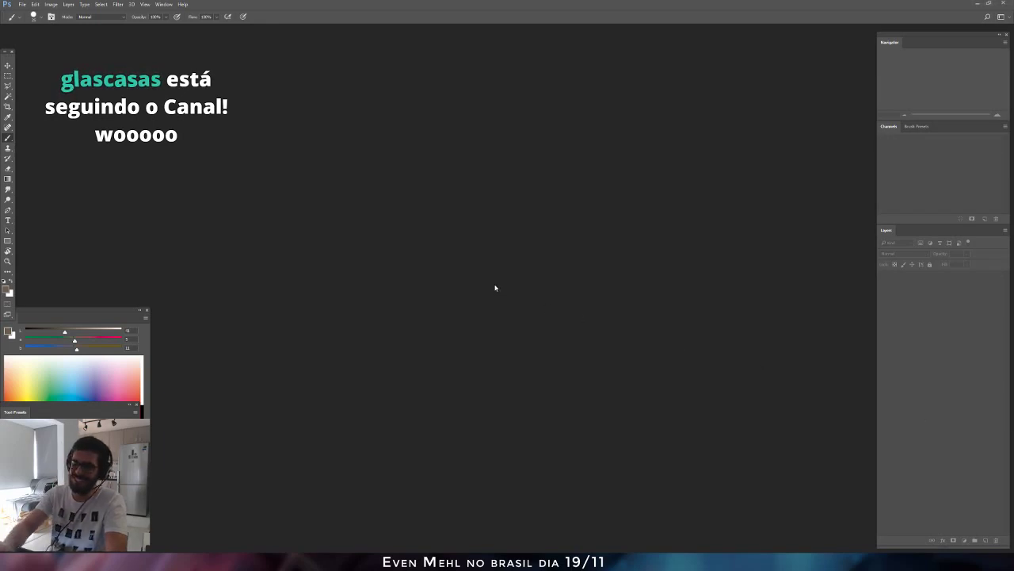
Set up a new document in landscape orientation, 2100 x 1600 pixels at 72 pixels/inch with a white background.
key("ctrl+n")
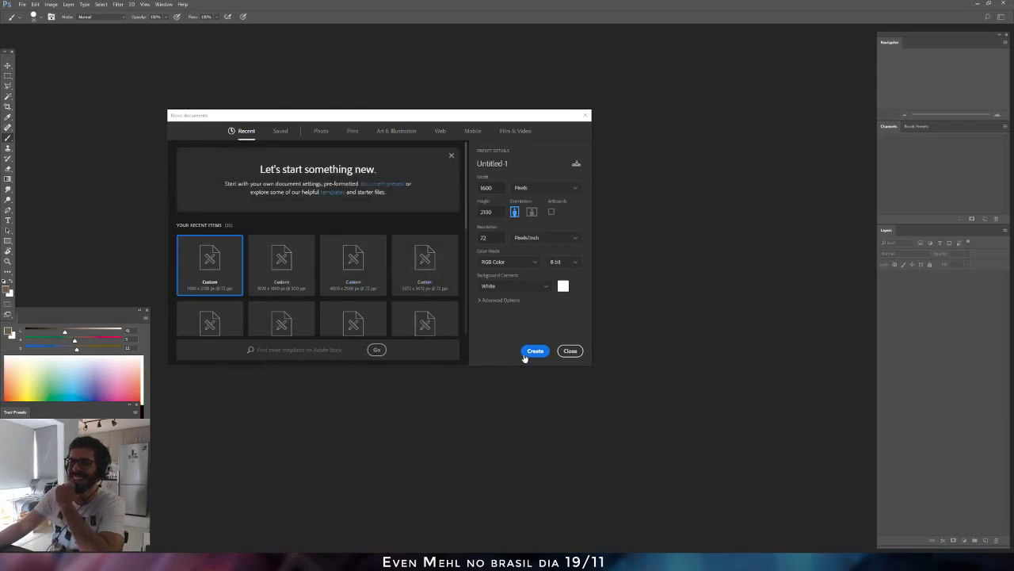
left_click(531, 214)
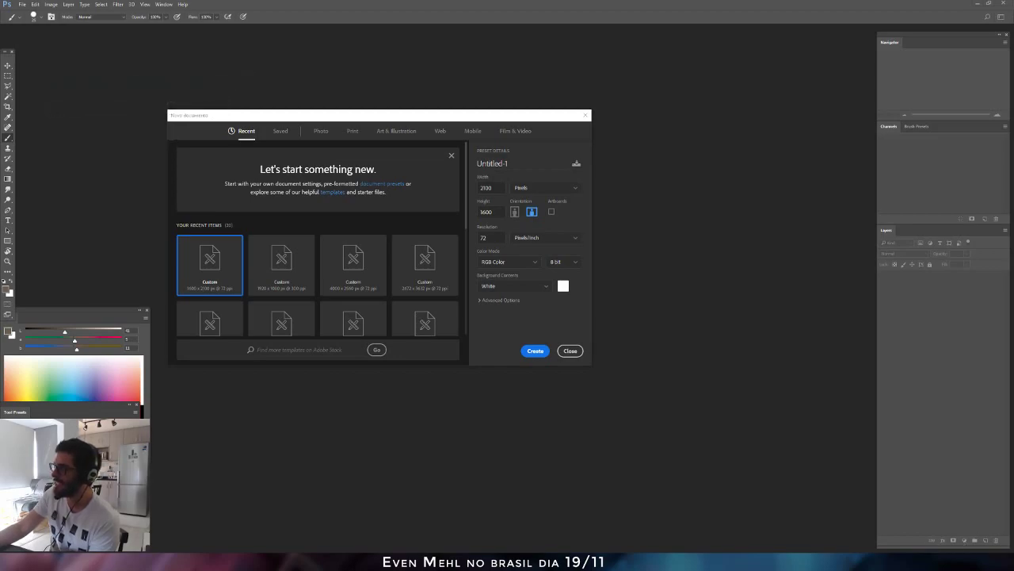
Raise the OBS volume for the headset device in the Windows volume mixer and close the mixer.
right_click(944, 560)
left_click(944, 512)
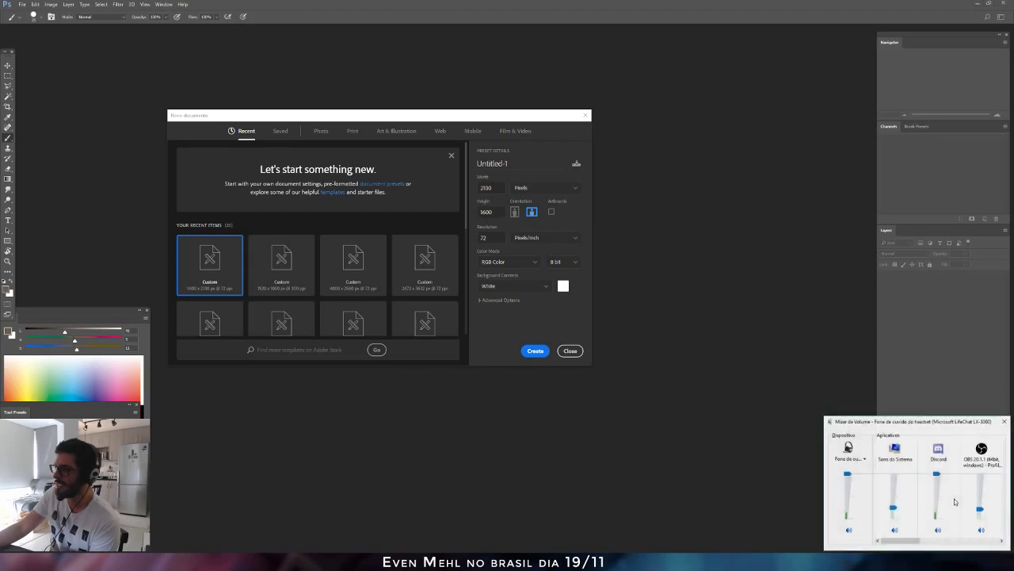
mouse_move(906, 540)
left_mouse_down()
mouse_move(943, 540)
mouse_move(903, 541)
left_mouse_up()
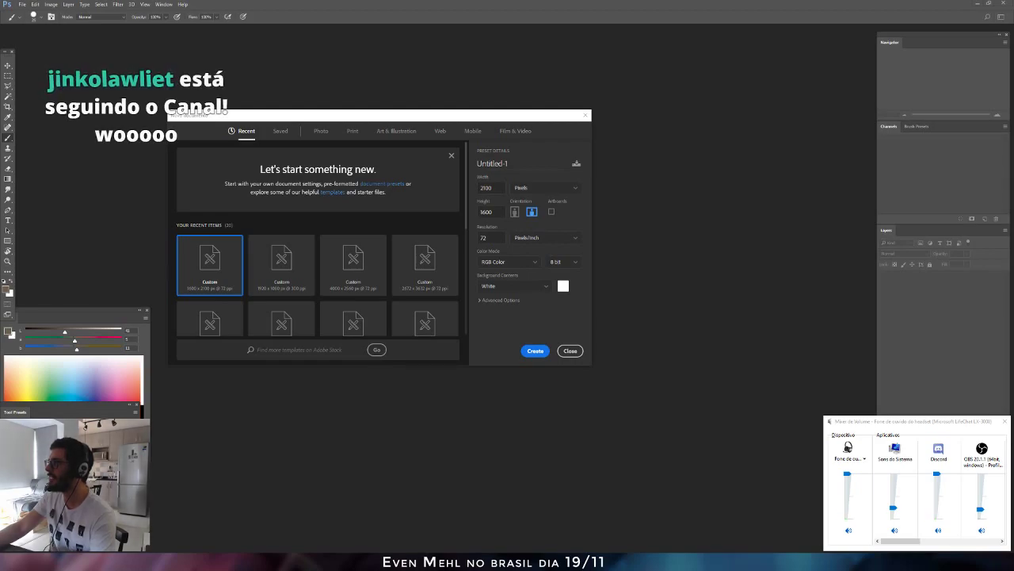
left_click(865, 460)
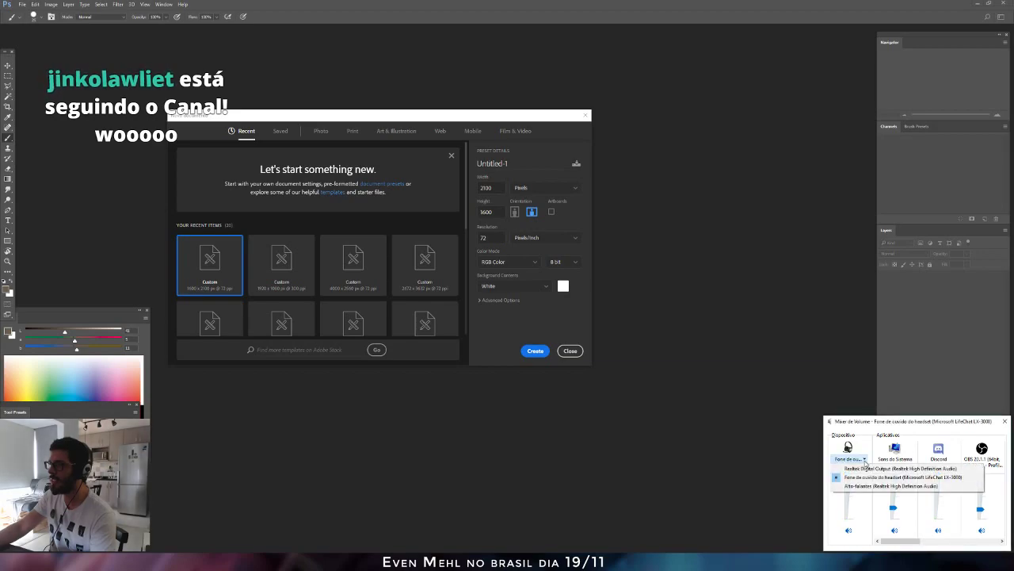
left_click(866, 460)
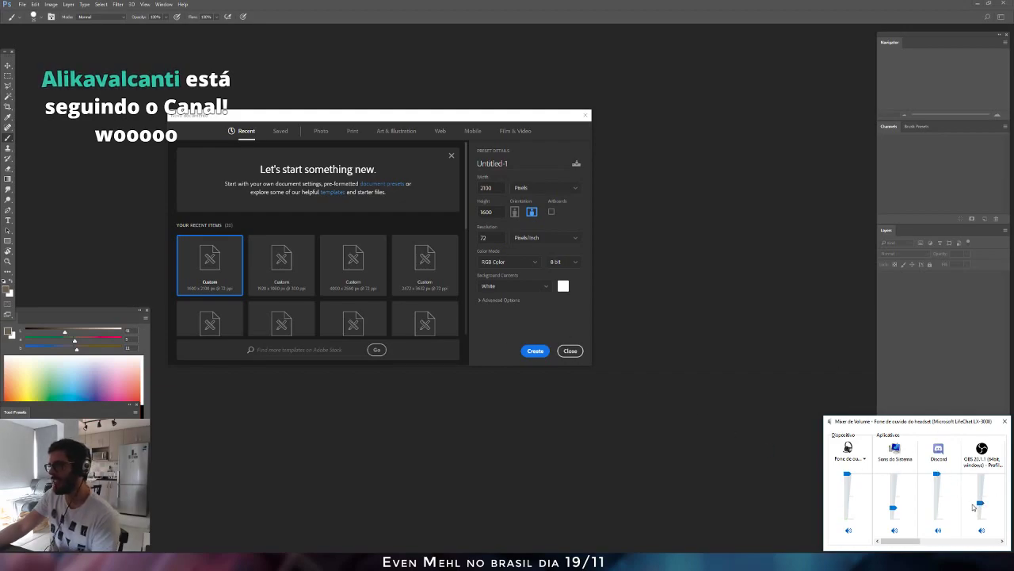
left_click_drag(981, 503, 982, 496)
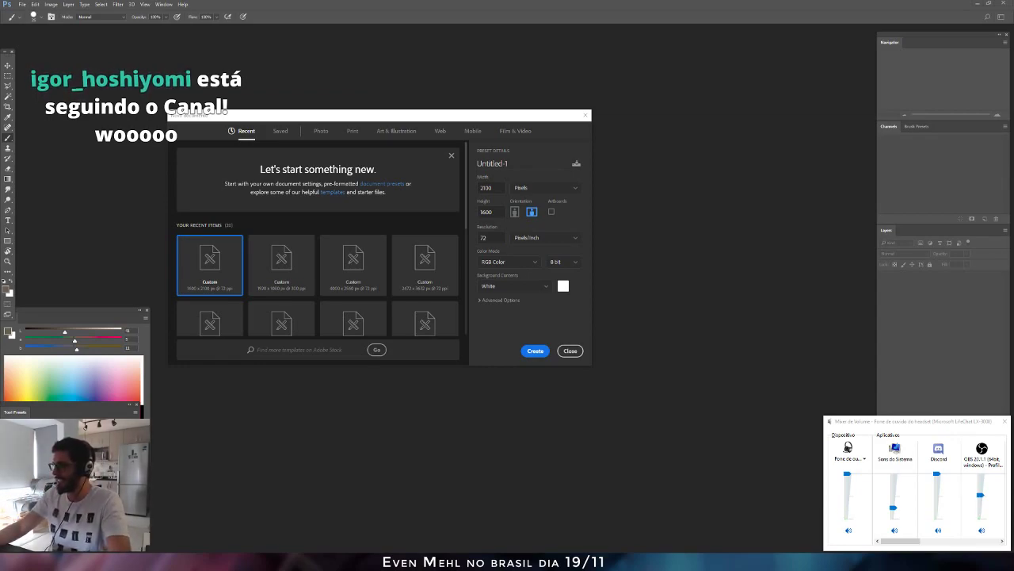
left_click(1005, 422)
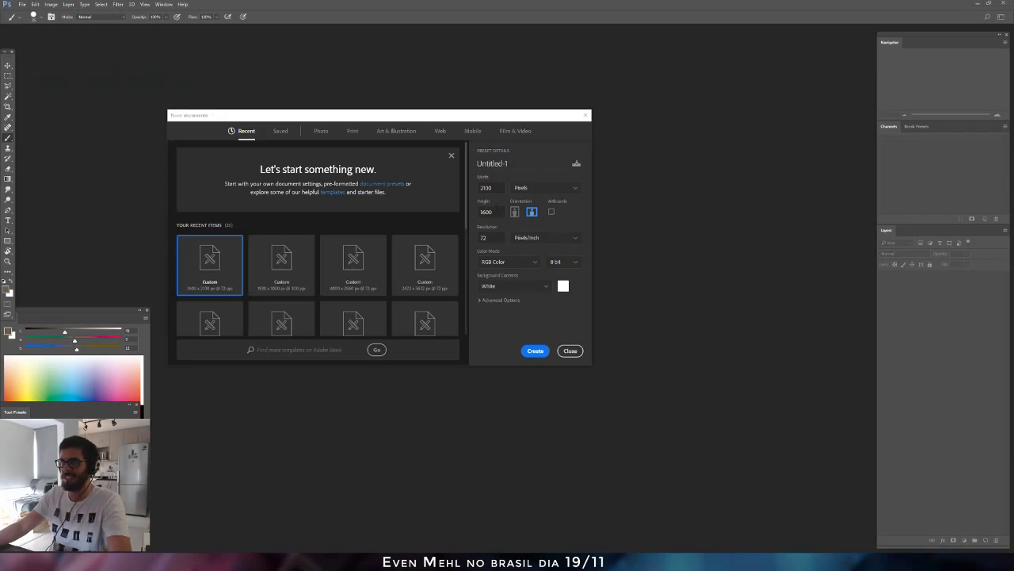
Create the 2100 x 1600 pixel landscape document from the prepared settings.
left_click(537, 351)
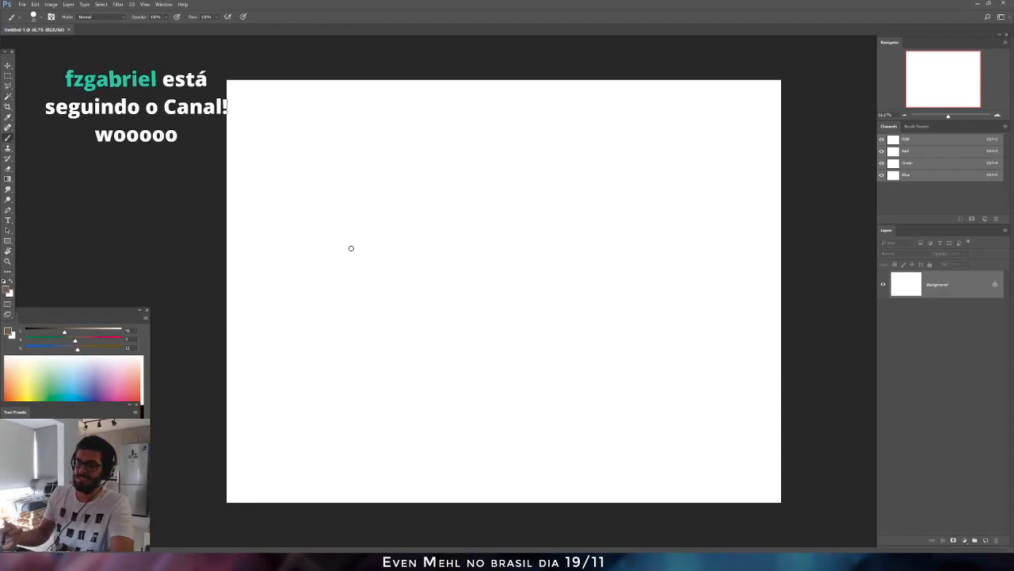
Sketch a tilted smiley in grey-brown with a long curved mouth and two eyes, undoing an extra stroke below the mouth.
left_click_drag(271, 199, 654, 352)
mouse_move(374, 169)
left_mouse_down()
mouse_move(392, 151)
mouse_move(374, 176)
left_mouse_up()
mouse_move(617, 231)
left_mouse_down()
mouse_move(611, 218)
mouse_move(627, 206)
left_mouse_up()
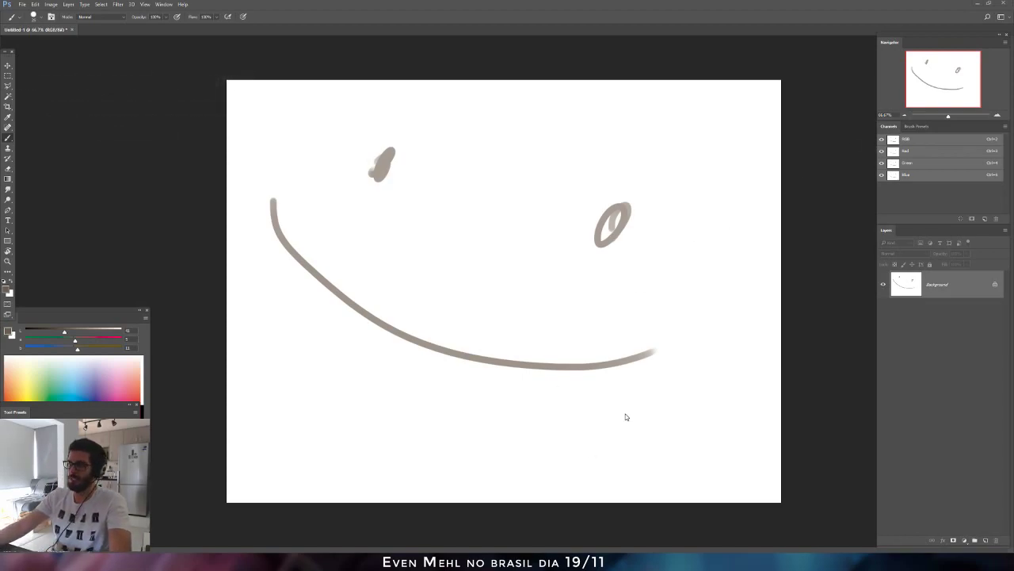
left_click_drag(471, 373, 650, 376)
key("ctrl+z")
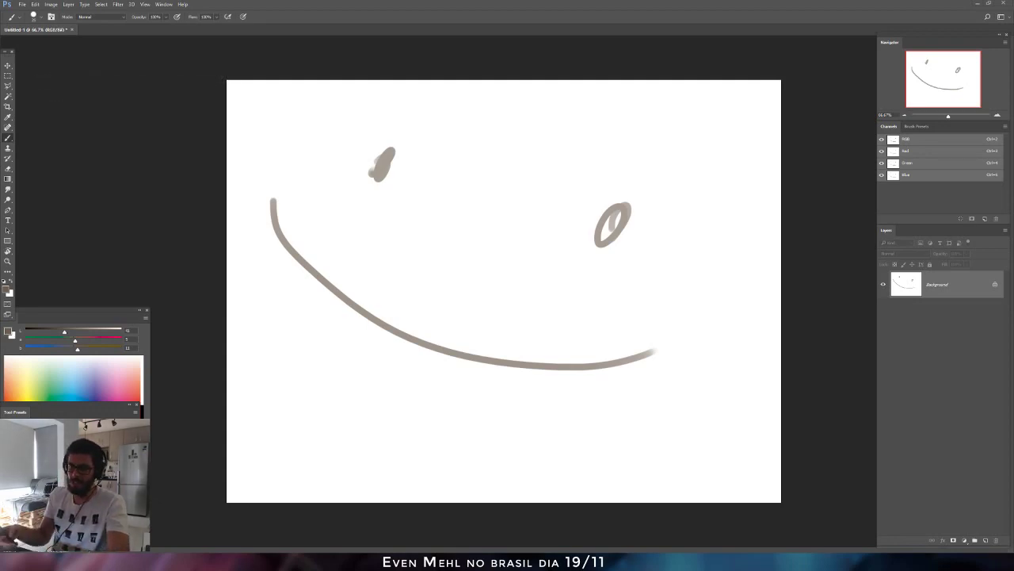
Darken and fill in both eyes of the smiley, undoing a stray stroke below the mouth.
left_click(412, 184)
left_click_drag(381, 168, 384, 152)
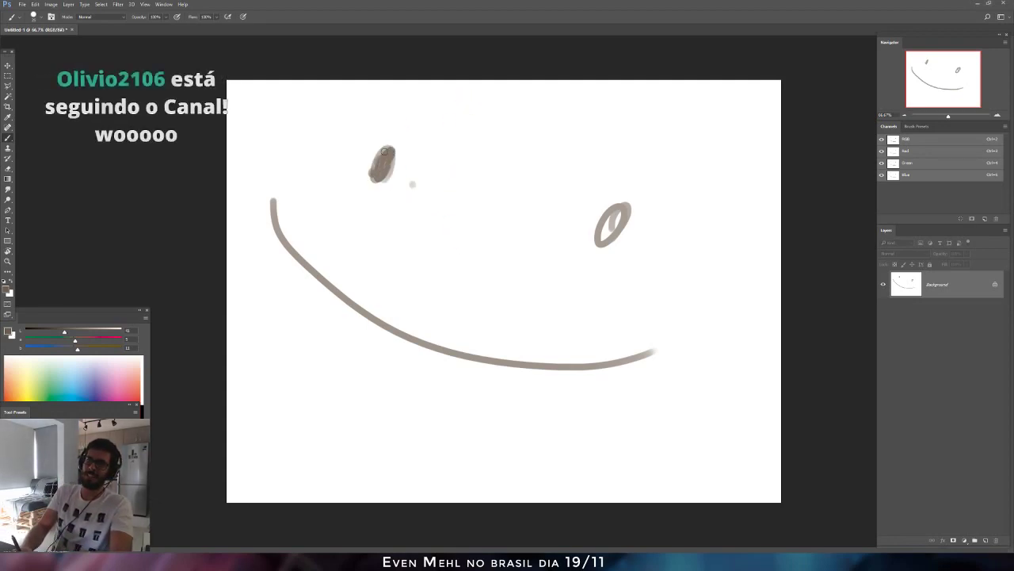
mouse_move(611, 240)
left_mouse_down()
mouse_move(611, 222)
mouse_move(631, 227)
left_mouse_up()
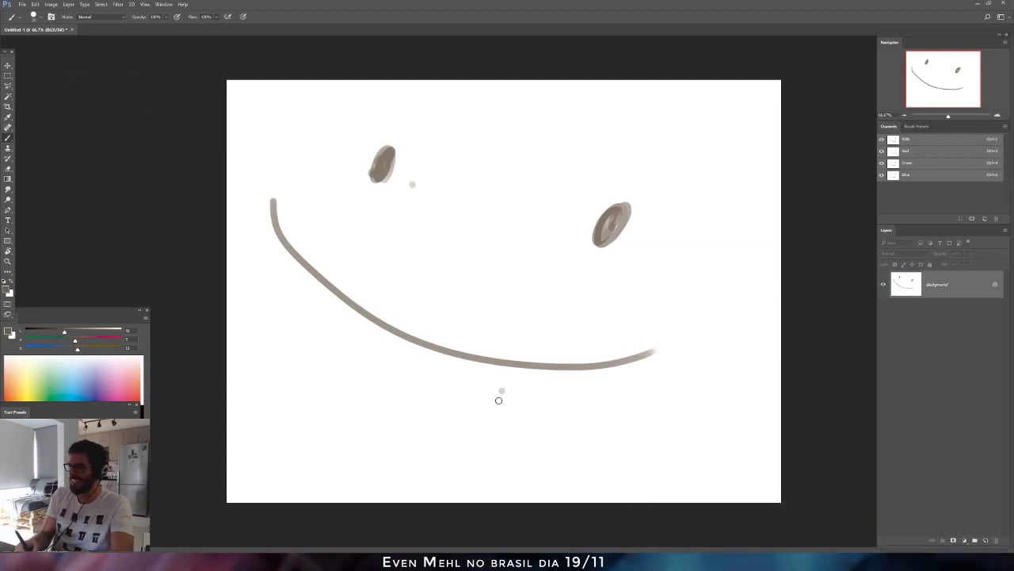
left_click_drag(480, 349, 434, 424)
key("ctrl+z")
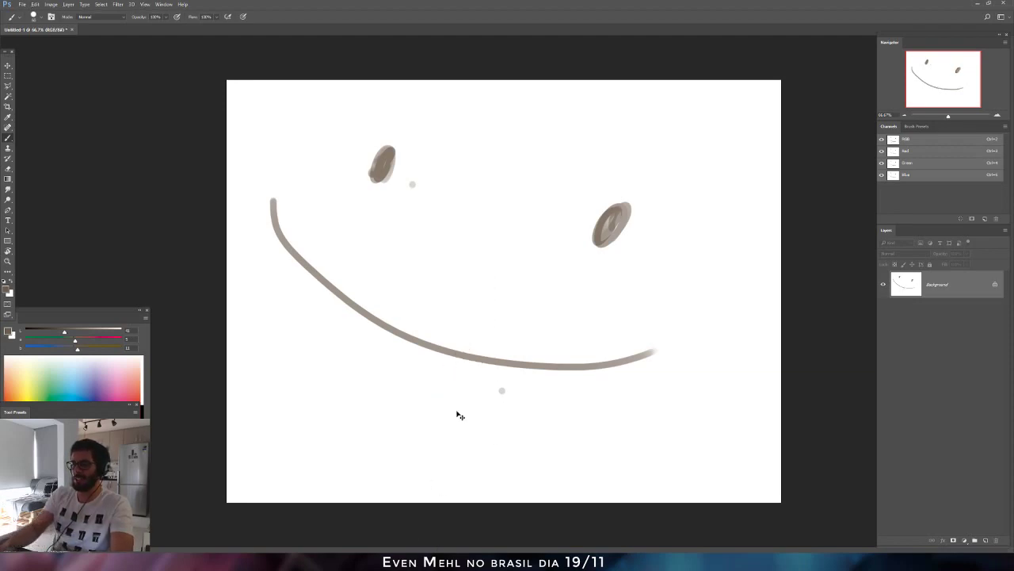
Lighten the foreground colour, greatly enlarge the round brush and paint broad translucent beige strokes over the smiley.
left_click(82, 330)
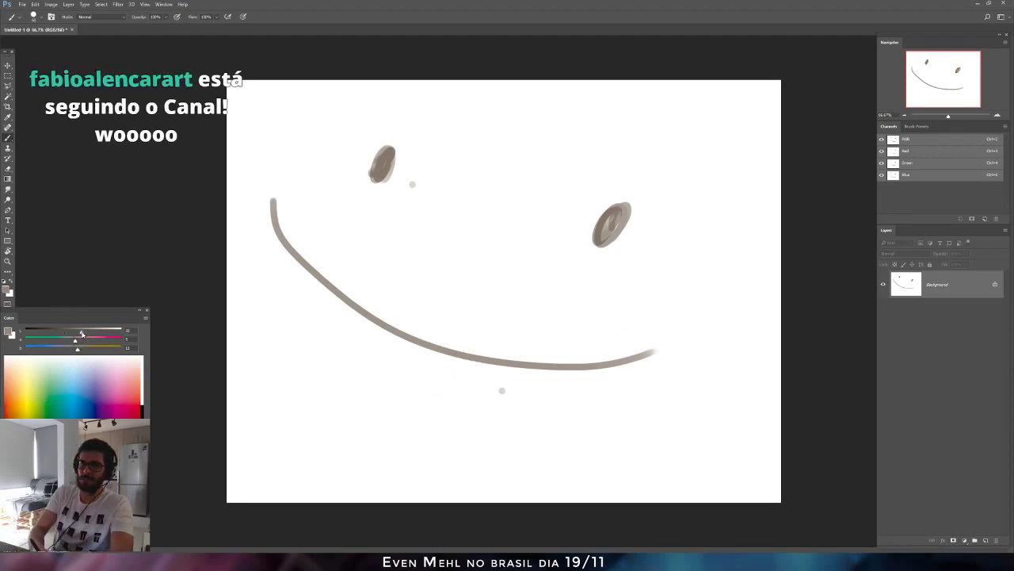
key("bracketright")
key("bracketright")
key("bracketright")
key("bracketright")
key("bracketright")
key("bracketright")
key("bracketright")
key("bracketright")
key("bracketright")
key("bracketright")
mouse_move(361, 187)
left_mouse_down()
mouse_move(244, 168)
mouse_move(453, 521)
left_mouse_up()
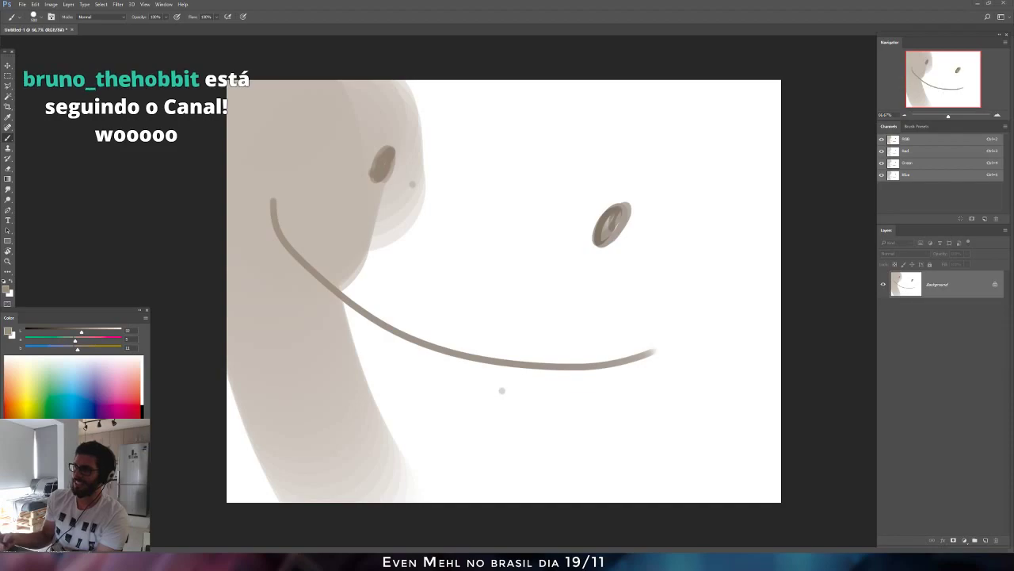
mouse_move(476, 176)
left_mouse_down()
mouse_move(438, 277)
mouse_move(437, 379)
mouse_move(487, 460)
mouse_move(473, 365)
mouse_move(464, 437)
left_mouse_up()
mouse_move(464, 401)
left_mouse_down()
mouse_move(495, 438)
mouse_move(579, 446)
left_mouse_up()
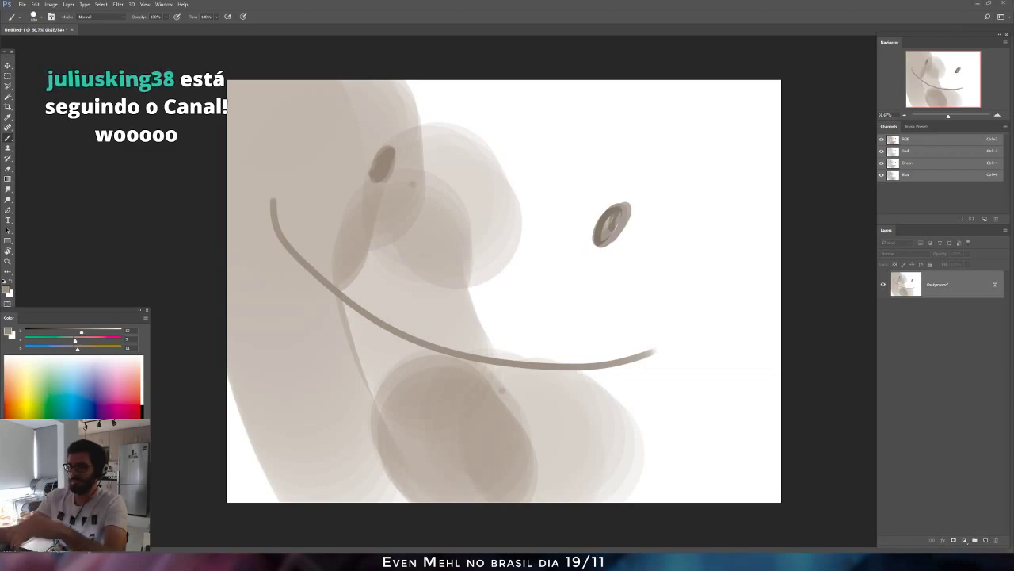
Fill the Background with a light beige sampled from the painted strokes and add an empty layer above it.
left_click(565, 450, "alt")
key("alt+BackSpace")
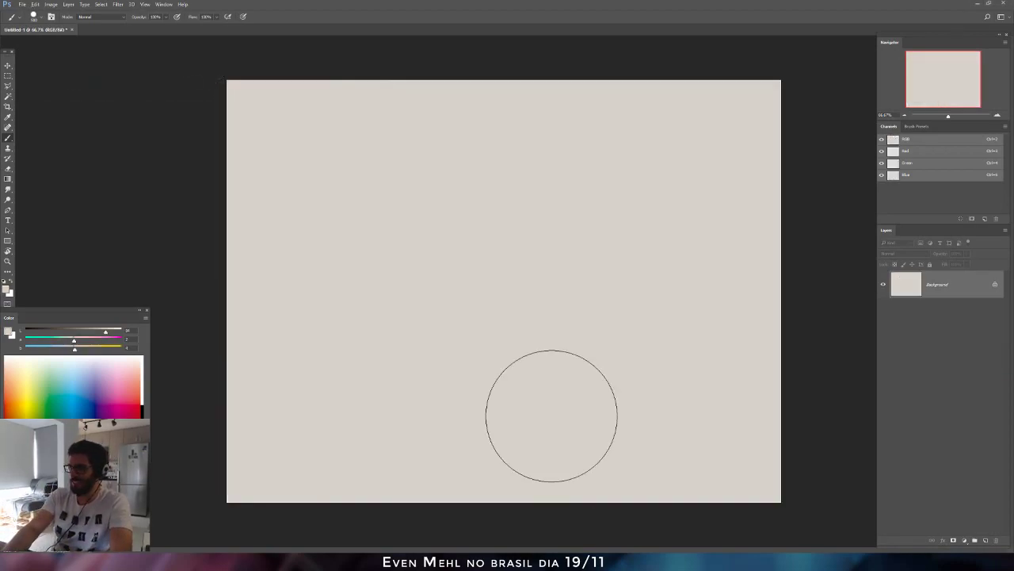
key("ctrl+shift+alt+n")
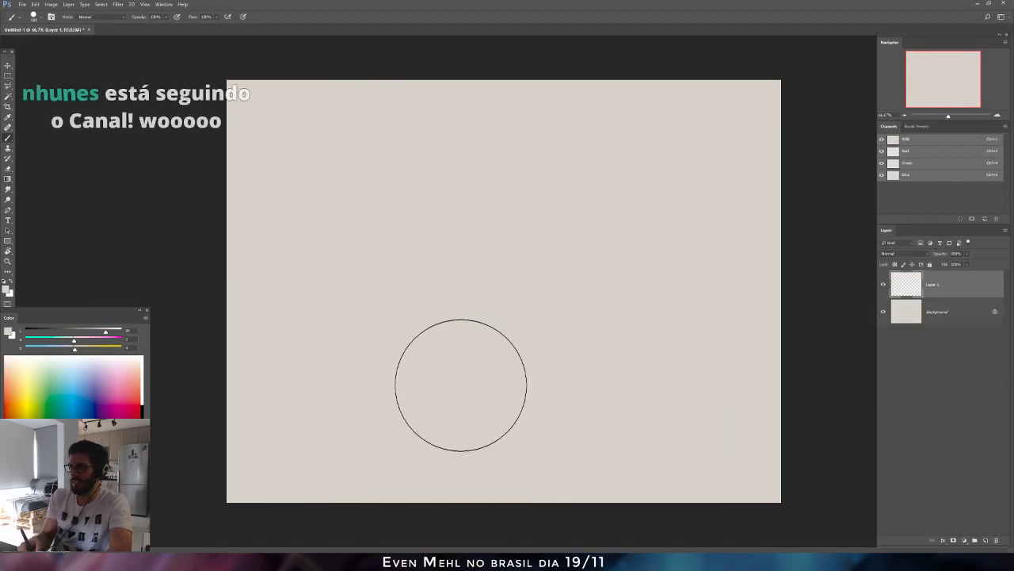
Set the foreground colour to a dark brown and try it with a thick stroke on the new layer, undoing the stroke.
left_click(56, 332)
left_click(77, 340)
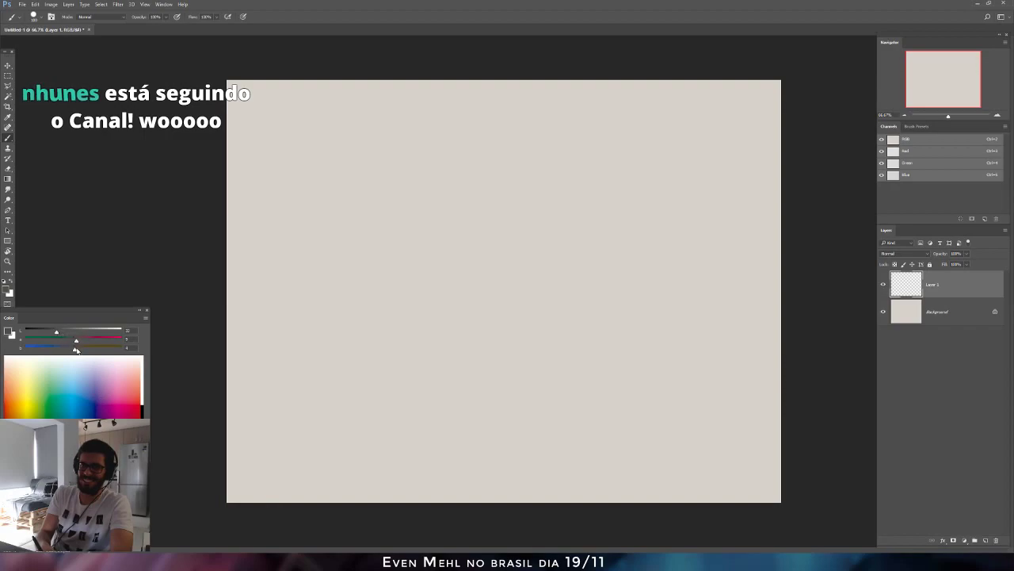
left_click(49, 331)
mouse_move(527, 418)
left_mouse_down()
mouse_move(539, 328)
mouse_move(453, 485)
left_mouse_up()
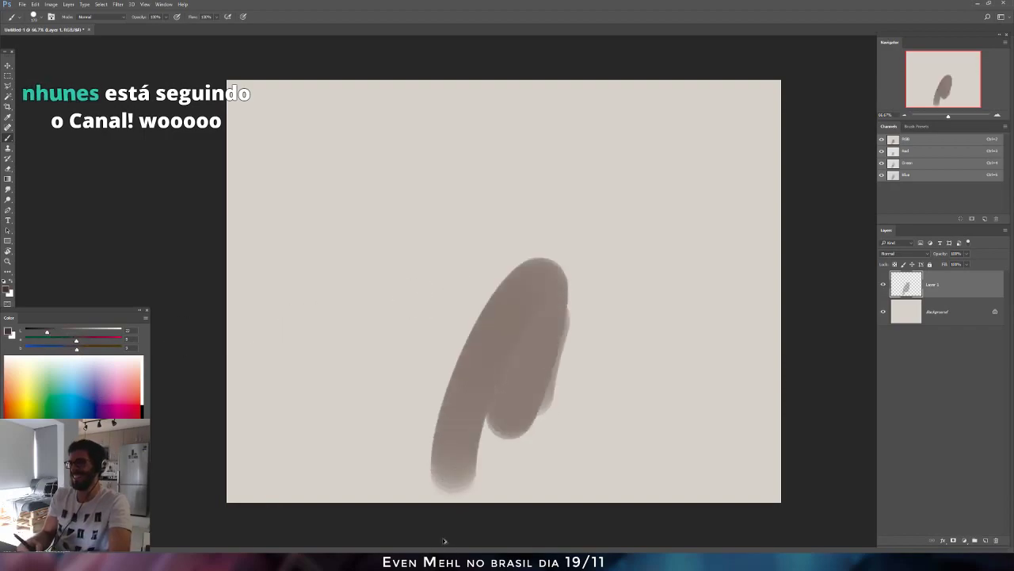
key("ctrl+z")
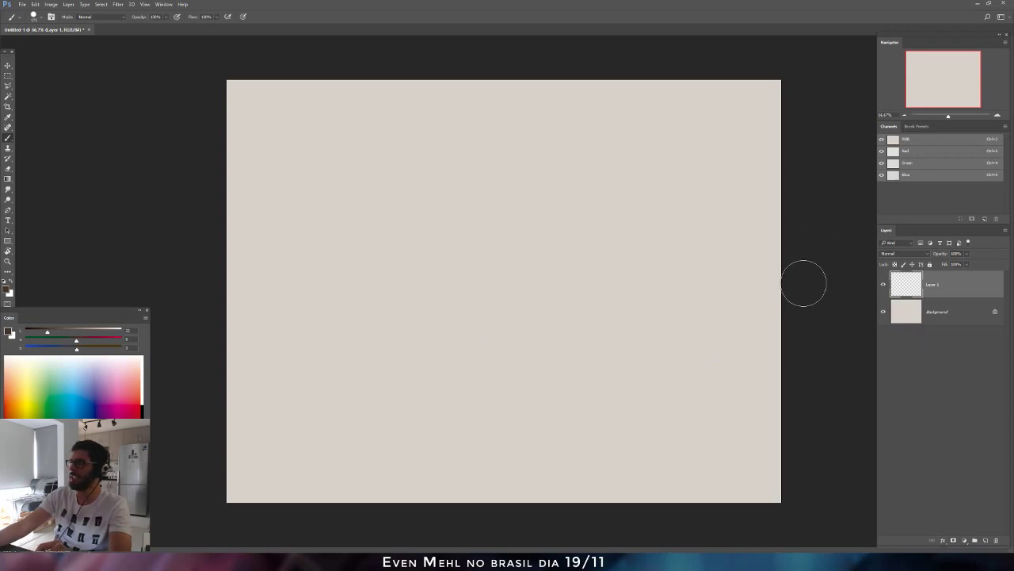
Try dark strokes on the empty layer with the hard round brush at increasing sizes, undoing each one.
mouse_move(512, 304)
left_mouse_down()
mouse_move(525, 258)
mouse_move(445, 411)
left_mouse_up()
key("ctrl+z")
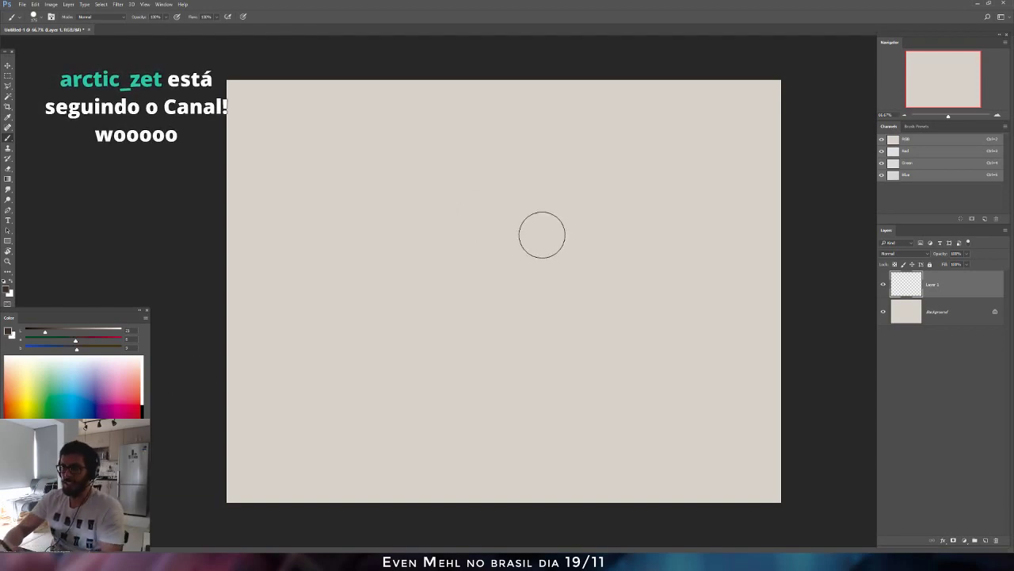
mouse_move(495, 183)
left_mouse_down()
mouse_move(480, 265)
mouse_move(523, 346)
left_mouse_up()
key("ctrl+z")
key("bracketright")
key("bracketright")
key("bracketright")
key("bracketright")
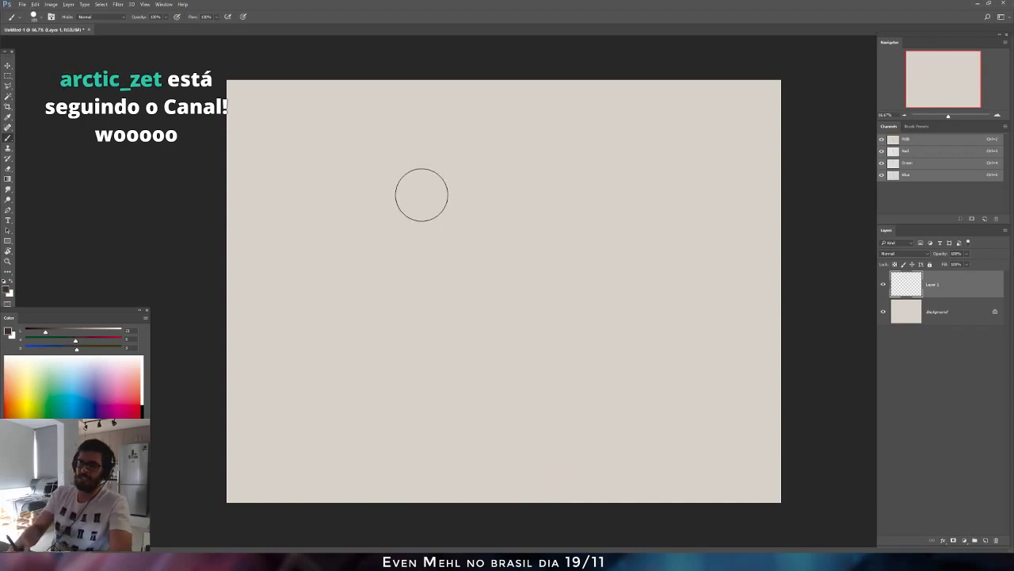
mouse_move(430, 215)
left_mouse_down()
mouse_move(435, 288)
mouse_move(414, 428)
left_mouse_up()
key("ctrl+z")
mouse_move(506, 207)
left_mouse_down()
mouse_move(474, 303)
mouse_move(365, 209)
mouse_move(337, 381)
left_mouse_up()
key("ctrl+z")
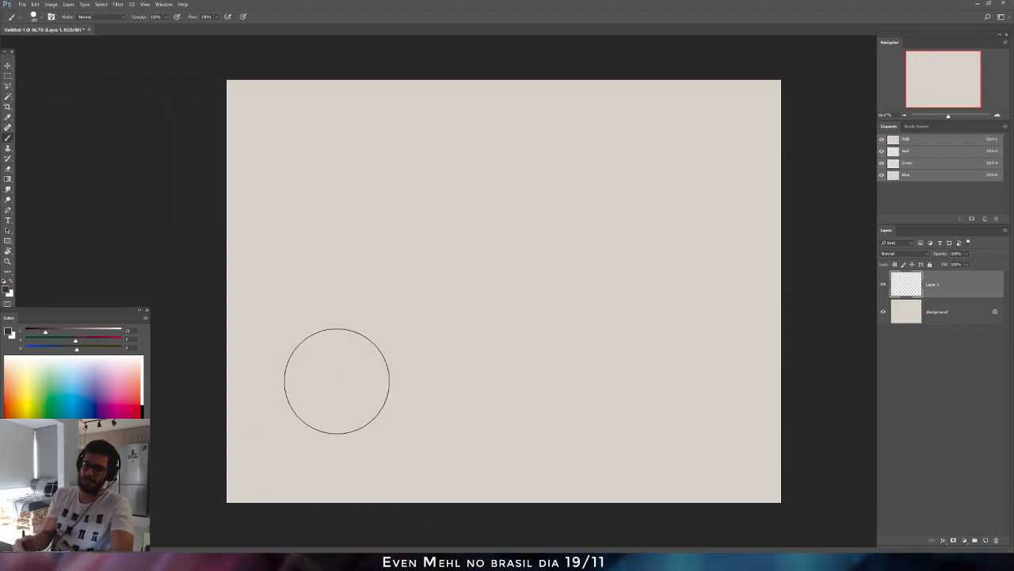
Switch to the textured rectangular brush preset and reduce its size.
right_click(492, 345)
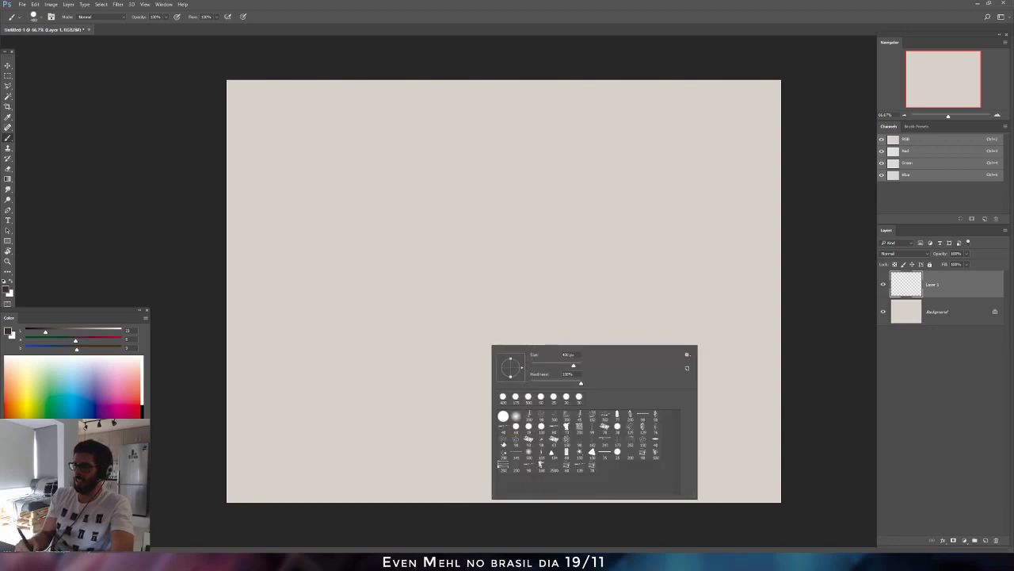
left_click(564, 451)
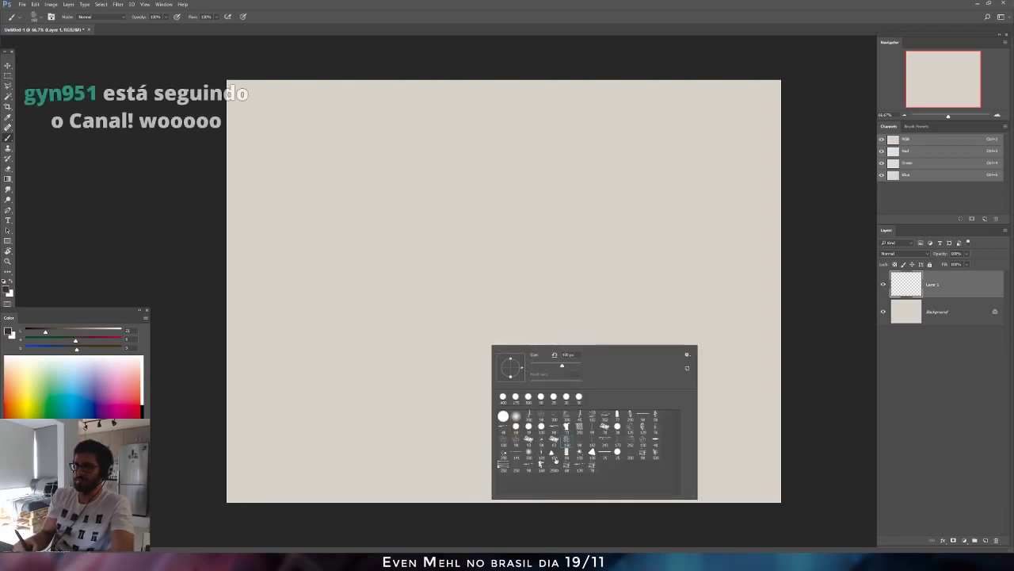
left_click_drag(563, 365, 549, 365)
left_click(415, 390)
Merge the empty layer down into the Background and try a short stroke with the textured brush, undoing it.
key("ctrl+e")
mouse_move(451, 357)
left_mouse_down()
mouse_move(473, 314)
mouse_move(449, 432)
mouse_move(475, 311)
left_mouse_up()
key("ctrl+z")
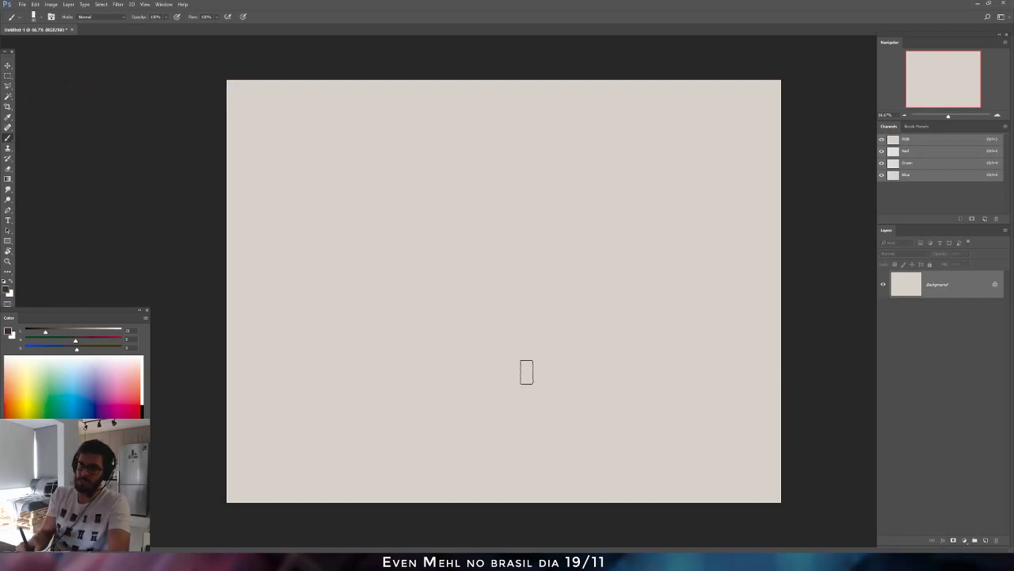
Enlarge the textured rectangular brush considerably and try two short strokes on the Background, undoing both.
key("bracketright")
key("bracketright")
key("bracketright")
key("bracketright")
key("bracketright")
key("bracketright")
key("bracketright")
key("bracketright")
key("bracketright")
key("bracketright")
mouse_move(447, 329)
left_mouse_down()
mouse_move(462, 263)
mouse_move(418, 371)
left_mouse_up()
key("ctrl+z")
mouse_move(428, 409)
left_mouse_down()
mouse_move(432, 353)
mouse_move(431, 407)
left_mouse_up()
key("ctrl+z")
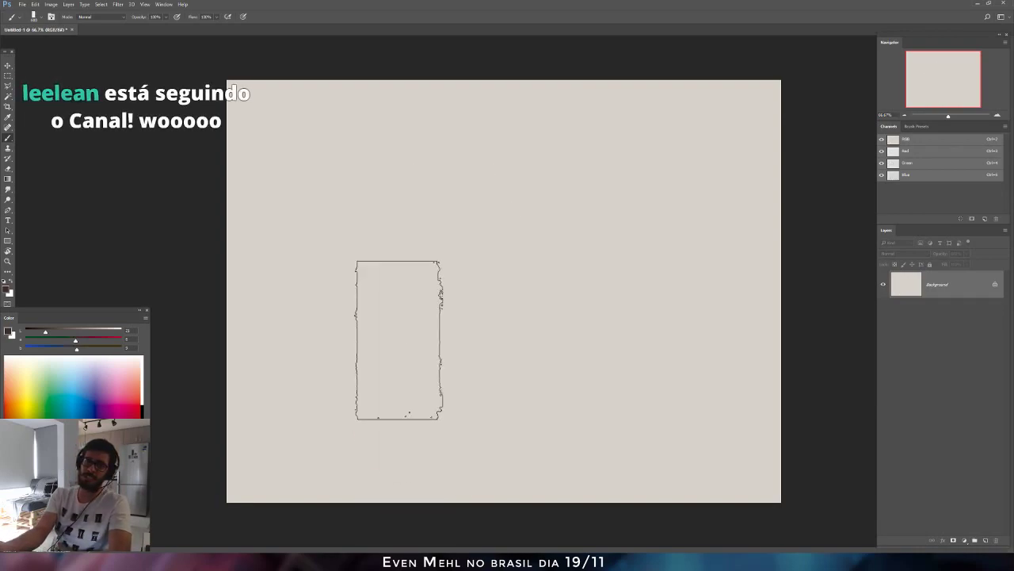
Reduce the textured brush size and try dark diagonal strokes near the canvas centre, undoing them.
key("bracketleft")
key("bracketleft")
key("bracketleft")
left_click_drag(476, 226, 410, 351)
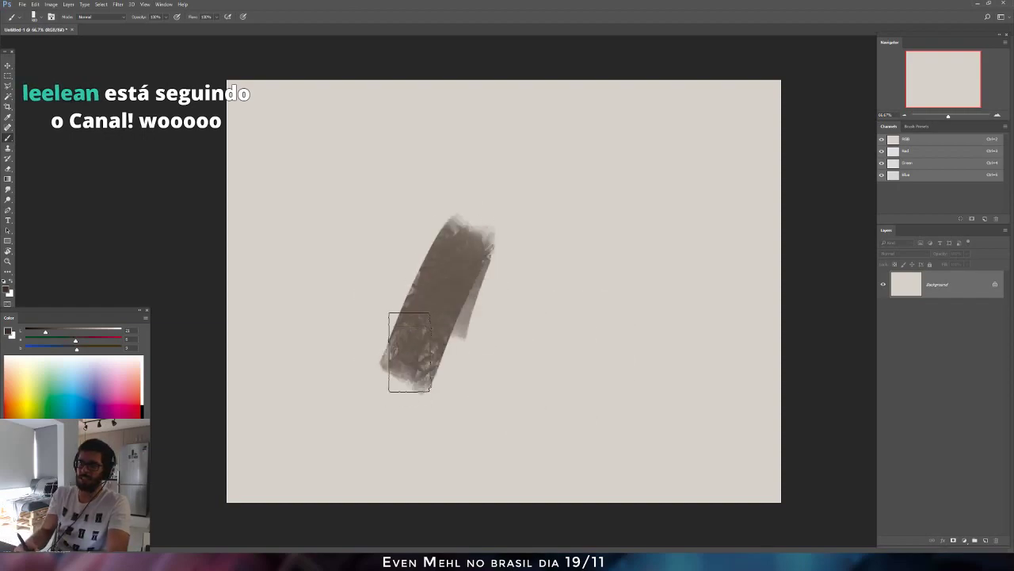
key("ctrl+z")
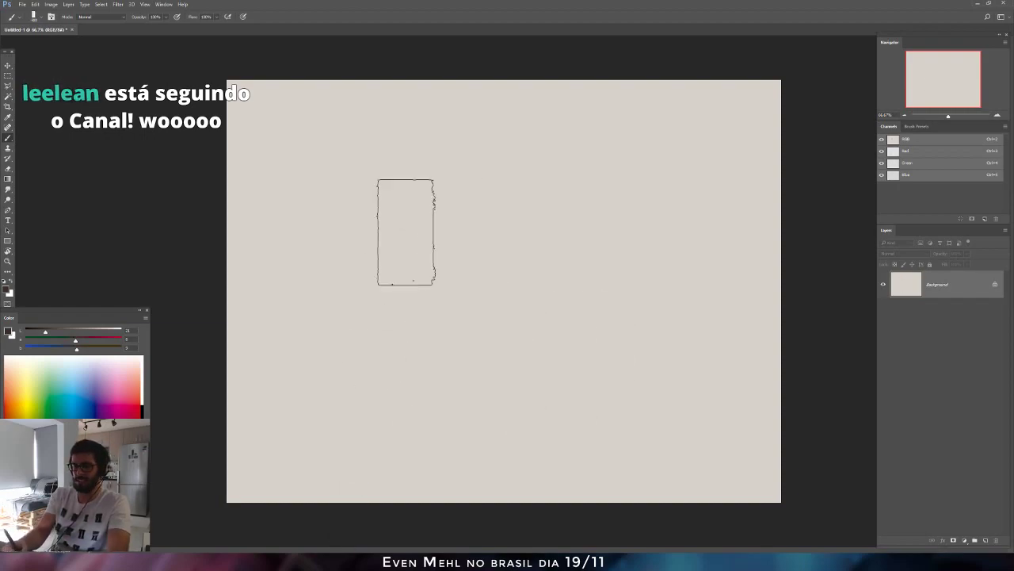
left_click_drag(510, 335, 478, 327)
key("ctrl+z")
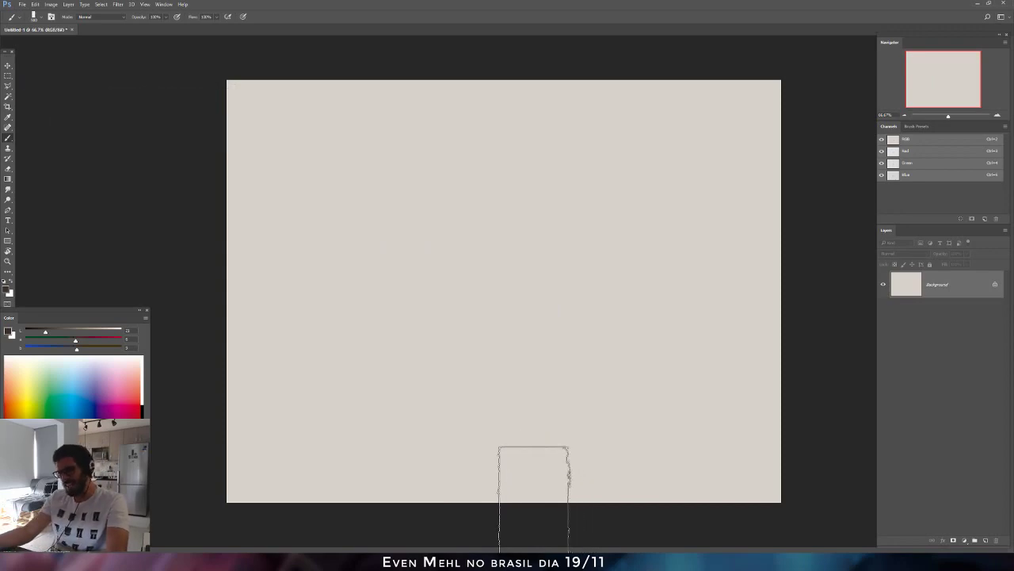
Add a new layer with the default name above the Background and try a diagonal textured stroke on it, undoing the stroke.
key("ctrl+shift+n")
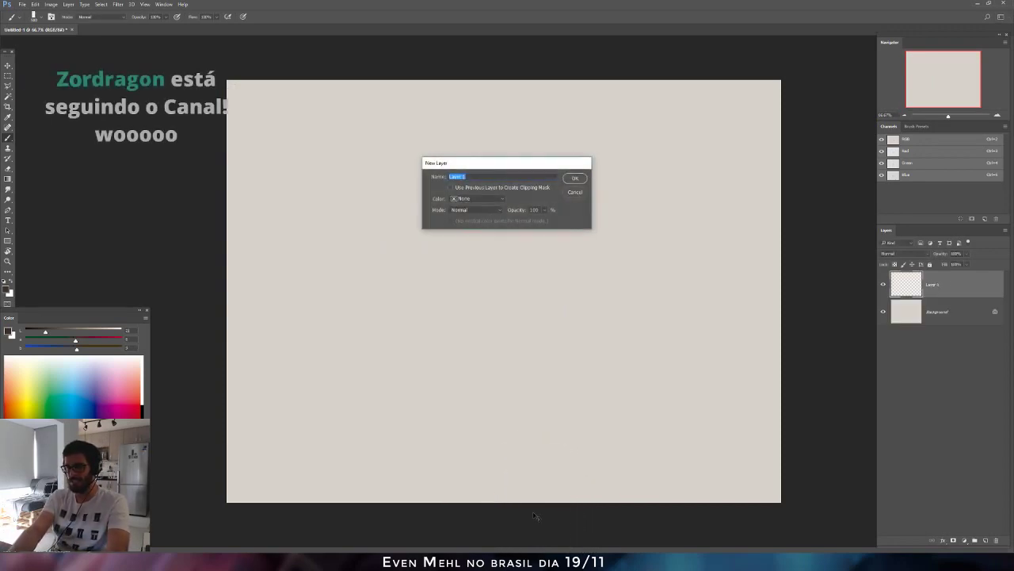
key("Return")
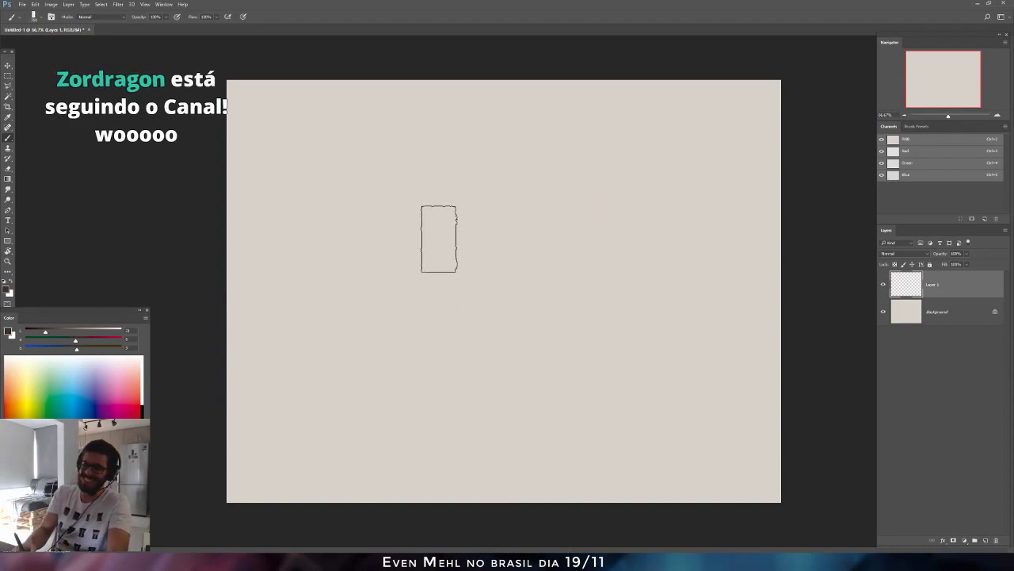
mouse_move(448, 212)
left_mouse_down()
mouse_move(404, 358)
mouse_move(389, 365)
left_mouse_up()
key("ctrl+z")
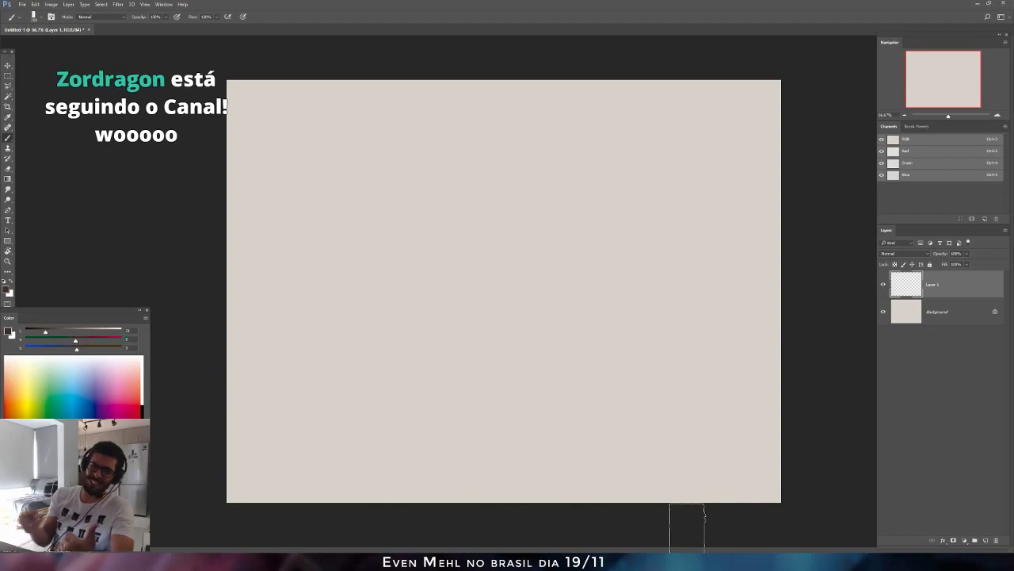
Change the foreground colour from dark brown to a less saturated, slightly lighter grey-brown.
left_click(8, 289)
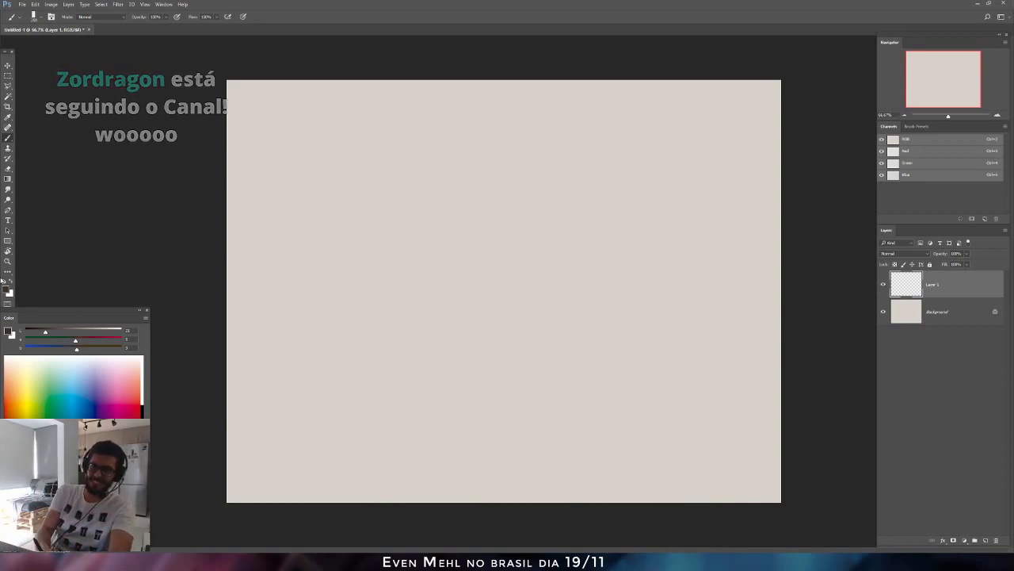
left_click_drag(773, 267, 714, 252)
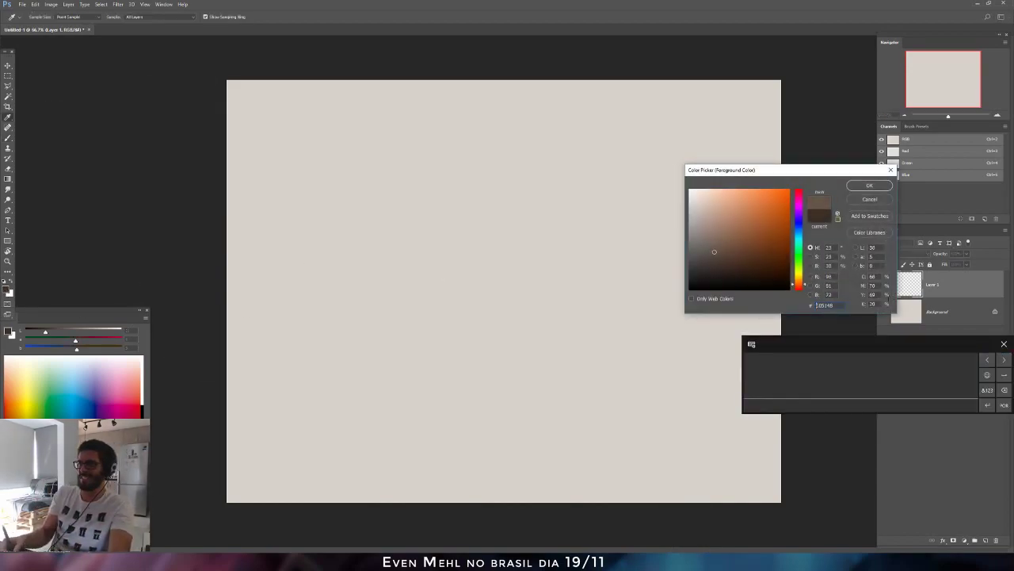
left_click(1004, 343)
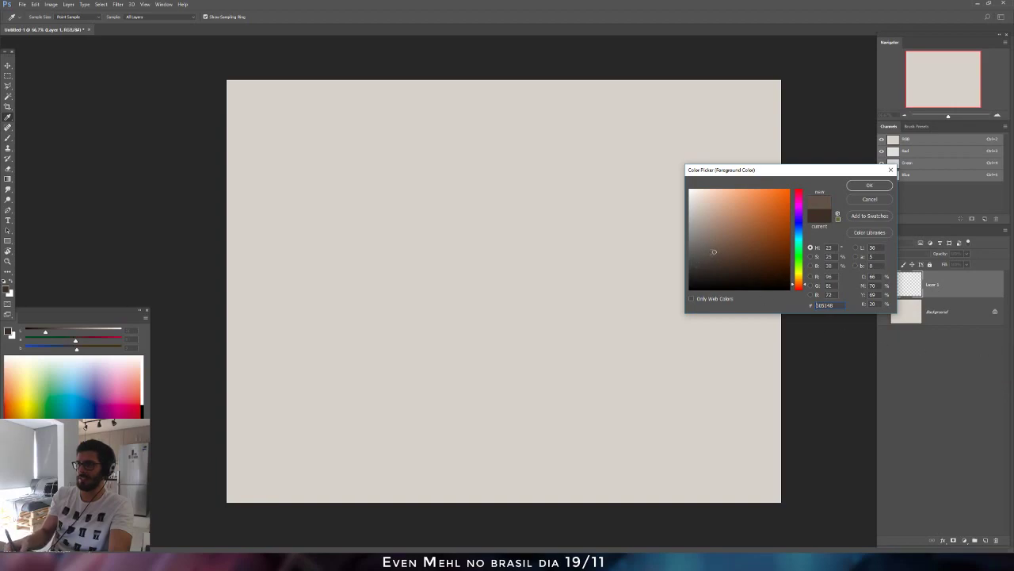
left_click(475, 321)
left_click(700, 245)
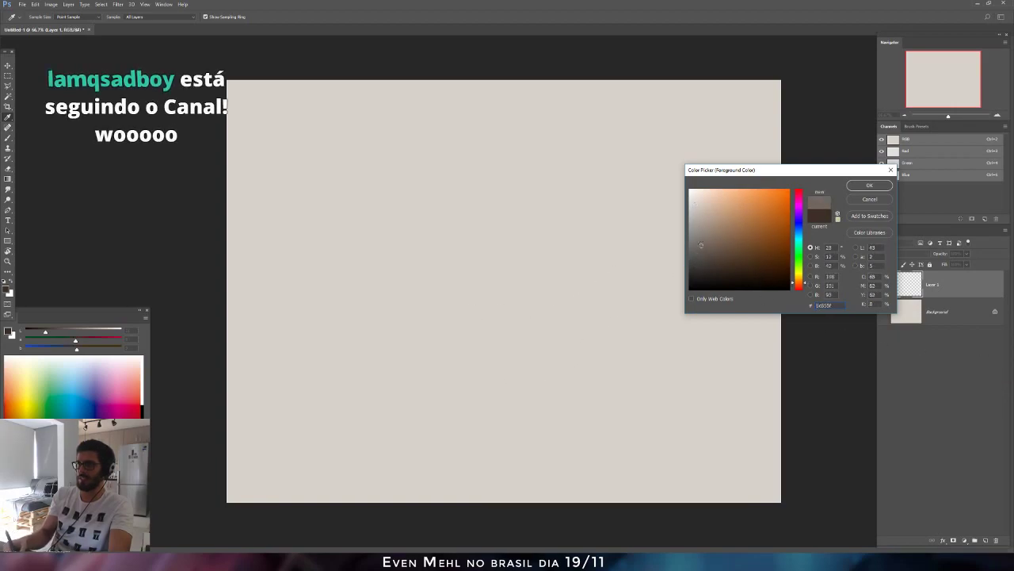
left_click(701, 257)
left_click(865, 188)
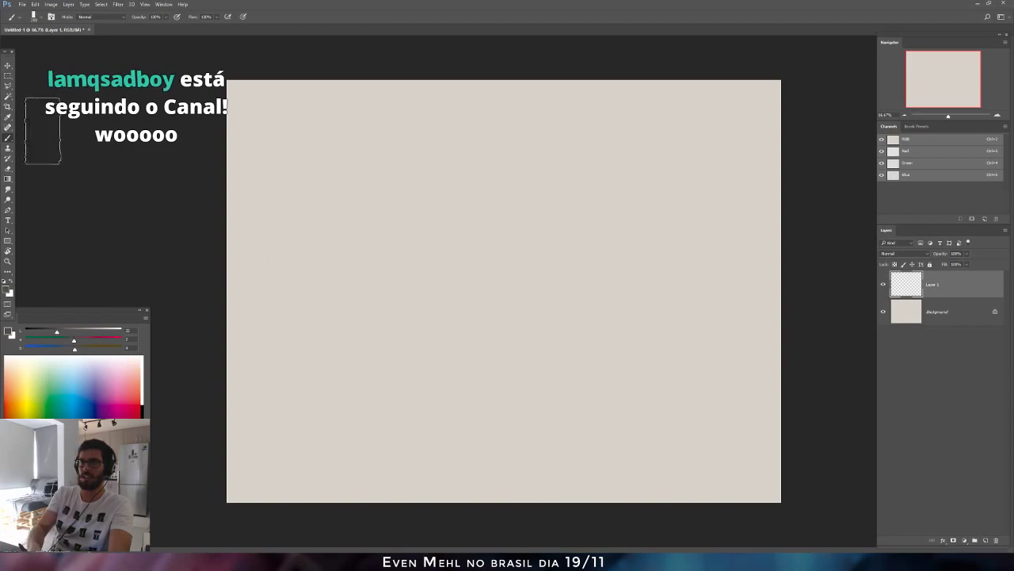
Crop the canvas symmetrically on both sides to a portrait format of about 1335 × 1600 px.
left_click(8, 106)
left_click_drag(783, 290, 677, 304)
key("Return")
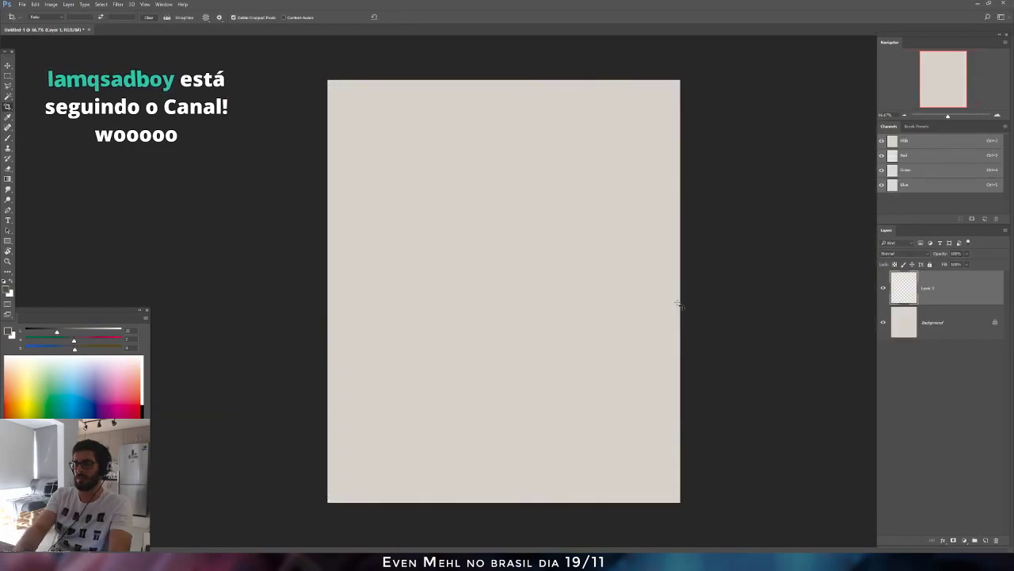
Resample the image to a resolution of 150 pixels/inch and fit the whole canvas in the window.
key("ctrl+alt+i")
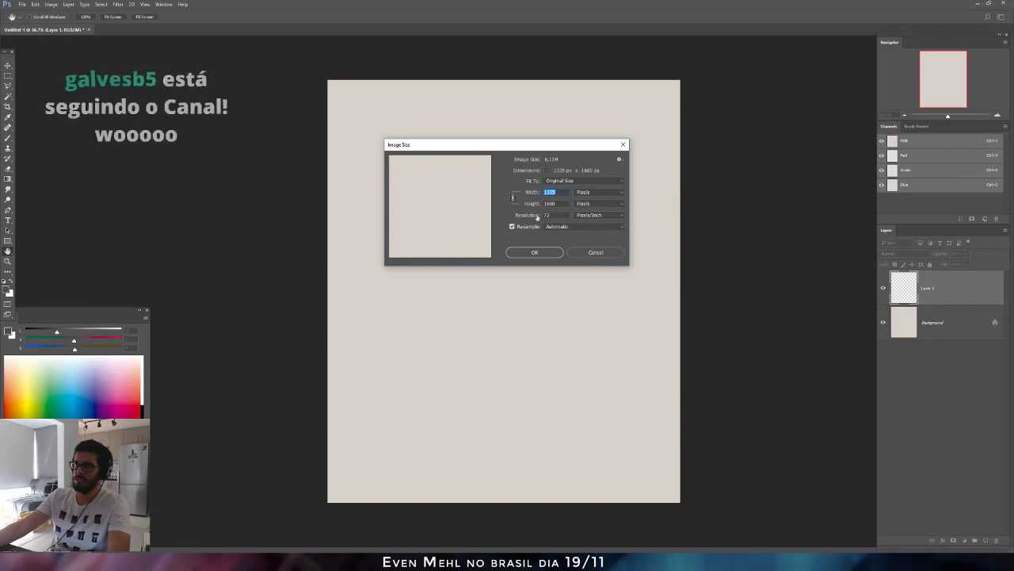
left_click_drag(553, 215, 443, 225)
type("150")
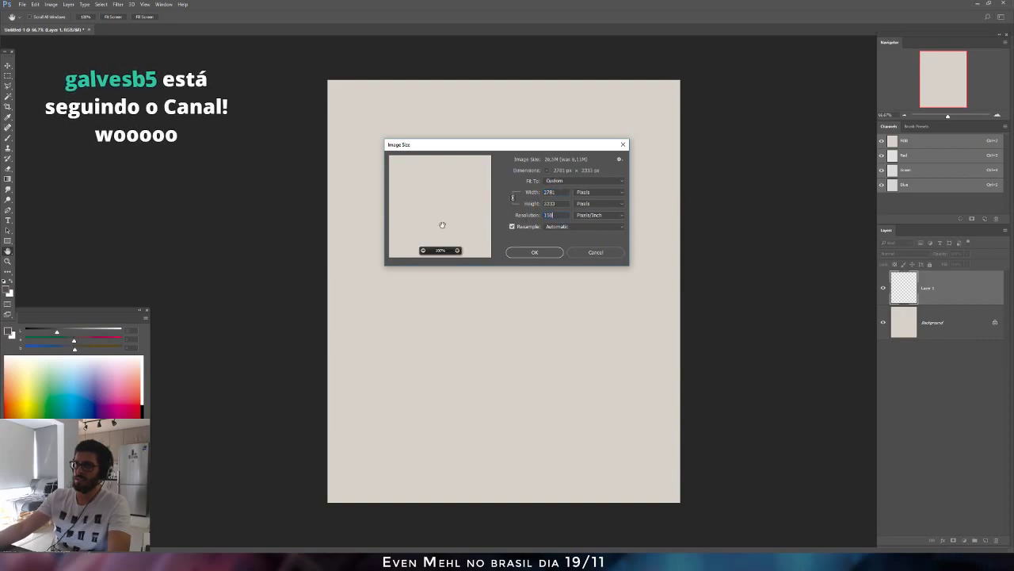
left_click(535, 252)
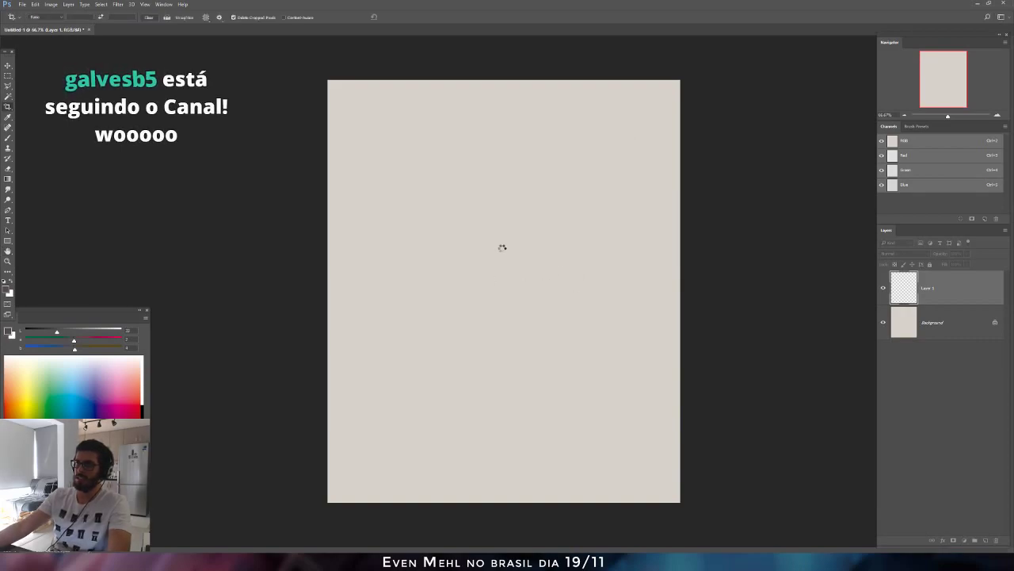
key("ctrl+0")
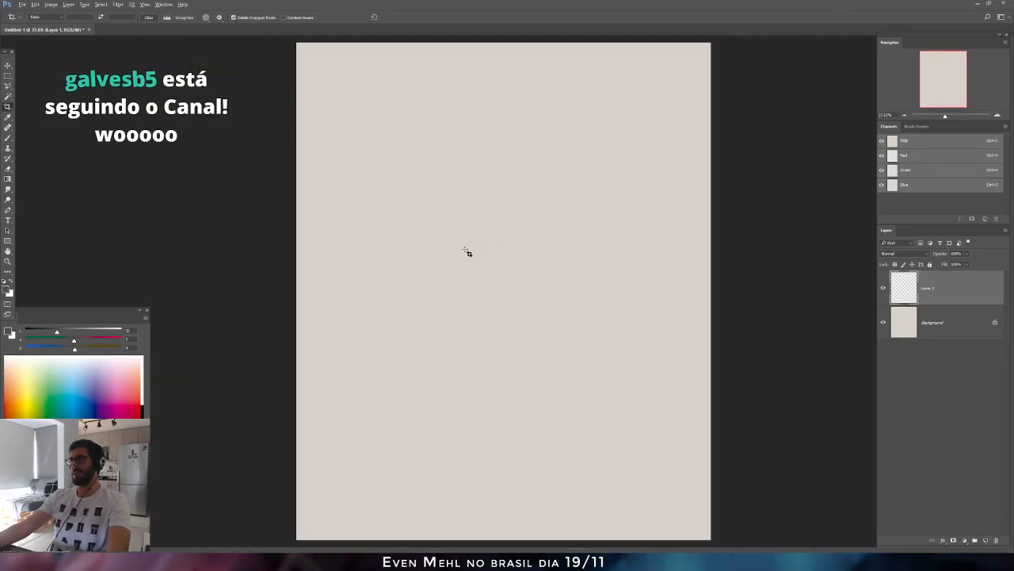
Try a near-vertical textured brush stroke around the canvas centre, undo it and reduce the brush size.
key("b")
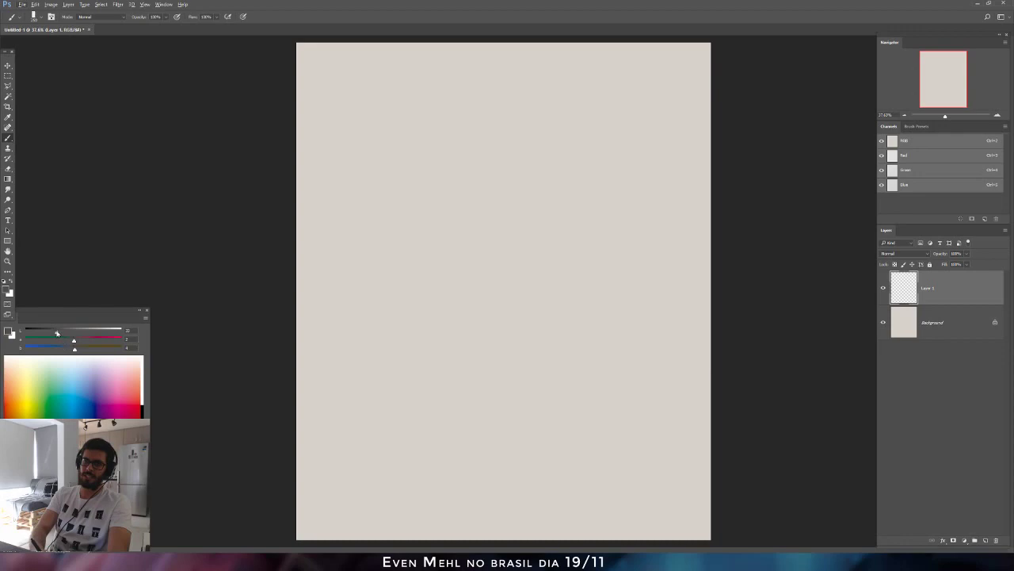
left_click_drag(474, 357, 478, 238)
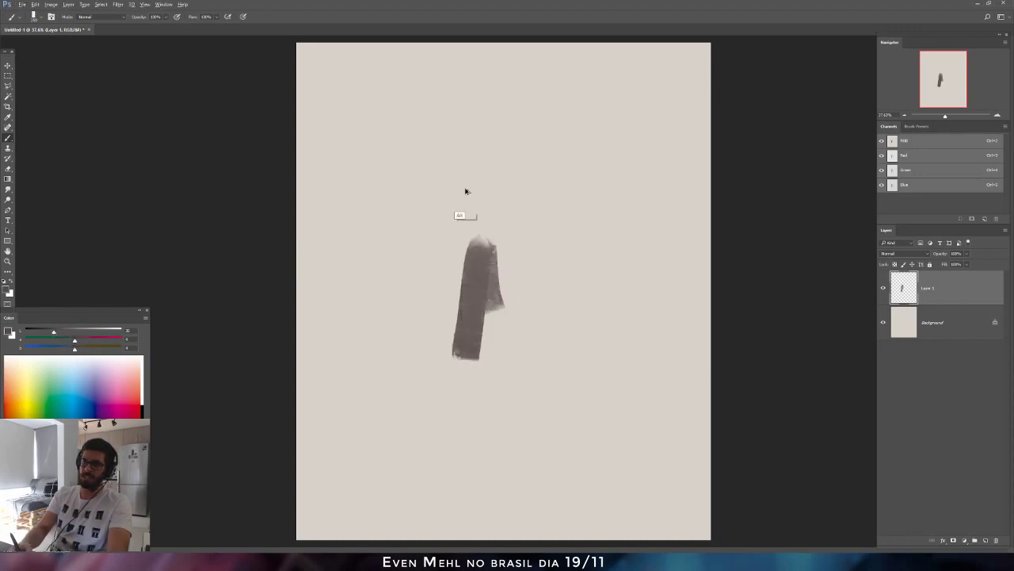
key("ctrl+z")
key("bracketleft")
key("bracketleft")
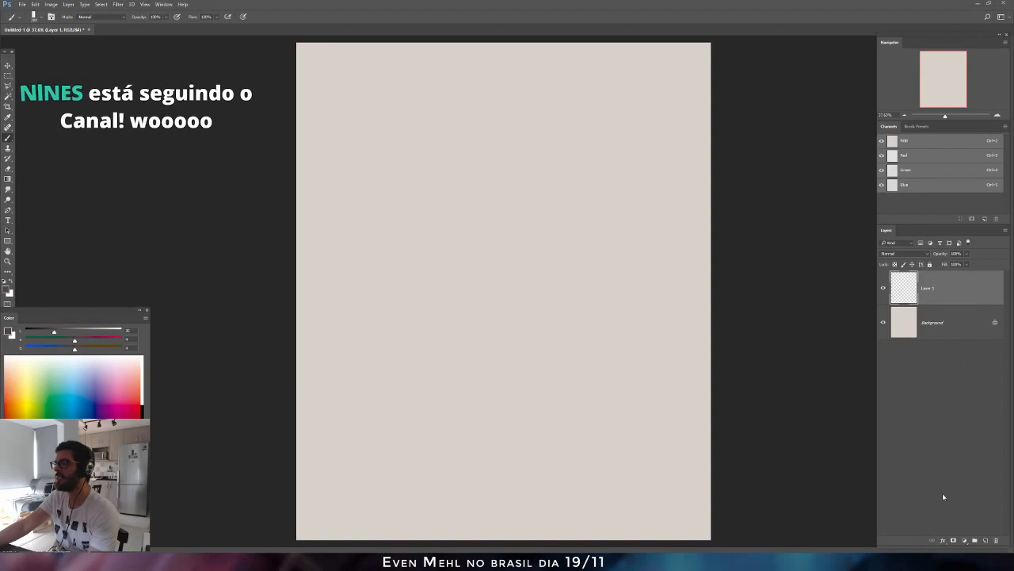
Check the application levels in the Windows volume mixer, including Discord, OBS and Spotify, and dismiss it.
right_click(946, 560)
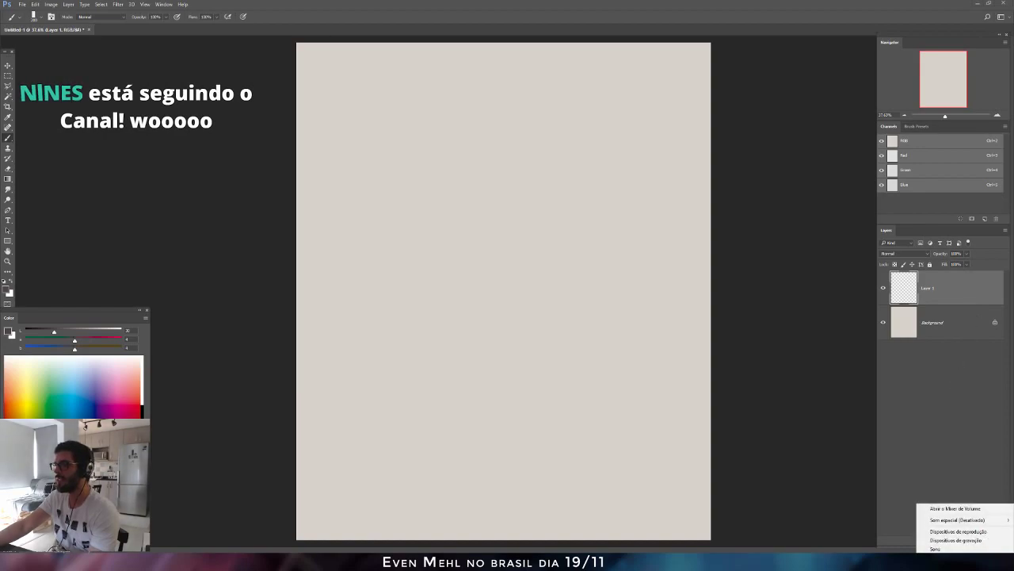
left_click(946, 511)
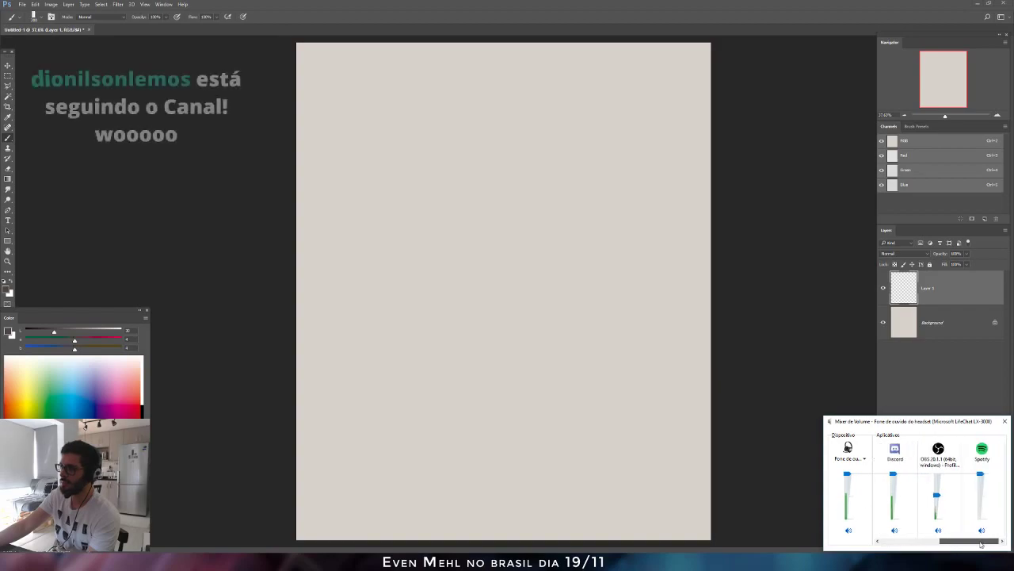
left_click(948, 390)
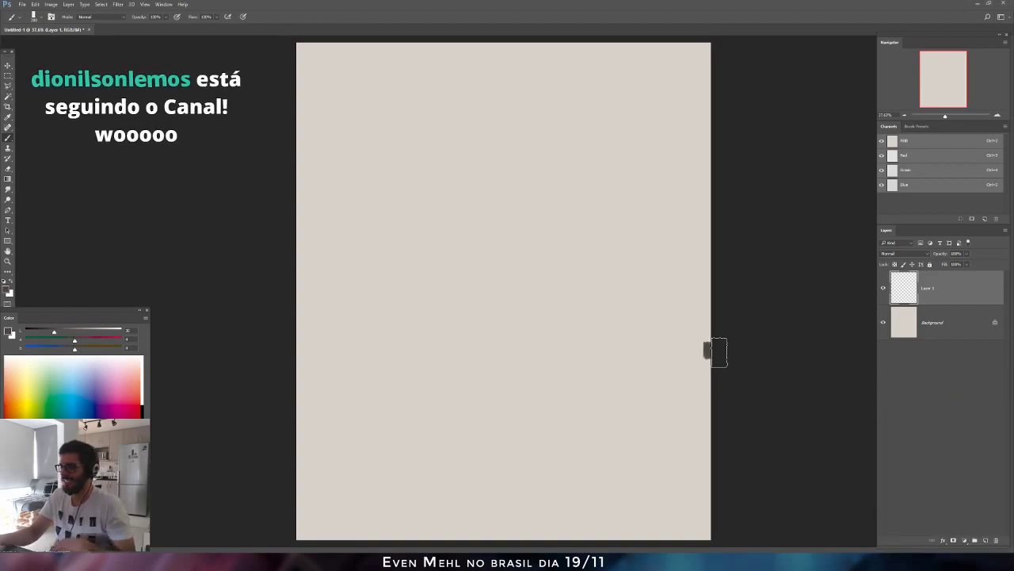
Try and undo a diagonal stroke, and erase the stray dark dab on the canvas's right edge.
mouse_move(495, 274)
left_mouse_down()
mouse_move(464, 358)
mouse_move(457, 353)
left_mouse_up()
key("ctrl+z")
key("e")
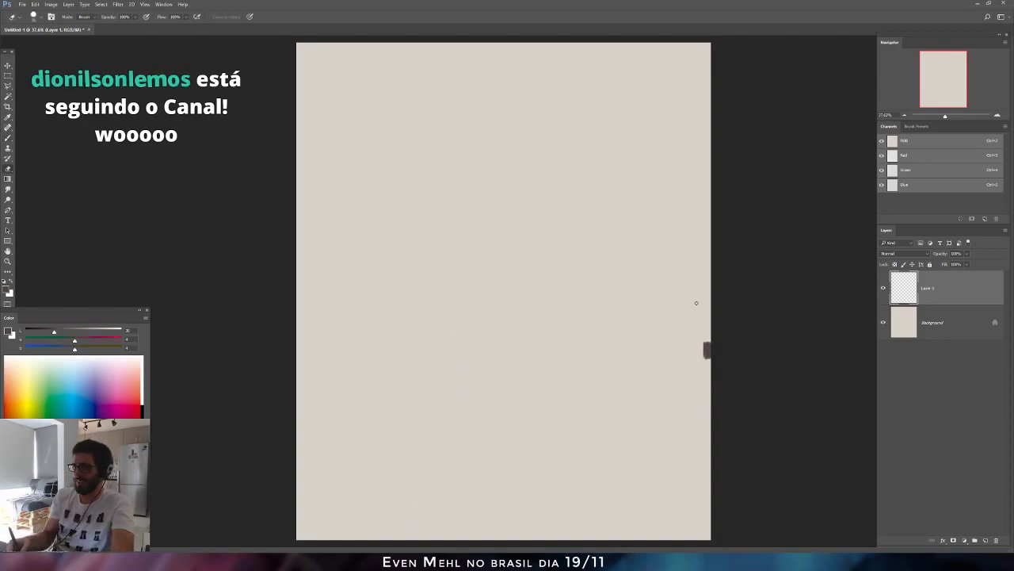
left_click_drag(707, 356, 705, 367)
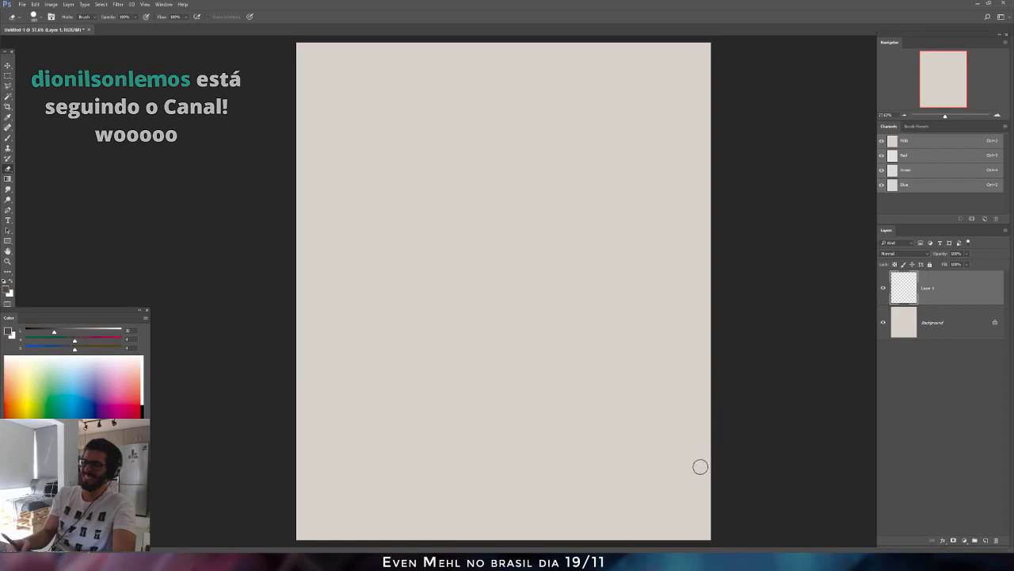
Try broad overlapping near-vertical strokes with a larger textured brush near the canvas centre, undoing all of them.
key("b")
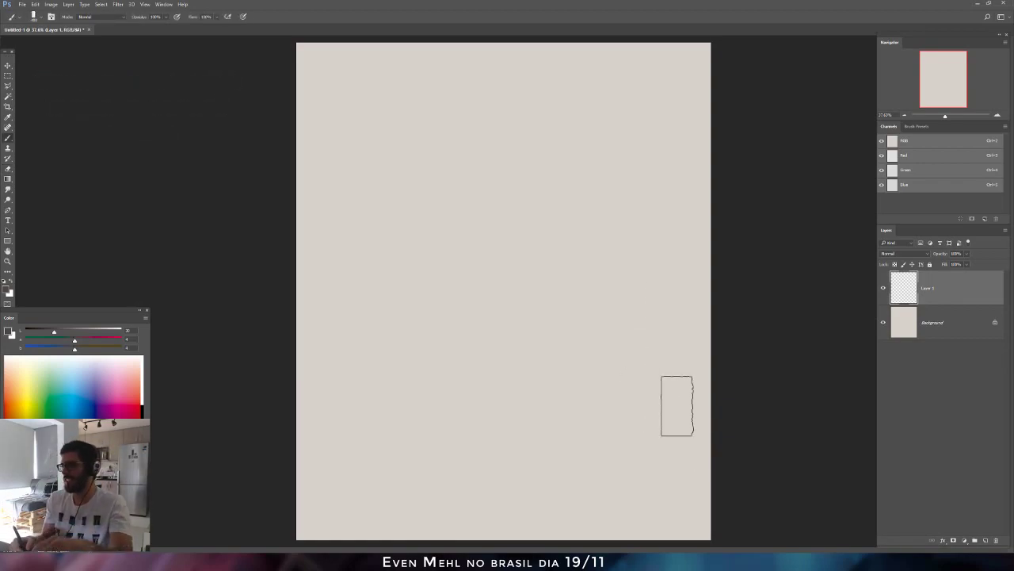
mouse_move(583, 324)
left_mouse_down()
mouse_move(567, 318)
mouse_move(538, 342)
mouse_move(547, 331)
mouse_move(543, 272)
mouse_move(462, 343)
left_mouse_up()
key("ctrl+alt+z")
key("ctrl+alt+z")
key("ctrl+alt+z")
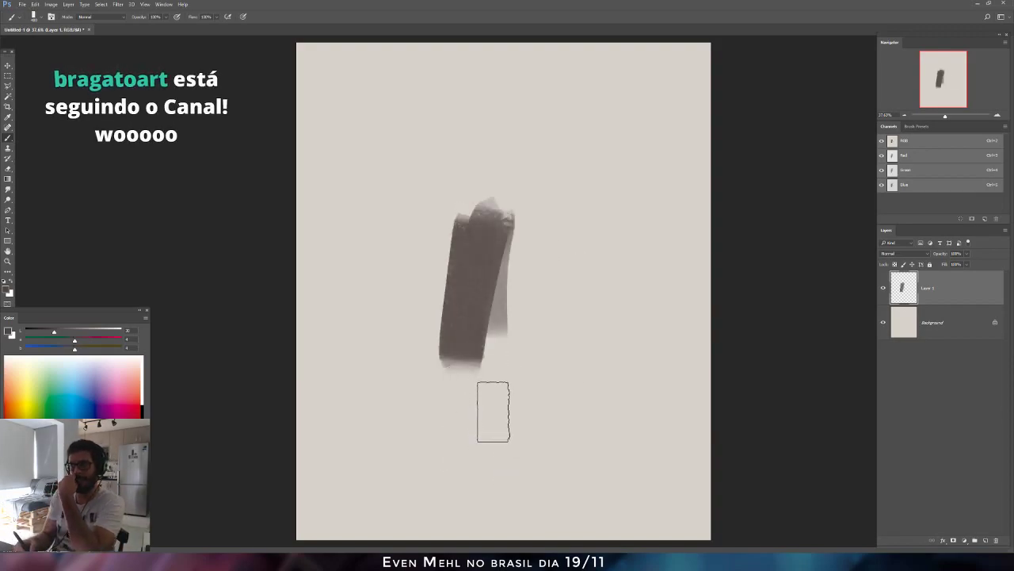
key("ctrl+z")
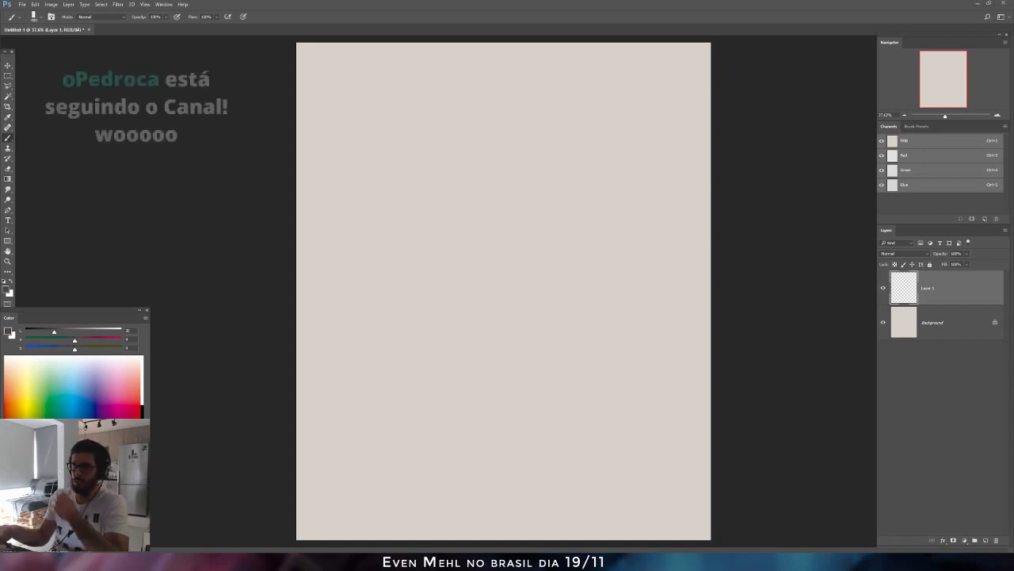
Try a few short textured strokes in the upper middle of Layer 1, undoing each of them.
left_click(524, 315)
left_click_drag(472, 244, 466, 285)
key("ctrl+alt+z")
key("ctrl+alt+z")
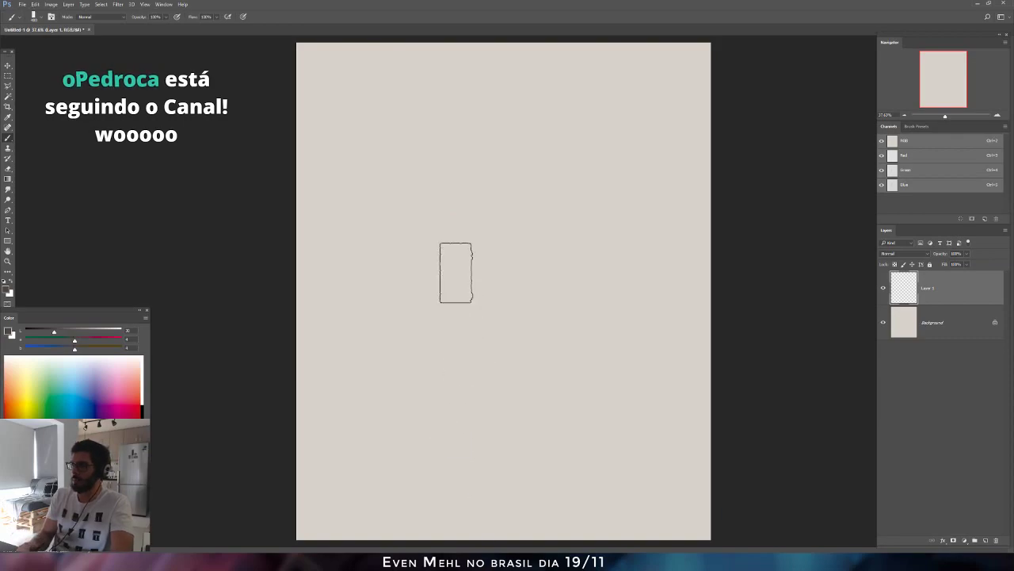
mouse_move(470, 194)
left_mouse_down()
mouse_move(459, 307)
mouse_move(453, 211)
left_mouse_up()
key("ctrl+alt+z")
key("ctrl+alt+z")
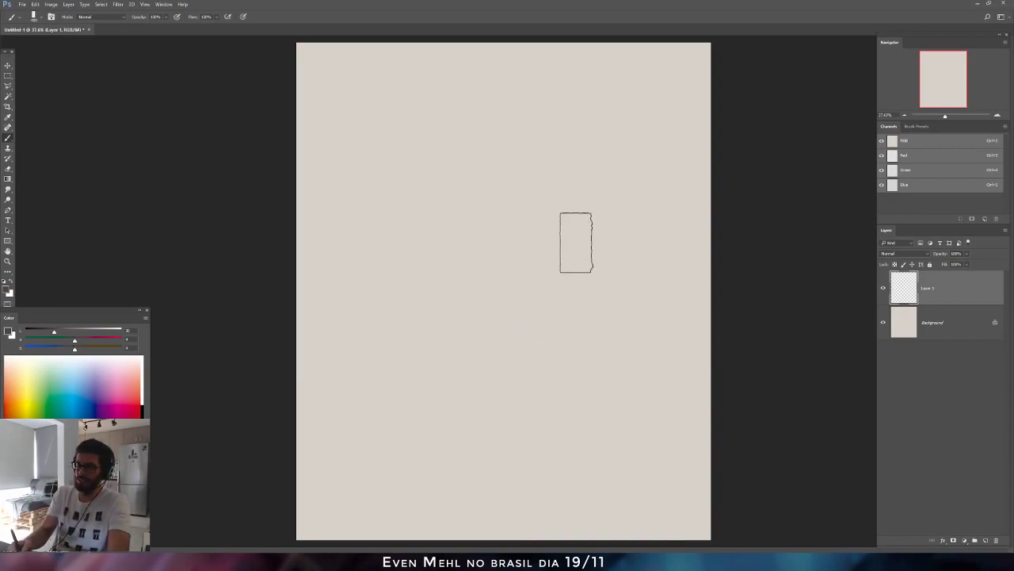
Enlarge the textured brush, lighten the foreground colour slightly and try a short stroke in the upper canvas, undoing it.
key("bracketright")
key("bracketright")
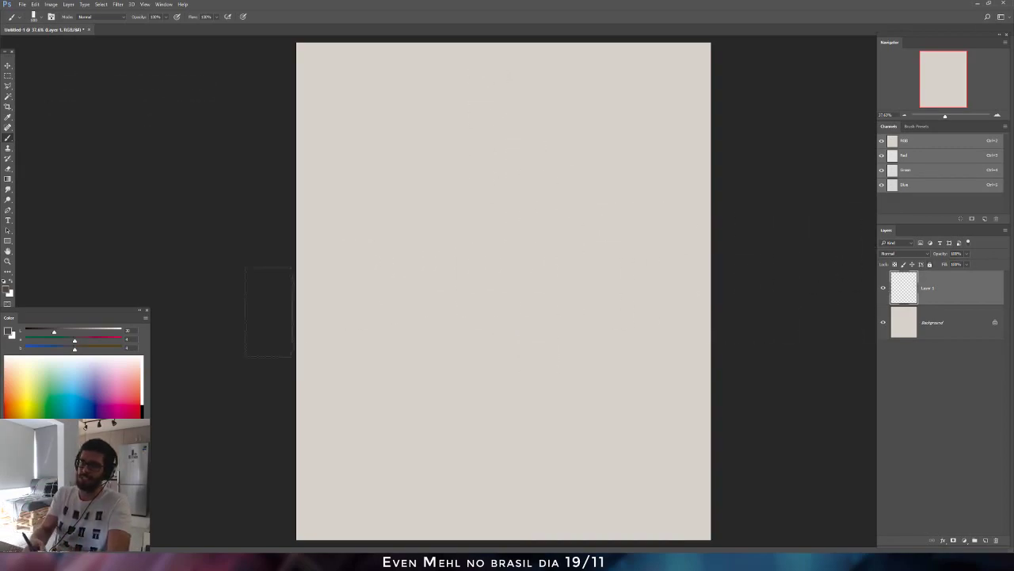
left_click_drag(54, 332, 75, 349)
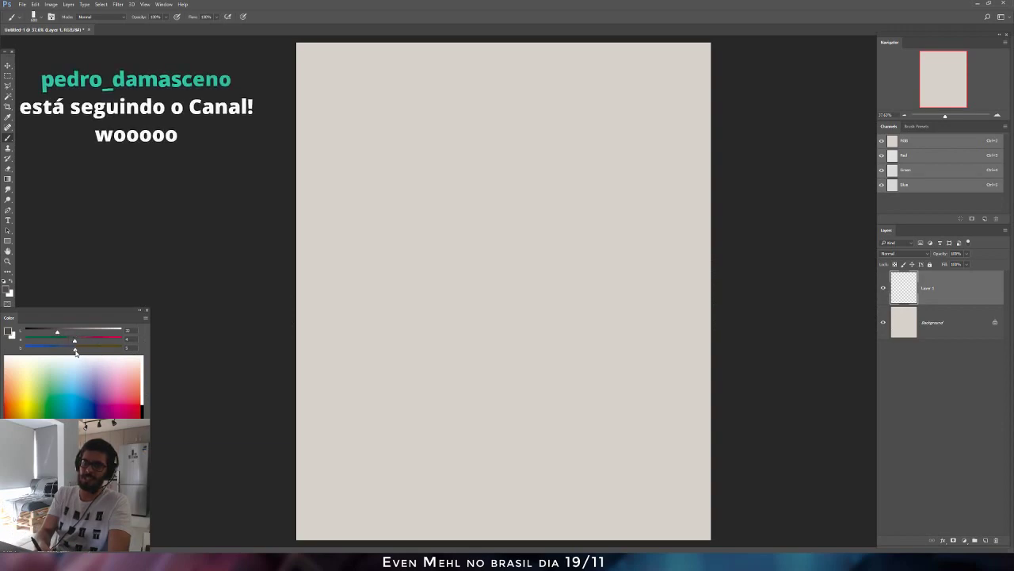
mouse_move(444, 200)
left_mouse_down()
mouse_move(470, 186)
mouse_move(468, 213)
mouse_move(433, 171)
left_mouse_up()
key("ctrl+z")
Reduce the brush size, try and undo a short horizontal stroke, and darken the foreground colour slightly.
key("bracketleft")
key("bracketleft")
key("bracketleft")
key("ctrl+z")
mouse_move(428, 219)
left_mouse_down()
mouse_move(434, 227)
mouse_move(471, 214)
left_mouse_up()
key("ctrl+z")
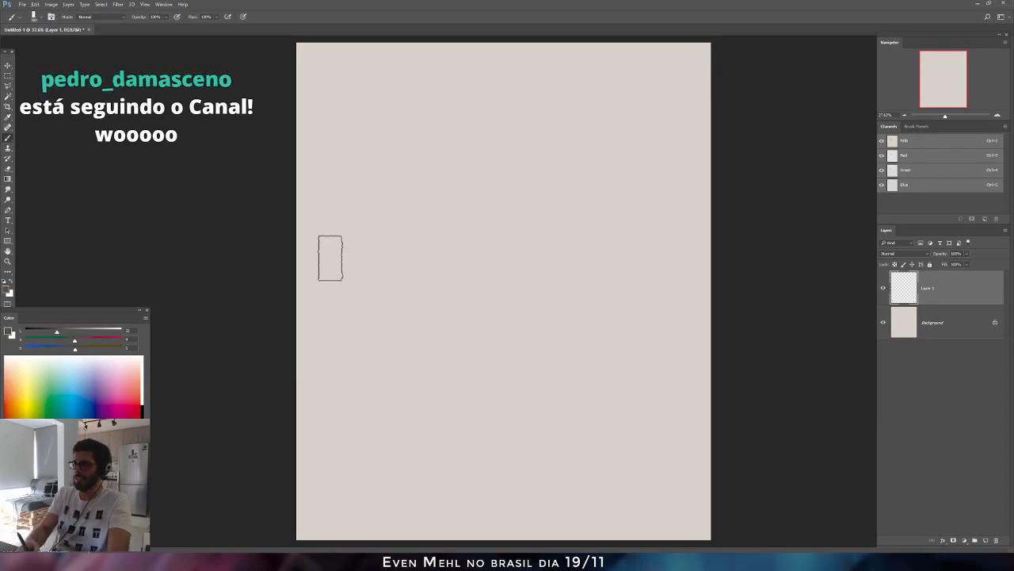
left_click_drag(54, 333, 57, 334)
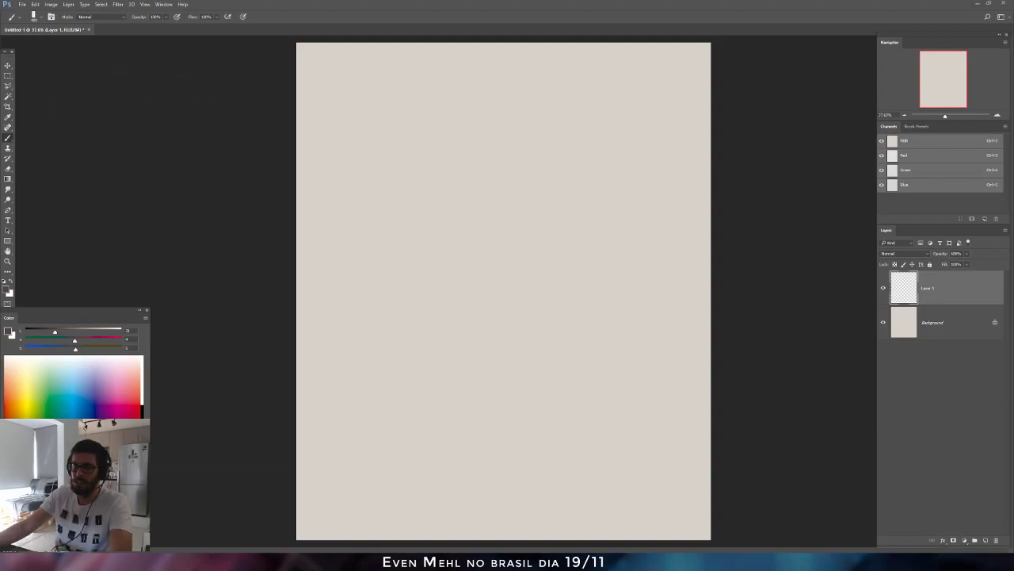
Close the first open Chrome window and bring up the separate Twitch window.
mouse_move(224, 564)
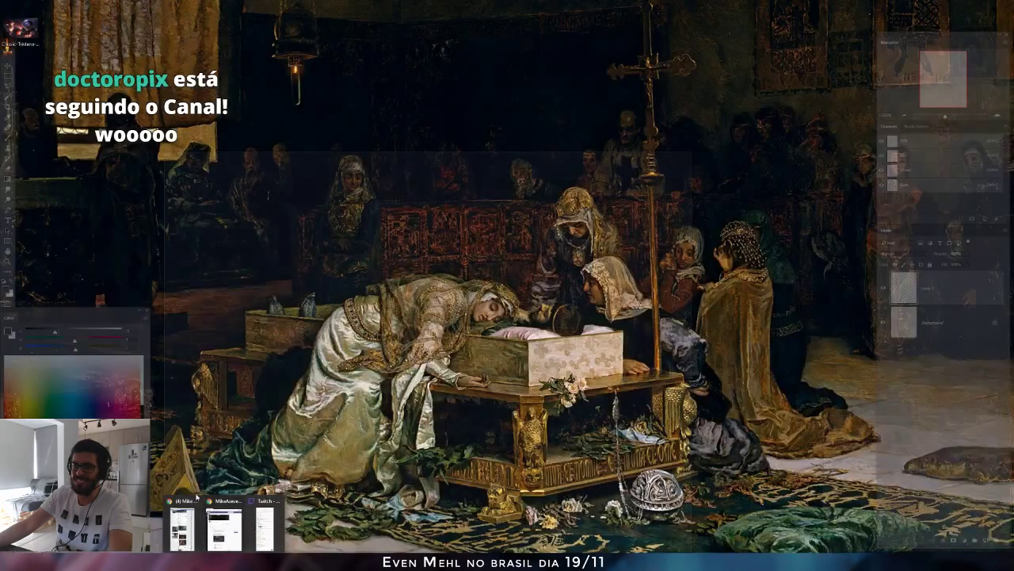
left_click(195, 501)
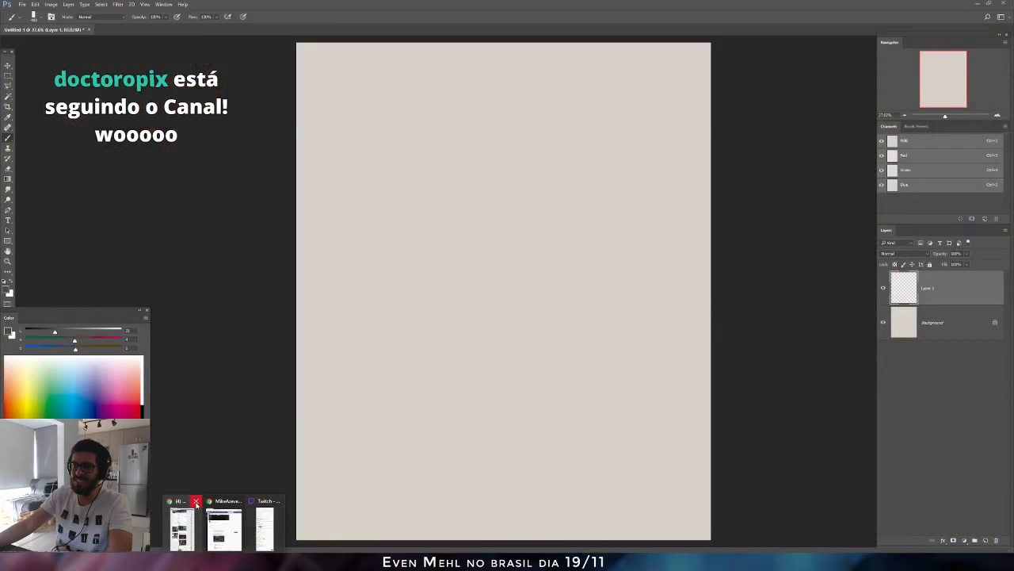
mouse_move(208, 527)
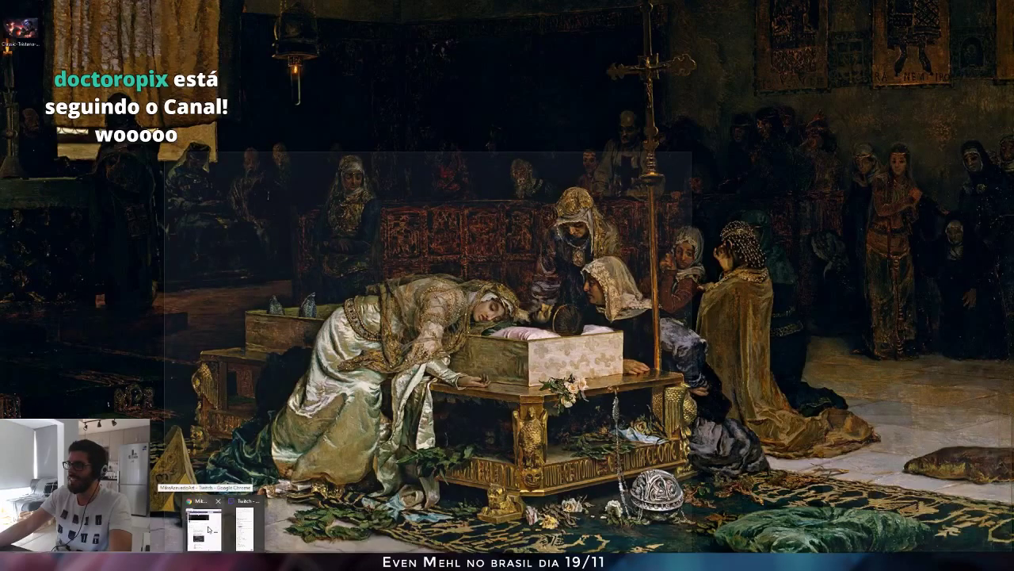
left_click(253, 539)
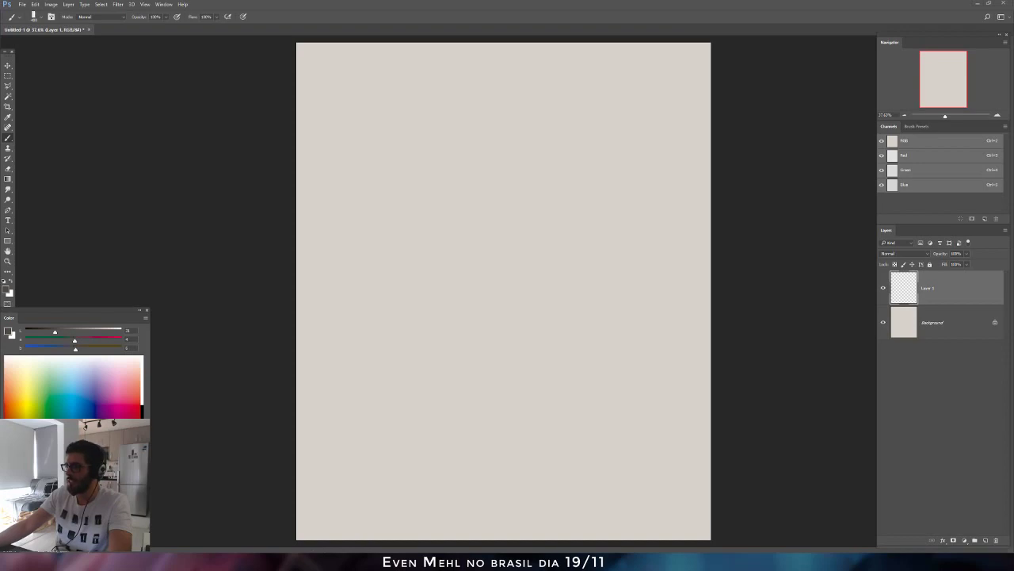
Try an arched stroke and two diagonal textured strokes around the middle of Layer 1, undoing all of them.
left_click_drag(471, 436, 579, 369)
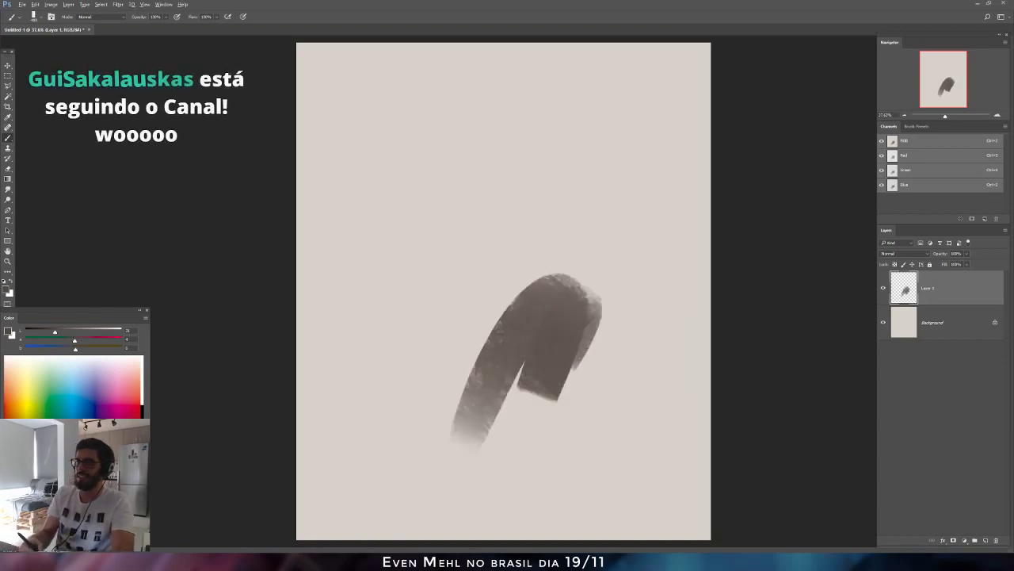
key("ctrl+z")
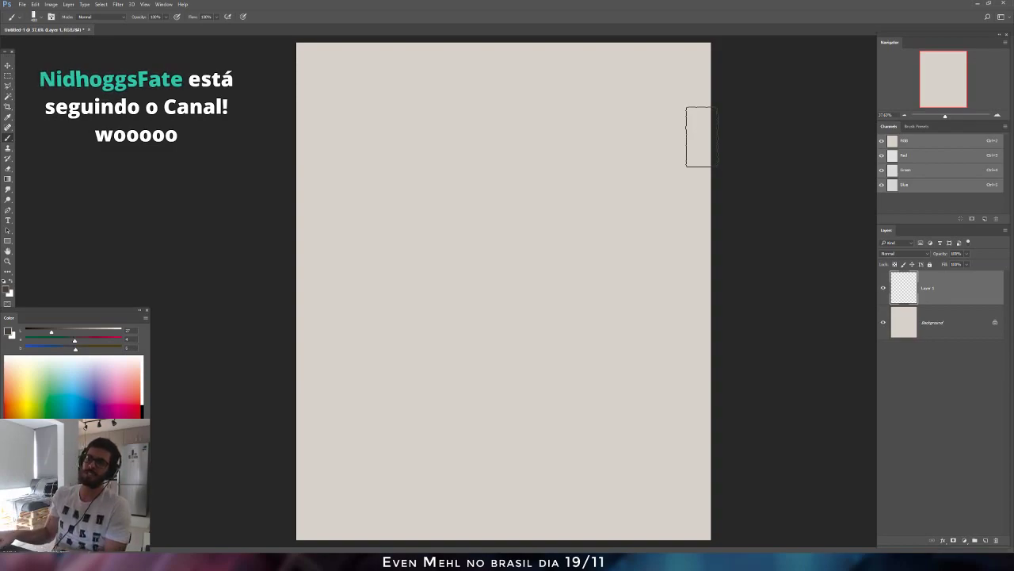
left_click_drag(553, 267, 476, 368)
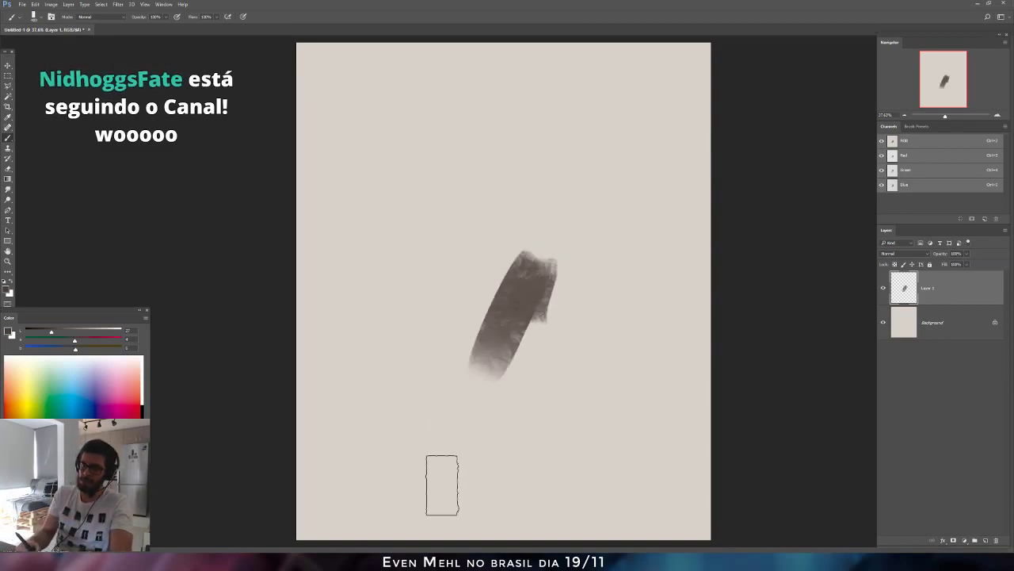
key("ctrl+z")
left_click_drag(495, 202, 432, 349)
key("ctrl+z")
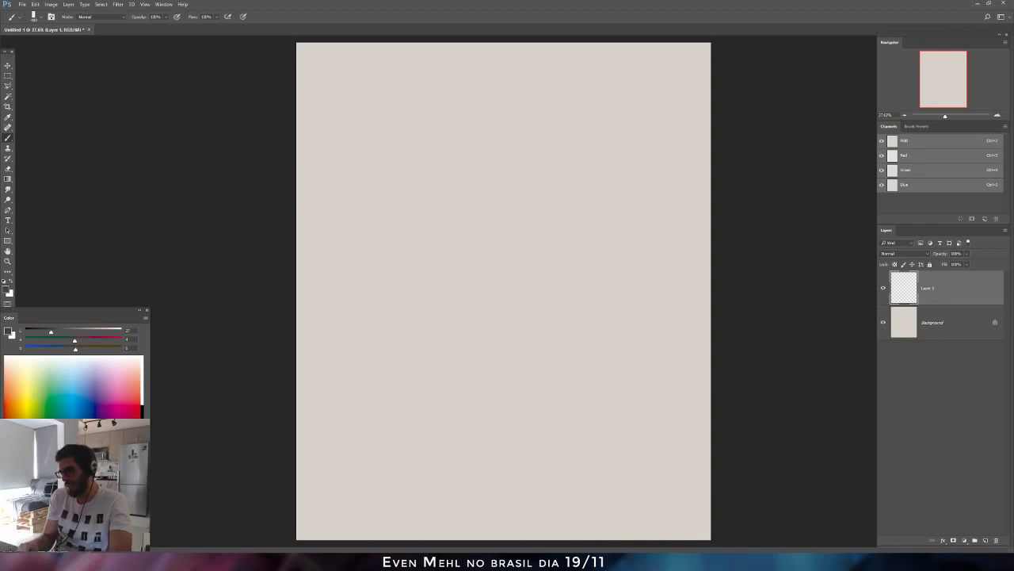
Try broad diagonal textured strokes around the middle and lower middle of Layer 1, undoing each one.
left_click_drag(539, 297, 485, 380)
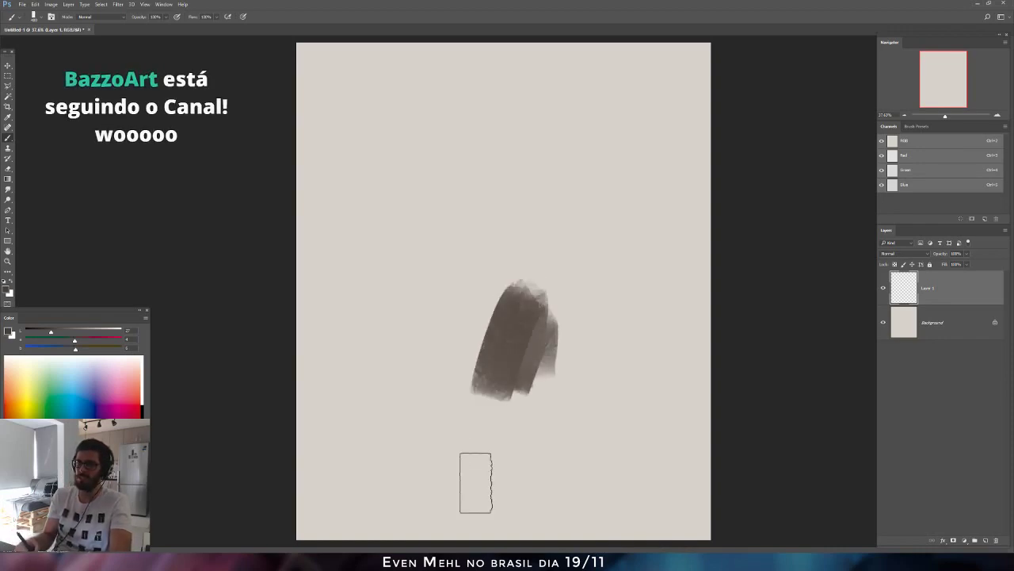
key("ctrl+z")
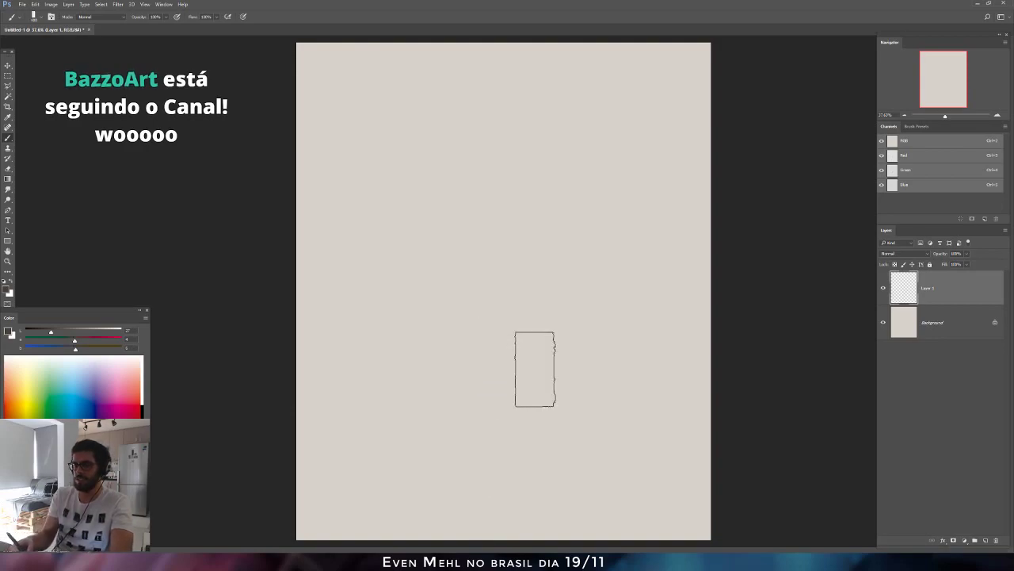
left_click_drag(533, 274, 444, 432)
key("ctrl+z")
left_click_drag(480, 388, 452, 416)
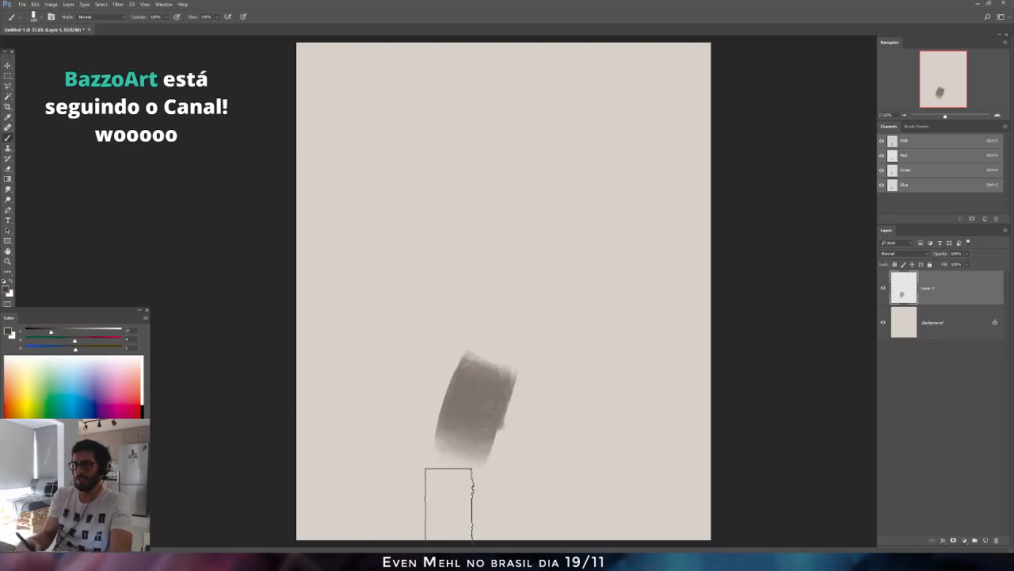
key("ctrl+z")
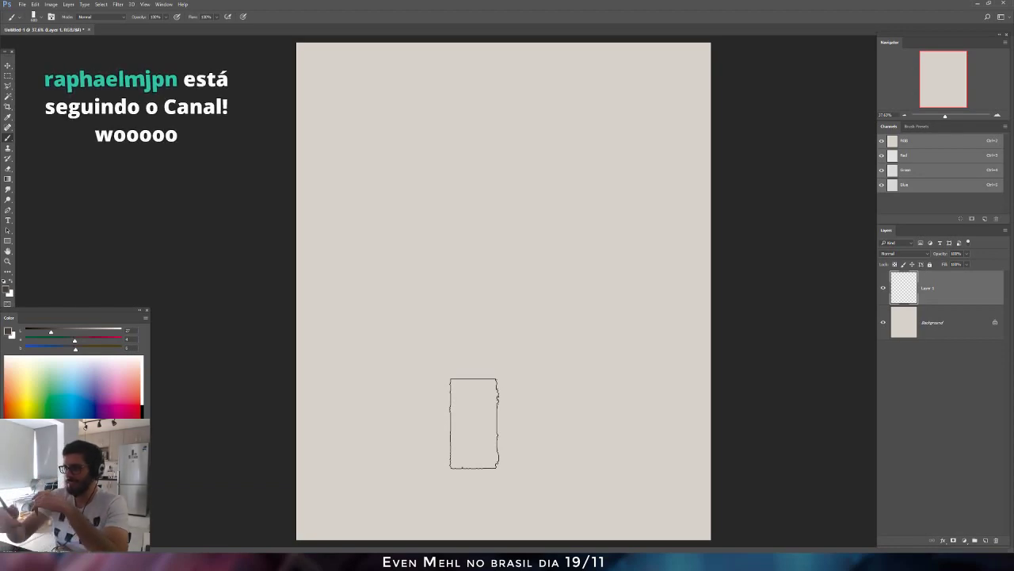
Try wide, mostly vertical strokes in the lower and upper-middle canvas, undoing each one.
left_click_drag(448, 368, 494, 253)
key("ctrl+z")
mouse_move(444, 412)
left_mouse_down()
mouse_move(507, 263)
mouse_move(420, 498)
left_mouse_up()
key("ctrl+z")
key("ctrl+z")
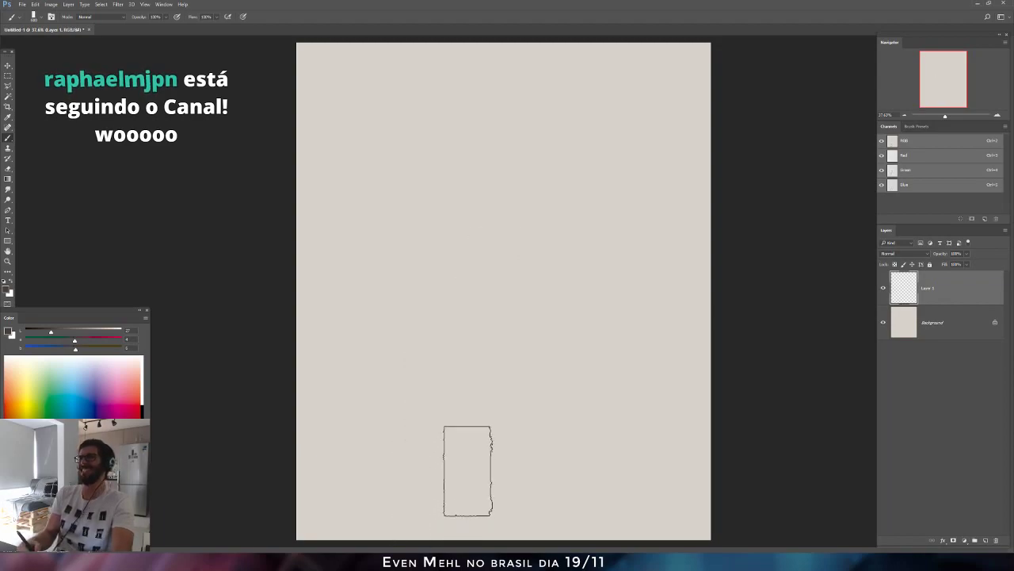
left_click_drag(459, 273, 441, 203)
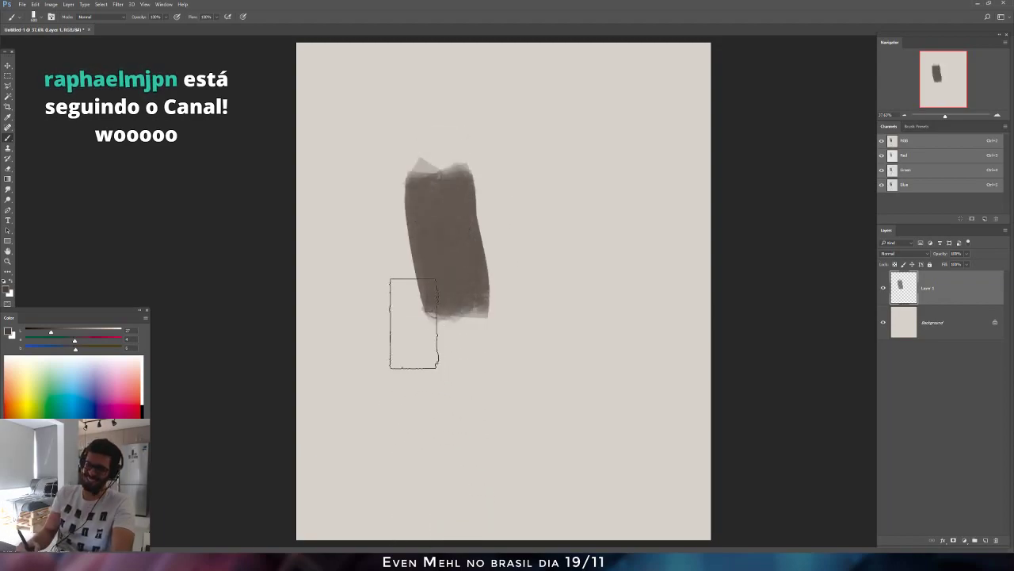
key("ctrl+z")
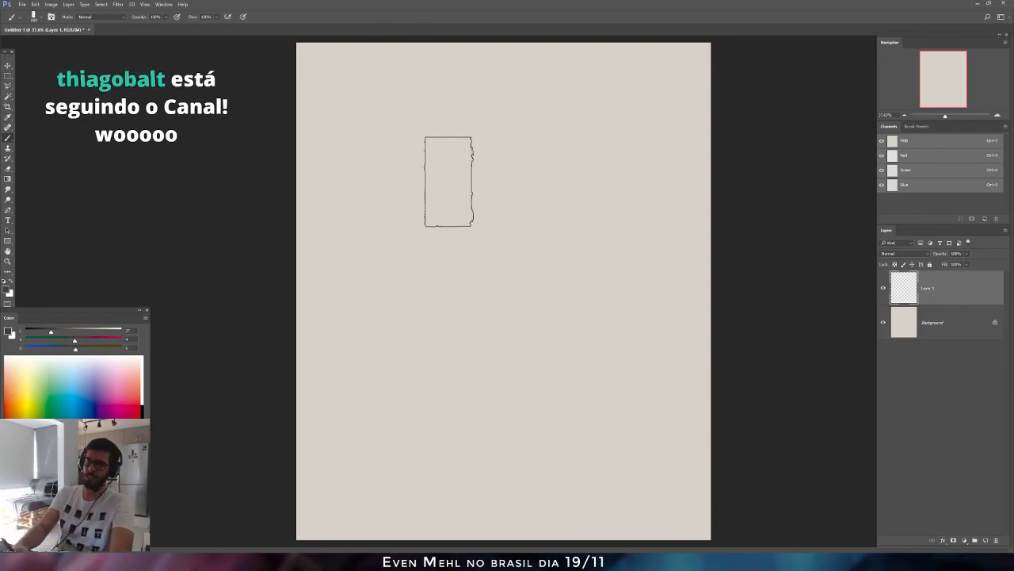
Vary the brush size and try a short horizontal stroke in the upper canvas, undoing it.
key("bracketleft")
key("bracketleft")
key("bracketleft")
key("bracketleft")
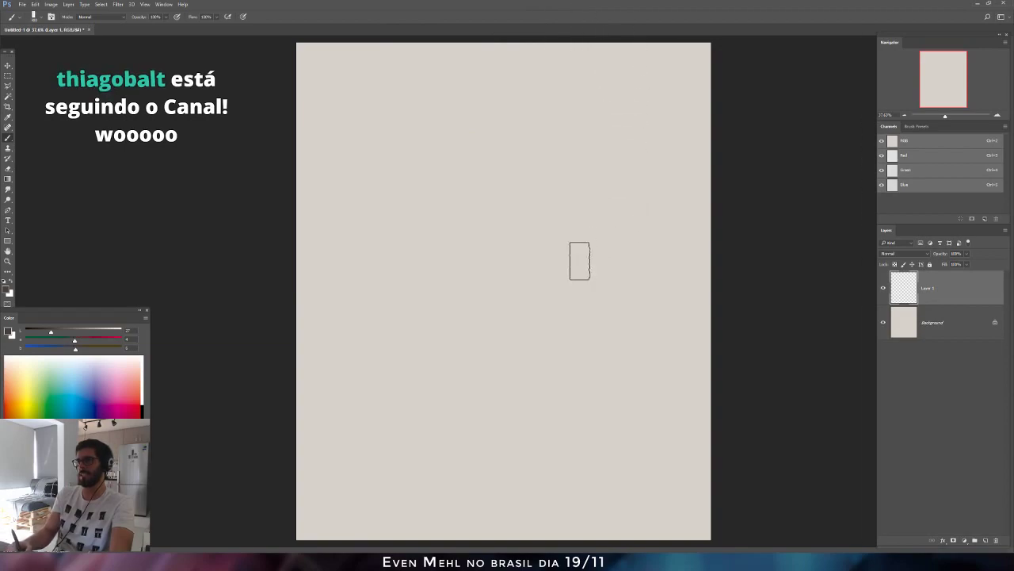
key("bracketright")
key("bracketright")
key("bracketright")
key("bracketright")
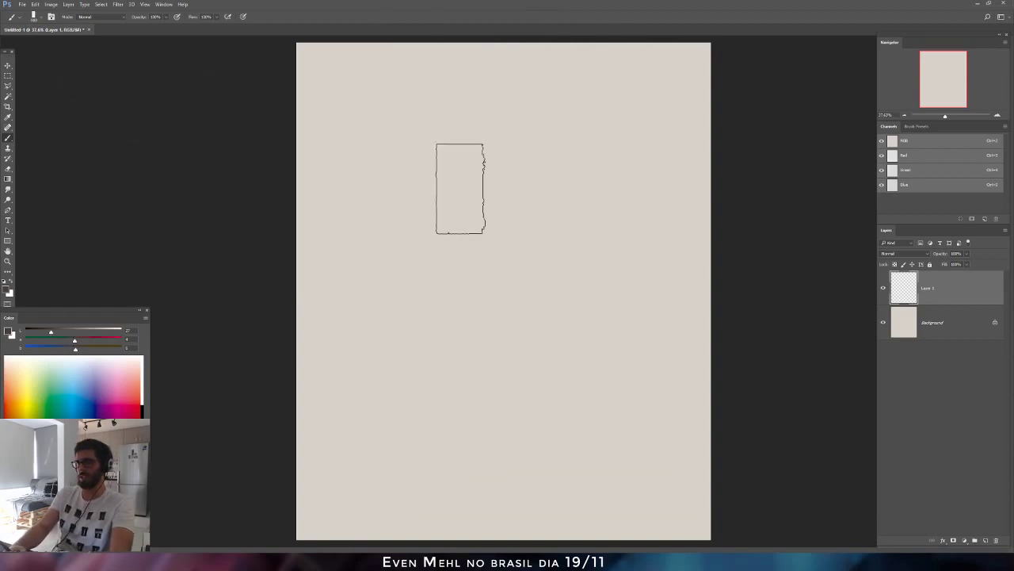
key("bracketleft")
key("bracketleft")
mouse_move(462, 197)
left_mouse_down()
mouse_move(420, 152)
mouse_move(504, 231)
mouse_move(529, 210)
mouse_move(493, 225)
mouse_move(472, 208)
mouse_move(564, 230)
mouse_move(566, 188)
left_mouse_up()
key("ctrl+z")
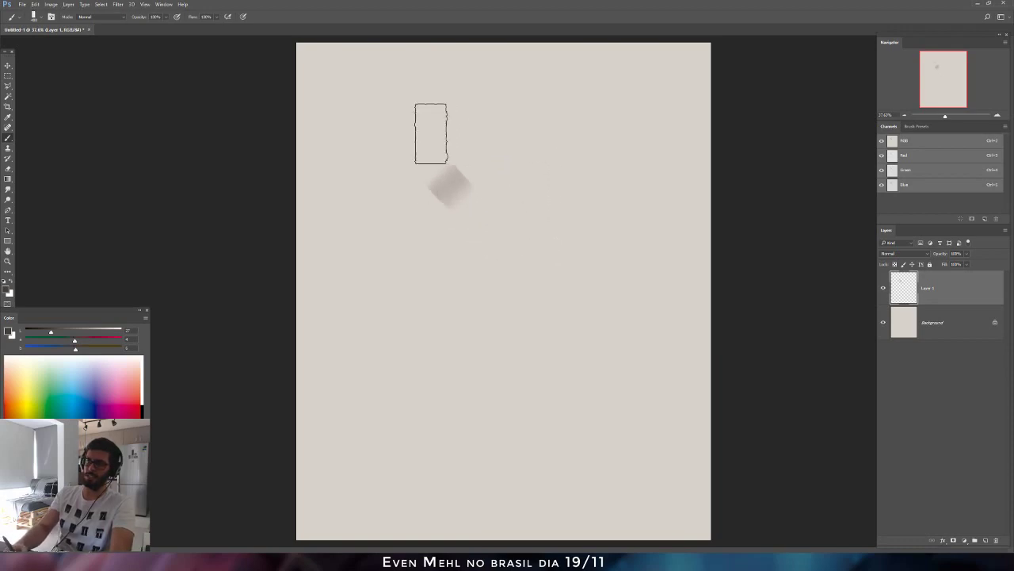
Lighten the foreground colour slightly and try a diagonal stroke in the upper canvas, undoing it.
left_click(59, 331)
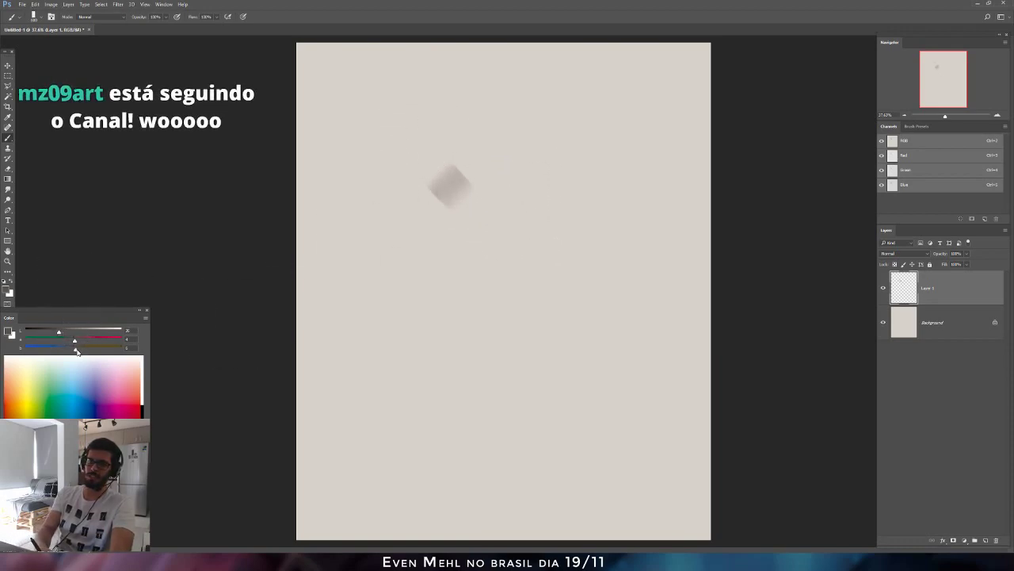
mouse_move(433, 140)
left_mouse_down()
mouse_move(464, 151)
mouse_move(514, 233)
mouse_move(444, 184)
mouse_move(479, 208)
left_mouse_up()
key("ctrl+alt+z")
key("ctrl+alt+z")
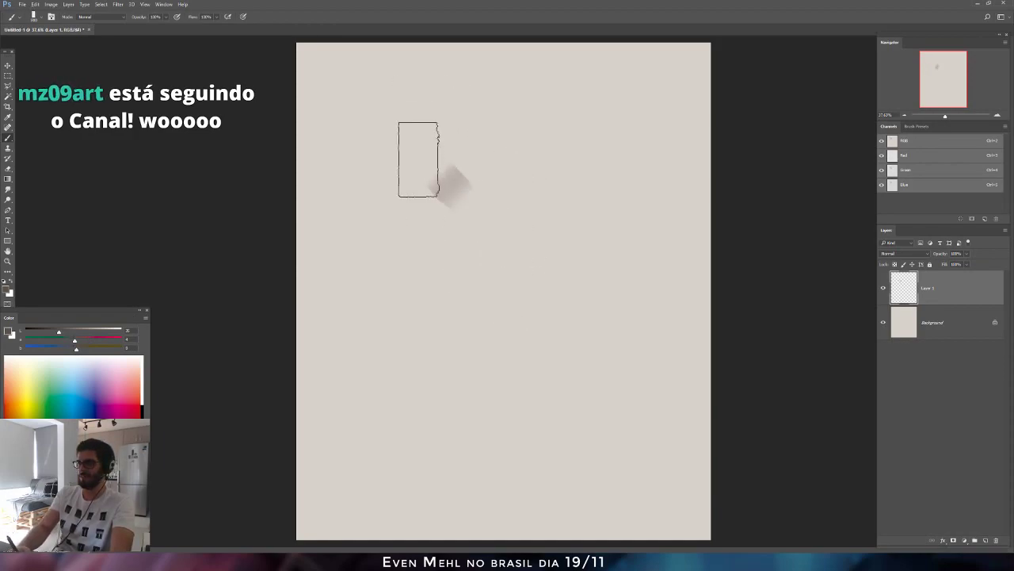
Block in a soft angular head-like mass in the upper canvas with overlapping translucent strokes, varying the brush size.
key("bracketleft")
key("bracketleft")
mouse_move(418, 162)
left_mouse_down()
mouse_move(443, 235)
mouse_move(465, 206)
mouse_move(436, 195)
mouse_move(518, 246)
mouse_move(430, 147)
mouse_move(475, 130)
mouse_move(421, 163)
mouse_move(496, 124)
mouse_move(468, 115)
mouse_move(526, 151)
mouse_move(489, 149)
mouse_move(469, 131)
mouse_move(440, 152)
mouse_move(486, 107)
mouse_move(475, 79)
mouse_move(503, 161)
mouse_move(471, 122)
mouse_move(497, 186)
left_mouse_up()
key("bracketright")
key("bracketright")
key("bracketright")
key("bracketleft")
key("bracketleft")
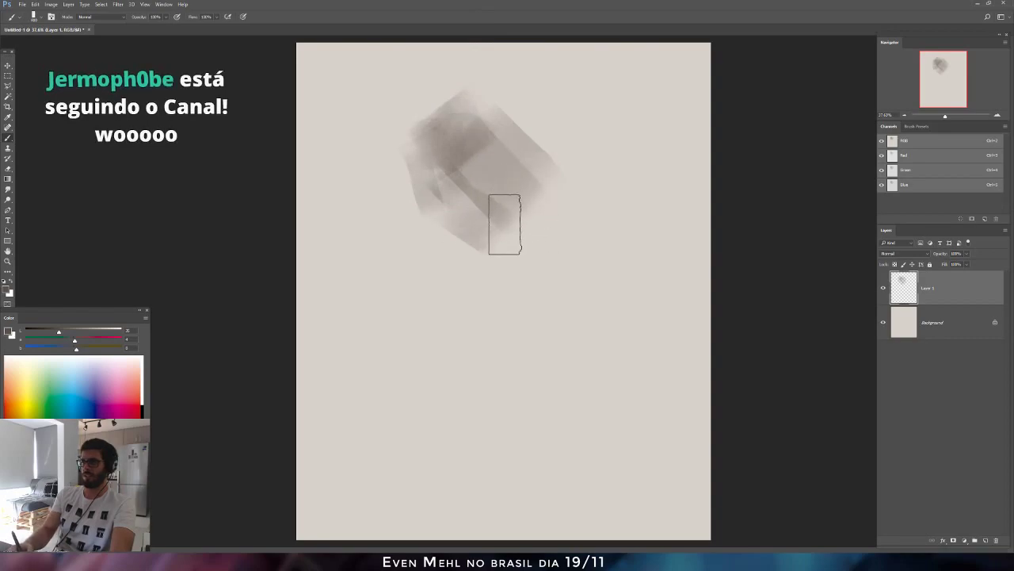
key("bracketleft")
key("bracketleft")
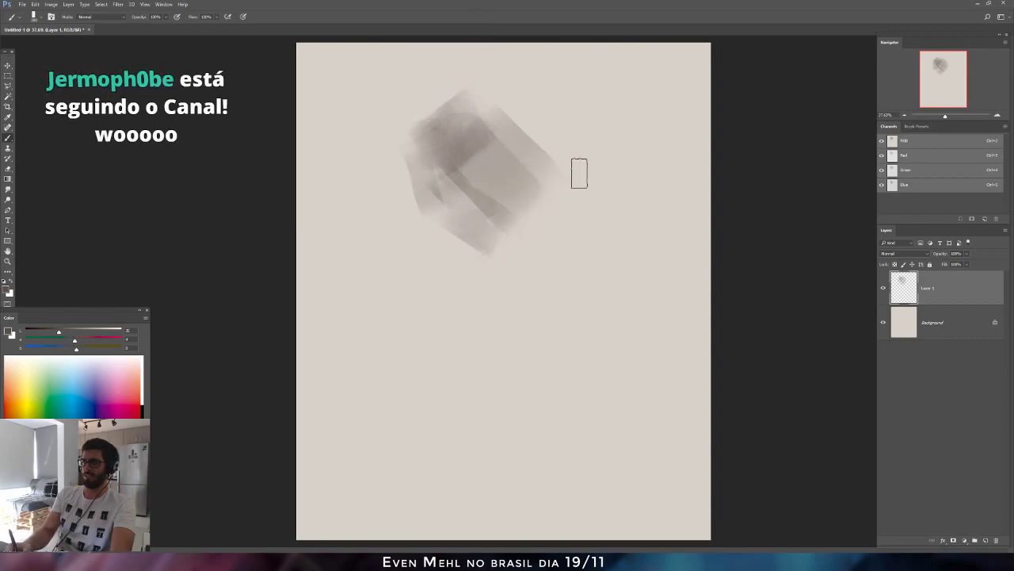
key("bracketright")
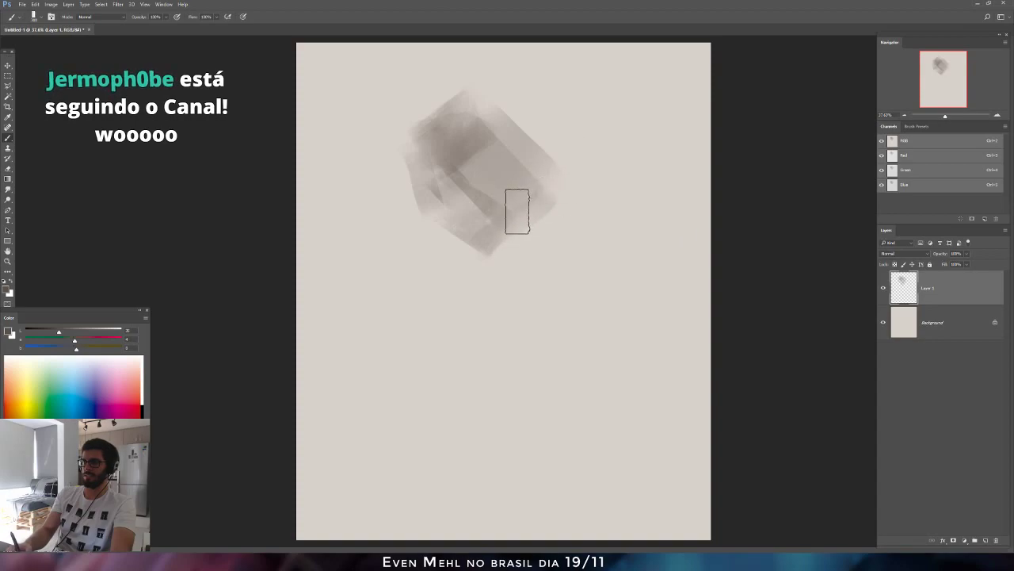
key("bracketleft")
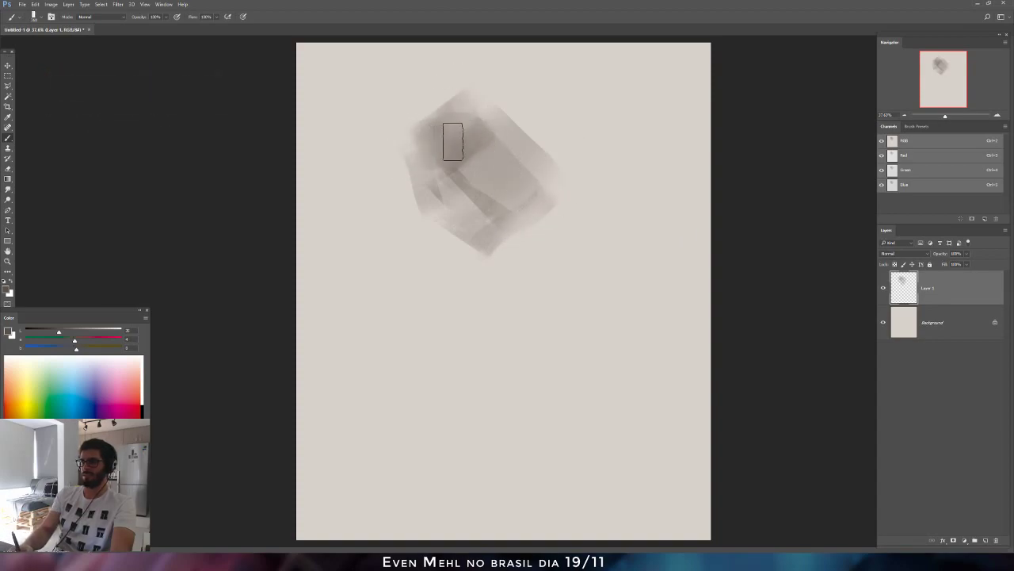
Try curved strokes across the upper part of the head-like mass with a smaller brush, undoing them.
mouse_move(388, 167)
left_mouse_down()
mouse_move(492, 132)
mouse_move(416, 164)
mouse_move(535, 142)
left_mouse_up()
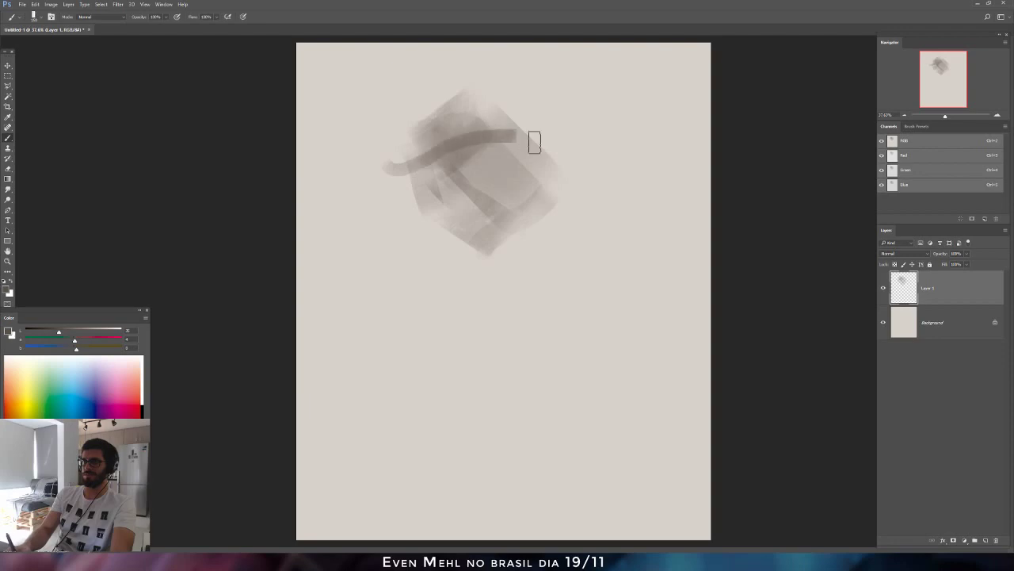
key("ctrl+alt+z")
key("ctrl+alt+z")
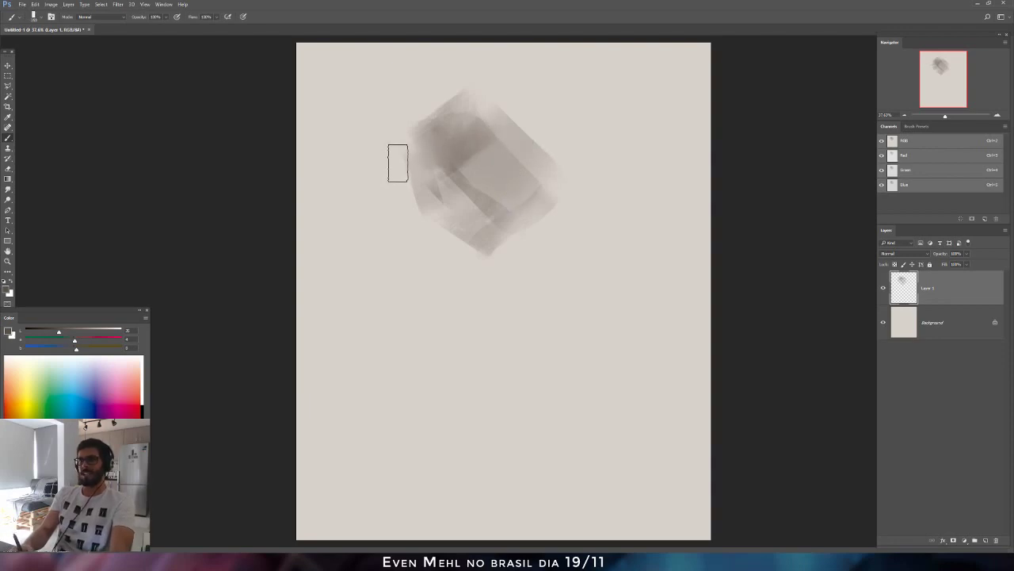
left_click_drag(398, 162, 480, 123)
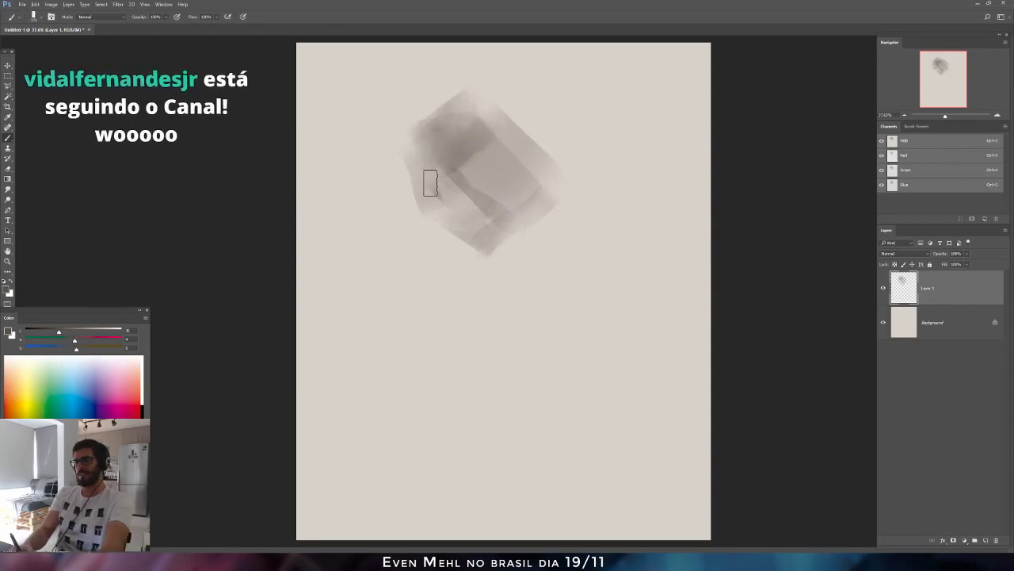
Flip the image horizontally and paint a short curved stroke beneath the angular mass with a medium-sized brush.
key("ctrl+shift+h")
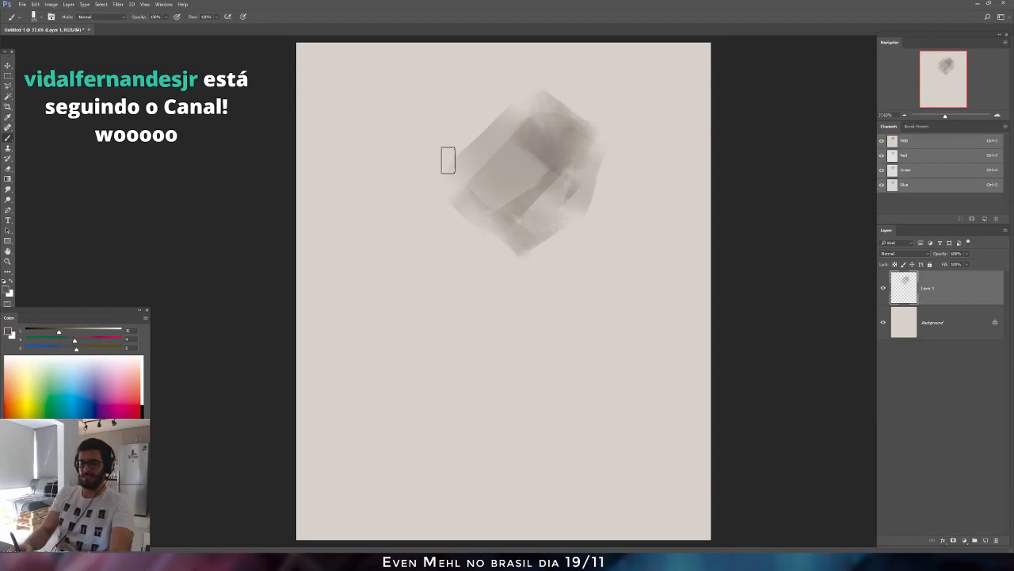
key("bracketright")
key("bracketright")
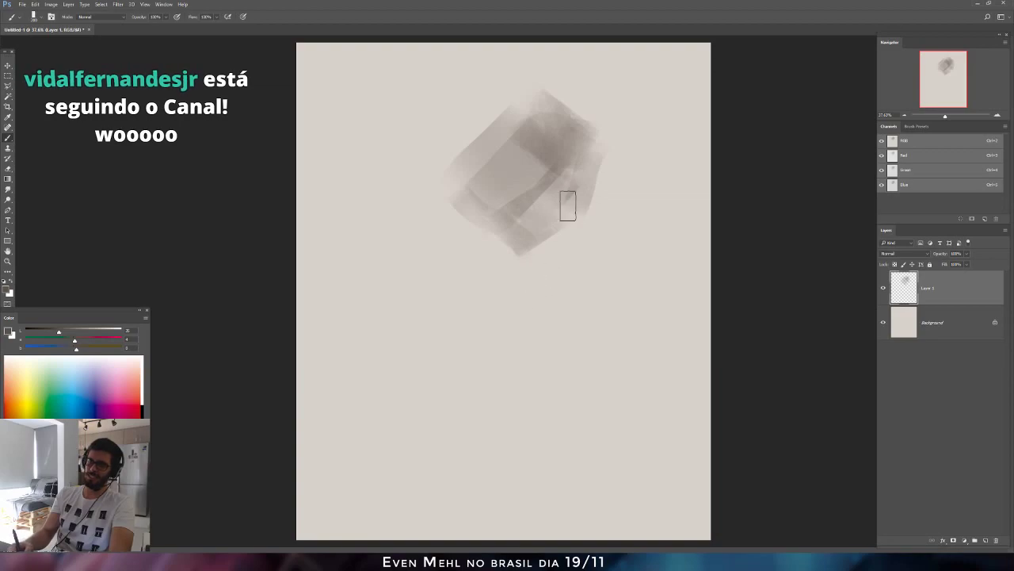
key("bracketright")
key("bracketright")
key("bracketright")
left_click_drag(542, 244, 539, 283)
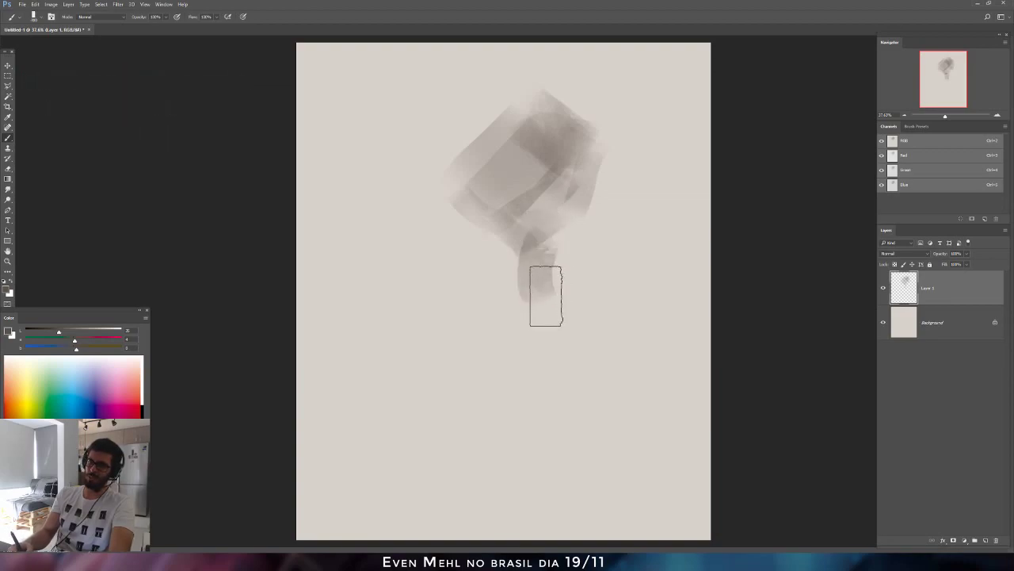
key("ctrl+z")
key("bracketleft")
key("bracketleft")
left_click_drag(529, 237, 544, 287)
Add translucent torso strokes below the mass and diagonal thigh strokes running down toward the lower canvas.
key("bracketright")
key("bracketright")
mouse_move(572, 251)
left_mouse_down()
mouse_move(583, 337)
mouse_move(565, 292)
mouse_move(556, 322)
left_mouse_up()
key("bracketleft")
key("ctrl+z")
mouse_move(527, 288)
left_mouse_down()
mouse_move(557, 324)
mouse_move(495, 389)
left_mouse_up()
mouse_move(543, 333)
left_mouse_down()
mouse_move(475, 393)
mouse_move(504, 409)
mouse_move(542, 376)
left_mouse_up()
Paint a thin lower leg and foot below the thigh with a smaller brush, and enlarge the brush again.
key("bracketleft")
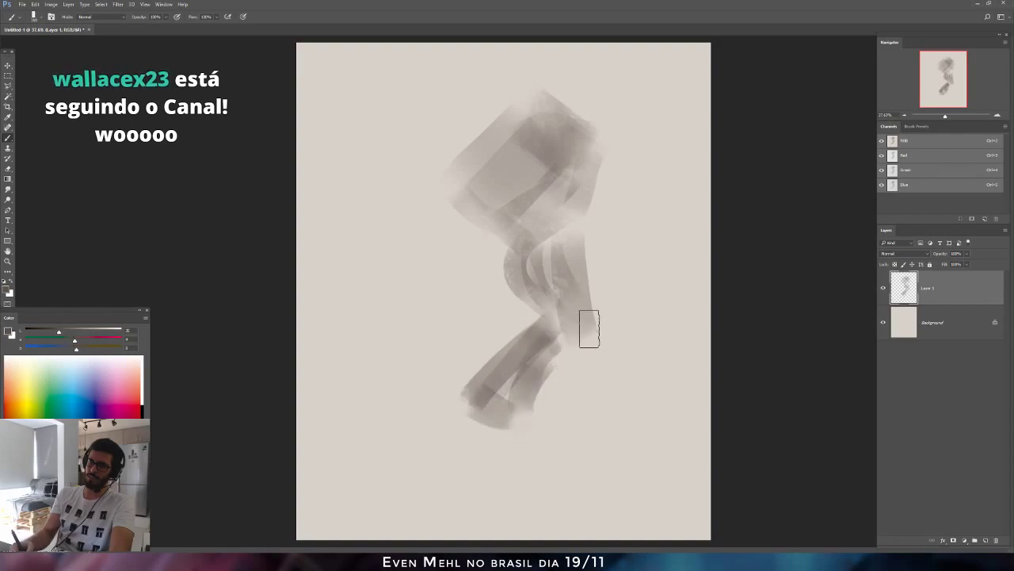
key("bracketleft")
left_click_drag(468, 408, 468, 495)
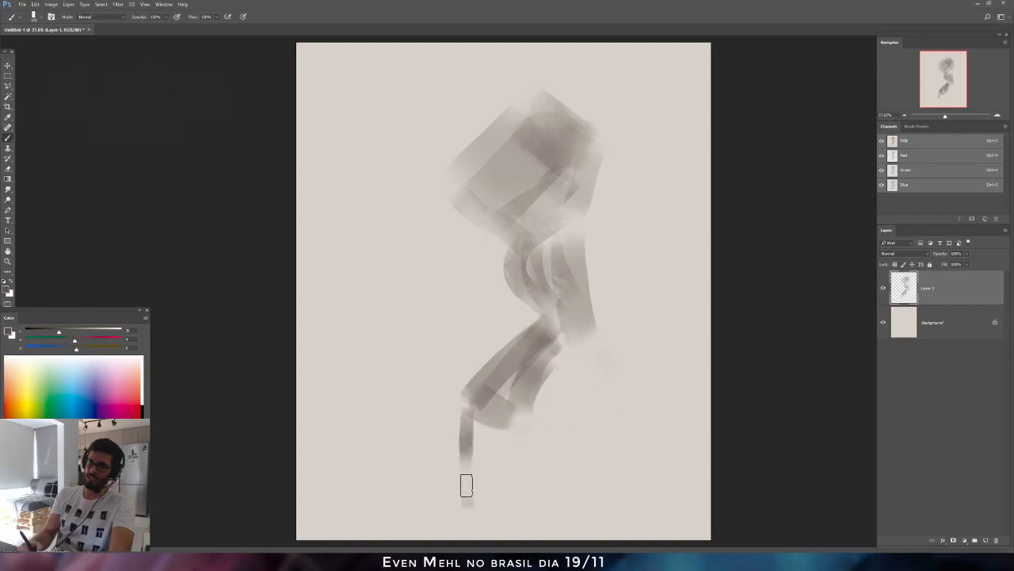
mouse_move(494, 409)
left_mouse_down()
mouse_move(468, 449)
mouse_move(468, 496)
mouse_move(448, 515)
left_mouse_up()
key("bracketright")
key("bracketright")
key("bracketright")
key("bracketright")
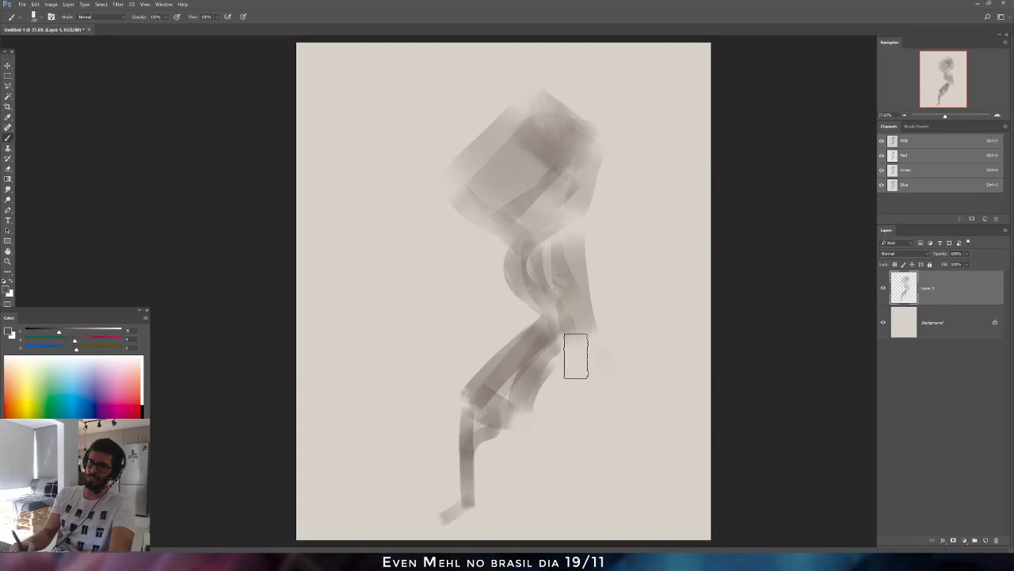
Paint diagonal strokes for the second leg, running outward and down from the hips, after undoing a first try.
left_click_drag(576, 353, 604, 396)
key("ctrl+z")
left_click_drag(559, 352, 597, 386)
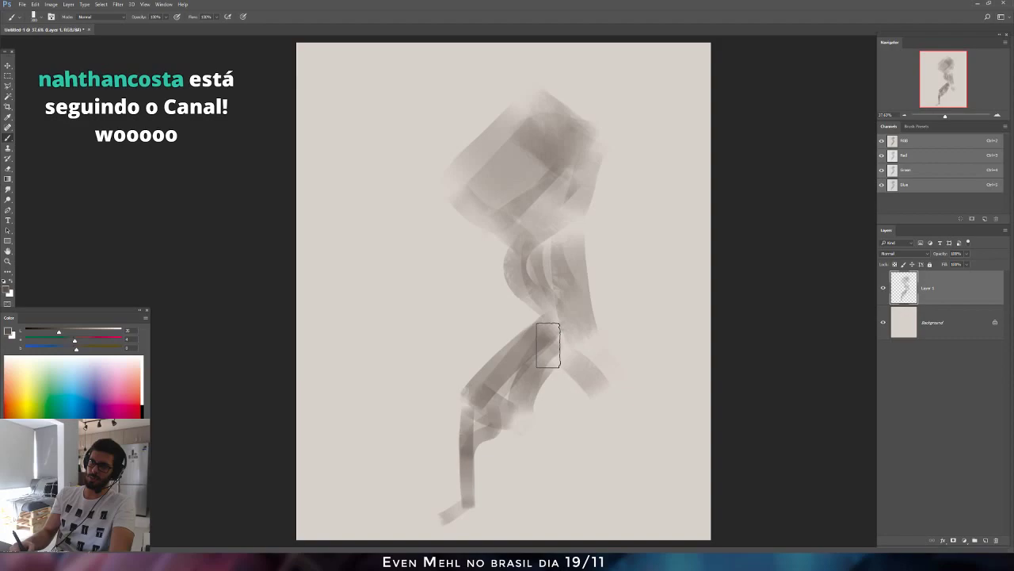
left_click_drag(550, 342, 607, 388)
left_click_drag(586, 315, 639, 406)
Clear all painted strokes from Layer 1 and deselect.
key("ctrl+a")
key("Delete")
key("ctrl+d")
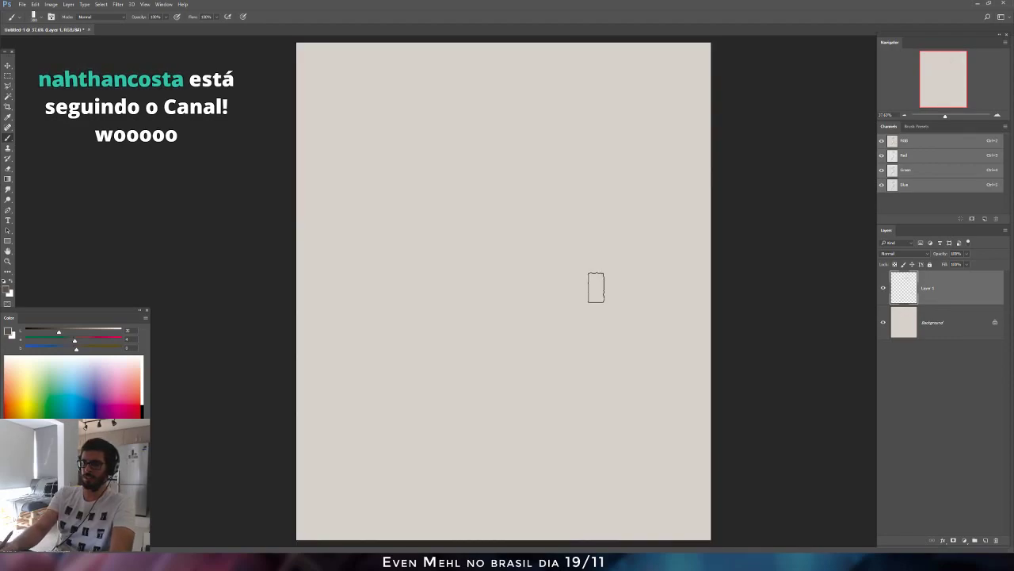
Enlarge the brush and try short upward diagonal strokes in the upper canvas, undoing each one.
key("bracketright")
key("bracketright")
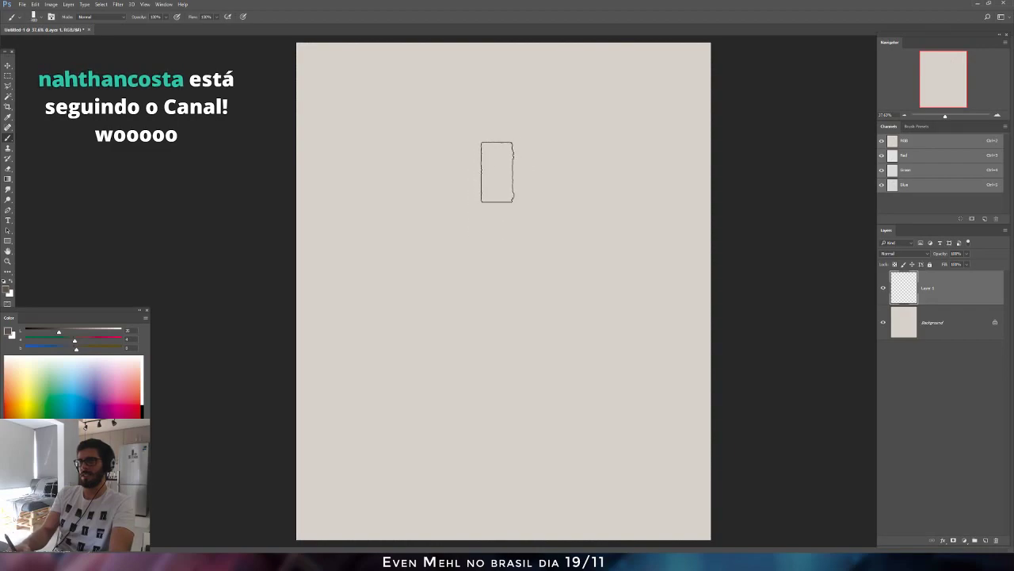
key("bracketright")
key("bracketright")
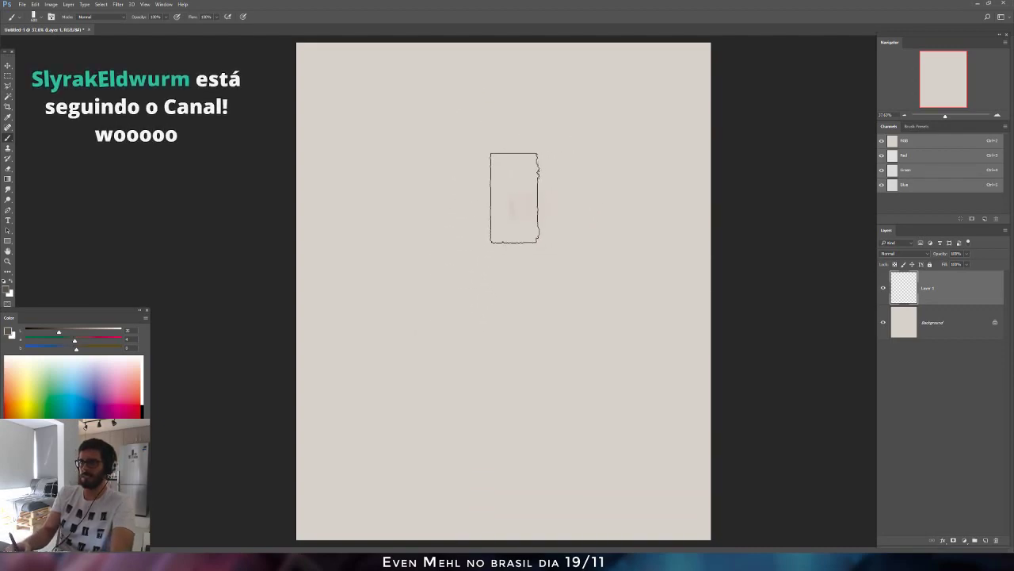
left_click_drag(504, 188, 550, 161)
key("ctrl+z")
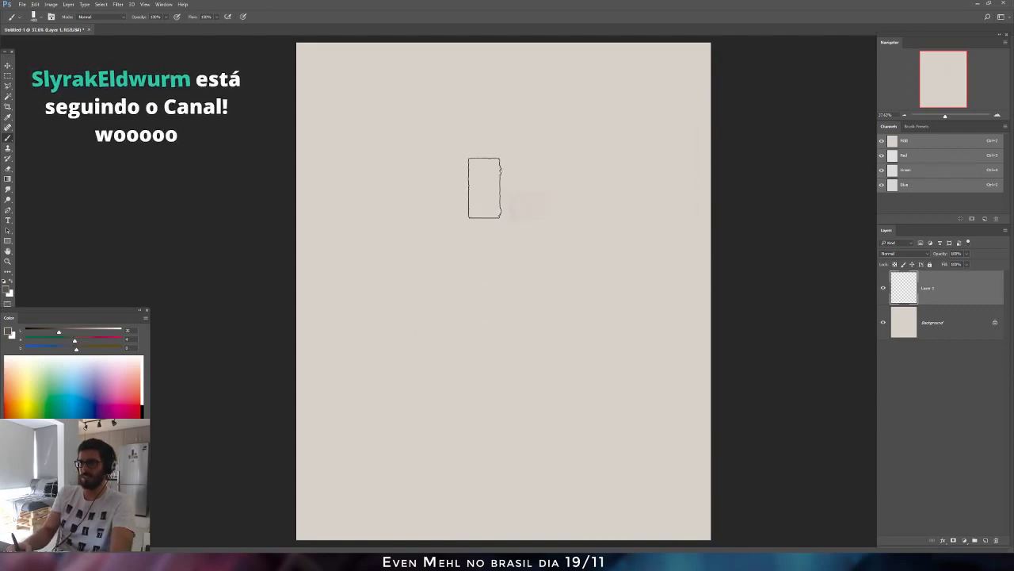
key("bracketright")
key("bracketright")
left_click_drag(484, 193, 548, 154)
key("ctrl+z")
left_click_drag(483, 175, 516, 155)
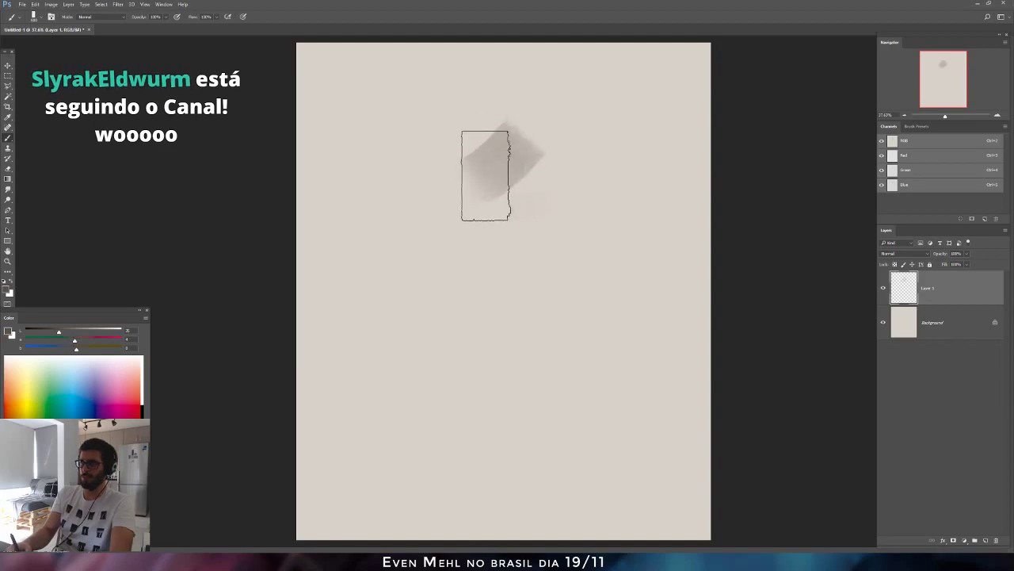
key("ctrl+z")
Lighten the foreground colour slightly more and lay overlapping translucent strokes in the upper middle of Layer 1.
left_click(63, 332)
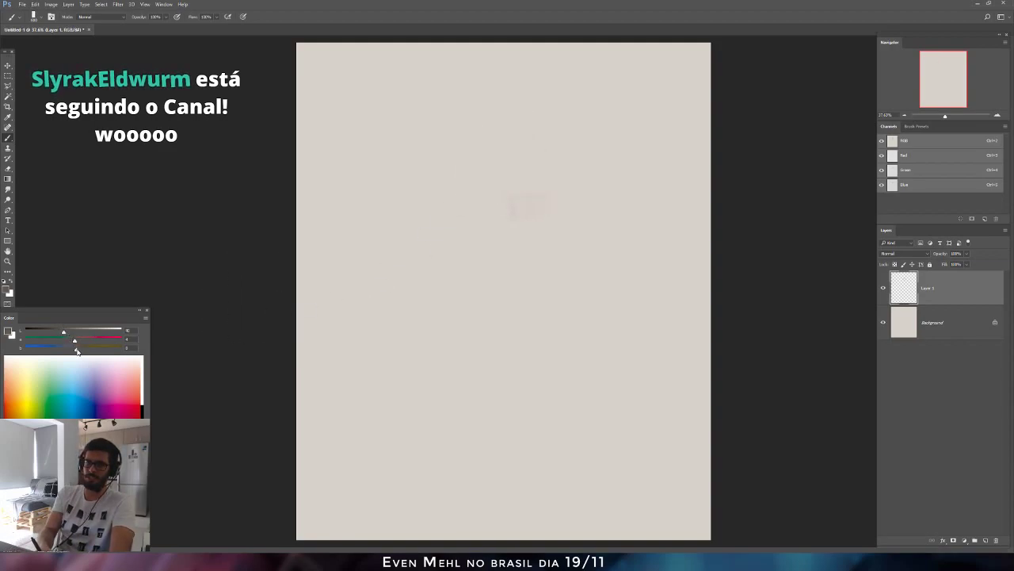
mouse_move(489, 164)
left_mouse_down()
mouse_move(517, 142)
mouse_move(471, 168)
mouse_move(526, 137)
mouse_move(476, 167)
mouse_move(451, 161)
mouse_move(480, 194)
left_mouse_up()
key("[")
key("[")
mouse_move(435, 149)
left_mouse_down()
mouse_move(480, 202)
mouse_move(518, 215)
mouse_move(471, 199)
mouse_move(512, 214)
mouse_move(551, 159)
mouse_move(510, 193)
mouse_move(569, 122)
mouse_move(556, 165)
mouse_move(531, 98)
mouse_move(545, 164)
mouse_move(557, 156)
mouse_move(555, 117)
mouse_move(489, 111)
mouse_move(474, 143)
mouse_move(429, 154)
mouse_move(552, 77)
mouse_move(449, 144)
mouse_move(493, 93)
left_mouse_up()
Refine the angular mass in the upper canvas with varied brush sizes, undoing the last pale stroke along its upper-left edge.
key("ctrl+alt+z")
key("ctrl+alt+z")
key("]")
key("]")
key("]")
key("[")
key("[")
key("ctrl+alt+z")
key("ctrl+alt+z")
key("]")
key("]")
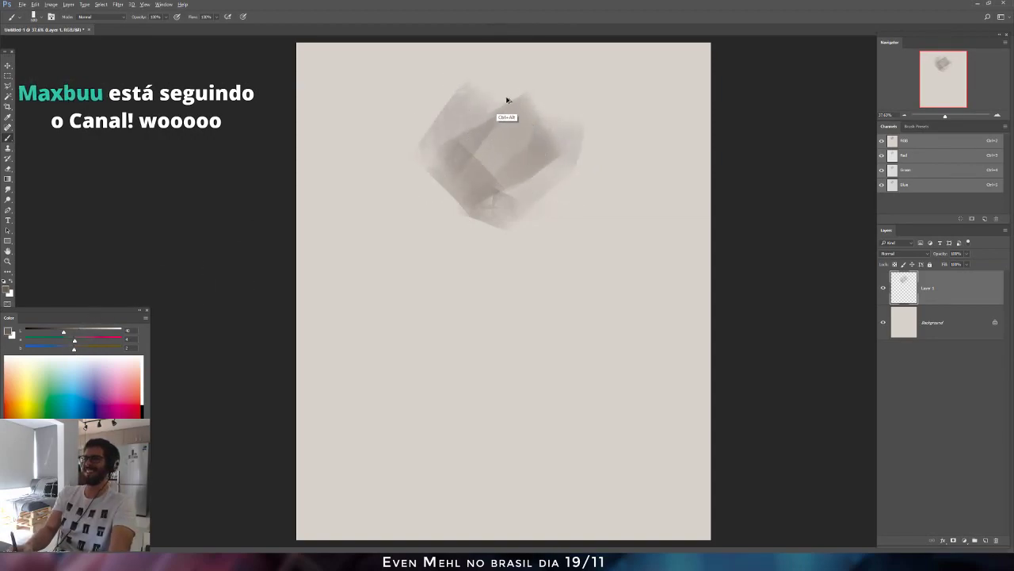
key("ctrl+alt+z")
key("ctrl+alt+z")
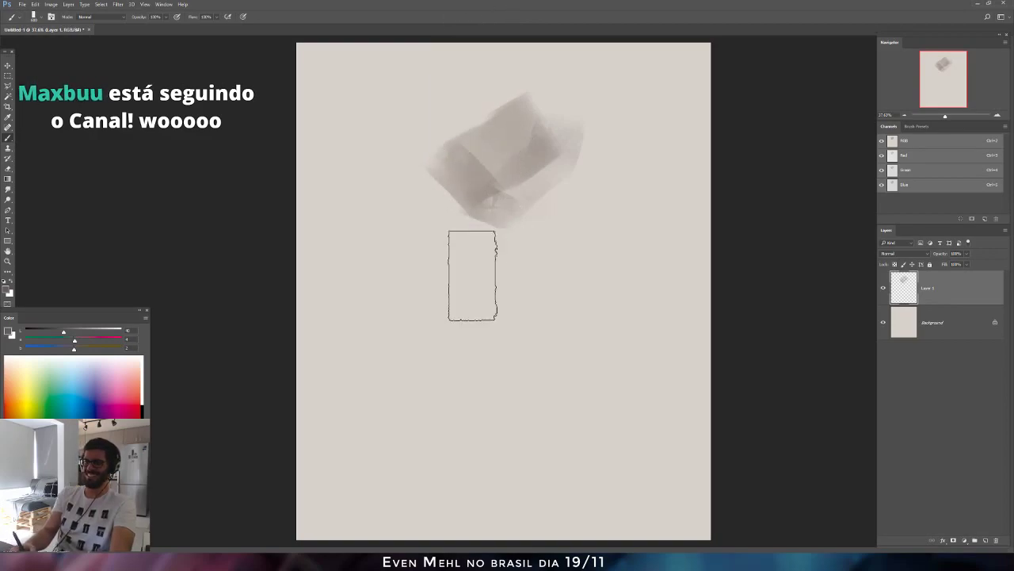
Shrink the brush and try a straight diagonal stroke across the middle of the canvas, undoing it.
key("[")
key("[")
key("[")
key("[")
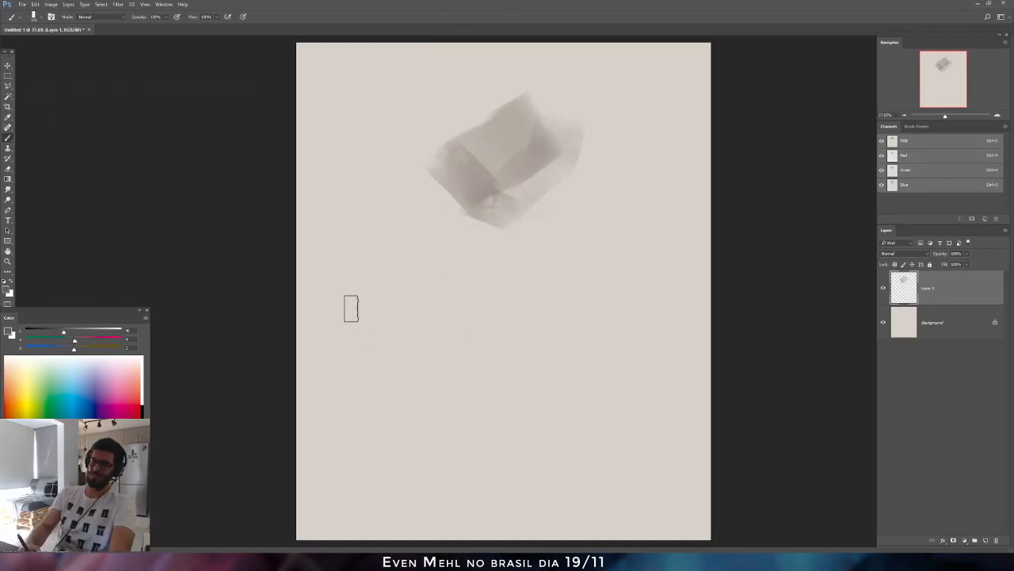
left_click(648, 386, "shift")
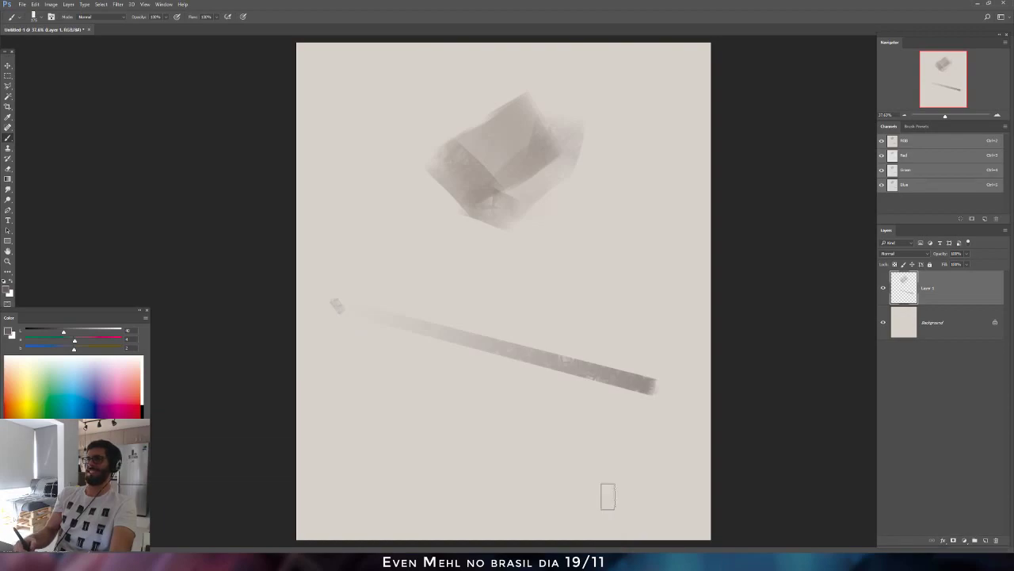
key("ctrl+alt+z")
key("ctrl+alt+z")
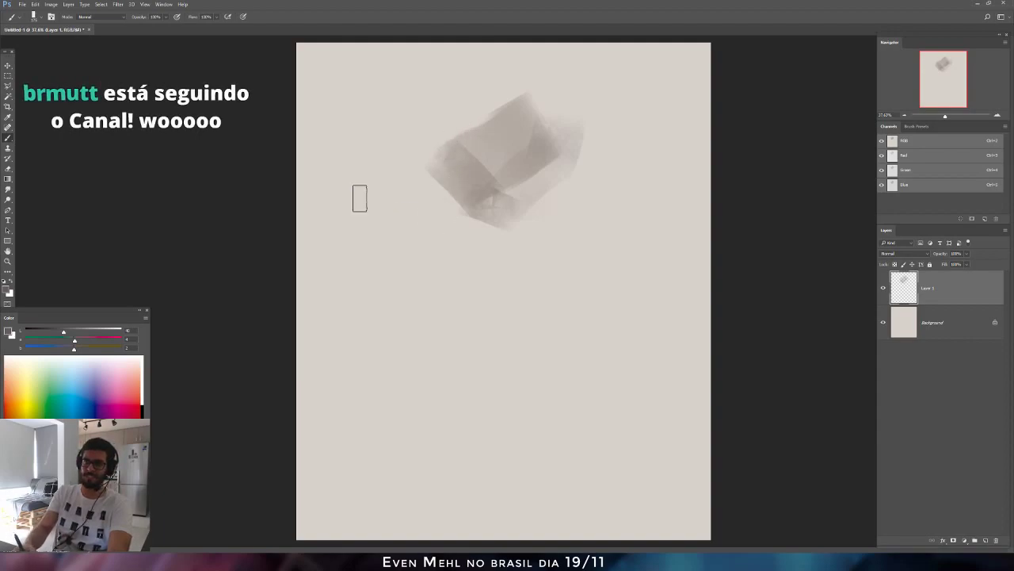
Paint an arched stroke left of the head mass with short hanging strokes and a dab beneath it for the raised arm.
mouse_move(349, 182)
left_mouse_down()
mouse_move(397, 197)
mouse_move(403, 236)
mouse_move(380, 295)
mouse_move(356, 260)
left_mouse_up()
mouse_move(353, 201)
left_mouse_down()
mouse_move(354, 276)
mouse_move(369, 262)
left_mouse_up()
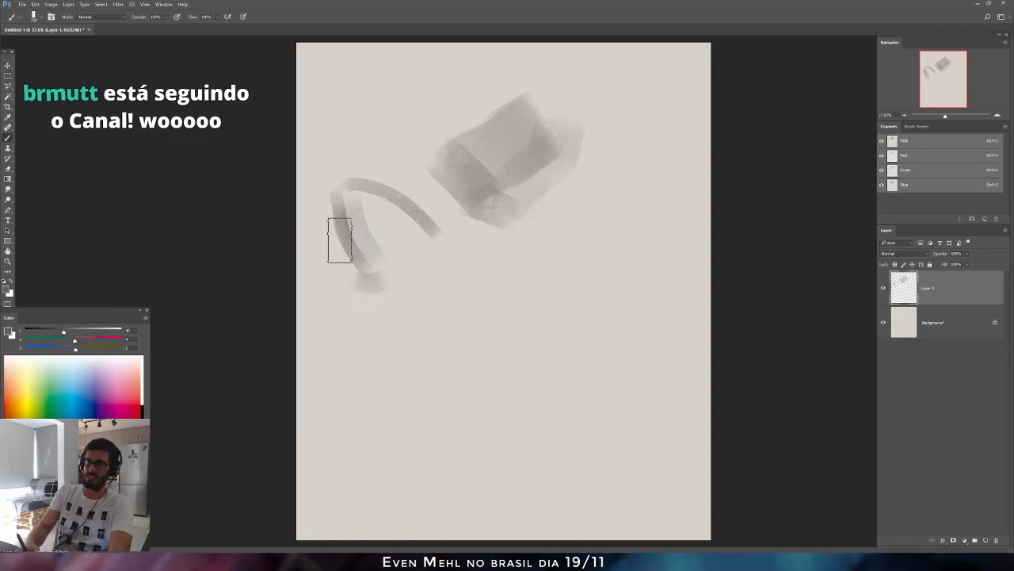
mouse_move(347, 252)
left_mouse_down()
mouse_move(389, 244)
mouse_move(334, 245)
mouse_move(383, 221)
left_mouse_up()
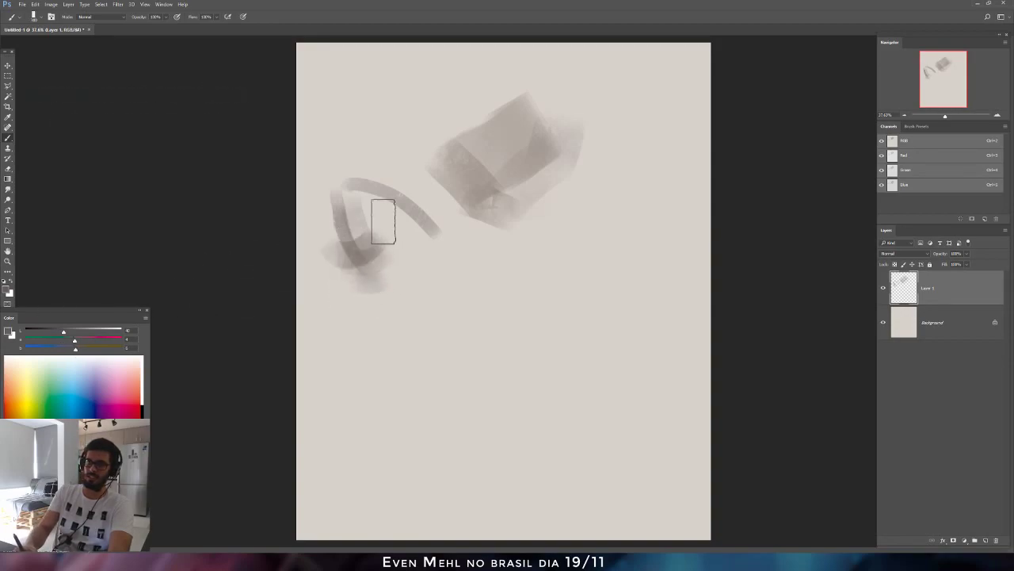
Block in the torso below the head with overlapping slanted strokes and add one long curved limb on its right, varying the brush size.
left_click_drag(446, 235, 483, 284)
mouse_move(500, 241)
left_mouse_down()
mouse_move(505, 276)
mouse_move(559, 295)
mouse_move(593, 394)
left_mouse_up()
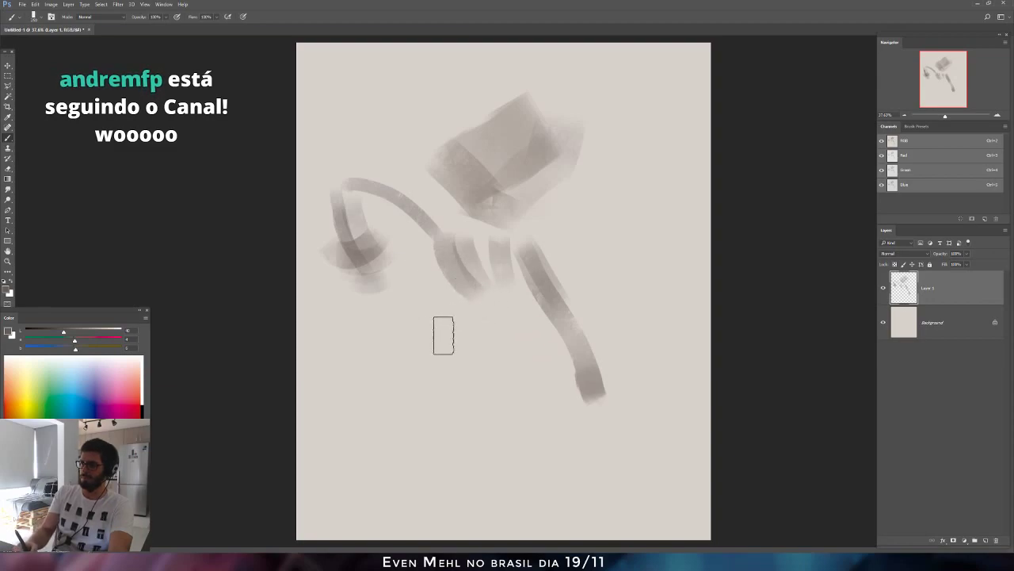
key("bracketright")
key("bracketright")
left_click_drag(484, 298, 496, 324)
key("ctrl+z")
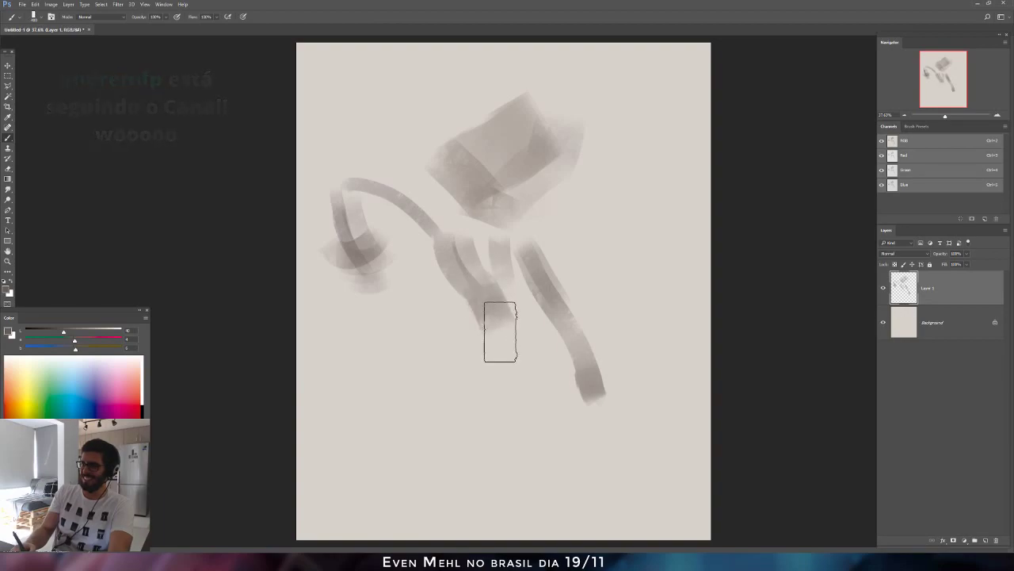
left_click_drag(495, 279, 516, 340)
key("bracketleft")
key("bracketleft")
left_click_drag(483, 255, 481, 245)
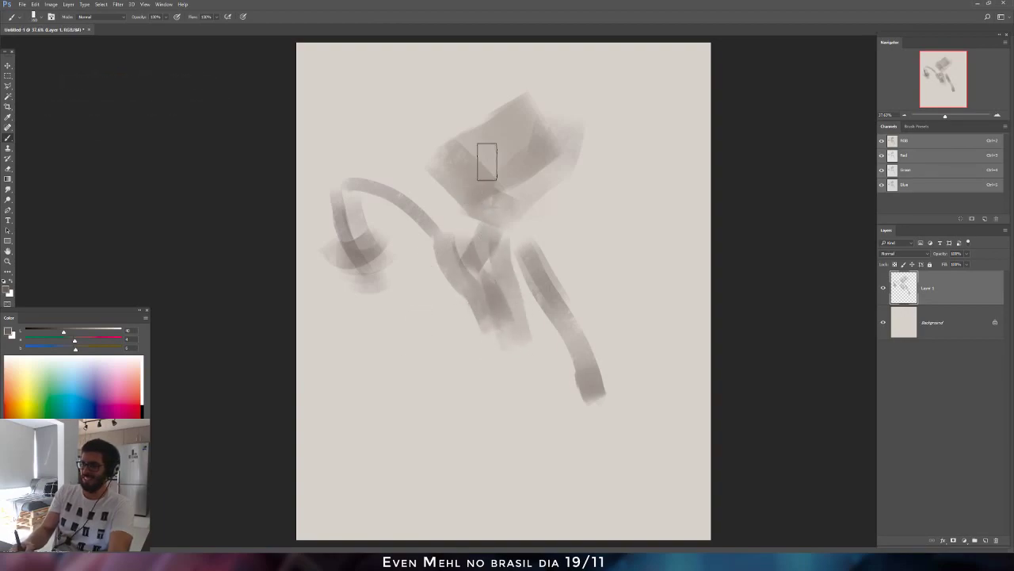
Replace the wide stroke at the top of the torso with thinner curved strokes linking the neck and right shoulder.
left_click_drag(477, 281, 506, 232)
key("ctrl+z")
key("bracketleft")
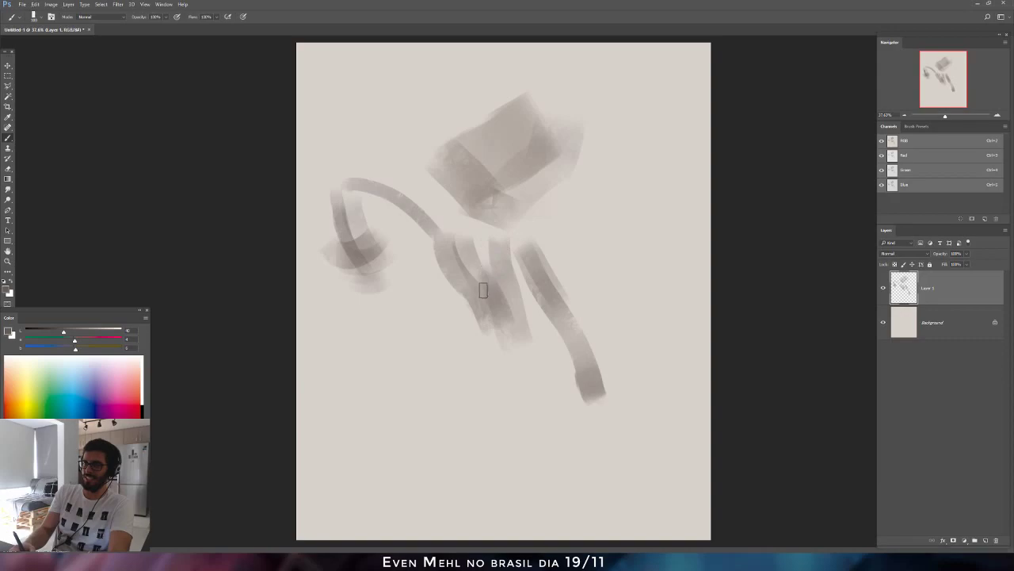
left_click_drag(477, 286, 504, 226)
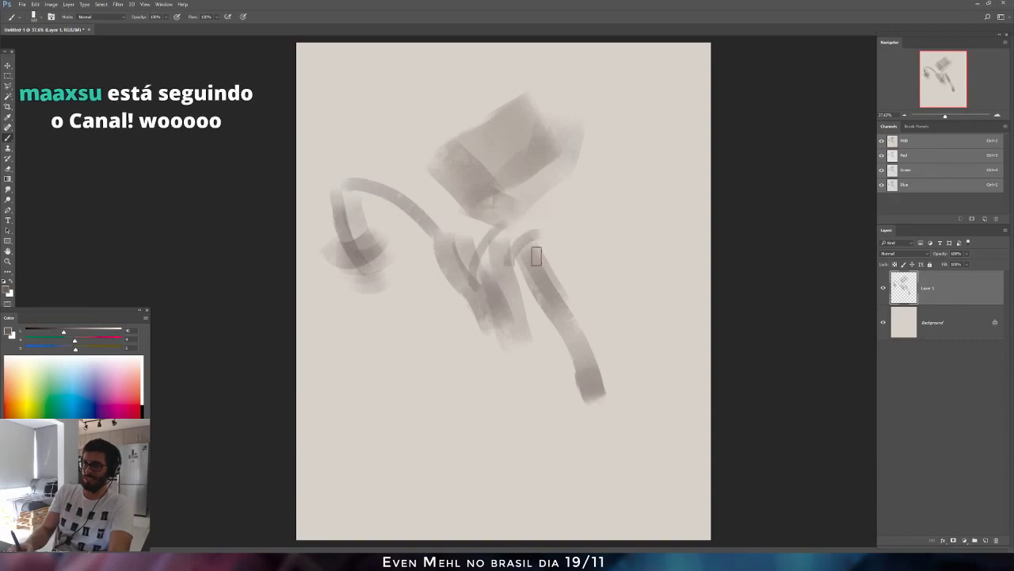
left_click_drag(510, 273, 524, 241)
left_click_drag(516, 278, 541, 236)
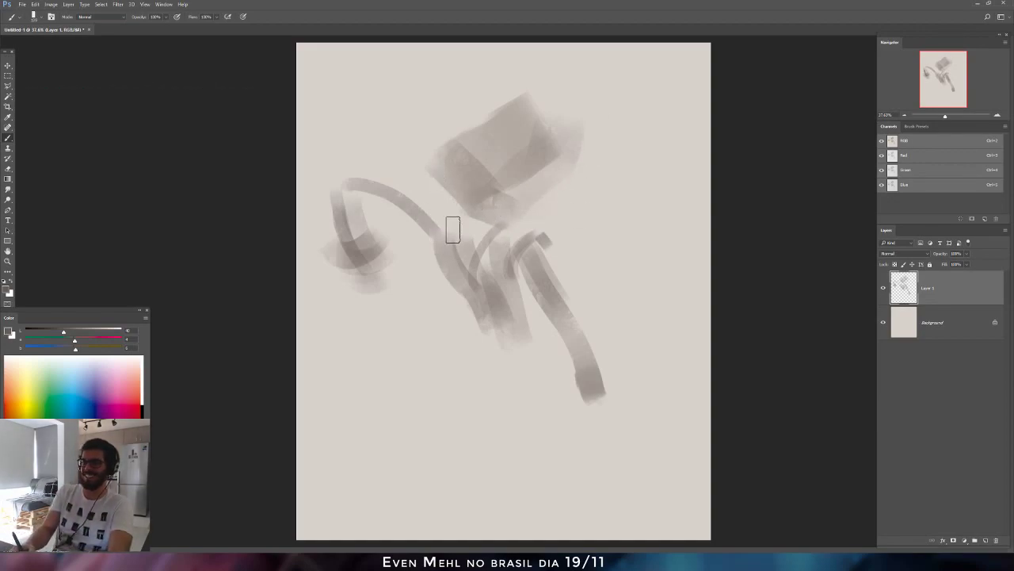
Strengthen the left shoulder with a vertical stroke and extend the left arm downward with a short horizontal form beneath it.
left_click_drag(451, 219, 477, 242)
key("ctrl+alt+z")
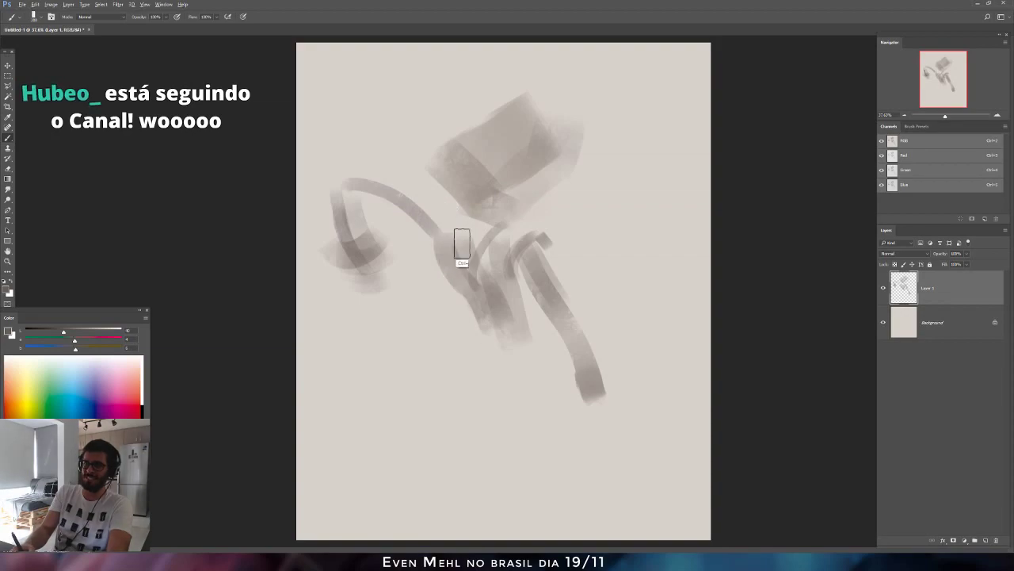
left_click_drag(458, 215, 449, 277)
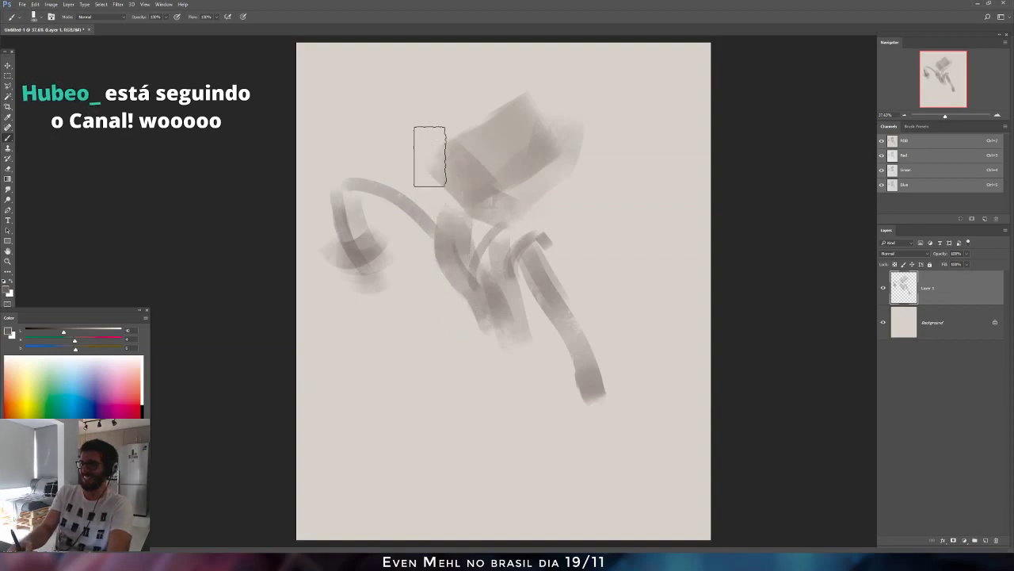
mouse_move(365, 227)
left_mouse_down()
mouse_move(380, 290)
mouse_move(376, 253)
mouse_move(389, 308)
mouse_move(399, 303)
mouse_move(366, 299)
mouse_move(403, 306)
left_mouse_up()
key("ctrl+z")
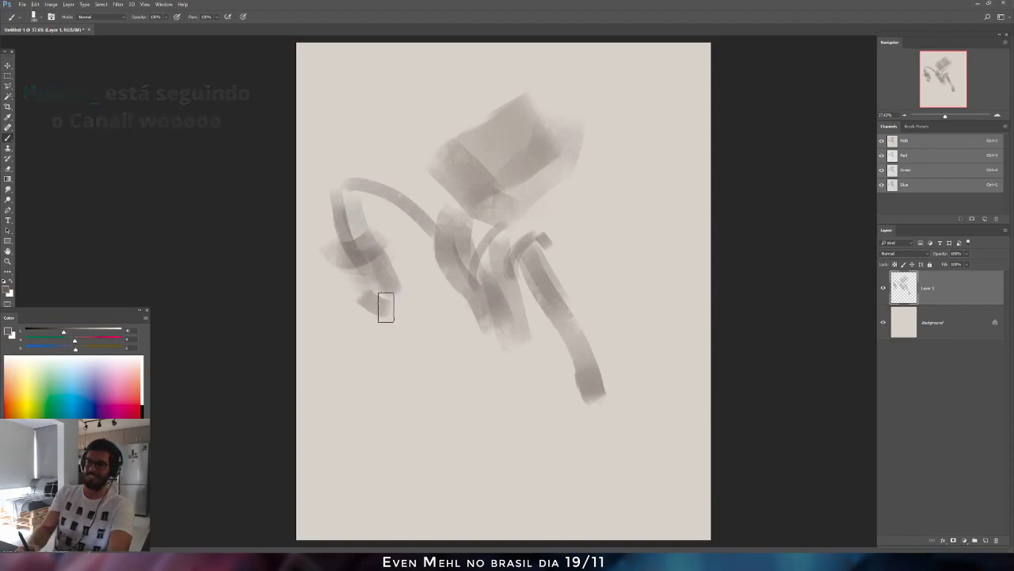
mouse_move(356, 306)
left_mouse_down()
mouse_move(395, 307)
mouse_move(417, 265)
mouse_move(415, 310)
left_mouse_up()
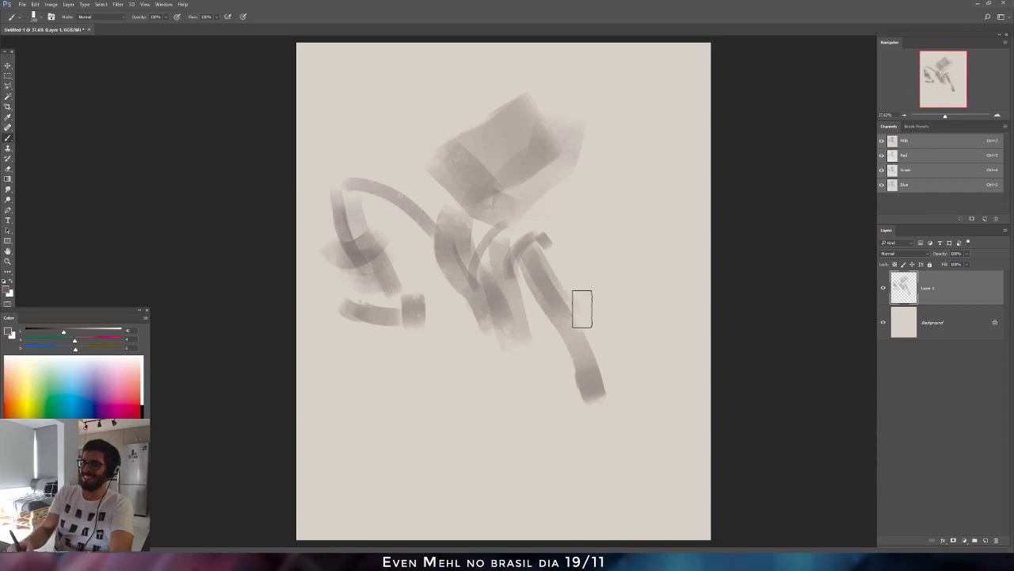
Widen the right leg with parallel strokes and paint a bent left leg with a diagonal stroke crossing it below the torso.
left_click_drag(577, 310, 612, 392)
mouse_move(599, 335)
left_mouse_down()
mouse_move(614, 408)
mouse_move(575, 336)
mouse_move(581, 402)
mouse_move(569, 392)
mouse_move(611, 399)
left_mouse_up()
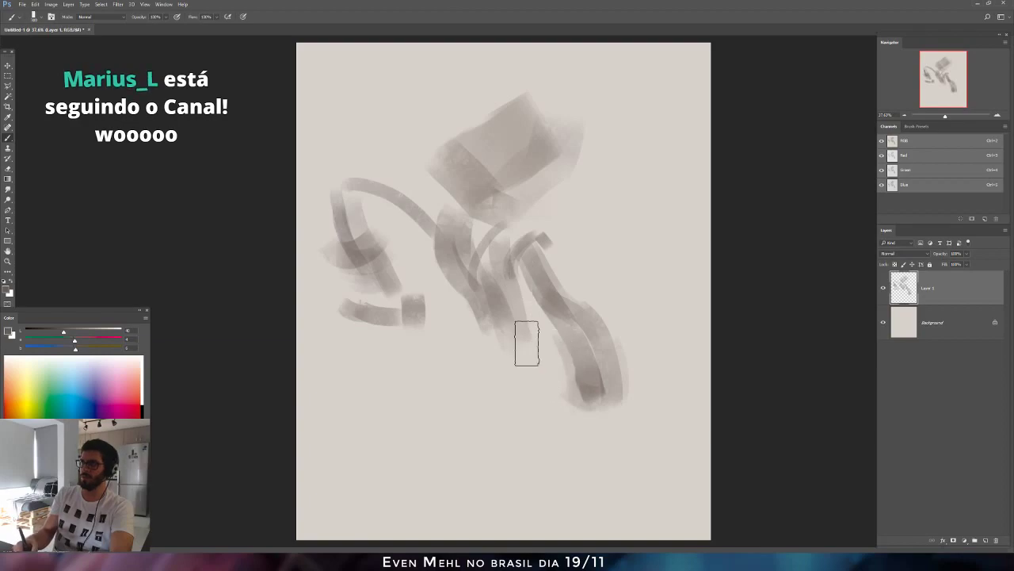
mouse_move(473, 362)
left_mouse_down()
mouse_move(447, 420)
mouse_move(475, 429)
mouse_move(495, 337)
left_mouse_up()
mouse_move(458, 408)
left_mouse_down()
mouse_move(484, 383)
mouse_move(479, 419)
mouse_move(517, 358)
mouse_move(467, 432)
mouse_move(496, 406)
mouse_move(455, 428)
mouse_move(524, 363)
mouse_move(489, 376)
mouse_move(455, 423)
mouse_move(533, 353)
mouse_move(517, 345)
mouse_move(543, 391)
left_mouse_up()
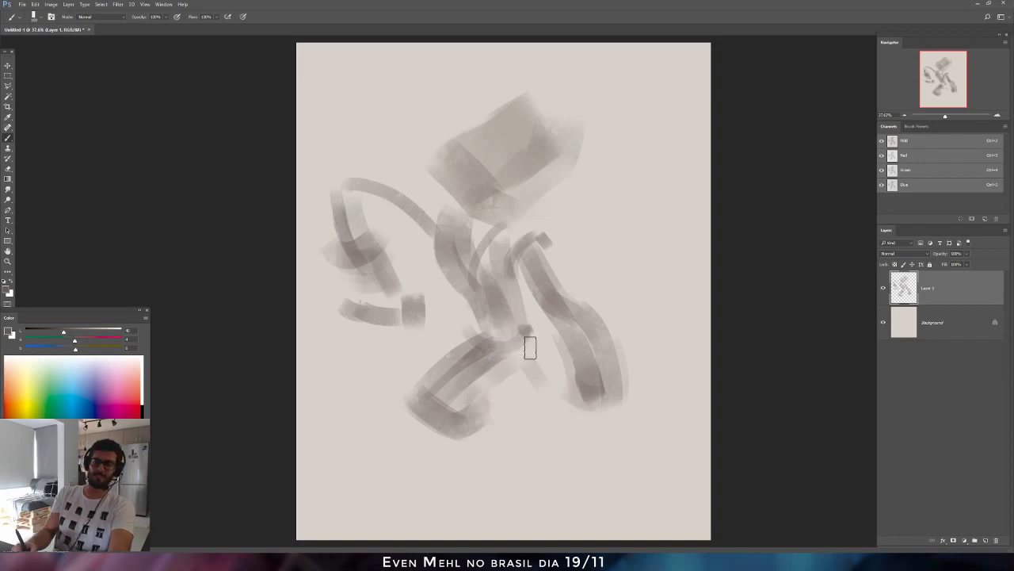
left_click_drag(446, 342, 523, 389)
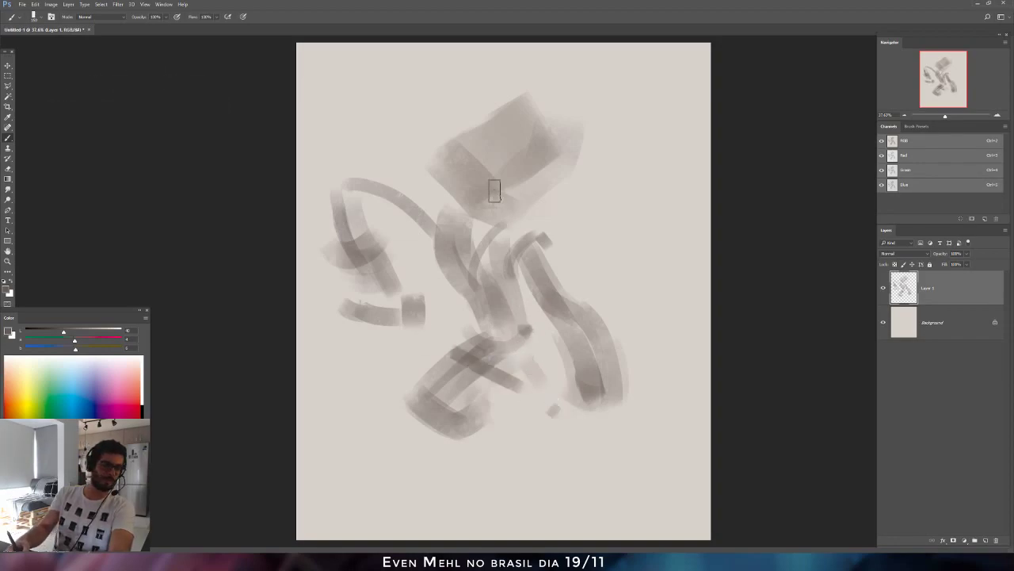
Enlarge the brush and paint a long pointed ear rising from the head's left side, undoing the stroke inside it.
key("bracketright")
key("bracketright")
key("bracketright")
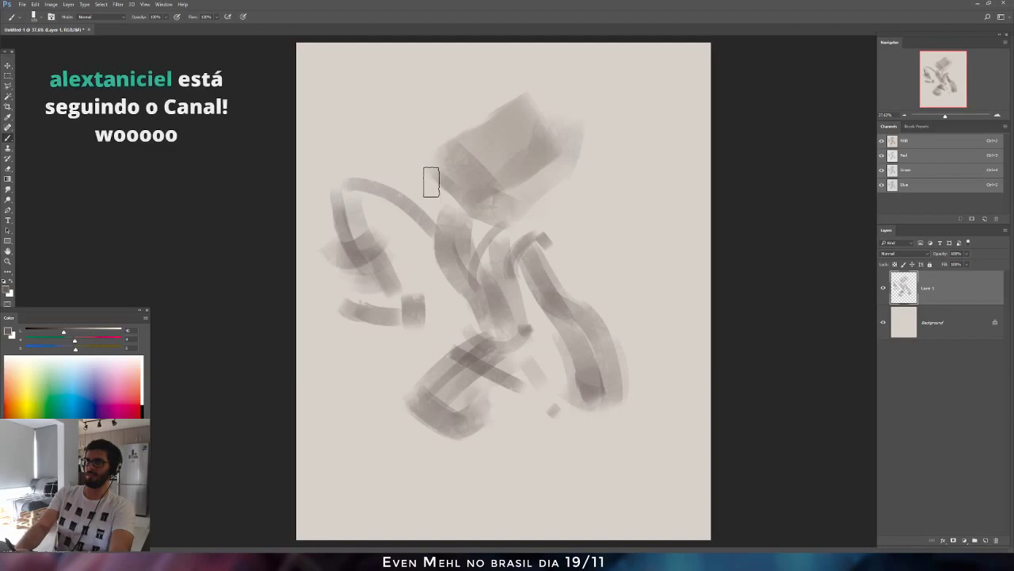
mouse_move(445, 183)
left_mouse_down()
mouse_move(393, 158)
mouse_move(381, 70)
mouse_move(412, 157)
mouse_move(369, 57)
mouse_move(442, 146)
left_mouse_up()
mouse_move(387, 73)
left_mouse_down()
mouse_move(438, 130)
mouse_move(409, 120)
mouse_move(397, 99)
mouse_move(430, 121)
mouse_move(426, 147)
mouse_move(398, 109)
mouse_move(430, 158)
left_mouse_up()
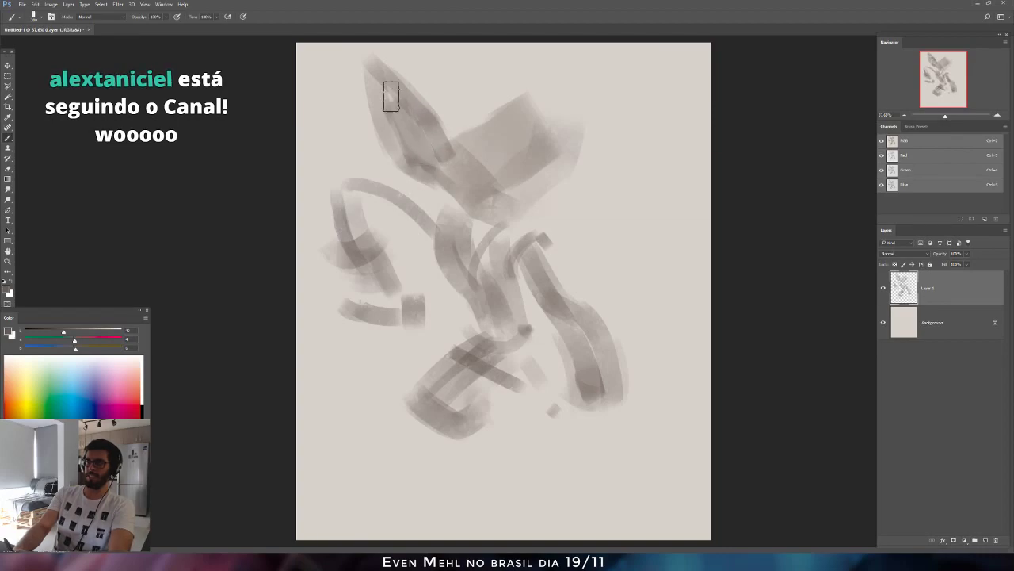
key("ctrl+z")
left_click_drag(386, 113, 425, 154)
key("ctrl+z")
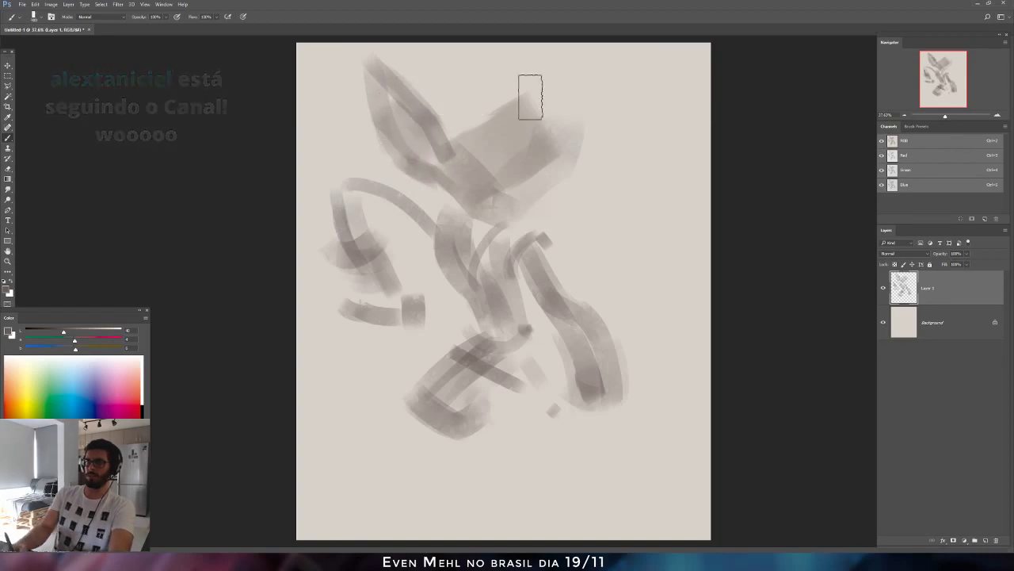
Paint a pointed ear extending diagonally up from the head's right side with overlapping strokes.
left_click_drag(587, 145, 618, 112)
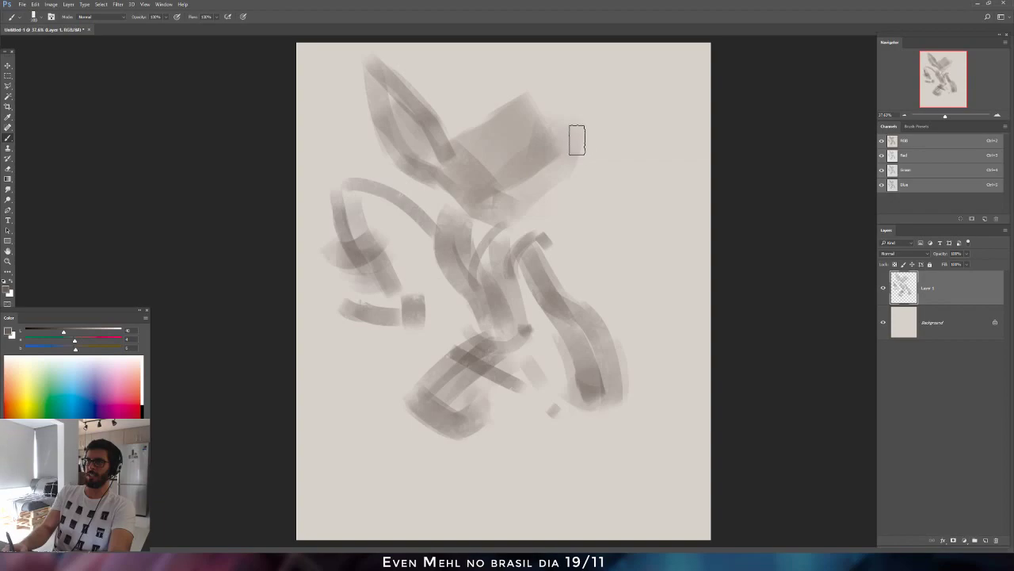
left_click_drag(577, 137, 634, 91)
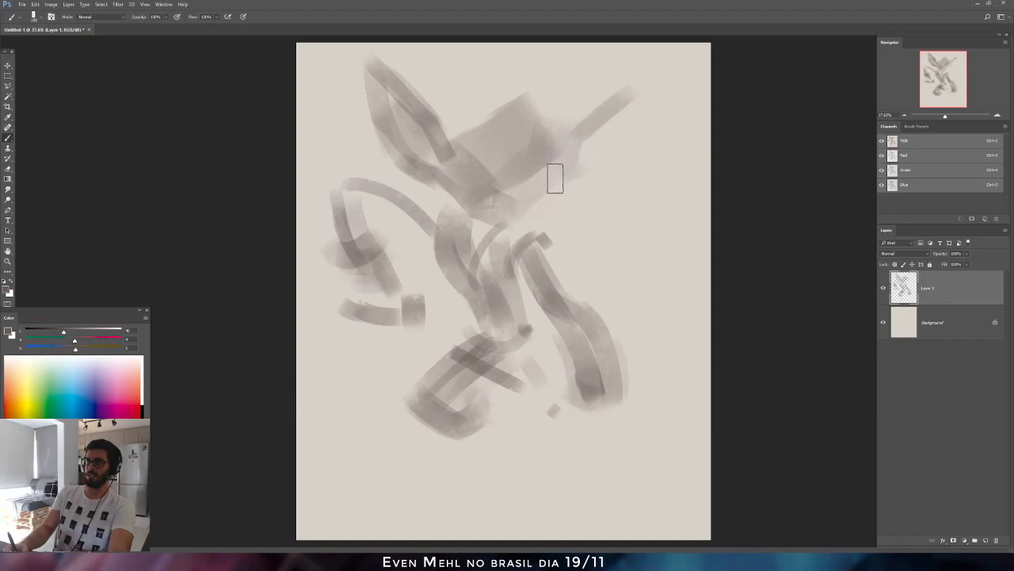
mouse_move(578, 160)
left_mouse_down()
mouse_move(626, 108)
mouse_move(598, 137)
mouse_move(585, 134)
mouse_move(656, 75)
mouse_move(576, 138)
mouse_move(650, 79)
left_mouse_up()
Build the head's upper outline with strokes between the two ears, adjusting the brush size.
mouse_move(457, 103)
left_mouse_down()
mouse_move(450, 146)
mouse_move(483, 86)
mouse_move(446, 150)
left_mouse_up()
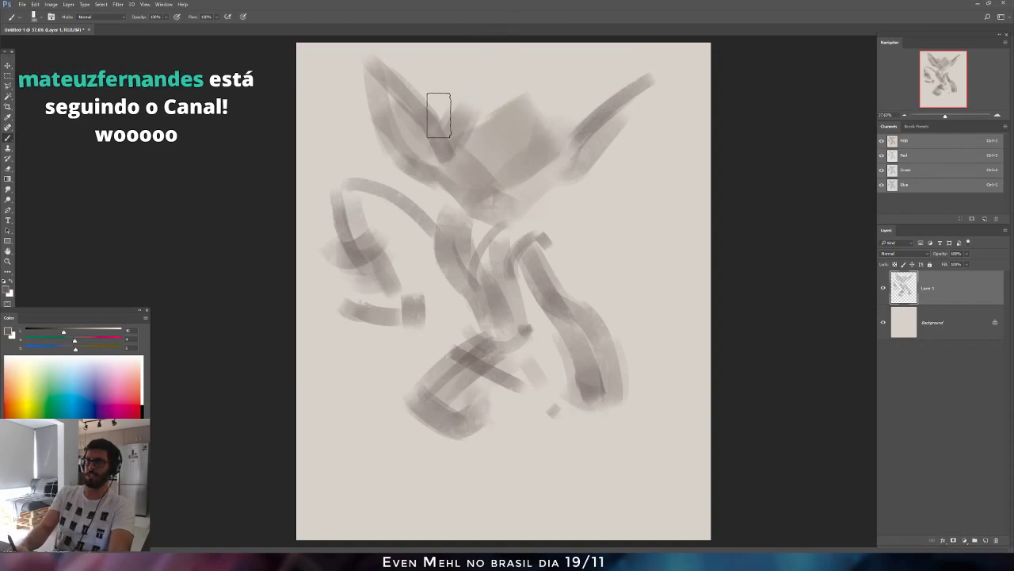
mouse_move(439, 115)
left_mouse_down()
mouse_move(539, 76)
mouse_move(575, 131)
left_mouse_up()
key("ctrl+z")
key("bracketright")
key("bracketright")
key("bracketleft")
key("bracketleft")
key("bracketleft")
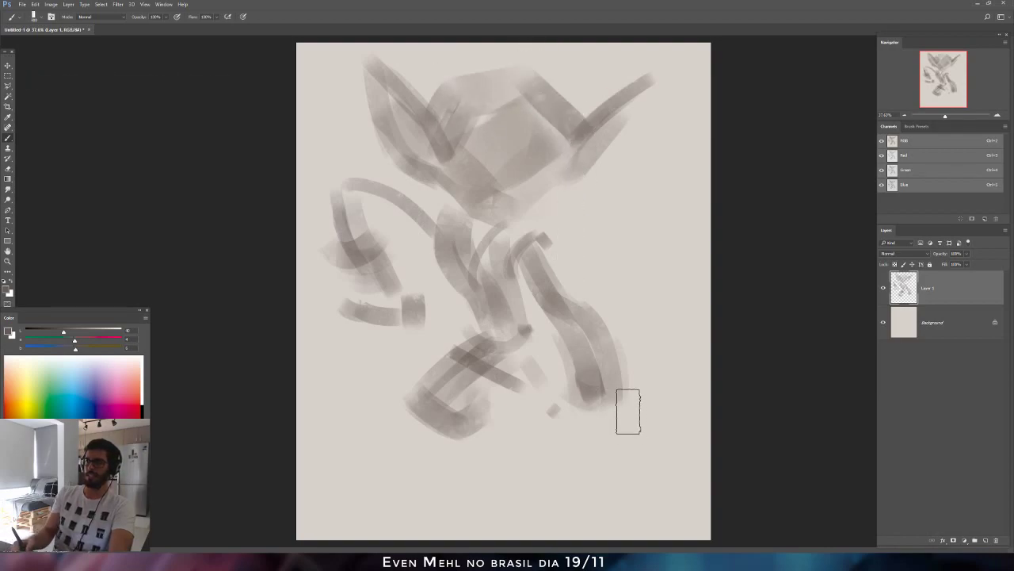
Undo the head's upper-right stroke, enlarge the brush and rework the crown and forehead with broader translucent strokes.
key("ctrl+z")
key("bracketright")
key("bracketright")
mouse_move(491, 109)
left_mouse_down()
mouse_move(584, 109)
mouse_move(591, 143)
mouse_move(537, 82)
mouse_move(580, 160)
left_mouse_up()
Shrink the brush and add thin curved strokes beneath the right ear beside the cheek, undoing the last one.
key("bracketleft")
key("bracketleft")
key("bracketleft")
key("bracketleft")
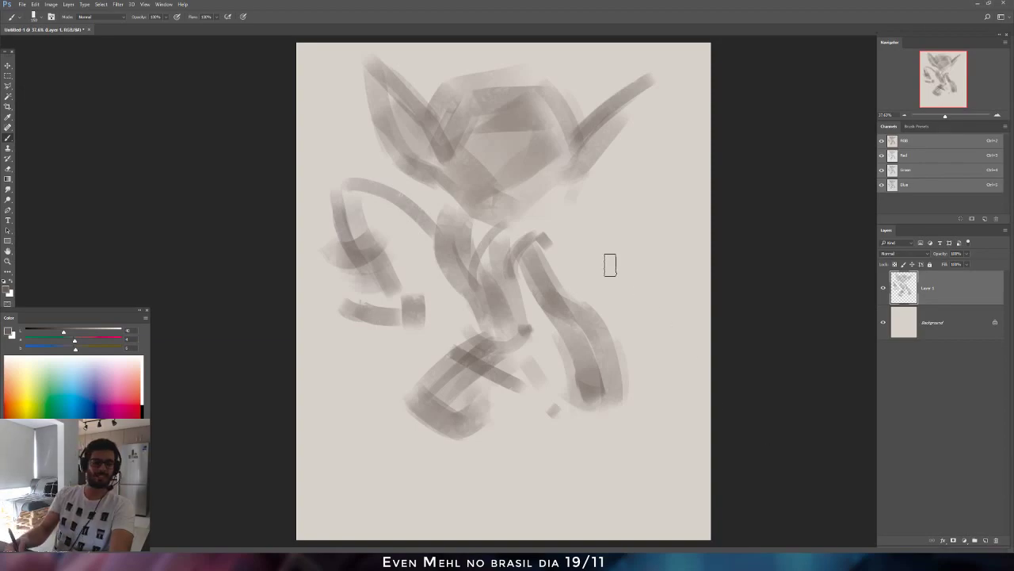
key("bracketleft")
key("bracketleft")
left_click_drag(547, 189, 557, 210)
left_click_drag(567, 224, 586, 159)
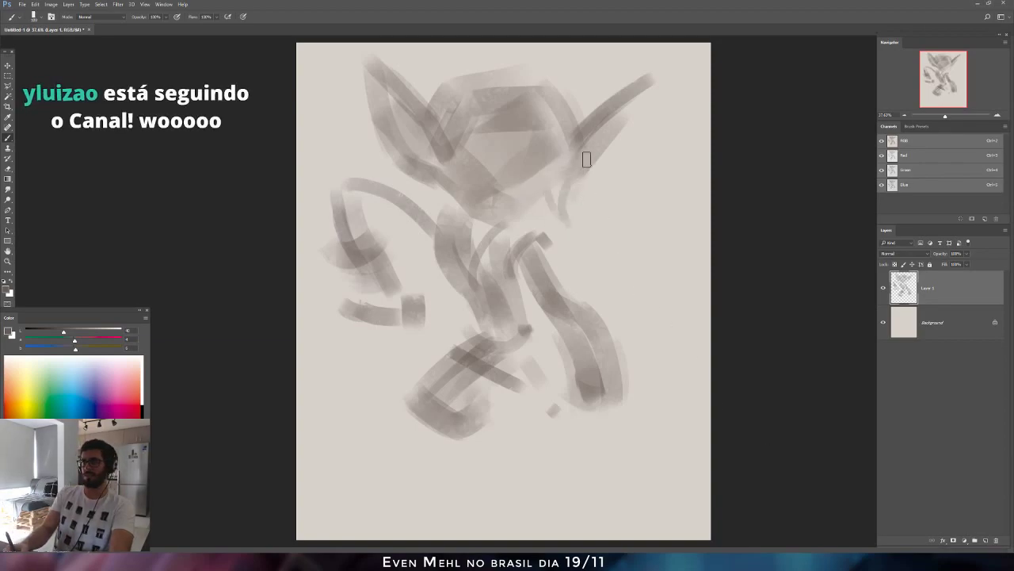
left_click_drag(558, 218, 577, 161)
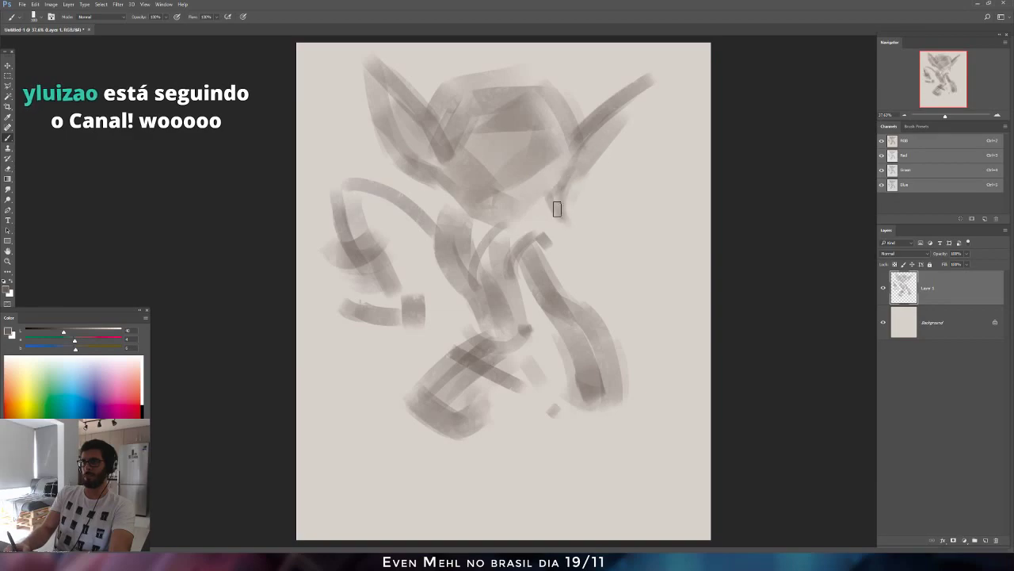
key("ctrl+alt+z")
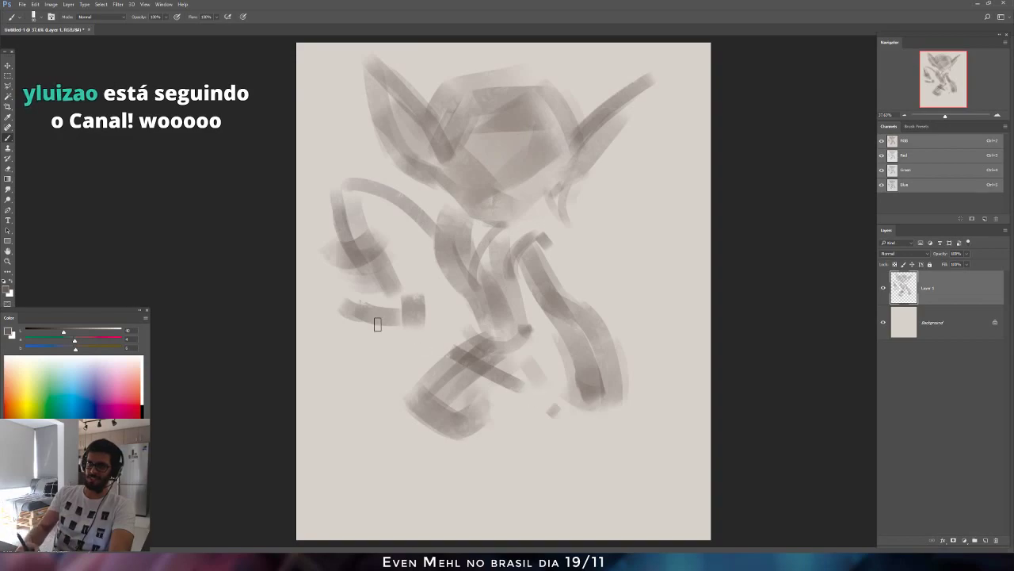
Paint a long thin curve descending from the left hand across the legs, undoing a broad stroke at its lower end.
mouse_move(358, 325)
left_mouse_down()
mouse_move(592, 472)
mouse_move(614, 522)
mouse_move(604, 505)
mouse_move(666, 408)
left_mouse_up()
key("ctrl+alt+z")
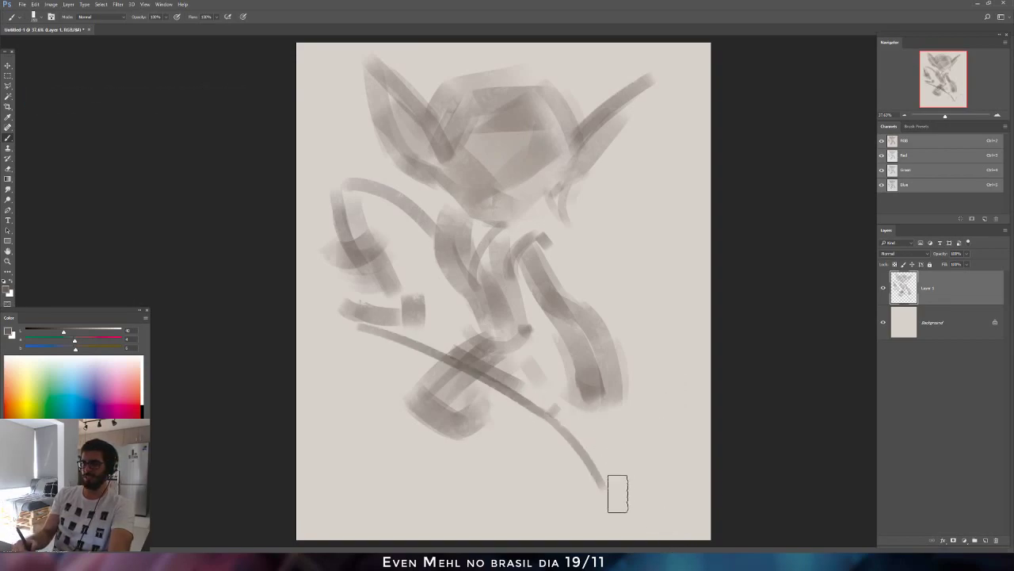
key("bracketright")
key("bracketright")
key("bracketright")
left_click_drag(620, 491, 666, 438)
key("ctrl+z")
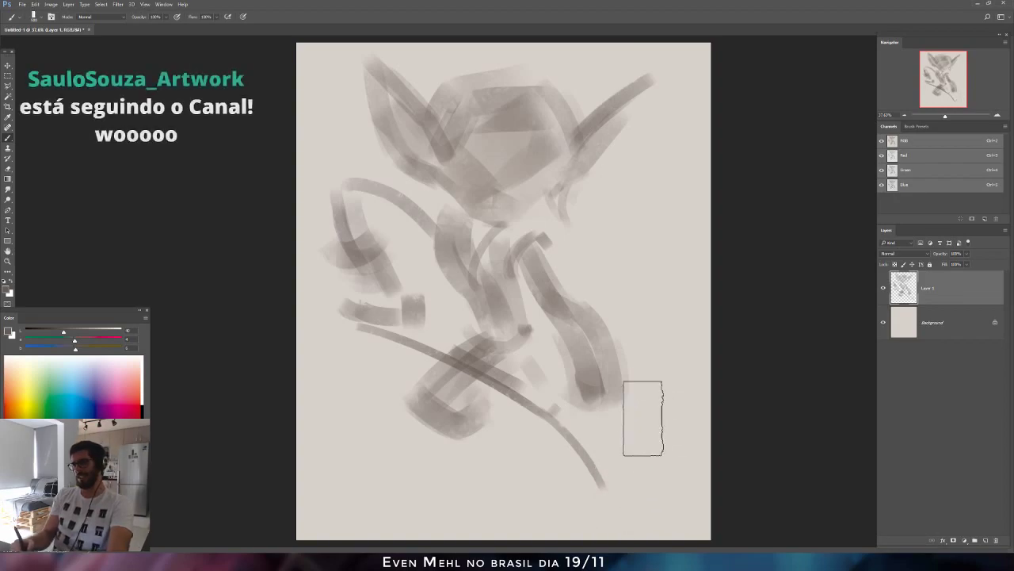
Enlarge the brush and lay broad translucent strokes along the underside of the long curve, then add smaller strokes at its left end.
key("[")
left_click_drag(347, 346, 490, 409)
key("ctrl+z")
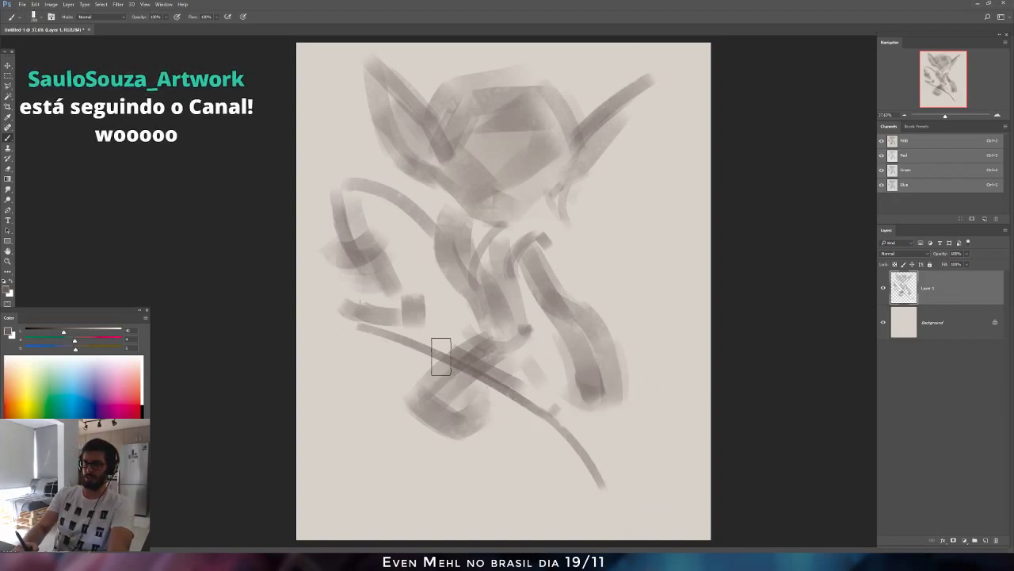
key("bracketright")
key("bracketright")
key("bracketright")
left_click_drag(351, 346, 461, 402)
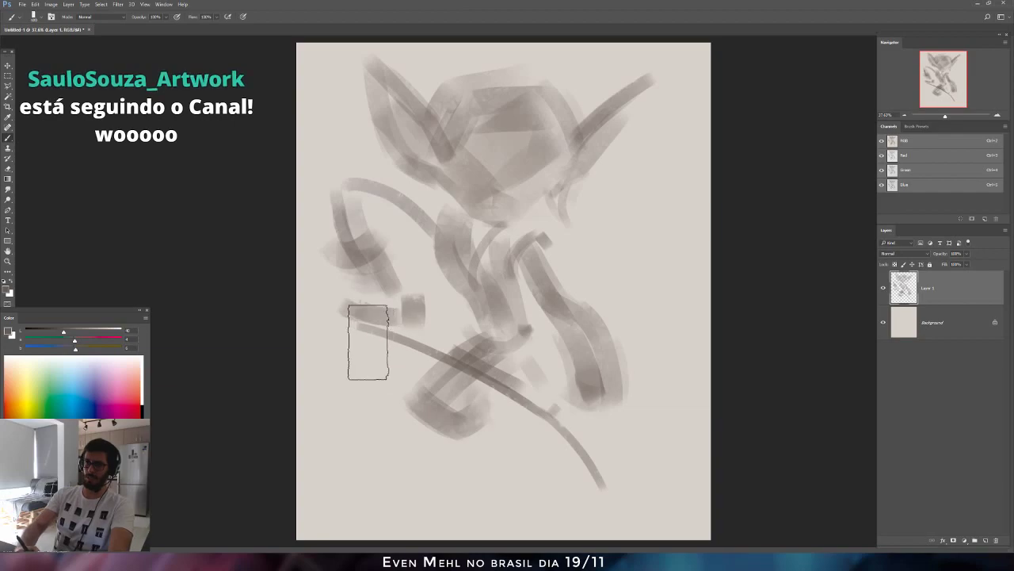
left_click_drag(373, 349, 547, 432)
key("[")
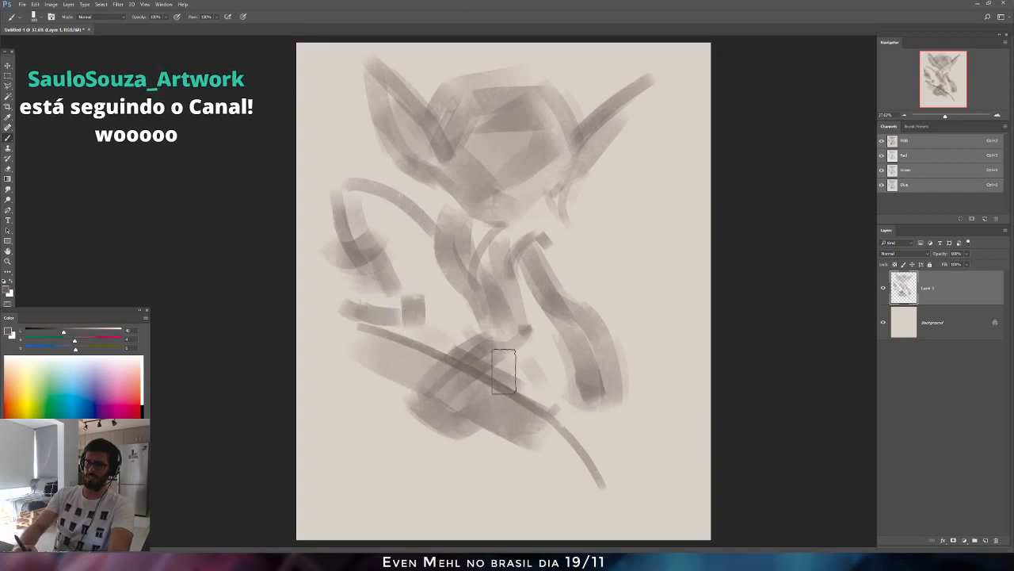
key("[")
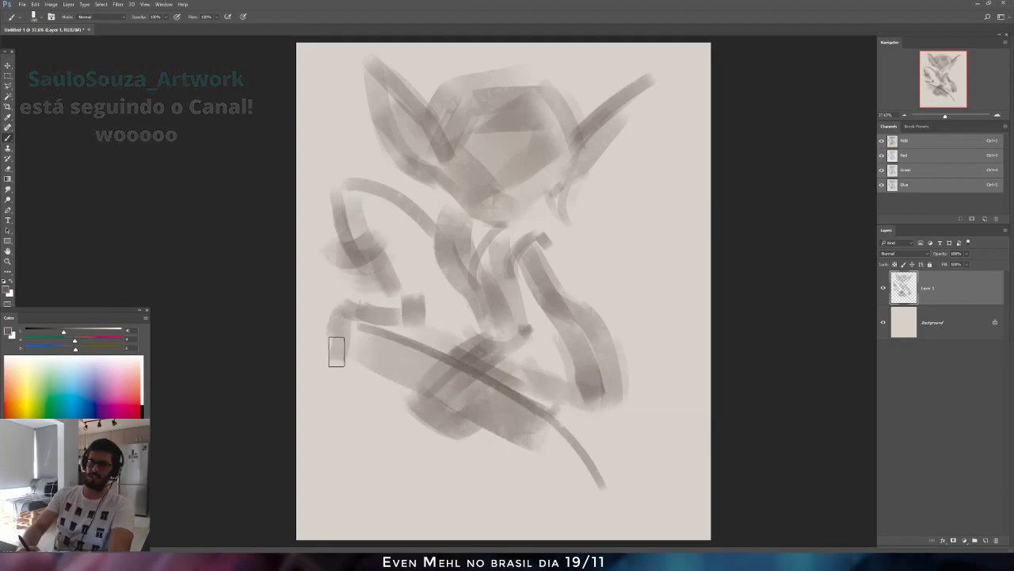
Round off the left end of the long curved form and extend its underside to the lower tip with broad translucent strokes.
left_click_drag(345, 300, 355, 369)
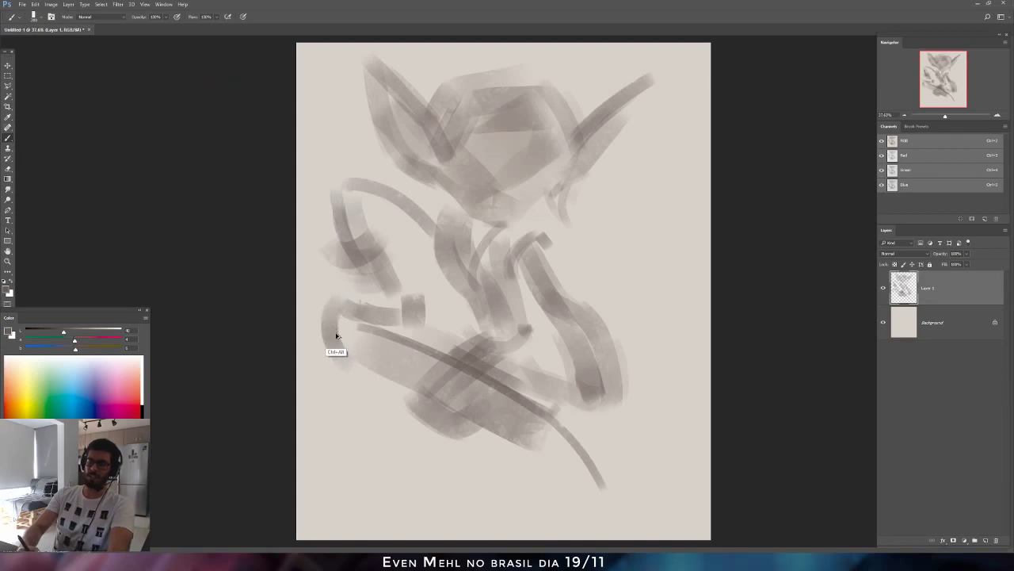
mouse_move(352, 325)
left_mouse_down()
mouse_move(351, 344)
mouse_move(400, 368)
left_mouse_up()
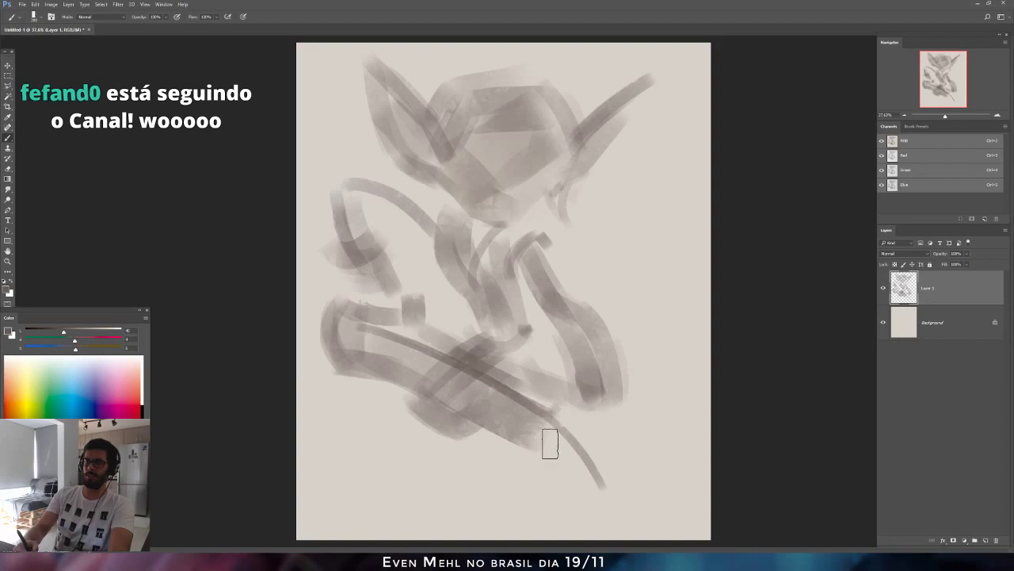
left_click_drag(525, 421, 585, 492)
Try a diagonal stroke rising to the right from the long form's lower end, and undo it.
mouse_move(652, 412)
left_mouse_down()
mouse_move(609, 459)
mouse_move(599, 495)
mouse_move(655, 403)
mouse_move(598, 491)
left_mouse_up()
key("ctrl+z")
left_click_drag(599, 490, 660, 406)
key("ctrl+z")
key("bracketleft")
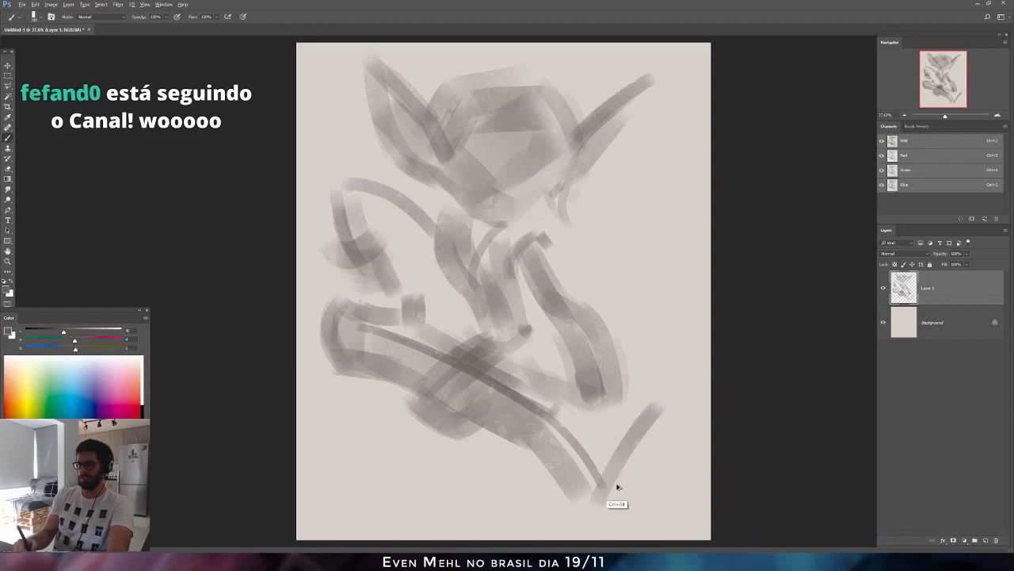
key("ctrl+alt+z")
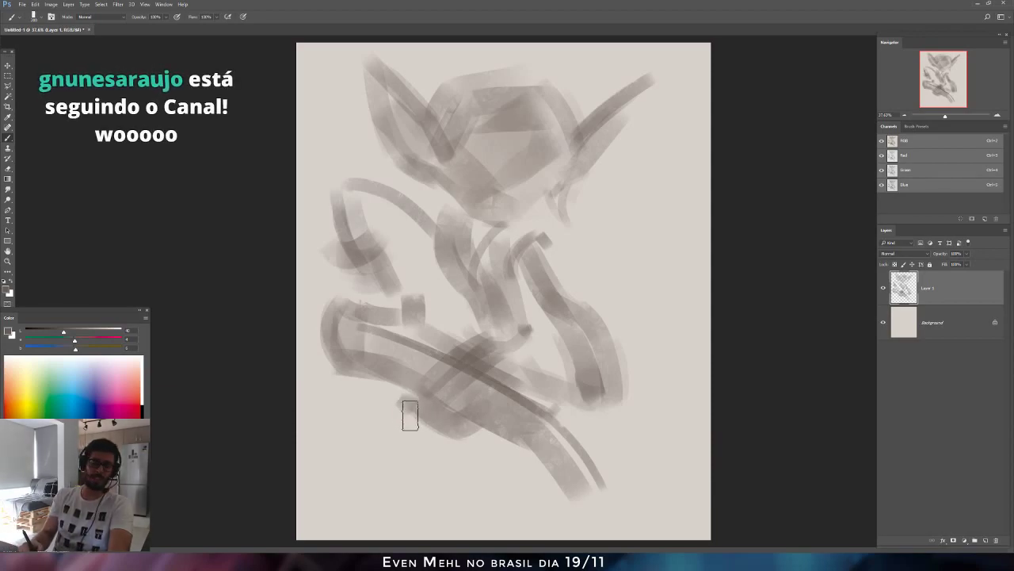
Block in the lower leg beneath the long form with translucent strokes descending from the knee, undoing the misplaced ones.
left_click_drag(413, 431, 440, 436)
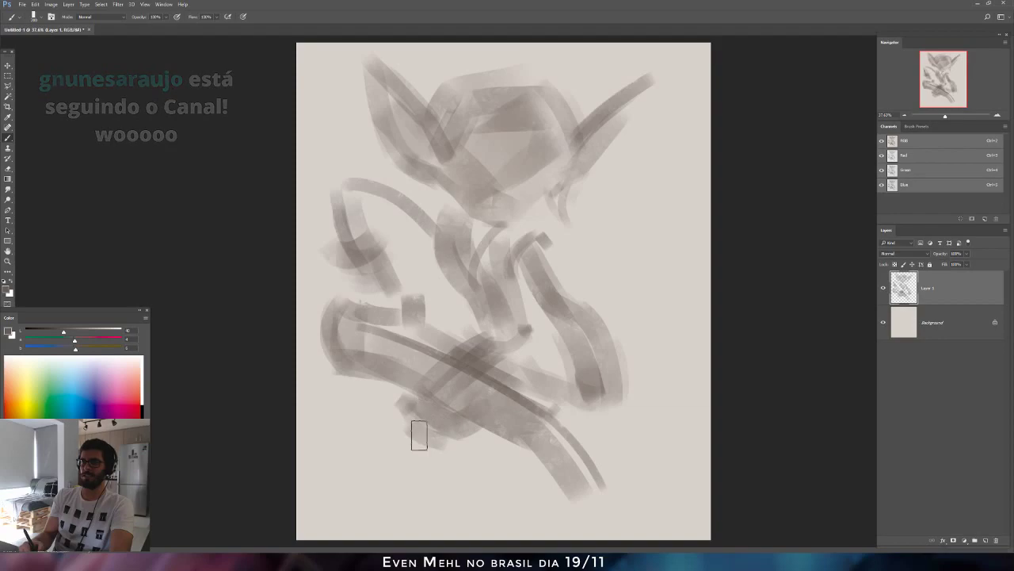
left_click_drag(400, 415, 392, 456)
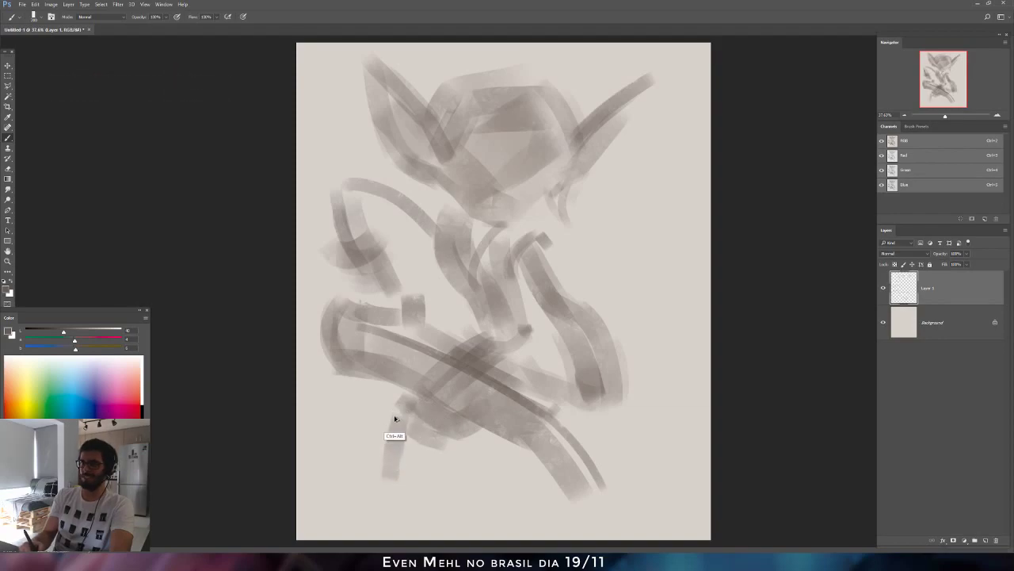
key("ctrl+z")
mouse_move(398, 403)
left_mouse_down()
mouse_move(408, 433)
mouse_move(395, 400)
mouse_move(431, 446)
left_mouse_up()
key("ctrl+z")
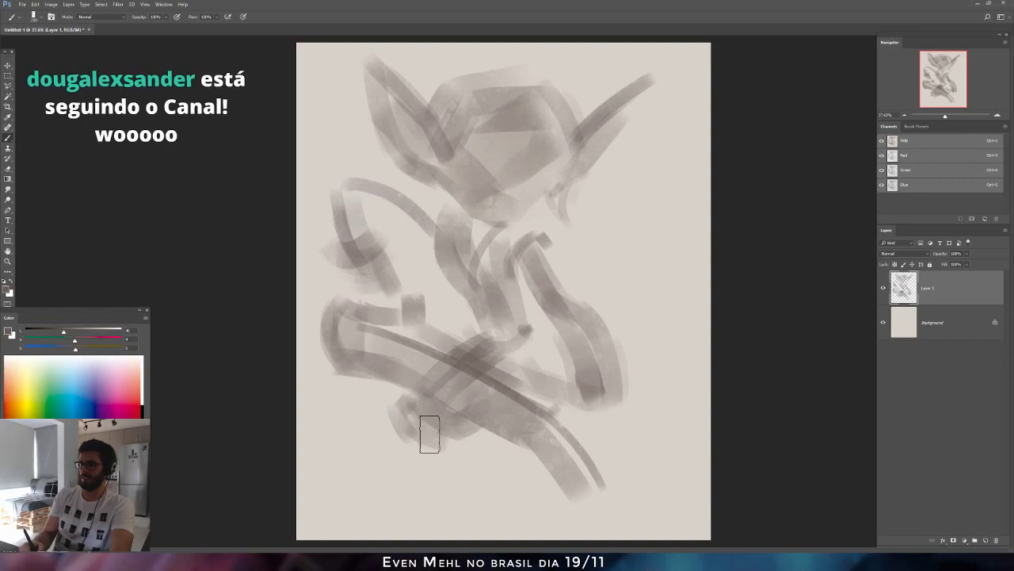
left_click_drag(399, 415, 388, 502)
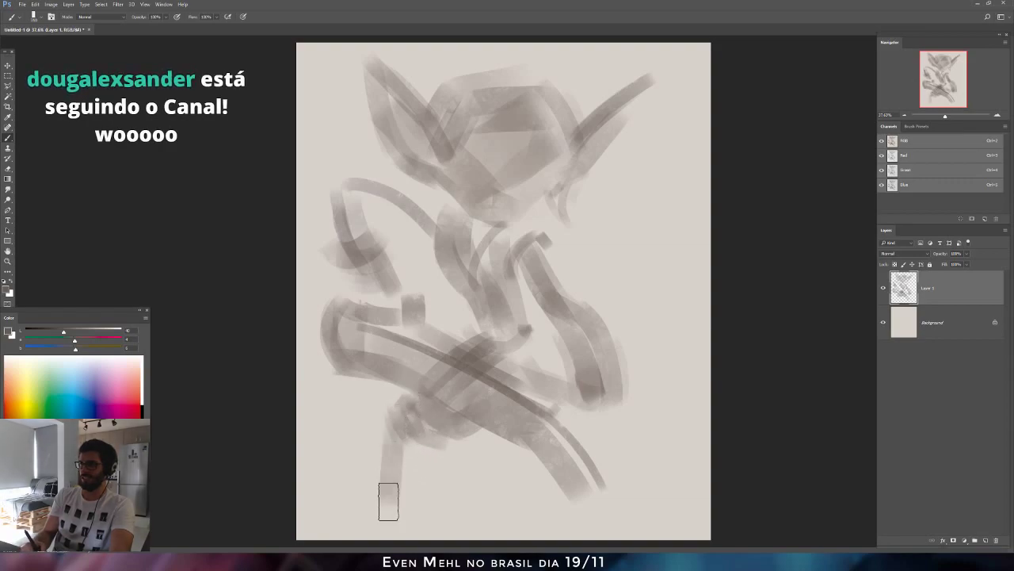
mouse_move(415, 417)
left_mouse_down()
mouse_move(395, 507)
mouse_move(389, 498)
mouse_move(354, 521)
mouse_move(409, 489)
left_mouse_up()
key("ctrl+alt+z")
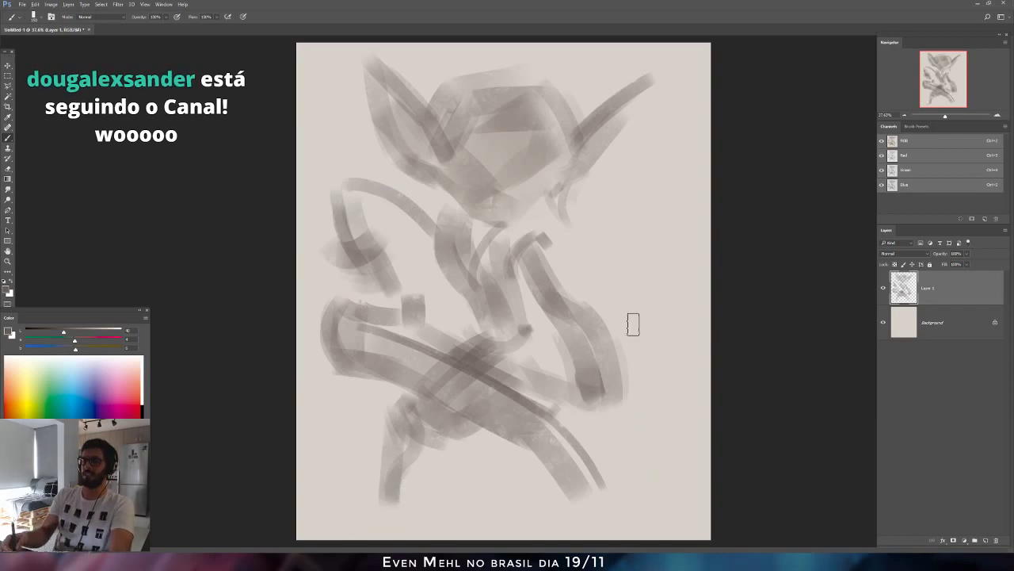
Hide the figure layer, add a new layer and test enlarged grey-brown brush marks on it, undoing them.
left_click(883, 286)
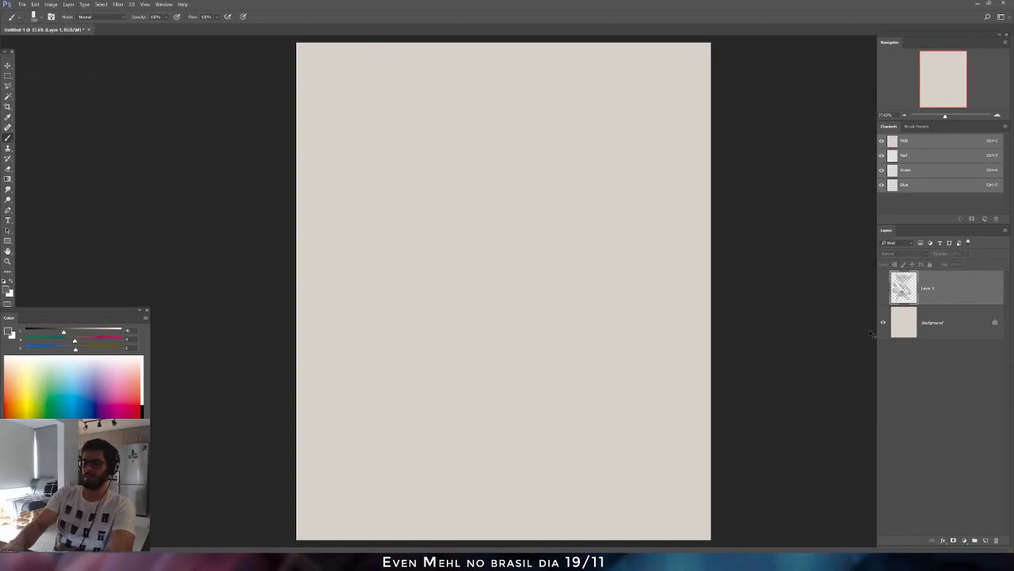
key("ctrl+shift+alt+n")
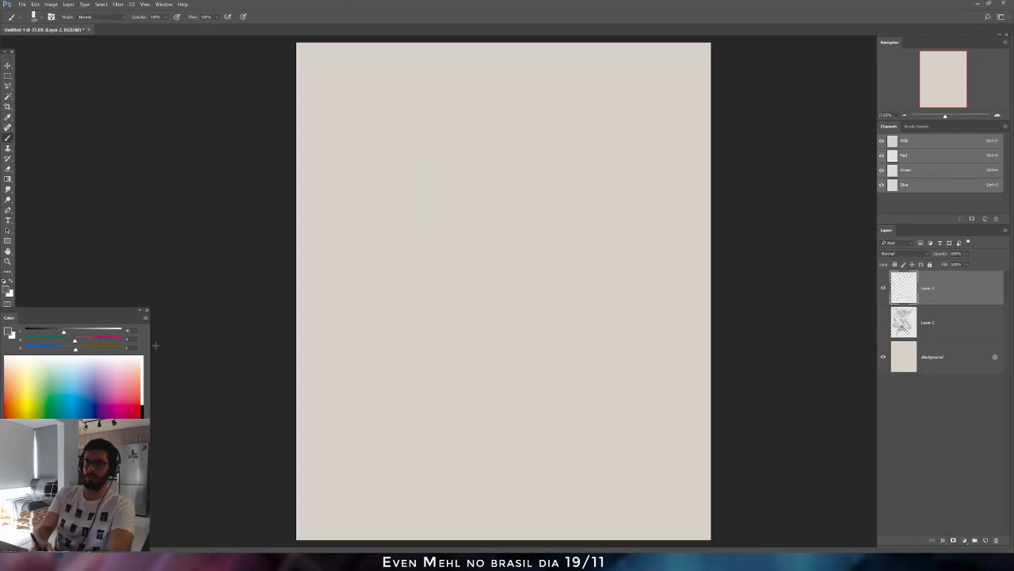
mouse_move(485, 221)
left_mouse_down()
mouse_move(498, 247)
mouse_move(480, 246)
left_mouse_up()
key("bracketright")
key("bracketright")
key("bracketright")
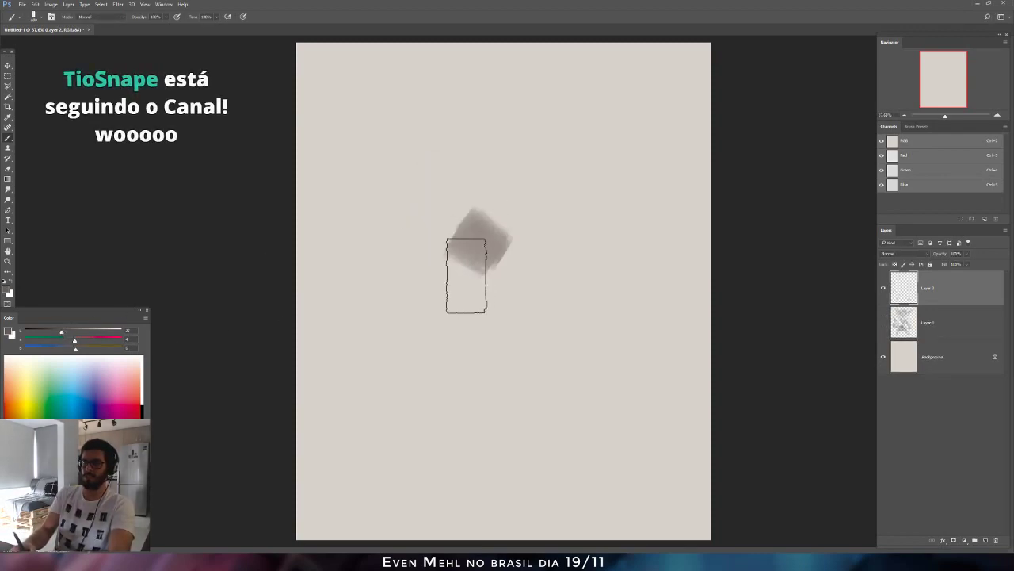
key("ctrl+z")
left_click_drag(62, 331, 65, 332)
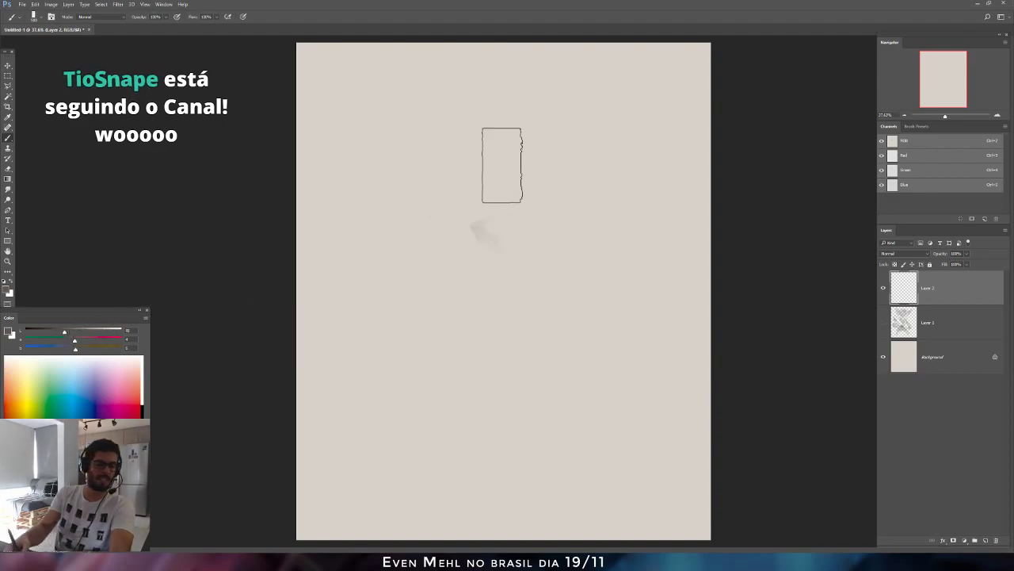
left_click_drag(486, 223, 492, 228)
key("ctrl+z")
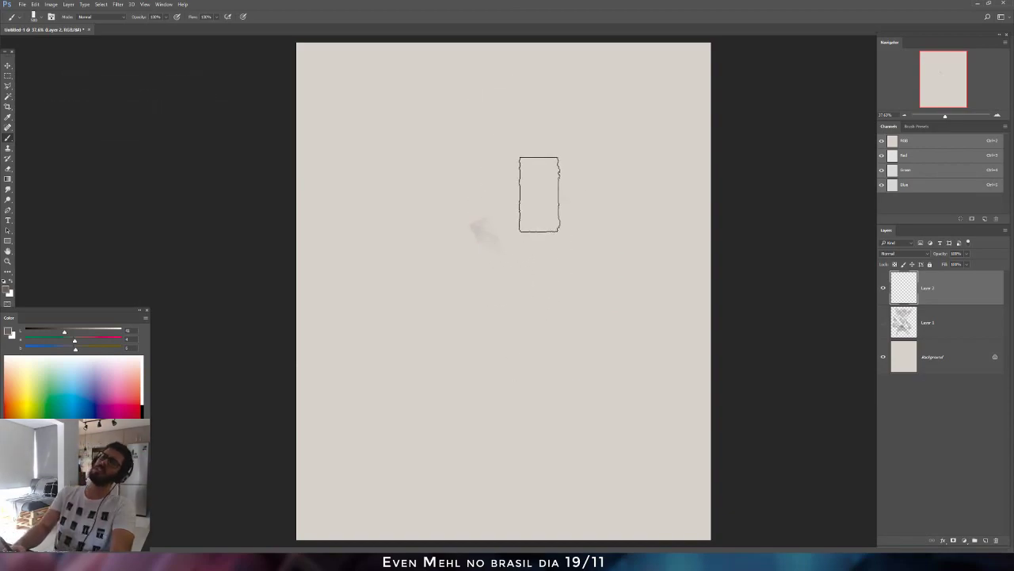
Try broad curved strokes for a new head shape on the empty layer, and undo them.
mouse_move(465, 173)
left_mouse_down()
mouse_move(520, 226)
mouse_move(446, 190)
mouse_move(493, 135)
mouse_move(501, 167)
mouse_move(442, 206)
mouse_move(524, 156)
left_mouse_up()
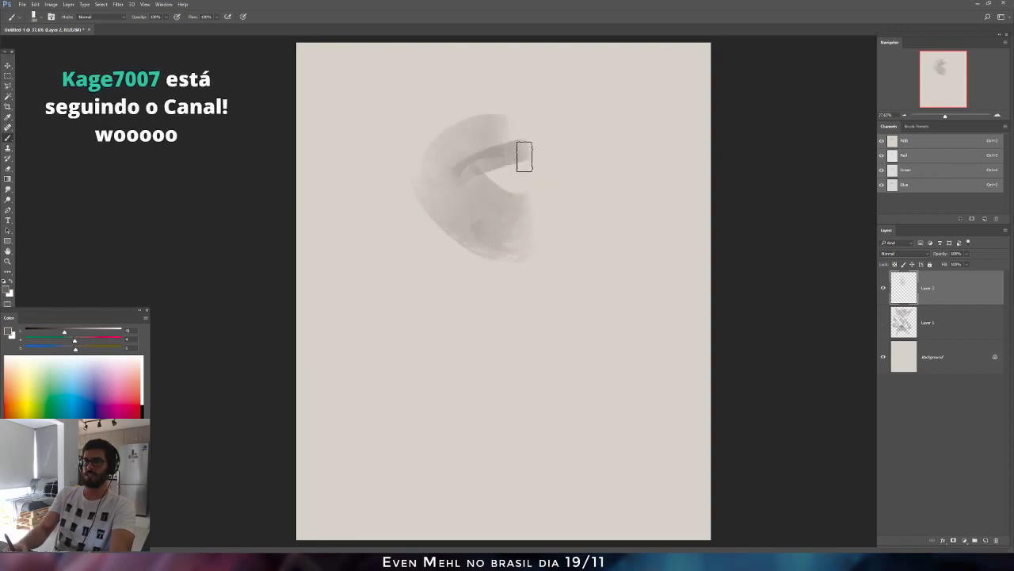
key("ctrl+alt+z")
key("ctrl+alt+z")
key("ctrl+alt+z")
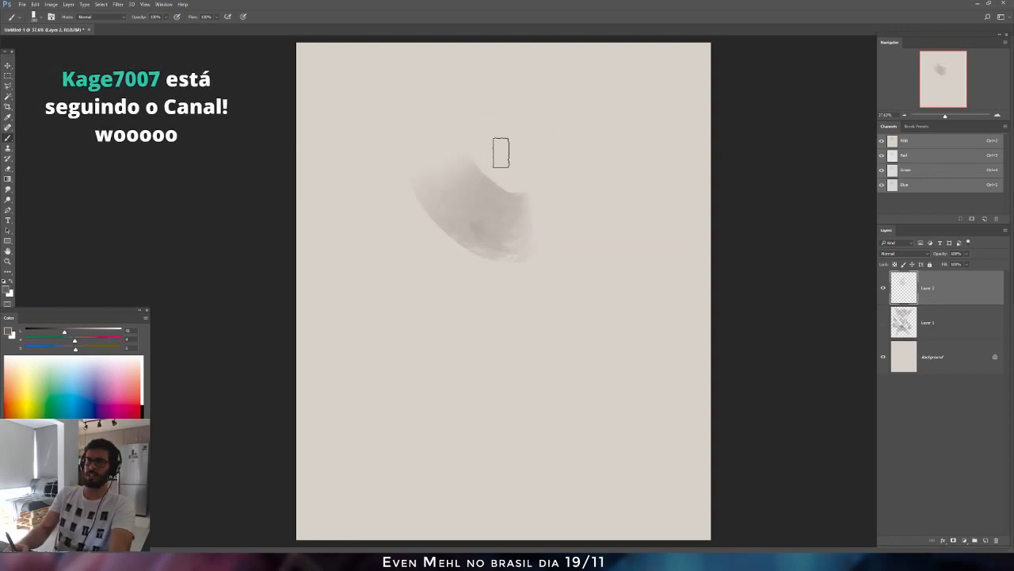
Enlarge the brush and lay soft, broad tonal patches for an alternative head on the new layer.
key("bracketright")
key("bracketright")
key("bracketright")
left_click_drag(475, 222, 453, 191)
key("bracketright")
key("bracketright")
key("bracketright")
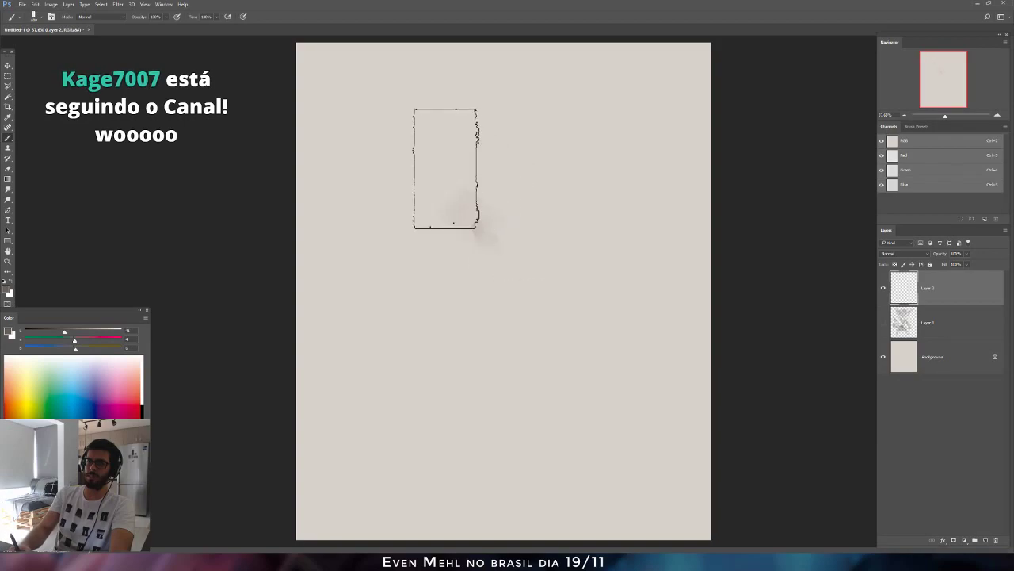
mouse_move(487, 146)
left_mouse_down()
mouse_move(466, 192)
mouse_move(510, 169)
mouse_move(520, 201)
mouse_move(507, 170)
mouse_move(437, 177)
mouse_move(478, 217)
mouse_move(531, 203)
mouse_move(532, 214)
mouse_move(503, 132)
mouse_move(500, 174)
left_mouse_up()
key("ctrl+alt+z")
Shrink the brush and sketch curved strokes above and to the right of the soft head mass.
key("bracketleft")
key("bracketleft")
key("bracketleft")
key("bracketleft")
key("bracketleft")
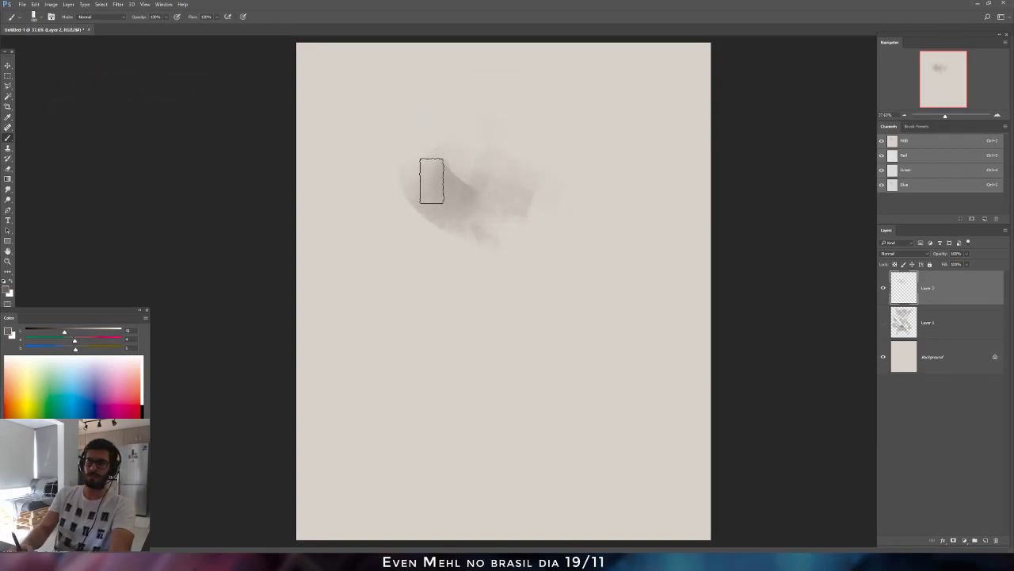
mouse_move(407, 191)
left_mouse_down()
mouse_move(478, 129)
mouse_move(413, 169)
mouse_move(533, 103)
mouse_move(517, 119)
mouse_move(464, 139)
mouse_move(536, 93)
mouse_move(547, 110)
mouse_move(538, 228)
left_mouse_up()
key("ctrl+z")
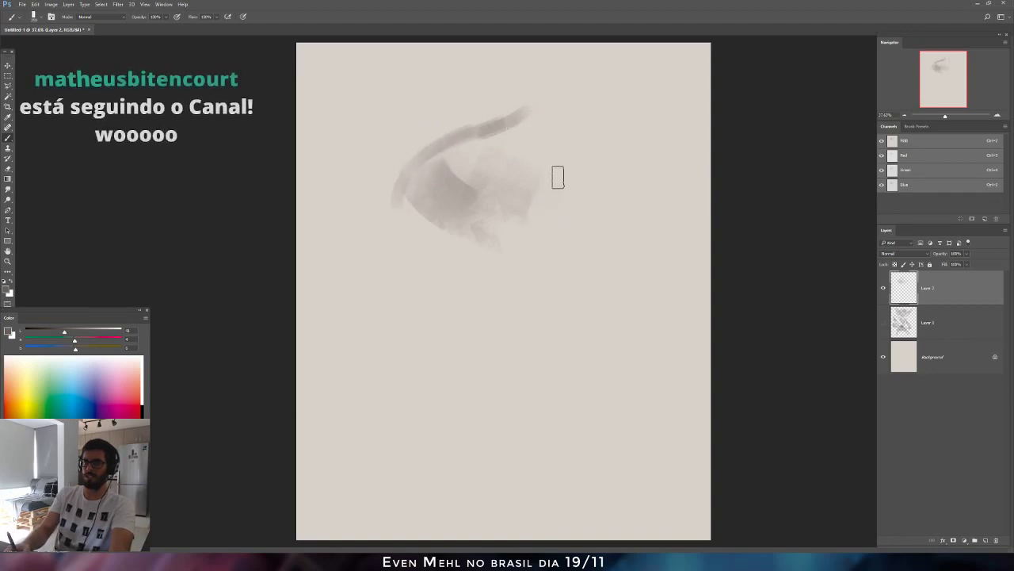
mouse_move(560, 159)
left_mouse_down()
mouse_move(530, 209)
mouse_move(538, 240)
left_mouse_up()
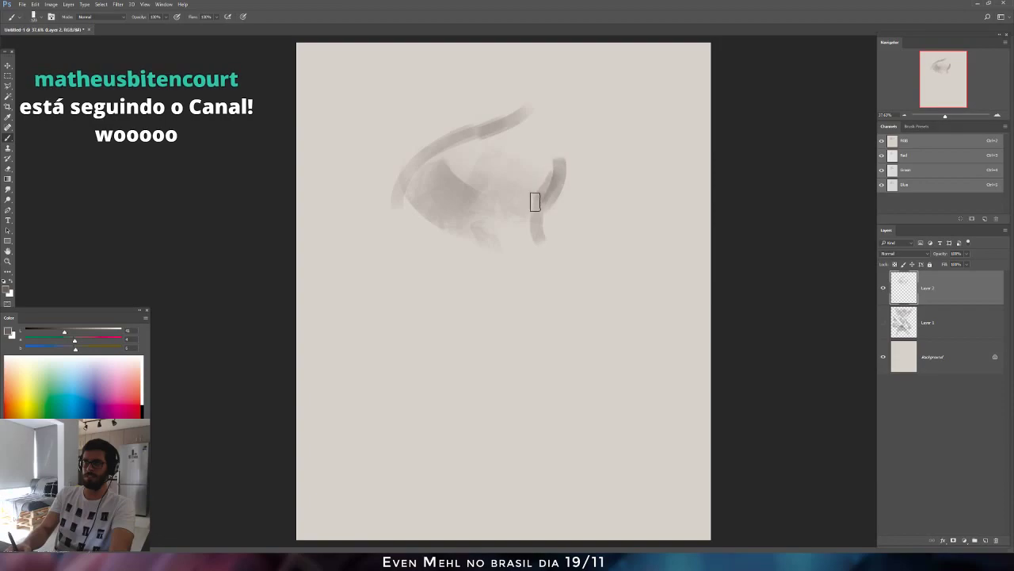
left_click_drag(559, 118, 536, 205)
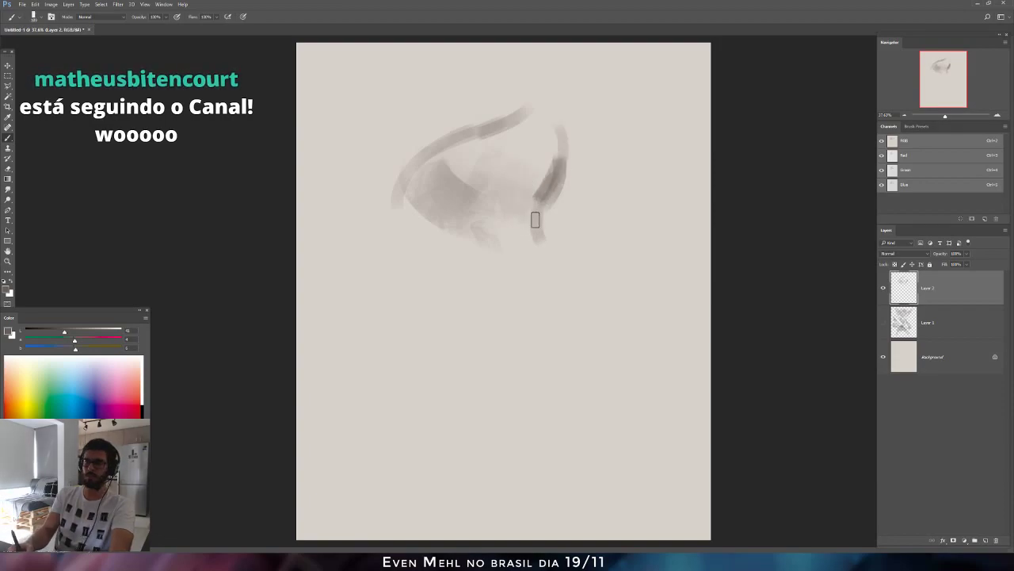
Add a thin curved stroke under the trial head's right side, delete the trial layer and show the figure layer again.
key("[")
key("[")
key("[")
key("[")
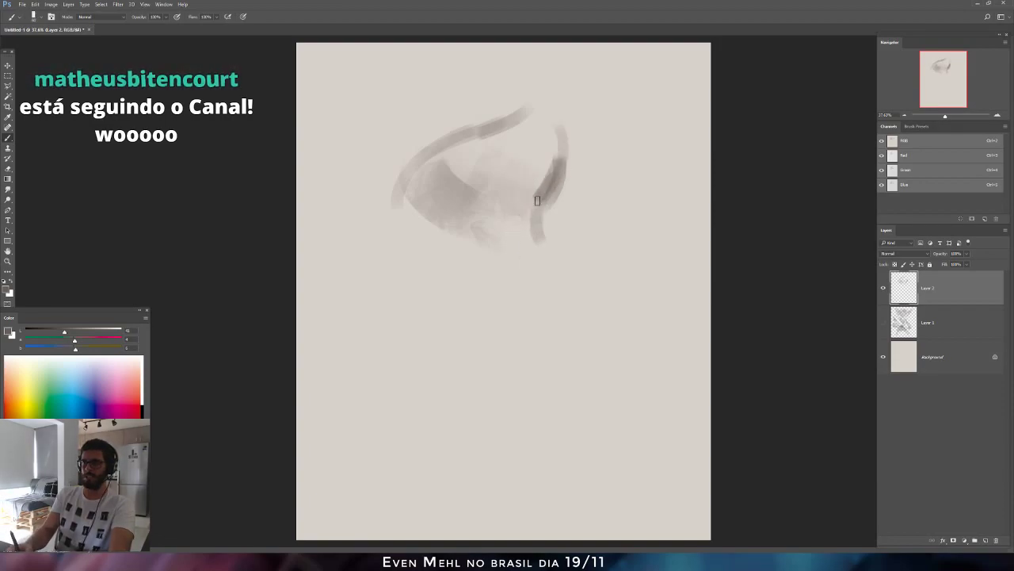
left_click_drag(537, 200, 507, 238)
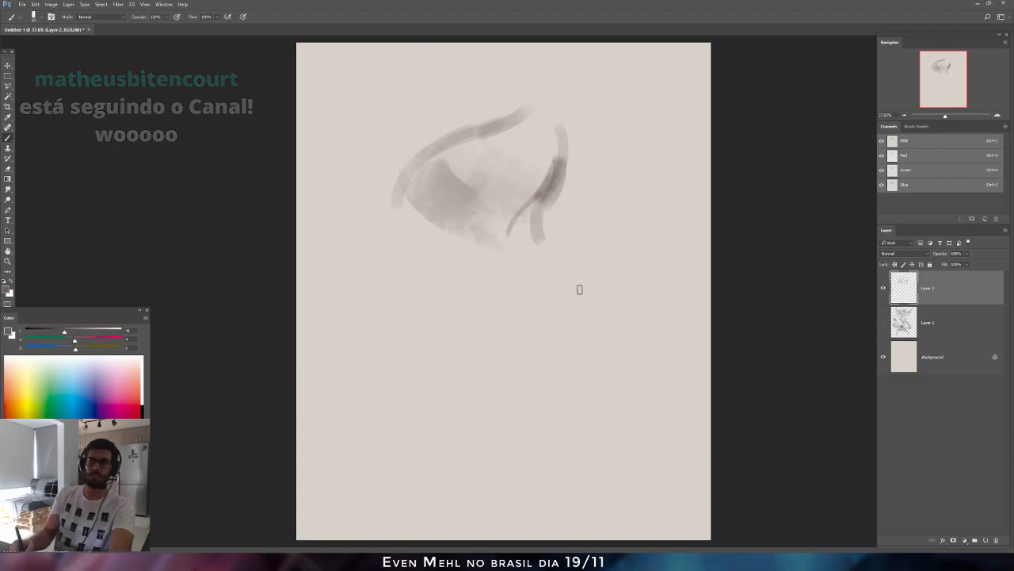
key("Delete")
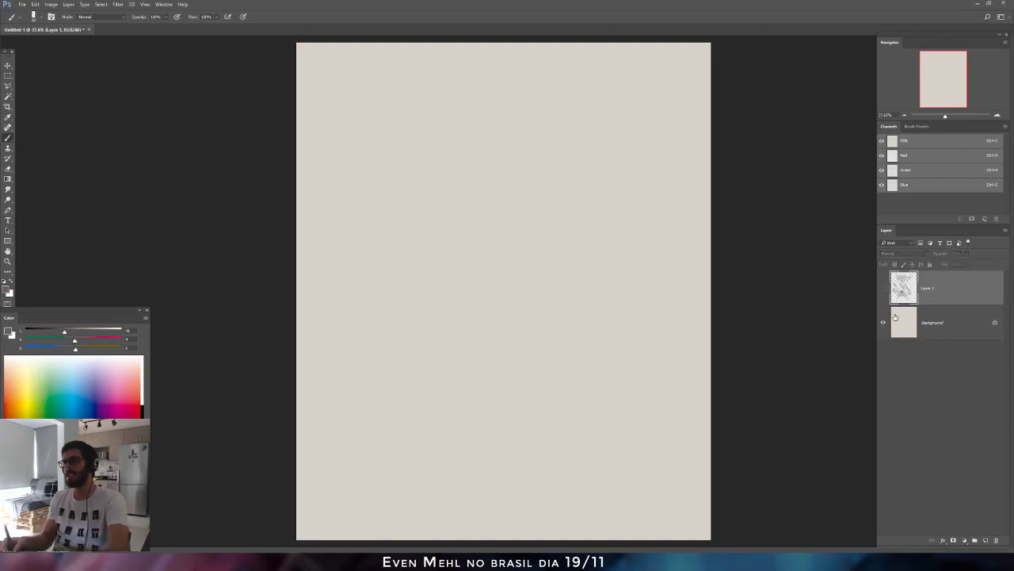
left_click(884, 288)
Skew the figure layer with Free Transform so its upper part leans to the right and its height shrinks slightly.
key("ctrl+t")
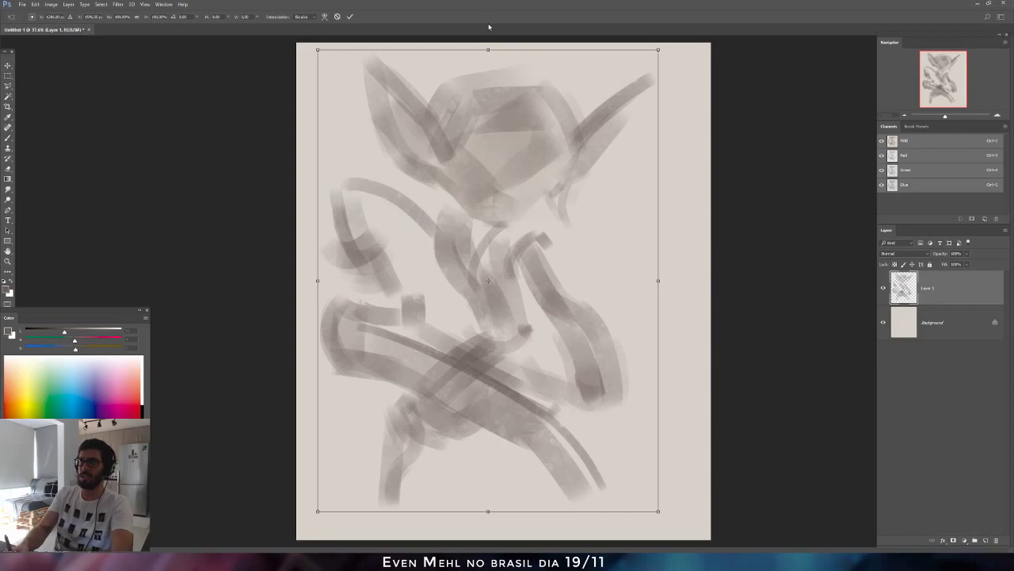
mouse_move(488, 50)
left_mouse_down()
mouse_move(518, 41)
mouse_move(512, 68)
left_mouse_up()
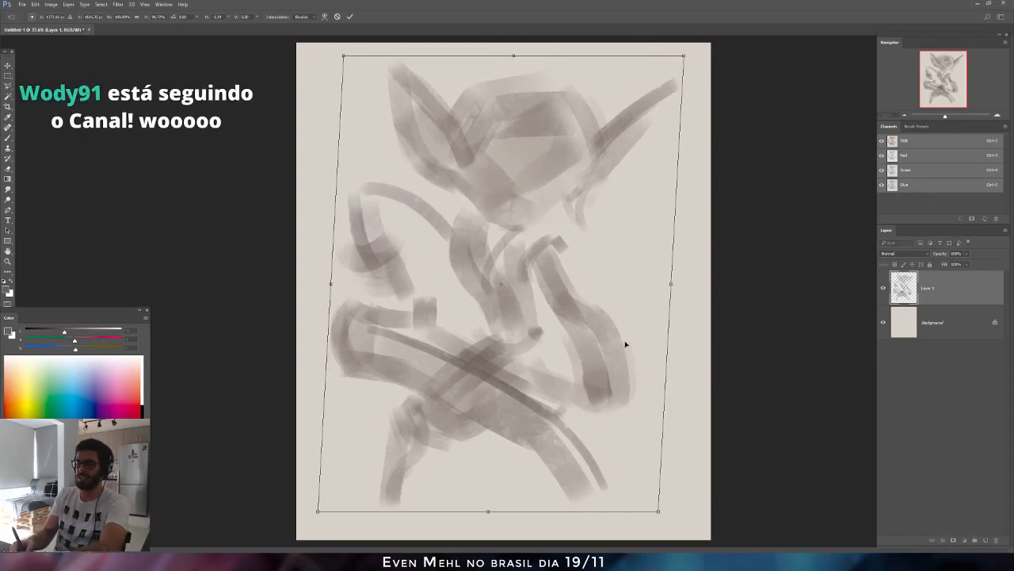
key("Return")
Paint a narrow diagonal oval across the lower end of the long form, darkening it with smaller brush strokes.
key("b")
mouse_move(592, 497)
left_mouse_down()
mouse_move(628, 453)
mouse_move(586, 506)
mouse_move(627, 446)
mouse_move(587, 511)
mouse_move(652, 417)
mouse_move(624, 458)
mouse_move(657, 414)
left_mouse_up()
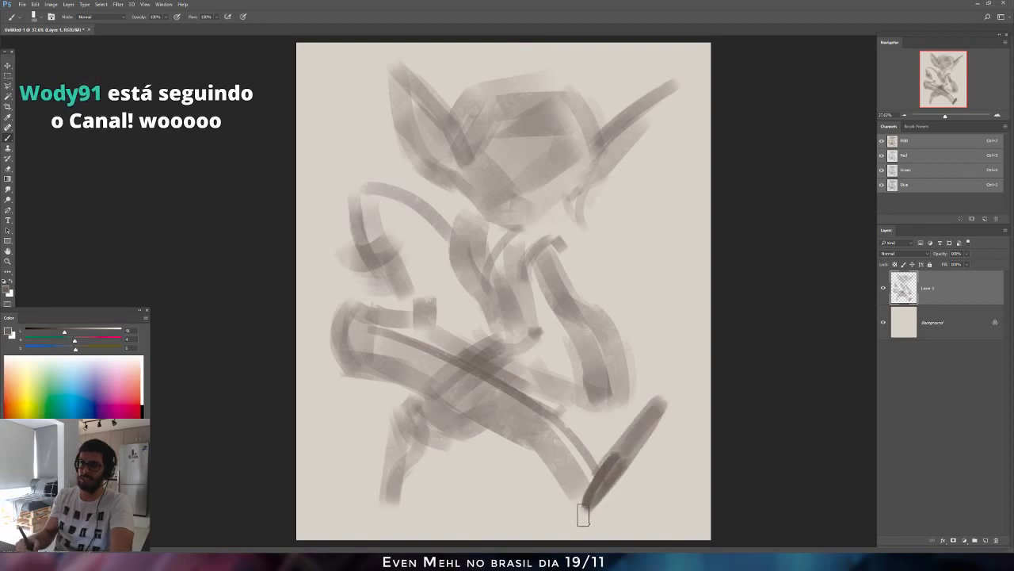
key("bracketleft")
key("bracketleft")
key("bracketleft")
key("bracketleft")
left_click_drag(625, 454, 650, 411)
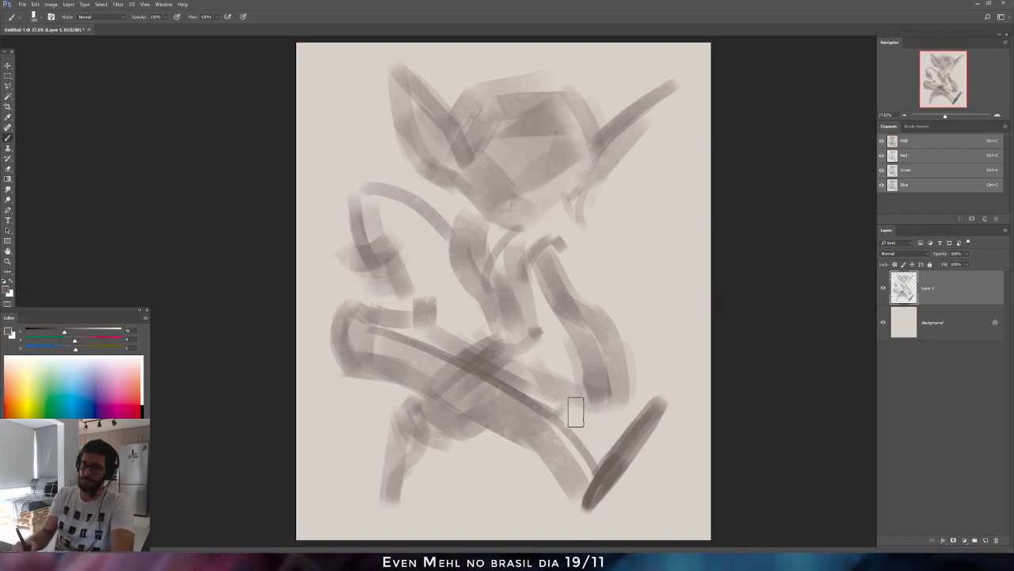
Add broad strokes joining the long form's upper edge to the diagonal oval, undoing the short strokes above them.
mouse_move(576, 412)
left_mouse_down()
mouse_move(609, 444)
mouse_move(553, 396)
mouse_move(614, 422)
mouse_move(617, 399)
left_mouse_up()
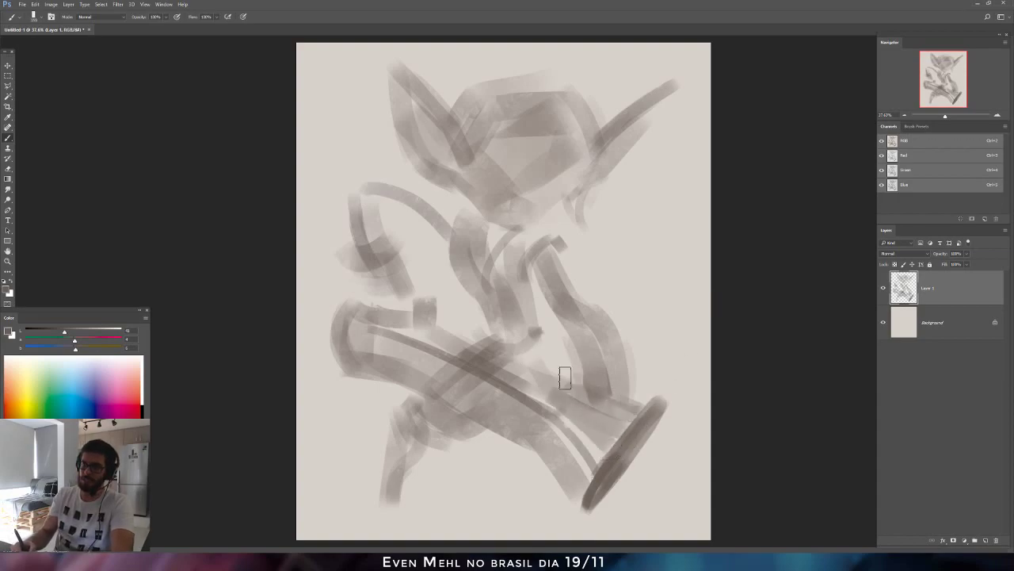
left_click_drag(565, 378, 575, 365)
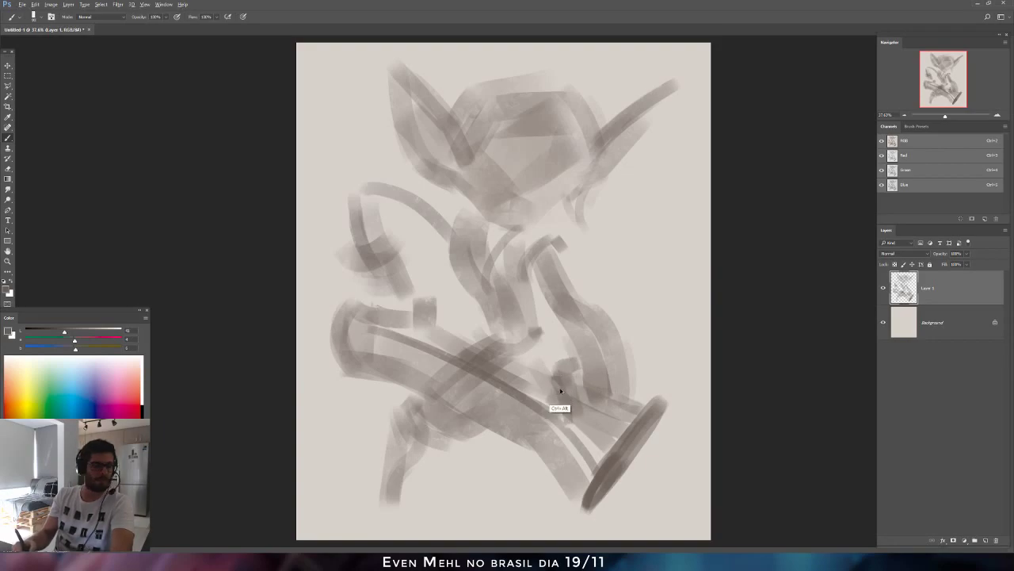
key("ctrl+alt+z")
key("ctrl+alt+z")
key("ctrl+alt+z")
key("ctrl+alt+z")
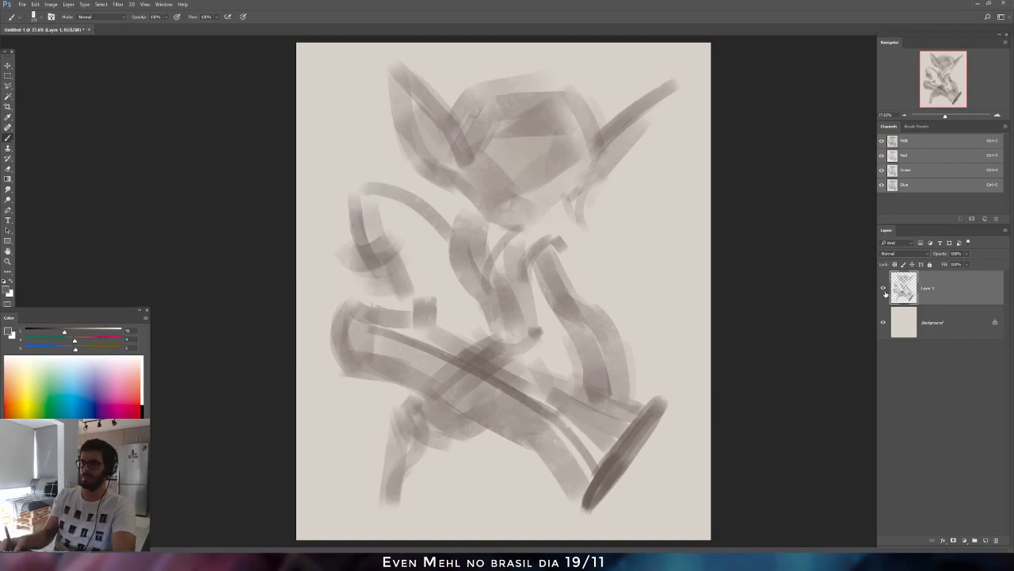
Erase the long form on both sides of the hip and the raised left arm, using a large rectangular textured eraser tip.
key("e")
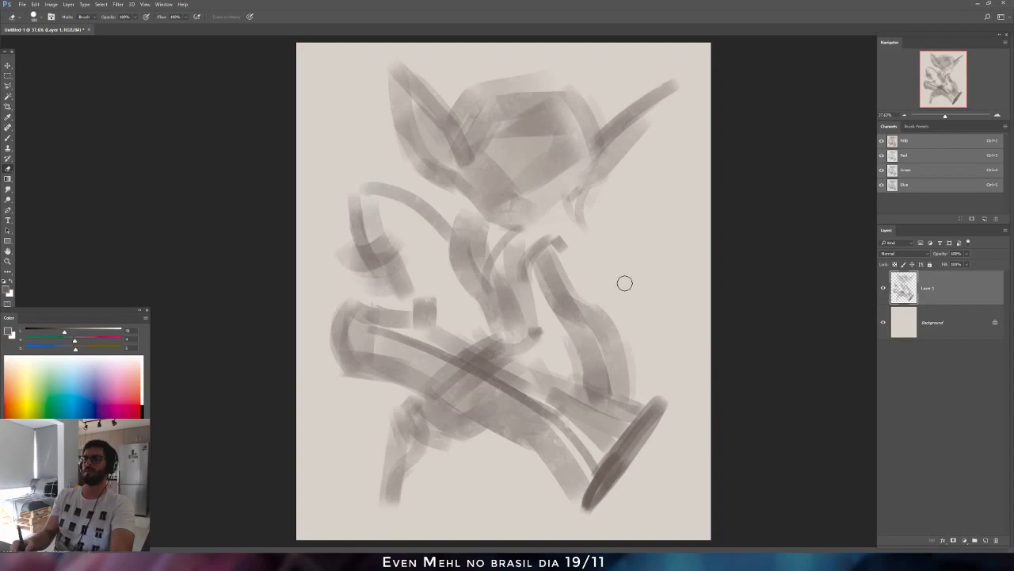
right_click(607, 323)
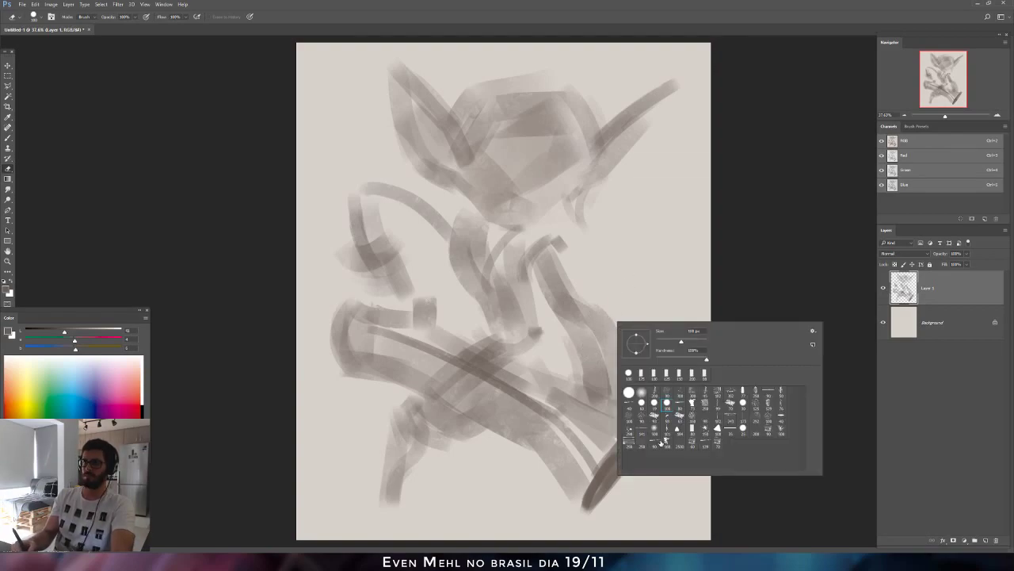
left_click(577, 460)
mouse_move(560, 379)
left_mouse_down()
mouse_move(543, 423)
mouse_move(571, 473)
mouse_move(610, 491)
mouse_move(573, 417)
mouse_move(640, 441)
mouse_move(535, 443)
mouse_move(401, 334)
mouse_move(385, 385)
mouse_move(351, 378)
mouse_move(358, 277)
left_mouse_up()
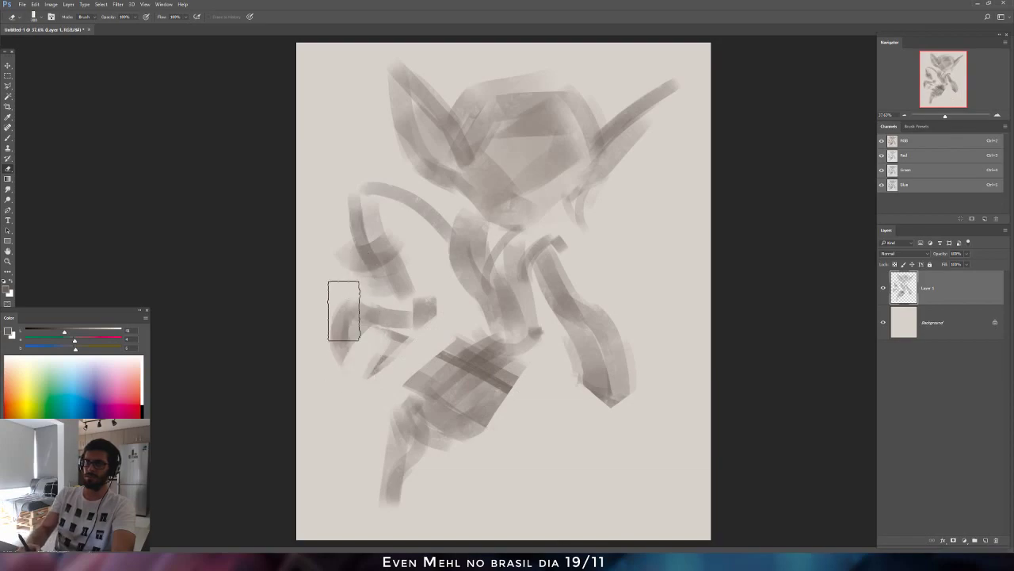
mouse_move(344, 311)
left_mouse_down()
mouse_move(360, 283)
mouse_move(360, 177)
mouse_move(426, 204)
left_mouse_up()
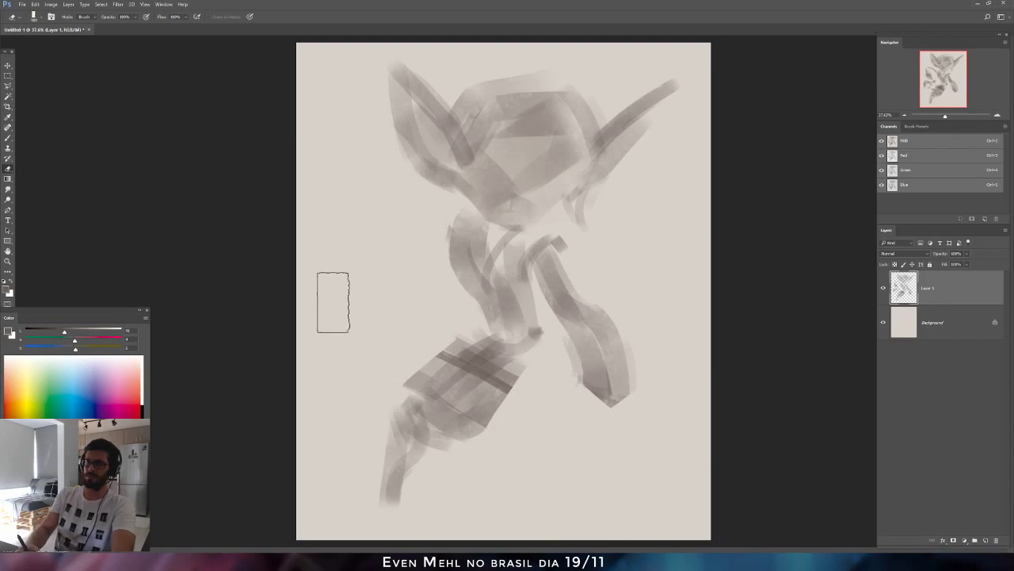
Repaint the raised left arm with strokes for the shoulder, upper arm and a forearm angled down at the canvas's left side.
key("b")
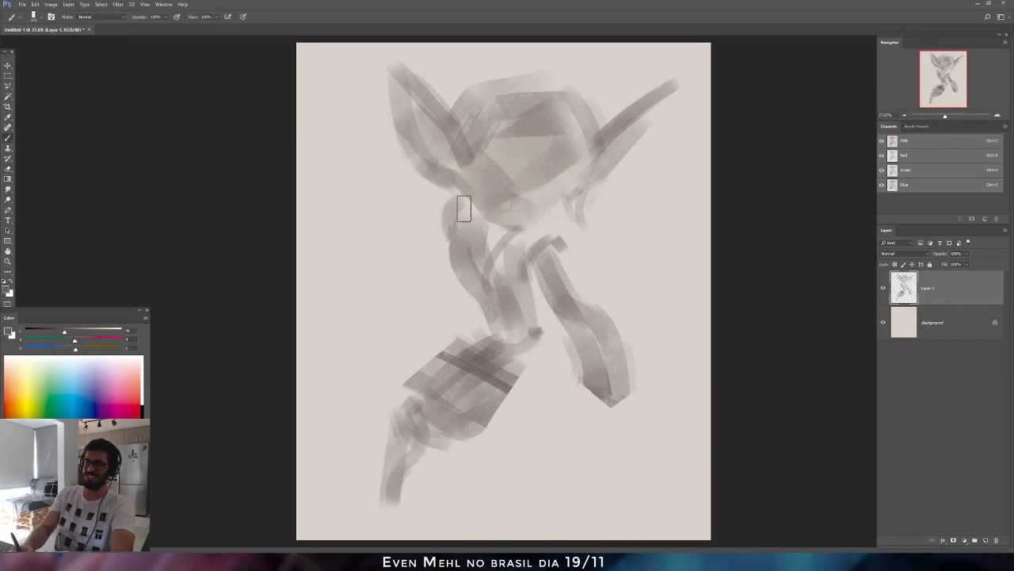
left_click_drag(465, 208, 458, 248)
left_click_drag(355, 197, 393, 292)
mouse_move(384, 198)
left_mouse_down()
mouse_move(401, 232)
mouse_move(461, 209)
left_mouse_up()
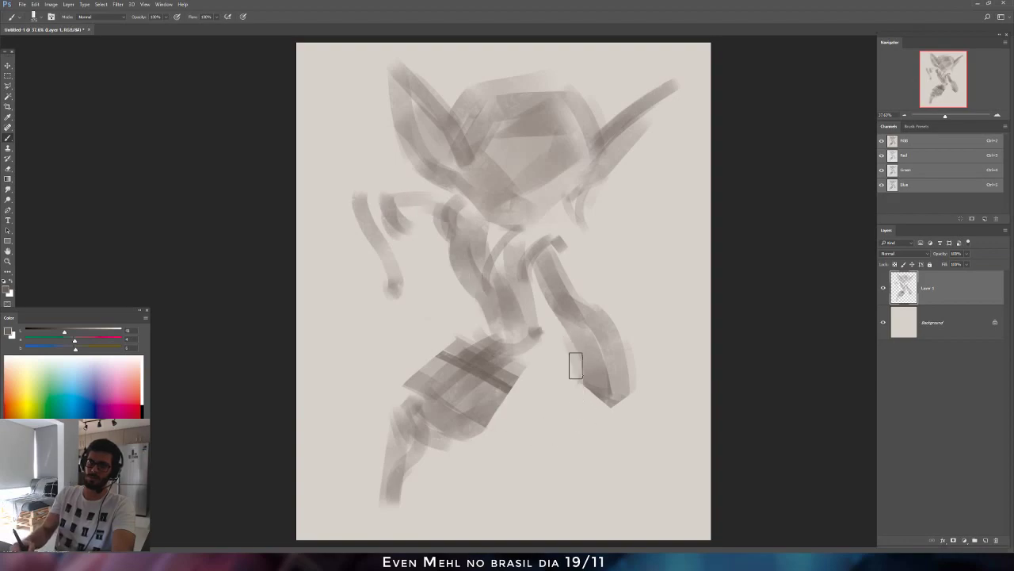
Paint the second leg below the hip with two narrow diagonal strokes, filling the space around them with one broad pale stroke.
left_click_drag(536, 334, 585, 453)
left_click_drag(533, 353, 552, 425)
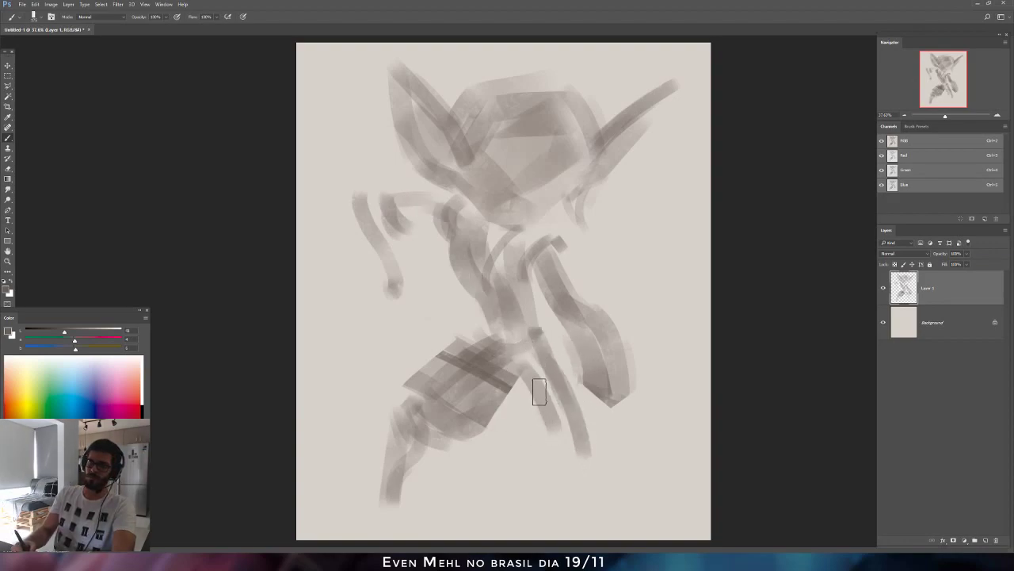
key("bracketright")
key("bracketright")
key("bracketright")
key("bracketright")
key("bracketright")
left_click_drag(509, 353, 577, 473)
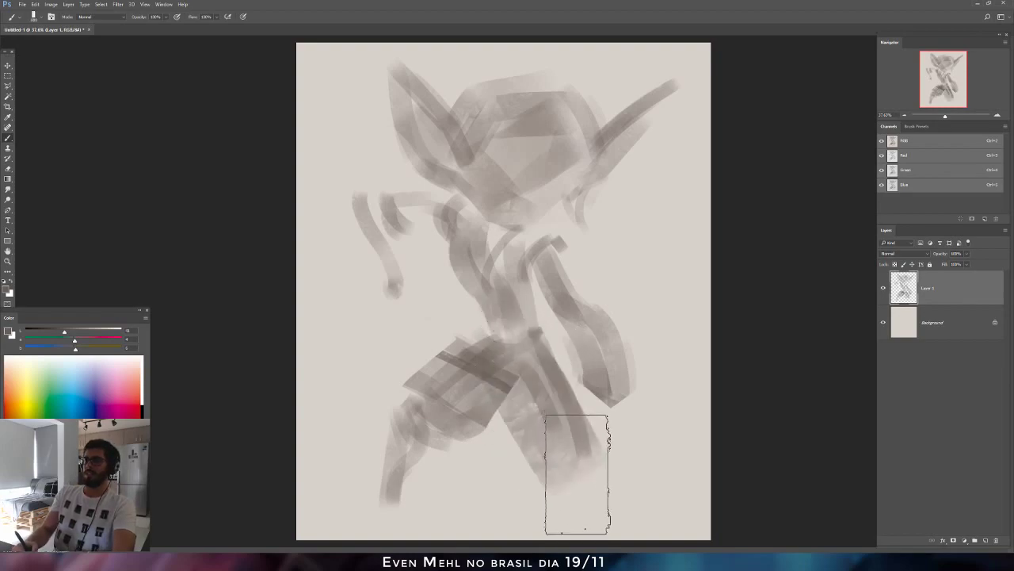
key("ctrl+z")
left_click_drag(516, 367, 576, 454)
Try a broad reddish gesture curve from head to both legs on a new layer, clearing it and merging the empty layer down.
key("bracketleft")
key("bracketleft")
key("bracketleft")
key("bracketleft")
key("bracketleft")
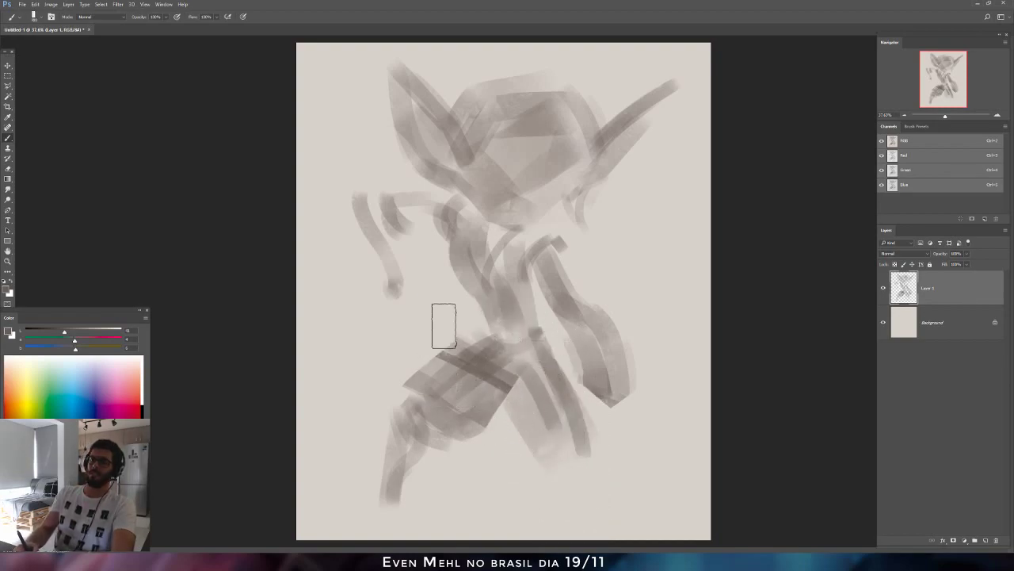
key("ctrl+shift+alt+n")
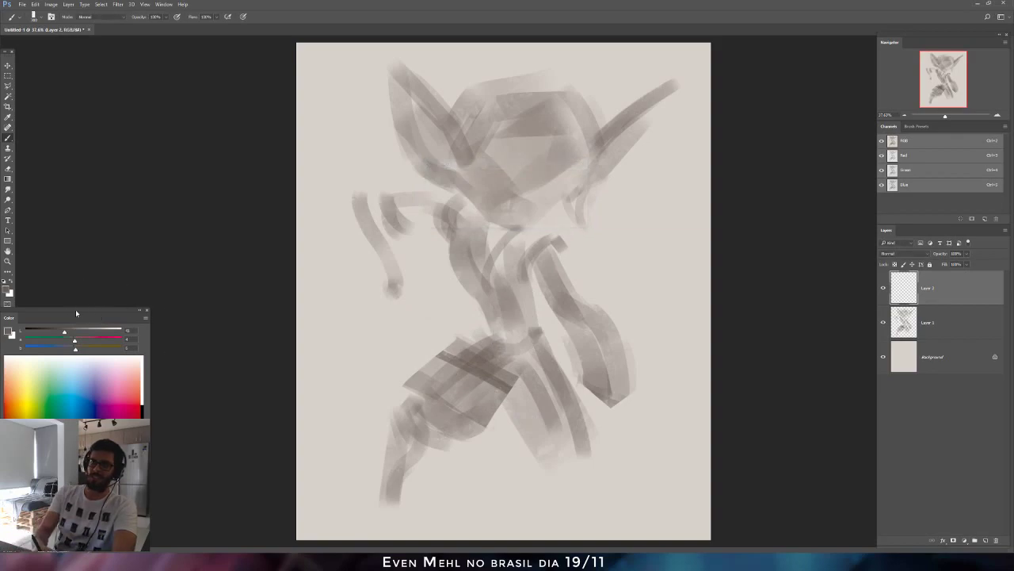
mouse_move(563, 486)
left_mouse_down()
mouse_move(581, 133)
mouse_move(560, 402)
mouse_move(567, 468)
left_mouse_up()
key("ctrl+z")
left_click_drag(525, 356, 392, 498)
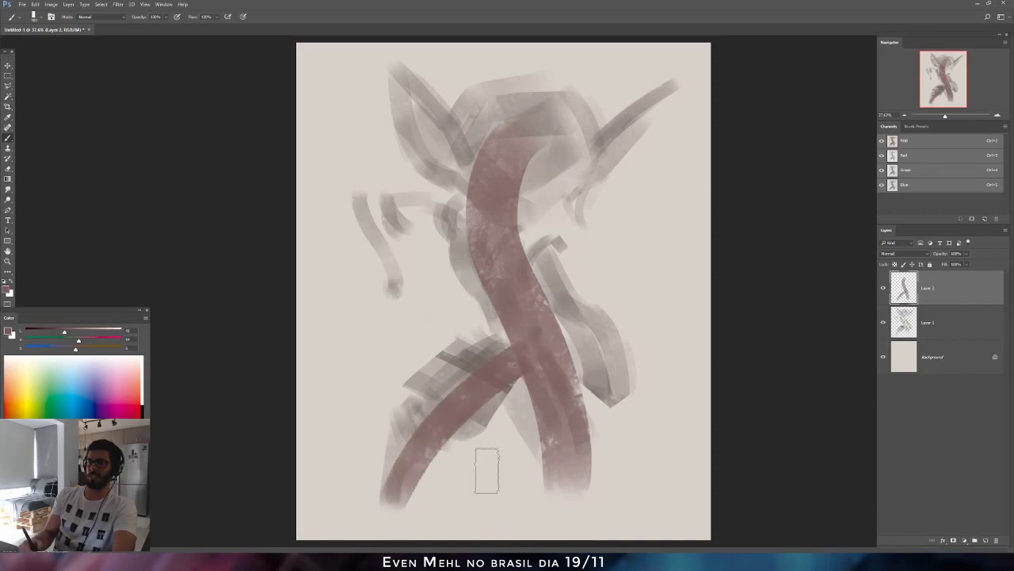
key("ctrl+a")
key("Delete")
key("ctrl+d")
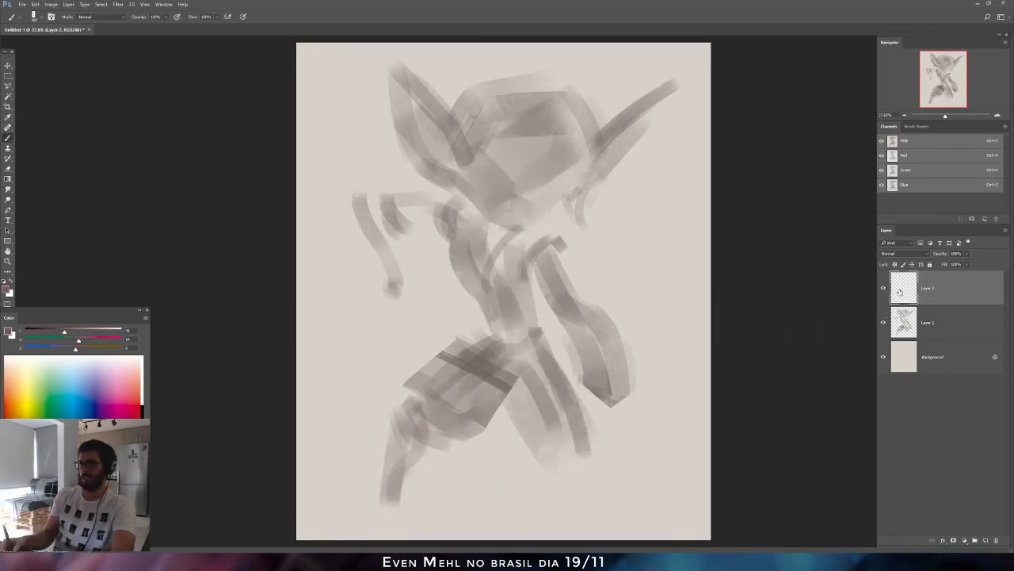
key("ctrl+e")
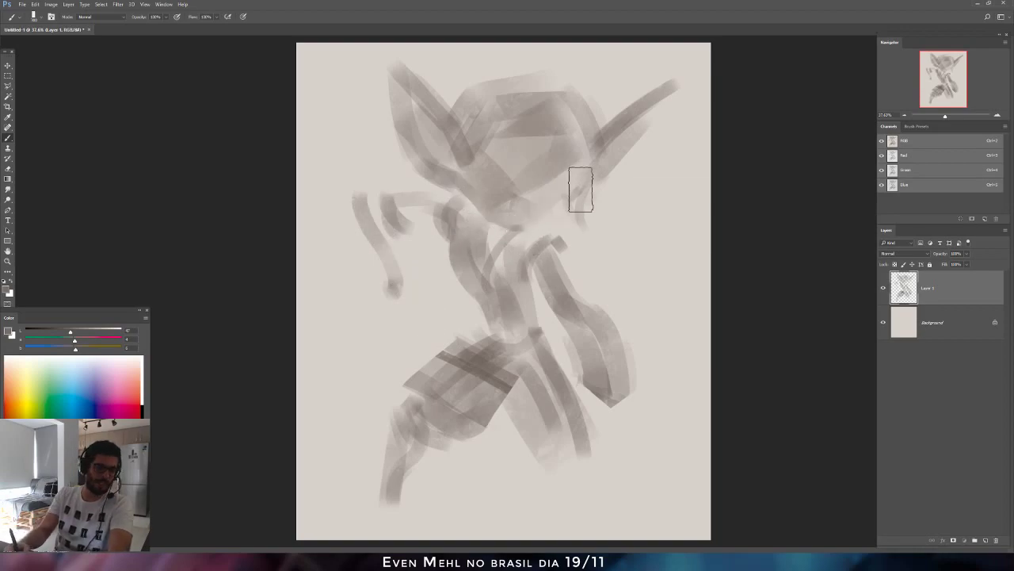
Flip the canvas horizontally to paint a curved band across the face, and flip it back.
key("ctrl+shift+h")
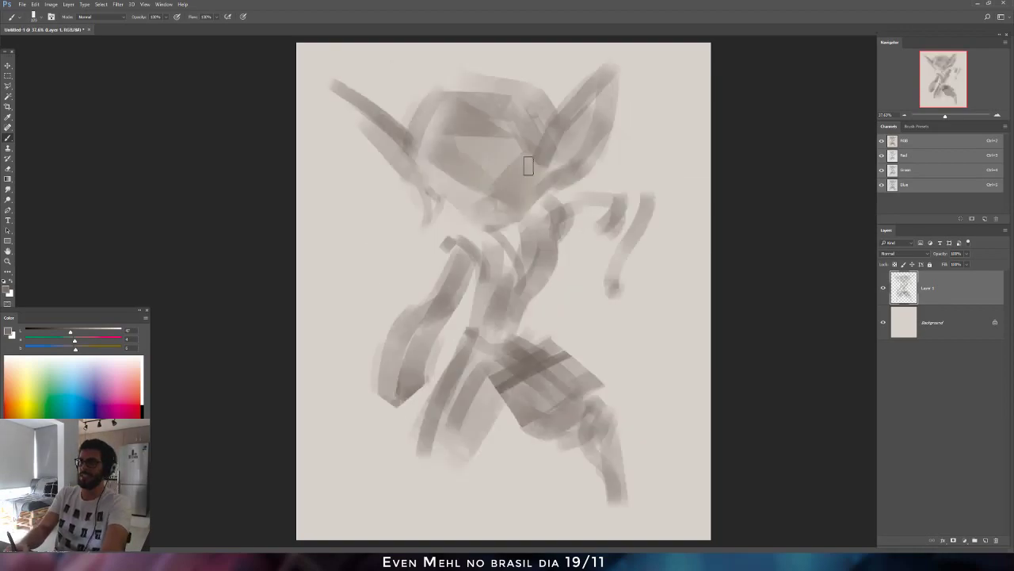
left_click_drag(433, 128, 532, 152)
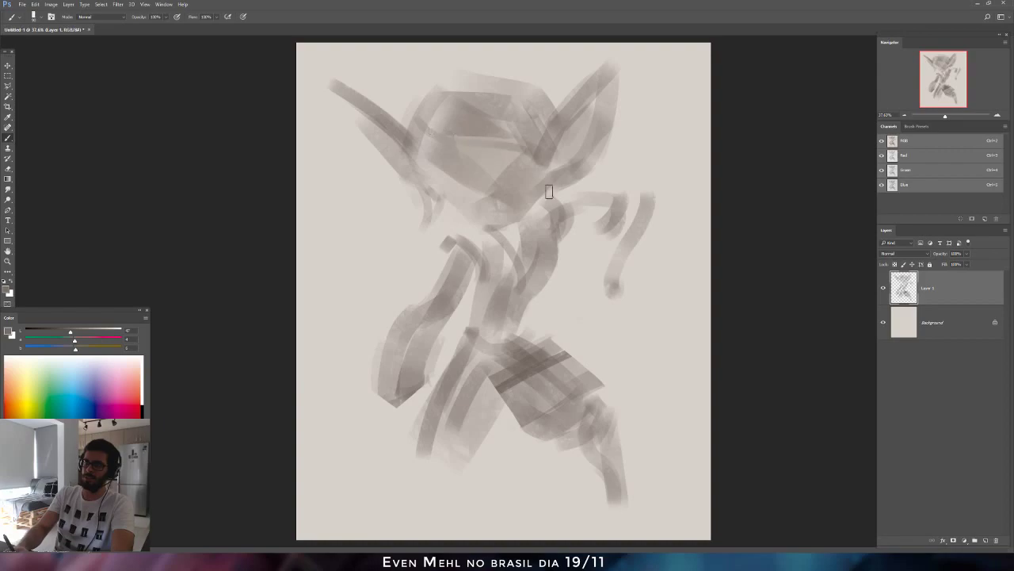
key("ctrl+shift+h")
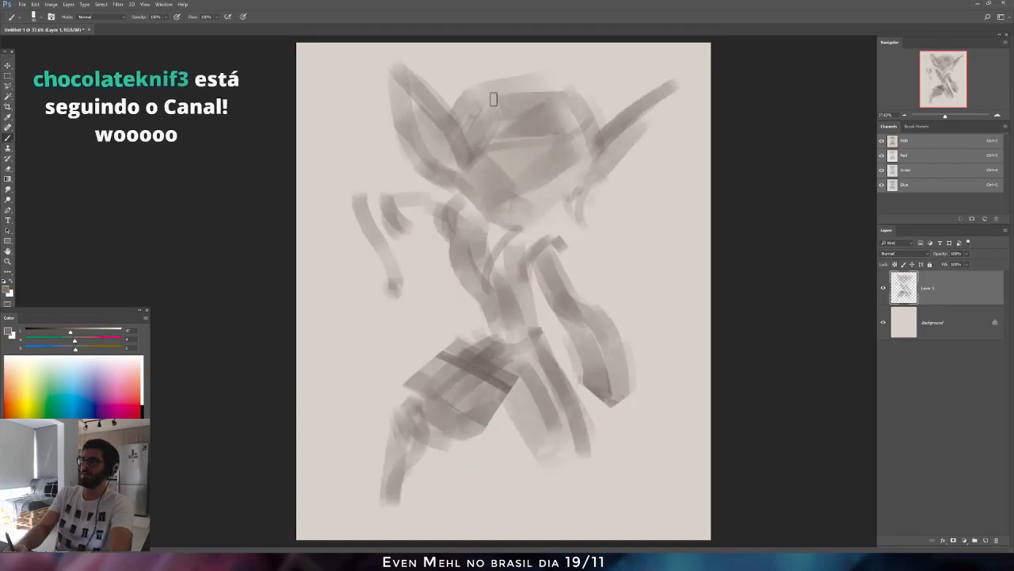
Paint a dark rounded form on each side of the head's crown, undoing the unwanted strokes.
mouse_move(473, 107)
left_mouse_down()
mouse_move(491, 81)
mouse_move(476, 101)
left_mouse_up()
key("ctrl+z")
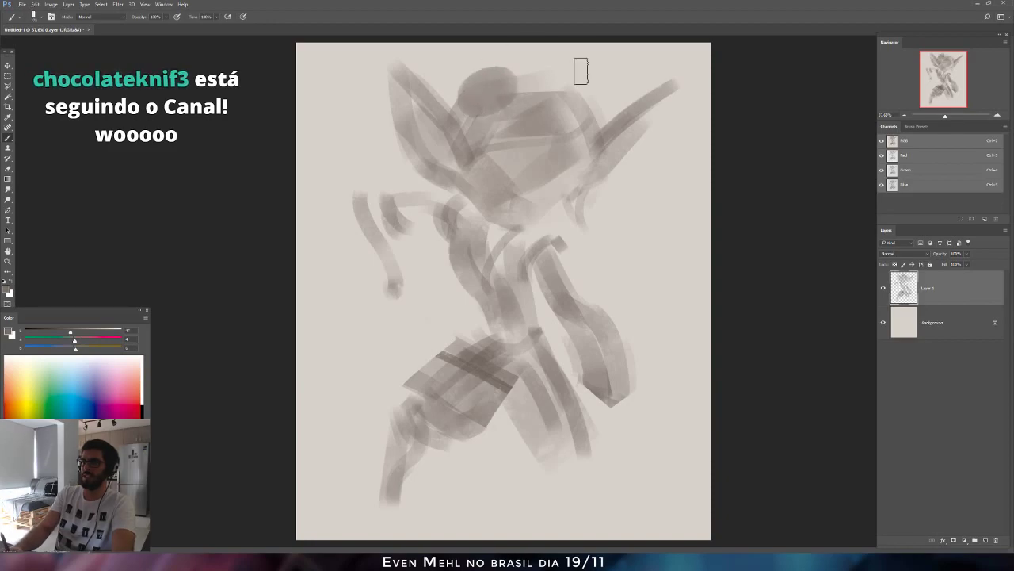
mouse_move(593, 83)
left_mouse_down()
mouse_move(607, 108)
mouse_move(599, 90)
left_mouse_up()
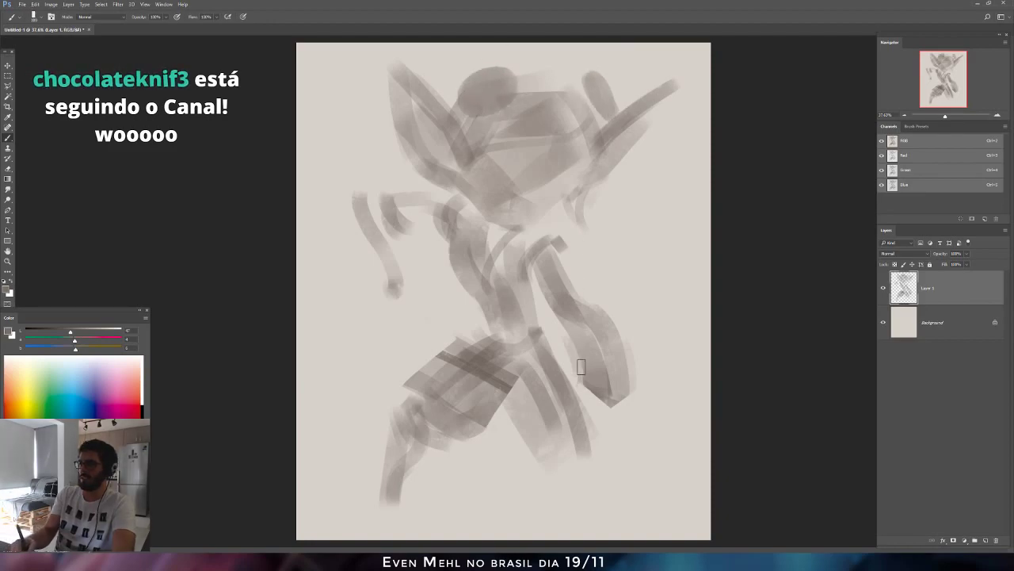
mouse_move(482, 95)
left_mouse_down()
mouse_move(467, 99)
mouse_move(502, 76)
left_mouse_up()
key("ctrl+z")
mouse_move(467, 105)
left_mouse_down()
mouse_move(508, 88)
mouse_move(468, 85)
mouse_move(485, 71)
left_mouse_up()
key("ctrl+z")
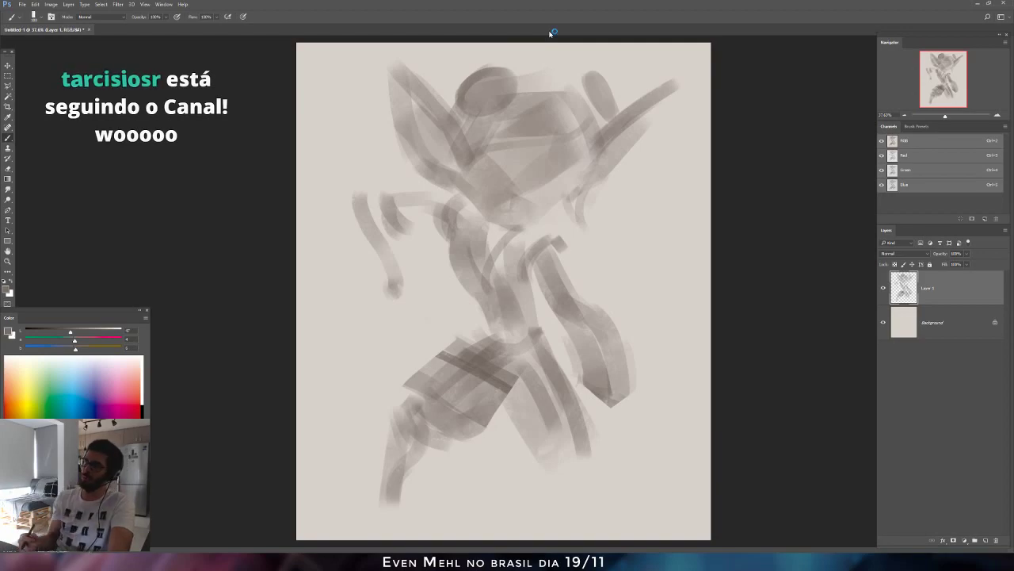
Erase an arch beneath the hips and the left lower leg, and repaint that leg as a short diagonal stroke below the knee.
key("e")
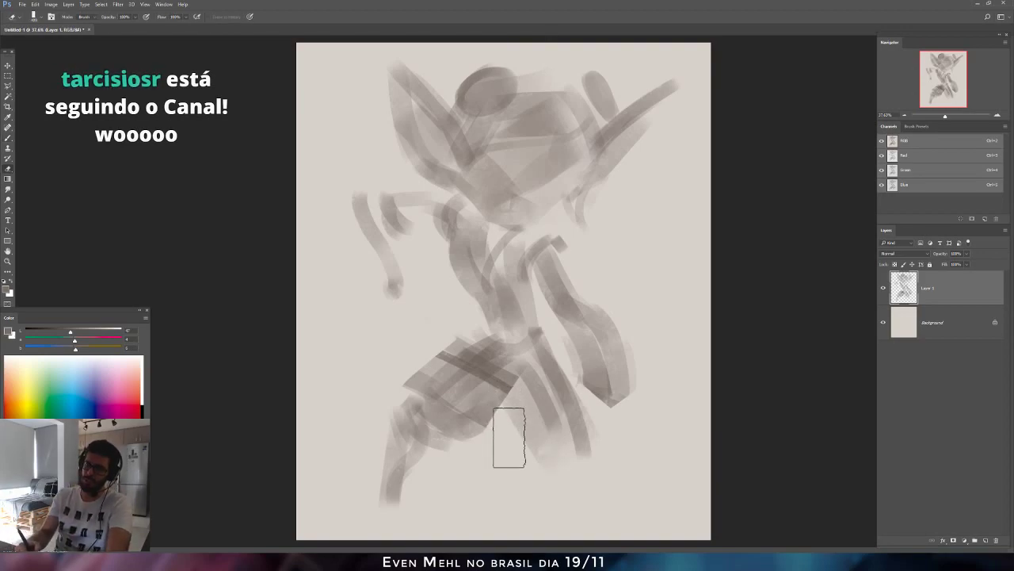
mouse_move(511, 421)
left_mouse_down()
mouse_move(534, 465)
mouse_move(524, 436)
mouse_move(482, 439)
mouse_move(471, 454)
mouse_move(500, 413)
mouse_move(492, 415)
mouse_move(547, 462)
left_mouse_up()
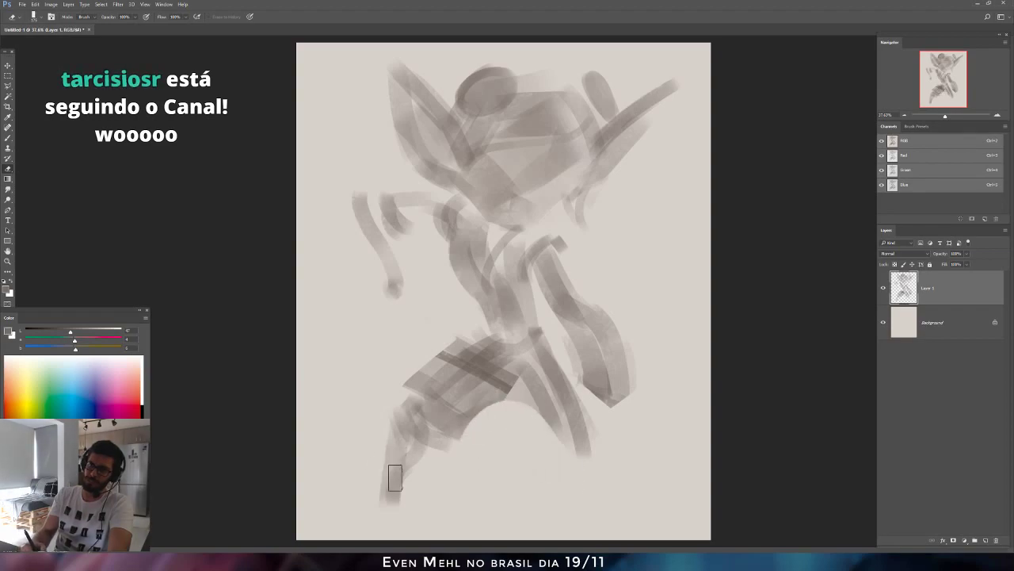
mouse_move(394, 477)
left_mouse_down()
mouse_move(411, 441)
mouse_move(420, 455)
mouse_move(398, 514)
mouse_move(383, 457)
left_mouse_up()
key("b")
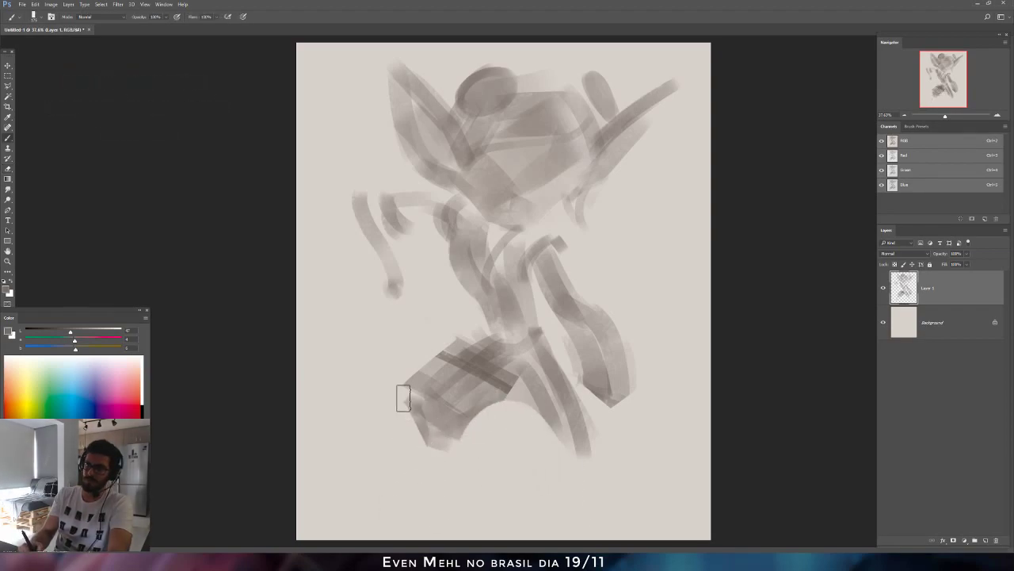
left_click_drag(403, 396, 432, 475)
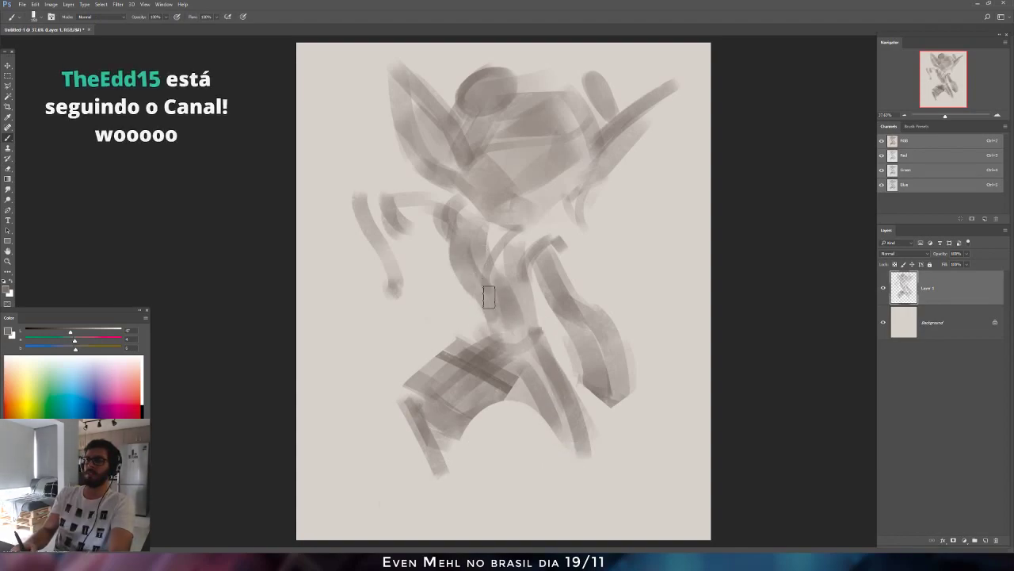
Define the ribcage, chest and shoulder with small dark contour strokes, adding a mark beside the waist and strengthening the lowered arm's inner edge.
left_click_drag(469, 268, 486, 221)
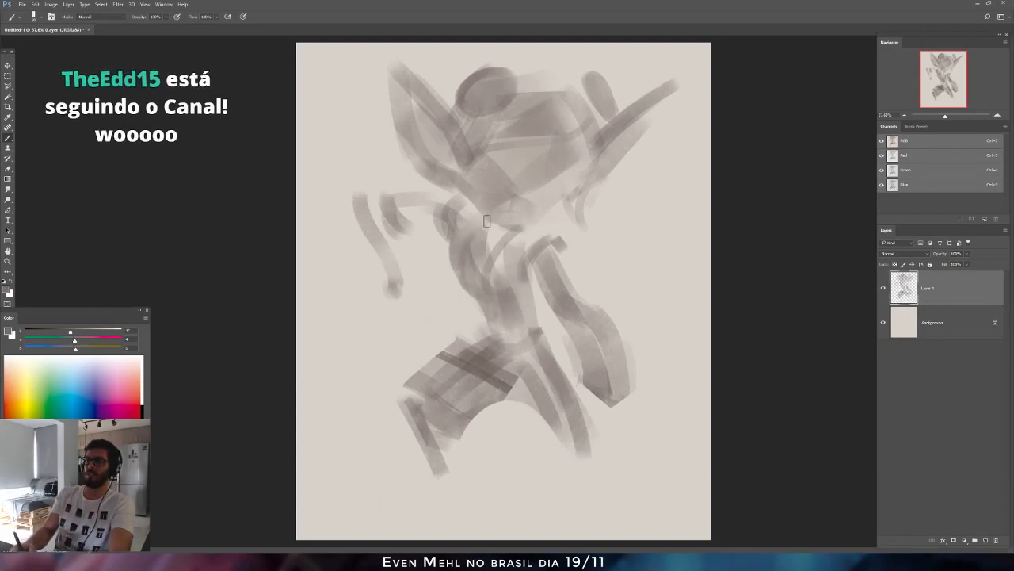
left_click_drag(475, 288, 478, 258)
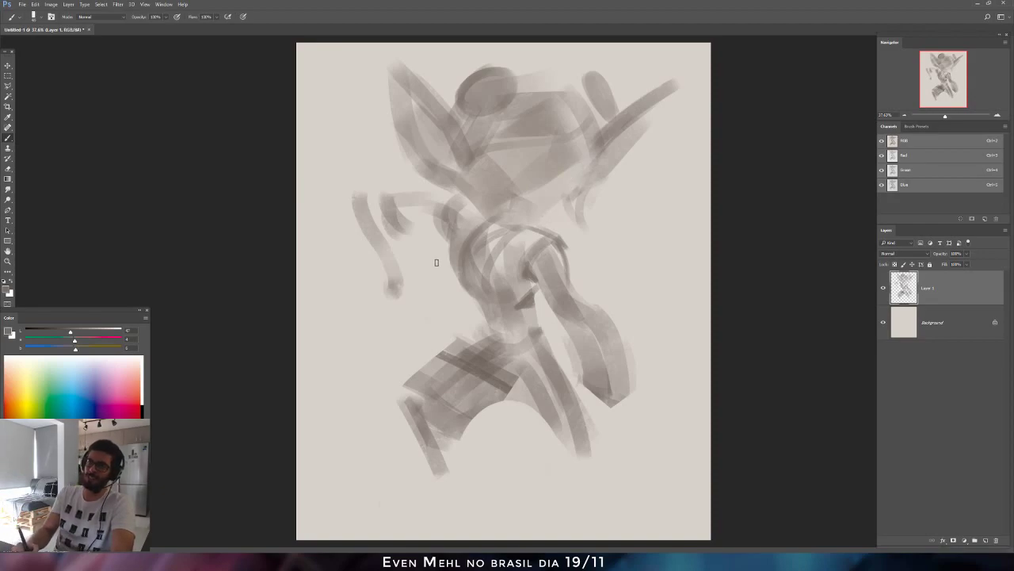
mouse_move(449, 255)
left_mouse_down()
mouse_move(459, 311)
mouse_move(474, 303)
mouse_move(452, 270)
mouse_move(459, 307)
left_mouse_up()
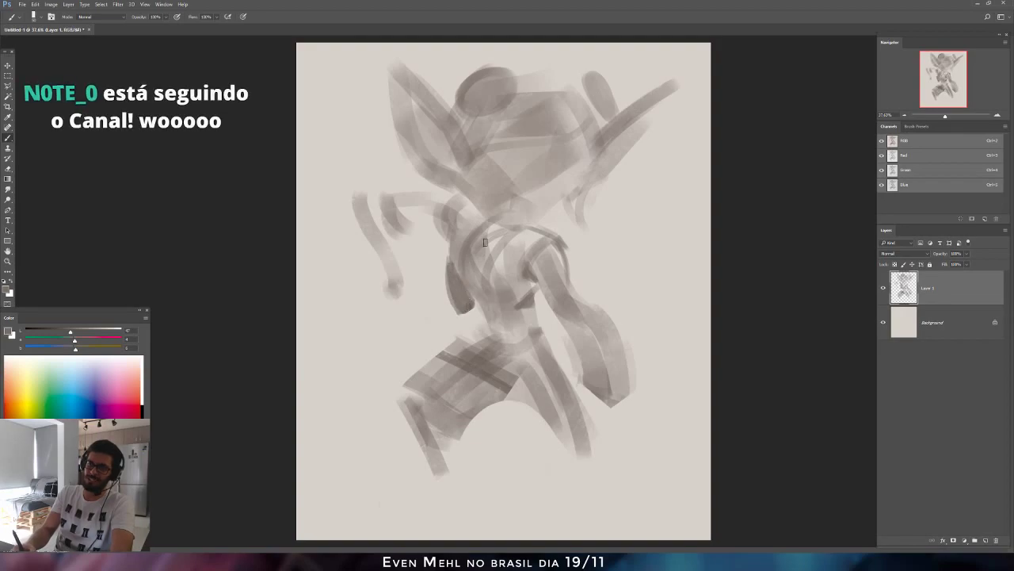
left_click_drag(488, 265, 510, 314)
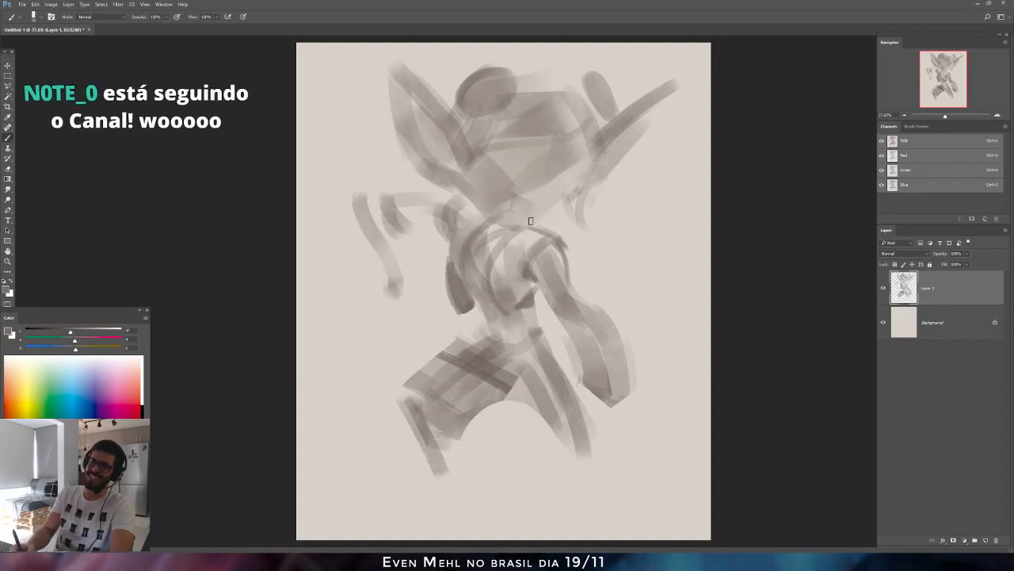
left_click_drag(510, 260, 488, 274)
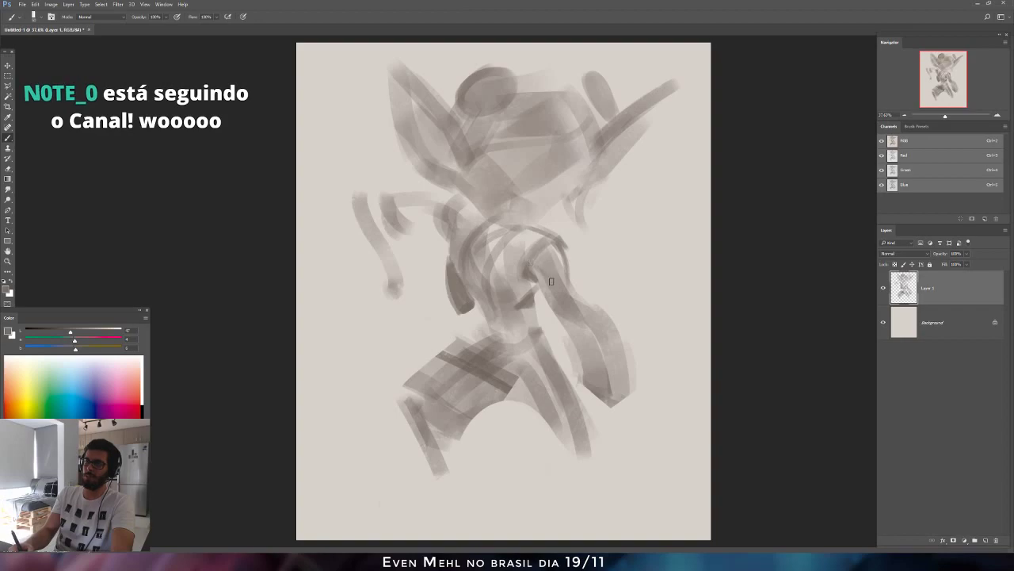
mouse_move(537, 275)
left_mouse_down()
mouse_move(565, 318)
mouse_move(558, 313)
mouse_move(568, 343)
mouse_move(556, 314)
mouse_move(591, 404)
left_mouse_up()
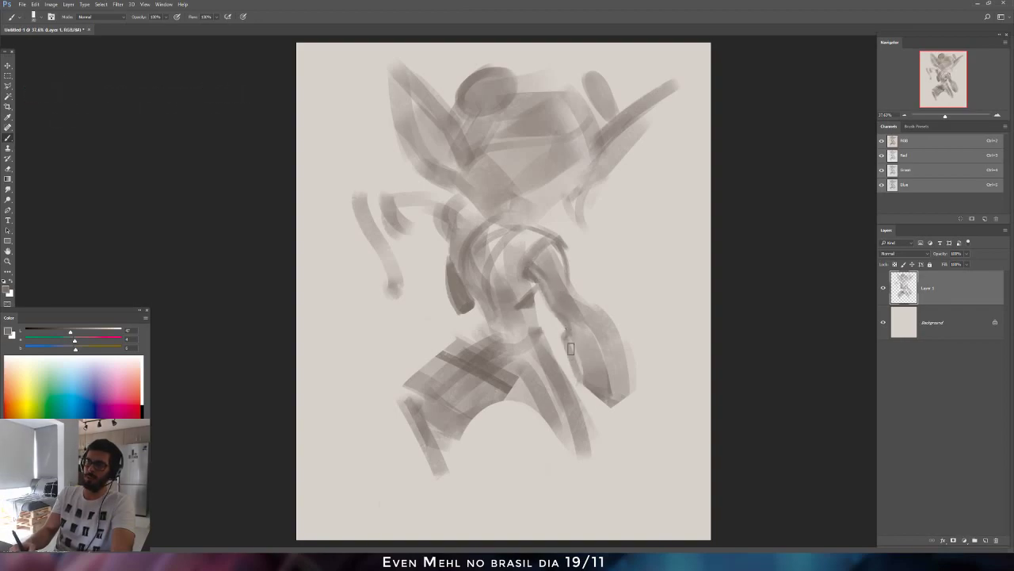
left_click_drag(569, 345, 587, 400)
Paint a long dark diagonal shaft across the hips, from below the raised arm's hand down to the opposite thigh.
key("bracketright")
key("bracketright")
key("bracketright")
left_click_drag(418, 321, 582, 418)
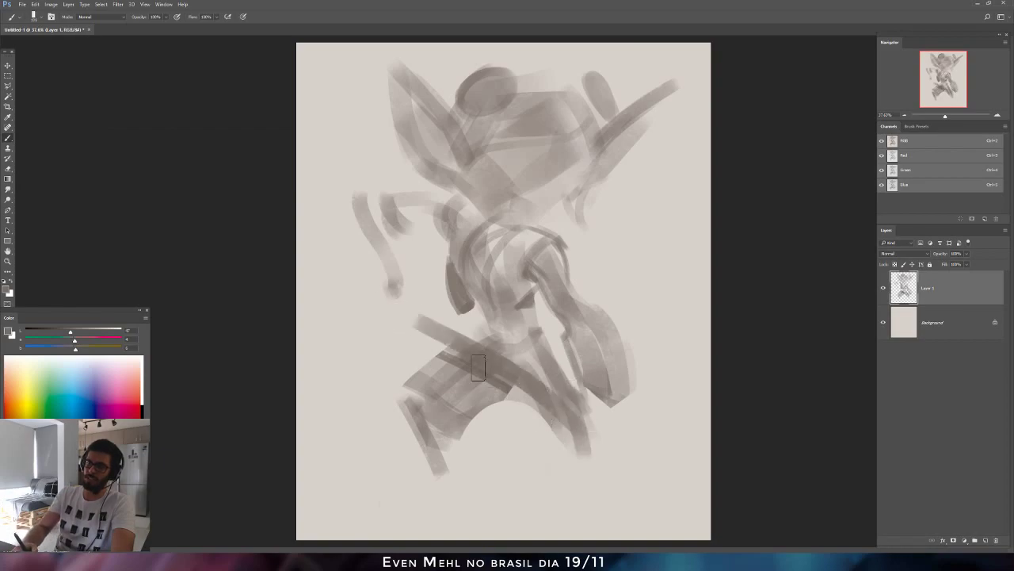
left_click_drag(390, 306, 485, 348)
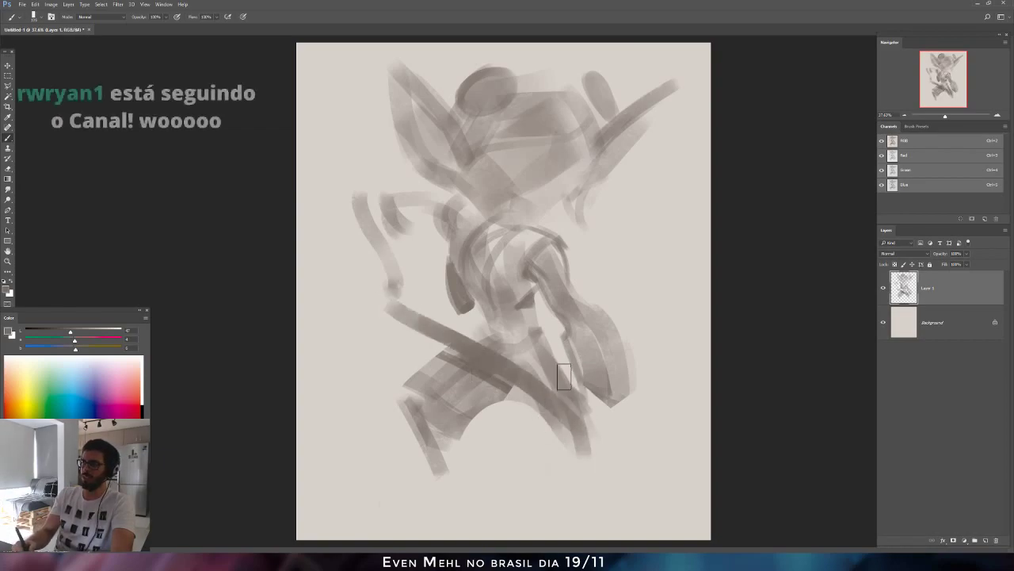
key("ctrl+alt+z")
key("ctrl+shift+z")
Widen the diagonal shaft with a broad lighter stroke along its upper edge and add a large oval at its lower end.
key("bracketright")
key("bracketright")
key("bracketright")
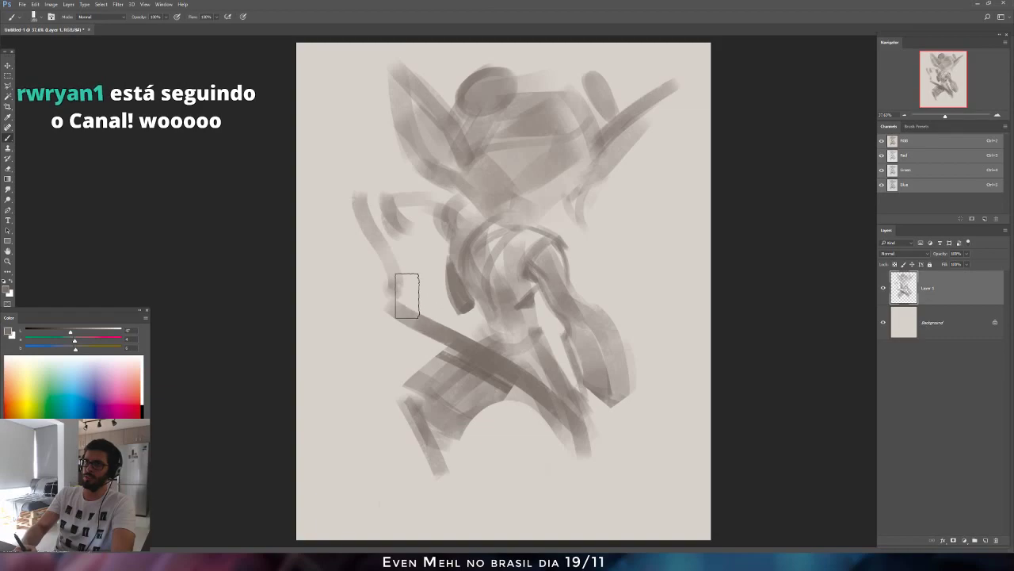
key("bracketleft")
mouse_move(408, 295)
left_mouse_down()
mouse_move(494, 349)
mouse_move(559, 366)
mouse_move(551, 369)
mouse_move(650, 419)
left_mouse_up()
left_click_drag(576, 399, 615, 456)
mouse_move(634, 422)
left_mouse_down()
mouse_move(632, 478)
mouse_move(651, 467)
left_mouse_up()
Paint the left calf and foot with a thin bent stroke and extend the right leg diagonally toward the canvas's lower edge.
key("bracketleft")
key("bracketleft")
key("bracketleft")
key("bracketleft")
key("bracketleft")
key("bracketleft")
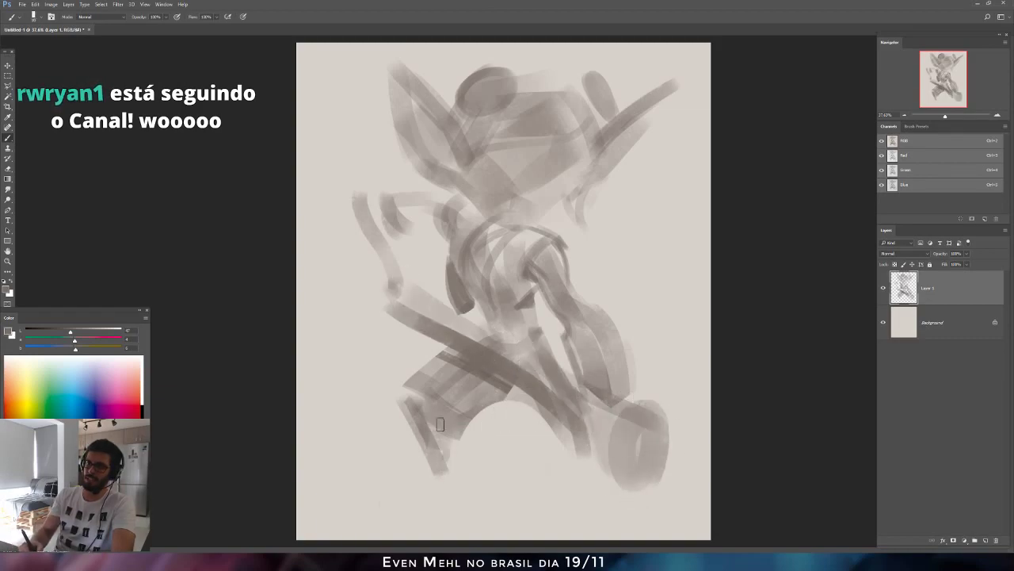
mouse_move(440, 423)
left_mouse_down()
mouse_move(436, 468)
mouse_move(444, 451)
mouse_move(446, 487)
mouse_move(434, 503)
mouse_move(457, 487)
mouse_move(428, 505)
left_mouse_up()
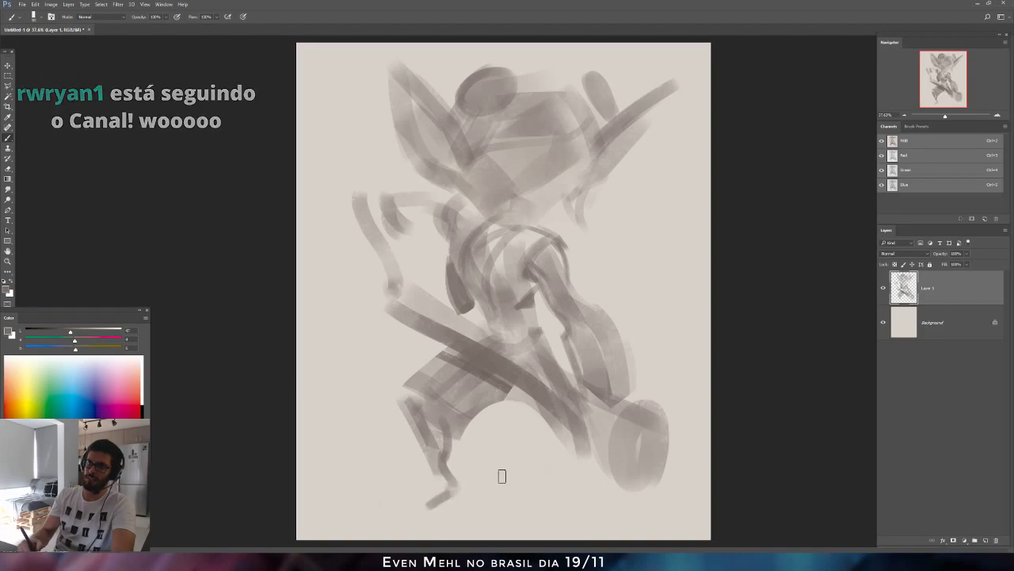
mouse_move(570, 431)
left_mouse_down()
mouse_move(530, 397)
mouse_move(577, 453)
mouse_move(586, 439)
mouse_move(623, 523)
mouse_move(610, 491)
mouse_move(580, 448)
mouse_move(616, 518)
mouse_move(571, 448)
mouse_move(609, 521)
left_mouse_up()
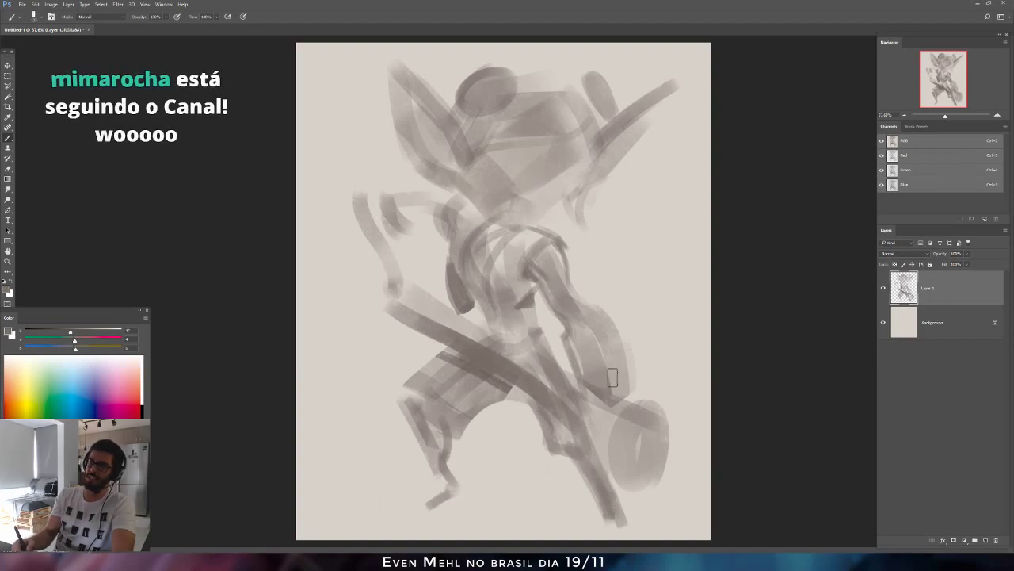
Scale the figure layer down slightly with Free Transform, leaving more room below and to the right.
key("ctrl+t")
left_click_drag(685, 530, 654, 491)
key("Return")
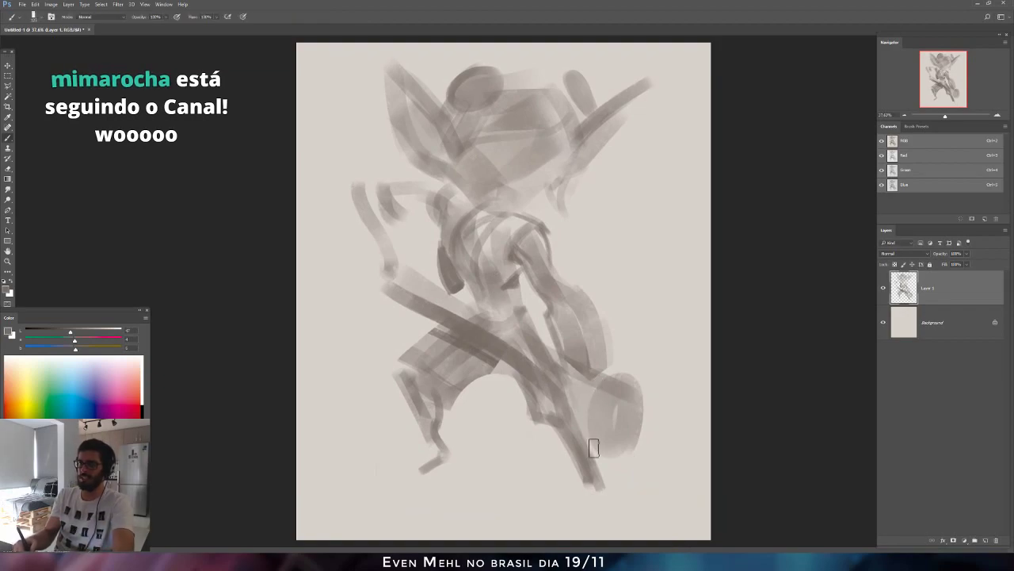
Shape the right leg with a darker inner-thigh and knee contour, and lengthen the lower leg into a pointed foot.
left_click_drag(595, 483, 610, 506)
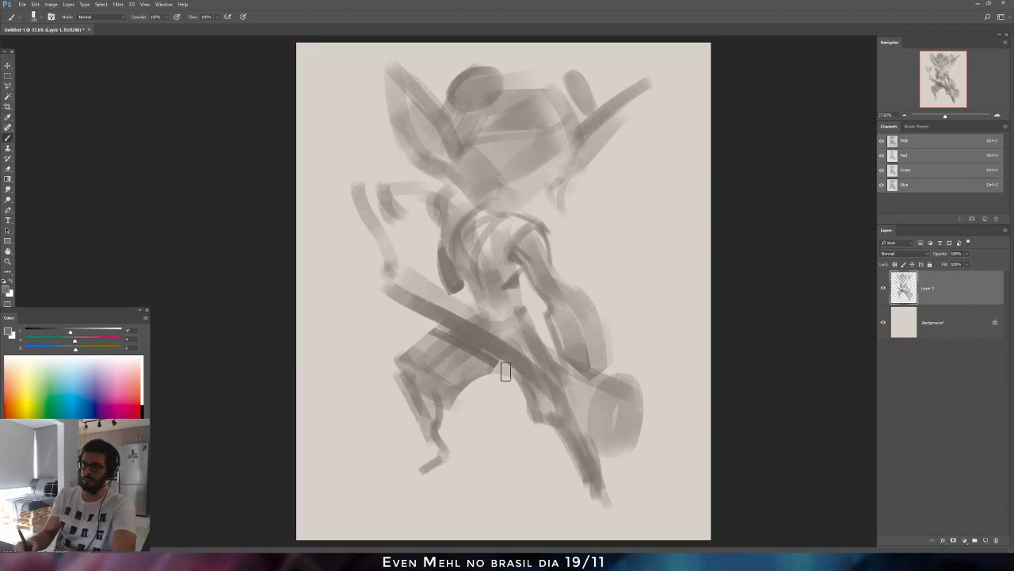
mouse_move(508, 370)
left_mouse_down()
mouse_move(534, 425)
mouse_move(556, 430)
left_mouse_up()
key("bracketright")
key("bracketright")
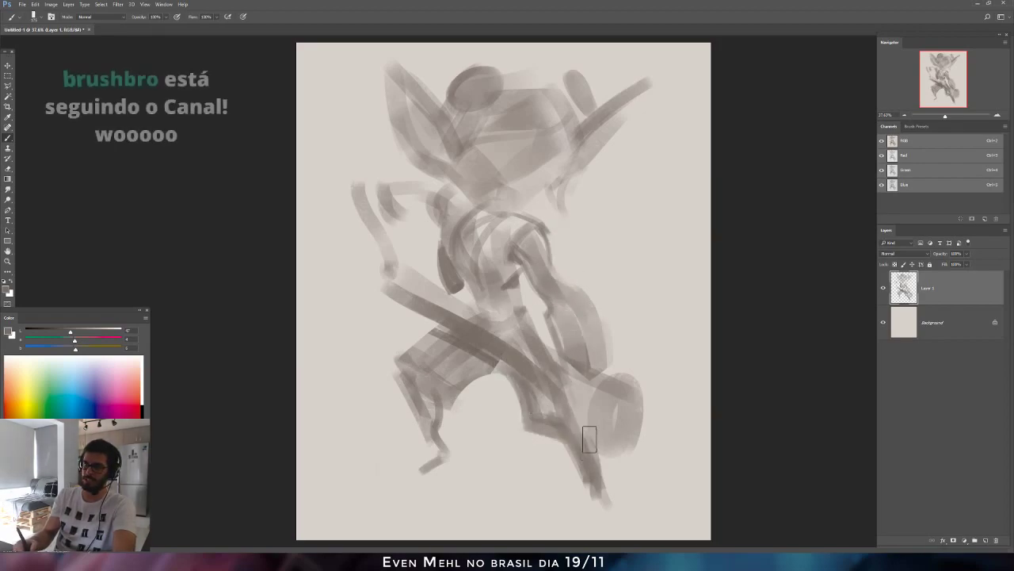
left_click_drag(596, 456, 611, 502)
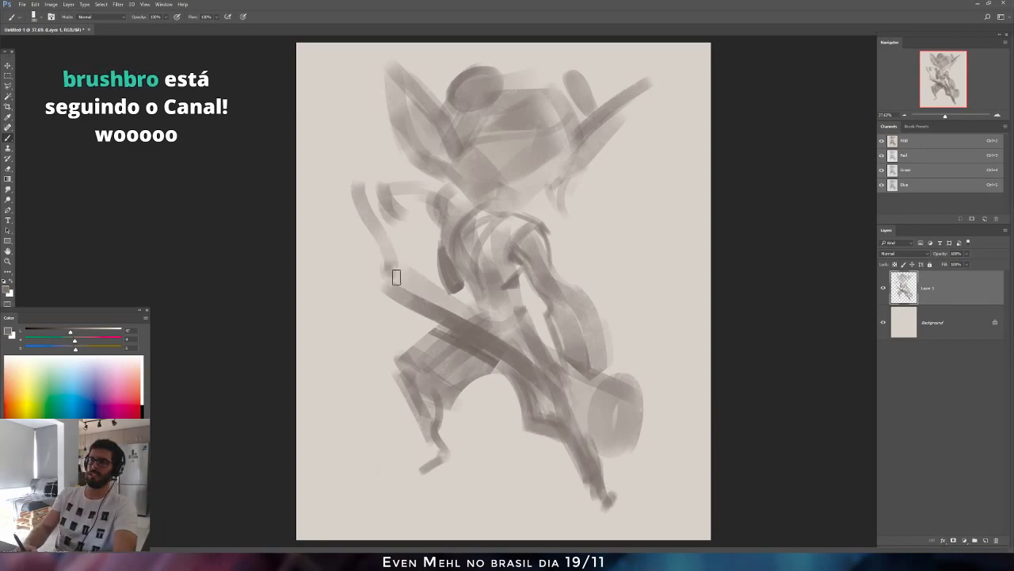
Paint a curved hook at the diagonal shaft's upper end and fill the lower oval into a broad, blunt head.
mouse_move(381, 295)
left_mouse_down()
mouse_move(376, 262)
mouse_move(389, 247)
left_mouse_up()
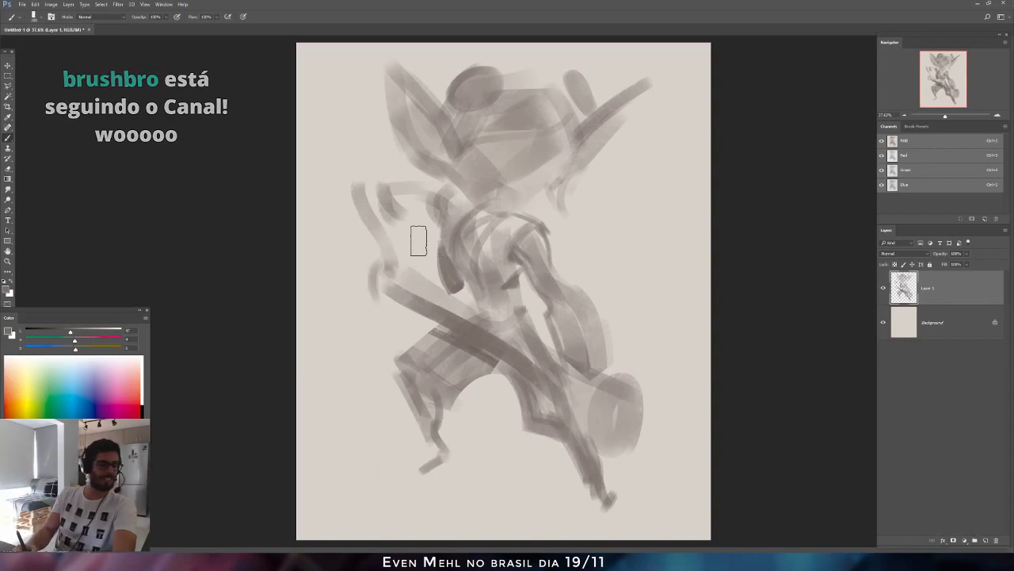
mouse_move(371, 275)
left_mouse_down()
mouse_move(384, 314)
mouse_move(382, 251)
mouse_move(373, 313)
mouse_move(389, 241)
mouse_move(362, 283)
mouse_move(387, 243)
left_mouse_up()
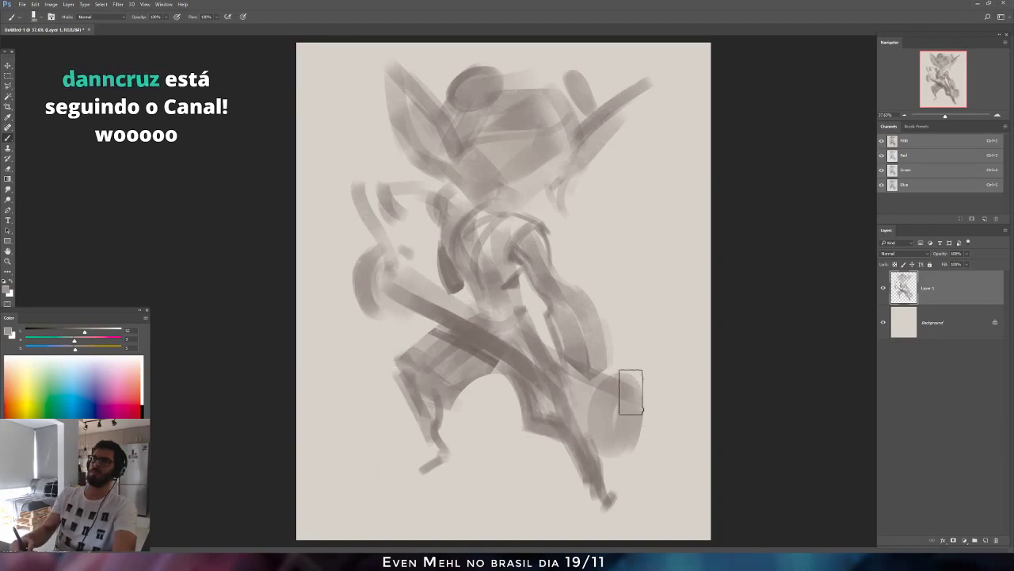
key("bracketleft")
left_click_drag(580, 399, 642, 385)
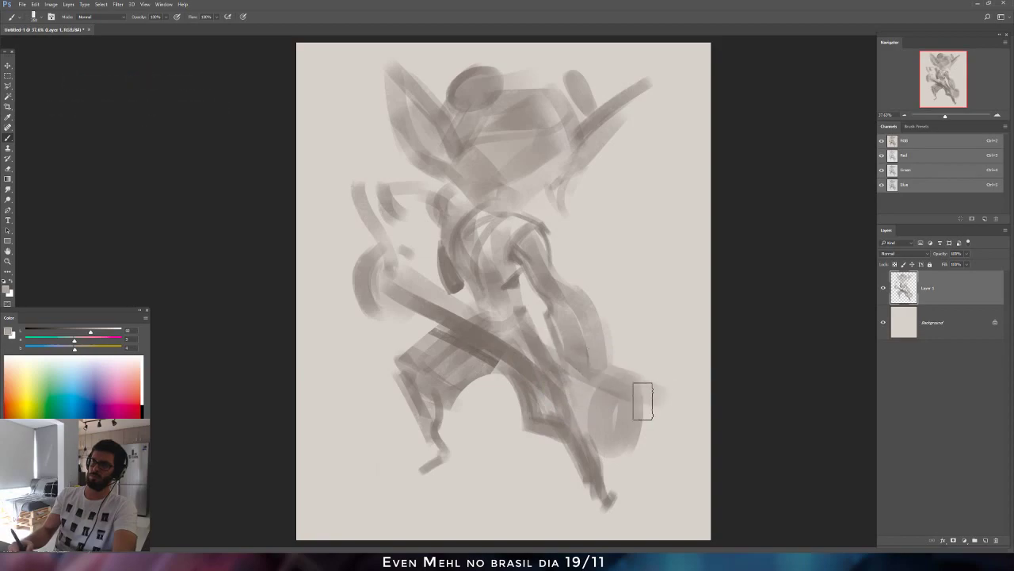
left_click_drag(599, 427, 616, 446)
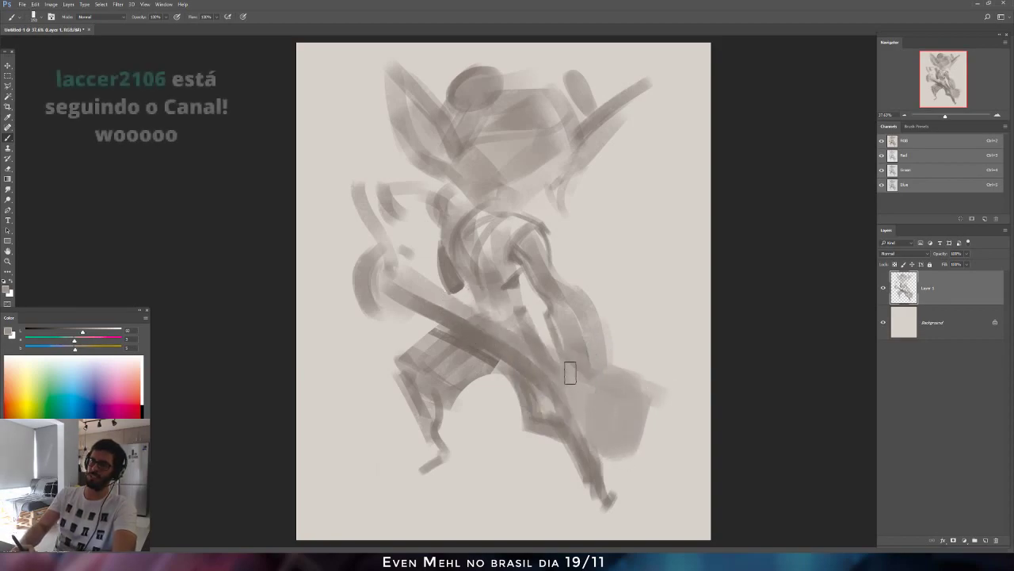
Sample a grey from the shaft and paint along its length to blend it toward the broad lower head.
left_click(445, 300, "alt")
left_click_drag(453, 298, 520, 344)
left_click_drag(478, 313, 561, 393)
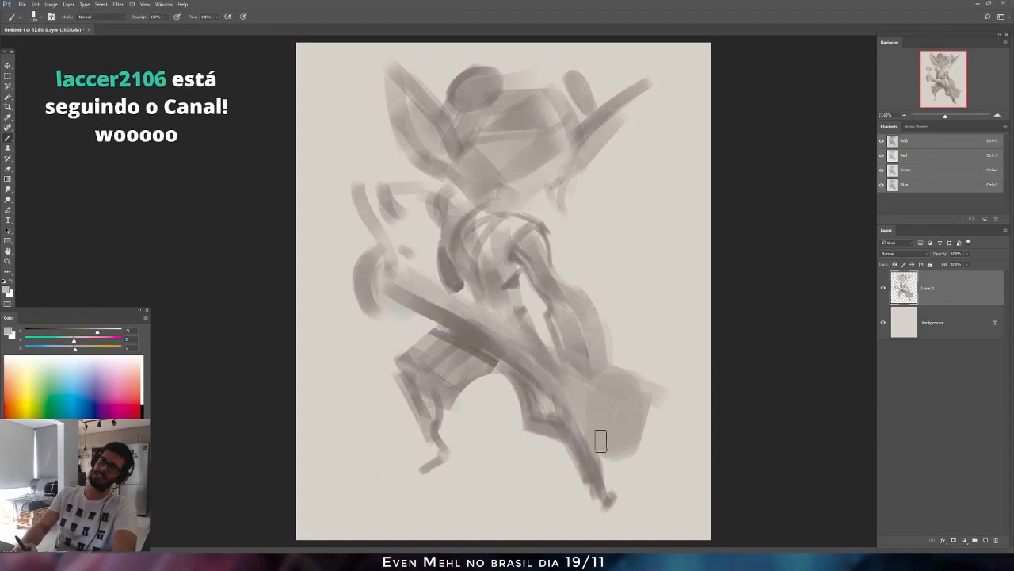
Sample a darker grey and define the chin, the left side of the face and a sharper left ear tip.
left_click(499, 348, "alt")
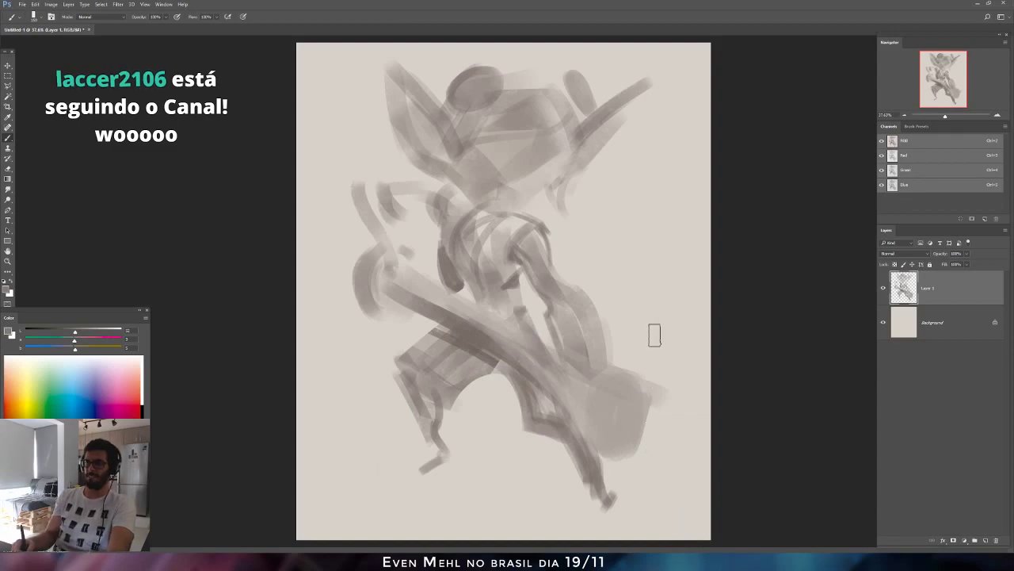
key("e")
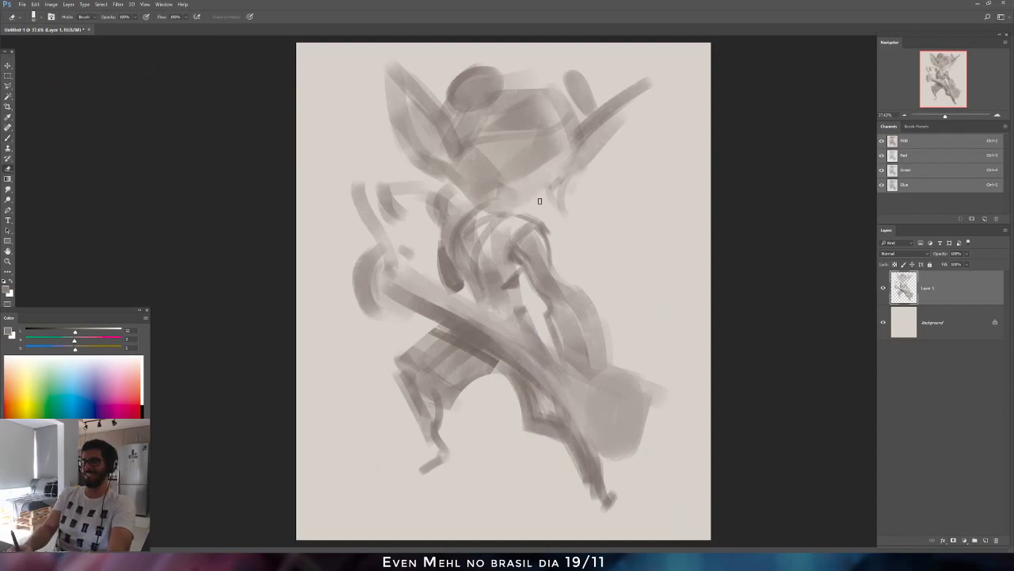
key("b")
left_click_drag(504, 205, 530, 198)
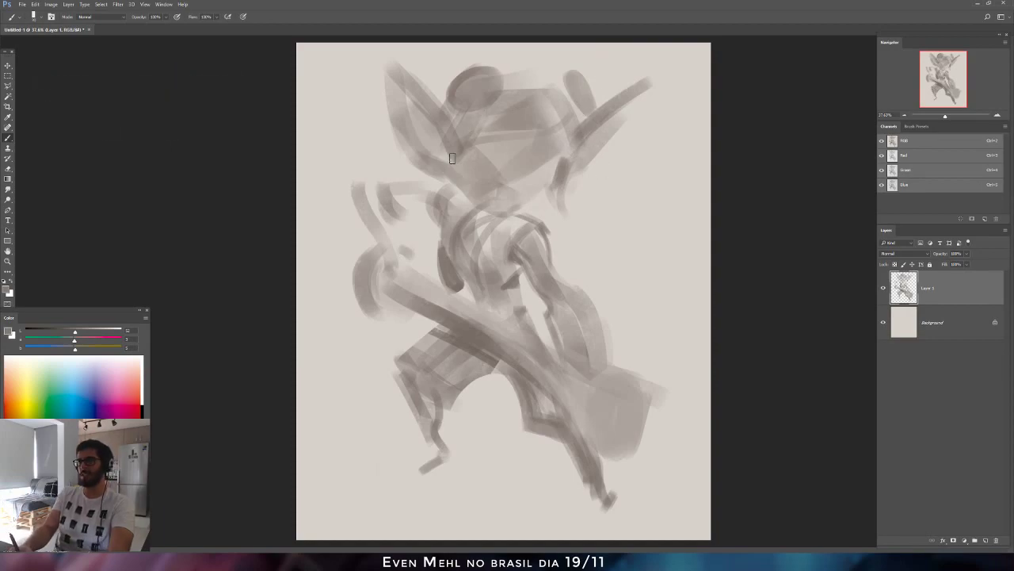
left_click_drag(447, 157, 456, 196)
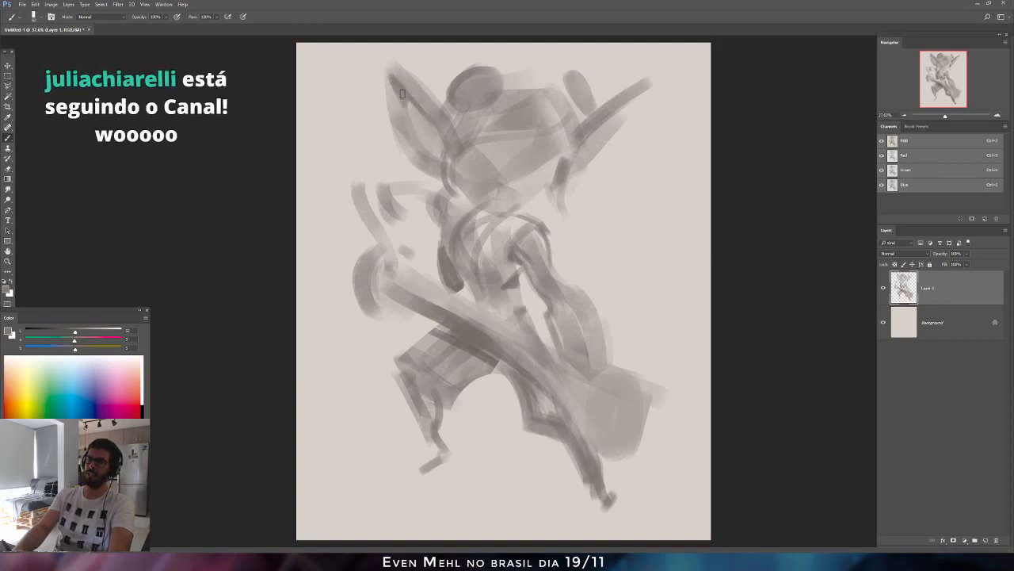
left_click_drag(384, 51, 399, 94)
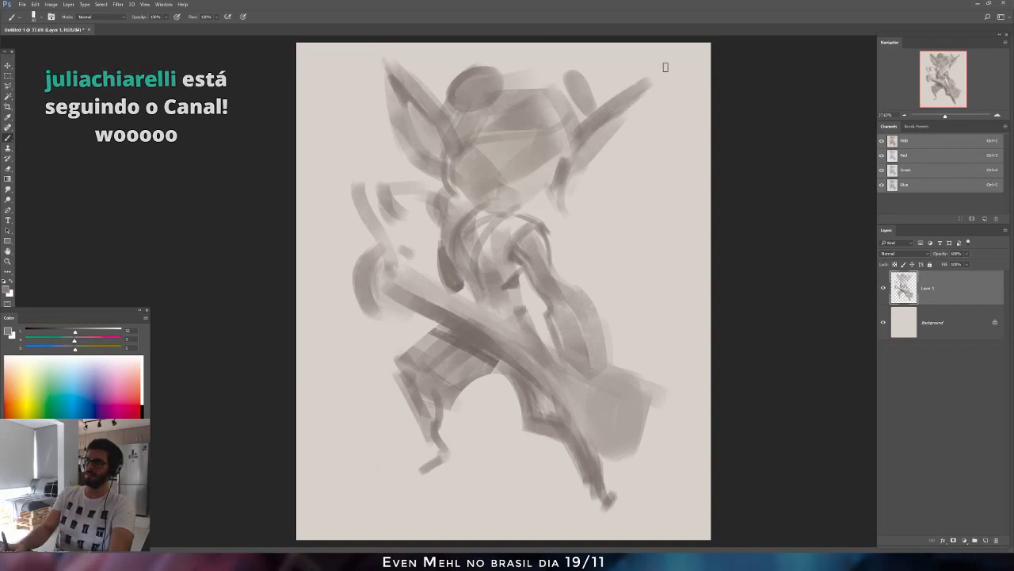
Lasso the head and ears and distort them with Free Transform, stretching the upper-left corner outward and skewing the shape slightly.
key("l")
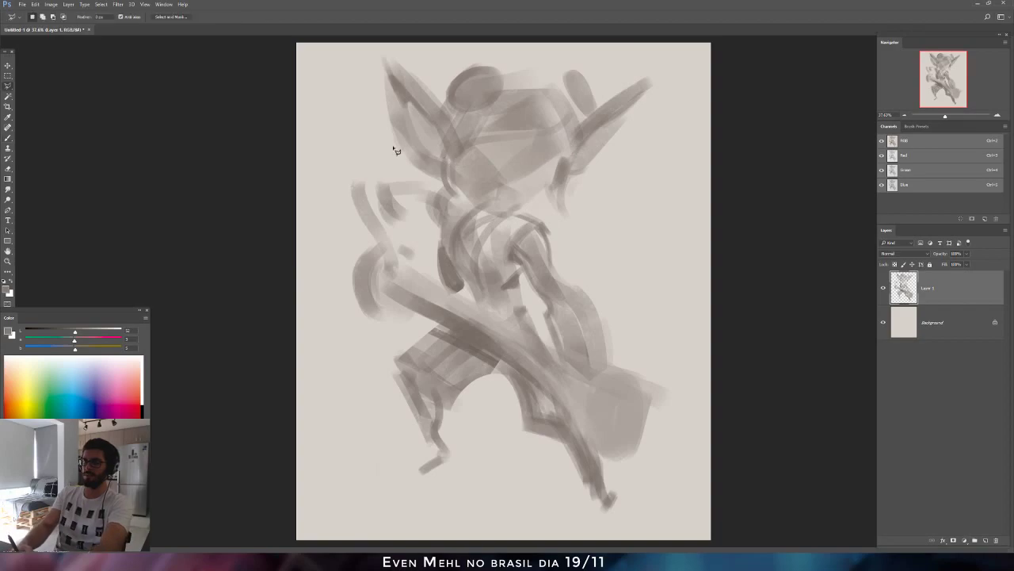
right_click(13, 87)
left_click(40, 84)
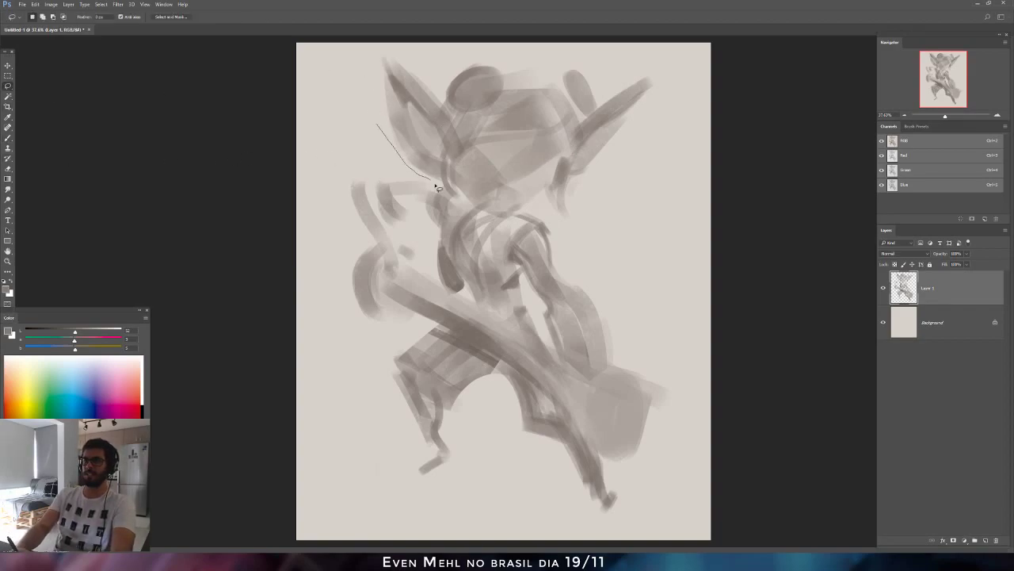
mouse_move(604, 226)
left_mouse_down()
mouse_move(564, 20)
mouse_move(374, 125)
left_mouse_up()
key("ctrl+t")
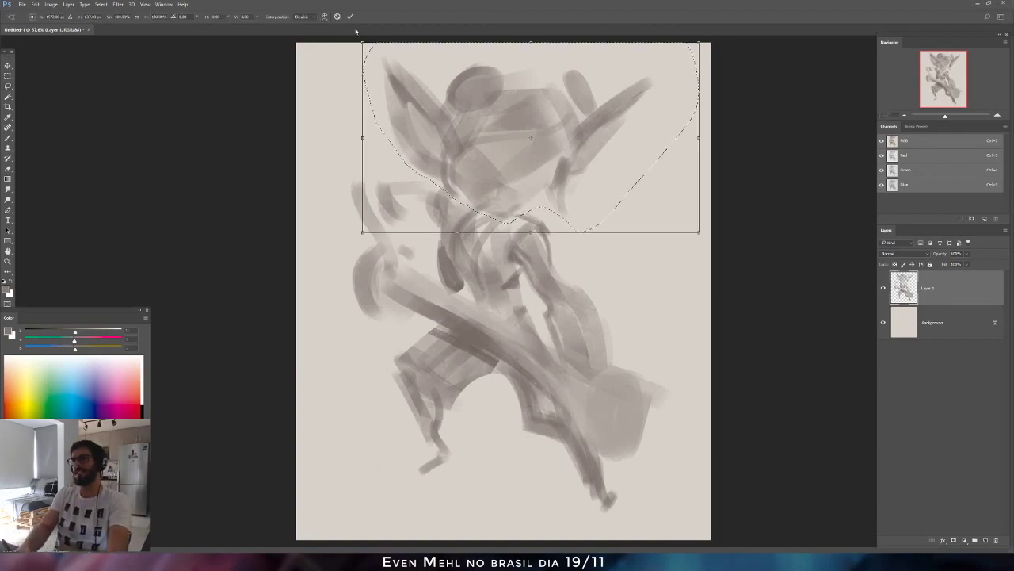
left_click_drag(362, 43, 345, 38)
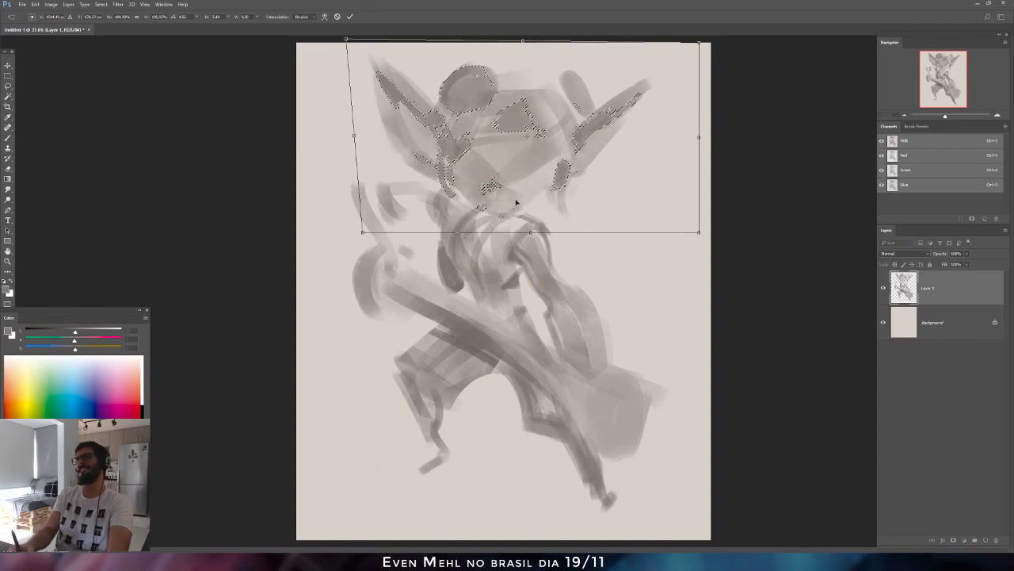
left_click_drag(530, 234, 519, 234)
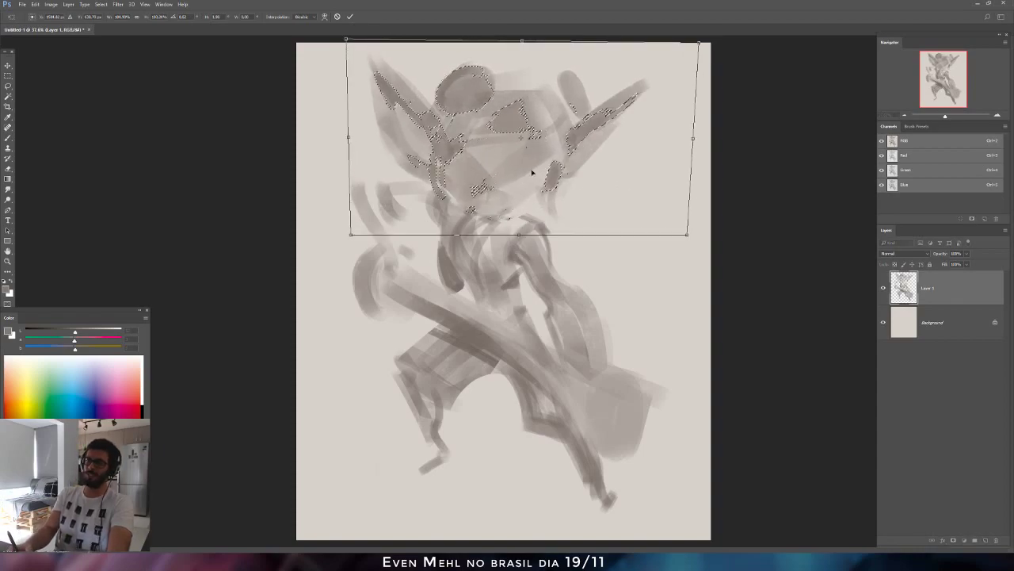
left_click_drag(522, 42, 532, 40)
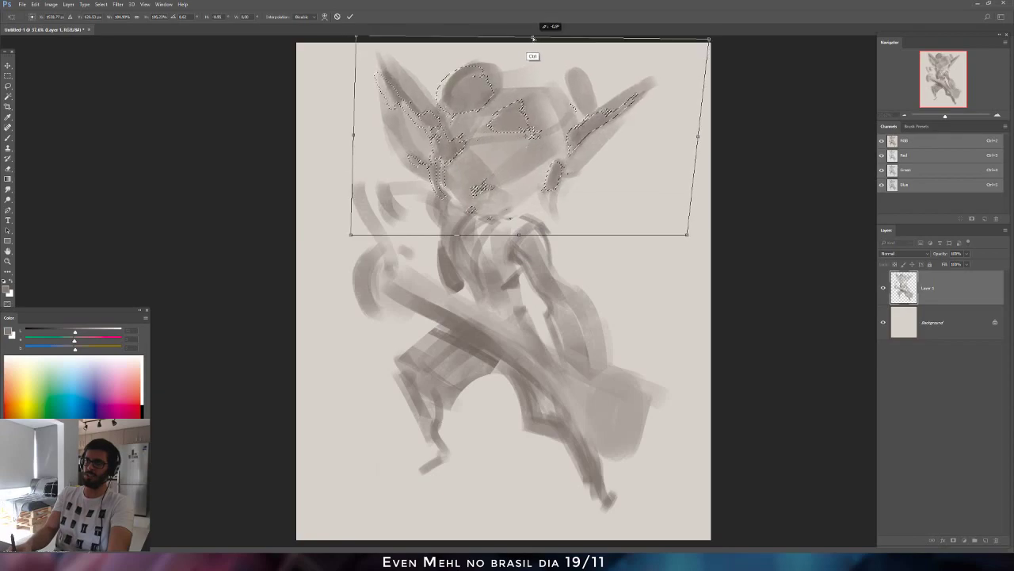
left_click_drag(516, 165, 522, 173)
key("Return")
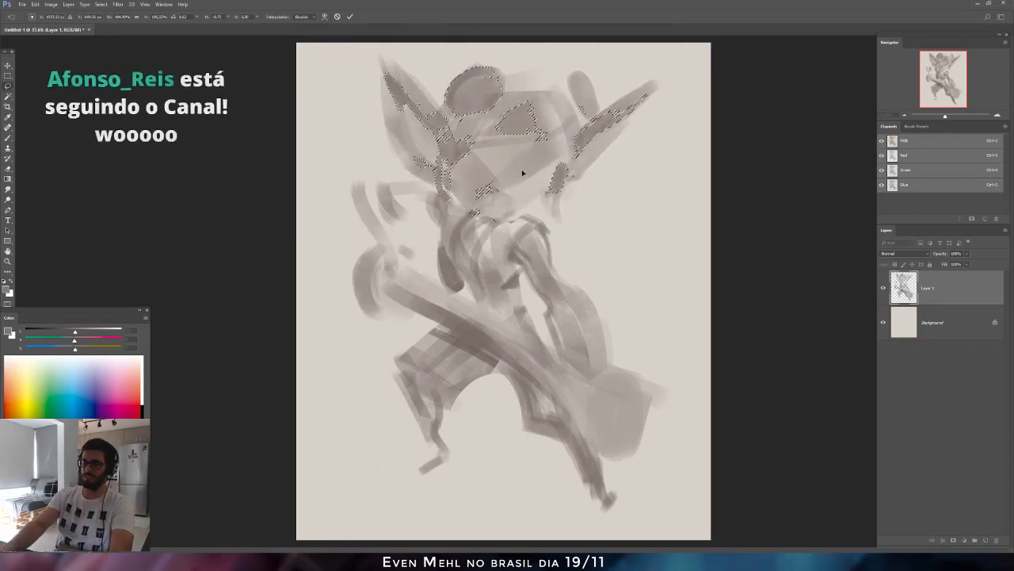
key("b")
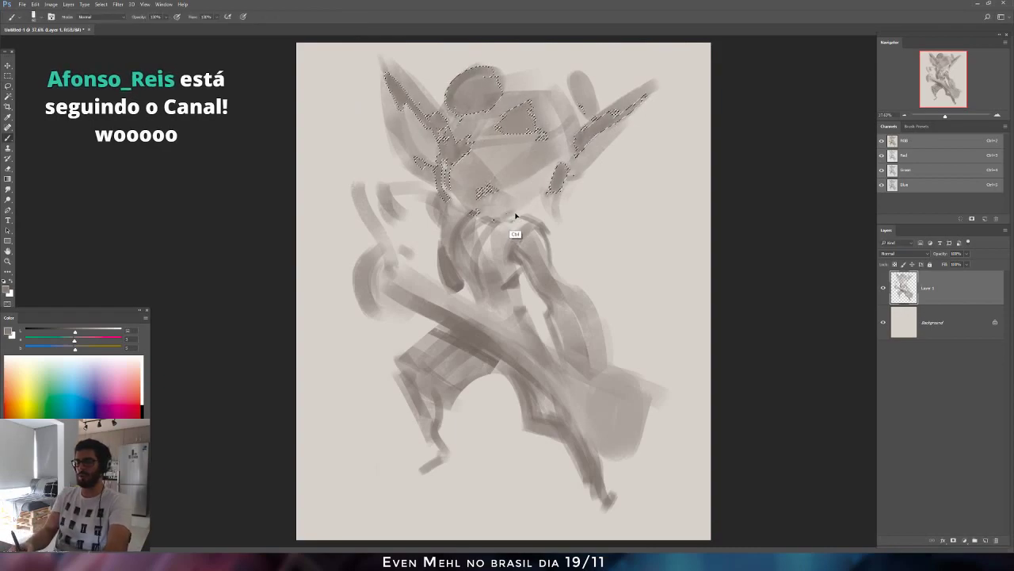
Move the selected head slightly up and to the right with Free Transform, and clear the selection.
key("ctrl+t")
left_click_drag(540, 167, 552, 157)
key("Return")
key("b")
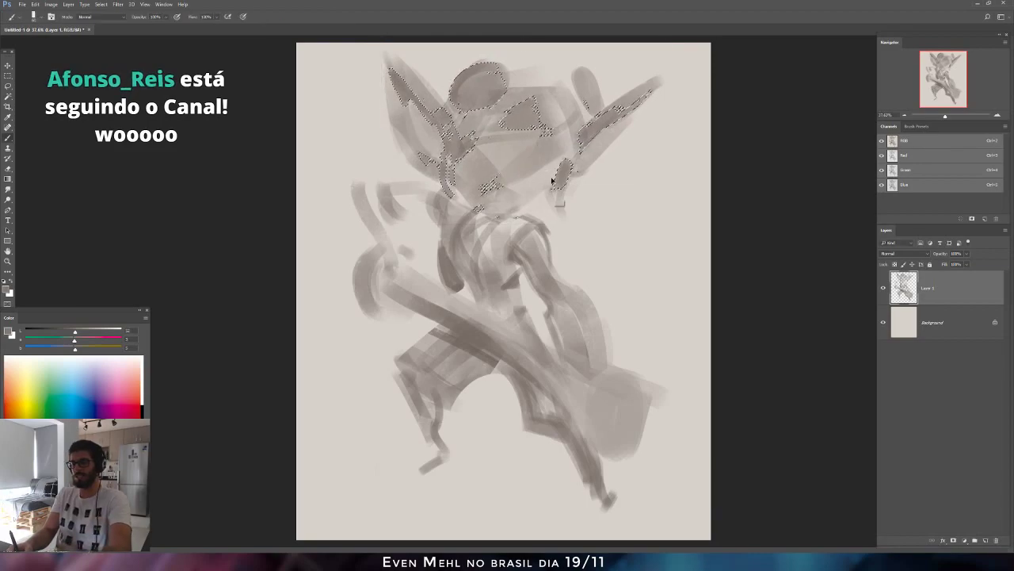
key("ctrl+d")
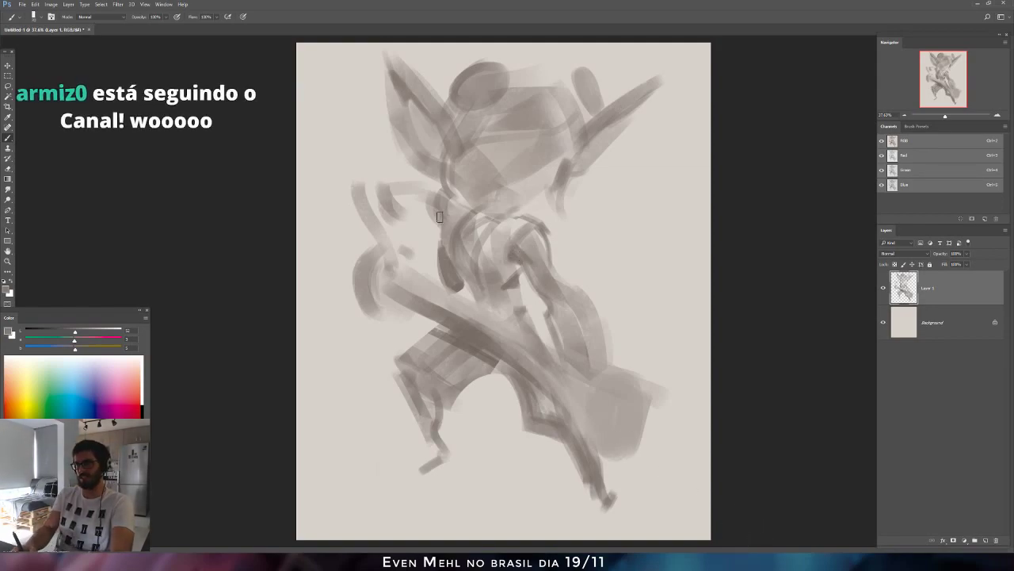
Build up the raised left forearm and hand with larger strokes, and block in the right forearm and hand above the shaft's lower head.
key("bracketright")
key("bracketright")
mouse_move(391, 208)
left_mouse_down()
mouse_move(440, 212)
mouse_move(366, 195)
mouse_move(386, 198)
mouse_move(382, 255)
mouse_move(363, 239)
mouse_move(399, 249)
mouse_move(367, 238)
mouse_move(401, 244)
mouse_move(420, 188)
left_mouse_up()
key("ctrl+z")
key("bracketright")
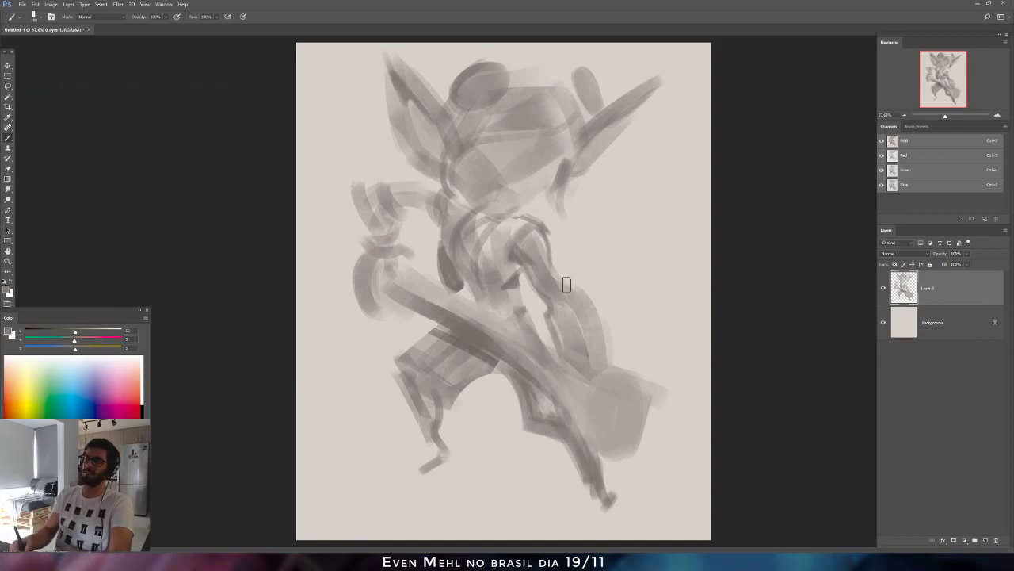
left_click_drag(356, 212, 382, 212)
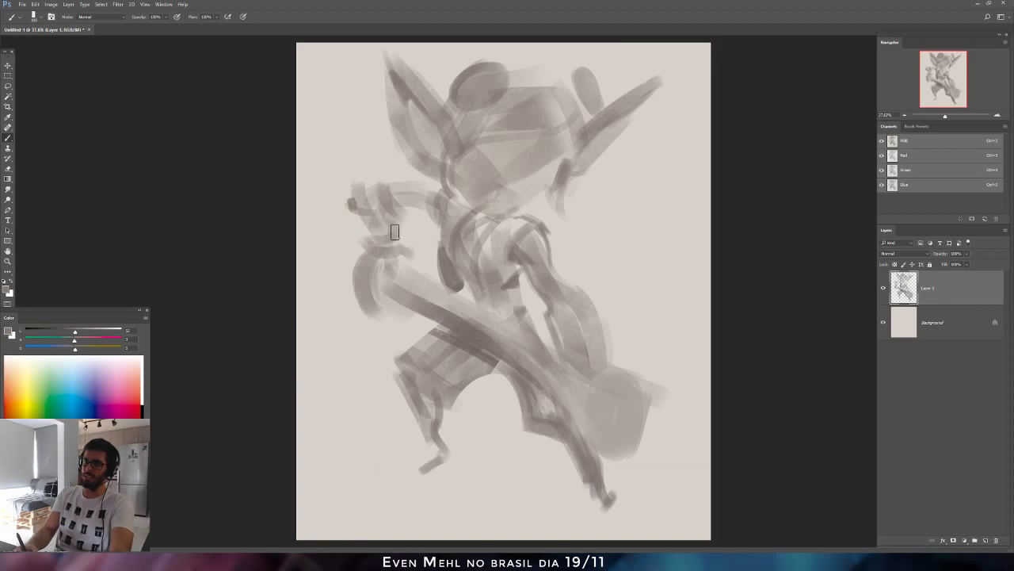
mouse_move(569, 323)
left_mouse_down()
mouse_move(595, 312)
mouse_move(579, 328)
mouse_move(587, 351)
mouse_move(595, 301)
mouse_move(614, 333)
mouse_move(609, 349)
left_mouse_up()
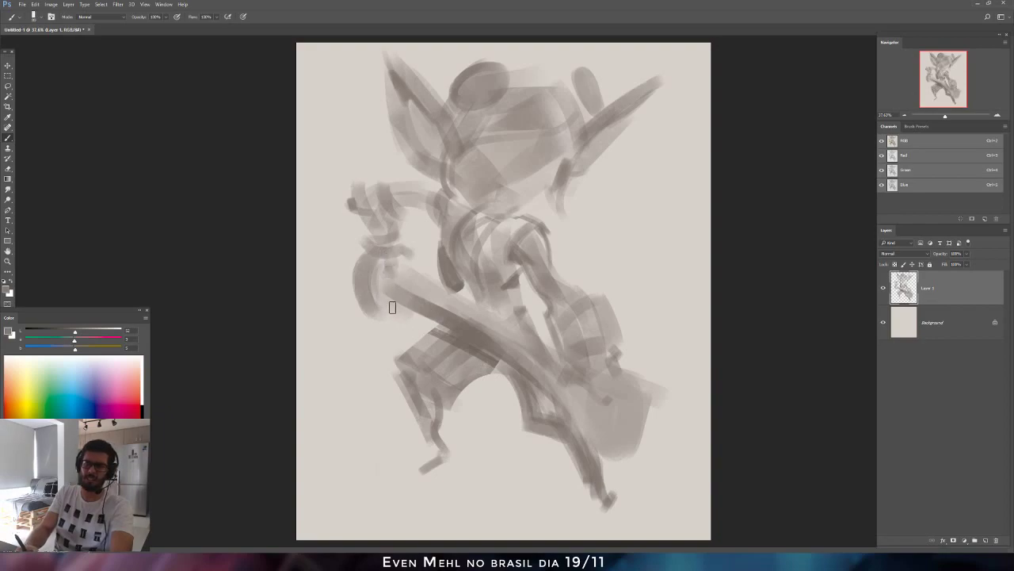
left_click_drag(393, 307, 385, 266)
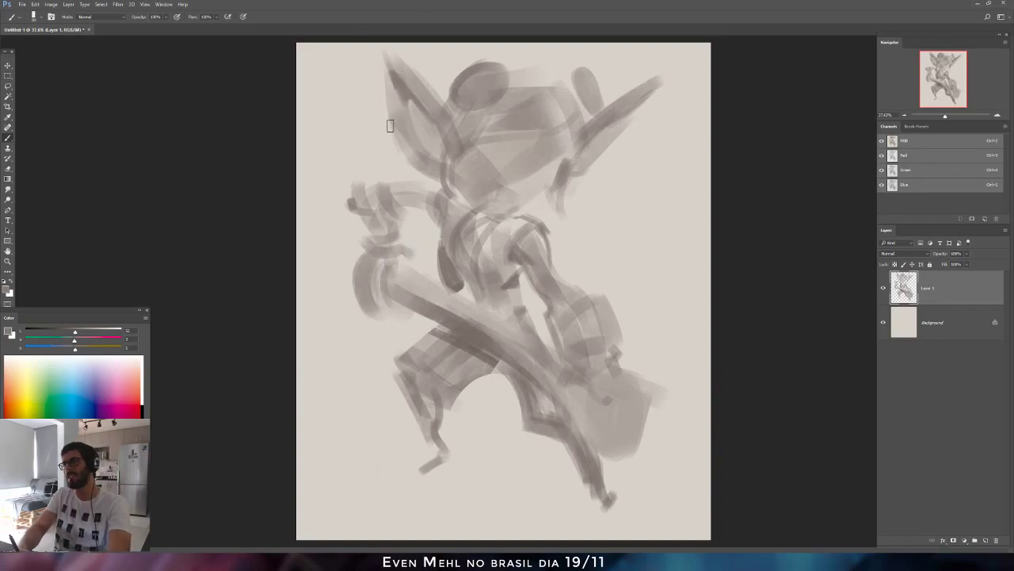
Add a short block to the left ear's outer edge and a curved brow line, and mirror the drawing horizontally to lengthen that ear's tip.
mouse_move(383, 128)
left_mouse_down()
mouse_move(399, 124)
mouse_move(385, 132)
left_mouse_up()
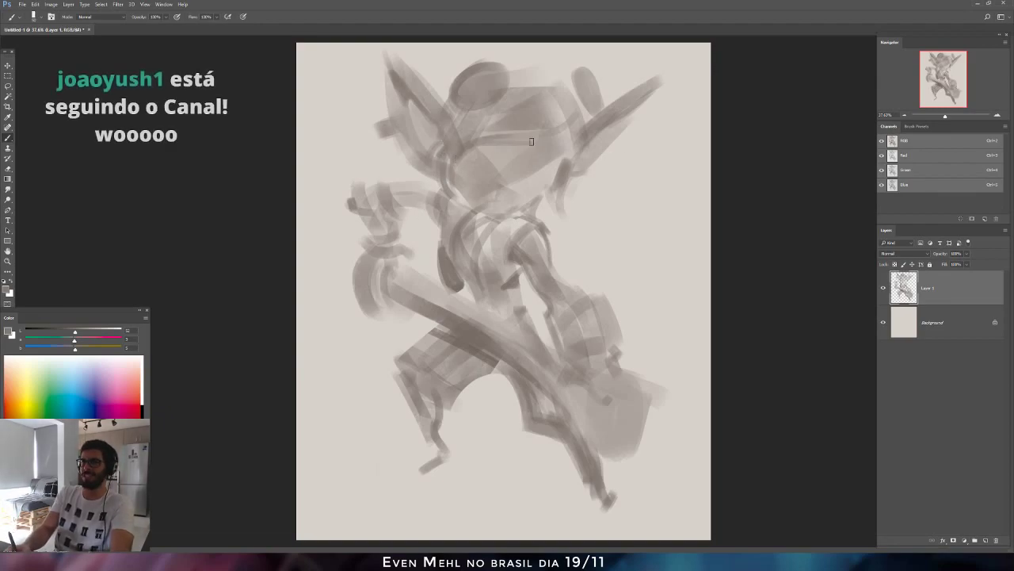
left_click_drag(581, 109, 558, 143)
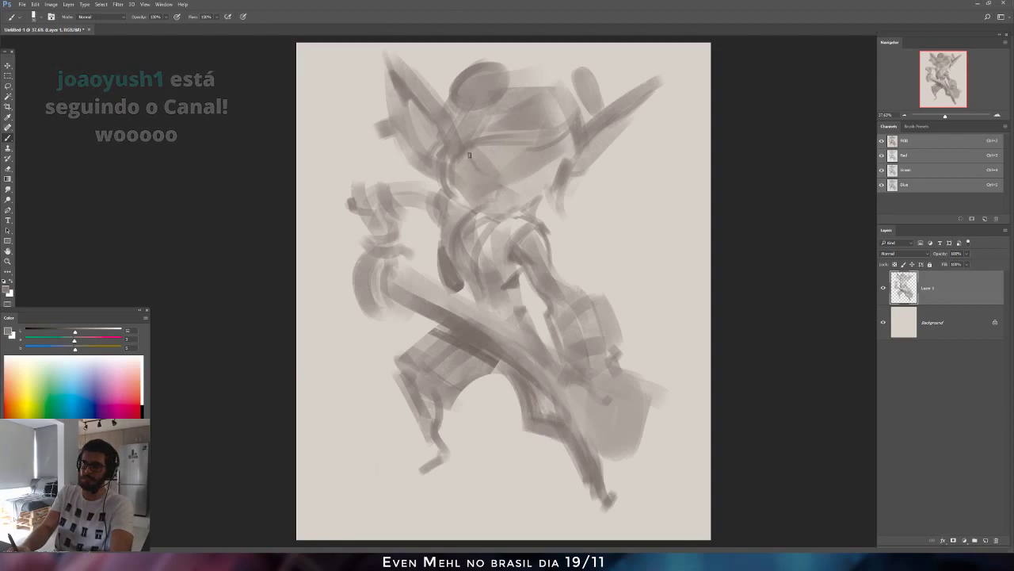
key("ctrl+shift+h")
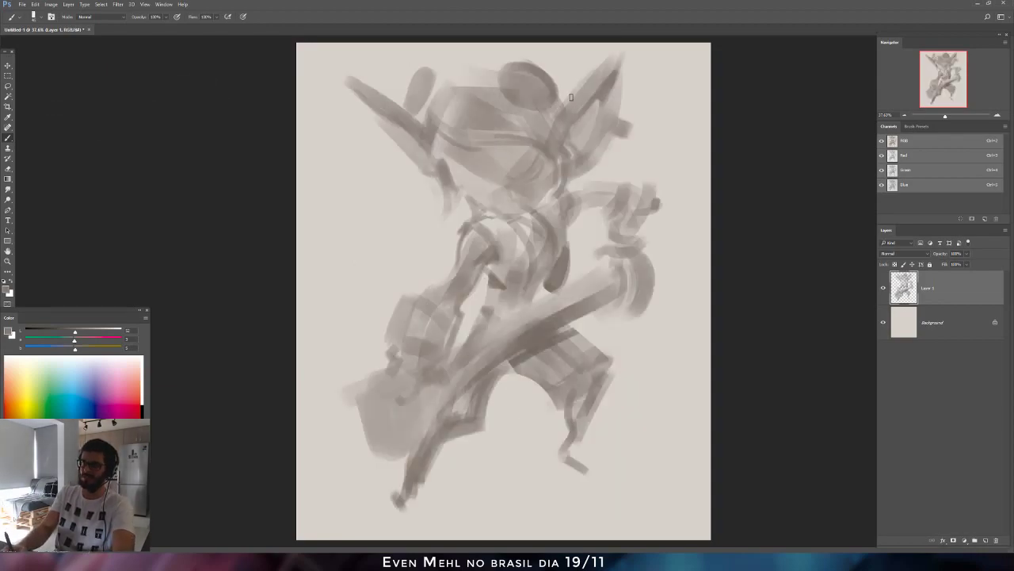
left_click_drag(568, 102, 632, 45)
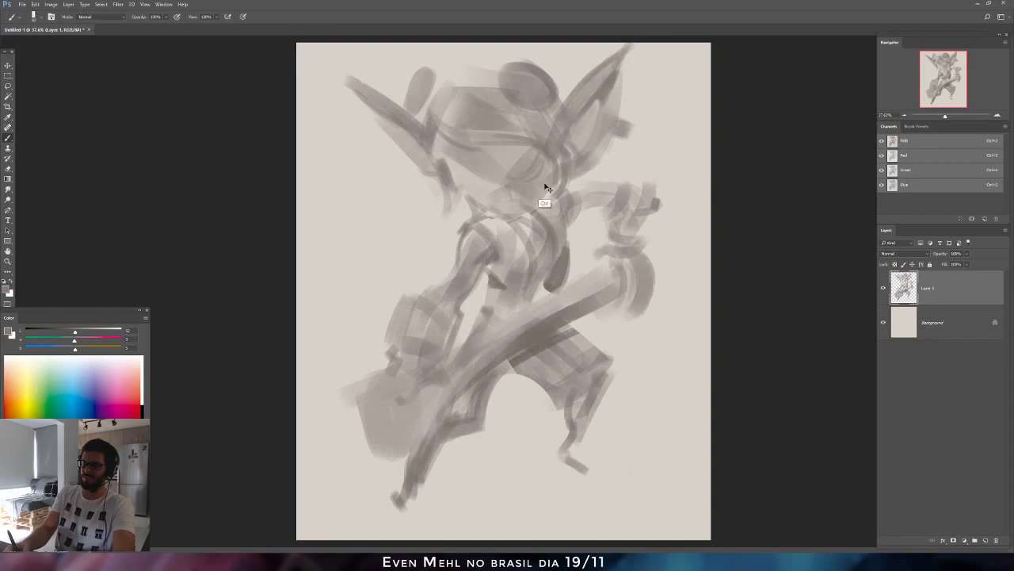
Move the whole figure down and slightly left with Free Transform, and mirror the drawing horizontally back to its original orientation.
key("ctrl+t")
left_click_drag(545, 190, 538, 214)
key("Return")
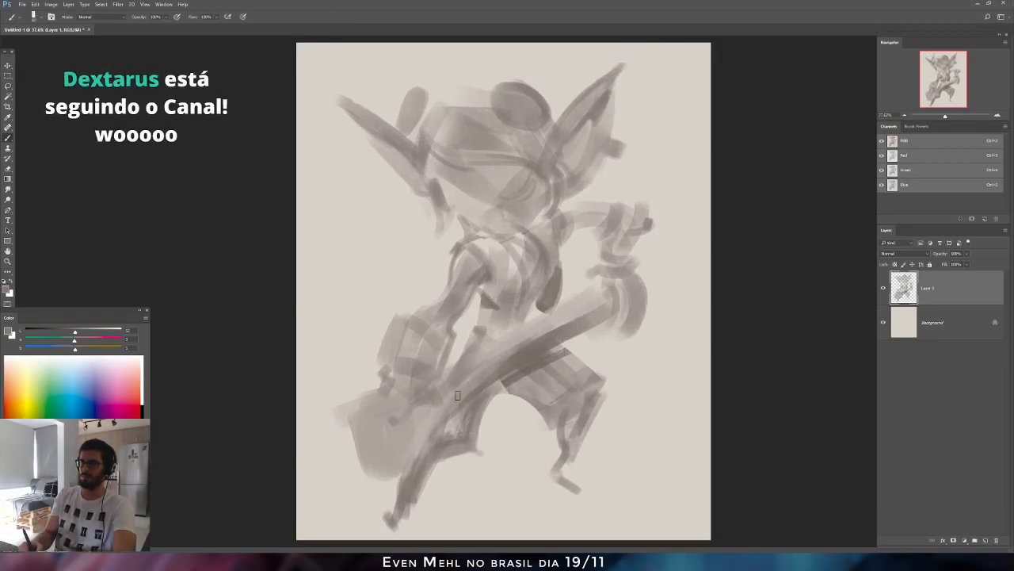
mouse_move(474, 409)
left_mouse_down()
mouse_move(506, 457)
mouse_move(516, 439)
mouse_move(535, 497)
left_mouse_up()
key("ctrl+alt+z")
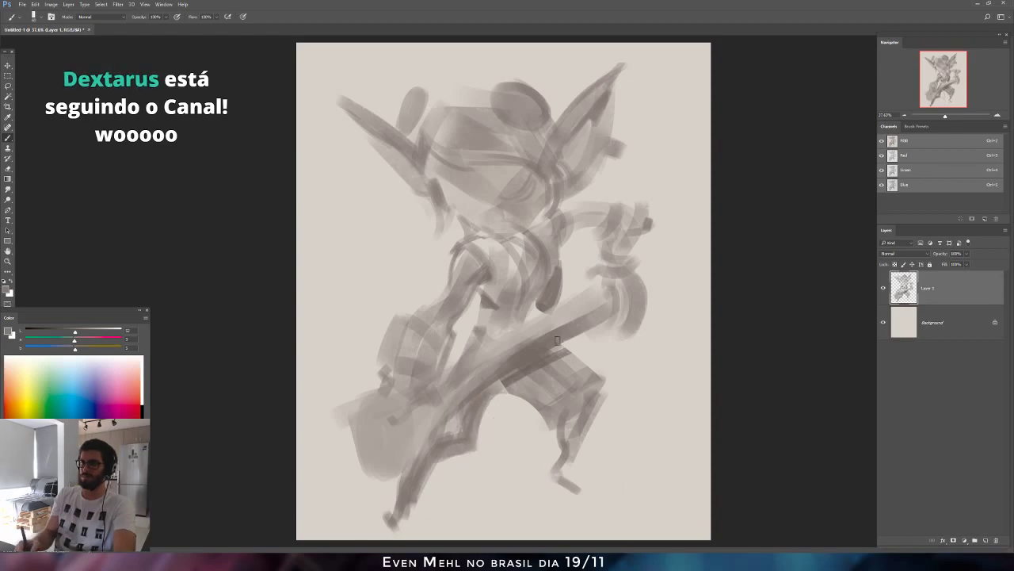
key("ctrl+shift+h")
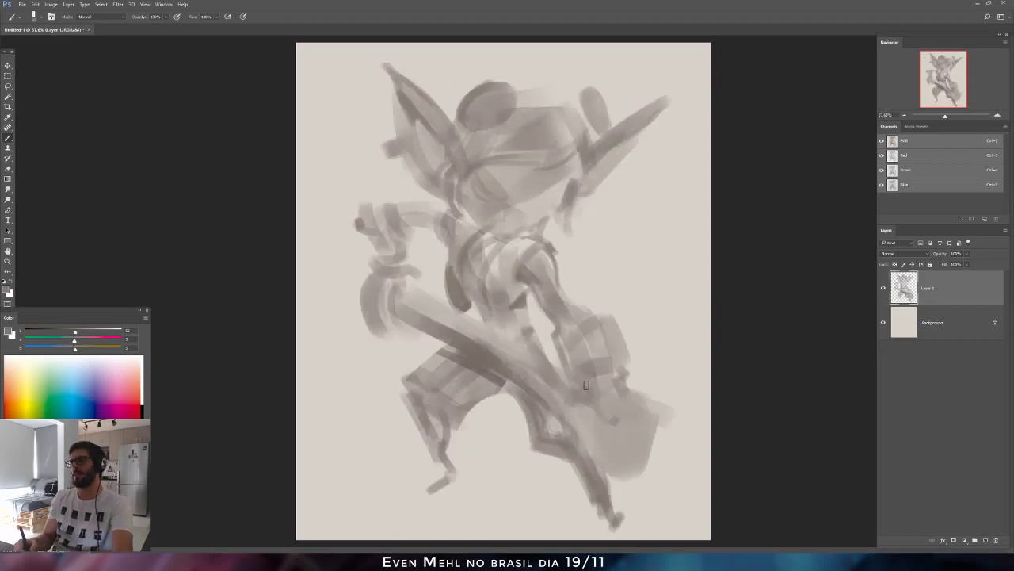
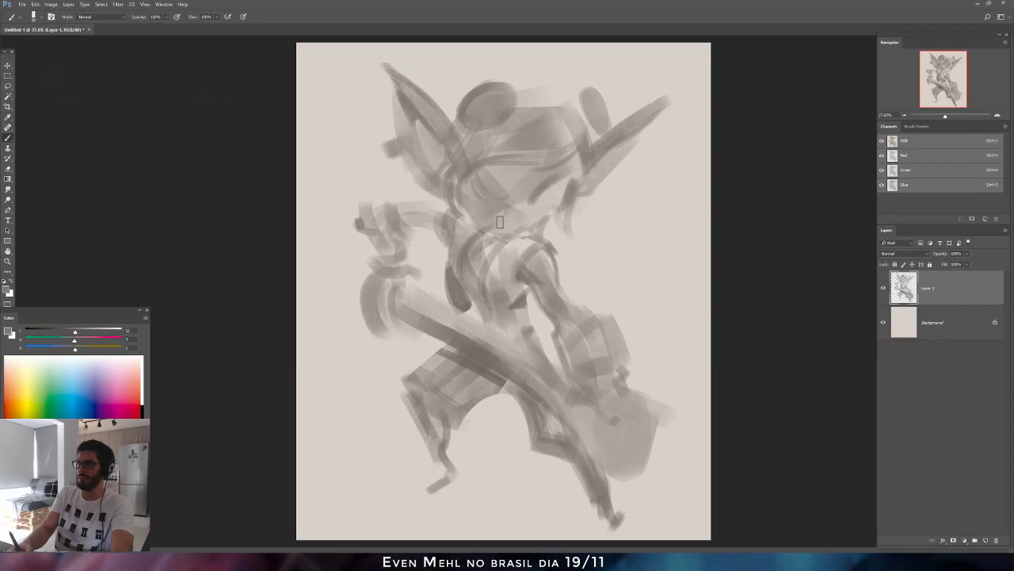
Lasso the head and ears, rotate them slightly clockwise with Free Transform and raise them away from the shoulders.
key("l")
mouse_move(389, 175)
left_mouse_down()
mouse_move(434, 46)
mouse_move(673, 33)
mouse_move(702, 127)
mouse_move(648, 187)
mouse_move(602, 216)
mouse_move(588, 246)
mouse_move(553, 236)
mouse_move(512, 245)
left_mouse_up()
left_click_drag(450, 213, 392, 178)
key("ctrl+t")
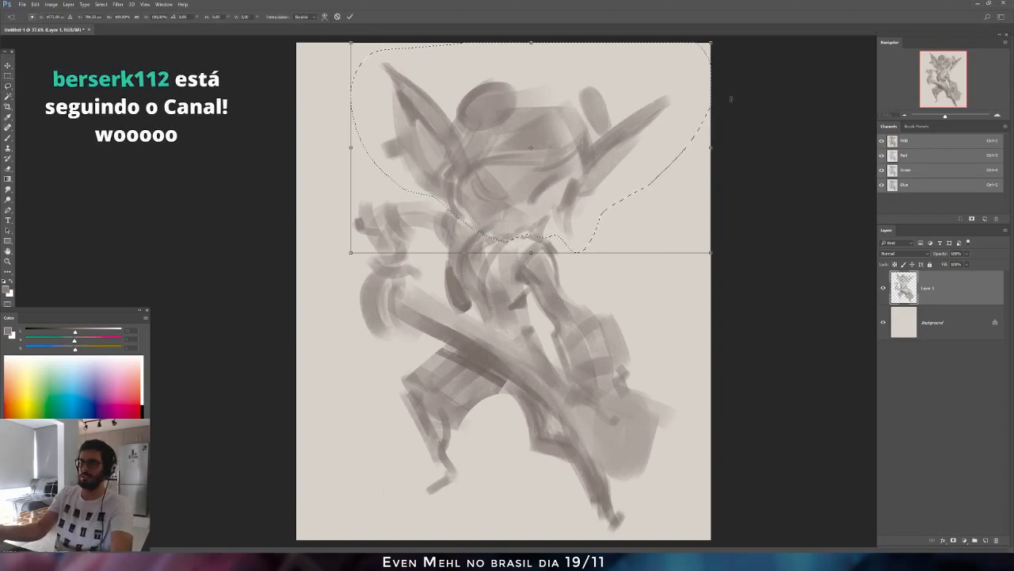
left_click_drag(711, 43, 752, 54)
left_click_drag(617, 141, 616, 131)
key("Return")
Paint curved collar and neckline strokes across the figure's upper chest and shoulders, undoing the last stroke down the chest.
key("b")
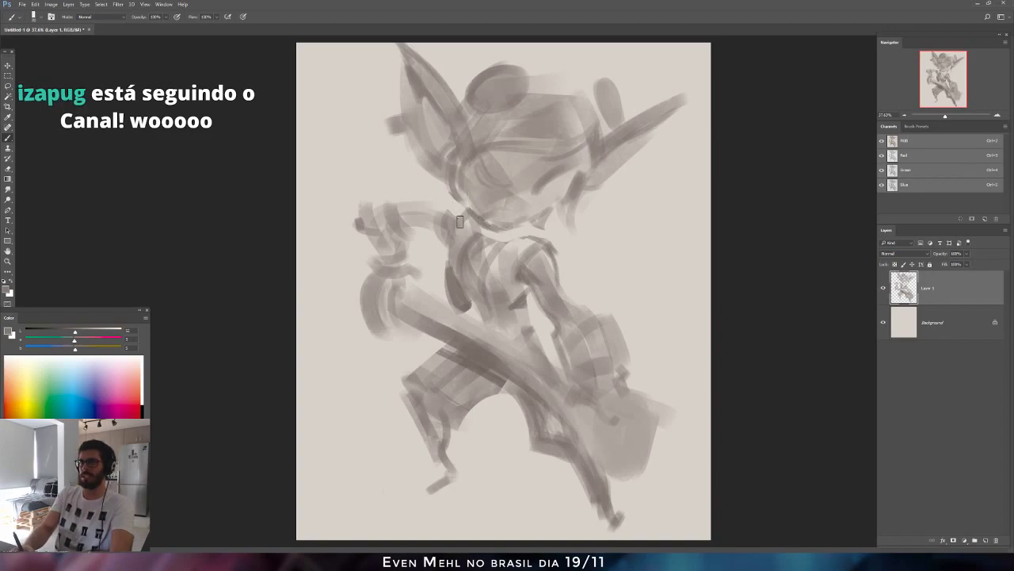
left_click_drag(501, 247, 524, 232)
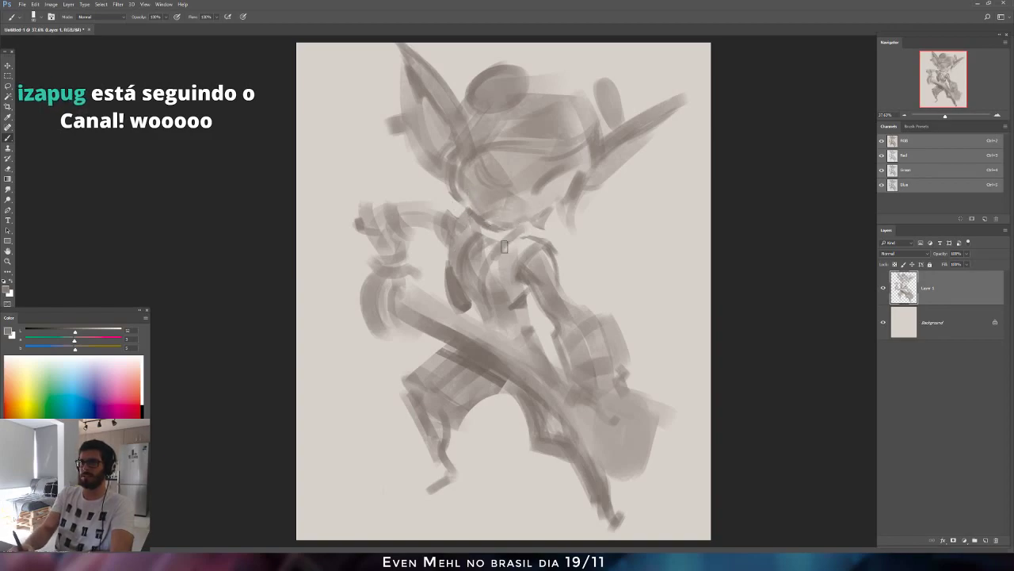
key("ctrl+shift+h")
key("h")
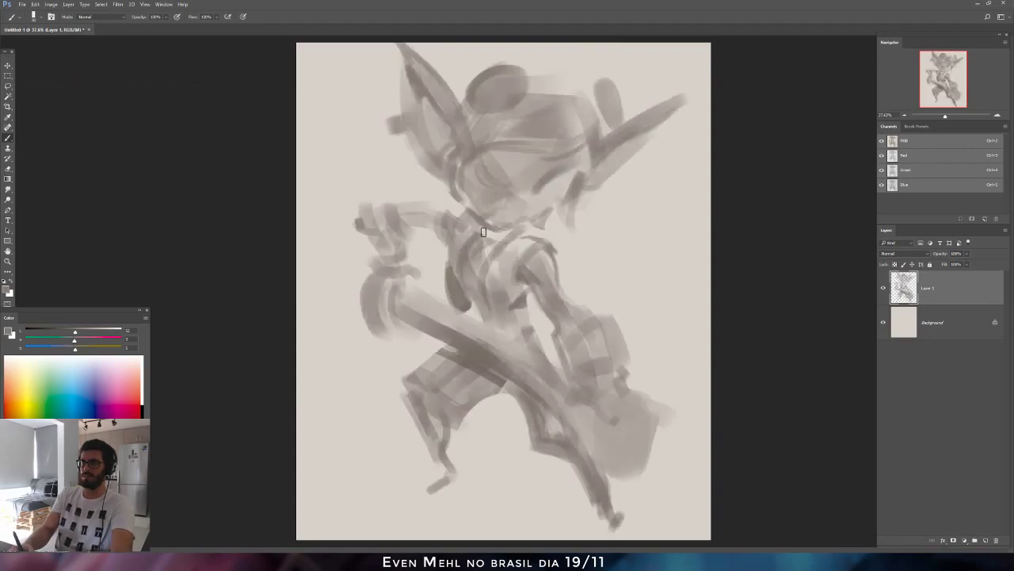
mouse_move(501, 250)
left_mouse_down()
mouse_move(539, 235)
mouse_move(552, 265)
left_mouse_up()
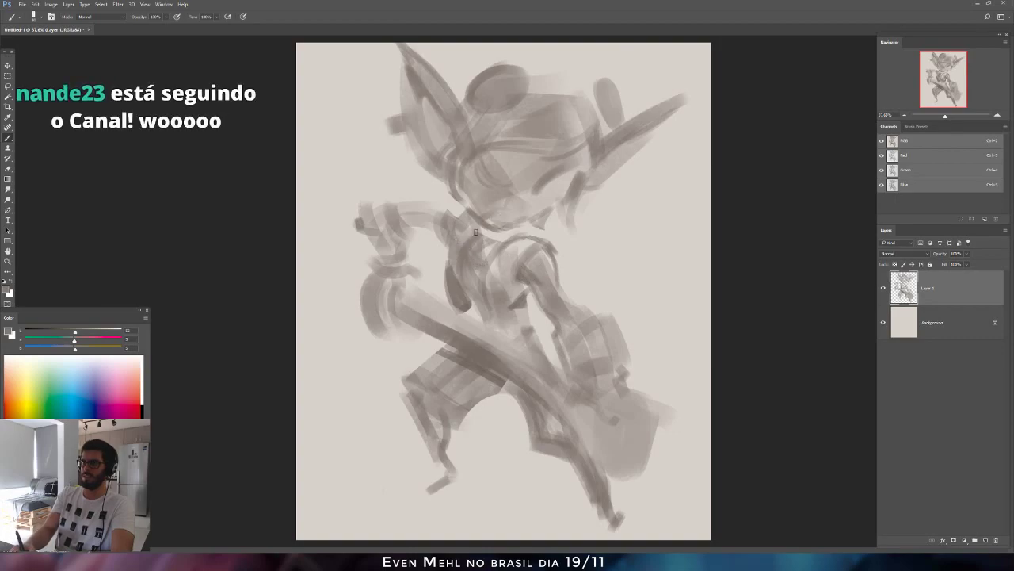
left_click_drag(489, 248, 479, 295)
key("ctrl+z")
Mark the waist above the shaft with short crossing strokes and outline the bent left thigh and knee.
left_click_drag(509, 333, 527, 331)
left_click_drag(515, 325, 521, 342)
left_click_drag(515, 333, 507, 343)
mouse_move(434, 357)
left_mouse_down()
mouse_move(399, 389)
mouse_move(438, 353)
left_mouse_up()
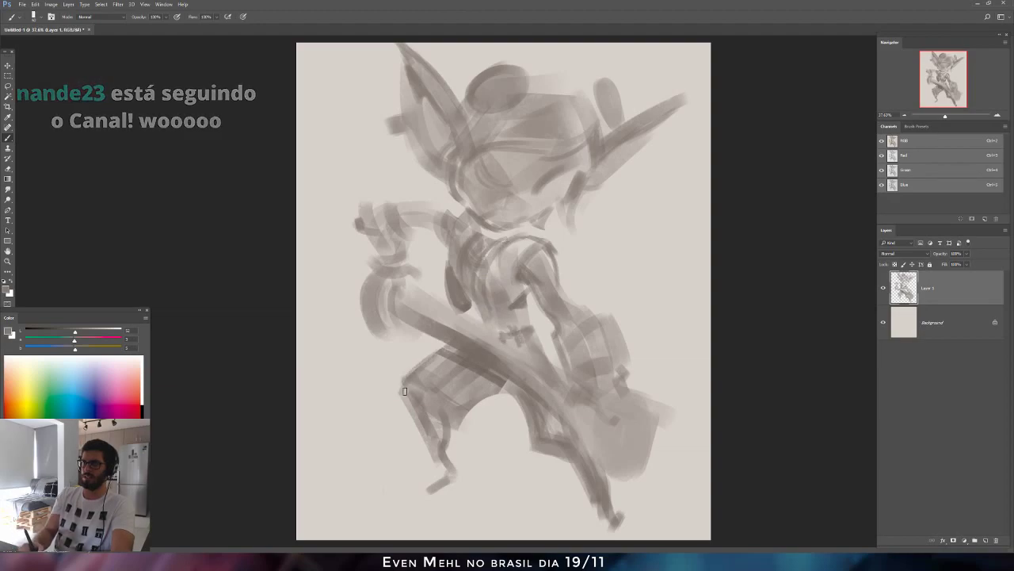
left_click_drag(423, 396, 469, 403)
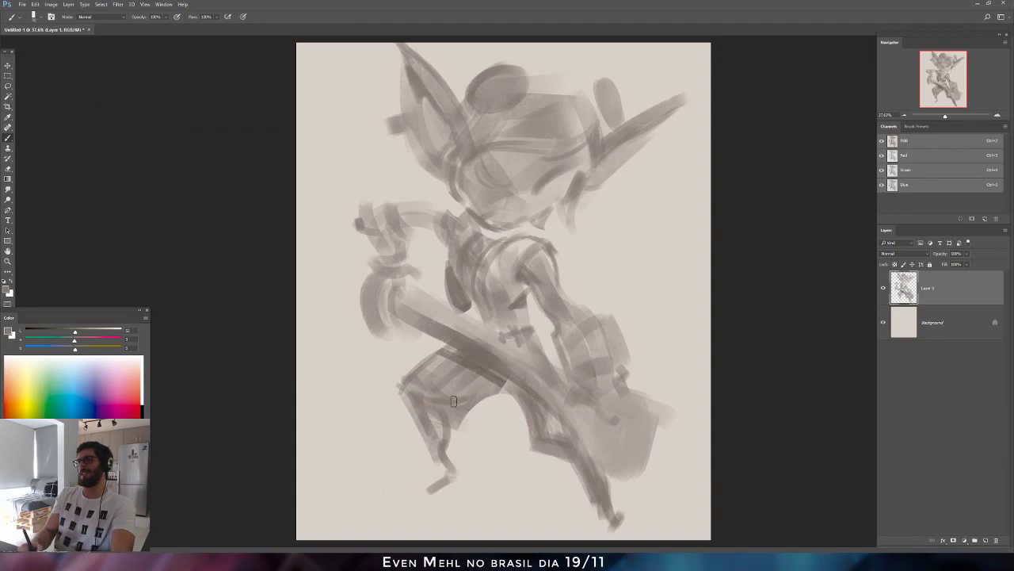
Mirror the drawing horizontally and fill the lower face and chin with light tones sampled from the face.
key("ctrl+shift+h")
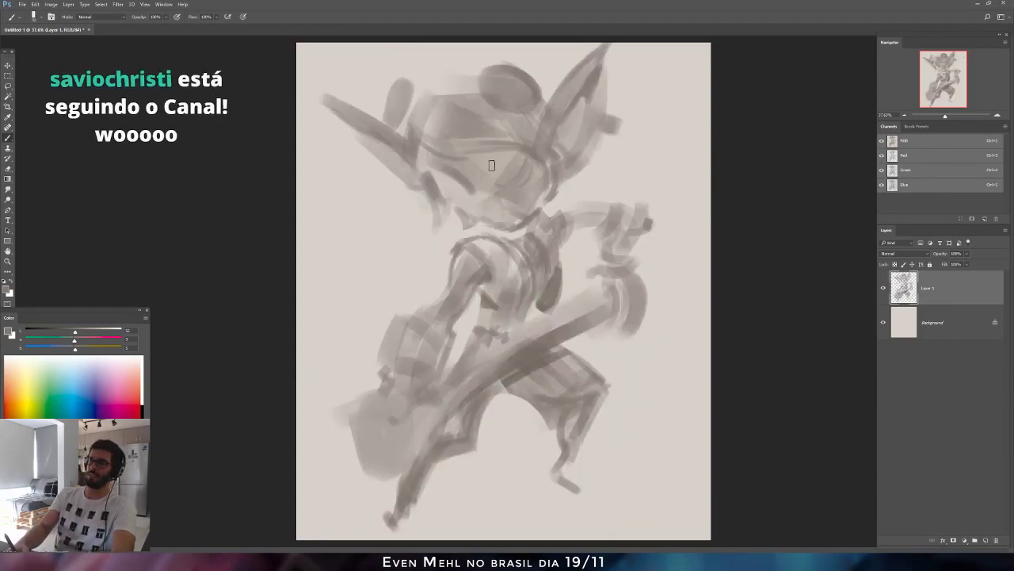
key("e")
key("b")
left_click(472, 215, "alt")
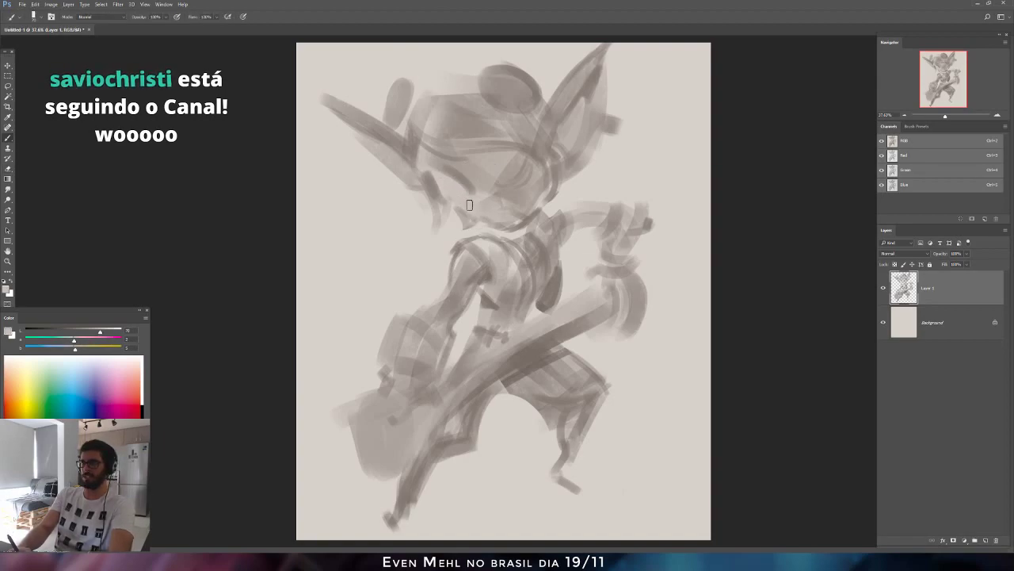
left_click(476, 211, "alt")
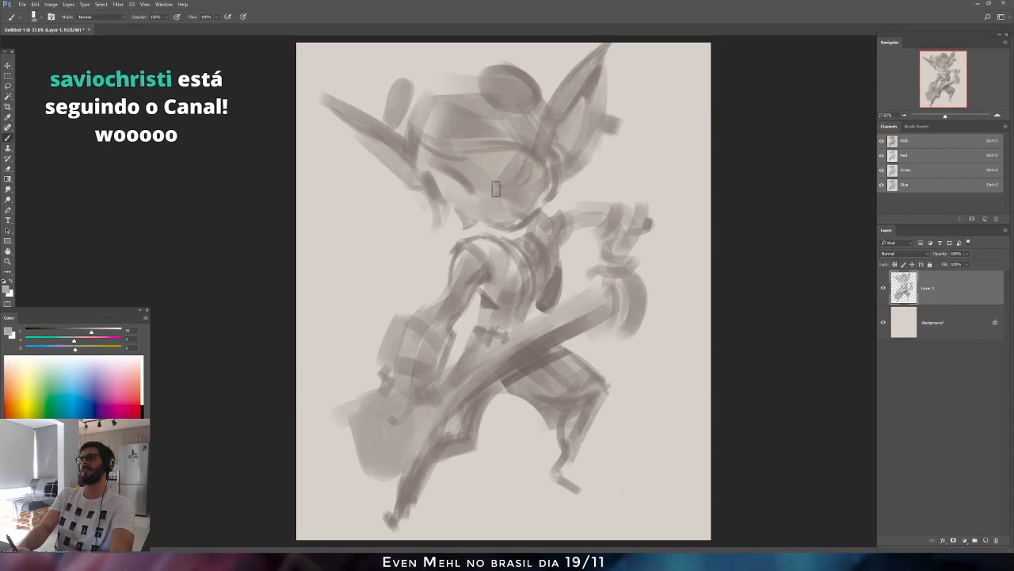
left_click(504, 216, "alt")
key("[")
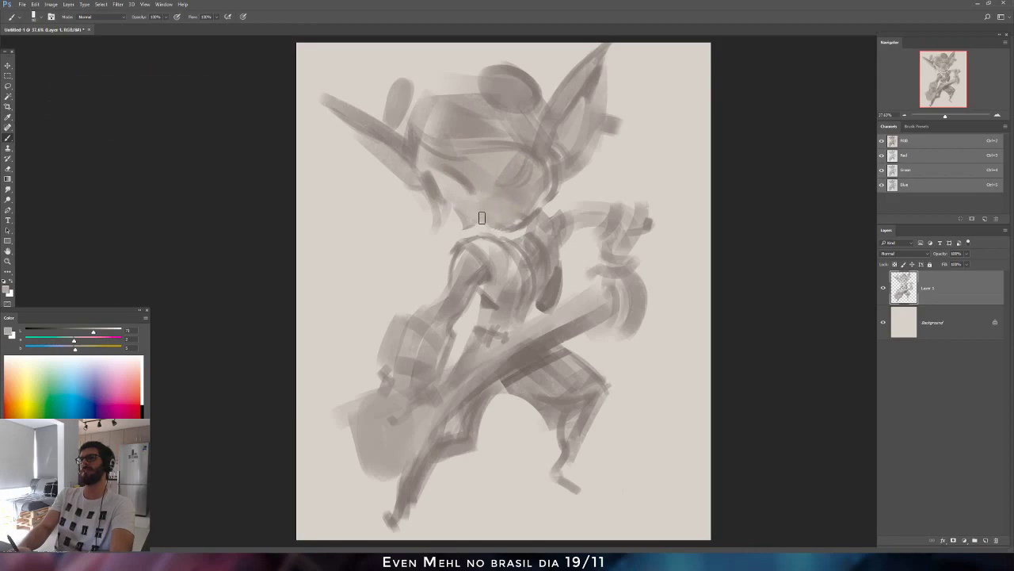
Shape the eye area beneath the brow with a darker sampled tone and mirror the drawing back horizontally.
left_click(501, 248, "alt")
key("]")
left_click(447, 192, "alt")
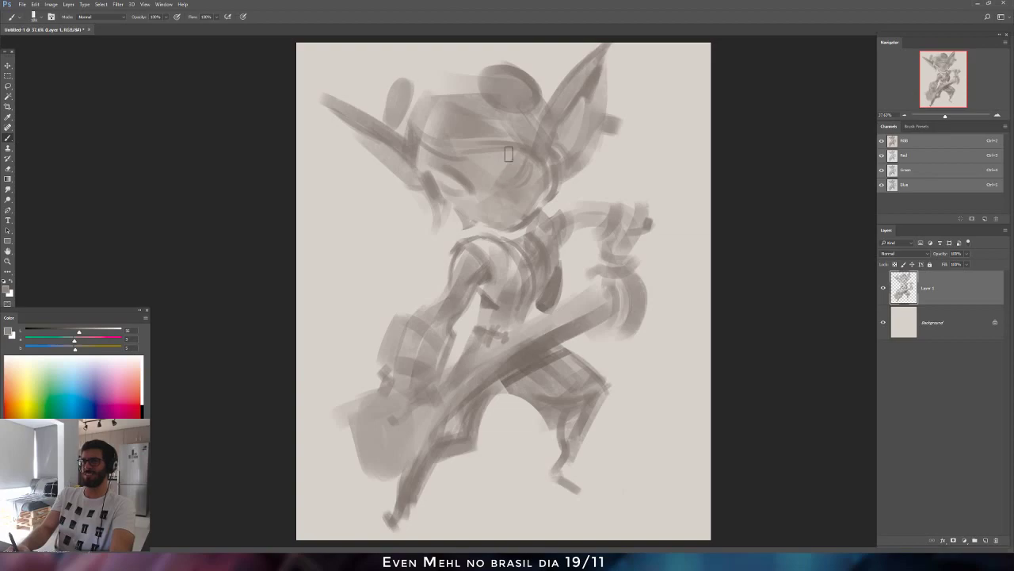
key("ctrl+shift+h")
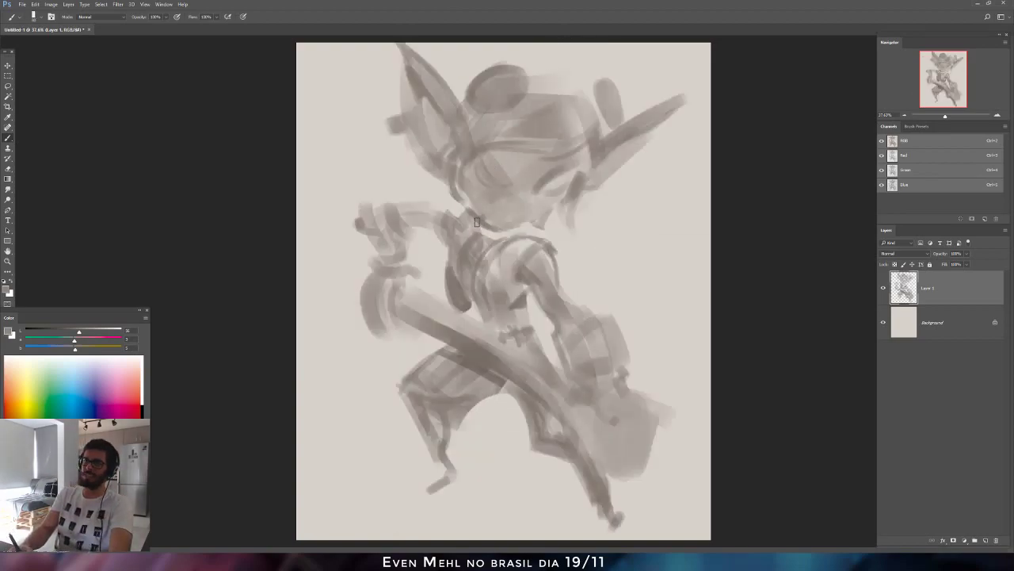
Darken the brush colour to accent the armhole and both shoulders, and add sleeve lines to the raised arm using sampled tones.
left_click(52, 331)
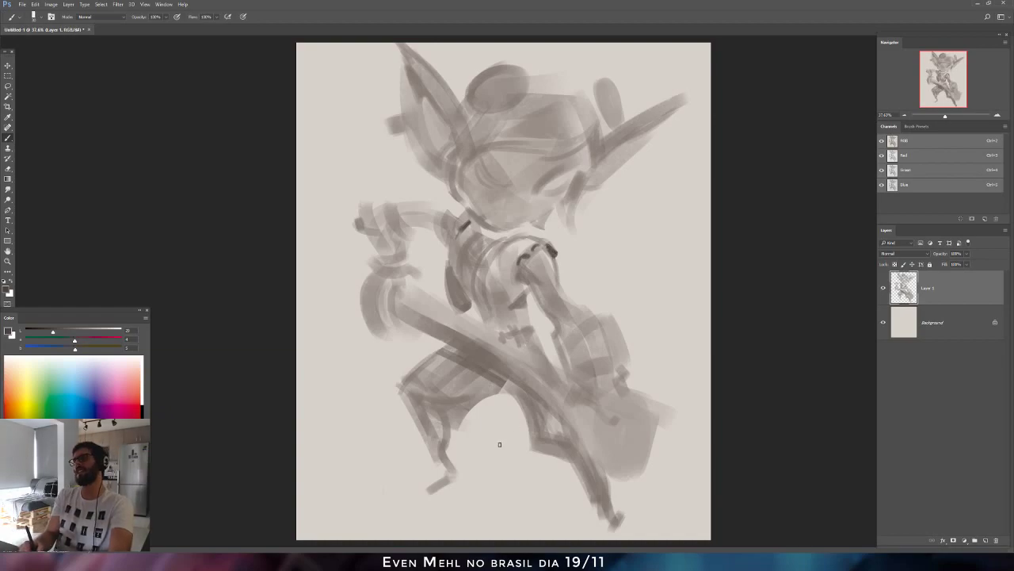
key("e")
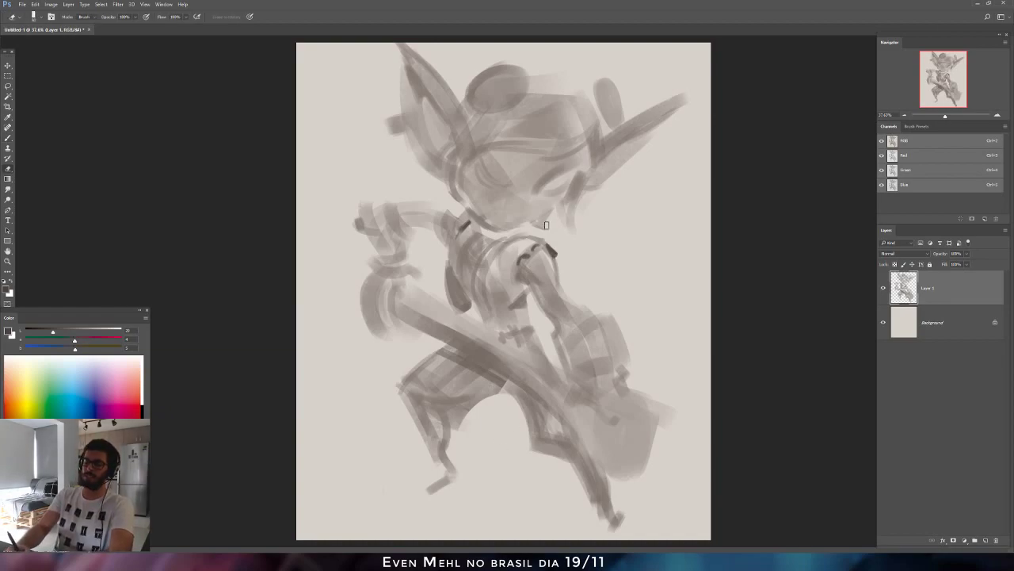
key("b")
left_click(535, 237, "alt")
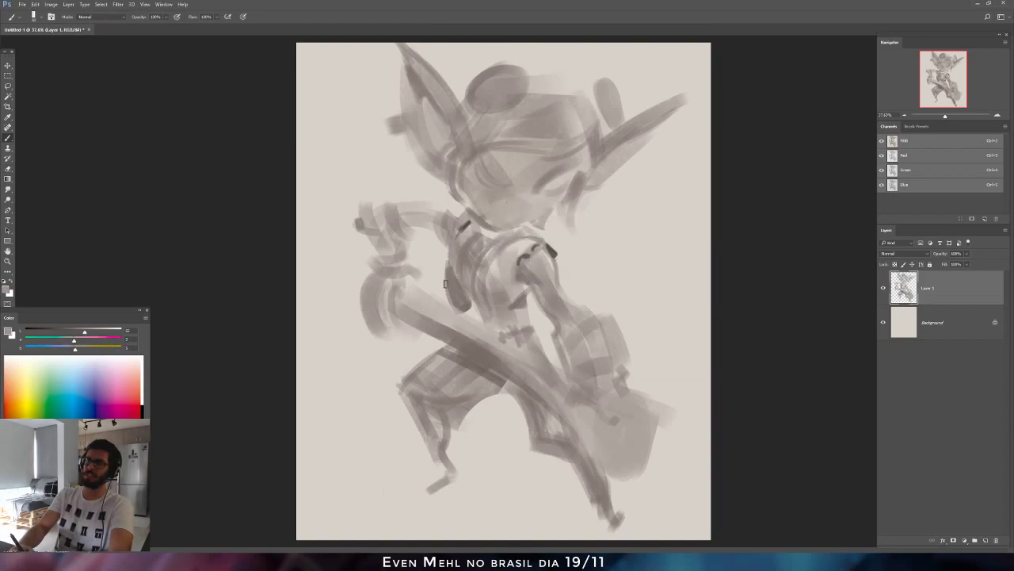
left_click(465, 226, "alt")
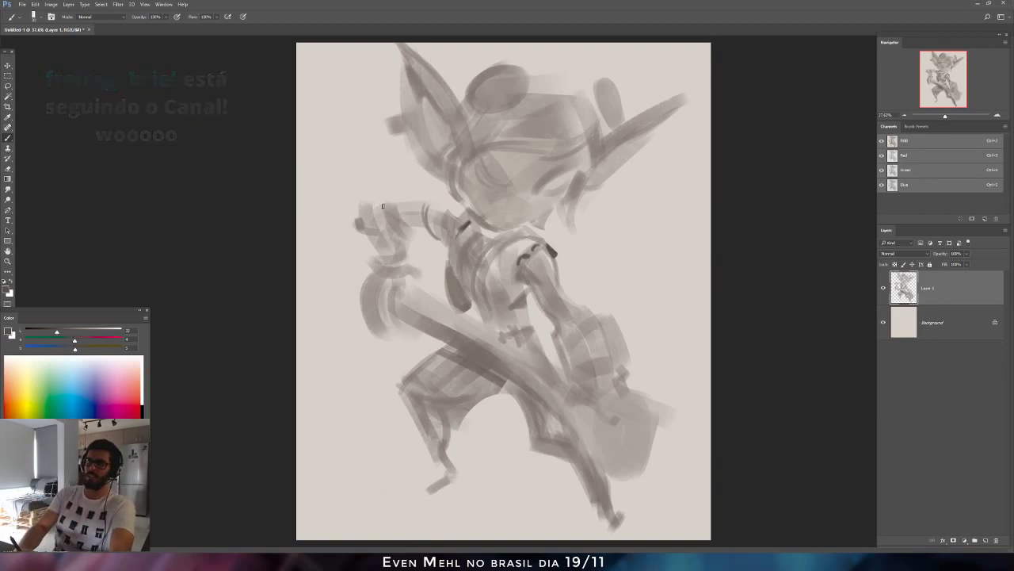
Trim the raised forearm's outer side and band its wrist with curved strokes, mirroring the drawing horizontally.
key("e")
mouse_move(379, 205)
left_mouse_down()
mouse_move(410, 228)
mouse_move(366, 254)
mouse_move(367, 242)
left_mouse_up()
key("b")
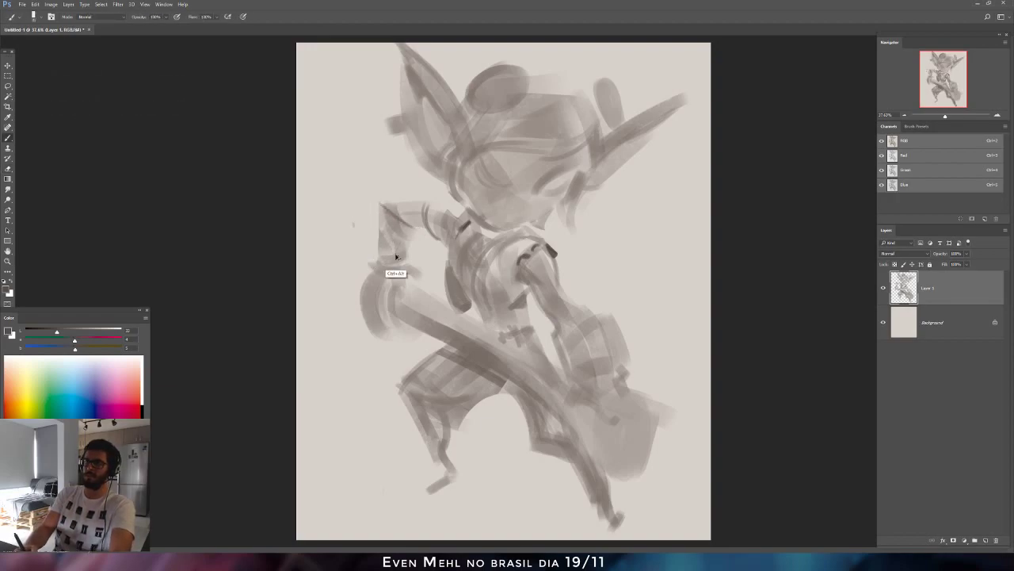
key("ctrl+z")
key("ctrl+z")
mouse_move(368, 255)
left_mouse_down()
mouse_move(416, 259)
mouse_move(371, 265)
mouse_move(418, 266)
mouse_move(368, 251)
mouse_move(389, 231)
mouse_move(380, 276)
mouse_move(415, 254)
left_mouse_up()
key("ctrl+shift+h")
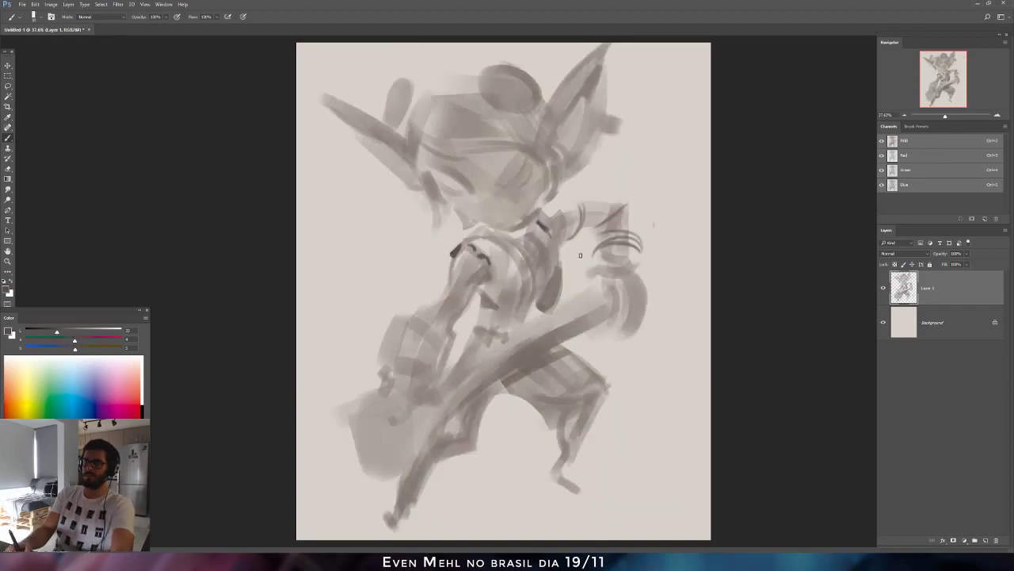
Try a clenched hand with pointed strokes around the shaft's upper end, and undo the last strokes.
left_click_drag(630, 266, 616, 291)
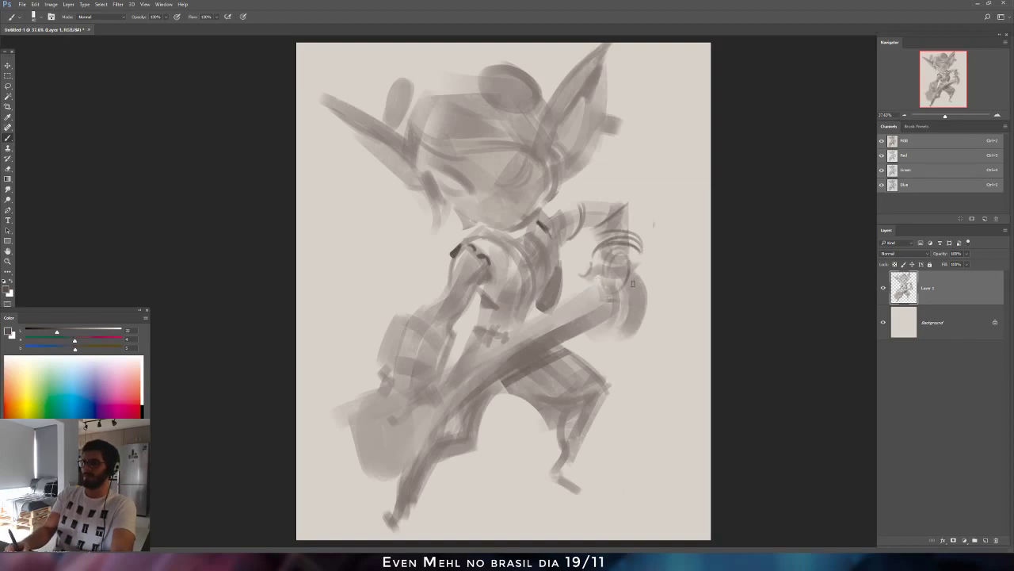
mouse_move(648, 299)
left_mouse_down()
mouse_move(658, 253)
mouse_move(642, 263)
mouse_move(662, 262)
mouse_move(658, 287)
left_mouse_up()
key("ctrl+alt+z")
key("ctrl+alt+z")
key("ctrl+alt+z")
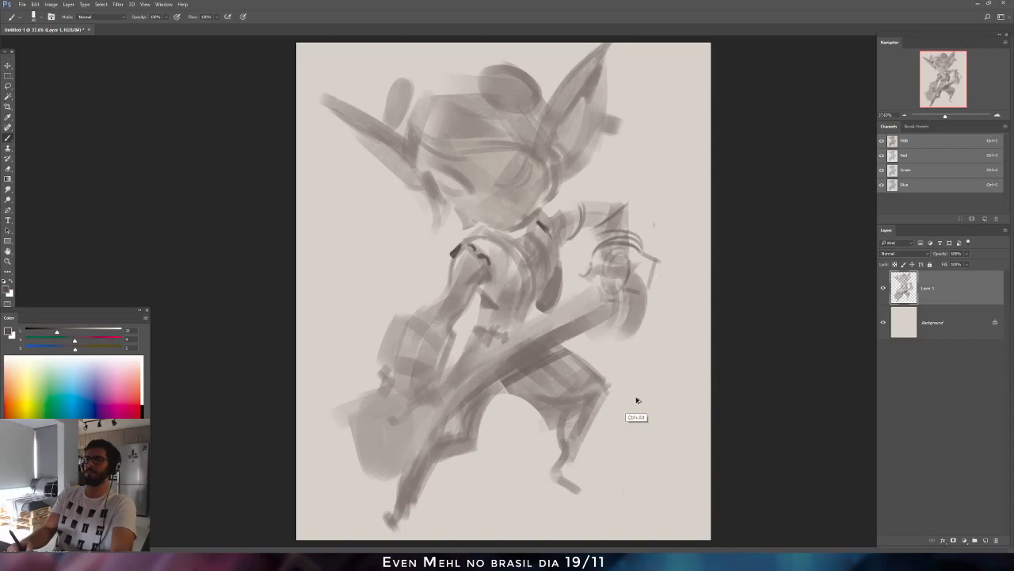
Erase the raised forearm and hand with a large eraser, and redraw the shaft's upper edge and the torso's side.
key("e")
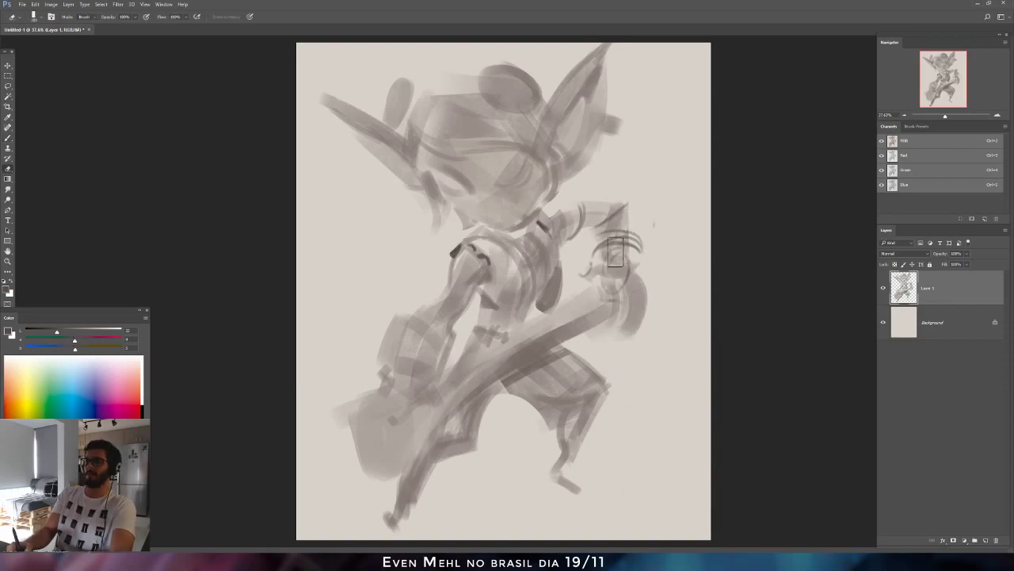
mouse_move(614, 246)
left_mouse_down()
mouse_move(575, 283)
mouse_move(646, 238)
left_mouse_up()
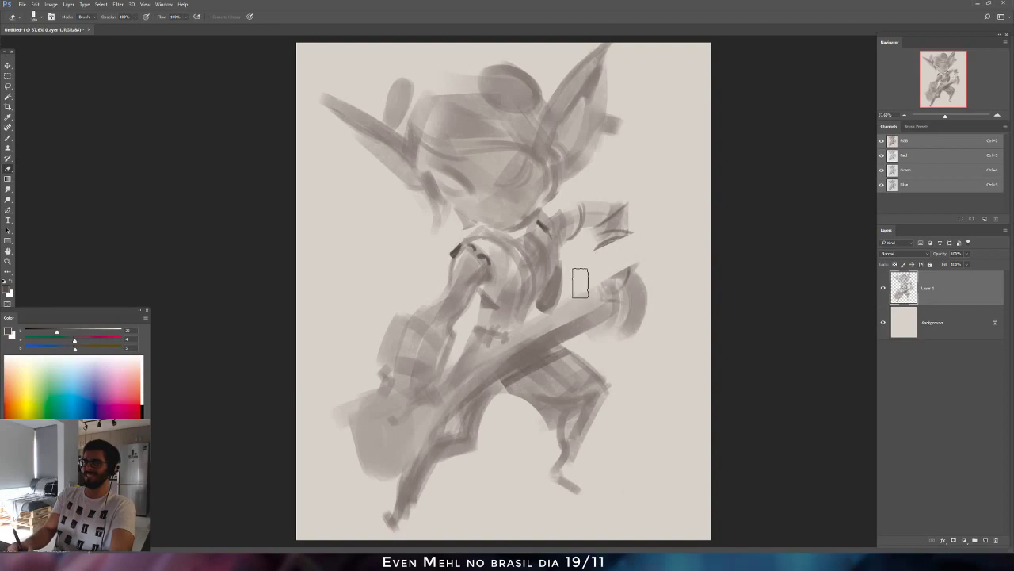
key("b")
left_click_drag(540, 320, 610, 281)
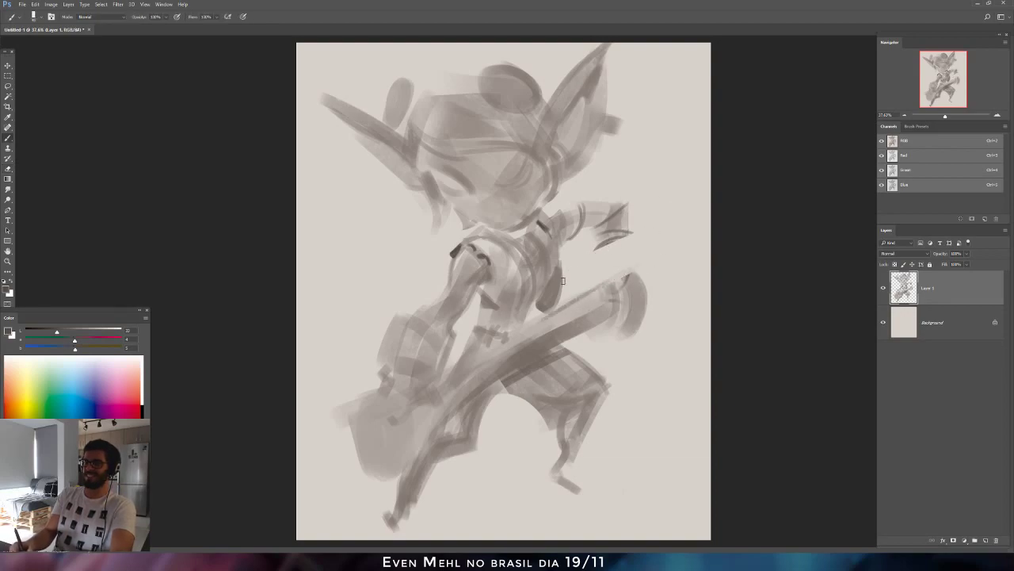
key("e")
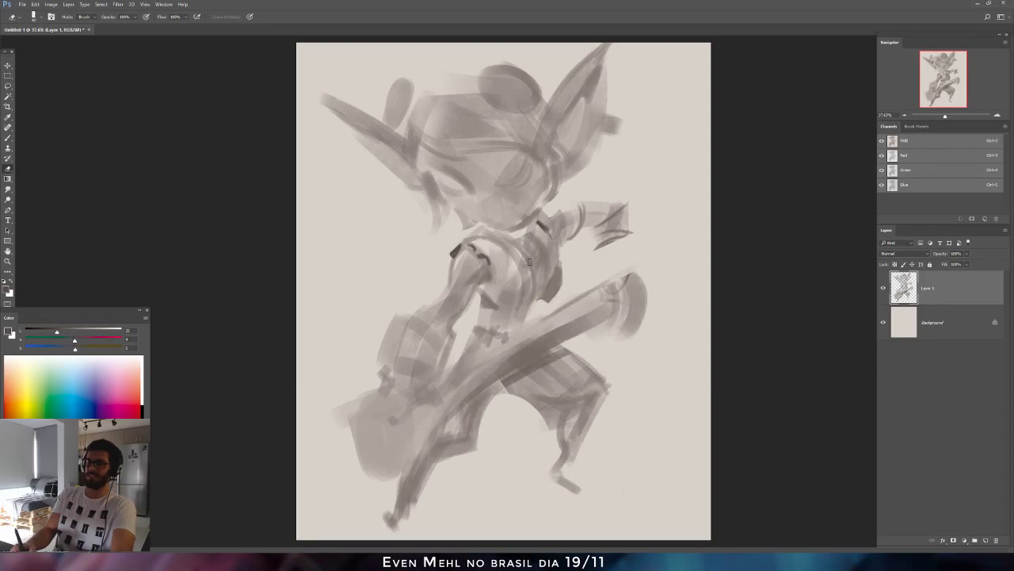
key("b")
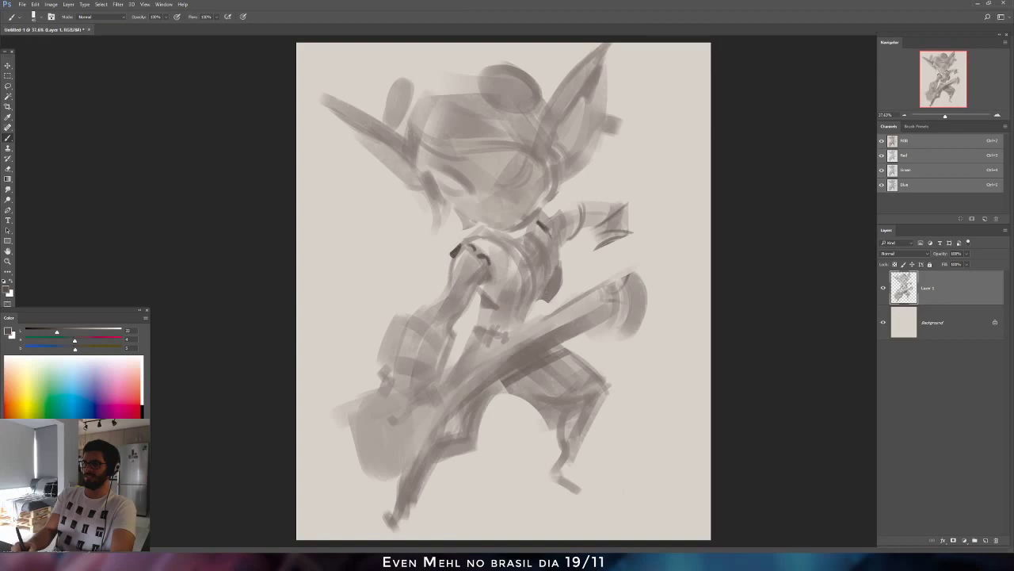
Outline a flared sleeve below the raised elbow with dark strokes and mirror the drawing back horizontally.
left_click_drag(592, 232, 599, 260)
left_click_drag(626, 194, 635, 254)
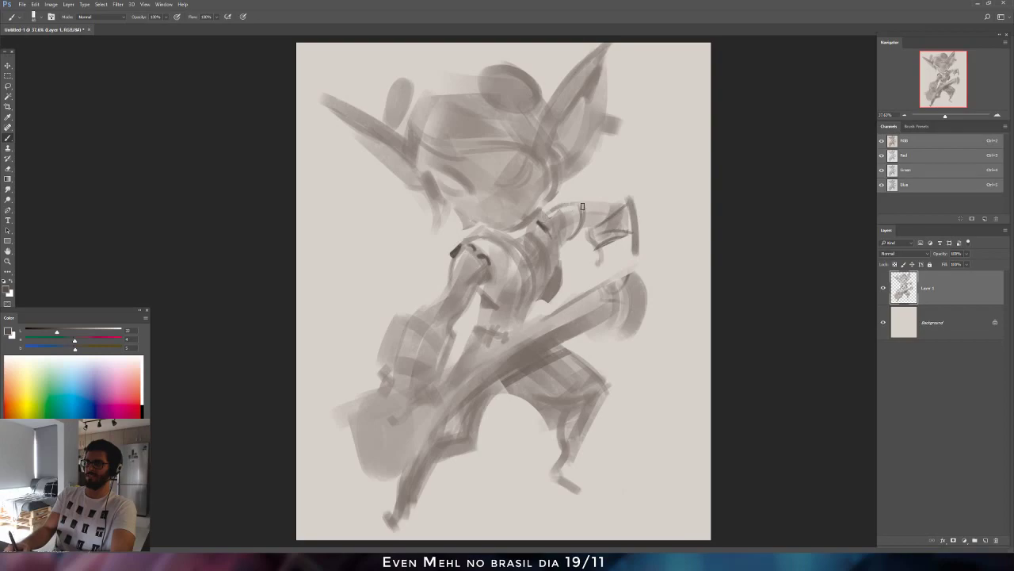
key("ctrl+shift+h")
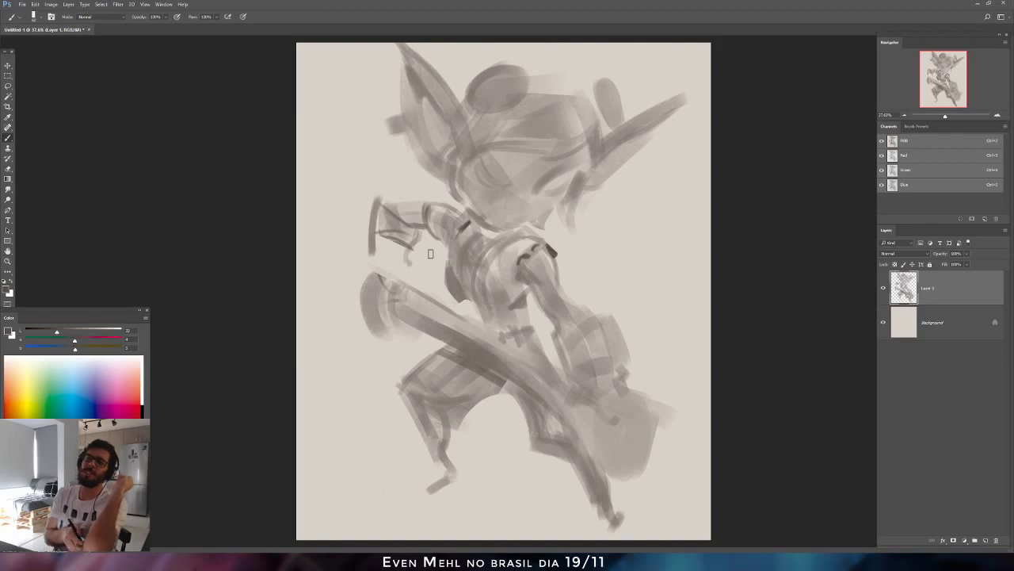
Lighten and slim the right upper arm below the shoulder with an enlarged eraser.
key("e")
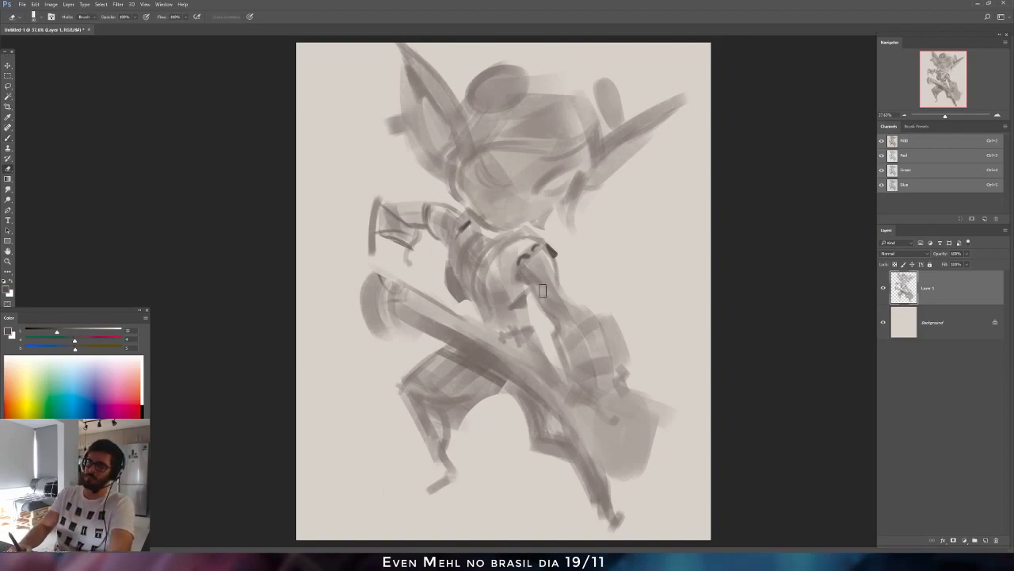
key("bracketright")
left_click_drag(554, 300, 547, 273)
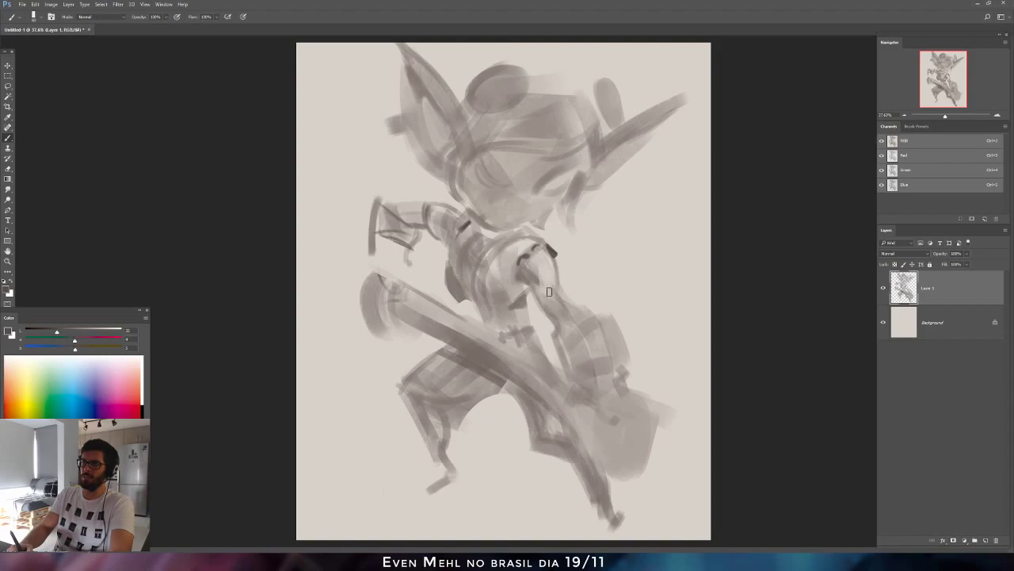
key("bracketright")
key("bracketright")
key("bracketright")
key("bracketright")
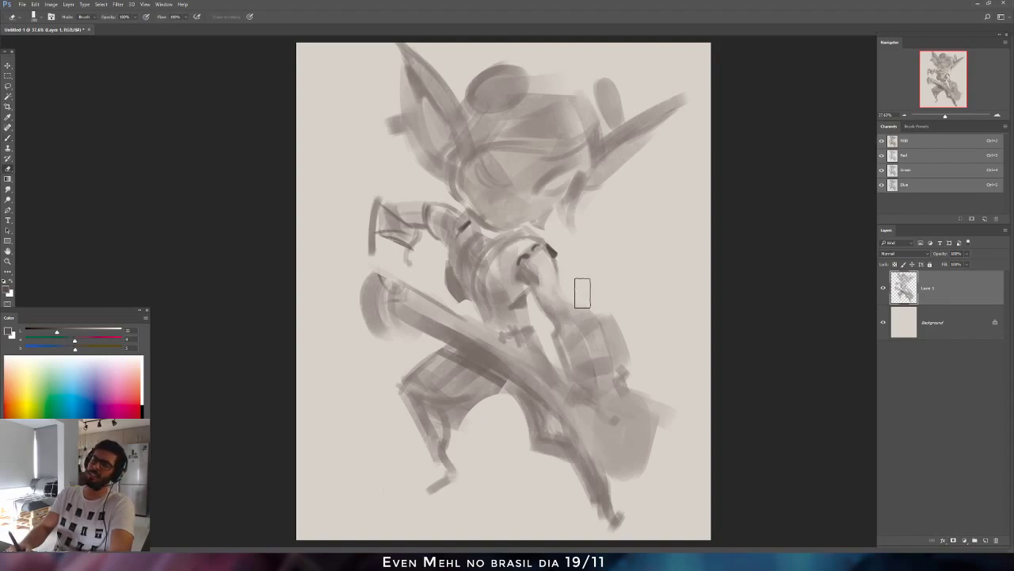
Outline the bulky right forearm cuff with dark strokes, and rebuild the left forearm and hand down to the shaft's upper end.
key("b")
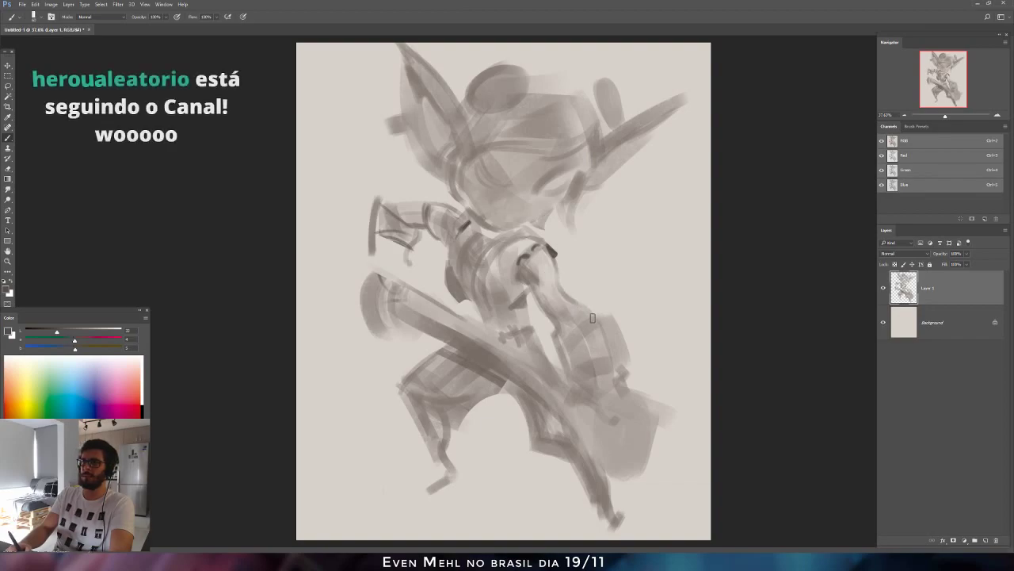
mouse_move(605, 314)
left_mouse_down()
mouse_move(572, 344)
mouse_move(585, 378)
mouse_move(565, 340)
mouse_move(586, 380)
left_mouse_up()
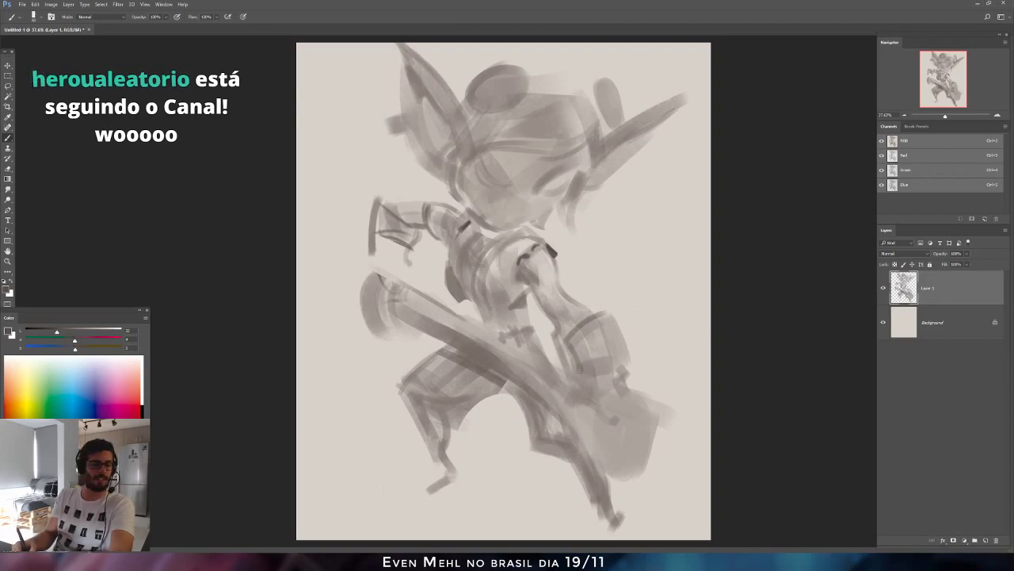
mouse_move(580, 369)
left_mouse_down()
mouse_move(628, 368)
mouse_move(612, 382)
left_mouse_up()
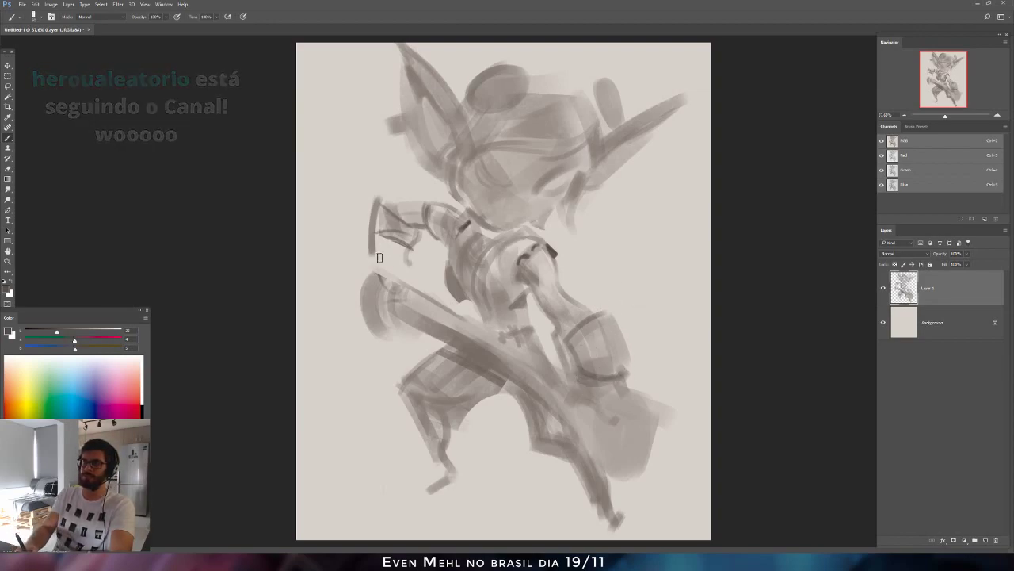
left_click_drag(385, 235, 389, 255)
mouse_move(394, 232)
left_mouse_down()
mouse_move(400, 258)
mouse_move(378, 282)
mouse_move(382, 258)
left_mouse_up()
Draw toe strokes with a smaller brush to turn the left leg's foot into a clawed shape.
key("bracketleft")
key("bracketleft")
key("bracketleft")
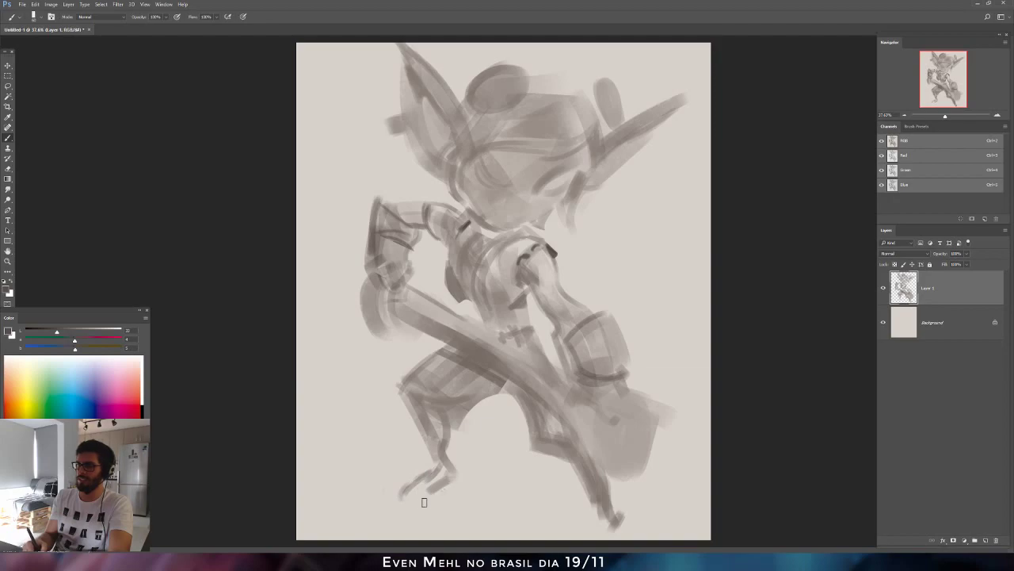
mouse_move(420, 504)
left_mouse_down()
mouse_move(445, 475)
mouse_move(450, 491)
left_mouse_up()
key("e")
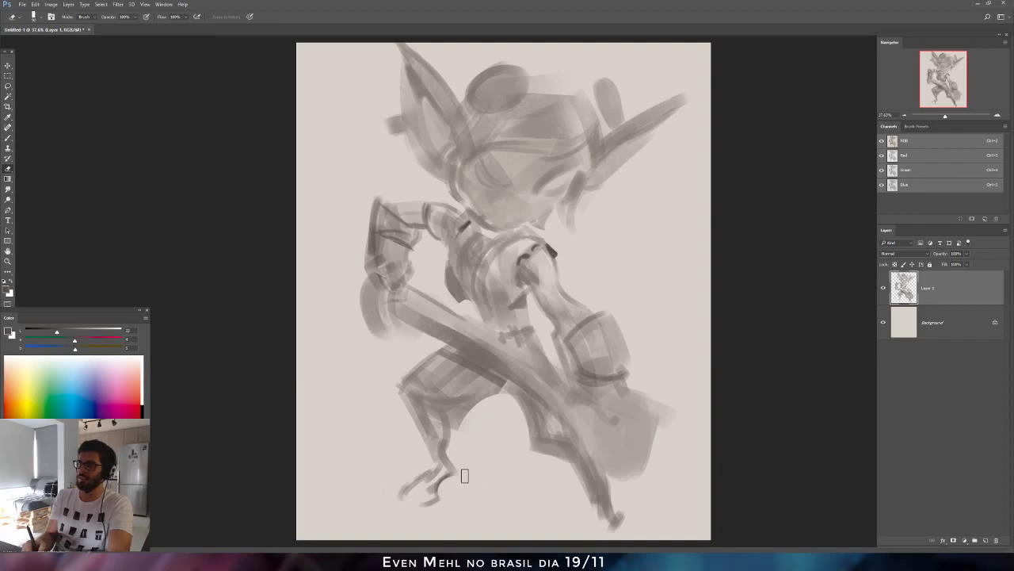
key("b")
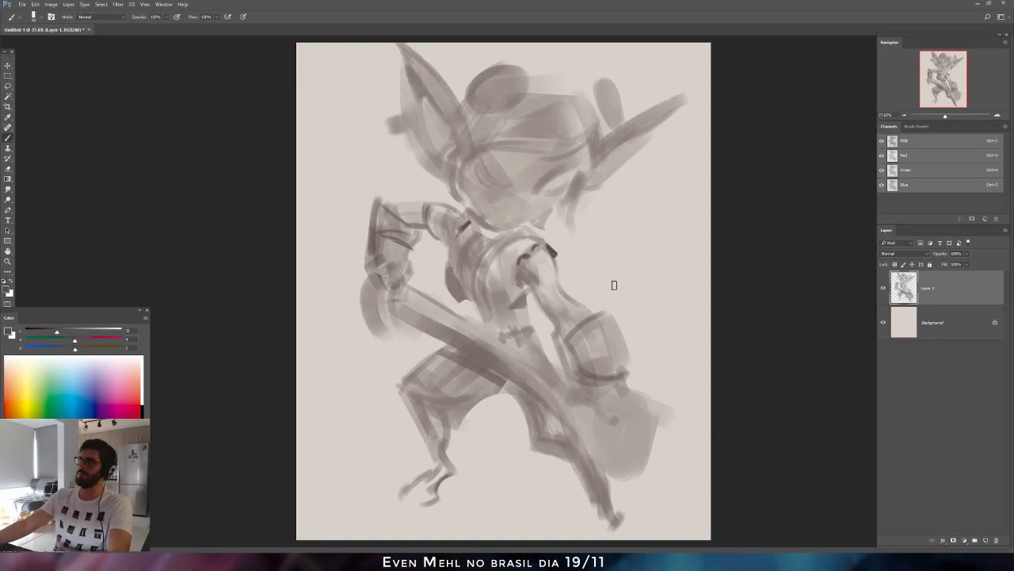
mouse_move(223, 561)
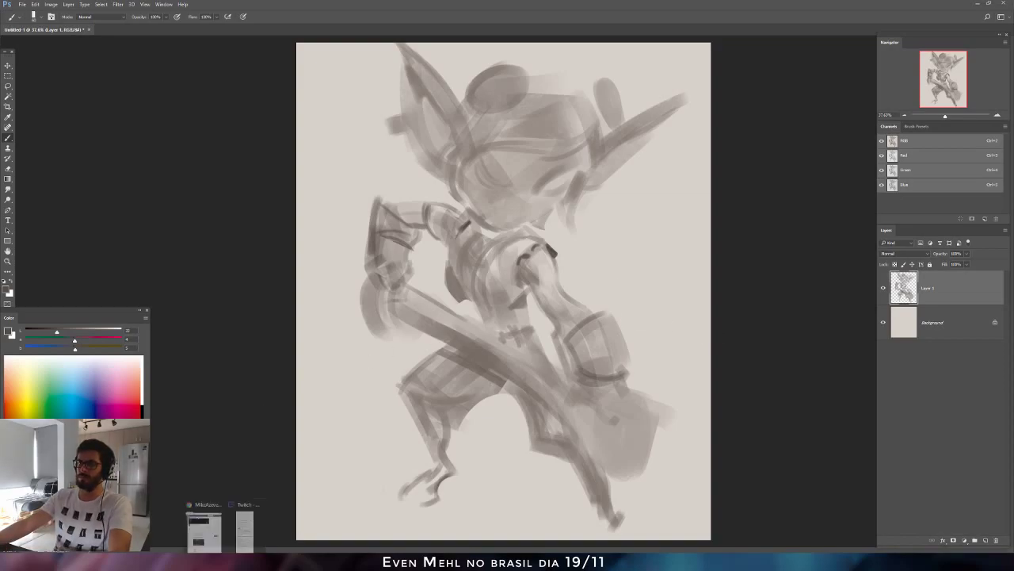
mouse_move(204, 527)
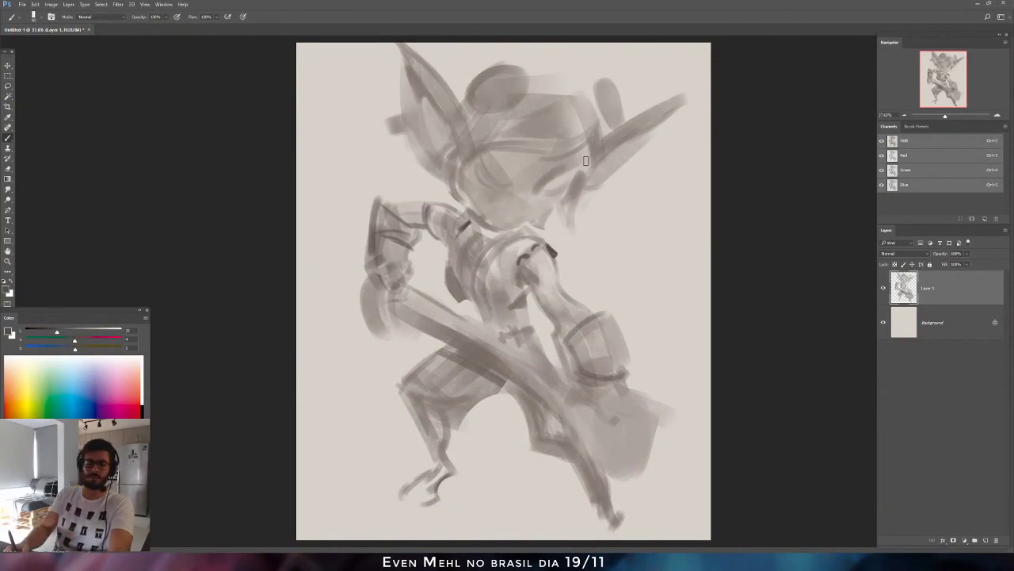
key("e")
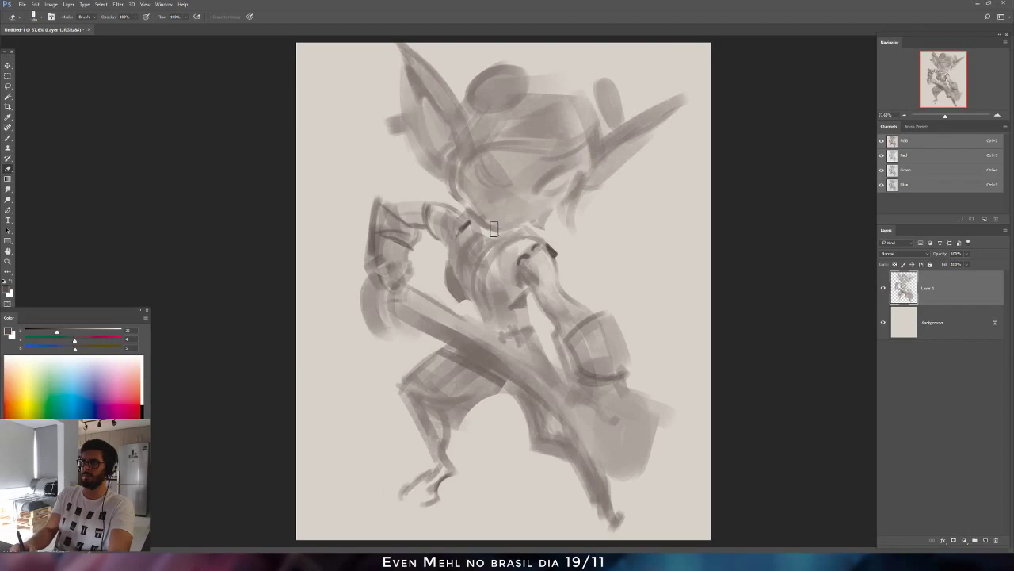
key("b")
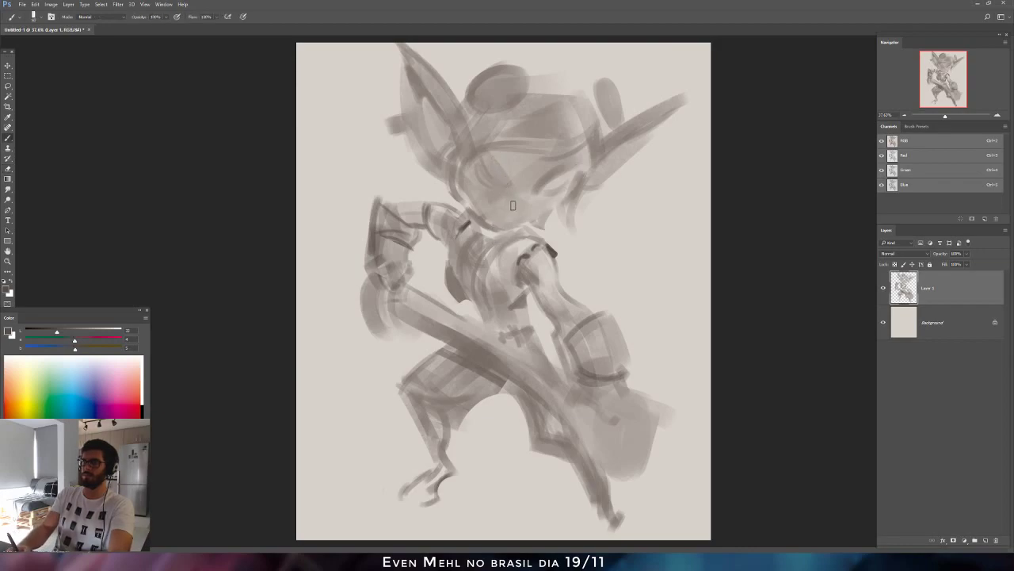
Hide the finished sketch layer, add a new empty layer above it and enlarge the brush for a fresh sketch.
left_click(884, 288)
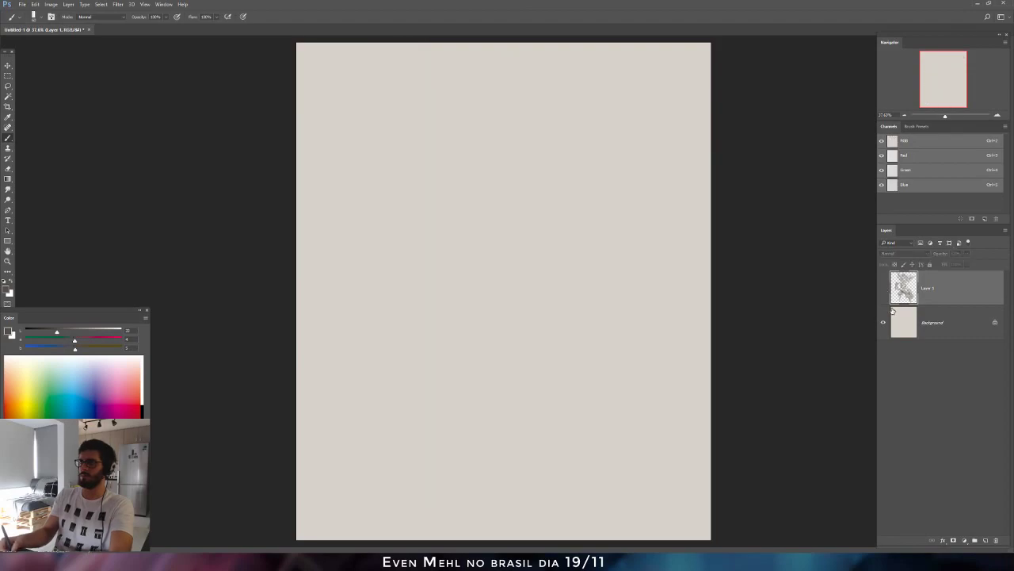
key("ctrl+shift+alt+n")
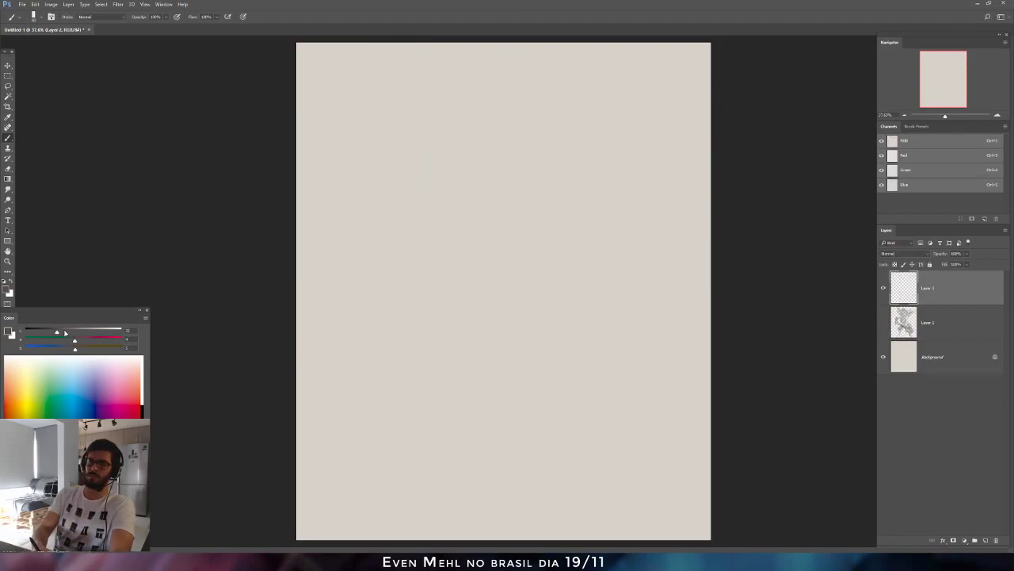
key("bracketright")
key("bracketright")
key("bracketright")
key("bracketright")
key("bracketright")
left_click_drag(439, 158, 505, 218)
key("bracketright")
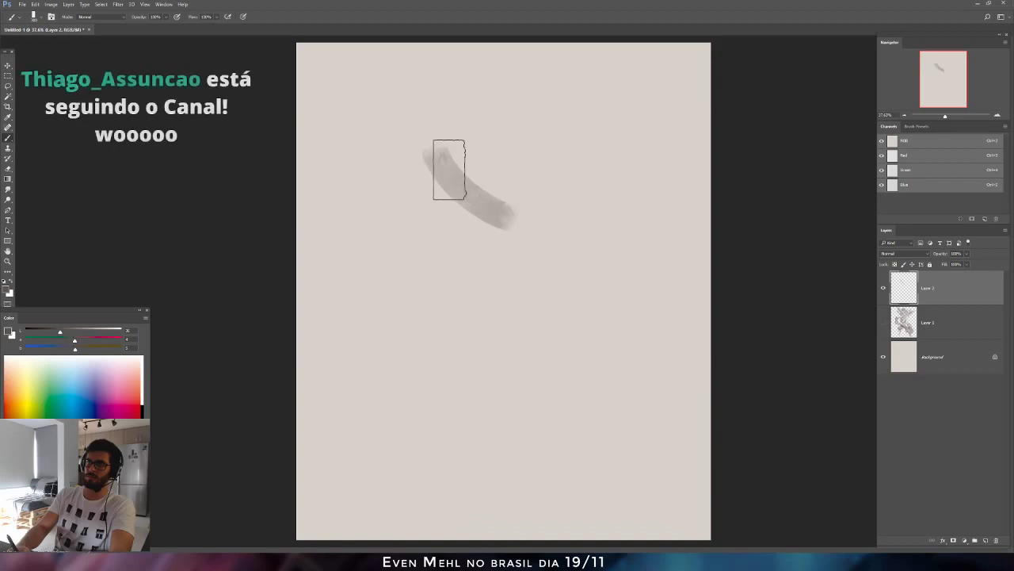
key("ctrl+z")
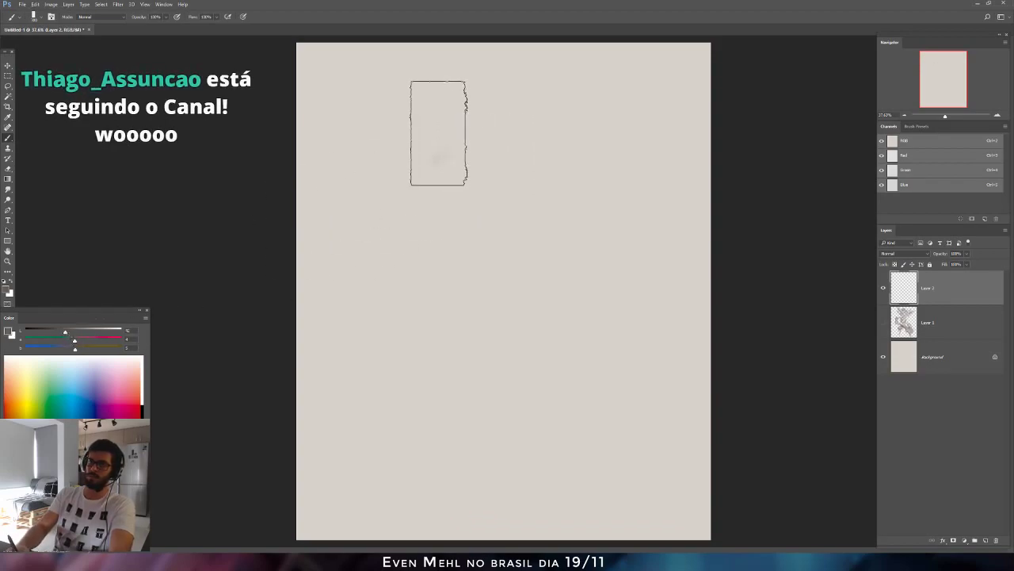
Block in a large tilted head mass near the canvas top with broad soft strokes, sampling a lighter grey from the first stroke.
mouse_move(434, 147)
left_mouse_down()
mouse_move(460, 175)
mouse_move(469, 173)
mouse_move(443, 146)
mouse_move(469, 117)
mouse_move(449, 147)
mouse_move(518, 153)
mouse_move(524, 136)
mouse_move(499, 186)
left_mouse_up()
left_click(455, 152, "alt")
key("bracketright")
key("bracketright")
key("bracketright")
key("bracketleft")
left_click_drag(560, 119, 525, 208)
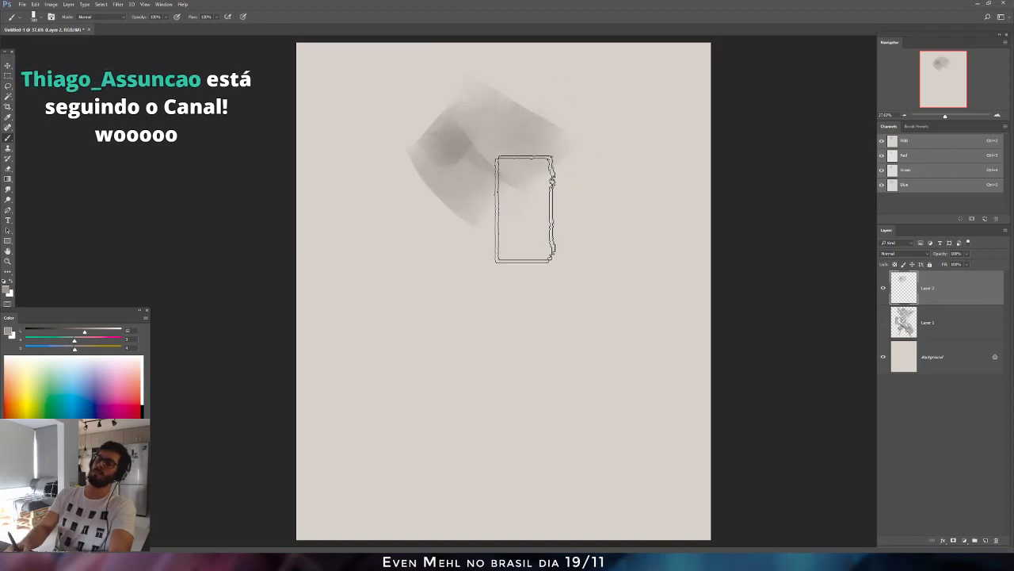
left_click_drag(550, 122, 503, 212)
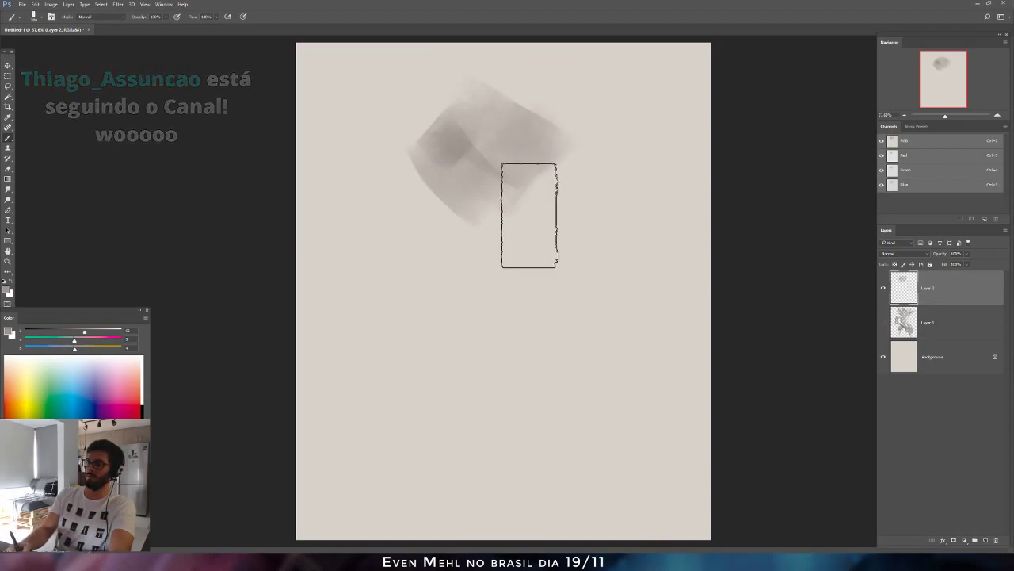
Paint a broad curved torso stroke running from below the head diagonally down to the right with a progressively smaller brush.
key("bracketleft")
key("bracketleft")
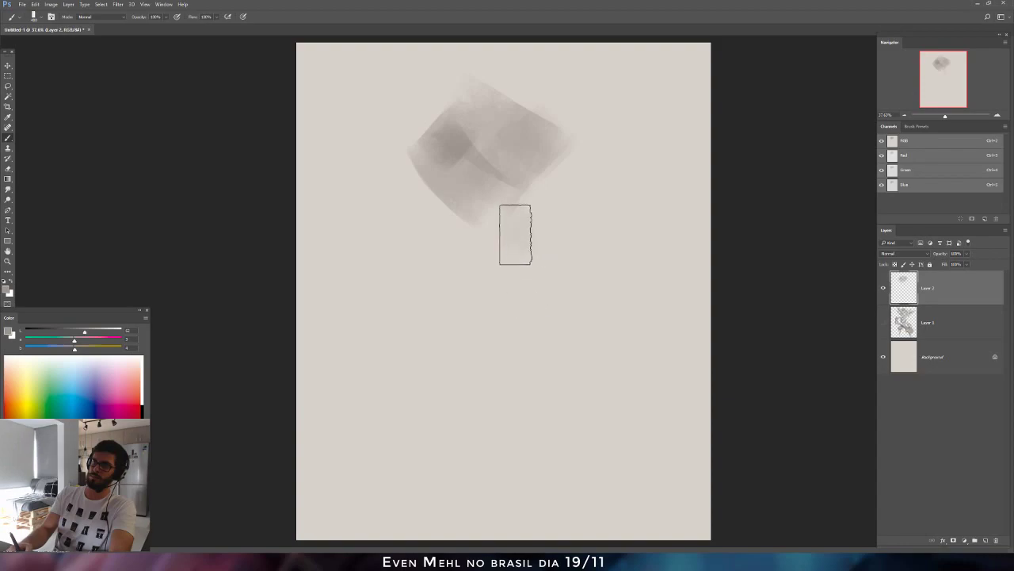
mouse_move(514, 233)
left_mouse_down()
mouse_move(565, 327)
mouse_move(545, 300)
left_mouse_up()
key("bracketleft")
key("bracketleft")
key("bracketleft")
left_click_drag(517, 249, 513, 263)
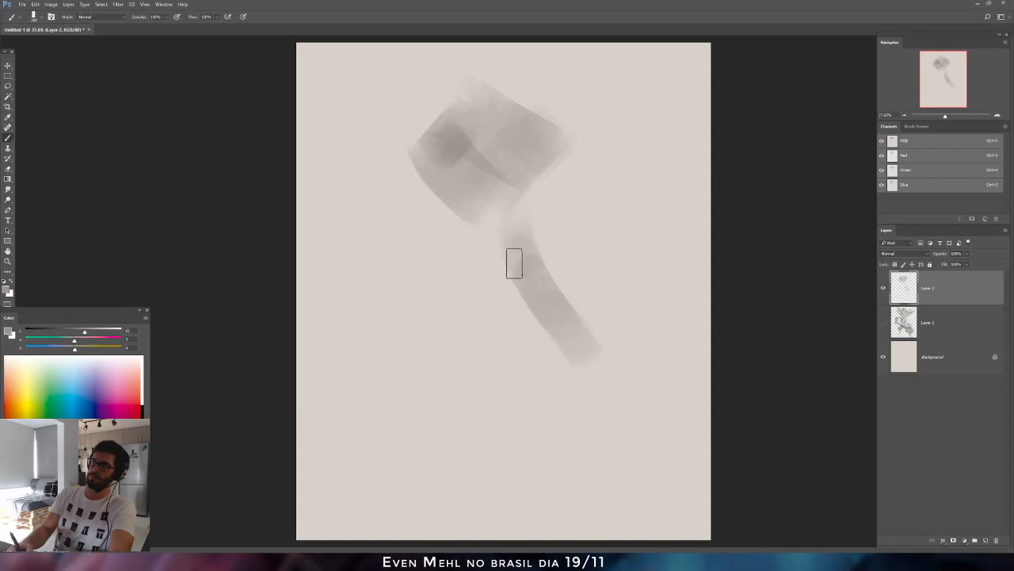
Mark the far shoulder with short angled strokes right of the torso and lay in a diagonal near arm to the left.
key("bracketleft")
key("bracketleft")
mouse_move(601, 213)
left_mouse_down()
mouse_move(567, 215)
mouse_move(572, 240)
left_mouse_up()
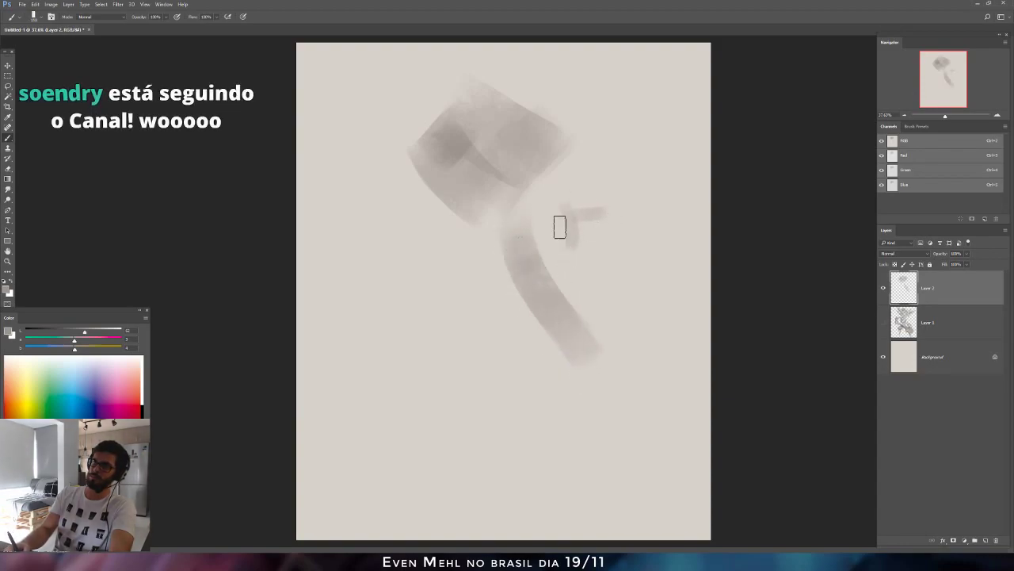
left_click_drag(487, 254, 422, 341)
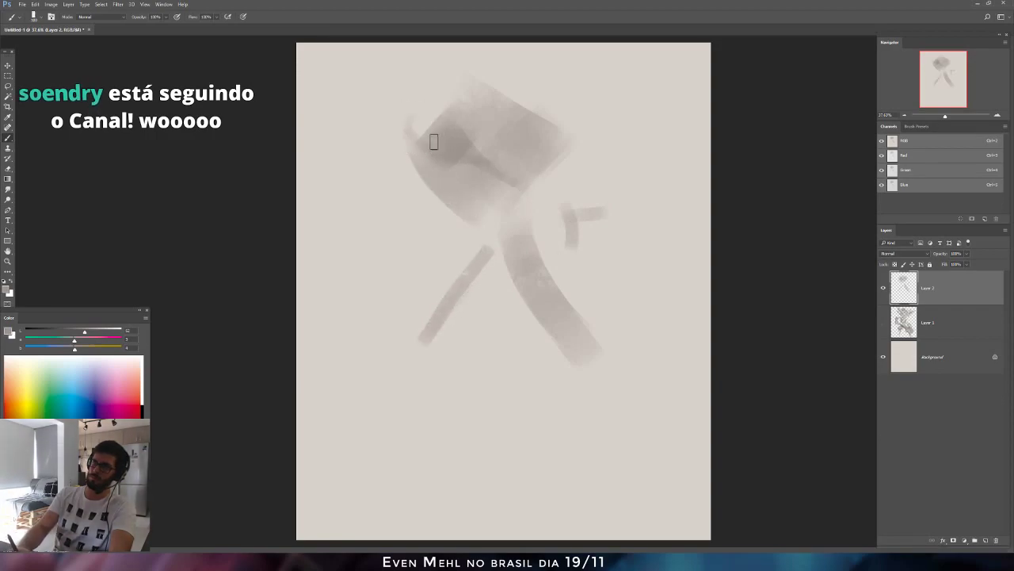
Undo the small stroke at the head's left edge and paint a curved band across the head from its left side upward.
key("ctrl+alt+z")
key("bracketright")
mouse_move(429, 192)
left_mouse_down()
mouse_move(496, 132)
mouse_move(428, 173)
mouse_move(421, 158)
mouse_move(507, 108)
mouse_move(489, 123)
mouse_move(502, 122)
mouse_move(519, 102)
left_mouse_up()
key("bracketleft")
key("bracketleft")
key("bracketright")
key("bracketright")
key("bracketright")
key("bracketright")
key("bracketright")
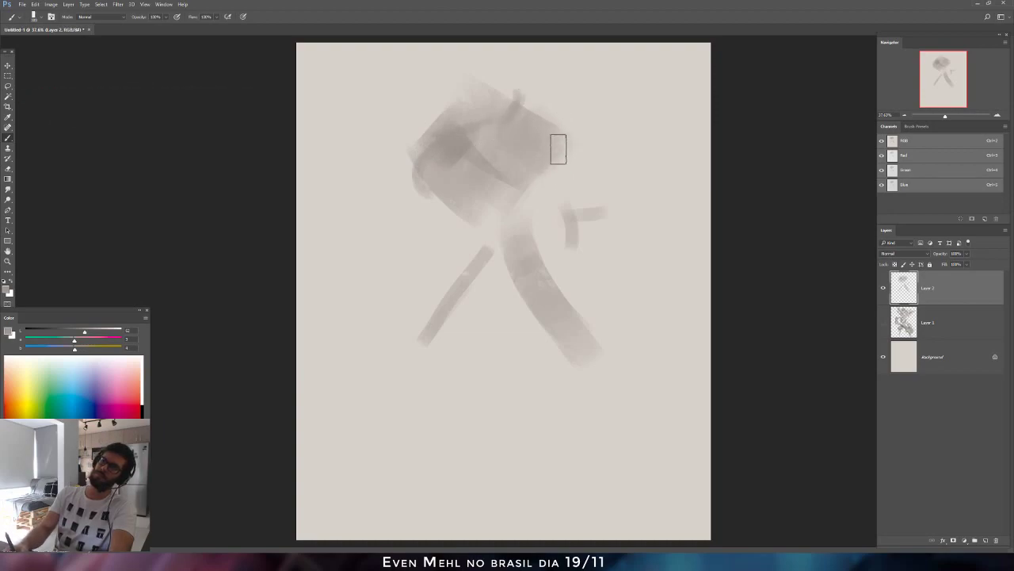
Block in a long pointed ear rising from the head's upper right, with a dark inner edge and a lighter fill.
mouse_move(529, 194)
left_mouse_down()
mouse_move(547, 141)
mouse_move(602, 50)
left_mouse_up()
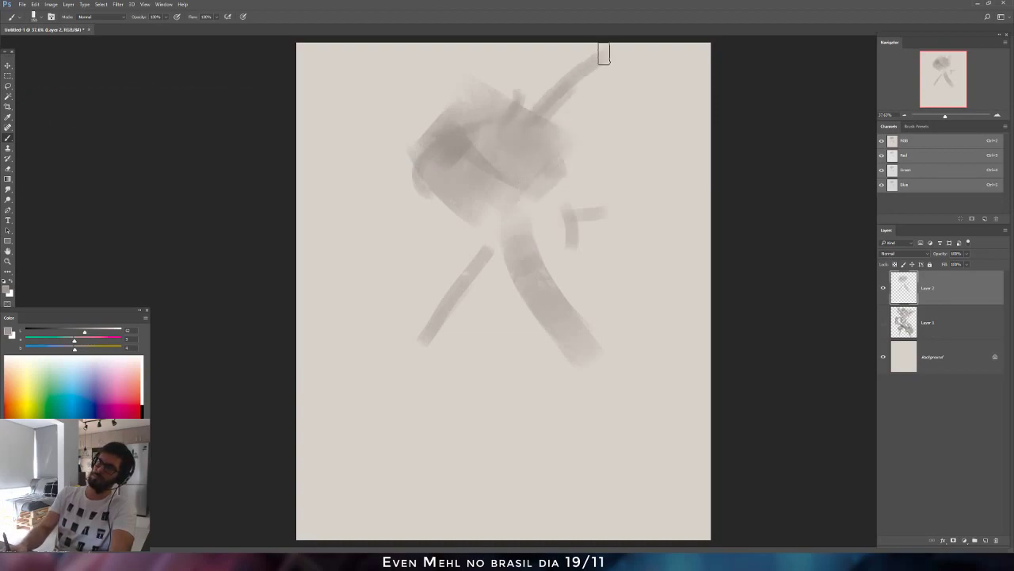
left_click_drag(533, 124, 581, 68)
key("bracketright")
key("bracketright")
key("bracketright")
mouse_move(571, 141)
left_mouse_down()
mouse_move(595, 110)
mouse_move(578, 141)
mouse_move(597, 71)
left_mouse_up()
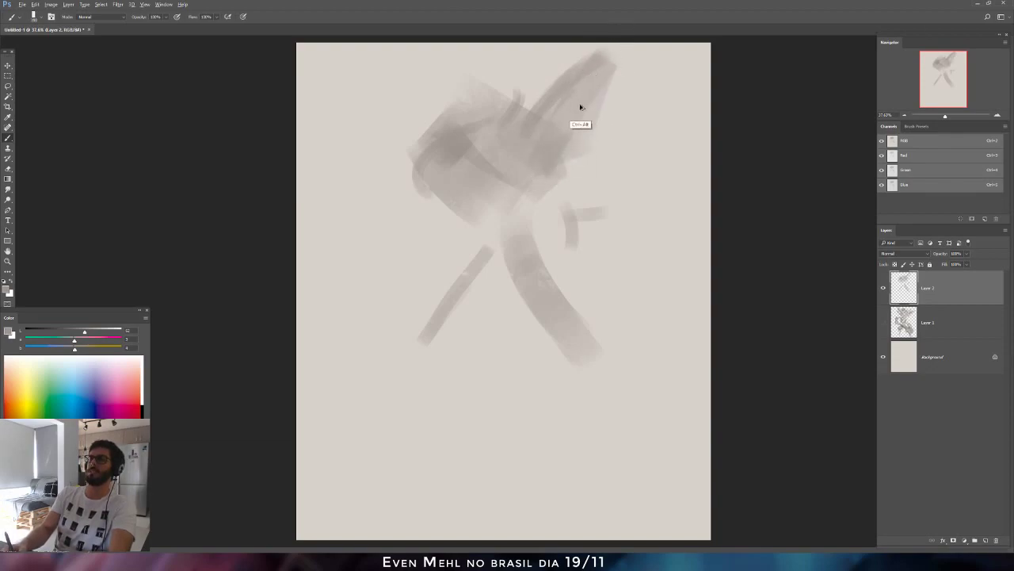
key("ctrl+z")
key("ctrl+z")
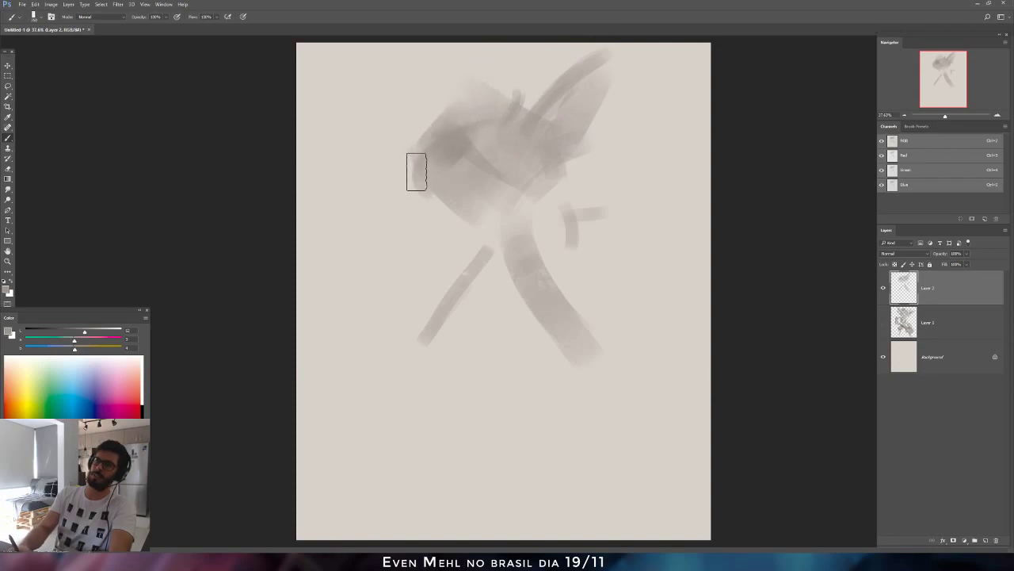
Widen the head's left and top contour with soft strokes and mark the far ear with a short stroke at its upper left.
mouse_move(417, 170)
left_mouse_down()
mouse_move(418, 181)
mouse_move(451, 110)
mouse_move(510, 86)
mouse_move(534, 93)
left_mouse_up()
key("[")
key("[")
key("[")
key("[")
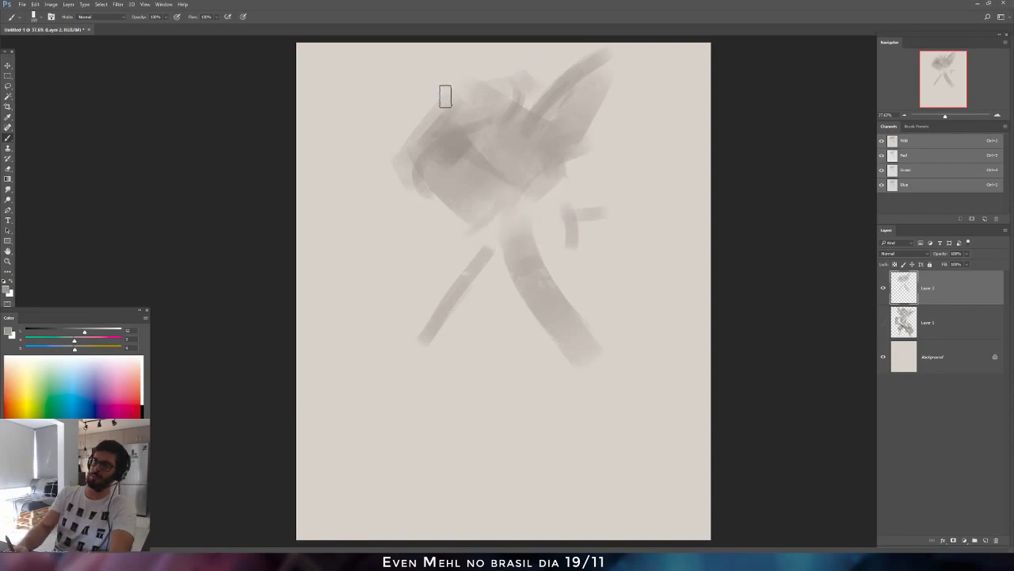
left_click_drag(412, 66, 428, 101)
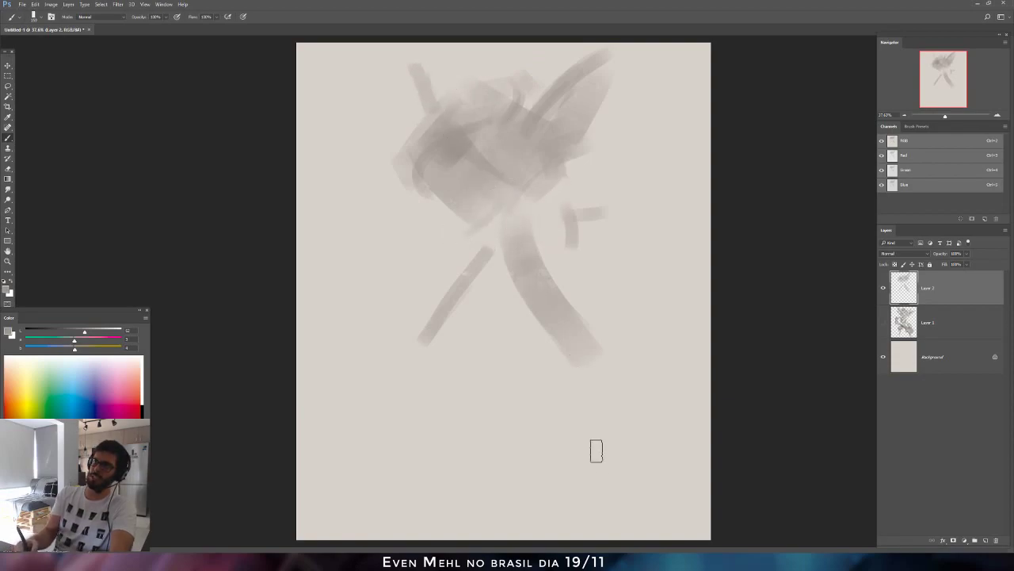
Add a curved back stroke along the torso's right side and fill out the chest on its left side.
mouse_move(547, 243)
left_mouse_down()
mouse_move(561, 264)
mouse_move(552, 293)
left_mouse_up()
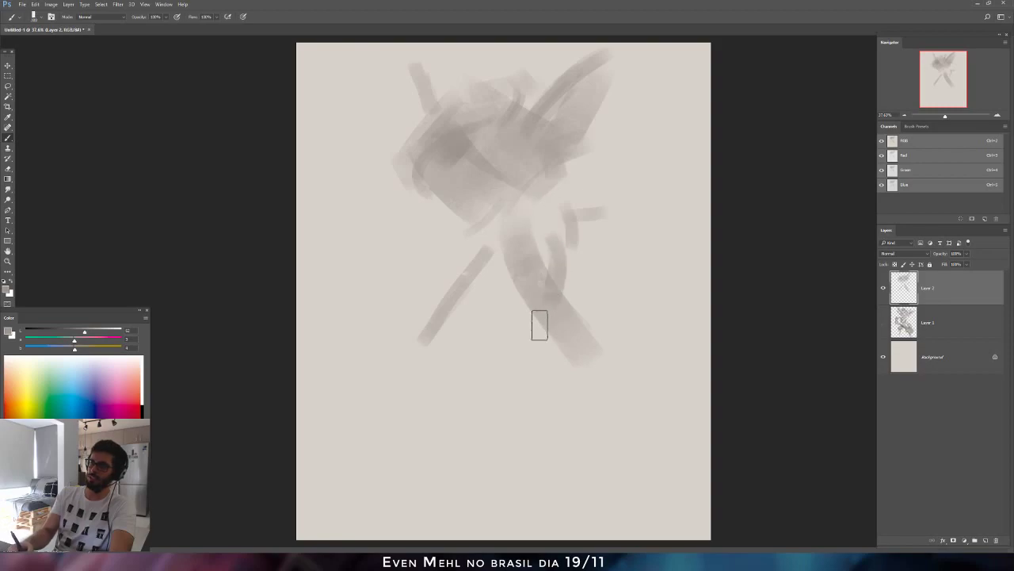
key("bracketright")
key("bracketright")
key("bracketright")
left_click_drag(496, 270, 519, 297)
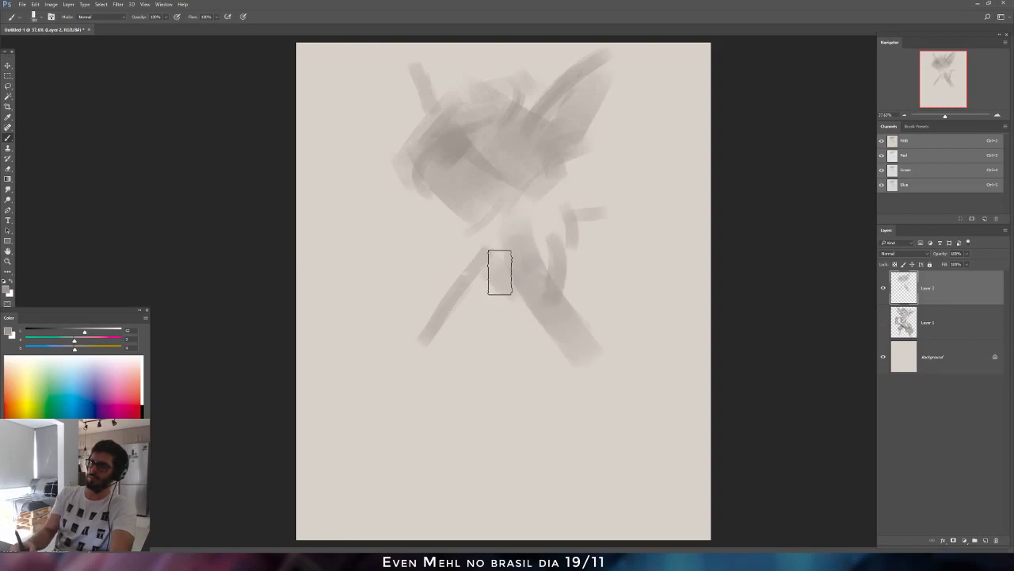
key("bracketleft")
key("bracketleft")
key("bracketleft")
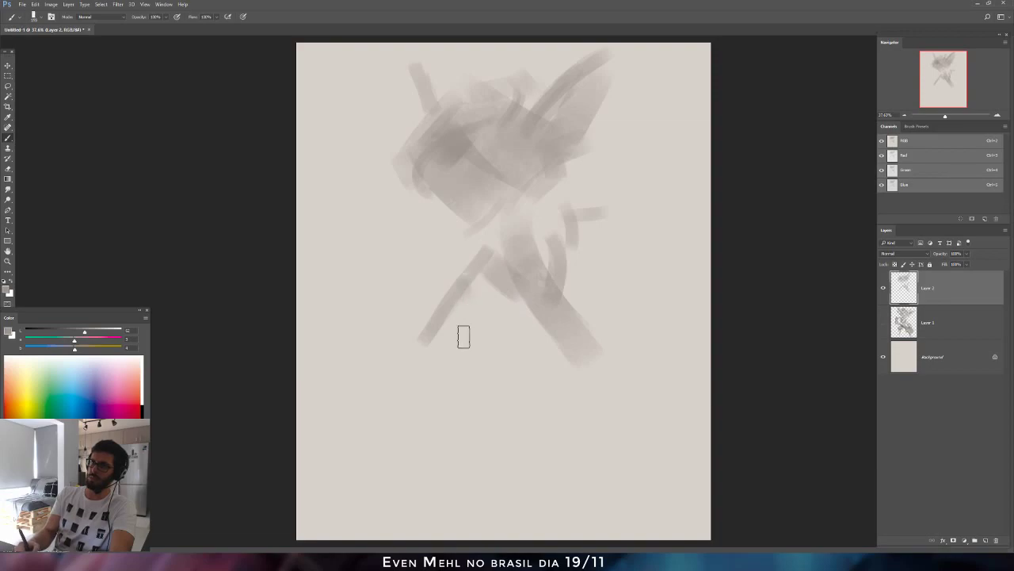
Build up the hand and wrist at the lower end of the left arm with short overlapping strokes.
left_click_drag(410, 332, 421, 358)
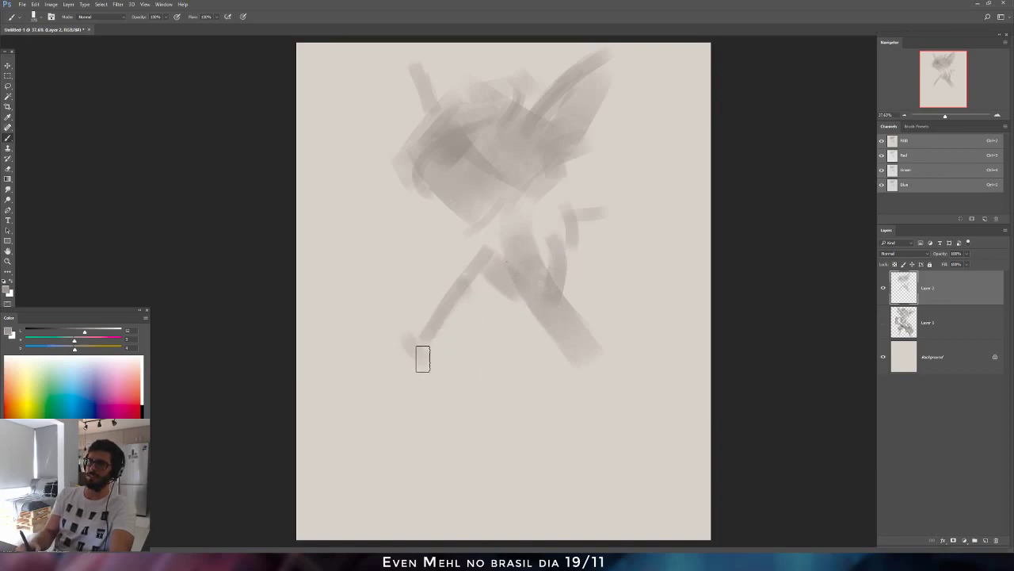
left_click_drag(423, 310, 428, 349)
key("ctrl+z")
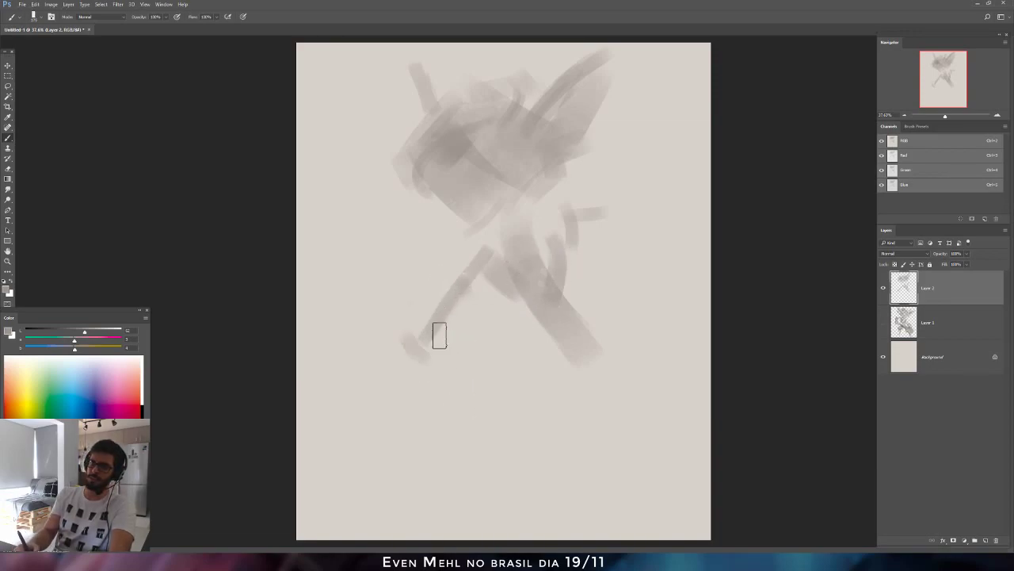
key("bracketright")
mouse_move(429, 314)
left_mouse_down()
mouse_move(455, 341)
mouse_move(432, 303)
mouse_move(455, 326)
mouse_move(417, 323)
mouse_move(401, 334)
mouse_move(420, 291)
mouse_move(403, 378)
mouse_move(435, 308)
left_mouse_up()
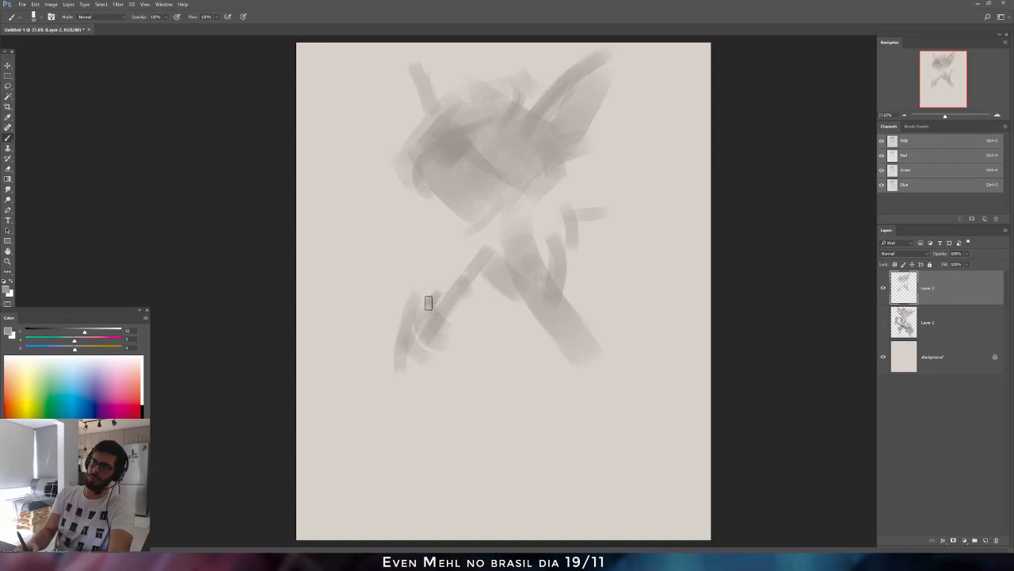
left_click_drag(451, 331, 473, 339)
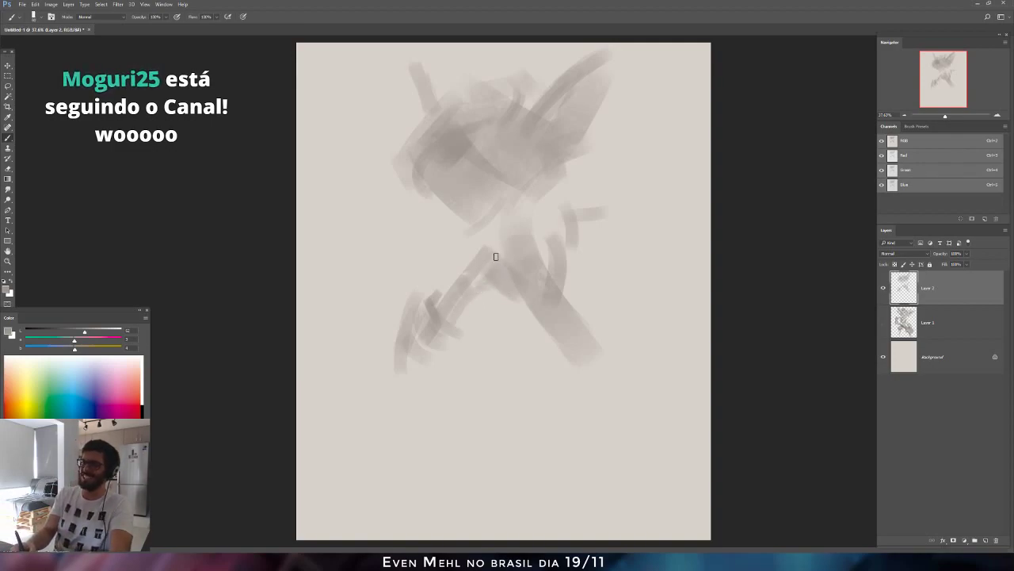
Outline the near shoulder and belly contour, draw a curved hip line across the torso's lower end, and undo the loose leg stroke.
mouse_move(486, 244)
left_mouse_down()
mouse_move(513, 267)
mouse_move(499, 304)
mouse_move(539, 323)
mouse_move(517, 382)
left_mouse_up()
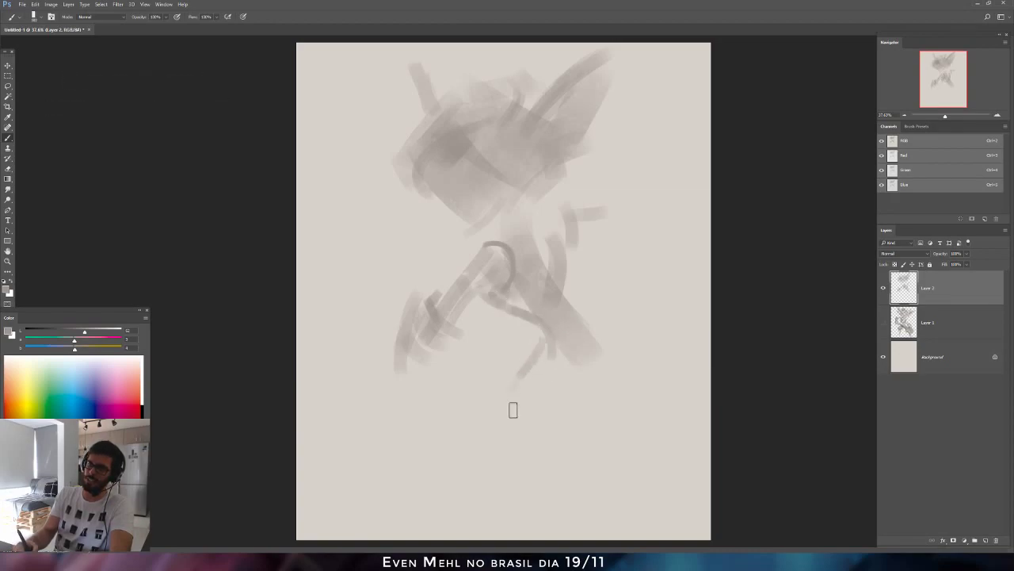
mouse_move(568, 356)
left_mouse_down()
mouse_move(589, 359)
mouse_move(555, 379)
mouse_move(591, 318)
left_mouse_up()
key("ctrl+alt+z")
key("ctrl+alt+z")
key("ctrl+alt+z")
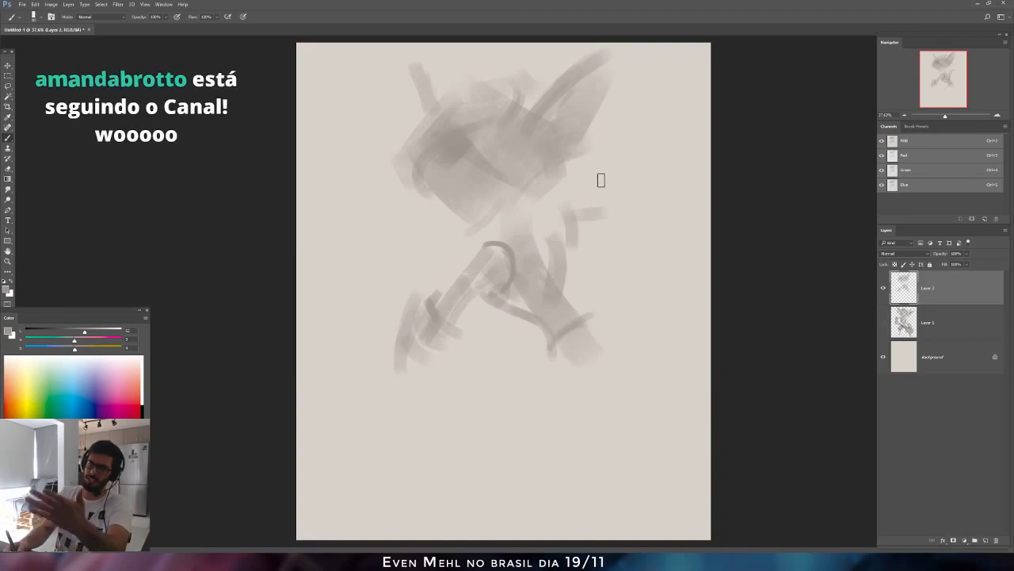
Paint the rounded hip and a bent leg below it, with the thigh going down left and the shin down right.
mouse_move(564, 258)
left_mouse_down()
mouse_move(614, 339)
mouse_move(572, 290)
mouse_move(618, 368)
mouse_move(570, 341)
mouse_move(593, 381)
left_mouse_up()
key("bracketright")
key("bracketright")
key("bracketright")
mouse_move(554, 355)
left_mouse_down()
mouse_move(590, 382)
mouse_move(579, 339)
mouse_move(495, 419)
mouse_move(506, 404)
mouse_move(560, 444)
mouse_move(508, 413)
mouse_move(552, 470)
left_mouse_up()
key("bracketleft")
key("bracketleft")
left_click_drag(513, 415, 557, 474)
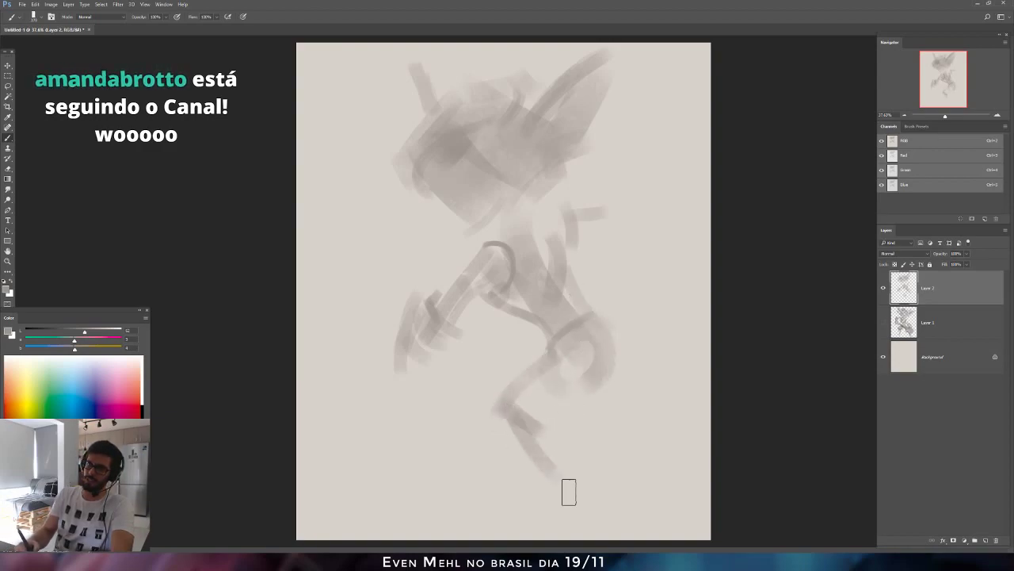
Add a short stroke beside the hip, fill the thigh with a much larger brush, and flip the drawing horizontally.
left_click_drag(620, 362, 626, 391)
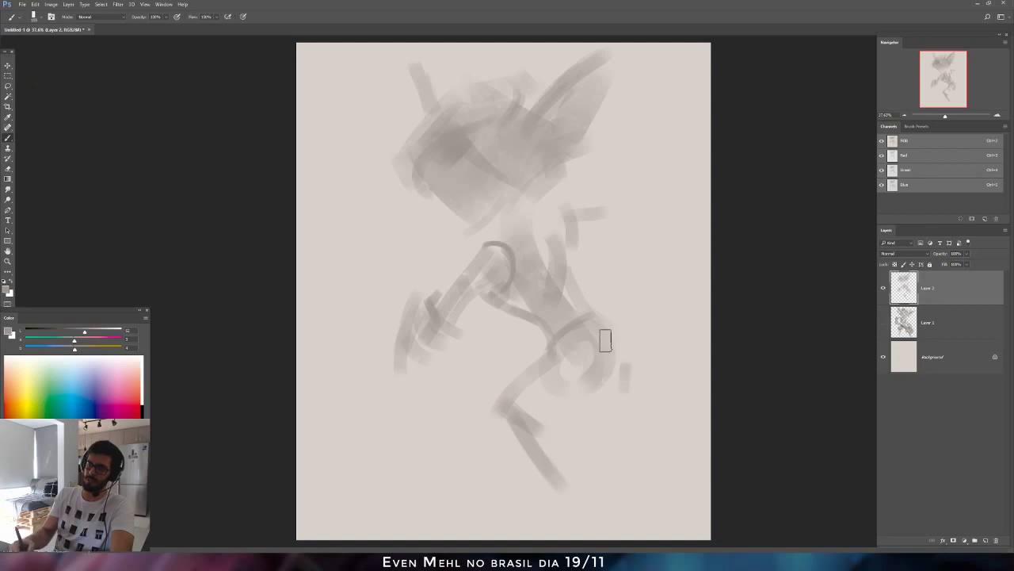
key("bracketright")
key("bracketright")
key("bracketright")
key("bracketright")
key("bracketright")
mouse_move(513, 402)
left_mouse_down()
mouse_move(567, 420)
mouse_move(553, 381)
mouse_move(562, 379)
mouse_move(549, 406)
mouse_move(573, 370)
mouse_move(557, 418)
mouse_move(543, 388)
left_mouse_up()
key("bracketright")
key("bracketleft")
key("bracketleft")
key("ctrl+shift+h")
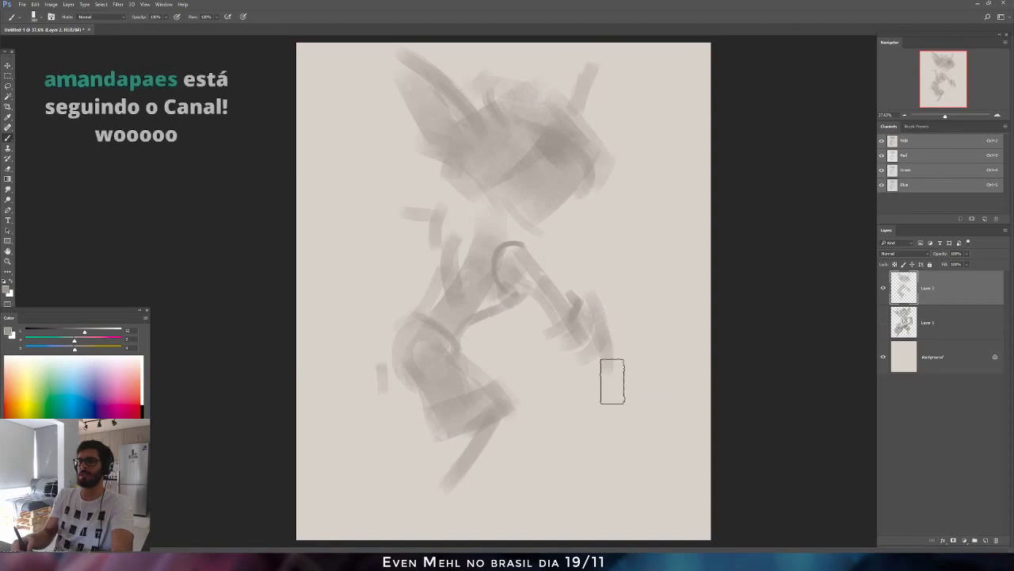
Paint diagonal strokes left of the torso, one short near the far shoulder and one long reaching the hip, with a smaller brush.
key("bracketleft")
key("bracketleft")
key("bracketleft")
key("bracketleft")
left_click_drag(385, 220, 431, 301)
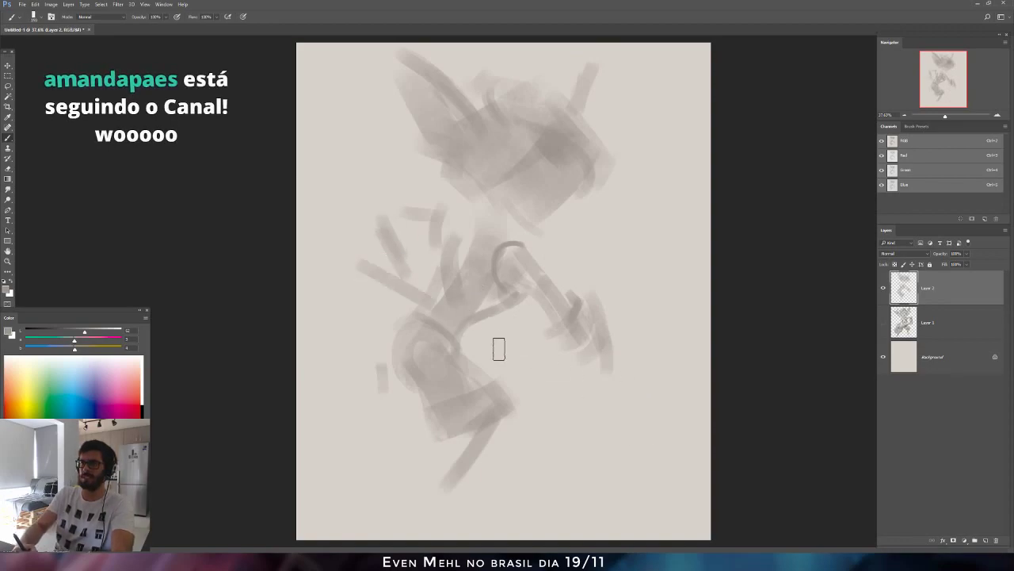
Block in a wide diagonal bar below the near hand, sloping down to the right, with a dark lower edge.
key("bracketright")
key("bracketright")
mouse_move(487, 343)
left_mouse_down()
mouse_move(570, 394)
mouse_move(489, 335)
mouse_move(599, 397)
mouse_move(485, 329)
mouse_move(644, 389)
left_mouse_up()
key("bracketright")
key("bracketright")
key("bracketright")
key("bracketright")
key("bracketleft")
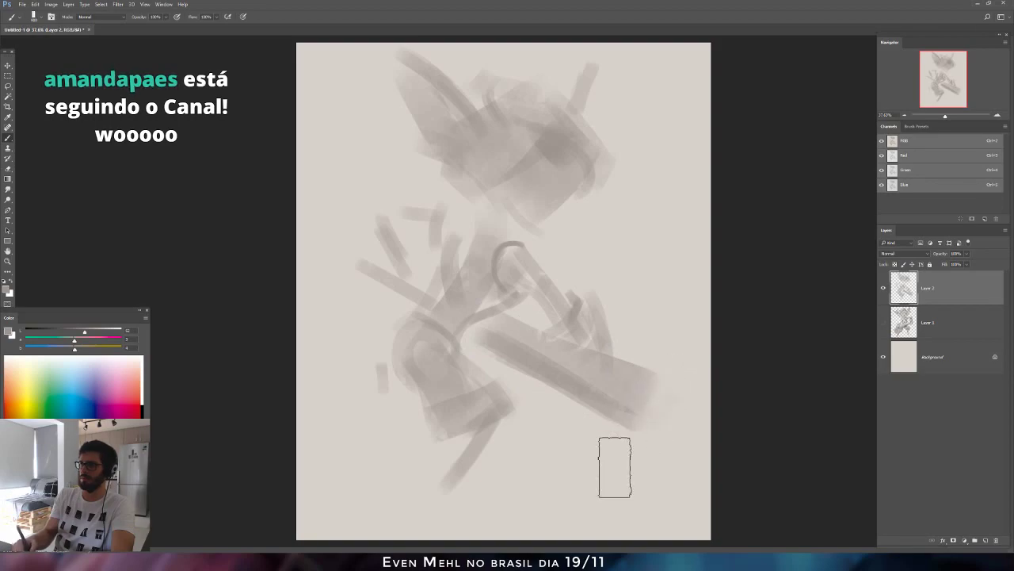
Widen the diagonal bar's lower edge and cap its far end, and paint a short upright stroke across the long rear stroke's end.
key("bracketleft")
key("bracketleft")
key("bracketleft")
left_click_drag(515, 357, 622, 432)
key("bracketright")
mouse_move(615, 385)
left_mouse_down()
mouse_move(636, 429)
mouse_move(663, 393)
left_mouse_up()
mouse_move(359, 277)
left_mouse_down()
mouse_move(390, 297)
mouse_move(347, 295)
left_mouse_up()
left_click_drag(352, 256, 345, 301)
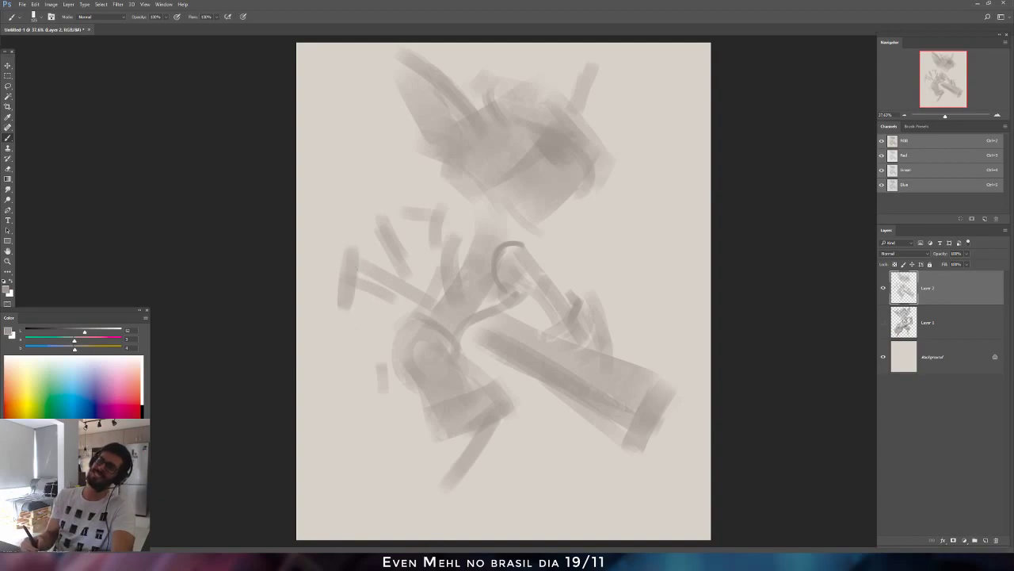
mouse_move(380, 373)
left_mouse_down()
mouse_move(383, 351)
mouse_move(401, 385)
left_mouse_up()
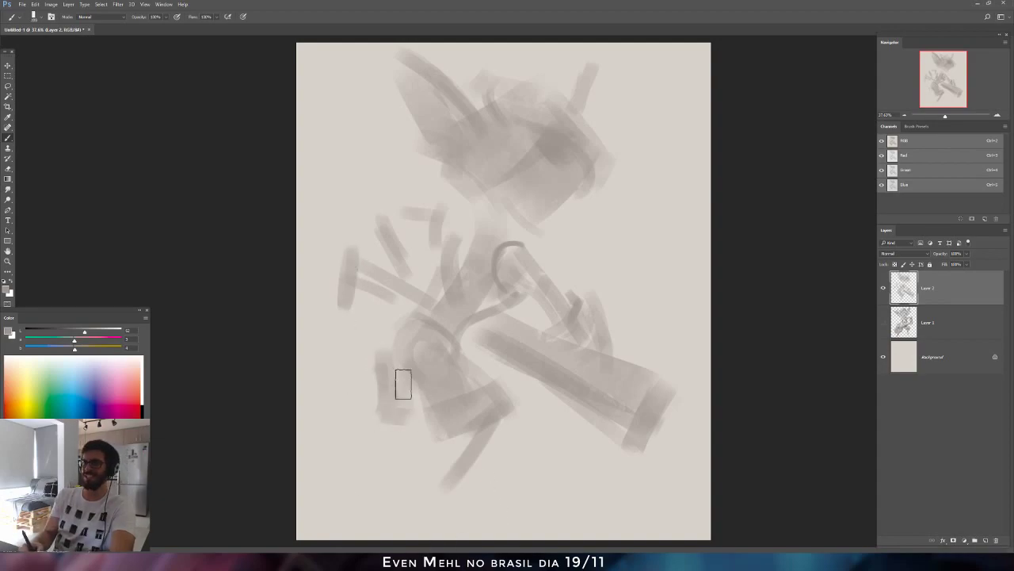
key("ctrl+alt+z")
key("ctrl+alt+z")
key("ctrl+alt+z")
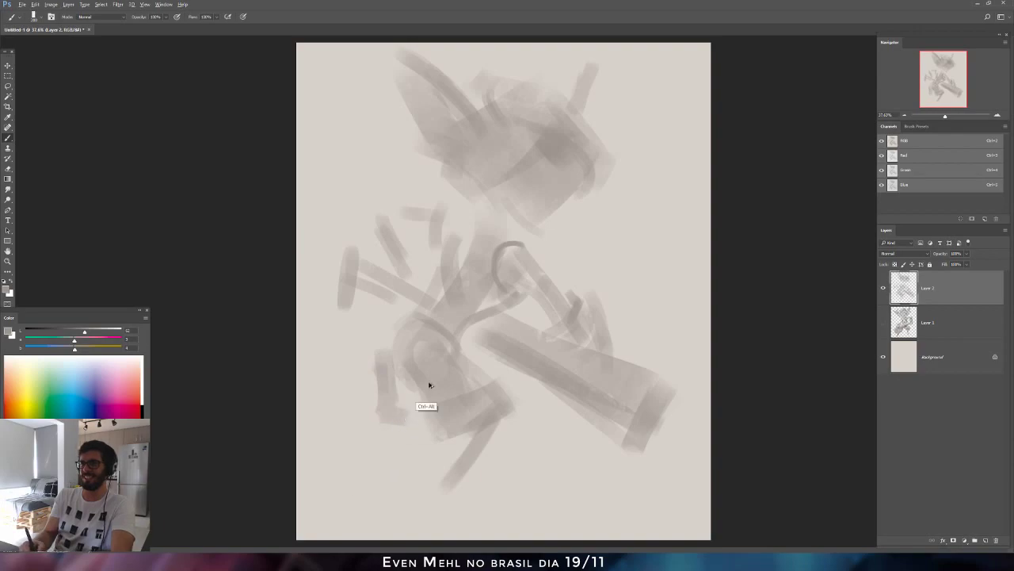
key("ctrl+z")
key("ctrl+alt+z")
key("ctrl+alt+z")
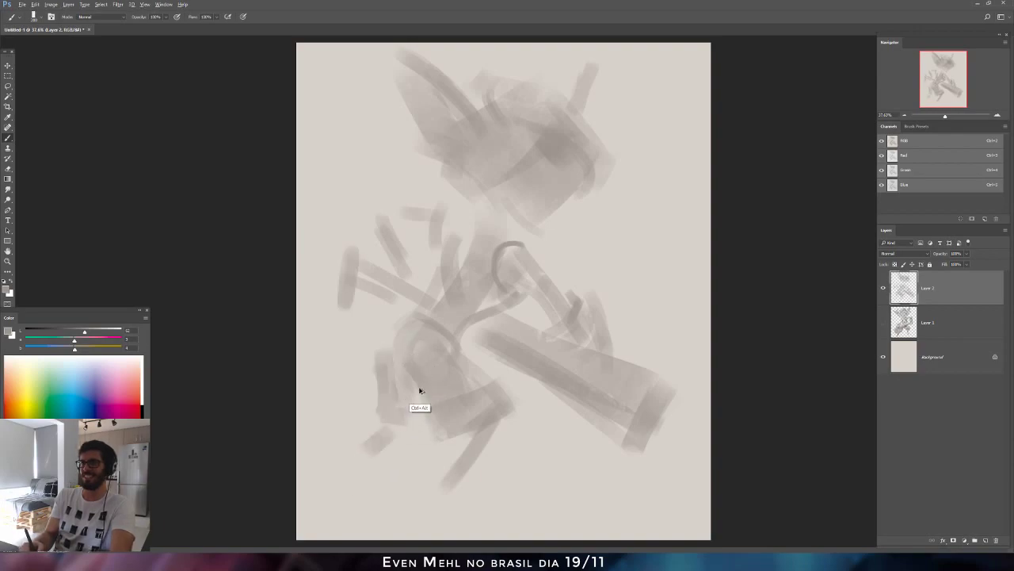
key("ctrl+alt+z")
key("ctrl+alt+z")
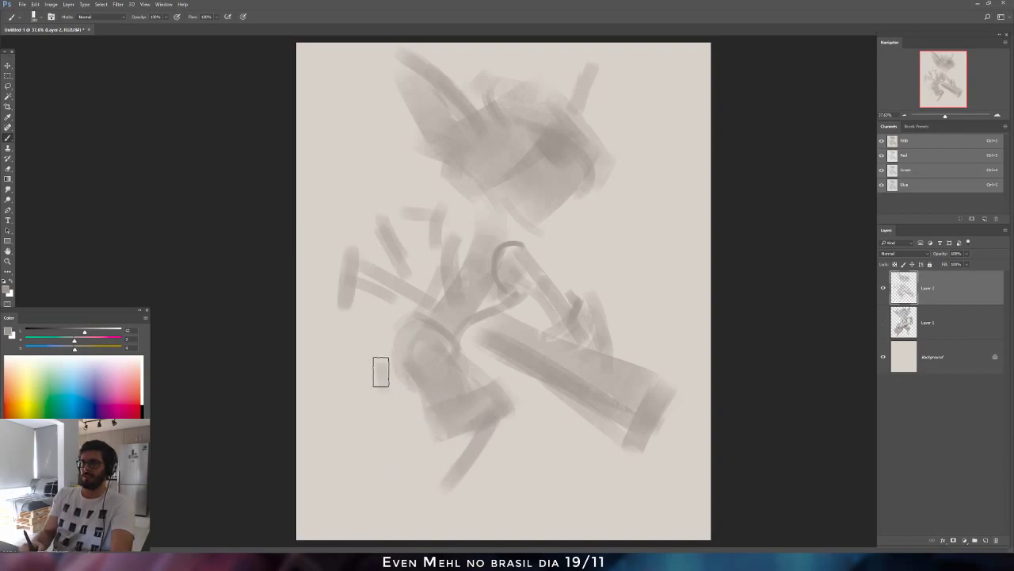
Block in the far leg behind the hip, flip the drawing horizontally, and fill that leg with a larger brush.
left_click_drag(382, 377, 417, 405)
left_click_drag(420, 408, 404, 448)
left_click_drag(502, 413, 550, 475)
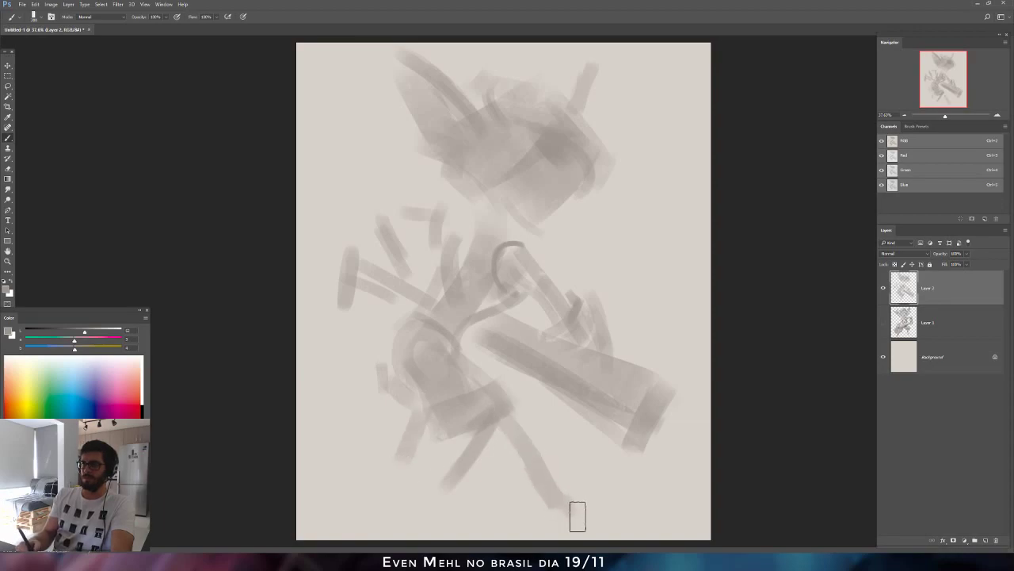
key("ctrl+z")
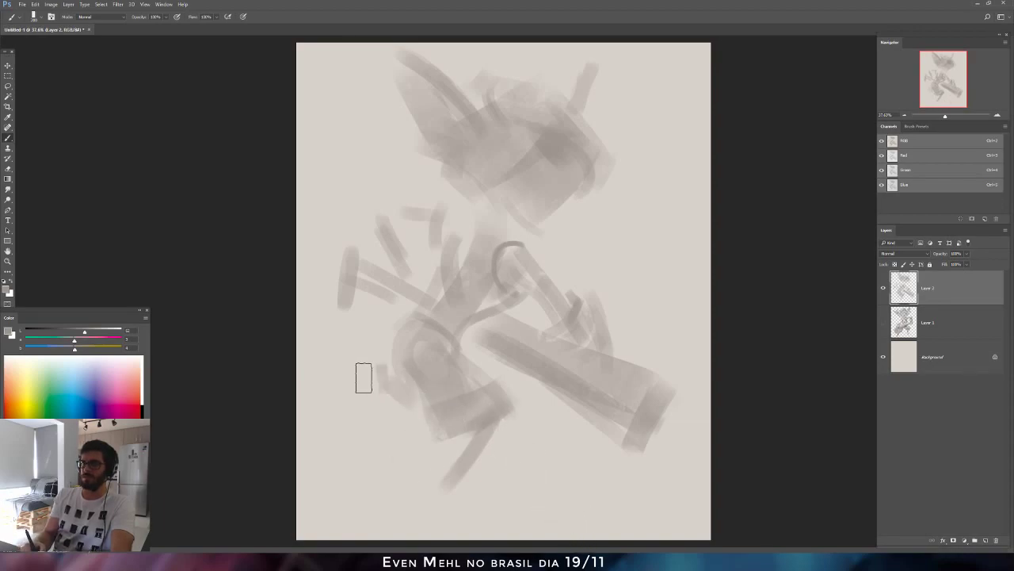
mouse_move(388, 351)
left_mouse_down()
mouse_move(355, 389)
mouse_move(390, 406)
mouse_move(373, 436)
left_mouse_up()
key("bracketright")
key("bracketright")
key("bracketright")
key("bracketright")
key("ctrl+shift+h")
left_click_drag(662, 402, 652, 407)
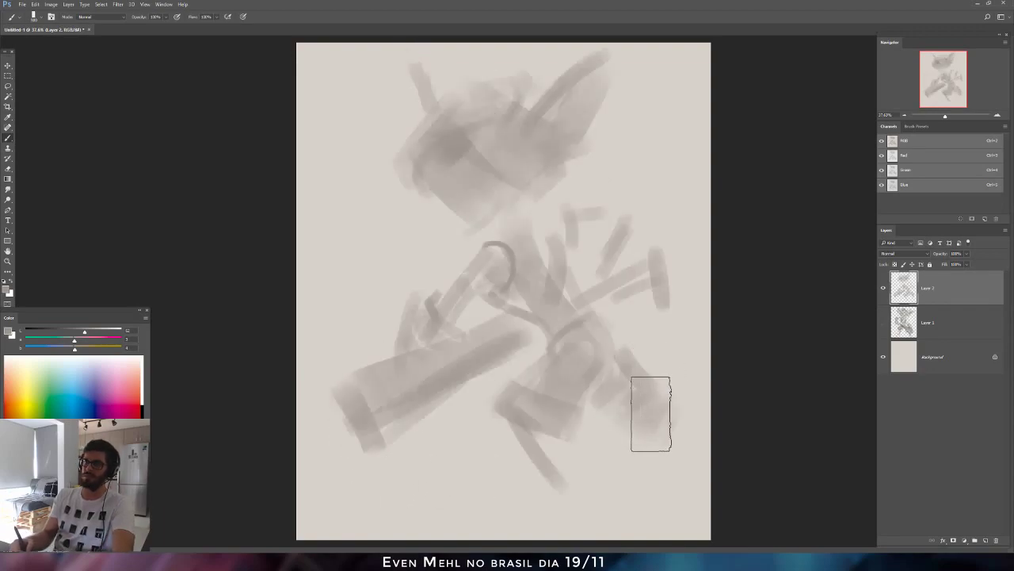
Define the near shin below the knee with darker strokes from a much smaller brush.
key("bracketleft")
key("bracketleft")
key("bracketleft")
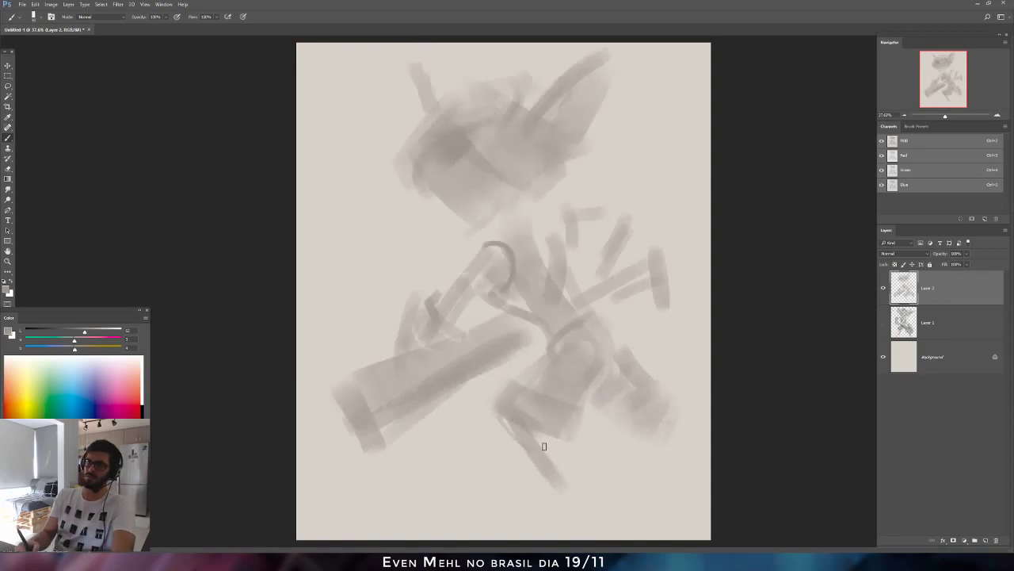
left_click_drag(545, 446, 532, 458)
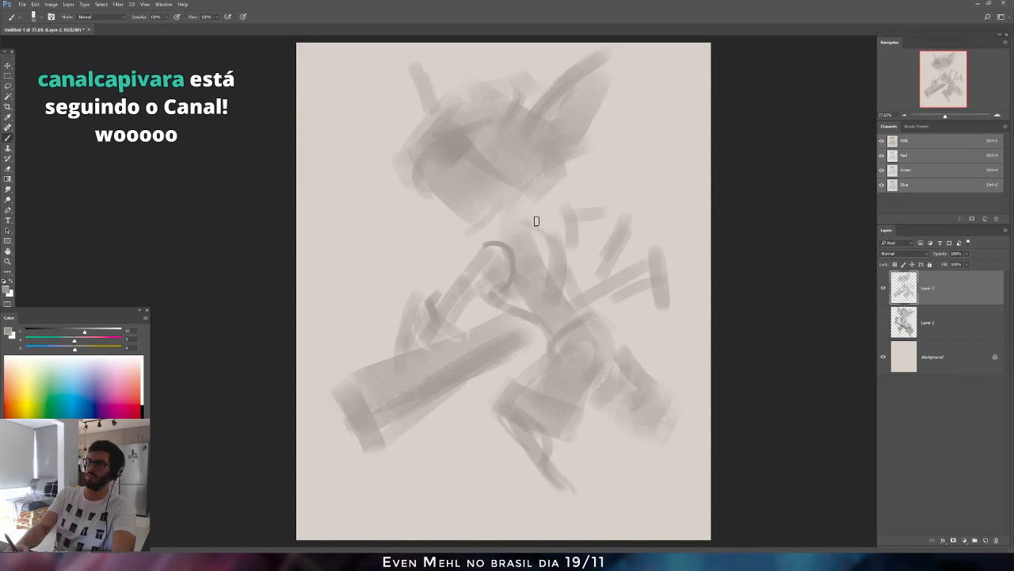
Round out the cheek and chin of the head in a sampled lighter grey with a larger brush.
key("bracketright")
key("bracketright")
key("bracketright")
key("bracketright")
key("bracketright")
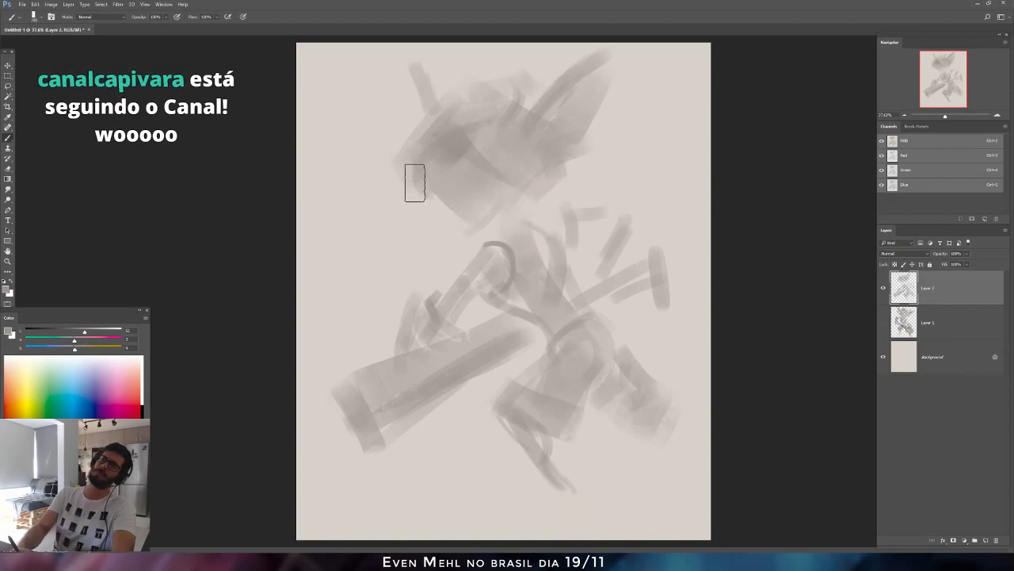
left_click(443, 215, "alt")
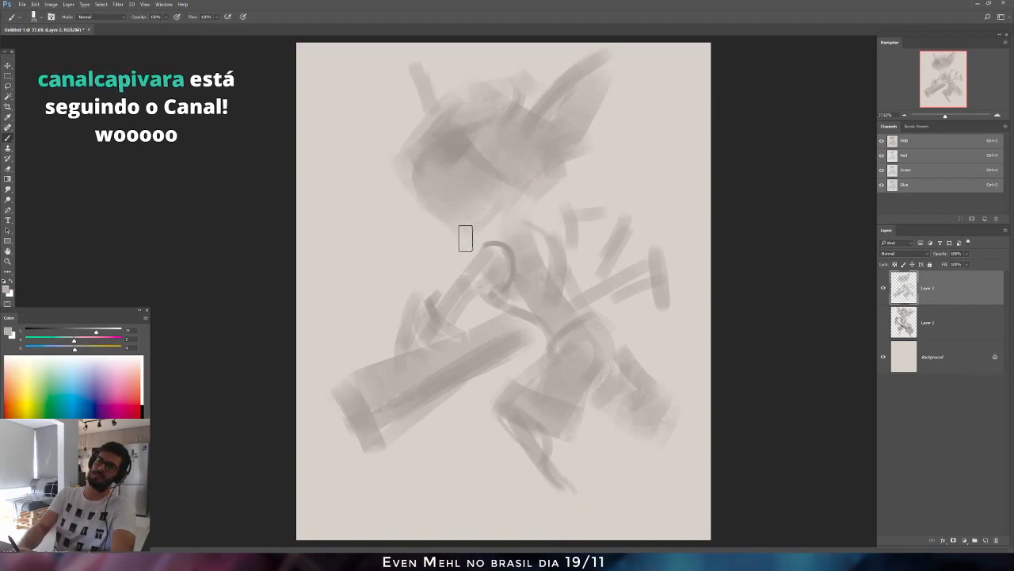
left_click_drag(423, 199, 467, 242)
left_click(450, 207, "alt")
key("bracketright")
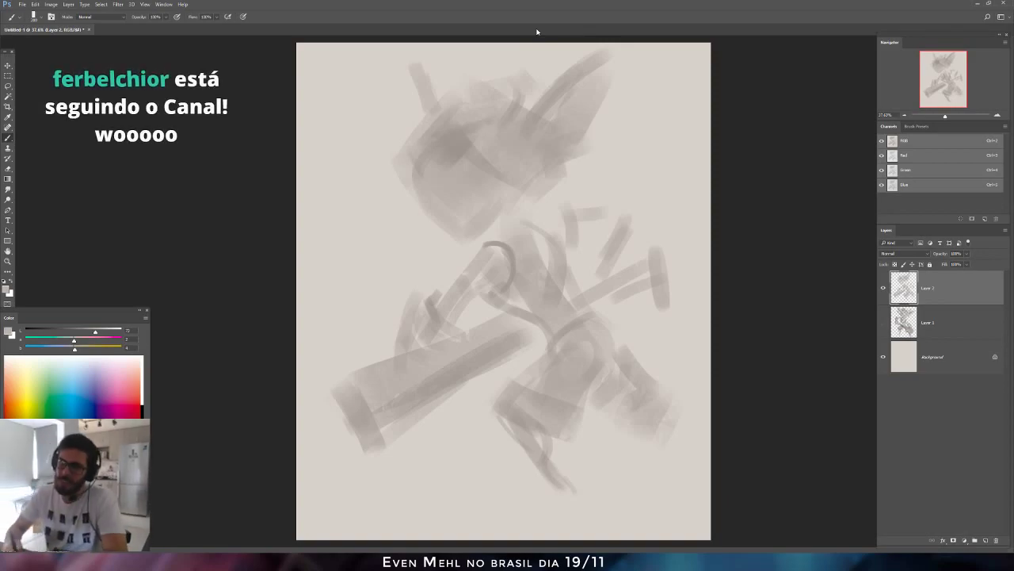
Sample grey from the near thigh and fill the thigh more evenly with a larger brush.
left_click(458, 163, "alt")
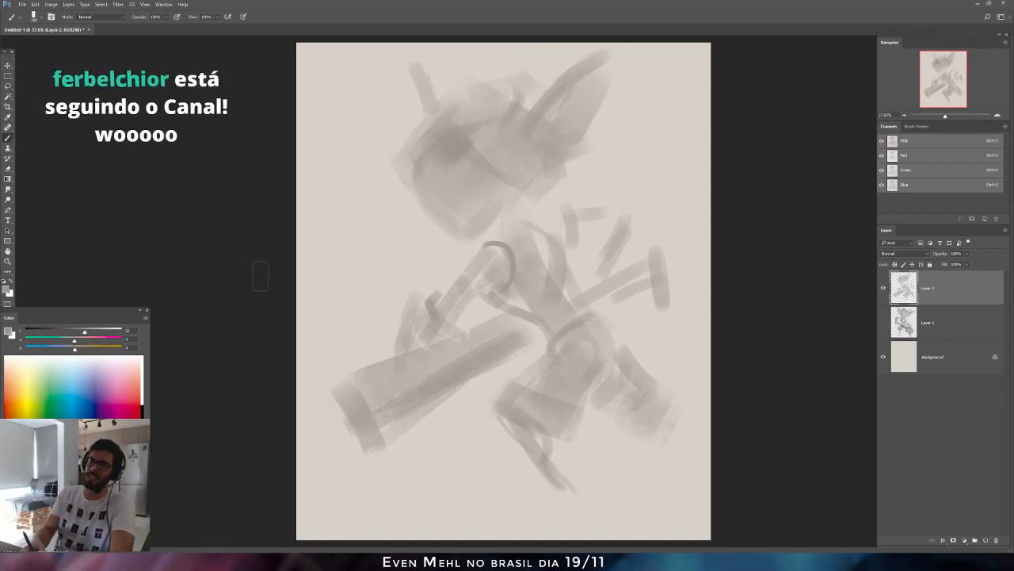
left_click(59, 332)
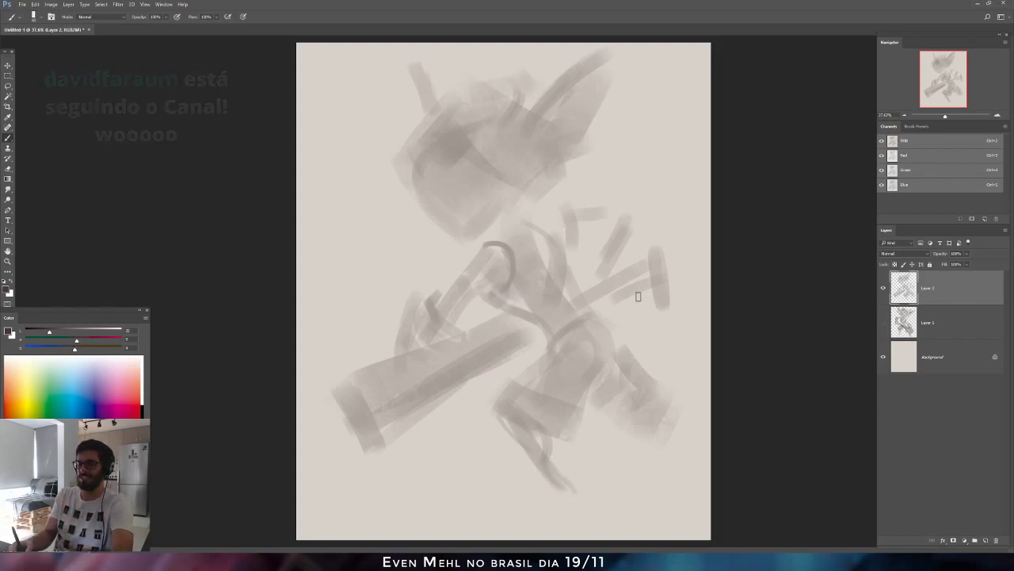
left_click(539, 410, "alt")
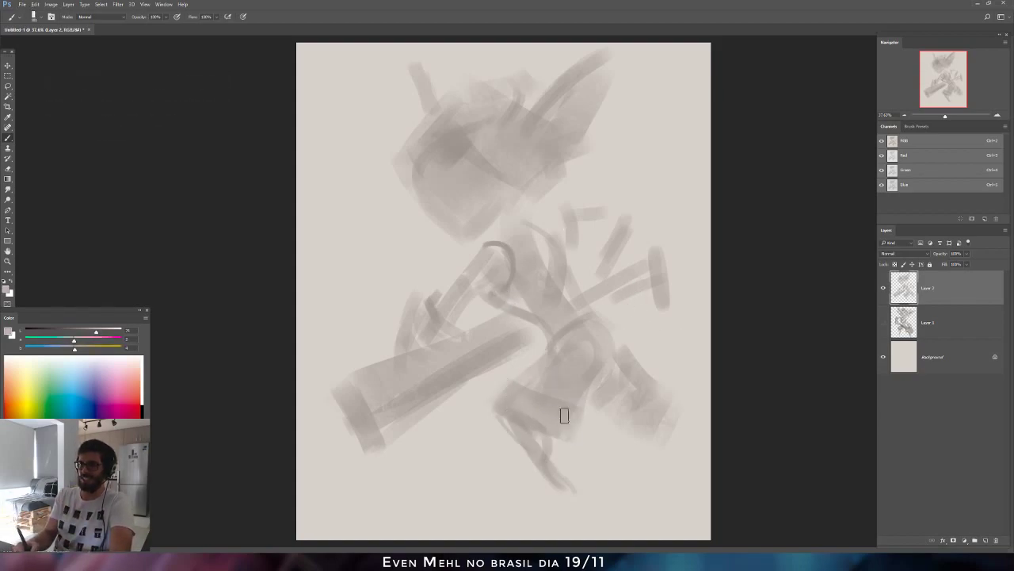
key("bracketright")
key("bracketright")
key("bracketright")
left_click(539, 401, "alt")
left_click_drag(558, 394, 580, 387)
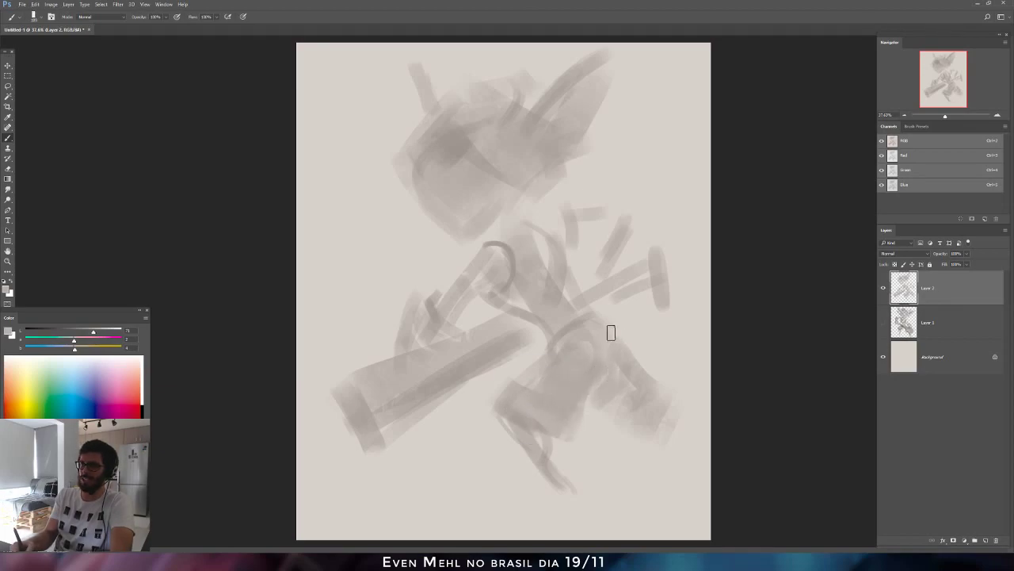
Trim the far leg's outer edge with the eraser and paint a foot at the end of the near shin.
key("e")
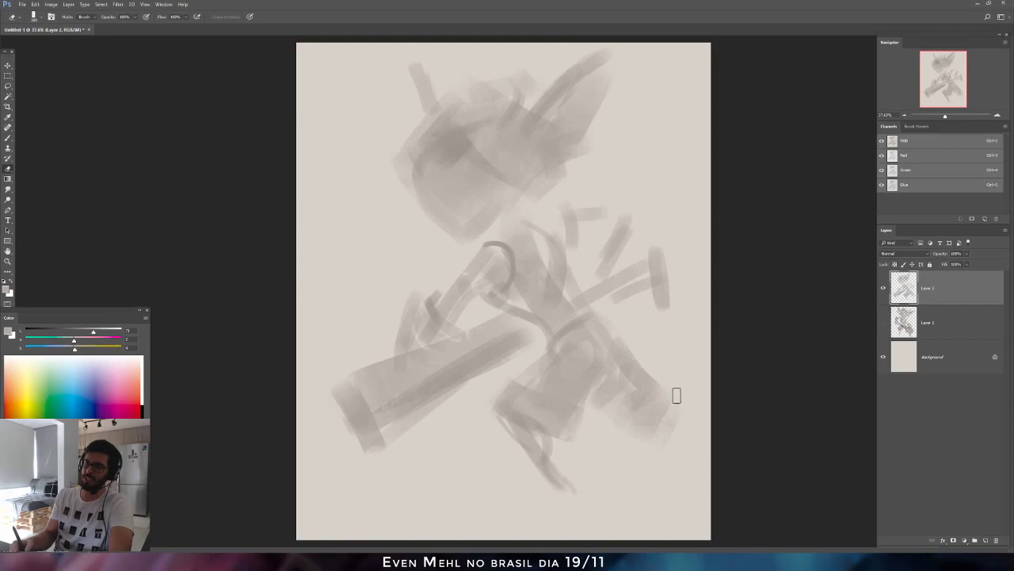
mouse_move(671, 421)
left_mouse_down()
mouse_move(651, 344)
mouse_move(689, 429)
mouse_move(659, 406)
mouse_move(645, 414)
mouse_move(637, 439)
mouse_move(653, 425)
mouse_move(638, 435)
mouse_move(653, 459)
left_mouse_up()
key("b")
key("ctrl+z")
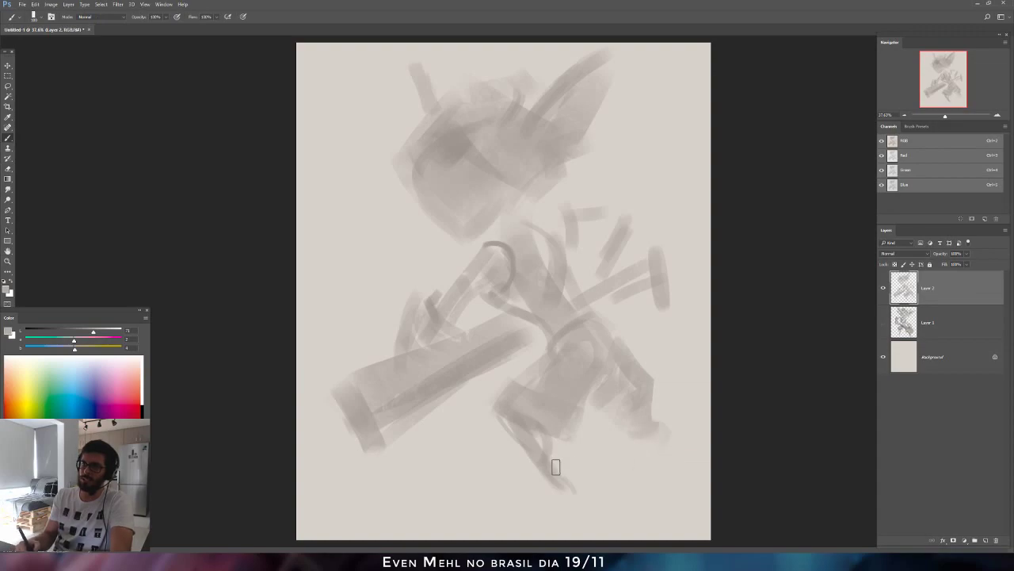
mouse_move(540, 468)
left_mouse_down()
mouse_move(559, 499)
mouse_move(546, 504)
mouse_move(567, 497)
mouse_move(535, 516)
mouse_move(575, 498)
left_mouse_up()
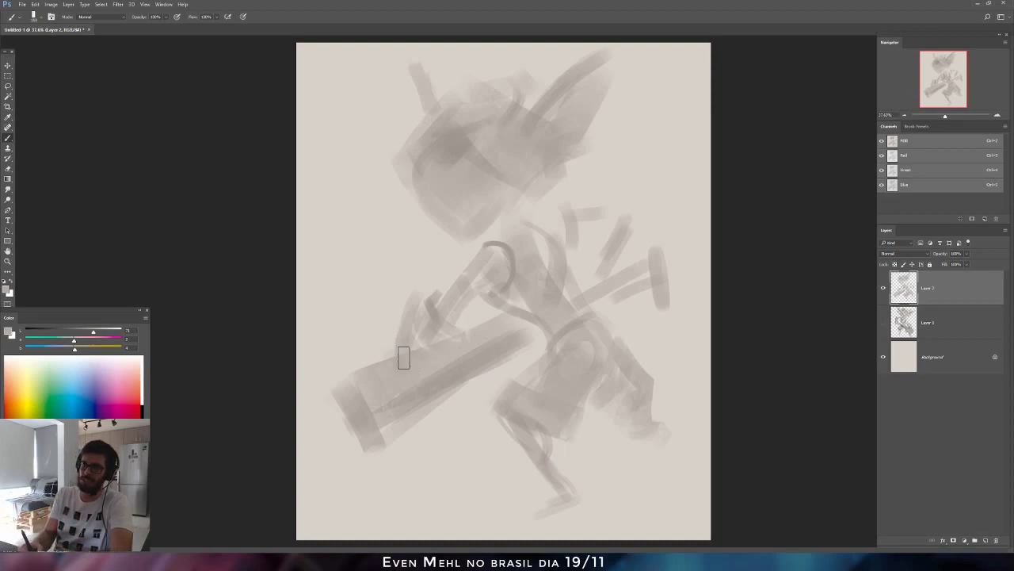
Extend the strokes of the arm above the bar and the raised far arm, and fill the neck under the head.
mouse_move(398, 345)
left_mouse_down()
mouse_move(403, 315)
mouse_move(390, 354)
mouse_move(423, 290)
left_mouse_up()
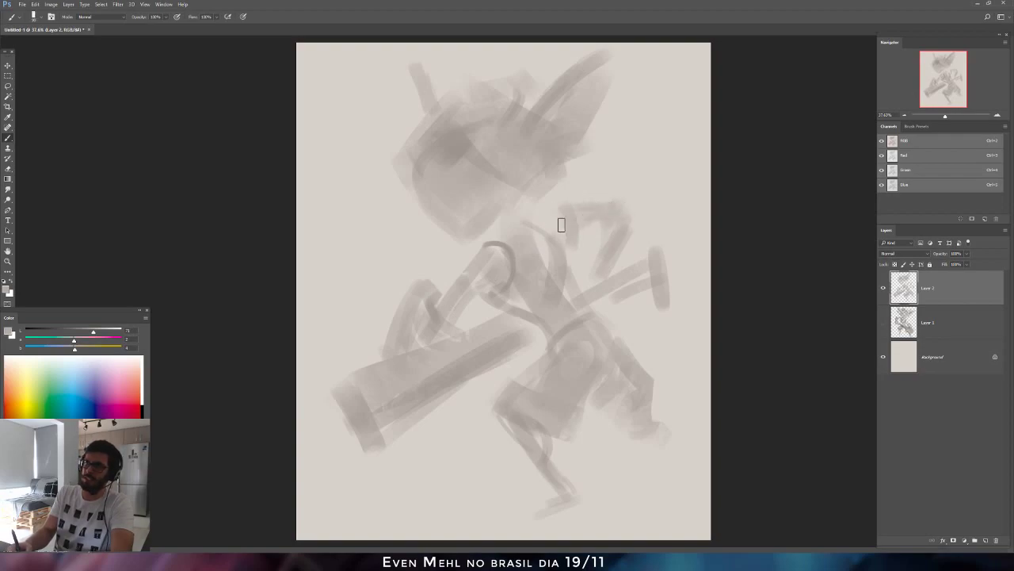
left_click_drag(535, 225, 578, 213)
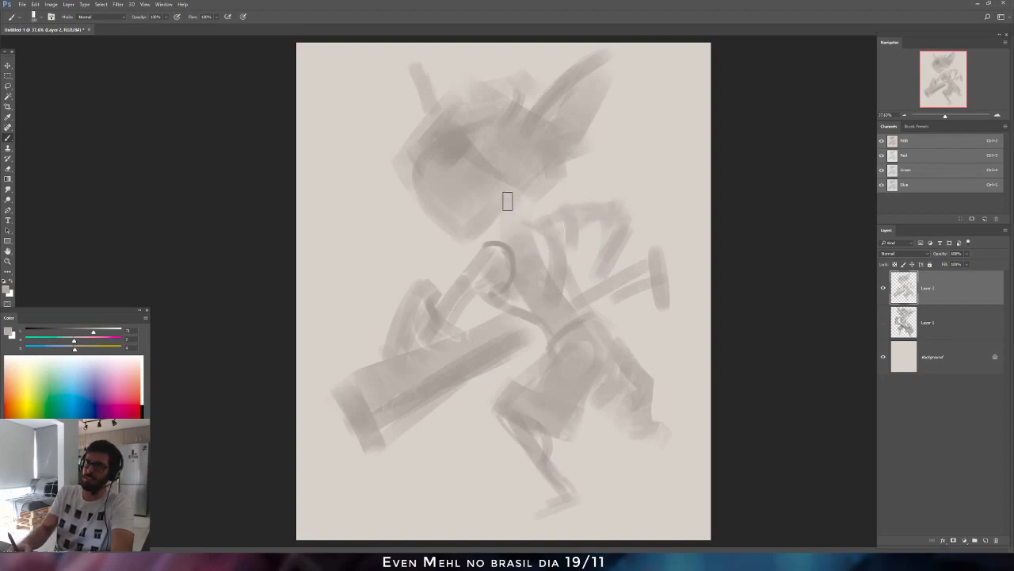
key("bracketright")
key("bracketright")
mouse_move(516, 205)
left_mouse_down()
mouse_move(544, 205)
mouse_move(524, 179)
left_mouse_up()
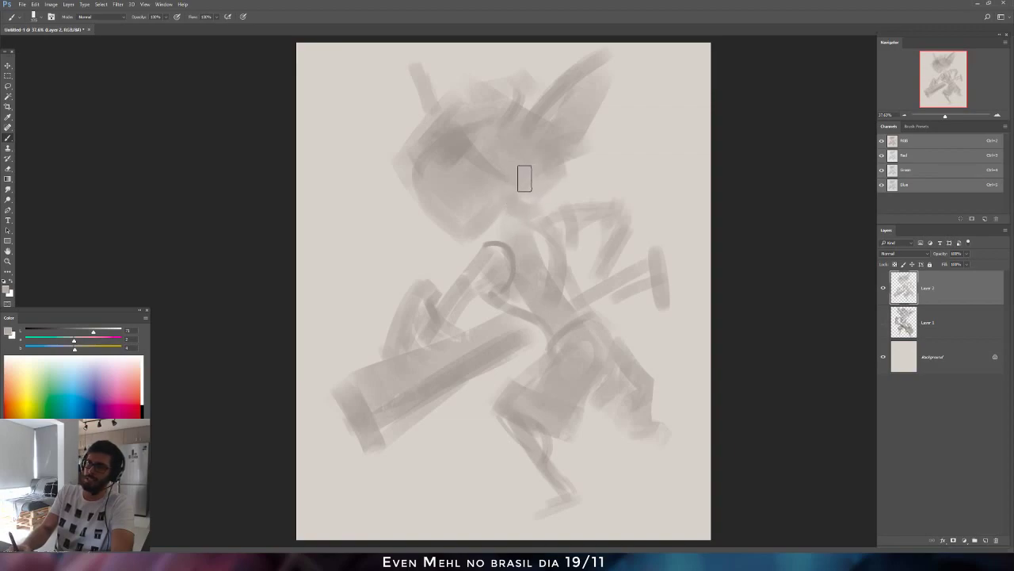
Fill out the far thigh from the hip to the knee in a sampled lighter grey with a smaller brush.
left_click(489, 241, "alt")
key("bracketleft")
key("bracketleft")
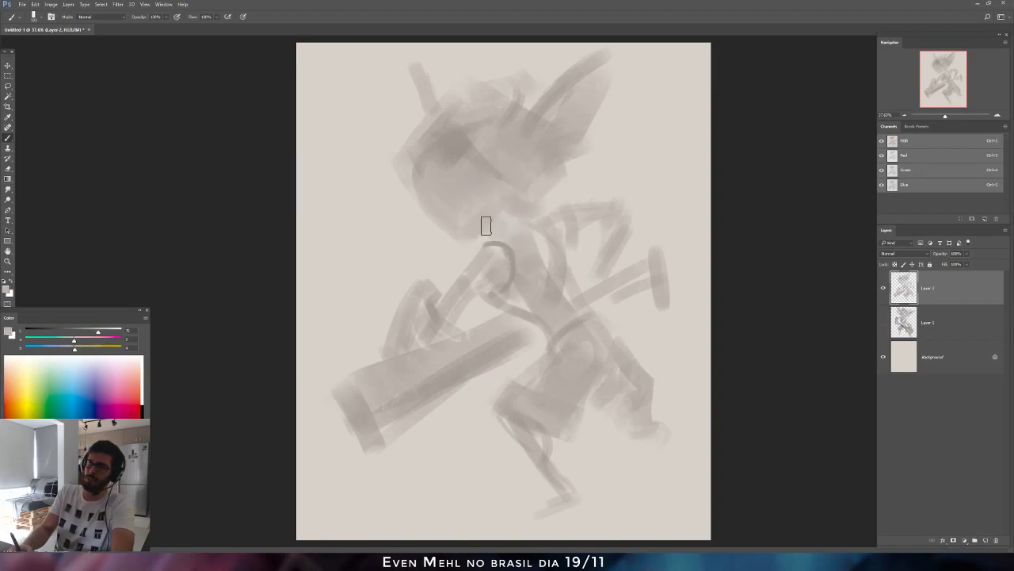
mouse_move(595, 316)
left_mouse_down()
mouse_move(632, 336)
mouse_move(657, 384)
left_mouse_up()
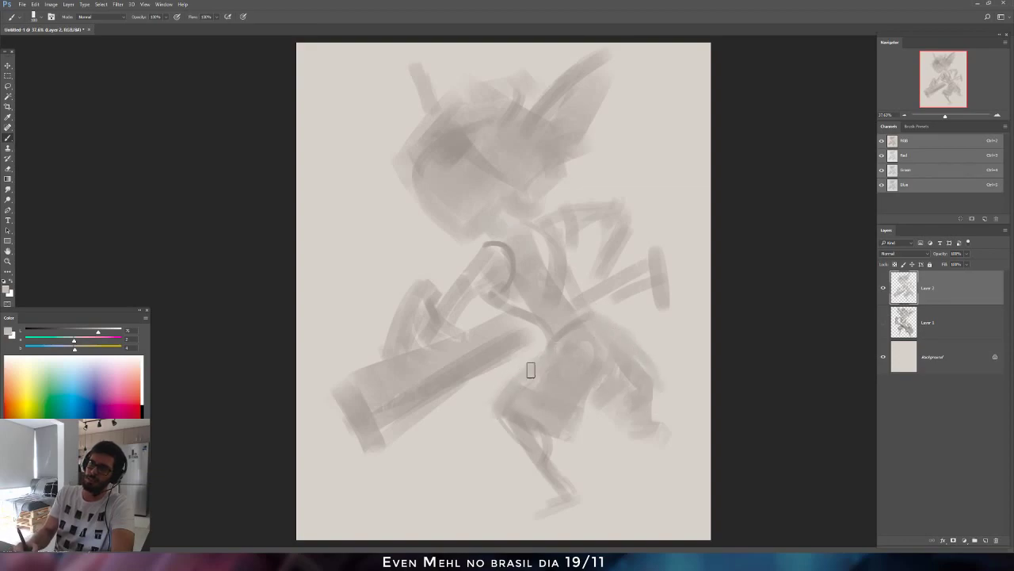
Paint darker curved strokes across both thighs in a sampled grey and flip the drawing horizontally.
left_click(511, 271, "alt")
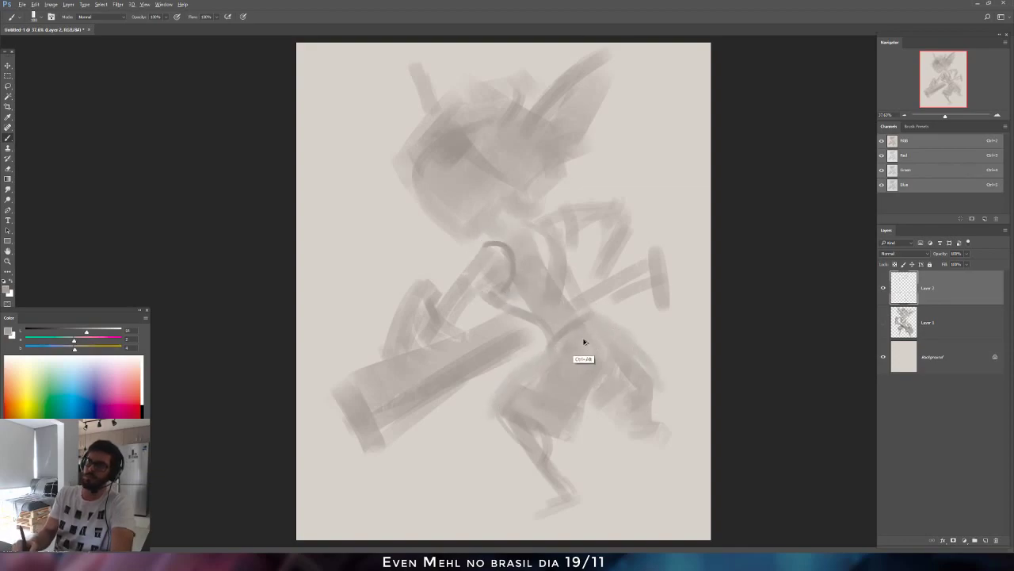
mouse_move(584, 341)
left_mouse_down()
mouse_move(554, 357)
mouse_move(590, 400)
mouse_move(524, 386)
mouse_move(611, 423)
left_mouse_up()
mouse_move(552, 390)
left_mouse_down()
mouse_move(639, 443)
mouse_move(578, 387)
mouse_move(633, 456)
left_mouse_up()
key("F2")
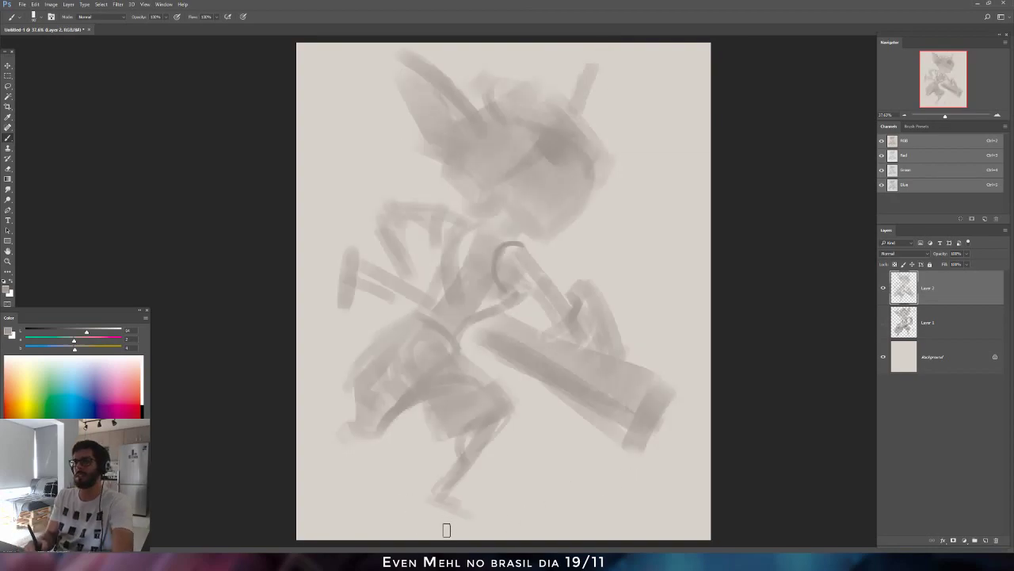
Widen the far thigh outward toward the canvas edge with a sampled grey and a larger brush.
mouse_move(345, 375)
left_mouse_down()
mouse_move(336, 401)
mouse_move(373, 426)
mouse_move(354, 389)
mouse_move(371, 354)
mouse_move(341, 384)
mouse_move(382, 347)
mouse_move(335, 401)
mouse_move(375, 354)
mouse_move(333, 387)
left_mouse_up()
left_click(363, 362, "alt")
key("bracketright")
key("bracketright")
key("bracketright")
left_click(472, 364, "alt")
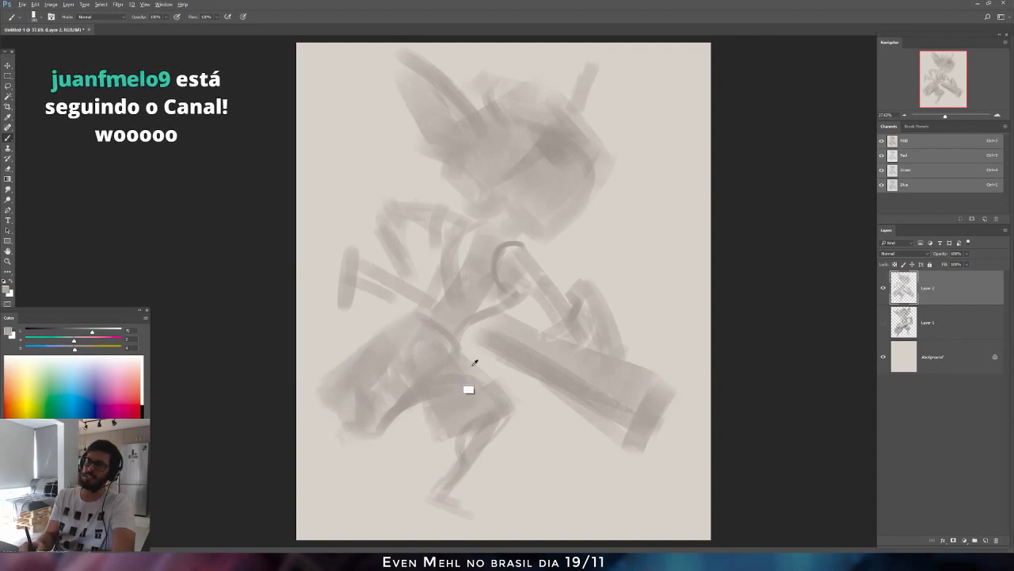
Try a thin curved shin stroke below the far thigh in a sampled darker grey with a much smaller brush.
left_click(500, 251, "alt")
key("bracketleft")
key("bracketleft")
key("bracketleft")
key("bracketleft")
key("bracketleft")
key("bracketleft")
key("bracketleft")
key("bracketleft")
key("bracketleft")
key("bracketleft")
key("bracketleft")
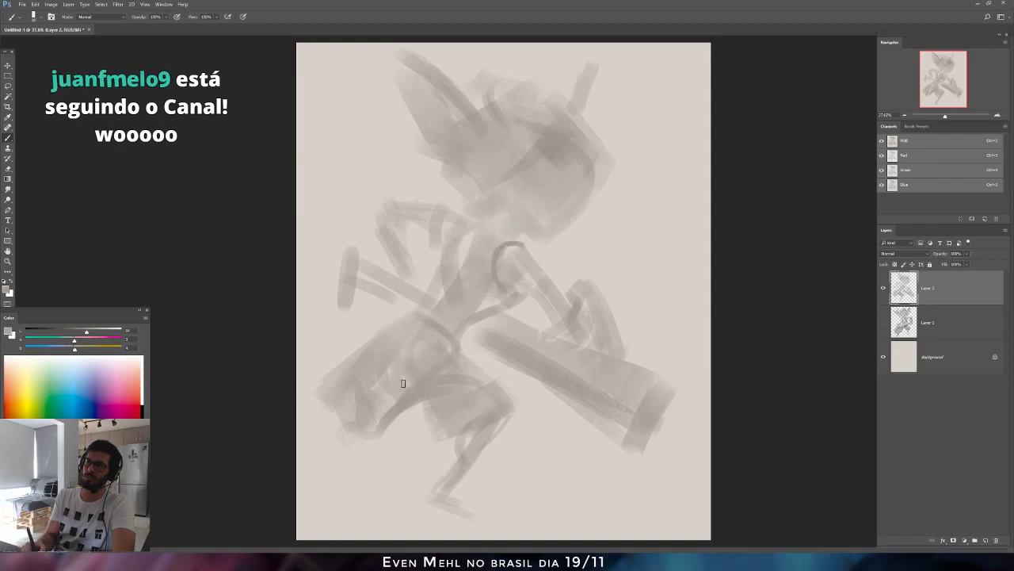
mouse_move(333, 415)
left_mouse_down()
mouse_move(327, 474)
mouse_move(306, 494)
left_mouse_up()
key("ctrl+z")
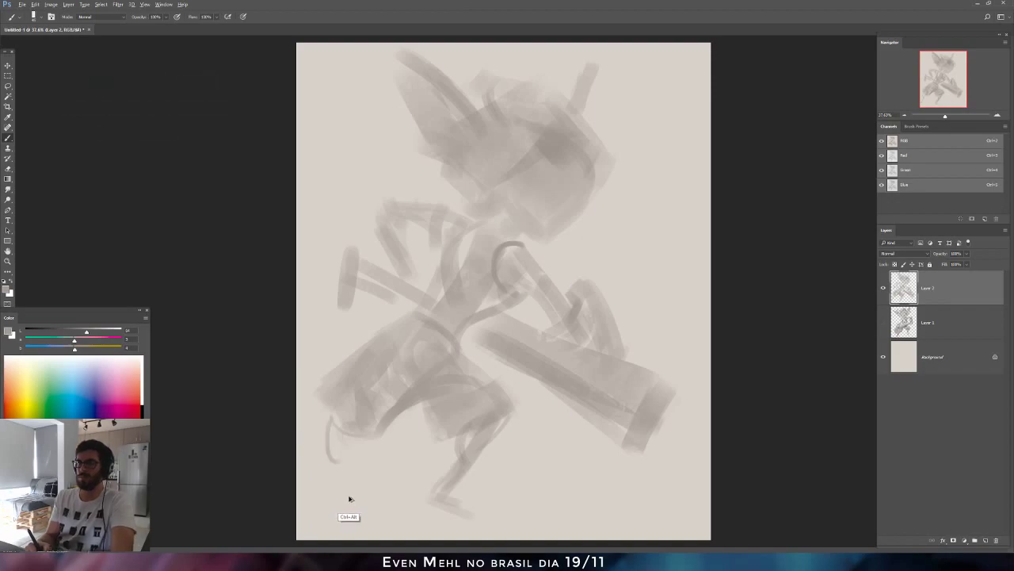
Trim the far thigh's upper edge with the eraser and add thin curved strokes between the legs and beside the near knee.
key("e")
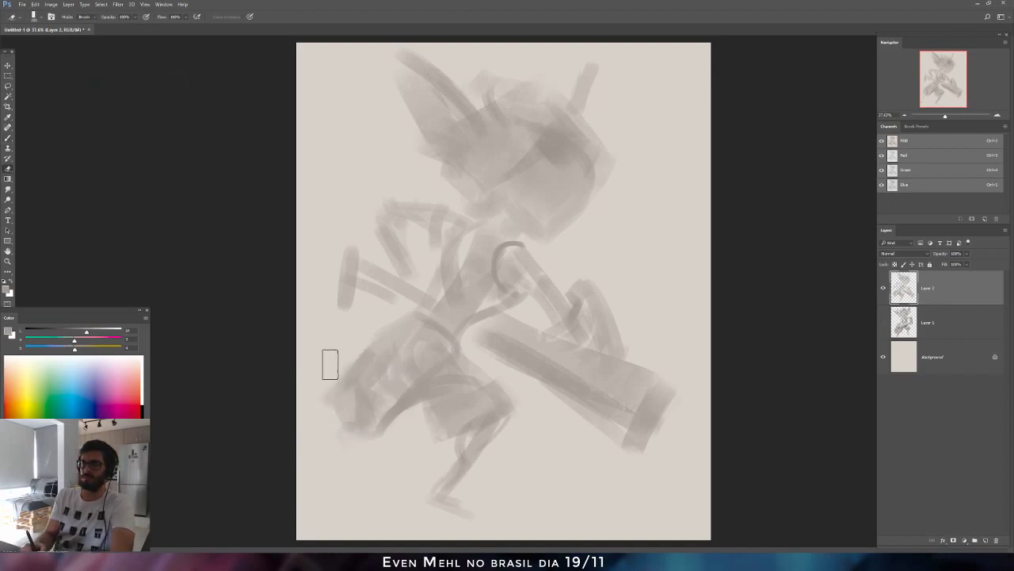
mouse_move(376, 321)
left_mouse_down()
mouse_move(320, 400)
mouse_move(401, 306)
mouse_move(365, 355)
mouse_move(389, 324)
left_mouse_up()
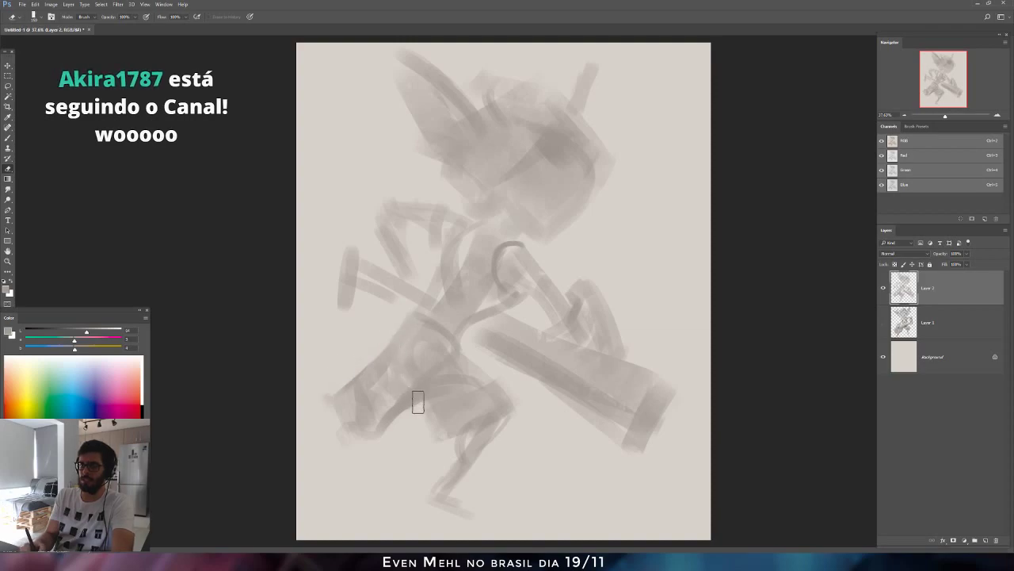
key("b")
left_click_drag(398, 406, 405, 440)
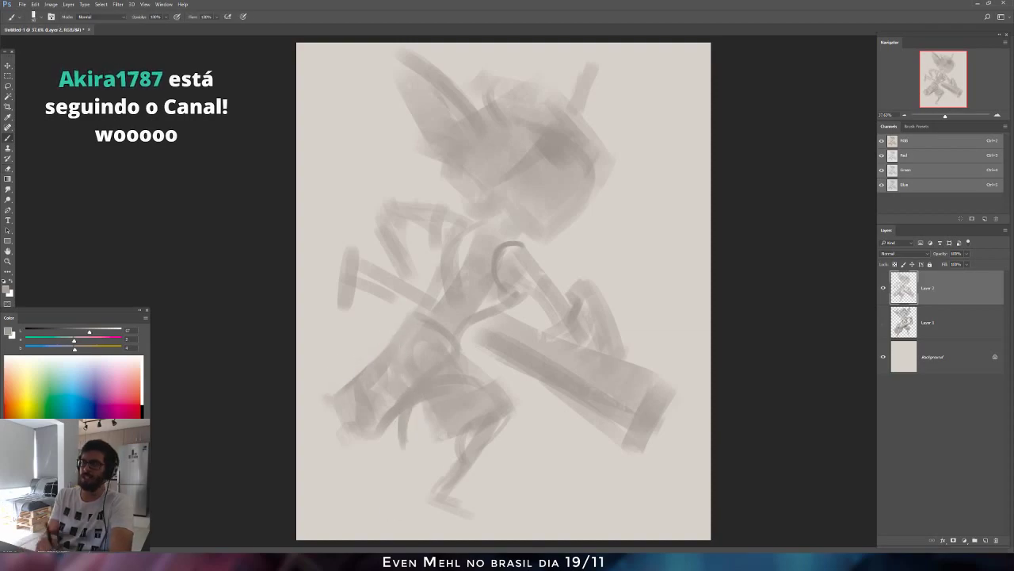
mouse_move(301, 559)
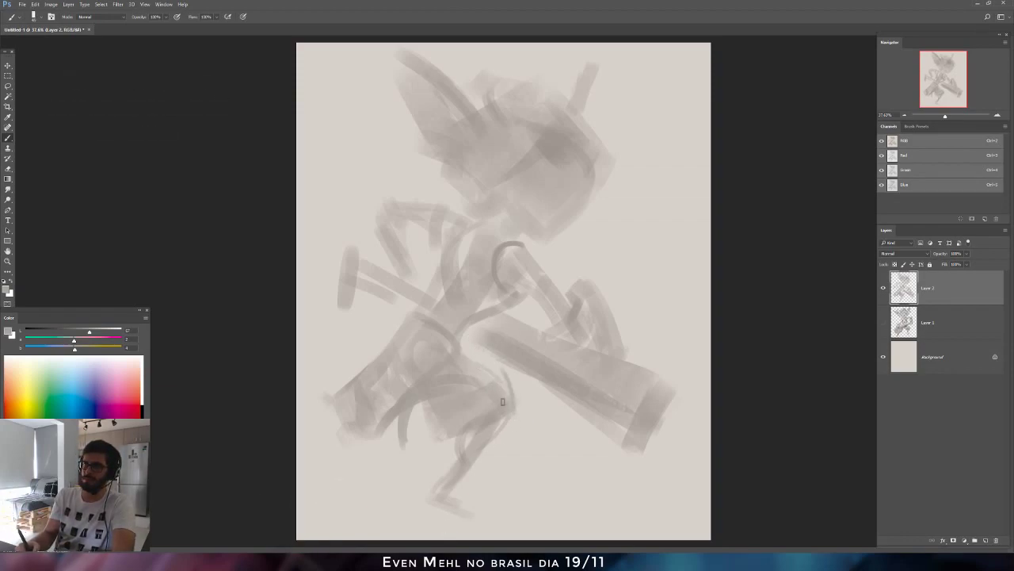
left_click_drag(514, 382, 520, 415)
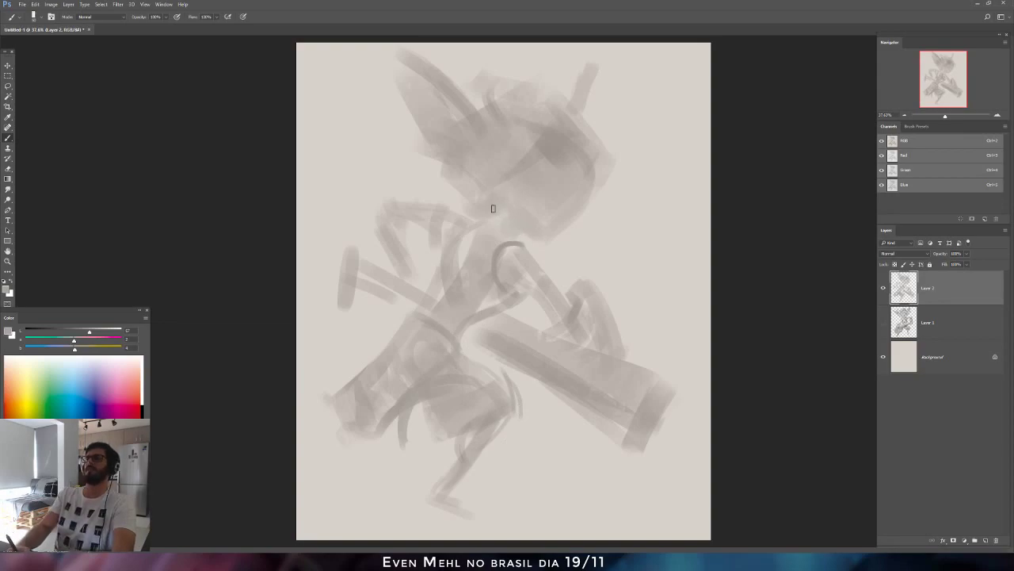
Paint a short shadow stroke under the chin in a darker grey and flip the drawing horizontally.
left_click(60, 332)
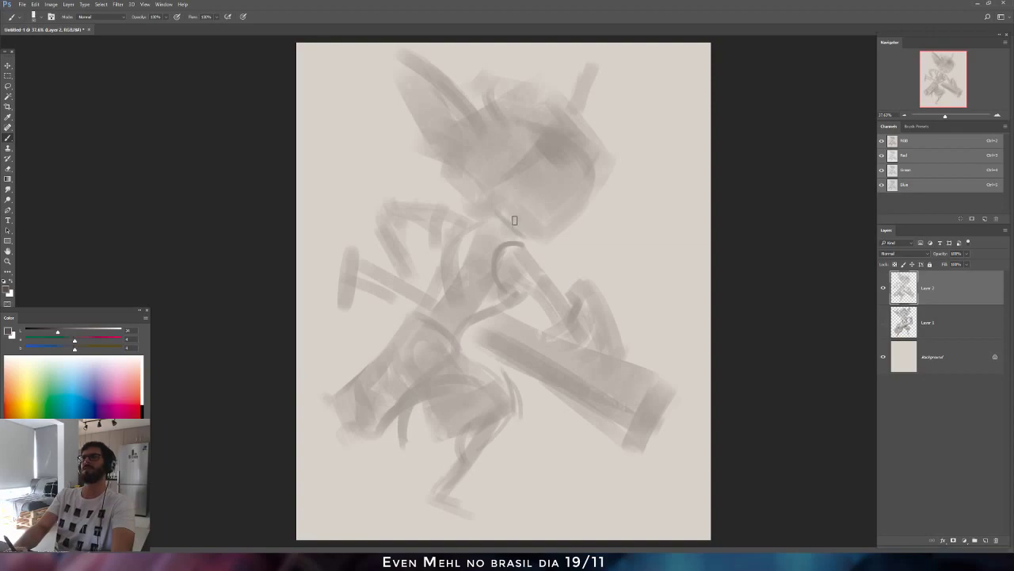
mouse_move(515, 220)
left_mouse_down()
mouse_move(489, 190)
mouse_move(516, 232)
left_mouse_up()
left_click(512, 228, "alt")
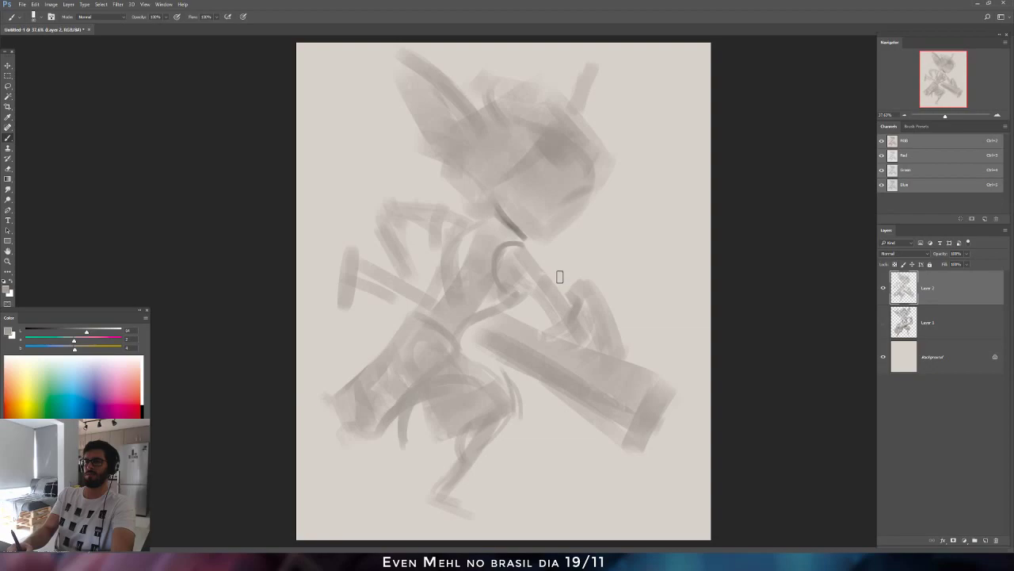
key("ctrl+shift+h")
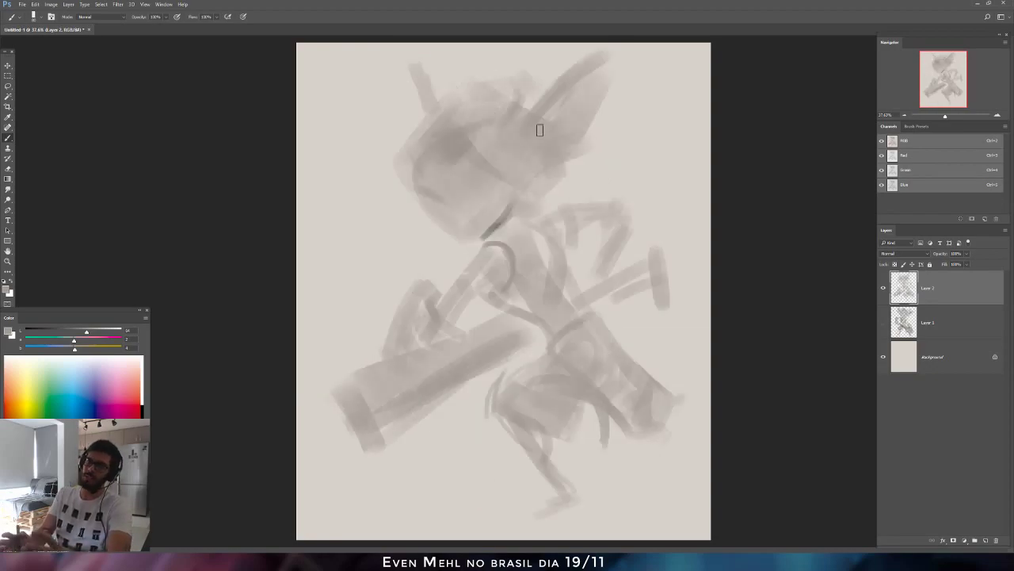
Deepen the under-chin stroke with a darker grey and brush jaw and eye marks onto the face in sampled greys.
left_click(499, 220, "alt")
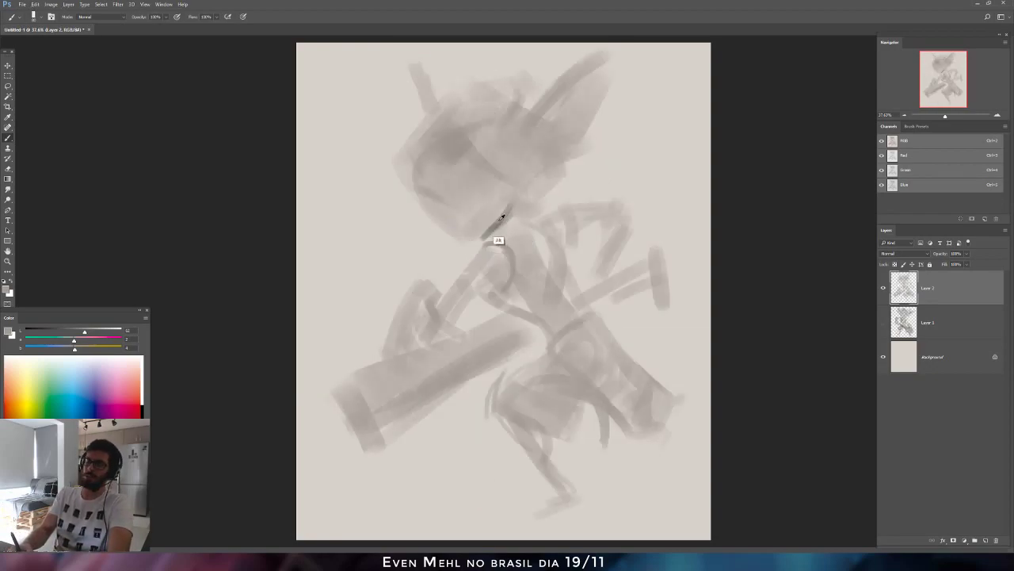
left_click(69, 333)
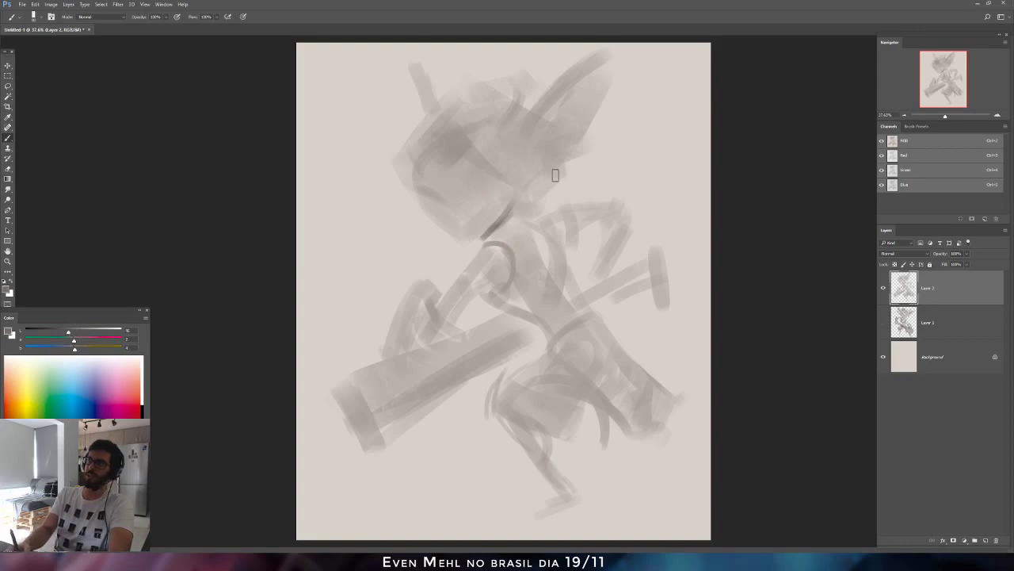
left_click(434, 211, "alt")
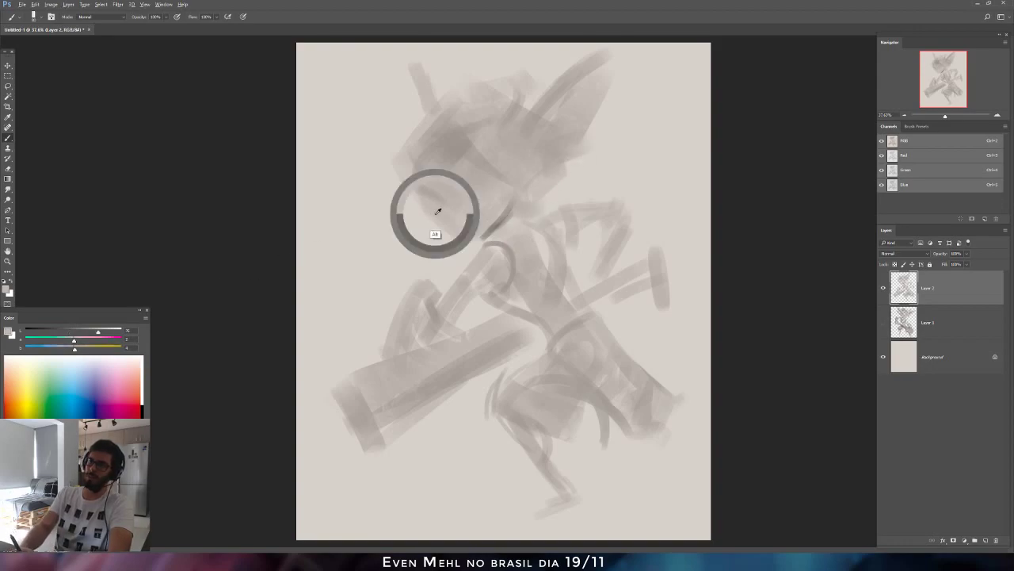
left_click(499, 228, "alt")
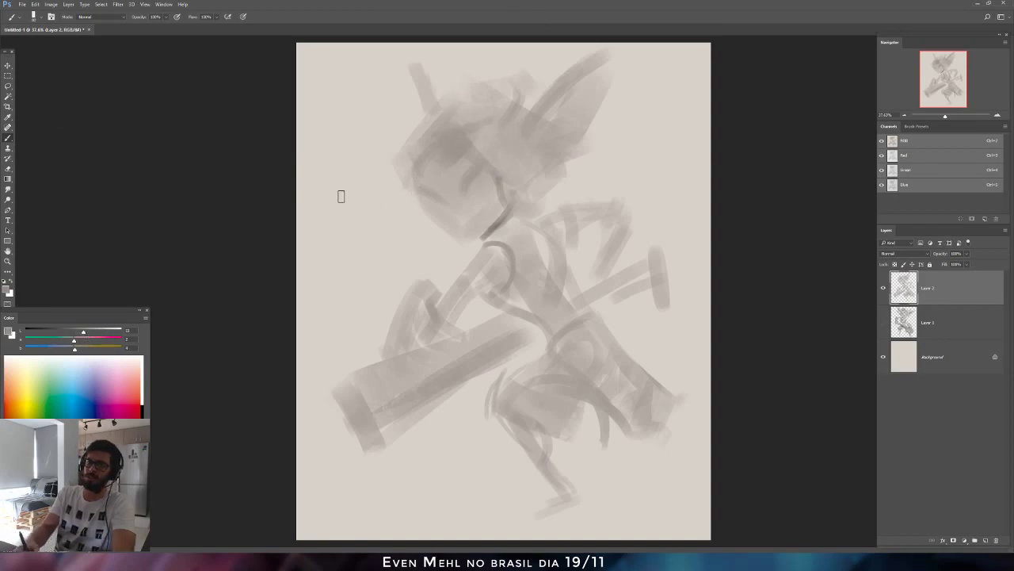
Sweep a curved hair strand around the front of the face and rework its edge with a slightly warmer grey.
left_click_drag(402, 199, 437, 125)
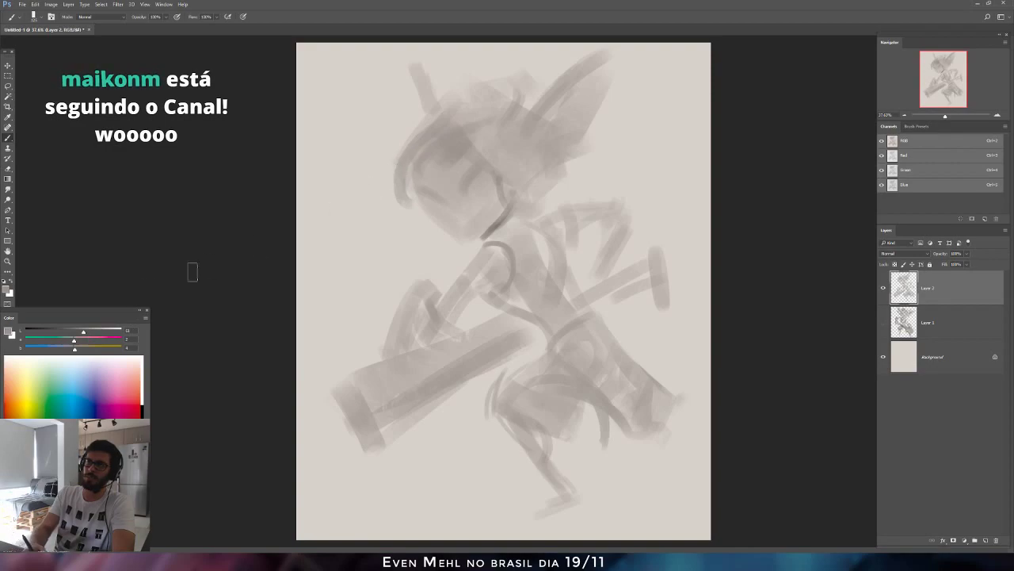
left_click(87, 334)
left_click(76, 341)
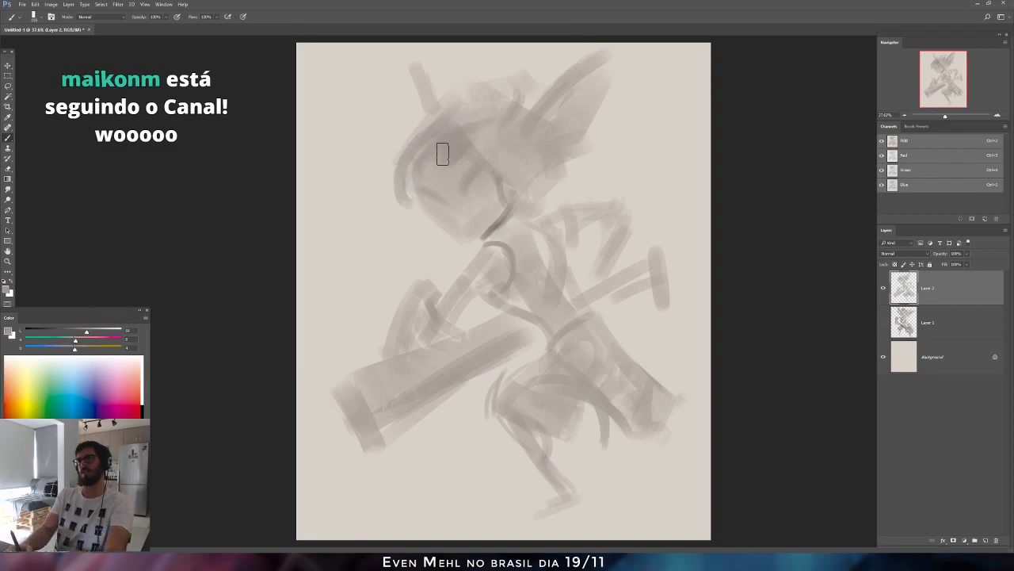
key("]")
key("]")
key("]")
key("[")
key("[")
key("[")
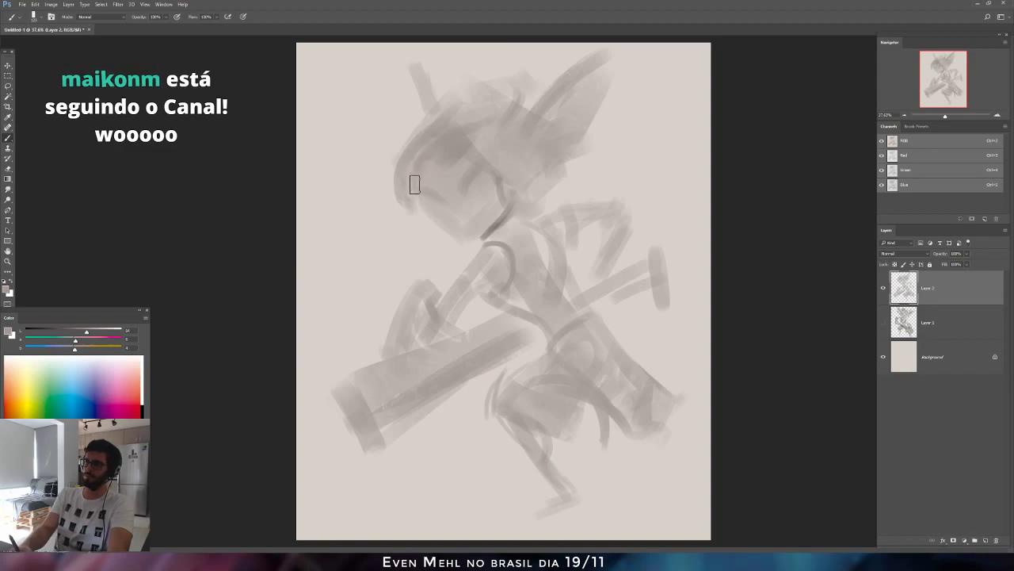
left_click(411, 201, "alt")
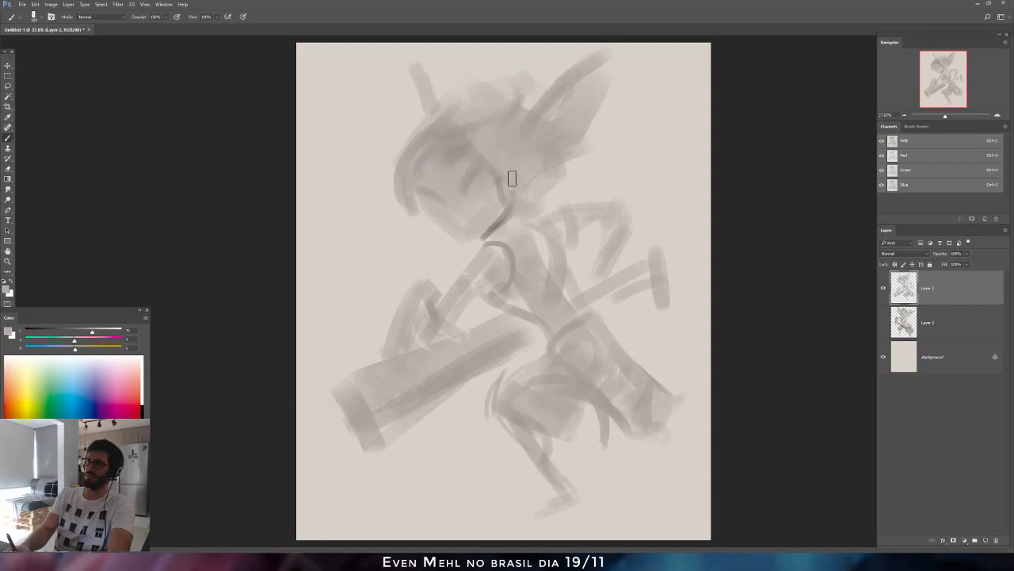
Soften the dark edges around the cheek and forehead with a sampled light grey and a larger brush.
left_click(486, 211, "alt")
left_click_drag(492, 173, 513, 140)
key("bracketright")
key("bracketright")
key("bracketright")
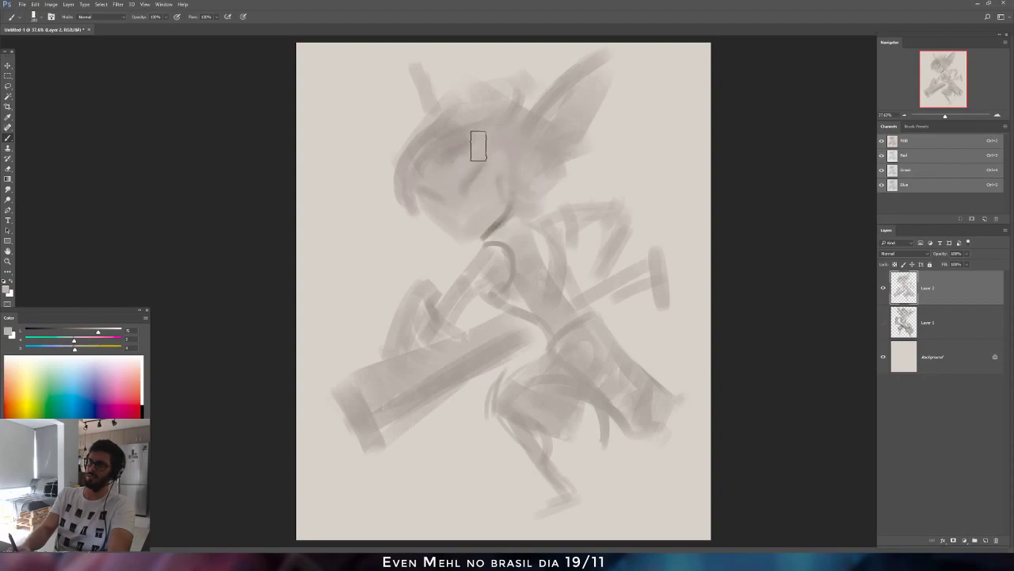
Sample a darker grey from the under-chin stroke, trim the stroke's lower end with the eraser and return to the brush.
left_click(497, 215, "alt")
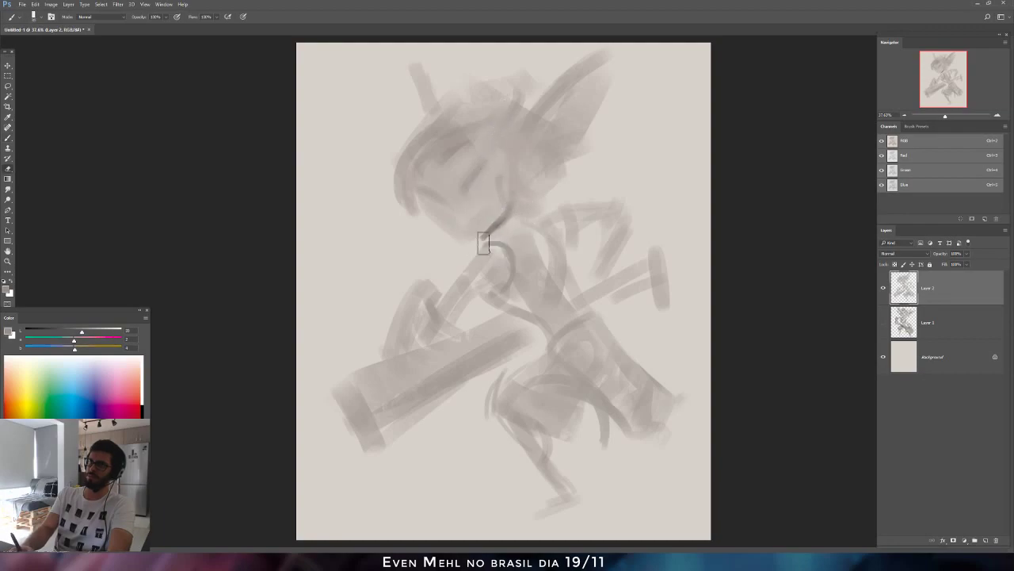
key("e")
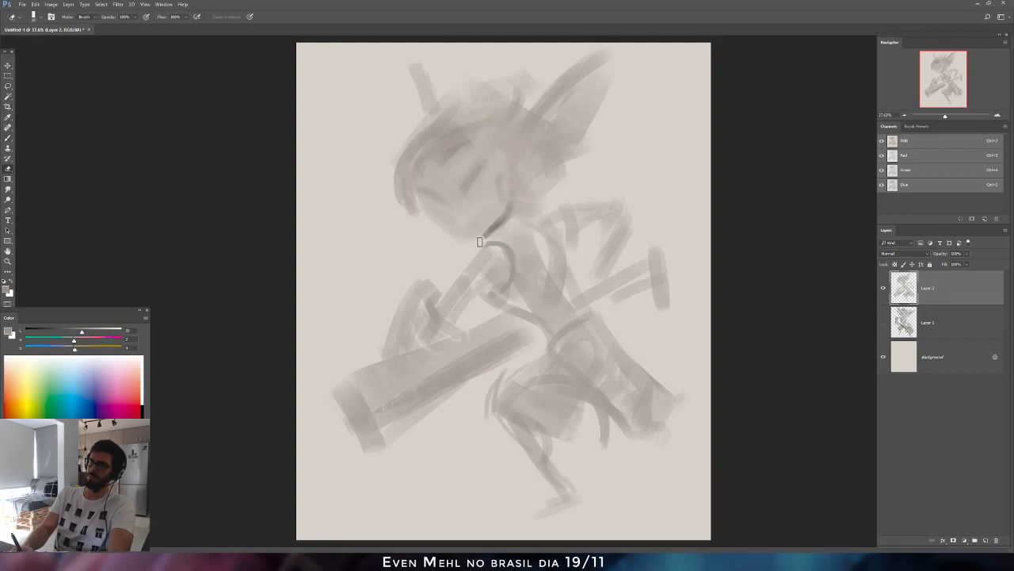
key("b")
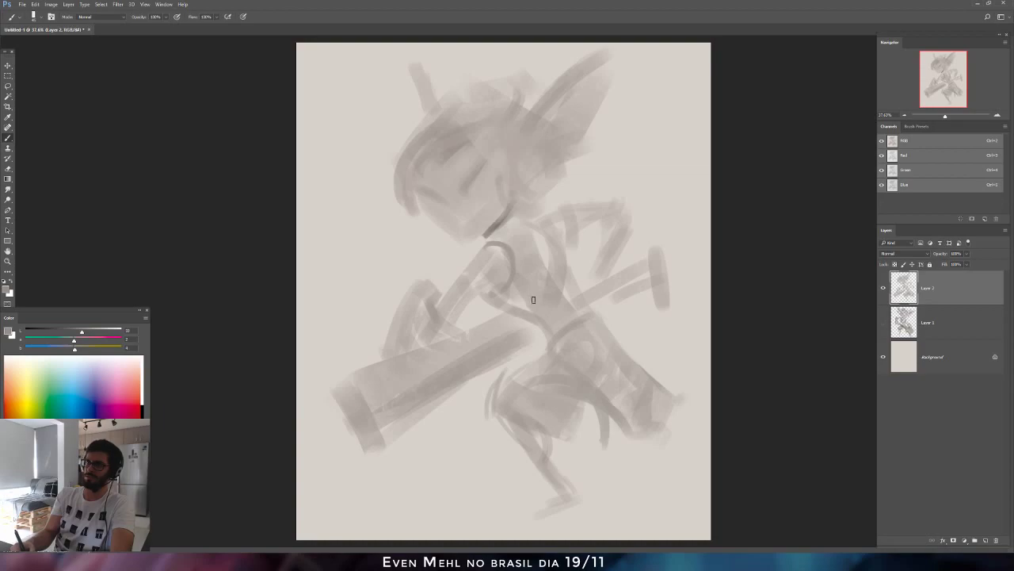
Paint a curved grey line across the character's waist and smooth the face and jaw with a lighter sampled grey.
mouse_move(548, 295)
left_mouse_down()
mouse_move(574, 319)
mouse_move(569, 288)
left_mouse_up()
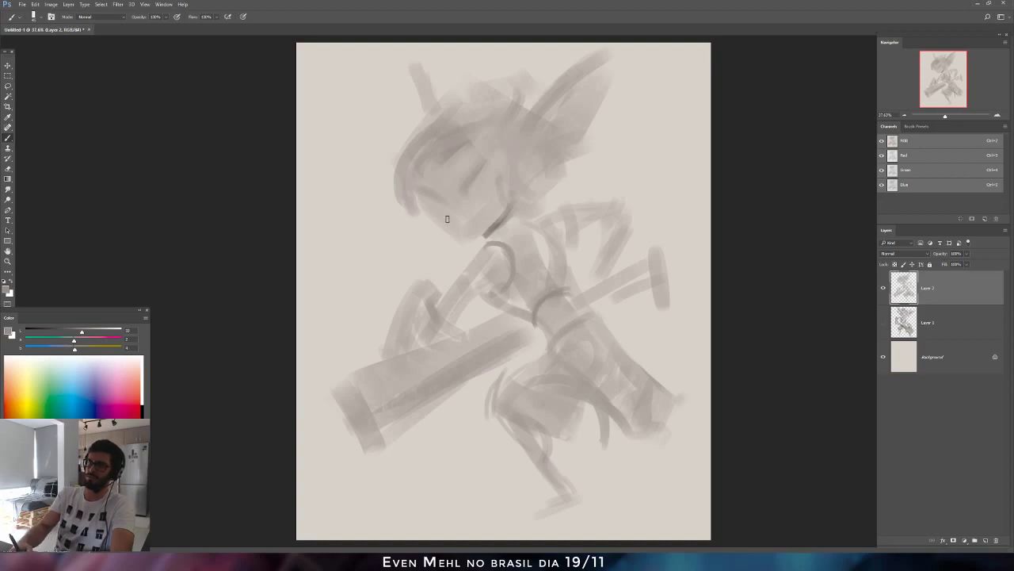
left_click(436, 209, "alt")
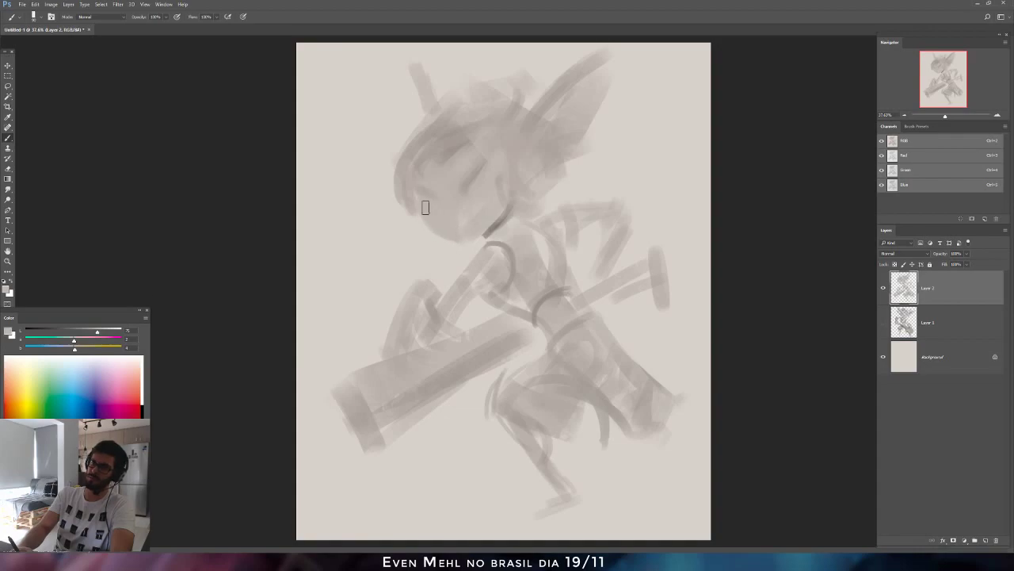
Flip the canvas horizontally and paint a collar line below the chin with a darker sampled grey.
key("ctrl+shift+h")
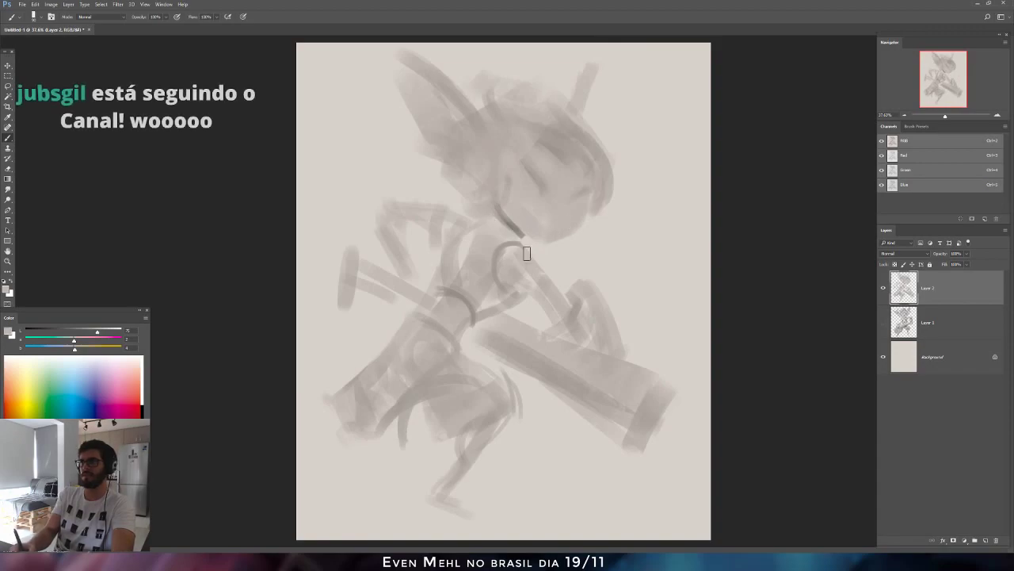
left_click(515, 229, "alt")
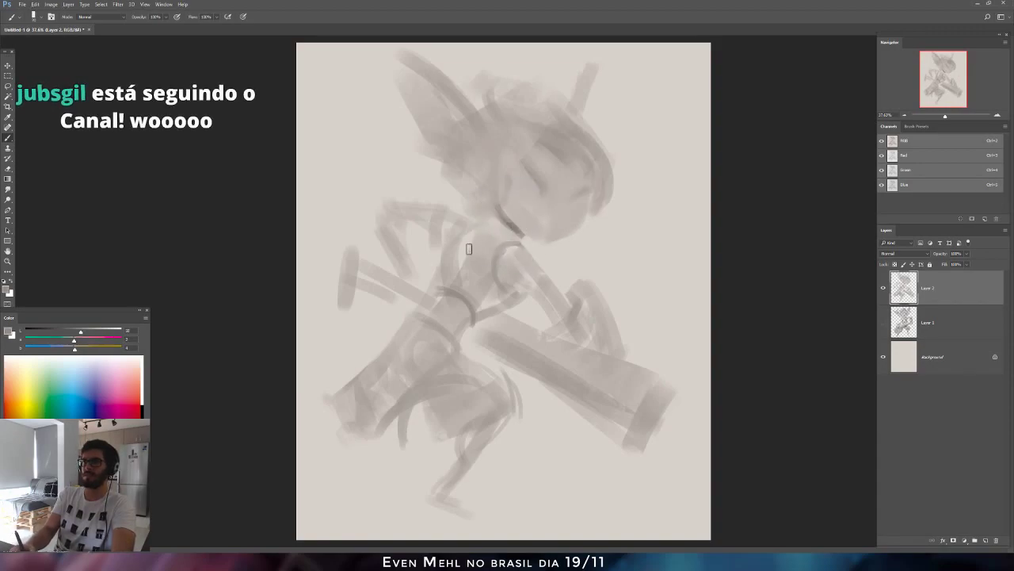
Try to trim the upper edge of the raised rear arm with the Eraser.
key("e")
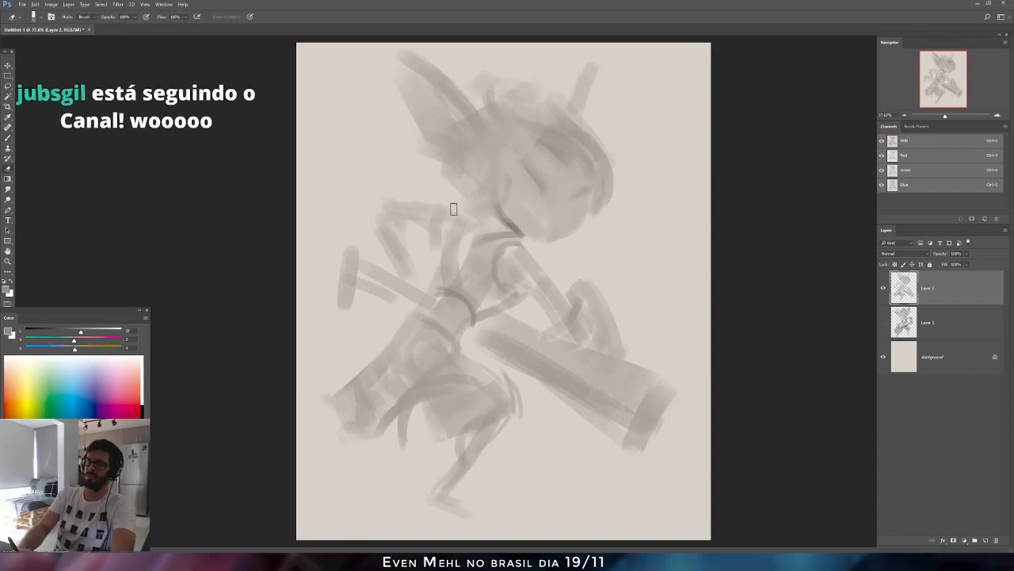
mouse_move(454, 209)
left_mouse_down()
mouse_move(375, 215)
mouse_move(384, 200)
left_mouse_up()
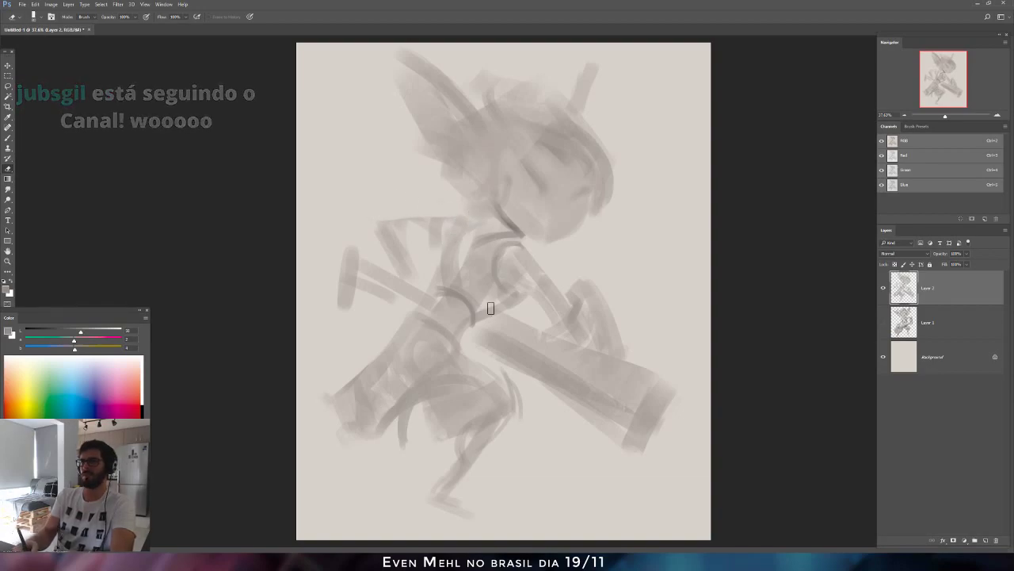
key("ctrl+alt+z")
key("ctrl+alt+z")
key("ctrl+z")
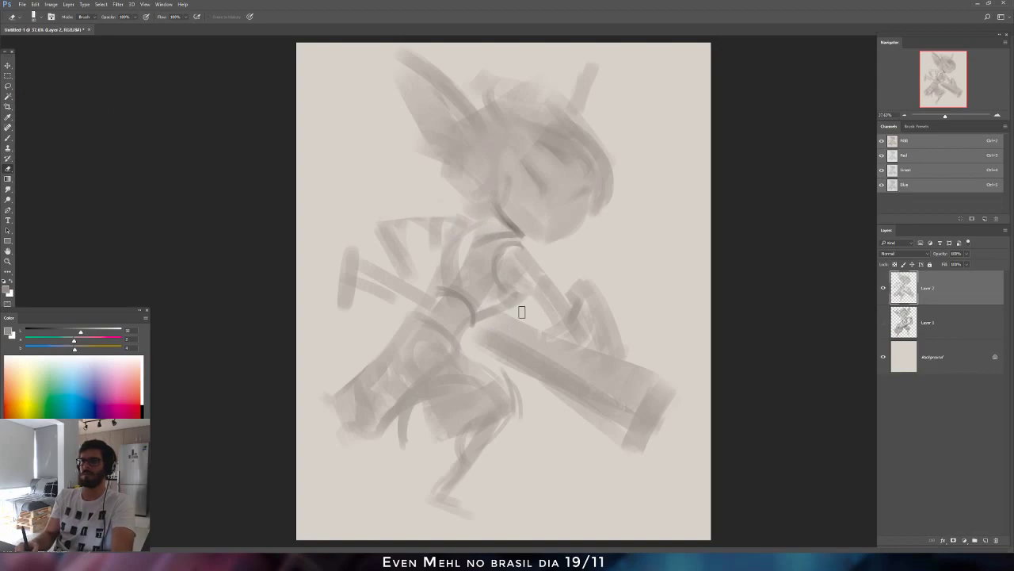
key("ctrl+z")
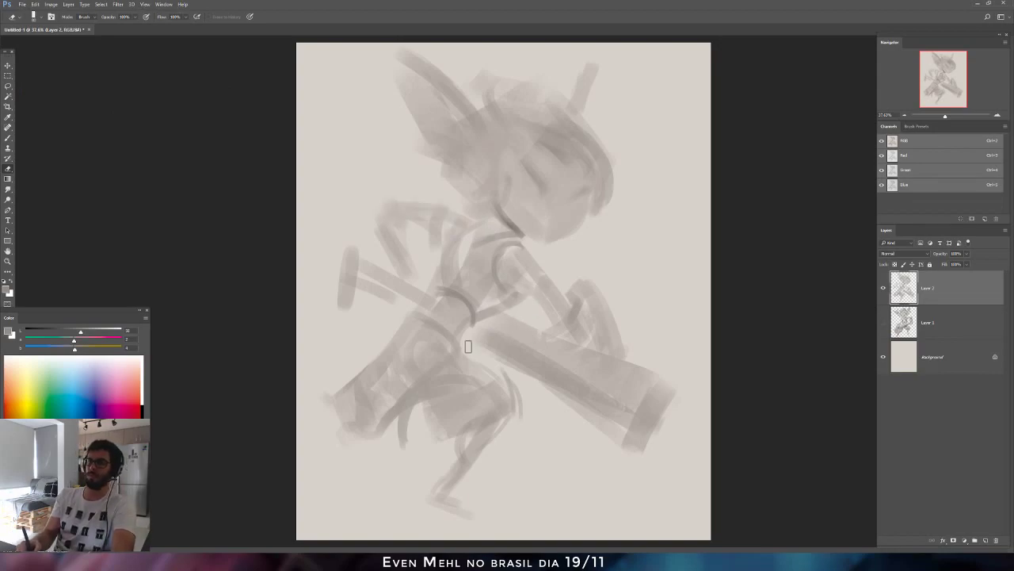
Paint a curved line across the hip with the Brush and flip the canvas horizontally.
key("b")
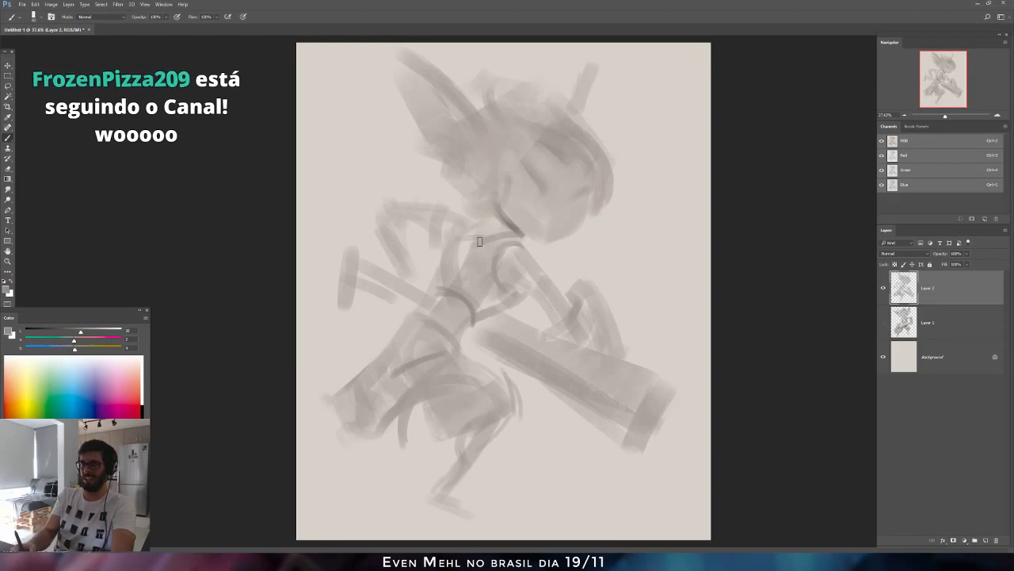
key("ctrl+shift+h")
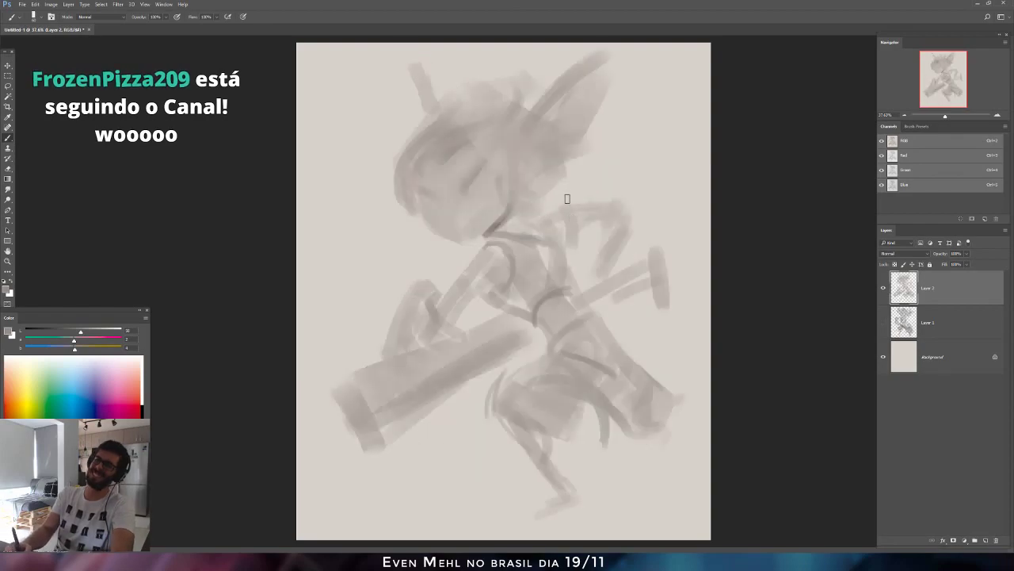
Erase the upper edge of the raised rear arm and refine the front arm with a sampled light grey.
key("e")
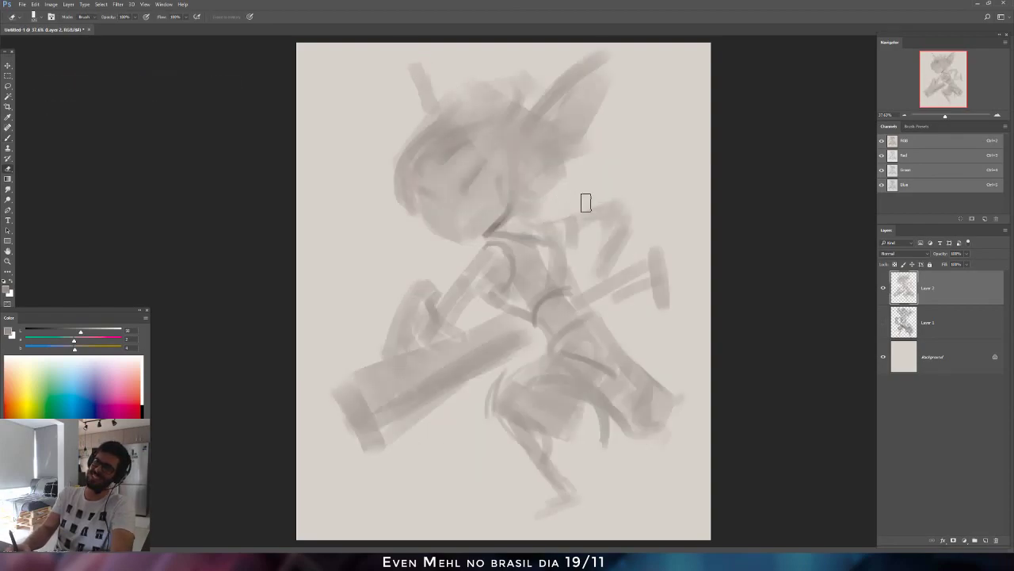
key("b")
left_click(485, 253, "alt")
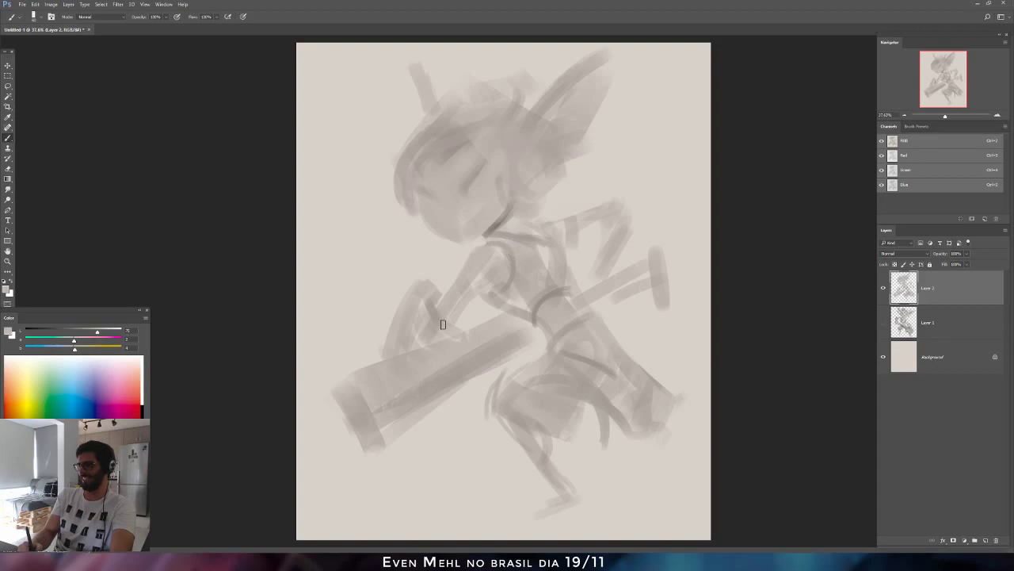
Darken the brush colour and redraw the armpit shadow and lower legs, erasing the old foot of the front leg.
left_click(53, 332)
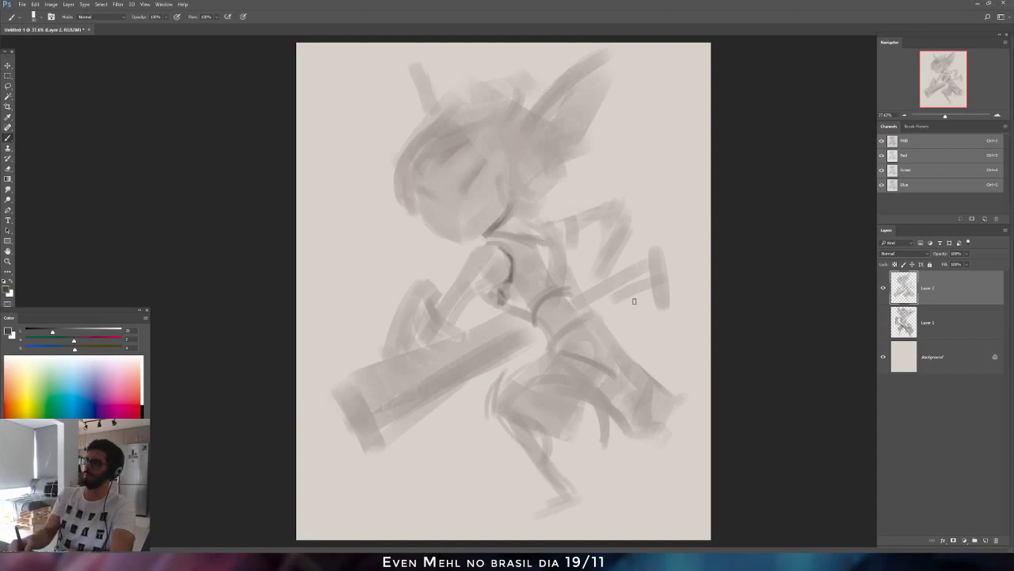
left_click_drag(487, 398, 502, 428)
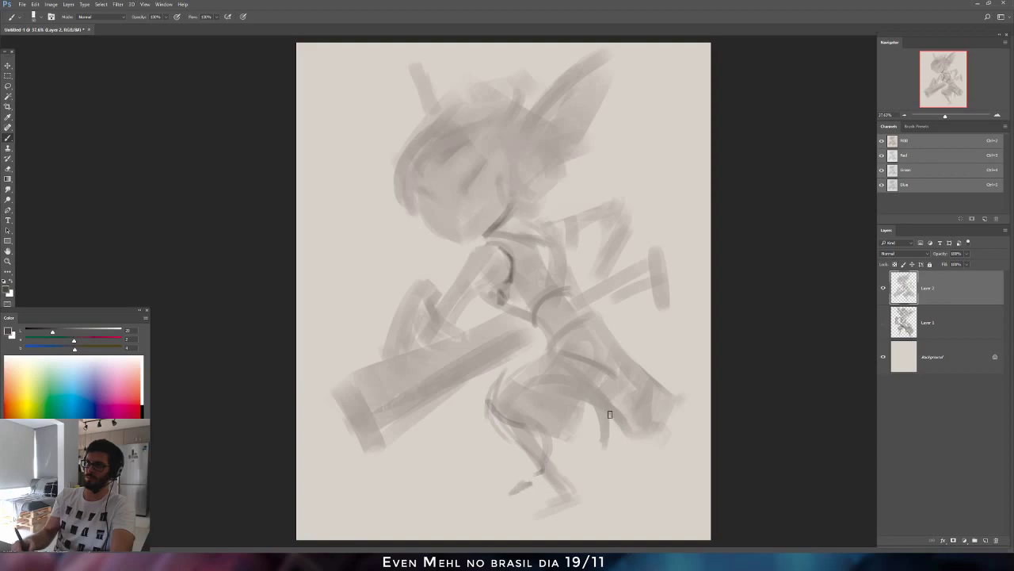
left_click_drag(609, 414, 632, 461)
key("e")
mouse_move(569, 500)
left_mouse_down()
mouse_move(561, 465)
mouse_move(536, 528)
left_mouse_up()
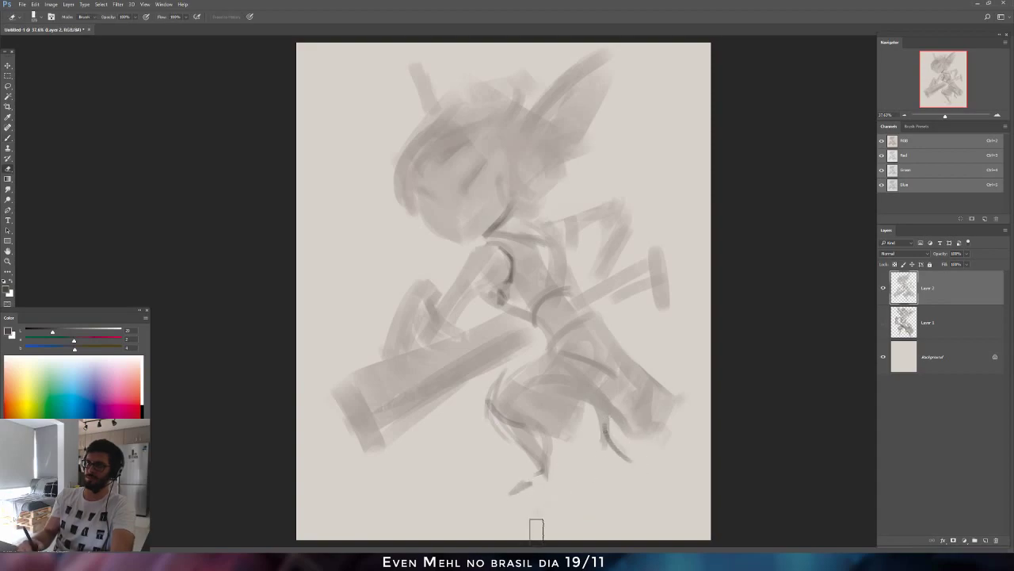
key("b")
left_click_drag(643, 450, 670, 441)
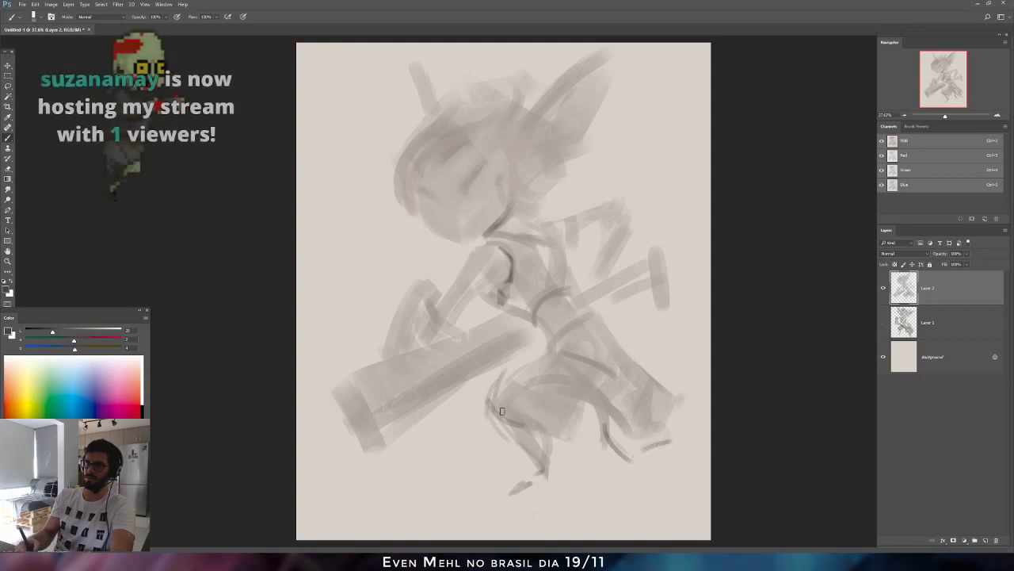
Outline the cannon's muzzle with dark curved strokes and accent the rim of its back end.
left_click_drag(338, 384, 402, 444)
mouse_move(322, 388)
left_mouse_down()
mouse_move(381, 469)
mouse_move(330, 407)
mouse_move(392, 431)
left_mouse_up()
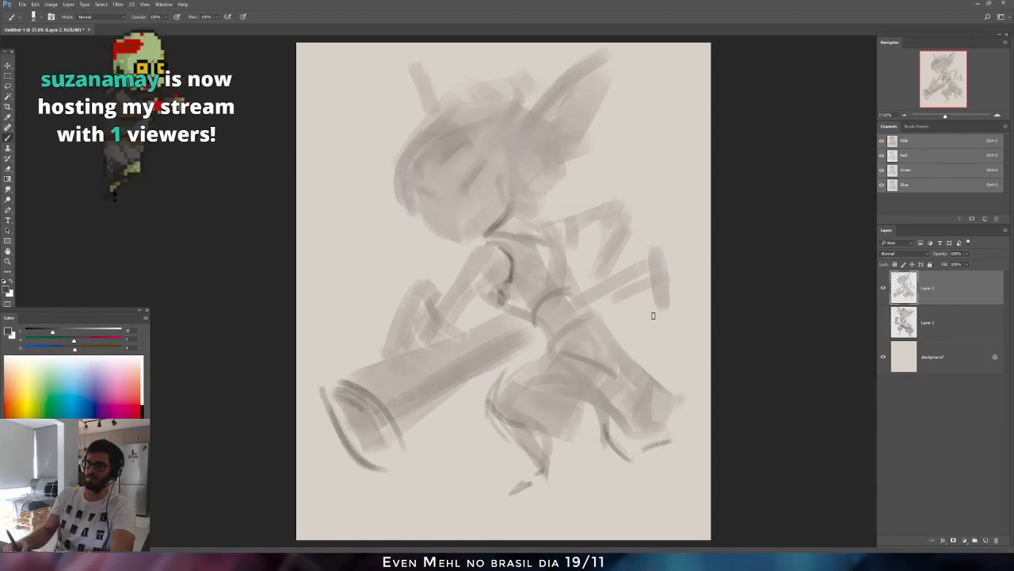
left_click_drag(659, 247, 668, 297)
Flip the canvas horizontally and widen the cannon's muzzle into a flared bell, filling the flare with a larger brush.
key("ctrl+shift+h")
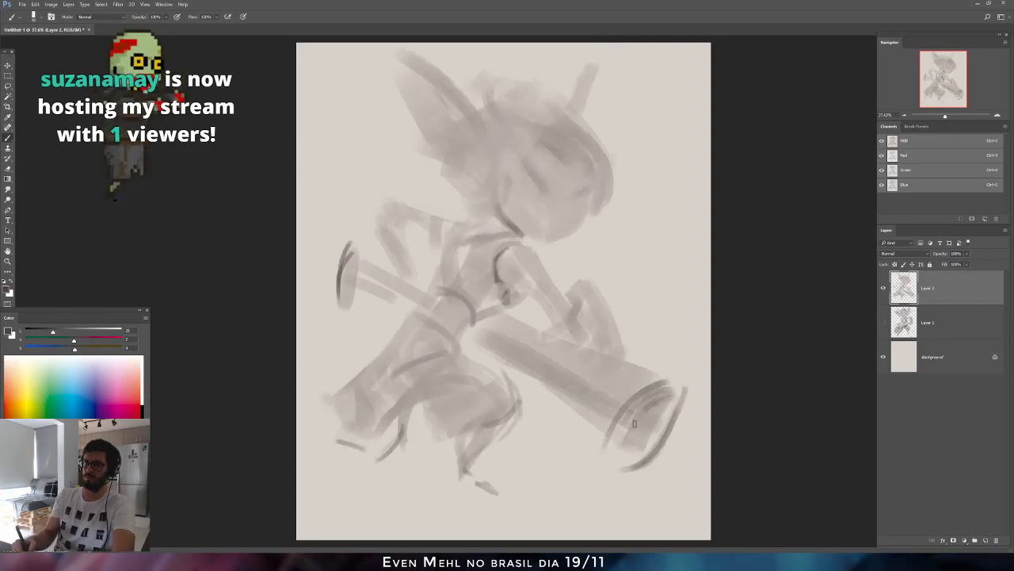
left_click_drag(611, 471, 651, 397)
key("bracketright")
key("bracketright")
key("bracketright")
key("bracketright")
key("bracketright")
key("bracketright")
mouse_move(611, 479)
left_mouse_down()
mouse_move(633, 424)
mouse_move(606, 480)
left_mouse_up()
key("bracketright")
key("bracketright")
key("bracketright")
key("bracketright")
key("bracketright")
key("bracketright")
left_click(570, 385, "alt")
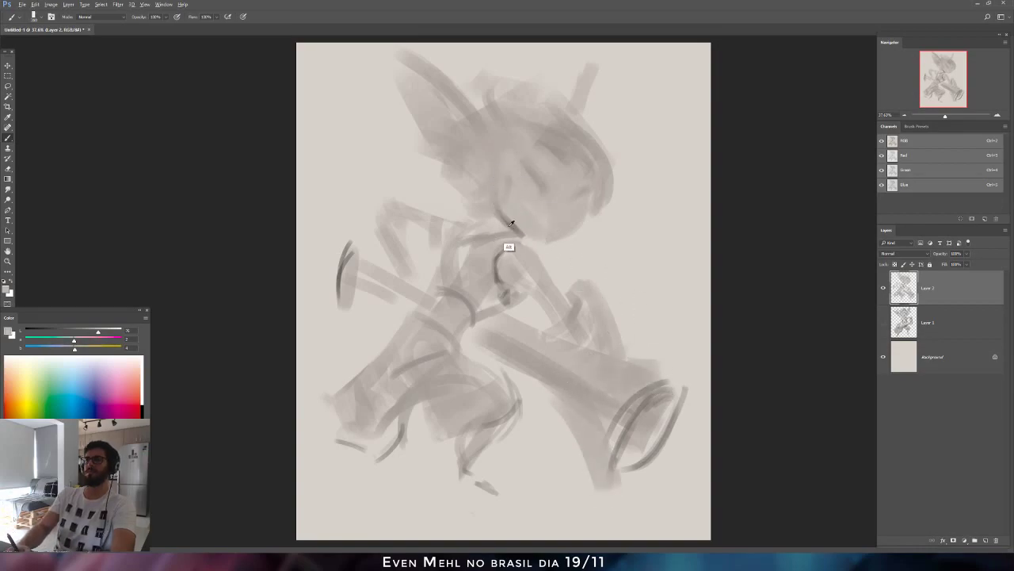
Shape the front upper arm and forearm with a smaller brush, using light and dark greys sampled from the sketch.
left_click(509, 245, "alt")
key("bracketleft")
key("bracketleft")
key("bracketleft")
key("bracketleft")
key("bracketleft")
key("bracketleft")
key("bracketleft")
key("bracketleft")
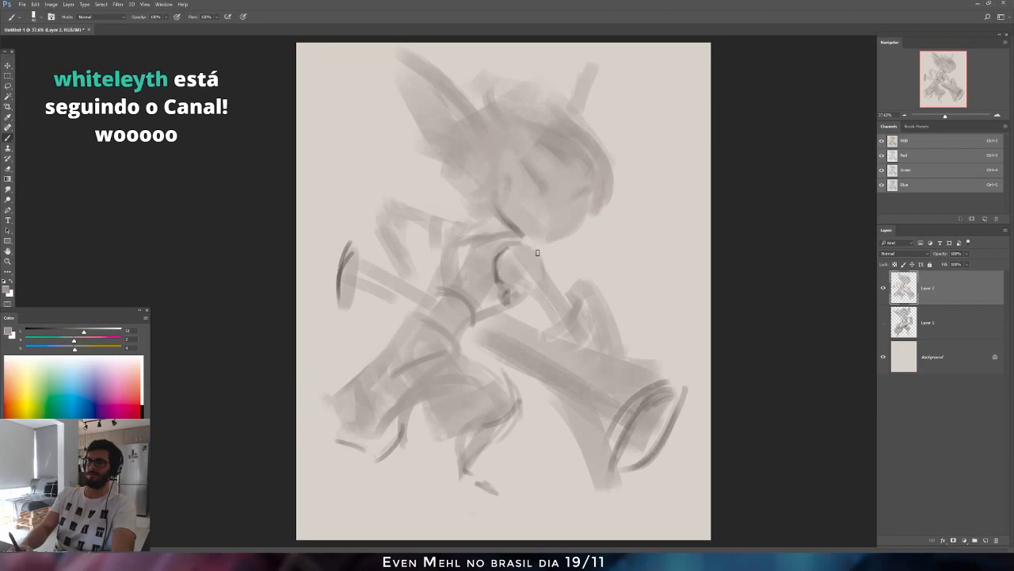
left_click(546, 309, "alt")
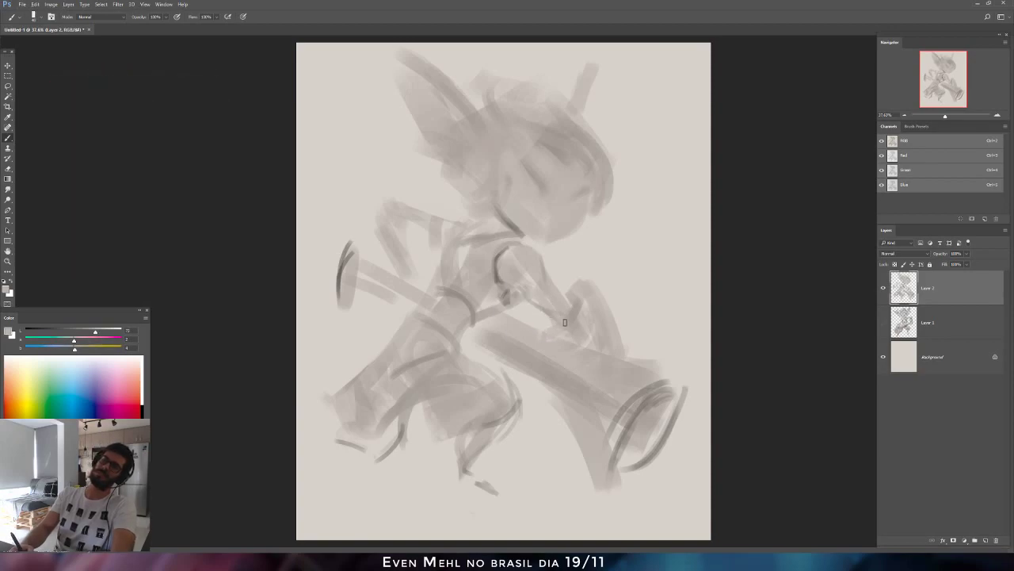
left_click(500, 293, "alt")
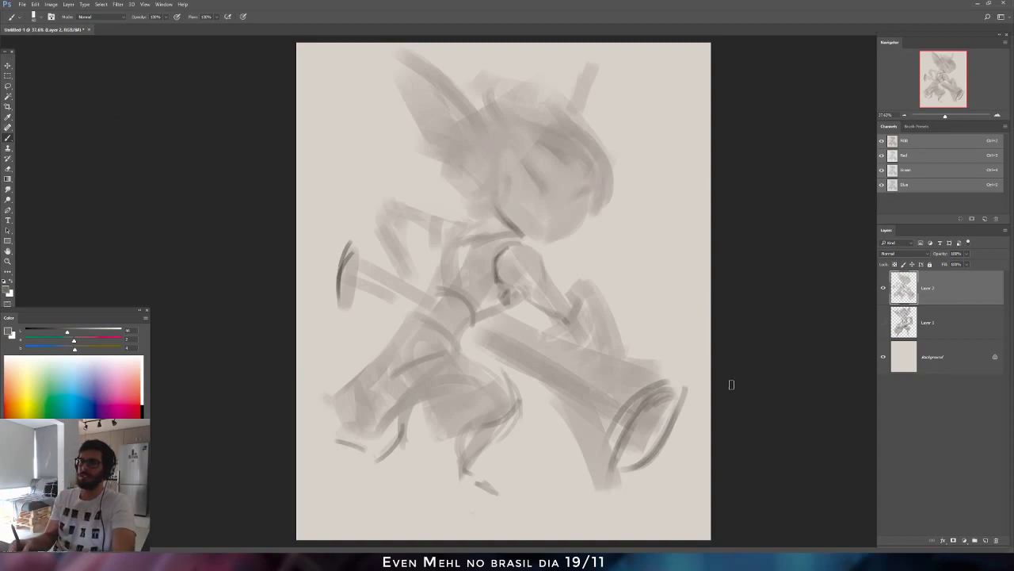
Sketch the rear arm's bent wrist and hand with dark strokes, comparing strokes by undoing and redoing them.
mouse_move(371, 235)
left_mouse_down()
mouse_move(395, 245)
mouse_move(400, 276)
left_mouse_up()
key("ctrl+z")
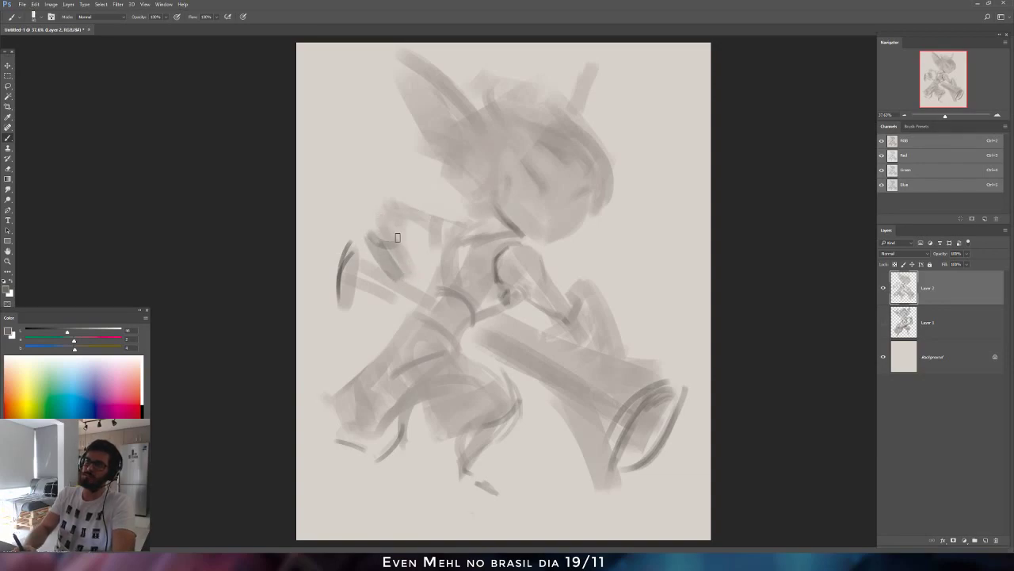
left_click_drag(399, 222, 435, 246)
key("ctrl+z")
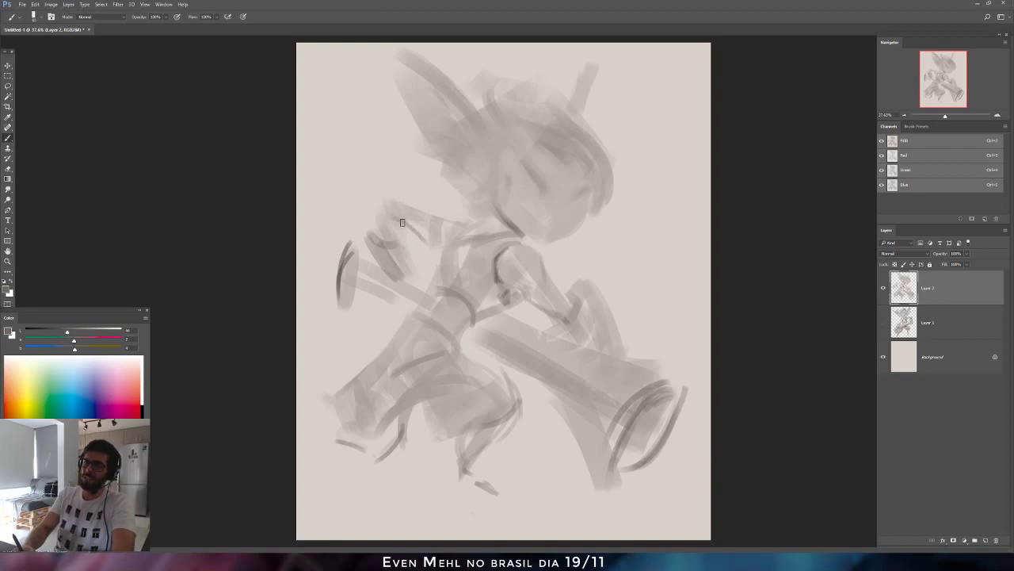
mouse_move(379, 240)
left_mouse_down()
mouse_move(370, 205)
mouse_move(394, 178)
mouse_move(381, 220)
mouse_move(376, 210)
mouse_move(387, 241)
left_mouse_up()
key("ctrl+z")
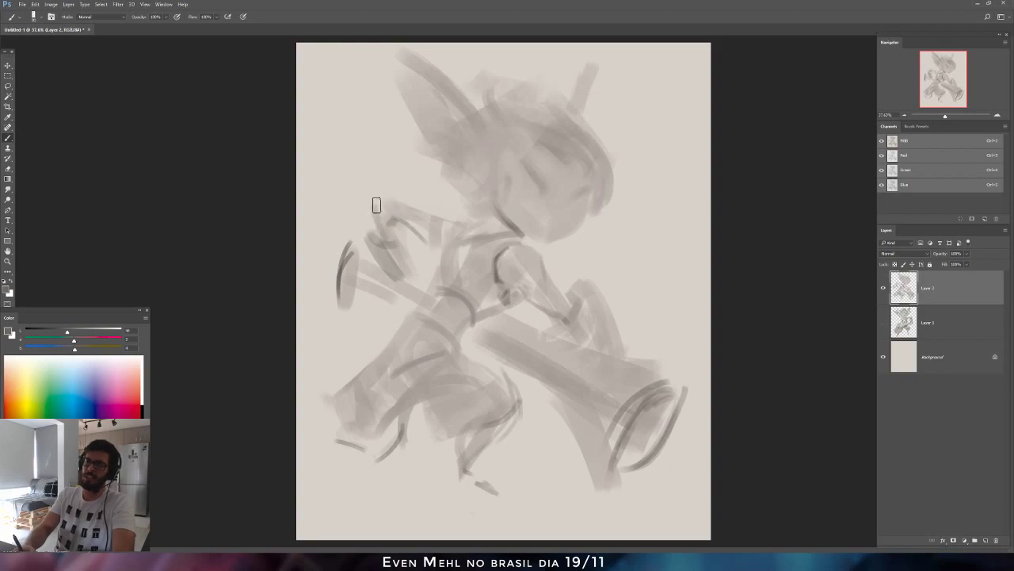
Flip the canvas horizontally and accent the hip just below the waist with a dark stroke.
key("ctrl+shift+h")
key("]")
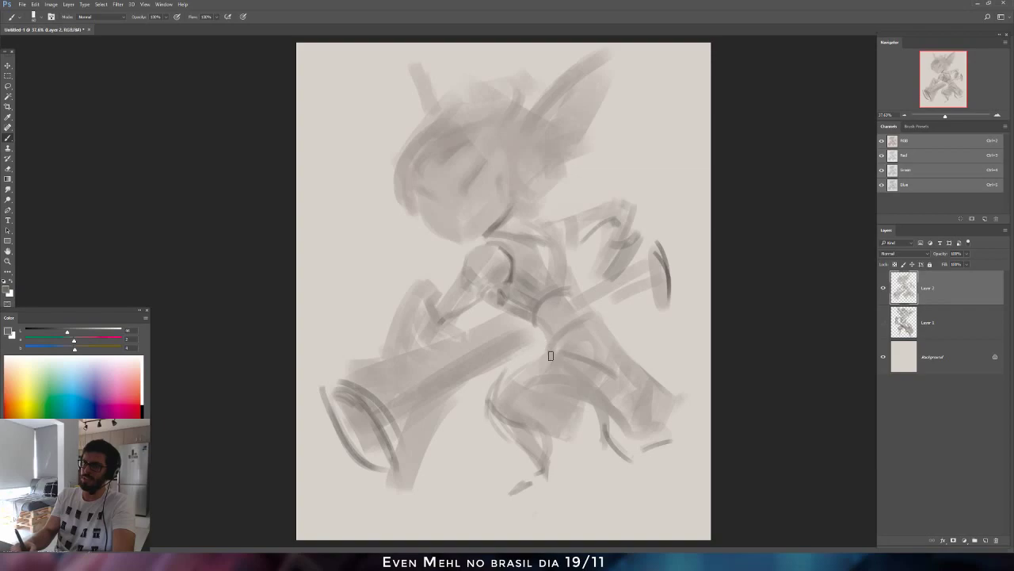
mouse_move(550, 356)
left_mouse_down()
mouse_move(590, 351)
mouse_move(549, 354)
mouse_move(587, 384)
mouse_move(552, 367)
mouse_move(582, 340)
left_mouse_up()
key("ctrl+alt+z")
key("ctrl+alt+z")
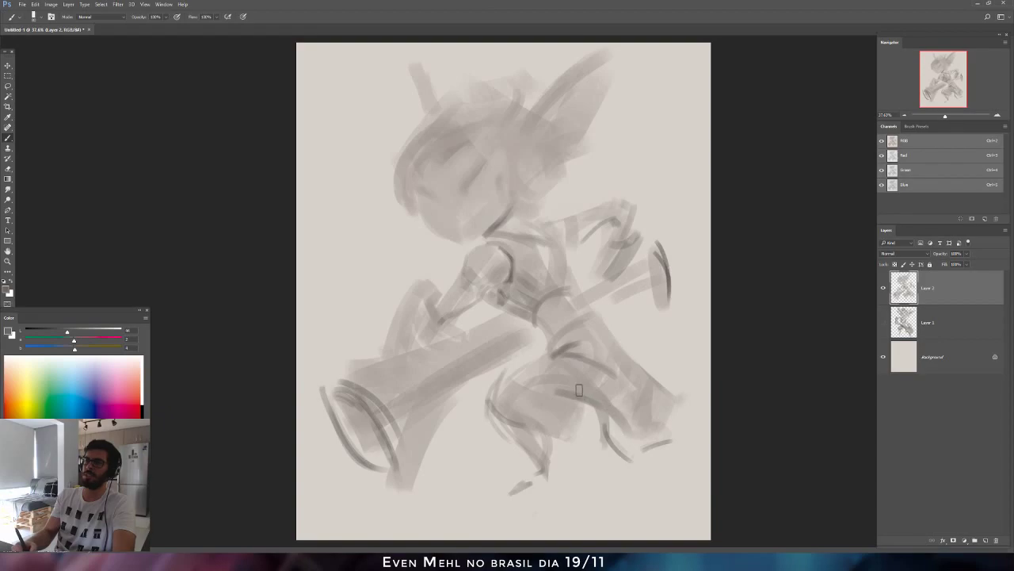
Paint a thick dark curved shadow along the thigh with a larger brush.
key("bracketright")
key("bracketright")
key("bracketright")
key("bracketright")
key("bracketright")
key("bracketright")
left_click_drag(561, 393, 601, 403)
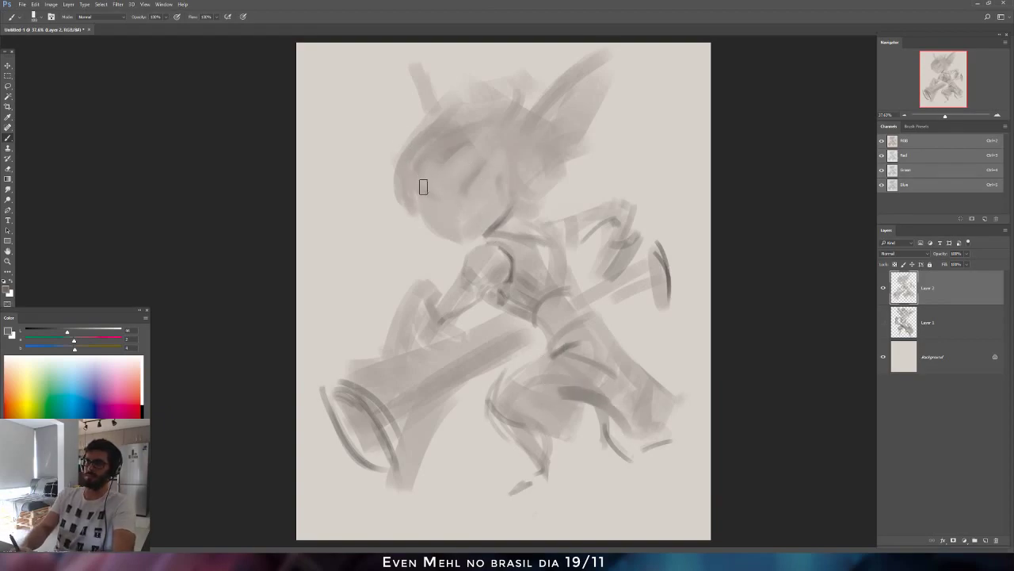
Block in the character's dark eye shapes and smiling mouth with greys sampled from the face.
key("]")
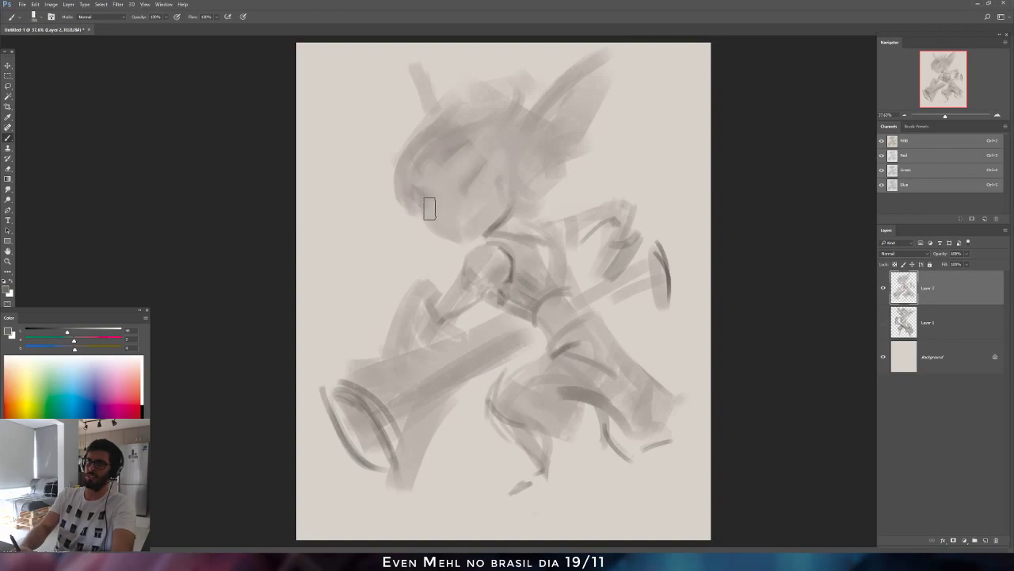
left_click(415, 194, "alt")
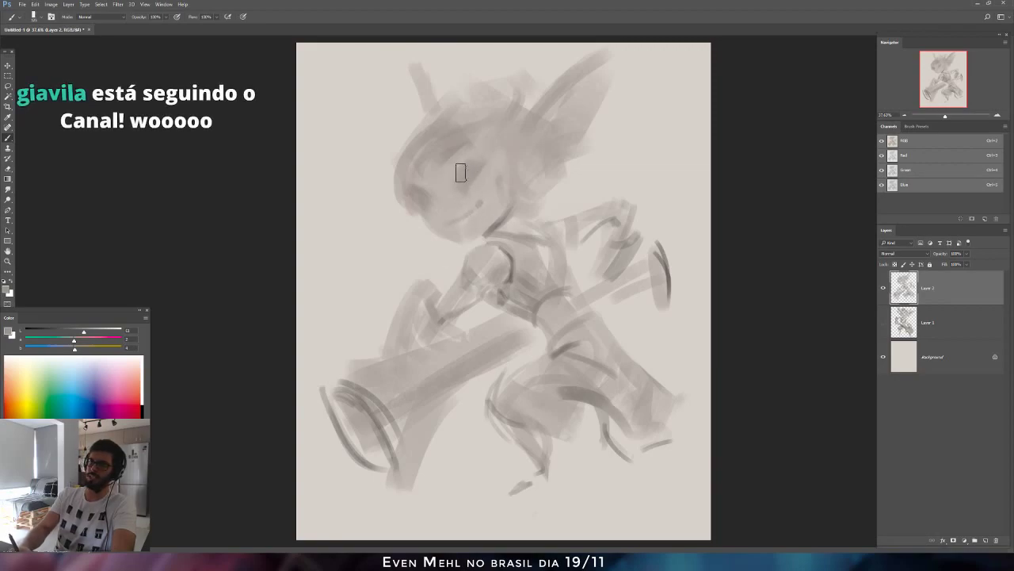
left_click(492, 176, "alt")
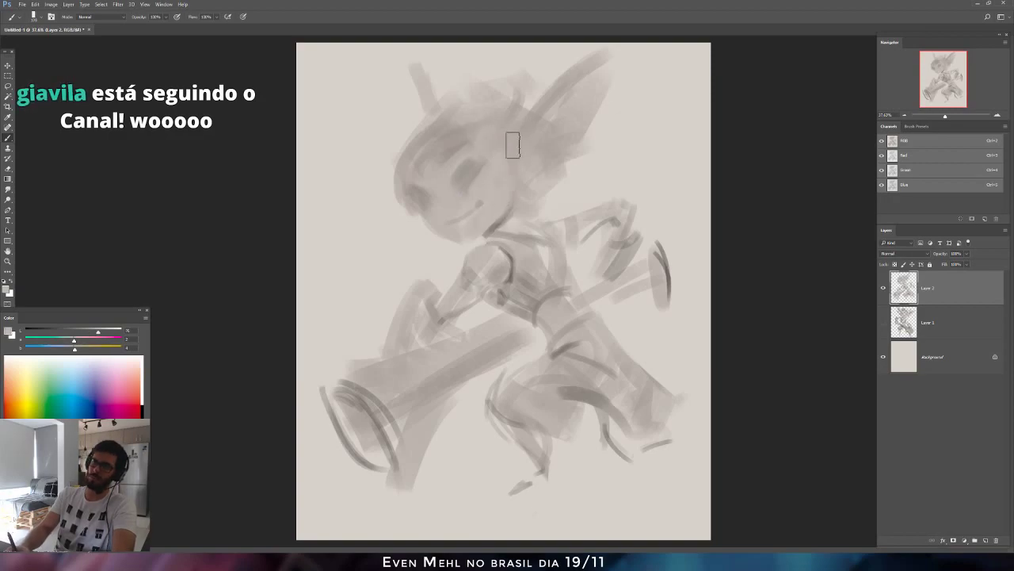
Shade the inside of the large pointed ear with dark grey strokes, darkening greys sampled from the sketch.
left_click(504, 222, "alt")
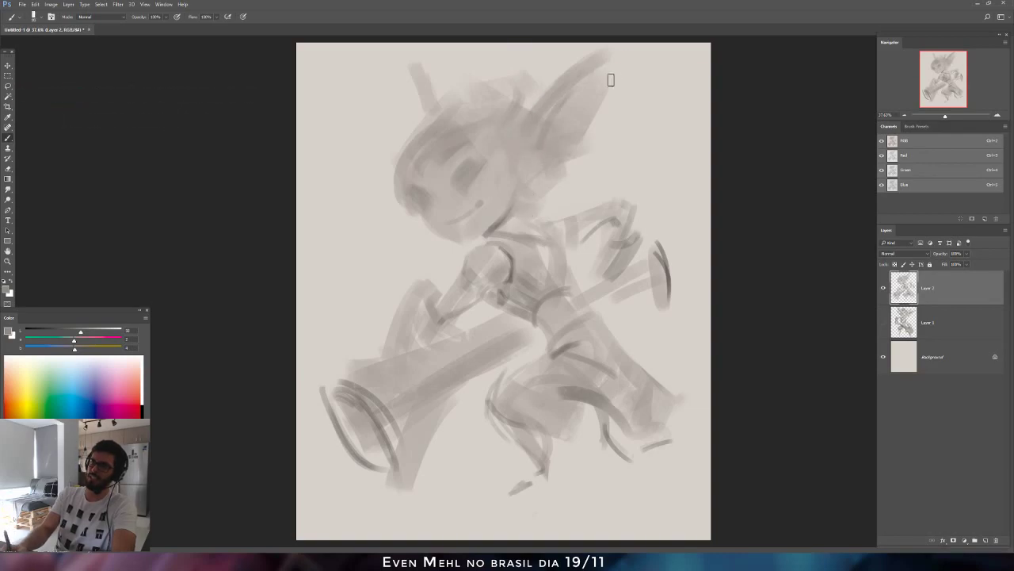
left_click_drag(545, 147, 570, 102)
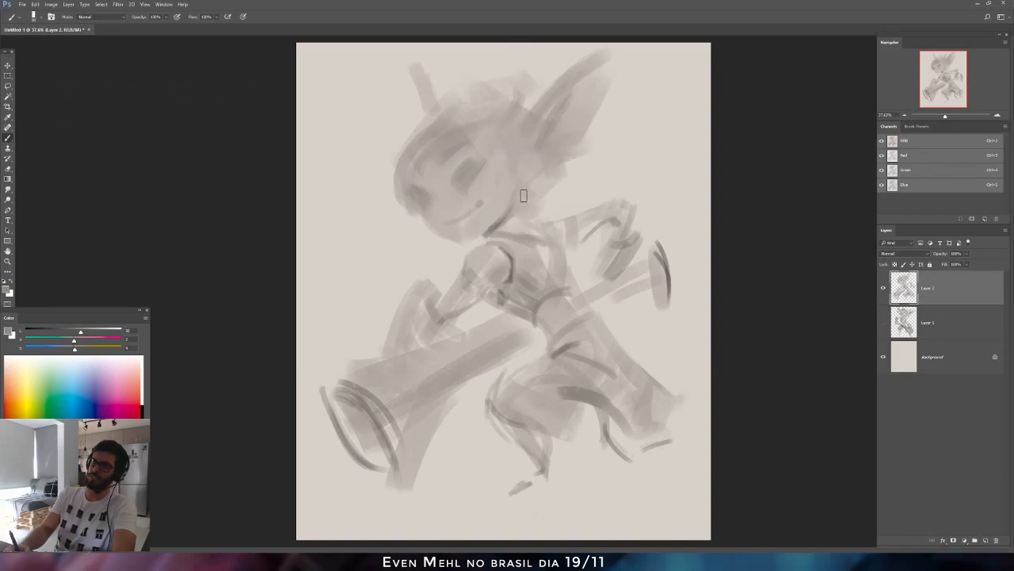
left_click(498, 230, "alt")
left_click_drag(75, 340, 76, 340)
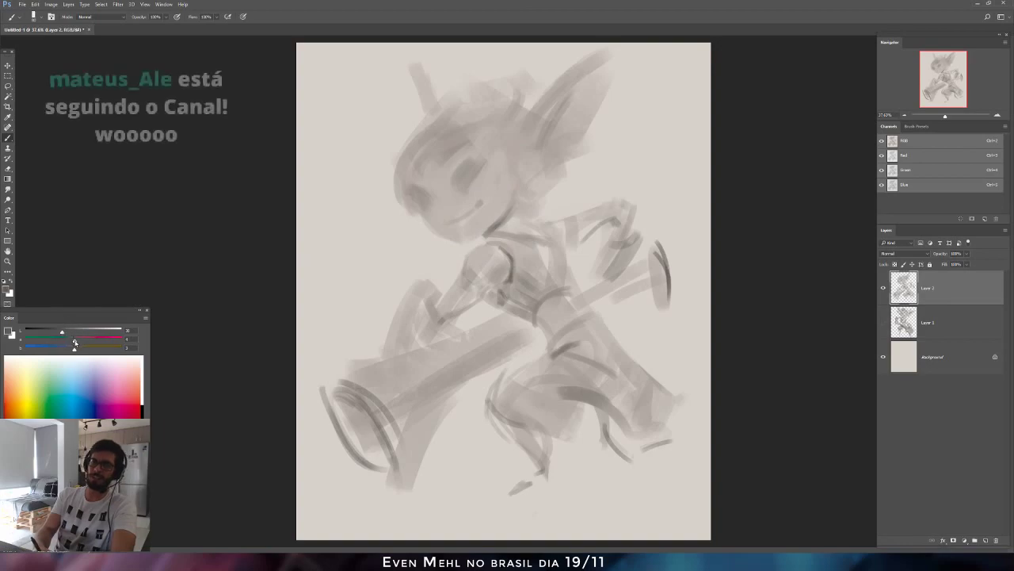
mouse_move(562, 112)
left_mouse_down()
mouse_move(597, 77)
mouse_move(569, 103)
mouse_move(548, 161)
left_mouse_up()
left_click(582, 100, "alt")
left_click(566, 102, "alt")
key("ctrl+z")
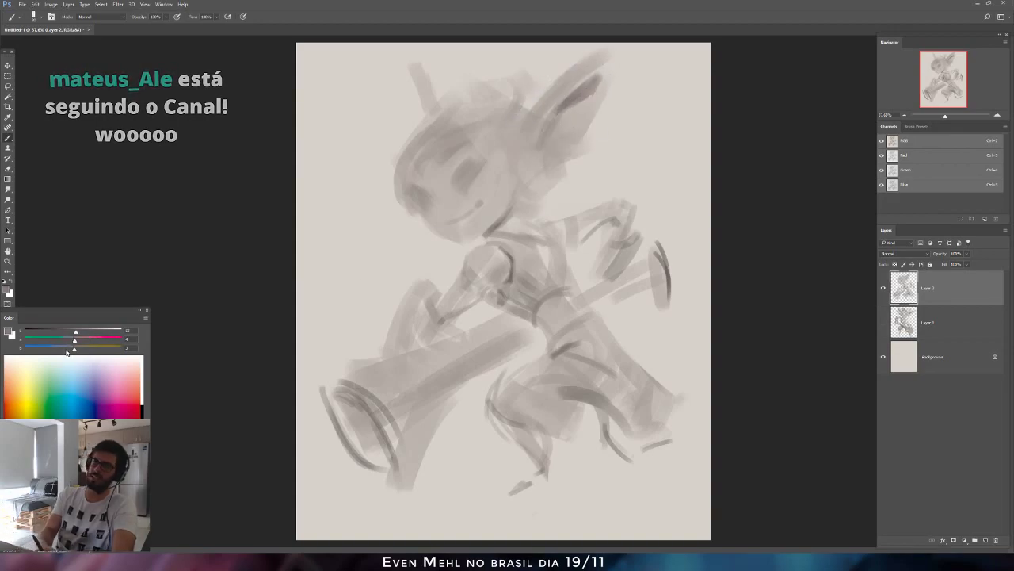
left_click(65, 331)
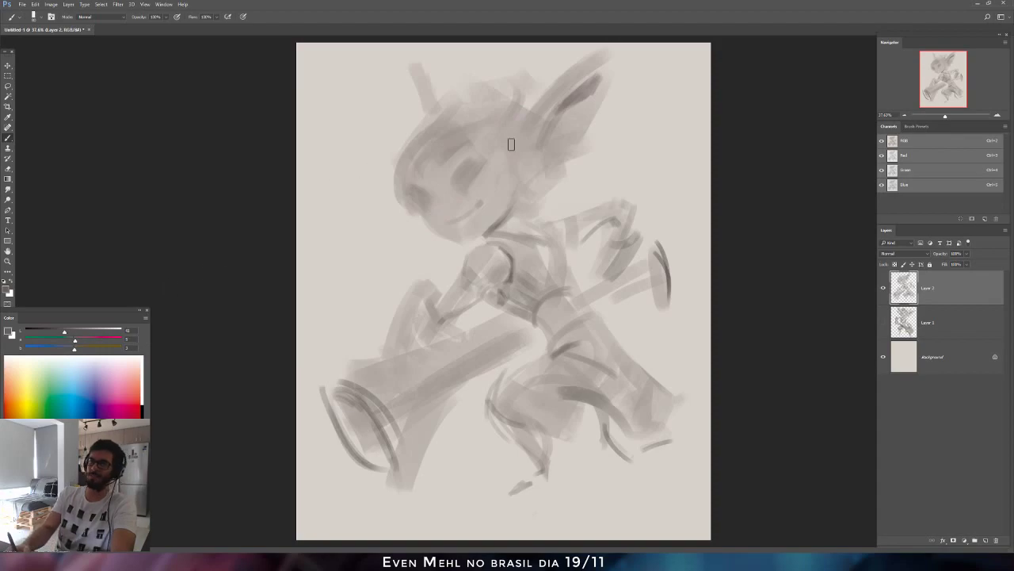
left_click_drag(543, 159, 566, 98)
Flip the canvas horizontally and add dark accents inside the small far ear and on the large ear's outer edge.
key("ctrl+shift+h")
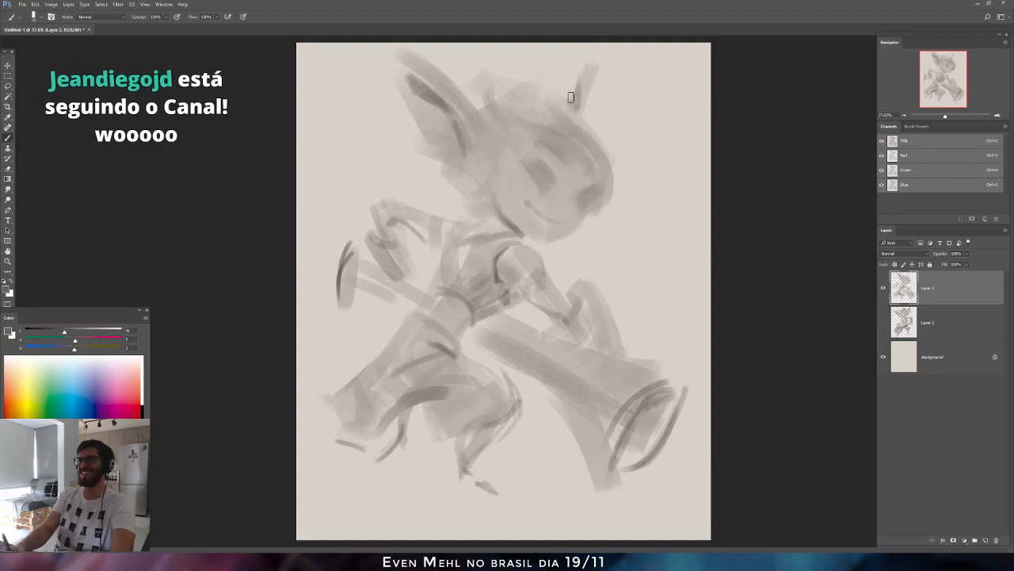
left_click_drag(567, 110, 586, 78)
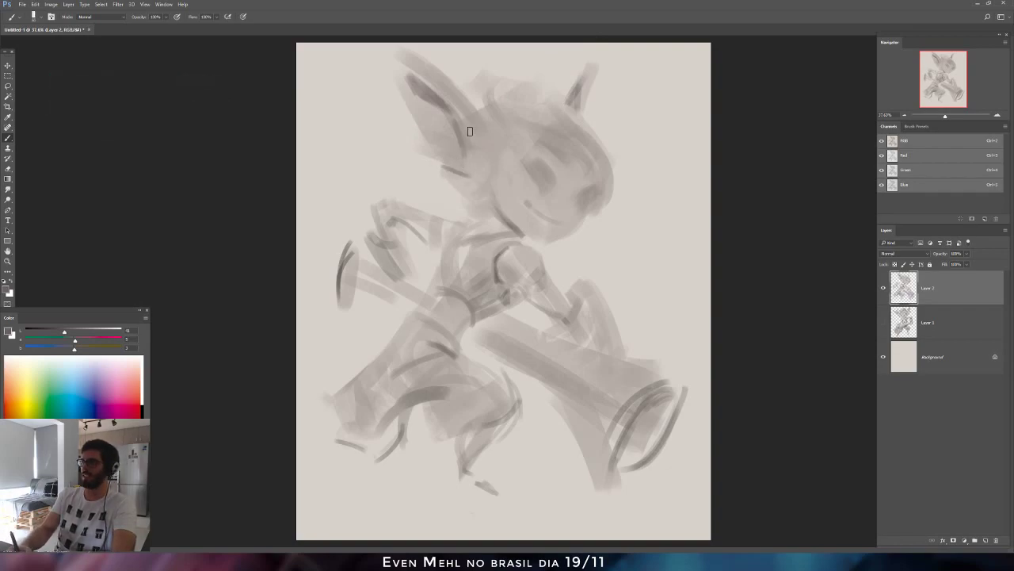
mouse_move(407, 127)
left_mouse_down()
mouse_move(421, 118)
mouse_move(408, 140)
mouse_move(442, 127)
left_mouse_up()
Rough in the rear lower leg below the knee with grey strokes and undo the last stroke.
key("bracketleft")
key("bracketleft")
key("bracketleft")
key("bracketleft")
key("bracketleft")
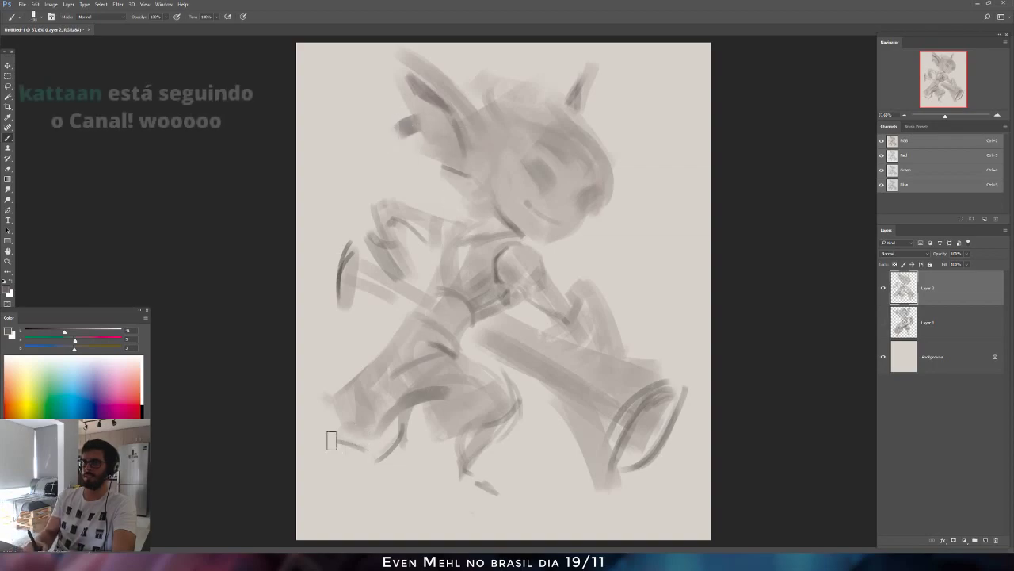
mouse_move(327, 436)
left_mouse_down()
mouse_move(346, 466)
mouse_move(318, 464)
mouse_move(300, 505)
left_mouse_up()
left_click_drag(320, 457, 307, 499)
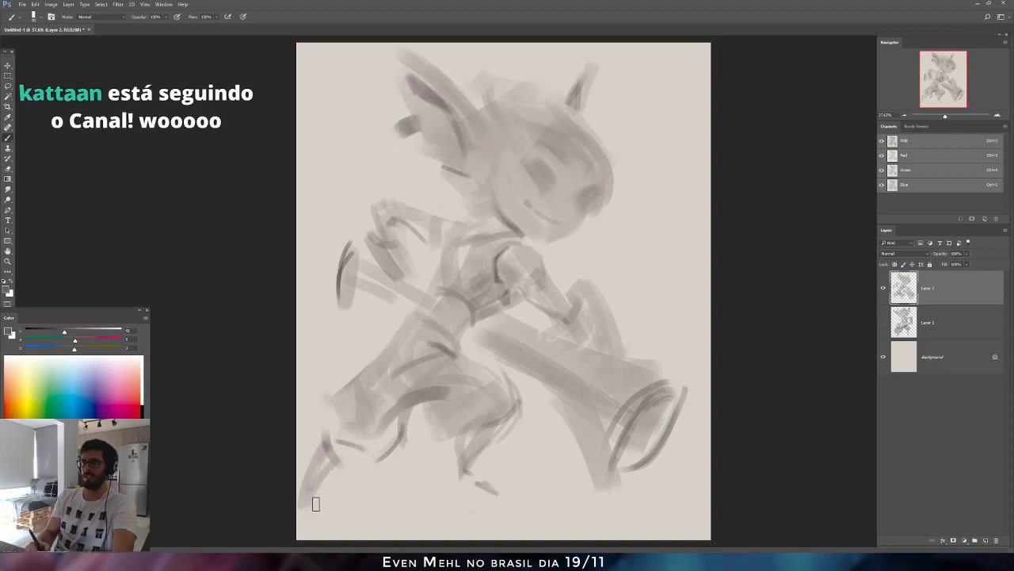
key("ctrl+z")
Skew the character layer sideways toward the cannon side and rotate it slightly counter-clockwise with Free Transform.
key("ctrl+t")
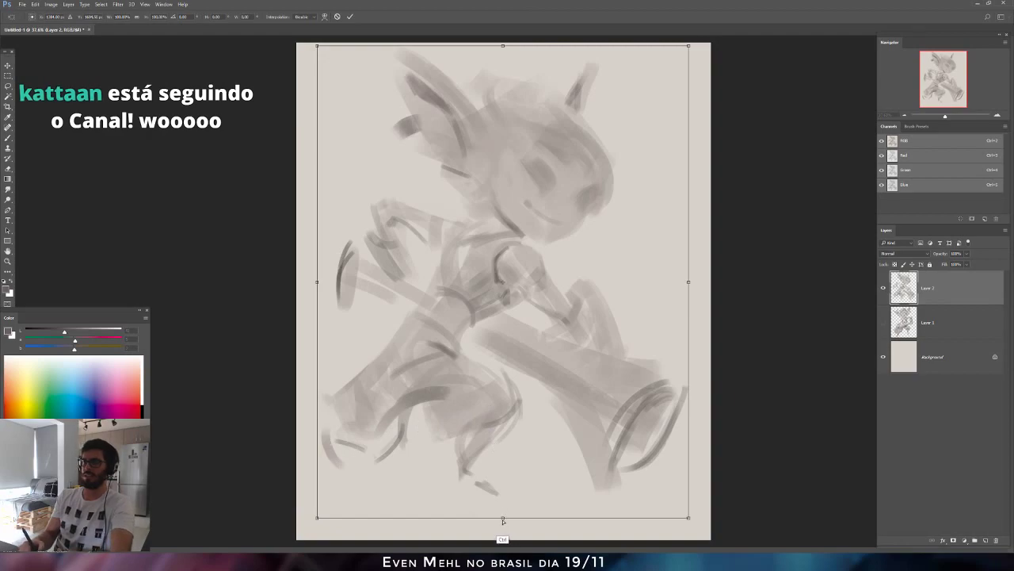
left_click_drag(502, 520, 522, 517)
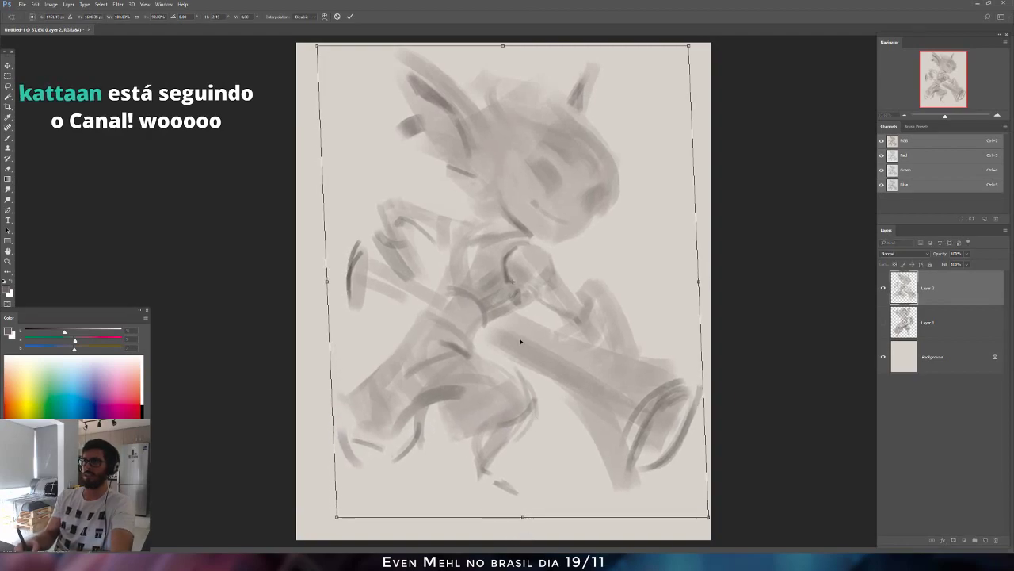
left_click_drag(724, 50, 709, 36)
key("Return")
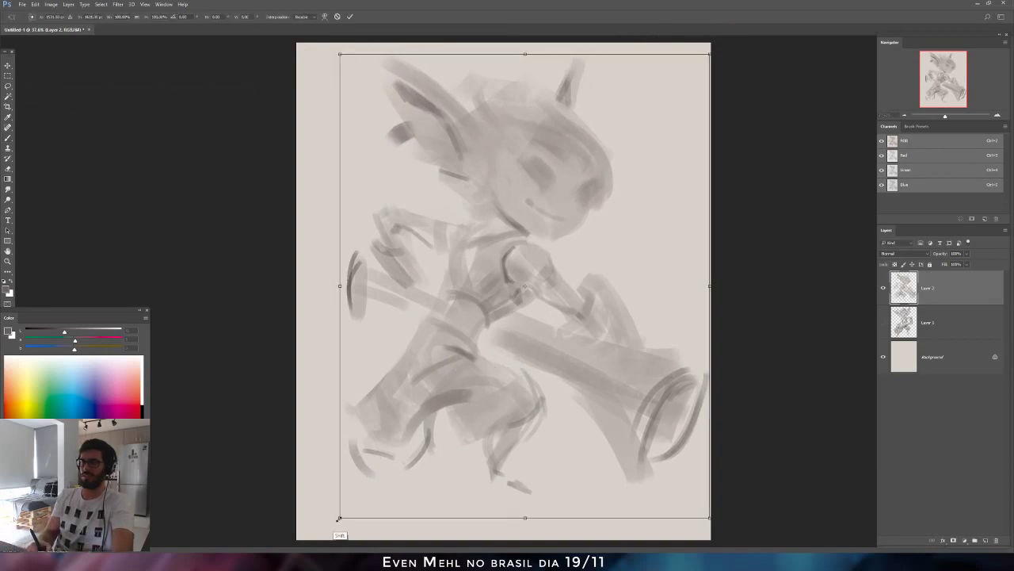
Scale the character layer down slightly, reposition it within the canvas, and flip the canvas horizontally.
left_click_drag(346, 514, 355, 504)
left_click_drag(570, 226, 558, 223)
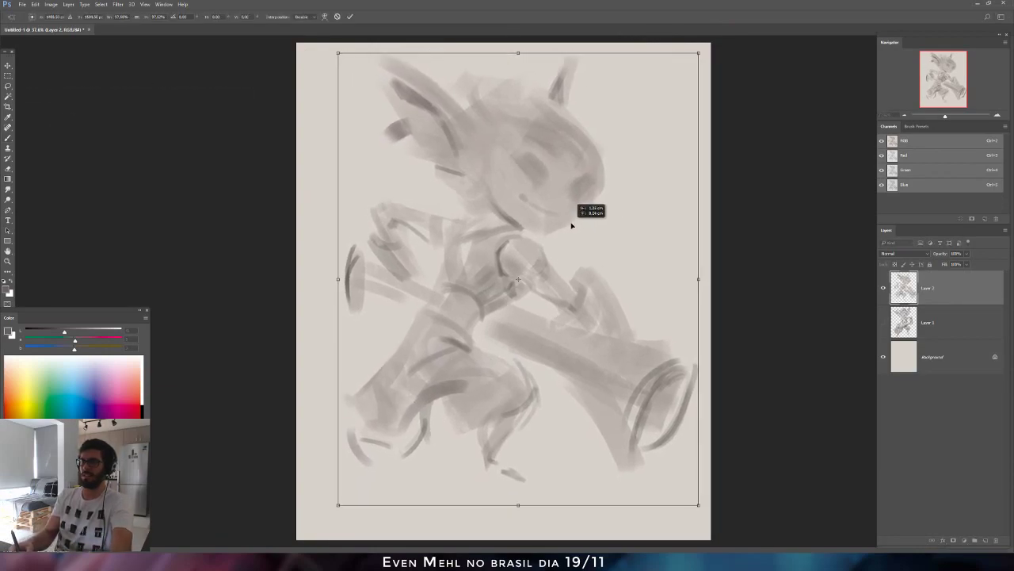
key("Return")
key("b")
key("ctrl+shift+h")
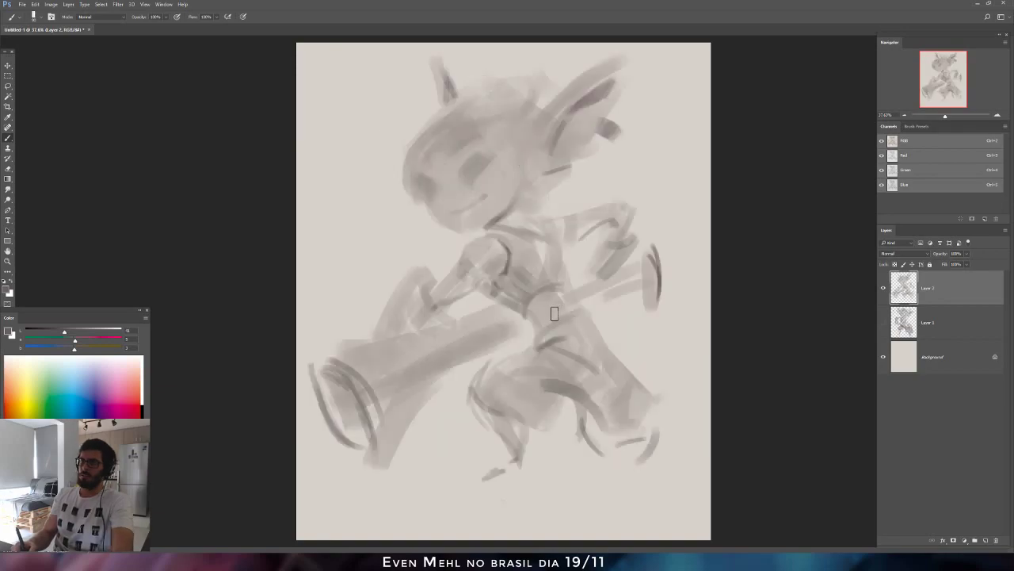
Darken the baggy lower end of the rear trouser leg with a larger brush.
key("bracketright")
key("bracketright")
key("bracketright")
key("bracketright")
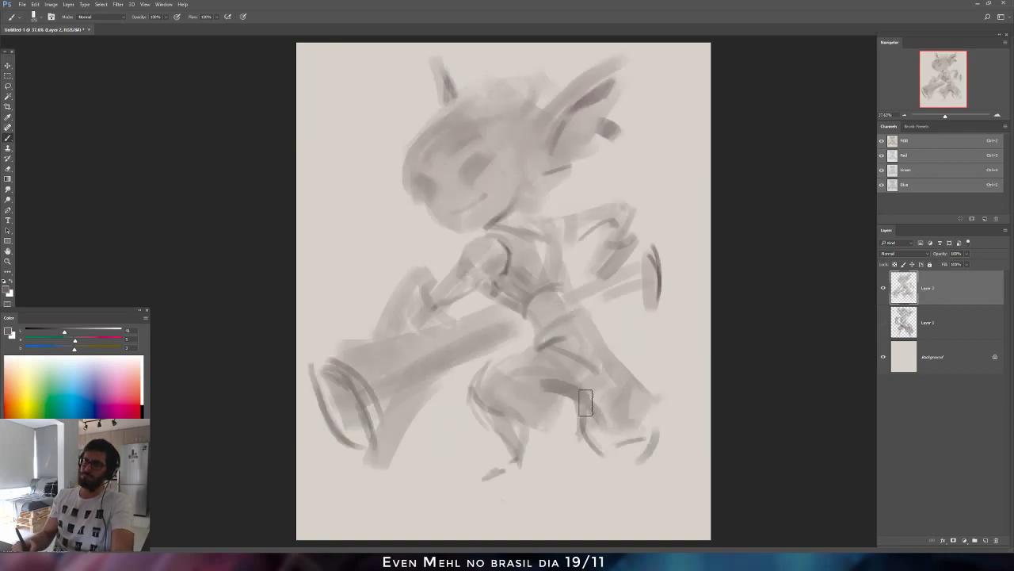
key("bracketright")
key("bracketright")
key("bracketright")
mouse_move(607, 440)
left_mouse_down()
mouse_move(635, 455)
mouse_move(611, 441)
mouse_move(643, 421)
mouse_move(601, 443)
mouse_move(648, 423)
mouse_move(647, 409)
mouse_move(638, 455)
mouse_move(648, 402)
left_mouse_up()
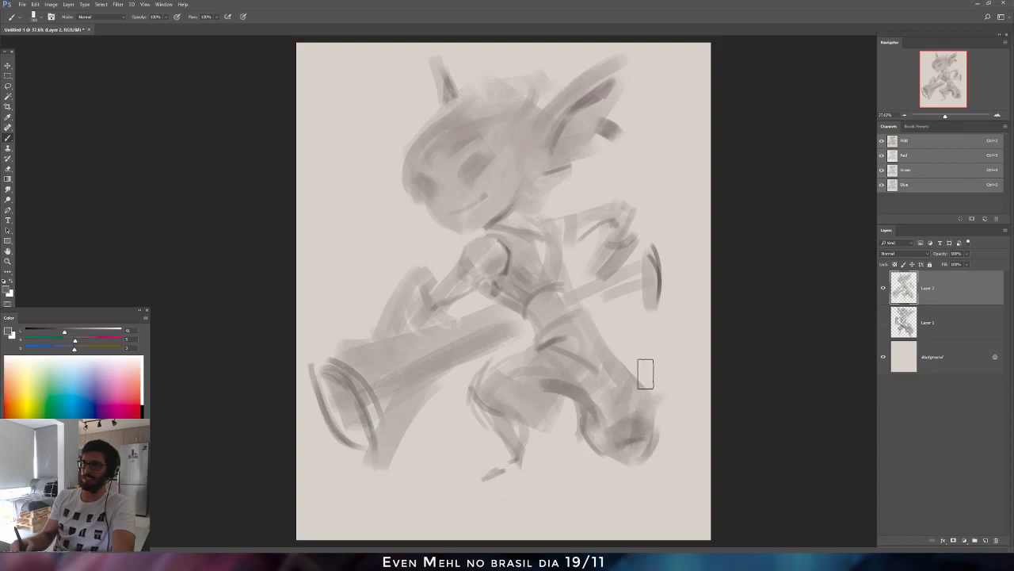
Paint the thin rear lower leg extending from the trouser cuff in a darker grey, using a smaller brush.
key("bracketleft")
key("bracketleft")
key("bracketleft")
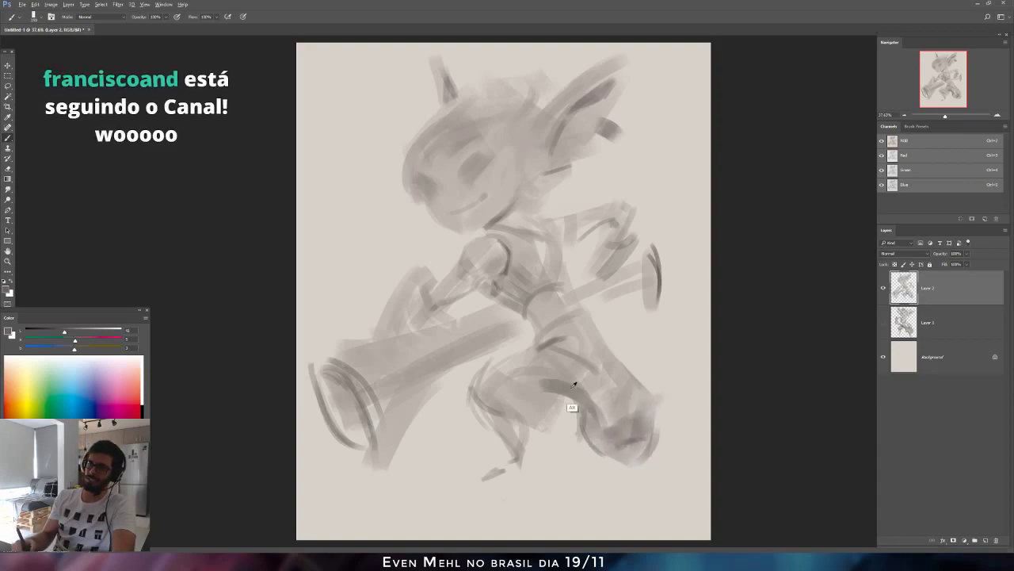
left_click(566, 413, "alt")
left_click_drag(84, 333, 62, 334)
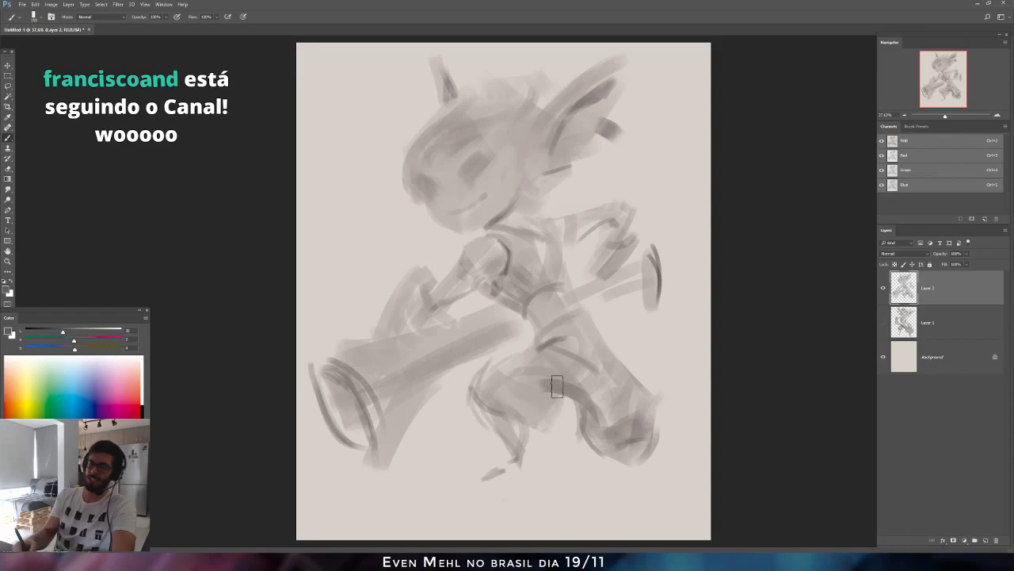
mouse_move(595, 413)
left_mouse_down()
mouse_move(601, 448)
mouse_move(627, 418)
mouse_move(665, 445)
mouse_move(657, 428)
mouse_move(659, 494)
mouse_move(645, 460)
mouse_move(674, 513)
left_mouse_up()
Accent the curved shadow between the thighs with a narrow dark stroke.
key("bracketleft")
key("bracketleft")
key("bracketleft")
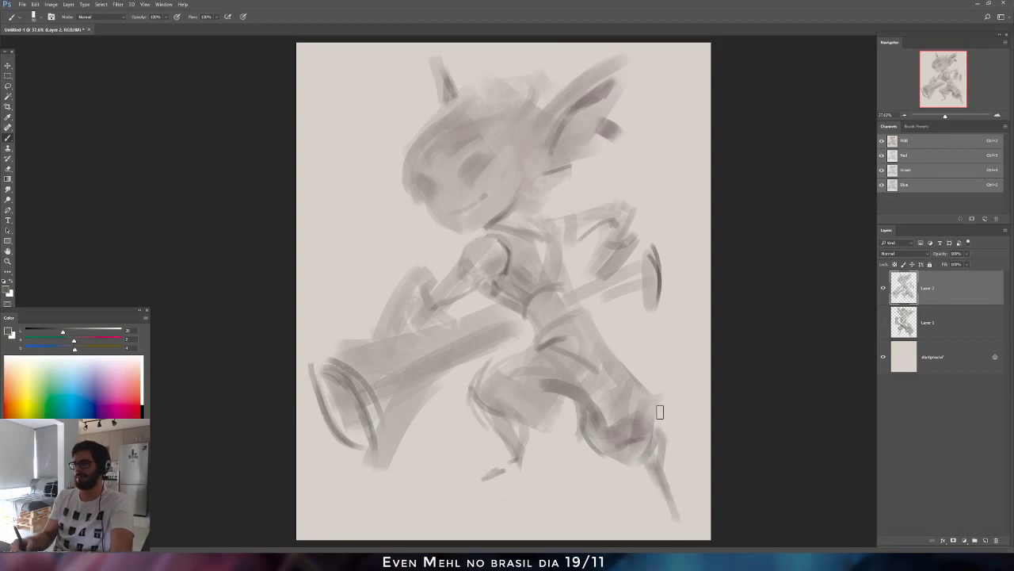
left_click_drag(533, 380, 585, 398)
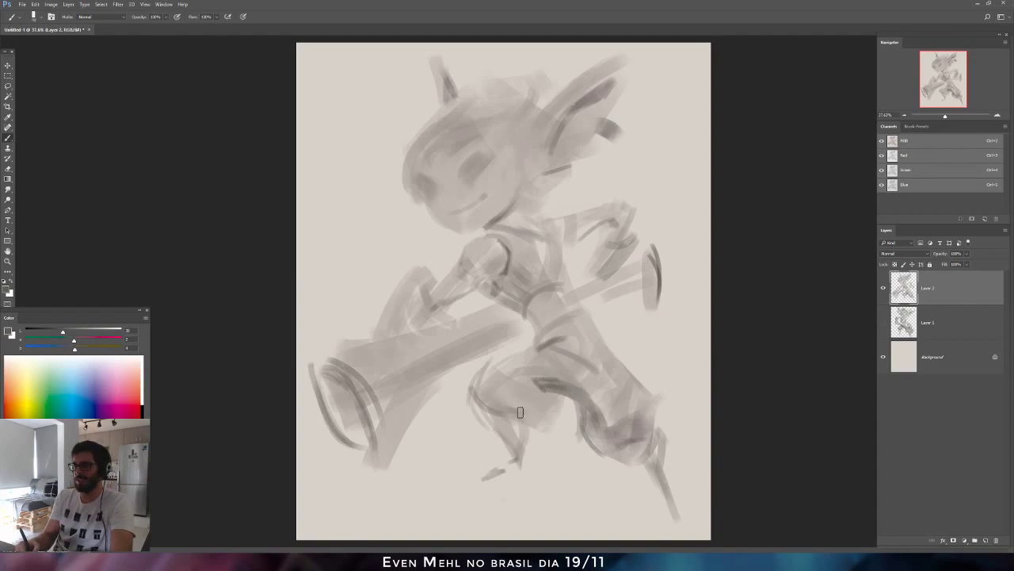
Darken the band across the hips below the waist with broad grey strokes.
key("bracketright")
key("bracketright")
key("bracketright")
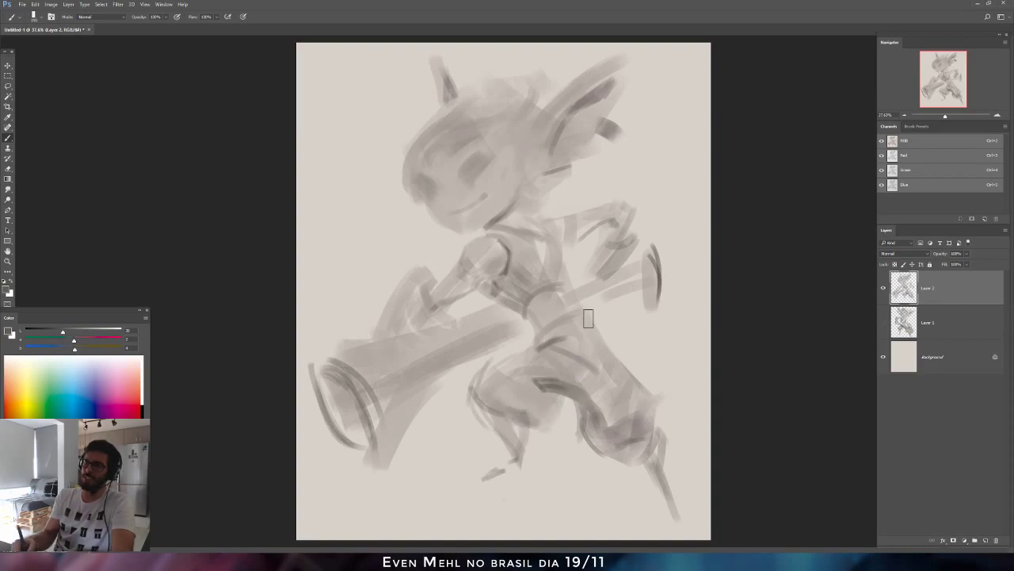
left_click_drag(544, 342, 588, 320)
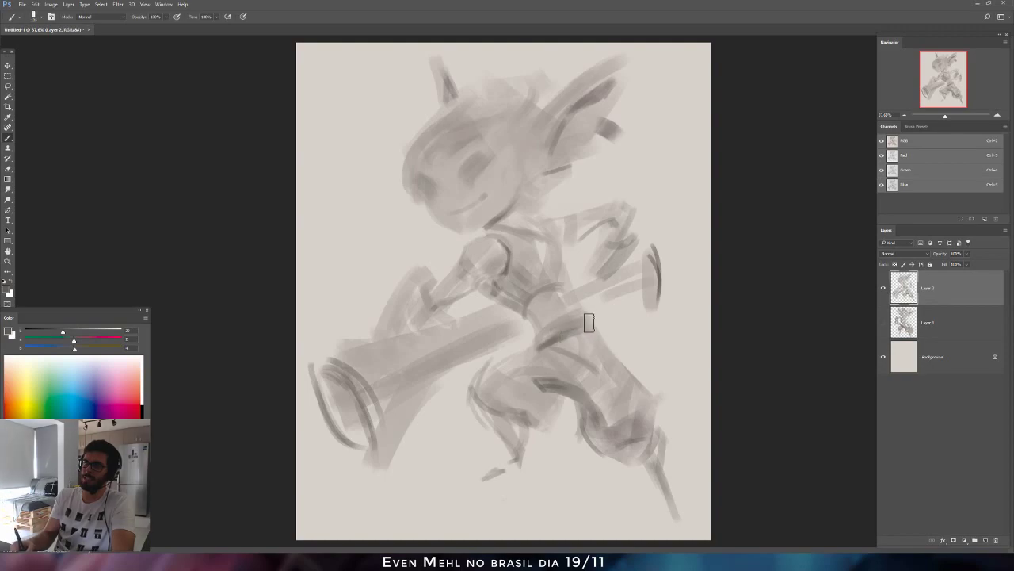
left_click_drag(527, 311, 555, 322)
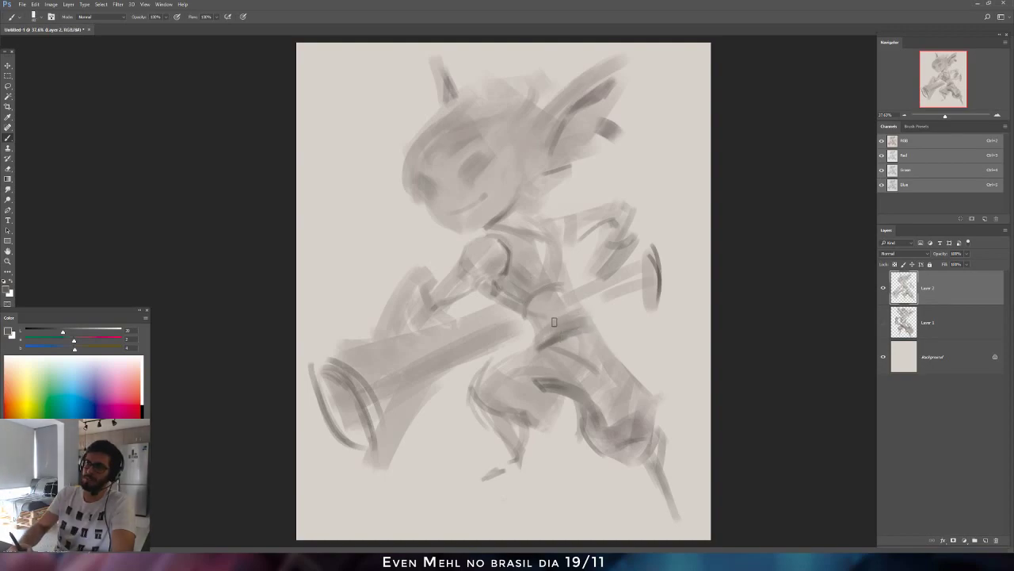
Outline the rear leg from the waist along the outer thigh, then the underside of its calf down to the foot.
mouse_move(565, 283)
left_mouse_down()
mouse_move(596, 317)
mouse_move(643, 426)
left_mouse_up()
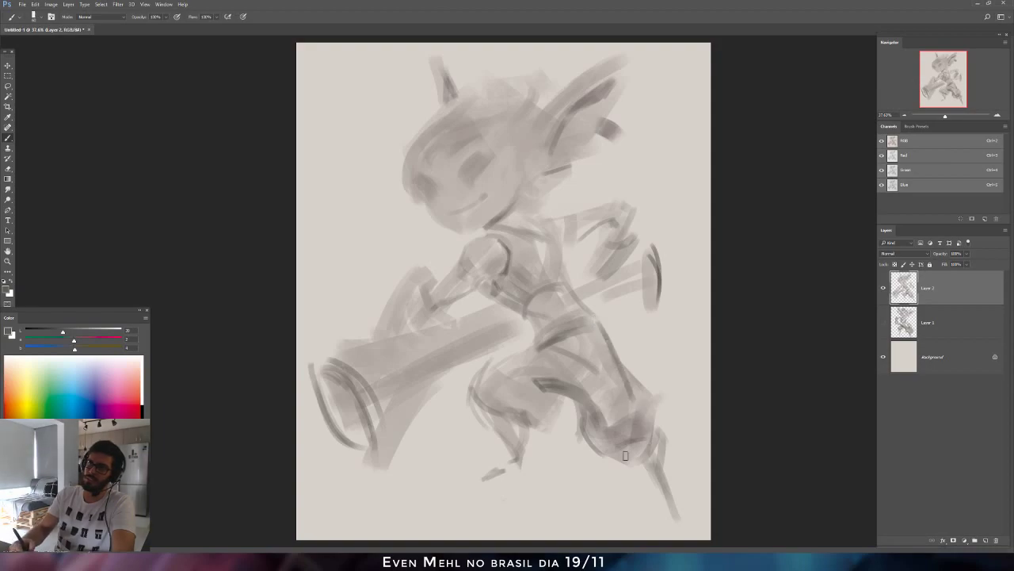
left_click_drag(588, 444, 647, 486)
left_click_drag(584, 445, 670, 513)
Flip the canvas horizontally and accent the top of the front shoulder with a dark stroke.
key("ctrl+shift+h")
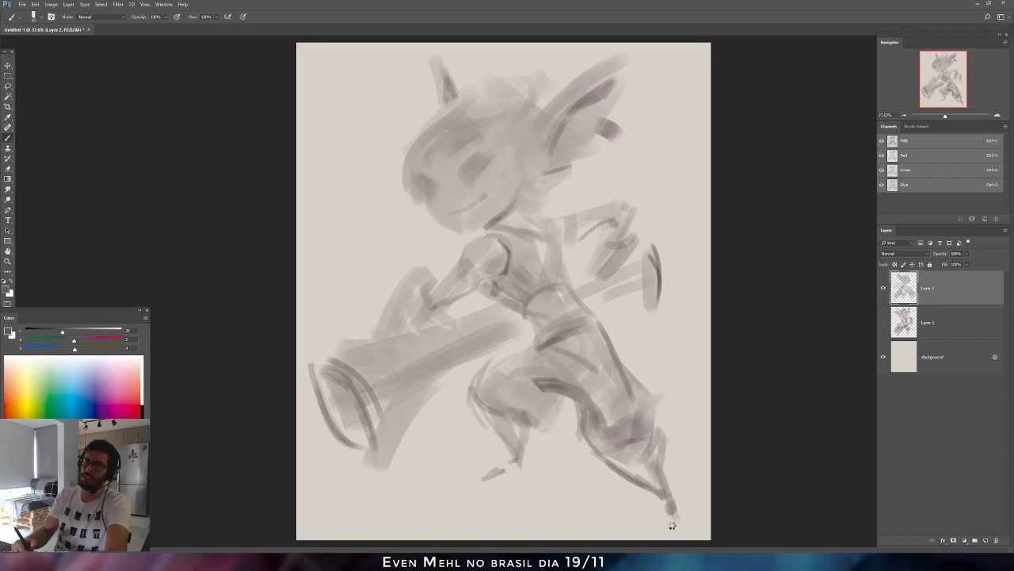
key("e")
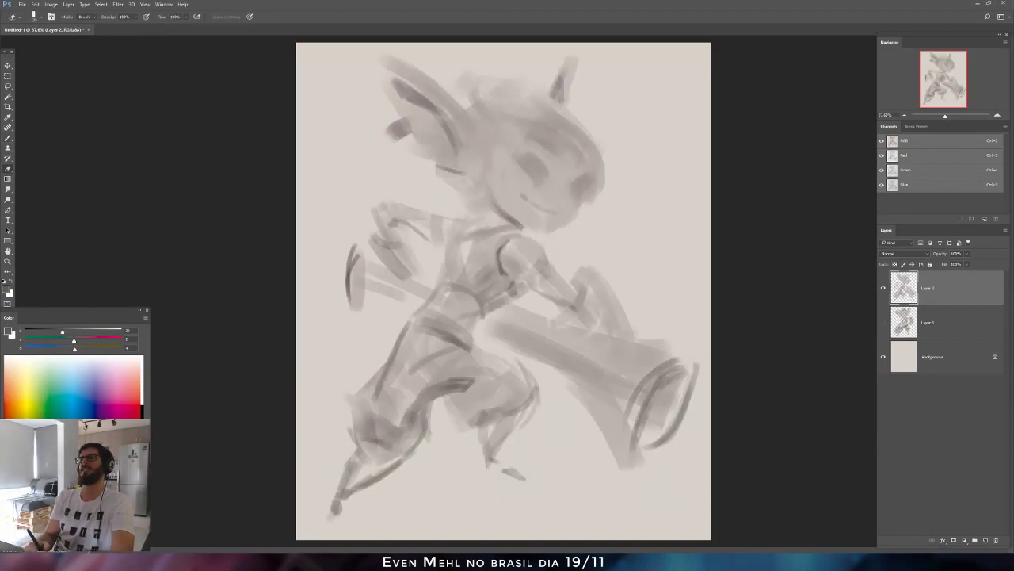
key("b")
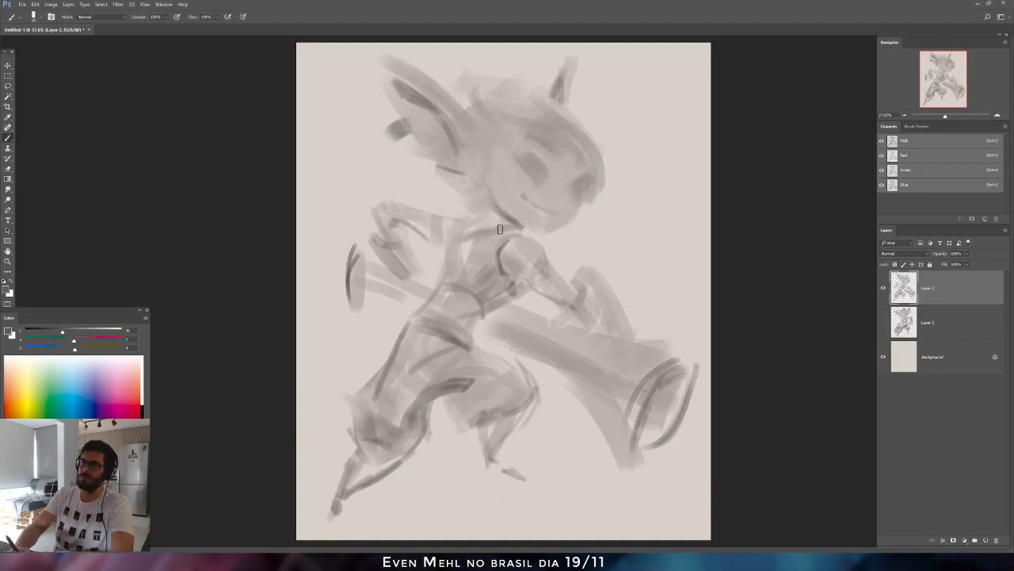
left_click_drag(481, 232, 535, 238)
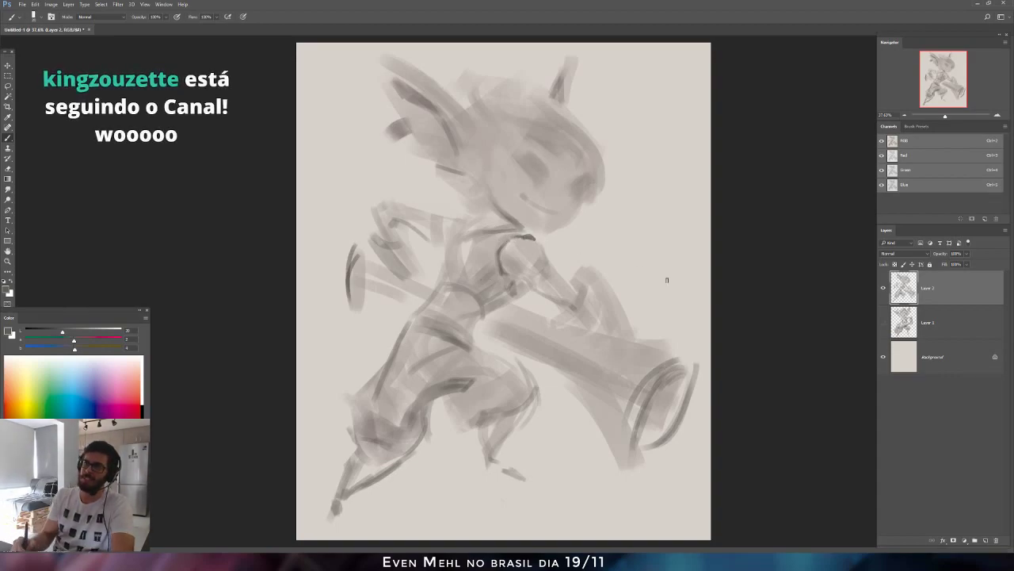
Darken the side of the chest behind the front shoulder with a larger brush.
key("]")
key("]")
key("]")
key("]")
key("]")
key("]")
key("]")
key("]")
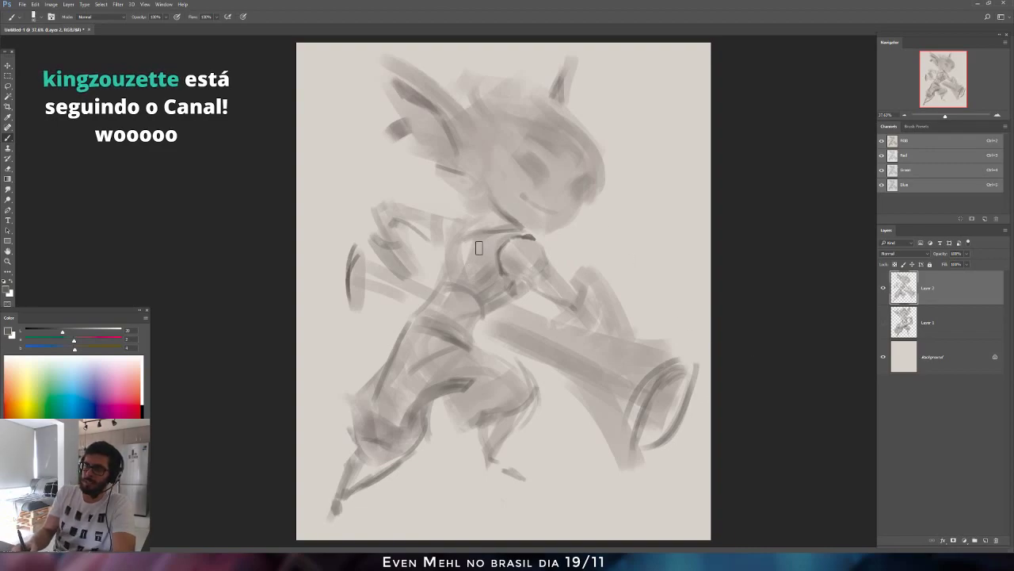
key("]")
key("]")
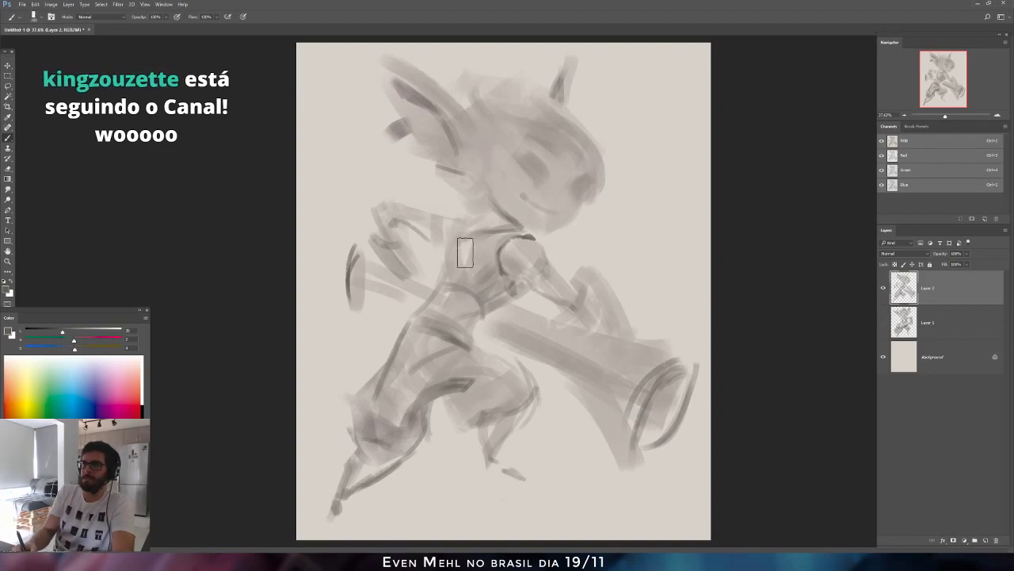
left_click_drag(468, 252, 489, 297)
key("[")
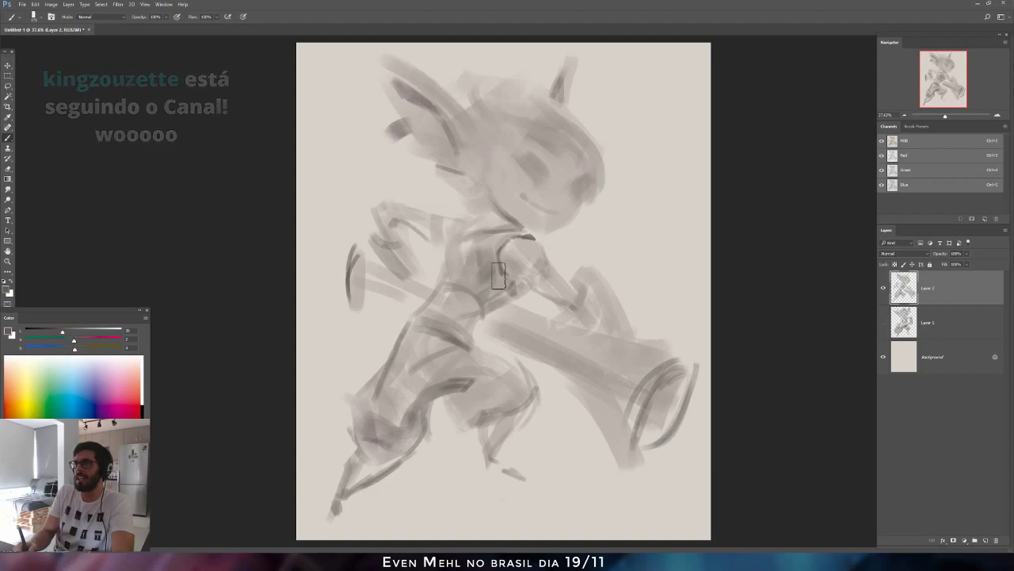
Flip the canvas horizontally, define the neck line below the large ear, erase its outer edge clean, and sample a lighter grey there.
key("ctrl+shift+h")
key("bracketleft")
key("bracketleft")
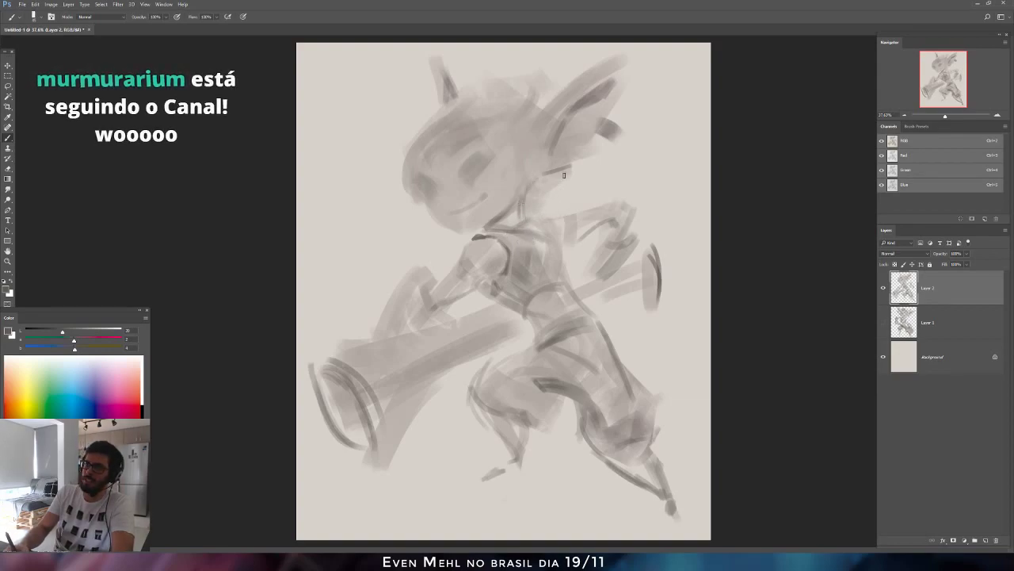
key("e")
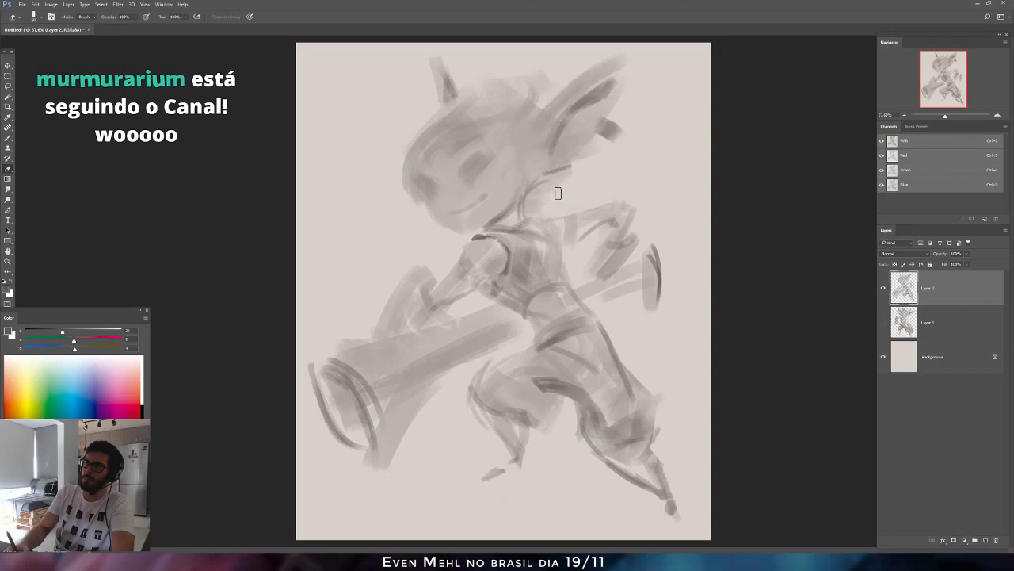
left_click_drag(549, 190, 539, 210)
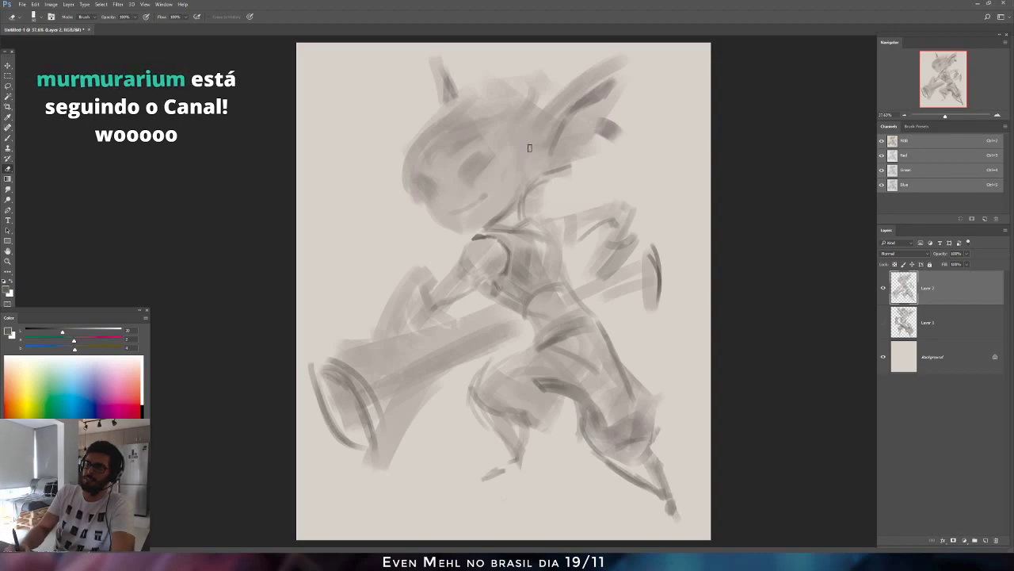
key("b")
left_click(525, 191, "alt")
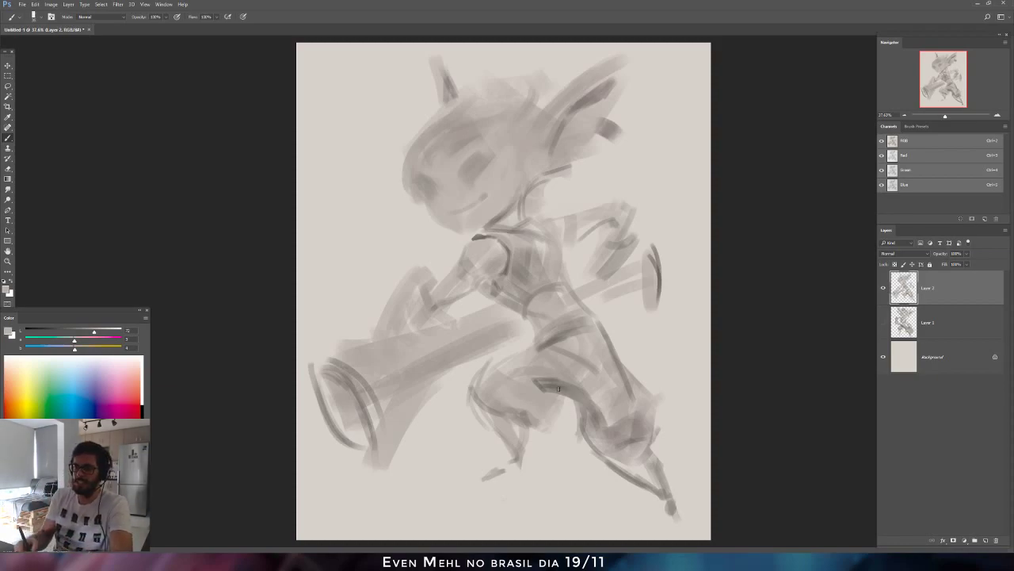
Define the rear upper arm and its bent hand with a darker sampled grey, using a larger brush.
left_click(557, 383, "alt")
left_click_drag(69, 331, 56, 334)
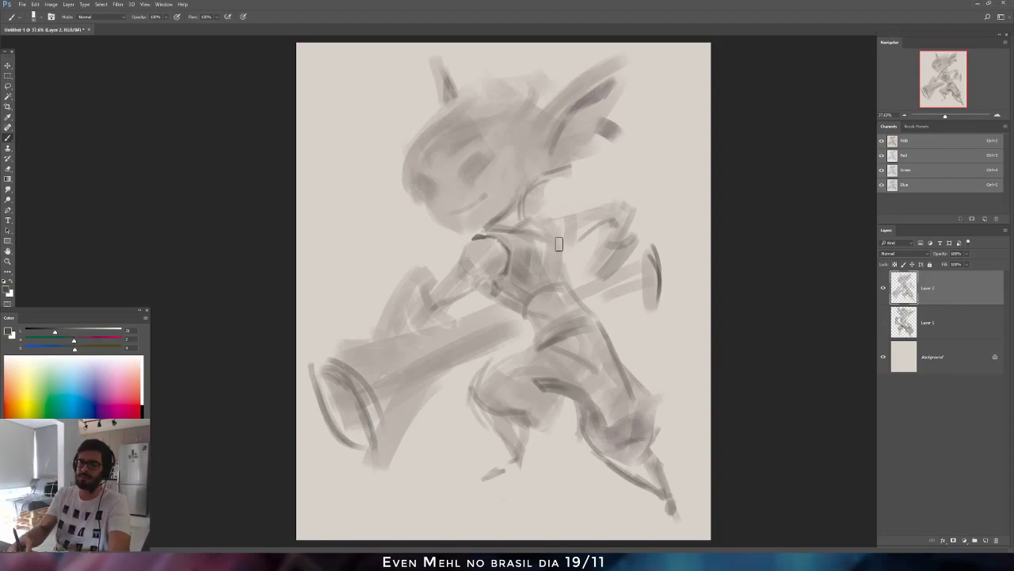
key("bracketright")
key("bracketright")
key("bracketright")
key("bracketright")
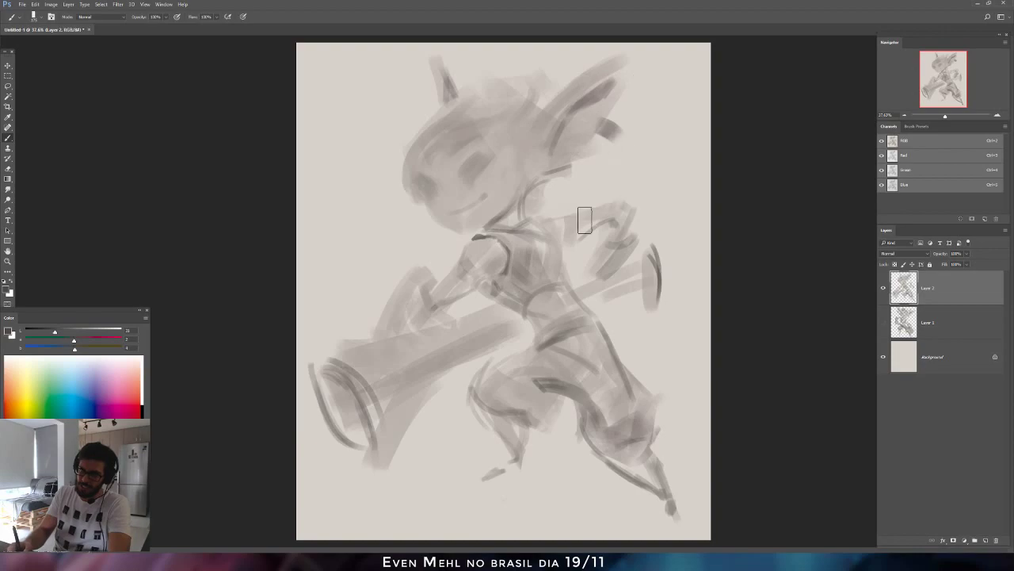
left_click_drag(569, 241, 630, 201)
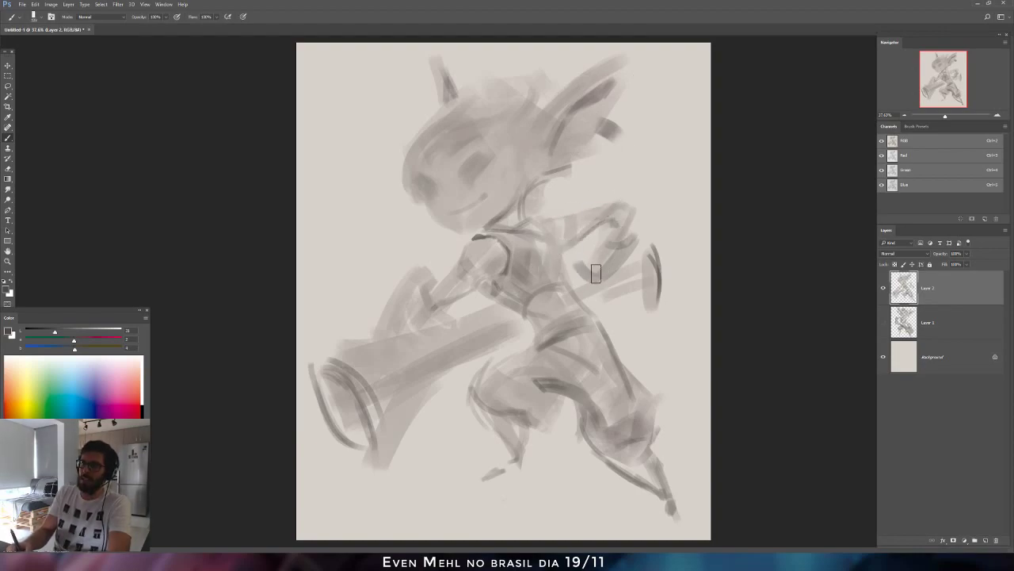
mouse_move(596, 273)
left_mouse_down()
mouse_move(593, 242)
mouse_move(605, 255)
mouse_move(585, 243)
mouse_move(598, 258)
mouse_move(585, 248)
mouse_move(579, 266)
mouse_move(599, 238)
left_mouse_up()
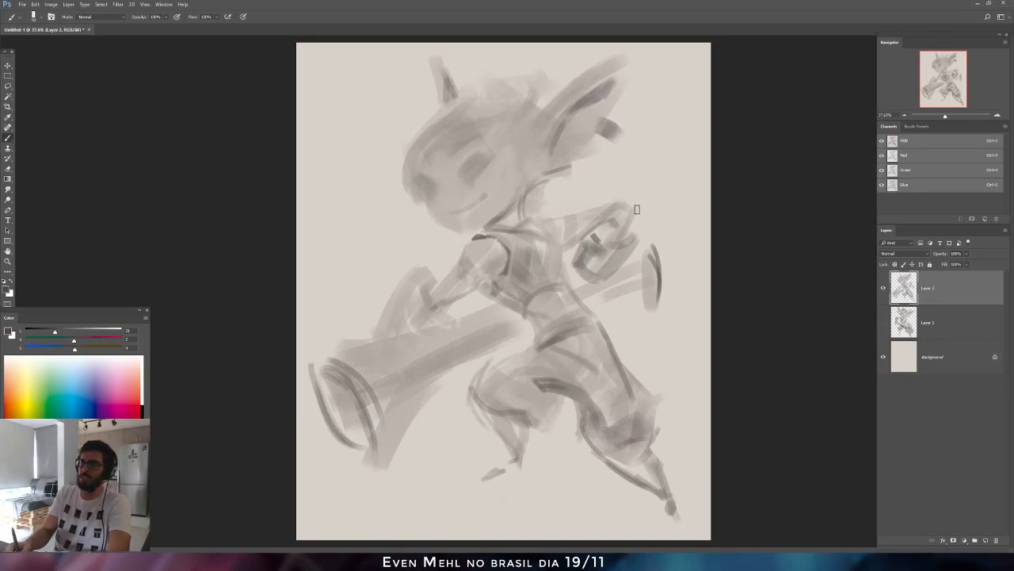
Mark the cuff and fingers of the front hand on the cannon, and strengthen the smile while the canvas is mirrored.
mouse_move(442, 315)
left_mouse_down()
mouse_move(416, 364)
mouse_move(378, 349)
mouse_move(411, 350)
mouse_move(376, 334)
mouse_move(412, 340)
mouse_move(376, 327)
mouse_move(360, 337)
mouse_move(400, 376)
left_mouse_up()
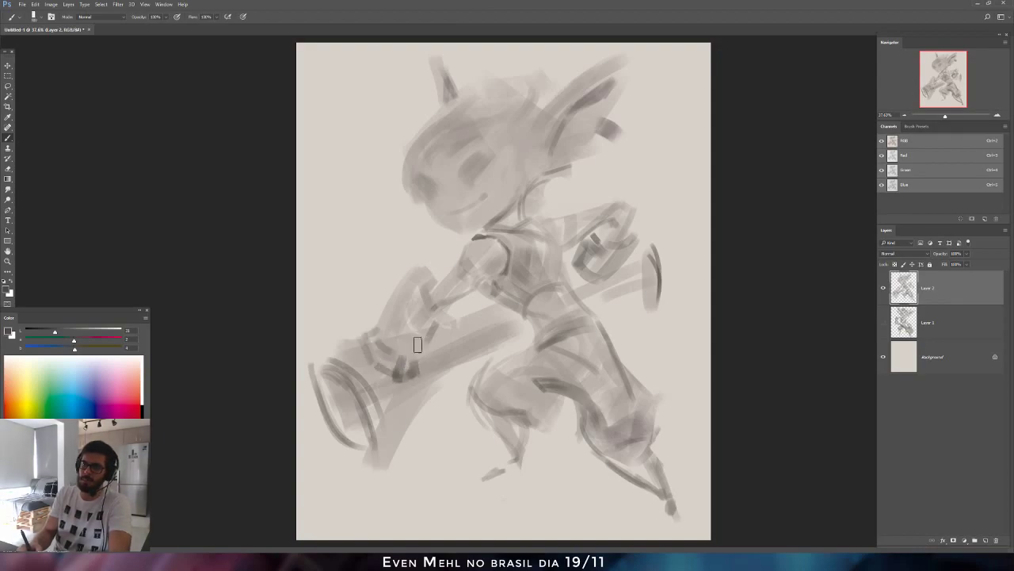
key("ctrl+shift+h")
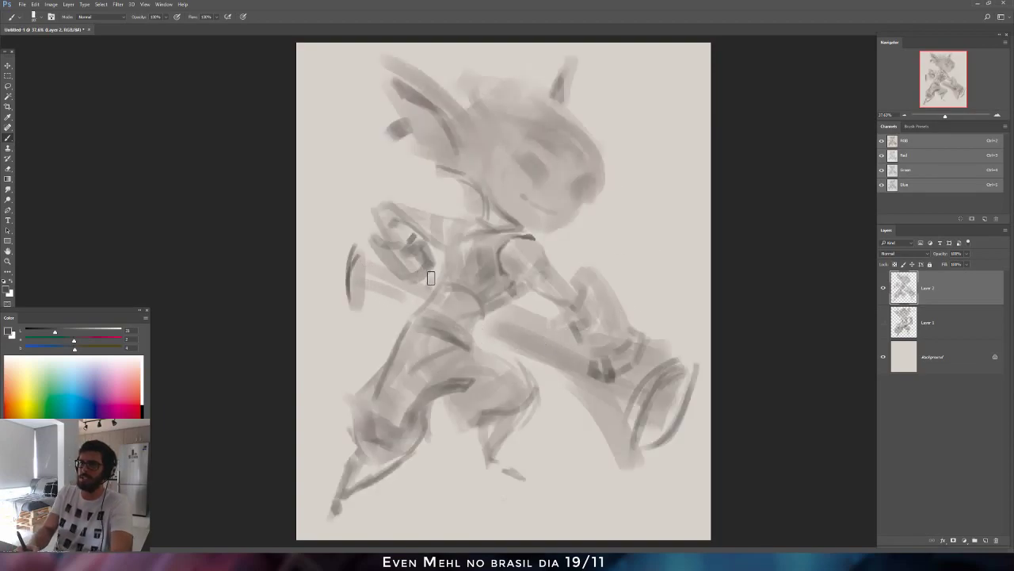
left_click(551, 201, "alt")
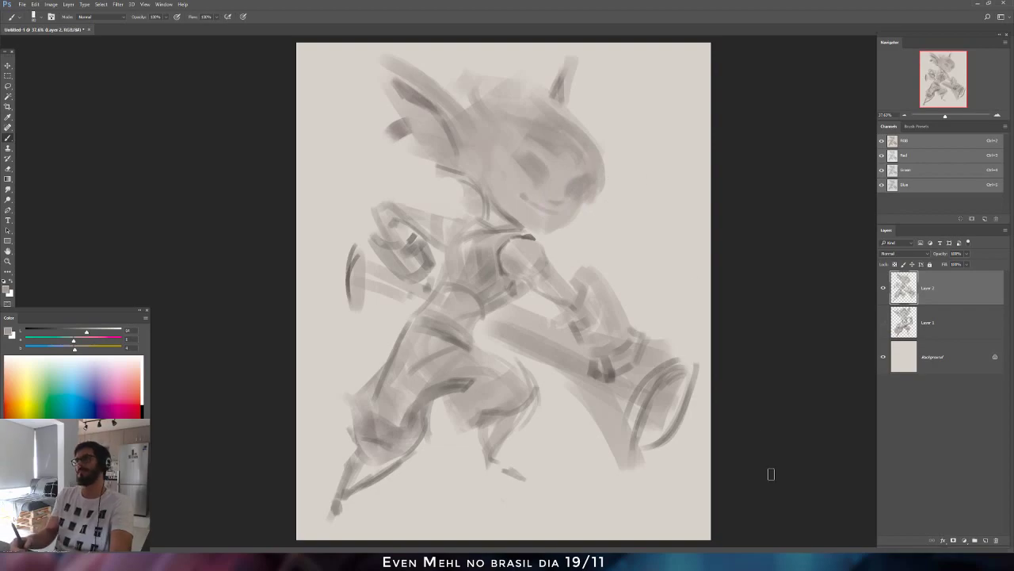
key("ctrl+shift+h")
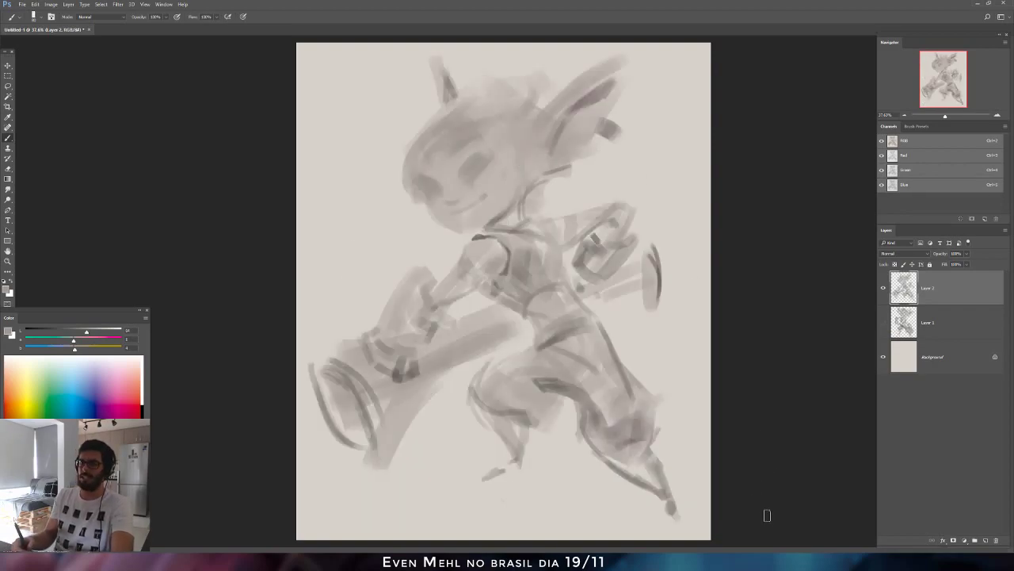
Choose a darker grey, accent the front edge of the torso and trace the curved waistline.
left_click(499, 290, "alt")
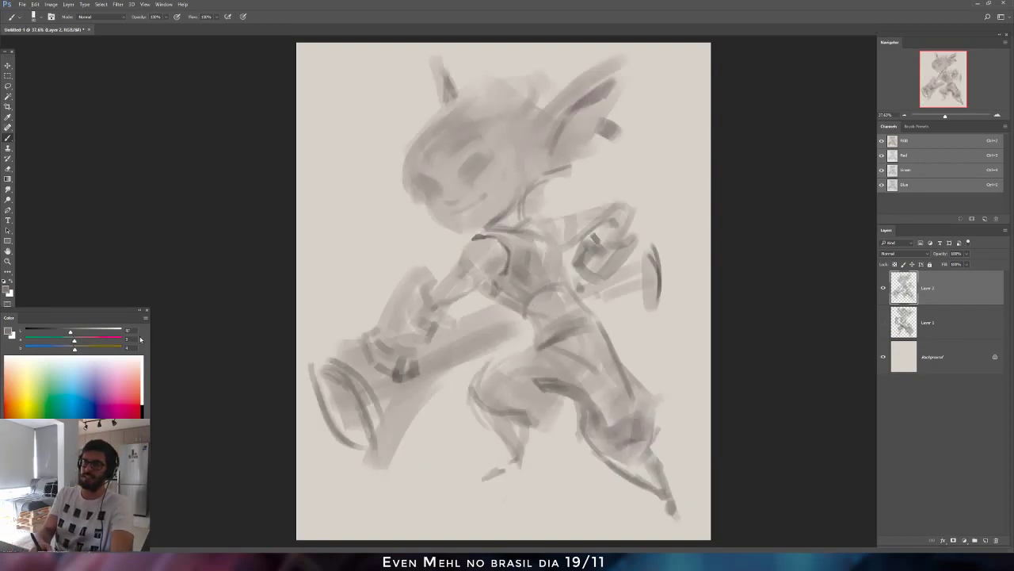
left_click(47, 332)
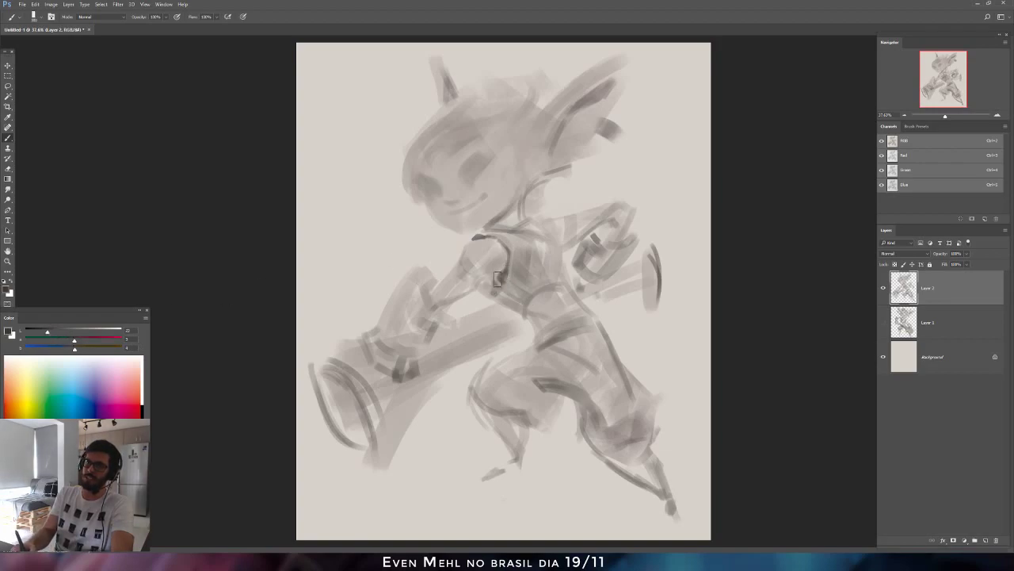
mouse_move(497, 279)
left_mouse_down()
mouse_move(495, 300)
mouse_move(521, 327)
left_mouse_up()
key("bracketleft")
key("bracketleft")
key("bracketleft")
key("bracketleft")
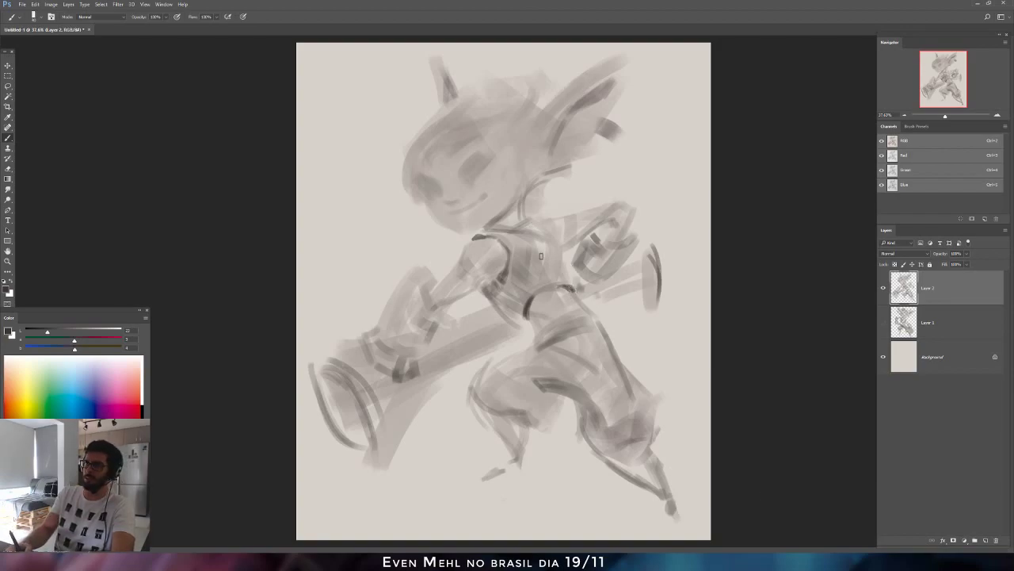
Deepen the shading on the lower side of the torso with a larger brush and clean its edge beneath the front arm.
key("bracketright")
key("bracketright")
key("bracketright")
key("bracketright")
key("bracketright")
key("bracketright")
left_click_drag(515, 286, 530, 292)
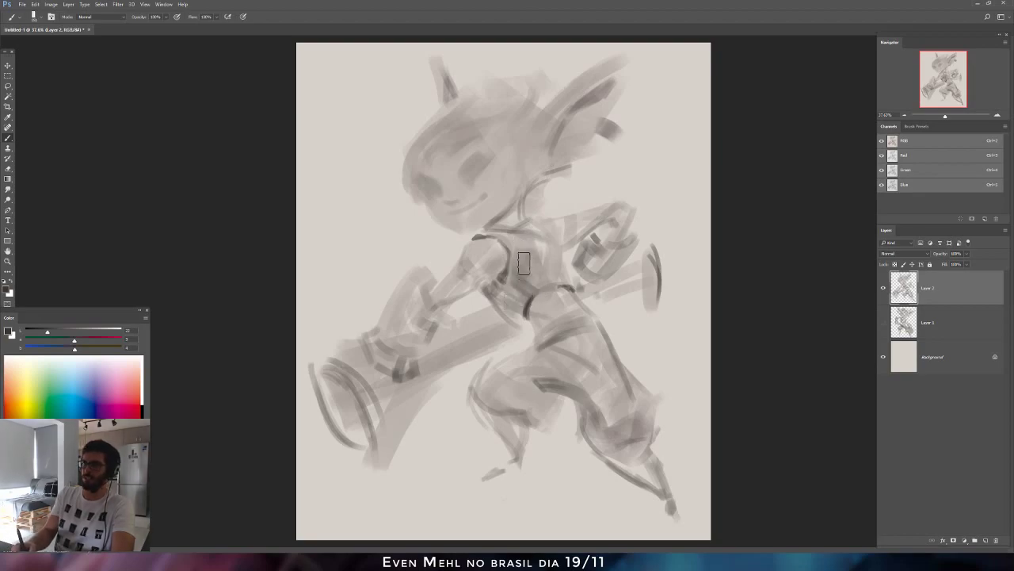
key("e")
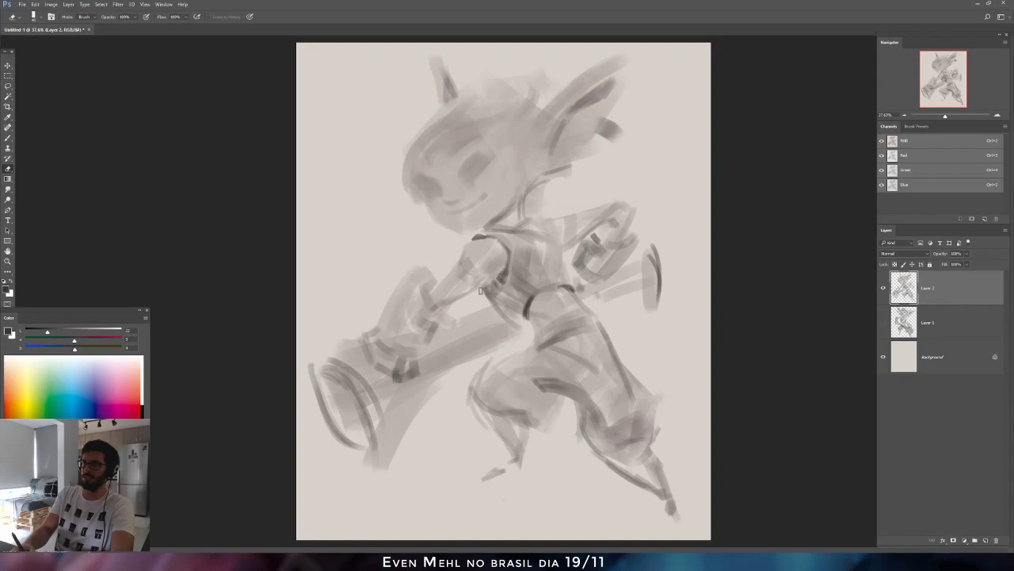
key("b")
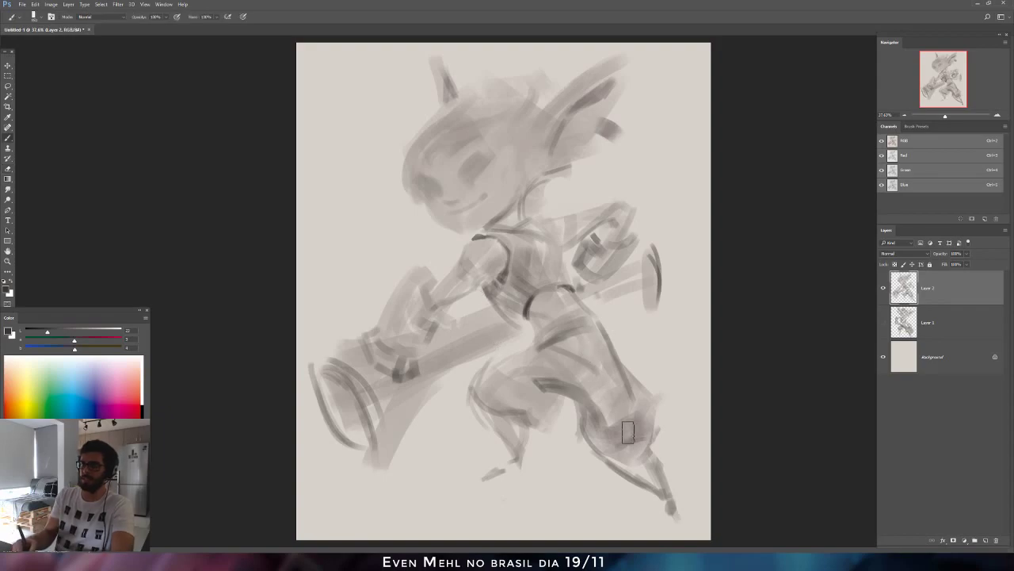
Undo a broad dark stroke across the rear calf and shade its gathered trouser end more subtly instead.
mouse_move(629, 432)
left_mouse_down()
mouse_move(626, 459)
mouse_move(672, 406)
left_mouse_up()
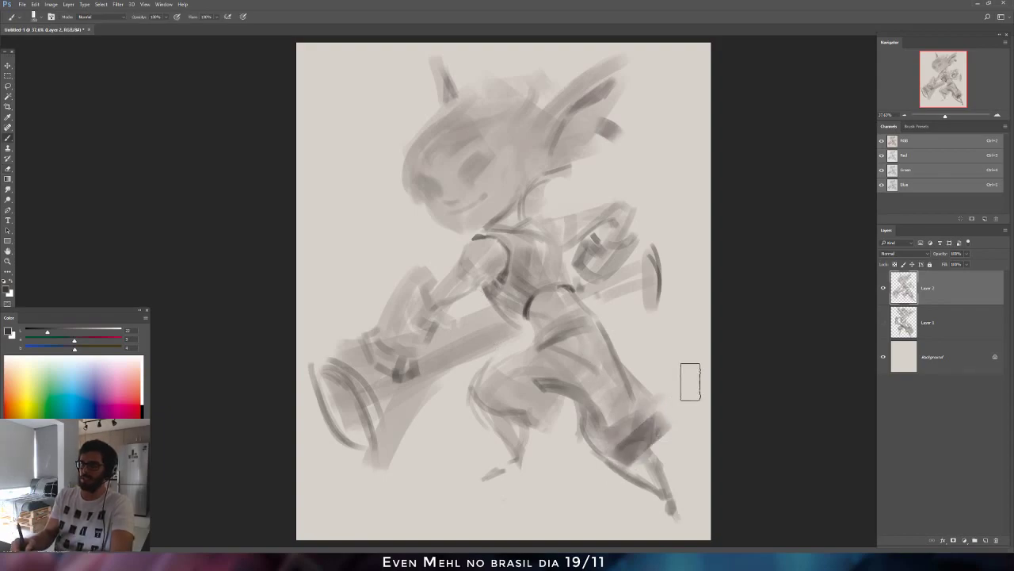
key("ctrl+z")
left_click_drag(623, 458, 644, 432)
Accent the underside of the front knee and paint two round discs on the rear hip.
key("bracketleft")
key("bracketleft")
key("bracketleft")
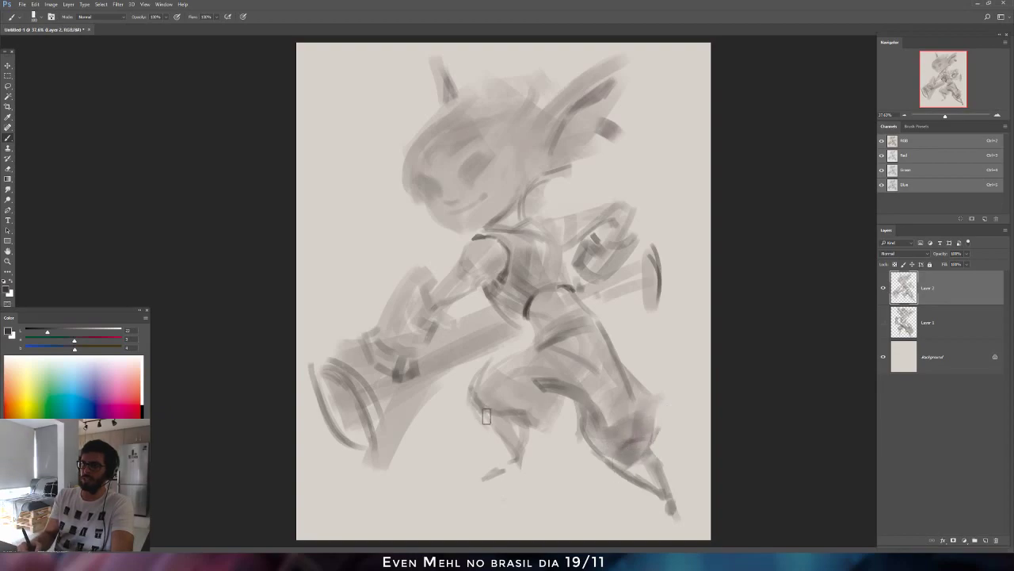
key("bracketright")
key("bracketright")
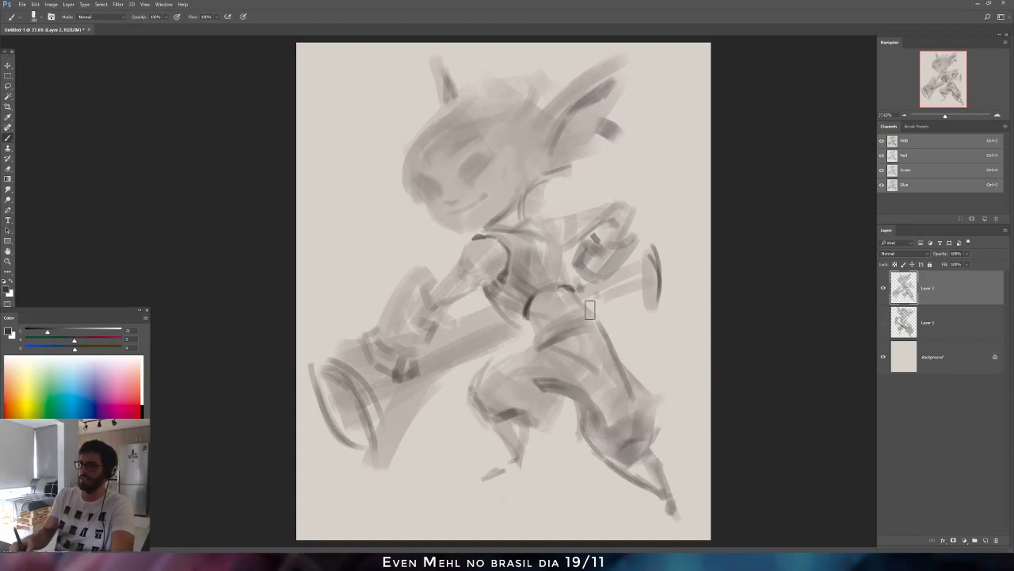
mouse_move(582, 343)
left_mouse_down()
mouse_move(628, 366)
mouse_move(605, 349)
left_mouse_up()
Thicken the dark band along the lower front edge of the torso, sampling greys from the chest.
left_click_drag(495, 287, 543, 323)
left_click(527, 295, "alt")
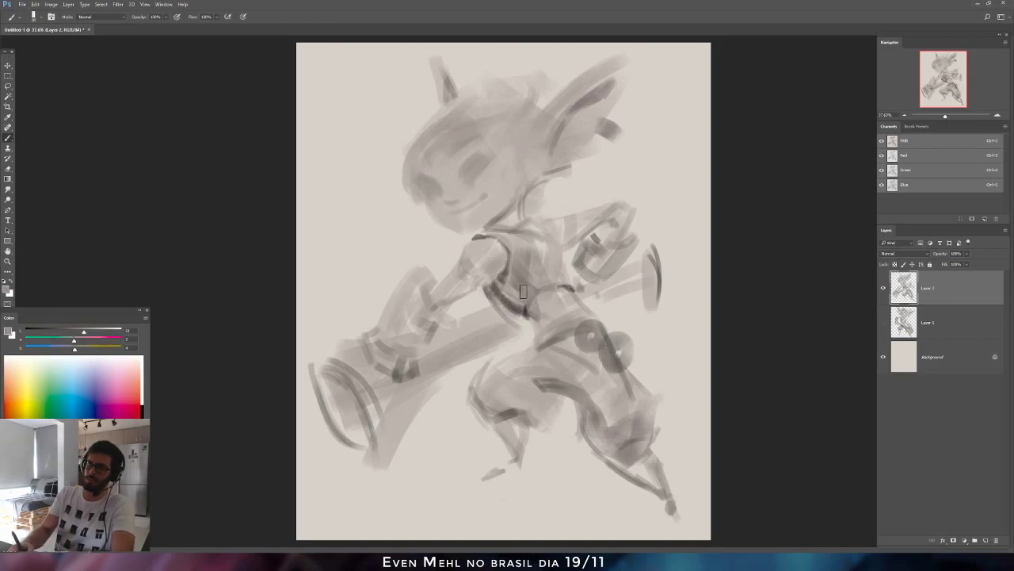
left_click(497, 279, "alt")
mouse_move(496, 282)
left_mouse_down()
mouse_move(527, 310)
mouse_move(504, 312)
left_mouse_up()
Flip the canvas horizontally and draw the vest's edge beside the rear arm and along the top of the shoulder.
key("ctrl+shift+h")
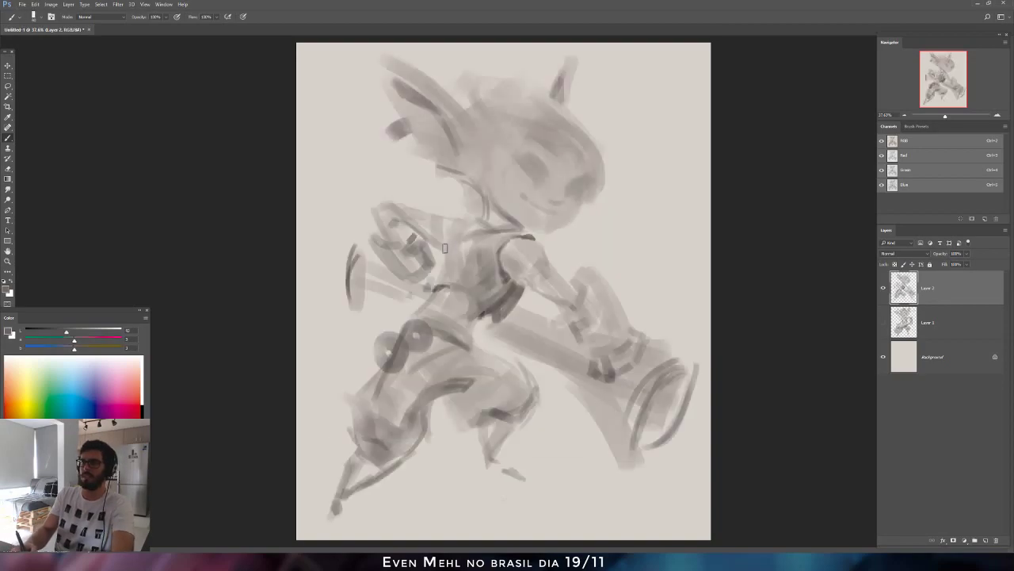
left_click_drag(445, 244, 444, 268)
left_click_drag(449, 221, 444, 278)
mouse_move(446, 226)
left_mouse_down()
mouse_move(445, 261)
mouse_move(476, 225)
left_mouse_up()
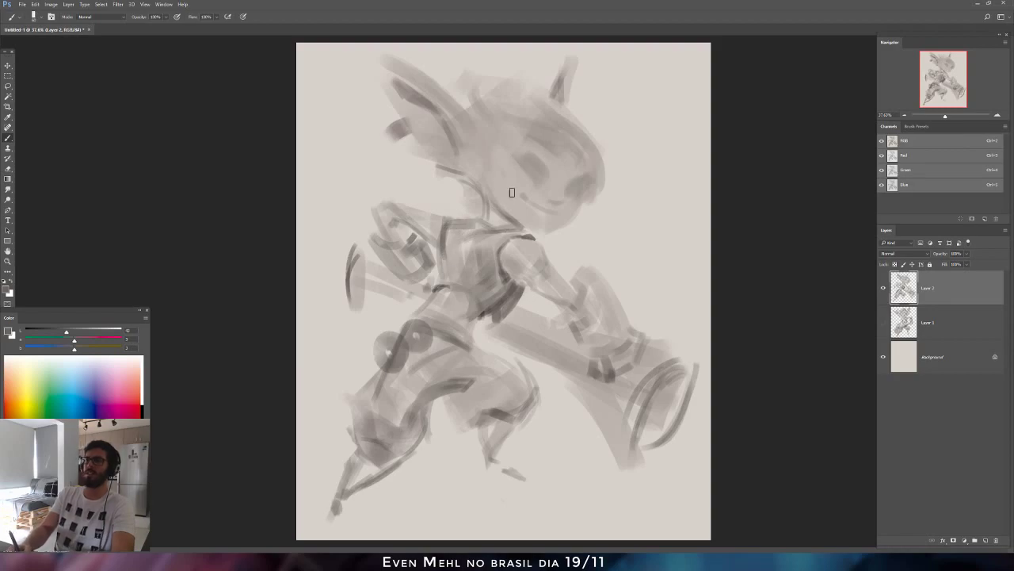
Carve out the nose between the eyes with the eraser, and reshape the near eye with sampled face greys.
key("e")
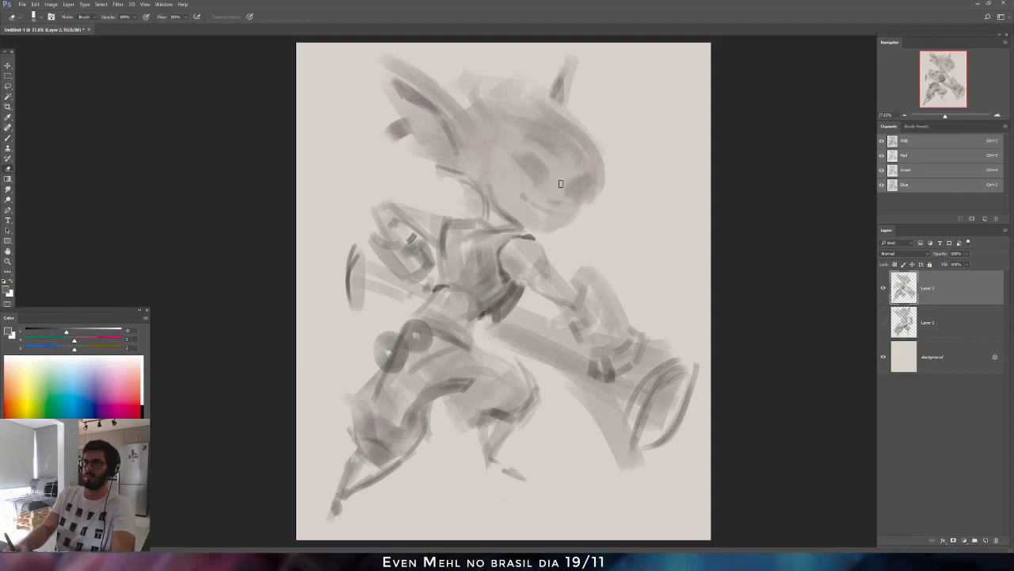
key("b")
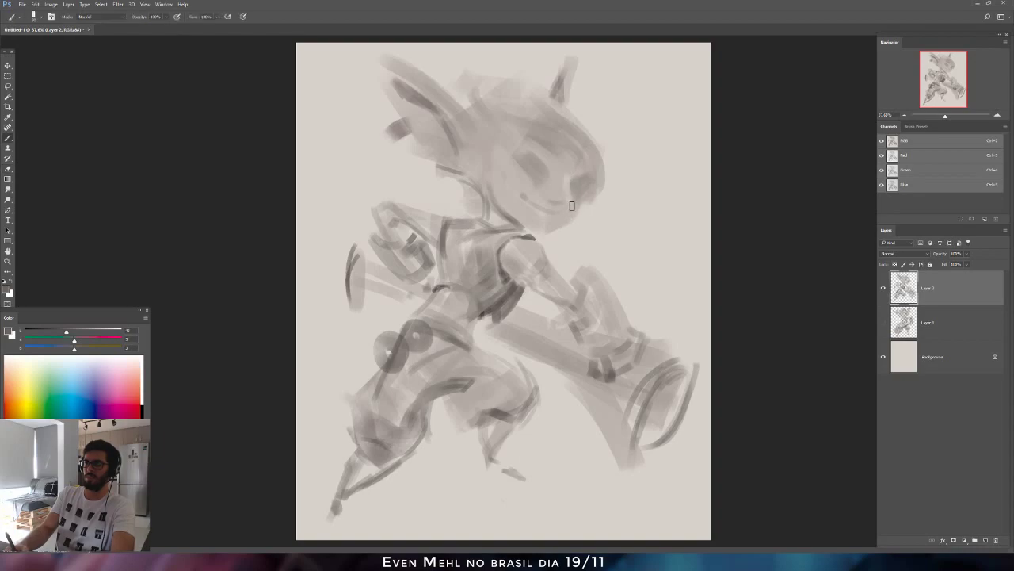
left_click(546, 199, "alt")
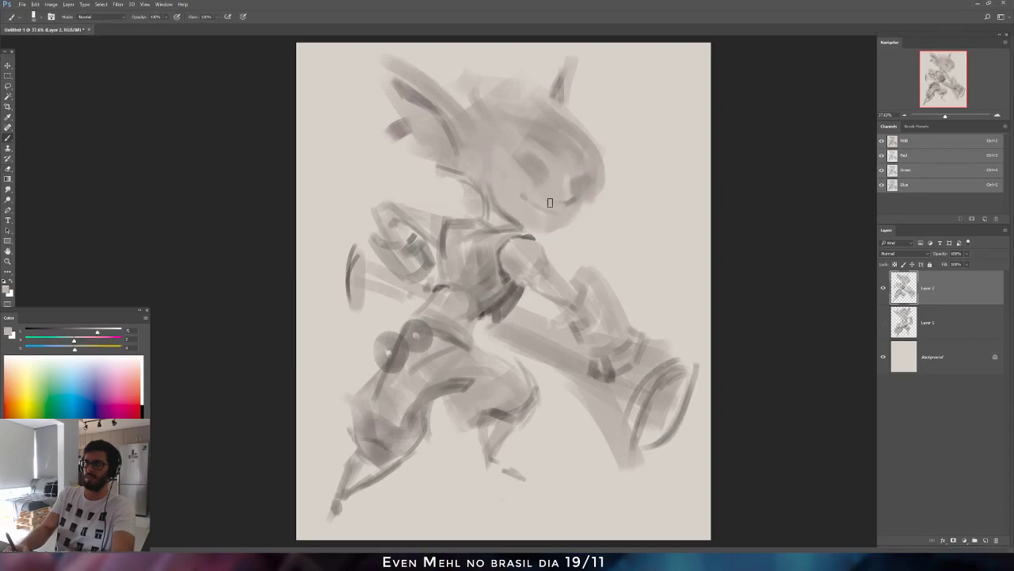
left_click(538, 166, "alt")
left_click_drag(549, 184, 552, 163)
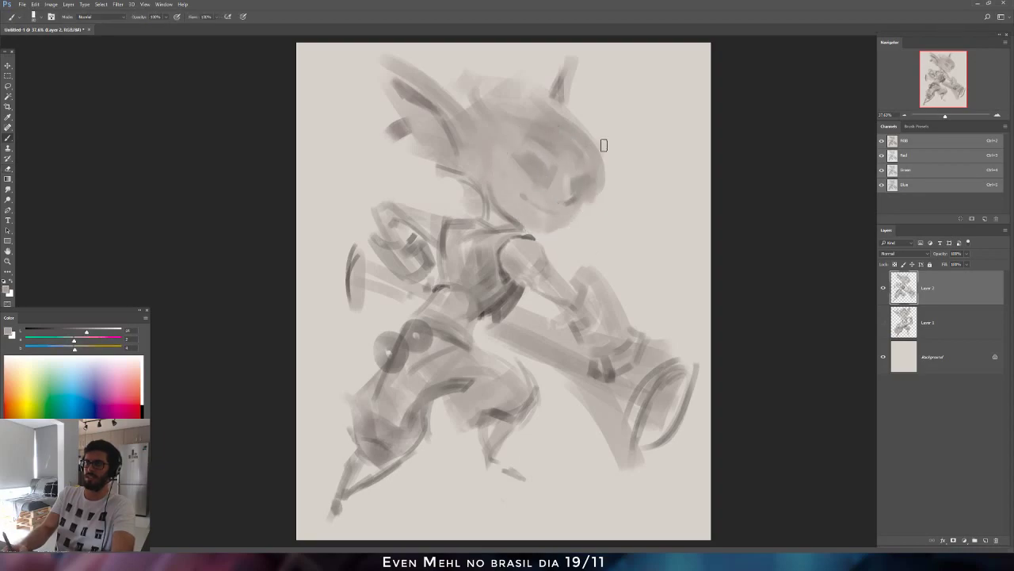
Erase the outer edge of the face around the far eye and cheek with a larger eraser, and flip the canvas back.
key("e")
key("bracketright")
key("bracketright")
key("bracketright")
mouse_move(597, 193)
left_mouse_down()
mouse_move(591, 210)
mouse_move(600, 203)
left_mouse_up()
key("bracketright")
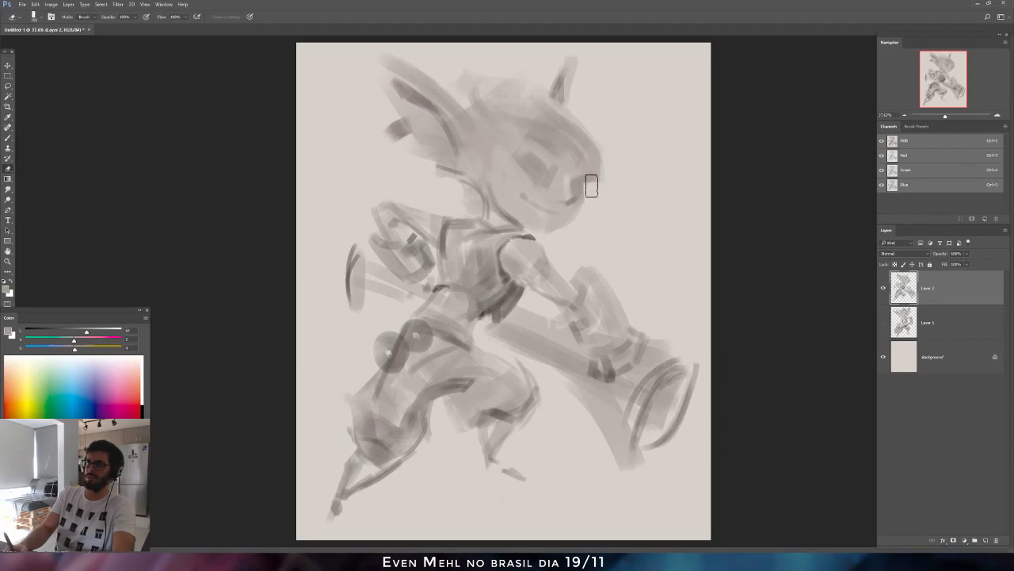
key("F2")
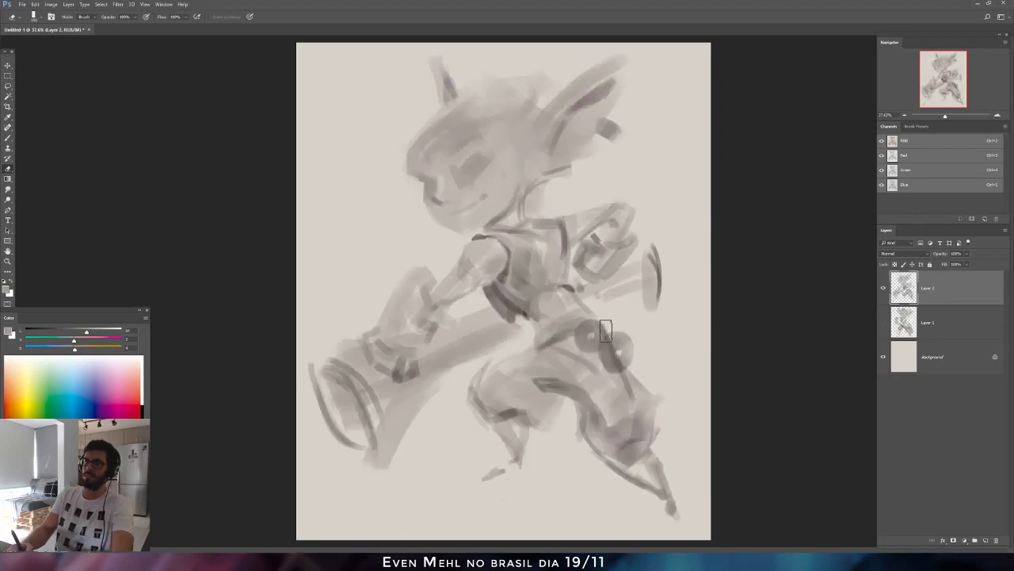
Pick a darker grey and add accents to the ankles and the lower edge of the chest.
key("b")
left_click(545, 109, "alt")
left_click(526, 103, "alt")
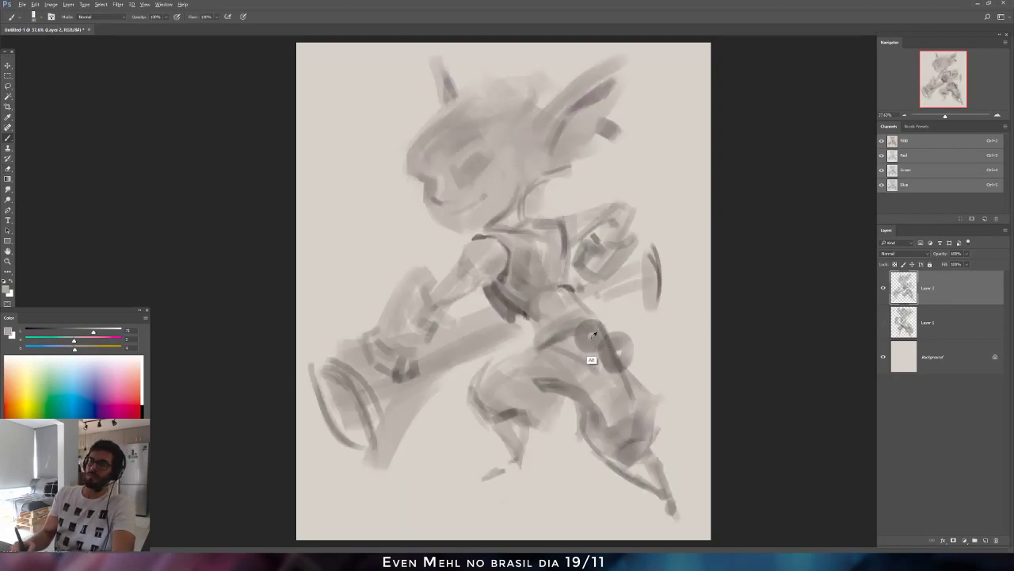
left_click(572, 307, "alt")
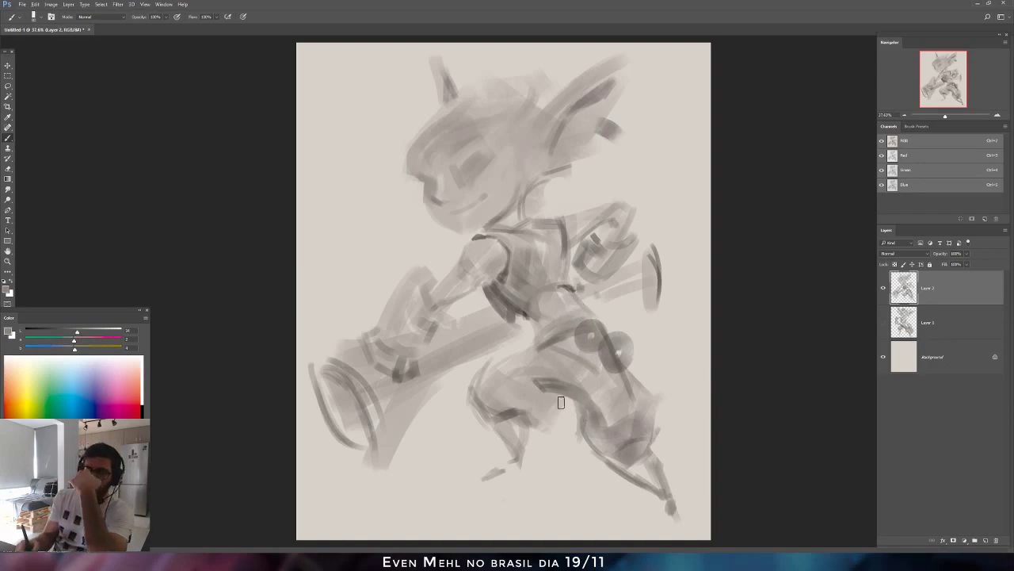
left_click(57, 332)
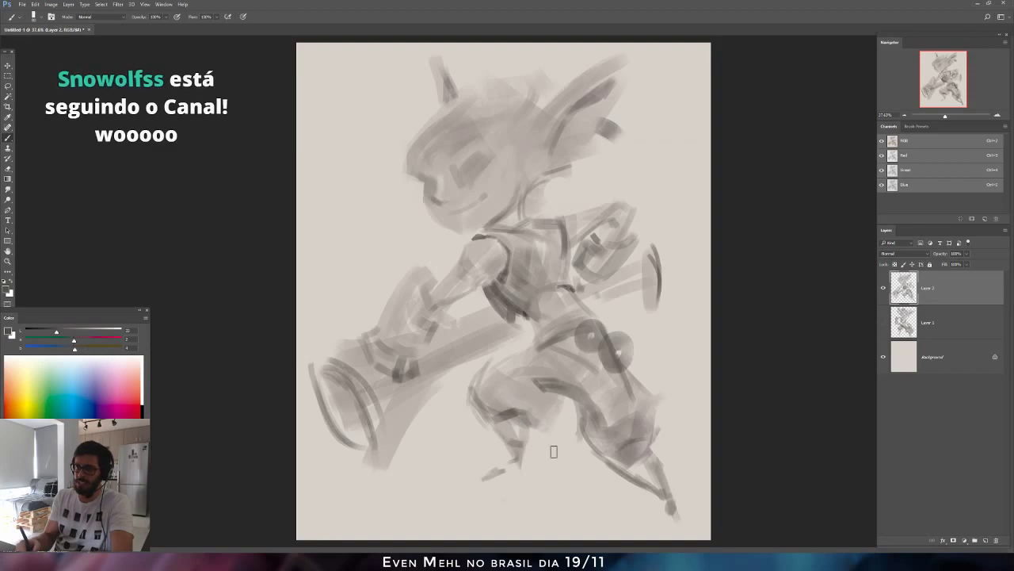
left_click_drag(649, 473, 664, 489)
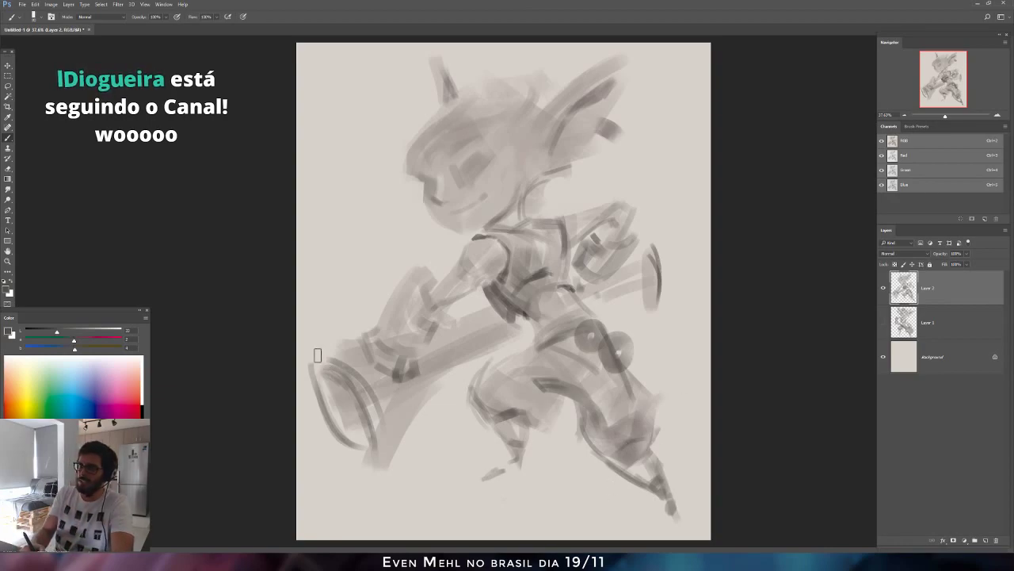
Reinforce the cannon's muzzle rim with dark strokes and shade the inside of its opening.
mouse_move(323, 382)
left_mouse_down()
mouse_move(361, 424)
mouse_move(366, 448)
mouse_move(344, 438)
mouse_move(389, 480)
left_mouse_up()
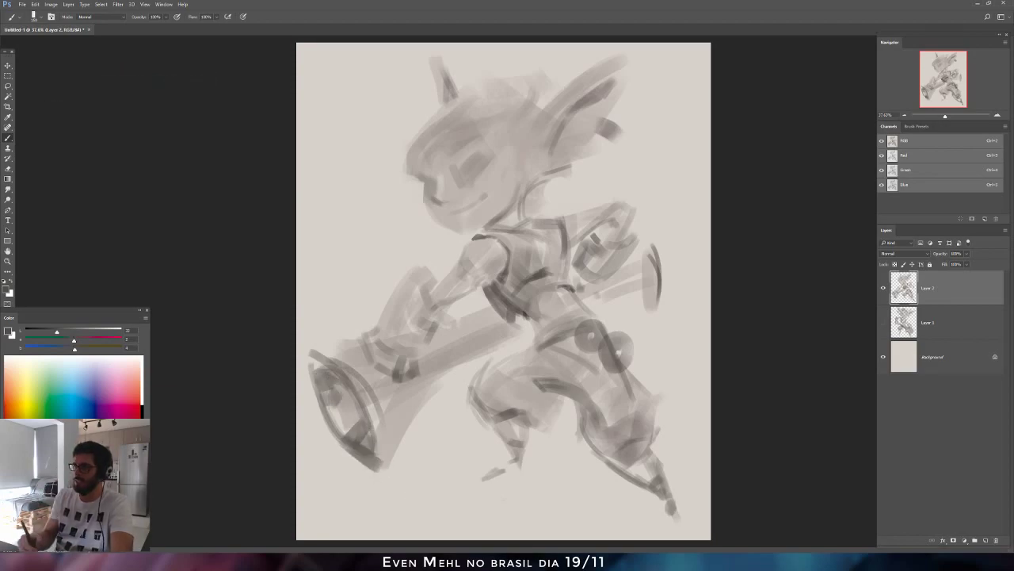
Try thin curved contour lines across the cannon barrel behind the muzzle, and undo the latest strokes.
key("bracketleft")
key("bracketleft")
key("bracketleft")
key("bracketleft")
key("bracketleft")
key("bracketleft")
key("bracketleft")
key("bracketleft")
left_click_drag(375, 376, 410, 458)
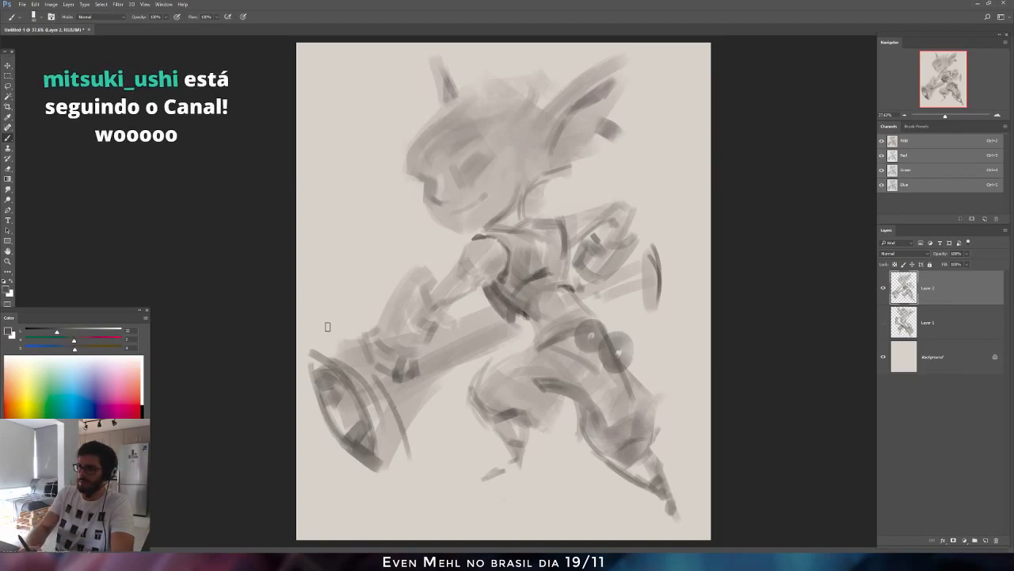
left_click_drag(323, 332, 379, 377)
key("ctrl+alt+z")
key("ctrl+alt+z")
key("ctrl+alt+z")
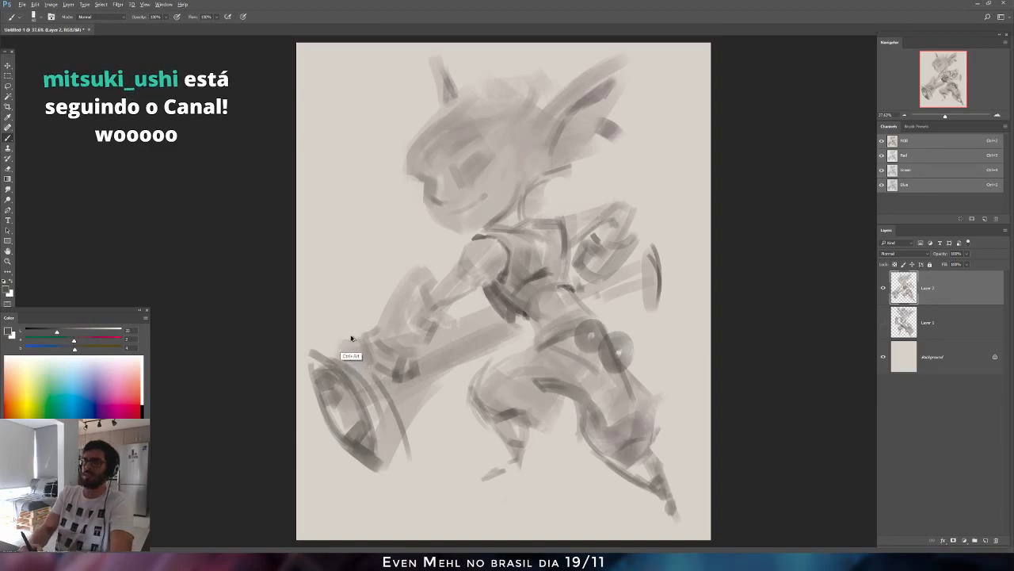
Paint a thicker curved band around the cannon barrel just behind the muzzle.
key("bracketright")
key("bracketright")
key("bracketright")
left_click_drag(333, 332, 385, 406)
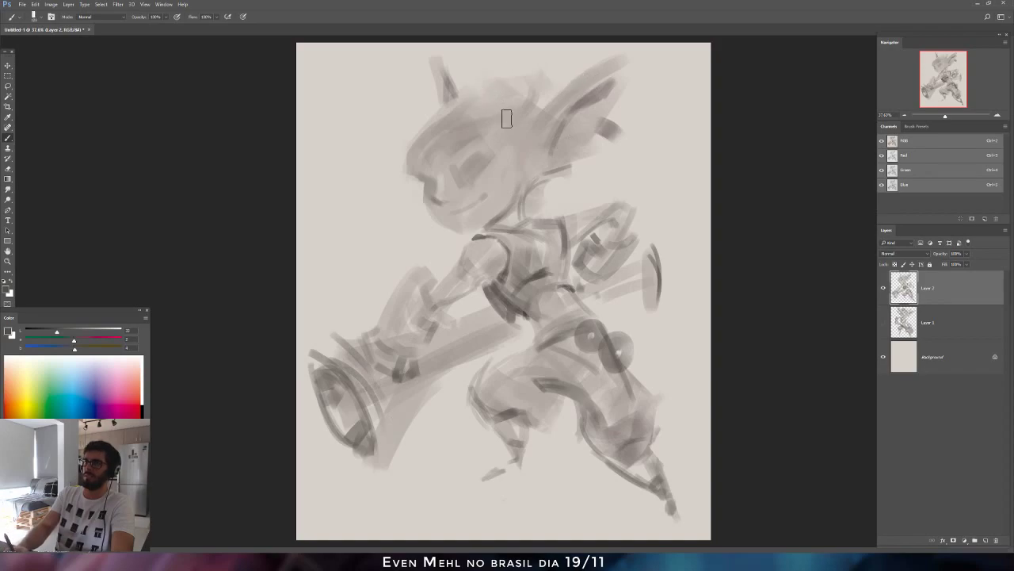
Draw a dark circular goggle ring on the head above the near eye.
mouse_move(482, 119)
left_mouse_down()
mouse_move(530, 118)
mouse_move(480, 120)
left_mouse_up()
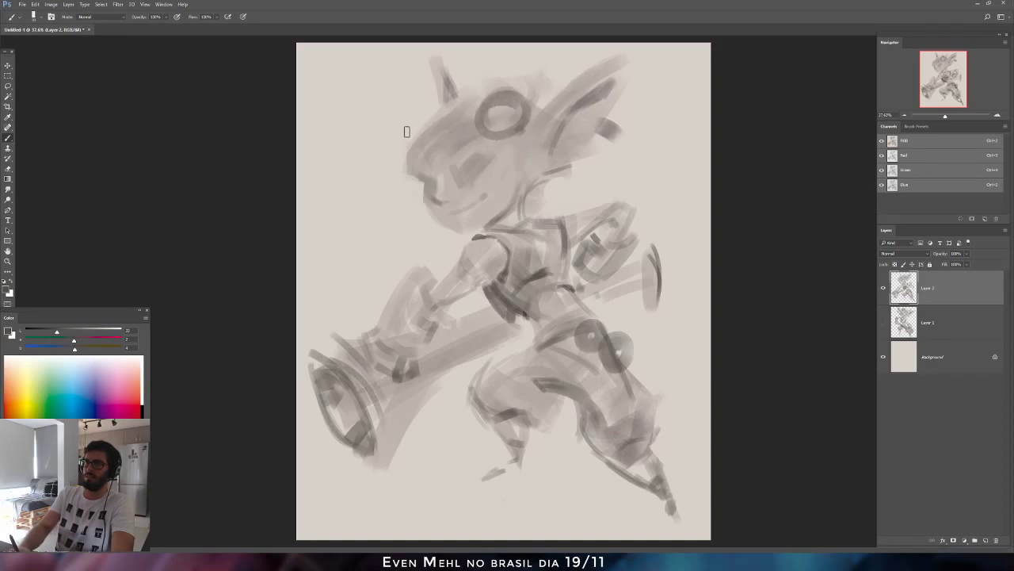
Add a short dark stroke in front of the forehead, mirror the canvas, and extend the rear foot's tip with a dark stroke.
left_click_drag(406, 137, 425, 108)
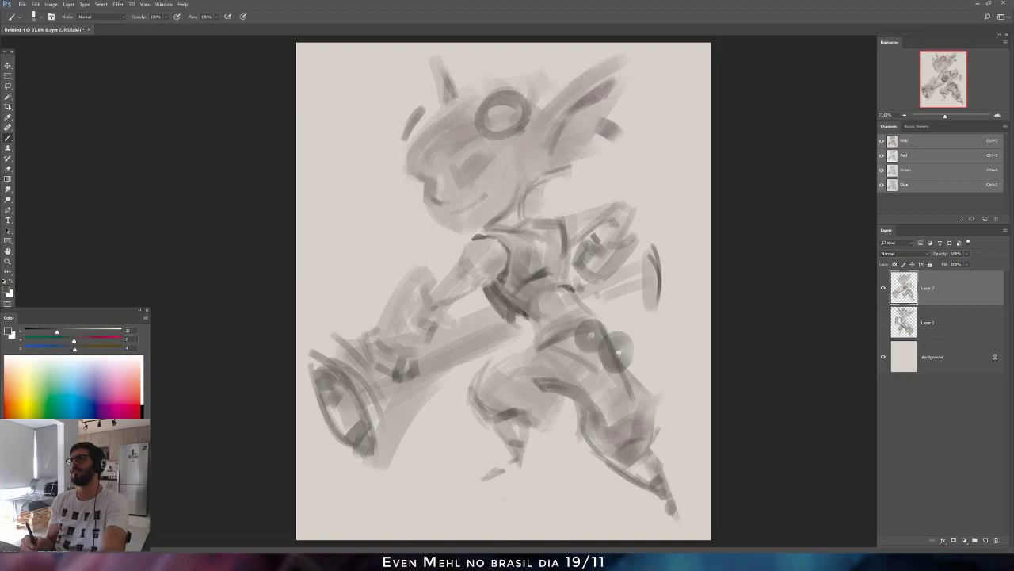
key("ctrl+shift+h")
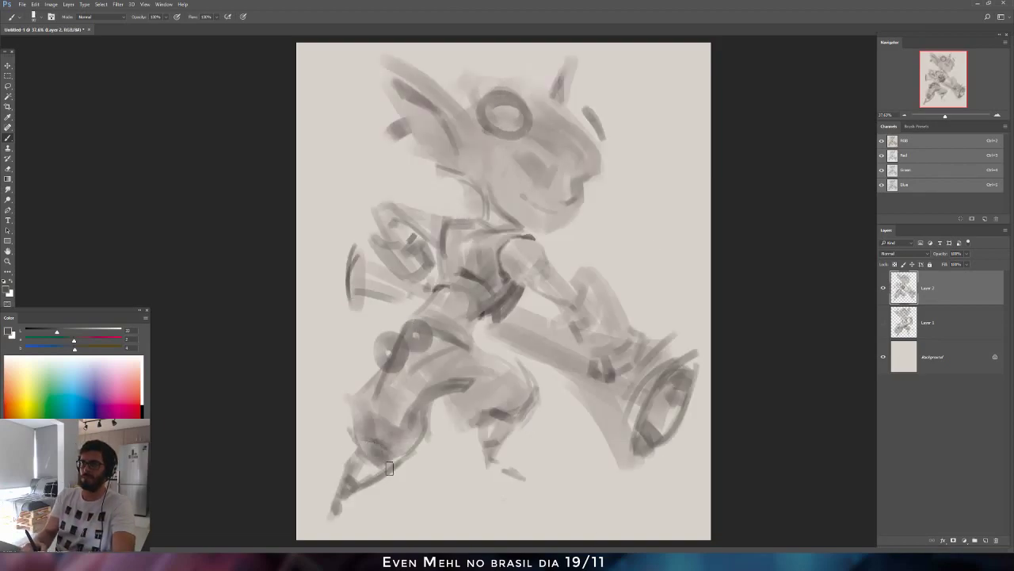
left_click_drag(336, 514, 333, 535)
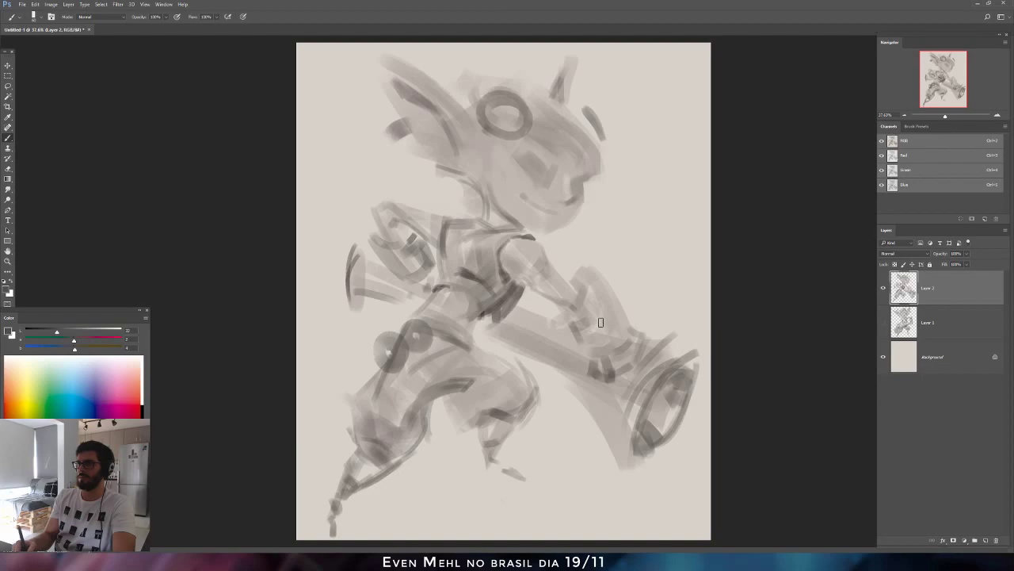
Sketch finger and knuckle strokes around the hand gripping the cannon, plus small outline strokes above the barrel behind the muzzle.
mouse_move(569, 368)
left_mouse_down()
mouse_move(601, 390)
mouse_move(583, 374)
left_mouse_up()
left_click_drag(627, 326, 648, 301)
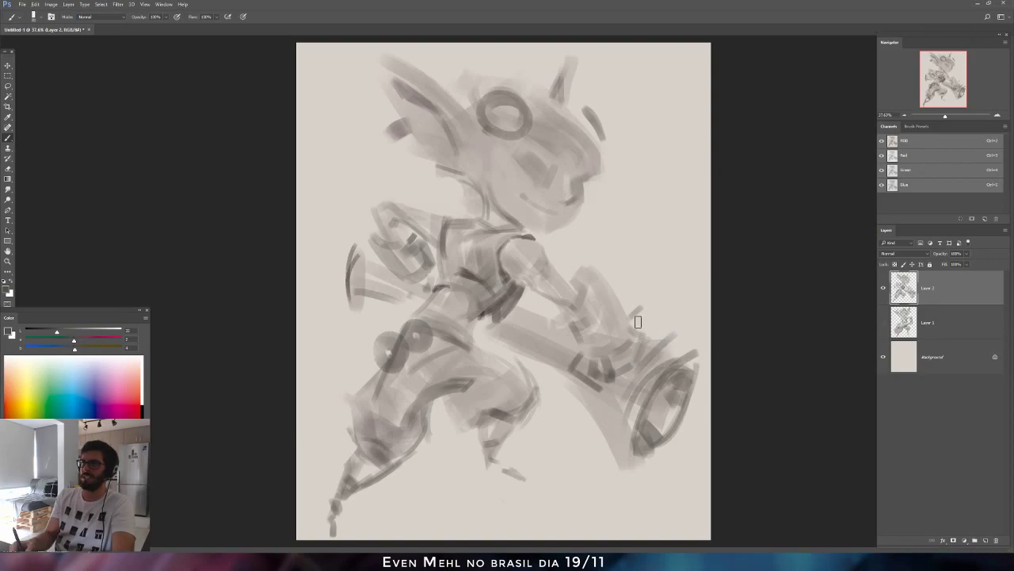
key("ctrl+alt+z")
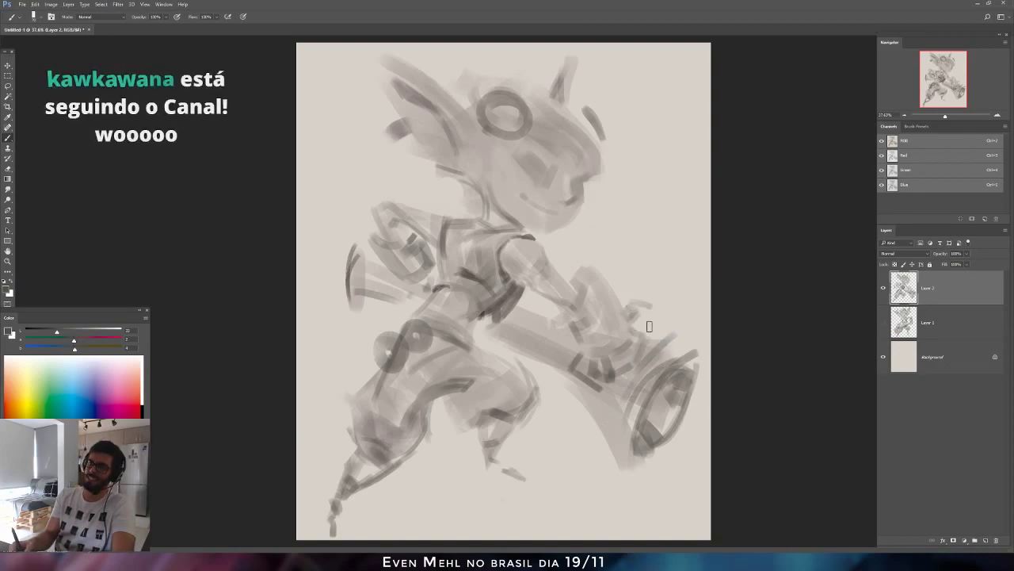
key("e")
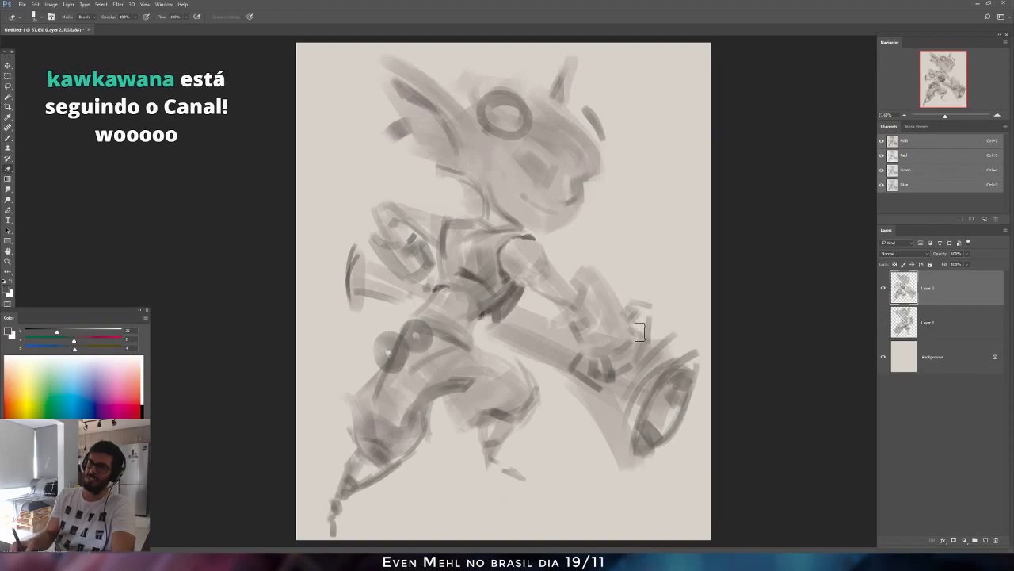
key("b")
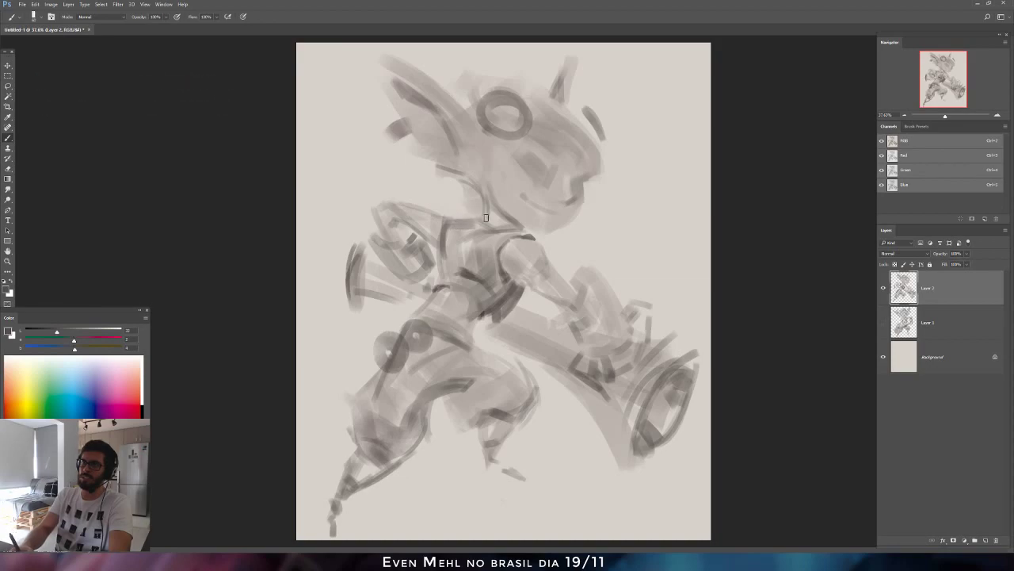
Mirror the canvas and redraw the near eye with a thin curved outline and a shaded iris.
key("ctrl+shift+h")
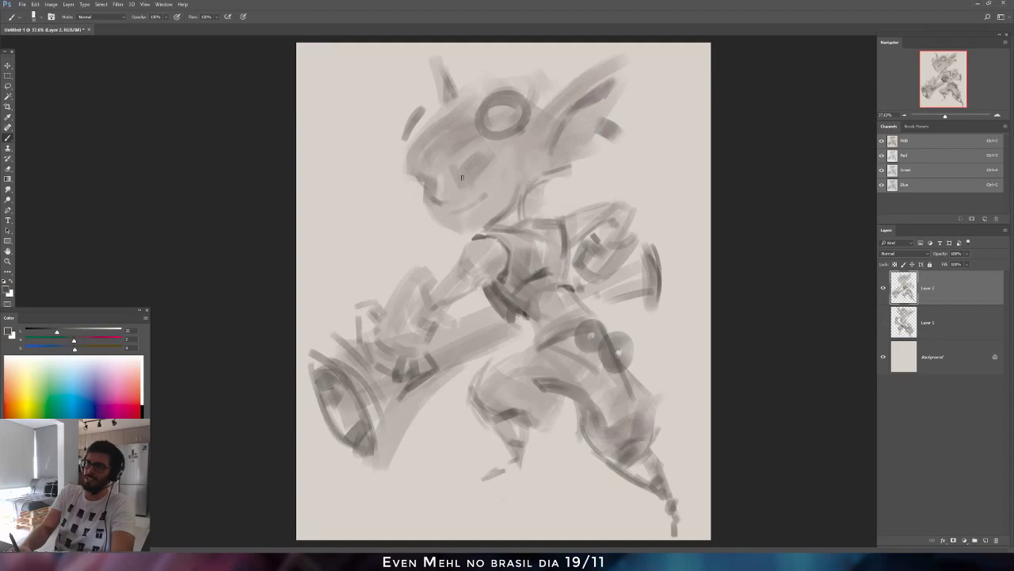
left_click_drag(461, 177, 474, 152)
key("ctrl+z")
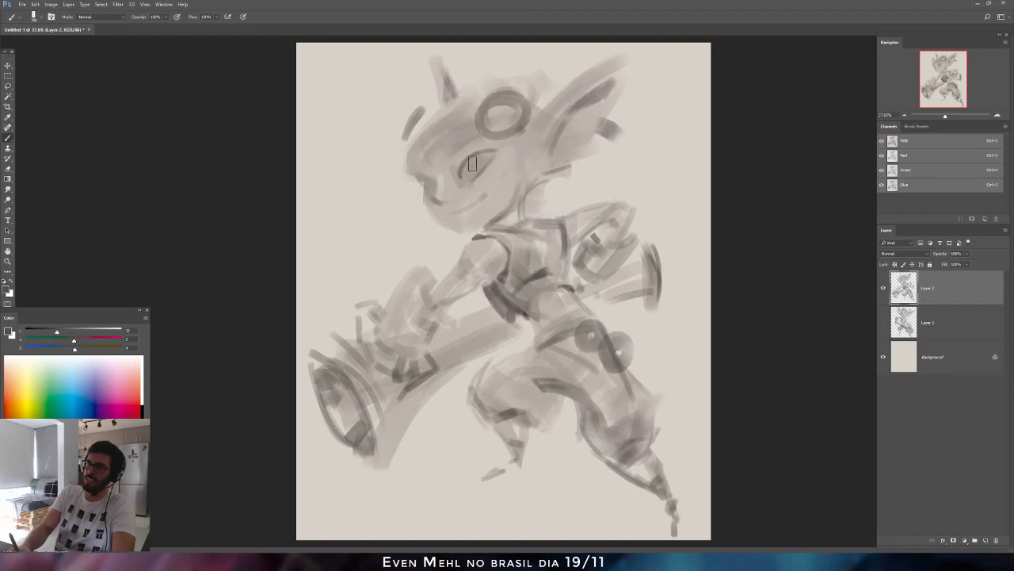
left_click_drag(478, 161, 474, 167)
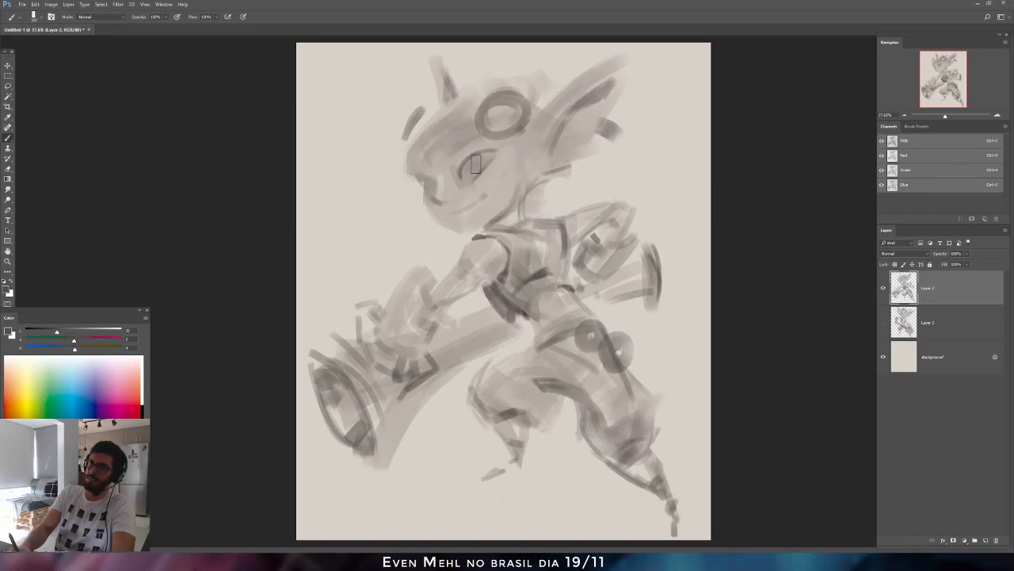
key("bracketright")
key("bracketright")
key("bracketleft")
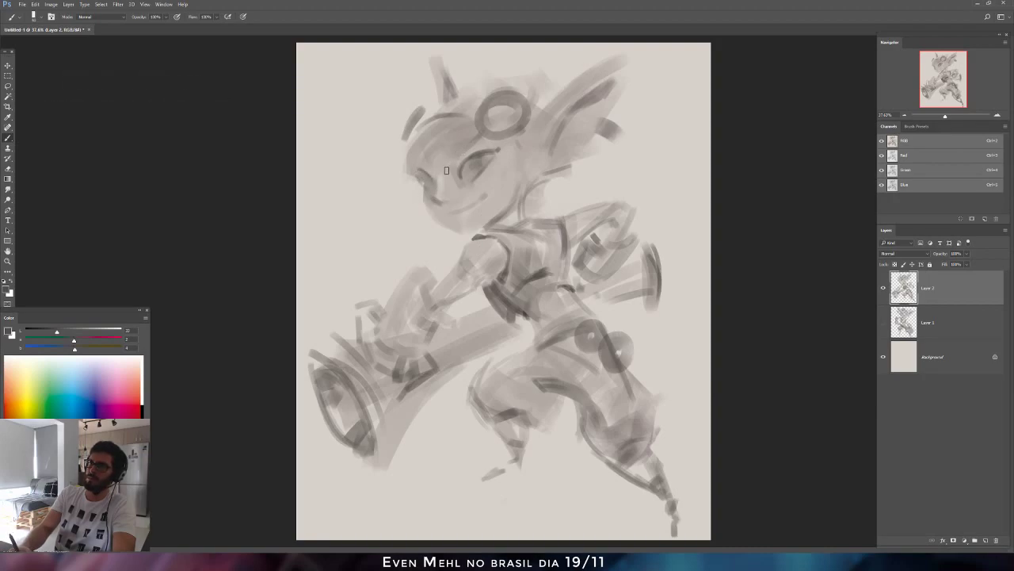
Paint a slanted brow above the near eye, mirror the canvas, and add a short dark stroke below the round hip accessories.
left_click_drag(444, 169, 479, 134)
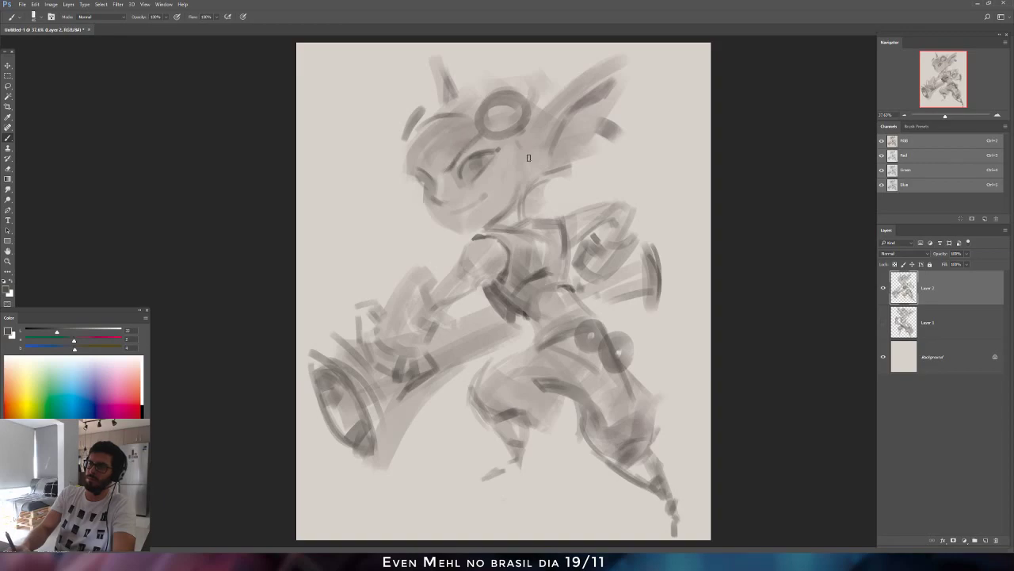
key("F2")
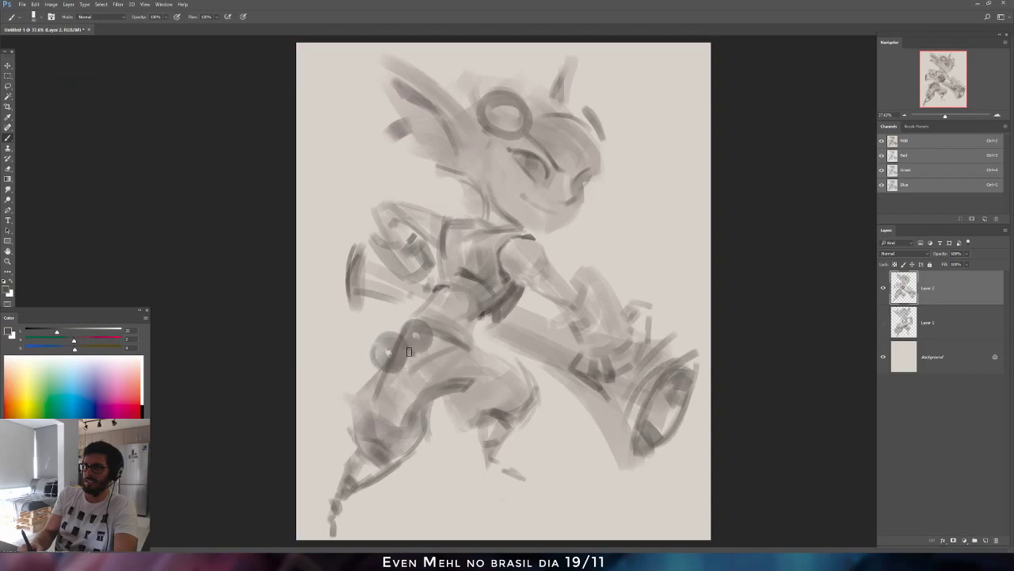
left_click_drag(411, 357, 422, 353)
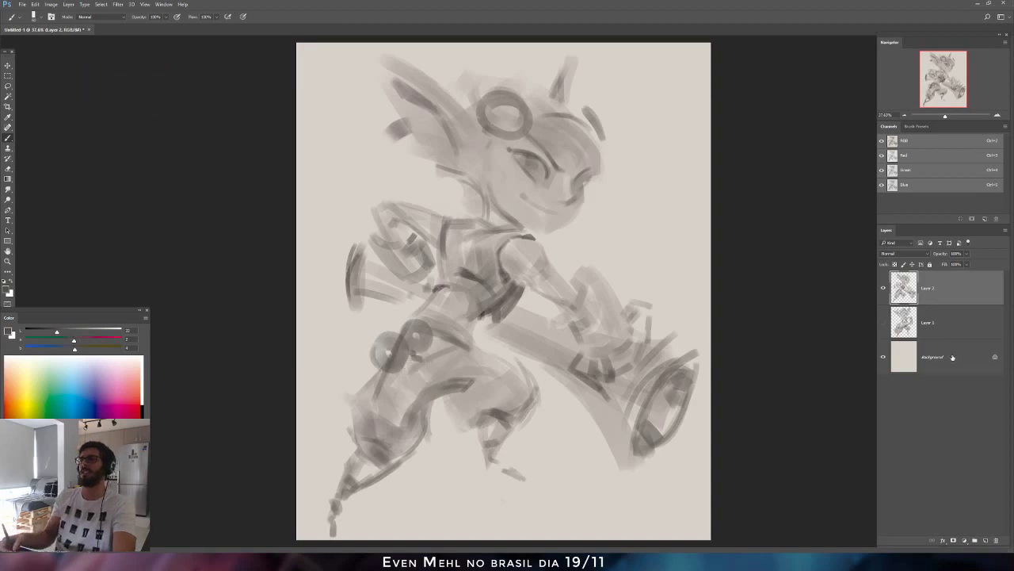
Compare the two character sketches by alternating the visibility of Layer 1 and Layer 2.
left_click(882, 322)
left_click(883, 288)
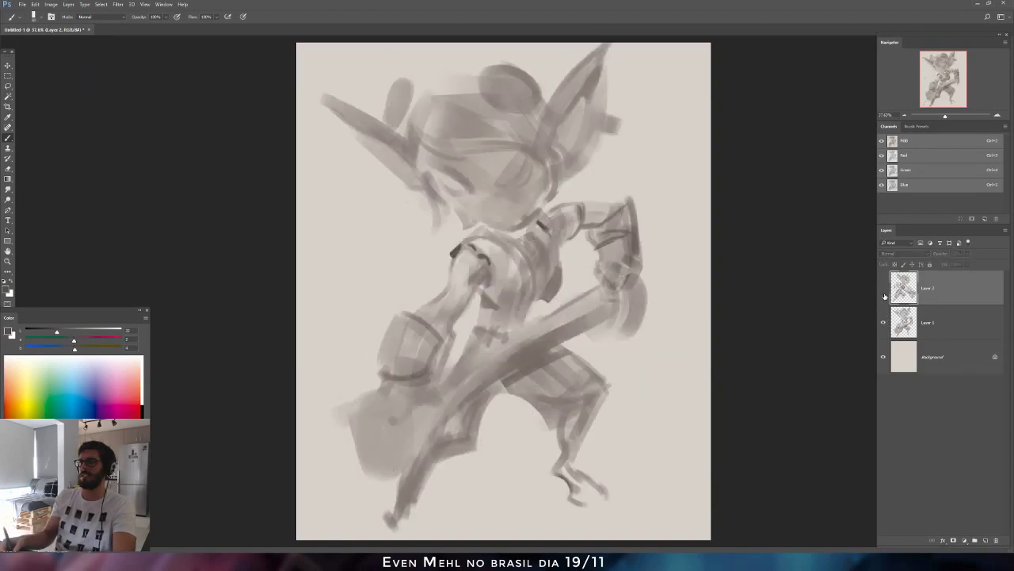
left_click(883, 287)
left_click(883, 323)
left_click(883, 322)
left_click(883, 289)
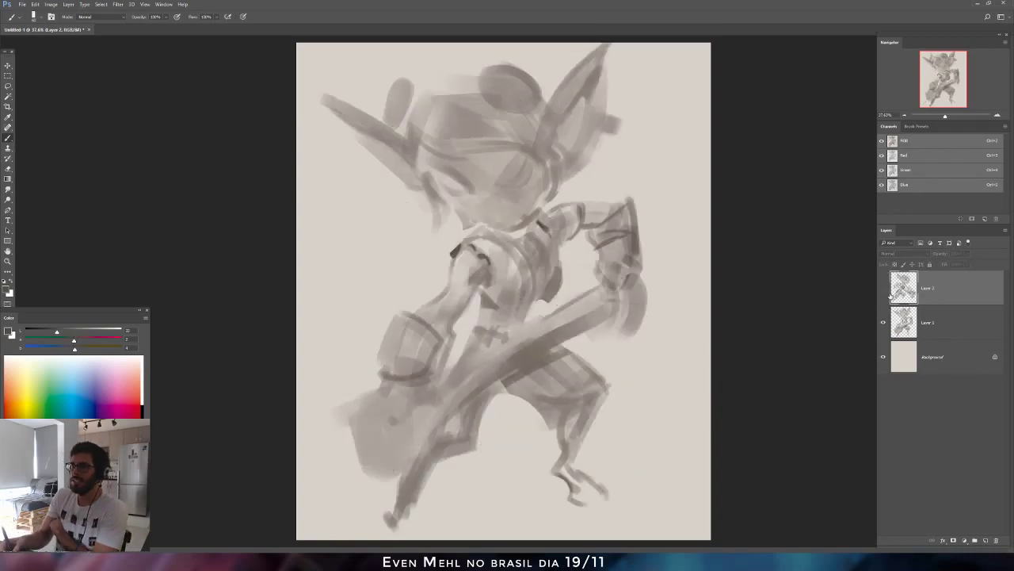
left_click(882, 288)
left_click(882, 322)
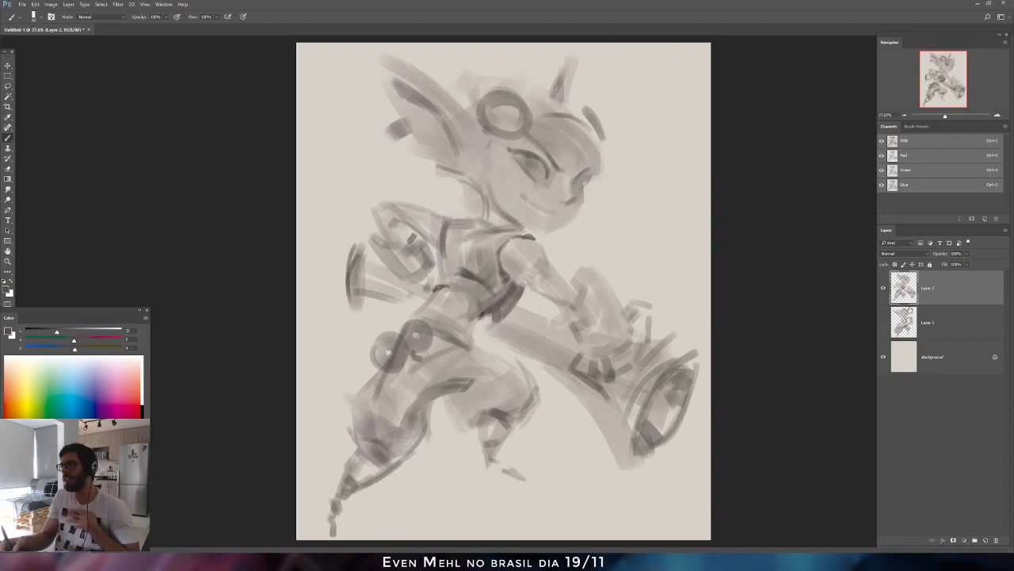
Label the Layer 1 sketch with a handwritten "A" near the canvas's lower right corner on a new layer, and merge it down.
left_click(904, 329)
left_click(883, 289)
left_click(883, 322)
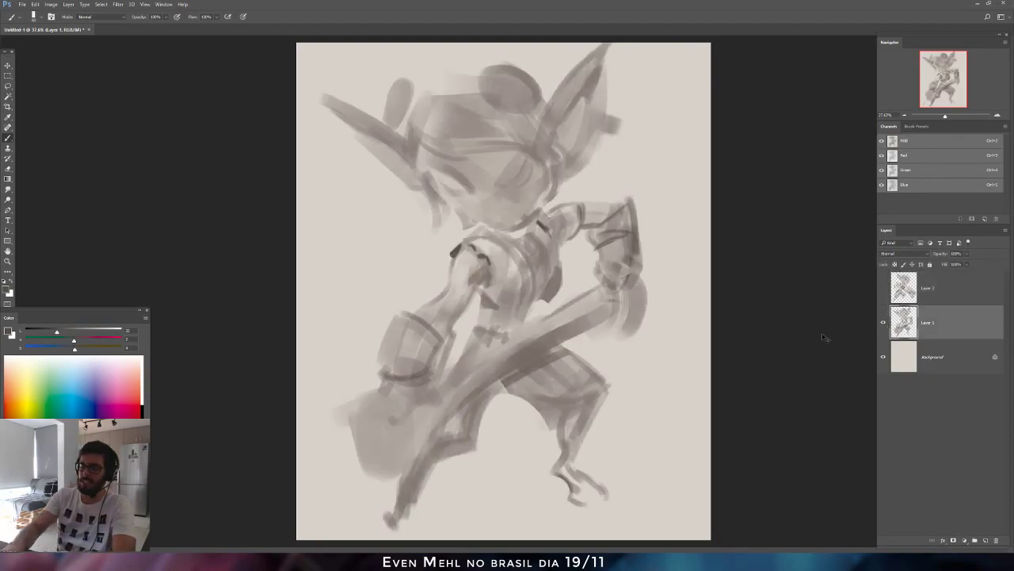
key("ctrl+shift+alt+n")
left_click_drag(637, 476, 653, 466)
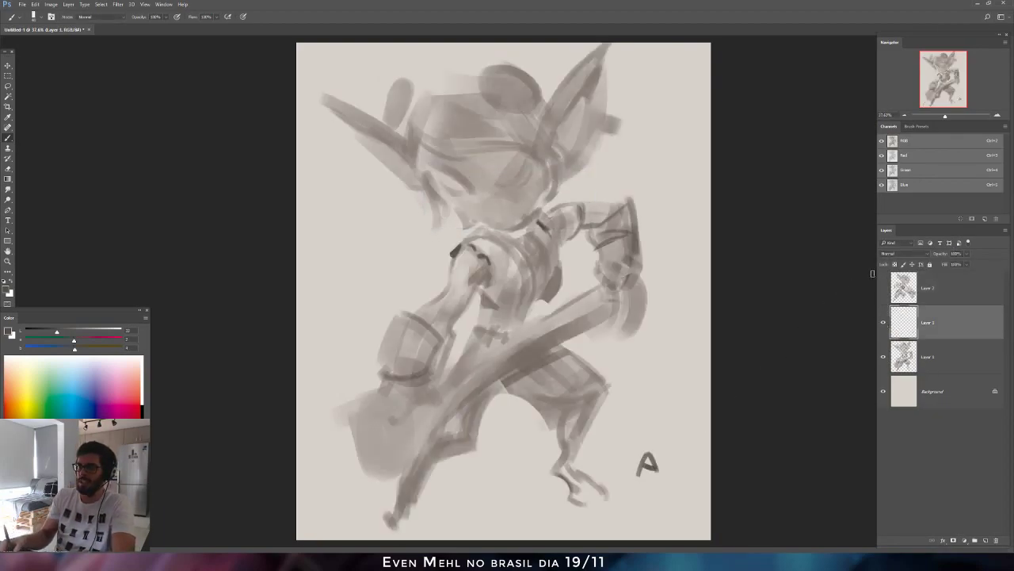
left_click(893, 295)
left_click(882, 288)
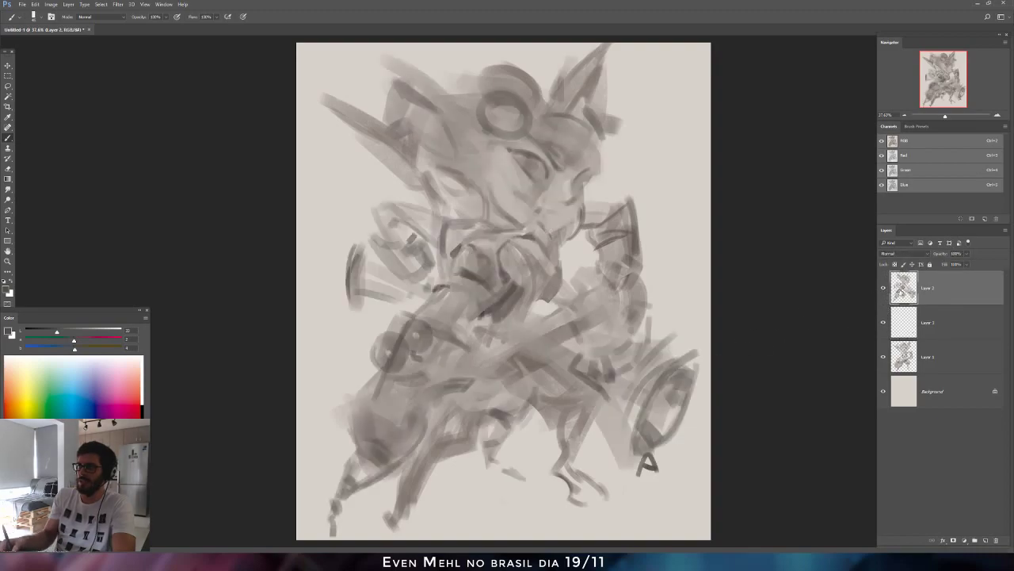
left_click(918, 327)
key("ctrl+e")
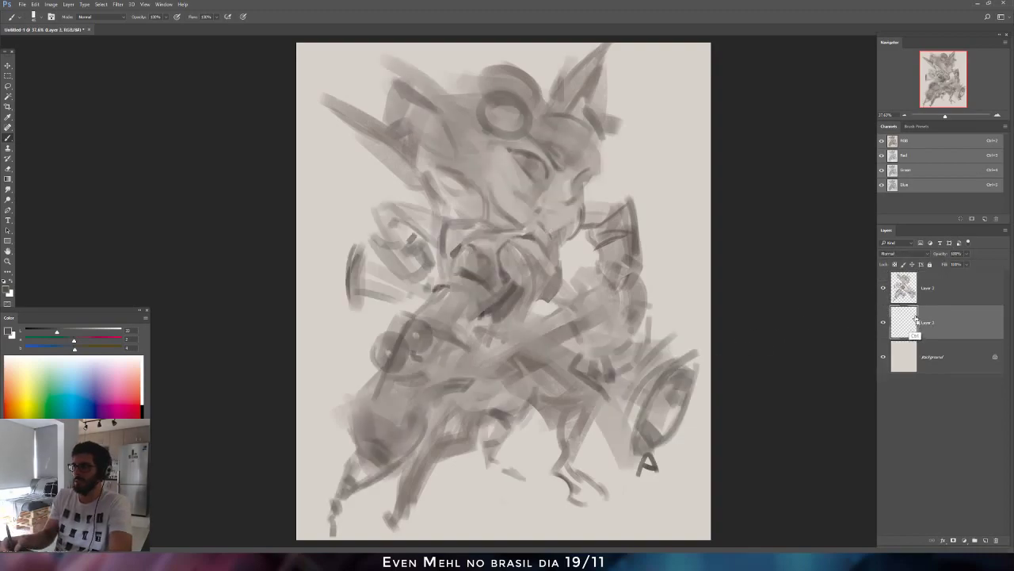
Show only the Layer 2 sketch and handwrite a "B" label near the canvas's lower right corner on that layer.
left_click(913, 301)
left_click(885, 321)
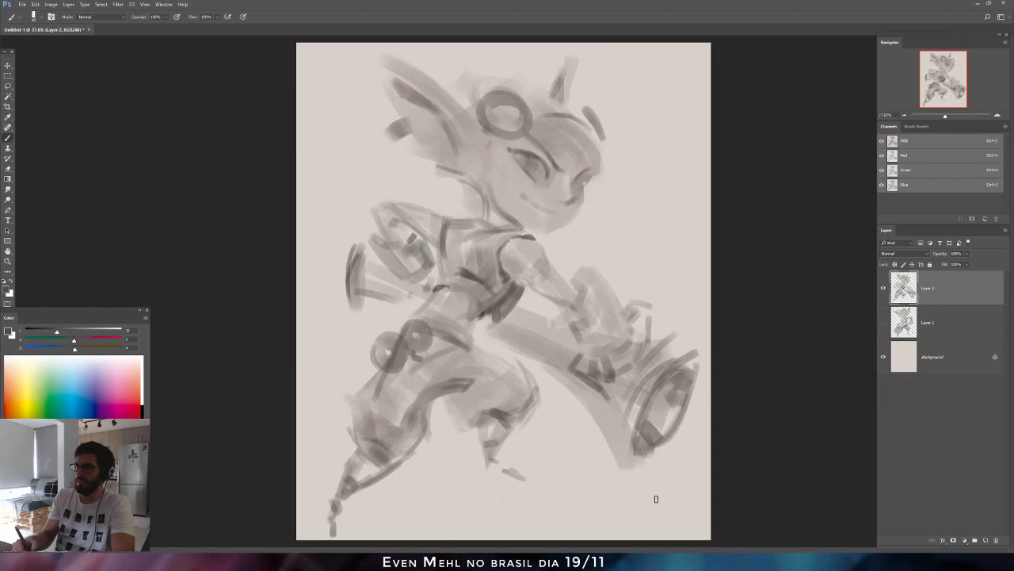
mouse_move(656, 498)
left_mouse_down()
mouse_move(658, 487)
mouse_move(661, 494)
left_mouse_up()
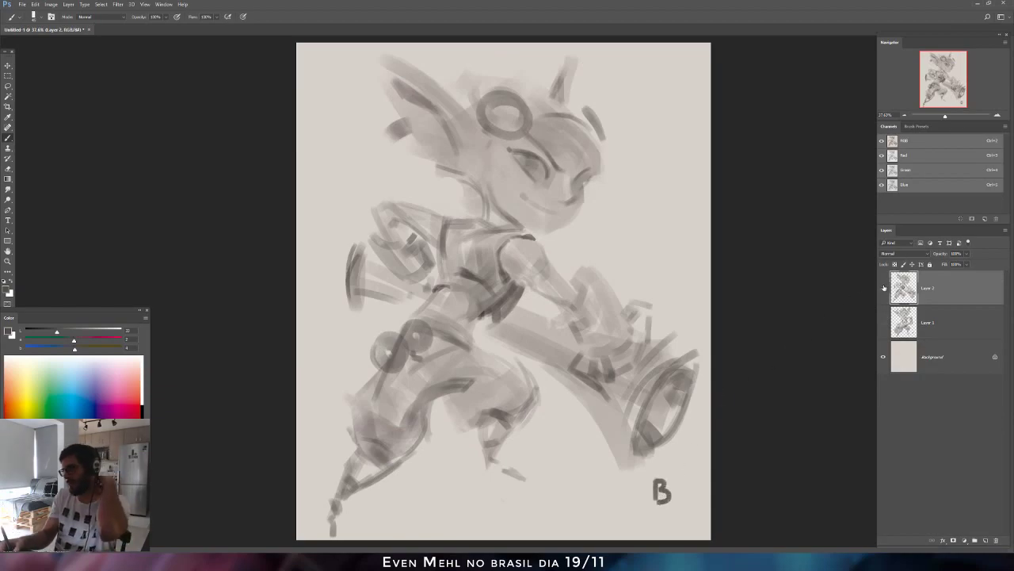
Examine the poses of sketches A and B by repeatedly switching which one is visible.
left_click(883, 287)
left_click(884, 321)
left_click(884, 321)
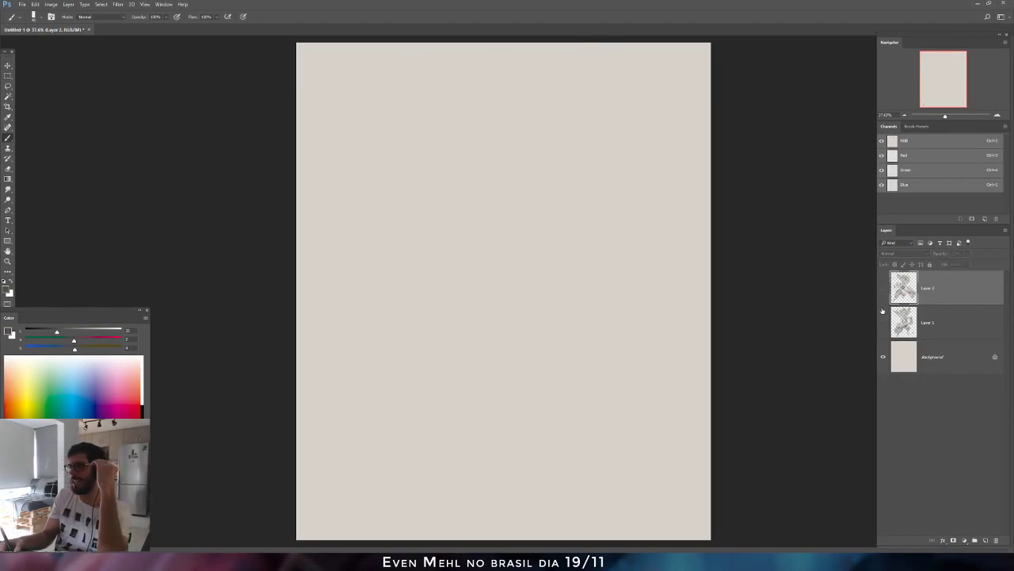
left_click(884, 287)
left_click(883, 289)
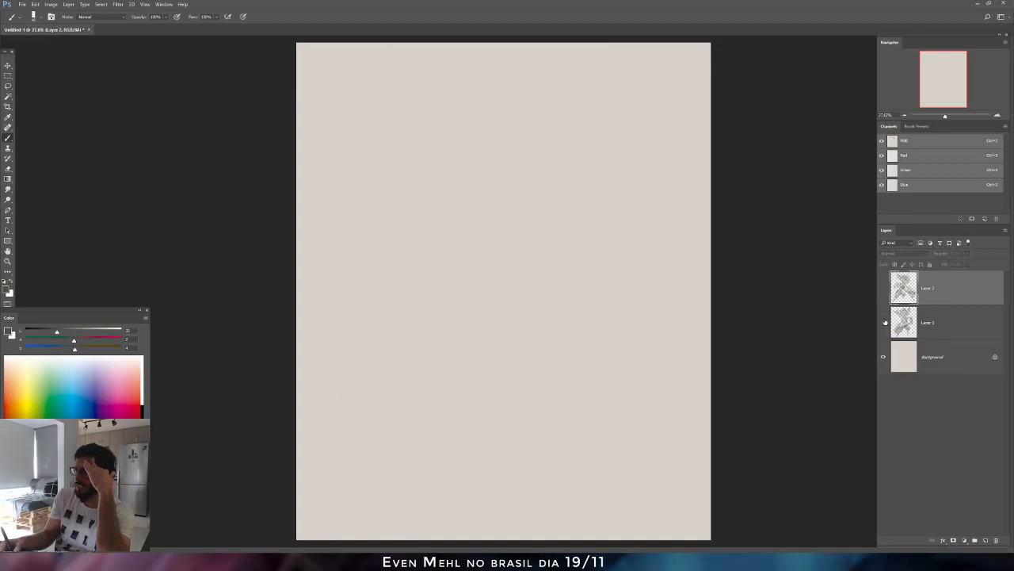
left_click(885, 323)
left_click(884, 323)
left_click(884, 289)
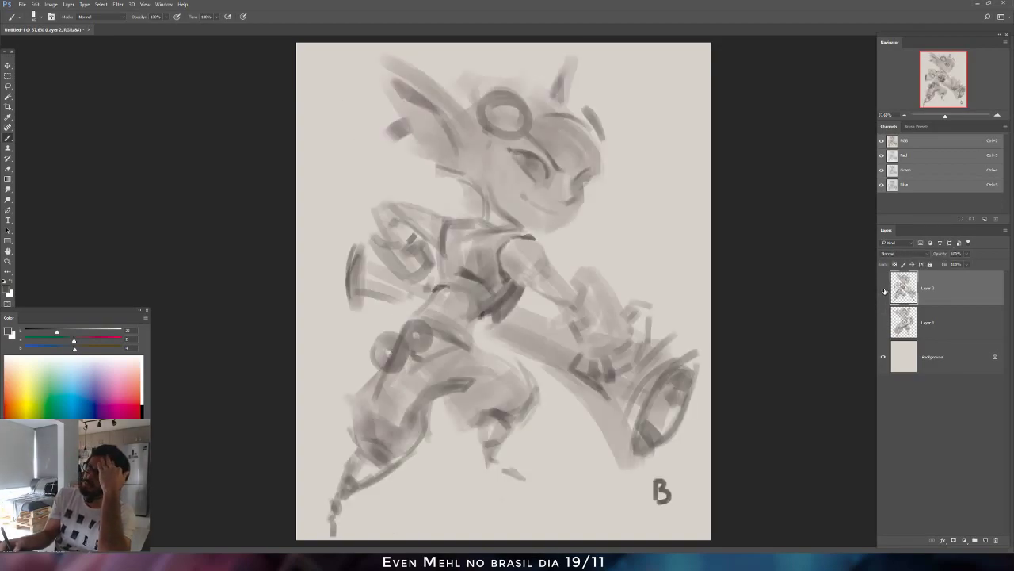
left_click(883, 288)
left_click(884, 322)
left_click(884, 323)
left_click(884, 290)
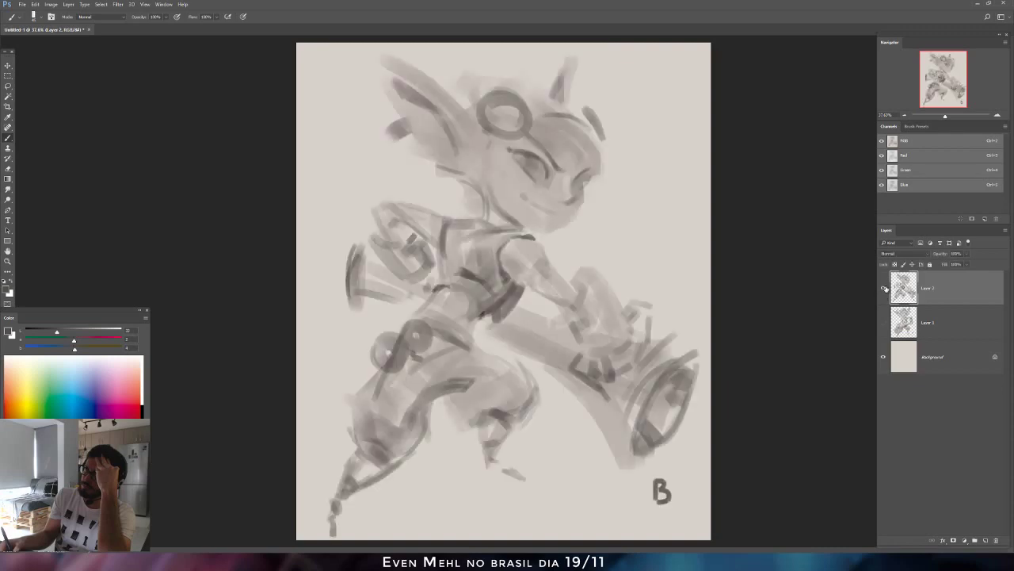
left_click(884, 289)
left_click(884, 323)
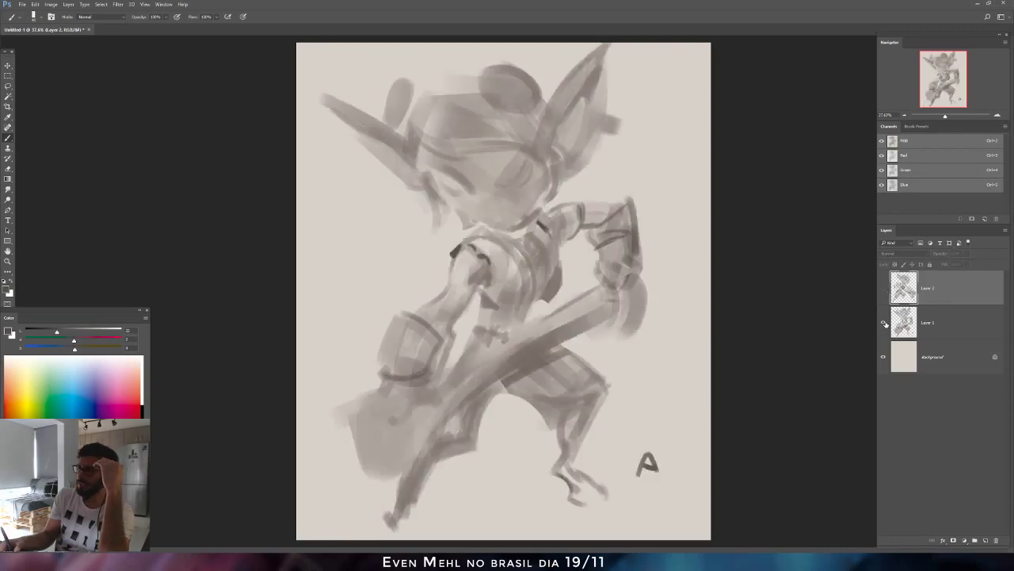
left_click(884, 324)
left_click(884, 290)
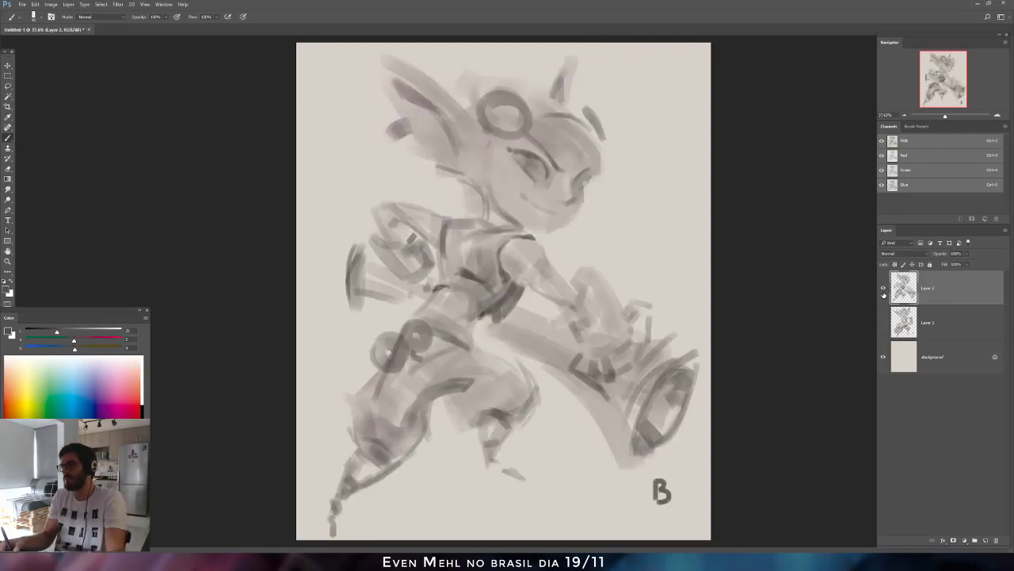
left_click(884, 290)
left_click(884, 322)
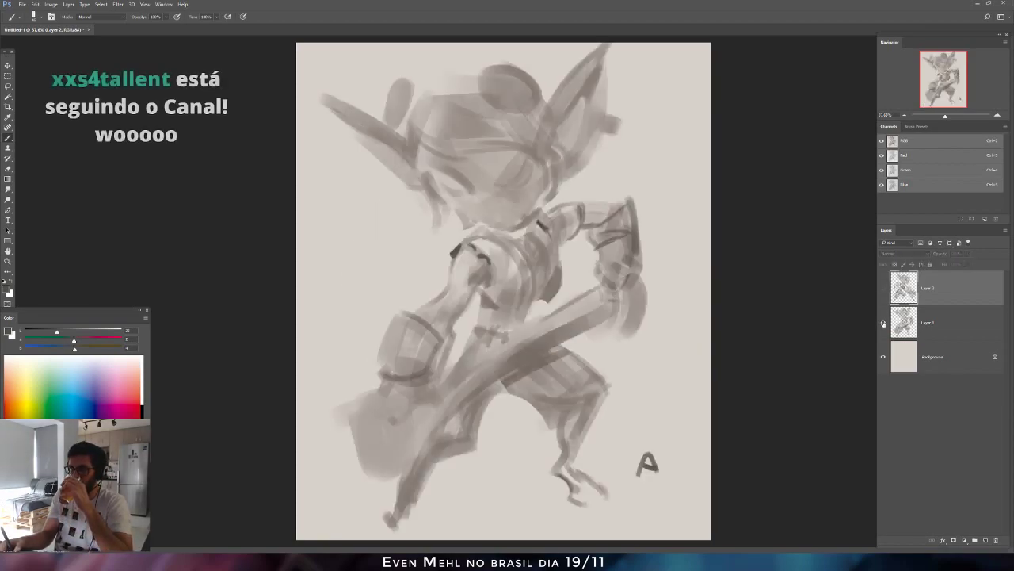
left_click(884, 323)
left_click(883, 289)
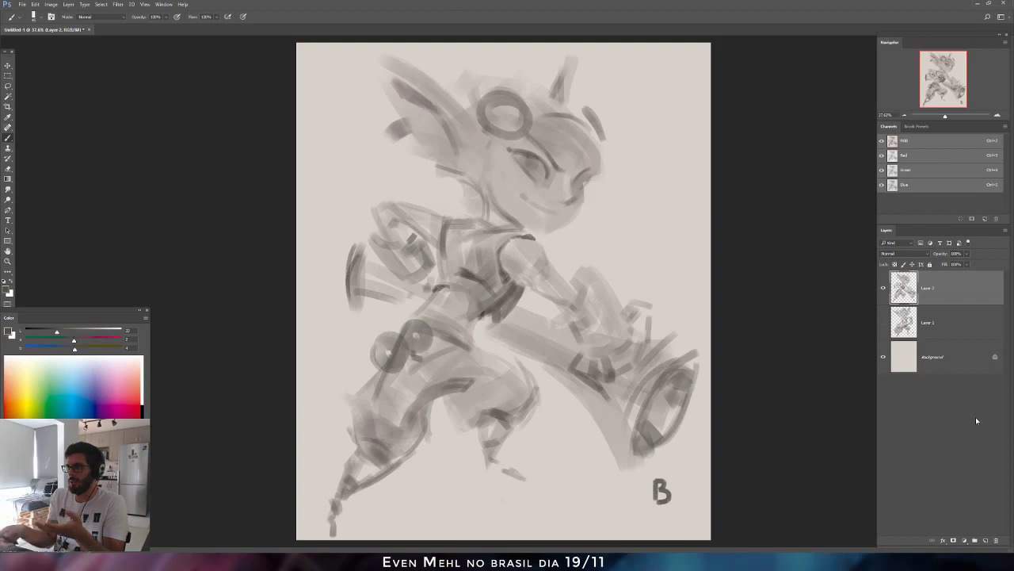
Show only sketch A and draw reddish-brown chest and pelvis circles with tilt lines and a connecting spine curve on a new layer.
left_click(883, 287)
left_click(883, 322)
left_click(901, 330)
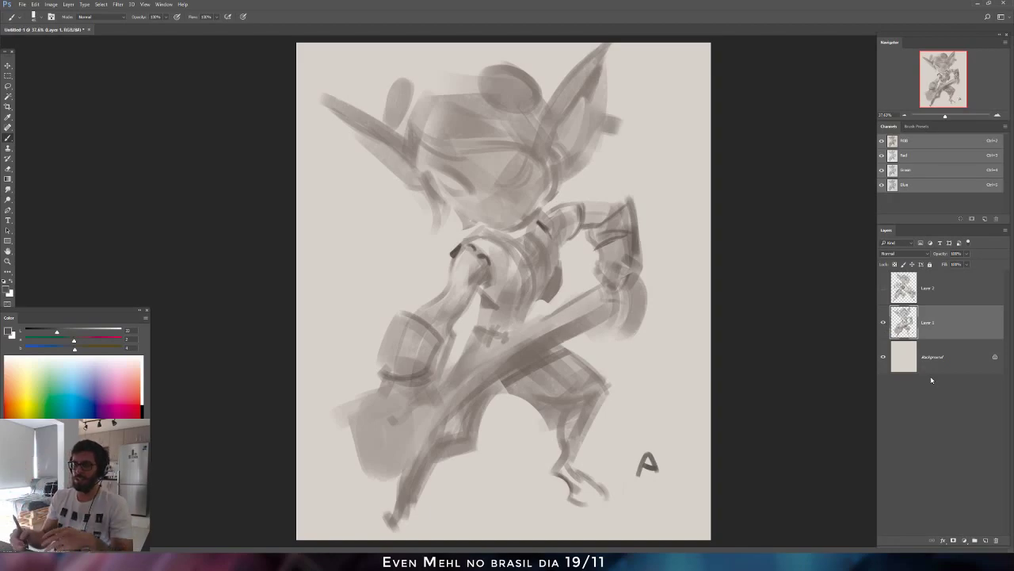
key("ctrl+shift+alt+n")
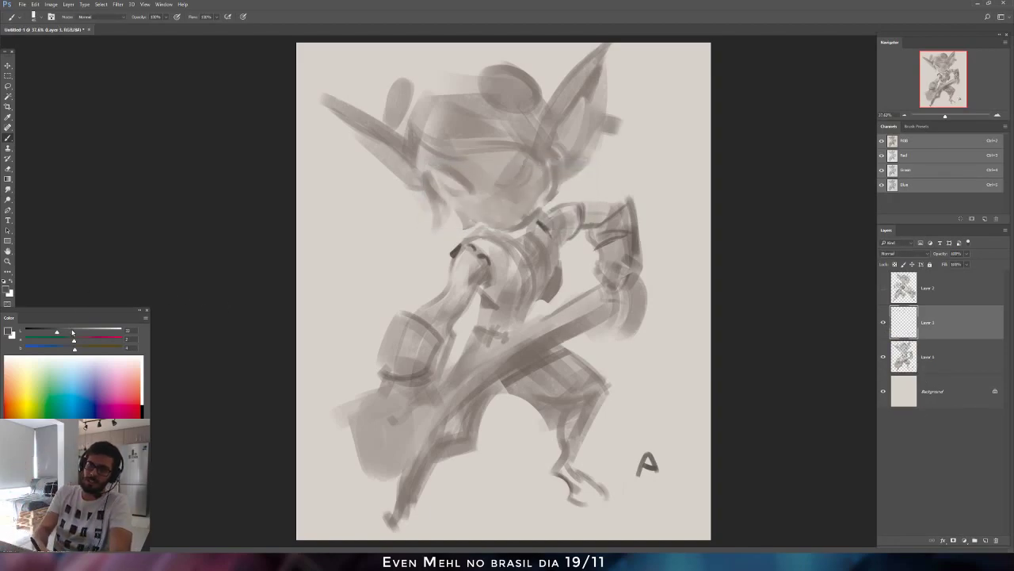
left_click(73, 332)
left_click_drag(485, 260, 555, 239)
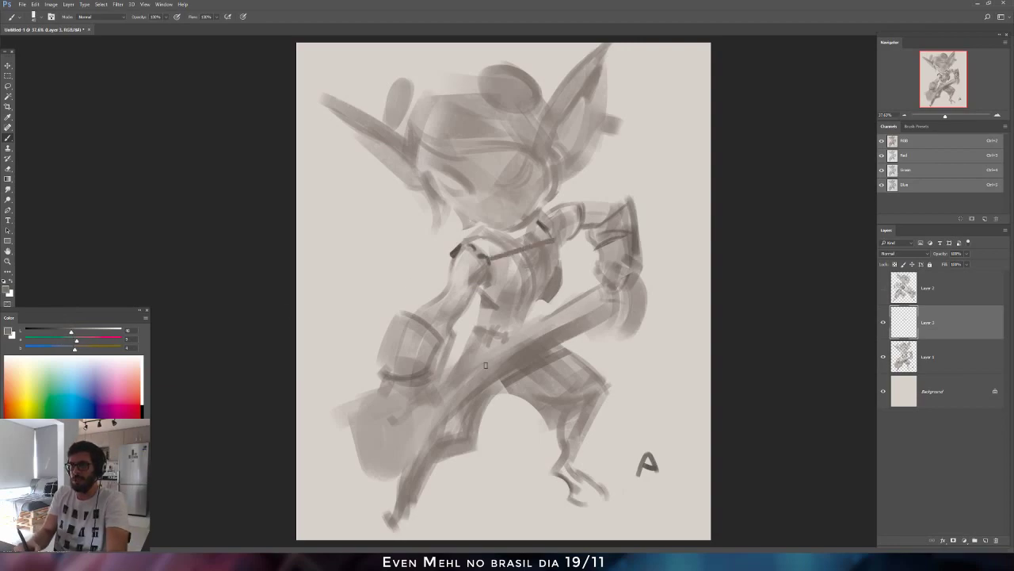
left_click_drag(476, 369, 558, 344)
mouse_move(511, 227)
left_mouse_down()
mouse_move(547, 285)
mouse_move(513, 336)
mouse_move(531, 389)
mouse_move(525, 337)
left_mouse_up()
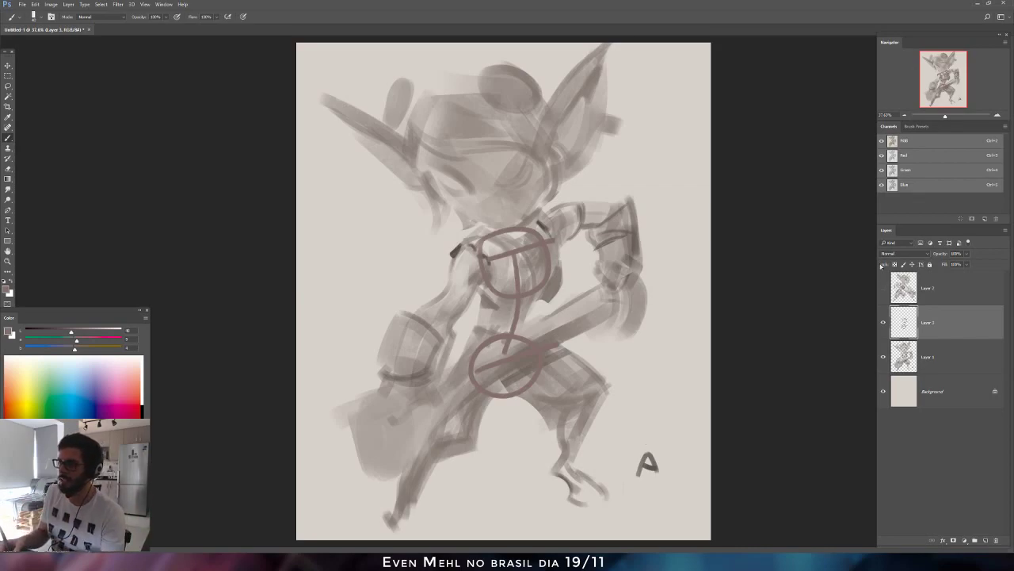
Show only sketch B by hiding sketch A and its reddish-brown construction layer.
left_click(883, 322)
left_click(882, 288)
left_click(882, 357)
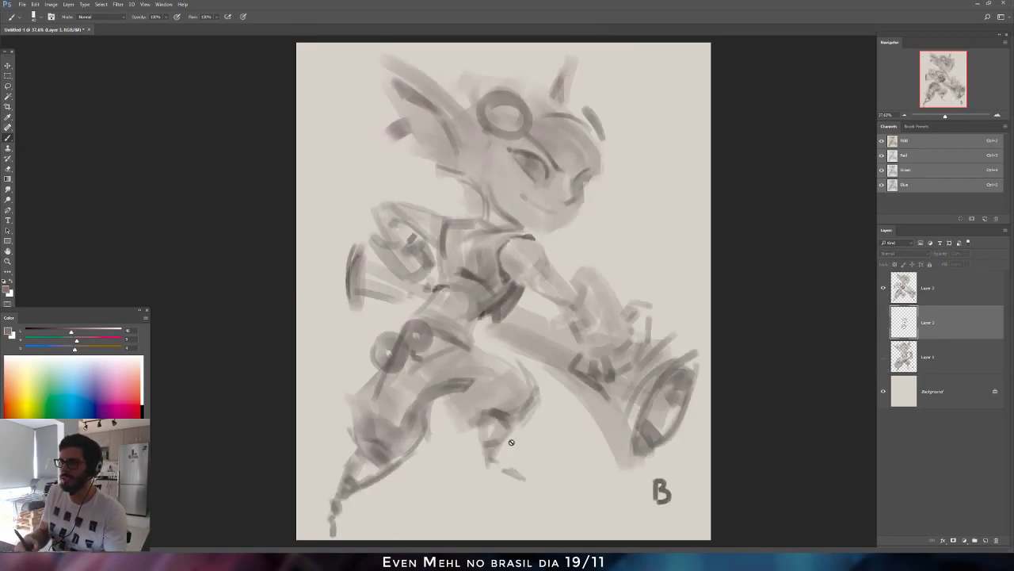
Draw red chest and pelvis circles with a connecting spine curve and direction arrows over sketch B on a new top layer.
key("ctrl+shift+alt+n")
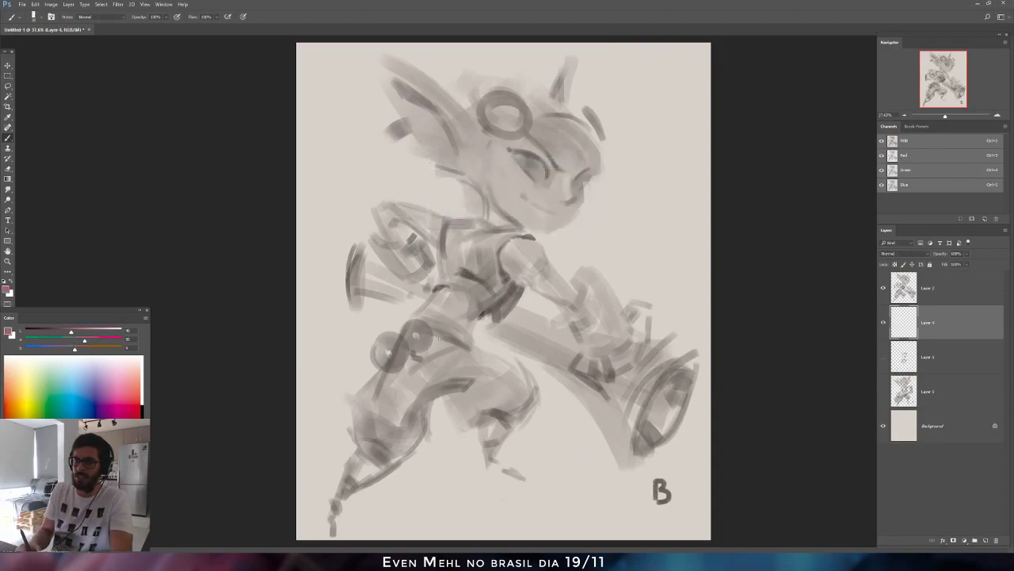
mouse_move(421, 346)
left_mouse_down()
mouse_move(470, 319)
mouse_move(437, 328)
left_mouse_up()
left_click_drag(929, 296, 927, 288)
mouse_move(445, 242)
left_mouse_down()
mouse_move(491, 298)
mouse_move(458, 235)
mouse_move(471, 298)
left_mouse_up()
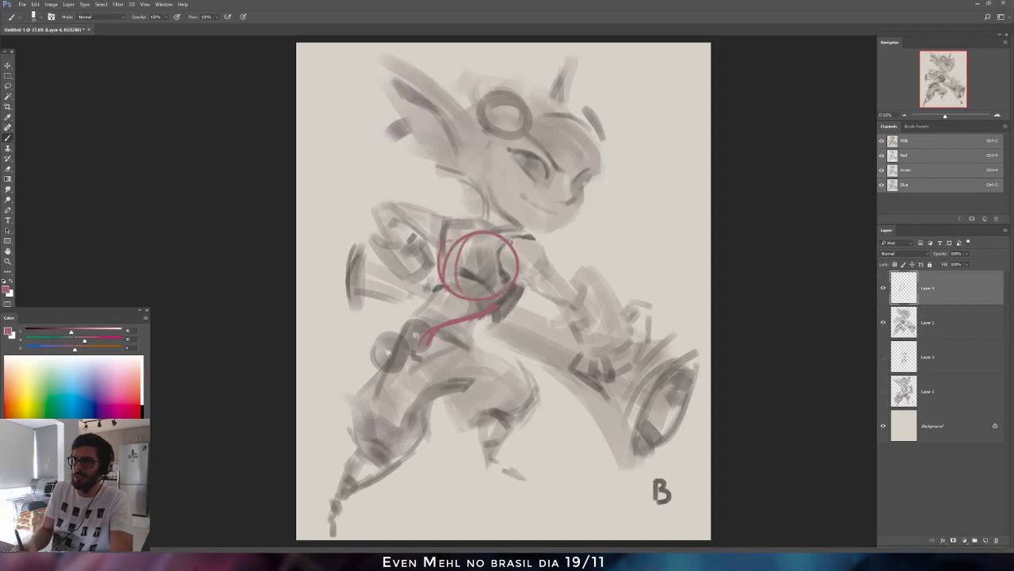
mouse_move(521, 277)
left_mouse_down()
mouse_move(555, 300)
mouse_move(556, 283)
left_mouse_up()
mouse_move(400, 318)
left_mouse_down()
mouse_move(467, 376)
mouse_move(407, 349)
mouse_move(452, 378)
mouse_move(449, 362)
mouse_move(495, 386)
left_mouse_up()
mouse_move(494, 386)
left_mouse_down()
mouse_move(504, 408)
mouse_move(497, 403)
left_mouse_up()
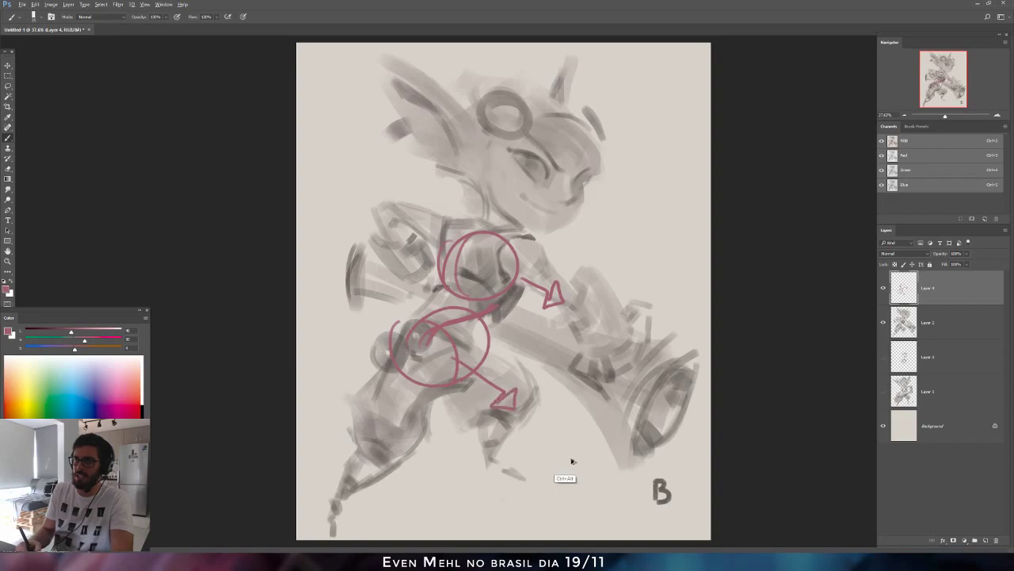
Undo all the red construction marks over sketch B, including the layer that holds them.
key("ctrl+alt+z")
key("ctrl+alt+z")
key("ctrl+alt+z")
key("ctrl+alt+z")
key("ctrl+alt+z")
key("ctrl+alt+z")
key("ctrl+alt+z")
key("ctrl+alt+z")
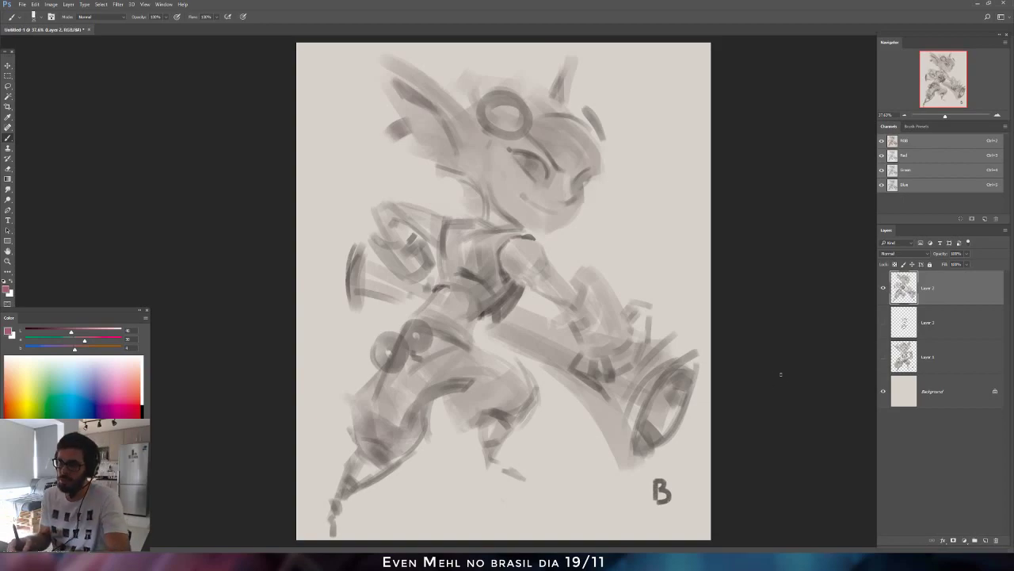
Group sketch A with its construction layer and move the group above the sketch B layer.
left_click(904, 321)
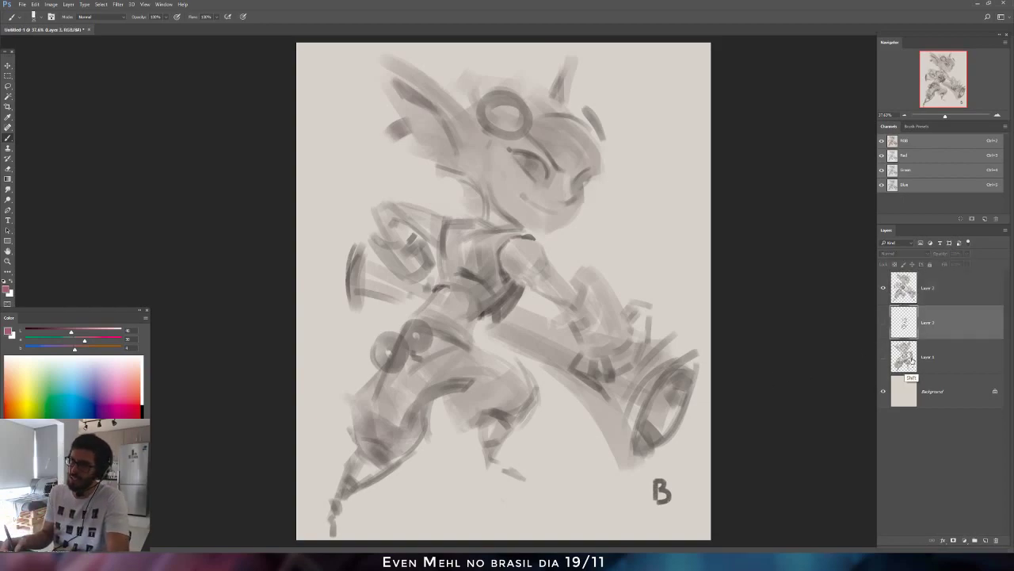
left_click(911, 358, "shift")
left_click(975, 540)
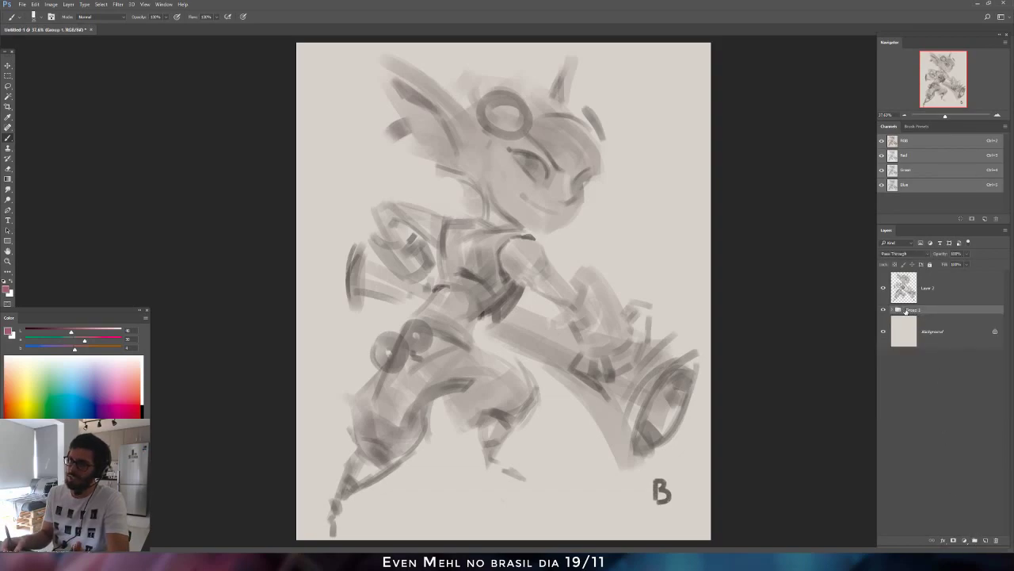
left_click_drag(904, 311, 907, 279)
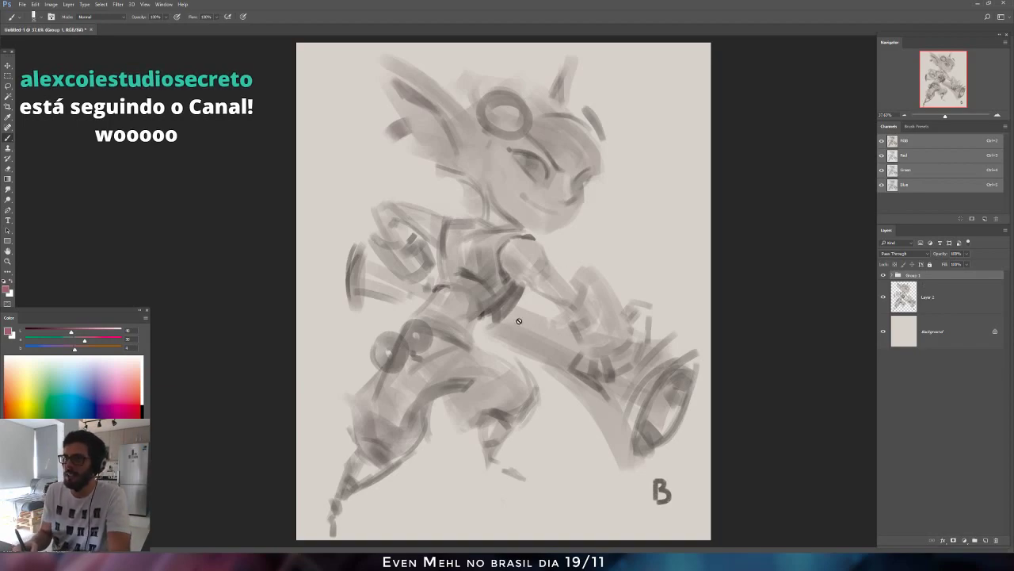
Touch up the waist below the chest on the sketch B layer with sampled greys, and mirror the canvas horizontally.
key("e")
left_click(890, 308)
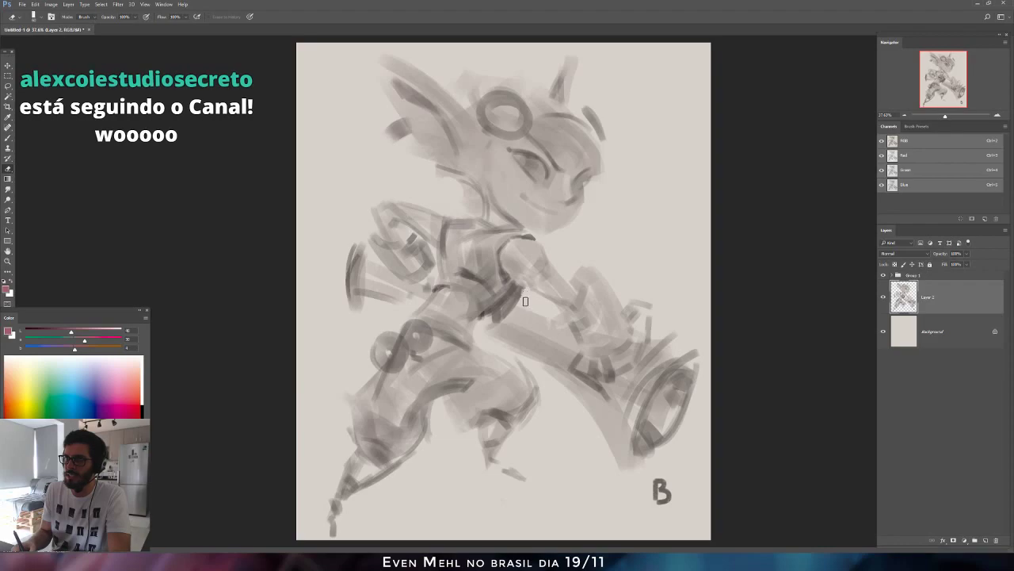
key("b")
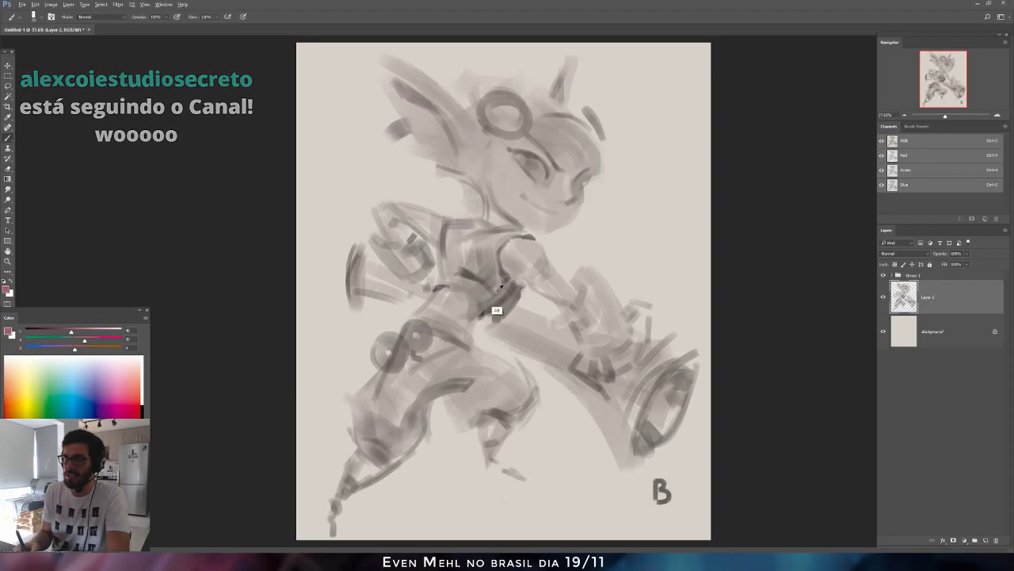
left_click(485, 306, "alt")
left_click_drag(486, 306, 496, 323)
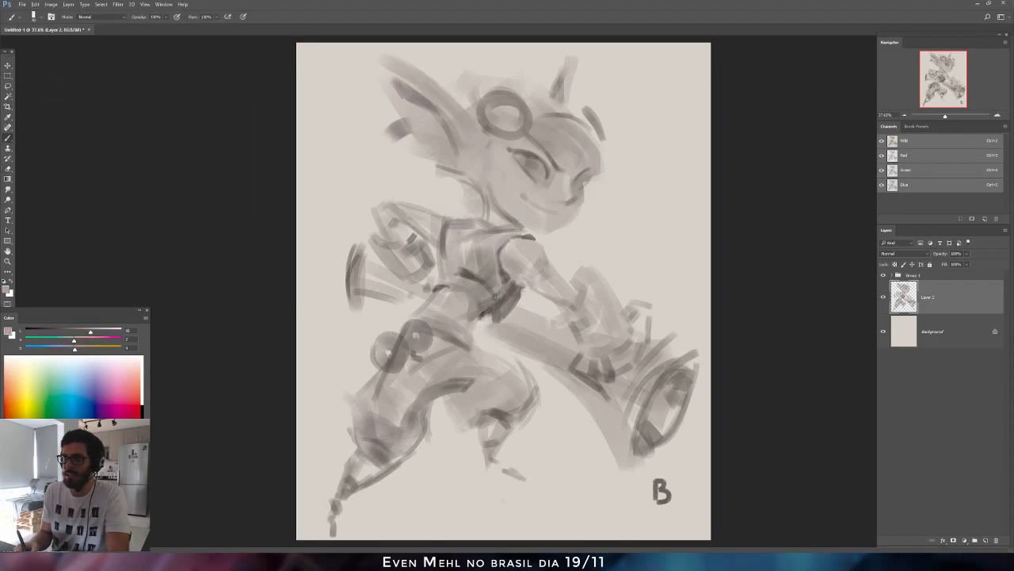
left_click(485, 319, "alt")
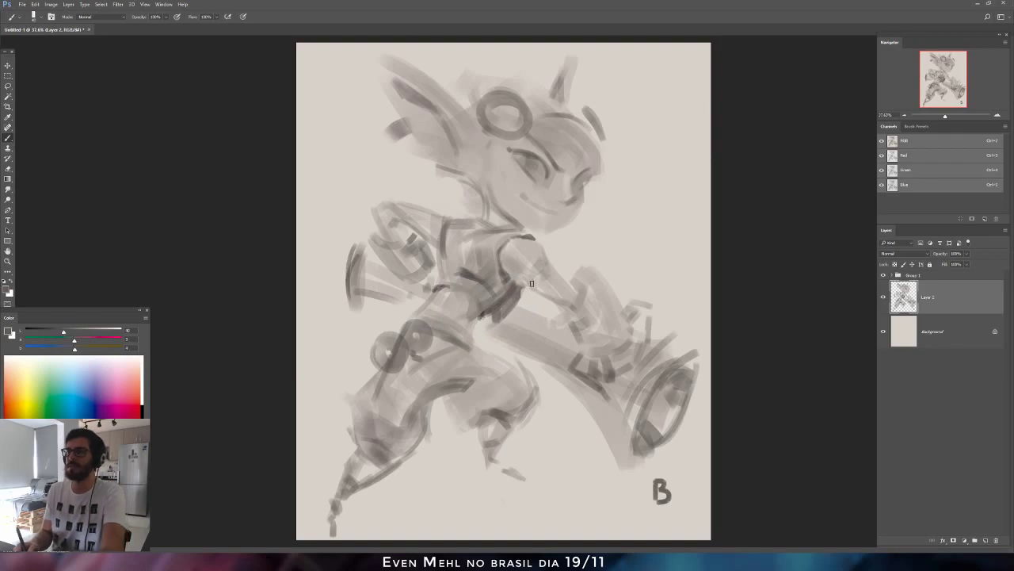
key("ctrl+shift+h")
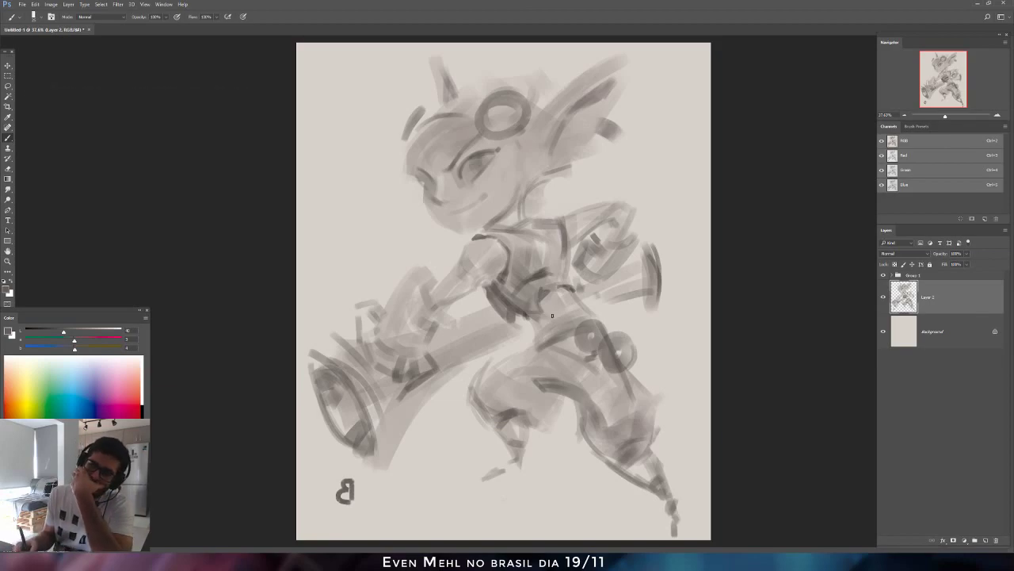
Hide the sketch A group and erase the handwritten "B" label from the sketch B layer.
left_click(883, 297)
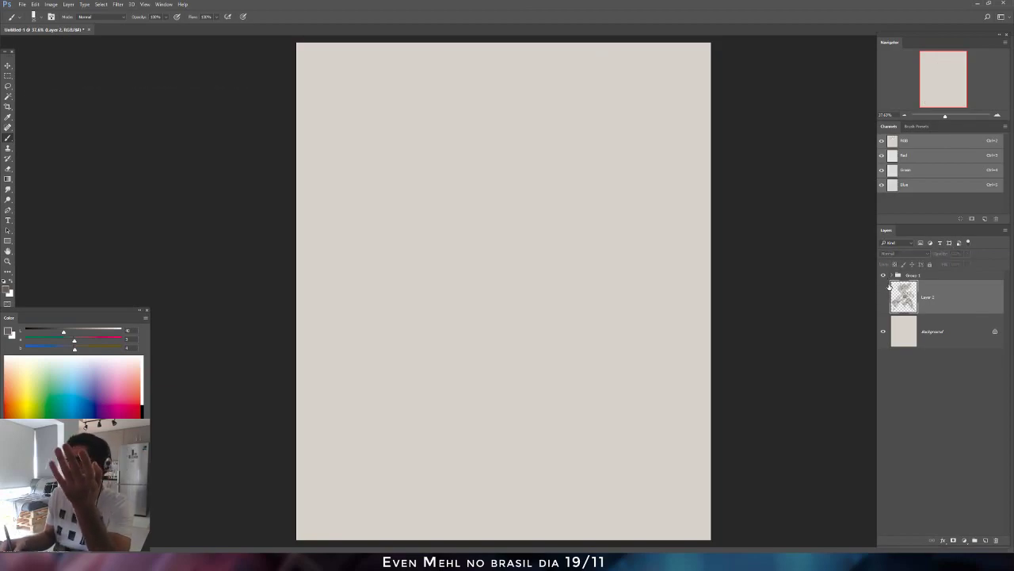
left_click(883, 297)
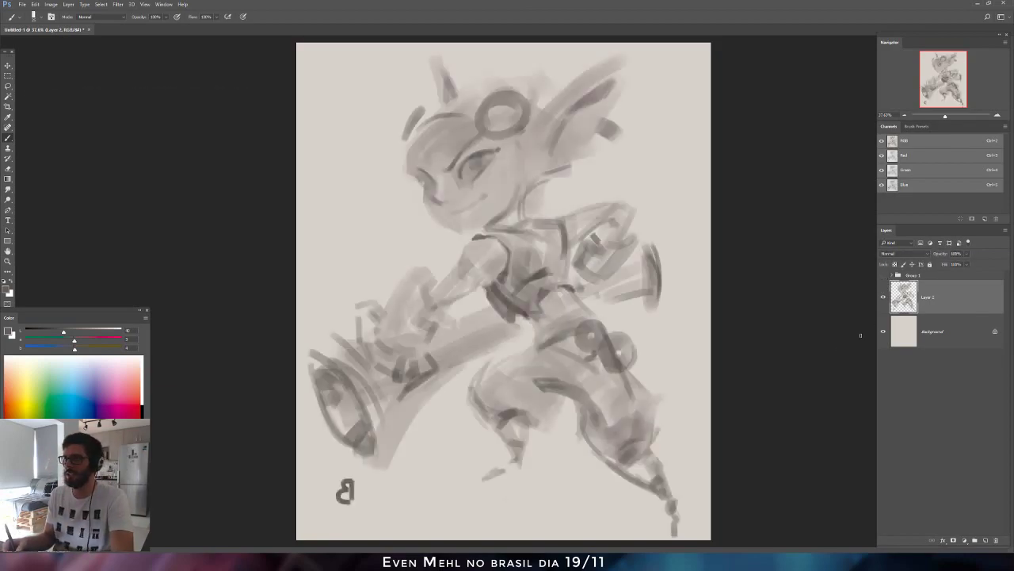
key("e")
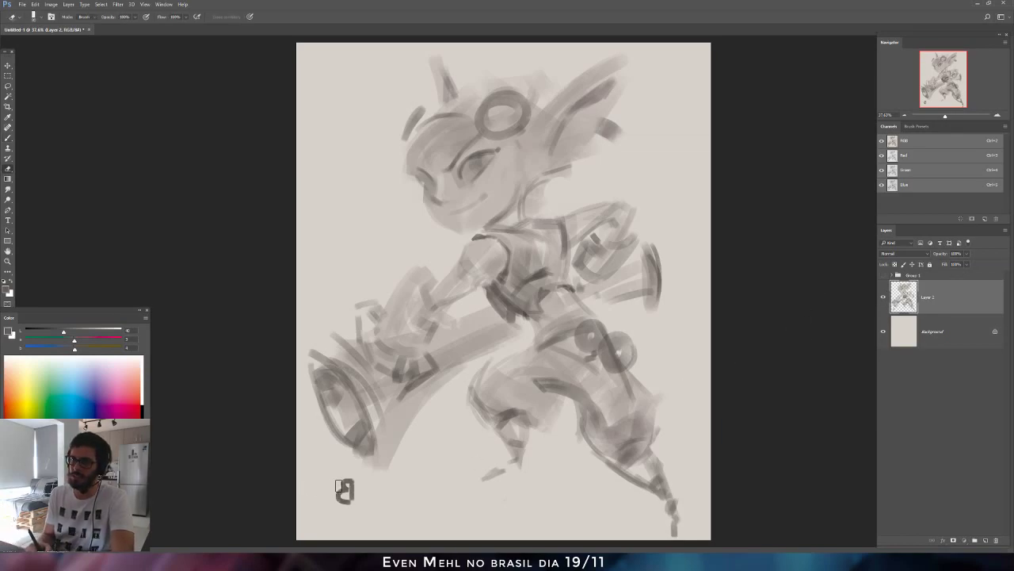
mouse_move(338, 485)
left_mouse_down()
mouse_move(344, 509)
mouse_move(355, 481)
left_mouse_up()
key("b")
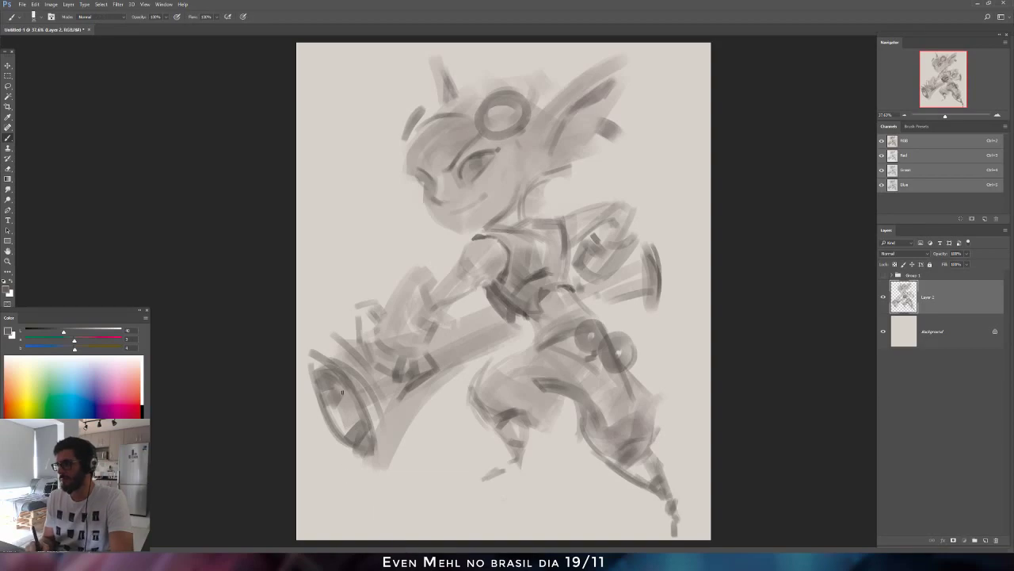
Switch the visibility of the sketch A group and the sketch B layer to compare them, leaving only sketch B shown.
key("F2")
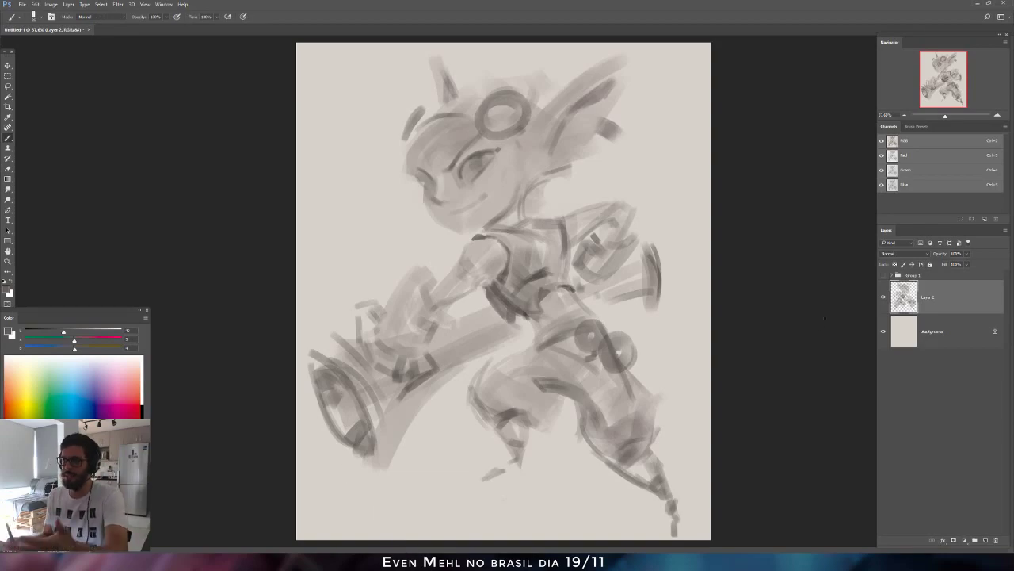
left_click(883, 276)
left_click(883, 299)
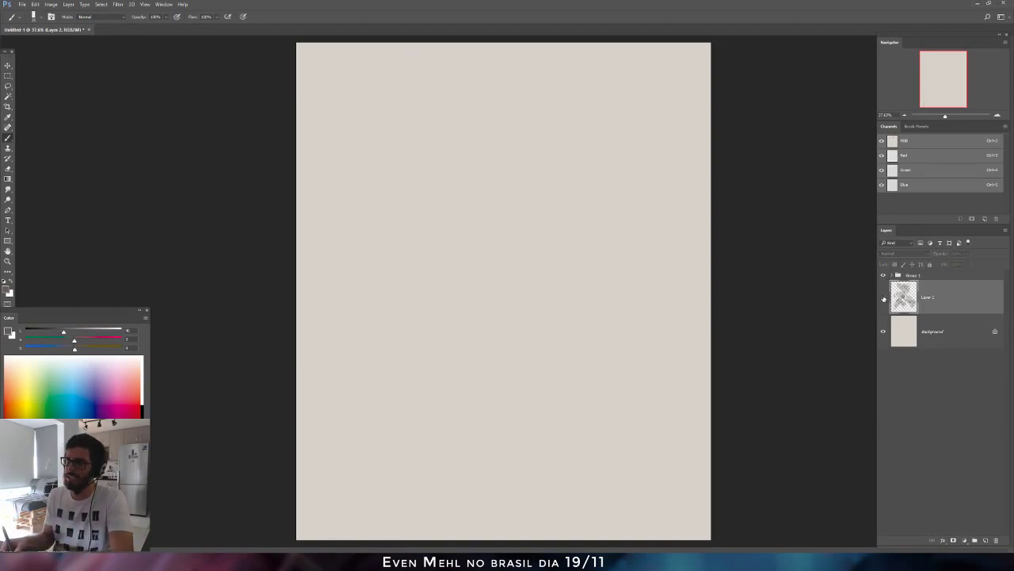
left_click(884, 298)
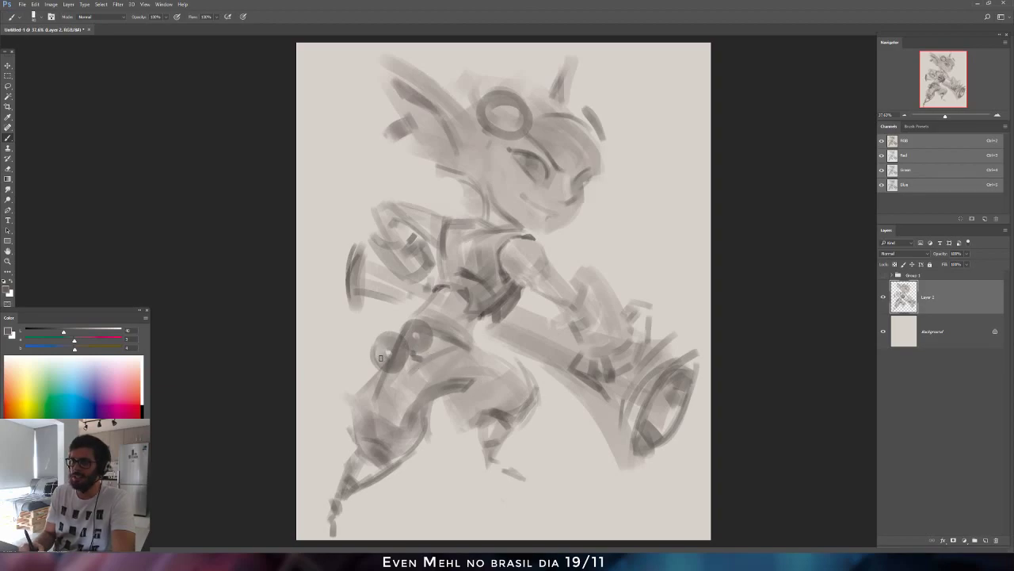
Darken the brush colour, outline the two round hip pouches and the belt strap of sketch B, and mirror the canvas.
mouse_move(380, 357)
left_mouse_down()
mouse_move(377, 348)
mouse_move(385, 360)
left_mouse_up()
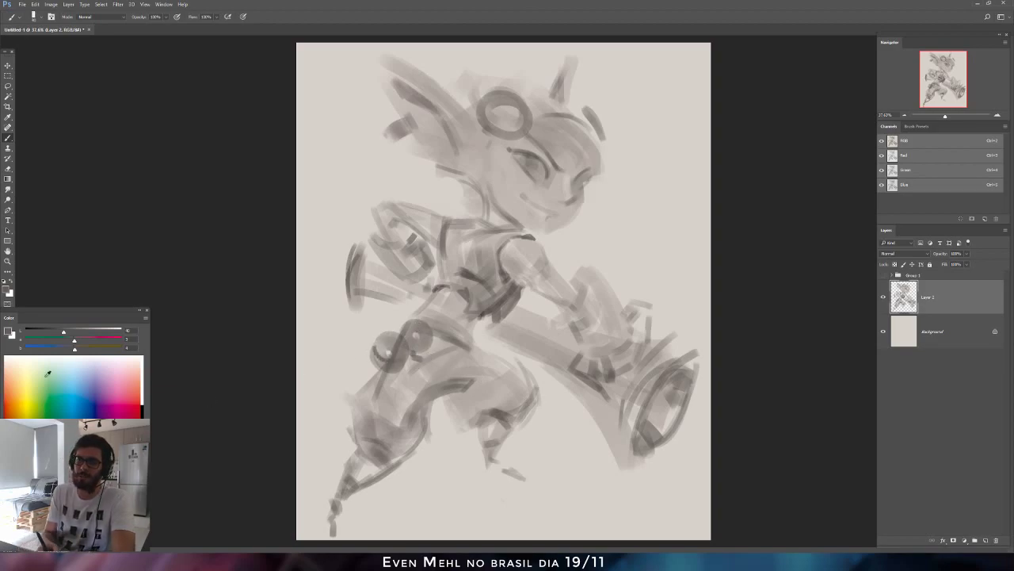
left_click_drag(63, 331, 52, 332)
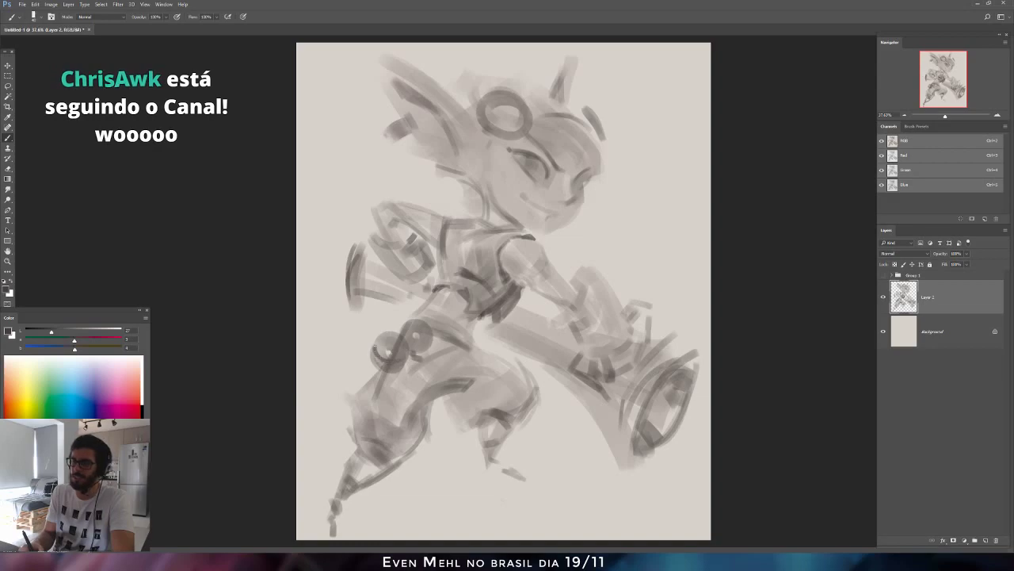
left_click_drag(376, 346, 400, 363)
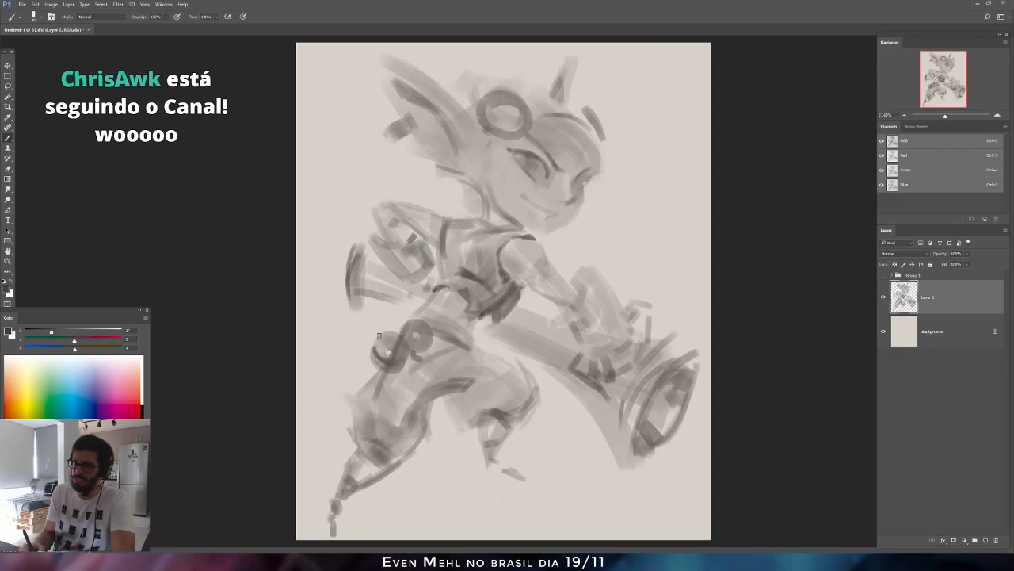
left_click_drag(406, 336, 434, 329)
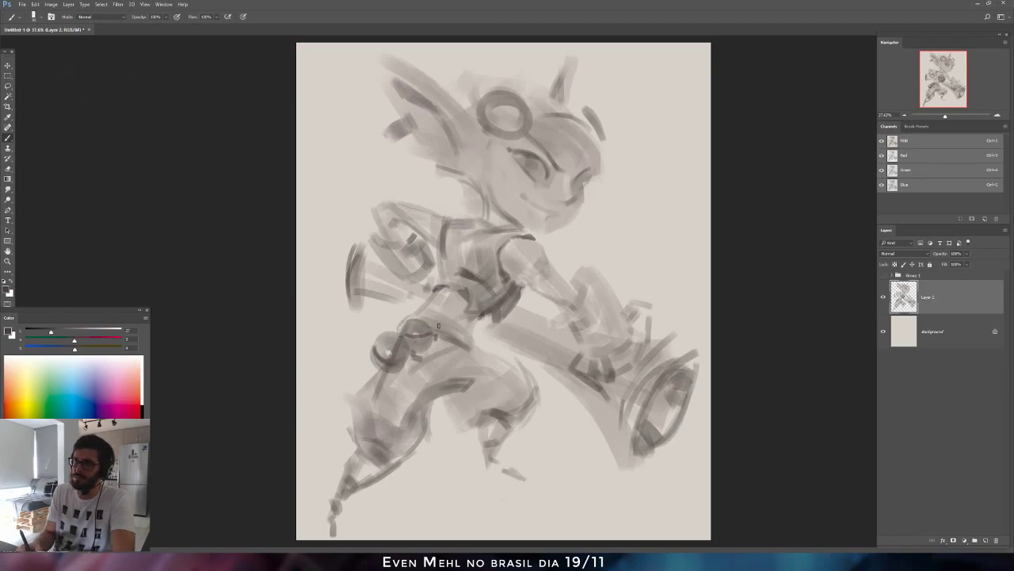
left_click_drag(438, 325, 451, 320)
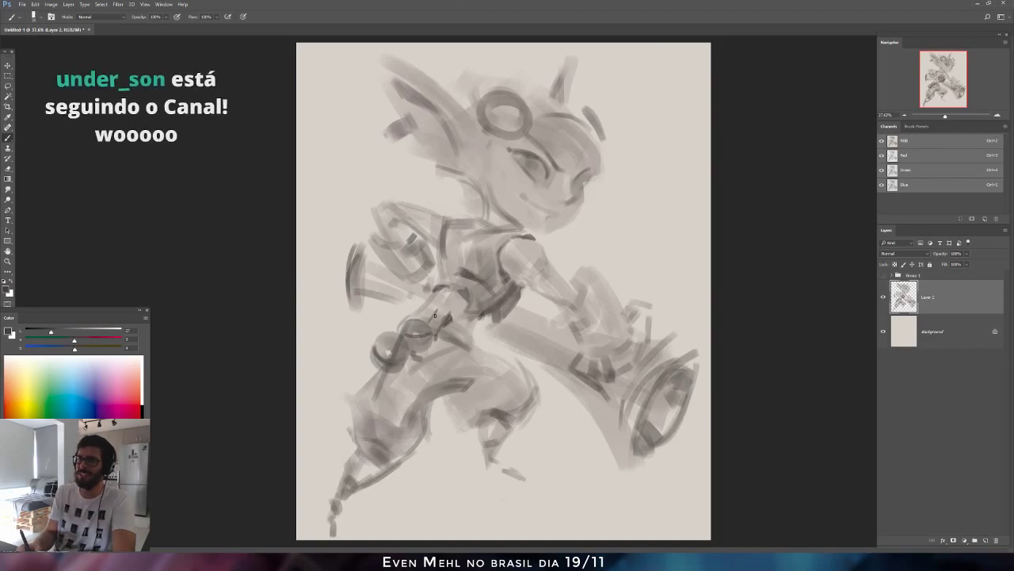
key("ctrl+shift+h")
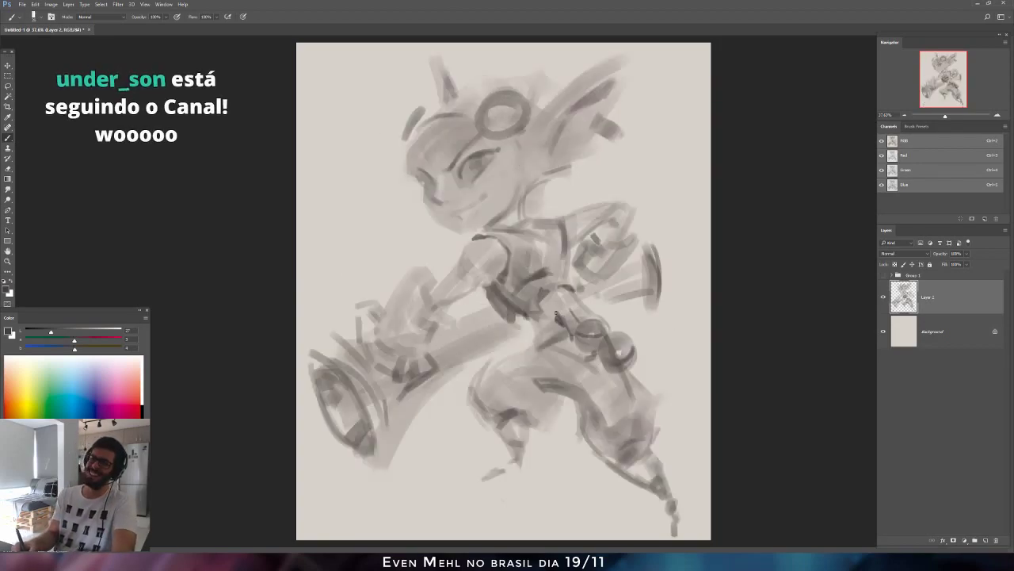
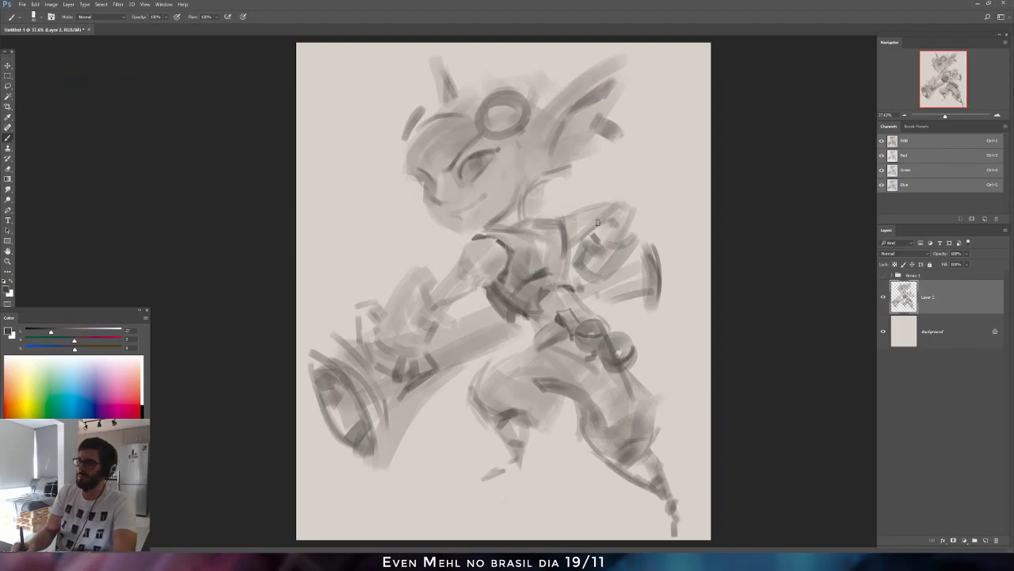
Refine the neck, cheek edge and pointed ear tip of the mirrored character with greys sampled from the sketch.
left_click(541, 200, "alt")
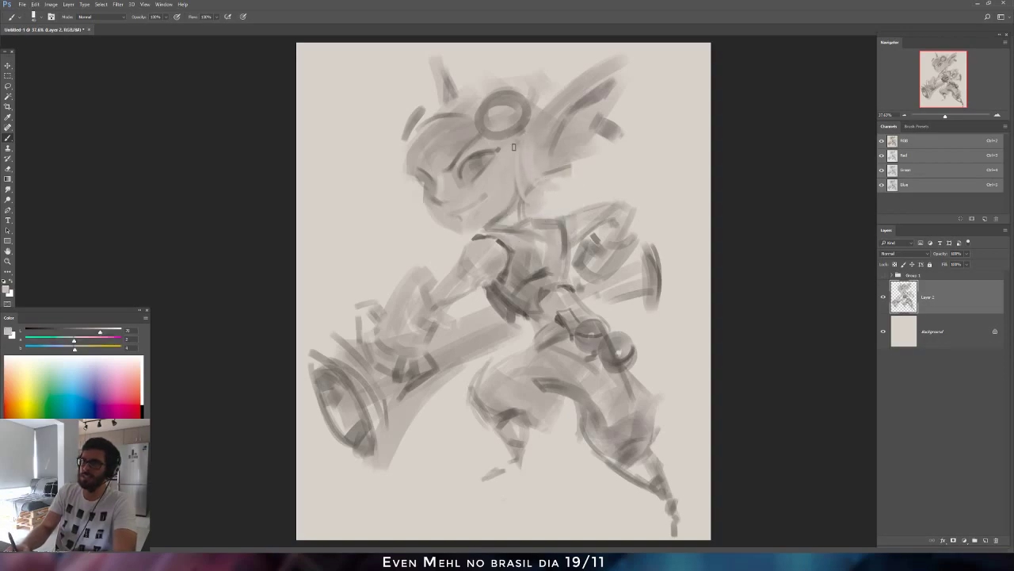
left_click(497, 235, "alt")
left_click(505, 246, "alt")
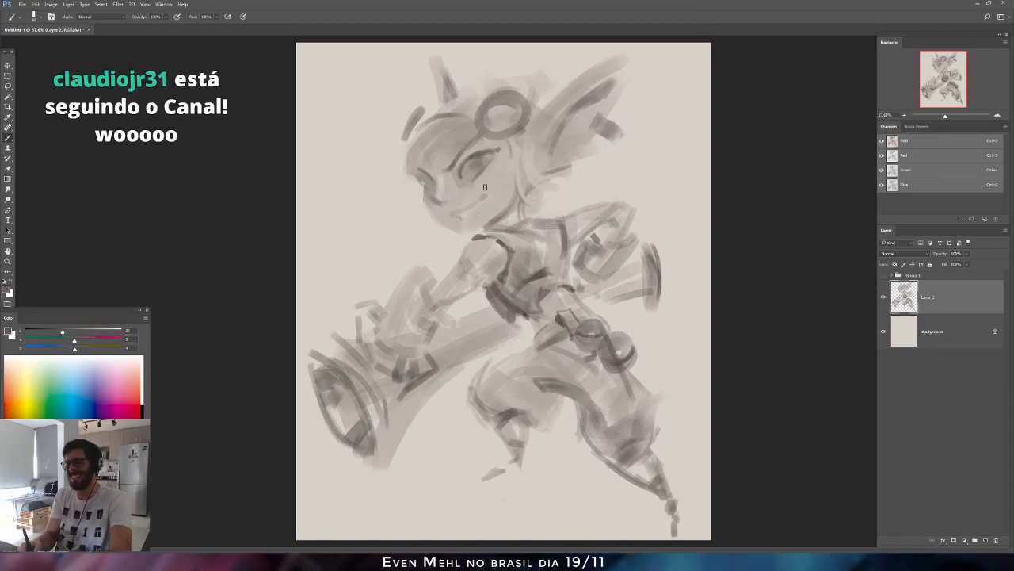
left_click(419, 151, "alt")
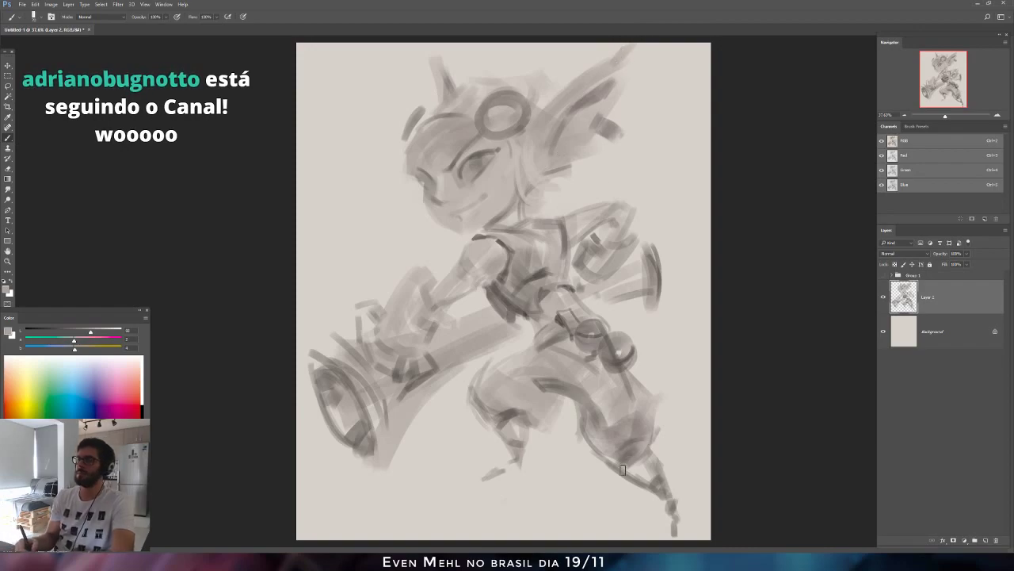
Save the document as a Photoshop file named TRIST in the "Refs maximas" folder, accepting the format options.
key("ctrl+shift+s")
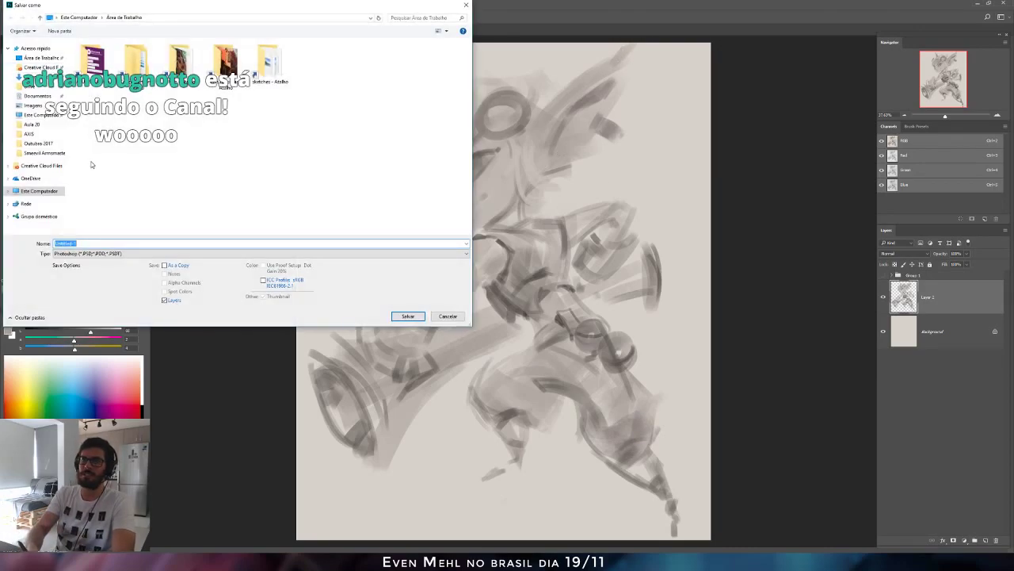
type("TRIST")
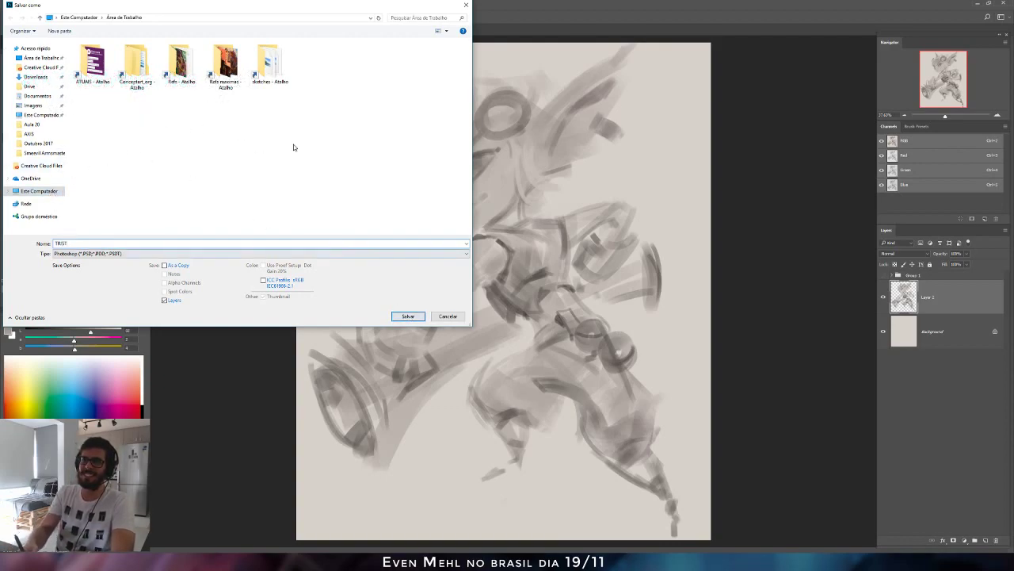
double_click(232, 65)
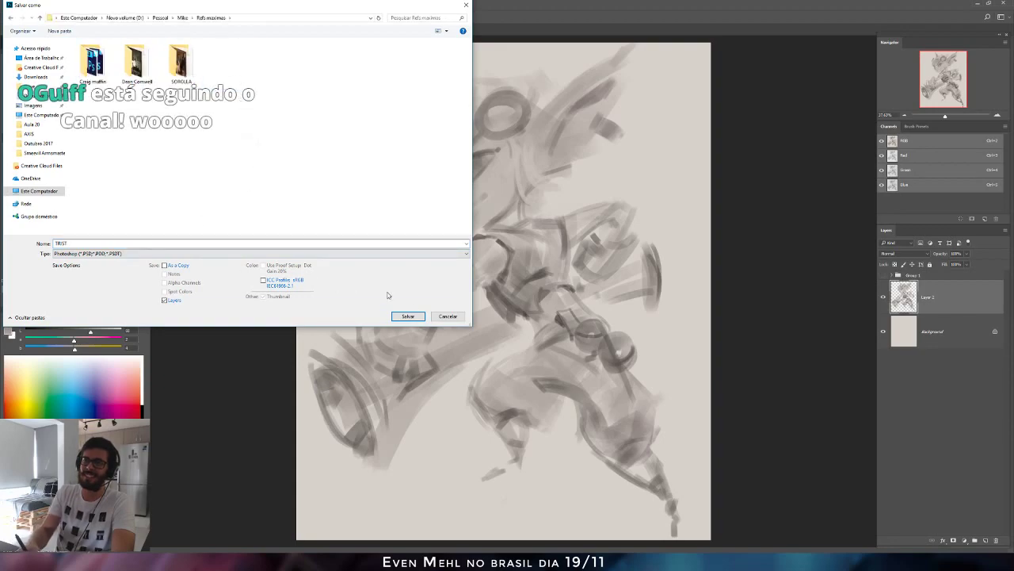
left_click(408, 315)
left_click(598, 176)
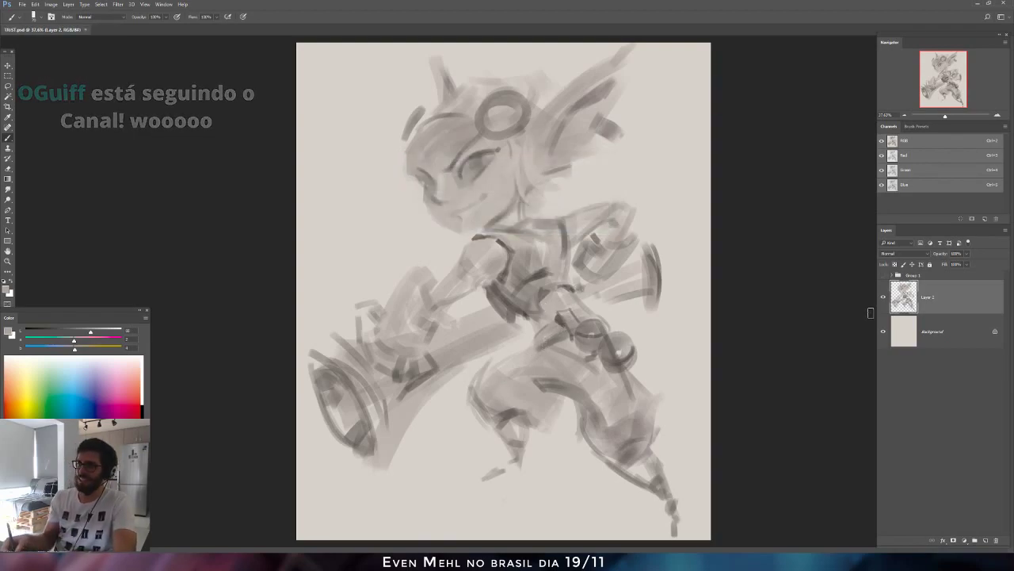
Sample a grey from the cannon muzzle, darken the brush colour and add a new layer above the sketch B layer.
left_click(332, 416, "alt")
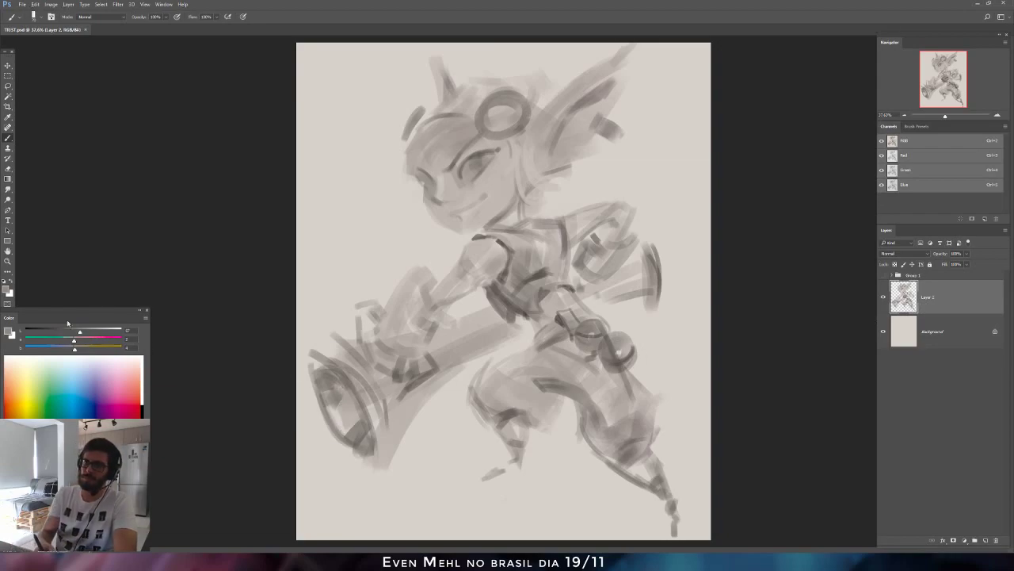
left_click(45, 334)
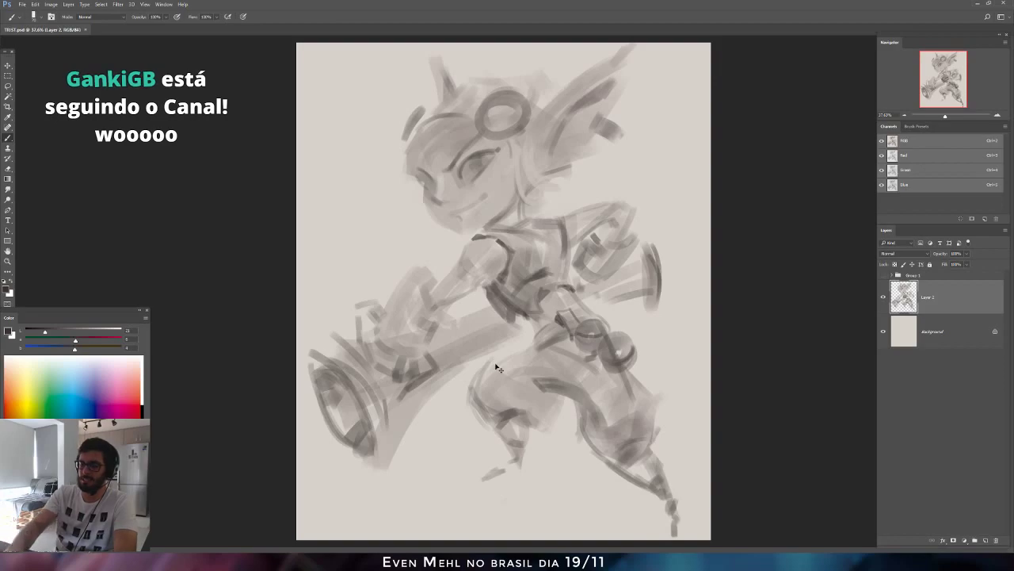
key("ctrl+shift+alt+n")
left_click(49, 329)
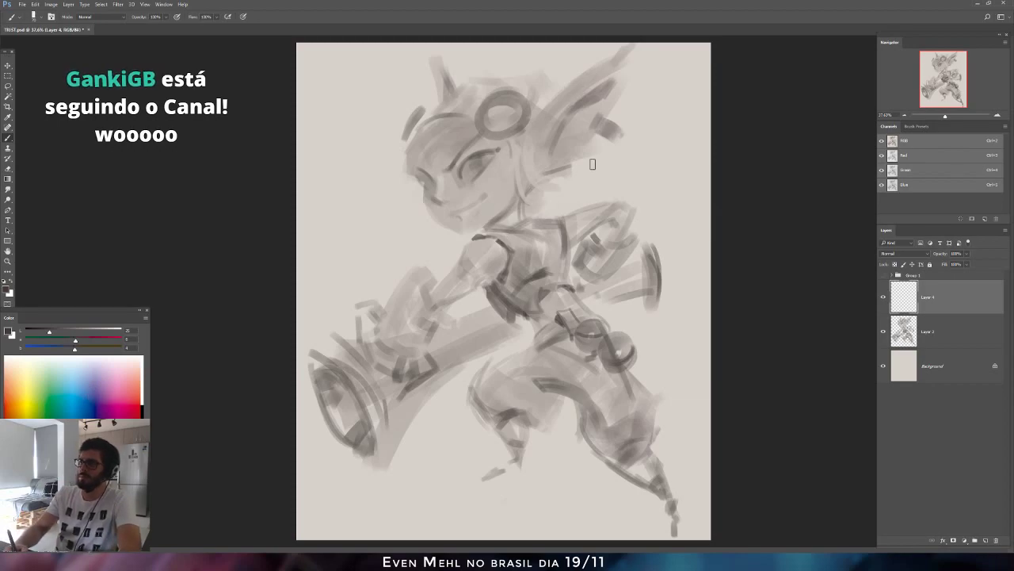
Shift a grey sampled from the neck towards red, tint the inside of the pointed ear and shrink the brush.
left_click(517, 207, "alt")
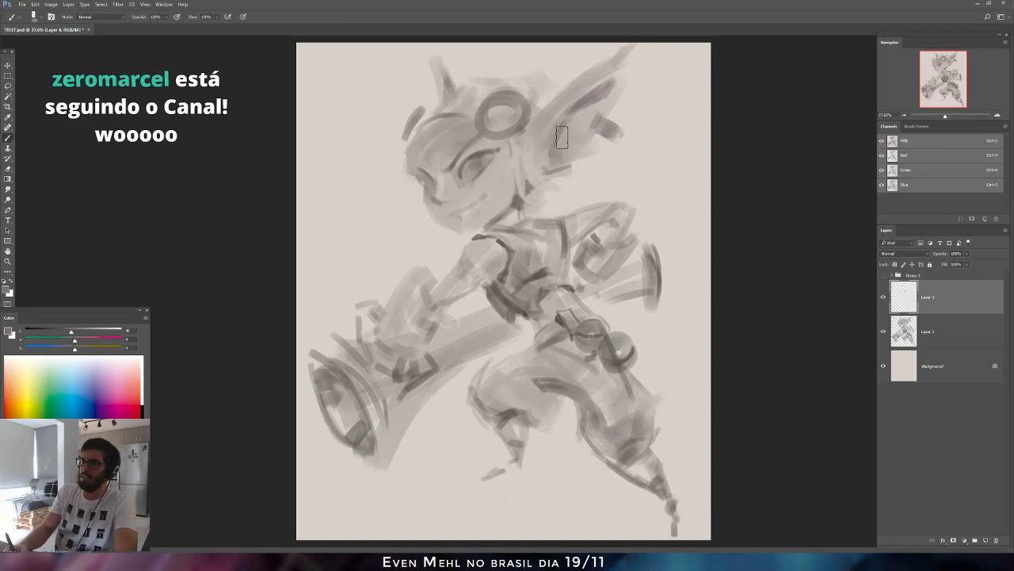
left_click(79, 340)
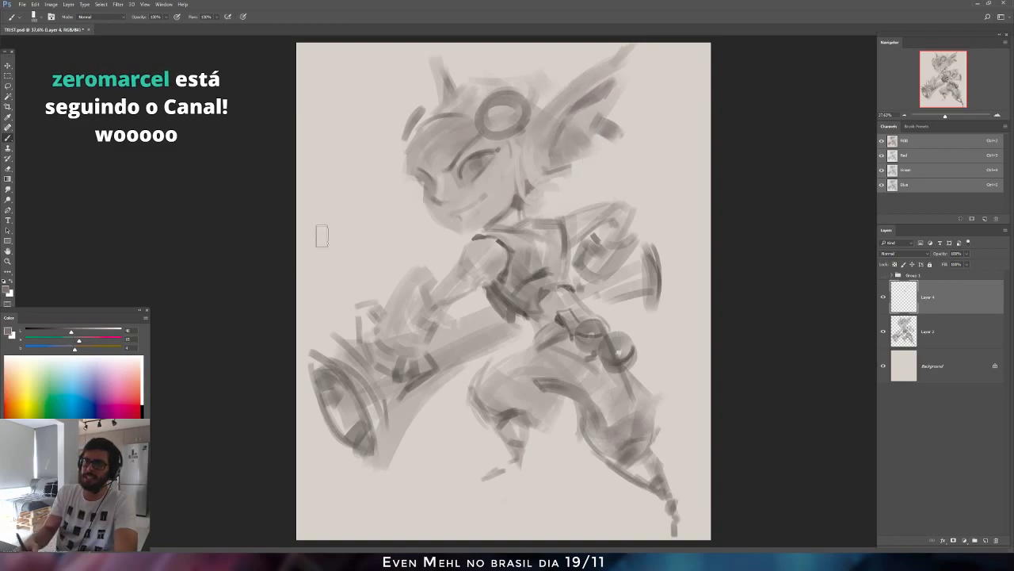
mouse_move(602, 96)
left_mouse_down()
mouse_move(562, 146)
mouse_move(583, 121)
mouse_move(563, 152)
mouse_move(579, 150)
mouse_move(587, 132)
mouse_move(581, 152)
mouse_move(579, 125)
mouse_move(551, 164)
mouse_move(604, 105)
left_mouse_up()
left_click(577, 139, "alt")
key("bracketleft")
key("bracketleft")
key("bracketleft")
key("bracketleft")
key("bracketleft")
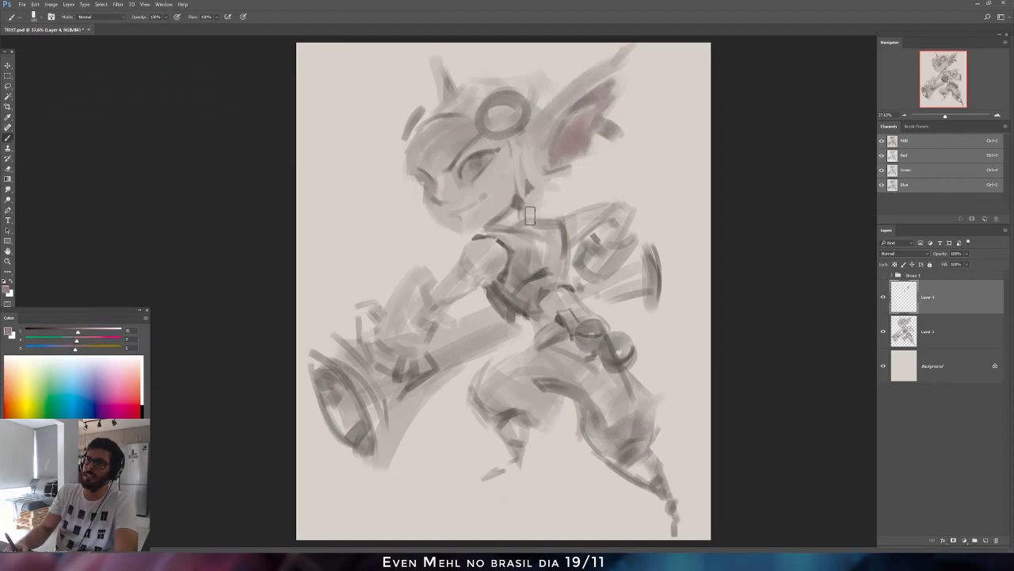
Sample a light grey beside the ear and try short strokes along the ear's lower edge, undoing the unwanted ones.
left_click(538, 91, "alt")
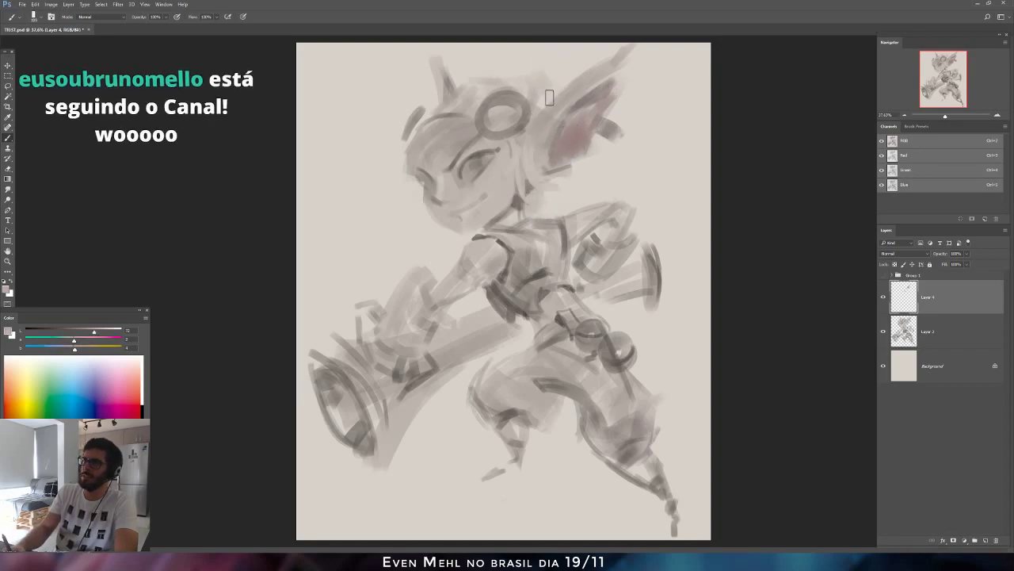
key("ctrl+alt+z")
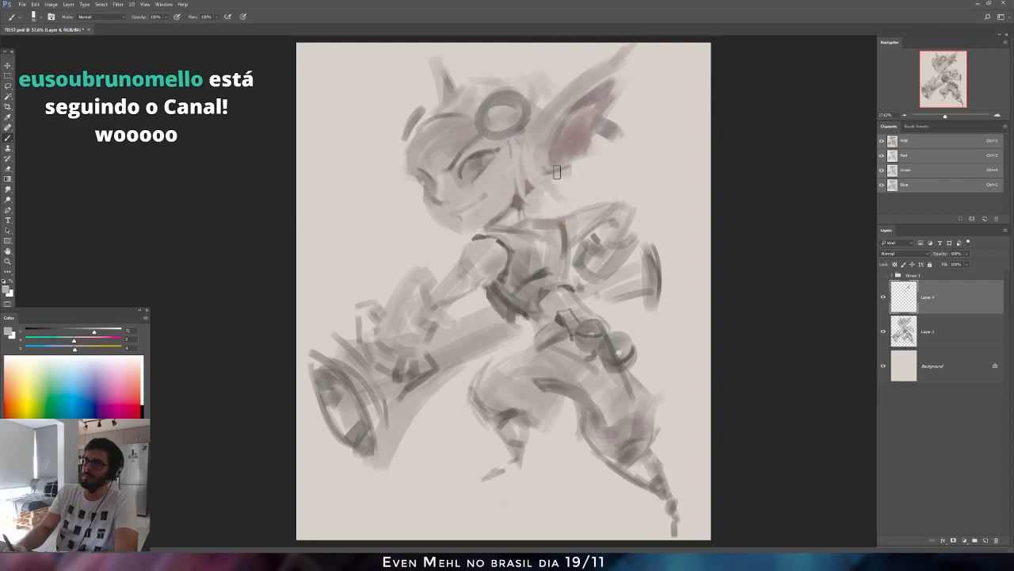
left_click_drag(557, 172, 566, 192)
key("ctrl+alt+z")
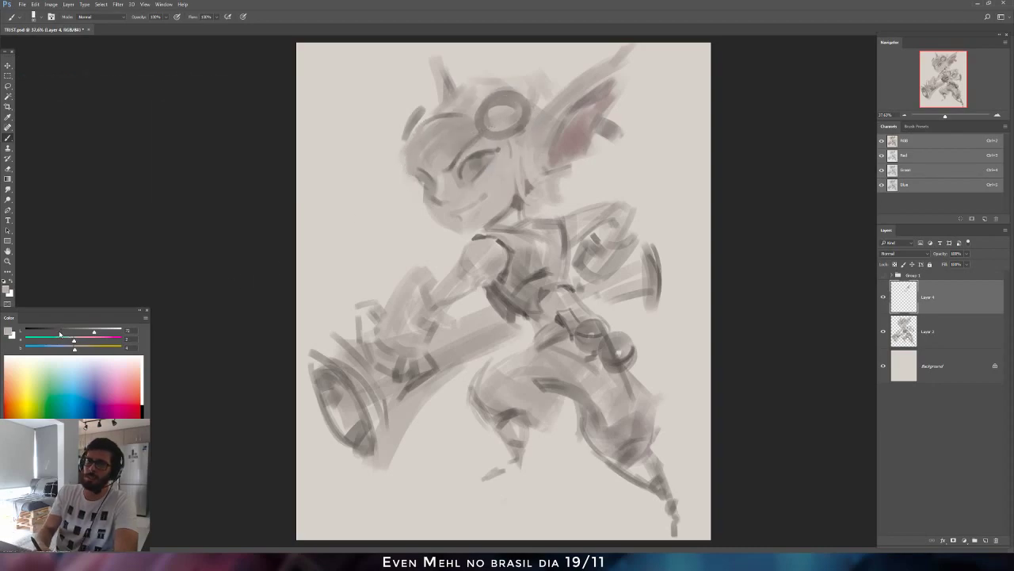
Darken the brush colour and make Layer 4 the active layer again.
left_click_drag(60, 334, 55, 331)
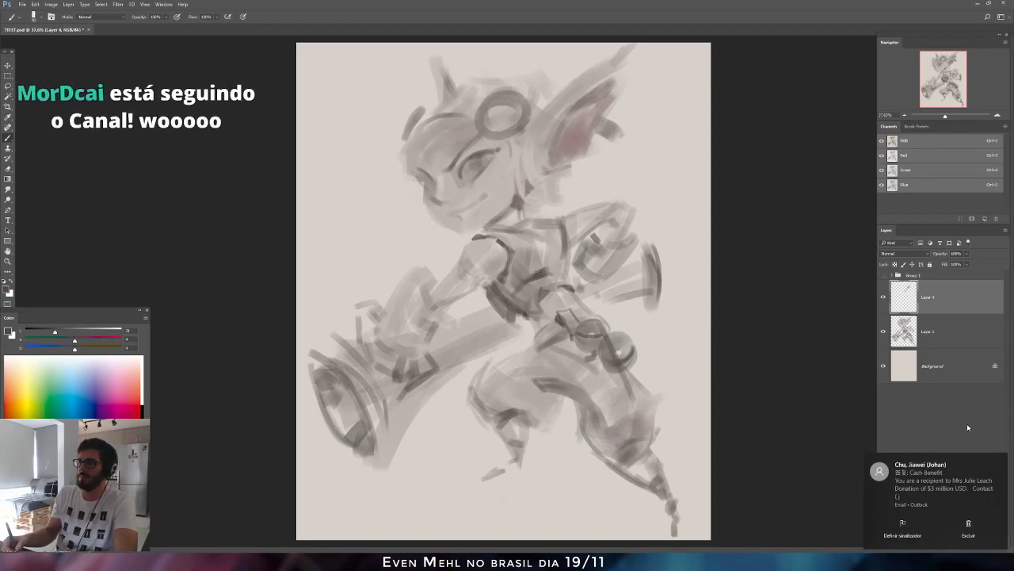
left_click(911, 425)
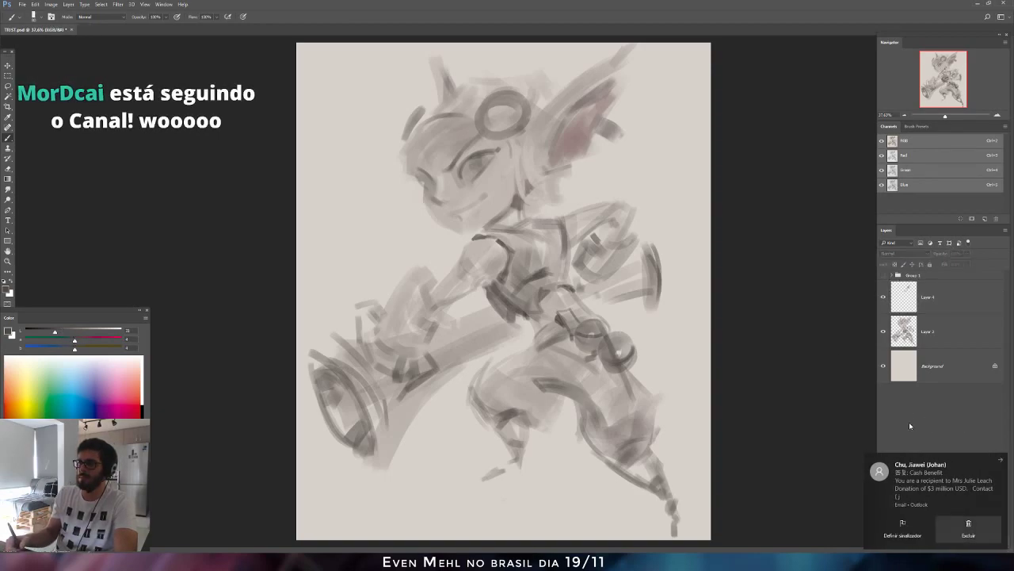
left_click(732, 308)
left_click(510, 206)
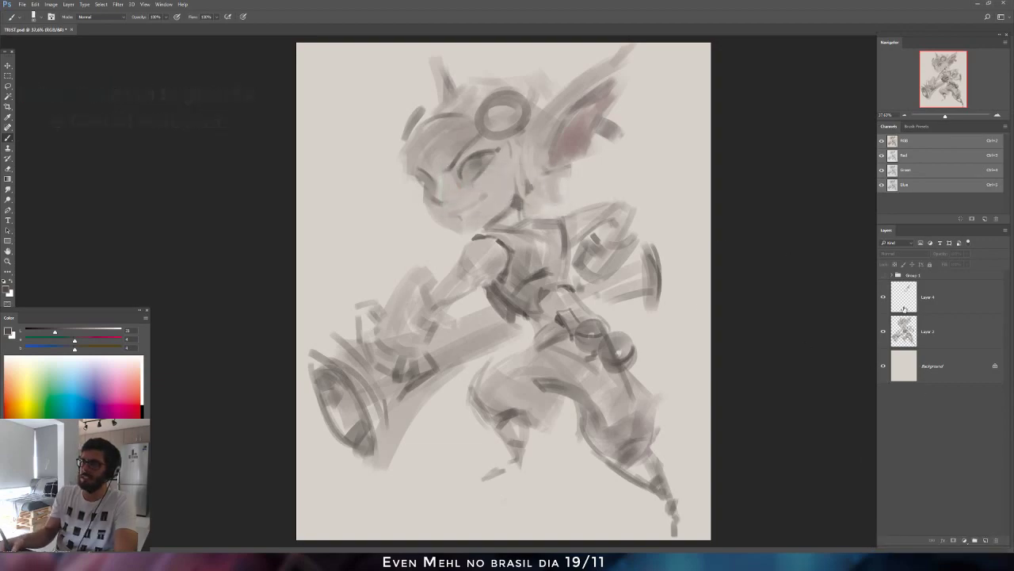
left_click(904, 308)
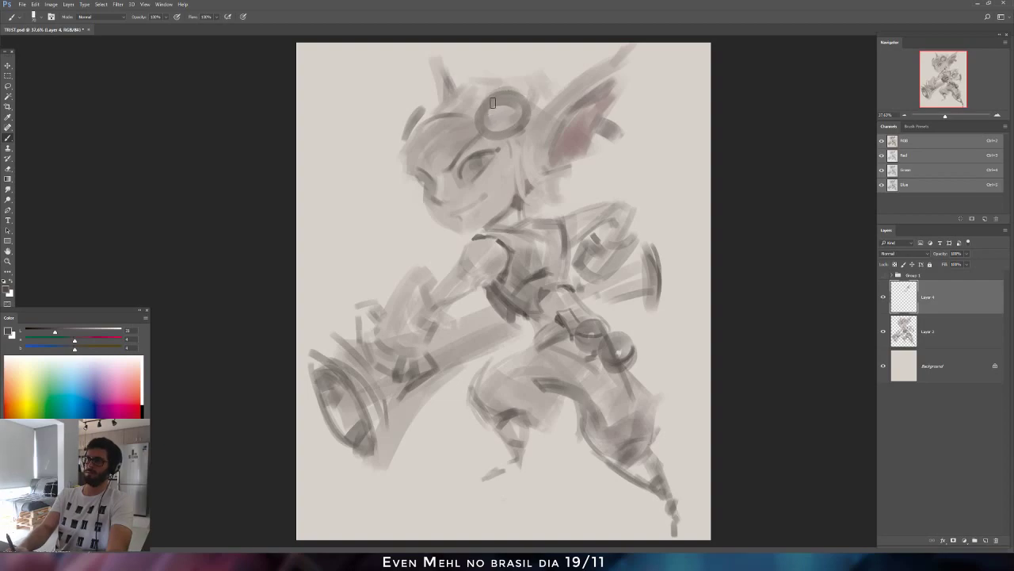
Darken the round goggle ring, the small far goggle and the headband strap across the forehead.
left_click_drag(492, 102, 515, 103)
key("ctrl+z")
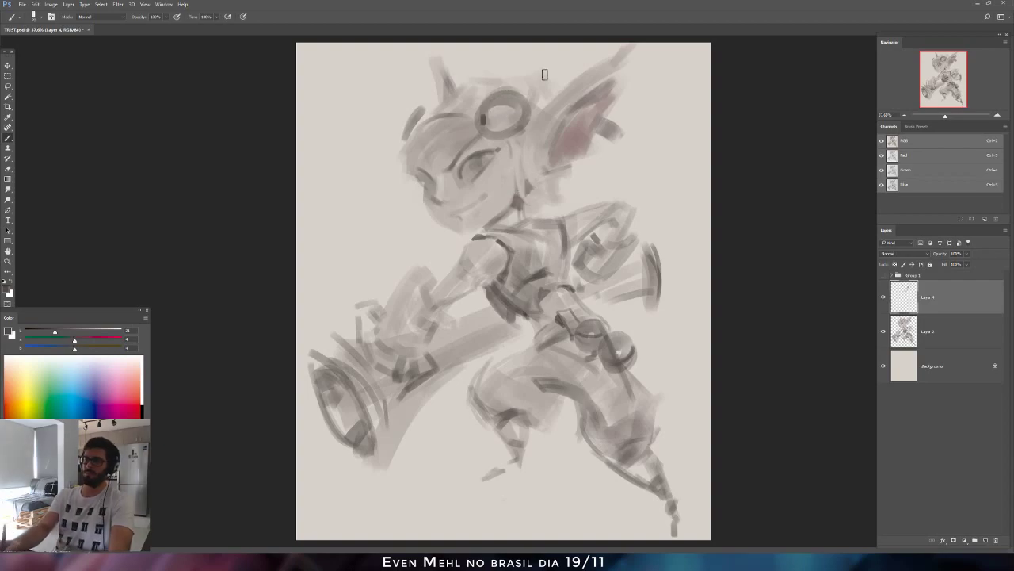
key("ctrl+plus")
key("ctrl+minus")
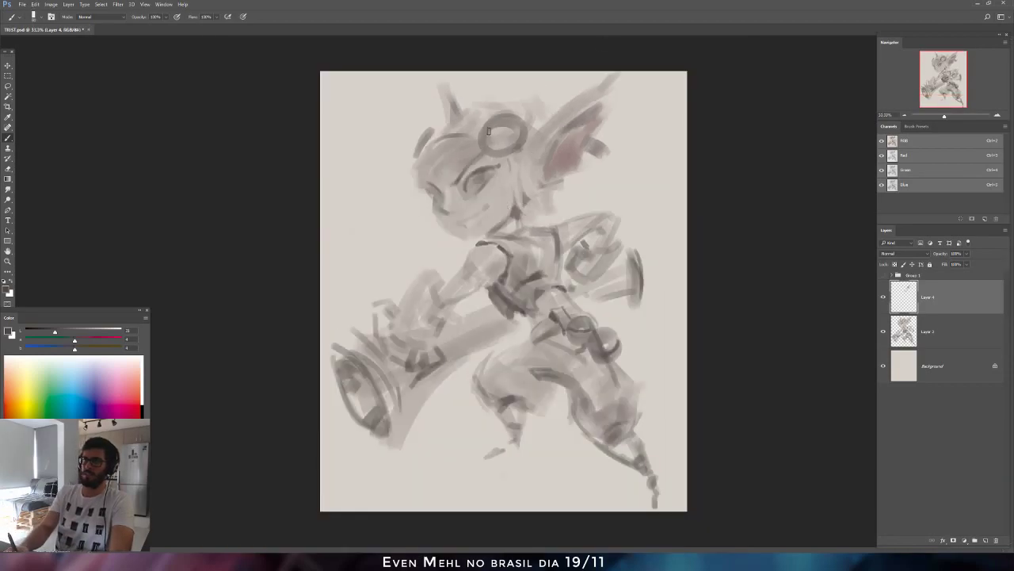
left_click_drag(488, 131, 510, 123)
key("ctrl+z")
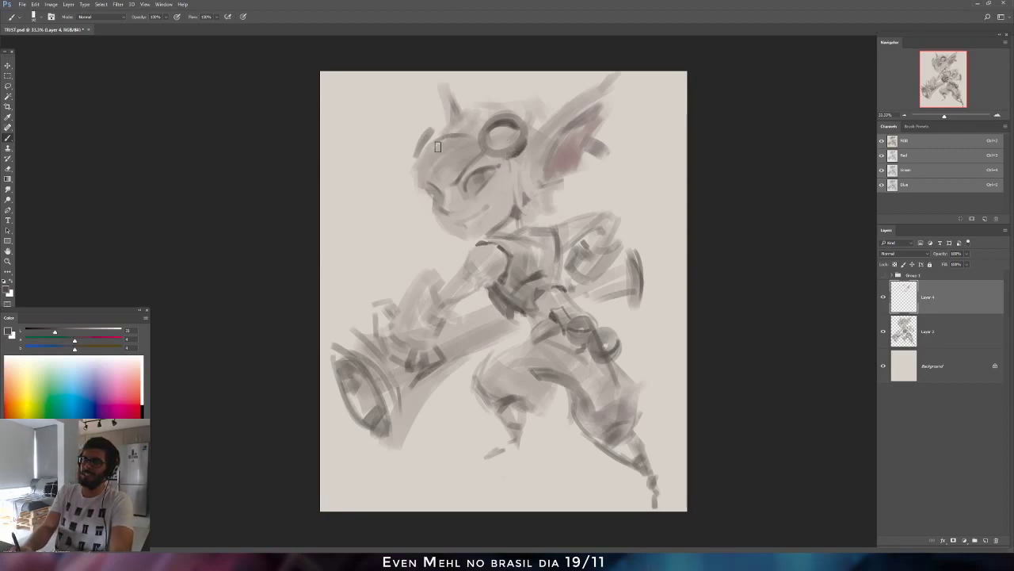
left_click_drag(434, 136, 424, 156)
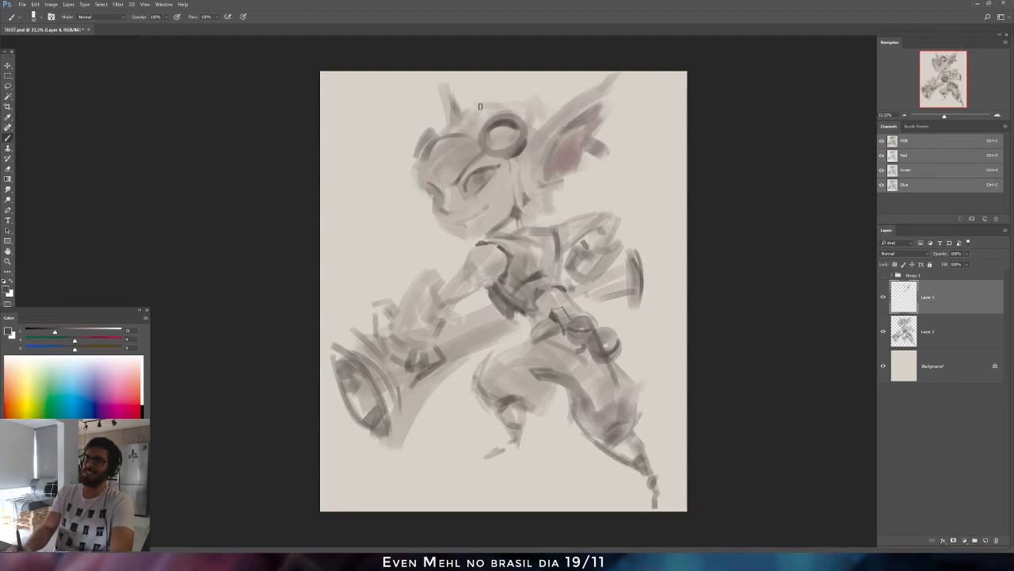
left_click_drag(442, 142, 470, 135)
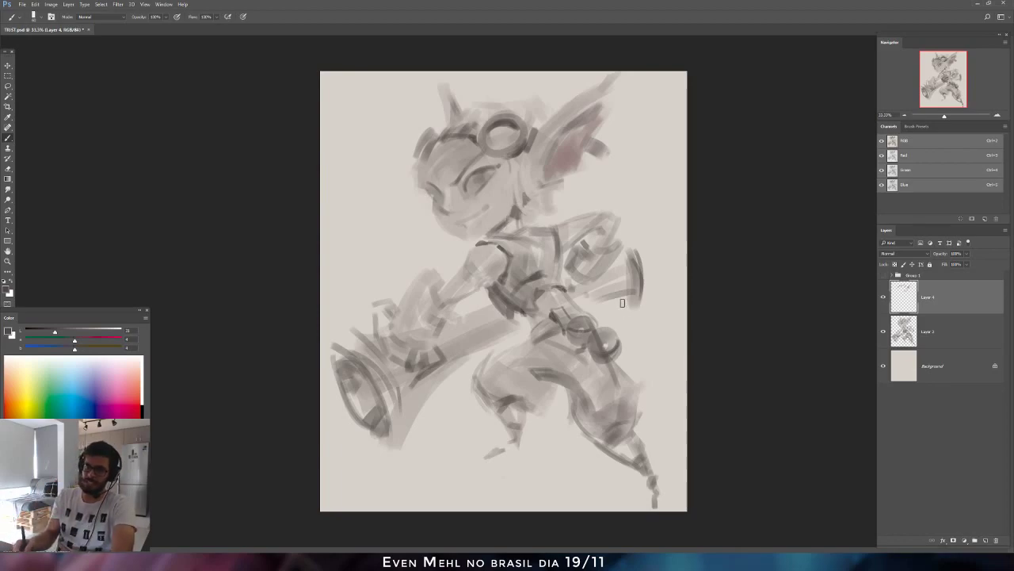
Darken the upper rim of the cannon muzzle and the flared rear end, and try a band across the barrel.
mouse_move(334, 358)
left_mouse_down()
mouse_move(341, 373)
mouse_move(345, 355)
left_mouse_up()
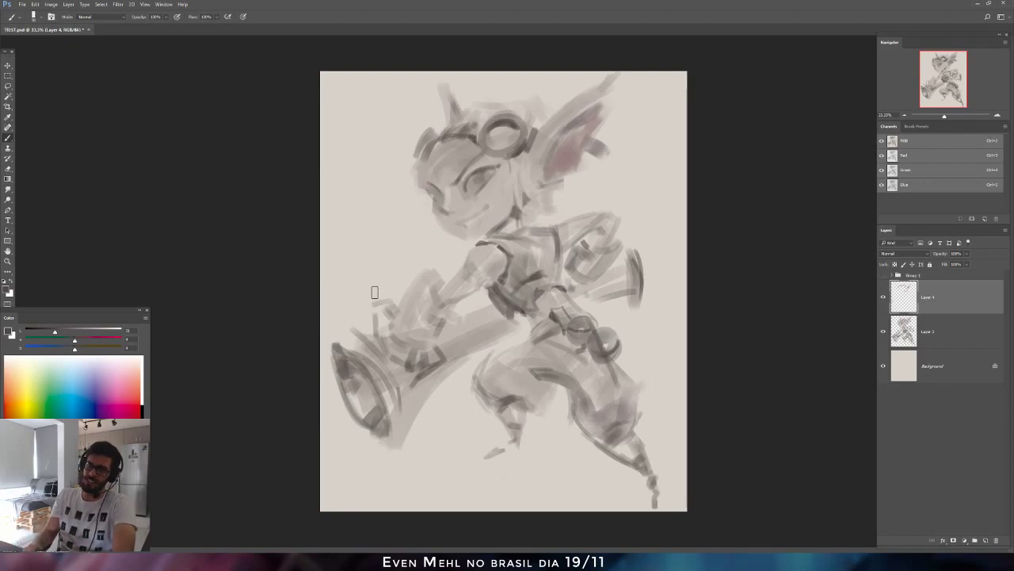
left_click_drag(621, 262, 631, 297)
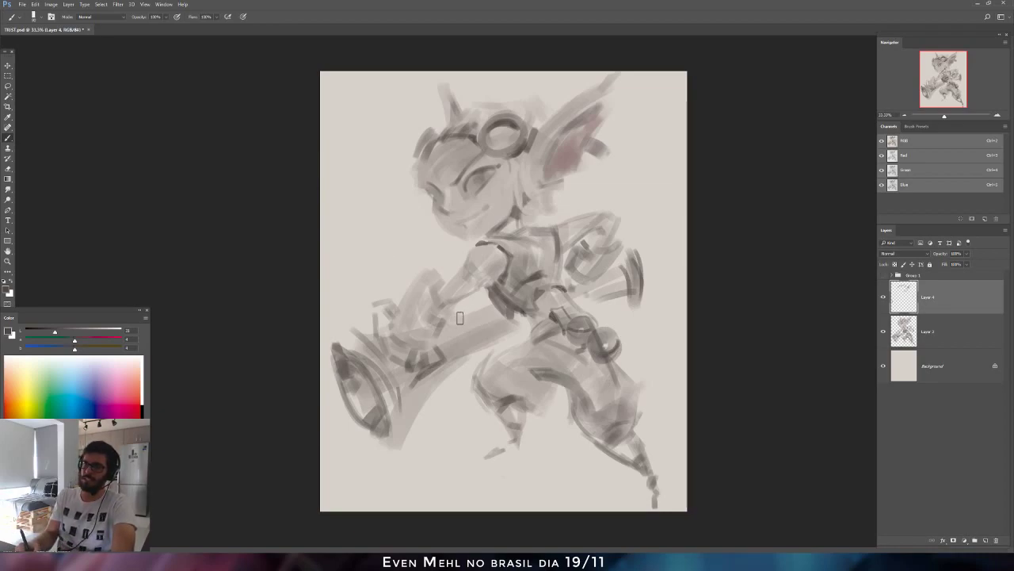
mouse_move(463, 316)
left_mouse_down()
mouse_move(474, 355)
mouse_move(461, 361)
left_mouse_up()
key("ctrl+z")
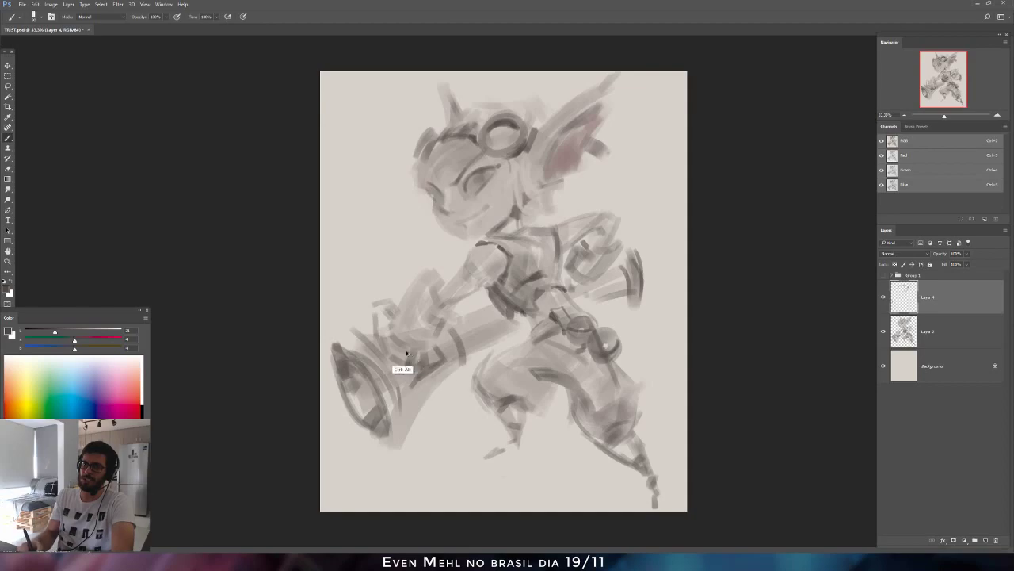
key("ctrl+alt+z")
Enlarge the brush and thicken the flared outer rim around the cannon muzzle with broad grey strokes.
key("bracketright")
key("bracketright")
key("bracketright")
key("bracketright")
mouse_move(336, 335)
left_mouse_down()
mouse_move(383, 374)
mouse_move(403, 436)
left_mouse_up()
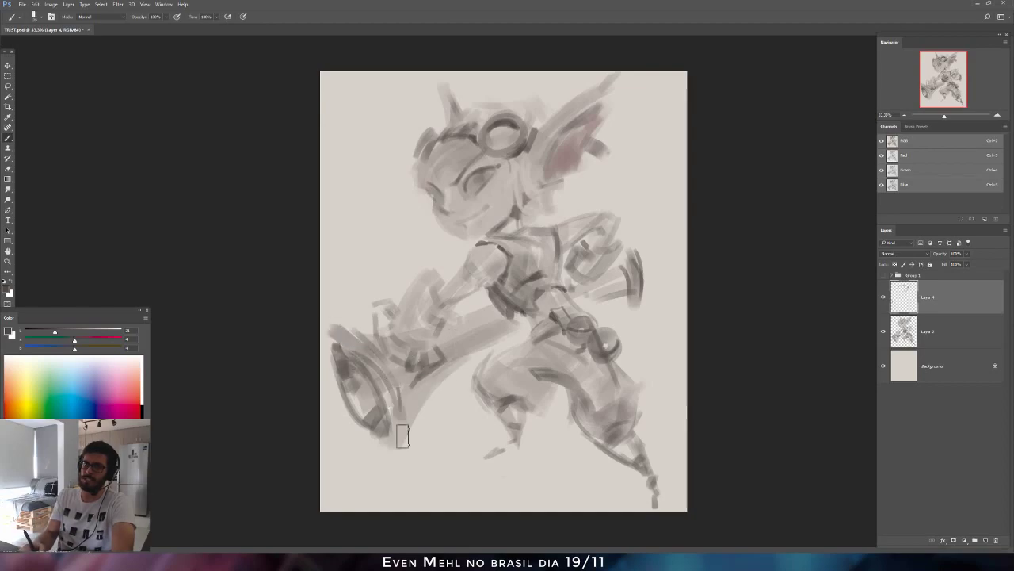
left_click_drag(396, 400, 392, 453)
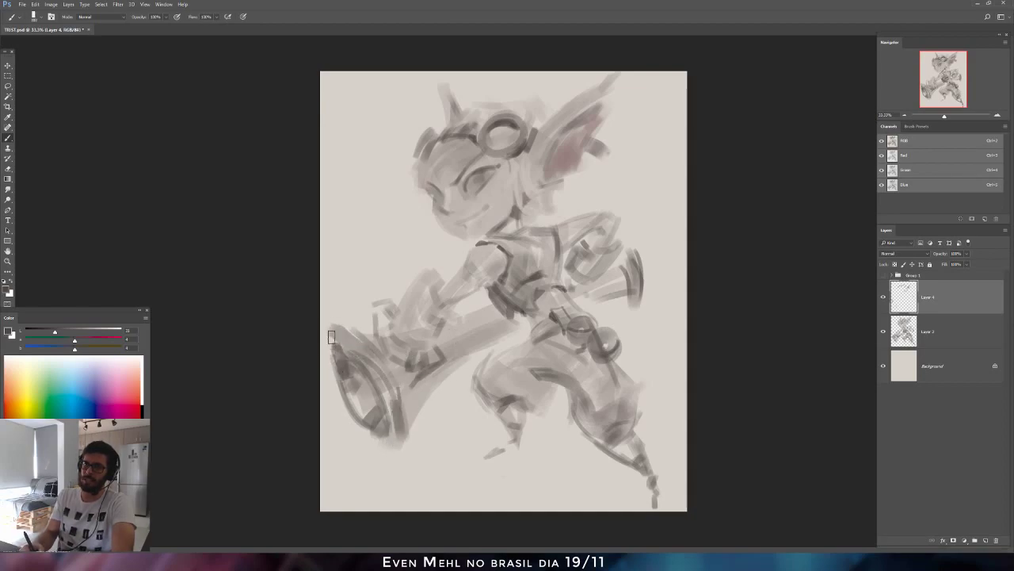
key("bracketright")
mouse_move(332, 339)
left_mouse_down()
mouse_move(345, 400)
mouse_move(376, 430)
left_mouse_up()
left_click_drag(333, 376, 389, 447)
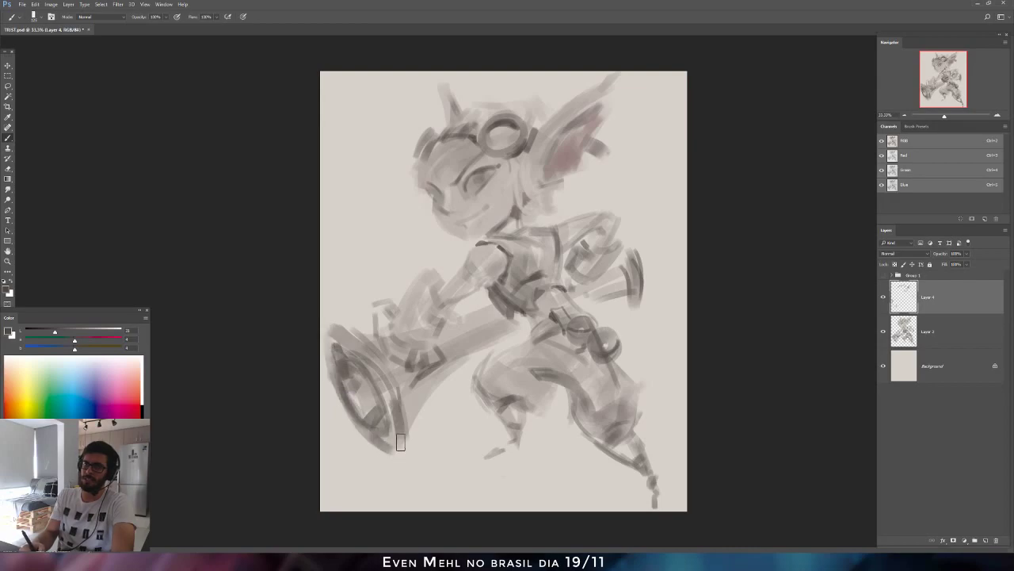
key("ctrl+t")
key("Escape")
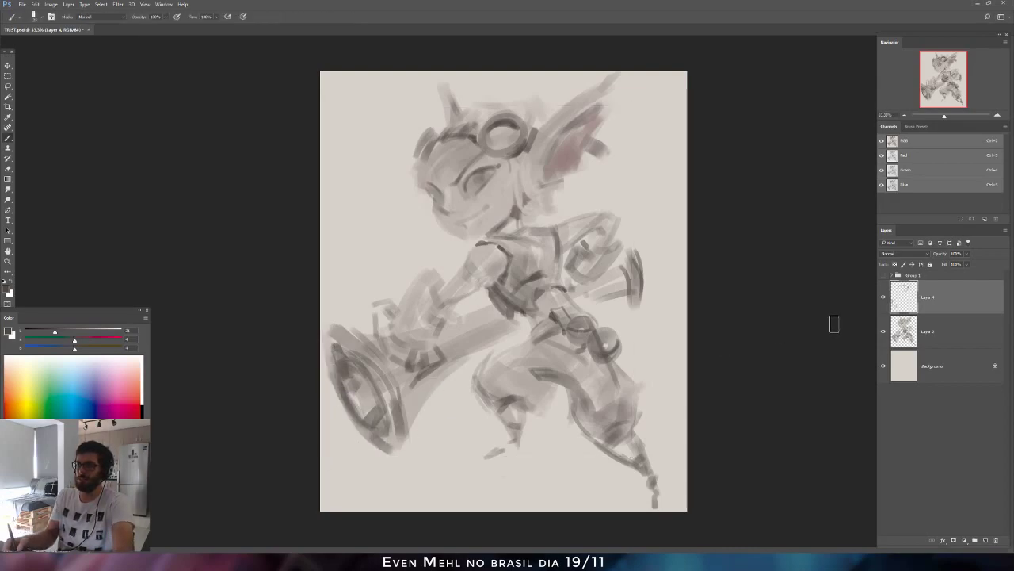
Deepen the shadows of the hip pouches and waist with a darker brush colour, and touch up the face with sampled greys.
left_click(46, 332)
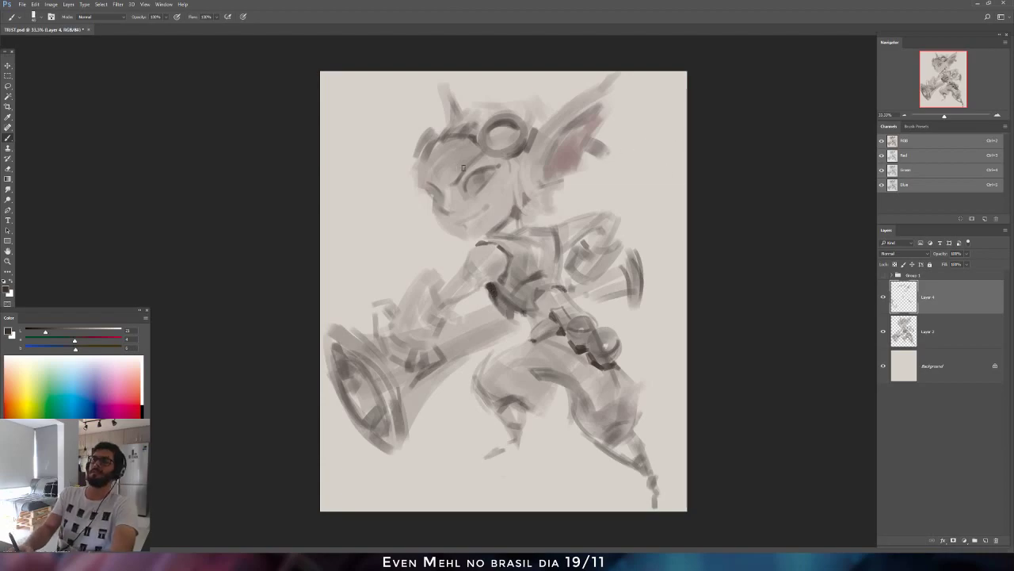
left_click(450, 211, "alt")
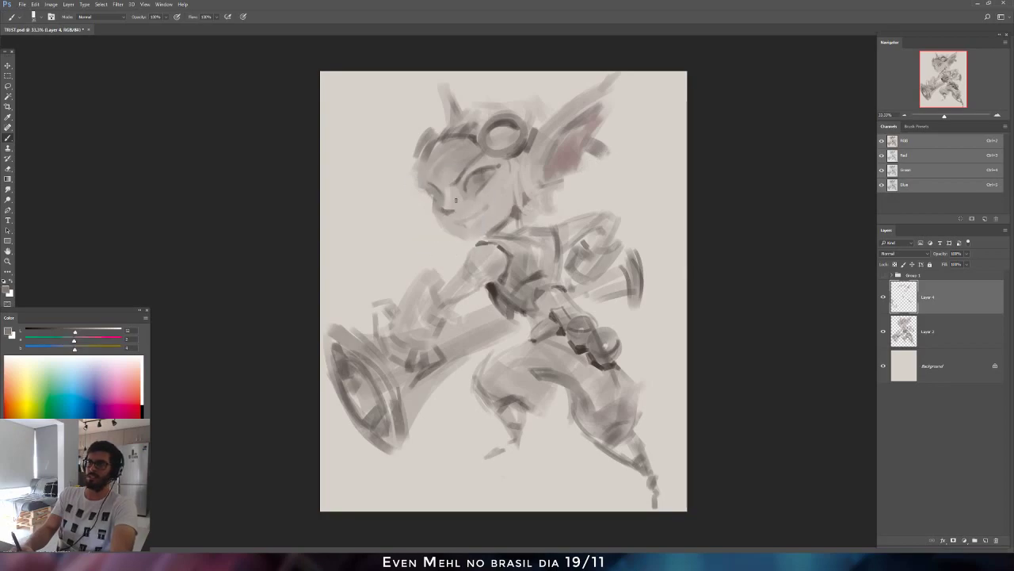
left_click(456, 171, "alt")
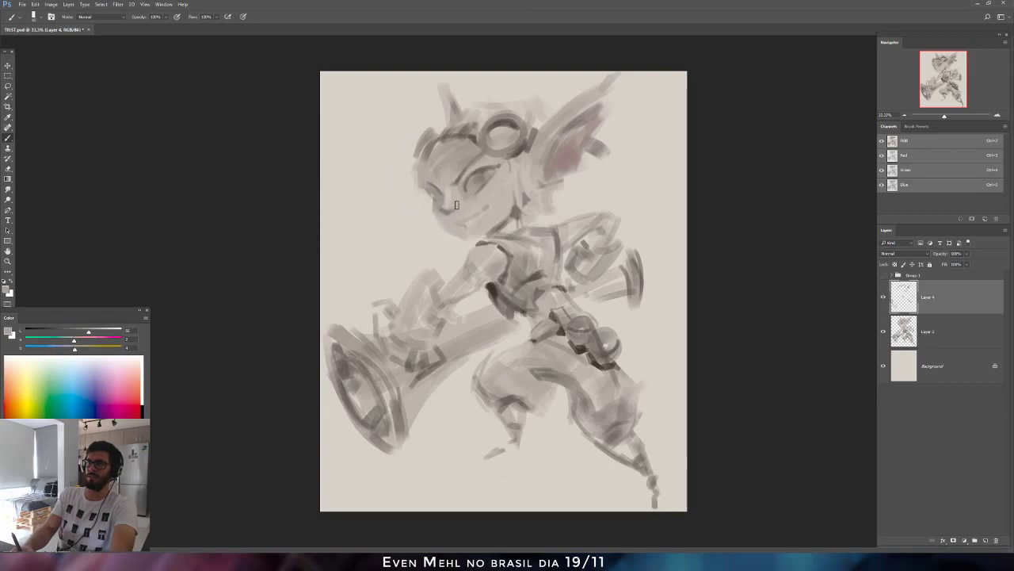
Mirror the canvas, paint a dark open grin over the old mouth line and mirror the canvas back.
key("ctrl+shift+h")
left_click(560, 207, "alt")
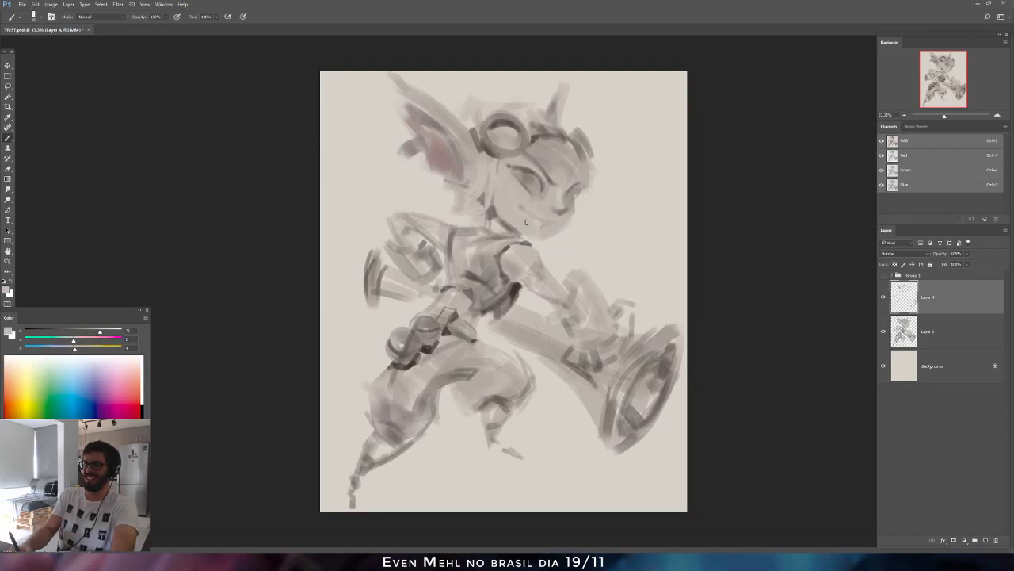
left_click(516, 286, "alt")
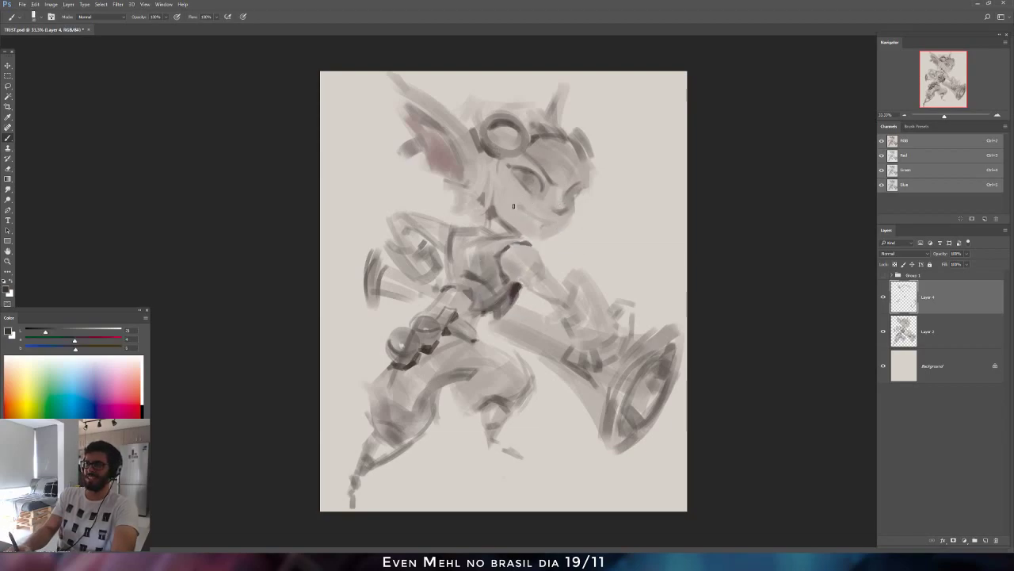
left_click_drag(514, 206, 524, 207)
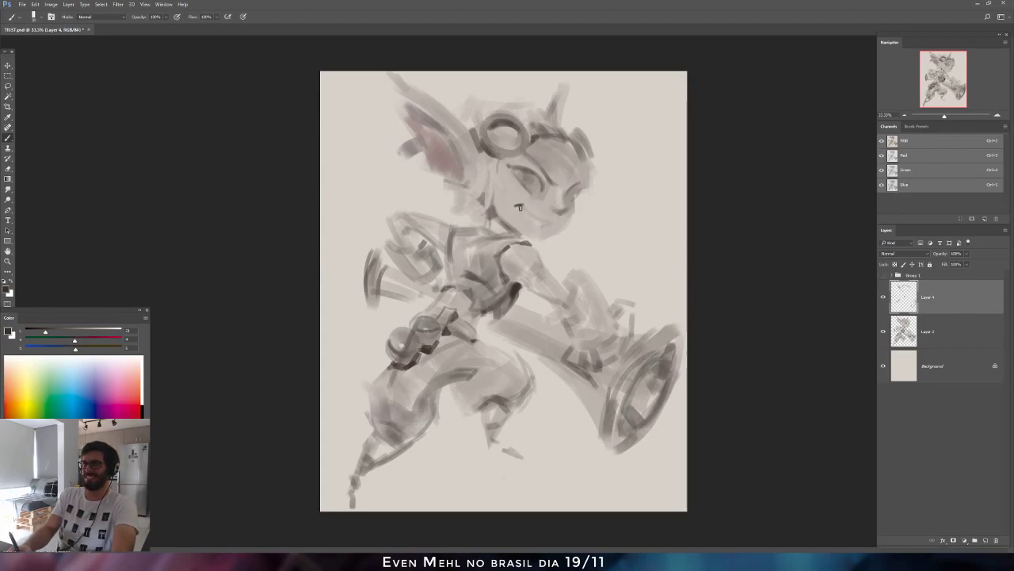
left_click_drag(525, 217, 539, 229)
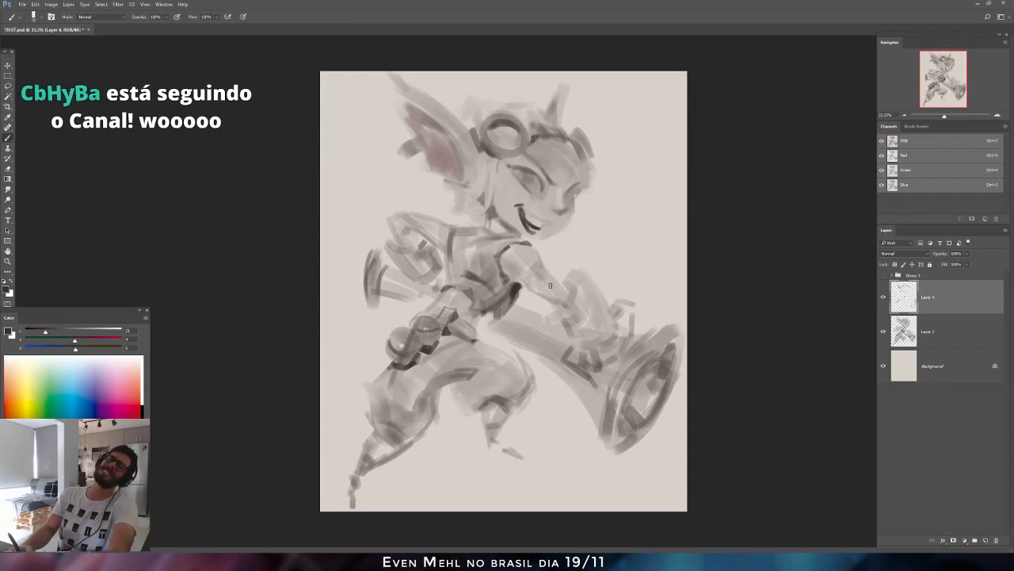
key("ctrl+shift+h")
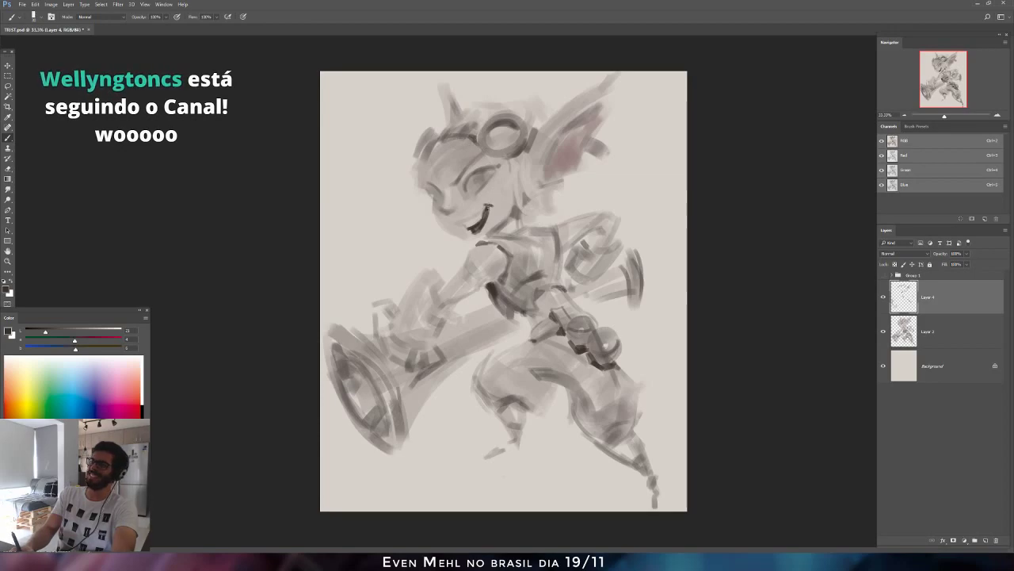
Refine the cheek and the corner of the grin with greys sampled from the face.
left_click(481, 203, "alt")
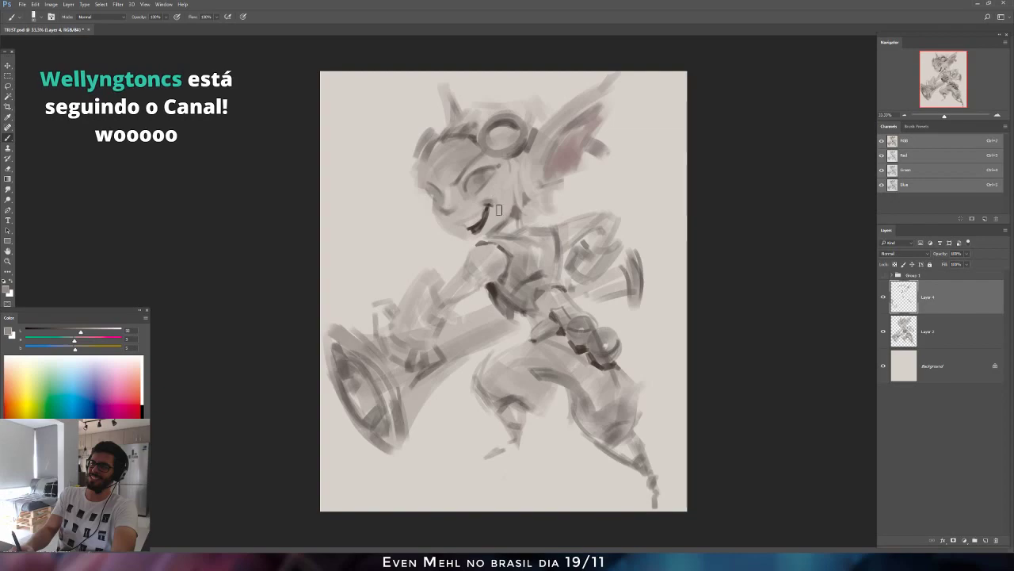
left_click(490, 189, "alt")
left_click(492, 191, "alt")
left_click_drag(492, 198, 485, 202)
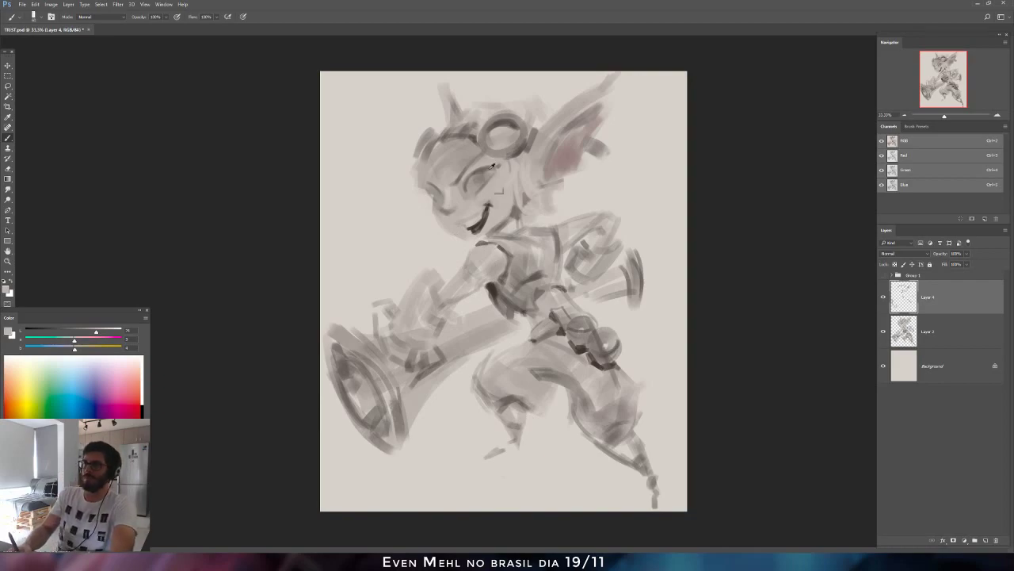
Touch up the edges of the open grin with greys sampled around the mouth and nose.
left_click(488, 203, "alt")
left_click(489, 202, "alt")
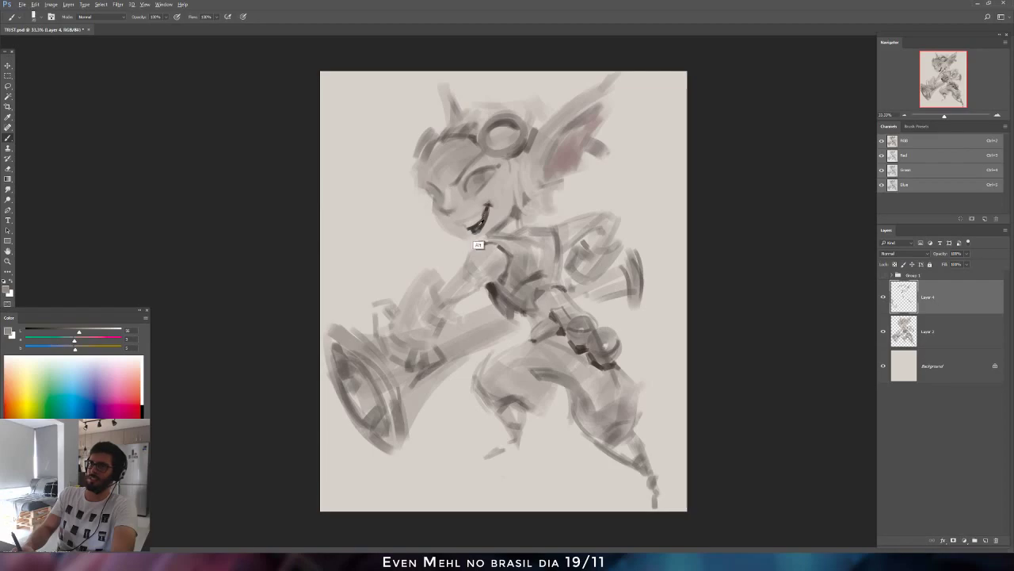
left_click(445, 210, "alt")
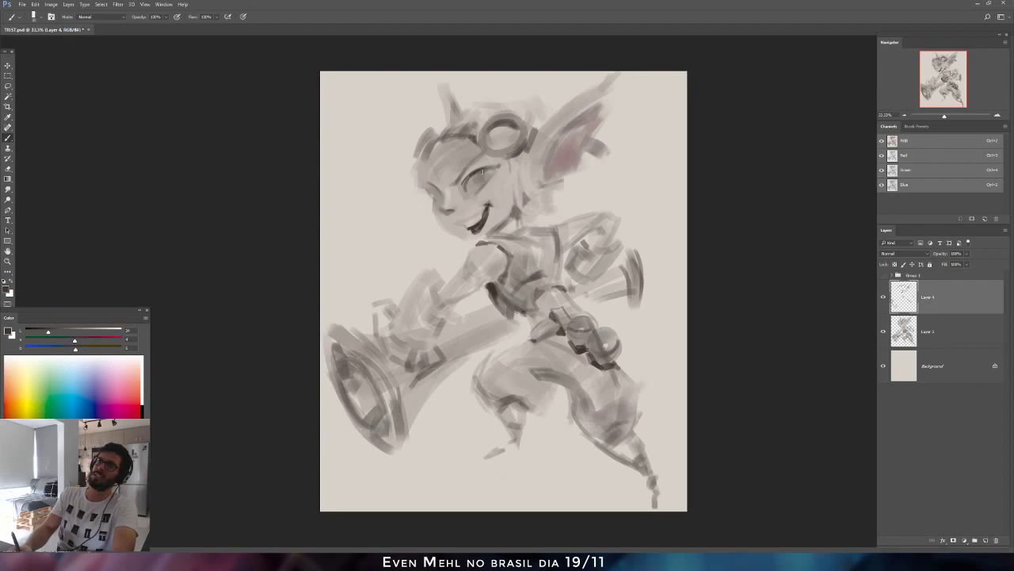
Darken the near eye's upper lash line and iris, mirroring the canvas to work on it and mirroring it back.
left_click_drag(480, 169, 497, 166)
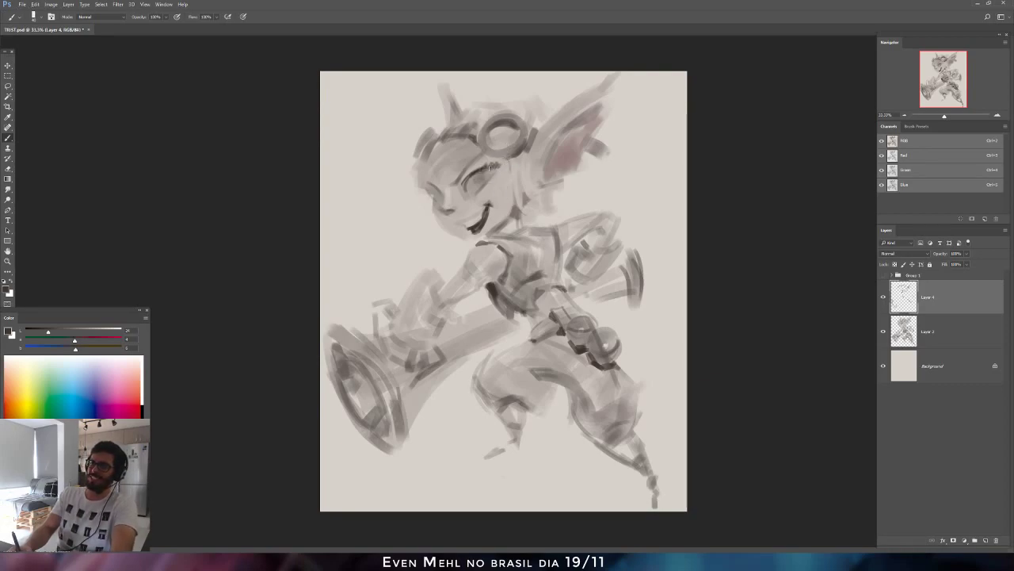
key("ctrl+shift+h")
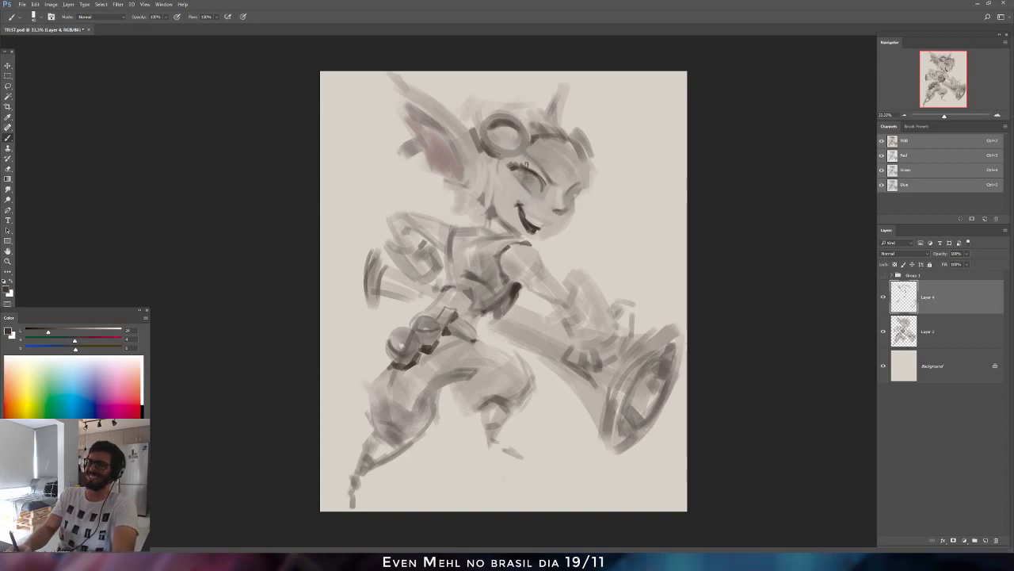
left_click_drag(525, 172, 532, 180)
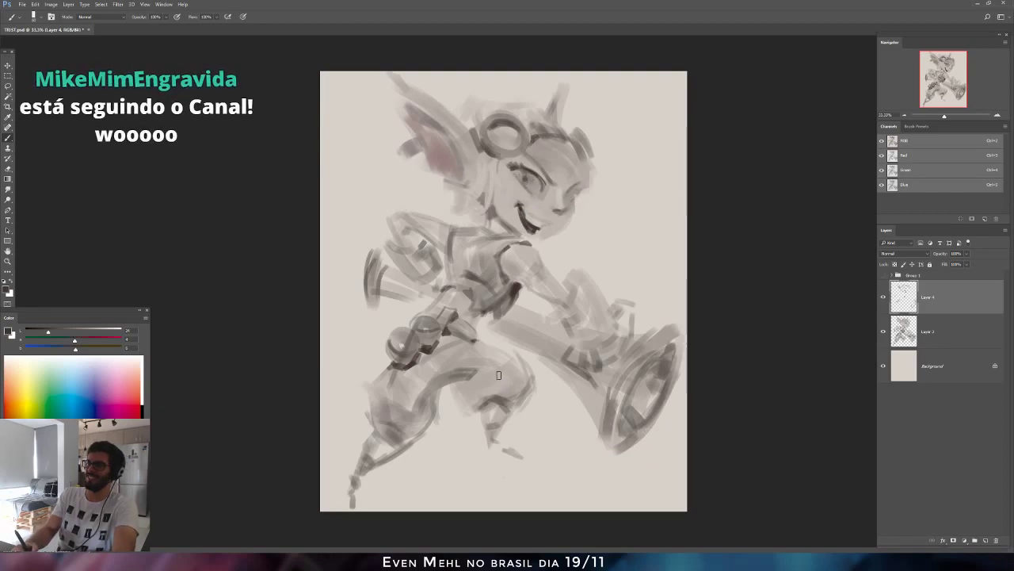
key("ctrl+shift+h")
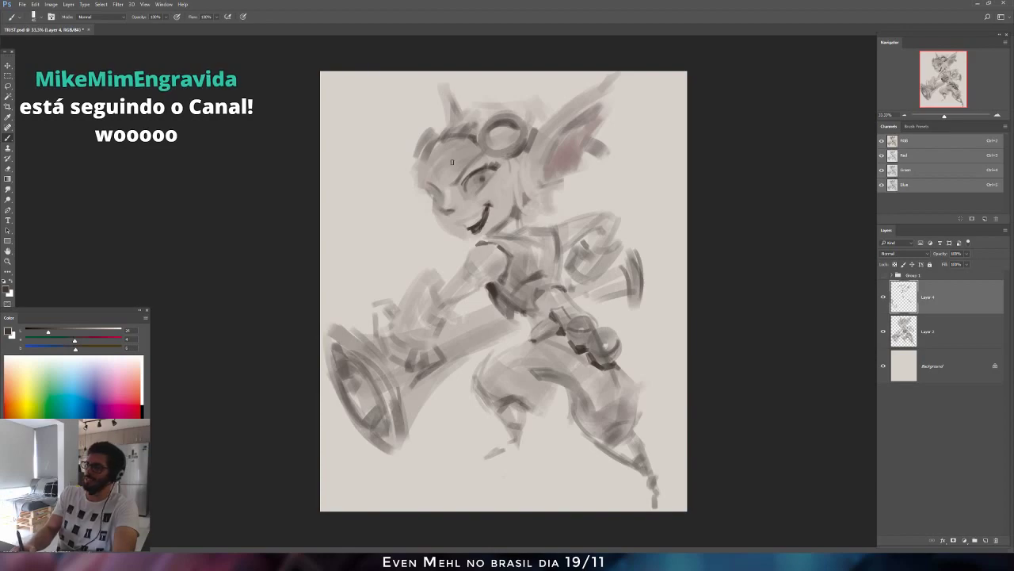
Darken the bottom of the grin and extend a thin mouth line from it toward the far cheek.
left_click_drag(473, 229, 470, 229)
left_click(477, 226, "alt")
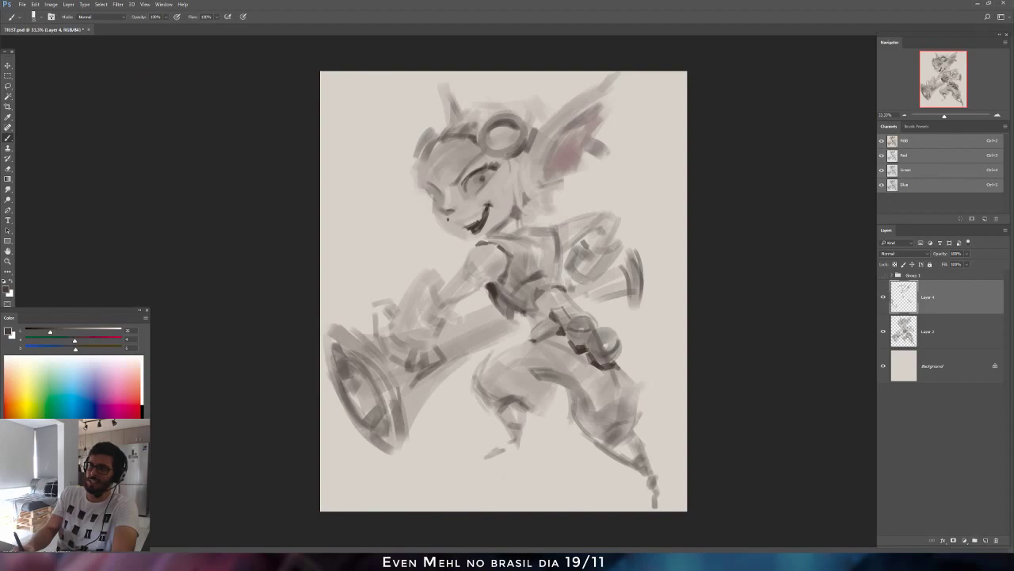
left_click_drag(447, 221, 467, 225)
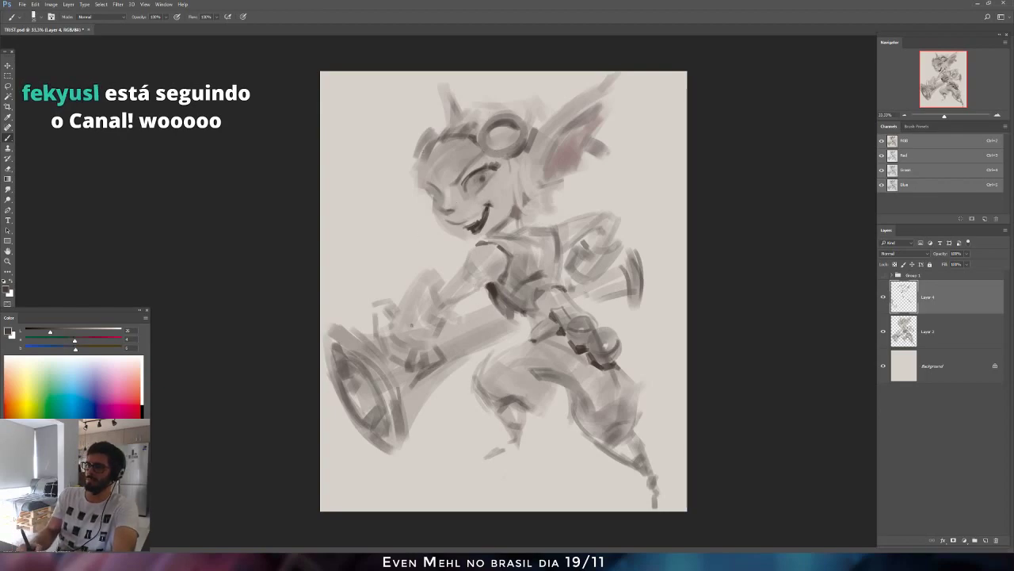
Paint thin dark bands across the cannon barrel and its rear flare, stepping back a stray stroke.
mouse_move(430, 367)
left_mouse_down()
mouse_move(418, 394)
mouse_move(434, 388)
left_mouse_up()
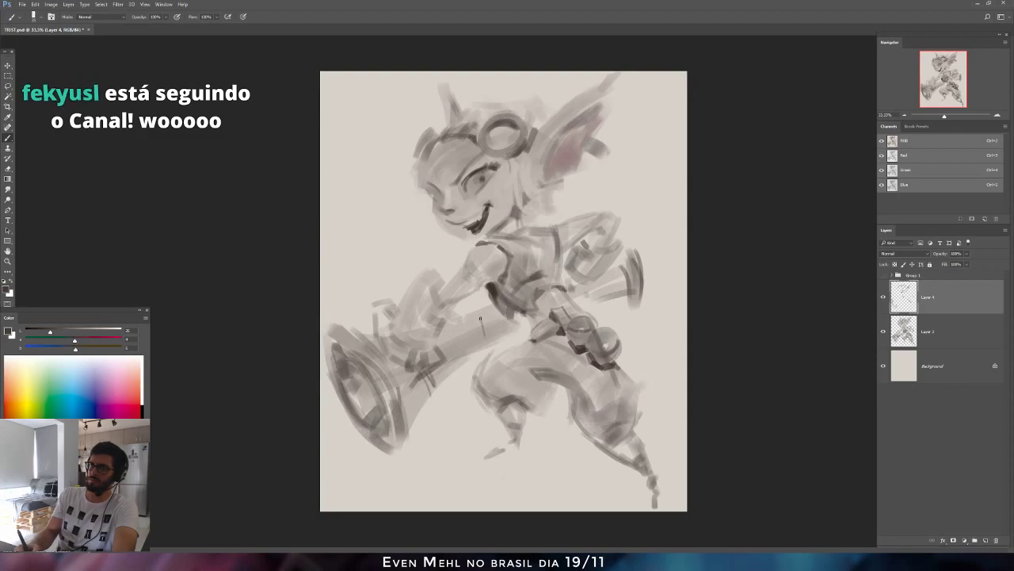
left_click_drag(483, 312, 480, 339)
left_click_drag(611, 283, 612, 294)
key("ctrl+alt+z")
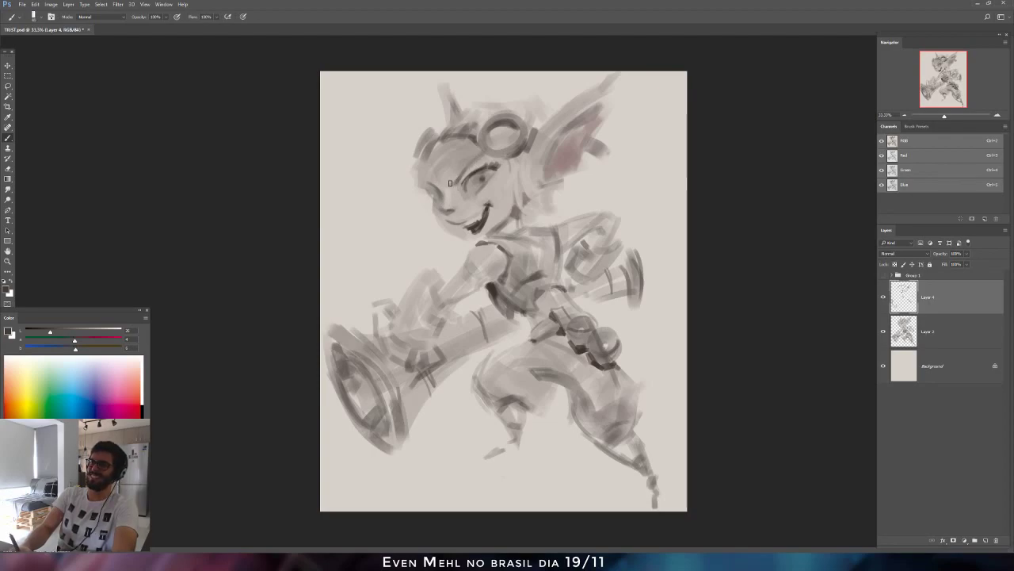
Strengthen the angry eyebrow and shade the temple below the goggles and the forehead with greys sampled from the face.
left_click_drag(450, 187, 464, 168)
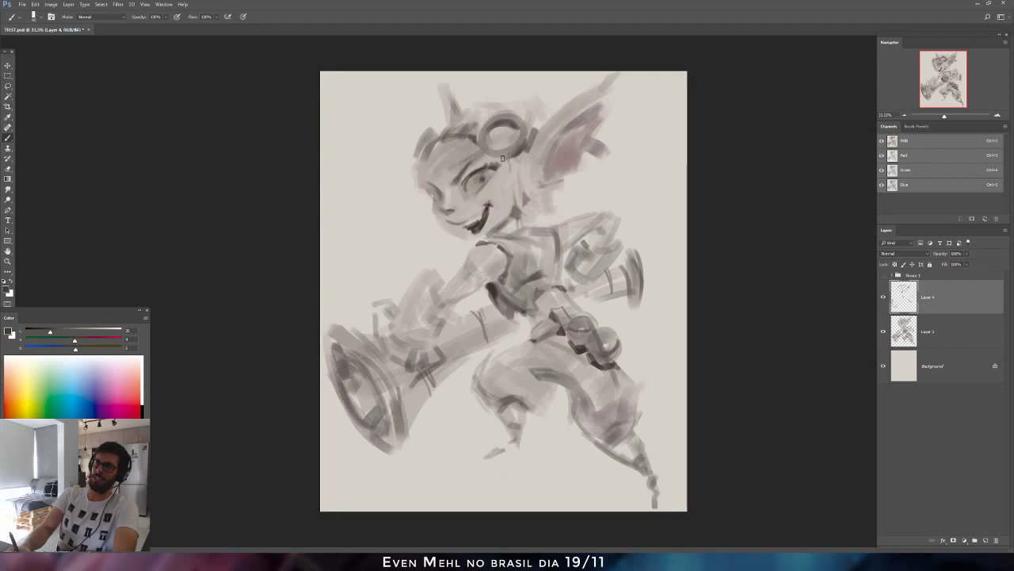
left_click(508, 184, "alt")
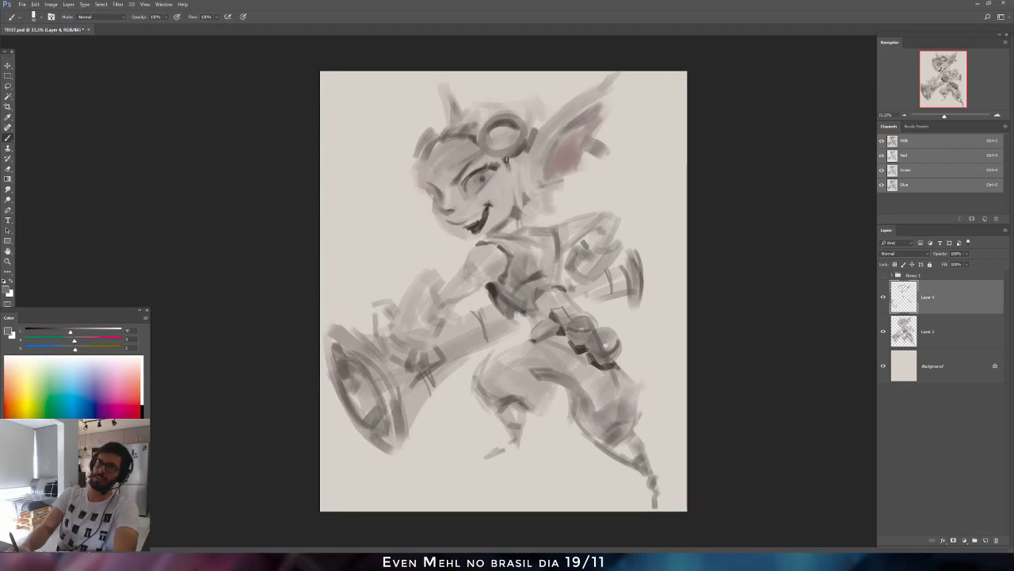
left_click(507, 162, "alt")
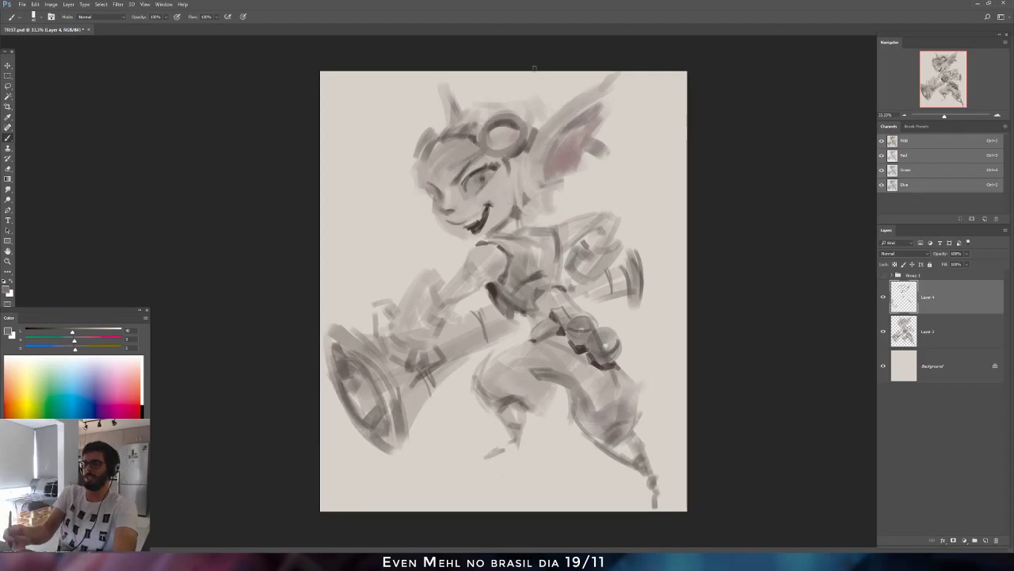
left_click(455, 174, "alt")
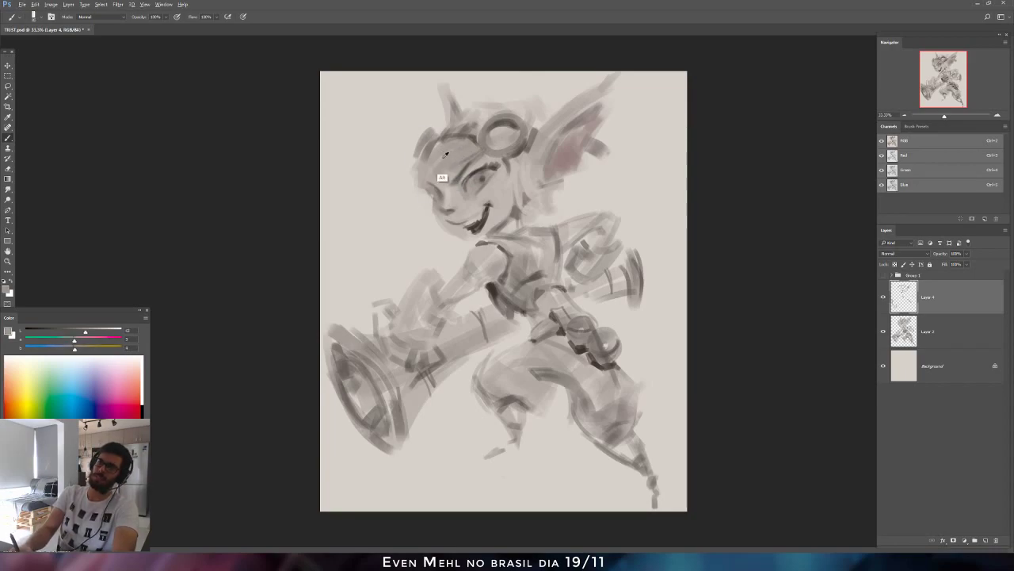
left_click(437, 168, "alt")
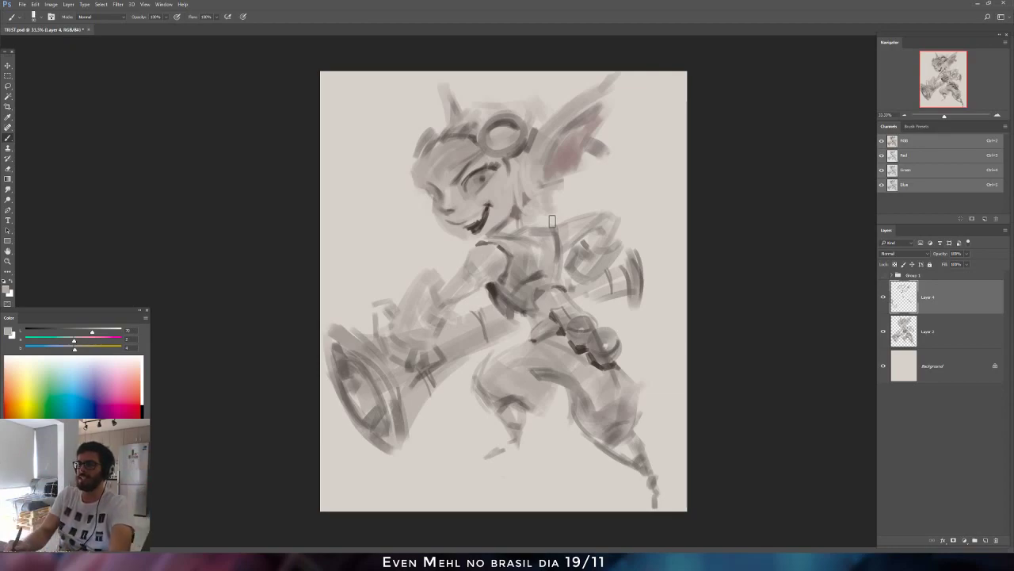
Mirror the canvas, fill the open mouth with a near-black colour using a smaller brush, and mirror the canvas back.
key("ctrl+shift+h")
left_click(529, 226, "alt")
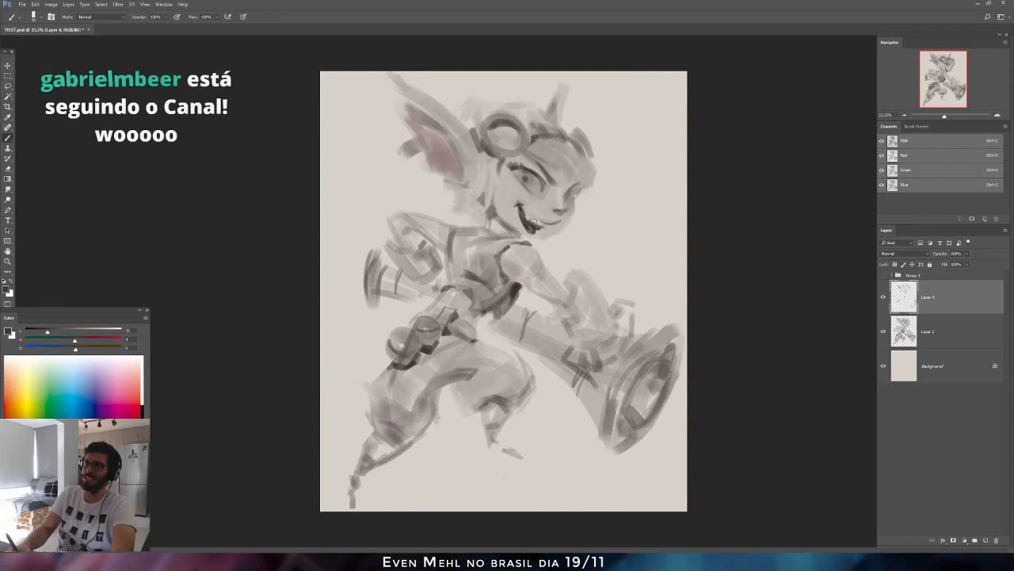
left_click(533, 222, "alt")
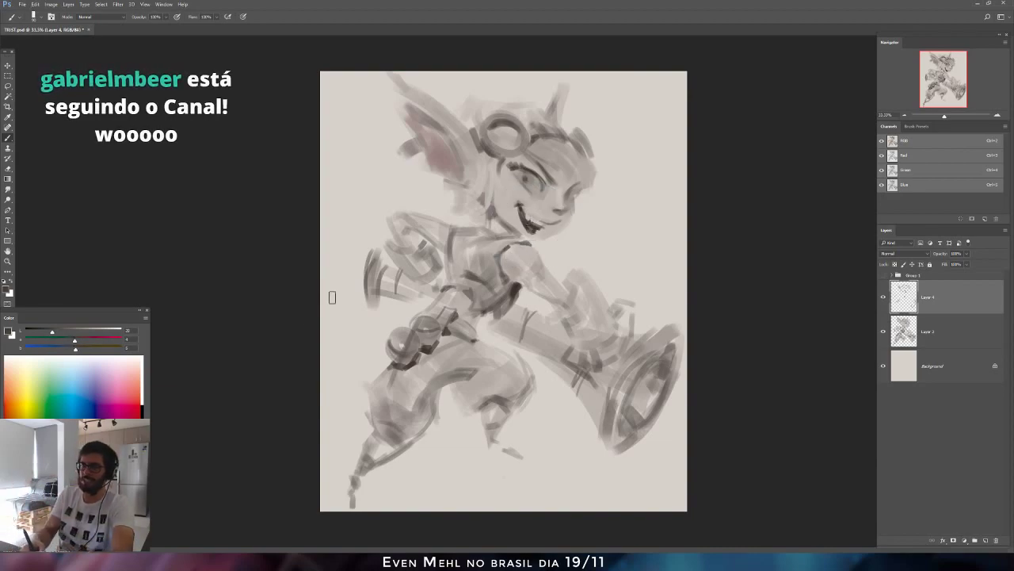
left_click_drag(52, 331, 36, 332)
key("bracketleft")
key("bracketleft")
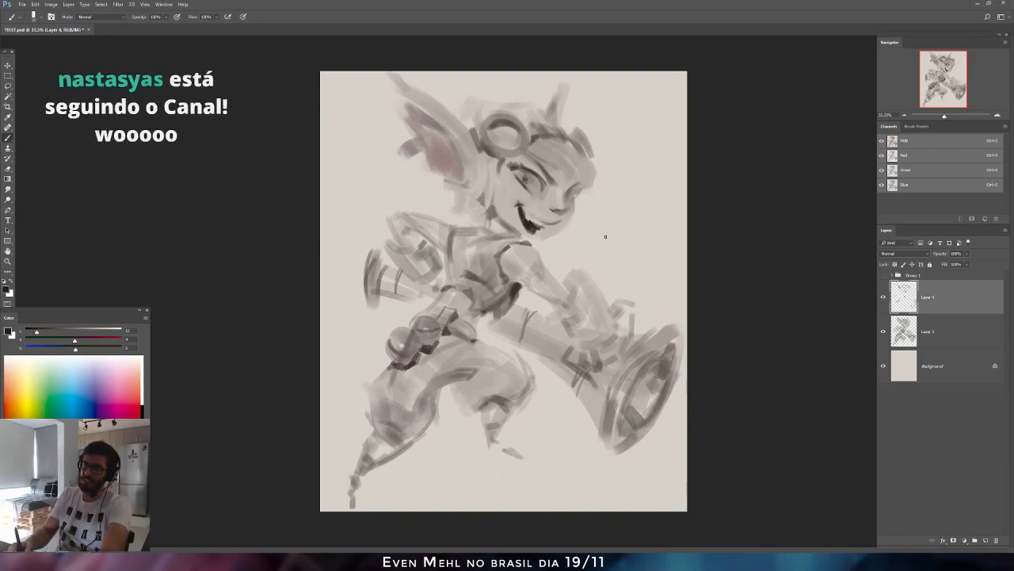
key("ctrl+shift+h")
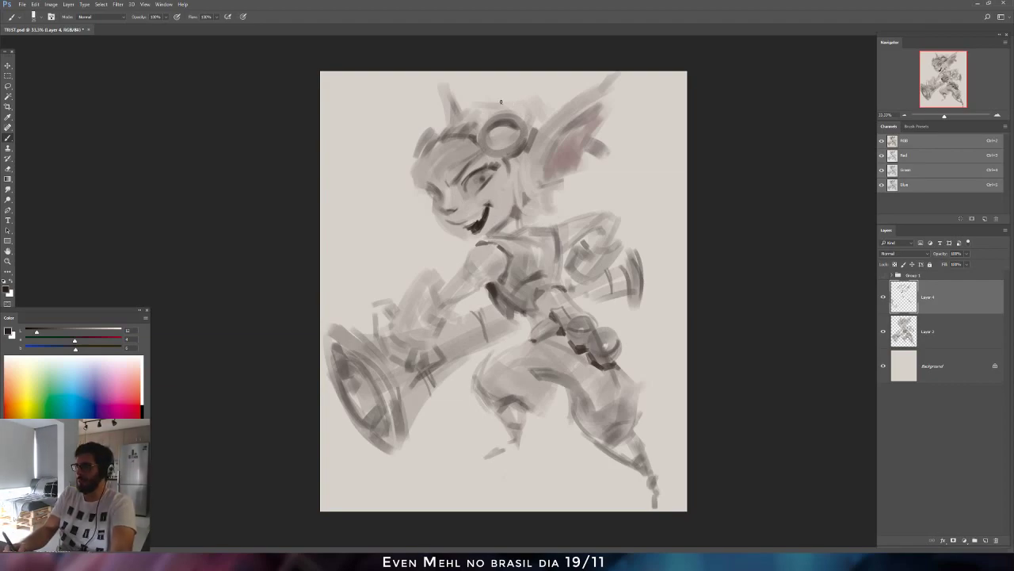
Shape the fang and clean the mouth edges with sampled light and dark greys, alternating between painting and erasing.
left_click(434, 153, "alt")
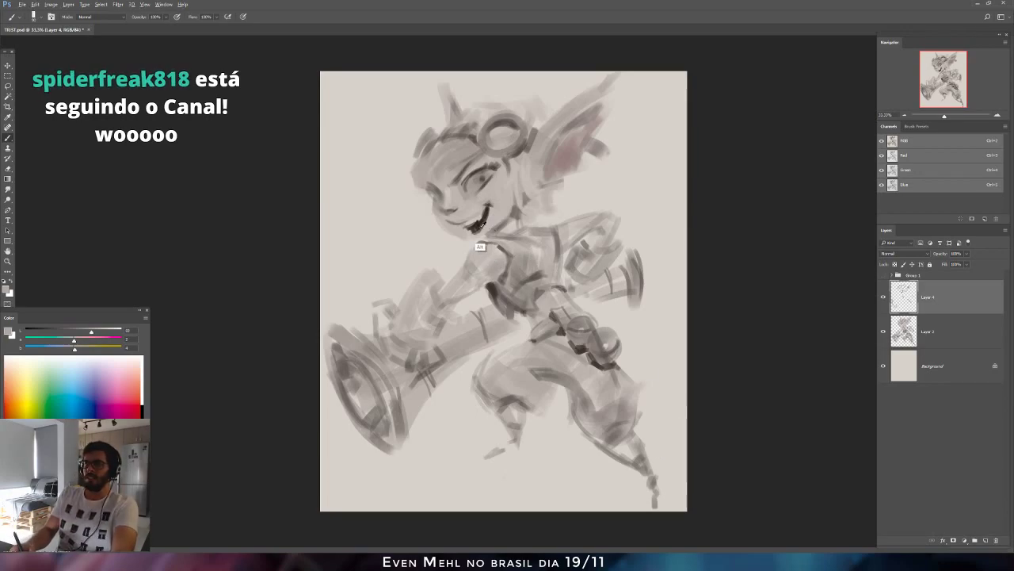
left_click(481, 225, "alt")
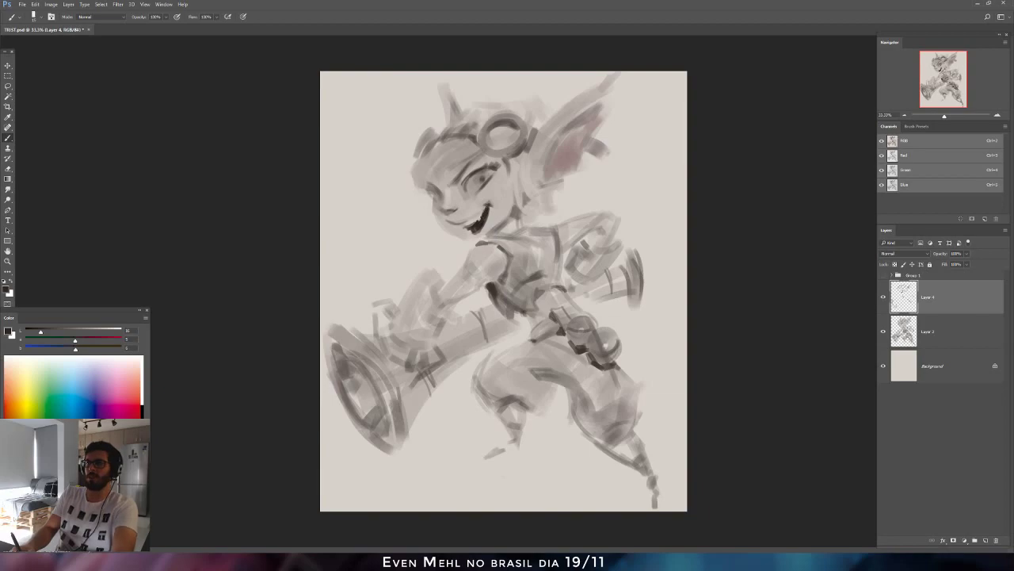
key("e")
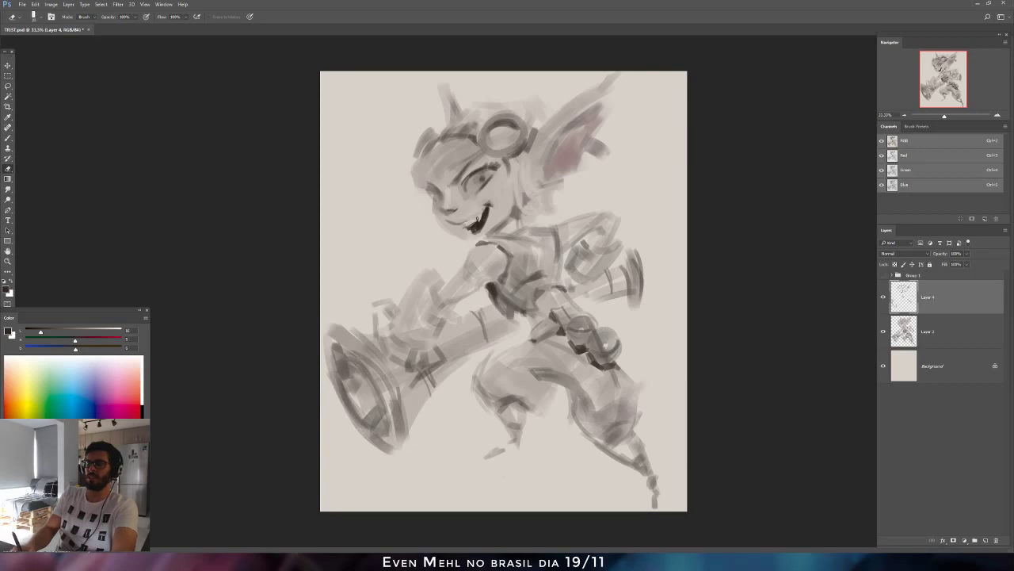
key("b")
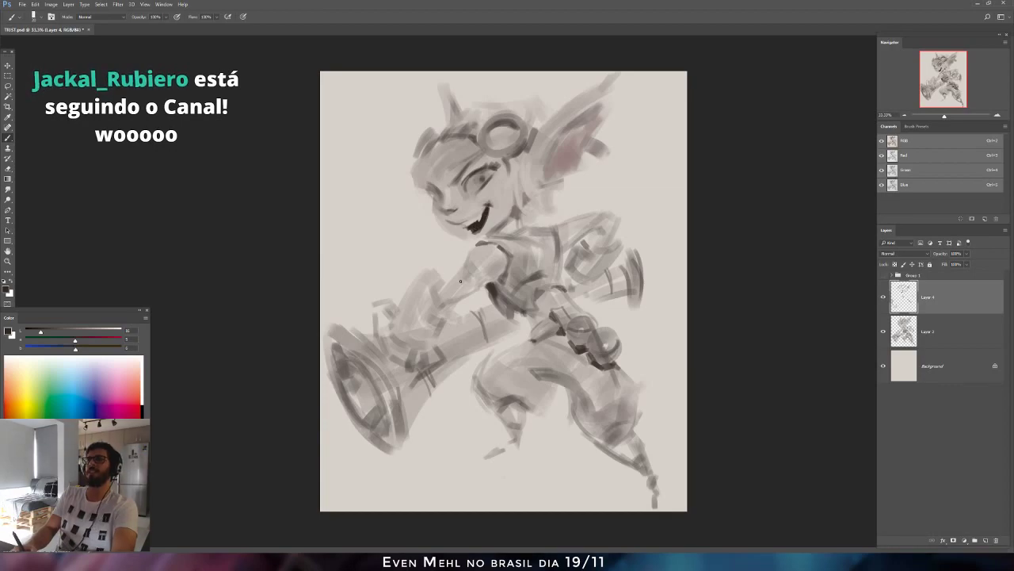
key("e")
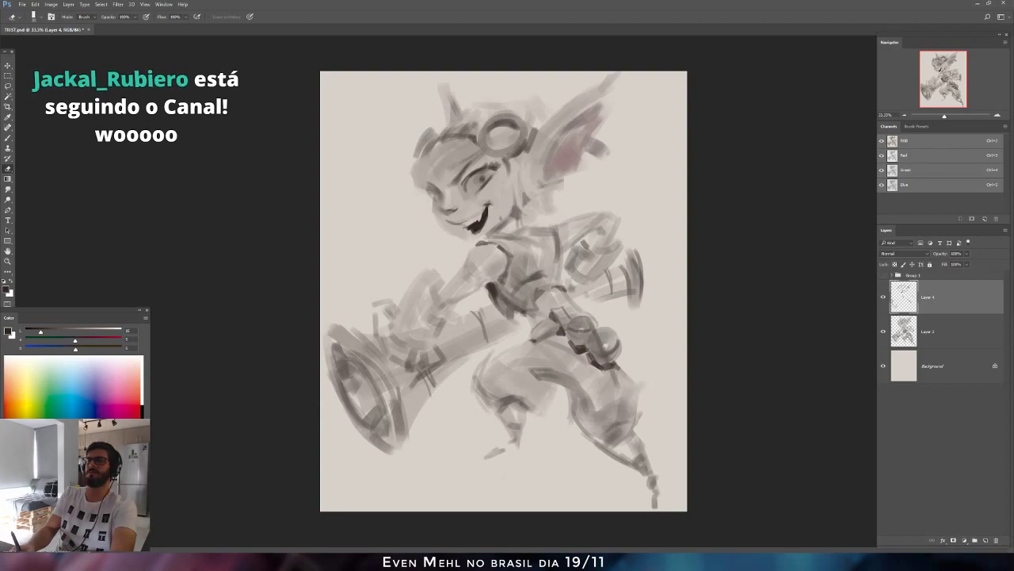
key("b")
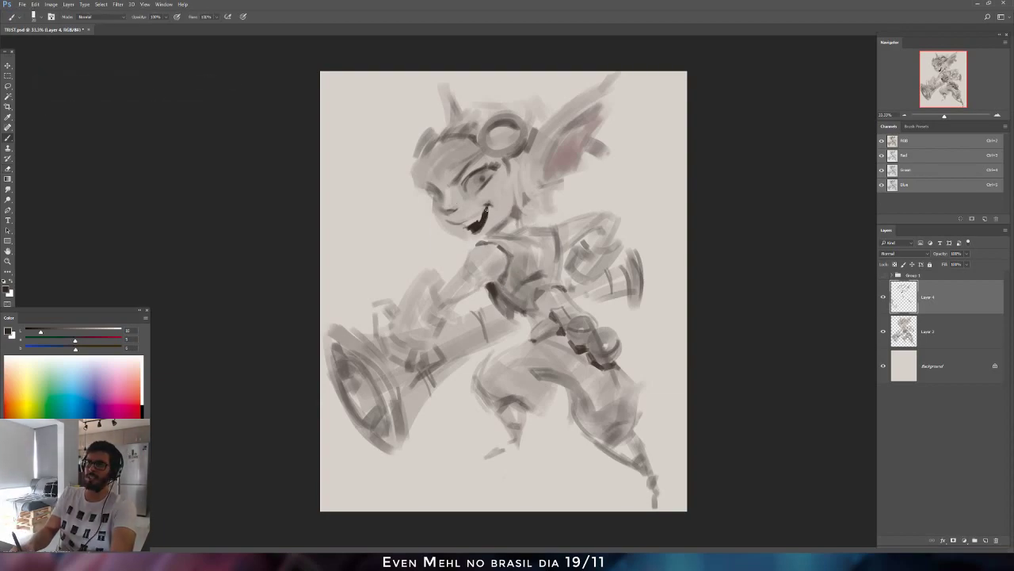
Compare the sketch with Layer 4 hidden and shown, in both the mirrored and the normal view.
key("ctrl+shift+h")
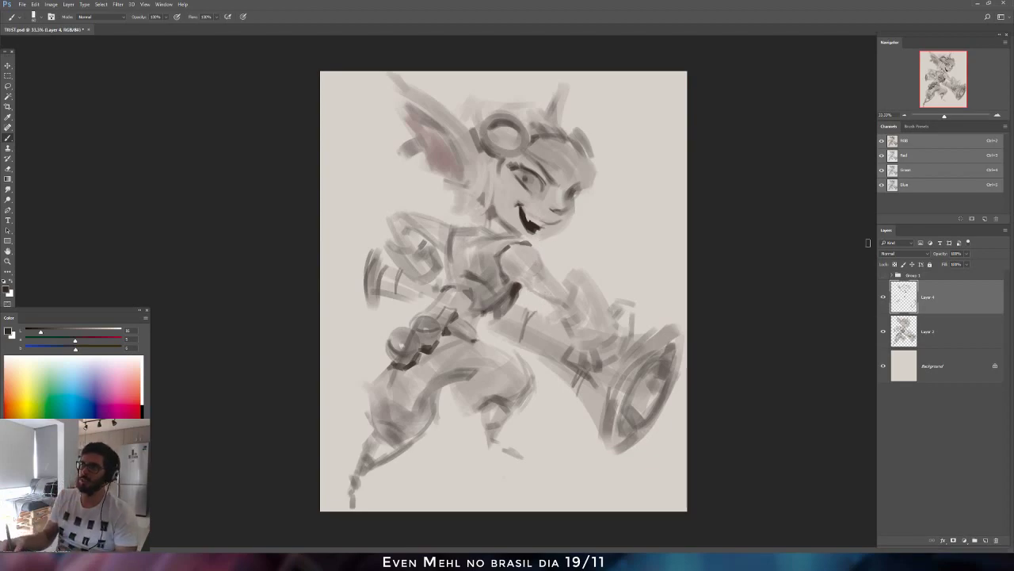
left_click(885, 300)
left_click(885, 299)
left_click(884, 300)
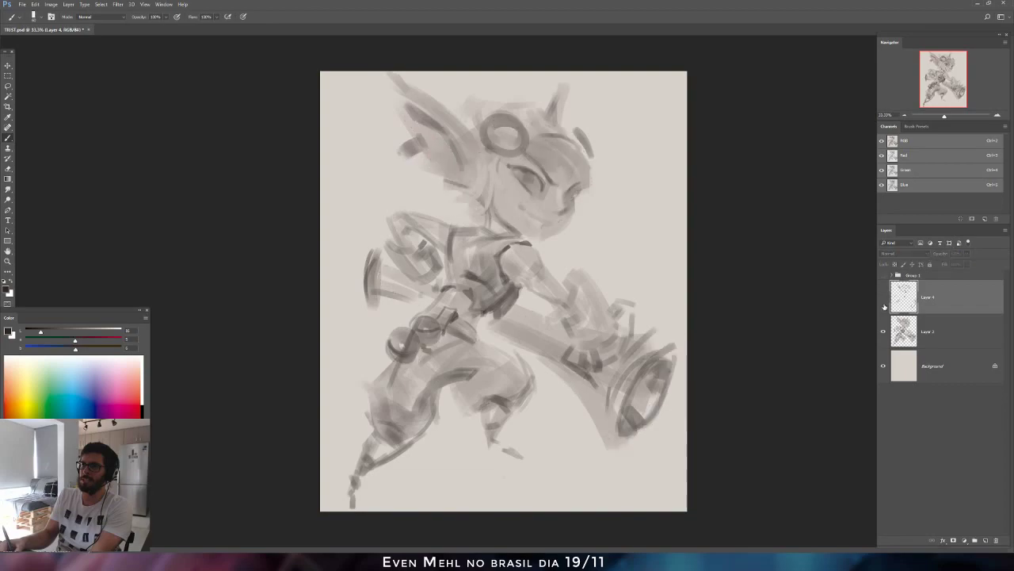
left_click(886, 306)
left_click(886, 306)
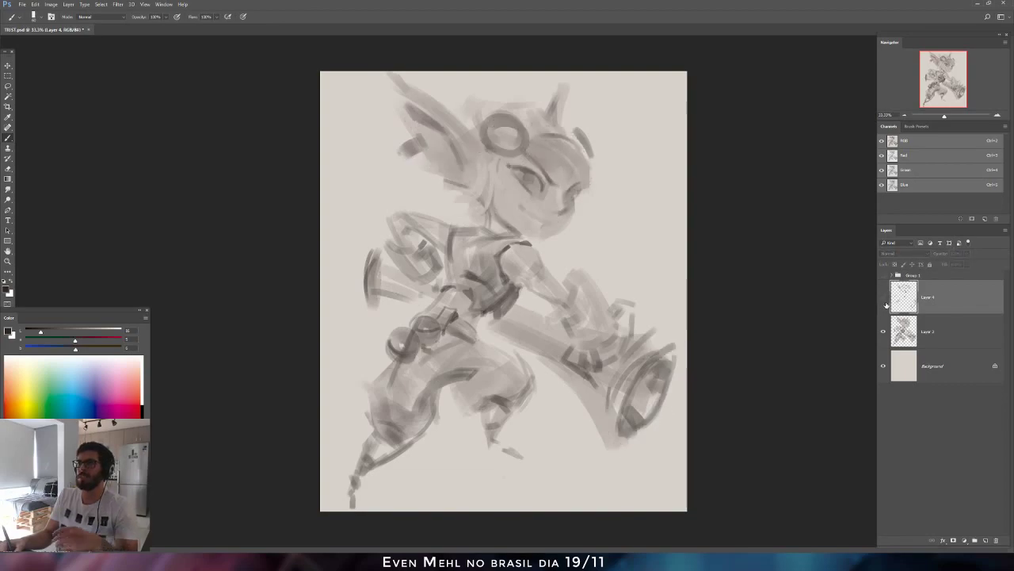
left_click(885, 304)
key("e")
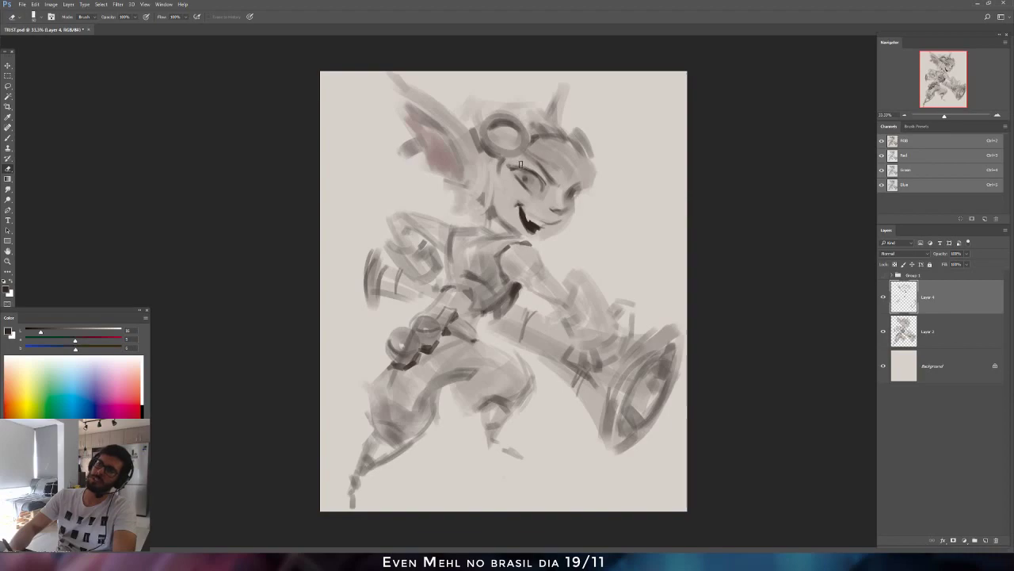
key("ctrl+shift+h")
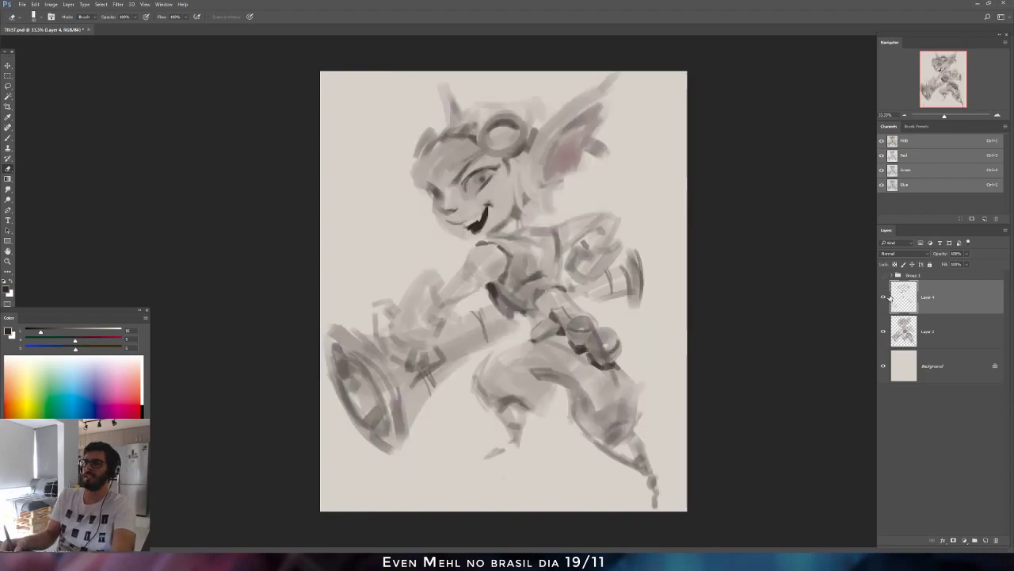
left_click(883, 298)
left_click(883, 298)
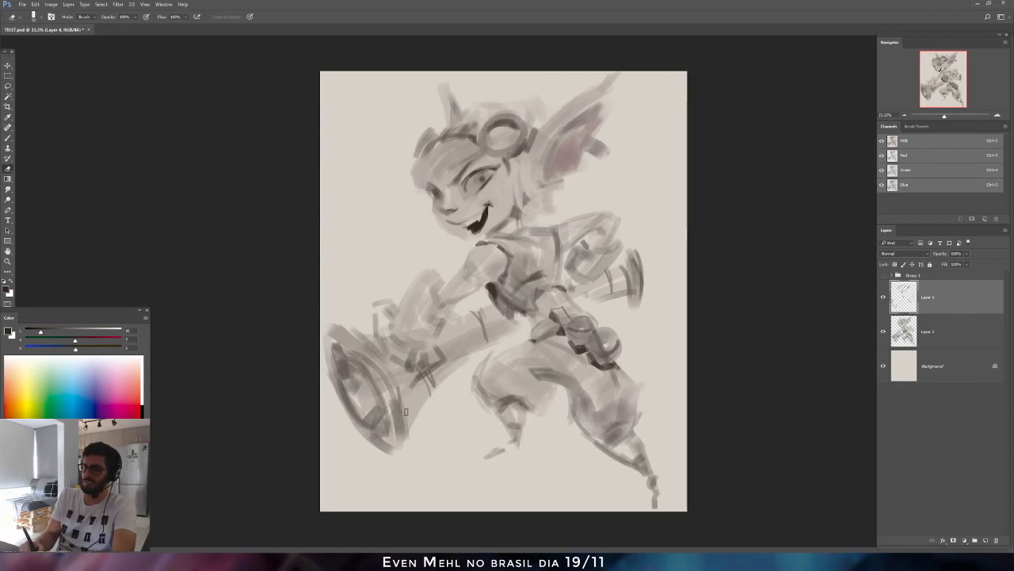
key("b")
left_click(885, 298)
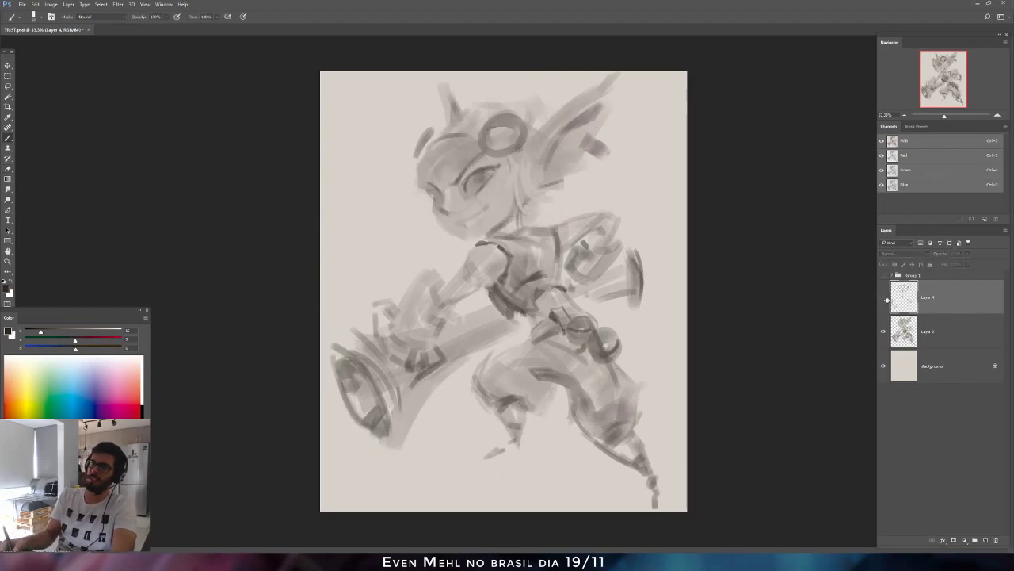
left_click(885, 298)
left_click(884, 298)
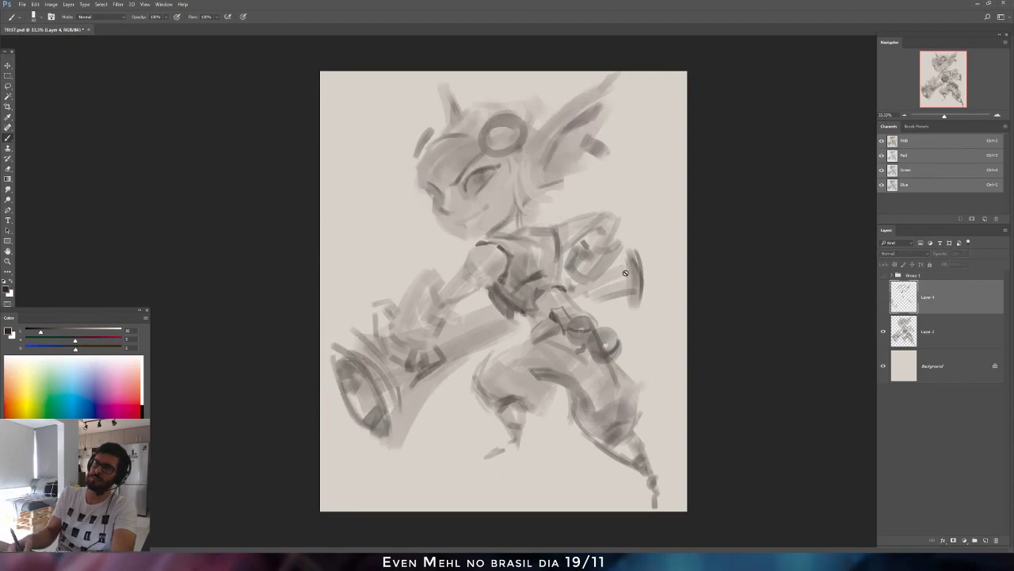
Make Layer 4 visible again and paint a short dark accent on the back edge of the torso beside the rear arm.
key("e")
left_click(885, 300)
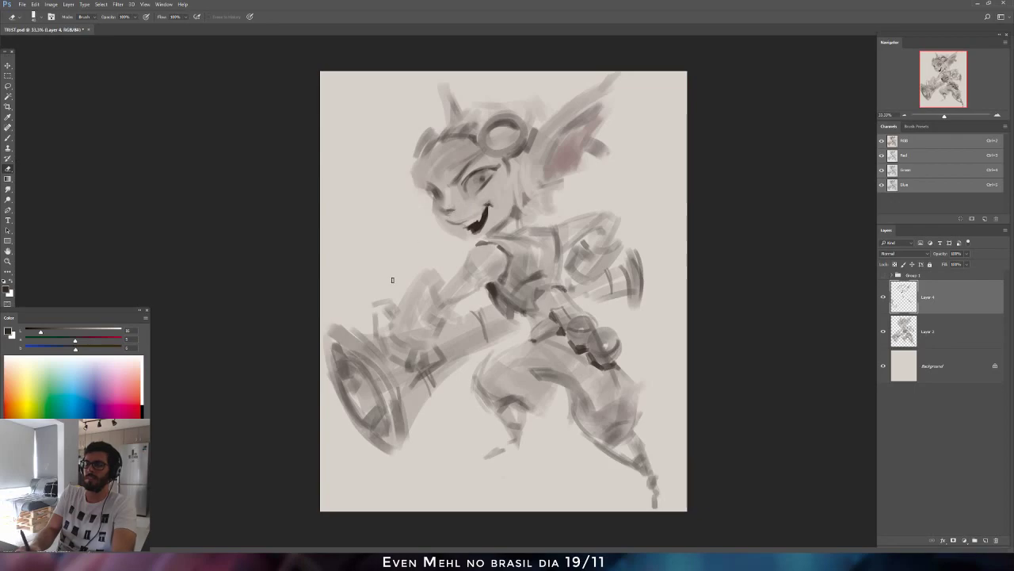
key("b")
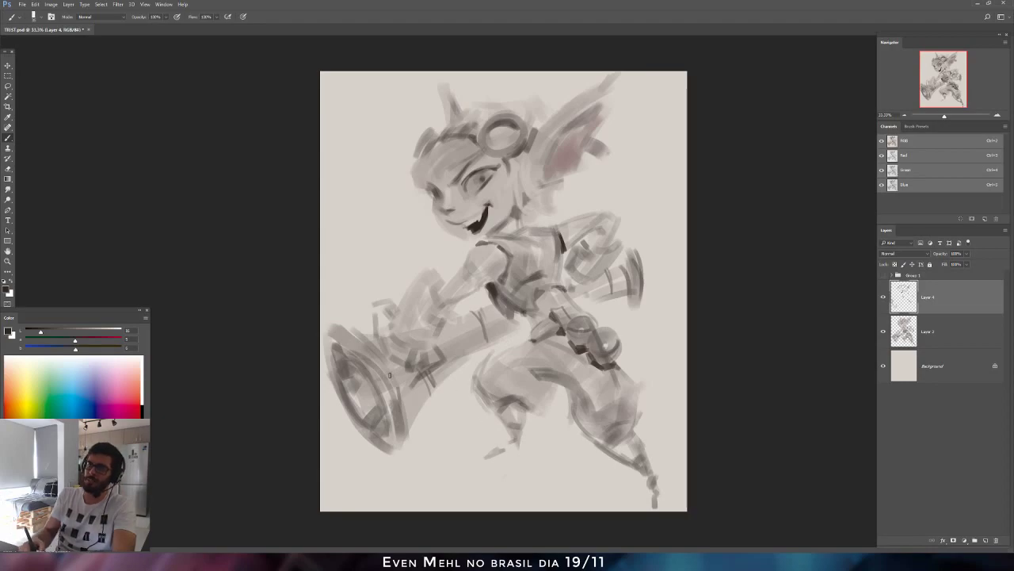
Paint near-black shadows inside the cannon's muzzle and a dark accent inside the goggle lens.
mouse_move(332, 341)
left_mouse_down()
mouse_move(345, 372)
mouse_move(330, 345)
mouse_move(388, 441)
mouse_move(379, 409)
mouse_move(389, 441)
left_mouse_up()
mouse_move(377, 404)
left_mouse_down()
mouse_move(388, 442)
mouse_move(379, 407)
mouse_move(366, 426)
mouse_move(380, 441)
left_mouse_up()
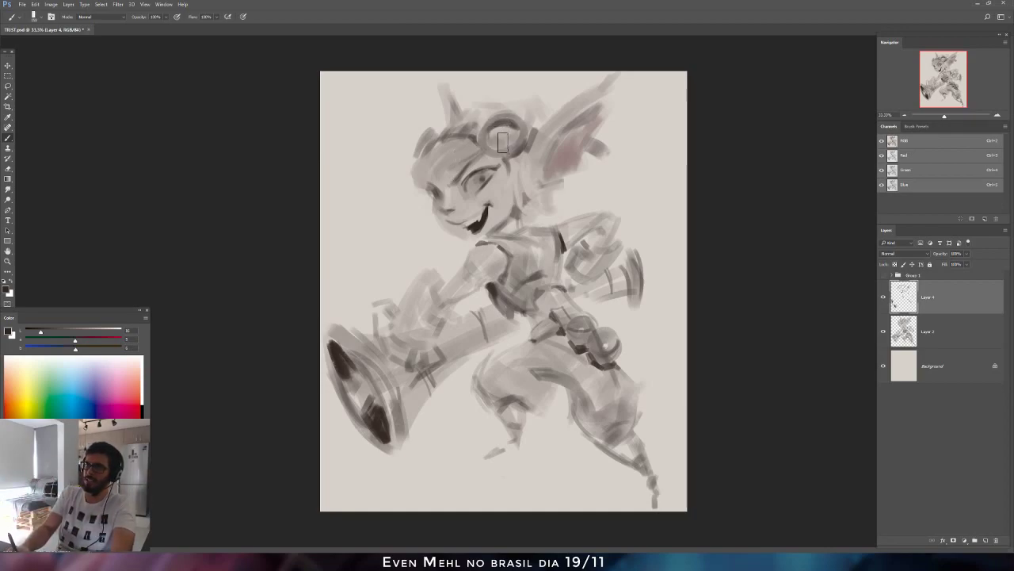
left_click_drag(499, 137, 505, 134)
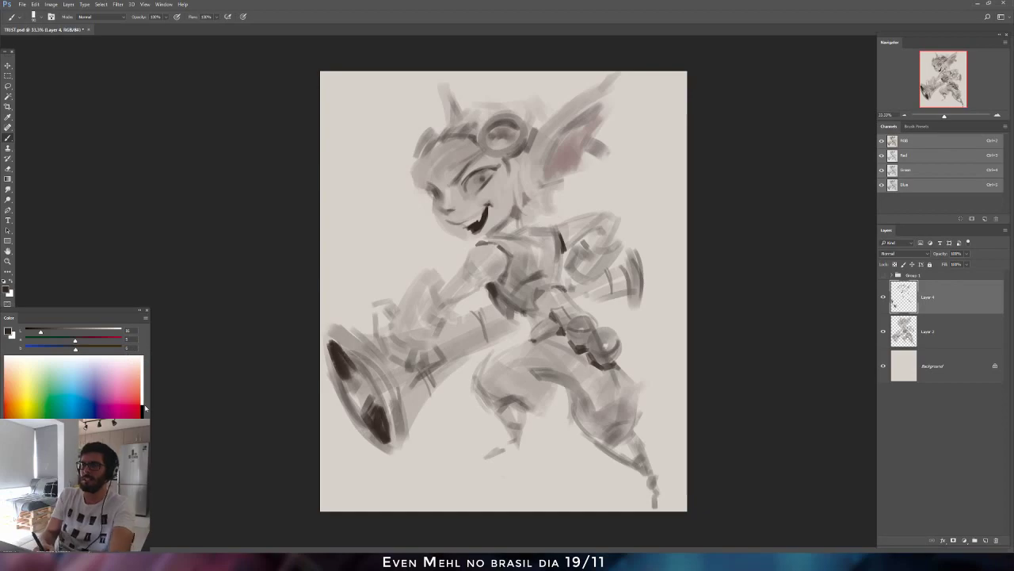
Mirror the canvas, glaze the cheek and inner ear with a purplish dark, refine the head with sampled greys, and mirror back.
key("ctrl+shift+h")
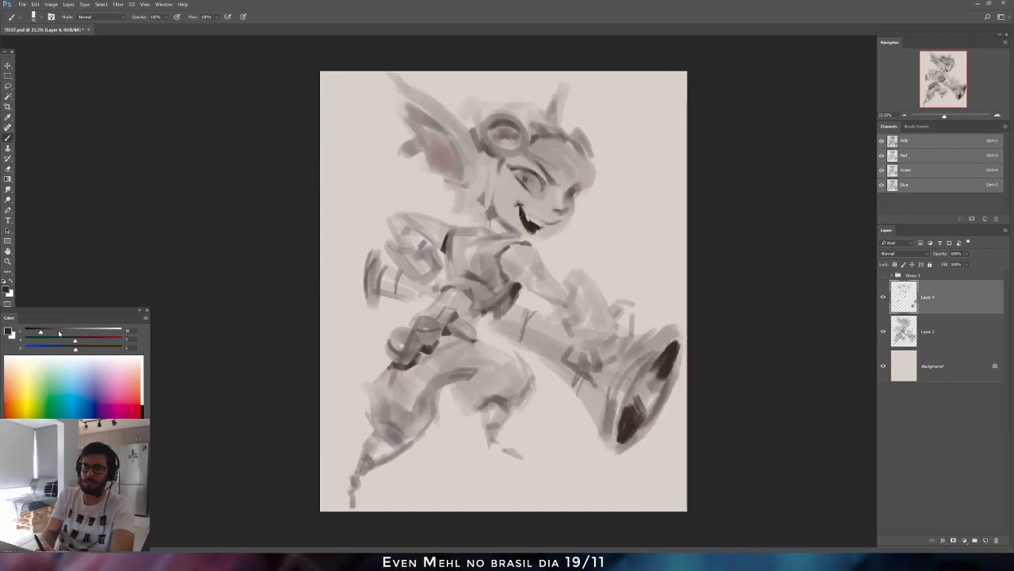
mouse_move(76, 351)
left_mouse_down()
mouse_move(50, 332)
mouse_move(68, 350)
left_mouse_up()
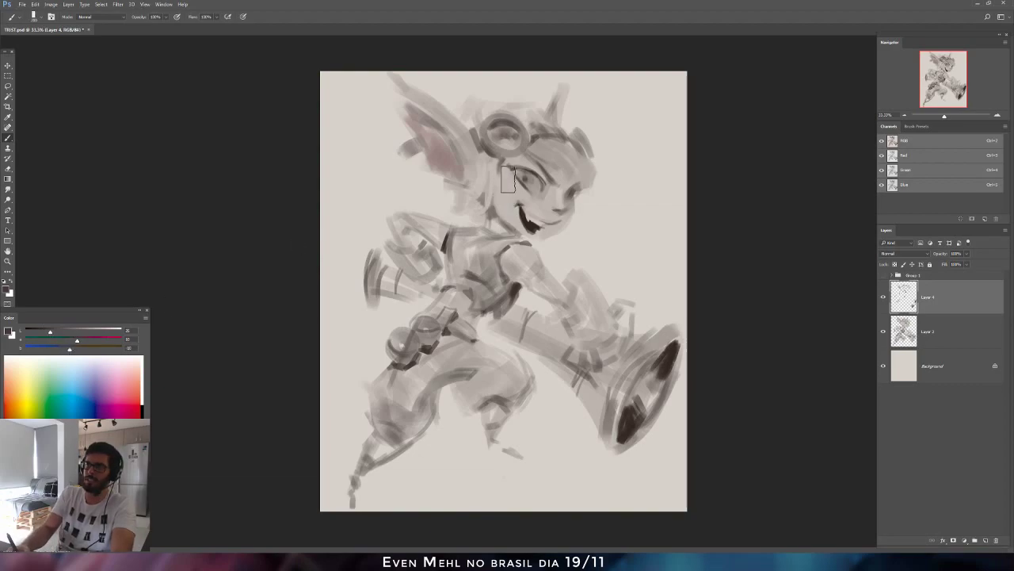
left_click(506, 190, "alt")
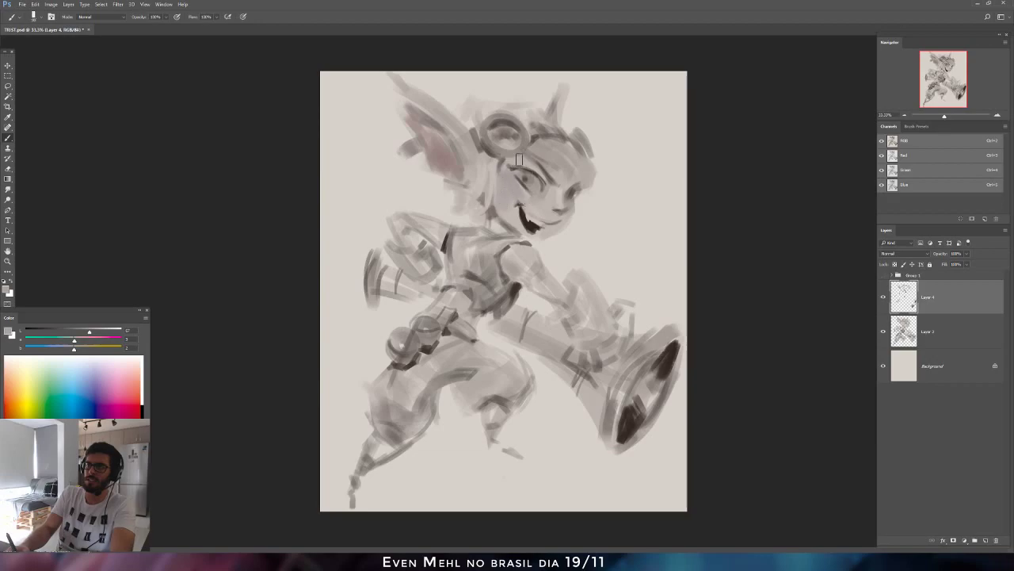
left_click(480, 193, "alt")
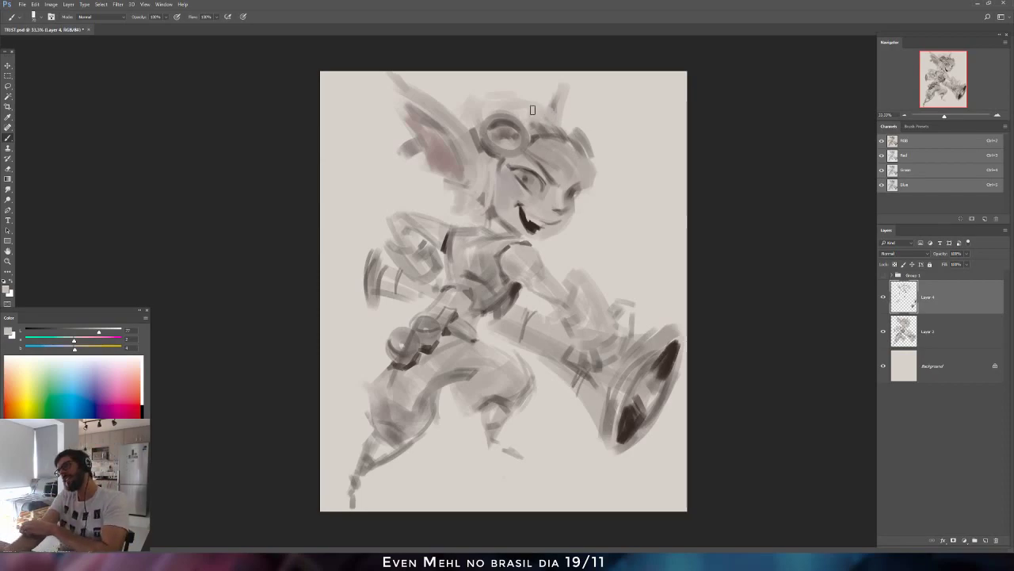
key("ctrl+shift+h")
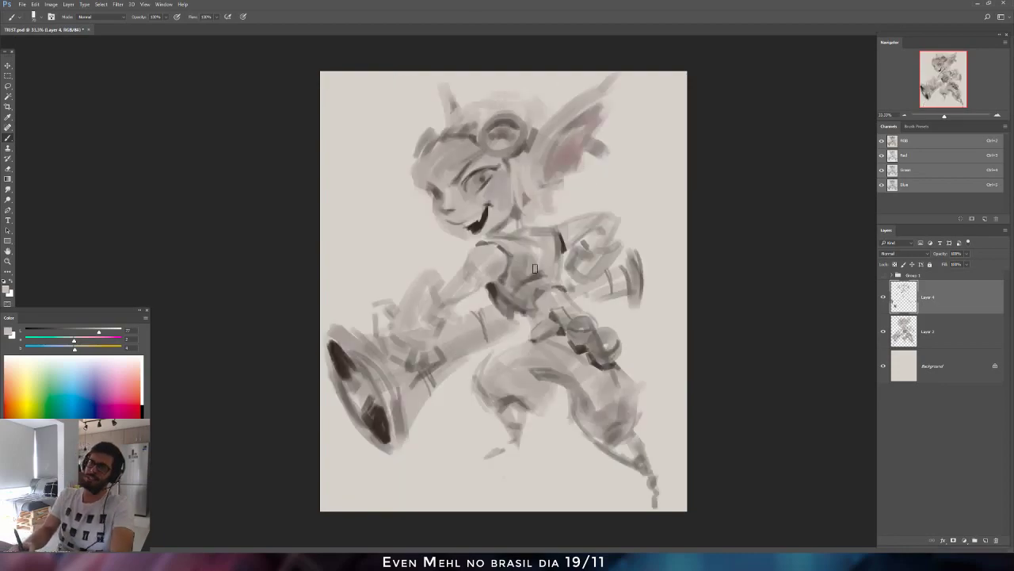
Sample the mouth's dark tone and sketch the lower edges of the cannon near the muzzle, above the front knee and at the rear barrel.
left_click(477, 228, "alt")
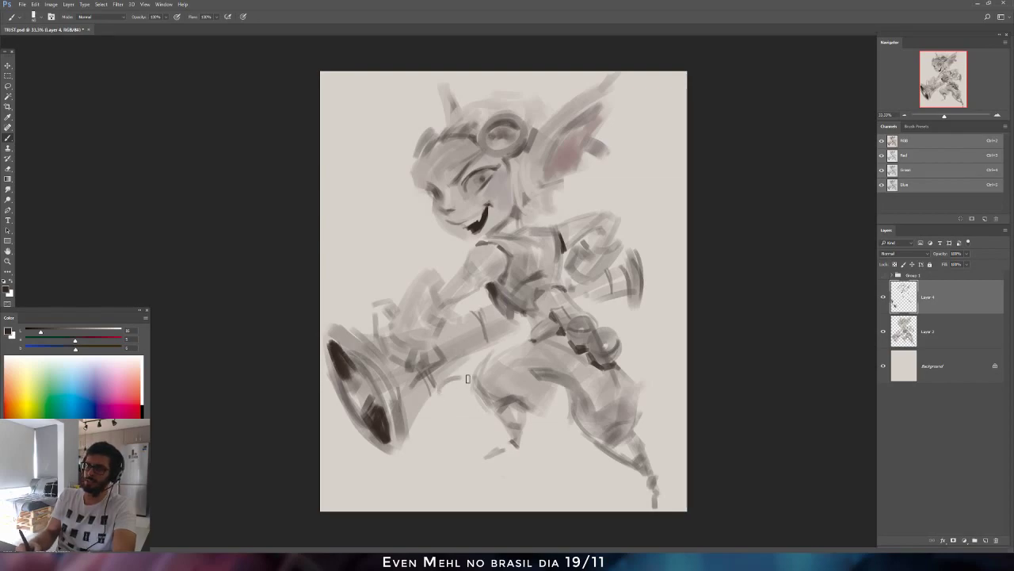
left_click_drag(415, 416, 446, 396)
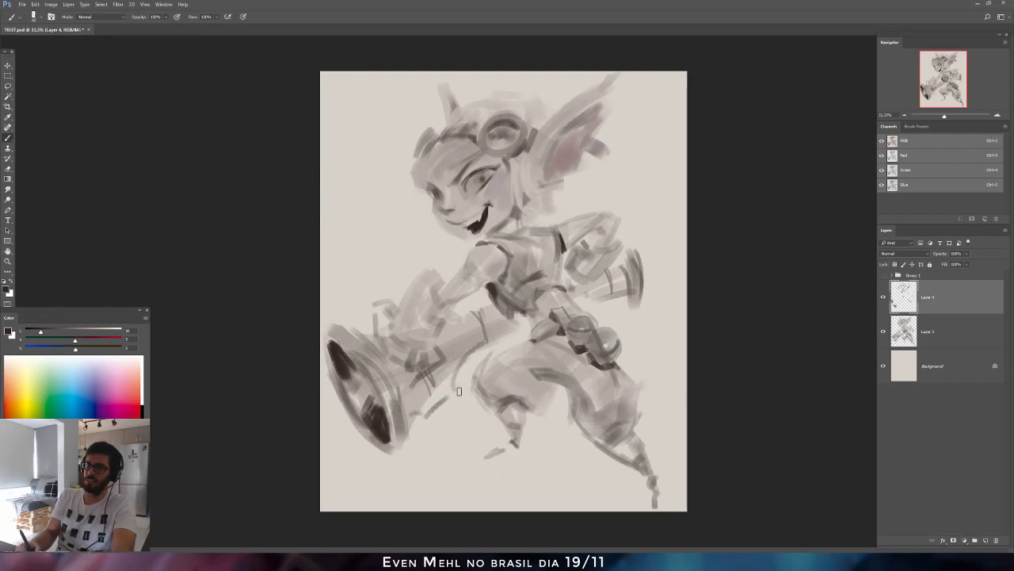
left_click_drag(588, 306, 629, 285)
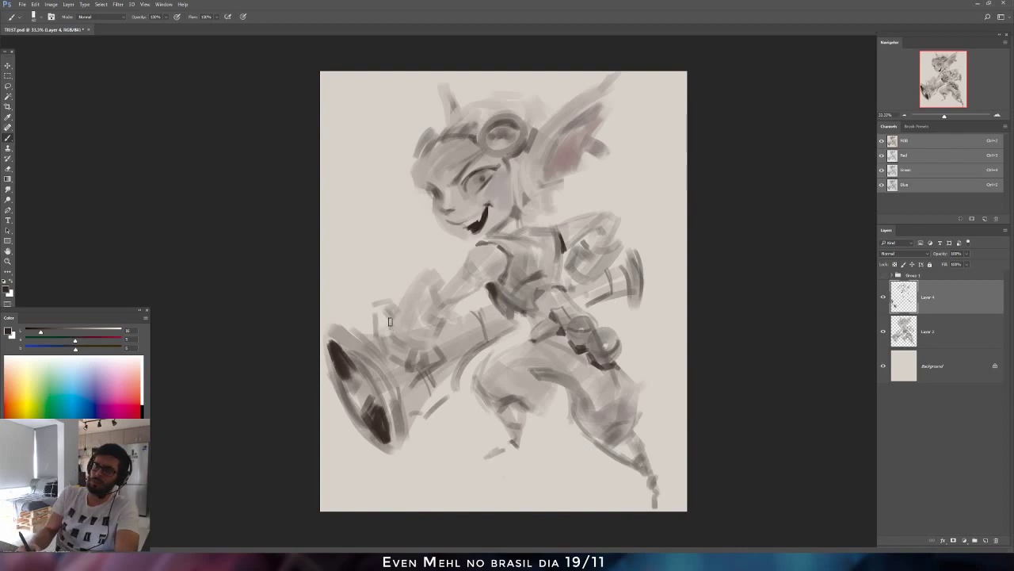
Draw the front hand raised over the cannon, outlining the fist and fingers and adding a dark accent along the wrist.
left_click_drag(390, 322, 405, 345)
mouse_move(407, 286)
left_mouse_down()
mouse_move(421, 327)
mouse_move(439, 311)
mouse_move(429, 282)
left_mouse_up()
left_click_drag(432, 284, 434, 287)
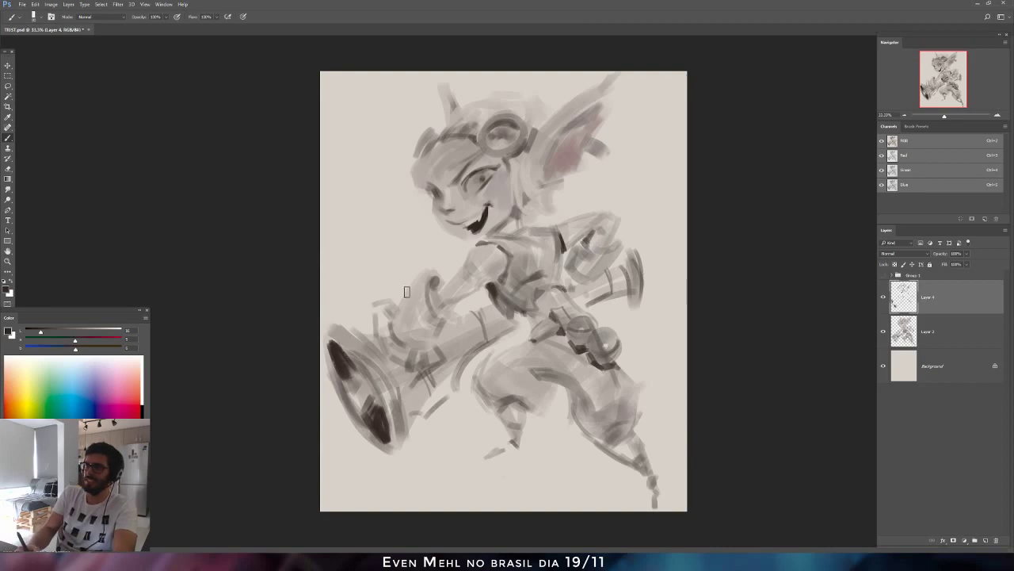
left_click_drag(406, 291, 410, 340)
mouse_move(415, 279)
left_mouse_down()
mouse_move(429, 309)
mouse_move(416, 335)
left_mouse_up()
left_click_drag(418, 269, 426, 275)
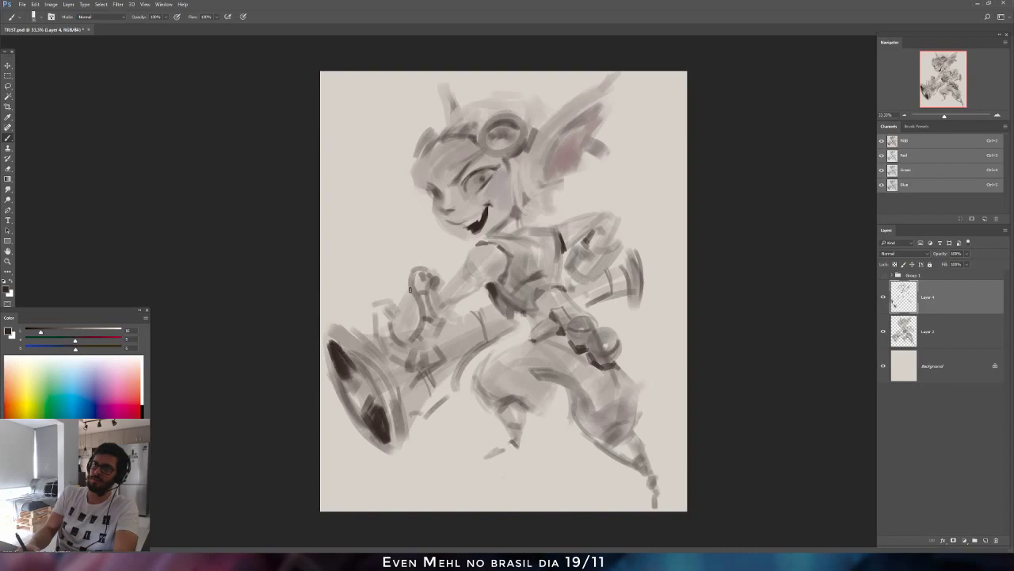
left_click_drag(411, 290, 418, 312)
Mirror the canvas and fill the cannon's underside with sampled light and mid greys out to the newly drawn lower edge.
key("ctrl+shift+h")
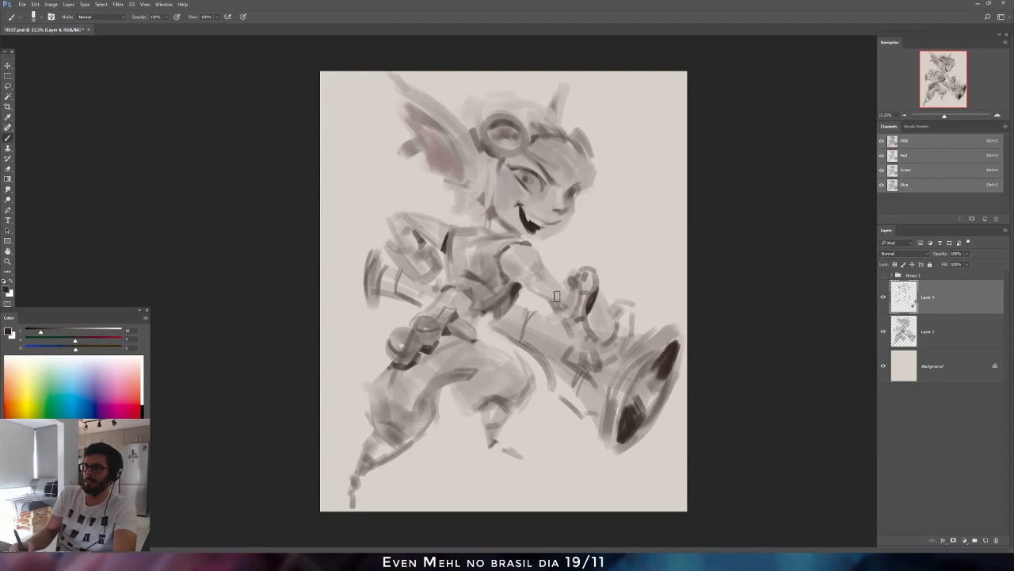
left_click_drag(480, 322, 503, 336)
left_click(500, 321, "alt")
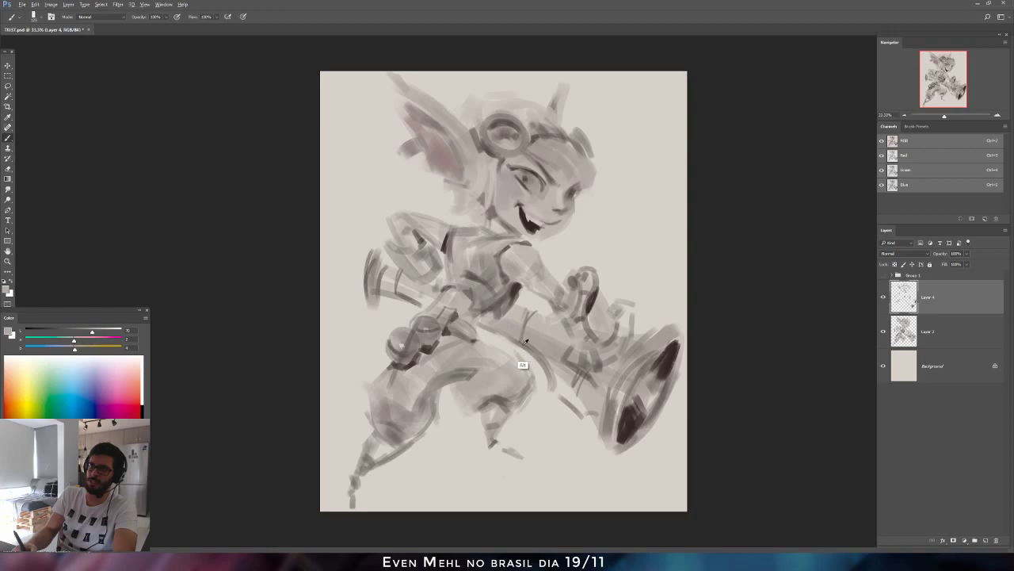
left_click(493, 328, "alt")
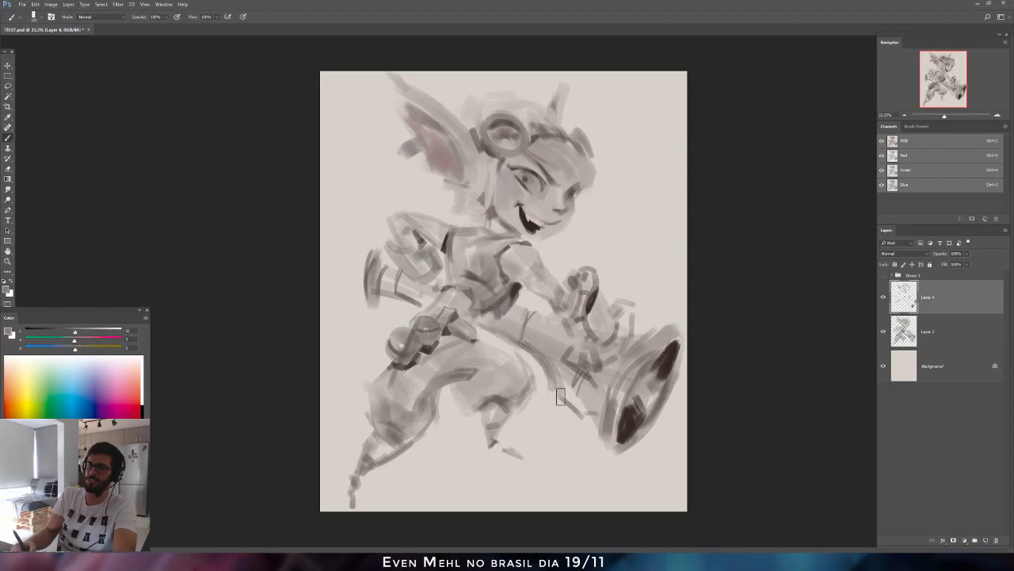
Reshape the fanged grin and its edges with sampled darks and skin greys, and mirror the canvas back.
left_click(529, 225, "alt")
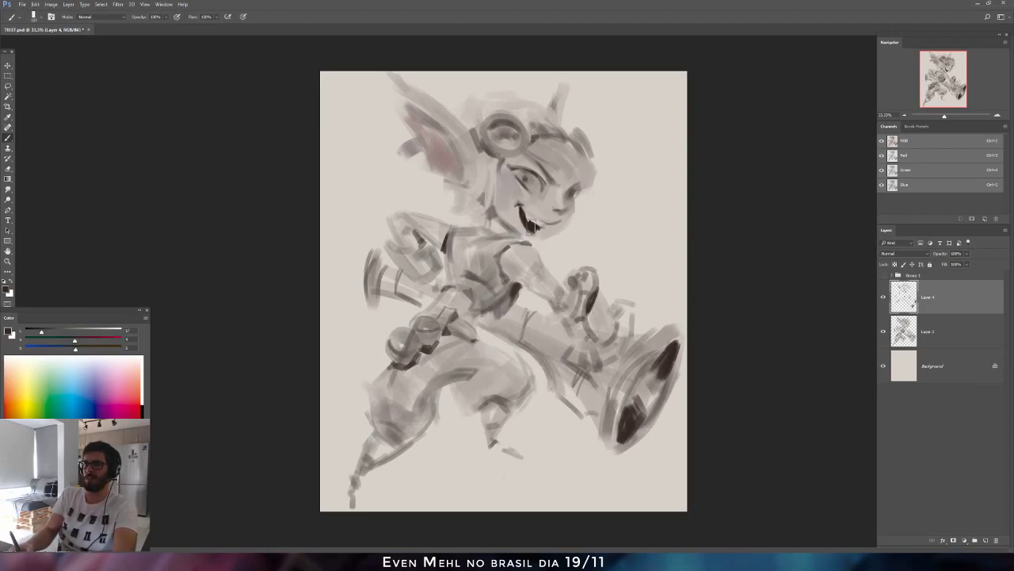
left_click(49, 331)
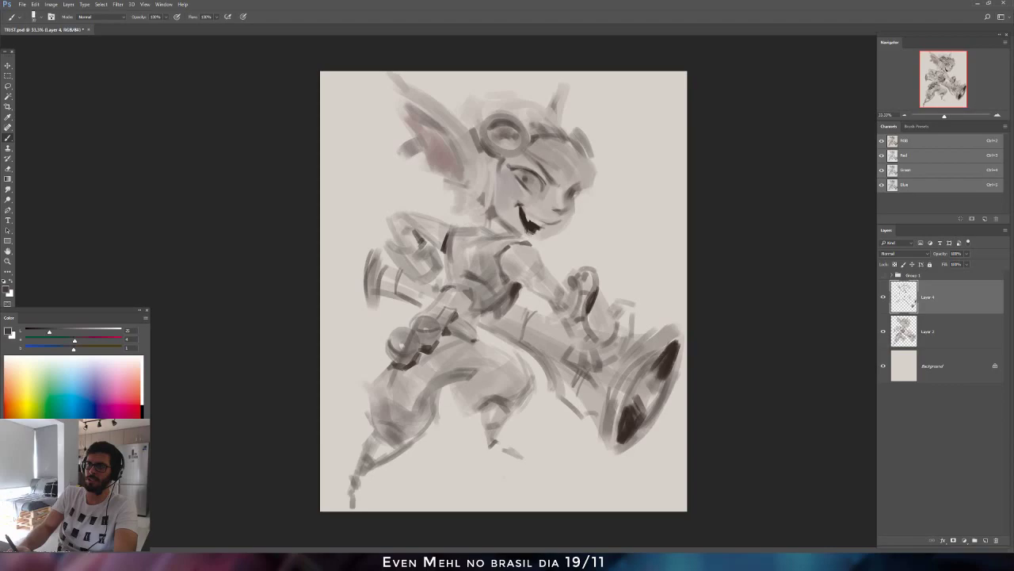
left_click(523, 225, "alt")
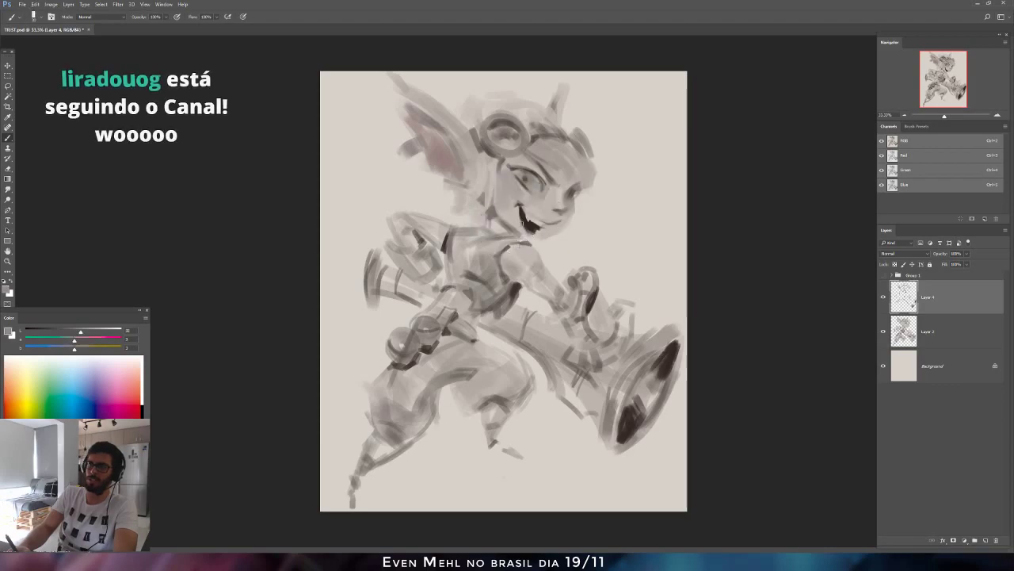
left_click(521, 244, "alt")
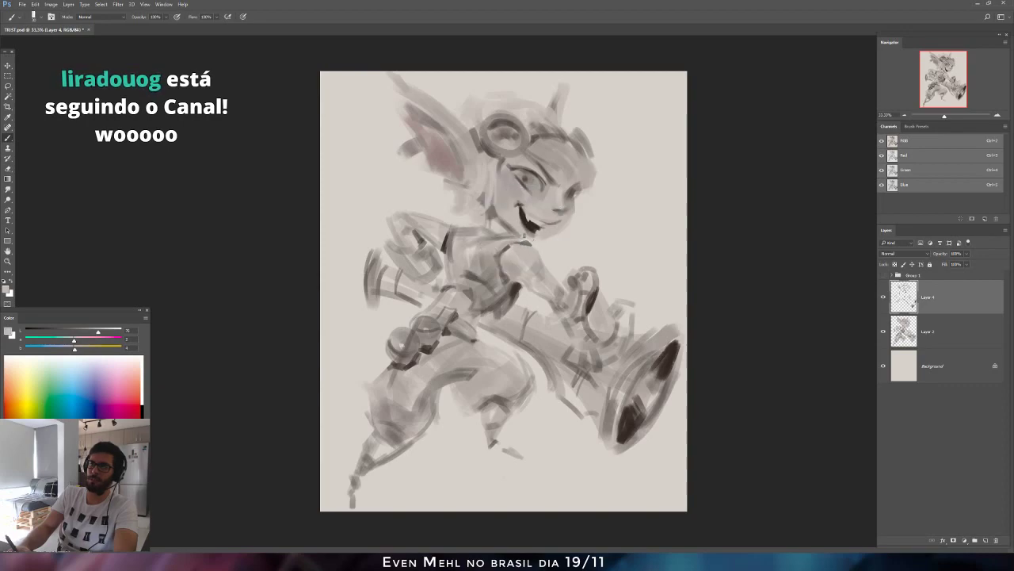
left_click(521, 227, "alt")
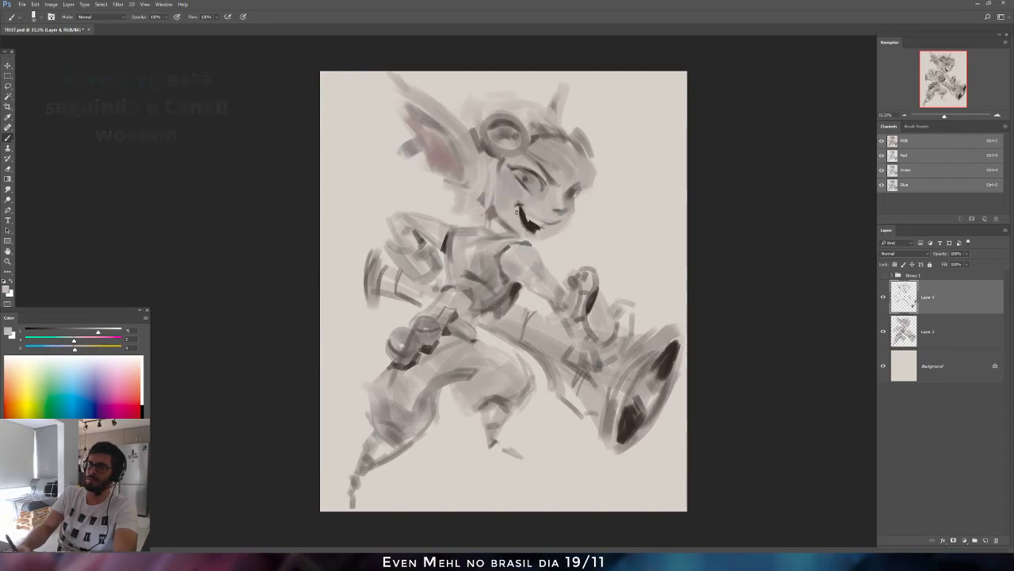
key("ctrl+shift+h")
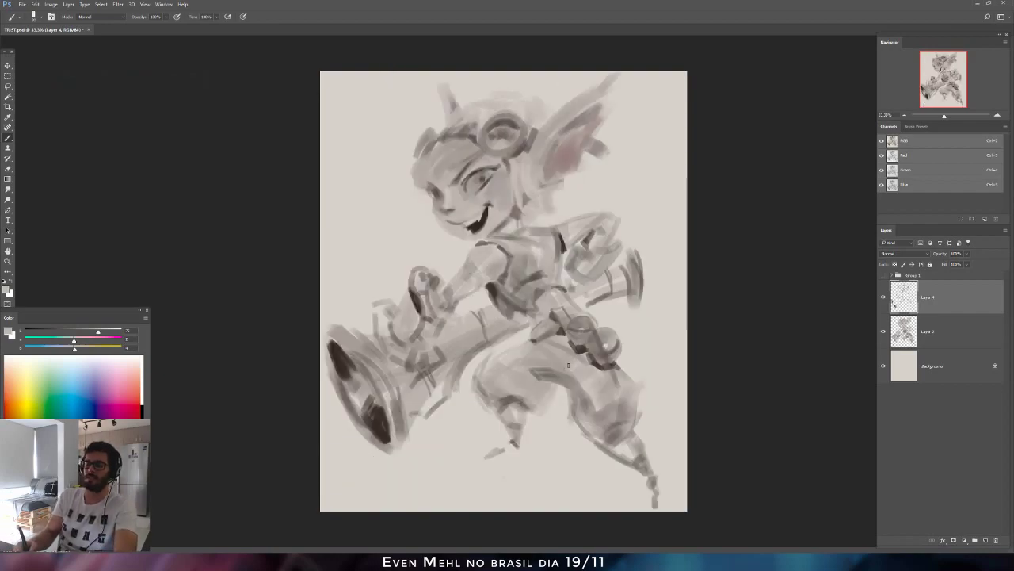
Darken a sampled torso tone to near-black and paint the shadows inside both trouser cuffs.
left_click(494, 311, "alt")
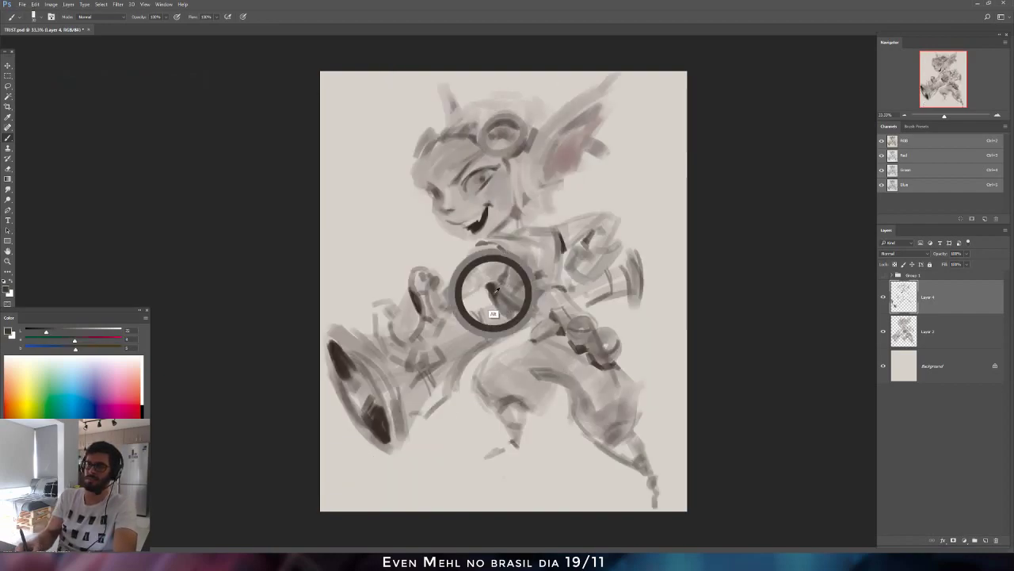
left_click(33, 331)
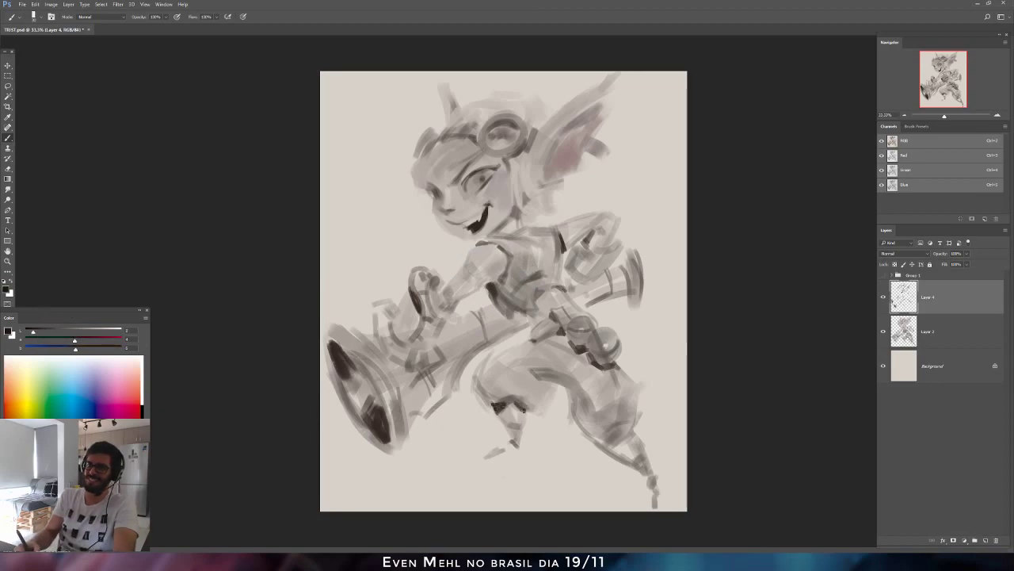
left_click_drag(512, 404, 526, 409)
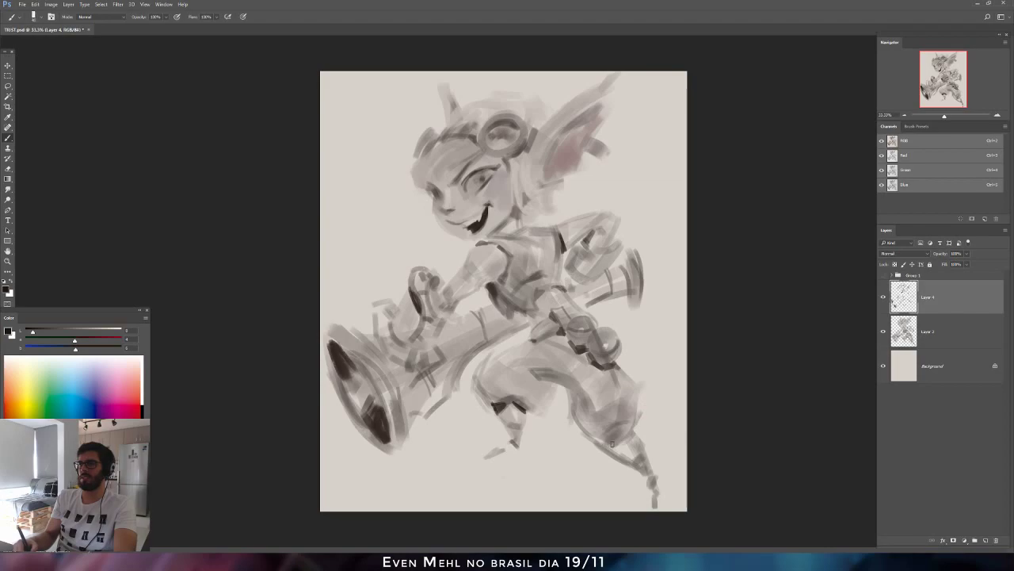
left_click_drag(609, 447, 632, 435)
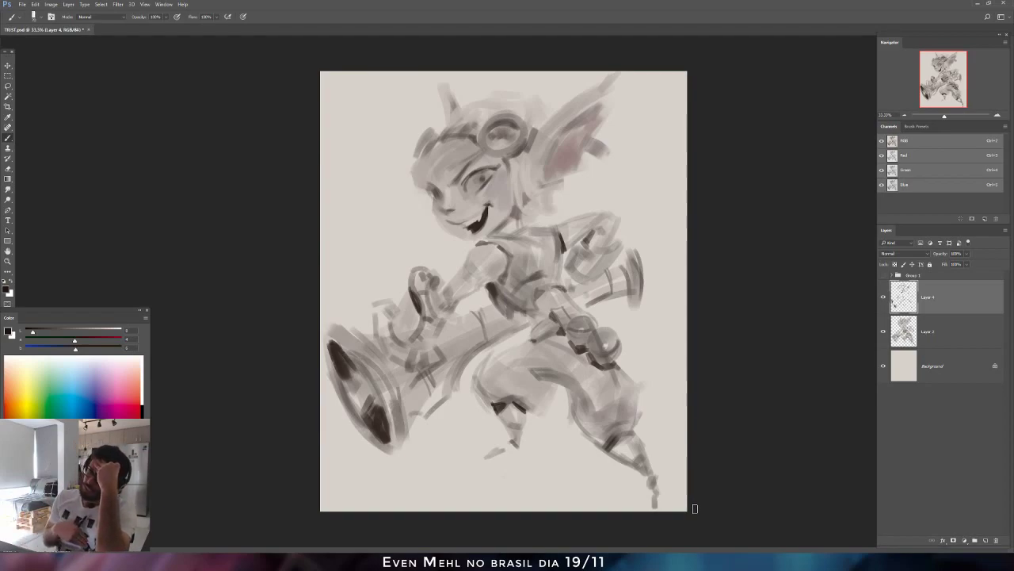
Add a dark accent under the cannon behind the muzzle and define the rear hand's fingers, cleaning the hand's edge with the Eraser.
mouse_move(411, 417)
left_mouse_down()
mouse_move(434, 393)
mouse_move(426, 418)
left_mouse_up()
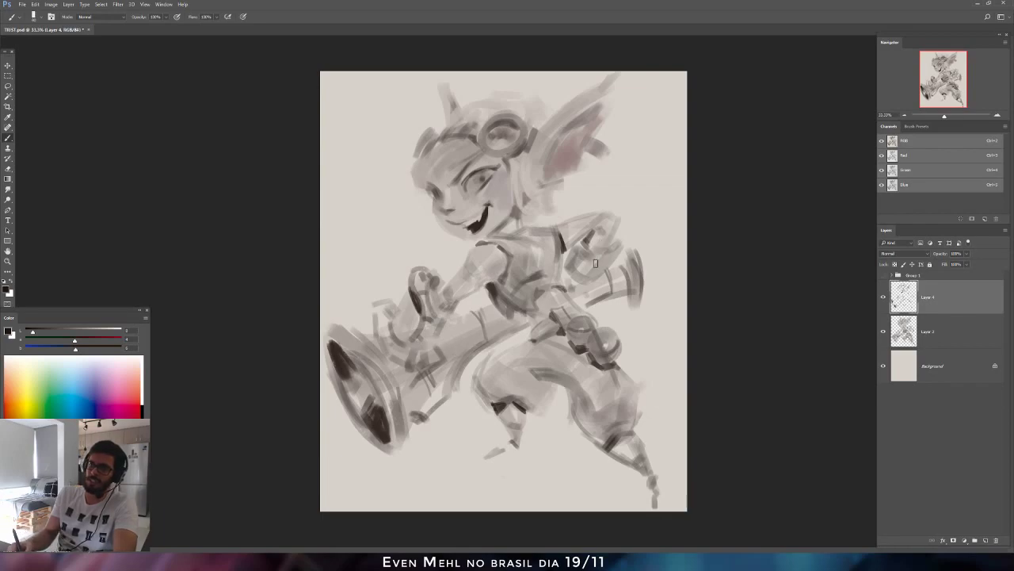
left_click_drag(587, 262, 609, 263)
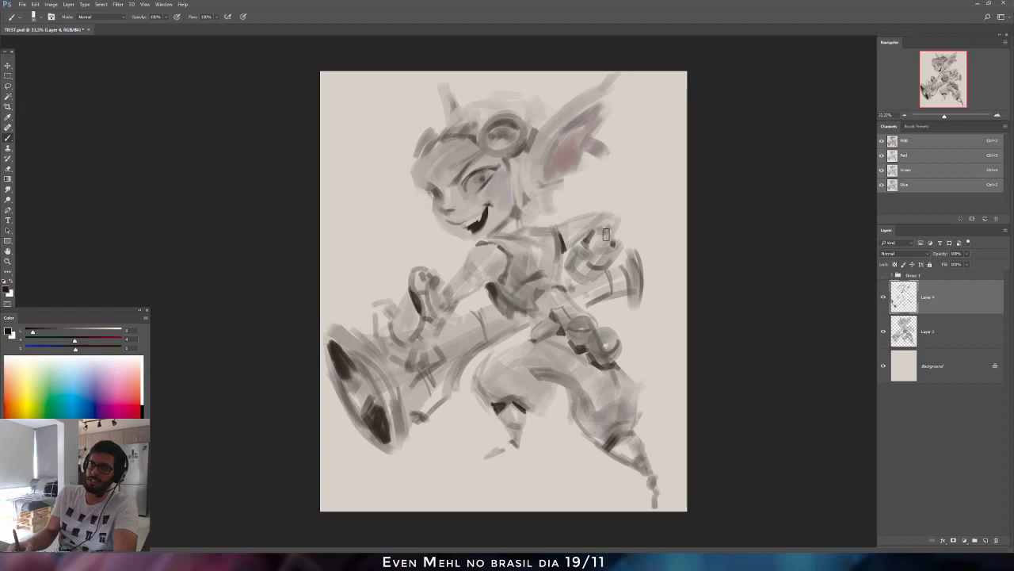
key("e")
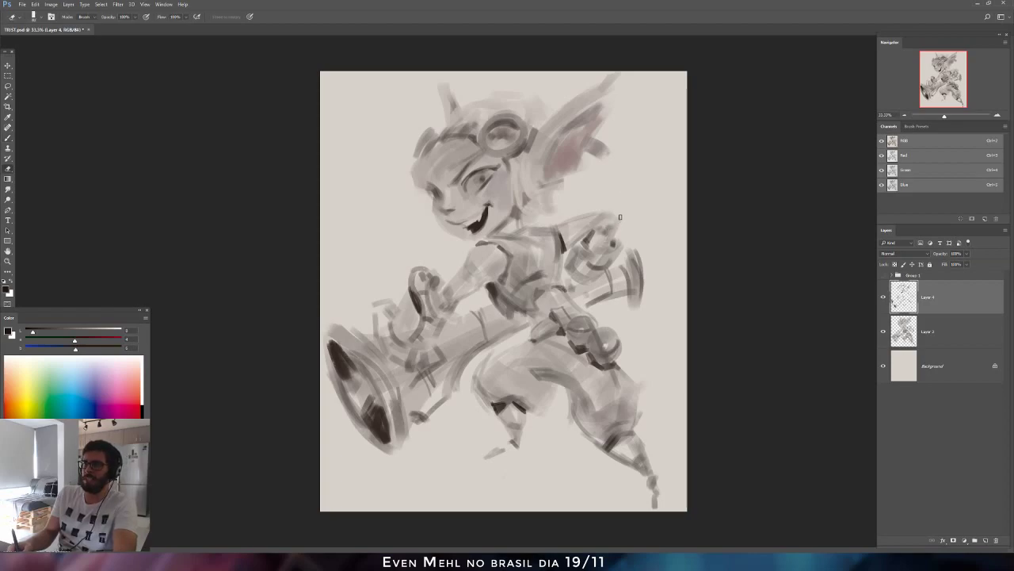
key("b")
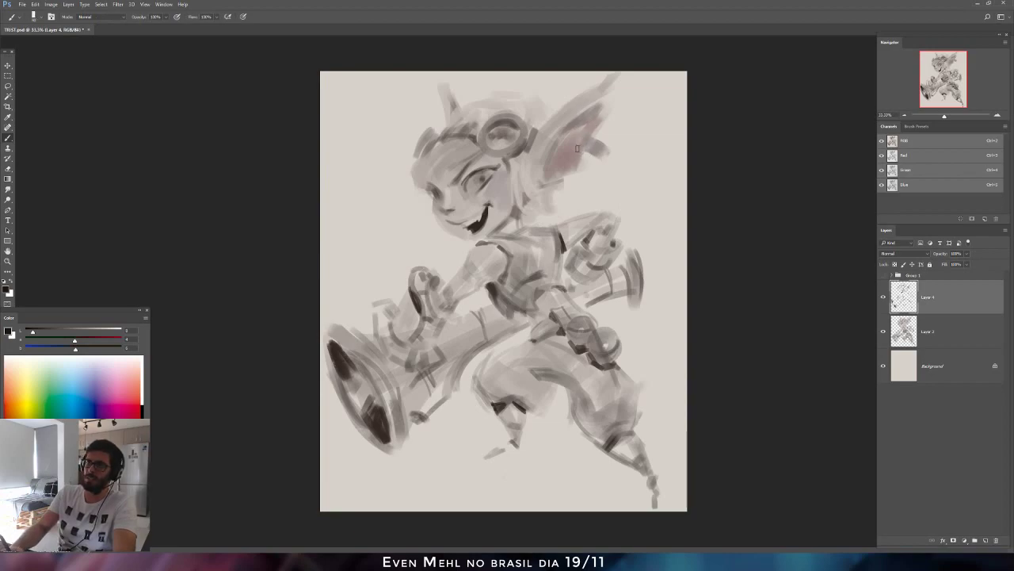
Paint a near-black ring on the outer edge of the large ear, with a dark underside.
left_click_drag(577, 147, 594, 157)
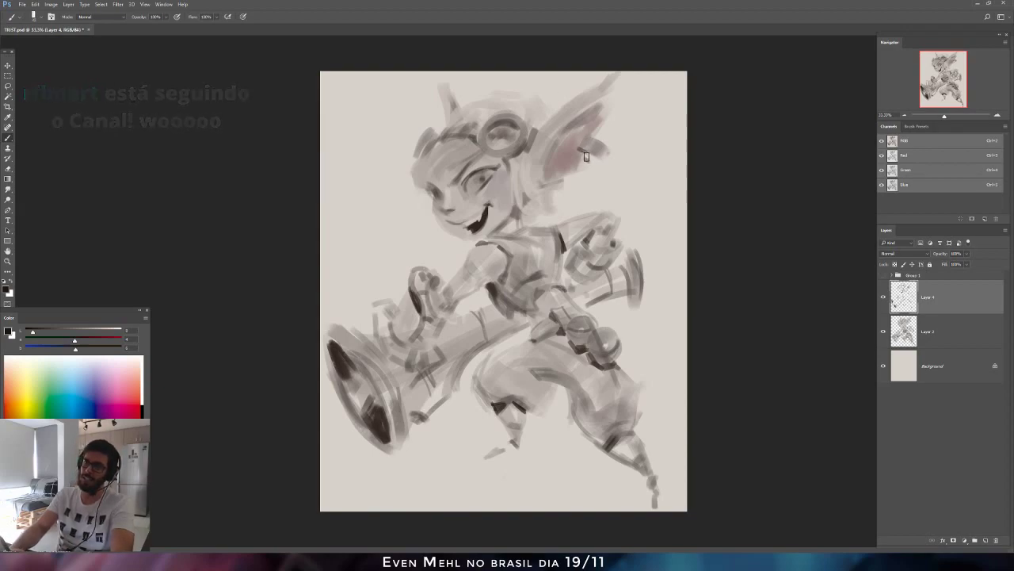
left_click_drag(591, 160, 592, 158)
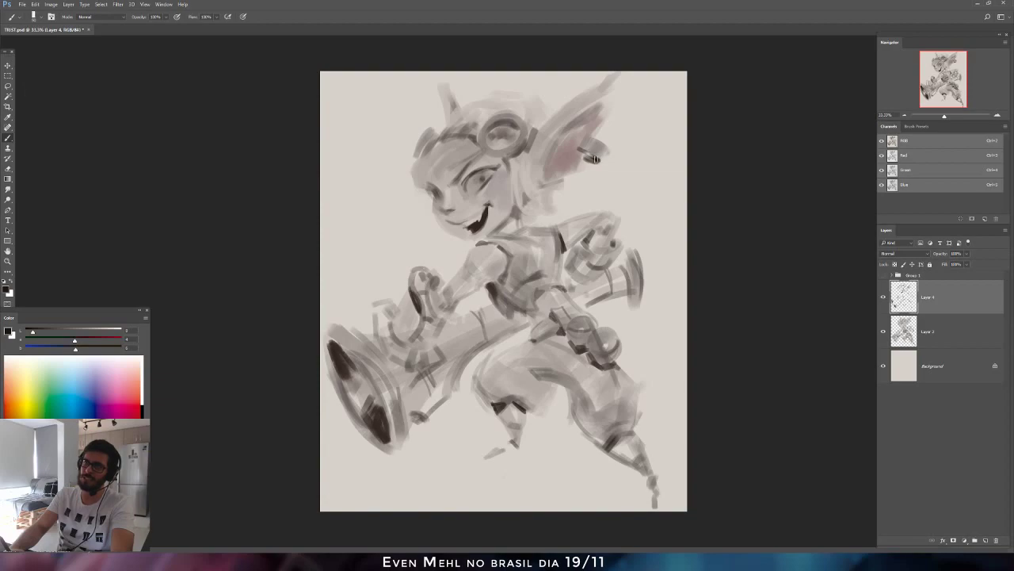
left_click_drag(587, 158, 598, 162)
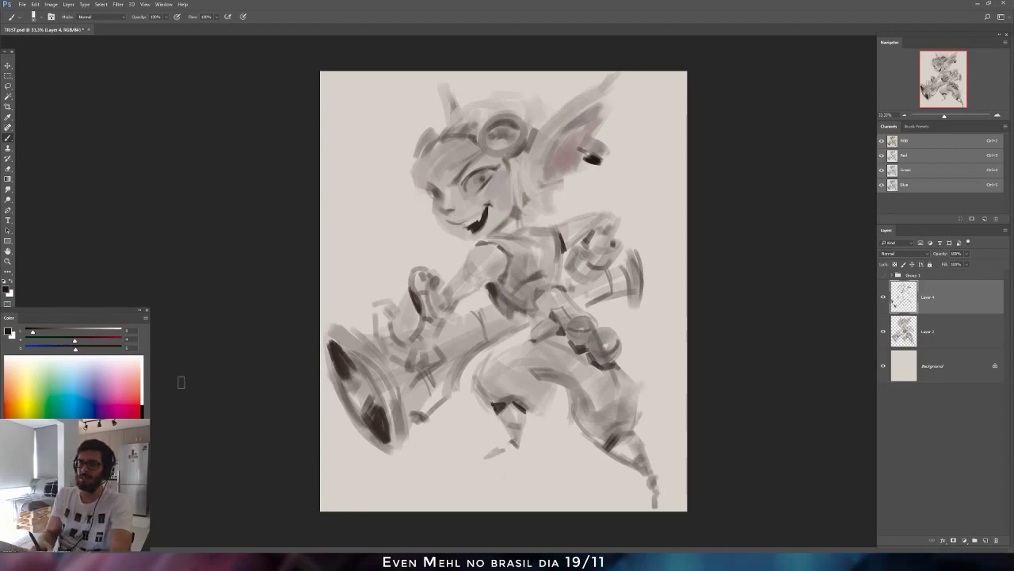
Shift the colour to a slightly lighter, warmer dark and tint the ear ring with it, mirroring the canvas along the way.
left_click(44, 333)
left_click(79, 349)
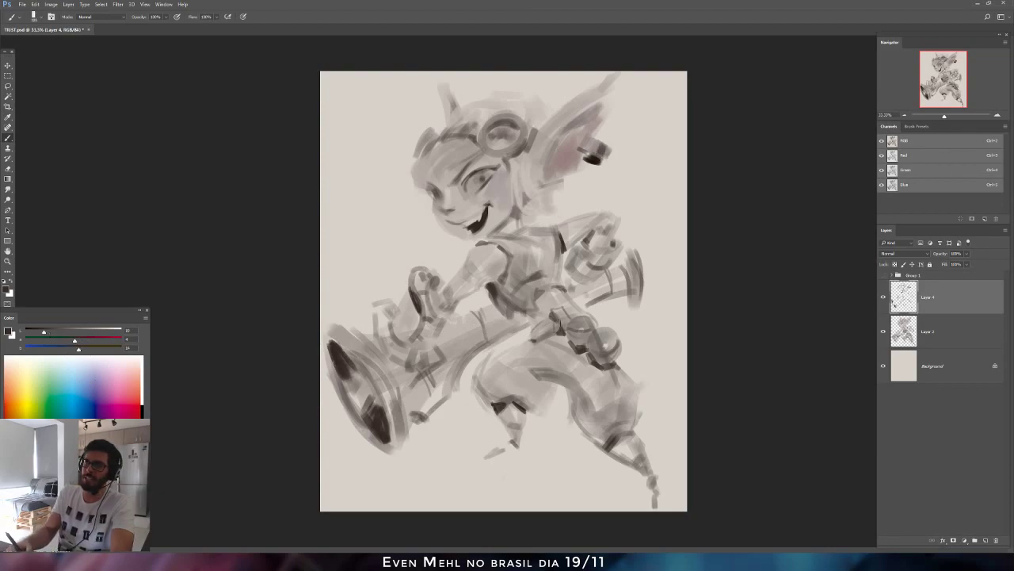
key("ctrl+shift+h")
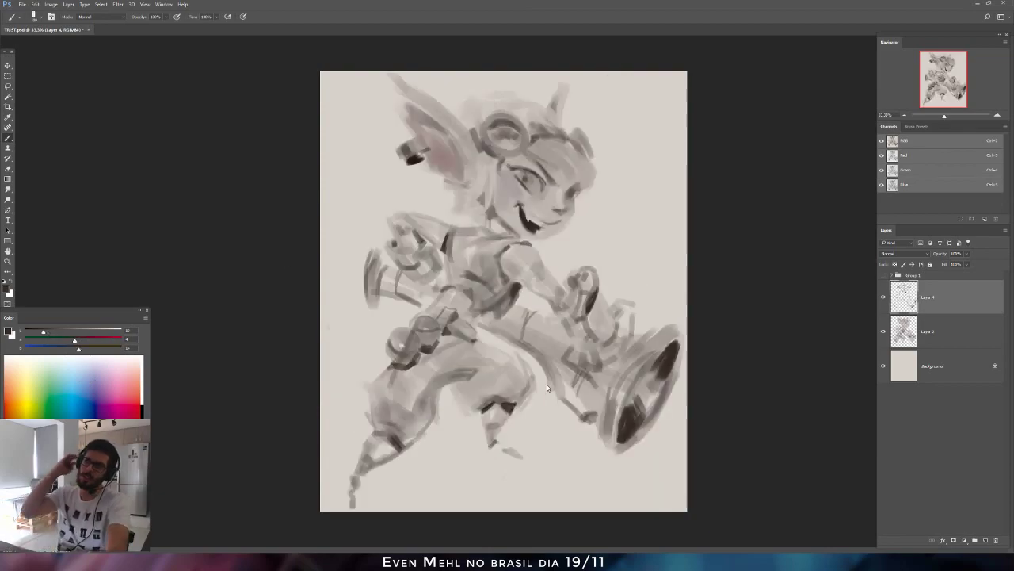
left_click_drag(417, 136, 422, 150)
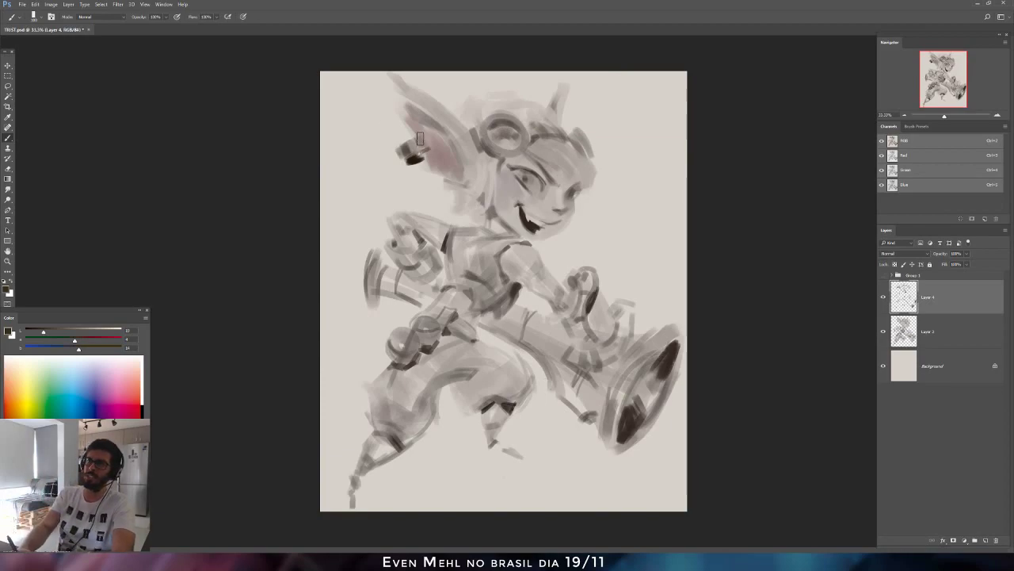
Lighten the colour to a dark olive brown and paint the near goggle's rim and the far goggle's outer edge with a smaller brush.
key("bracketleft")
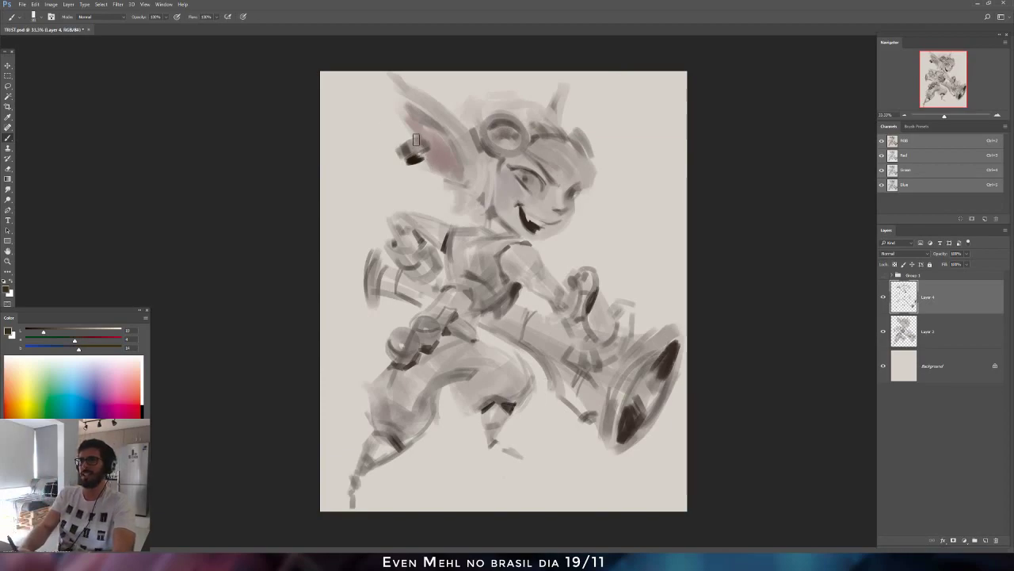
left_click(53, 330)
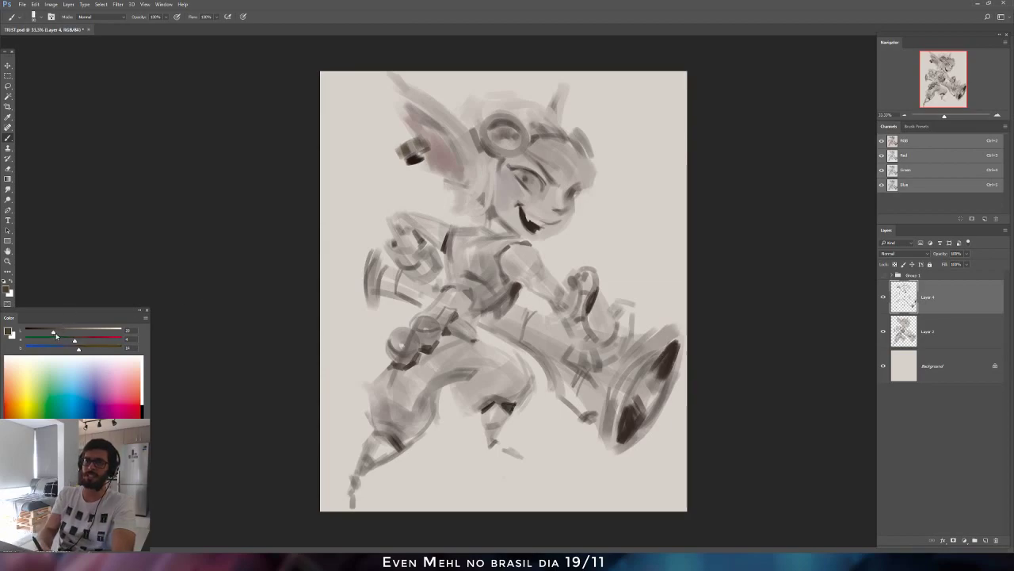
mouse_move(489, 117)
left_mouse_down()
mouse_move(526, 154)
mouse_move(513, 115)
mouse_move(528, 151)
mouse_move(522, 131)
mouse_move(521, 151)
mouse_move(521, 132)
mouse_move(519, 151)
mouse_move(488, 140)
mouse_move(518, 150)
left_mouse_up()
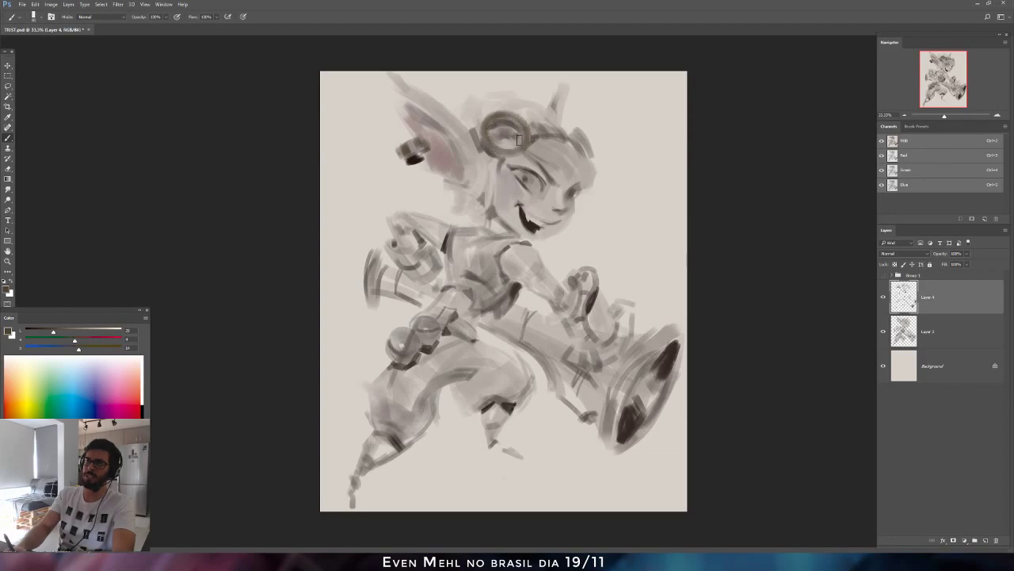
key("bracketleft")
left_click_drag(580, 137, 589, 152)
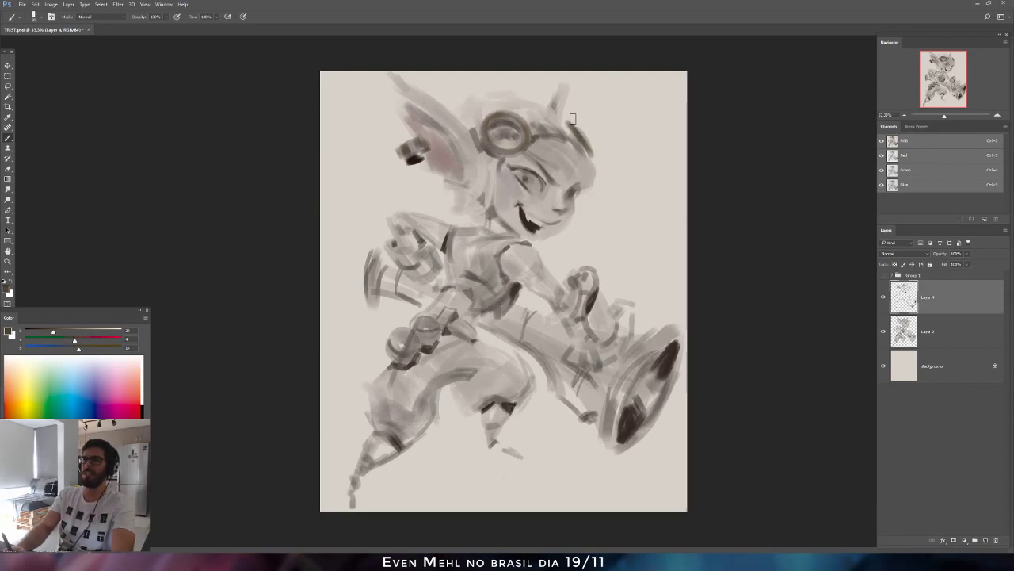
key("e")
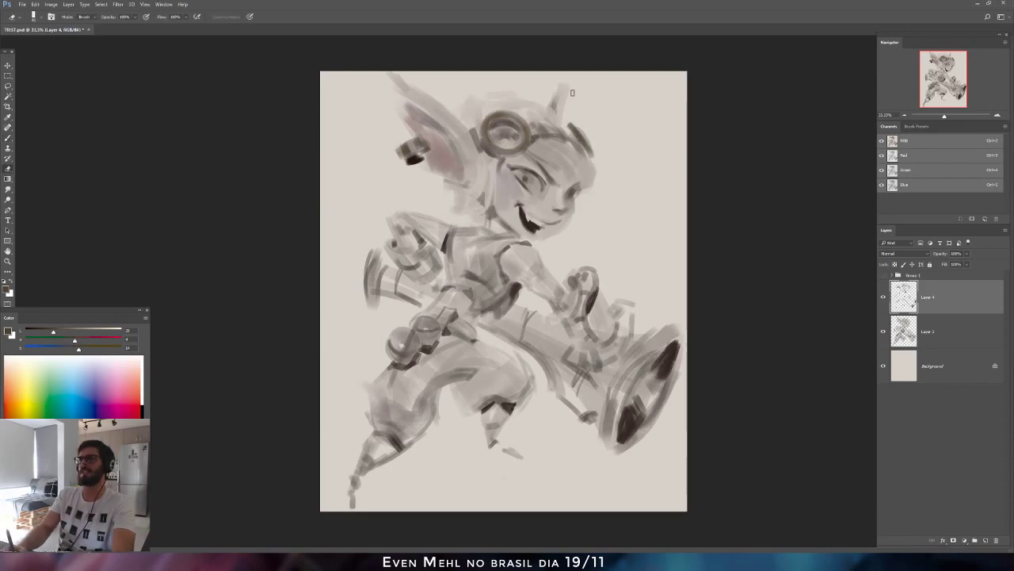
key("b")
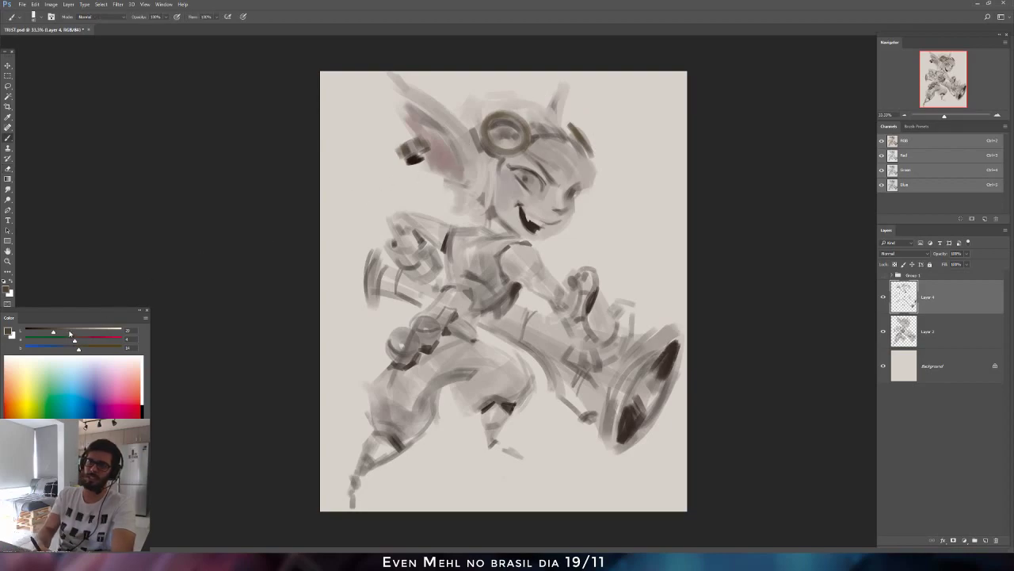
Shift the colour to a lighter, more neutral grey and paint reflections inside the near goggle lens.
left_click(70, 332)
left_click_drag(77, 349, 74, 351)
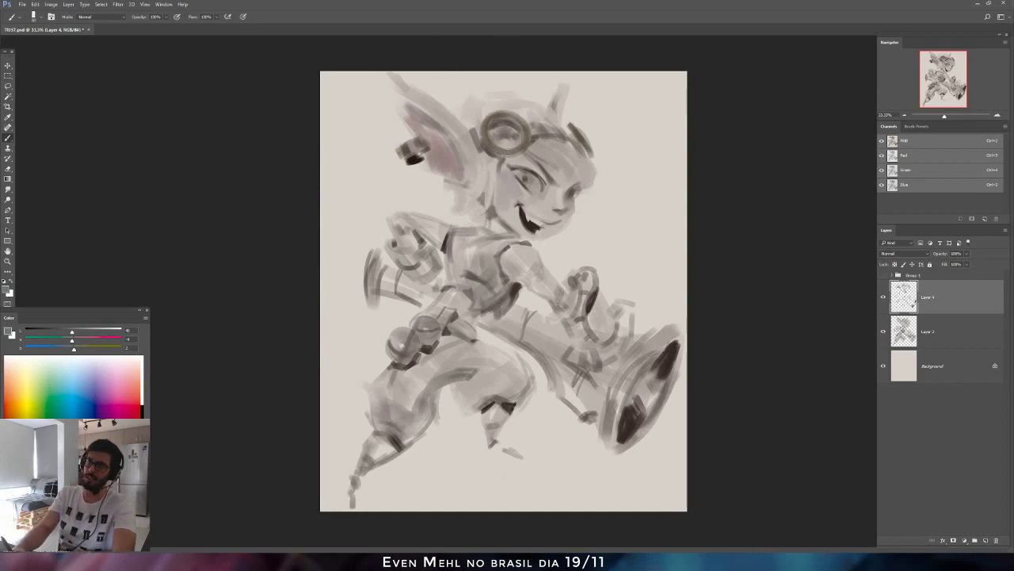
left_click(90, 336)
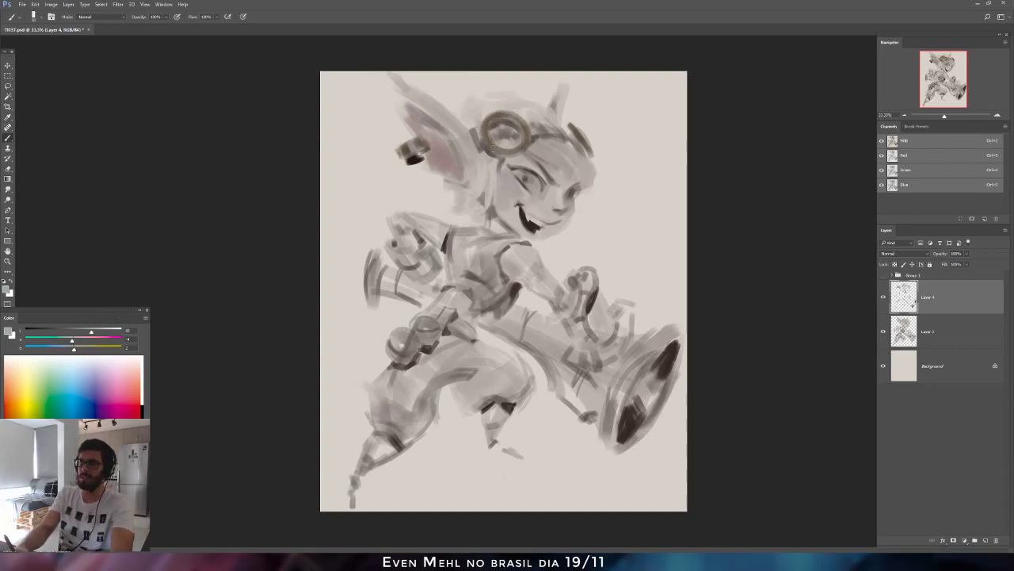
Paint dark accents on the goggle strap beside both lenses using darkened sampled tones, and mirror the canvas.
left_click(492, 148, "alt")
left_click(48, 333)
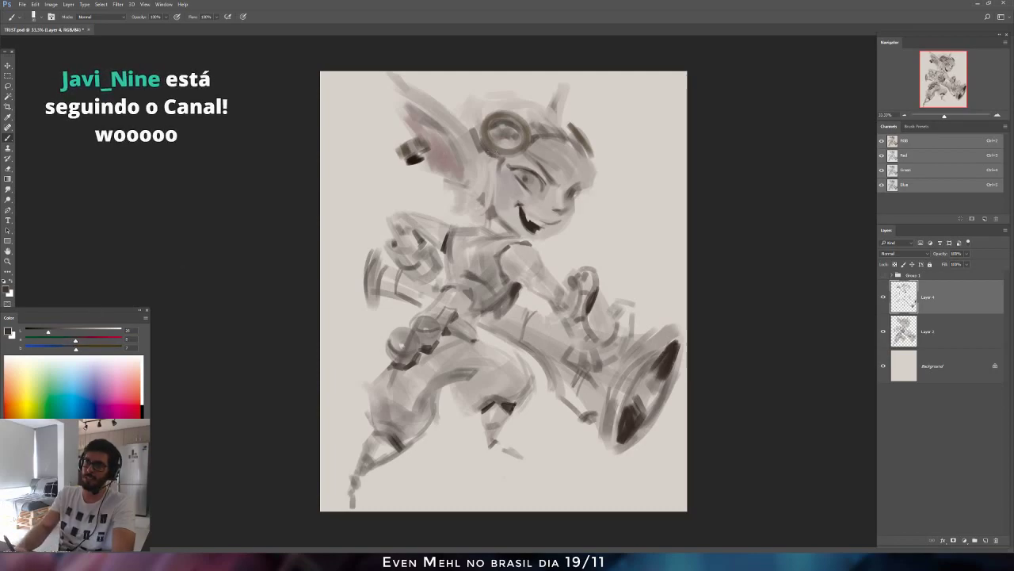
left_click(483, 146, "alt")
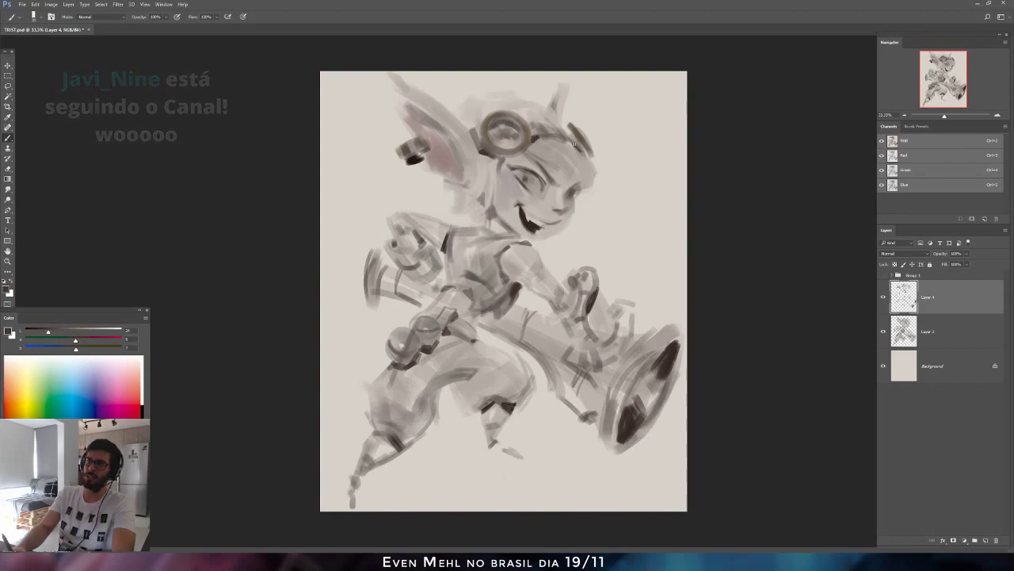
left_click_drag(567, 130, 572, 140)
left_click(576, 145, "alt")
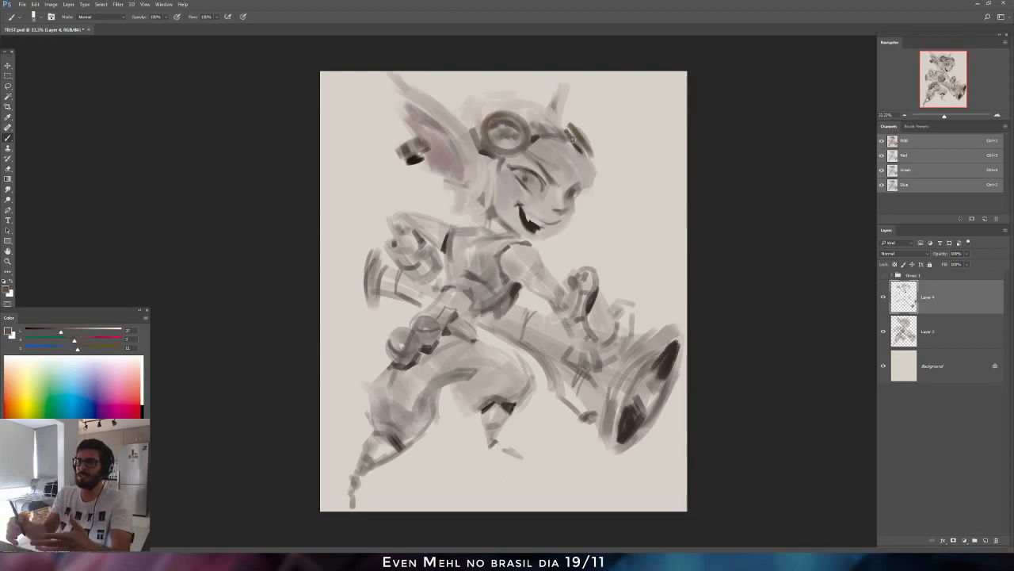
left_click(415, 161, "alt")
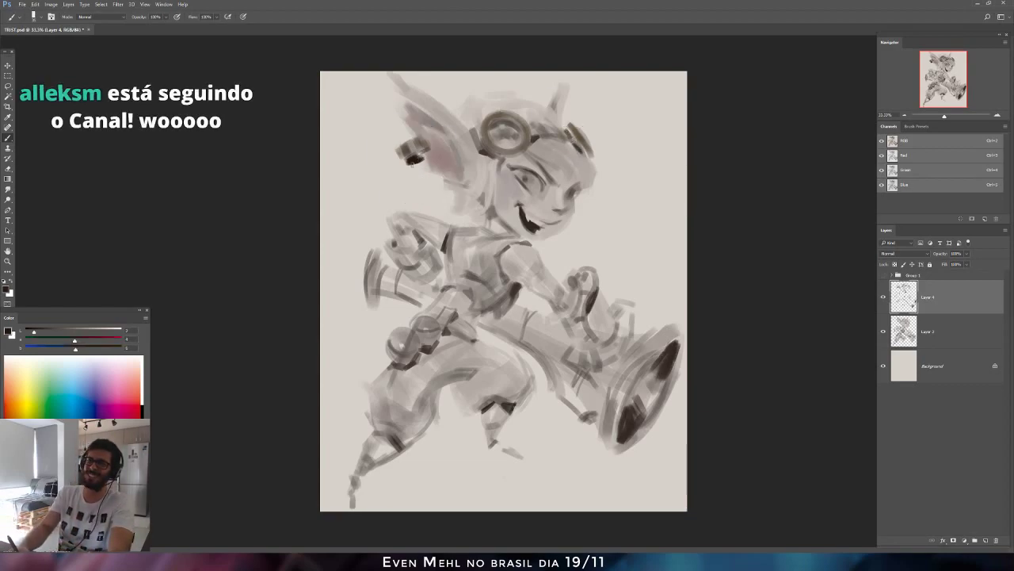
left_click_drag(34, 332, 37, 332)
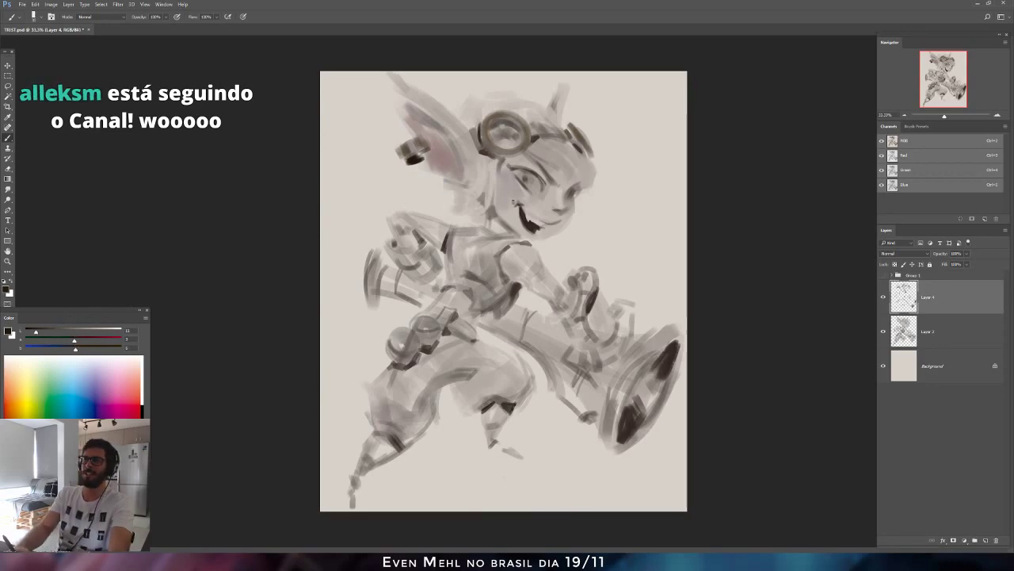
key("ctrl+shift+h")
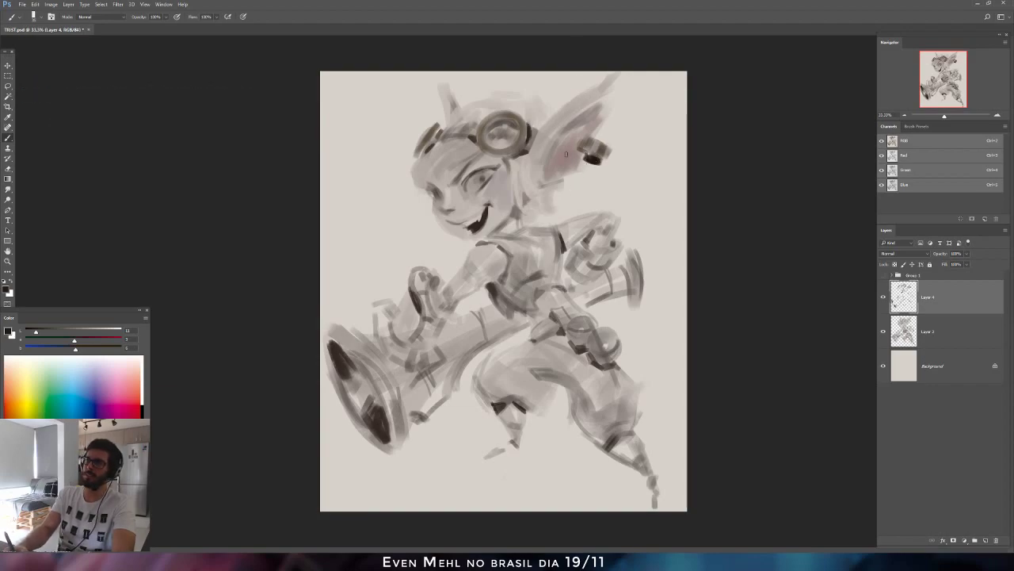
Paint a near-black edge around the vest's front armhole and mirror the canvas back.
key("e")
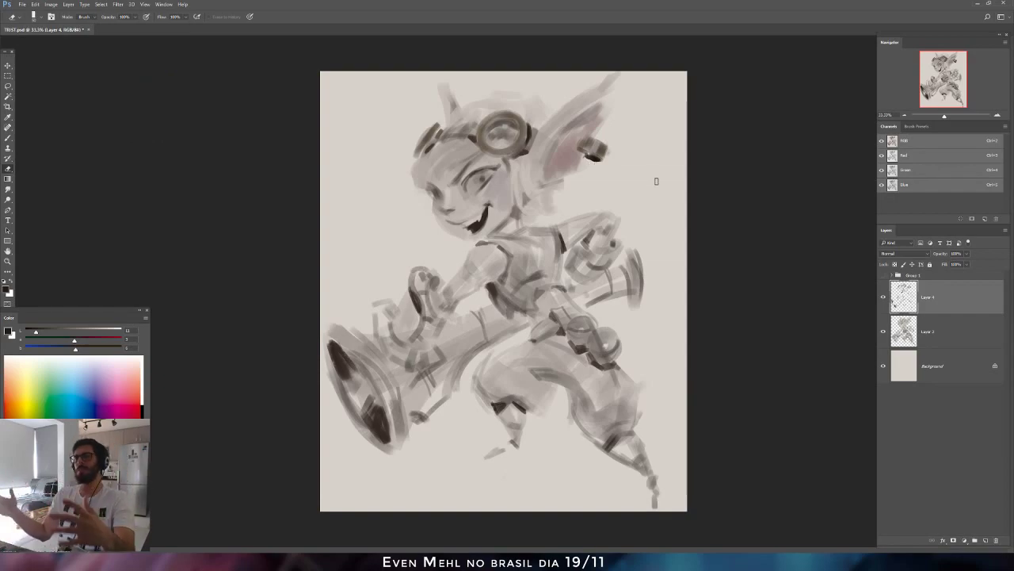
key("b")
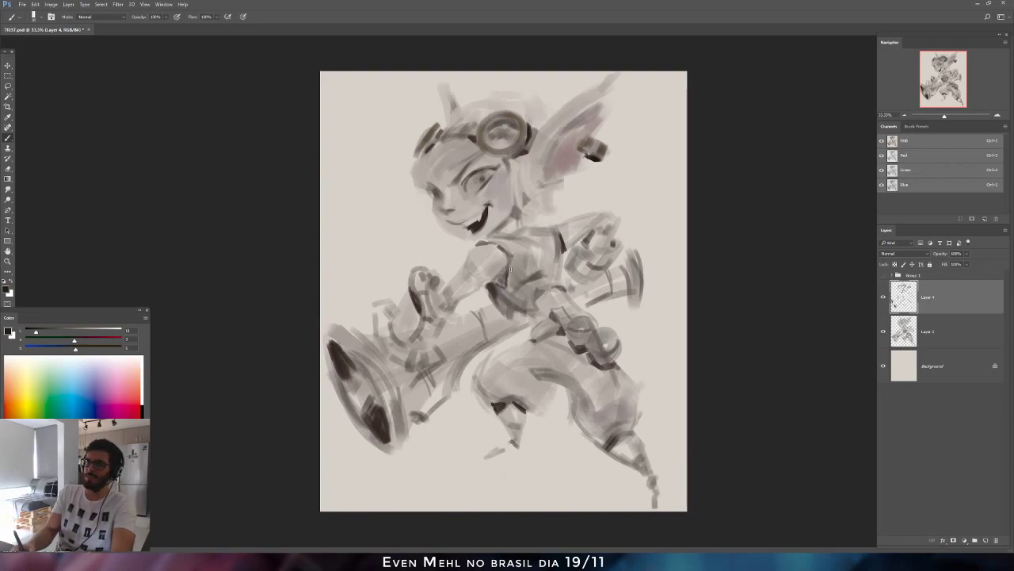
left_click_drag(512, 255, 506, 254)
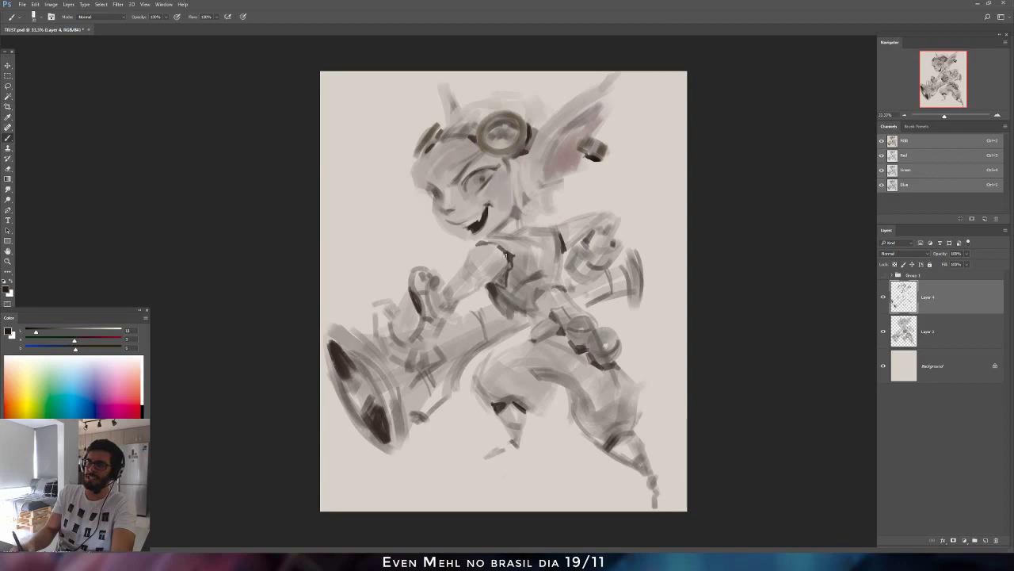
key("ctrl+shift+h")
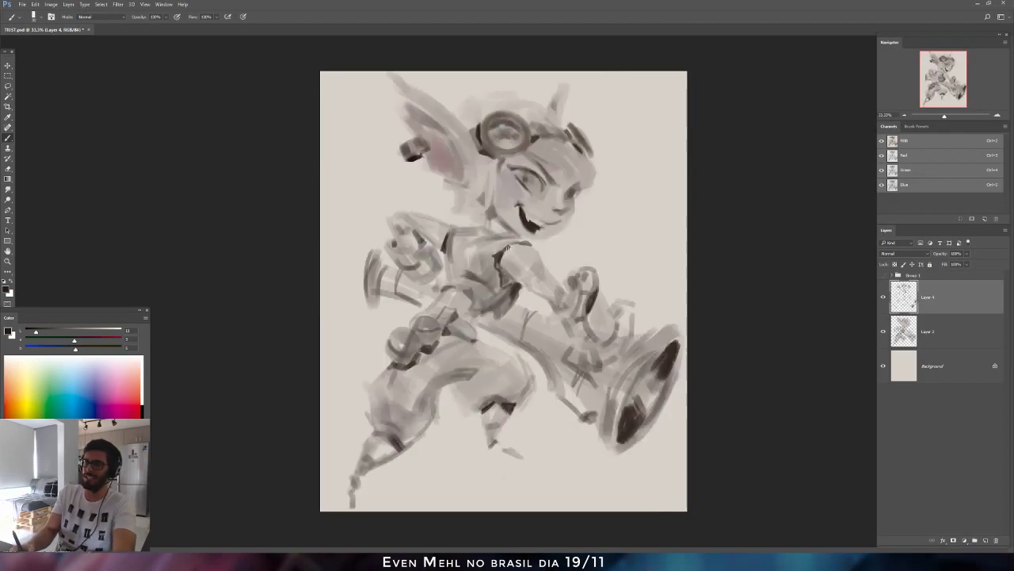
Darken a sampled torso grey, shift it towards blue and tint the vest with a larger brush.
left_click(493, 250, "alt")
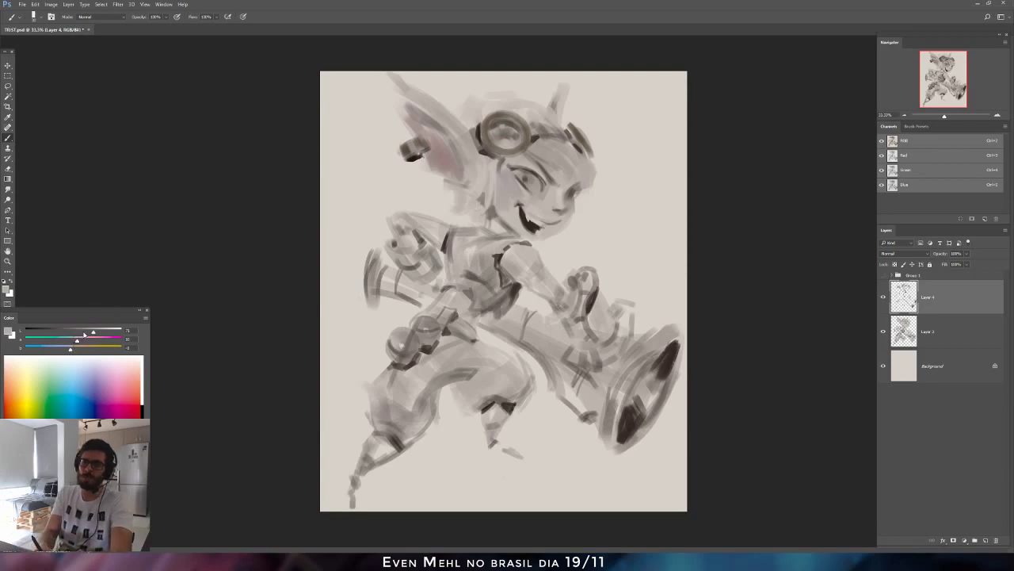
left_click_drag(84, 333, 77, 333)
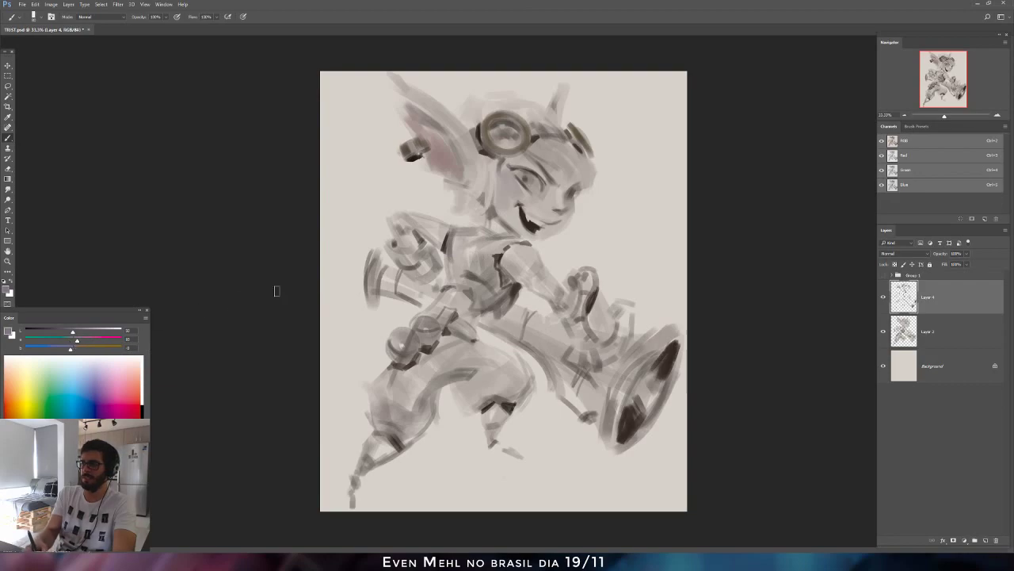
key("bracketright")
key("bracketright")
key("bracketright")
key("bracketright")
mouse_move(489, 253)
left_mouse_down()
mouse_move(470, 268)
mouse_move(472, 289)
mouse_move(454, 258)
mouse_move(501, 270)
mouse_move(491, 284)
mouse_move(484, 253)
mouse_move(472, 257)
mouse_move(496, 247)
mouse_move(492, 227)
mouse_move(462, 257)
mouse_move(456, 240)
mouse_move(458, 264)
mouse_move(464, 238)
mouse_move(470, 257)
mouse_move(479, 236)
mouse_move(464, 273)
left_mouse_up()
key("bracketleft")
key("bracketleft")
key("bracketleft")
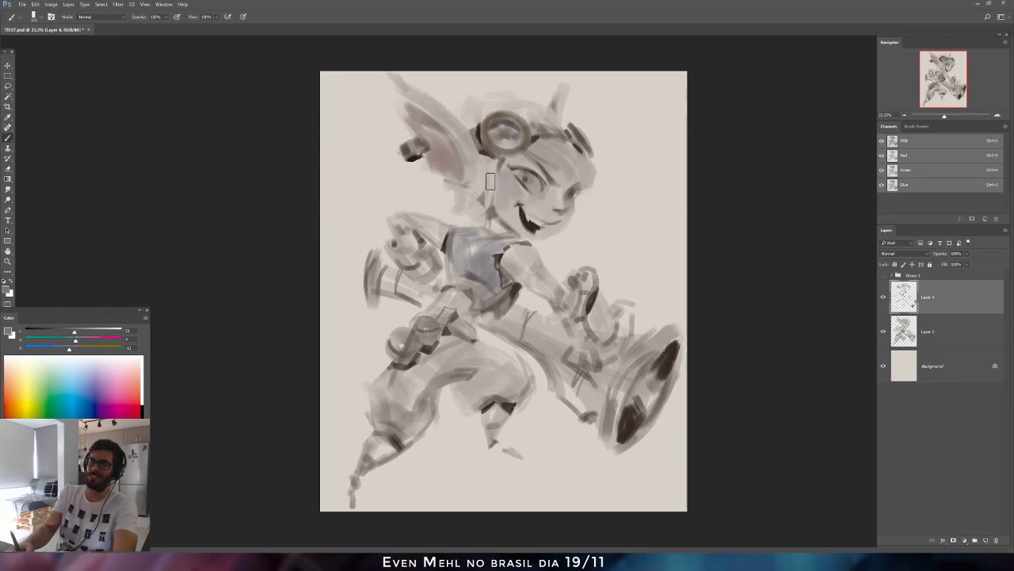
Shade the cheek and jaw beside the grin with a light tone sampled from the face, and mirror the canvas.
left_click(513, 226, "alt")
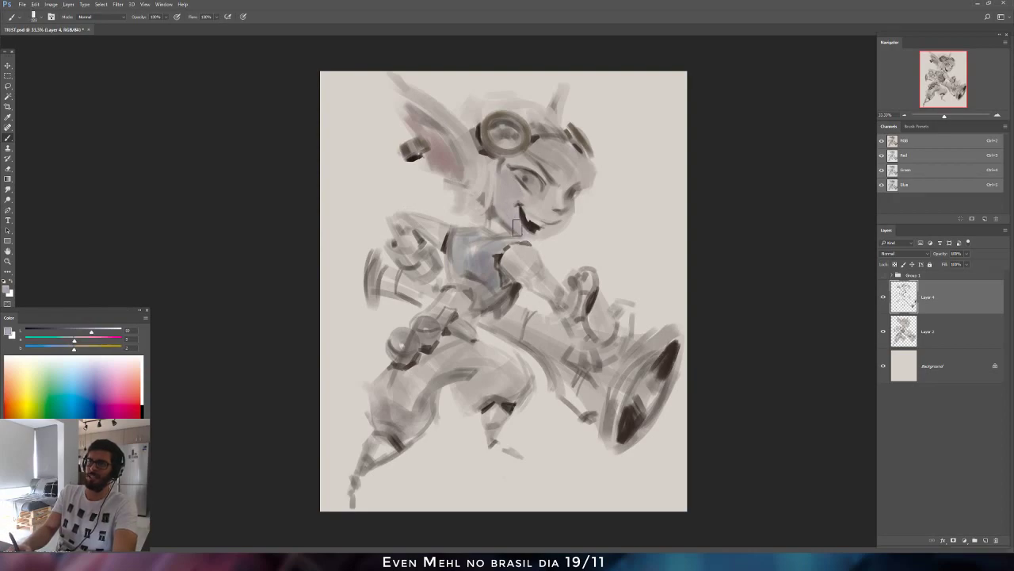
left_click(506, 206, "alt")
left_click_drag(505, 224, 516, 230)
key("ctrl+shift+h")
key("bracketleft")
key("bracketleft")
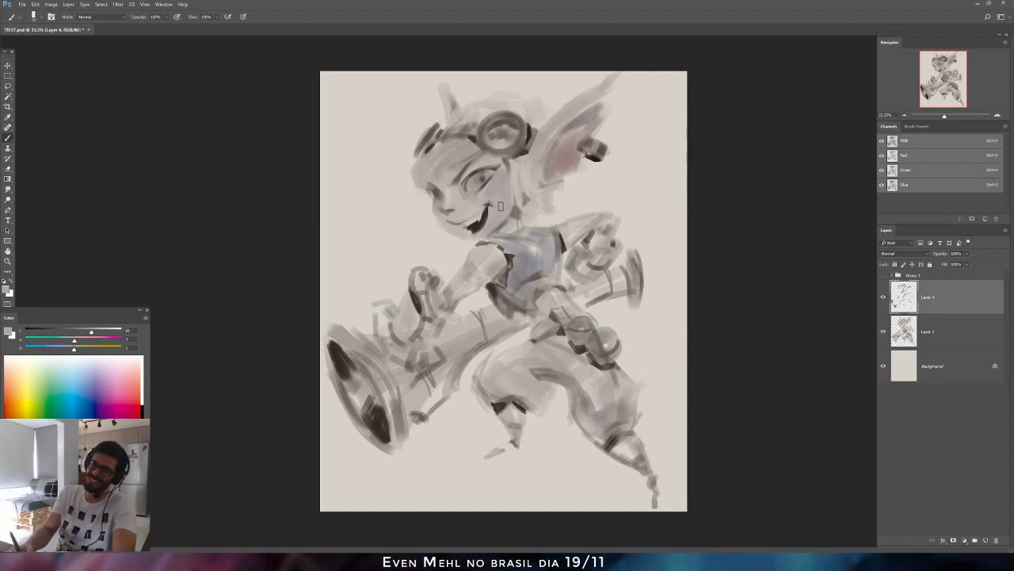
Shift the colour to a darker violet-grey and paint the brow, the face shadows and the far ear with it.
left_click(70, 331)
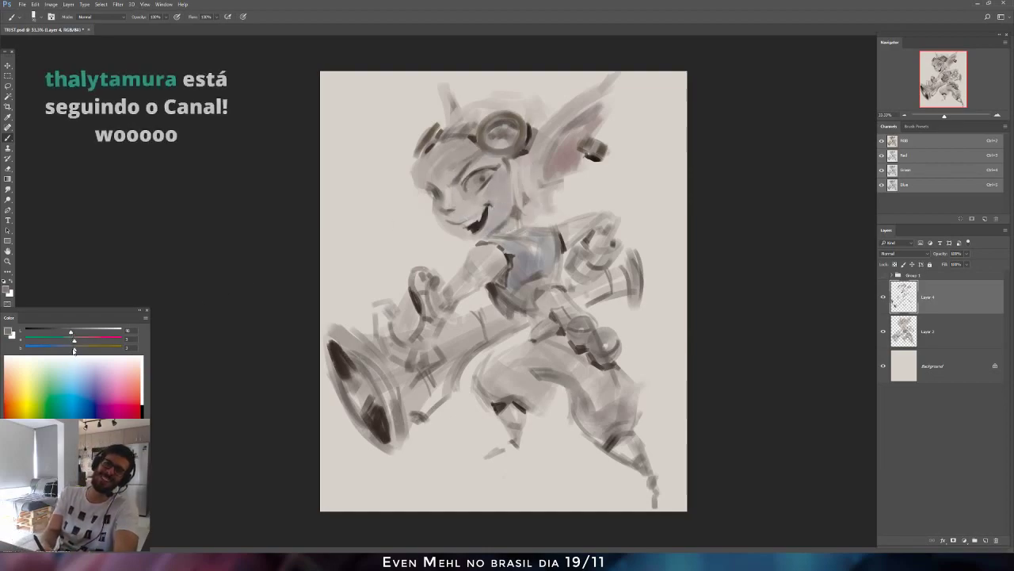
left_click_drag(73, 349, 76, 343)
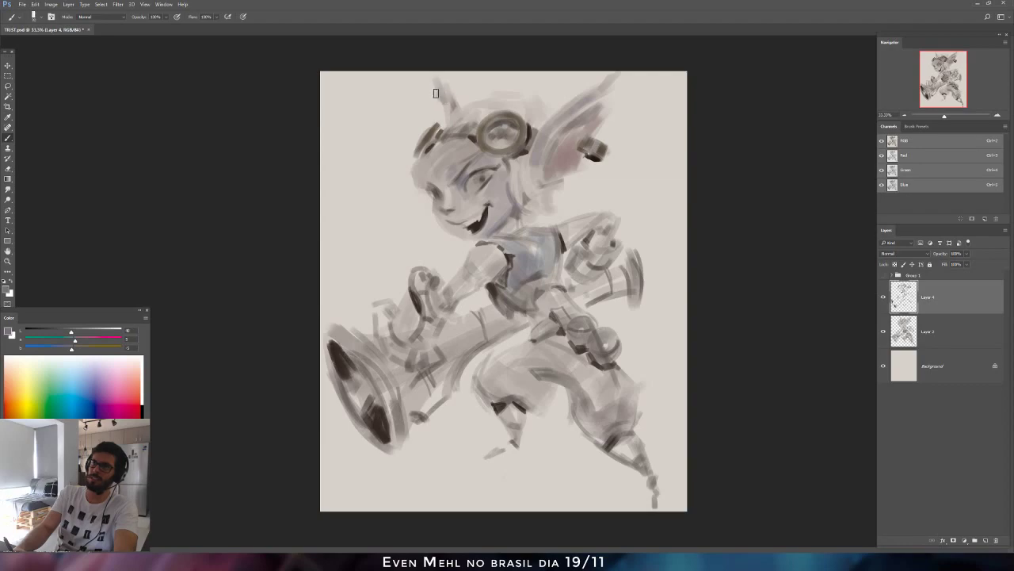
left_click_drag(432, 80, 437, 99)
key("ctrl+alt+z")
key("ctrl+alt+z")
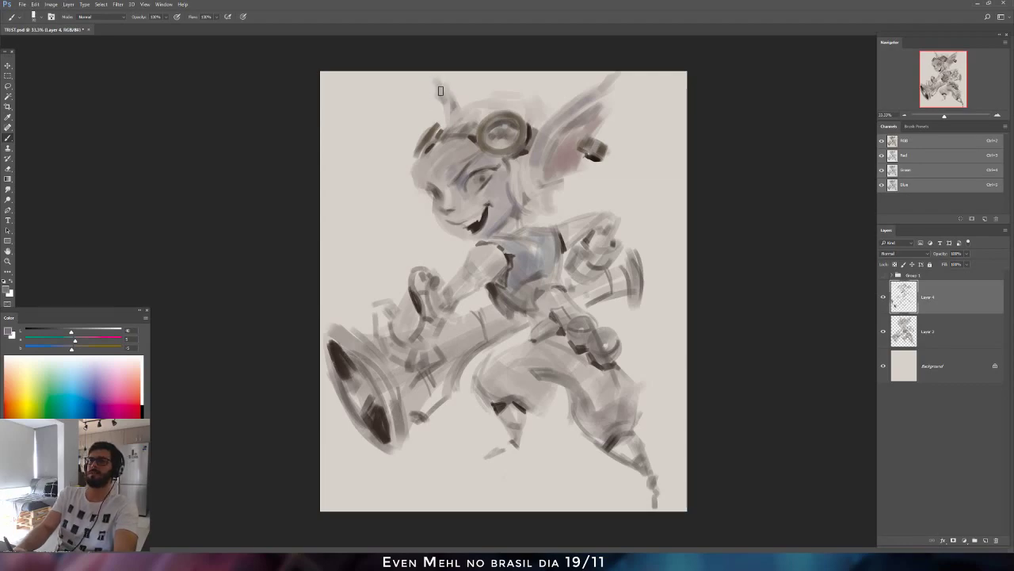
left_click_drag(433, 78, 446, 113)
Try a dark green accent along the back edge of the vest.
left_click(364, 192, "alt")
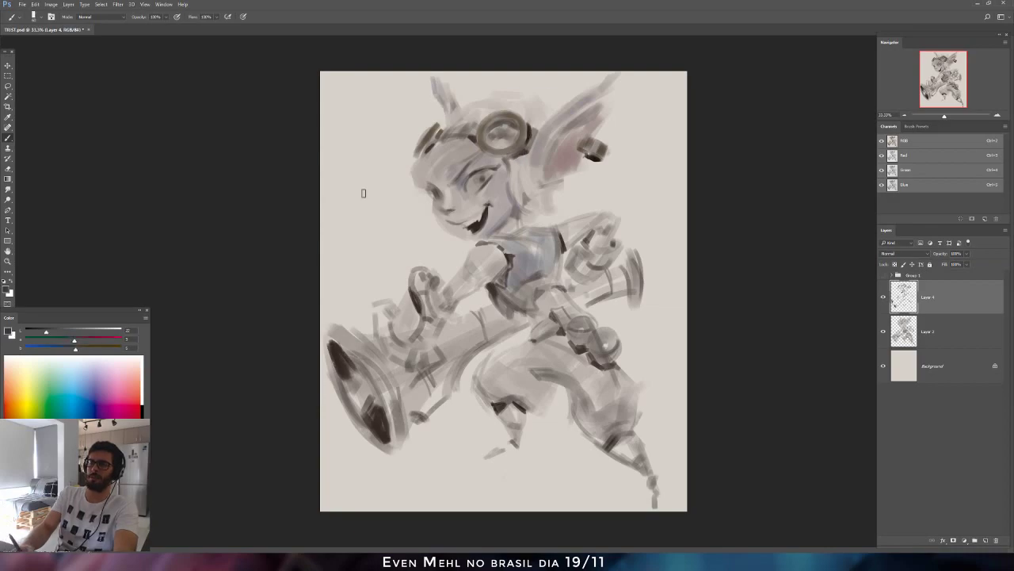
left_click(38, 330)
left_click(37, 339)
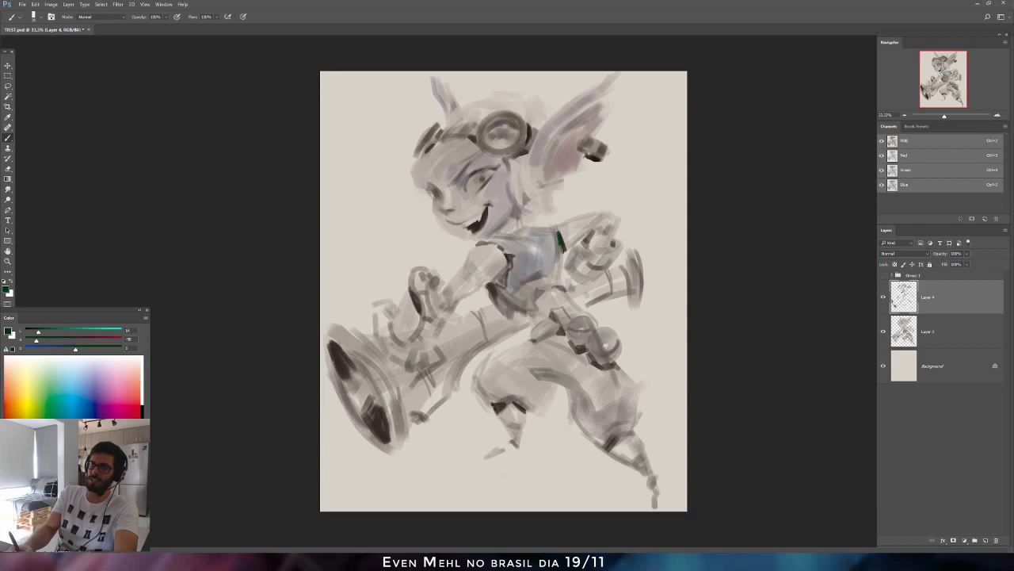
left_click_drag(562, 249, 564, 244)
key("ctrl+z")
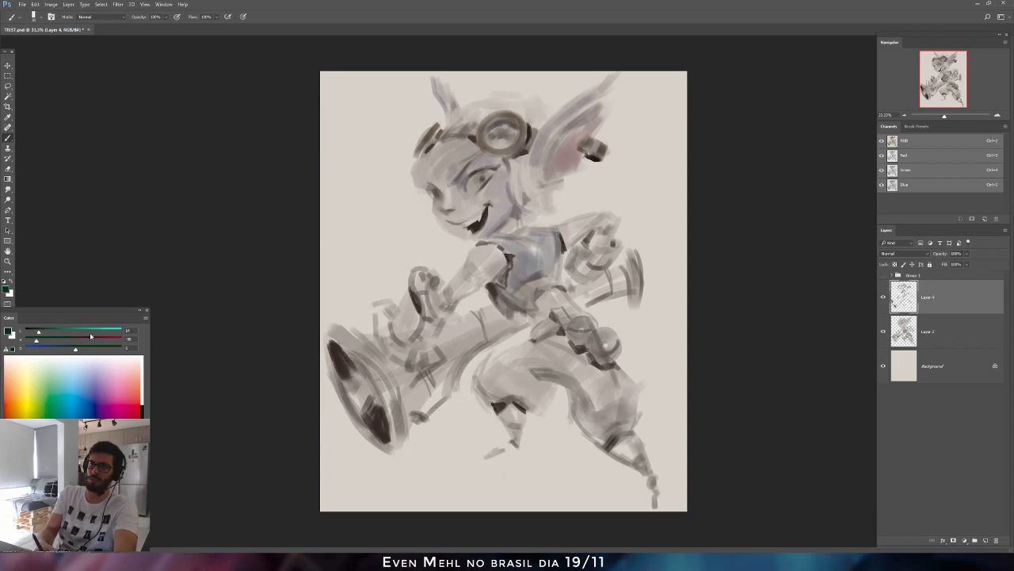
Paint a dark fold along the upper inside of the large ear with the near-black sampled from the cannon muzzle.
left_click(340, 370, "alt")
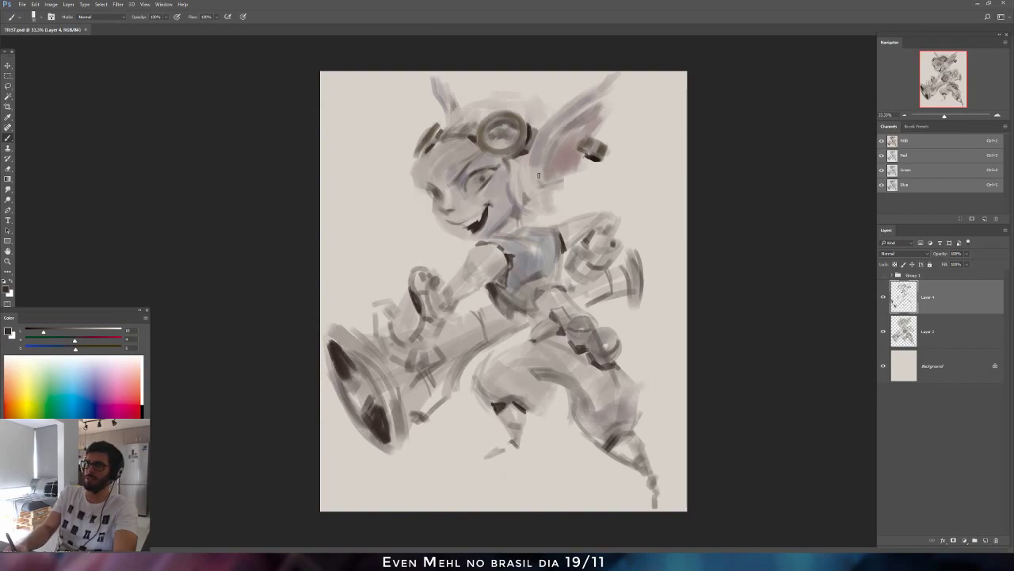
left_click_drag(555, 152, 564, 131)
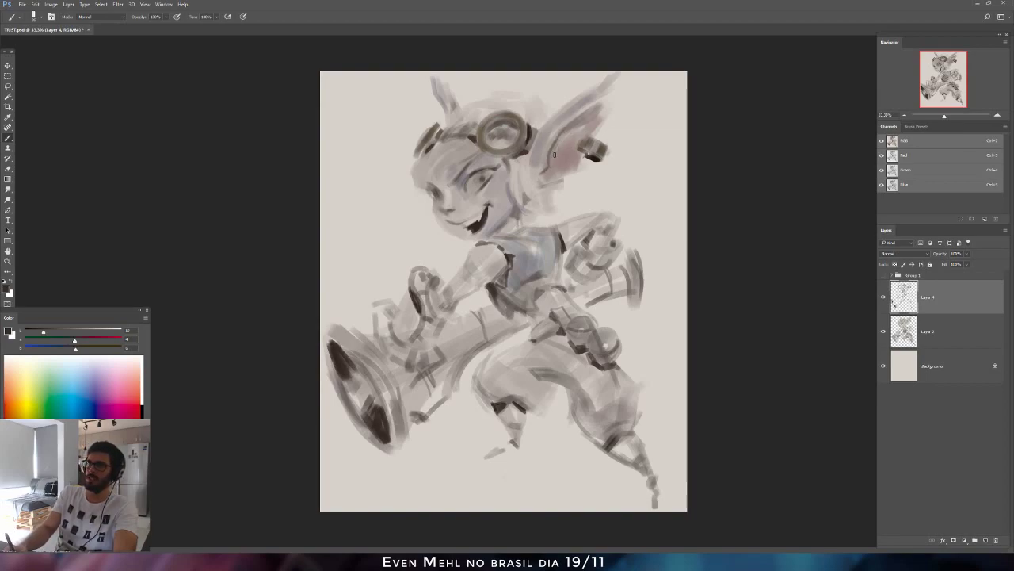
key("ctrl+alt+z")
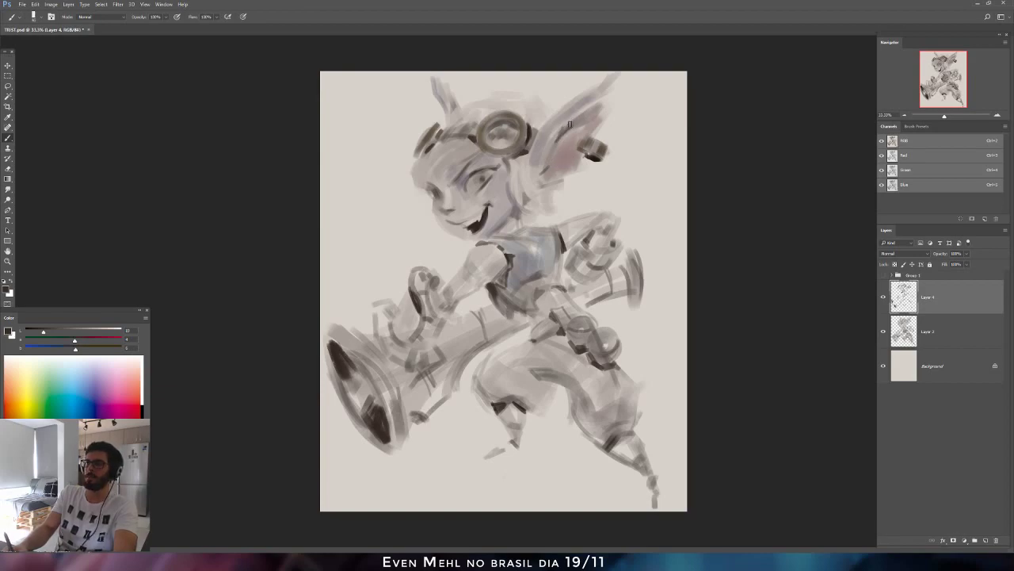
left_click_drag(566, 127, 583, 120)
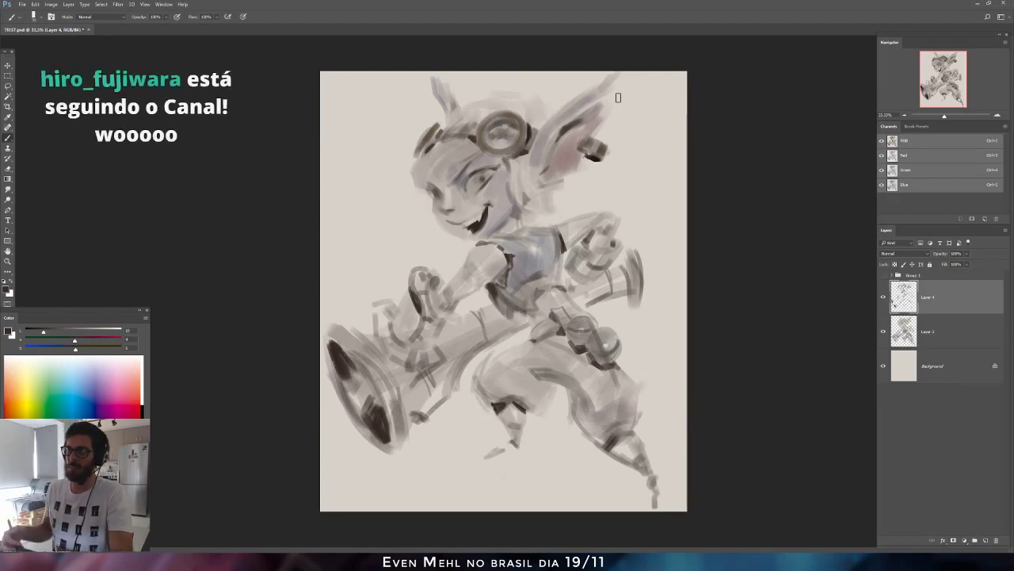
Deepen the large ear's inner fold with a cooler dark and blend its upper part using a sampled grey and larger brush.
left_click_drag(44, 331, 72, 349)
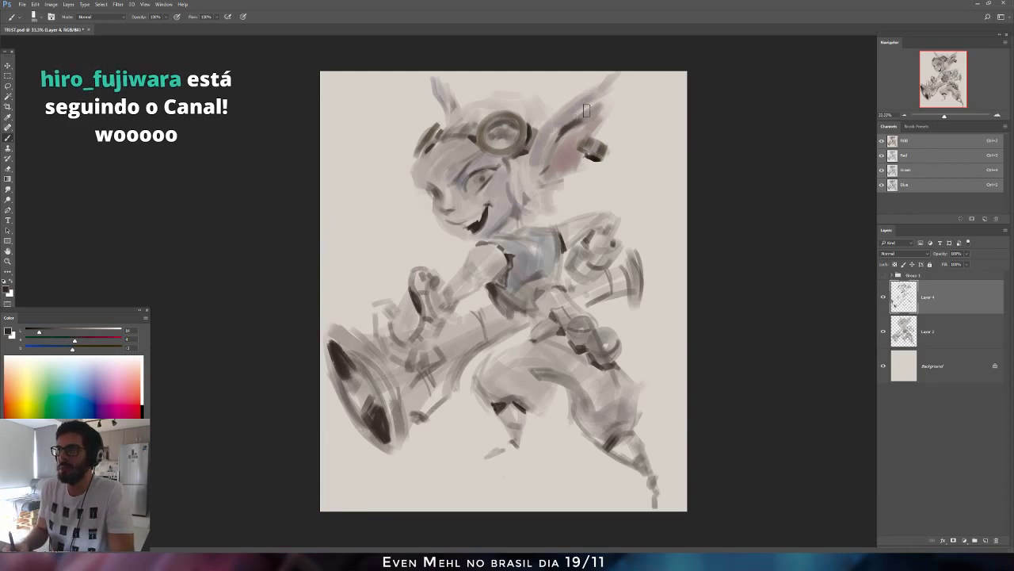
mouse_move(572, 118)
left_mouse_down()
mouse_move(586, 108)
mouse_move(578, 113)
left_mouse_up()
left_click(574, 132, "alt")
key("bracketright")
key("bracketright")
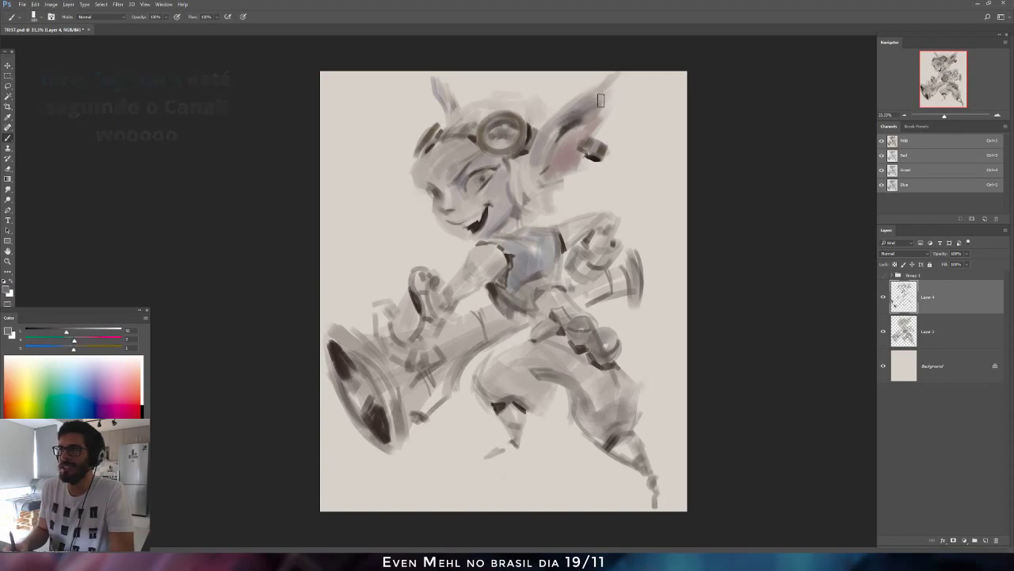
Mirror the view and tint the top of the head and forehead with a bluish violet mixed from the sampled face grey.
key("ctrl+shift+h")
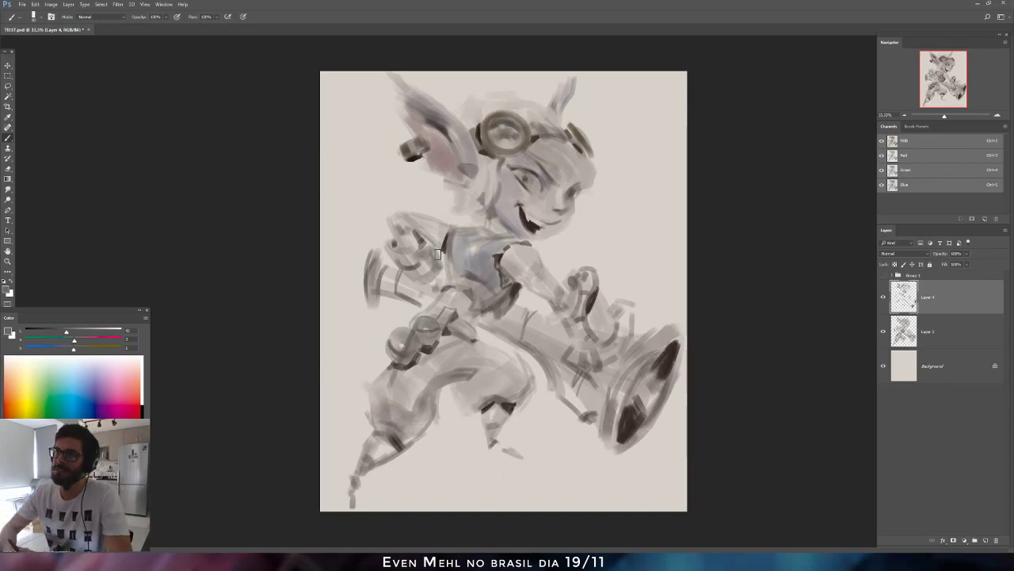
left_click(558, 191, "alt")
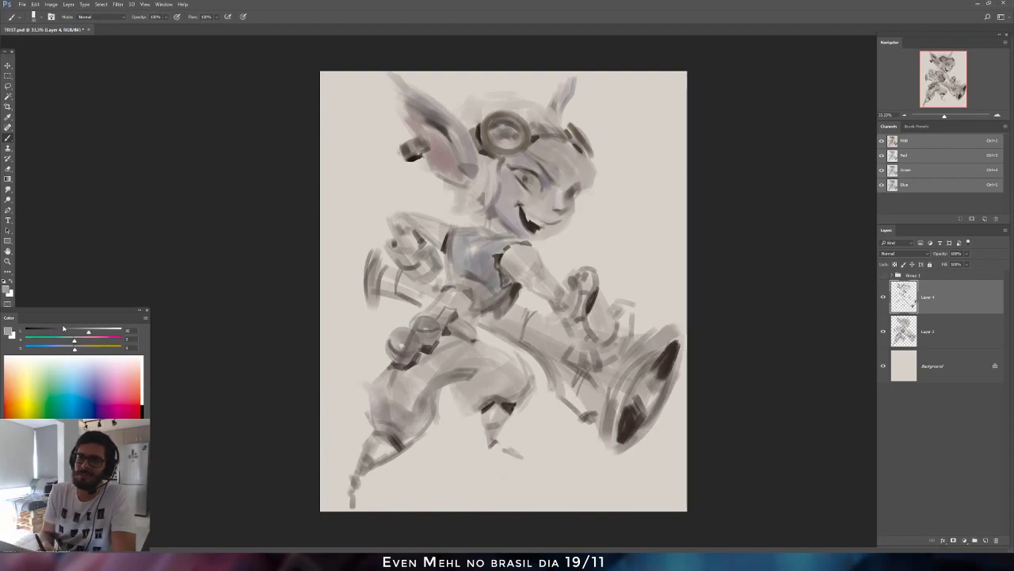
left_click_drag(85, 333, 92, 335)
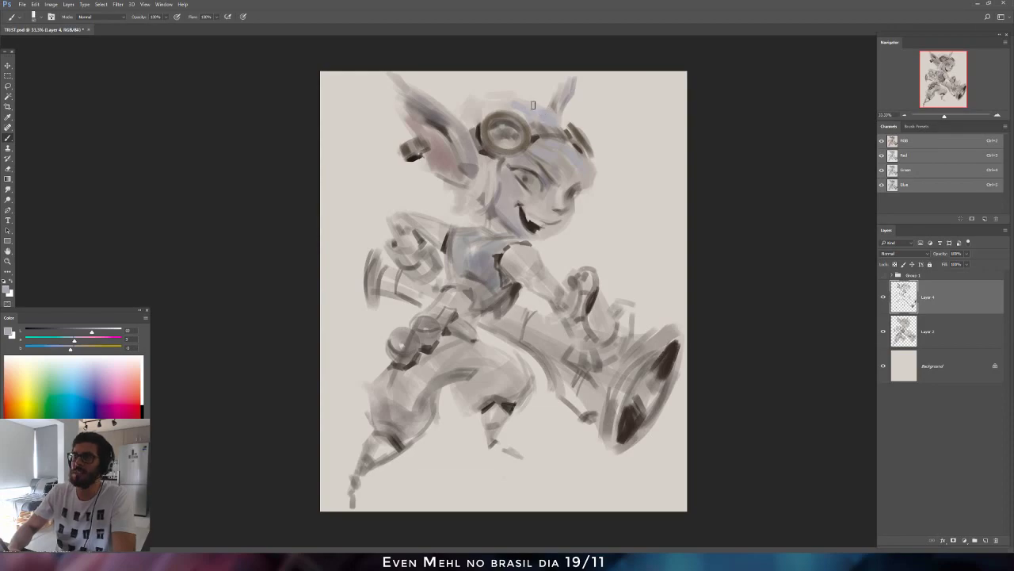
key("h")
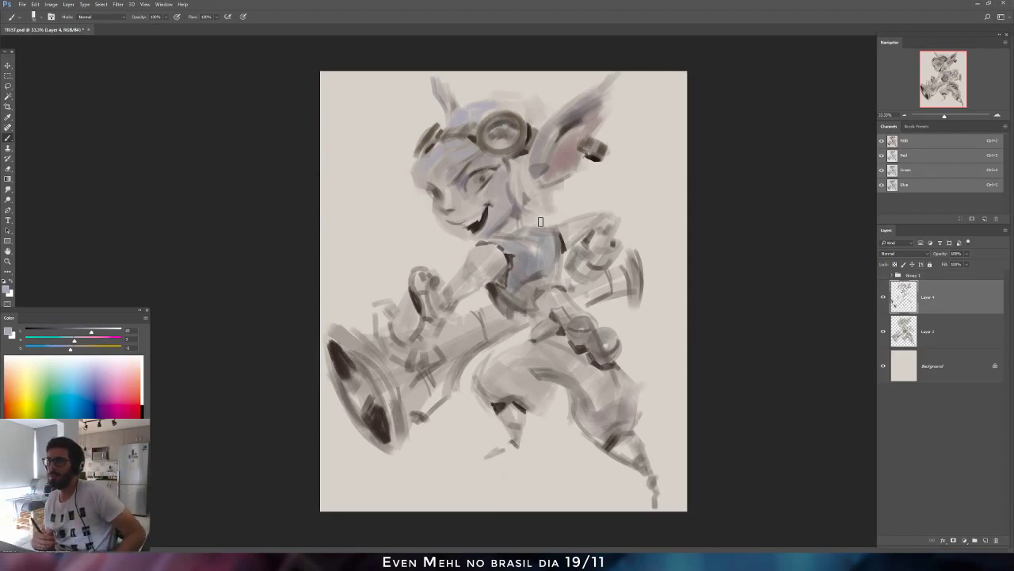
Shade a dark band across the rear of the cannon barrel with an enlarged brush and sampled dark tones.
left_click(528, 149, "alt")
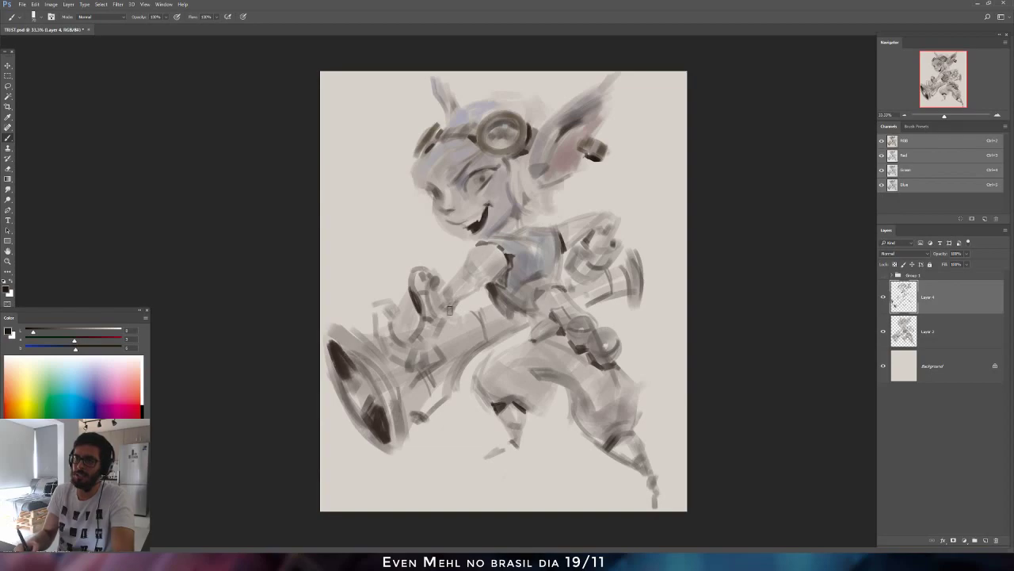
key("bracketright")
key("bracketright")
key("bracketright")
key("bracketright")
mouse_move(474, 315)
left_mouse_down()
mouse_move(484, 340)
mouse_move(489, 326)
mouse_move(507, 334)
mouse_move(463, 321)
mouse_move(476, 350)
left_mouse_up()
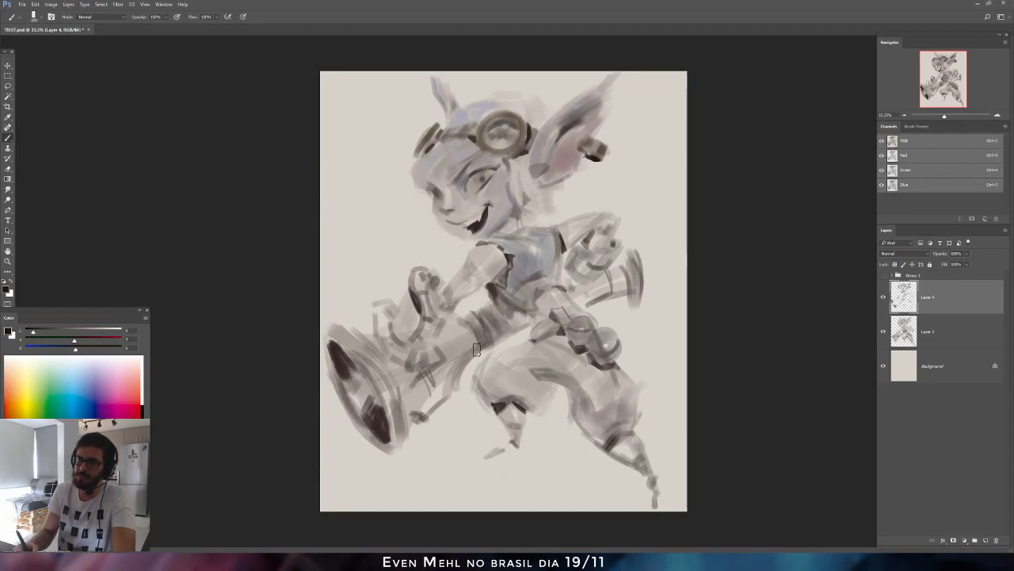
left_click(478, 322, "alt")
mouse_move(462, 314)
left_mouse_down()
mouse_move(487, 341)
mouse_move(515, 323)
left_mouse_up()
left_click(468, 326, "alt")
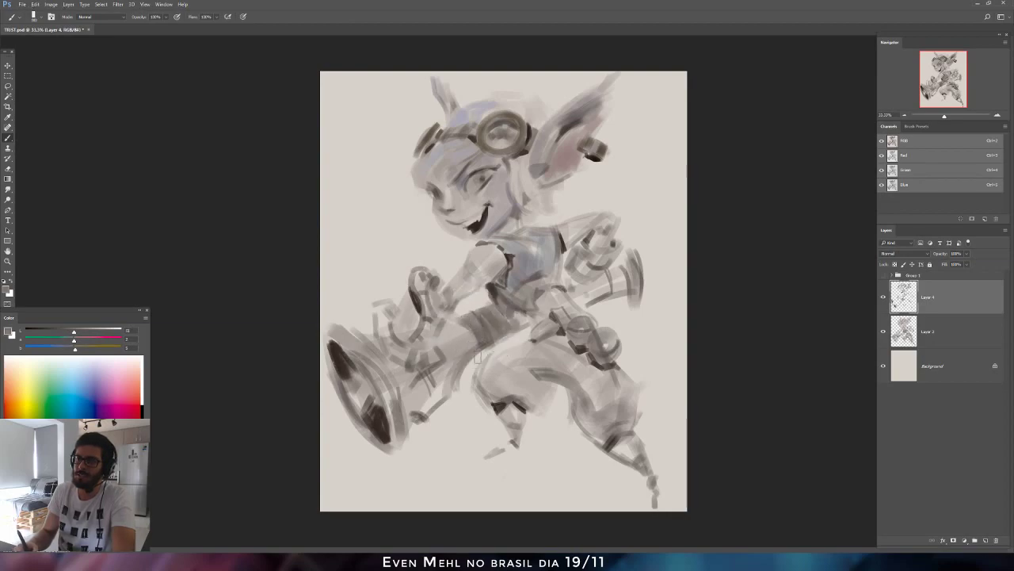
Try dark tones sampled from the vest and raised hand as an accent on the front leg's cuff.
left_click(528, 265, "alt")
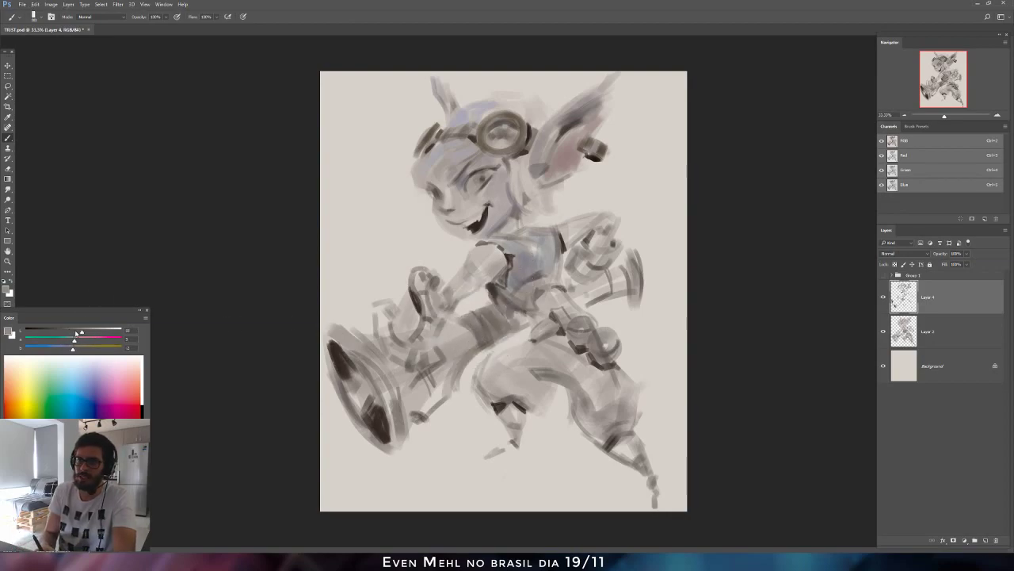
left_click_drag(76, 333, 71, 343)
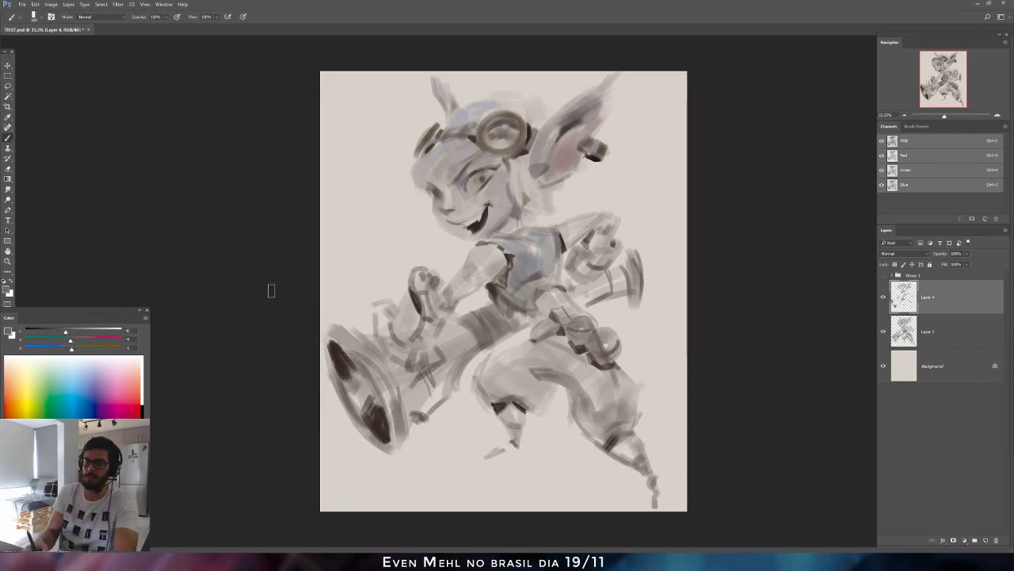
left_click(418, 303, "alt")
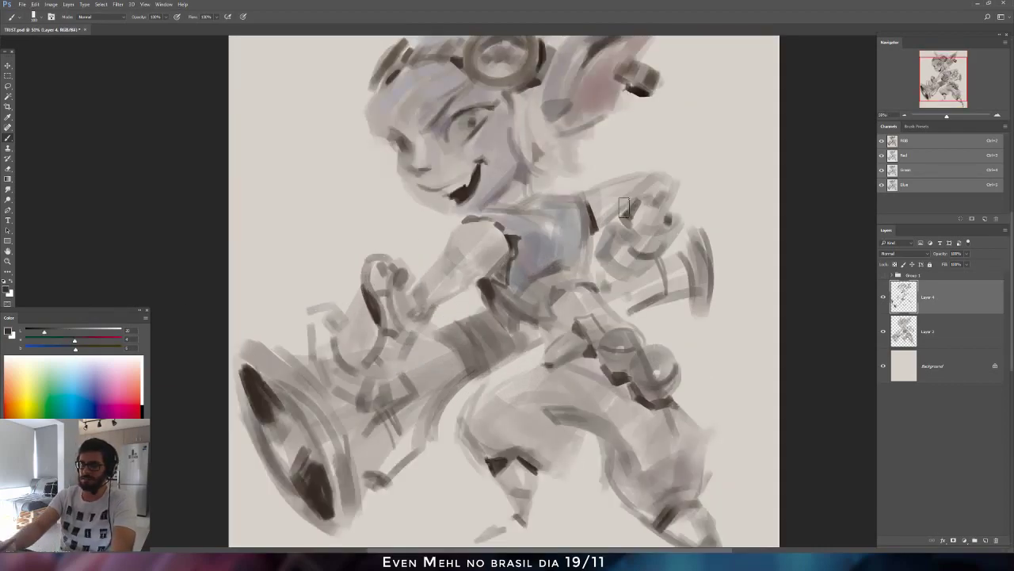
key("ctrl+plus")
left_click_drag(532, 371, 499, 260)
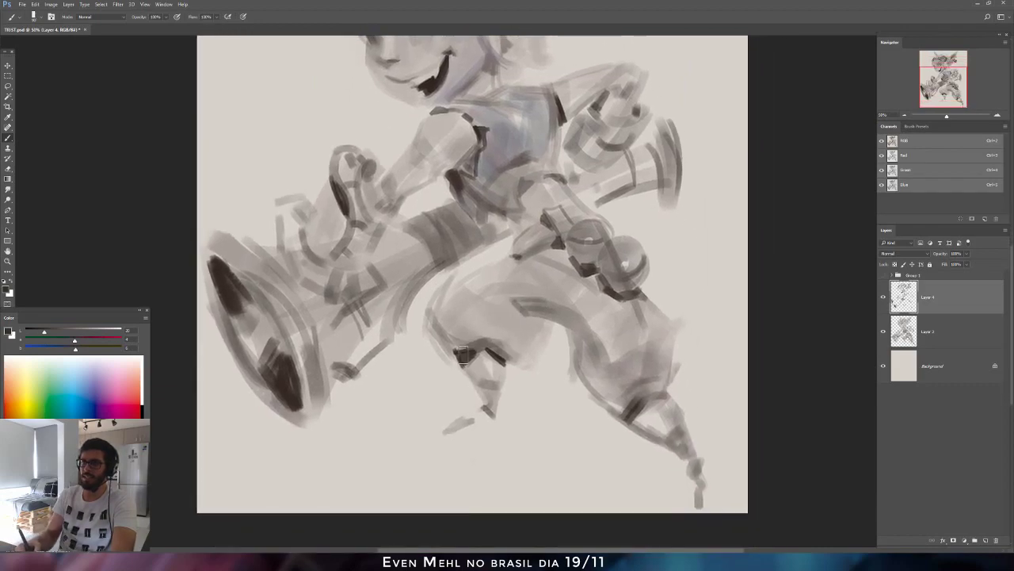
key("ctrl+alt+z")
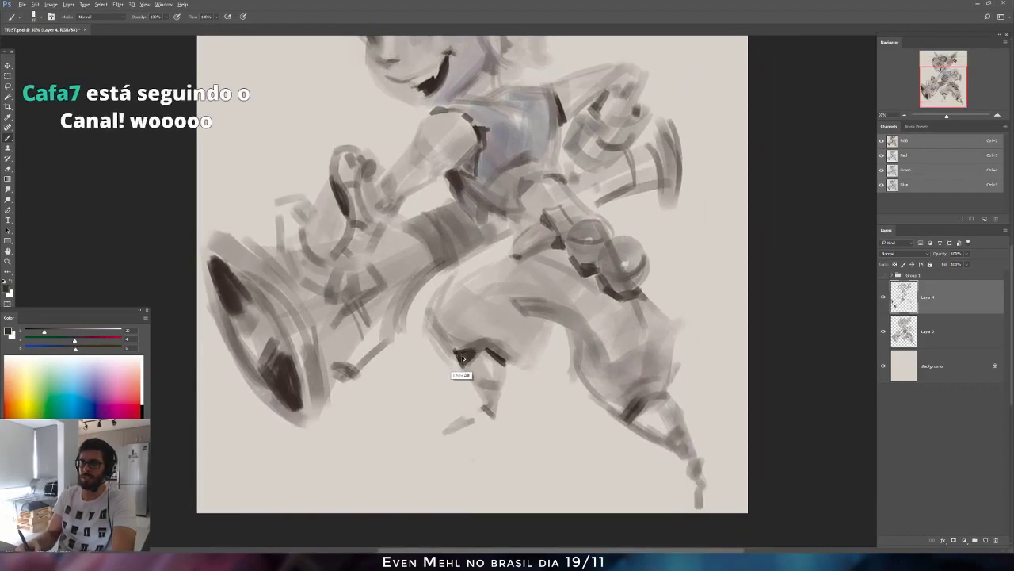
left_click_drag(455, 351, 464, 372)
key("ctrl+z")
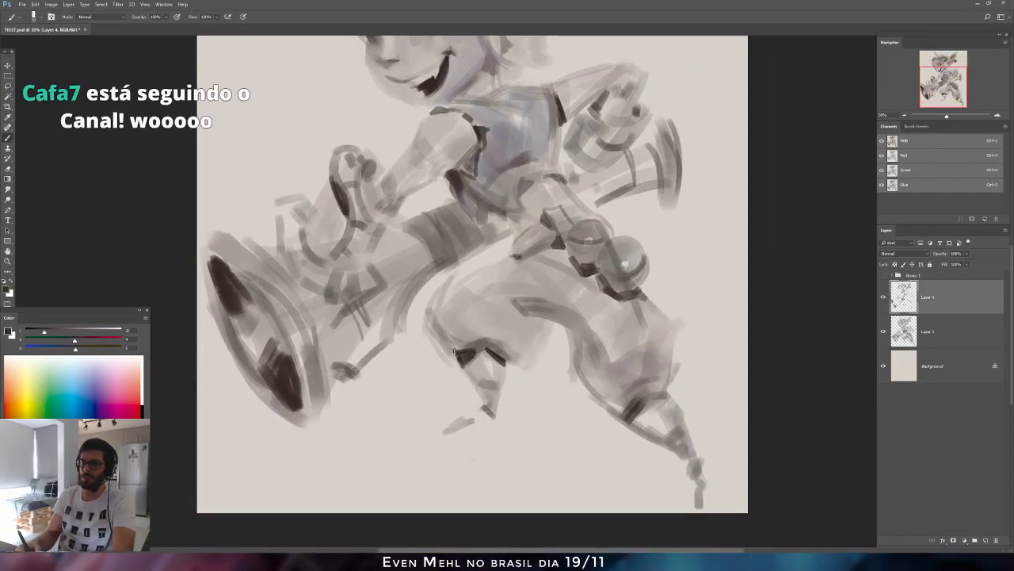
Try a lighter bluish violet-grey on the front leg's cuff.
left_click(83, 332)
left_click(71, 348)
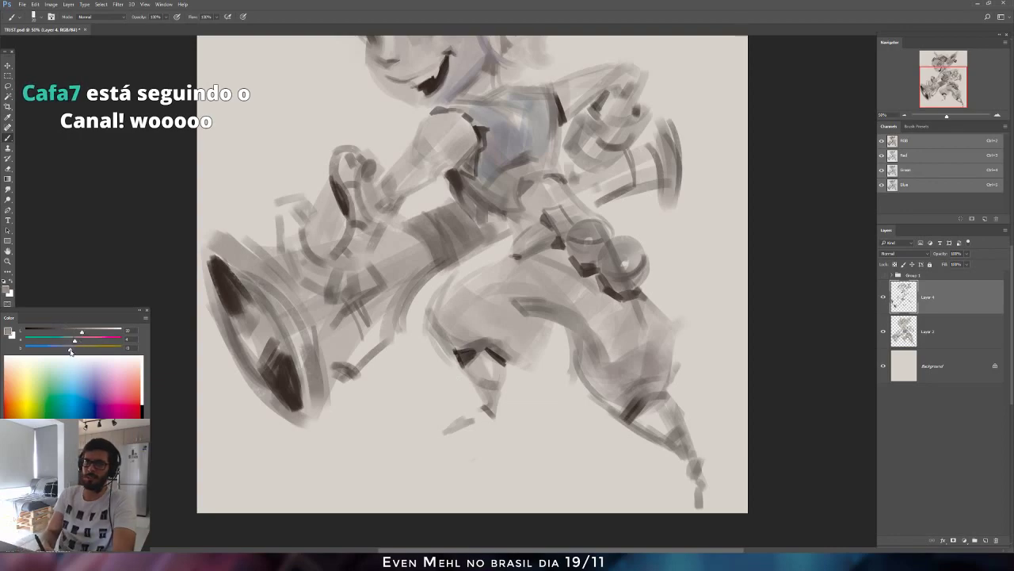
left_click_drag(462, 364, 456, 349)
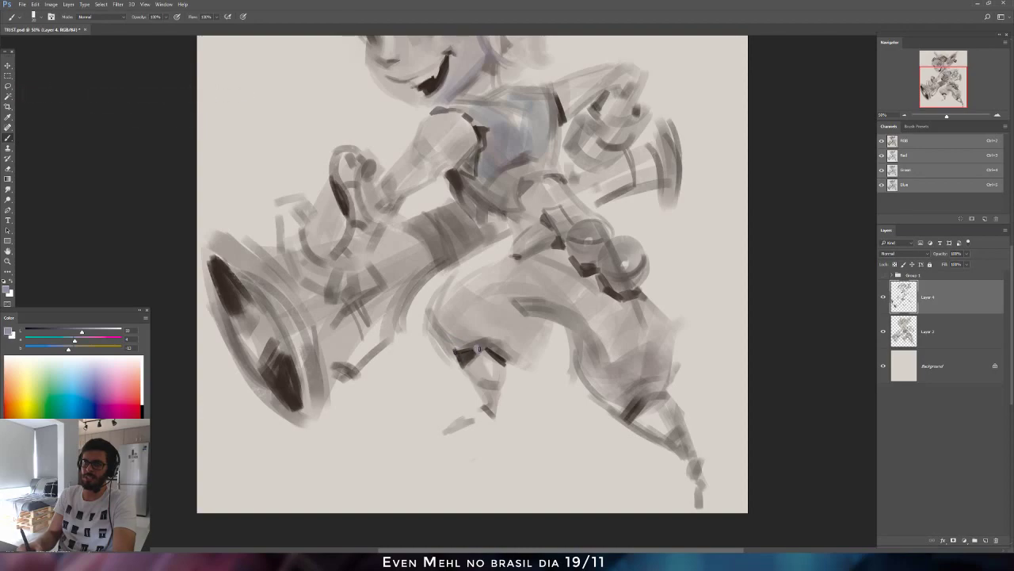
left_click_drag(480, 347, 472, 356)
key("ctrl+alt+z")
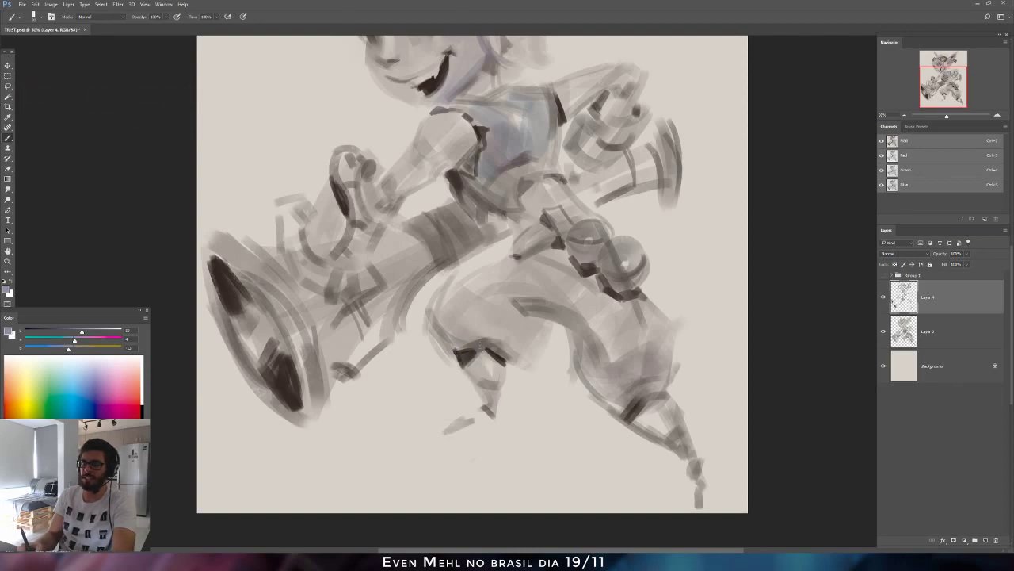
Try filling the front leg's cuff opening and stroking across the thigh with the dark grey sampled from the cuff.
left_click(473, 351, "alt")
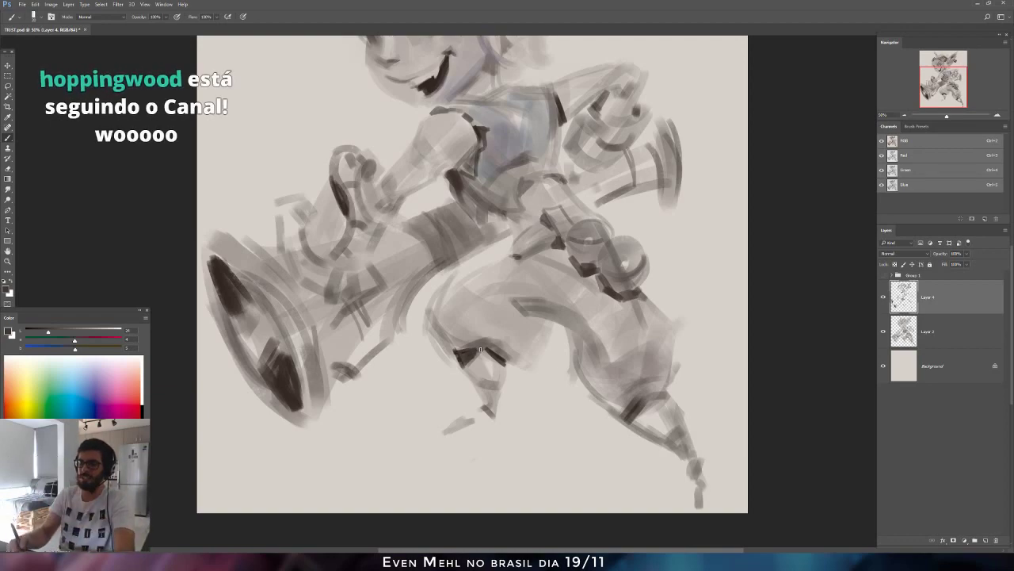
left_click(466, 357, "alt")
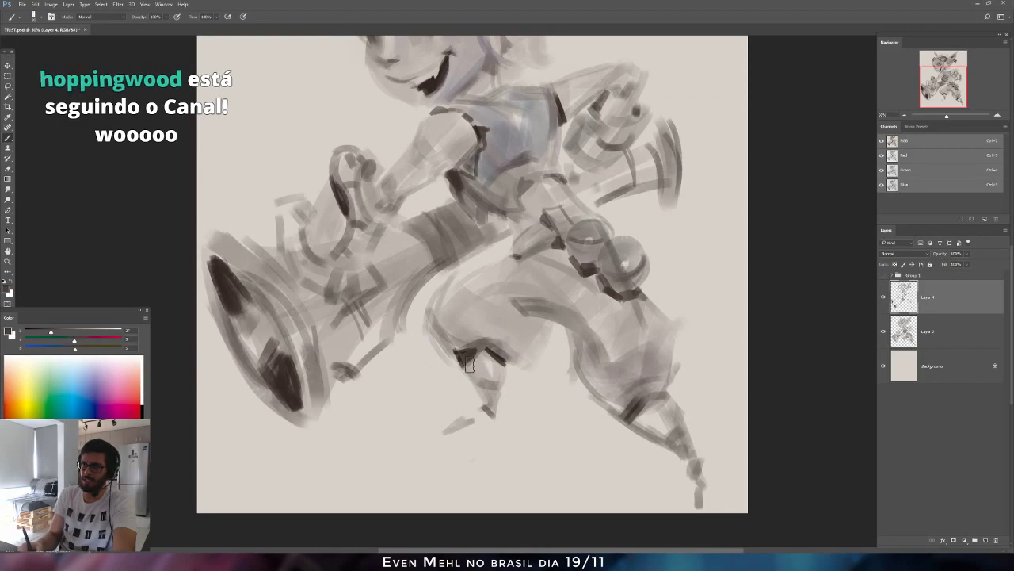
mouse_move(467, 362)
left_mouse_down()
mouse_move(485, 353)
mouse_move(480, 377)
left_mouse_up()
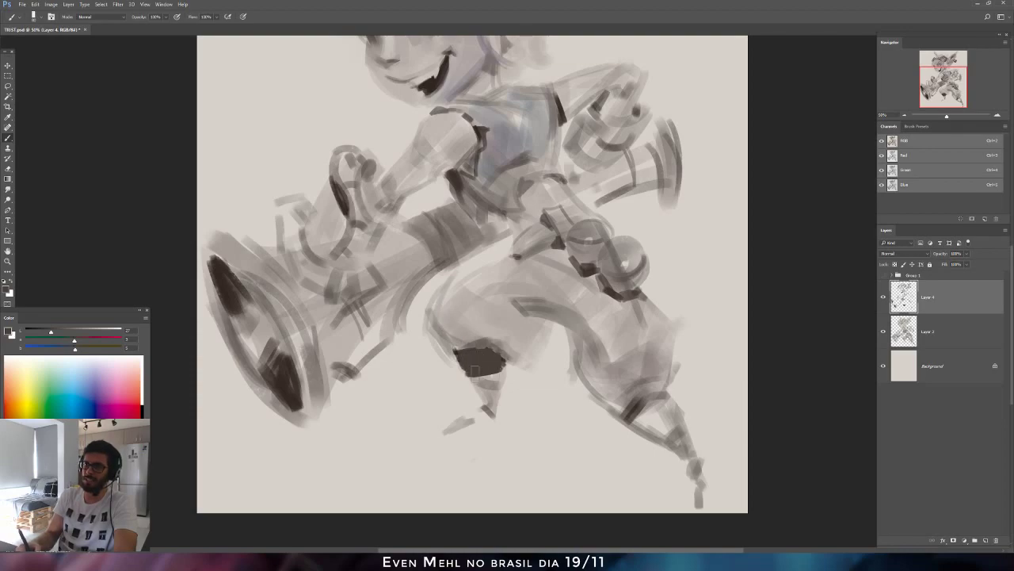
key("ctrl+z")
mouse_move(428, 315)
left_mouse_down()
mouse_move(519, 363)
mouse_move(546, 286)
left_mouse_up()
key("ctrl+alt+z")
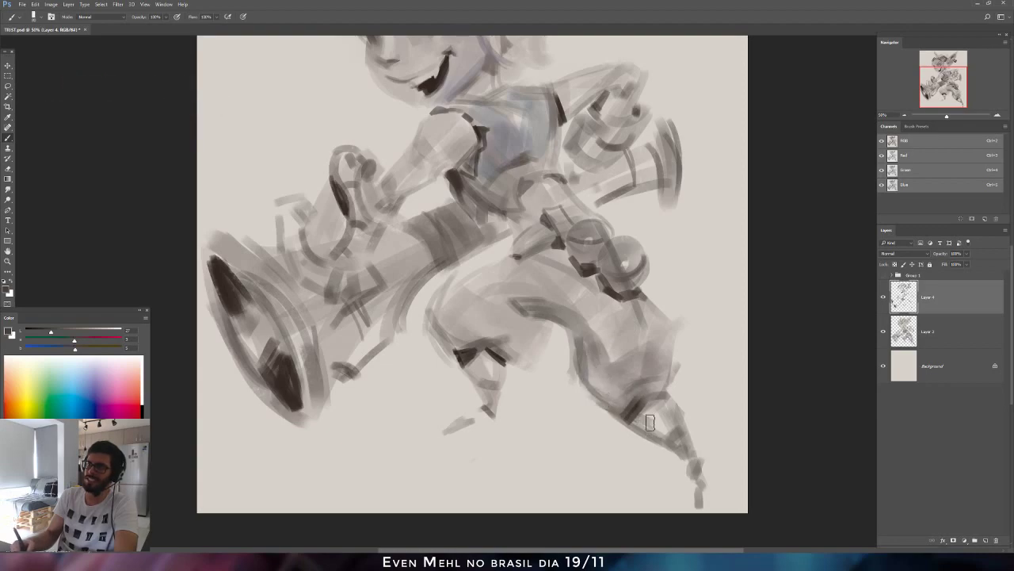
Try a larger dark stroke on the rear lower leg below the trouser cuff.
key("bracketright")
key("bracketright")
key("bracketright")
key("bracketright")
key("bracketright")
mouse_move(658, 407)
left_mouse_down()
mouse_move(631, 423)
mouse_move(681, 432)
mouse_move(668, 407)
left_mouse_up()
key("ctrl+alt+z")
key("ctrl+alt+z")
Check the figure mirrored and scale Layer 4 together with the layer below it down slightly for more canvas margin.
key("ctrl+minus")
key("ctrl+minus")
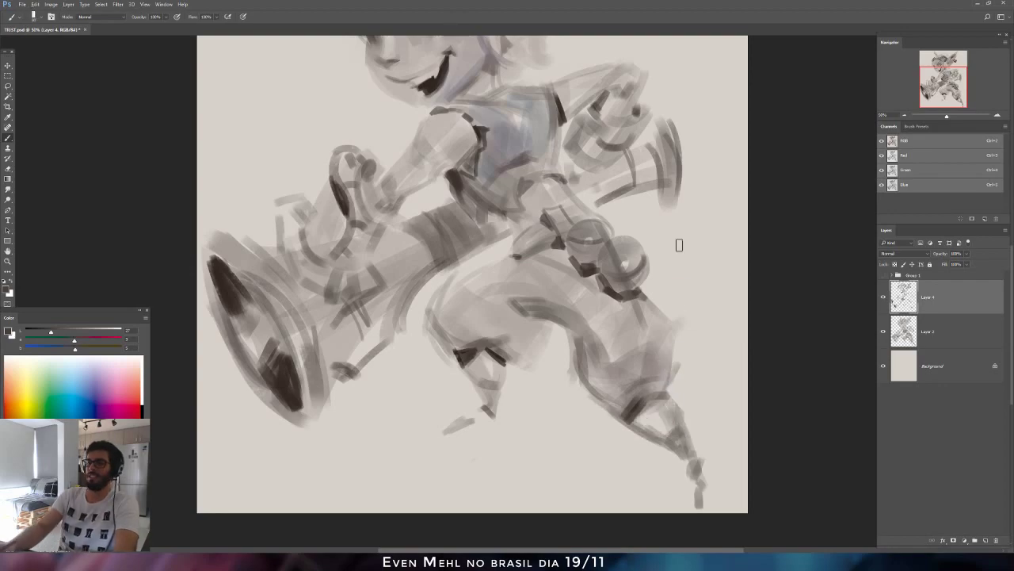
key("F2")
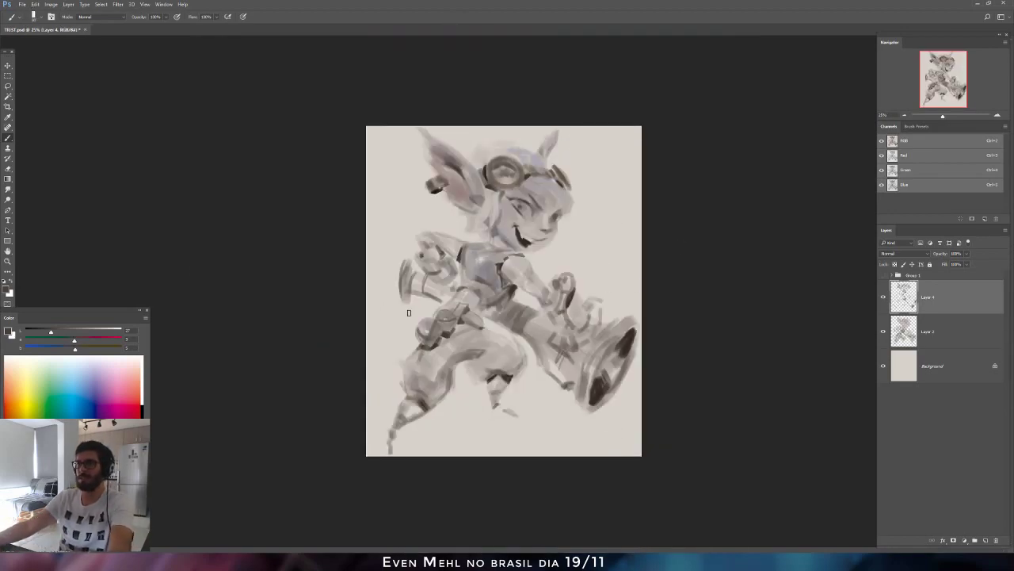
key("ctrl+plus")
key("ctrl+t")
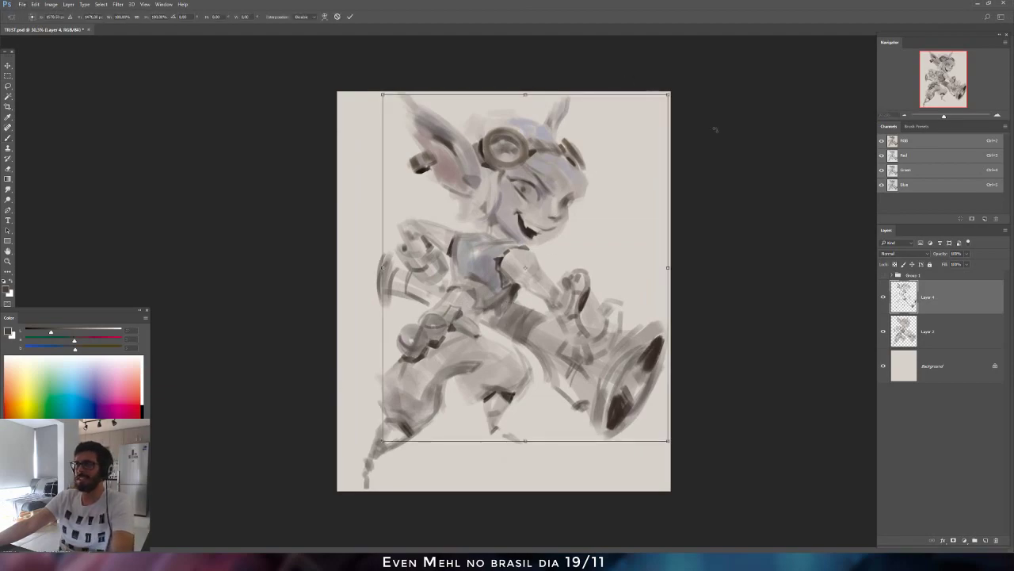
key("Escape")
left_click(943, 331, "shift")
key("ctrl+t")
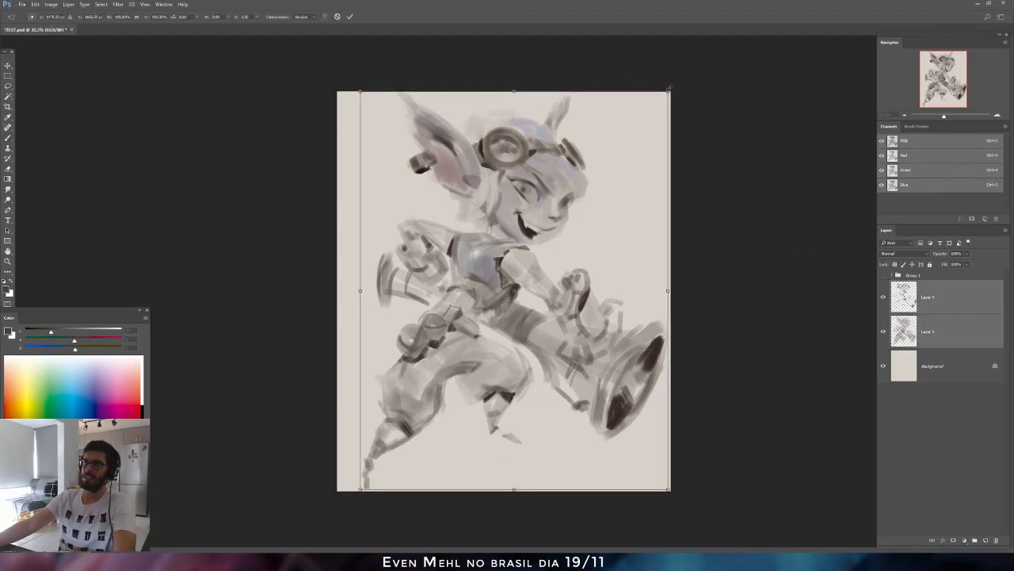
left_click_drag(669, 89, 660, 101)
left_click_drag(633, 142, 640, 135)
key("Return")
key("Escape")
key("ctrl+shift+h")
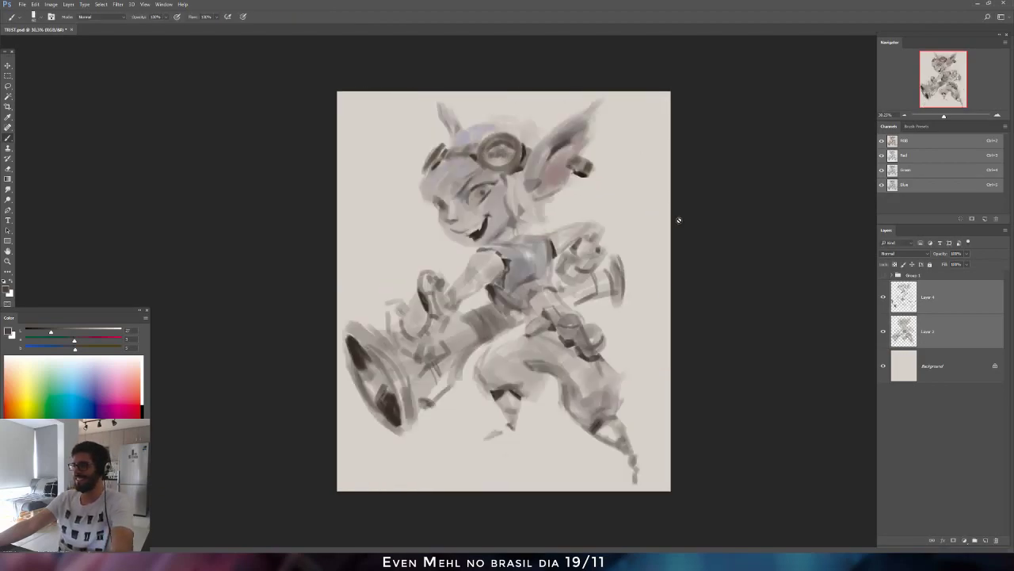
Make Layer 4 the only active layer and sample the near-black from the mouth.
key("ctrl+y")
key("ctrl+y")
scroll(593, 314, "up", 3)
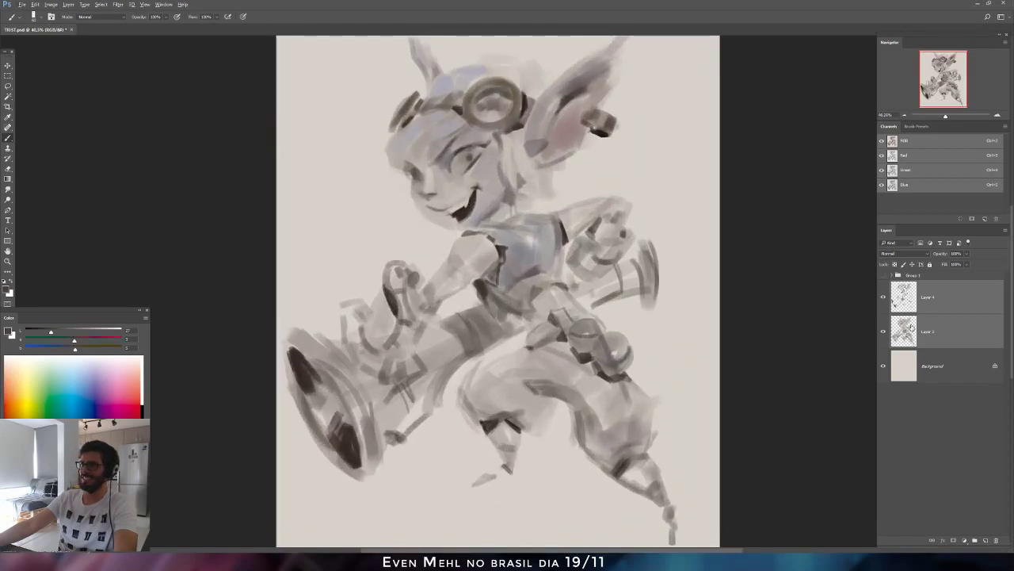
left_click(915, 298)
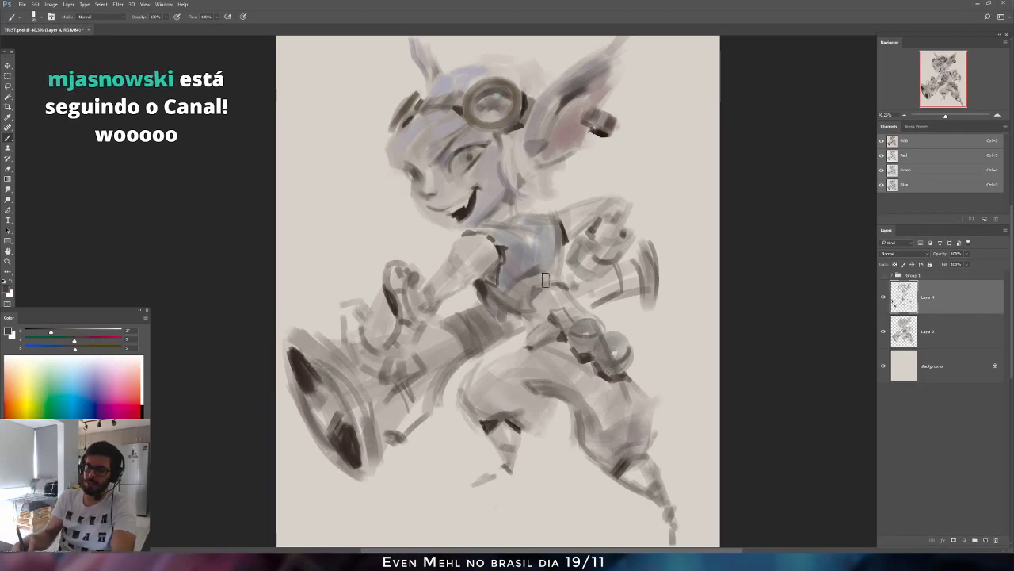
left_click(480, 283, "alt")
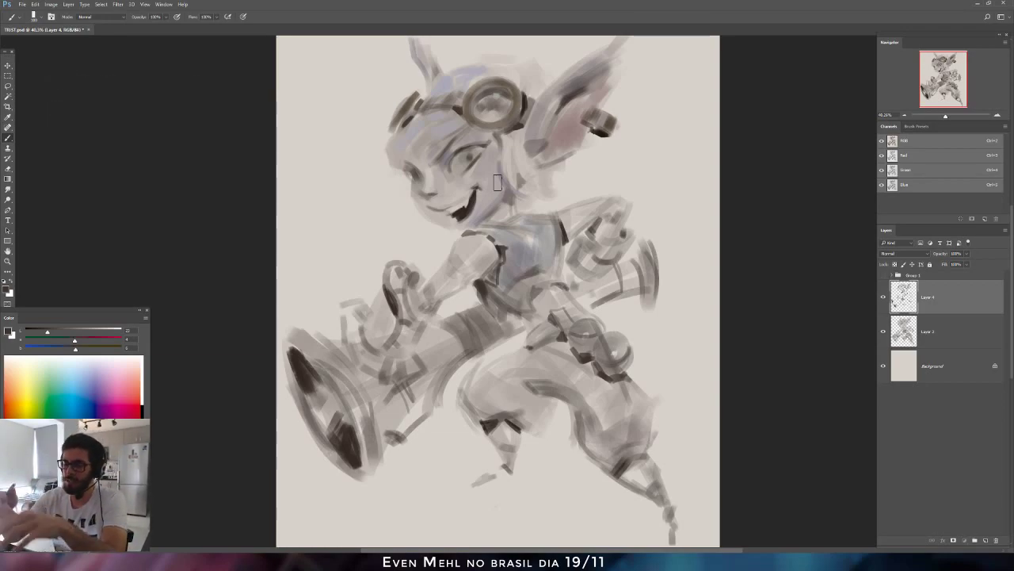
left_click(462, 211, "alt")
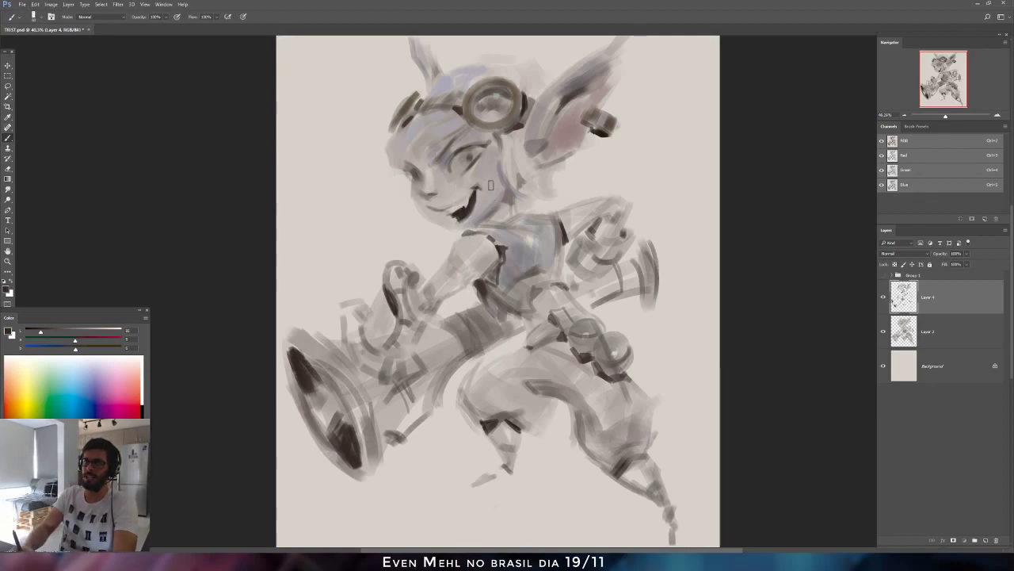
Try near-black strokes on the eye area, the mouth and across the front of the figure.
mouse_move(467, 168)
left_mouse_down()
mouse_move(479, 152)
mouse_move(536, 216)
mouse_move(473, 277)
mouse_move(397, 170)
mouse_move(542, 232)
mouse_move(428, 162)
left_mouse_up()
key("ctrl+z")
mouse_move(442, 196)
left_mouse_down()
mouse_move(469, 200)
mouse_move(454, 210)
left_mouse_up()
key("ctrl+z")
mouse_move(467, 302)
left_mouse_down()
mouse_move(378, 161)
mouse_move(384, 300)
mouse_move(368, 154)
left_mouse_up()
key("ctrl+z")
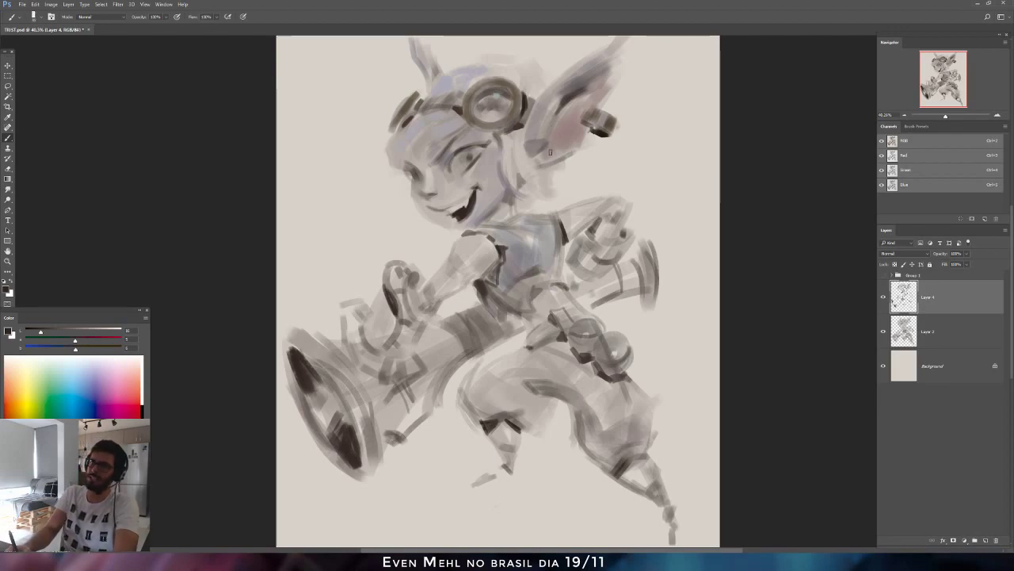
Deepen the large ear's lower inner fold with near-black and darken its upper inner edge with a sampled grey.
left_click_drag(539, 153, 551, 131)
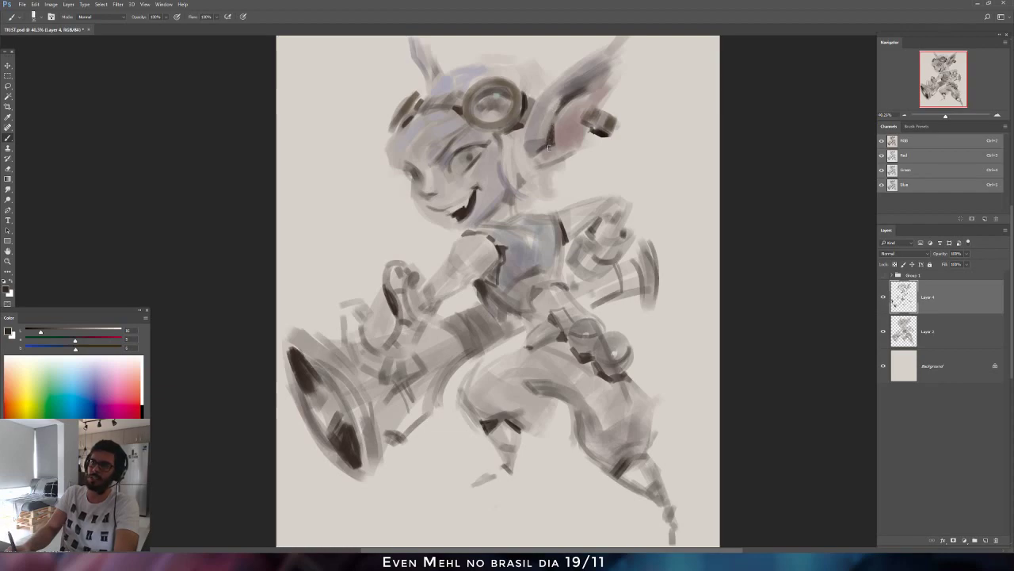
mouse_move(553, 134)
left_mouse_down()
mouse_move(546, 151)
mouse_move(555, 119)
mouse_move(563, 147)
left_mouse_up()
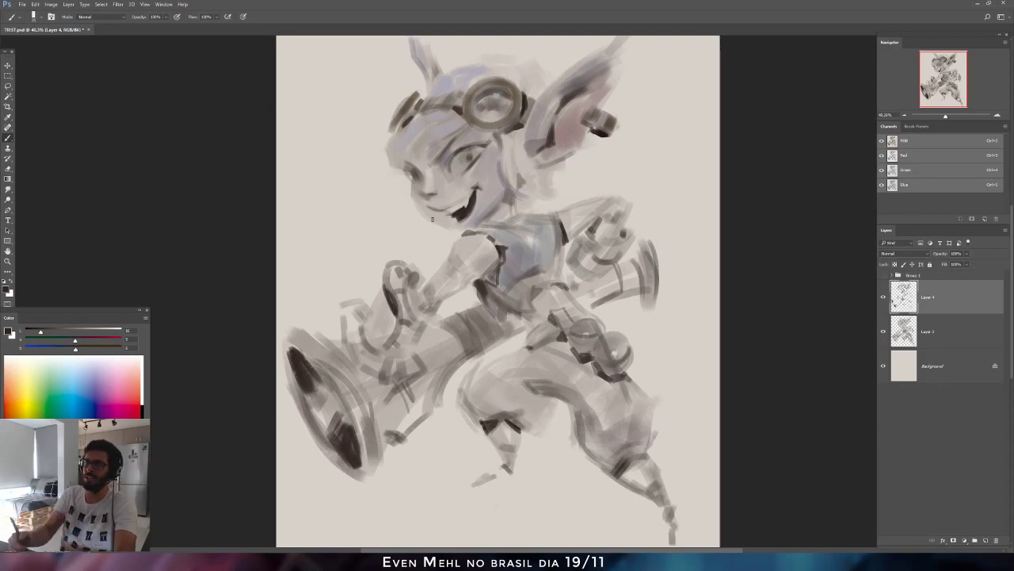
left_click_drag(551, 80, 547, 68)
key("ctrl+z")
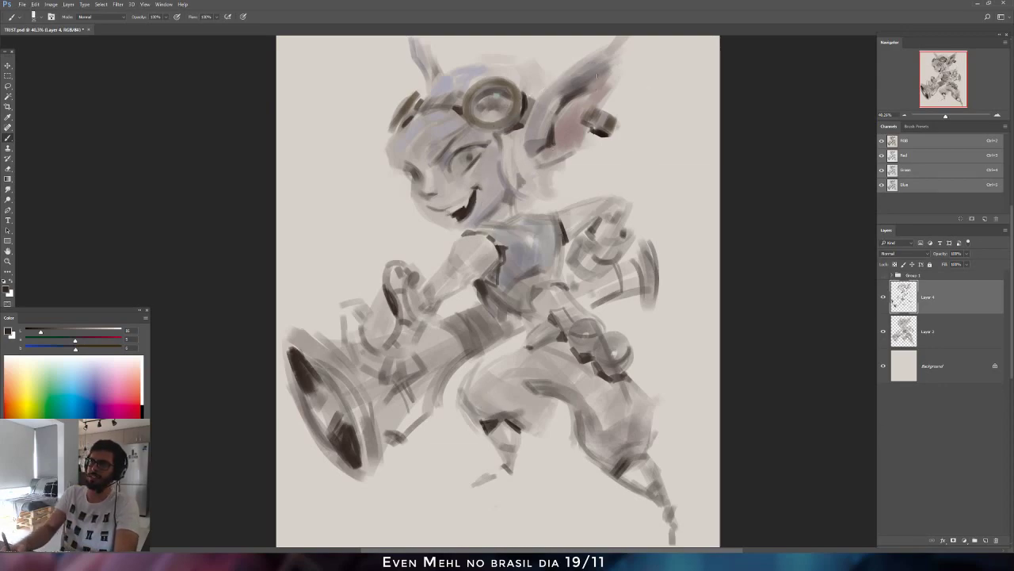
left_click(601, 83, "alt")
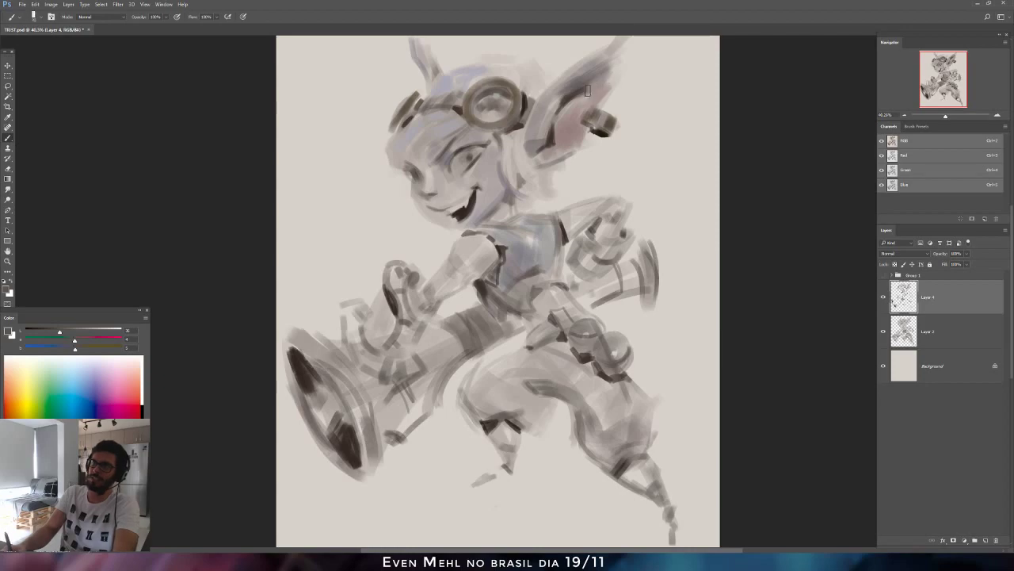
mouse_move(588, 90)
left_mouse_down()
mouse_move(612, 93)
mouse_move(616, 74)
mouse_move(608, 89)
left_mouse_up()
Sample the dark tone beside the large goggle lens and rework the small far goggle lens with it.
left_click(524, 125, "alt")
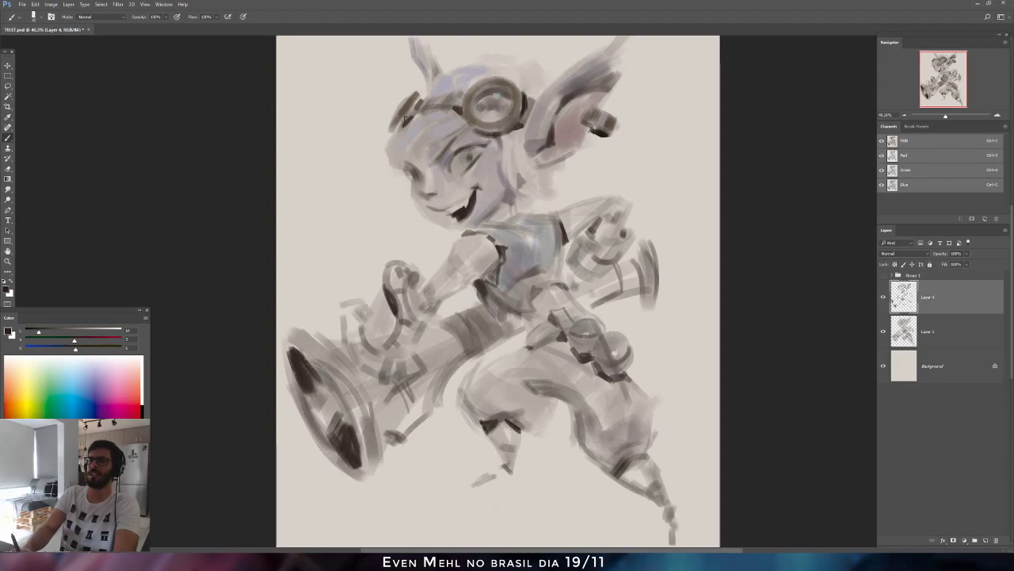
mouse_move(392, 109)
left_mouse_down()
mouse_move(387, 126)
mouse_move(403, 98)
mouse_move(398, 106)
left_mouse_up()
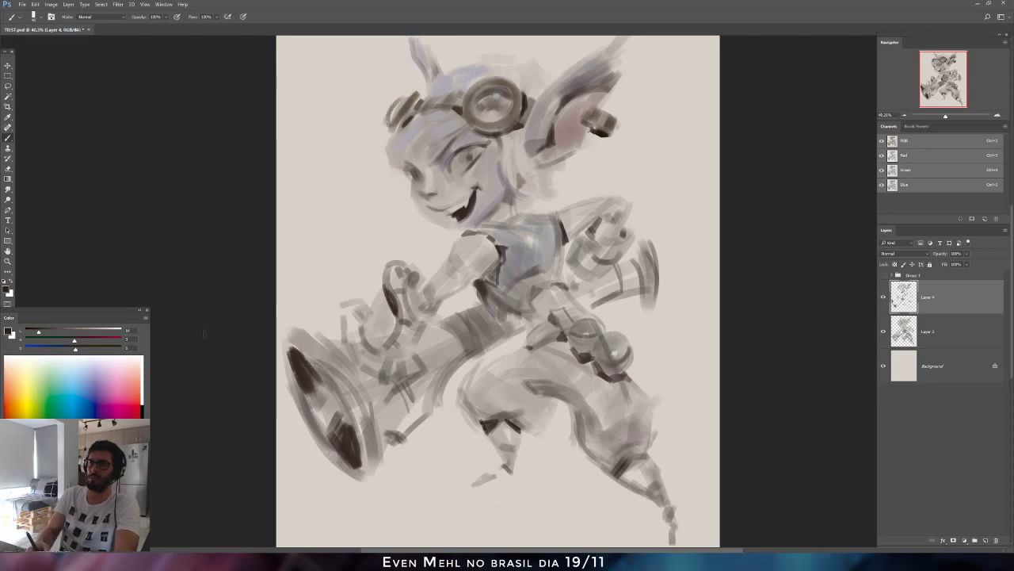
Darken the brush to lightness 7, accent both ankles and feet, and strengthen the folds and lower outline of the rear trouser leg.
left_click_drag(35, 335, 32, 335)
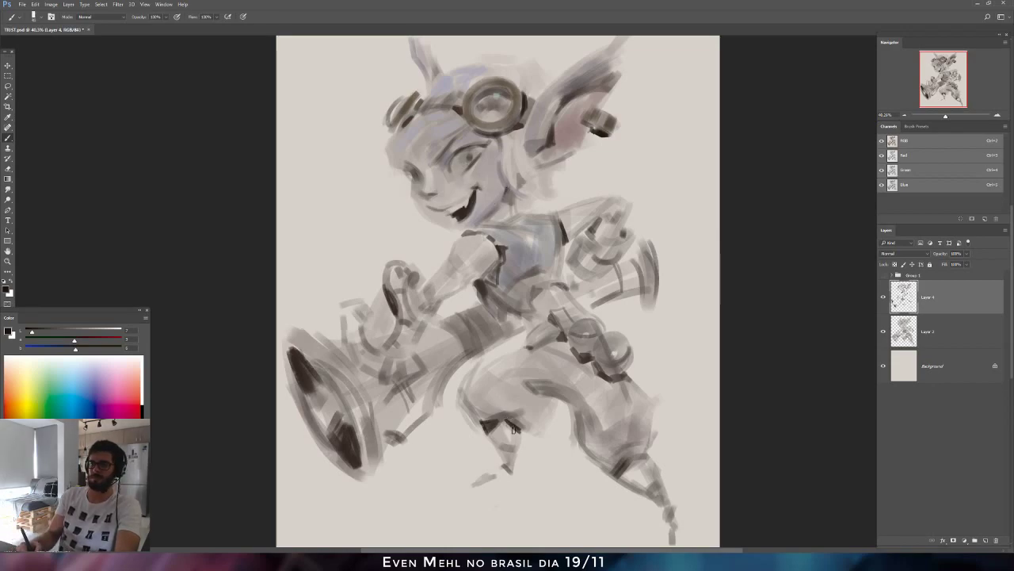
left_click_drag(514, 429, 521, 439)
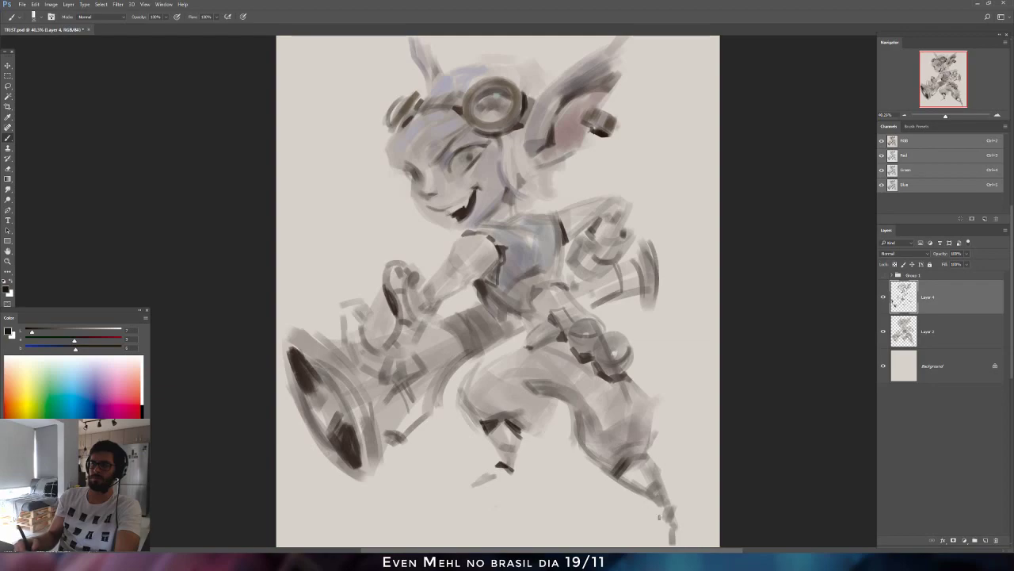
left_click_drag(659, 507, 666, 521)
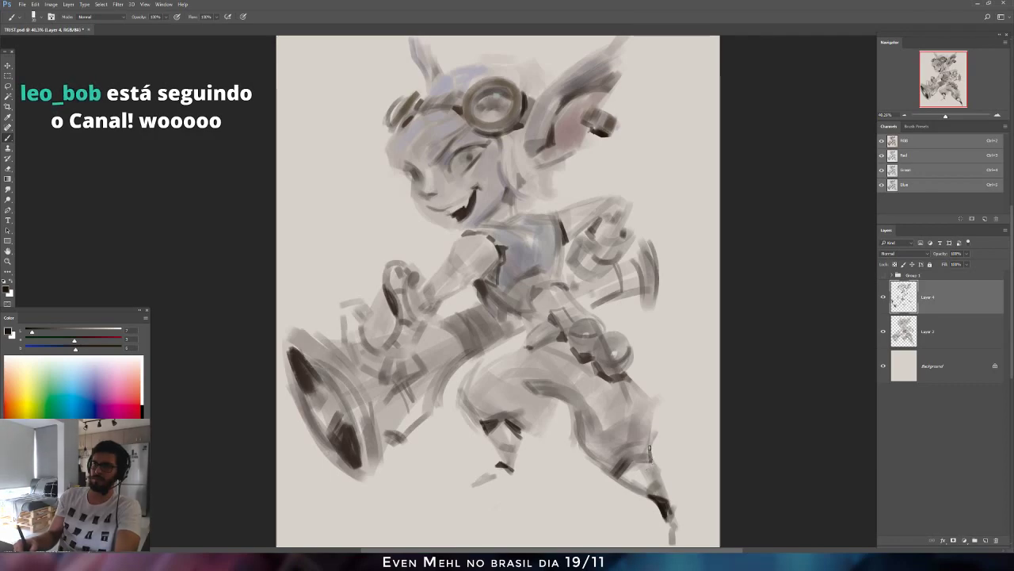
left_click_drag(650, 448, 652, 463)
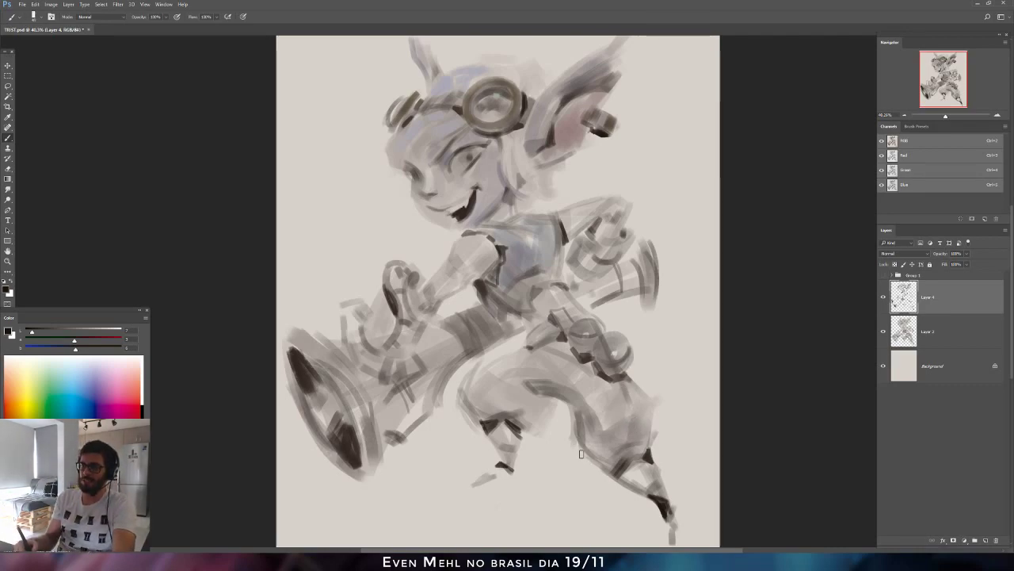
left_click_drag(570, 438, 611, 470)
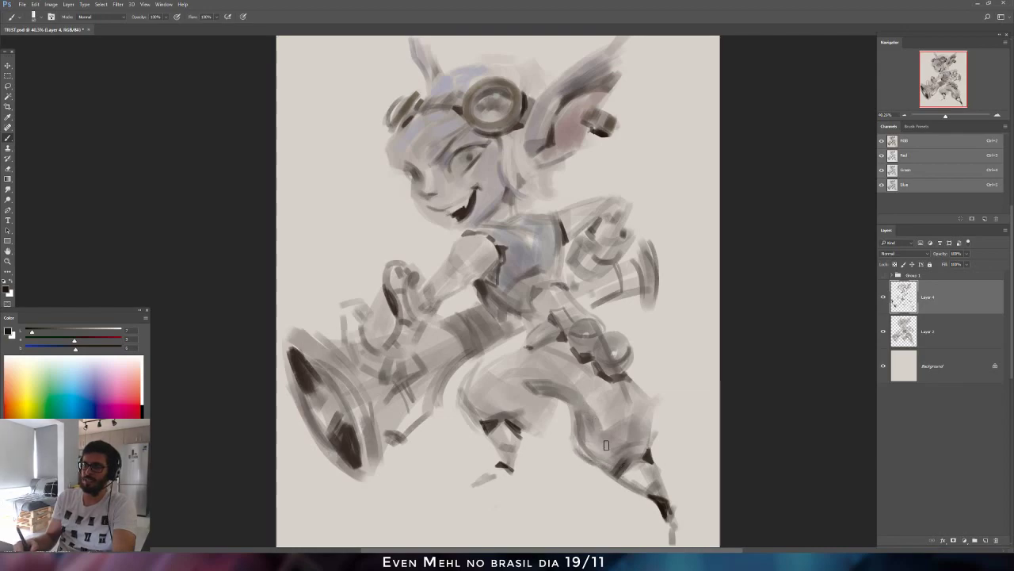
left_click_drag(569, 385, 612, 442)
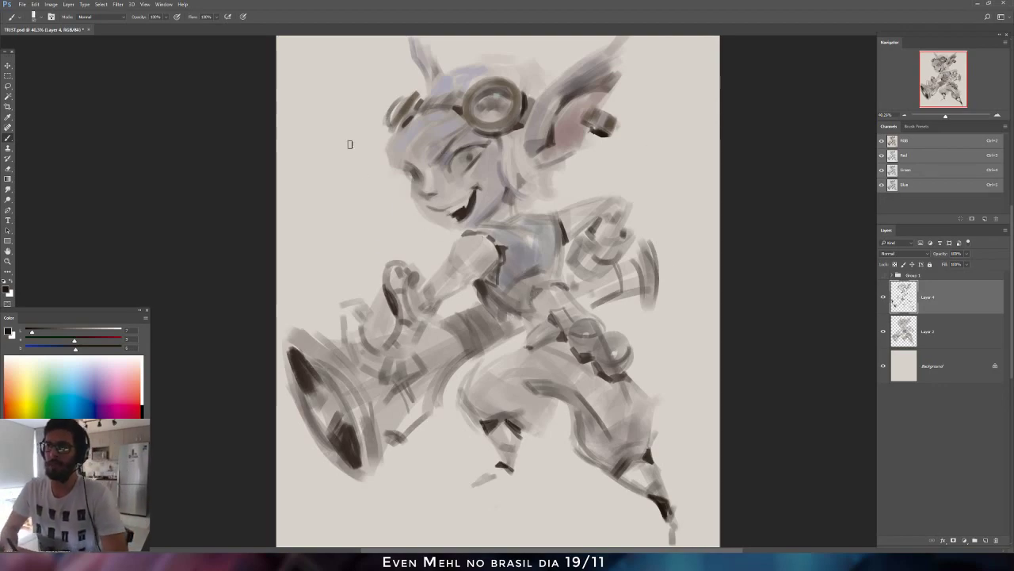
Paint four test swatches from black through dark and mid grey to light grey beside the head, and undo them.
left_click_drag(31, 332, 25, 332)
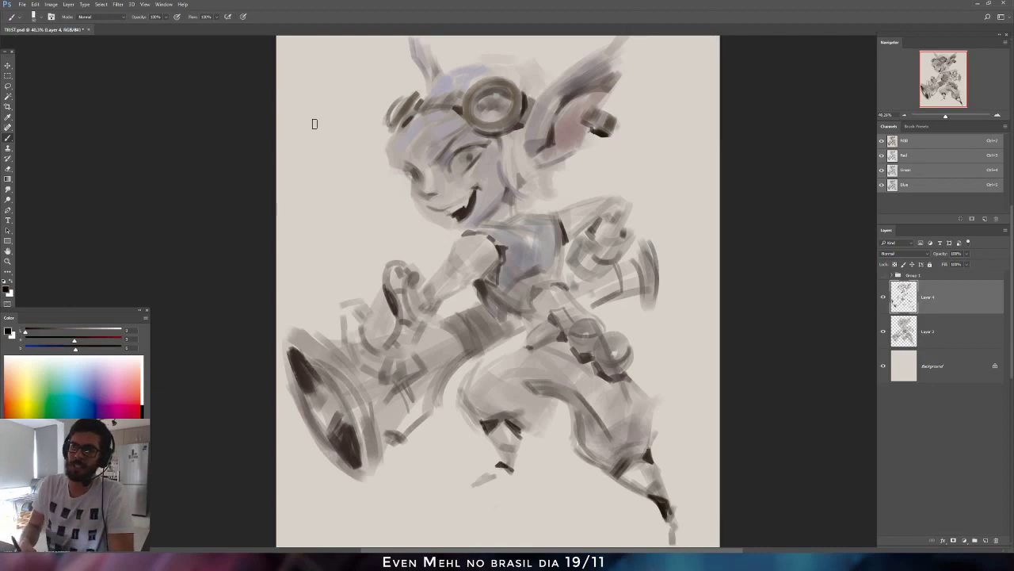
left_click_drag(312, 99, 309, 89)
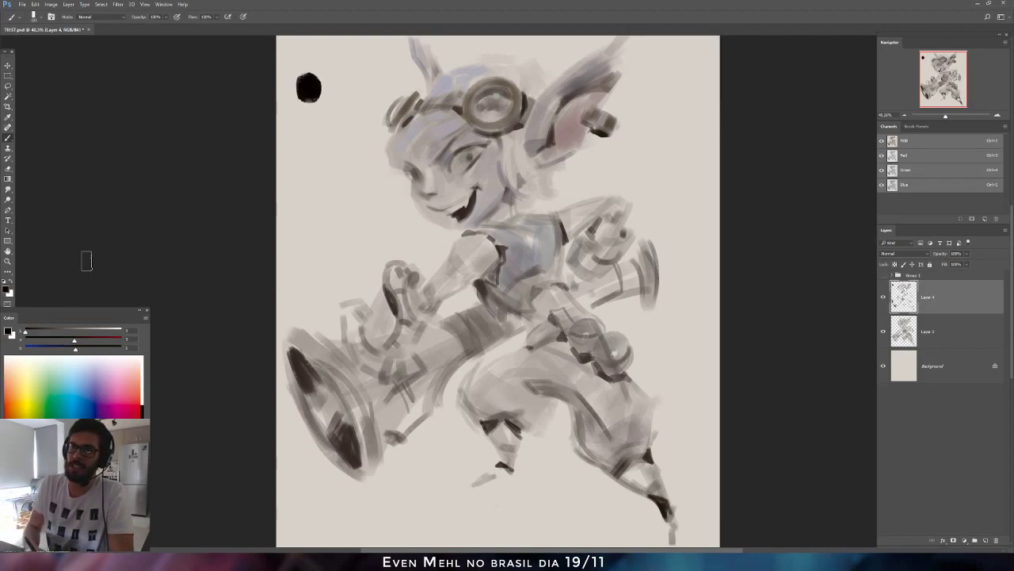
left_click(40, 332)
left_click_drag(321, 124, 316, 127)
left_click(74, 333)
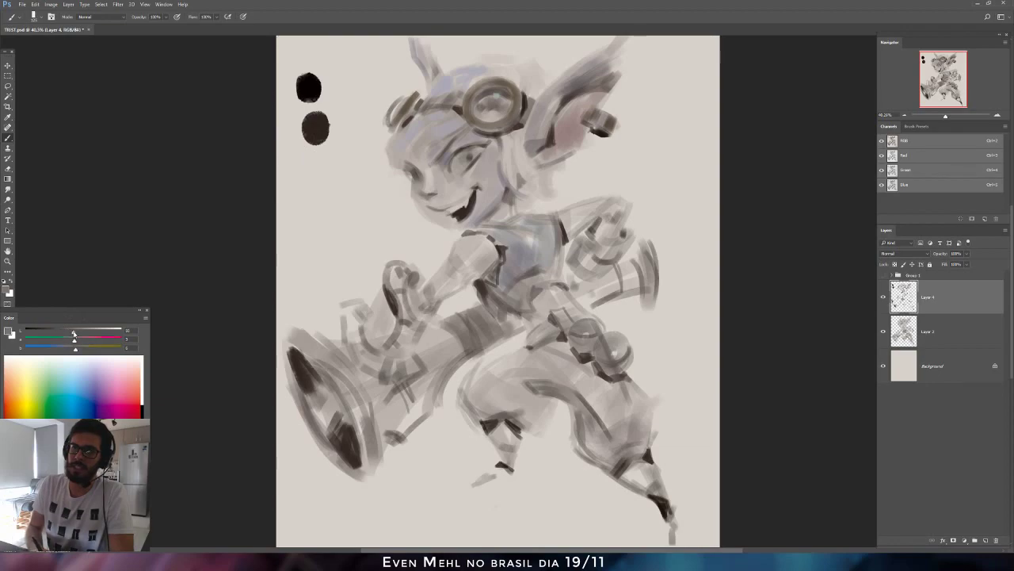
left_click_drag(333, 182, 325, 173)
left_click(99, 331)
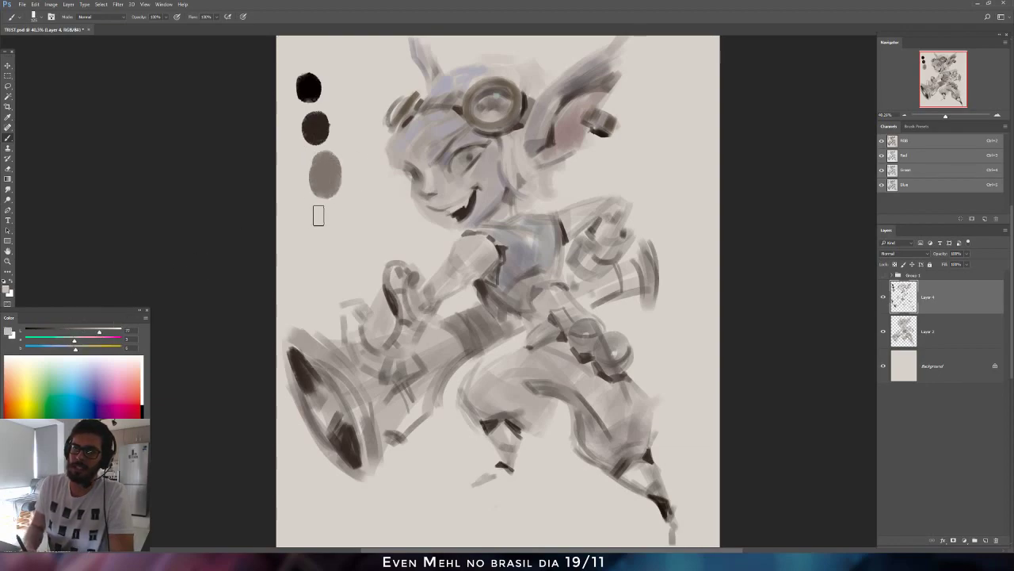
left_click_drag(317, 215, 311, 230)
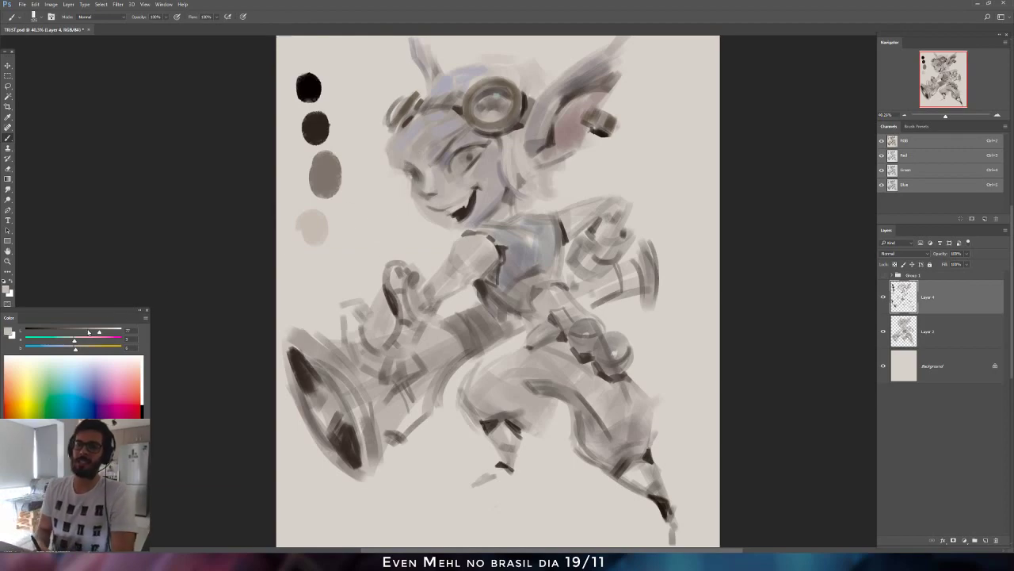
mouse_move(99, 332)
left_mouse_down()
mouse_move(27, 332)
mouse_move(115, 332)
mouse_move(38, 333)
mouse_move(87, 332)
left_mouse_up()
key("ctrl+alt+z")
key("ctrl+alt+z")
key("ctrl+alt+z")
key("ctrl+alt+z")
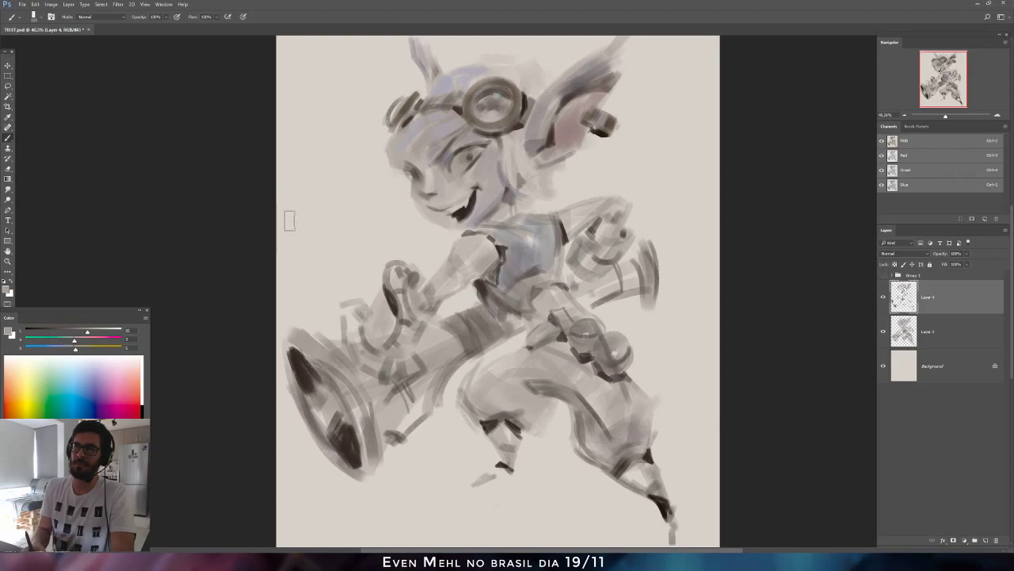
Refine the neck, collar and rear shoulder edge of the vest with tones sampled from the figure, and mirror the canvas.
left_click(463, 230, "alt")
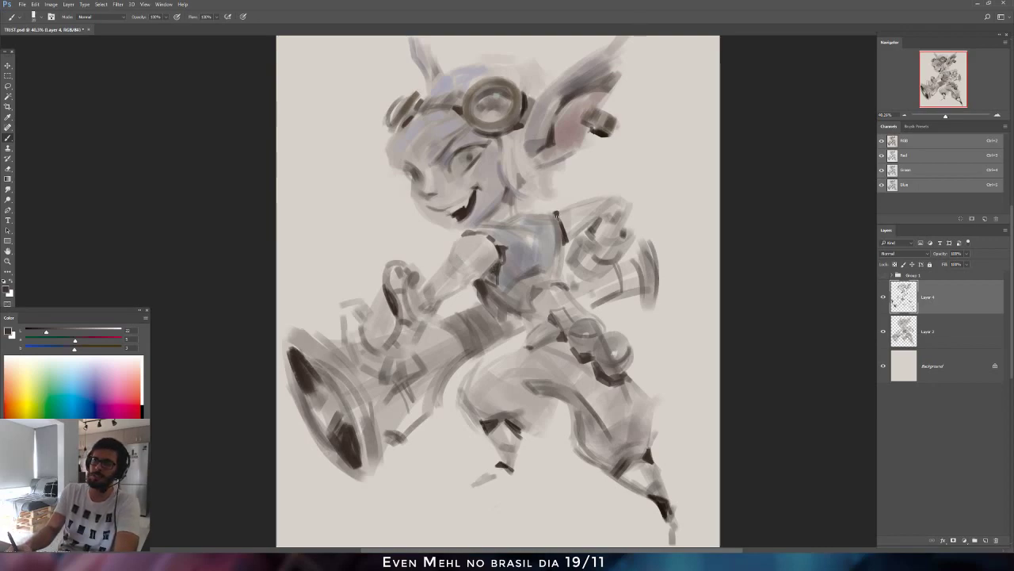
left_click(509, 210, "alt")
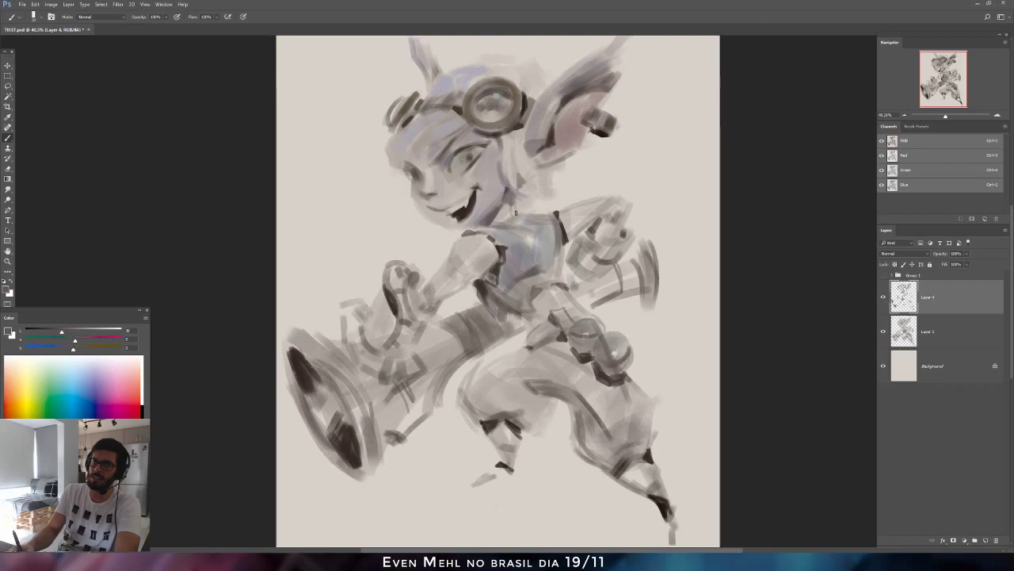
left_click(505, 214, "alt")
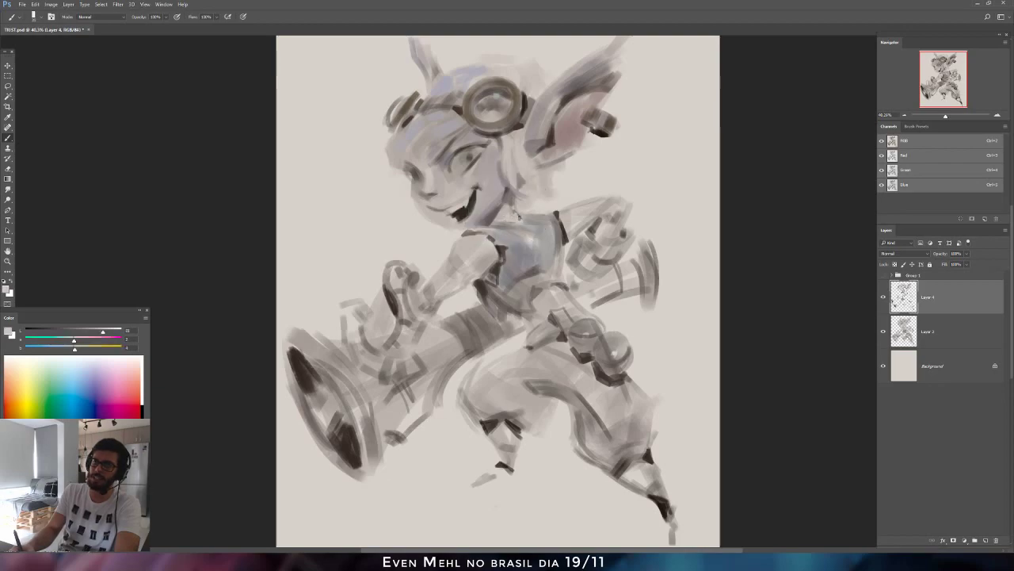
left_click(504, 255, "alt")
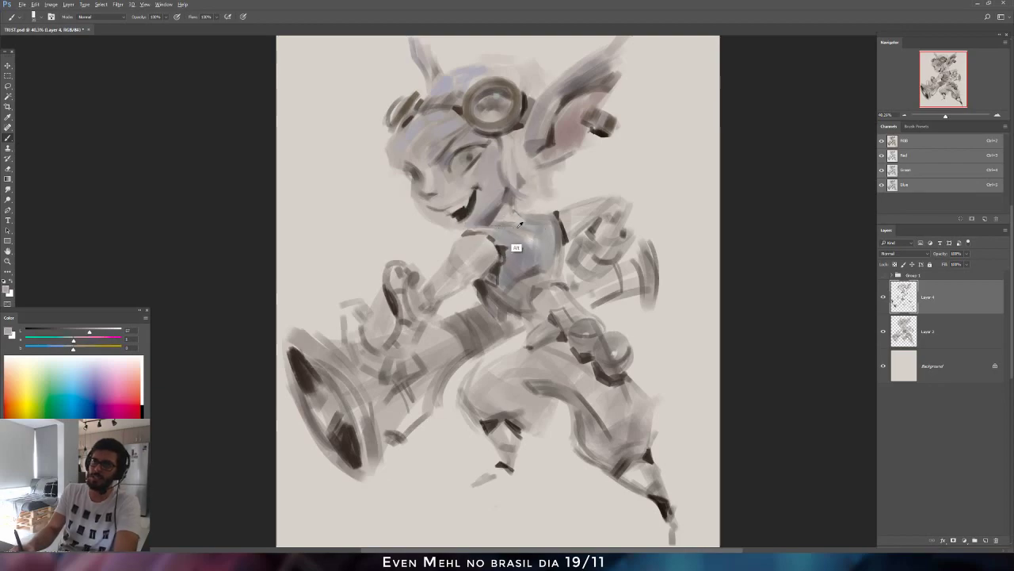
key("ctrl+shift+h")
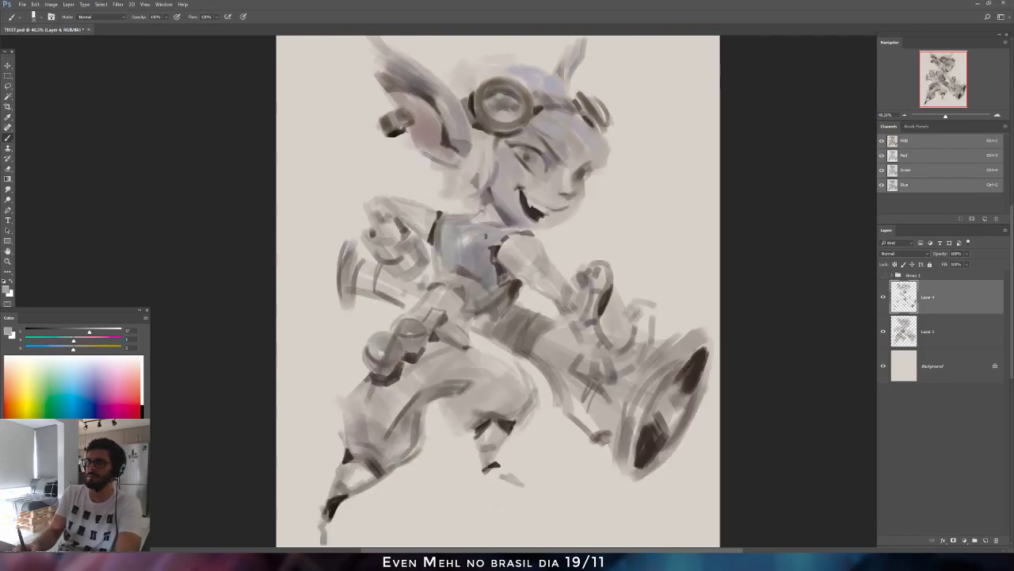
left_click(522, 235, "alt")
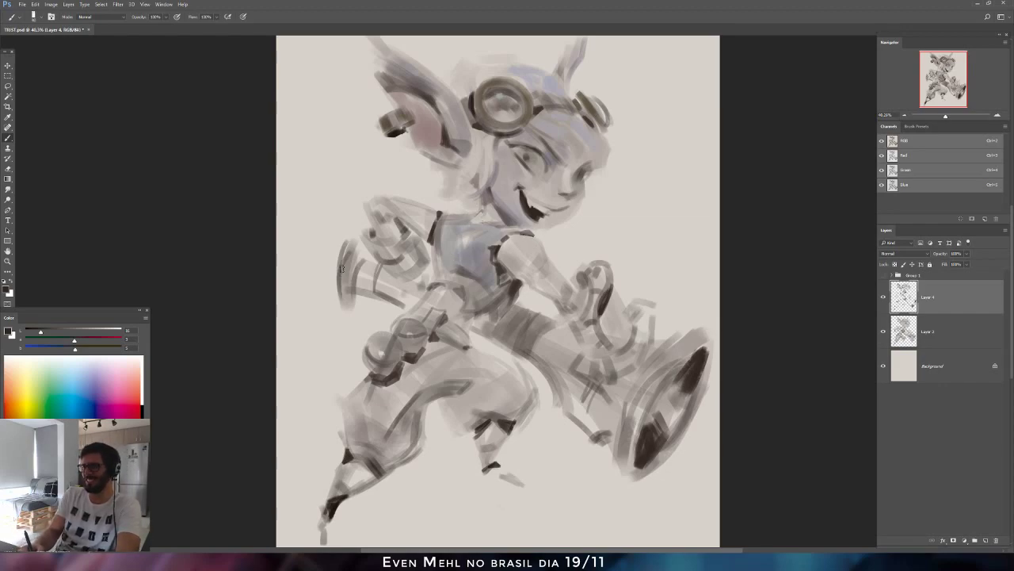
mouse_move(330, 308)
left_mouse_down()
mouse_move(351, 312)
mouse_move(348, 244)
left_mouse_up()
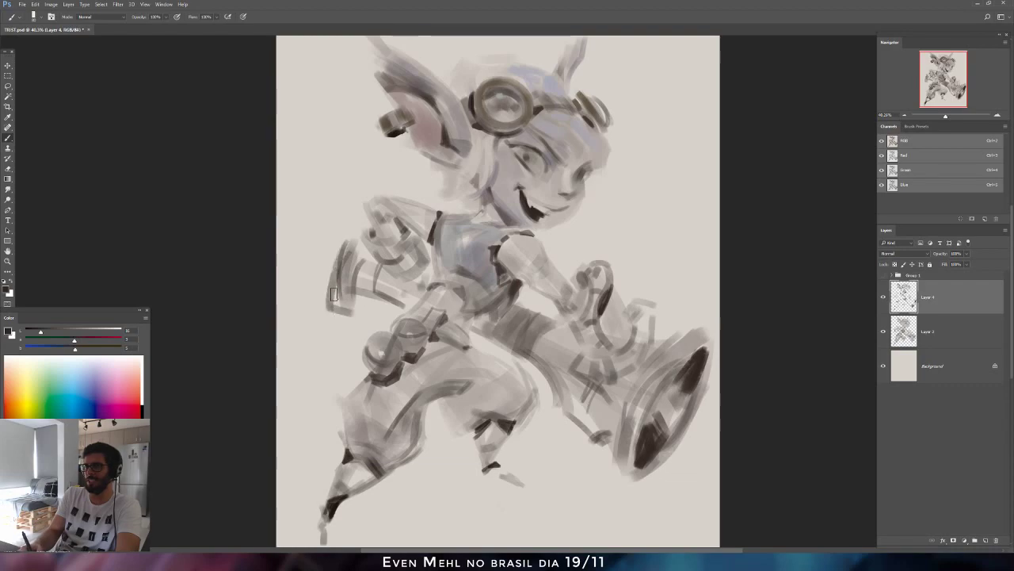
key("ctrl+alt+z")
key("ctrl+alt+z")
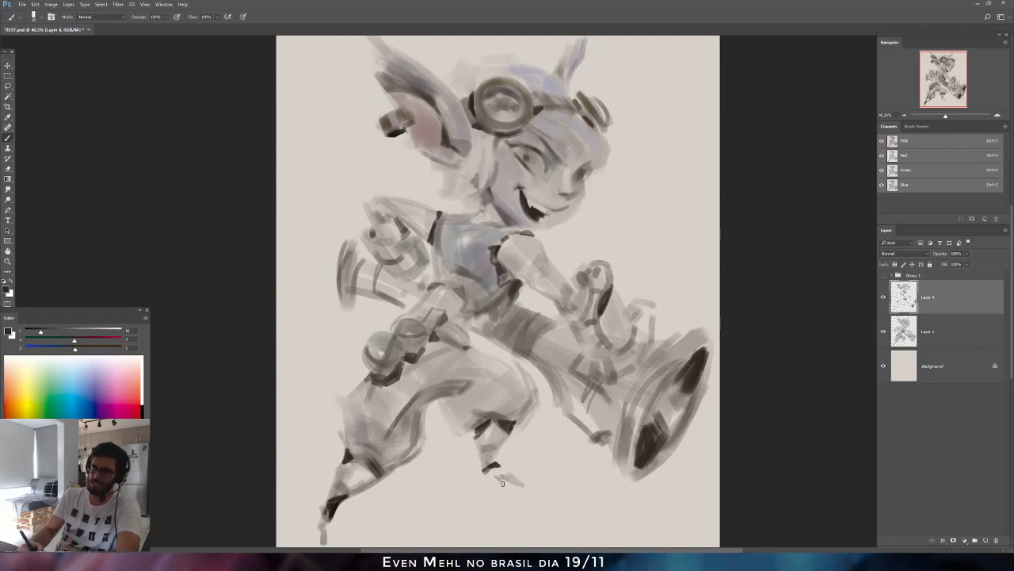
Paint dark strokes to define both feet of the character, and flip the canvas horizontally.
left_click_drag(502, 482, 505, 484)
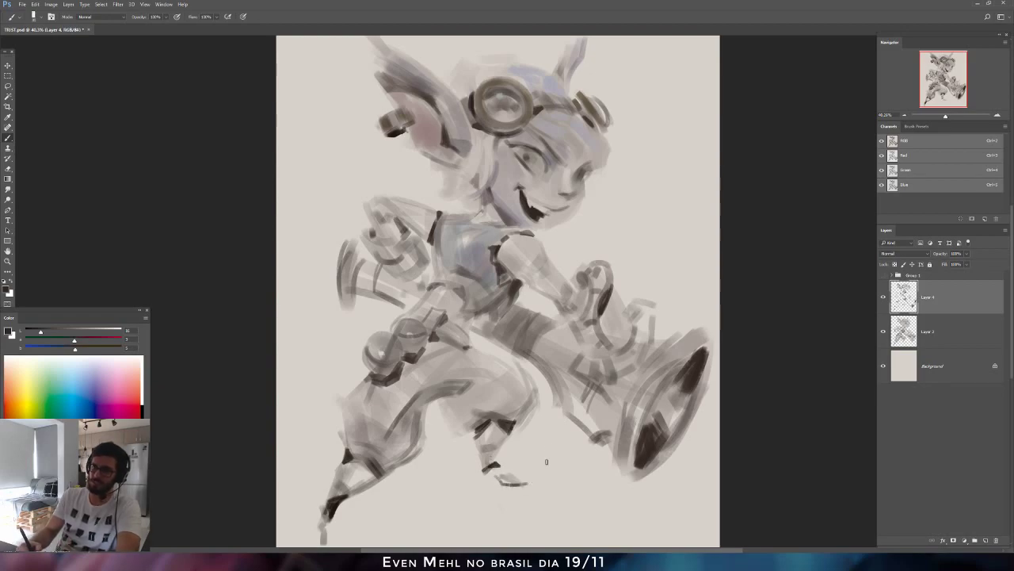
scroll(426, 386, "down", 3)
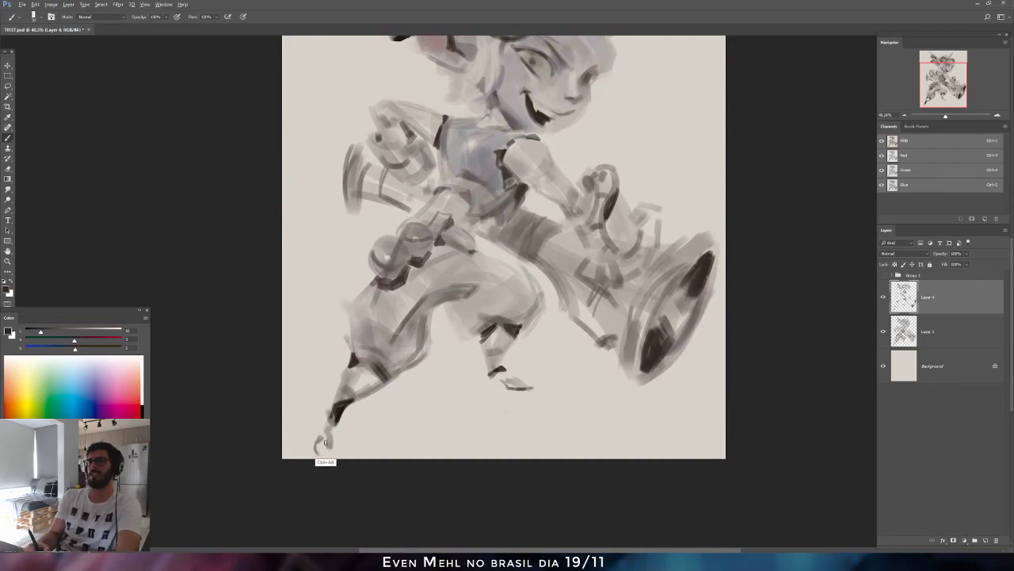
left_click_drag(325, 427, 325, 455)
key("ctrl+shift+h")
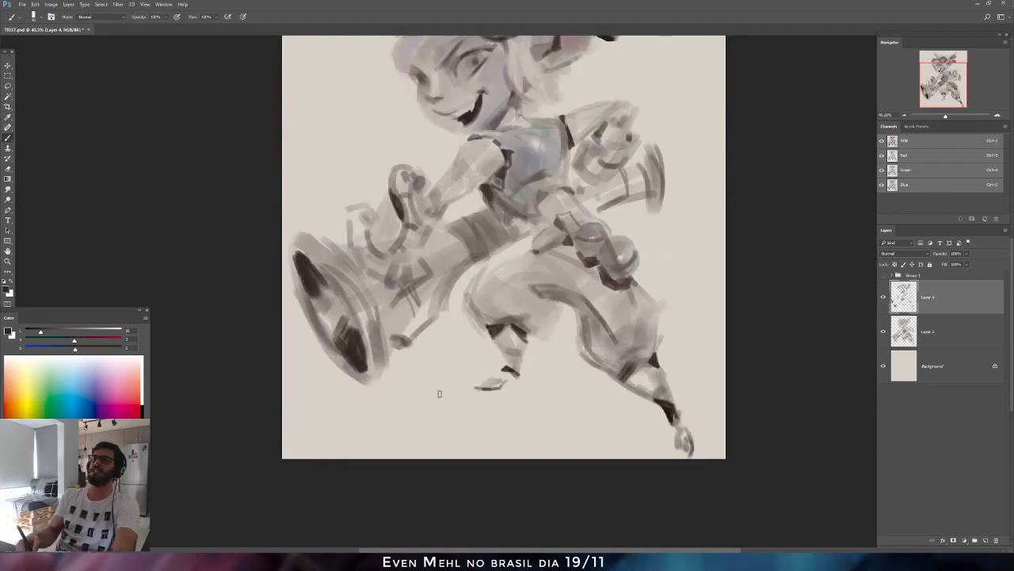
left_click_drag(573, 269, 571, 373)
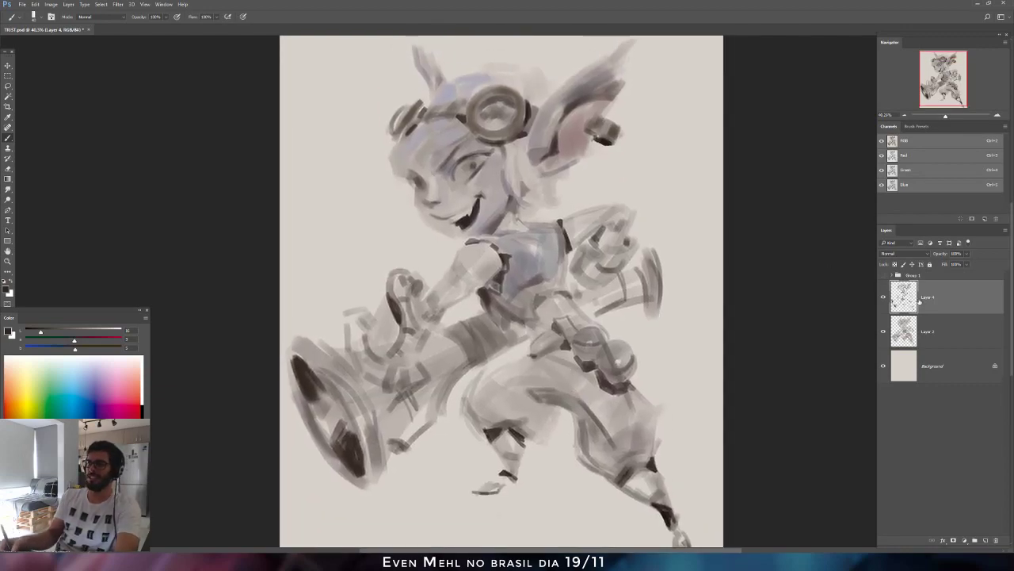
left_click(919, 337)
key("ctrl+t")
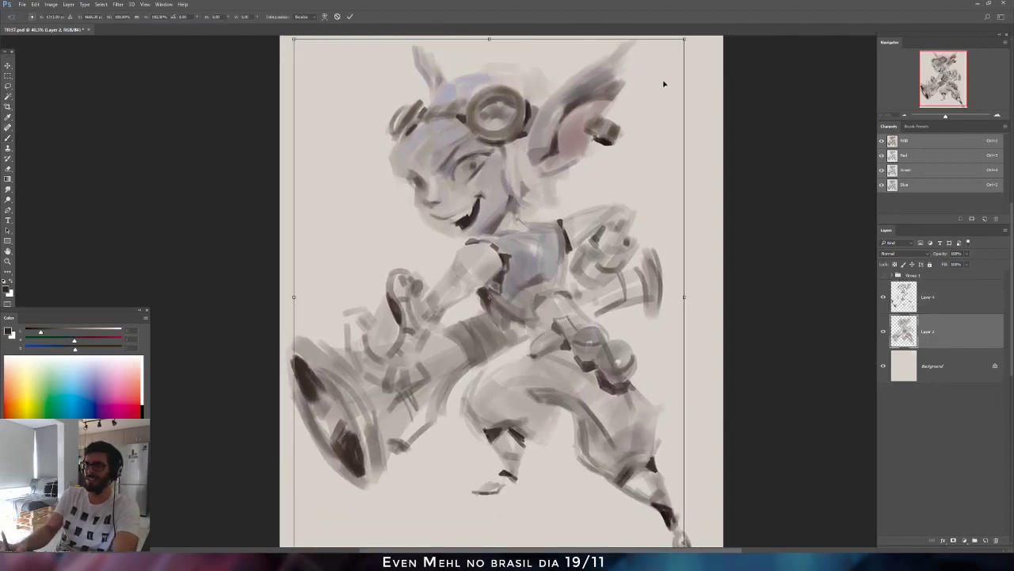
left_click_drag(685, 40, 675, 67)
key("Escape")
Select both character layers together and slightly adjust the figure's shape with Free Transform.
left_click(919, 309, "shift")
key("ctrl+t")
mouse_move(597, 206)
left_mouse_down()
mouse_move(605, 188)
mouse_move(602, 198)
left_mouse_up()
key("Return")
key("b")
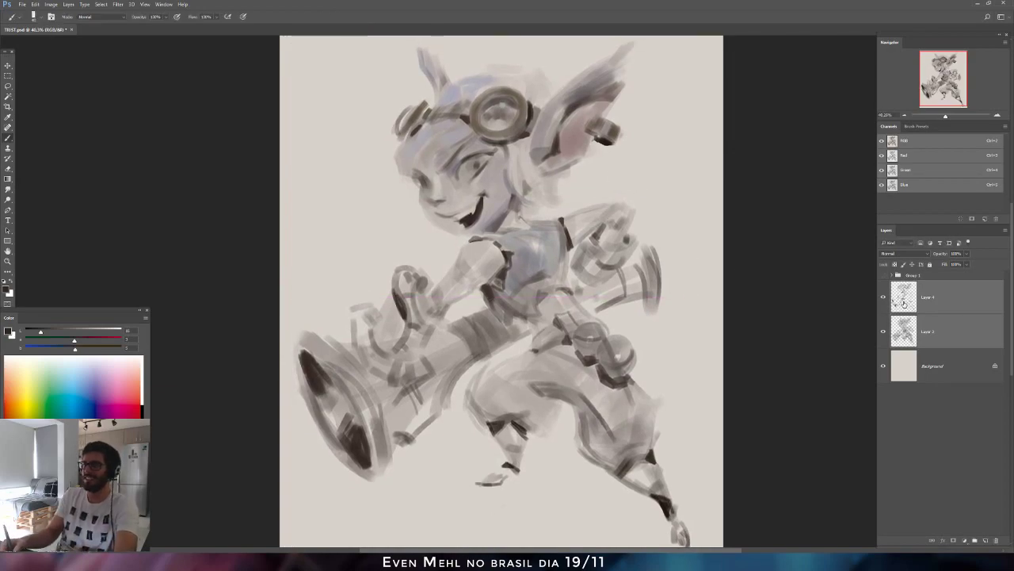
On the upper character layer, paint dark details around the front hand and weapon barrel, and flip the canvas back.
left_click(904, 303)
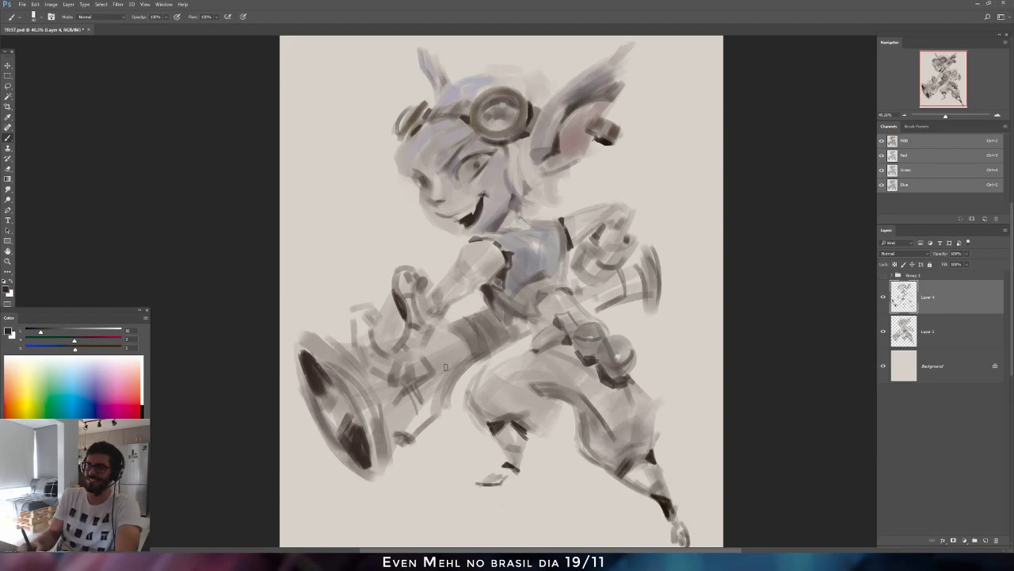
mouse_move(370, 334)
left_mouse_down()
mouse_move(379, 382)
mouse_move(410, 388)
left_mouse_up()
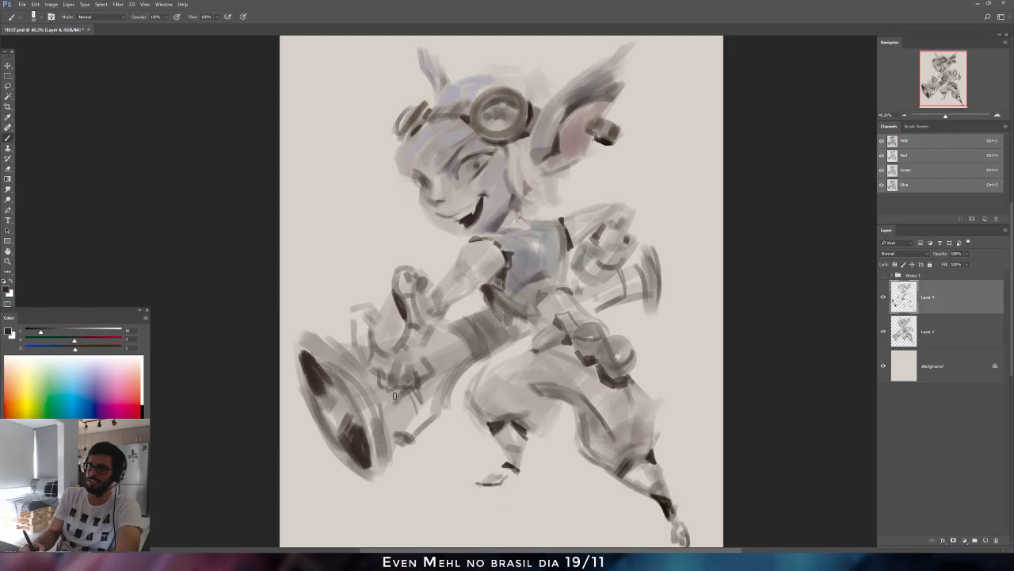
left_click_drag(393, 389, 392, 401)
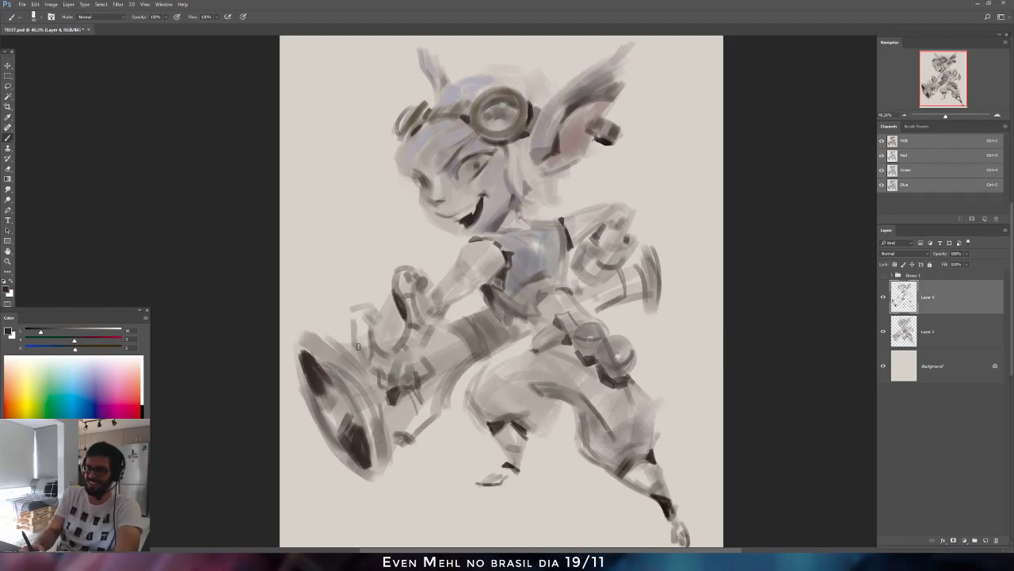
left_click_drag(357, 346, 369, 353)
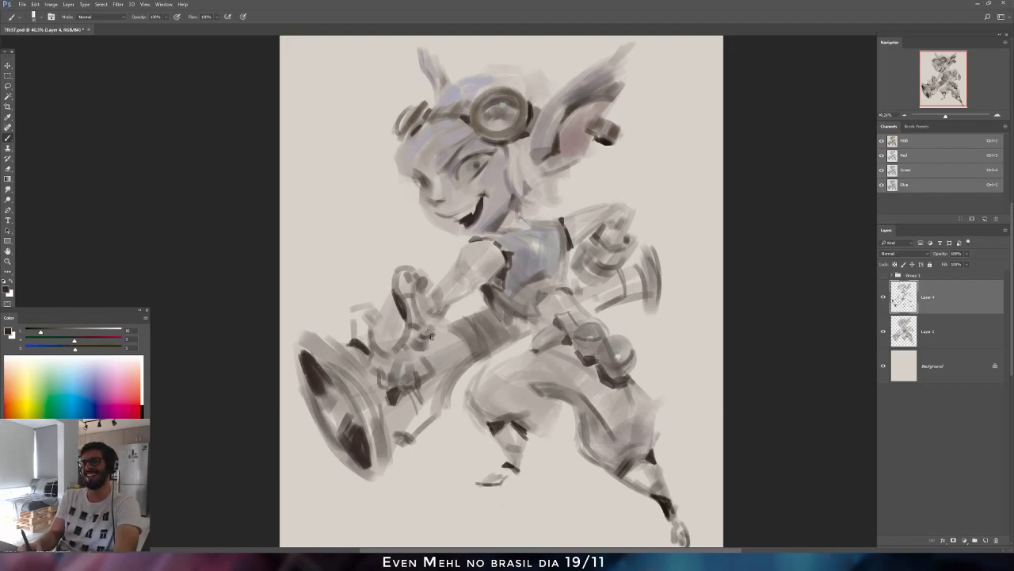
key("ctrl+shift+h")
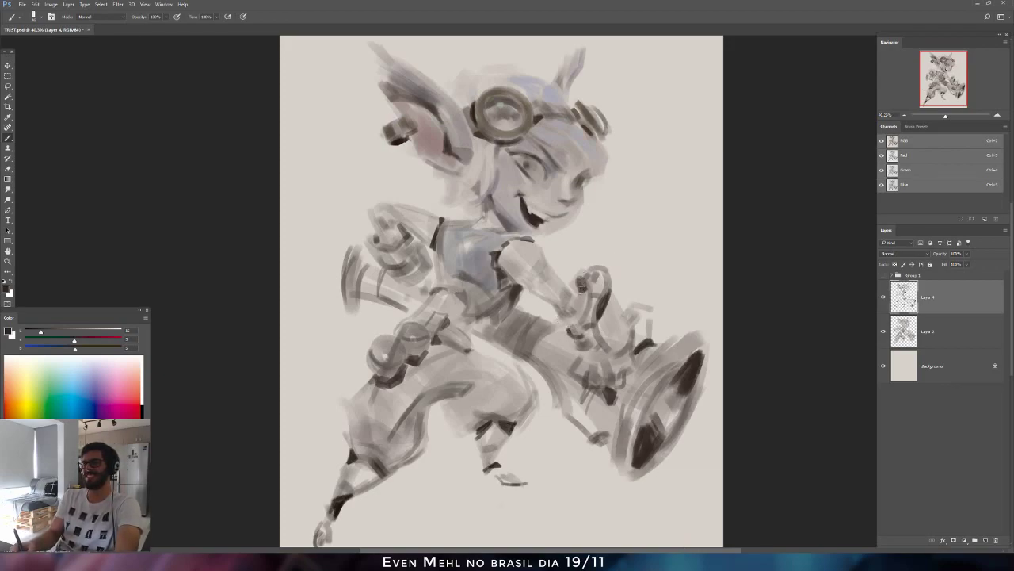
Sample skin tones from the face and shade the cheek between the eye and the mouth.
left_click(521, 188, "alt")
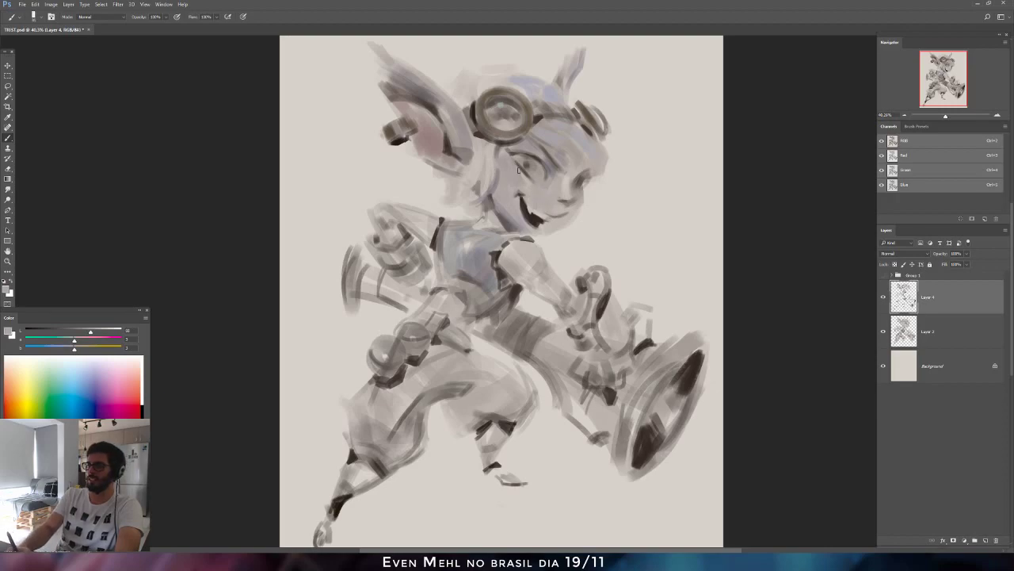
left_click(503, 186, "alt")
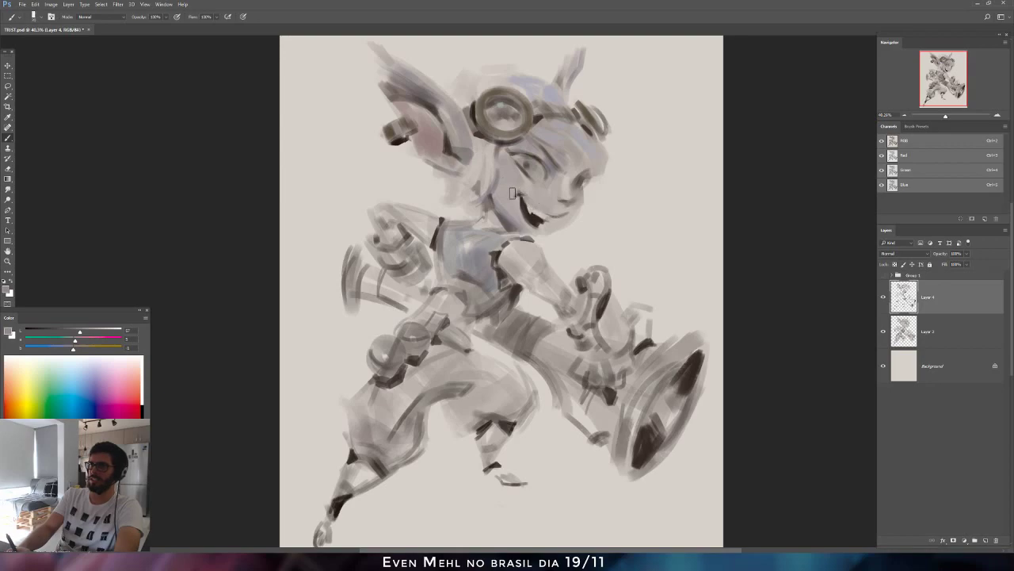
left_click(511, 187, "alt")
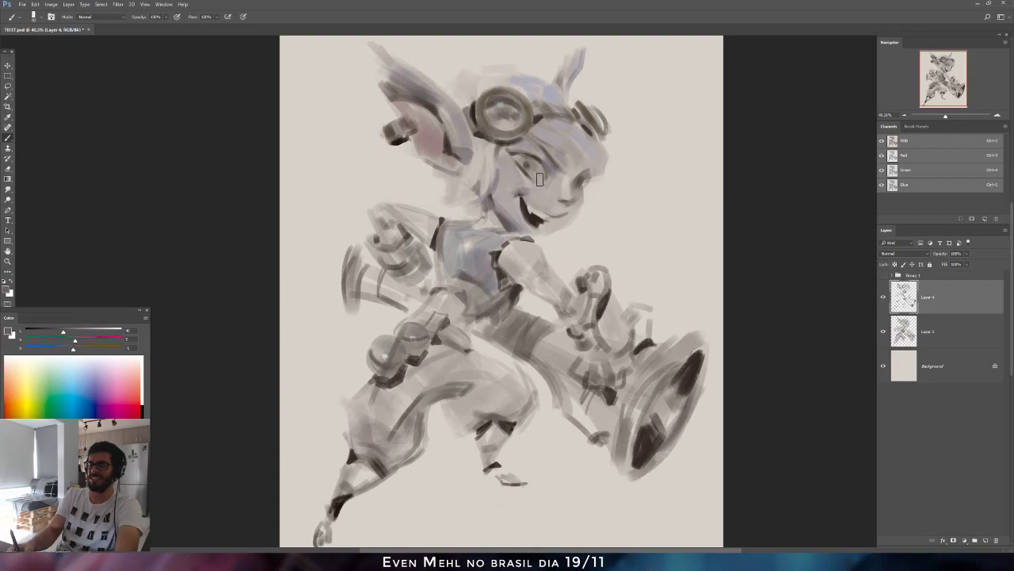
Flip the canvas, outline the cheek beside the mouth corner with the Lasso, and choose the soft round brush.
key("l")
key("ctrl+shift+h")
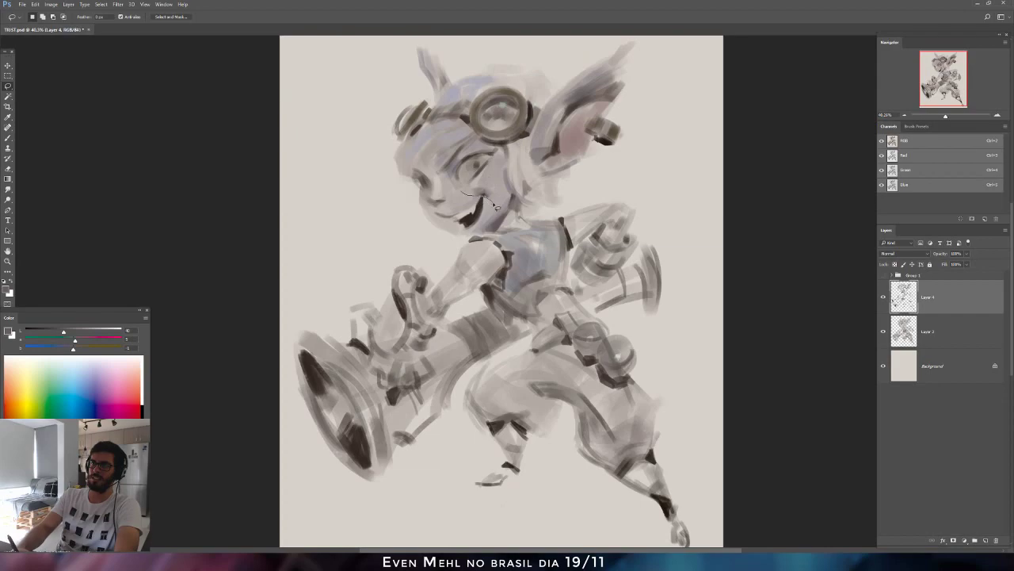
mouse_move(494, 205)
left_mouse_down()
mouse_move(472, 213)
mouse_move(465, 190)
left_mouse_up()
key("b")
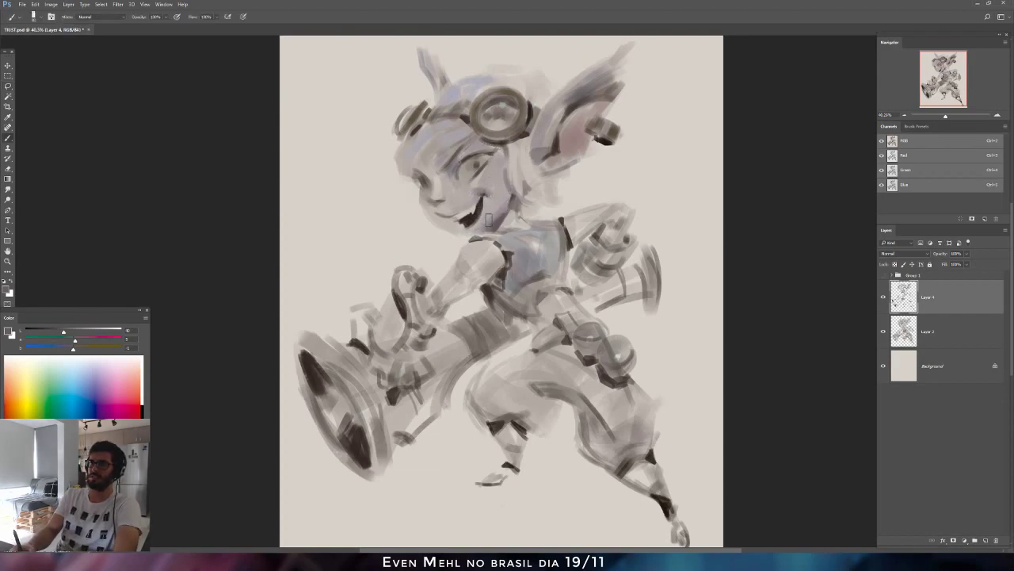
right_click(508, 197)
left_click(532, 274)
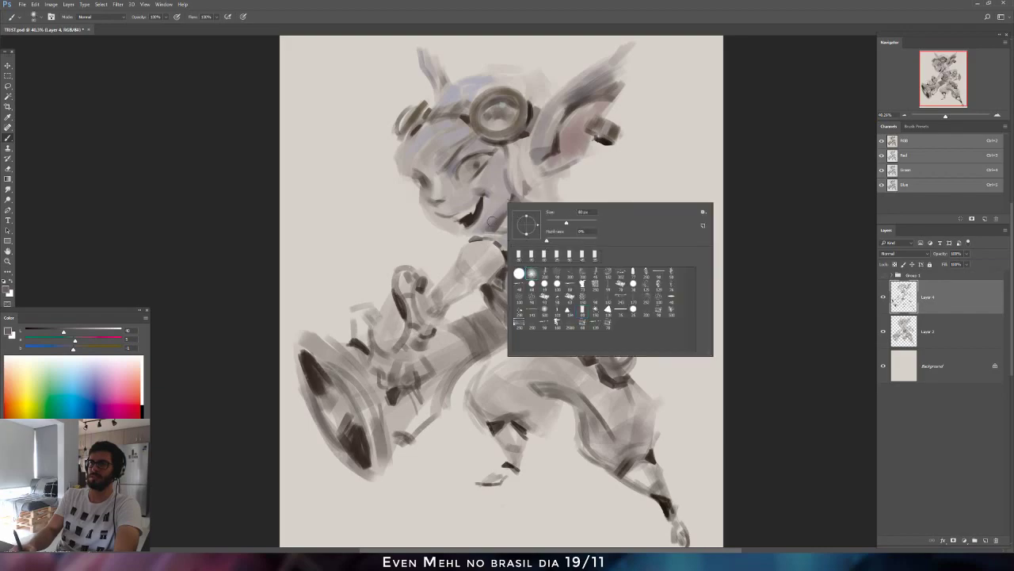
Rework the smile corner and cheek fold with sampled skin and mouth tones, and pick a darker skin tone.
left_click(481, 211, "alt")
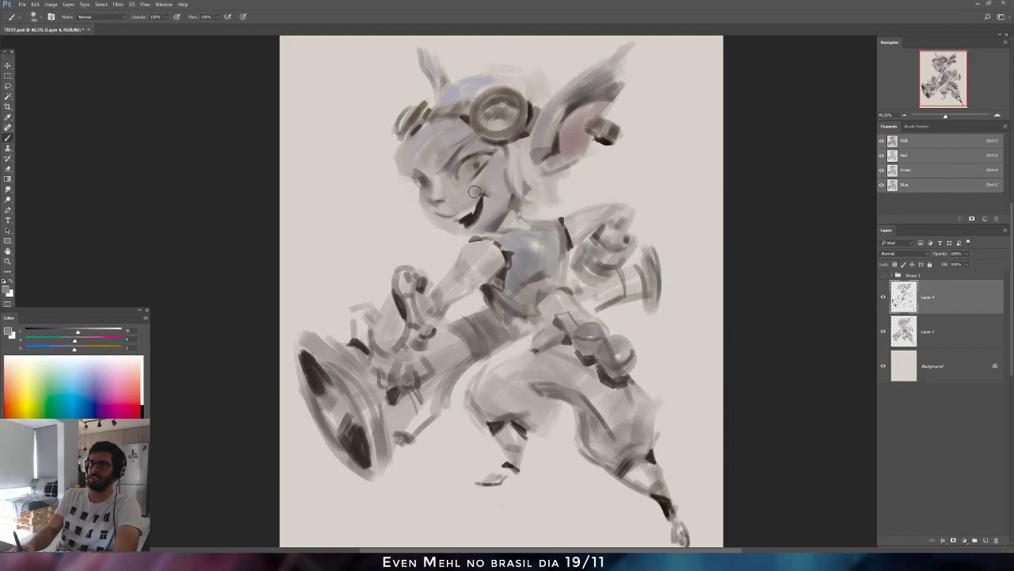
left_click(478, 190, "alt")
left_click(481, 192, "alt")
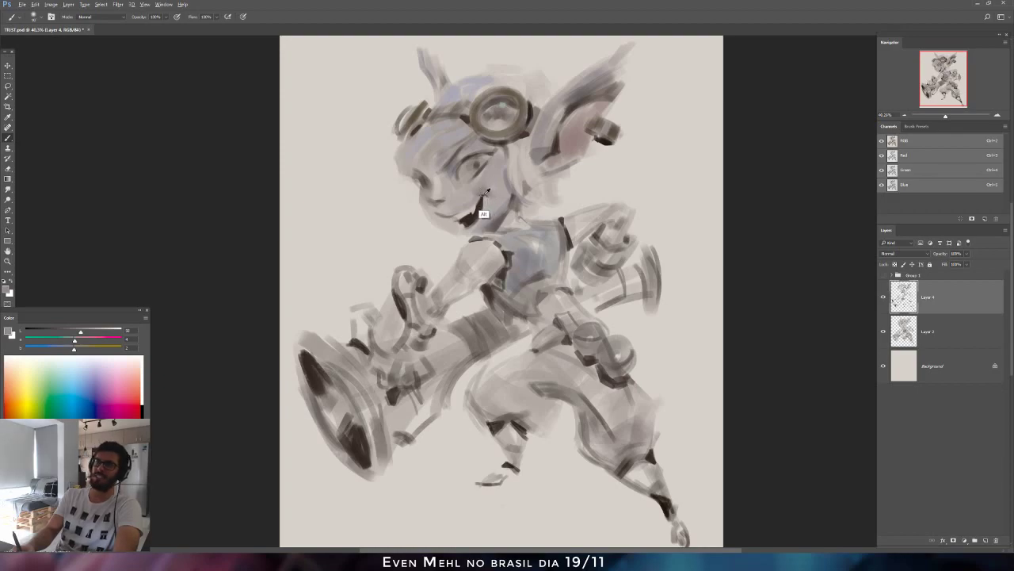
left_click(481, 197, "alt")
left_click(481, 198, "alt")
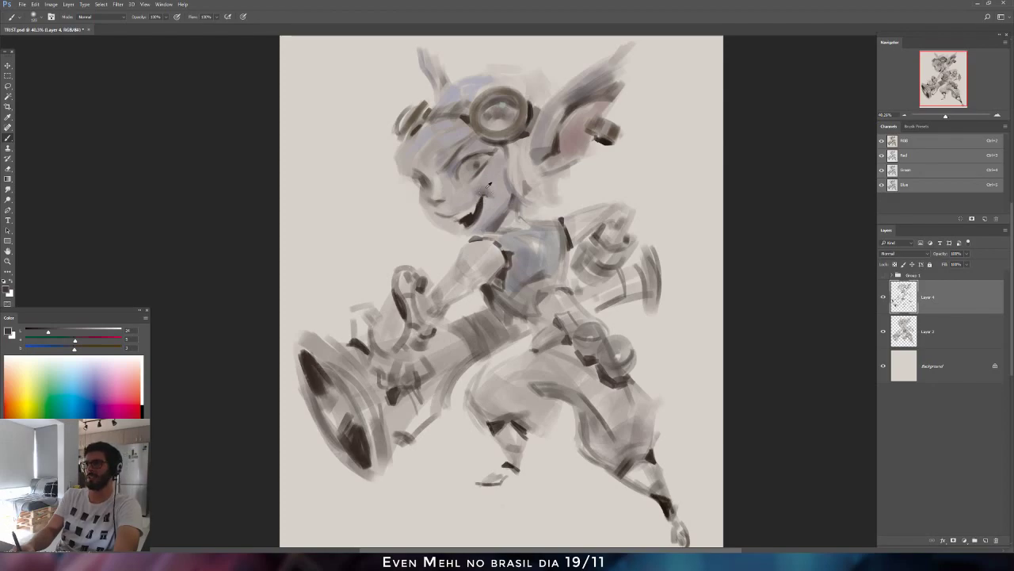
left_click(486, 196, "alt")
left_click_drag(85, 332, 61, 333)
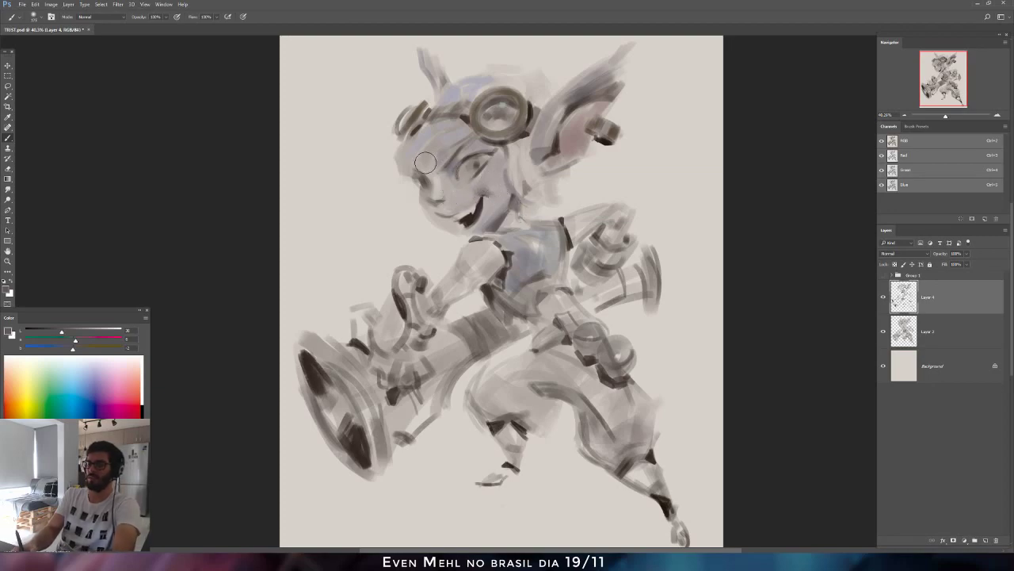
Use the Lasso around the nose and resize the soft brush to shade beneath it.
key("l")
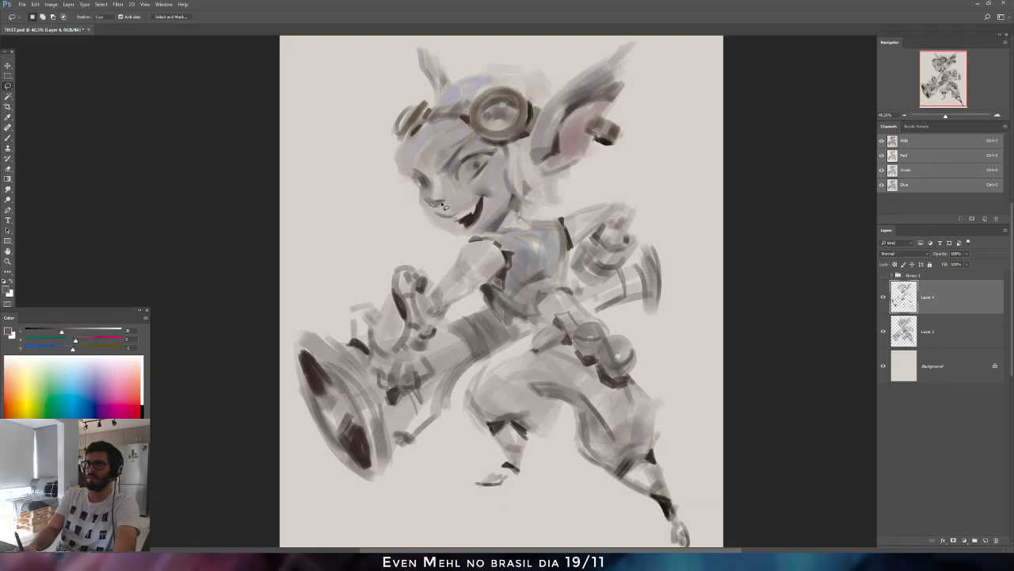
key("b")
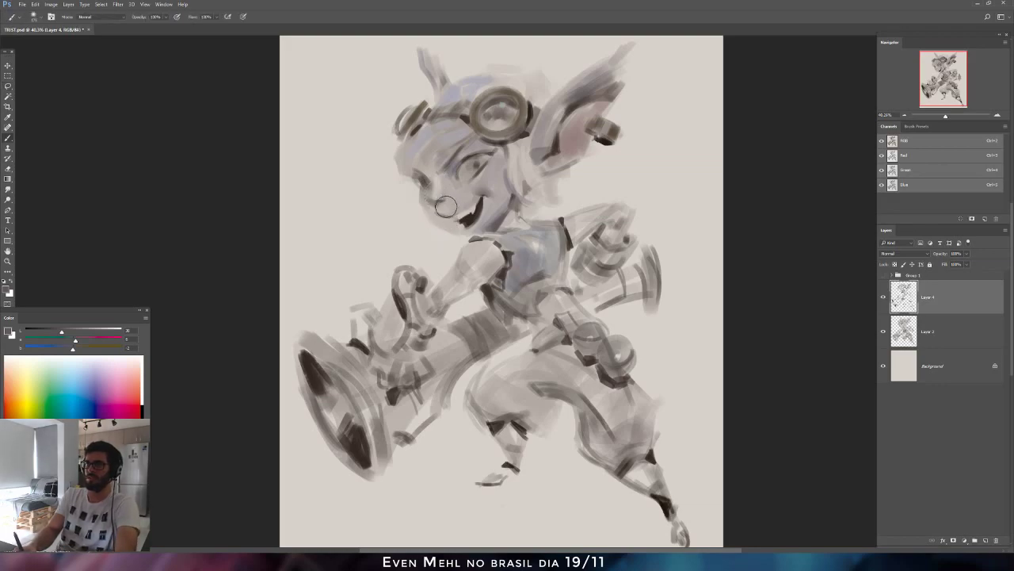
key("bracketleft")
key("bracketleft")
key("bracketleft")
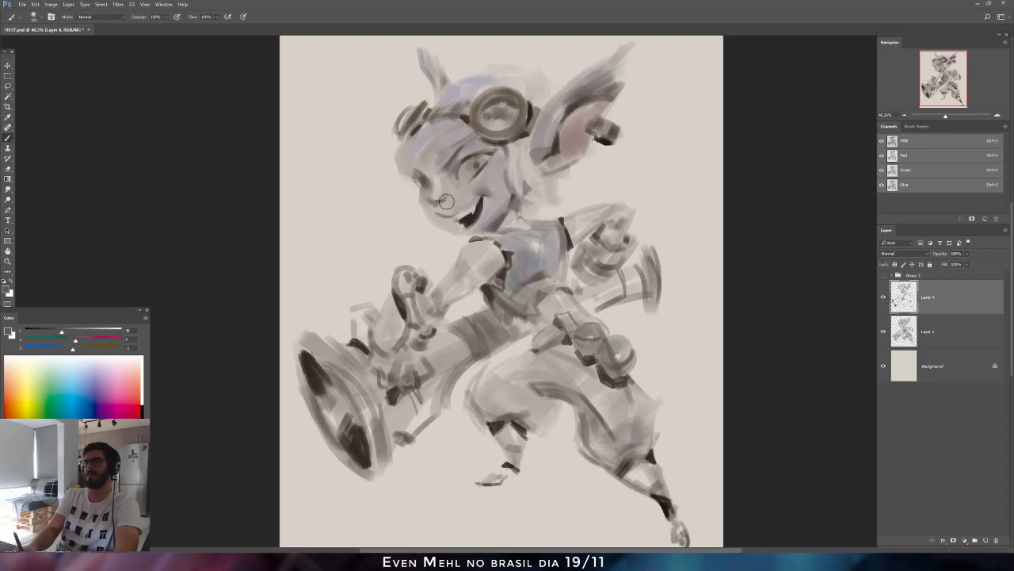
key("bracketright")
key("bracketright")
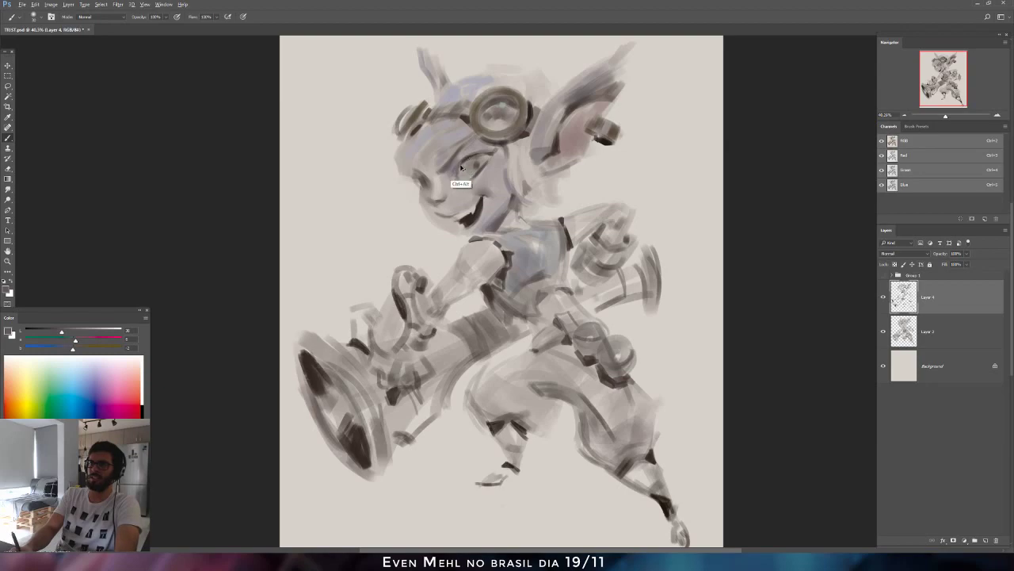
Refine the mouth and the slanted eyebrow with sampled dark tones, undo the last stroke, and sample a lighter tone.
left_click(473, 240, "alt")
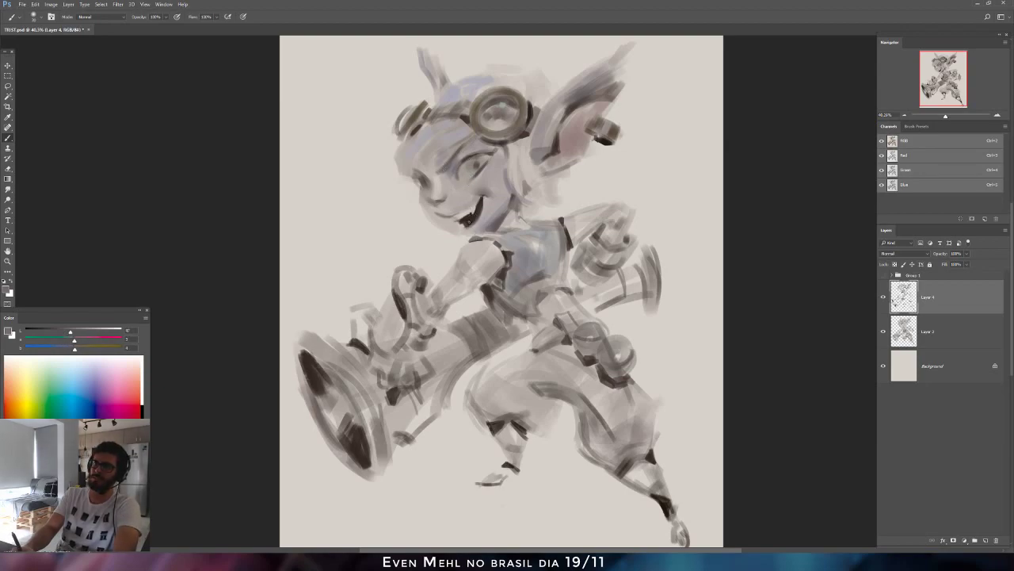
left_click(454, 155, "alt")
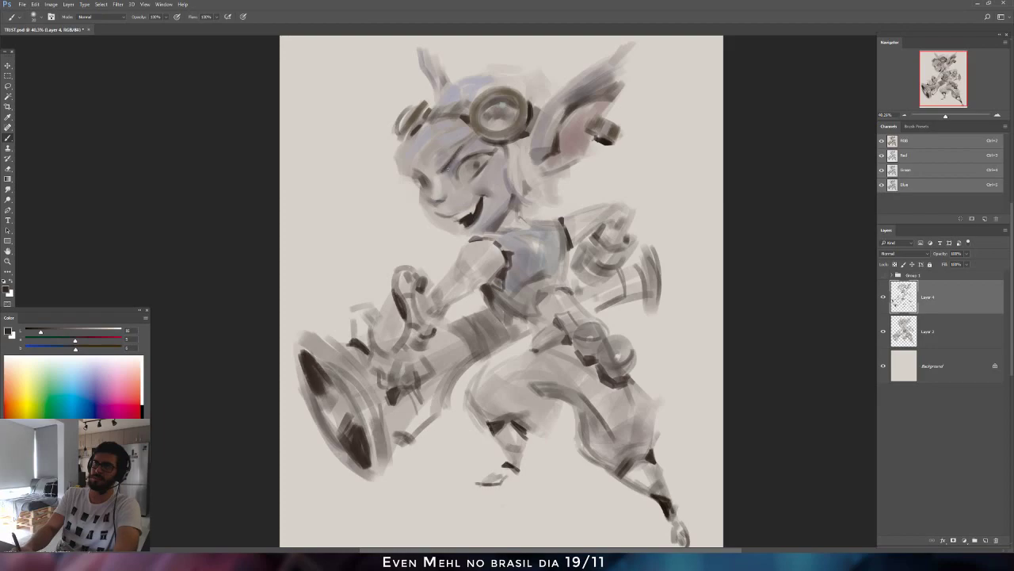
key("ctrl+alt+z")
left_click(463, 149, "alt")
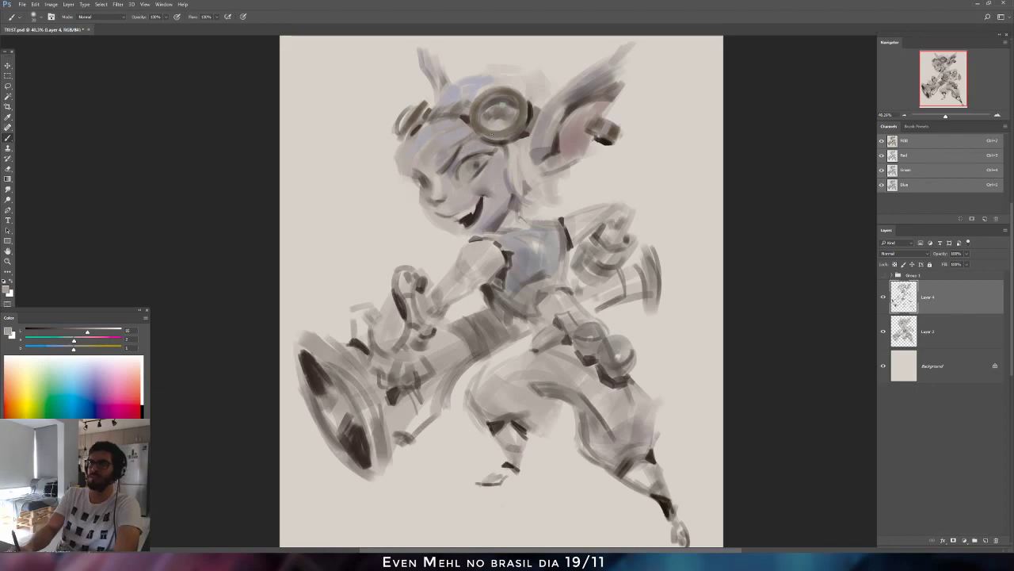
Flip the canvas back and darken the colour sampled from the eyebrow.
key("ctrl+shift+h")
left_click(547, 150, "alt")
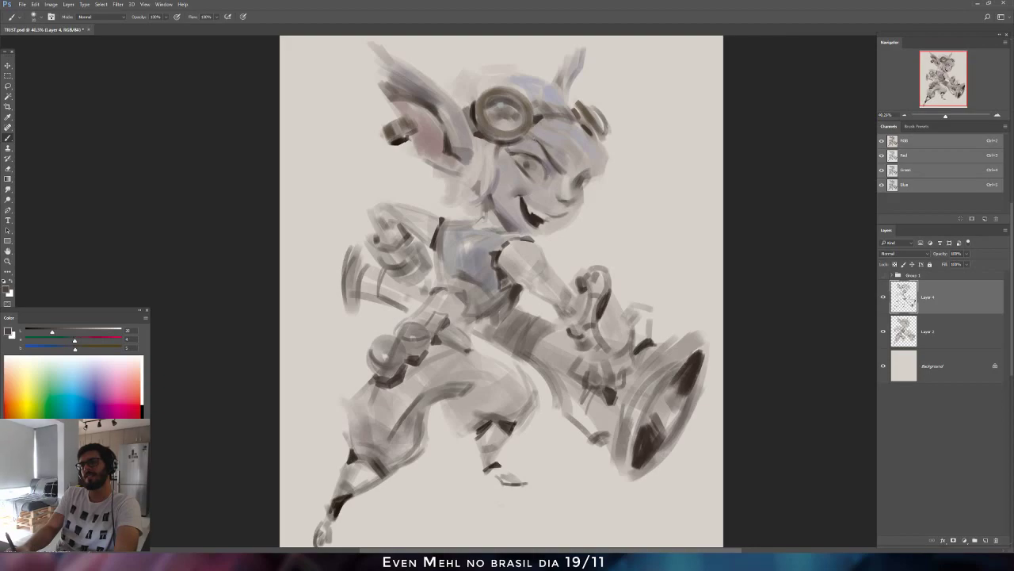
left_click(42, 333)
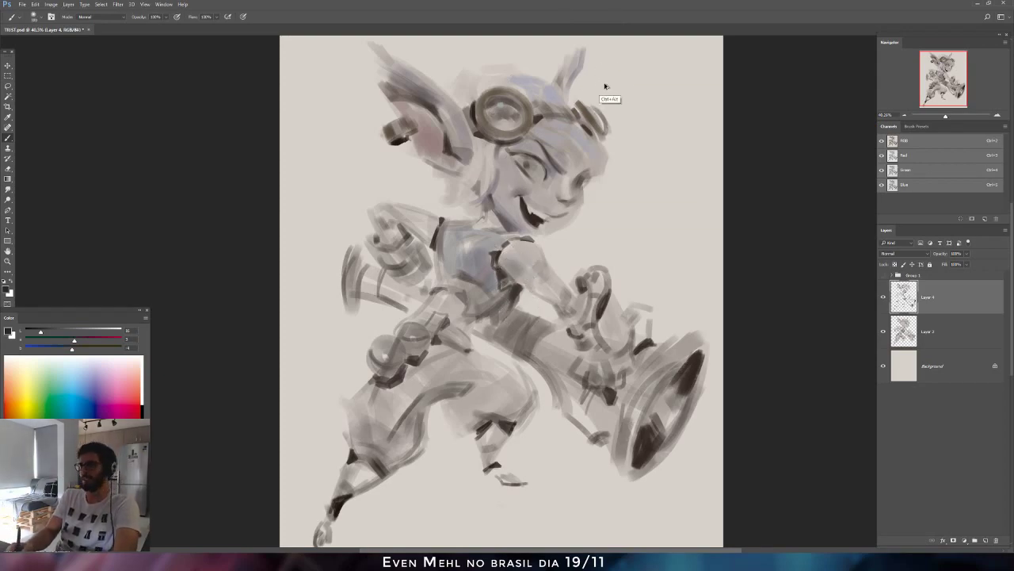
Paint over the front shoulder and upper arm with a smaller brush, using grey tones sampled from the arm.
key("bracketleft")
key("bracketleft")
key("bracketleft")
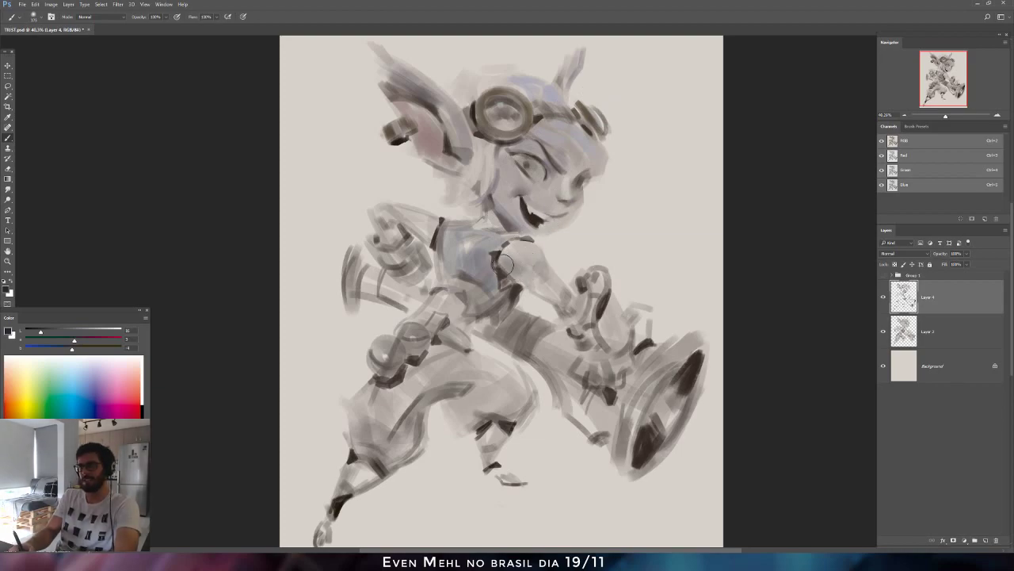
left_click(519, 271, "alt")
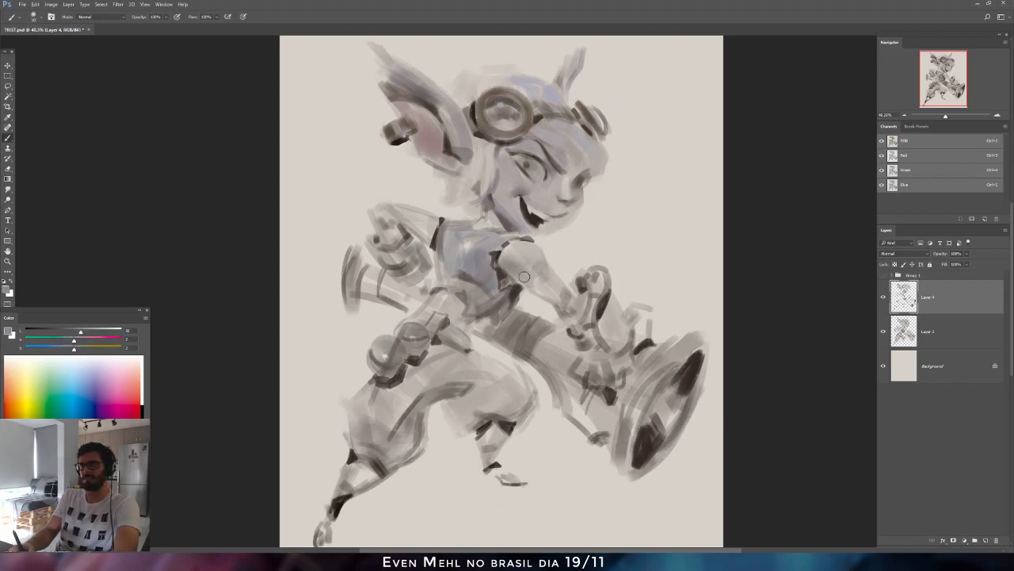
left_click(524, 269, "alt")
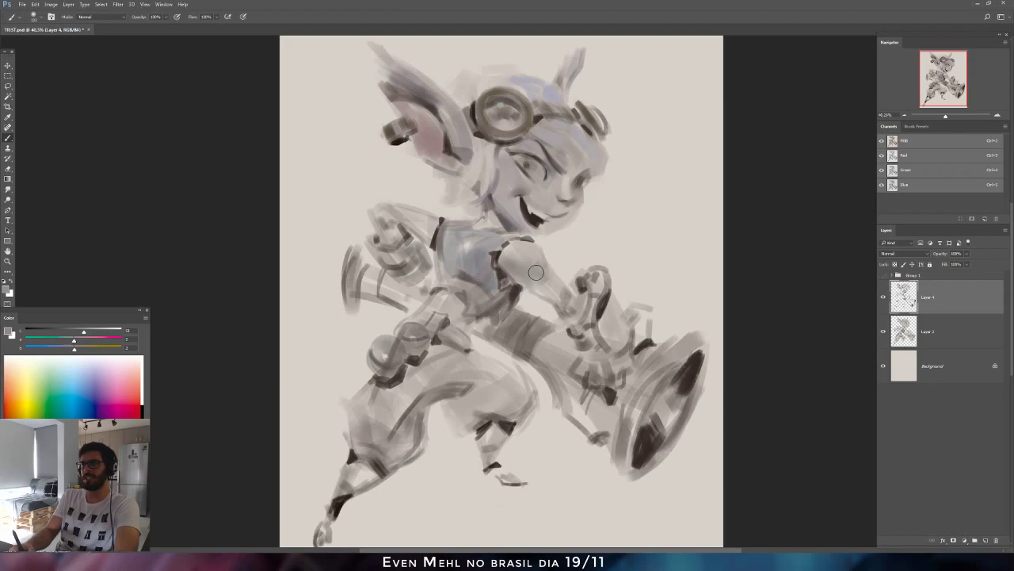
Refine the armhole edge beside the front shoulder with a reduced brush and sampled light and dark tones.
key("bracketleft")
key("bracketleft")
key("bracketleft")
left_click_drag(510, 270, 507, 279)
left_click(501, 270, "alt")
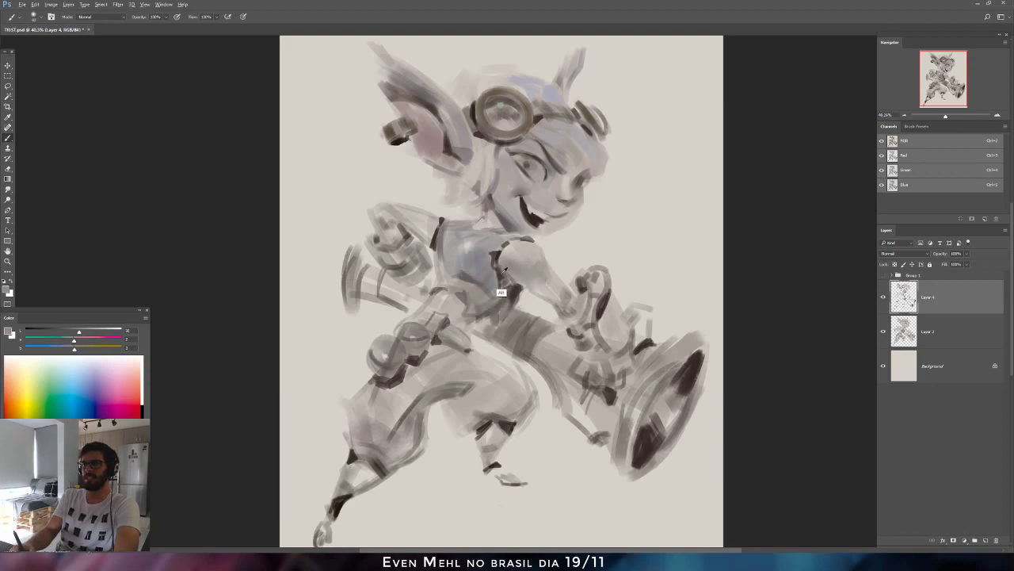
left_click(501, 285, "alt")
Flip the canvas and retouch the neck and shoulder area with tones sampled from the shirt, shoulder and jaw.
key("F2")
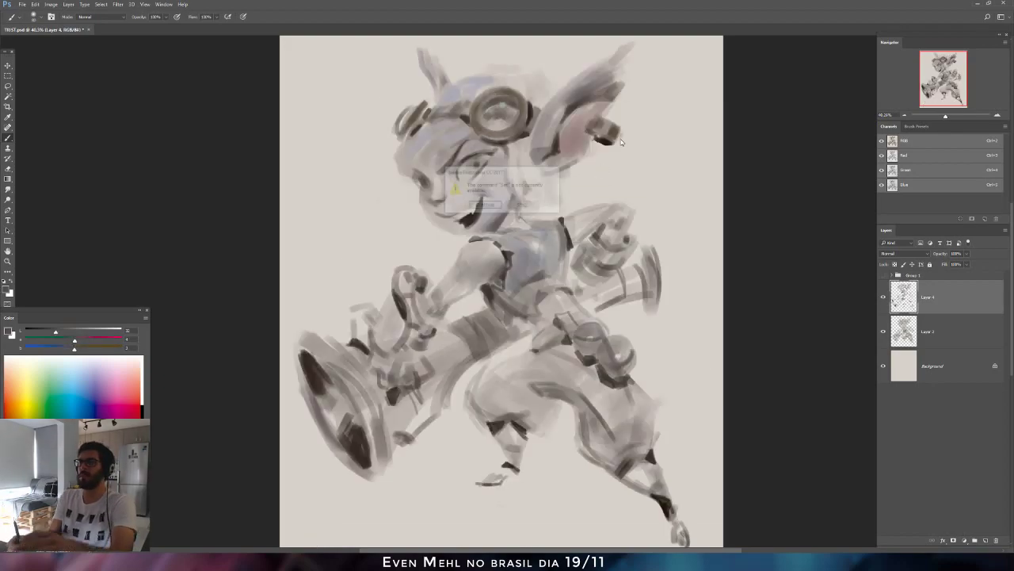
key("Return")
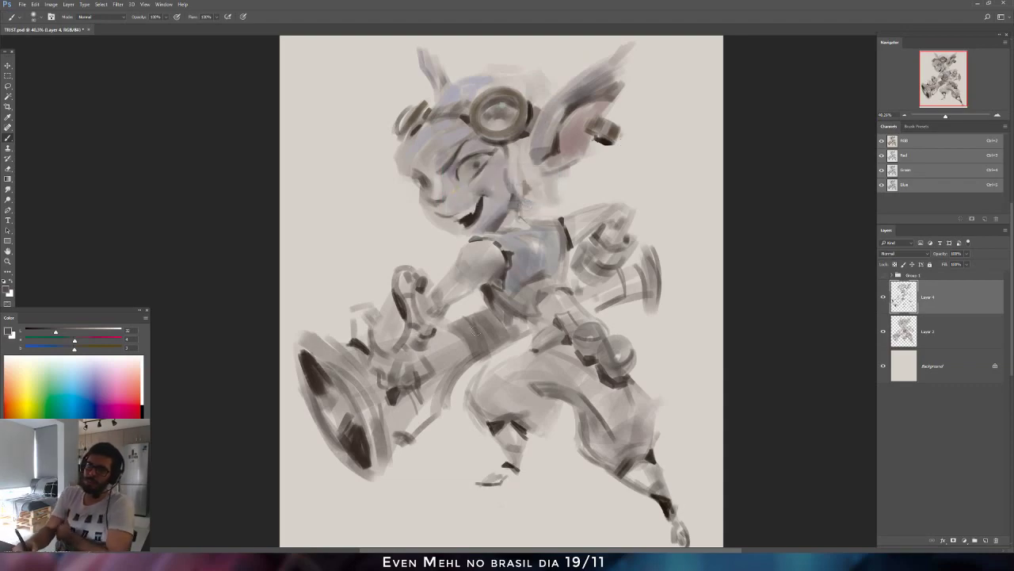
left_click(528, 274, "alt")
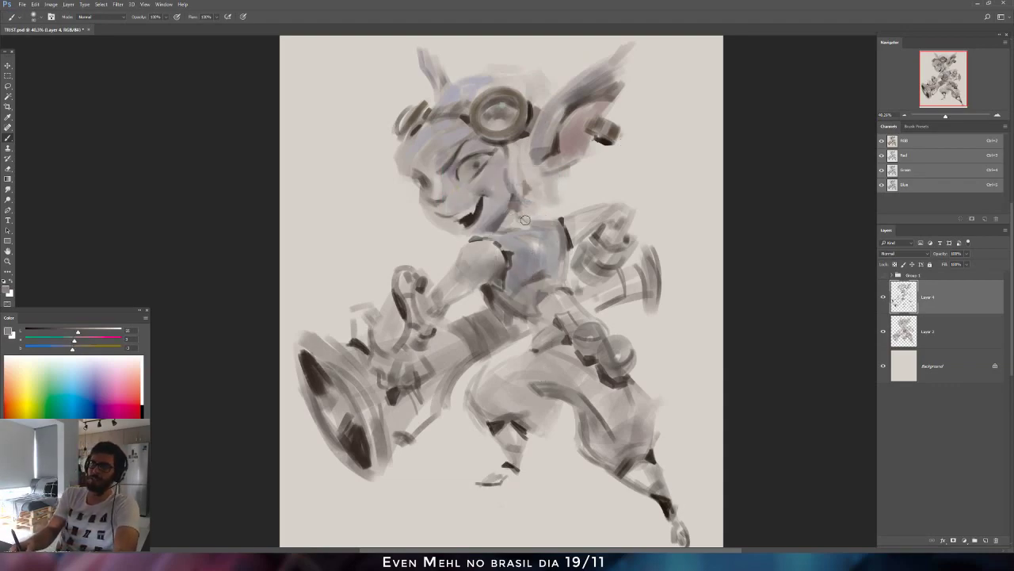
left_click(495, 243, "alt")
left_click(497, 223, "alt")
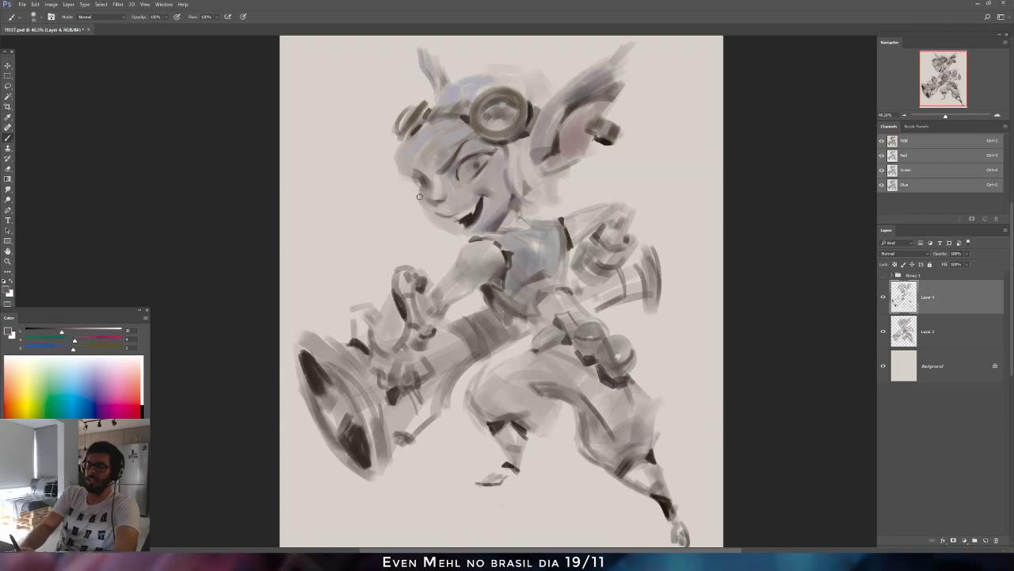
Outline the chin and jaw with the Lasso, shade inside it with a resized brush, and sample the dark mouth tone.
key("l")
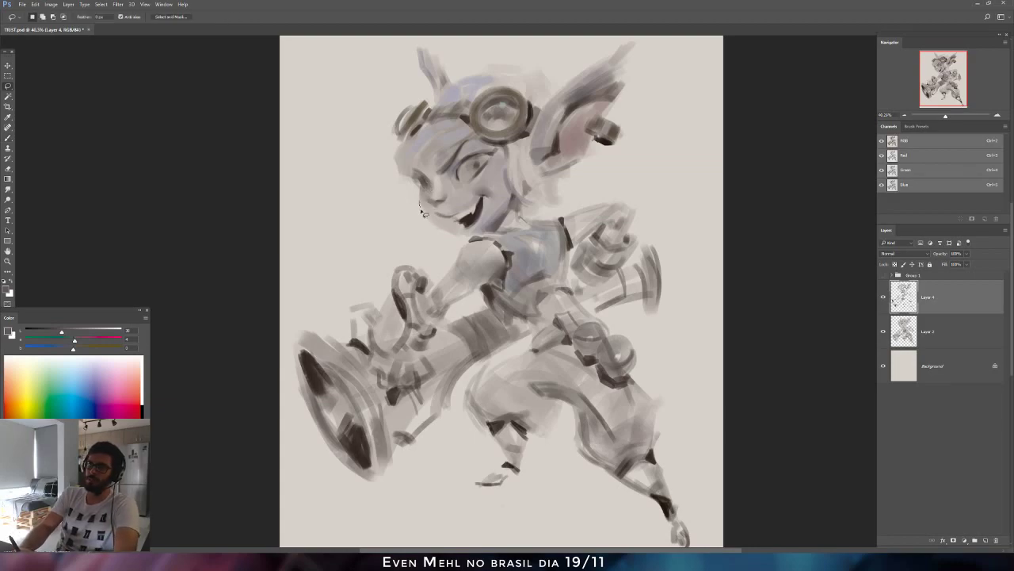
mouse_move(422, 209)
left_mouse_down()
mouse_move(469, 236)
mouse_move(468, 181)
mouse_move(436, 159)
mouse_move(455, 233)
mouse_move(421, 208)
mouse_move(462, 234)
left_mouse_up()
key("b")
key("bracketright")
key("bracketright")
key("bracketright")
key("bracketright")
key("bracketright")
key("bracketleft")
key("bracketleft")
key("bracketleft")
key("bracketleft")
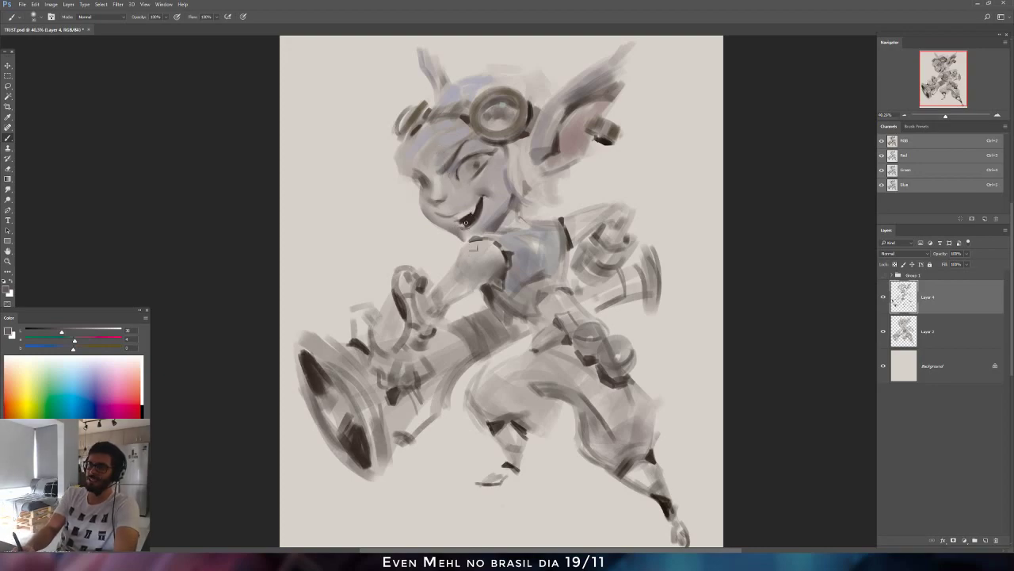
left_click(464, 225, "alt")
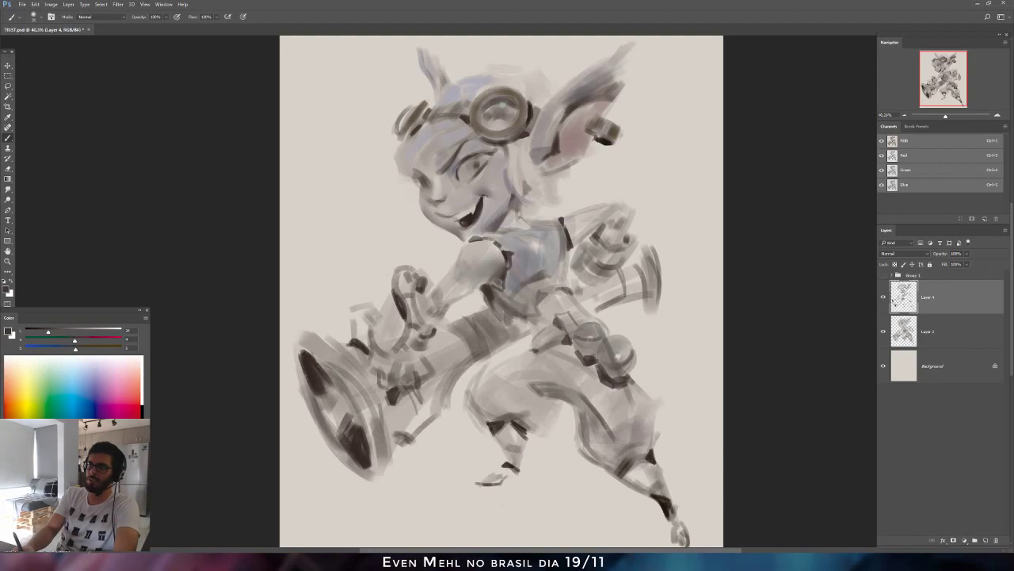
Flip the canvas back and set the Eraser to an enlarged soft round tip.
key("ctrl+shift+h")
key("e")
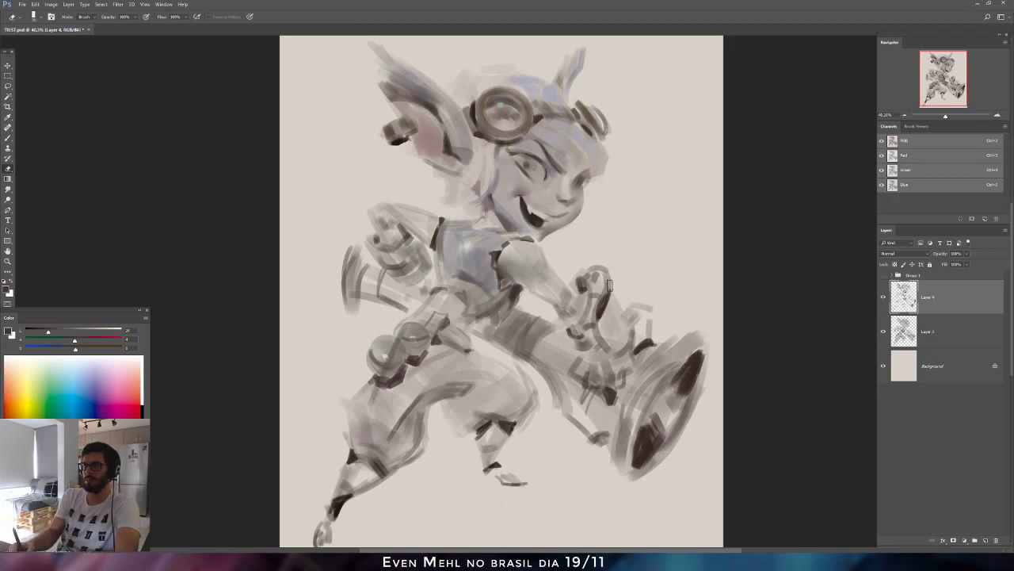
right_click(581, 209)
left_click(607, 280)
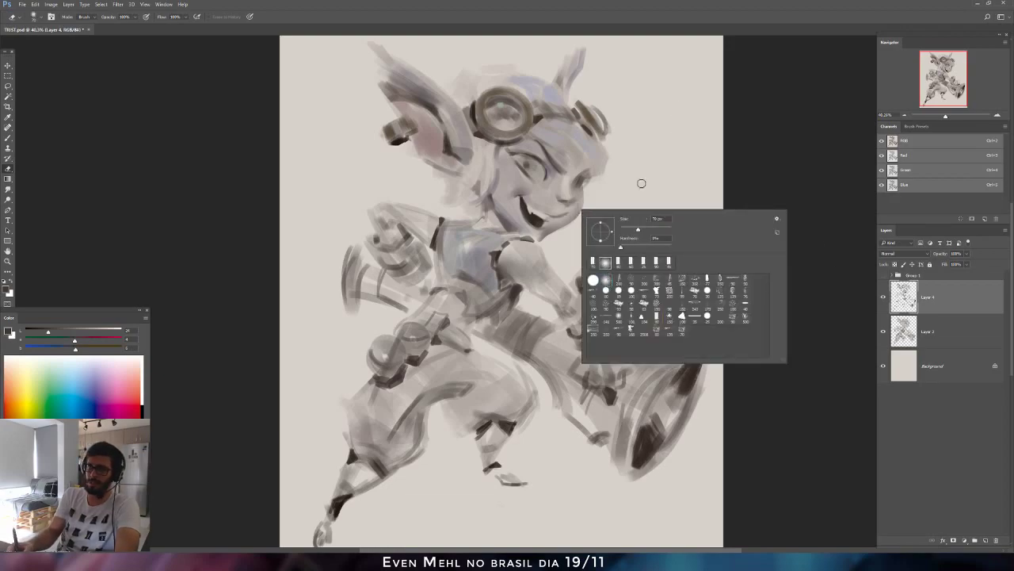
left_click(642, 184)
key("bracketright")
key("bracketright")
key("bracketright")
key("bracketright")
key("bracketright")
key("bracketright")
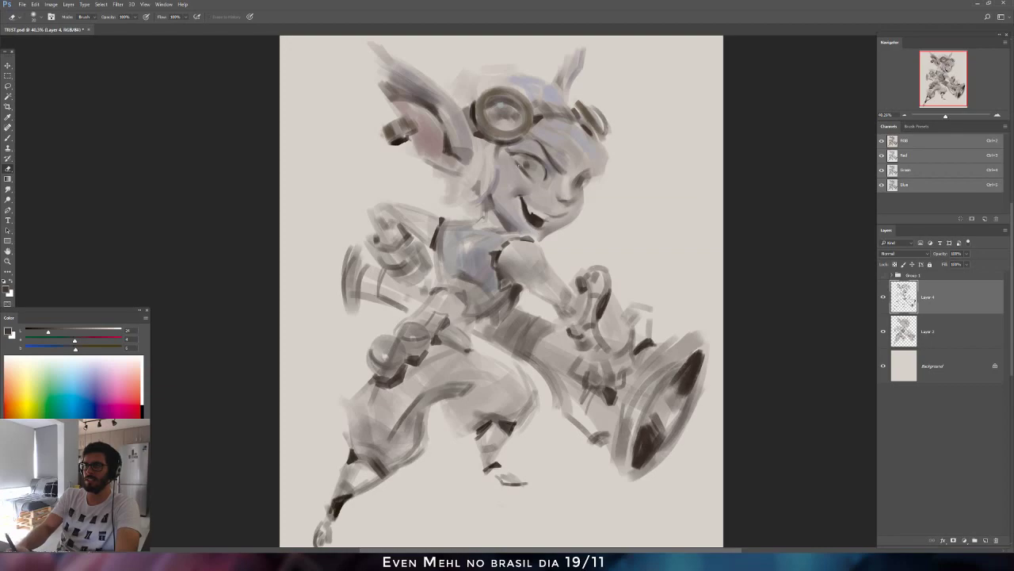
Flip the canvas again and retouch the smile and cheek with the Brush in sampled light skin tones.
key("ctrl+shift+h")
key("b")
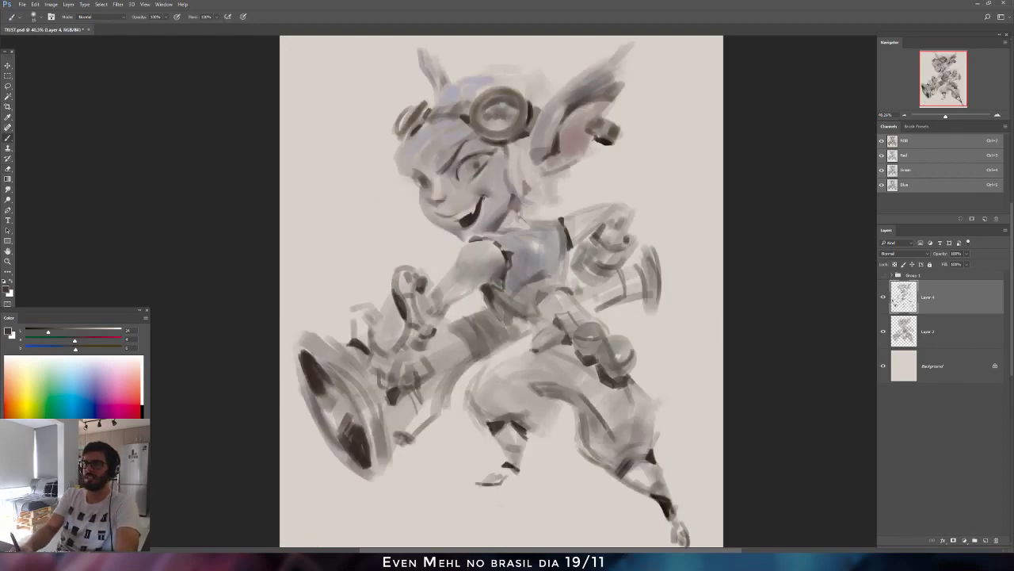
key("alt")
key("alt")
left_click(486, 198, "alt")
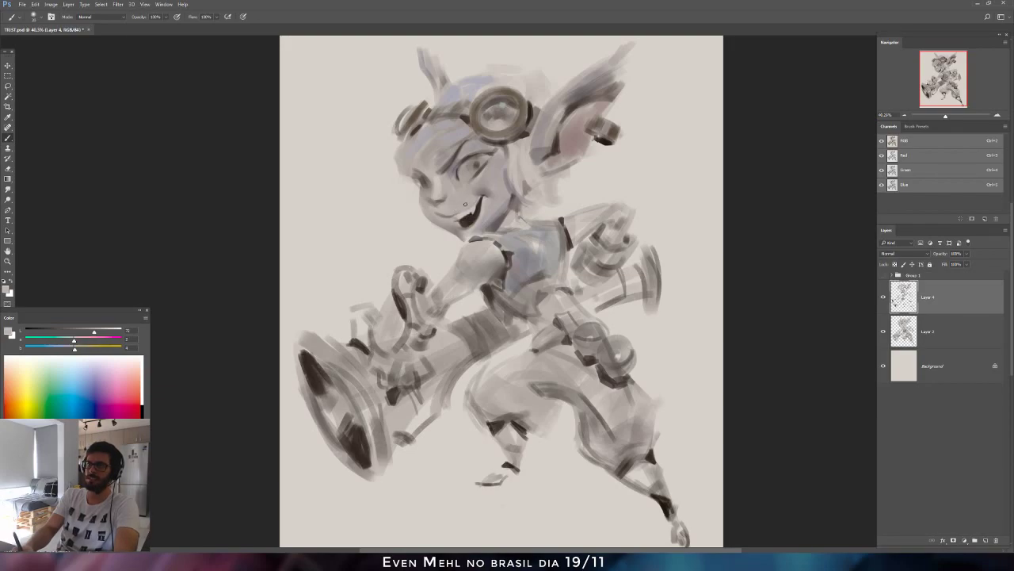
left_click(451, 180, "alt")
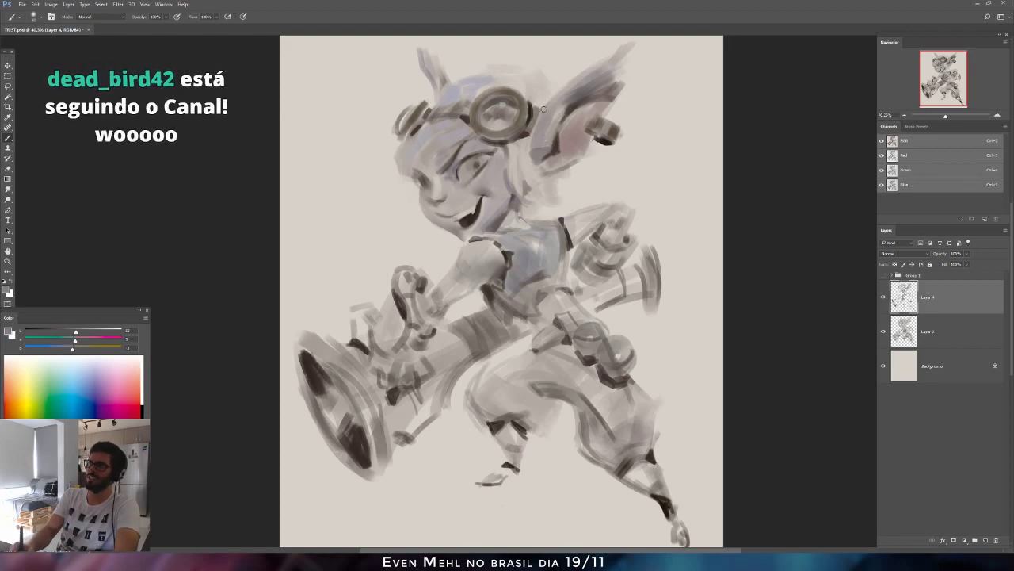
Darken the brush colour and retouch the side of the head with tones sampled from the cap and cheek edge.
left_click(64, 332)
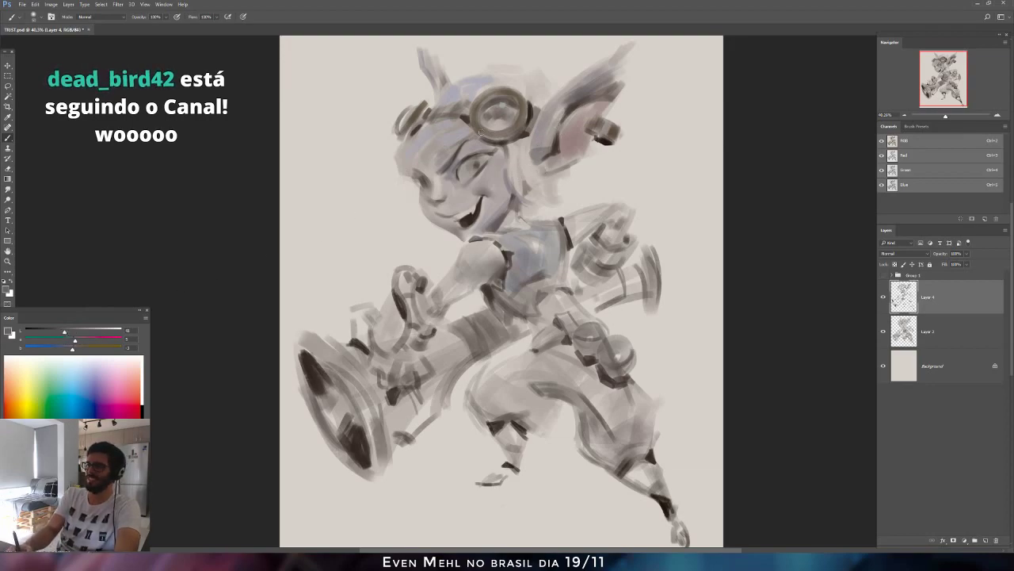
left_click(455, 97, "alt")
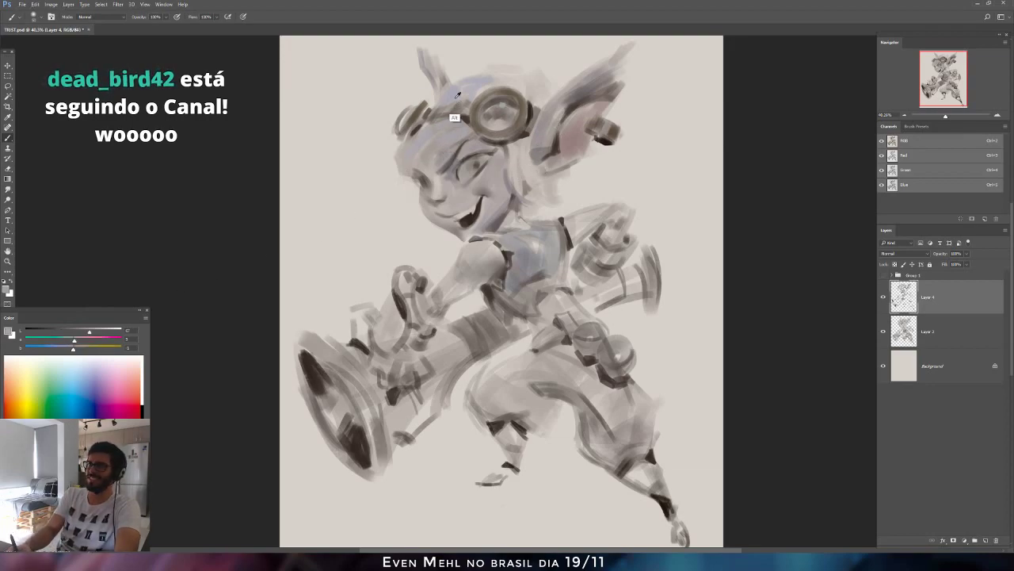
left_click(514, 168, "alt")
Clean up beneath the chin with the Eraser, return to the Brush, and darken a tone sampled from the collar.
key("e")
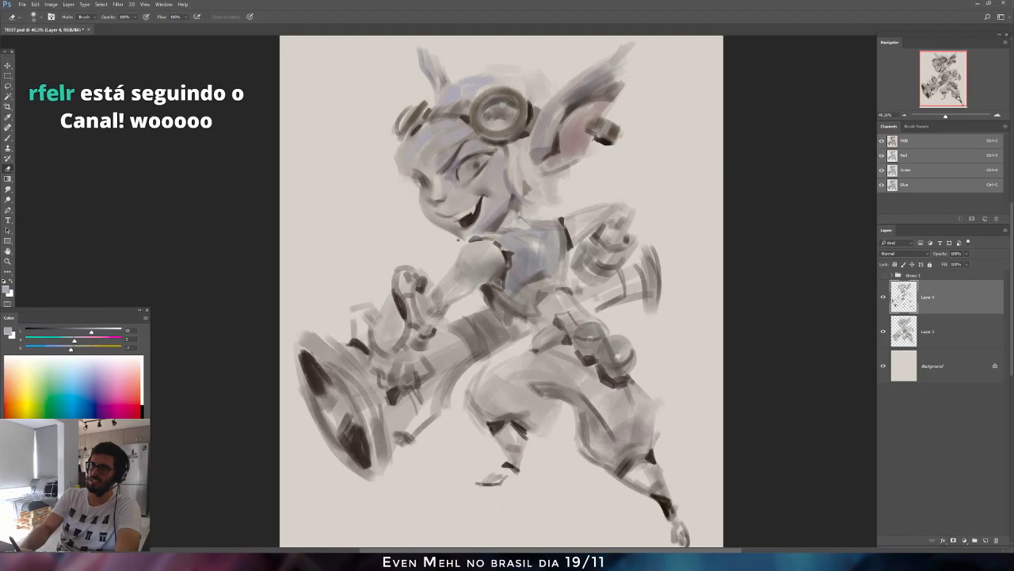
key("b")
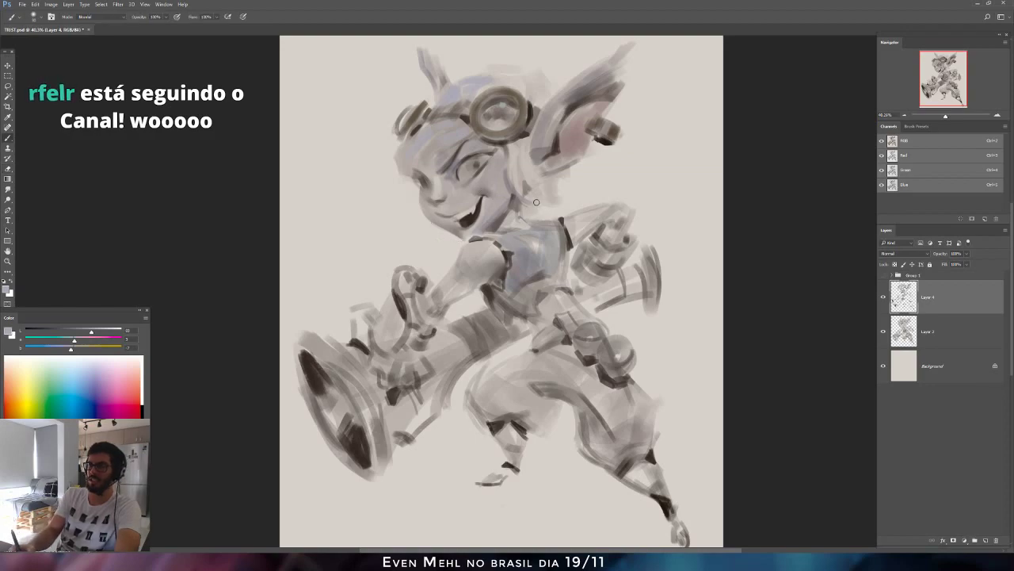
left_click(504, 234, "alt")
left_click_drag(63, 331, 50, 331)
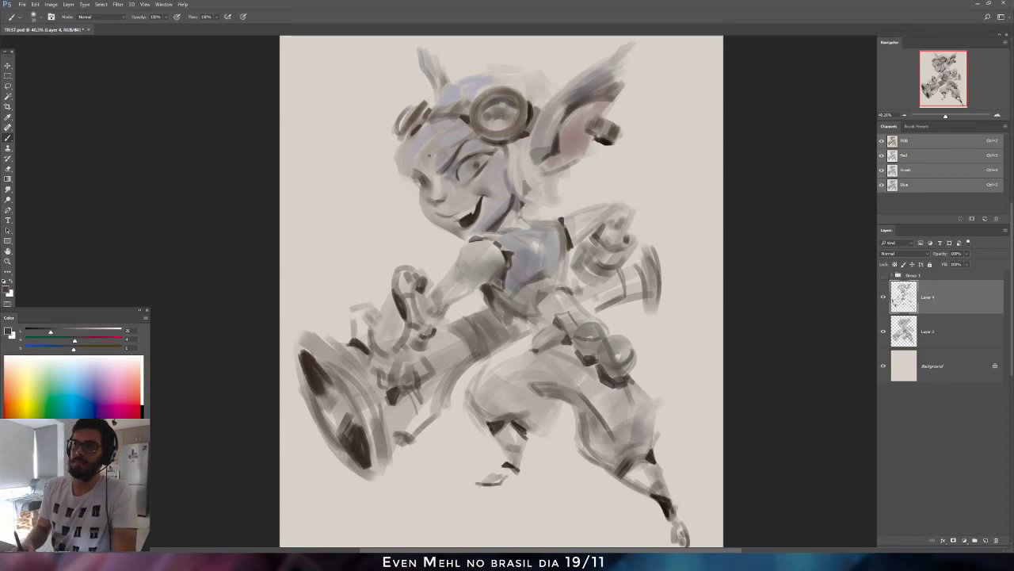
Flip the canvas back, choose a textured brush at a reduced size, and paint darker strokes across the waist.
key("ctrl+shift+h")
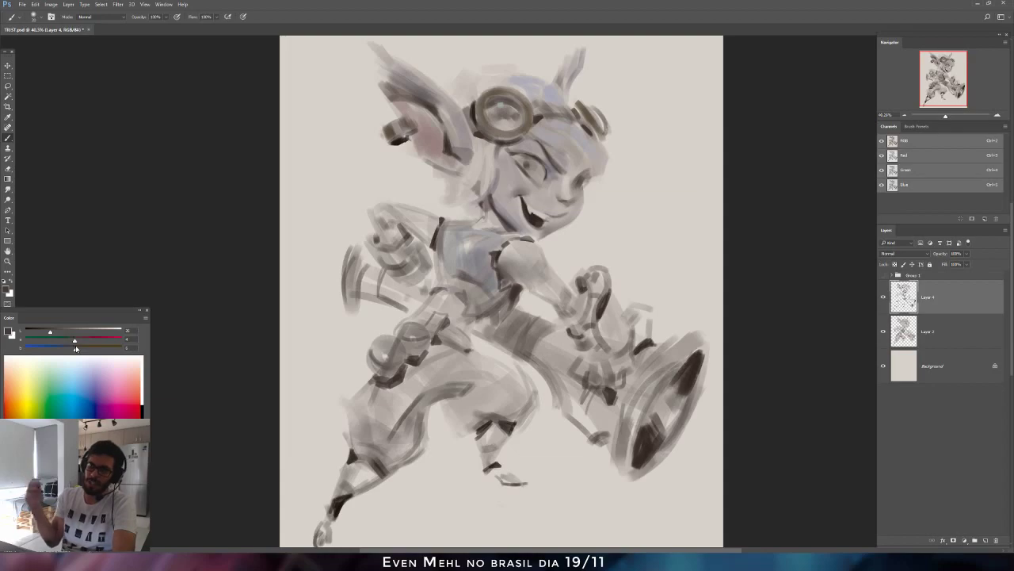
right_click(467, 257)
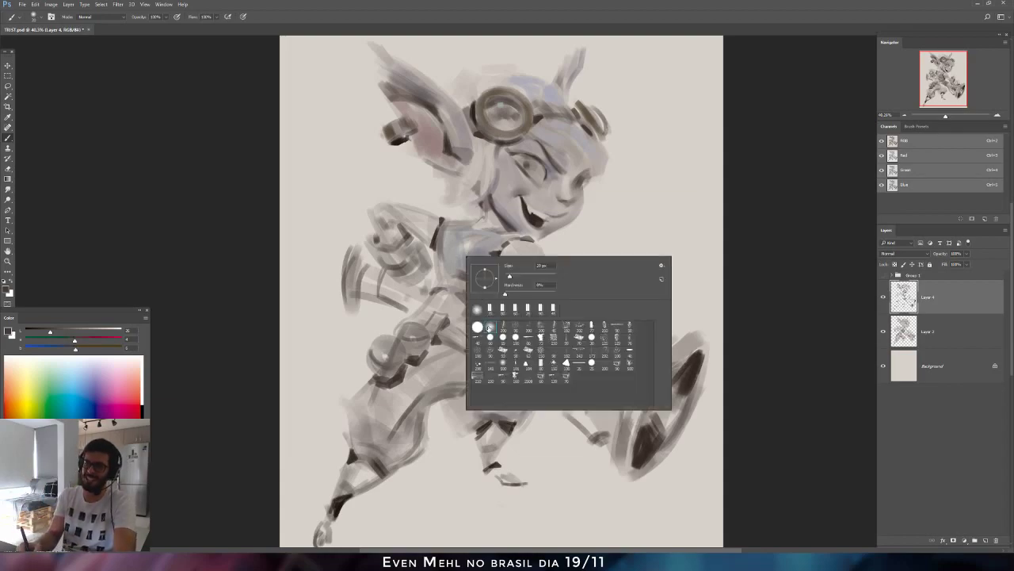
left_click(514, 382)
left_click(443, 298)
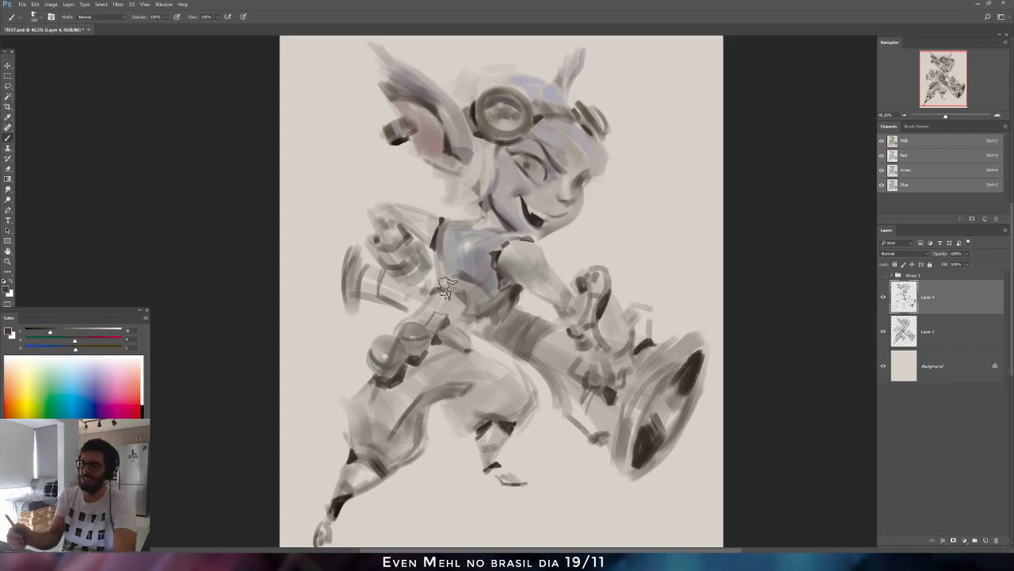
key("bracketleft")
key("bracketleft")
key("bracketleft")
key("bracketleft")
key("bracketleft")
left_click_drag(438, 282, 468, 286)
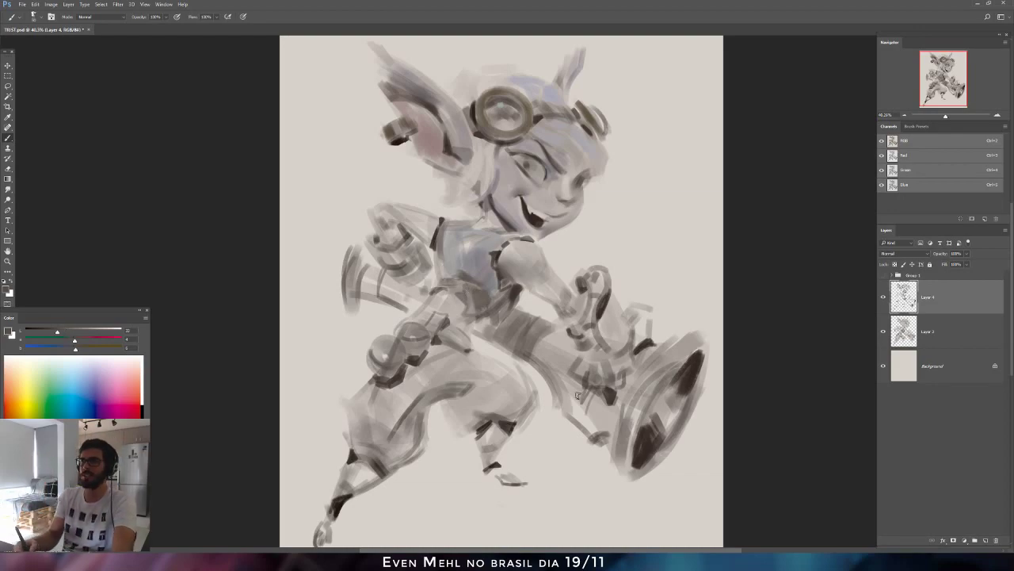
Flip the canvas and retouch around both eyes with an enlarged textured brush and sampled tones.
key("ctrl+shift+h")
key("bracketright")
key("bracketright")
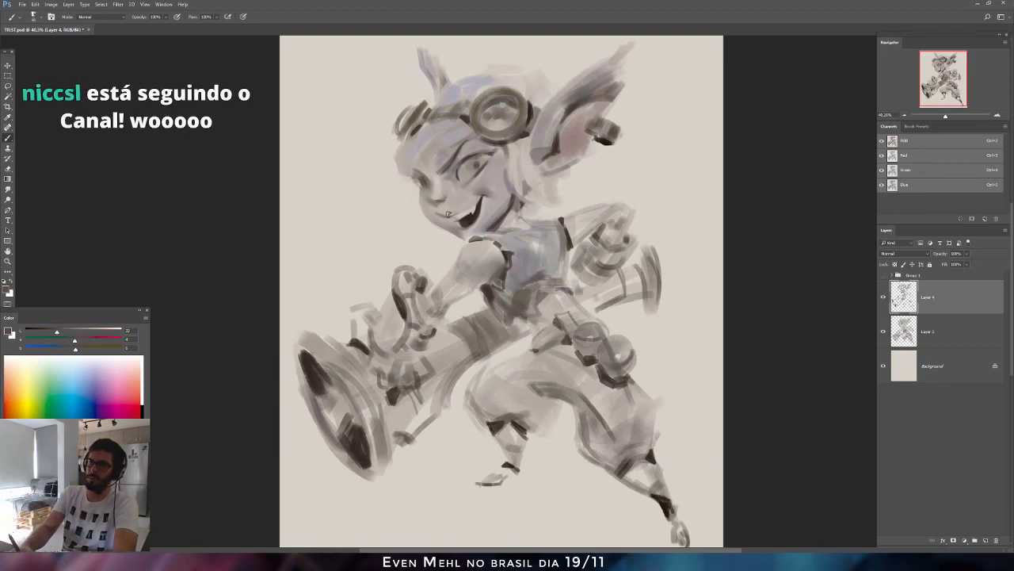
left_click(418, 184, "alt")
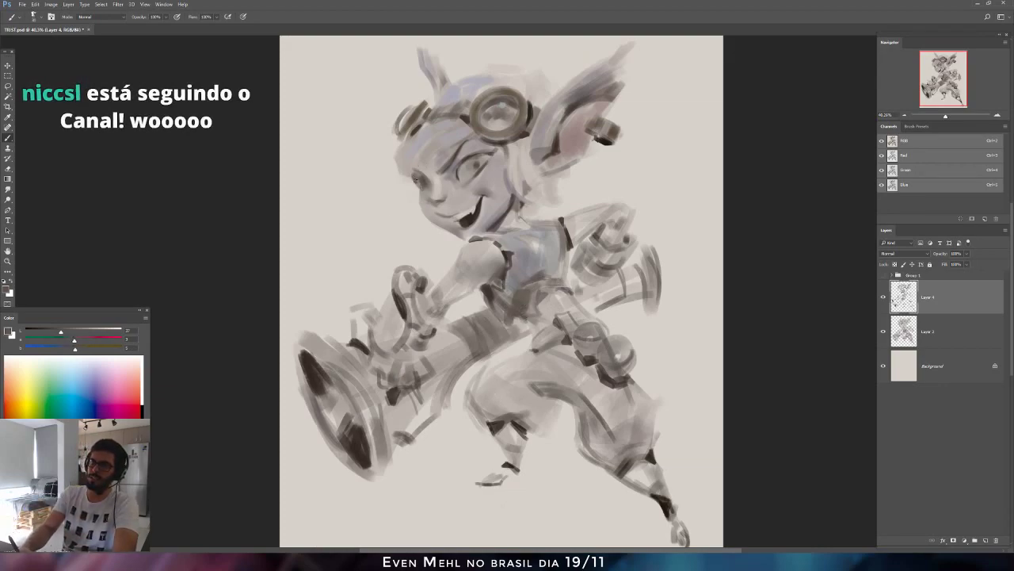
left_click(464, 172, "alt")
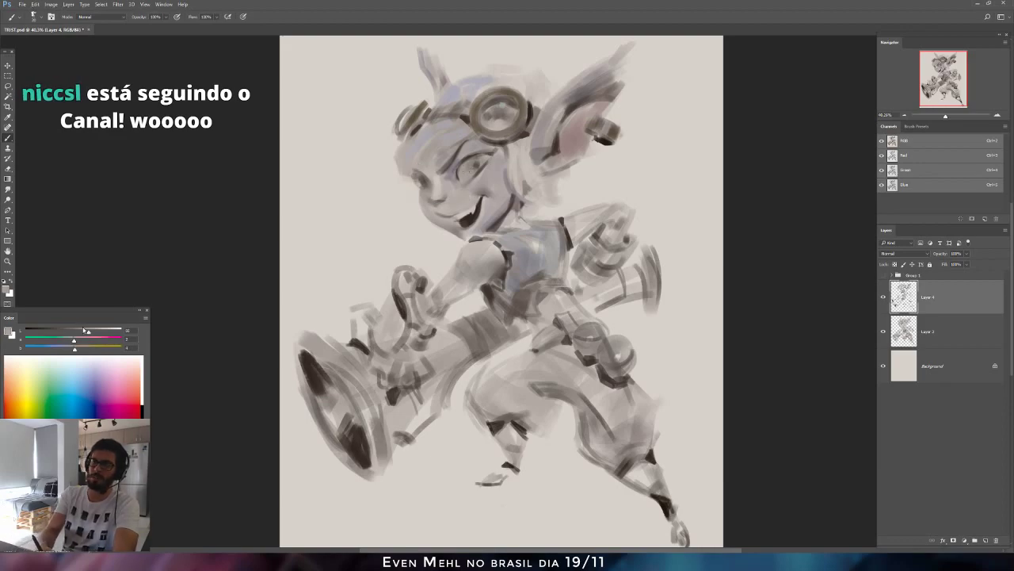
Lighten the sampled eye colour, shift it towards green, and paint highlights in the large eye.
left_click_drag(84, 330, 96, 330)
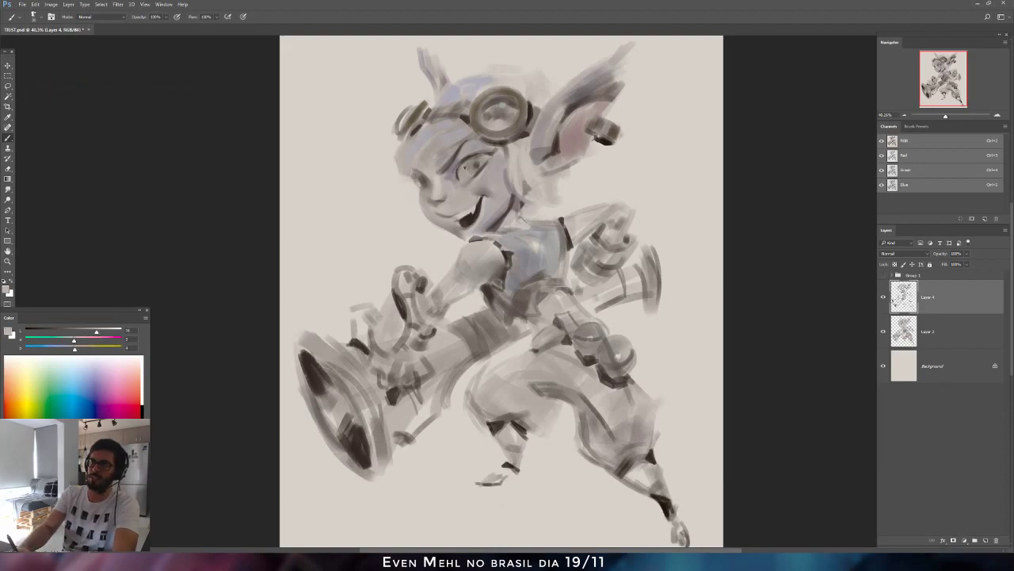
left_click(116, 332)
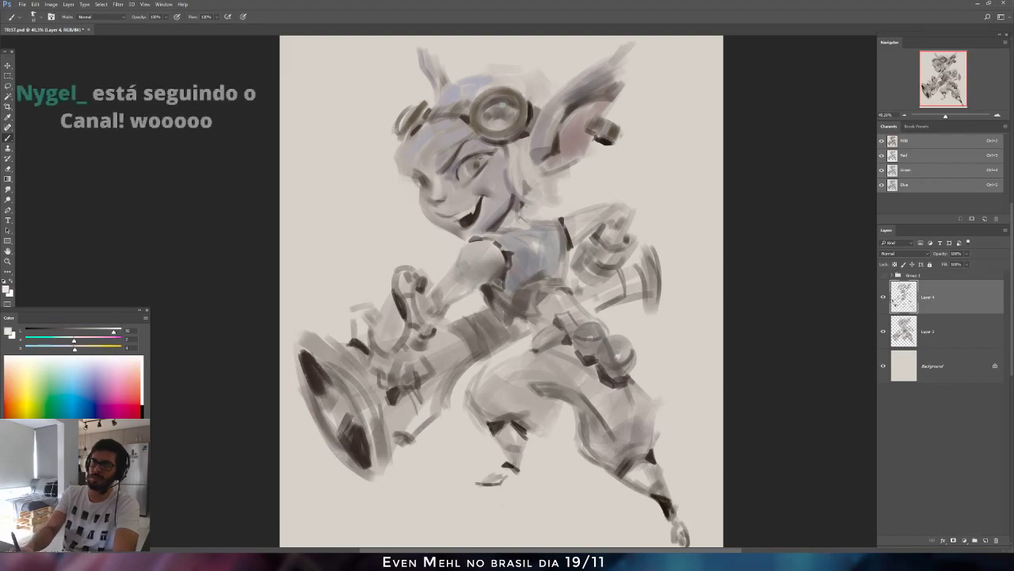
left_click(69, 343)
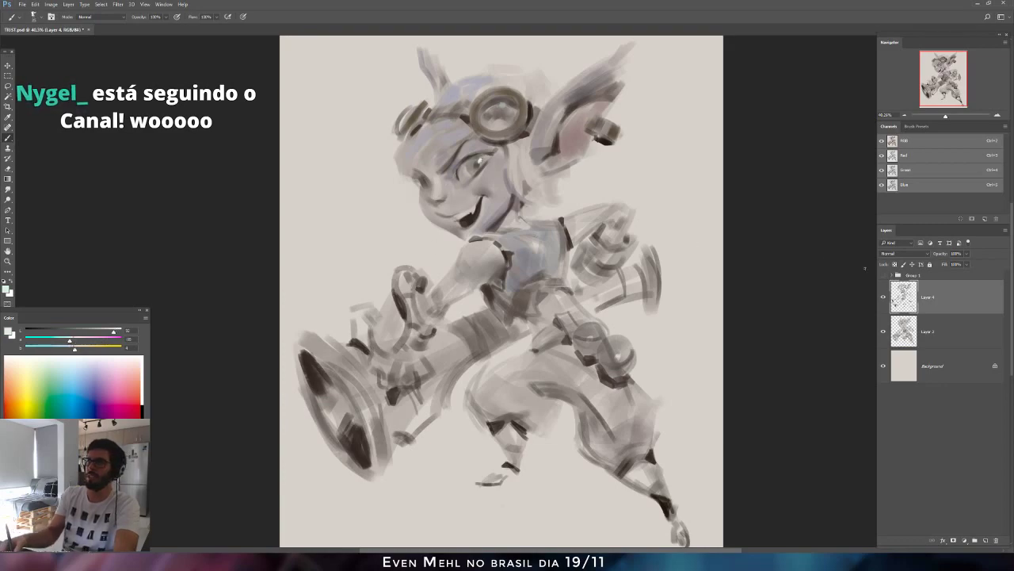
Add a new layer set to Soft Light and test a pale stroke over the trousers with a hard round brush.
key("ctrl+shift+n")
key("Return")
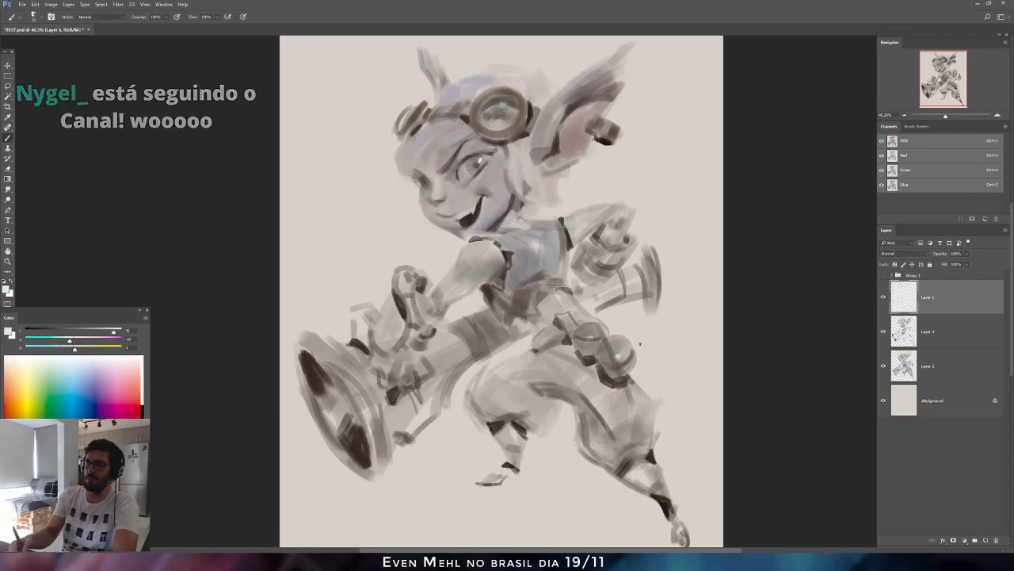
right_click(522, 336)
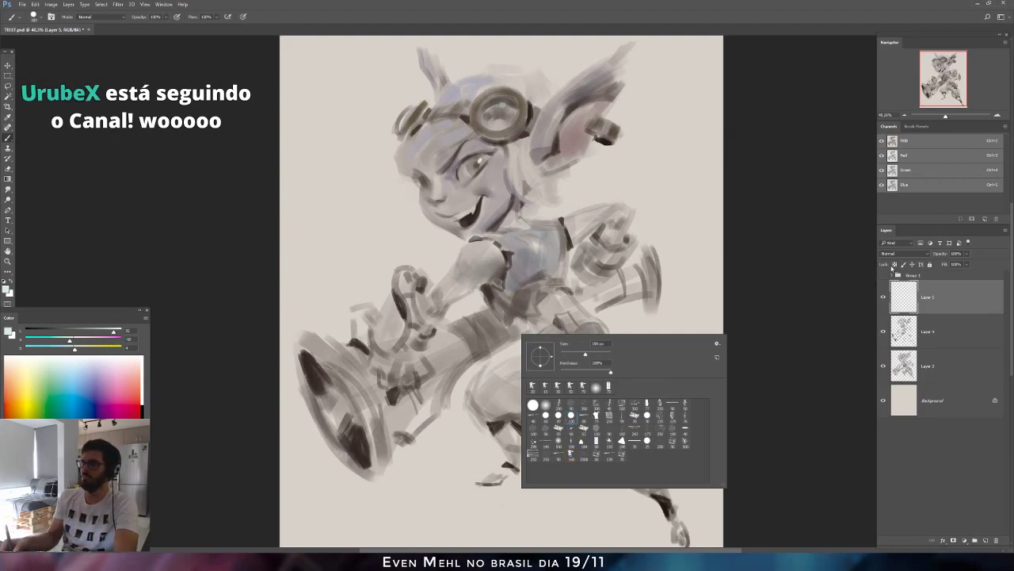
left_click(904, 253)
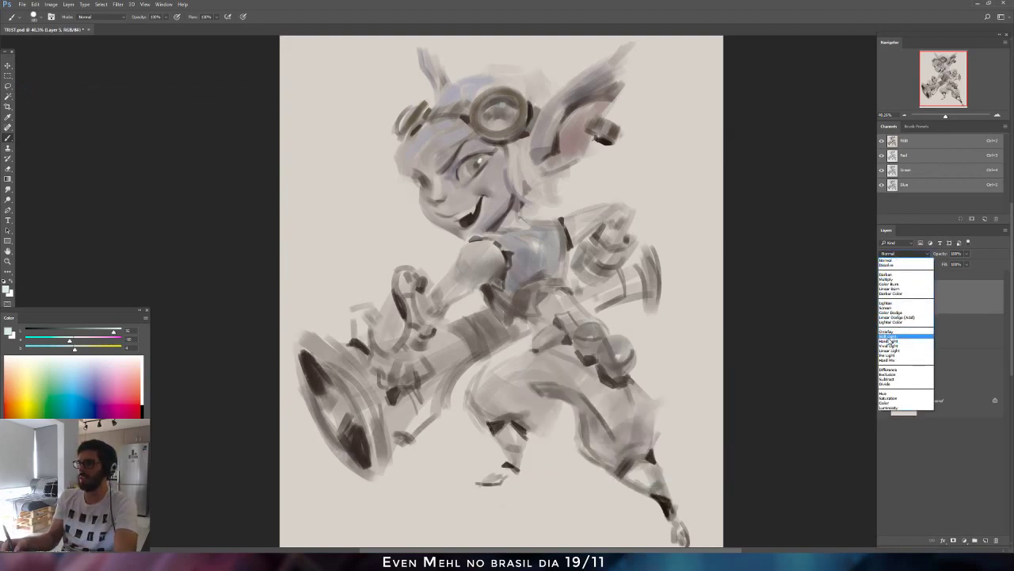
left_click(889, 337)
mouse_move(555, 317)
left_mouse_down()
mouse_move(545, 373)
mouse_move(515, 436)
left_mouse_up()
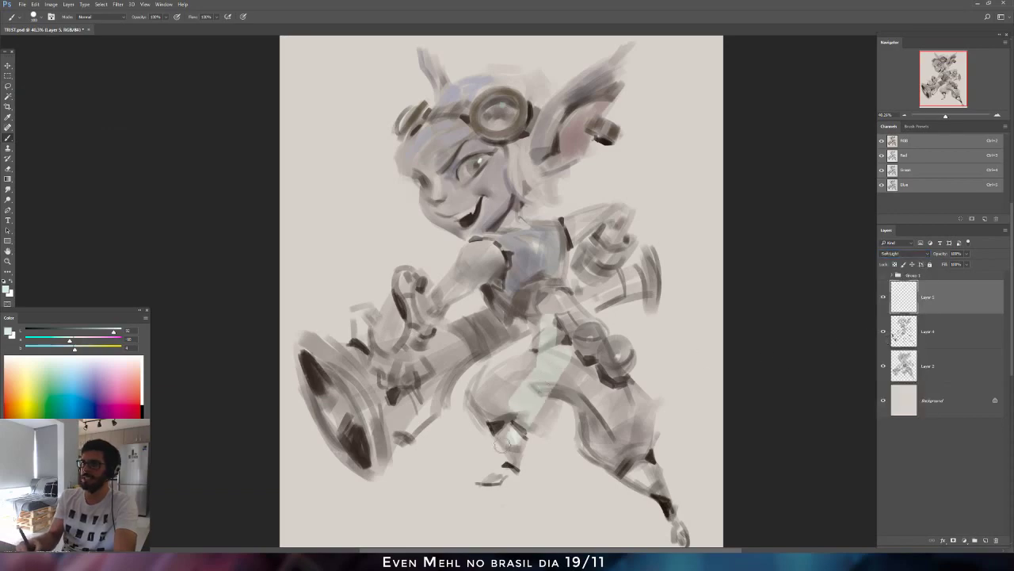
key("ctrl+z")
Darken the painting colour and change the new layer's blend mode to Hard Light.
left_click(68, 331)
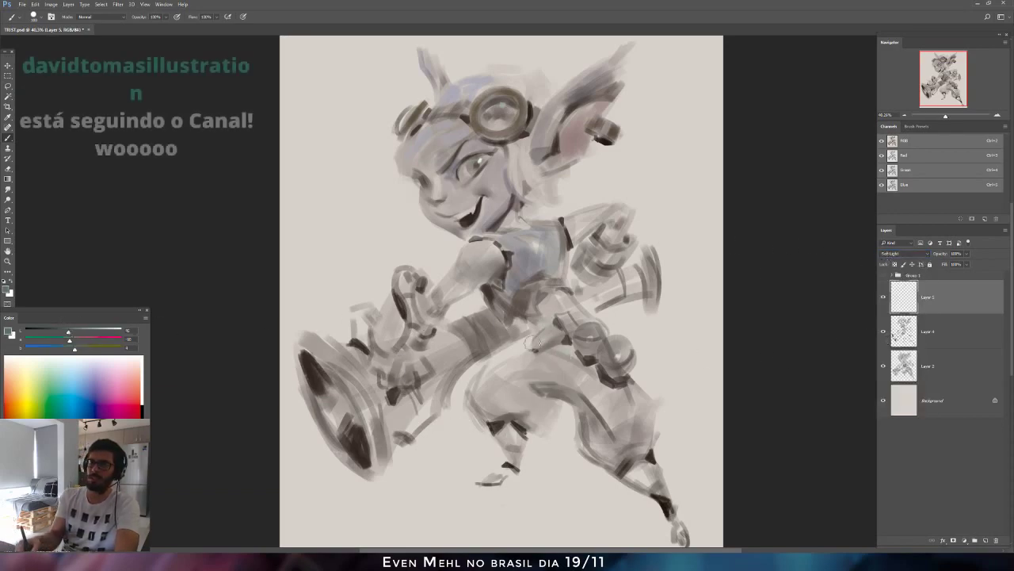
left_click(903, 252)
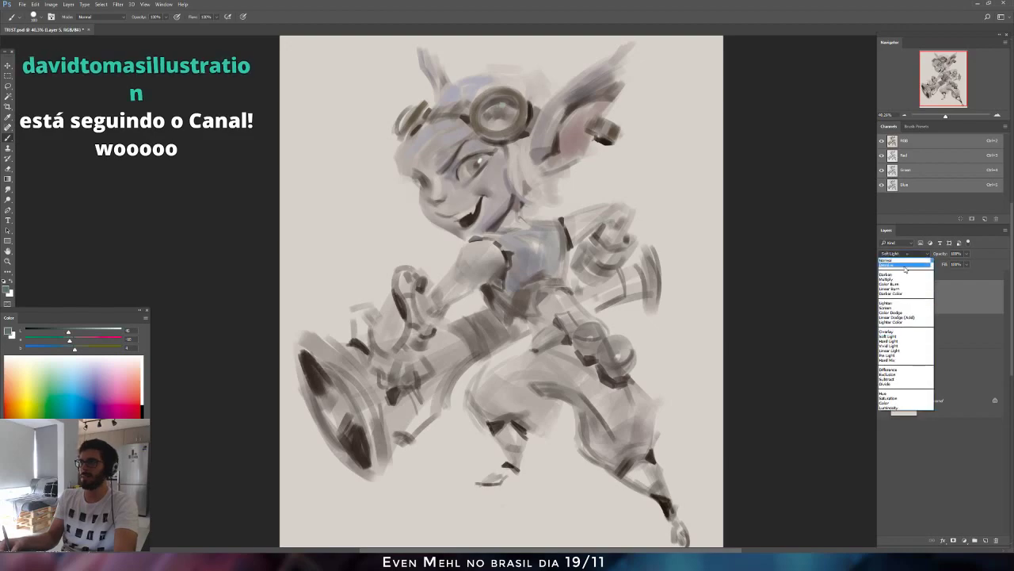
left_click(889, 343)
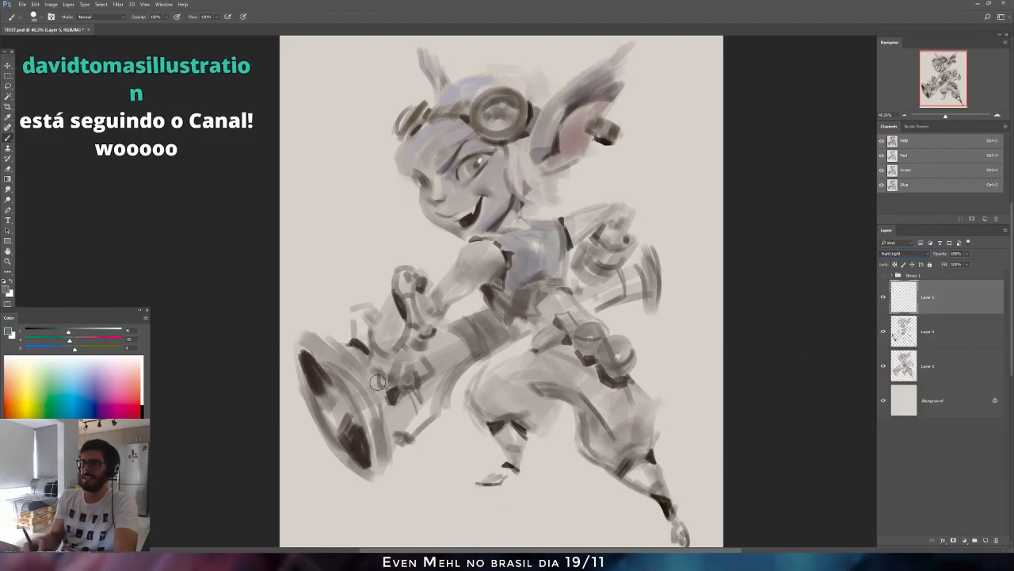
Tune the dark colour to a muted green, discard a test stroke, and tint the raised trouser leg up to the hip.
left_click(74, 341)
left_click(76, 350)
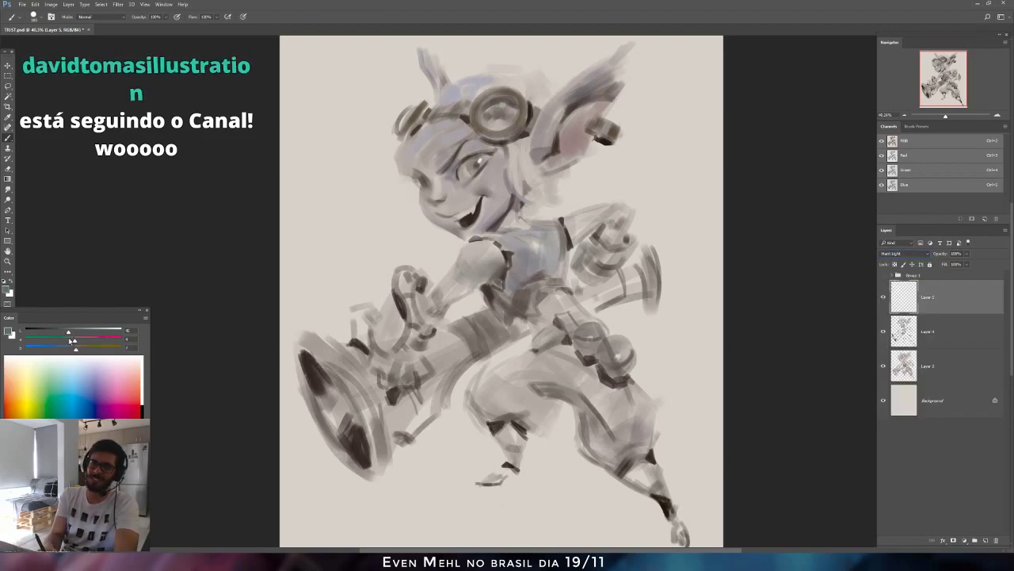
left_click_drag(68, 334, 63, 333)
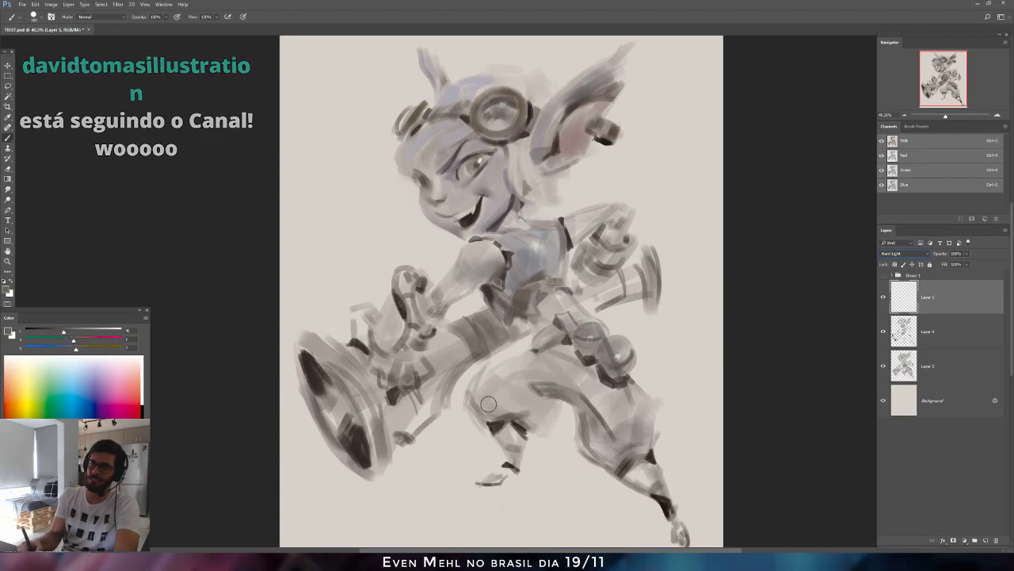
left_click_drag(548, 347, 479, 406)
key("ctrl+z")
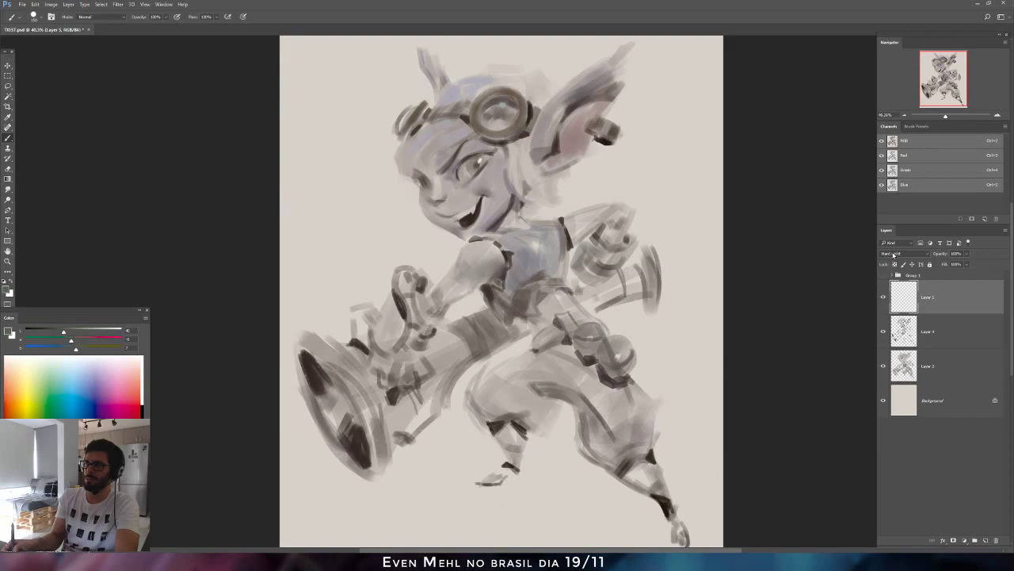
mouse_move(486, 373)
left_mouse_down()
mouse_move(517, 414)
mouse_move(495, 382)
mouse_move(533, 419)
mouse_move(559, 362)
mouse_move(515, 377)
mouse_move(555, 345)
mouse_move(519, 365)
mouse_move(533, 381)
mouse_move(519, 421)
mouse_move(545, 342)
left_mouse_up()
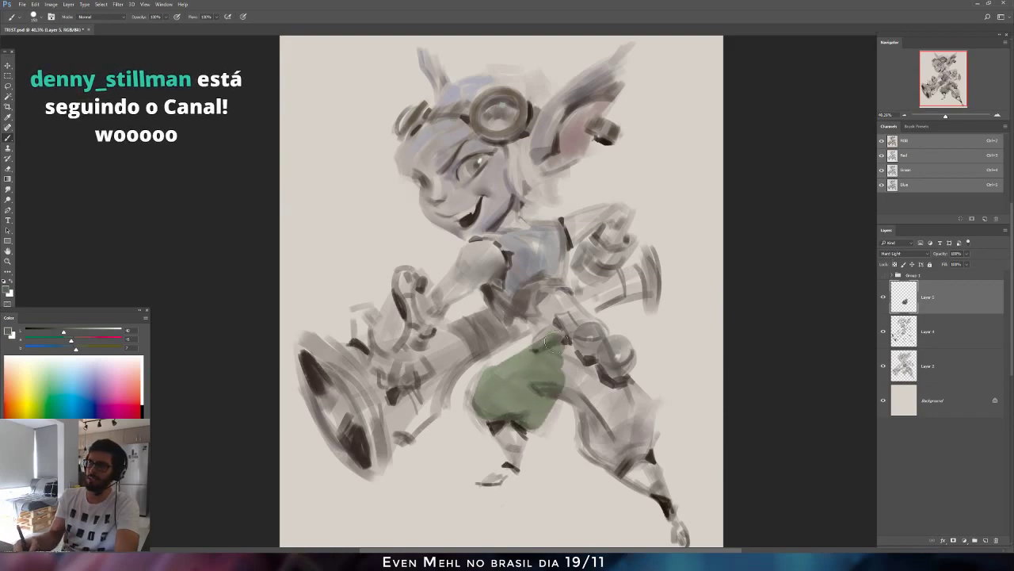
mouse_move(559, 388)
left_mouse_down()
mouse_move(590, 400)
mouse_move(602, 389)
left_mouse_up()
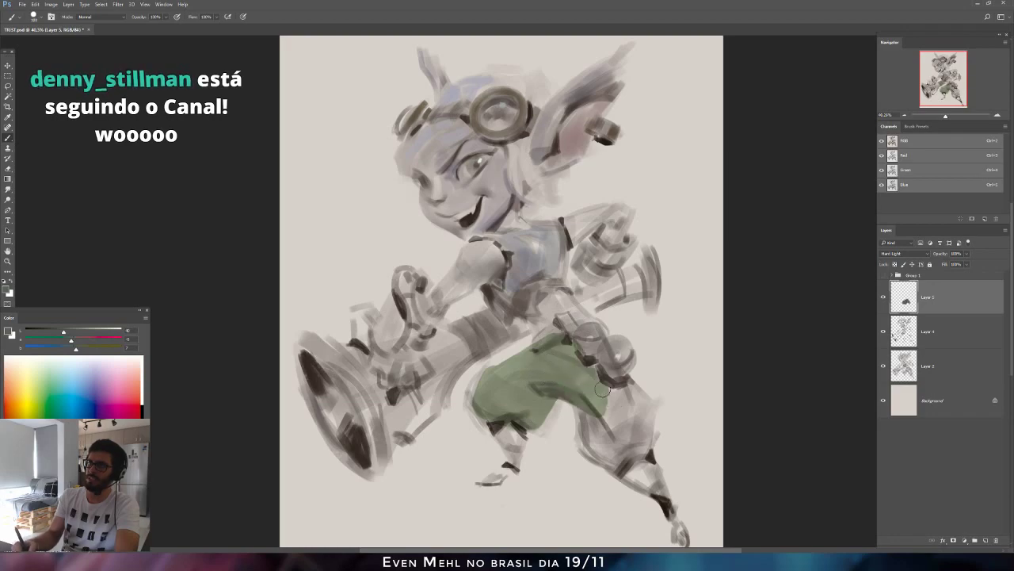
Extend the green tint over the rest of the trousers, covering the extended leg down to its cuff.
right_click(596, 329)
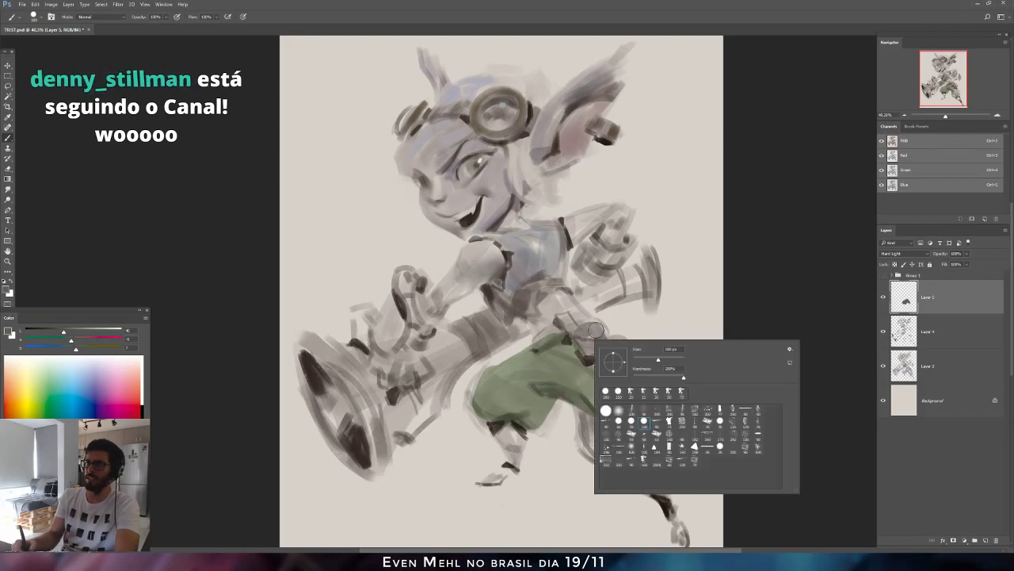
left_click(596, 330)
right_click(599, 339)
left_click(597, 340)
mouse_move(583, 412)
left_mouse_down()
mouse_move(610, 462)
mouse_move(628, 448)
mouse_move(619, 387)
mouse_move(641, 405)
mouse_move(636, 420)
mouse_move(642, 395)
left_mouse_up()
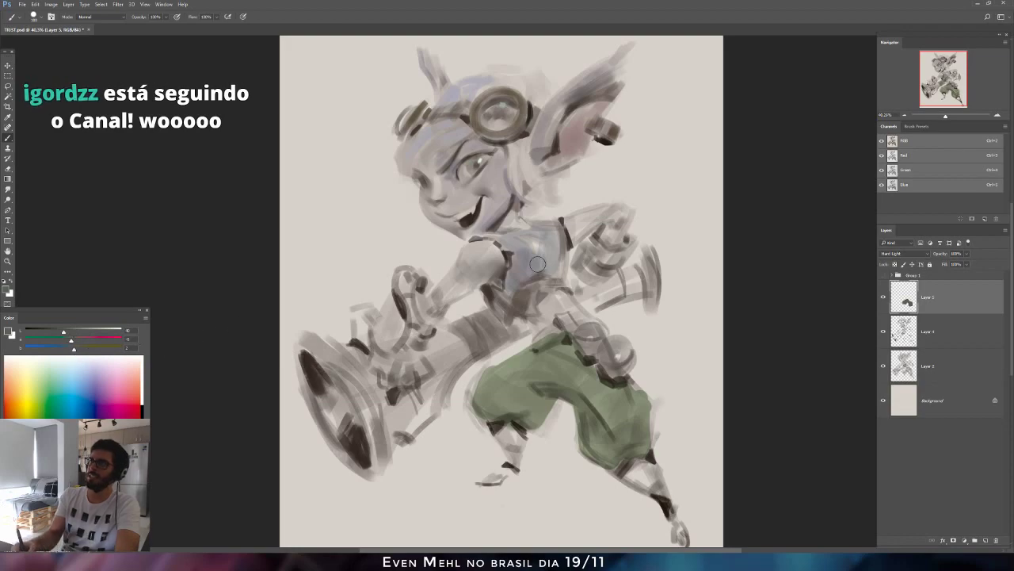
mouse_move(520, 265)
left_mouse_down()
mouse_move(501, 311)
mouse_move(516, 276)
left_mouse_up()
key("ctrl+alt+z")
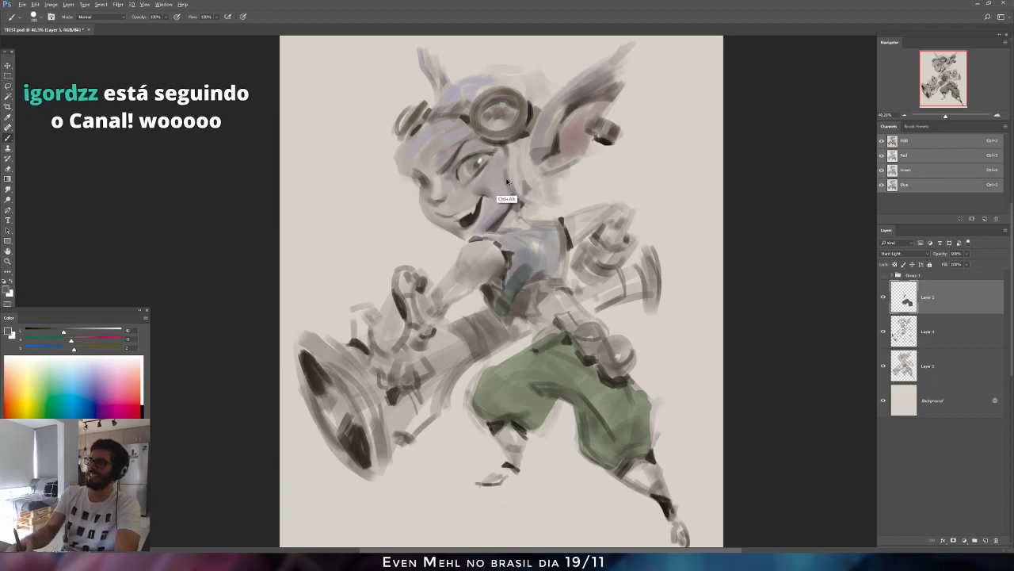
key("ctrl+alt+z")
Choose a smaller round brush preset and tint the vest with the muted green.
right_click(557, 292)
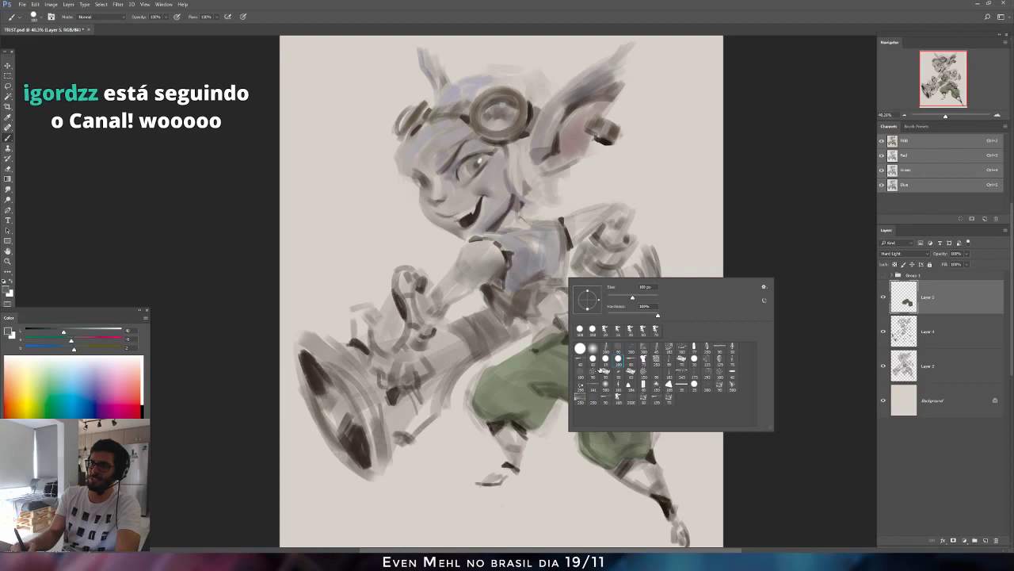
double_click(593, 361)
mouse_move(491, 293)
left_mouse_down()
mouse_move(522, 268)
mouse_move(499, 237)
left_mouse_up()
left_click_drag(523, 270, 552, 229)
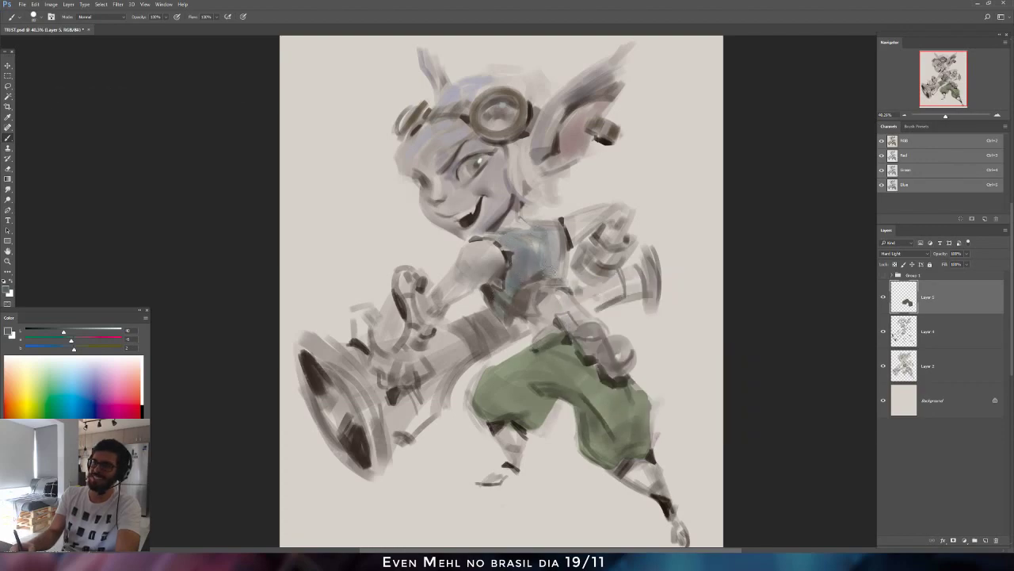
left_click_drag(560, 268, 543, 234)
Flip the canvas, choose a textured tip for the Eraser, and thin the green along the extended trouser leg and hip.
key("ctrl+shift+h")
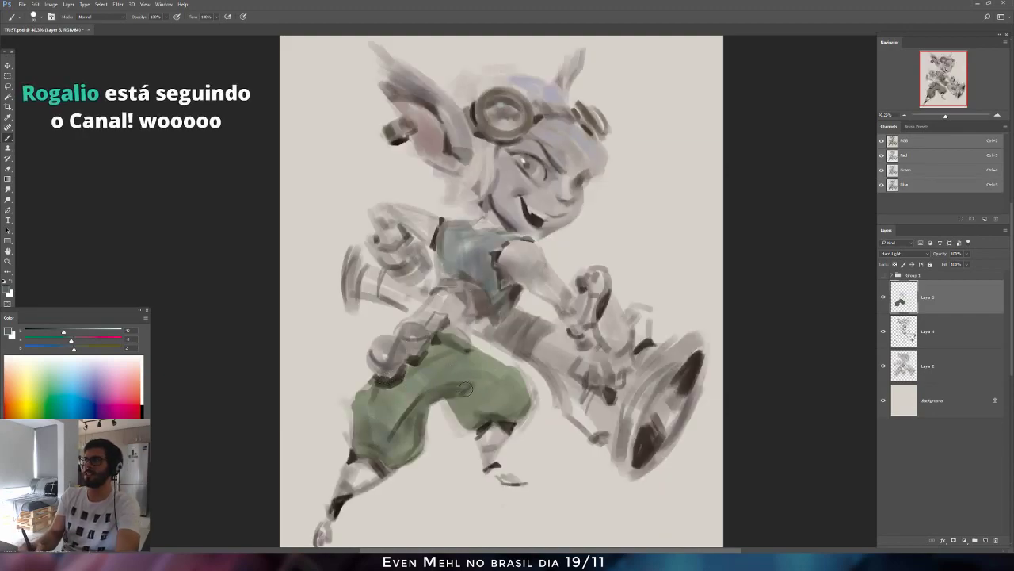
key("e")
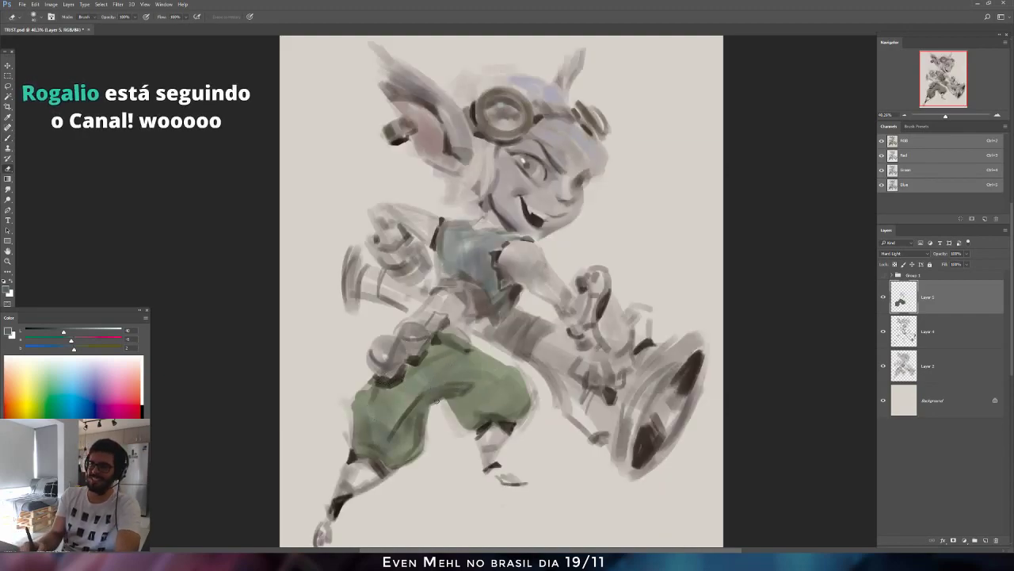
right_click(440, 367)
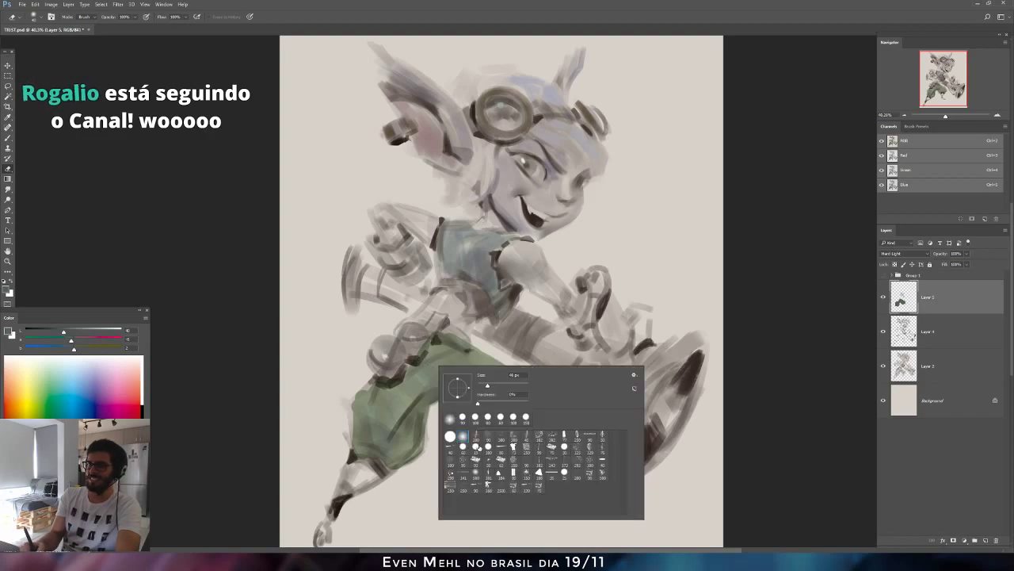
left_click(494, 488)
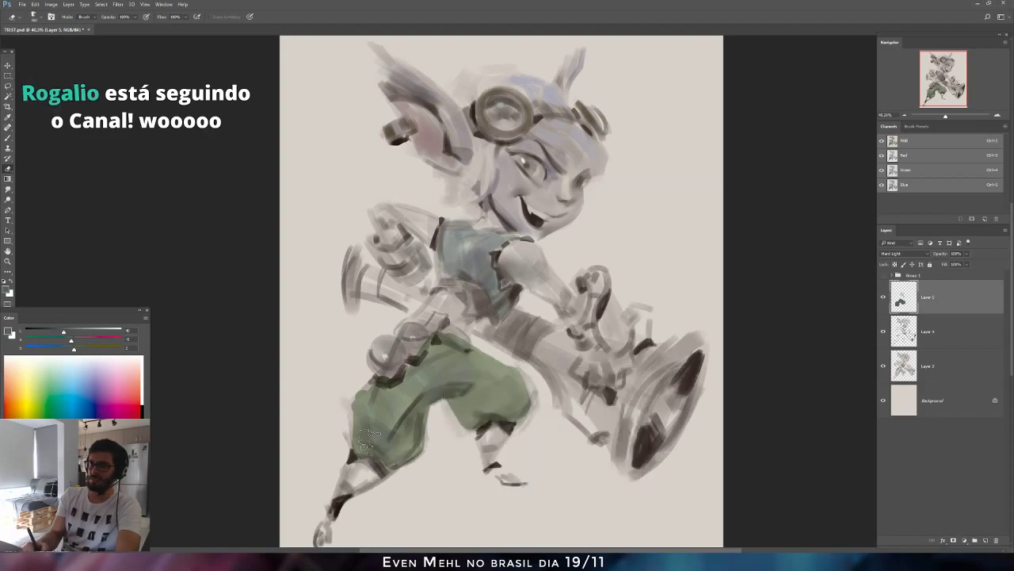
mouse_move(360, 435)
left_mouse_down()
mouse_move(414, 416)
mouse_move(434, 370)
left_mouse_up()
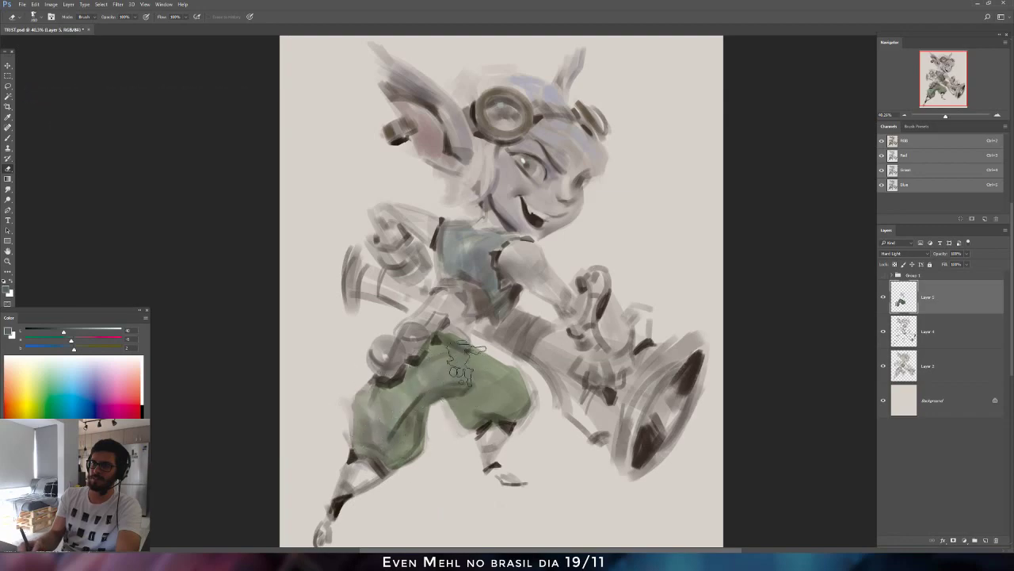
Shrink the textured eraser and soften the green tint on the raised trouser leg.
key("bracketleft")
key("bracketleft")
key("bracketleft")
key("bracketleft")
key("bracketleft")
key("bracketleft")
key("bracketleft")
left_click_drag(472, 403, 500, 407)
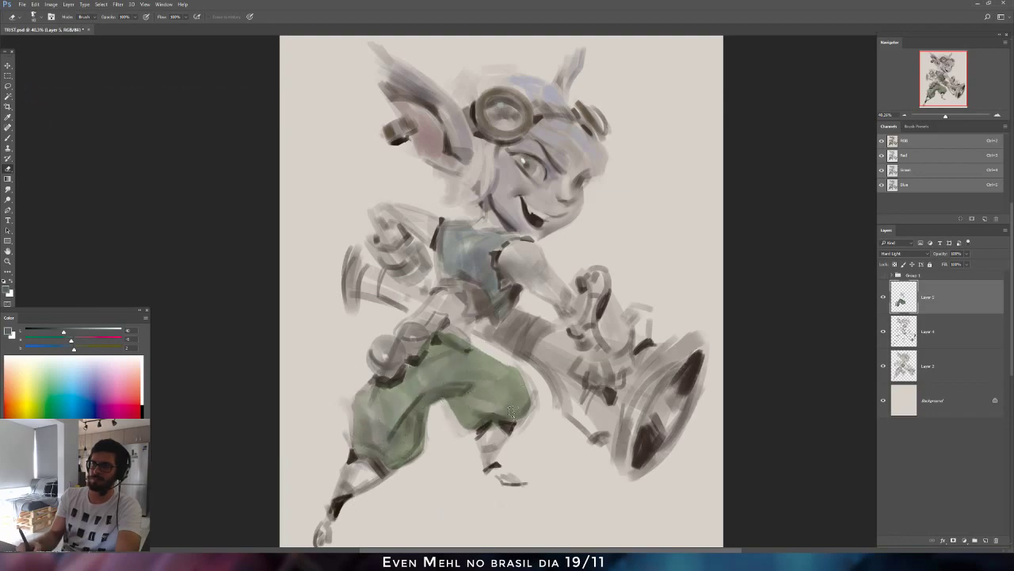
Return to the Brush, shift the colour to blue-violet, and tint the bare waist and the front upper arm.
key("b")
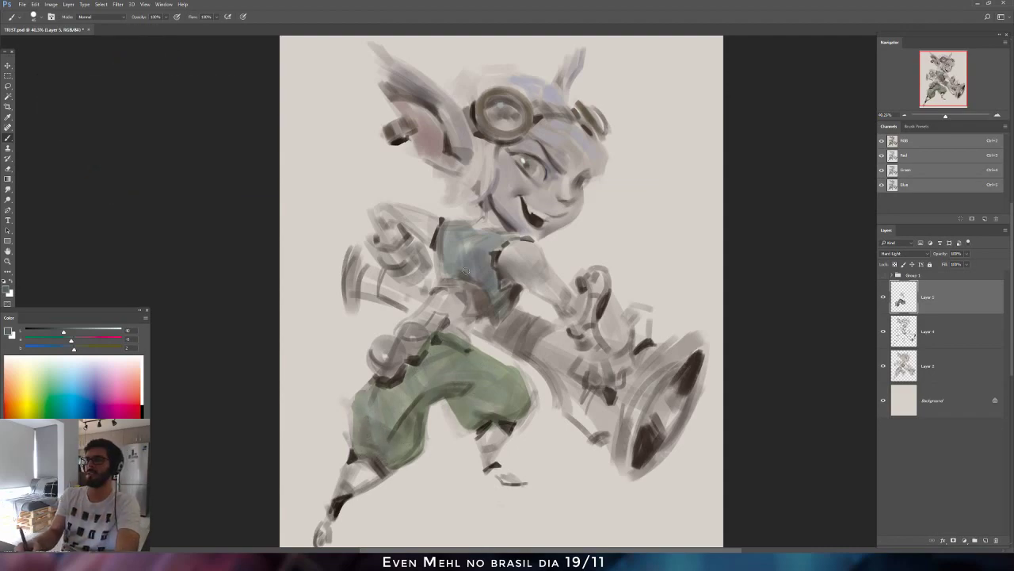
left_click(70, 332)
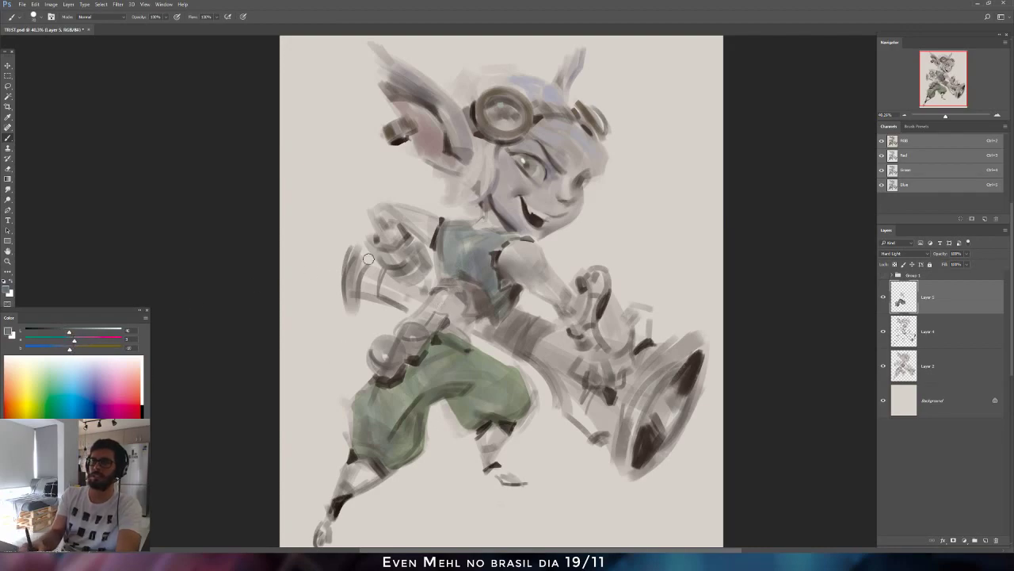
mouse_move(429, 313)
left_mouse_down()
mouse_move(456, 315)
mouse_move(468, 332)
left_mouse_up()
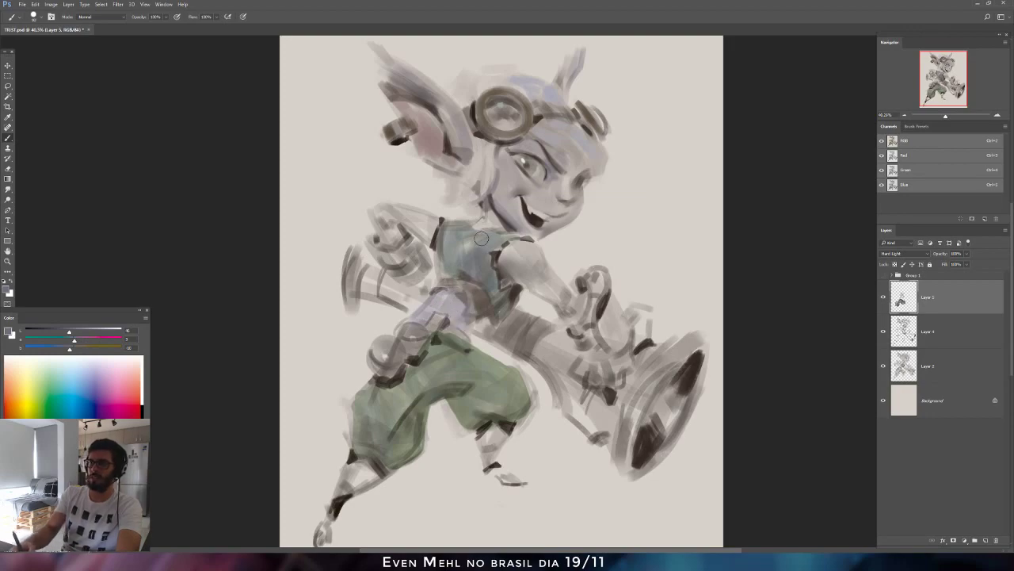
left_click_drag(519, 277, 536, 286)
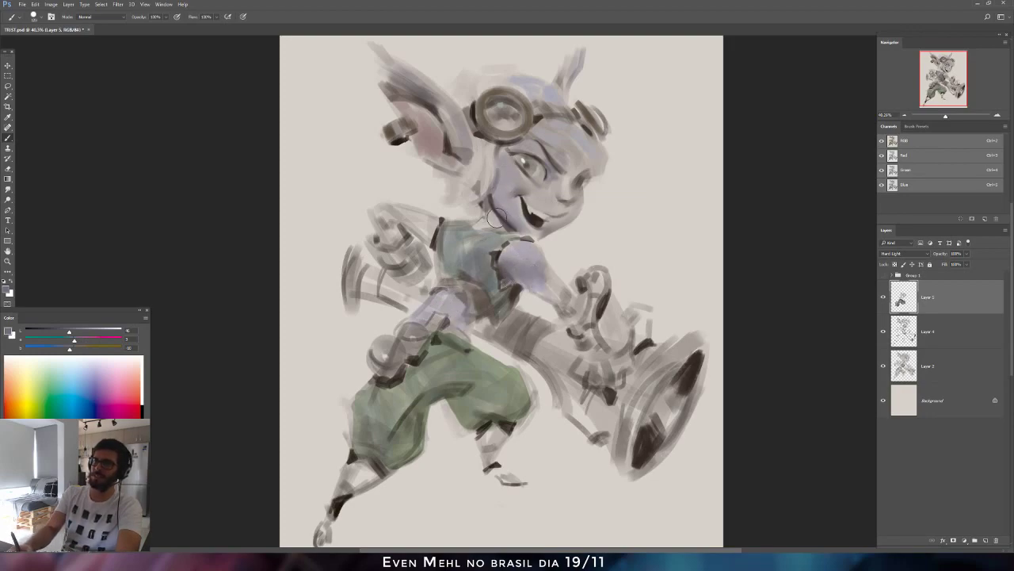
Tint the neck, face, ear and rear arm blue-violet, reducing the brush size for the smaller areas.
mouse_move(493, 219)
left_mouse_down()
mouse_move(509, 172)
mouse_move(541, 201)
mouse_move(517, 179)
mouse_move(557, 192)
mouse_move(559, 173)
mouse_move(572, 203)
left_mouse_up()
key("bracketleft")
key("bracketleft")
key("bracketleft")
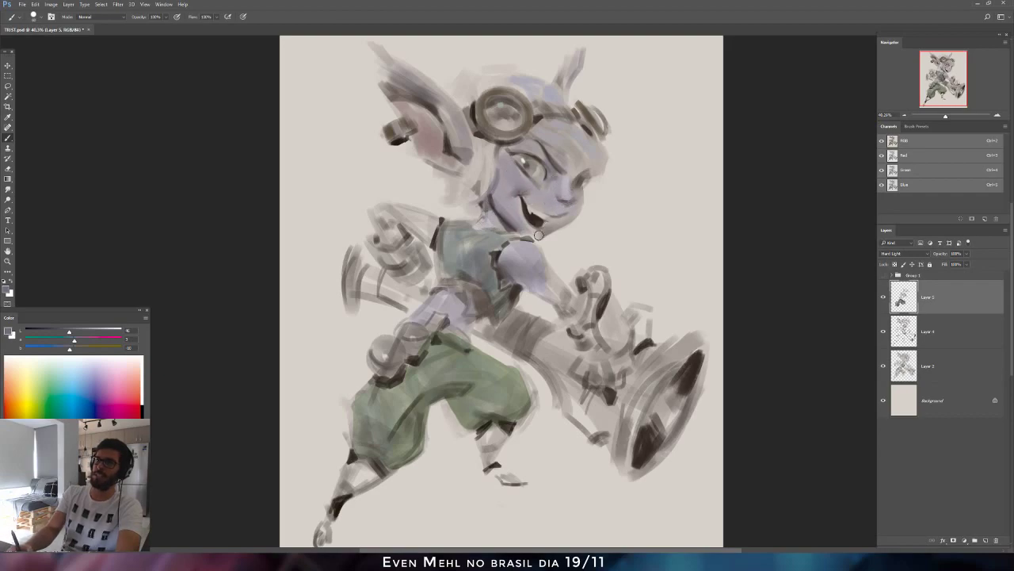
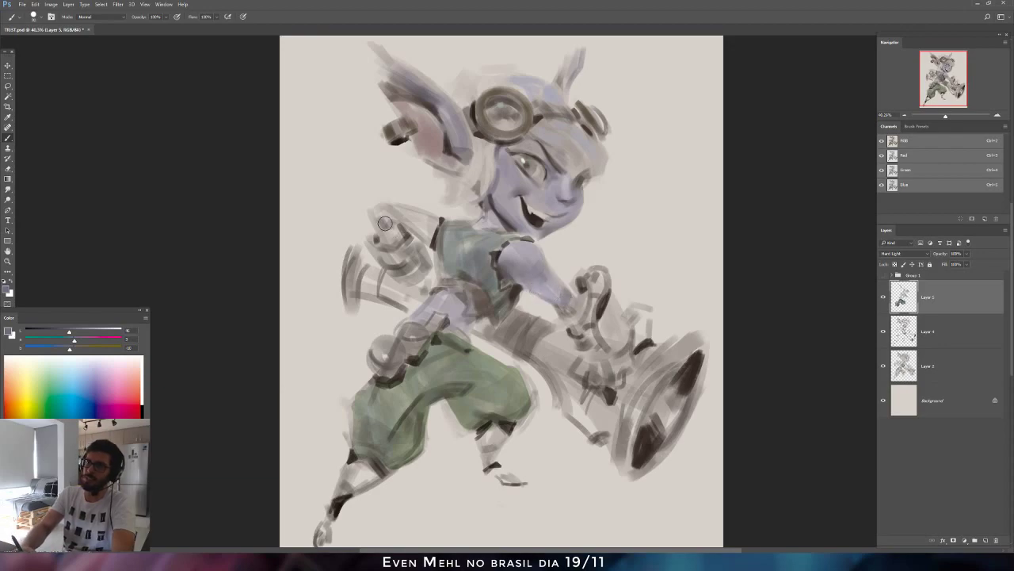
mouse_move(384, 223)
left_mouse_down()
mouse_move(395, 216)
mouse_move(424, 232)
mouse_move(432, 222)
mouse_move(428, 236)
left_mouse_up()
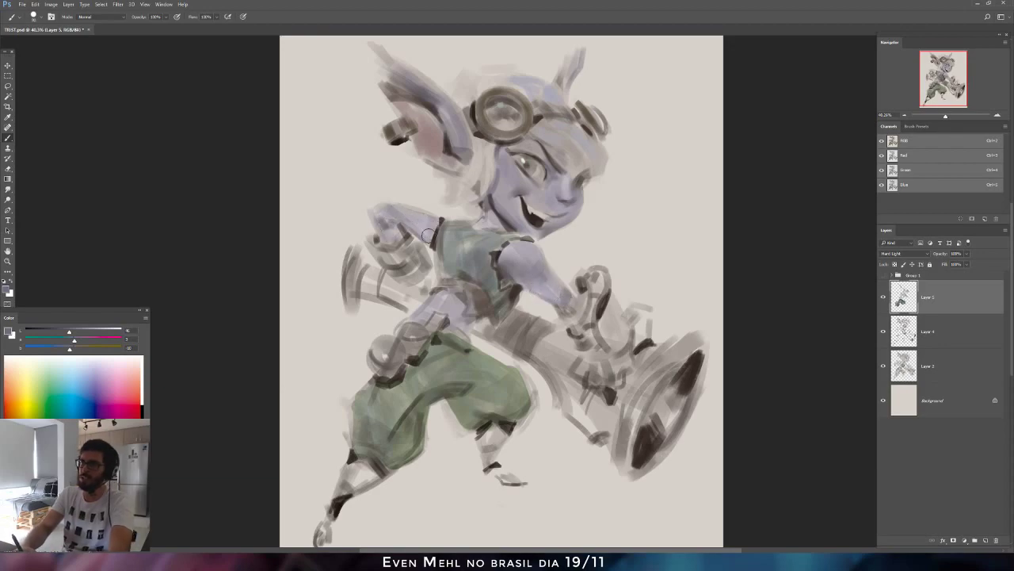
Flip the canvas back, darken the colour and warm it slightly, and tint the front forearm and the rear hand area.
key("ctrl+shift+h")
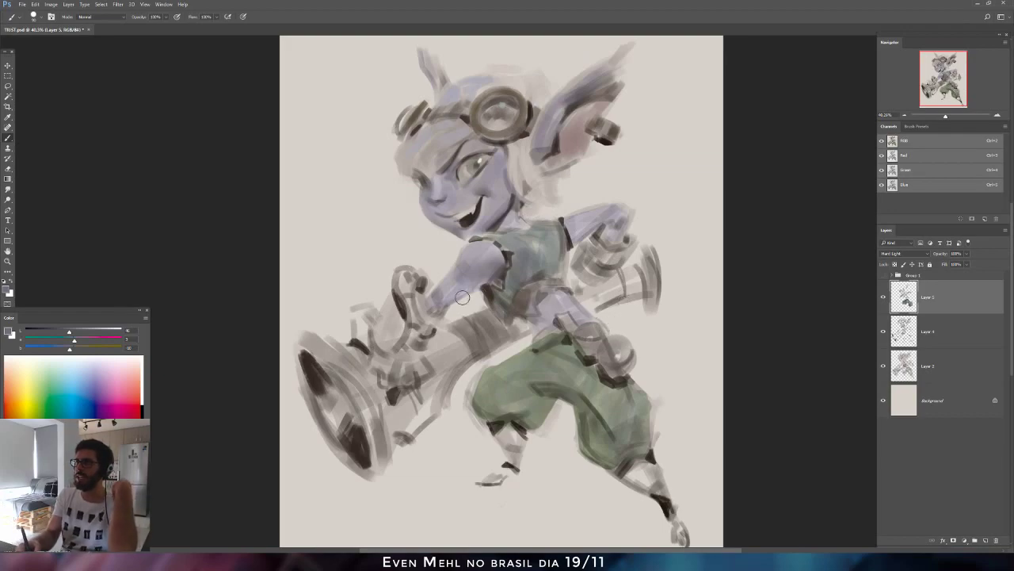
left_click(55, 333)
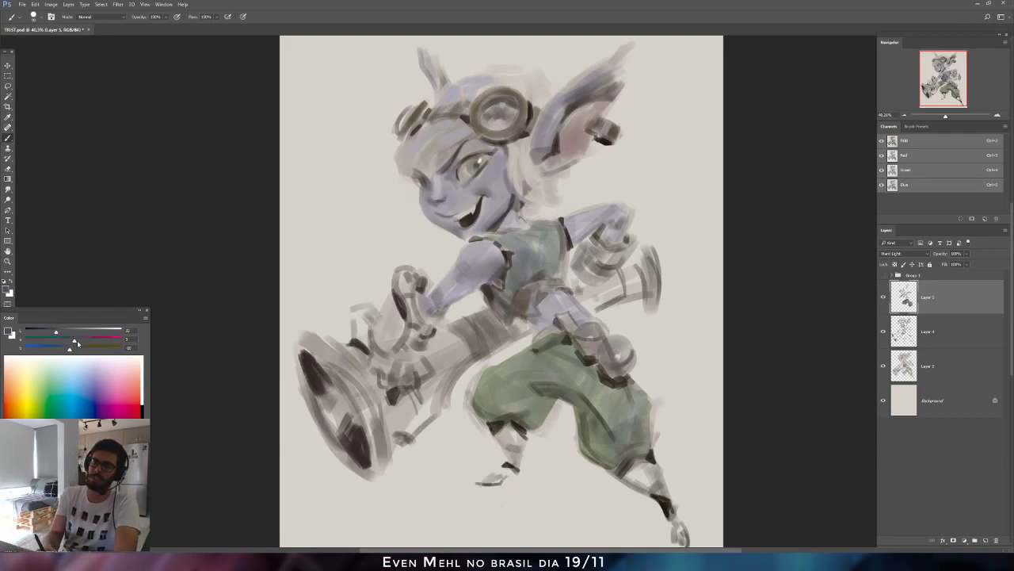
mouse_move(425, 301)
left_mouse_down()
mouse_move(466, 268)
mouse_move(453, 277)
left_mouse_up()
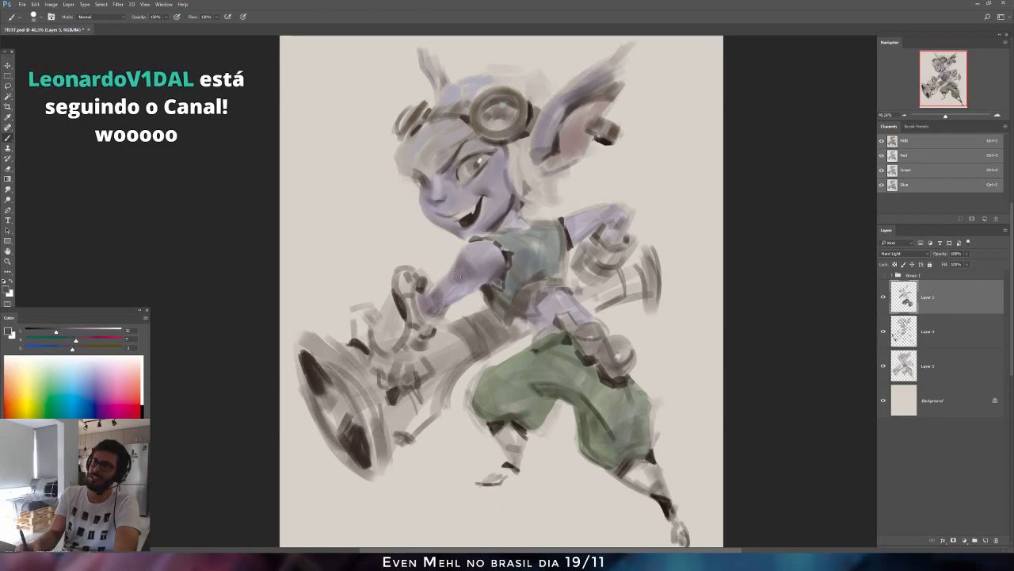
mouse_move(592, 234)
left_mouse_down()
mouse_move(626, 215)
mouse_move(595, 271)
left_mouse_up()
Shift the colour further towards red and tint the rear section of the weapon, comparing it with and without the stroke.
left_click_drag(77, 341, 77, 353)
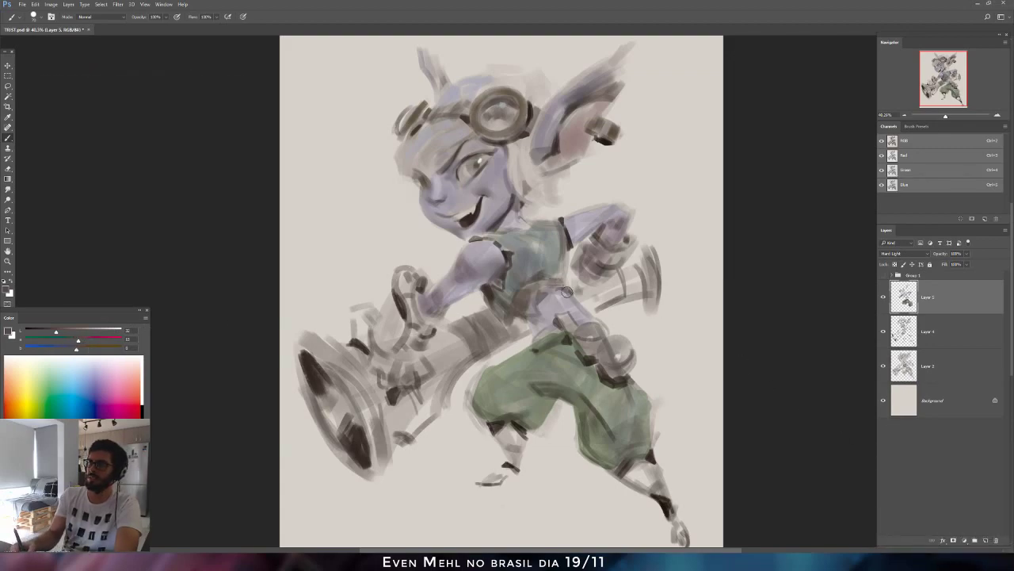
mouse_move(567, 288)
left_mouse_down()
mouse_move(589, 303)
mouse_move(600, 292)
mouse_move(579, 290)
mouse_move(602, 273)
mouse_move(587, 282)
left_mouse_up()
key("ctrl+z")
key("ctrl+z")
key("ctrl+minus")
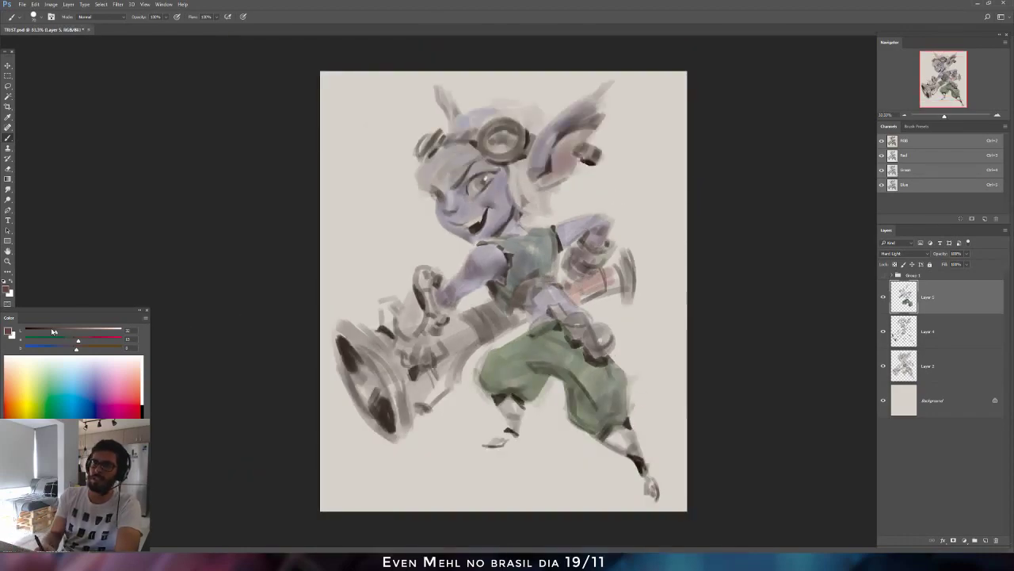
Darken the colour, enlarge the brush and tint the front section of the weapon's barrel brown.
left_click_drag(55, 332, 45, 332)
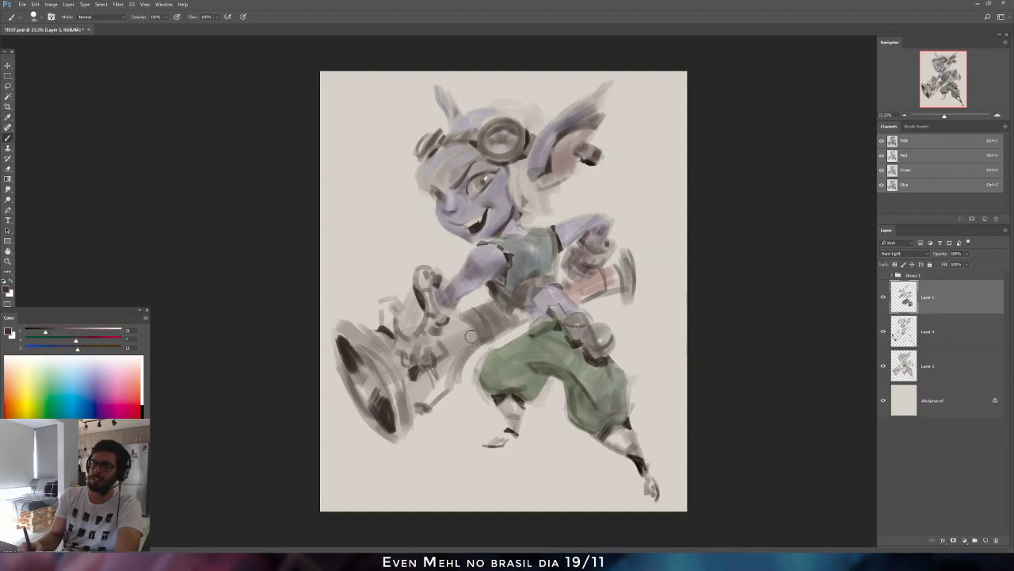
key("bracketright")
mouse_move(479, 322)
left_mouse_down()
mouse_move(442, 342)
mouse_move(432, 371)
mouse_move(499, 315)
mouse_move(458, 328)
mouse_move(491, 309)
left_mouse_up()
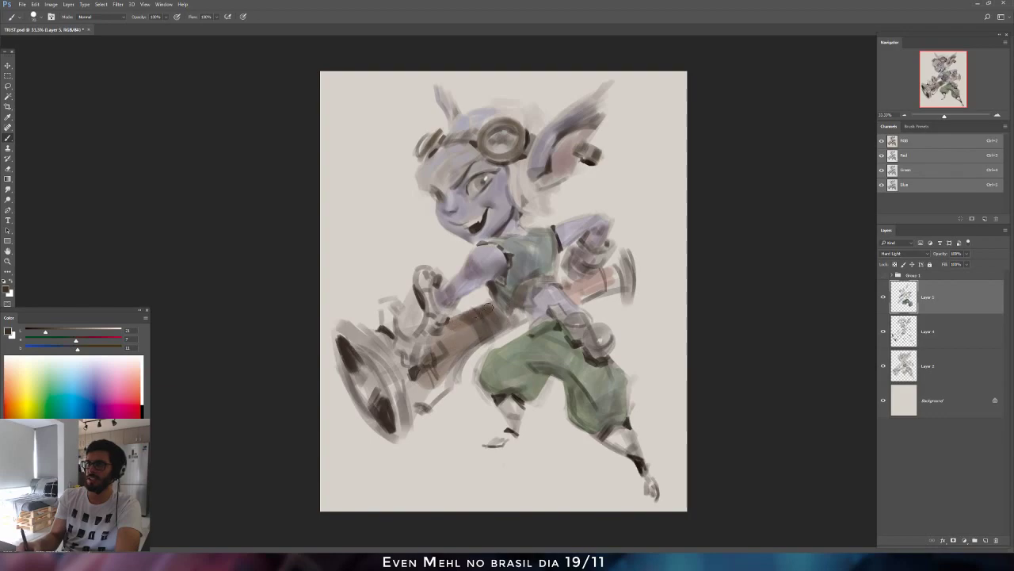
Merge the two grey painting layers beneath the Hard Light layer and deepen the merged layer's shadows slightly with Levels.
left_click(909, 366)
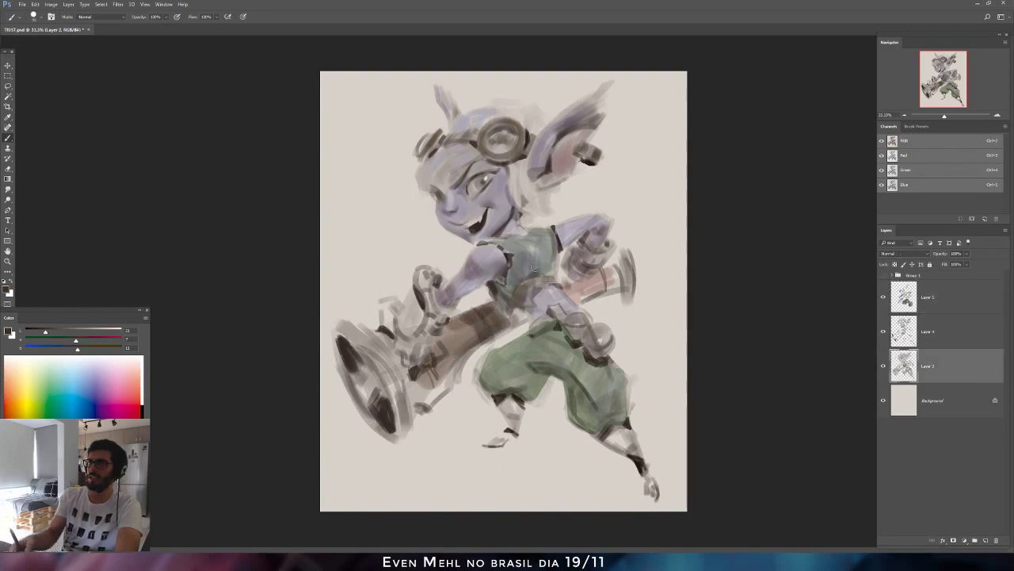
key("ctrl+e")
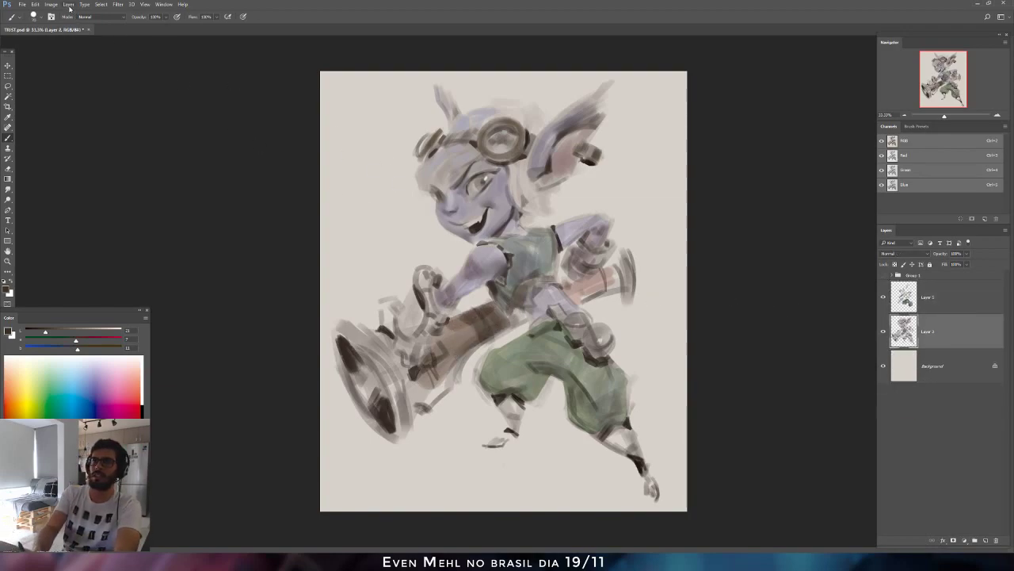
left_click(50, 4)
mouse_move(71, 26)
left_click(159, 34)
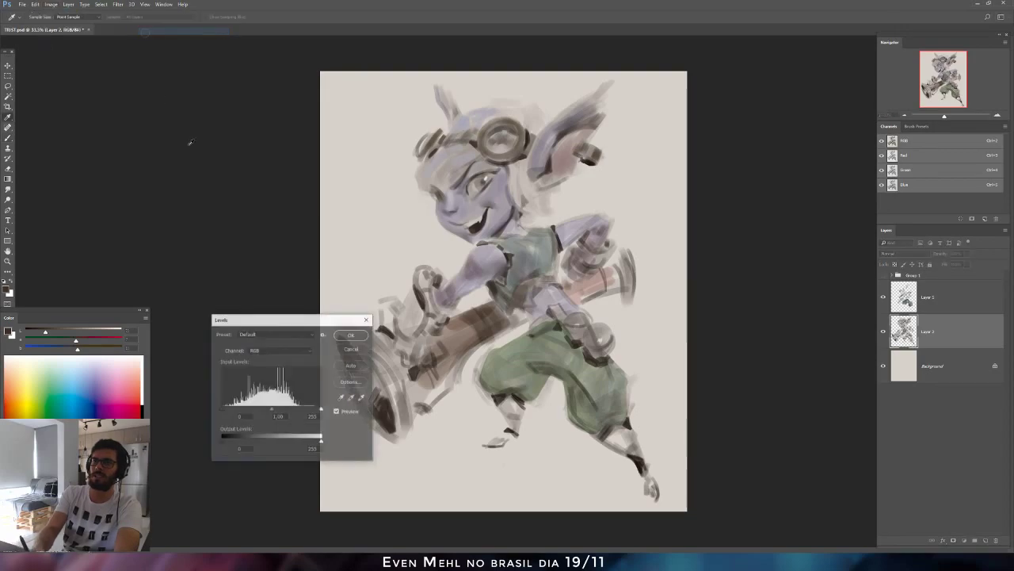
left_click_drag(226, 411, 226, 411)
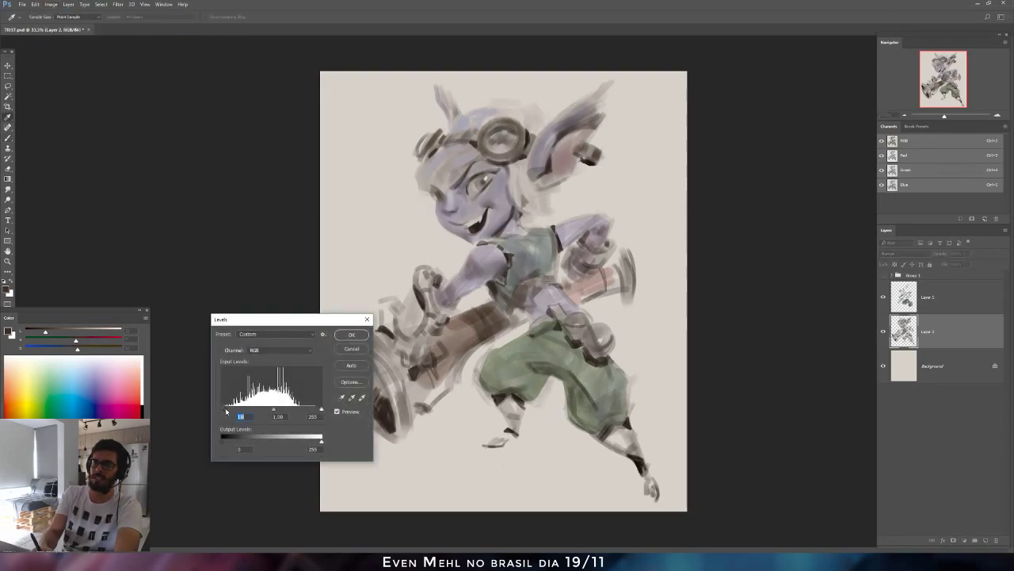
type("1")
left_click(268, 352)
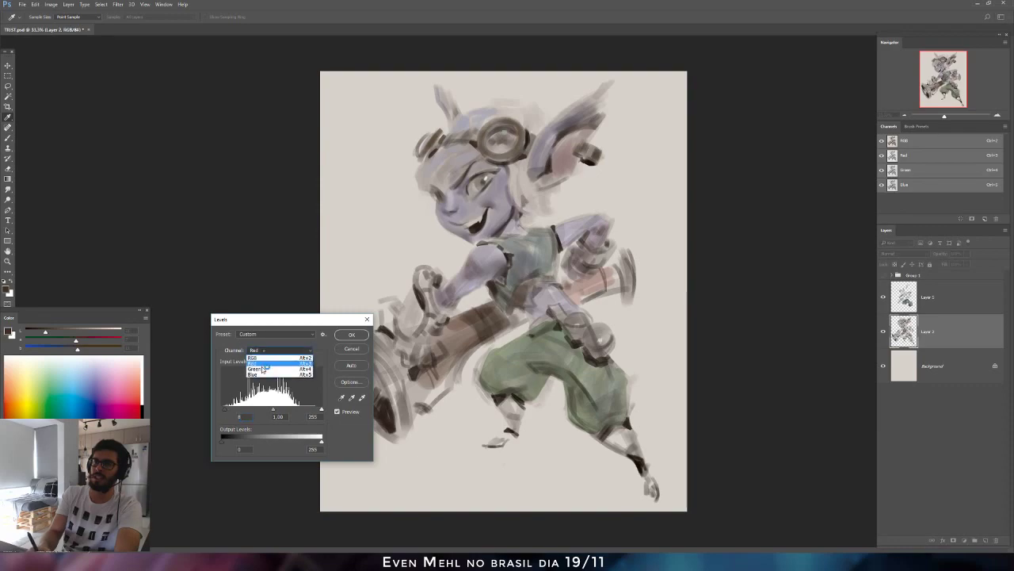
left_click(359, 337)
left_click(359, 336)
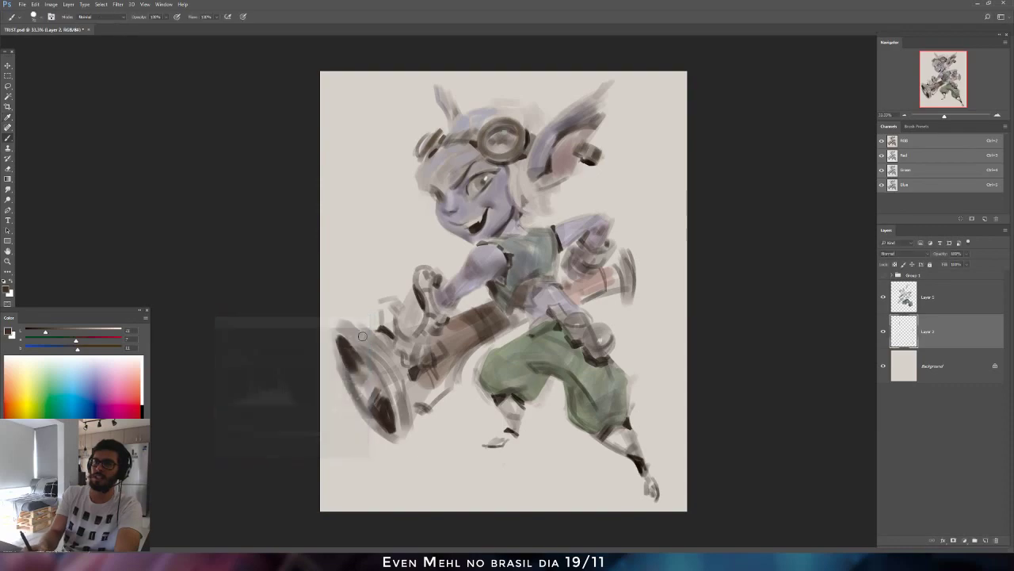
On the Hard Light layer, extend the brown tint to the weapon's muzzle, and tint the muzzle rim blue-green with a smaller brush and lighter colour.
left_click(916, 308)
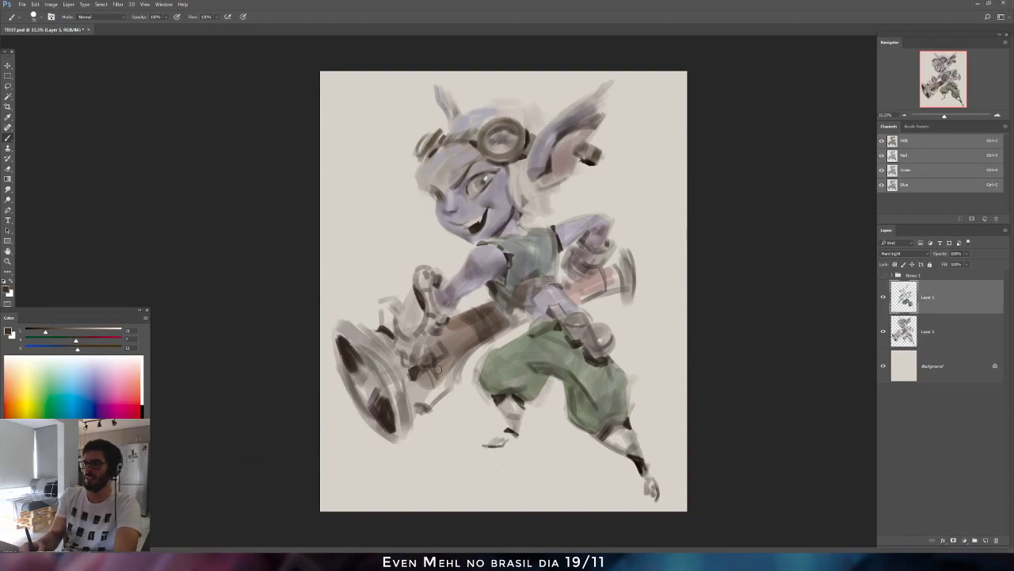
mouse_move(390, 365)
left_mouse_down()
mouse_move(384, 353)
mouse_move(420, 402)
left_mouse_up()
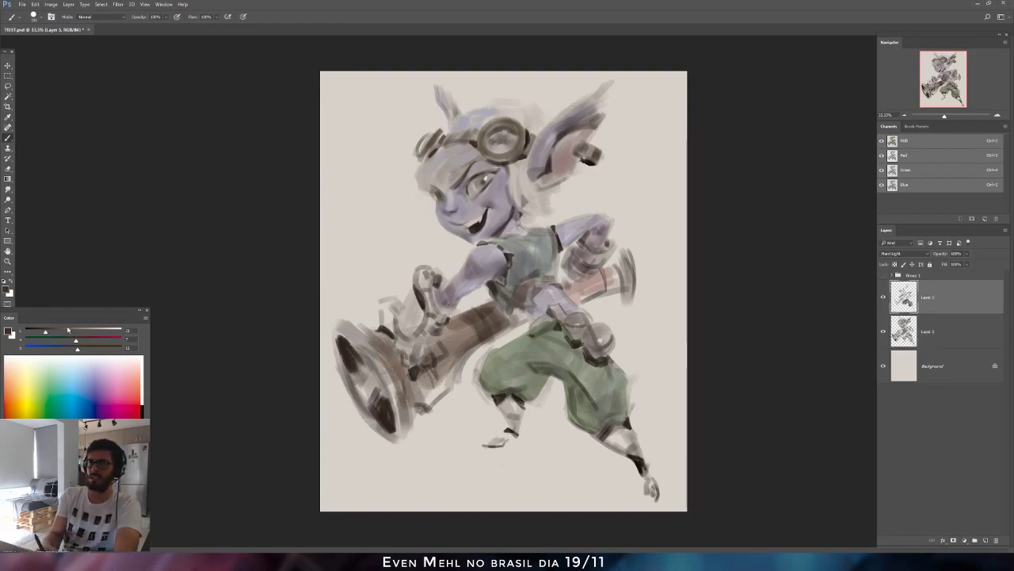
left_click(62, 334)
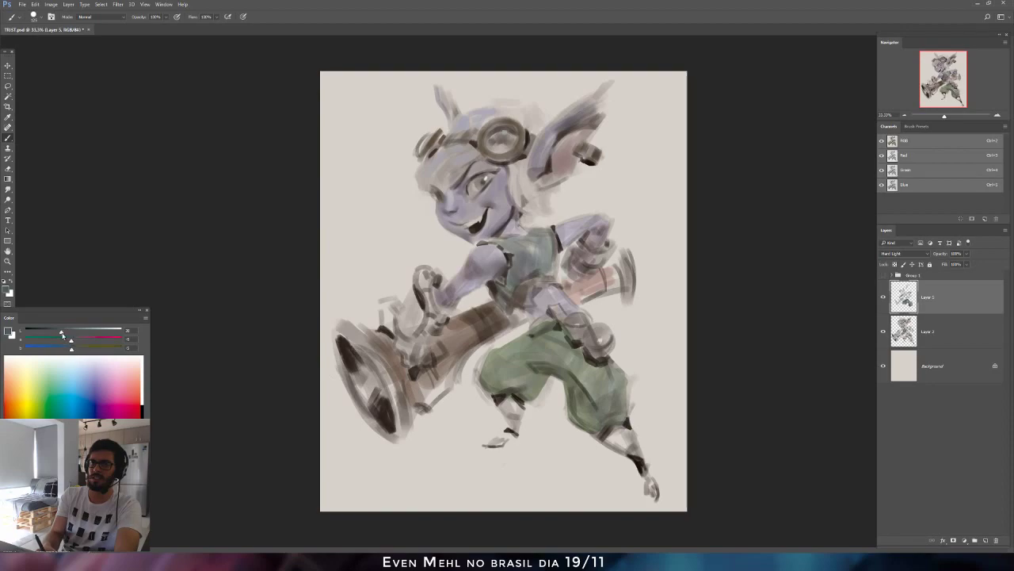
key("[")
key("[")
left_click_drag(342, 321, 400, 430)
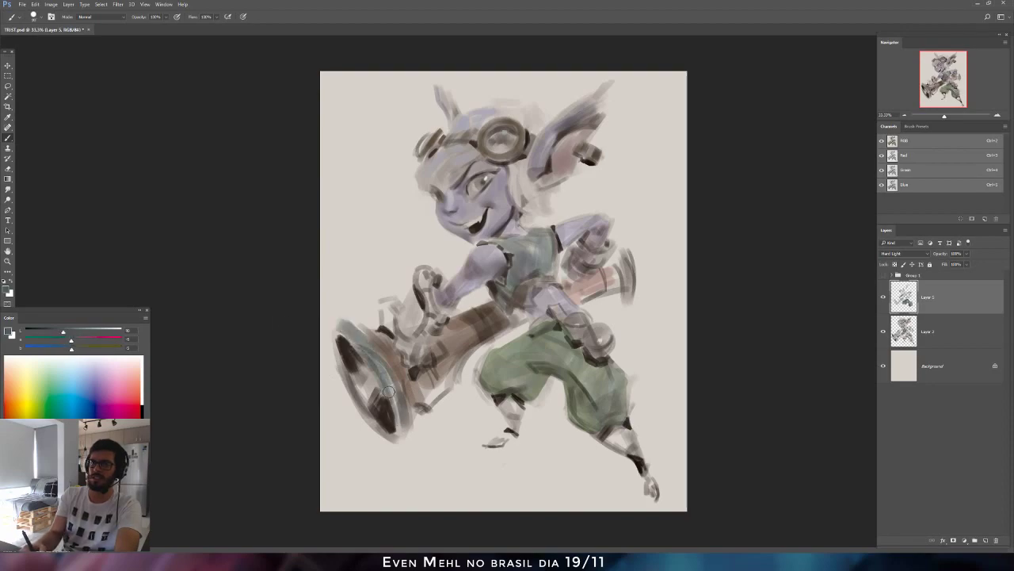
left_click_drag(78, 333, 85, 332)
mouse_move(344, 322)
left_mouse_down()
mouse_move(407, 428)
mouse_move(384, 358)
mouse_move(399, 381)
mouse_move(347, 323)
left_mouse_up()
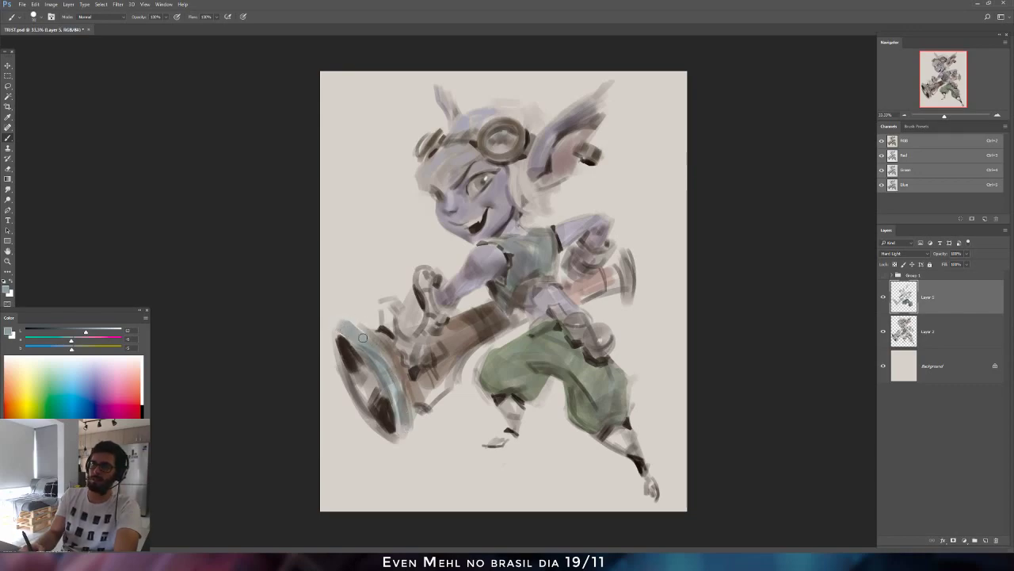
With the canvas flipped, warm and darken the colour and tint the barrel's lower edge near the muzzle reddish, then flip back.
key("ctrl+shift+h")
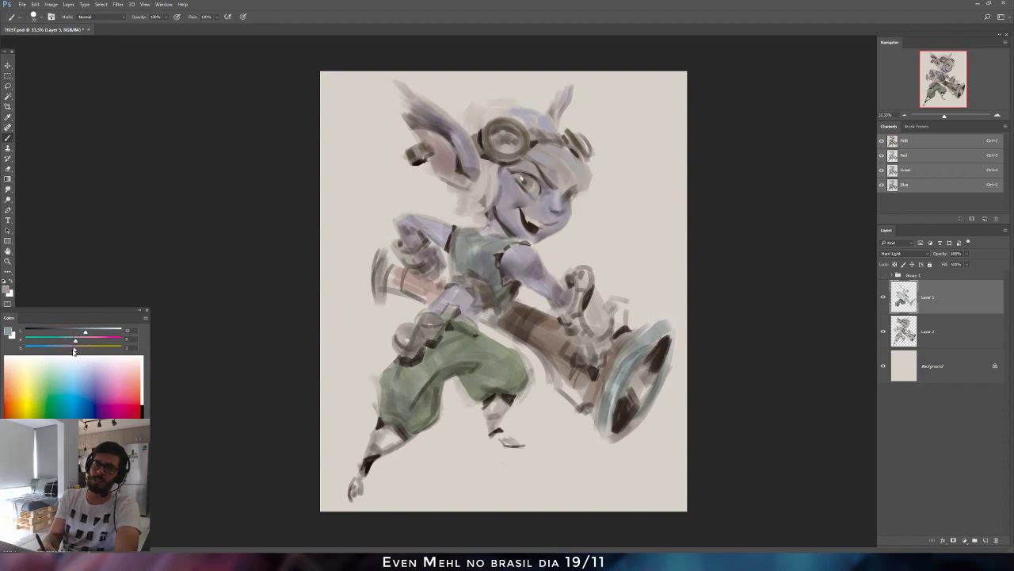
left_click_drag(84, 333, 72, 334)
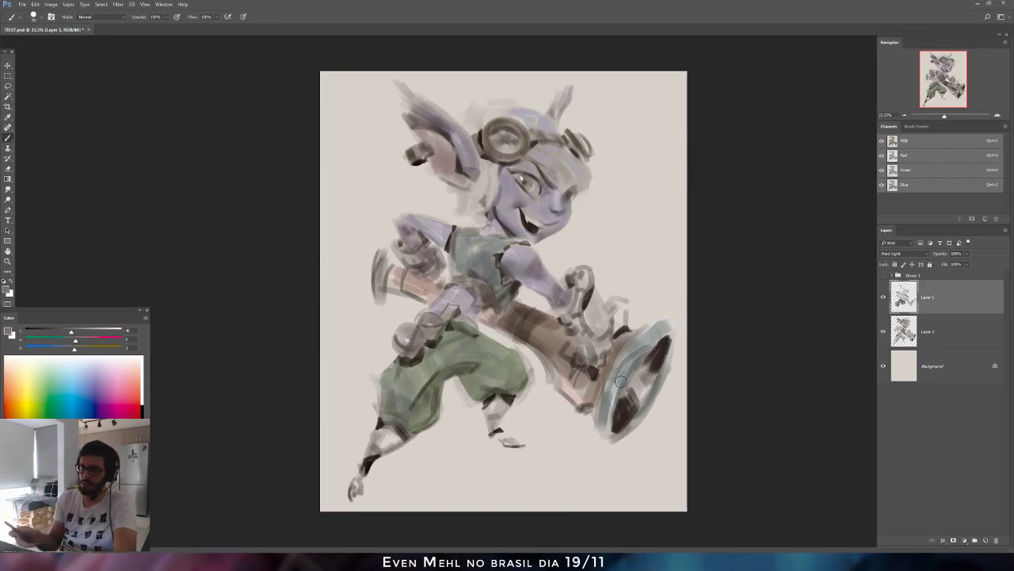
left_click(47, 330)
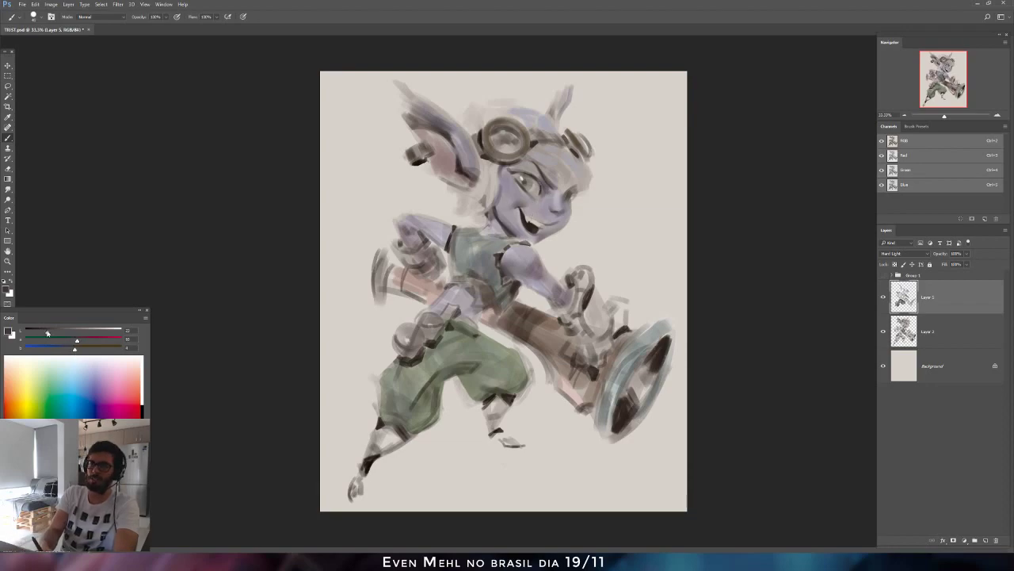
key("ctrl+shift+h")
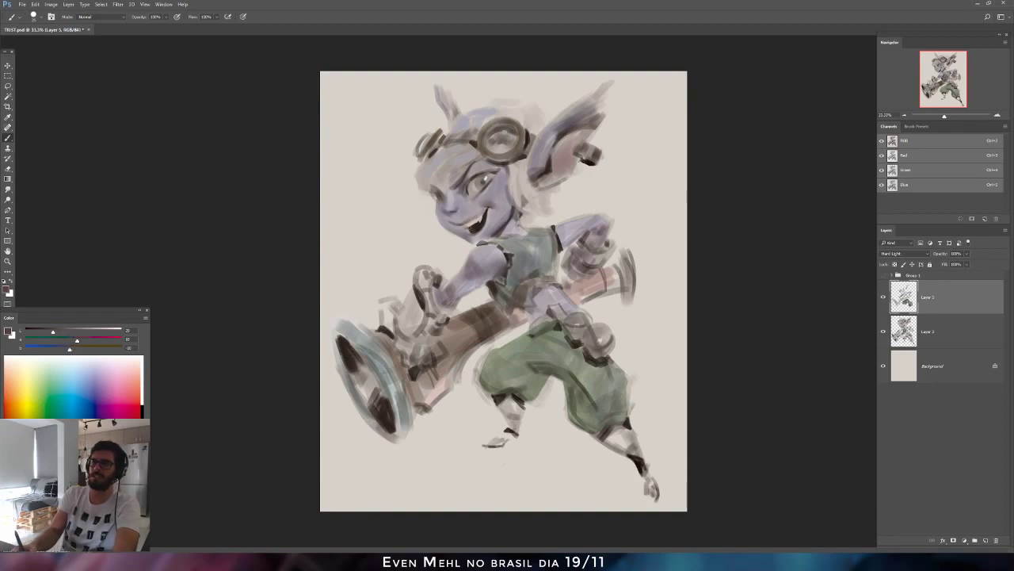
Shift the colour to red, darken it and tint the iris of the goblin's large eye reddish brown.
left_click(61, 330)
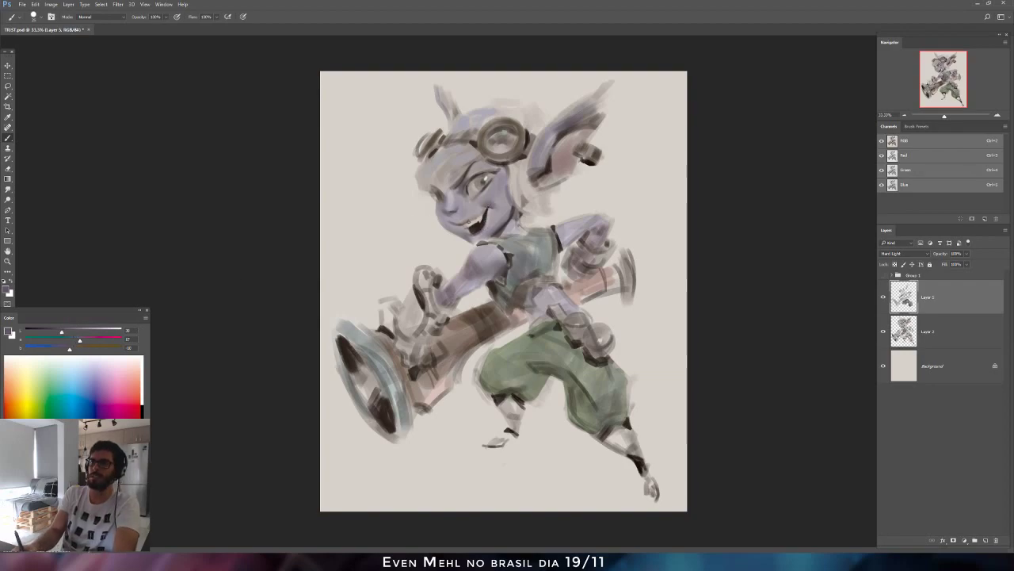
left_click(63, 331)
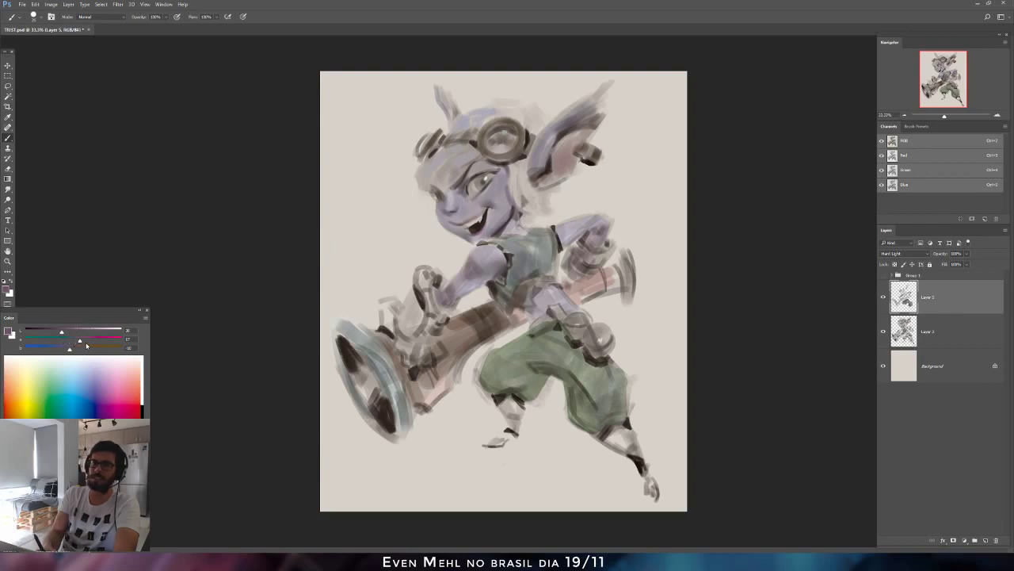
left_click(52, 330)
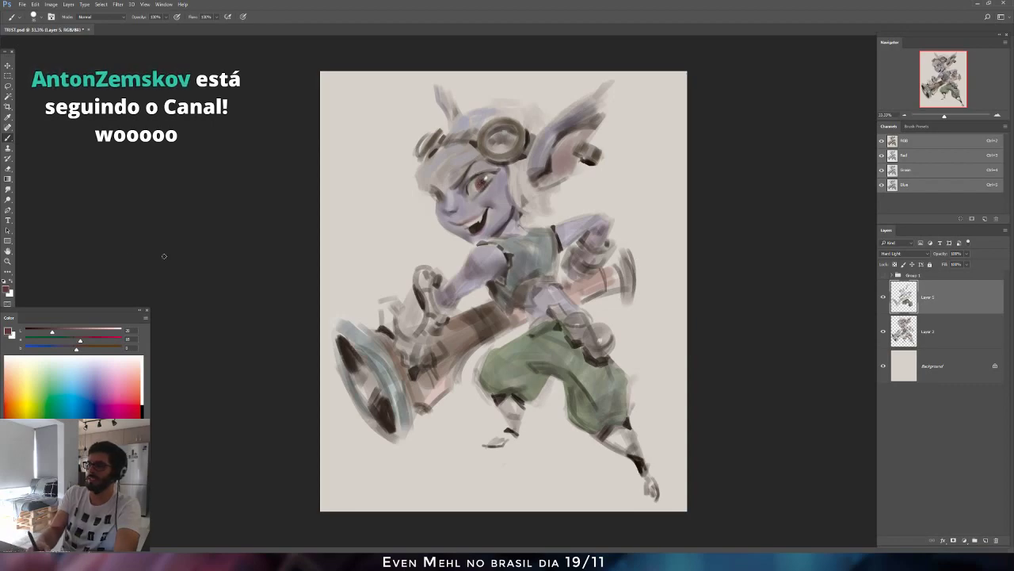
left_click_drag(46, 334, 41, 332)
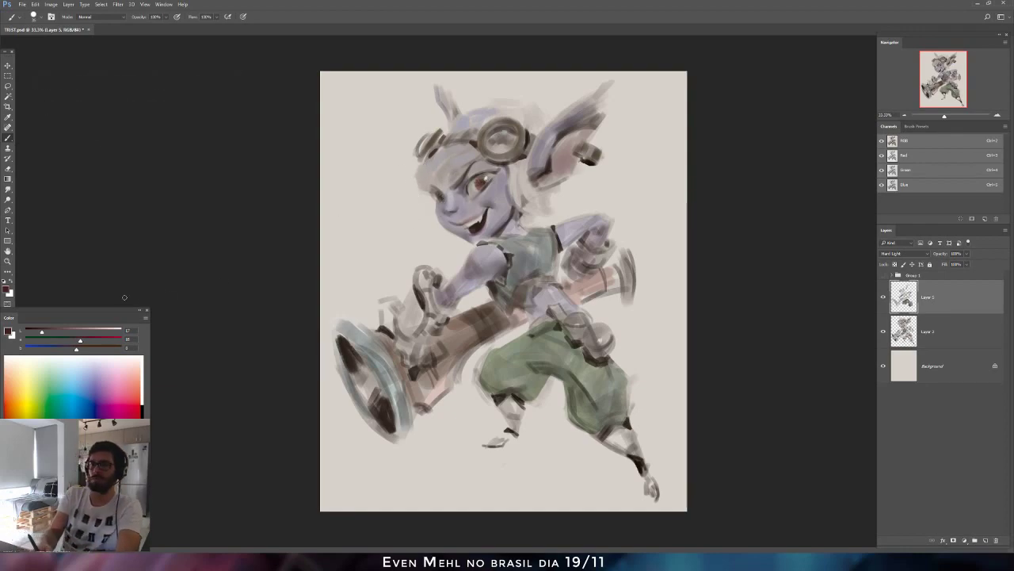
left_click_drag(42, 332, 47, 333)
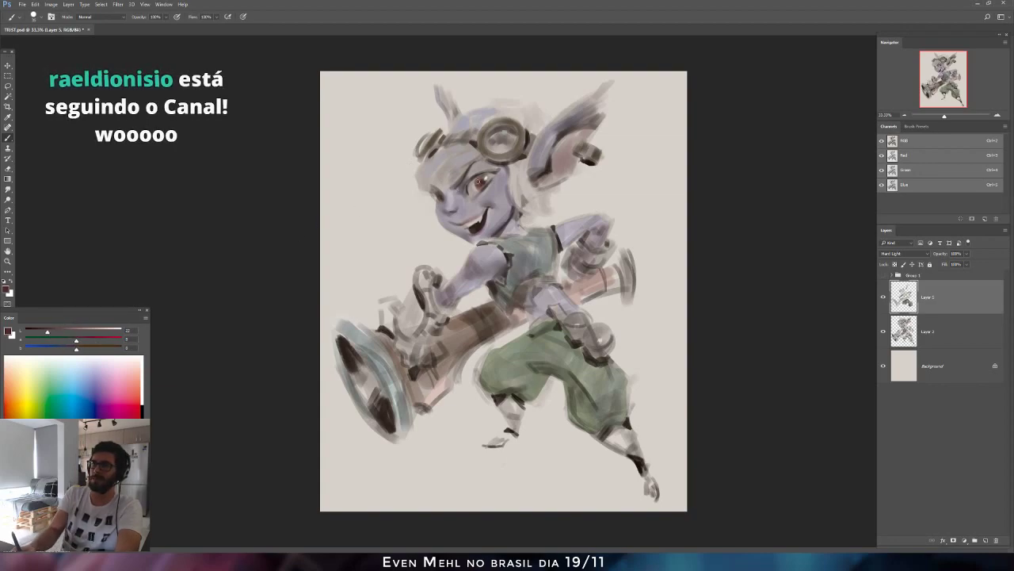
left_click(482, 187, "alt")
left_click_drag(482, 167, 461, 179)
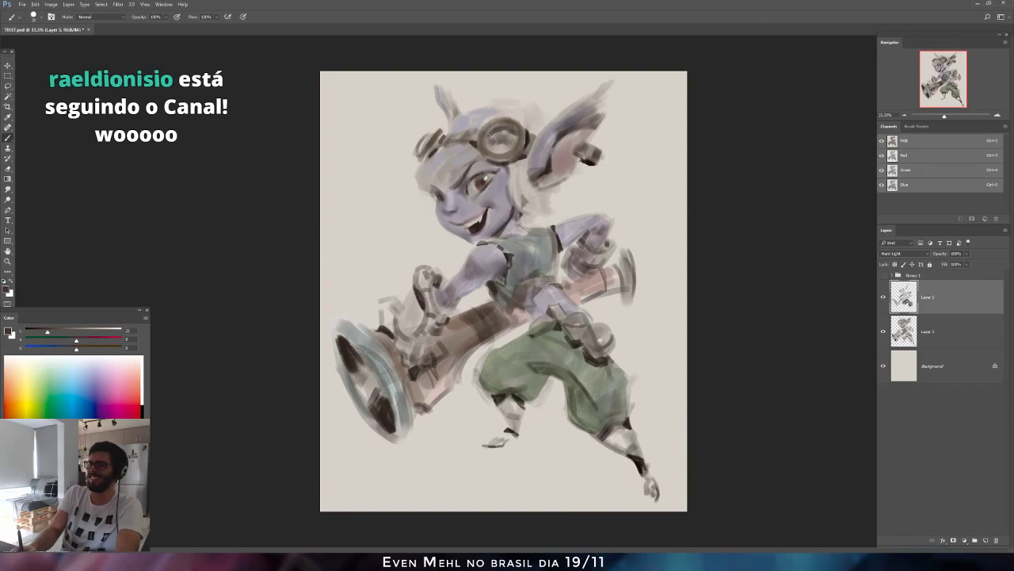
Add a blue-violet tint around the eye and face, and tint the cheek and nose pink.
mouse_move(76, 349)
left_mouse_down()
mouse_move(60, 348)
mouse_move(69, 349)
mouse_move(65, 332)
mouse_move(65, 349)
mouse_move(74, 341)
left_mouse_up()
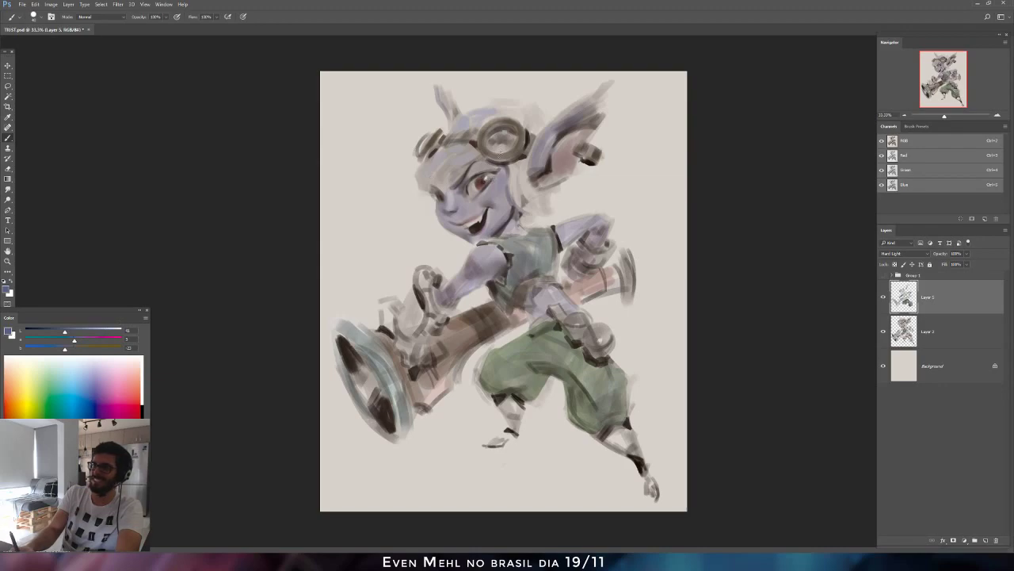
left_click_drag(485, 181, 495, 178)
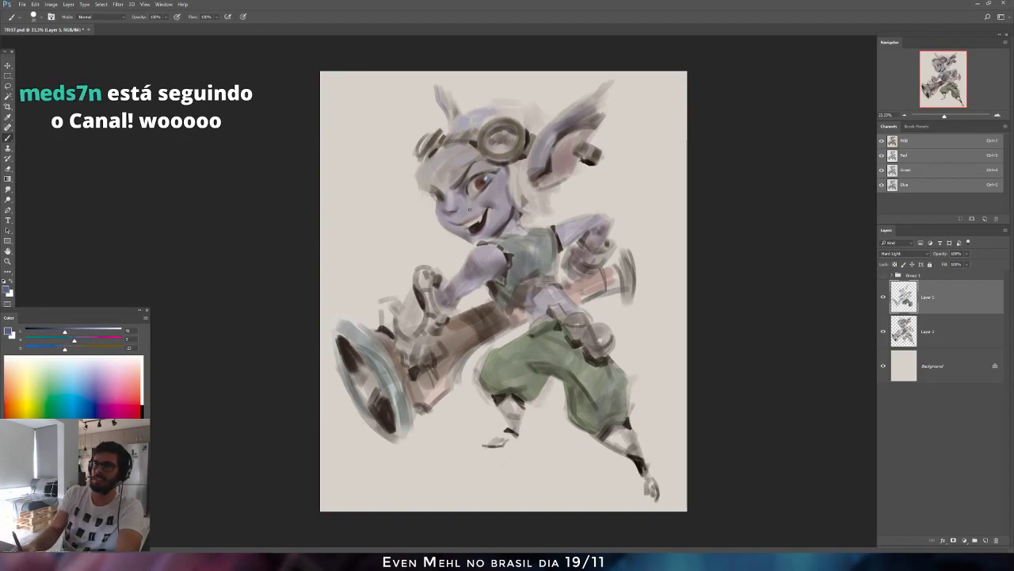
left_click(480, 249, "alt")
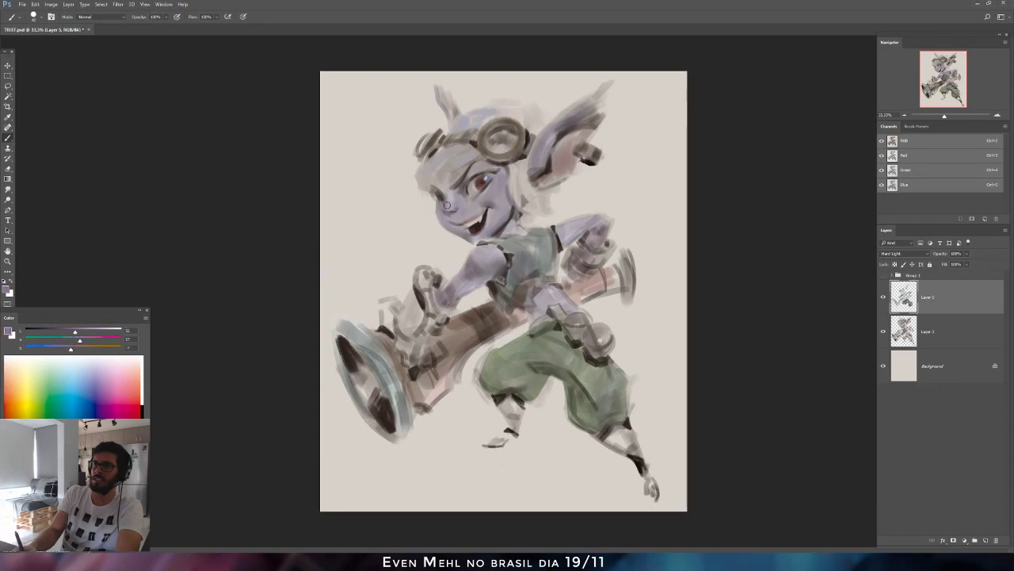
mouse_move(79, 341)
left_mouse_down()
mouse_move(73, 350)
mouse_move(72, 332)
left_mouse_up()
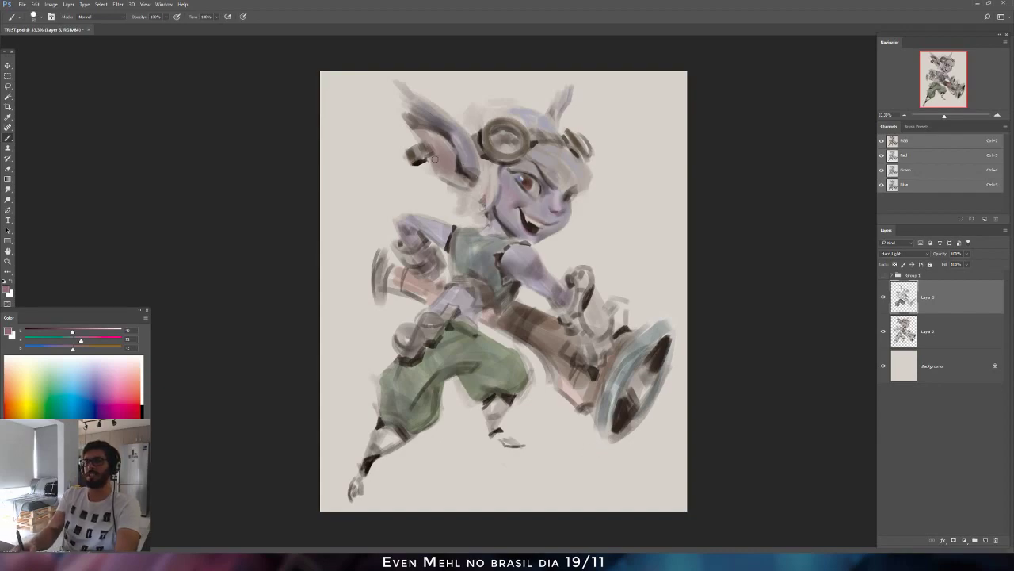
Shift the colour to a darker blue-violet, tint the hair beside the face and on top with a larger brush, and flip the canvas back.
left_click_drag(73, 349, 75, 343)
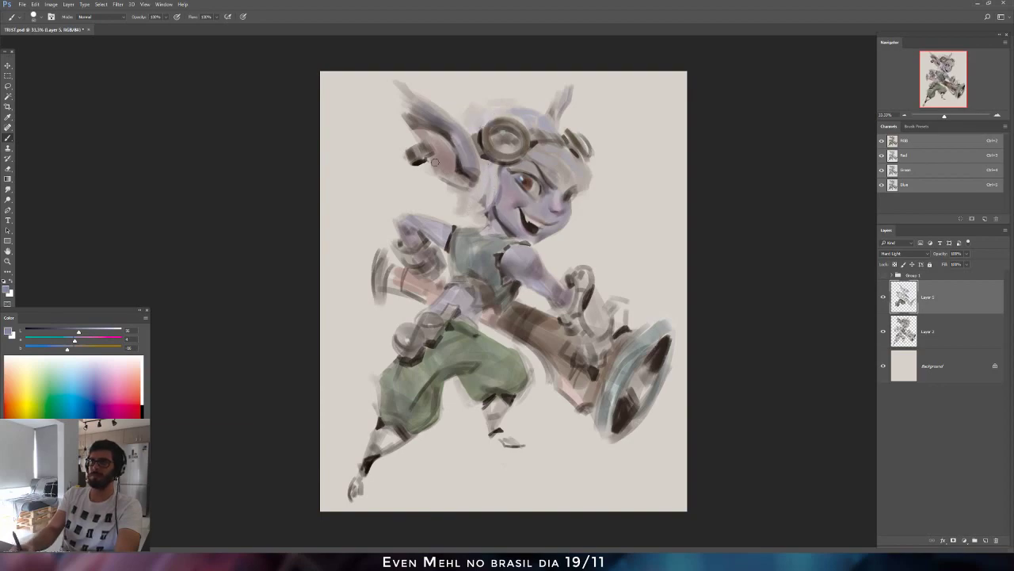
left_click_drag(79, 331, 58, 331)
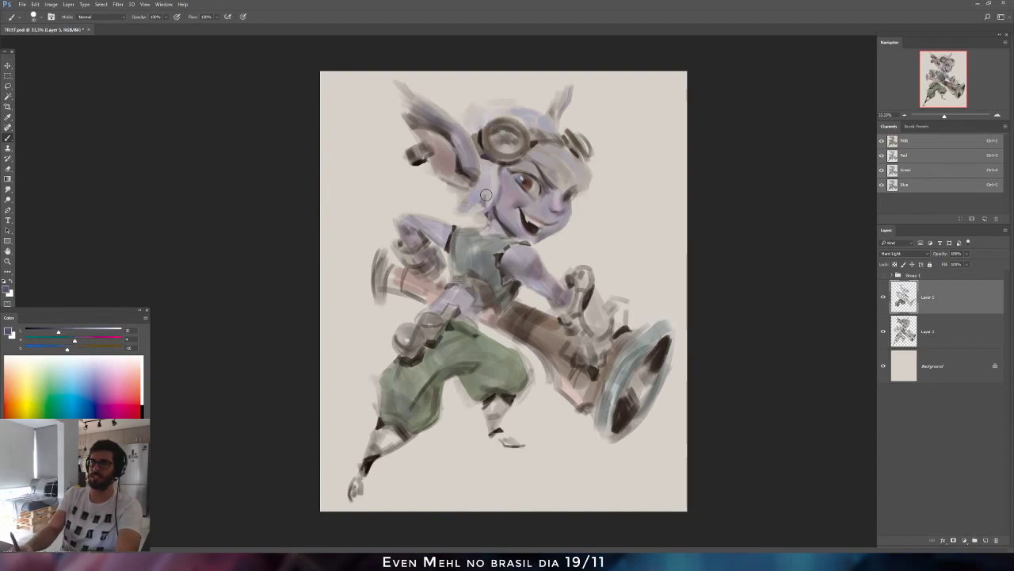
key("ctrl+z")
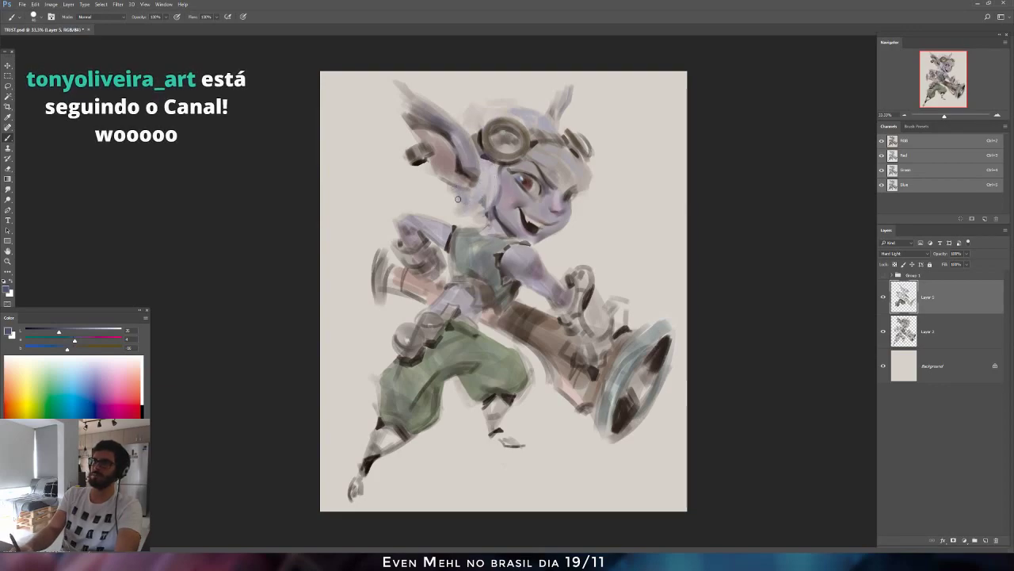
key("bracketright")
key("bracketright")
mouse_move(475, 109)
left_mouse_down()
mouse_move(466, 141)
mouse_move(492, 100)
mouse_move(514, 88)
mouse_move(485, 111)
mouse_move(508, 107)
mouse_move(477, 111)
mouse_move(510, 113)
mouse_move(483, 125)
left_mouse_up()
key("ctrl+shift+h")
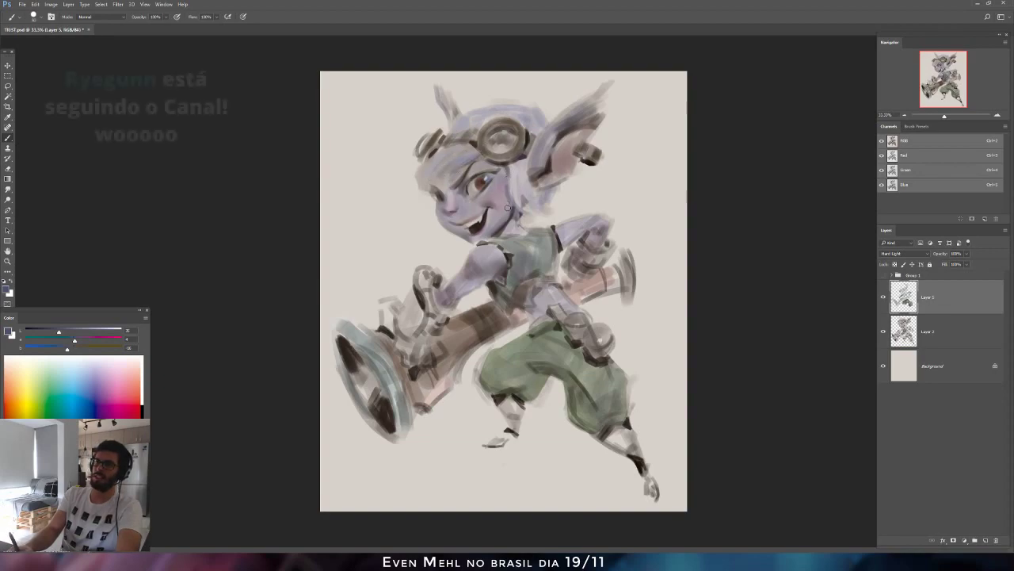
Change the colour to dark yellowish brown, tint the goggles and their strap in warm browns, and flip the canvas.
left_click(44, 331)
left_click(77, 349)
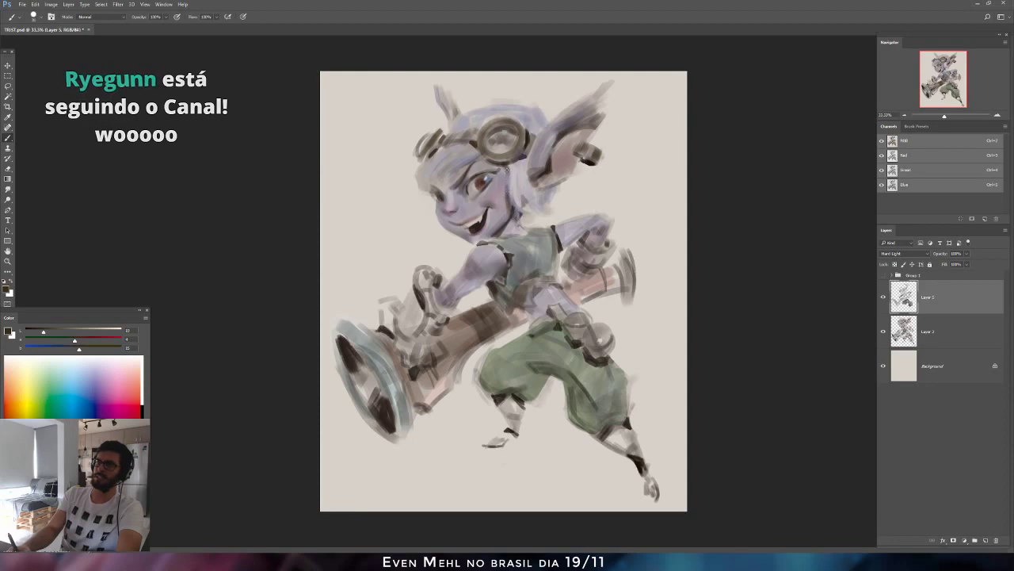
left_click(67, 331)
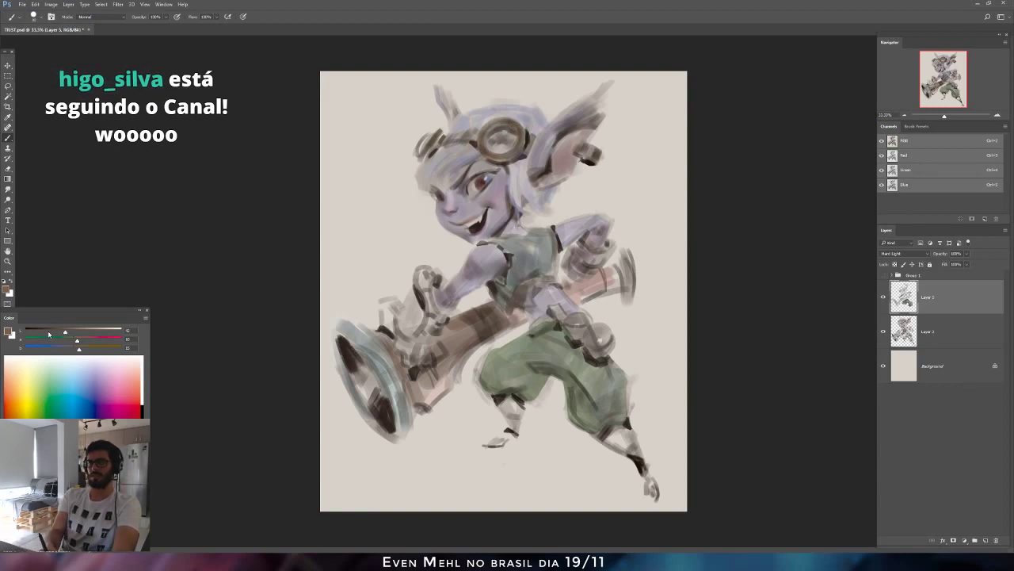
left_click_drag(65, 331, 75, 352)
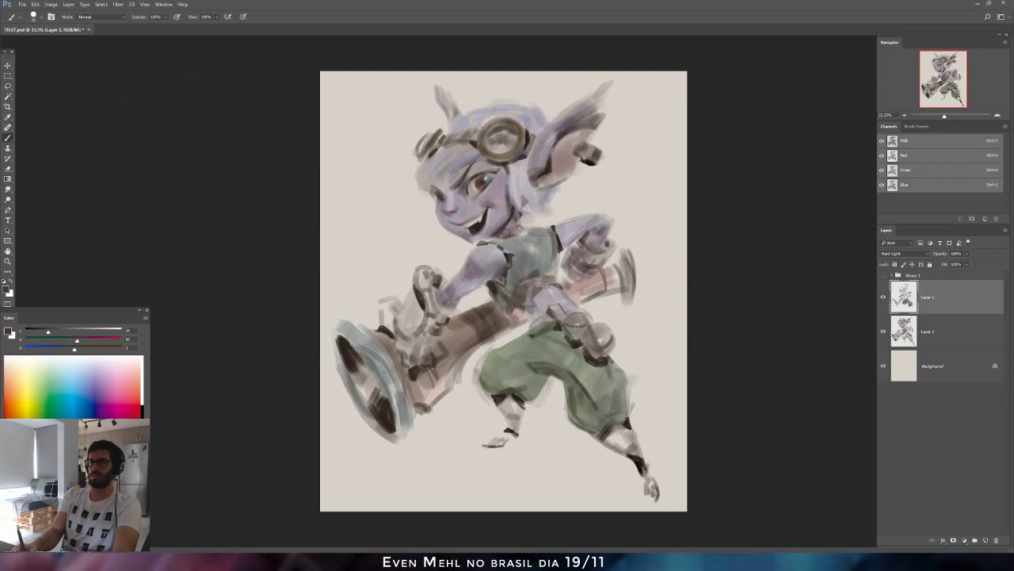
key("ctrl+shift+h")
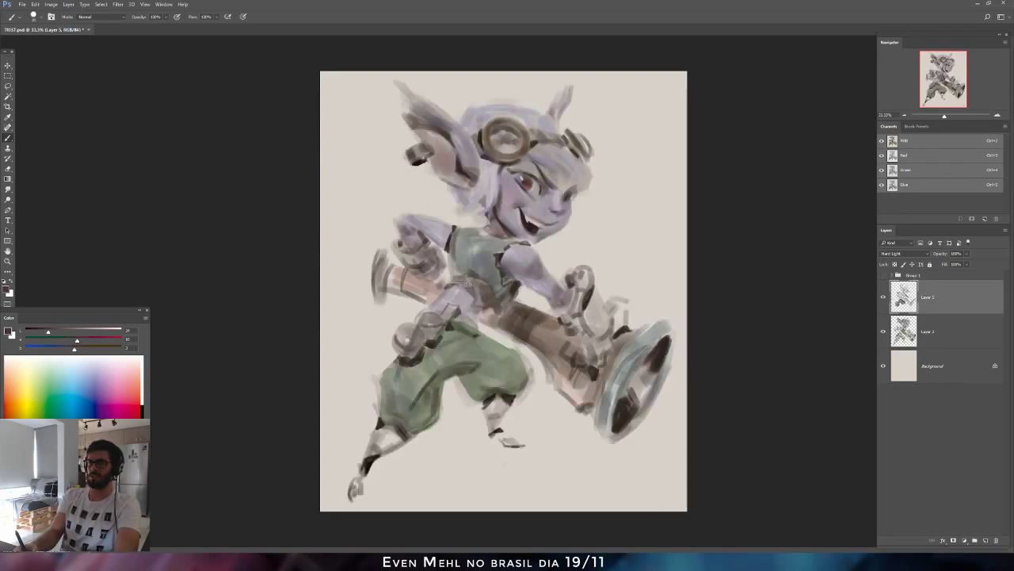
Darken the colour, flip the canvas, and shade the vest's side and waist with touch-ups by brush and eraser.
left_click(37, 331)
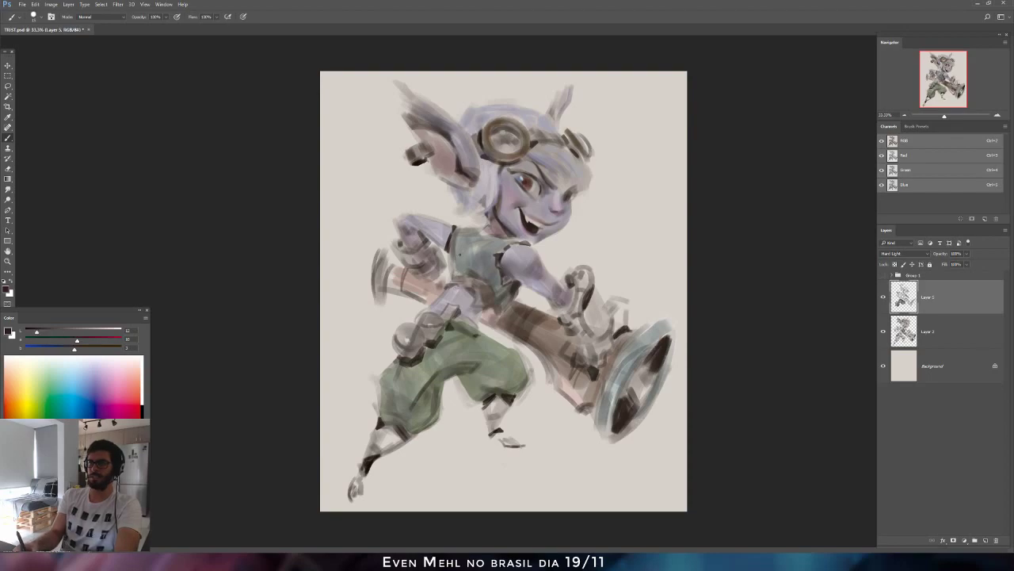
key("h")
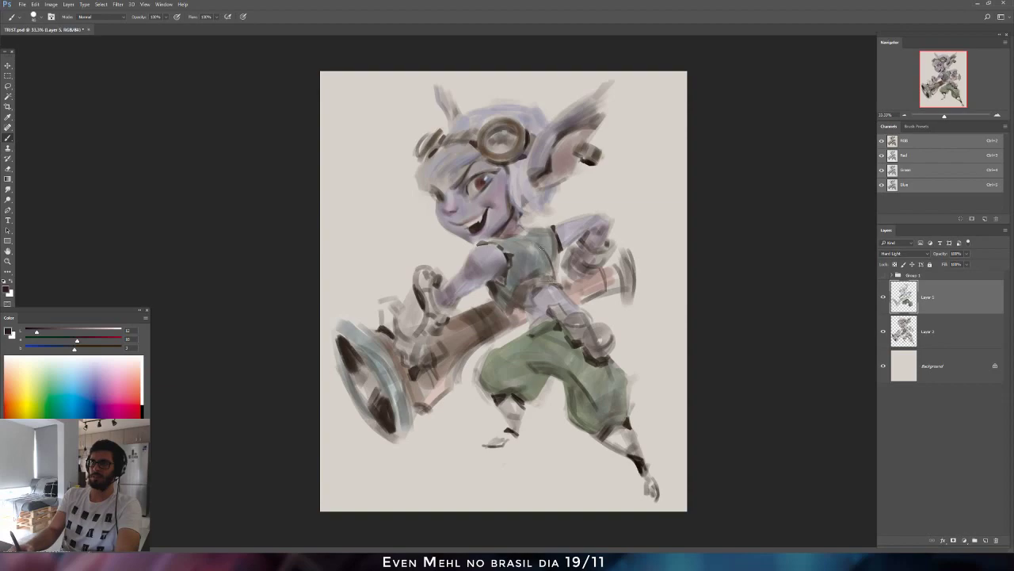
left_click_drag(543, 248, 553, 282)
key("e")
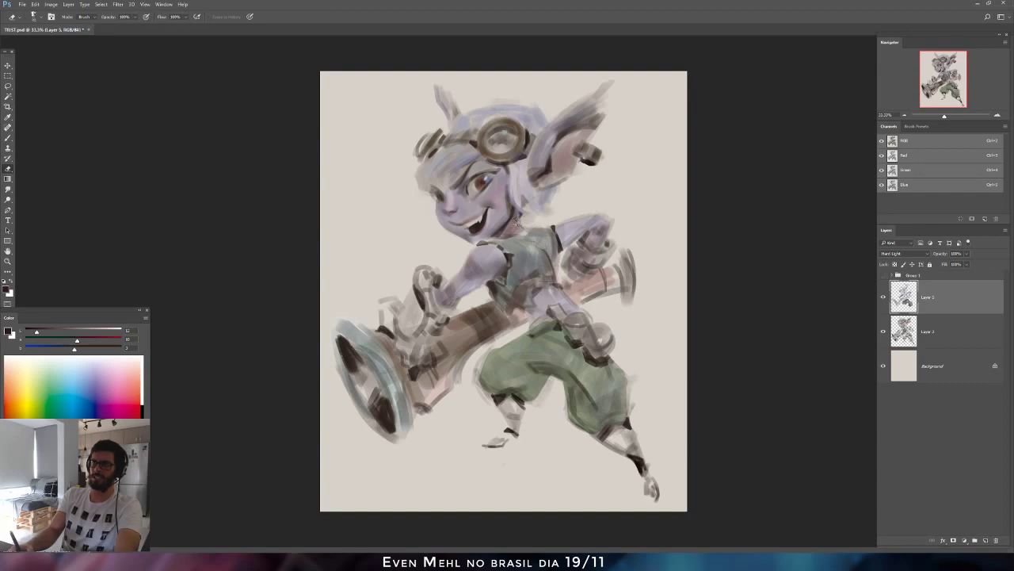
key("b")
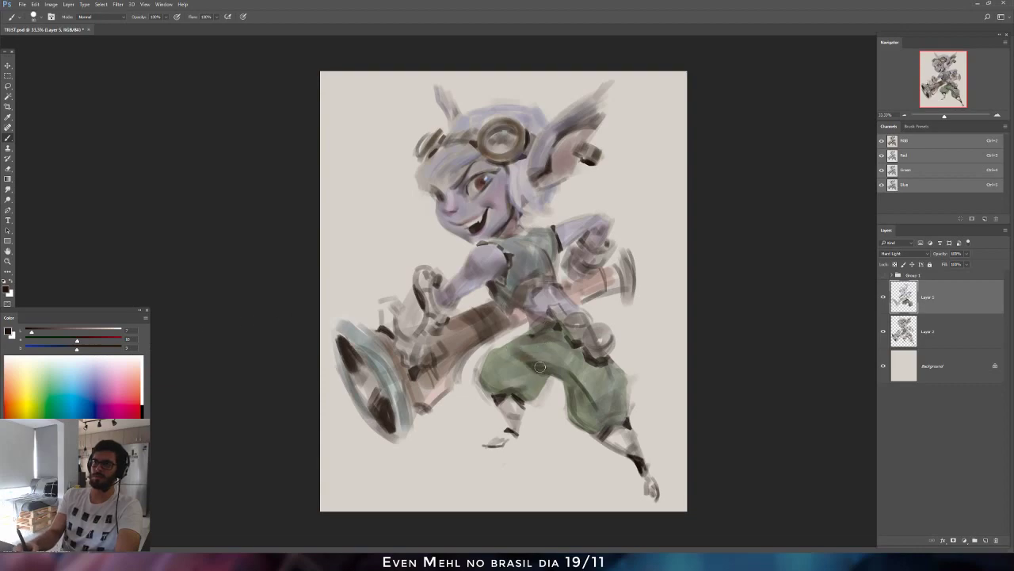
Tint the shaded trouser leg and both ankle wraps dark brown, flipping the canvas while working and slightly adjusting the colour.
mouse_move(499, 358)
left_mouse_down()
mouse_move(511, 397)
mouse_move(488, 369)
mouse_move(518, 403)
mouse_move(517, 426)
left_mouse_up()
key("ctrl+shift+h")
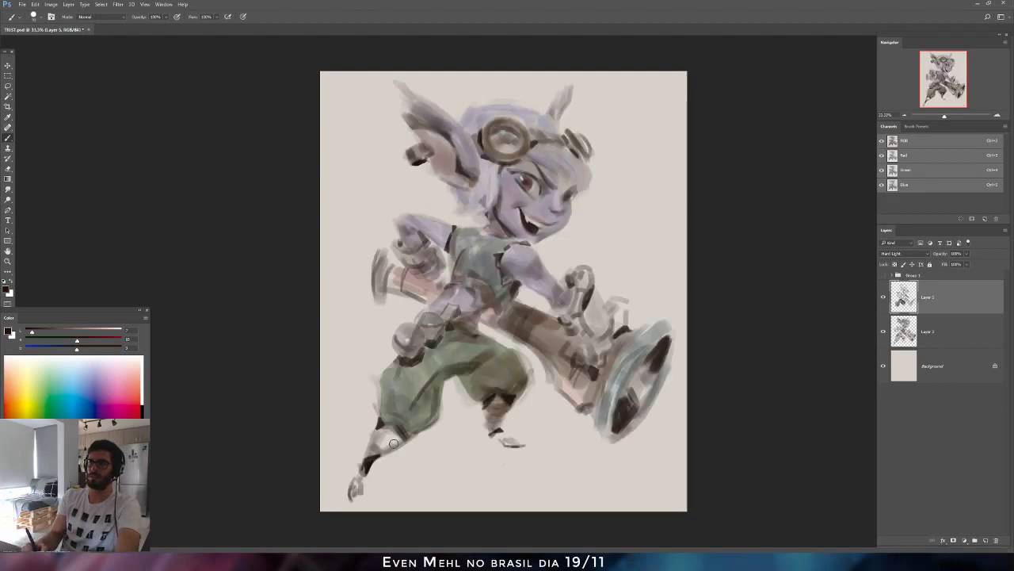
mouse_move(379, 425)
left_mouse_down()
mouse_move(375, 446)
mouse_move(382, 458)
mouse_move(367, 452)
mouse_move(400, 432)
left_mouse_up()
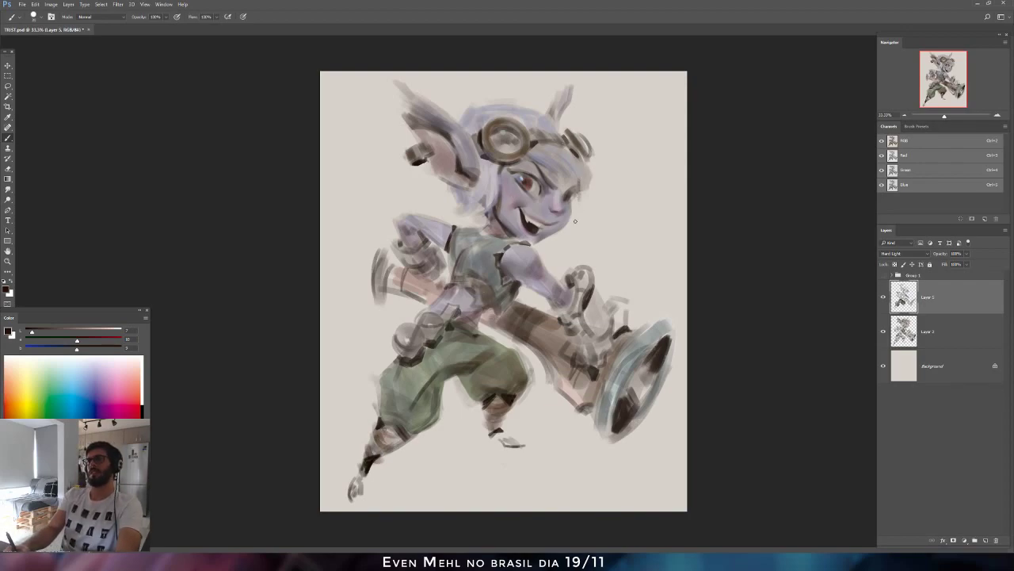
key("ctrl+alt+z")
left_click_drag(32, 332, 73, 350)
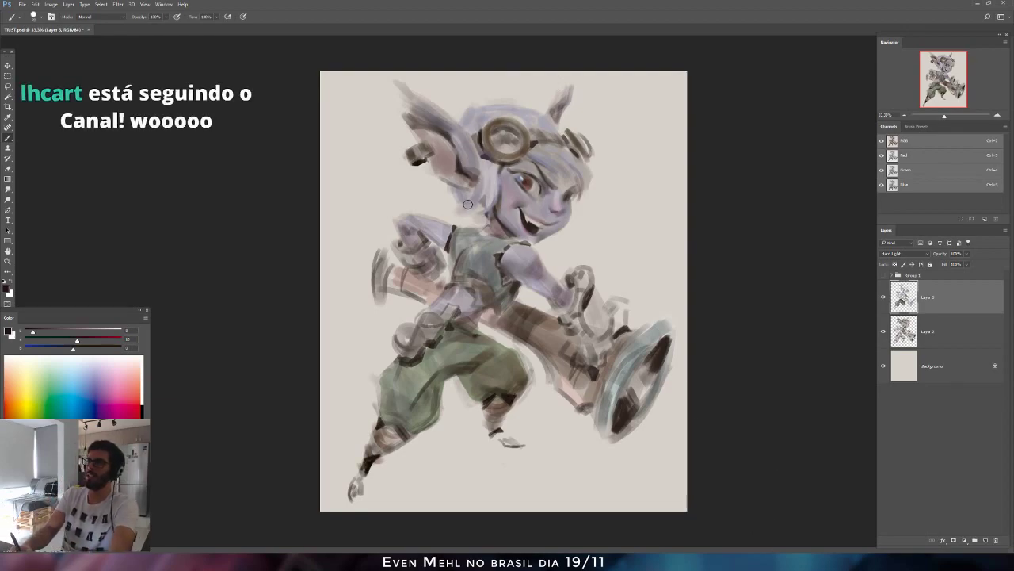
key("ctrl+shift+h")
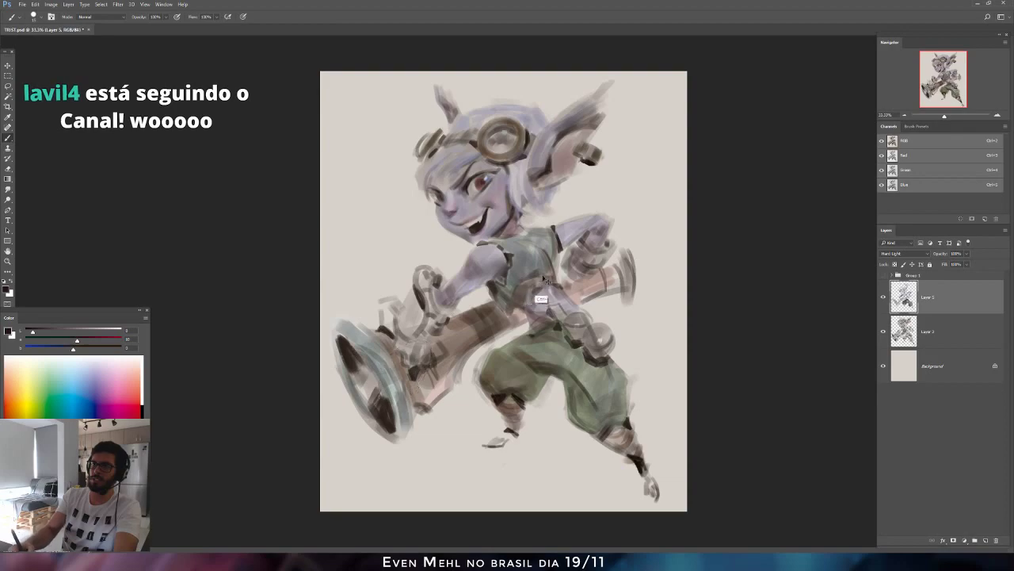
mouse_move(451, 194)
left_mouse_down()
mouse_move(510, 199)
mouse_move(451, 177)
left_mouse_up()
key("ctrl+z")
left_click_drag(458, 221, 482, 232)
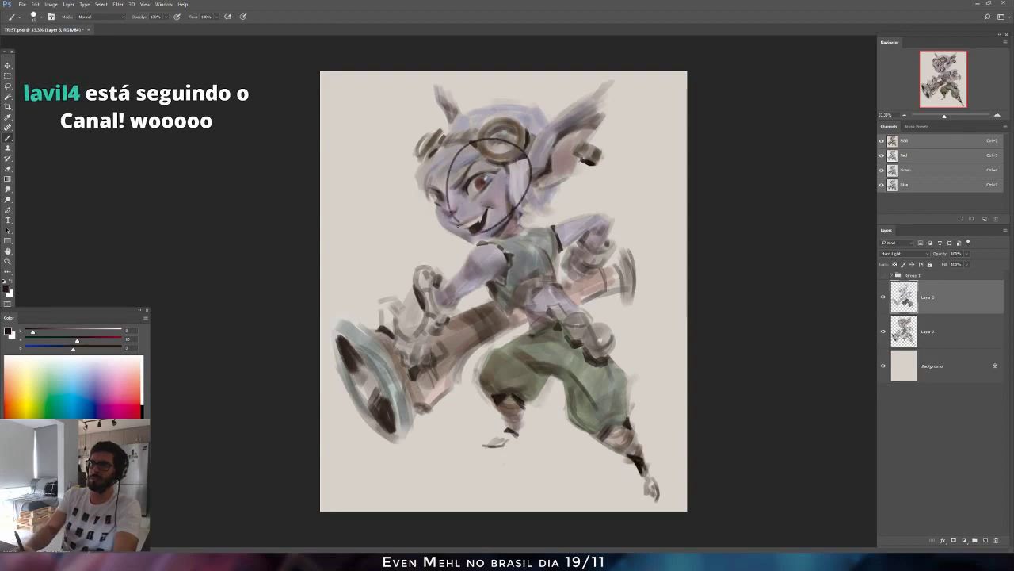
key("ctrl+z")
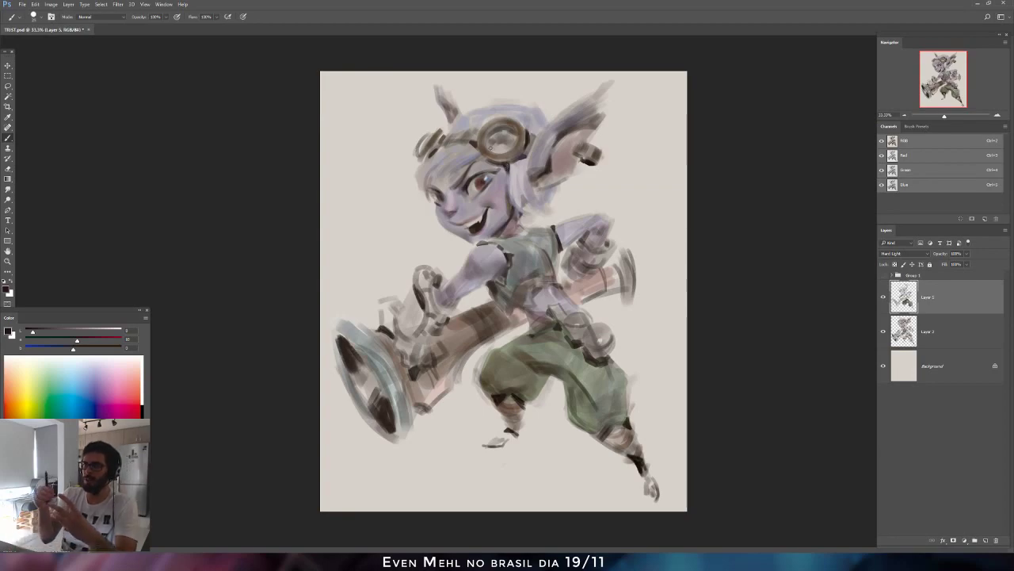
left_click_drag(467, 162, 407, 168)
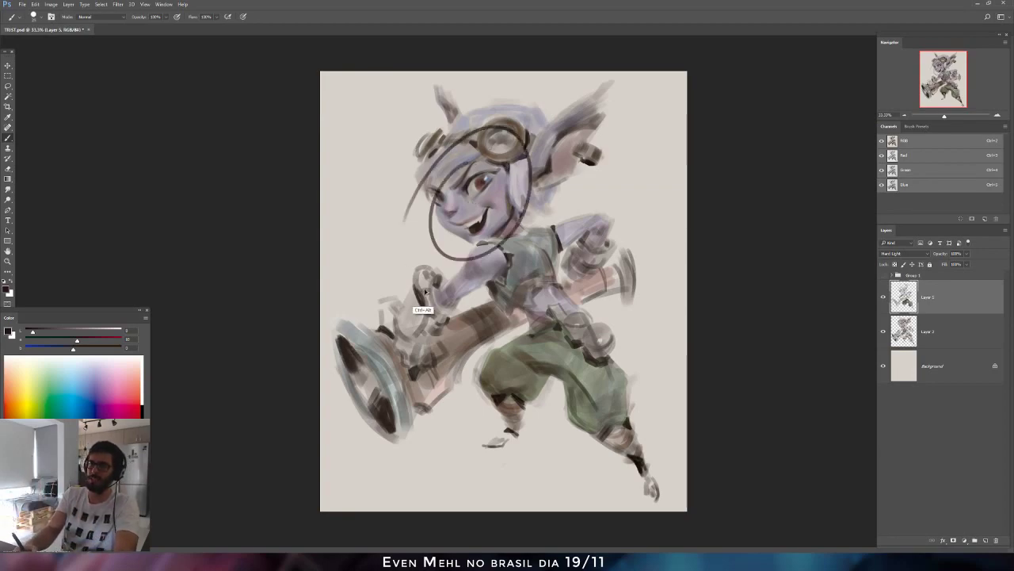
key("ctrl+z")
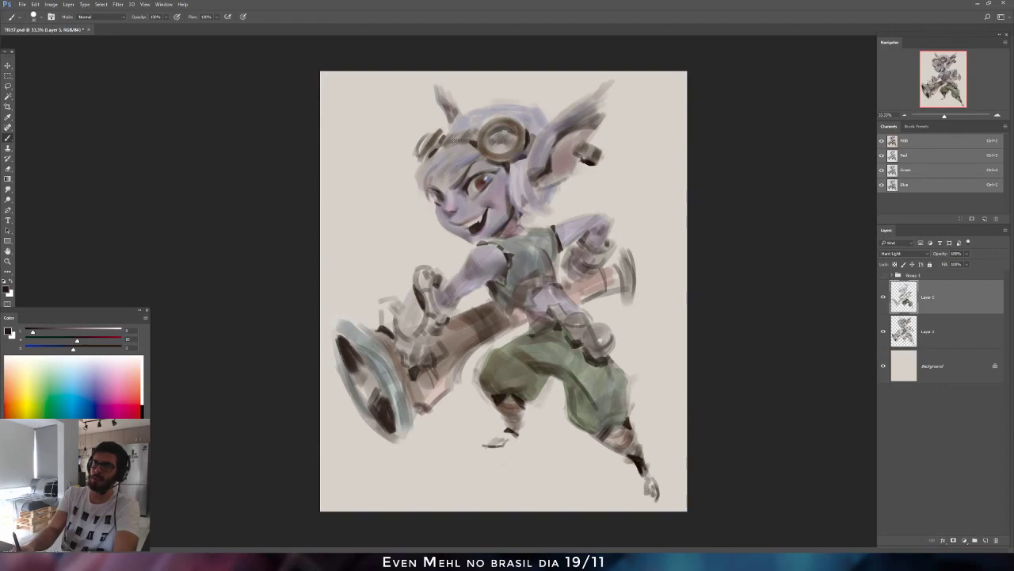
mouse_move(433, 143)
left_mouse_down()
mouse_move(420, 160)
mouse_move(442, 133)
left_mouse_up()
key("ctrl+z")
Lighten the colour to a reddish brown, enlarge the brush and tint the tip of the large ear.
left_click(46, 332)
left_click(77, 347)
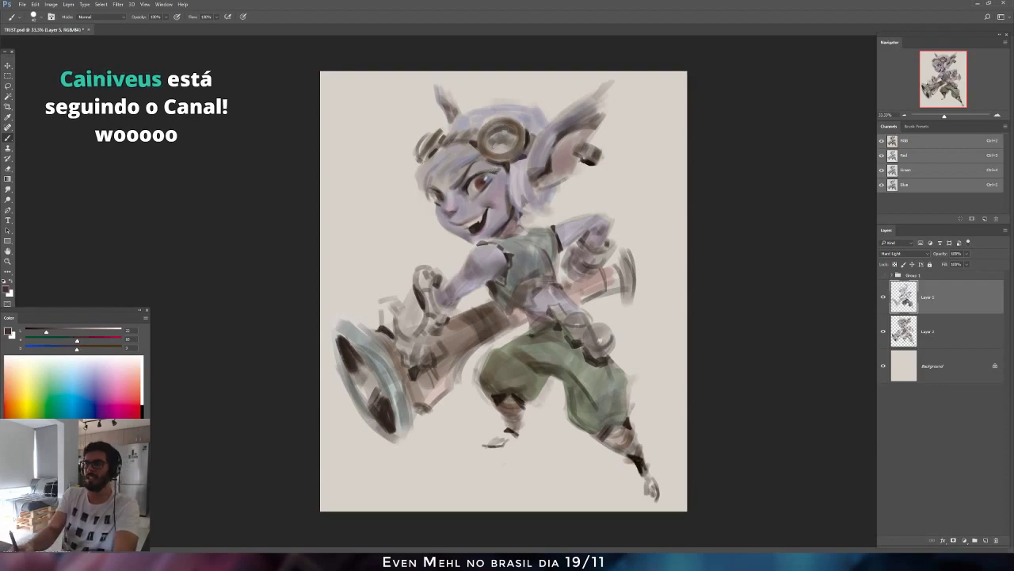
key("bracketright")
key("bracketright")
left_click_drag(588, 122, 614, 92)
mouse_move(588, 120)
left_mouse_down()
mouse_move(621, 72)
mouse_move(570, 129)
mouse_move(623, 69)
mouse_move(581, 122)
left_mouse_up()
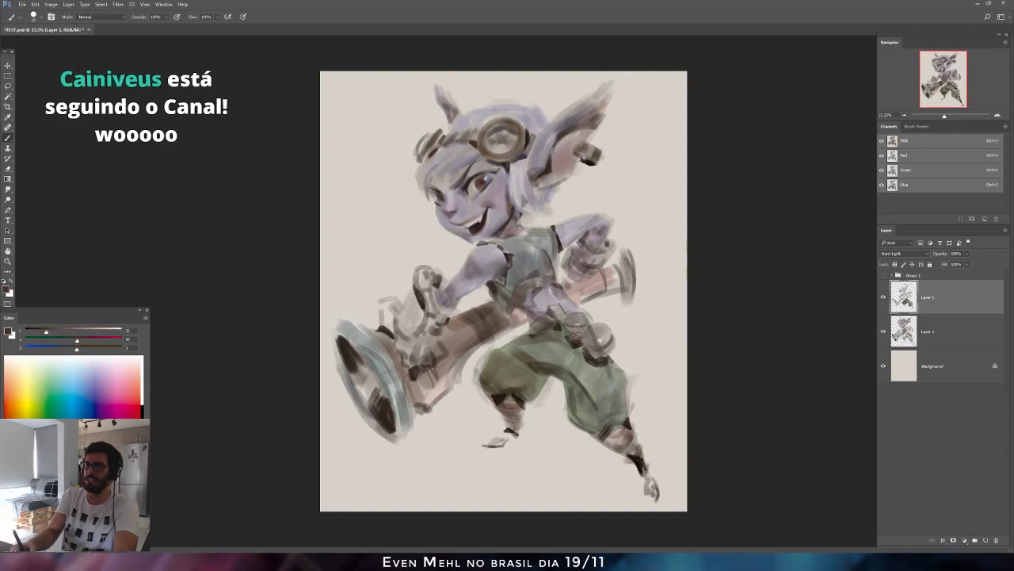
Tint the two round belt pouches reddish brown, add lighter orange-brown touches, flip the canvas and darken the colour again.
left_click_drag(77, 341, 80, 341)
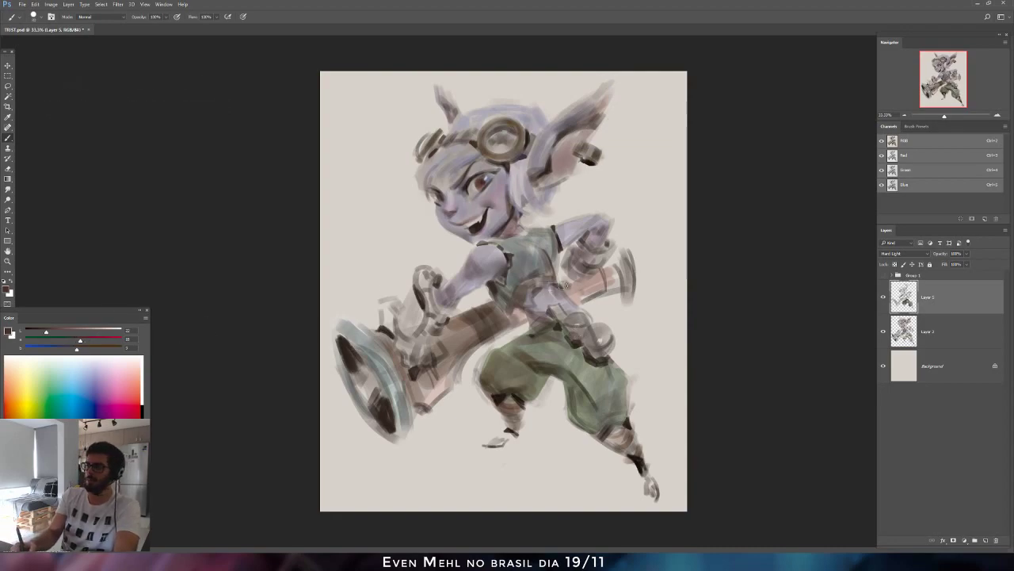
mouse_move(560, 325)
left_mouse_down()
mouse_move(581, 339)
mouse_move(578, 320)
mouse_move(594, 361)
left_mouse_up()
key("ctrl+shift+h")
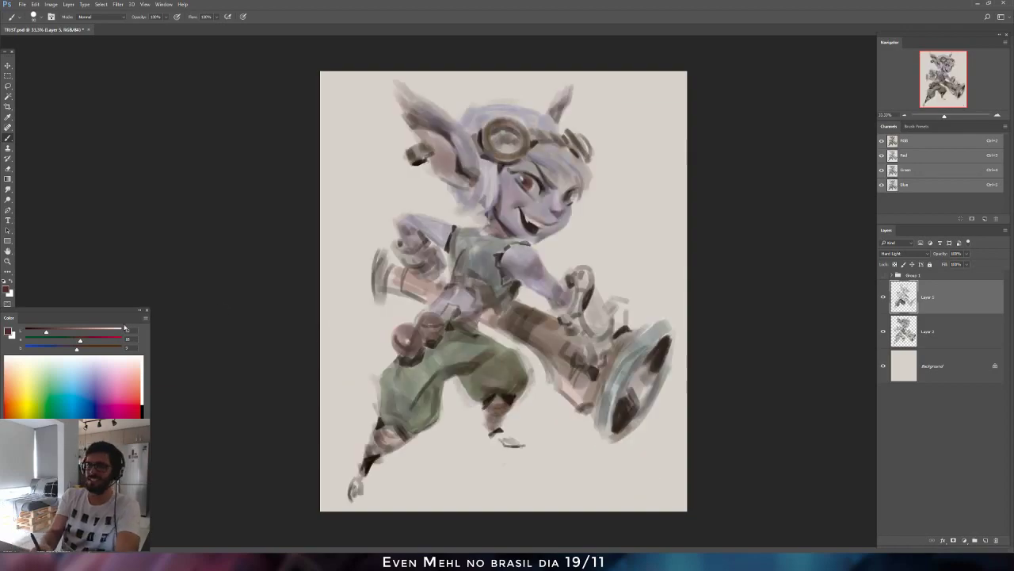
left_click(68, 332)
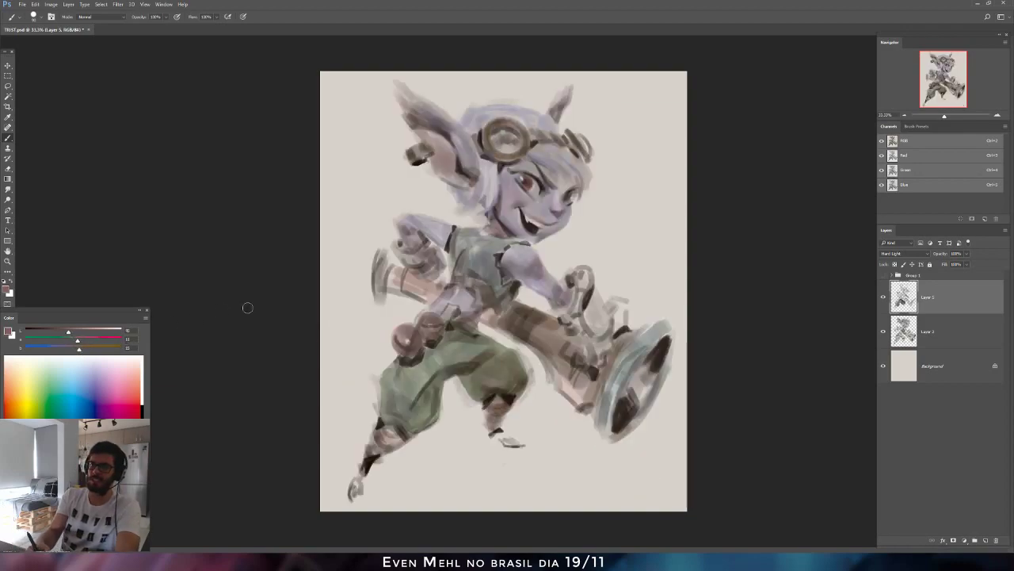
left_click(391, 338, "alt")
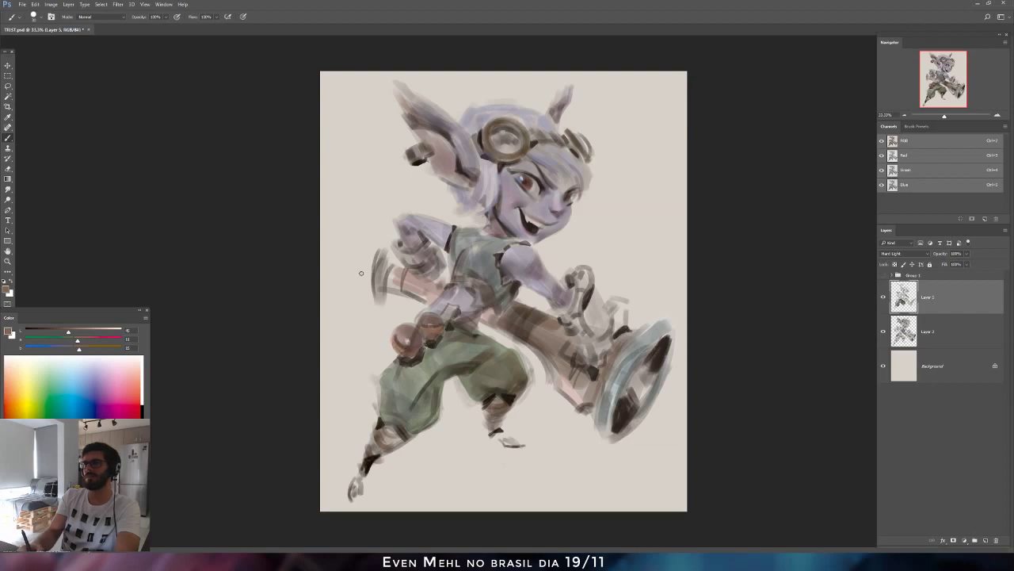
left_click(34, 332)
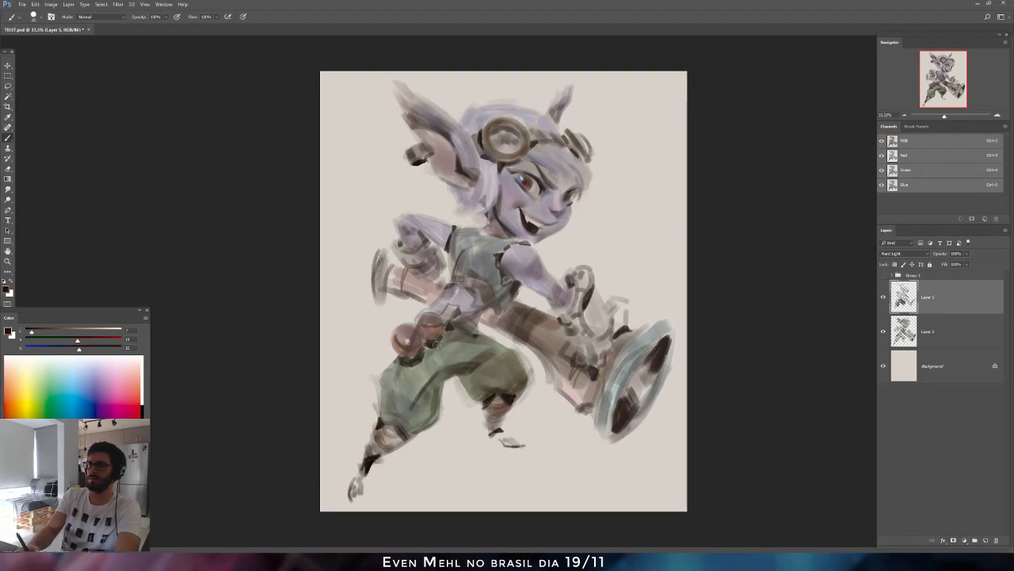
Add an empty layer on top, flip the canvas, and select the weapon, legs, torso and rear arm with the Polygonal Lasso.
key("ctrl+alt+shift+n")
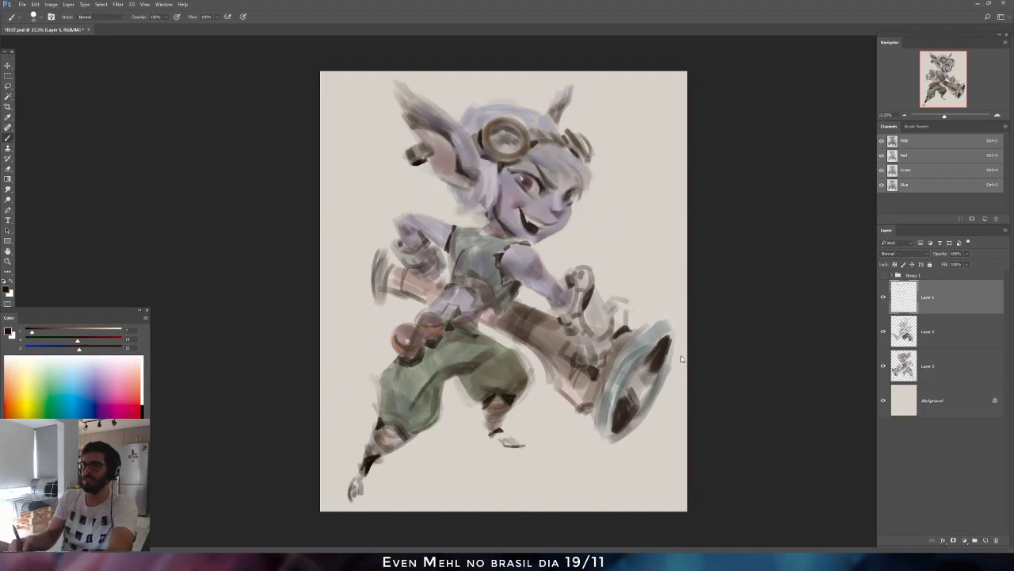
key("ctrl+shift+h")
key("l")
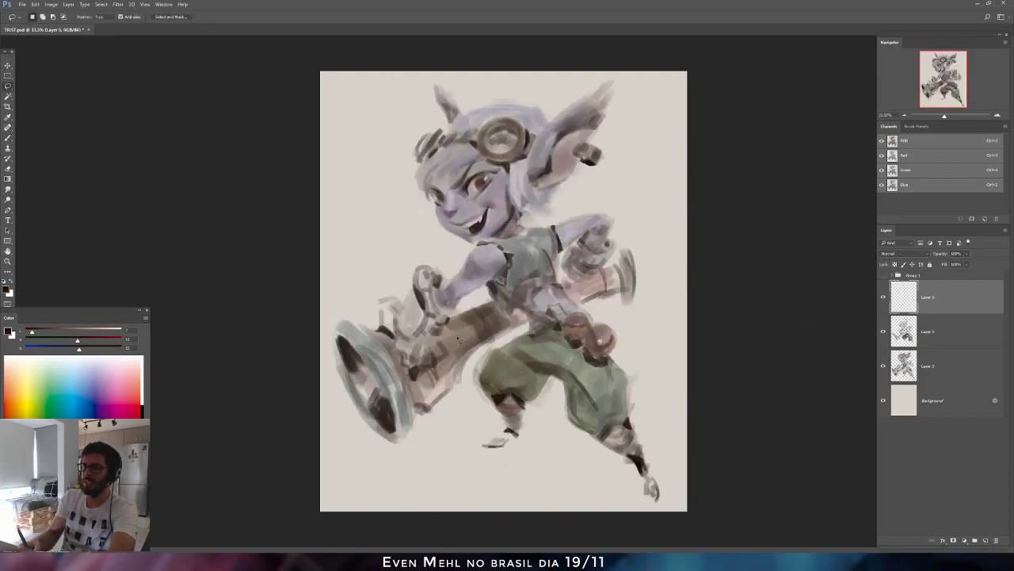
left_click(11, 87)
left_click(43, 95)
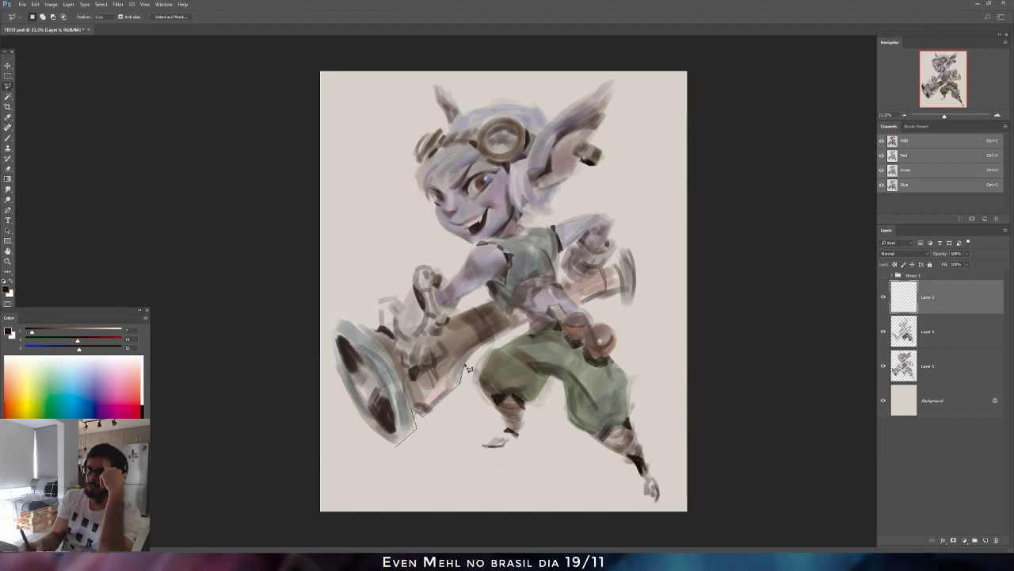
left_click(489, 346)
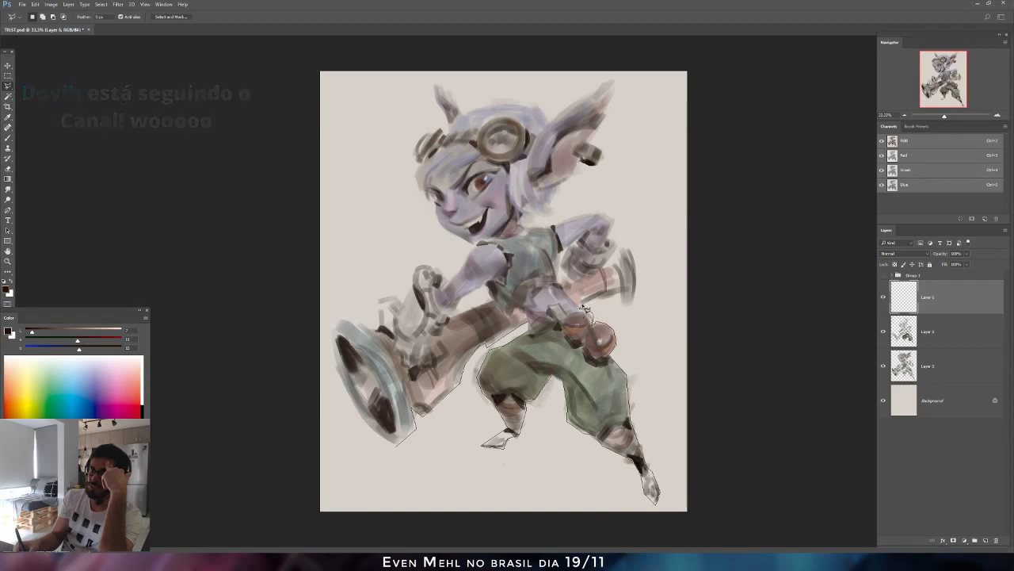
mouse_move(626, 310)
left_mouse_down()
mouse_move(639, 280)
mouse_move(634, 252)
left_mouse_up()
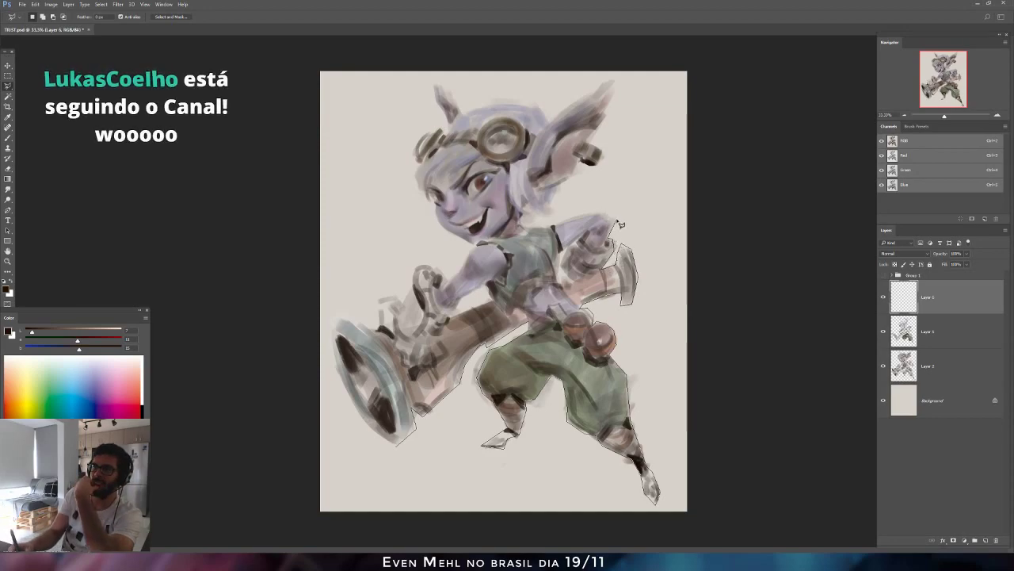
mouse_move(622, 224)
left_mouse_down()
mouse_move(600, 212)
mouse_move(507, 251)
mouse_move(489, 290)
left_mouse_up()
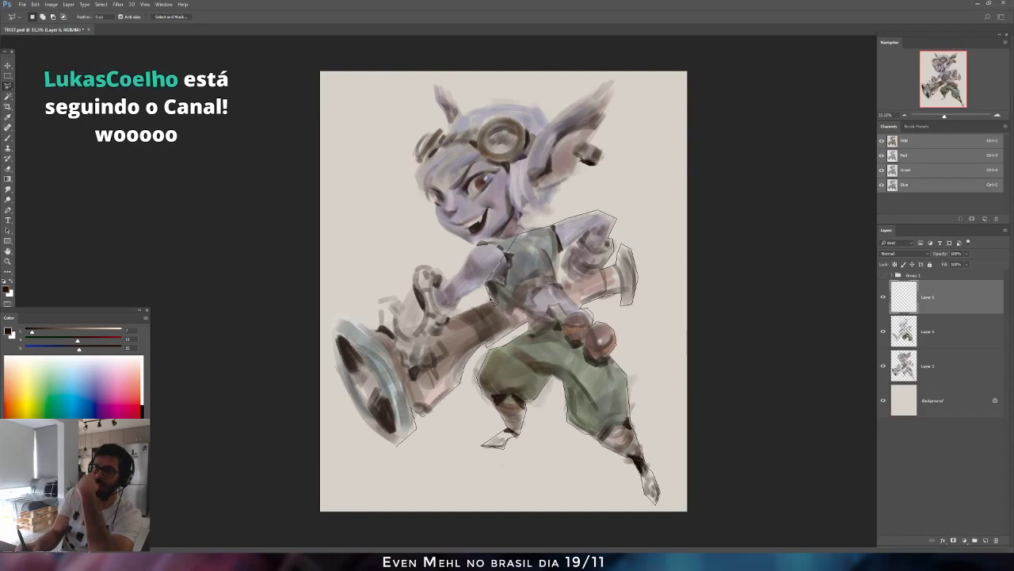
mouse_move(448, 317)
left_mouse_down()
mouse_move(382, 326)
mouse_move(381, 307)
left_mouse_up()
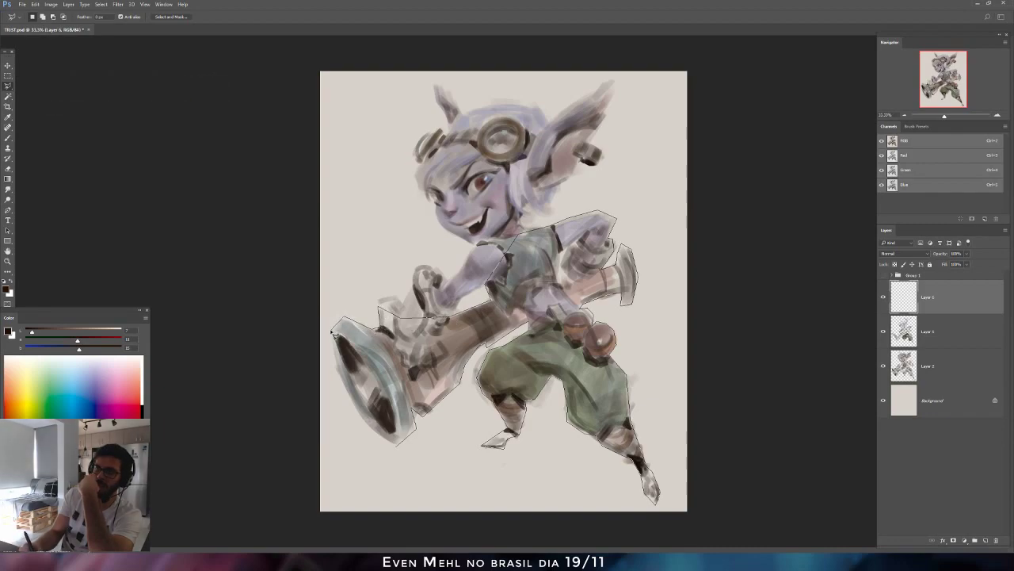
left_click_drag(331, 333, 361, 404)
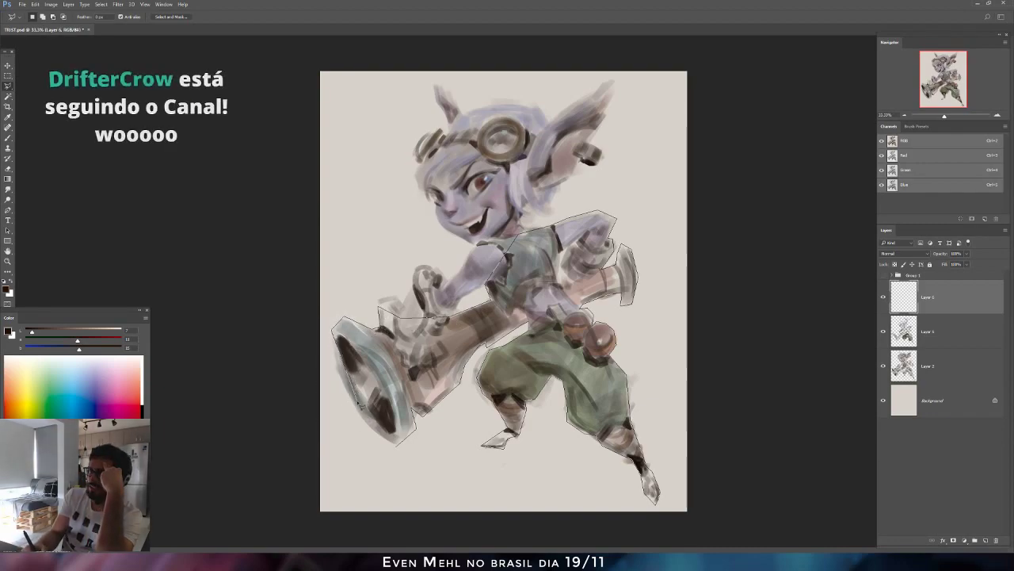
left_click(336, 368)
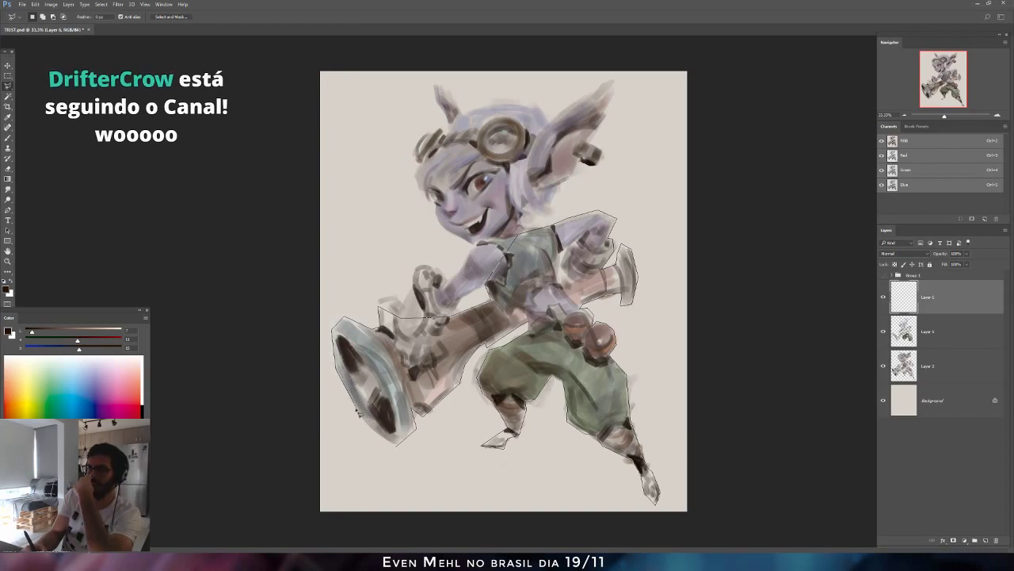
double_click(391, 446)
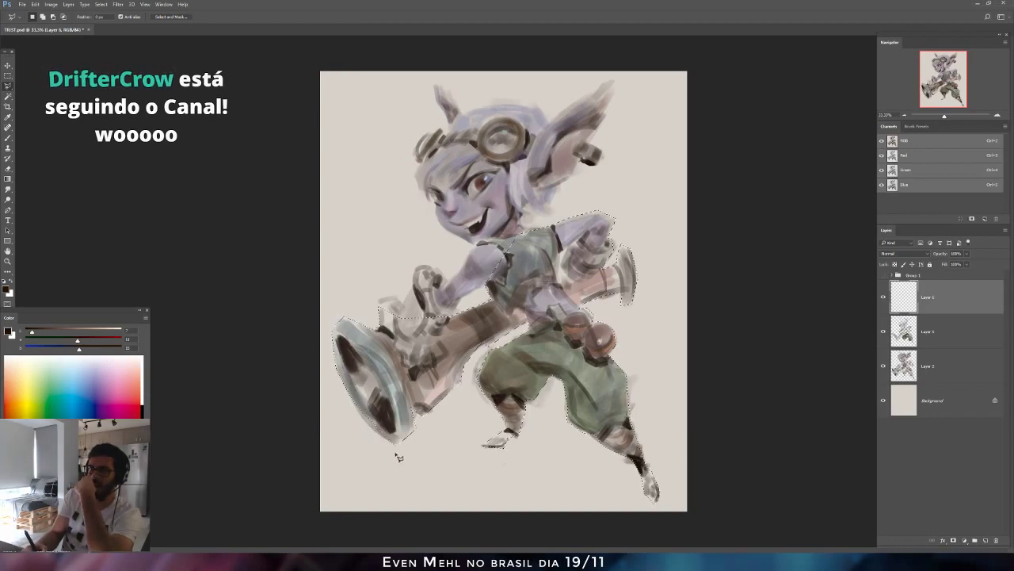
Add the missed strip along the lower outer edge of the weapon's muzzle to the selection.
left_click(357, 411)
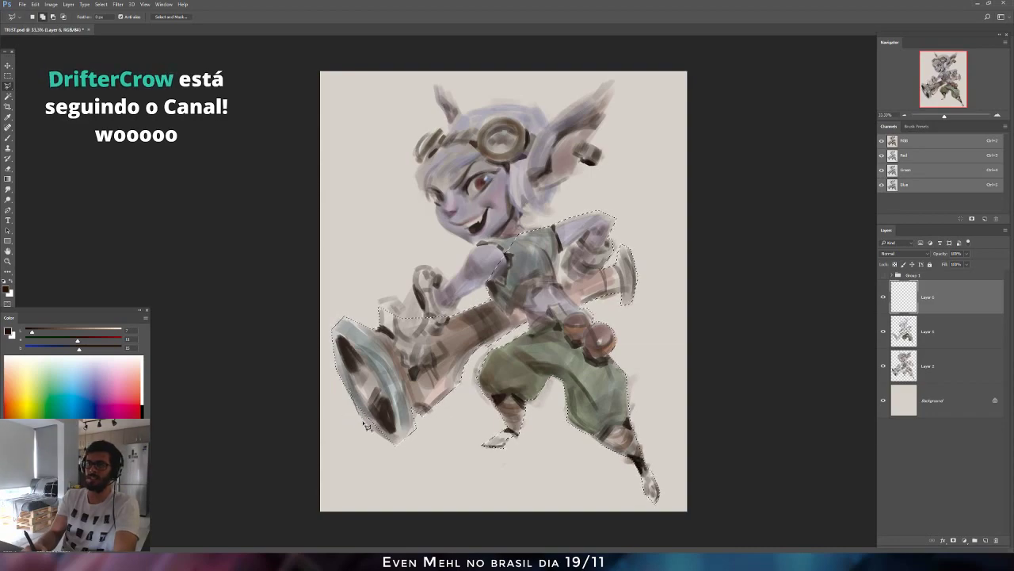
left_click(371, 429)
left_click(397, 446)
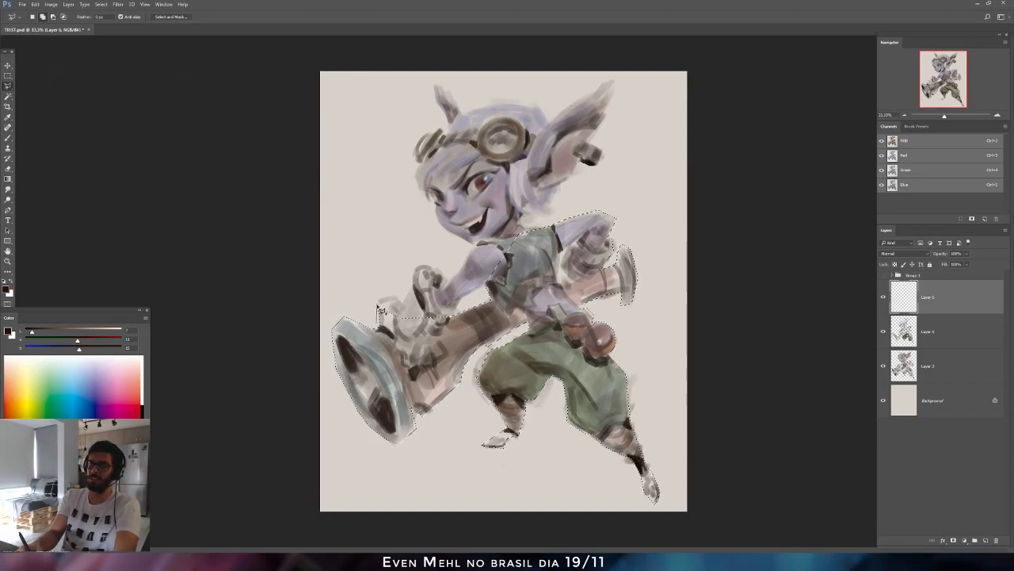
Extend the selection to include the weapon's front fitting, the raised front hand, the forearm and the shoulder.
left_click(383, 325, "shift")
left_click(378, 298)
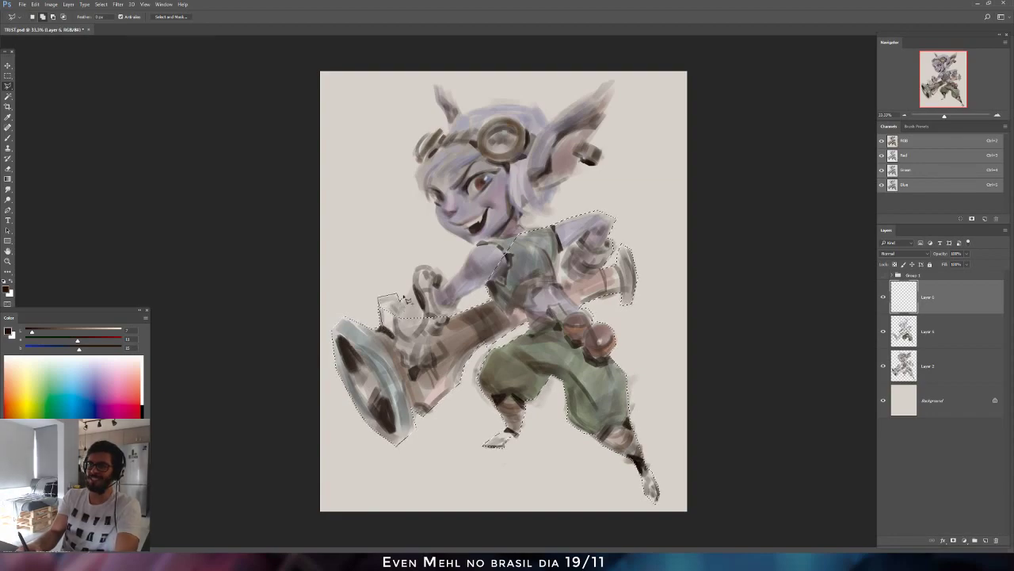
left_click(414, 285)
left_click(411, 273)
left_click(418, 264)
left_click(437, 265)
left_click(447, 279)
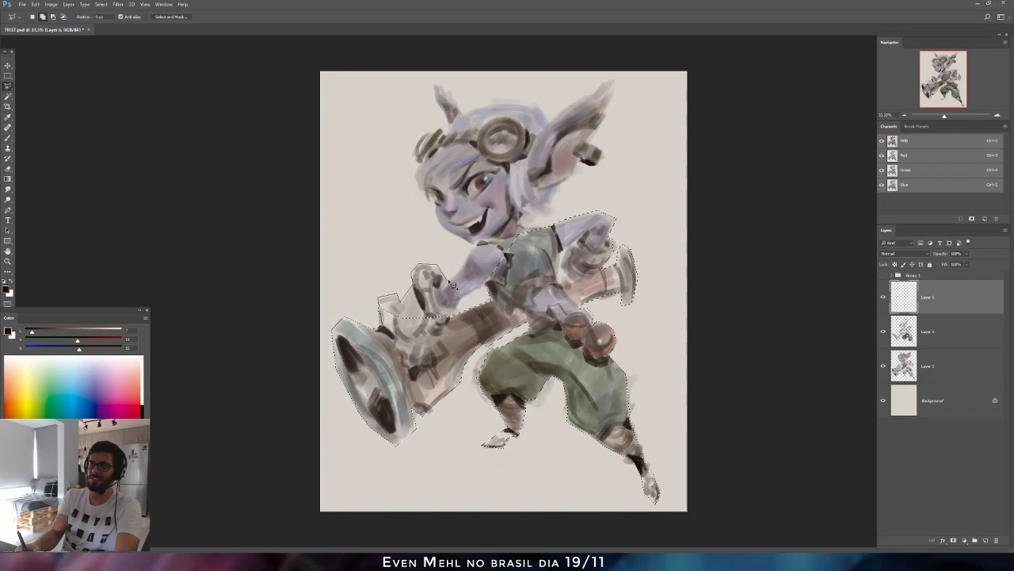
left_click(476, 249)
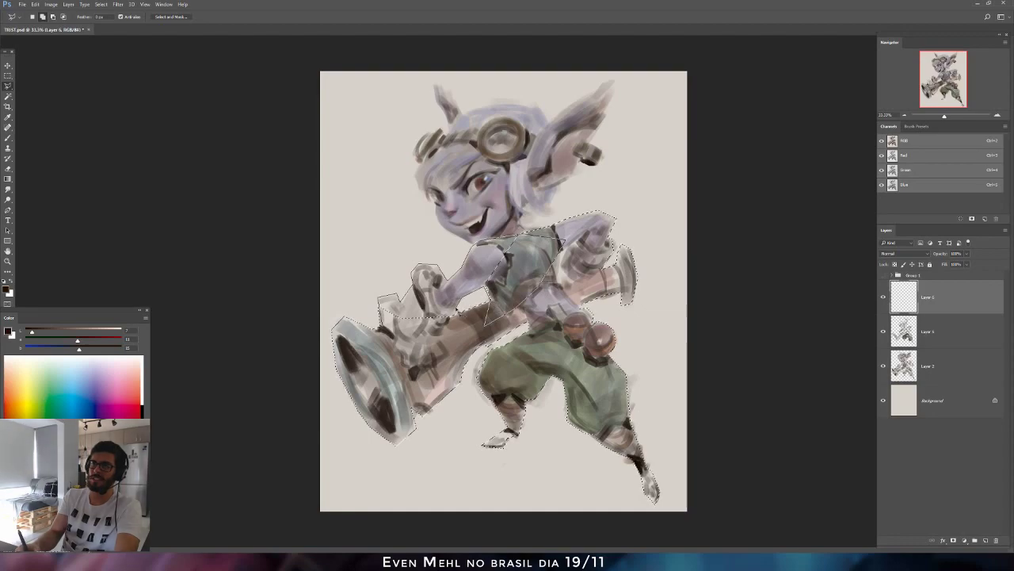
left_click(384, 331)
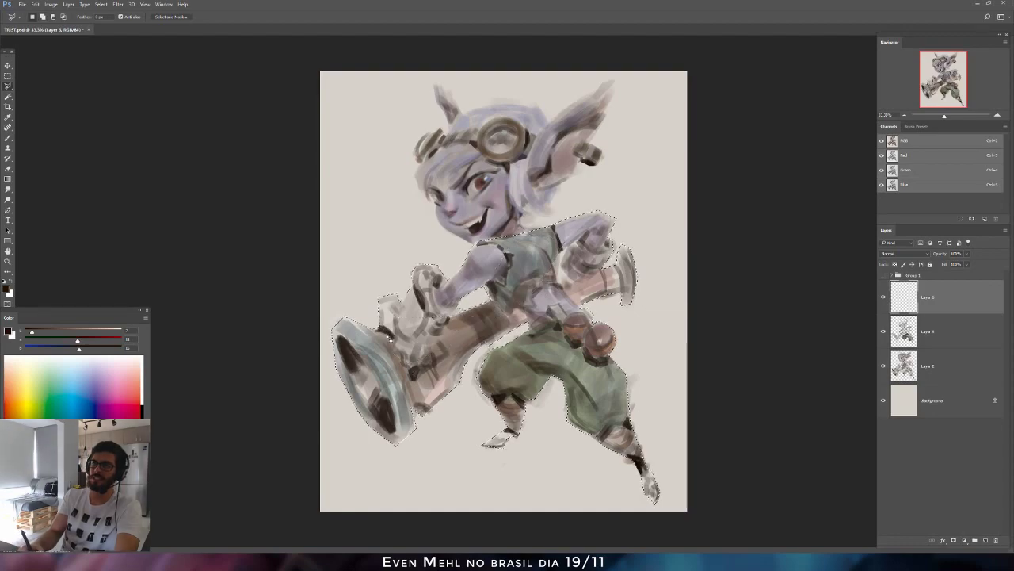
Cut the gap between the rear arm and torso out of the selection and set the empty layer to Darken.
left_click(560, 246, "alt")
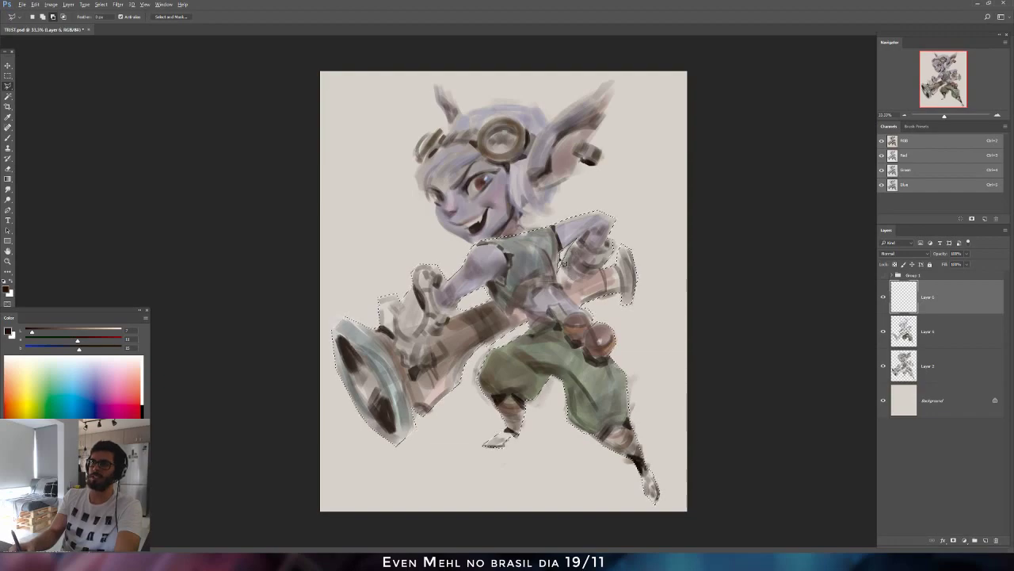
key("g")
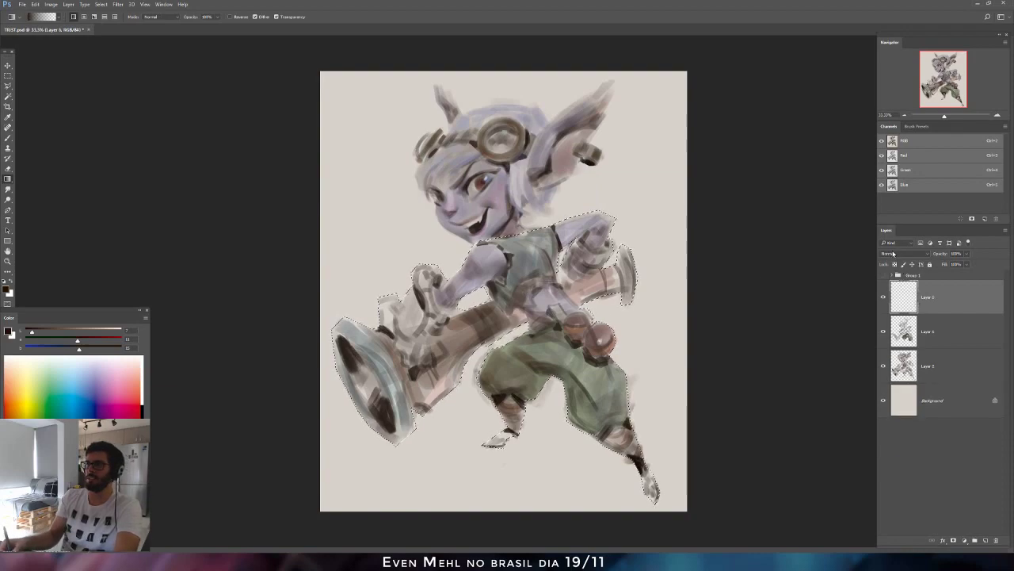
left_click(894, 252)
left_click(888, 275)
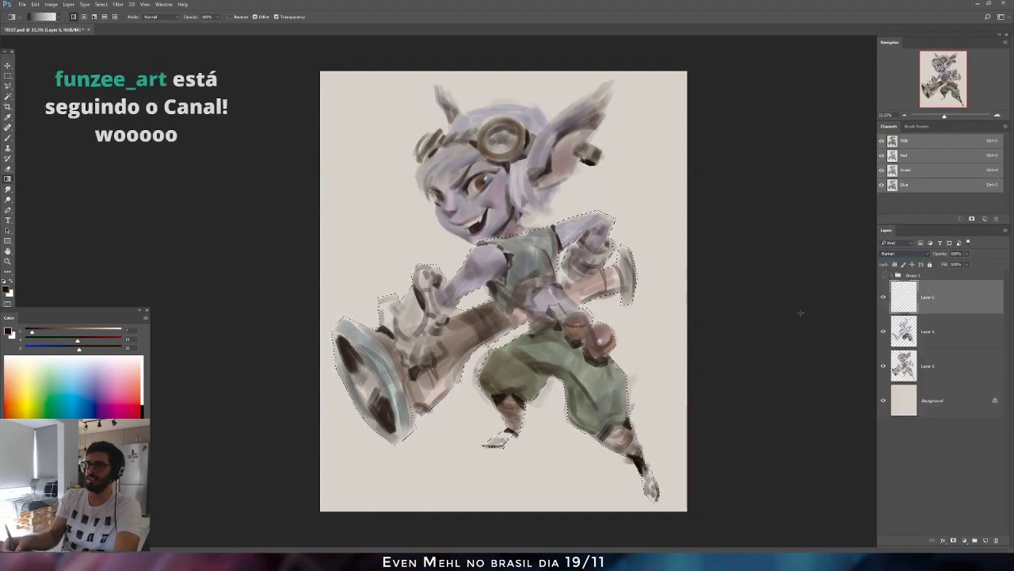
Fill the selected silhouette with a dark blue gradient fading upward from the feet to the chest, replacing a black first try.
left_click_drag(79, 350, 75, 344)
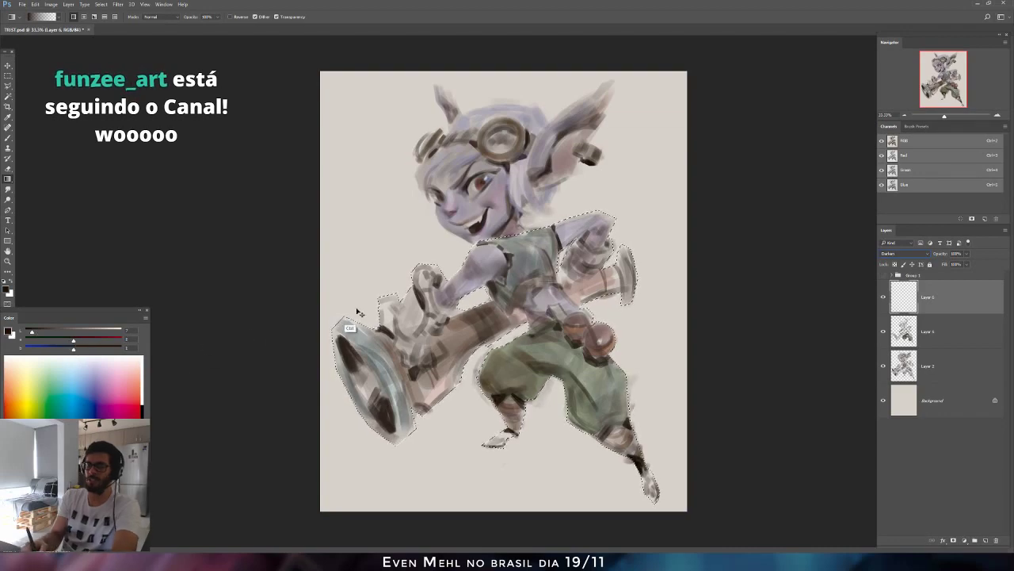
key("ctrl+d")
left_click_drag(503, 446, 500, 251)
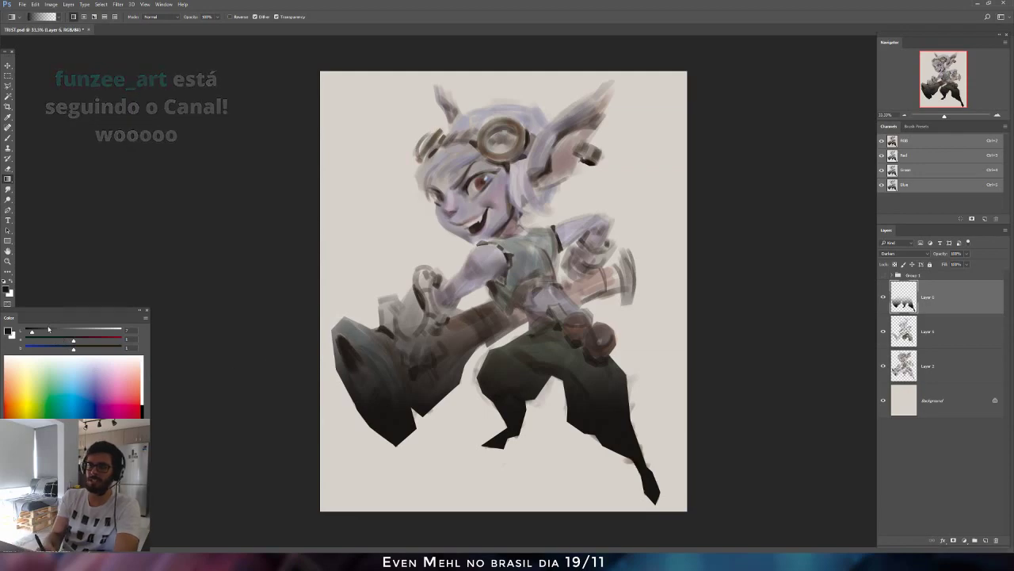
key("ctrl+z")
left_click_drag(509, 420, 497, 216)
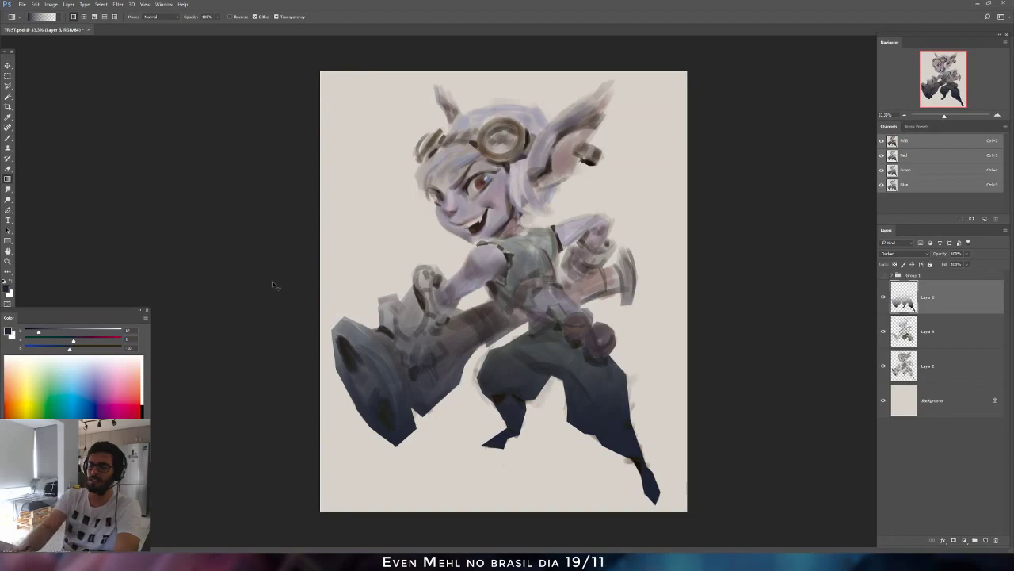
Shift the gradient's hue to +20 and its lightness to -12, and lower the layer's opacity.
key("ctrl+u")
left_click_drag(751, 225, 748, 225)
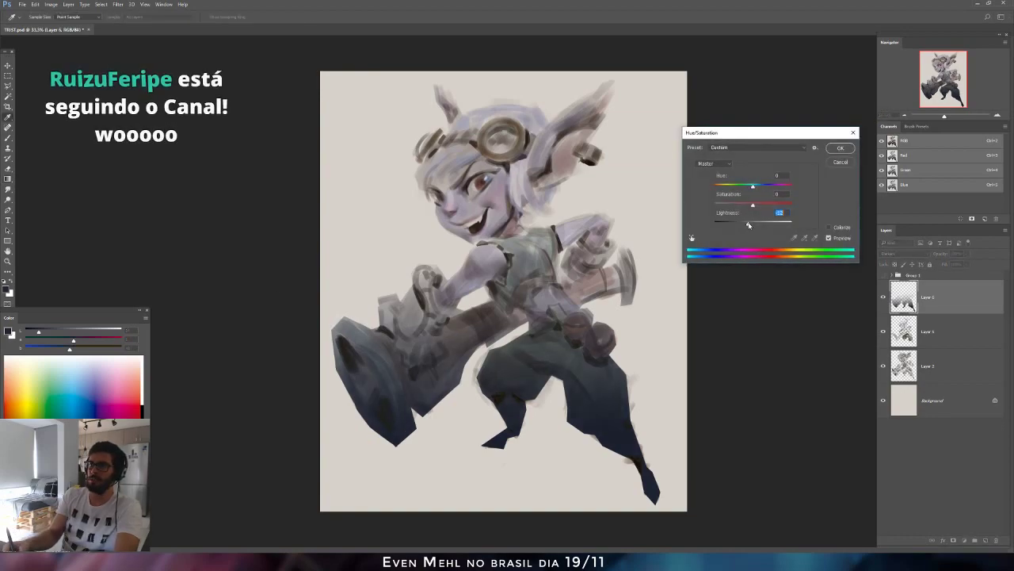
mouse_move(750, 190)
left_mouse_down()
mouse_move(714, 188)
mouse_move(757, 189)
left_mouse_up()
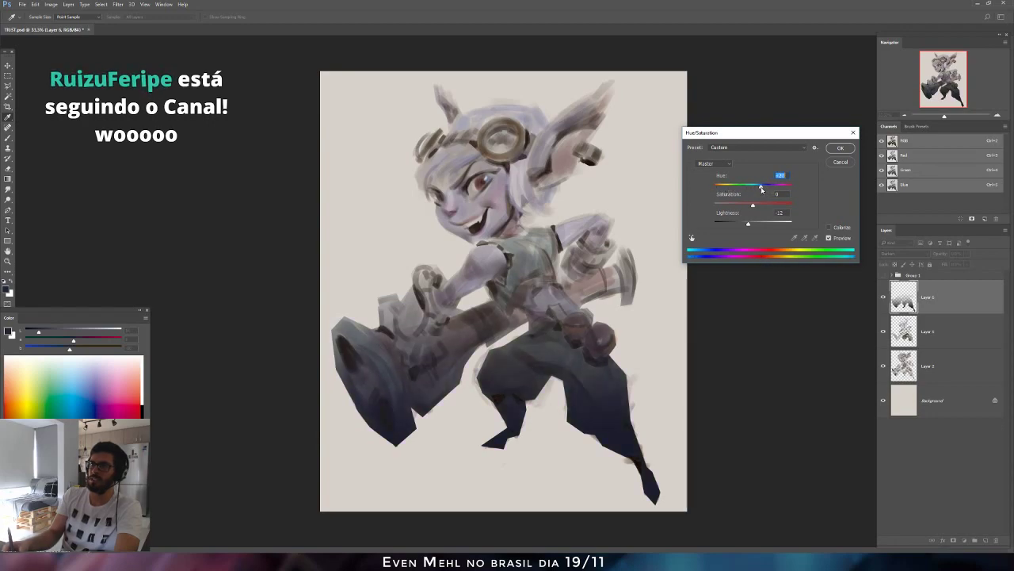
left_click(840, 147)
key("g")
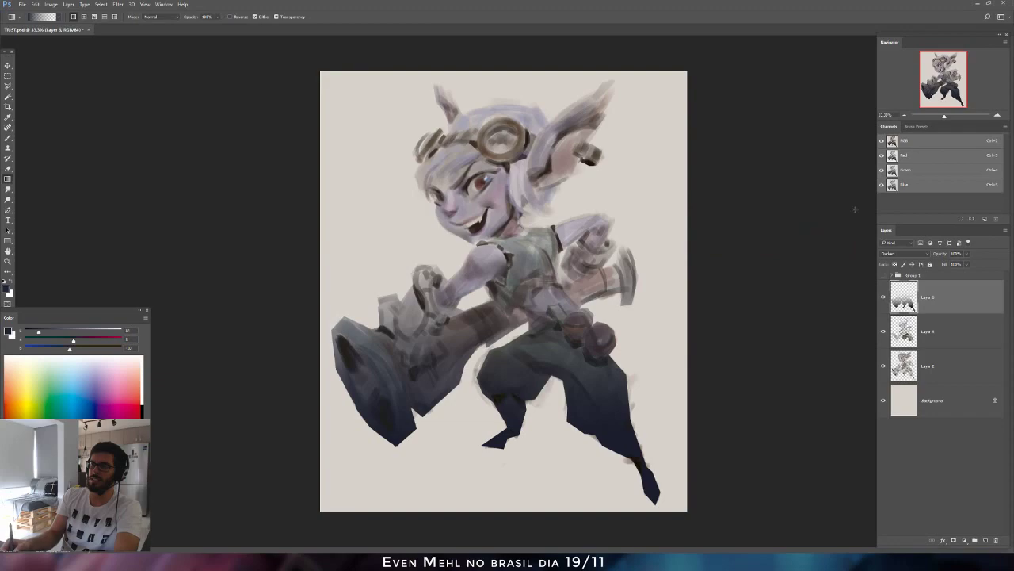
left_click(966, 253)
left_click_drag(962, 264, 954, 267)
left_click(817, 283)
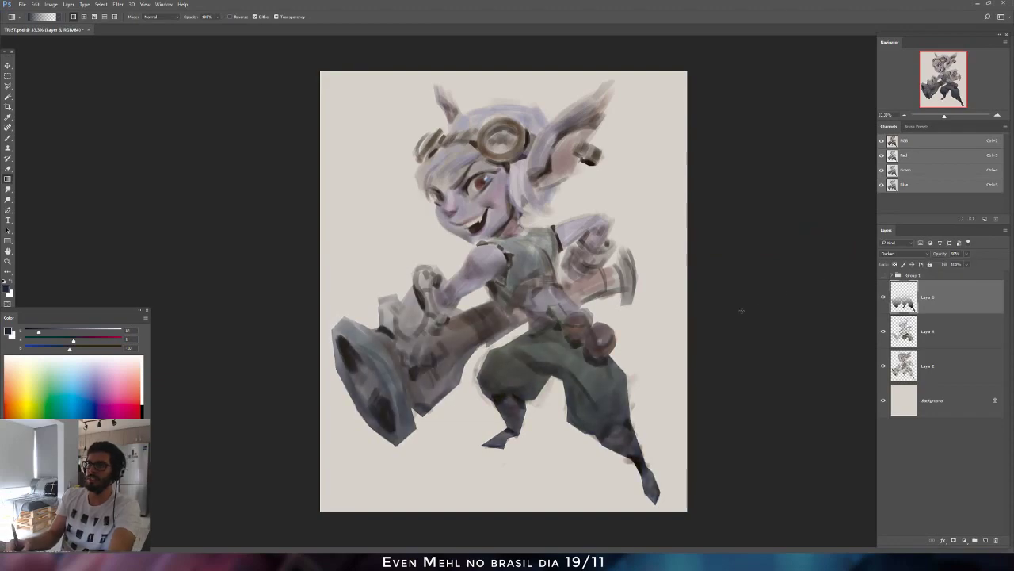
Flip the canvas and softly erase the dark gradient over the belt pouches and upper trousers with a soft round eraser.
key("ctrl+shift+h")
key("e")
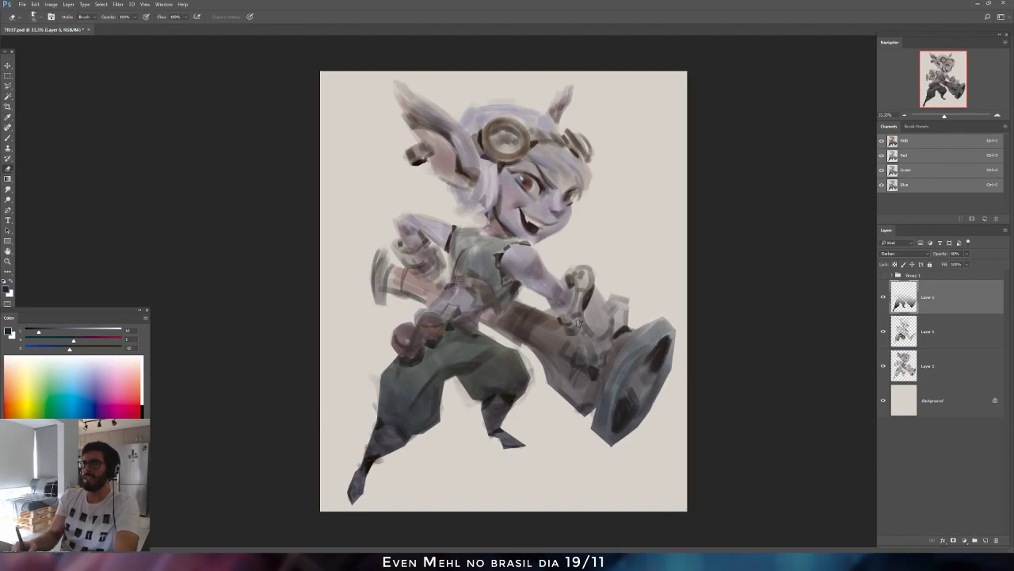
right_click(561, 268)
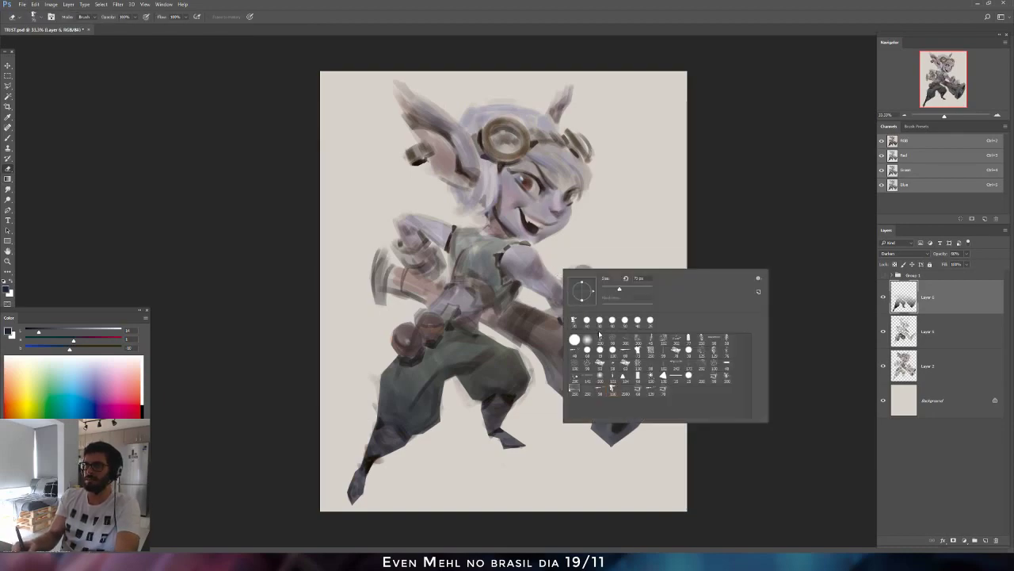
double_click(598, 333)
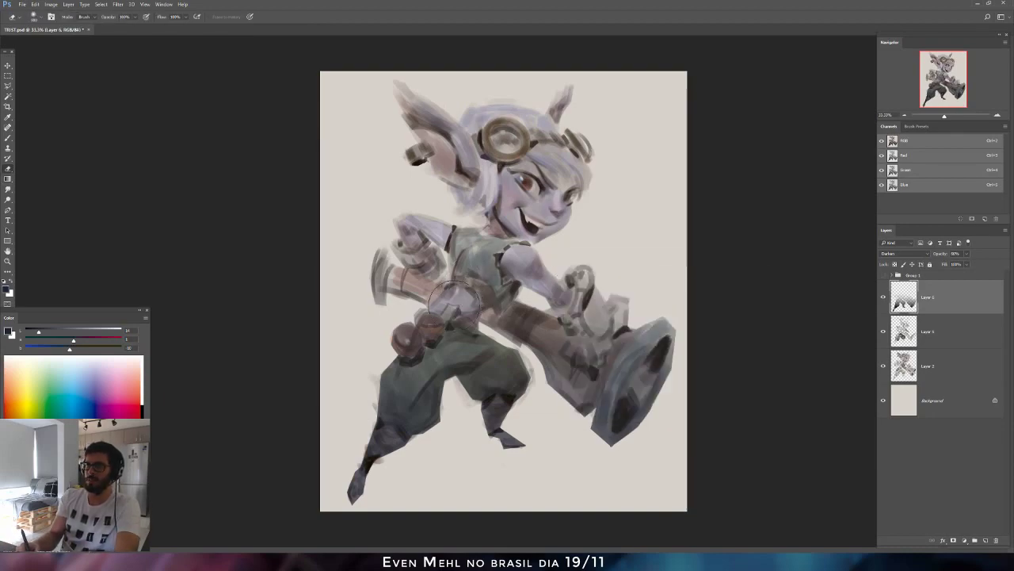
mouse_move(410, 332)
left_mouse_down()
mouse_move(405, 388)
mouse_move(437, 349)
mouse_move(408, 400)
mouse_move(403, 378)
mouse_move(422, 374)
left_mouse_up()
key("[")
key("[")
key("[")
key("ctrl+z")
key("[")
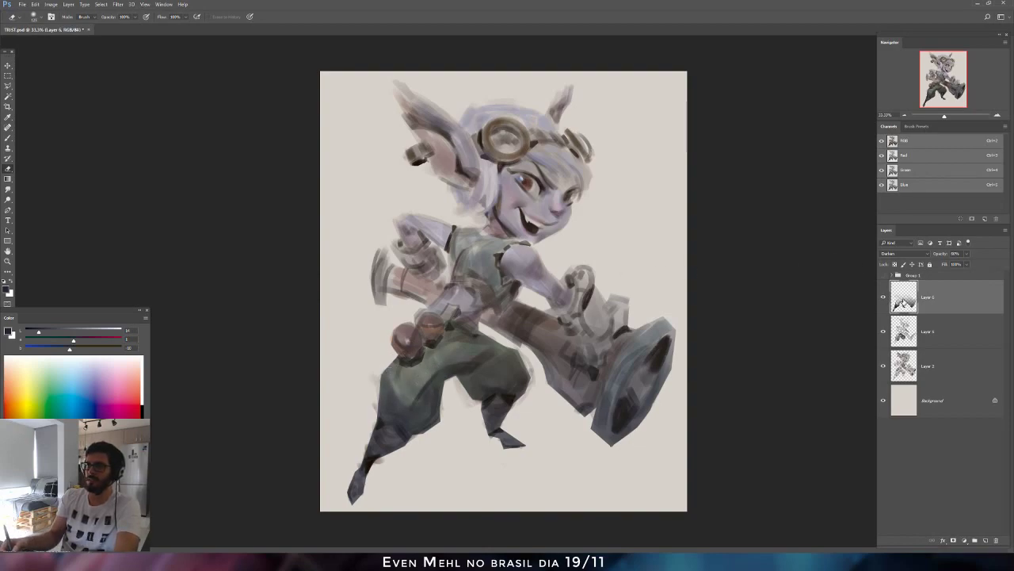
Set the gradient layer's opacity to 77% and flip the canvas back.
left_click(966, 253)
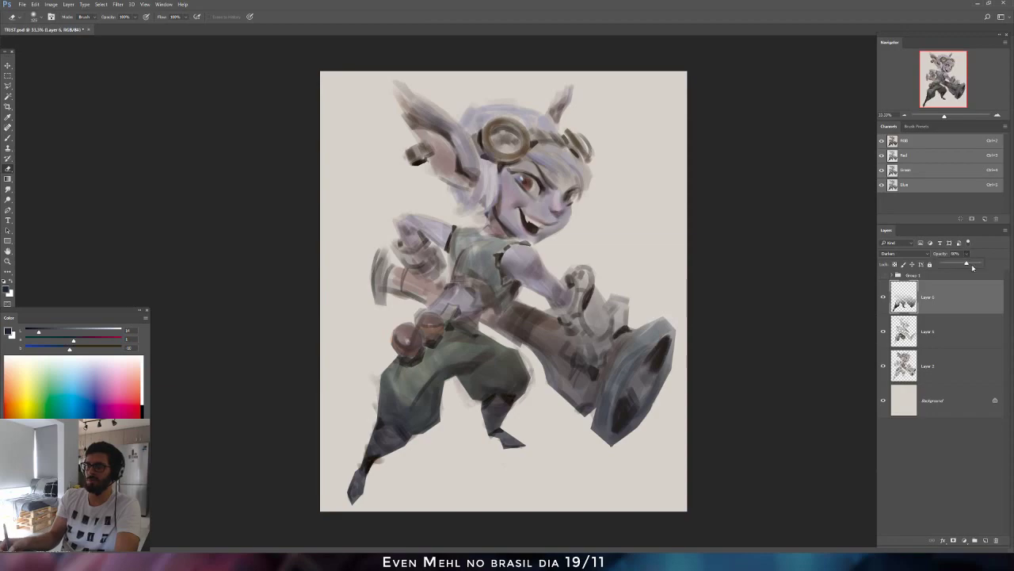
left_click(971, 264)
left_click(914, 304)
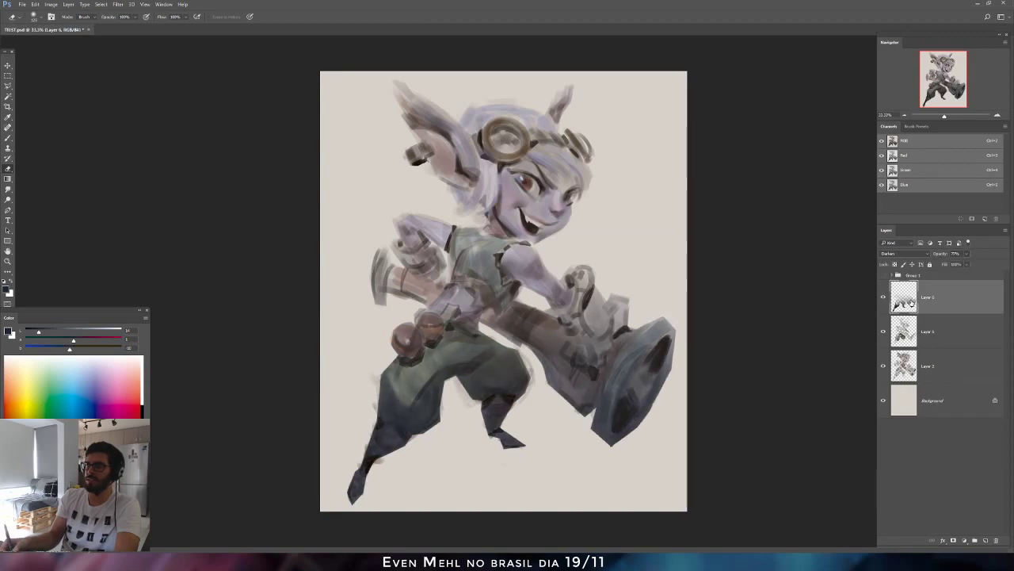
key("ctrl+shift+h")
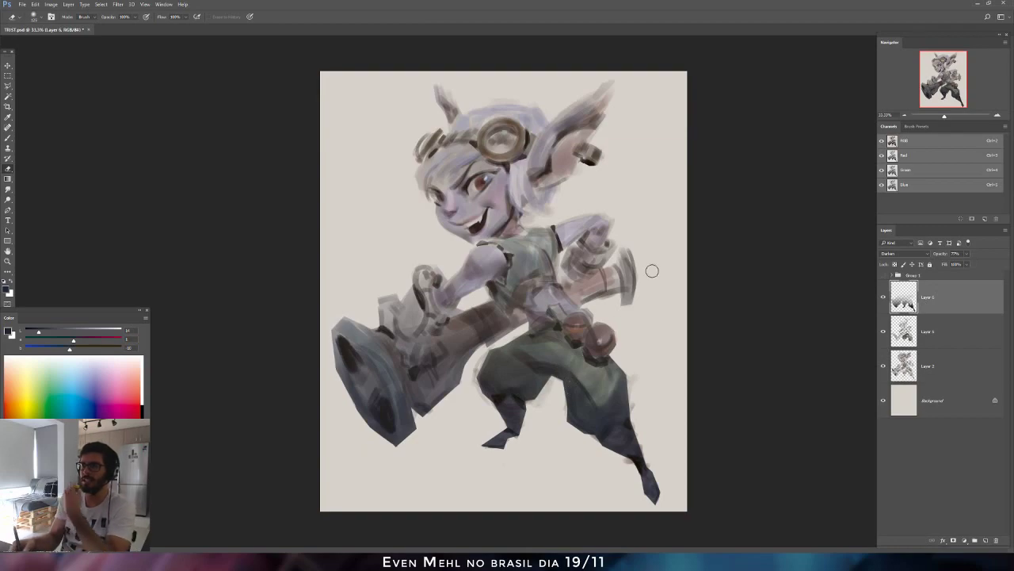
Refine the gradient around the front foot and softly erase more of it on the trousers, checking with the canvas flipped.
key("b")
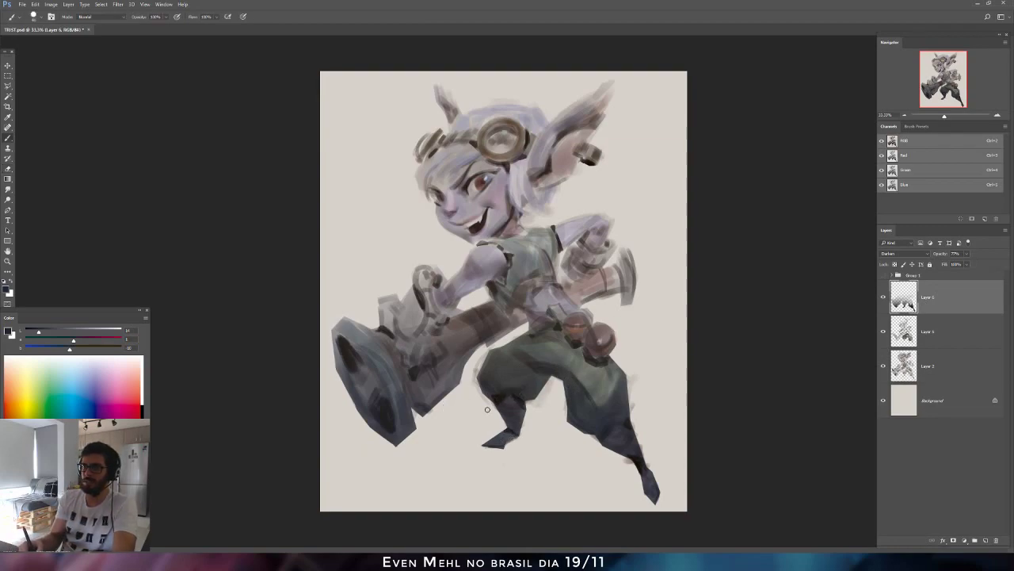
key("e")
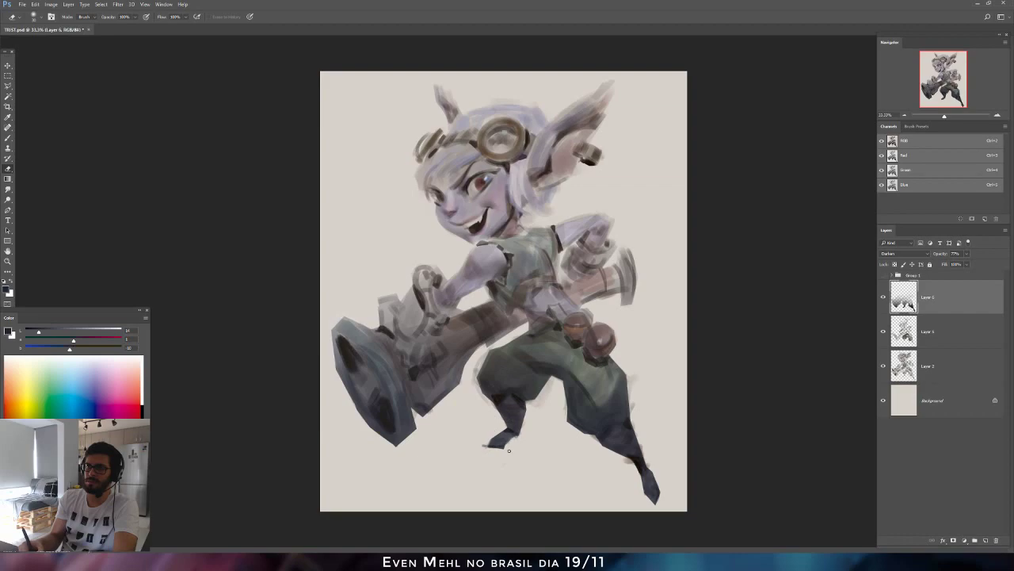
key("ctrl+shift+h")
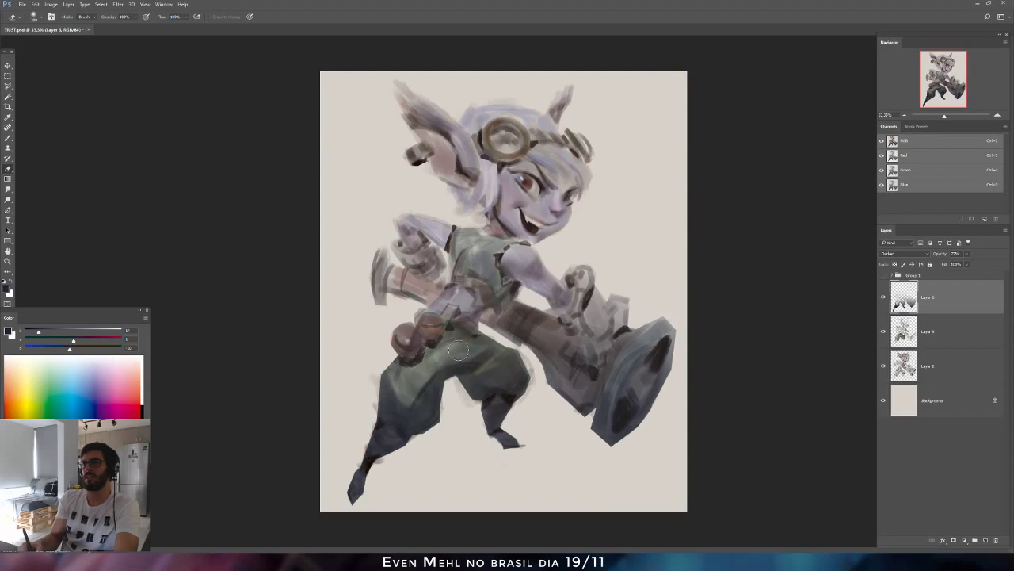
key("ctrl+shift+h")
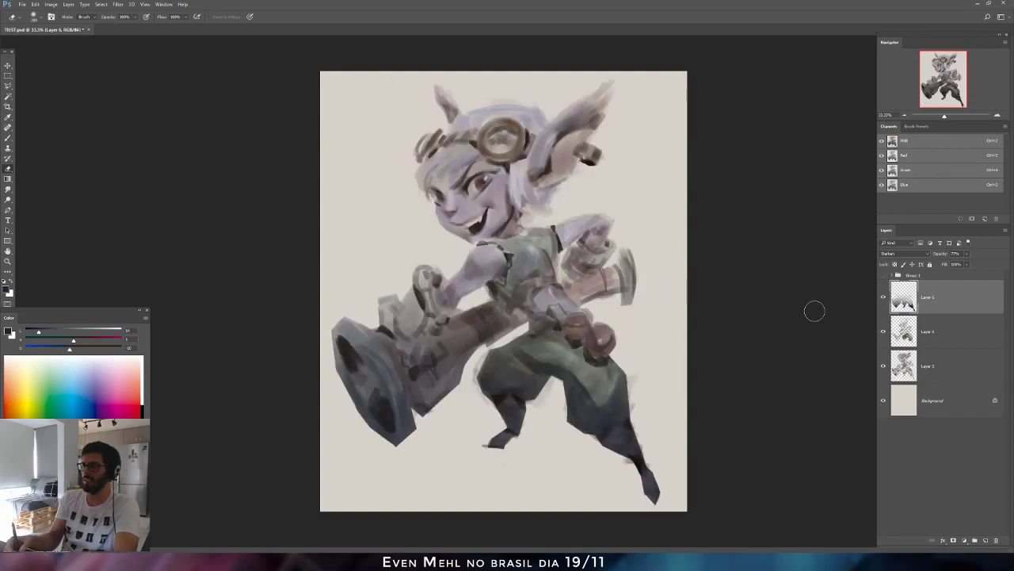
Load the character layers' painted areas as a selection and copy that part of the background to a new layer.
left_click(913, 373)
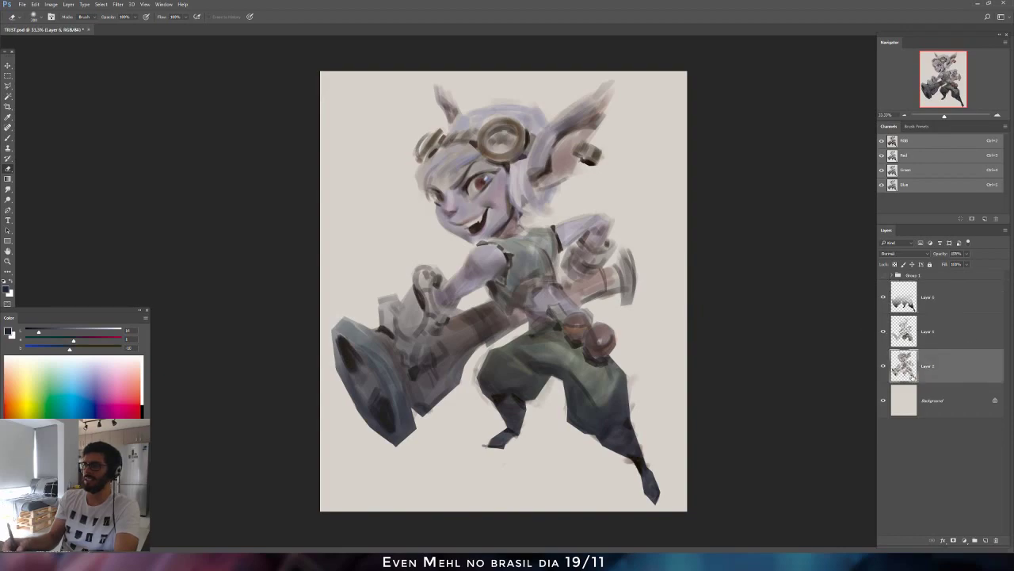
left_click(904, 366, "ctrl")
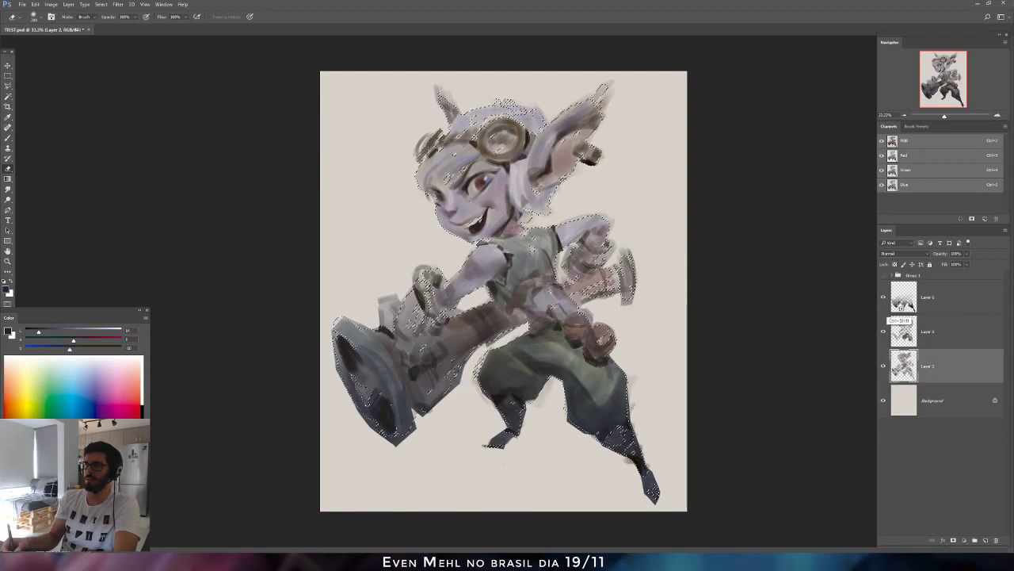
left_click(896, 407)
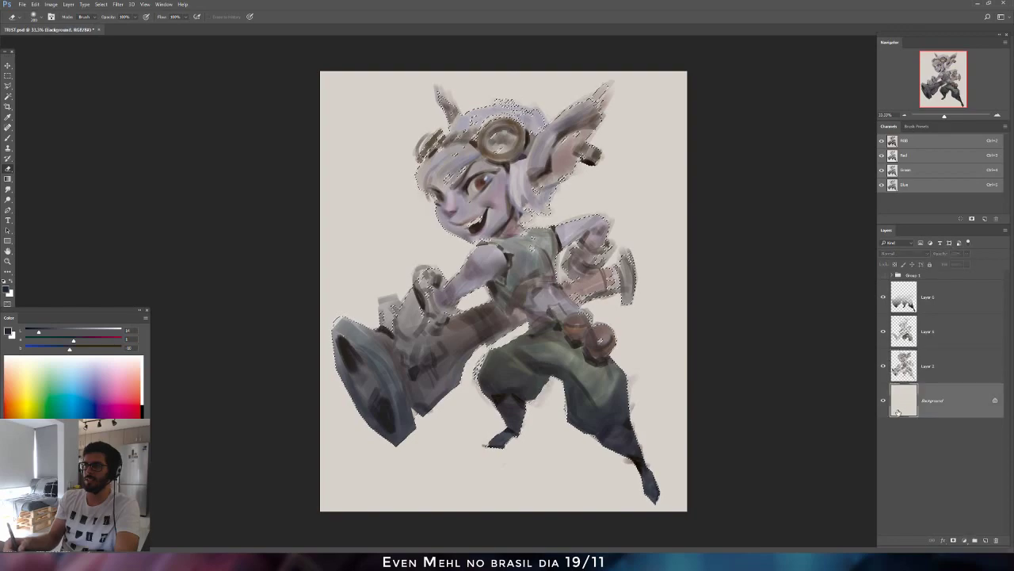
key("ctrl+j")
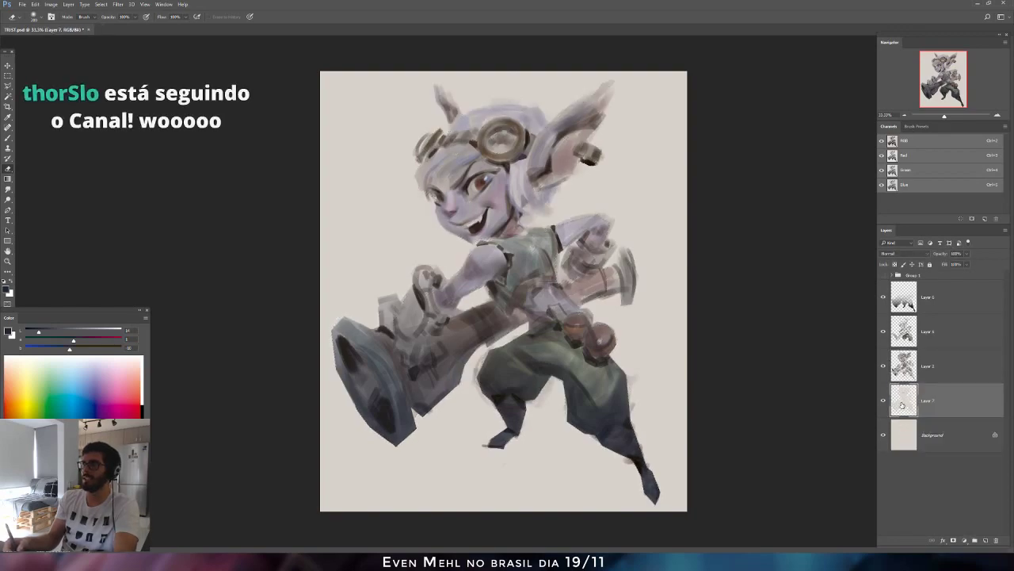
Merge the gradient, tint and painting layers with the background-coloured silhouette into a single character layer.
key("shift+plus")
key("shift+plus")
left_click(907, 302, "shift")
key("ctrl+e")
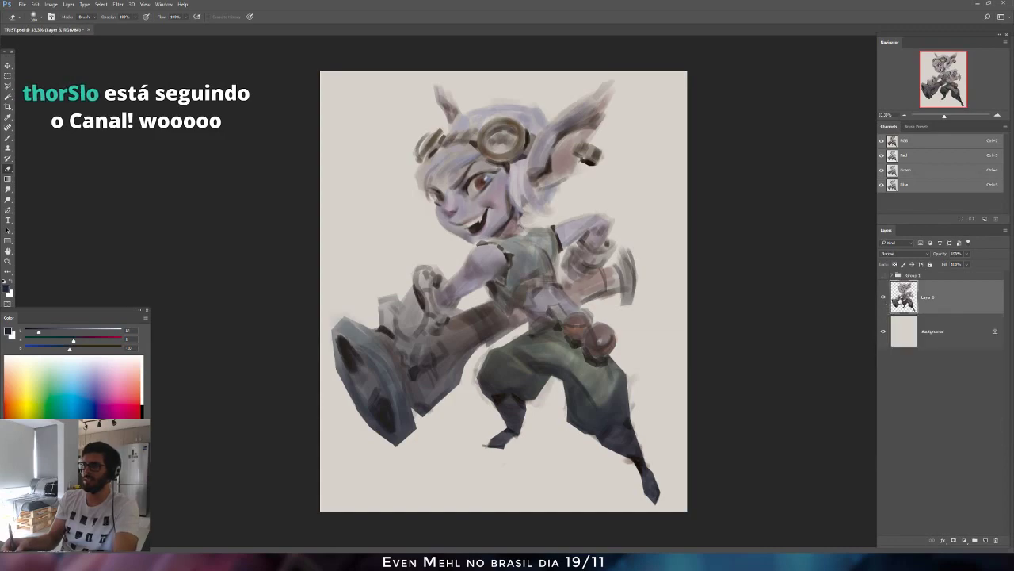
Add a new layer above the merged character, clip it to that layer and set its blend mode to Hard Light.
key("ctrl+shift+n")
key("Return")
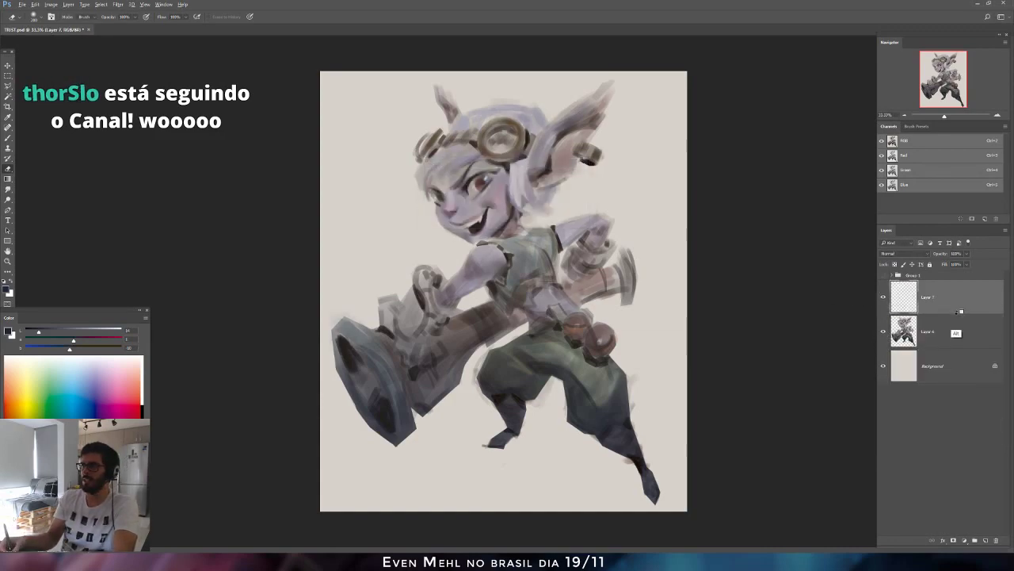
left_click(960, 313, "alt")
left_click(903, 253)
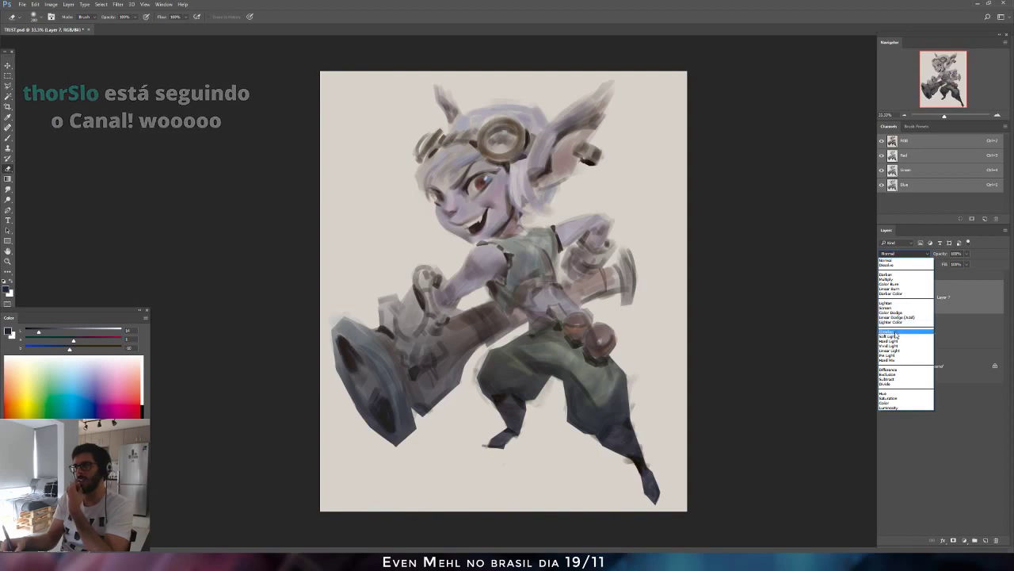
left_click(893, 344)
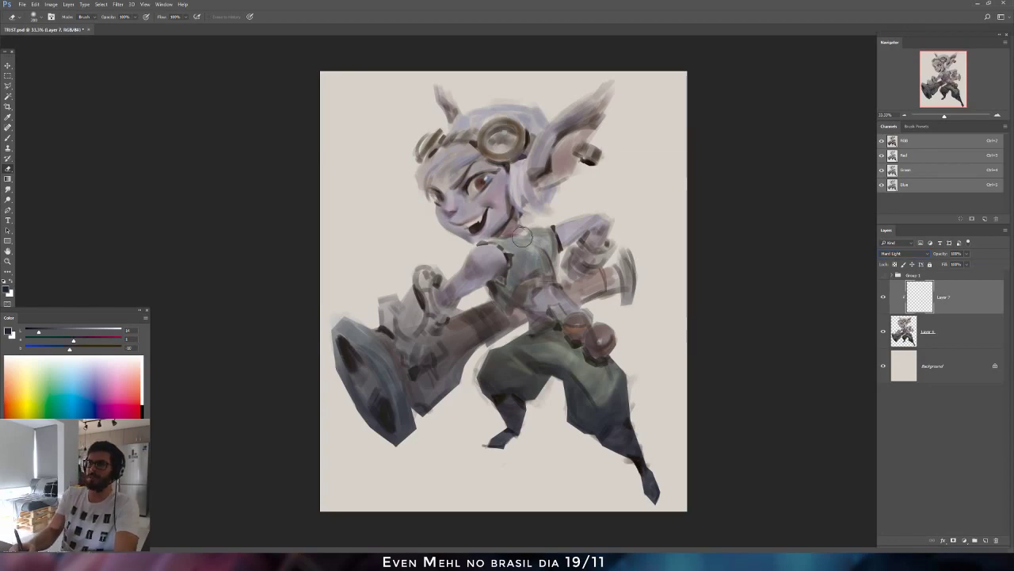
Release the Hard Light layer's clipping mask and clip it to the character layer again.
right_click(487, 204)
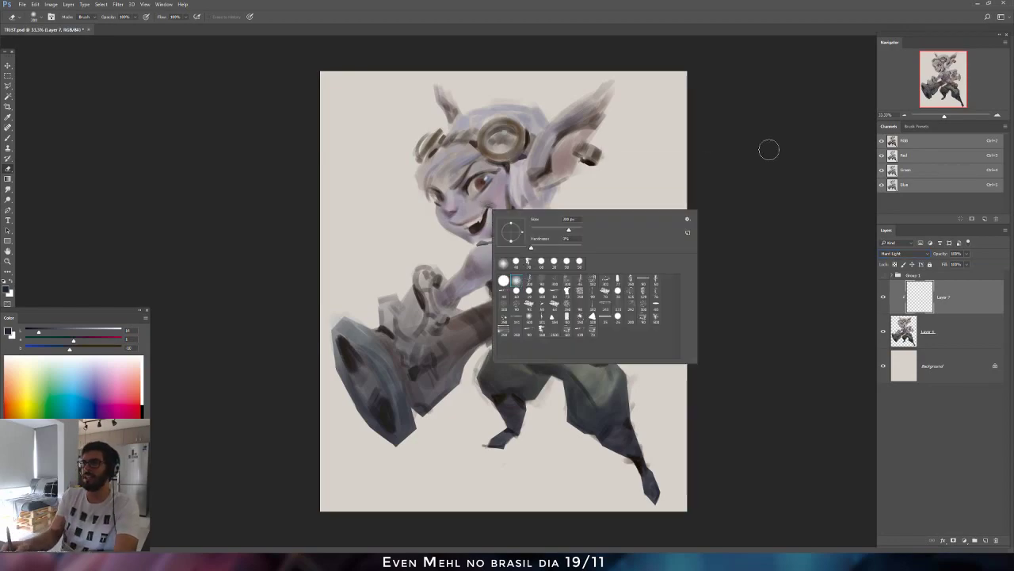
left_click(770, 147)
left_click(923, 314, "alt")
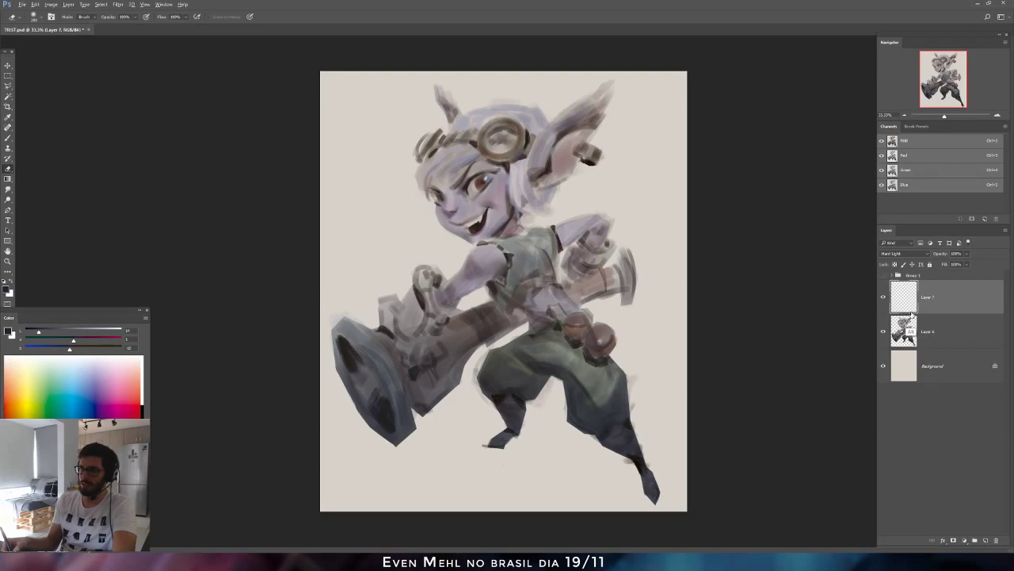
left_click(916, 312, "alt")
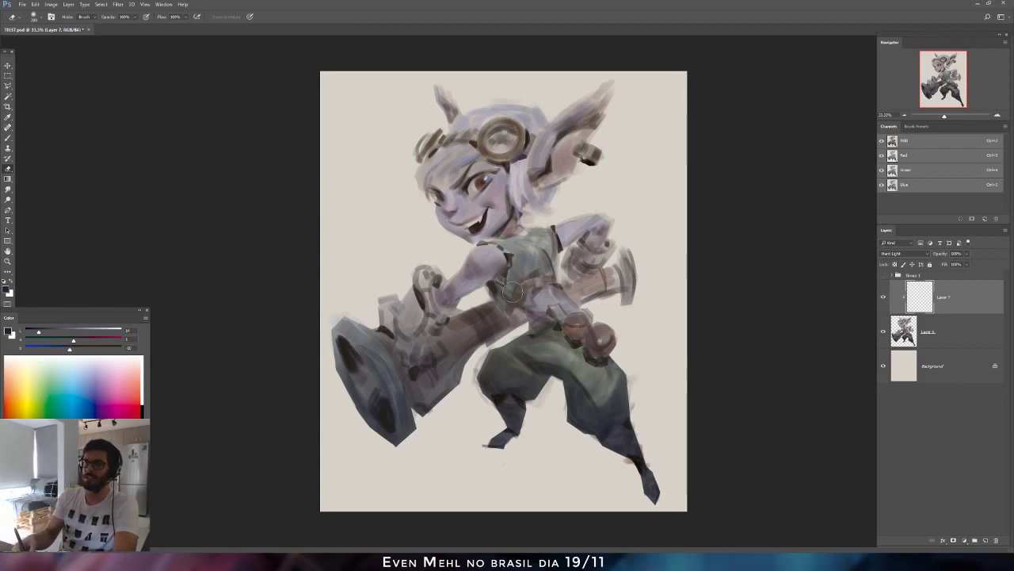
Brush dark test strokes across the whole character on the clipped layer and clear them all.
key("b")
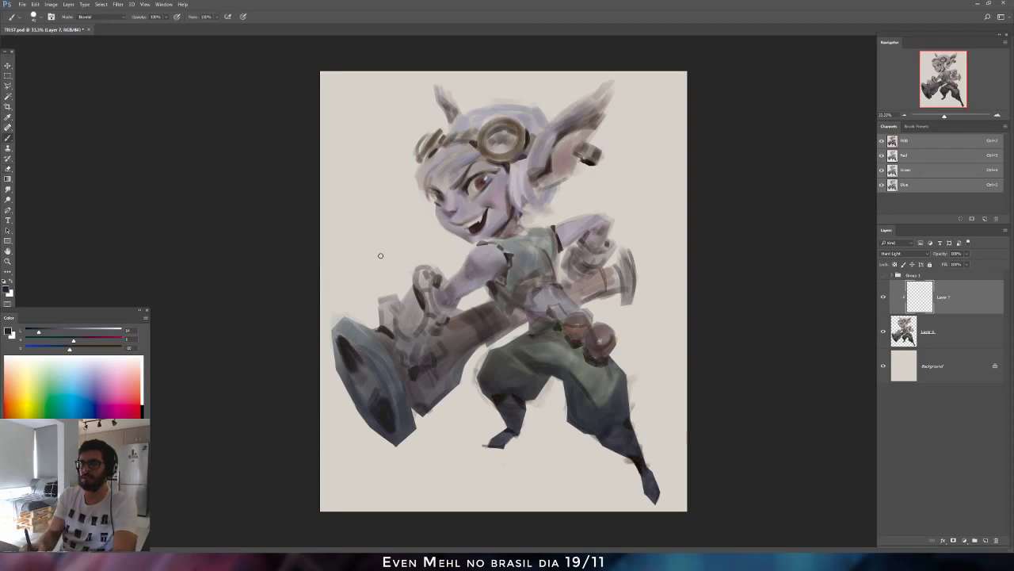
mouse_move(438, 215)
left_mouse_down()
mouse_move(521, 195)
mouse_move(382, 356)
mouse_move(462, 442)
mouse_move(438, 266)
left_mouse_up()
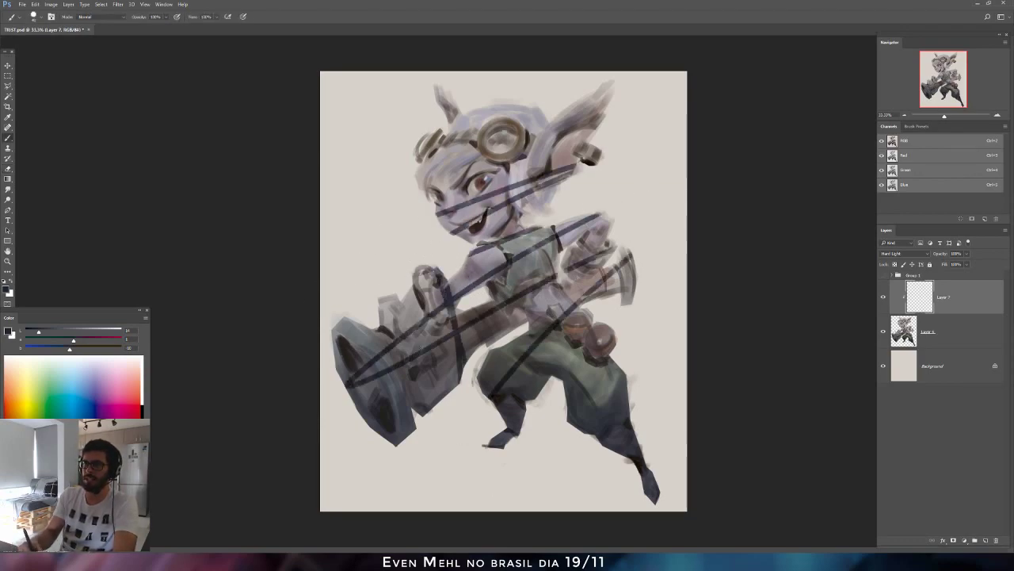
key("ctrl+a")
key("Delete")
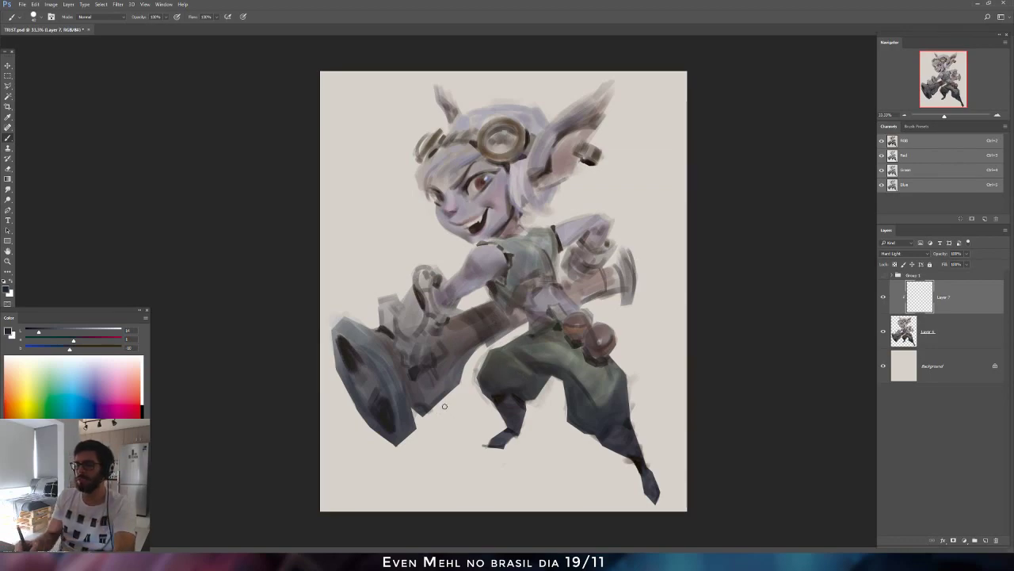
Set up a hard round brush with a dark warm brown colour for painting on the clipped Hard Light layer.
right_click(515, 238)
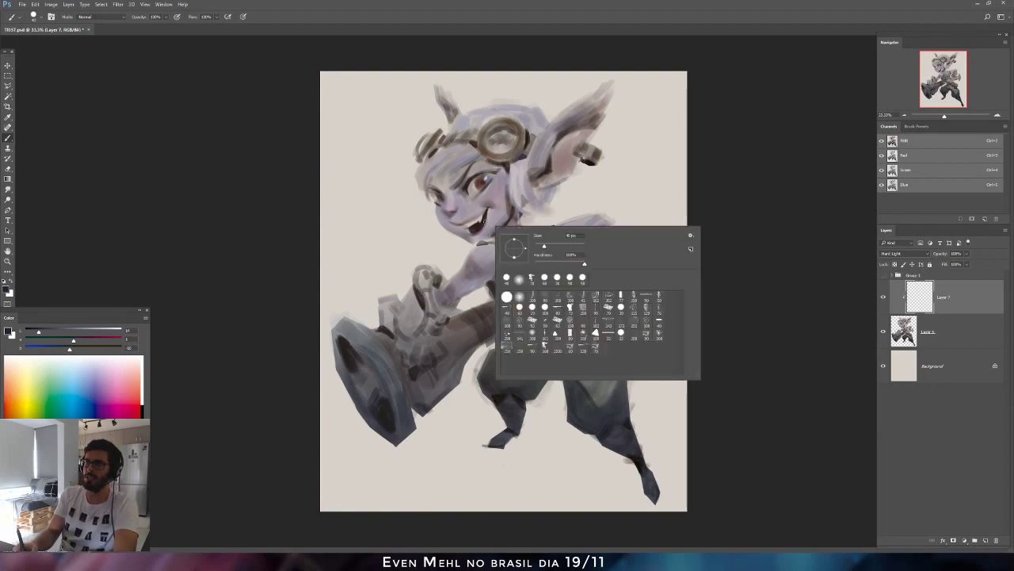
left_click(512, 273)
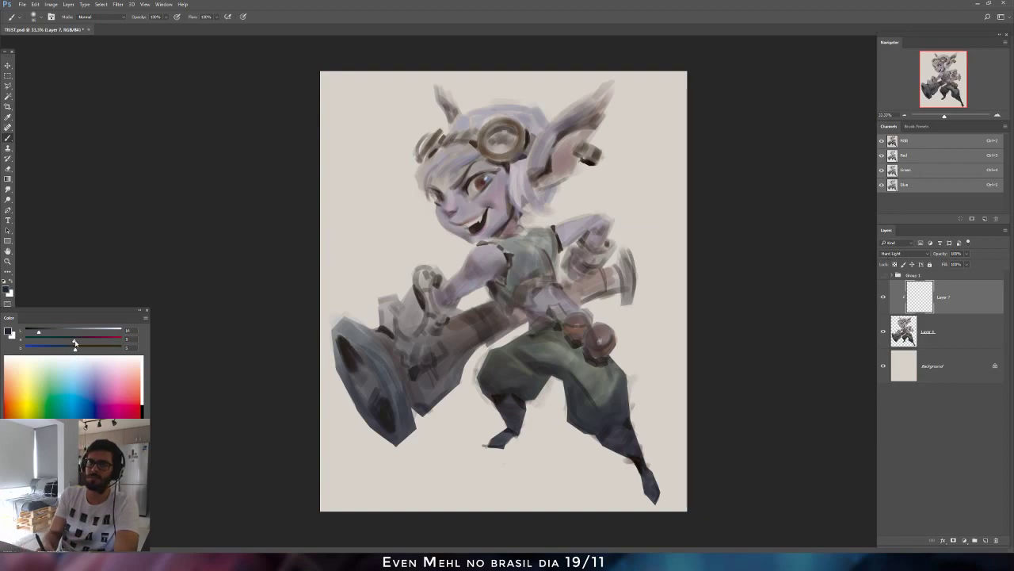
left_click(43, 333)
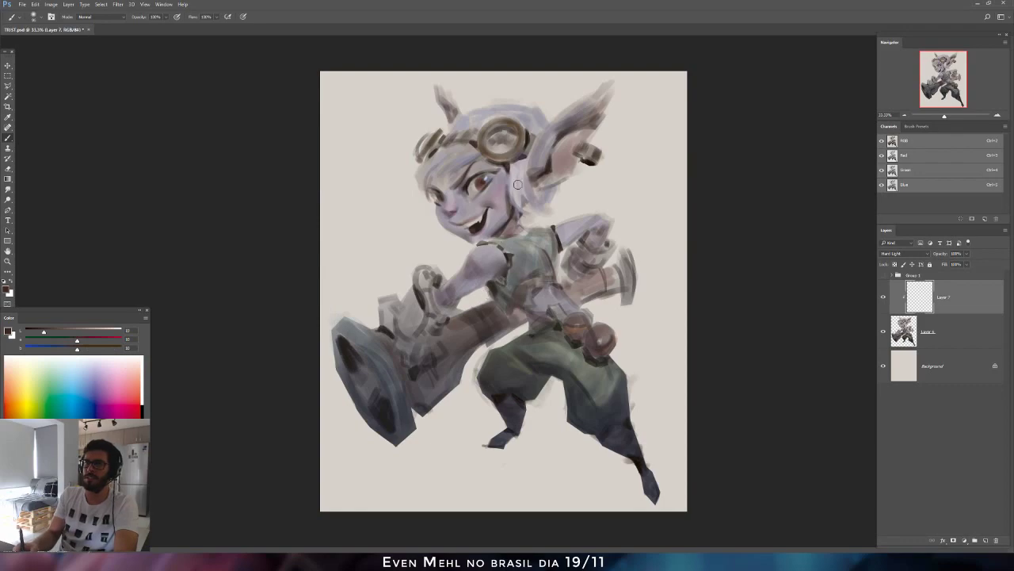
right_click(513, 232)
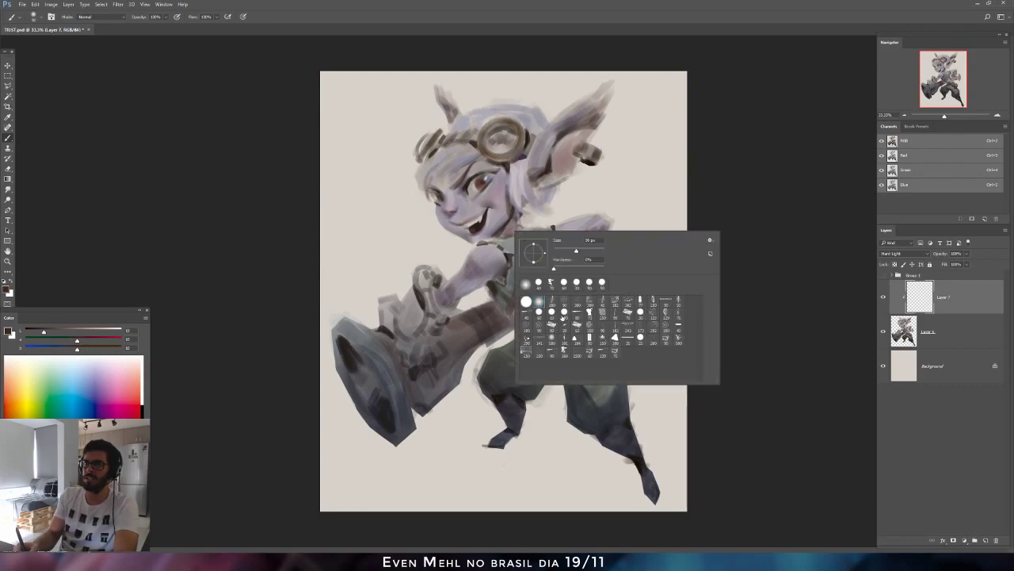
double_click(561, 317)
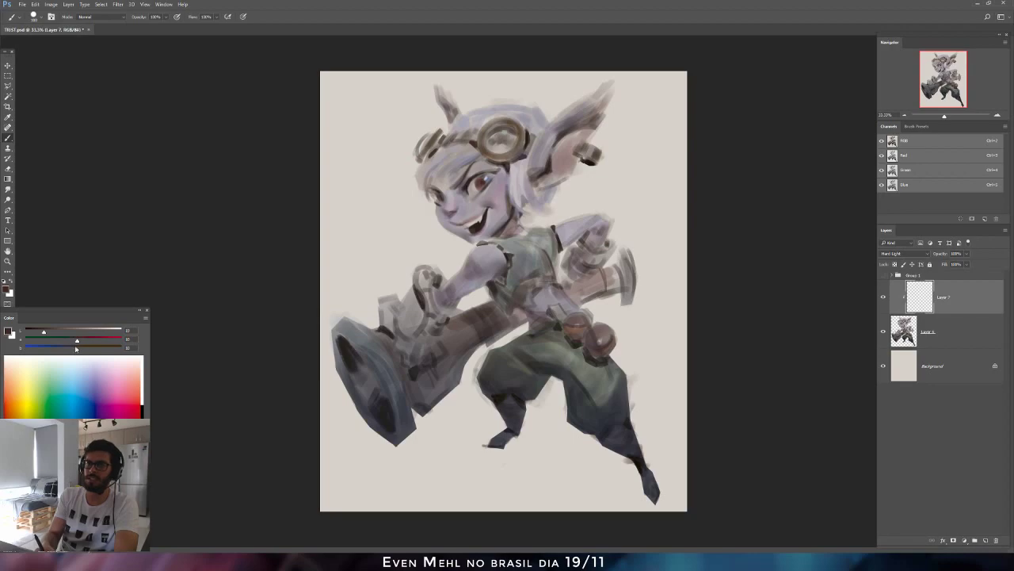
mouse_move(455, 328)
left_mouse_down()
mouse_move(500, 304)
mouse_move(485, 339)
left_mouse_up()
key("ctrl+z")
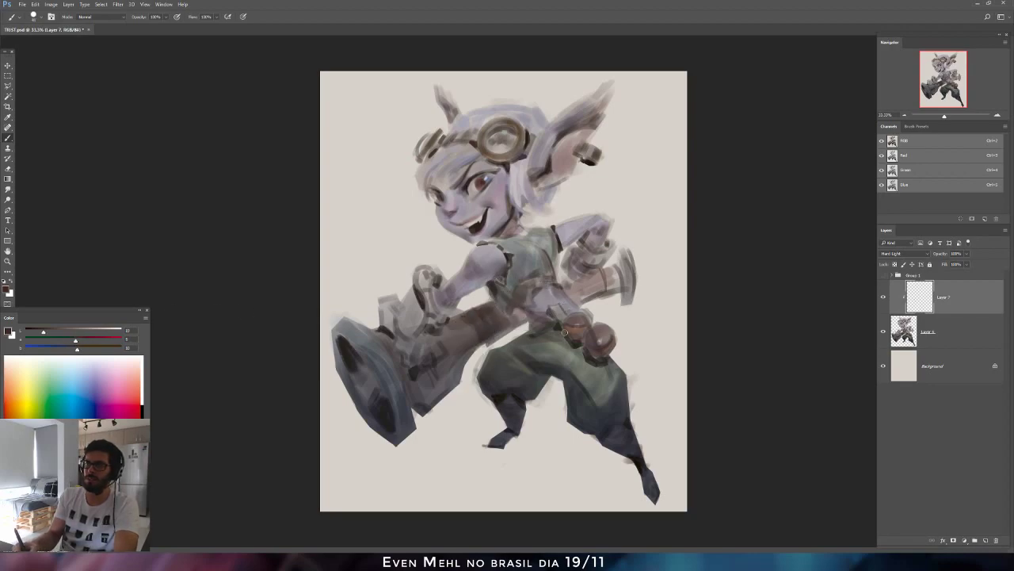
Paint dark shadows below the belt pouches and between the trouser legs.
mouse_move(562, 330)
left_mouse_down()
mouse_move(589, 358)
mouse_move(582, 350)
mouse_move(574, 362)
mouse_move(527, 369)
mouse_move(550, 381)
left_mouse_up()
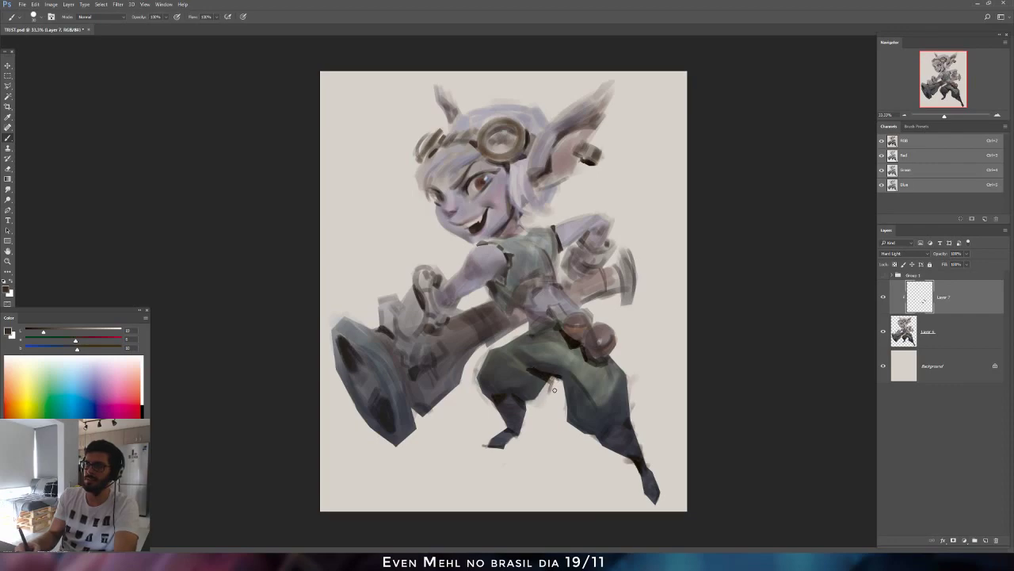
key("e")
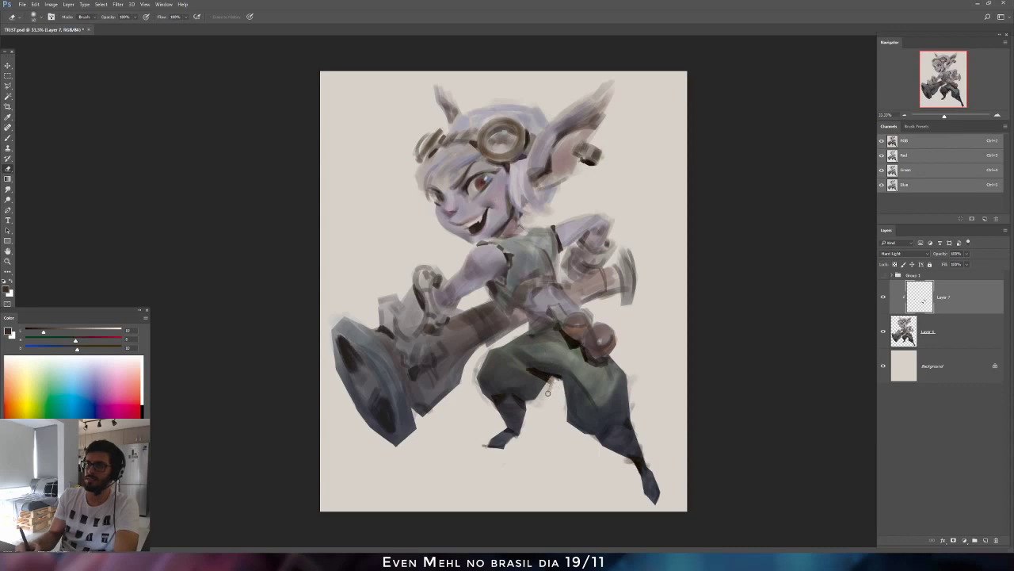
key("b")
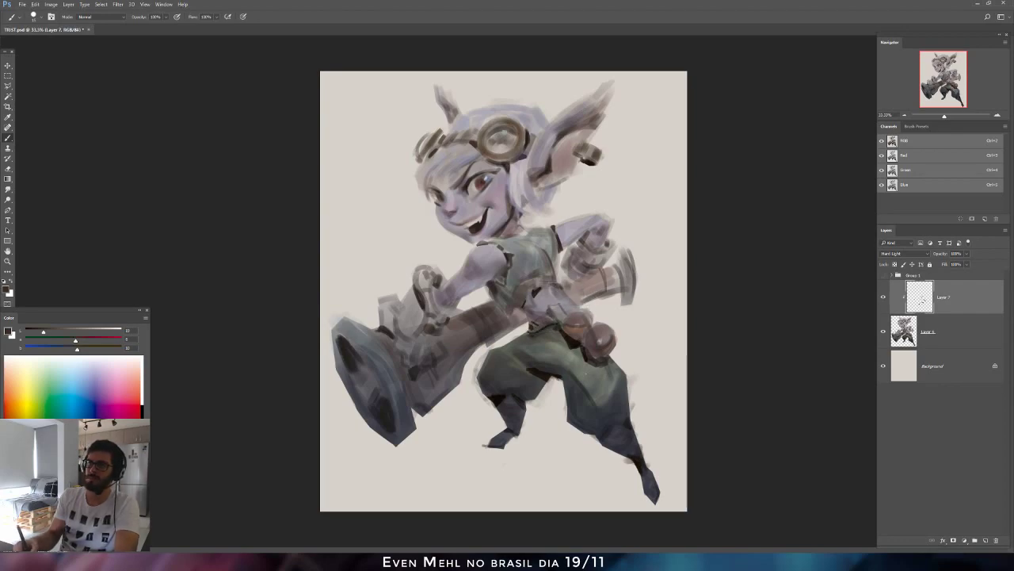
Lighten the brown, paint fold shadows on the lower part of the longer trouser leg, and mirror the canvas horizontally.
mouse_move(586, 401)
left_mouse_down()
mouse_move(615, 414)
mouse_move(586, 396)
mouse_move(592, 406)
mouse_move(576, 410)
mouse_move(591, 420)
mouse_move(571, 431)
mouse_move(609, 427)
left_mouse_up()
key("ctrl+z")
left_click(55, 331)
left_click_drag(593, 433, 609, 438)
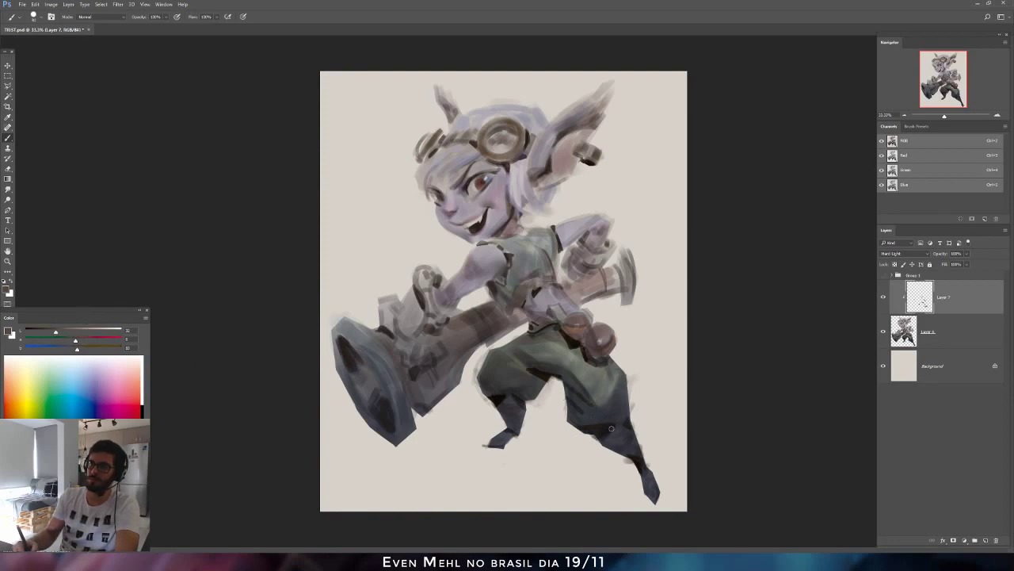
key("ctrl+shift+h")
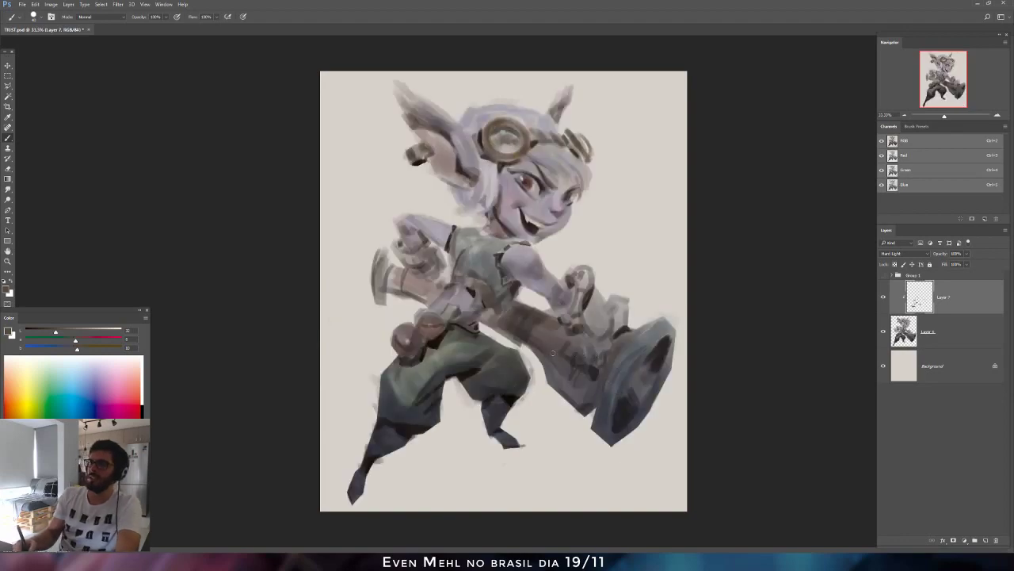
left_click_drag(385, 428, 379, 415)
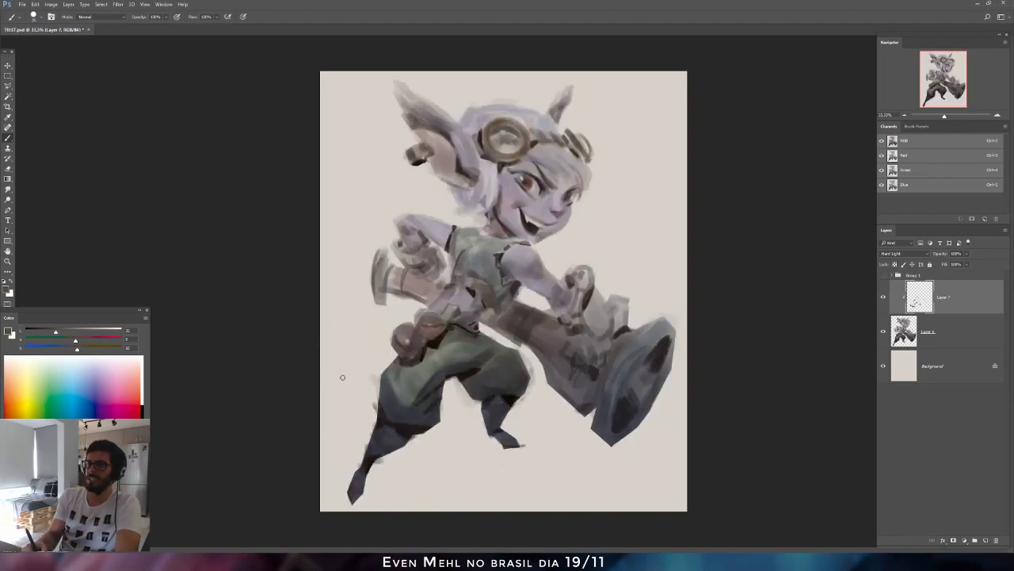
Darken the brown in two stages and paint shadows around the belt, pouches and waist.
left_click_drag(52, 332, 48, 332)
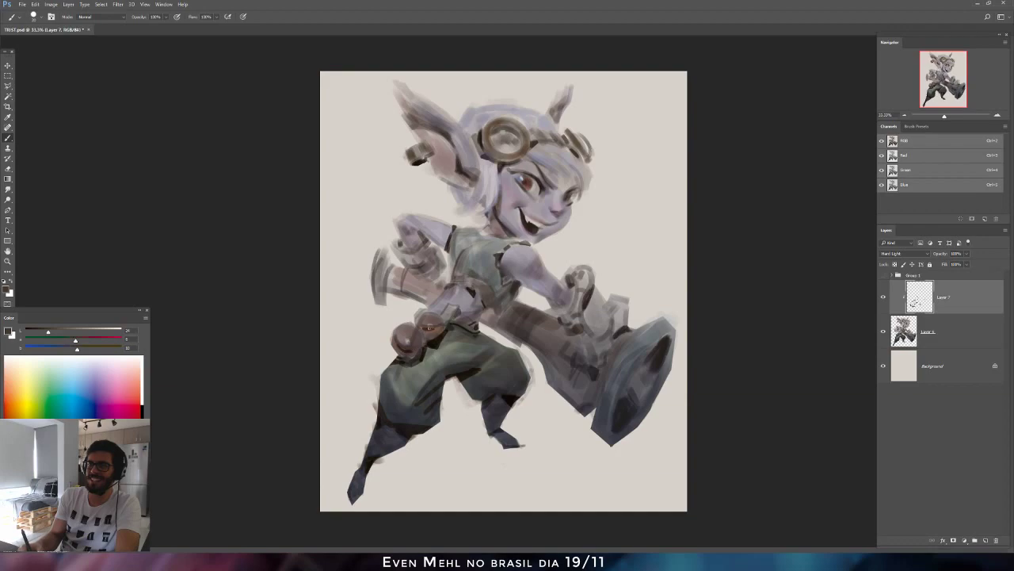
left_click_drag(48, 332, 39, 332)
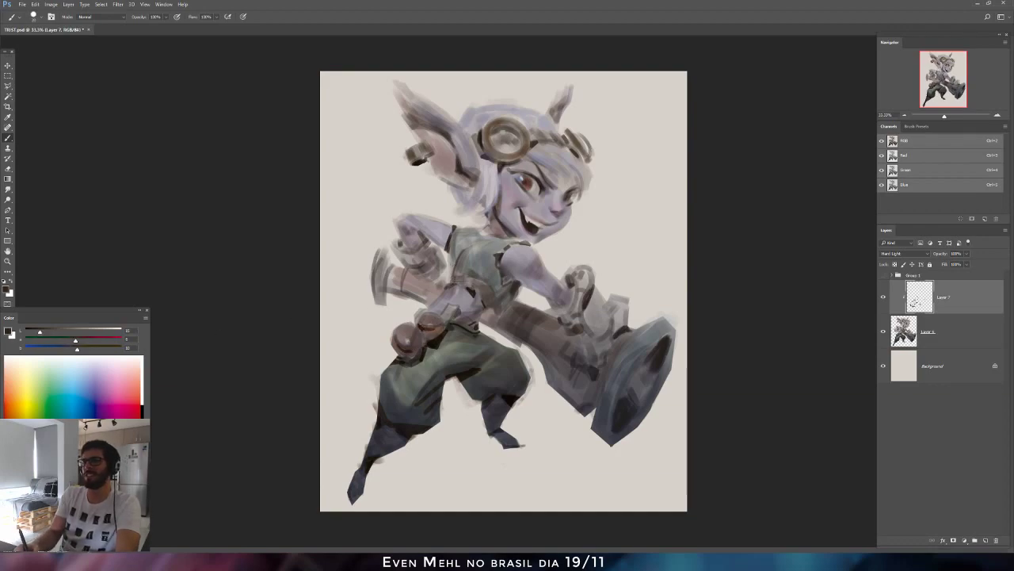
left_click_drag(455, 284, 446, 288)
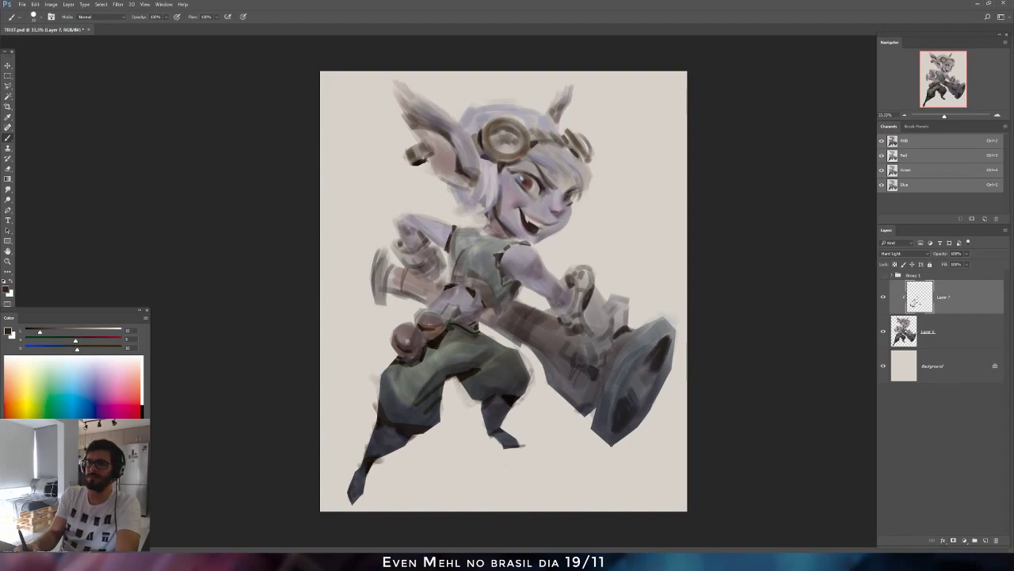
right_click(476, 238)
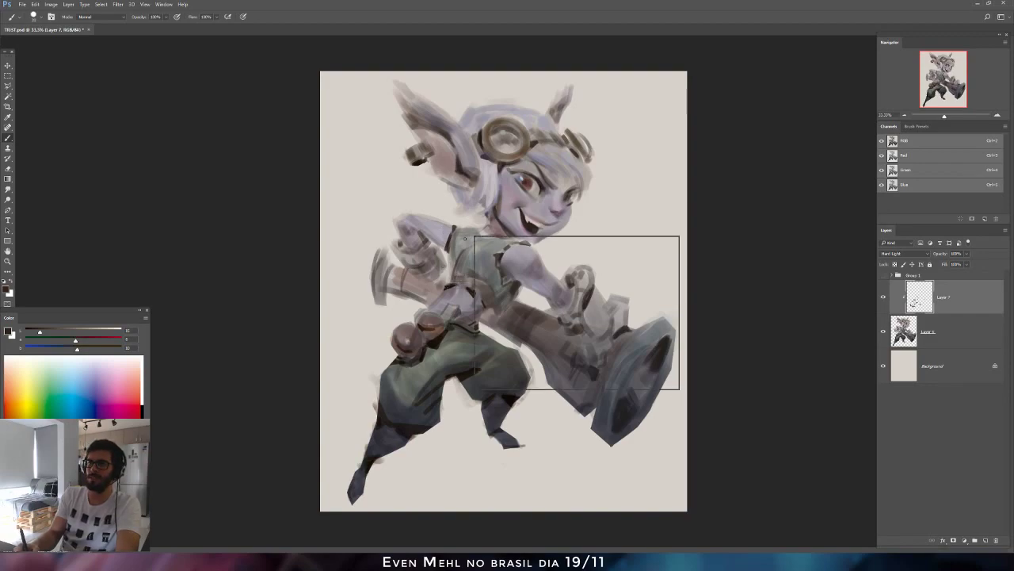
Paint the large goggle lens with dark brown shapes, then add a cool blue-green reflection inside it.
left_click_drag(506, 133, 508, 139)
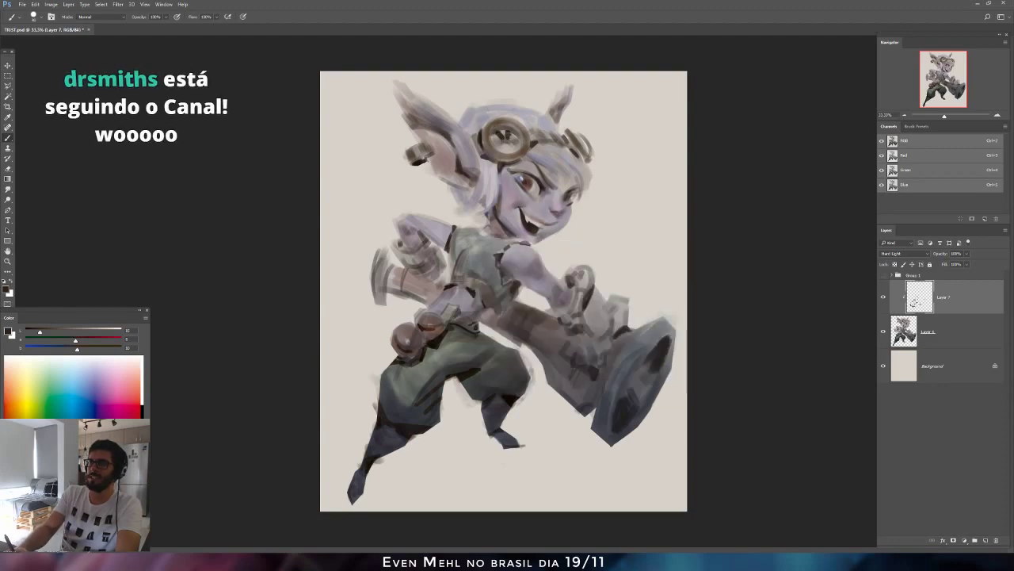
left_click_drag(498, 133, 503, 144)
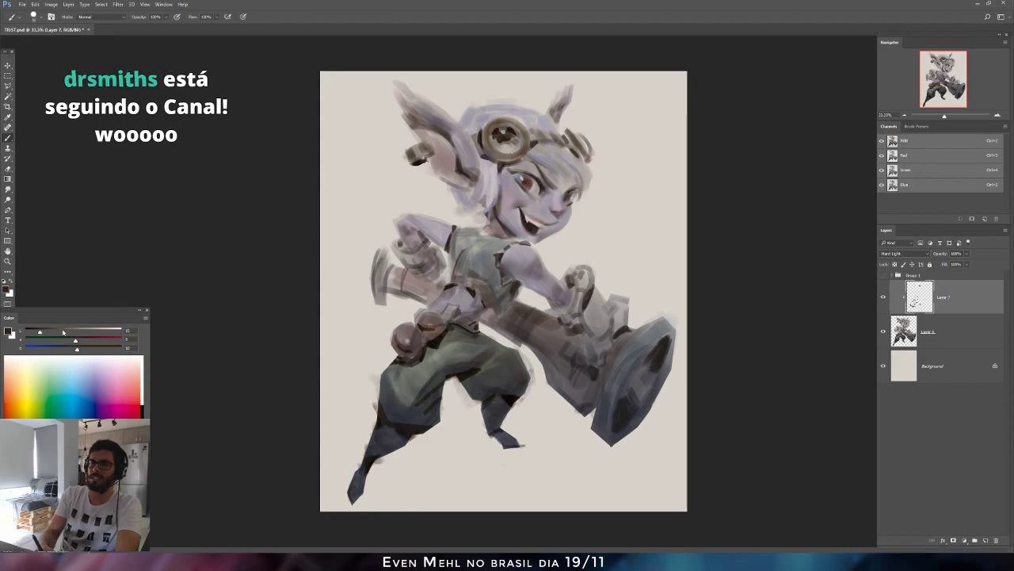
left_click_drag(45, 333, 50, 332)
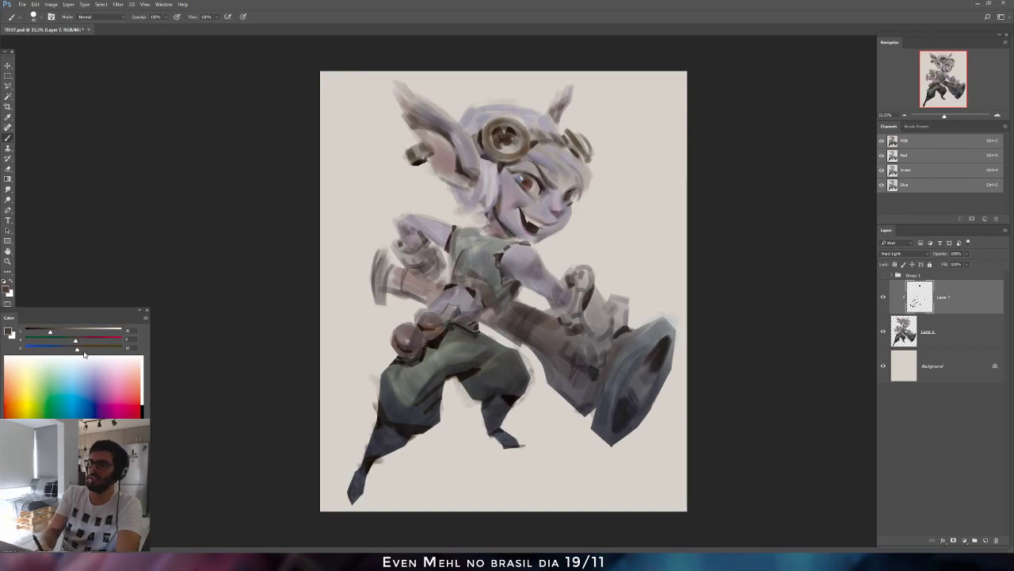
left_click_drag(75, 341, 70, 342)
left_click(64, 331)
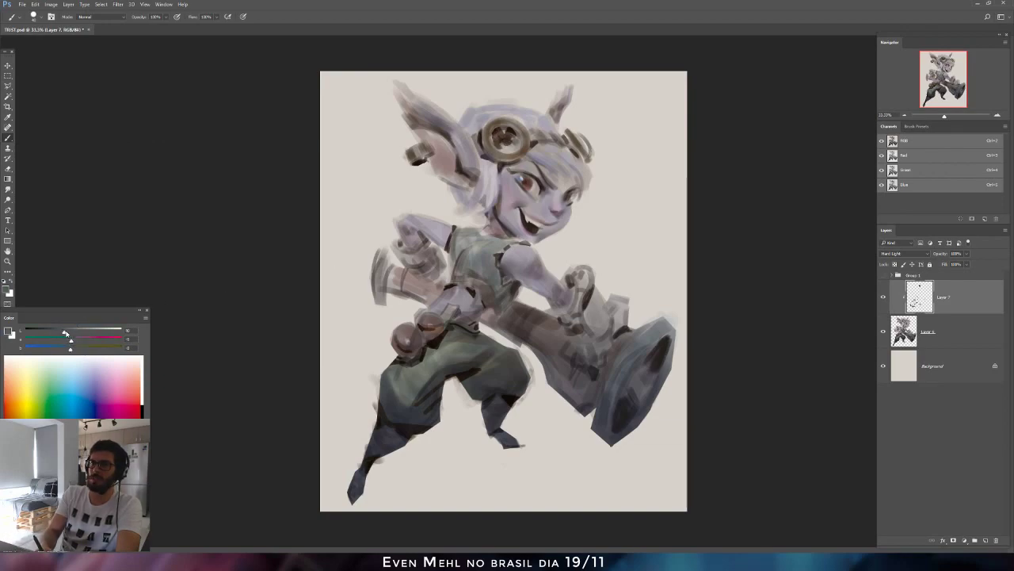
left_click_drag(506, 141, 515, 138)
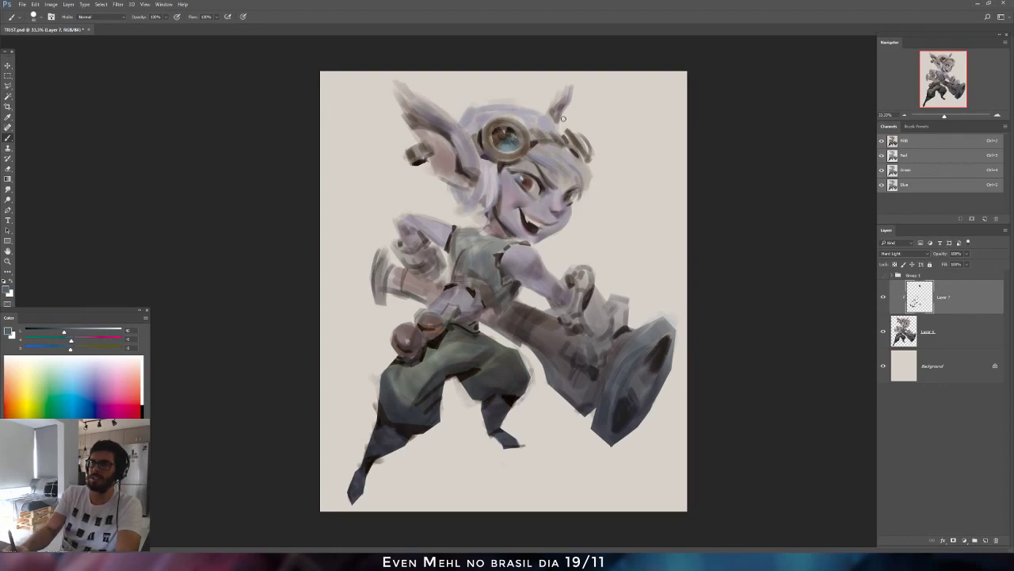
Set the colour to black, darken the smaller goggle and shade the rear section of the cannon beside the waist.
left_click(35, 331)
left_click(74, 341)
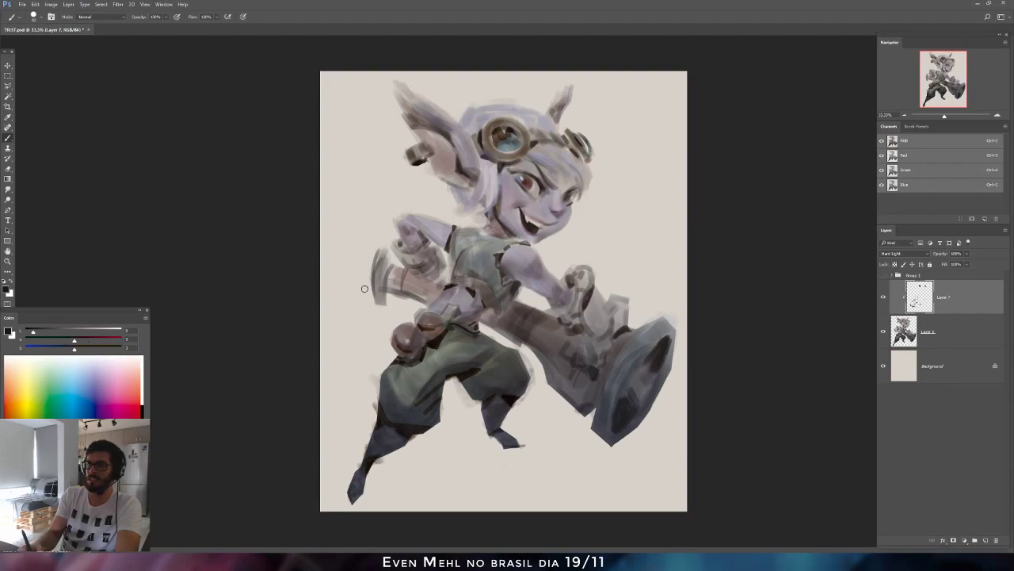
key("bracketright")
key("bracketright")
key("bracketright")
key("bracketright")
mouse_move(378, 255)
left_mouse_down()
mouse_move(387, 258)
mouse_move(389, 309)
left_mouse_up()
key("ctrl+z")
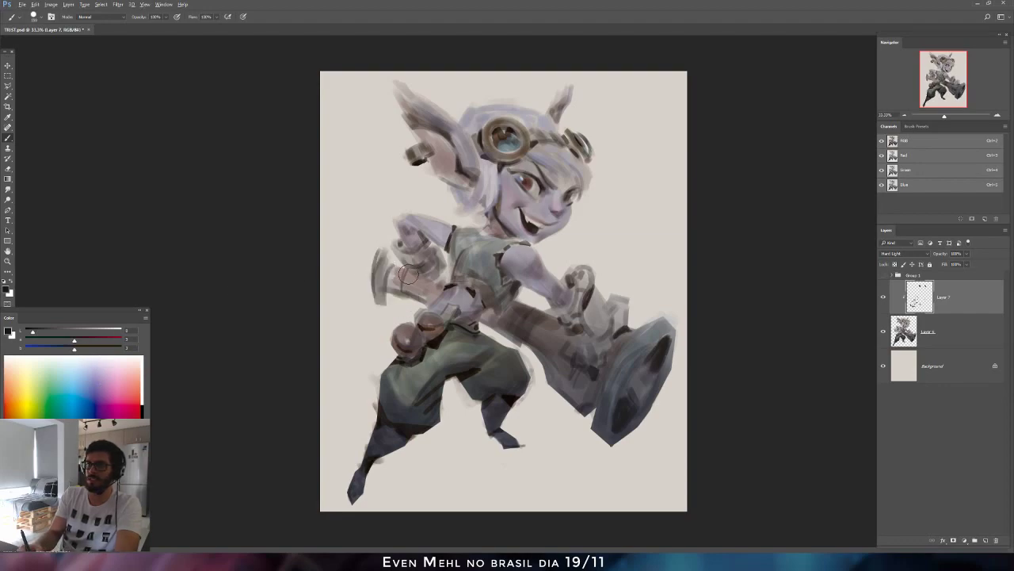
left_click_drag(447, 276, 429, 302)
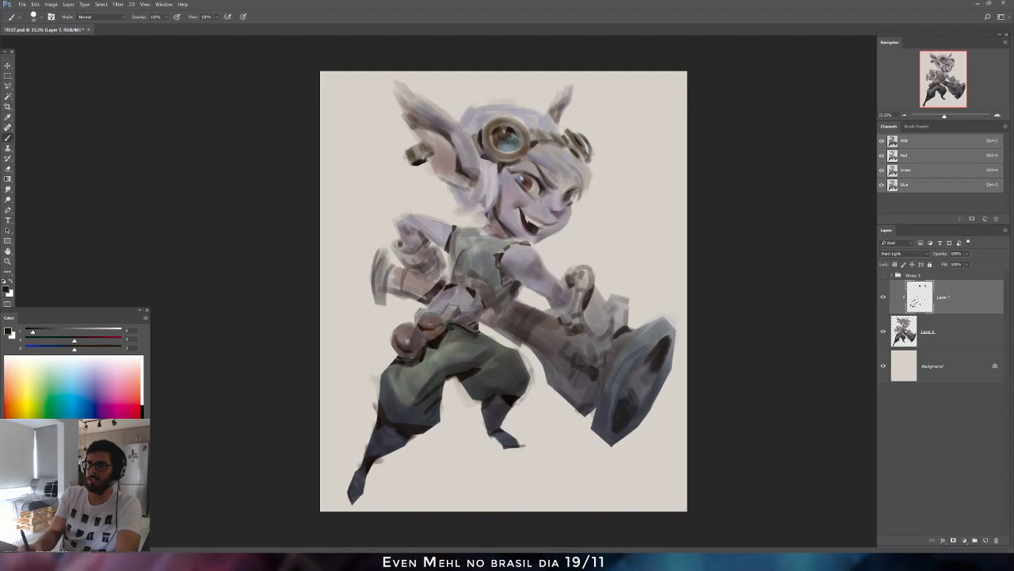
Darken the rear section of the cannon with a large soft round brush and mirror the canvas back.
right_click(463, 225)
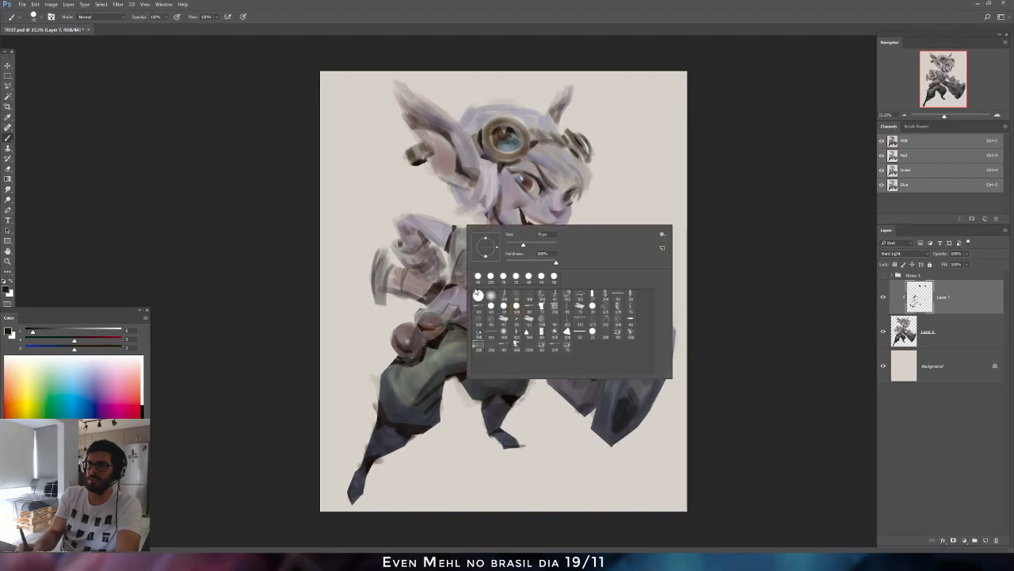
double_click(490, 296)
mouse_move(432, 276)
left_mouse_down()
mouse_move(397, 315)
mouse_move(406, 267)
mouse_move(384, 293)
left_mouse_up()
key("ctrl+shift+h")
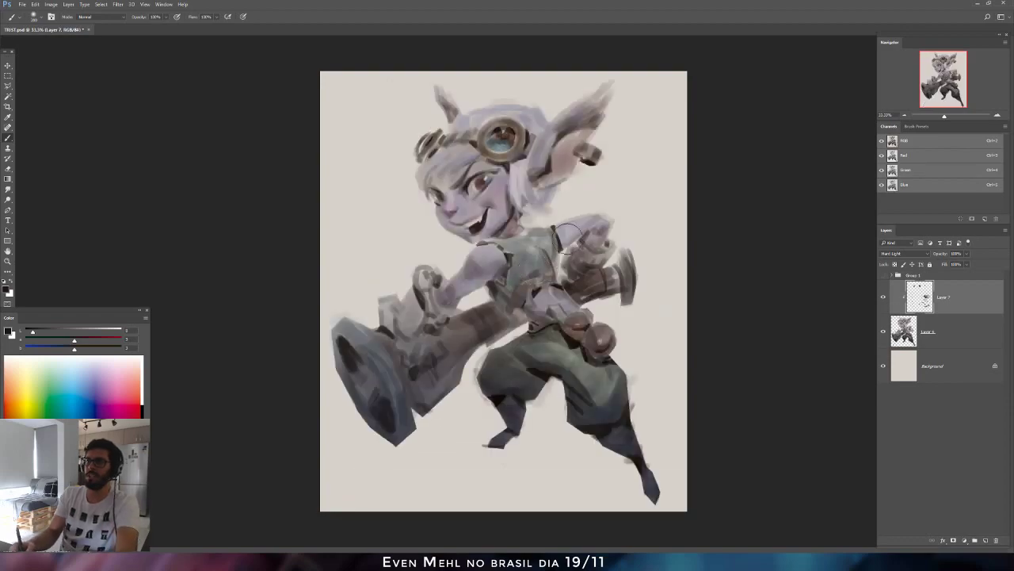
Switch to a small hard round brush and paint dark outlines around the cannon's handle next to the front hand.
key("bracketleft")
key("bracketleft")
key("bracketleft")
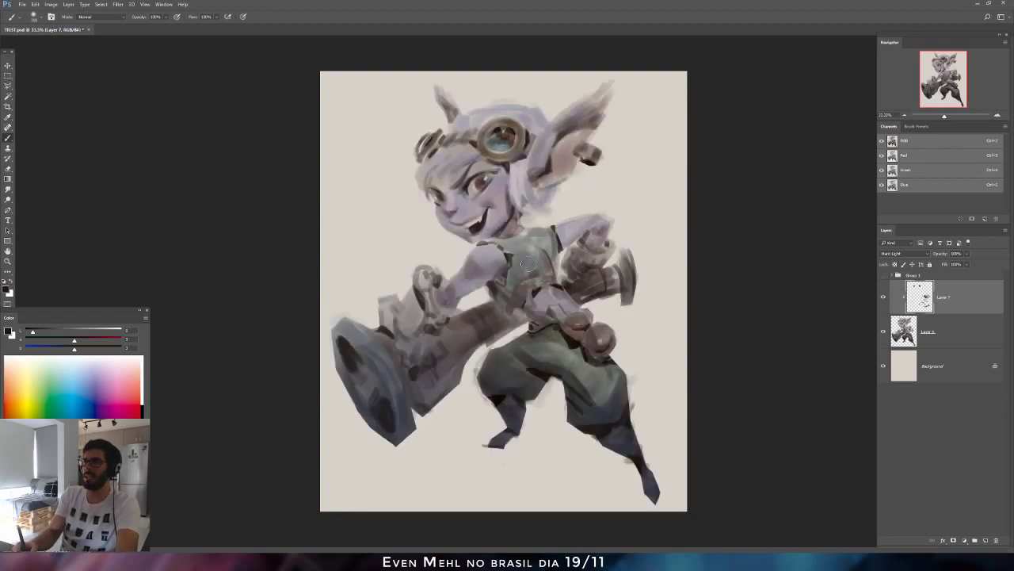
right_click(533, 259)
left_click(560, 338)
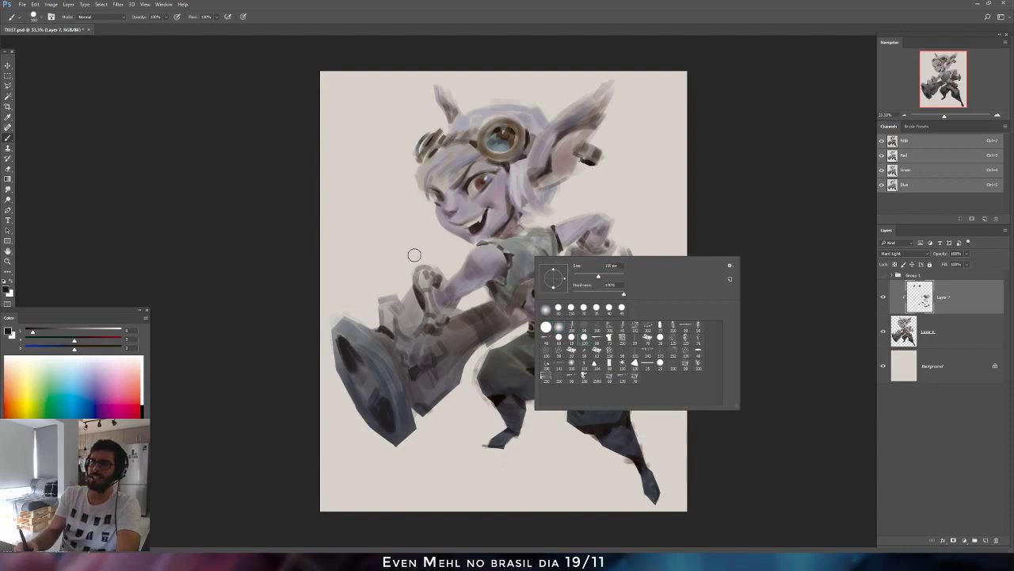
left_click(394, 232)
key("bracketleft")
key("bracketleft")
key("bracketleft")
key("bracketleft")
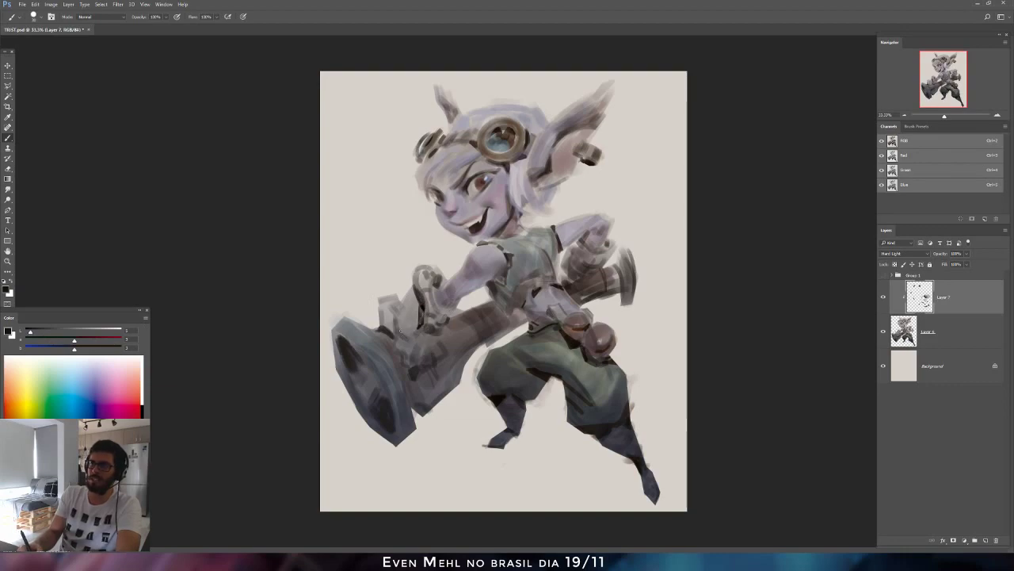
left_click_drag(414, 336, 420, 331)
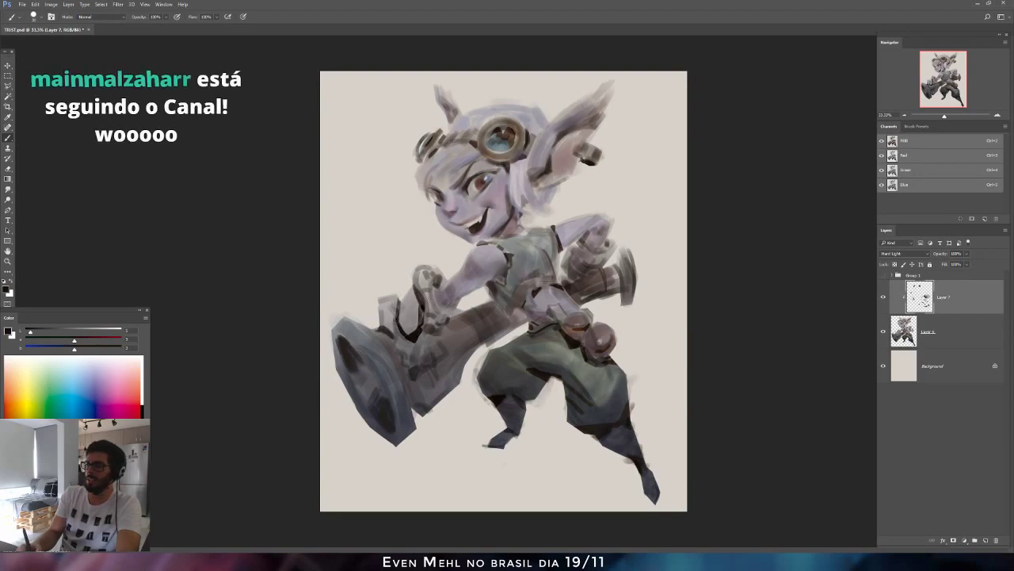
Pick another hard round brush, set the colour to black and shade the area inside the cannon's handle.
right_click(438, 287)
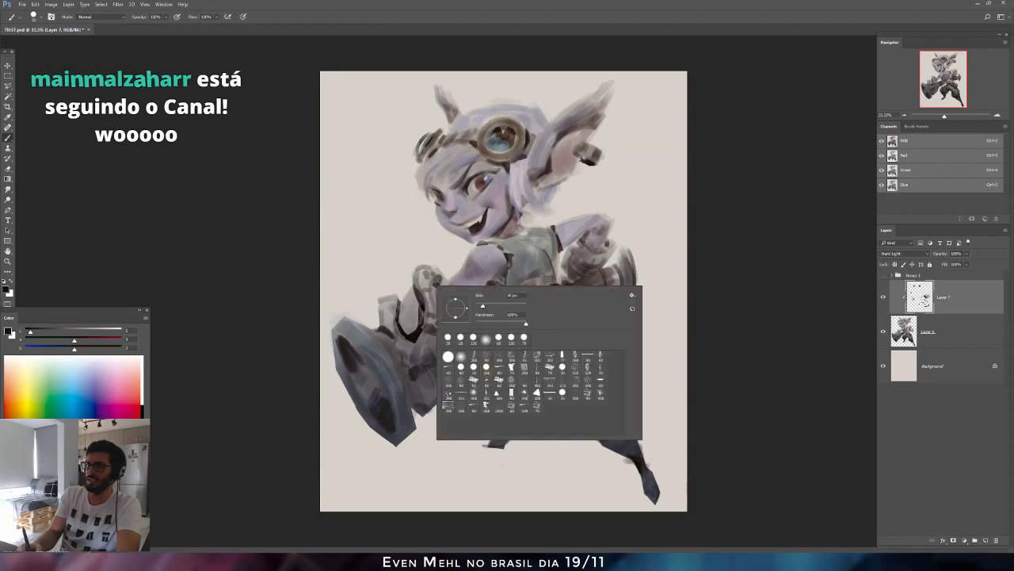
double_click(462, 373)
left_click(33, 333)
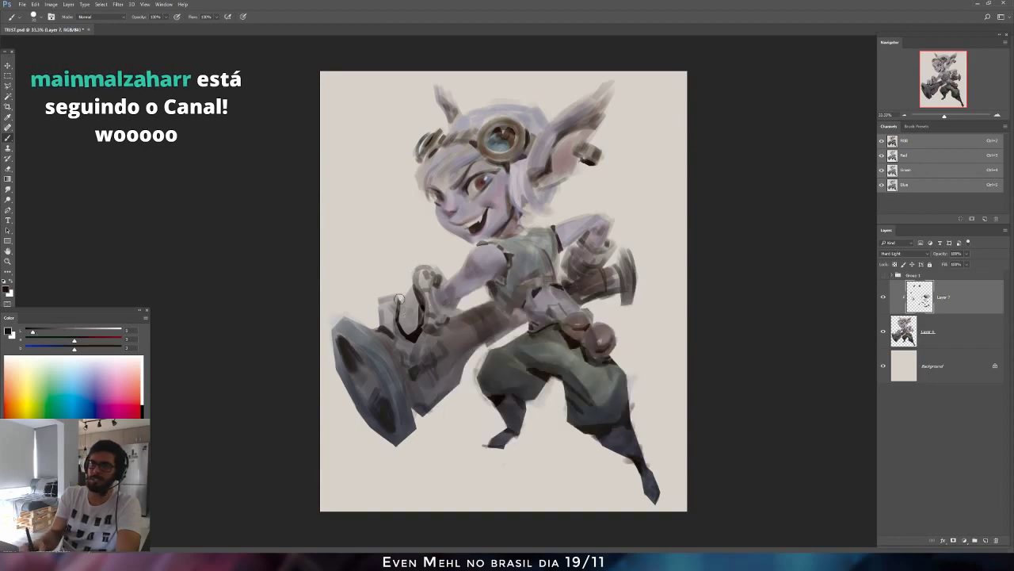
mouse_move(419, 325)
left_mouse_down()
mouse_move(407, 325)
mouse_move(417, 318)
mouse_move(404, 295)
left_mouse_up()
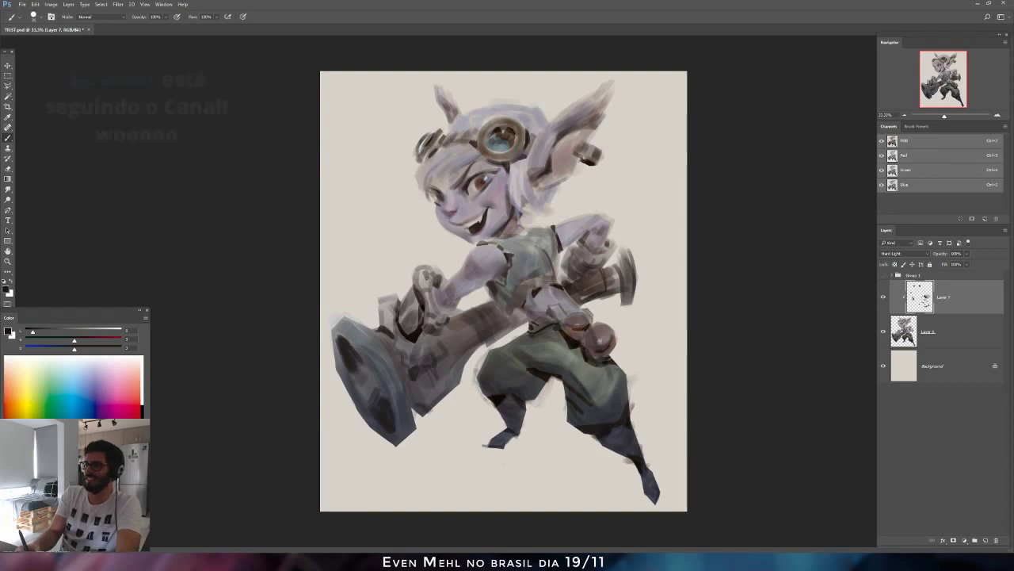
Add dark accents to the front glove and to the cannon barrel just below the gripping hand.
left_click_drag(434, 281, 441, 278)
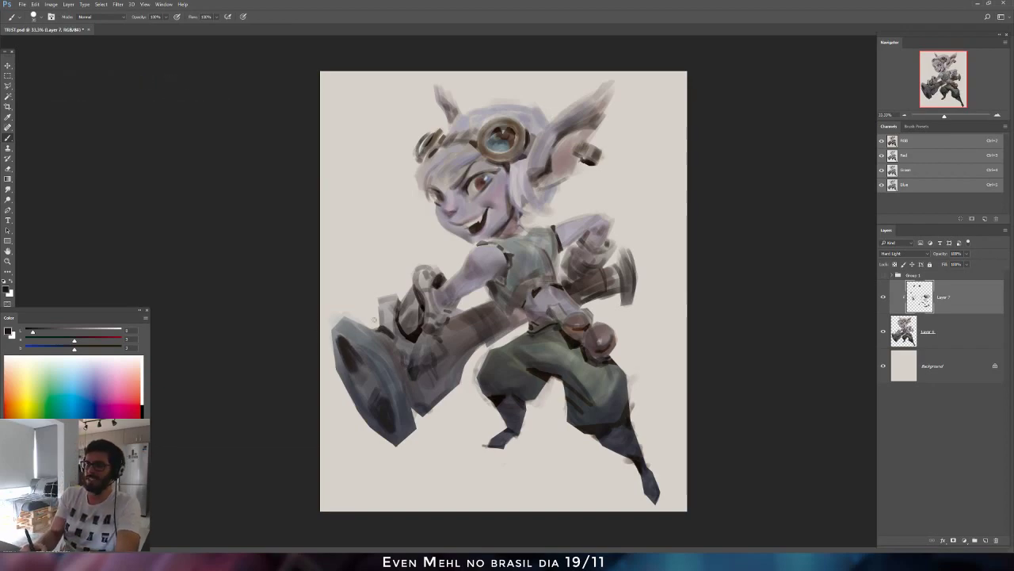
left_click(417, 371, "alt")
left_click_drag(404, 362, 408, 375)
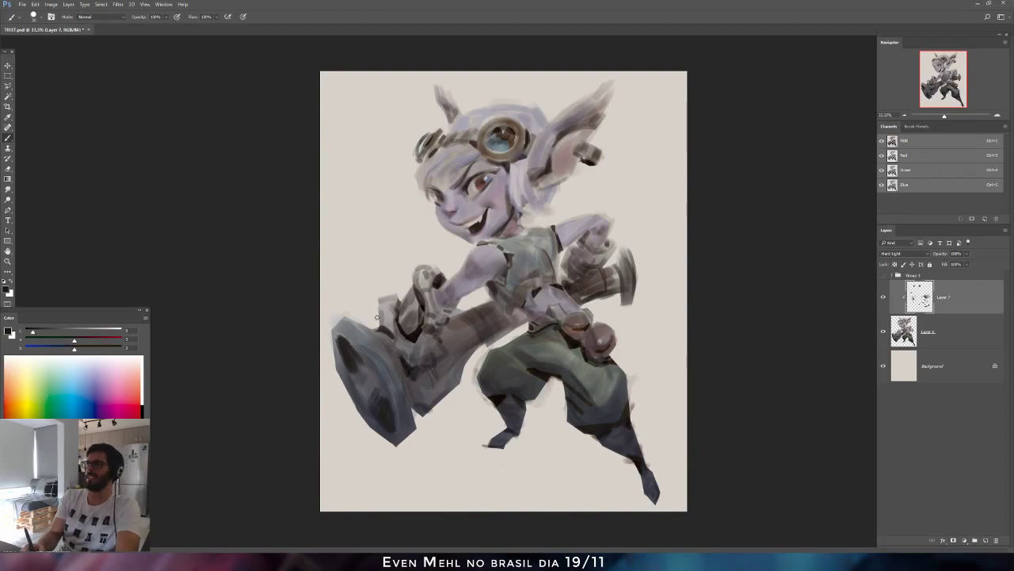
Paint dark strokes on the cannon's muzzle, along its back edge and in its opening, and undo the last stroke.
mouse_move(375, 328)
left_mouse_down()
mouse_move(389, 336)
mouse_move(353, 351)
mouse_move(385, 405)
left_mouse_up()
left_click_drag(356, 365, 375, 410)
mouse_move(338, 342)
left_mouse_down()
mouse_move(354, 397)
mouse_move(390, 439)
mouse_move(394, 428)
left_mouse_up()
key("ctrl+z")
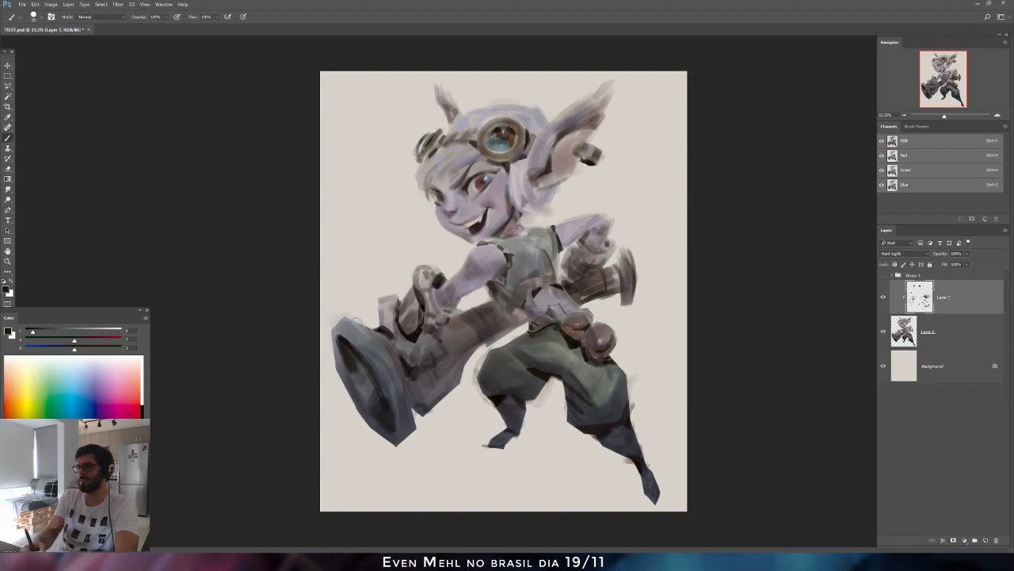
Shade the inside of the cannon's muzzle opening with a larger brush, and reduce the brush size again.
key("bracketright")
key("bracketright")
key("bracketright")
mouse_move(354, 362)
left_mouse_down()
mouse_move(372, 402)
mouse_move(326, 345)
mouse_move(344, 405)
mouse_move(312, 348)
mouse_move(351, 404)
mouse_move(326, 353)
mouse_move(368, 436)
left_mouse_up()
key("bracketleft")
key("bracketleft")
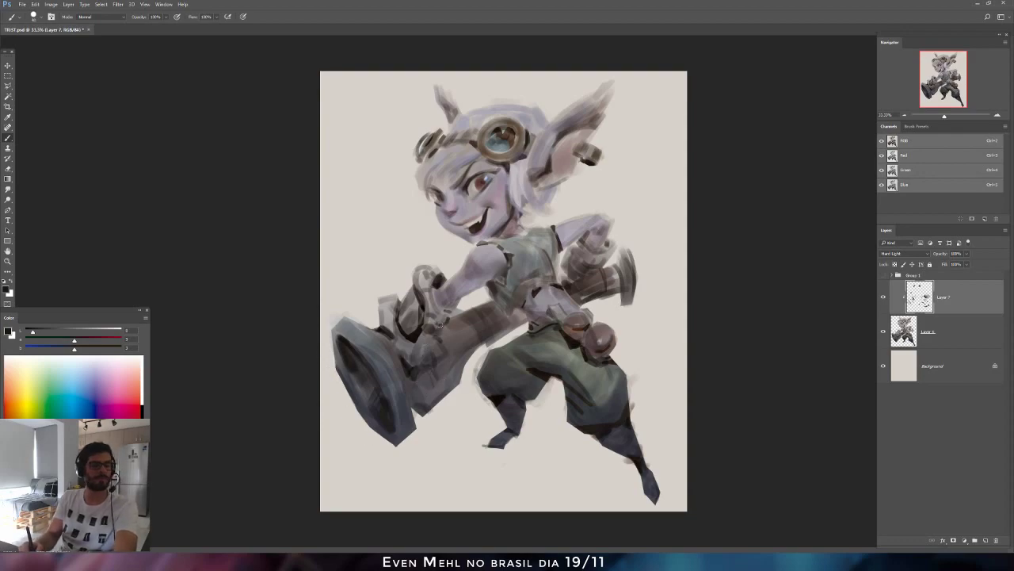
Mirror the canvas, paint a dark zigzag on the barrel band, shade the cannon's flared rear end, and mirror back.
key("ctrl+shift+h")
mouse_move(559, 332)
left_mouse_down()
mouse_move(539, 370)
mouse_move(565, 331)
left_mouse_up()
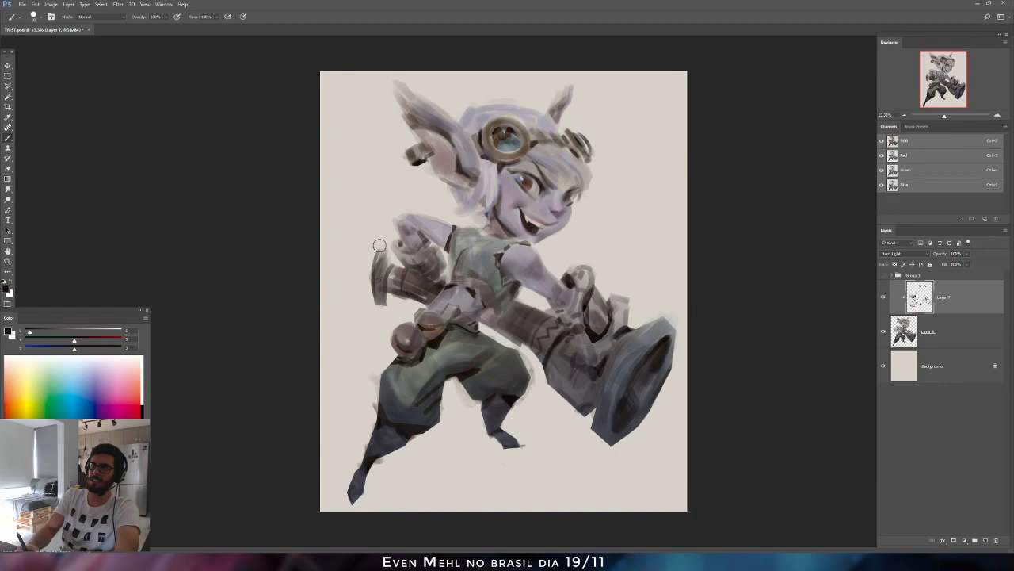
left_click_drag(379, 246, 379, 298)
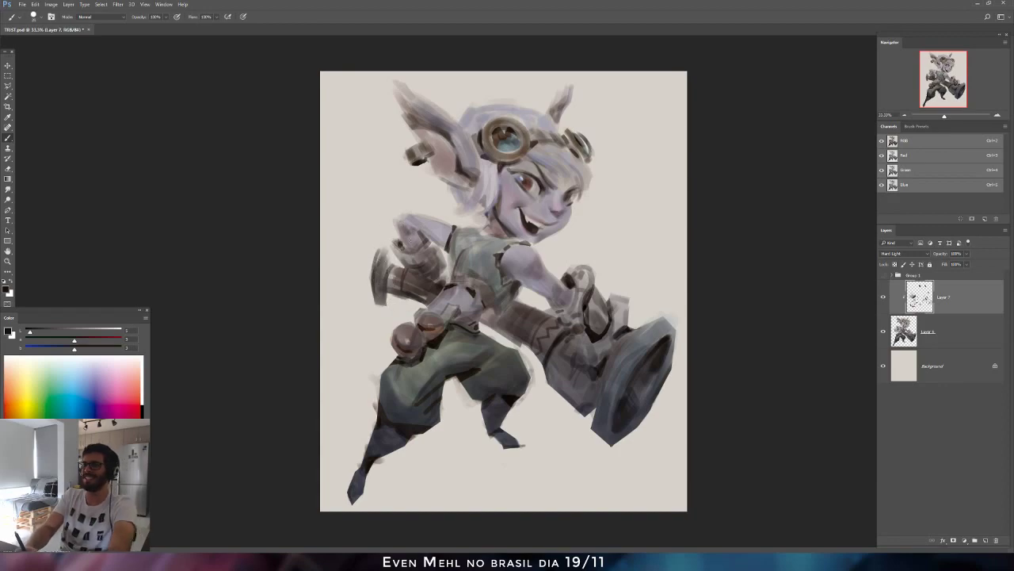
key("ctrl+shift+h")
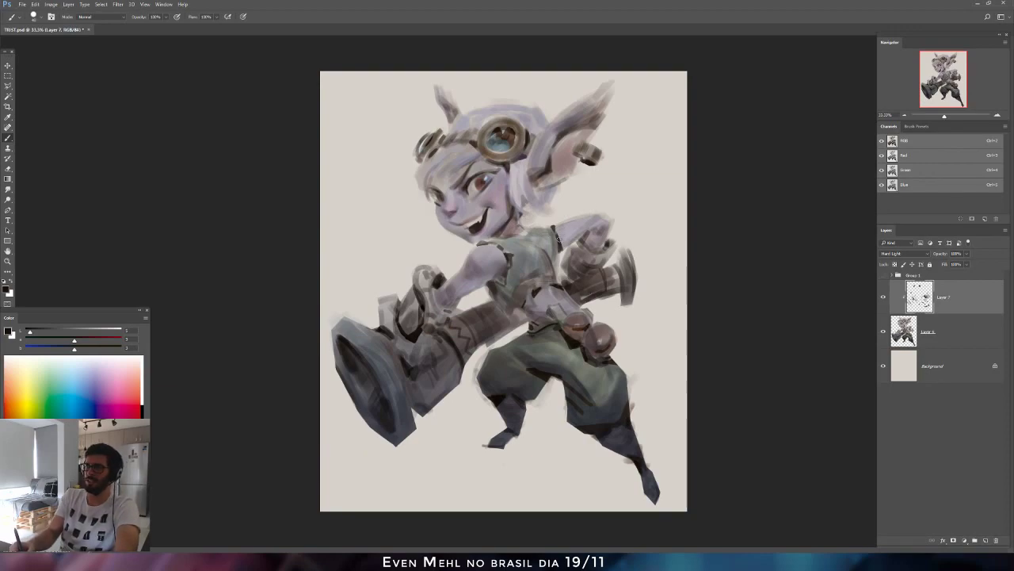
Pick another brush and paint a dark shadow along the back arm beside the vest's armhole.
right_click(560, 240)
double_click(586, 311)
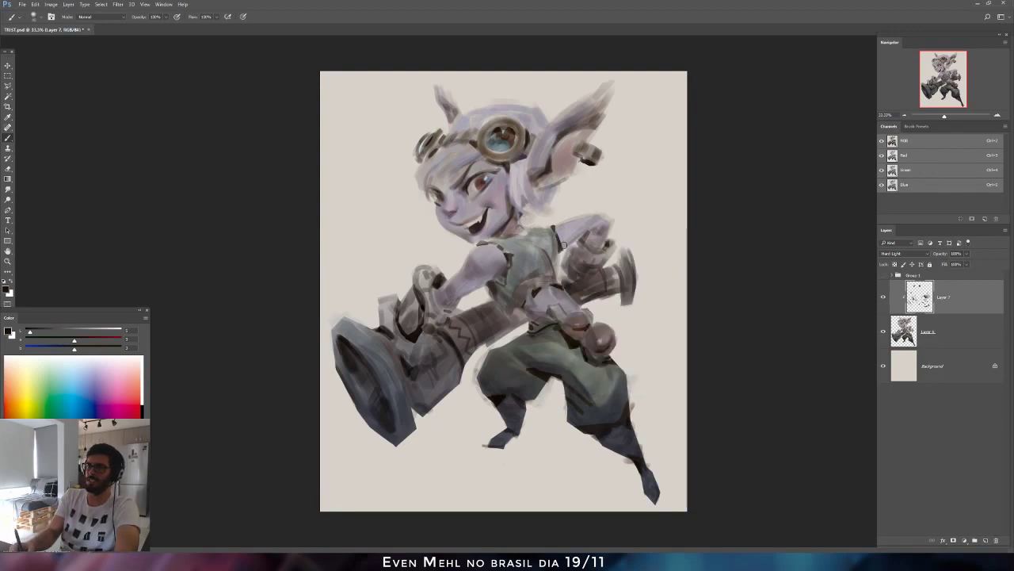
left_click_drag(564, 245, 600, 225)
Enlarge the brush, adjust the near-black colour slightly and shade the lower inside of the large ear.
key("bracketright")
key("bracketright")
key("bracketright")
key("bracketright")
key("bracketright")
key("bracketright")
key("bracketright")
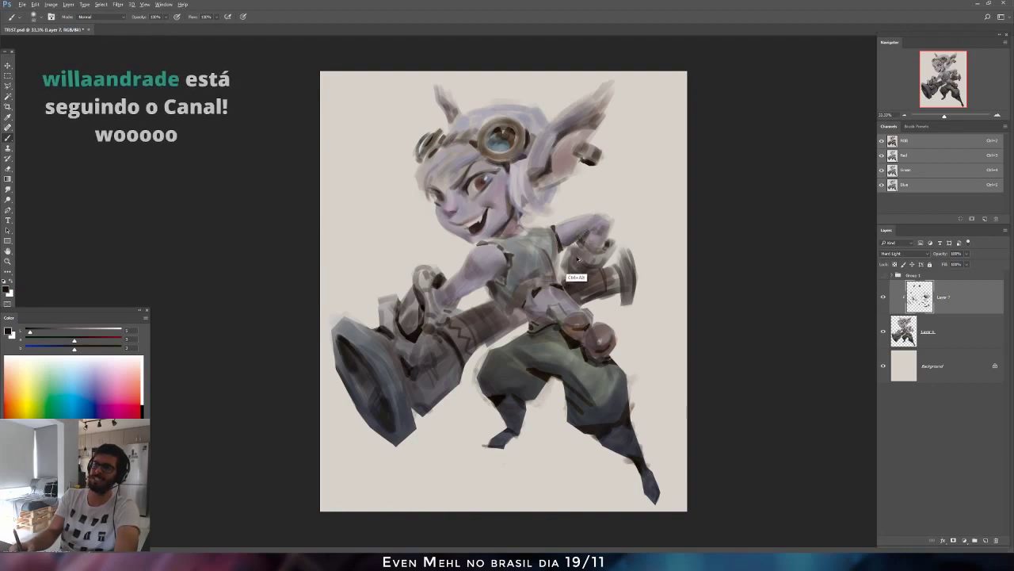
left_click_drag(31, 333, 77, 341)
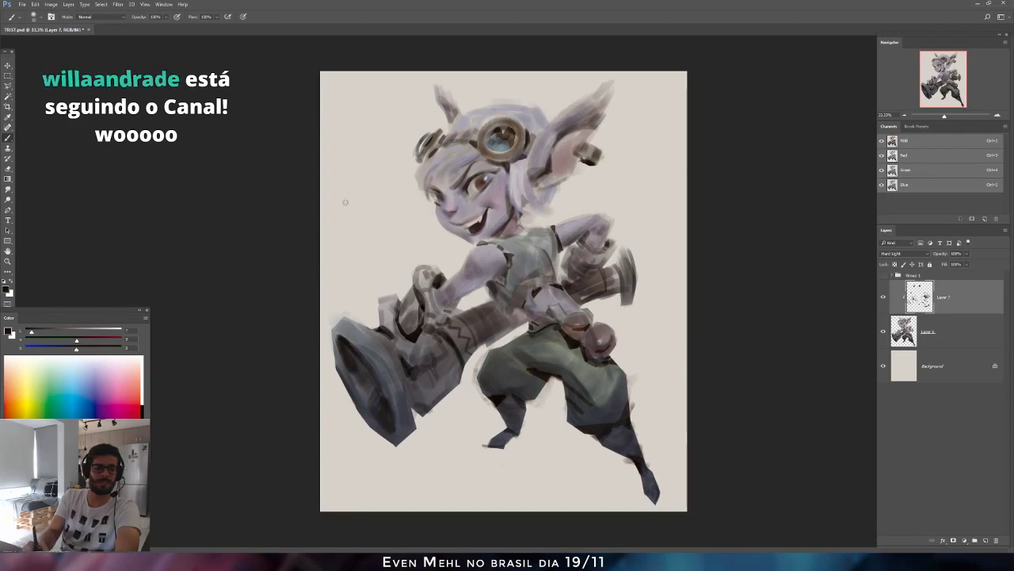
mouse_move(534, 189)
left_mouse_down()
mouse_move(594, 155)
mouse_move(544, 183)
mouse_move(576, 172)
left_mouse_up()
Set the colour to a dark warm brown and deepen the upper inside of the large ear.
left_click_drag(32, 332, 41, 333)
left_click(79, 349)
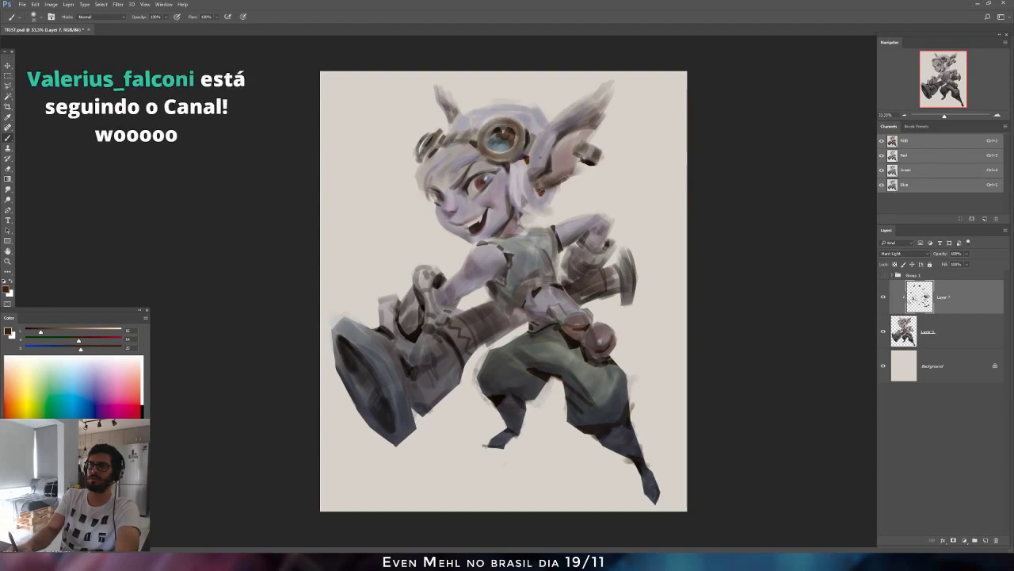
left_click_drag(556, 136, 594, 113)
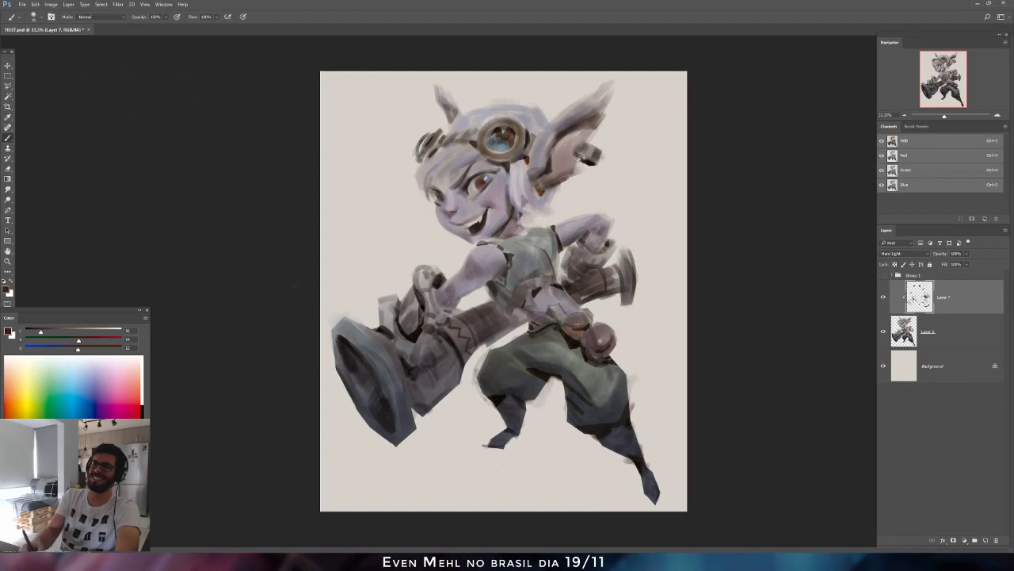
Lighten the brown, mirror the canvas to add warm touches to the face, darken the colour again and mirror back.
left_click_drag(70, 324, 66, 331)
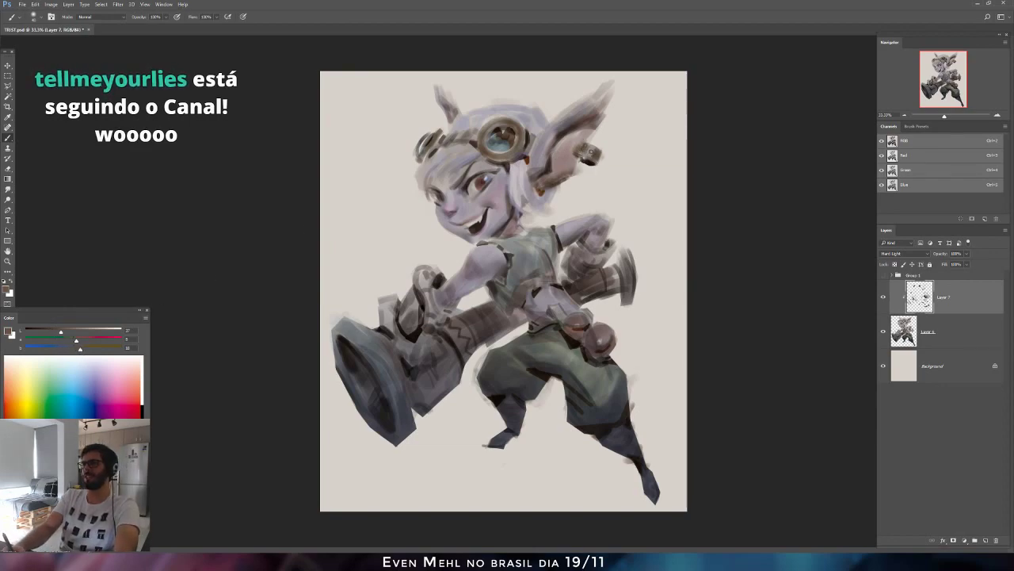
key("ctrl+shift+h")
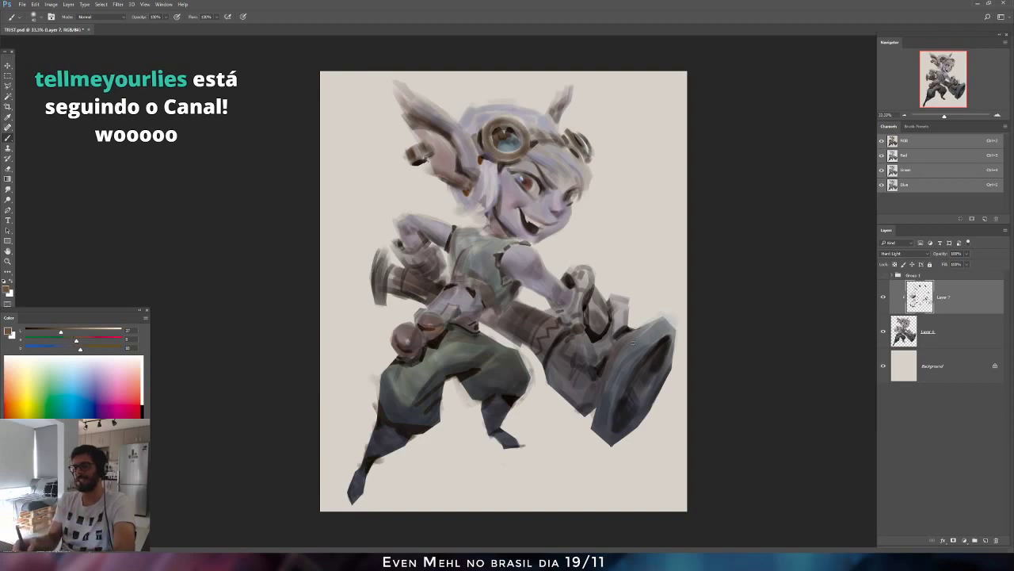
left_click(517, 231, "alt")
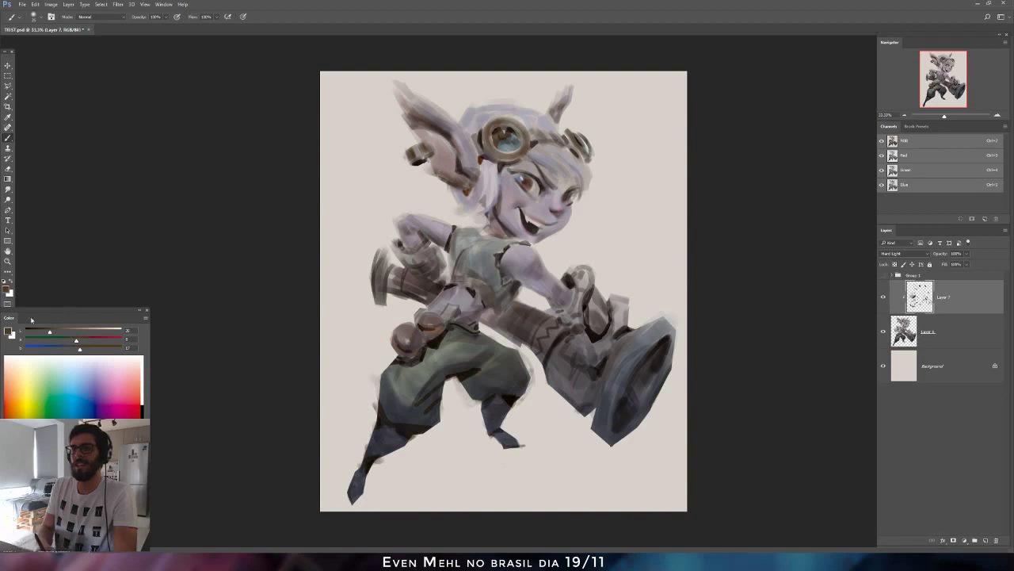
left_click_drag(41, 333, 32, 333)
key("ctrl+shift+h")
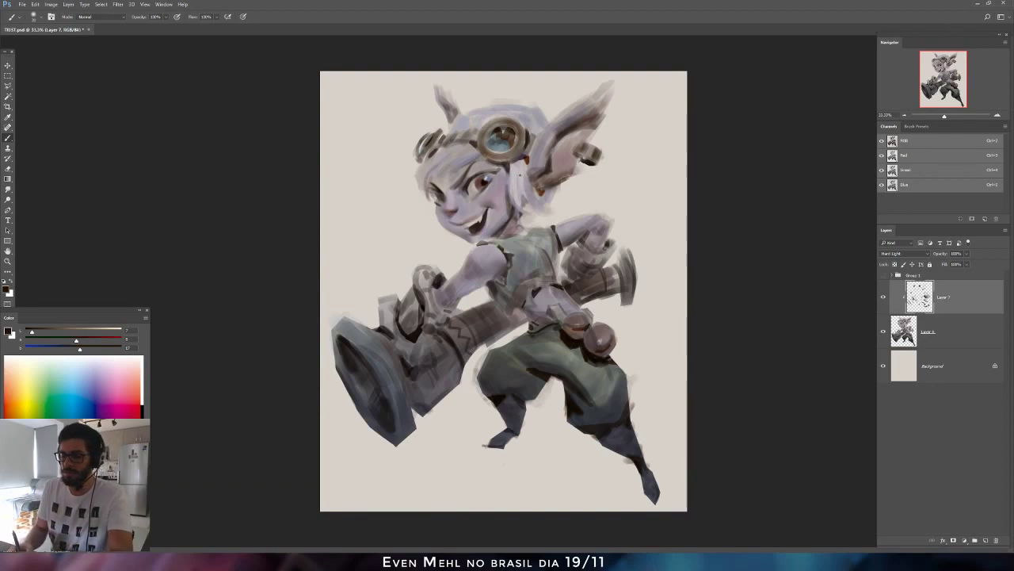
Switch to the regular Lasso tool and use freehand selections to shade the fringe over the forehead, deselecting after each.
key("l")
right_click(8, 85)
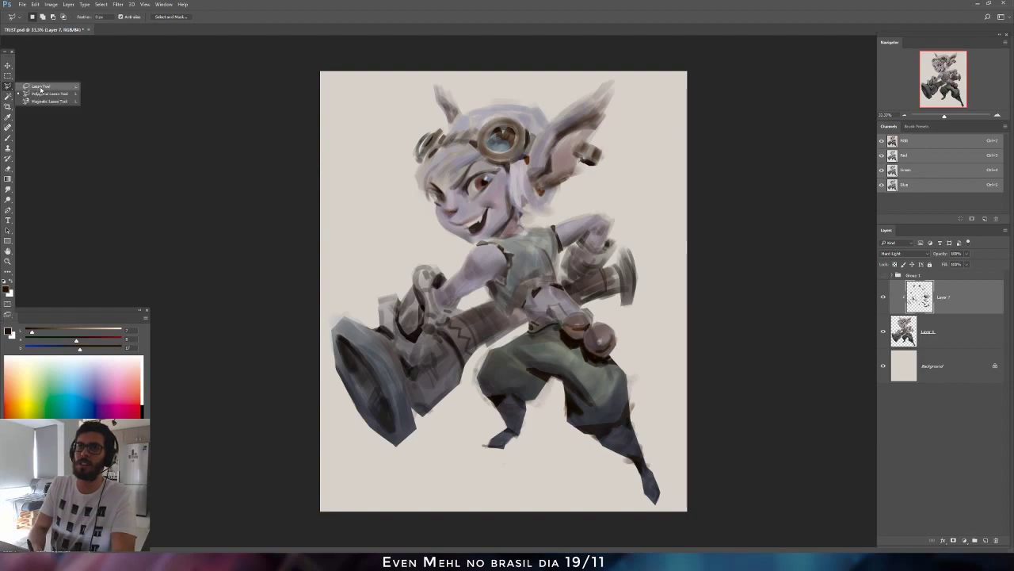
left_click(41, 89)
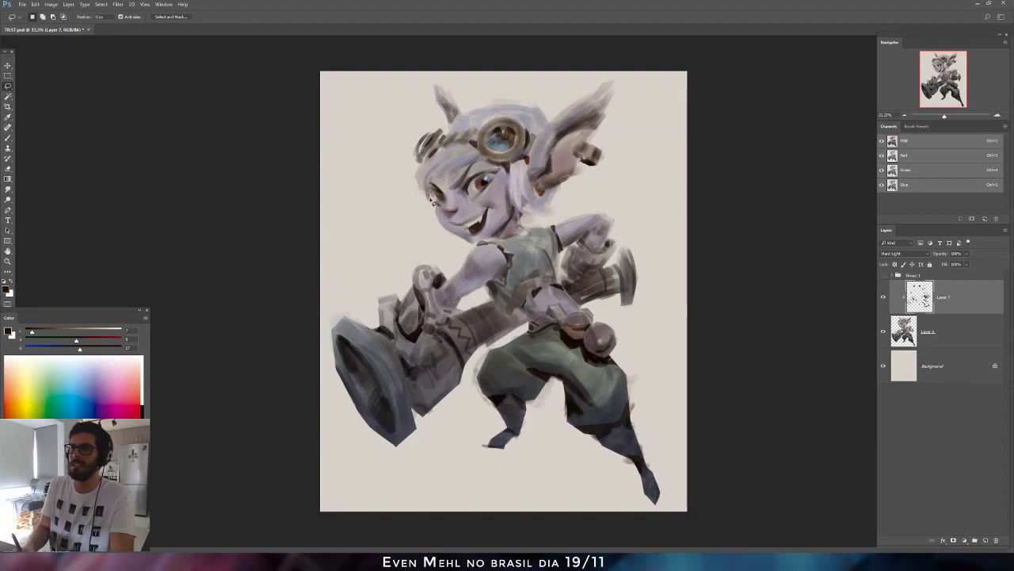
left_click_drag(458, 154, 418, 189)
key("ctrl+d")
key("b")
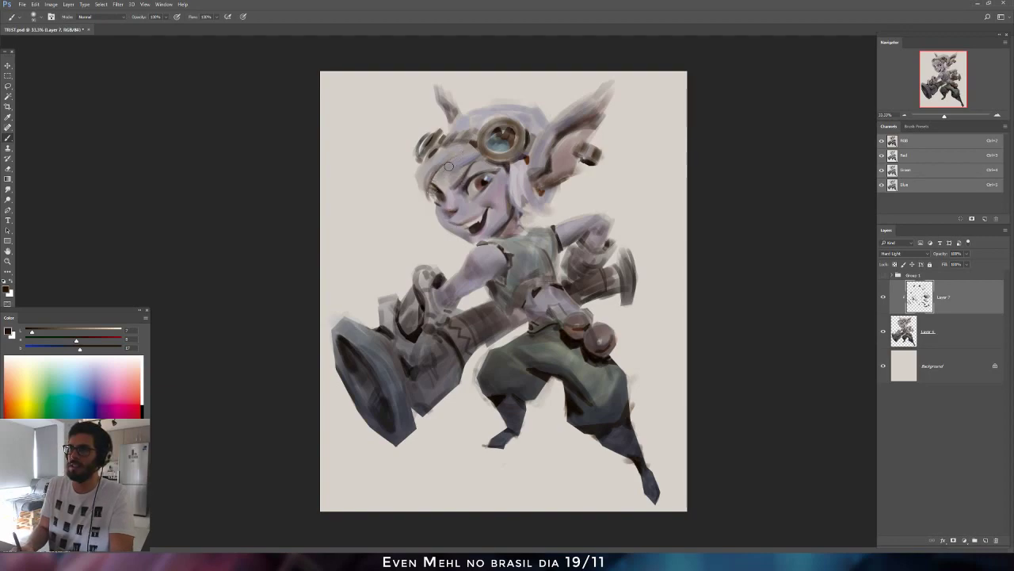
key("l")
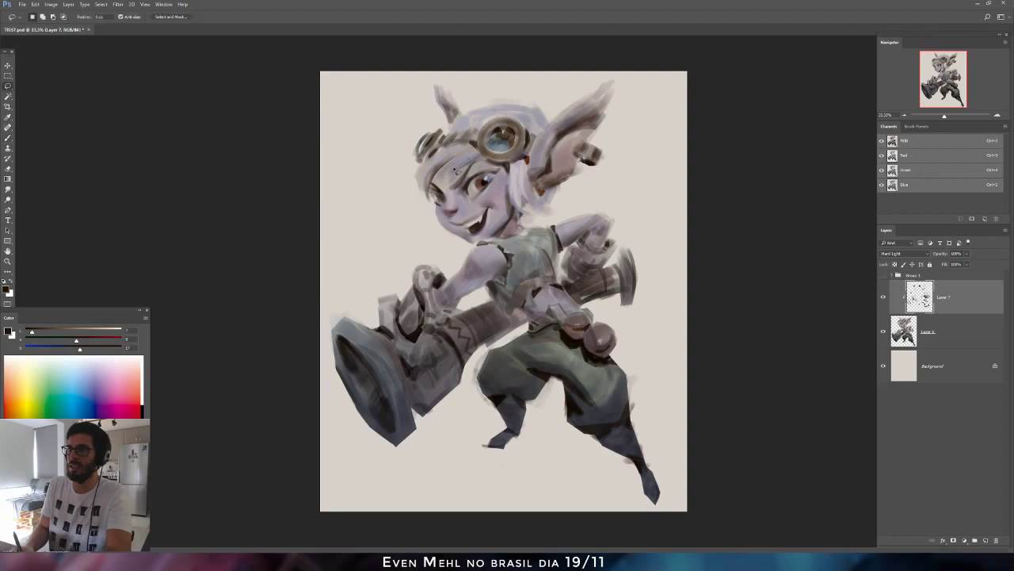
mouse_move(441, 176)
left_mouse_down()
mouse_move(487, 159)
mouse_move(485, 149)
mouse_move(444, 146)
mouse_move(469, 165)
left_mouse_up()
key("ctrl+d")
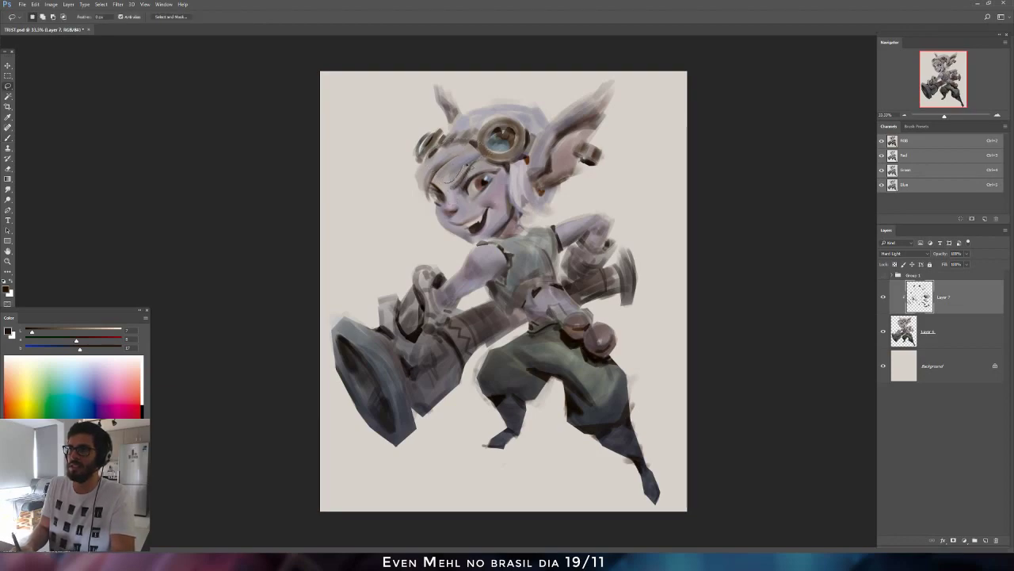
Touch up the large goggle lens with the brush and the eraser.
key("b")
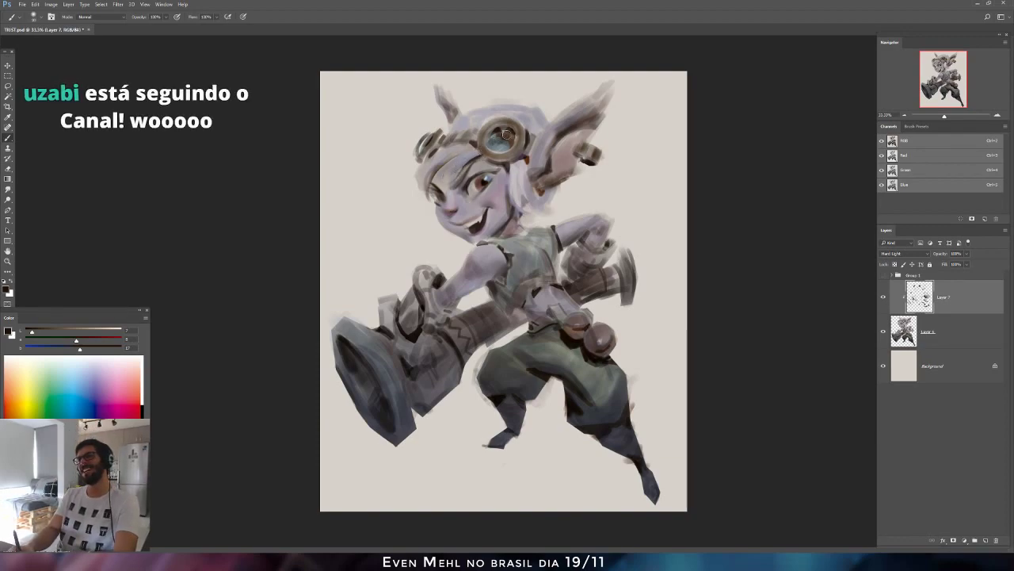
key("e")
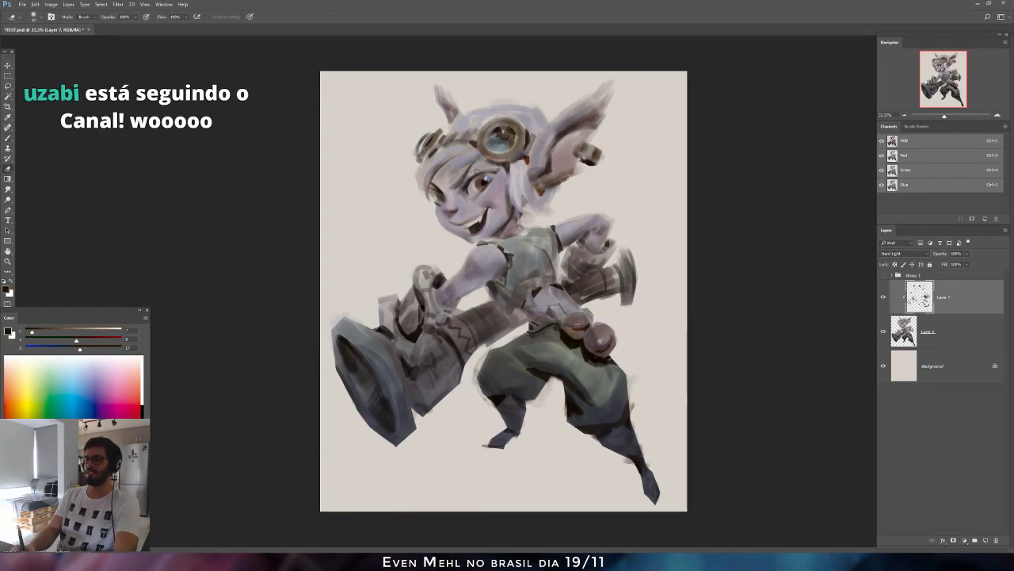
key("b")
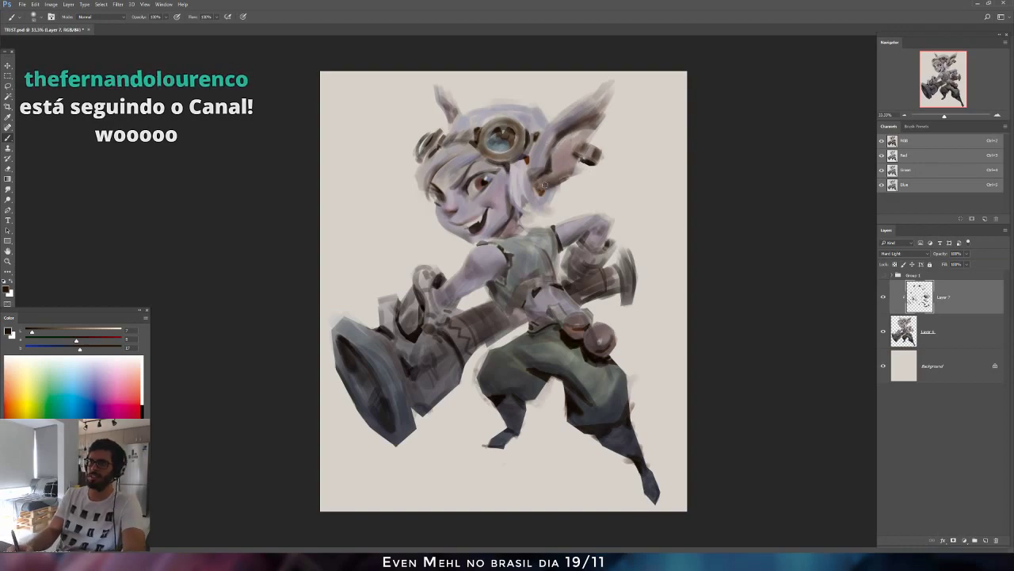
Greatly enlarge the brush, shade the hair beneath the large ear and mirror the canvas.
key("bracketright")
key("bracketright")
key("bracketright")
key("bracketright")
key("bracketright")
key("bracketright")
key("bracketright")
key("bracketright")
key("bracketright")
key("bracketright")
key("bracketright")
key("bracketright")
key("bracketright")
key("bracketright")
key("bracketright")
mouse_move(546, 189)
left_mouse_down()
mouse_move(529, 222)
mouse_move(531, 207)
left_mouse_up()
key("F2")
key("e")
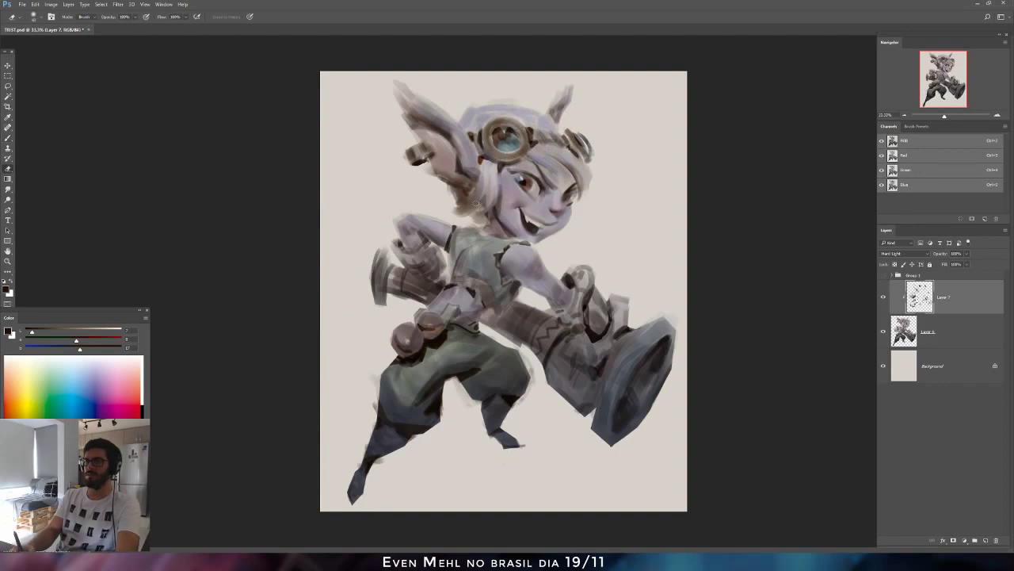
key("b")
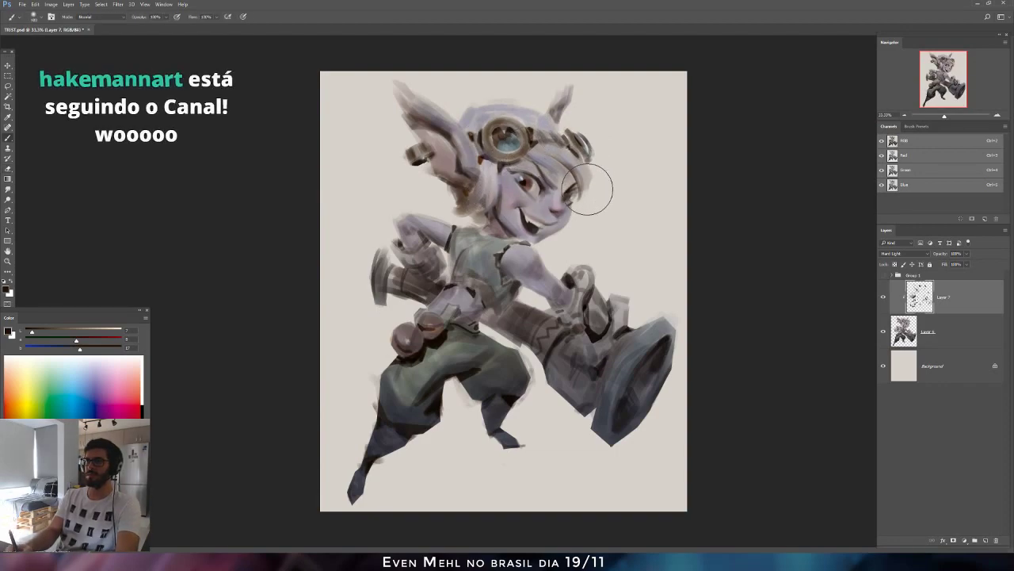
Choose a slightly lighter, muted dark colour and shade the face with a very large soft brush.
left_click(44, 334)
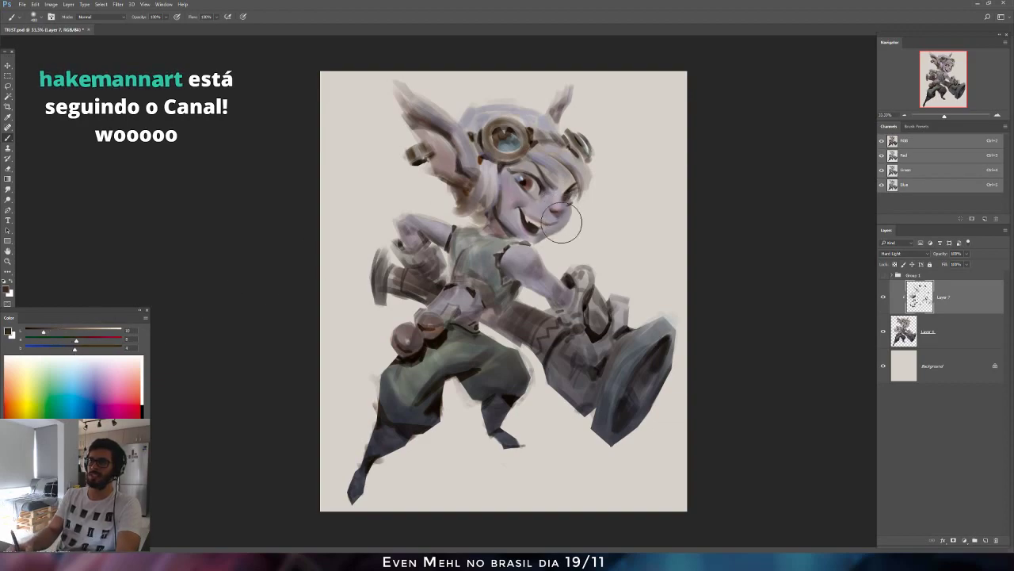
key("bracketright")
key("bracketright")
key("bracketright")
key("bracketright")
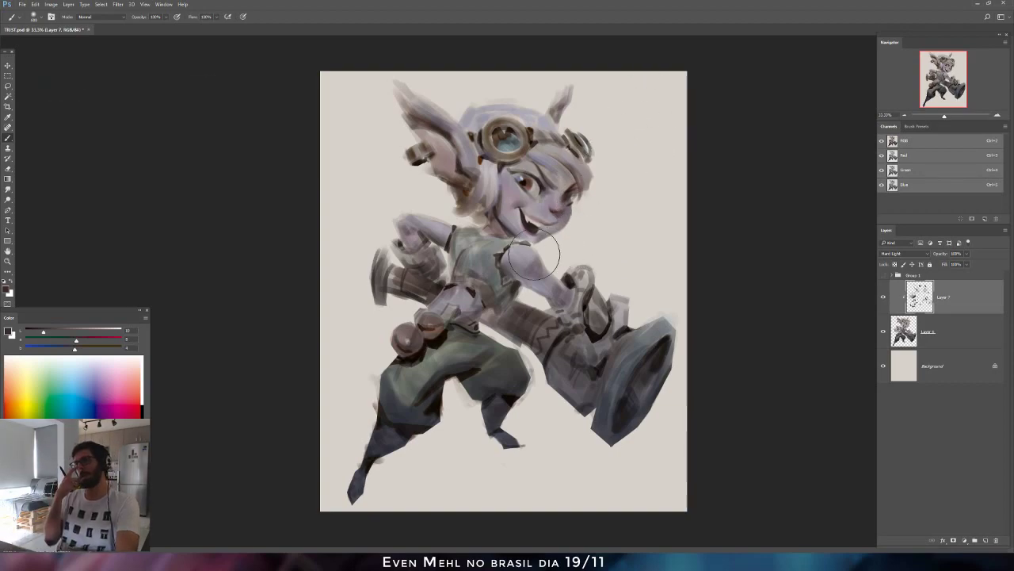
Reduce the brush size and darken the back edge of the vest down to the waist.
key("bracketleft")
key("bracketleft")
key("bracketleft")
key("bracketleft")
key("bracketleft")
key("bracketleft")
left_click_drag(459, 250, 453, 284)
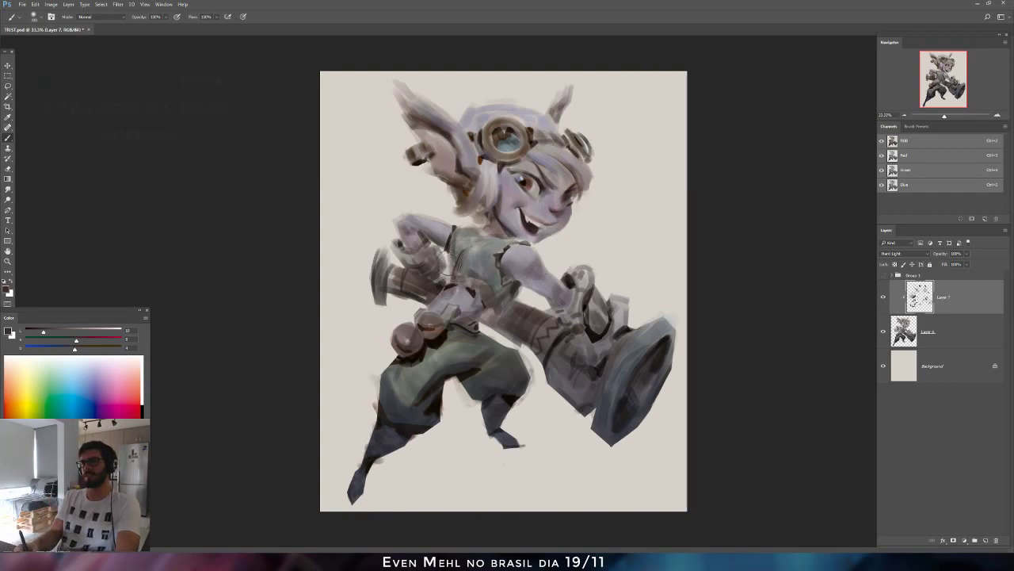
Enlarge the brush, tone down the back arm around the elbow and mirror the canvas back.
key("bracketright")
key("bracketright")
key("bracketright")
key("bracketright")
key("bracketright")
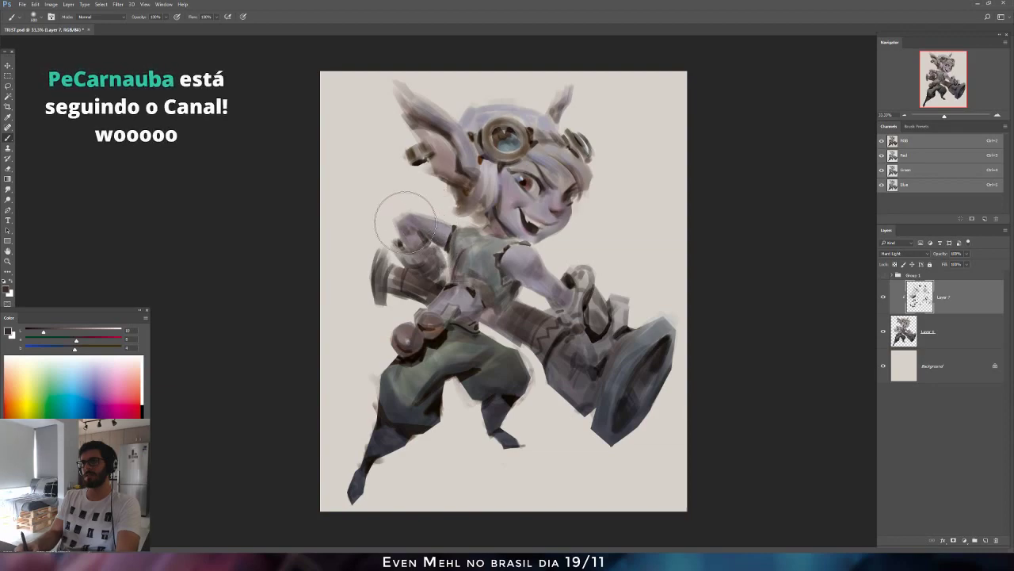
key("ctrl+shift+h")
Shade the front shoulder and upper arm with a reduced soft brush.
key("bracketleft")
key("bracketleft")
key("bracketleft")
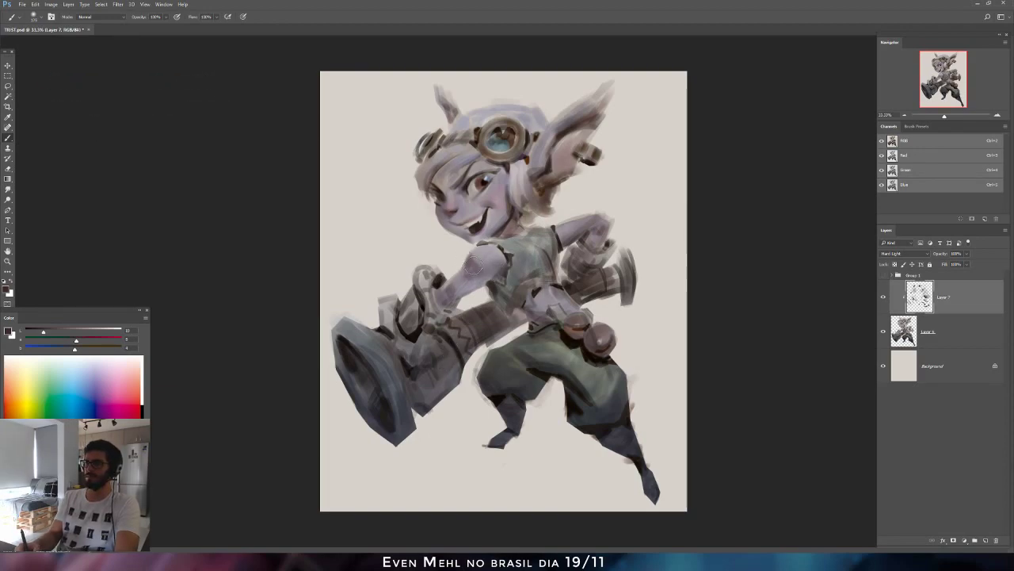
left_click_drag(485, 244, 466, 264)
With a smaller brush and darker colour, stroke the barrel below the gripping hand, undo that stroke and shade the front glove.
key("bracketleft")
key("bracketleft")
key("bracketleft")
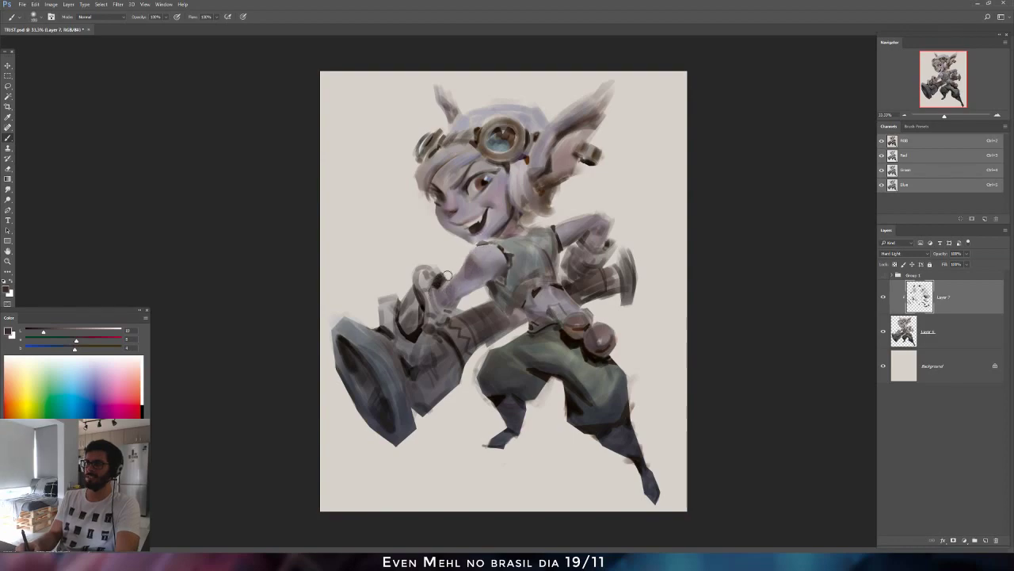
left_click_drag(44, 331, 37, 332)
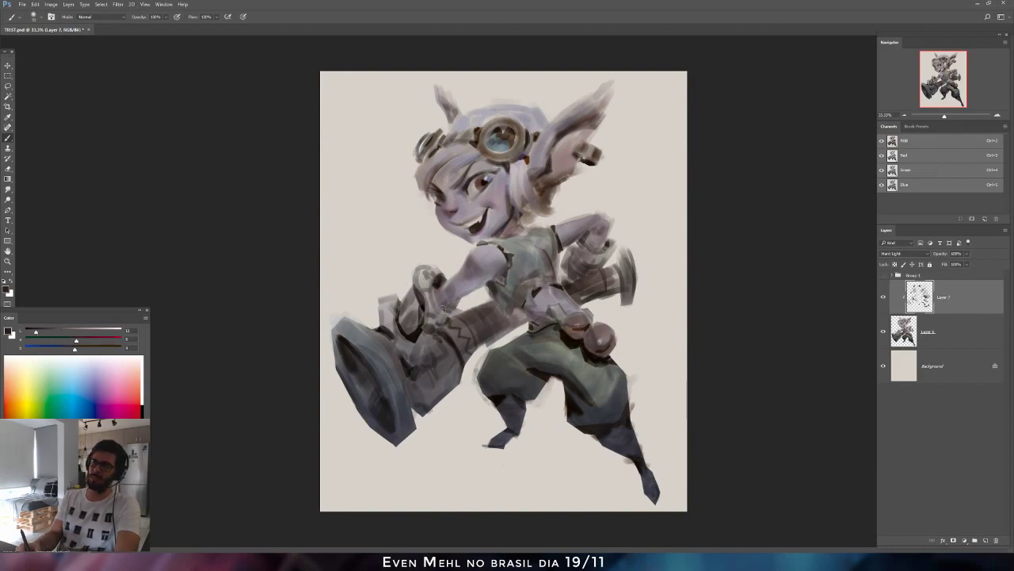
left_click_drag(455, 313, 416, 371)
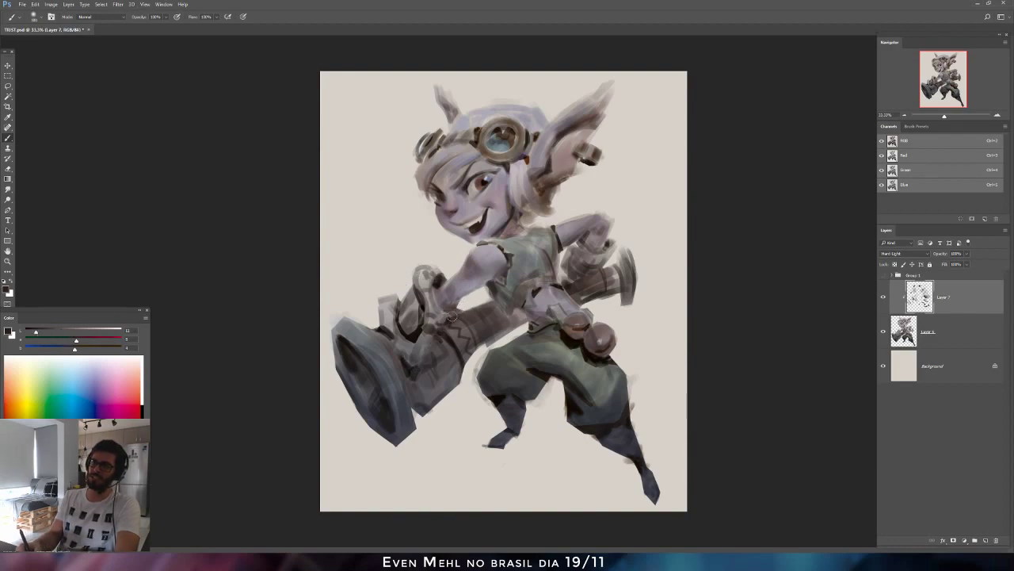
key("ctrl+z")
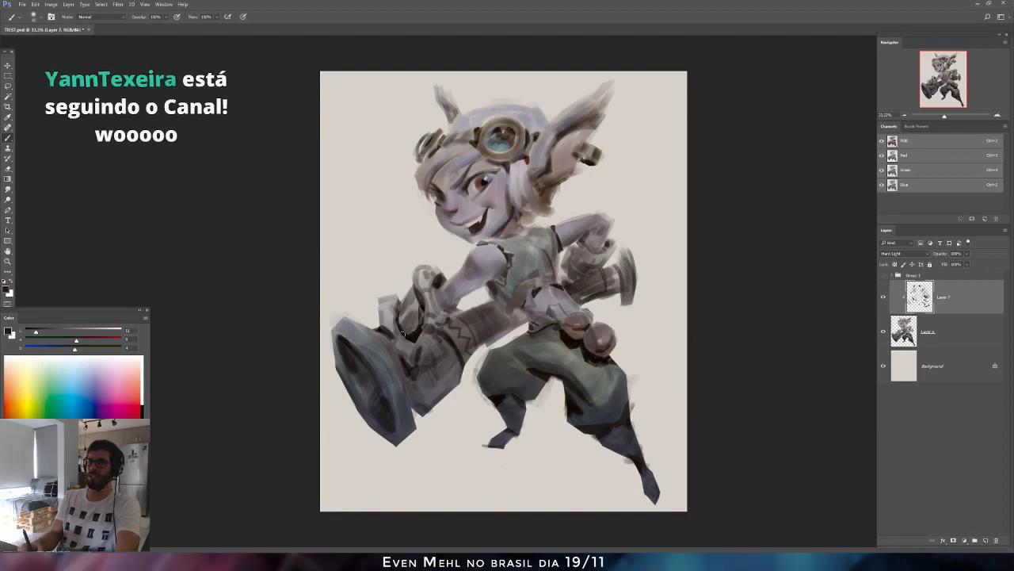
left_click(418, 367, "ctrl")
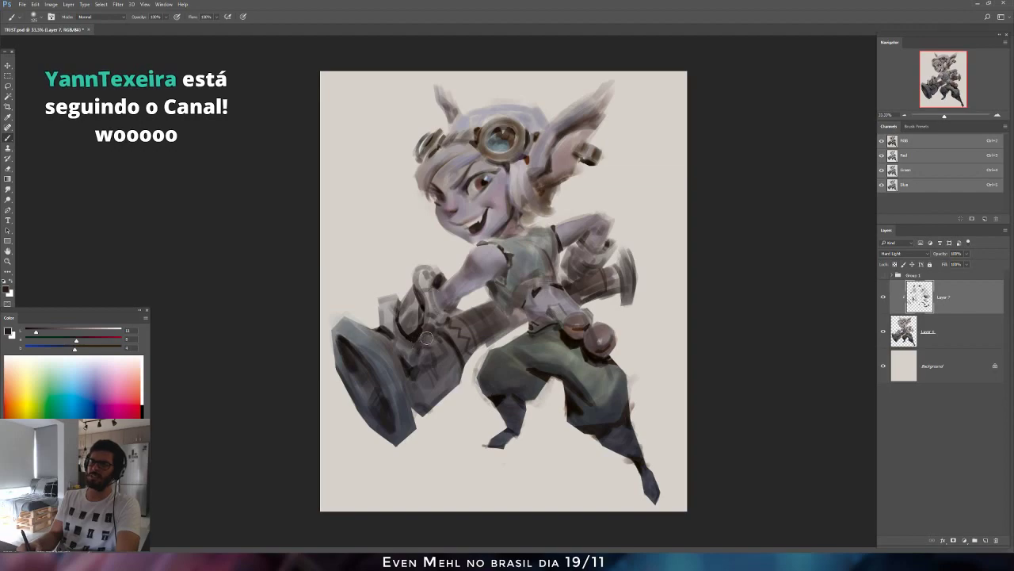
left_click_drag(421, 274, 416, 299)
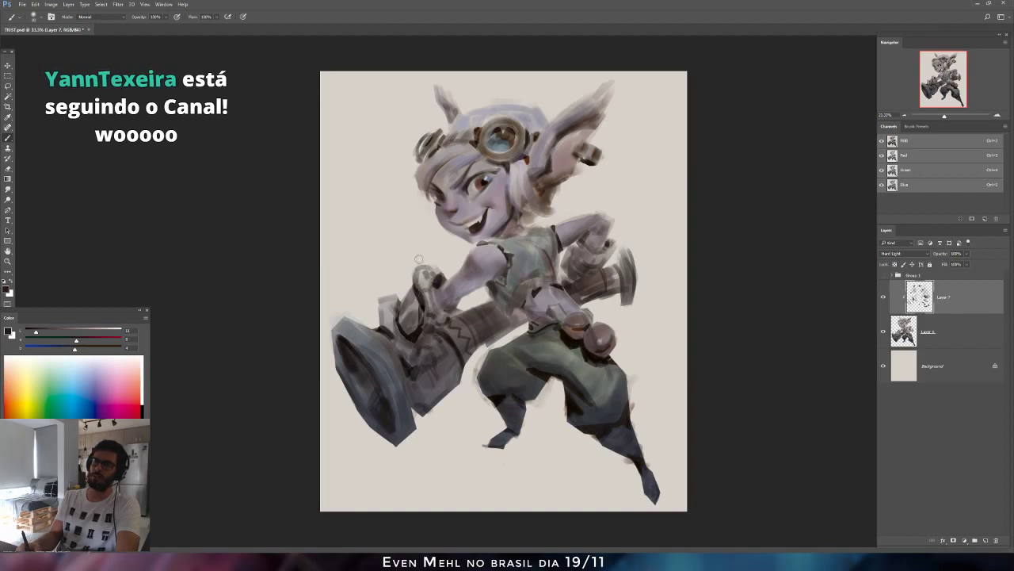
Shade behind the cannon's muzzle, then try a larger-brush stroke across its upper rim and undo it.
mouse_move(389, 298)
left_mouse_down()
mouse_move(411, 358)
mouse_move(395, 336)
left_mouse_up()
key("bracketright")
key("bracketright")
mouse_move(386, 292)
left_mouse_down()
mouse_move(387, 326)
mouse_move(334, 362)
left_mouse_up()
key("bracketright")
key("bracketright")
key("ctrl+z")
key("bracketleft")
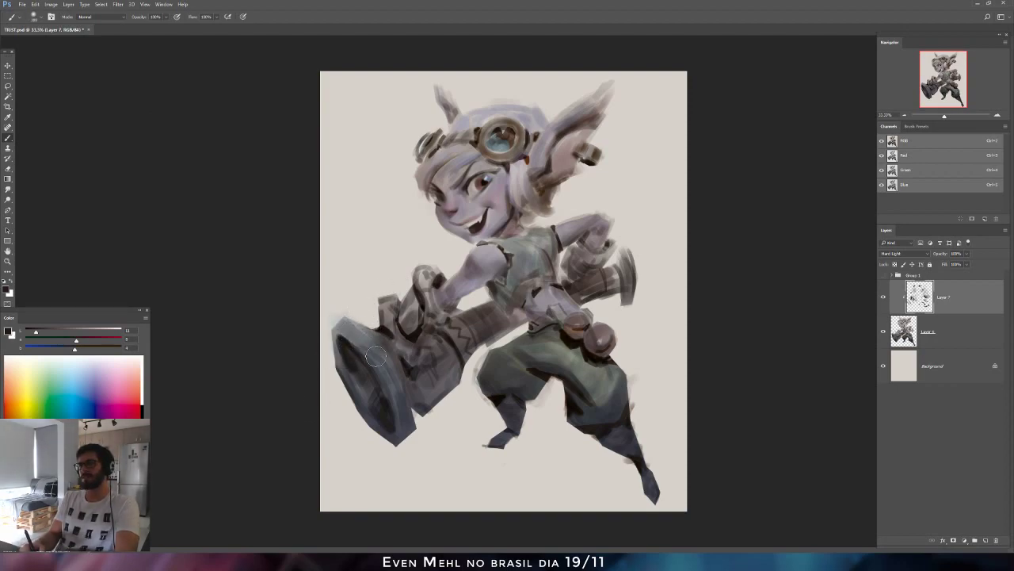
Trace the right-hand inner edge of the cannon's muzzle with the Pen tool, load the closed path as a selection and hide its outline.
key("p")
left_click(339, 334)
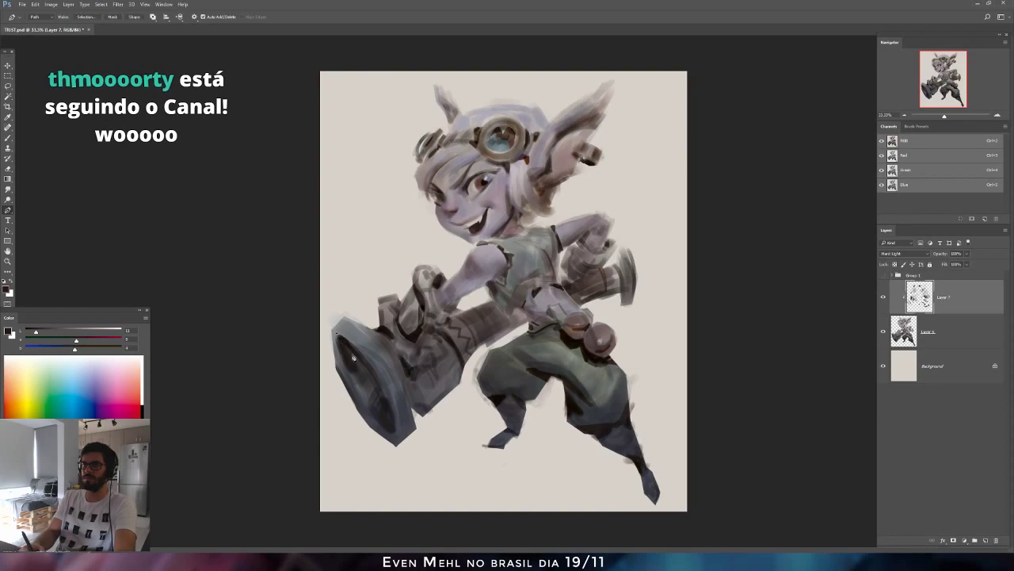
left_click_drag(396, 435, 395, 495)
left_click(345, 489)
left_click(267, 424)
left_click(251, 313)
left_click(274, 279)
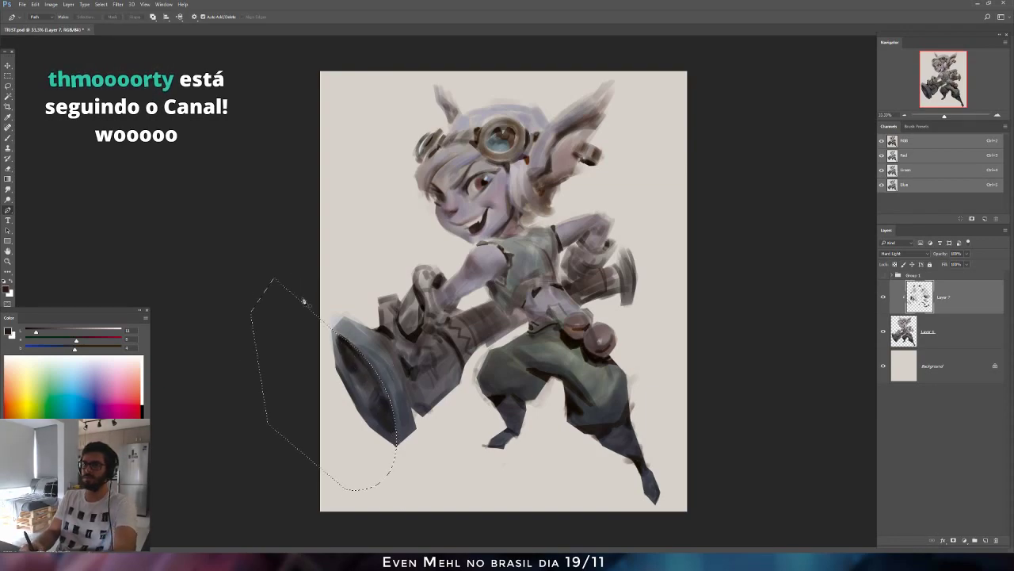
left_click(338, 333)
key("ctrl+Return")
key("ctrl+h")
Darken the inside of the cannon's muzzle with a near-black brush colour within the selection.
key("b")
left_click_drag(36, 331, 29, 331)
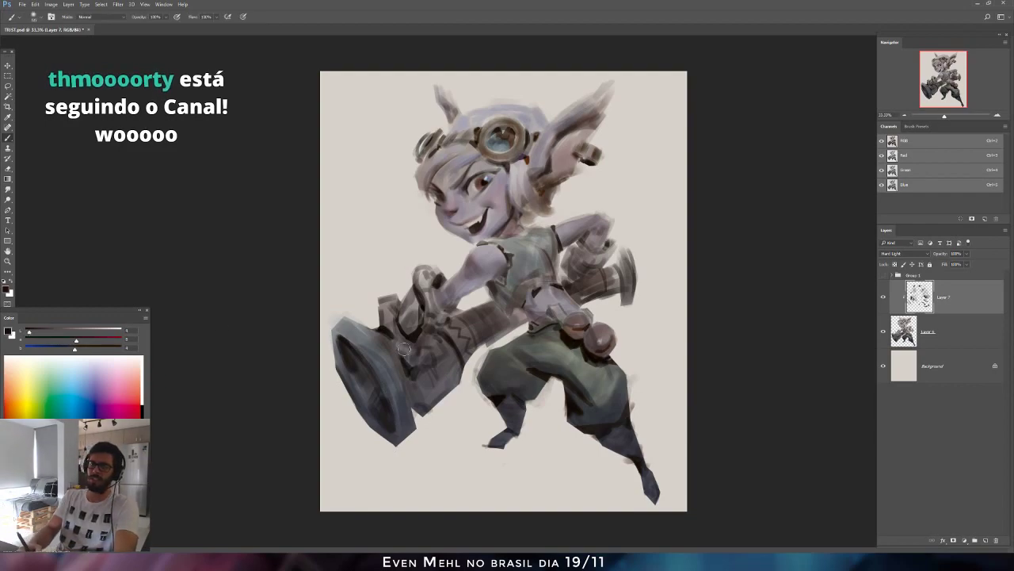
left_click_drag(339, 336, 402, 432)
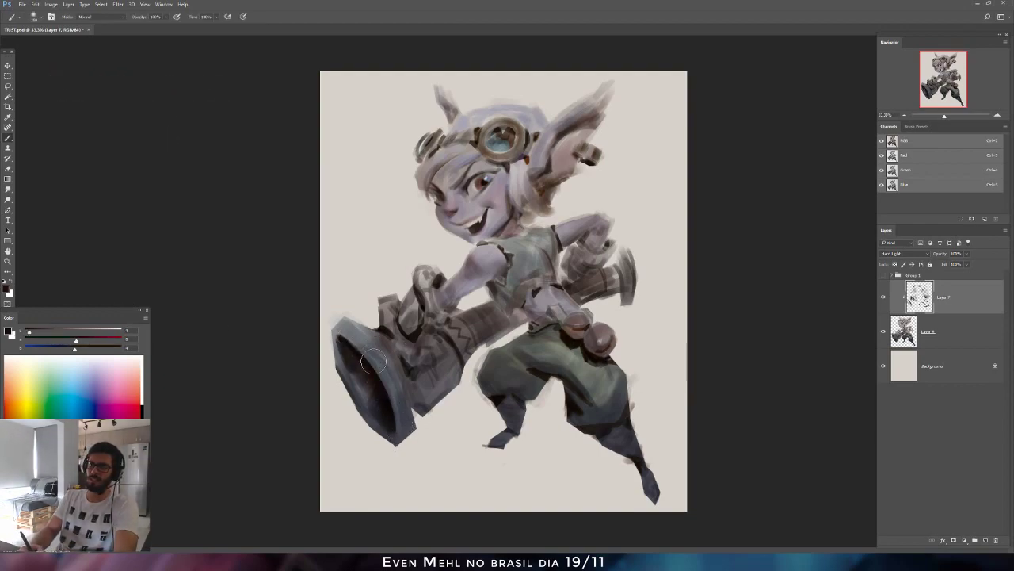
left_click_drag(372, 361, 391, 408)
With a smaller brush, deepen the near-black shadow along the muzzle opening from its upper end to its lower tip.
key("bracketleft")
key("bracketleft")
key("bracketleft")
mouse_move(345, 347)
left_mouse_down()
mouse_move(373, 408)
mouse_move(351, 353)
mouse_move(392, 424)
left_mouse_up()
left_click_drag(354, 364, 398, 438)
key("bracketleft")
key("bracketleft")
key("bracketleft")
key("bracketleft")
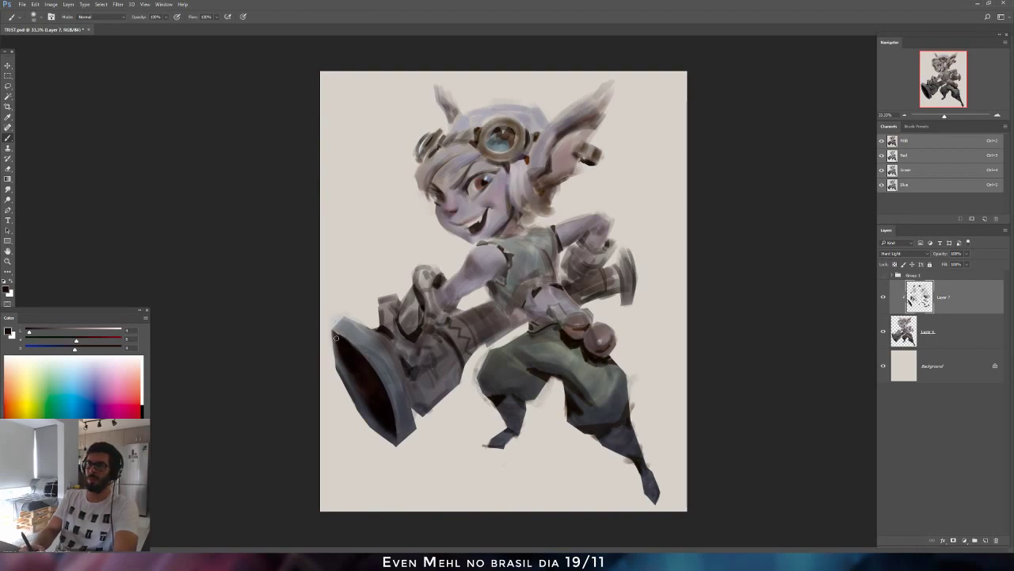
Sample the muzzle rim's colour and repaint the rim's outer and upper edge on the base character layer.
key("e")
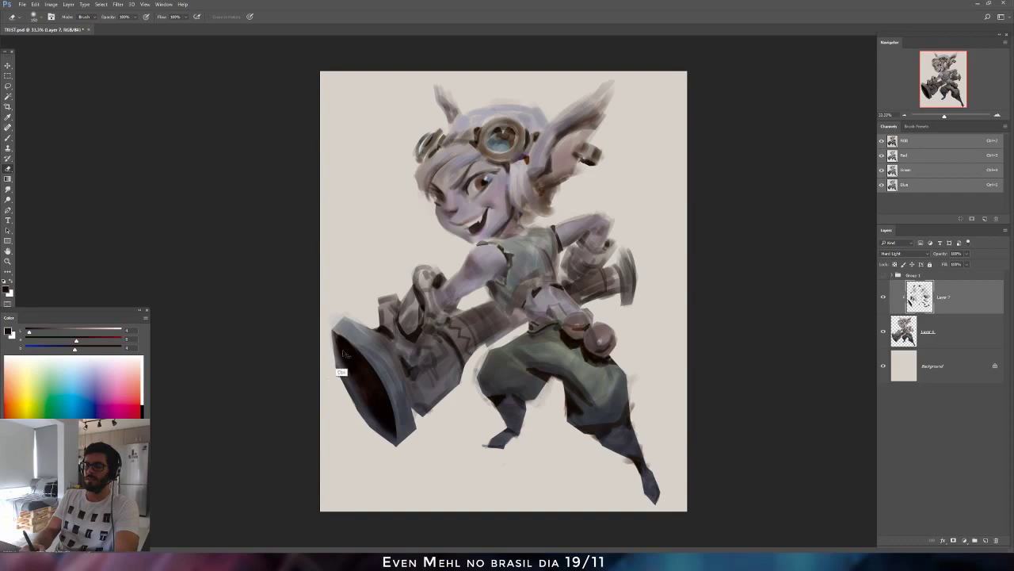
key("b")
left_click(387, 382, "alt")
left_click(332, 358, "alt")
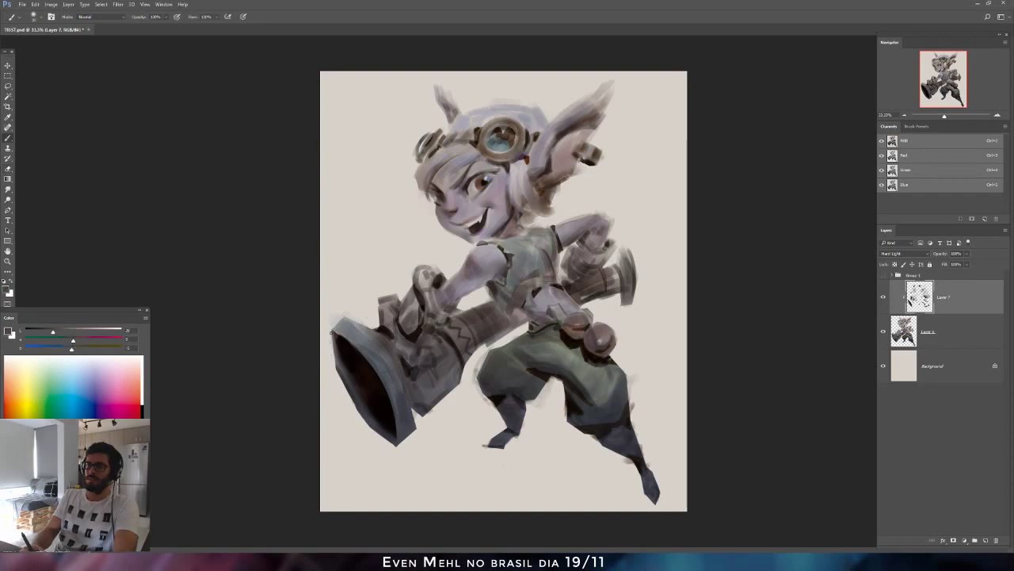
key("alt+bracketleft")
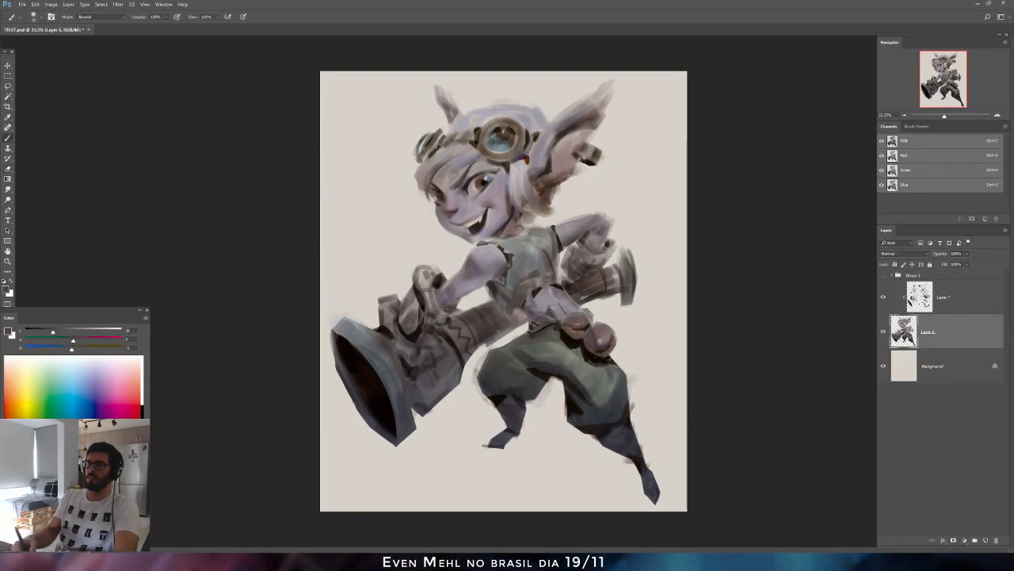
mouse_move(333, 359)
left_mouse_down()
mouse_move(332, 334)
mouse_move(343, 378)
left_mouse_up()
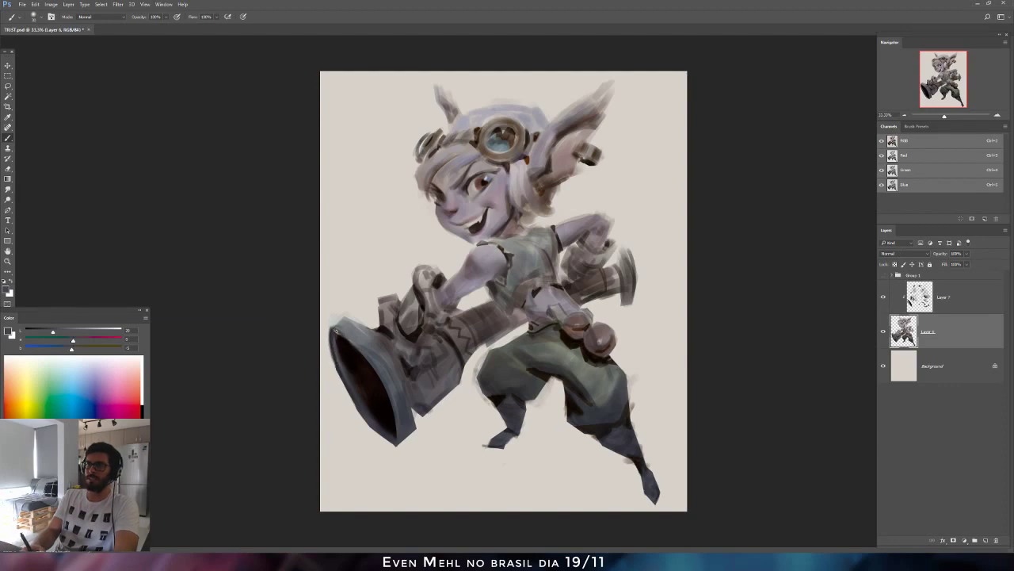
left_click_drag(336, 330, 362, 349)
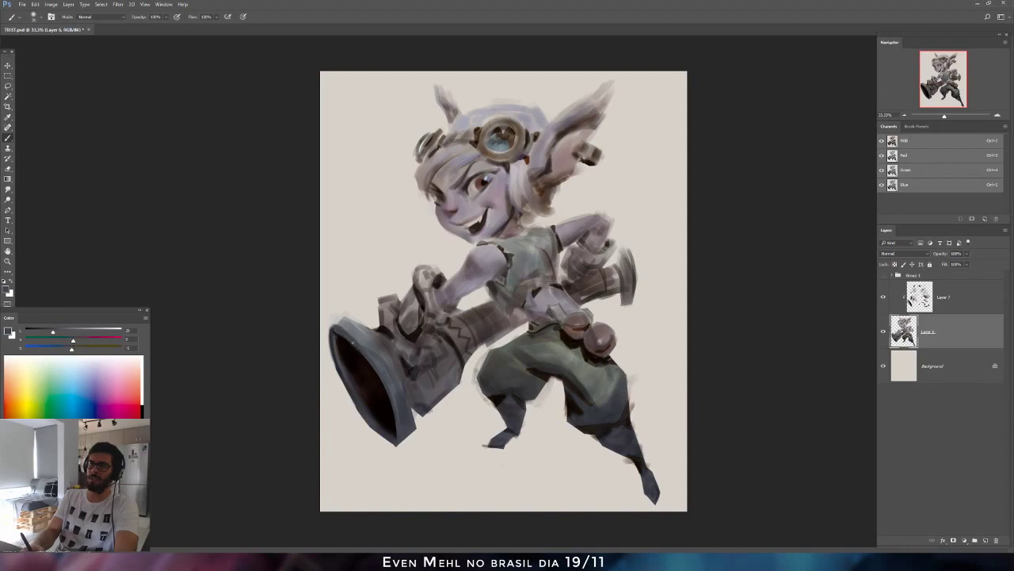
Mirror the canvas and clean up the muzzle rim's upper corner with a small eraser.
key("h")
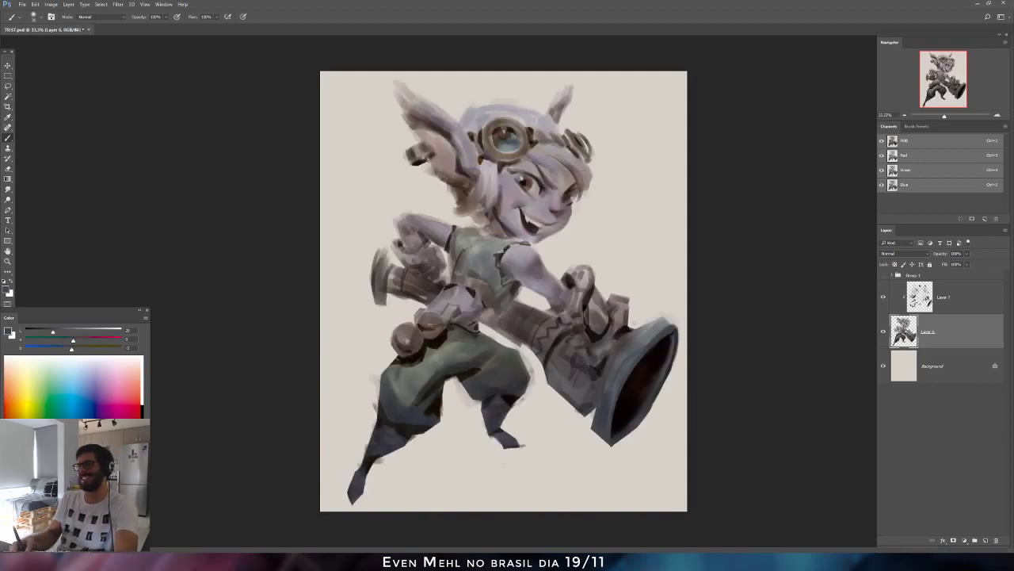
key("e")
right_click(622, 271)
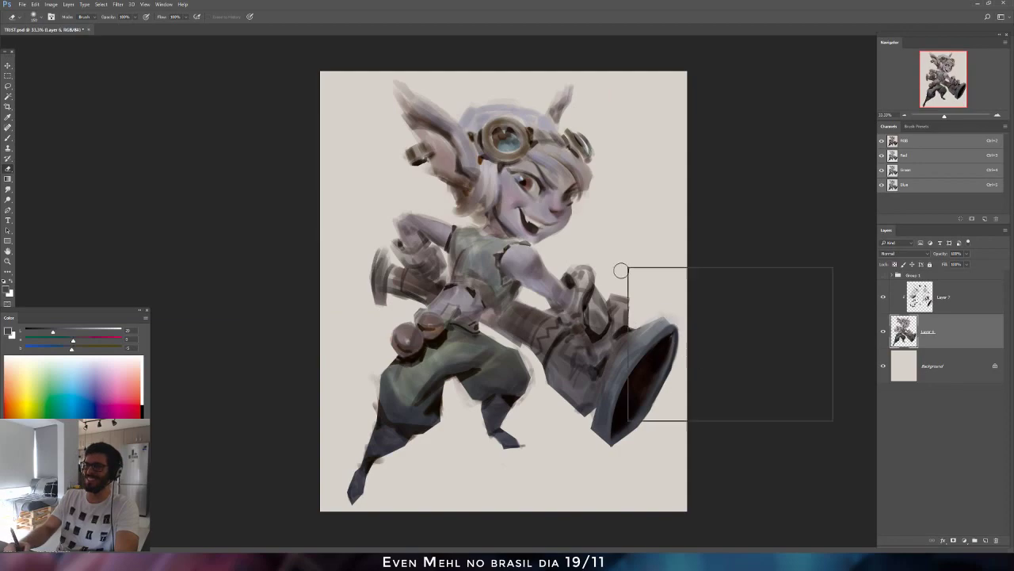
double_click(675, 326)
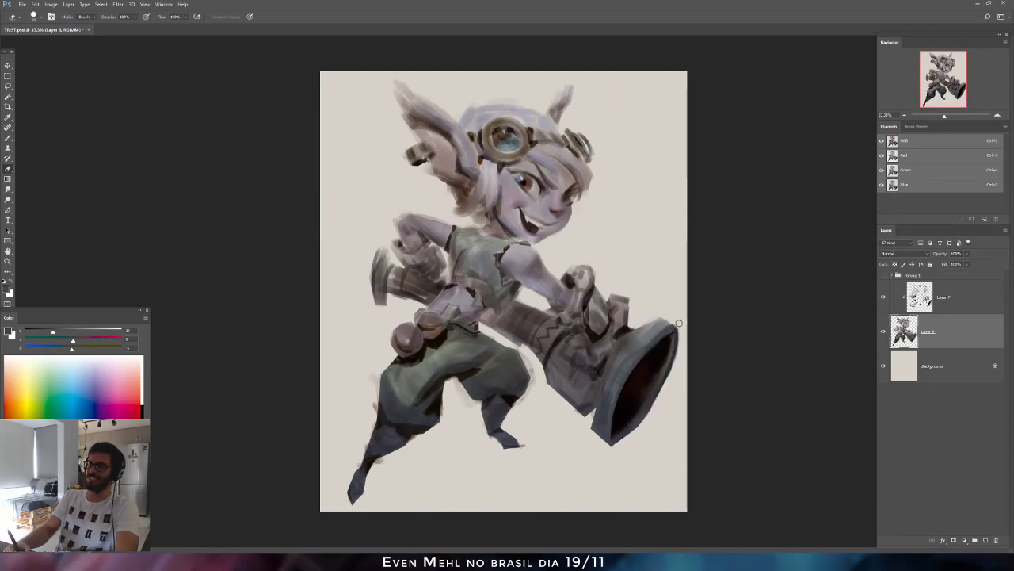
key("b")
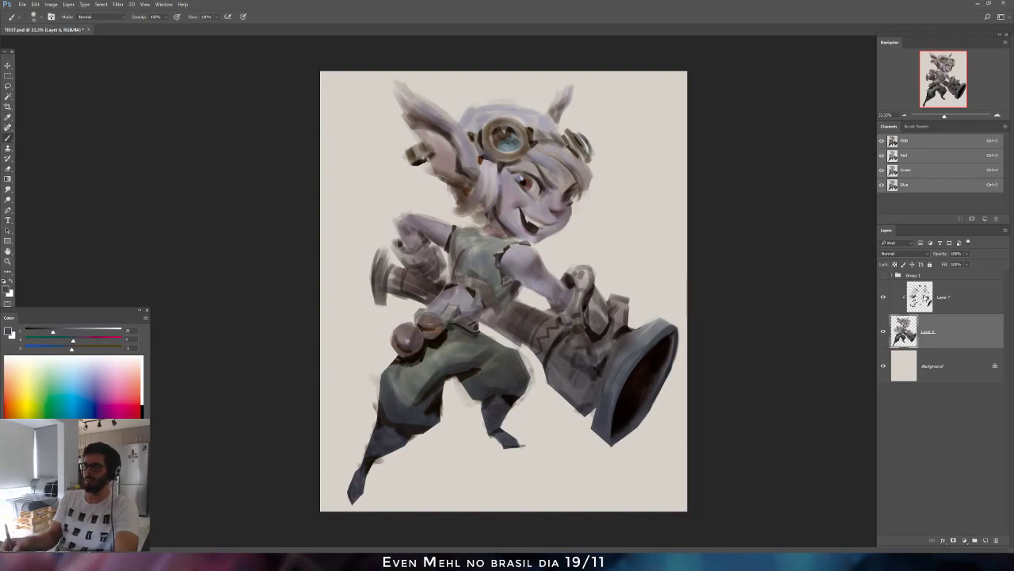
Return to the clipped Hard Light layer, mix a dark warm colour and shade the barrel beside the waist with an enlarged brush.
left_click(924, 298)
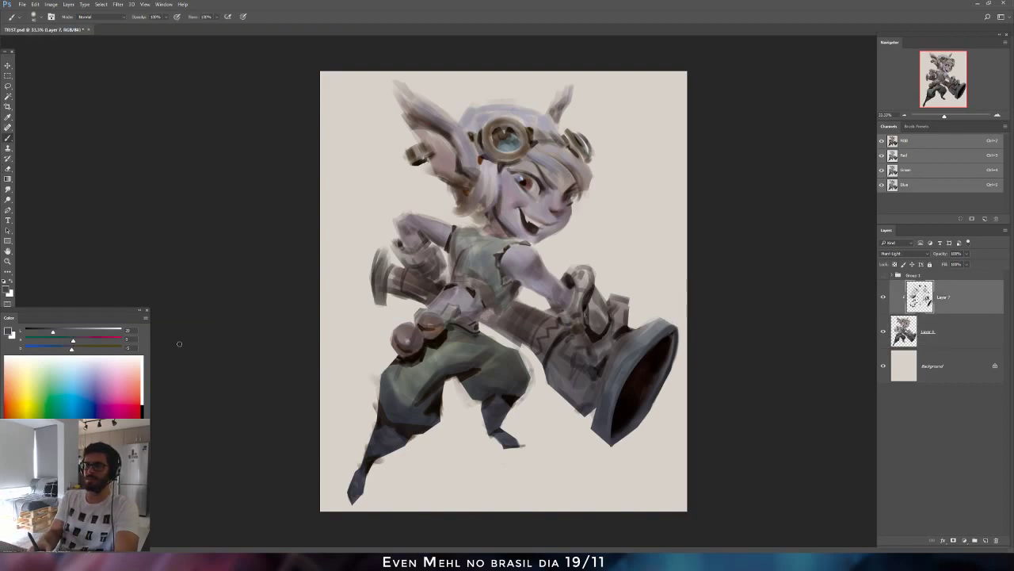
left_click(40, 333)
left_click(76, 342)
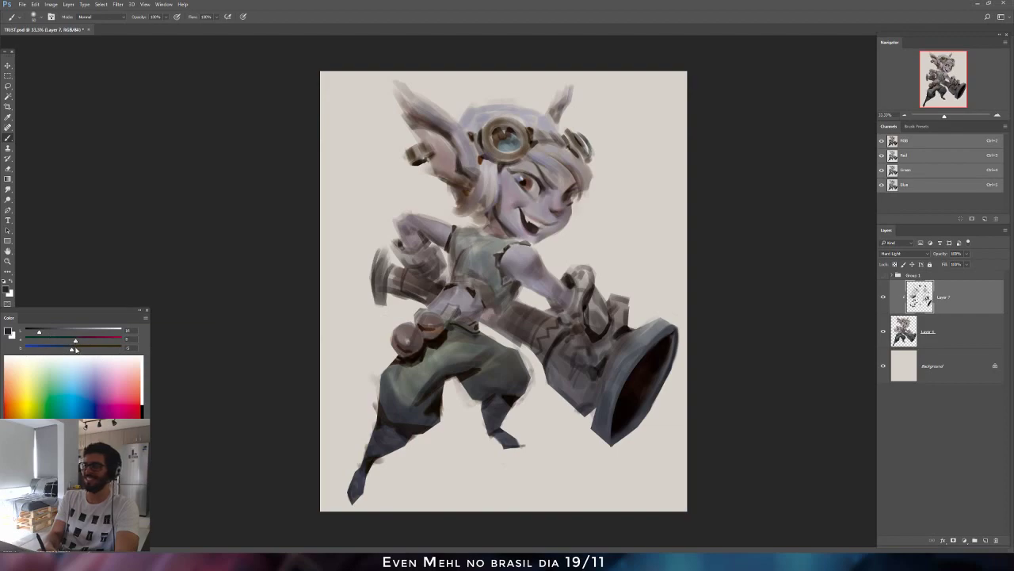
left_click_drag(72, 351, 74, 351)
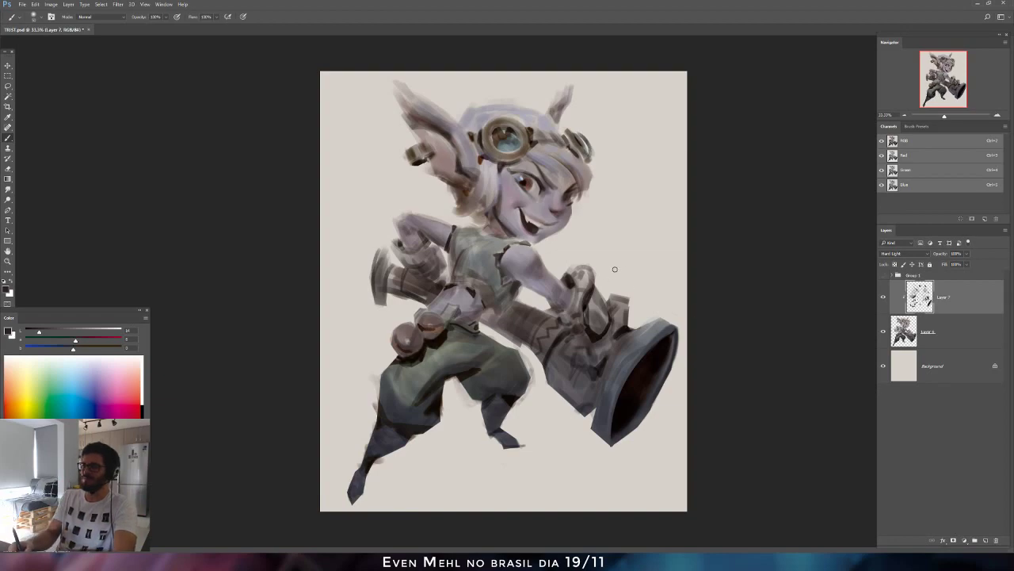
mouse_move(513, 320)
left_mouse_down()
mouse_move(513, 341)
mouse_move(521, 304)
mouse_move(536, 311)
left_mouse_up()
key("bracketright")
key("bracketright")
key("bracketright")
key("bracketright")
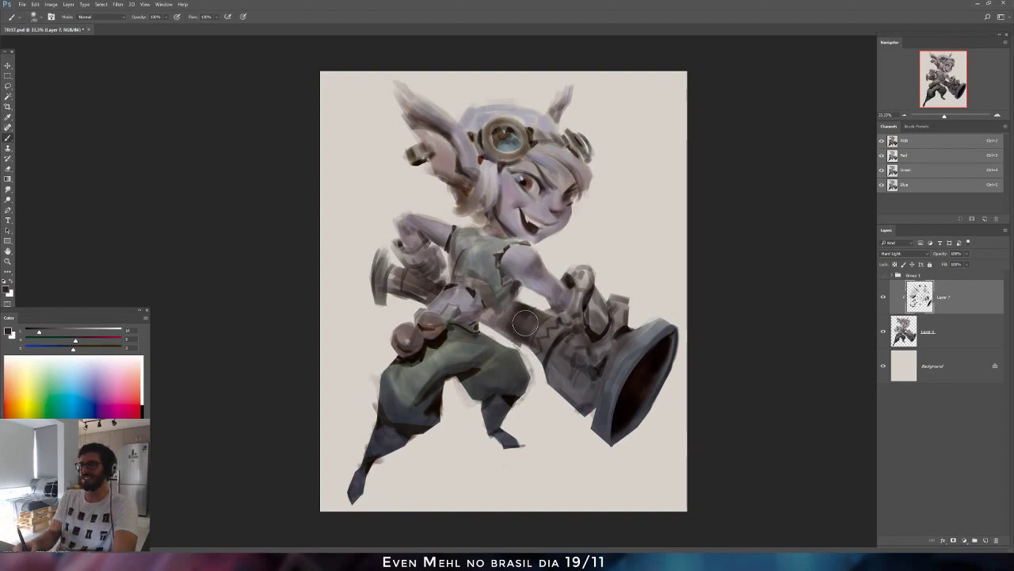
Mirror the canvas back, darken the barrel between the forearm and front thigh with a darker colour, and save the file.
key("ctrl+shift+h")
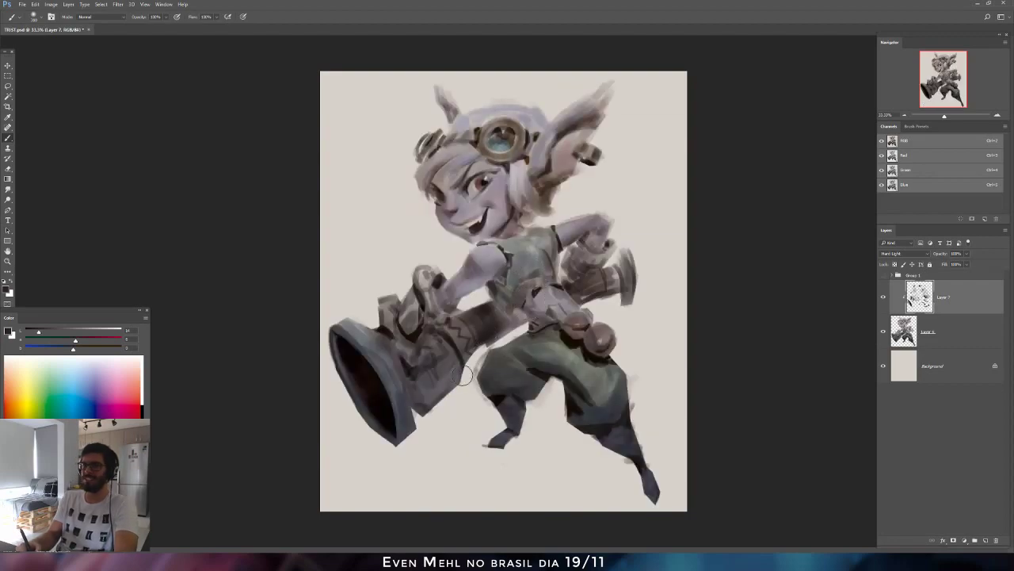
left_click_drag(37, 332, 32, 332)
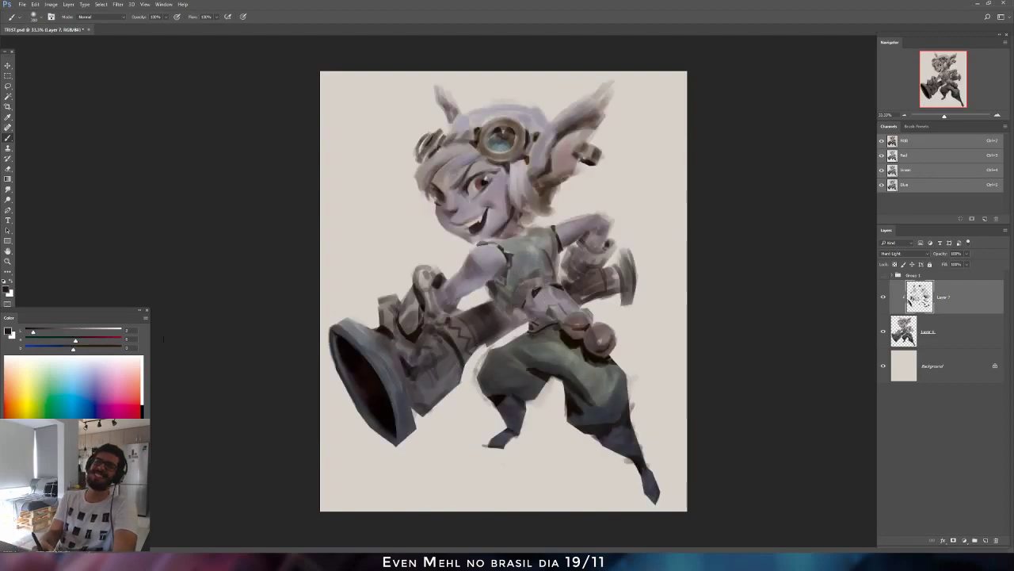
key("bracketright")
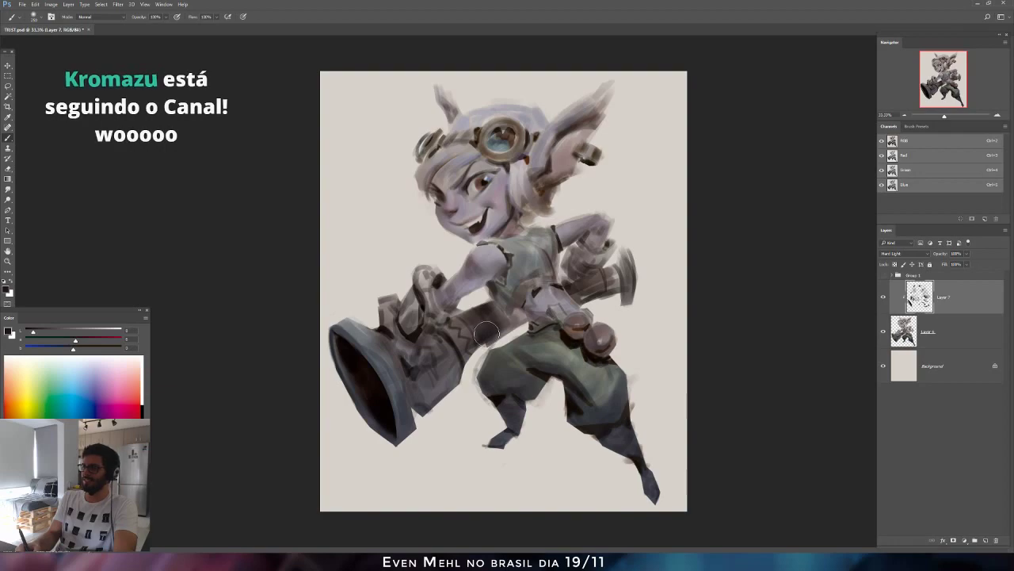
left_click_drag(486, 333, 462, 310)
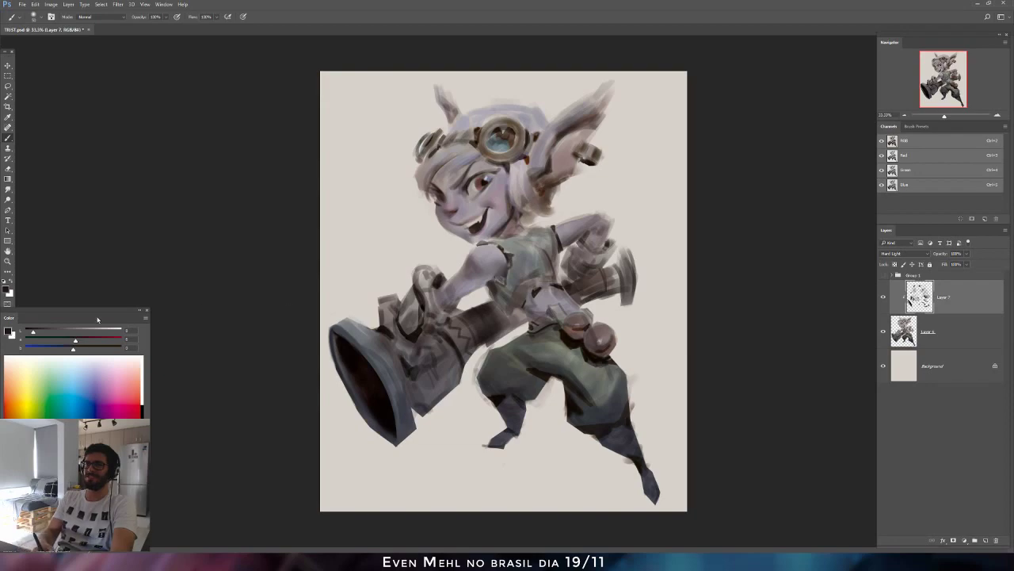
left_click(38, 332)
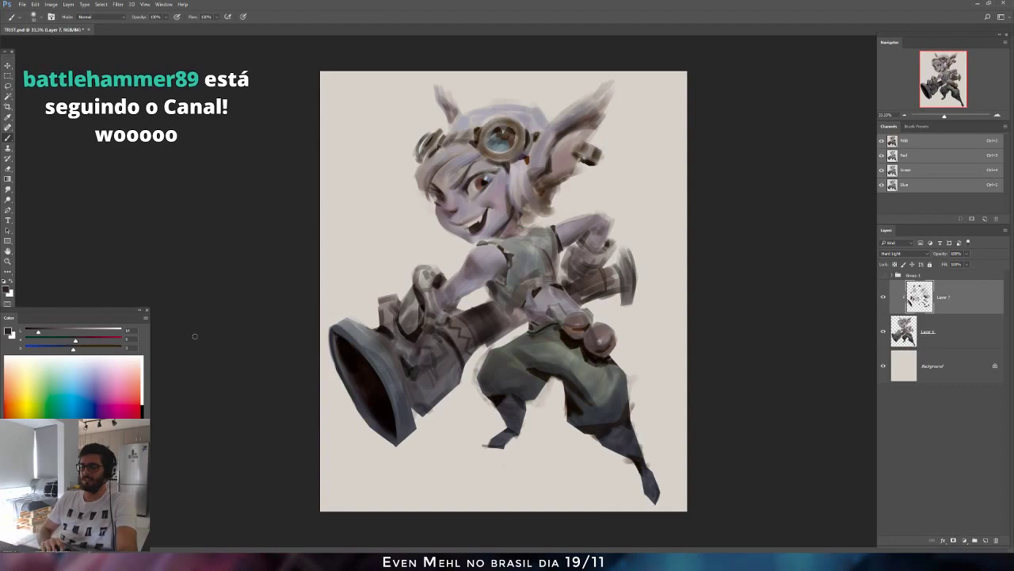
key("ctrl+s")
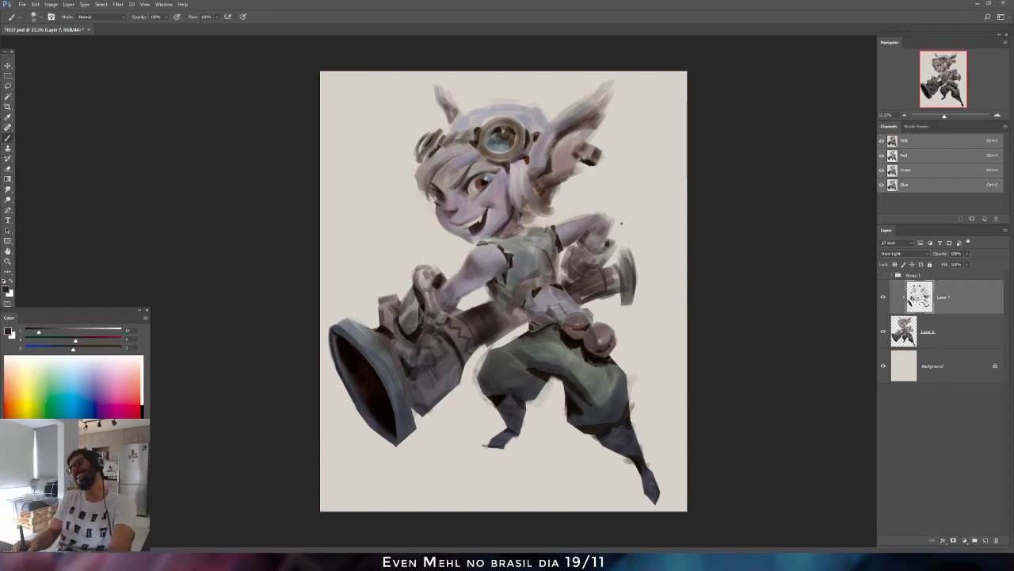
Mirror the canvas, try a hard round brush at reduced size around the waist and pouches, and undo the strokes.
key("F2")
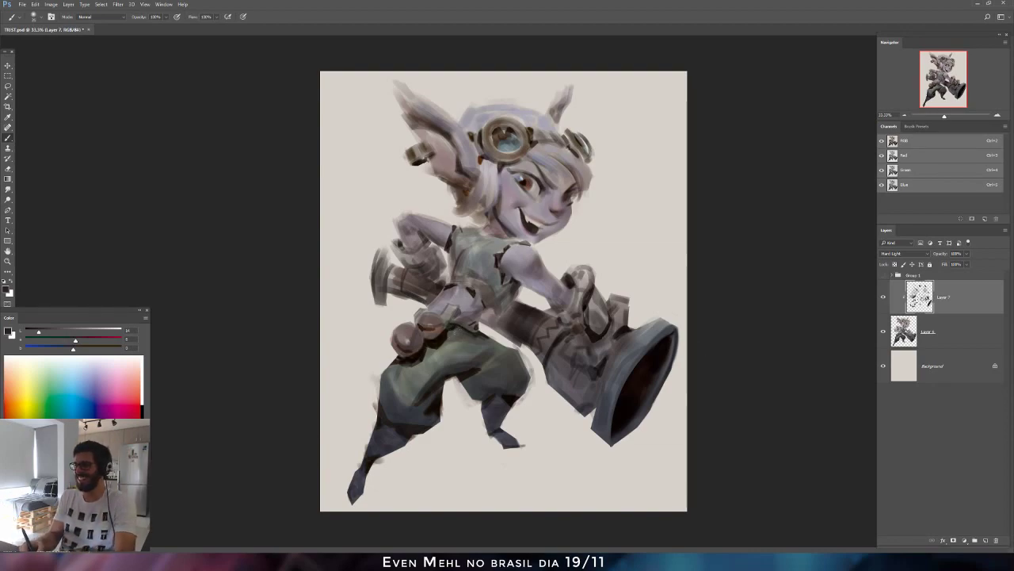
right_click(466, 290)
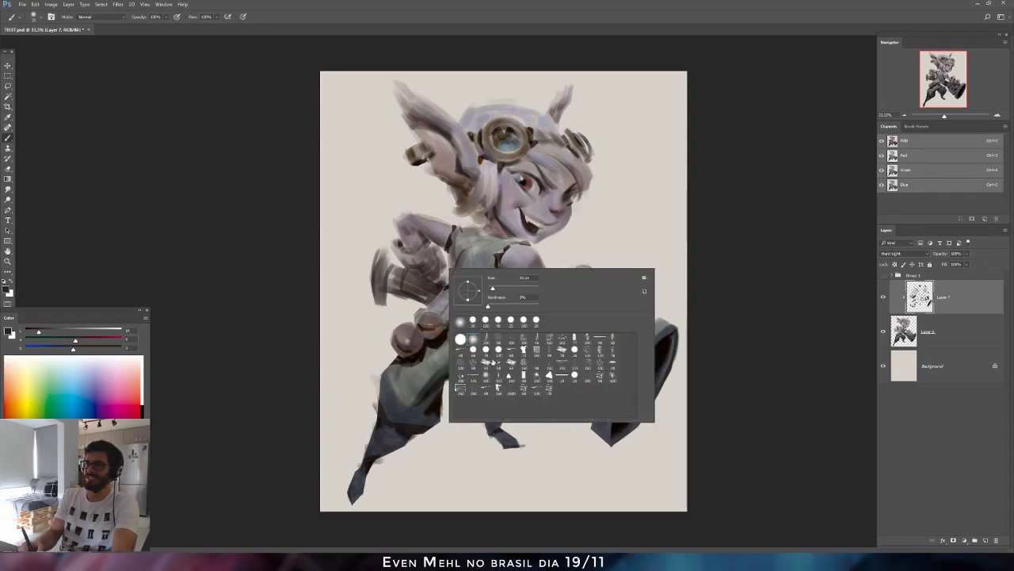
left_click(486, 320)
left_click(417, 344)
key("ctrl+z")
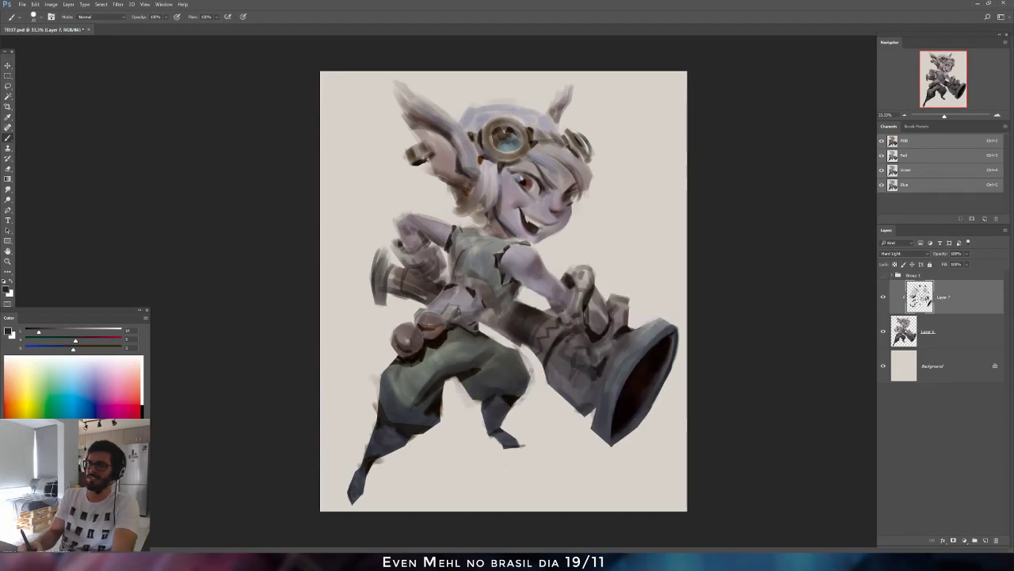
key("[")
key("[")
key("[")
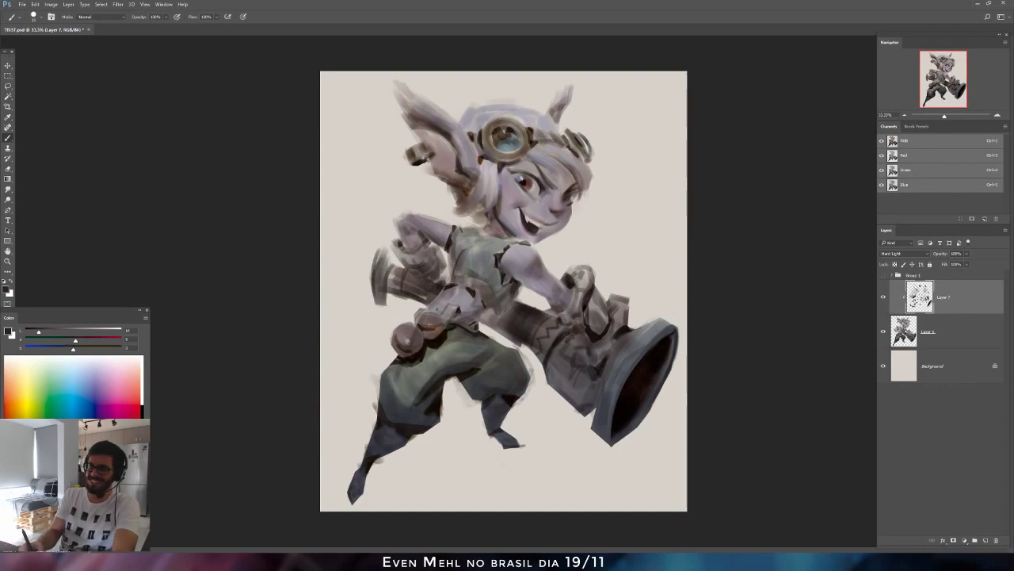
key("ctrl+z")
Choose another brush and a mid-dark warm grey, and paint a shadow across the waist just above the pouches.
left_click_drag(64, 331, 71, 331)
right_click(497, 282)
left_click(516, 352)
left_click(438, 308)
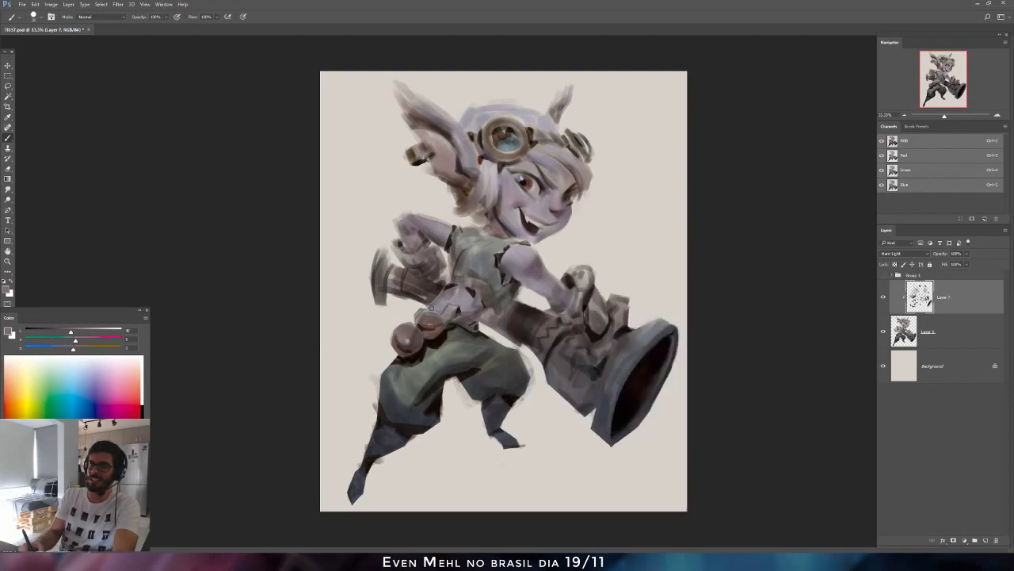
left_click(59, 332)
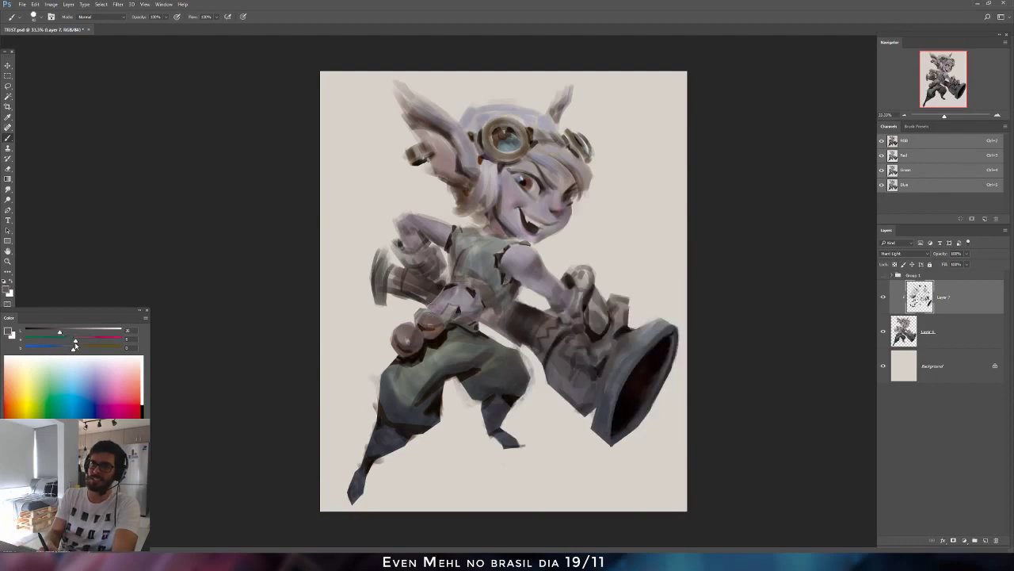
left_click_drag(432, 307, 467, 315)
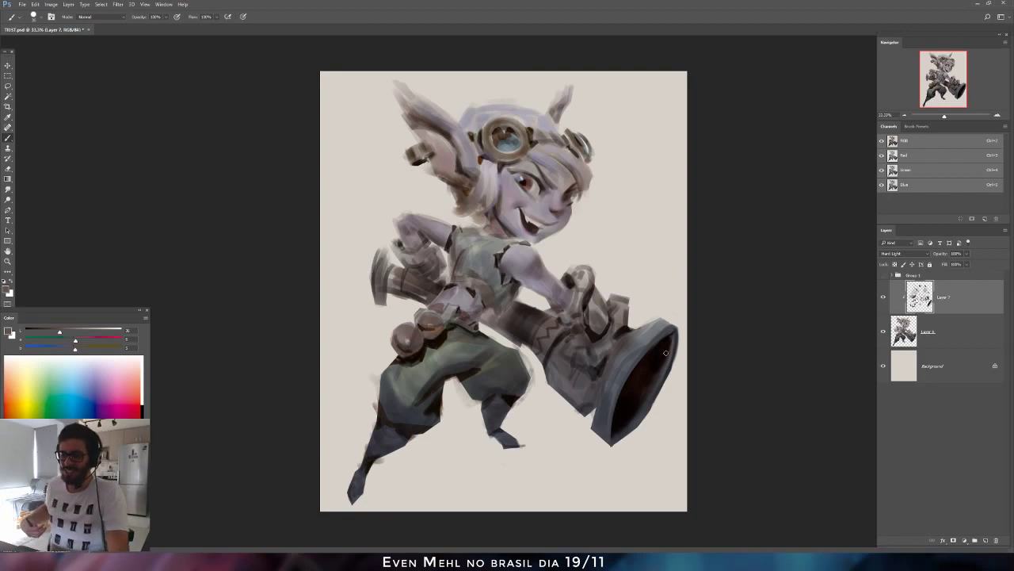
Mirror the canvas back, darken the brush colour and shade the ankle of the leg nearest the cannon.
key("ctrl+shift+h")
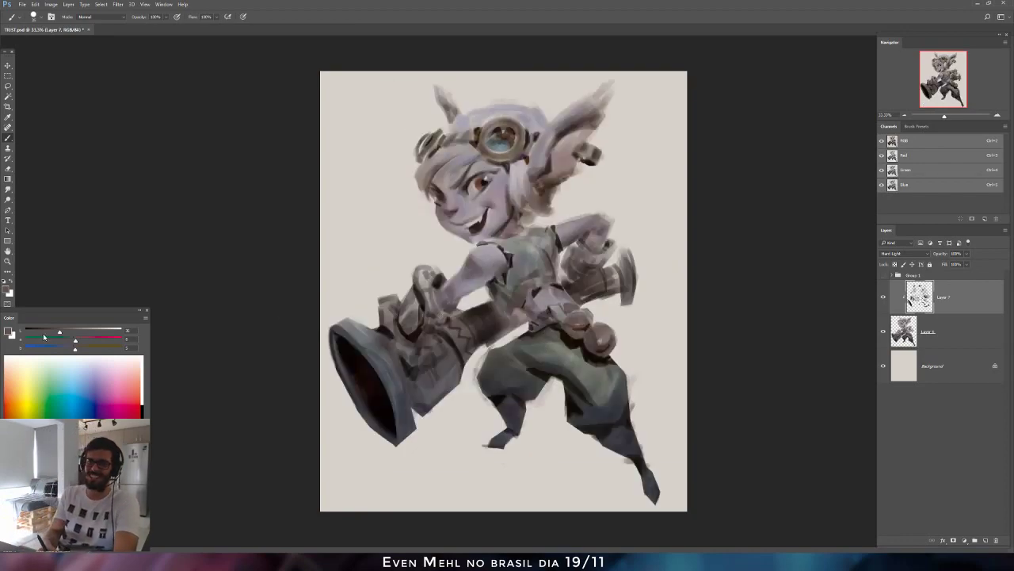
left_click(46, 336)
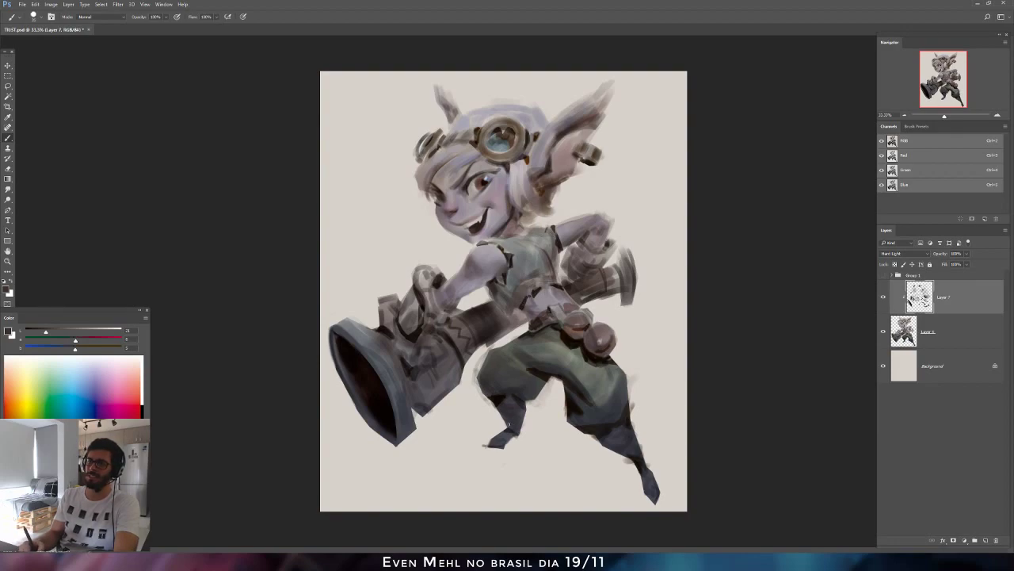
left_click_drag(507, 424, 515, 436)
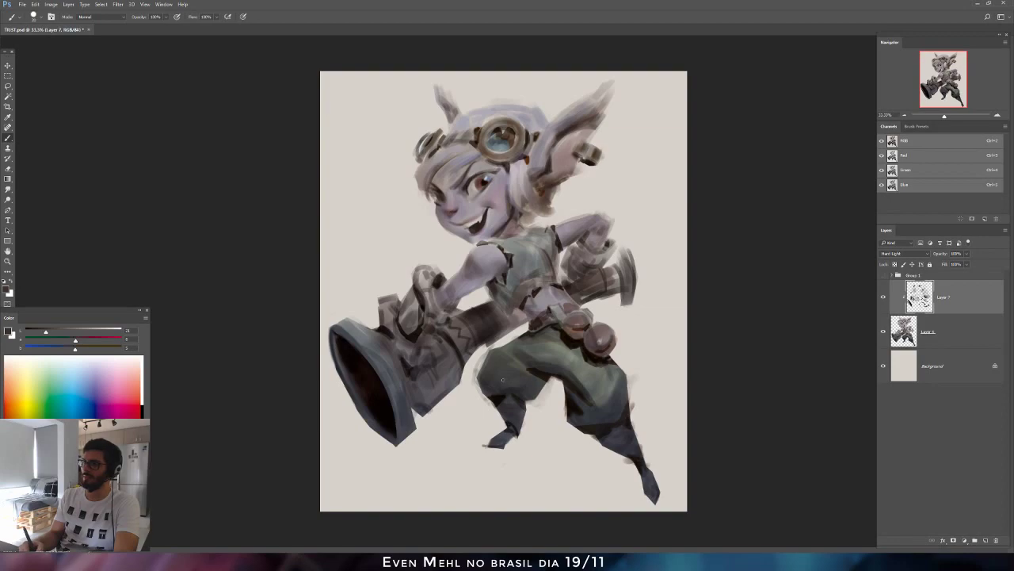
Shade the lower leg nearest the cannon and the trouser cuff and shin of the extended leg with dark strokes.
mouse_move(482, 380)
left_mouse_down()
mouse_move(504, 392)
mouse_move(483, 384)
mouse_move(512, 424)
left_mouse_up()
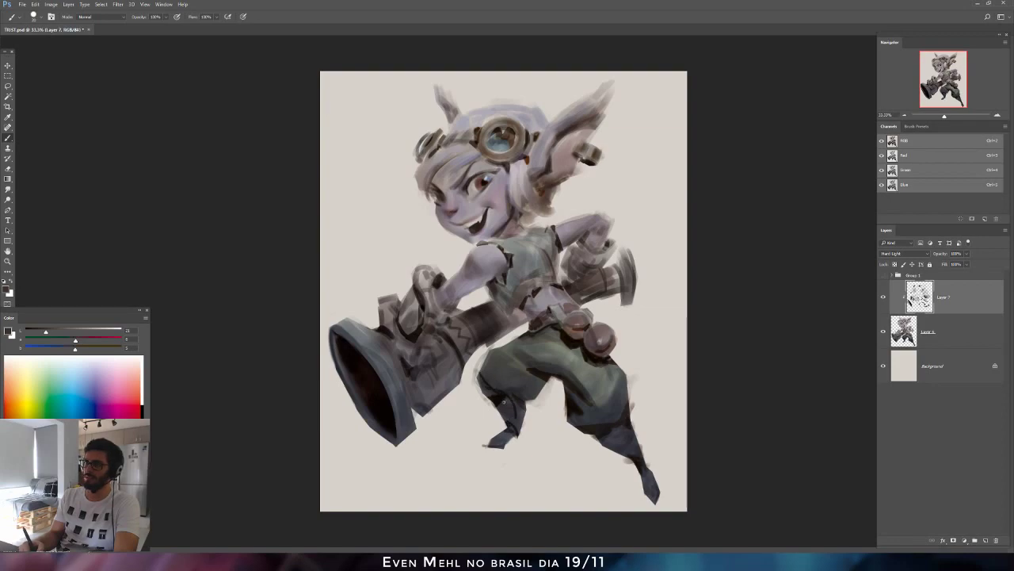
left_click_drag(611, 429, 607, 449)
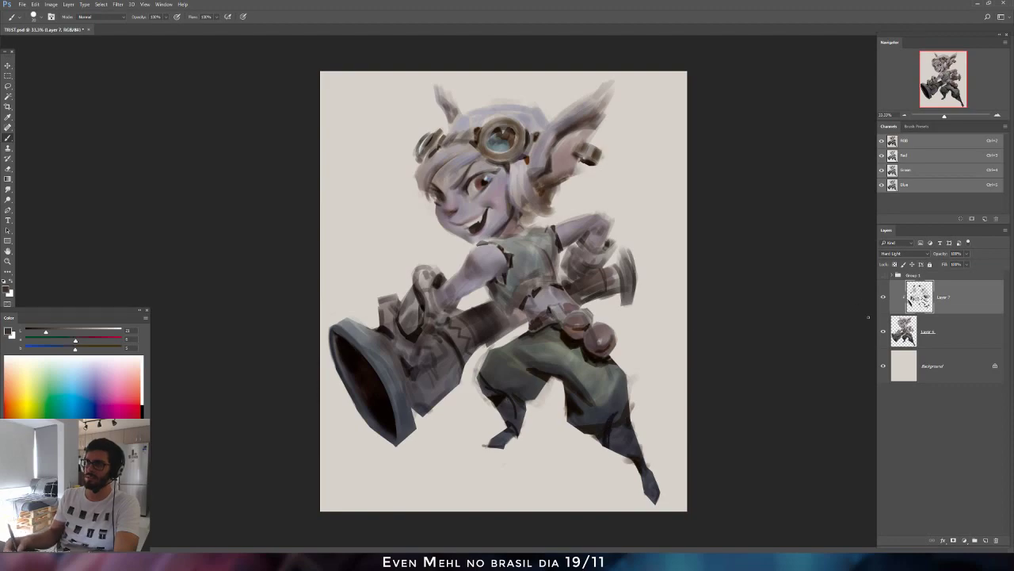
On the base character layer, sample dark tones and clean up the trouser edge at the knee nearest the cannon.
left_click(902, 331)
left_click(496, 423, "alt")
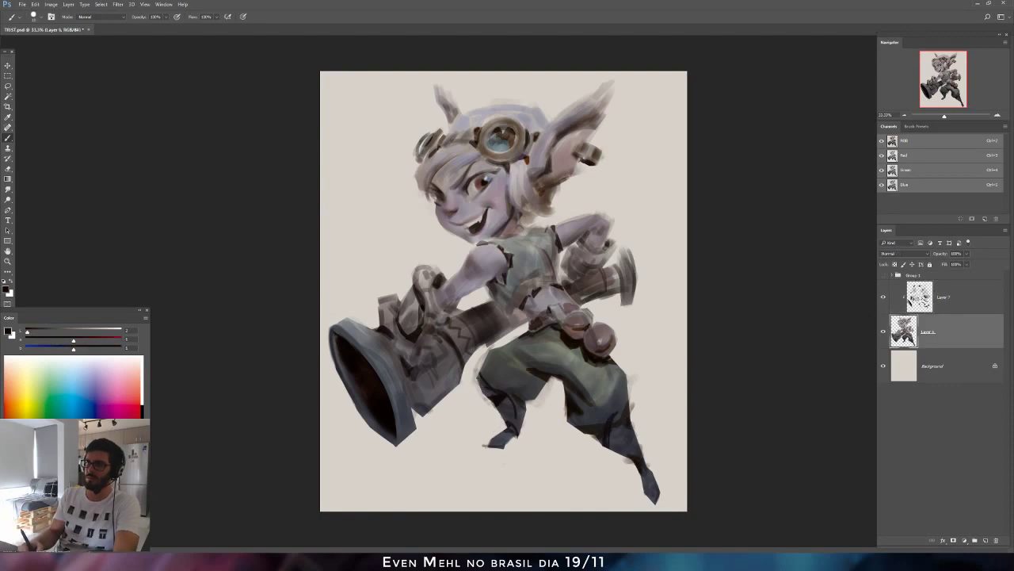
mouse_move(479, 376)
left_mouse_down()
mouse_move(486, 398)
mouse_move(481, 389)
left_mouse_up()
left_click(484, 386, "alt")
left_click(484, 388, "alt")
key("]")
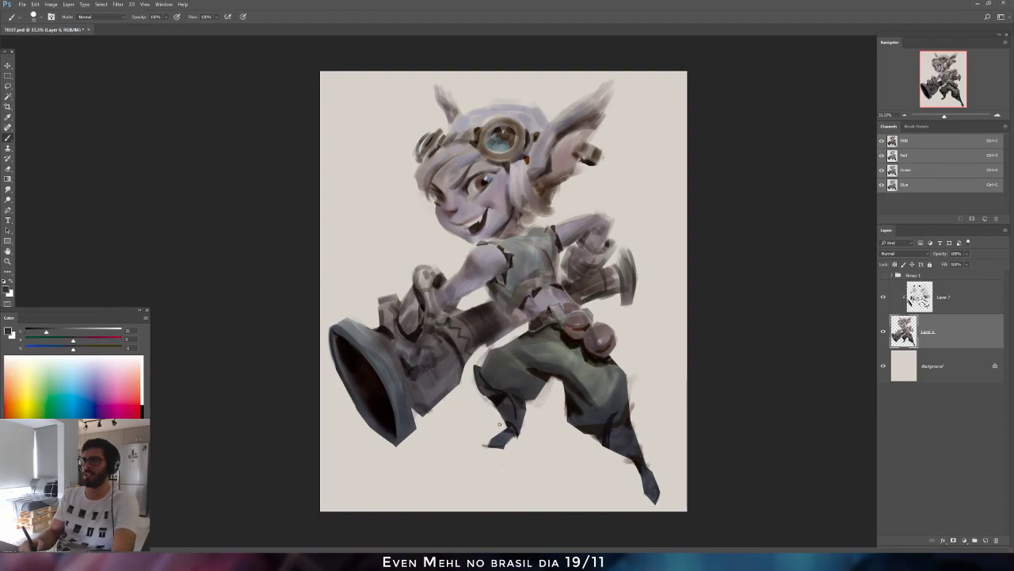
Mirror the canvas and add a Curves adjustment layer above the Hard Light shading layer.
key("ctrl+shift+h")
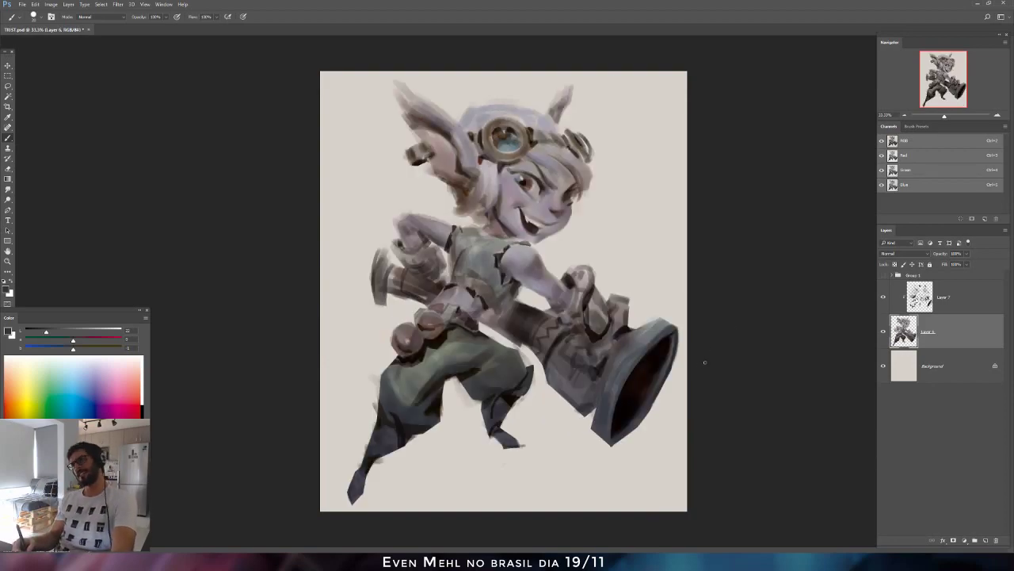
left_click(948, 308)
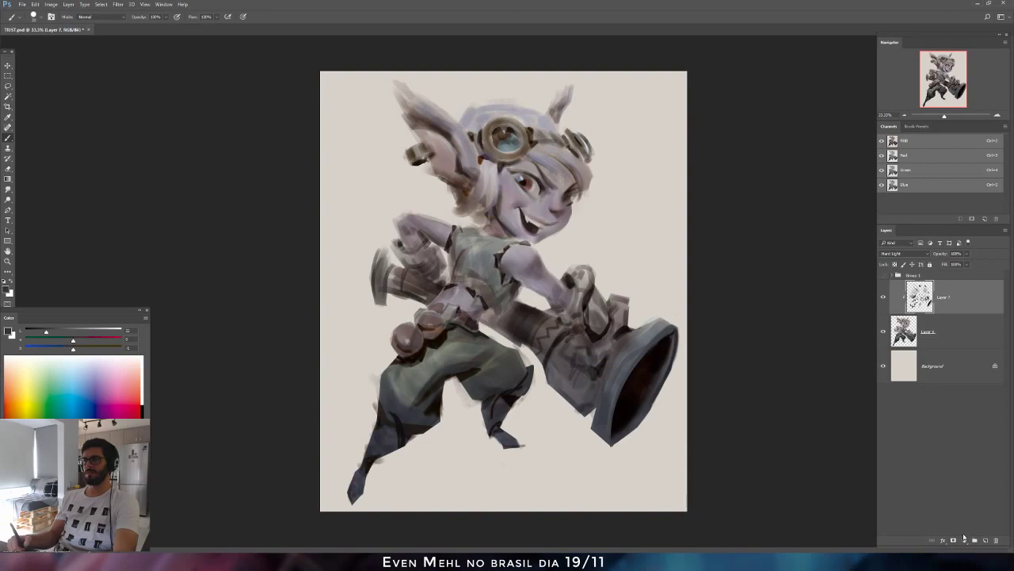
left_click(964, 539)
left_click(955, 415)
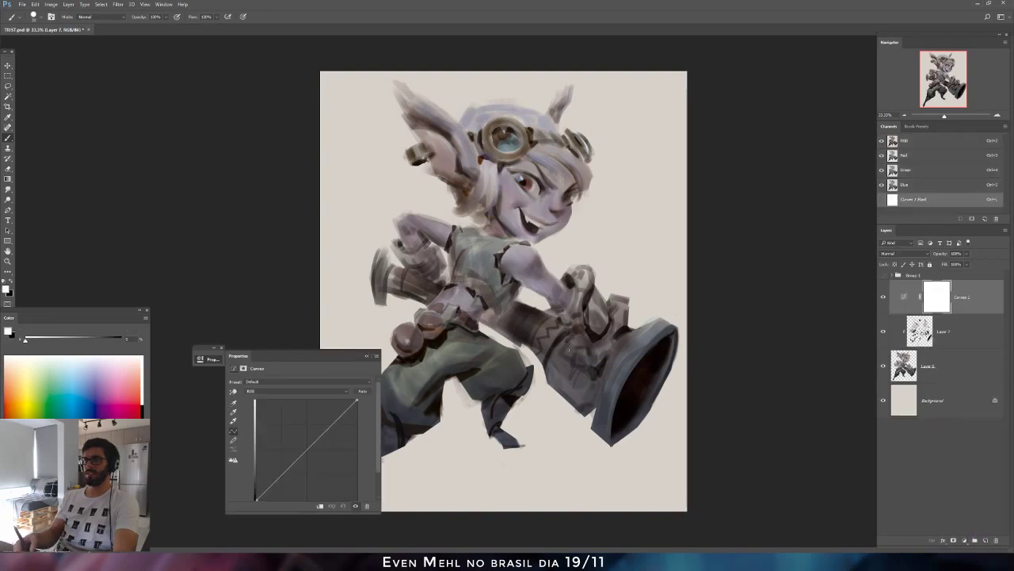
Clip the Curves adjustment to the character and move the Blue channel's white point slightly inward.
left_click(267, 391)
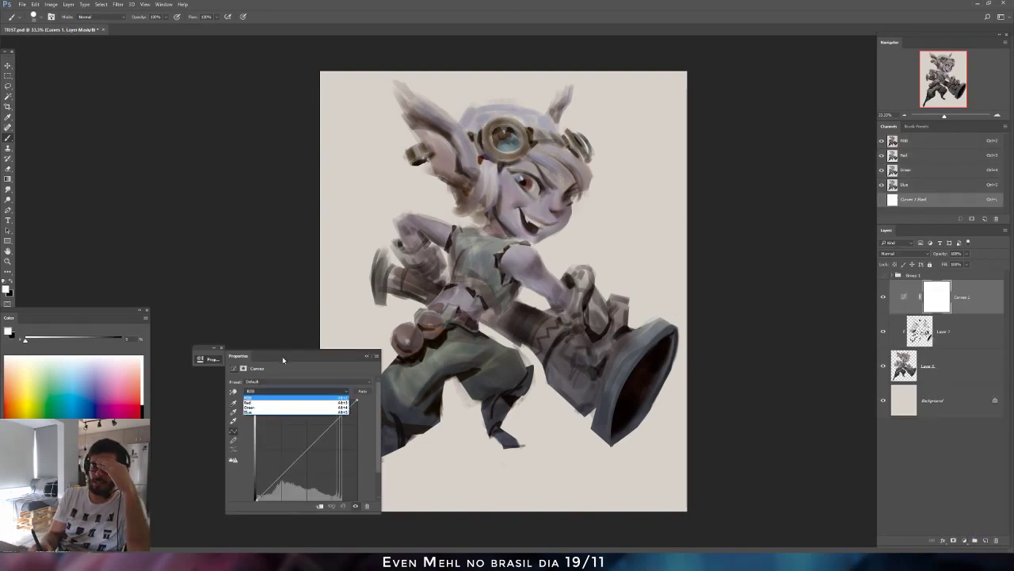
left_click(282, 355)
left_click(964, 540)
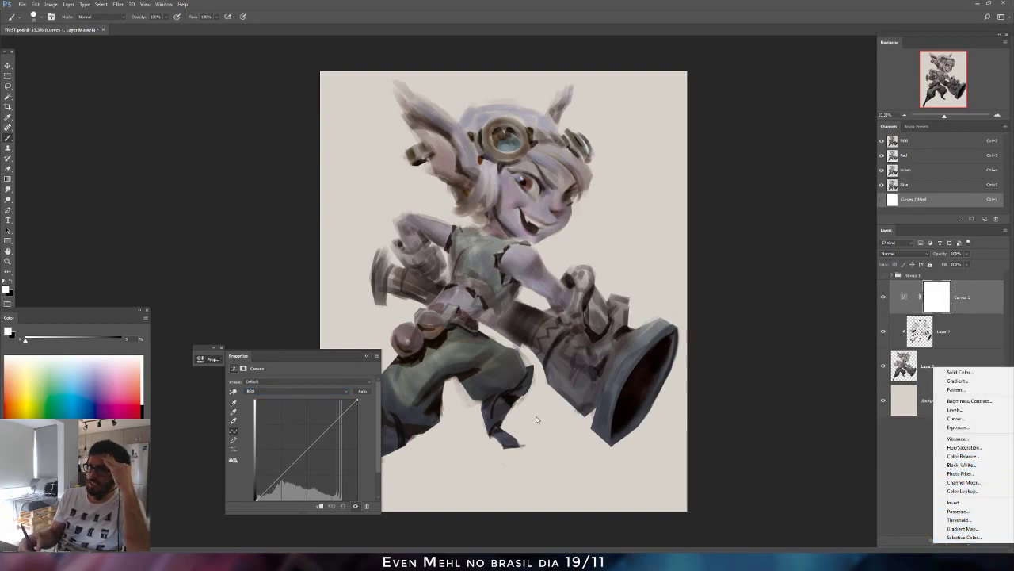
left_click(253, 391)
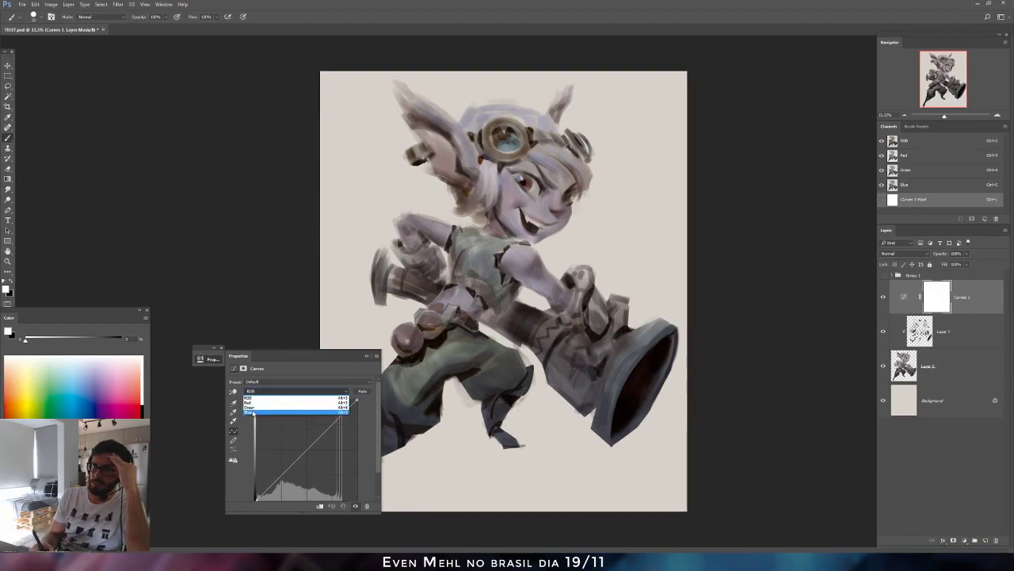
left_click(255, 396)
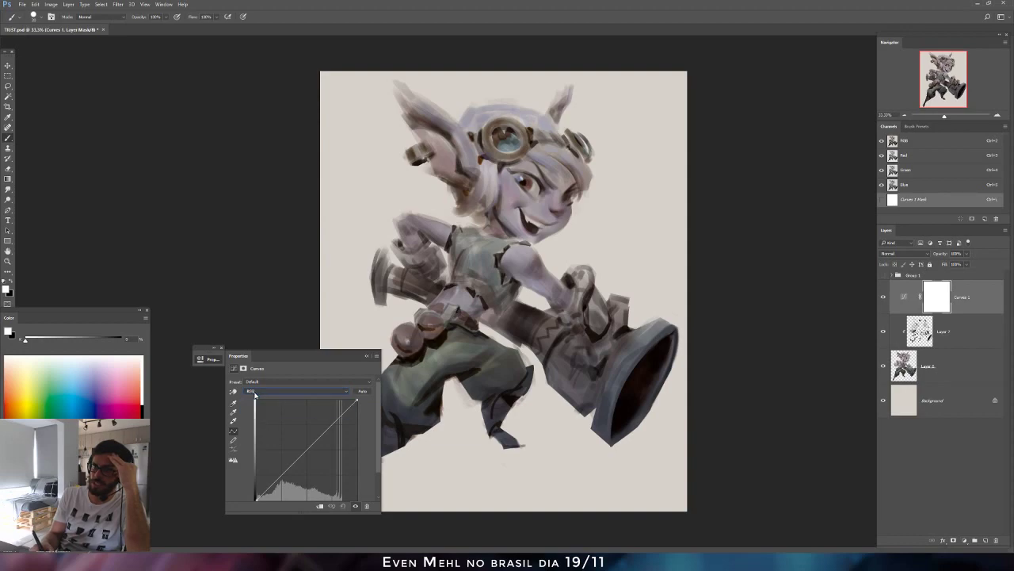
left_click(257, 393)
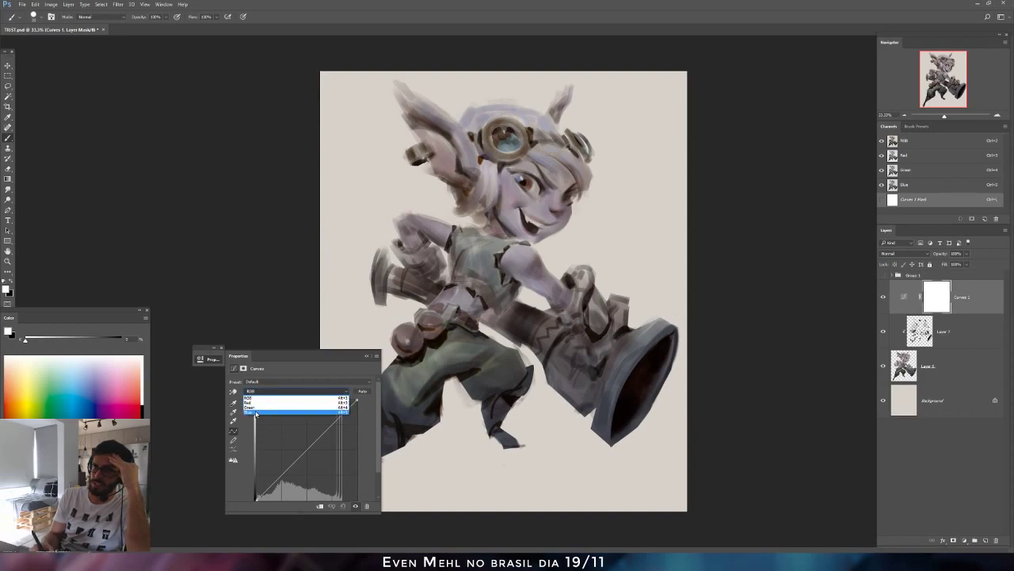
left_click(341, 408)
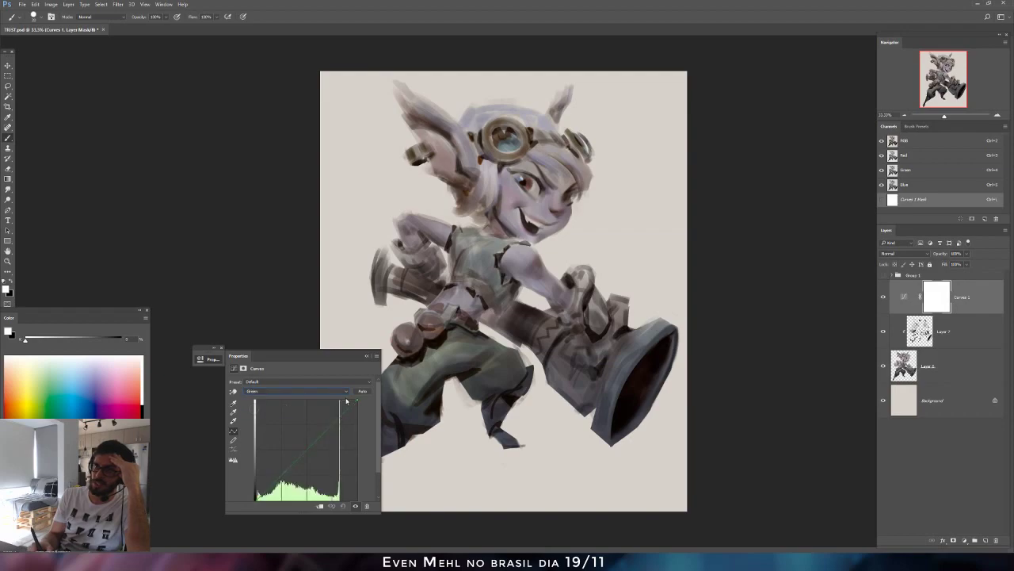
key("Down")
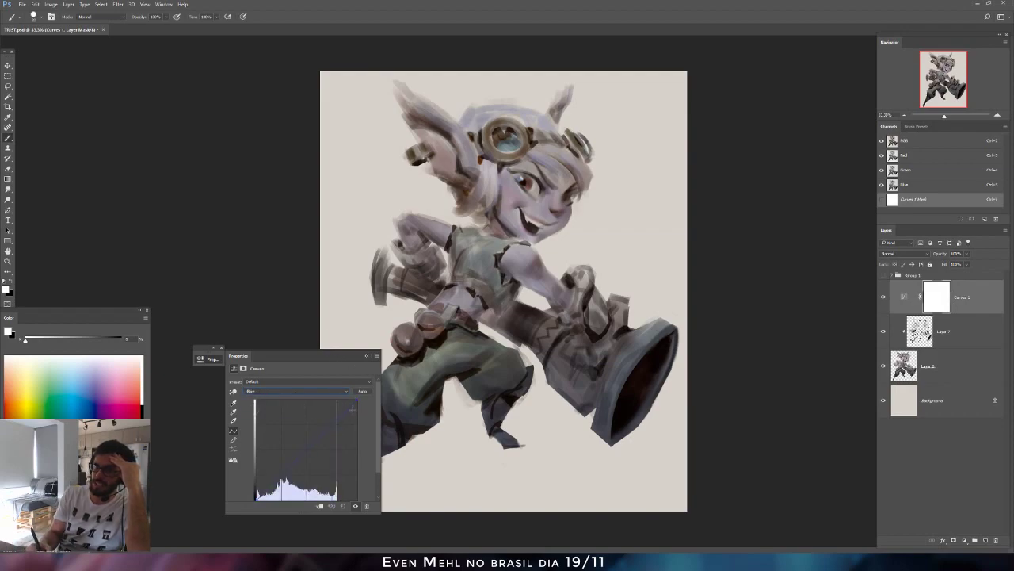
left_click_drag(356, 401, 351, 400)
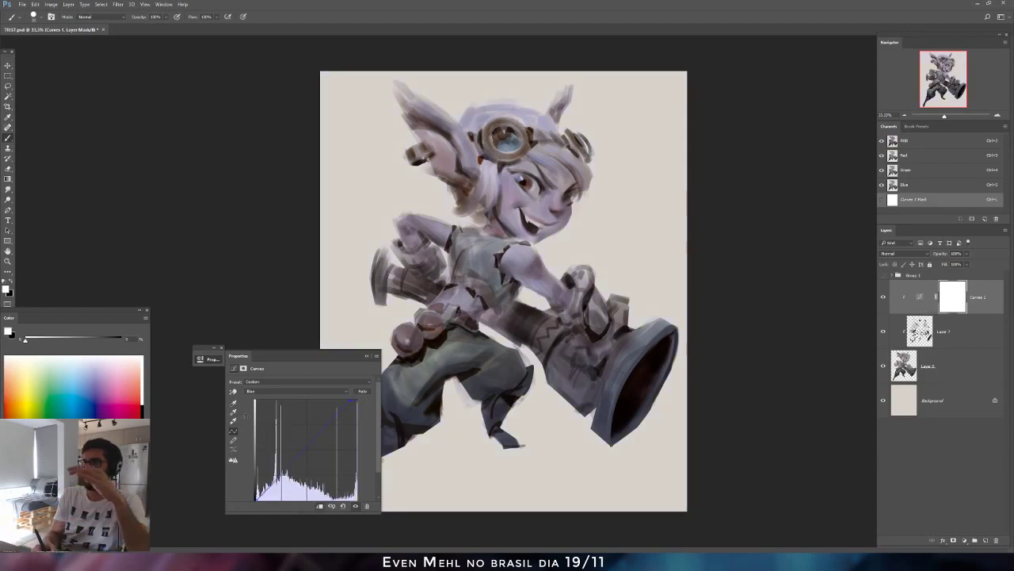
Strengthen the Blue channel curve by moving its white point further inward.
left_click(266, 392)
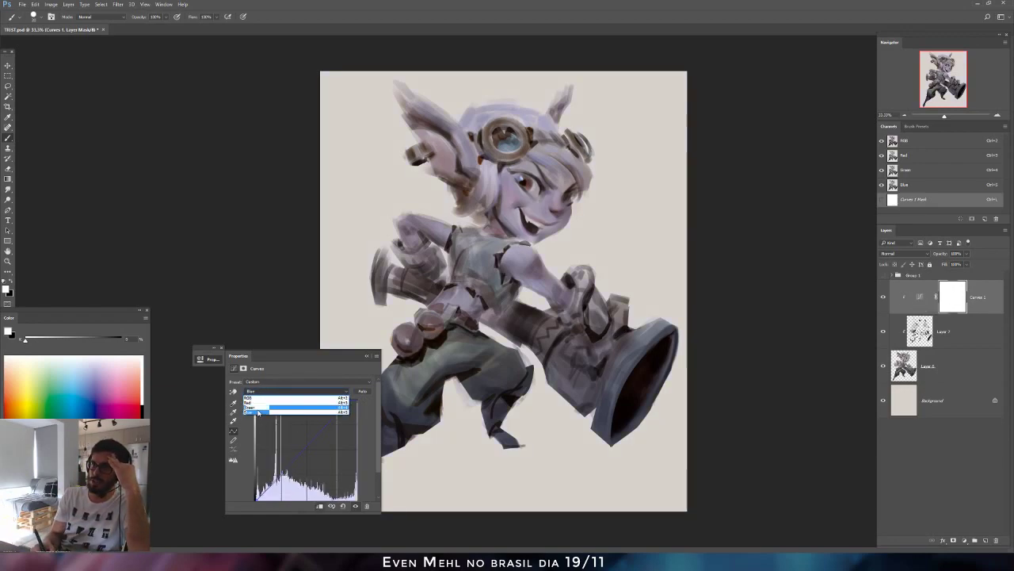
left_click(258, 412)
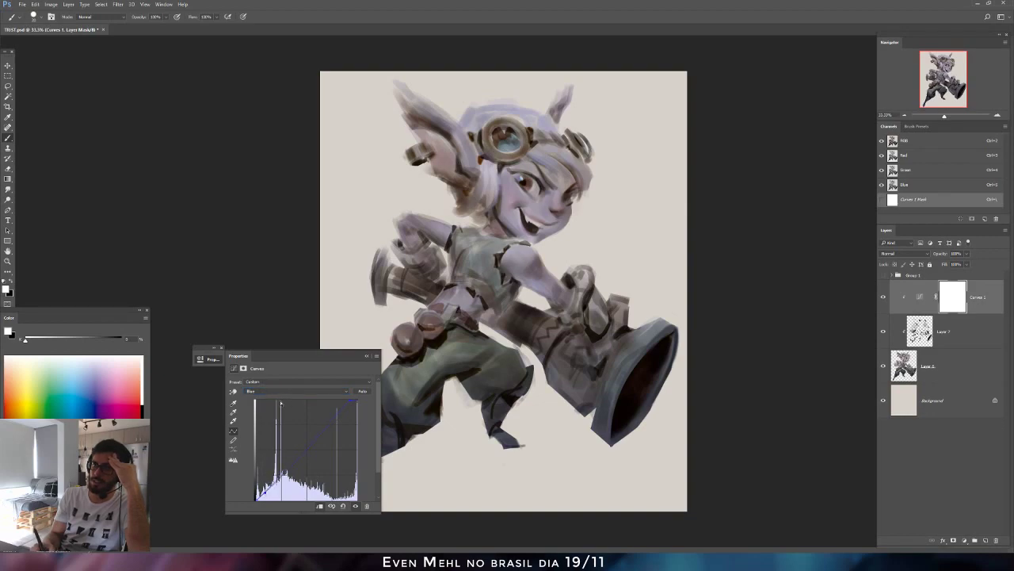
left_click_drag(350, 401, 347, 399)
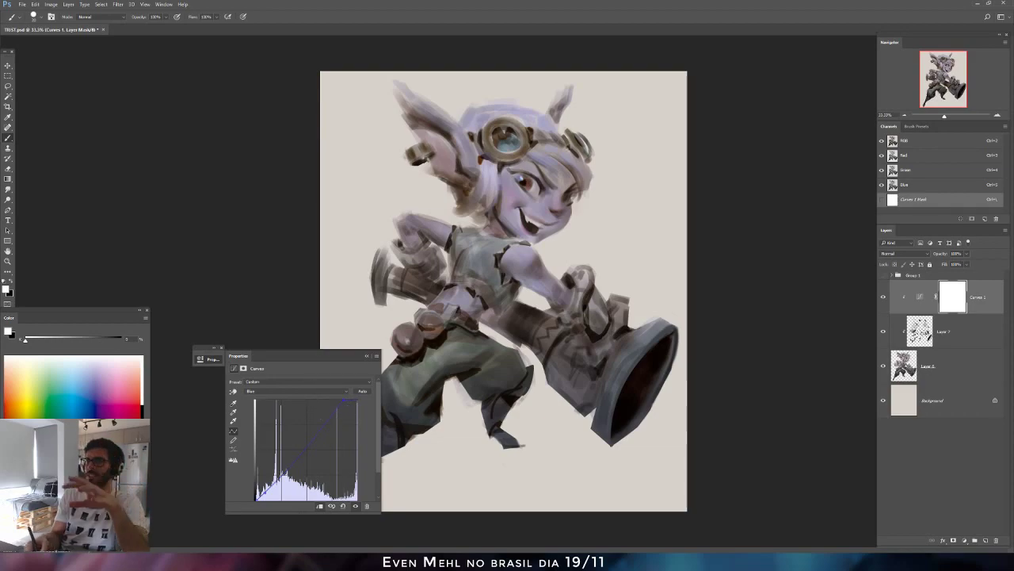
Compare the character with and without the Curves and Hard Light layers, select the Hard Light layer, and mirror the canvas back.
left_click(920, 302)
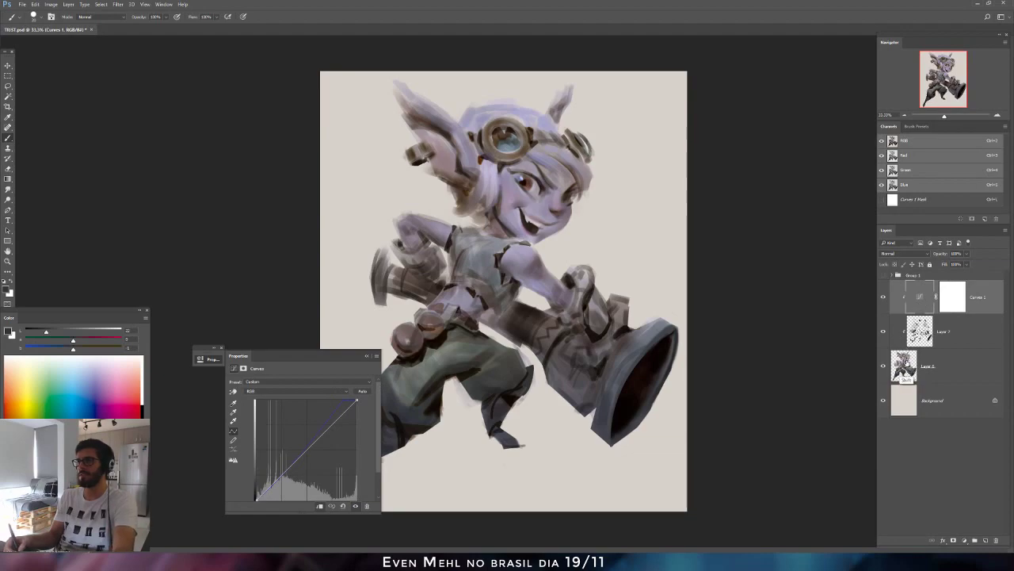
left_click(907, 374, "shift")
left_click(884, 332)
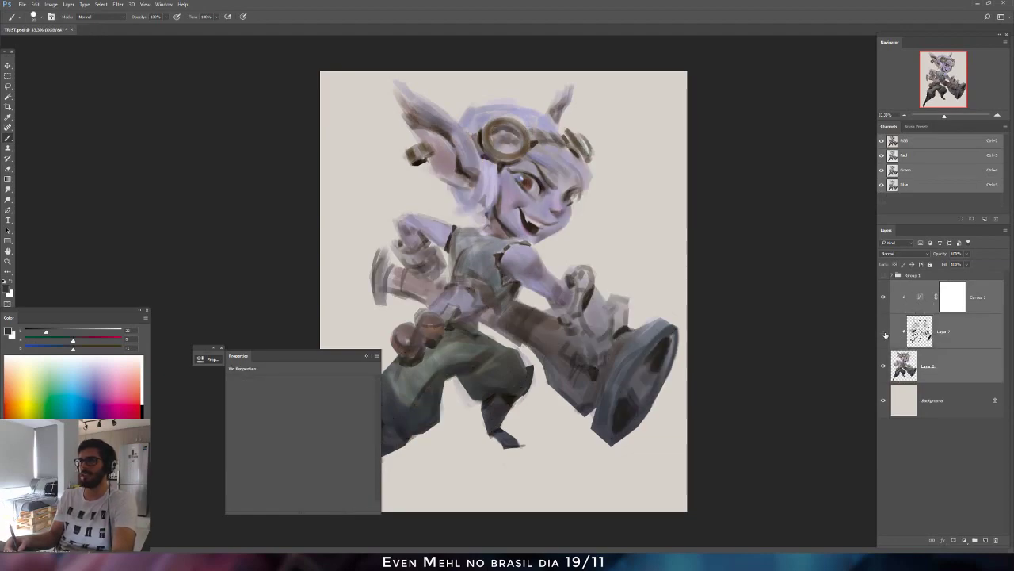
left_click(923, 331)
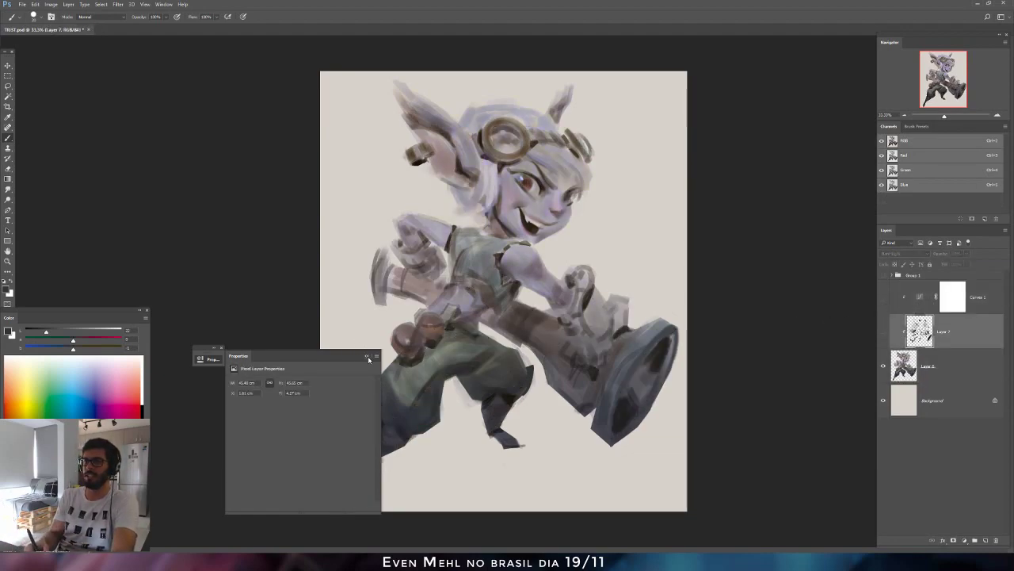
left_click_drag(883, 330, 883, 296)
left_click(882, 329)
left_click(883, 331)
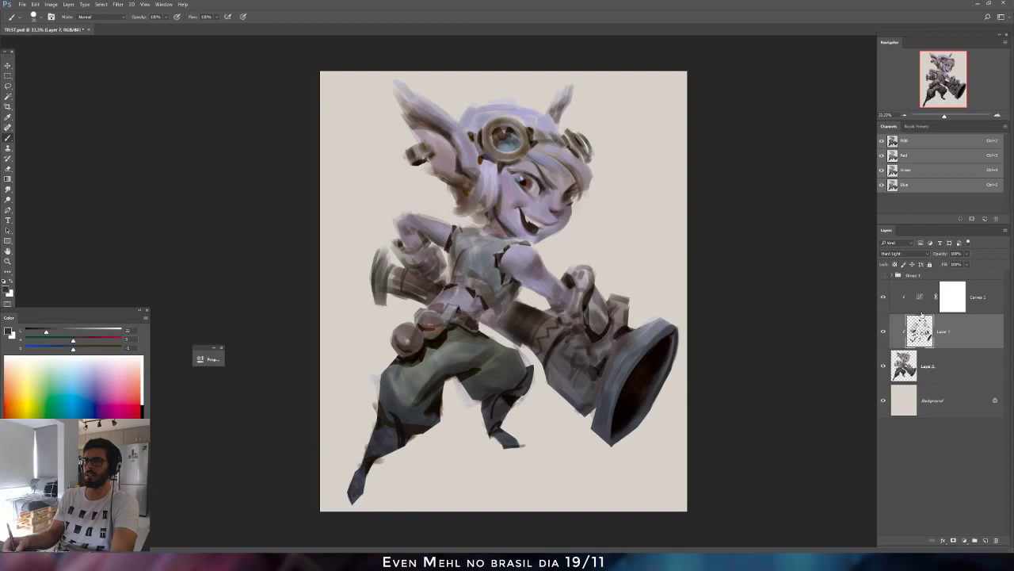
key("ctrl+shift+h")
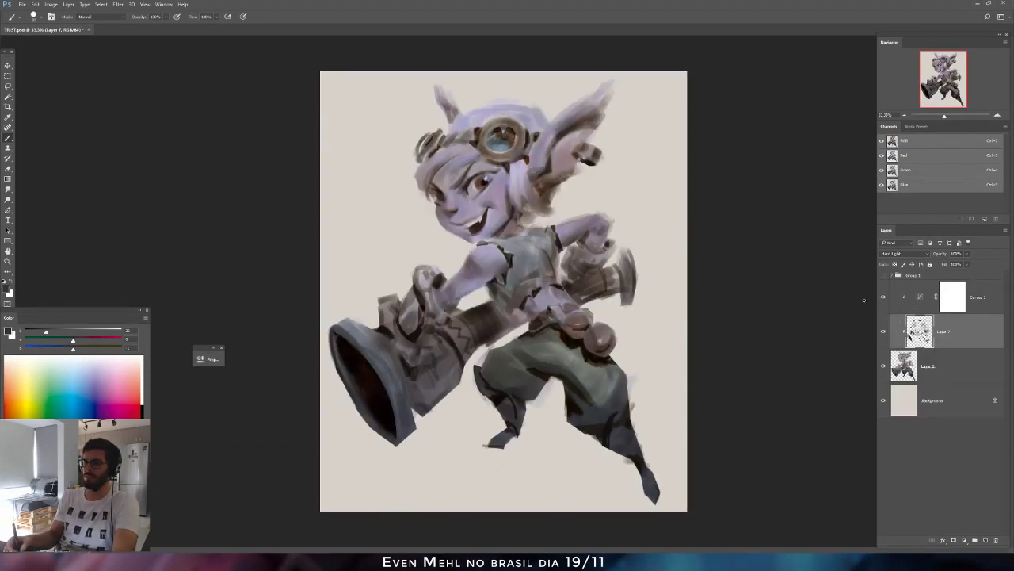
left_click(883, 331)
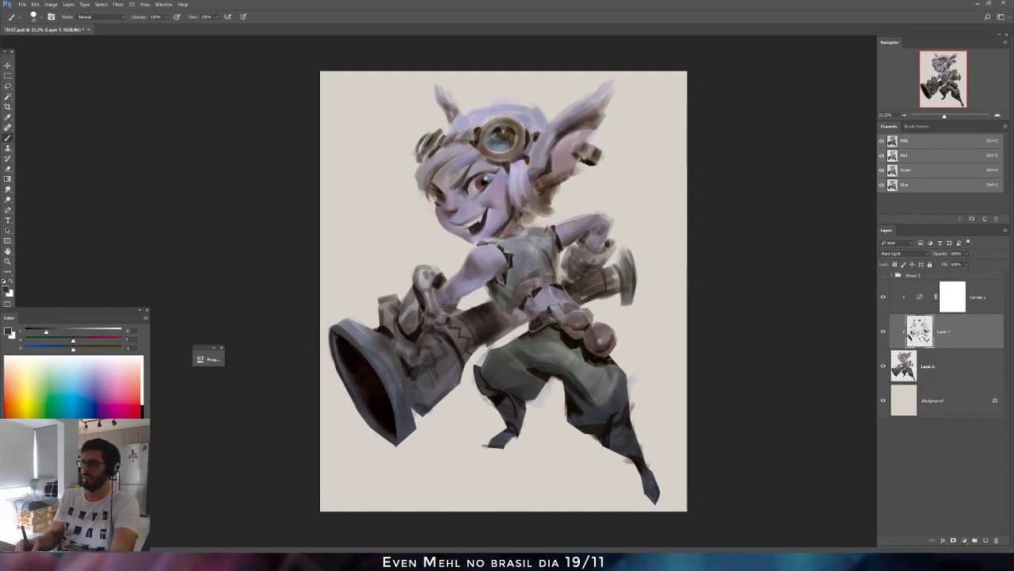
Sample the rear glove's grey, shift it to a darker muted red, and paint the glove's cuff at the wrist.
right_click(588, 341)
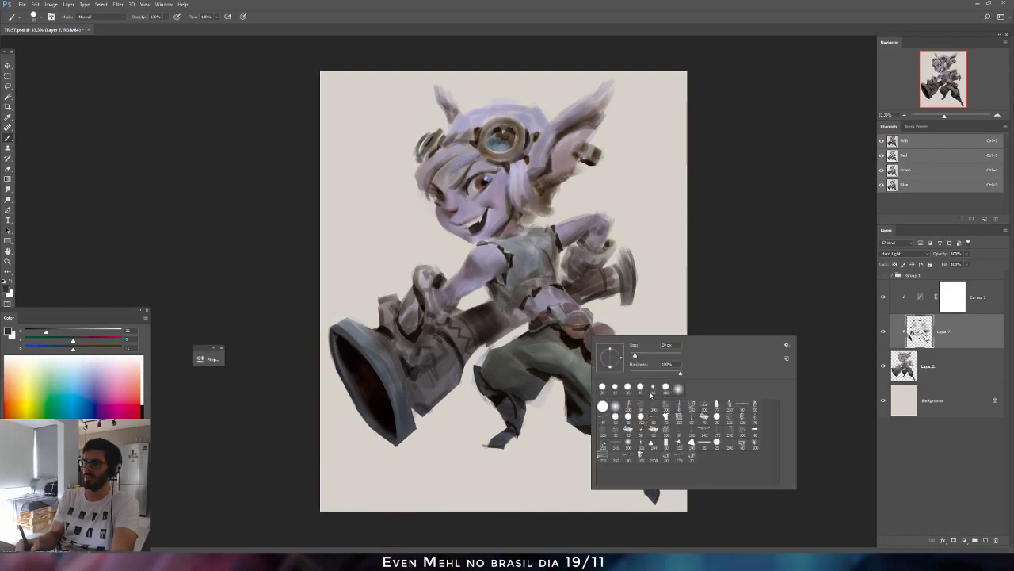
left_click(636, 356)
left_click(588, 259, "alt")
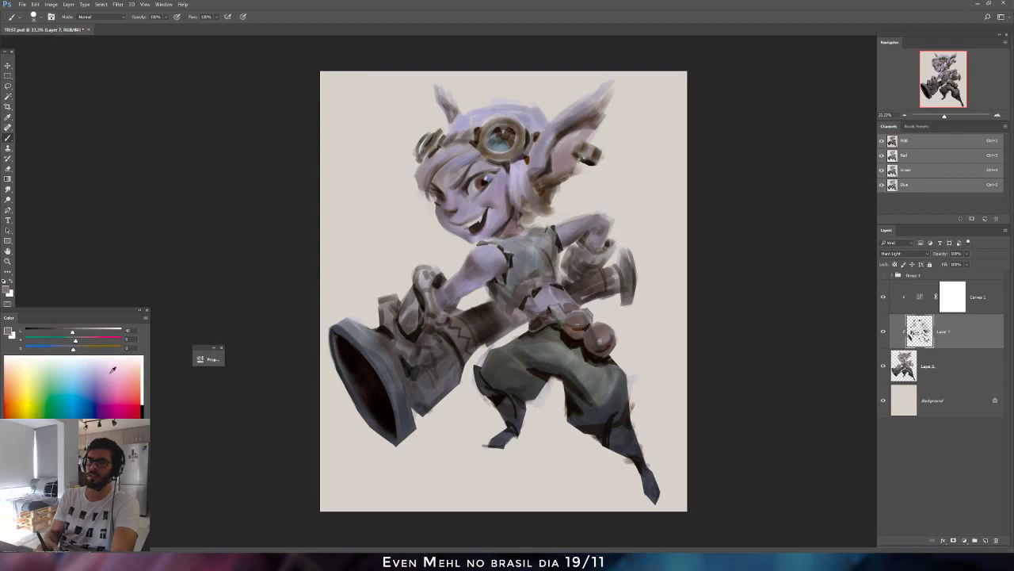
left_click_drag(73, 333, 87, 339)
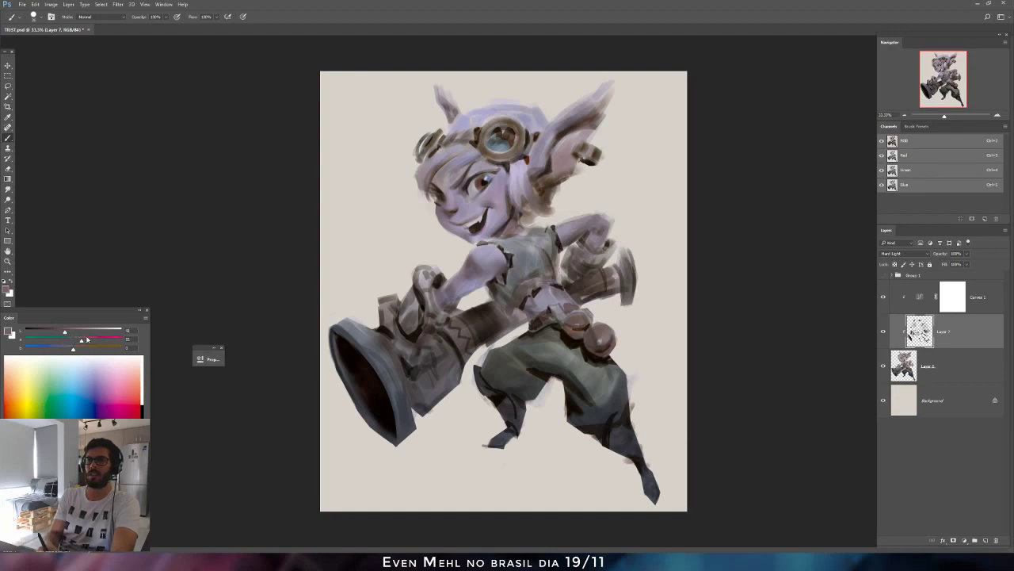
mouse_move(586, 246)
left_mouse_down()
mouse_move(587, 256)
mouse_move(610, 249)
left_mouse_up()
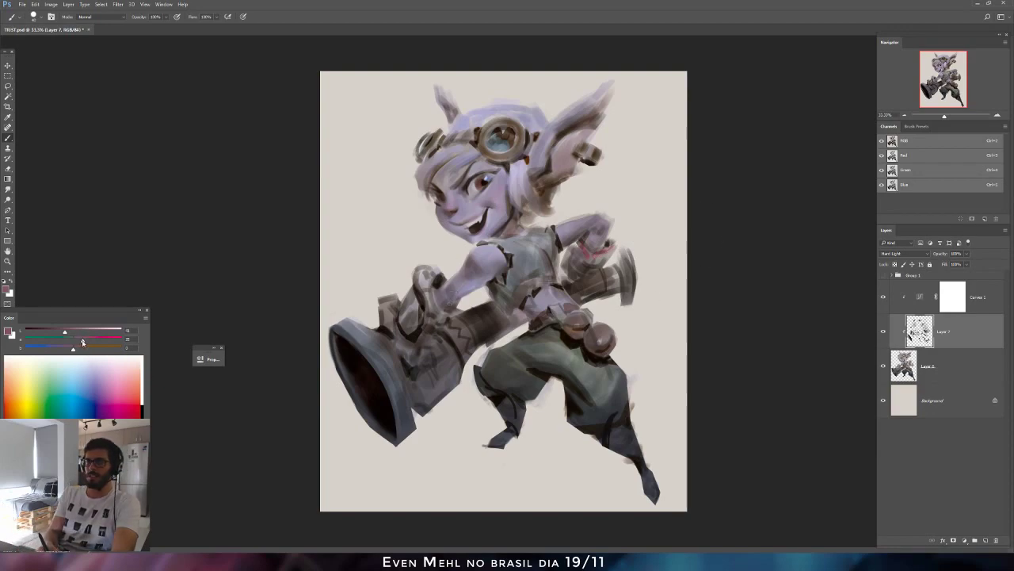
Darken the red brush colour and paint deeper red strokes around the rear glove's cuff.
left_click_drag(65, 332, 57, 332)
left_click_drag(586, 258, 620, 246)
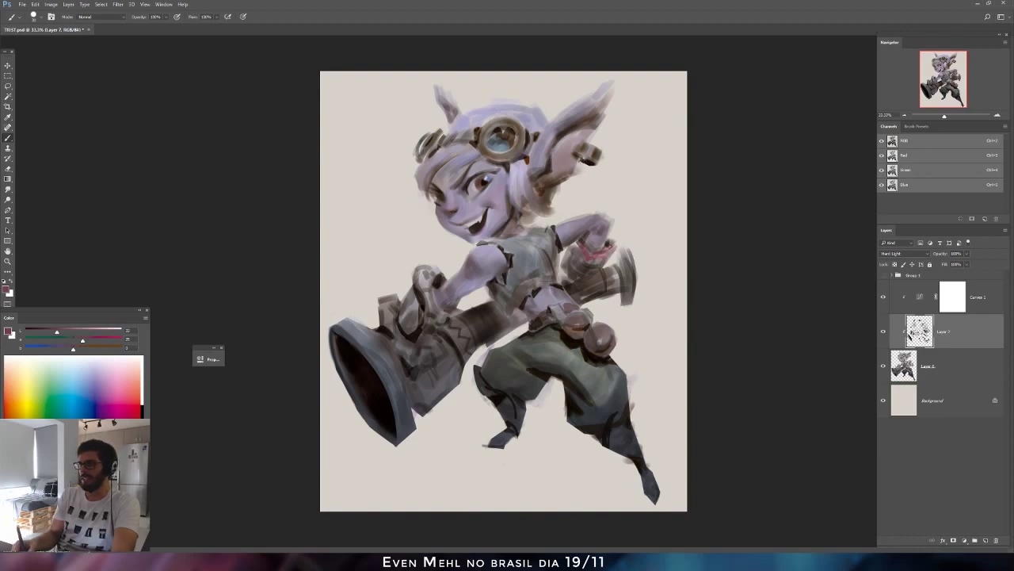
left_click_drag(590, 253, 608, 251)
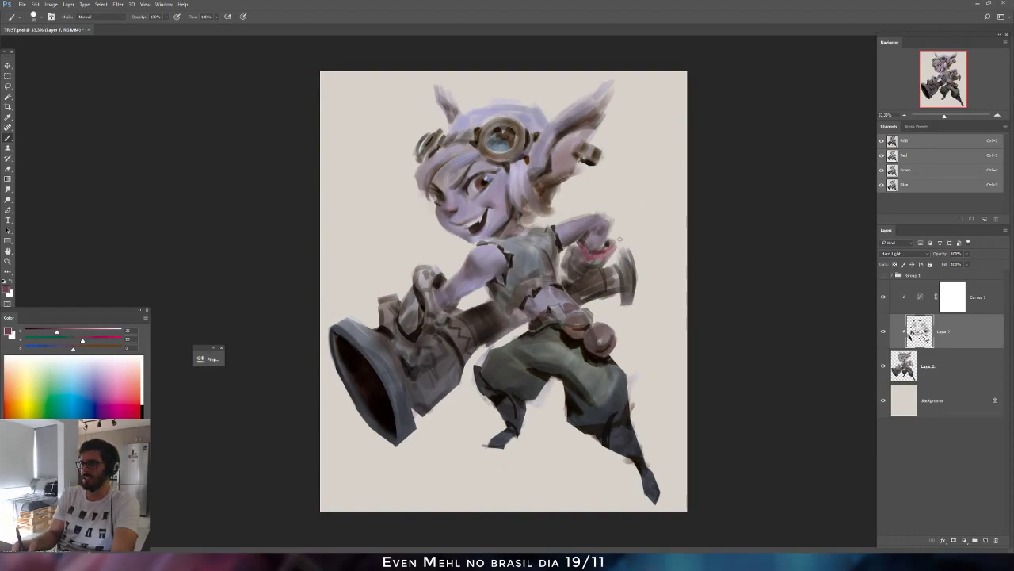
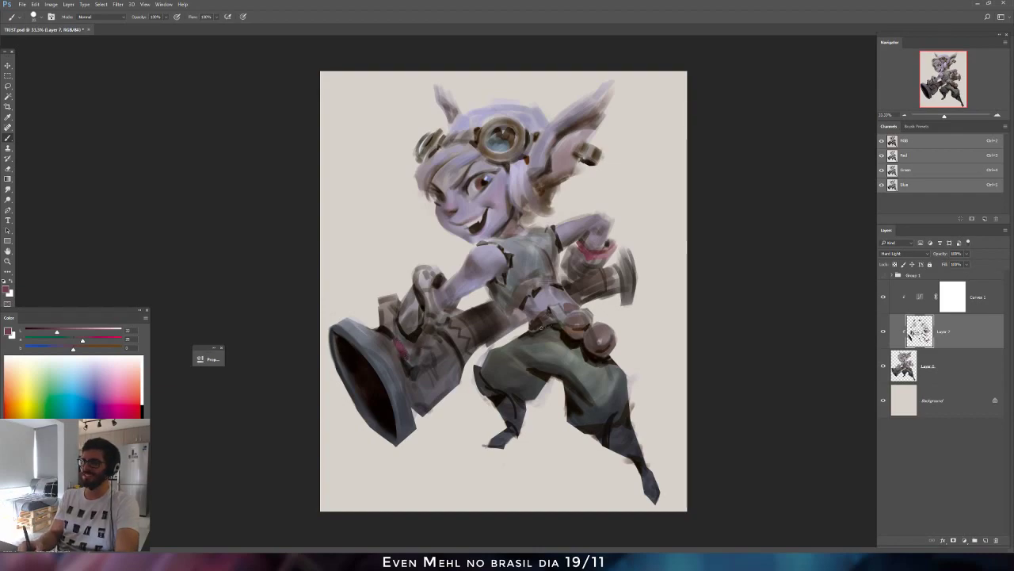
Paint dark red on the waistband beside the pouches and undo the excess stroke.
mouse_move(541, 327)
left_mouse_down()
mouse_move(547, 320)
mouse_move(535, 325)
left_mouse_up()
key("ctrl+alt+z")
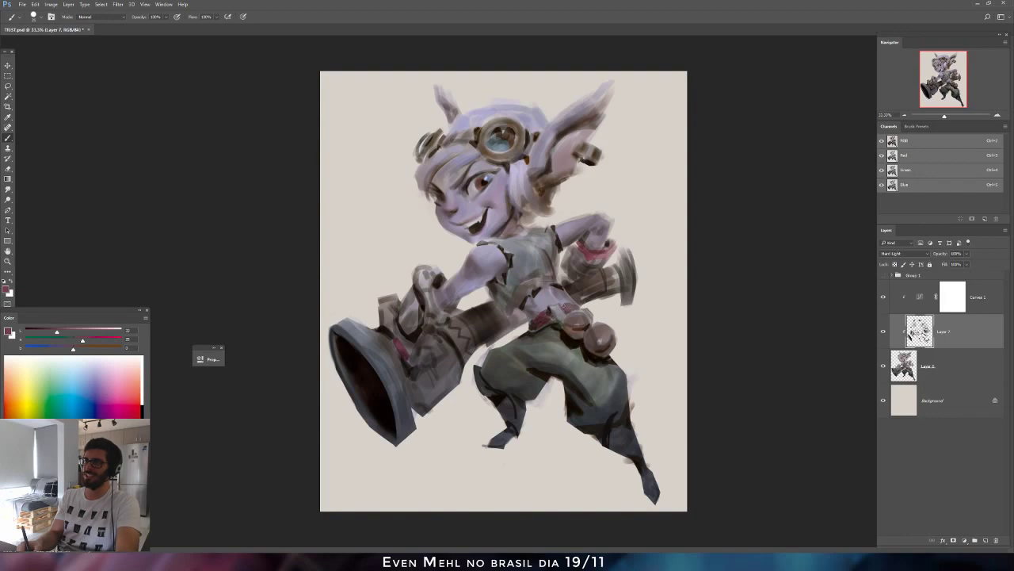
Mirror the canvas and lighten the dark red brush colour into a warmer salmon tone.
key("ctrl+shift+h")
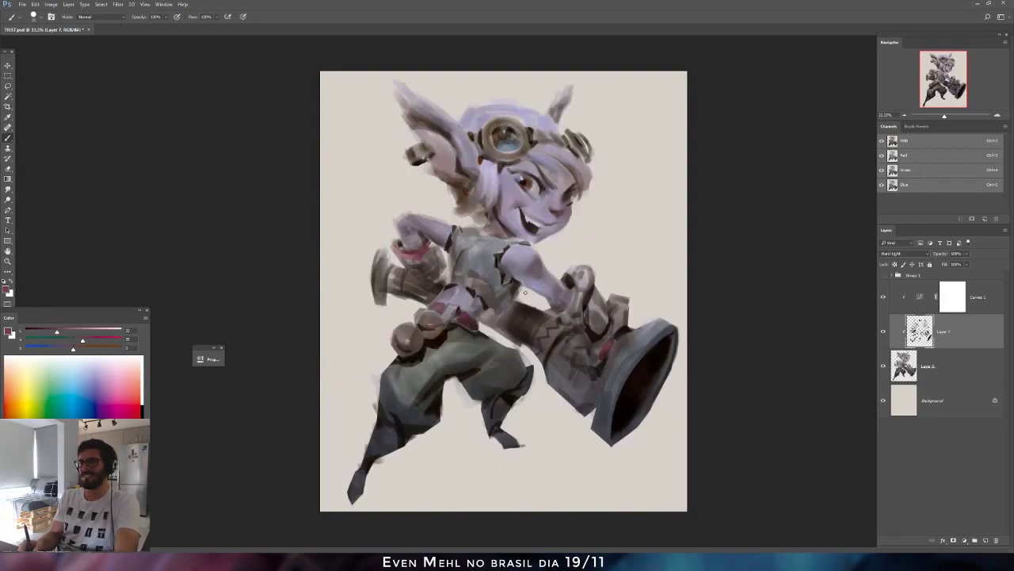
left_click(77, 331)
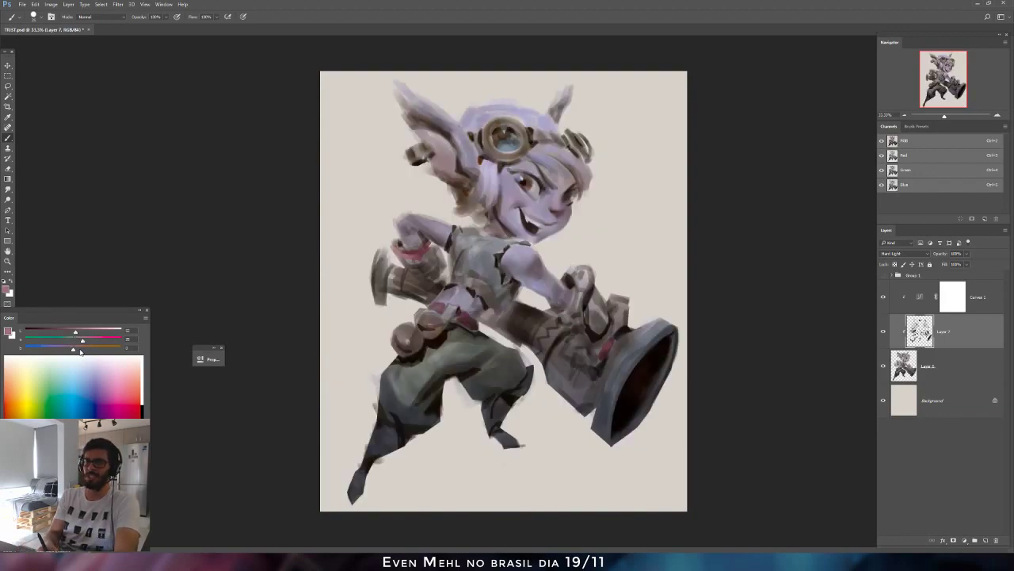
left_click(80, 351)
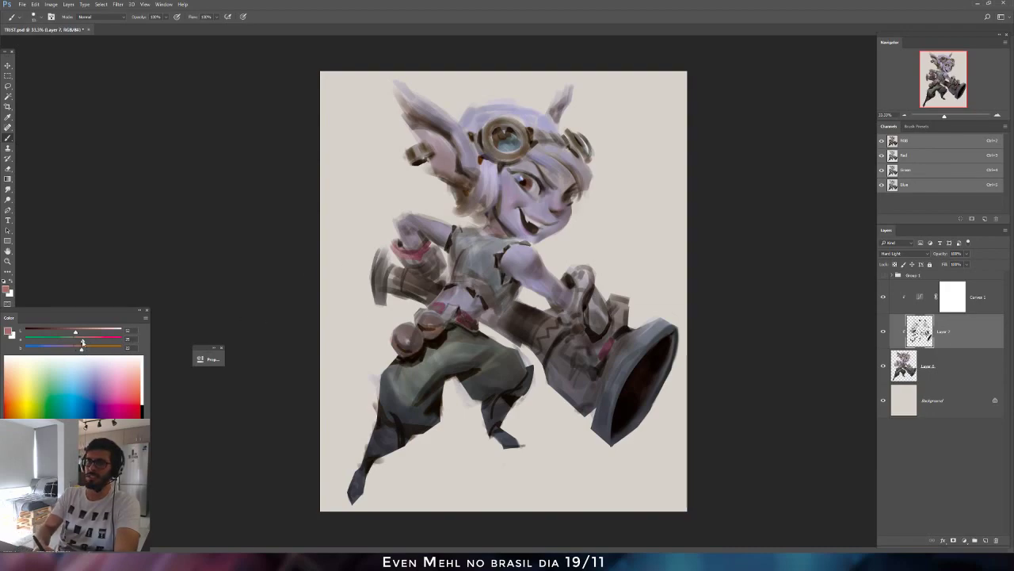
left_click(85, 332)
left_click(84, 349)
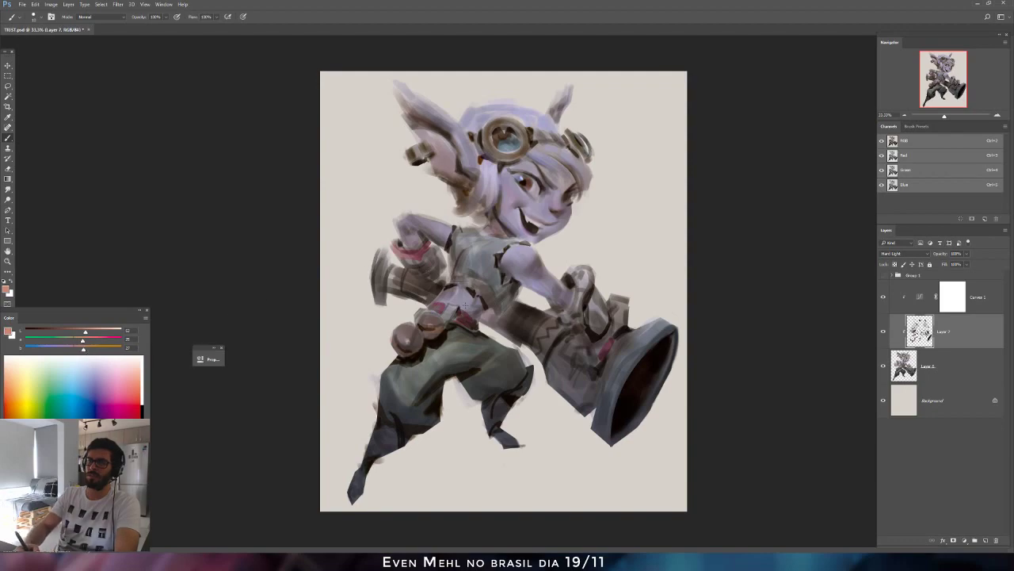
Shift the brush colour to a progressively lighter golden tan and paint warm highlights on the round waist pouches.
left_click(77, 341)
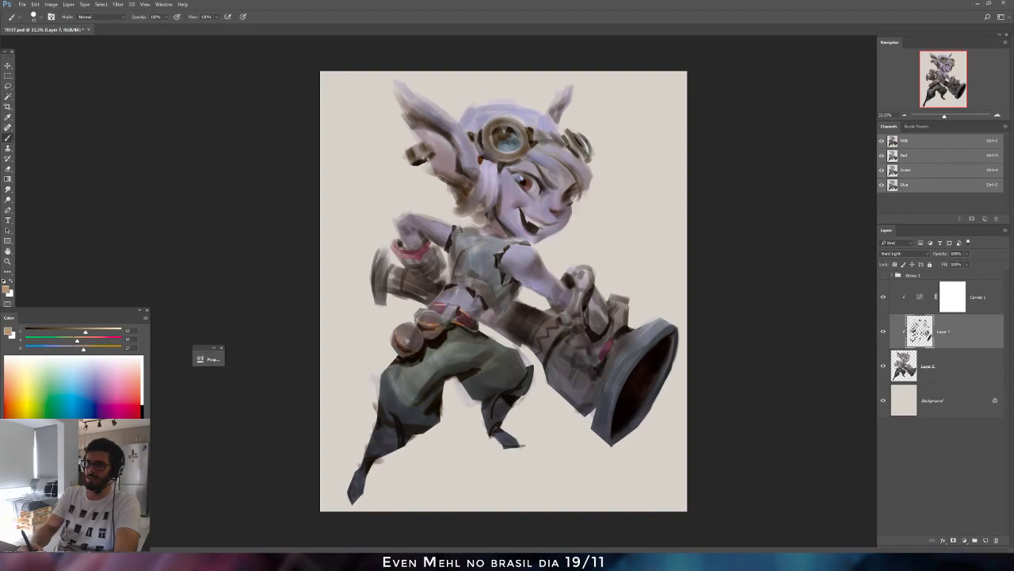
left_click_drag(86, 331, 95, 331)
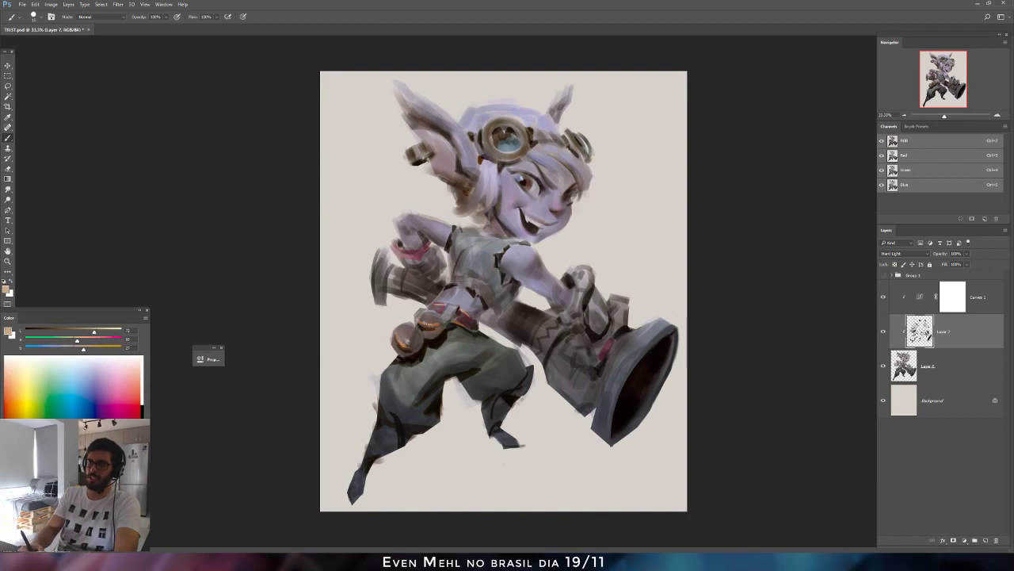
left_click_drag(94, 331, 102, 331)
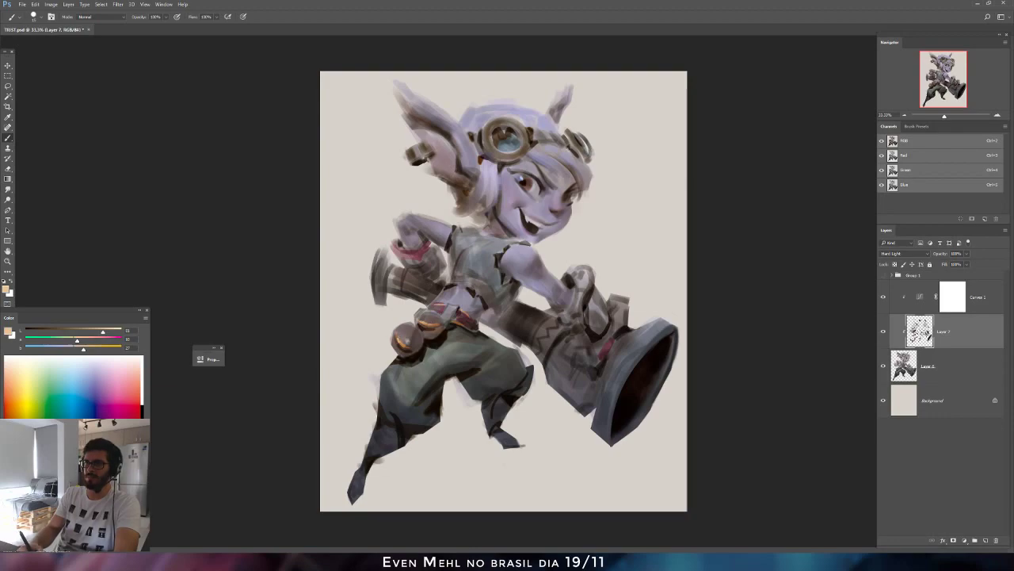
Lighten the golden brush colour further and paint metallic highlights around the goggle rims, mirroring the canvas to check them.
key("ctrl+shift+h")
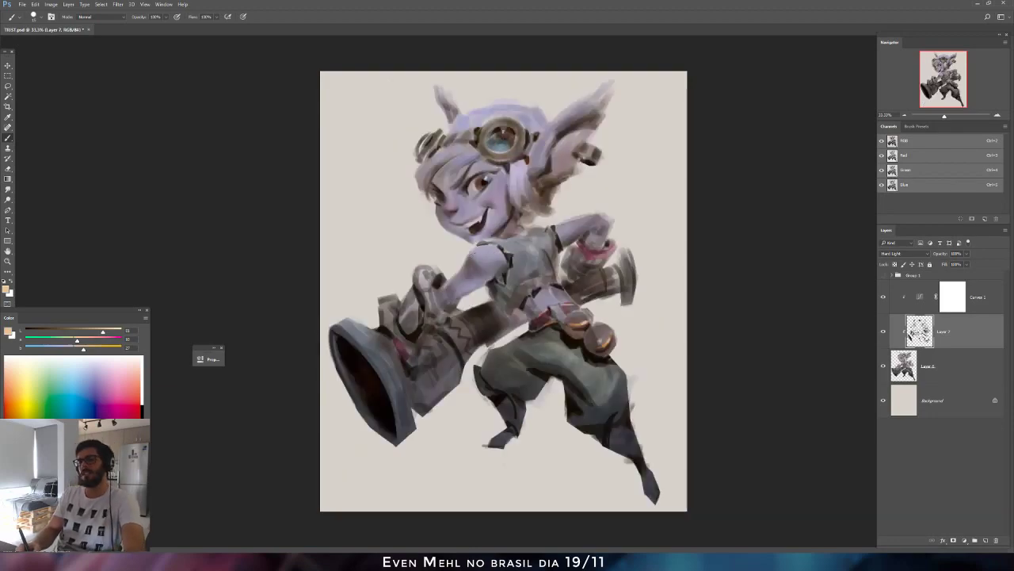
left_click_drag(104, 334, 105, 333)
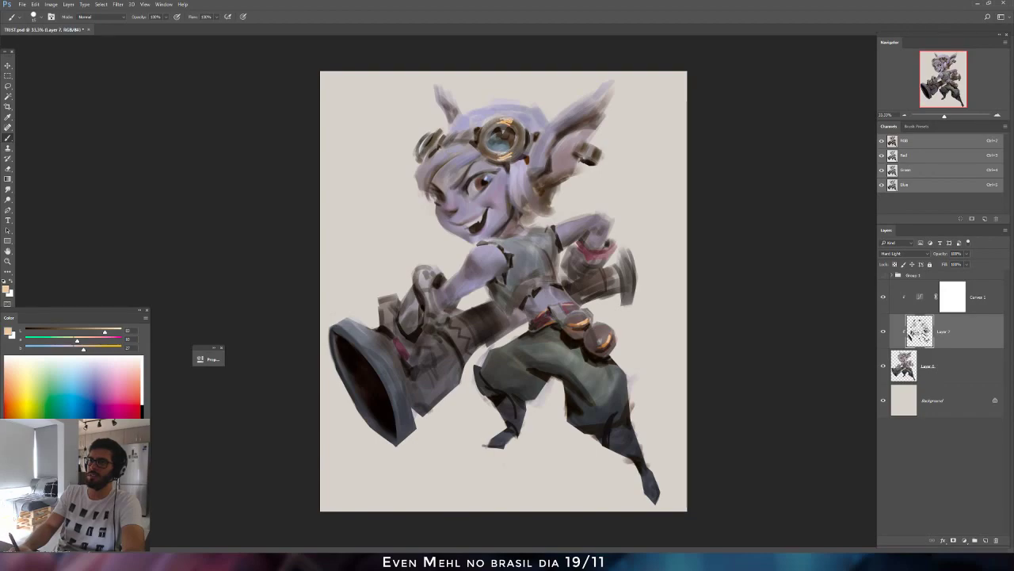
left_click_drag(105, 332, 110, 332)
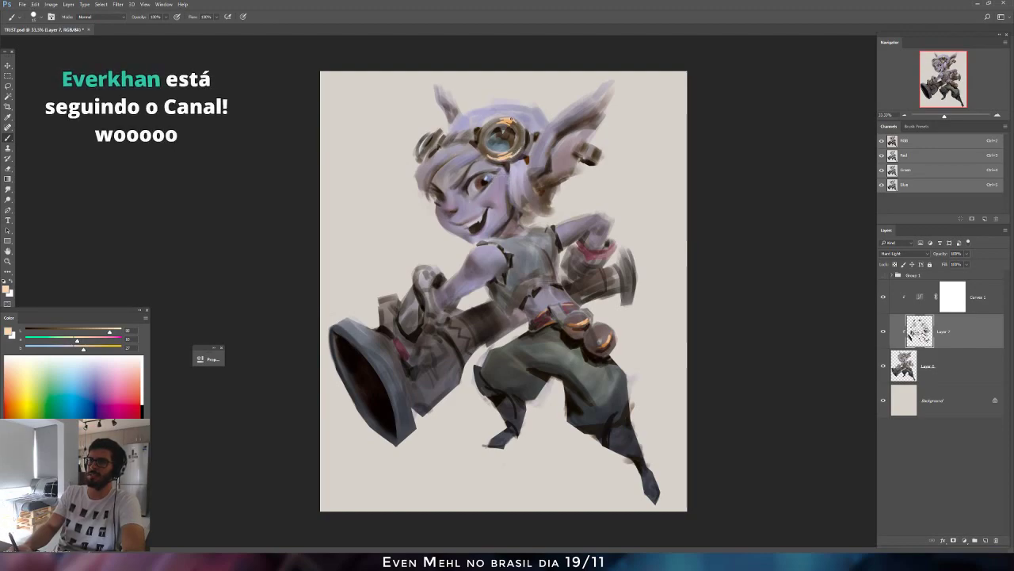
key("ctrl+shift+h")
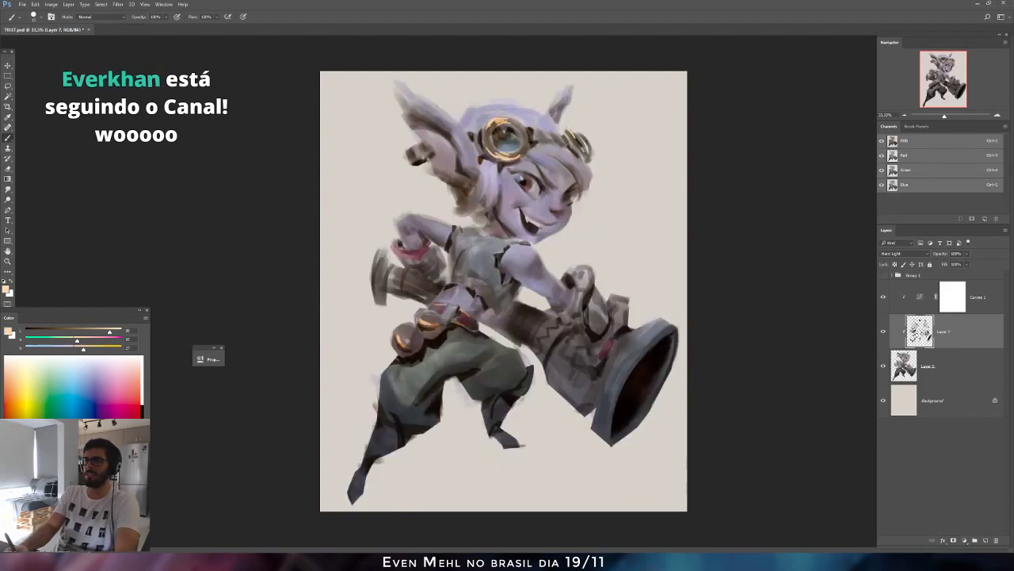
Paint a bright reflection on the goggle lens in pale, nearly white lavender, mirror the canvas back and switch to the Smudge tool.
mouse_move(76, 341)
left_mouse_down()
mouse_move(60, 349)
mouse_move(77, 342)
left_mouse_up()
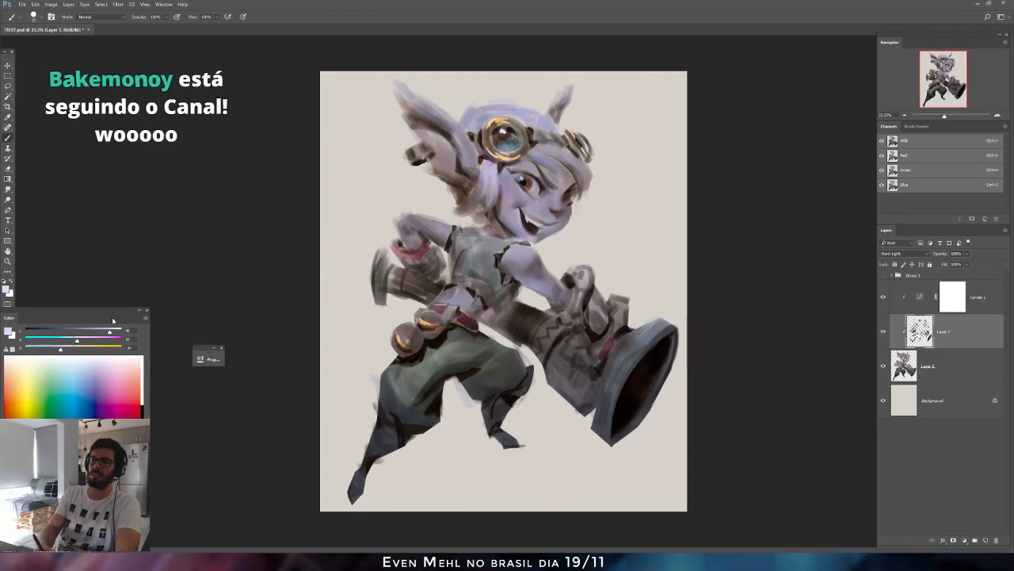
left_click_drag(109, 331, 118, 333)
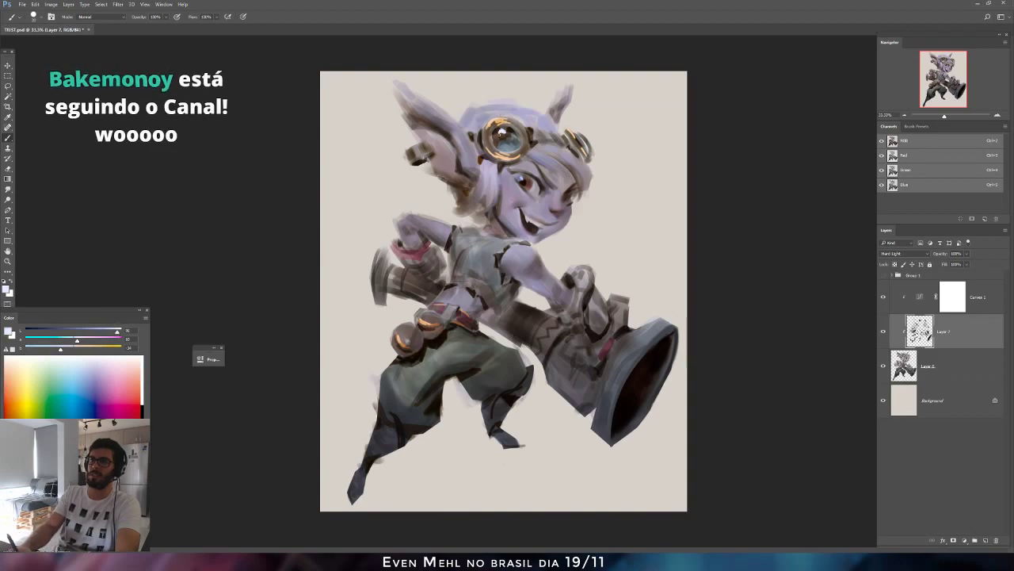
key("ctrl+shift+h")
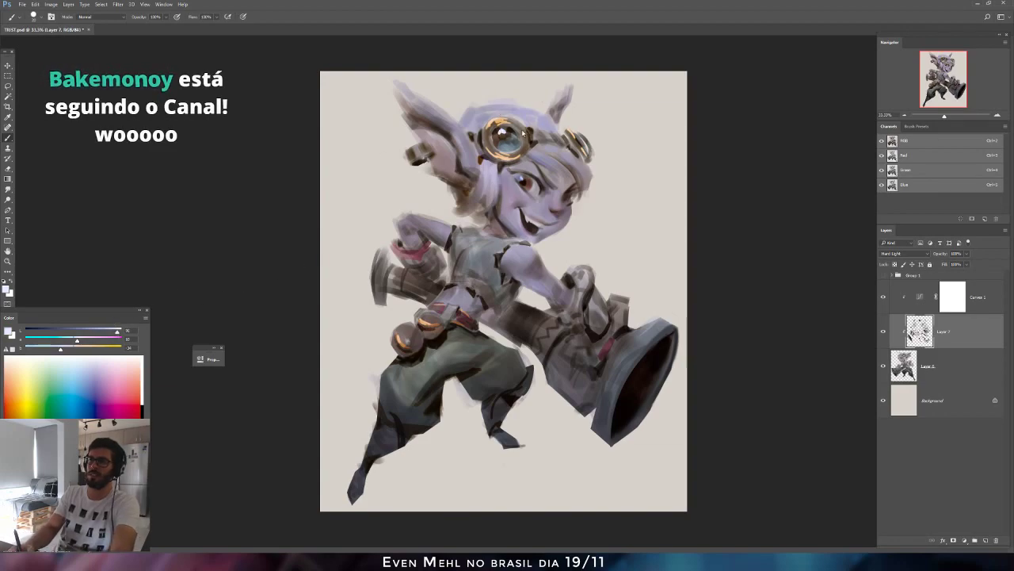
left_click(7, 189)
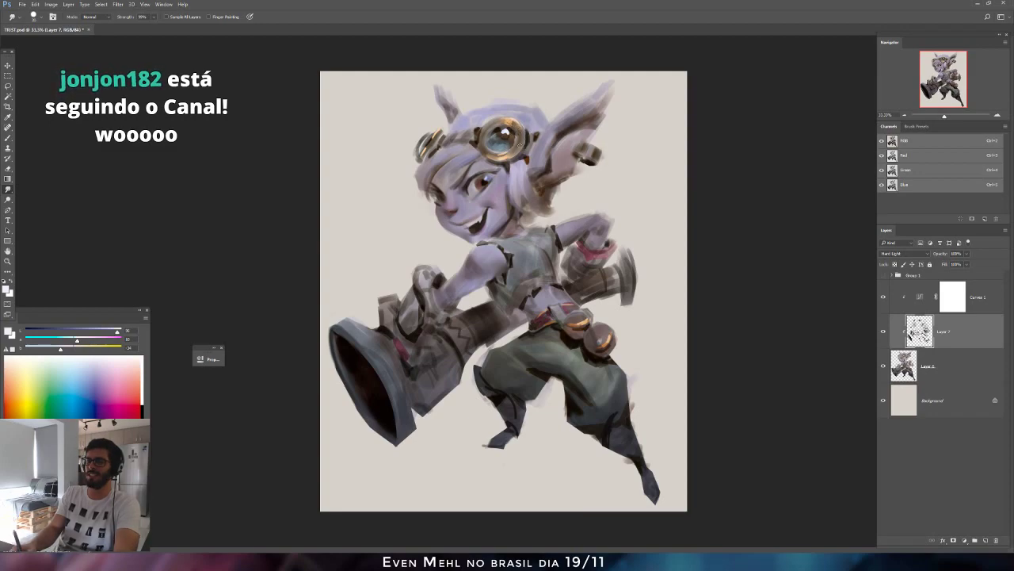
Return to the Brush tool, choose a different brush tip, and mix a dark neutral brown for shading.
key("b")
left_click(35, 333)
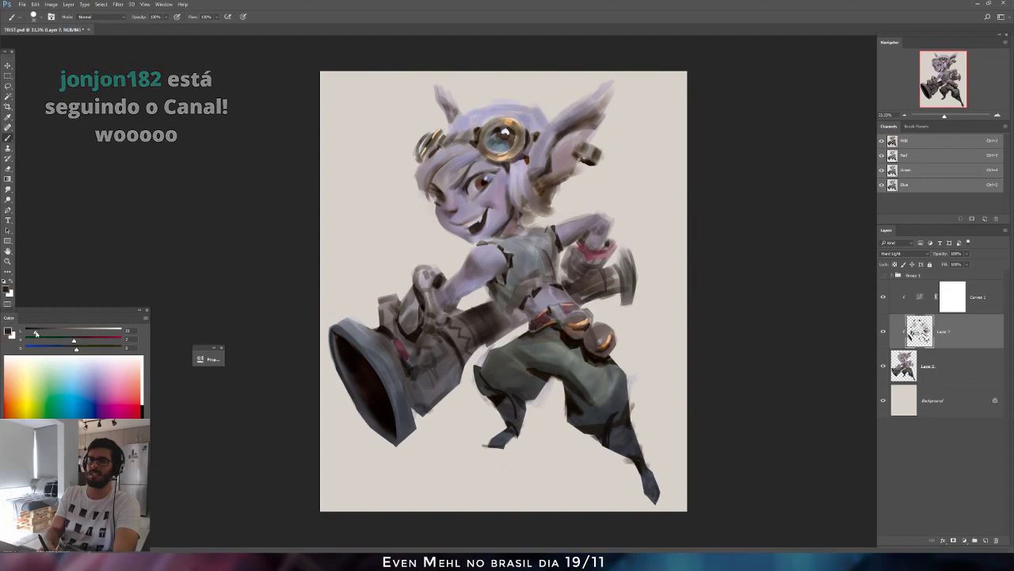
left_click_drag(36, 333, 76, 342)
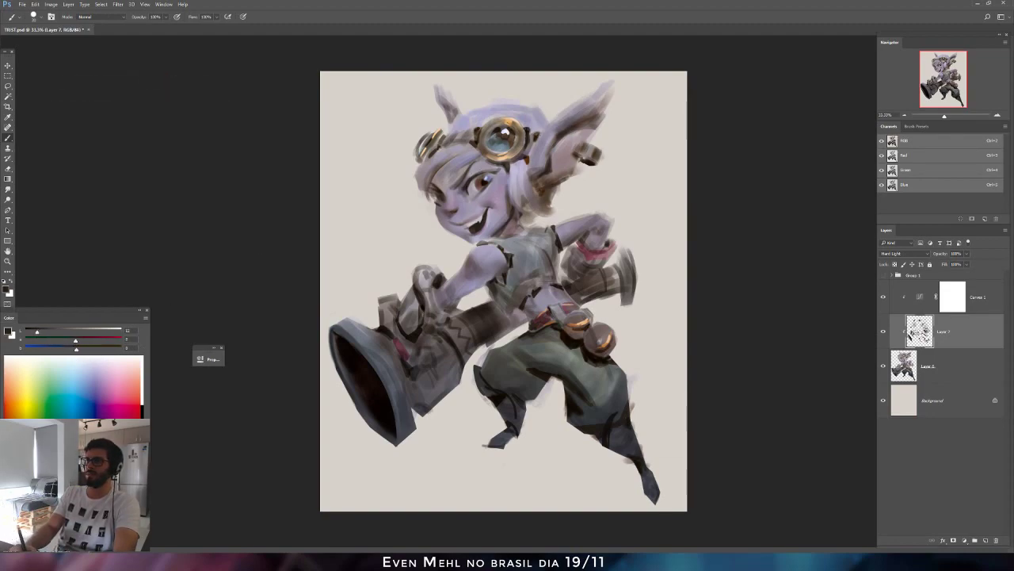
left_click(60, 333)
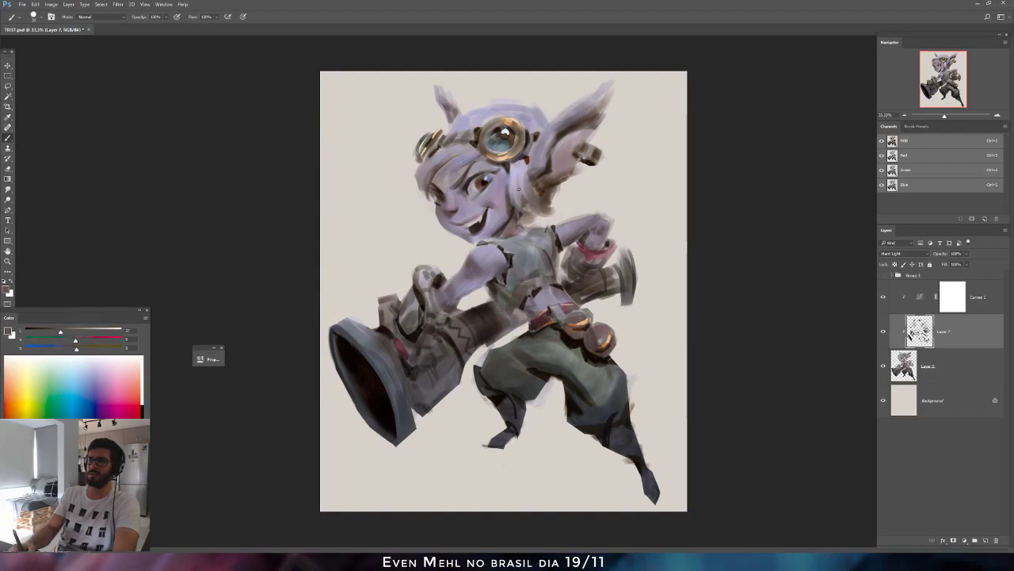
right_click(526, 190)
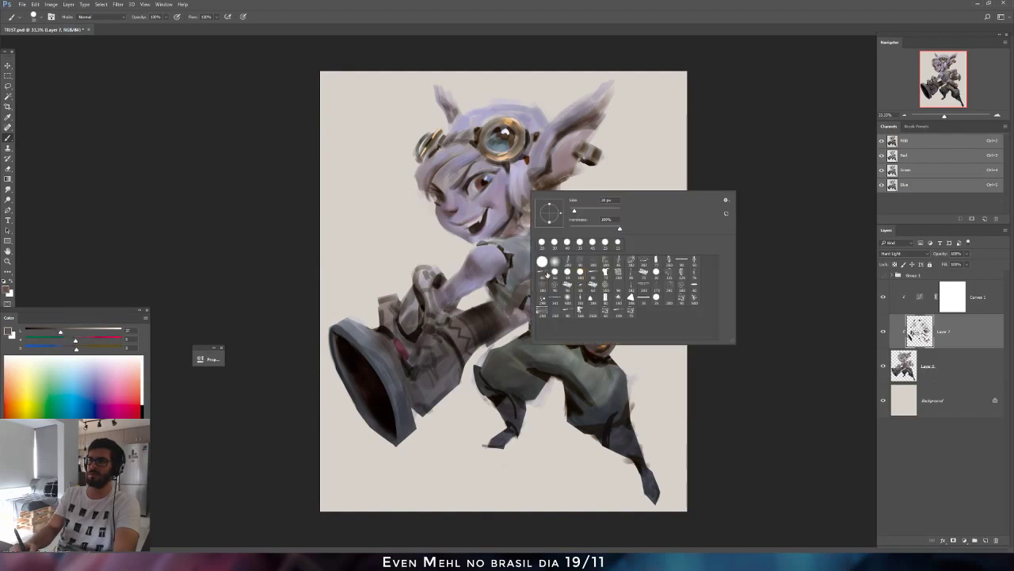
left_click(479, 222)
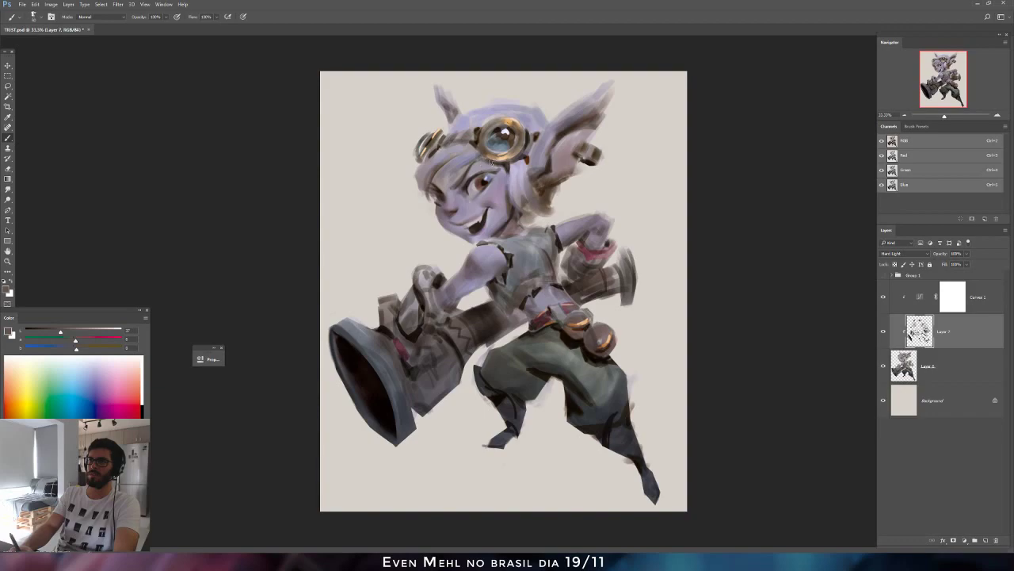
left_click(45, 333)
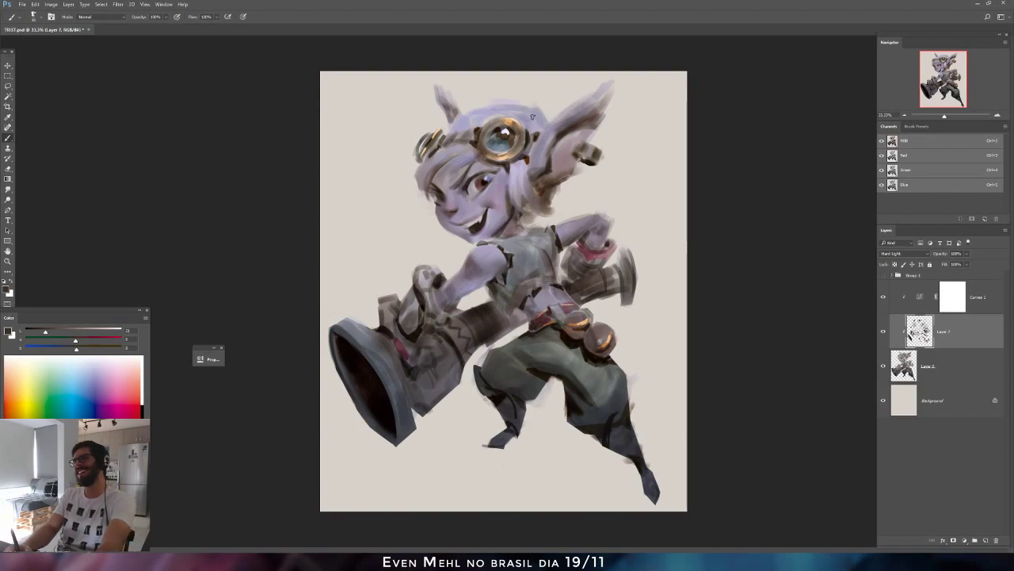
Touch up the hair just below the goggle strap on the mirrored canvas and lighten the dark brush color slightly.
key("ctrl+shift+h")
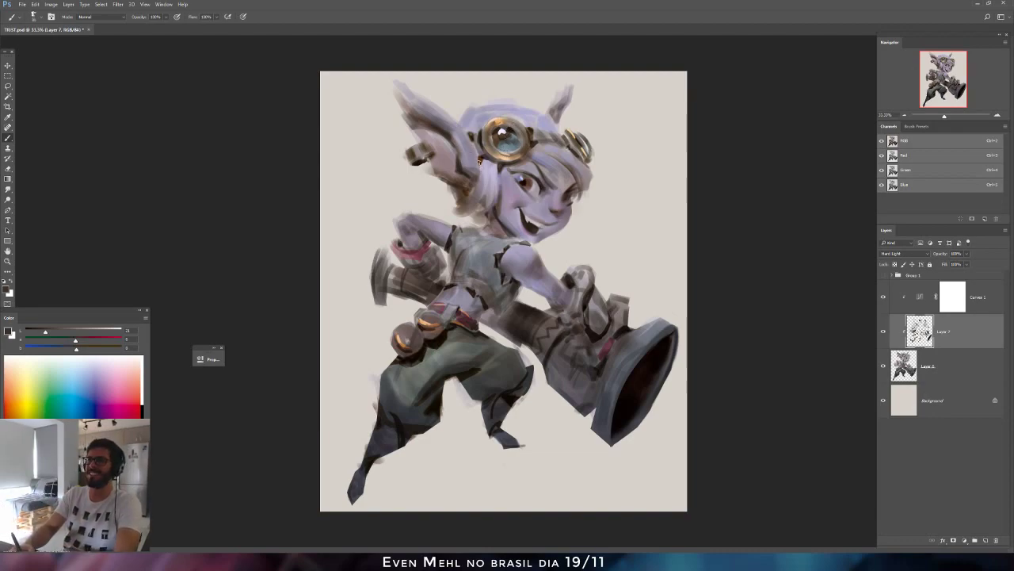
left_click_drag(480, 160, 480, 174)
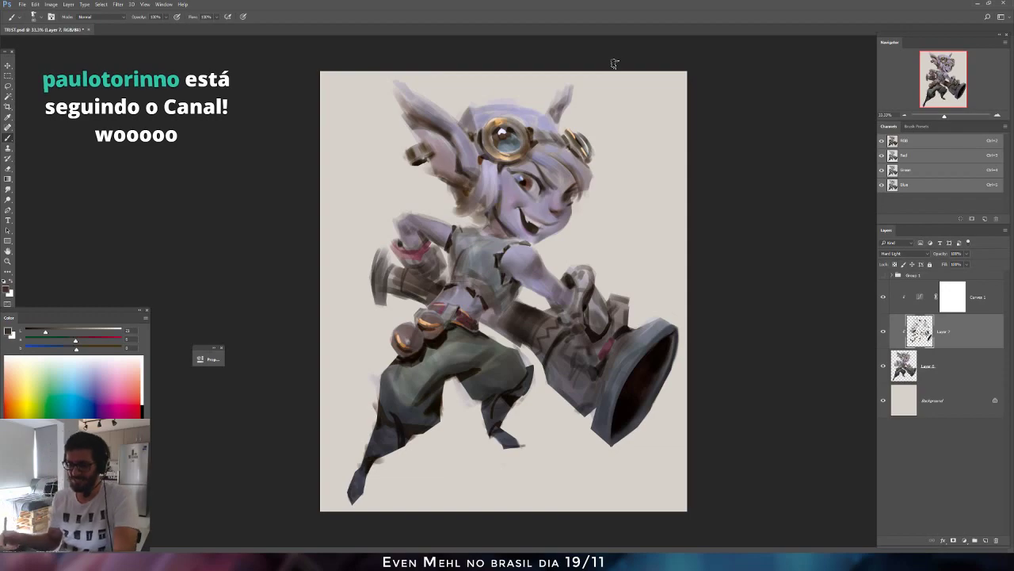
left_click_drag(45, 333, 54, 334)
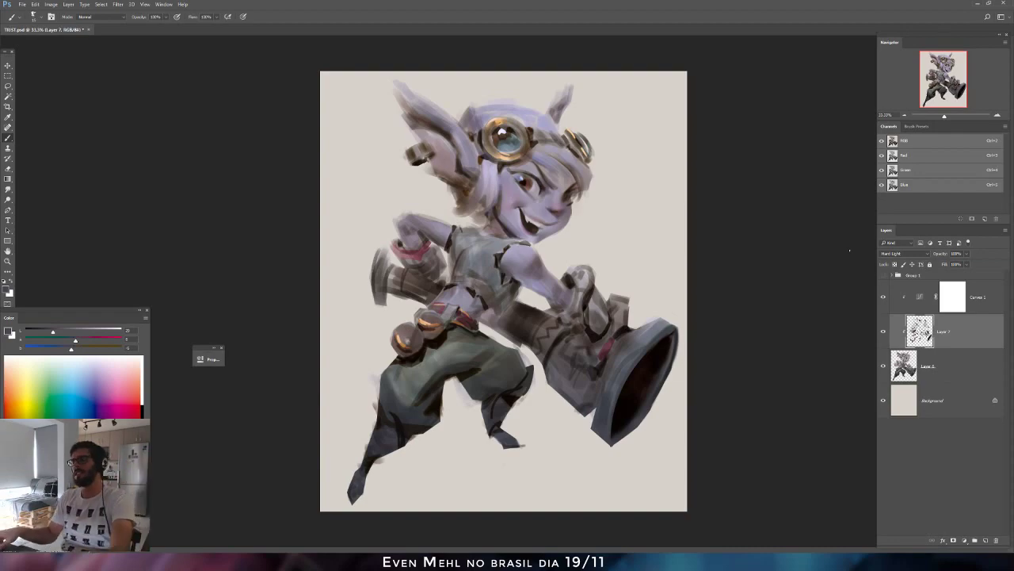
Mirror the canvas back and try a short stroke along the neckline between the jaw and shoulder.
key("ctrl+shift+h")
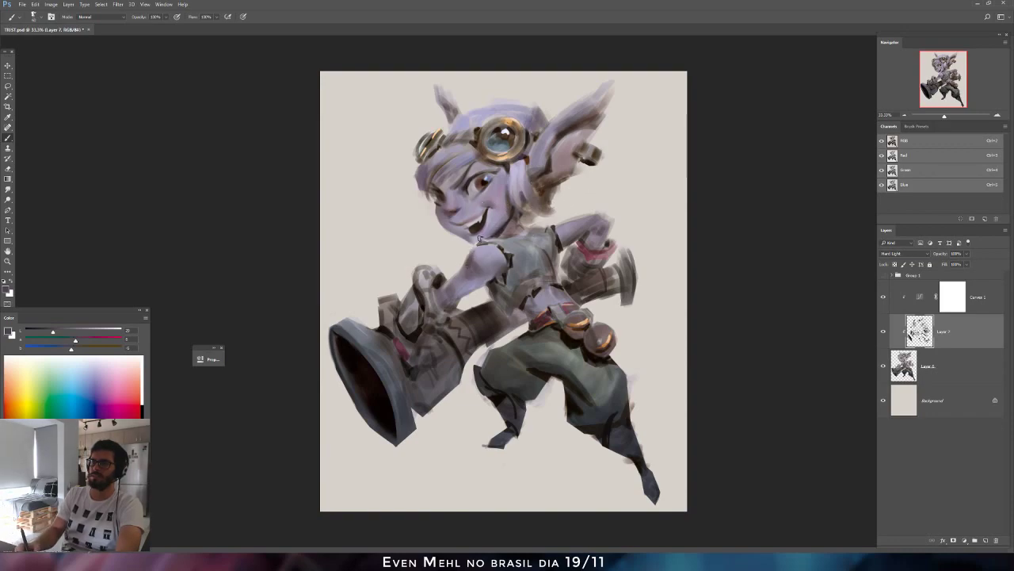
left_click_drag(472, 244, 500, 228)
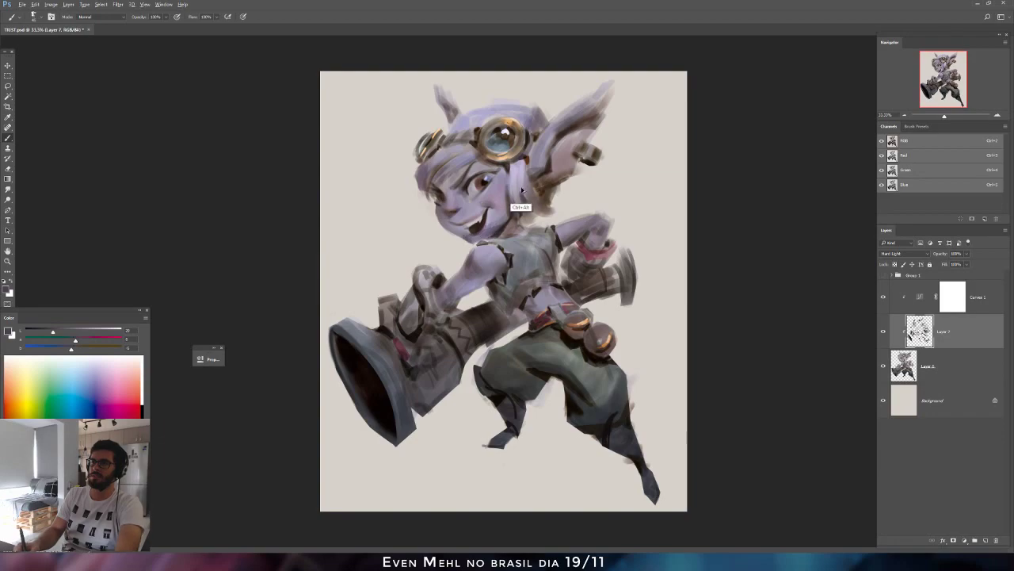
key("ctrl+alt+z")
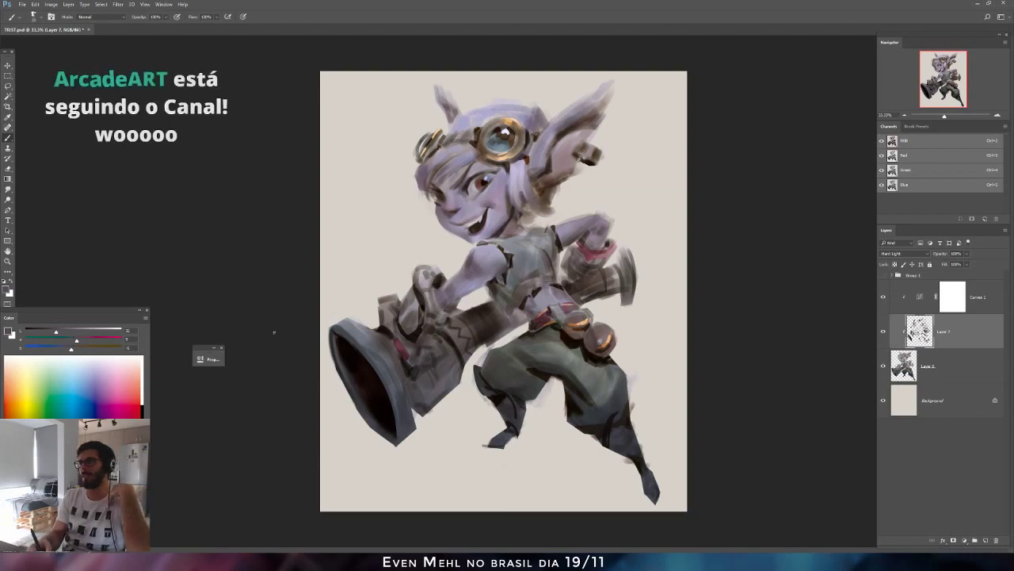
Mix a muted reddish brown and paint it over the raised hand gripping the cannon.
left_click(79, 331)
left_click(79, 342)
left_click(75, 349)
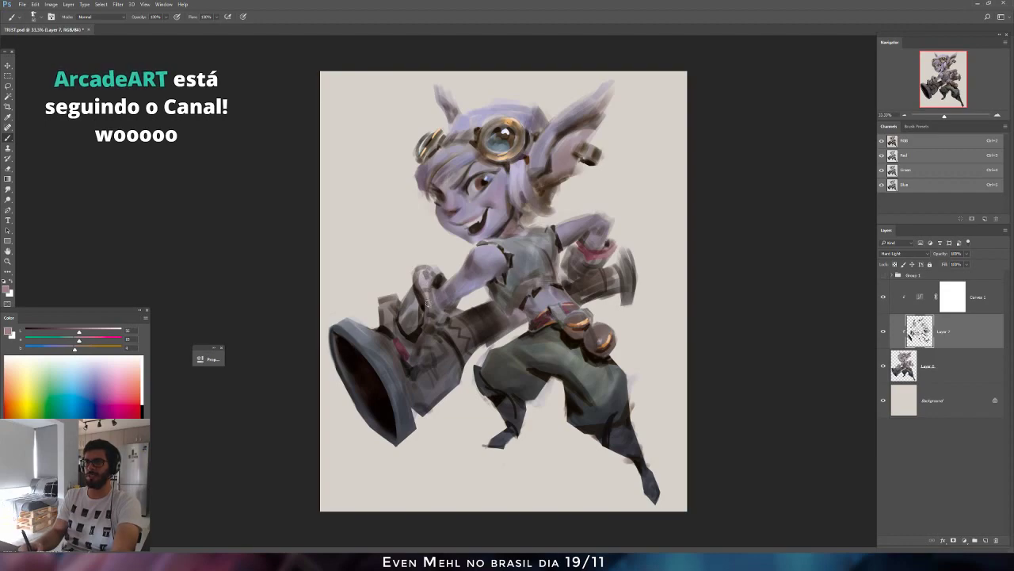
left_click(62, 332)
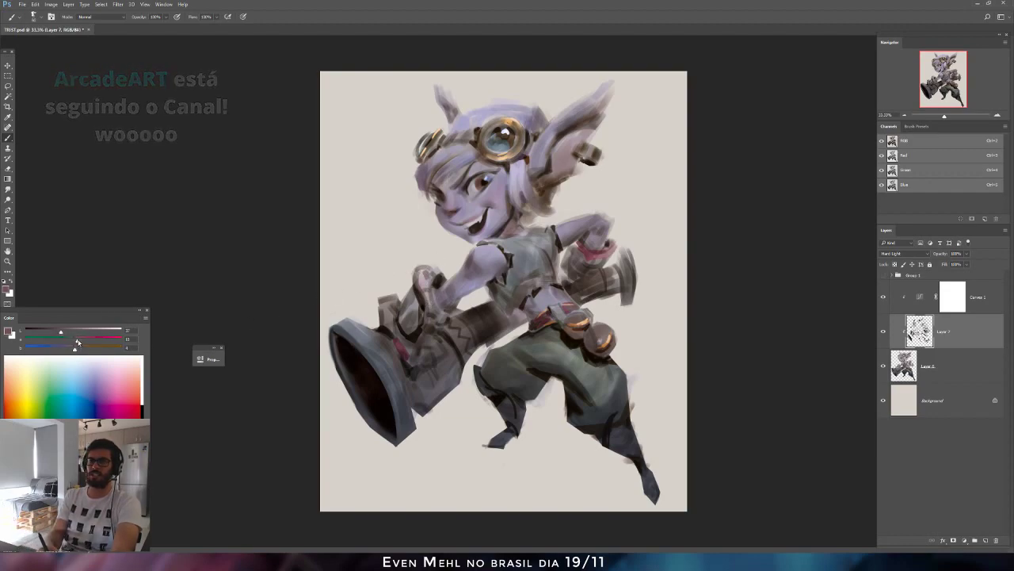
mouse_move(424, 271)
left_mouse_down()
mouse_move(427, 285)
mouse_move(428, 265)
mouse_move(432, 274)
mouse_move(426, 293)
left_mouse_up()
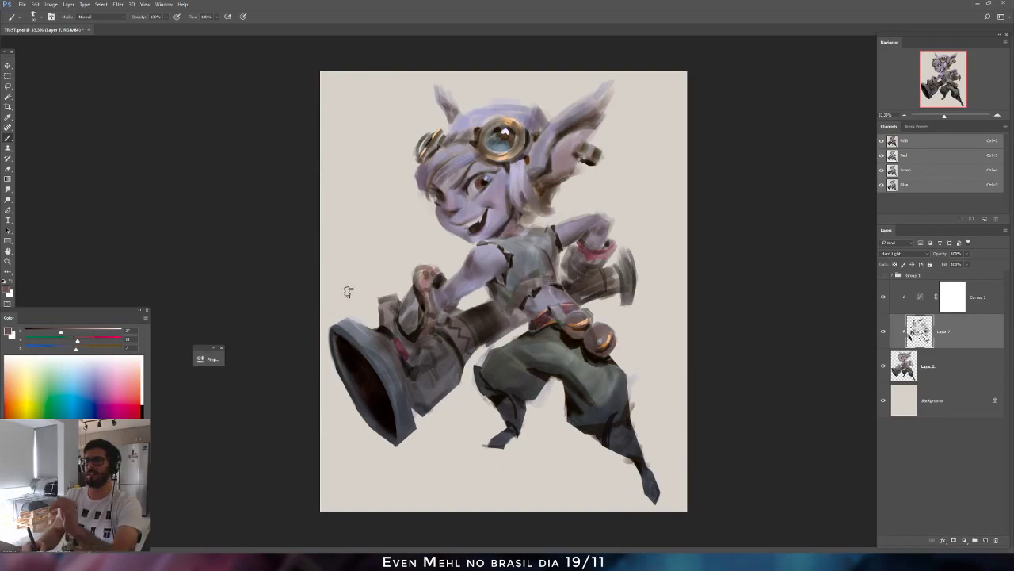
Warm the cannon hand to orange-brown and add light tan highlights to it on the mirrored canvas.
left_click(80, 346)
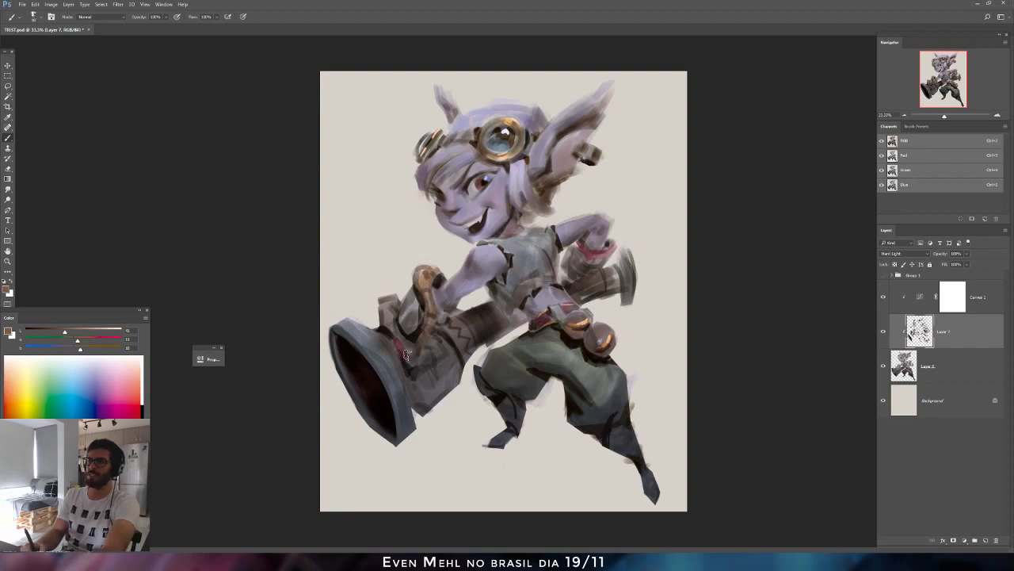
key("ctrl+shift+h")
left_click(95, 327)
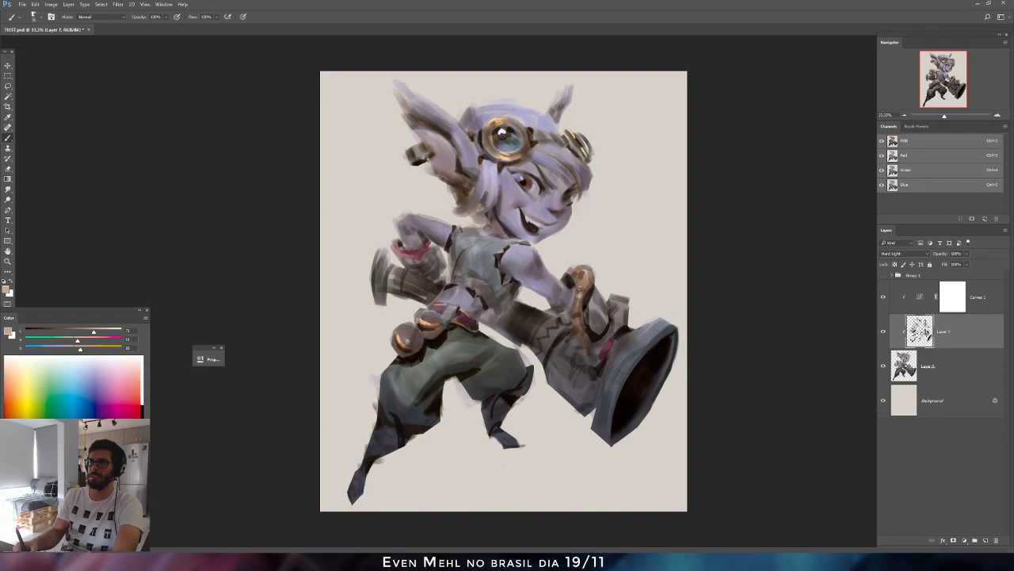
left_click(587, 302, "alt")
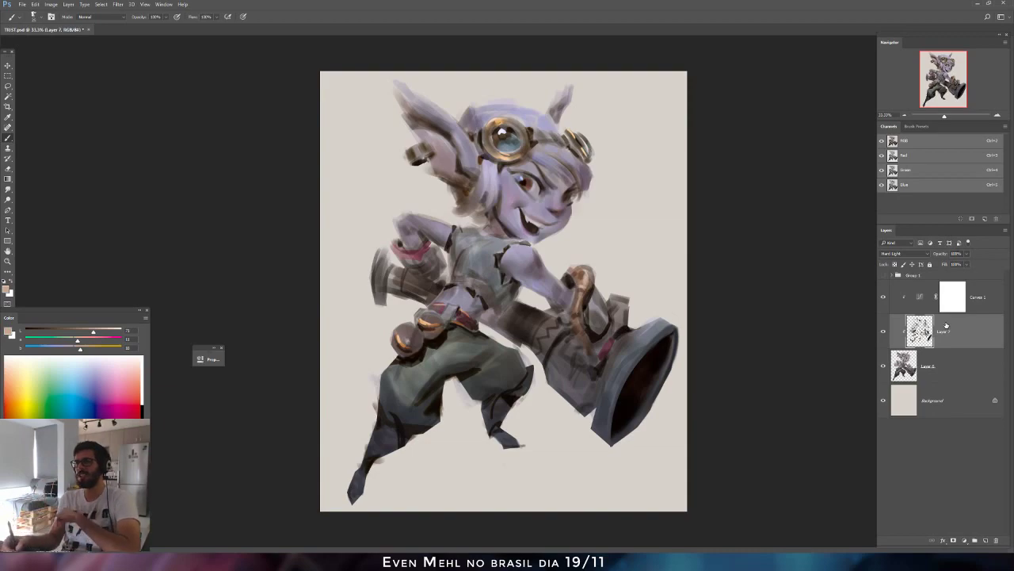
Try a higher-contrast S-curve on the Curves adjustment above the character.
left_click(915, 365)
left_click(917, 297)
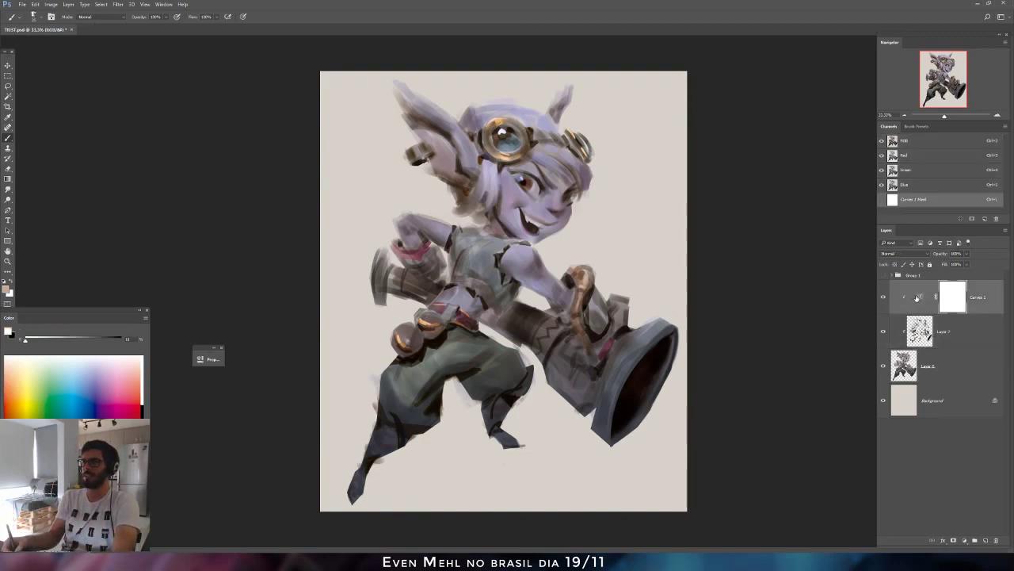
double_click(917, 298)
left_click_drag(288, 472, 287, 473)
left_click_drag(320, 438, 321, 433)
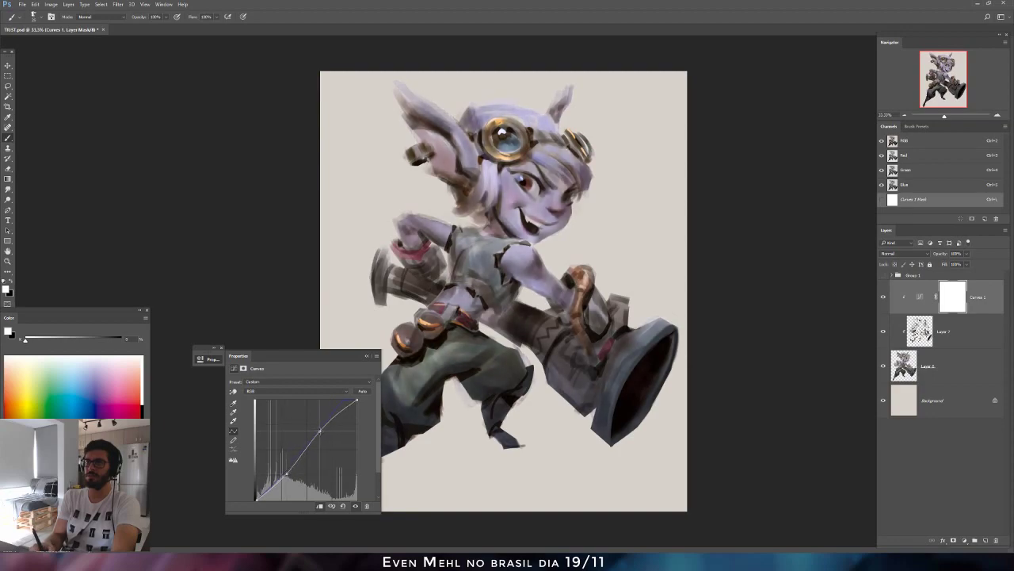
key("ctrl+z")
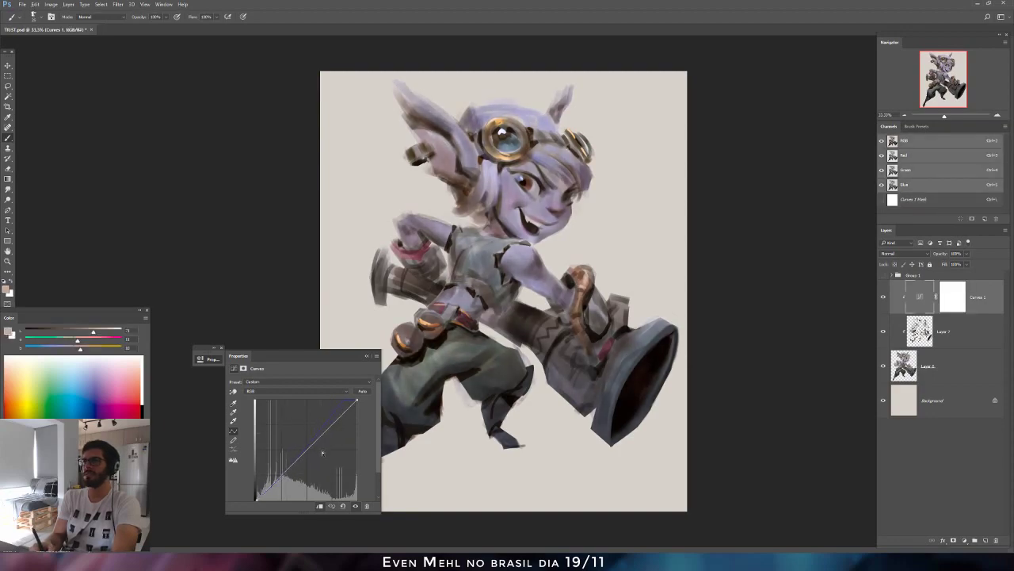
Merge the Curves adjustment, the Hard Light layer and the character layer into one, and mirror the canvas.
left_click(901, 369, "shift")
key("ctrl+e")
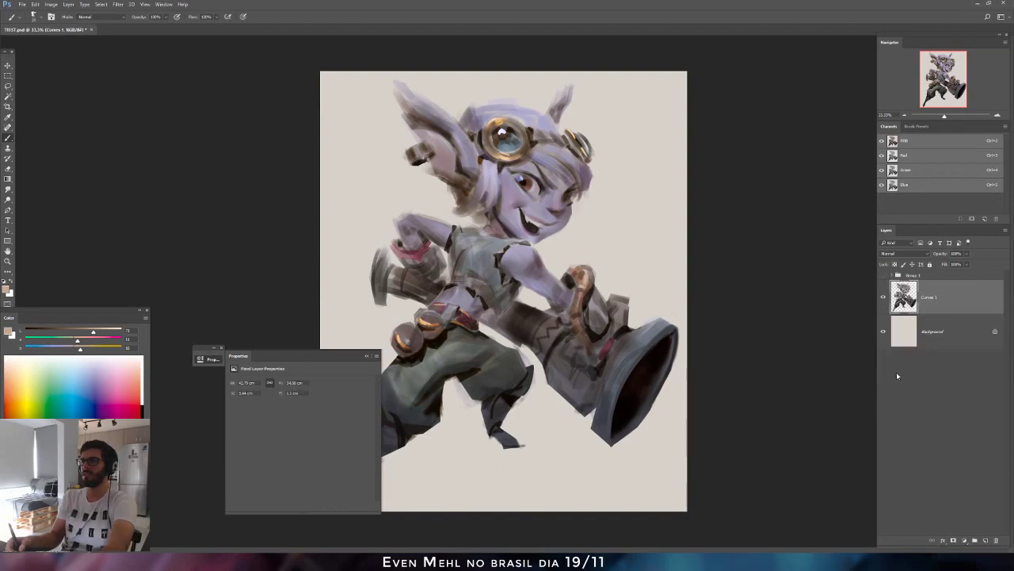
key("ctrl+shift+h")
left_click(366, 357)
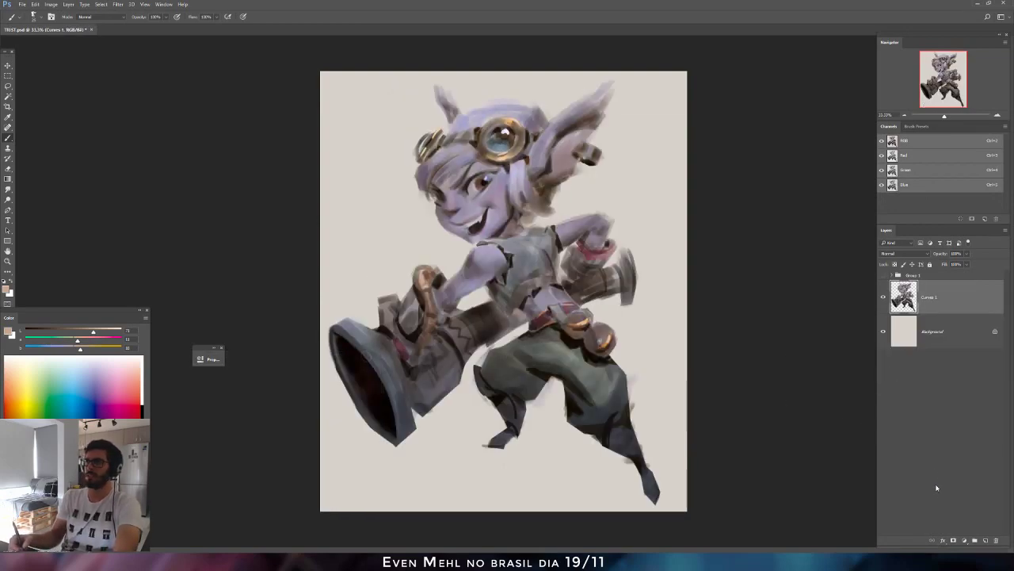
Add a Color Lookup adjustment layer above the merged character layer.
left_click(965, 539)
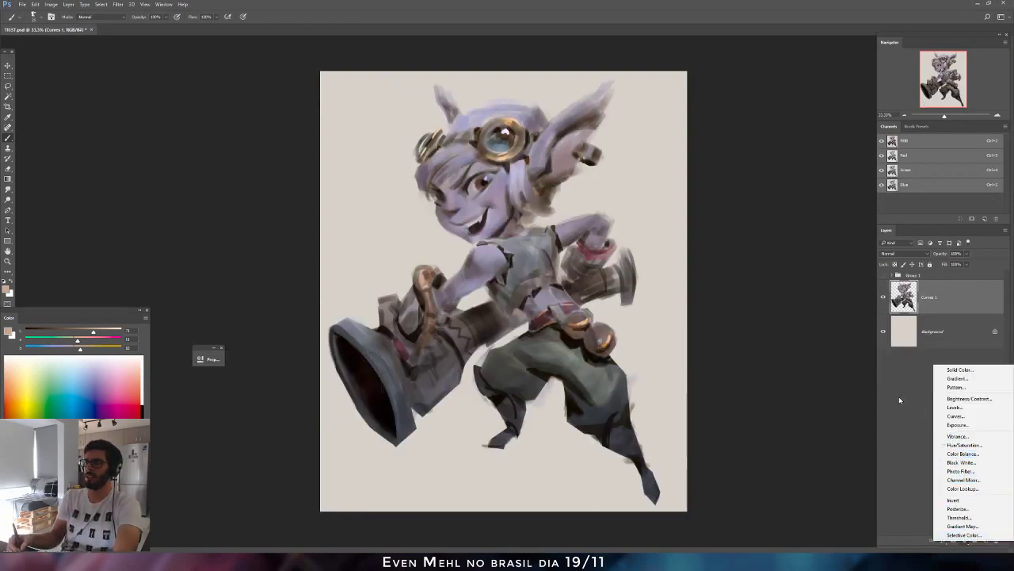
left_click(899, 396)
left_click(931, 302)
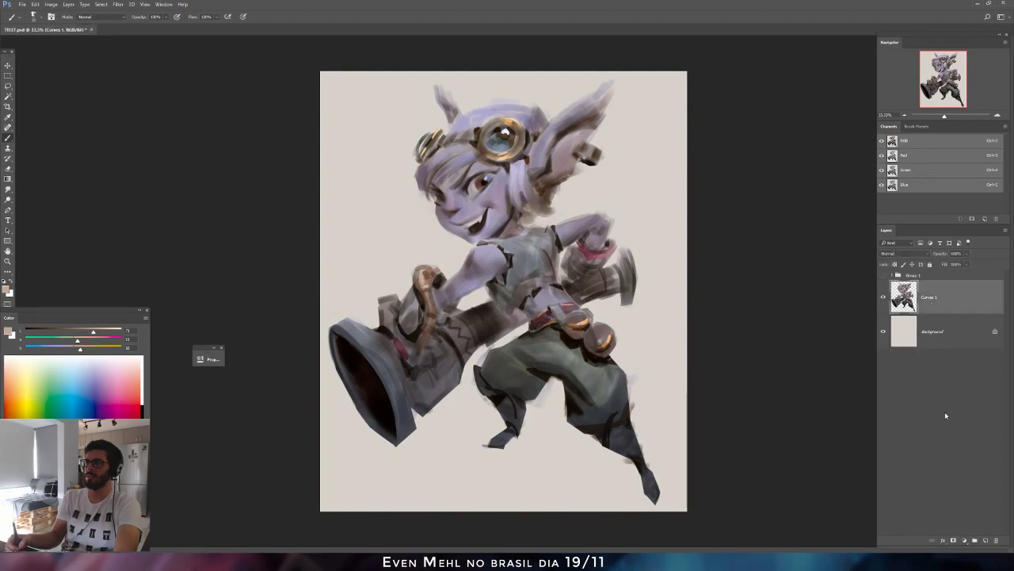
left_click(965, 539)
left_click(963, 485)
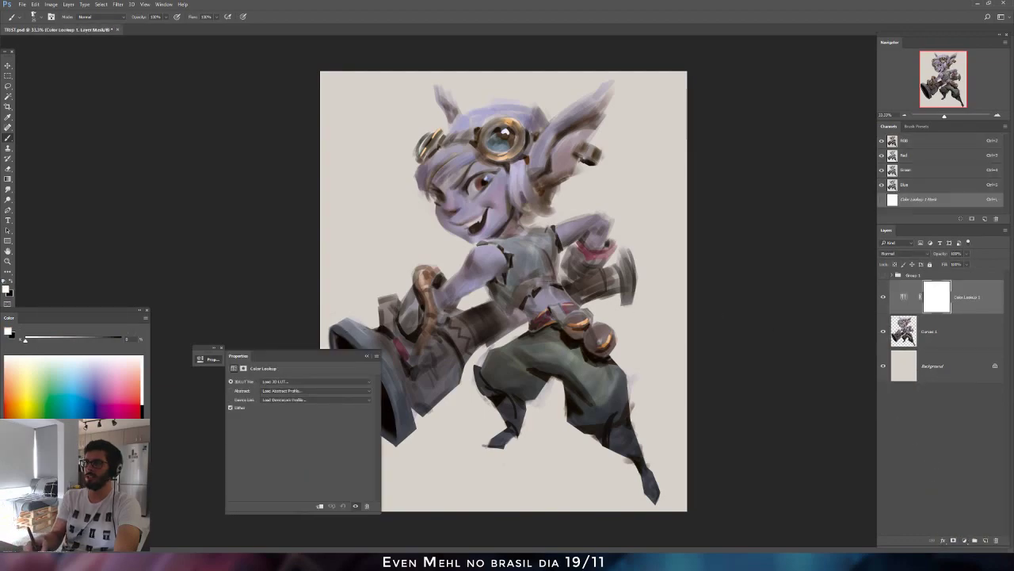
Load the LateSunset.3DL lookup into the adjustment and clip it to the character layer.
left_click(277, 382)
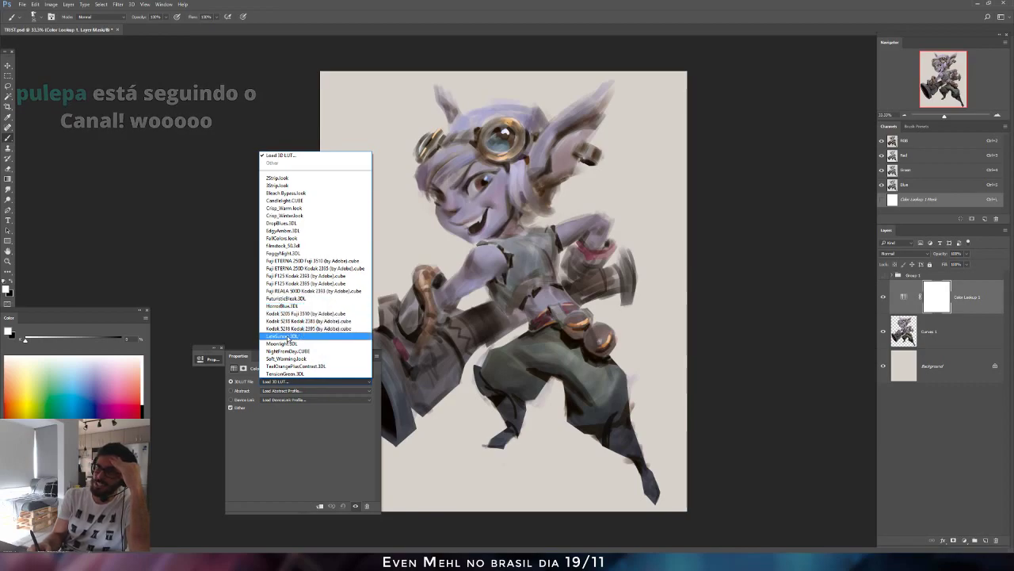
left_click(287, 336)
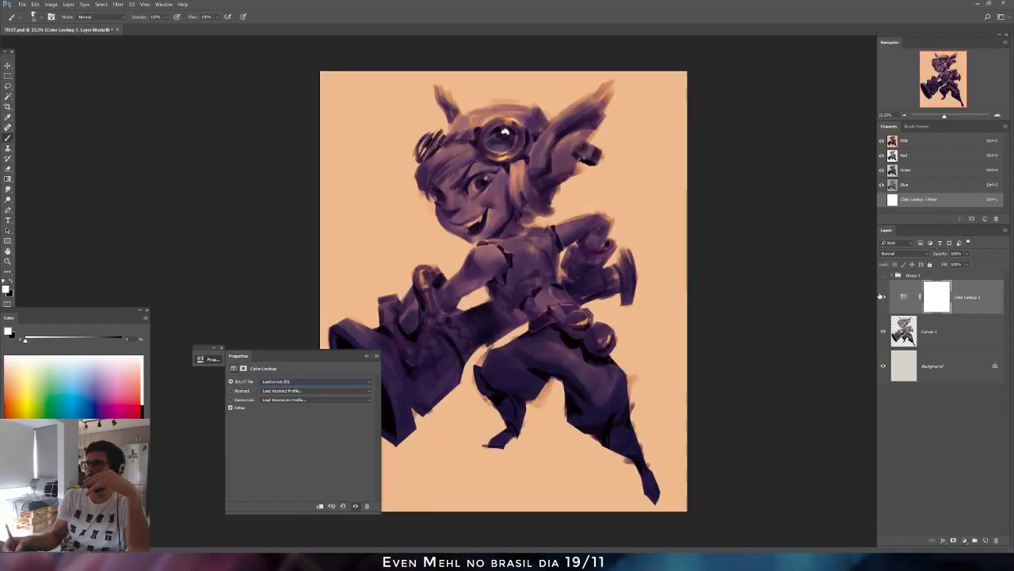
left_click(909, 313, "alt")
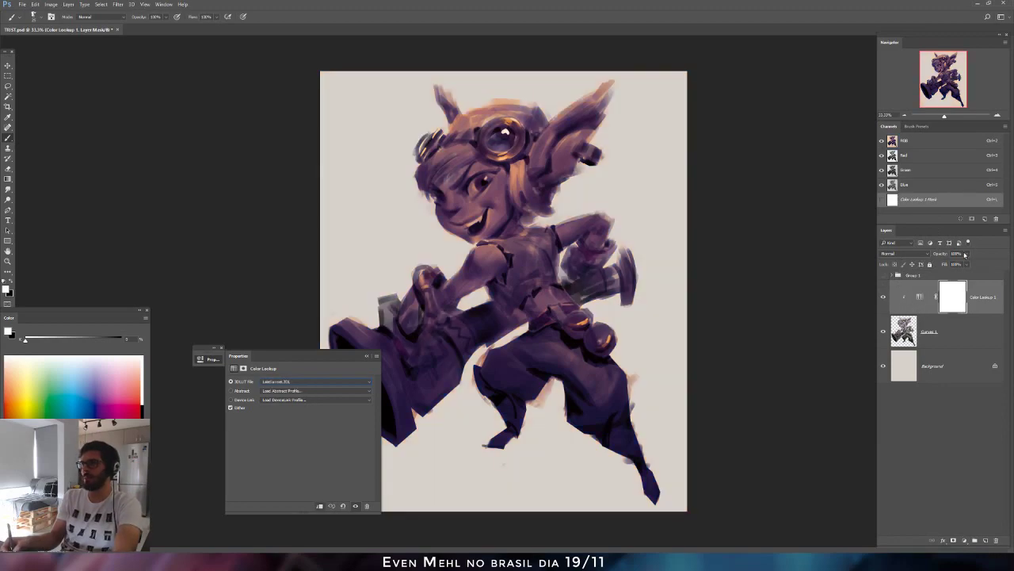
Lower the Color Lookup layer's opacity strongly and change its 3D LUT to Moonlight.3DL, trying TensionGreen.3DL along the way.
left_click(967, 253)
left_click(940, 264)
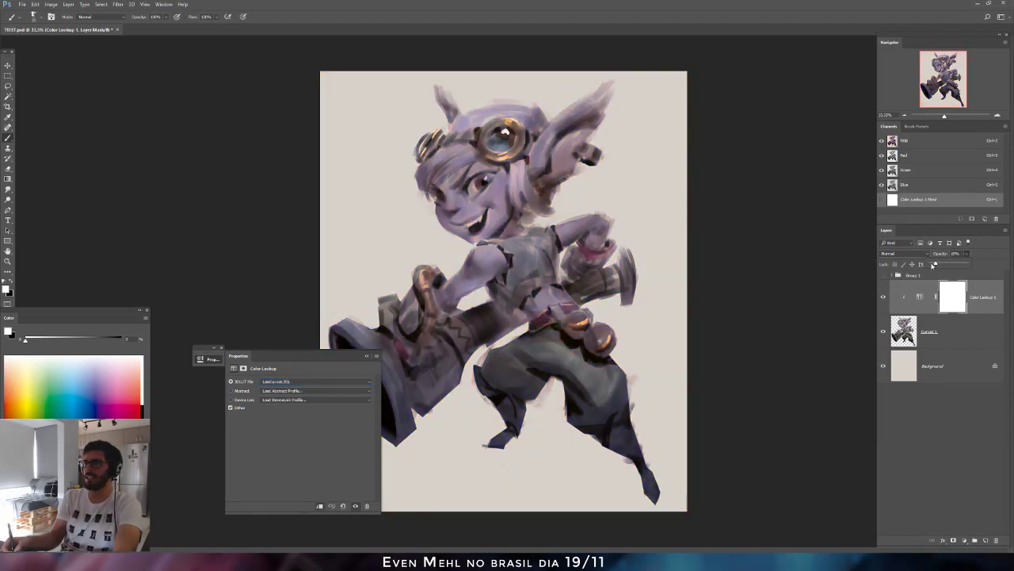
left_click(282, 382)
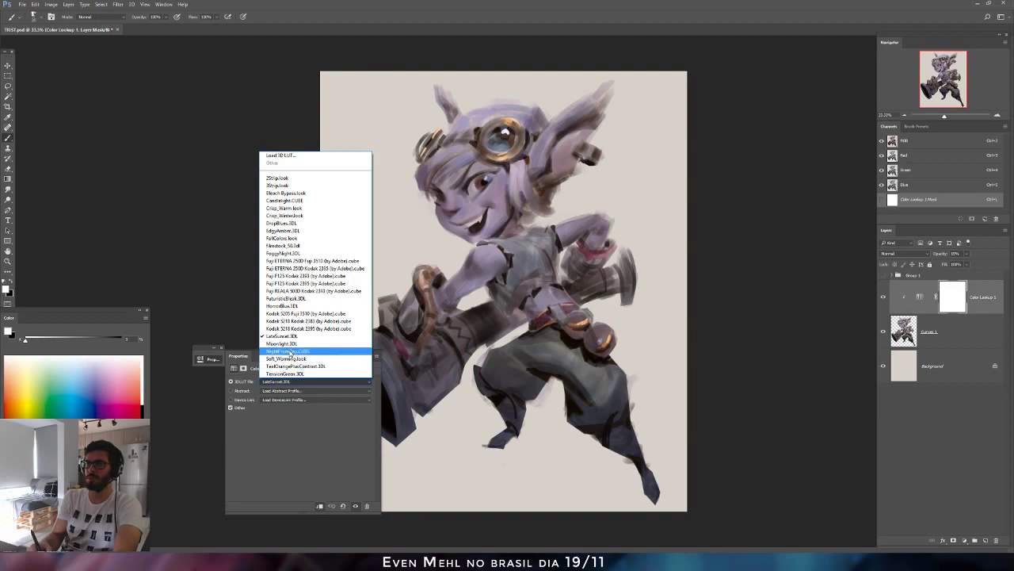
left_click(286, 373)
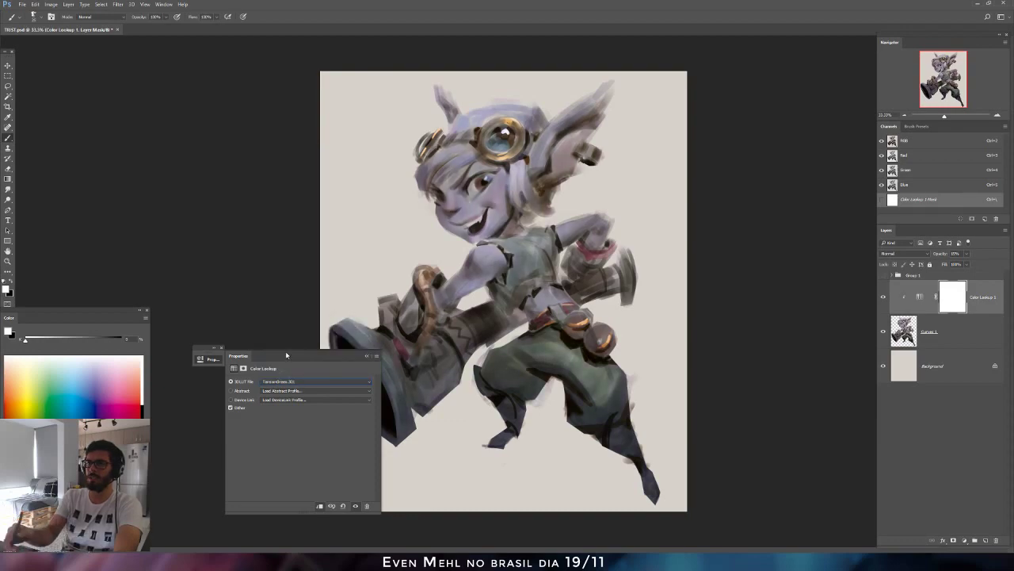
key("Up")
key("Up")
key("Up")
key("Up")
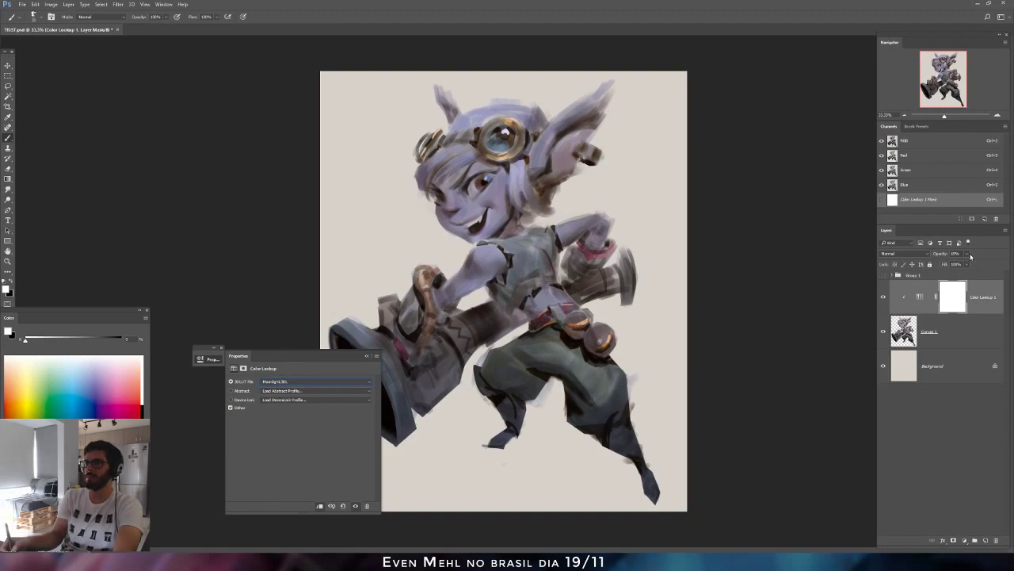
Raise the Color Lookup layer's opacity slightly and set its blend mode to Color.
left_click(967, 265)
left_click_drag(970, 264, 972, 265)
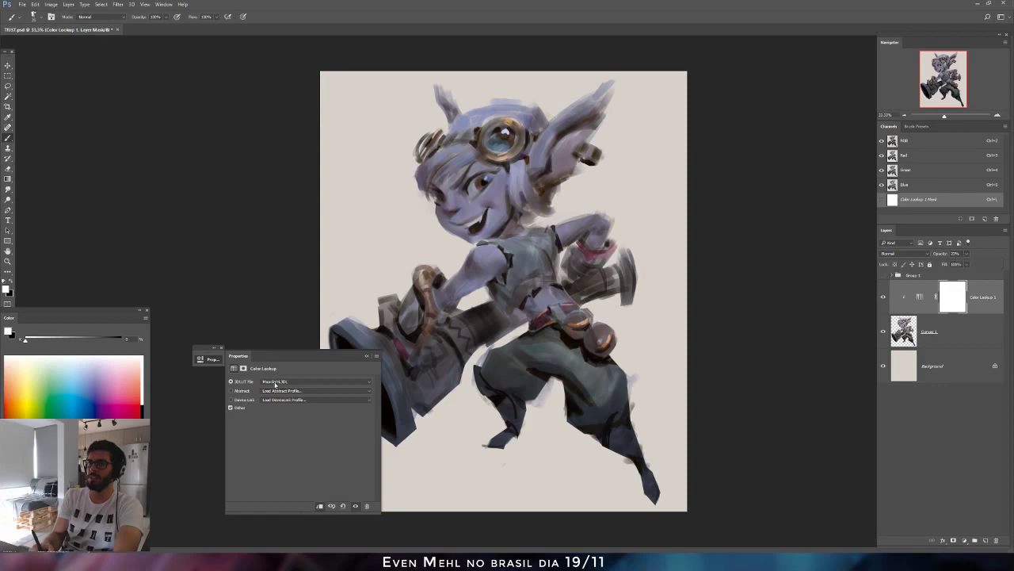
left_click(285, 381)
left_click(907, 255)
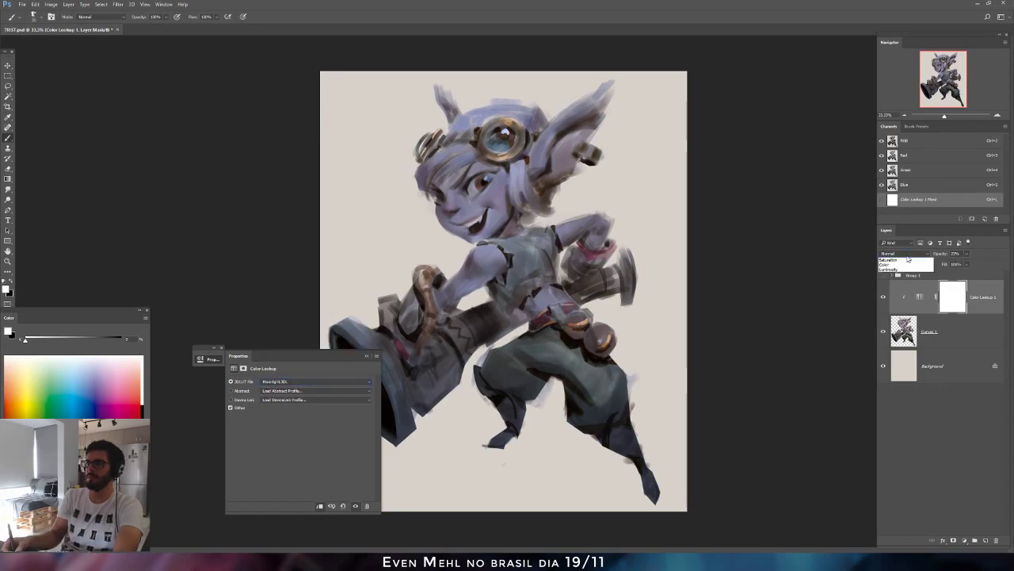
left_click(907, 254)
left_click(903, 401)
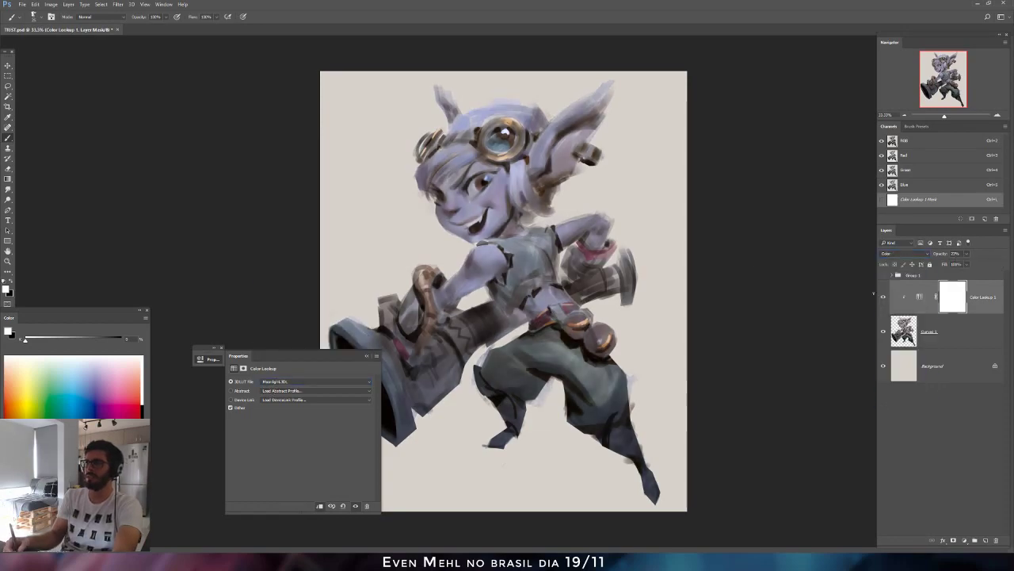
Mirror the canvas and compare the character with the Color Lookup adjustment hidden and shown.
key("F2")
left_click(367, 356)
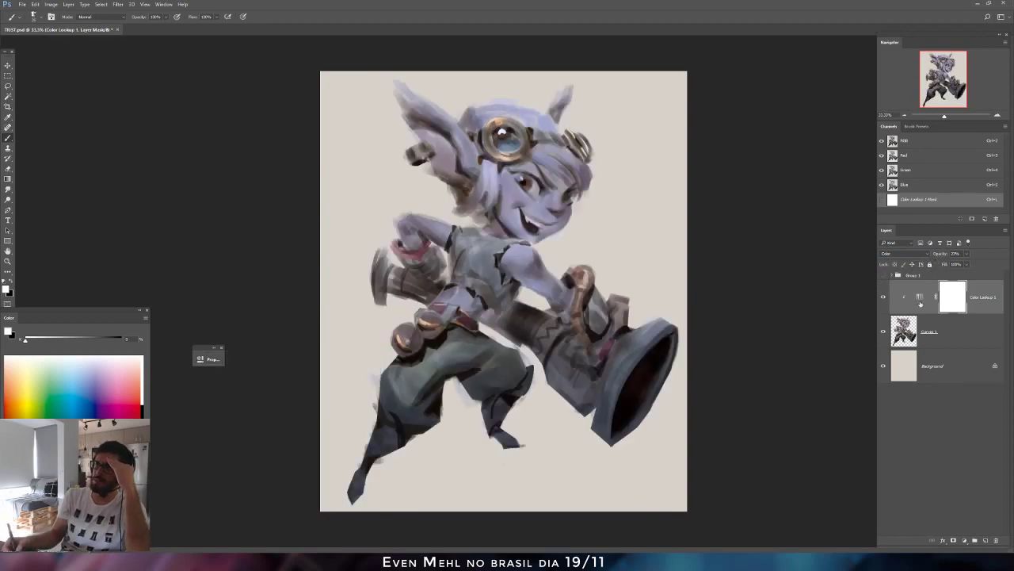
left_click(886, 300)
left_click(886, 306)
left_click(886, 305)
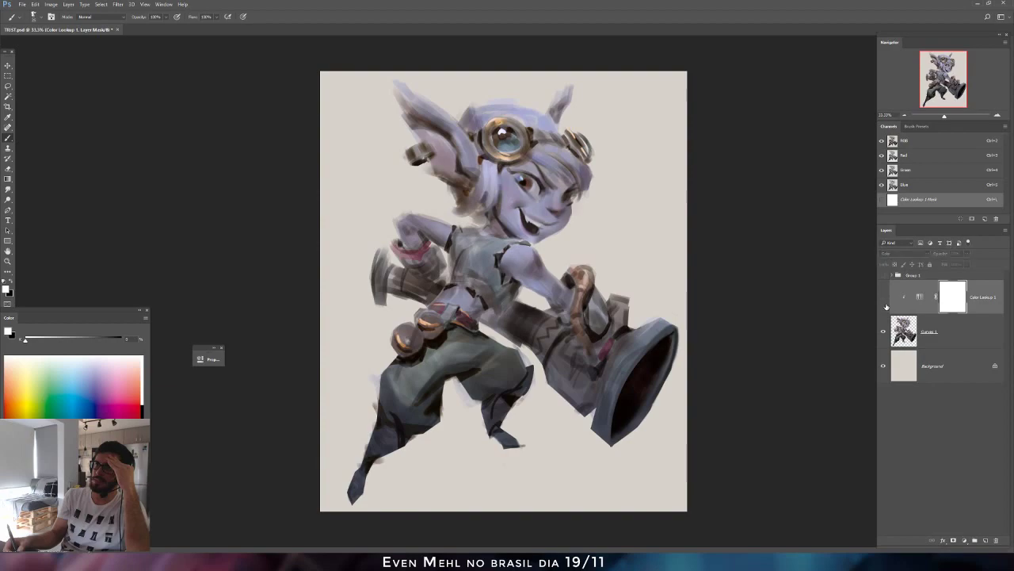
left_click(886, 306)
left_click(919, 297)
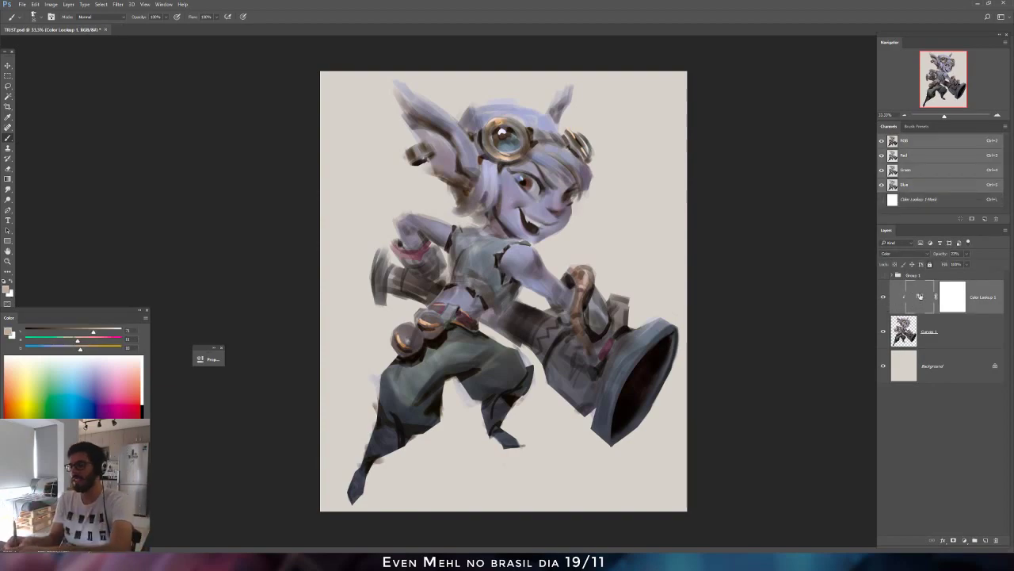
left_click(909, 254)
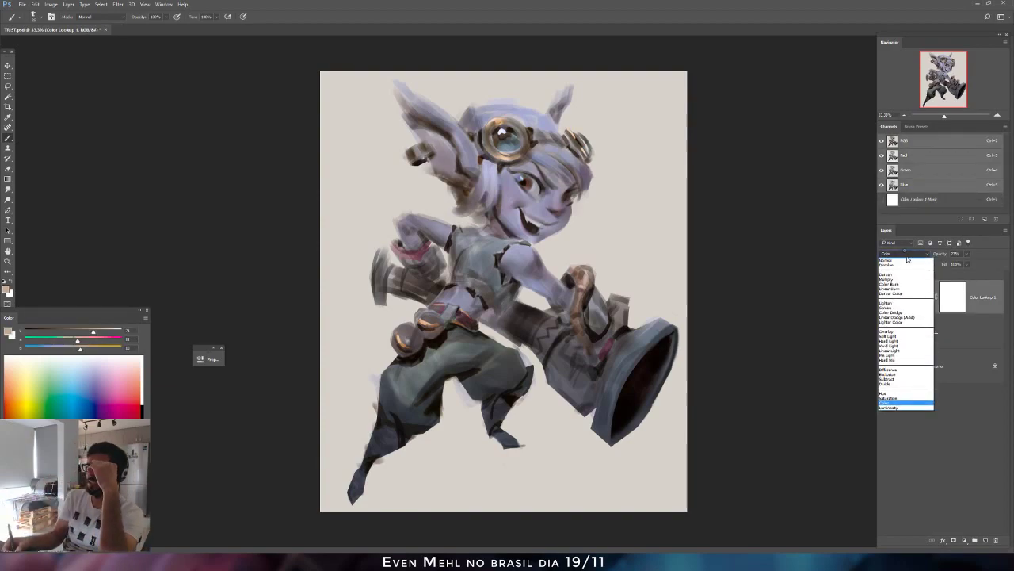
left_click(974, 297)
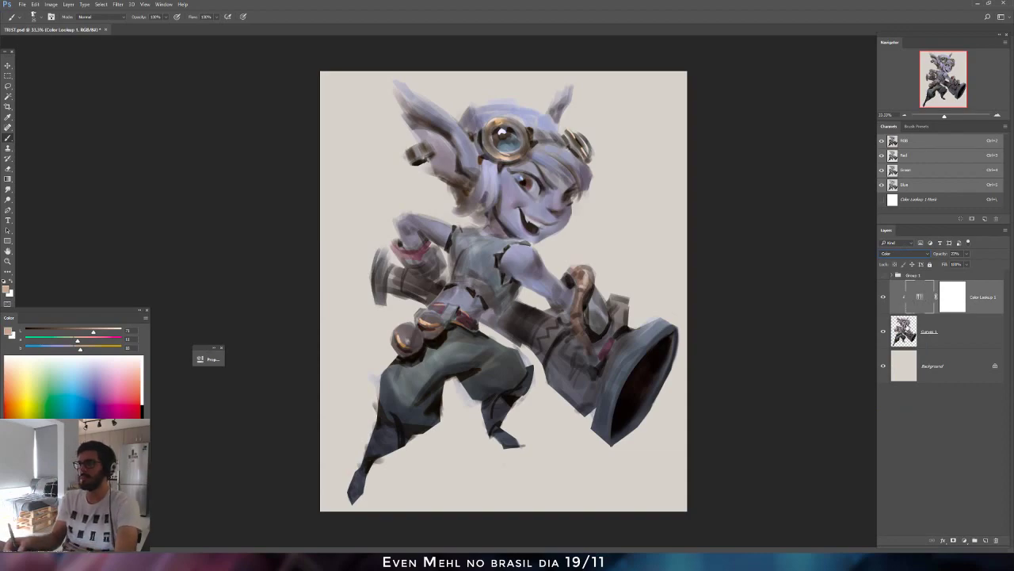
Delete the Color Lookup adjustment layer and mirror the canvas horizontally.
key("ctrl+backslash")
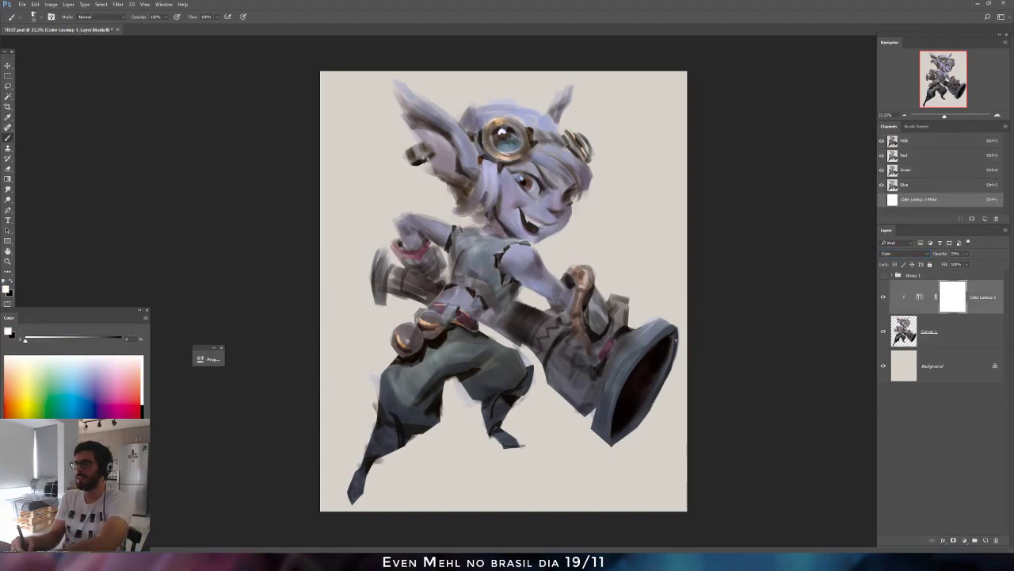
key("Delete")
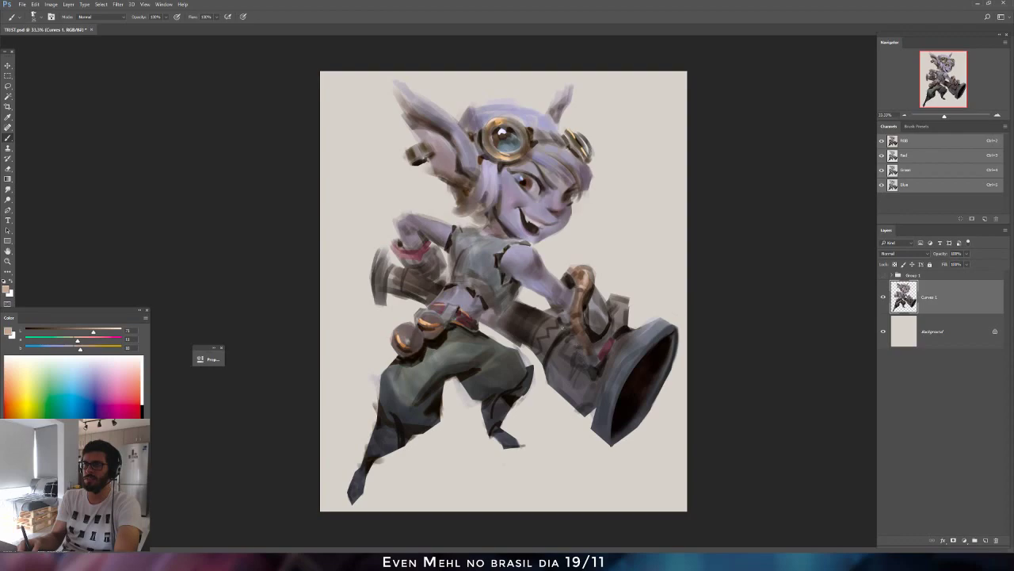
key("ctrl+shift+h")
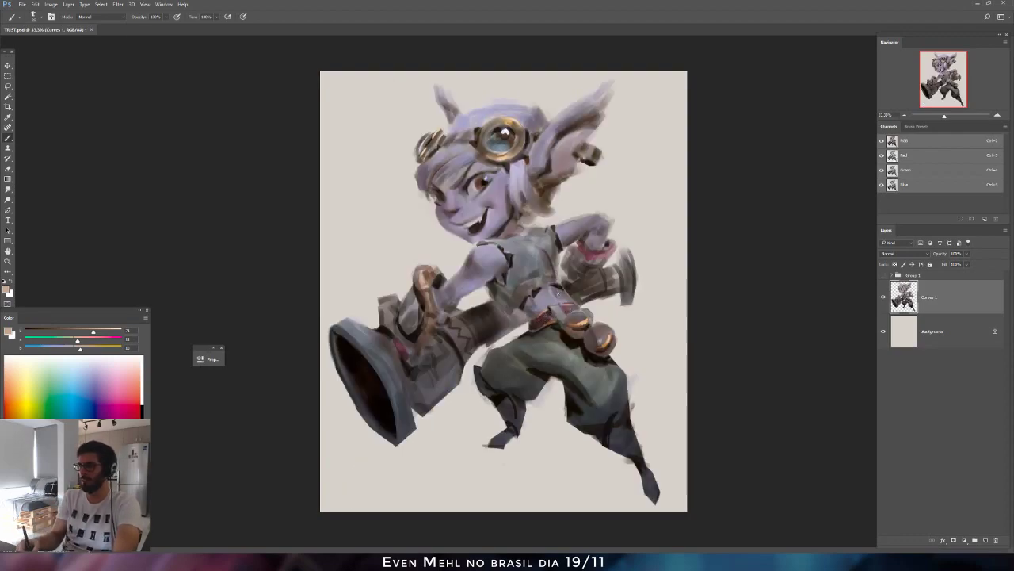
Switch to a different brush preset, save the painting and bring the character's head into view.
right_click(565, 357)
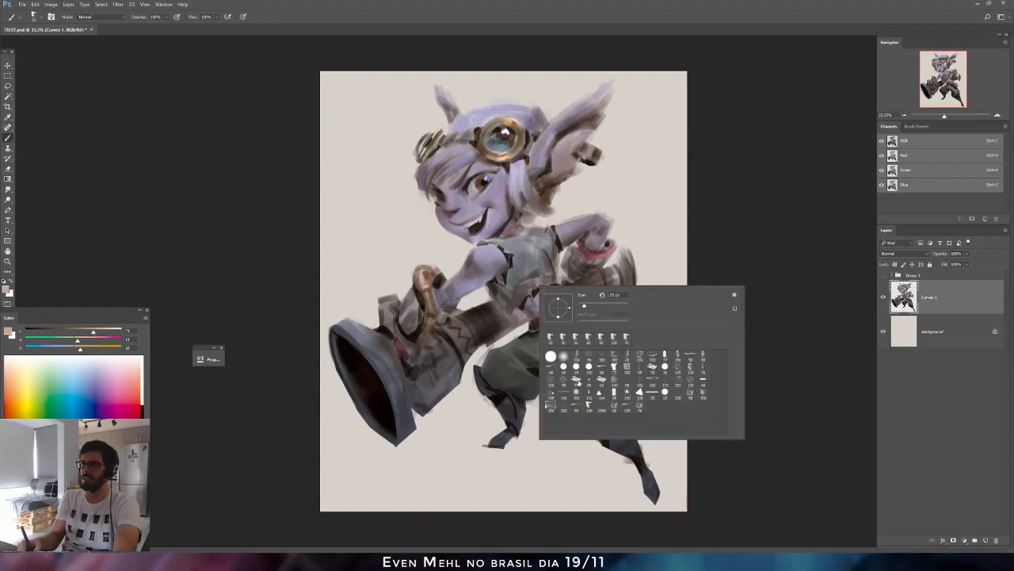
double_click(613, 392)
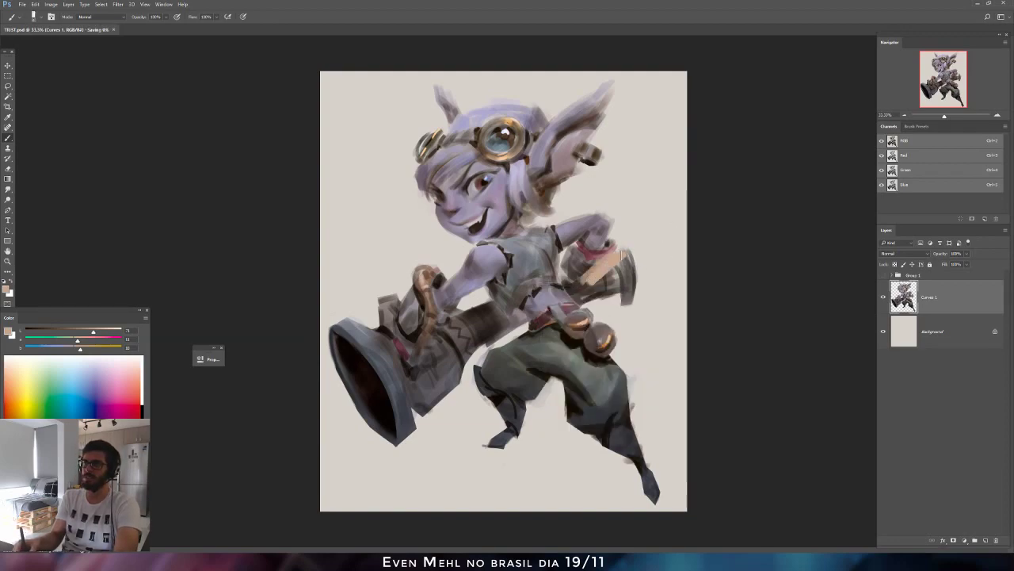
key("ctrl+plus")
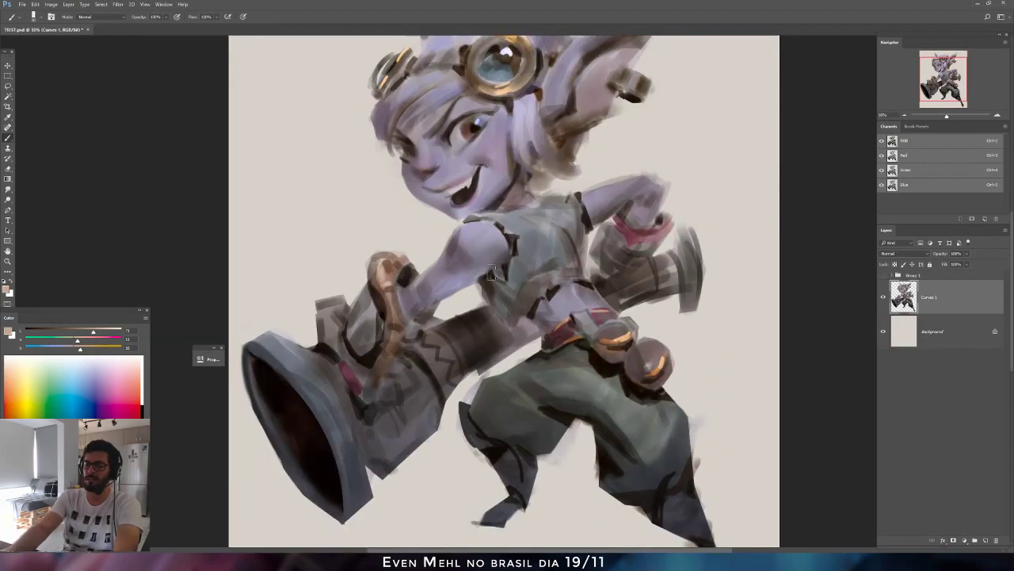
key("ctrl+s")
left_click_drag(586, 259, 556, 327)
left_click_drag(537, 197, 530, 264)
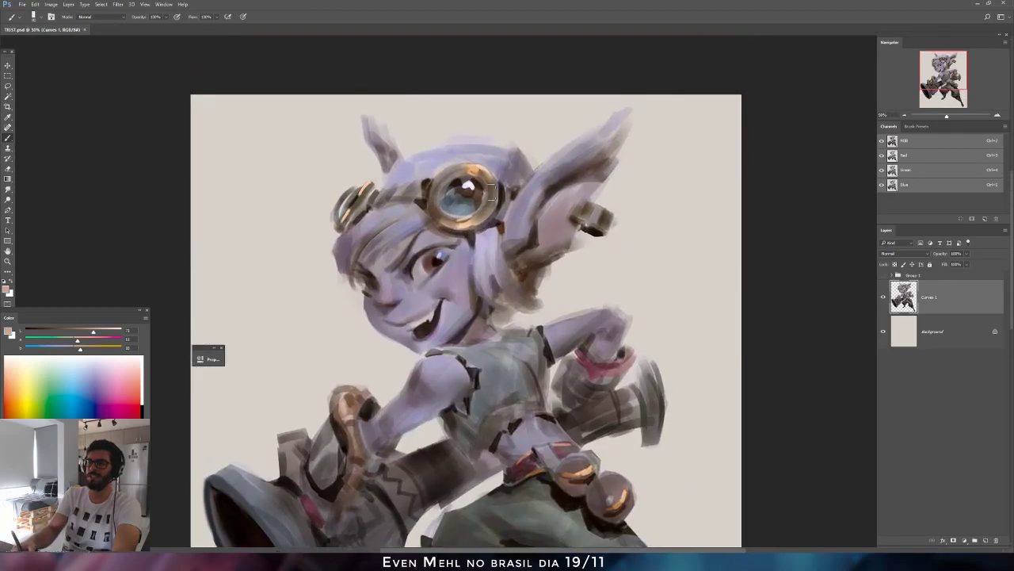
Brighten the orange sampled from the large goggle to pale yellow, paint rim highlights with it, and sample the dark lens colour.
left_click(475, 169, "alt")
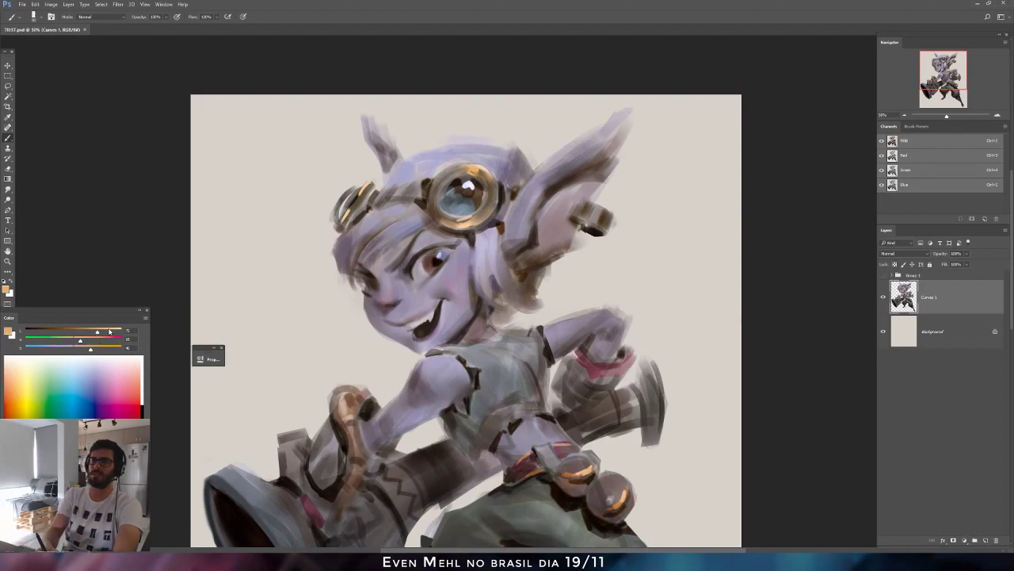
left_click_drag(109, 331, 115, 331)
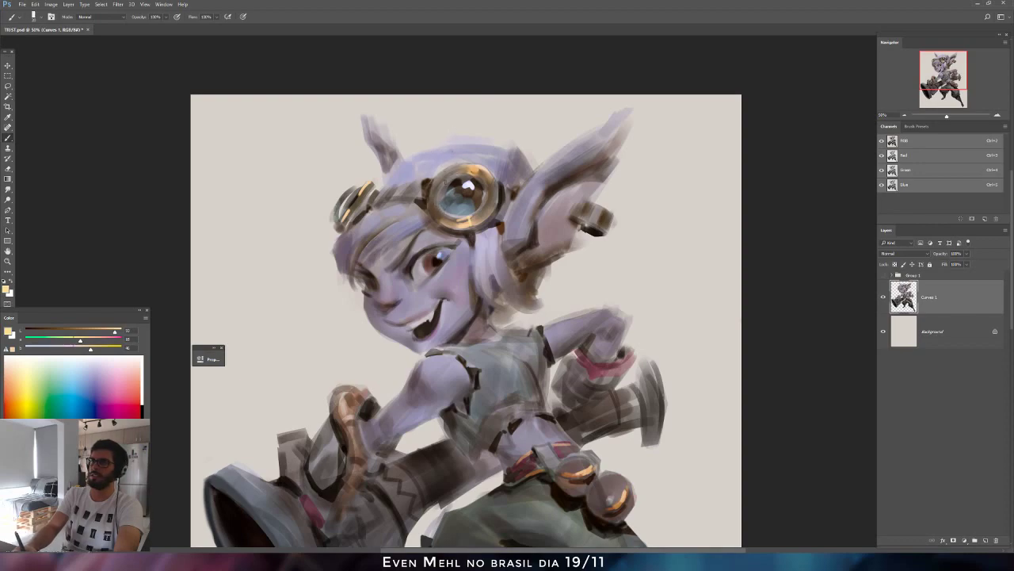
left_click(478, 183, "alt")
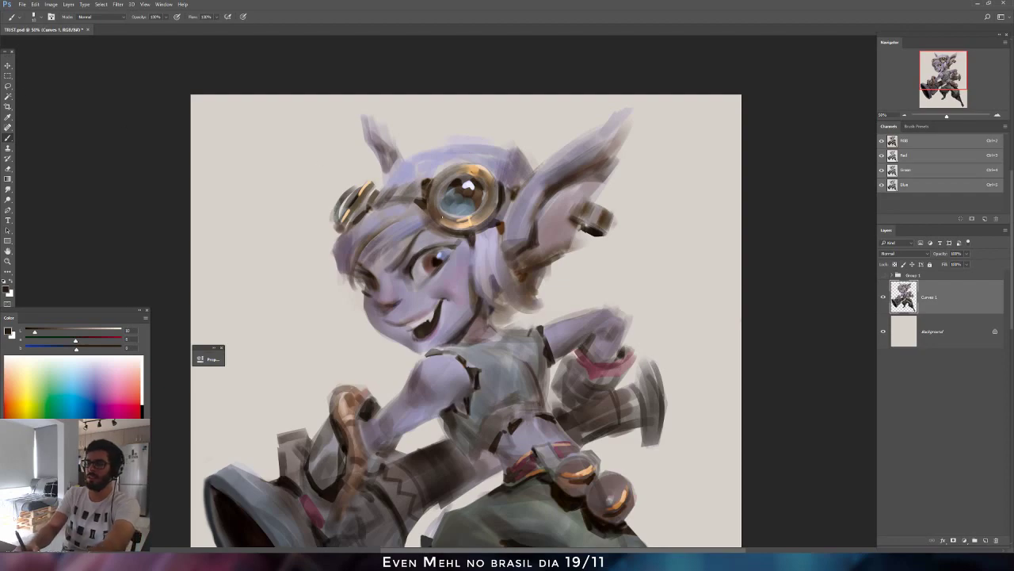
key("p")
left_click(440, 206)
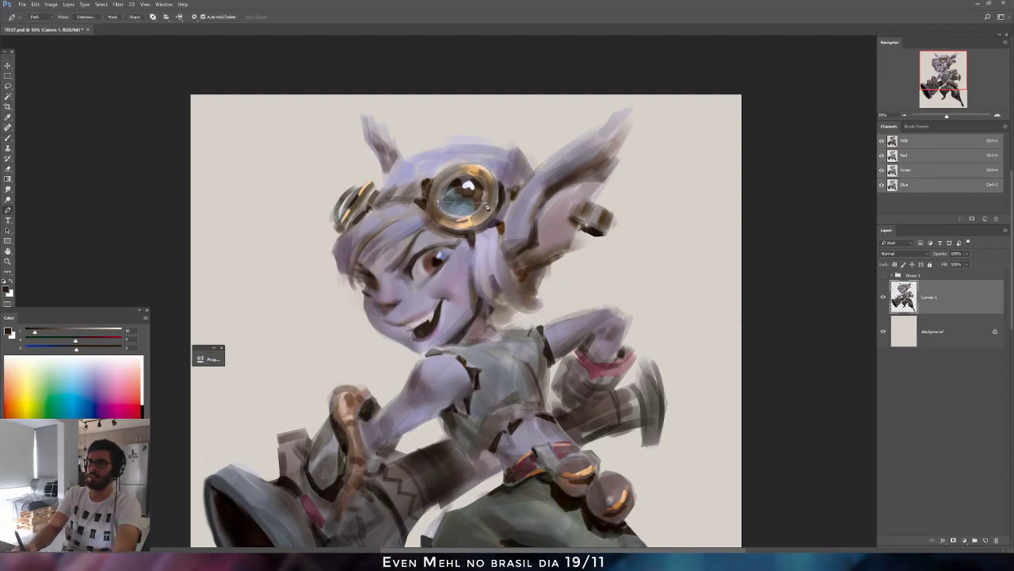
left_click_drag(487, 205, 466, 267)
key("Escape")
left_click(439, 202)
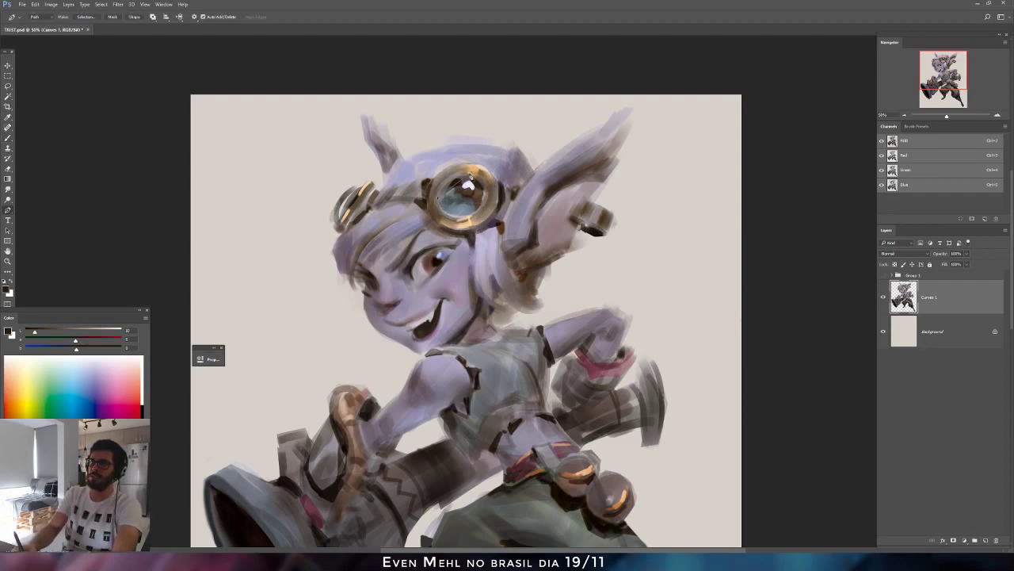
left_click_drag(470, 174, 498, 182)
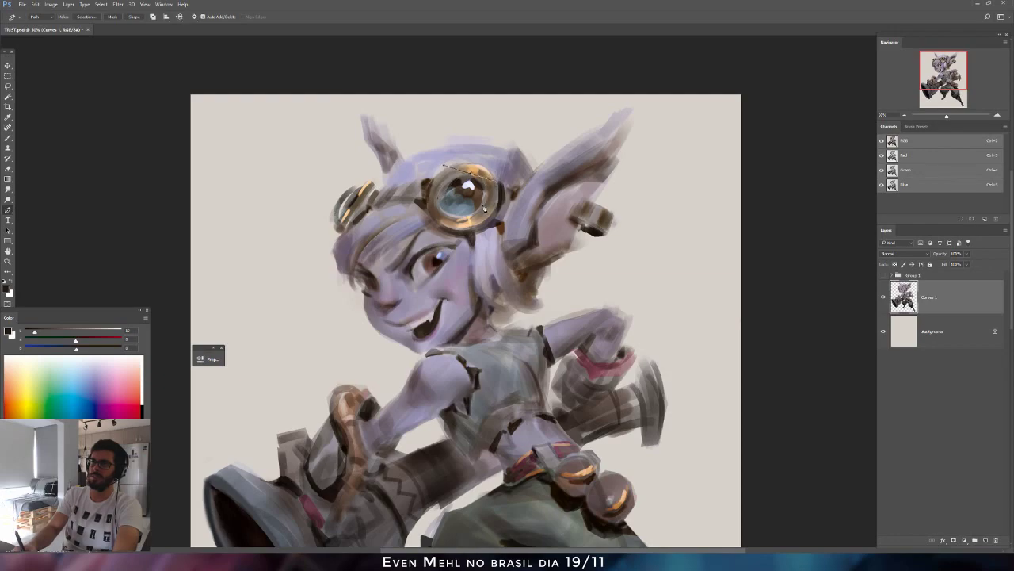
key("b")
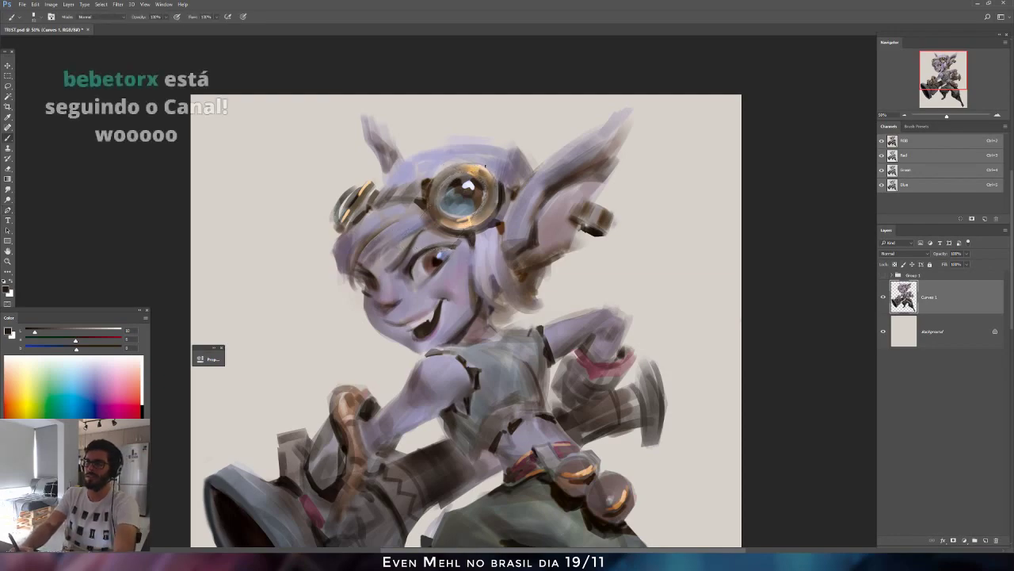
Darken the large goggle's lens edge with near-black and repaint its highlight in a slightly bluish white.
left_click_drag(35, 331, 31, 332)
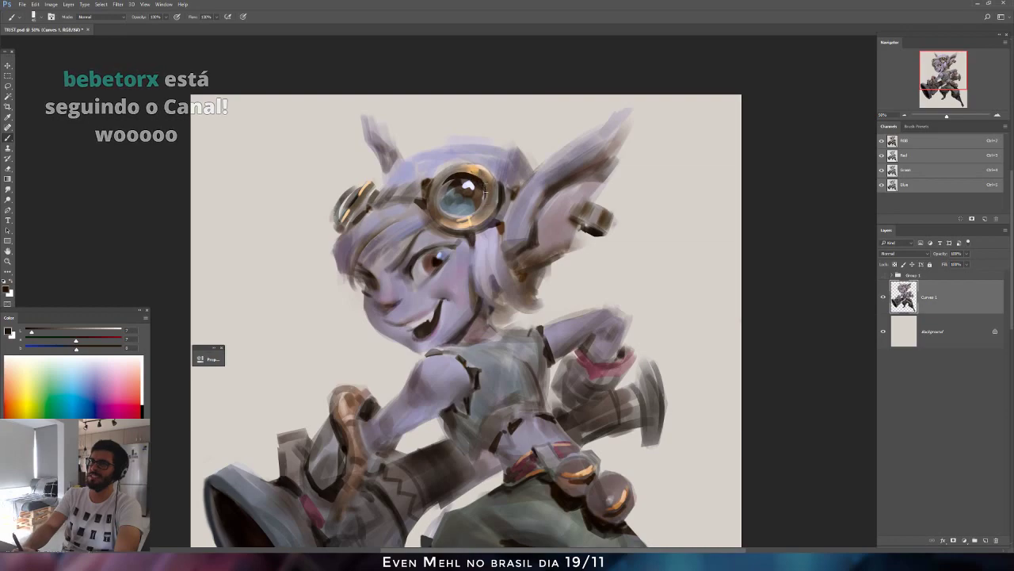
left_click(470, 187, "alt")
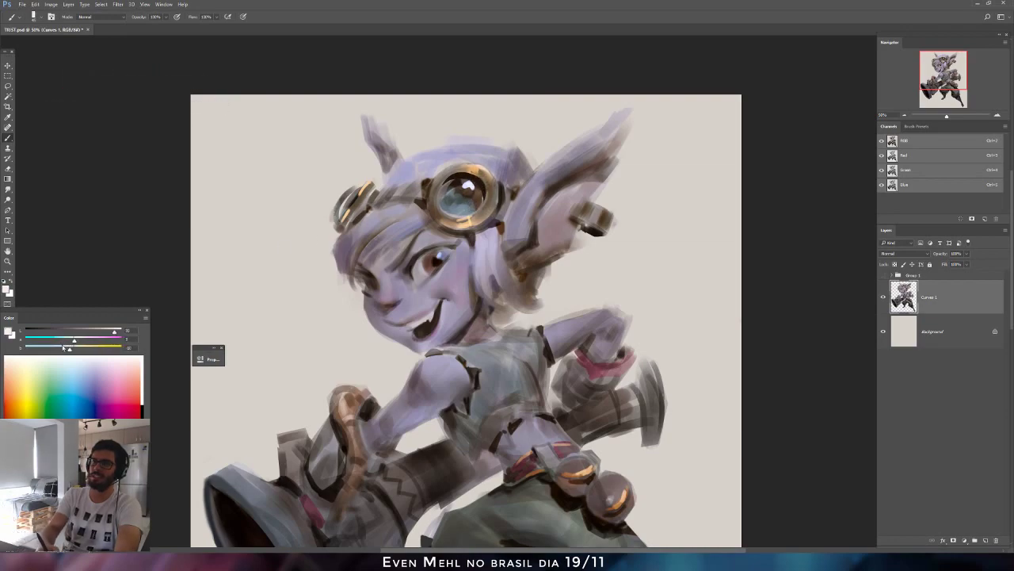
left_click_drag(70, 343, 65, 348)
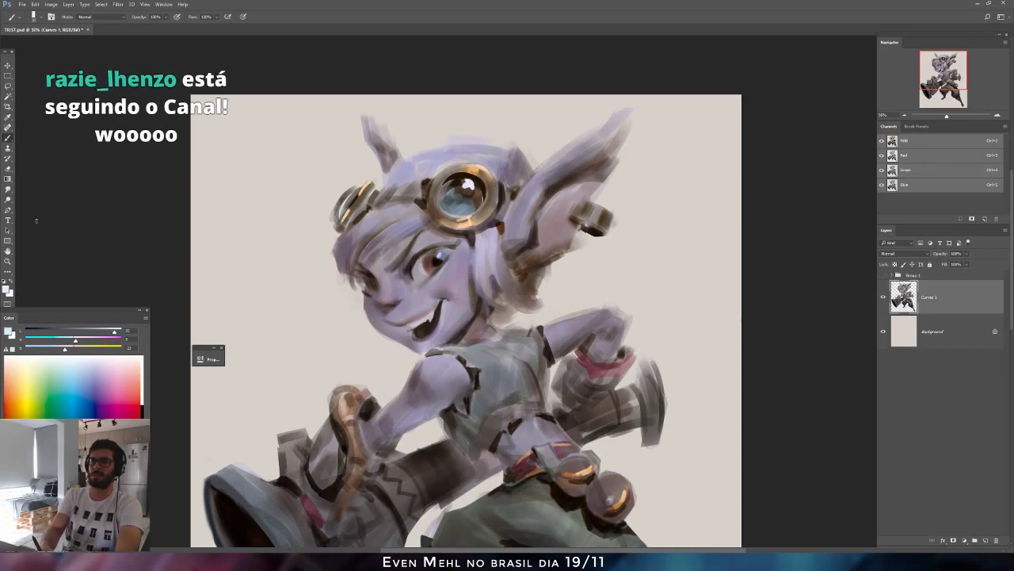
Smudge the reflection inside the large goggle's lens and retouch it with near-black and sampled grey-blue brush colours.
left_click(8, 190)
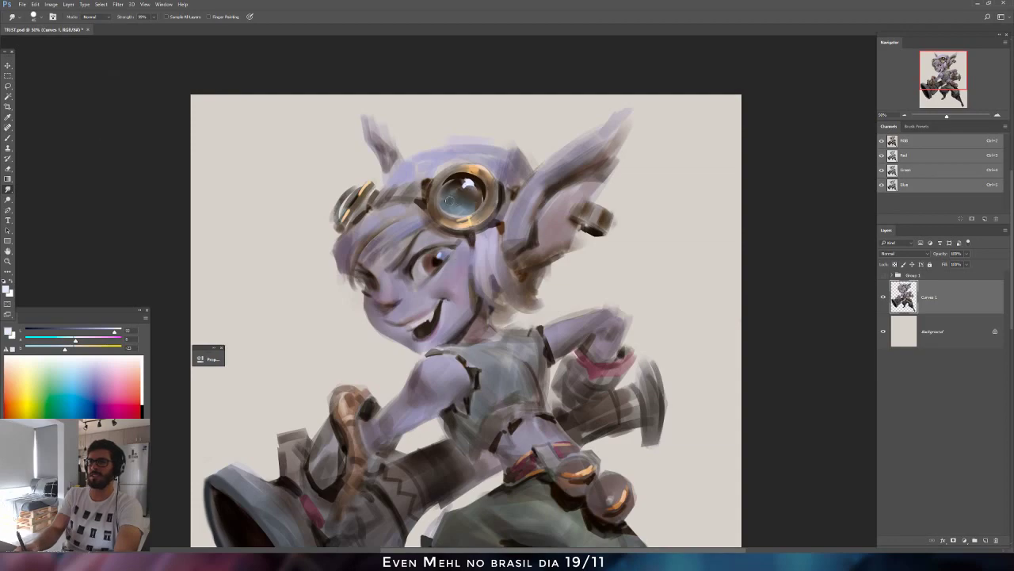
key("b")
key("d")
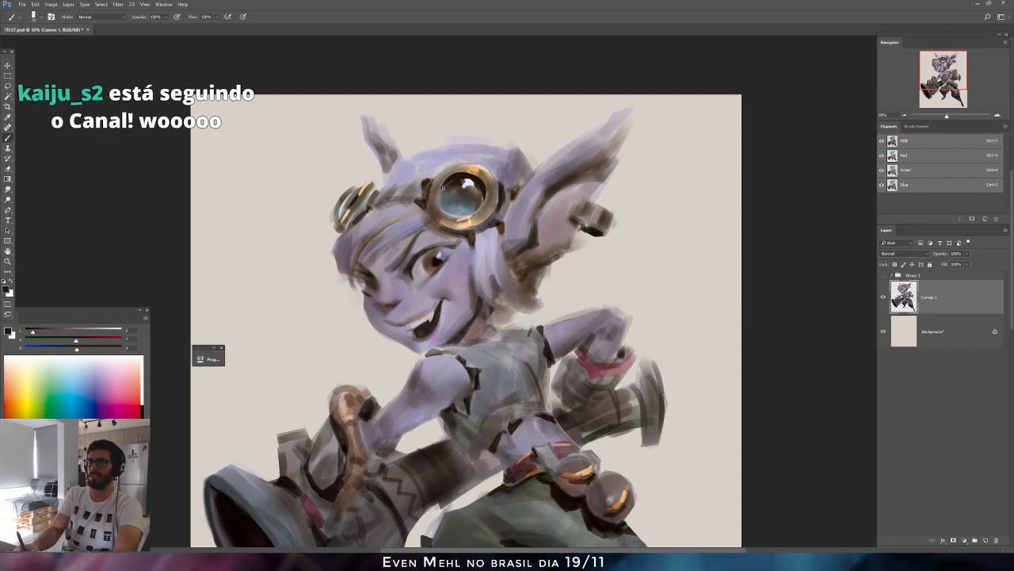
left_click(475, 187, "alt")
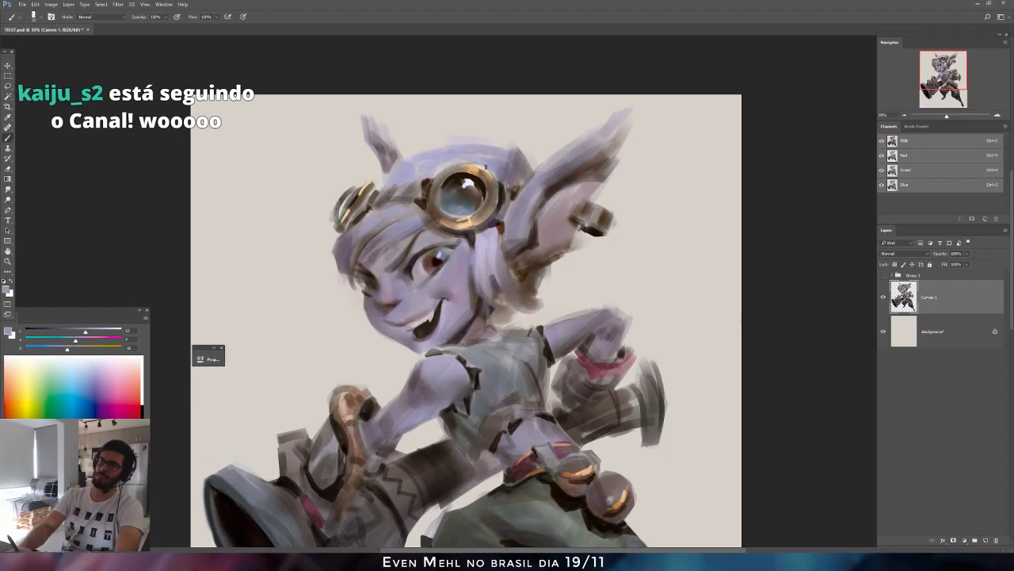
Mirror the canvas to check the character and refine the large goggle's rim with a sampled pale yellow.
key("ctrl+minus")
key("ctrl+minus")
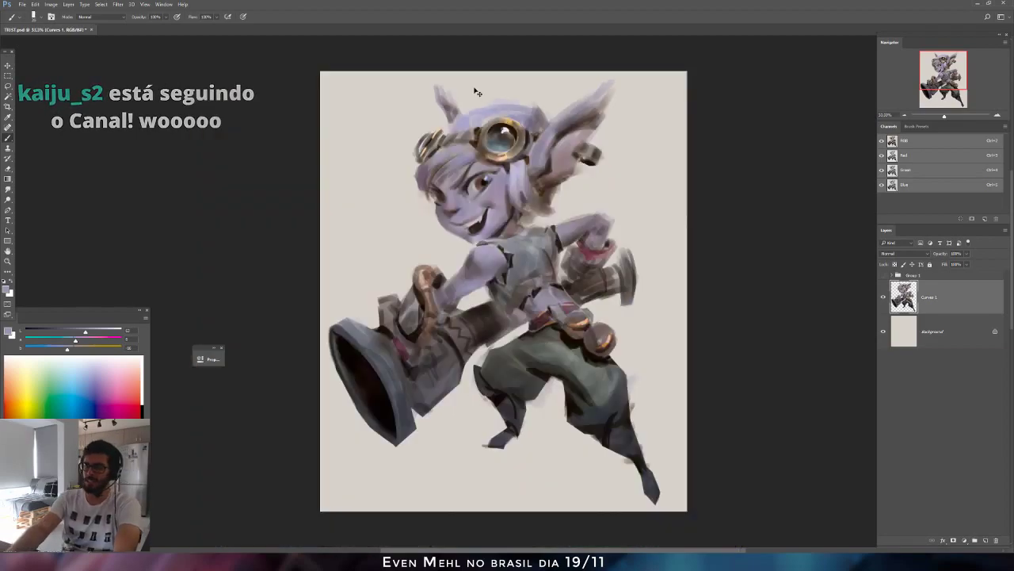
key("ctrl+shift+h")
key("ctrl+plus")
key("ctrl+plus")
key("ctrl+plus")
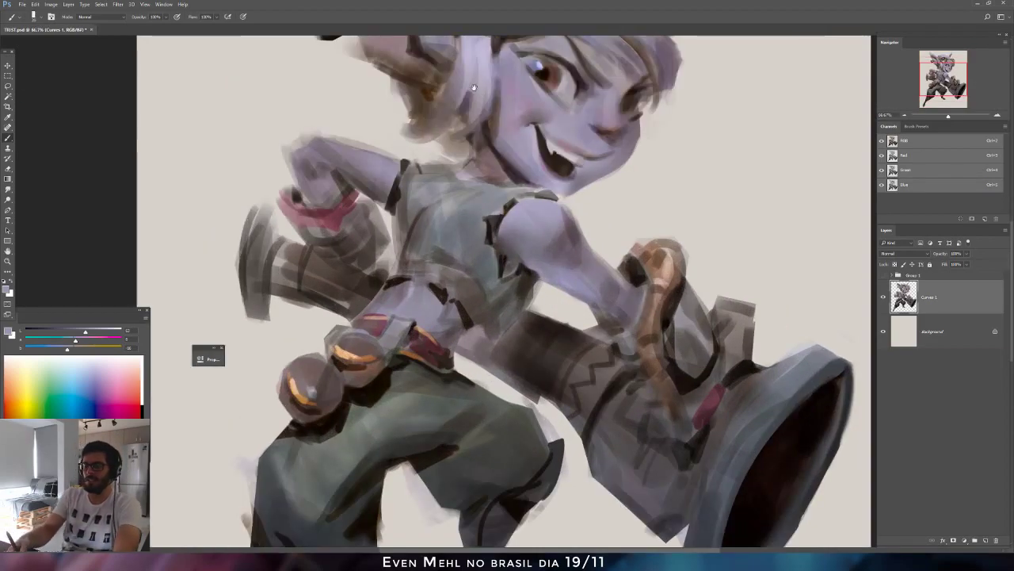
left_click_drag(474, 88, 414, 306)
left_click(432, 167, "alt")
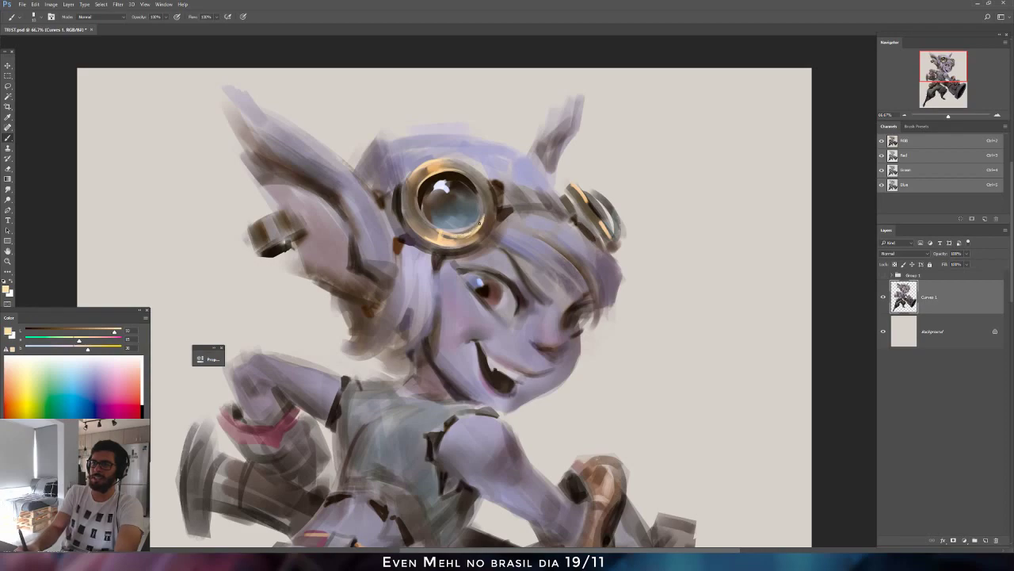
Mix a dark teal from the sampled lens colour and paint it over the lenses of both goggles.
left_click(475, 205, "alt")
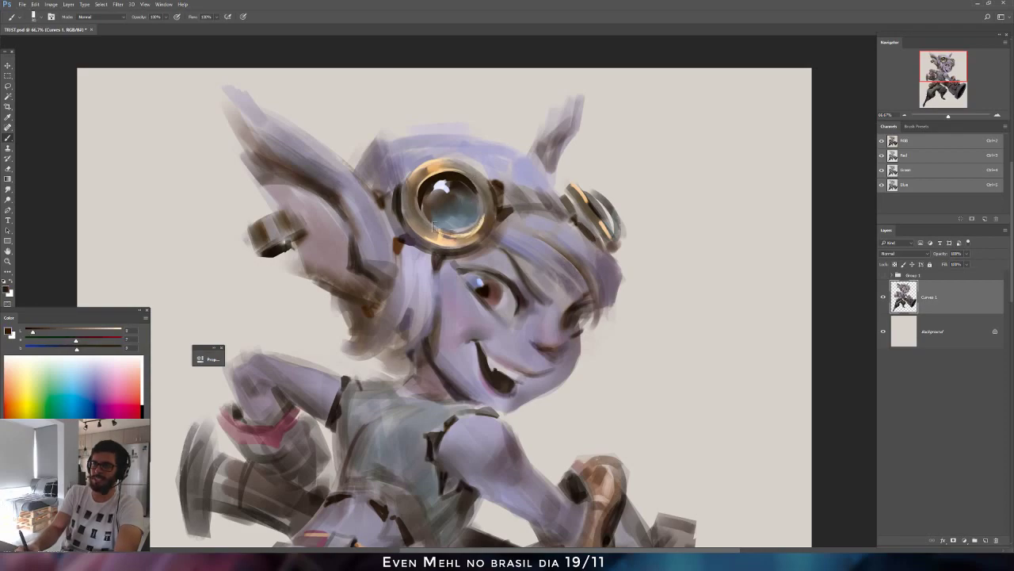
left_click_drag(433, 227, 455, 233)
key("ctrl+z")
left_click(42, 332)
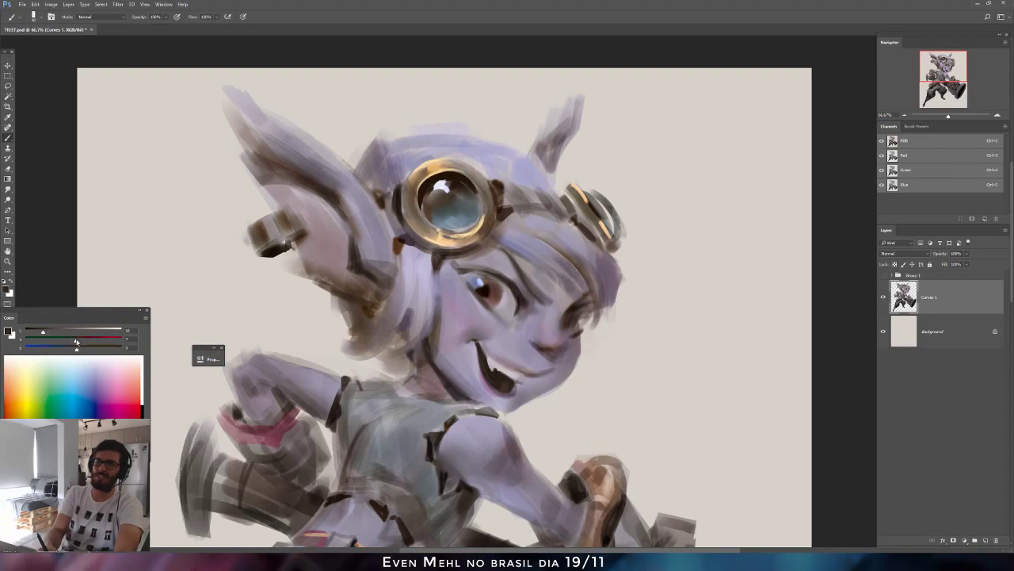
left_click_drag(76, 342, 70, 349)
mouse_move(463, 207)
left_mouse_down()
mouse_move(469, 221)
mouse_move(455, 209)
mouse_move(440, 222)
left_mouse_up()
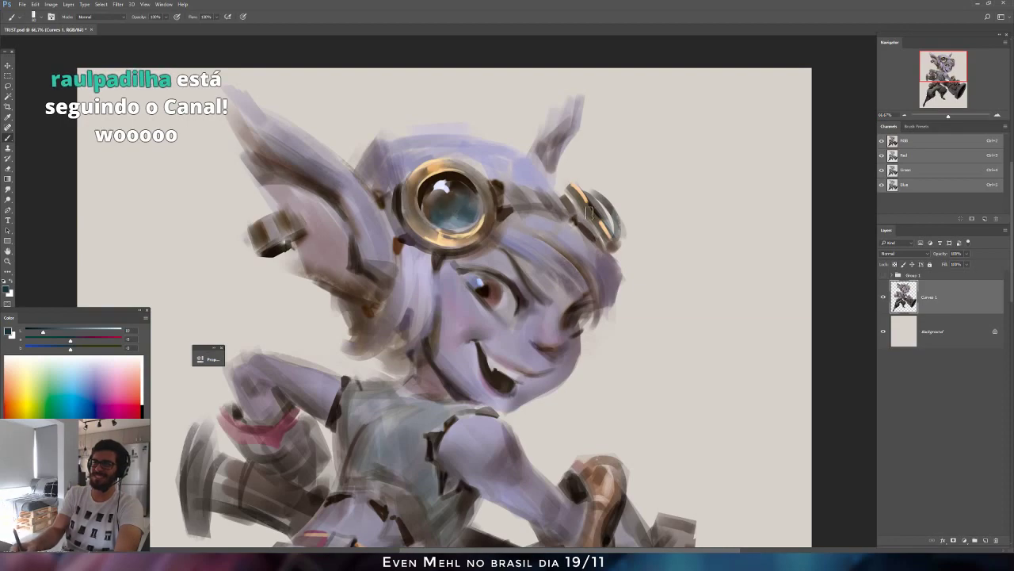
mouse_move(604, 208)
left_mouse_down()
mouse_move(611, 224)
mouse_move(605, 215)
left_mouse_up()
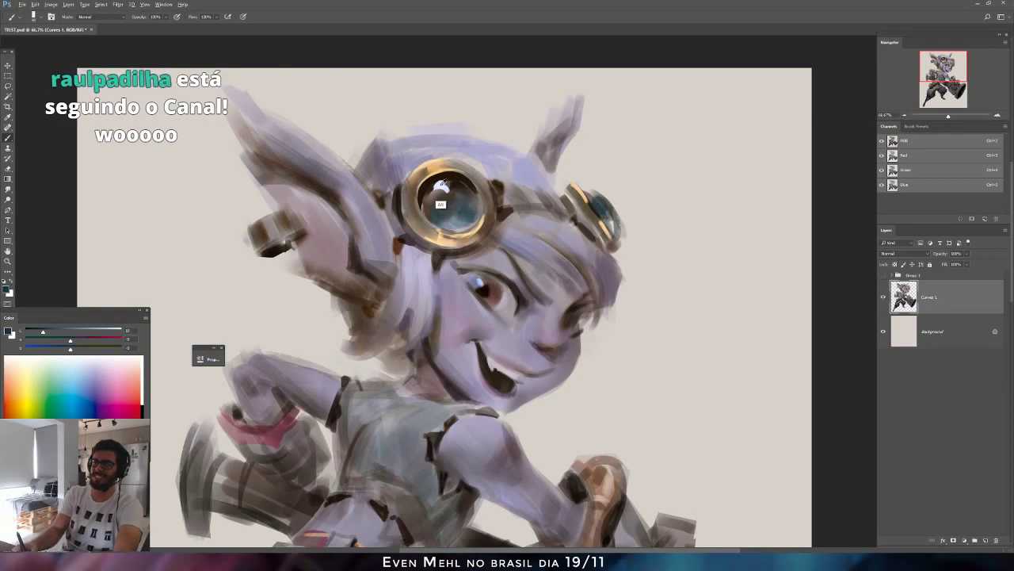
Add a bluish-white highlight to the small goggle's lens and deepen the large lens with sampled dark tones.
left_click(440, 186, "alt")
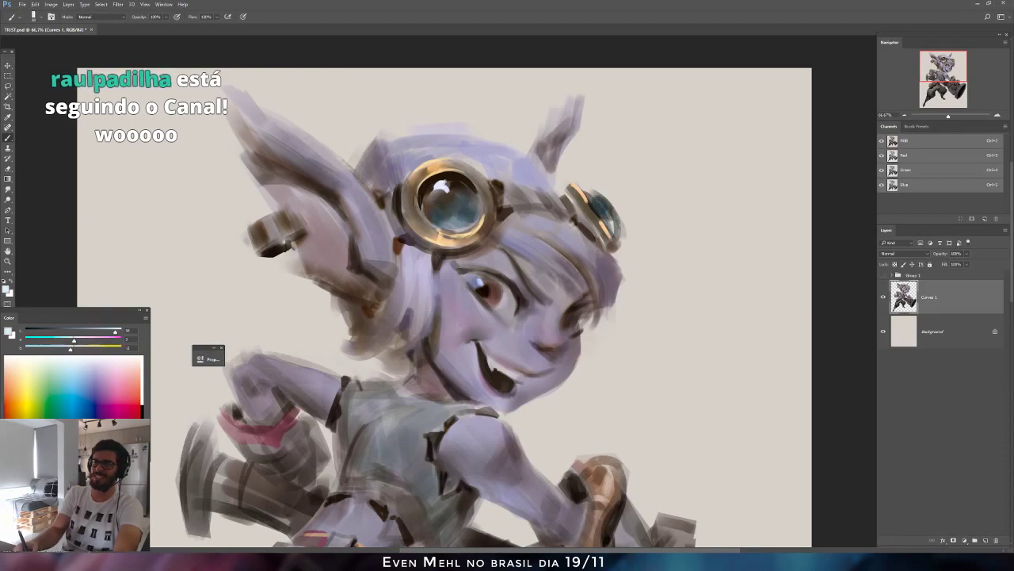
left_click(436, 204, "alt")
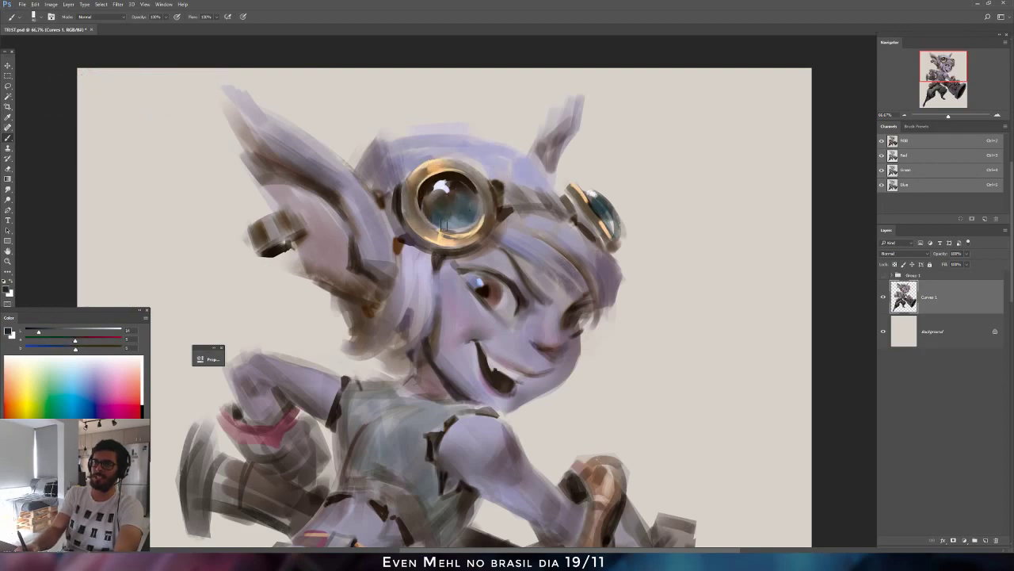
mouse_move(426, 193)
left_mouse_down()
mouse_move(438, 219)
mouse_move(454, 216)
left_mouse_up()
left_click(438, 229, "alt")
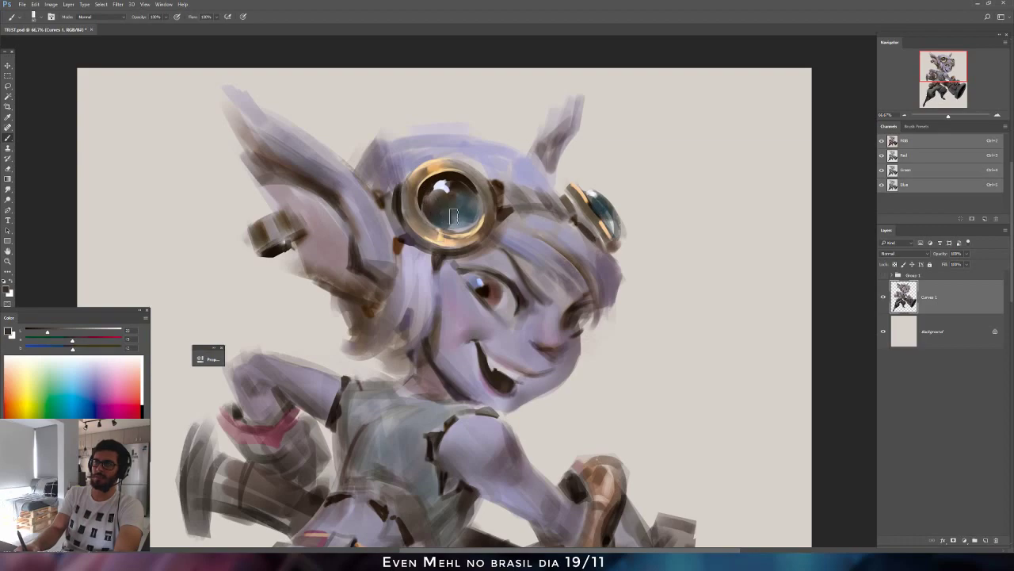
Touch up the large goggle's lower rim and the adjoining hair with sampled dark grey and muted violet tones.
left_click(447, 252, "alt")
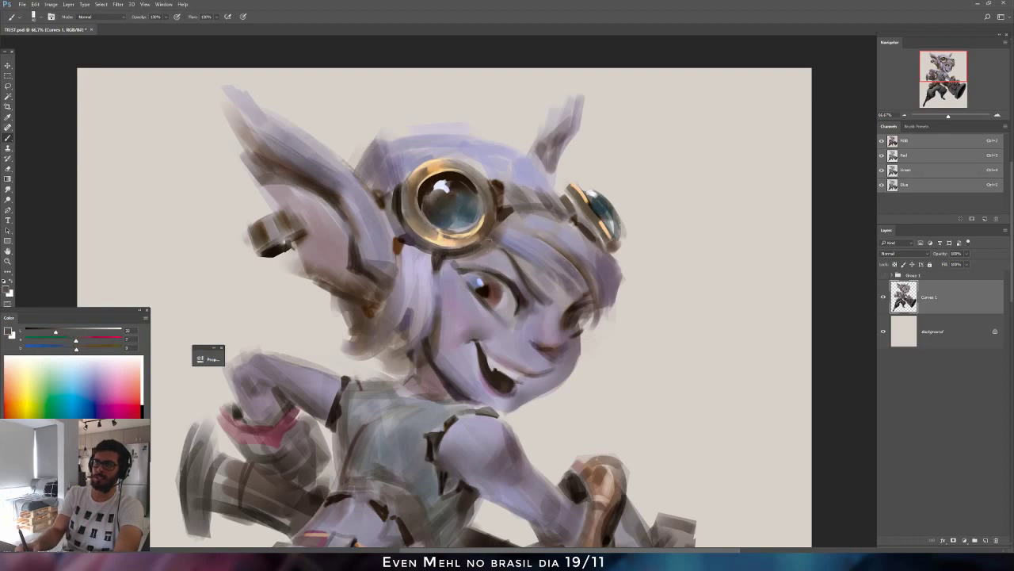
left_click(504, 260, "alt")
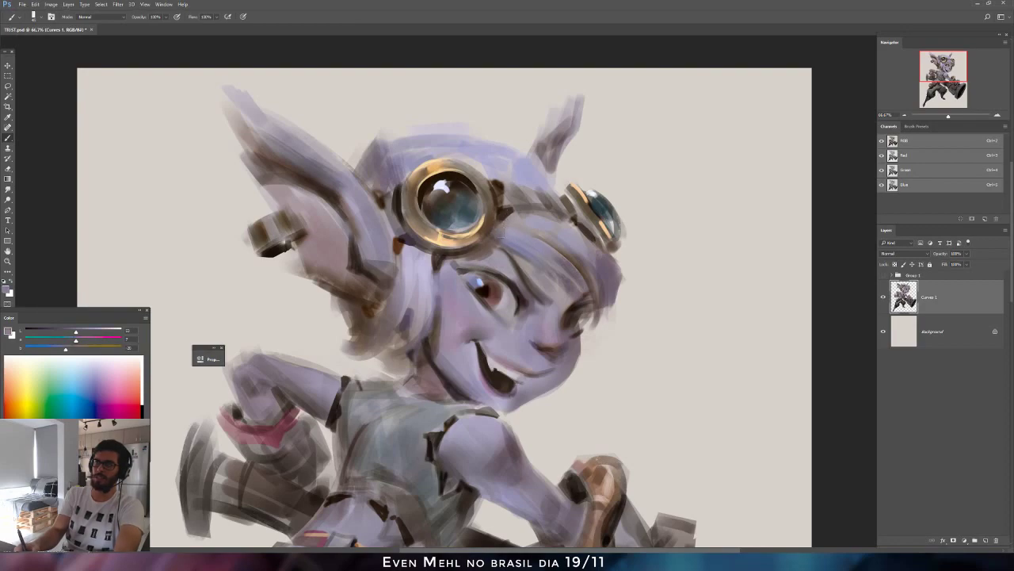
left_click(498, 236, "alt")
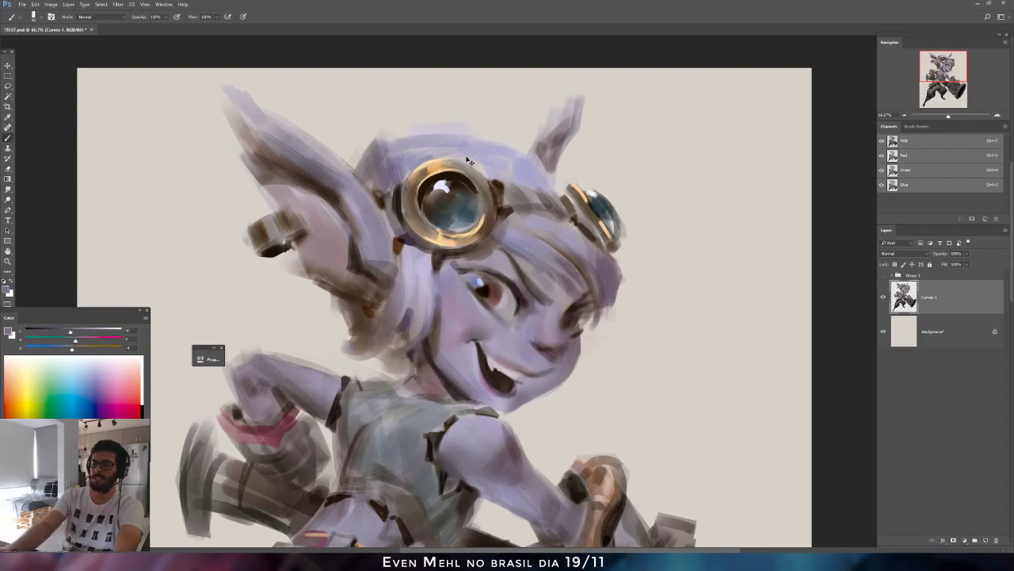
Mirror the canvas and paint pale lavender highlight strands on the fringe, using a slightly adjusted tone sampled from the hair.
key("ctrl+minus")
key("ctrl+minus")
key("ctrl+shift+h")
key("ctrl+plus")
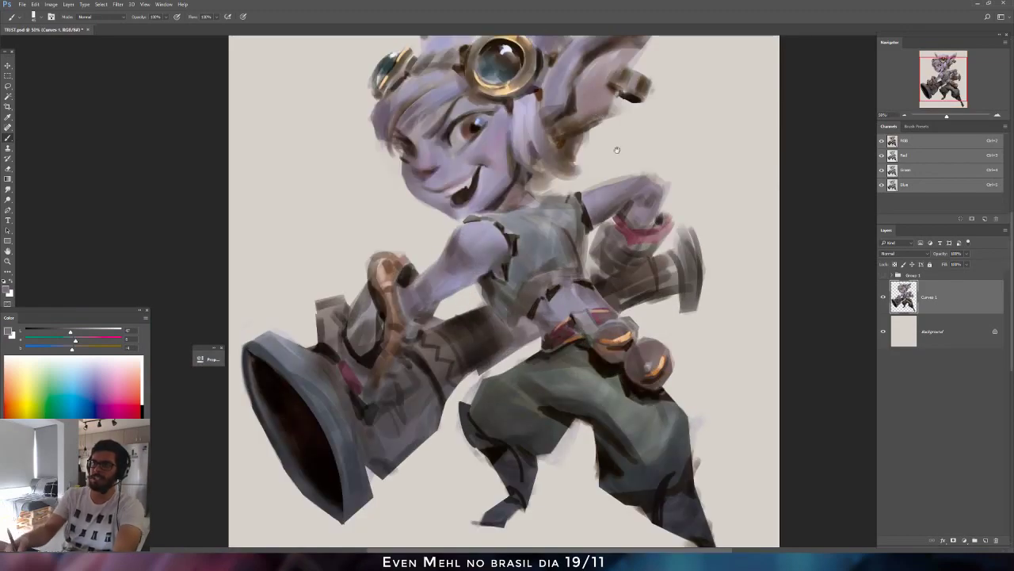
left_click_drag(618, 150, 584, 231)
left_click(493, 211, "alt")
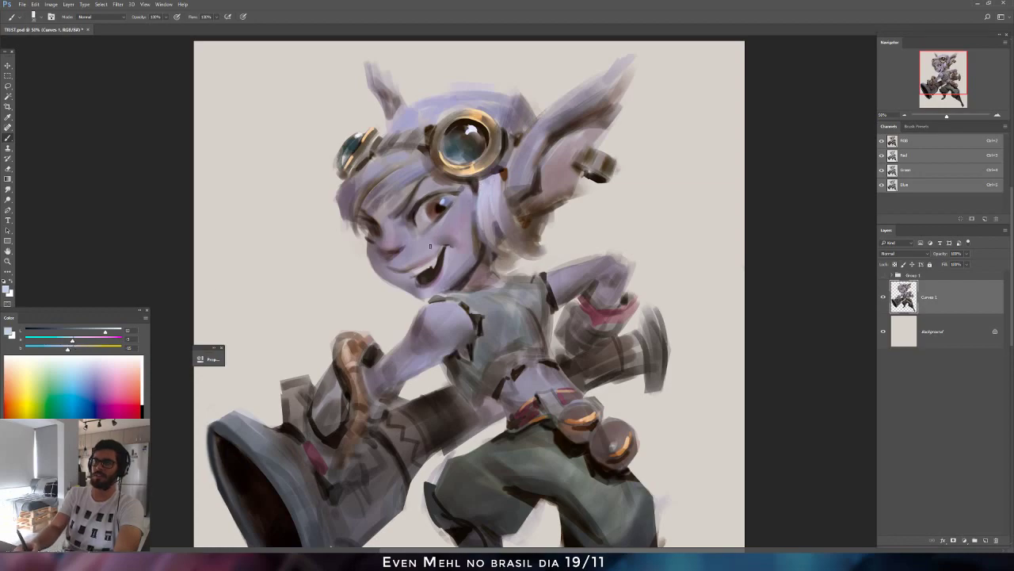
left_click_drag(73, 341, 75, 341)
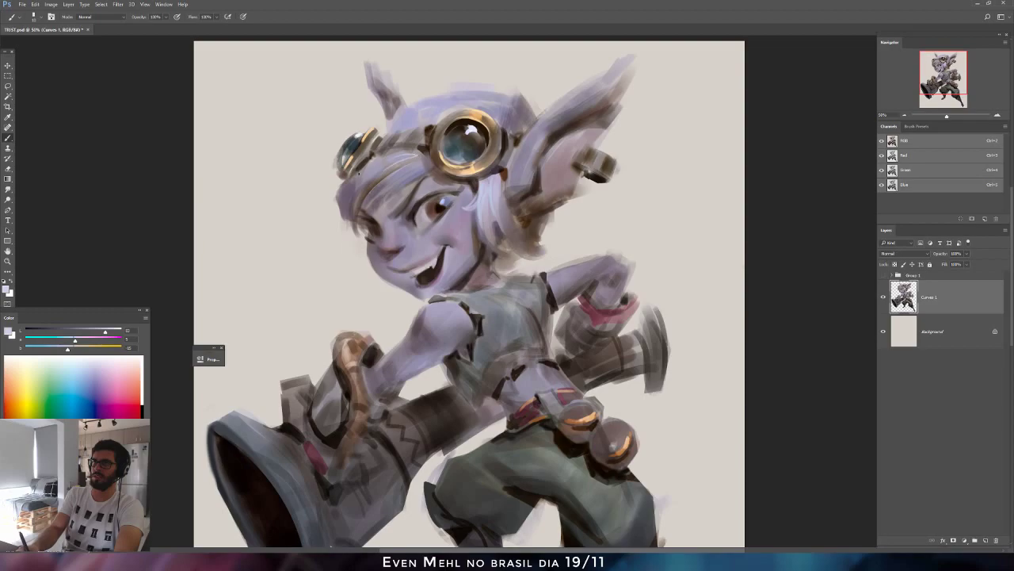
left_click_drag(370, 170, 413, 157)
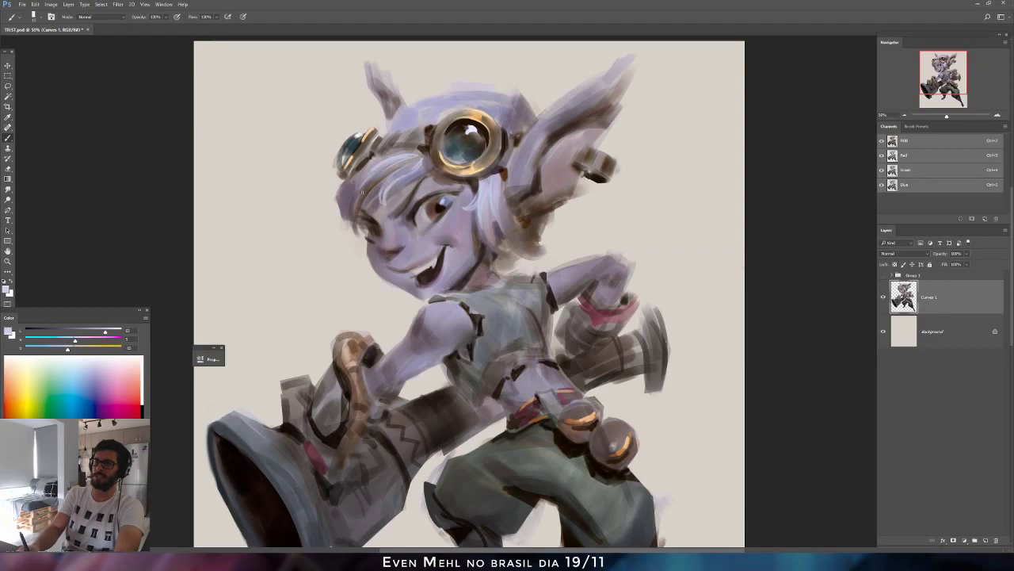
Add pale highlights to the side lock and crown while checking the mirrored view, and erase the ragged hair edge beside the large ear.
key("ctrl+shift+h")
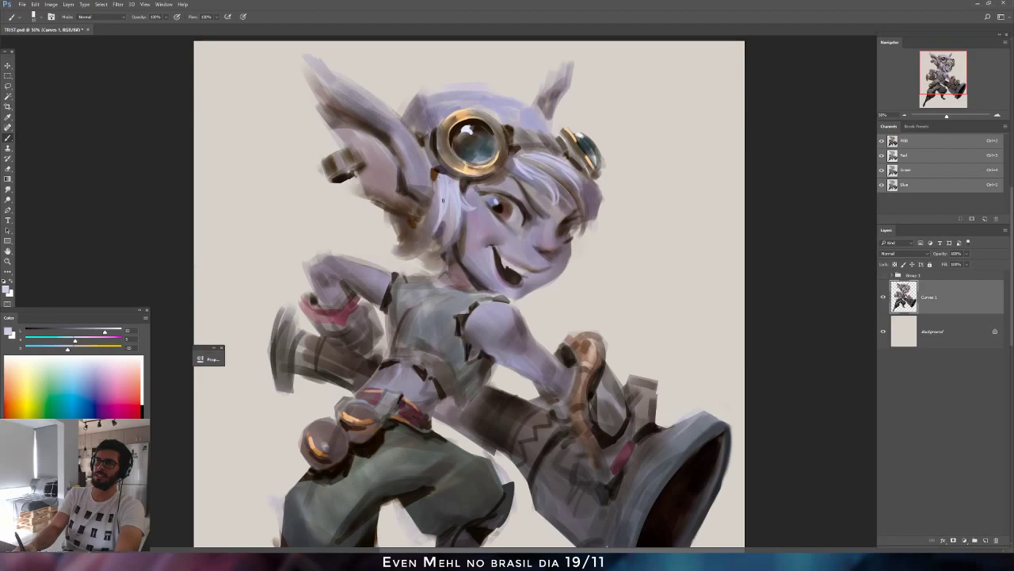
key("ctrl+shift+h")
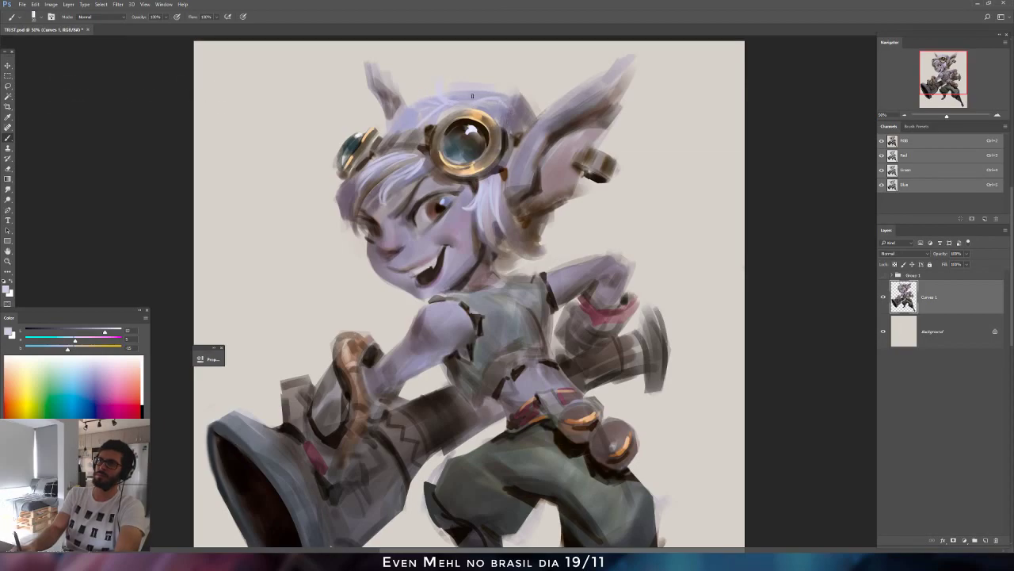
key("e")
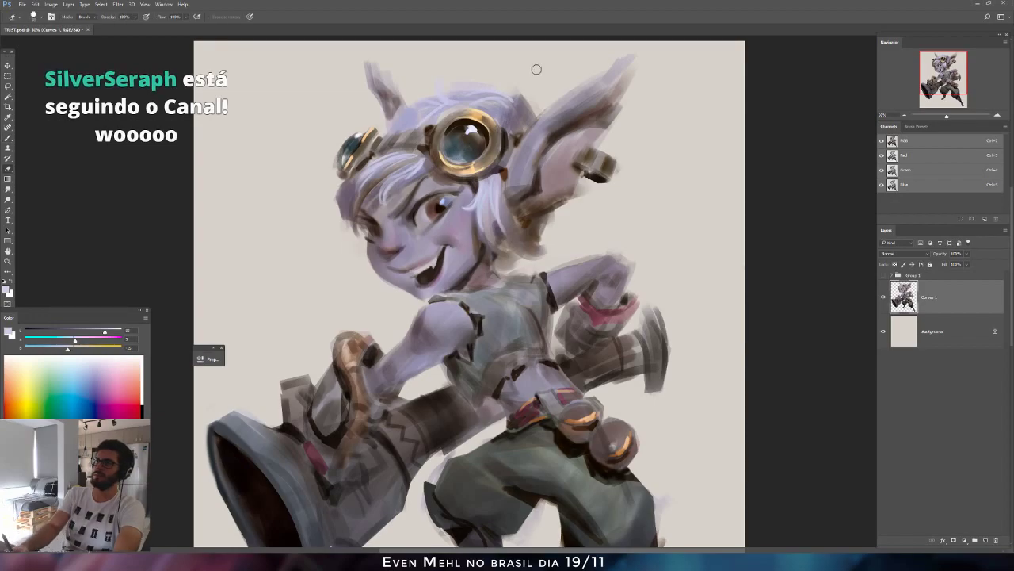
left_click_drag(504, 81, 537, 102)
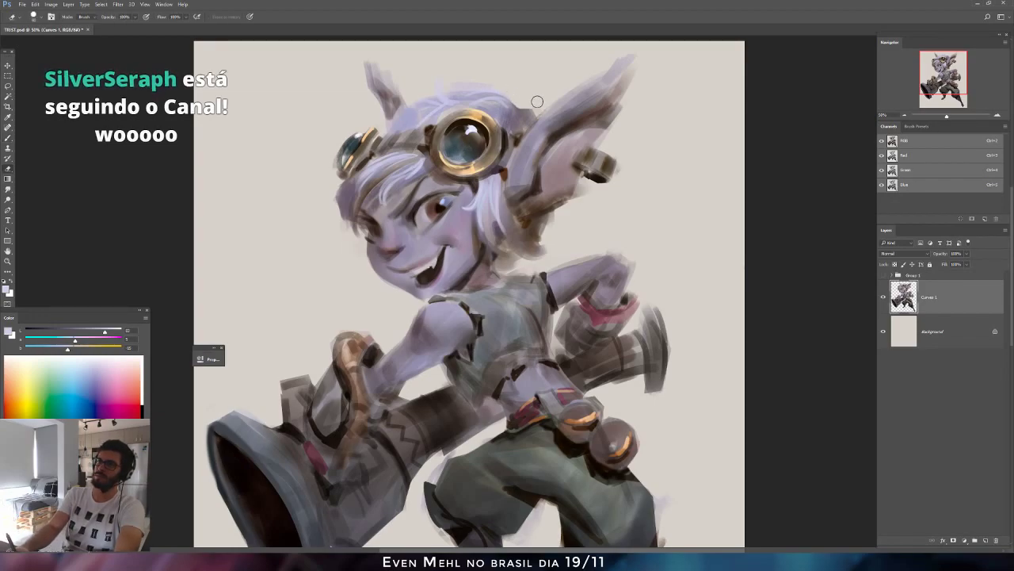
key("ctrl+minus")
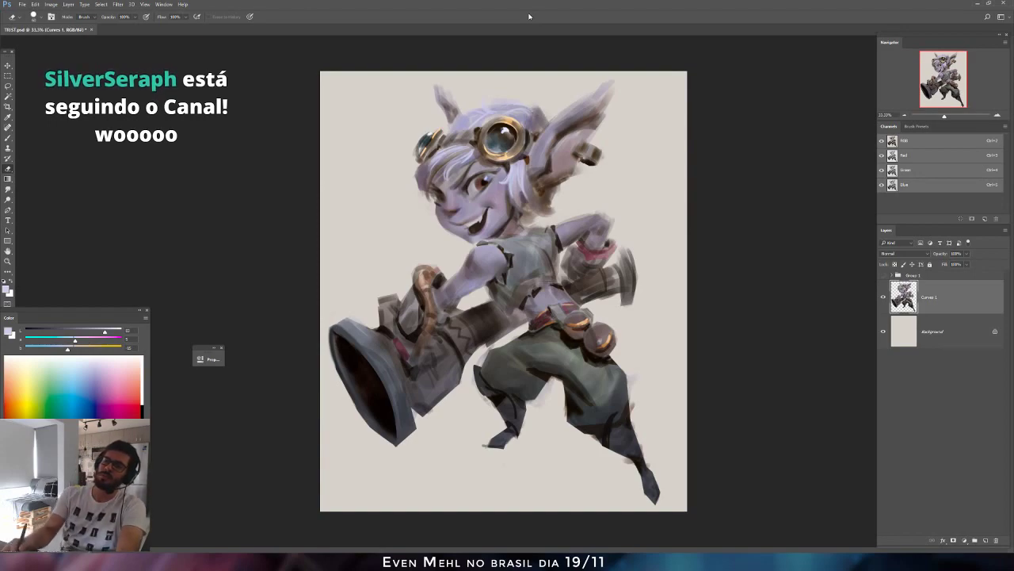
Refine the hair tips and the shadow beneath the large ear with sampled grey, lavender and dark brown tones.
key("b")
left_click(555, 210, "alt")
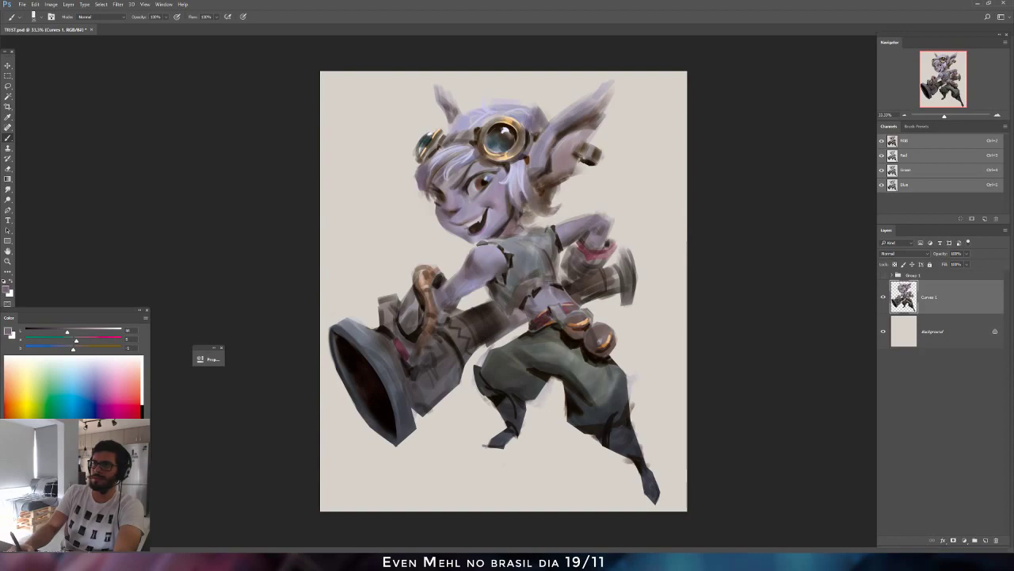
left_click(533, 192, "alt")
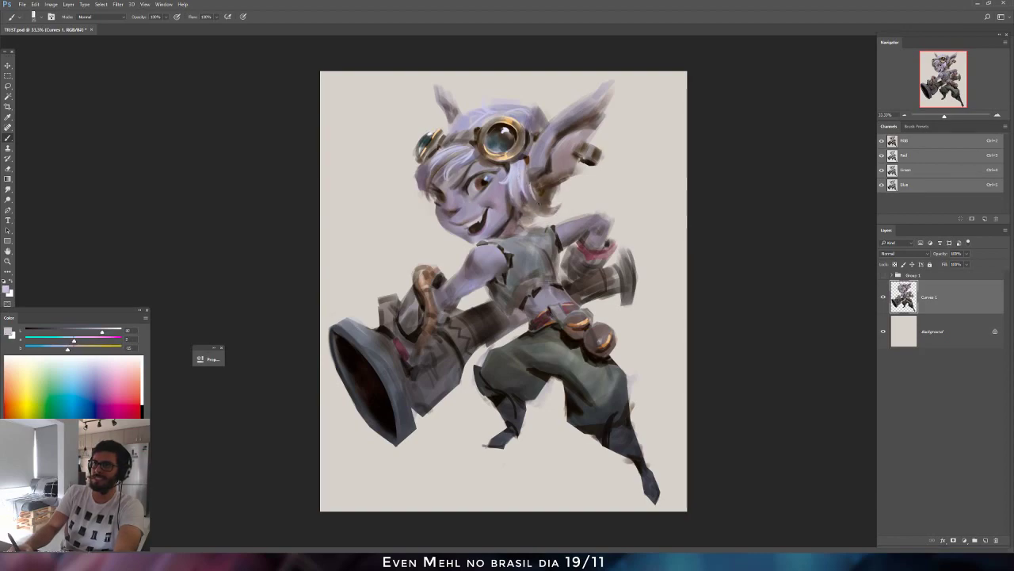
left_click(536, 190, "alt")
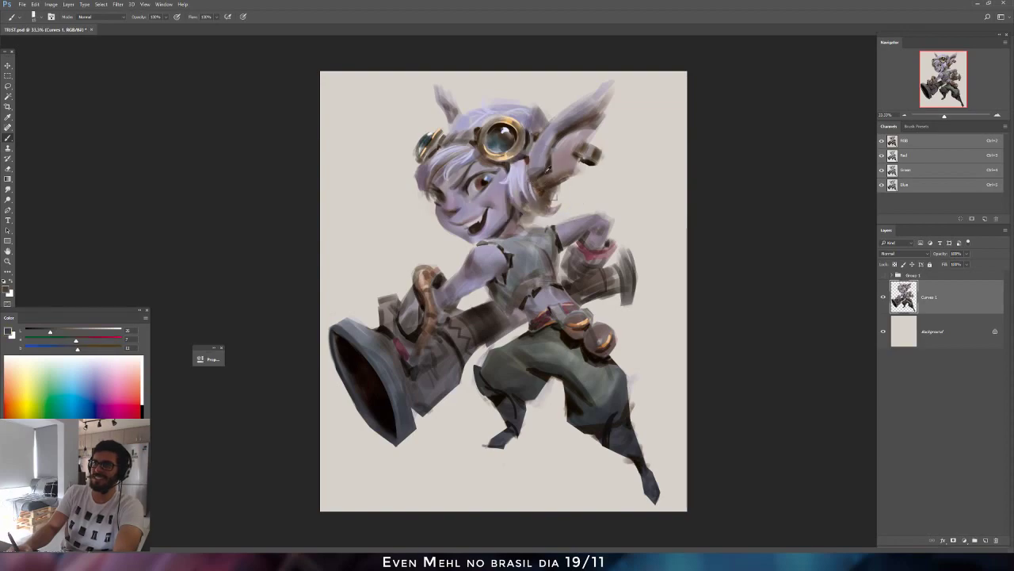
left_click(546, 170, "alt")
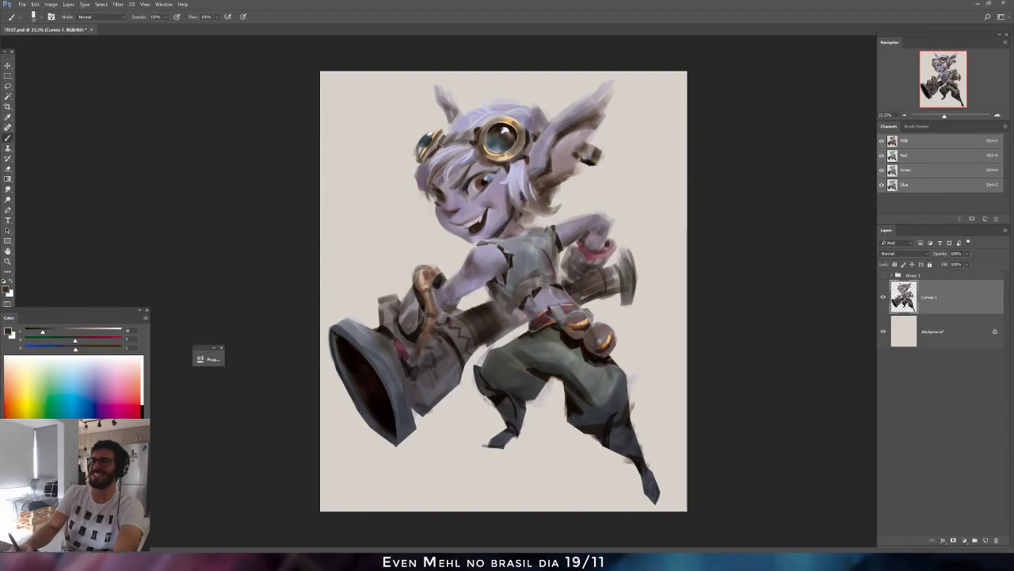
Mirror the canvas, mix a lighter, bluer violet from the sampled skin tone and touch up the cheek and mouth area.
key("ctrl+shift+h")
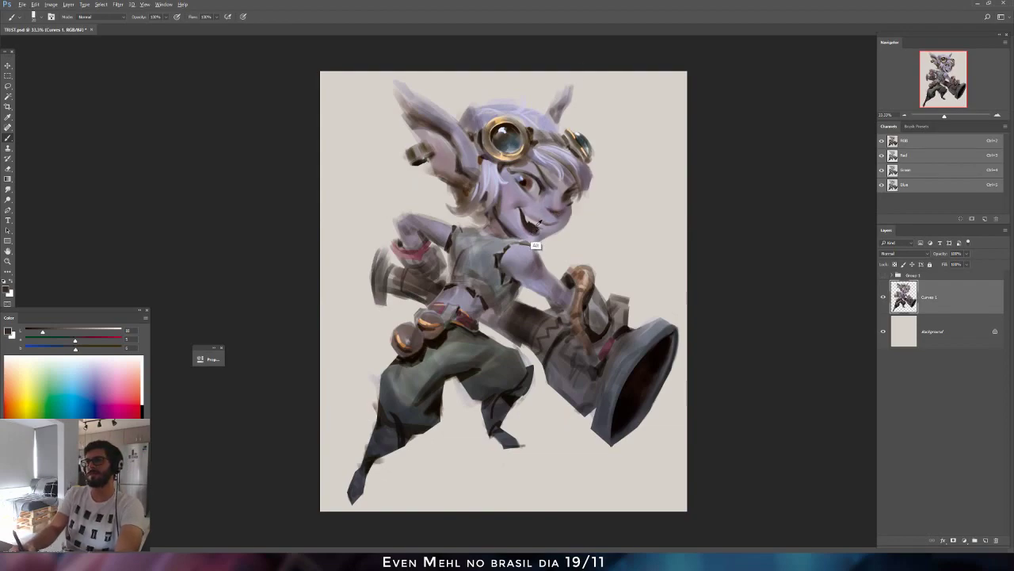
left_click(535, 213, "alt")
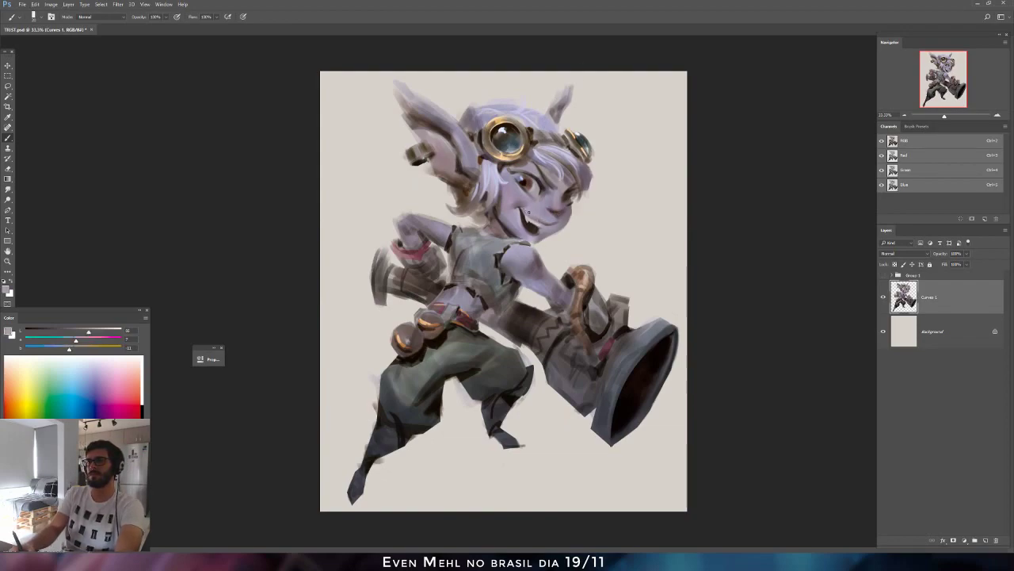
left_click_drag(529, 226, 536, 233)
key("ctrl+z")
left_click_drag(69, 350, 63, 349)
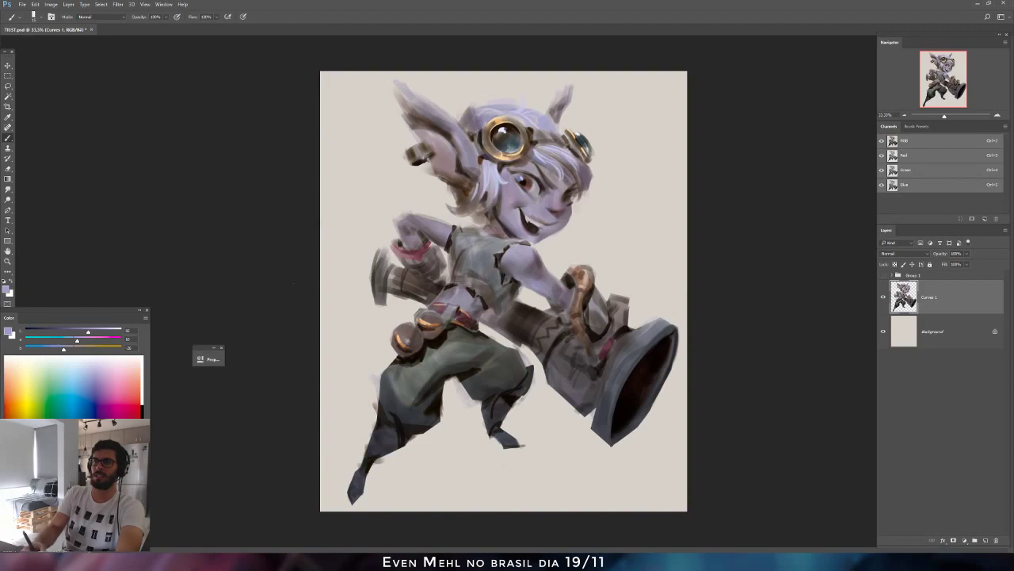
left_click(95, 332)
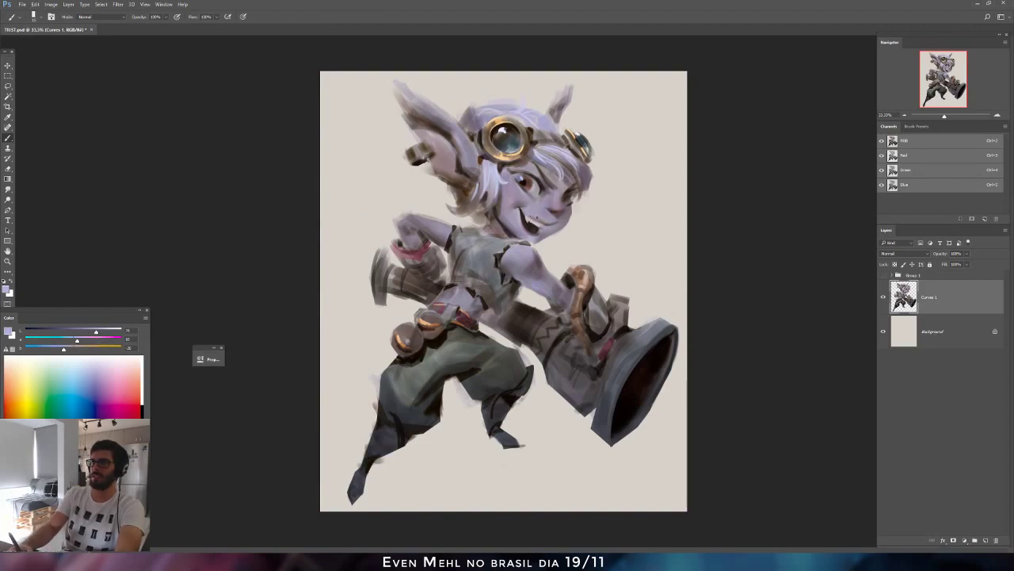
left_click(59, 349)
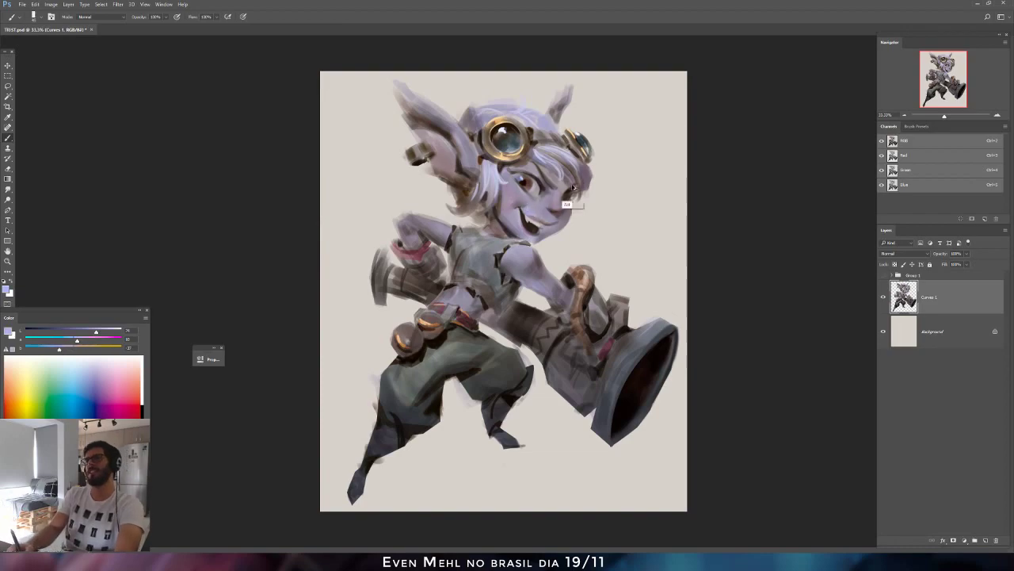
key("alt")
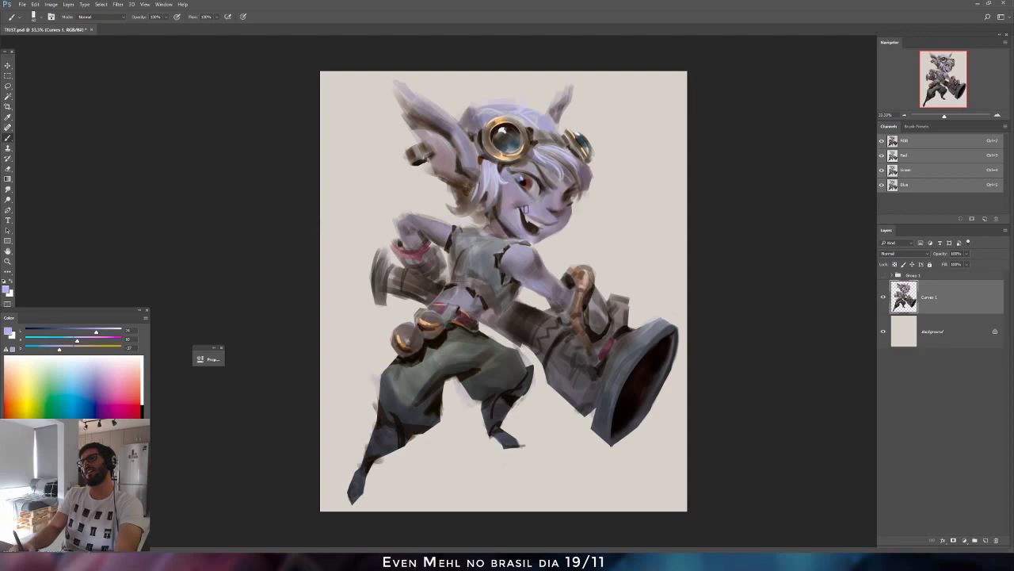
Mirror the canvas back and retouch the cheek, open eye and large goggle's lower rim with sampled mauve and brown tones.
key("ctrl+shift+h")
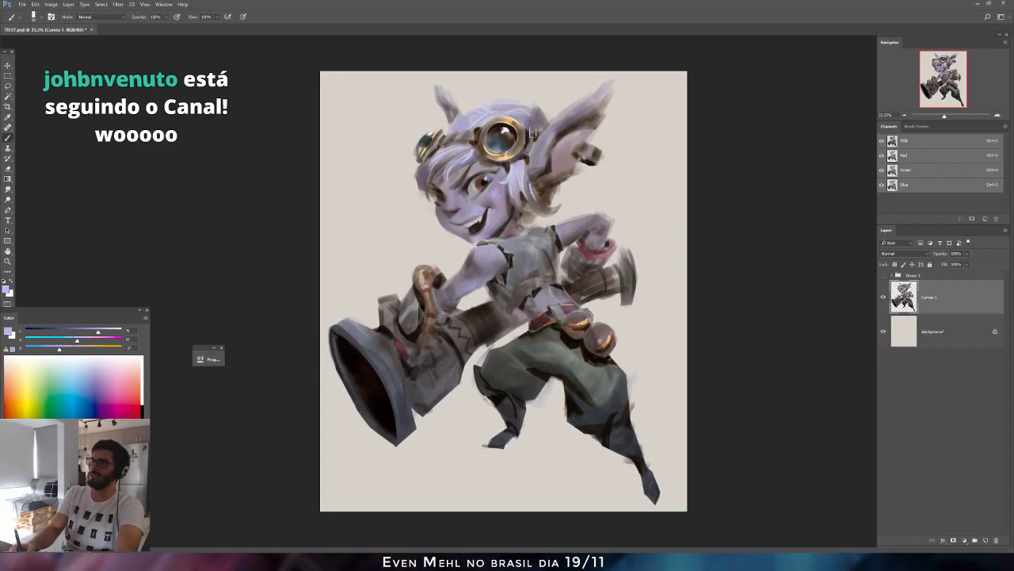
left_click(494, 199, "alt")
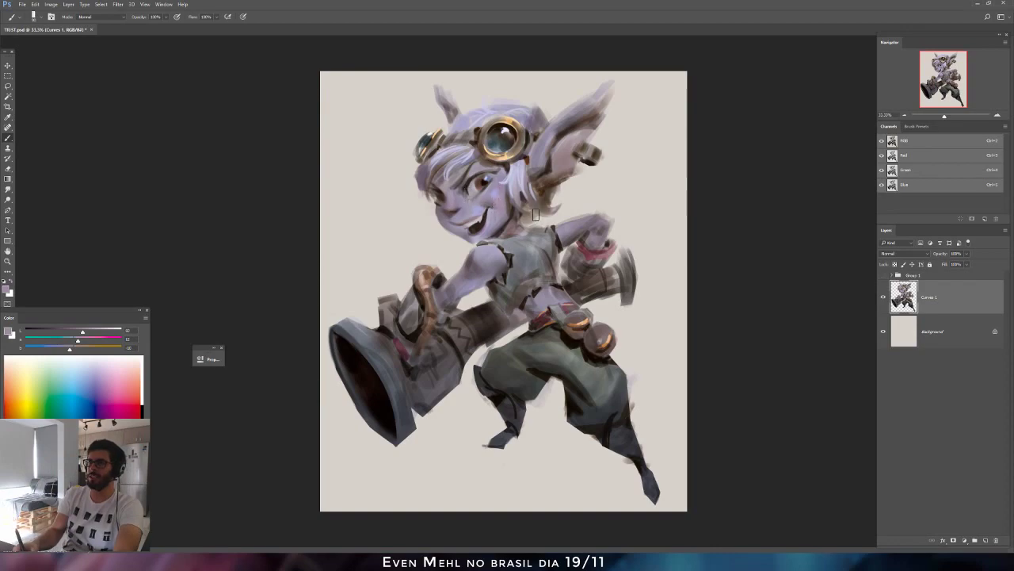
left_click(484, 172, "alt")
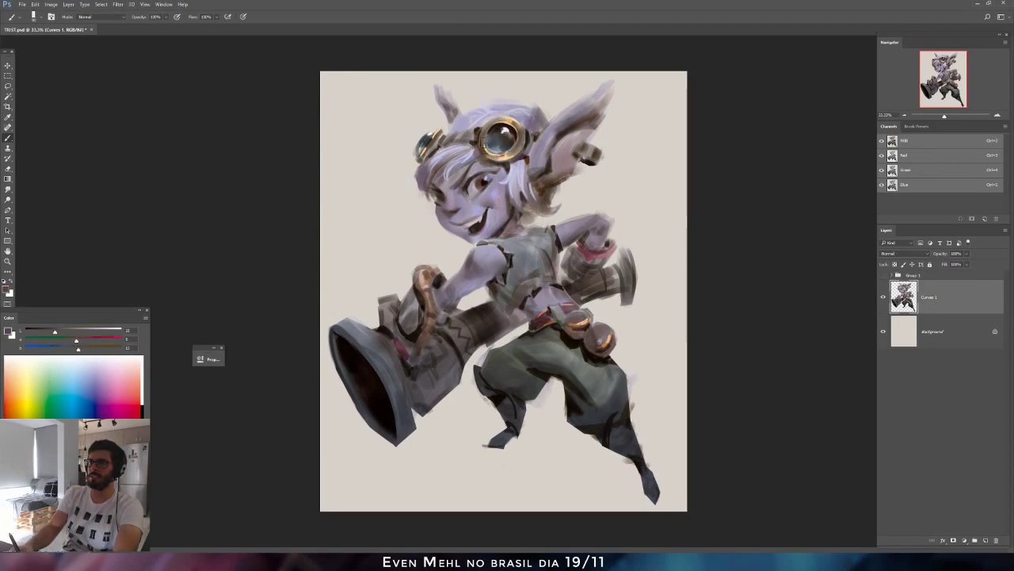
left_click(487, 151, "alt")
left_click(482, 175, "alt")
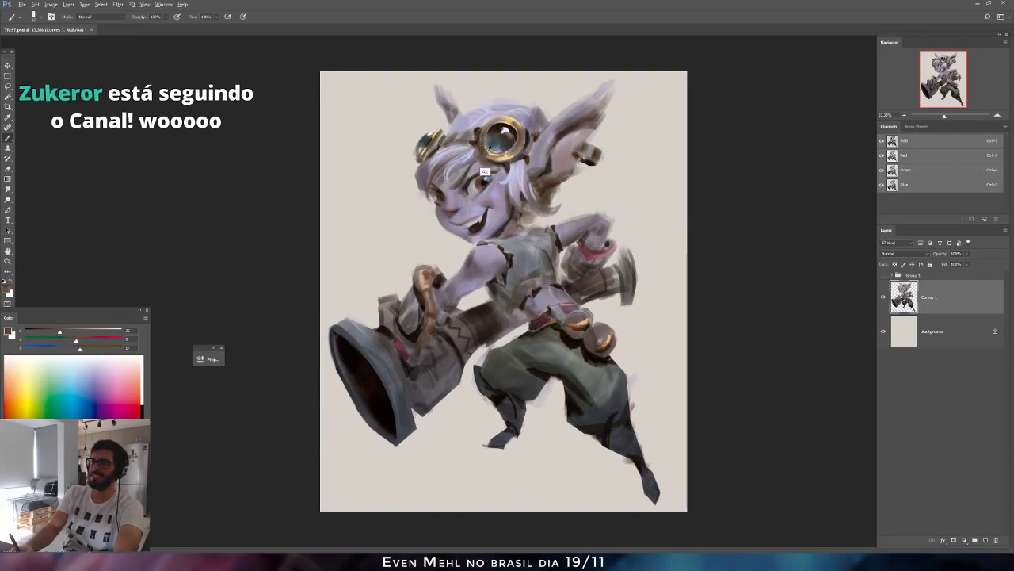
left_click(482, 147, "alt")
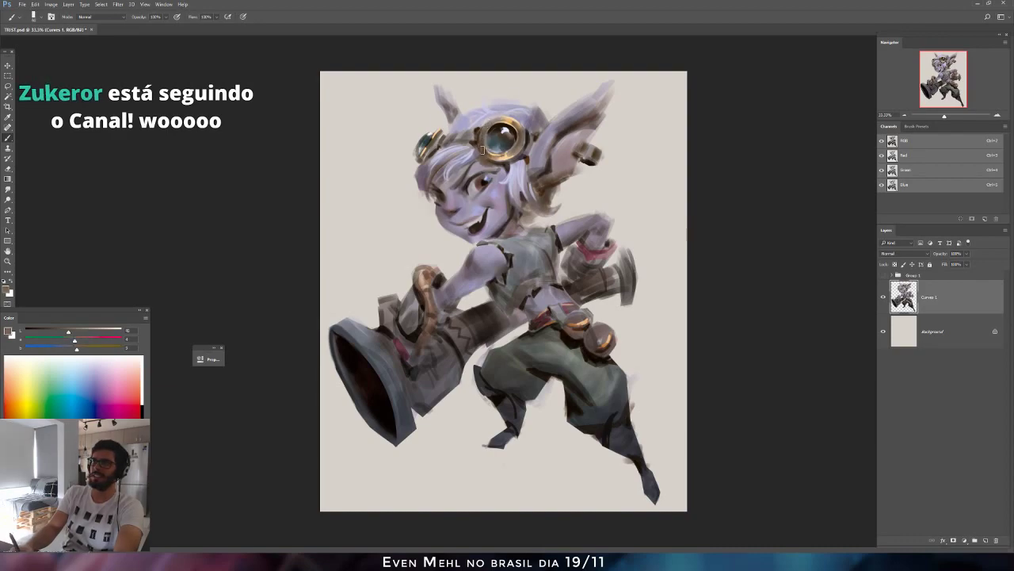
left_click(482, 166, "alt")
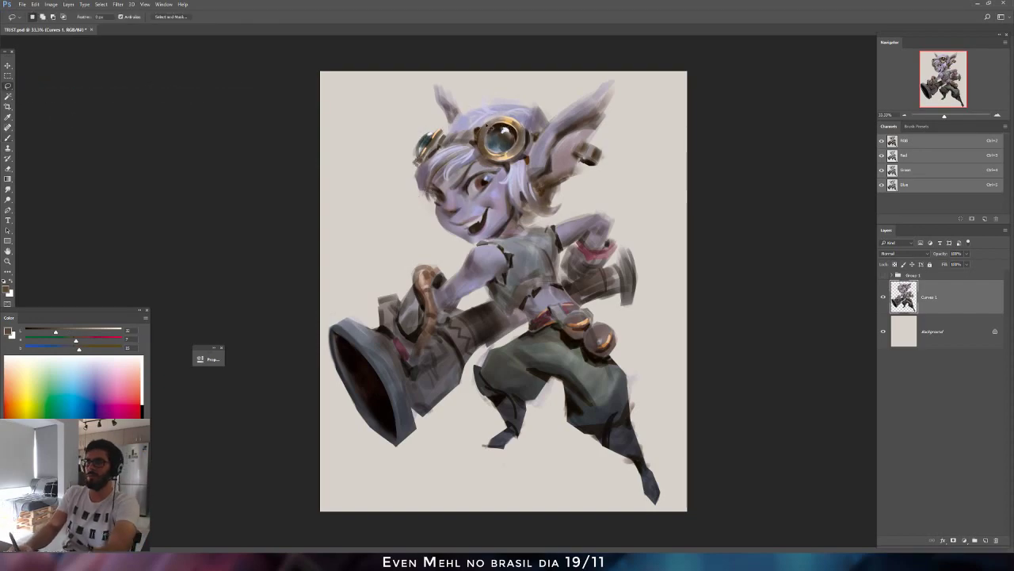
Lasso the large goggle, copy it to a new layer and widen its lower edge with a Perspective transform.
key("l")
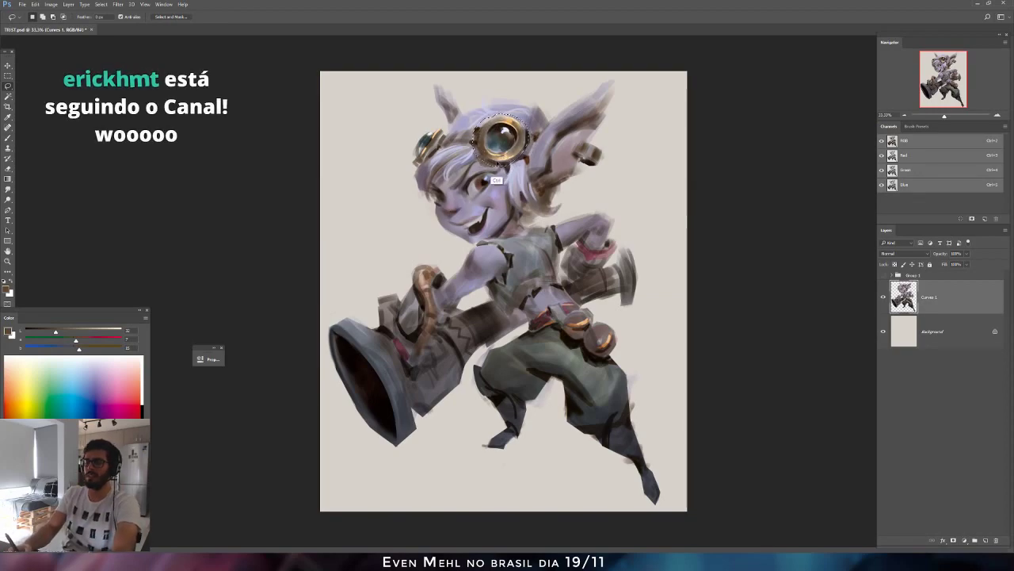
key("ctrl+j")
key("ctrl+t")
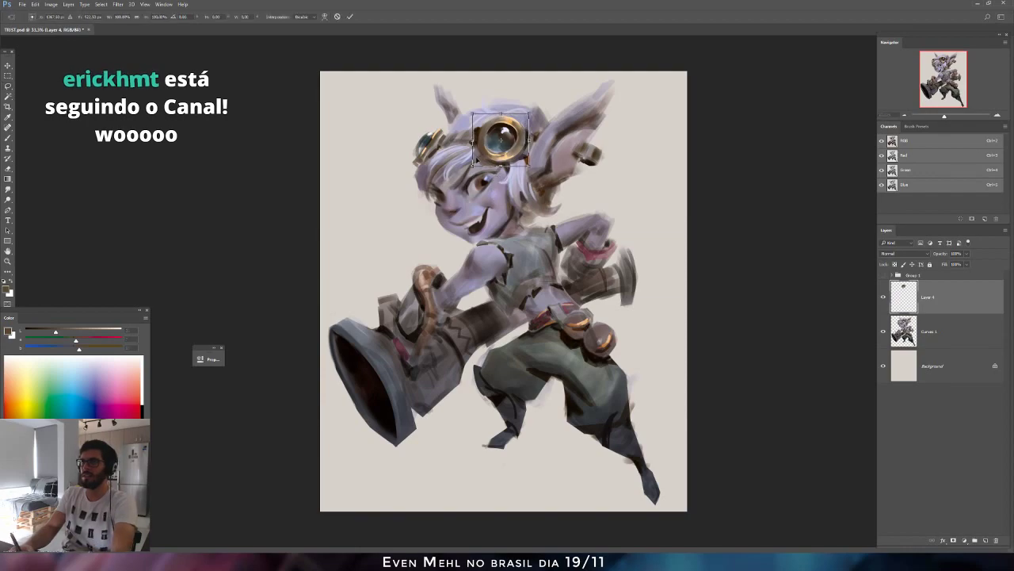
left_click(35, 4)
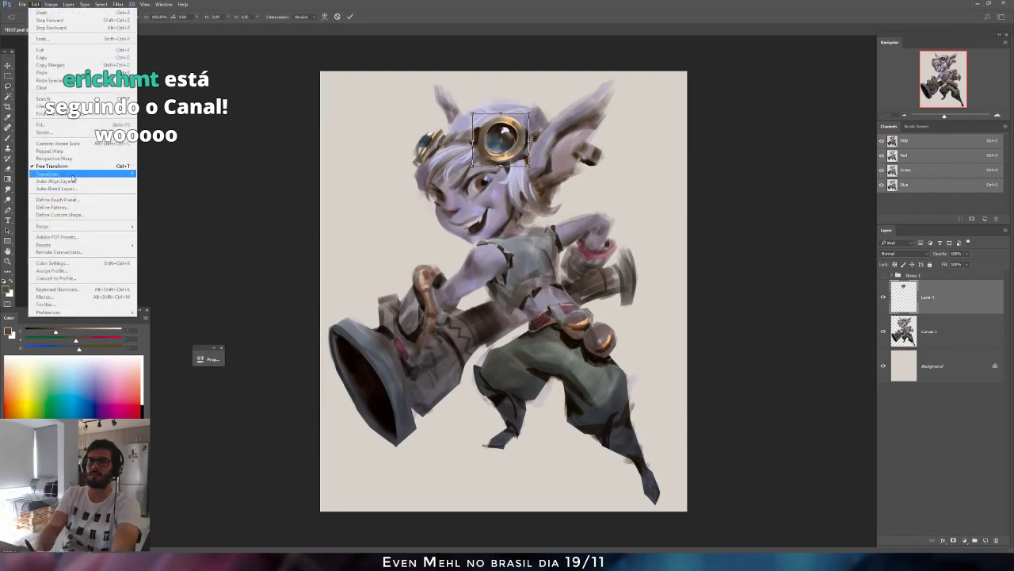
mouse_move(95, 173)
left_click(154, 215)
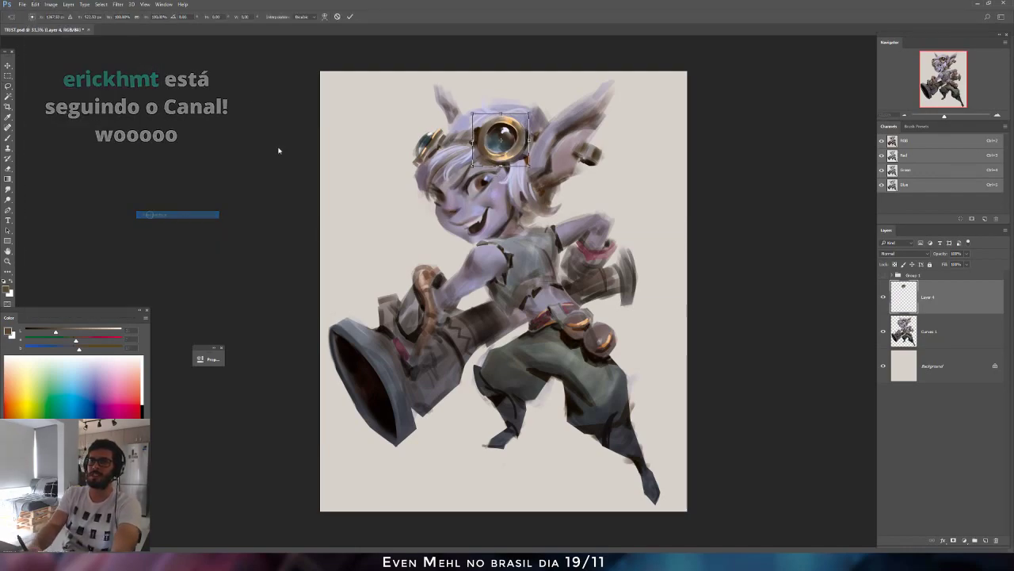
left_click_drag(473, 166, 465, 167)
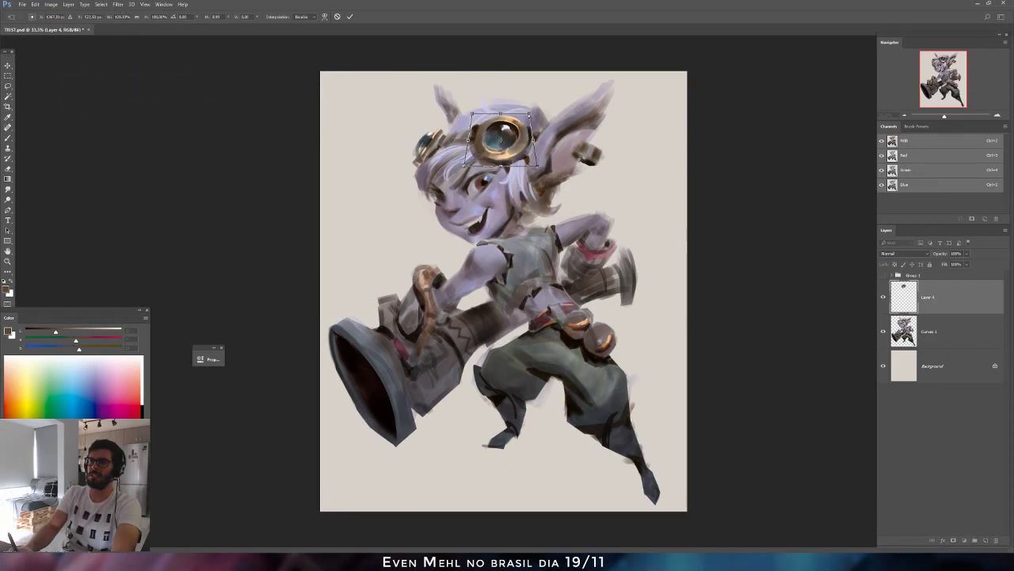
left_click_drag(530, 116, 525, 119)
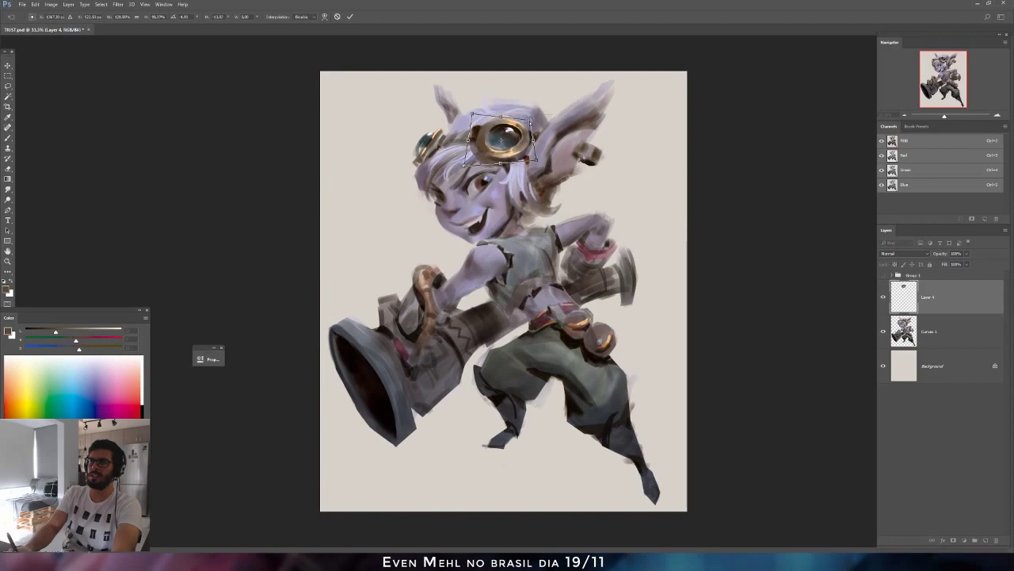
key("ctrl+z")
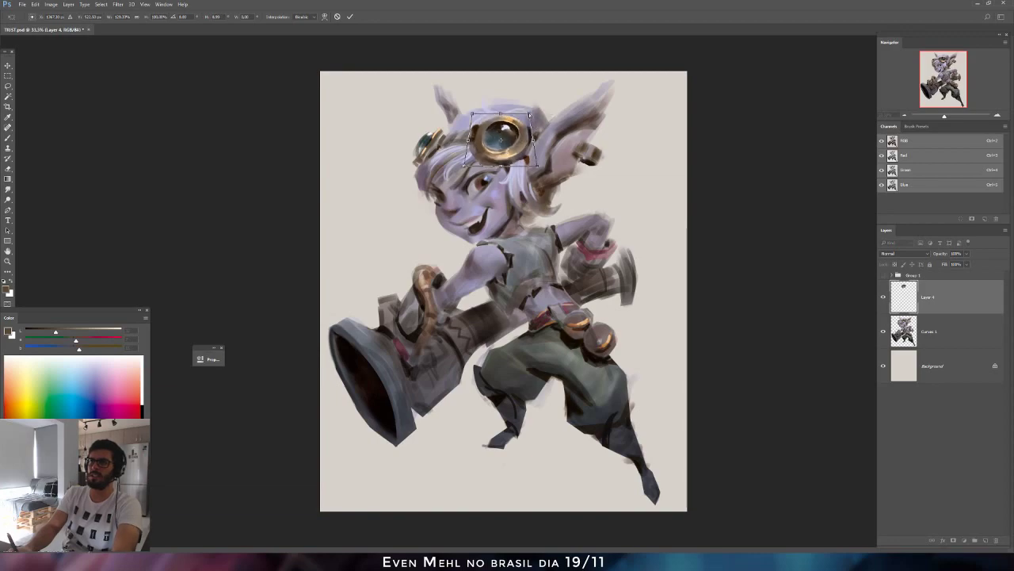
left_click_drag(529, 115, 527, 118)
key("ctrl+z")
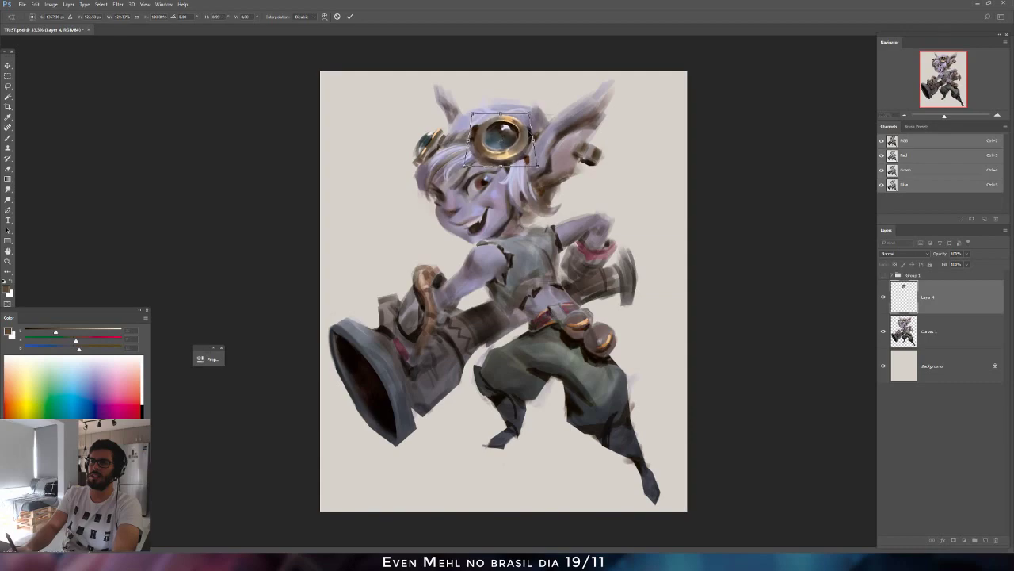
Scale the copied large goggle down slightly from its lower corner, apply the transform and clean its edge with the Eraser.
key("shift")
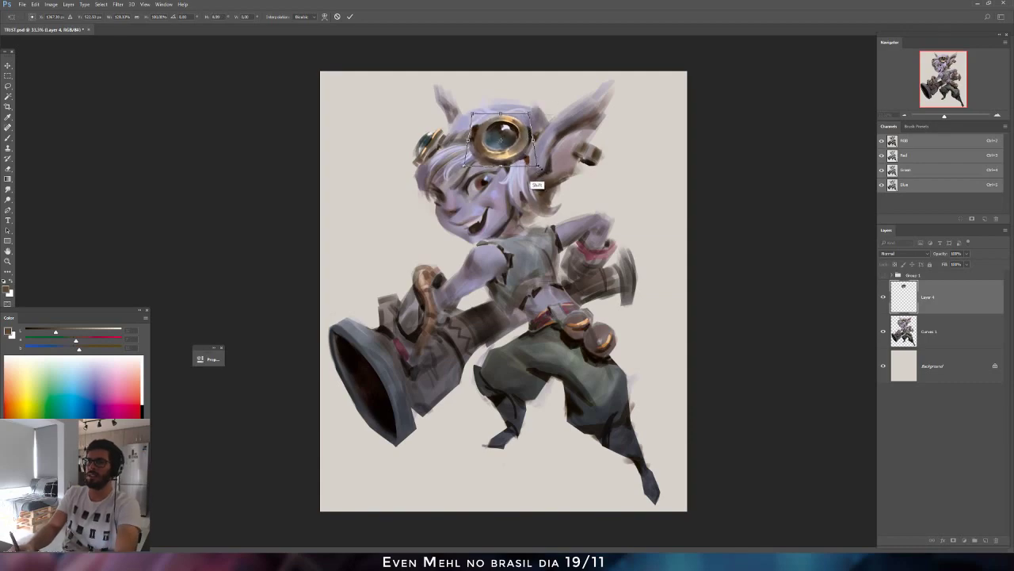
left_click_drag(537, 168, 532, 158)
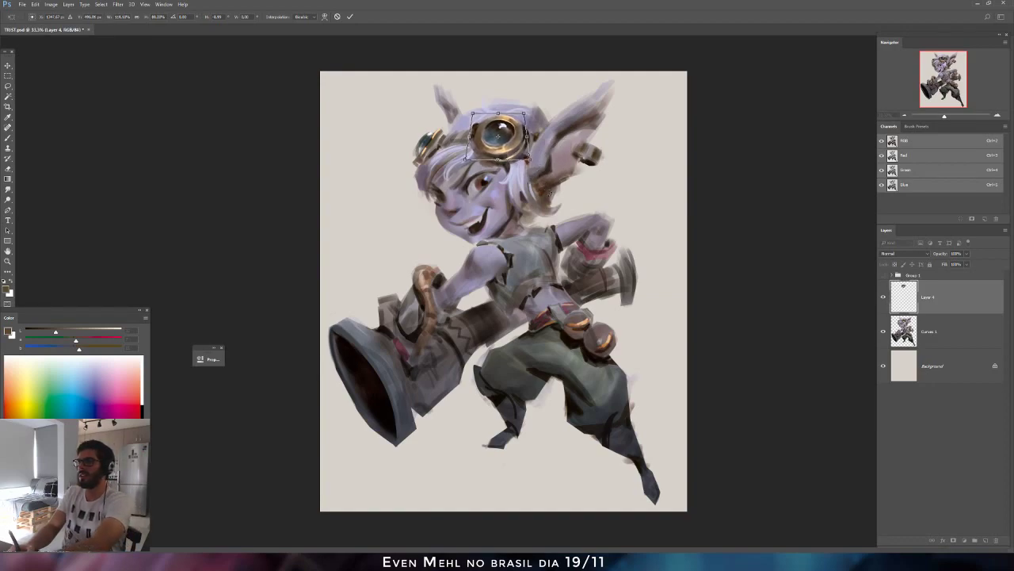
key("Return")
key("e")
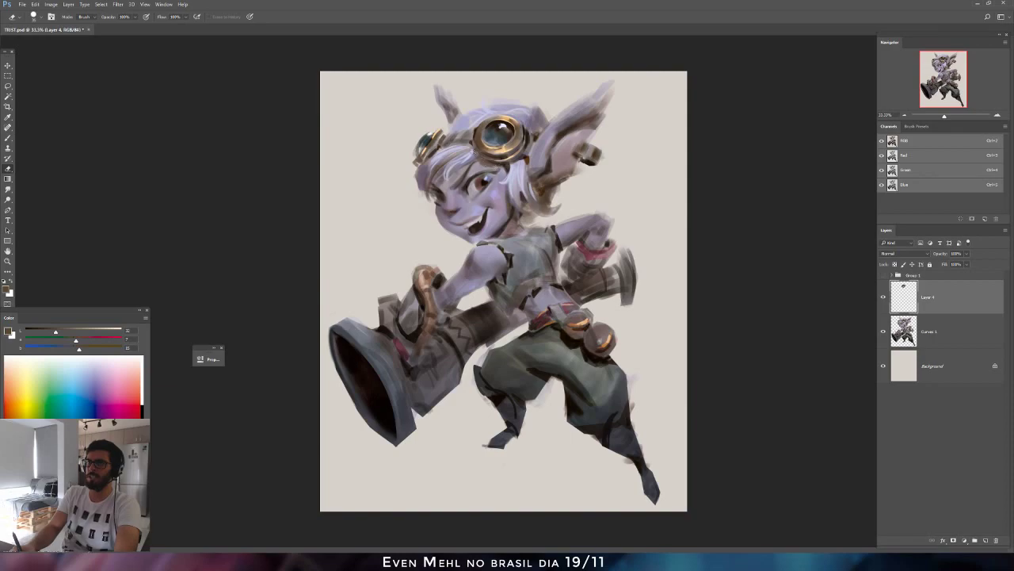
Mix a darker reddish brown and paint the shadow and strap area beside the large goggle, sampling a near-black brown.
key("b")
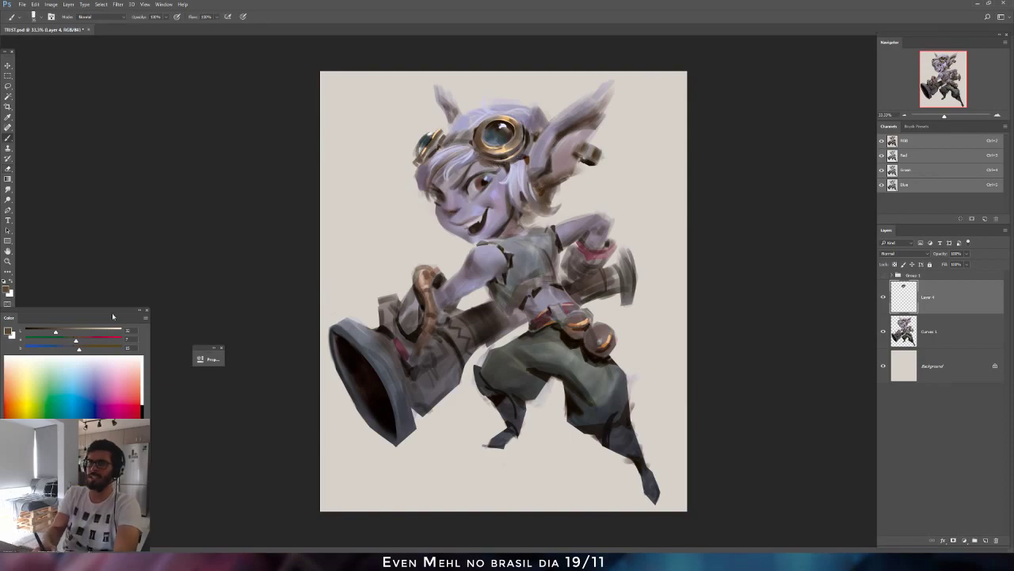
left_click(45, 330)
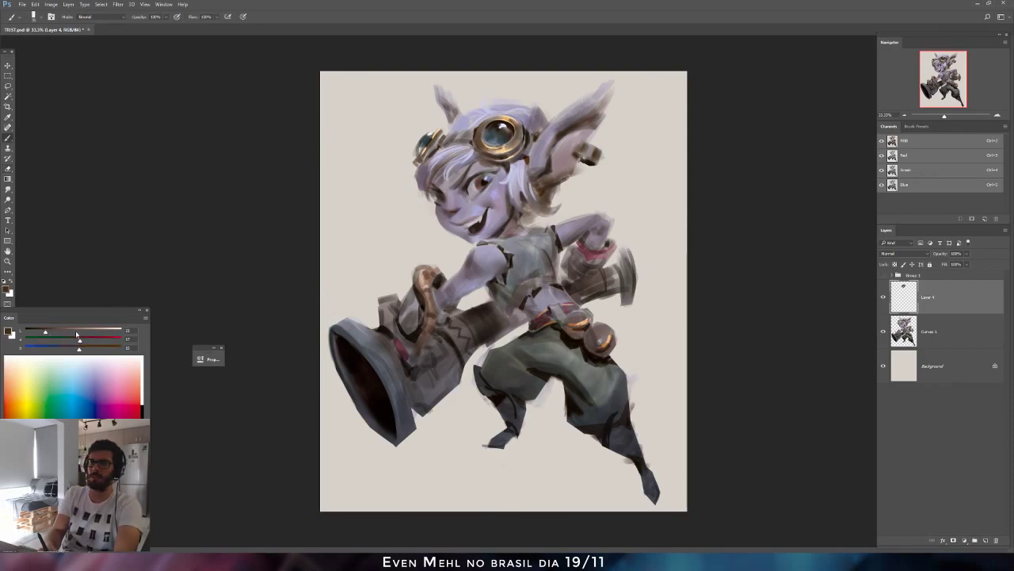
left_click(79, 340)
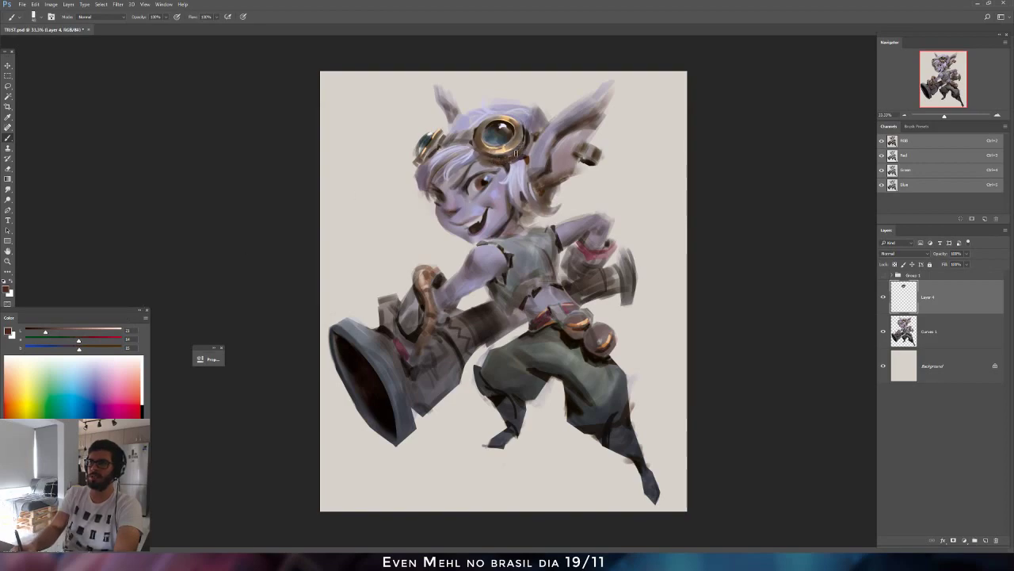
left_click(529, 159, "alt")
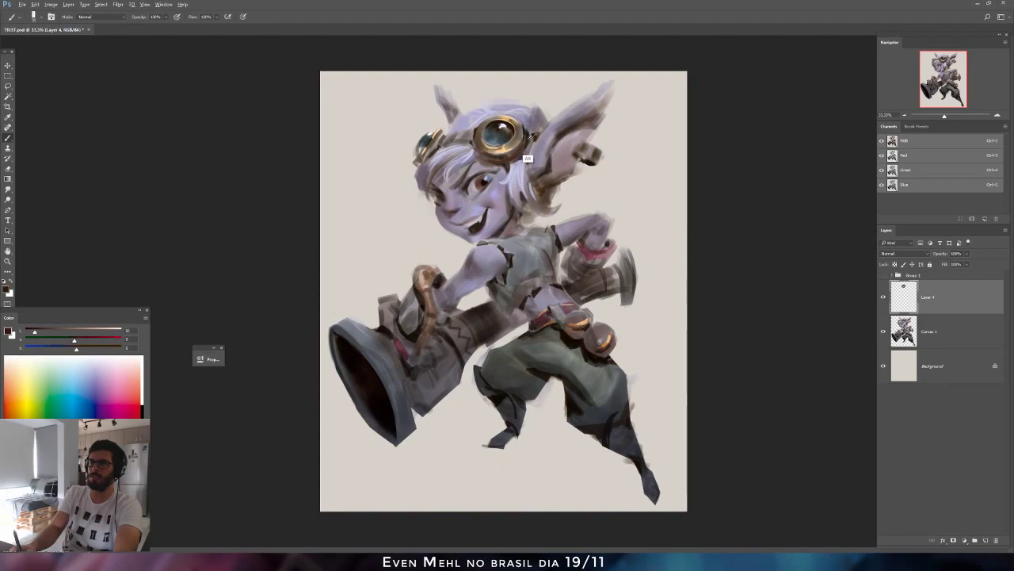
Mirror the canvas, sample browns around the large goggle's rim and strap, and darken the tone to near-black for its shadows.
key("ctrl+shift+h")
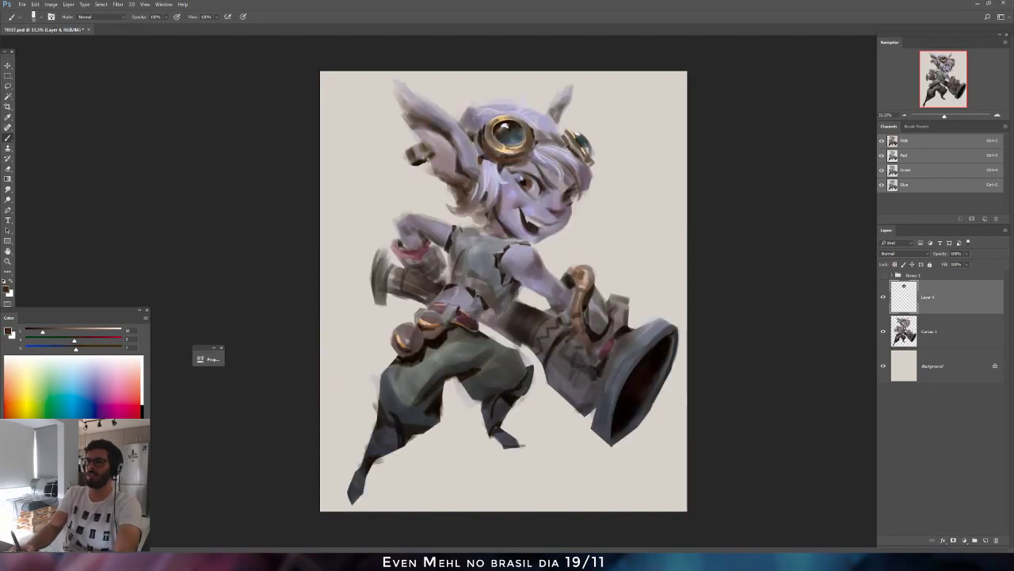
left_click(497, 156, "alt")
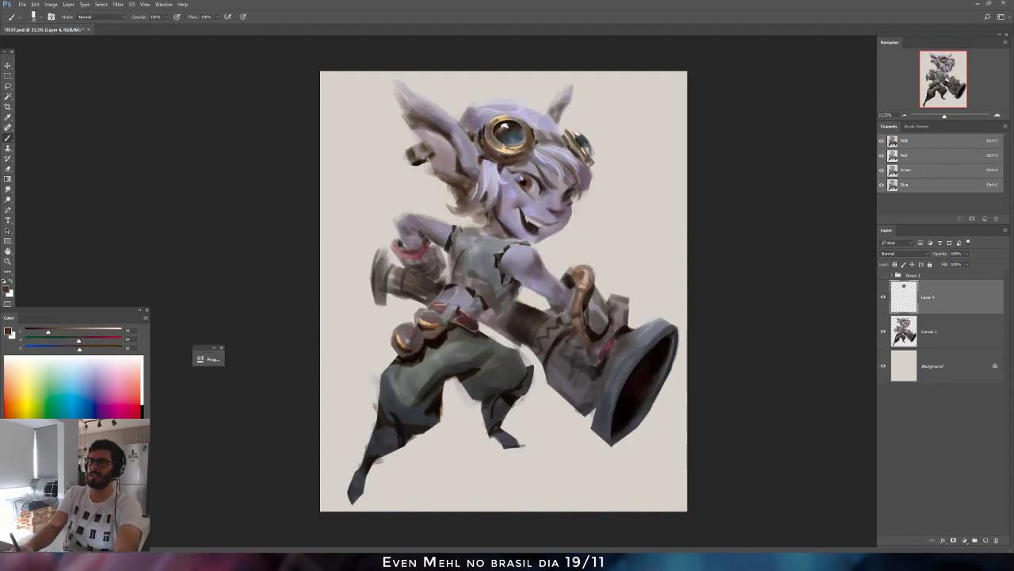
left_click(481, 138, "alt")
left_click(480, 138, "alt")
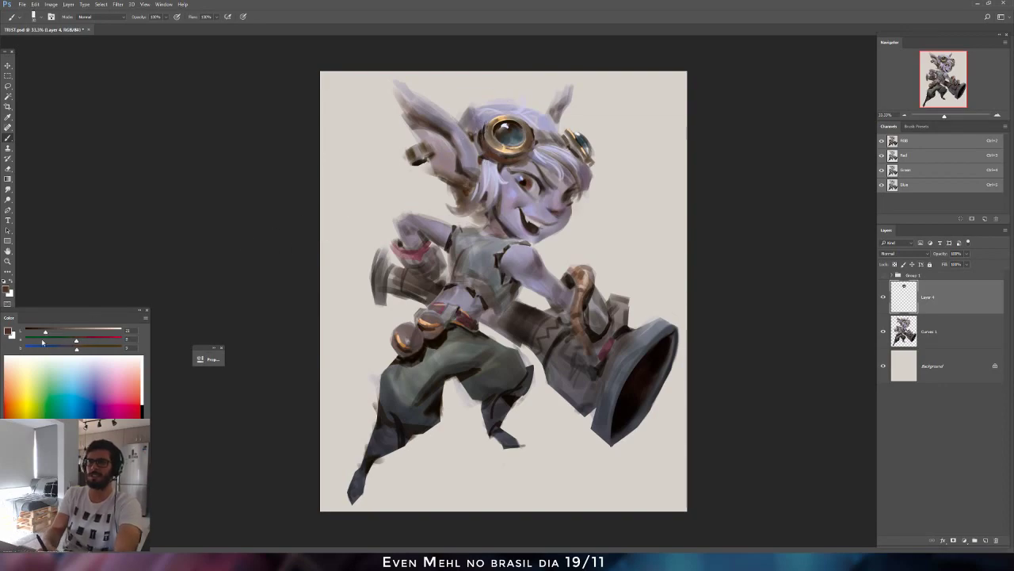
left_click_drag(33, 331, 31, 335)
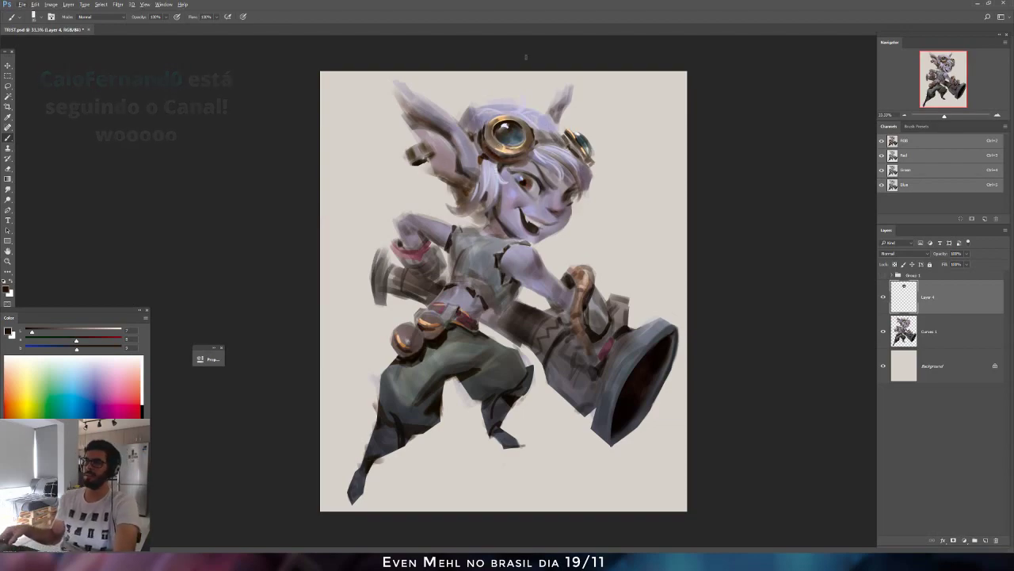
Clean up the large goggle's edges with the Eraser and Brush, and soften the paint with the Smudge tool.
key("alt+e")
key("Escape")
key("e")
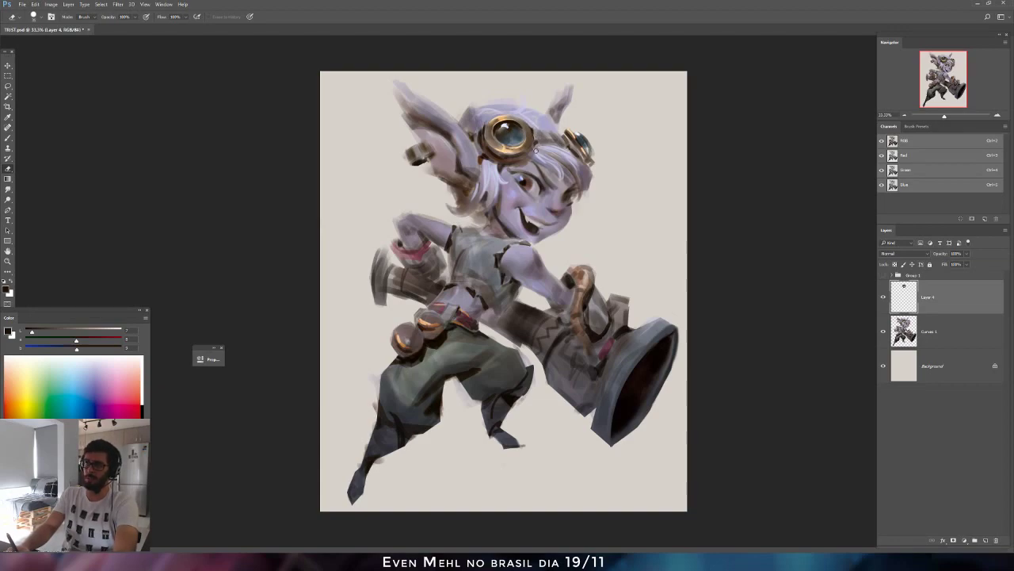
key("b")
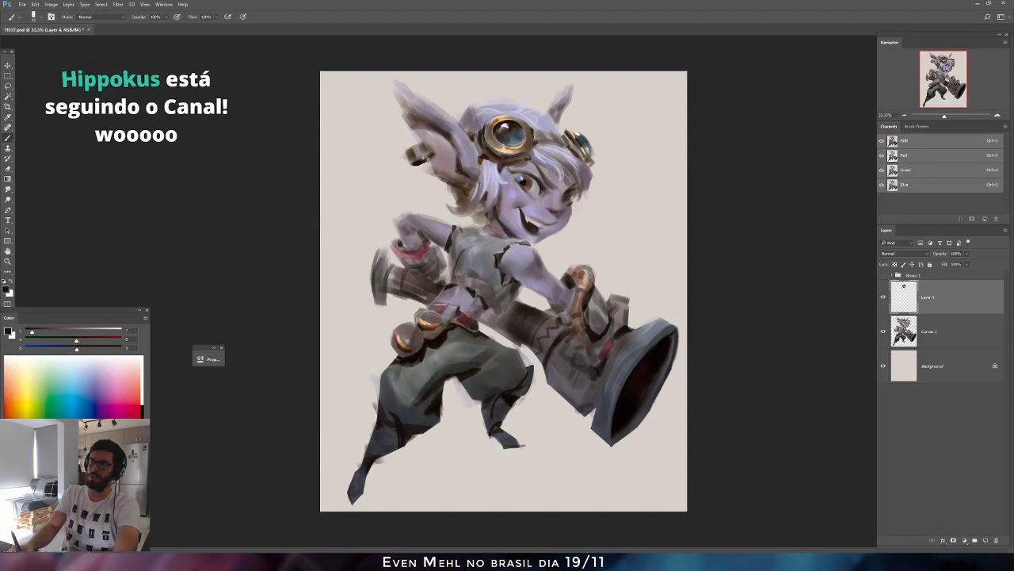
left_click(8, 190)
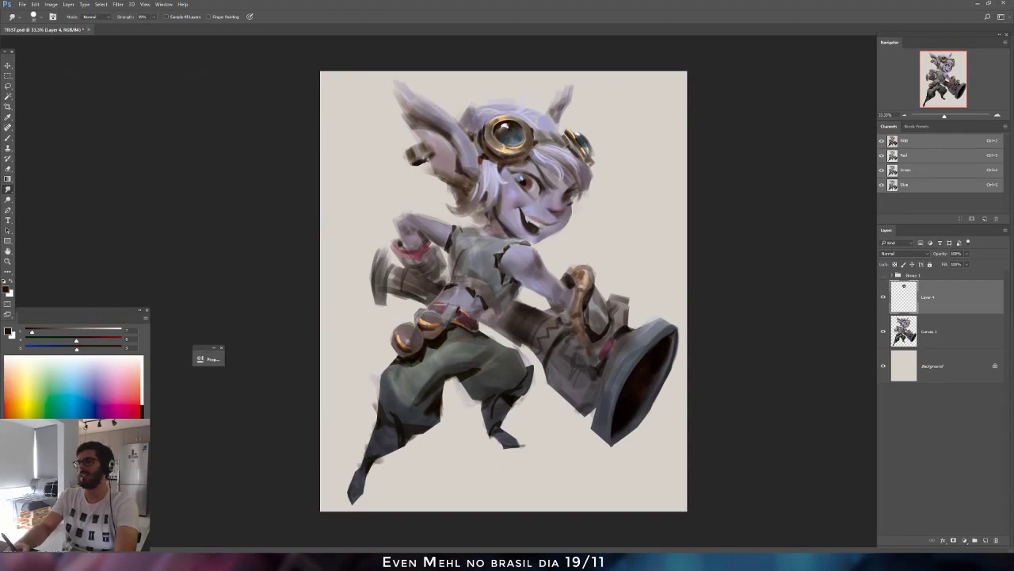
Mirror the canvas back and retouch the large goggle's rim and lens with sampled dark brown, grey, olive and cream tones.
key("F2")
key("b")
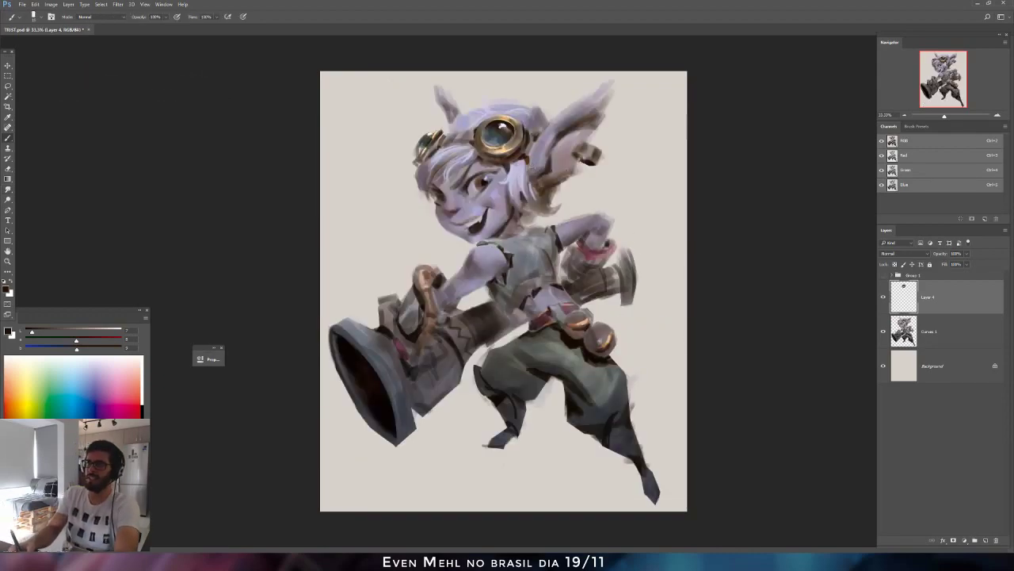
left_click(509, 177, "alt")
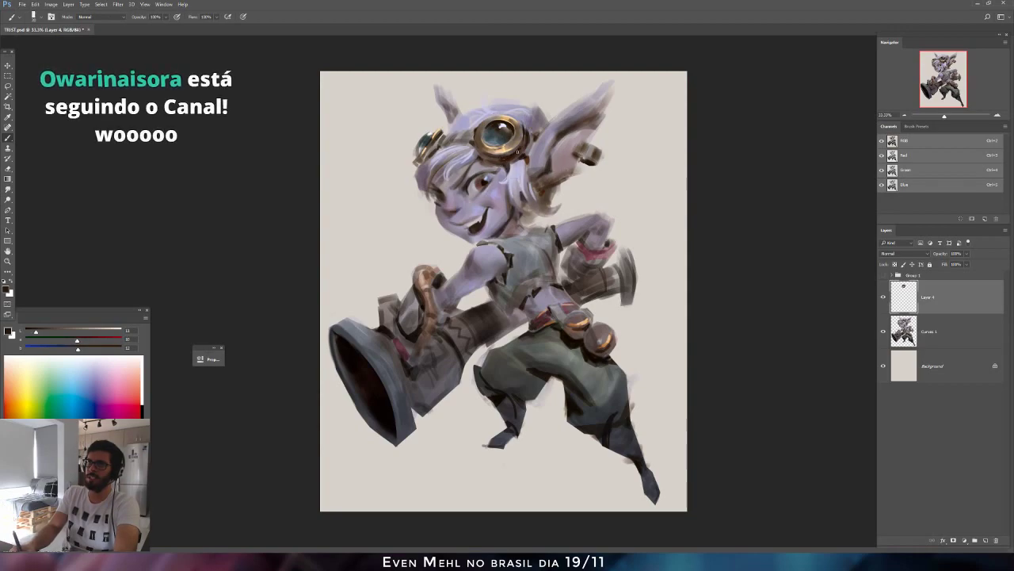
left_click(516, 148, "alt")
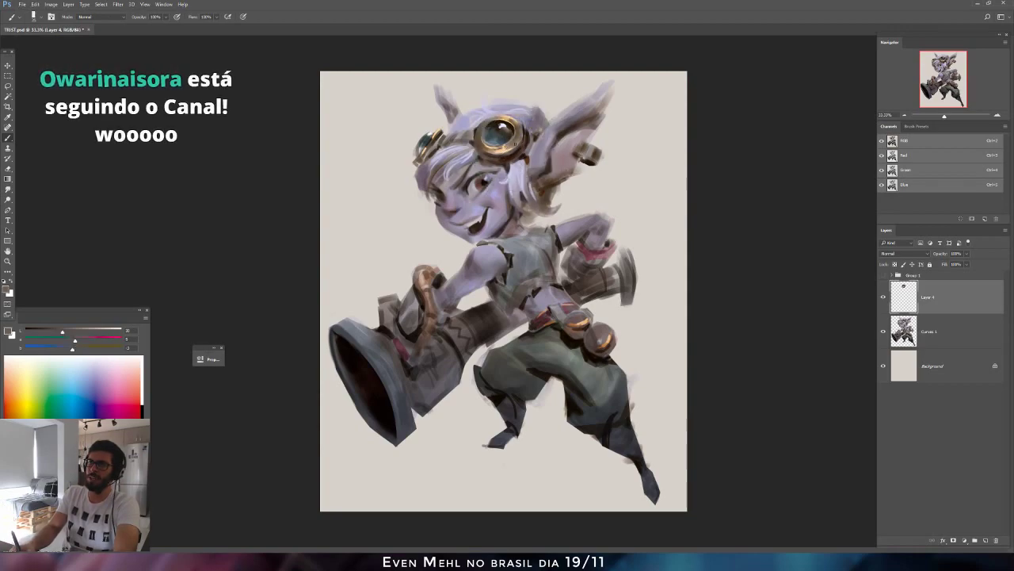
left_click(497, 143, "alt")
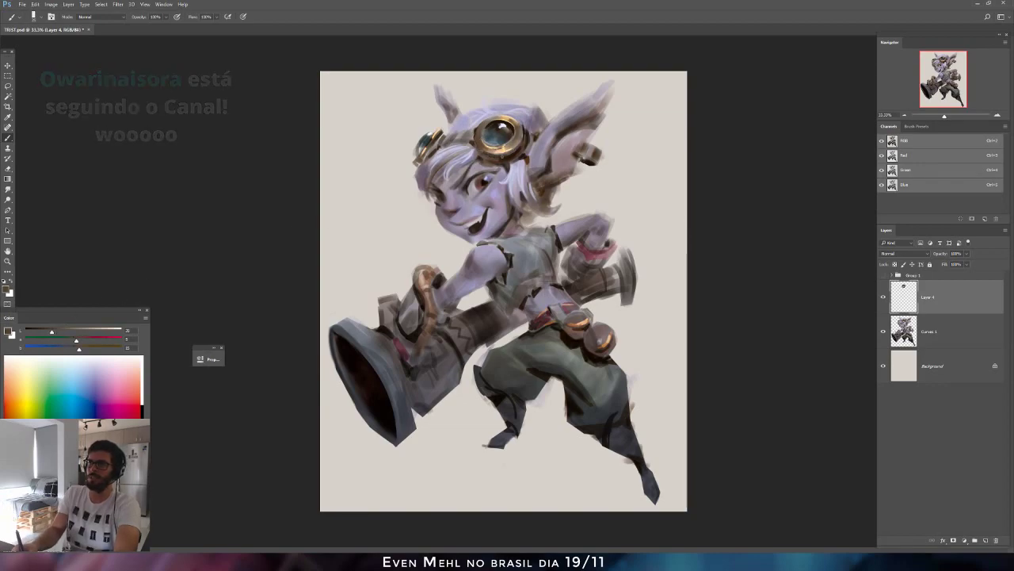
left_click(502, 160, "alt")
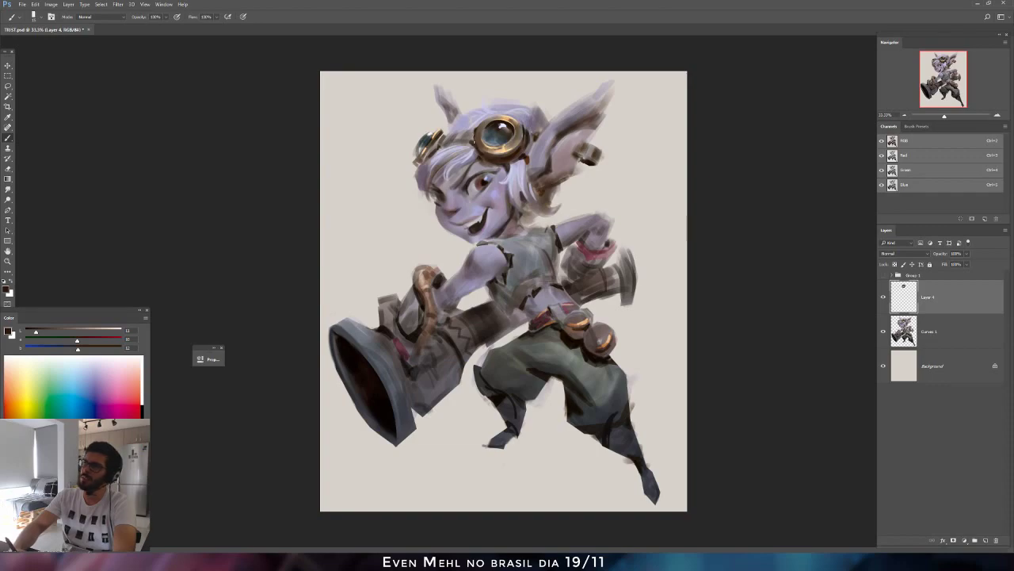
left_click(500, 142, "alt")
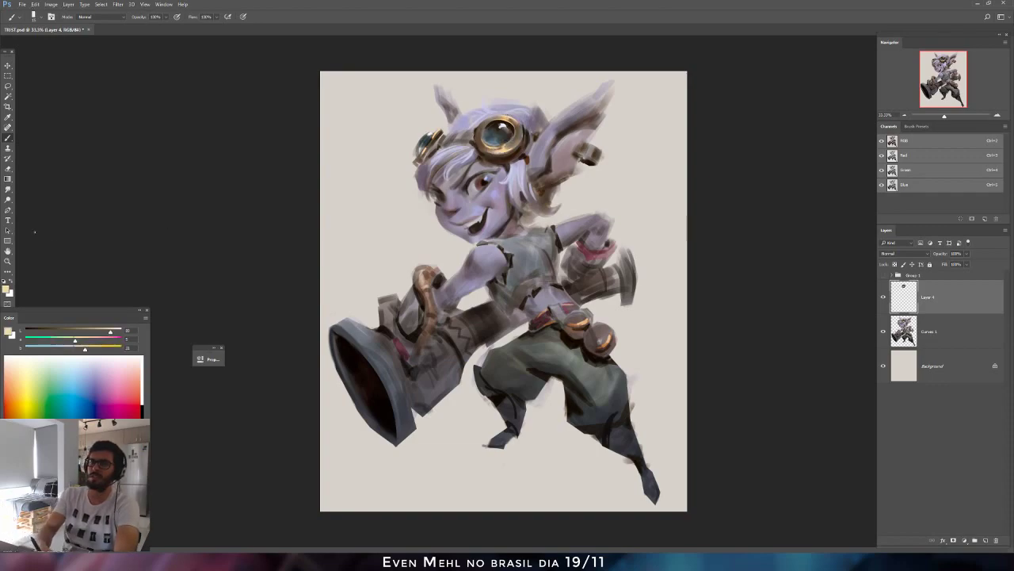
Brighten the large goggle's golden rim using the Dodge tool on Highlights at 100% exposure, and undo the last stroke.
left_click(8, 198)
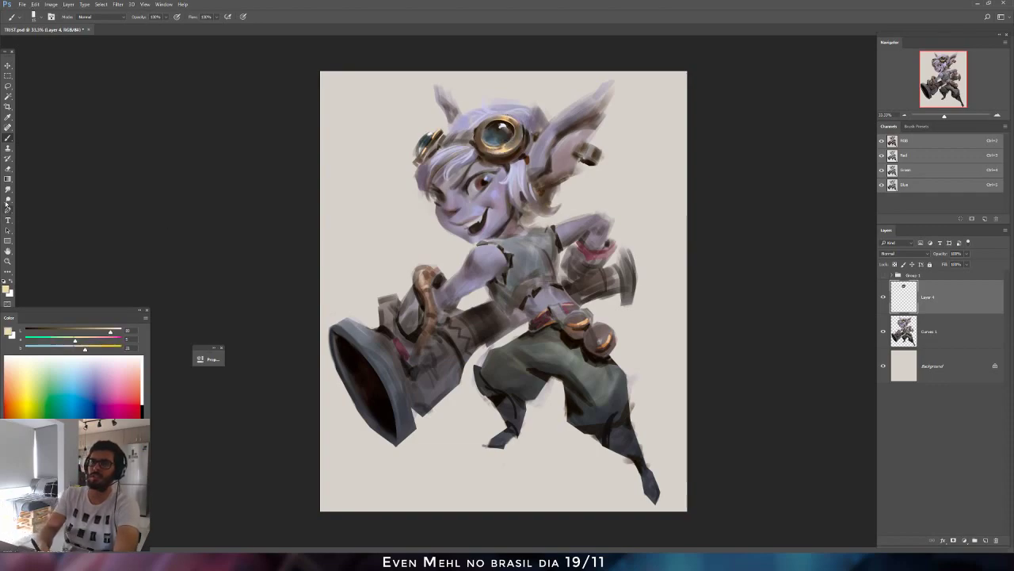
right_click(509, 154)
left_click(563, 240)
left_click(553, 96)
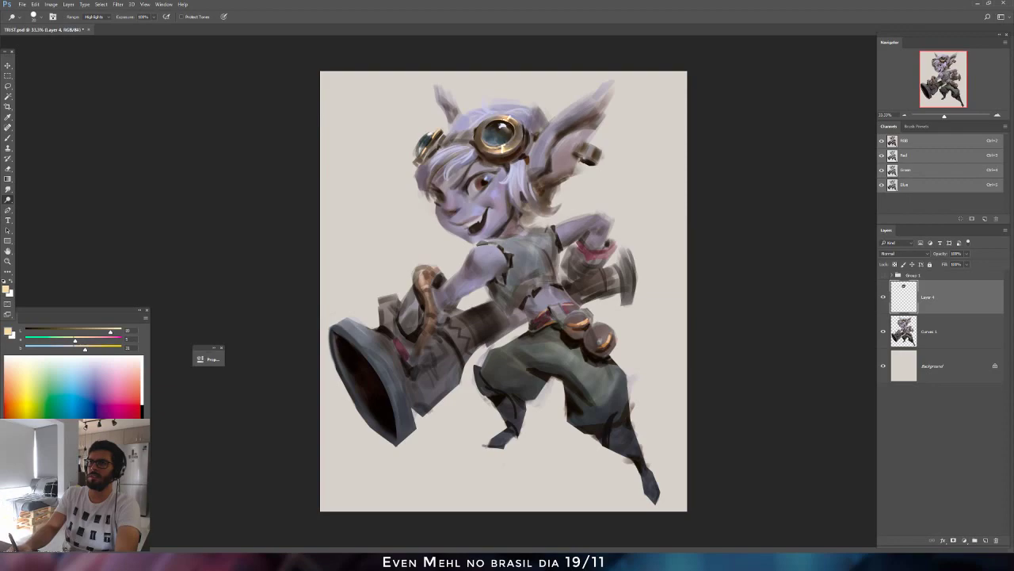
key("ctrl+z")
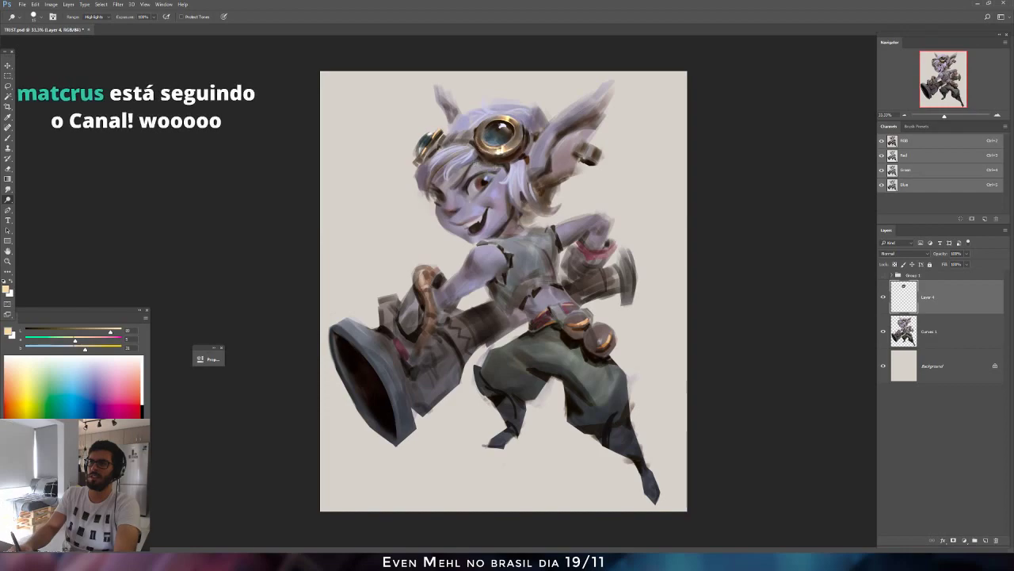
Mirror the canvas and draw pale yellow lines around the character's silhouette on a new layer, thickening the line along the back.
key("ctrl+shift+h")
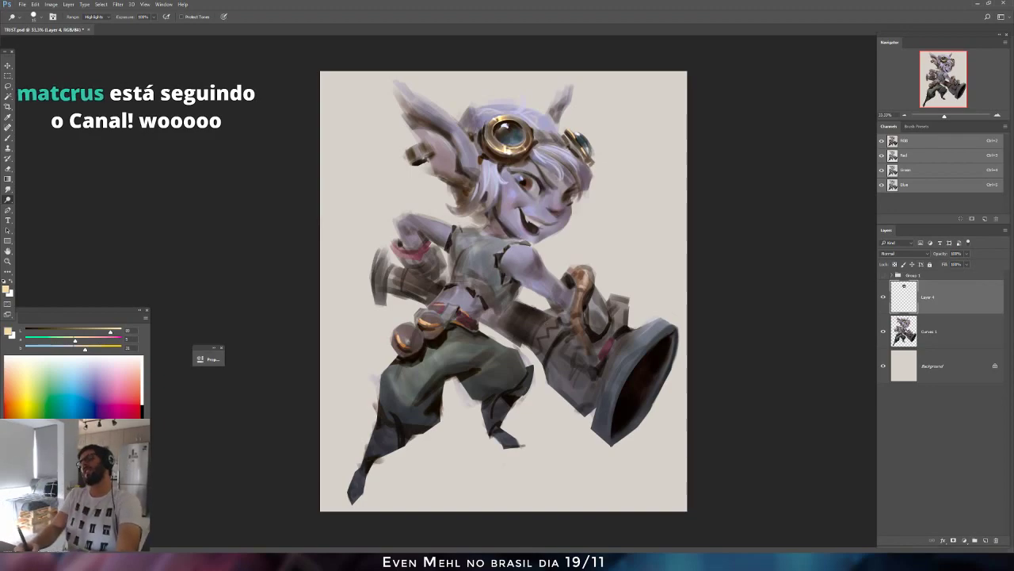
key("b")
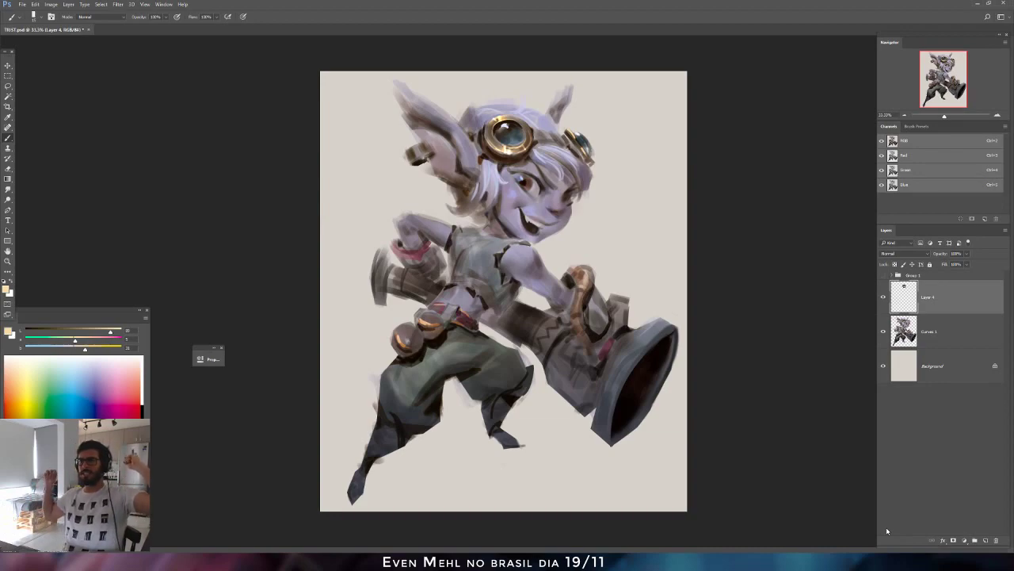
key("ctrl+shift+alt+n")
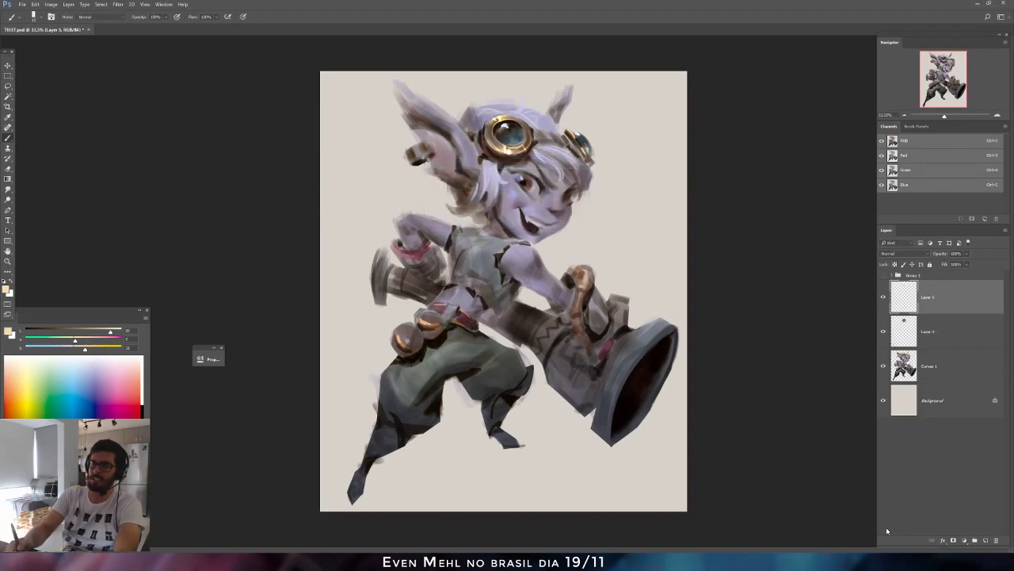
left_click_drag(110, 334, 124, 332)
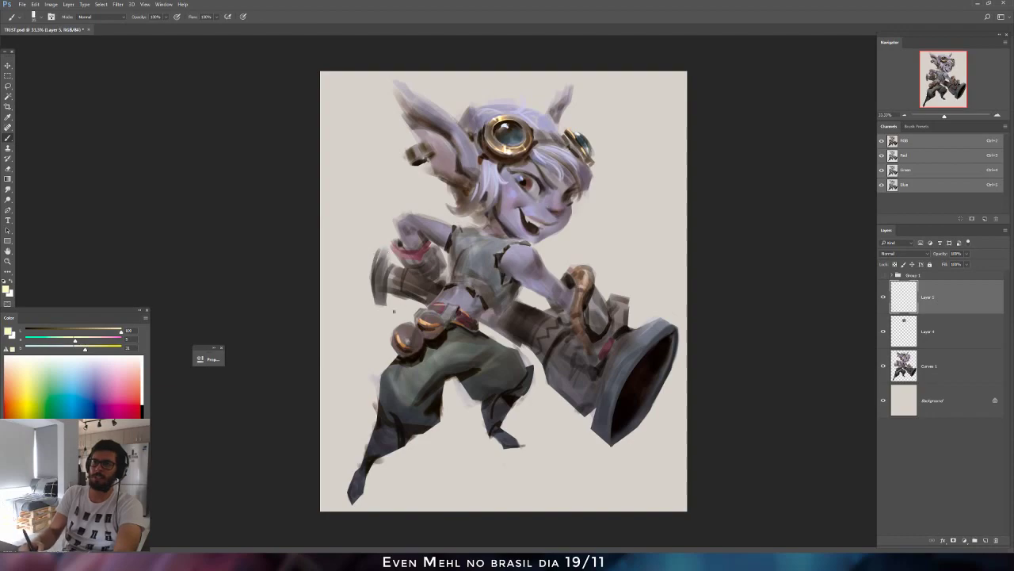
mouse_move(348, 416)
left_mouse_down()
mouse_move(377, 317)
mouse_move(367, 186)
mouse_move(388, 162)
mouse_move(368, 95)
left_mouse_up()
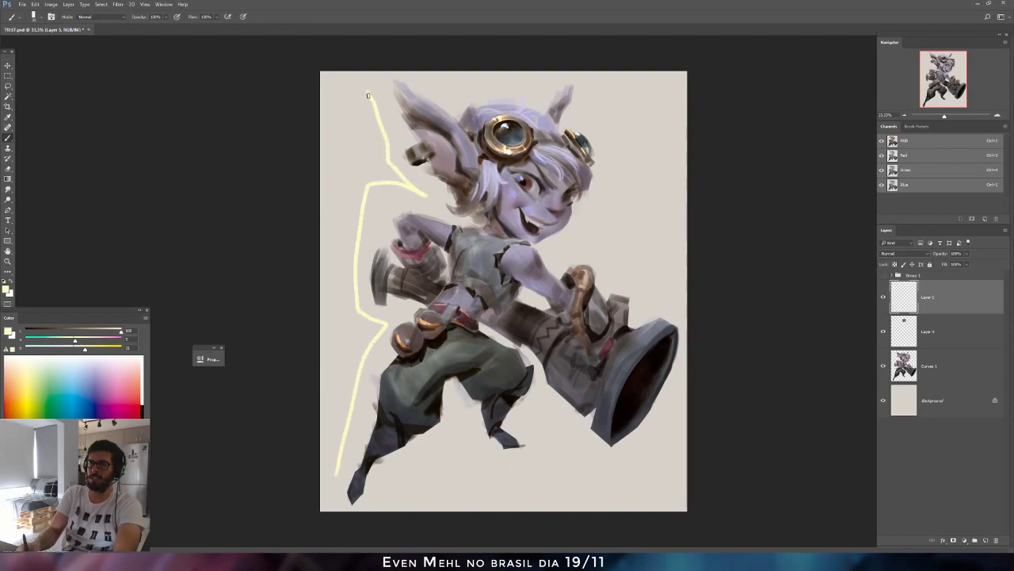
mouse_move(388, 503)
left_mouse_down()
mouse_move(458, 430)
mouse_move(477, 448)
mouse_move(545, 460)
mouse_move(540, 404)
mouse_move(594, 457)
mouse_move(638, 449)
mouse_move(670, 288)
mouse_move(648, 300)
mouse_move(632, 265)
mouse_move(556, 250)
mouse_move(621, 179)
mouse_move(582, 118)
mouse_move(584, 85)
mouse_move(566, 69)
mouse_move(519, 91)
mouse_move(458, 99)
mouse_move(424, 77)
mouse_move(351, 430)
mouse_move(378, 119)
mouse_move(343, 416)
mouse_move(358, 276)
left_mouse_up()
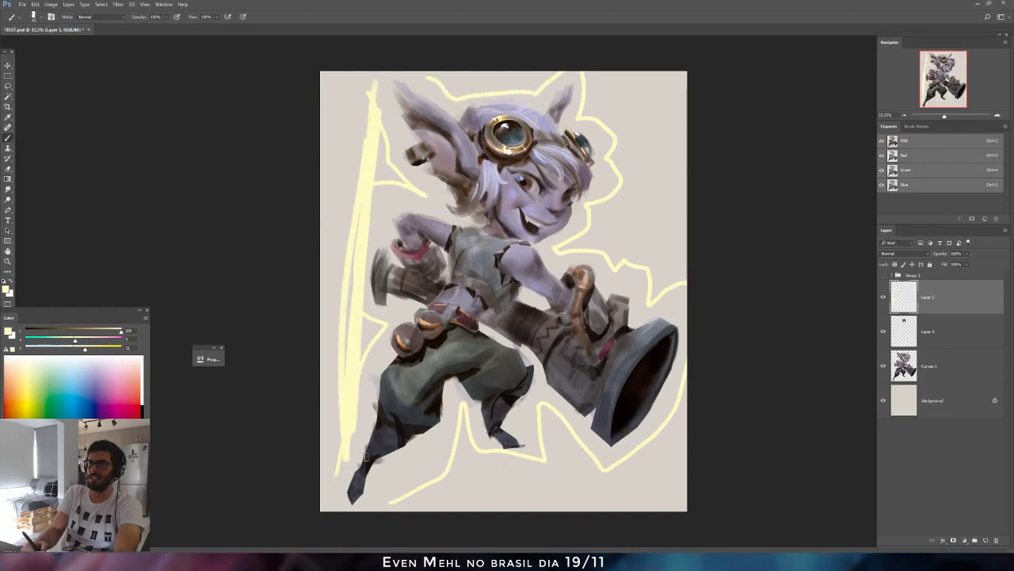
Undo the thick strokes along the back, delete the silhouette outline layer and mirror the canvas back.
key("ctrl+alt+z")
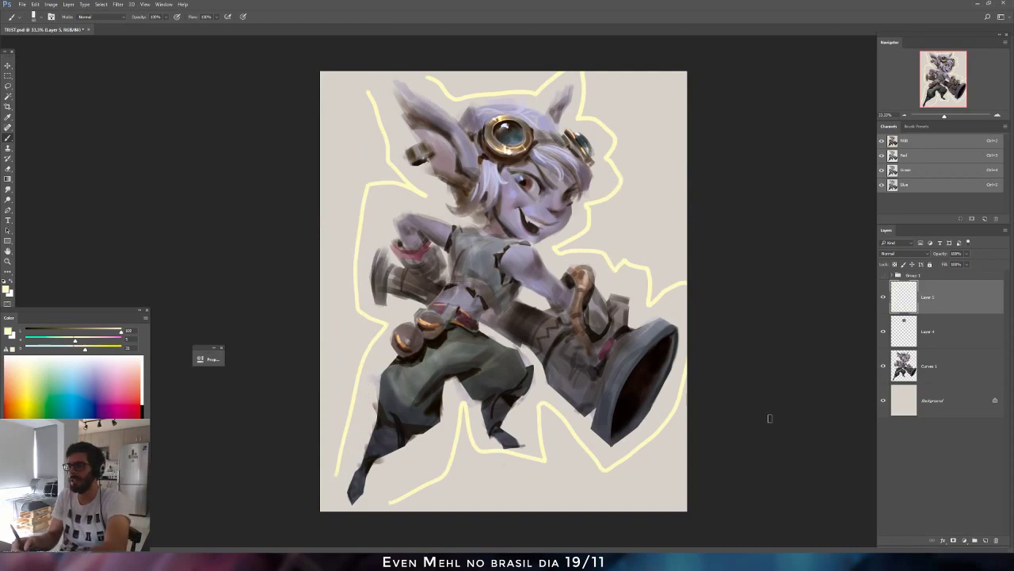
key("Delete")
key("ctrl+shift+h")
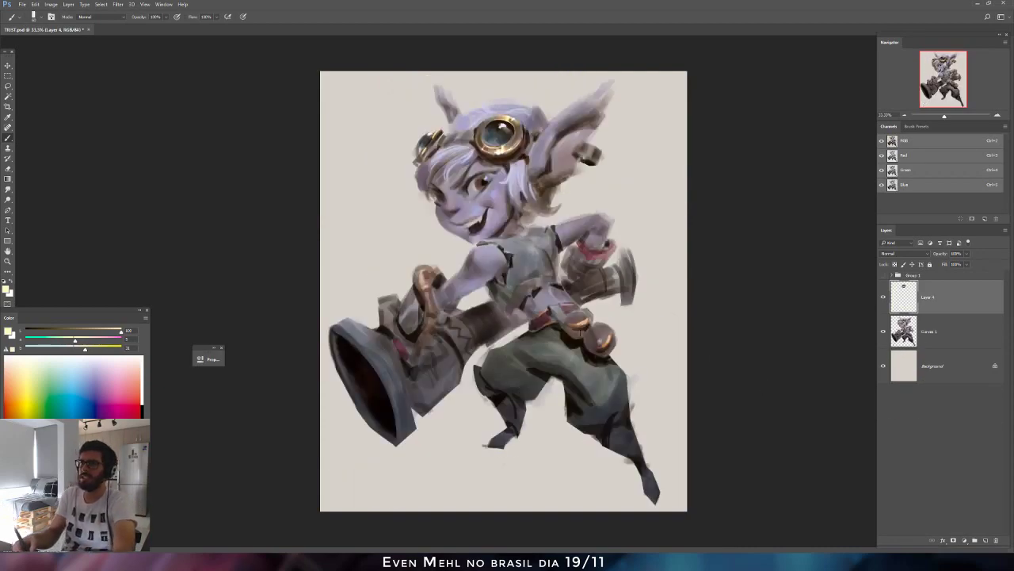
Sample a near-black tone and paint dark strokes on the flared end of the gun behind the character, trimming them with the Eraser.
left_click(435, 283, "alt")
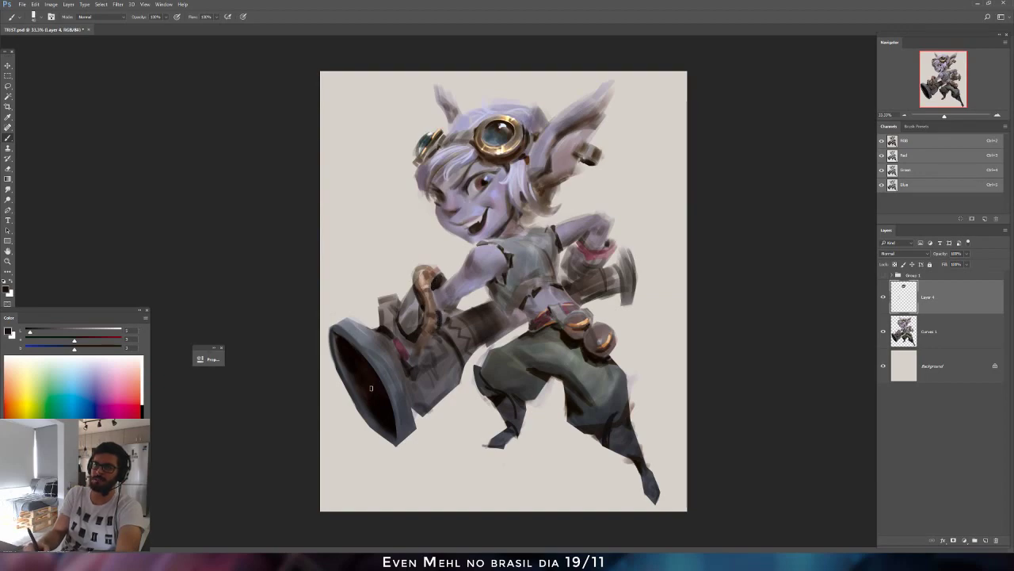
mouse_move(640, 266)
left_mouse_down()
mouse_move(628, 324)
mouse_move(624, 315)
left_mouse_up()
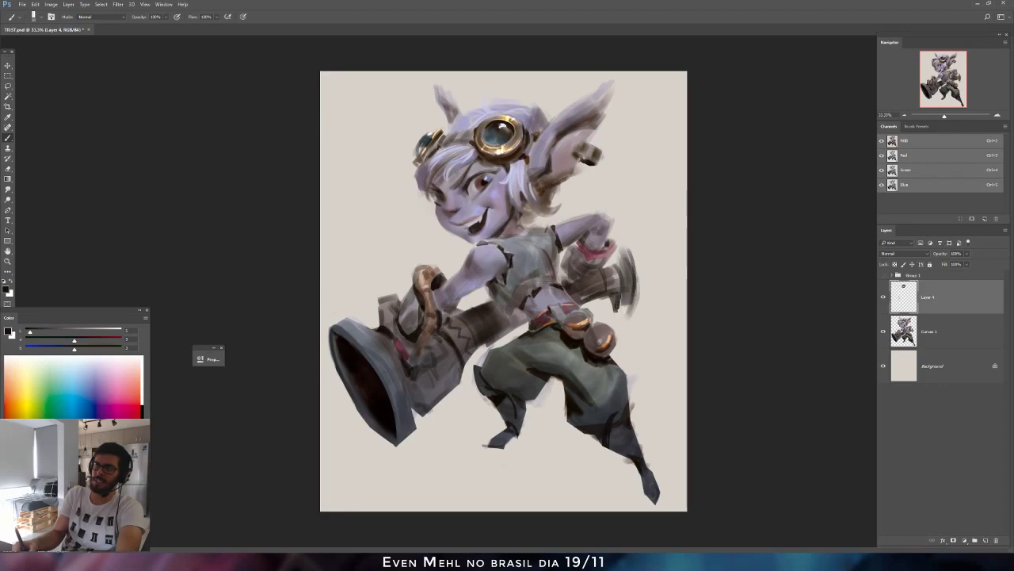
mouse_move(623, 294)
left_mouse_down()
mouse_move(622, 315)
mouse_move(621, 269)
mouse_move(616, 315)
left_mouse_up()
key("e")
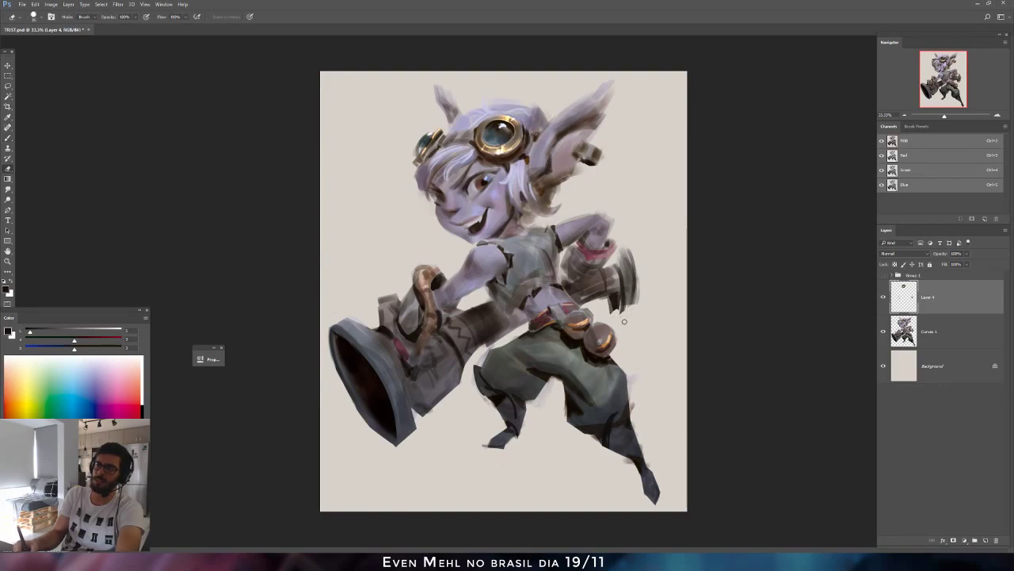
key("b")
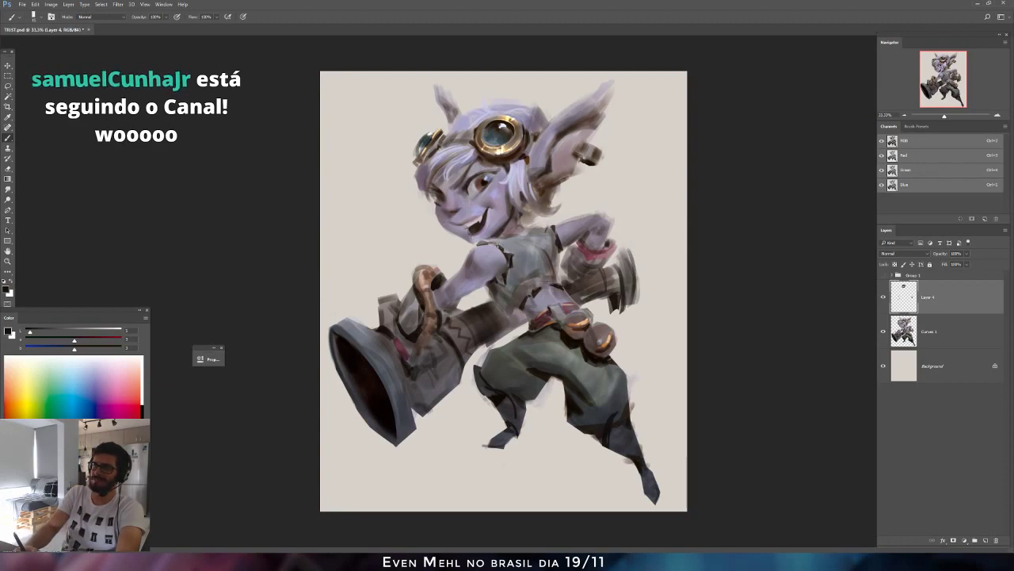
Paint the vest's shading and dark edges with sampled grey tones, darkening the colour for the seams, and mirror the canvas.
left_click(504, 261, "alt")
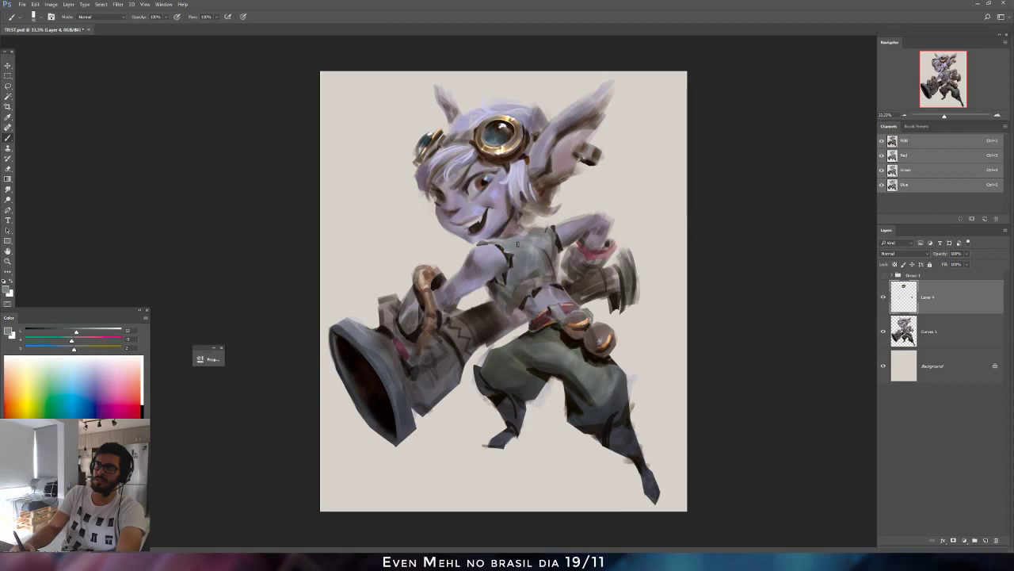
left_click(532, 275, "alt")
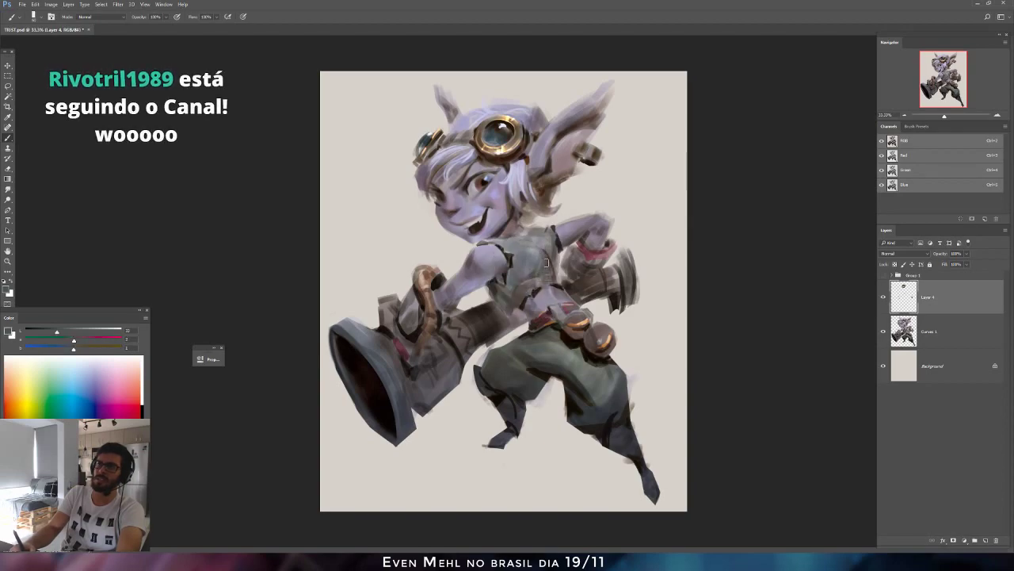
left_click(48, 332)
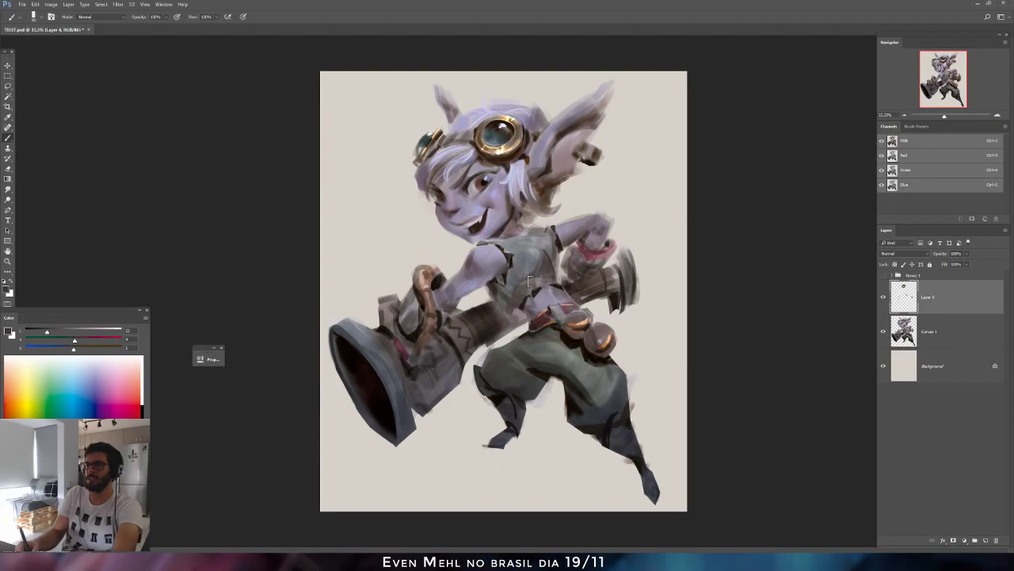
key("ctrl+shift+h")
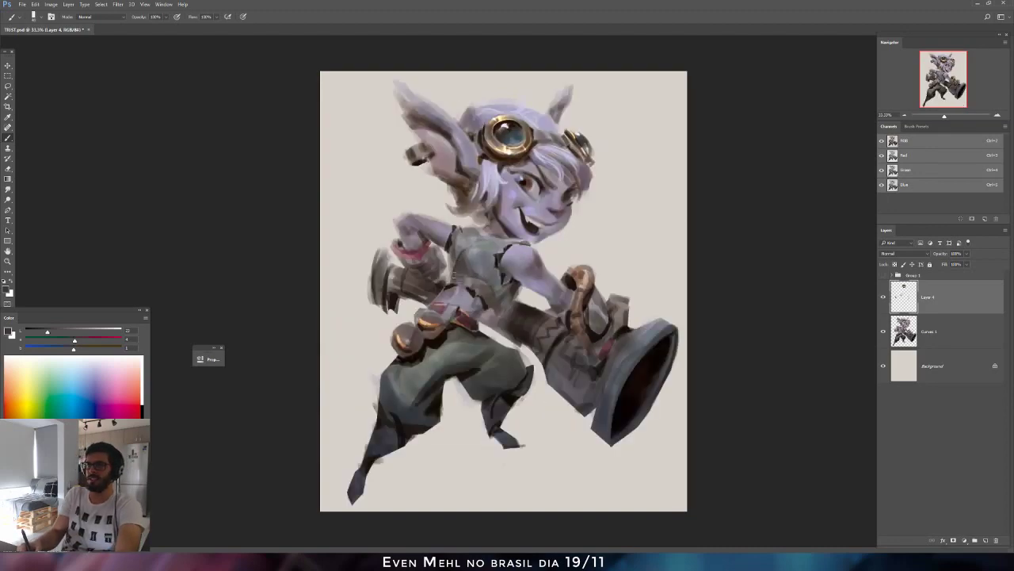
left_click(462, 259, "alt")
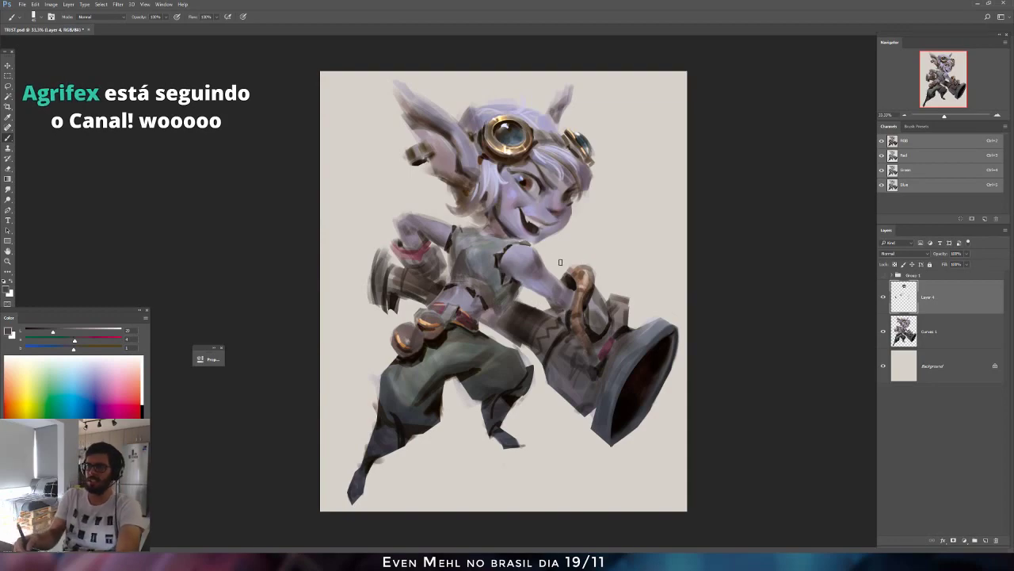
Fill the character's selected outline with near-black on a new layer as a silhouette check, and delete that layer.
left_click(928, 299, "ctrl")
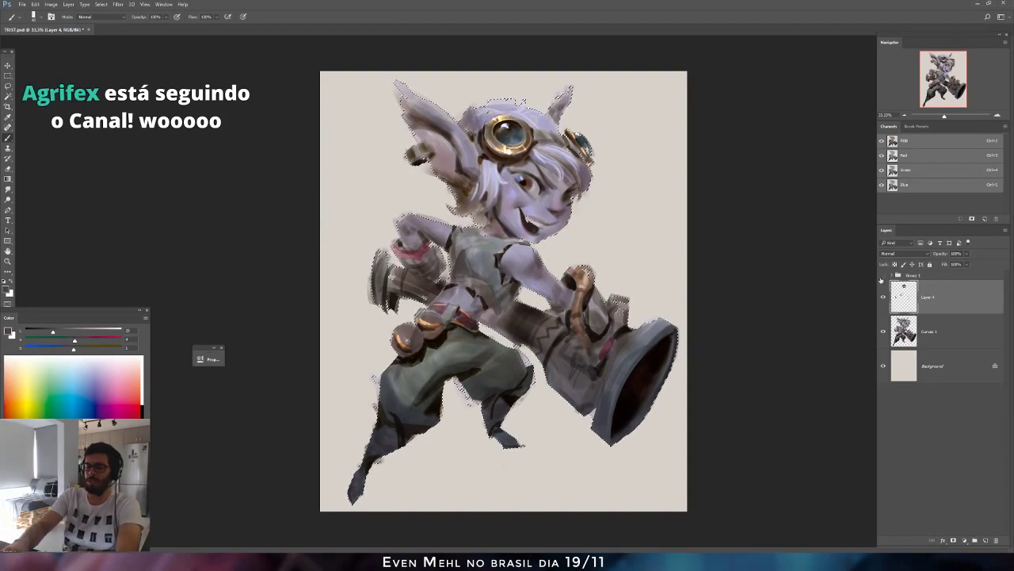
left_click(986, 541)
left_click_drag(44, 336, 23, 334)
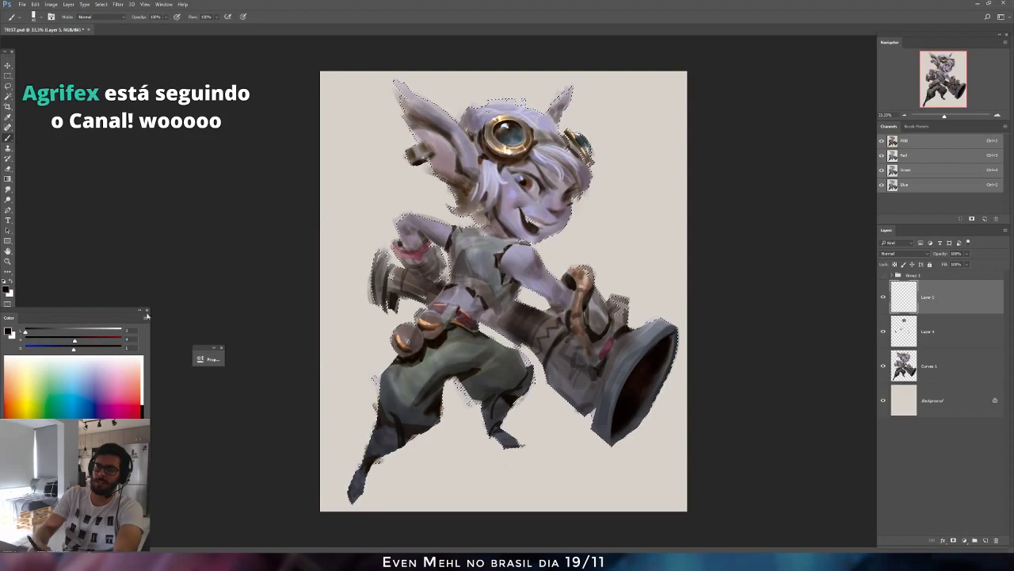
key("alt+BackSpace")
key("ctrl+d")
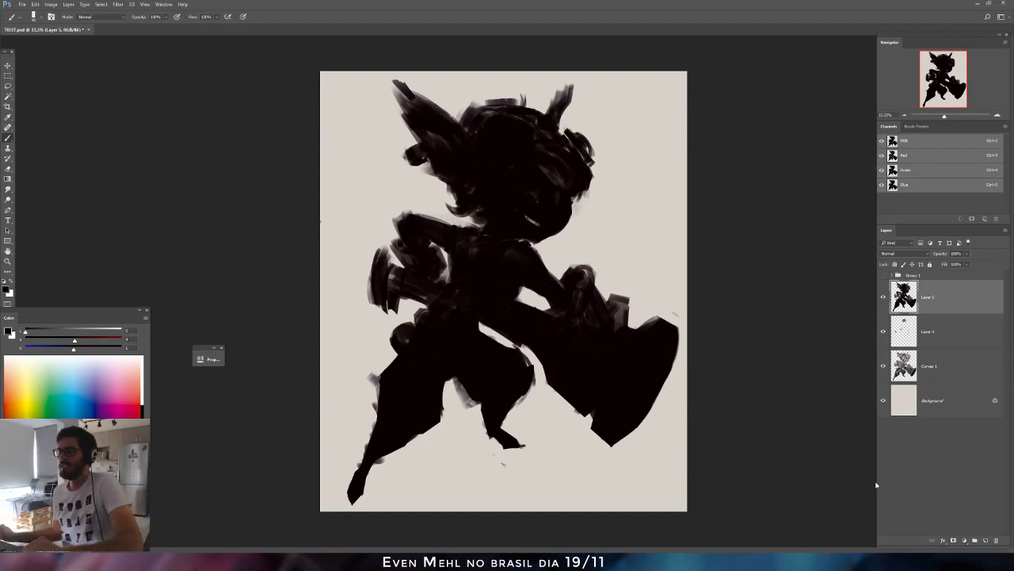
key("Delete")
Mirror the canvas back, paint the bent leg's trousers with sampled near-black and dark grey tones, and mirror the canvas again.
key("ctrl+shift+h")
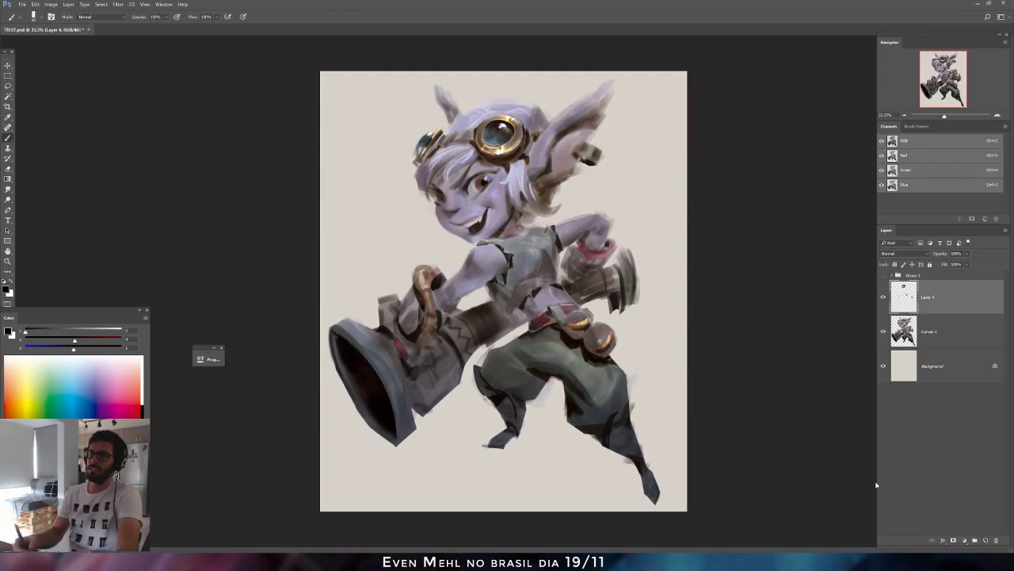
left_click(541, 377, "alt")
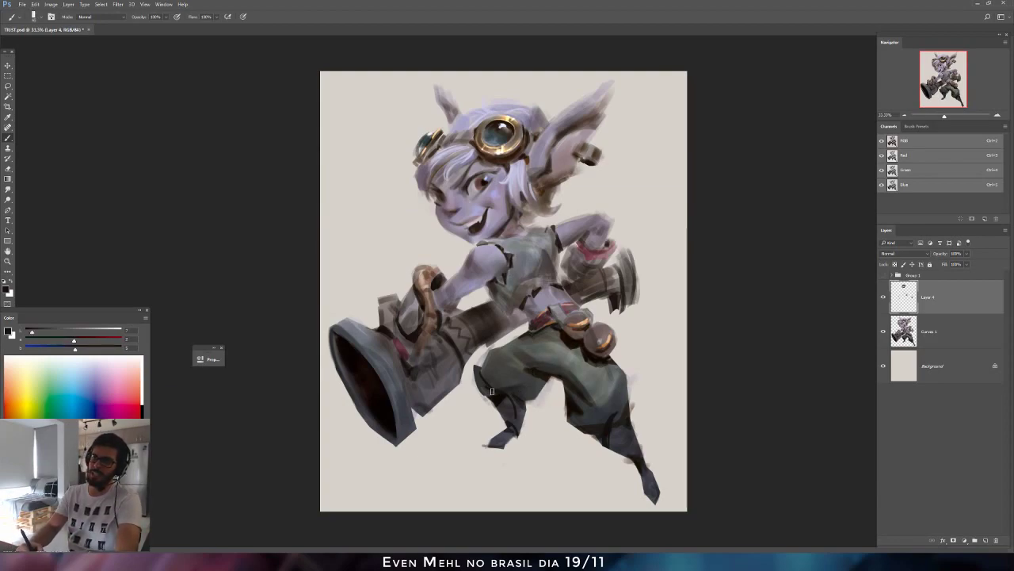
left_click(515, 379, "alt")
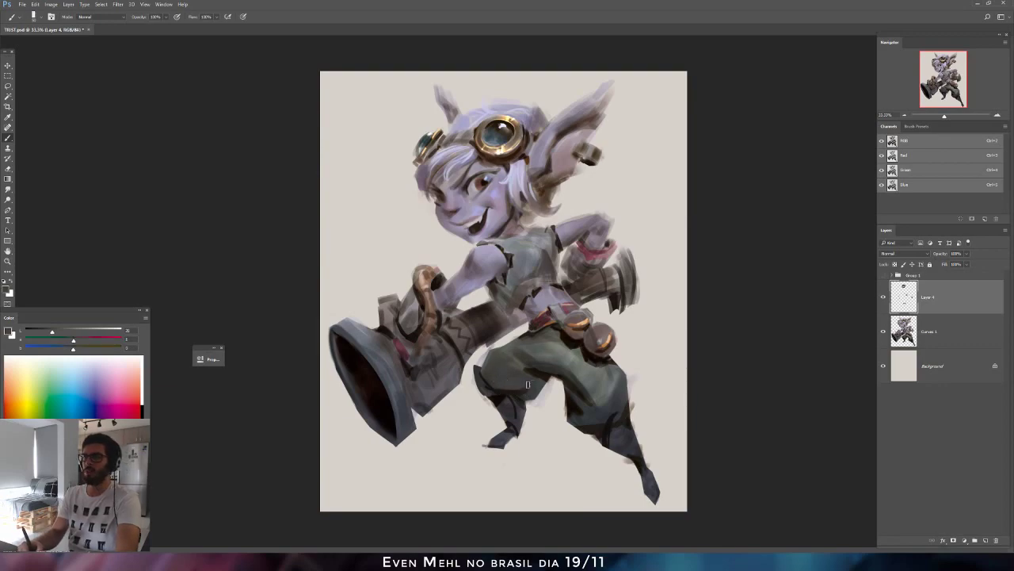
key("ctrl+shift+h")
key("e")
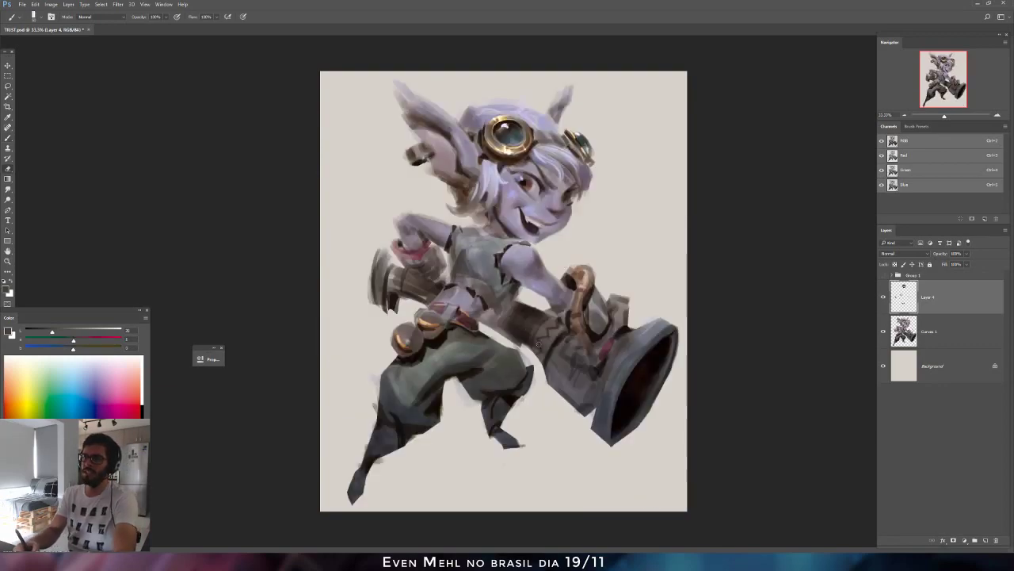
Paint reddish-brown and light tan details on the belt, and deepen the dark shading at the crotch of the trousers.
key("b")
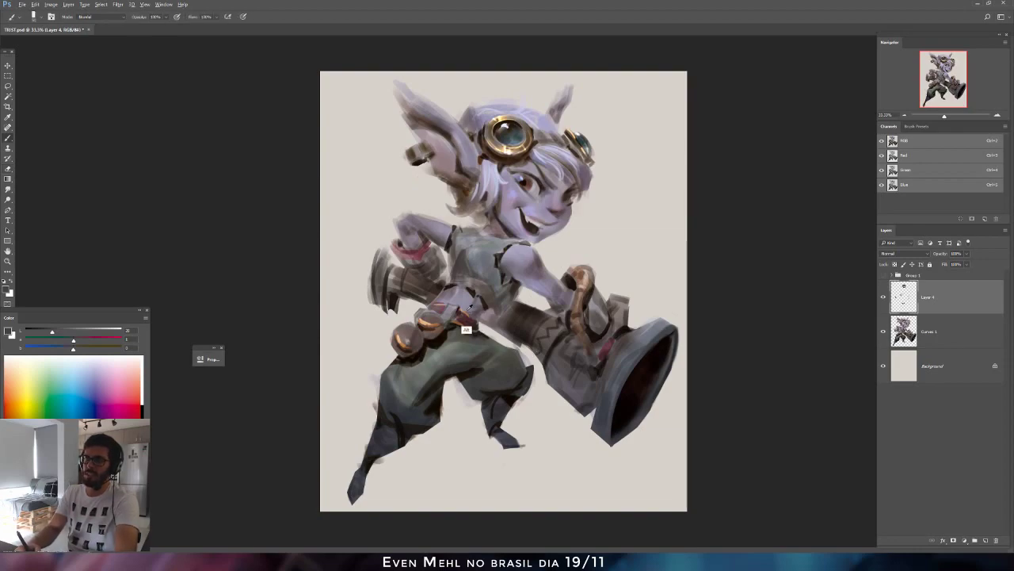
left_click(468, 311, "alt")
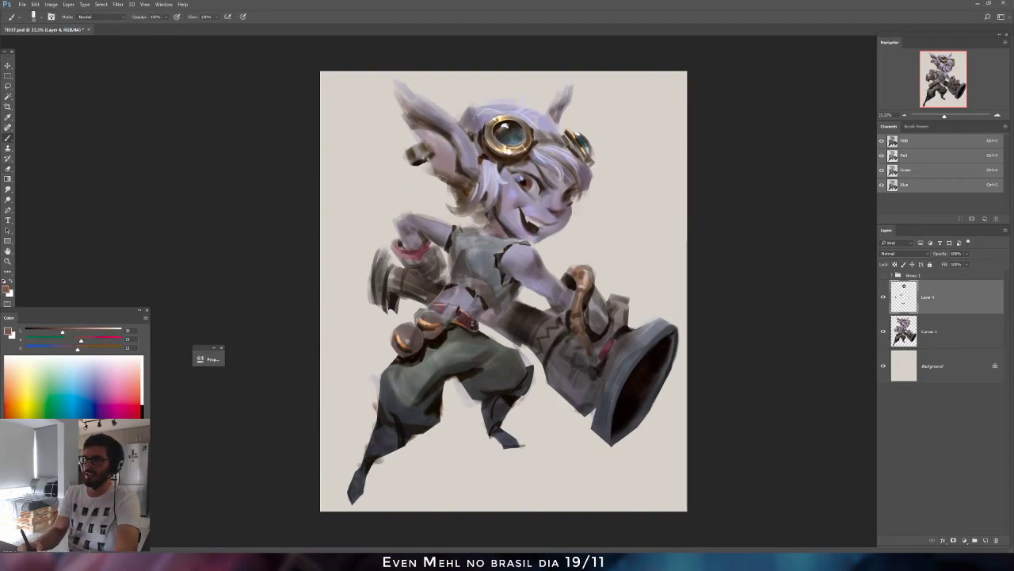
left_click(467, 333, "alt")
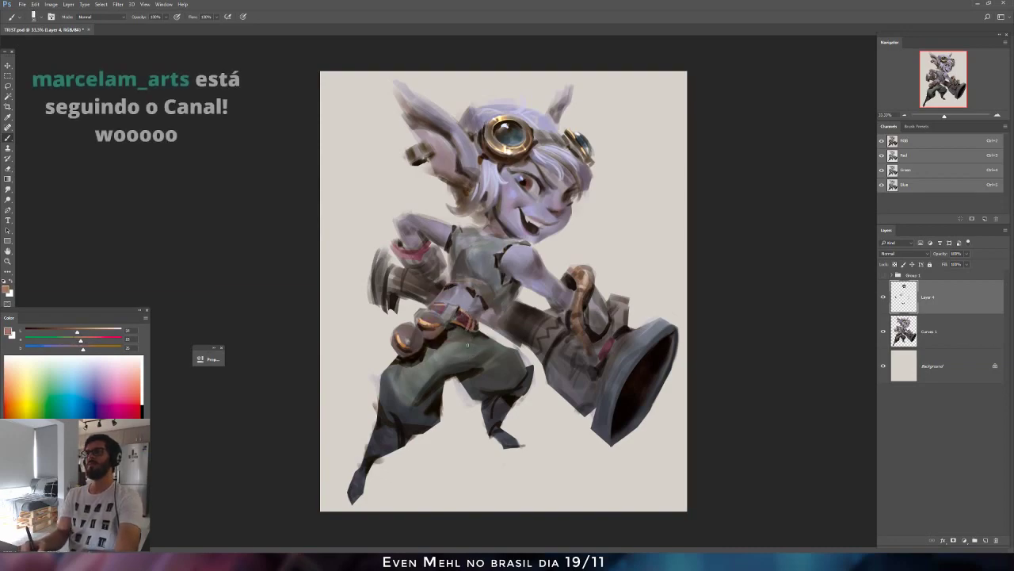
left_click(460, 391, "alt")
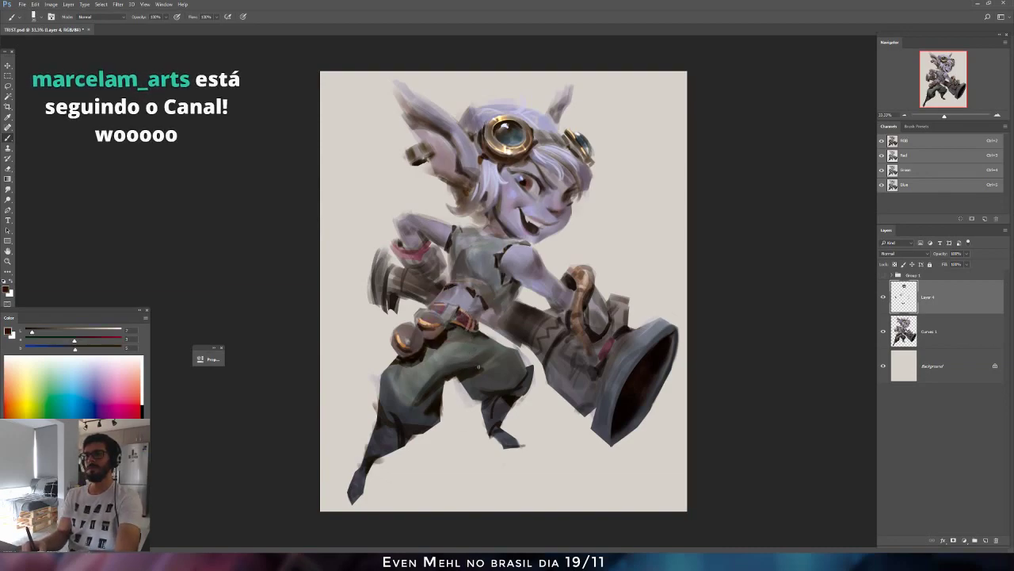
key("e")
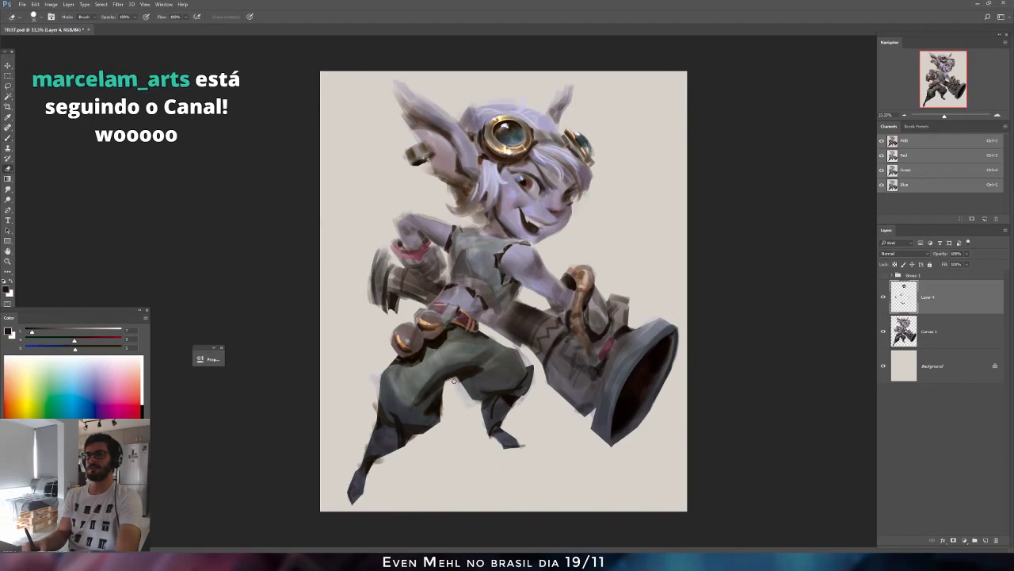
Merge the paint layer into the character layer and trim the trousers' edge between the legs with another Eraser brush.
key("ctrl+e")
right_click(490, 337)
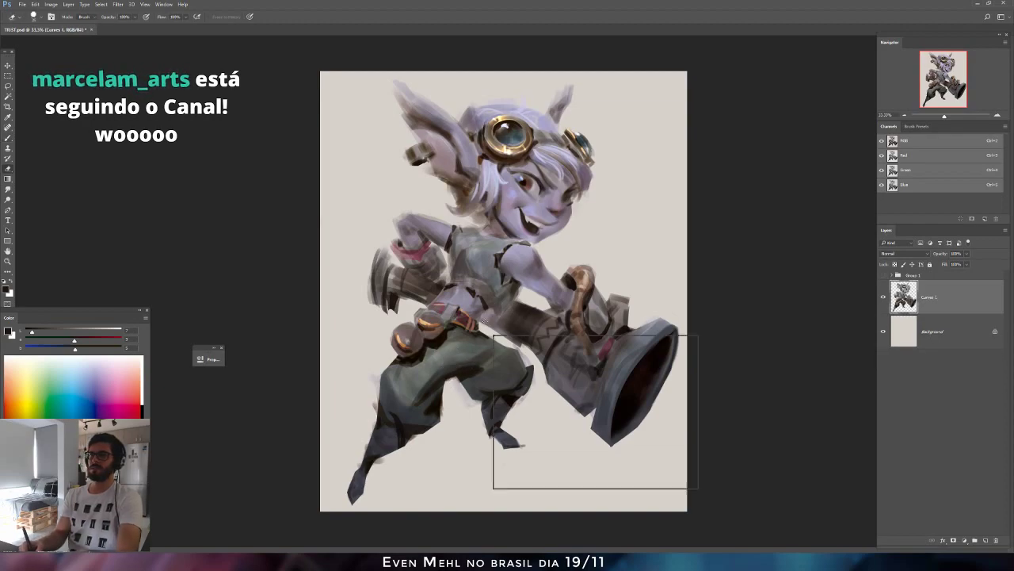
double_click(538, 402)
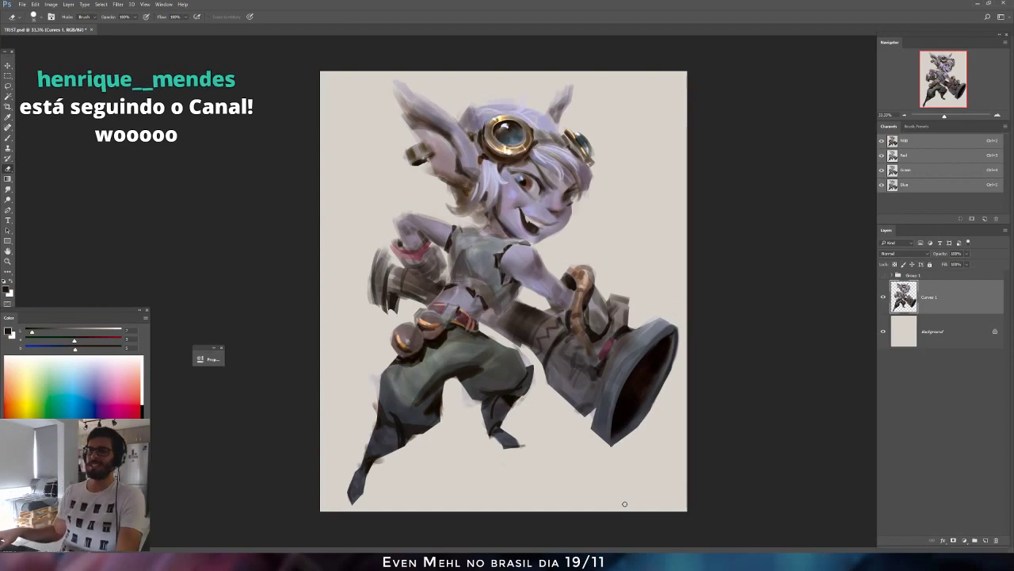
key("b")
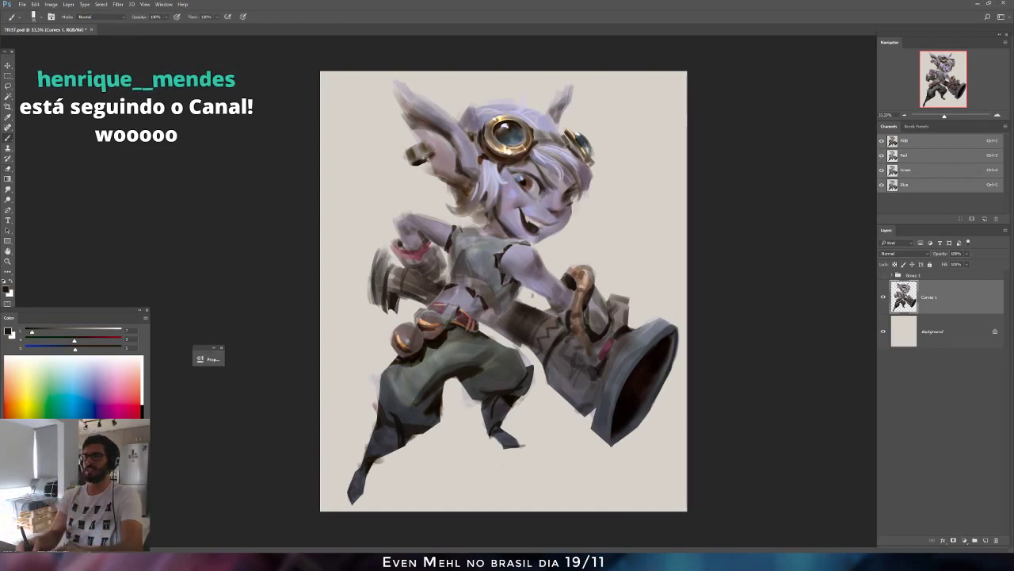
key("e")
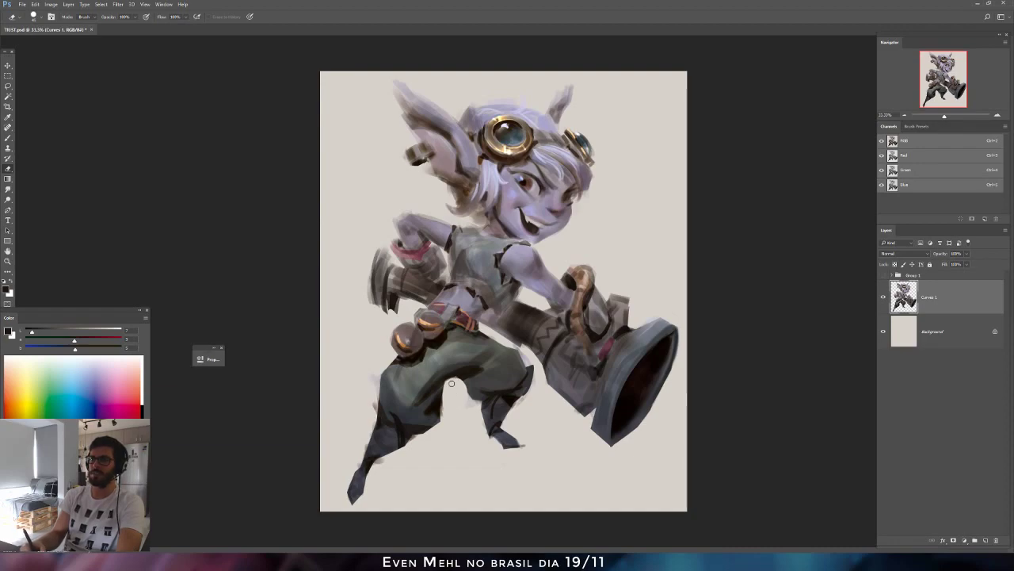
Mirror the canvas back and repaint the folds and shadows of the trousers with sampled near-black and dark grey-green tones.
key("ctrl+shift+h")
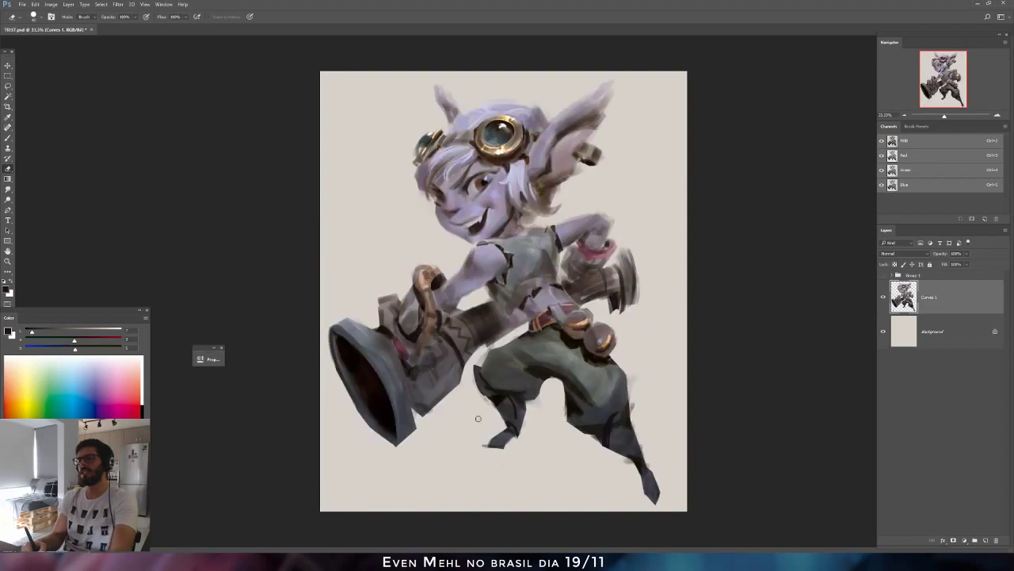
key("b")
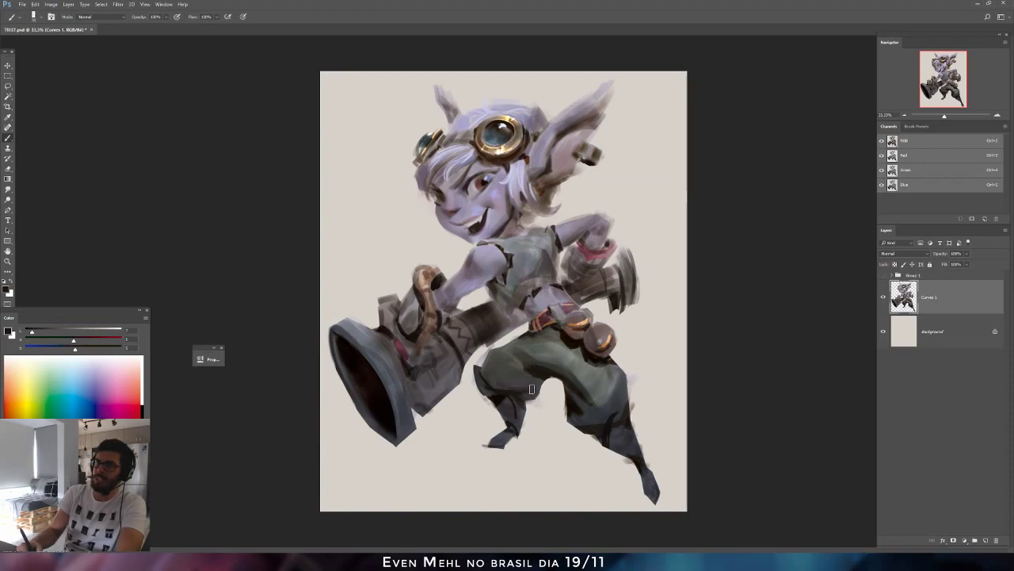
left_click(507, 385, "alt")
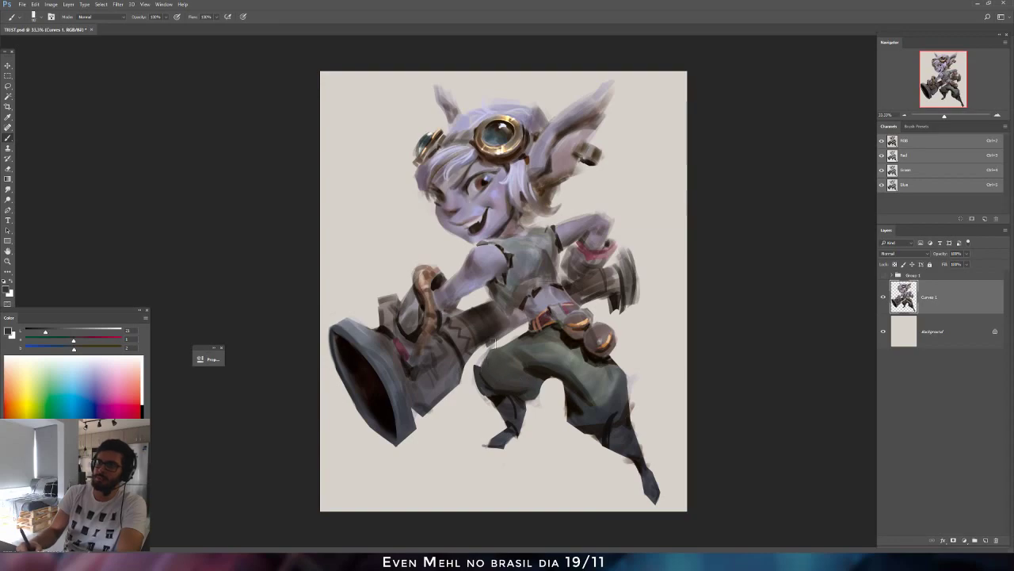
left_click(572, 379, "alt")
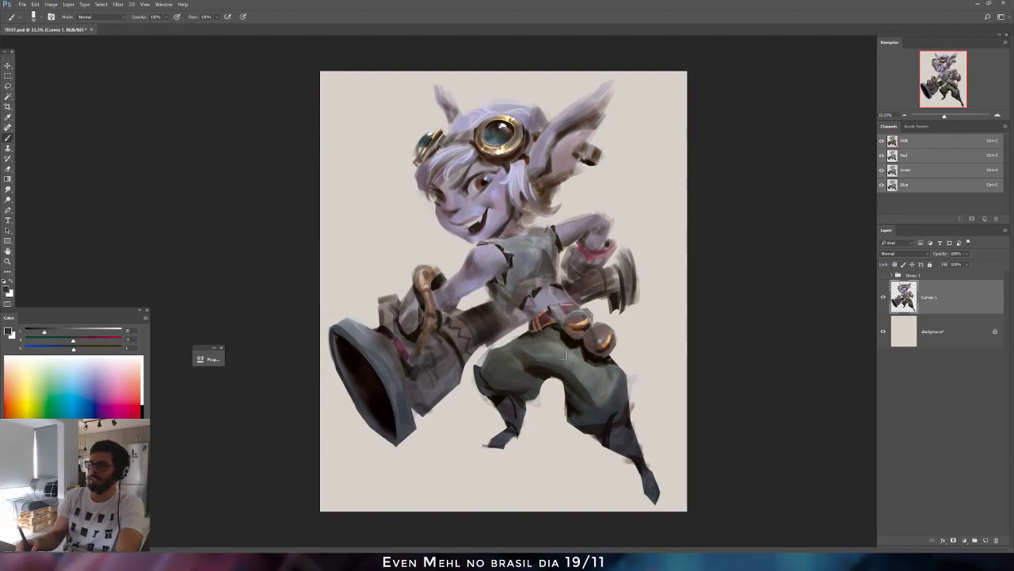
left_click(536, 389, "alt")
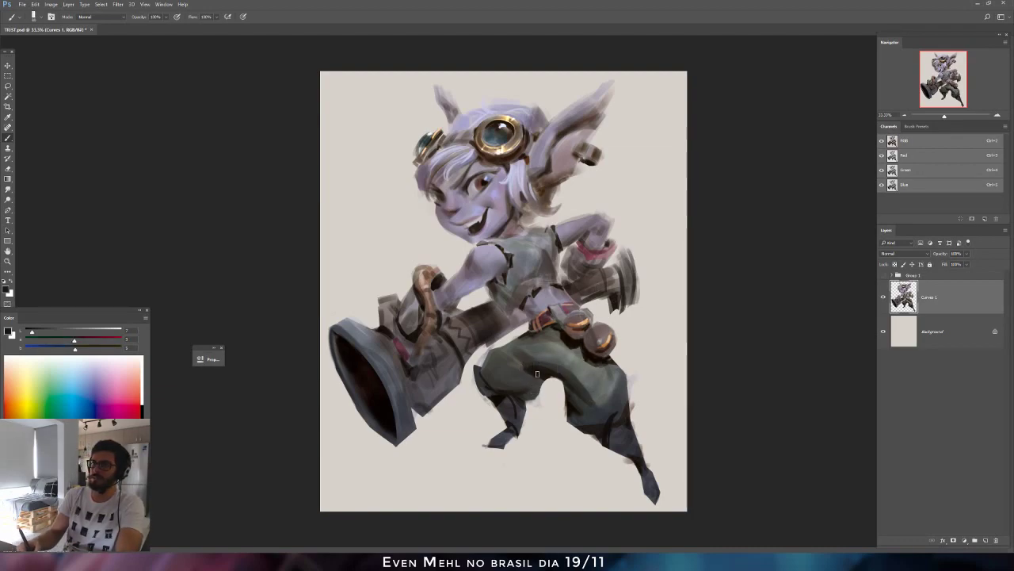
left_click(540, 397, "alt")
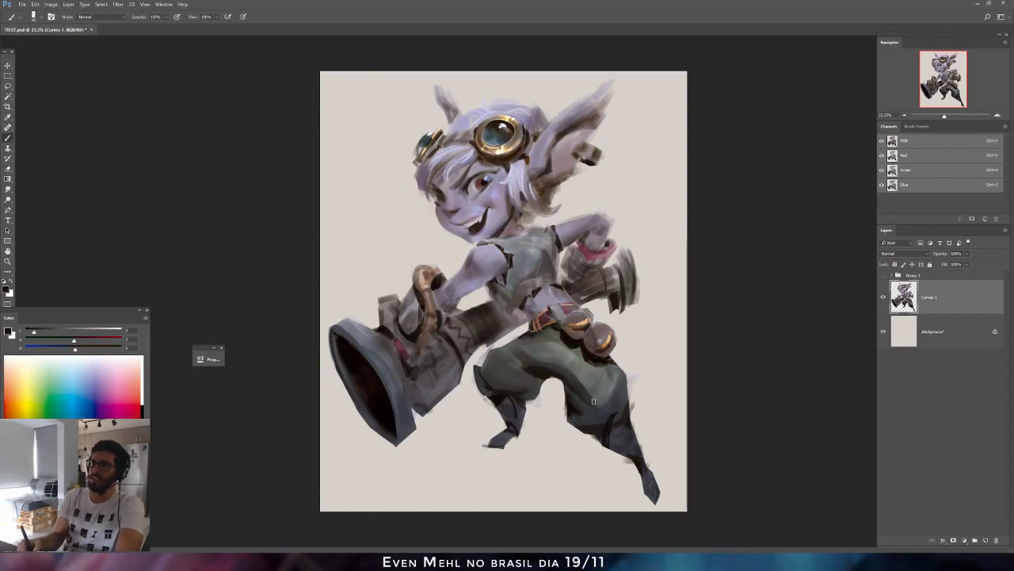
Paint a reddish-brown glove over the rear arm's forearm and hand, and add near-black accents along its cuff.
left_click(525, 294, "alt")
left_click_drag(55, 332, 77, 347)
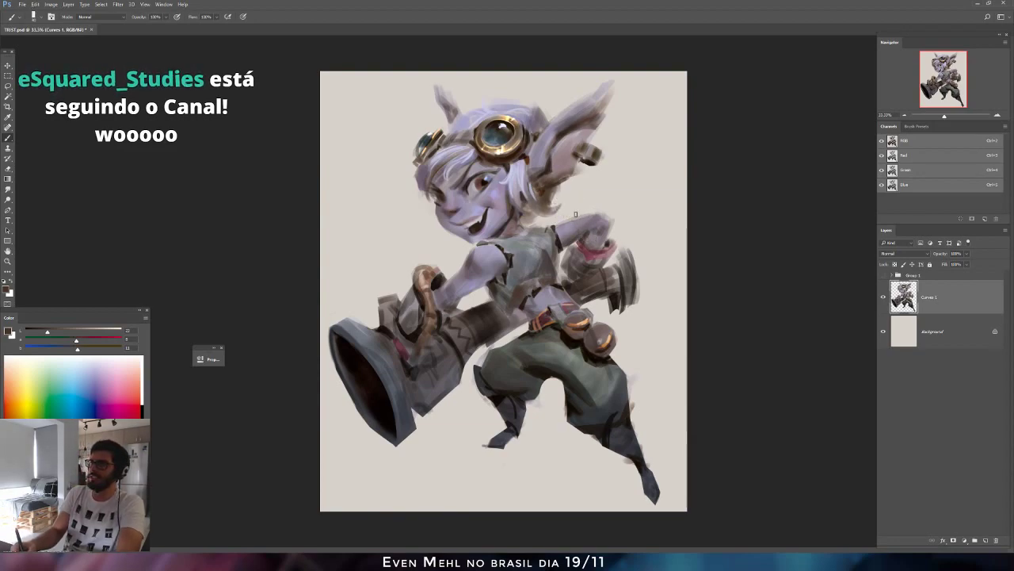
mouse_move(571, 215)
left_mouse_down()
mouse_move(606, 218)
mouse_move(607, 243)
left_mouse_up()
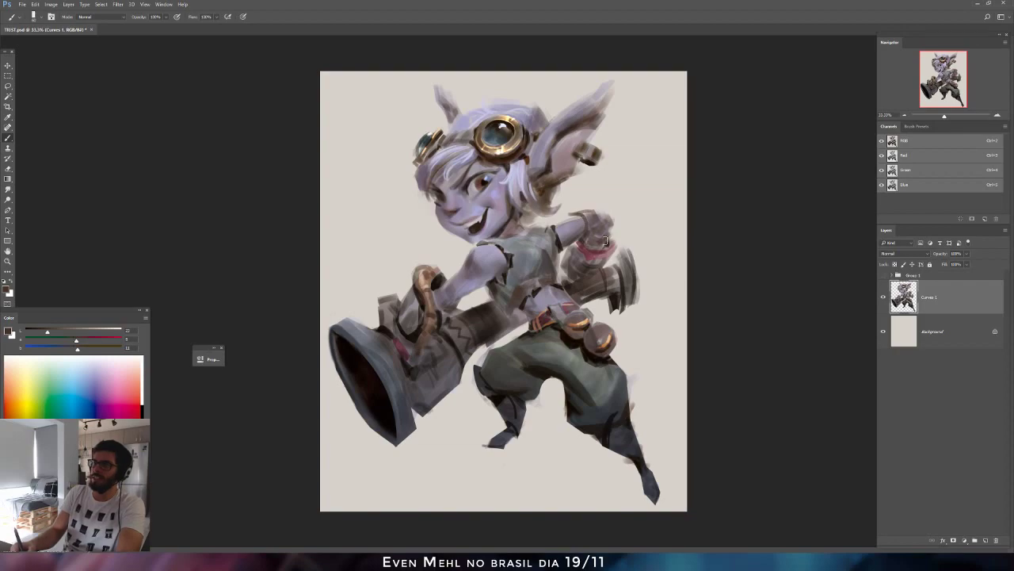
left_click(608, 244, "alt")
left_click(616, 300, "alt")
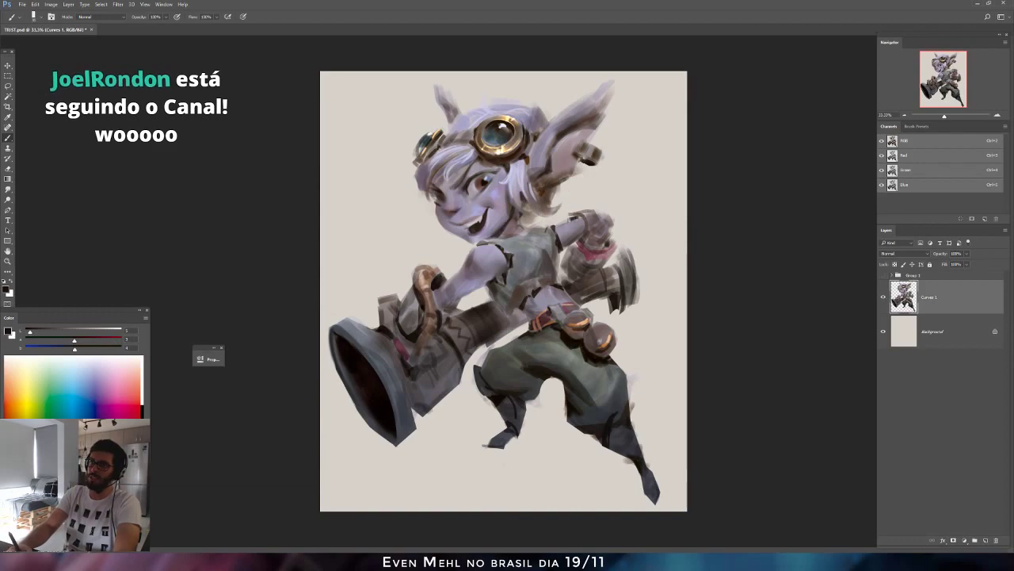
Mirror the canvas to check it, and retouch the shading of the cheek, jaw and mouth corner with sampled lavender skin tones.
key("ctrl+shift+h")
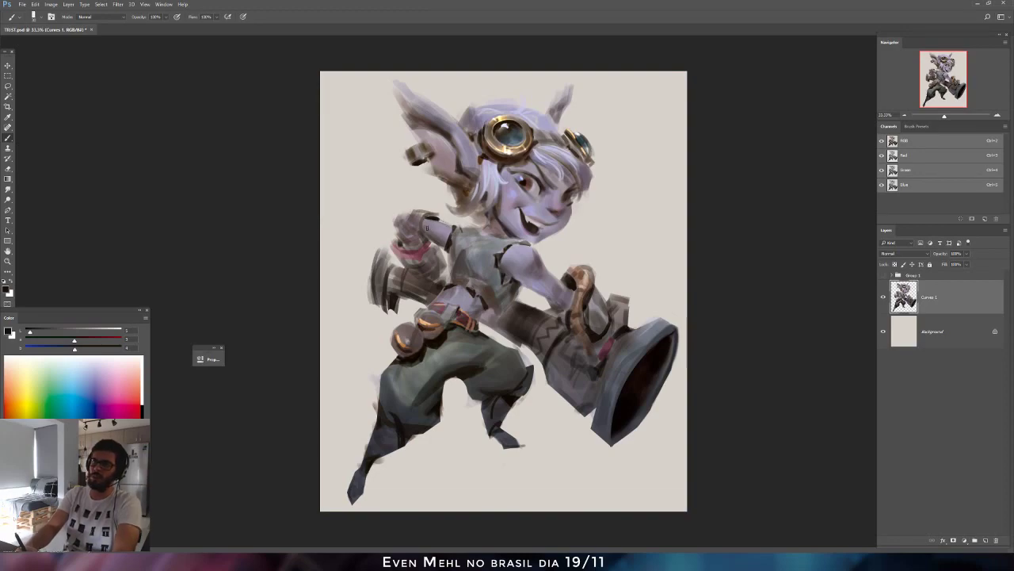
left_click(514, 195, "alt")
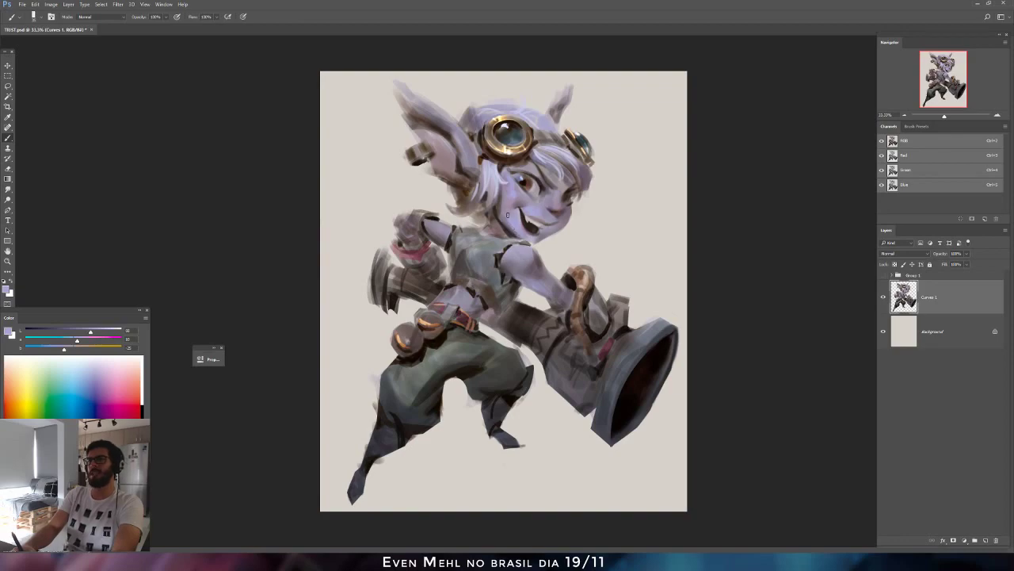
left_click(510, 248, "alt")
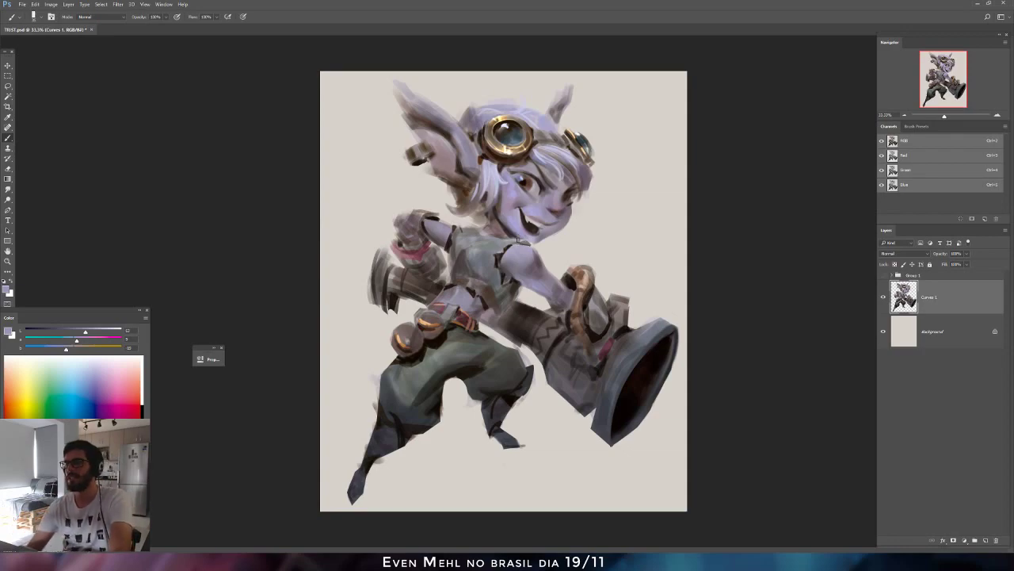
key("ctrl+shift+h")
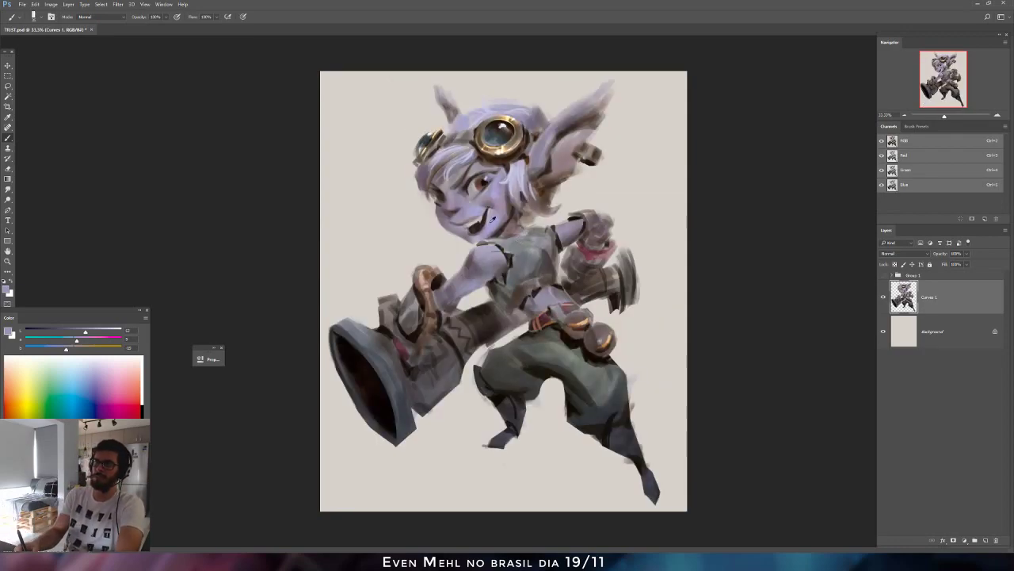
left_click(492, 220, "alt")
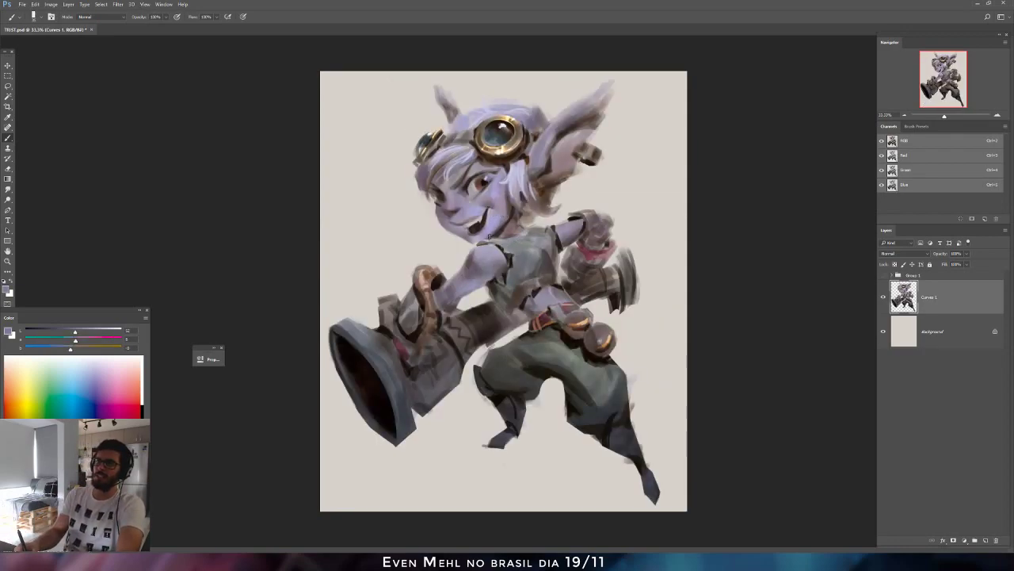
left_click(500, 216, "alt")
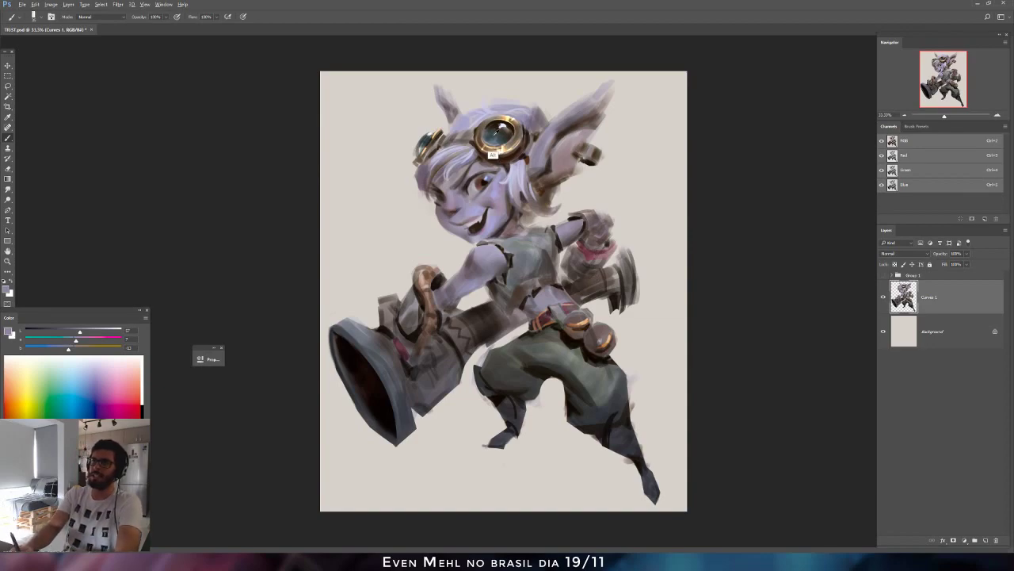
left_click(490, 155, "alt")
Brighten the goggle lenses towards teal with the Dodge tool on the Green and Blue channels, then on Green alone, and reactivate RGB.
left_click(9, 200)
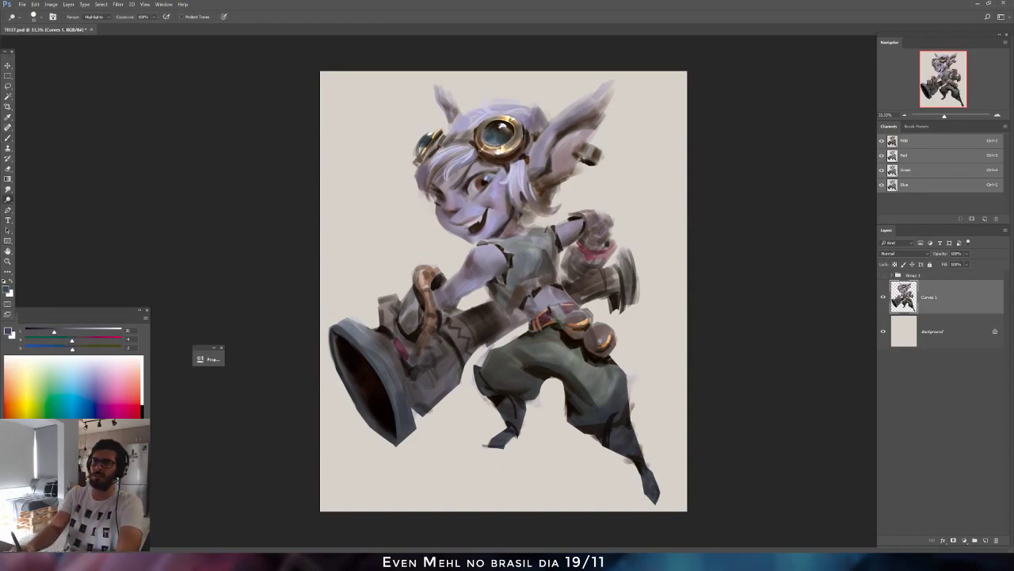
left_click(909, 184)
left_click(905, 169, "shift")
left_click(881, 140)
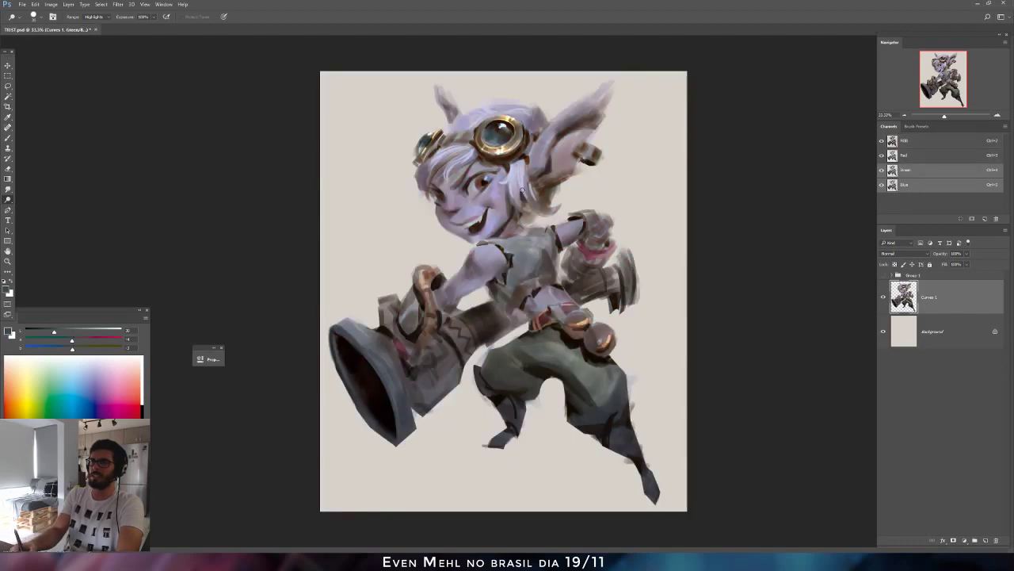
right_click(521, 196)
double_click(548, 260)
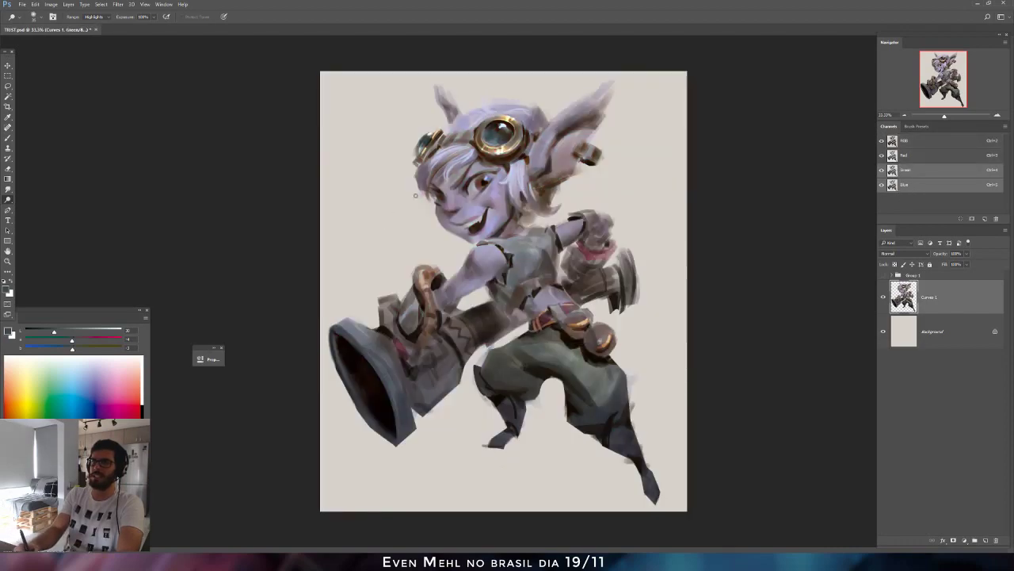
left_click_drag(493, 136, 502, 139)
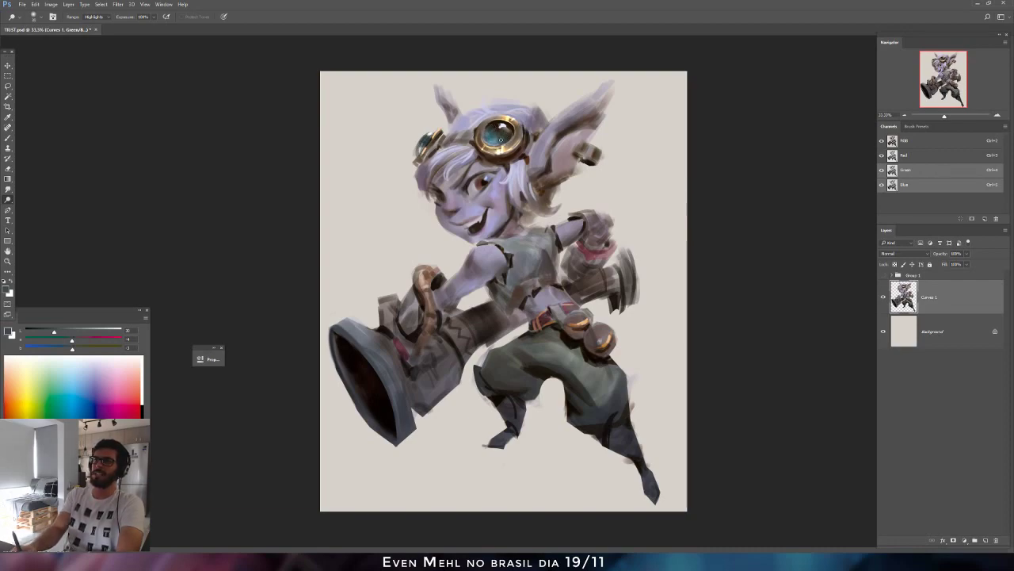
left_click(908, 171)
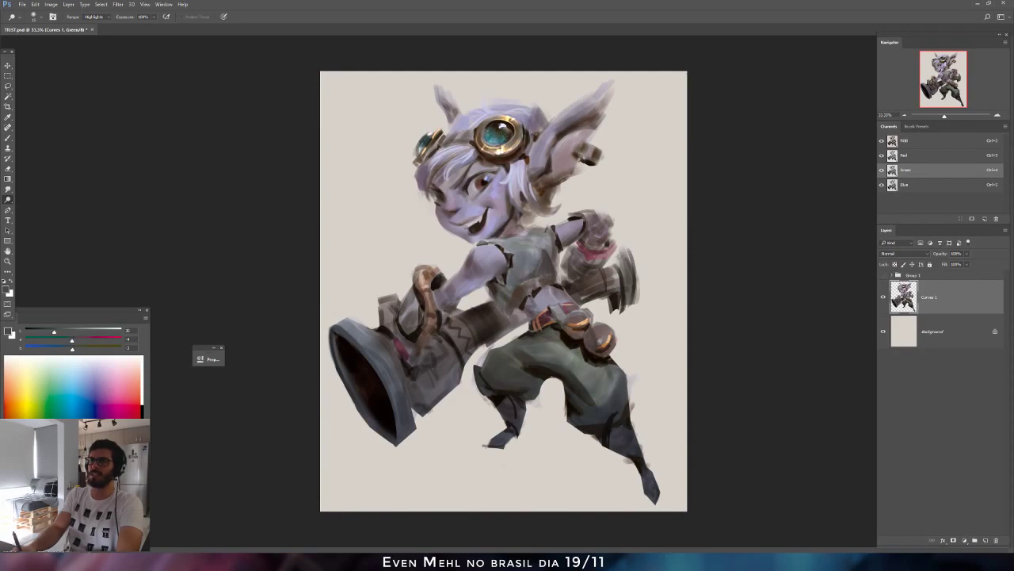
left_click(907, 142)
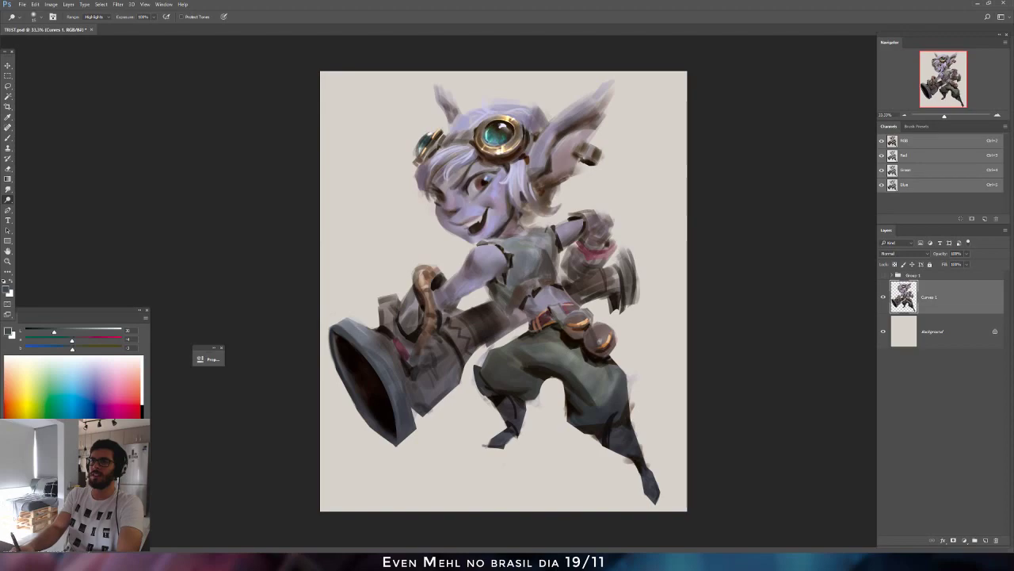
Mirror the canvas and paint dark teal accents, based on the sampled lens colour, onto the vest near the rear shoulder.
key("ctrl+shift+h")
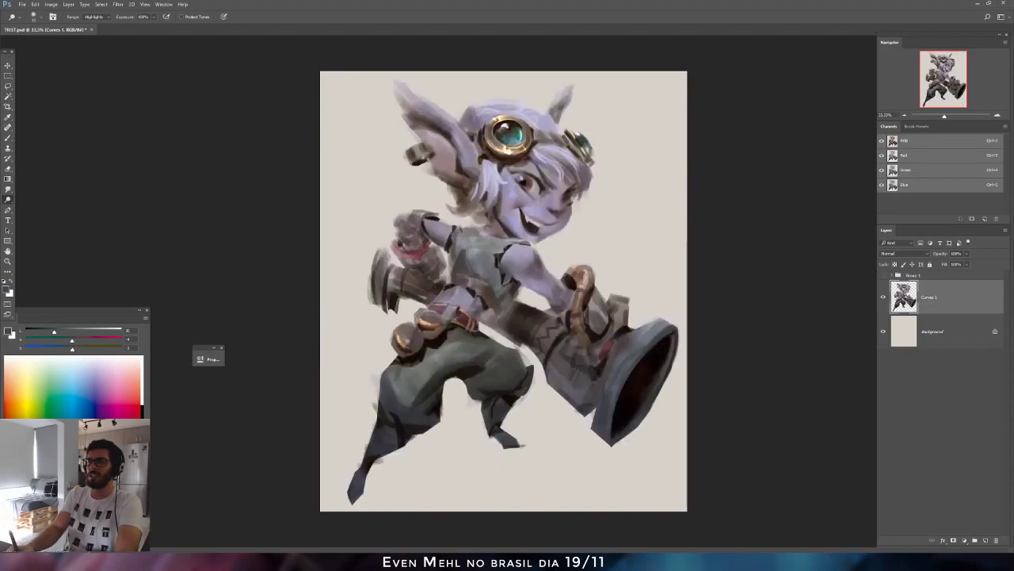
key("b")
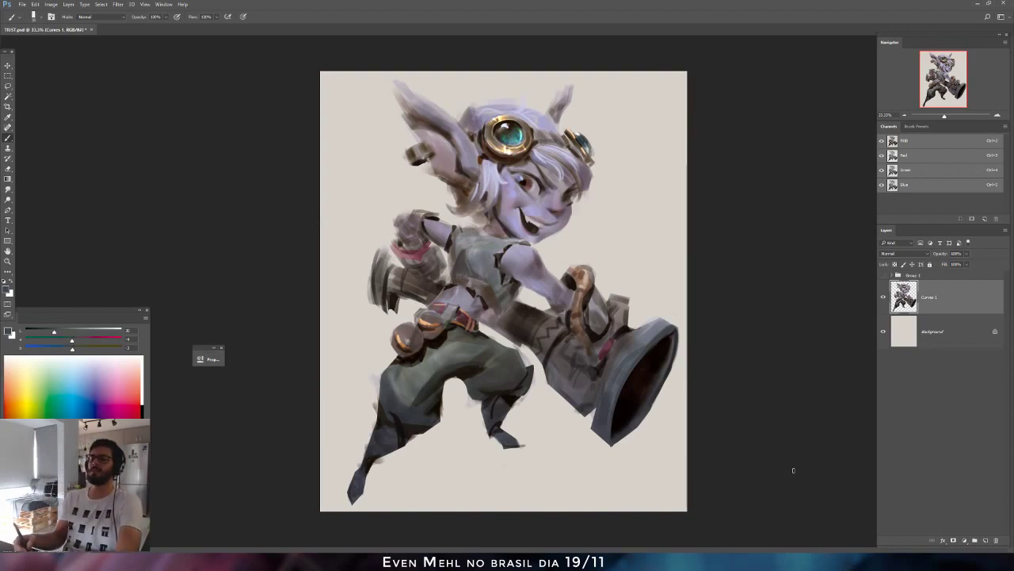
left_click(510, 139, "alt")
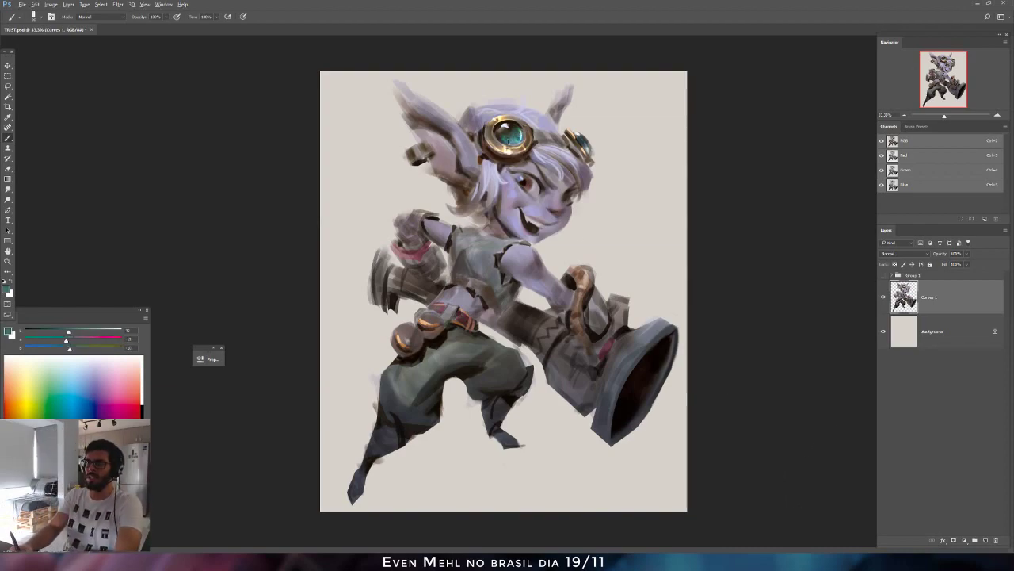
left_click_drag(69, 331, 58, 331)
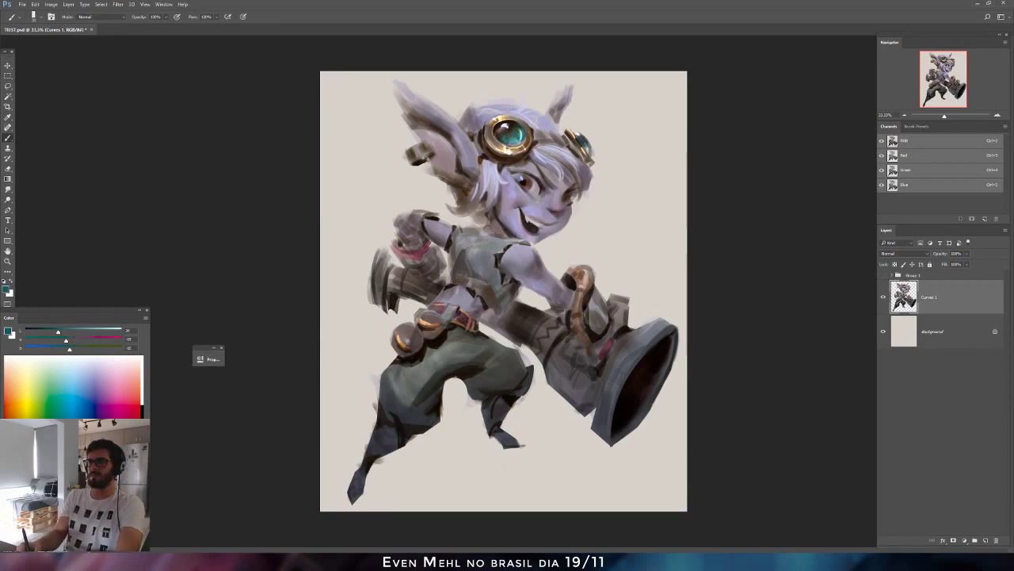
mouse_move(461, 232)
left_mouse_down()
mouse_move(458, 245)
mouse_move(468, 230)
left_mouse_up()
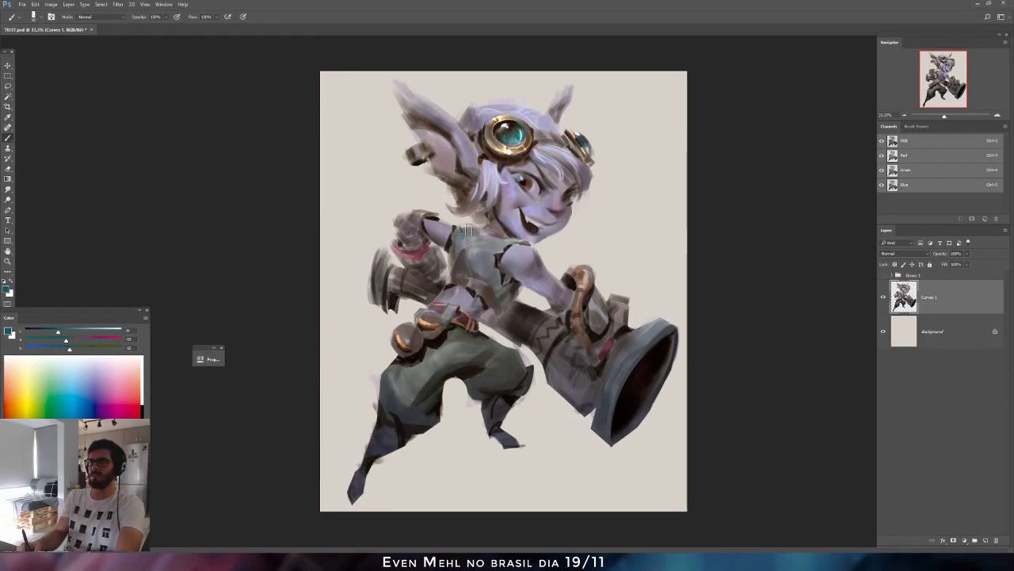
left_click(462, 281, "alt")
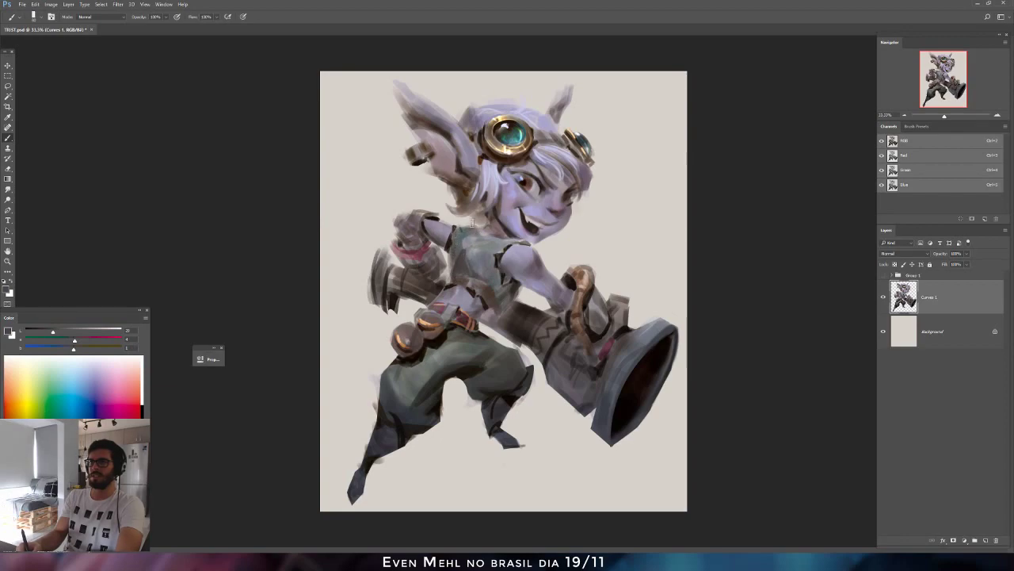
Clean up the edge around the vest's rear shoulder with the Eraser and compare the figure in both mirrored orientations.
key("e")
key("ctrl+shift+h")
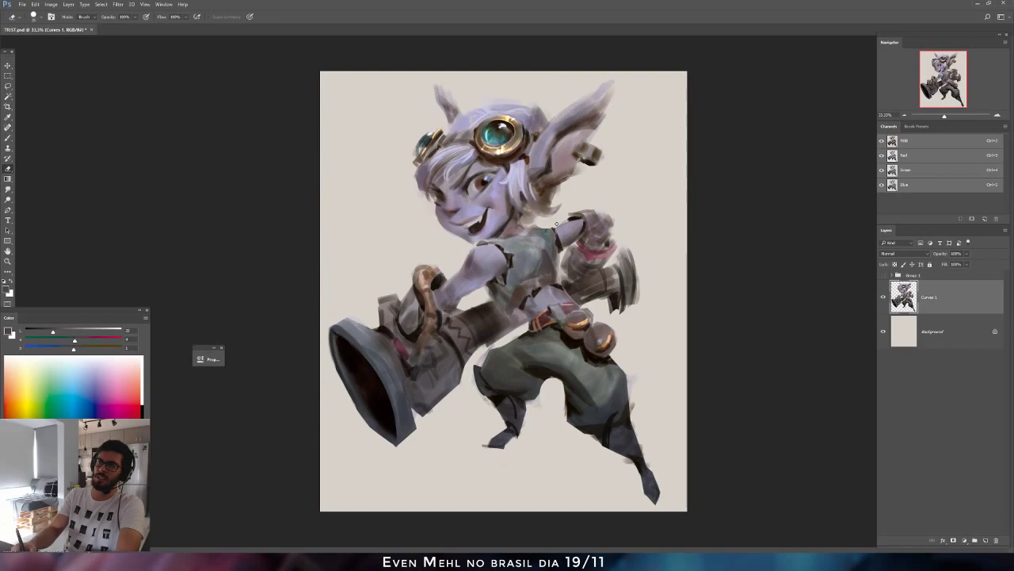
key("ctrl+shift+h")
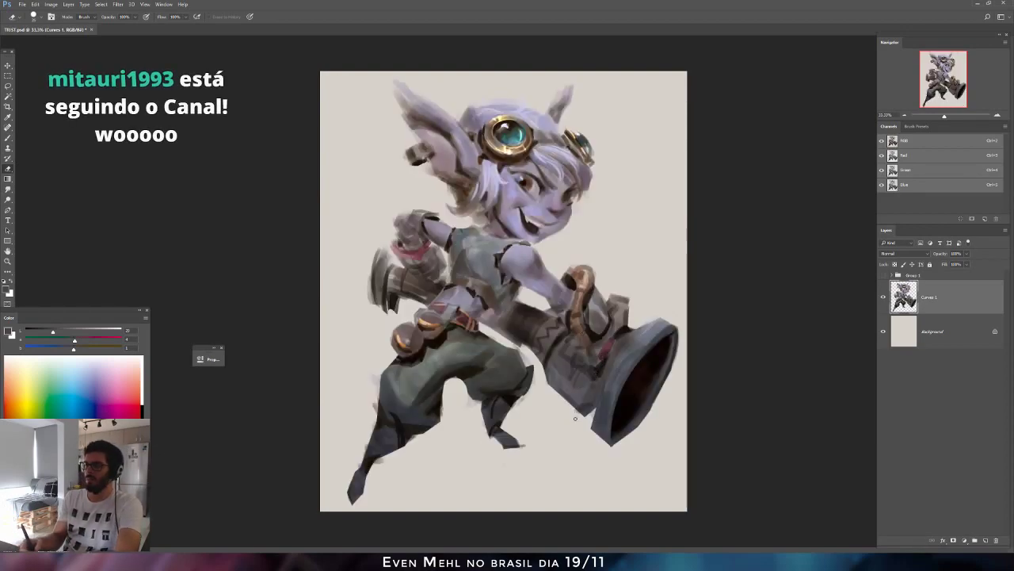
Paint near-black shadow marks on the cannon barrel below the handle with sampled tones, using an enlarged brush.
key("b")
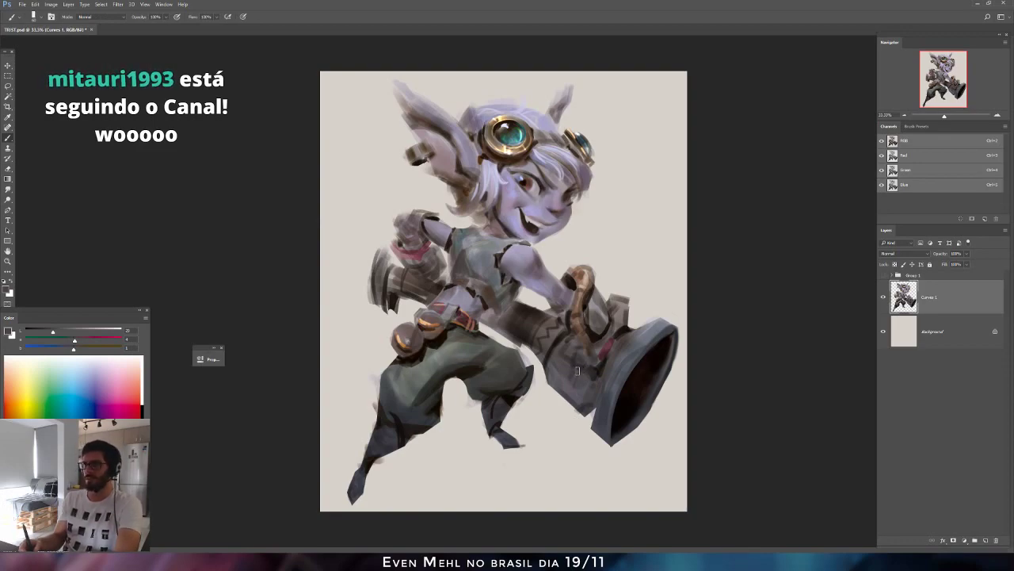
left_click(598, 336, "alt")
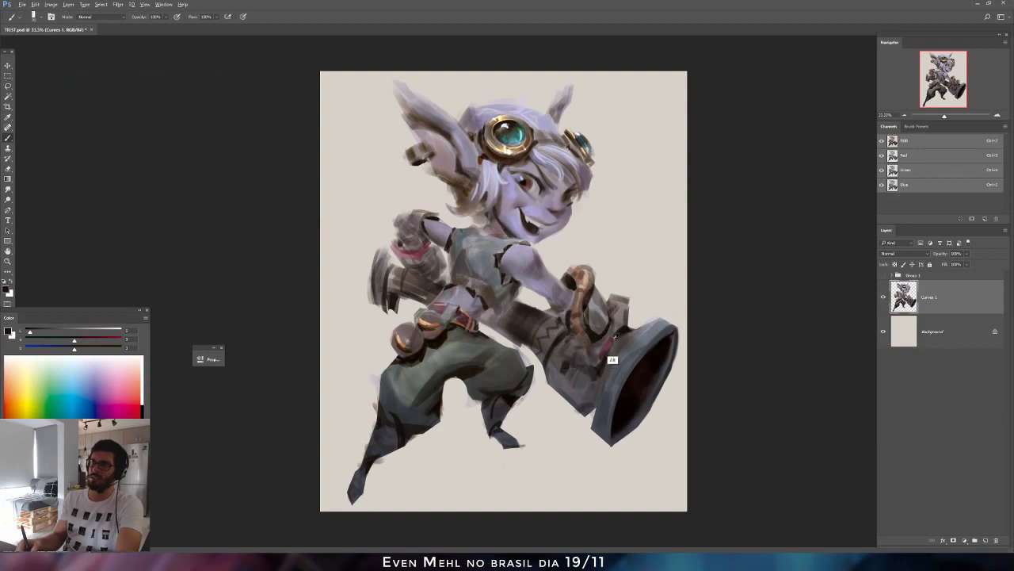
left_click(596, 356, "alt")
left_click_drag(569, 371, 564, 371)
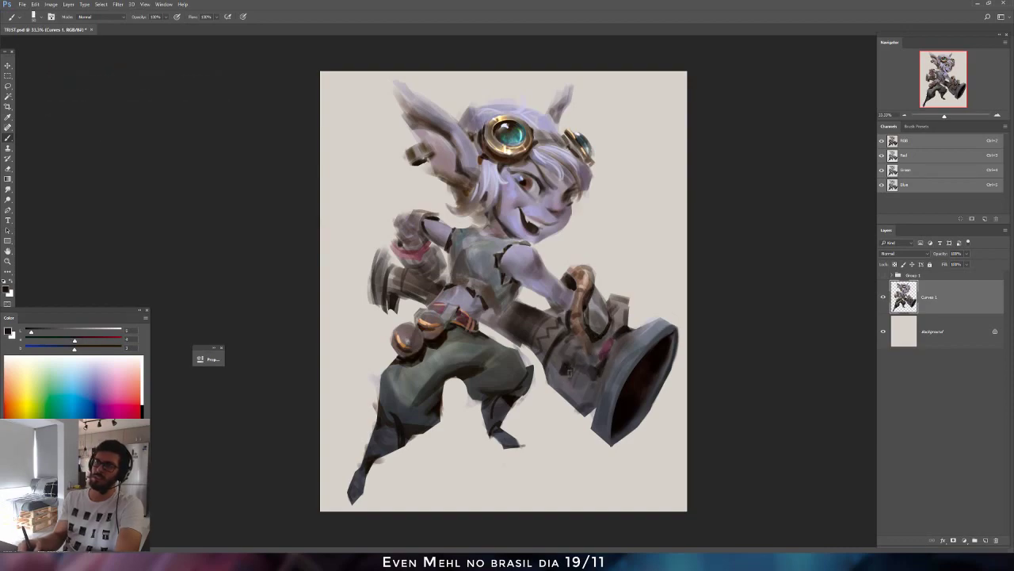
key("bracketright")
key("bracketright")
key("bracketright")
key("bracketright")
key("bracketright")
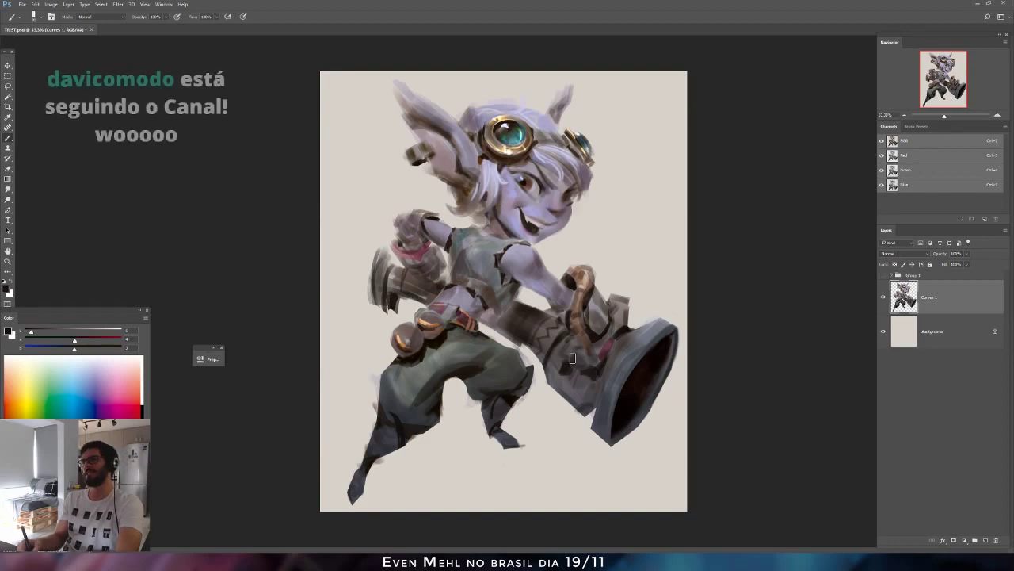
Repaint the front forearm and its shadow beside the cannon handle with sampled lavender and dark grey tones.
left_click(556, 319, "alt")
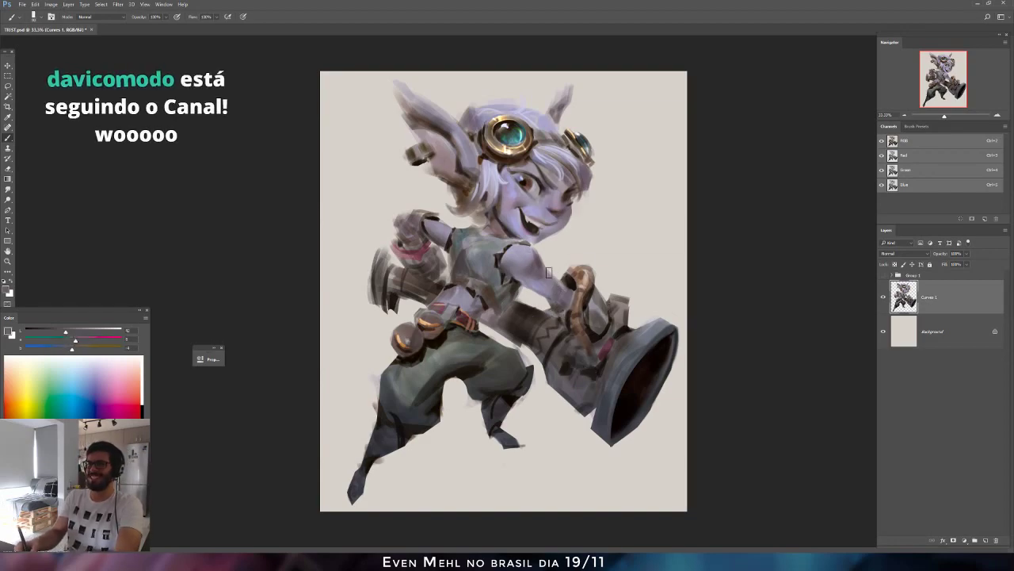
left_click(543, 288, "alt")
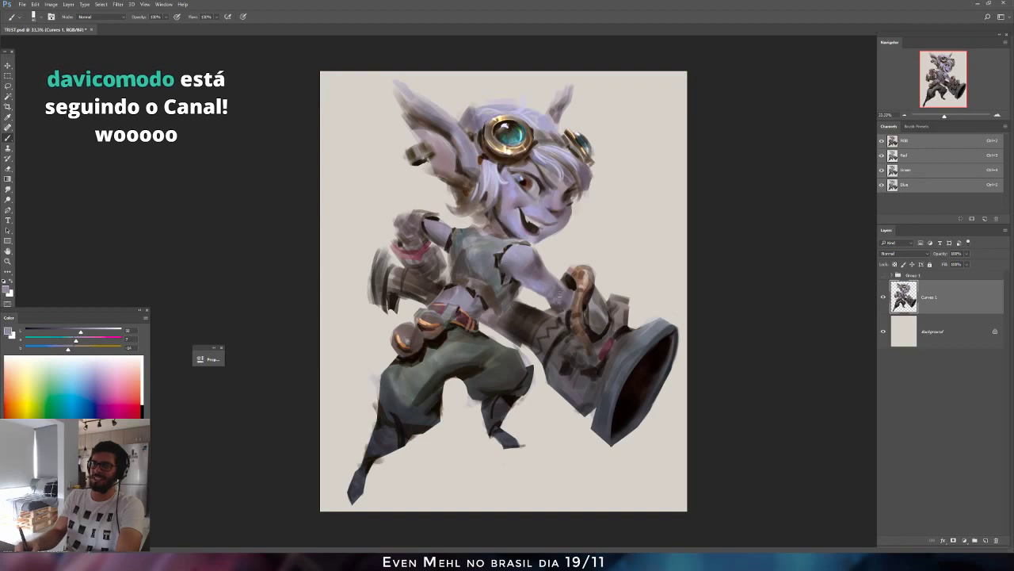
left_click(561, 323, "alt")
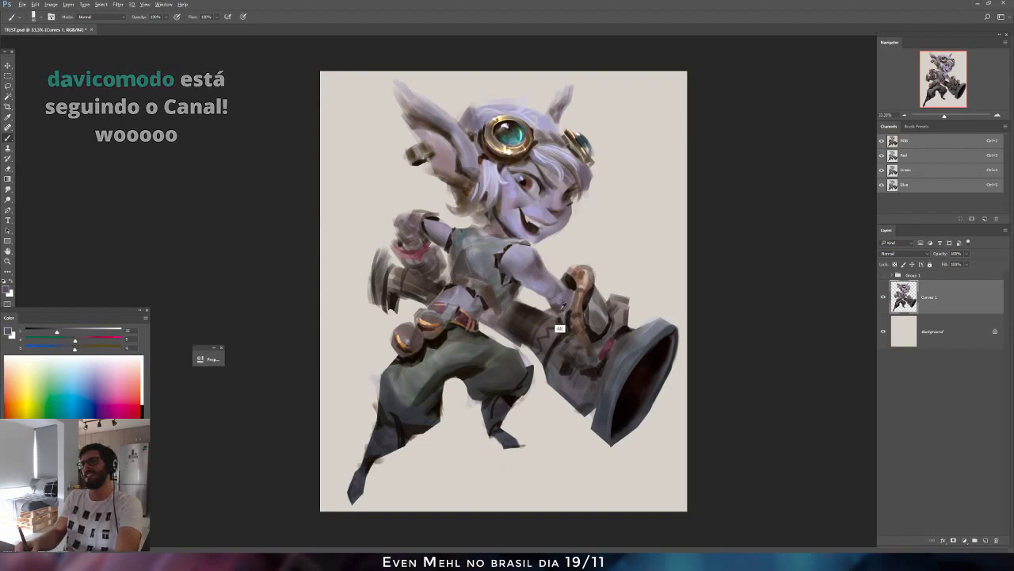
left_click(562, 306, "alt")
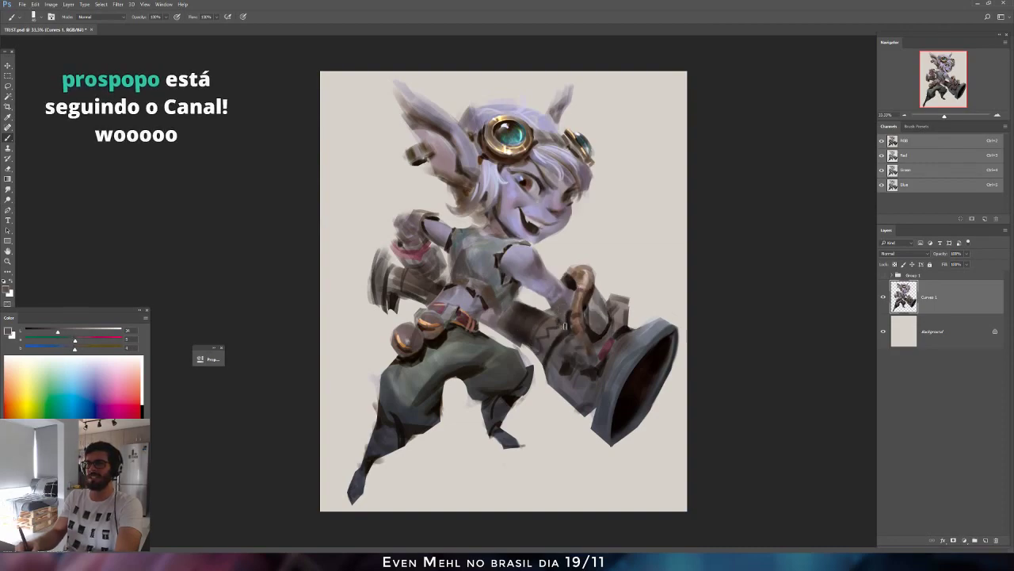
left_click(544, 309, "alt")
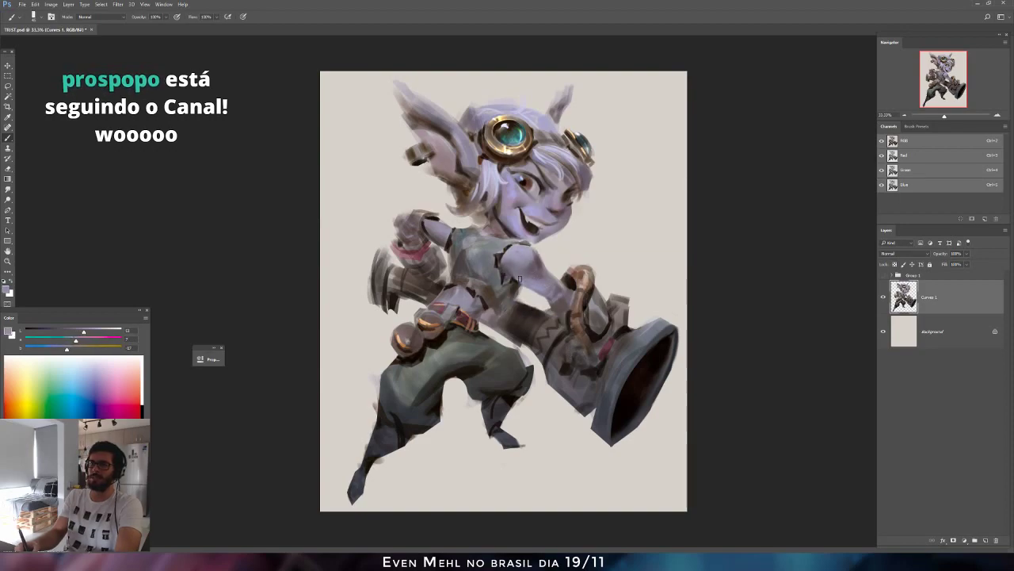
Mirror the canvas back and refine the light and shadow of the front shoulder and upper arm with sampled lavender-grey tones.
key("ctrl+shift+h")
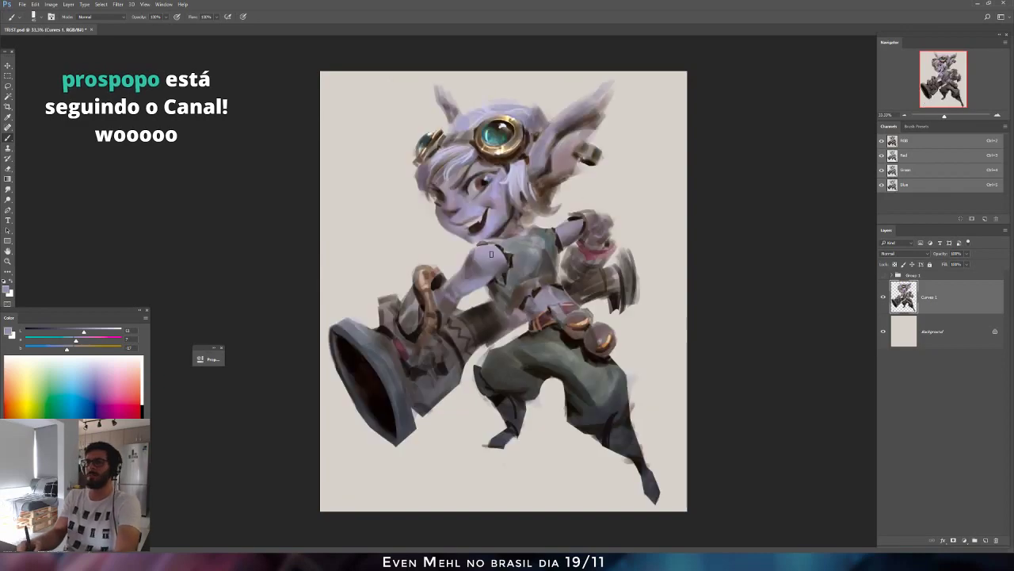
left_click(477, 297, "alt")
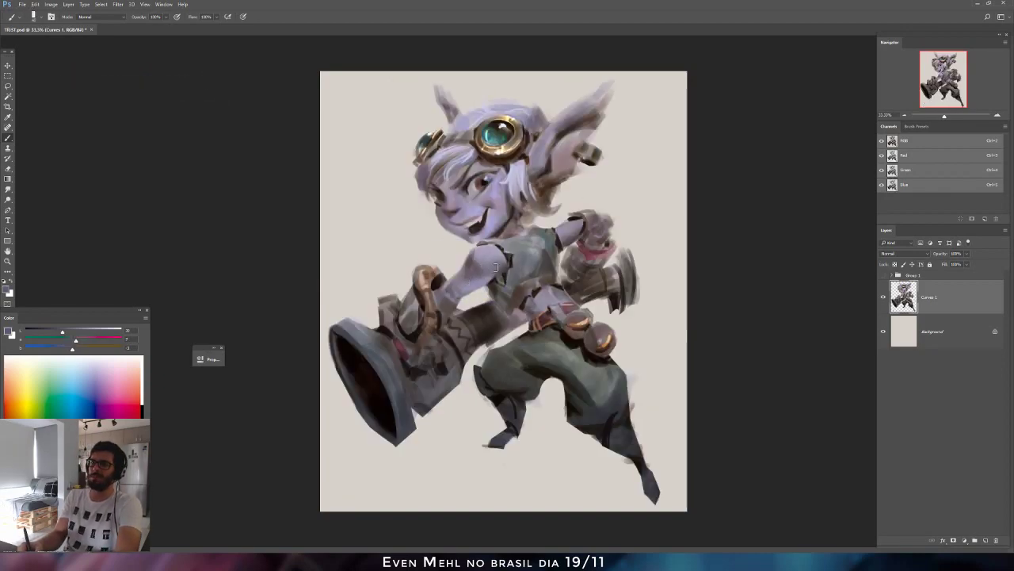
left_click(478, 296, "alt")
left_click(491, 258, "alt")
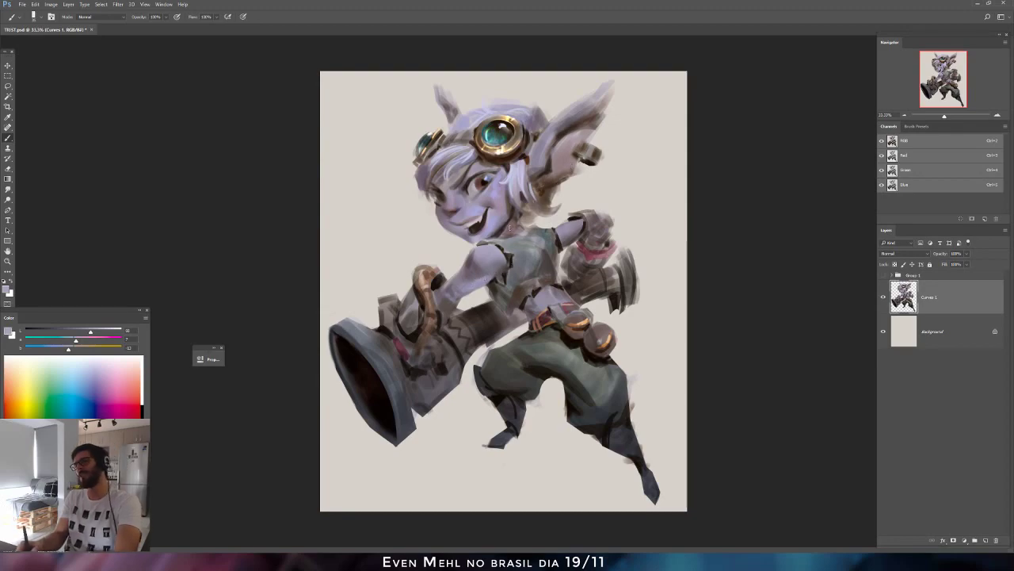
left_click(477, 291, "alt")
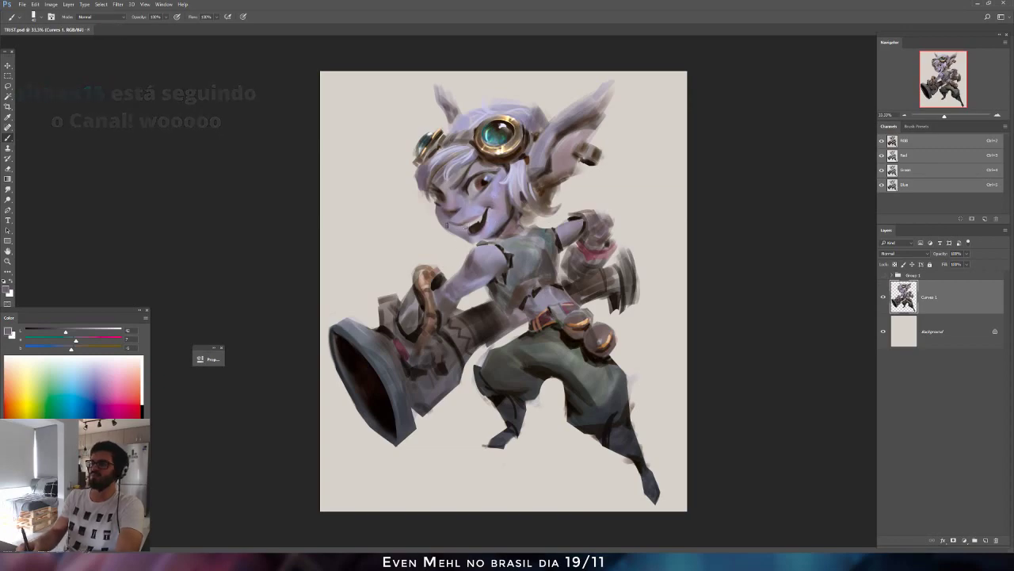
Dodge the insides of both ears toward pink in the red channel with an enlarged soft round brush.
left_click(9, 200)
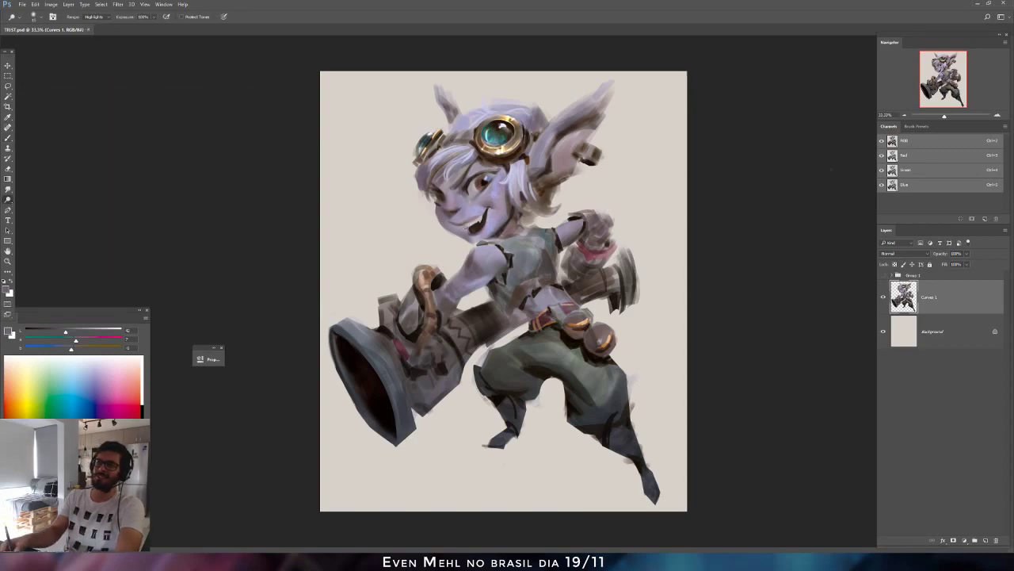
left_click(905, 158)
left_click(882, 141)
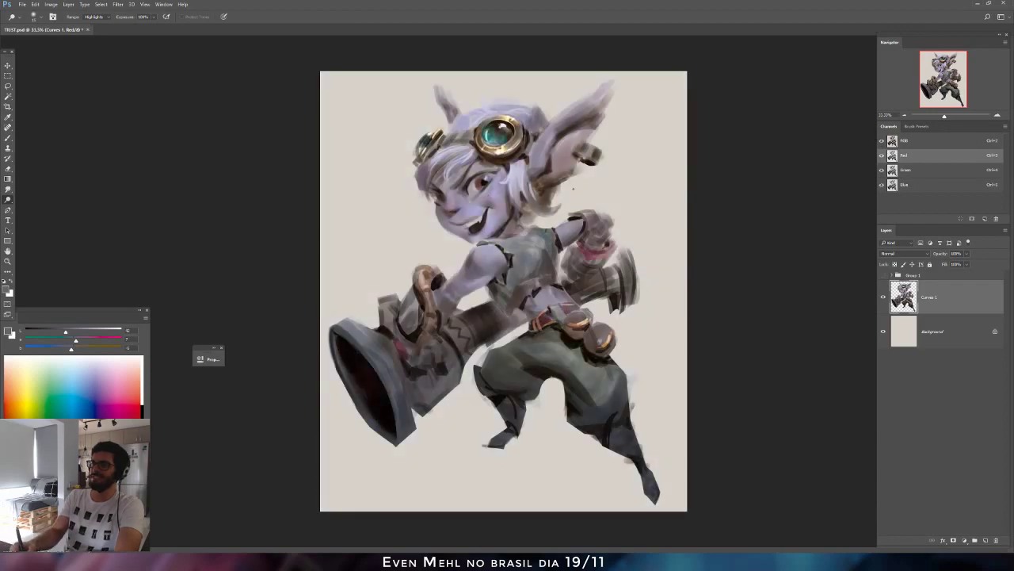
right_click(588, 187)
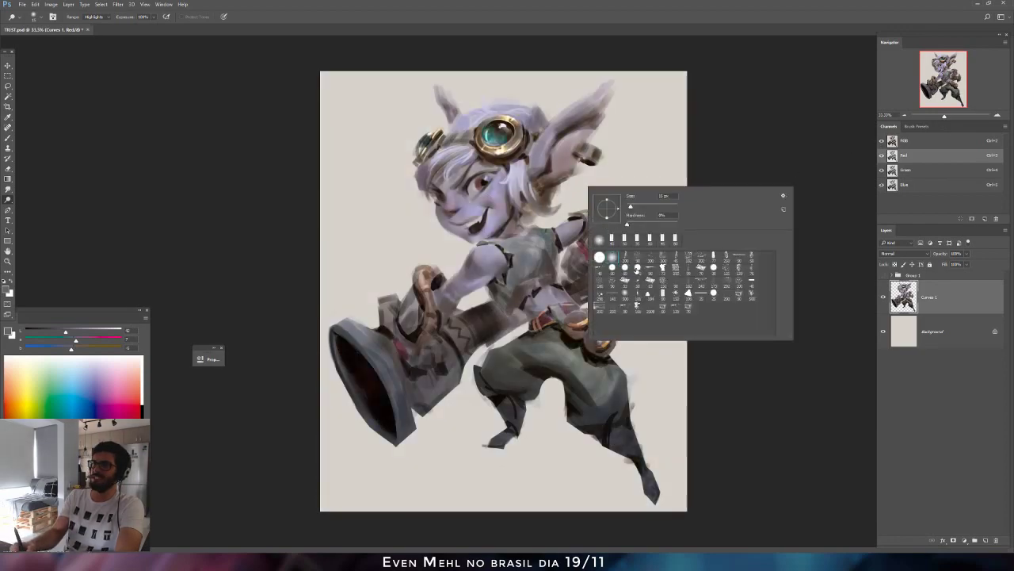
double_click(600, 240)
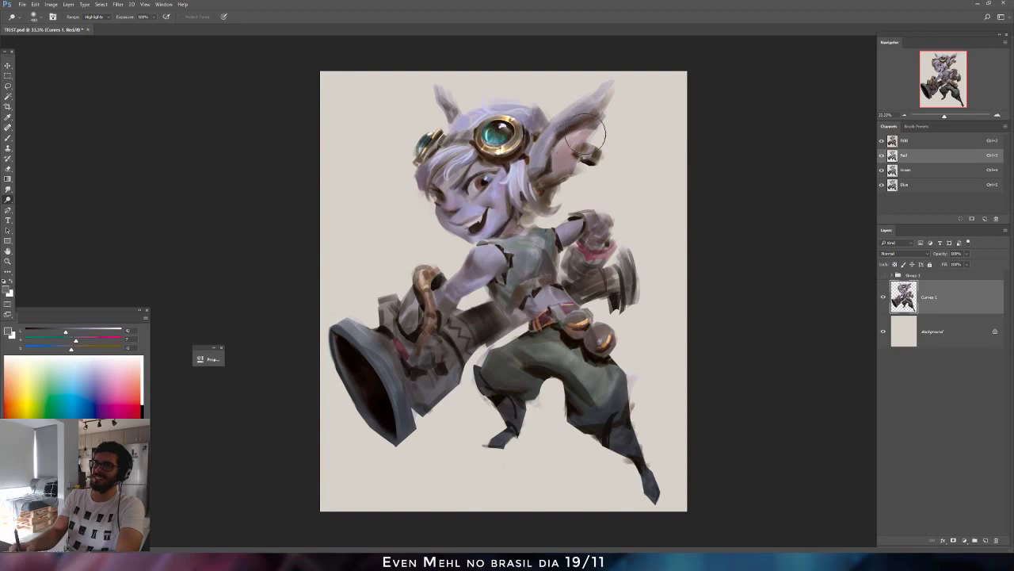
left_click_drag(586, 133, 600, 124)
key("bracketleft")
key("bracketleft")
key("bracketleft")
left_click_drag(443, 110, 456, 118)
key("bracketleft")
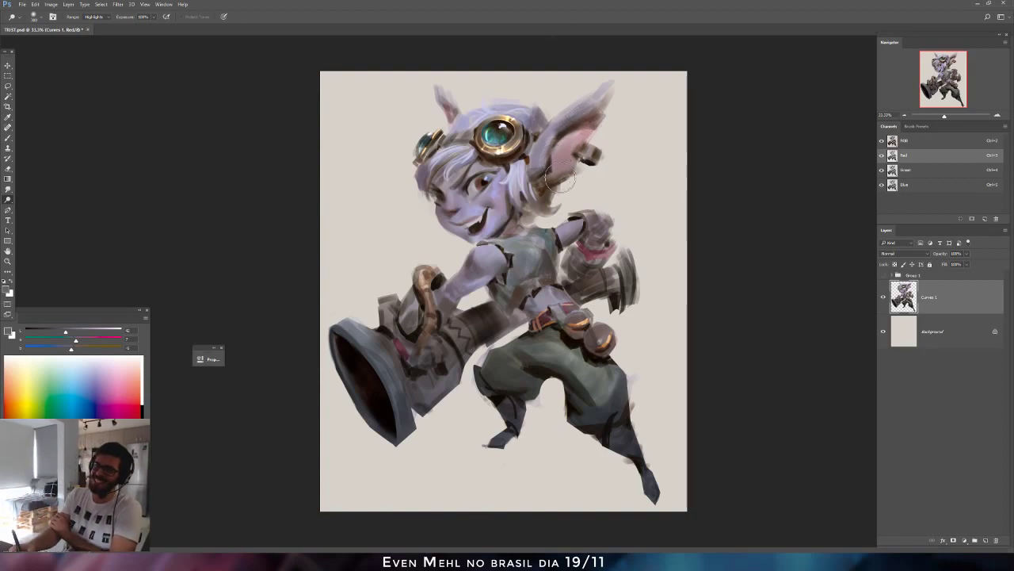
Dodge the large ear's interior in the red and blue channels together to add a magenta-pink tint, using a smaller brush.
left_click(904, 185, "shift")
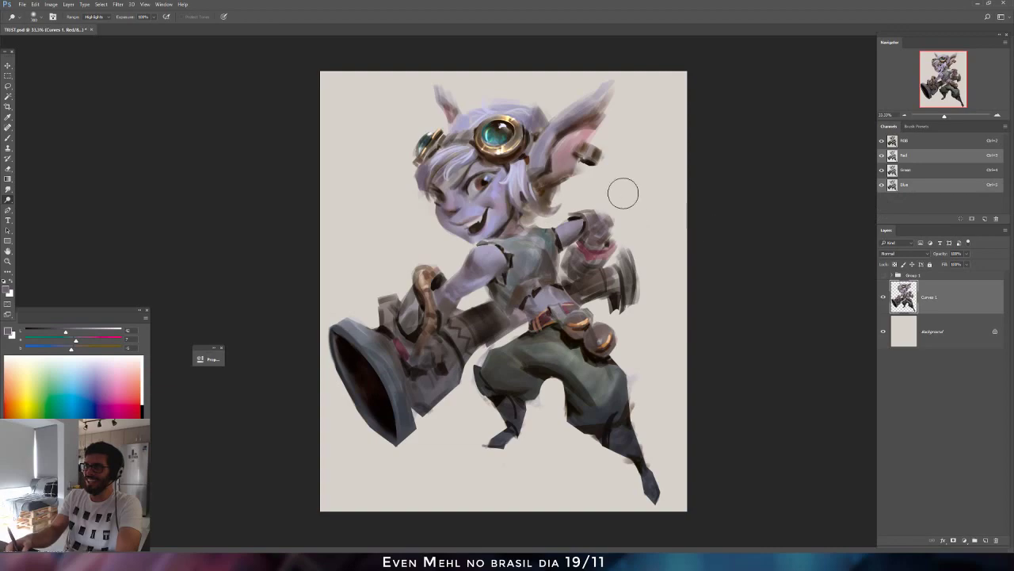
mouse_move(575, 149)
left_mouse_down()
mouse_move(600, 125)
mouse_move(609, 141)
mouse_move(567, 134)
mouse_move(552, 163)
mouse_move(603, 115)
mouse_move(565, 130)
mouse_move(622, 94)
mouse_move(585, 128)
mouse_move(619, 115)
mouse_move(563, 133)
mouse_move(645, 97)
mouse_move(560, 151)
left_mouse_up()
key("bracketleft")
key("bracketleft")
key("bracketleft")
key("bracketleft")
key("bracketleft")
key("bracketleft")
key("bracketleft")
key("bracketleft")
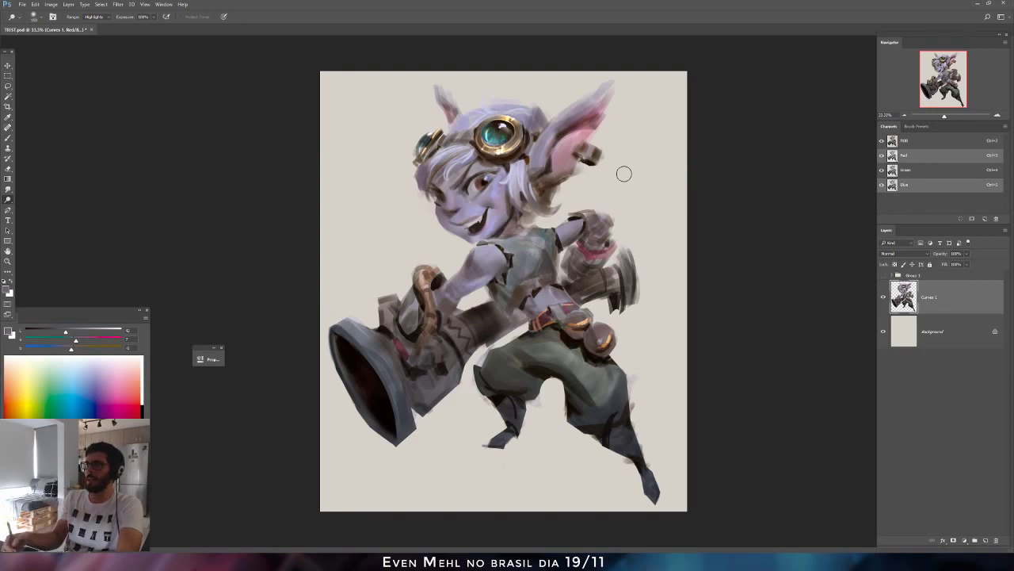
Try a broader dodge stroke over the large ear's tip in the red and blue channels and undo it.
left_click(164, 4)
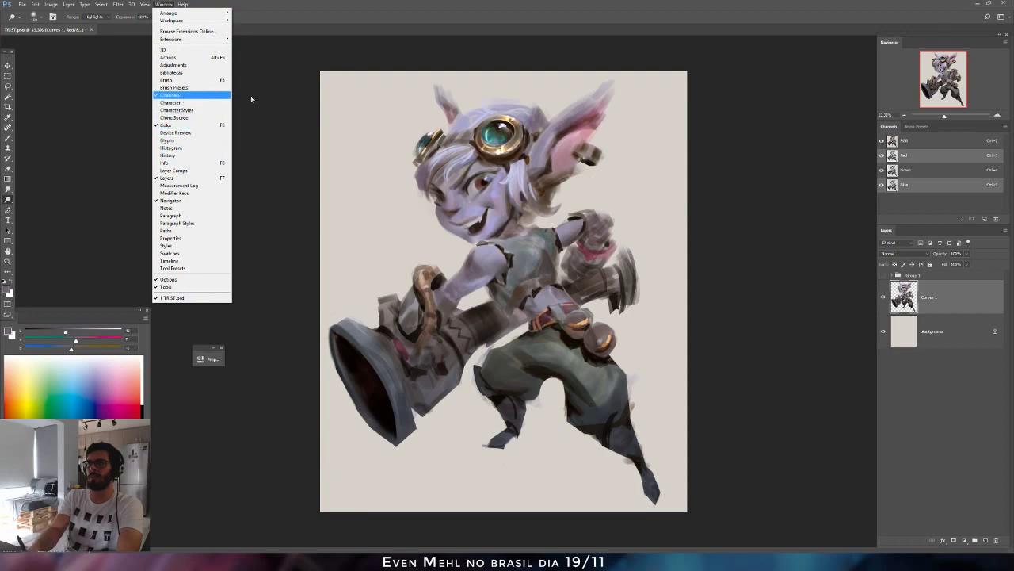
left_click(916, 159)
left_click(904, 187)
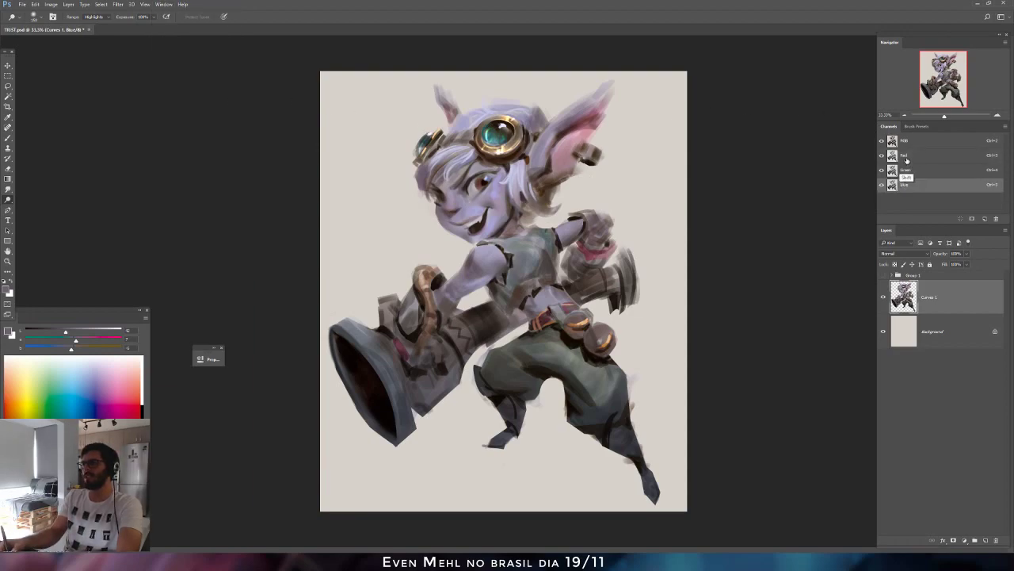
left_click(908, 156, "shift")
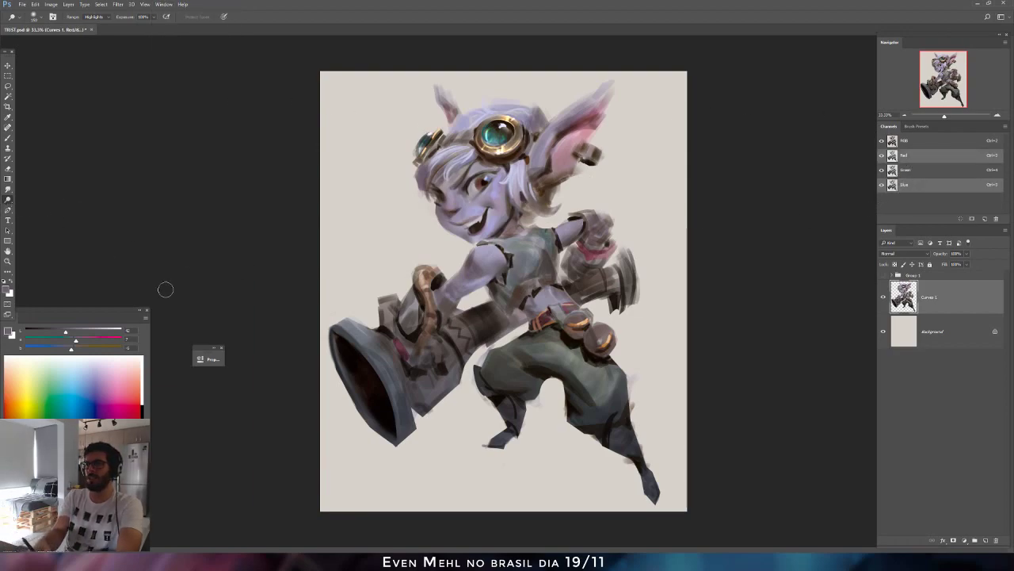
key("bracketright")
key("bracketright")
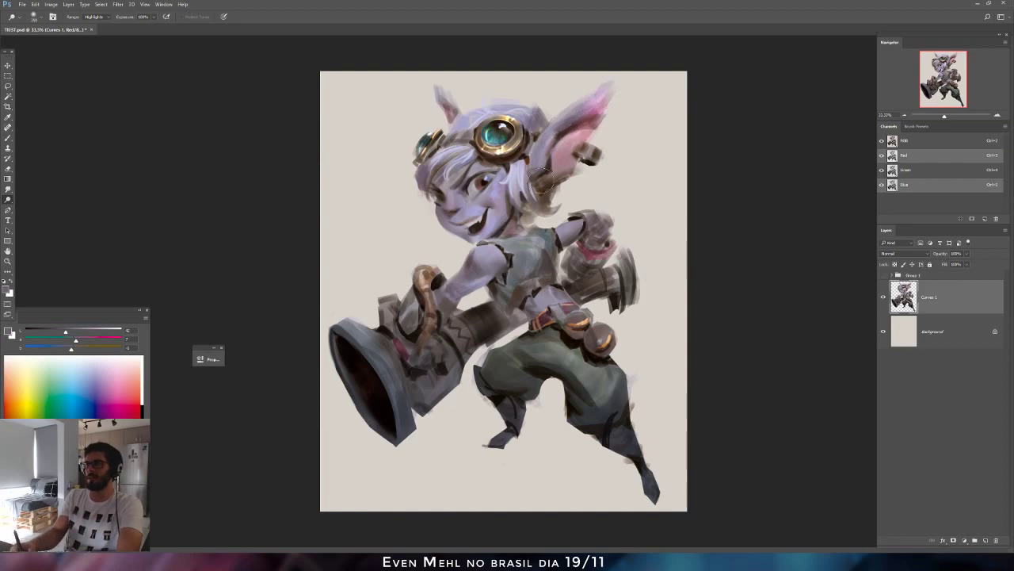
left_click_drag(595, 102, 501, 201)
key("ctrl+z")
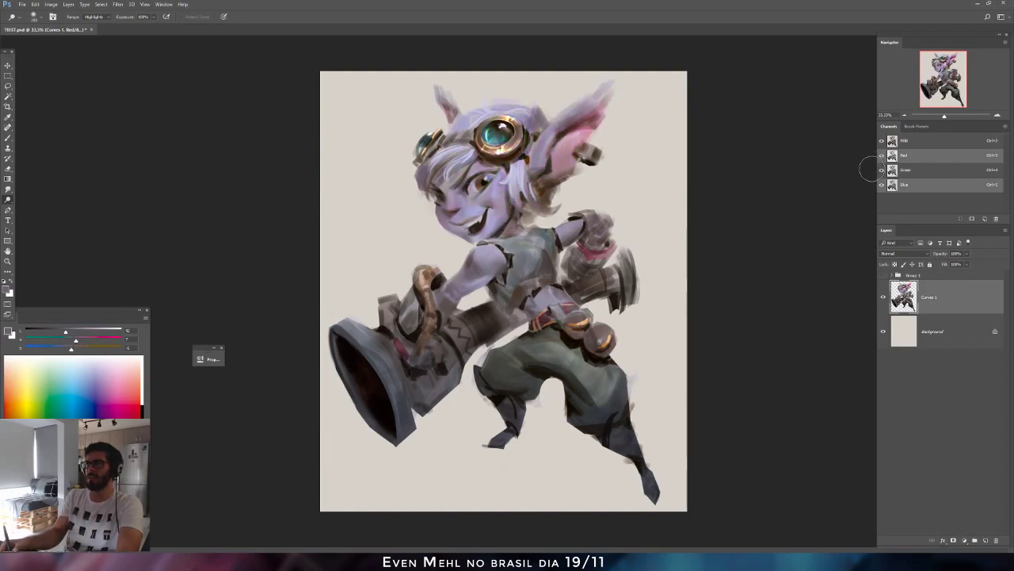
Try a broad red-channel dodge across the ear, hair and face and undo it.
left_click(908, 156)
mouse_move(608, 159)
left_mouse_down()
mouse_move(539, 192)
mouse_move(514, 90)
mouse_move(461, 102)
left_mouse_up()
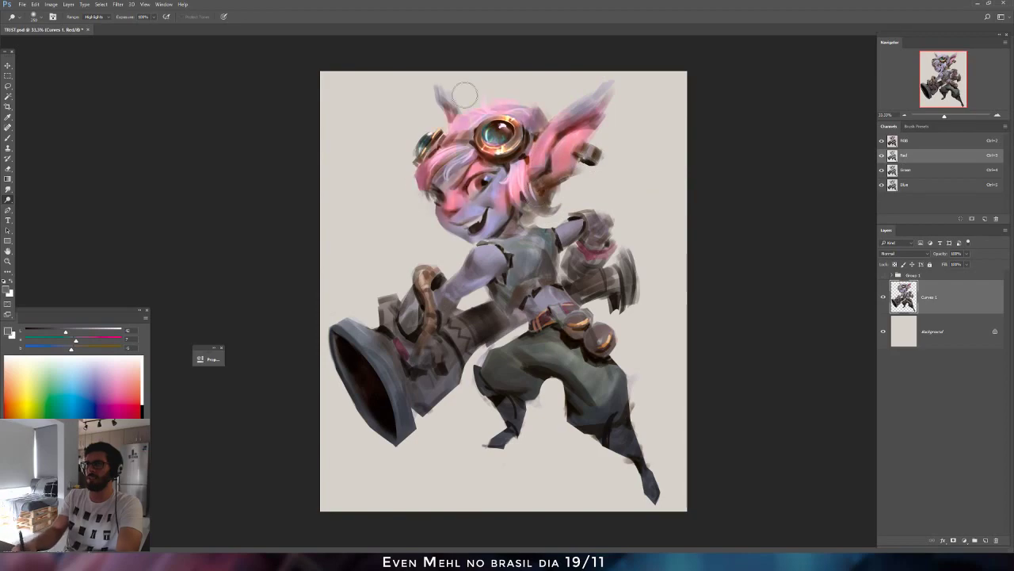
key("ctrl+z")
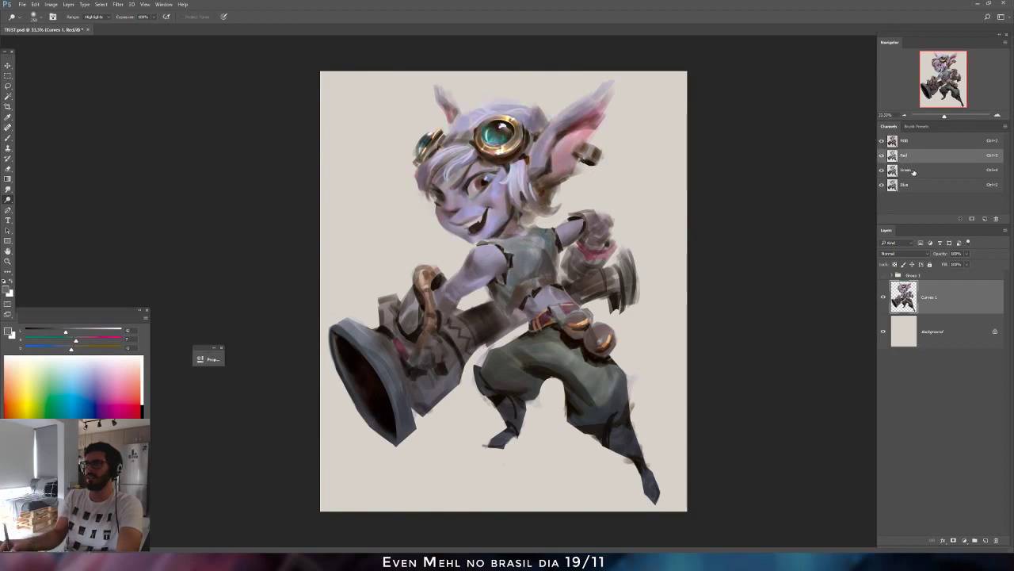
Mirror the canvas, try dodging the face in the green channel with an enlarged brush, and undo the stroke.
left_click(905, 184, "shift")
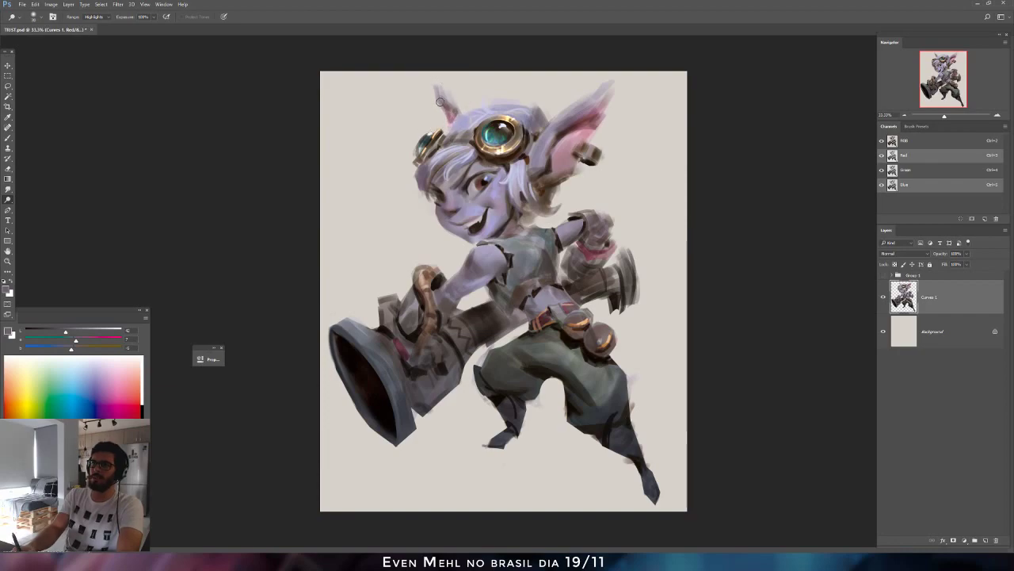
key("F2")
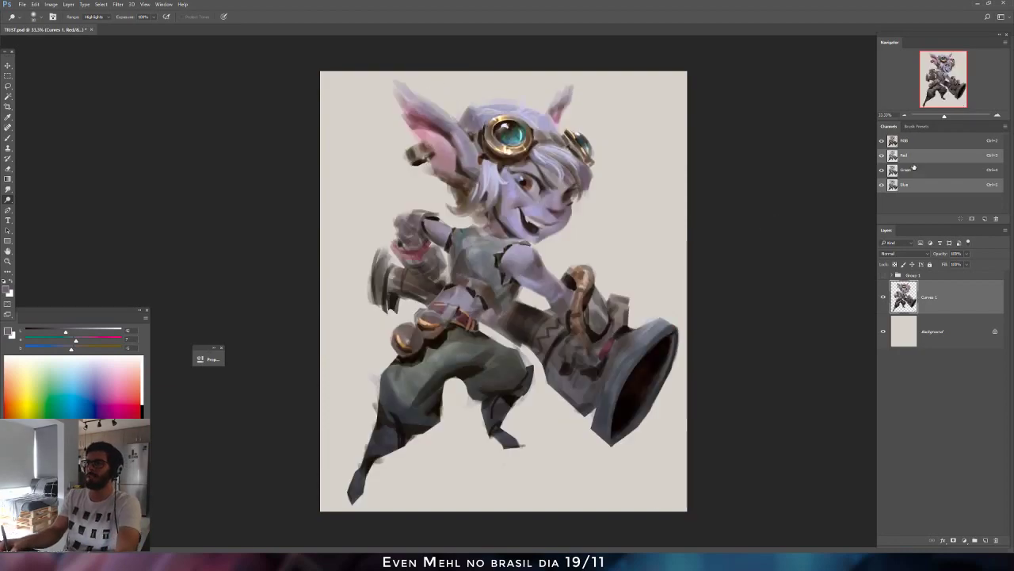
left_click(910, 170)
key("bracketright")
key("bracketright")
key("bracketright")
key("bracketright")
left_click_drag(550, 199, 516, 173)
key("ctrl+z")
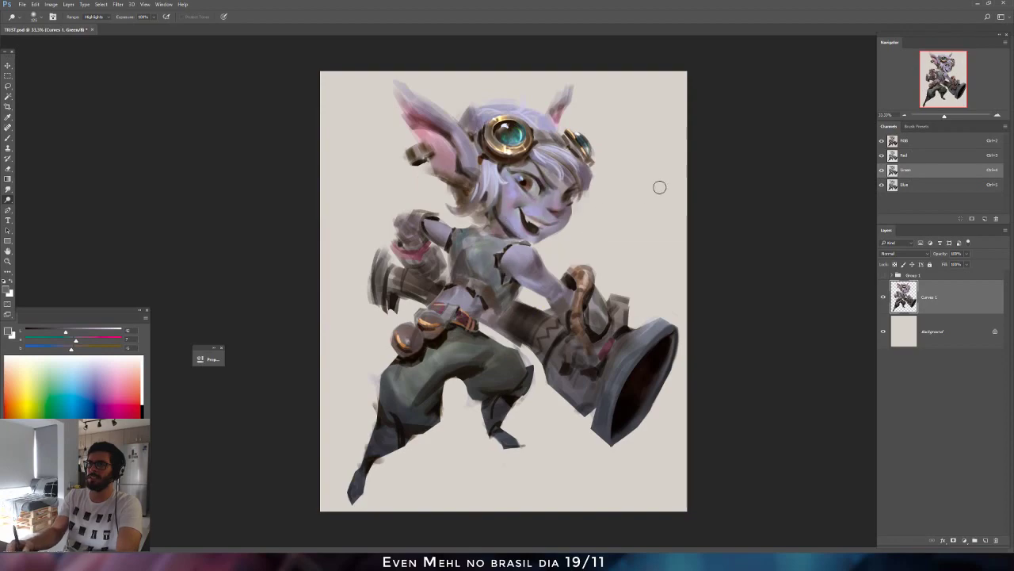
Dodge both irises toward amber in the red and green channels, mirroring the canvas back, and touch them up with sampled orange.
left_click(907, 157, "shift")
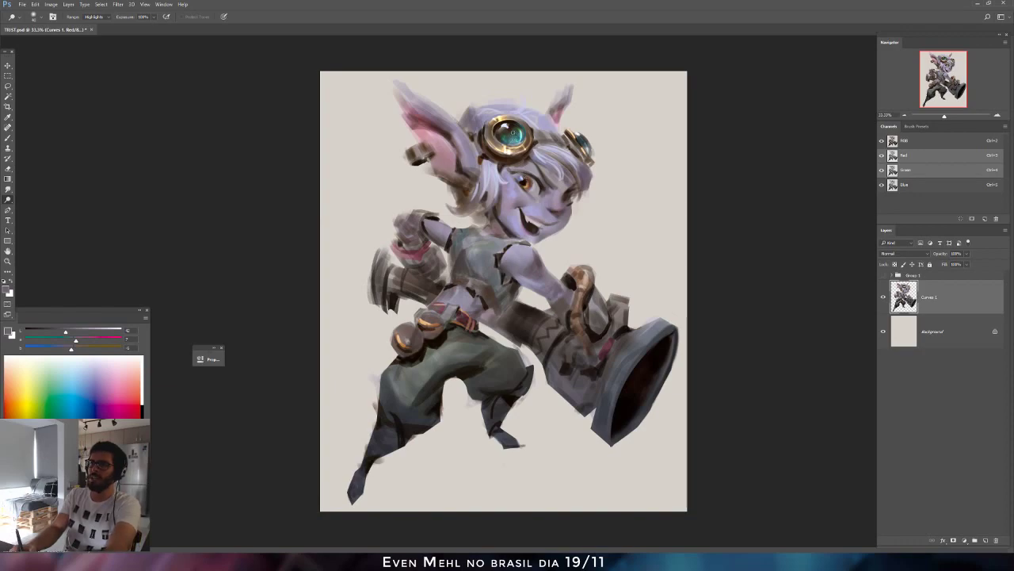
key("ctrl+shift+h")
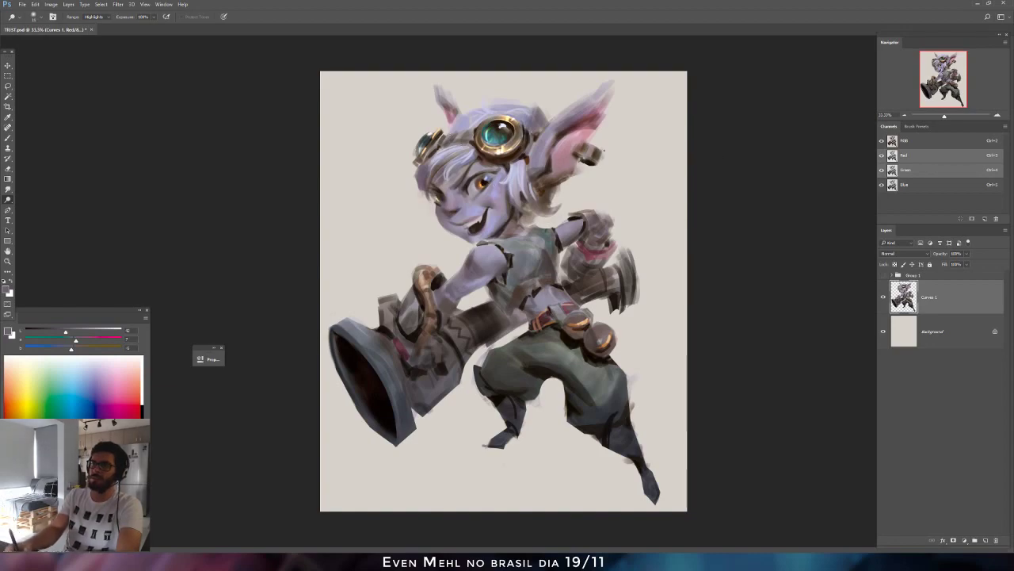
key("ctrl+2")
key("b")
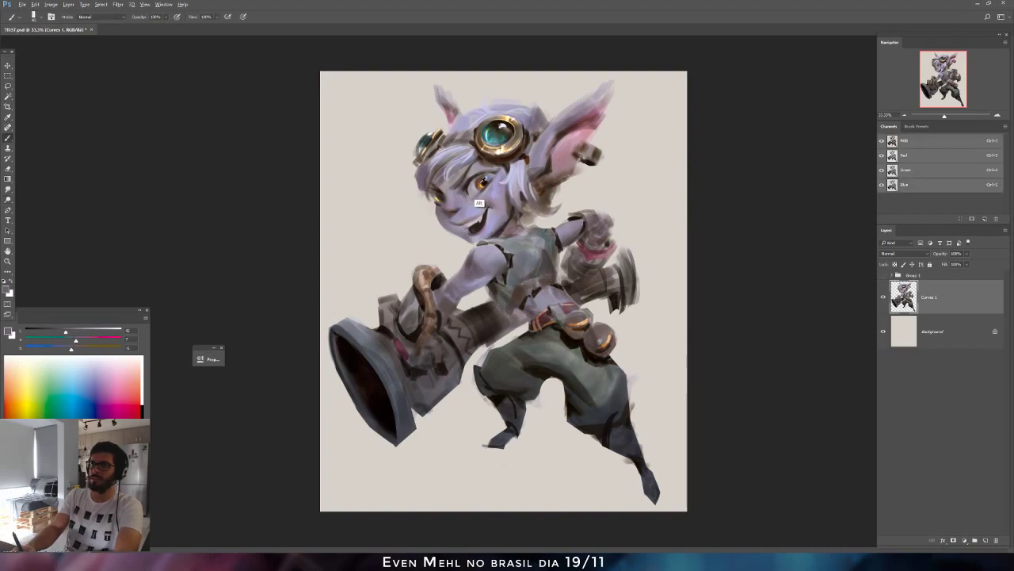
left_click(480, 183, "alt")
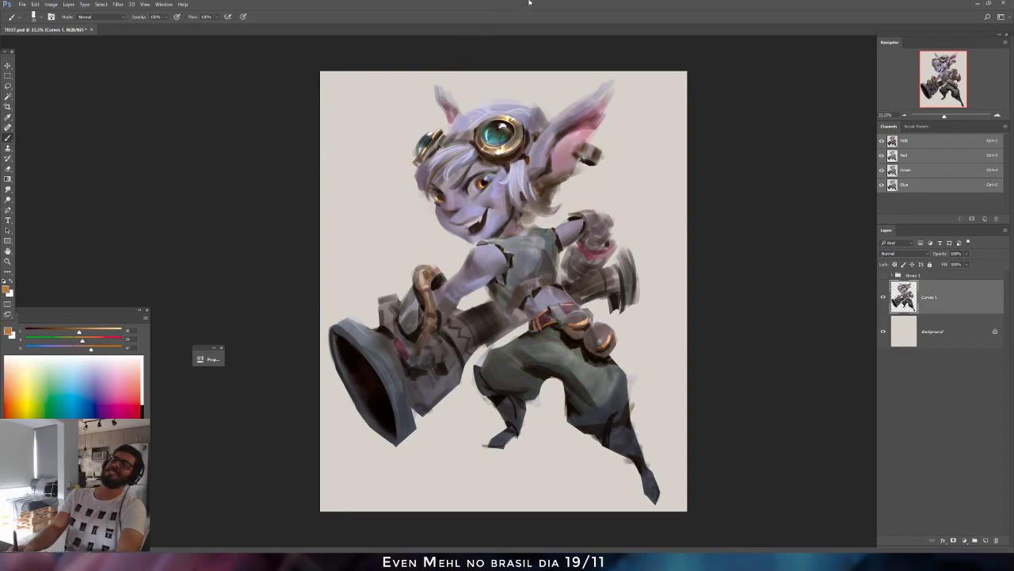
Mix progressively lighter, bluer lavender tones from a sampled face colour for small skin highlights.
left_click(472, 210, "alt")
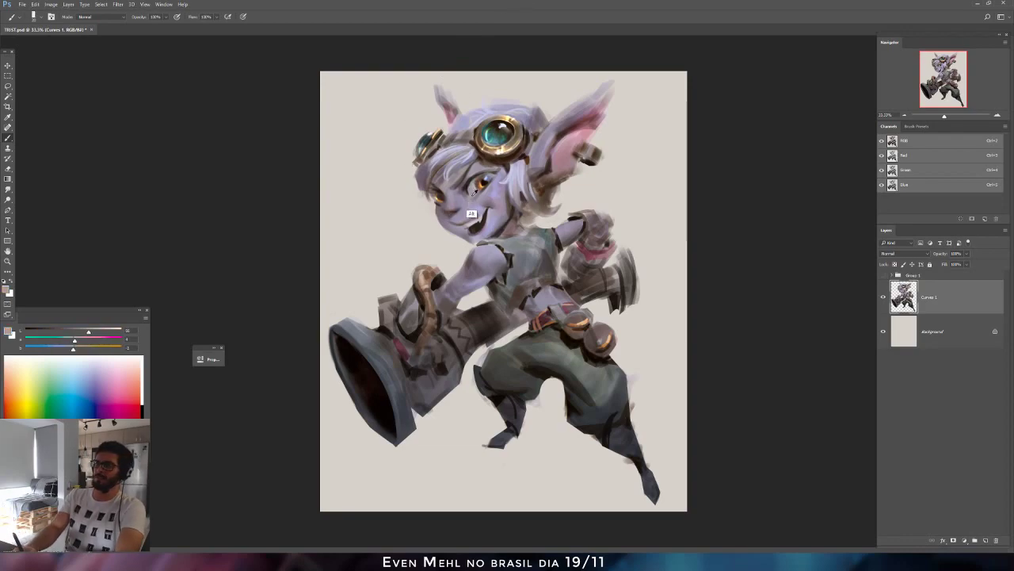
left_click(92, 332)
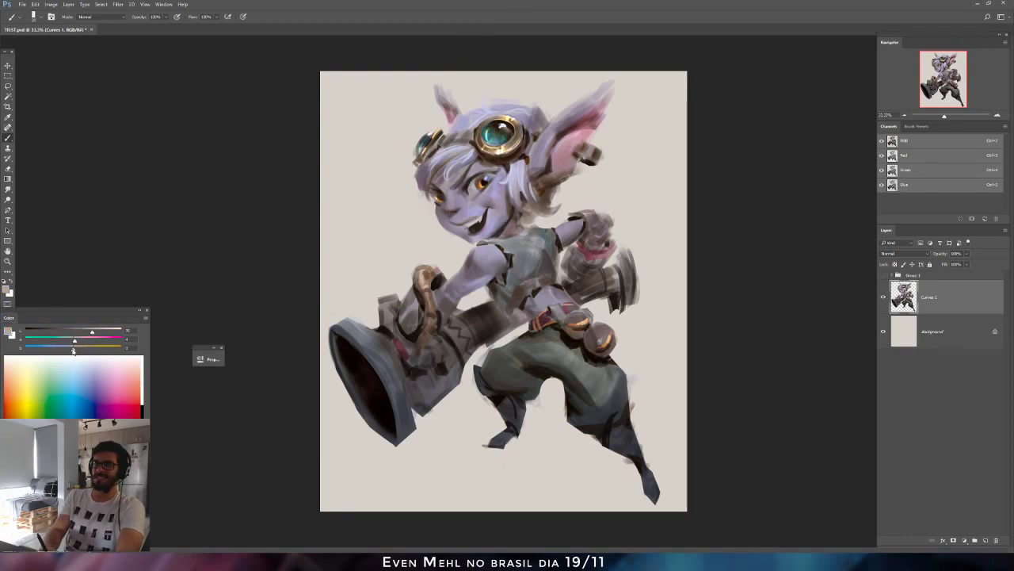
left_click(69, 350)
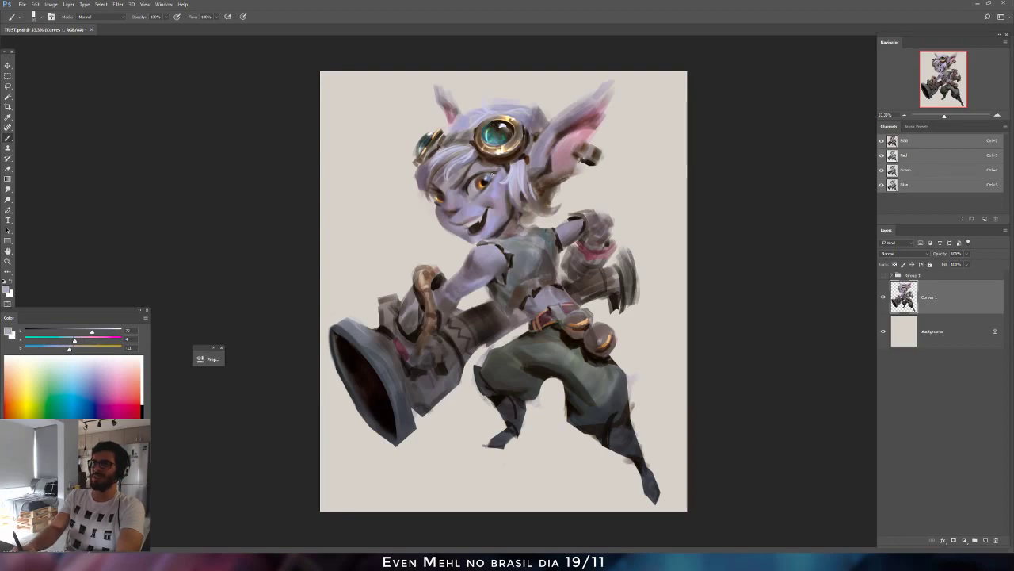
left_click_drag(87, 332, 100, 333)
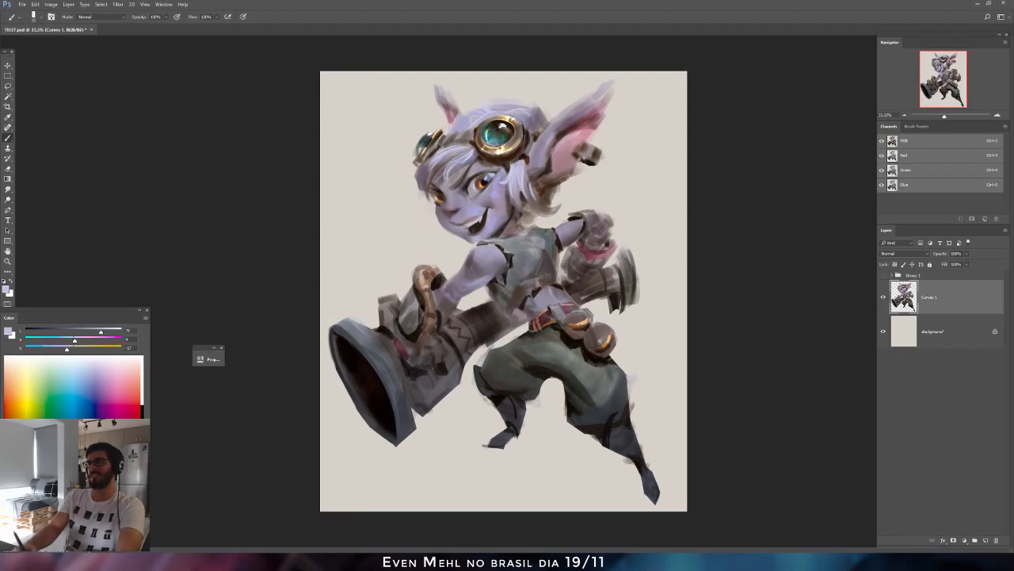
left_click(105, 331)
left_click_drag(65, 351, 62, 350)
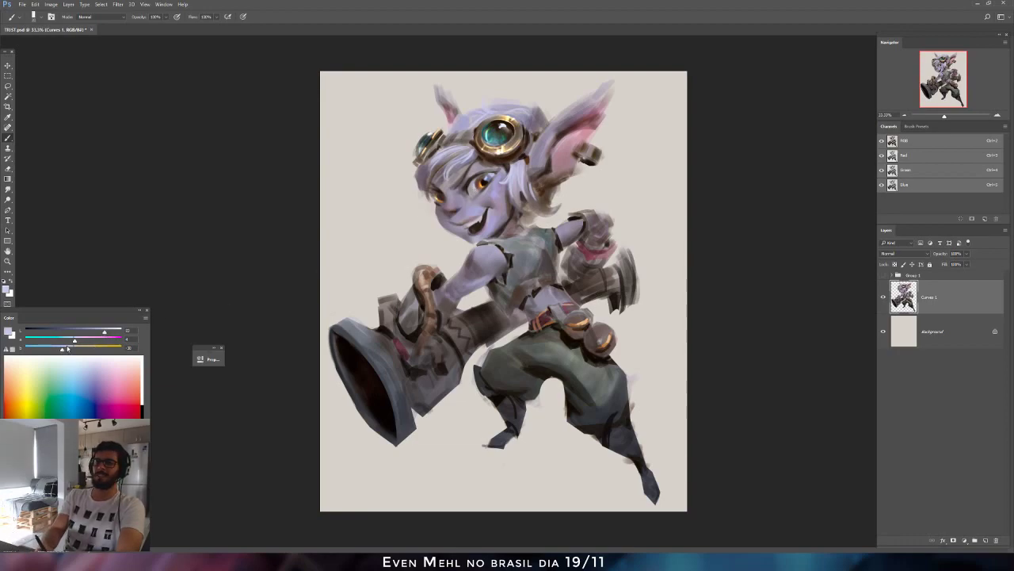
left_click(76, 342)
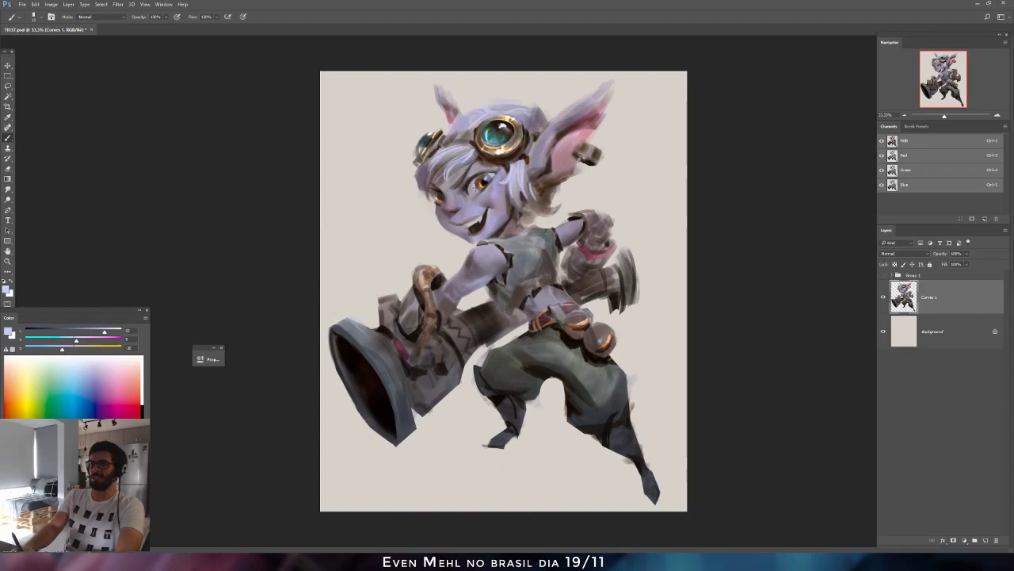
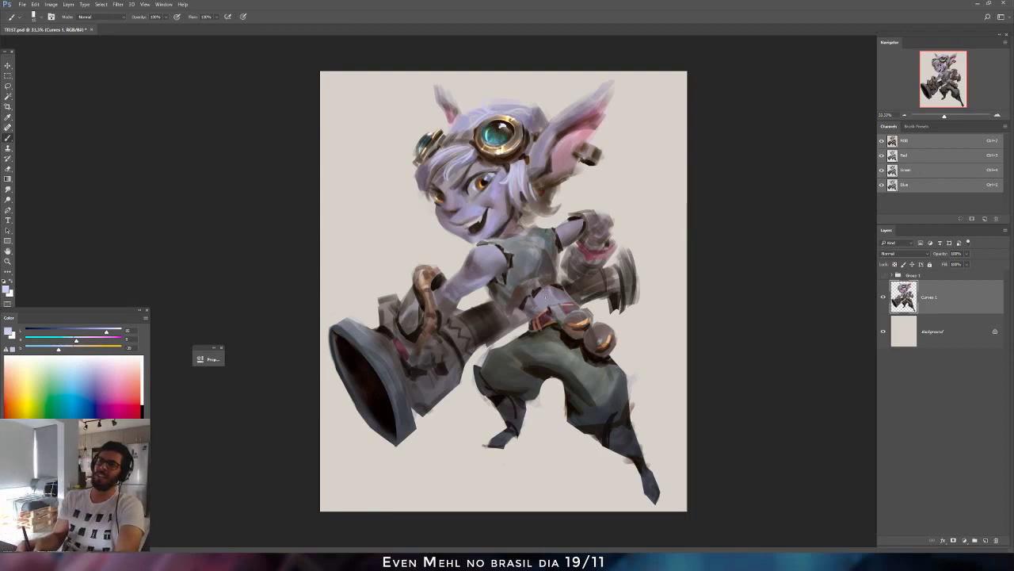
Retouch the cannon barrel around the waist and behind the muzzle with sampled dark grey tones.
left_click(509, 316, "alt")
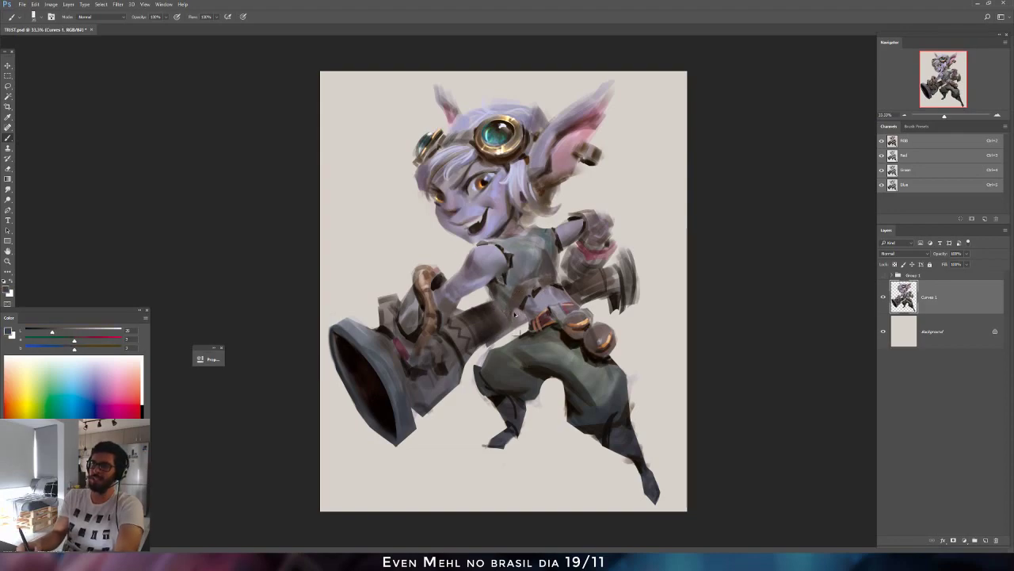
left_click(490, 338, "alt")
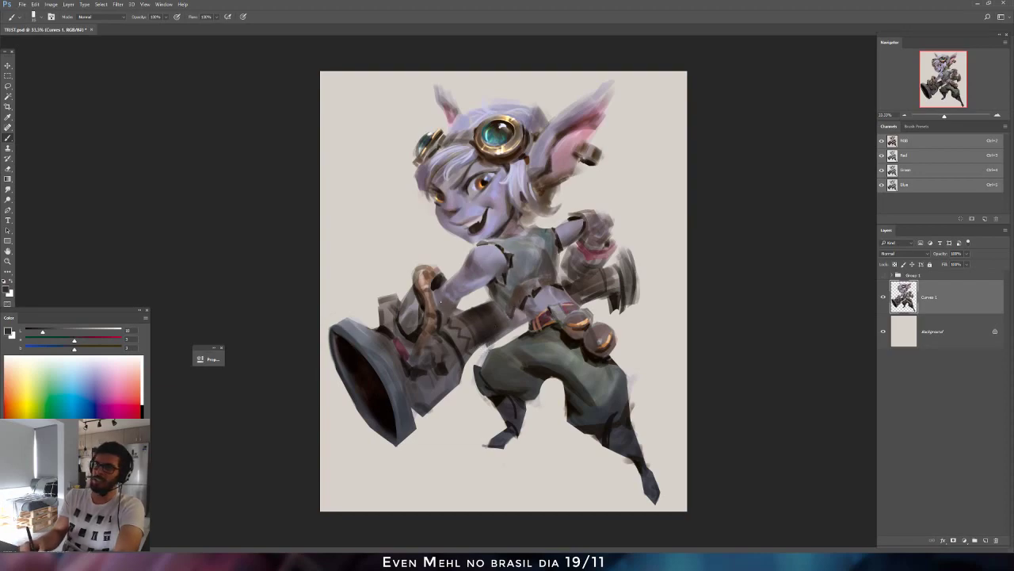
left_click(389, 353, "alt")
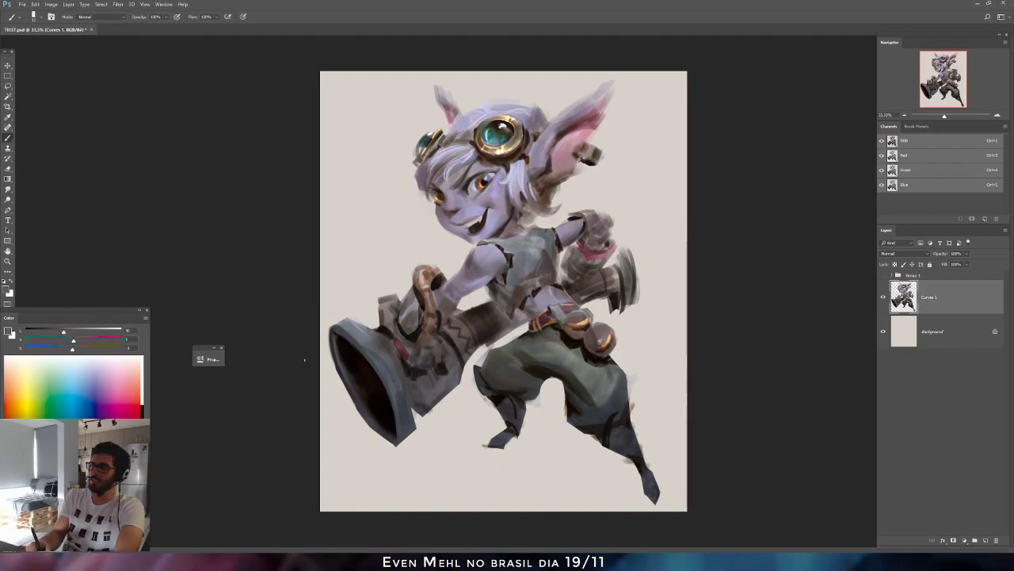
Select the area behind the cannon's muzzle rim with a curved Pen path and paint a sampled near-black shadow line along the rim.
left_click(365, 390, "alt")
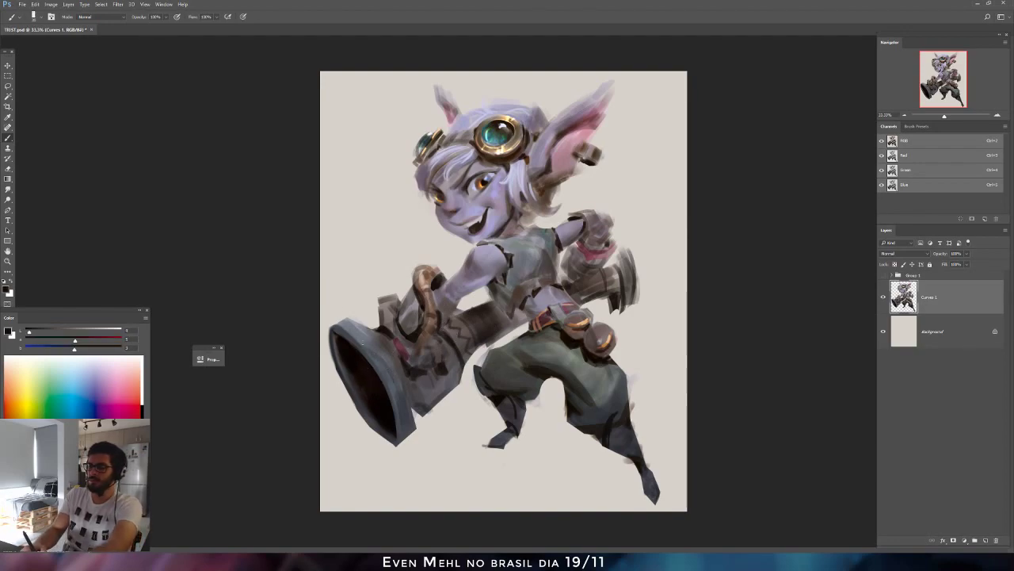
key("p")
left_click(339, 323)
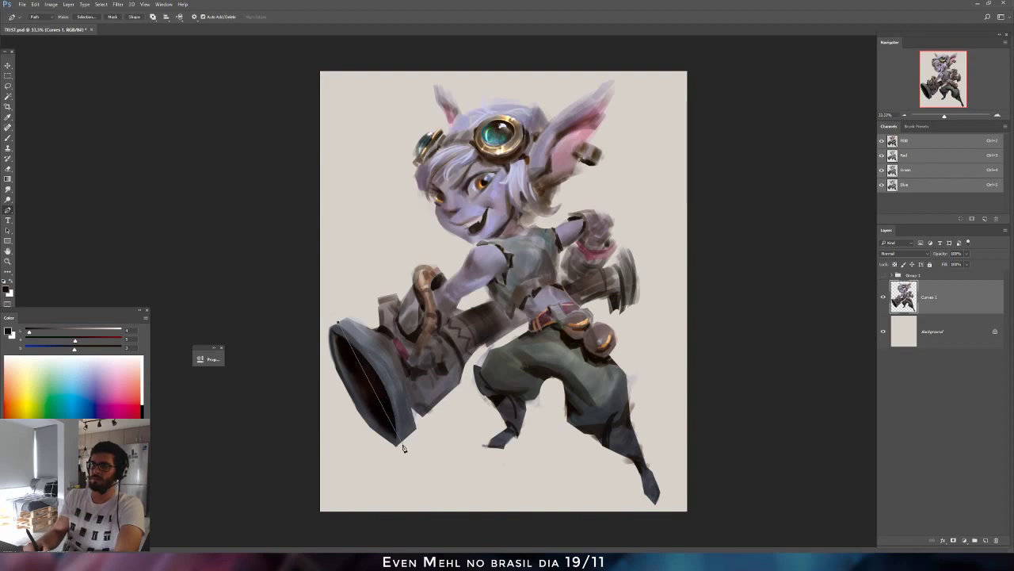
left_click_drag(400, 443, 389, 515)
left_click(487, 385)
left_click(407, 244)
left_click(331, 262)
key("ctrl+Return")
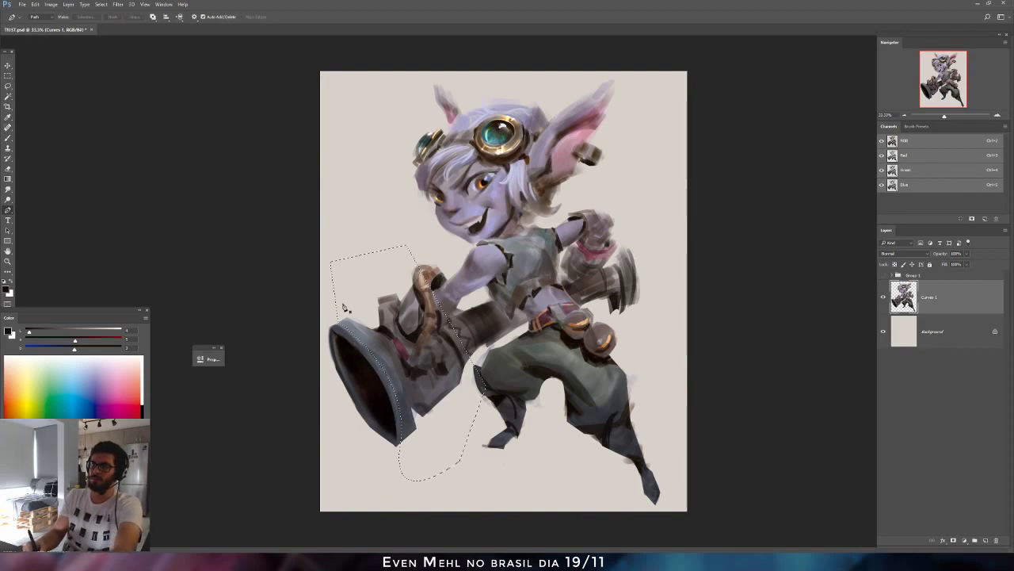
key("b")
key("ctrl+h")
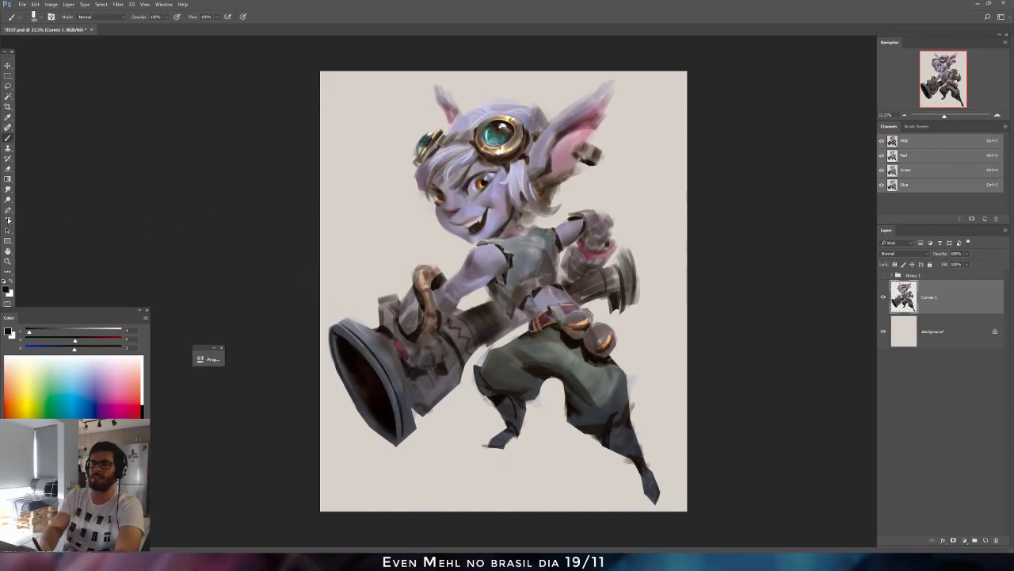
Dodge bright metallic highlights along the upper edge of the cannon's muzzle rim with a small round brush and the Highlights range.
left_click(9, 200)
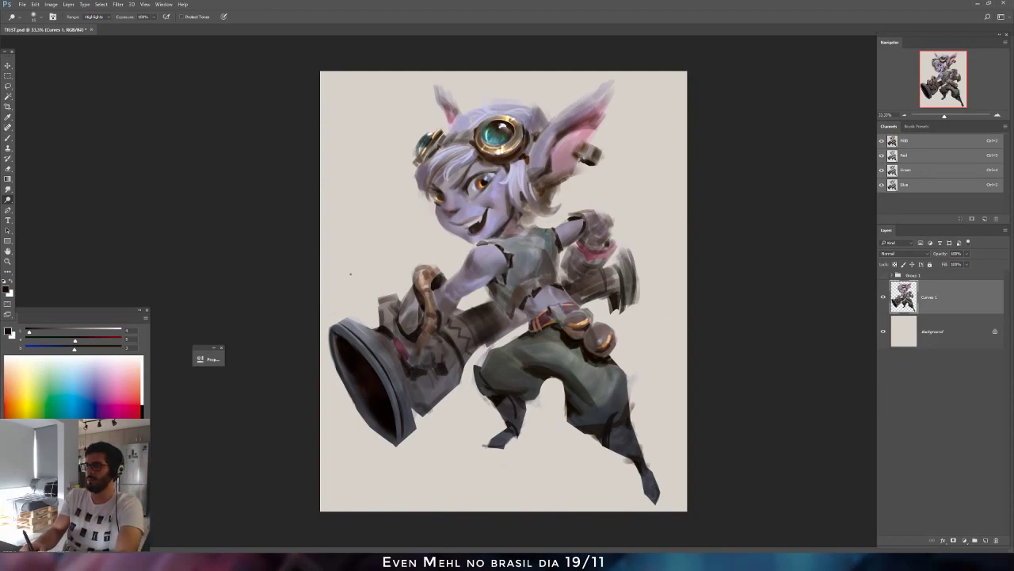
right_click(469, 208)
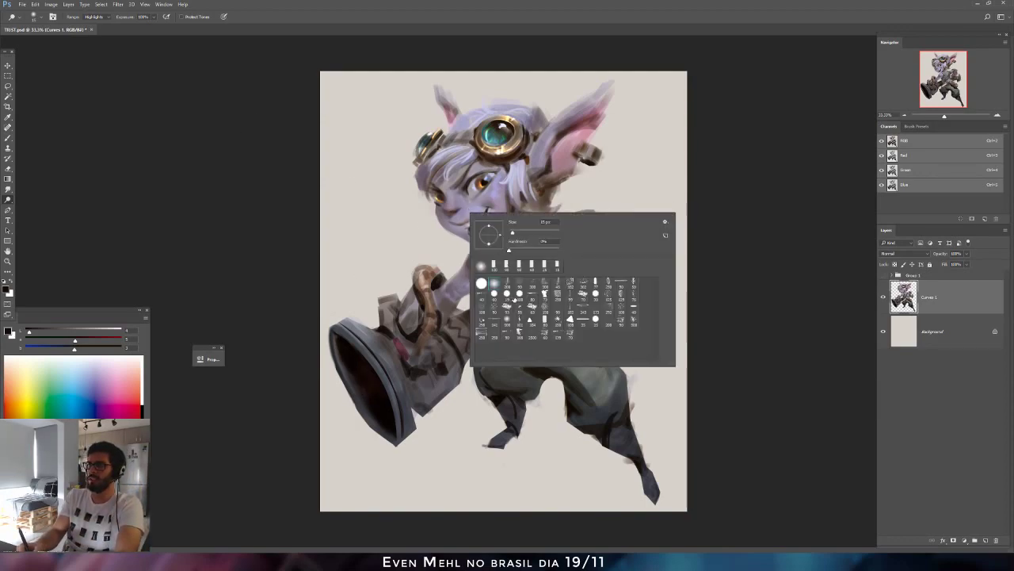
left_click(520, 295)
left_click(325, 288)
key("bracketleft")
key("bracketleft")
key("bracketleft")
key("bracketleft")
key("bracketleft")
key("bracketleft")
key("bracketleft")
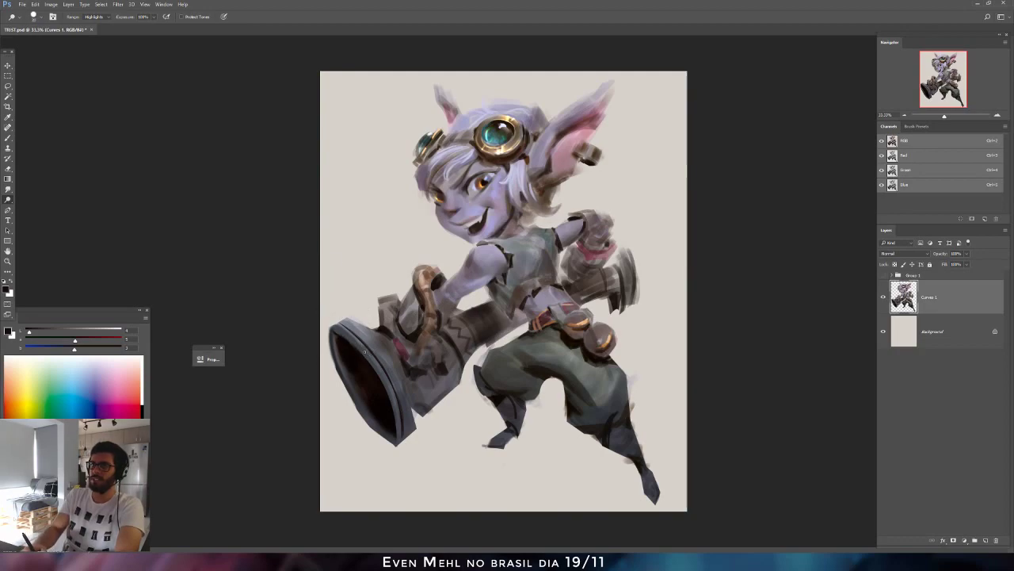
left_click_drag(347, 334, 370, 356)
left_click_drag(341, 327, 369, 355)
key("ctrl+alt+z")
key("ctrl+alt+z")
key("ctrl+alt+z")
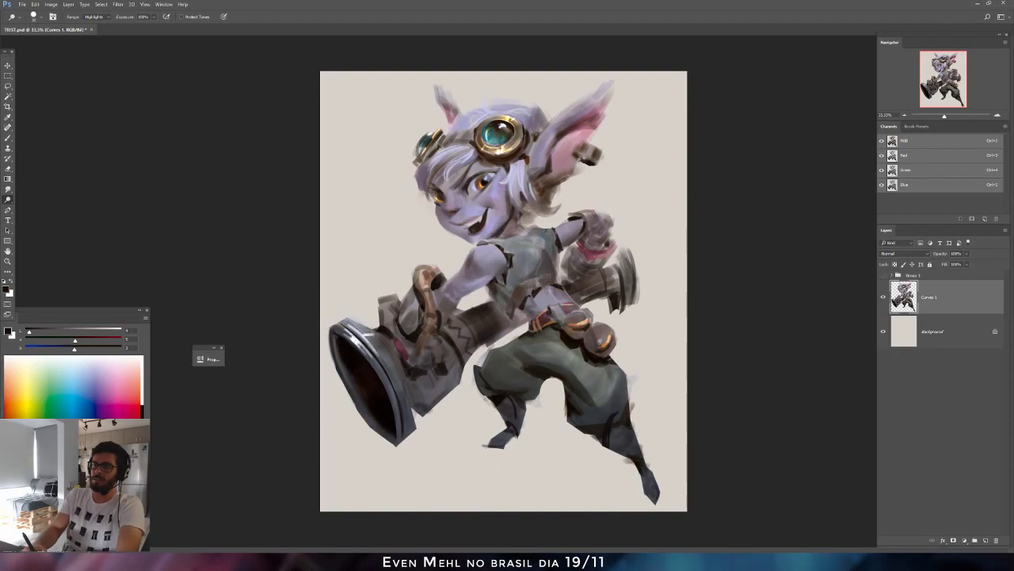
Mirror the canvas and dodge the muzzle rim highlights toward blue in the Blue channel alone, finishing with all channels active.
key("ctrl+shift+h")
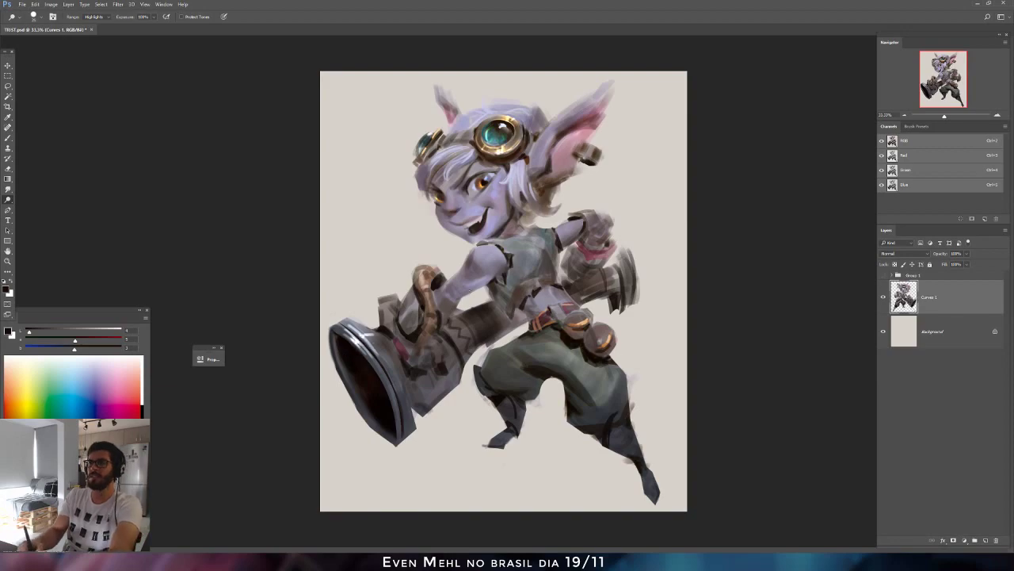
left_click(909, 185)
left_click(905, 171, "shift")
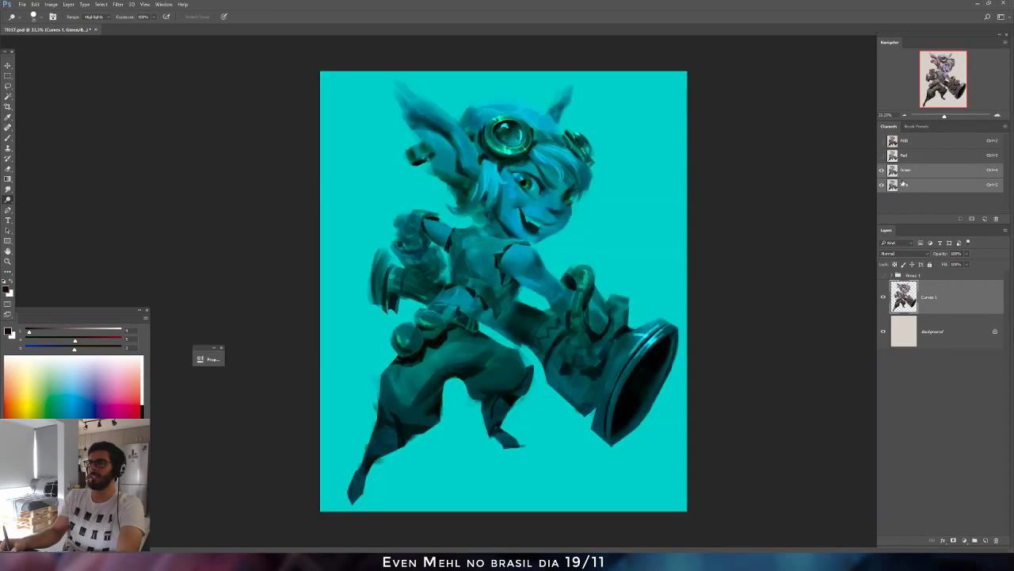
left_click(904, 183)
left_click(882, 140)
left_click_drag(644, 340, 651, 336)
right_click(649, 276)
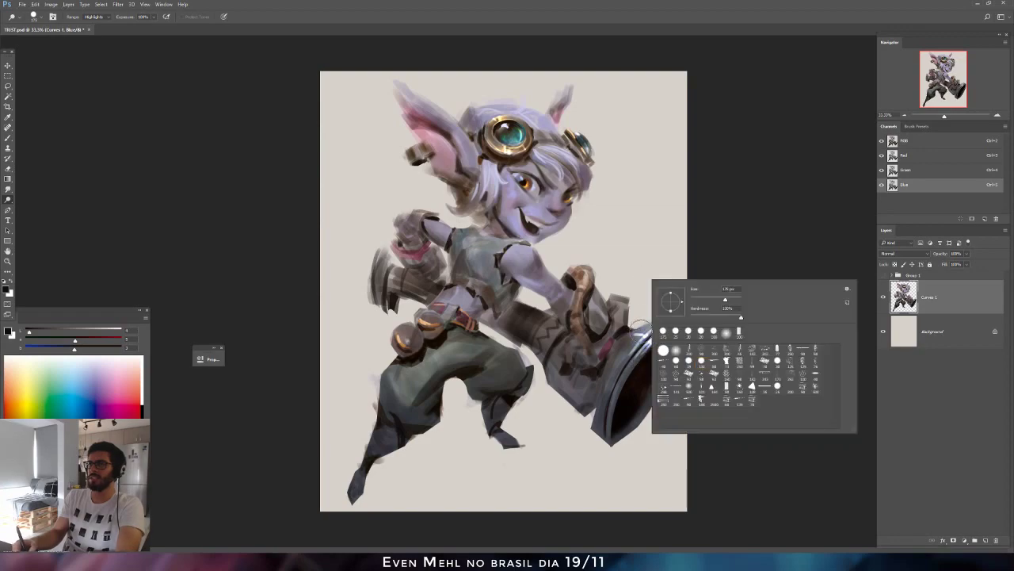
left_click(640, 327)
key("bracketleft")
key("bracketleft")
key("ctrl+alt+z")
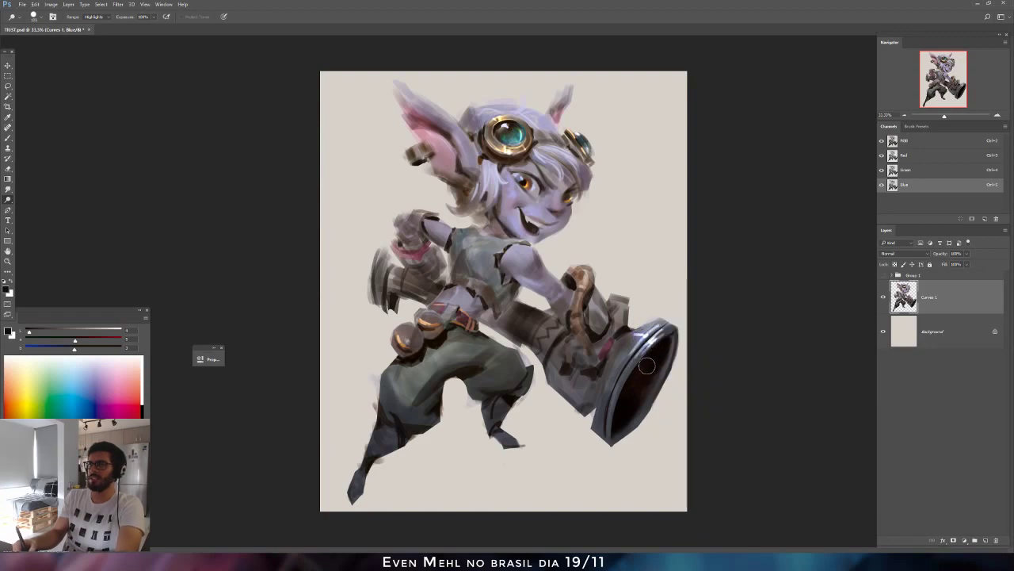
left_click(911, 143)
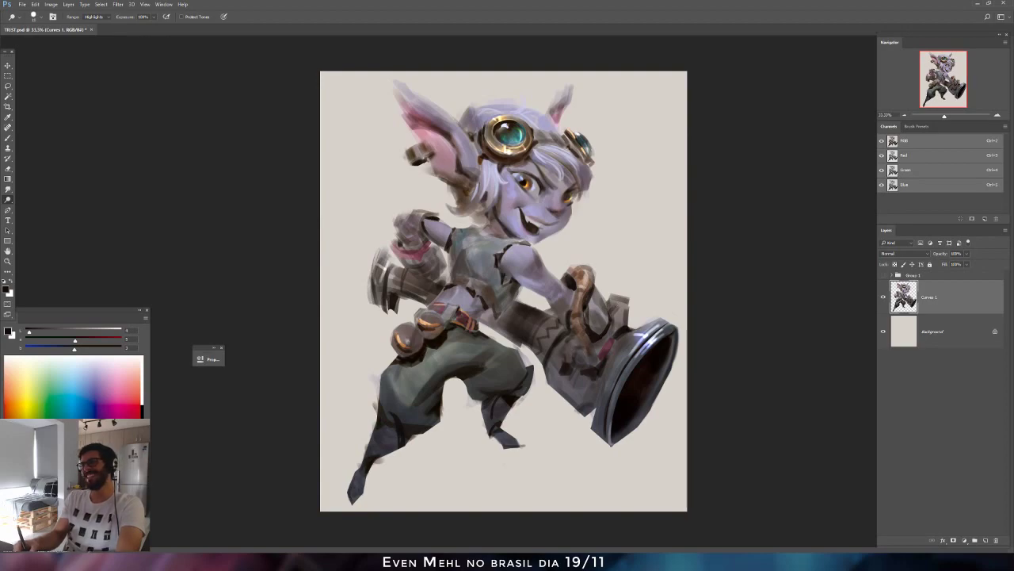
Paint sampled light lavender edge highlights on the block behind the muzzle and the fitting below the hand, mirroring the canvas back.
key("b")
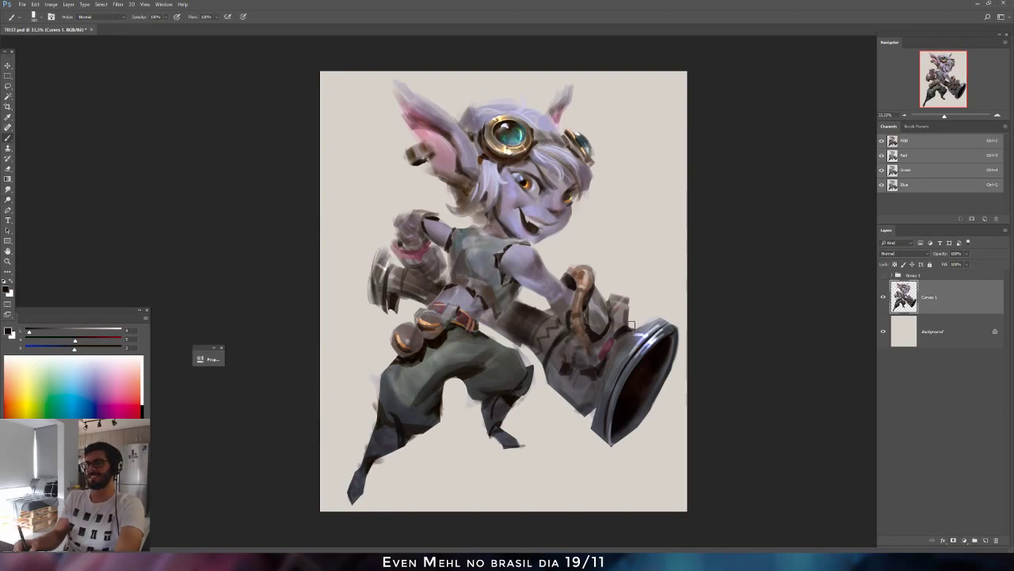
left_click(646, 339, "alt")
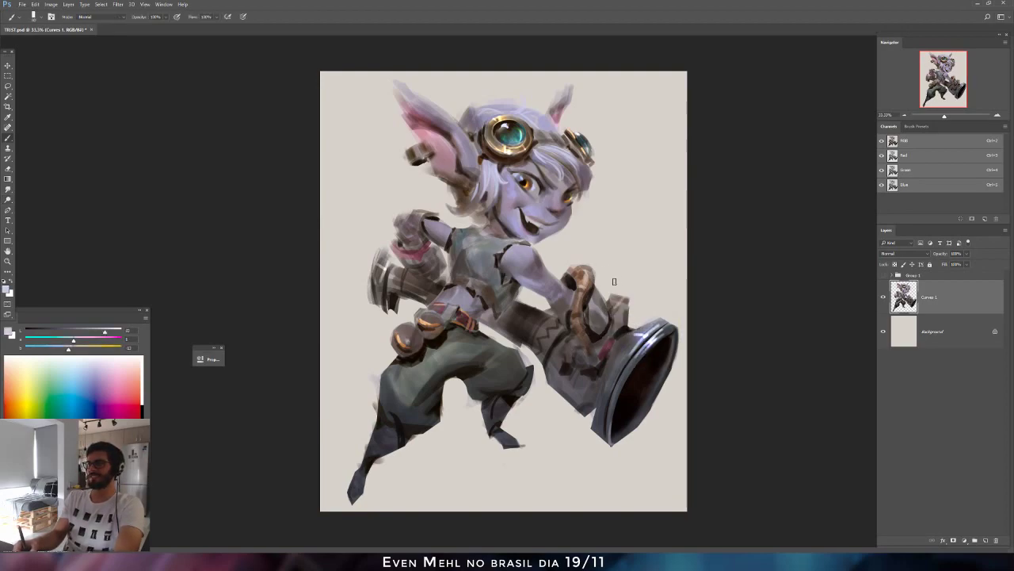
left_click_drag(616, 306, 628, 298)
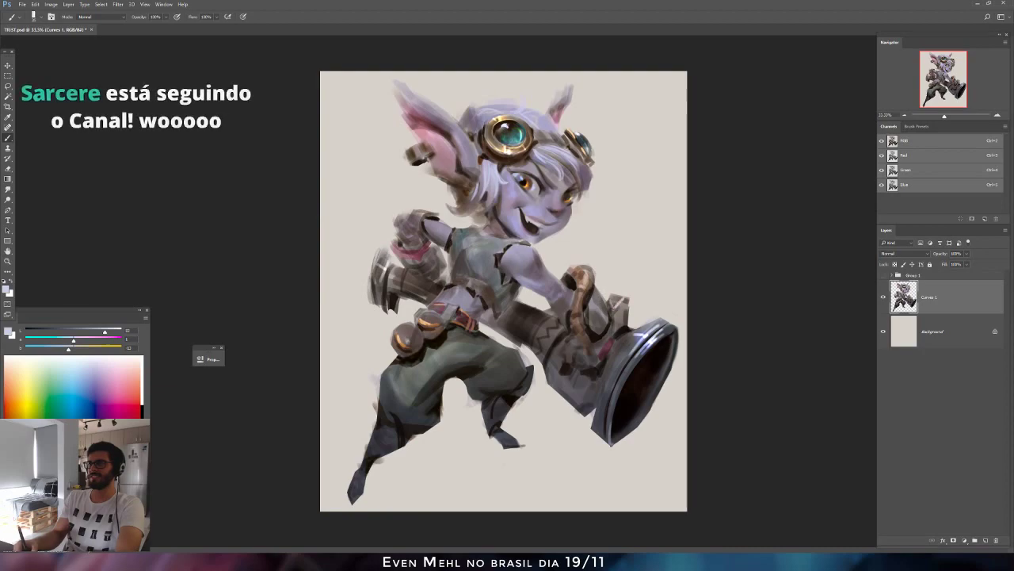
left_click(645, 327, "alt")
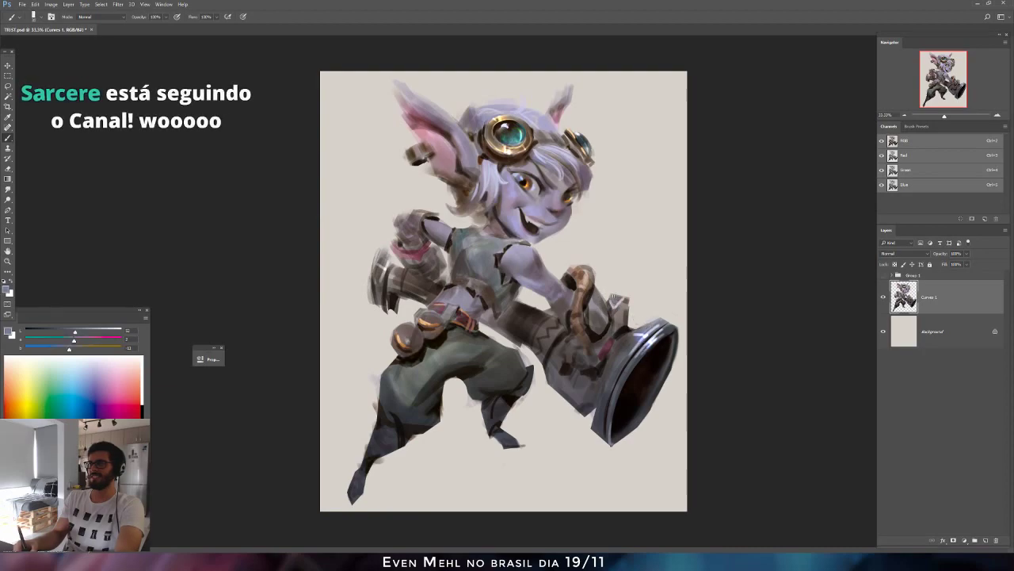
left_click(623, 319, "alt")
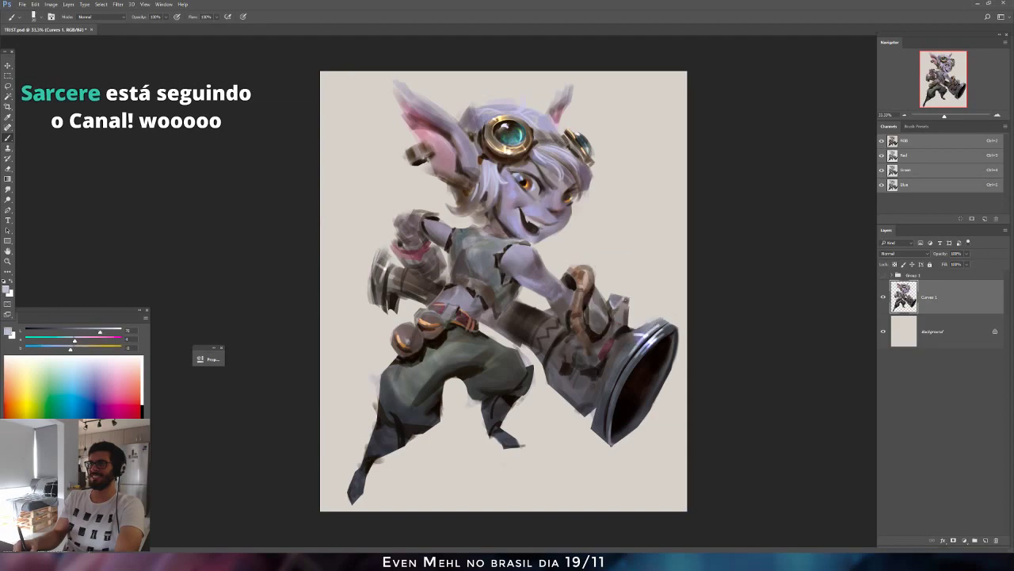
key("ctrl+shift+h")
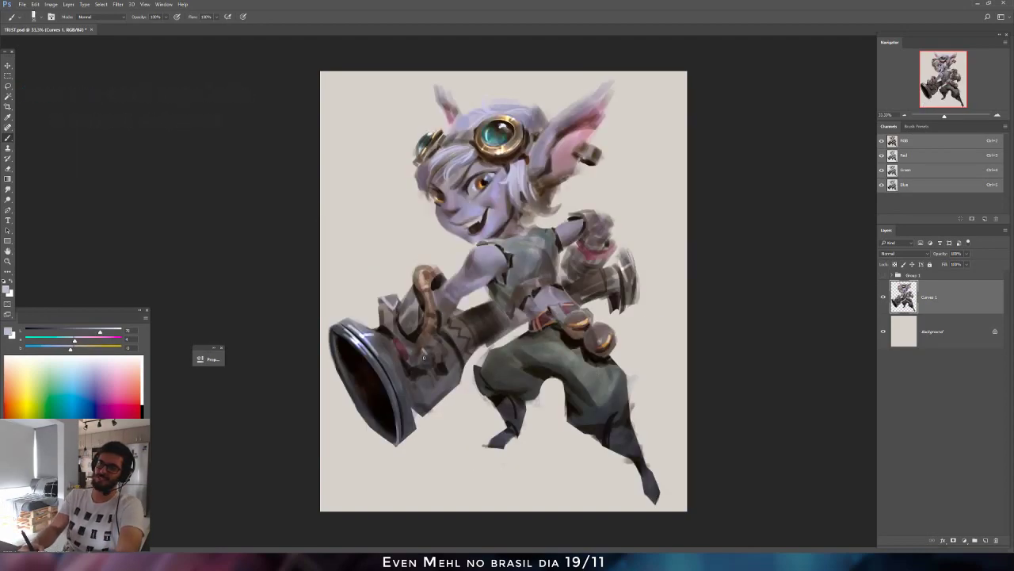
mouse_move(422, 349)
left_mouse_down()
mouse_move(417, 384)
mouse_move(423, 350)
left_mouse_up()
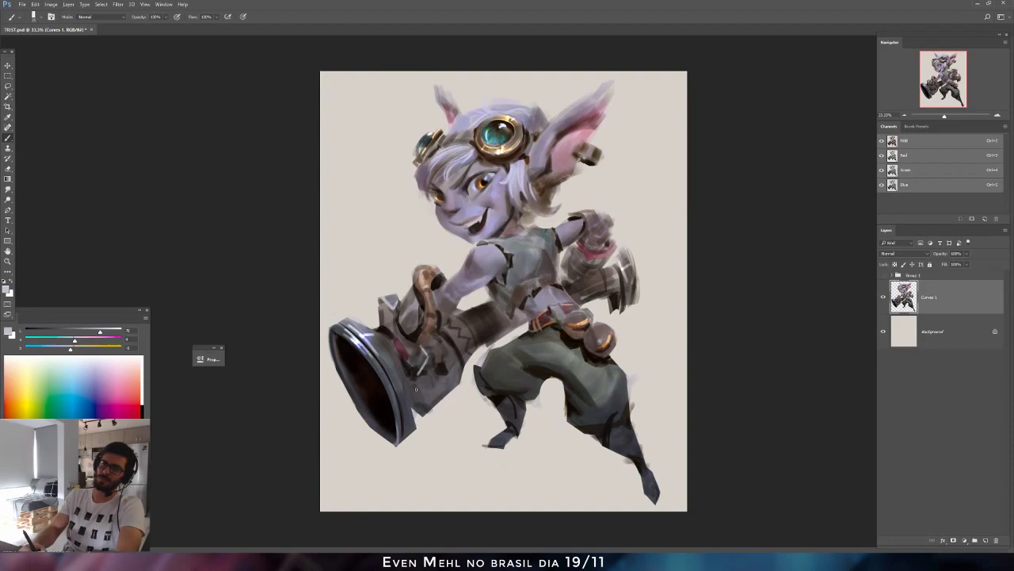
Select a facet of the block behind the muzzle with the Polygonal Lasso and paint it in the light grey-lavender tone.
key("e")
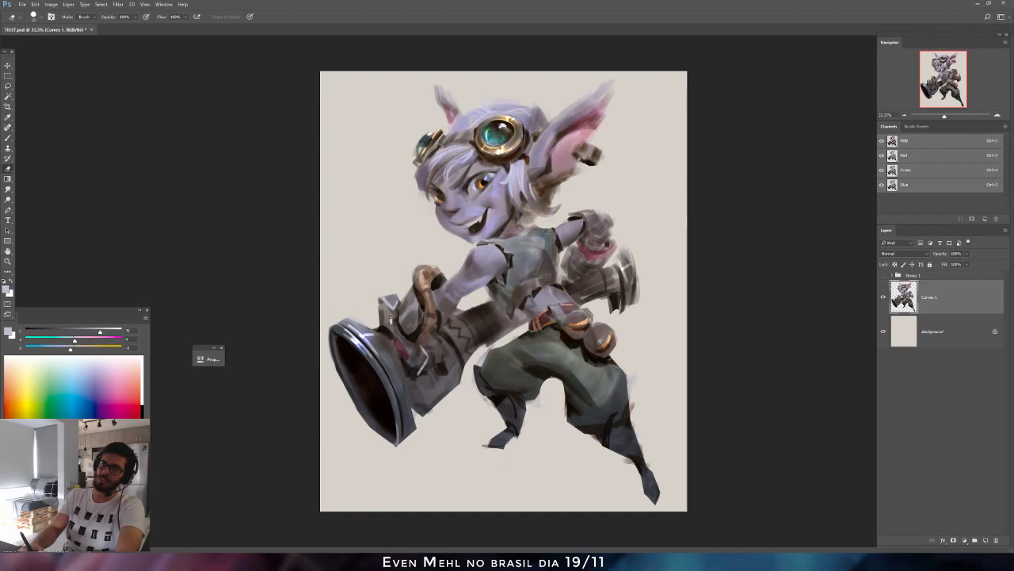
key("l")
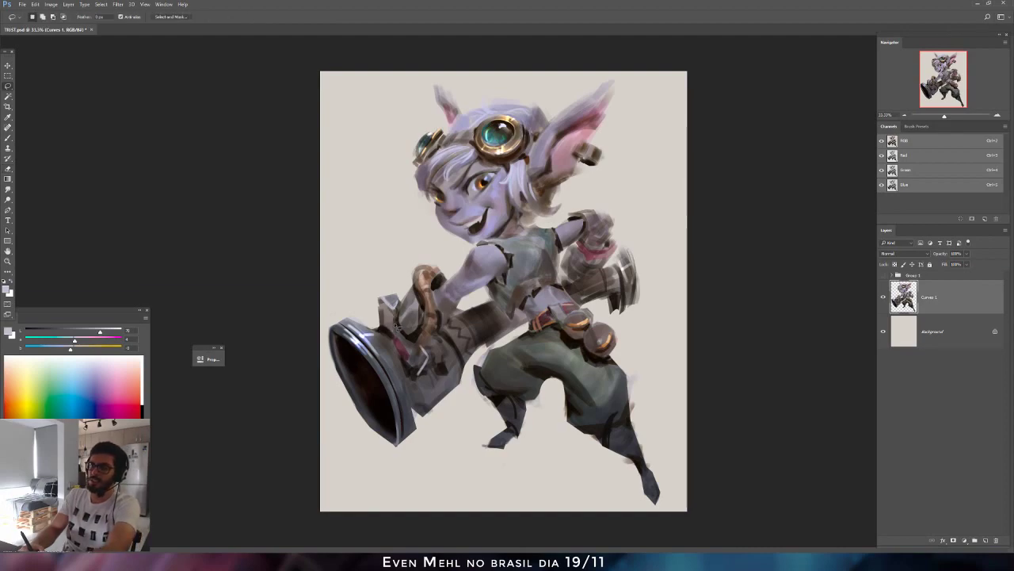
right_click(8, 85)
left_click(39, 94)
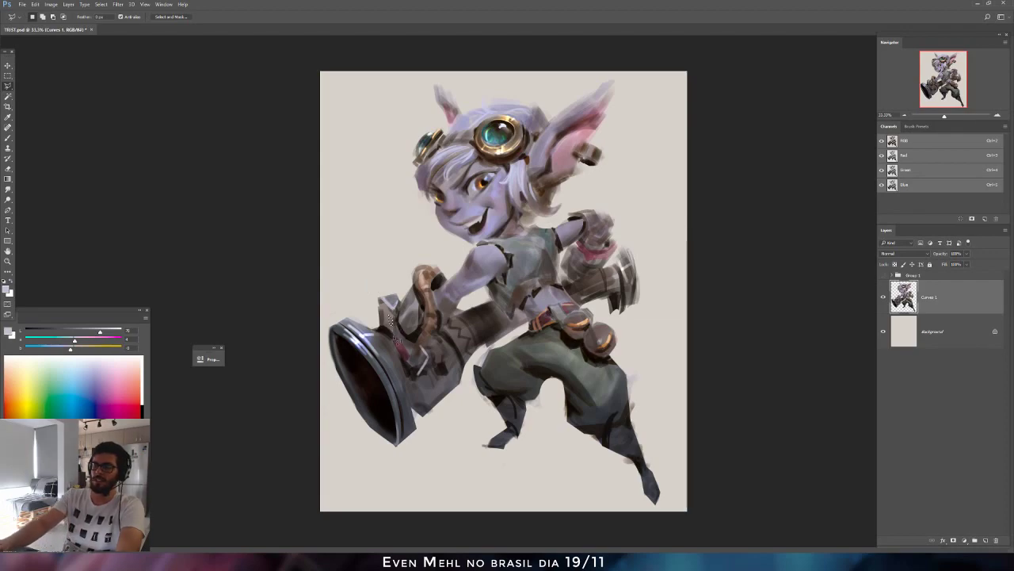
key("b")
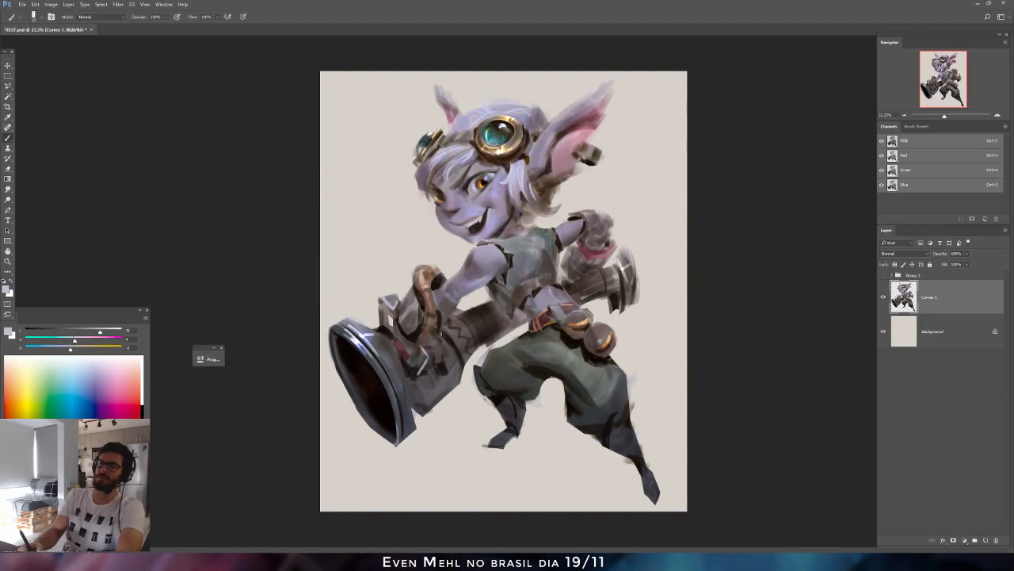
Retouch the block and the metal fitting below the hand with sampled white, dark grey and near-black tones.
left_click(401, 336, "alt")
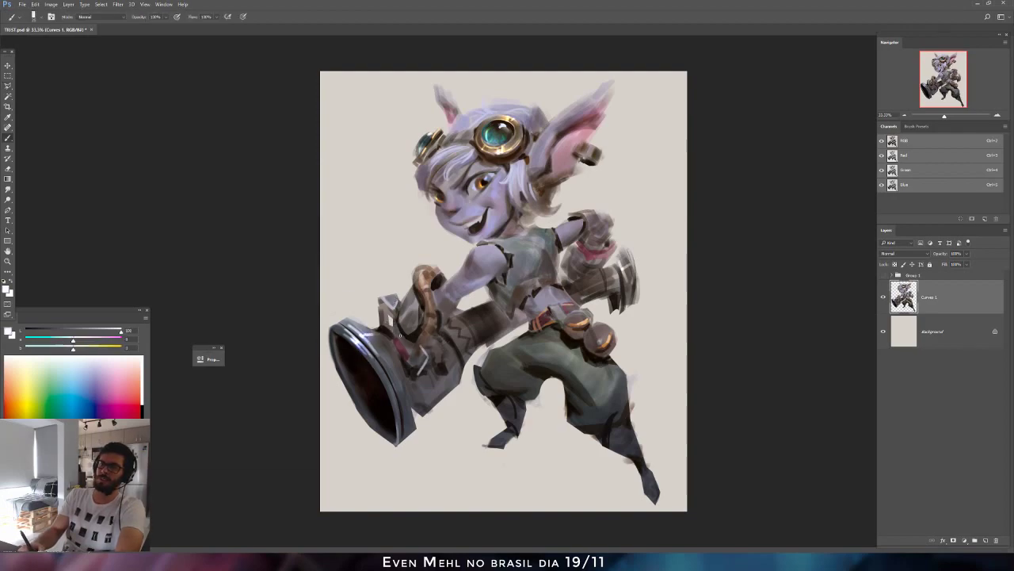
left_click(418, 346, "alt")
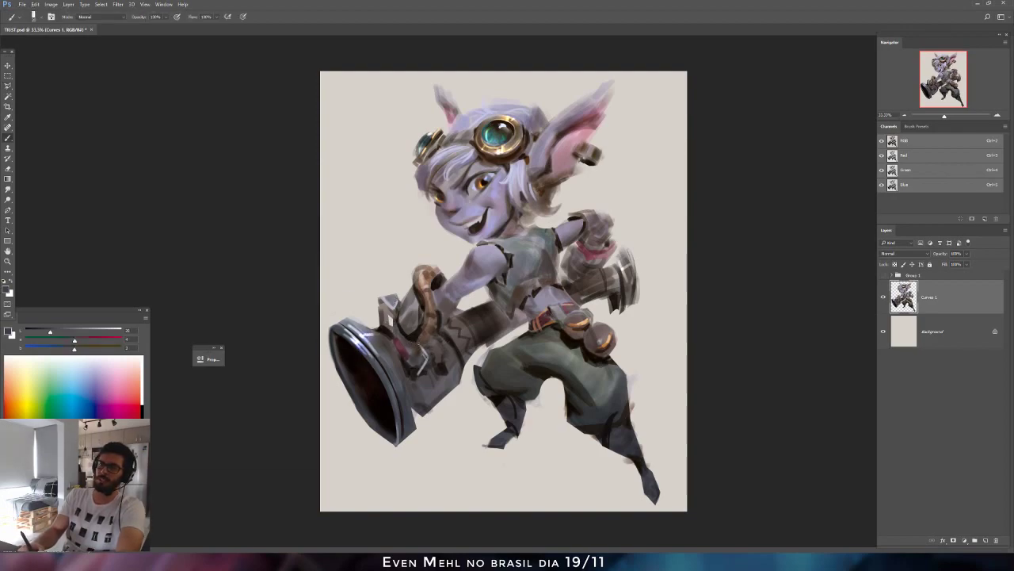
left_click(425, 355, "alt")
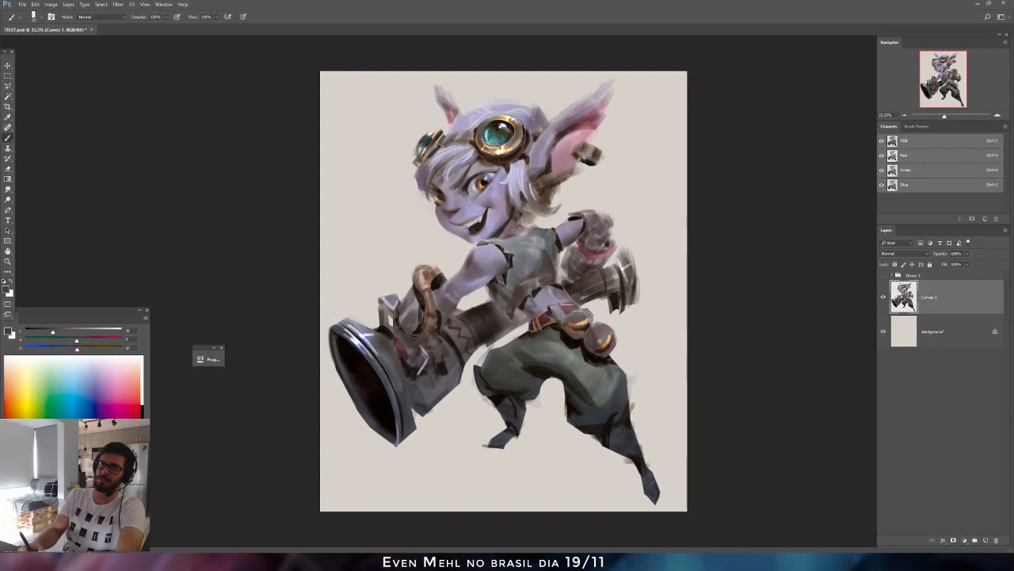
left_click(406, 313, "alt")
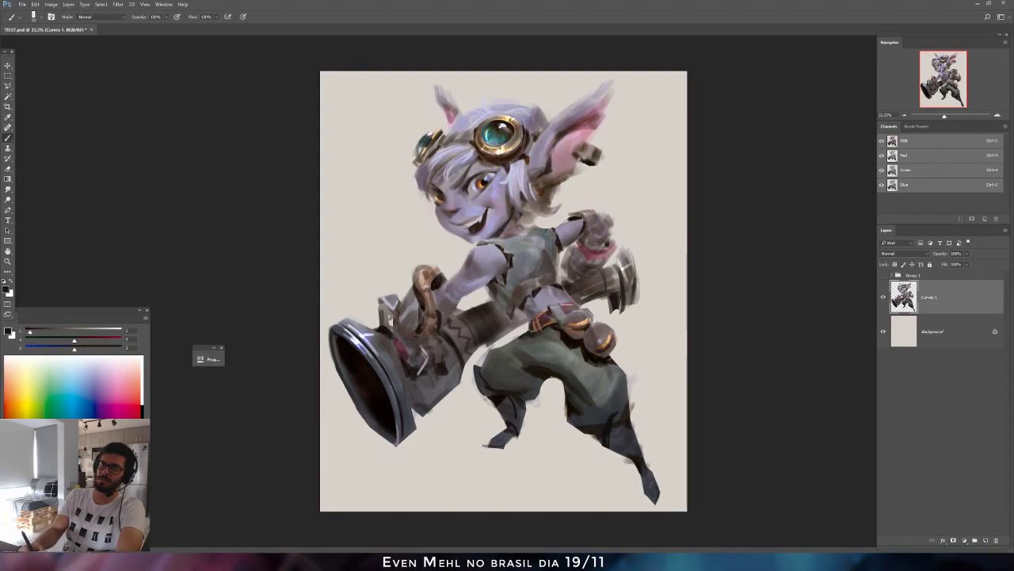
left_click(400, 371, "alt")
left_click(403, 377, "alt")
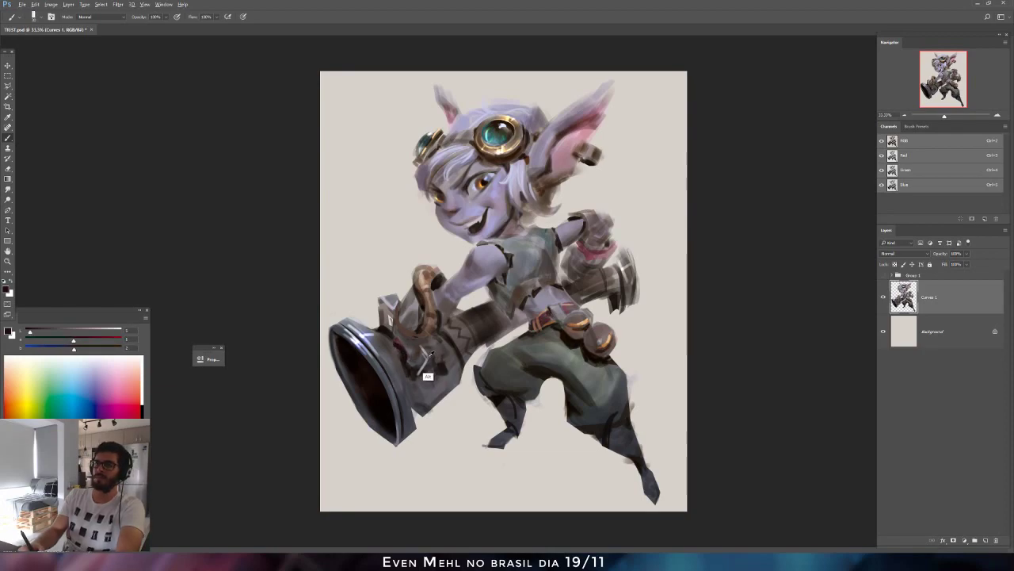
Select a small angular facet on the barrel fitting with the Polygonal Lasso and paint it with sampled white.
left_click(364, 354, "alt")
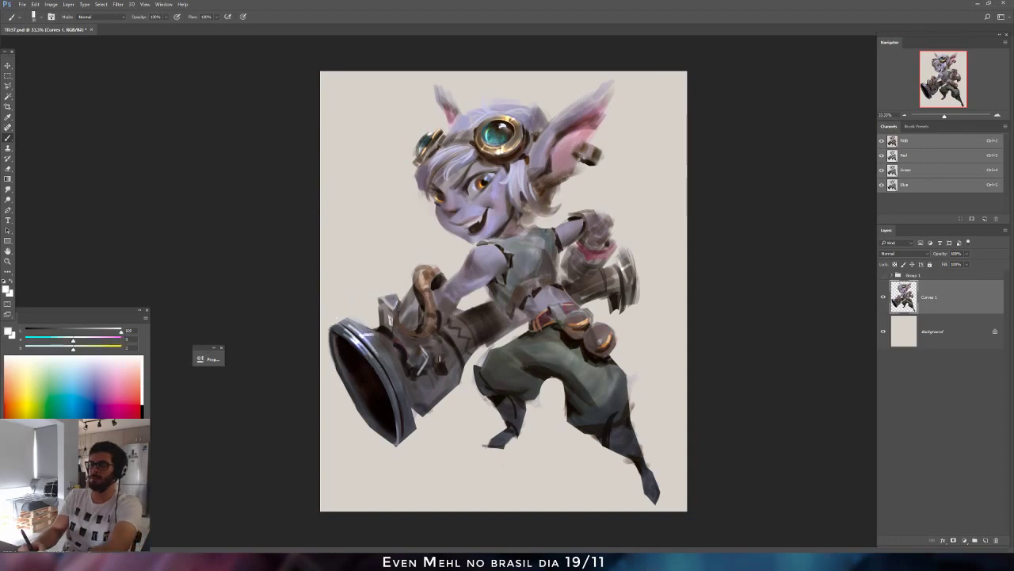
key("l")
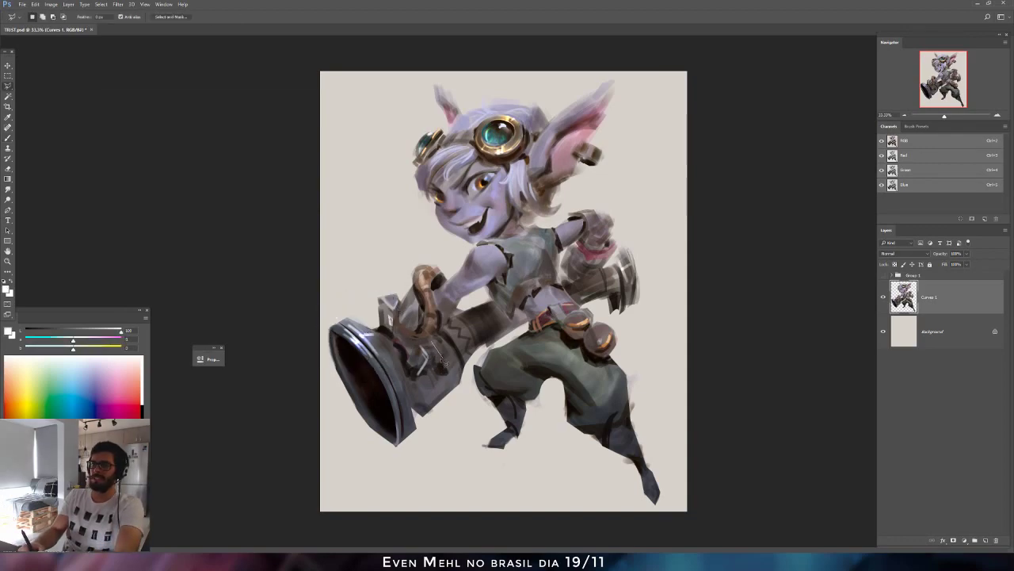
left_click(442, 358)
left_click(428, 361)
left_click(433, 344)
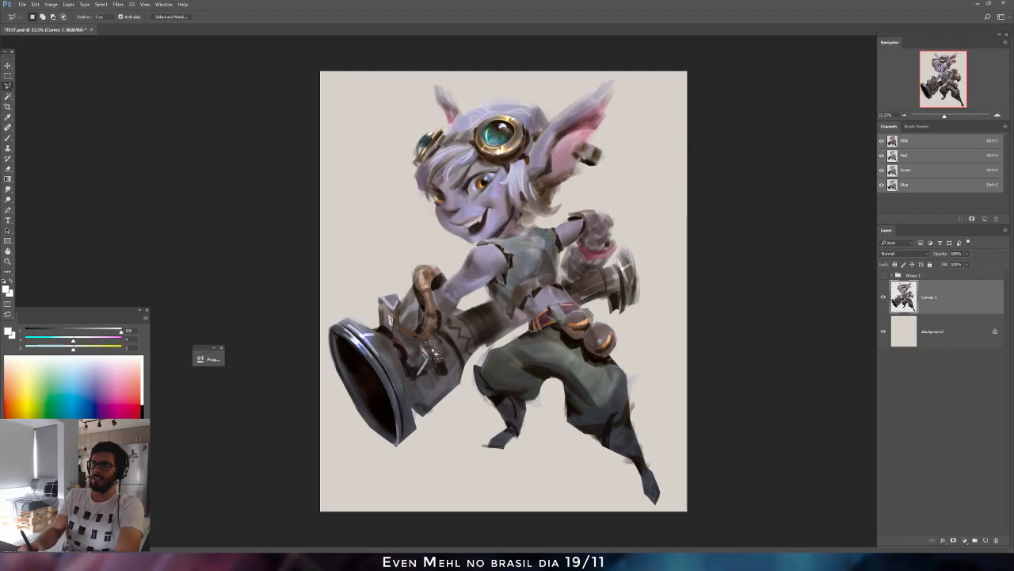
key("ctrl+h")
key("h")
key("b")
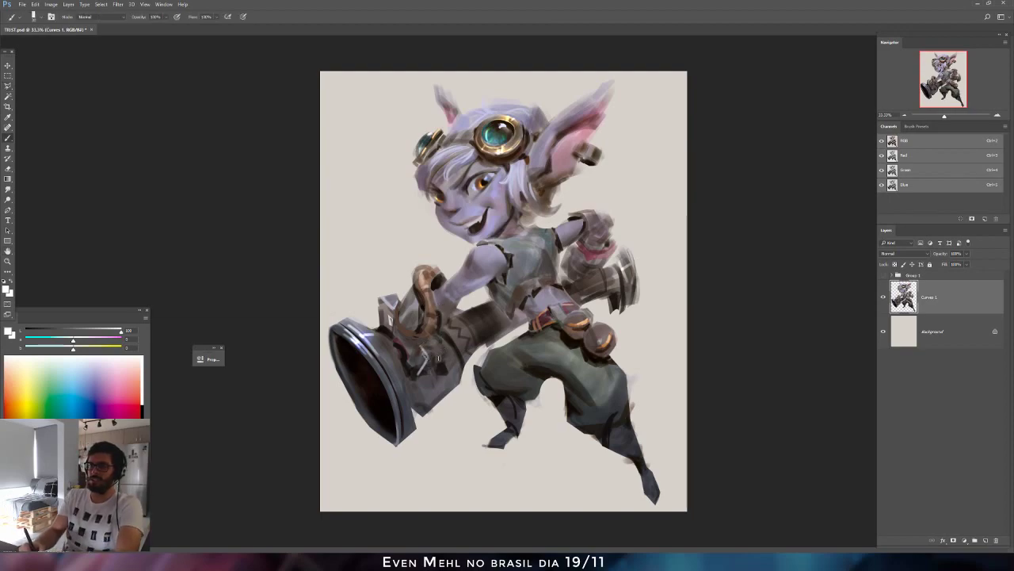
mouse_move(439, 359)
left_mouse_down()
mouse_move(428, 368)
mouse_move(416, 355)
left_mouse_up()
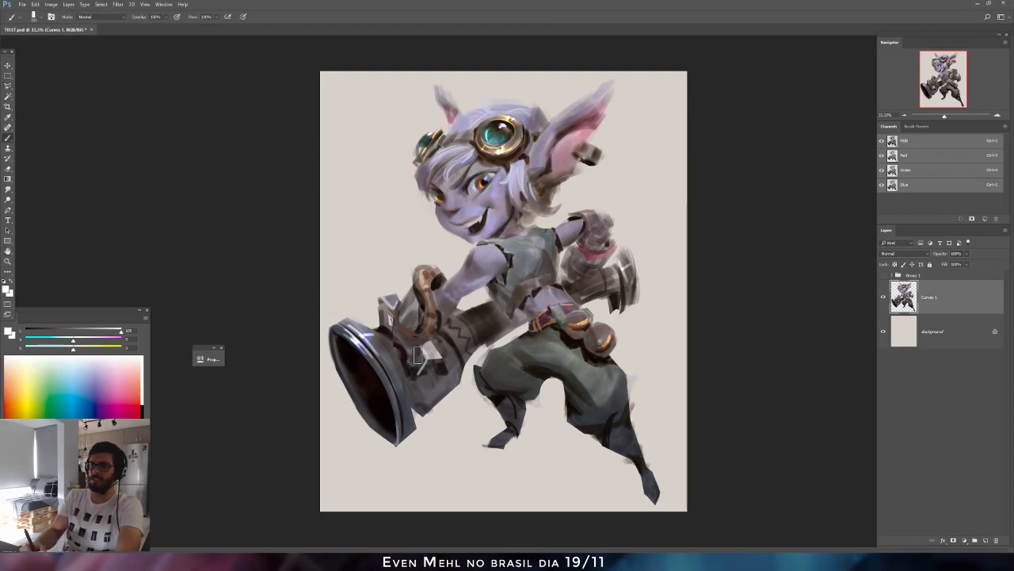
Shade the barrel fitting's bright facet with sampled lavender and darkened grey tones, and resample white for its highlights.
left_click(366, 341, "alt")
left_click(87, 332)
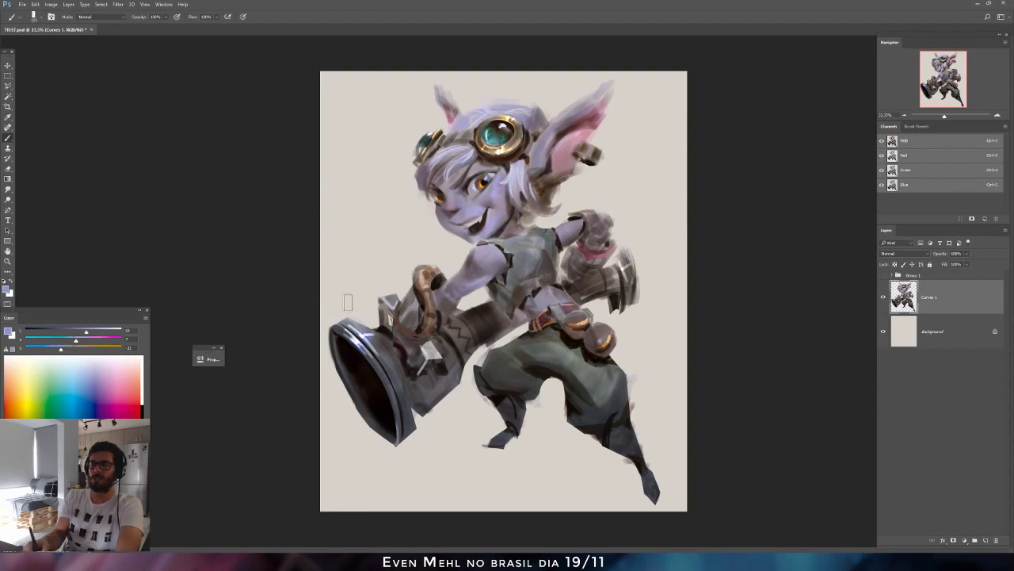
left_click(400, 320, "alt")
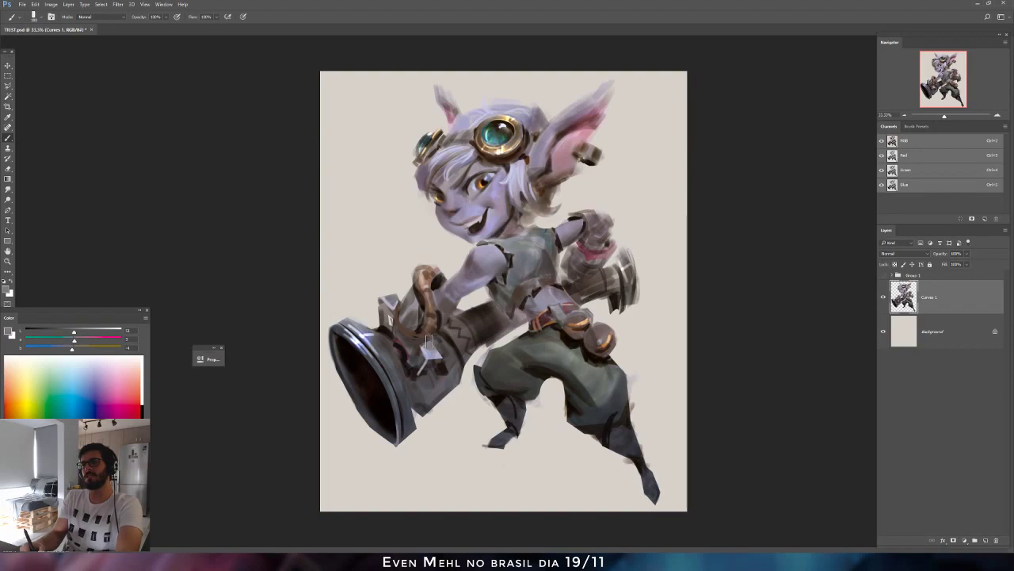
left_click(58, 334)
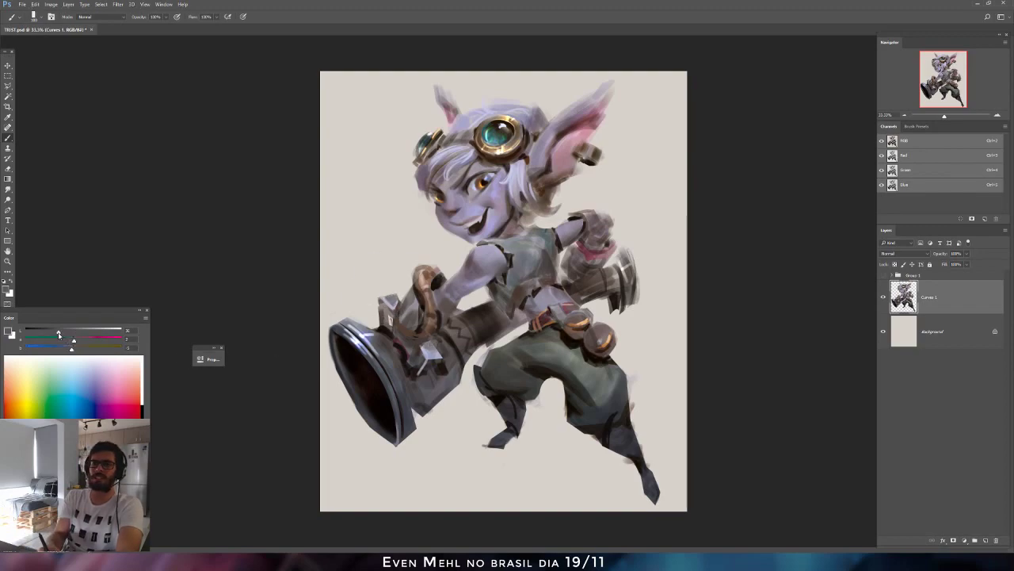
left_click_drag(58, 334, 54, 334)
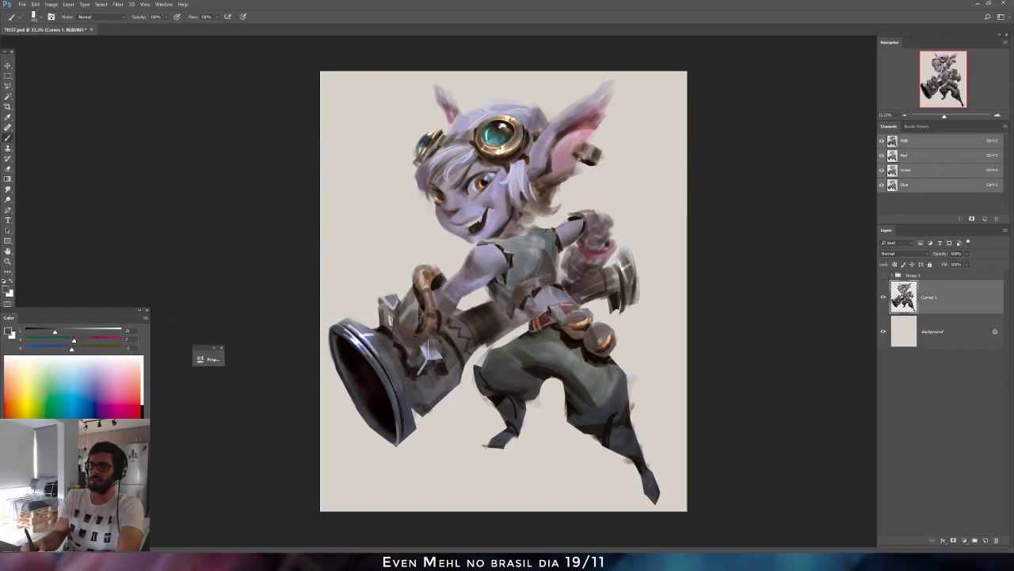
left_click(388, 321, "alt")
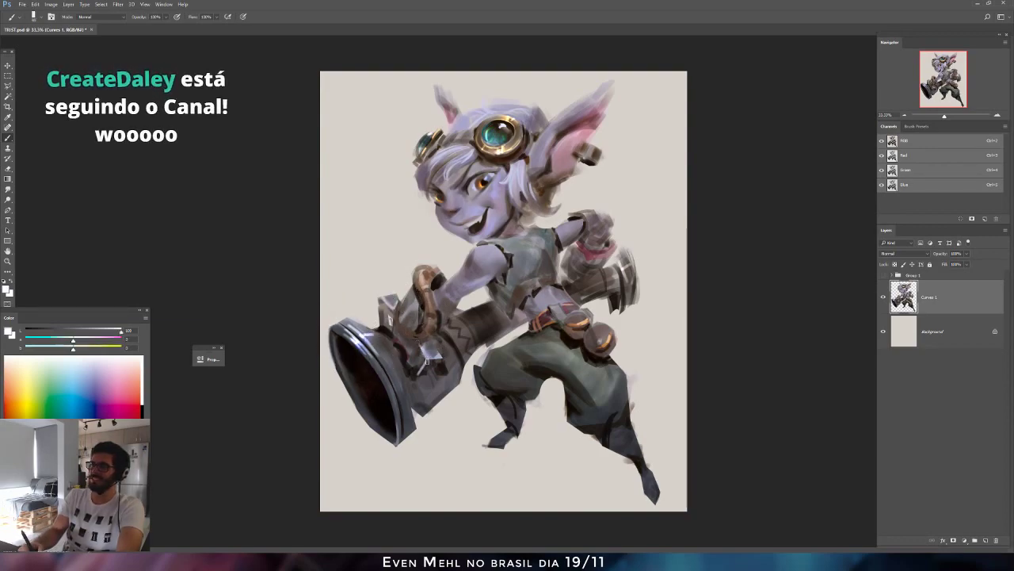
Finish the barrel fitting's white highlight and flip the canvas to retouch the metal pieces behind the muzzle with sampled grey and near-black tones.
left_click_drag(427, 360, 442, 359)
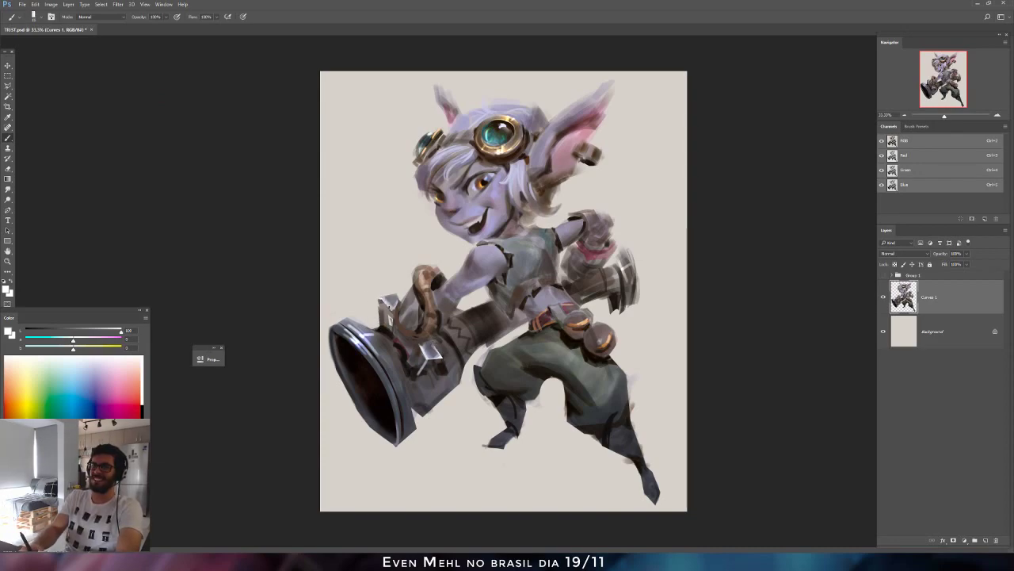
key("ctrl+shift+h")
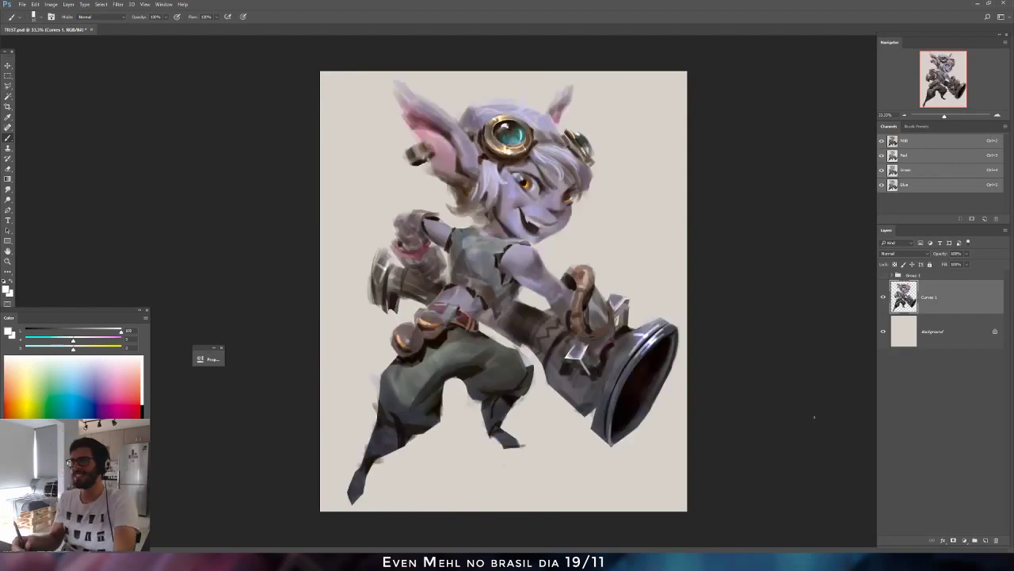
left_click(623, 334, "alt")
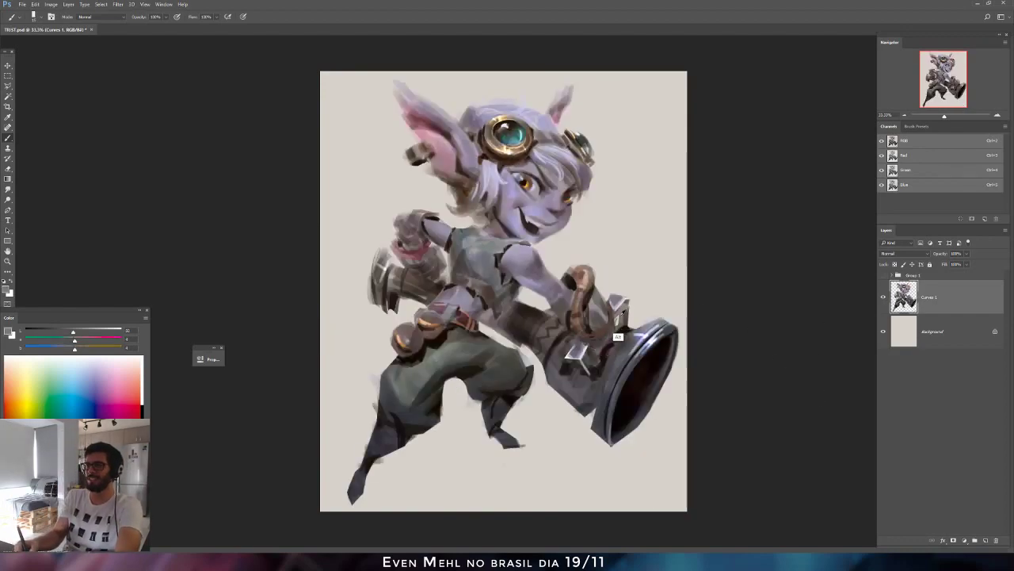
left_click(590, 390, "alt")
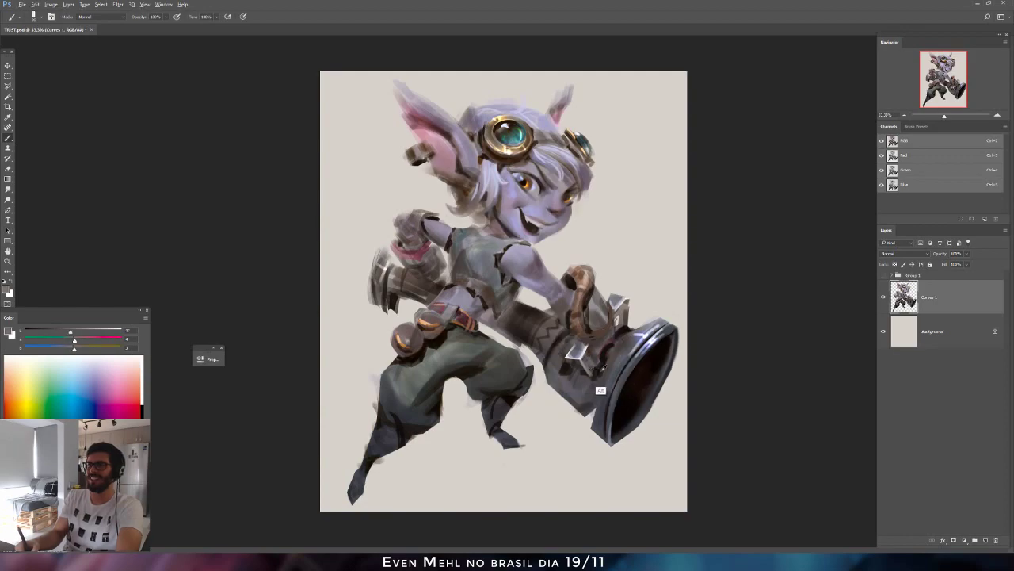
left_click(602, 392, "alt")
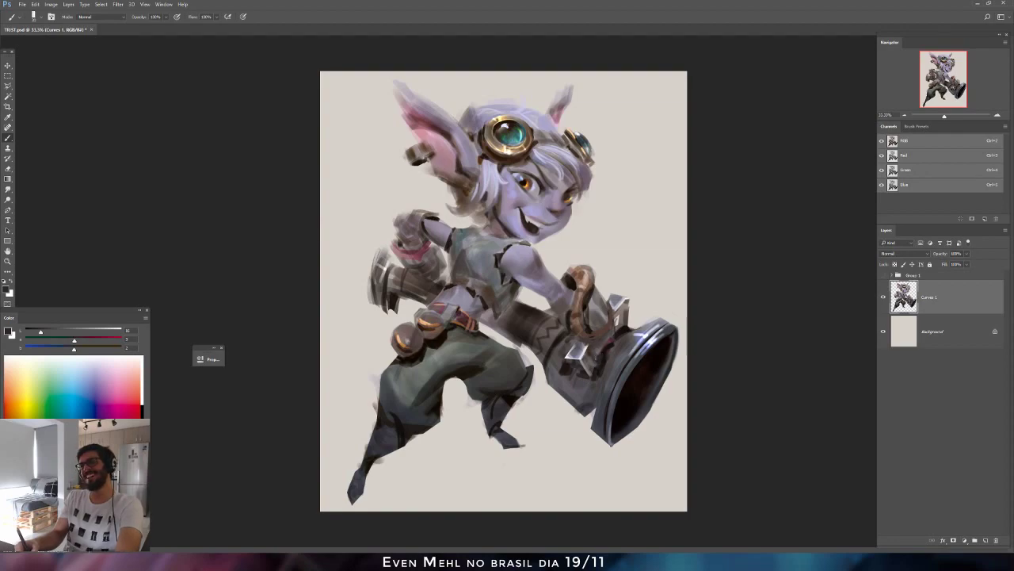
Retouch the gripping hand and the cannon surface around it with sampled grey-brown tones, flipping the canvas back to check.
left_click(561, 305, "alt")
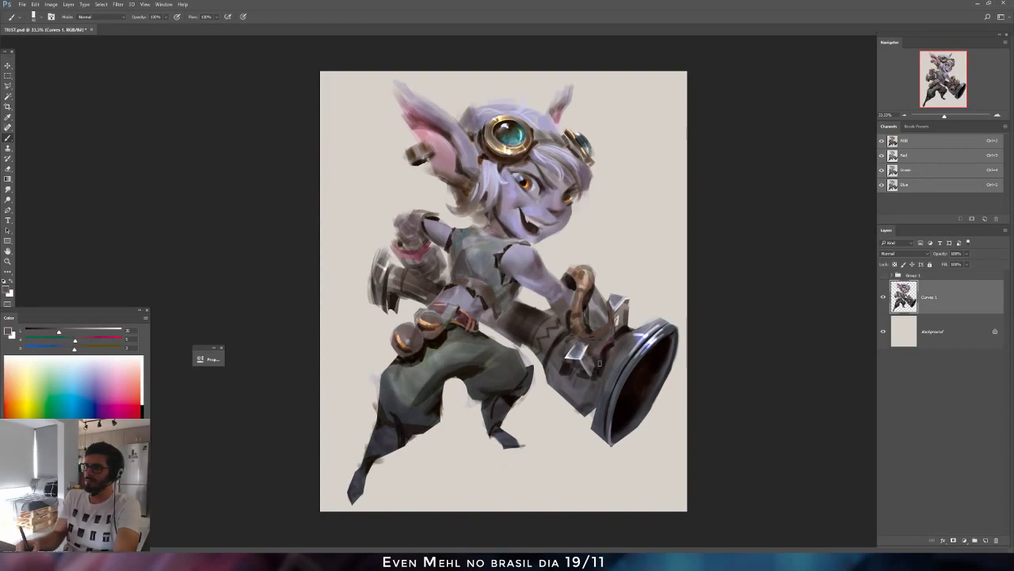
left_click(568, 306, "alt")
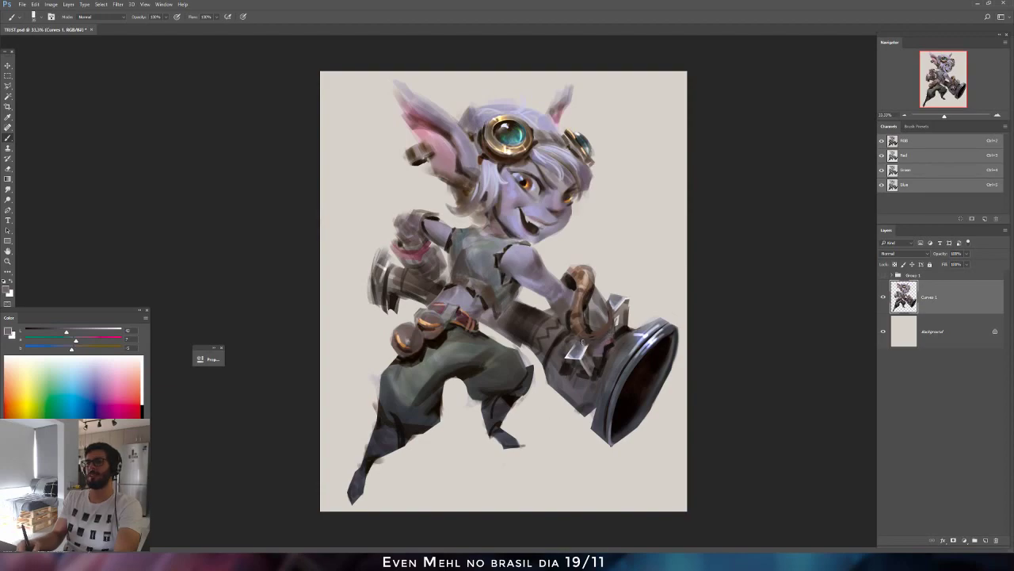
key("h")
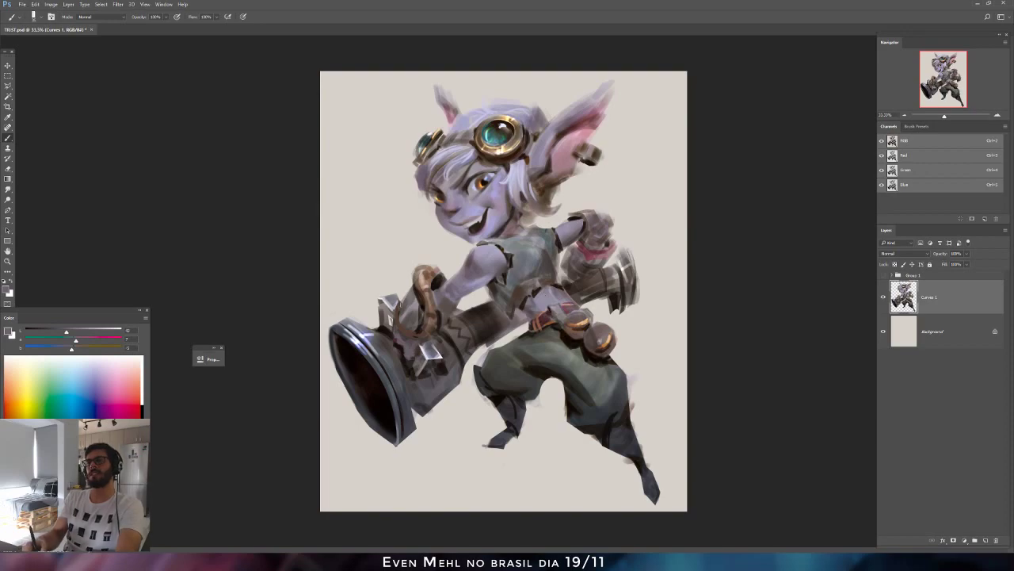
left_click(389, 363, "alt")
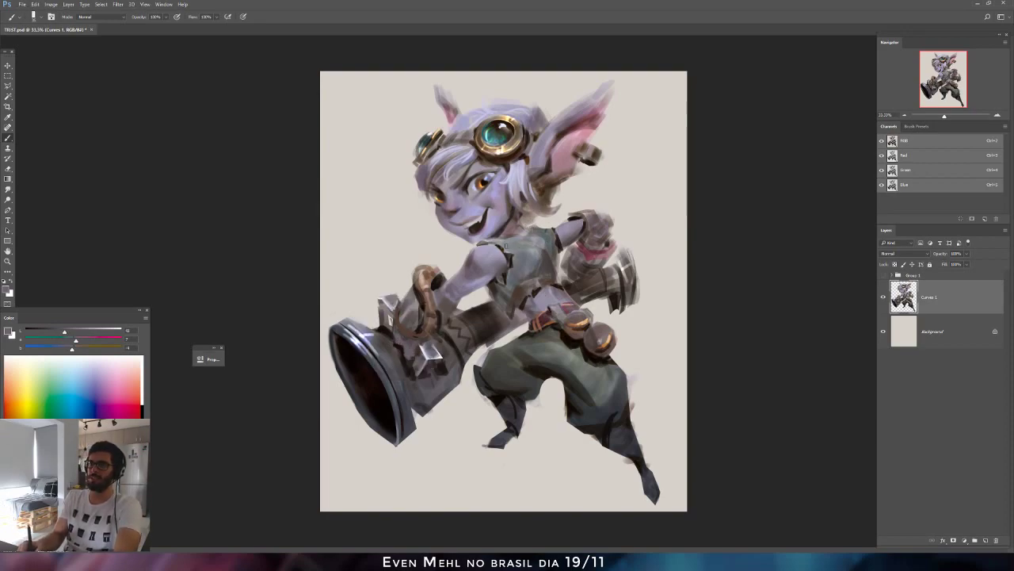
Sample the near-black shadow beneath the belt pouches and adjust it to a slightly lighter, neutral dark grey.
left_click(562, 348, "alt")
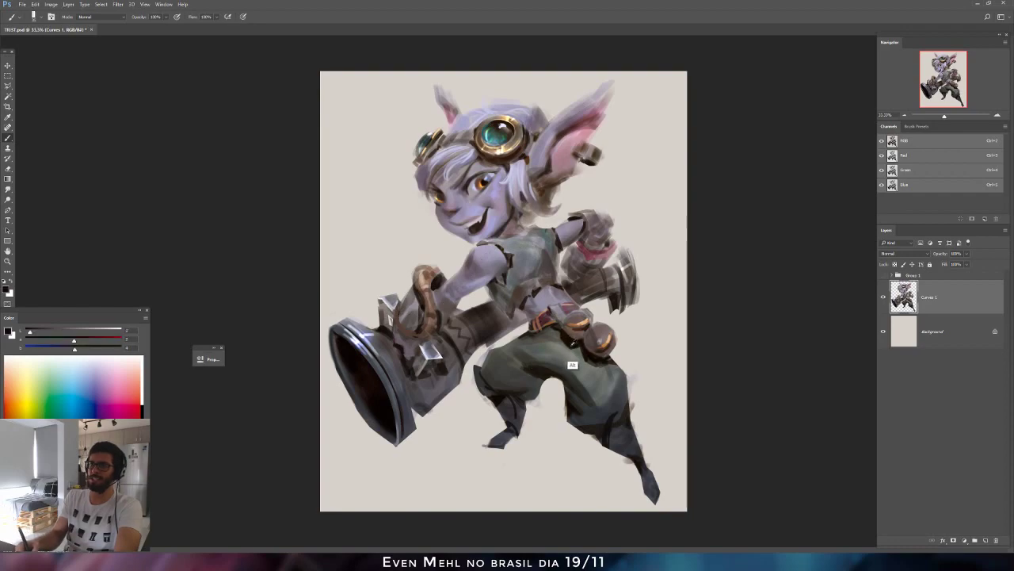
left_click(35, 333)
left_click_drag(75, 341, 72, 341)
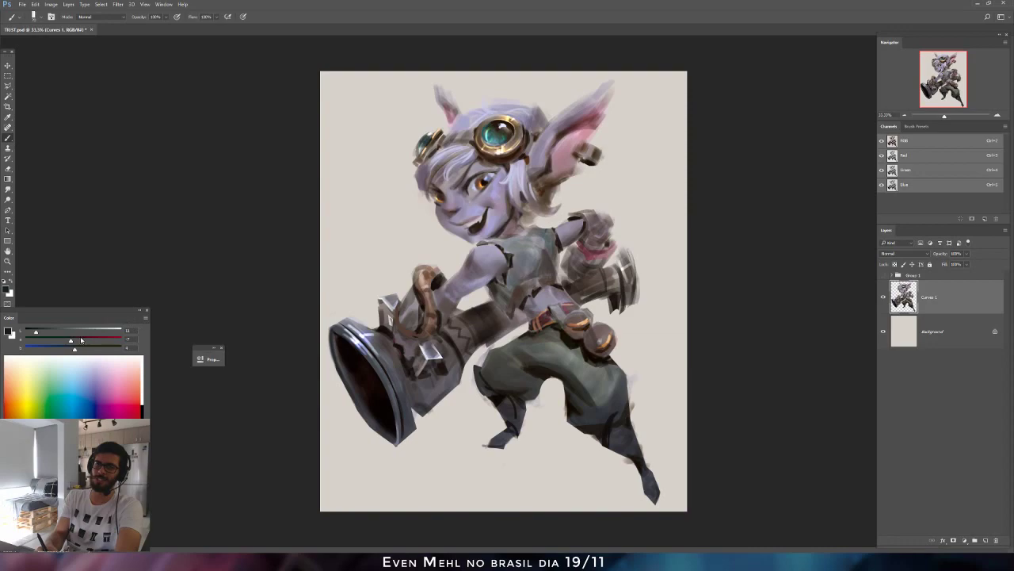
left_click_drag(77, 345, 73, 346)
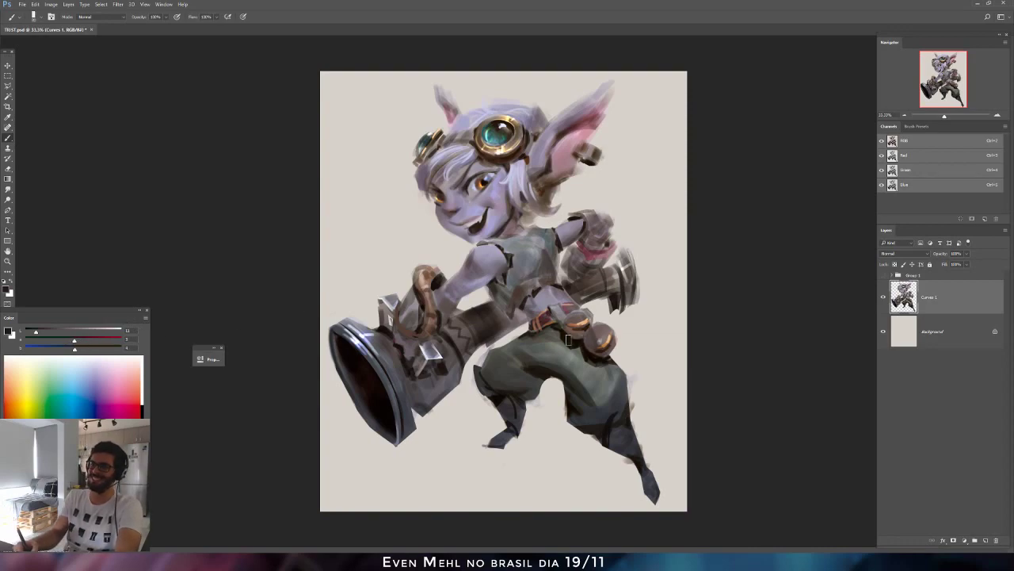
left_click_drag(36, 332, 46, 333)
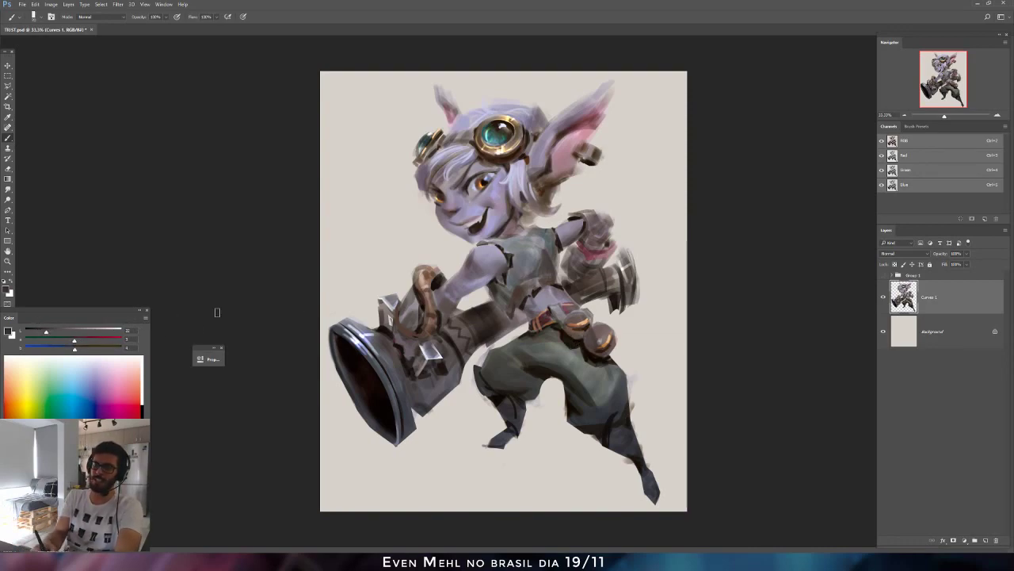
Shade the round belt pouches and their undersides with sampled dark tones, undoing the last stray stroke.
left_click(572, 338, "alt")
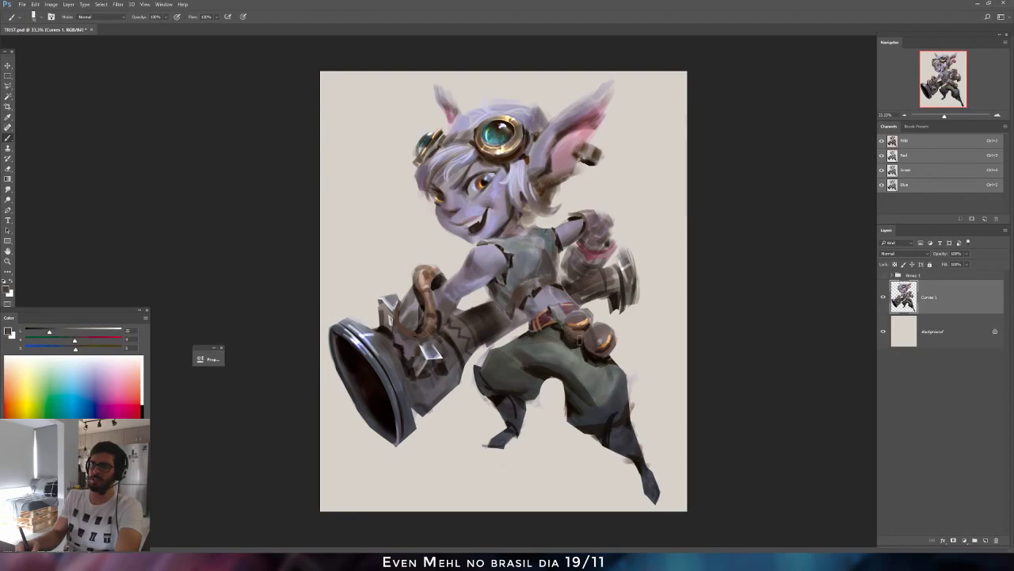
left_click(573, 339, "alt")
left_click(569, 350, "alt")
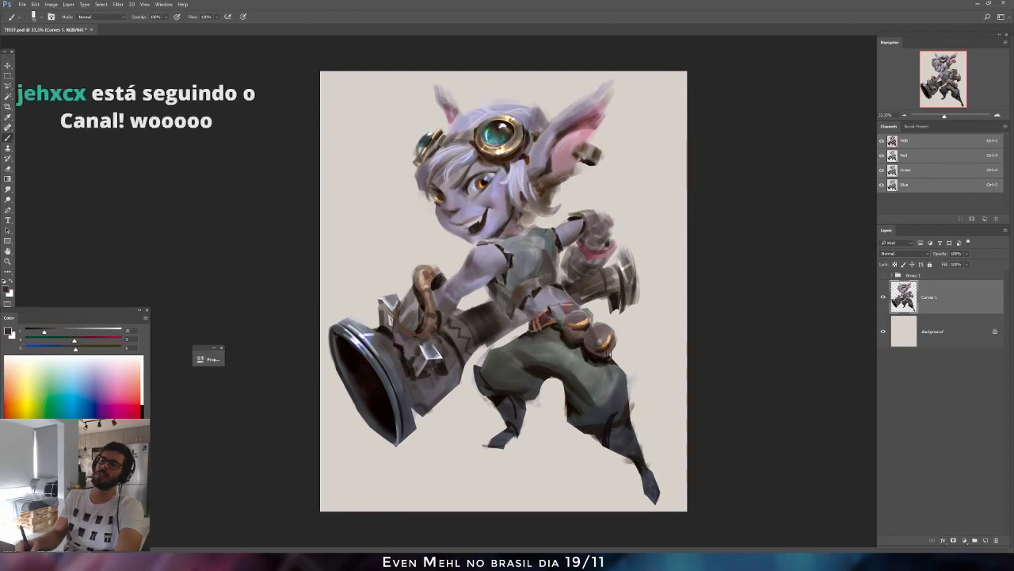
left_click(596, 354, "alt")
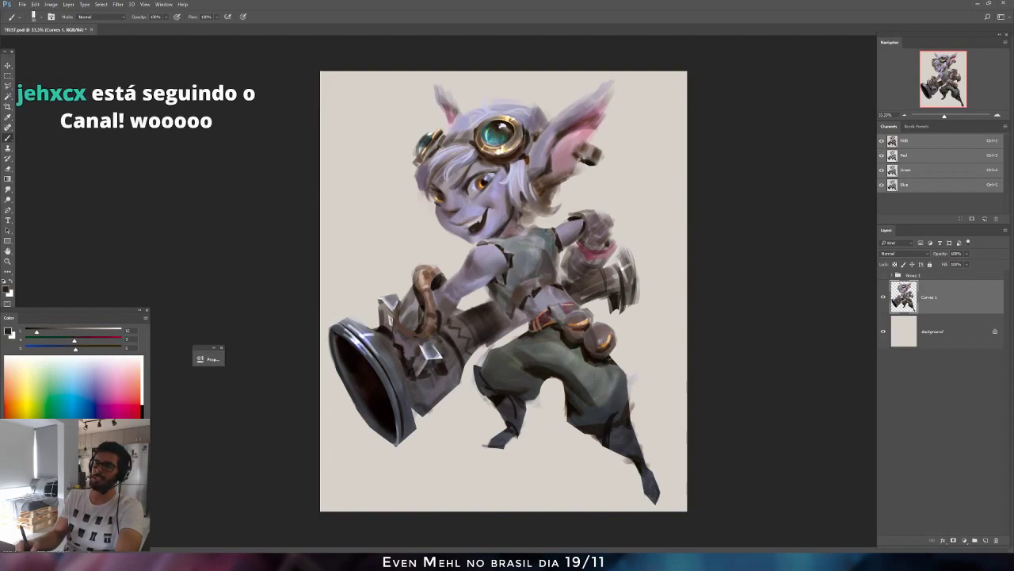
left_click_drag(583, 316, 572, 337)
mouse_move(515, 363)
left_mouse_down()
mouse_move(499, 281)
mouse_move(389, 210)
left_mouse_up()
key("ctrl+z")
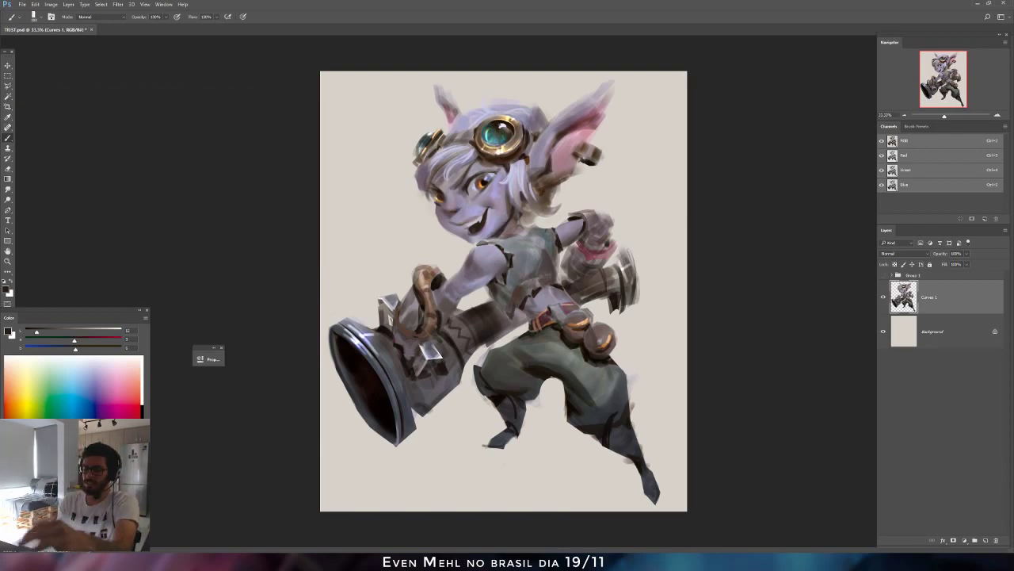
Shift a sampled near-black to a deep red and paint it over the shadow sides of both round belt pouches.
left_click(570, 344, "alt")
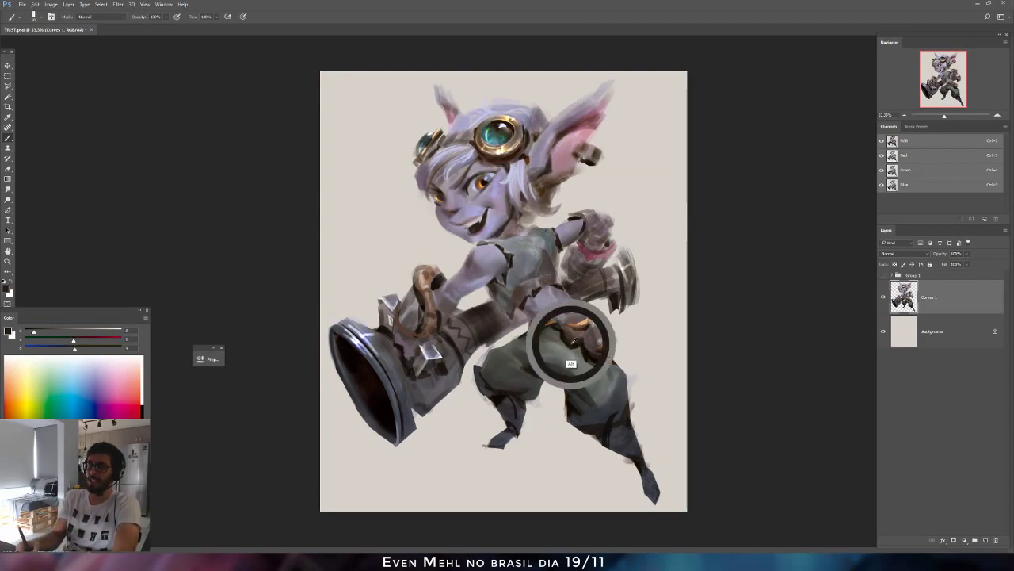
left_click_drag(76, 341, 83, 341)
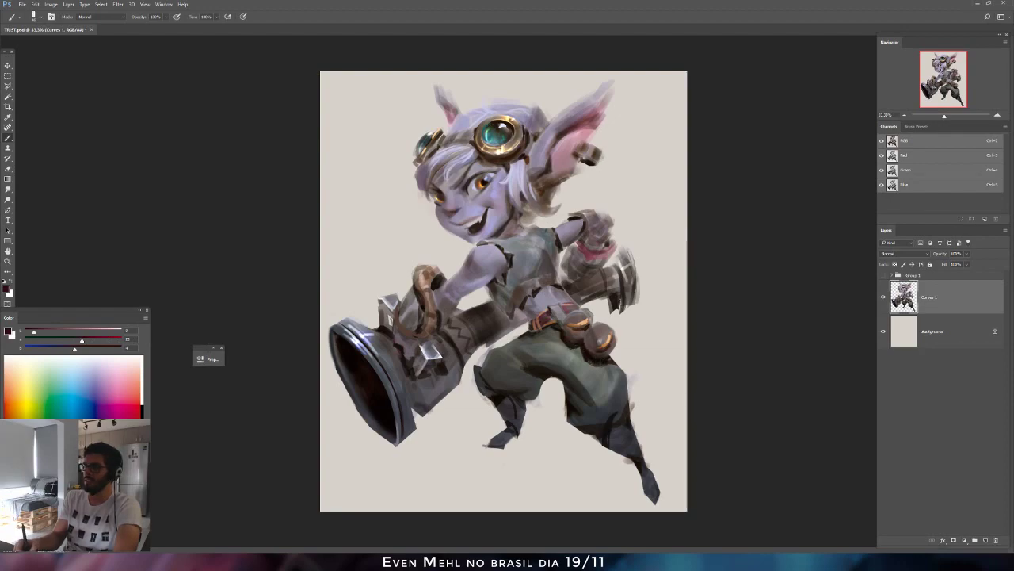
left_click_drag(81, 341, 88, 343)
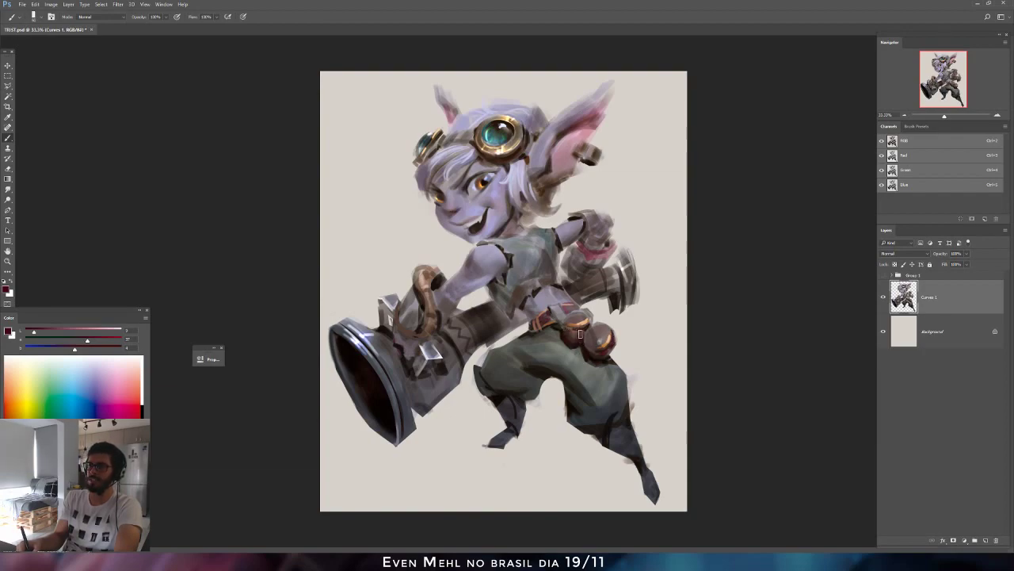
mouse_move(584, 332)
left_mouse_down()
mouse_move(580, 346)
mouse_move(613, 362)
left_mouse_up()
Blend the red shading on the round pouches with sampled reddish-brown and near-black tones.
left_click(611, 341, "alt")
left_click(605, 348, "alt")
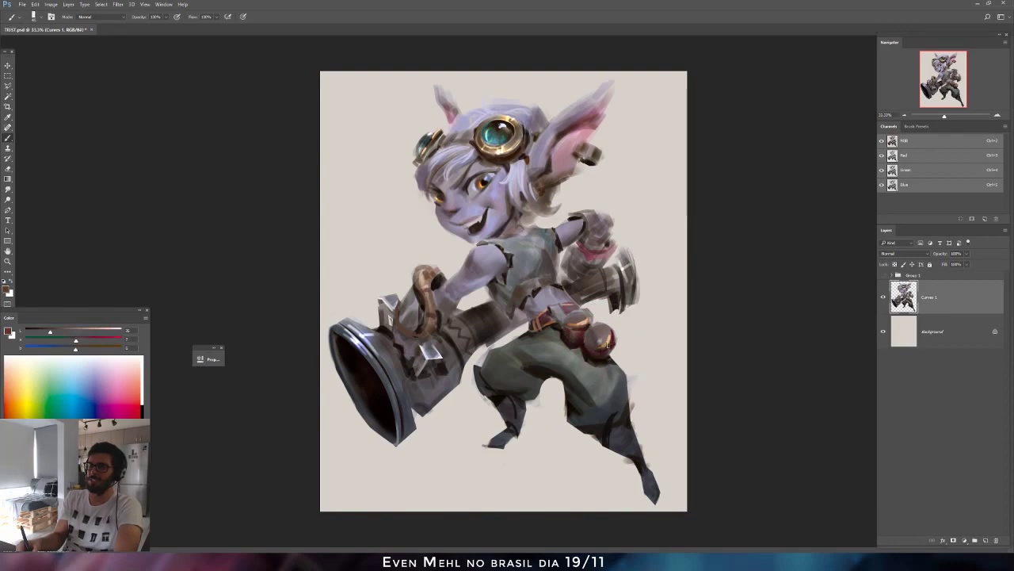
left_click(593, 342, "alt")
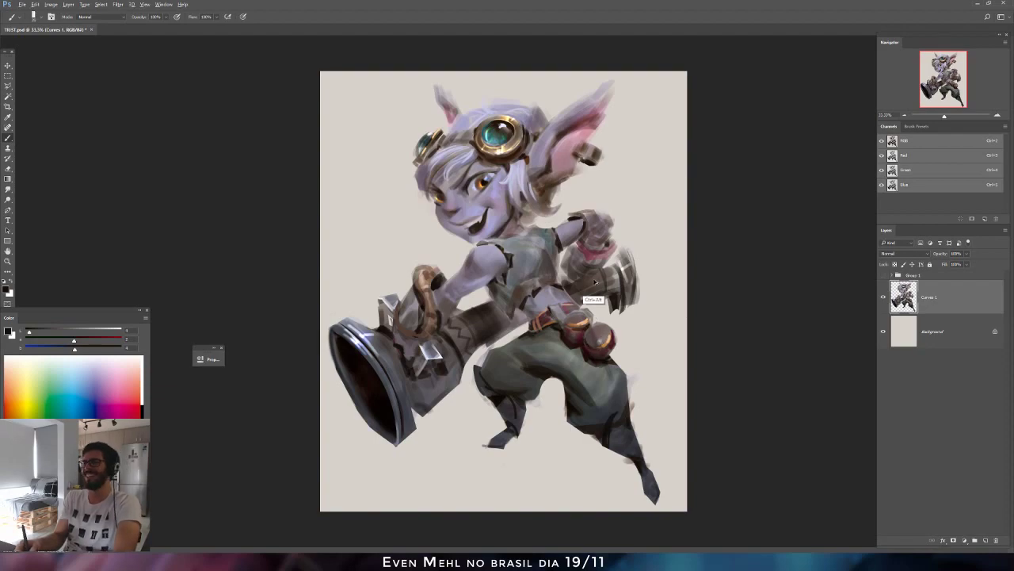
Mix a cool blue-grey from a sampled grey, paint reflections on the two round pouches, and resample a dark tone from them.
left_click(601, 330, "alt")
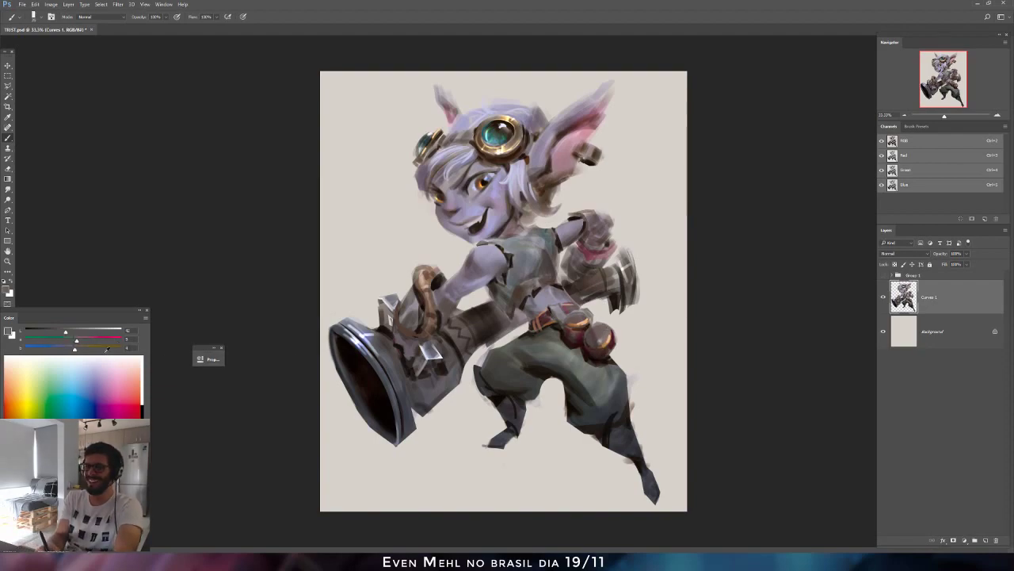
left_click(76, 331)
left_click_drag(75, 348, 74, 342)
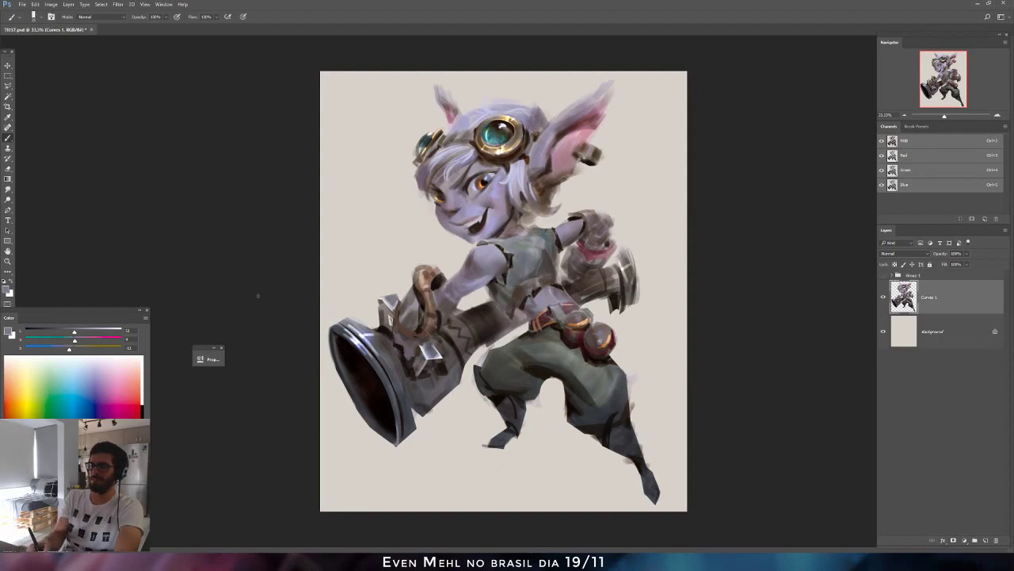
left_click(73, 339)
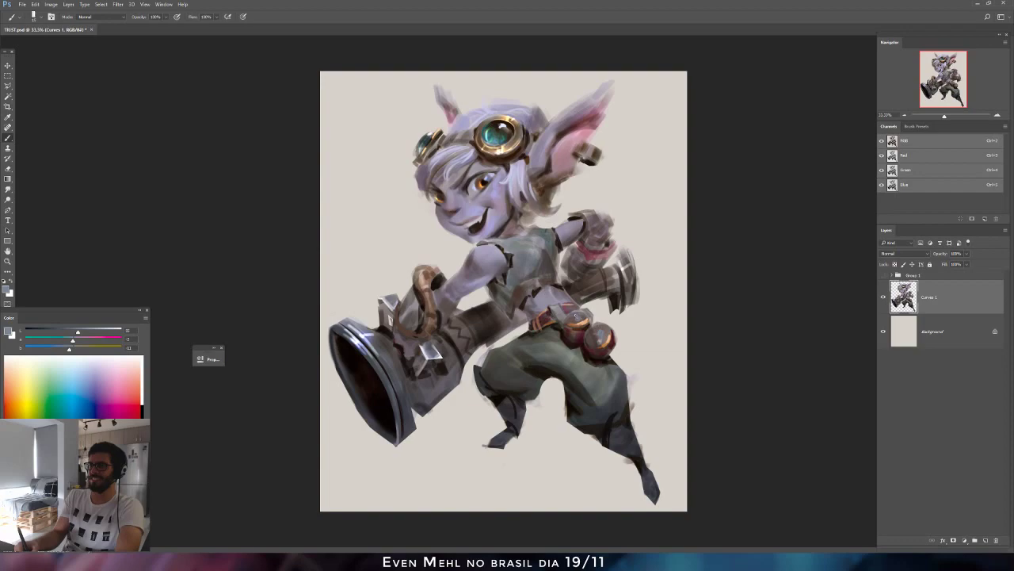
key("e")
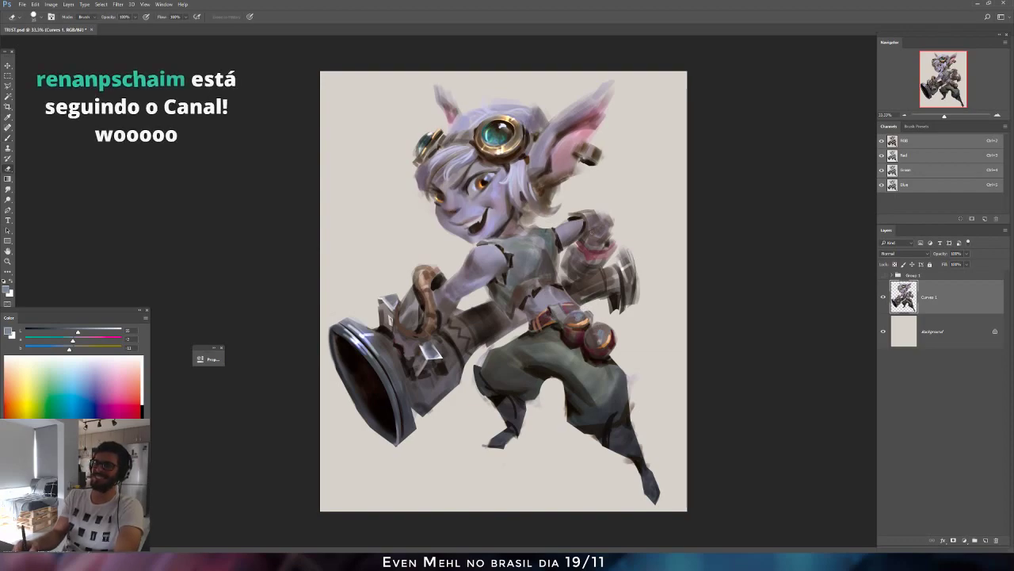
key("b")
left_click(591, 340, "alt")
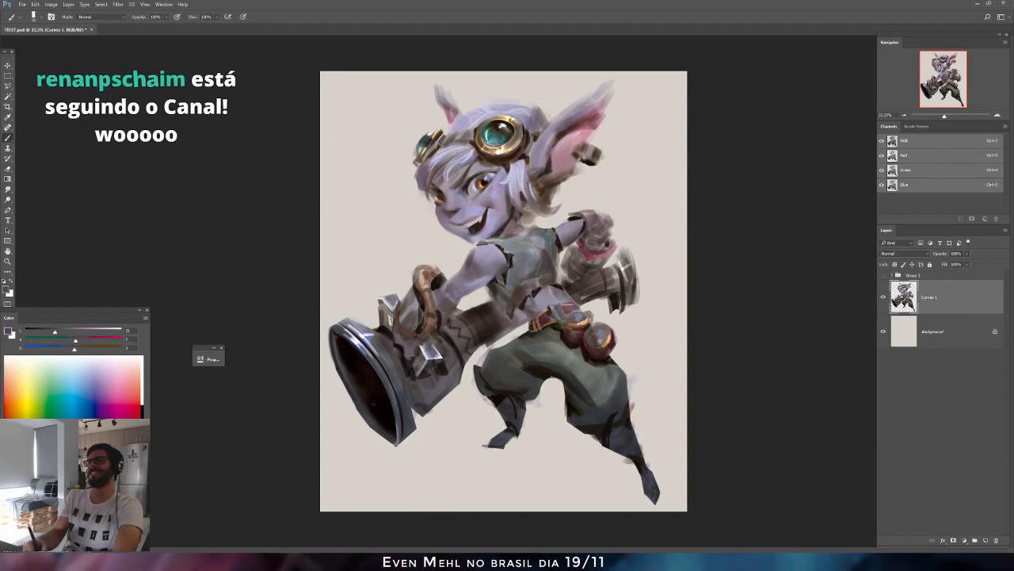
Flip the canvas and retouch the belt, waist and lower edge of the vest with sampled light grey and dark tones.
key("ctrl+shift+h")
left_click(471, 326, "alt")
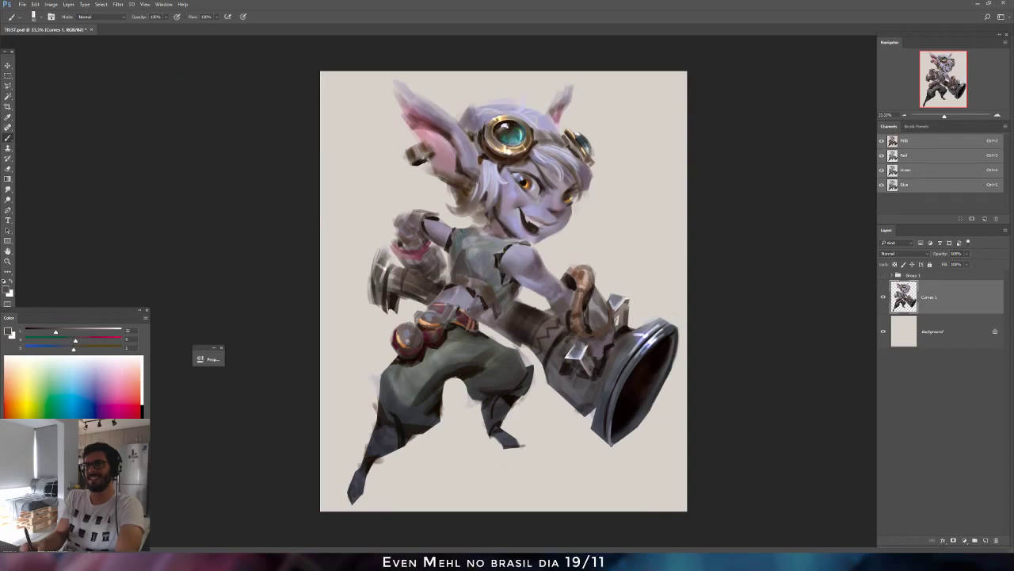
left_click(473, 302, "alt")
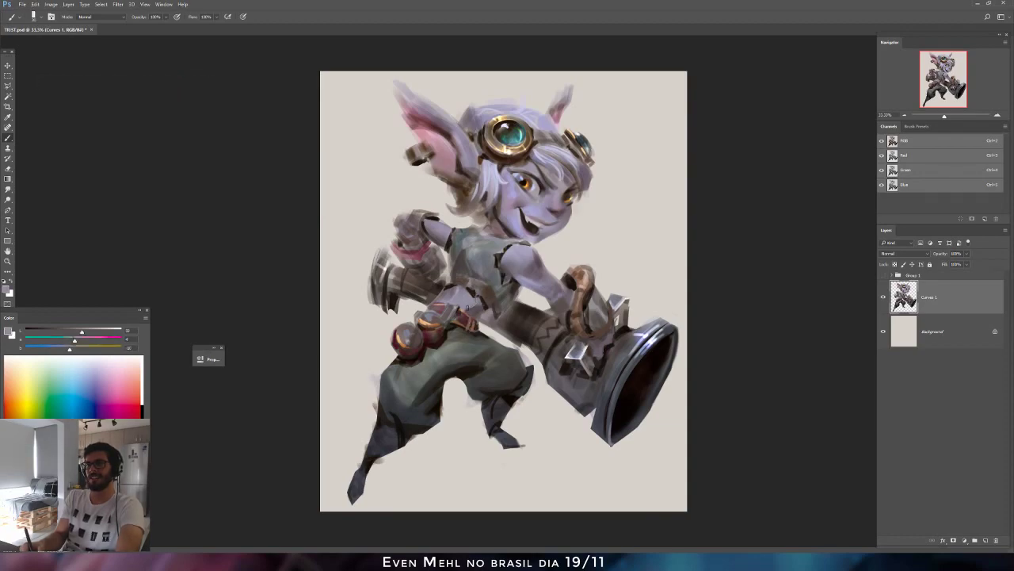
left_click(513, 309, "alt")
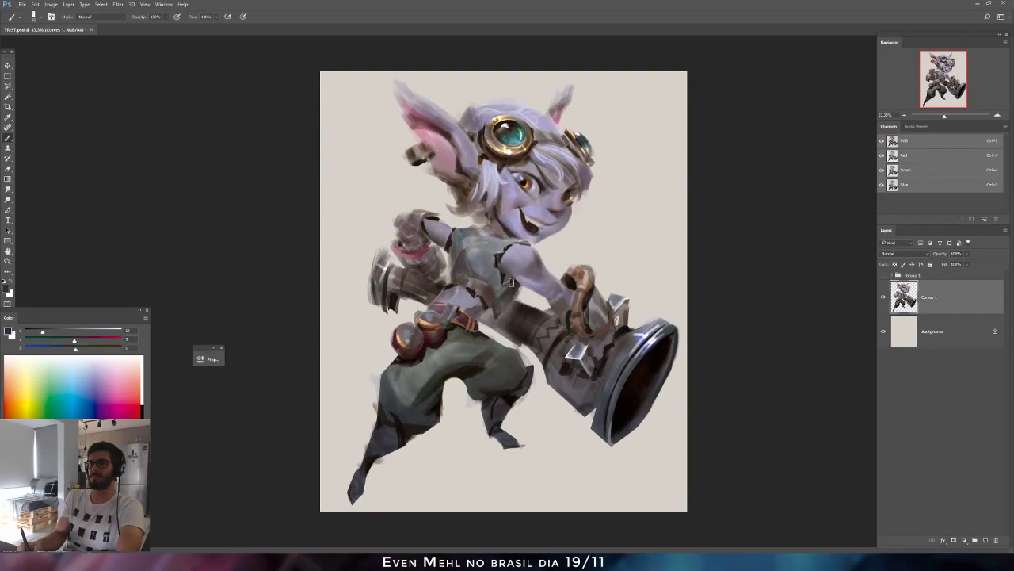
left_click_drag(512, 284, 497, 299)
Flip the canvas back and refine the lower edge of the front forearm with sampled muted grey-purple tones.
key("ctrl+shift+h")
left_click(485, 284, "alt")
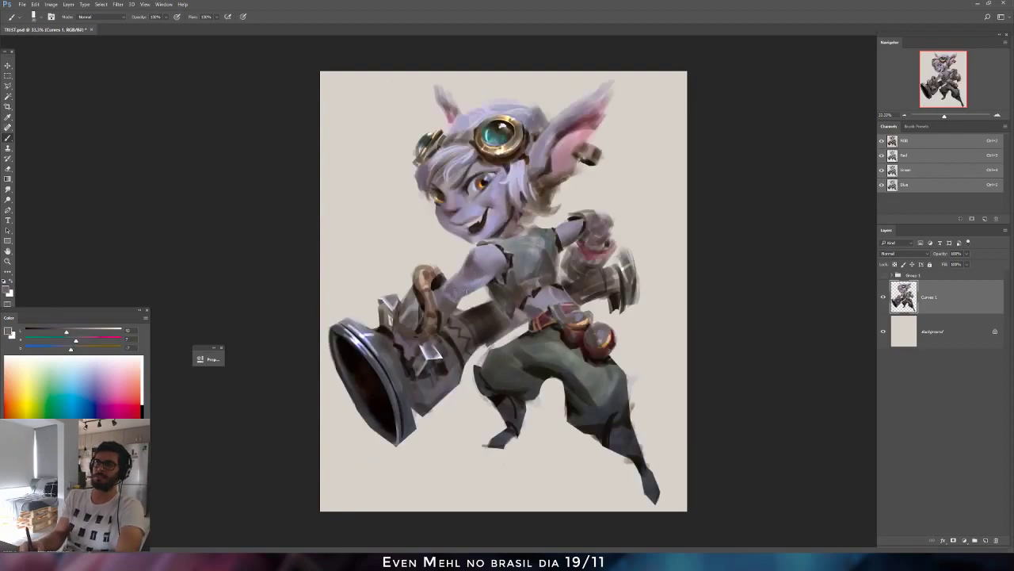
left_click(471, 275, "alt")
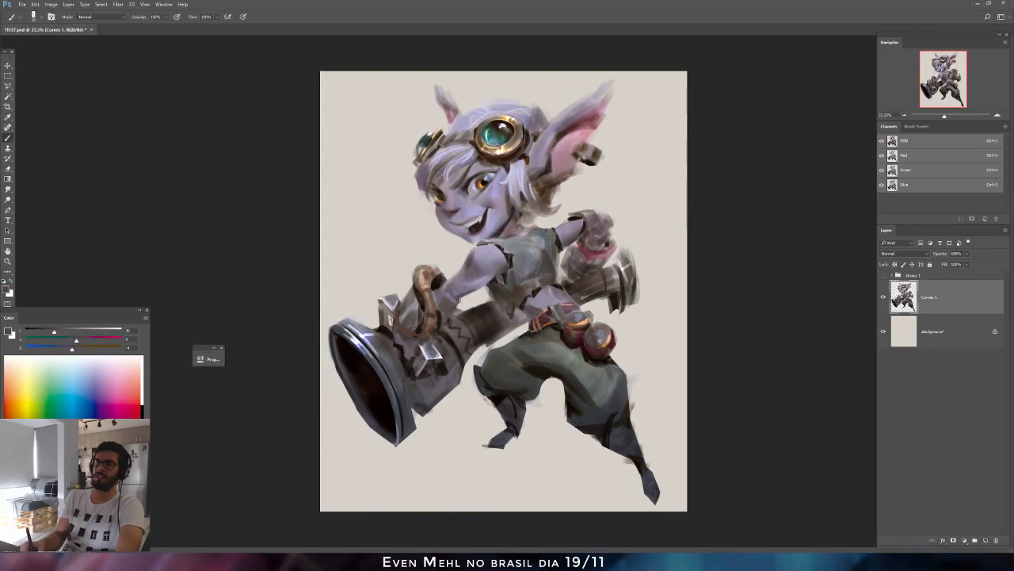
Flip the canvas, sample a dark tone from the face and shift it to a near-black for the darkest accents.
key("ctrl+shift+h")
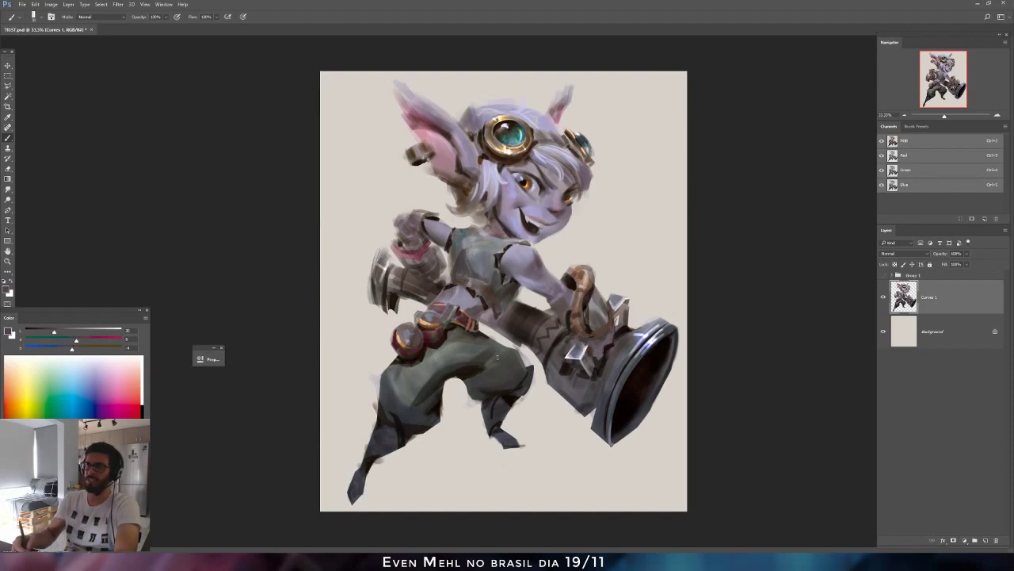
left_click(542, 195, "alt")
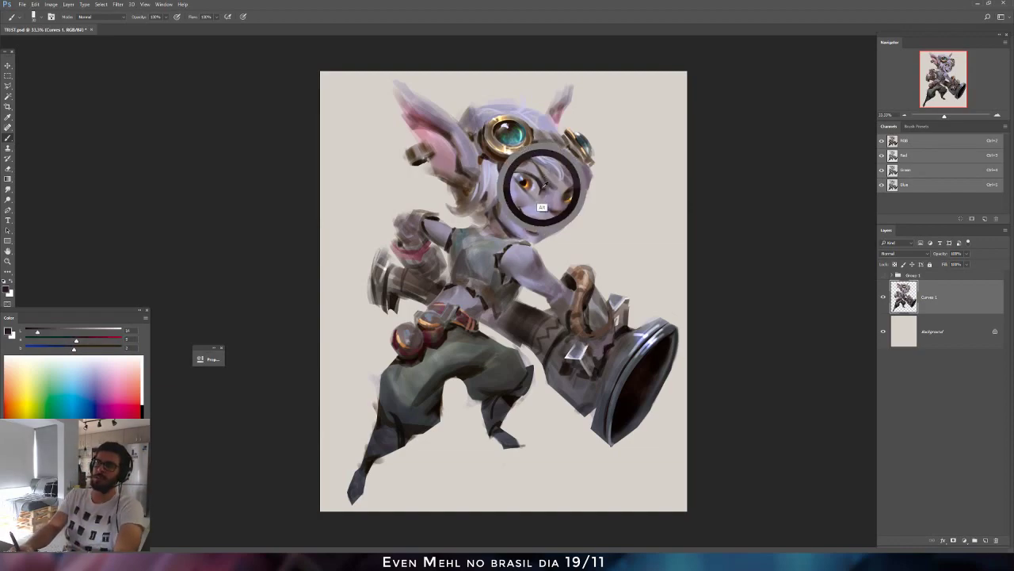
left_click(34, 333)
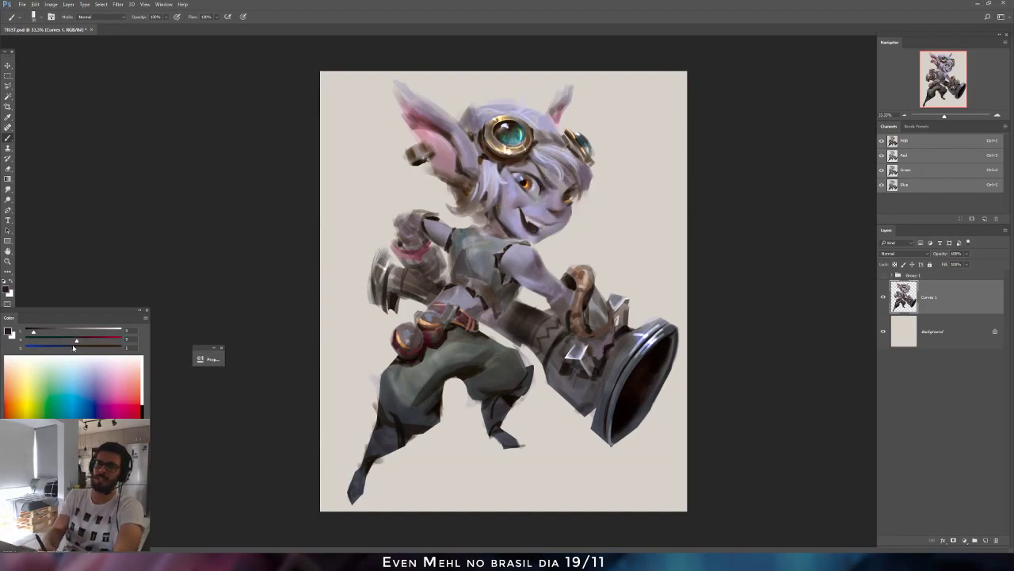
left_click(72, 341)
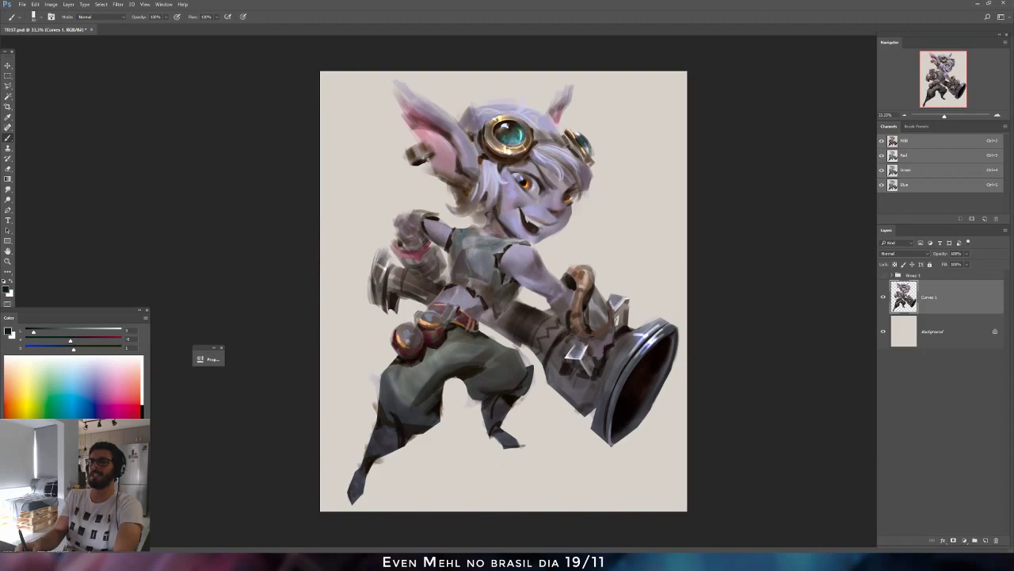
Retouch the neck area beneath the hair with sampled grey and dark brown tones, checking it mirrored and leaving the canvas flipped back.
left_click(473, 216, "alt")
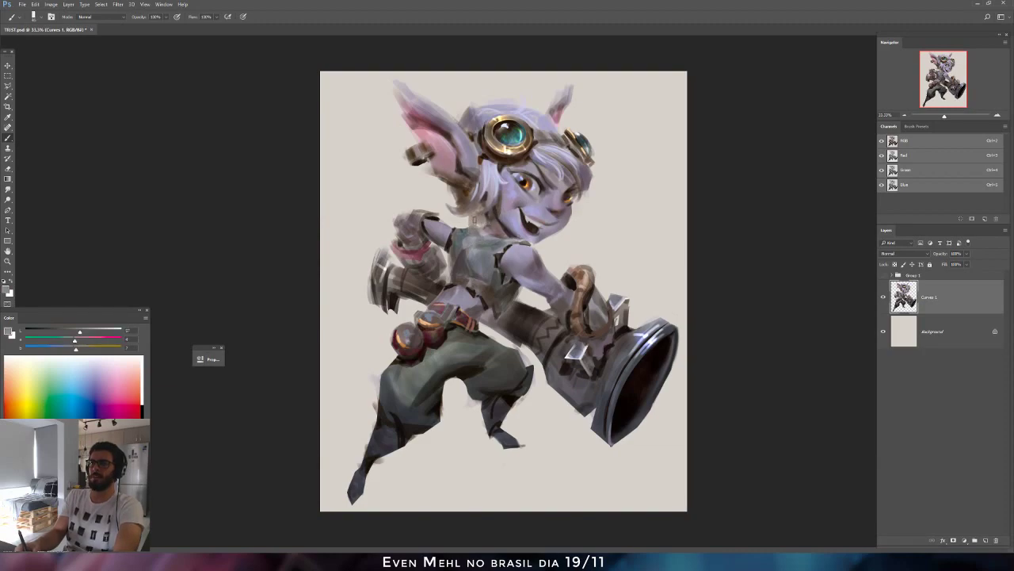
key("ctrl+shift+h")
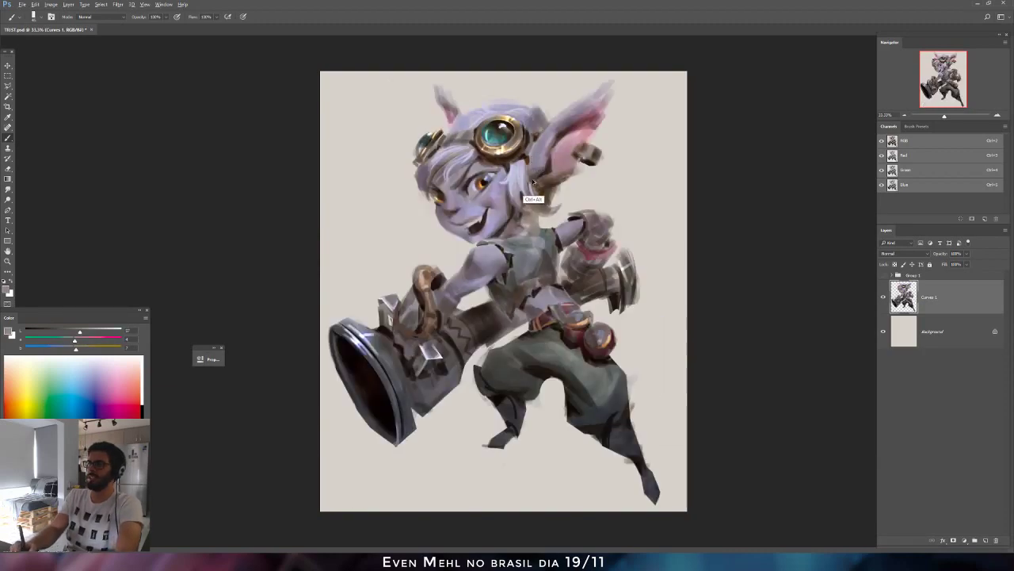
key("ctrl+shift+h")
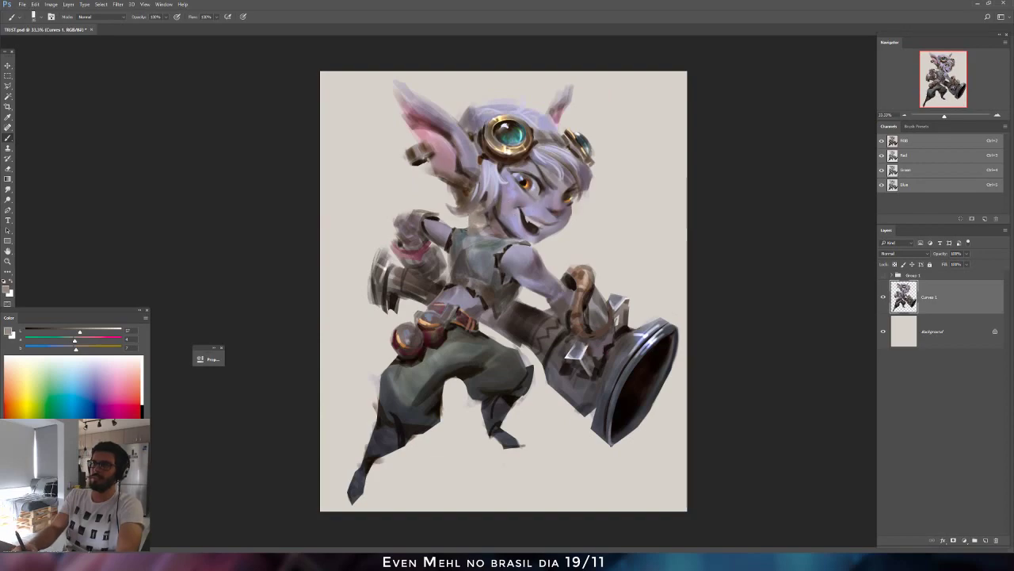
left_click(463, 221, "alt")
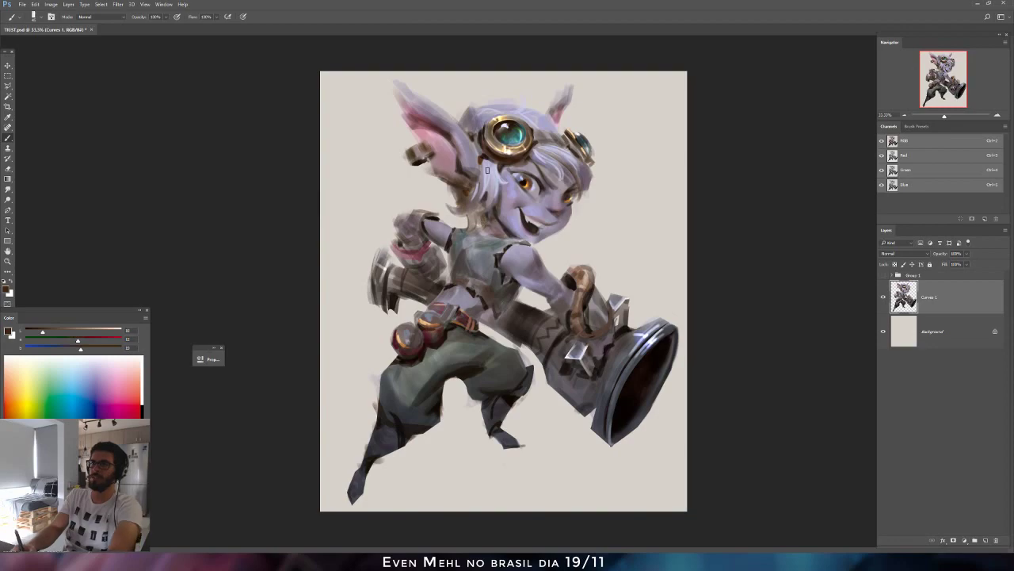
key("ctrl+shift+h")
key("e")
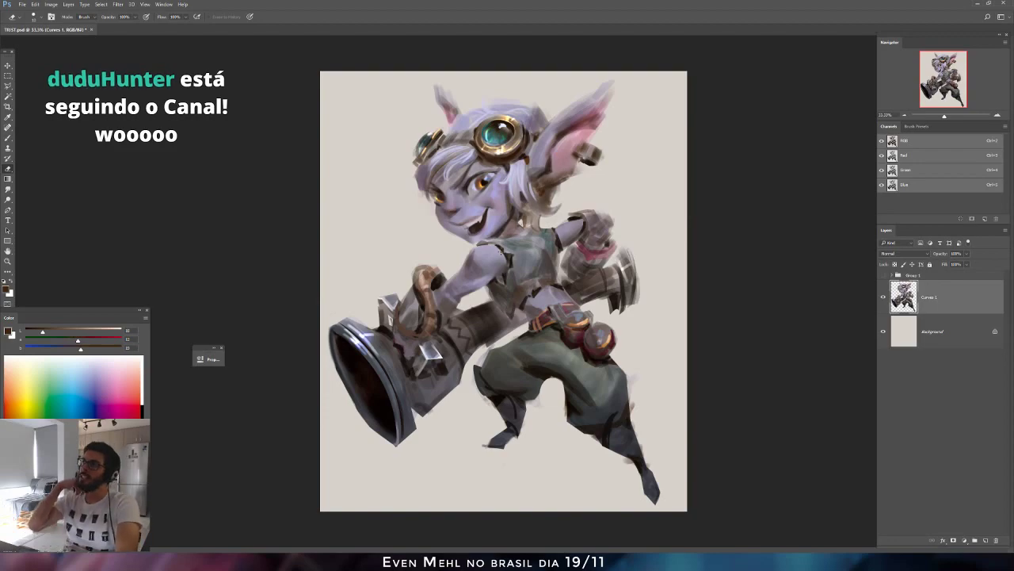
key("b")
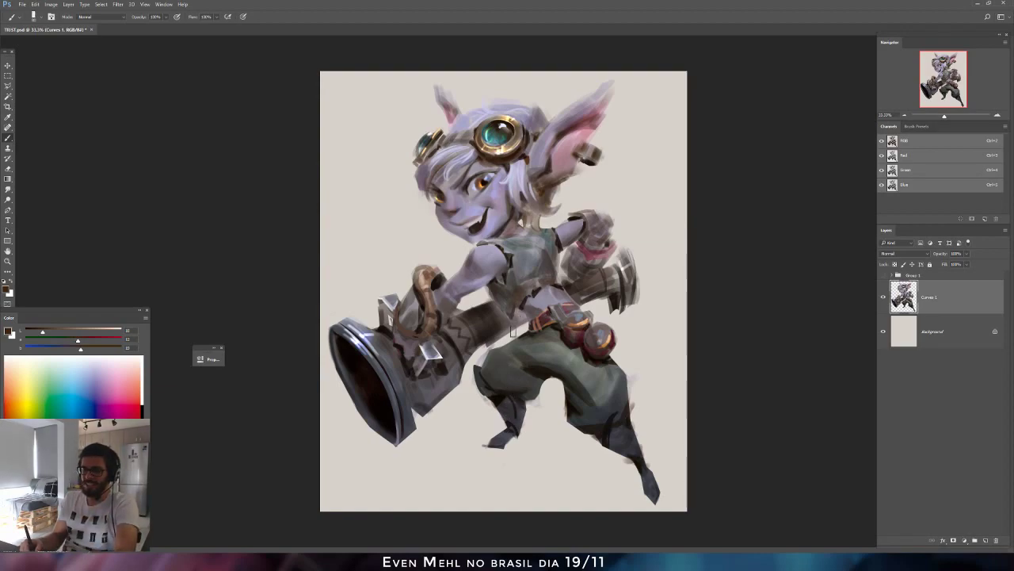
Sample a brown from the cannon barrel, darken it, and tint the zigzag band around the barrel with the olive-brown tone.
left_click(467, 324, "alt")
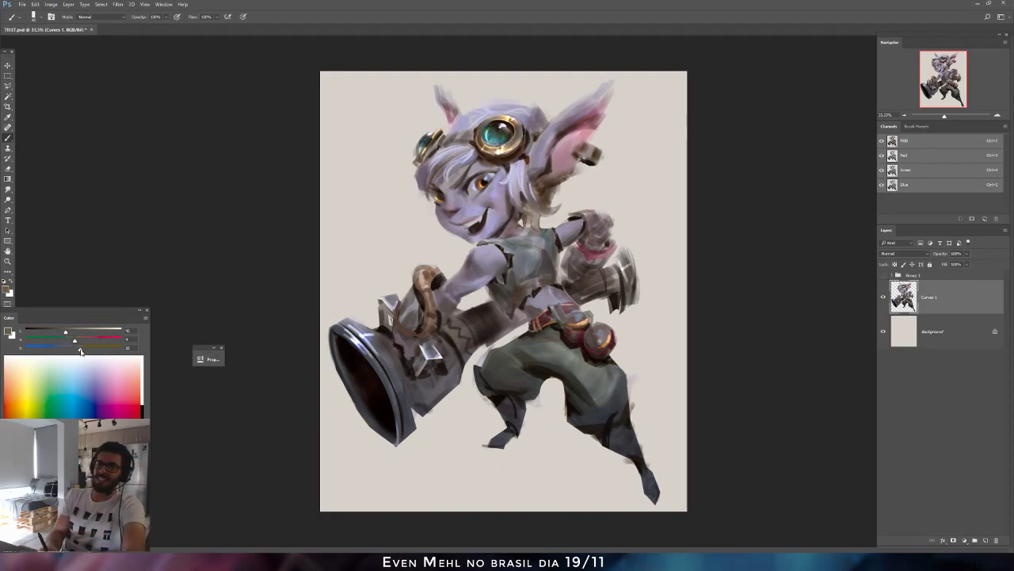
left_click_drag(65, 331, 59, 331)
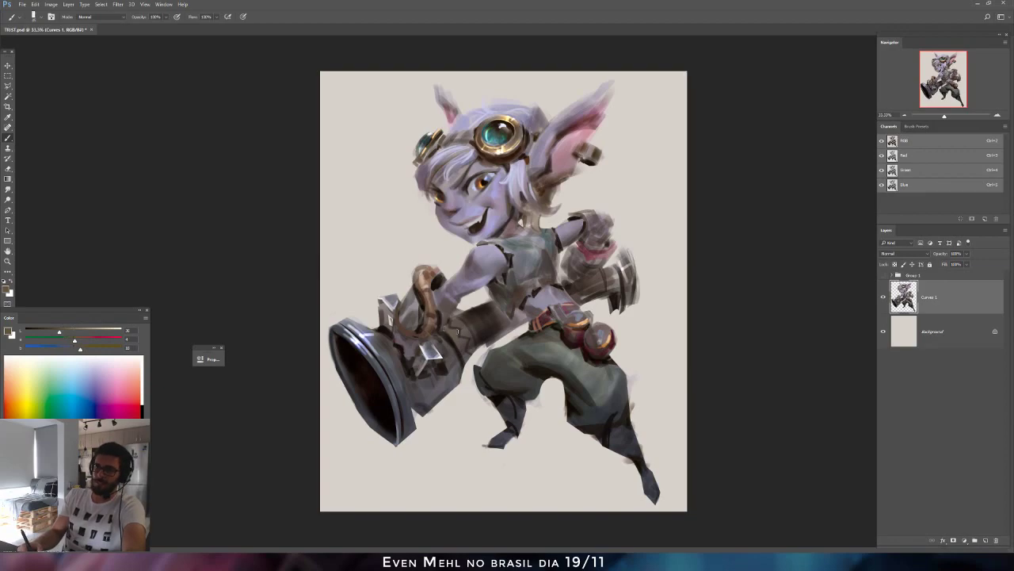
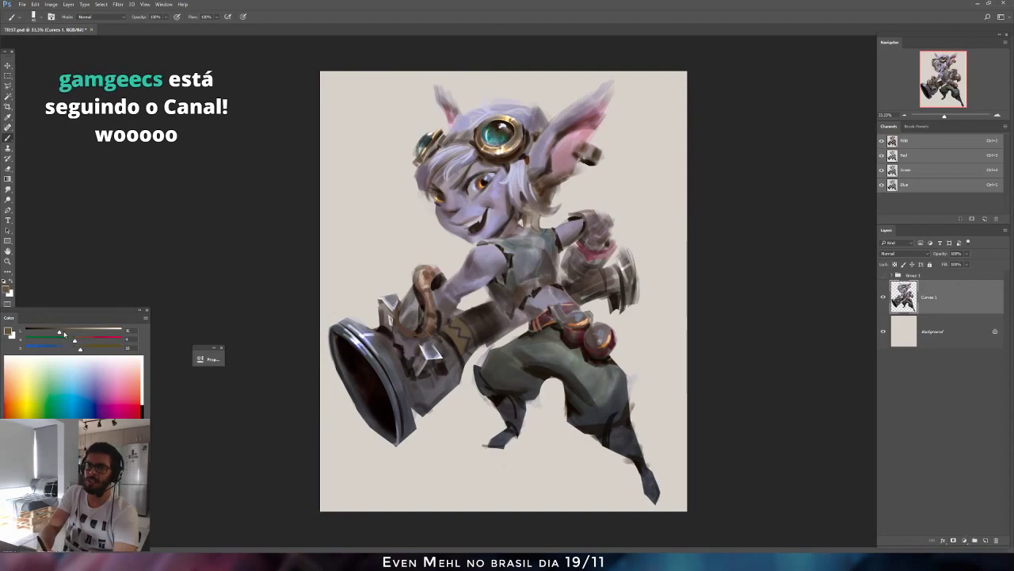
Try out a lighter green foreground colour, resample a dark tone from the barrel and shift it through deep blue to saturated purple.
mouse_move(59, 333)
left_mouse_down()
mouse_move(47, 333)
mouse_move(85, 332)
mouse_move(46, 332)
mouse_move(83, 331)
mouse_move(52, 341)
mouse_move(81, 341)
mouse_move(66, 342)
left_mouse_up()
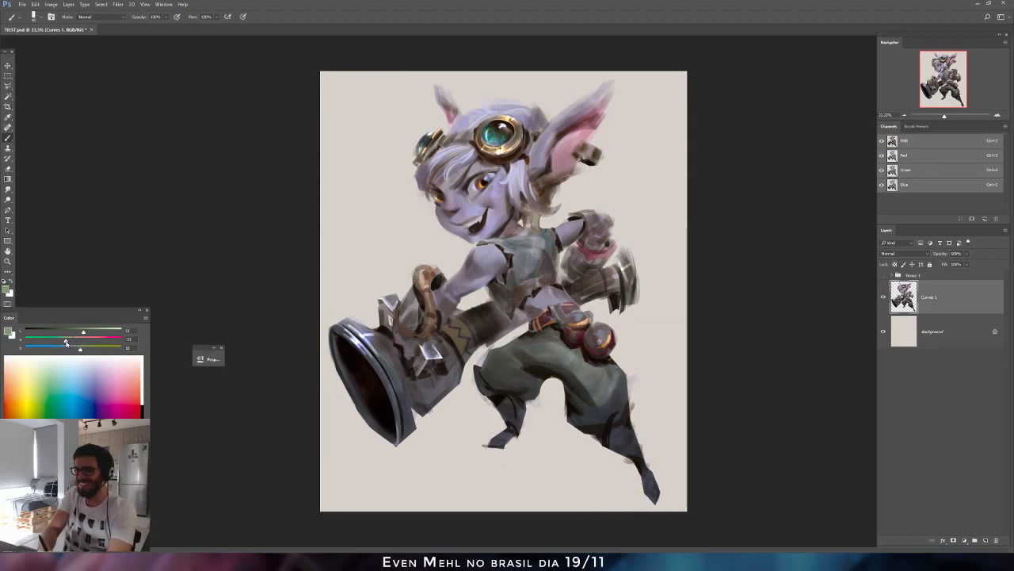
mouse_move(70, 342)
left_mouse_down()
mouse_move(46, 343)
mouse_move(87, 343)
mouse_move(60, 339)
left_mouse_up()
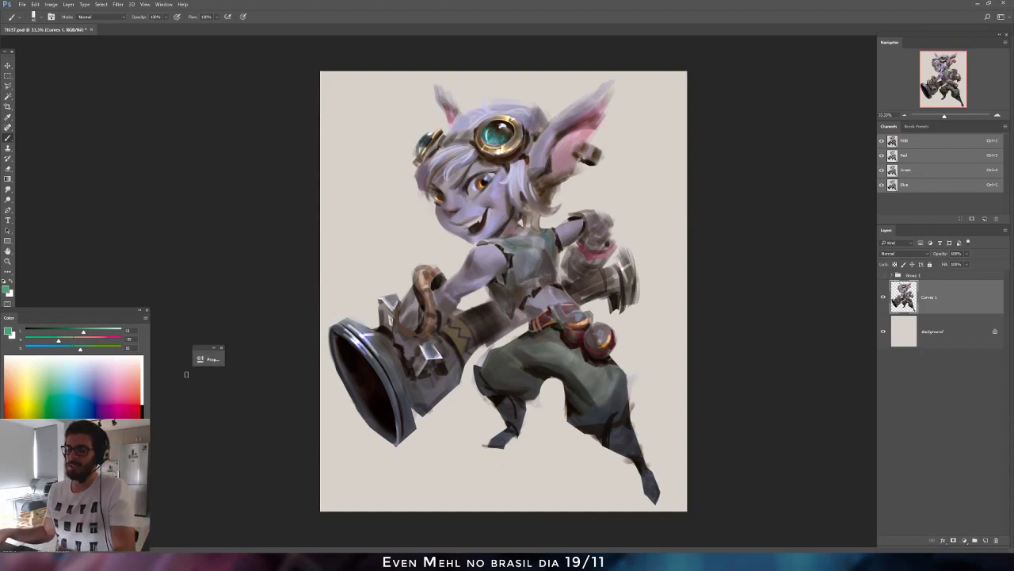
left_click(478, 334, "alt")
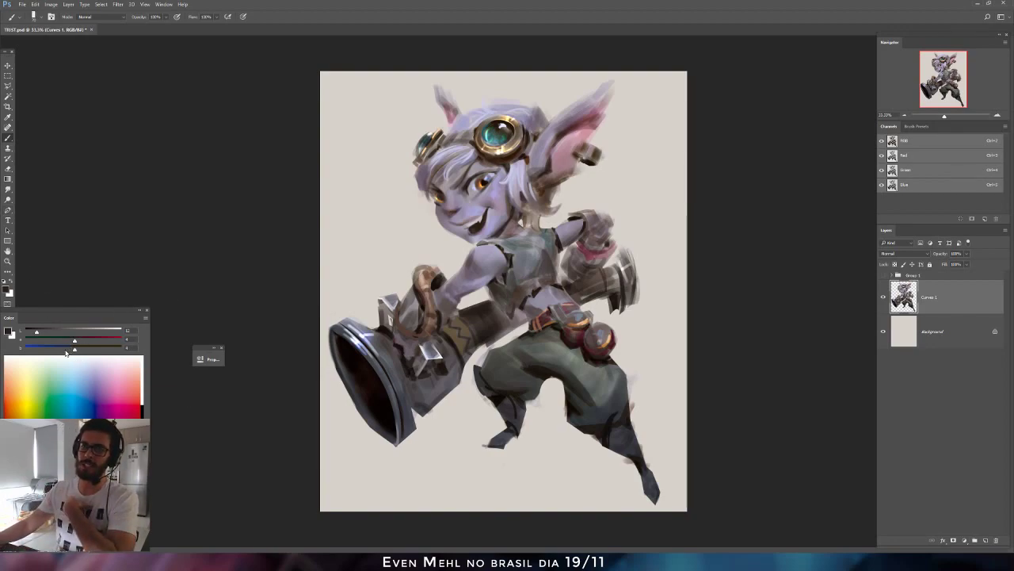
mouse_move(67, 351)
left_mouse_down()
mouse_move(95, 350)
mouse_move(67, 342)
mouse_move(104, 351)
mouse_move(49, 350)
left_mouse_up()
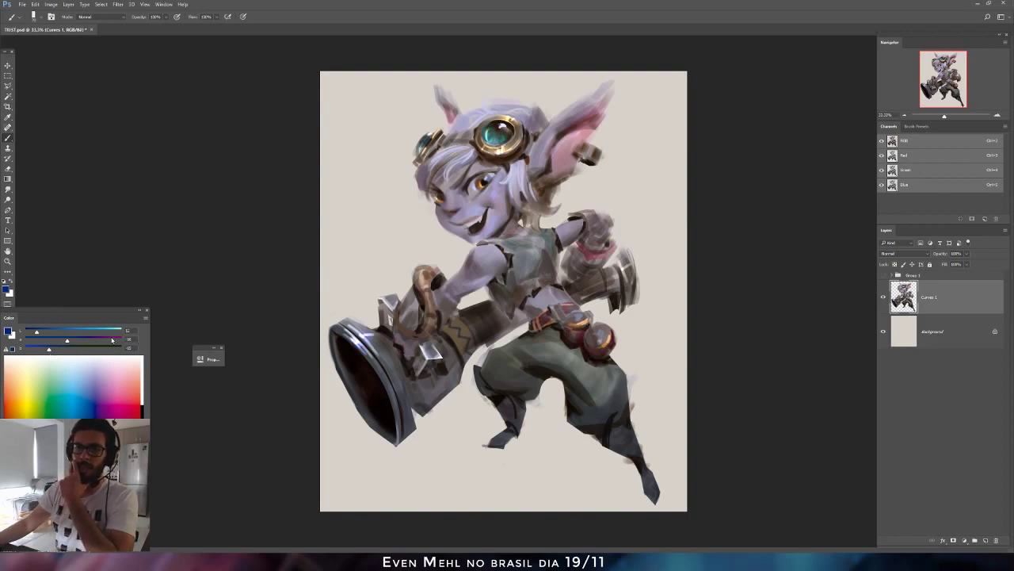
left_click_drag(67, 342, 102, 341)
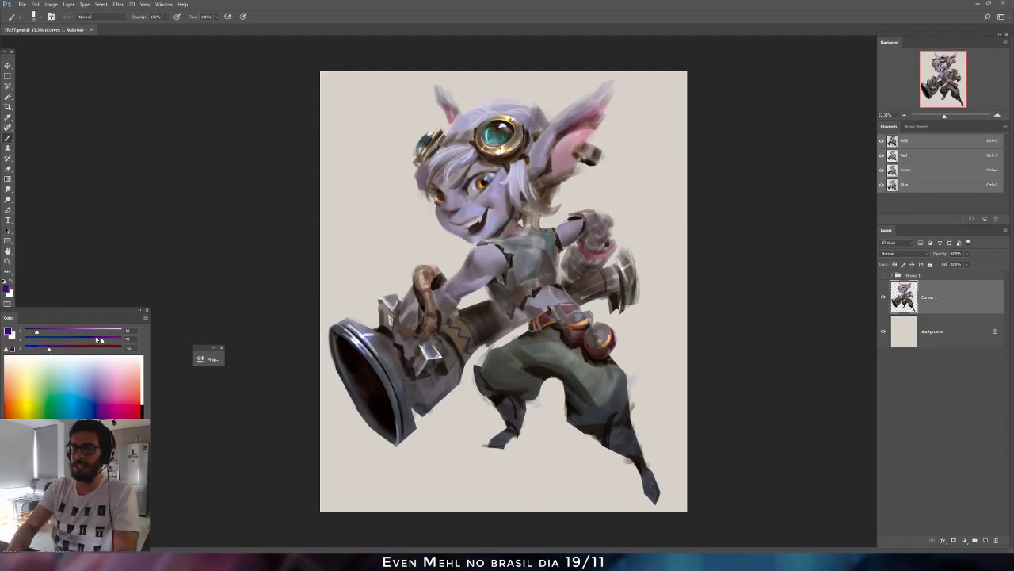
Add a new layer and paint an oval purple swatch beside the head with an enlarged brush.
key("ctrl+alt+shift+n")
key("bracketright")
key("bracketright")
key("bracketright")
key("bracketright")
key("bracketright")
mouse_move(359, 208)
left_mouse_down()
mouse_move(377, 228)
mouse_move(341, 246)
left_mouse_up()
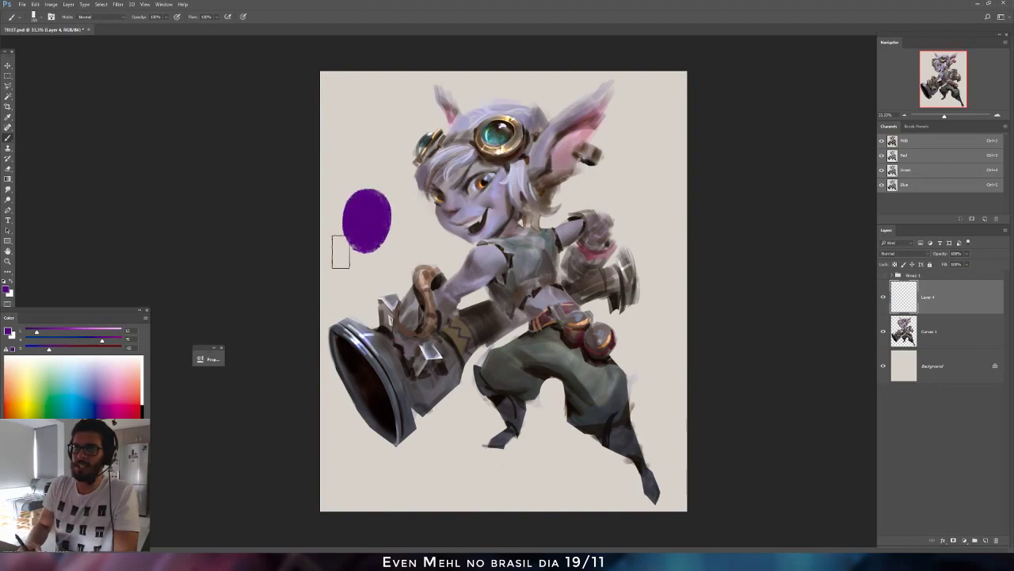
Paint a chain of overlapping swatches above the purple one, warming the hue stepwise from magenta to dark red.
left_click_drag(54, 351, 57, 351)
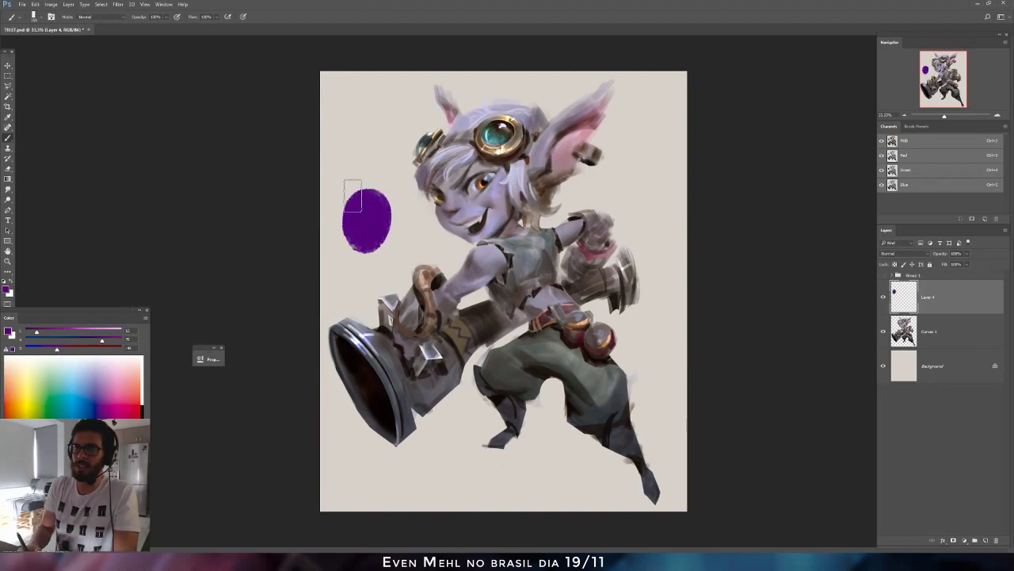
mouse_move(357, 195)
left_mouse_down()
mouse_move(370, 161)
mouse_move(365, 194)
left_mouse_up()
left_click(63, 350)
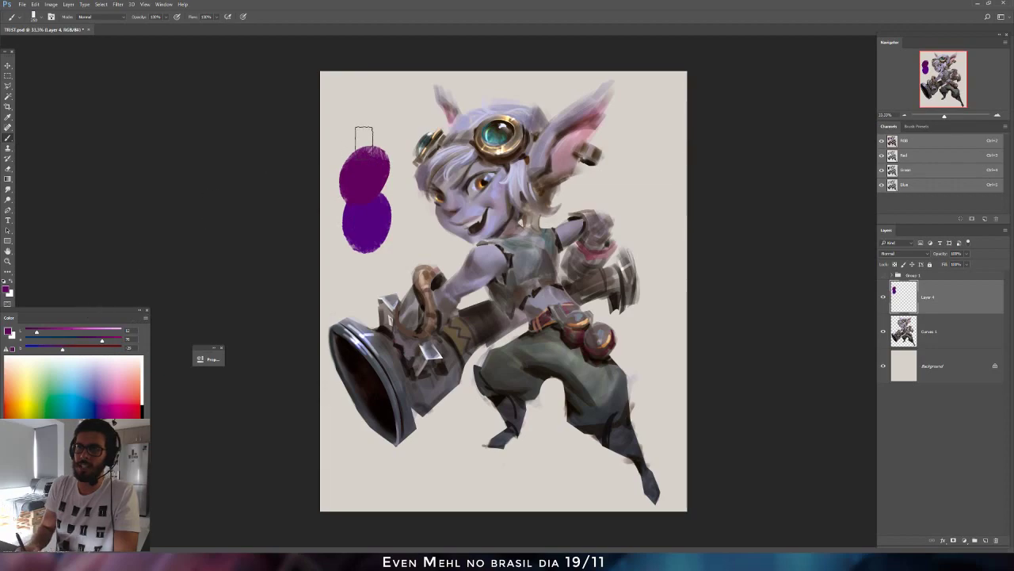
left_click_drag(365, 140, 359, 153)
left_click(69, 349)
mouse_move(353, 99)
left_mouse_down()
mouse_move(377, 118)
mouse_move(363, 129)
left_mouse_up()
left_click_drag(68, 349, 72, 349)
mouse_move(362, 117)
left_mouse_down()
mouse_move(356, 68)
mouse_move(348, 88)
left_mouse_up()
left_click_drag(71, 349, 89, 349)
left_click_drag(349, 84, 344, 68)
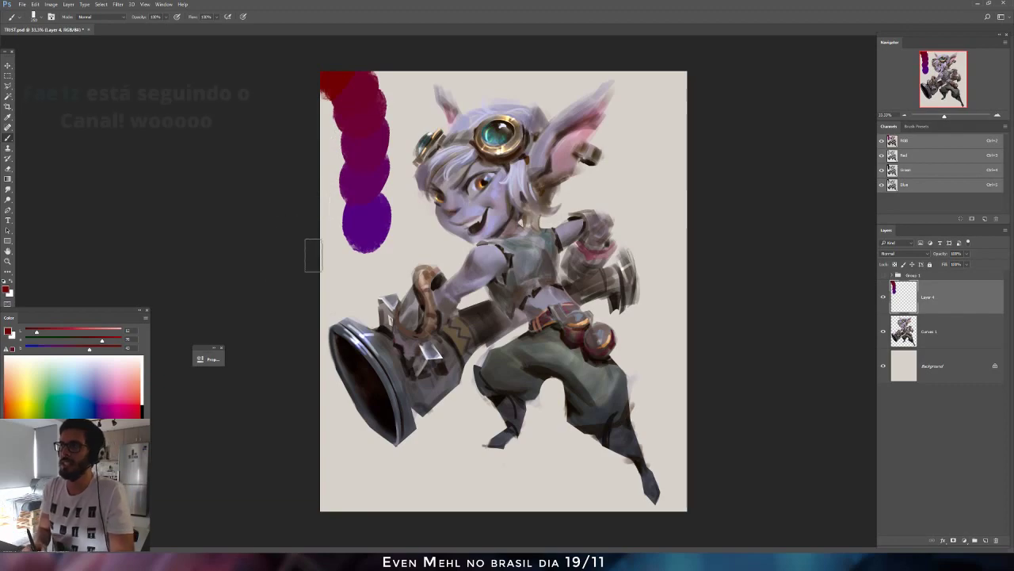
Extend the swatch chain below the purple one with blue-violet and pure blue, and delete the swatch layer.
left_click_drag(86, 346, 61, 348)
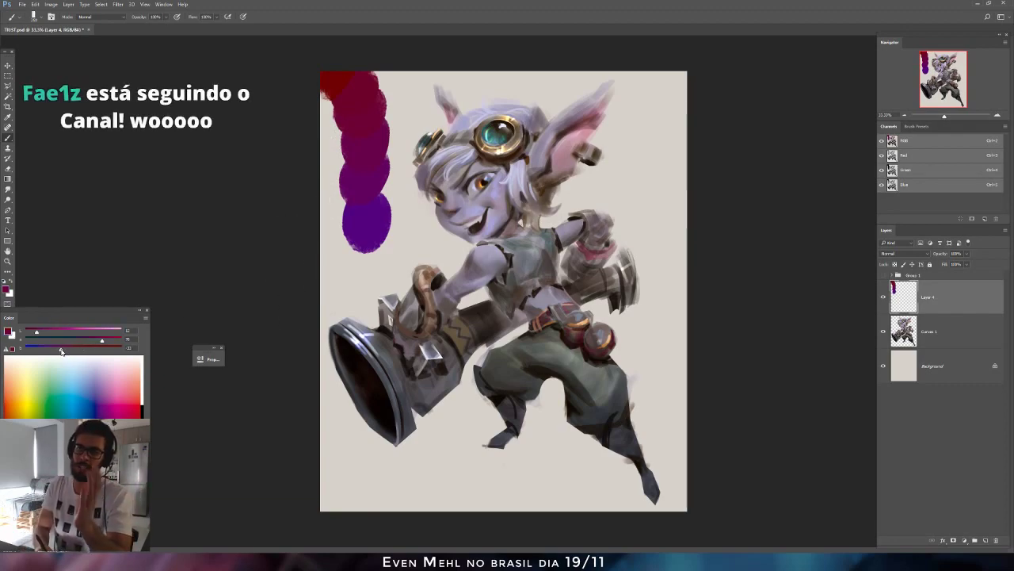
left_click_drag(377, 247, 375, 272)
key("ctrl+z")
left_click_drag(61, 349, 42, 349)
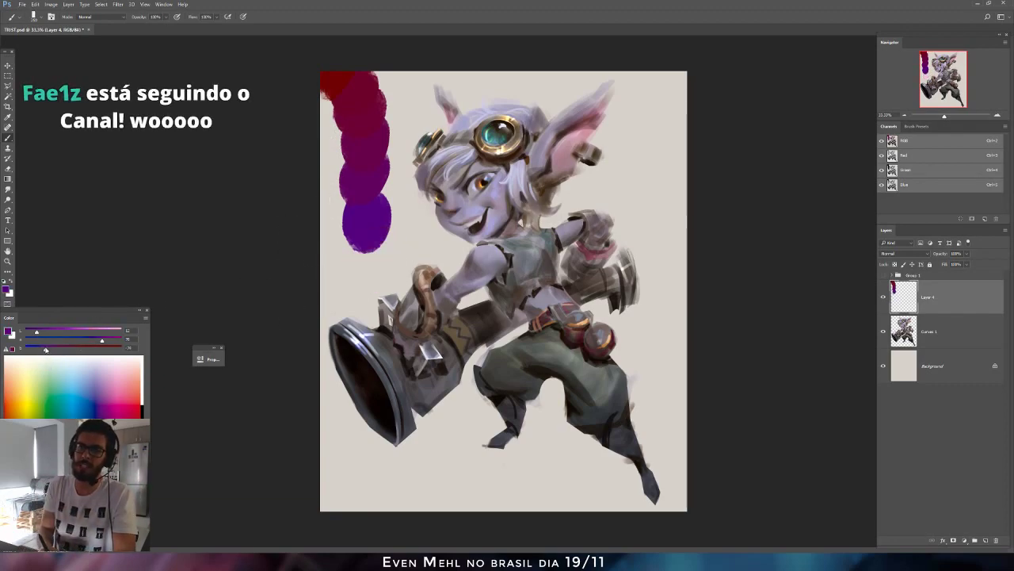
left_click_drag(373, 255, 357, 272)
left_click_drag(43, 349, 34, 348)
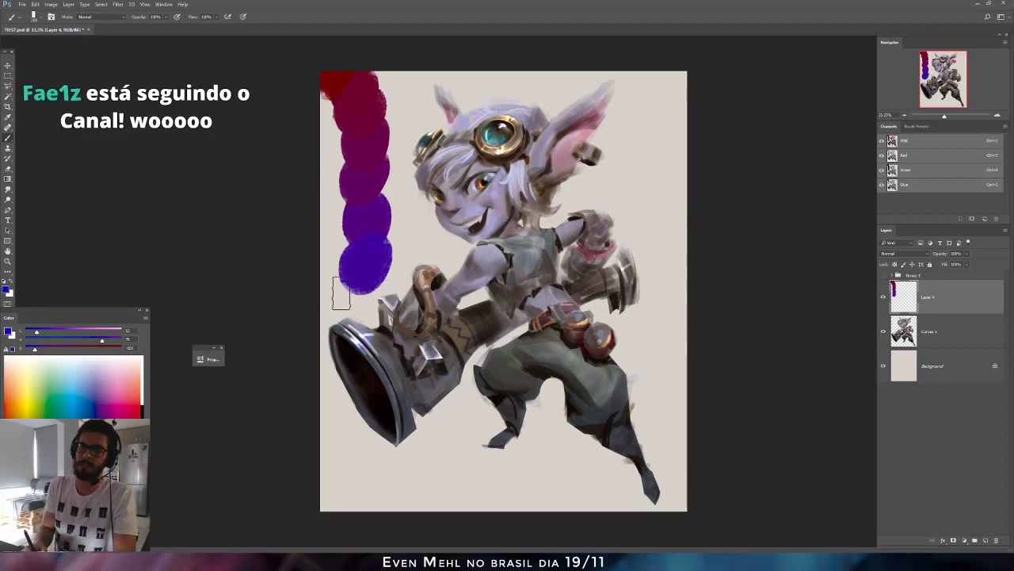
mouse_move(348, 307)
left_mouse_down()
mouse_move(359, 293)
mouse_move(361, 308)
left_mouse_up()
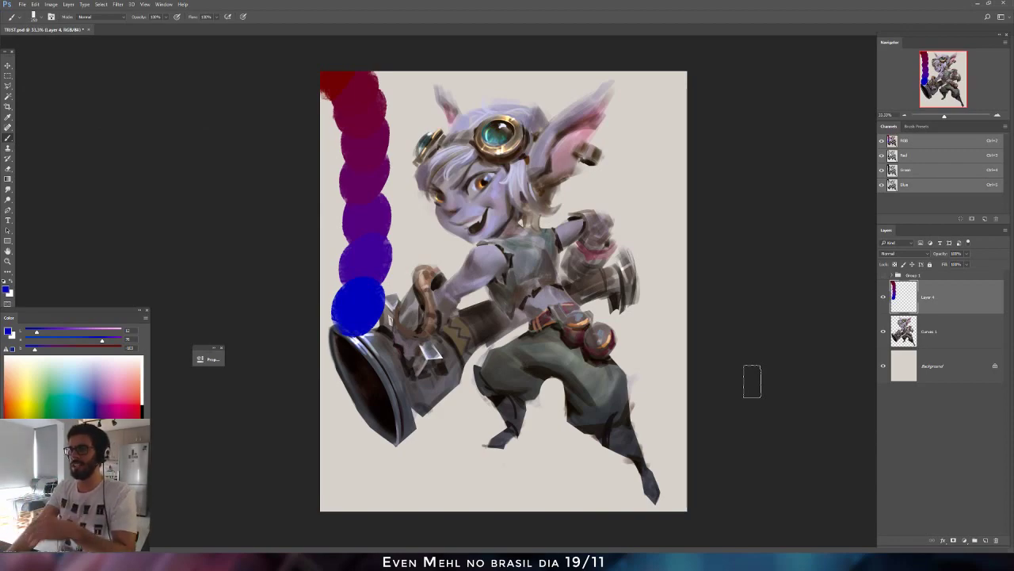
key("Delete")
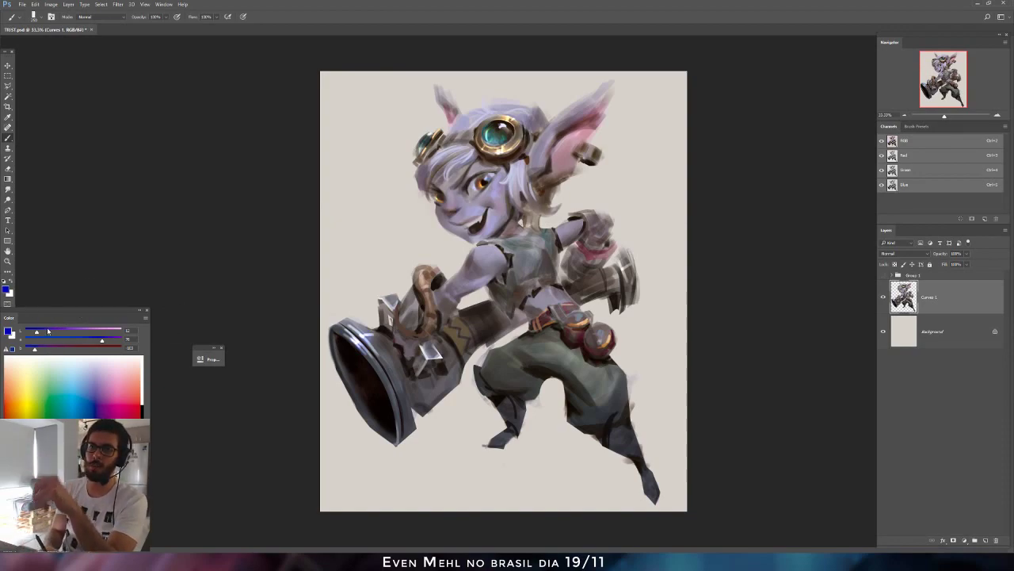
Try out magenta, ochre-brown and light blue foreground colours by varying lightness and the two colour axes.
left_click(59, 349)
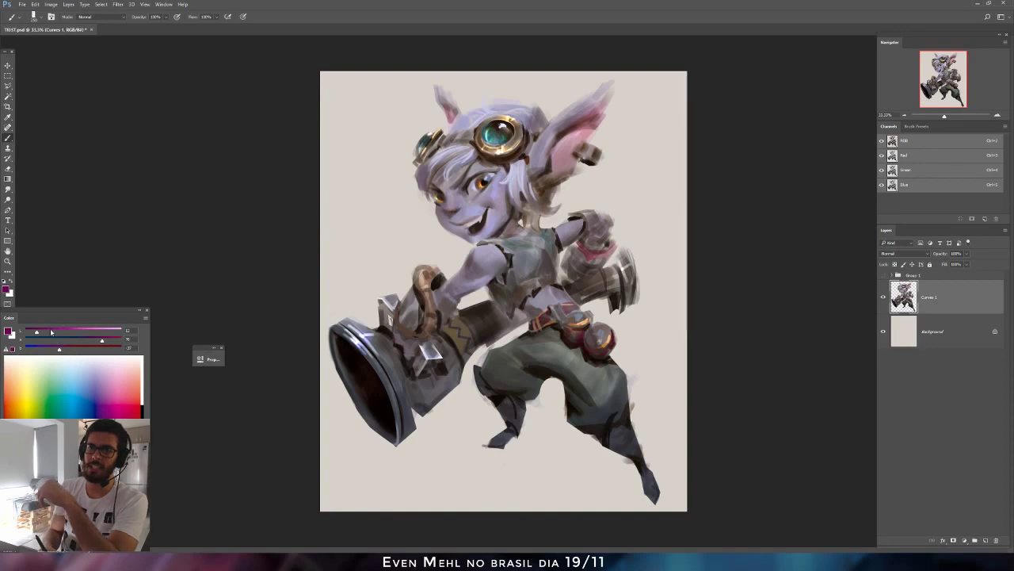
left_click_drag(51, 333, 77, 342)
left_click(79, 341)
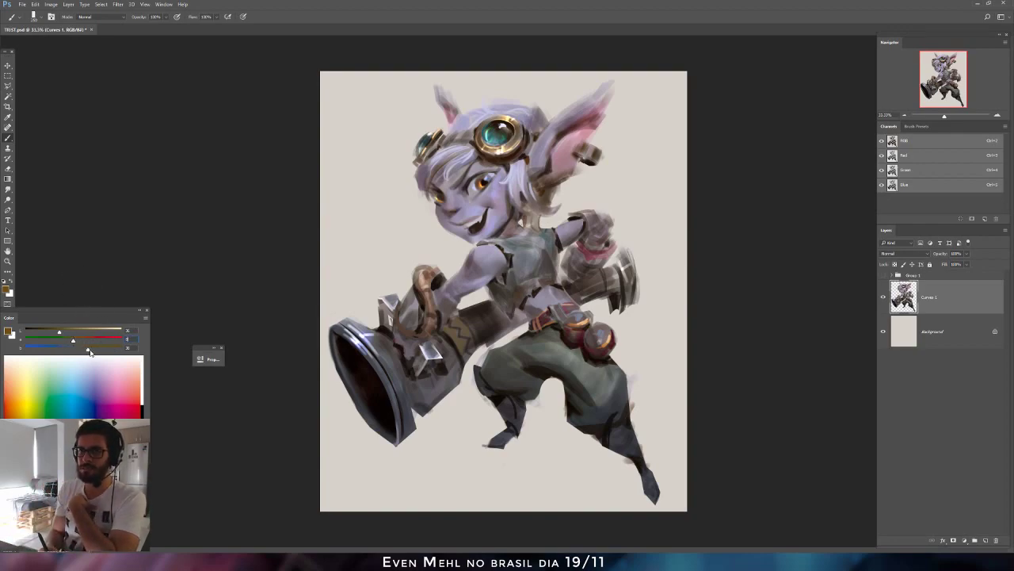
mouse_move(90, 351)
left_mouse_down()
mouse_move(111, 350)
mouse_move(52, 350)
mouse_move(44, 334)
mouse_move(89, 333)
left_mouse_up()
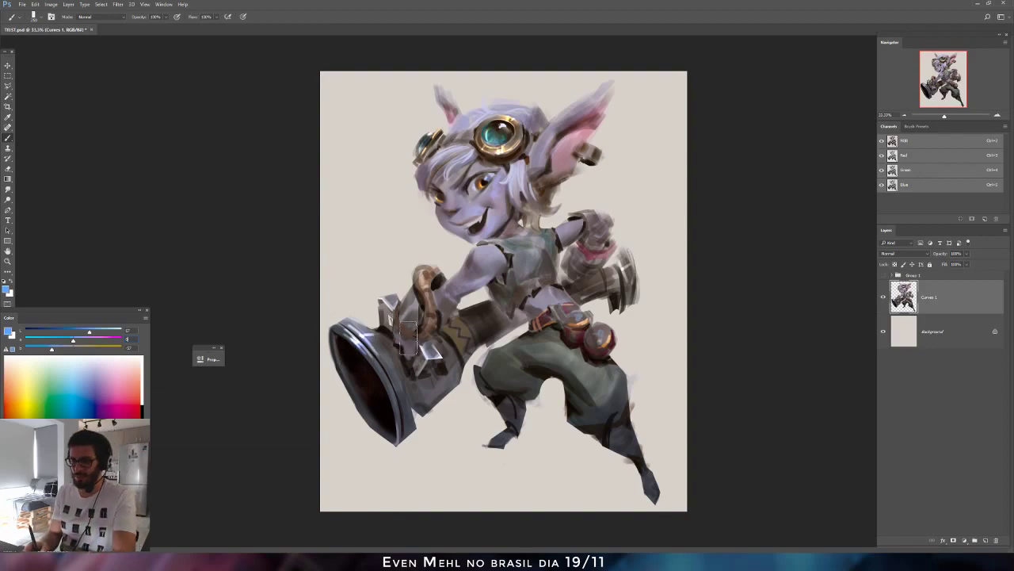
key("o")
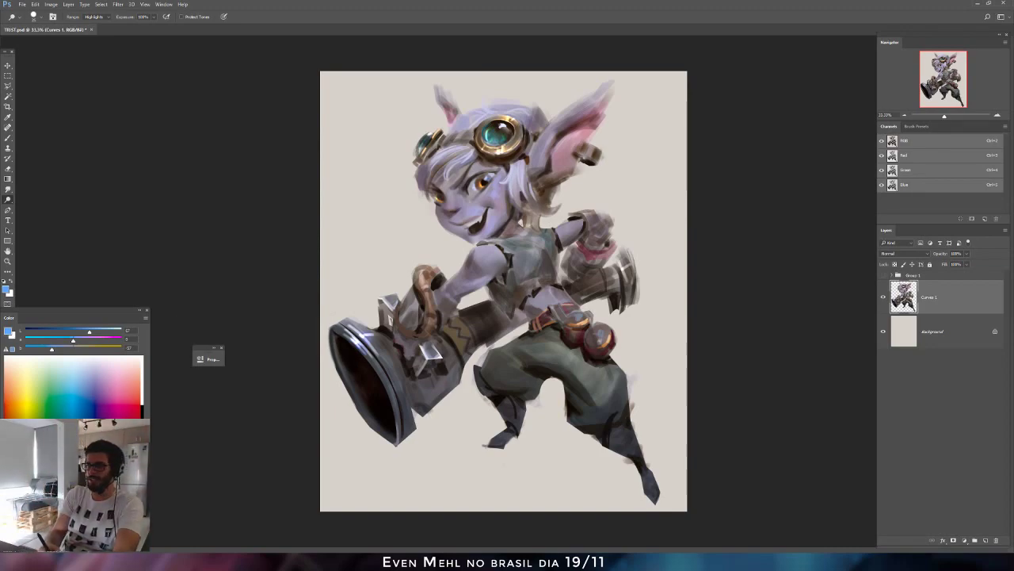
key("b")
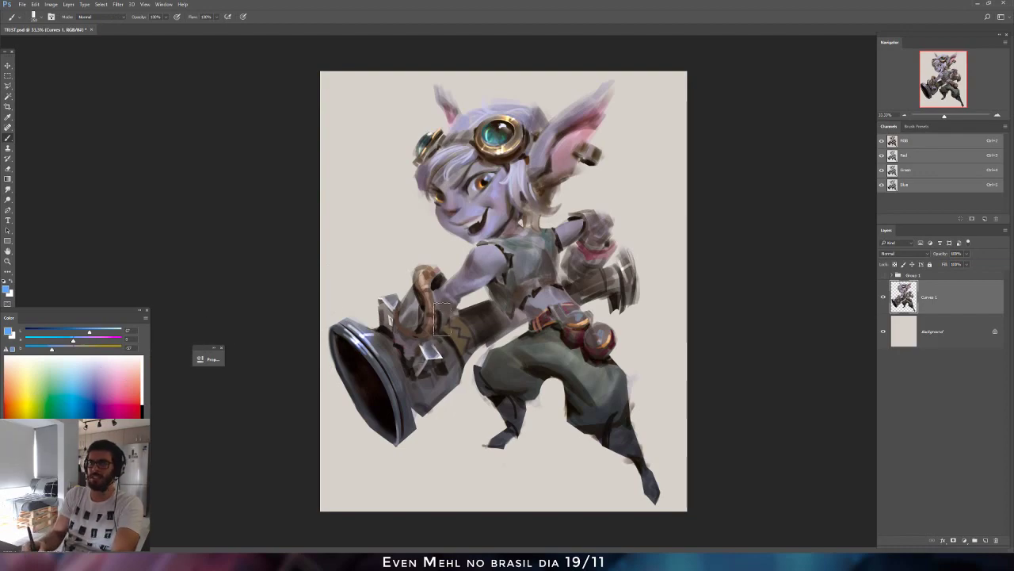
Try magenta, red and periwinkle strokes on the blank background beside the figure, shifting the two colour axes between strokes and undoing each.
right_click(468, 294)
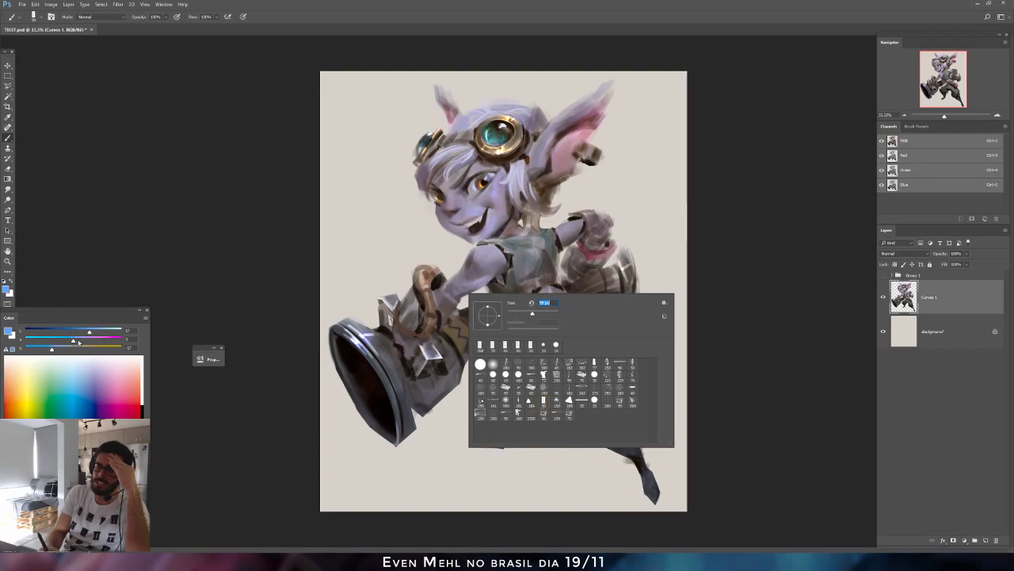
left_click_drag(79, 343, 109, 341)
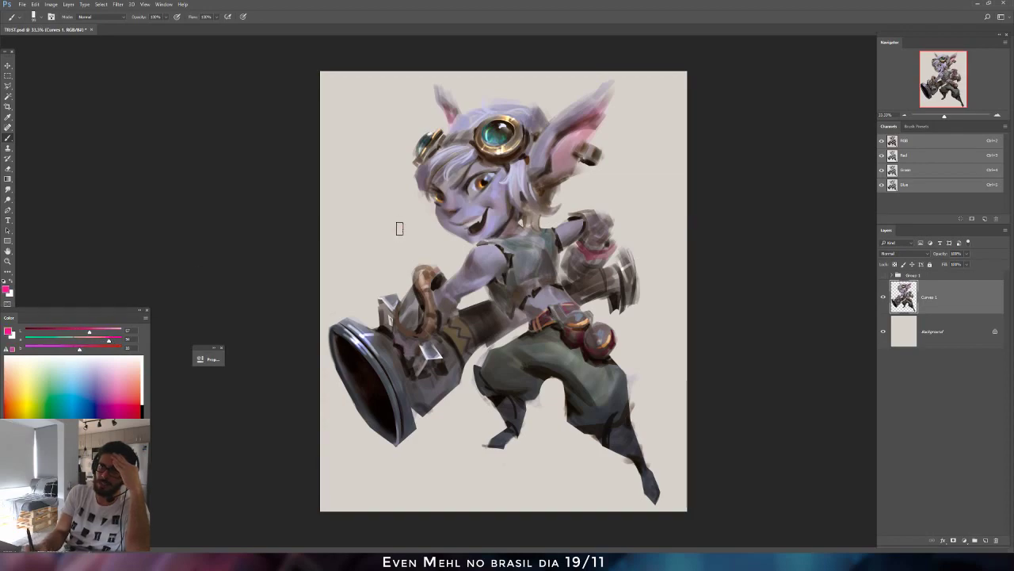
left_click_drag(398, 224, 372, 241)
key("ctrl+z")
left_click_drag(79, 348, 98, 349)
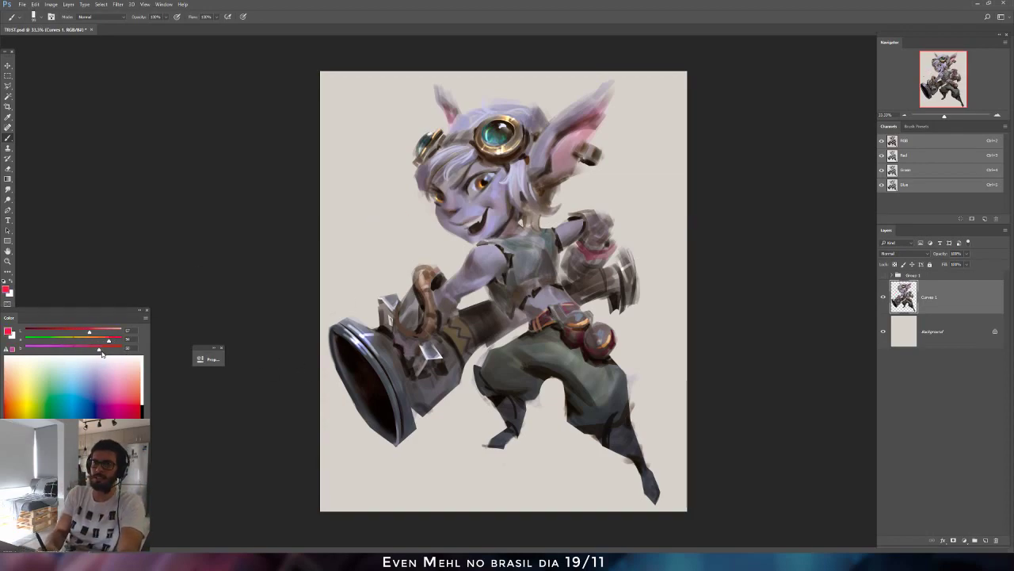
mouse_move(399, 236)
left_mouse_down()
mouse_move(362, 269)
mouse_move(372, 245)
left_mouse_up()
key("ctrl+z")
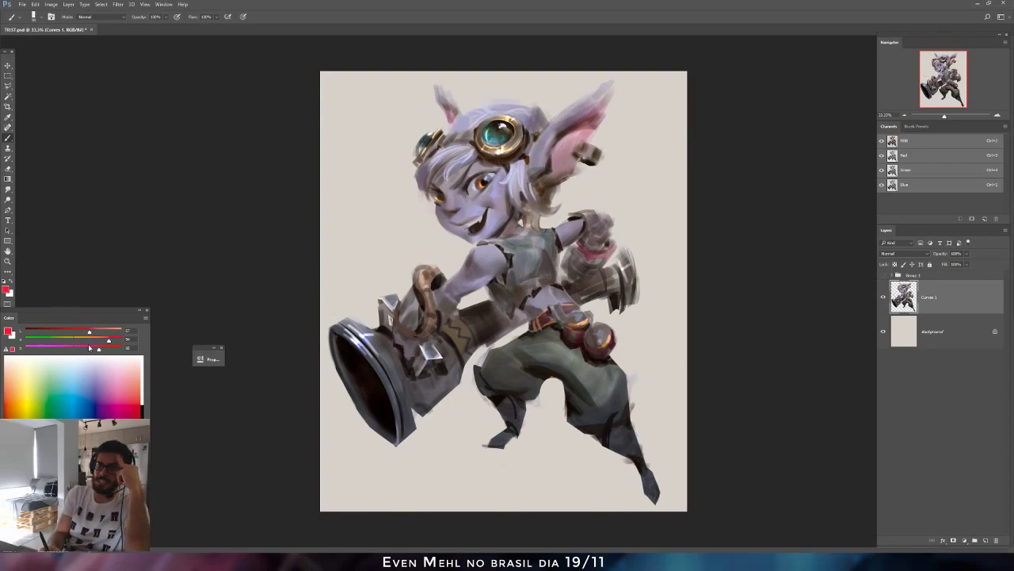
mouse_move(95, 351)
left_mouse_down()
mouse_move(51, 350)
mouse_move(80, 341)
left_mouse_up()
mouse_move(346, 212)
left_mouse_down()
mouse_move(355, 228)
mouse_move(341, 244)
left_mouse_up()
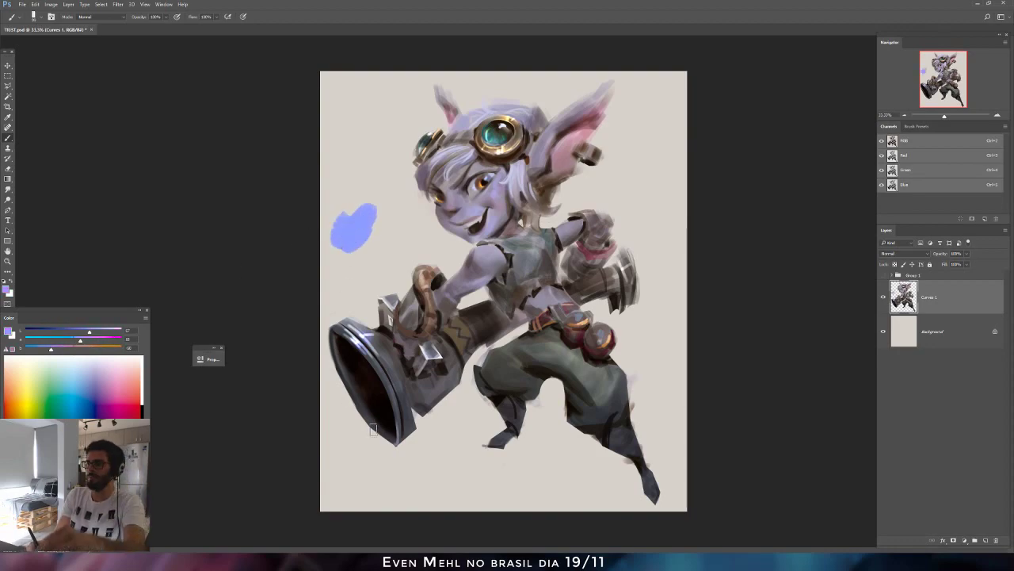
key("ctrl+z")
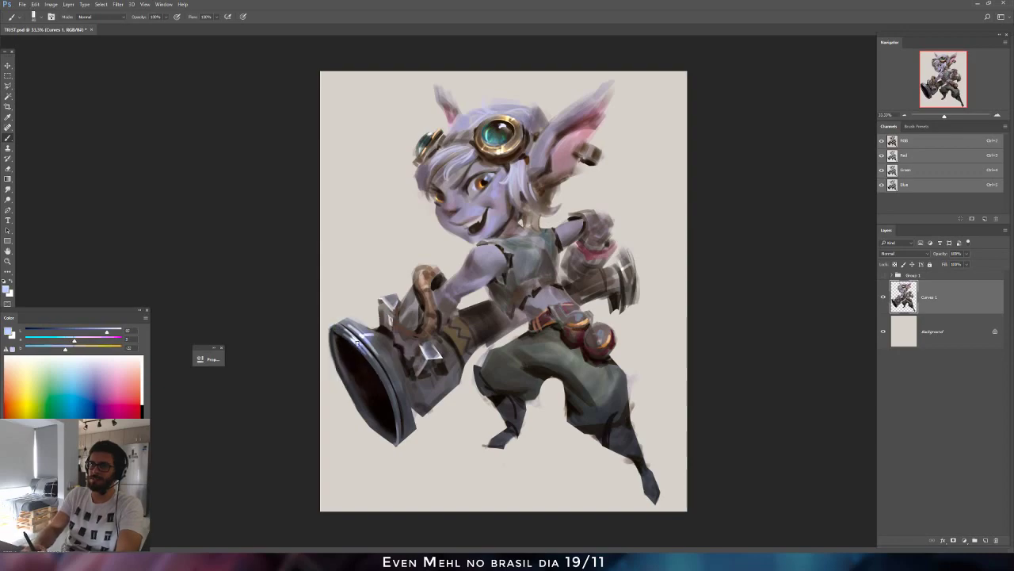
Touch up the upper rim of the cannon's muzzle with its sampled pale highlight tone, and mirror the canvas.
left_click(357, 341, "alt")
left_click_drag(351, 339, 358, 354)
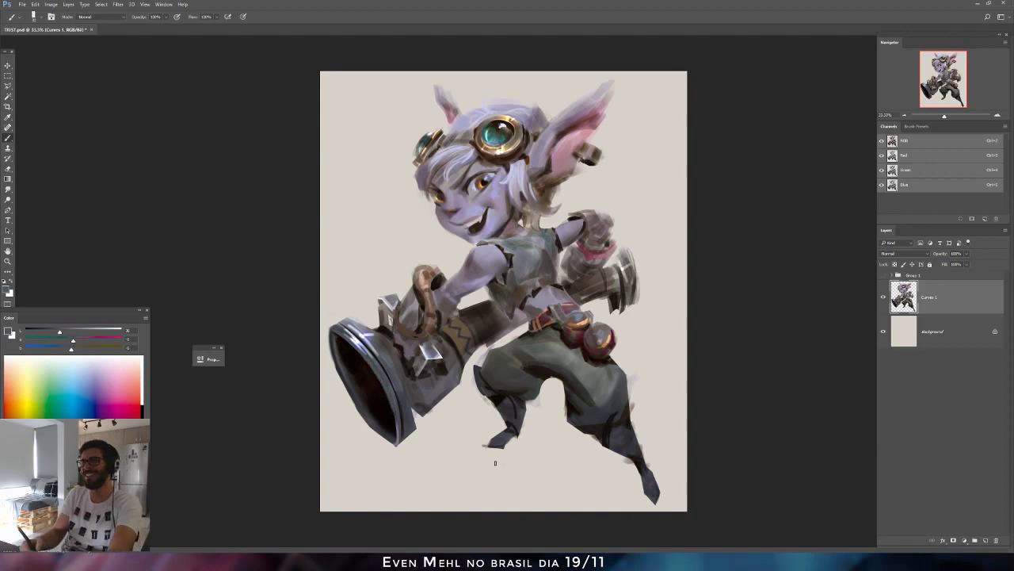
key("ctrl+shift+h")
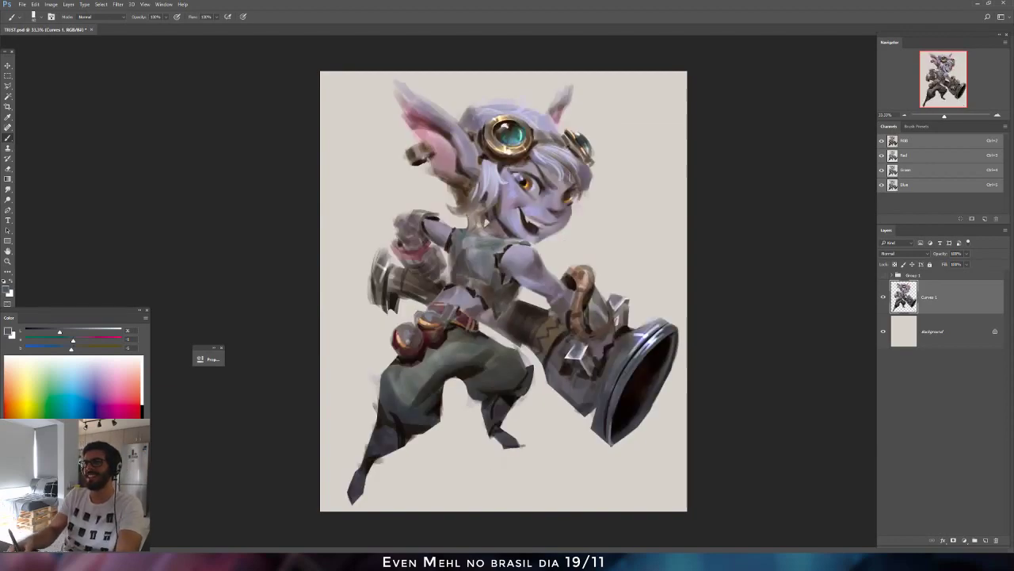
Sample a dark tone at the shoulder's edge and mix a dark reddish brown by adjusting lightness and both colour axes.
left_click(530, 249, "alt")
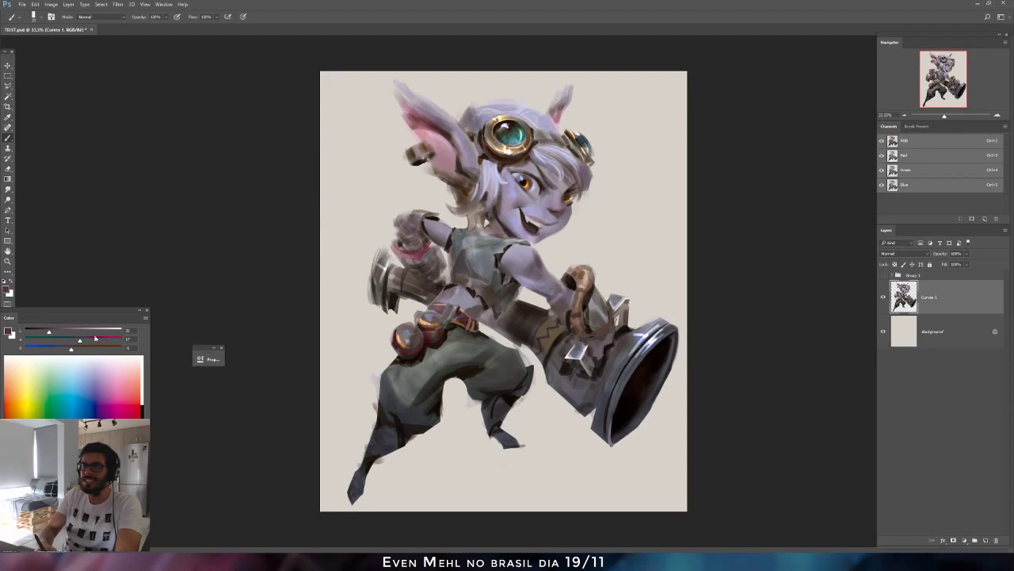
left_click_drag(48, 332, 32, 332)
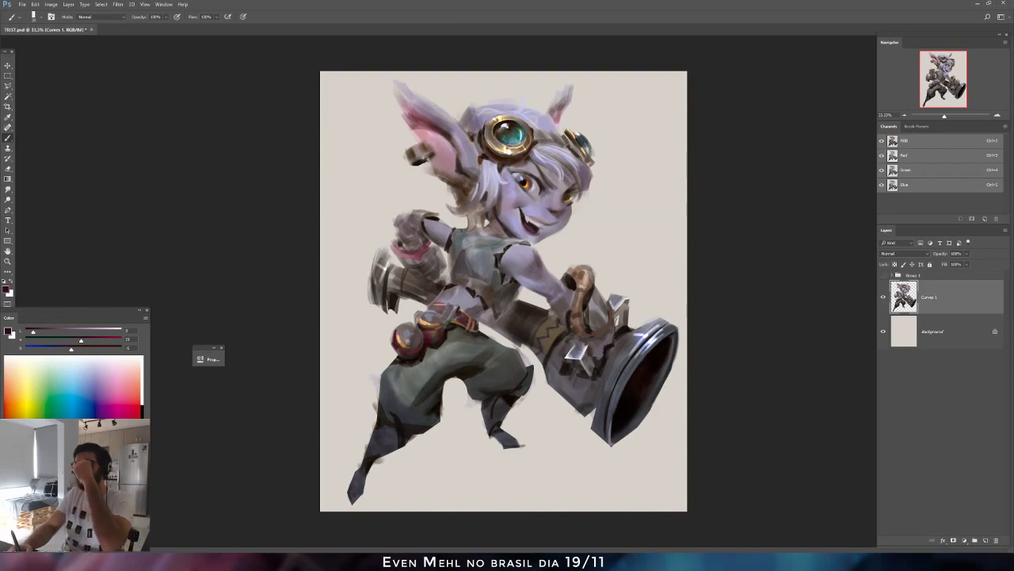
left_click(50, 332)
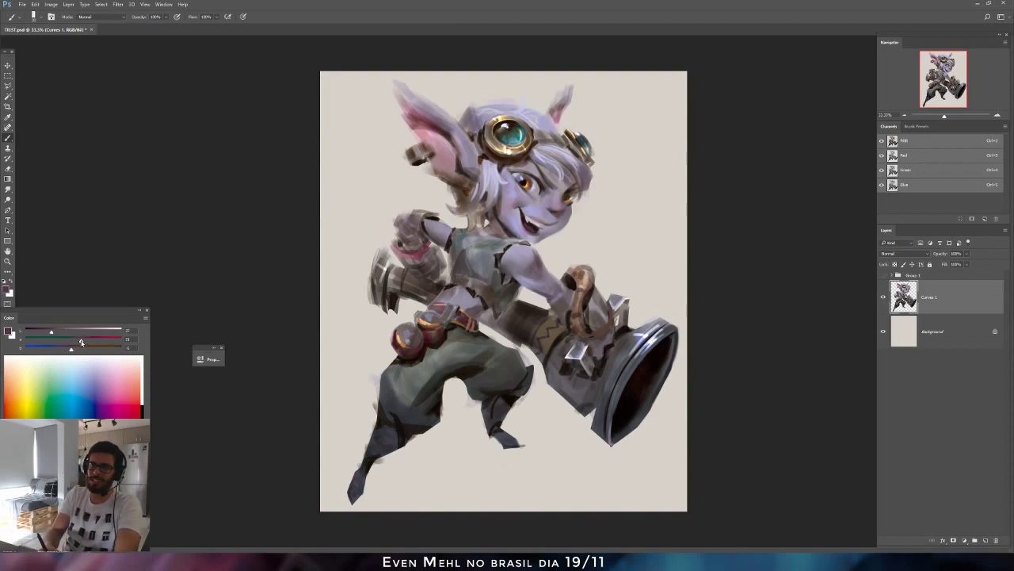
left_click_drag(81, 342, 79, 341)
left_click(75, 349)
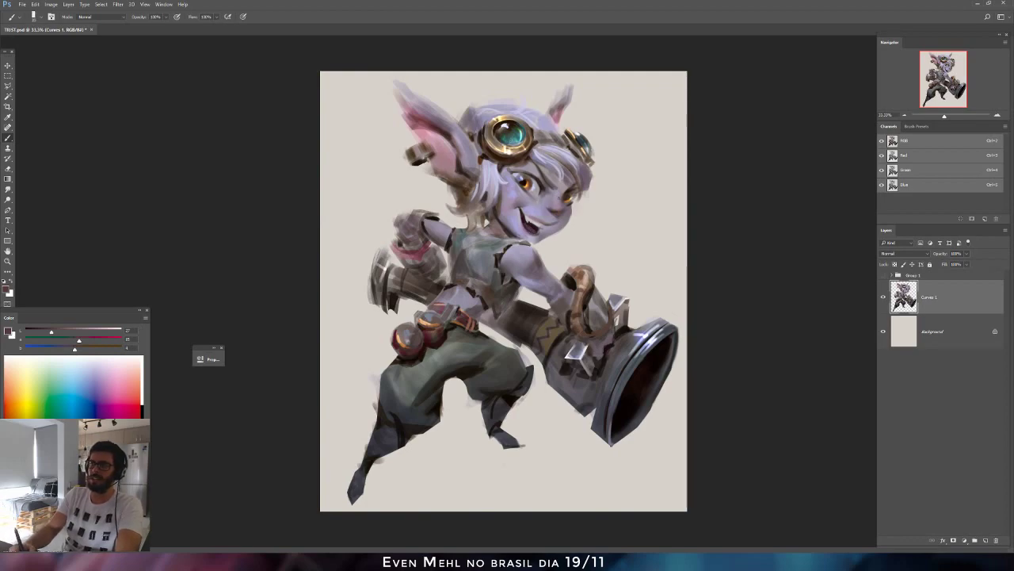
Sample the lavender skin tone near the mouth, mix a slightly lighter, bluer version of it, and save the document.
key("F2")
left_click(486, 225, "alt")
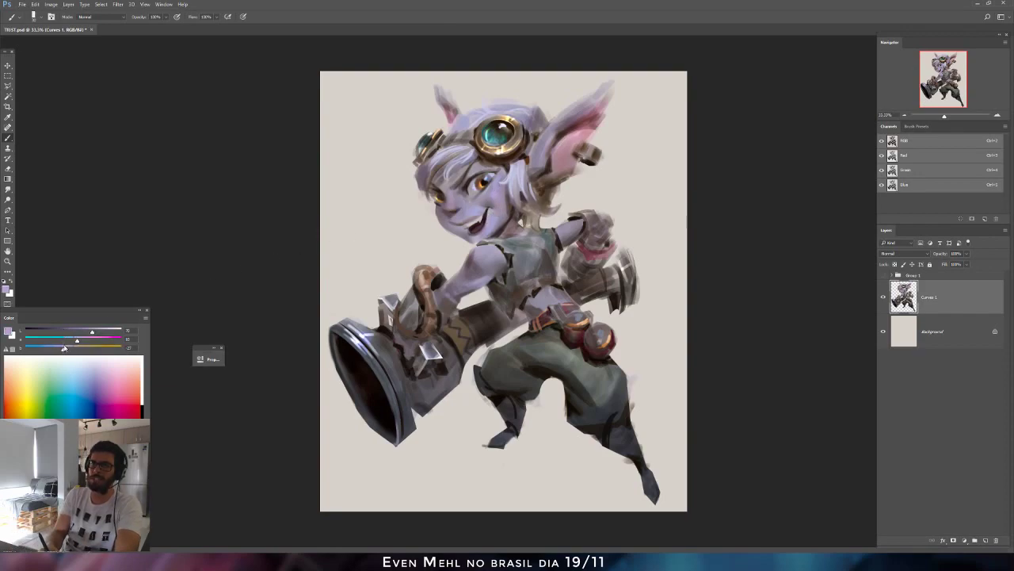
left_click_drag(64, 351, 63, 350)
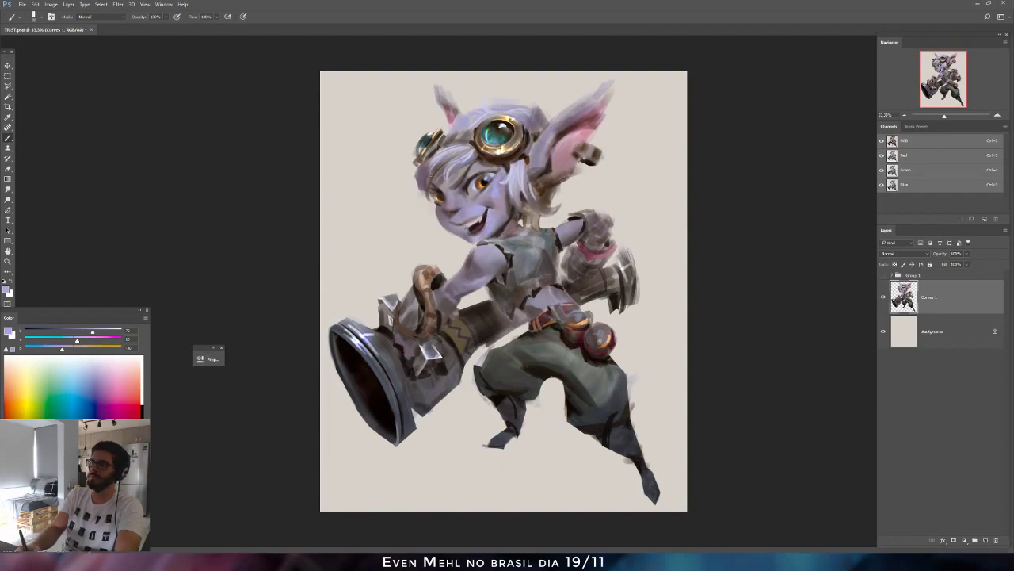
left_click_drag(92, 332, 60, 350)
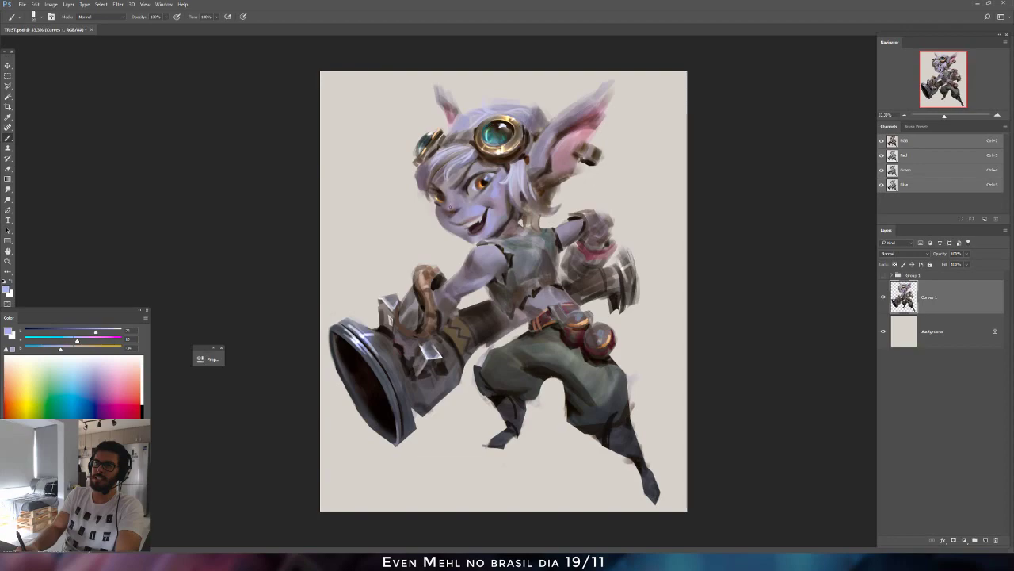
key("ctrl+shift+h")
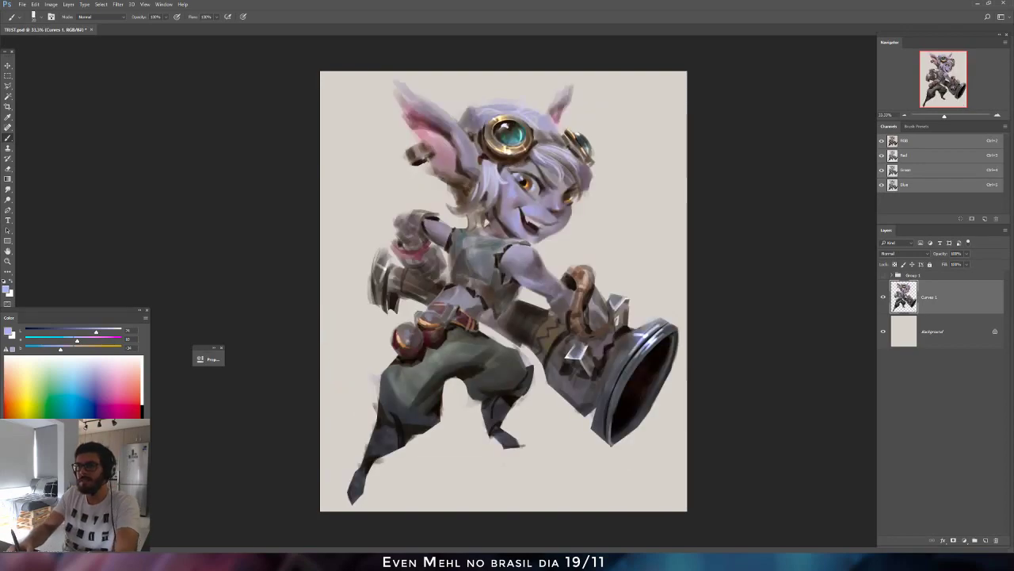
key("ctrl+s")
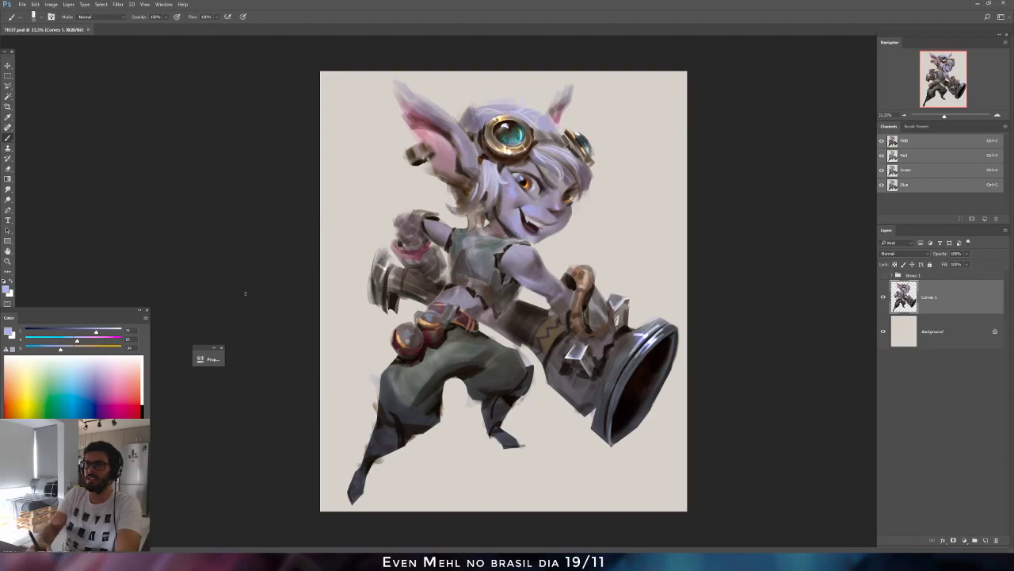
Sample the tone beside the eye, mix a darker blue-grey from it, and pick up the tone above the mouth.
left_click(537, 184, "alt")
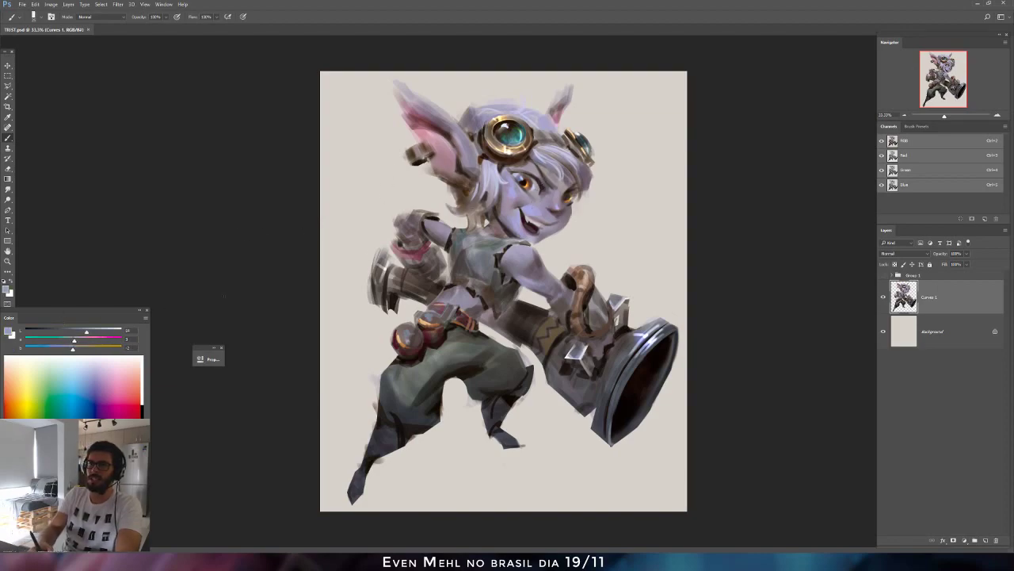
left_click(68, 332)
left_click_drag(72, 349, 66, 350)
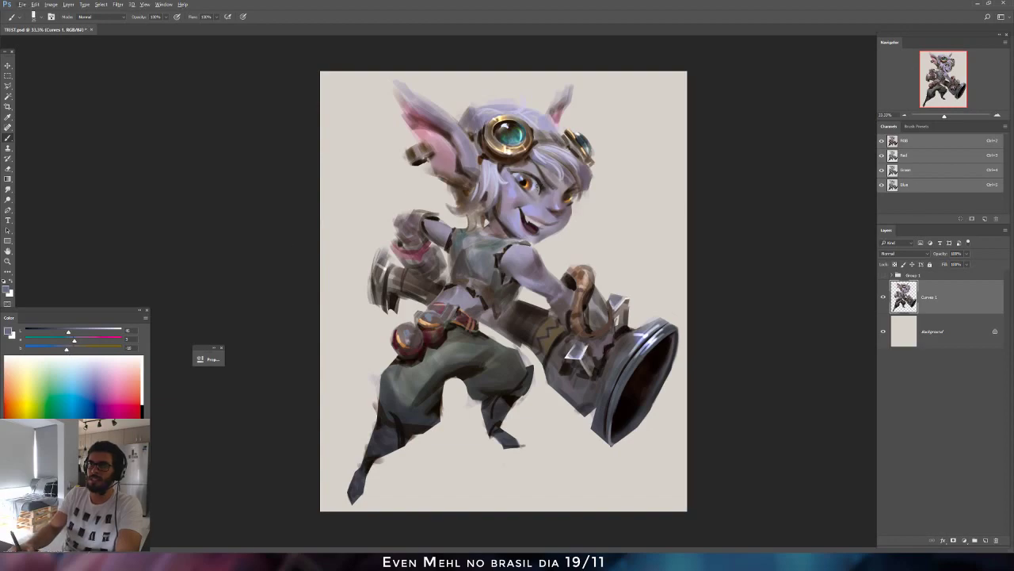
left_click(534, 212, "alt")
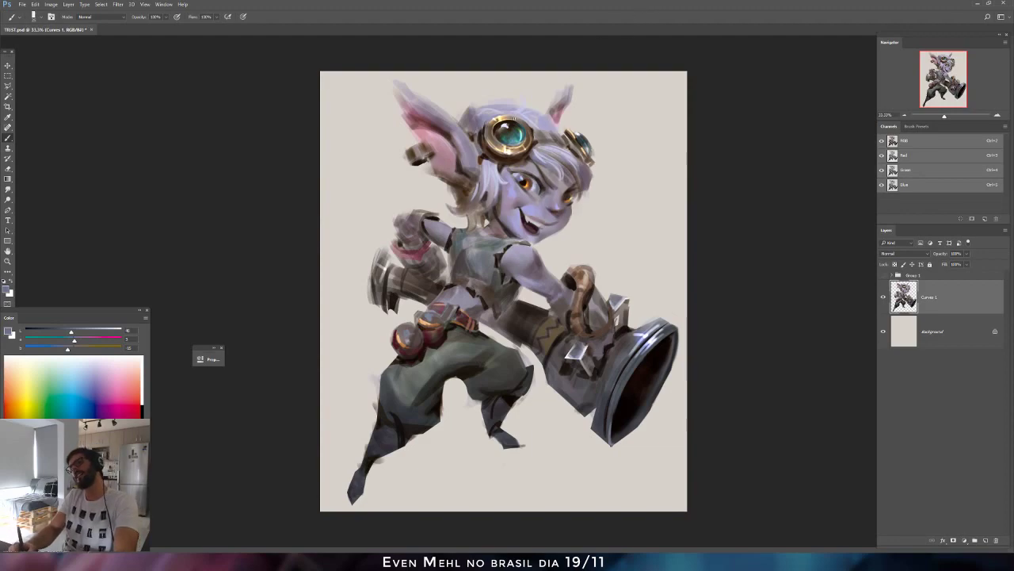
Sample the cheek's lavender tone, lighten it almost to white, and shift both colour axes toward a pale cyan.
left_click(514, 209, "alt")
left_click_drag(92, 332, 98, 333)
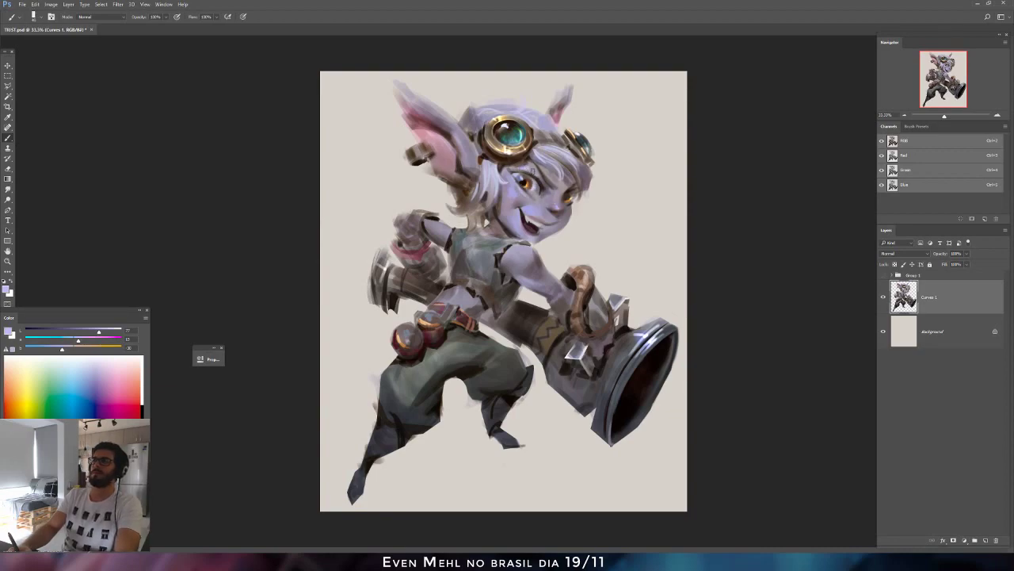
left_click(117, 333)
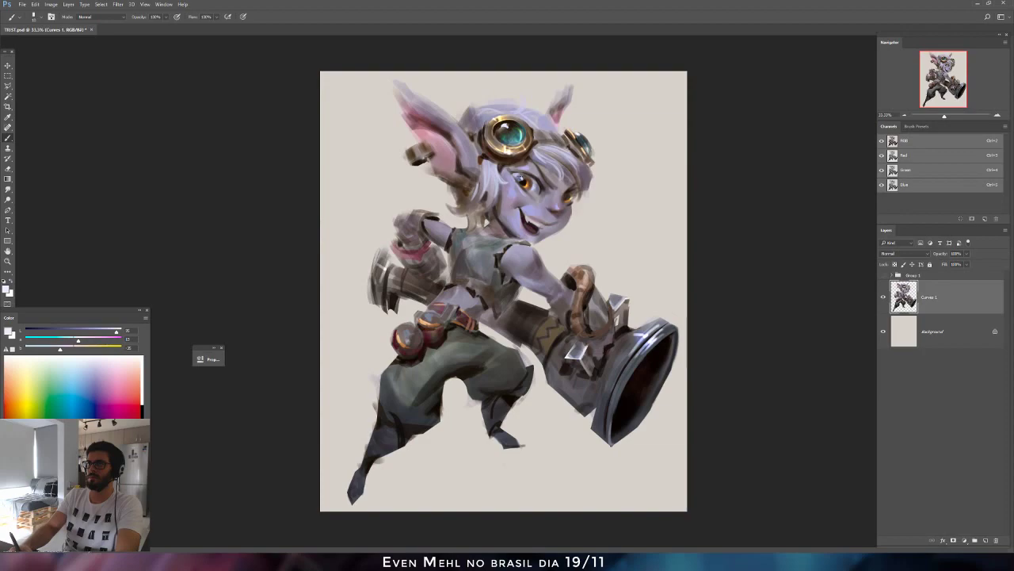
left_click_drag(79, 341, 61, 349)
left_click(71, 340)
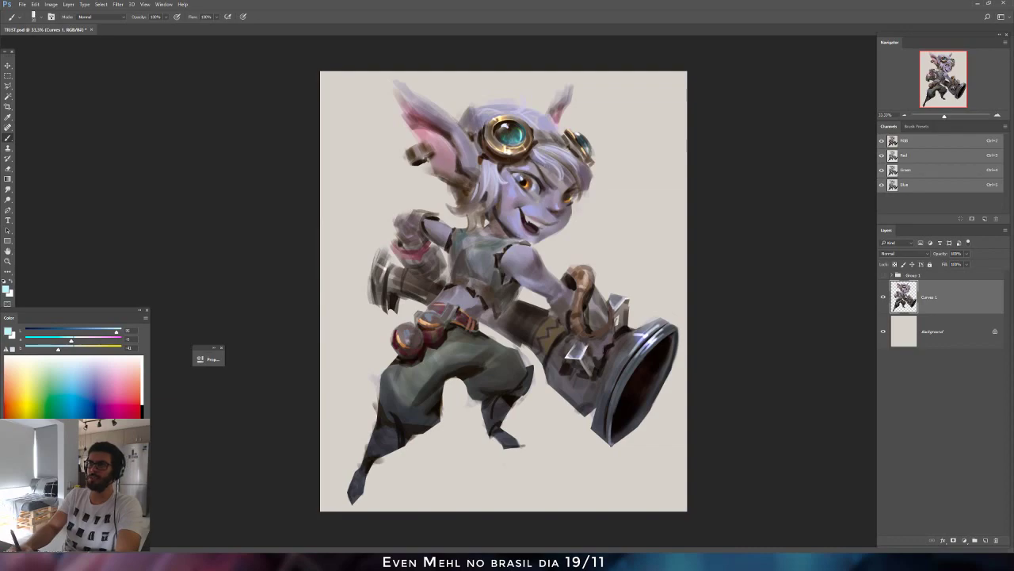
Mirror the canvas back, mix a lighter, slightly warmer grey from the waist's dark tone, and sample the torso and shoulder tones.
key("F2")
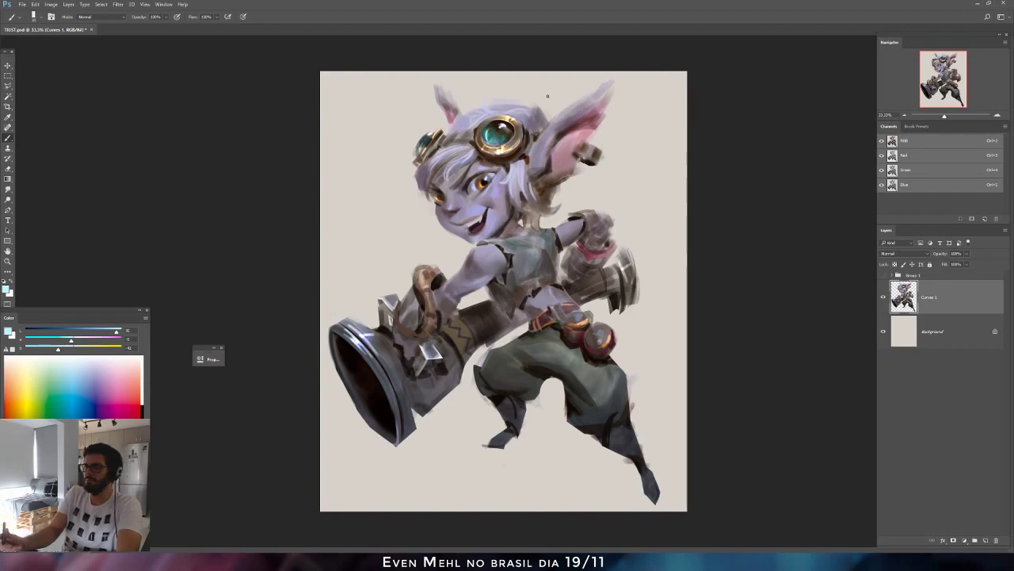
left_click(543, 303, "alt")
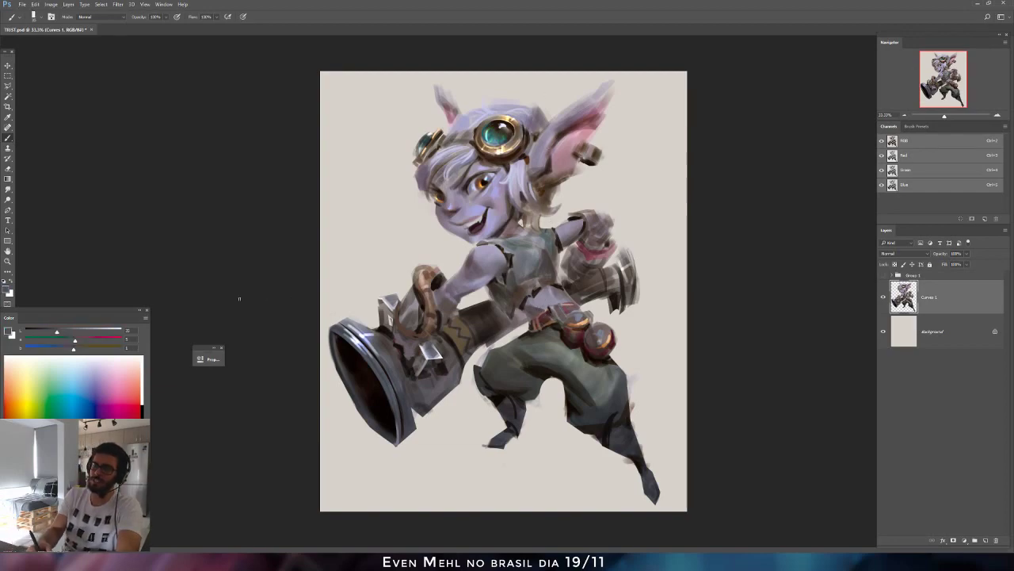
left_click(66, 333)
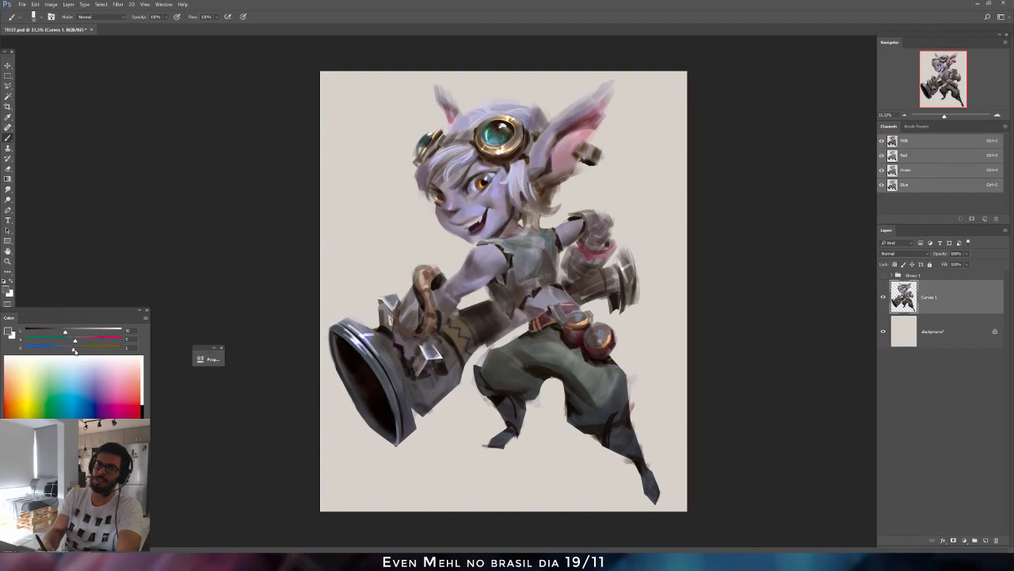
left_click(76, 350)
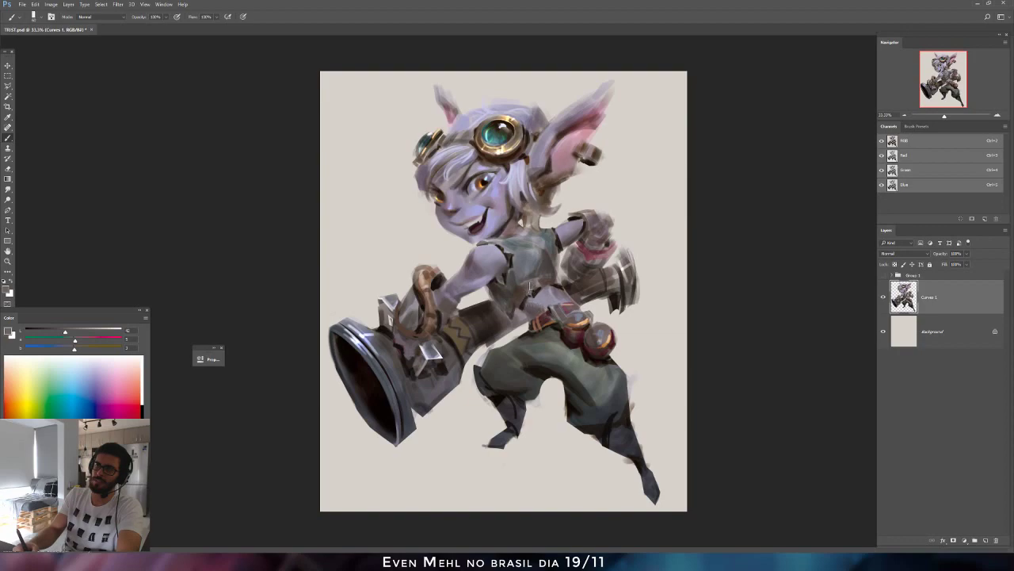
left_click(517, 298, "alt")
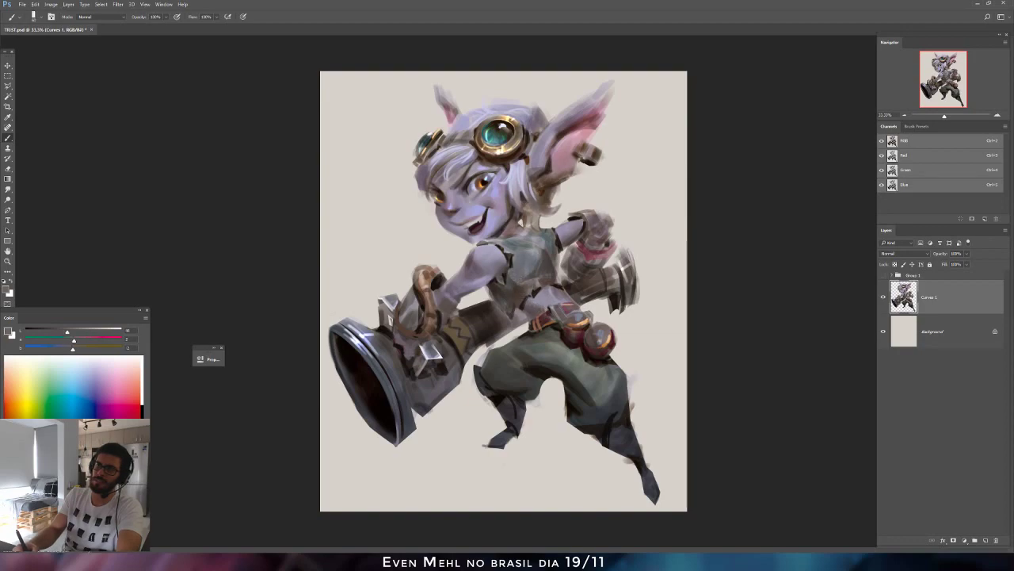
left_click(499, 252, "alt")
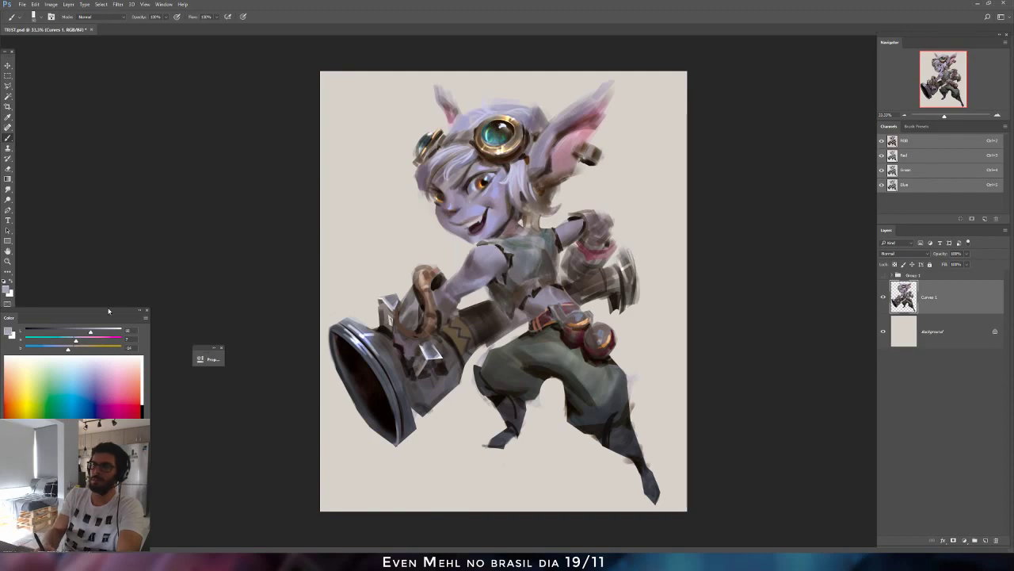
Refine the torn shirt edge around the near shoulder with a smaller brush, using grey-green tones sampled from the shirt.
left_click(517, 269, "alt")
key("ctrl+plus")
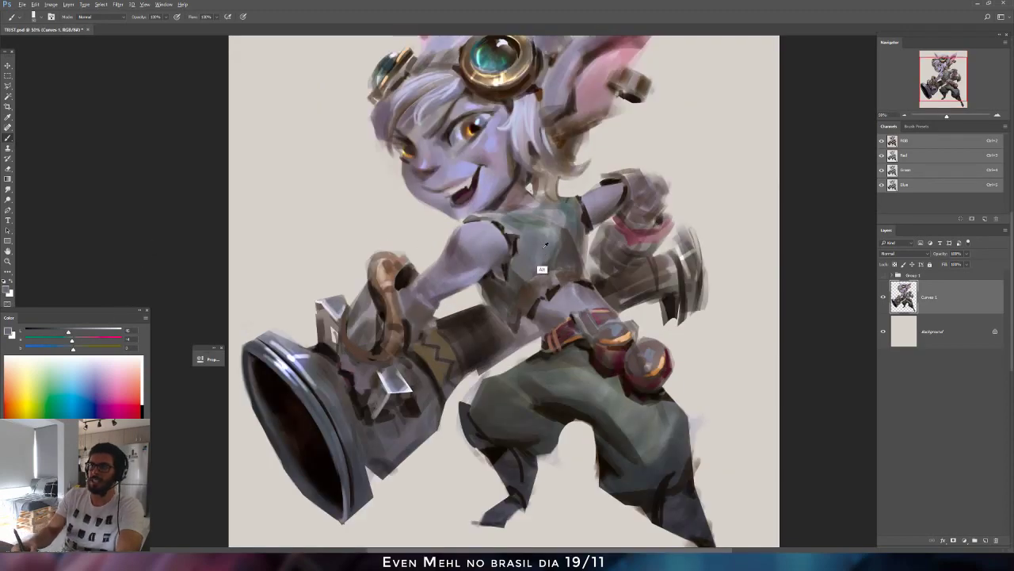
left_click(516, 231, "alt")
mouse_move(69, 332)
left_mouse_down()
mouse_move(79, 332)
mouse_move(69, 341)
left_mouse_up()
key("bracketleft")
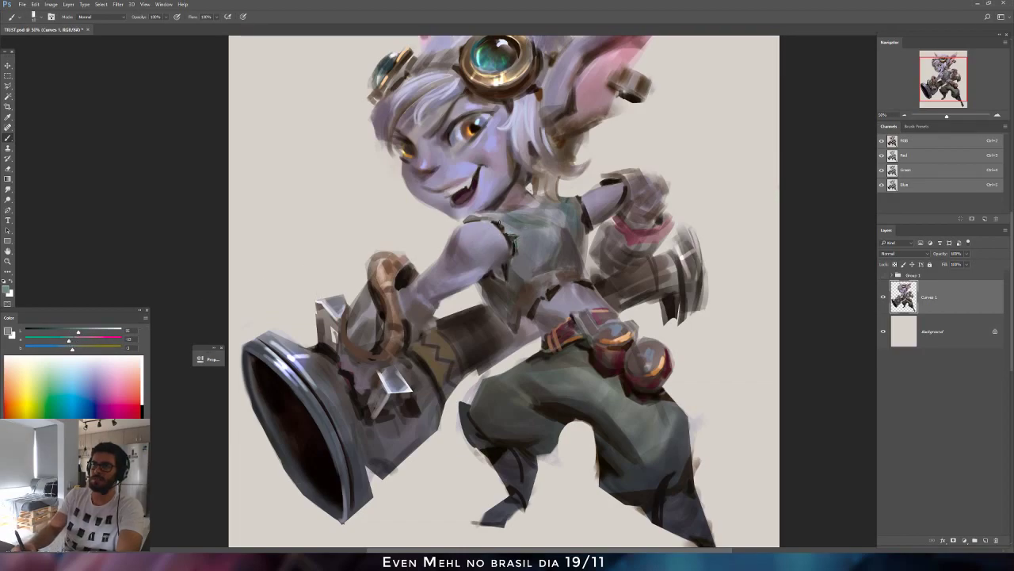
left_click(507, 229, "alt")
left_click_drag(499, 221, 487, 221)
key("bracketleft")
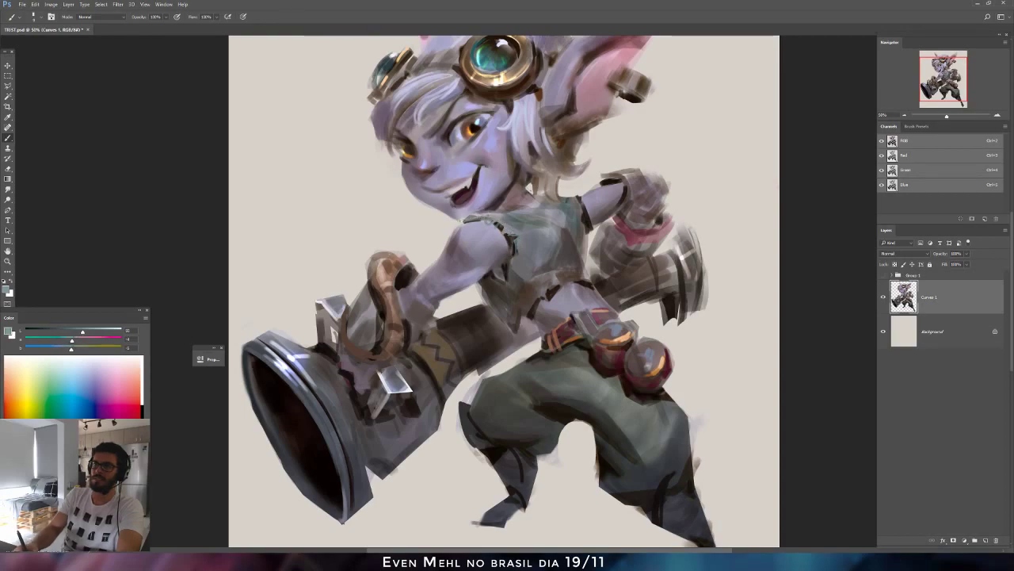
Paint the teeth and lower lip of the open mouth with pale bluish, grey and dark reddish tones.
left_click(459, 203, "alt")
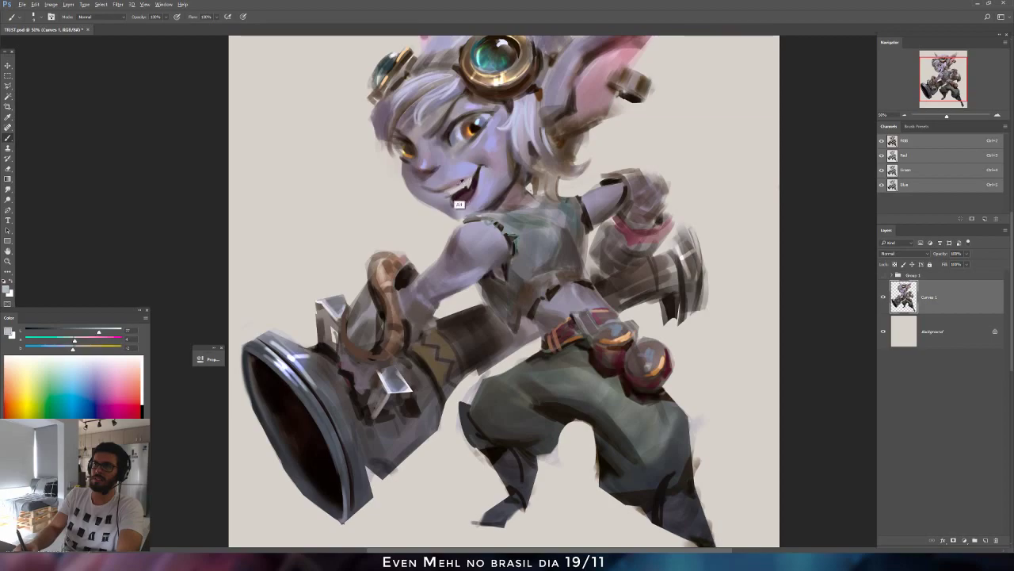
left_click_drag(99, 331, 68, 348)
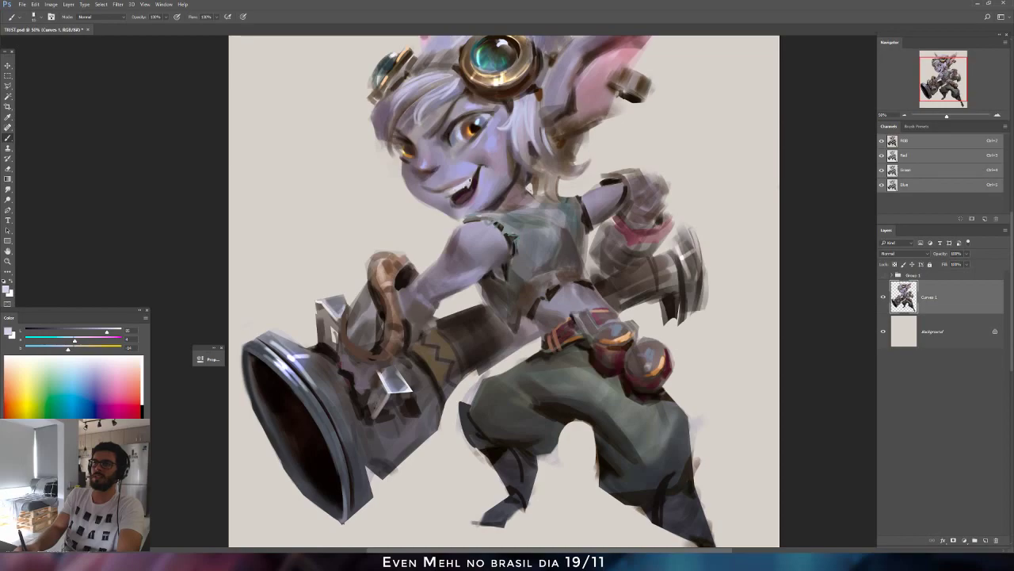
left_click_drag(68, 348, 61, 351)
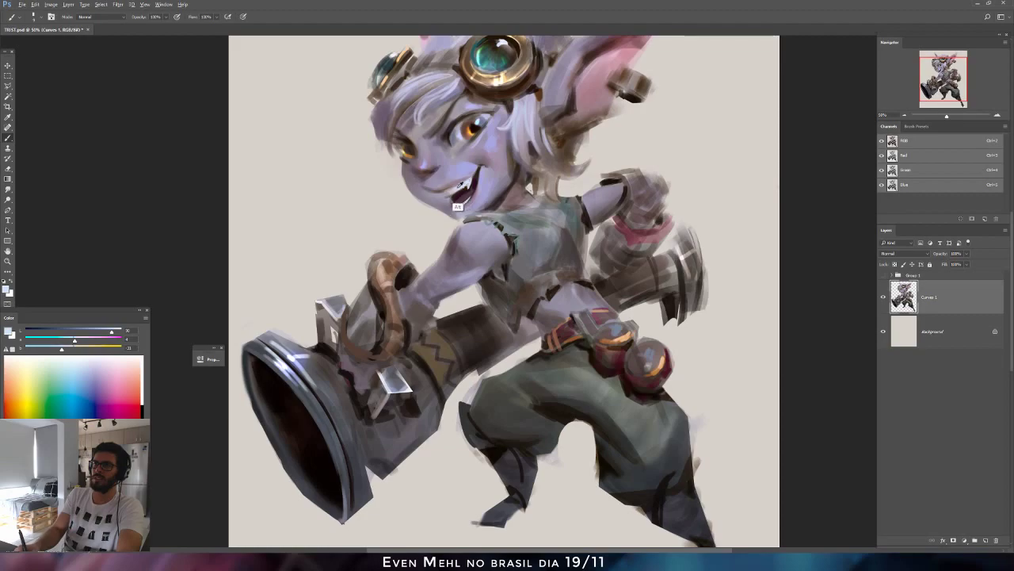
left_click(443, 216, "alt")
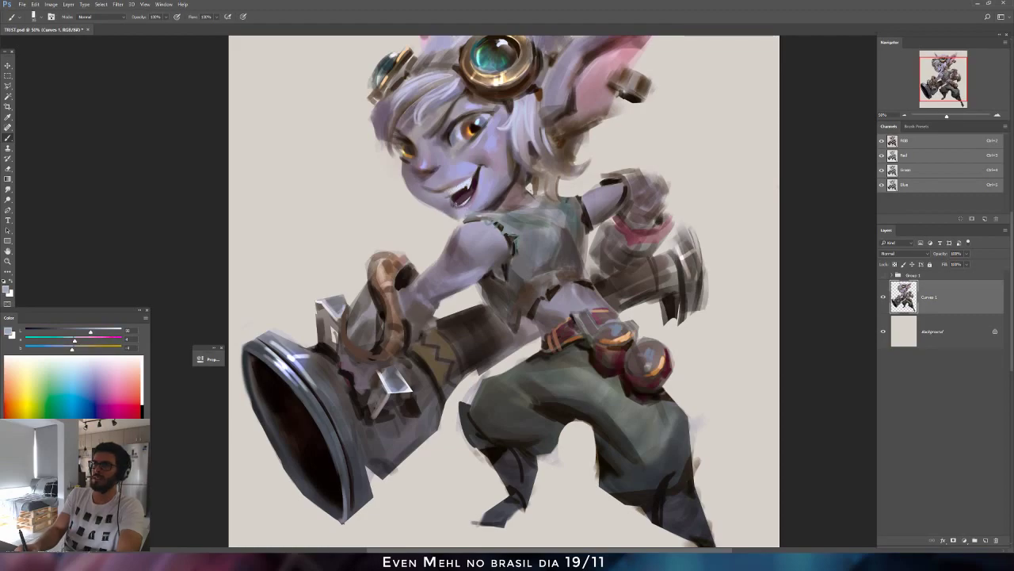
left_click(463, 159, "alt")
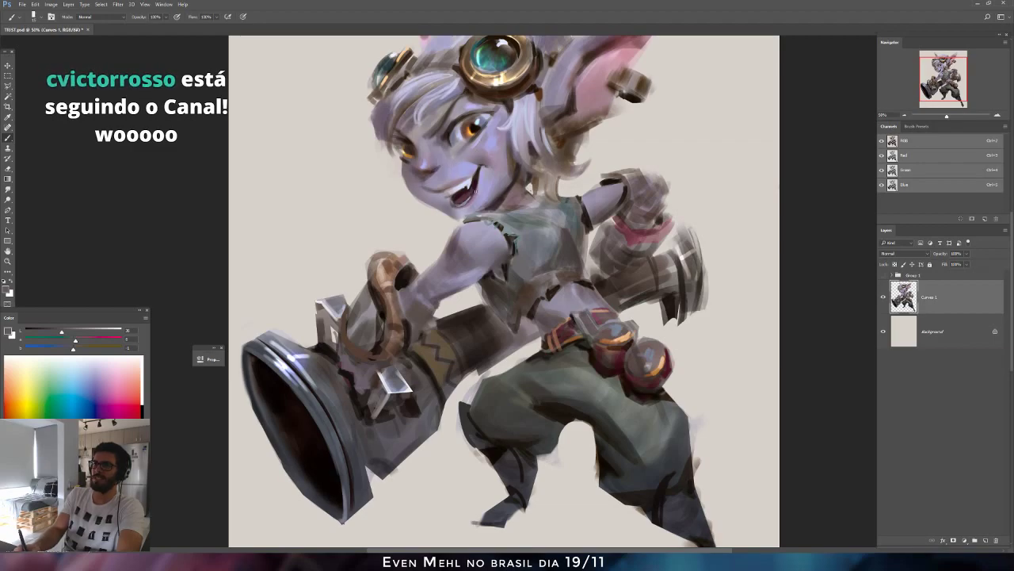
left_click(468, 217, "alt")
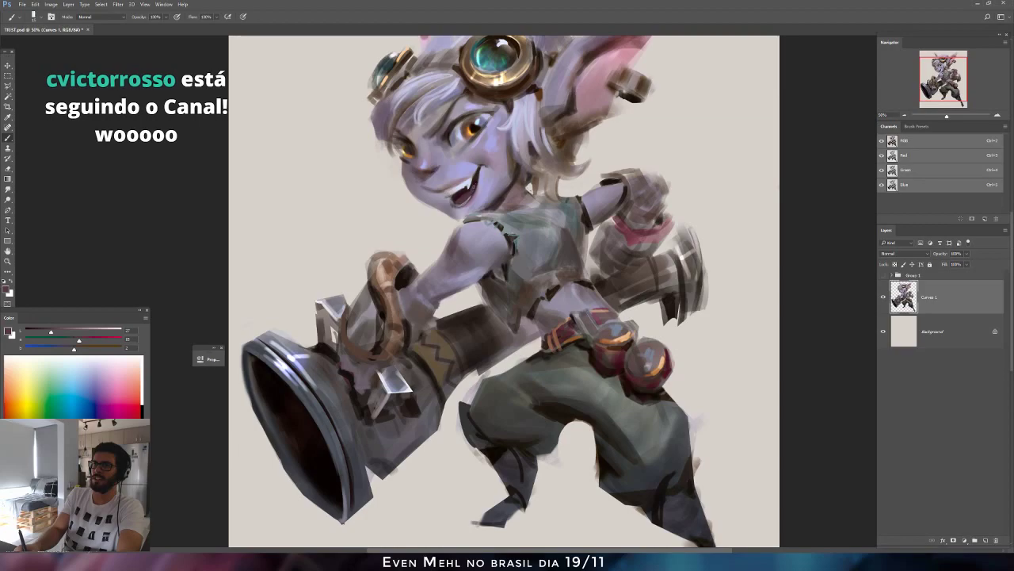
Flip the canvas horizontally and touch up the mouth interior around the teeth with sampled dark red tones.
key("ctrl+minus")
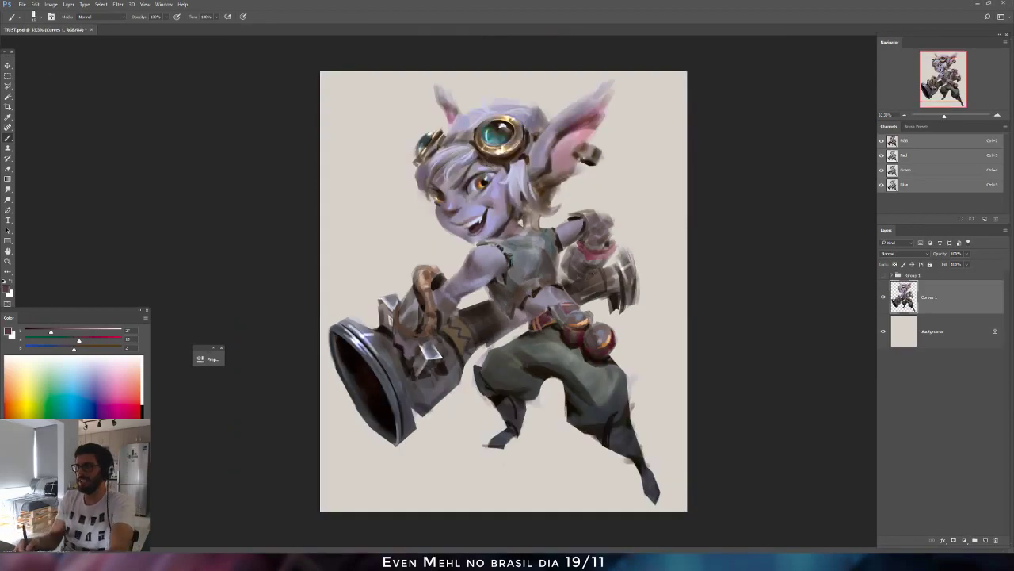
key("ctrl+shift+h")
left_click(536, 226, "alt")
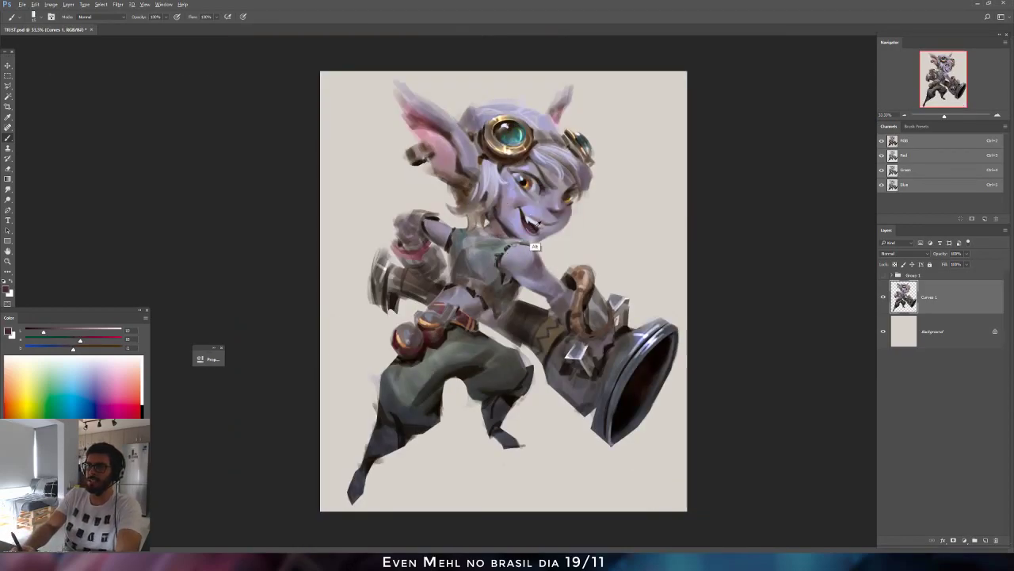
left_click(535, 246, "alt")
key("ctrl+plus")
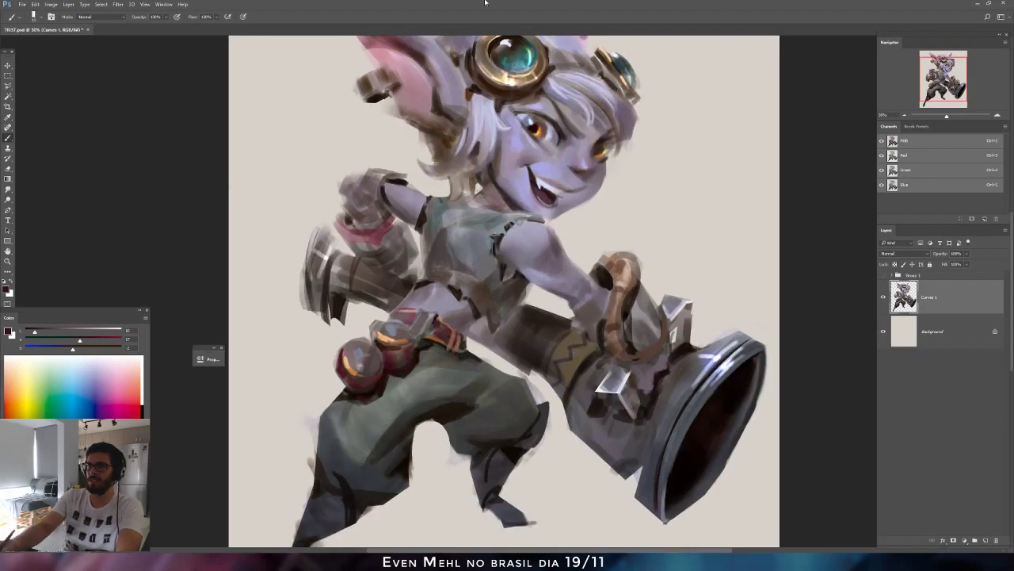
left_click(553, 197, "alt")
left_click(554, 197, "alt")
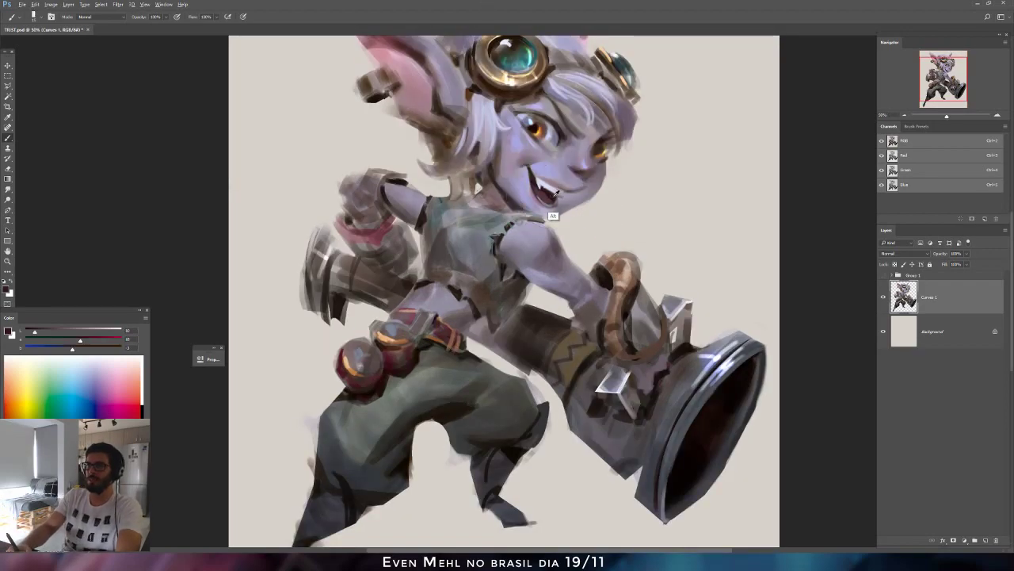
left_click(549, 198, "alt")
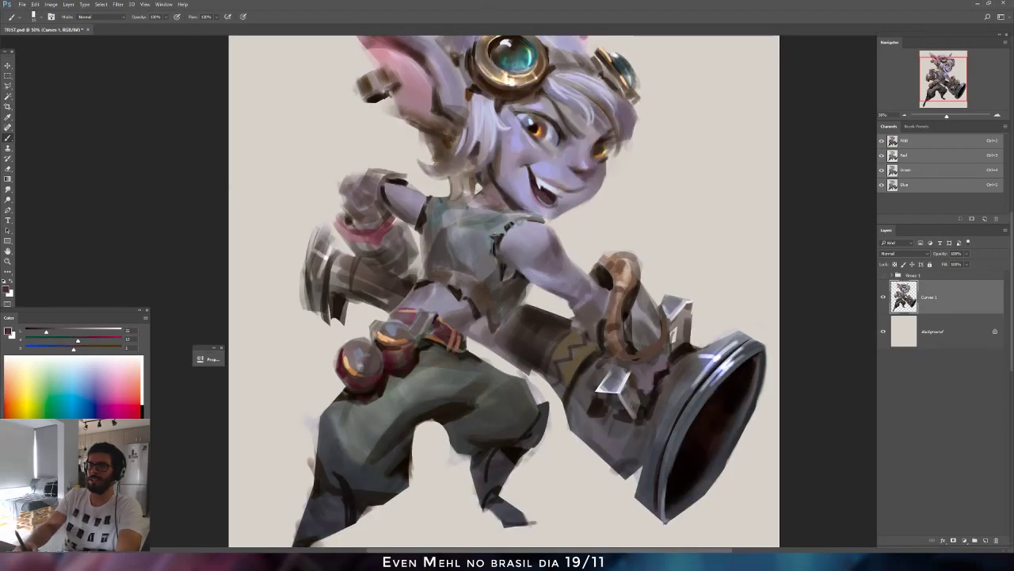
Refine the mouth's interior, lip and corner with a muted purple-grey, sampled skin tones and a dark reddish tone.
left_click_drag(50, 332, 63, 334)
left_click(69, 347)
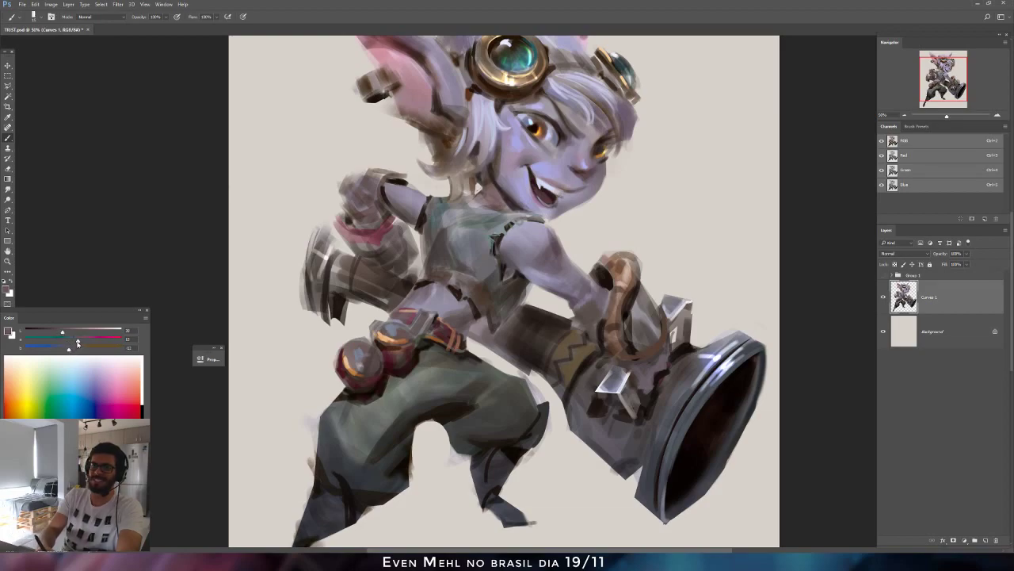
left_click(77, 342)
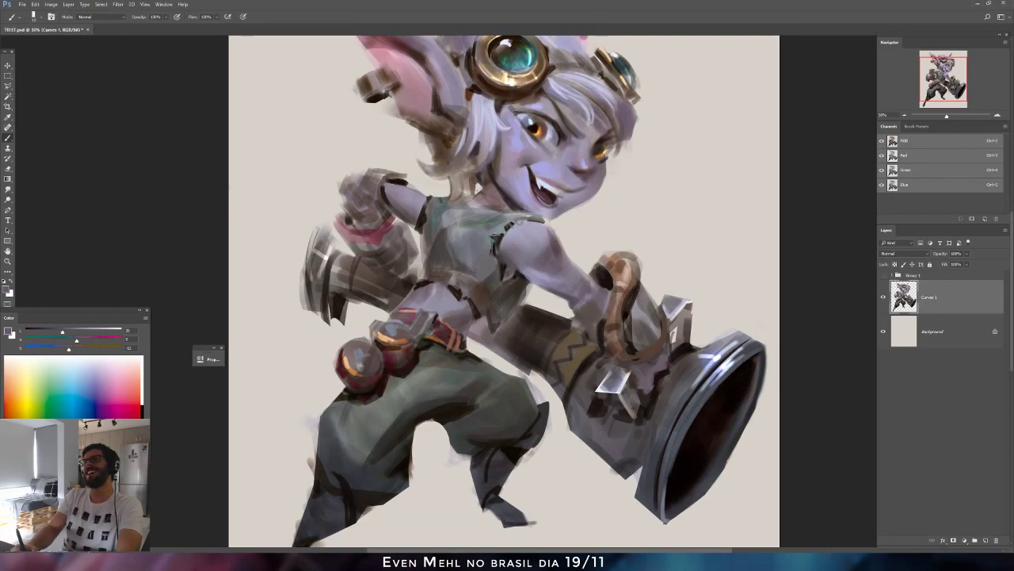
left_click(567, 183, "alt")
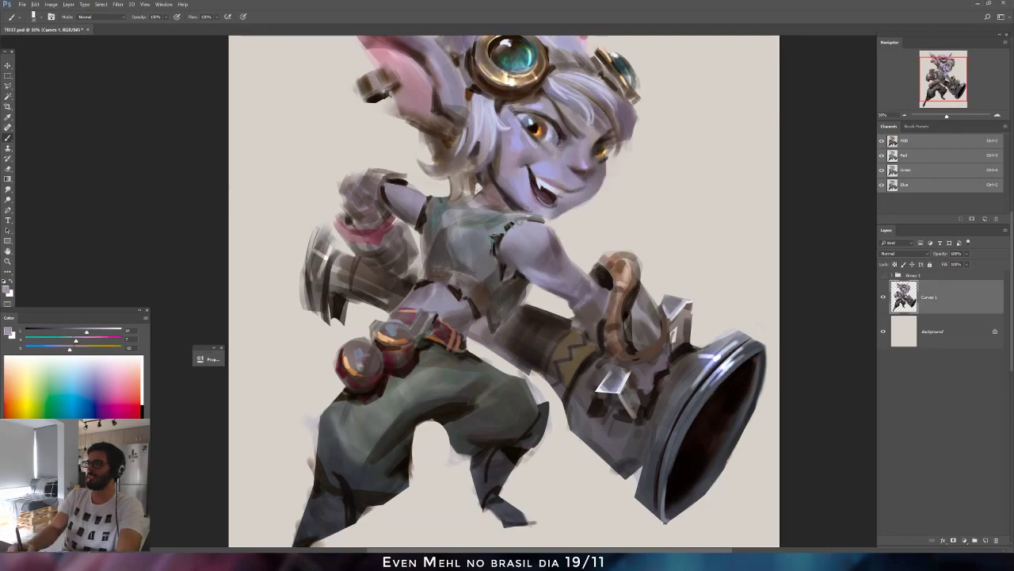
left_click(535, 189, "alt")
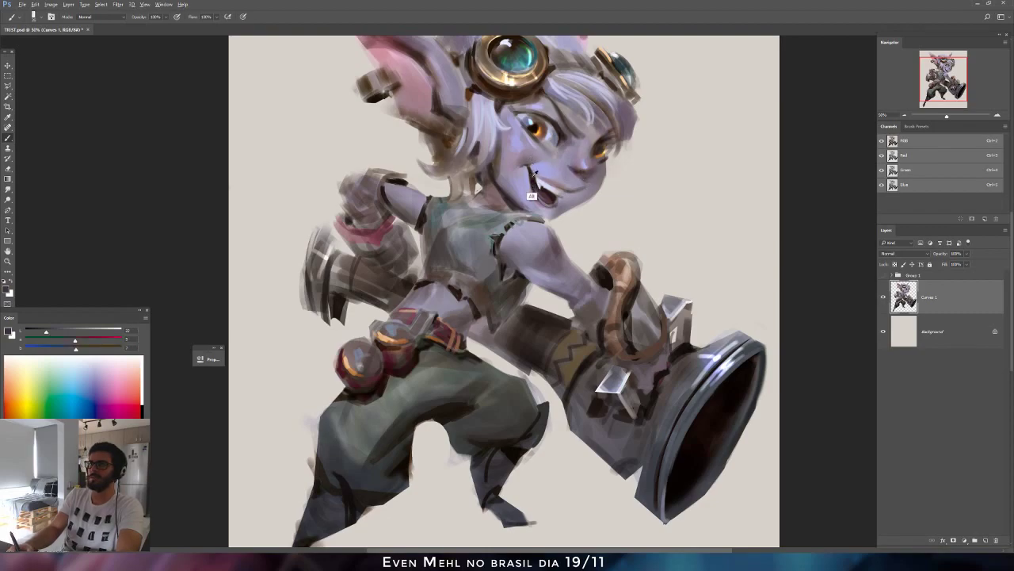
left_click(532, 194, "alt")
left_click_drag(39, 332, 78, 341)
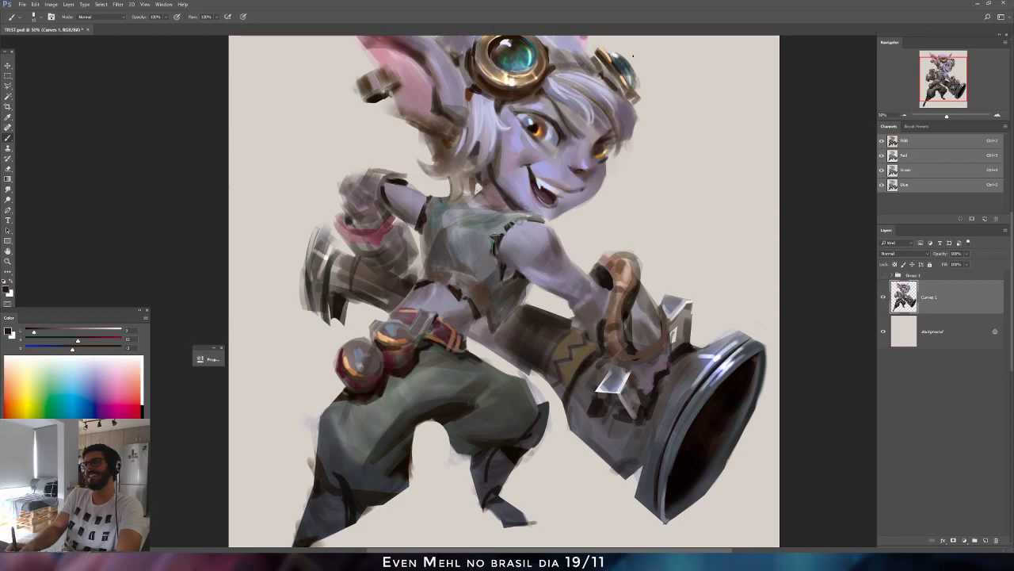
Touch up the nose and its bridge with a sampled dark tone and a slightly lightened lavender.
left_click(572, 165, "alt")
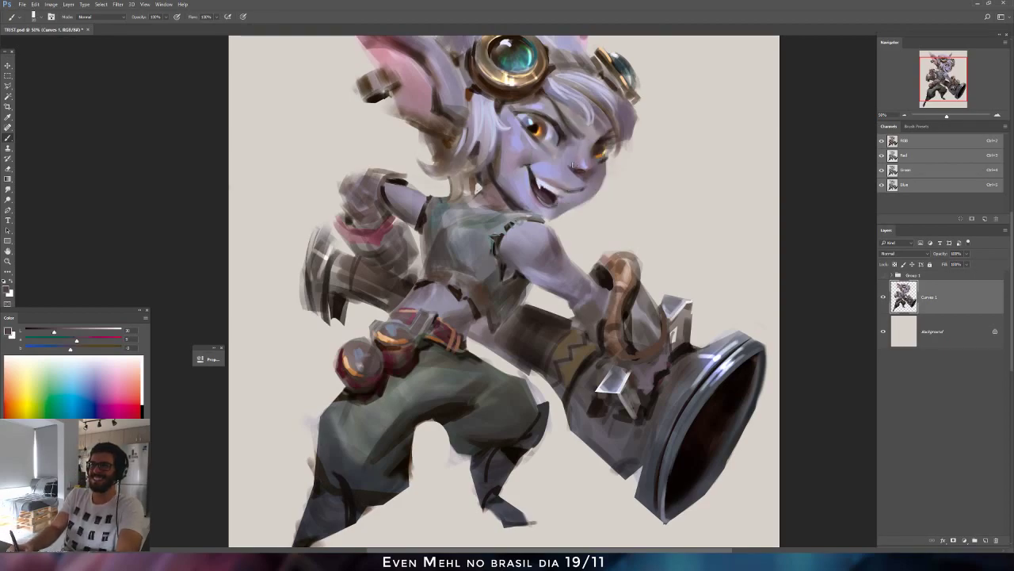
left_click(568, 169, "alt")
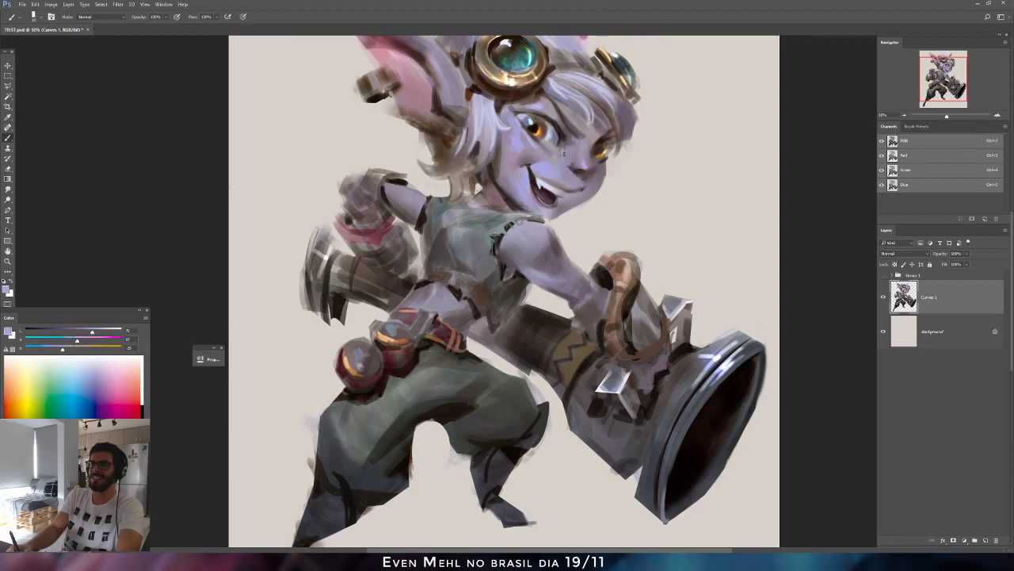
left_click_drag(93, 332, 95, 332)
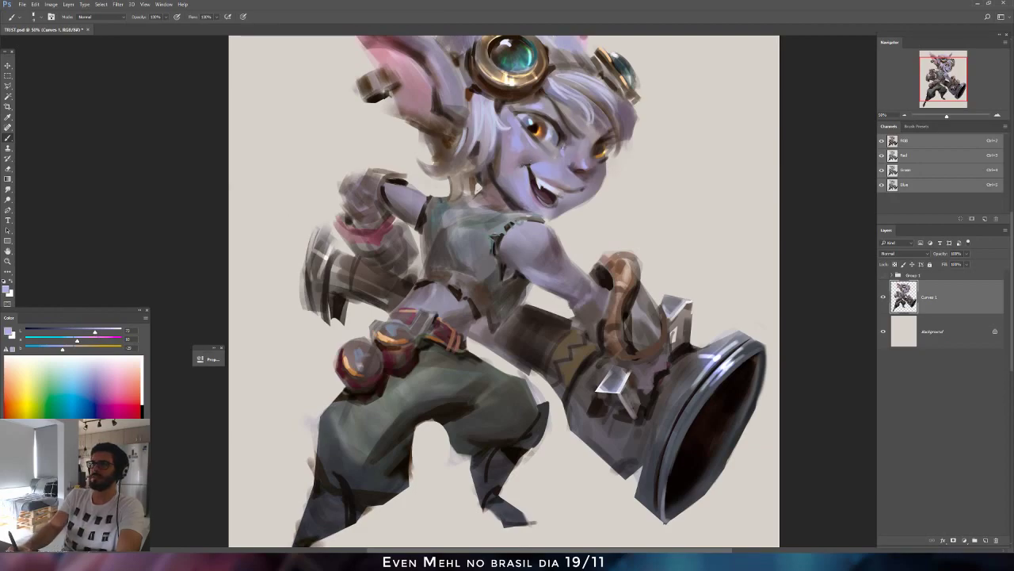
Flip the canvas back horizontally and rework the skin under the larger eye with sampled lavender-grey tones, undoing the unwanted stroke.
key("ctrl+shift+h")
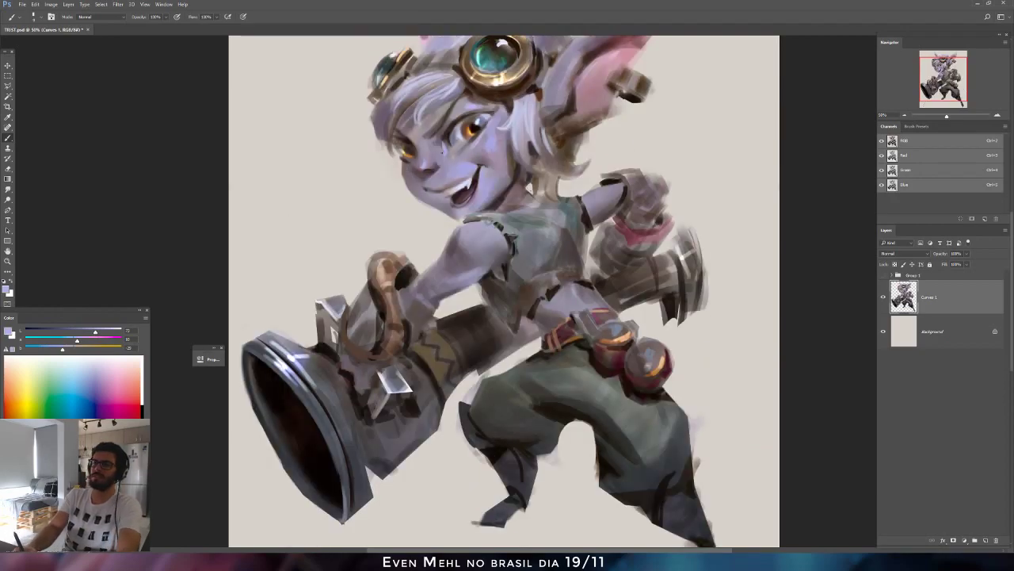
left_click(109, 332)
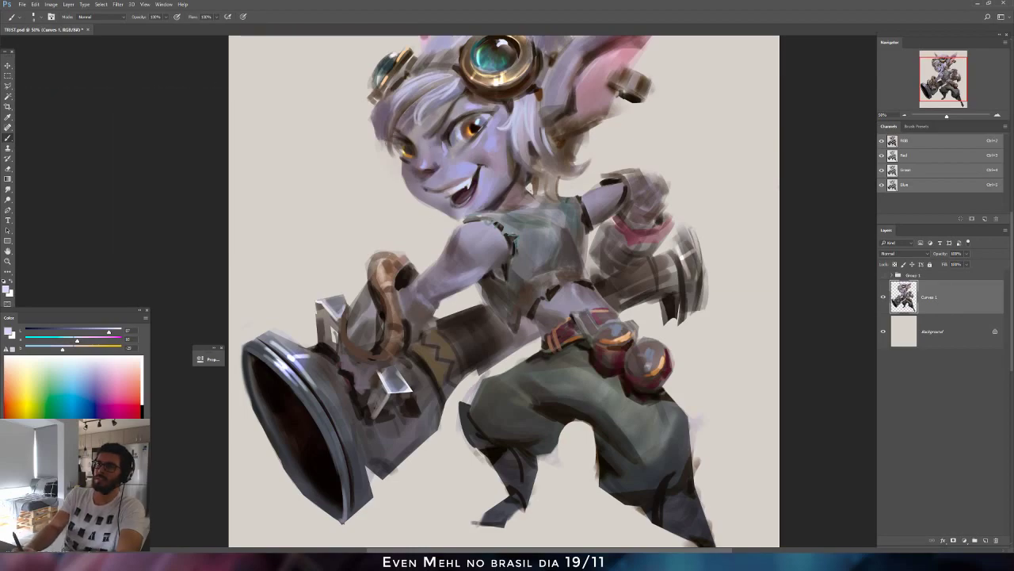
left_click_drag(459, 161, 454, 163)
left_click(456, 142, "alt")
key("ctrl+z")
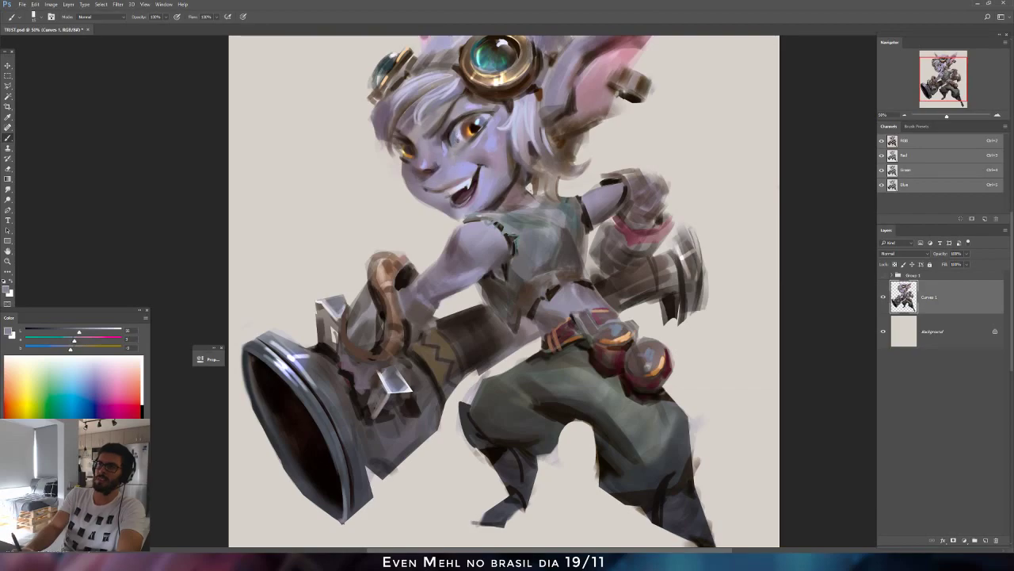
left_click(455, 137, "alt")
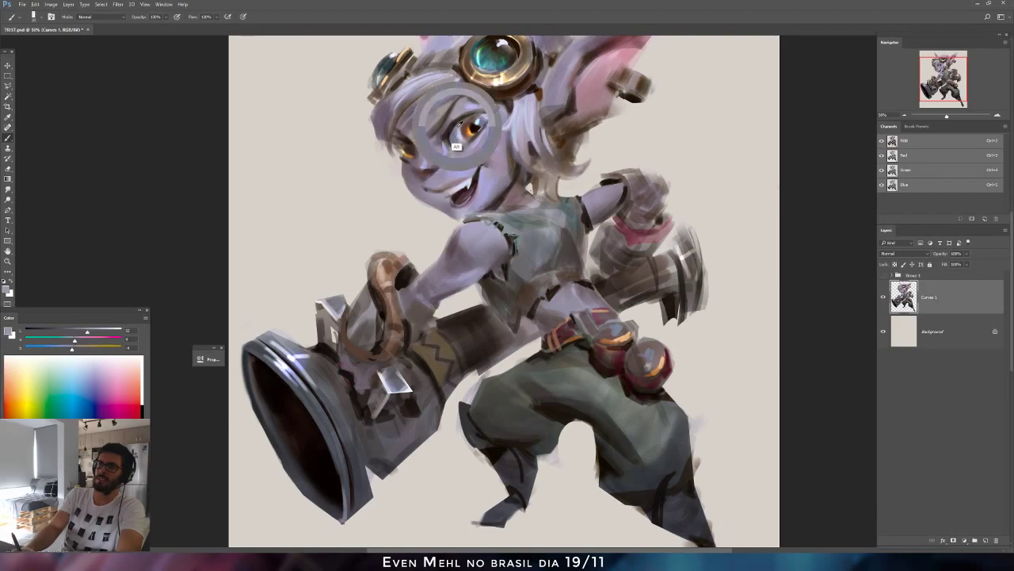
left_click(458, 139, "alt")
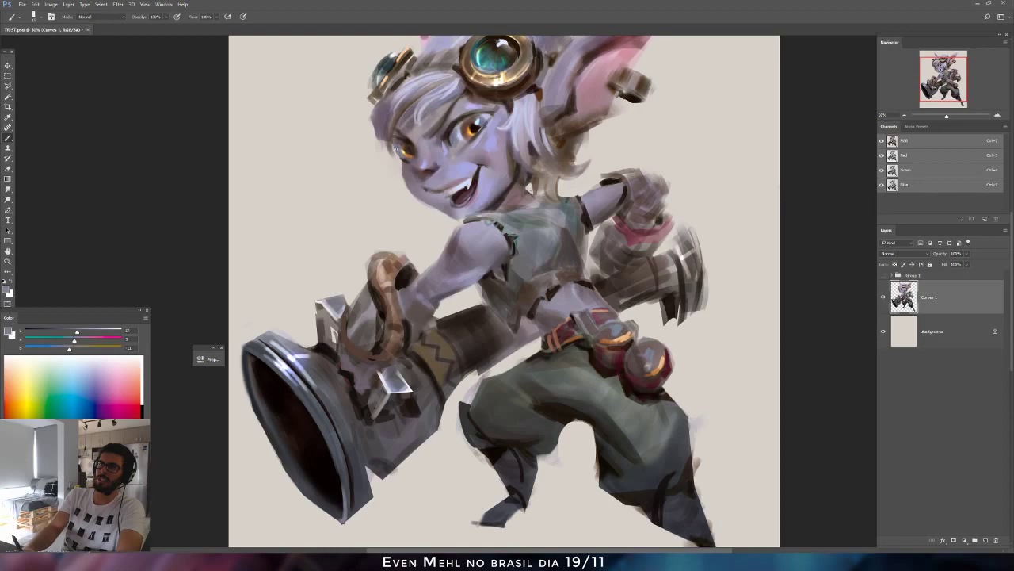
Refine the smaller far eye and its lids with sampled grey, dark, yellow and orange-brown tones.
left_click(398, 147, "alt")
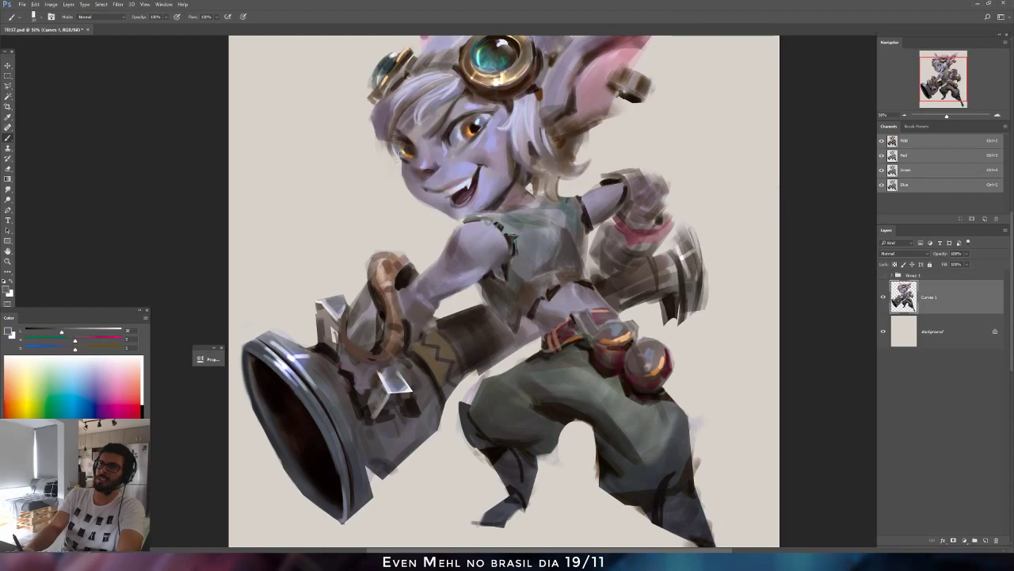
left_click(407, 161, "alt")
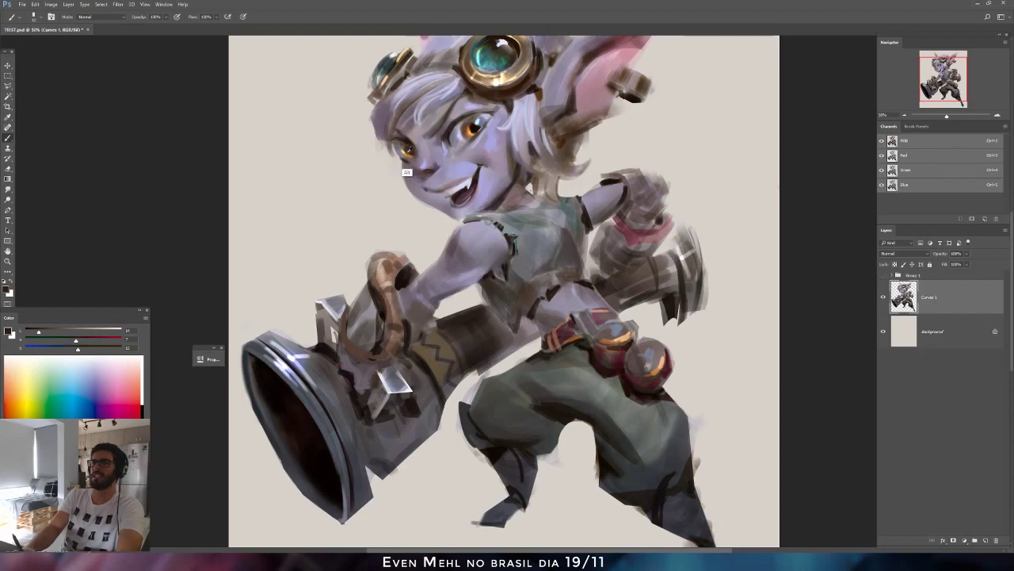
left_click(404, 166, "alt")
left_click(407, 150, "alt")
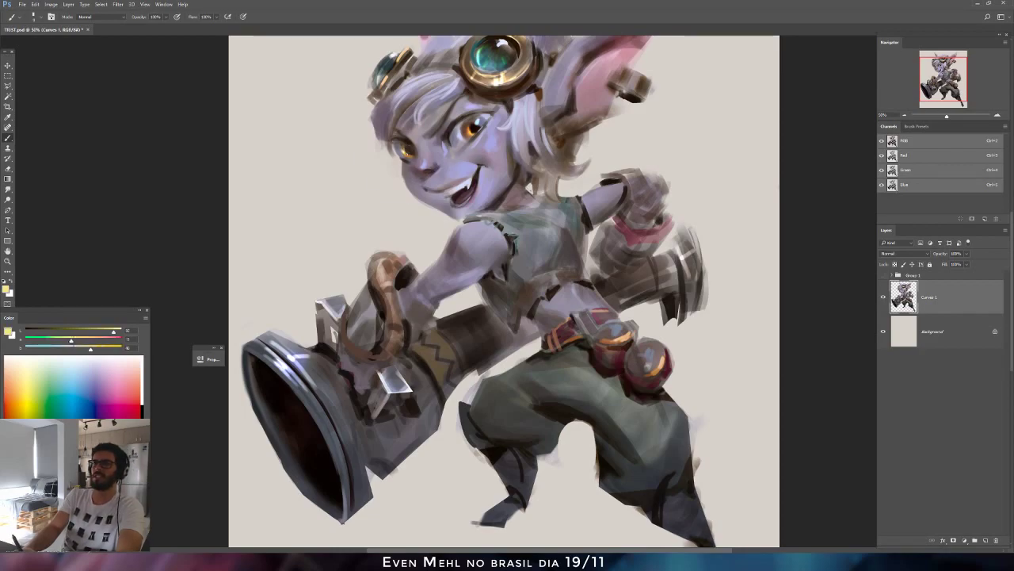
left_click(409, 152, "alt")
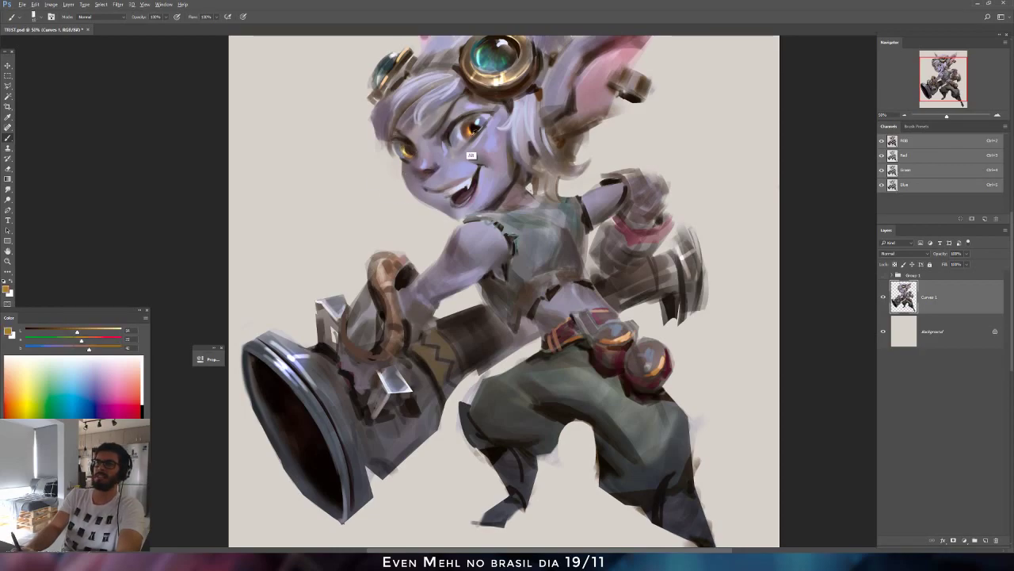
left_click(409, 155, "alt")
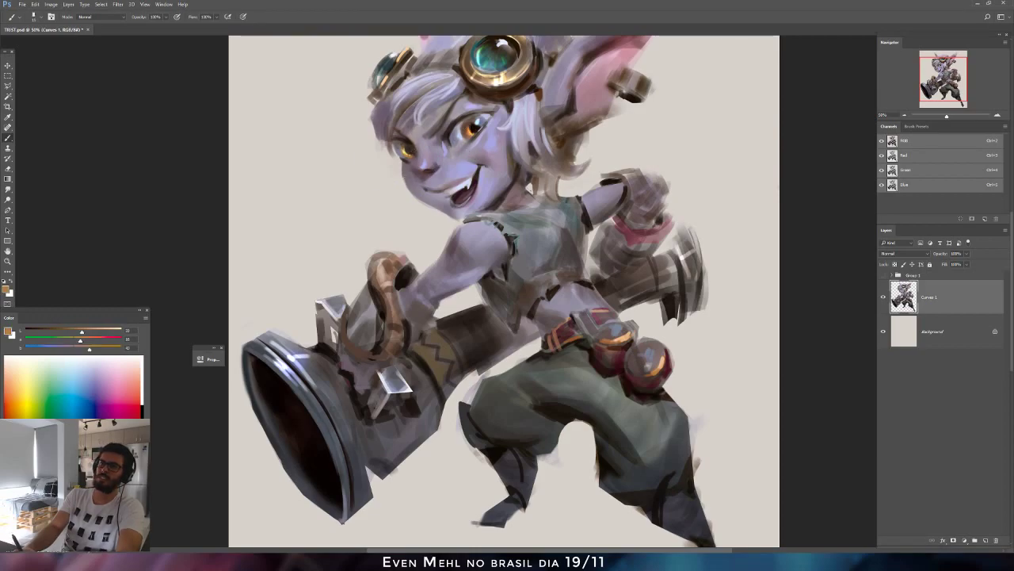
Flip the canvas horizontally and touch up the mouth's edge with a sampled dark tone.
key("ctrl+shift+h")
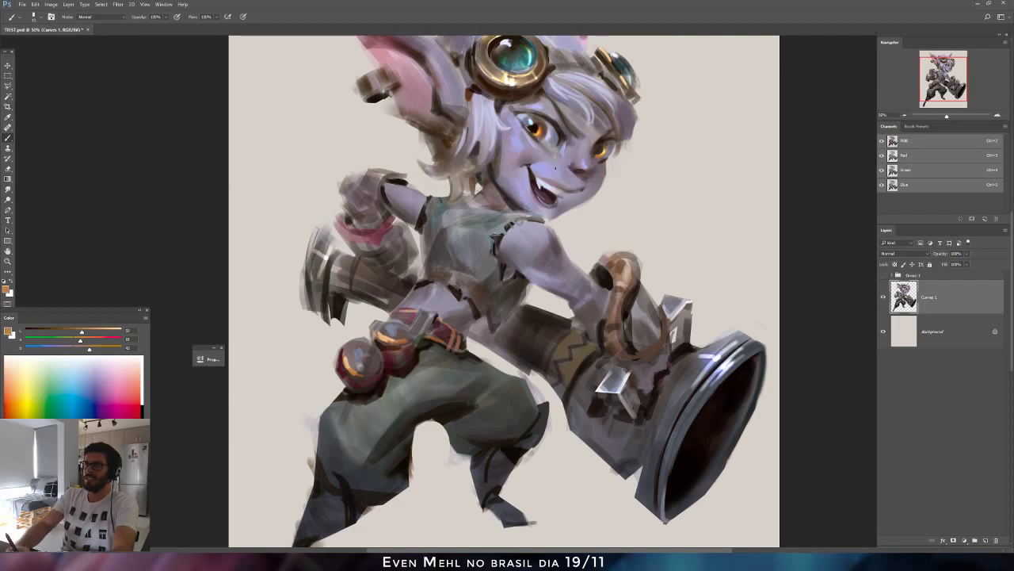
left_click(536, 171, "alt")
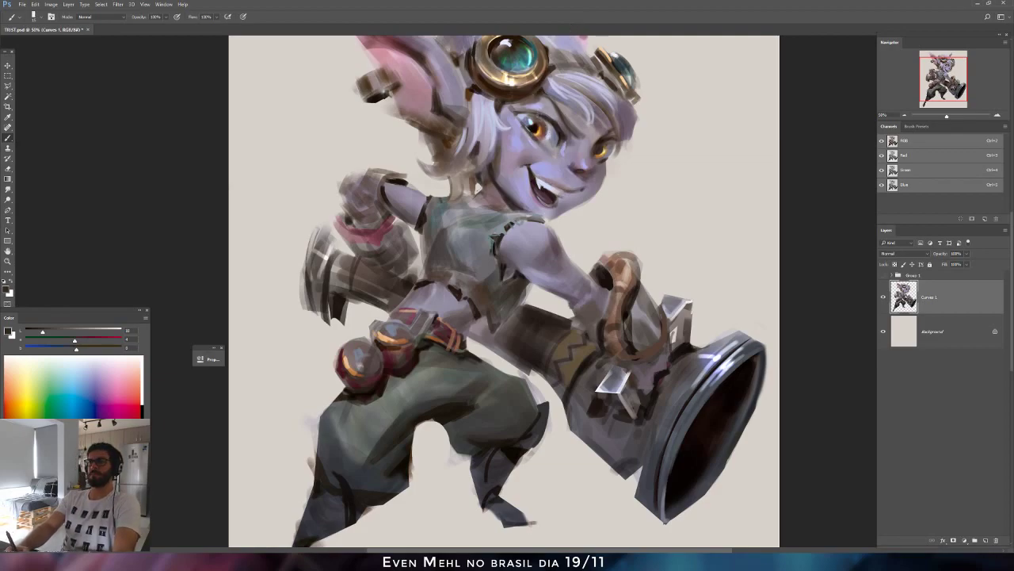
key("p")
left_click(531, 170)
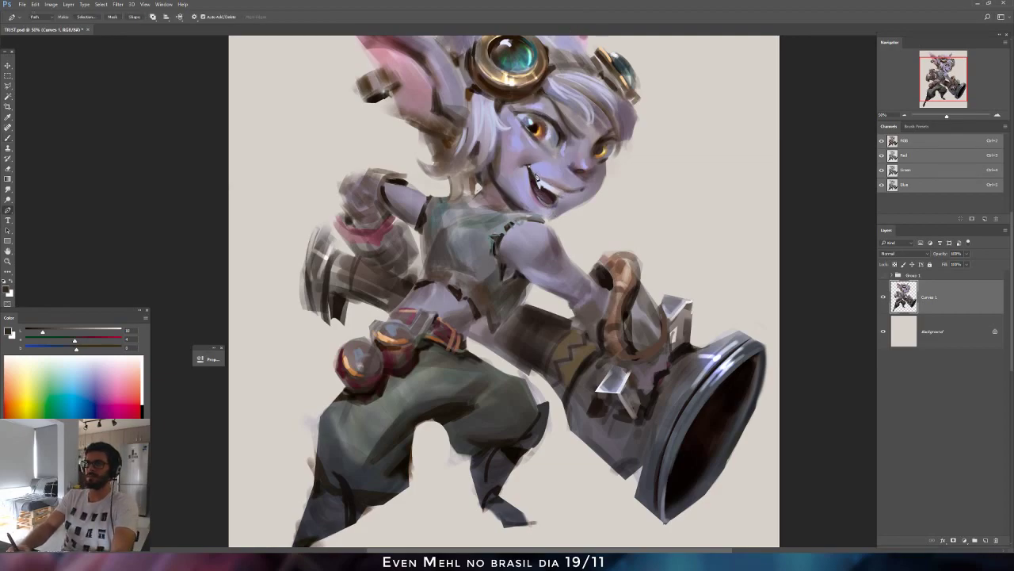
left_click_drag(572, 192, 619, 210)
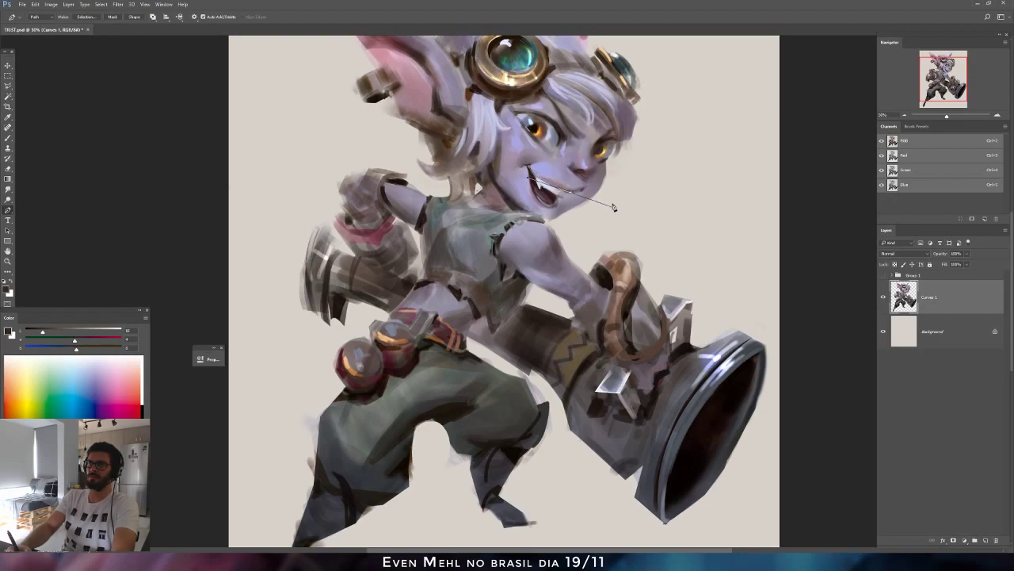
left_click(602, 79)
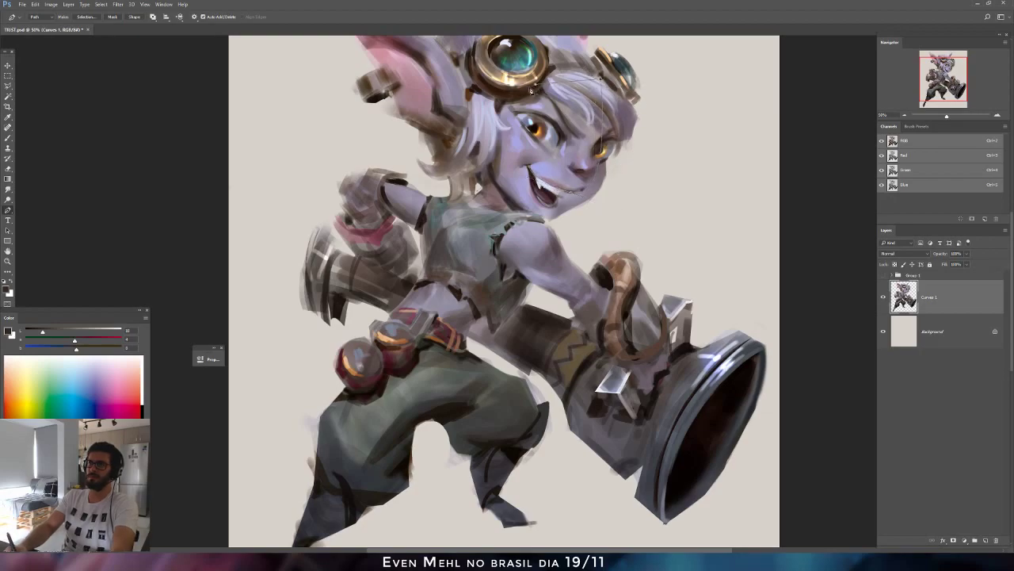
key("Escape")
key("b")
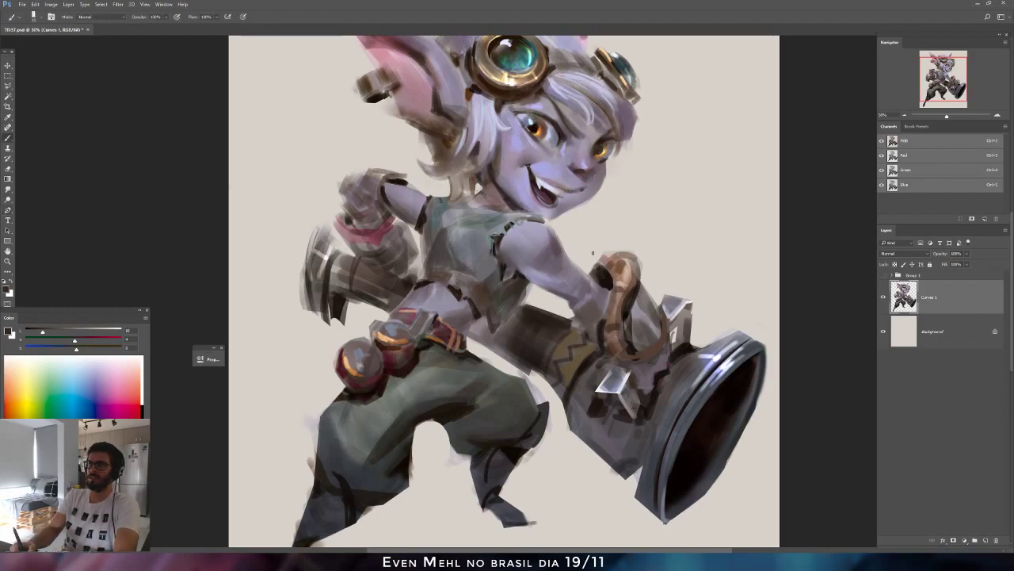
Switch to a soft round brush and refine the mouth's interior and edge with a darkened reddish tone and sampled lavender.
right_click(568, 209)
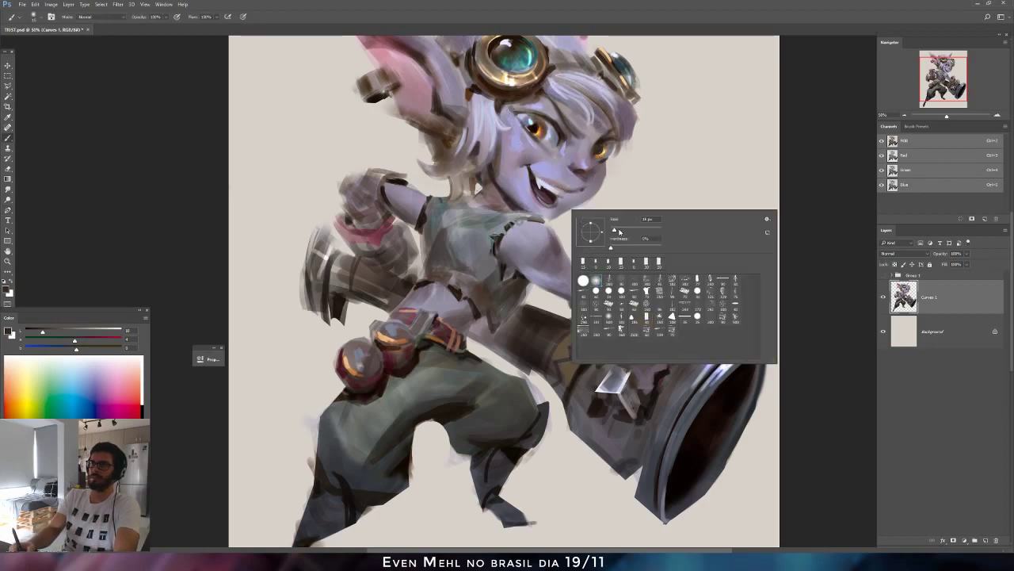
left_click(541, 191, "alt")
left_click_drag(48, 331, 35, 334)
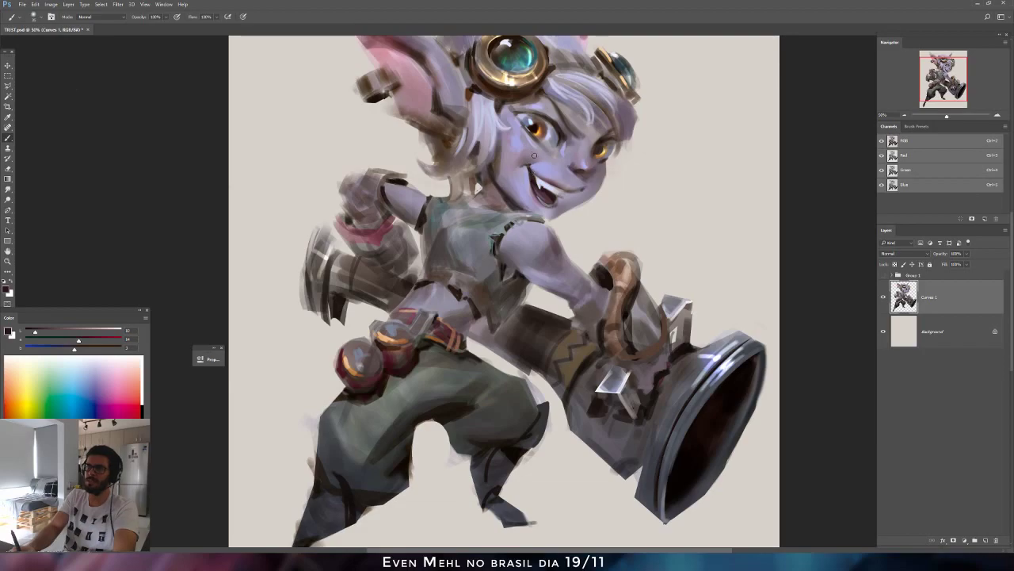
left_click(539, 189, "alt")
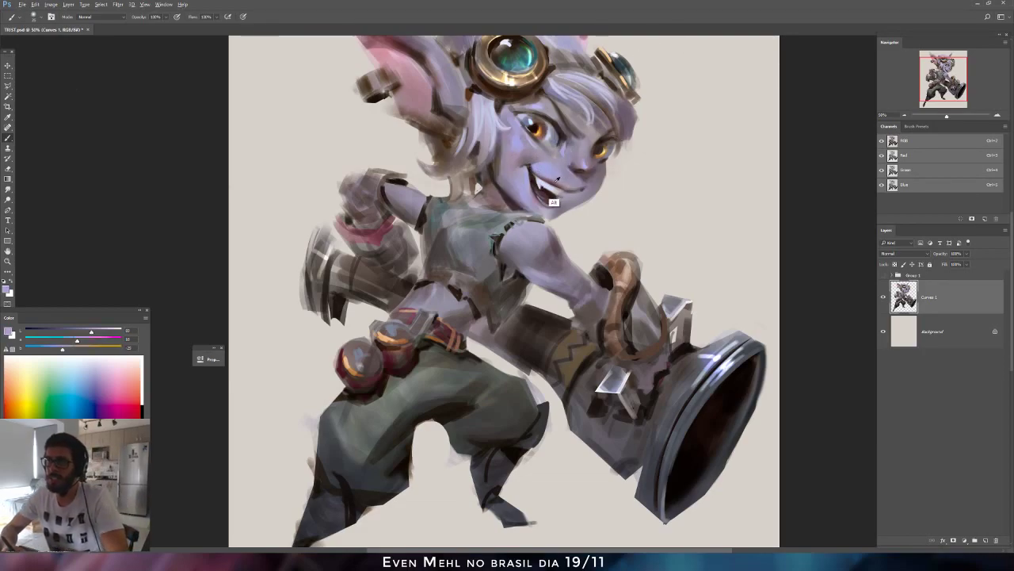
Shade the lower lip area with a sampled dark purple shifted to a lighter, bluer tone.
left_click(553, 202, "alt")
left_click(46, 333)
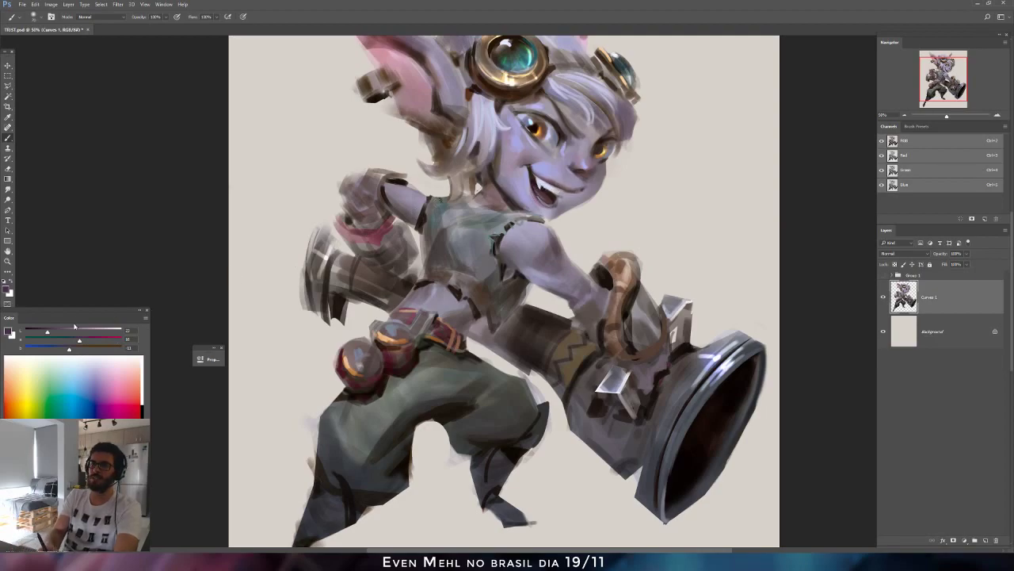
left_click(65, 348)
left_click(55, 331)
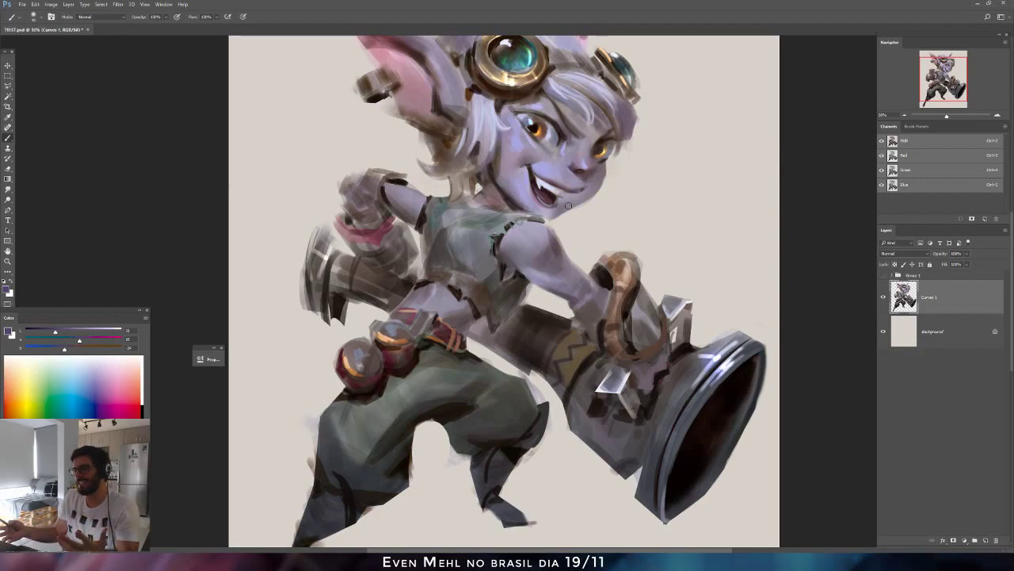
key("l")
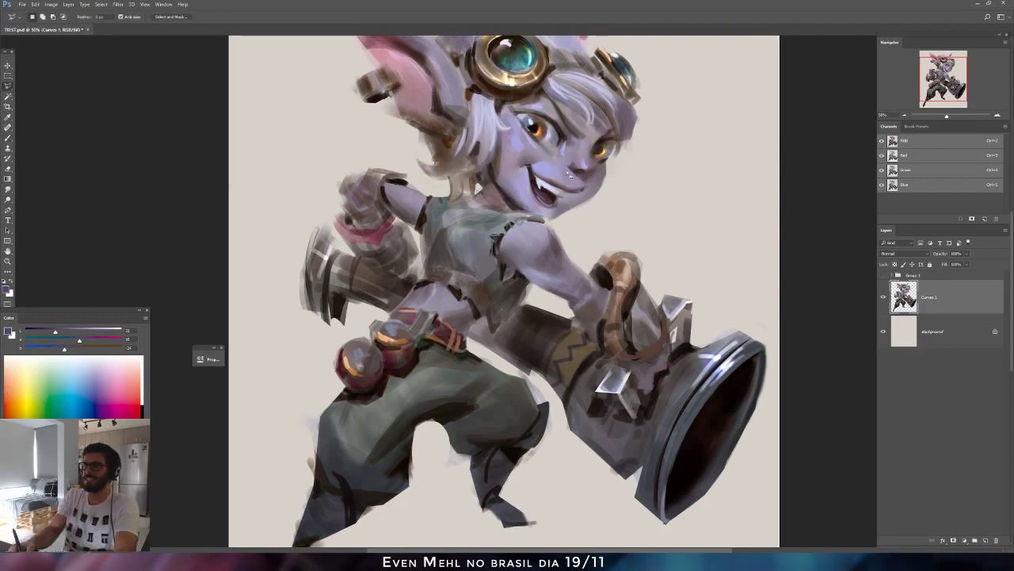
right_click(583, 154)
left_click(616, 168)
key("b")
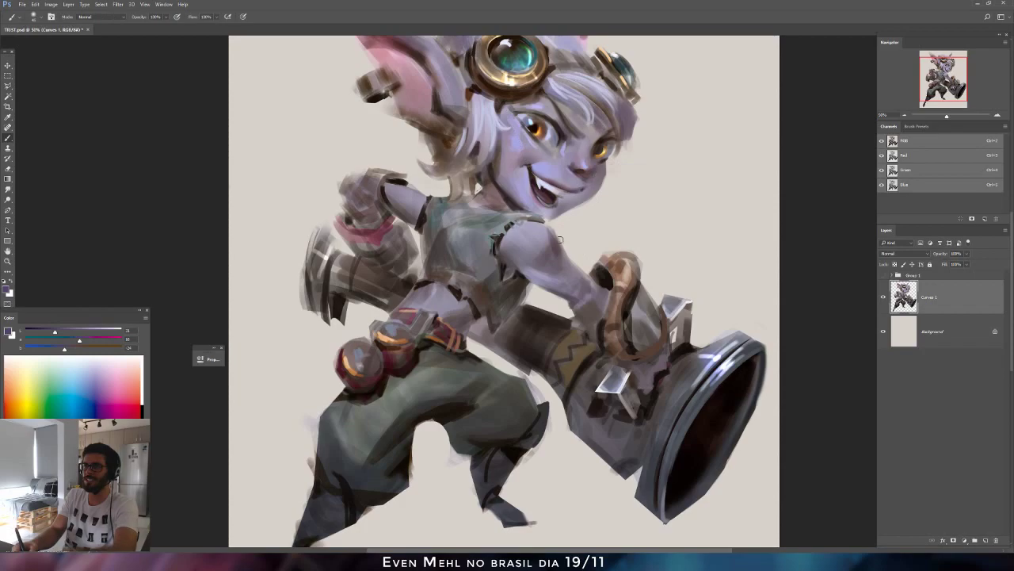
Refine the teeth and upper lip edge with sampled lavender and a light grey darkened to a warmer mid-grey.
left_click(564, 192, "alt")
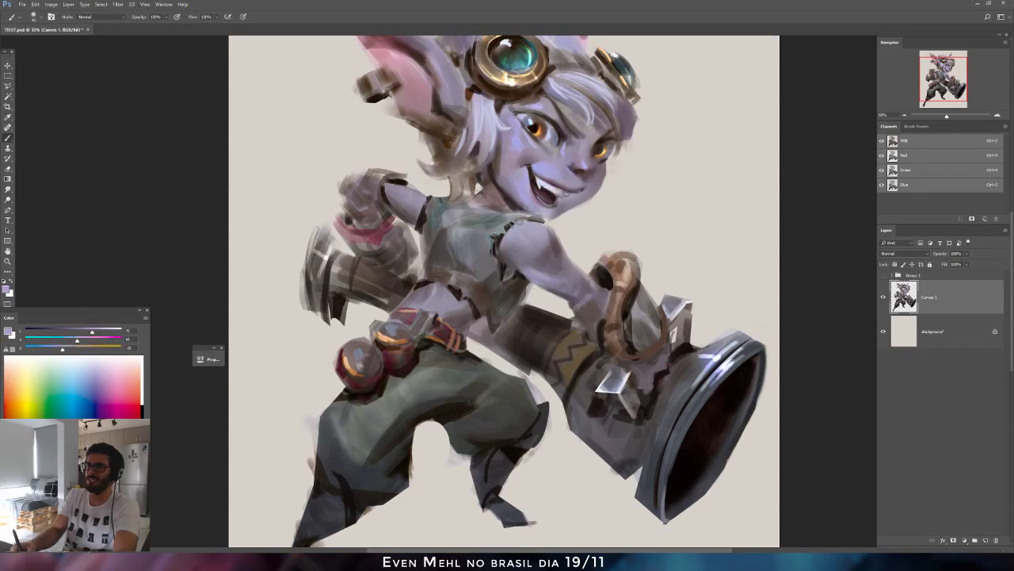
left_click(554, 209, "alt")
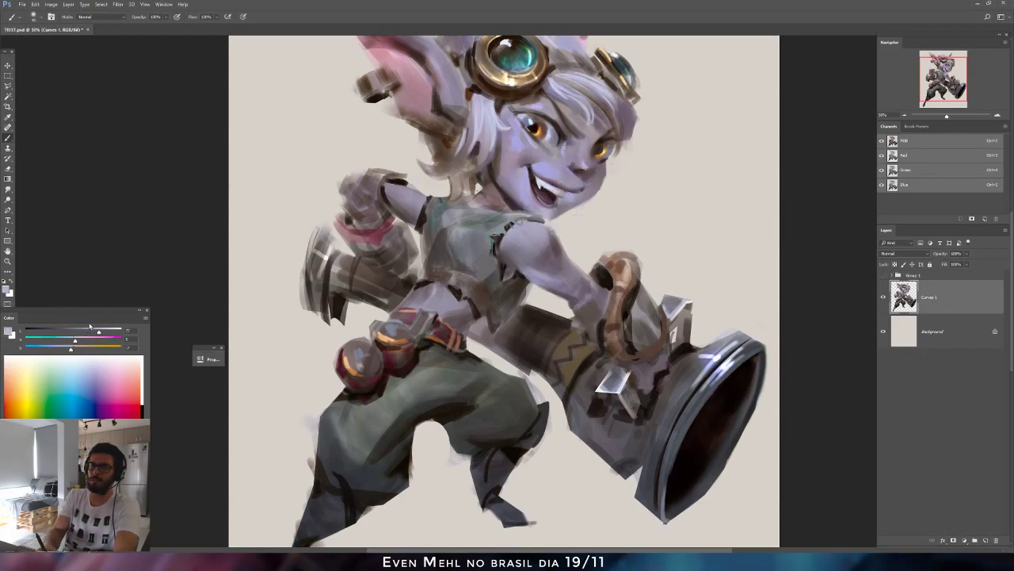
left_click_drag(88, 330, 67, 331)
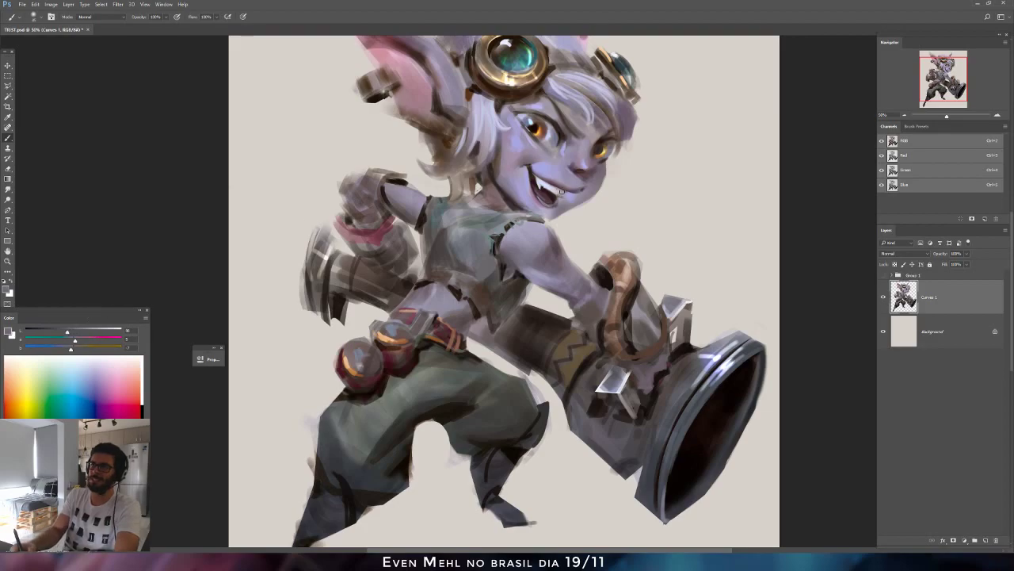
left_click(558, 182, "alt")
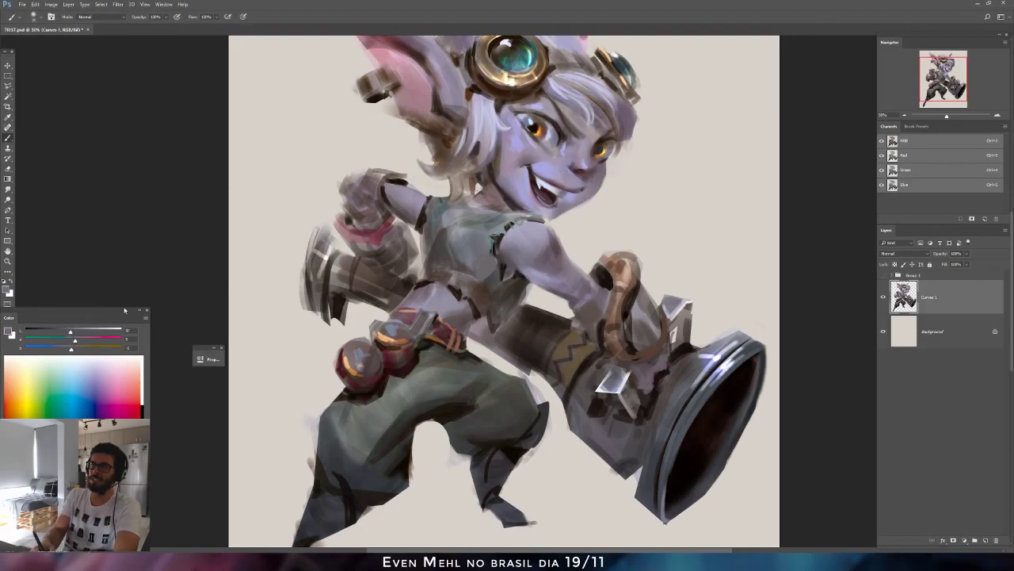
left_click(75, 350)
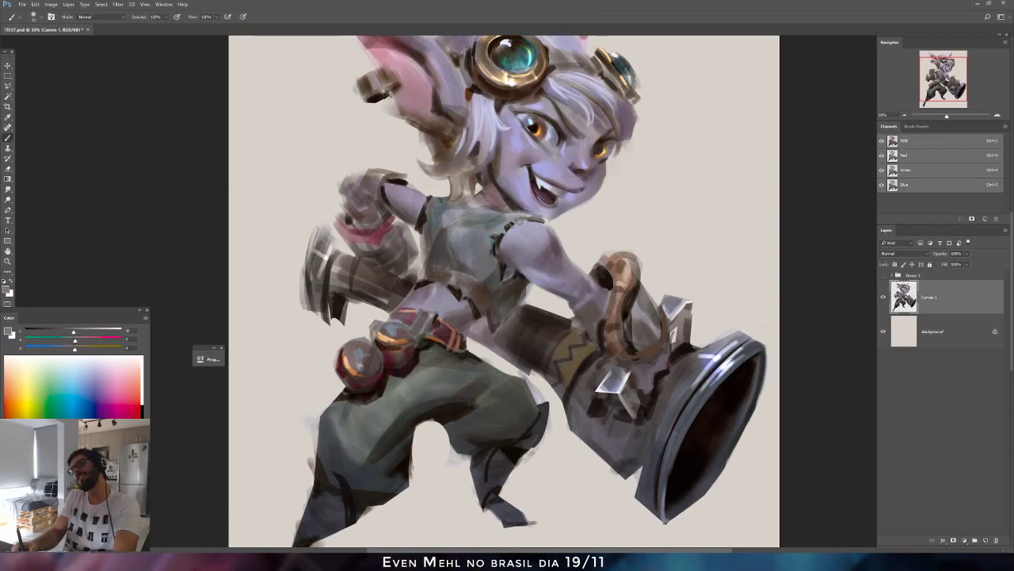
Rework the teeth, lower lip and far mouth corner with sampled grey, lavender, dark and deep reddish tones.
left_click(564, 213, "alt")
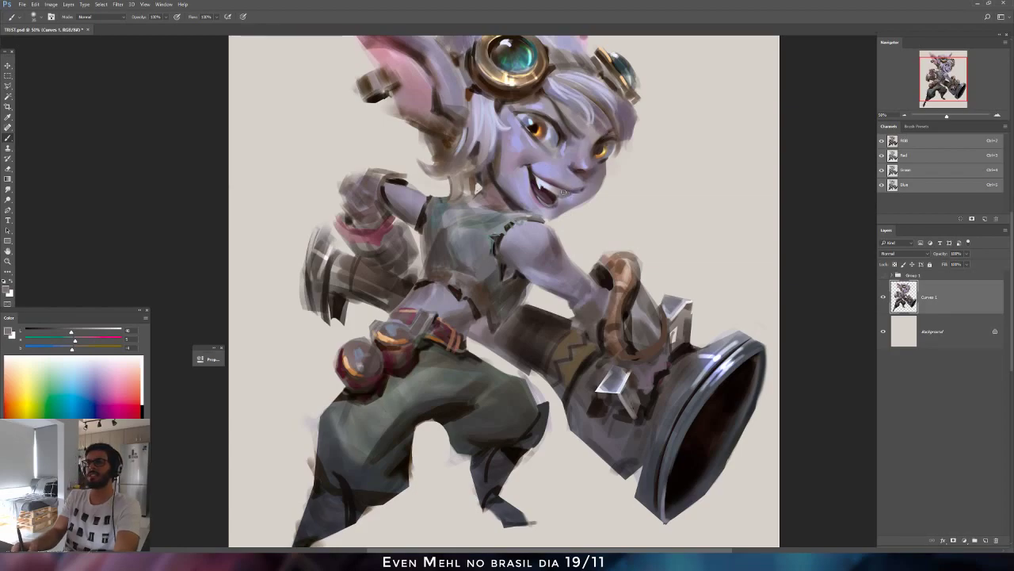
left_click(555, 217, "alt")
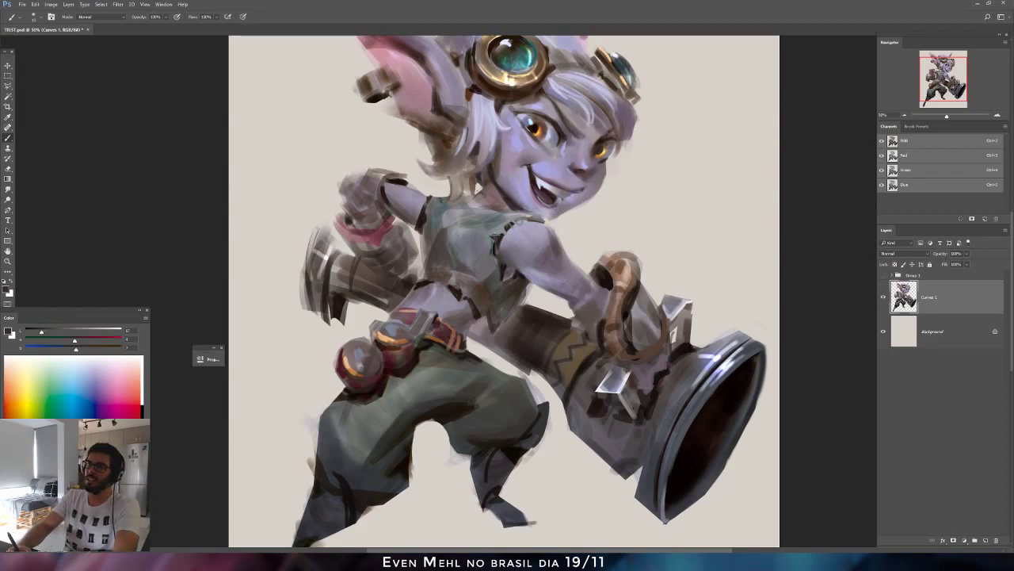
left_click(566, 217, "alt")
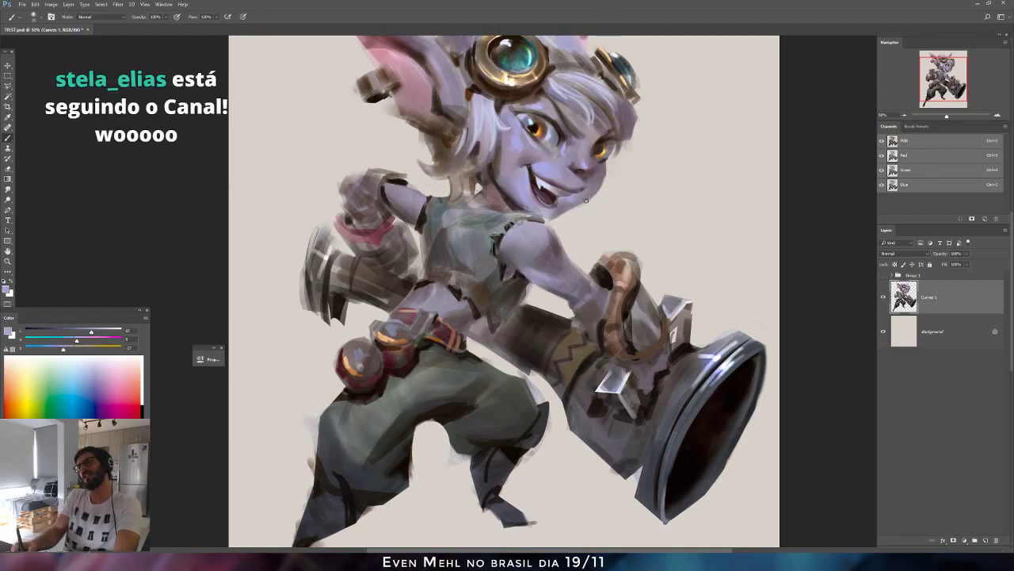
left_click(576, 216, "alt")
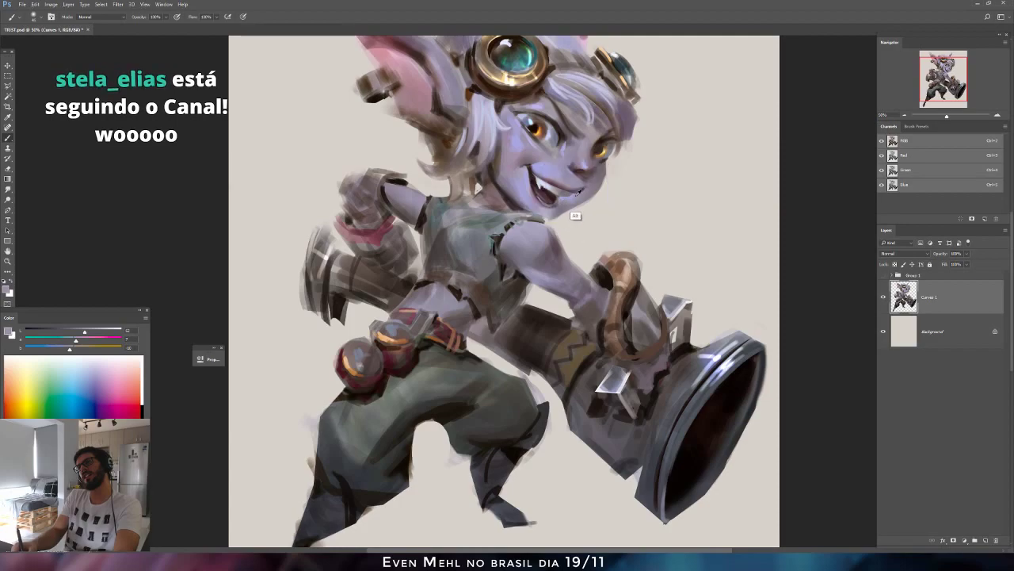
left_click(542, 190, "alt")
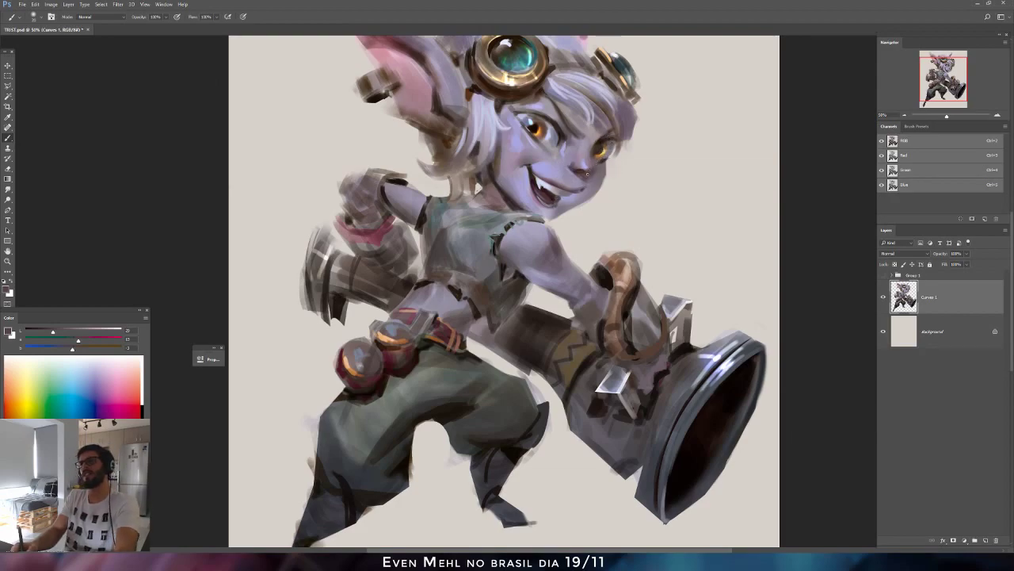
left_click(569, 202, "alt")
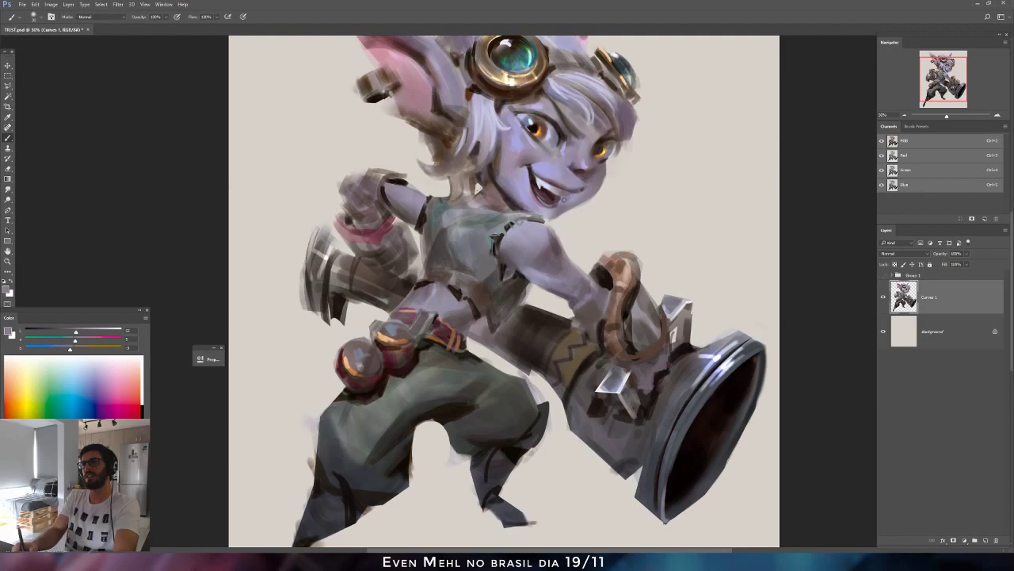
left_click(573, 194, "alt")
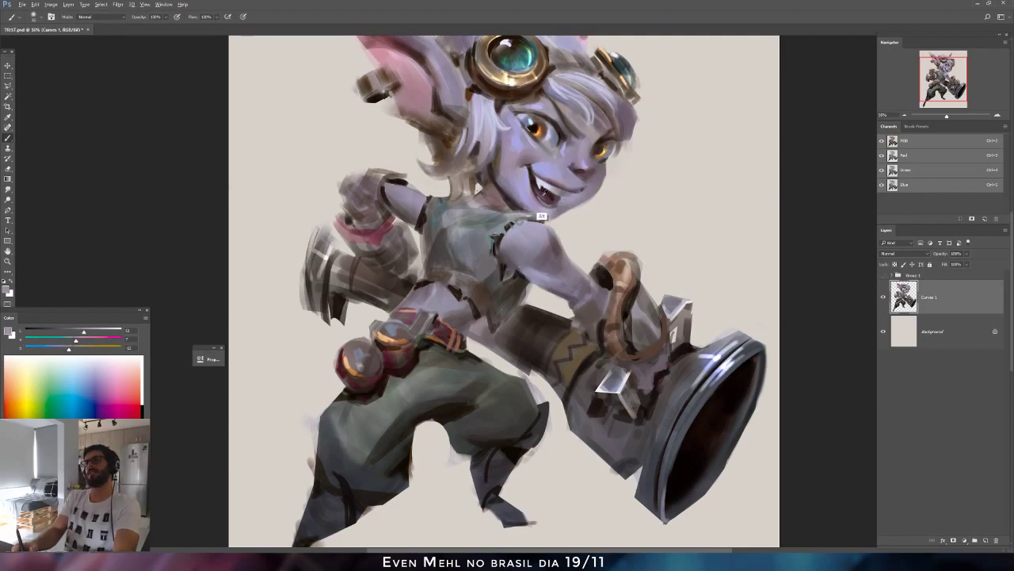
left_click(546, 207, "alt")
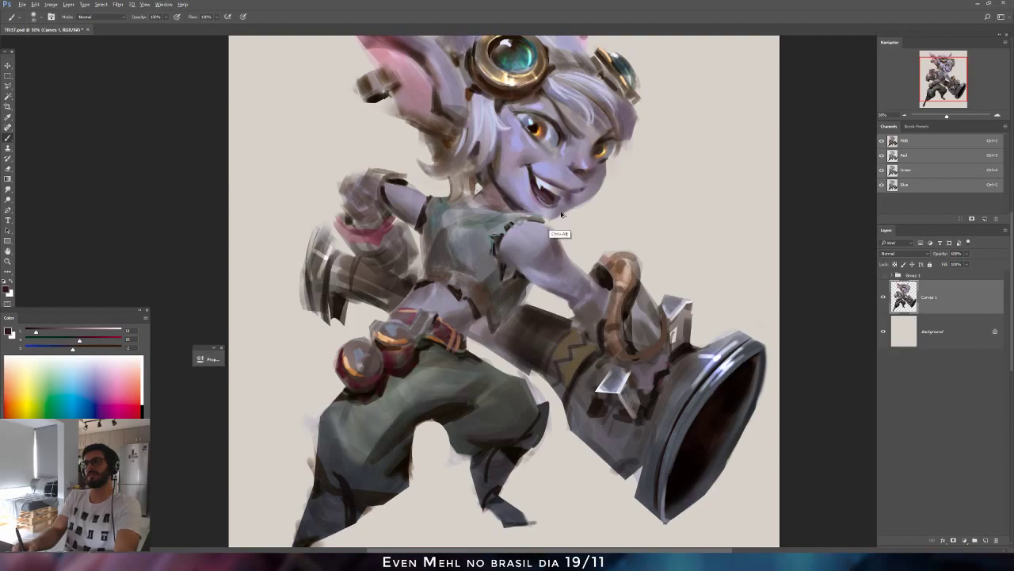
Flip the canvas back horizontally and retouch the skin around the nose and cheek with a sampled lavender.
key("ctrl+shift+h")
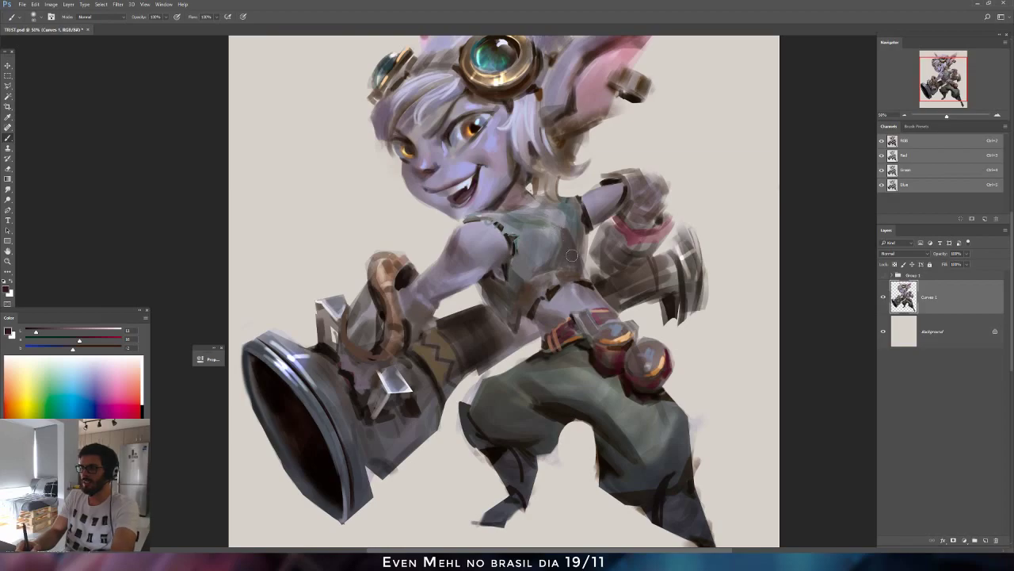
key("l")
left_click_drag(409, 182, 412, 222)
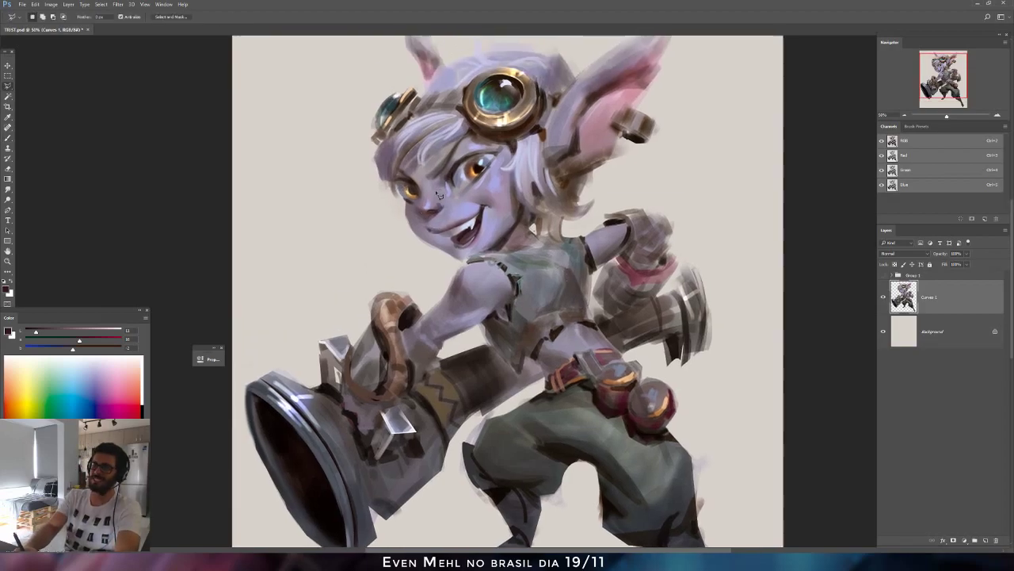
key("b")
left_click(467, 206, "alt")
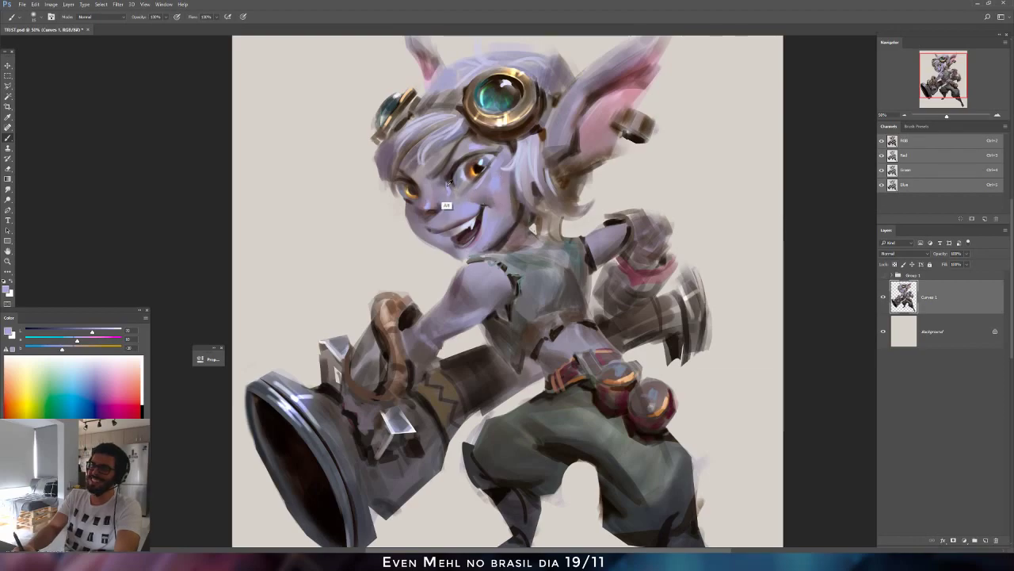
Brighten the foreground shoulder and upper arm with a sampled lavender made lighter and slightly bluer.
left_click(448, 190, "alt")
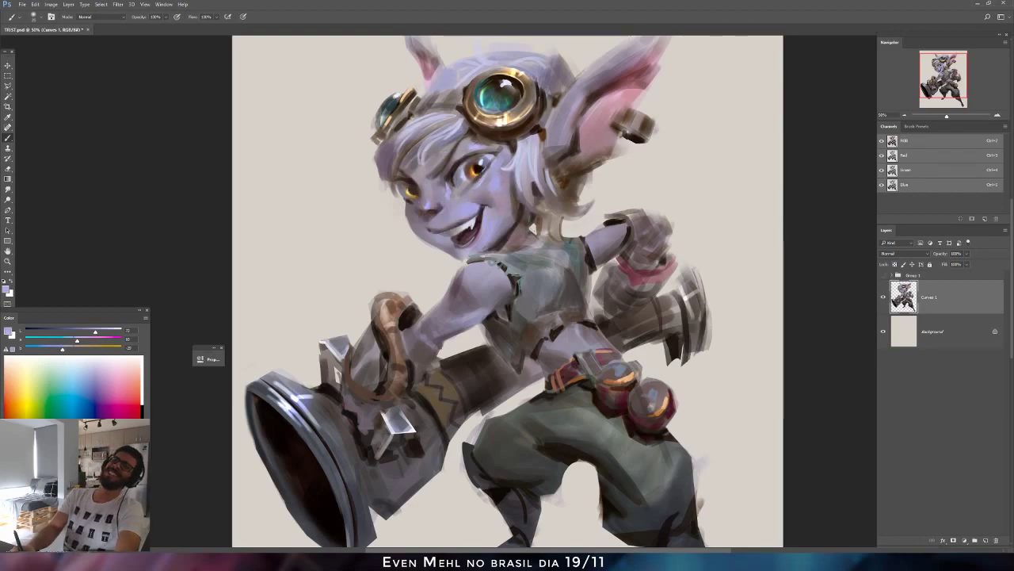
left_click(101, 333)
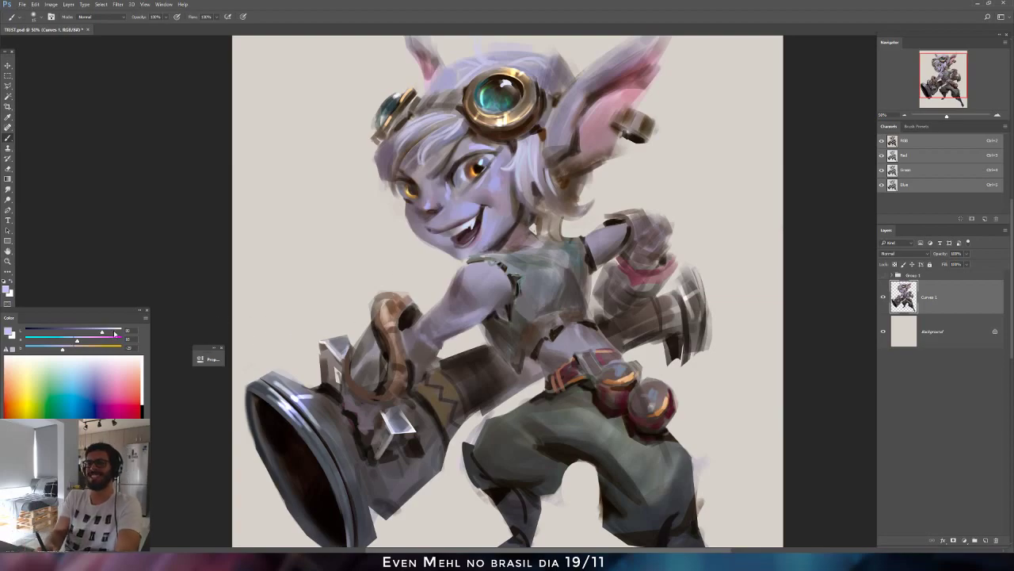
left_click_drag(101, 333, 59, 350)
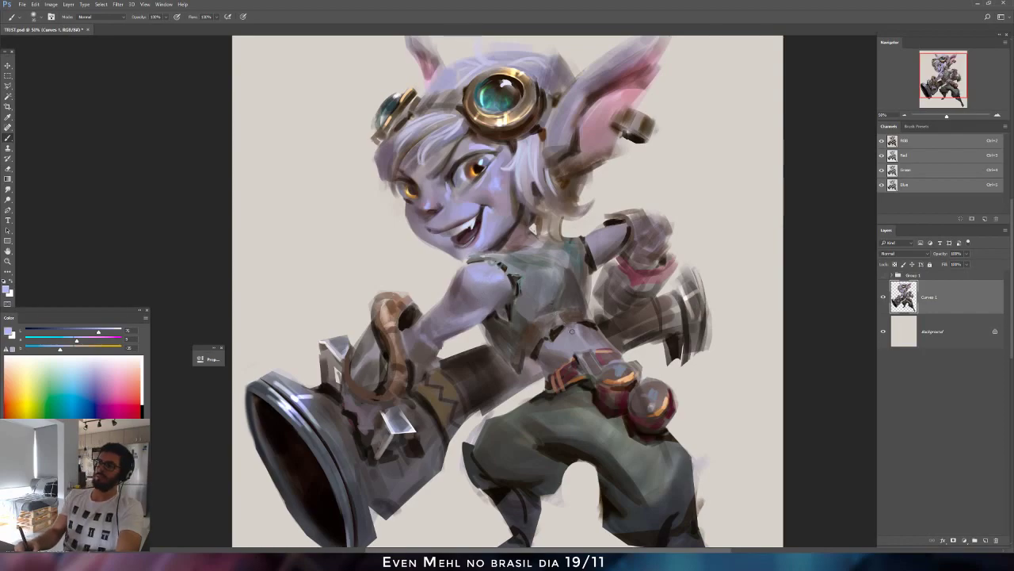
Switch the polygonal lasso to the freehand Lasso tool and brighten the bare midriff with the light lavender brush colour.
key("l")
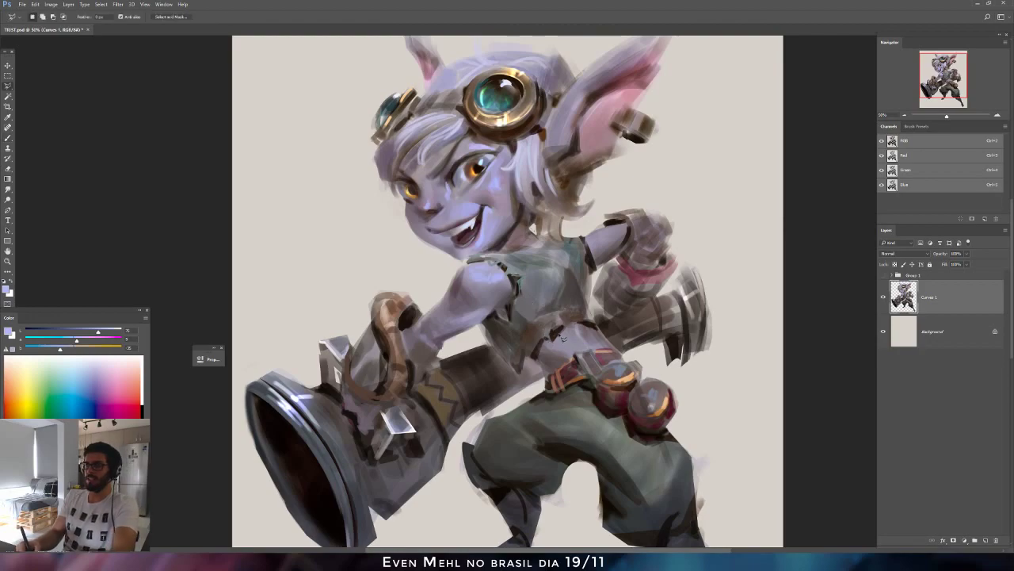
left_click(8, 86)
left_click(25, 88)
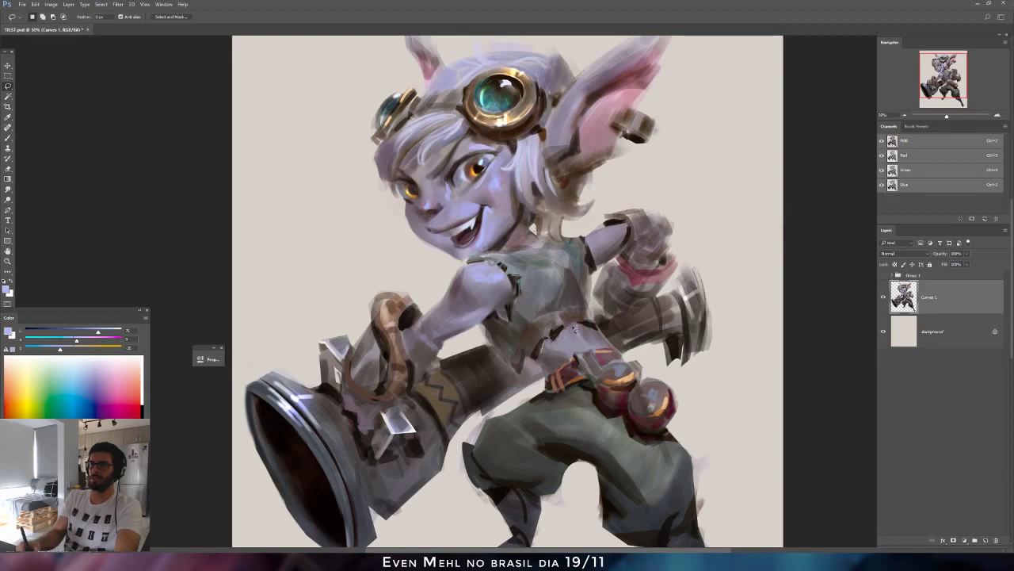
key("b")
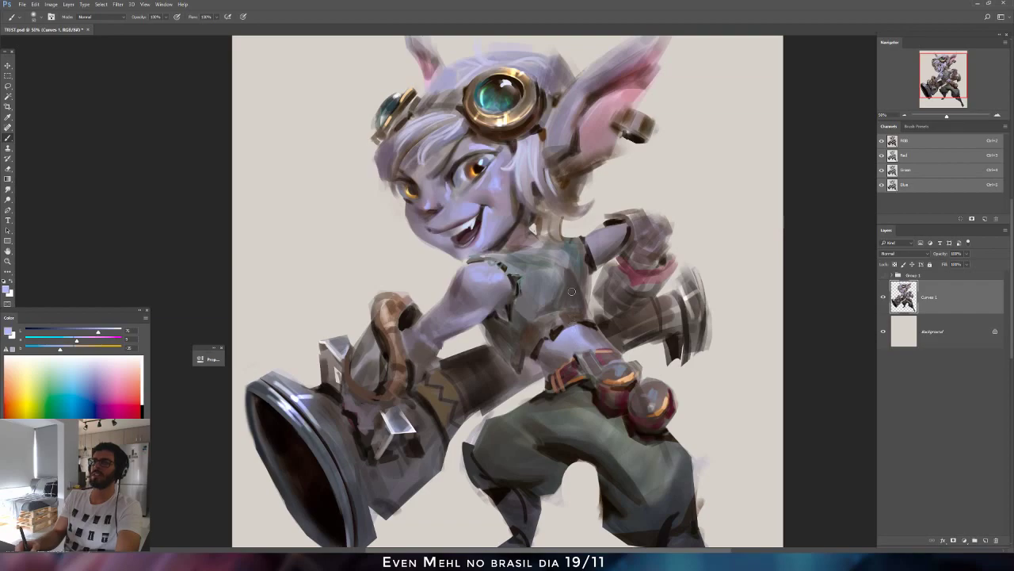
Flip the canvas horizontally and refine the bare midriff skin with lighter and darker lavenders sampled from it.
key("ctrl+minus")
key("ctrl+minus")
key("ctrl+minus")
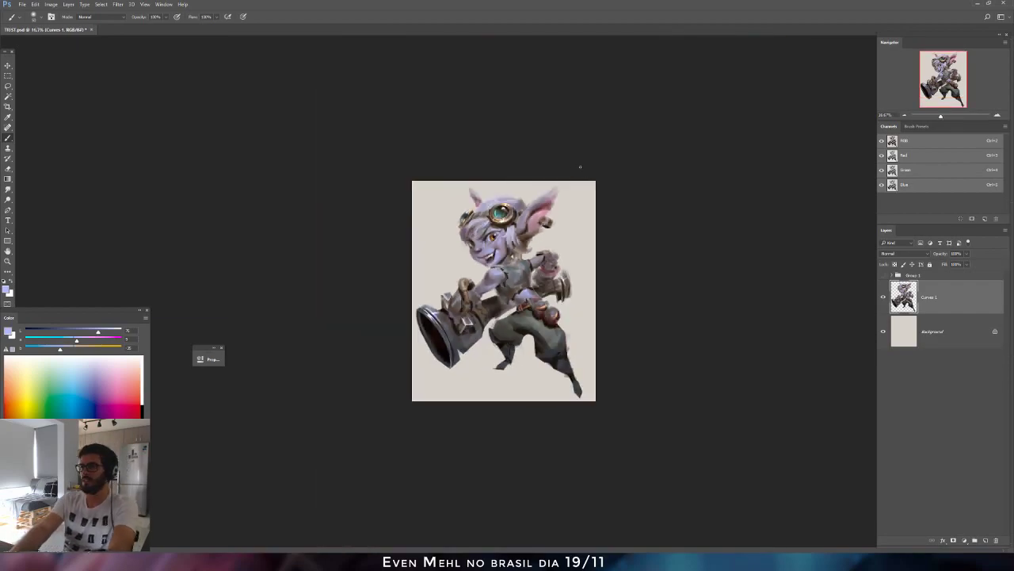
key("ctrl+shift+h")
key("ctrl+plus")
key("ctrl+plus")
key("ctrl+plus")
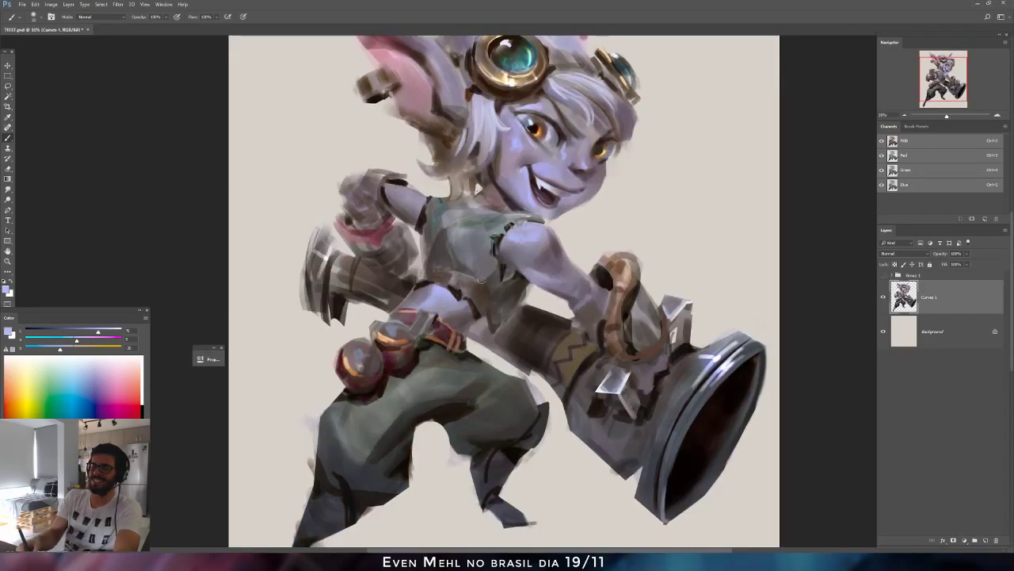
left_click(427, 301, "alt")
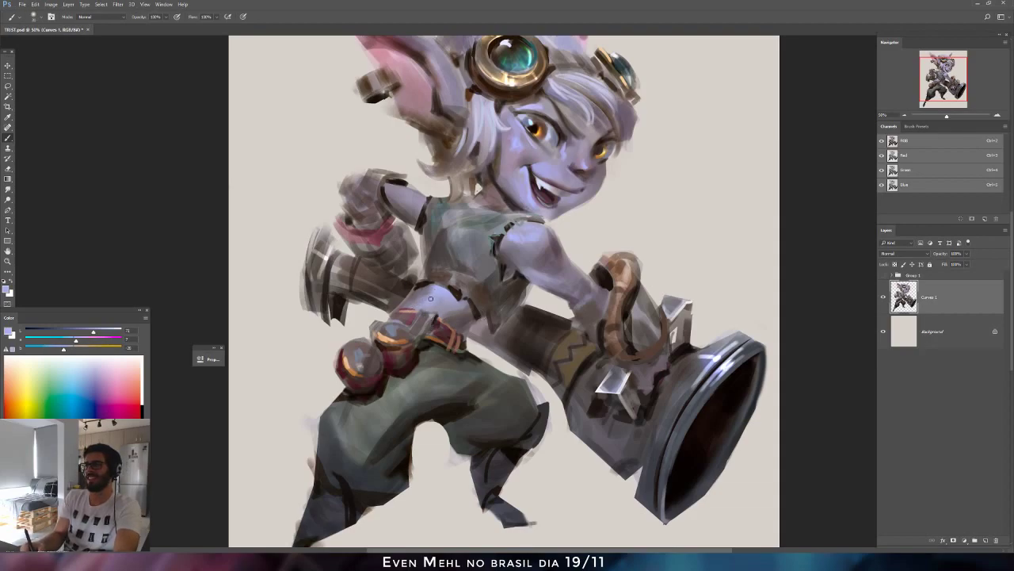
left_click(419, 307, "alt")
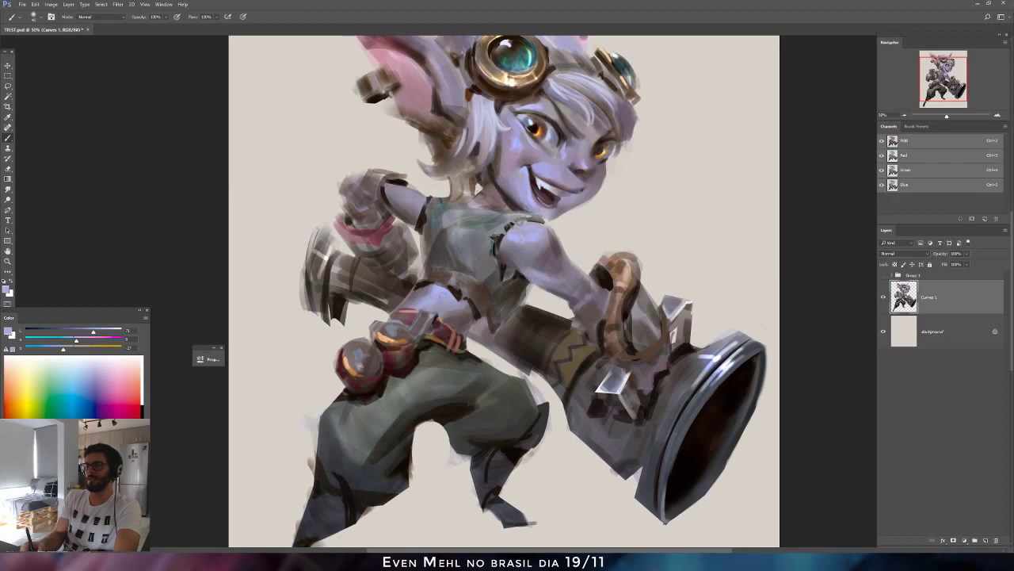
left_click(438, 305, "alt")
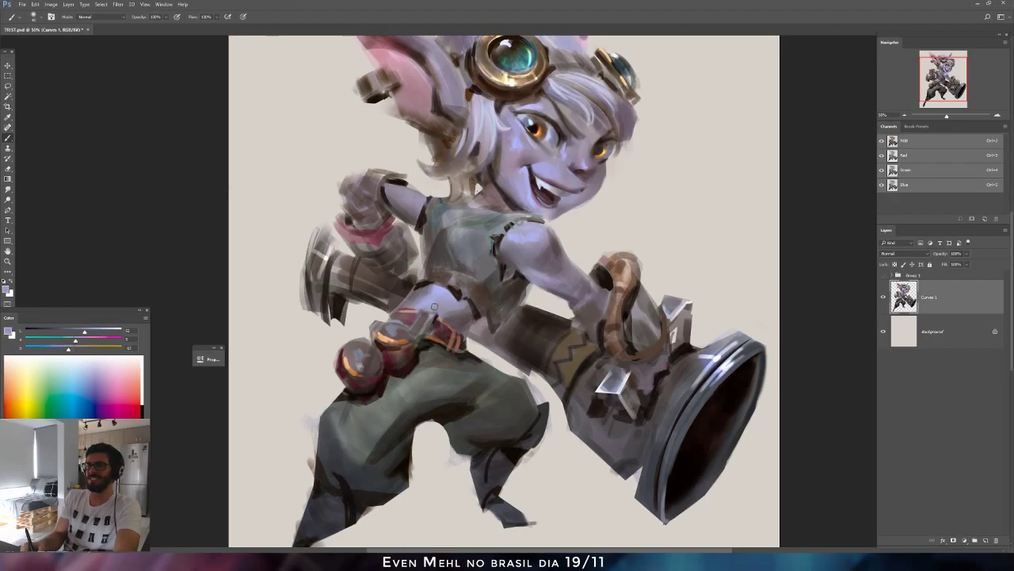
Sample muted greys from the shirt, ear and hair, make the last one bluer and retouch the hair around the goggles.
left_click(446, 236, "alt")
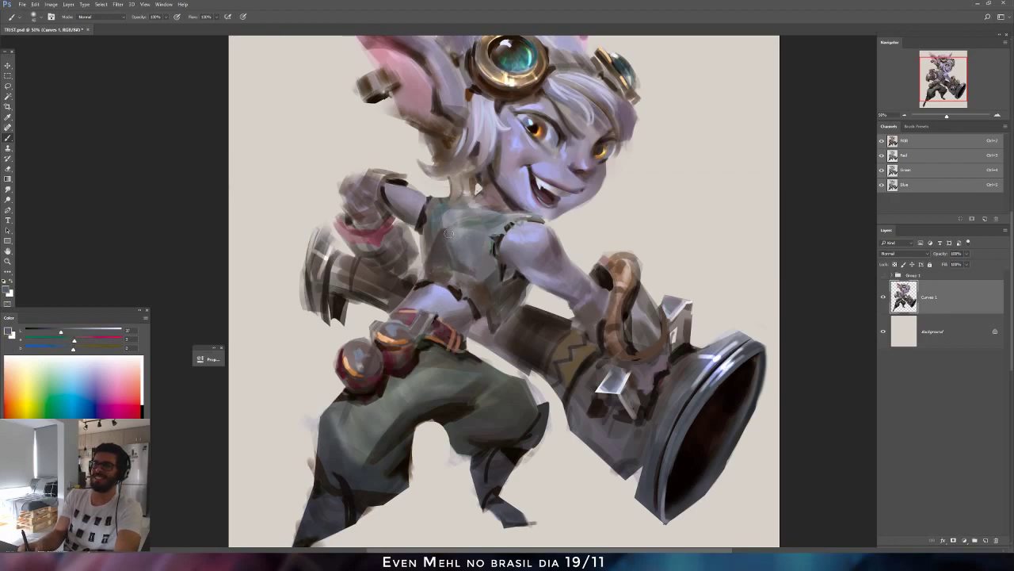
left_click_drag(513, 138, 486, 210)
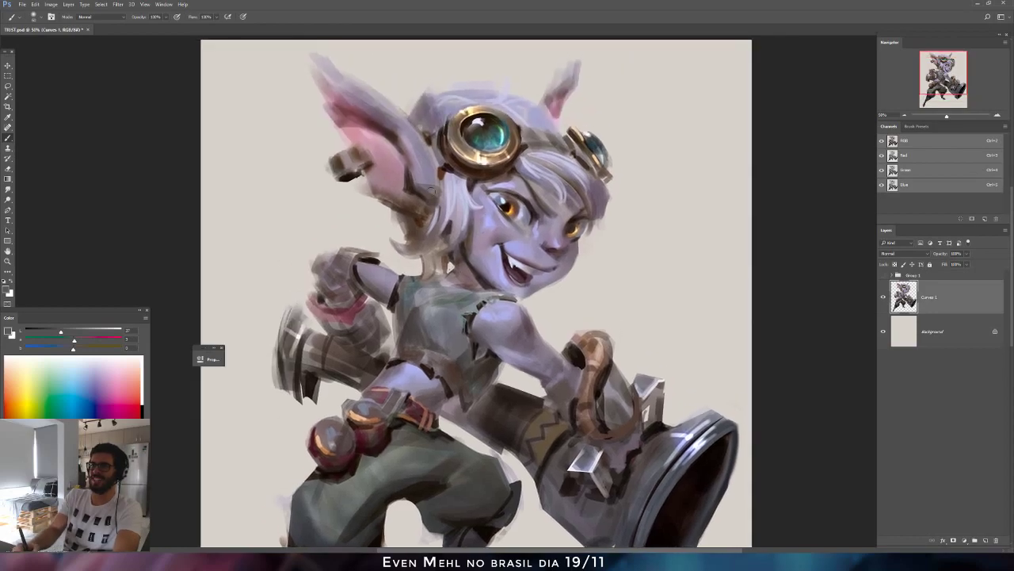
left_click(434, 205, "alt")
left_click(439, 115, "alt")
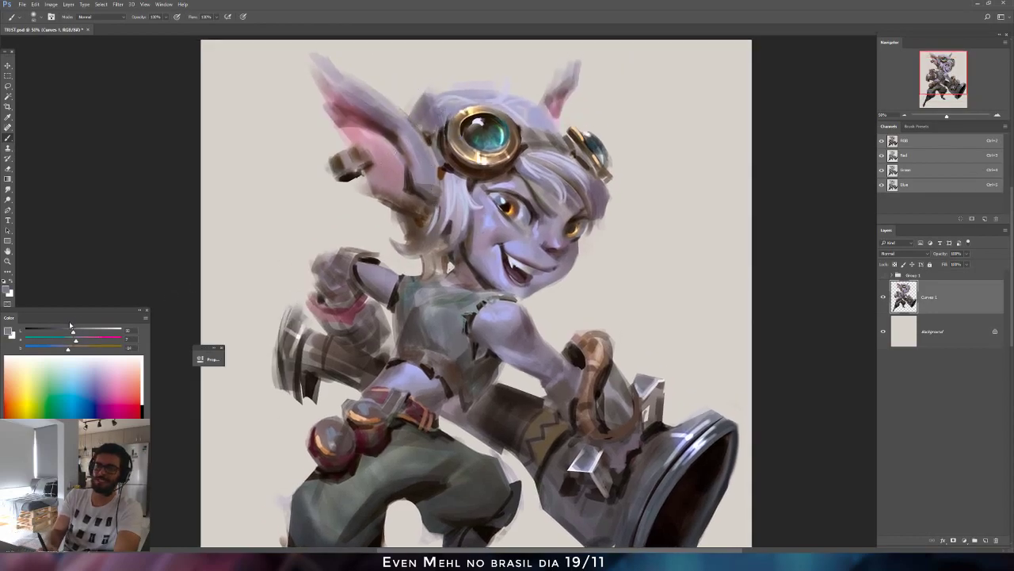
left_click_drag(68, 350, 64, 349)
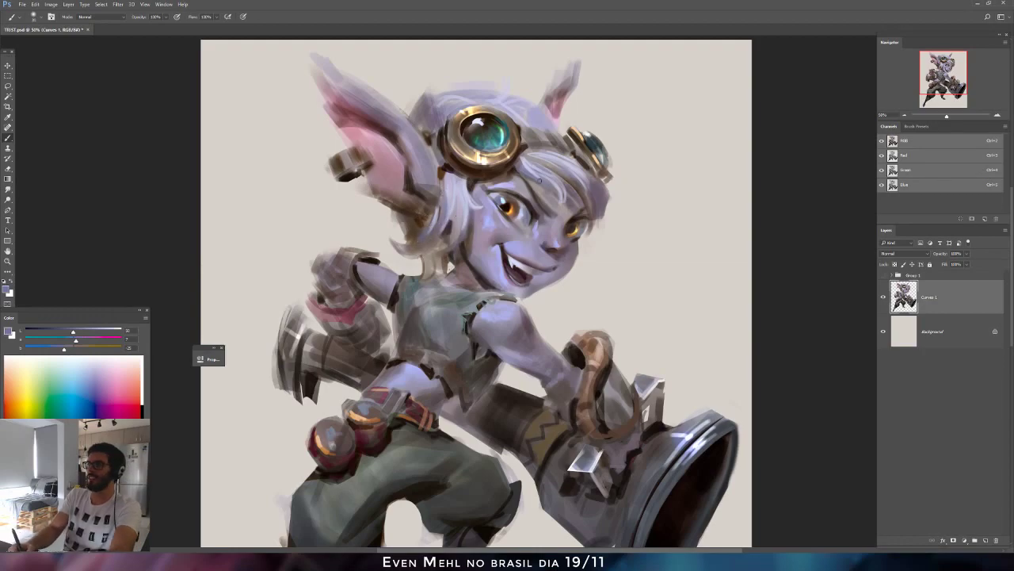
Flip the canvas horizontally and paint fringe strands and loose outer hair tips with sampled light lavender and grey tones.
key("ctrl+shift+h")
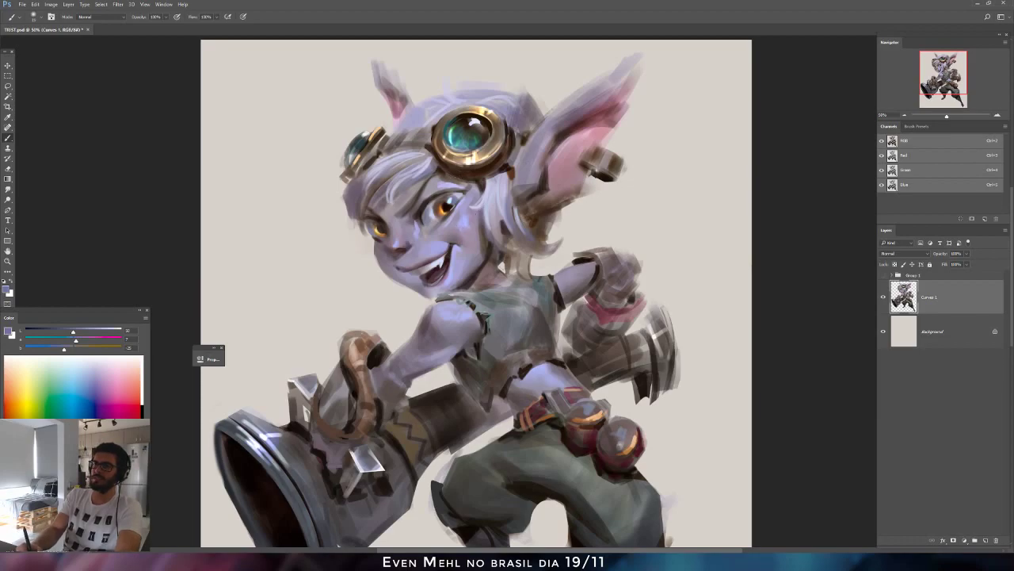
left_click(426, 163, "alt")
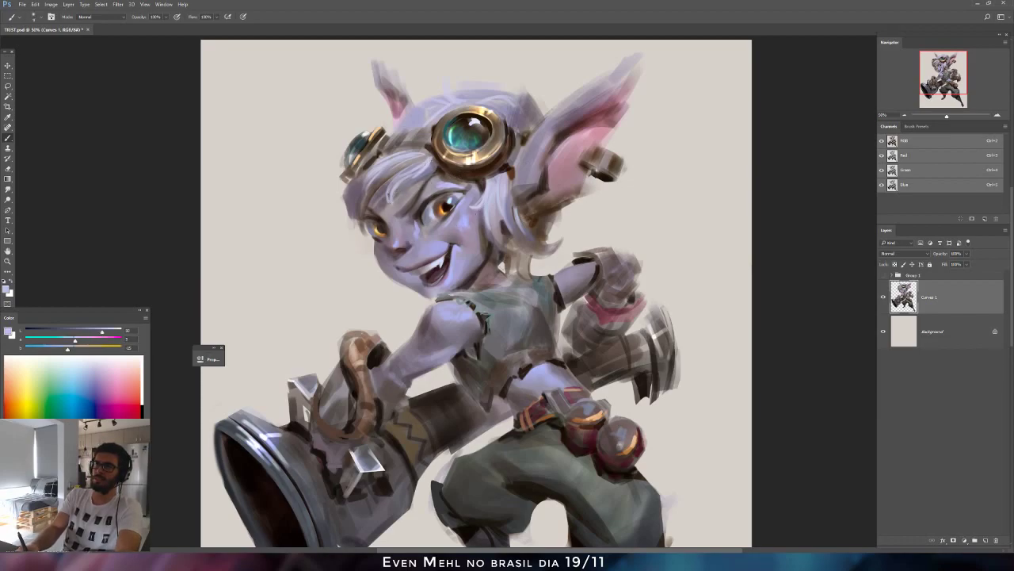
left_click_drag(384, 202, 367, 229)
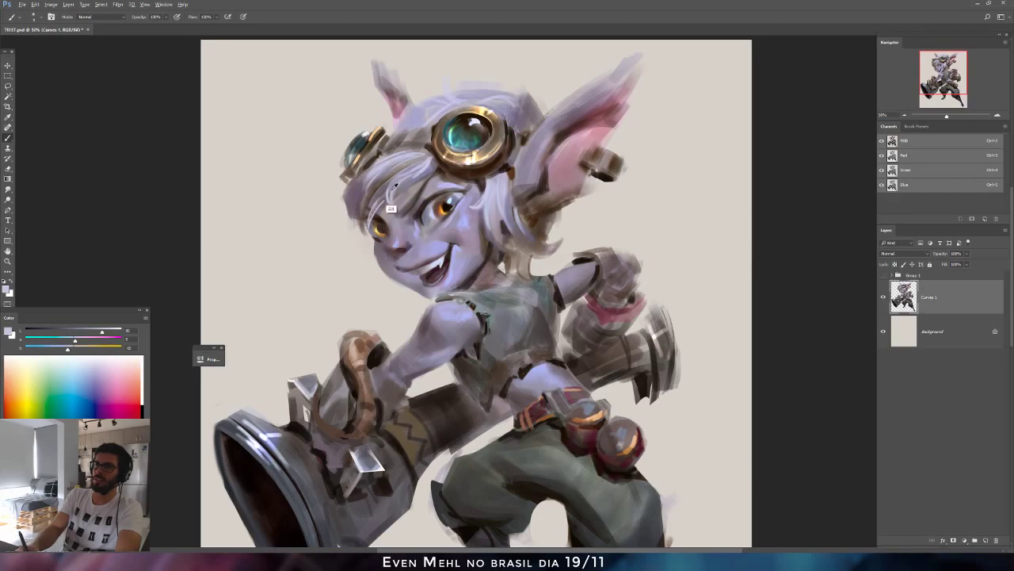
left_click(390, 210, "alt")
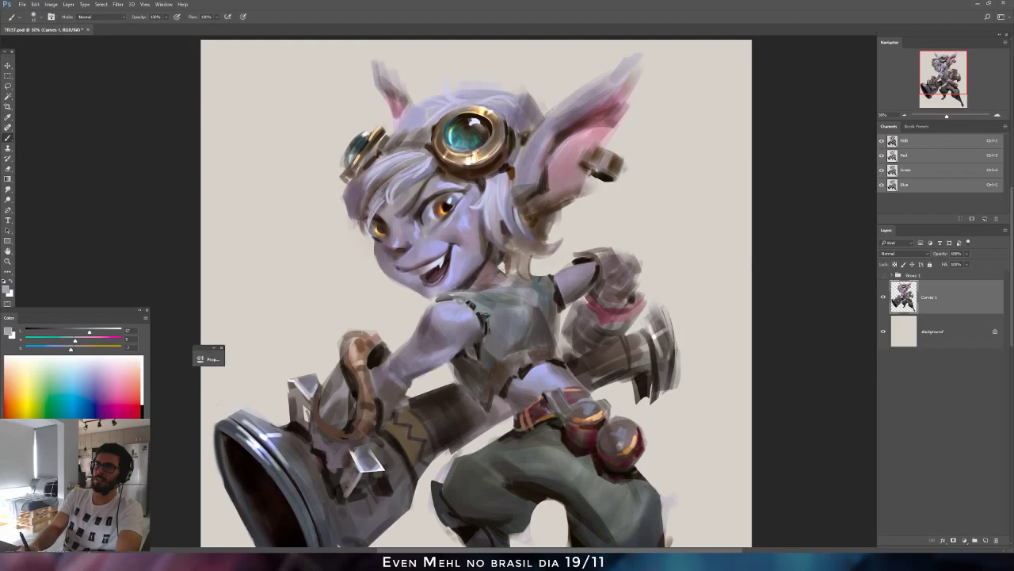
left_click(357, 207, "alt")
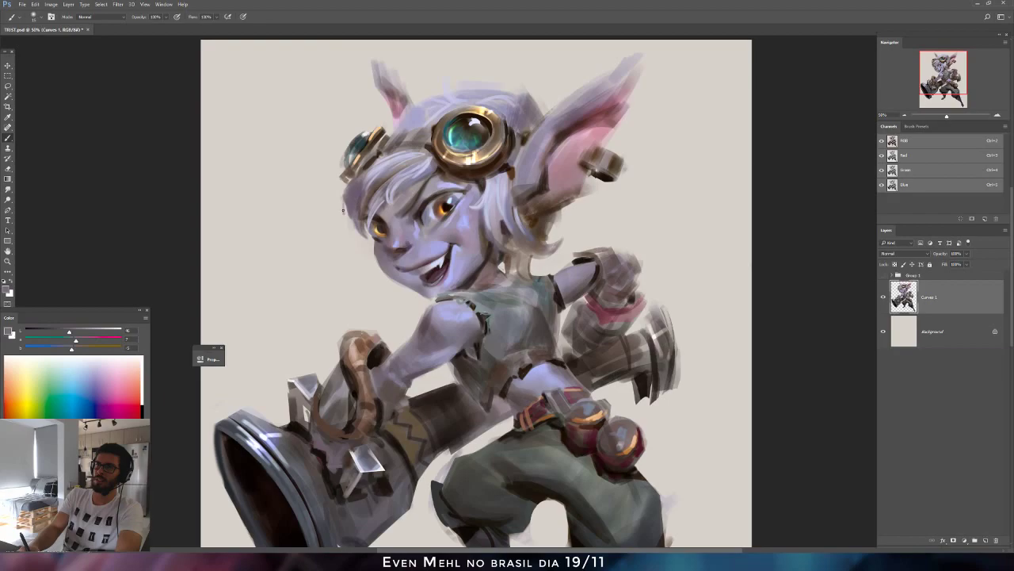
mouse_move(343, 198)
left_mouse_down()
mouse_move(347, 216)
mouse_move(340, 208)
left_mouse_up()
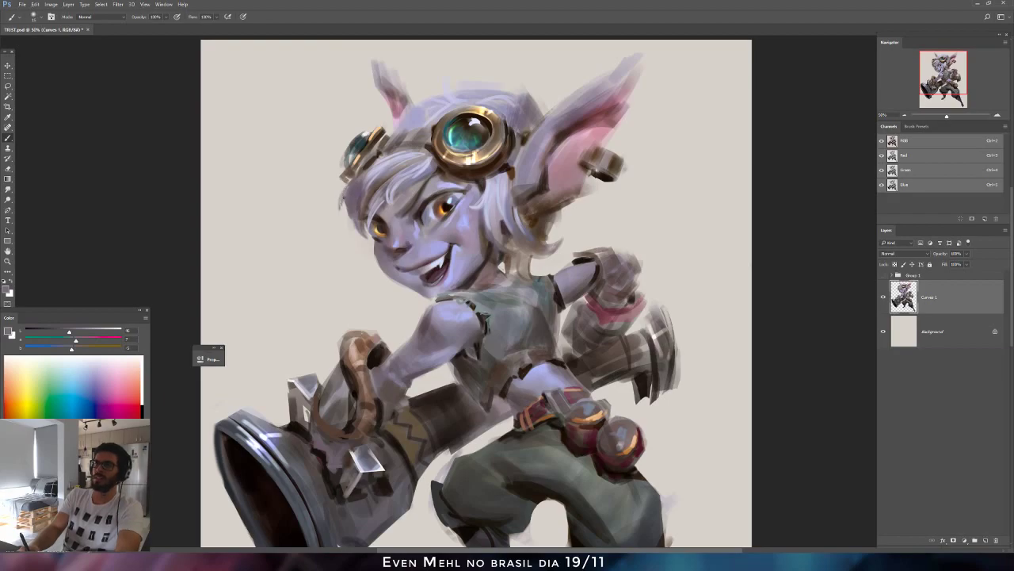
left_click(362, 198, "alt")
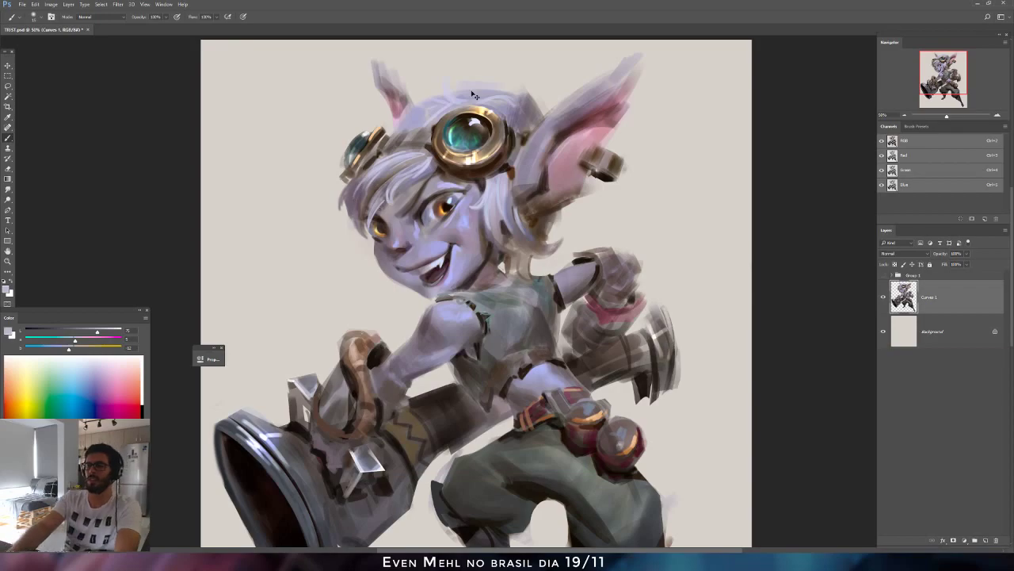
Flip the canvas horizontally, close the Lupa screen magnifier and examine the whole figure at different zoom levels.
key("ctrl+minus")
key("ctrl+minus")
key("ctrl+minus")
key("ctrl+shift+h")
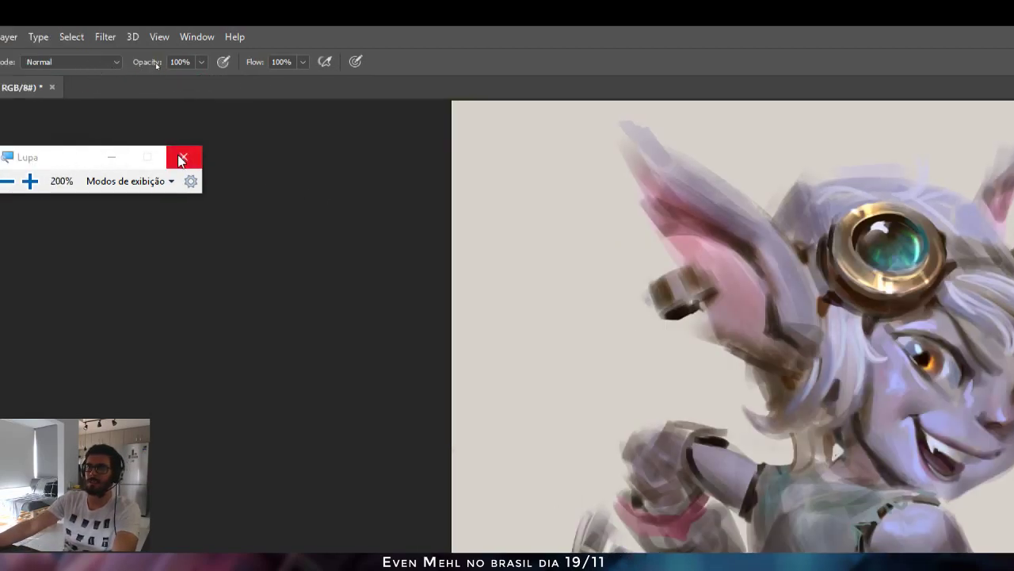
left_click(181, 160)
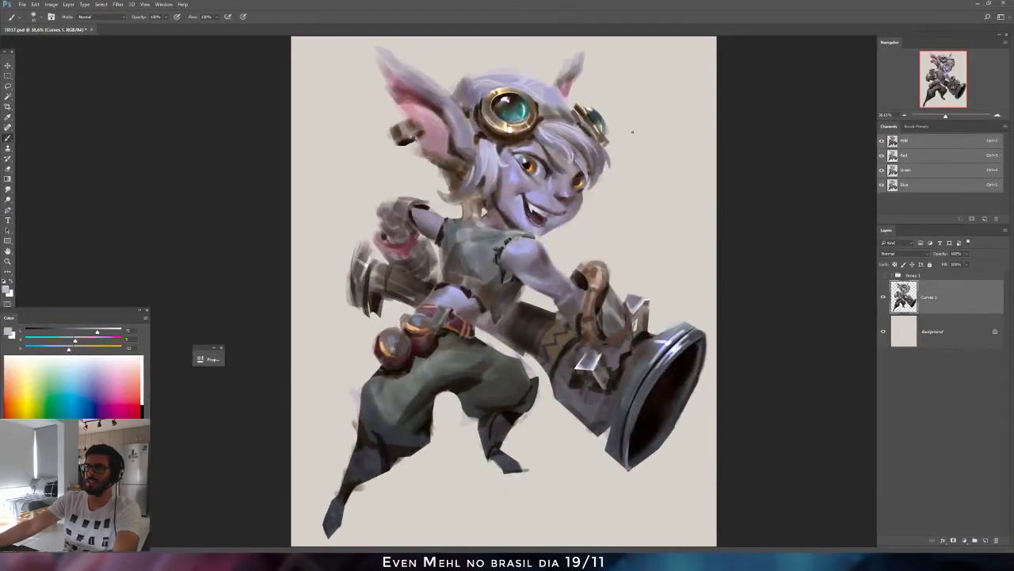
scroll(652, 246, "down", 2)
scroll(599, 259, "up", 3)
left_click_drag(591, 182, 571, 221)
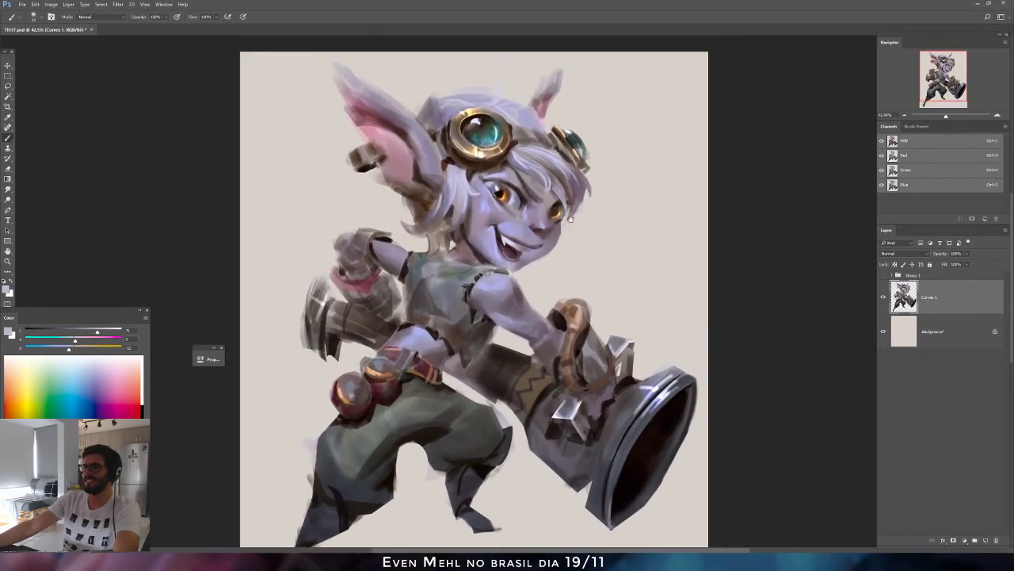
scroll(516, 188, "up", 3)
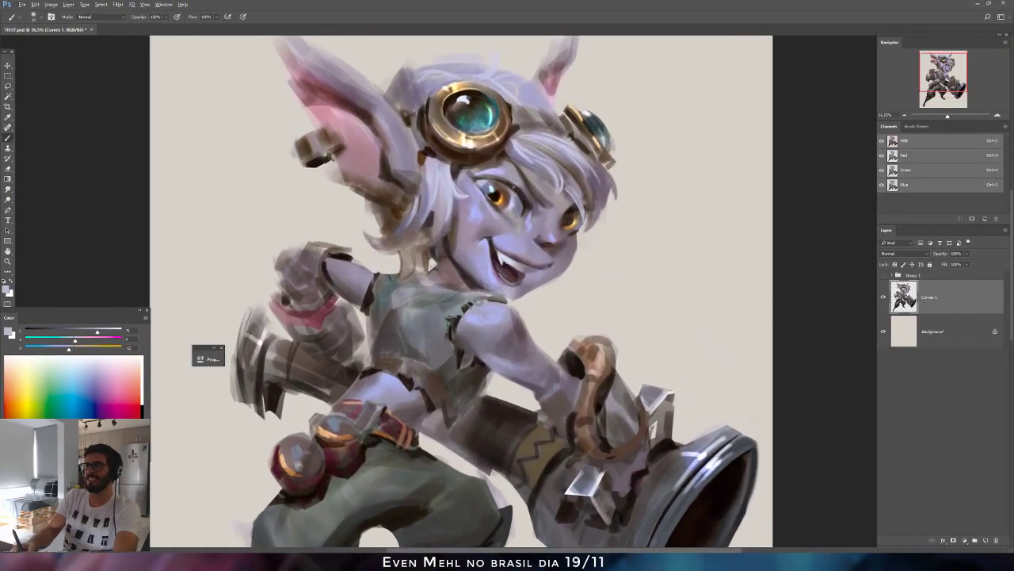
Sample a light tone from the hair lock beside the face, make it bluer and paint a highlight on that lock.
left_click_drag(418, 132, 412, 225)
scroll(362, 258, "down", 2)
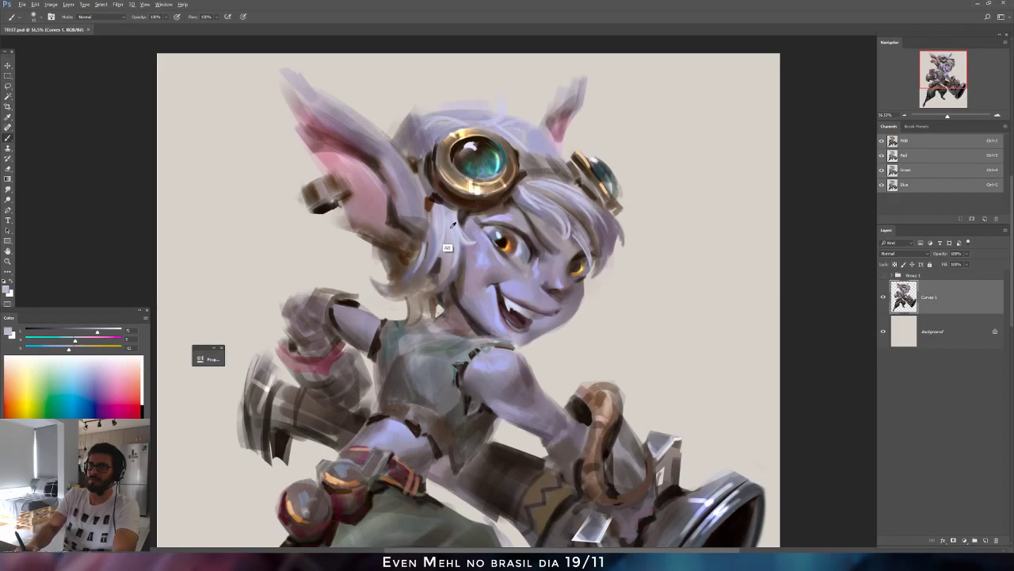
left_click(456, 251, "alt")
left_click_drag(68, 351, 64, 349)
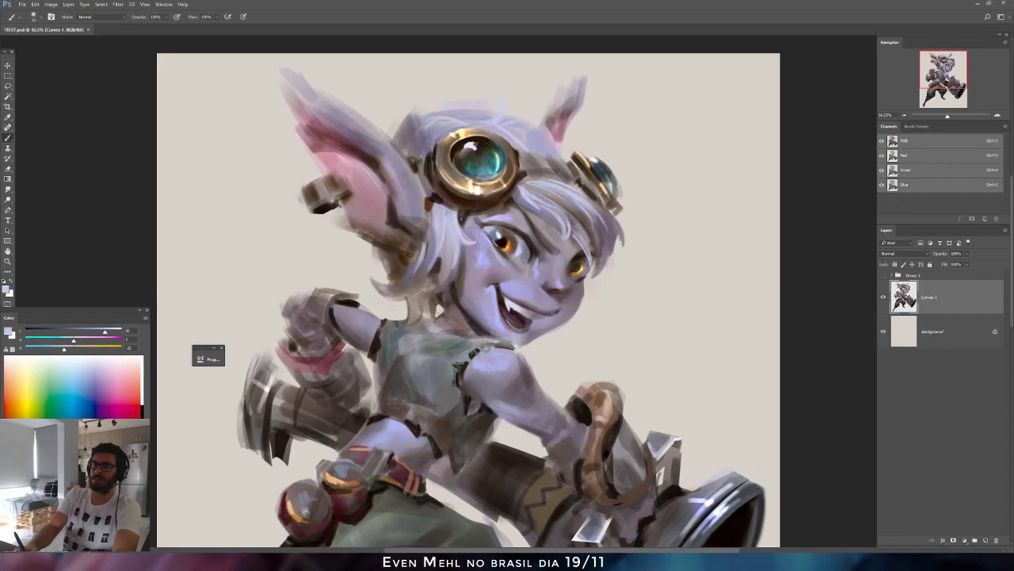
left_click_drag(459, 220, 459, 227)
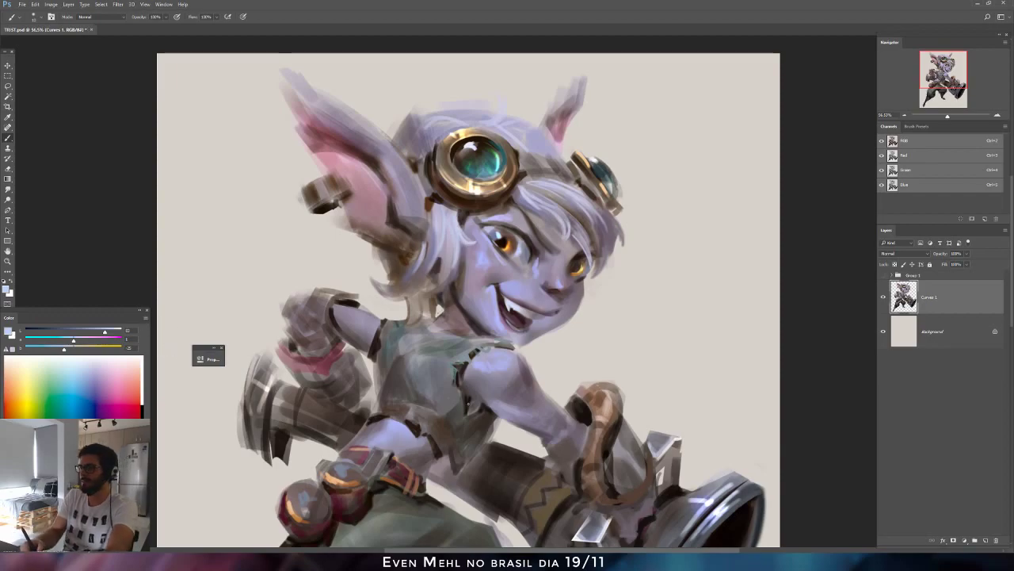
Flip the canvas horizontally, lasso the fringe and face, brighten the fringe with the Dodge tool and a soft round brush, and deselect.
key("ctrl+shift+h")
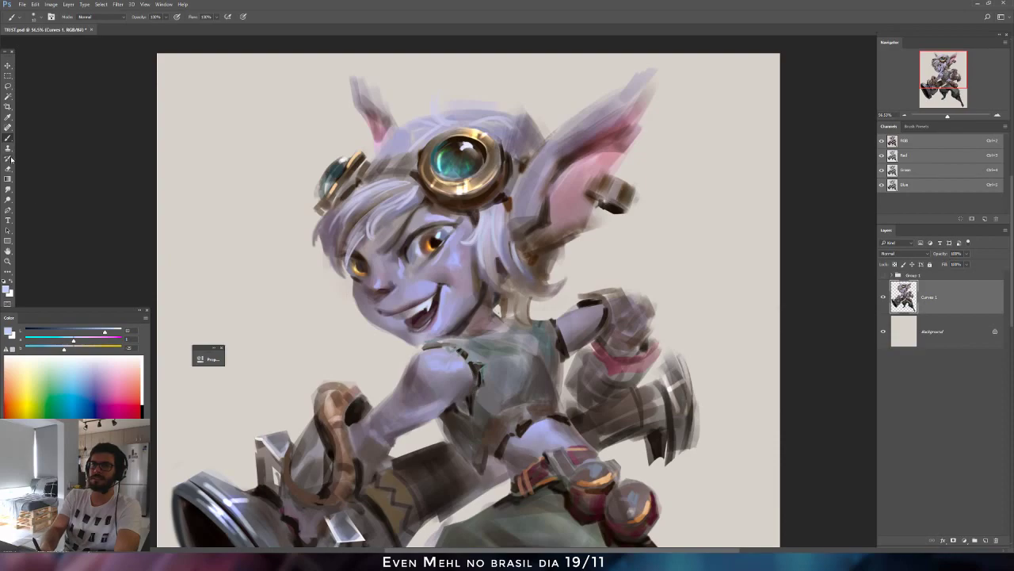
left_click(8, 85)
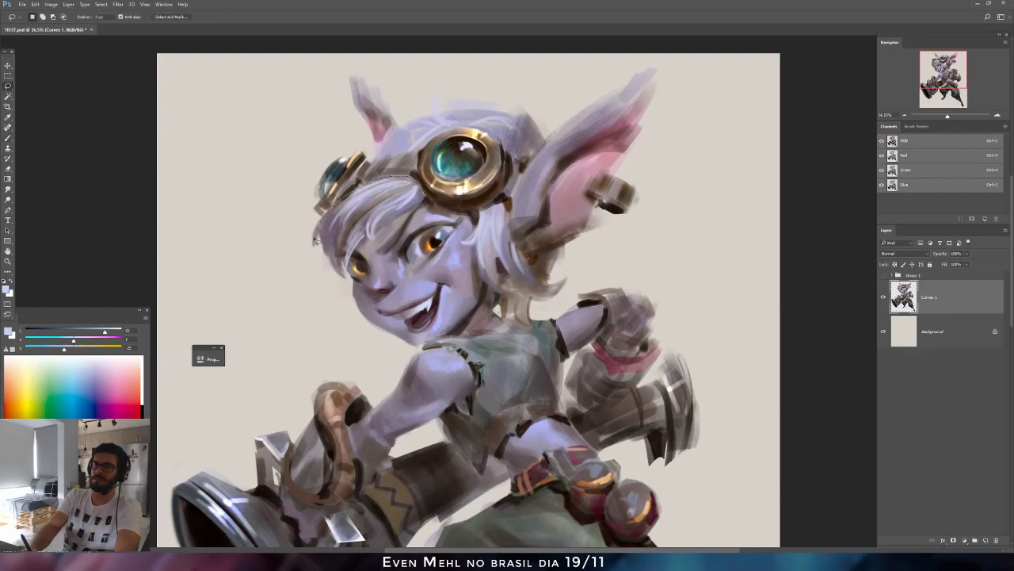
mouse_move(408, 177)
left_mouse_down()
mouse_move(310, 278)
mouse_move(456, 287)
left_mouse_up()
key("o")
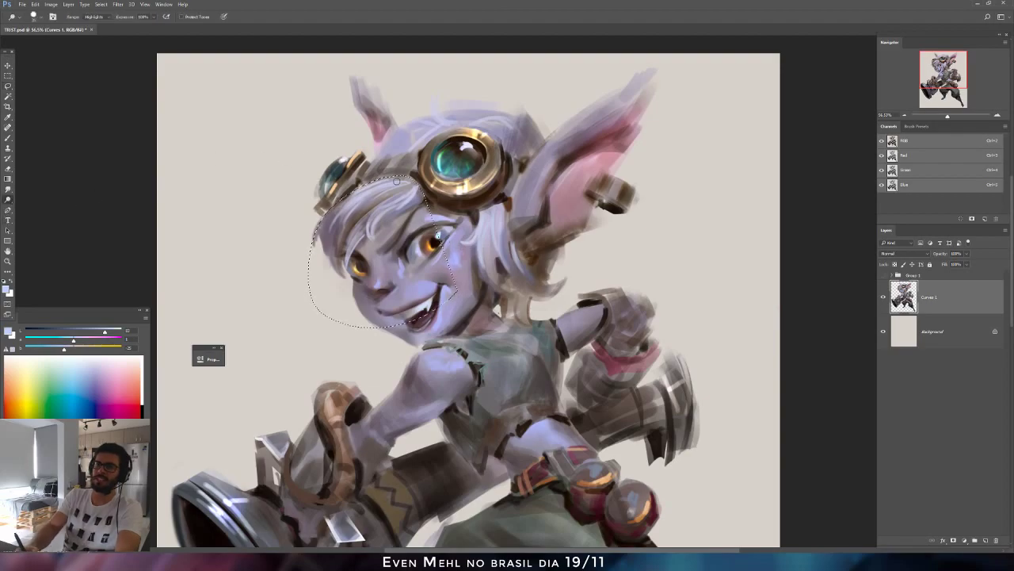
right_click(407, 110)
left_click(432, 165)
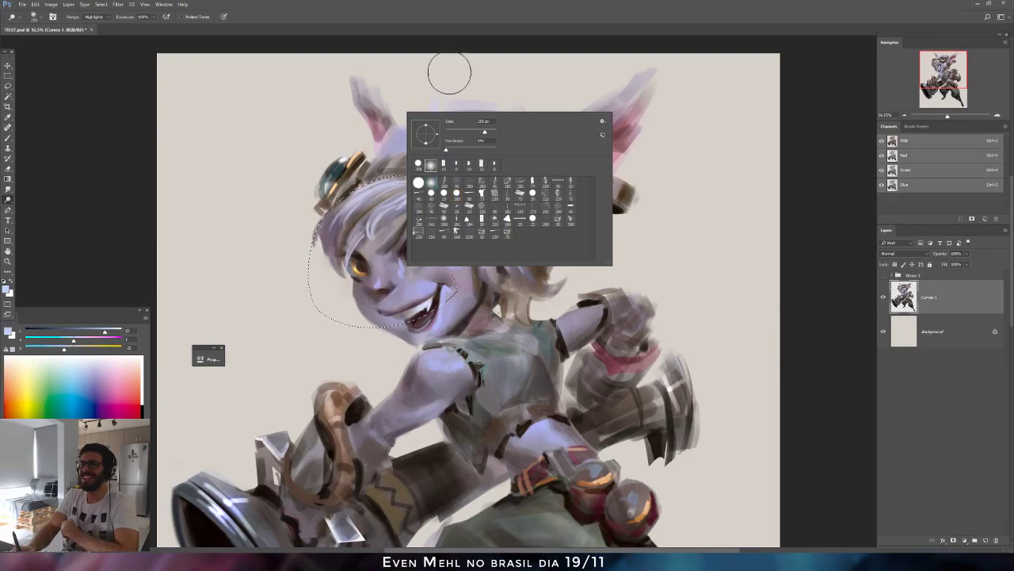
left_click(449, 73)
mouse_move(409, 173)
left_mouse_down()
mouse_move(395, 192)
mouse_move(377, 194)
mouse_move(398, 187)
mouse_move(378, 201)
mouse_move(376, 223)
left_mouse_up()
key("ctrl+d")
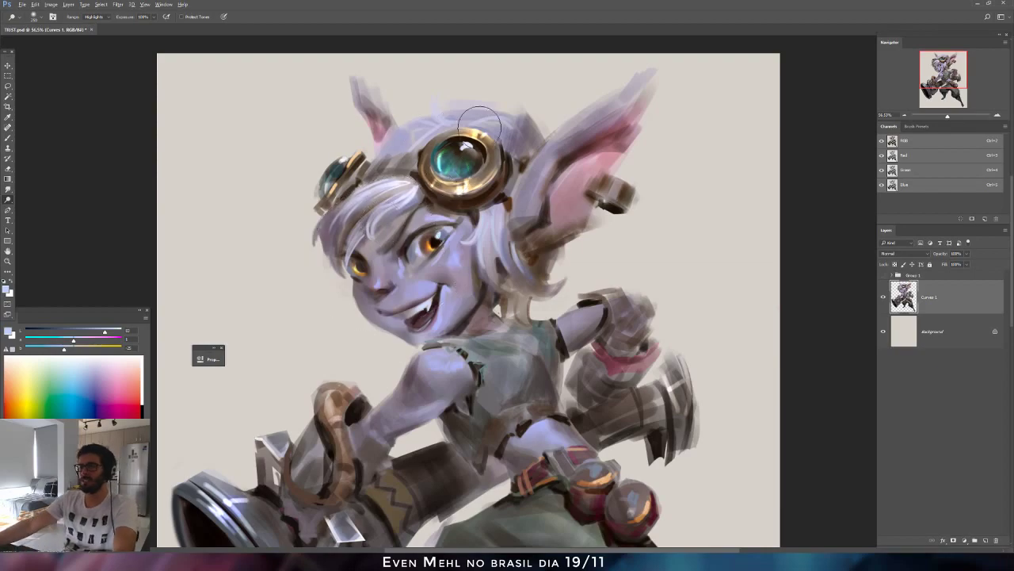
Flip the canvas back horizontally and brighten the top of the hair lock between the ear and face with the Dodge tool.
scroll(515, 131, "down", 10)
key("ctrl+shift+h")
scroll(494, 269, "up", 10)
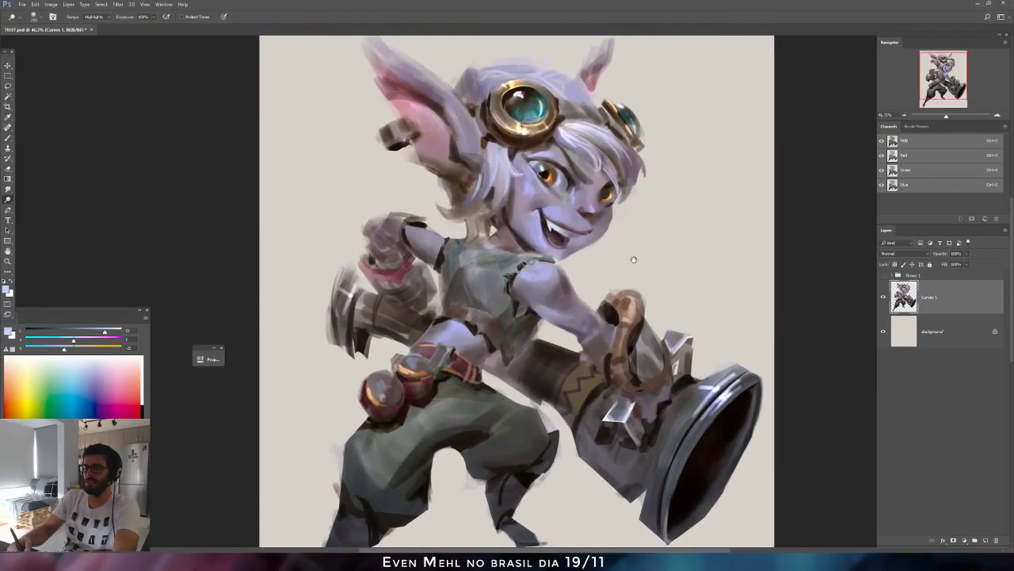
key("l")
key("l")
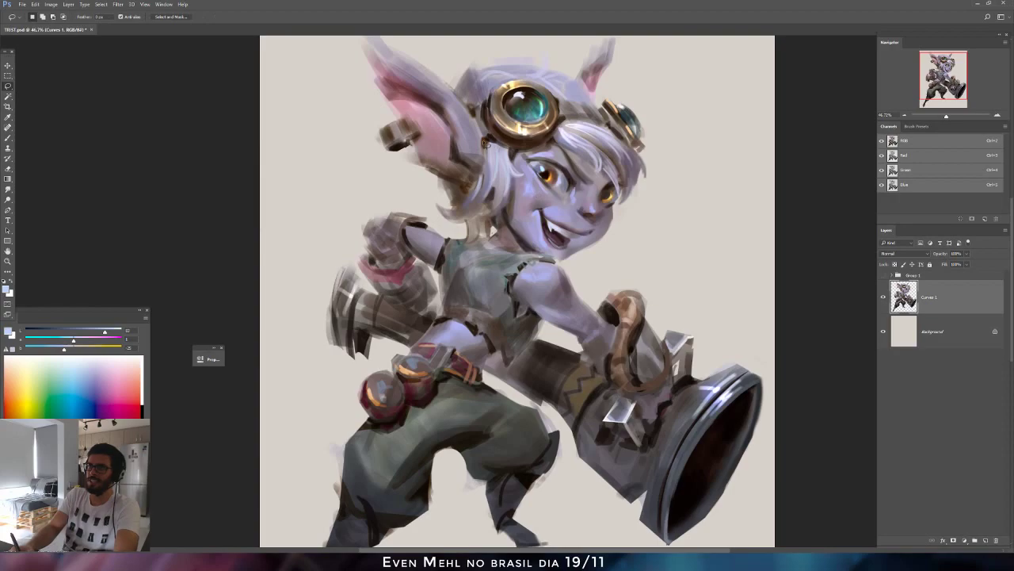
mouse_move(490, 162)
left_mouse_down()
mouse_move(488, 199)
mouse_move(523, 174)
mouse_move(502, 148)
mouse_move(523, 171)
mouse_move(511, 173)
left_mouse_up()
key("ctrl+d")
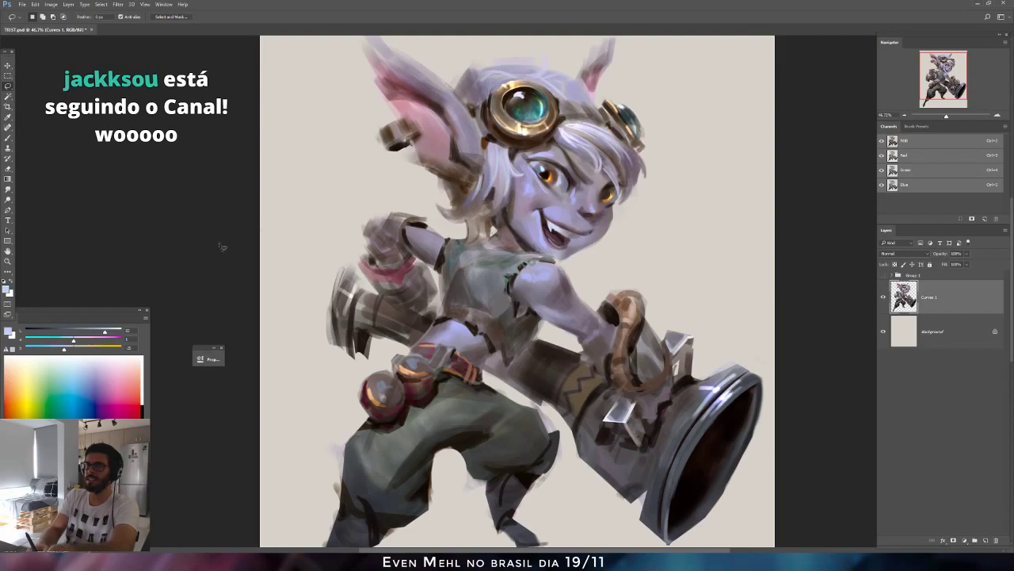
left_click(15, 195)
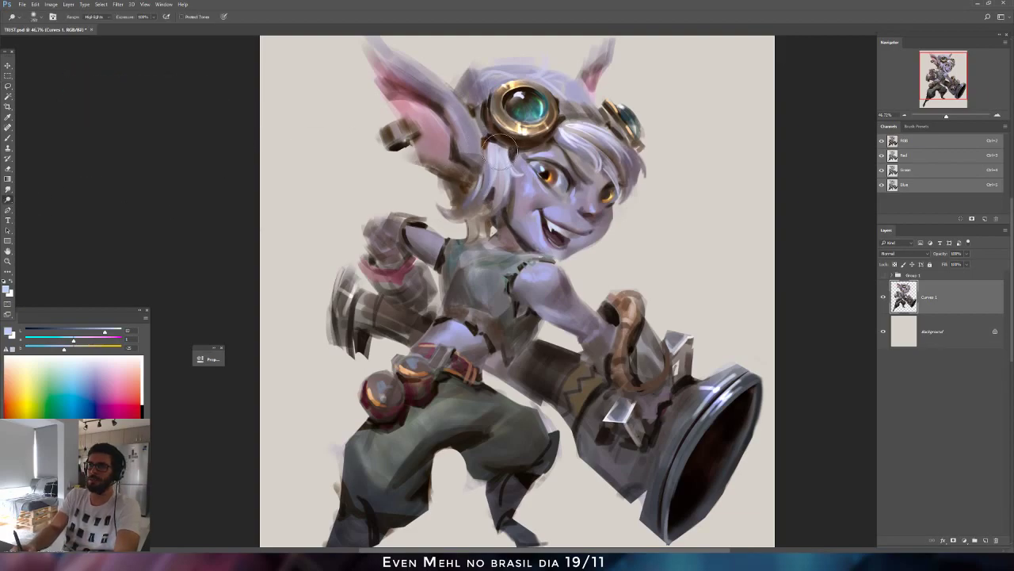
left_click_drag(502, 141, 495, 170)
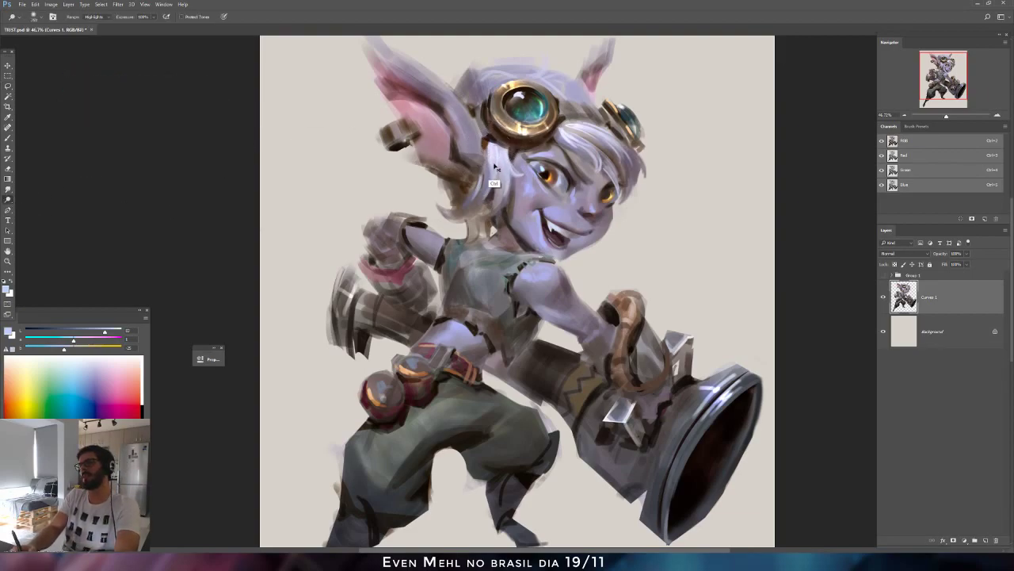
Switch to a textured brush, sample a dark tone from the fringe and shrink the brush for fine hair strokes.
key("b")
left_click(496, 175, "alt")
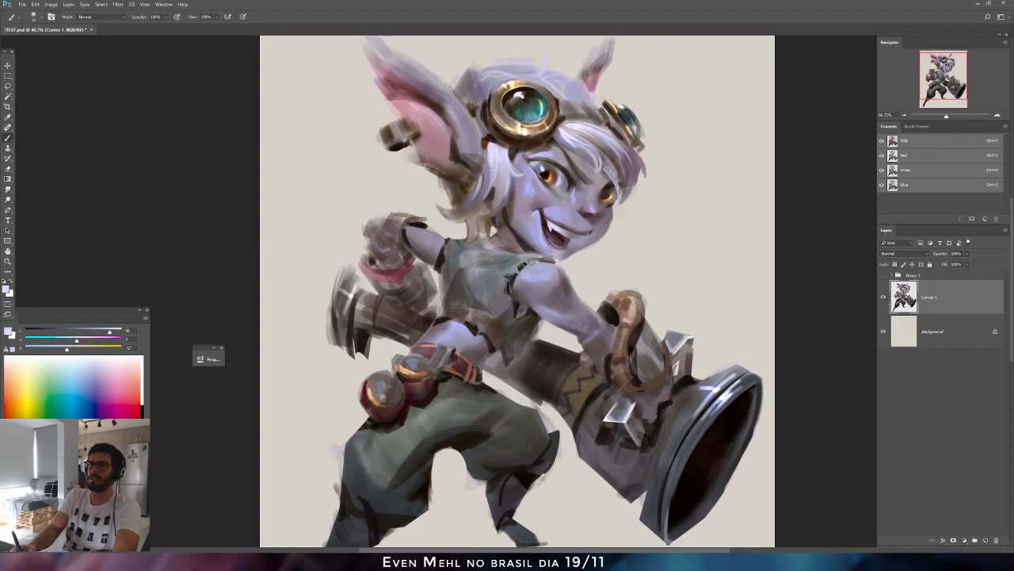
right_click(488, 118)
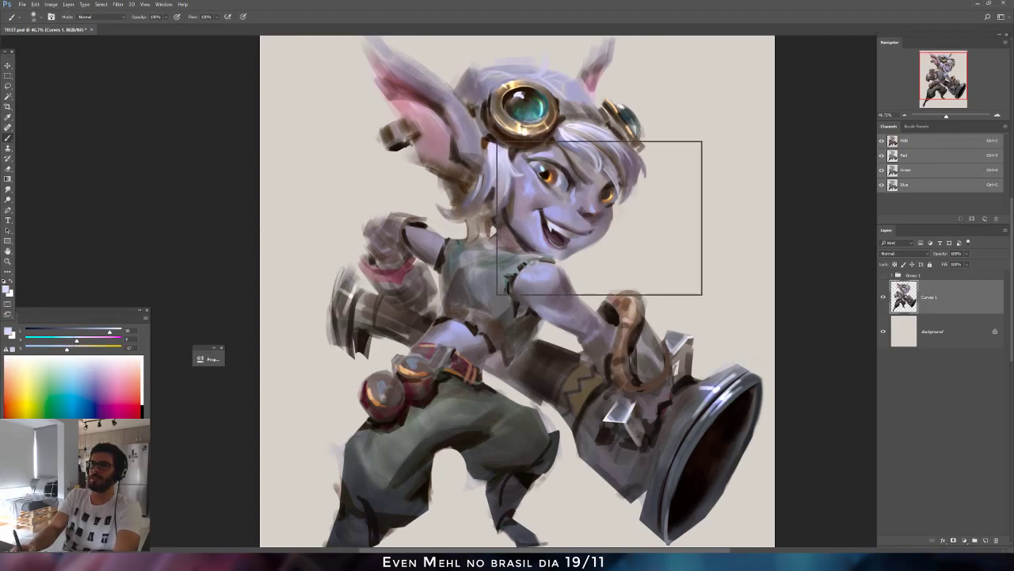
left_click(544, 247)
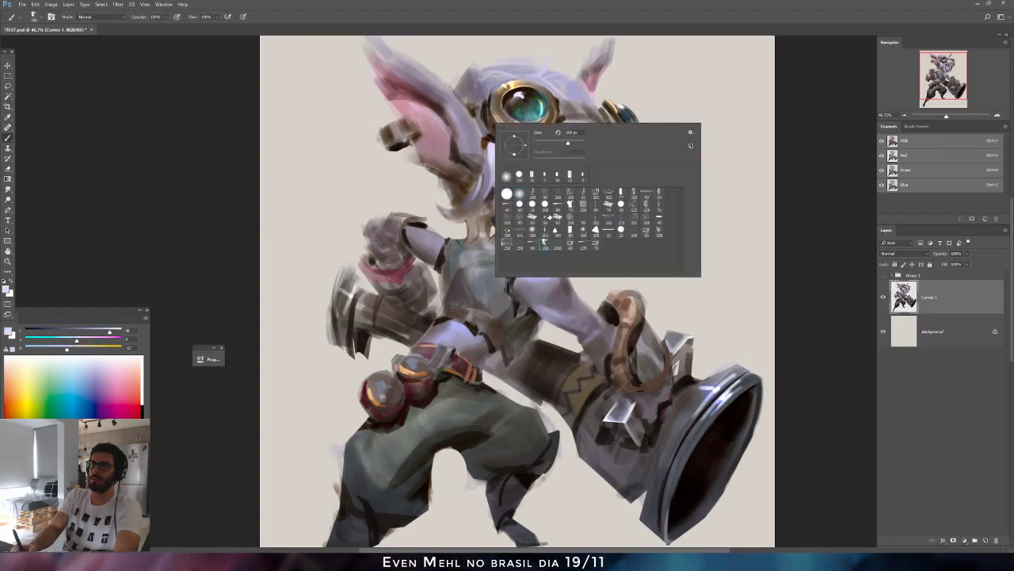
left_click(147, 182)
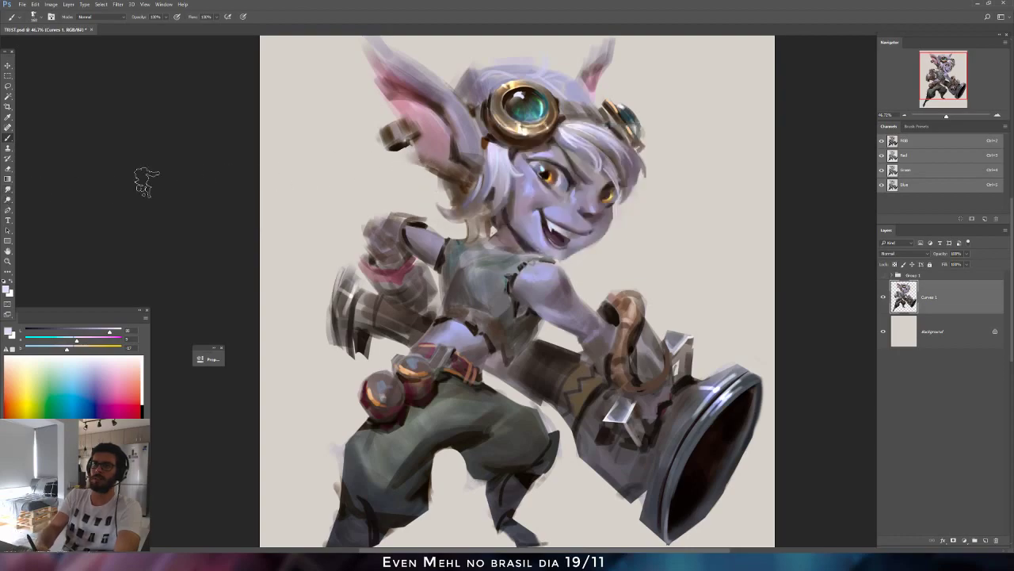
left_click(615, 166, "alt")
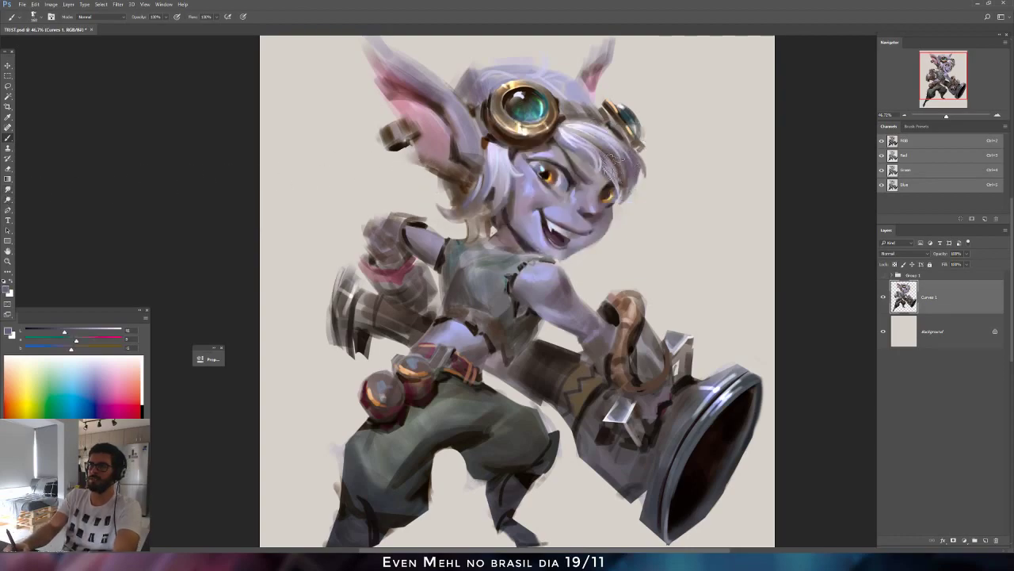
key("bracketleft")
key("bracketleft")
key("bracketleft")
key("bracketleft")
key("bracketleft")
key("bracketleft")
key("bracketleft")
key("bracketleft")
key("bracketleft")
key("bracketleft")
key("bracketleft")
key("bracketleft")
key("bracketleft")
key("bracketleft")
key("bracketleft")
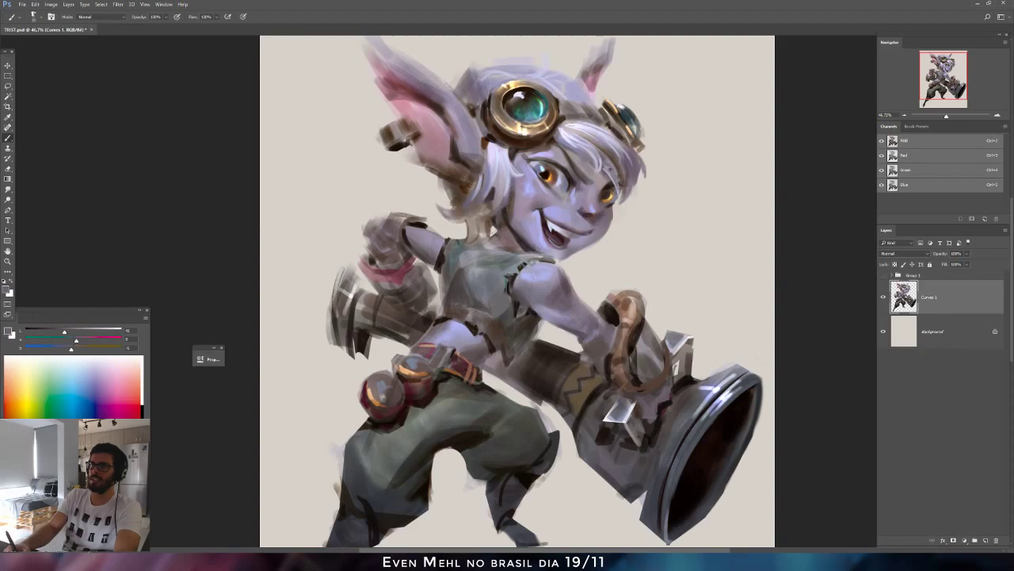
Paint fine strands on the fringe below the goggles with light and mid lilac tones sampled from the hair.
left_click(570, 142, "alt")
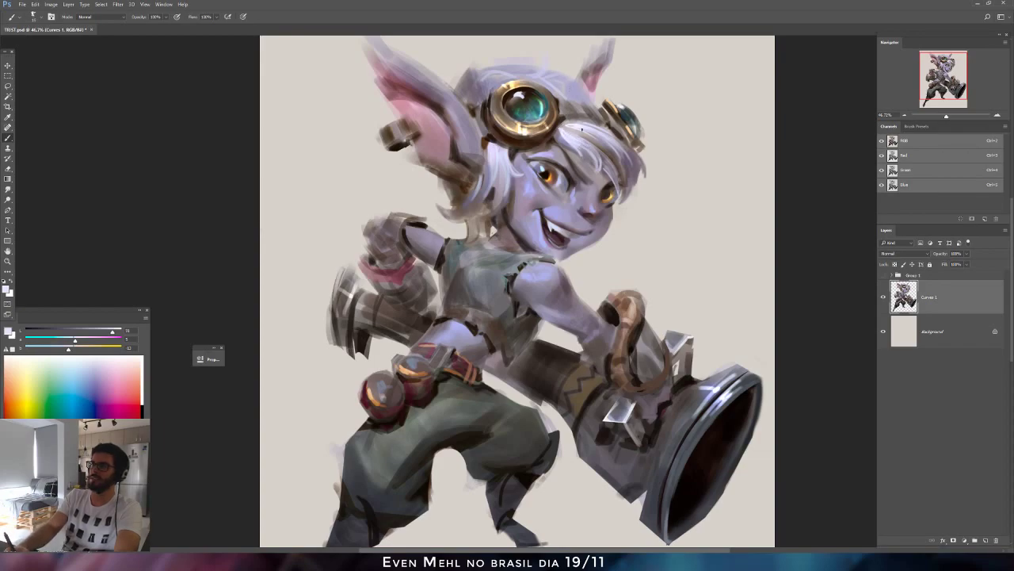
left_click(585, 164, "alt")
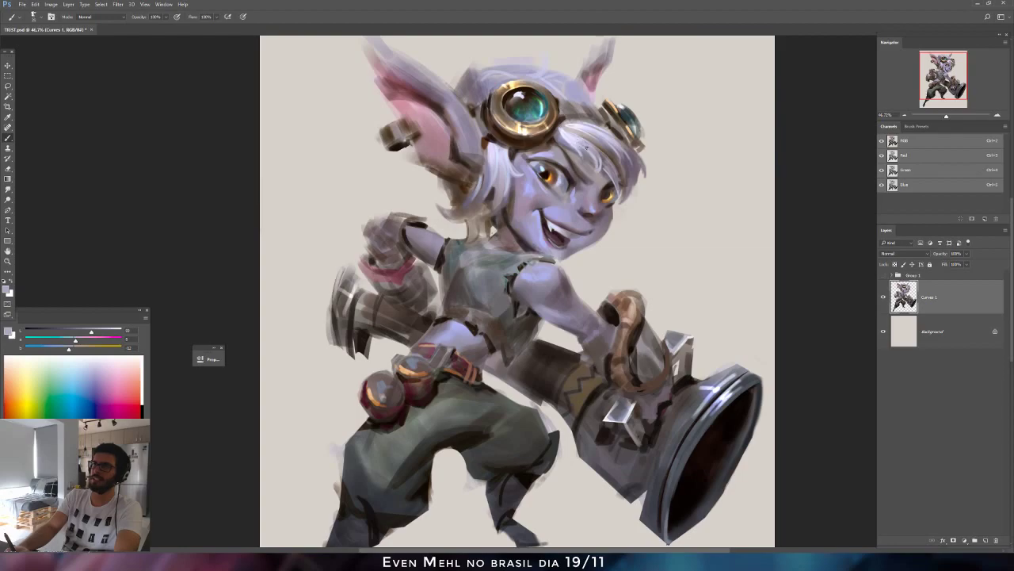
left_click(572, 111, "alt")
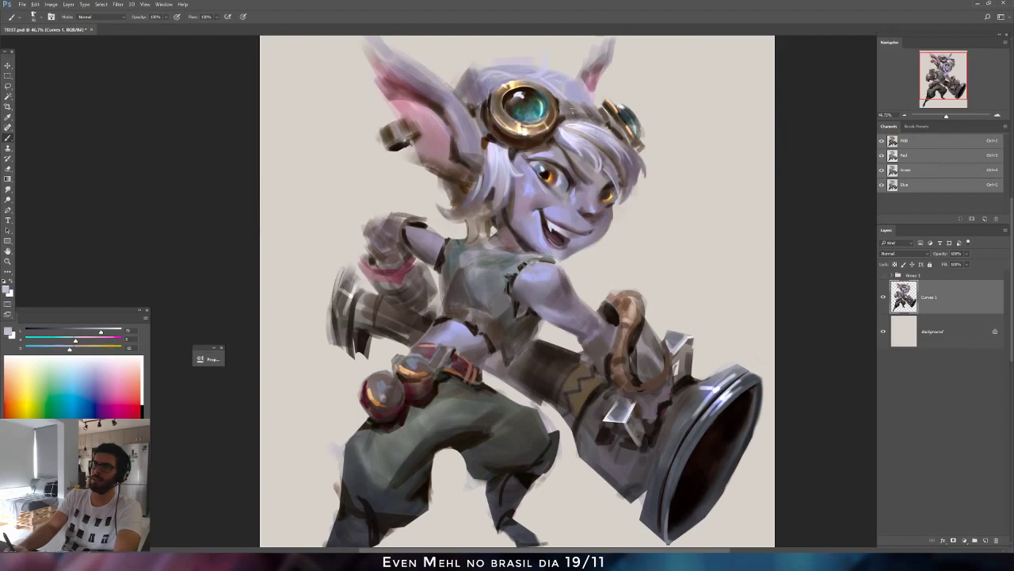
Define the metal bridge between the two goggle lenses using sampled dark brown and tan tones.
left_click(516, 86, "alt")
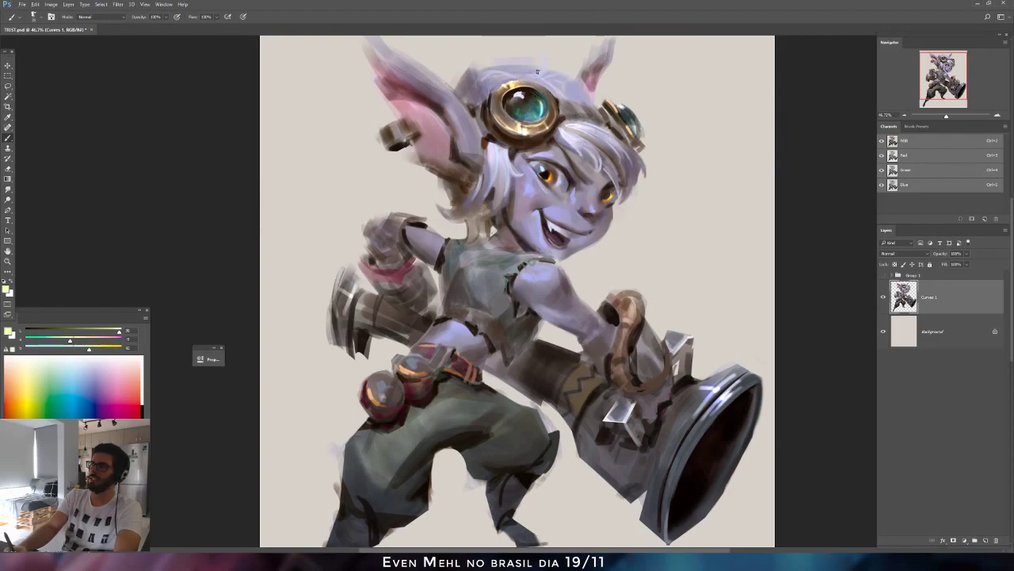
left_click(548, 124, "alt")
left_click_drag(564, 99, 573, 116)
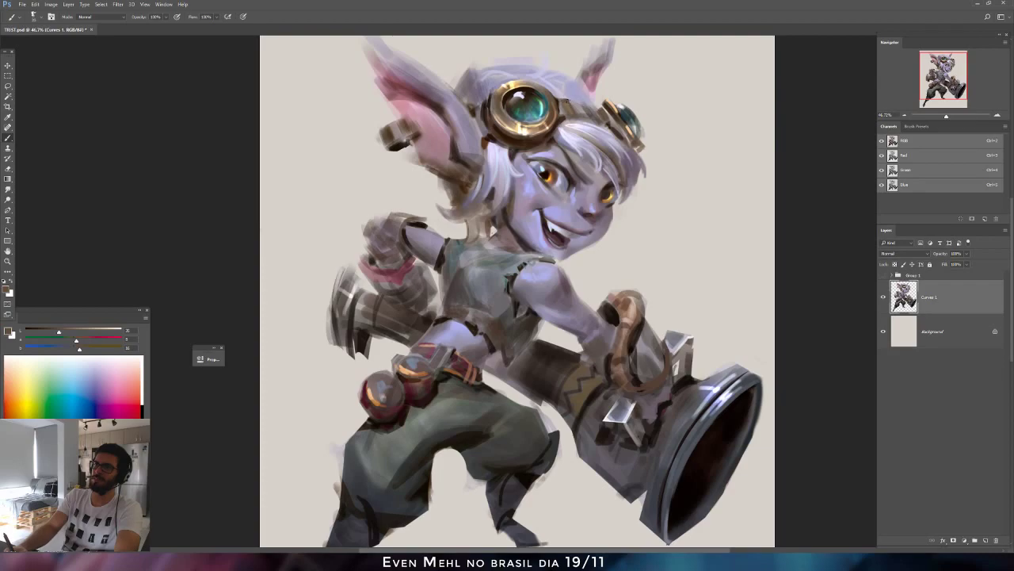
left_click(564, 119, "alt")
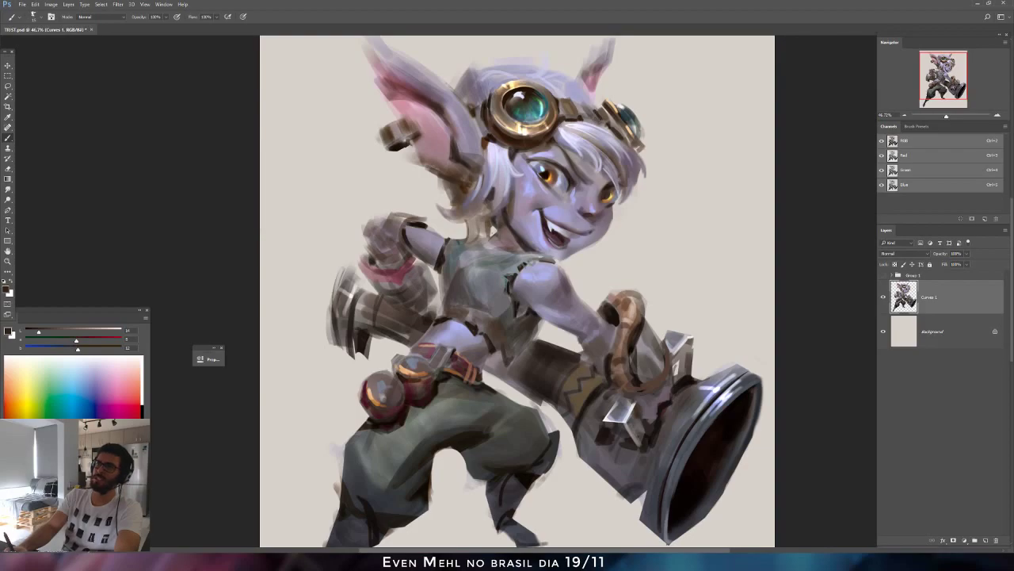
left_click(528, 148, "alt")
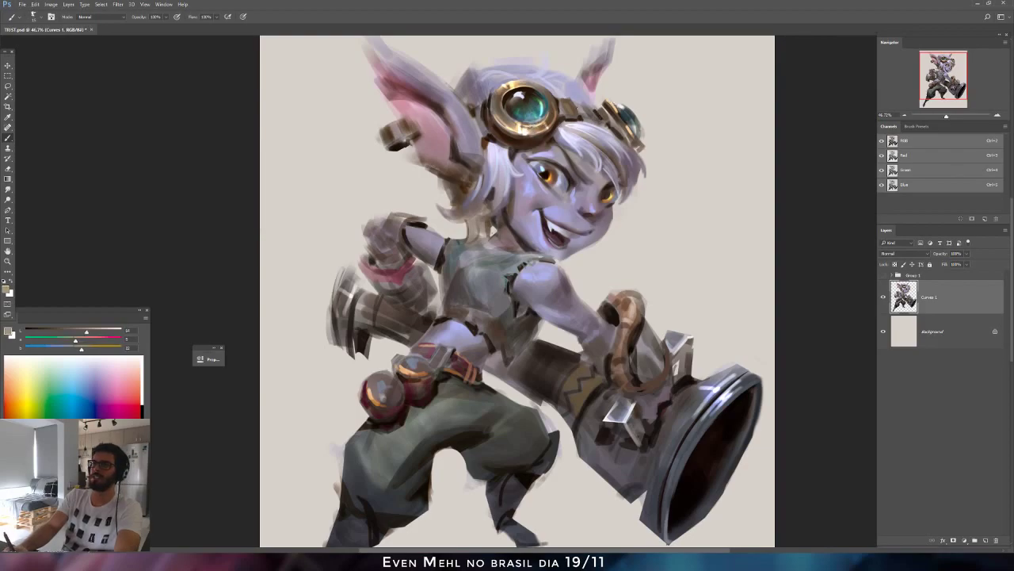
left_click(537, 151, "alt")
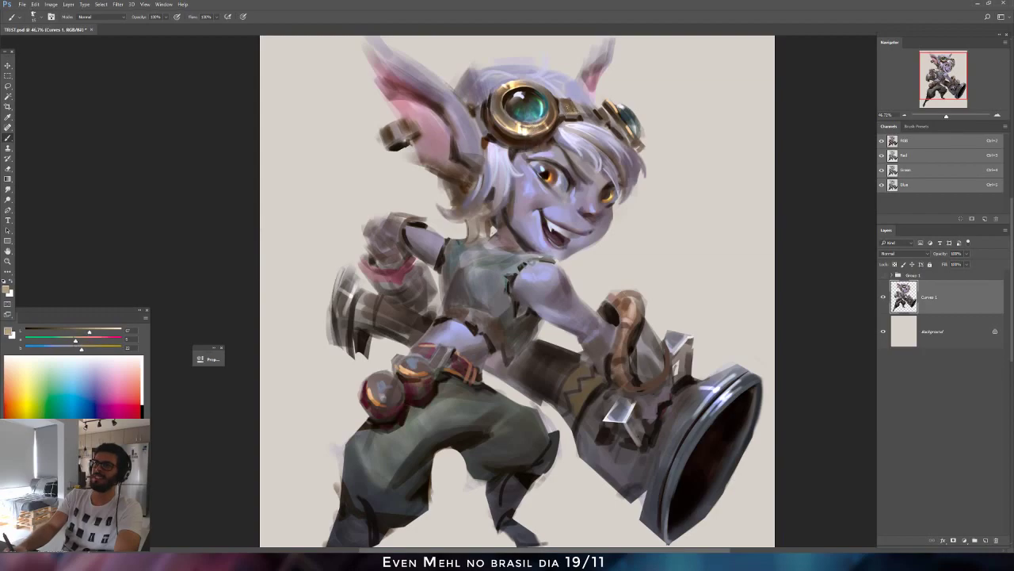
Flip the canvas horizontally and touch up the goggle rims and bridge with sampled gold and dark brown tones.
key("ctrl+shift+h")
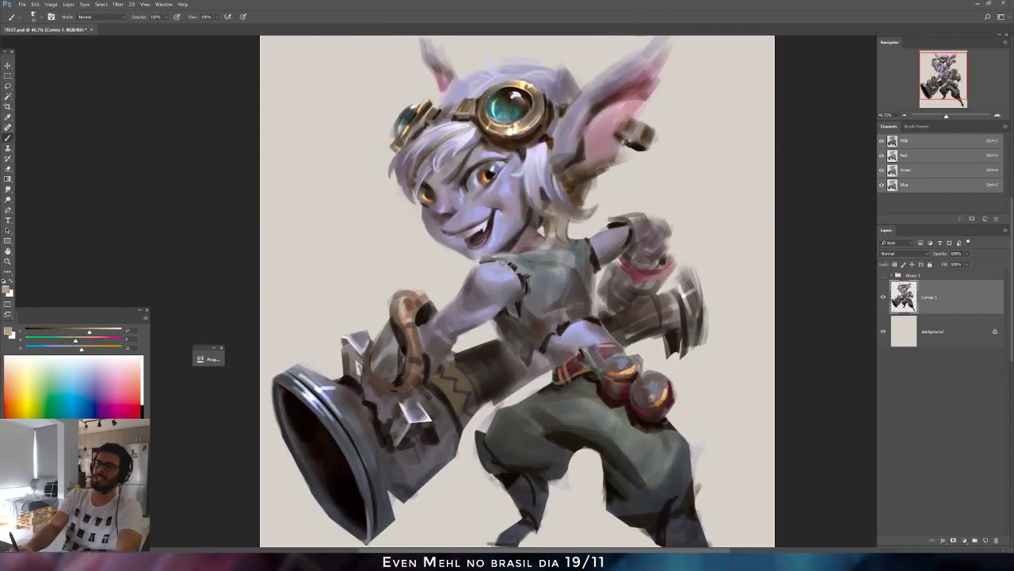
left_click_drag(514, 101, 523, 104)
left_click(517, 82, "alt")
key("ctrl+z")
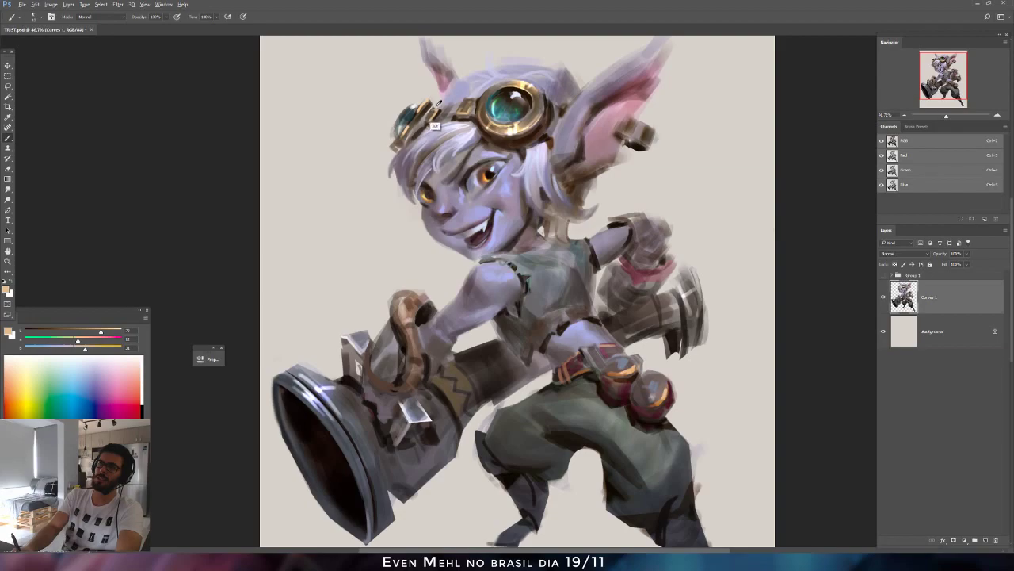
left_click(436, 127, "alt")
left_click(544, 129, "alt")
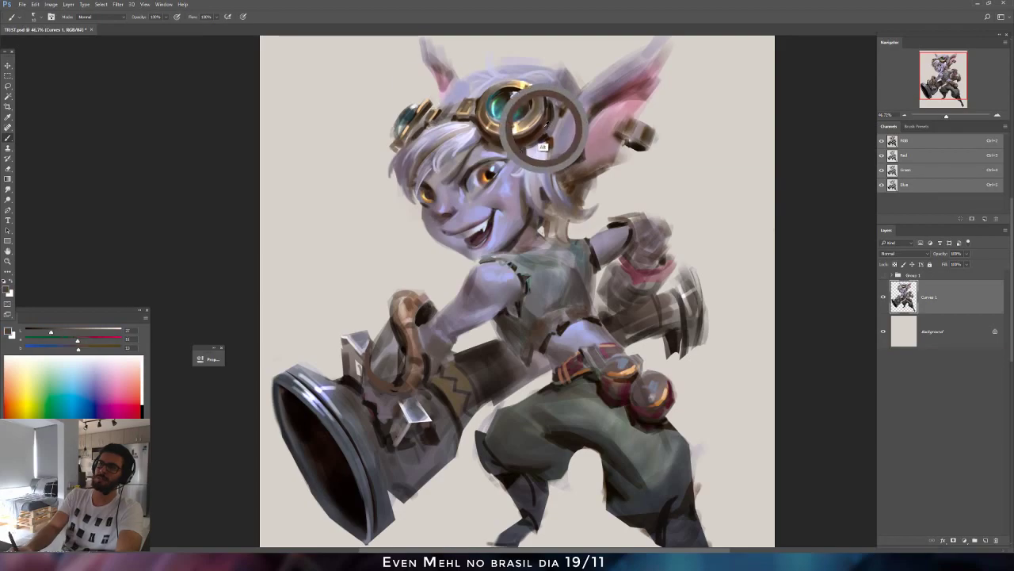
Separate the fringe into finer strands with short strokes, alternating light lilac and grey shadow tones sampled from the hair.
left_click(465, 161, "alt")
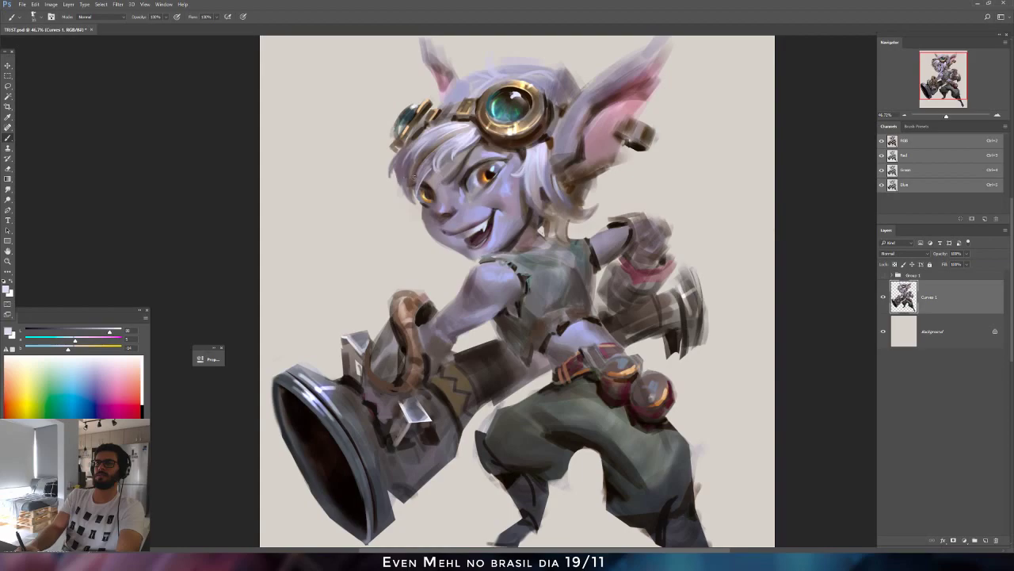
left_click(415, 173, "alt")
left_click(409, 172, "alt")
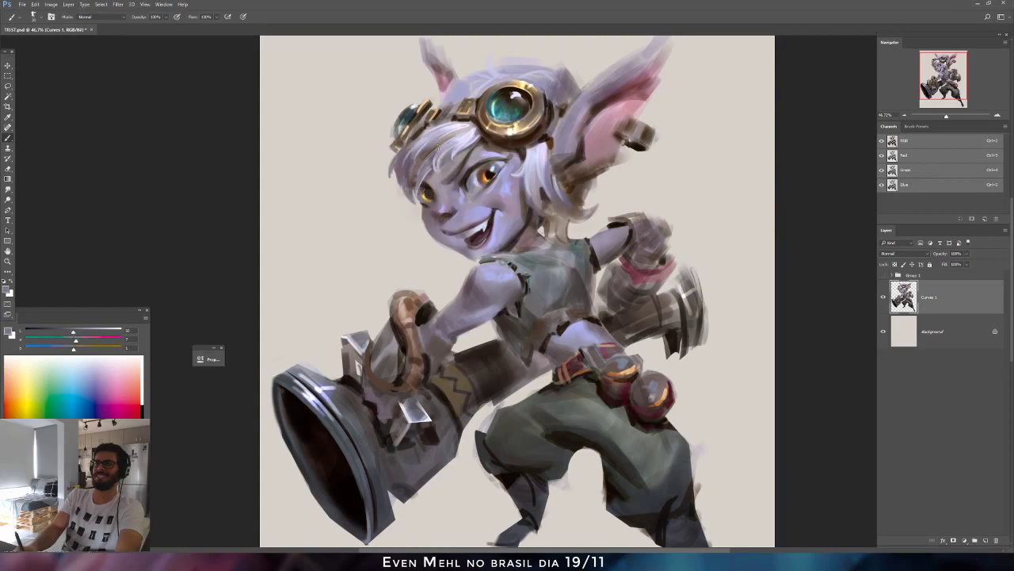
left_click(441, 166, "alt")
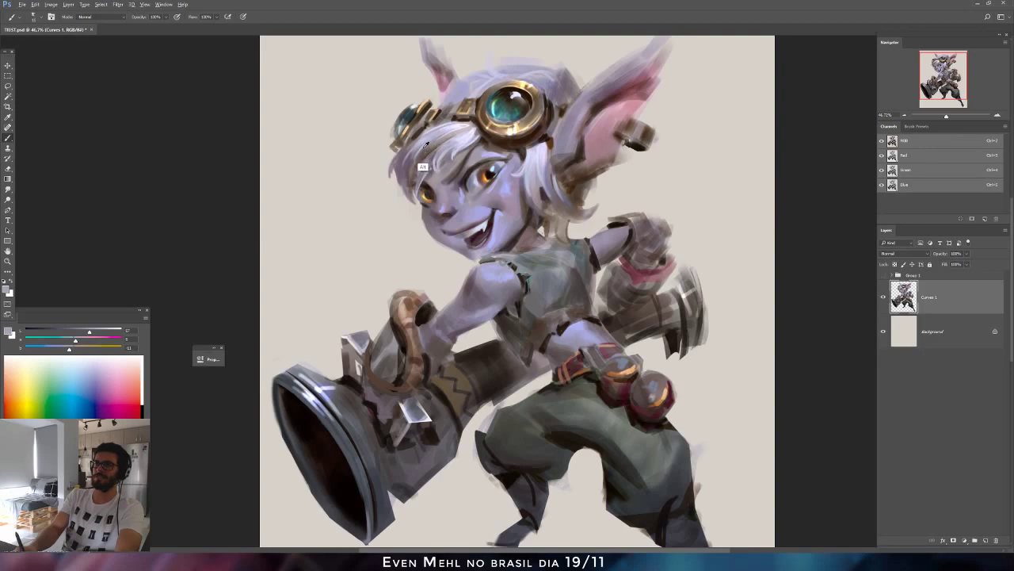
left_click(420, 171, "alt")
left_click_drag(420, 171, 434, 157)
left_click(440, 157, "alt")
left_click(429, 169, "alt")
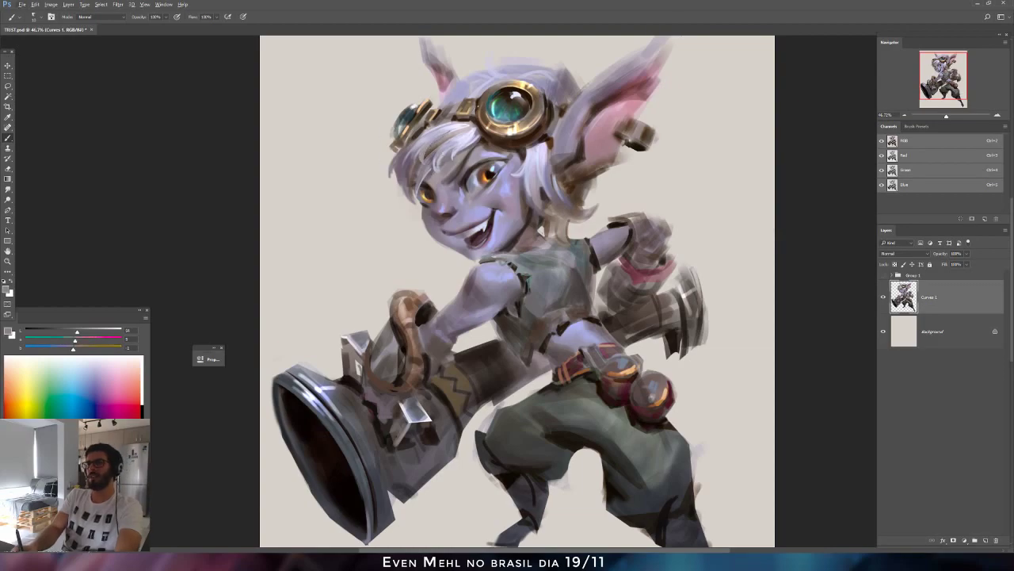
left_click(453, 125, "alt")
mouse_move(428, 152)
left_mouse_down()
mouse_move(441, 140)
mouse_move(422, 164)
left_mouse_up()
left_click(446, 149, "alt")
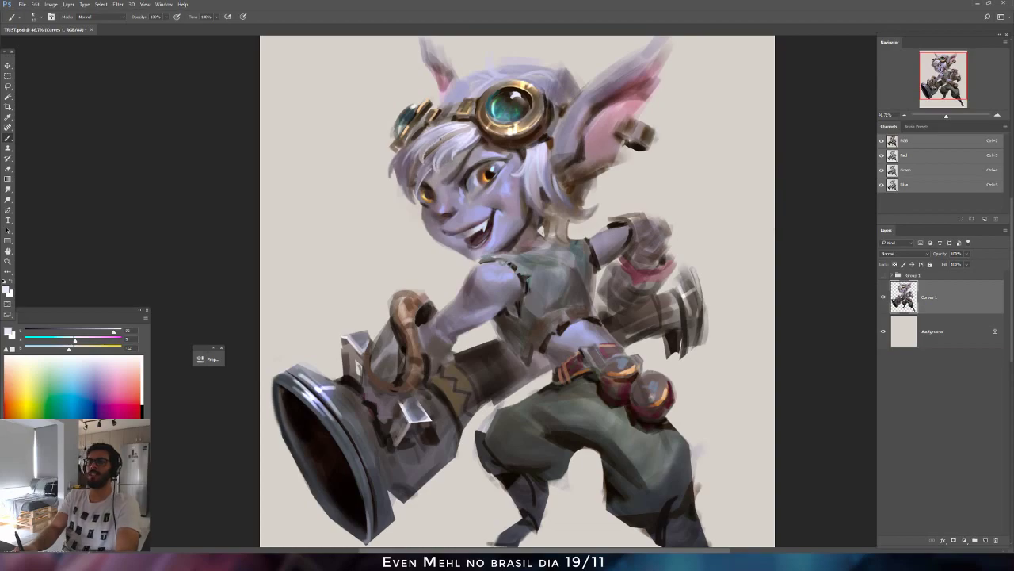
Flip the canvas back horizontally and paint near-white highlights on the fringe just under the goggles.
key("ctrl+shift+h")
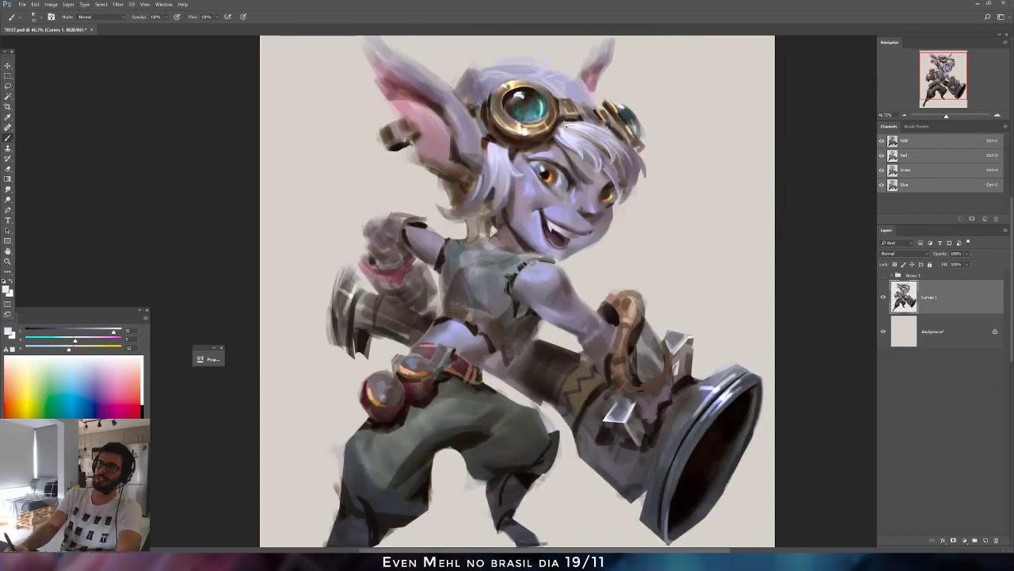
left_click(576, 131, "alt")
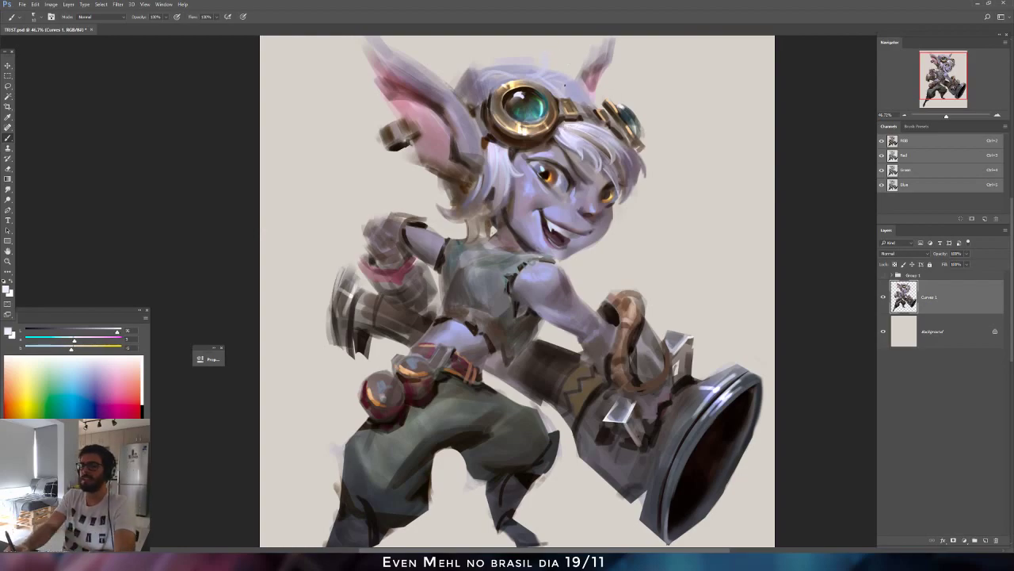
left_click(578, 126, "alt")
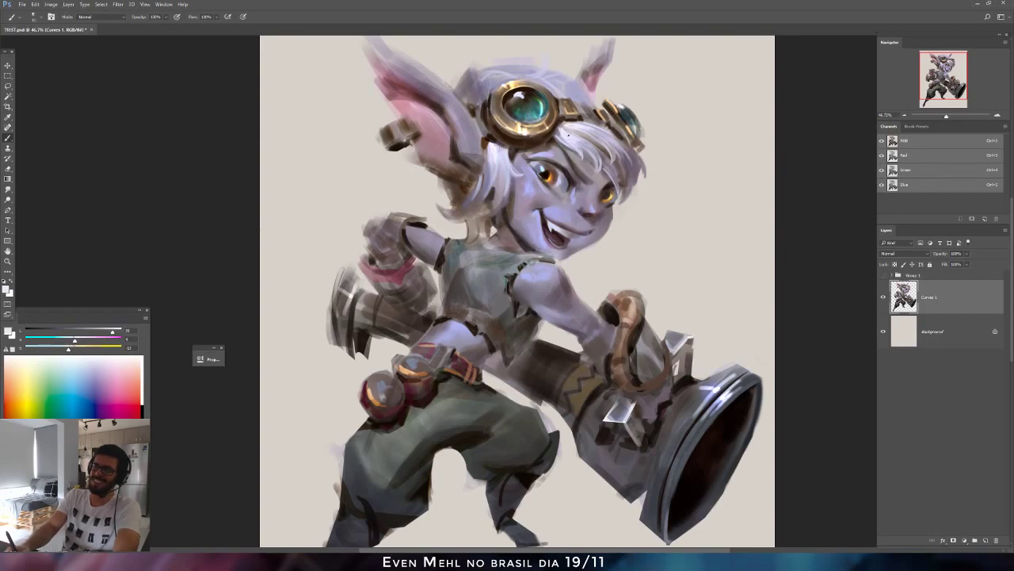
Refine the side hair and fringe edges around the face with shadow tones sampled from the hair and forehead.
left_click(505, 170, "alt")
left_click(493, 179, "alt")
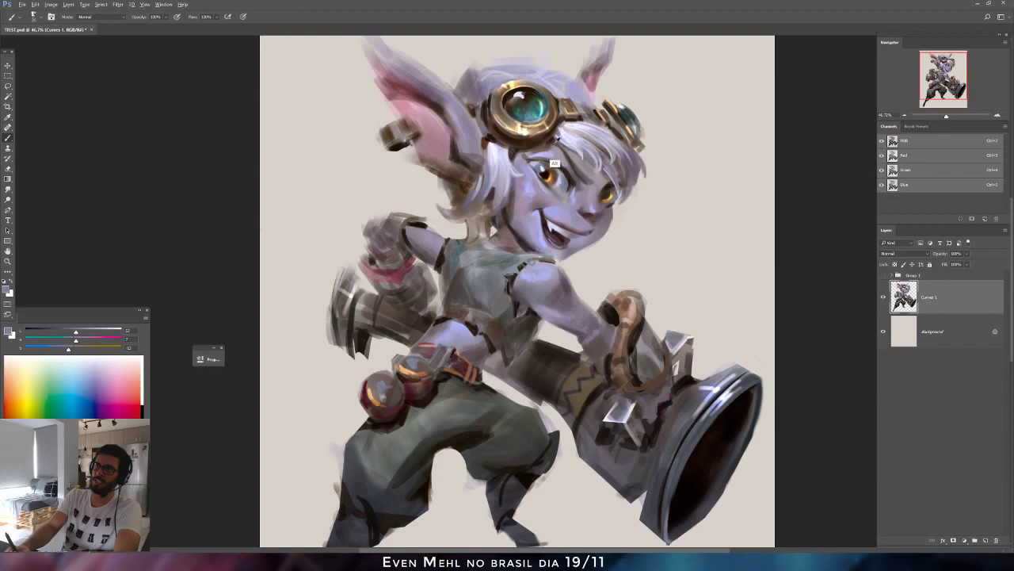
left_click(553, 167, "alt")
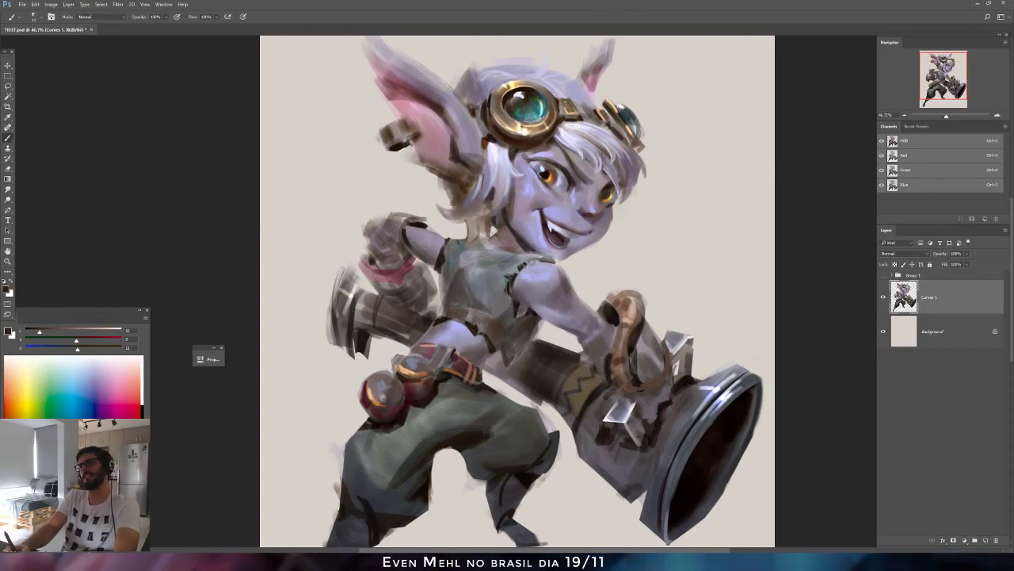
left_click(630, 162, "alt")
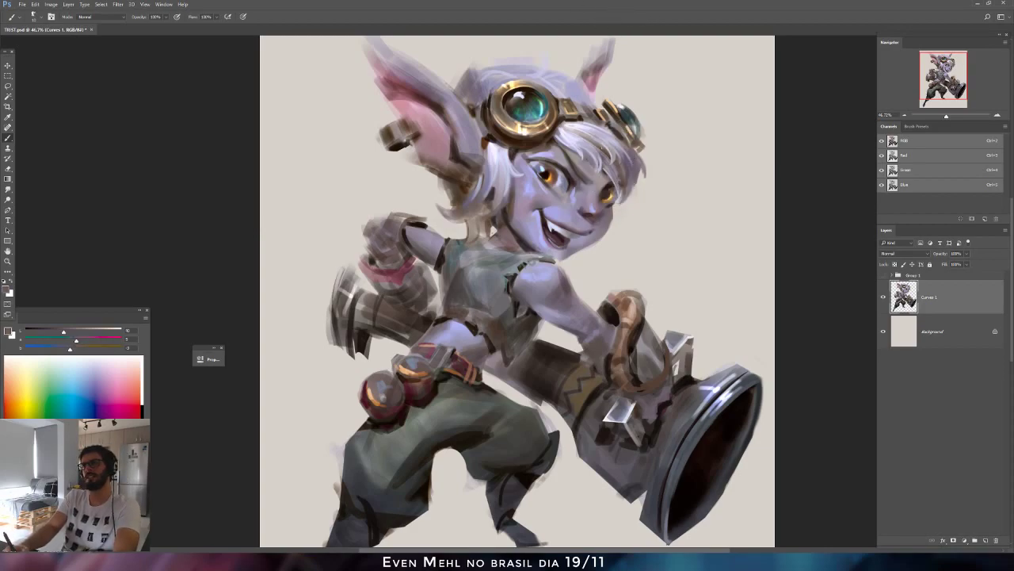
left_click(602, 173, "alt")
left_click(607, 180, "alt")
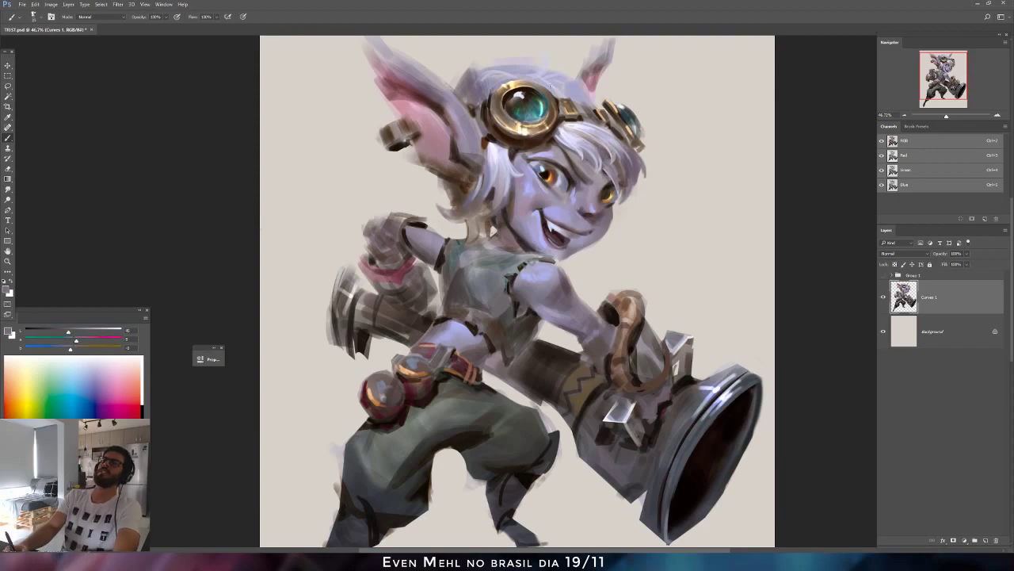
Flip the canvas horizontally, sample a light hair tone, make it bluer and paint light strands on the hair above the goggles.
key("ctrl+minus")
key("ctrl+minus")
key("ctrl+minus")
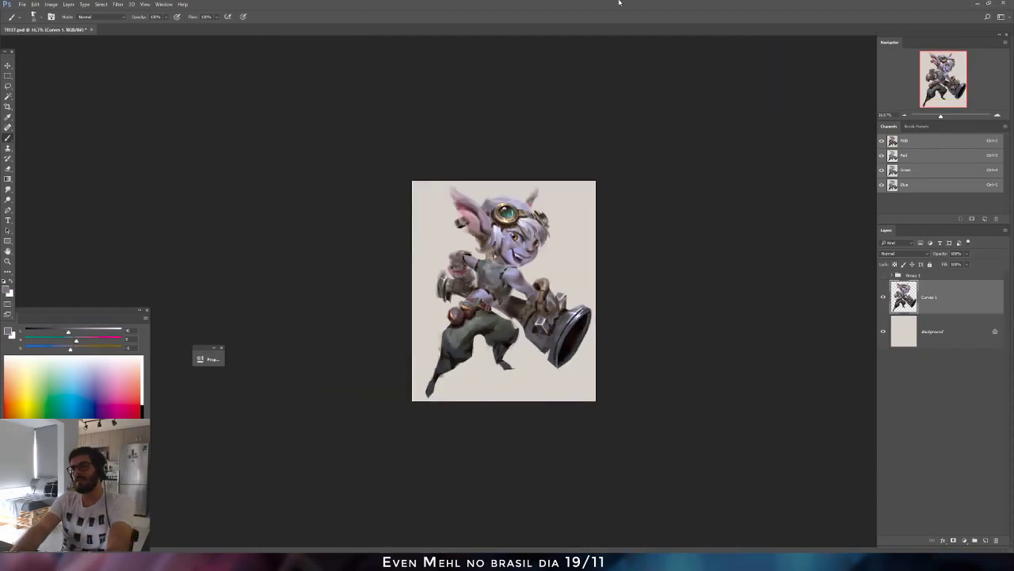
key("ctrl+shift+h")
key("ctrl+plus")
key("ctrl+plus")
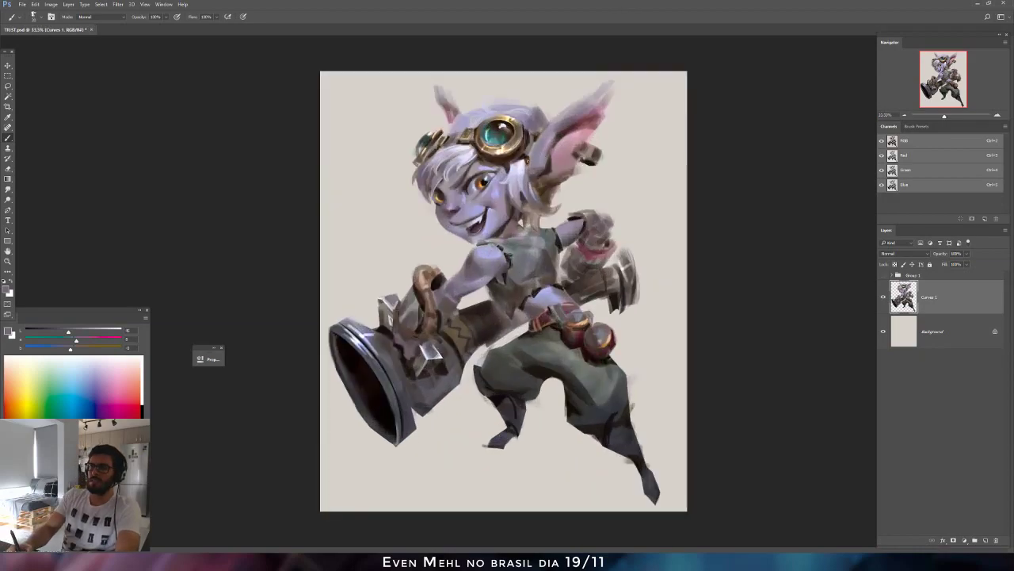
left_click(514, 197, "alt")
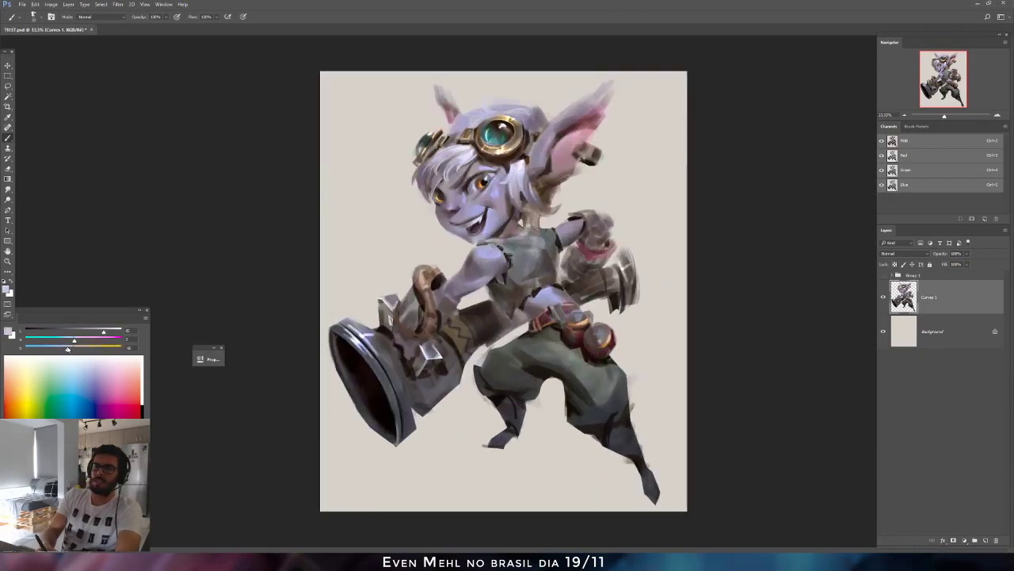
left_click_drag(69, 350, 62, 353)
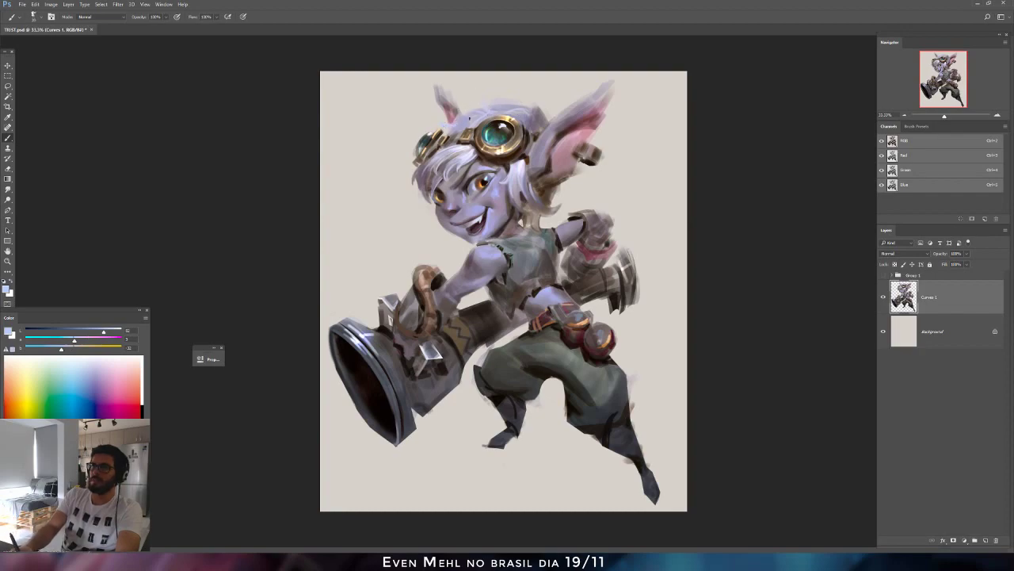
left_click(463, 175, "alt")
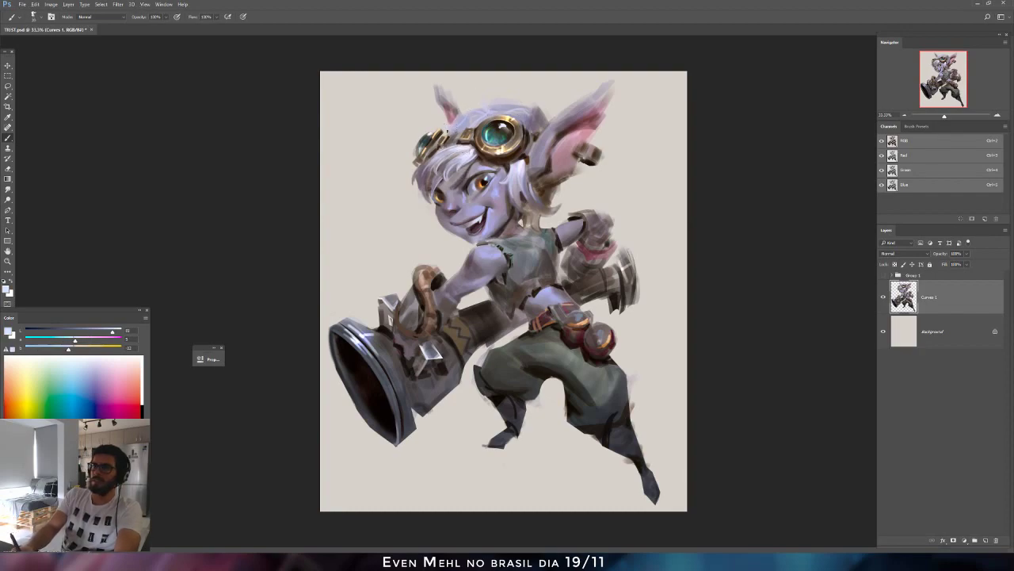
left_click_drag(468, 120, 457, 129)
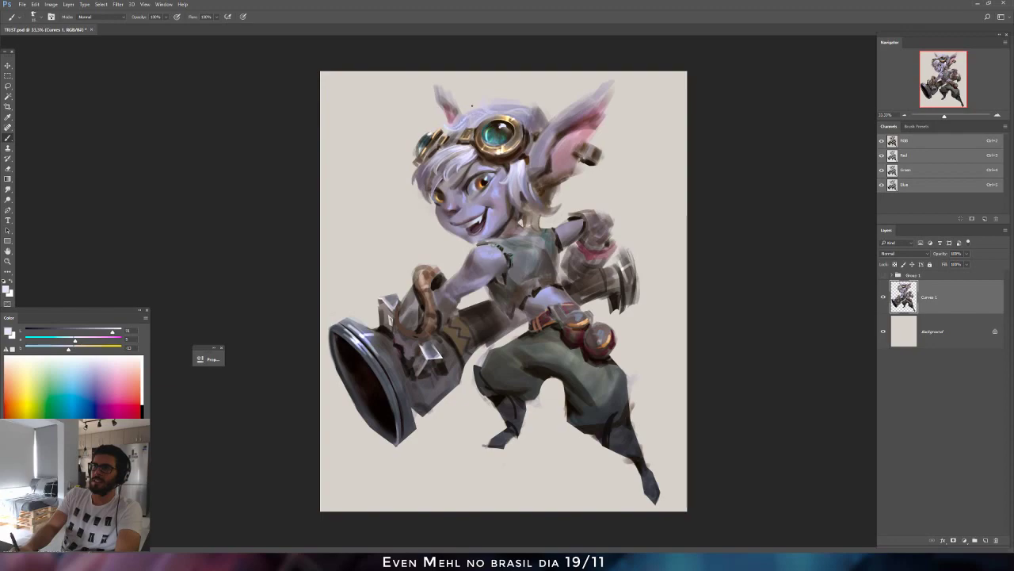
Refine the fringe strands on the far side of the forehead, alternating light and grey shadow tones sampled from the hair.
left_click(446, 171, "alt")
left_click(432, 159, "alt")
mouse_move(449, 148)
left_mouse_down()
mouse_move(424, 164)
mouse_move(434, 192)
left_mouse_up()
left_click(449, 167, "alt")
left_click(426, 171, "alt")
left_click(444, 169, "alt")
left_click(425, 181, "alt")
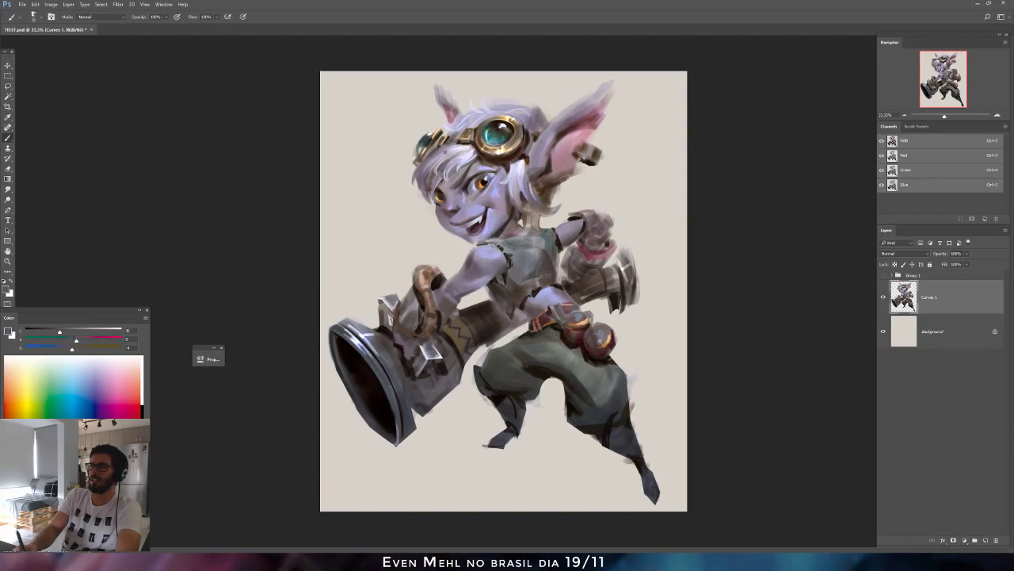
Paint a small lock of hair hanging beside the chin, shaping it with grey, near-white and dark tones sampled from the hair.
left_click(514, 207, "alt")
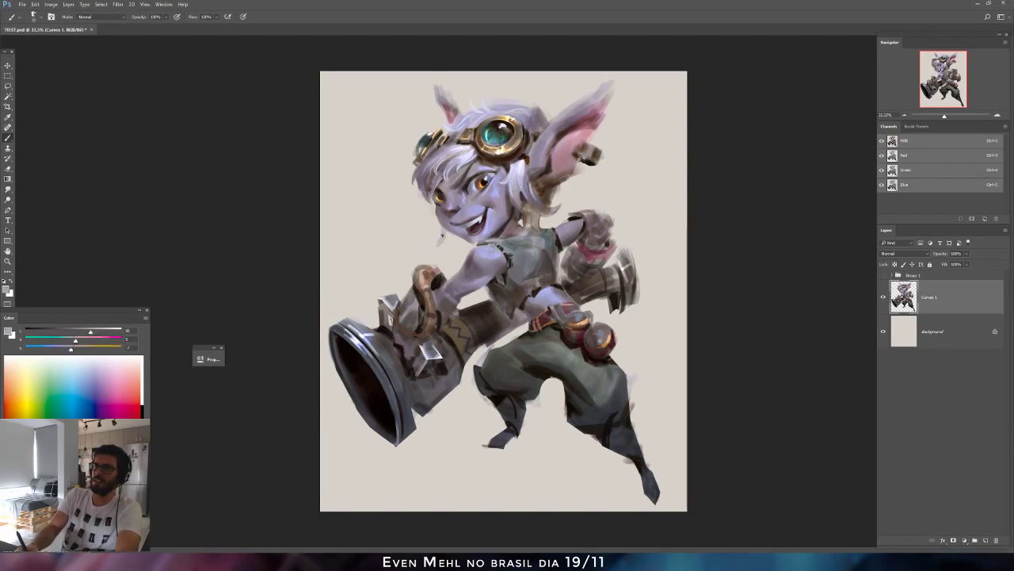
left_click_drag(453, 233, 446, 246)
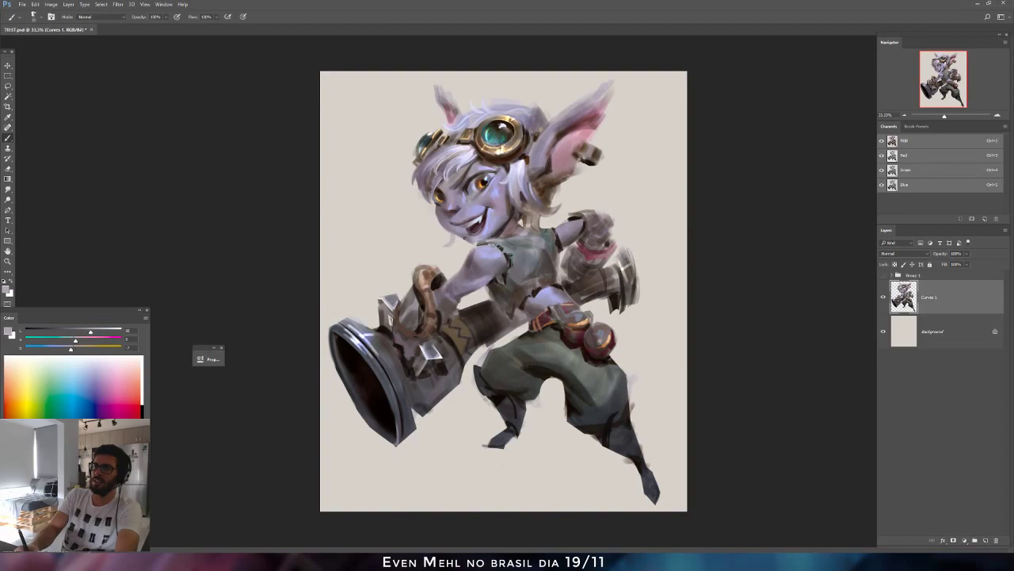
key("ctrl+alt+h")
key("ctrl+alt+h")
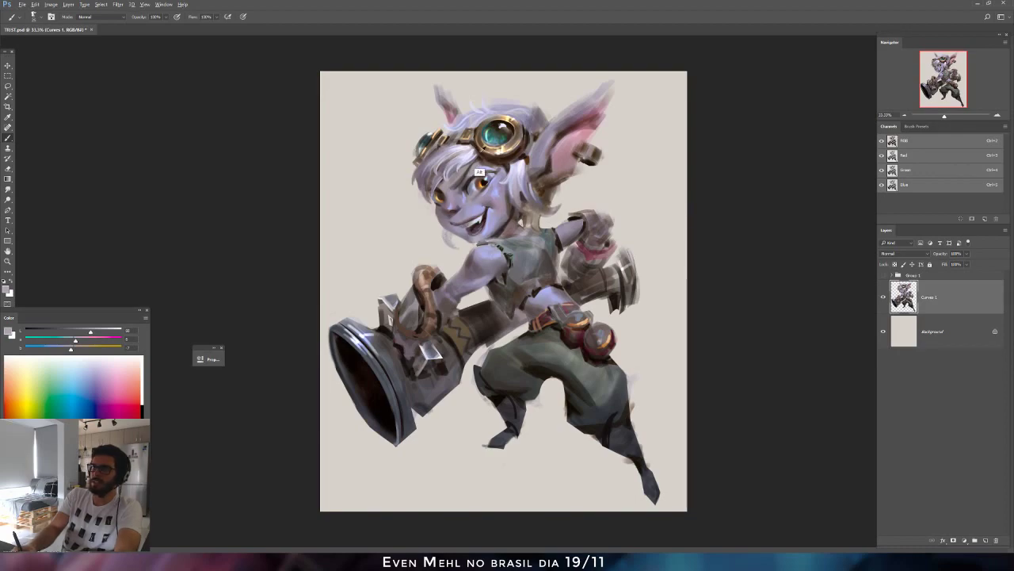
left_click(522, 164, "alt")
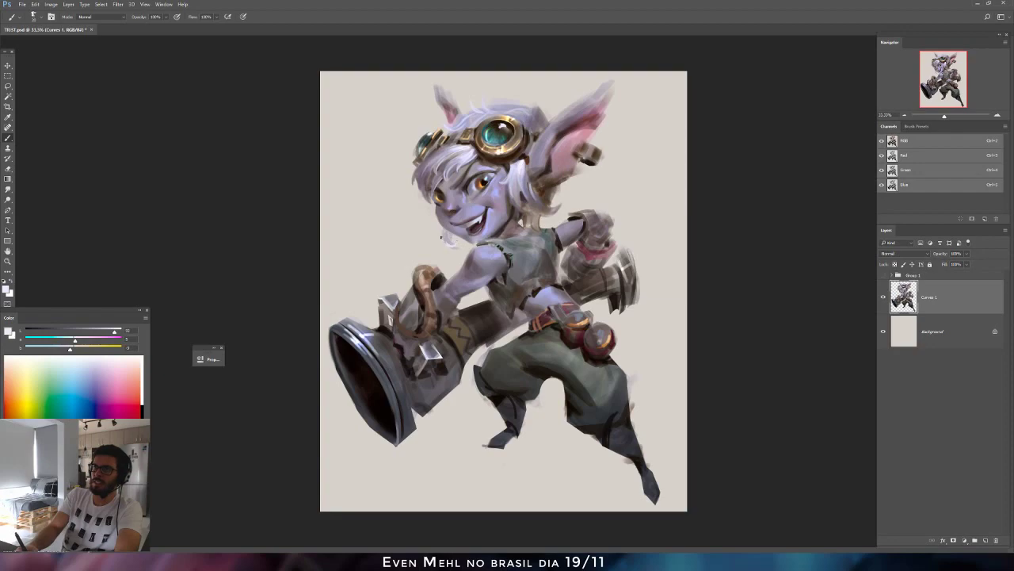
left_click(523, 210, "alt")
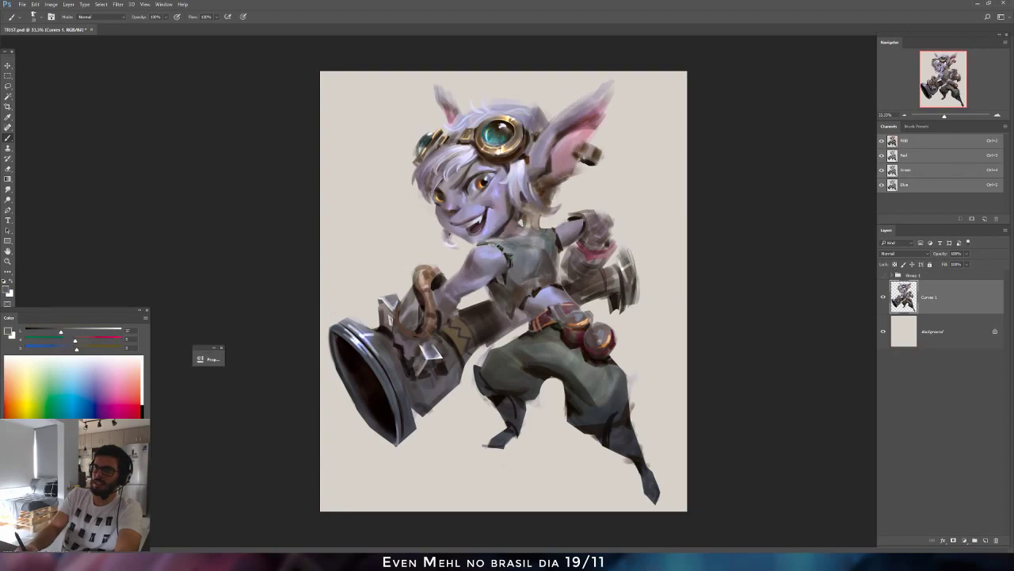
left_click(449, 236, "alt")
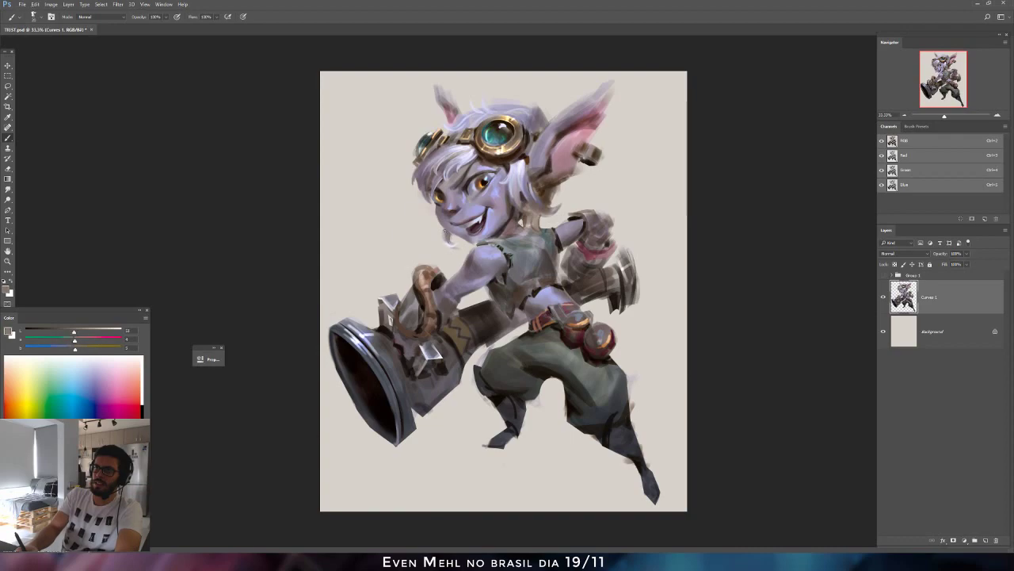
left_click(523, 230, "alt")
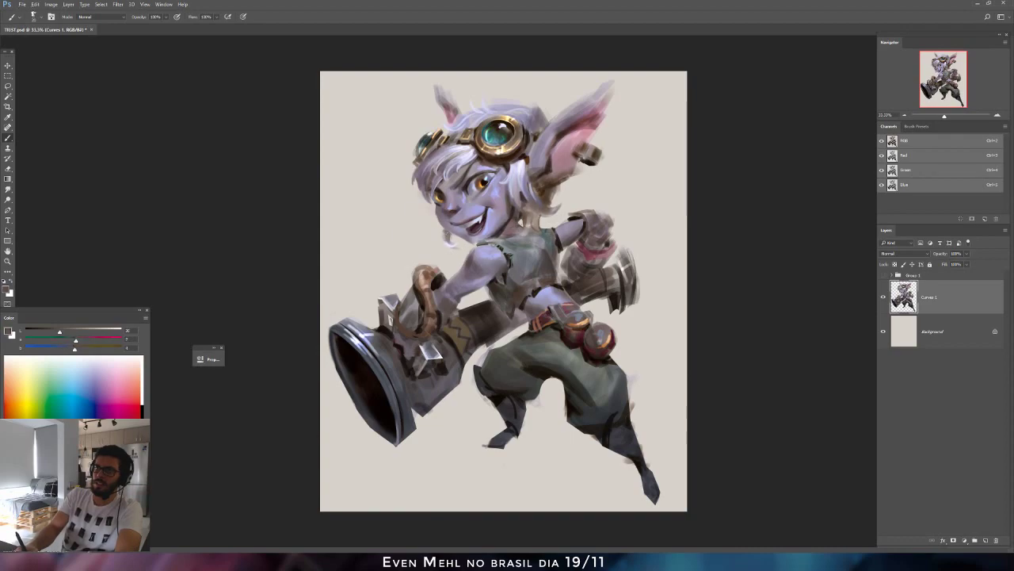
Flip the canvas horizontally and touch up the fringe and face with lilac tones sampled from the hair and cheek.
key("ctrl+shift+h")
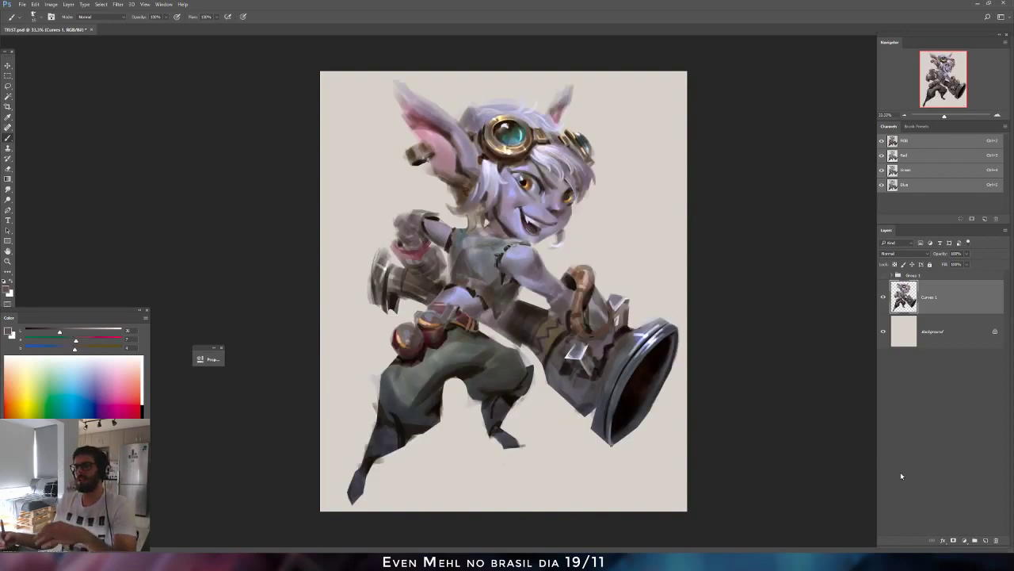
left_click(553, 162, "alt")
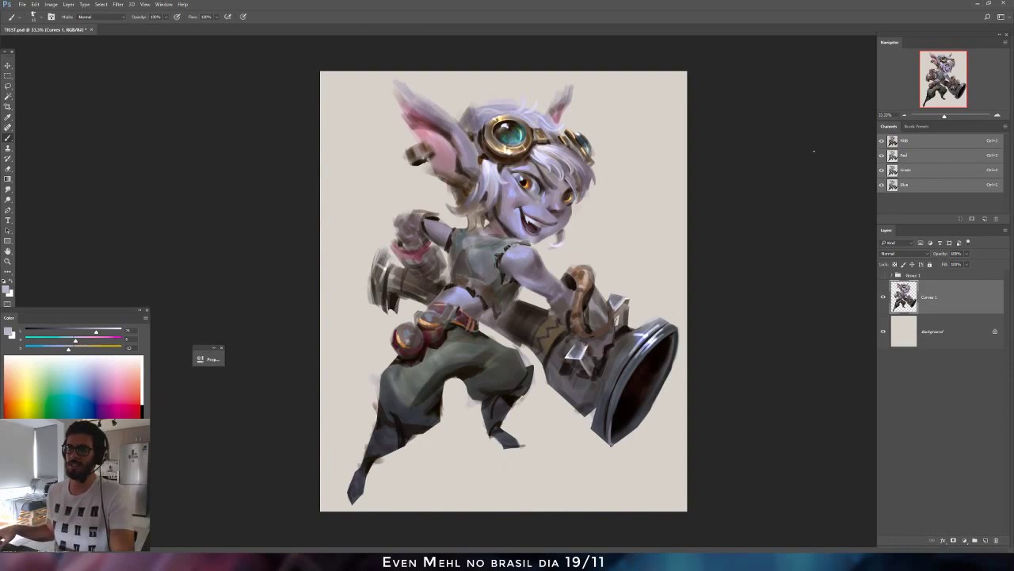
left_click(513, 194, "alt")
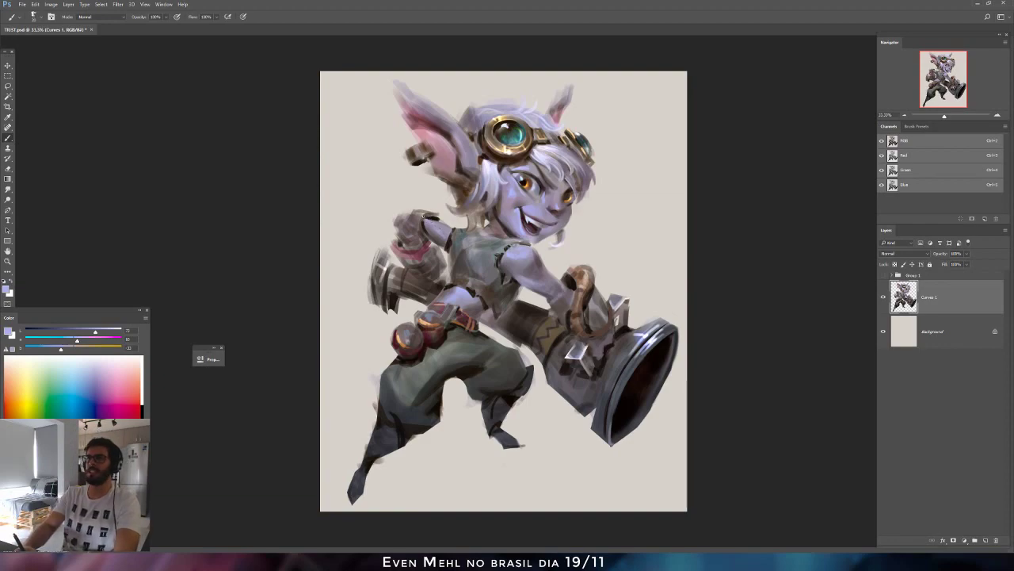
Sample the raised glove's colour, make it warmer and lighter, and paint the glove's cuff, flipping the canvas back horizontally.
left_click(421, 218, "alt")
left_click_drag(72, 334, 73, 334)
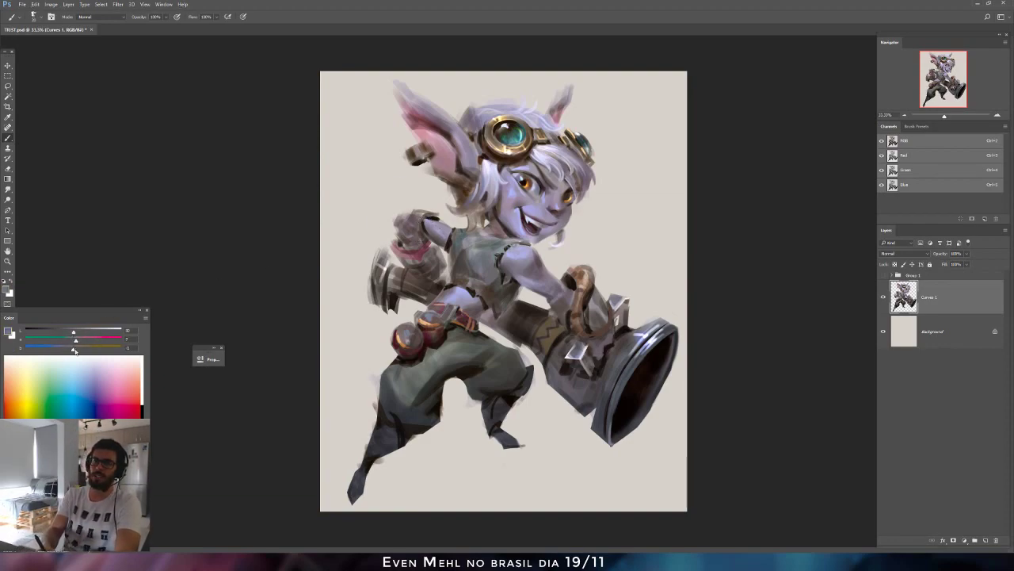
left_click(75, 352)
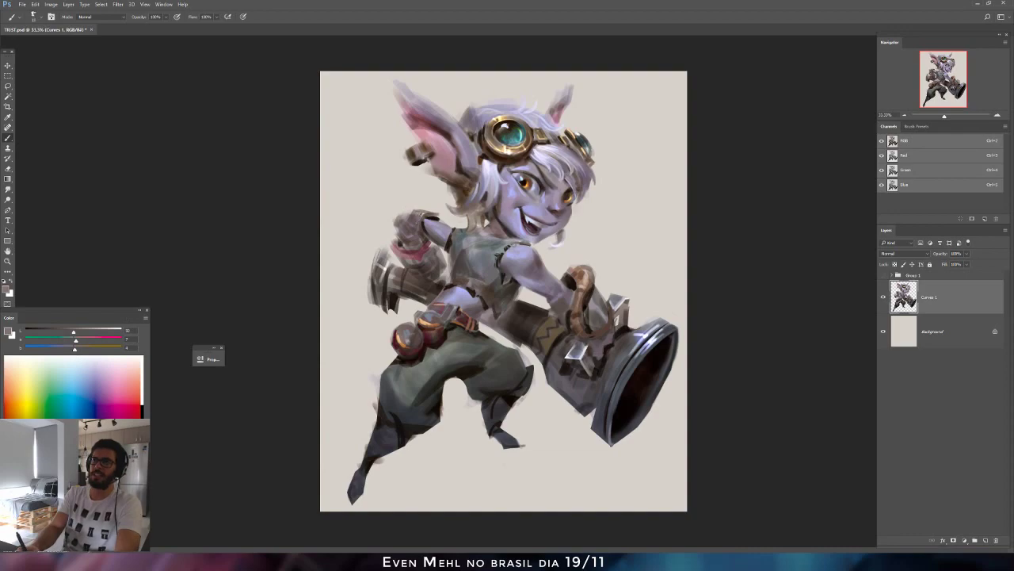
left_click(78, 349)
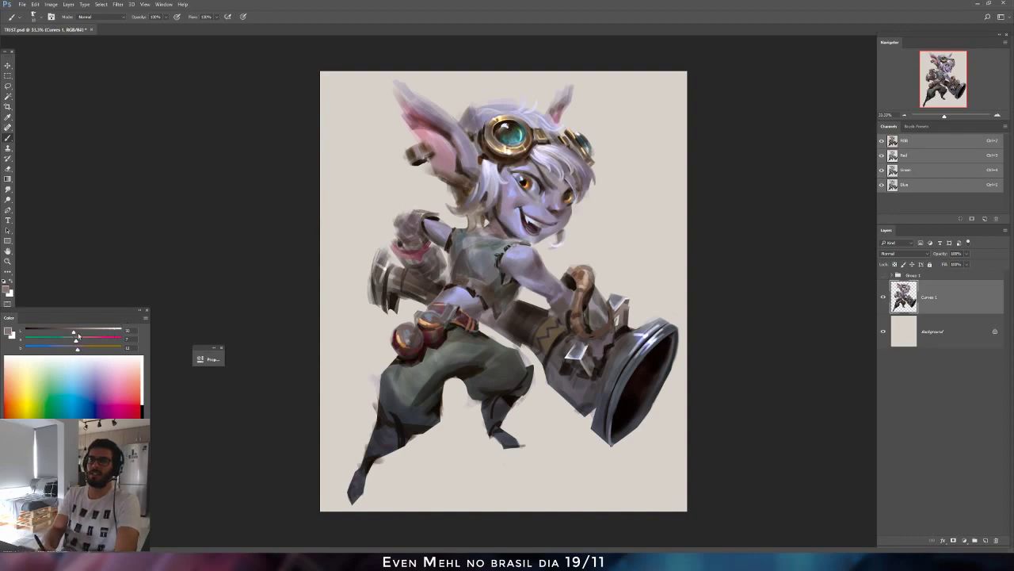
left_click(79, 332)
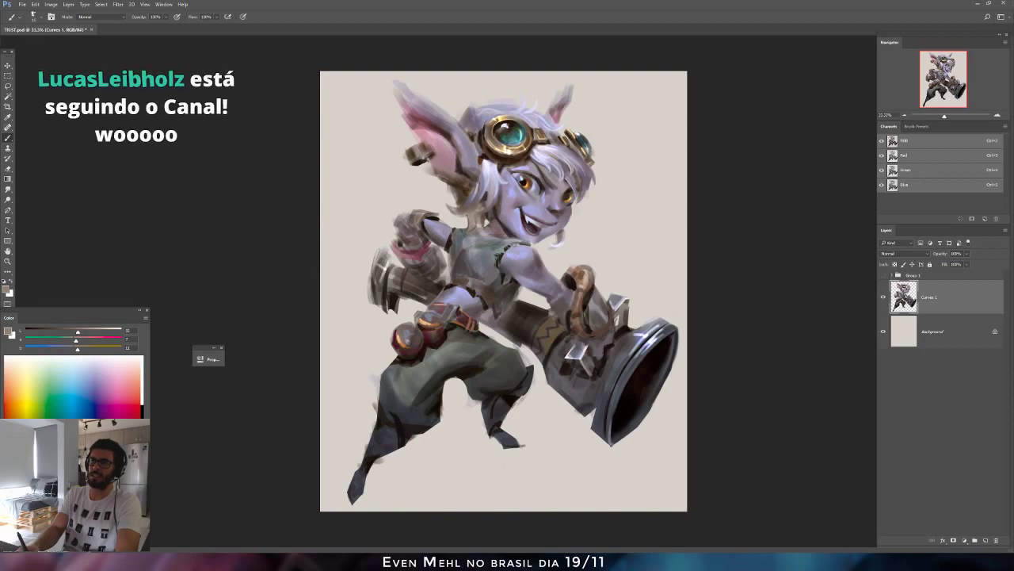
key("ctrl+shift+h")
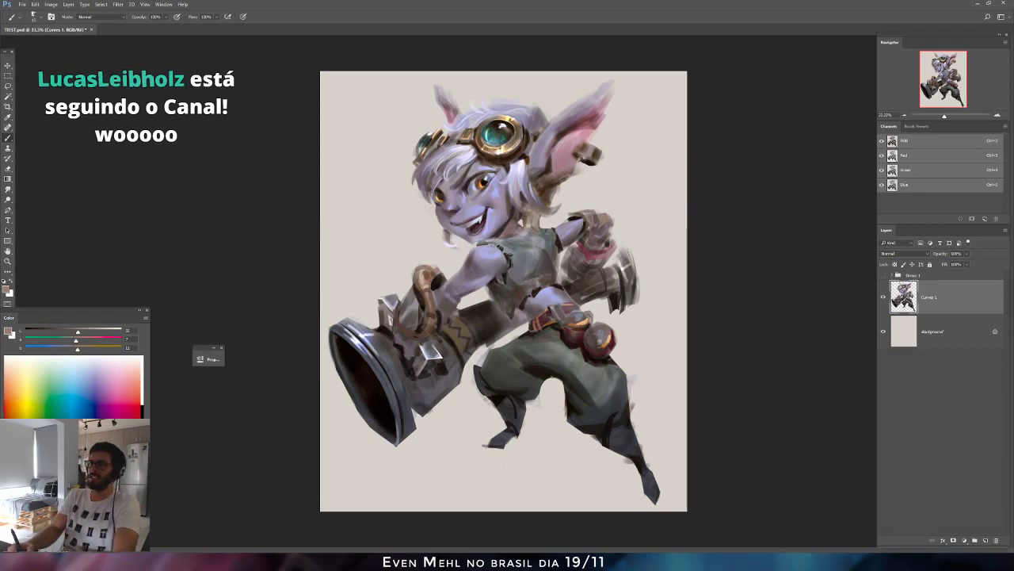
left_click(578, 217, "alt")
left_click_drag(571, 218, 584, 213)
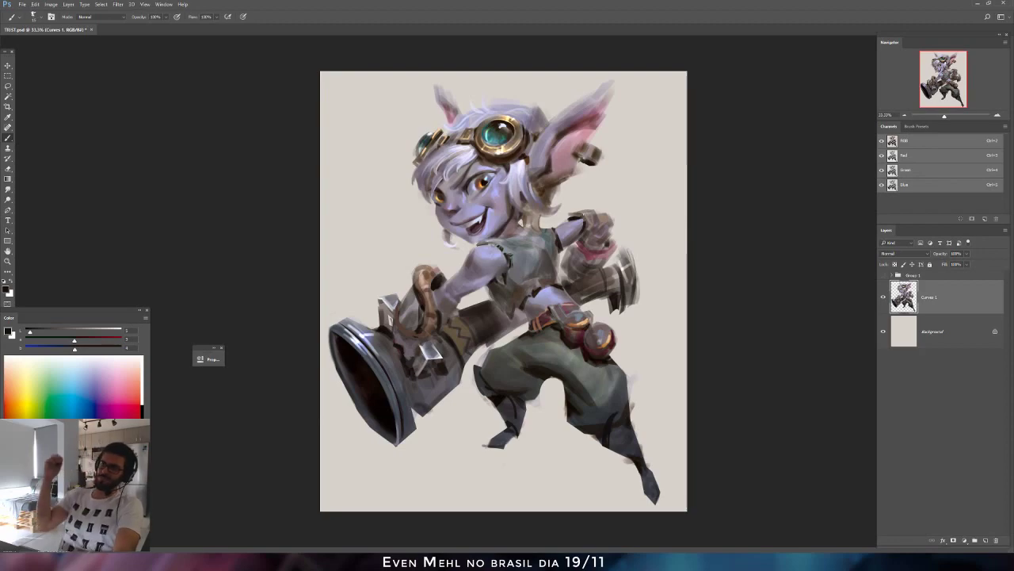
Define the vest's lower hem above the waist with dark tones sampled around it and darkened to near-black.
left_click(508, 281, "alt")
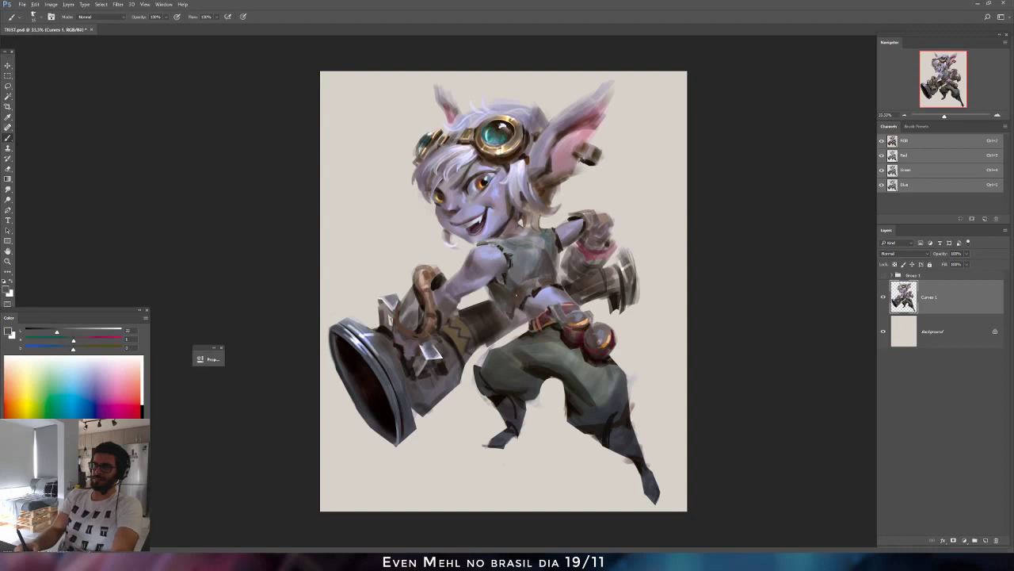
left_click(517, 316, "alt")
left_click(531, 316, "alt")
left_click(35, 330)
left_click_drag(38, 325, 29, 331)
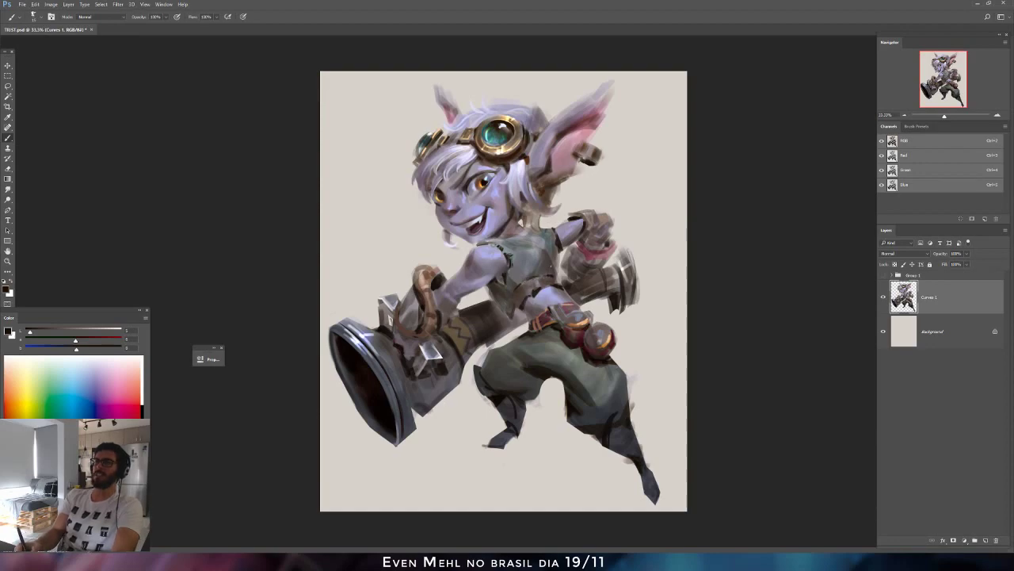
Sample a tone at the waist, shift it to a lighter blue-violet and paint along the vest's hem, checking the canvas flipped horizontally.
left_click(547, 279, "alt")
left_click(70, 332)
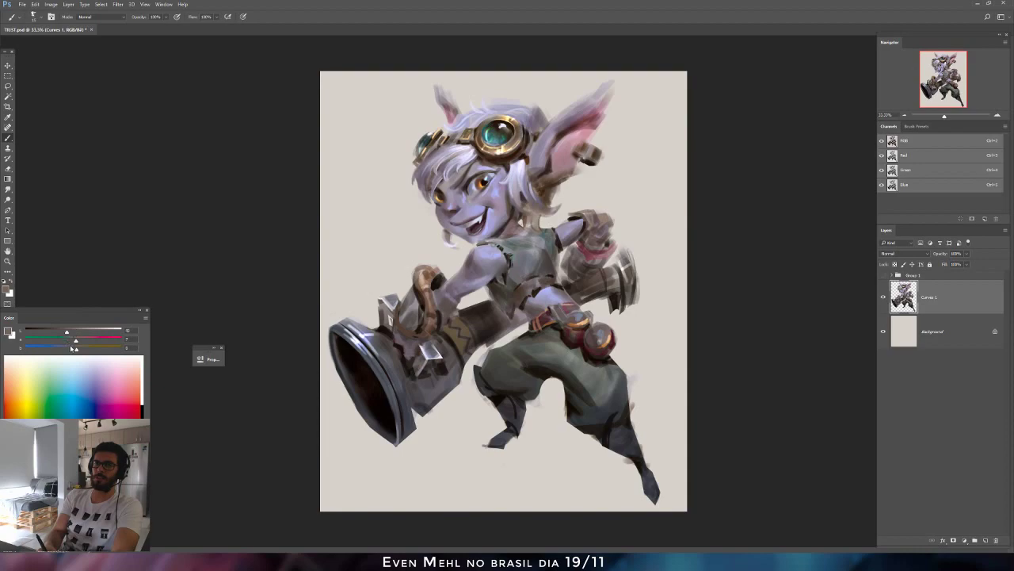
left_click(69, 349)
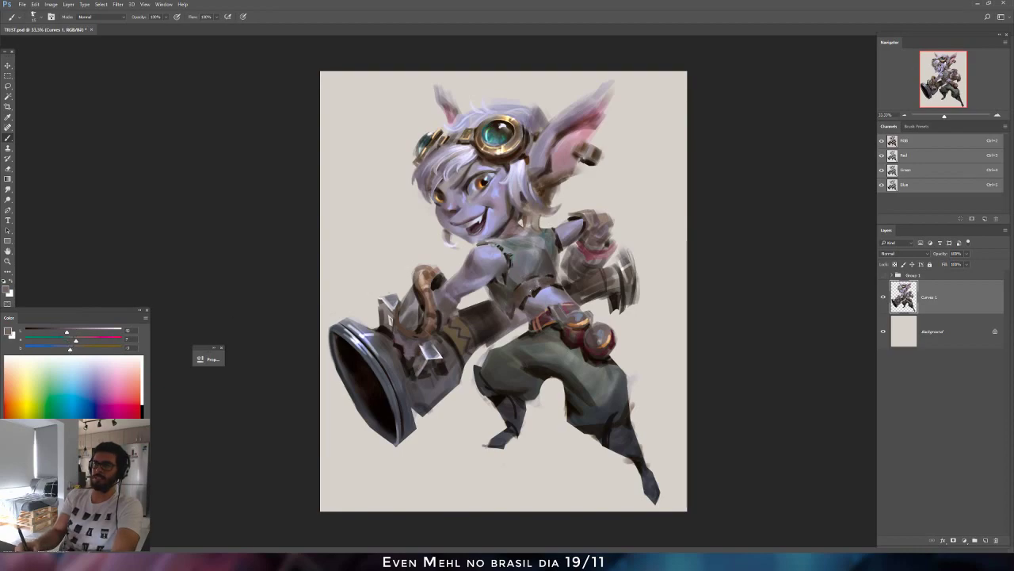
left_click(75, 331)
left_click(66, 349)
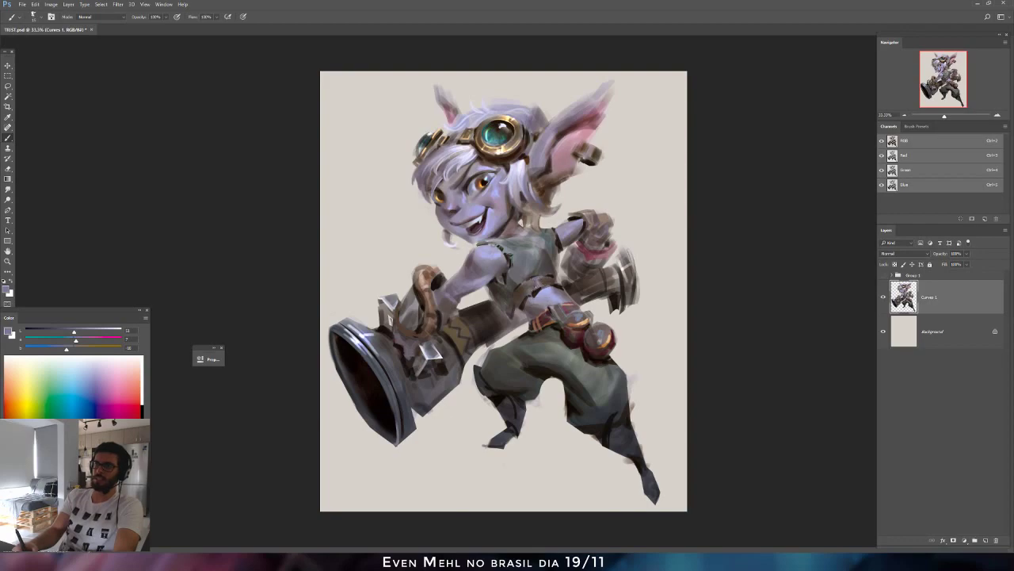
key("ctrl+shift+h")
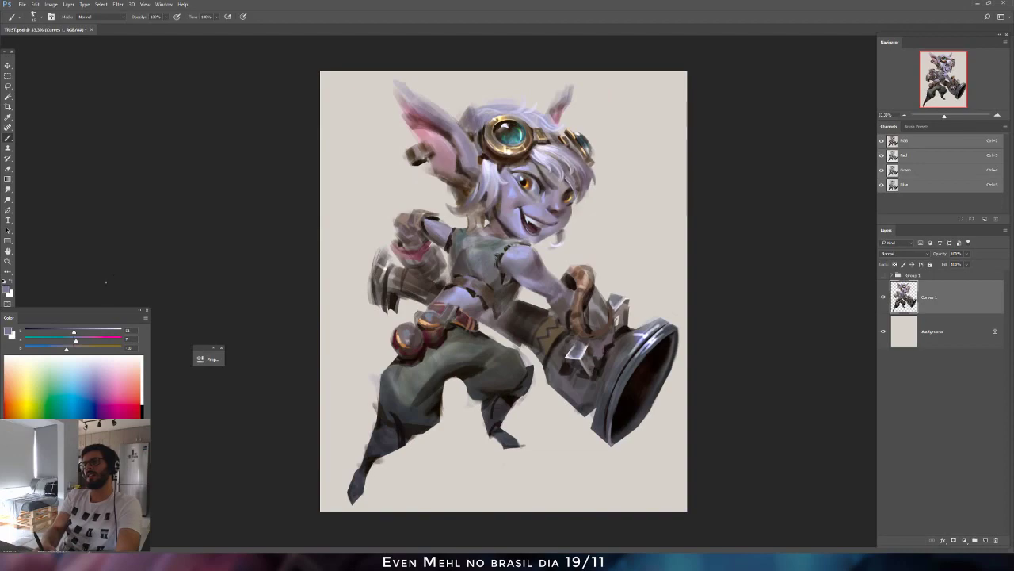
left_click(62, 349)
left_click(77, 331)
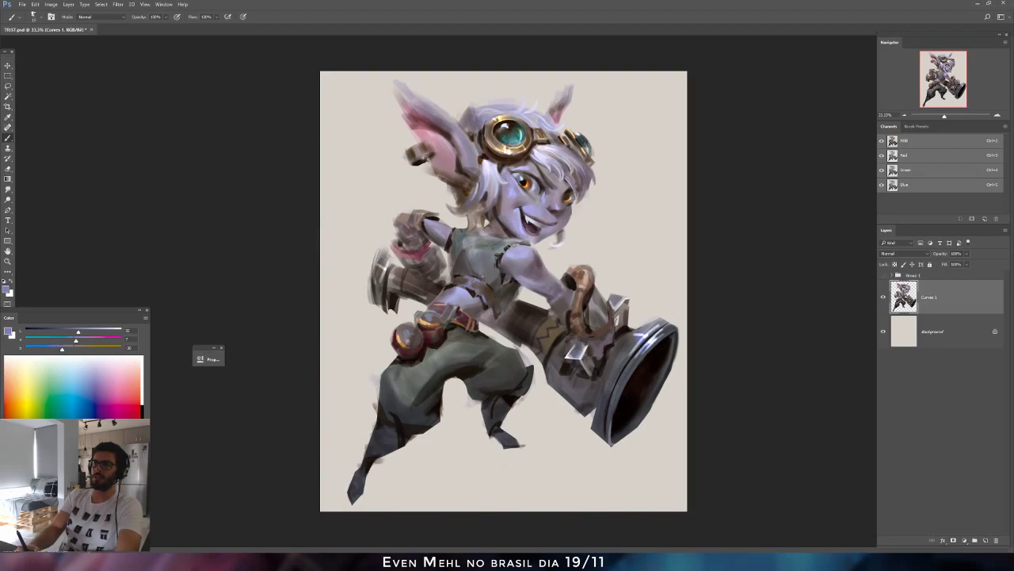
key("ctrl+shift+h")
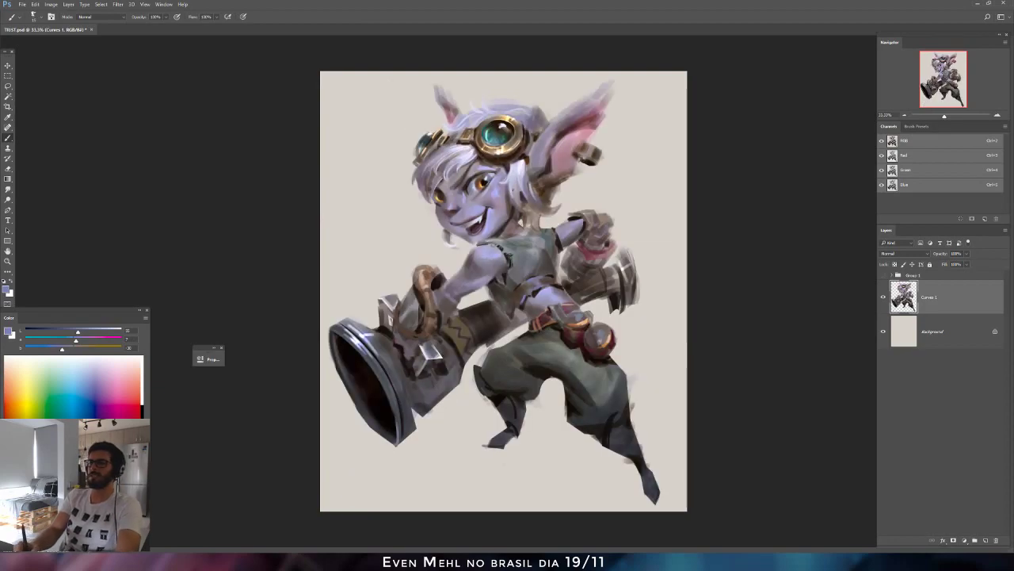
Sample dark tones from the cannon's mouth, then clean up the fringe tips beside the far eye with the Smudge, Eraser and Brush tools.
left_click(368, 388, "alt")
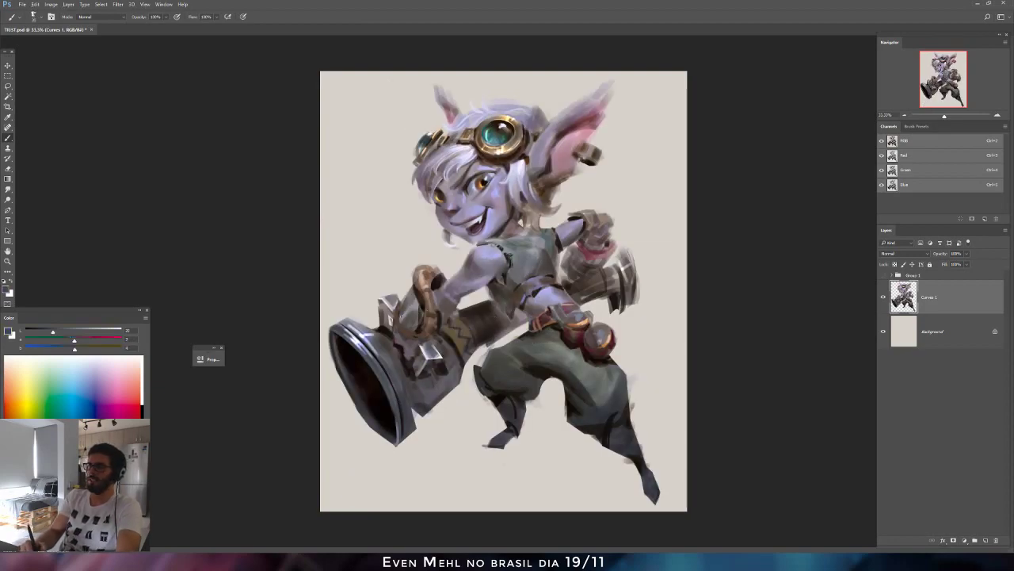
left_click(369, 388, "alt")
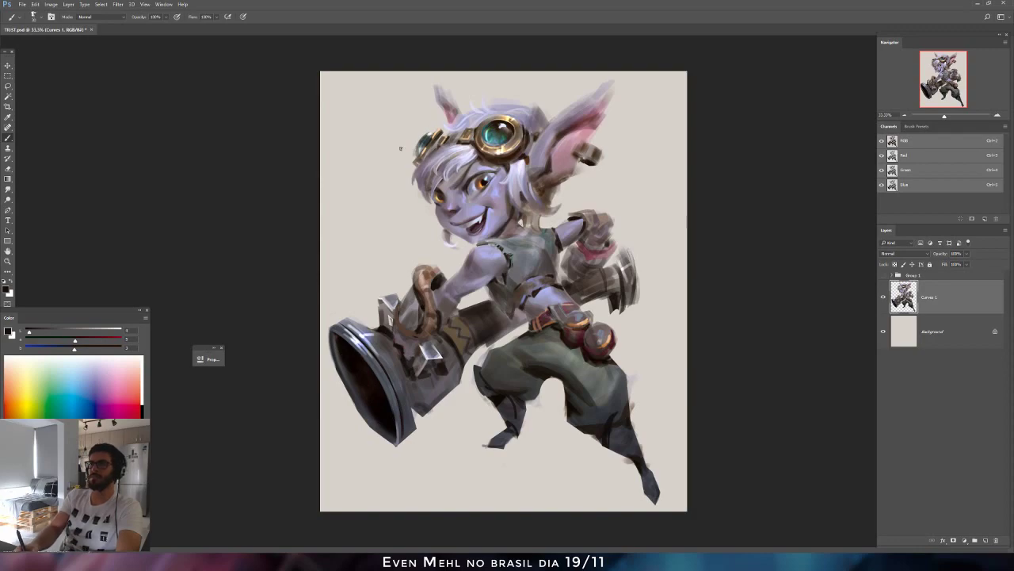
left_click(9, 189)
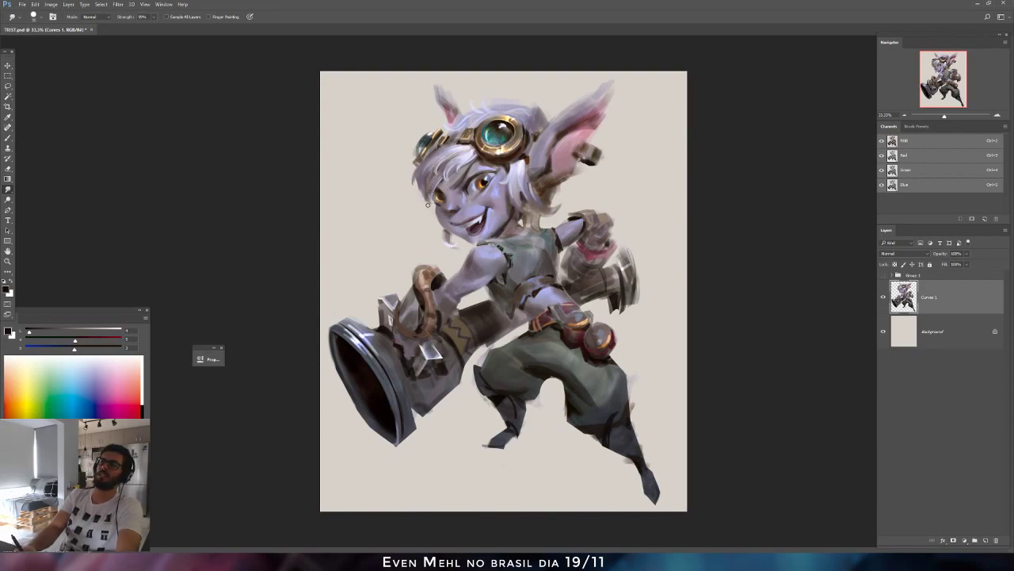
key("e")
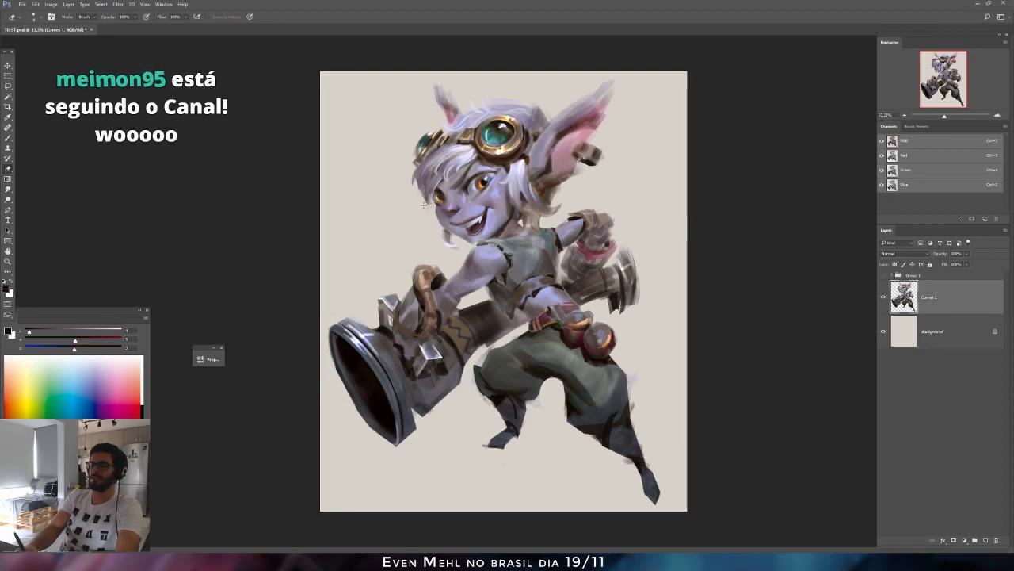
key("b")
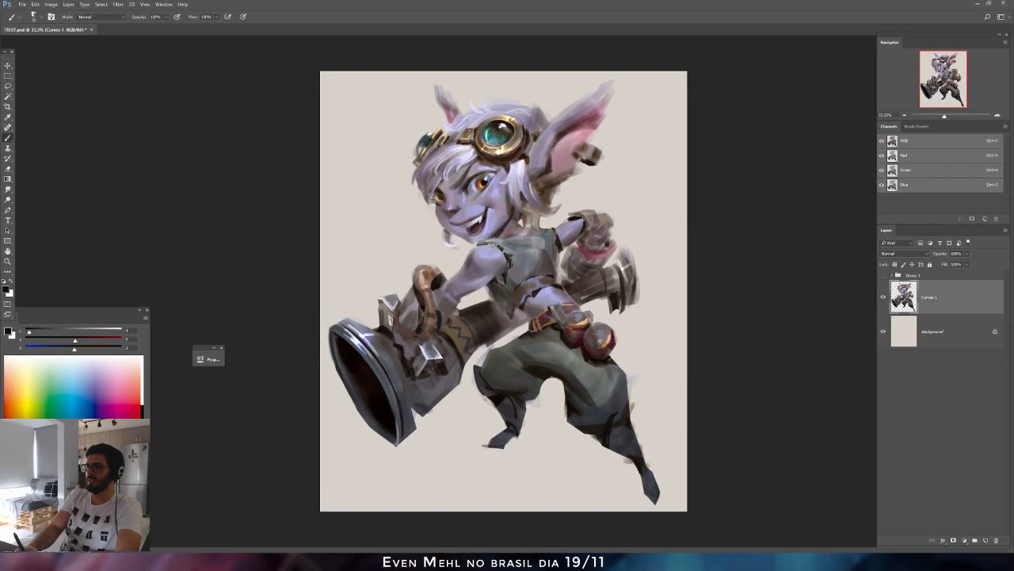
left_click(424, 208, "alt")
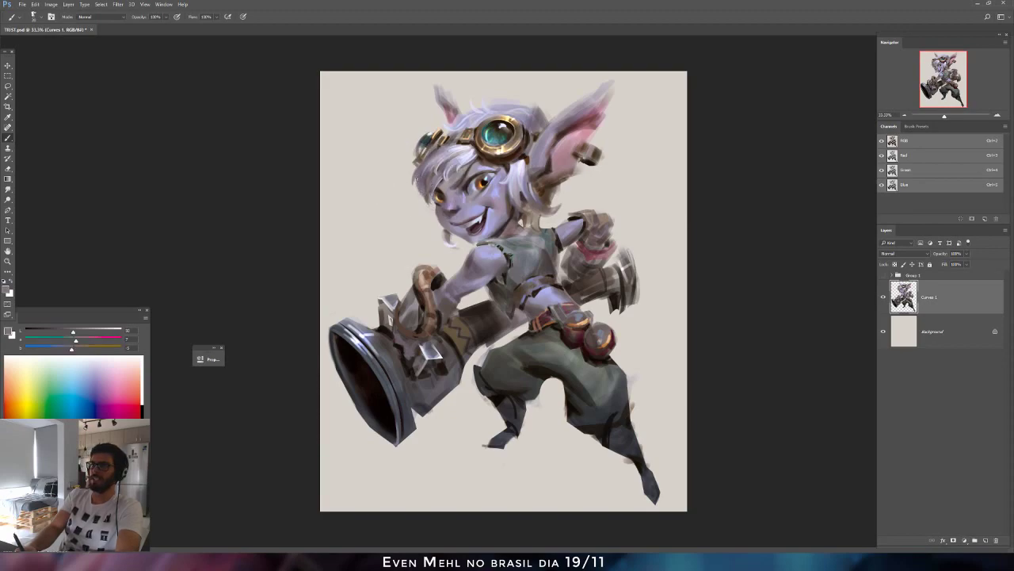
Flip the canvas horizontally and refine the fringe under the goggles with grey, lilac and near-white tones sampled from the hair.
key("ctrl+shift+h")
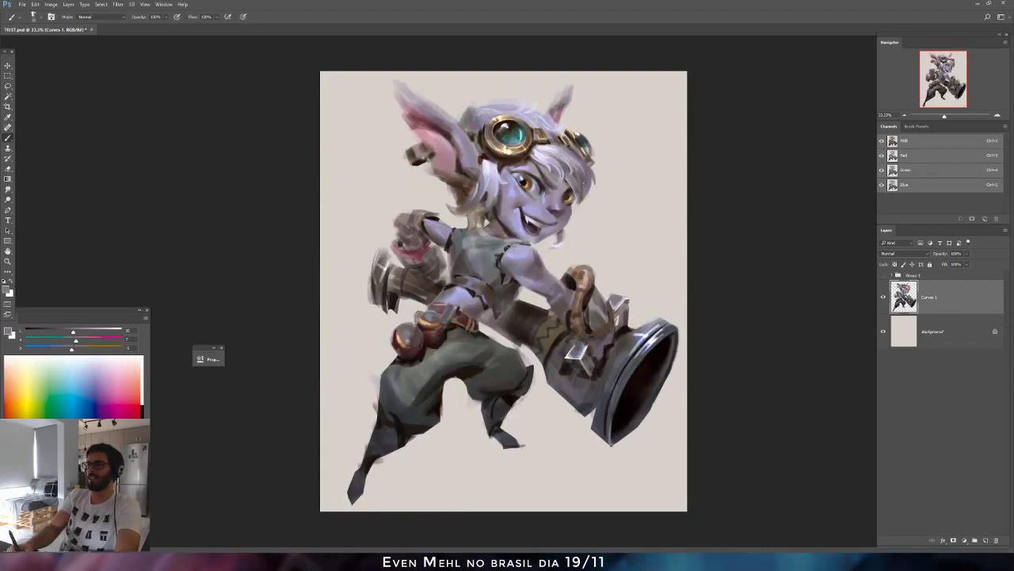
left_click(579, 180, "alt")
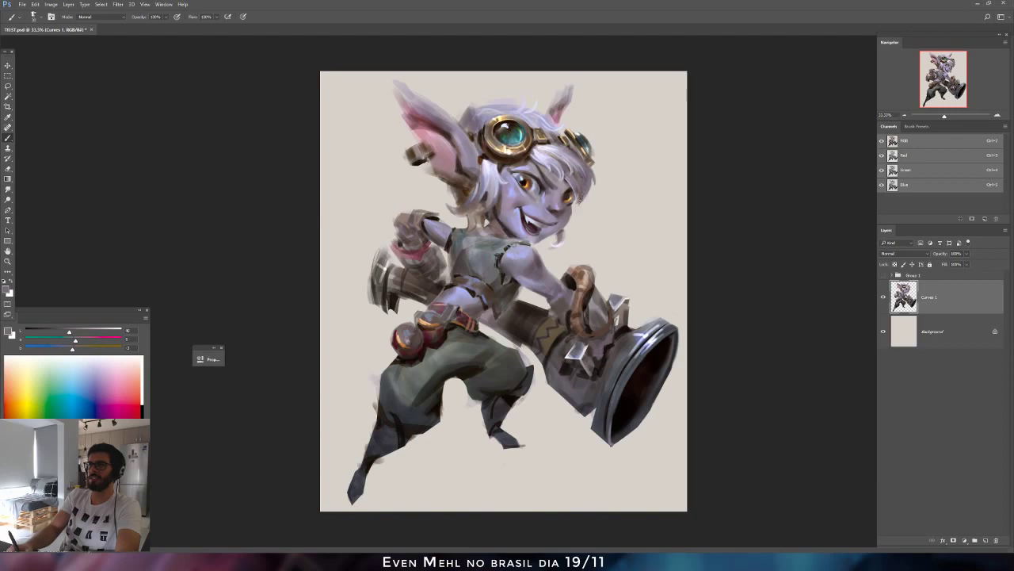
left_click(547, 150, "alt")
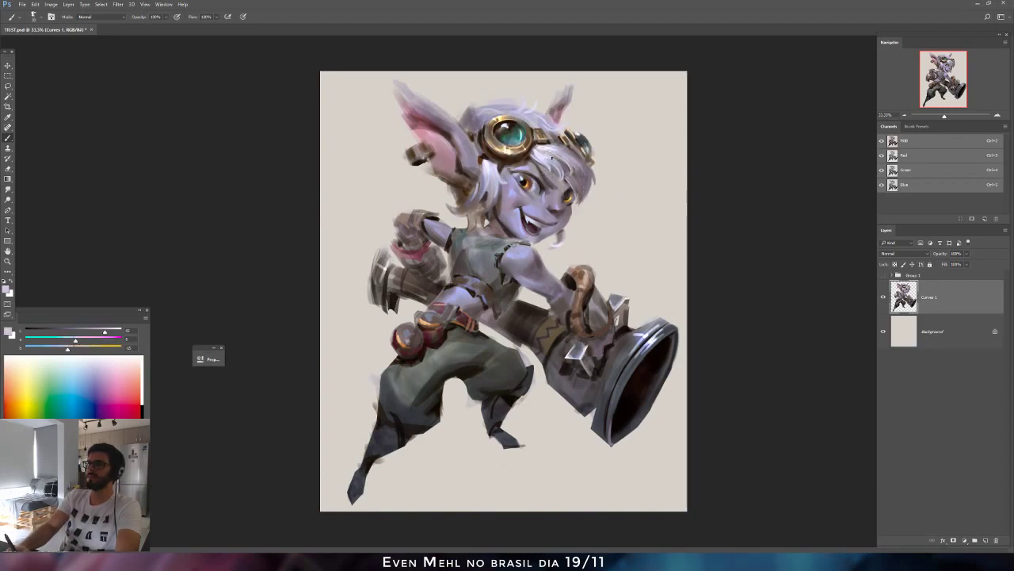
left_click(548, 145, "alt")
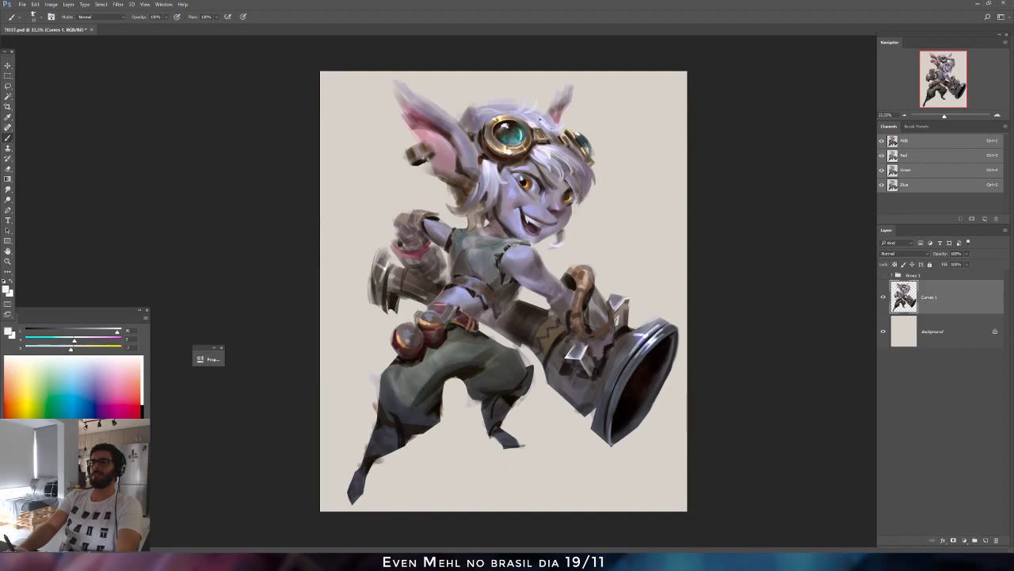
Flip the canvas horizontally to check the character, merging a new empty layer back into the painting.
key("ctrl+shift+h")
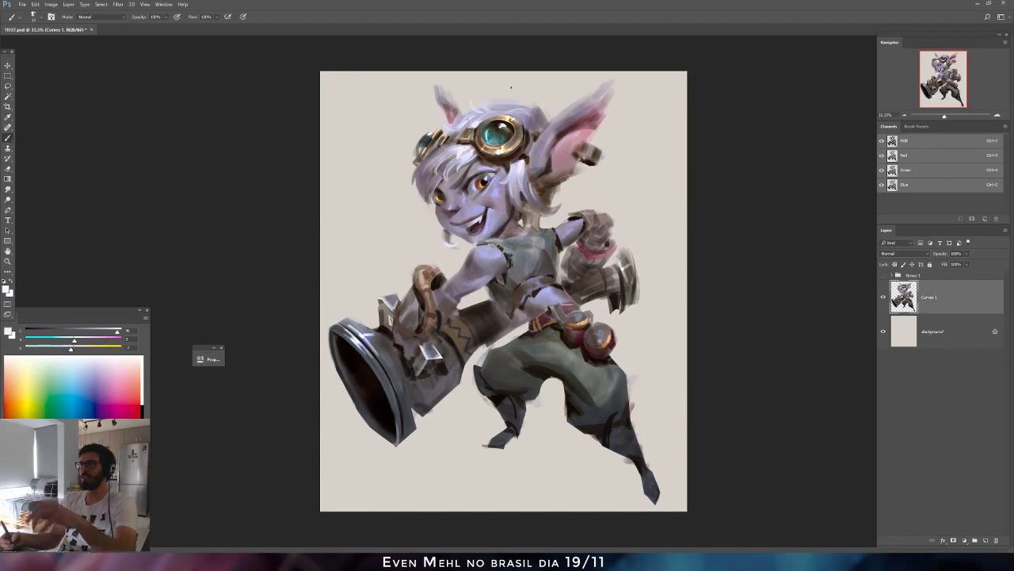
key("ctrl+shift+alt+n")
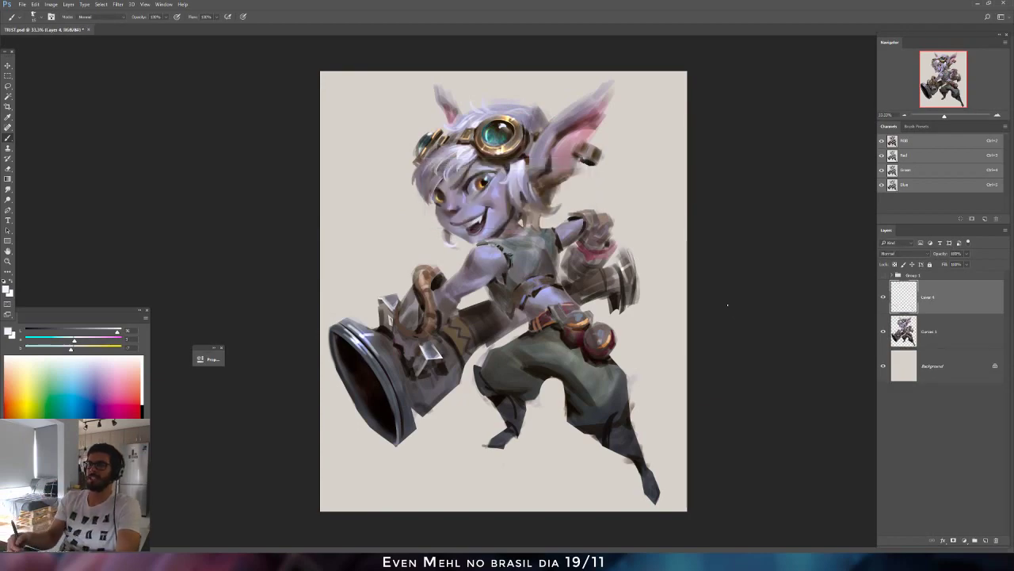
key("ctrl+e")
Try a Curves adjustment clipped to the character layer, shifting the black and white points of its Blue channel.
left_click(965, 541)
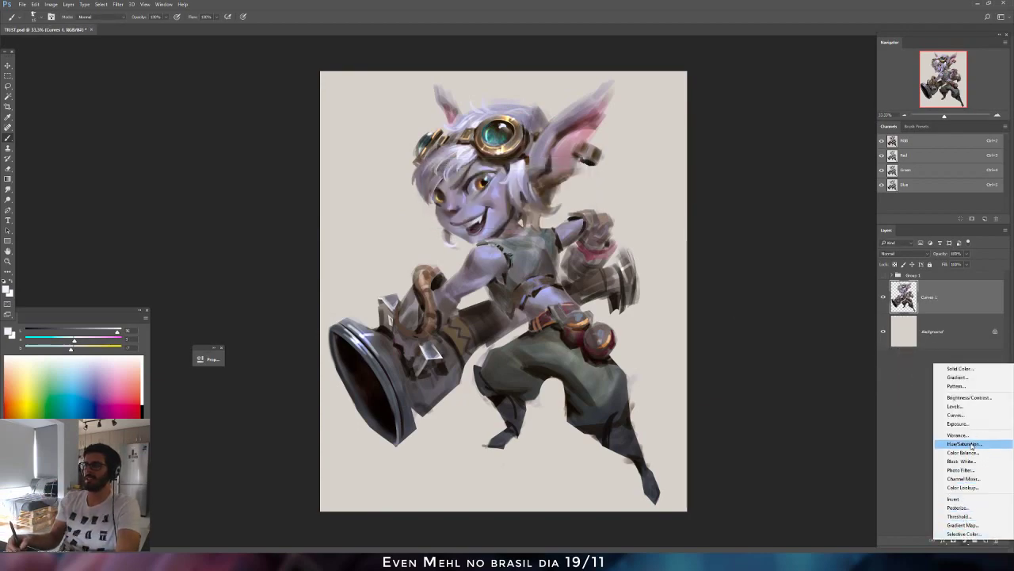
left_click(956, 414)
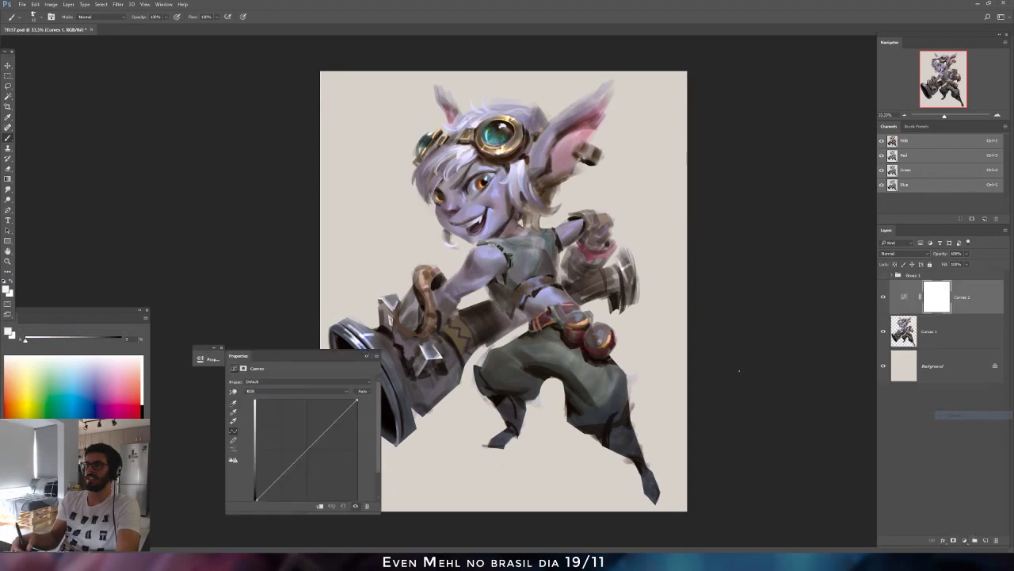
left_click(260, 392)
left_click(256, 413)
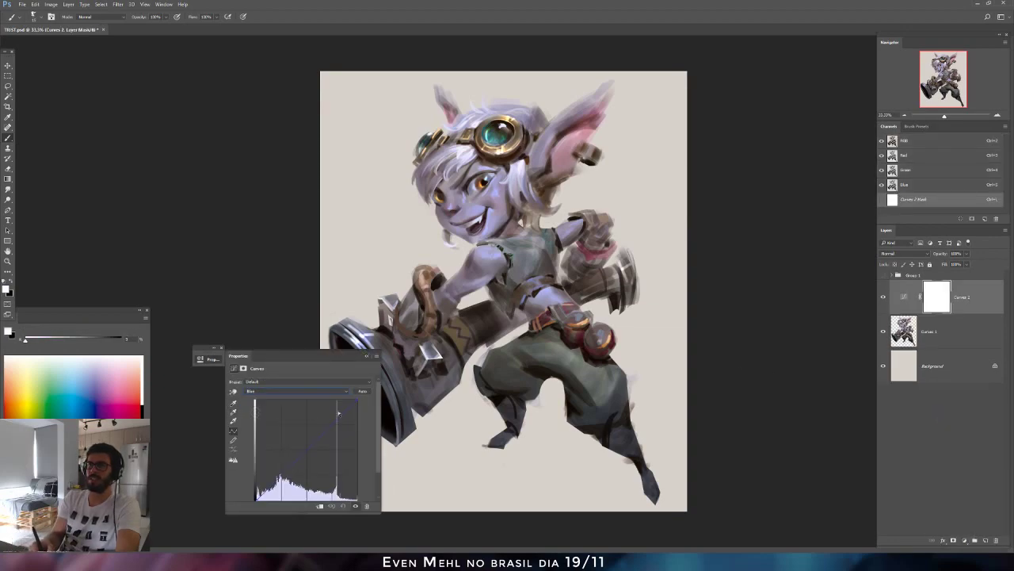
left_click_drag(257, 505, 262, 504)
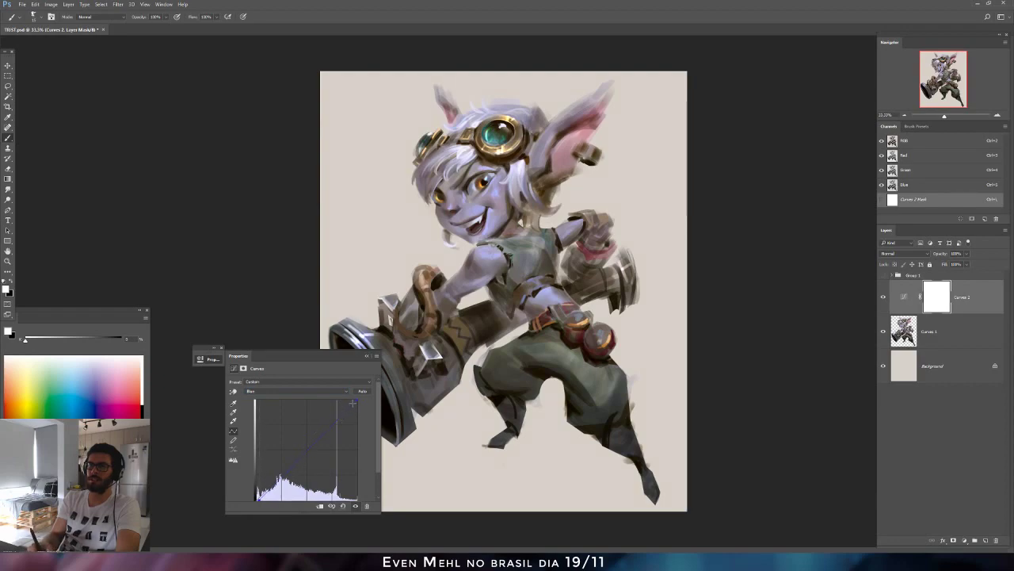
left_click_drag(355, 399, 353, 400)
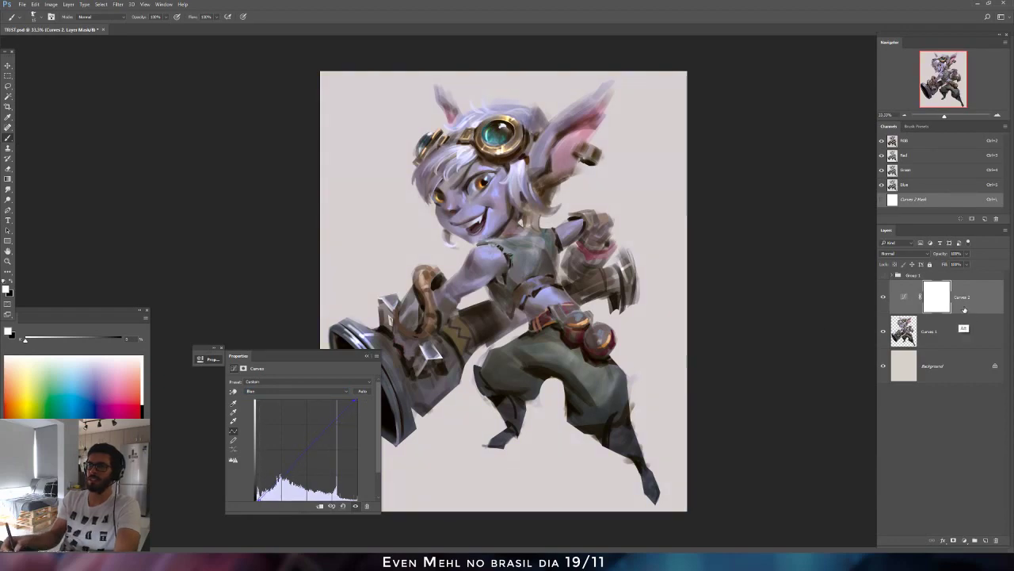
left_click(931, 310, "alt")
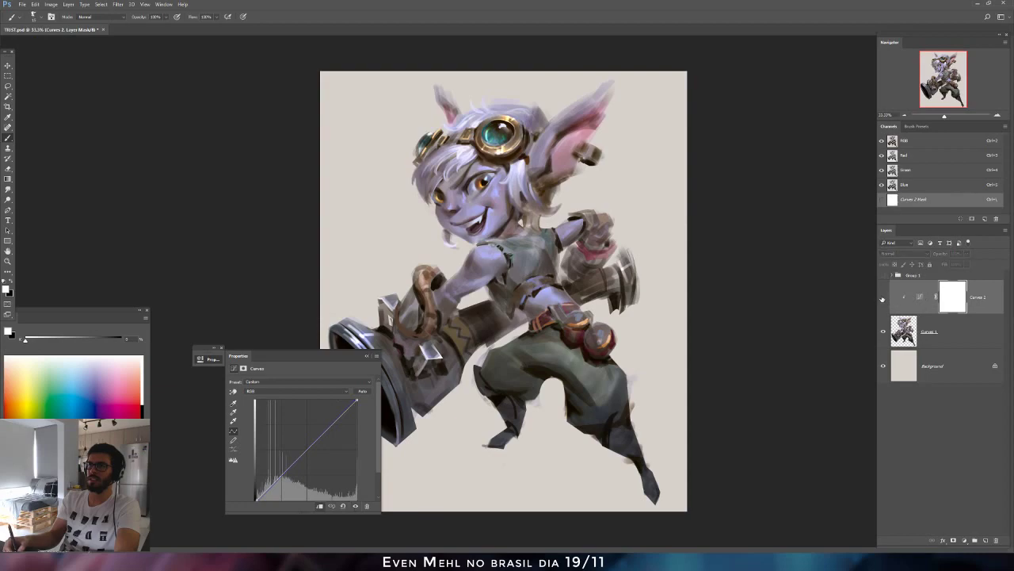
Compare the Curves adjustment on and off, try bending its Red channel at reduced opacity, and remove the adjustment layer.
left_click(883, 298)
left_click(883, 298)
left_click(883, 298)
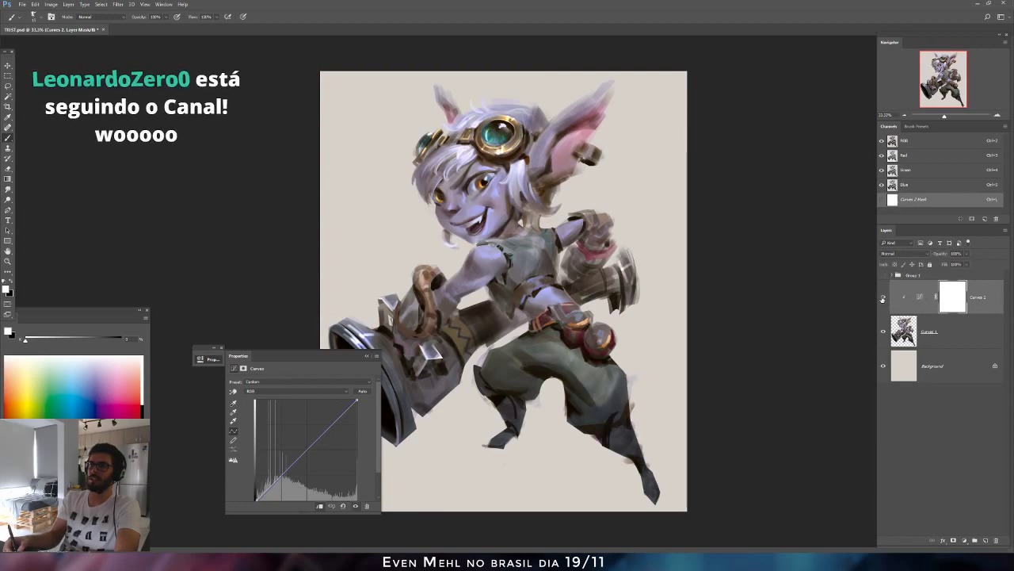
left_click(883, 298)
left_click(290, 390)
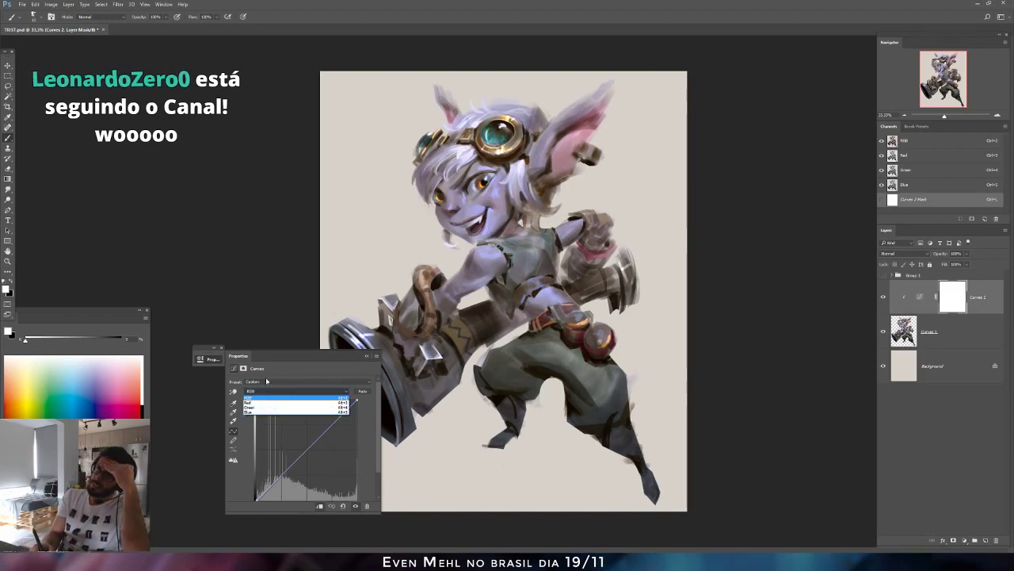
left_click(262, 403)
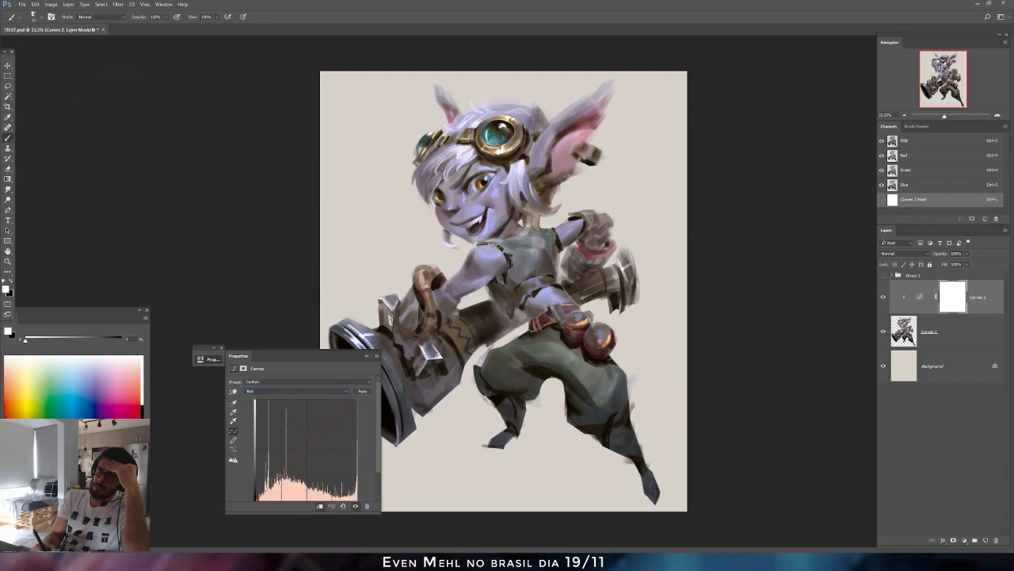
left_click(296, 458)
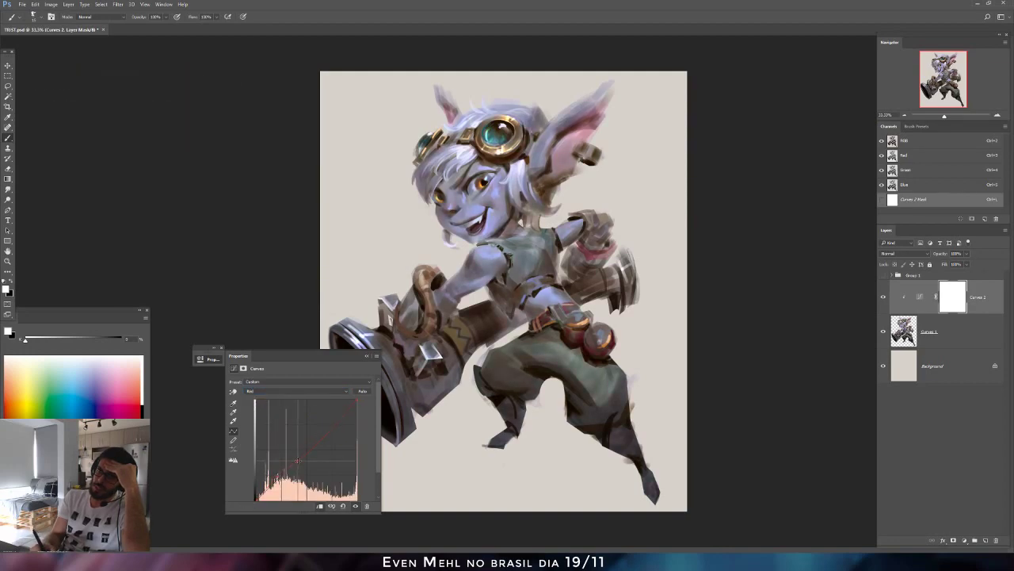
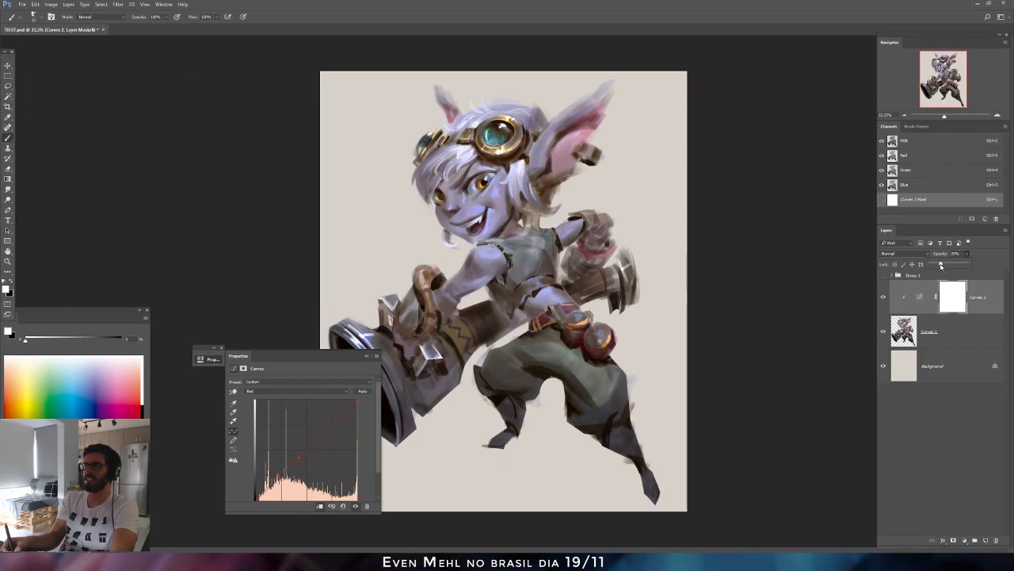
key("Delete")
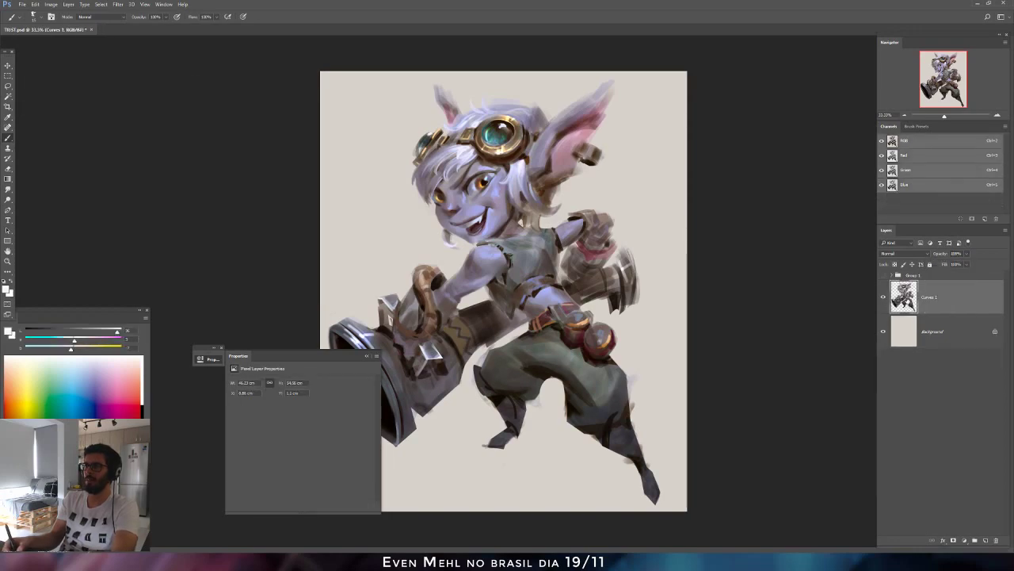
Sample lilac skin tones from the shoulder and face to touch up the skin, flipping the canvas horizontally.
left_click(483, 256, "alt")
left_click(496, 192, "alt")
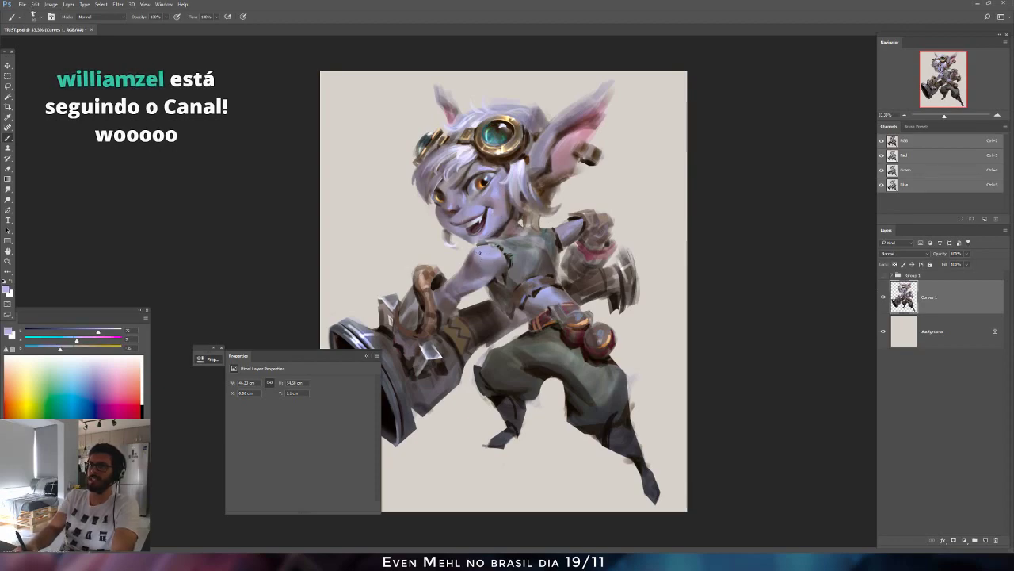
key("ctrl+shift+h")
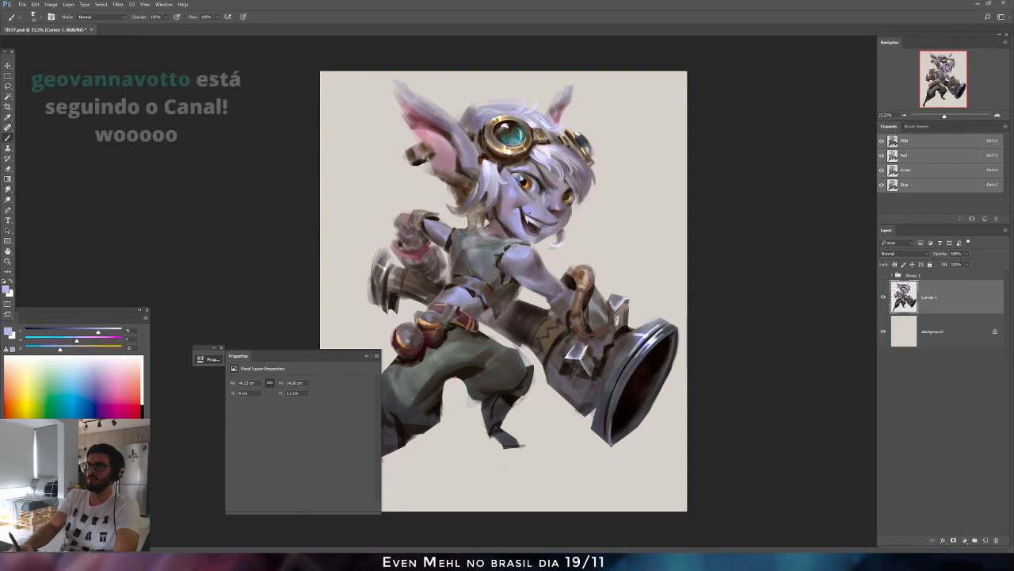
left_click(534, 214, "alt")
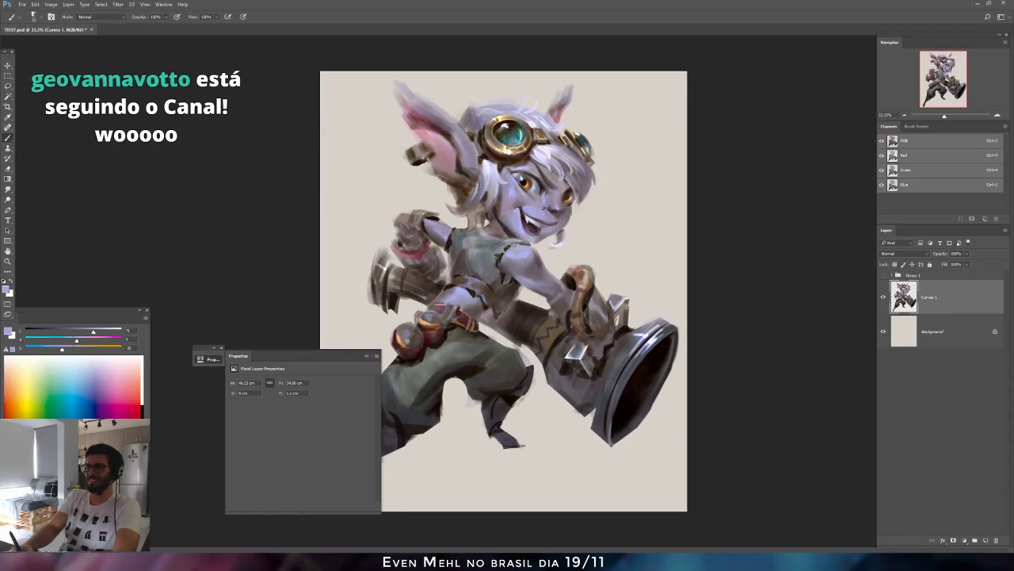
left_click(545, 216, "alt")
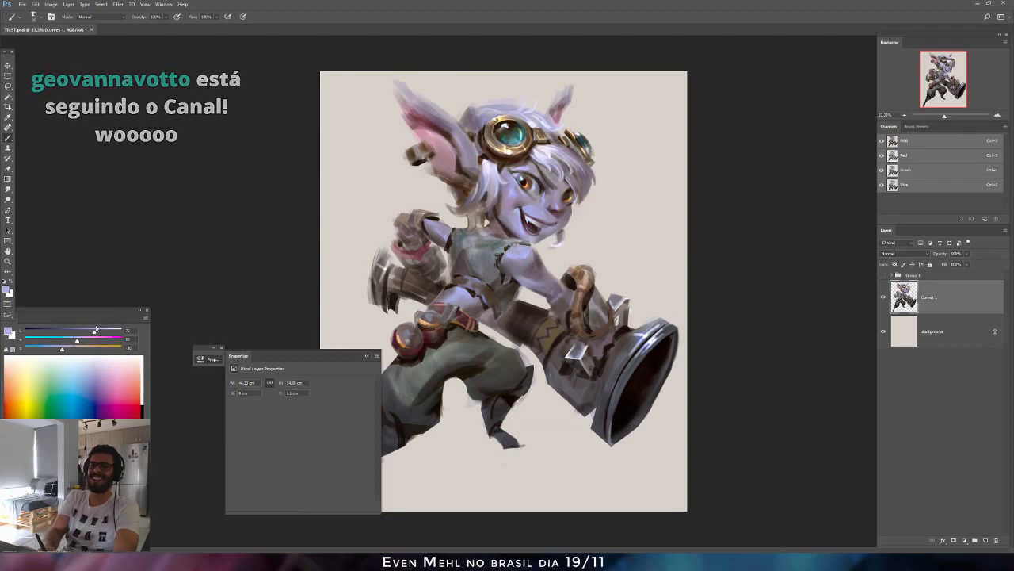
Lighten the sampled lilac, switch to another brush preset for the skin highlights, and flip the canvas horizontally.
left_click_drag(94, 331, 101, 331)
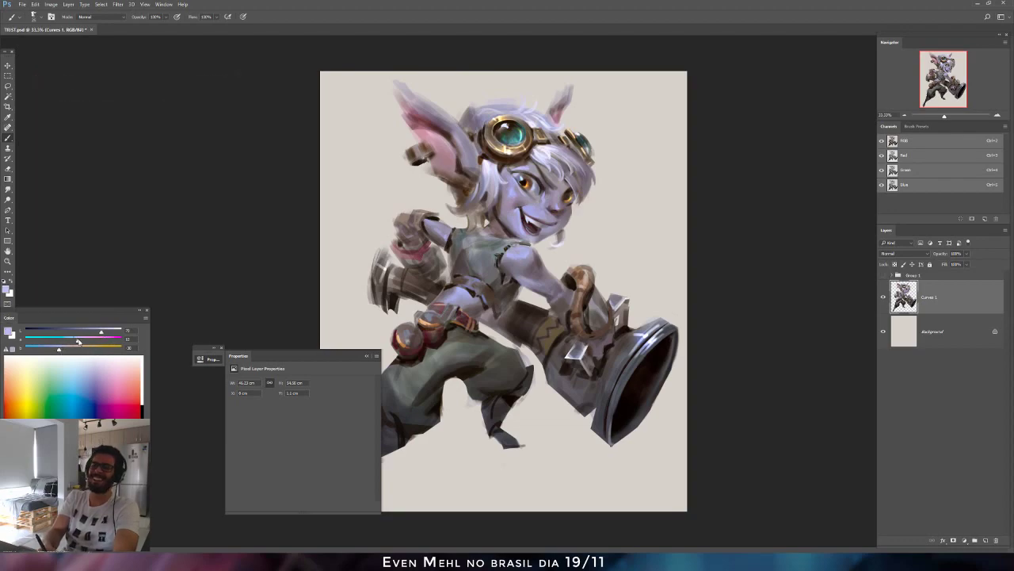
right_click(596, 247)
left_click(642, 336)
left_click(768, 172)
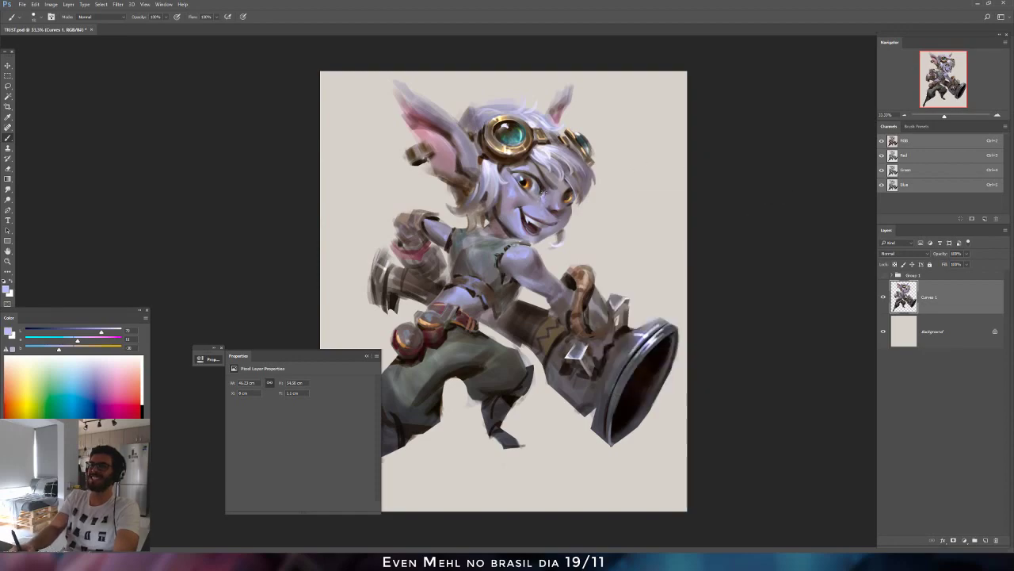
key("ctrl+shift+h")
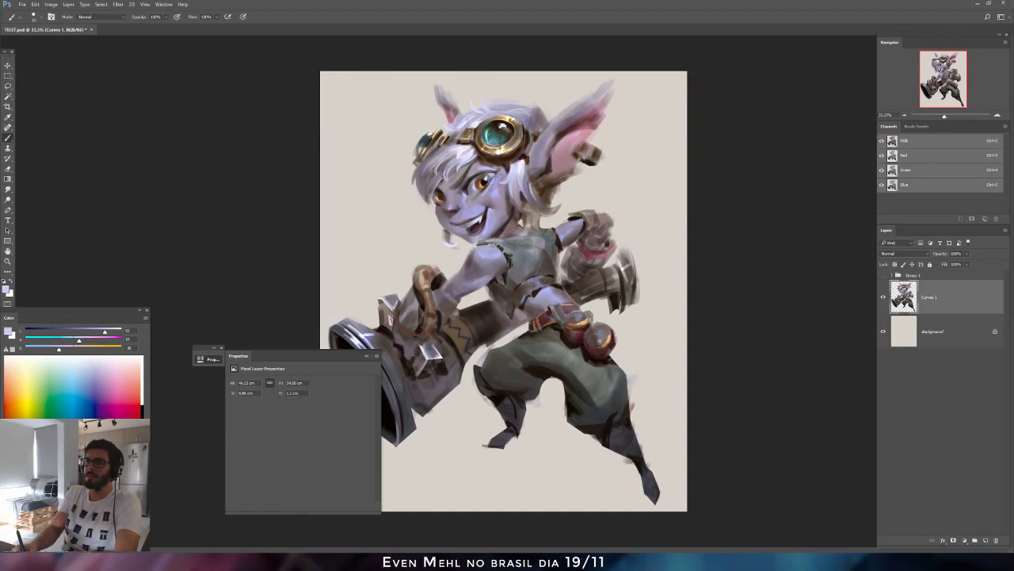
Sample a near-black tone from the face and warm it towards dark red for the dark accents, checking the canvas flipped horizontally.
left_click(464, 205, "alt")
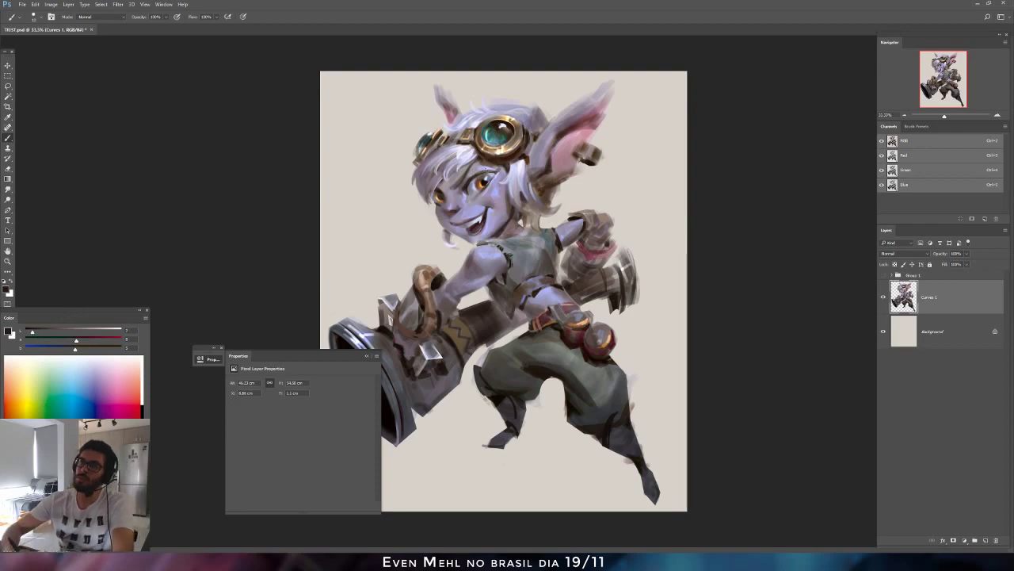
key("ctrl+shift+h")
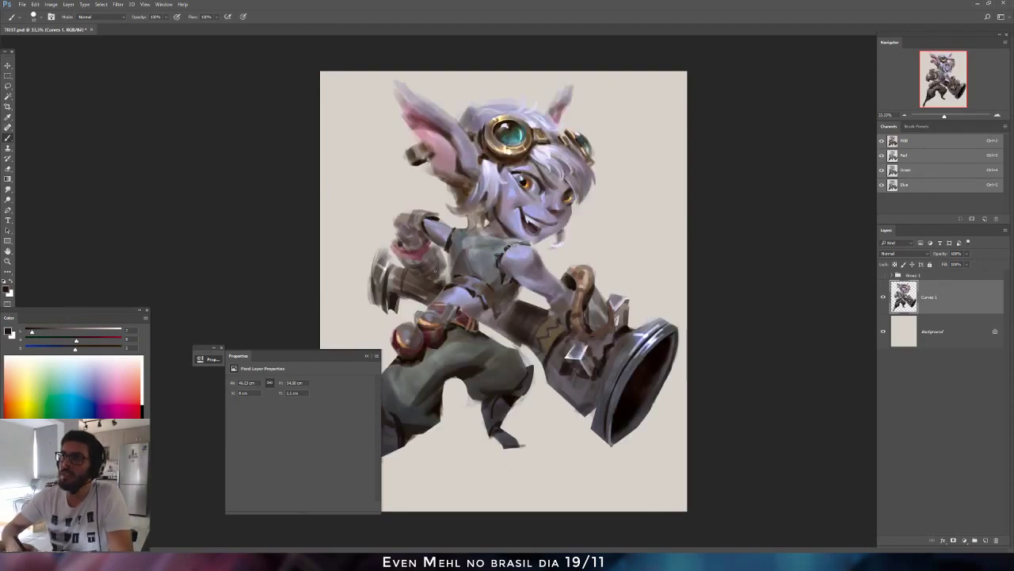
left_click_drag(75, 344, 80, 342)
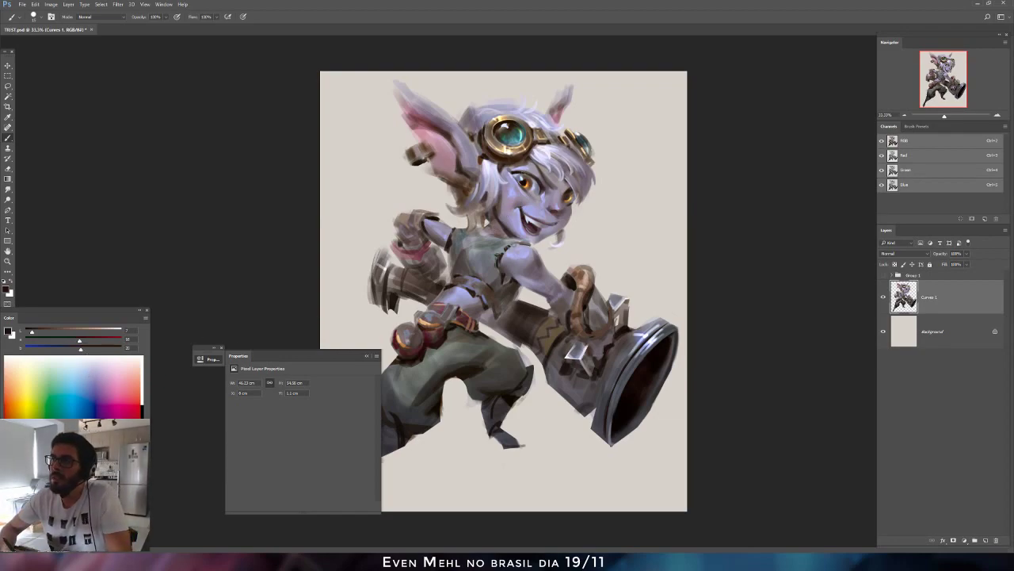
key("h")
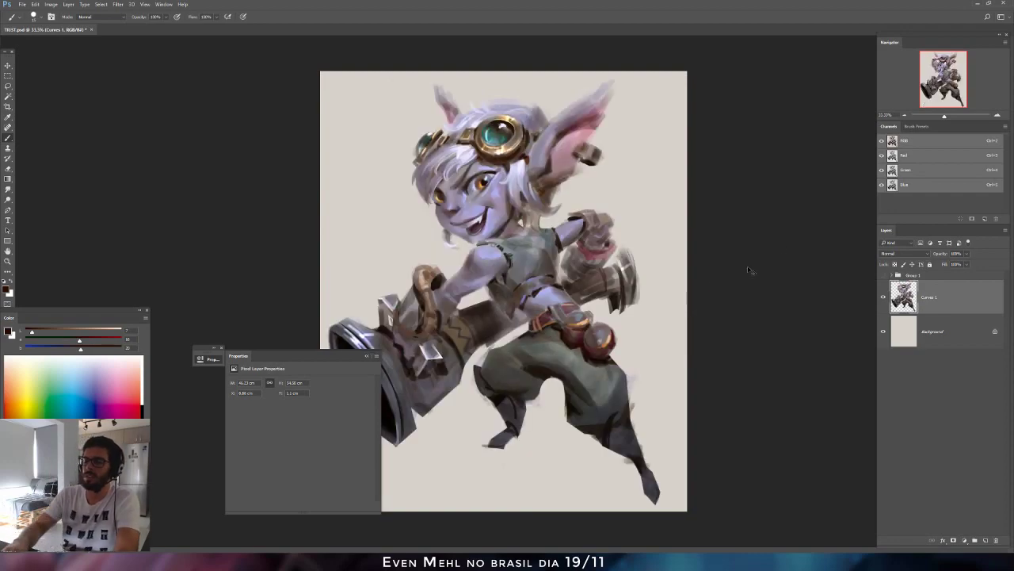
Add a new layer clipped to the character layer and set its blend mode to Multiply.
key("ctrl+shift+alt+n")
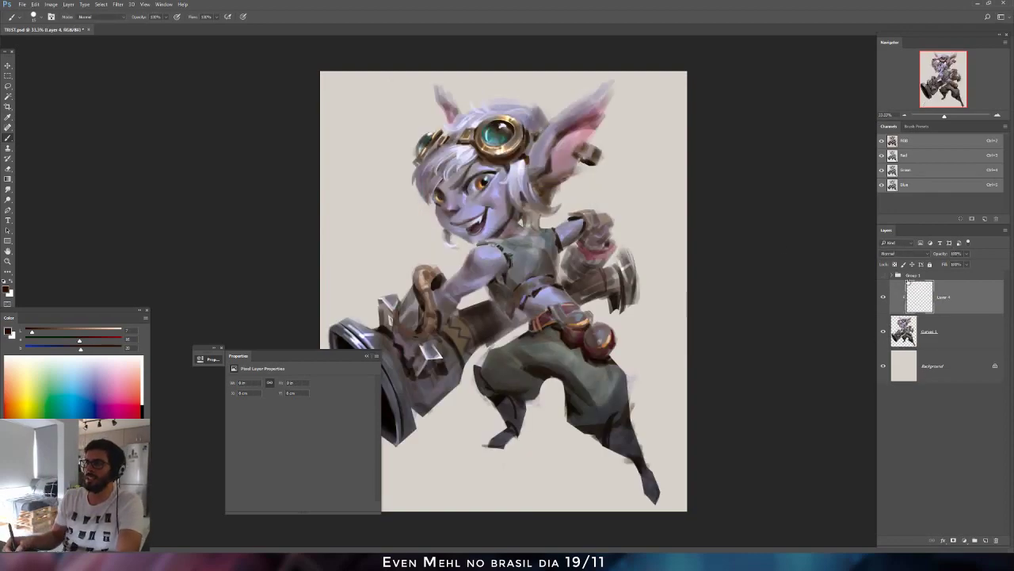
left_click(902, 253)
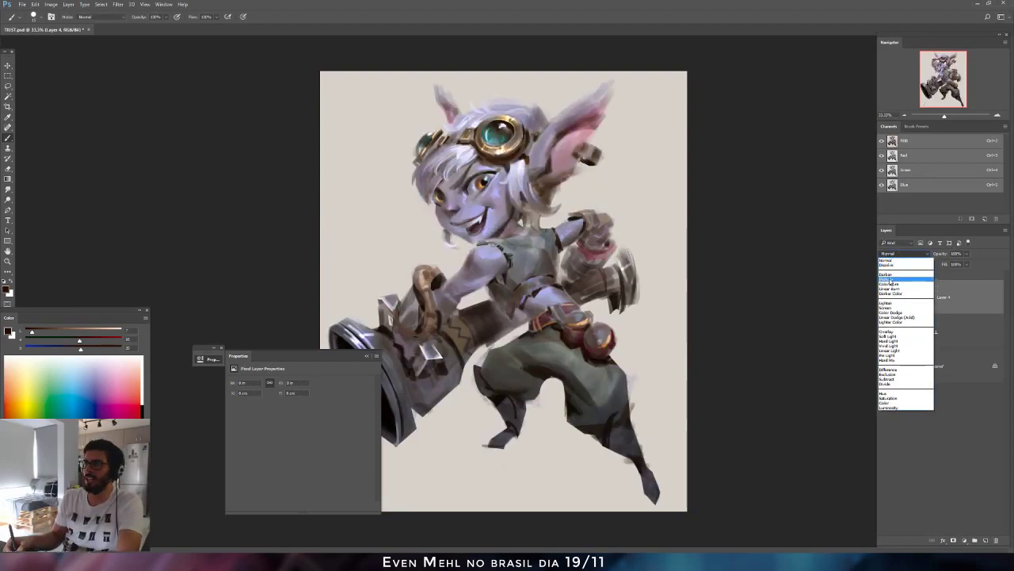
left_click(889, 278)
Shade the inside of the large ear in dark brown with a large round brush and lower the Multiply layer's opacity.
right_click(552, 239)
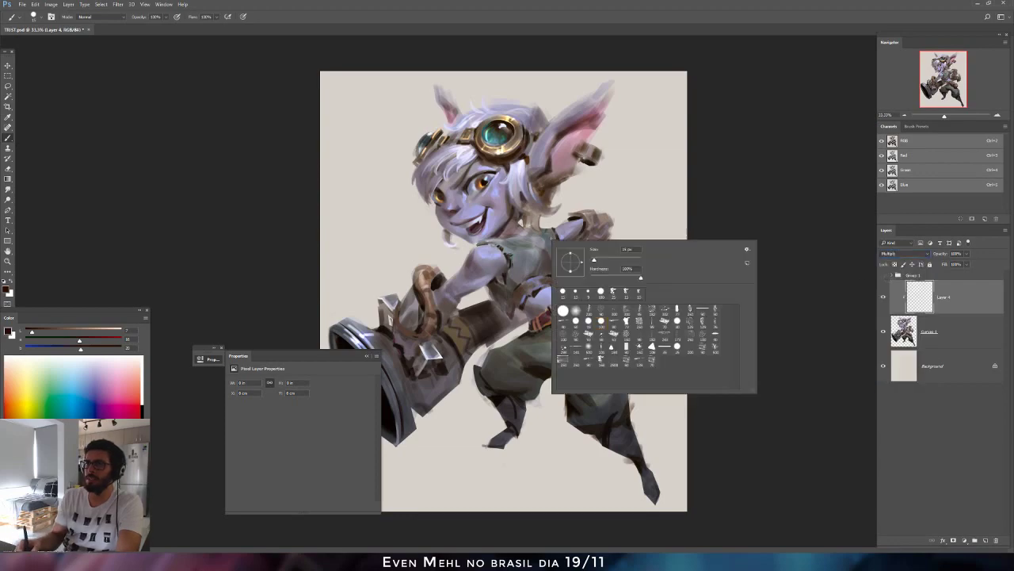
left_click(601, 321)
left_click(45, 331)
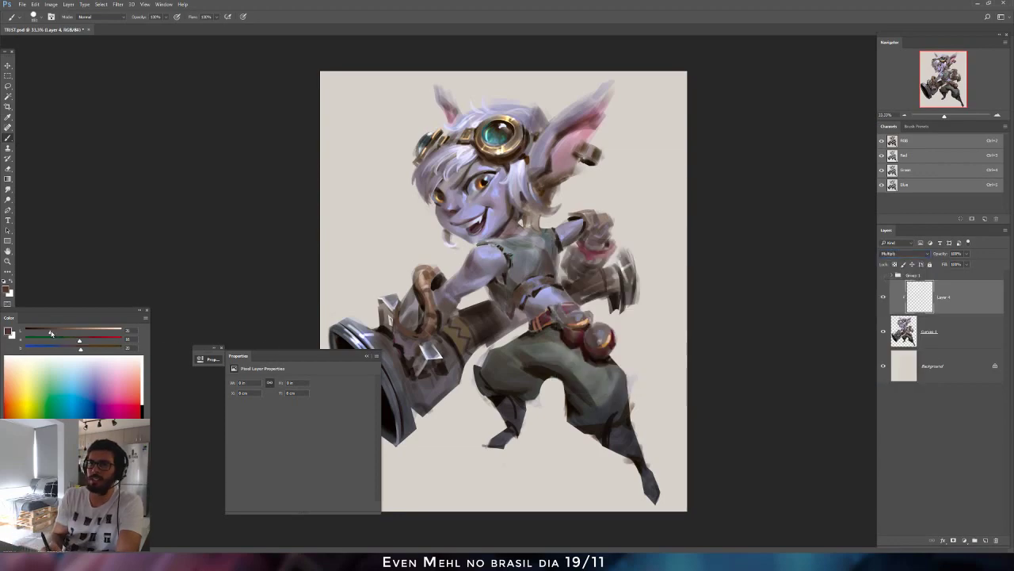
left_click_drag(79, 342, 77, 342)
left_click(79, 350)
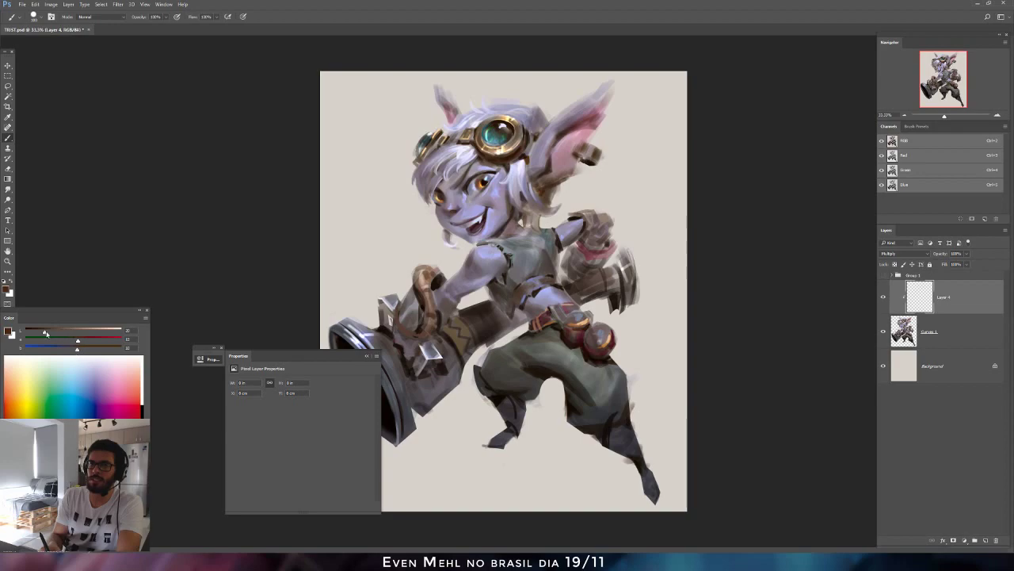
left_click_drag(525, 181, 641, 98)
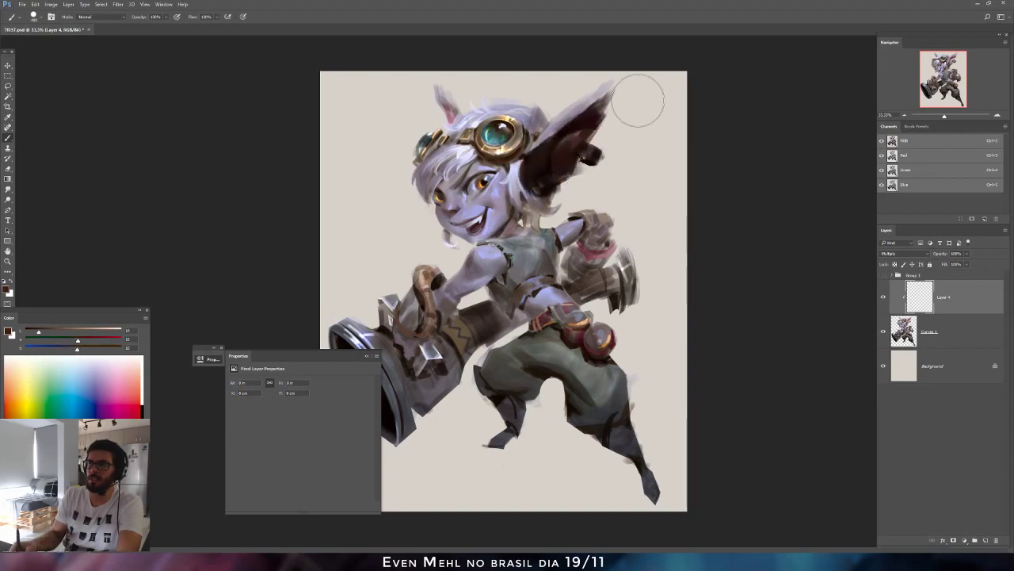
mouse_move(968, 254)
left_mouse_down()
mouse_move(967, 264)
mouse_move(946, 264)
left_mouse_up()
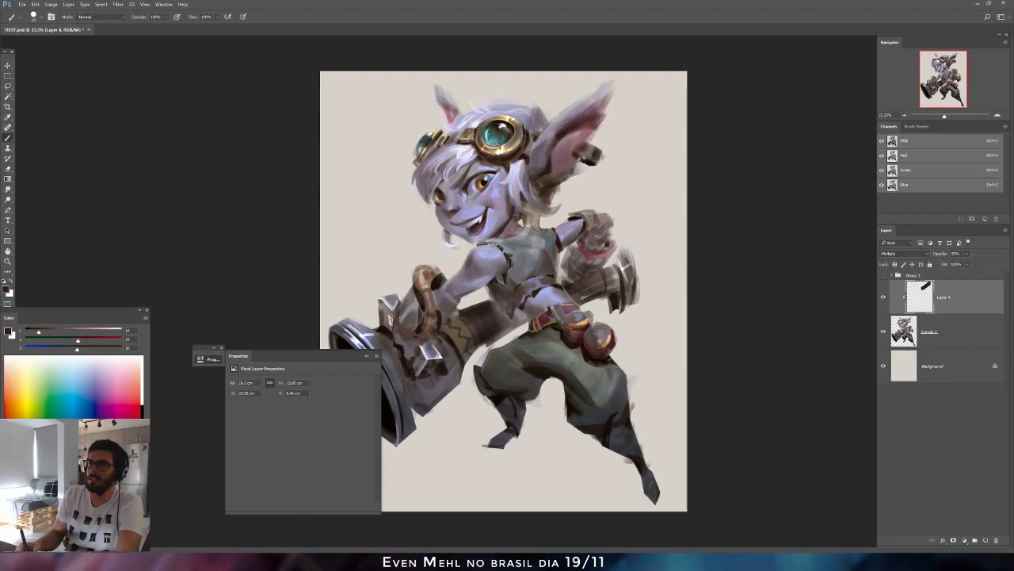
Paint Multiply shadows on the neck, the rear of the cannon, the barrel and the side of the shirt, checking the canvas flipped.
left_click_drag(513, 229, 512, 228)
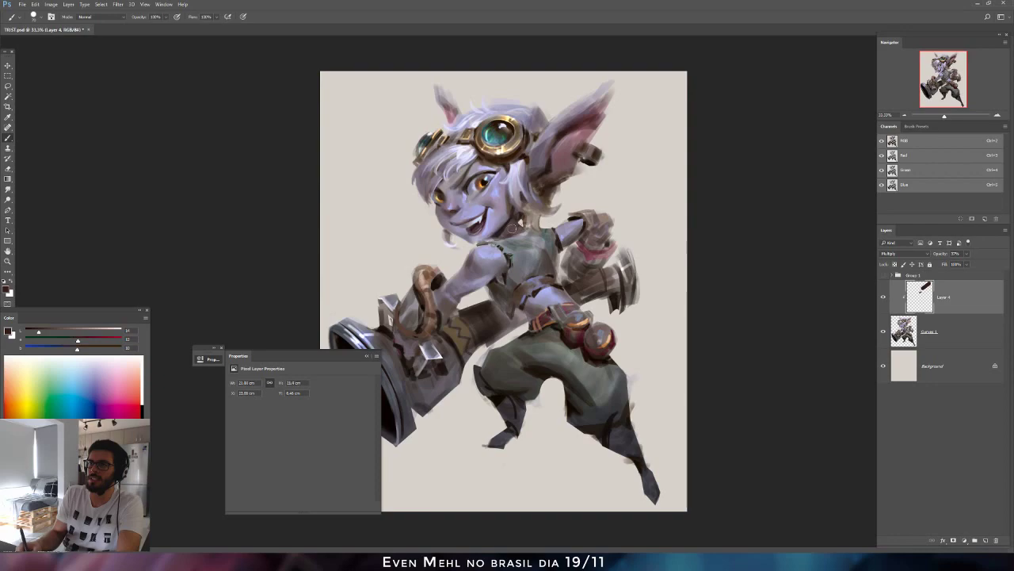
key("ctrl+shift+h")
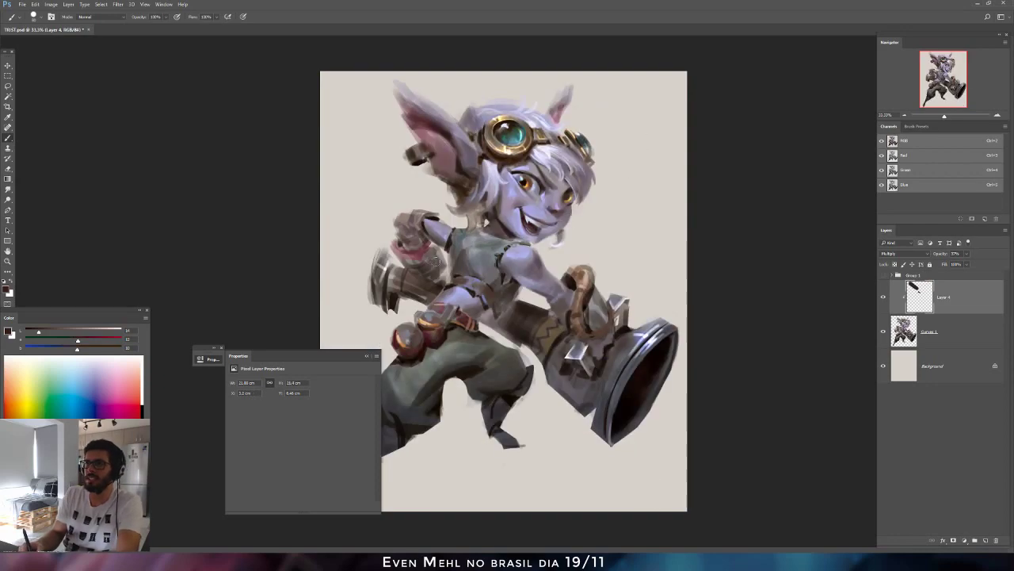
left_click_drag(424, 282, 418, 278)
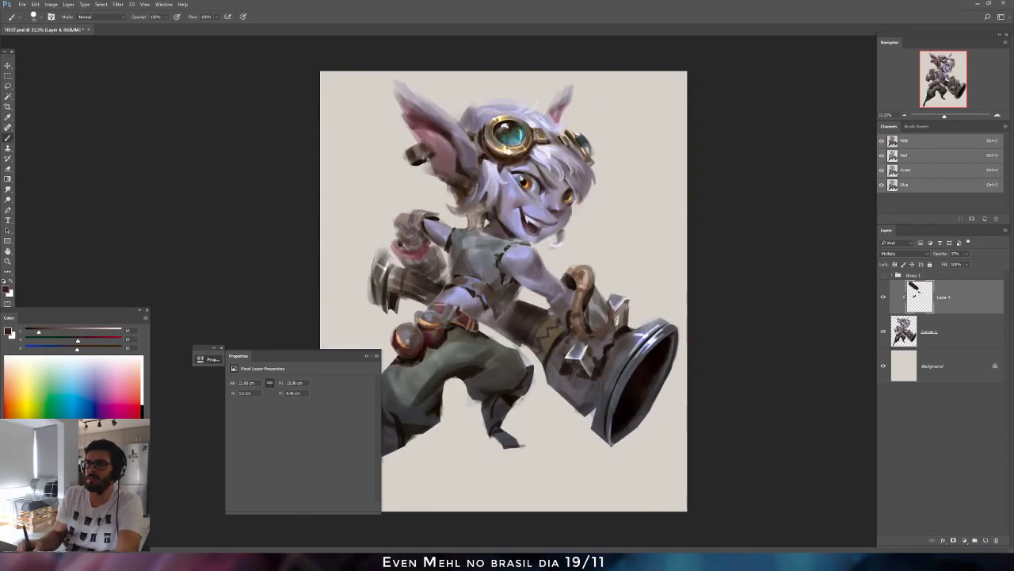
mouse_move(529, 317)
left_mouse_down()
mouse_move(546, 383)
mouse_move(542, 316)
left_mouse_up()
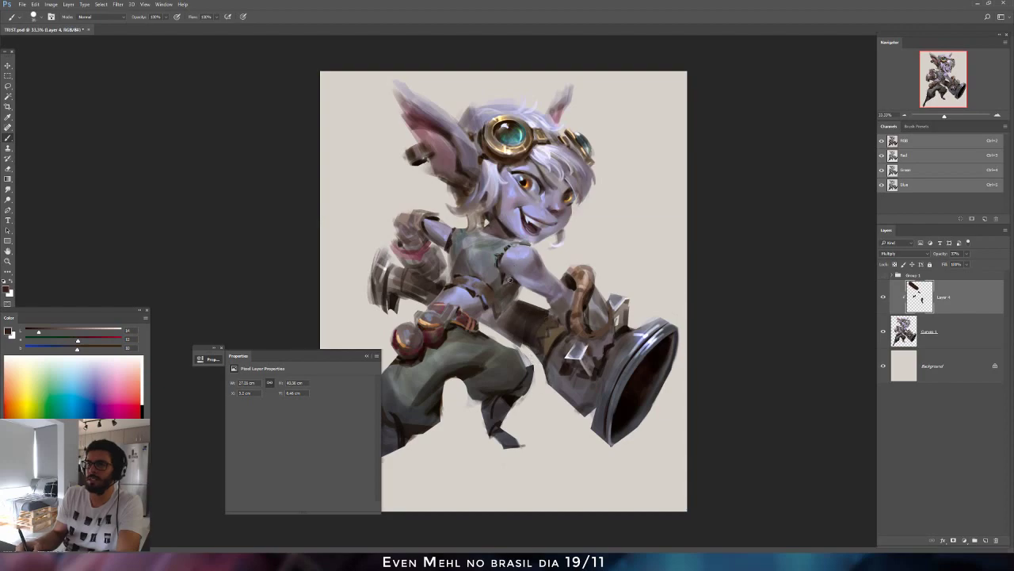
left_click_drag(499, 268, 503, 295)
Shade the cannon's handle and grip area with a larger brush, darken the paint colour to near black and flip the canvas horizontally.
key("bracketright")
key("bracketright")
key("bracketright")
key("bracketright")
key("bracketright")
key("bracketright")
left_click_drag(600, 288, 595, 321)
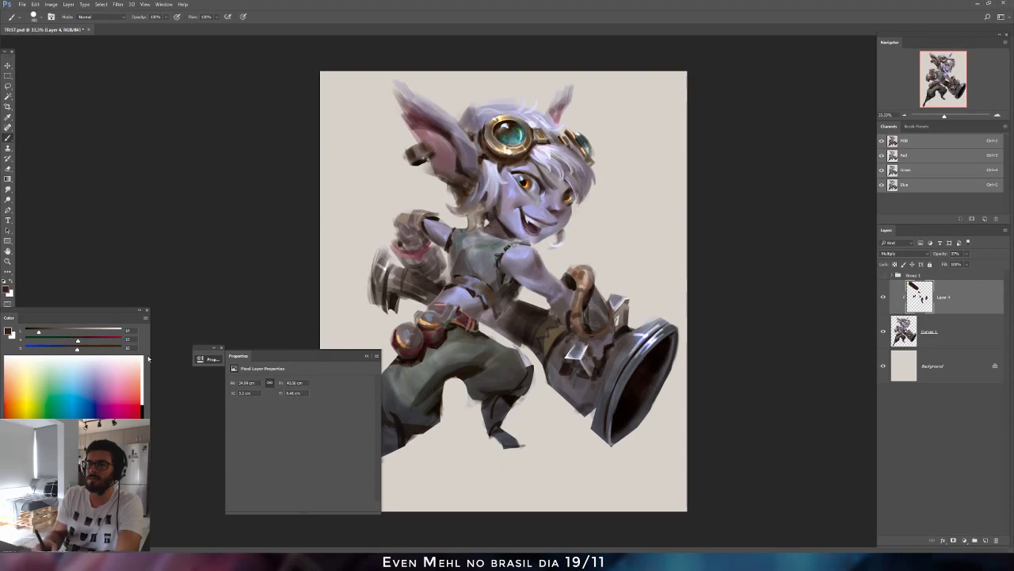
left_click_drag(35, 331, 29, 332)
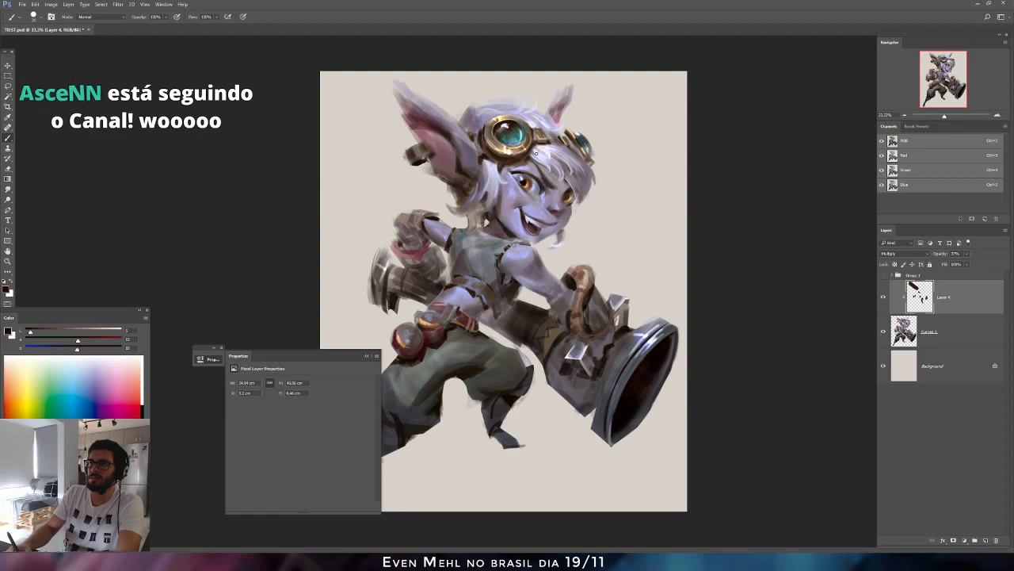
key("ctrl+shift+h")
key("e")
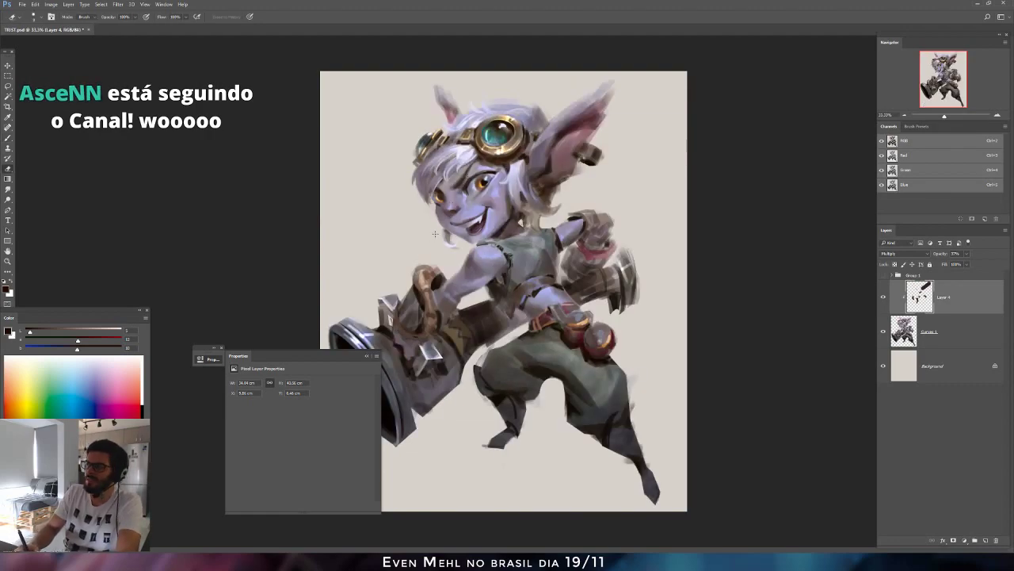
Try soft shading along the front of the goggles, hair and face with a large soft round brush, and undo it.
key("b")
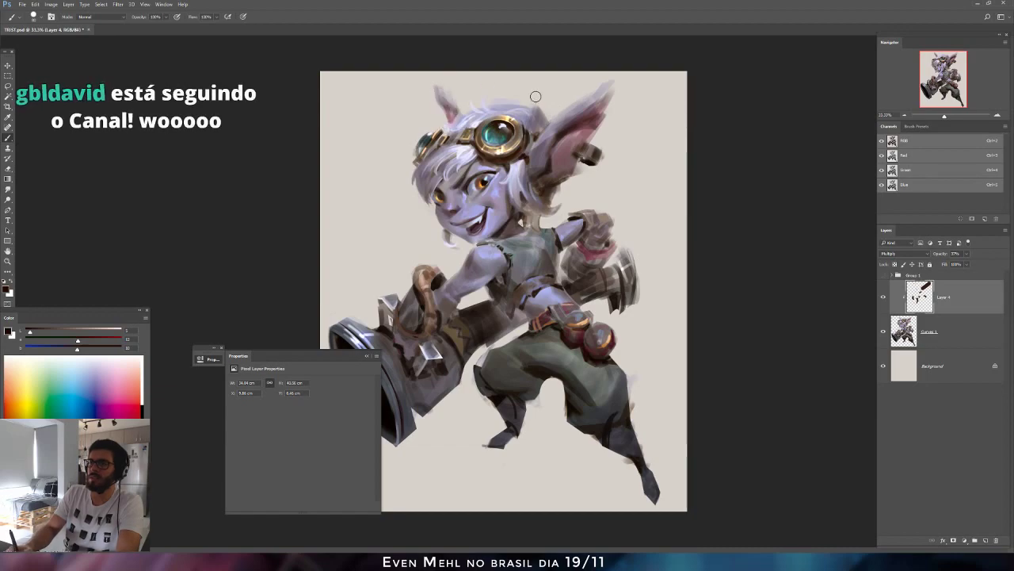
right_click(480, 131)
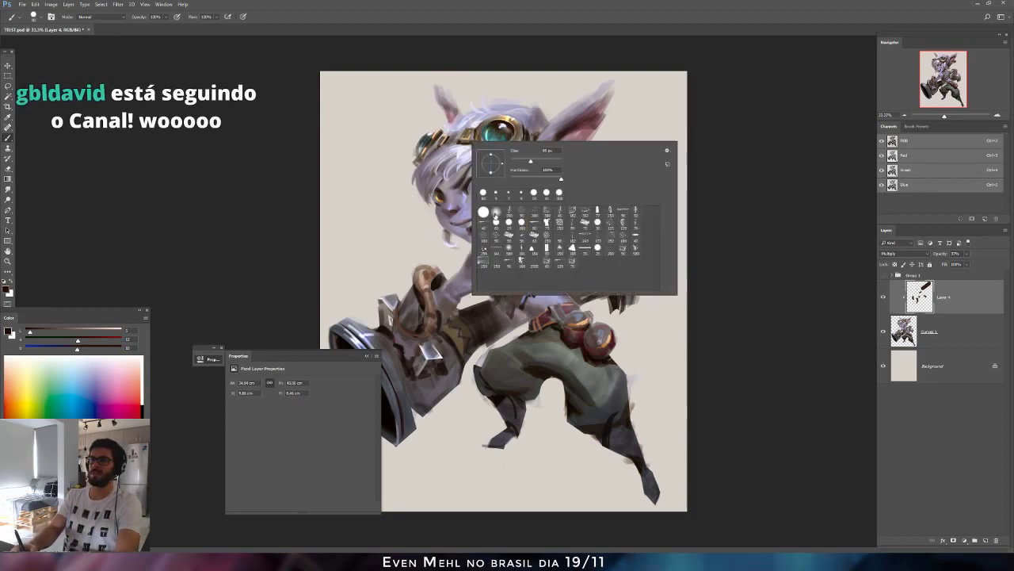
left_click(496, 214)
left_click(341, 229)
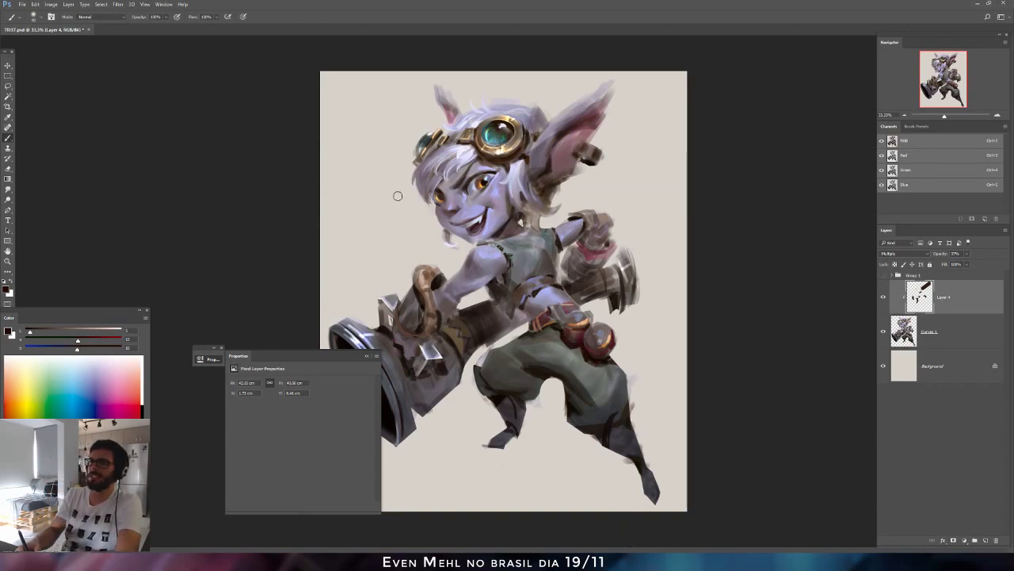
left_click_drag(428, 130, 408, 215)
key("ctrl+z")
mouse_move(425, 138)
left_mouse_down()
mouse_move(412, 161)
mouse_move(407, 251)
left_mouse_up()
key("ctrl+alt+z")
key("ctrl+alt+z")
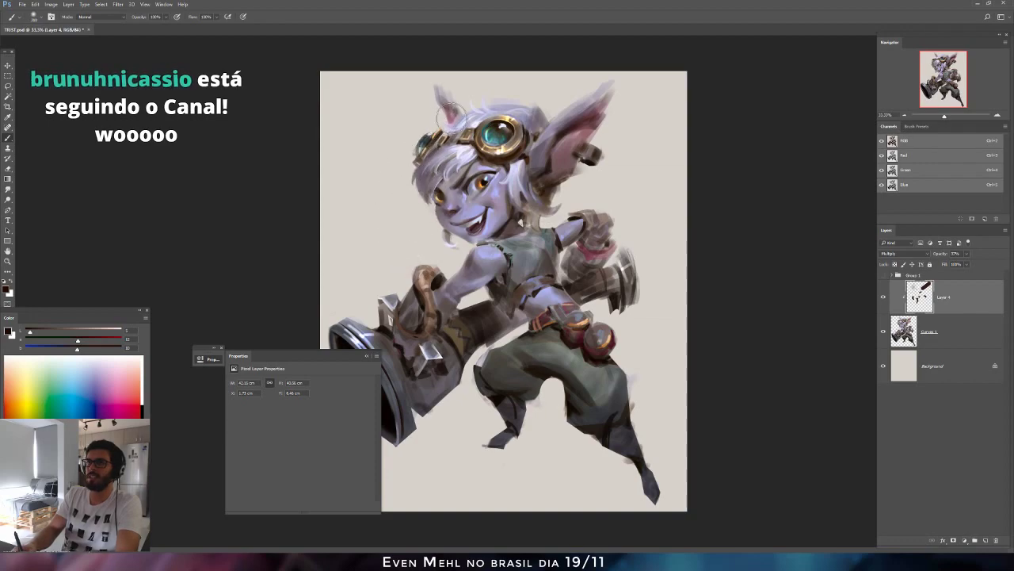
key("ctrl+alt+z")
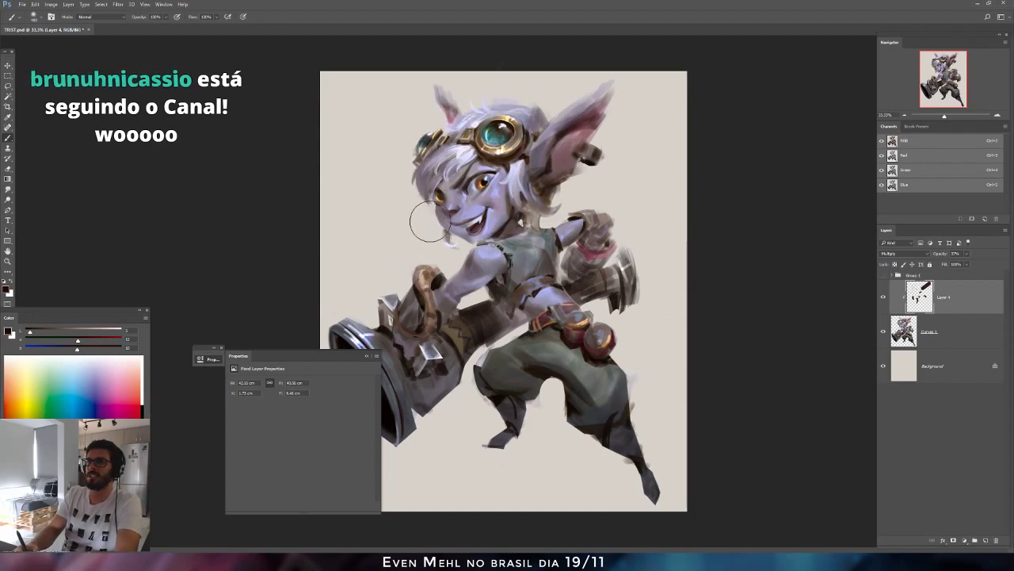
Set the eraser to the soft round preset, return the paint brush to a hard round one and flip the canvas horizontally.
key("e")
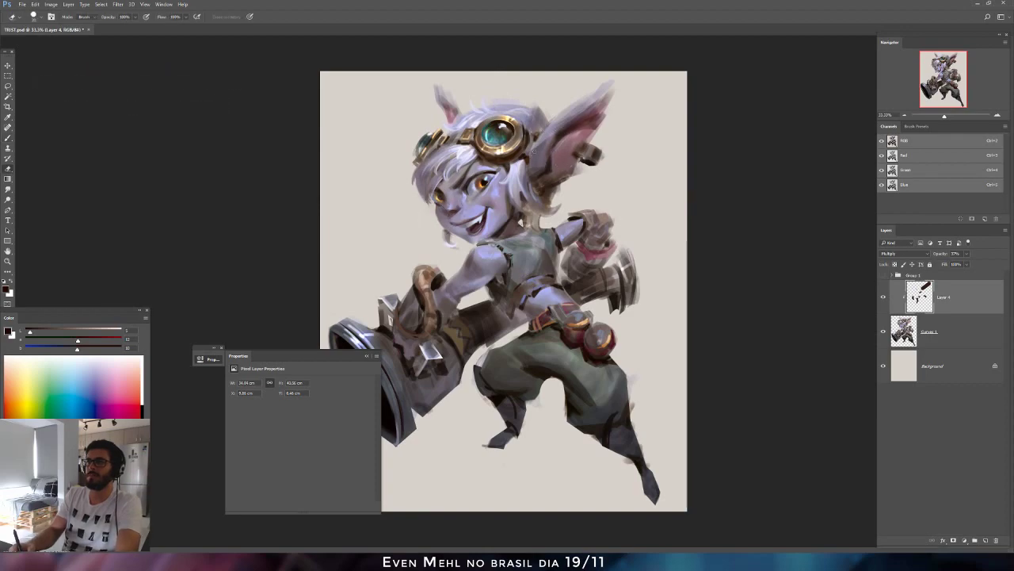
right_click(564, 135)
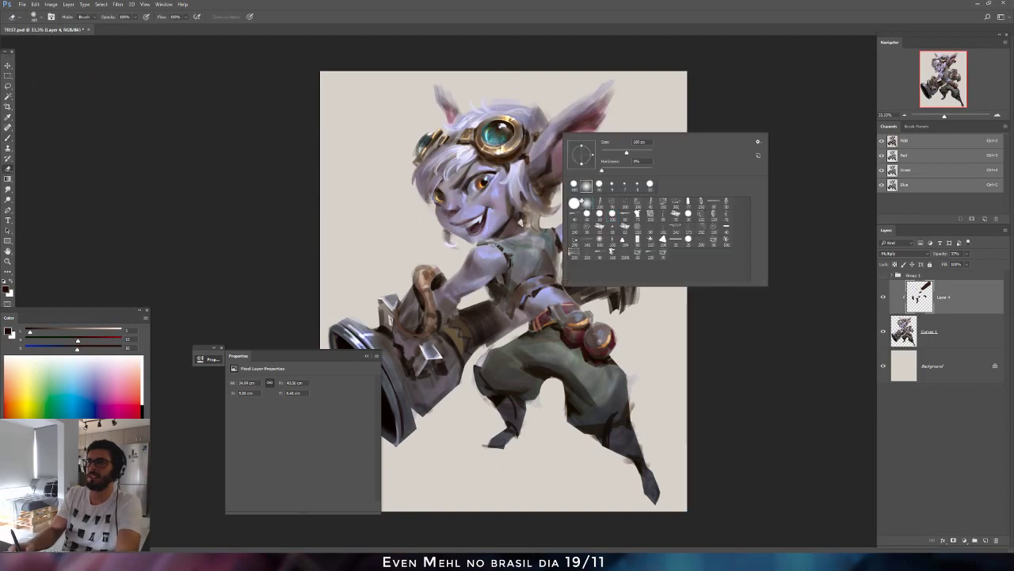
double_click(583, 201)
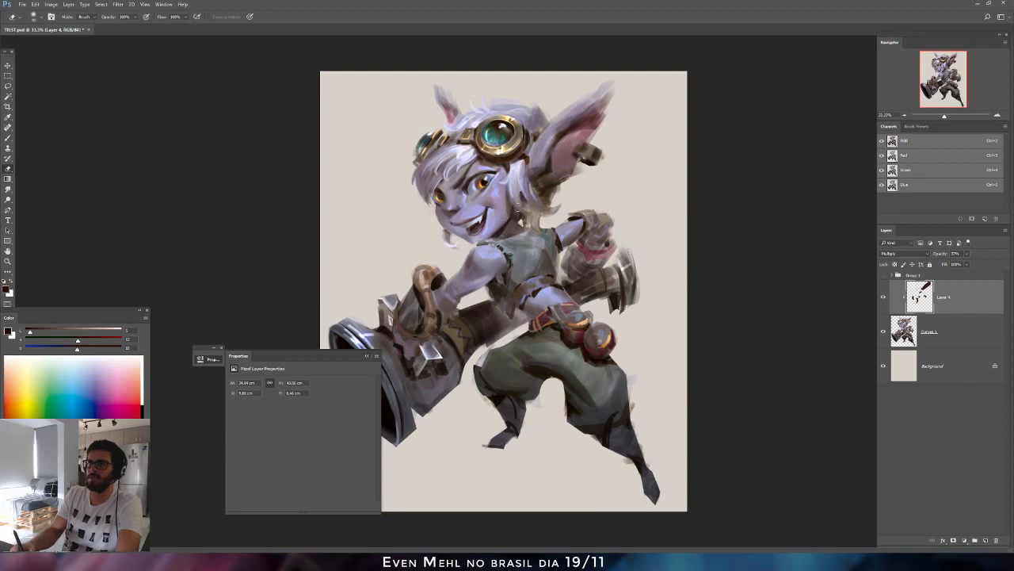
key("b")
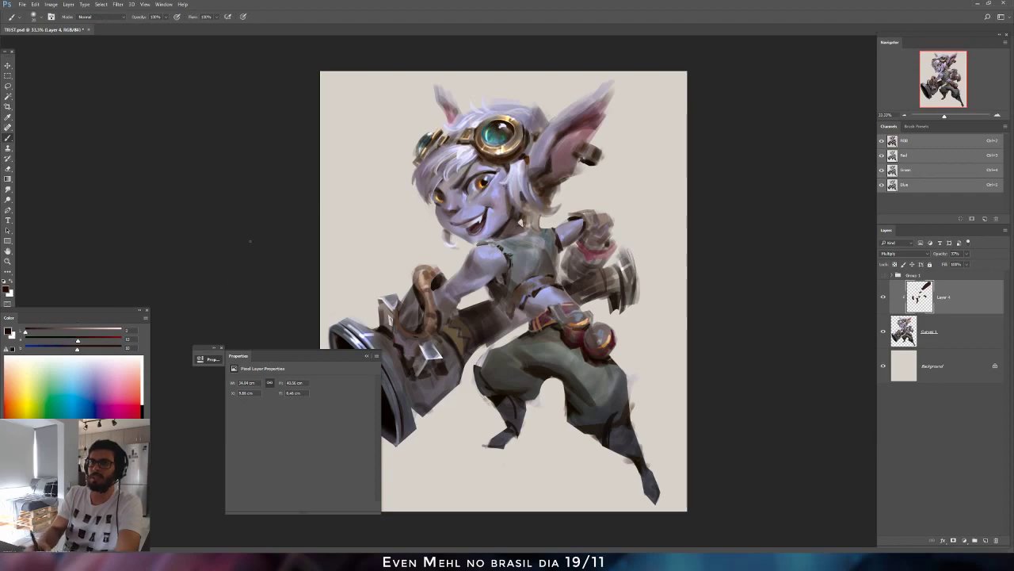
right_click(507, 181)
left_click(492, 233)
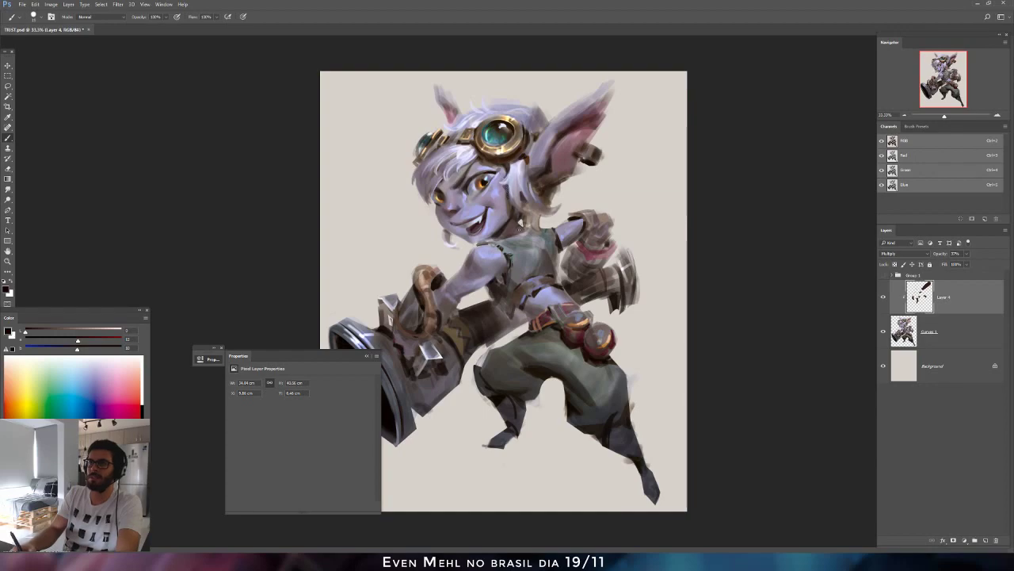
key("ctrl+shift+h")
key("e")
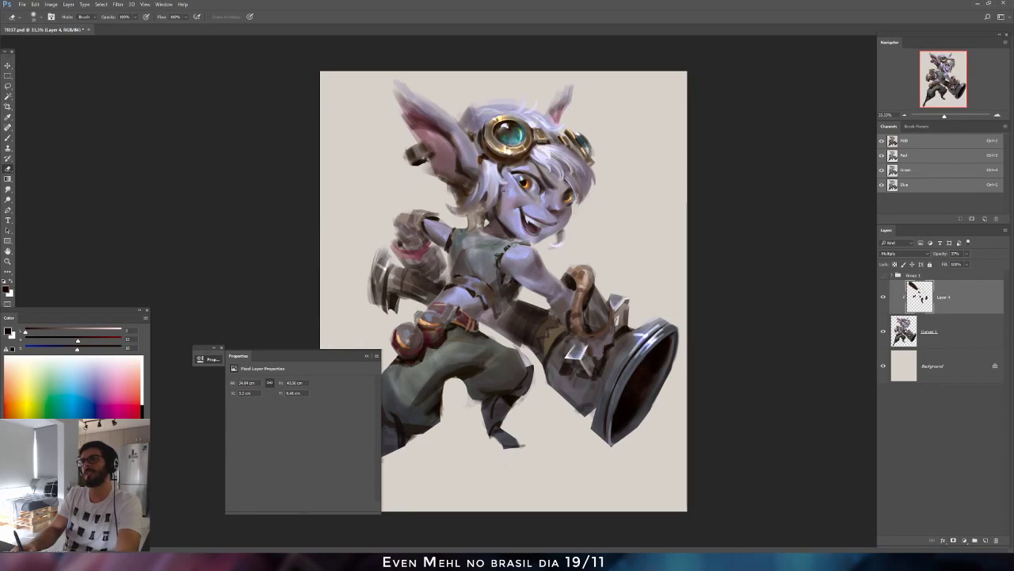
Add a new layer directly above the Background, beneath the character layer.
left_click(974, 341)
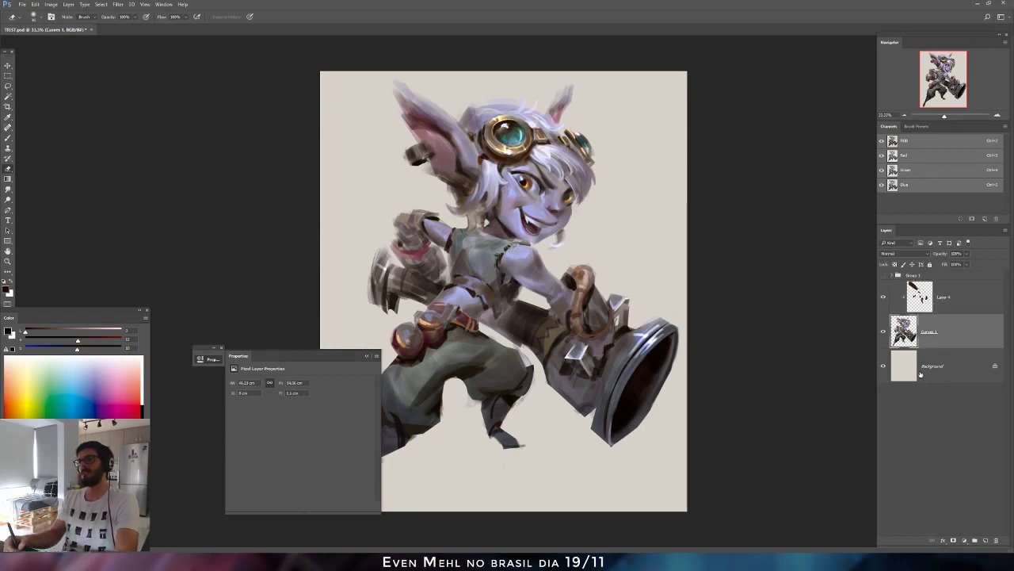
left_click(926, 370)
key("ctrl+shift+n")
key("Return")
key("v")
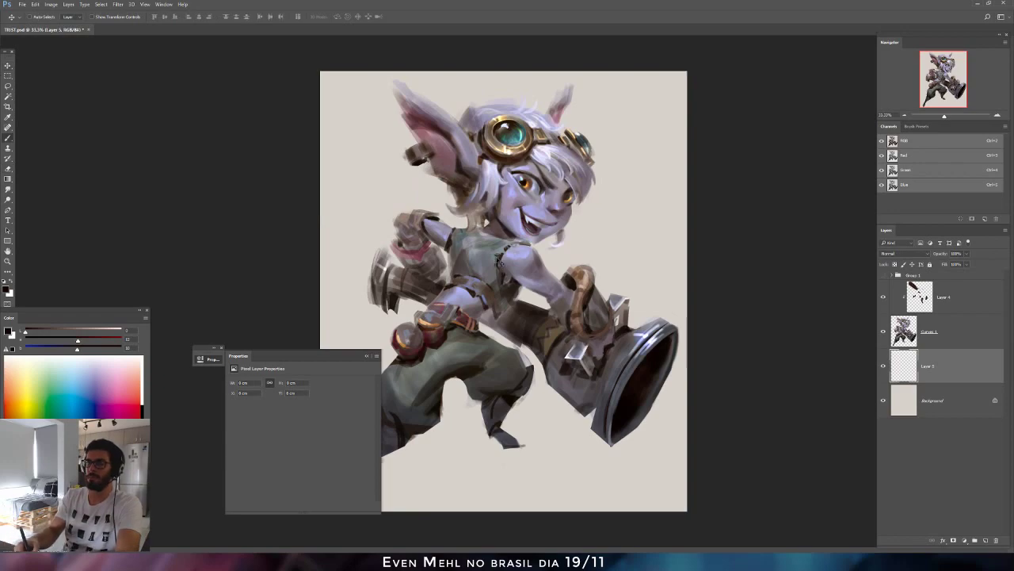
Paint a dark purple block behind the head and above the cannon with a large textured brush, using a colour sampled from the character.
key("b")
right_click(544, 247)
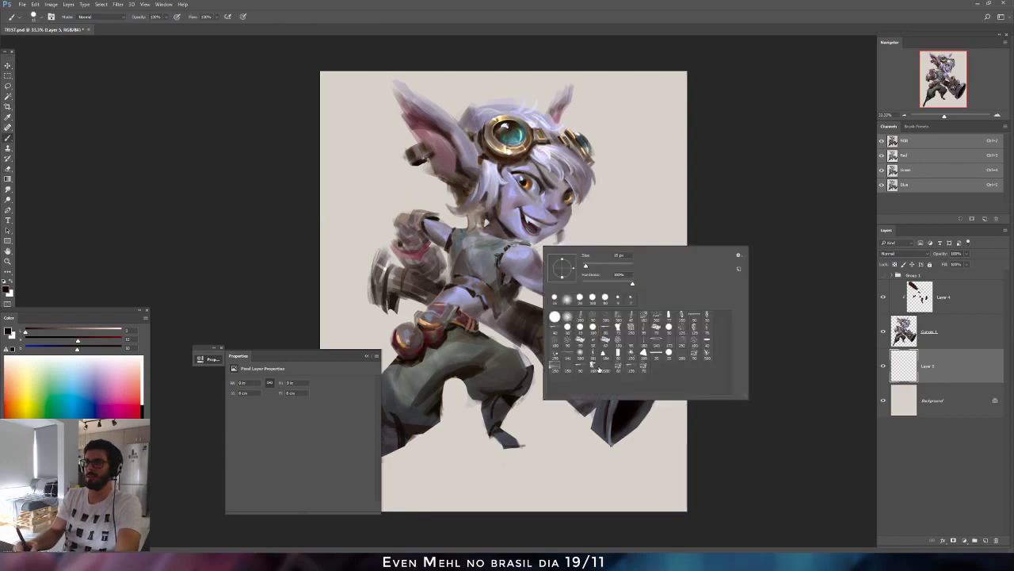
left_click(475, 216, "alt")
left_click(37, 331)
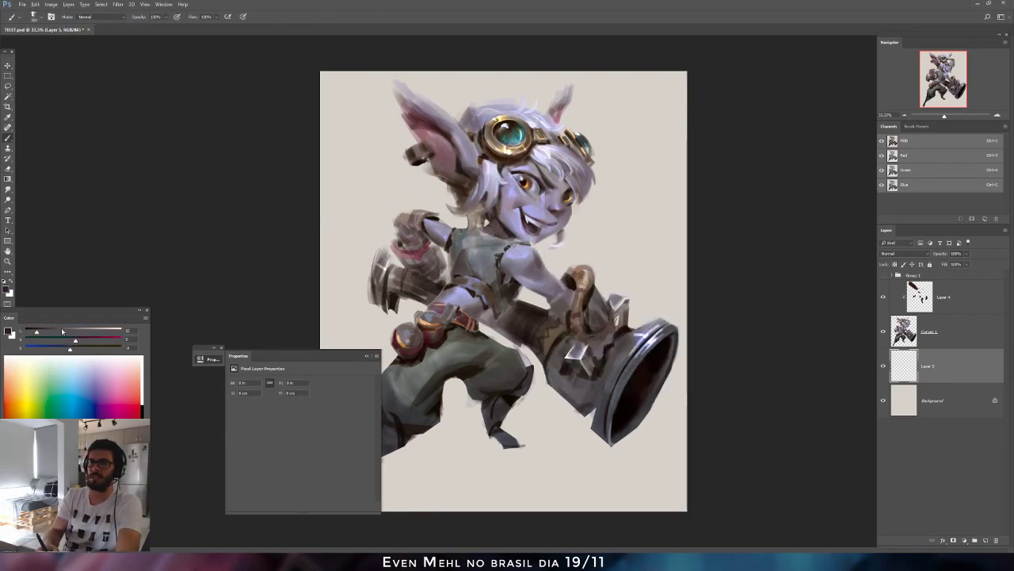
left_click(367, 356)
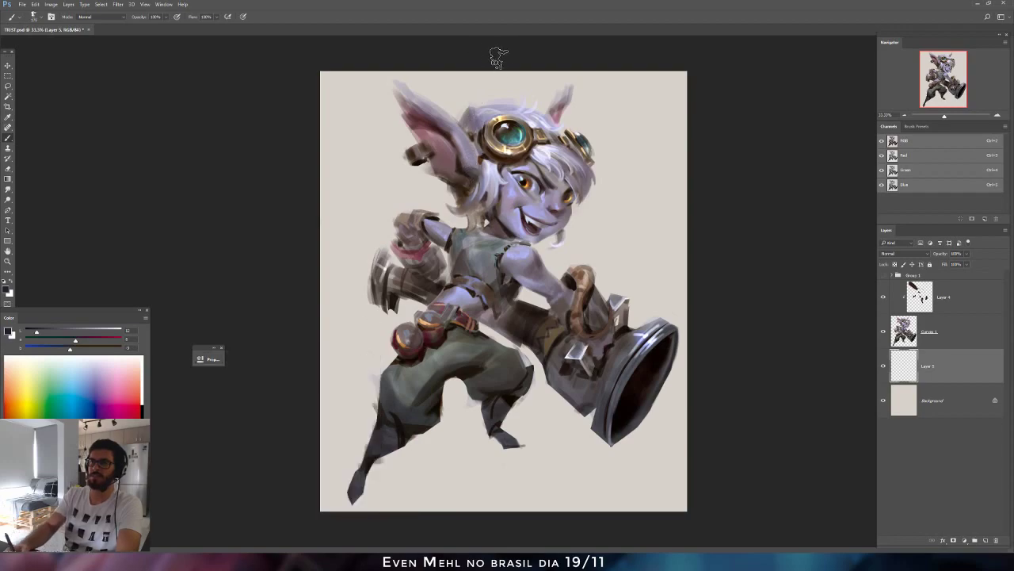
mouse_move(503, 68)
left_mouse_down()
mouse_move(523, 59)
mouse_move(645, 78)
mouse_move(558, 266)
mouse_move(587, 244)
mouse_move(693, 74)
mouse_move(626, 261)
left_mouse_up()
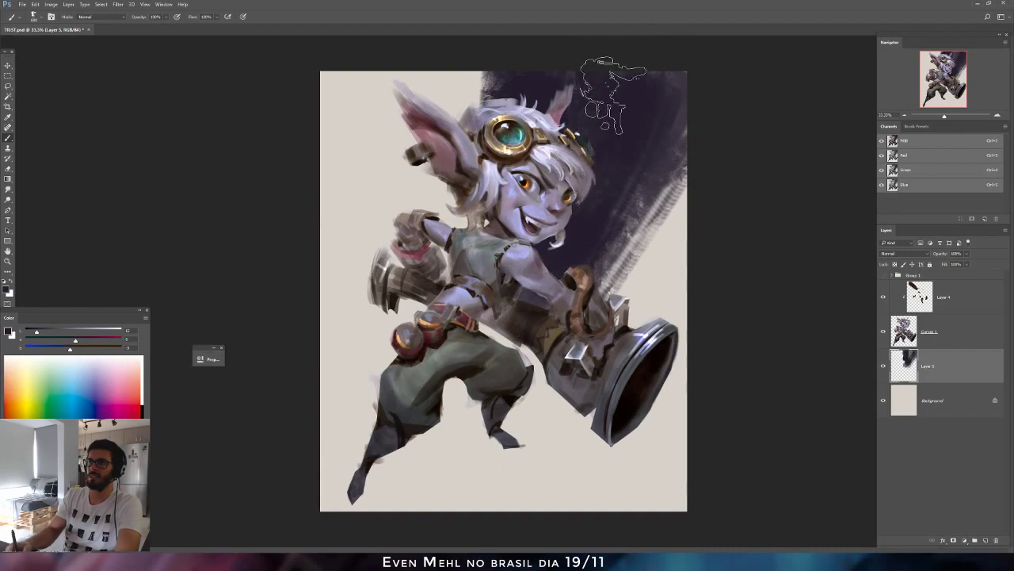
Lighten and warm the colour to a grey-brown and paint diagonal streaks behind the legs, the rear of the cannon and the large ear.
left_click_drag(89, 330, 62, 337)
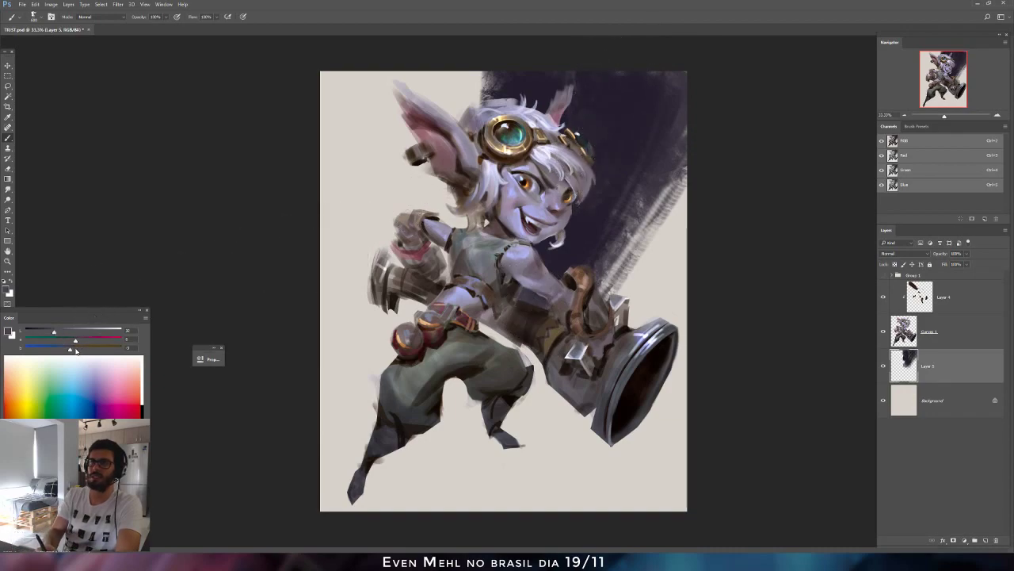
left_click(76, 351)
mouse_move(341, 440)
left_mouse_down()
mouse_move(294, 486)
mouse_move(472, 321)
mouse_move(333, 357)
mouse_move(485, 226)
mouse_move(274, 432)
left_mouse_up()
left_click(341, 317, "alt")
mouse_move(341, 317)
left_mouse_down()
mouse_move(410, 258)
mouse_move(305, 309)
mouse_move(406, 279)
mouse_move(481, 103)
mouse_move(484, 55)
mouse_move(494, 84)
mouse_move(433, 78)
left_mouse_up()
Break up the dark area's lower edge above the cannon with darker grey streaks and strokes of the sampled light background tone.
left_click(492, 90, "alt")
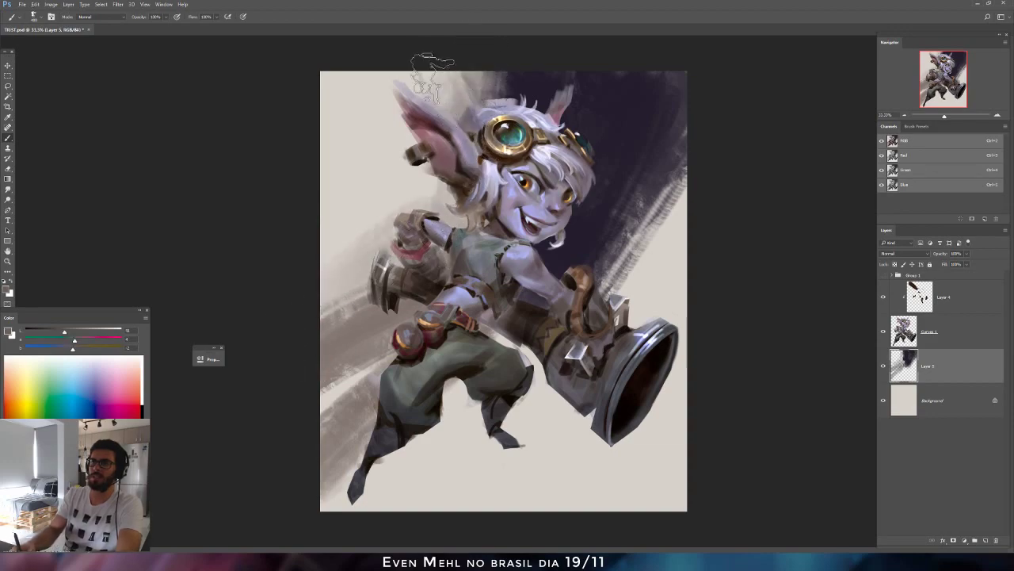
left_click(50, 333)
mouse_move(610, 239)
left_mouse_down()
mouse_move(675, 175)
mouse_move(561, 297)
mouse_move(588, 314)
left_mouse_up()
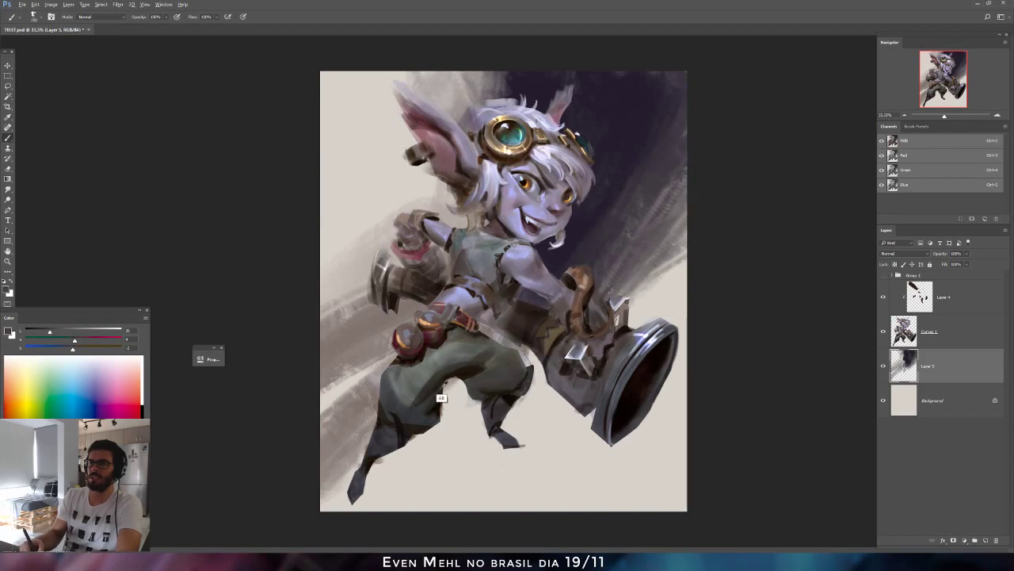
left_click(468, 423, "alt")
mouse_move(485, 333)
left_mouse_down()
mouse_move(529, 296)
mouse_move(593, 318)
mouse_move(682, 258)
left_mouse_up()
Flip the canvas horizontally, refine the dark area's edge with light strokes and paint sampled grey streaks behind the rear of the cannon.
key("ctrl+shift+h")
left_click_drag(428, 284, 379, 213)
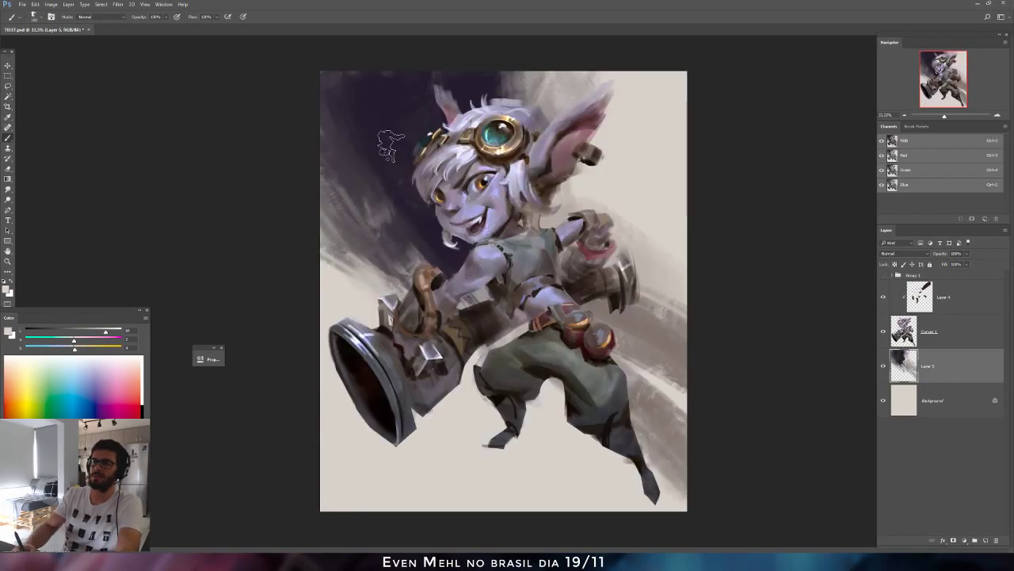
left_click(383, 195, "alt")
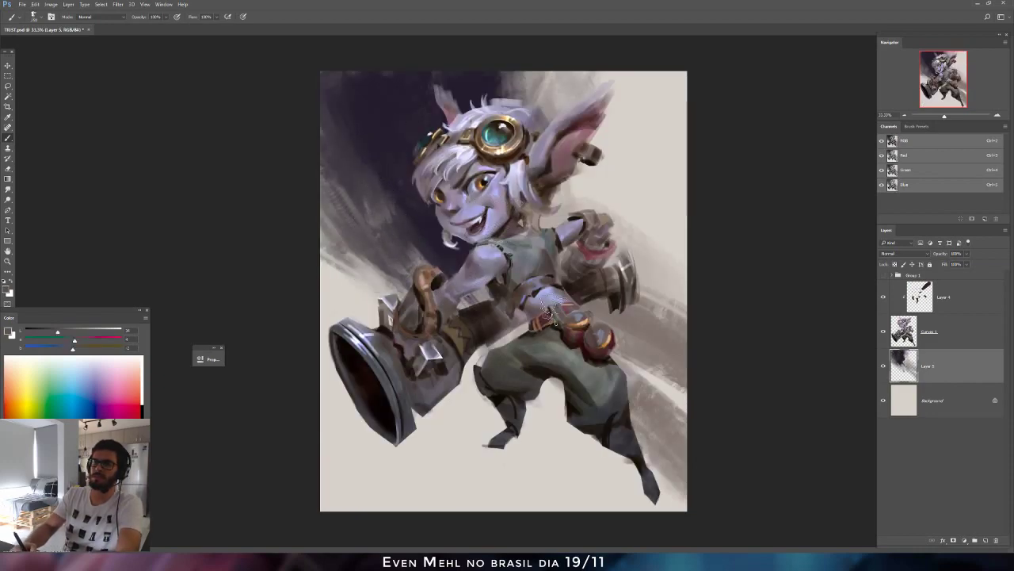
left_click_drag(626, 284, 712, 310)
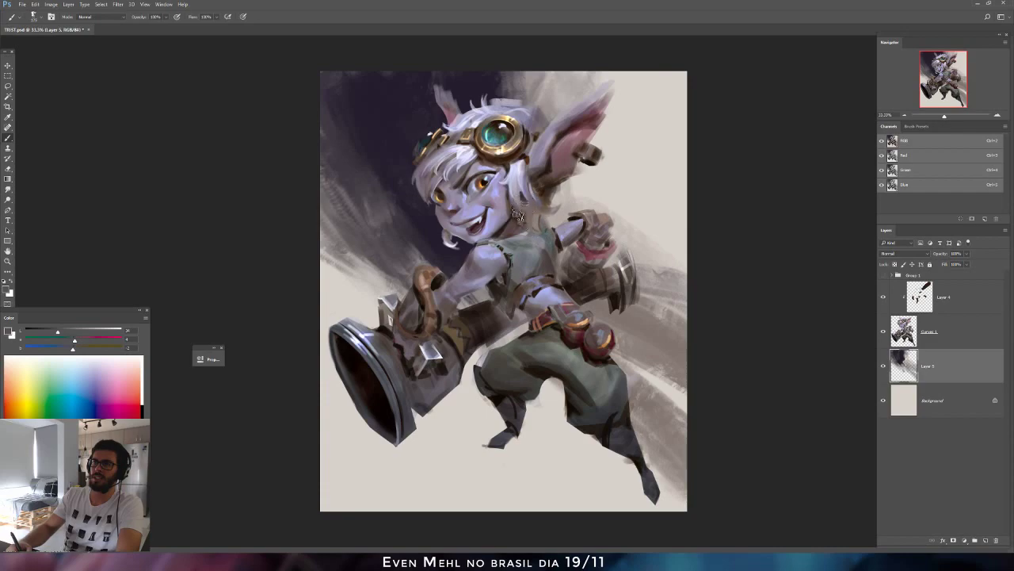
Brush faint curved strokes of the sampled light tones beneath the legs, and sample the dark purple backdrop colour.
left_click(587, 192, "alt")
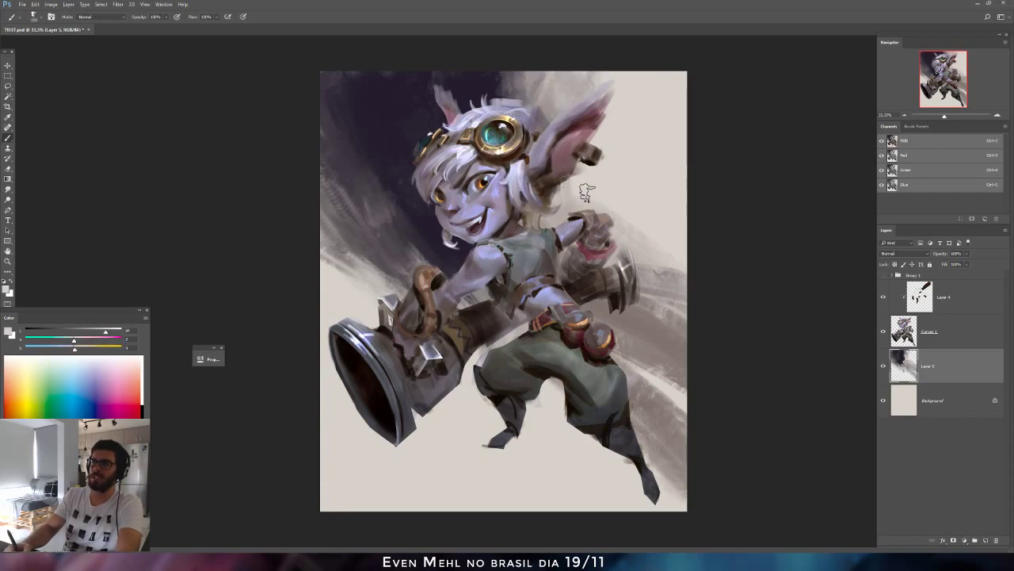
left_click(585, 491, "alt")
mouse_move(569, 453)
left_mouse_down()
mouse_move(572, 435)
mouse_move(555, 406)
left_mouse_up()
left_click(387, 159, "alt")
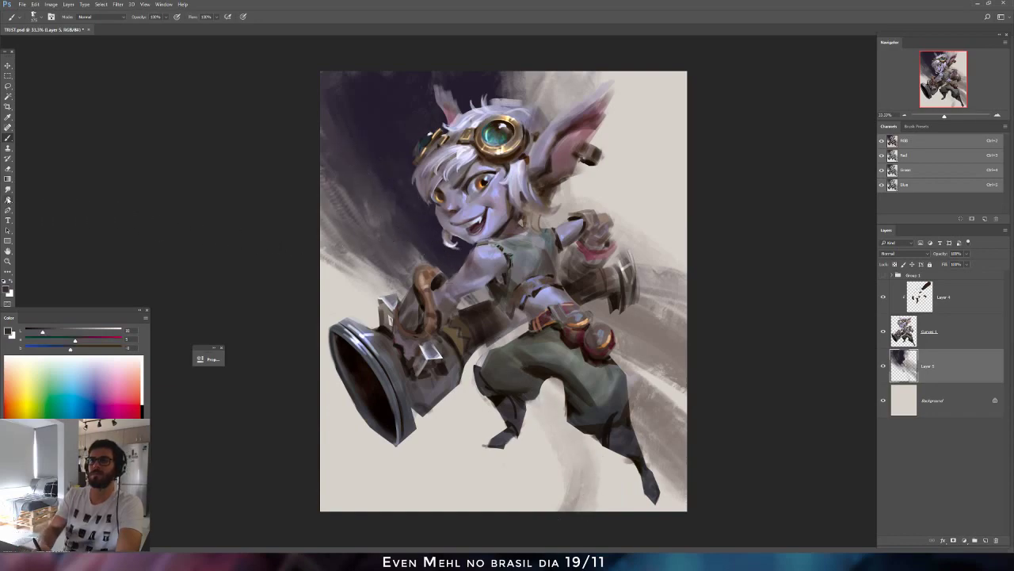
Set up the Dodge tool with a smaller brush on the character layer's Red channel, keeping the full colour displayed, and flip the canvas horizontally.
left_click(8, 200)
left_click(928, 325)
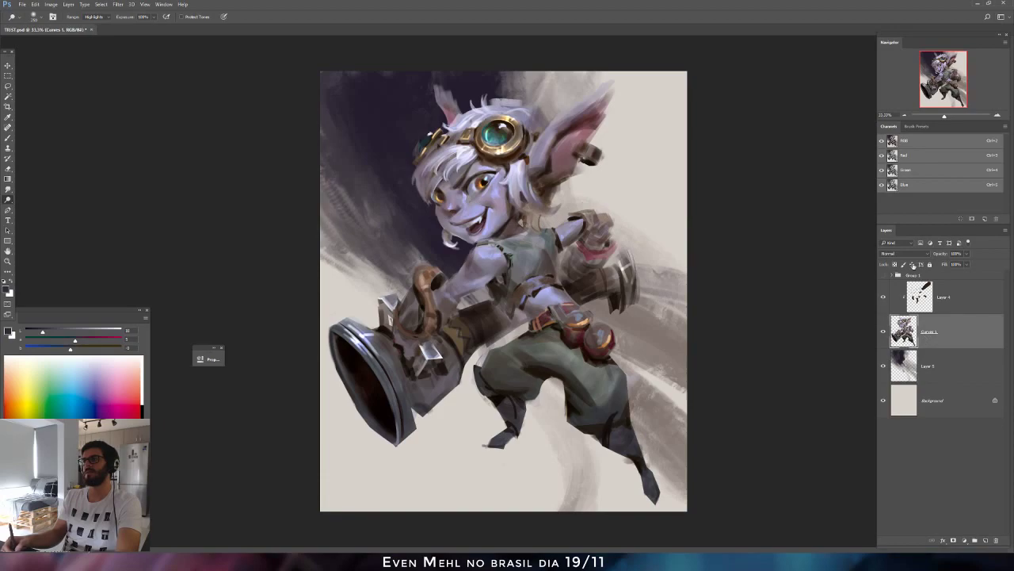
left_click(900, 156)
left_click(882, 141)
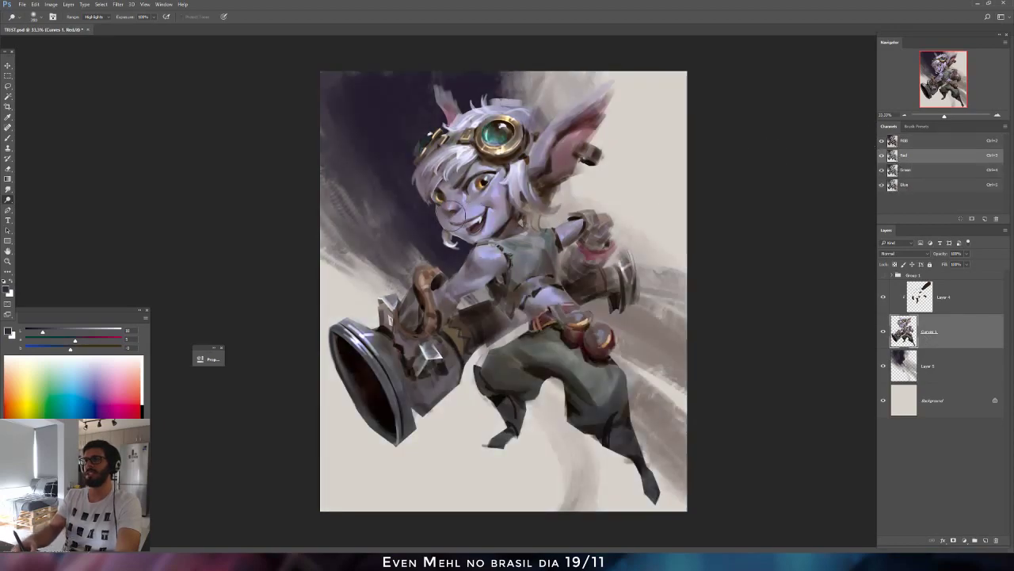
key("bracketleft")
key("bracketleft")
key("bracketleft")
key("bracketleft")
key("bracketleft")
key("bracketleft")
key("bracketleft")
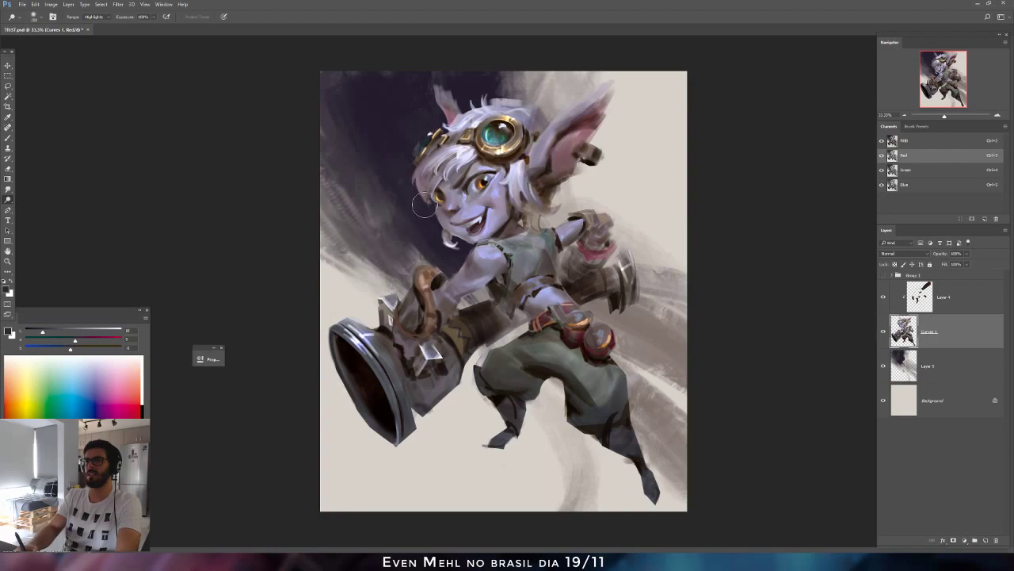
key("ctrl+shift+h")
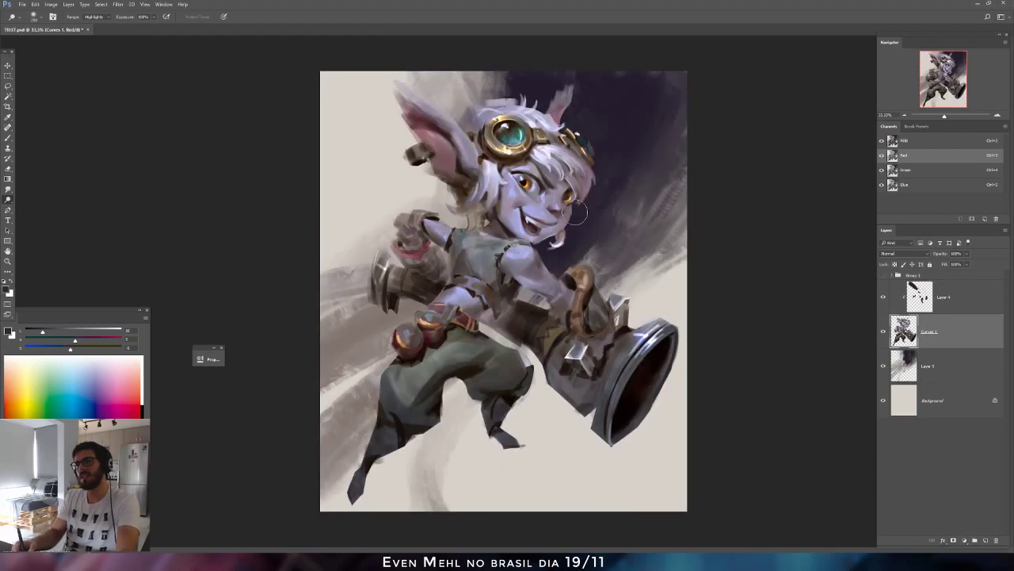
Dodge warm red into the gloved hand on the cannon using only the Red channel, enlarge the brush and flip the canvas back.
left_click(906, 173, "shift")
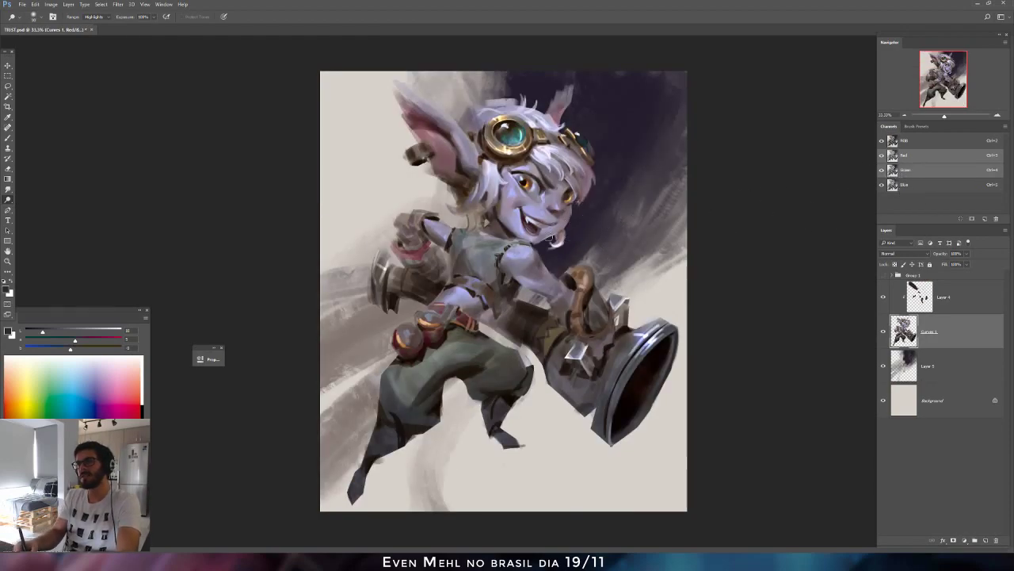
left_click(907, 170, "shift")
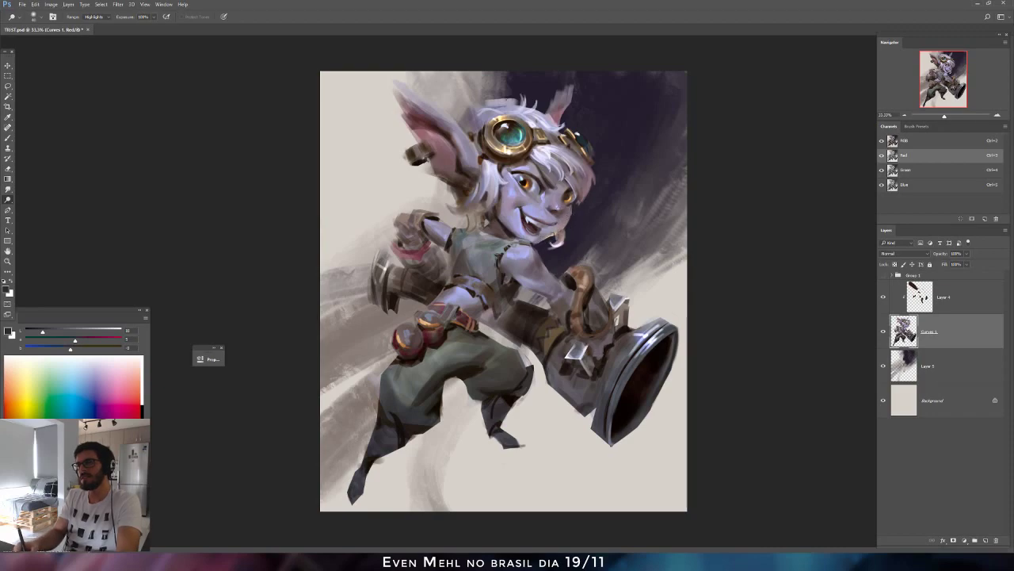
left_click_drag(603, 340, 615, 342)
key("bracketright")
key("bracketright")
key("bracketright")
key("bracketright")
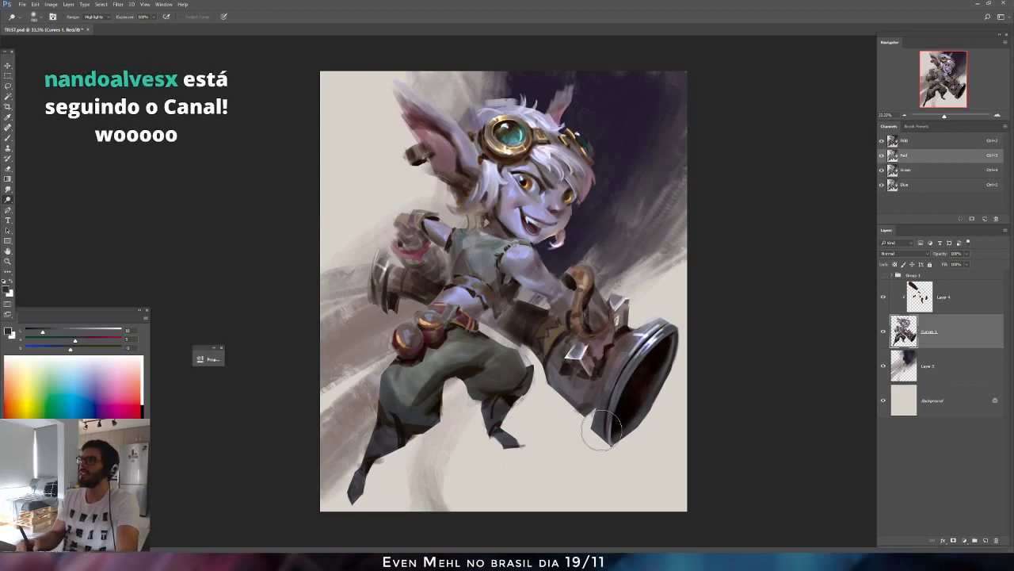
key("ctrl+shift+h")
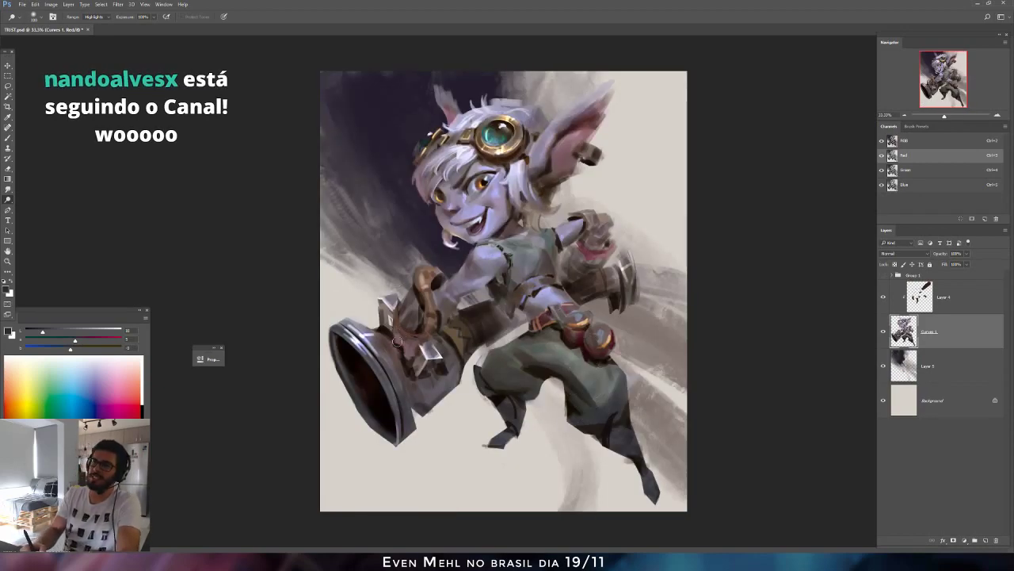
Dodge a red glow into the cannon's mouth, switch editing from the Red and Green channels back to full RGB, and flip the canvas.
key("bracketright")
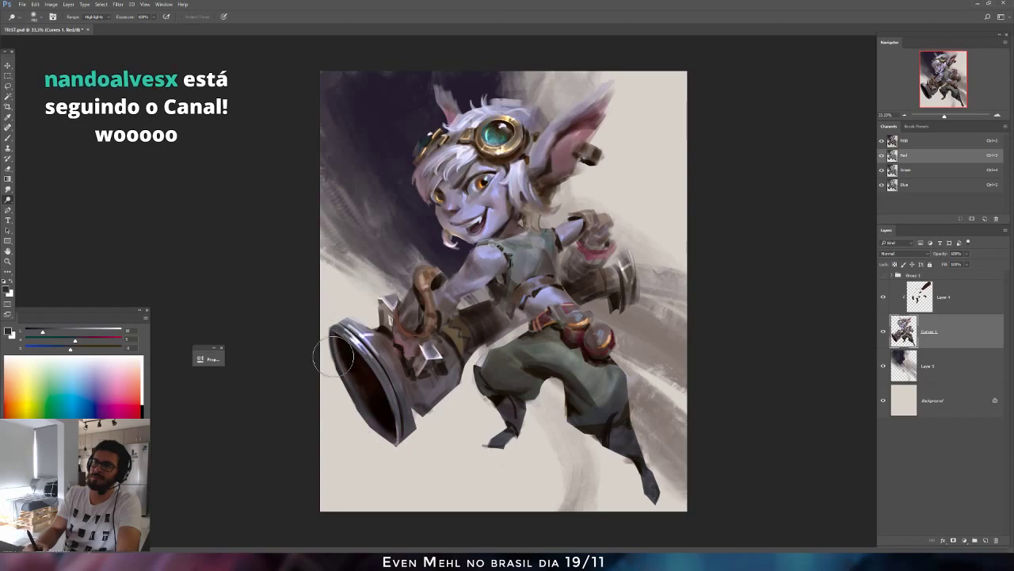
mouse_move(344, 378)
left_mouse_down()
mouse_move(385, 437)
mouse_move(347, 404)
mouse_move(345, 379)
left_mouse_up()
left_click(906, 170, "shift")
key("bracketright")
key("bracketright")
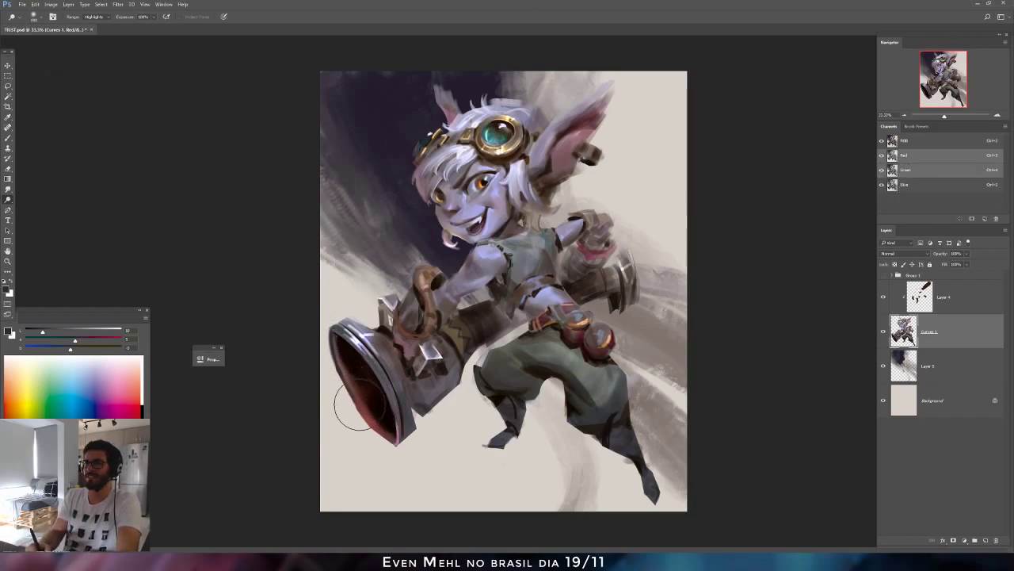
left_click(907, 141)
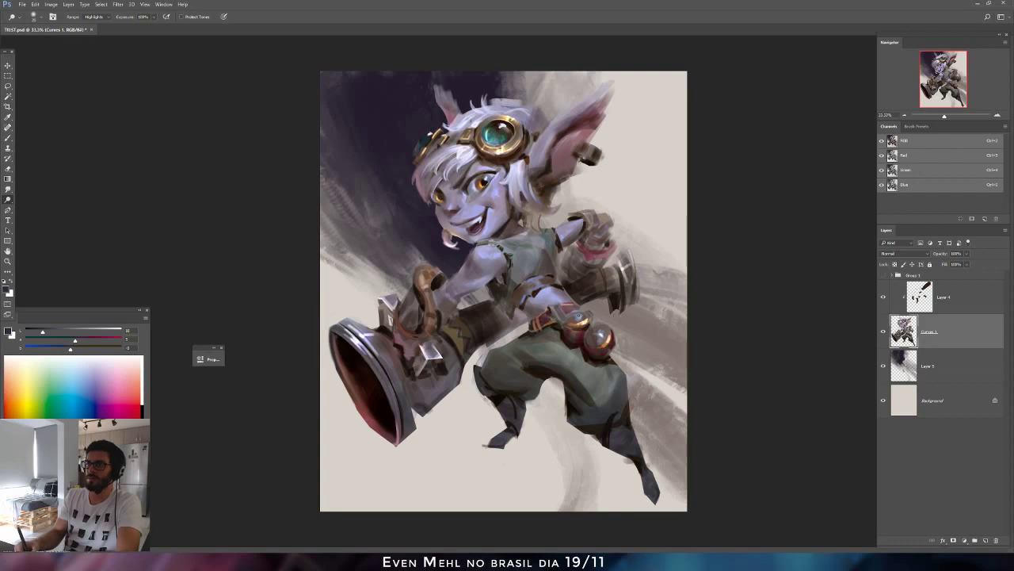
key("ctrl+shift+h")
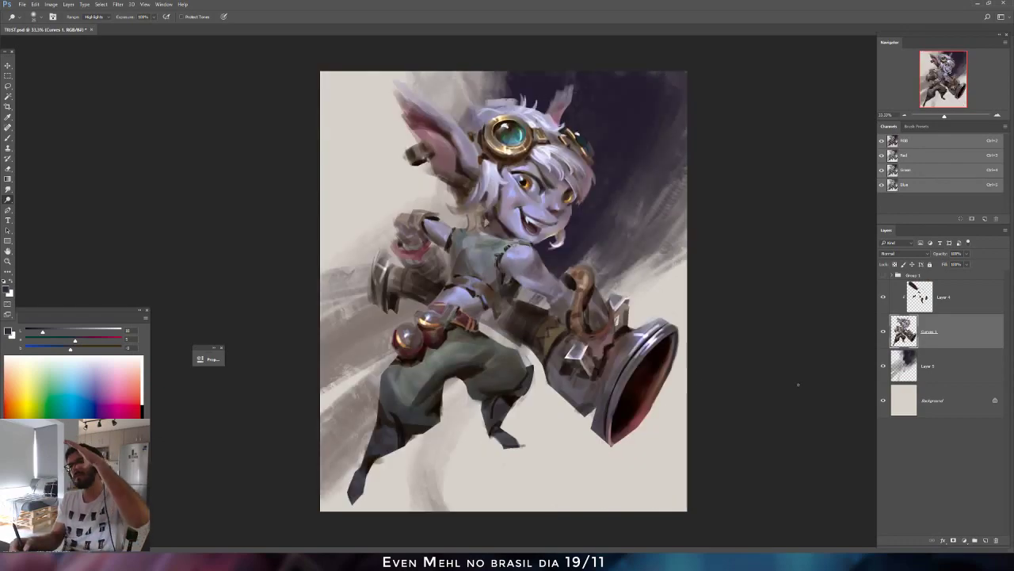
Brush sampled, slightly warmed grey streaks on the backdrop layer behind the rear hand and beneath the legs.
left_click(905, 370)
key("b")
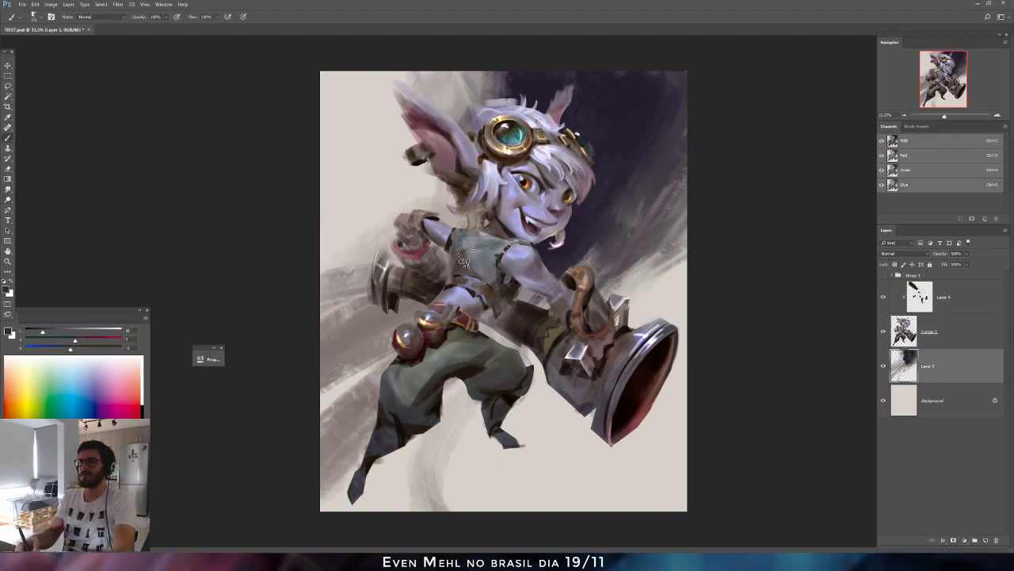
left_click(357, 276, "alt")
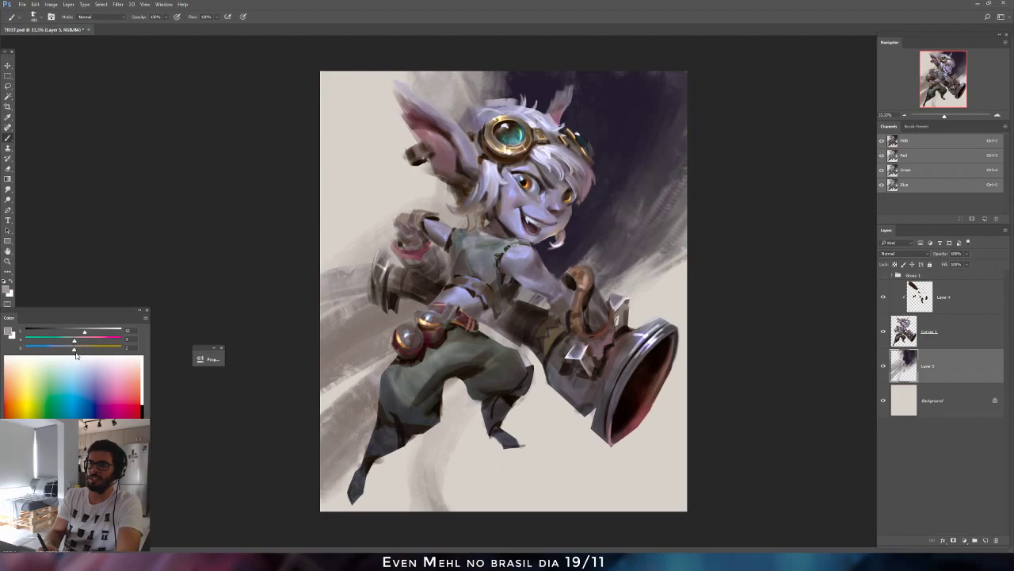
left_click_drag(75, 349, 76, 350)
key("bracketleft")
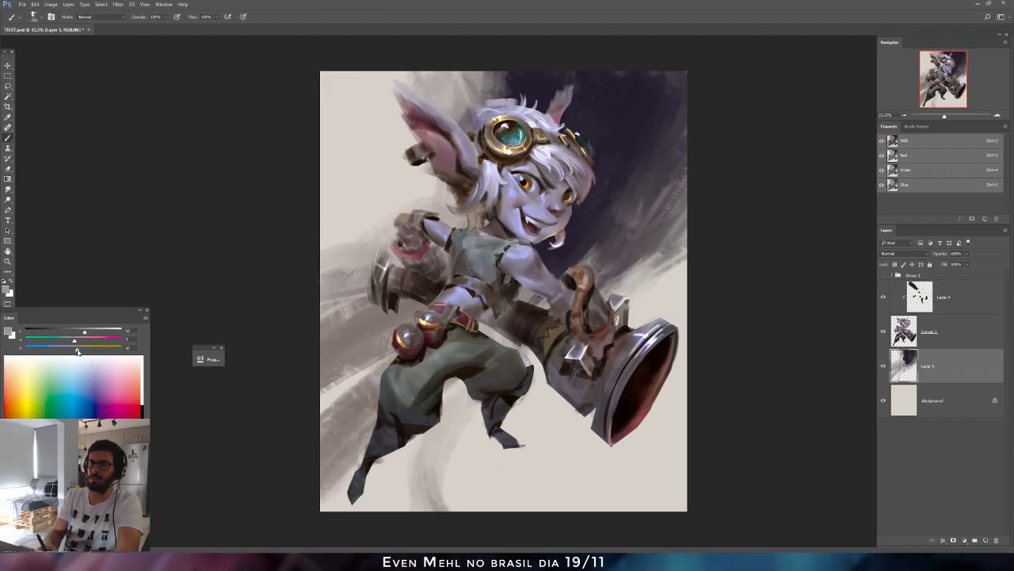
left_click_drag(384, 235, 321, 262)
left_click(396, 255, "alt")
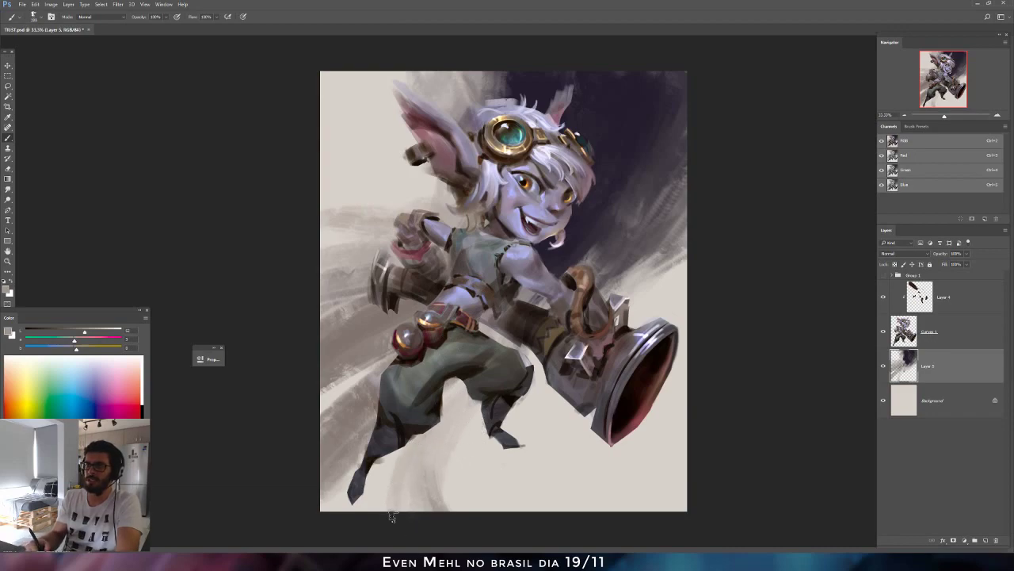
left_click_drag(393, 517, 398, 448)
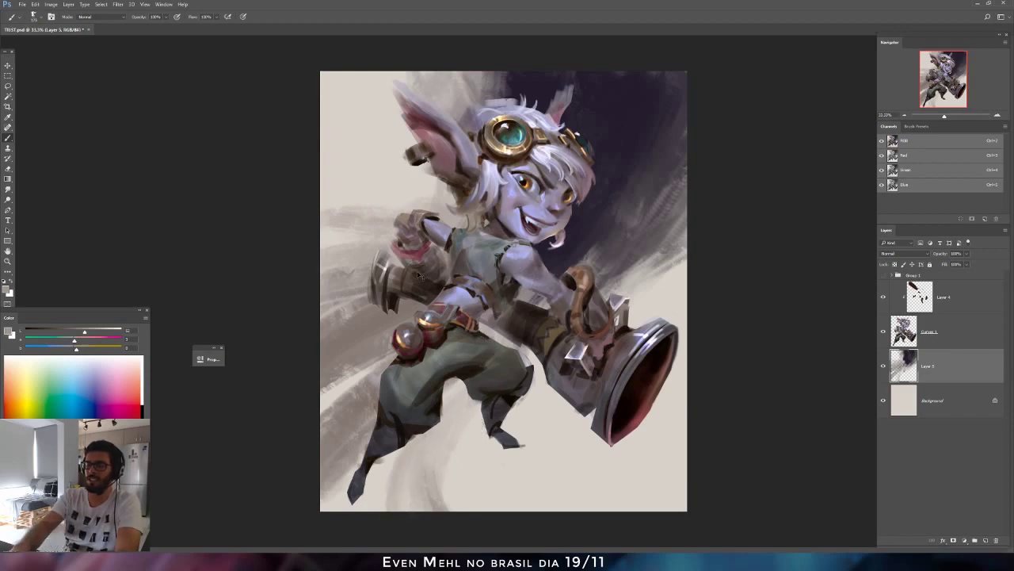
Add an empty layer above the character's clipped layer, and crop outwards to widen the canvas with a narrow strip on the cannon's side.
key("ctrl+shift+alt+n")
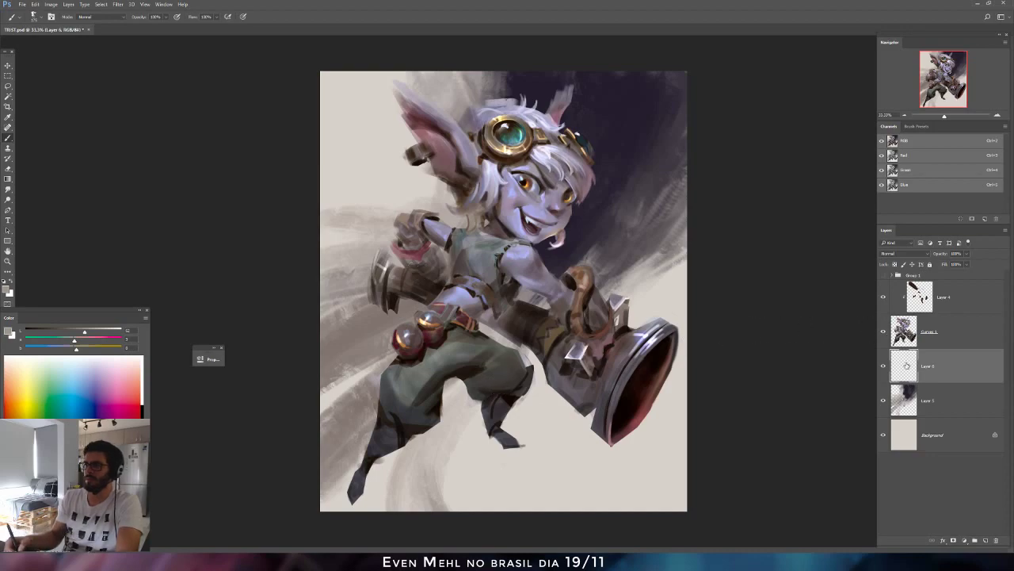
left_click_drag(906, 364, 911, 282)
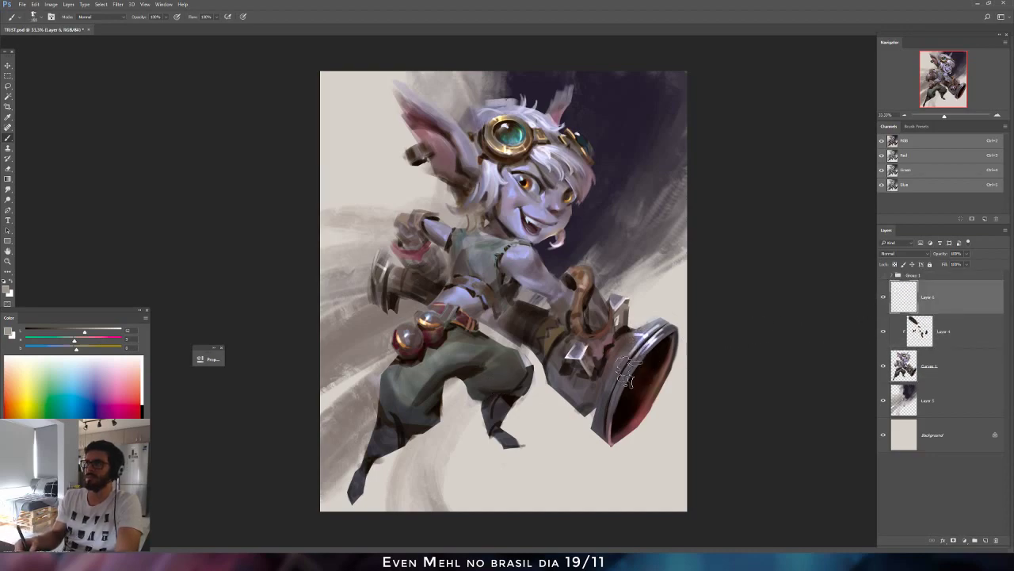
left_click(8, 106)
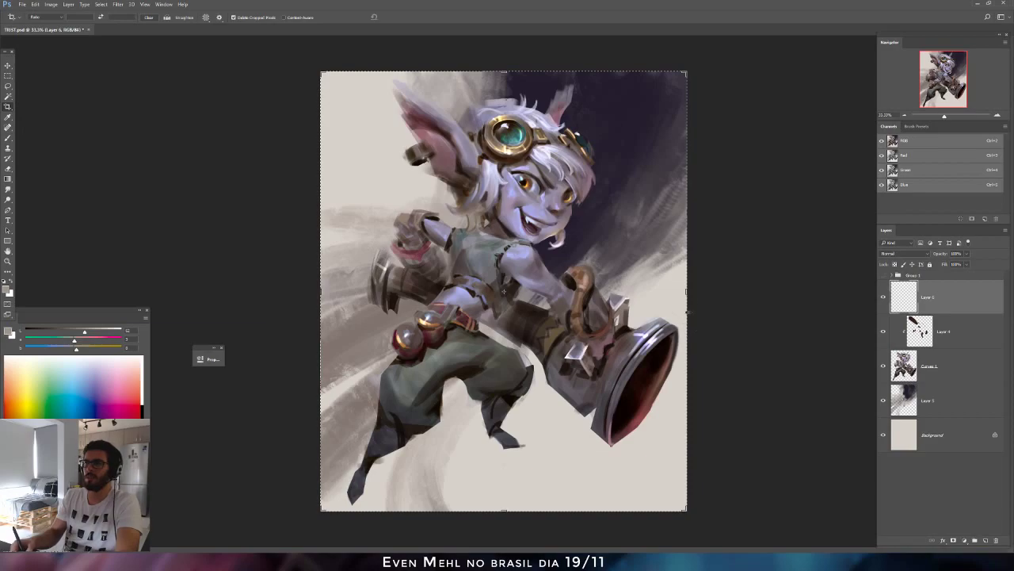
left_click_drag(688, 288, 705, 306)
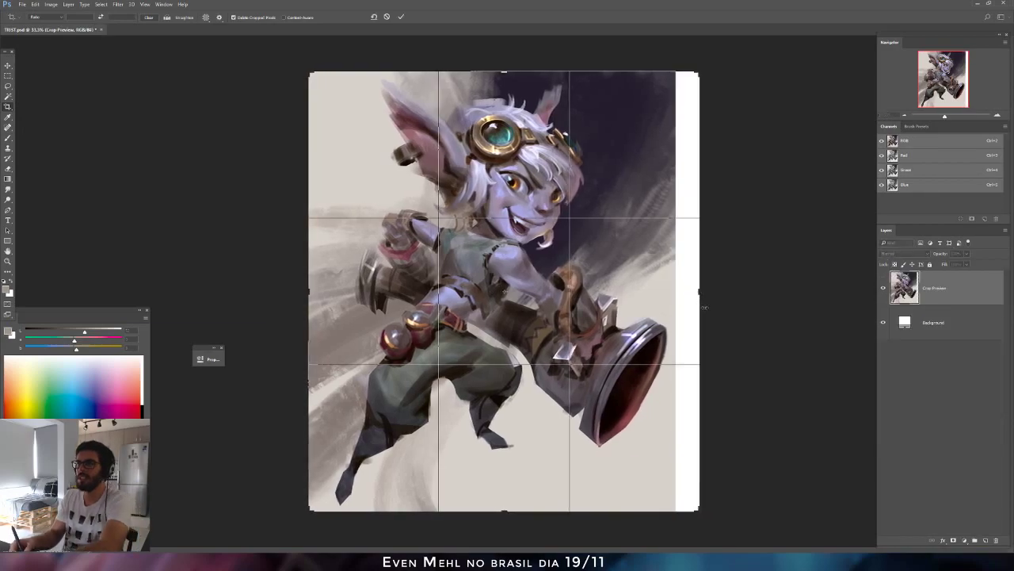
key("Return")
Select the new white strip on the Background layer, fill it with the sampled light beige background tone, and deselect.
left_click(911, 428)
left_click(908, 409)
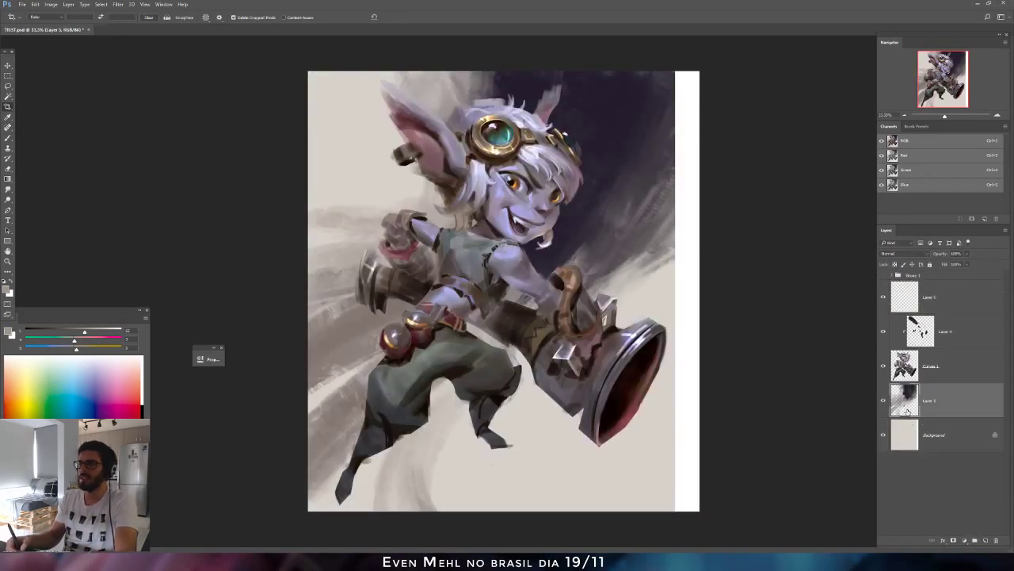
left_click(905, 432)
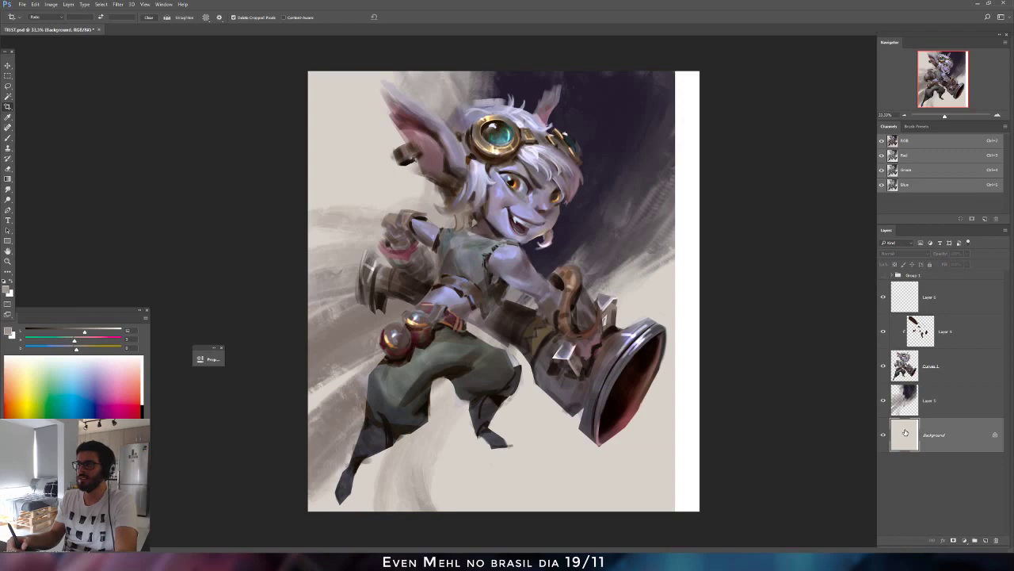
key("w")
left_click(688, 363)
key("b")
left_click(650, 396, "alt")
key("alt+BackSpace")
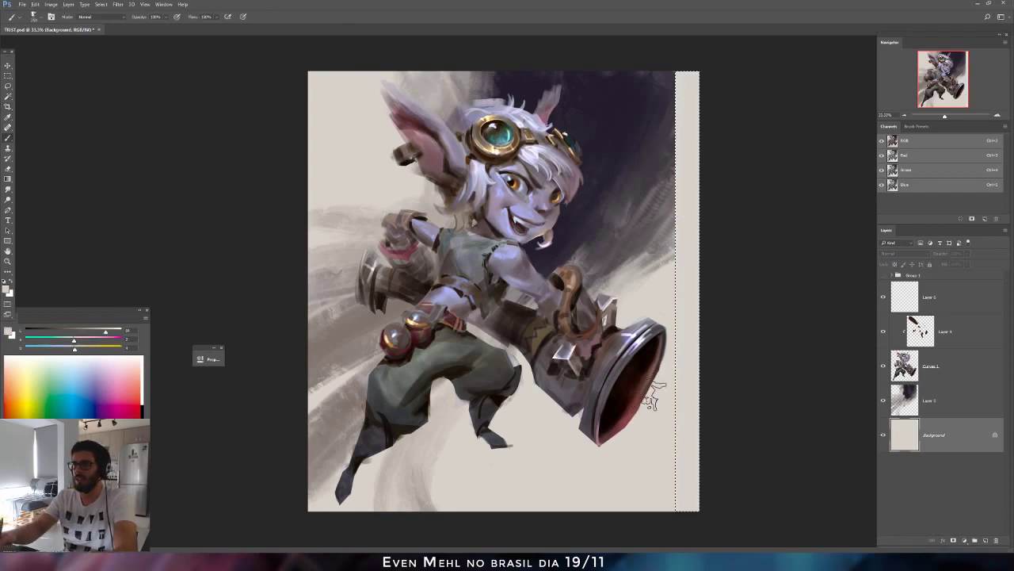
key("ctrl+d")
Extend the dark purple backdrop into the new strip with a larger brush and sampled dark tones on the backdrop layer.
left_click(895, 390)
left_click(661, 135, "alt")
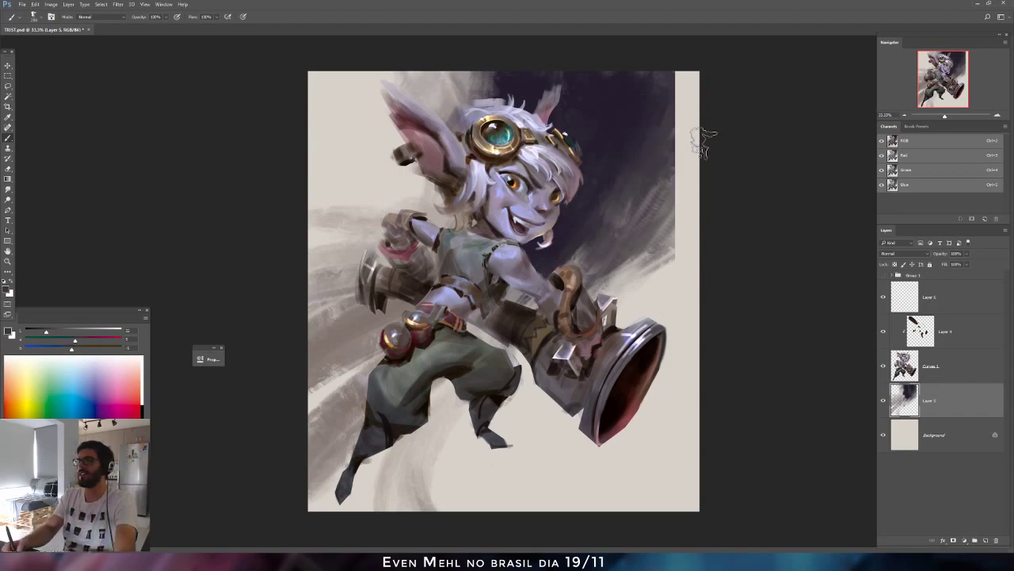
key("]")
key("]")
key("]")
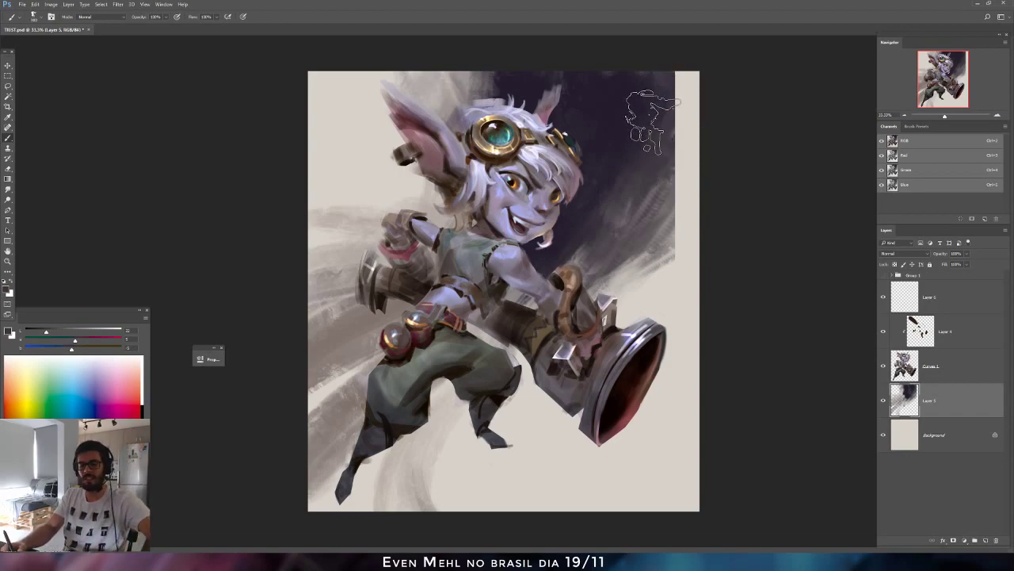
left_click(659, 147, "alt")
left_click_drag(678, 84, 644, 176)
key("[")
key("[")
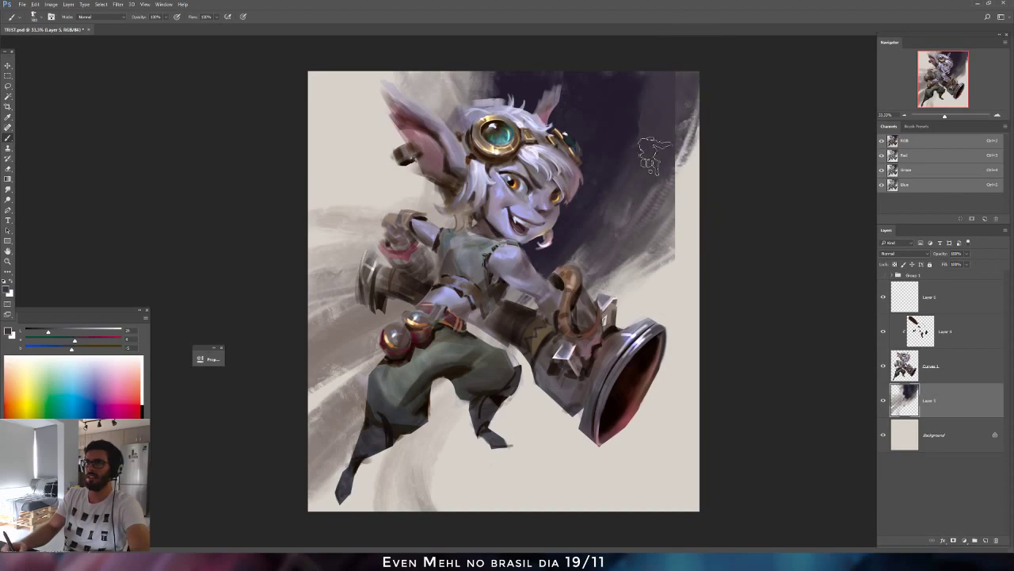
left_click(633, 124, "alt")
left_click_drag(650, 92, 632, 132)
Paint diagonal streaks of sampled dark and grey tones above the cannon, carrying the backdrop's soft lower edge across the new strip.
left_click(667, 174, "alt")
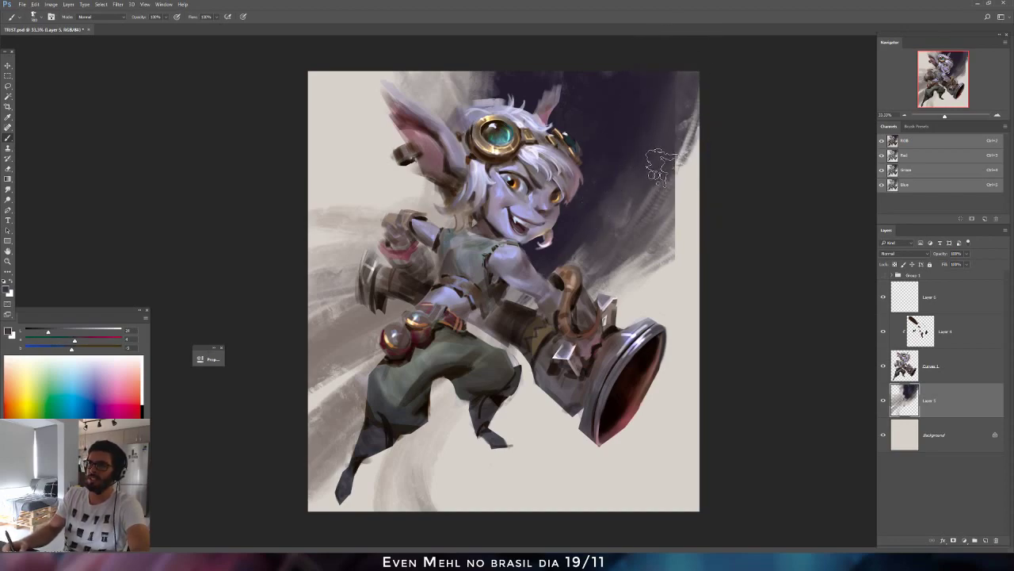
mouse_move(661, 167)
left_mouse_down()
mouse_move(702, 117)
mouse_move(712, 47)
left_mouse_up()
left_click(659, 230, "alt")
mouse_move(657, 227)
left_mouse_down()
mouse_move(745, 76)
mouse_move(702, 183)
left_mouse_up()
left_click(657, 235, "alt")
mouse_move(669, 251)
left_mouse_down()
mouse_move(659, 207)
mouse_move(724, 78)
left_mouse_up()
left_click(656, 216, "alt")
key("[")
key("[")
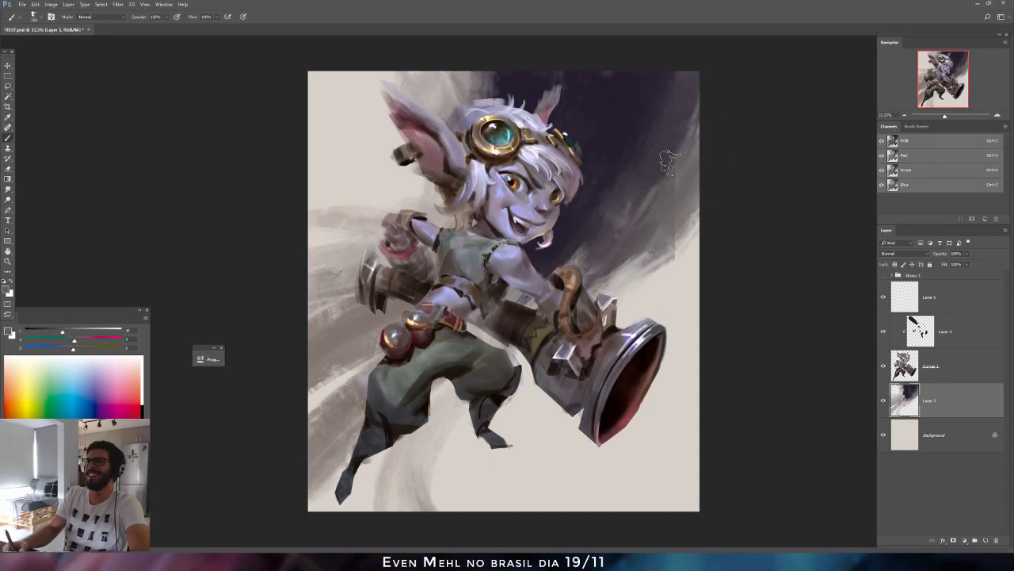
Blend the remaining seam between the old canvas edge and the new strip using smaller strokes of sampled purple and grey tones.
left_click(670, 163, "alt")
left_click_drag(671, 181, 691, 114)
key("[")
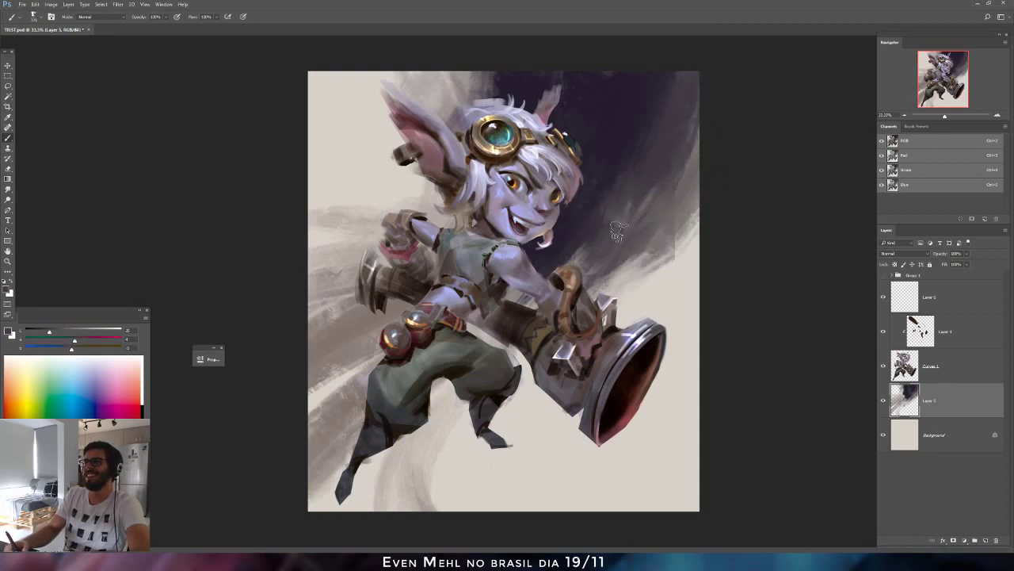
left_click(671, 234, "alt")
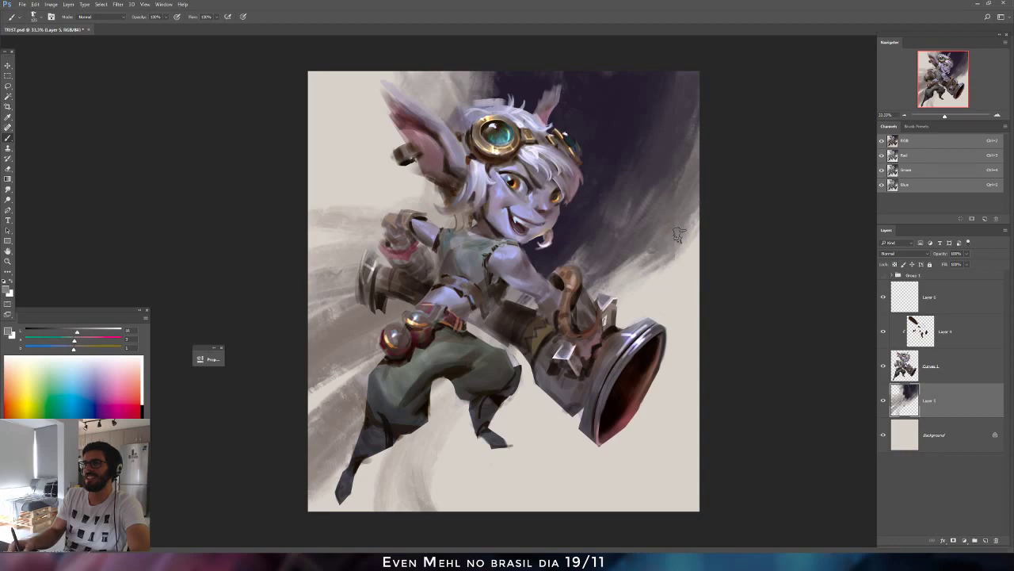
left_click(687, 153, "alt")
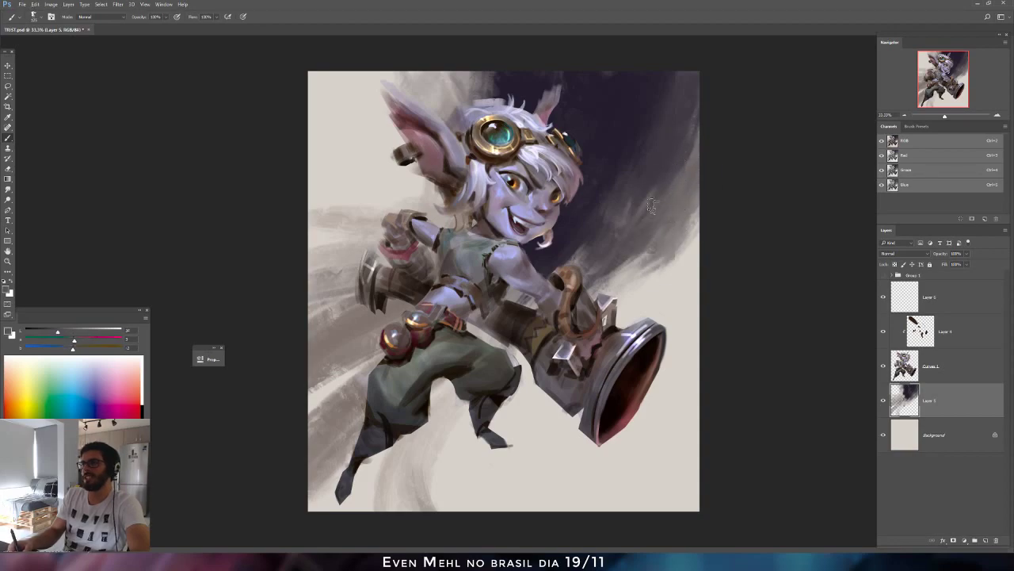
left_click(652, 95, "alt")
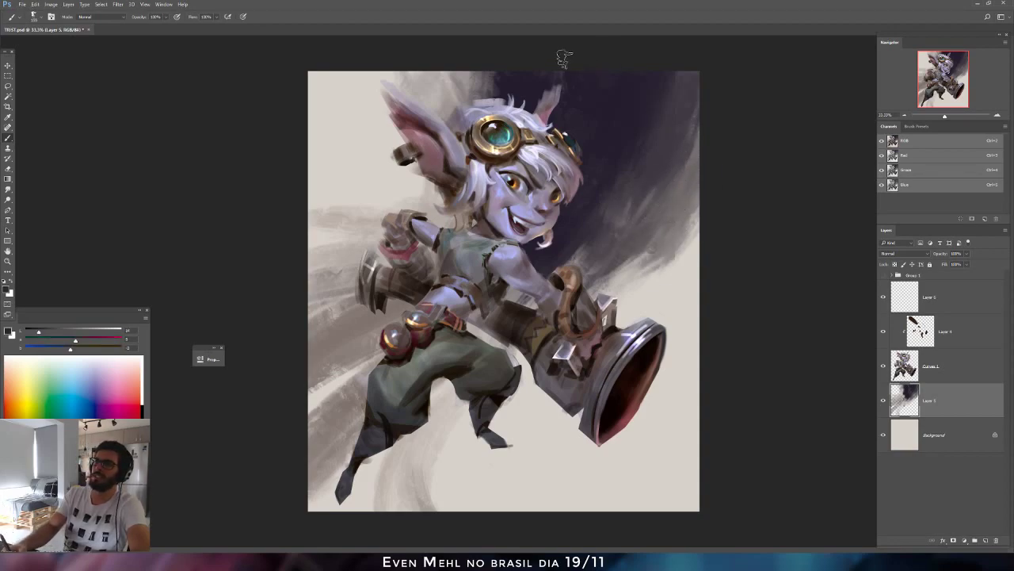
Flip the canvas horizontally and add an empty layer directly above the backdrop layer.
key("ctrl+shift+h")
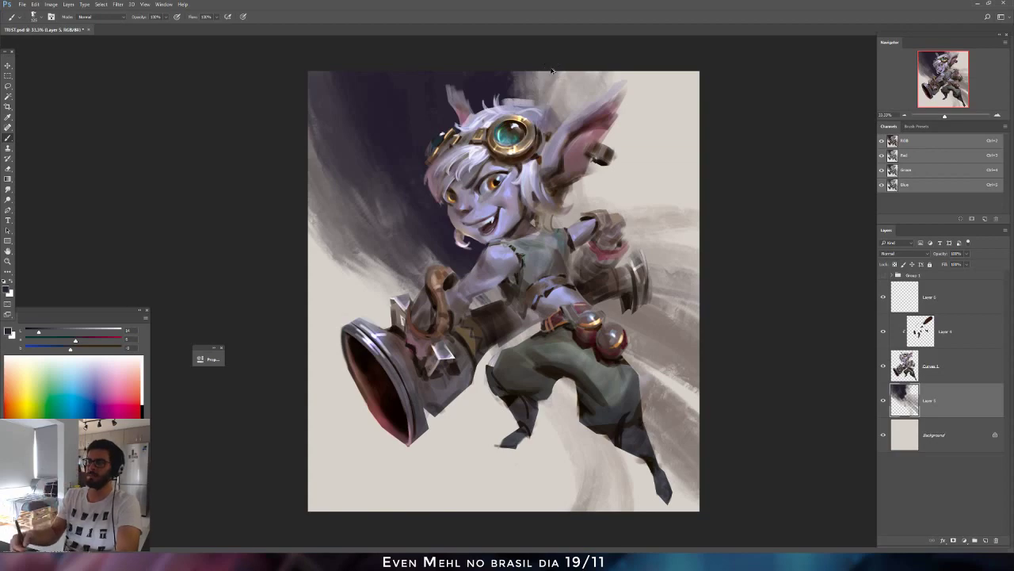
key("ctrl+shift+alt+n")
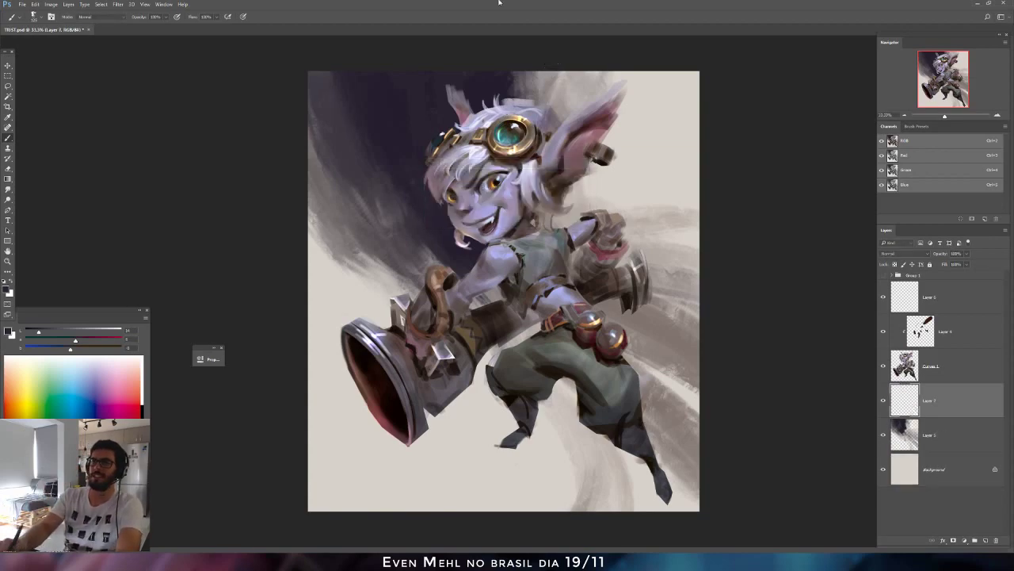
Paint bluish-grey smoke rising from the cannon's muzzle toward the character's face on the empty layer above the character.
left_click(912, 306)
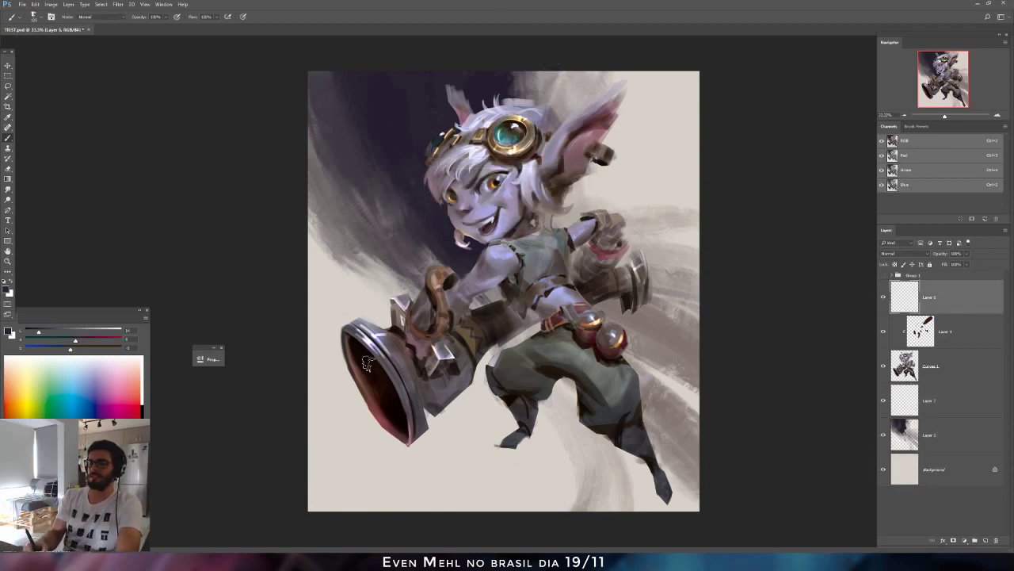
left_click(374, 382, "alt")
left_click(63, 332)
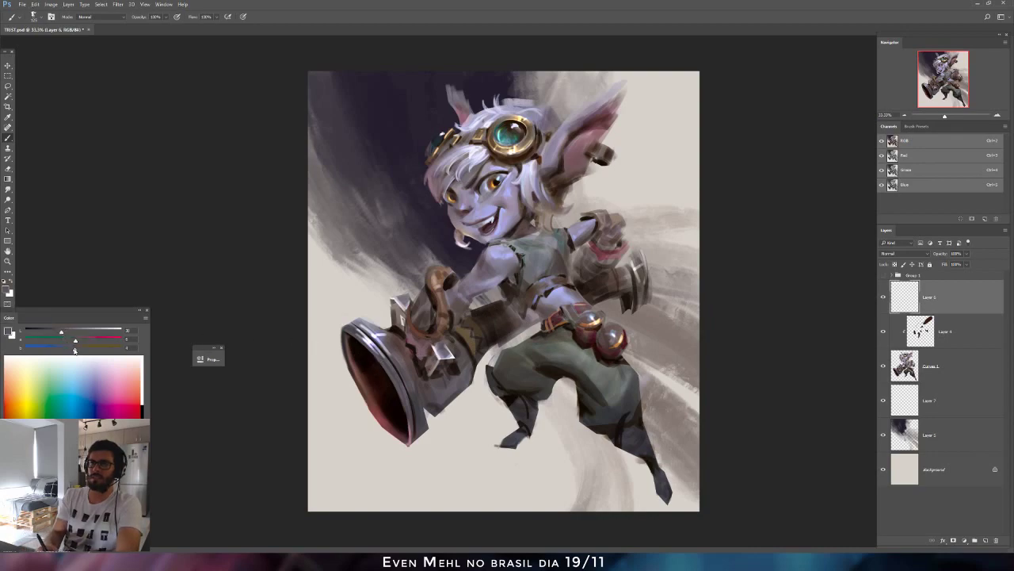
mouse_move(353, 400)
left_mouse_down()
mouse_move(357, 373)
mouse_move(328, 380)
mouse_move(324, 340)
left_mouse_up()
mouse_move(329, 295)
left_mouse_down()
mouse_move(315, 316)
mouse_move(310, 284)
mouse_move(346, 269)
left_mouse_up()
key("bracketleft")
key("bracketleft")
key("bracketleft")
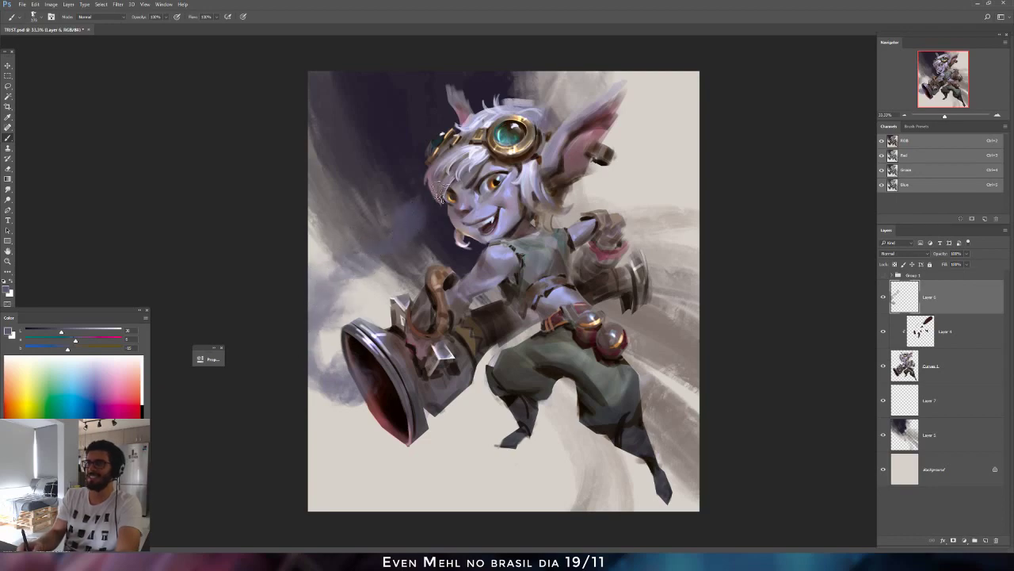
Flip the canvas horizontally and deepen the smoke trail above the cannon with darker sampled blue-grey strokes.
key("F2")
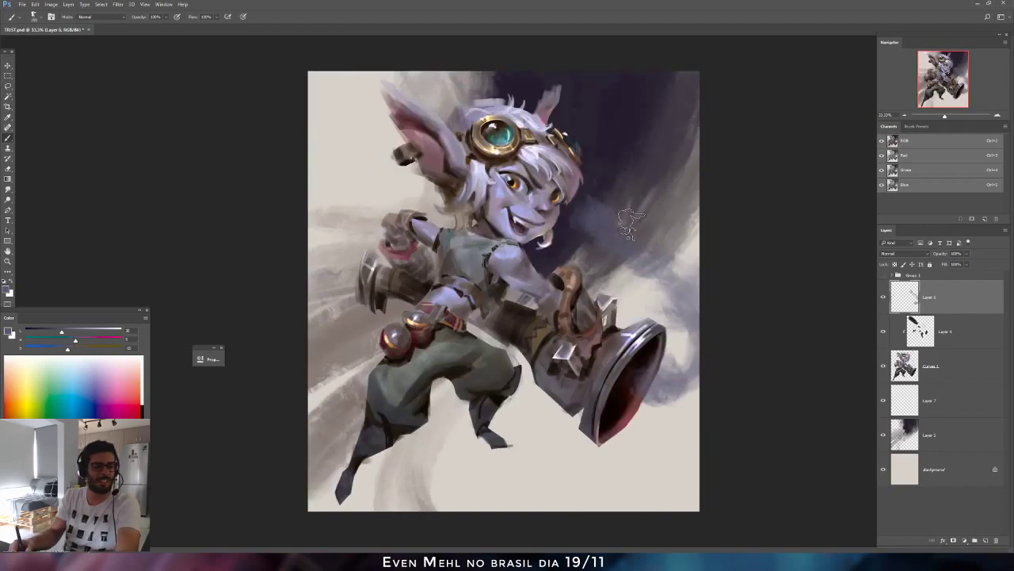
mouse_move(656, 373)
left_mouse_down()
mouse_move(617, 412)
mouse_move(650, 364)
left_mouse_up()
left_click(638, 388, "alt")
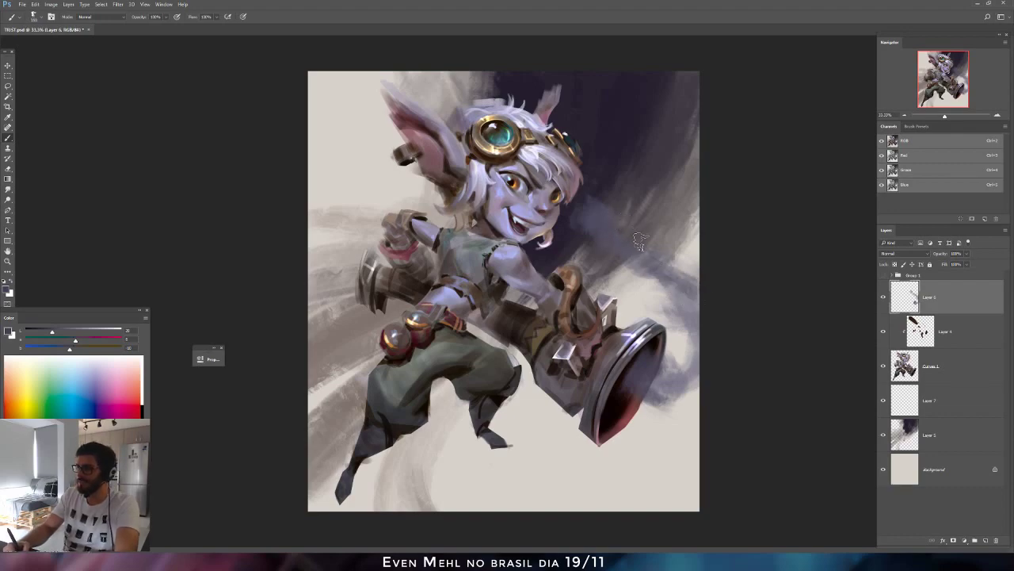
mouse_move(712, 290)
left_mouse_down()
mouse_move(619, 259)
mouse_move(686, 310)
left_mouse_up()
key("]")
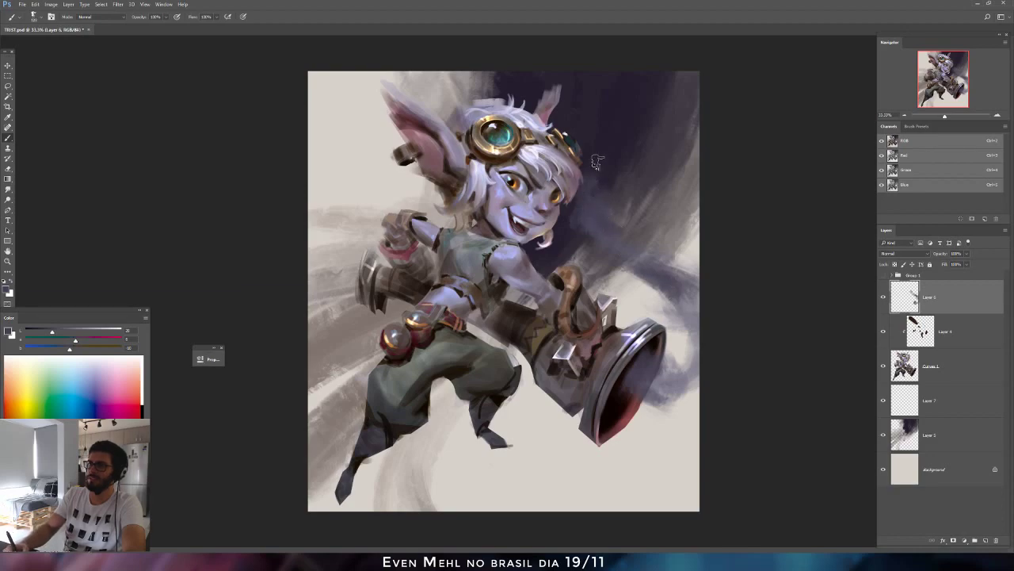
mouse_move(620, 179)
left_mouse_down()
mouse_move(611, 215)
mouse_move(653, 228)
left_mouse_up()
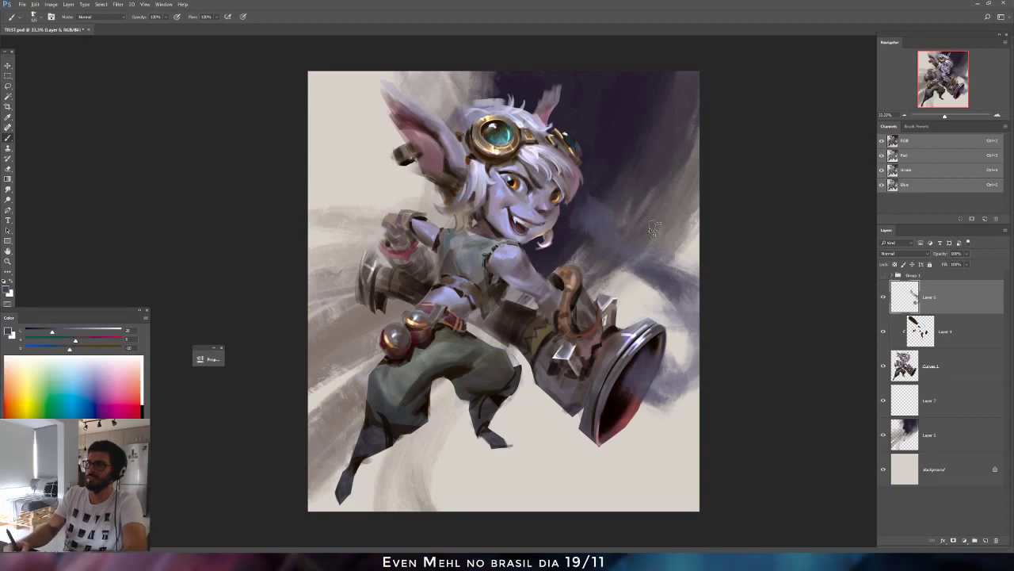
Paint faint smoke wisps behind the head on the layer directly above the backdrop, soften them with the Eraser, and flip the canvas.
left_click(910, 406)
mouse_move(591, 184)
left_mouse_down()
mouse_move(577, 163)
mouse_move(591, 149)
left_mouse_up()
key("[")
key("e")
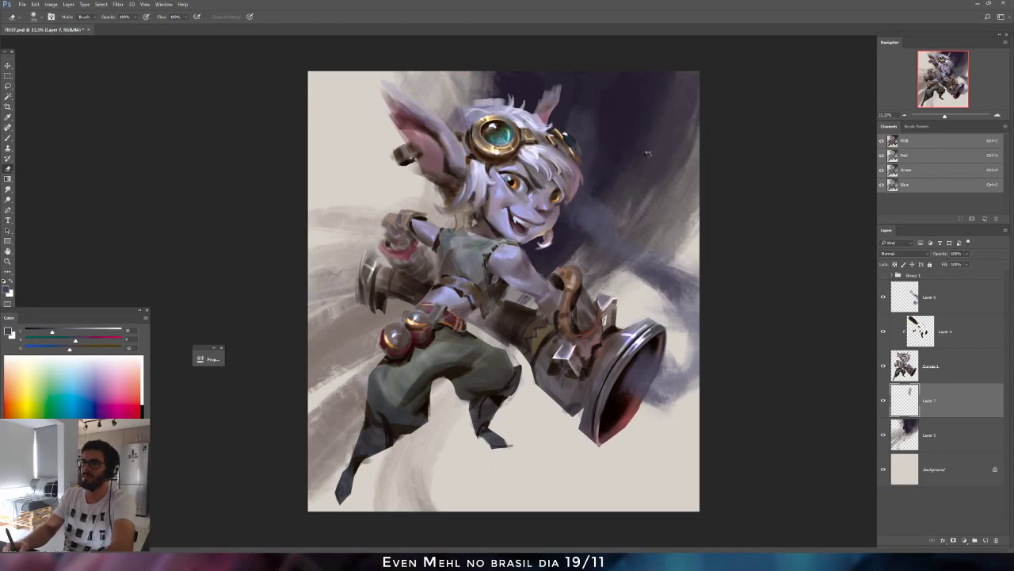
key("ctrl+shift+h")
key("b")
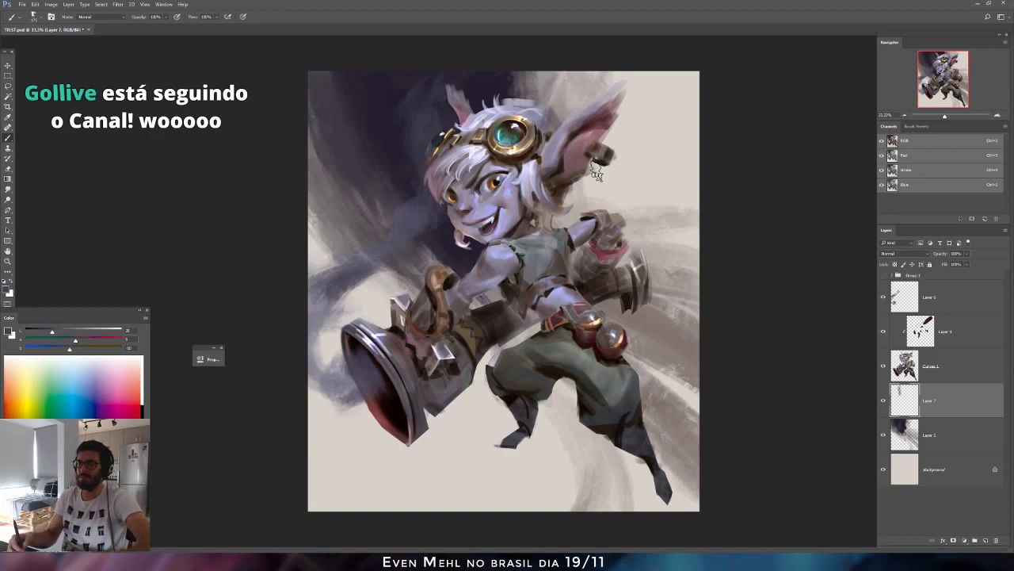
Paint a lighter lavender streak along the smoke trail above the cannon on the smoke layer, using a lightened, bluer sampled grey.
left_click(914, 379)
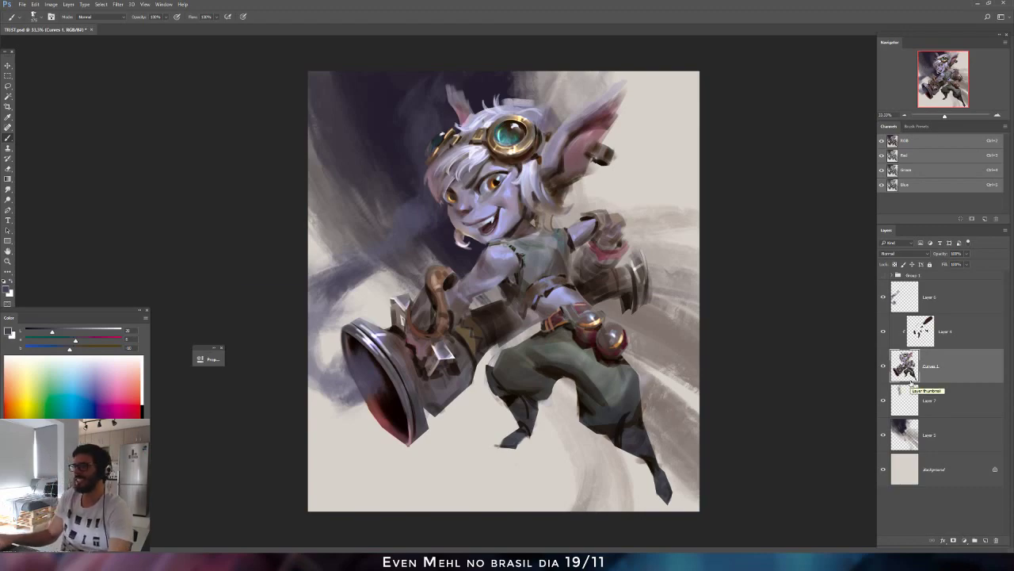
left_click(905, 309)
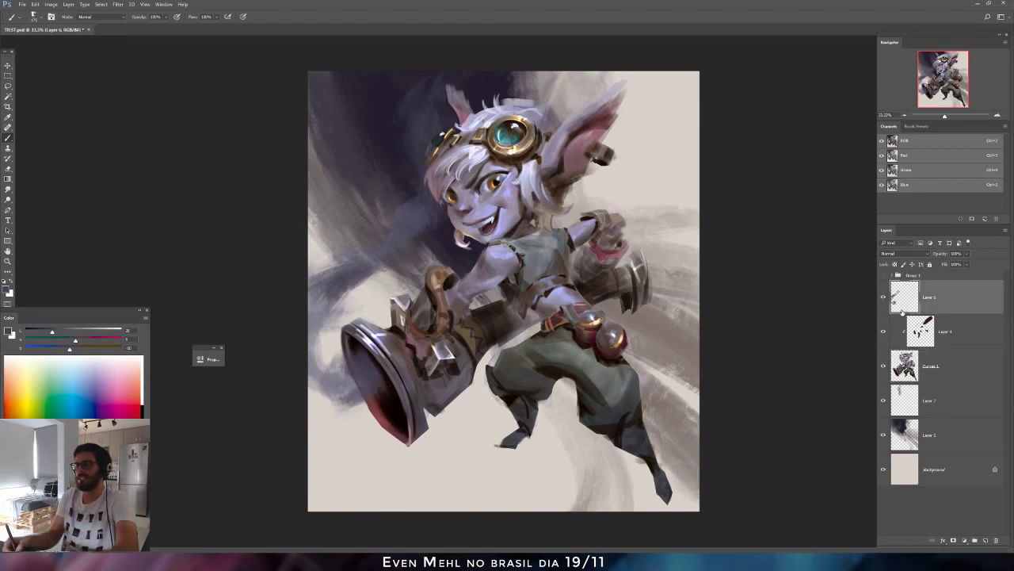
left_click(317, 325, "alt")
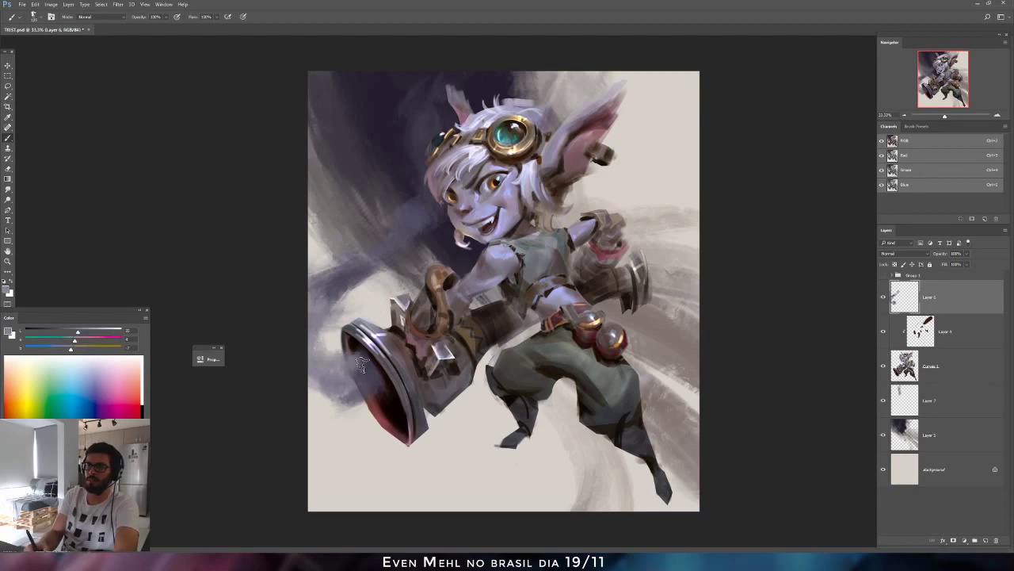
left_click(85, 336)
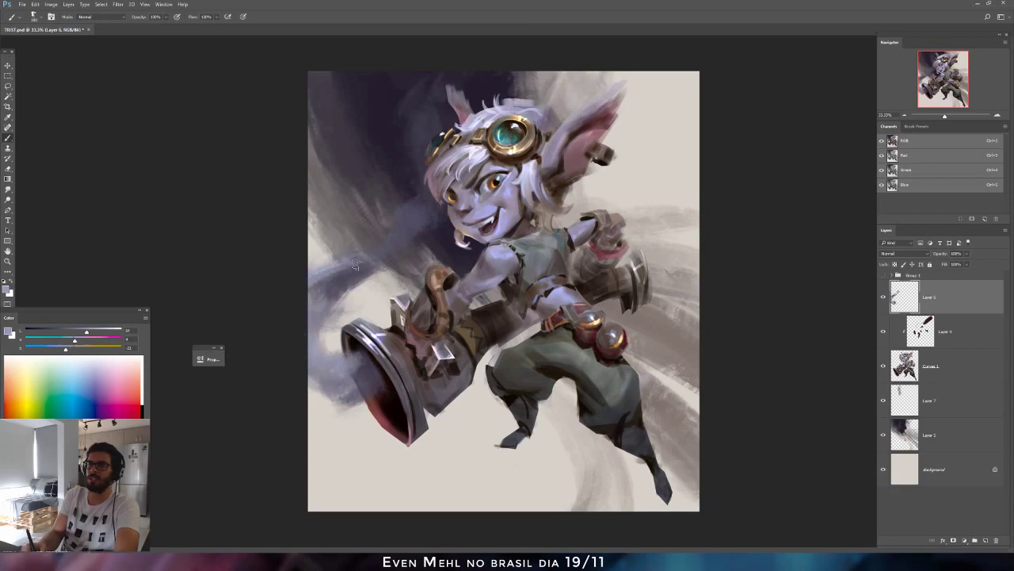
left_click_drag(326, 276, 397, 241)
left_click(365, 264, "alt")
key("bracketleft")
key("bracketleft")
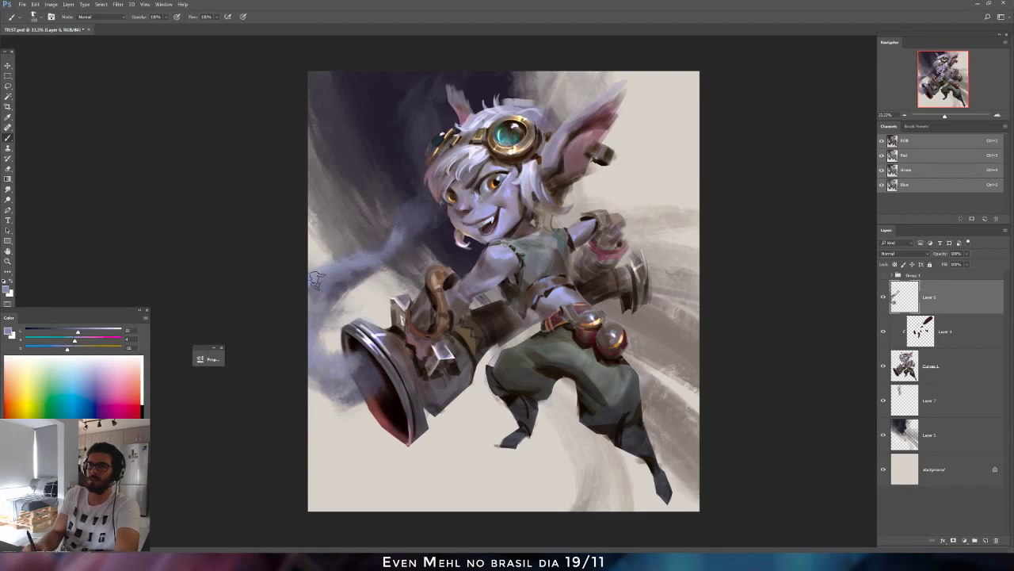
Flip the canvas horizontally and shade the underside of the smoke trail with darker sampled purple-grey tones.
key("h")
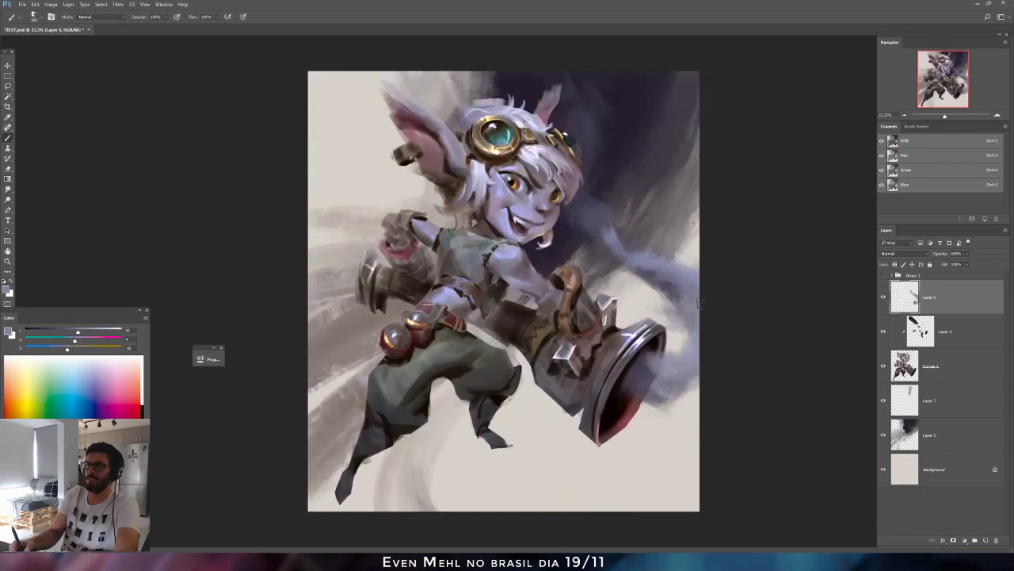
left_click(674, 291, "alt")
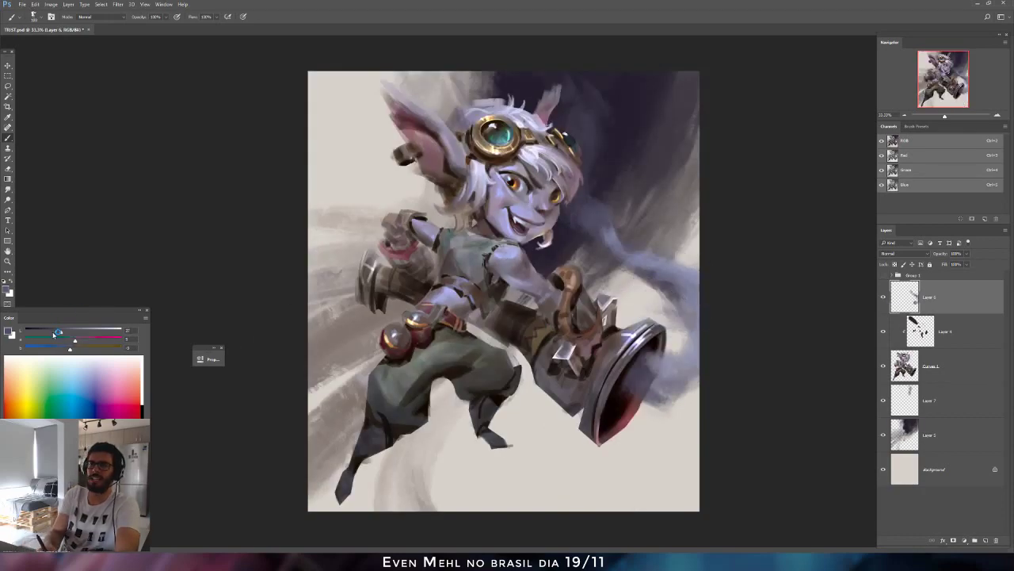
left_click_drag(54, 334, 51, 332)
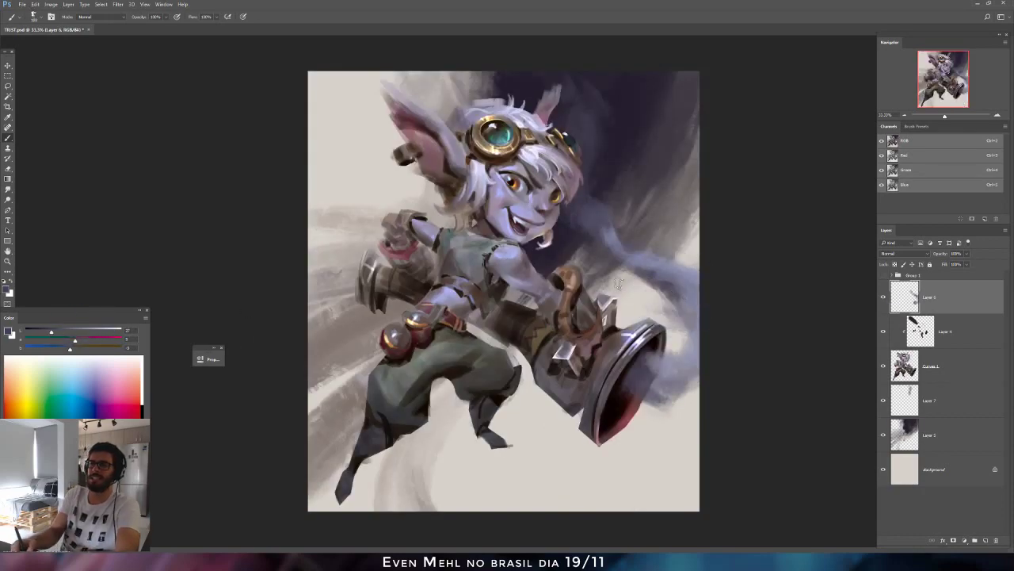
left_click(680, 315, "alt")
left_click(672, 300, "alt")
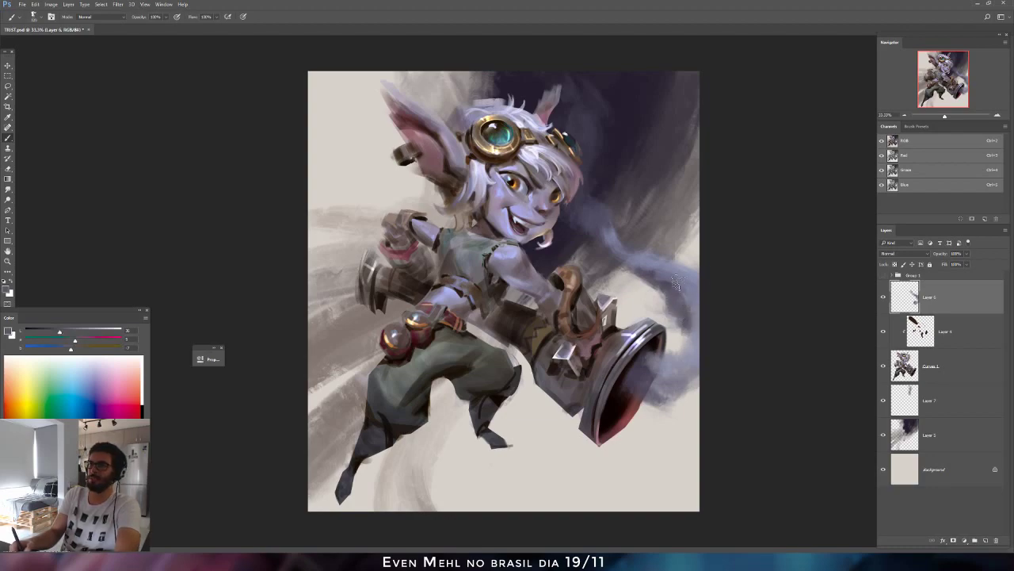
Blend the smoke at the cannon's mouth into the muzzle opening with sampled dark and blue-grey tones.
left_click(658, 388, "alt")
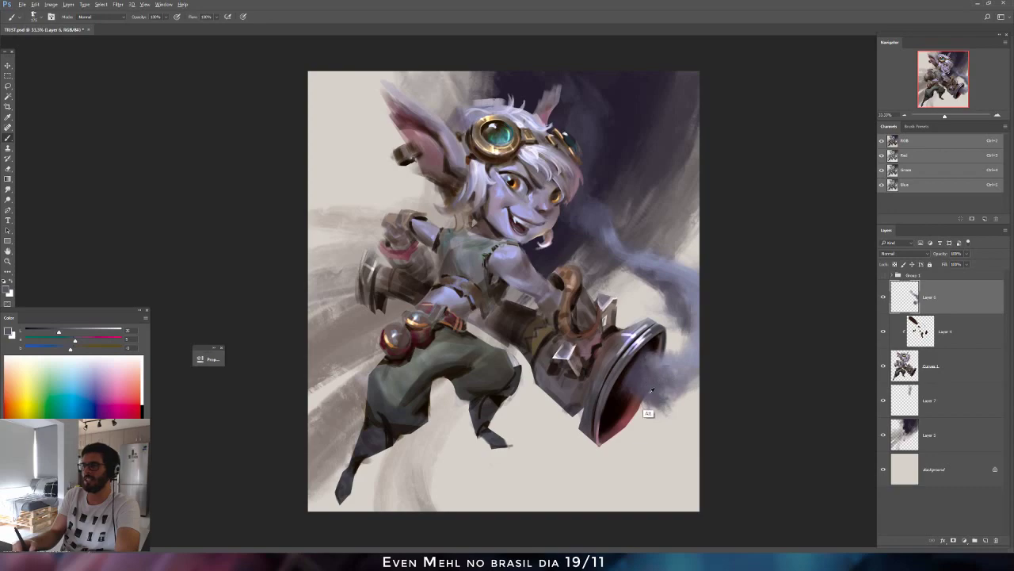
left_click(646, 407, "alt")
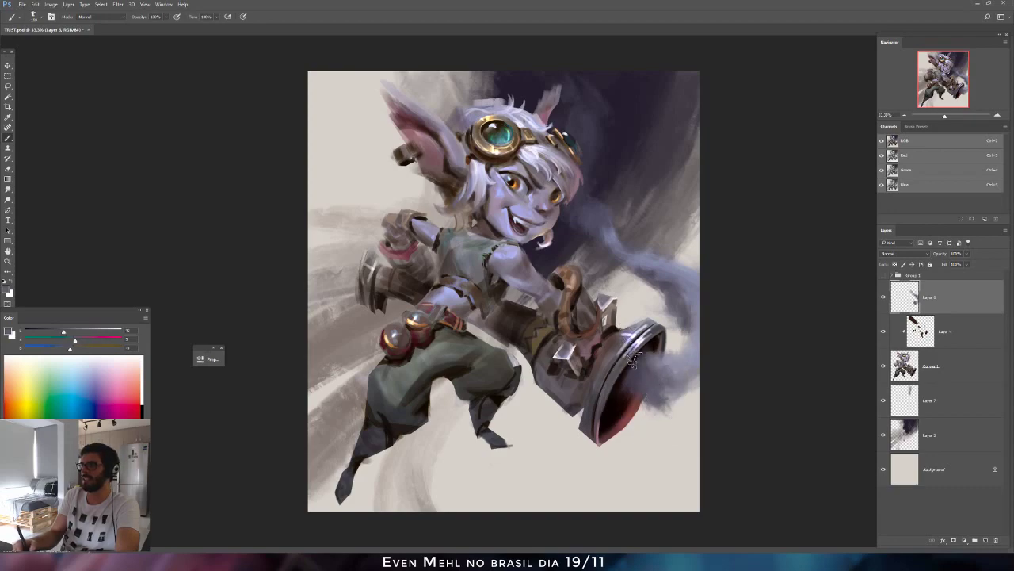
left_click(632, 409, "alt")
left_click_drag(631, 387, 642, 407)
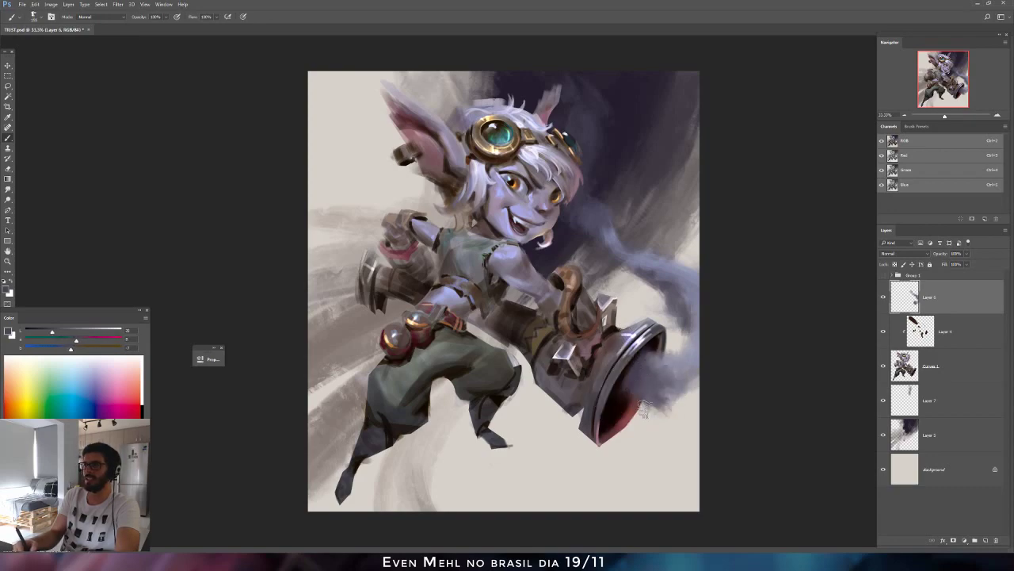
key("bracketright")
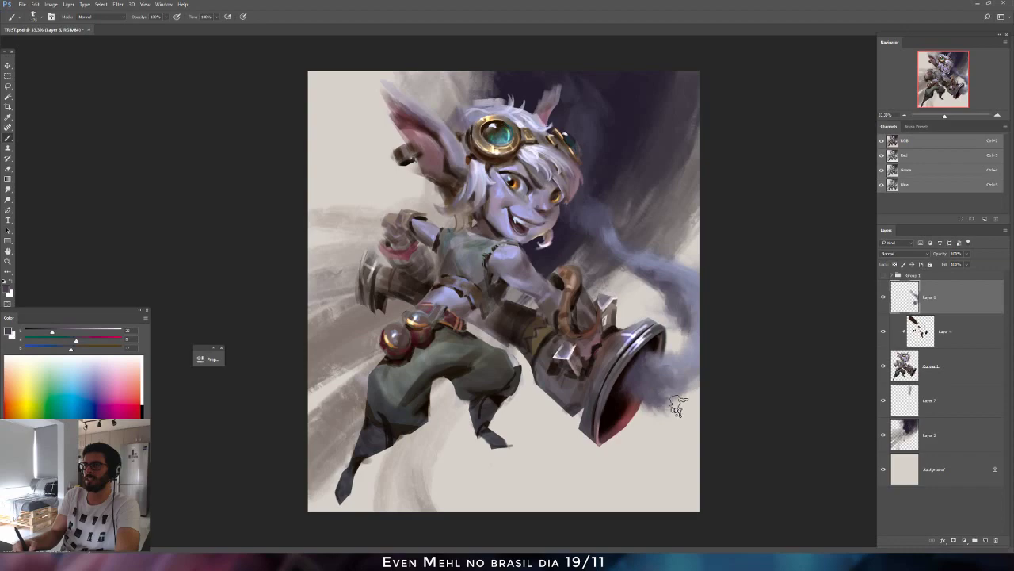
left_click(612, 235, "alt")
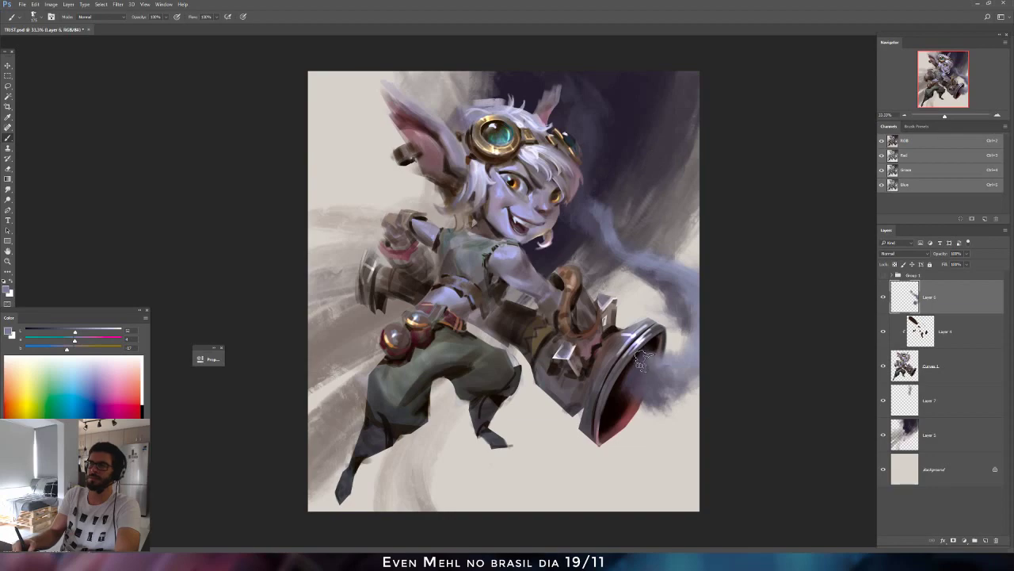
key("o")
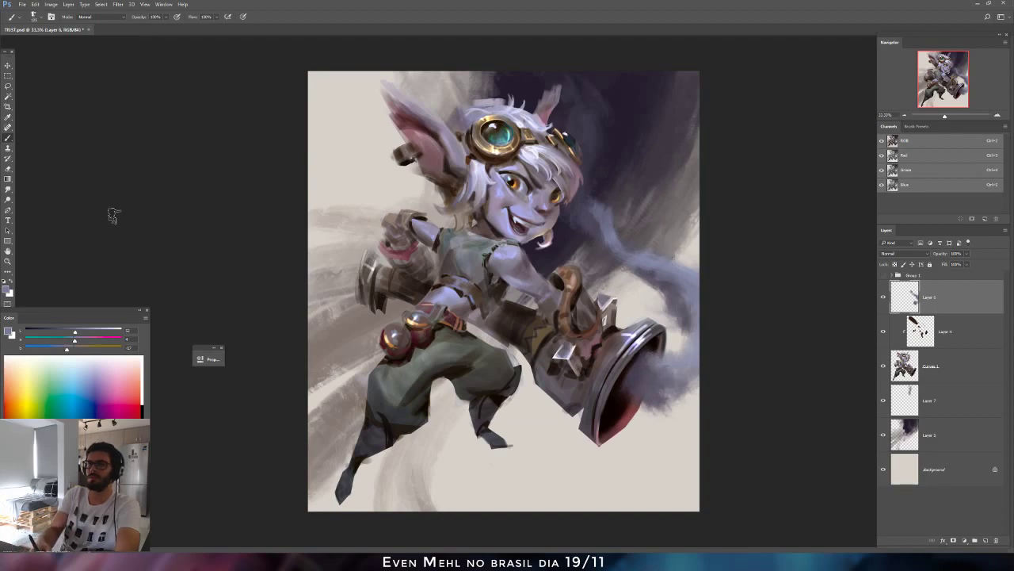
key("b")
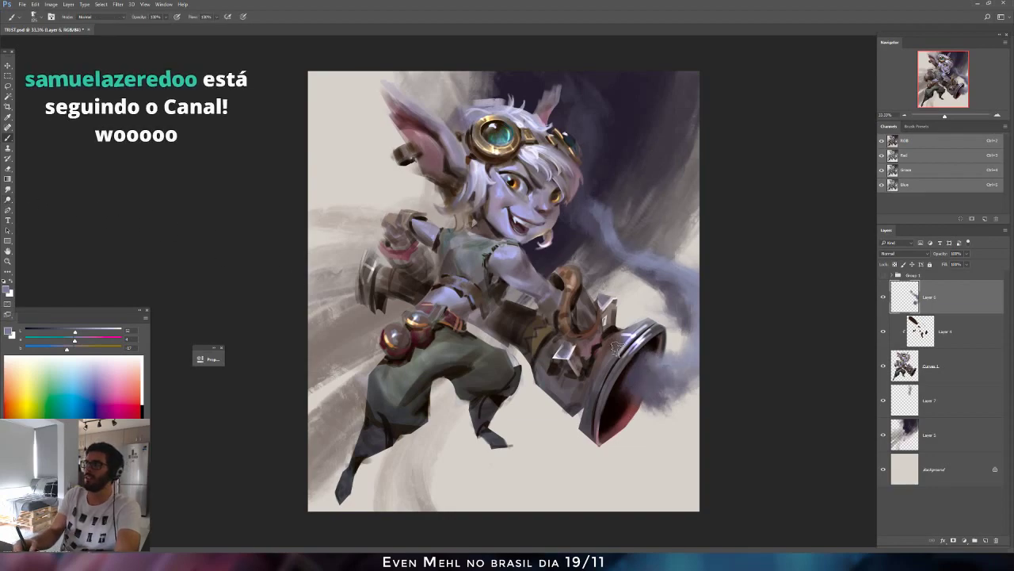
left_click(676, 391, "alt")
left_click(678, 389, "alt")
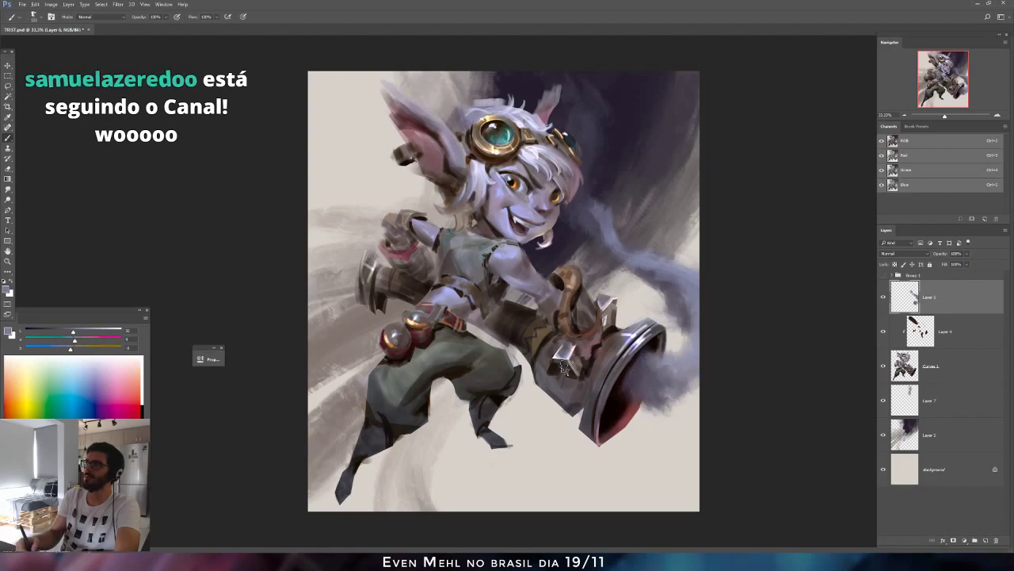
Shift the brush colour to a slightly lighter lavender and paint soft smoke puffs spilling out of the cannon's mouth.
left_click(72, 342)
left_click_drag(70, 348, 77, 340)
key("bracketright")
key("bracketright")
key("bracketright")
key("bracketright")
key("bracketright")
key("bracketright")
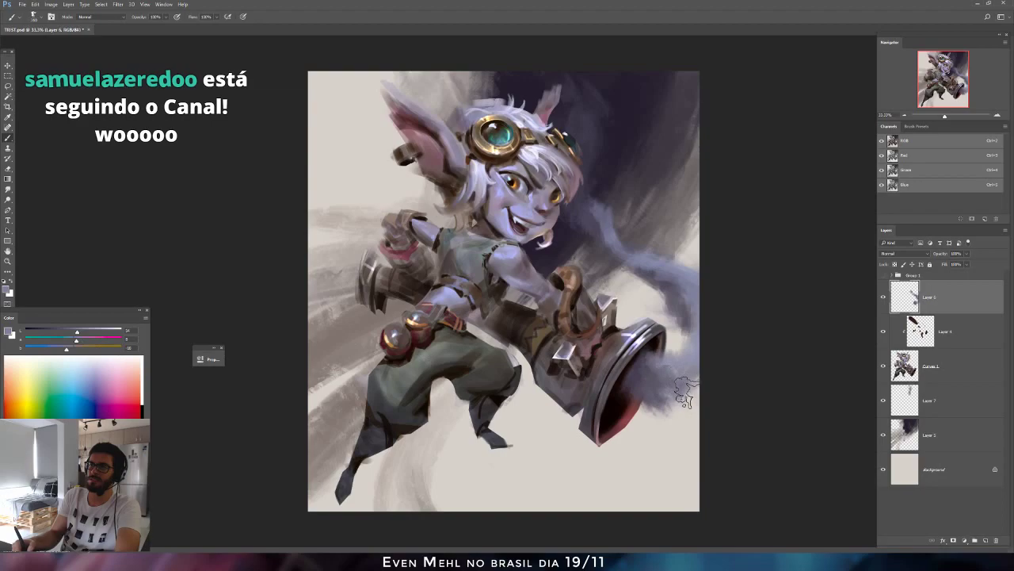
key("bracketleft")
key("bracketleft")
key("bracketleft")
key("bracketleft")
mouse_move(656, 402)
left_mouse_down()
mouse_move(642, 389)
mouse_move(664, 411)
mouse_move(656, 372)
left_mouse_up()
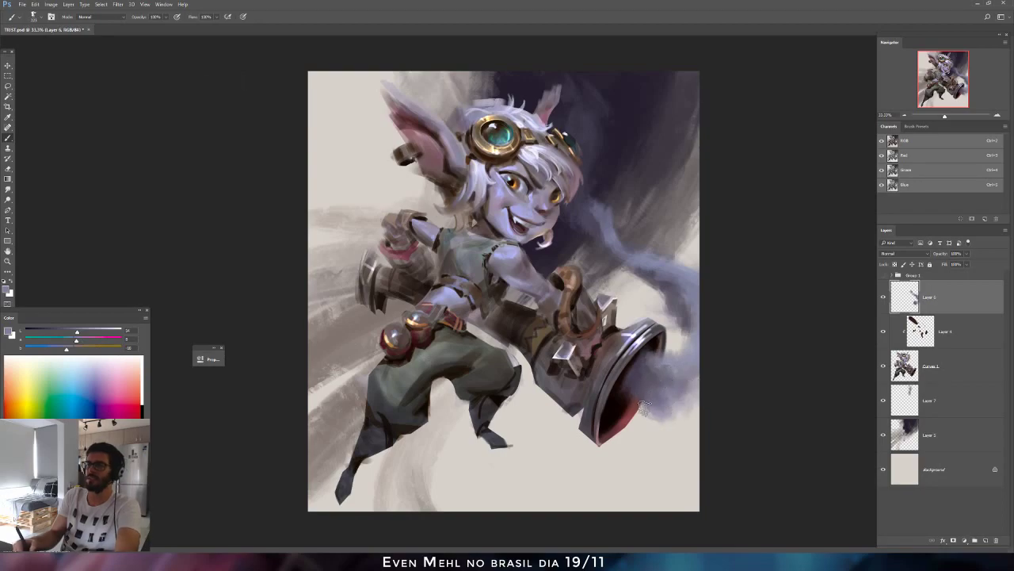
Soften the smoke's lower edge beside the muzzle with a larger eraser, flip the canvas, and thin the smoke inside the opening.
key("e")
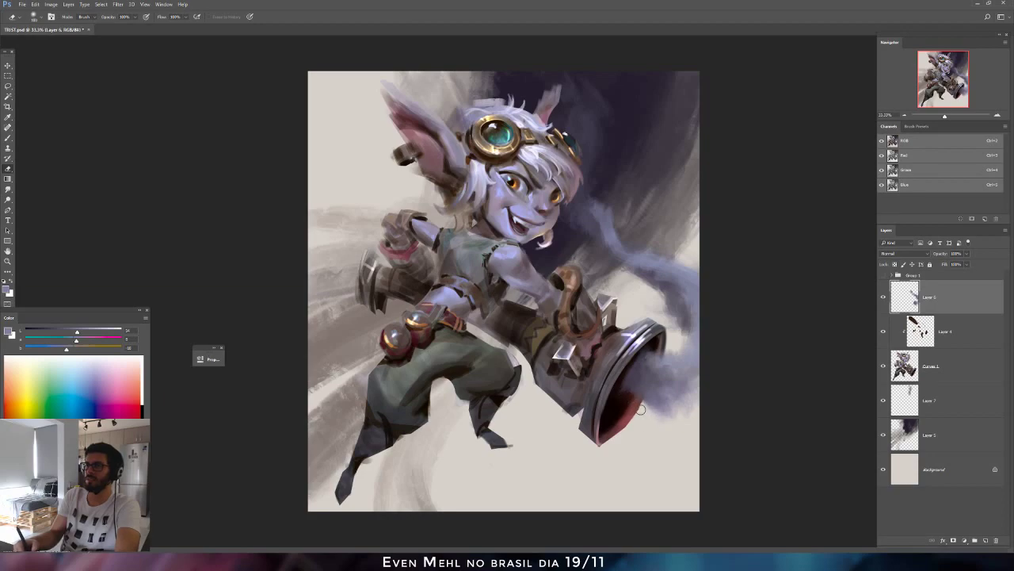
key("bracketright")
key("bracketright")
key("bracketright")
key("bracketright")
key("bracketright")
key("bracketright")
key("bracketright")
key("bracketright")
key("bracketright")
mouse_move(686, 418)
left_mouse_down()
mouse_move(711, 395)
mouse_move(676, 416)
mouse_move(638, 406)
left_mouse_up()
key("ctrl+shift+h")
mouse_move(362, 370)
left_mouse_down()
mouse_move(380, 377)
mouse_move(376, 369)
left_mouse_up()
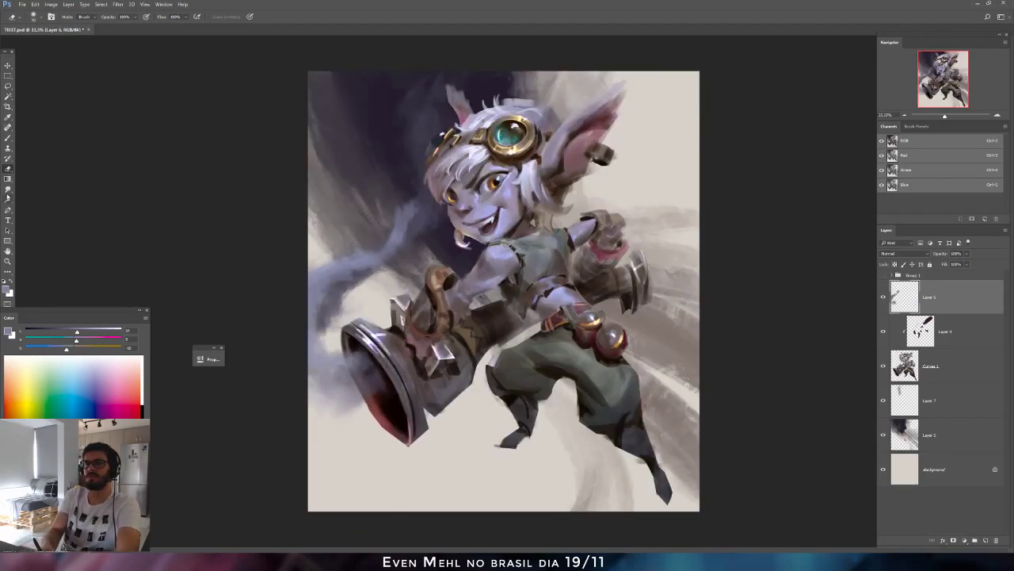
Smudge the smoke edges around the muzzle, flip the canvas back, and erase the smoke covering the cannon's opening.
left_click(8, 193)
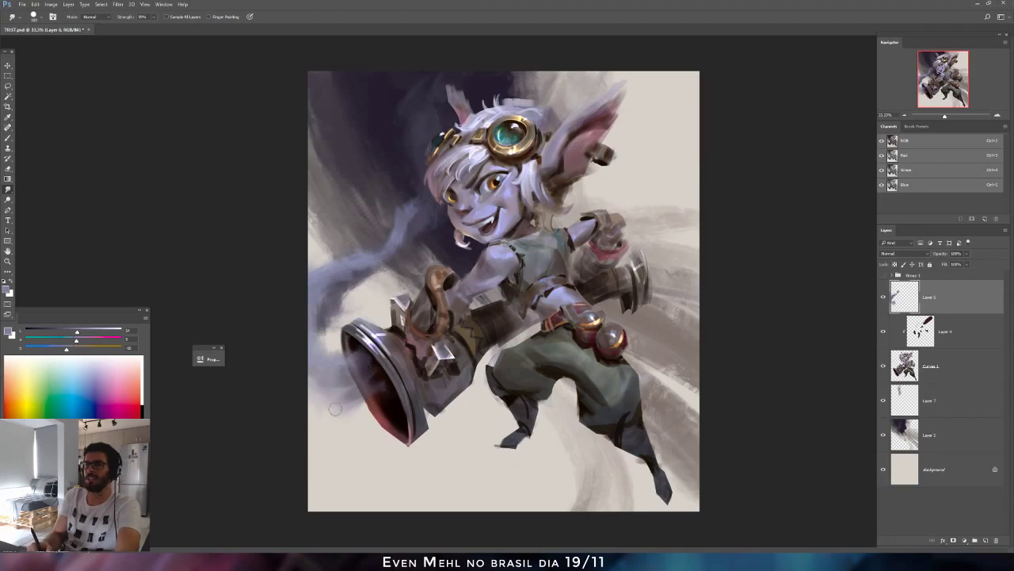
key("h")
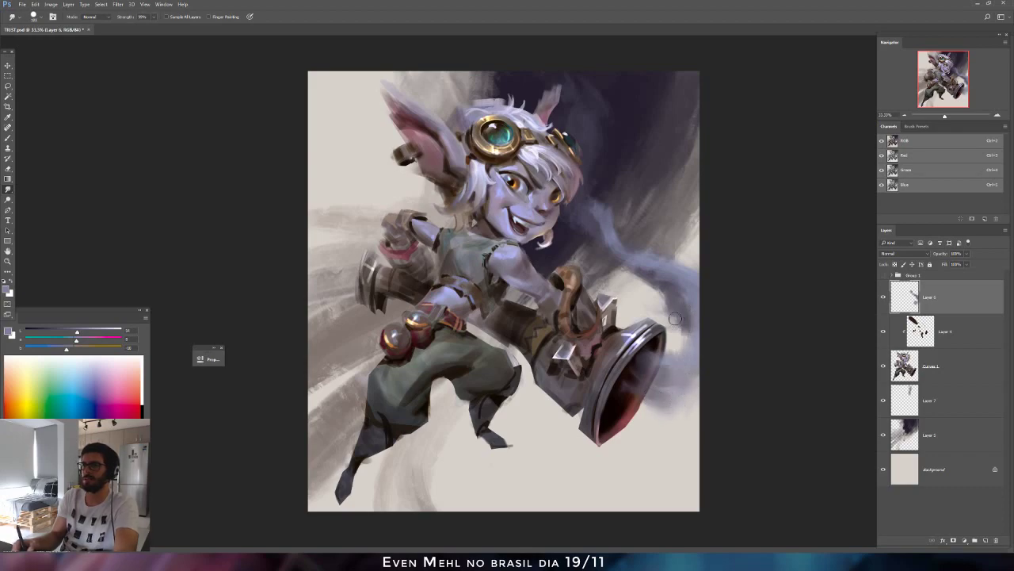
key("e")
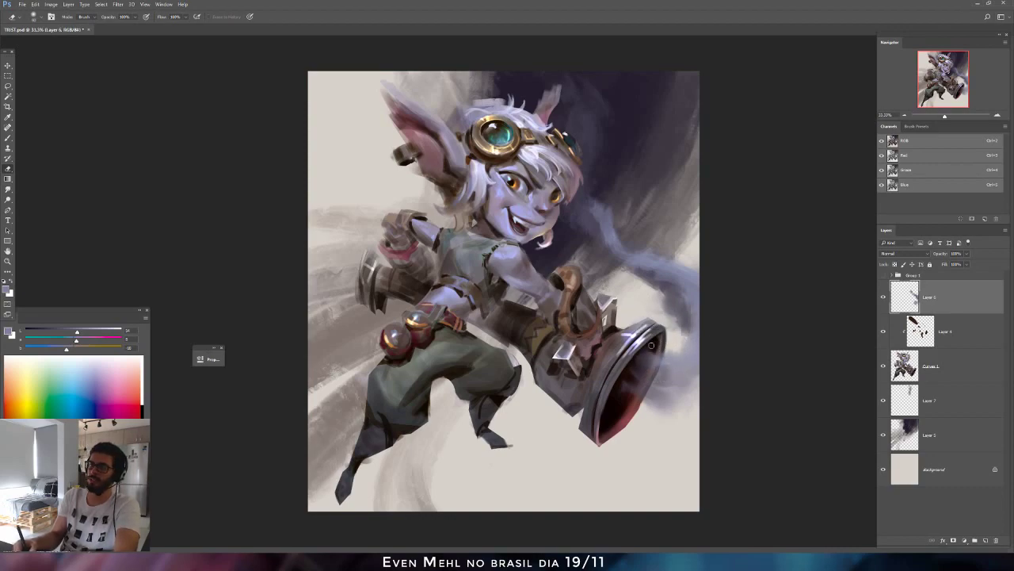
Refine the smoke inside the muzzle with sampled blue-grey and dark tones, flip the canvas, and erase stray smoke along the inner rim.
key("b")
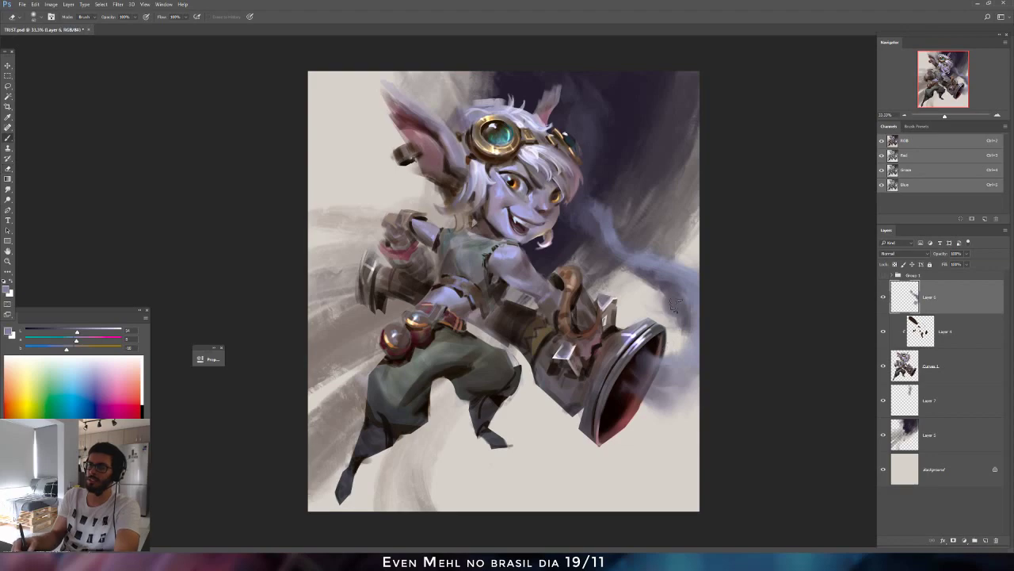
left_click(642, 357, "alt")
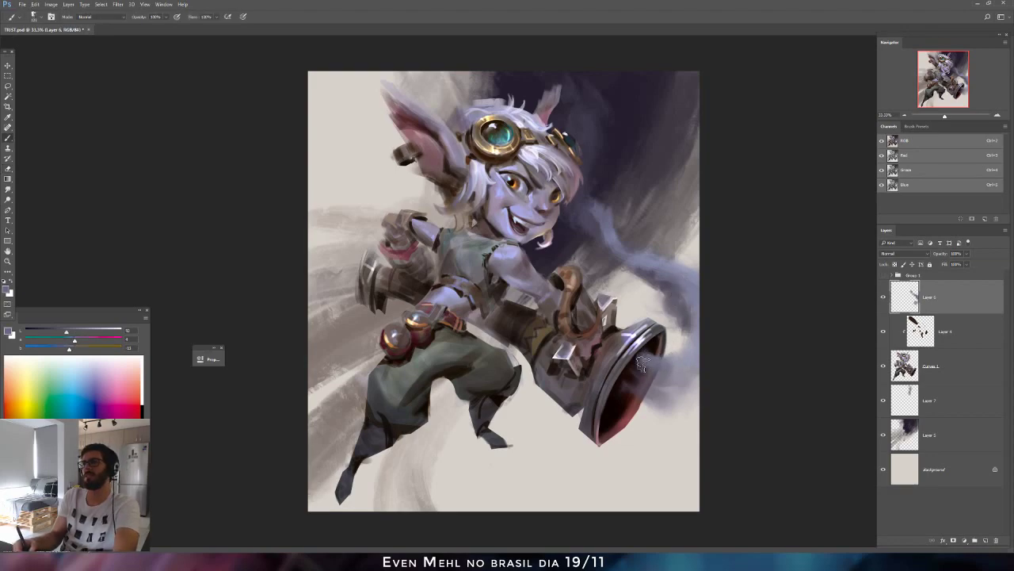
left_click(642, 374, "alt")
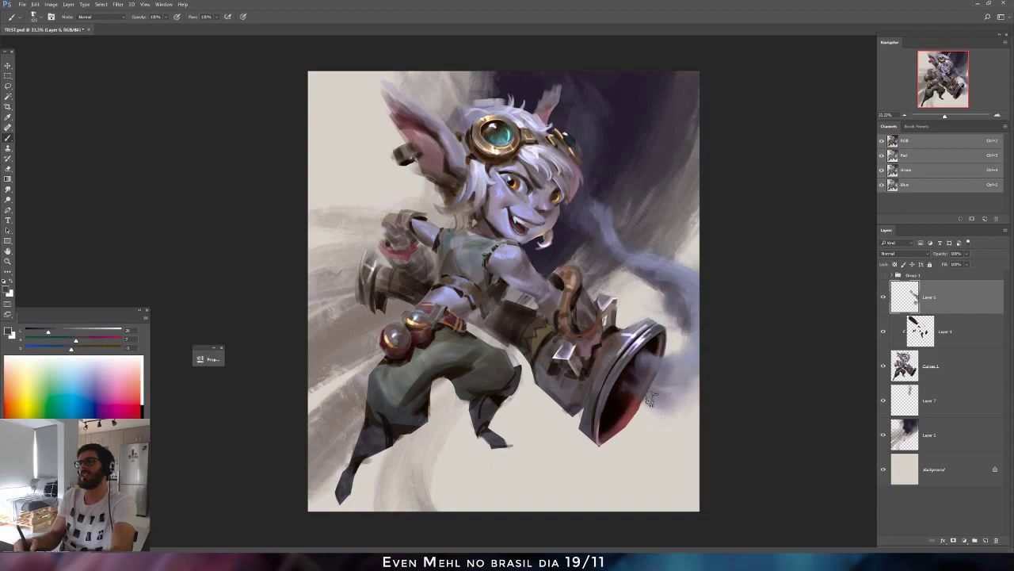
key("ctrl+shift+h")
key("e")
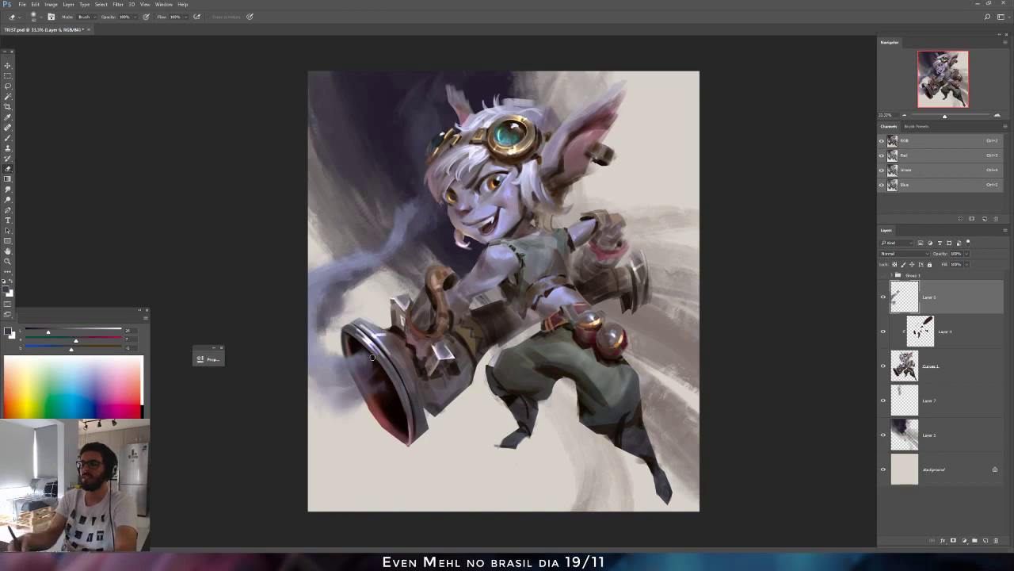
key("b")
left_click(321, 339, "alt")
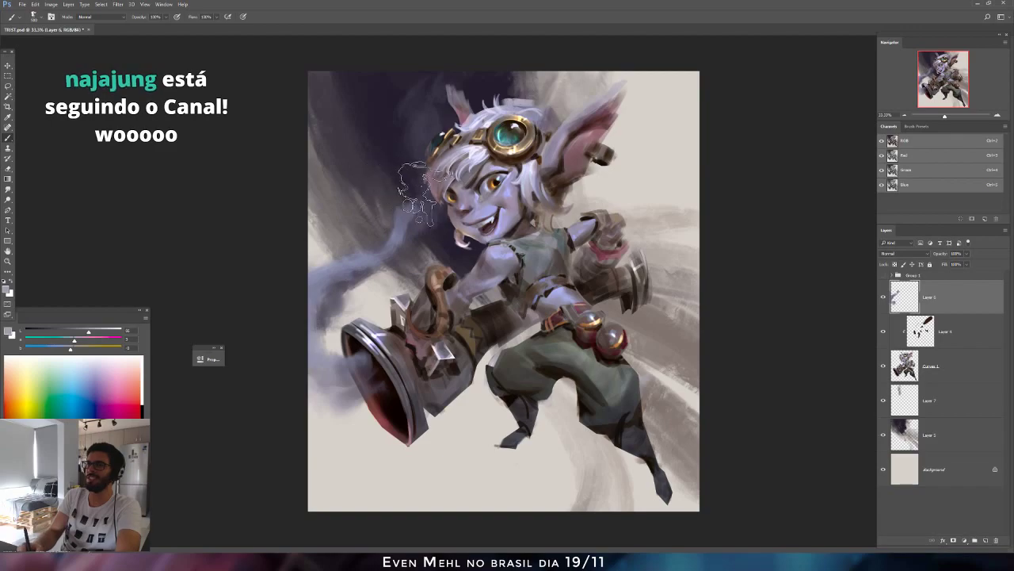
Outline the cannon's opening with a pen path along the inner rim, closed around the outside, and convert it to a selection.
key("p")
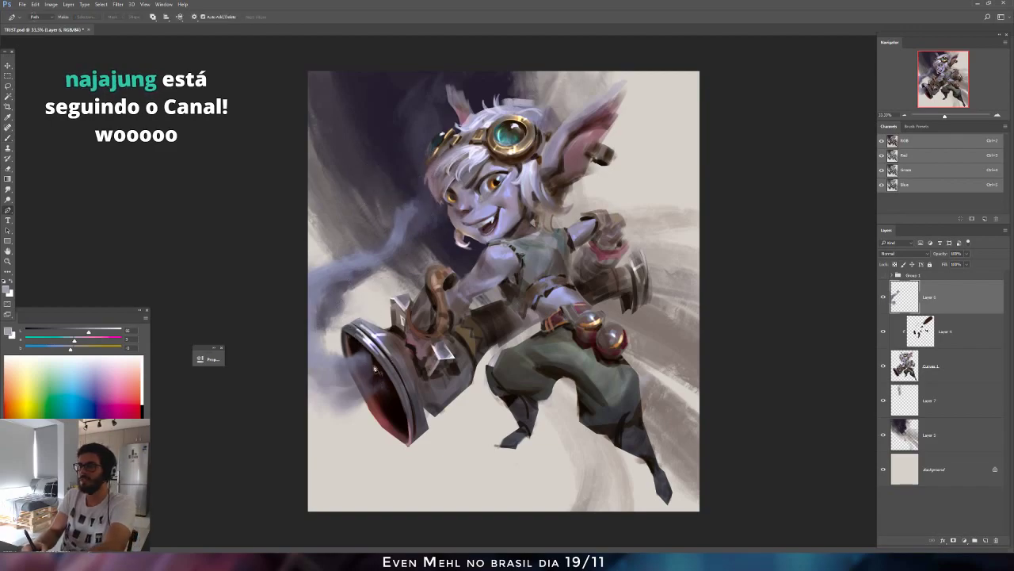
left_click(349, 338)
left_click_drag(407, 441, 407, 507)
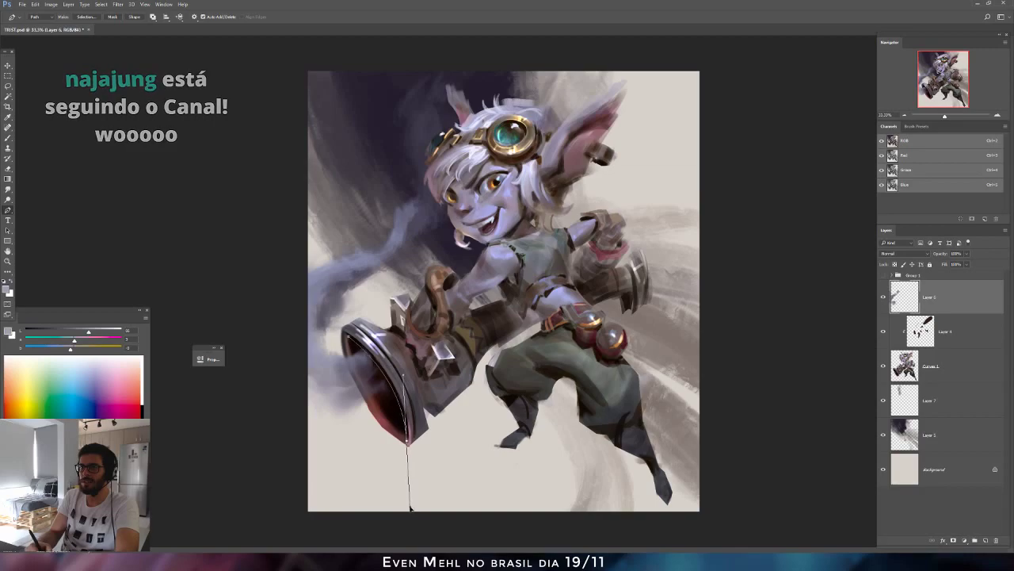
left_click(346, 342, "ctrl")
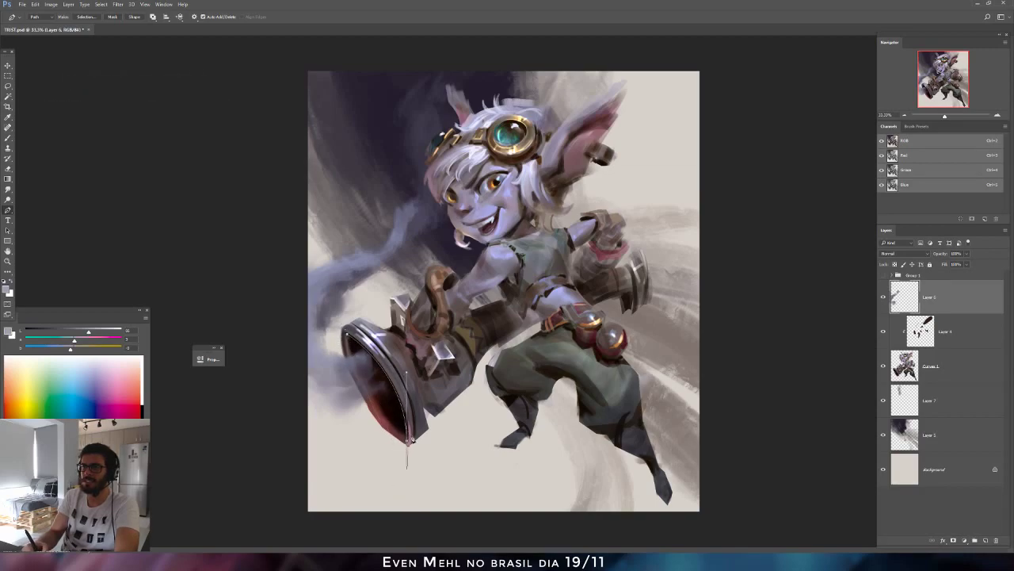
left_click(407, 442, "ctrl")
left_click(407, 444, "ctrl")
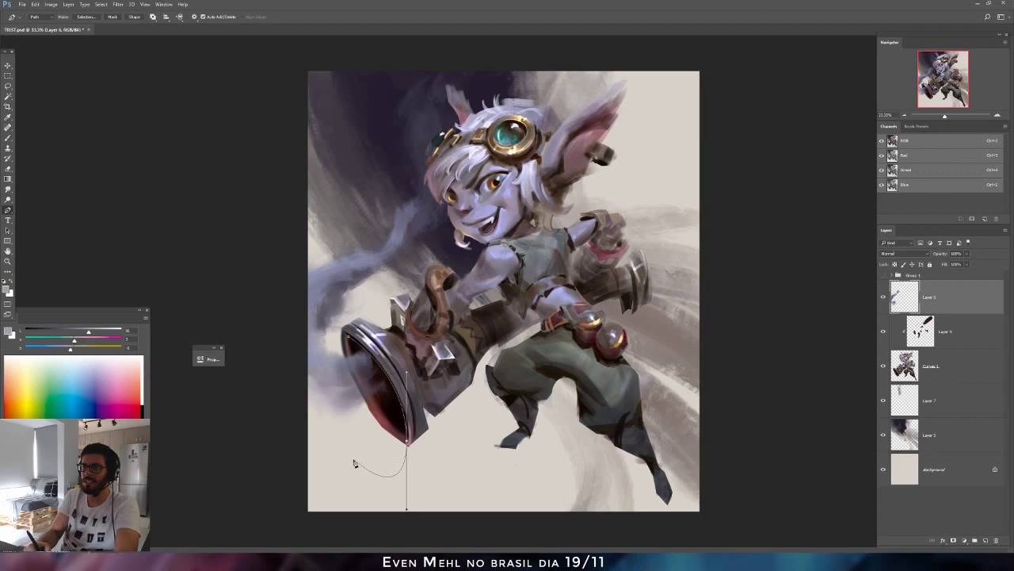
left_click(346, 348, "ctrl")
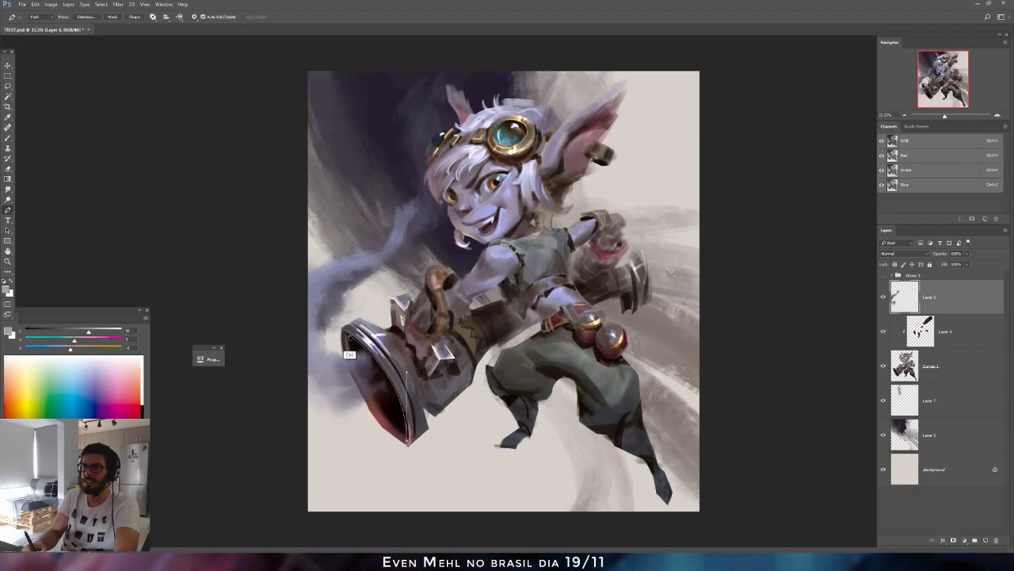
left_click(351, 454)
left_click(322, 374)
left_click(312, 329)
left_click(347, 335)
key("ctrl+Return")
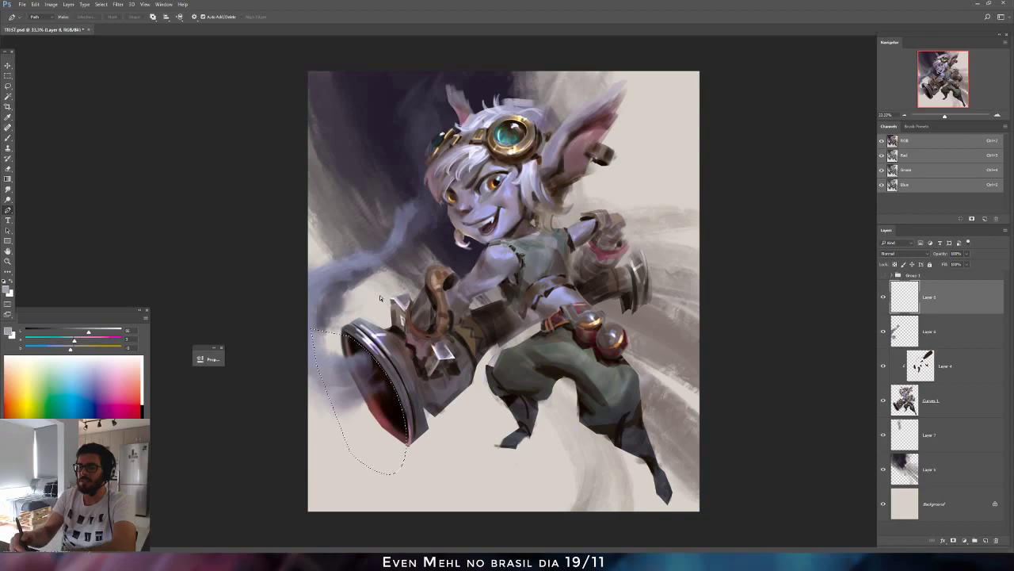
Pick a soft round brush with 0% hardness and a dark red, and paint a soft red tone inside the cannon's opening.
key("b")
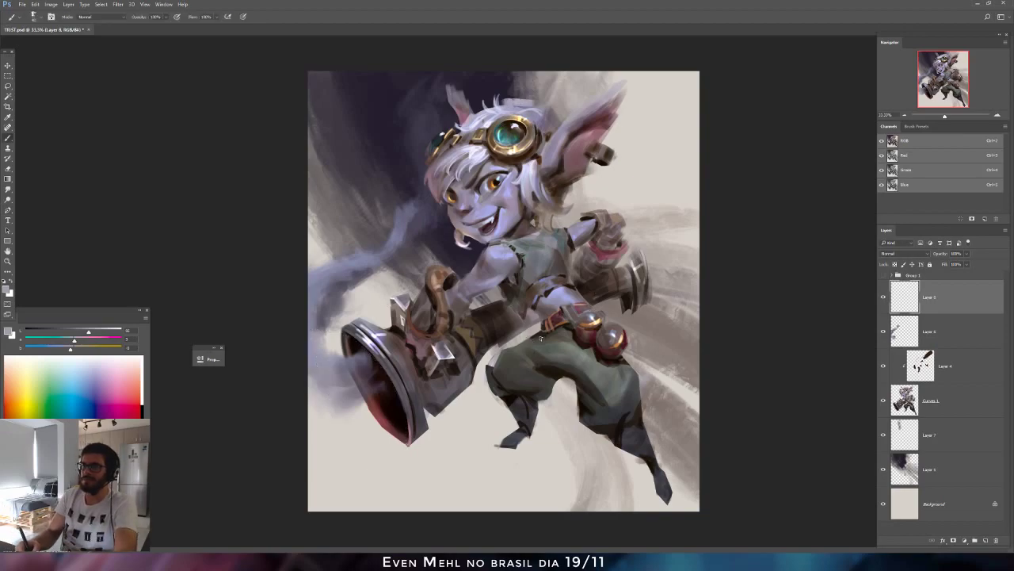
right_click(539, 298)
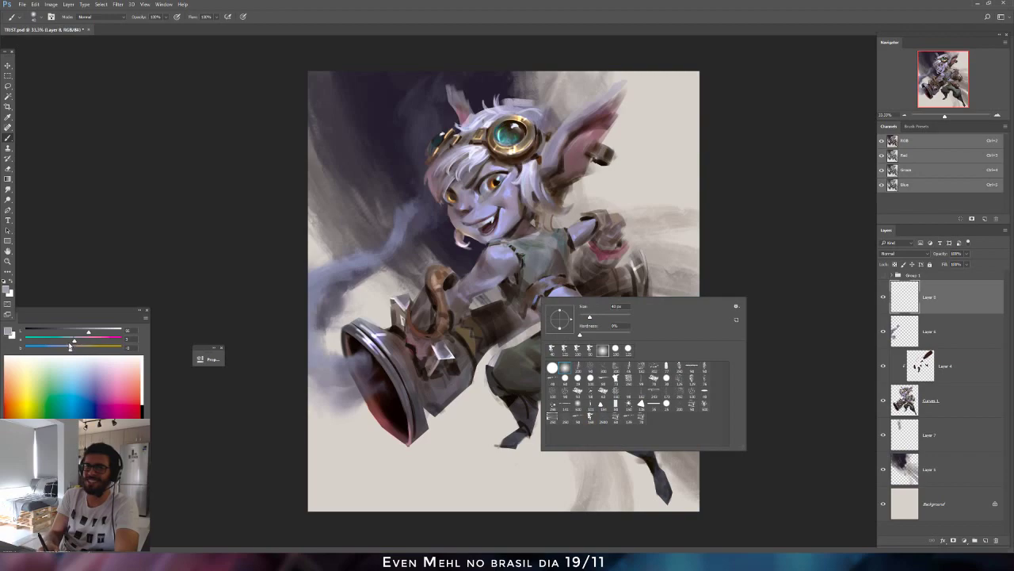
left_click(78, 341)
left_click(74, 348)
left_click(75, 332)
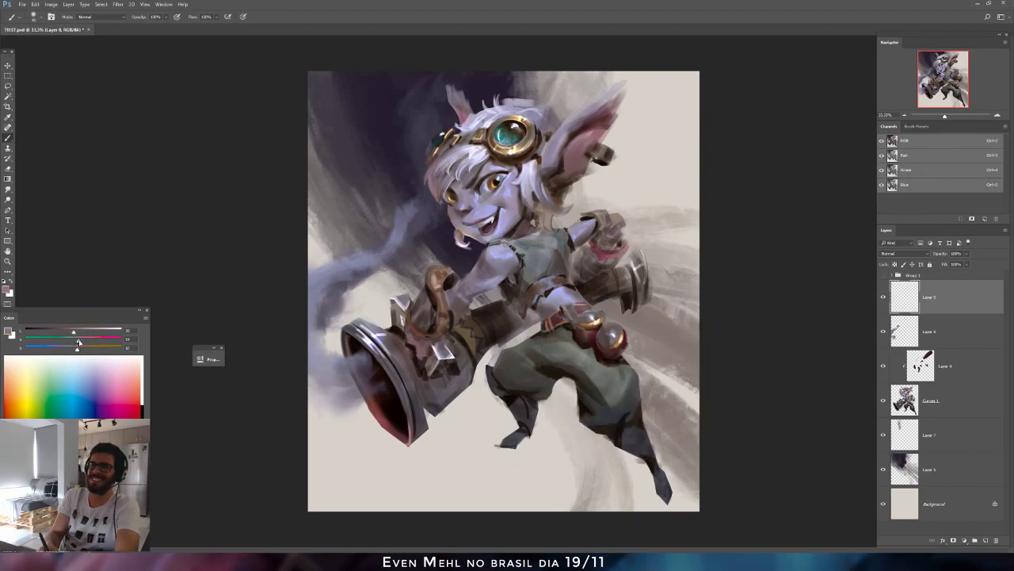
left_click_drag(73, 332, 64, 332)
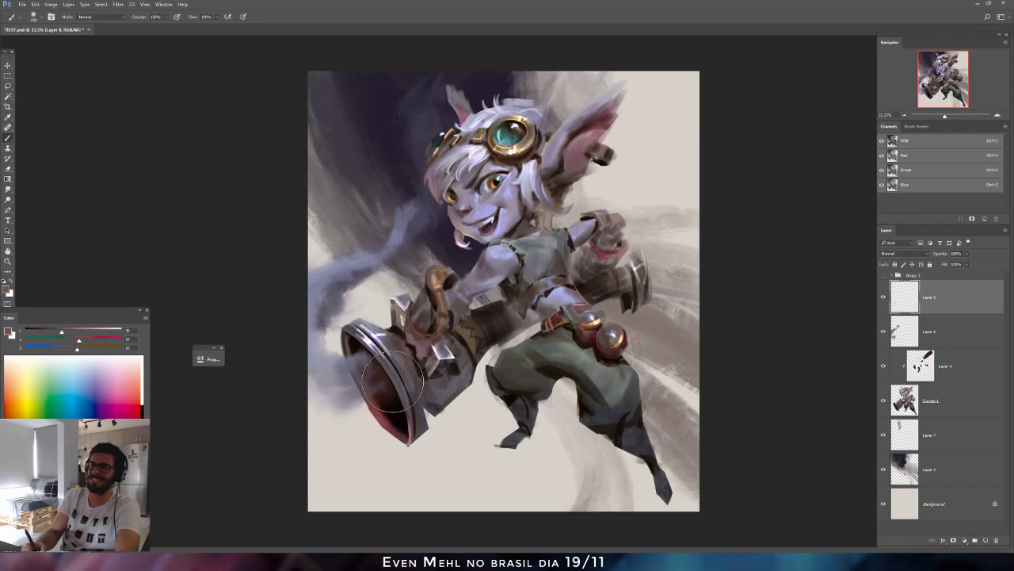
left_click_drag(53, 329, 46, 330)
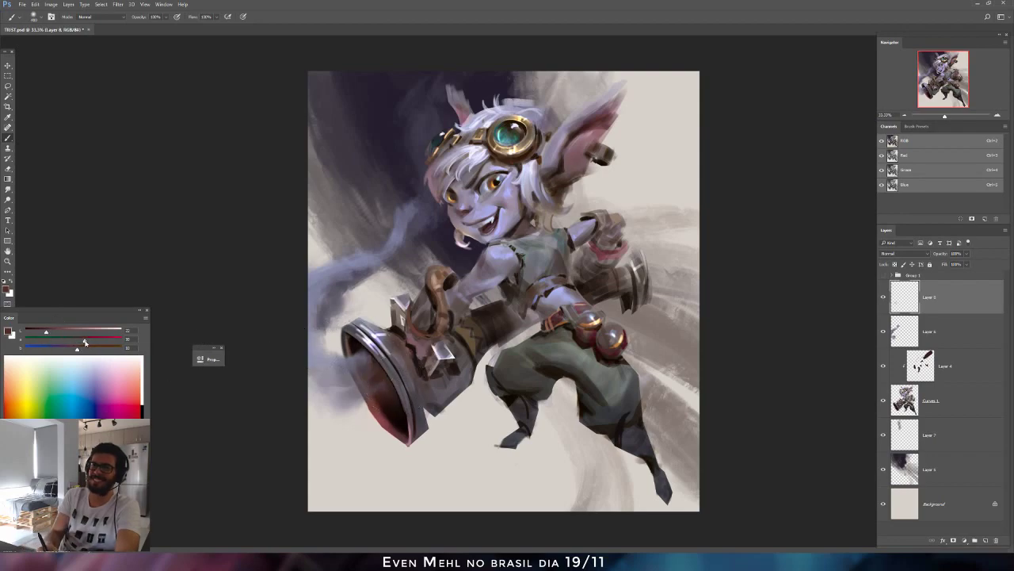
mouse_move(405, 398)
left_mouse_down()
mouse_move(405, 414)
mouse_move(387, 367)
left_mouse_up()
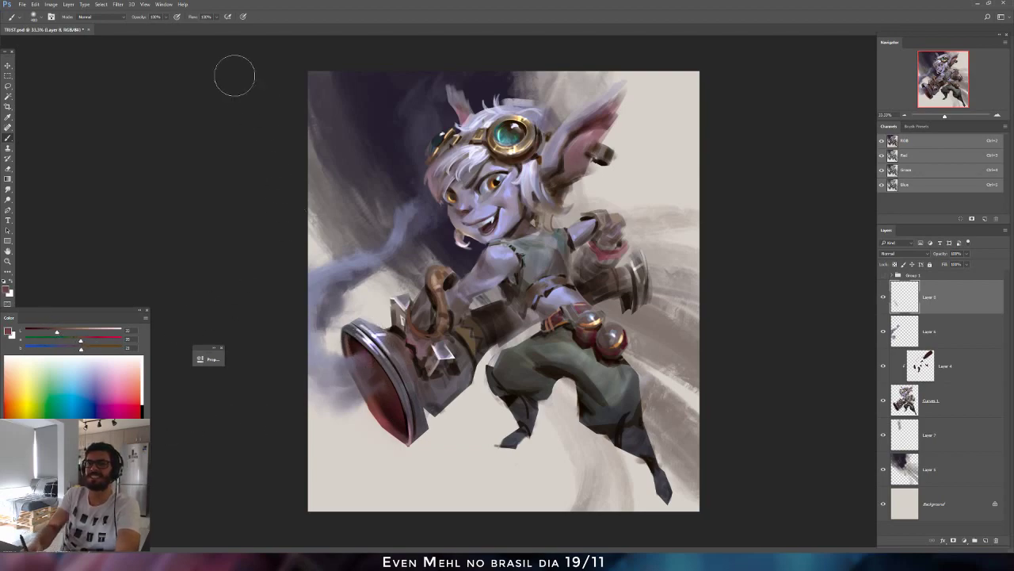
Set the brush mode to Color Dodge, paint an orange-red glow inside the muzzle, and place the glow layer beneath the smoke layer.
left_click(101, 17)
left_click(101, 85)
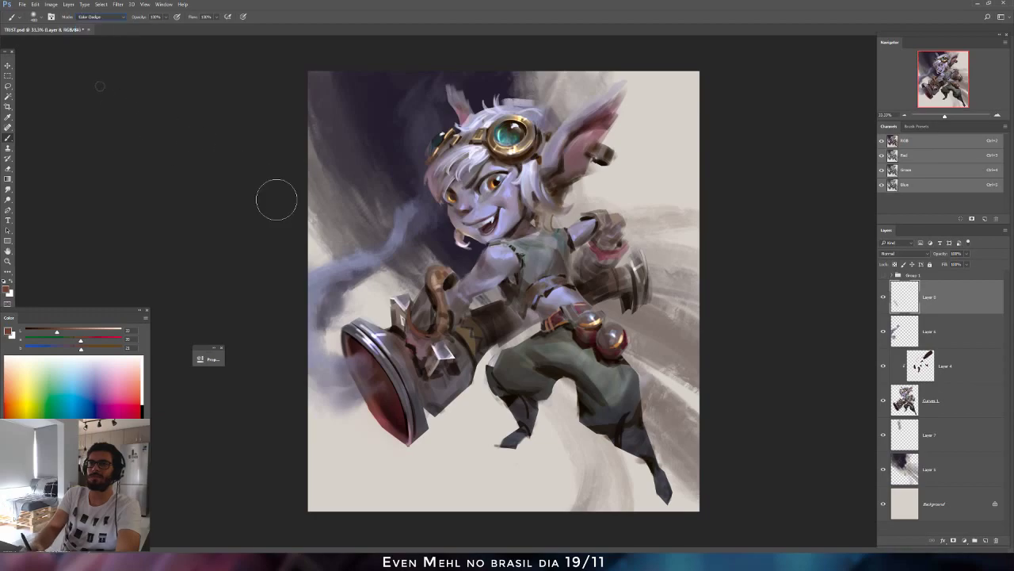
mouse_move(413, 413)
left_mouse_down()
mouse_move(380, 363)
mouse_move(393, 400)
mouse_move(399, 334)
mouse_move(396, 389)
mouse_move(415, 426)
mouse_move(390, 357)
mouse_move(404, 410)
mouse_move(388, 383)
mouse_move(411, 398)
mouse_move(383, 361)
left_mouse_up()
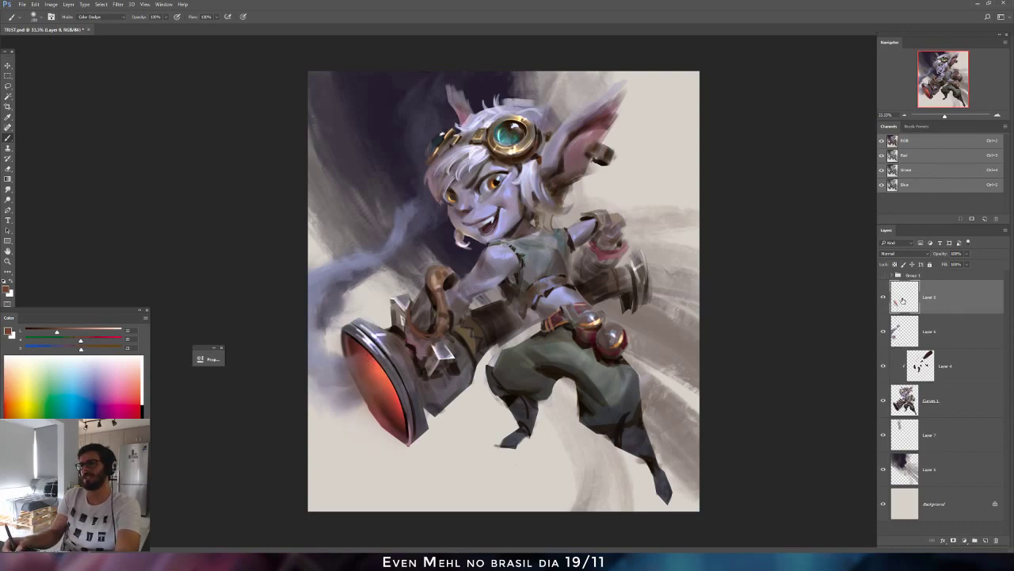
left_click(897, 332)
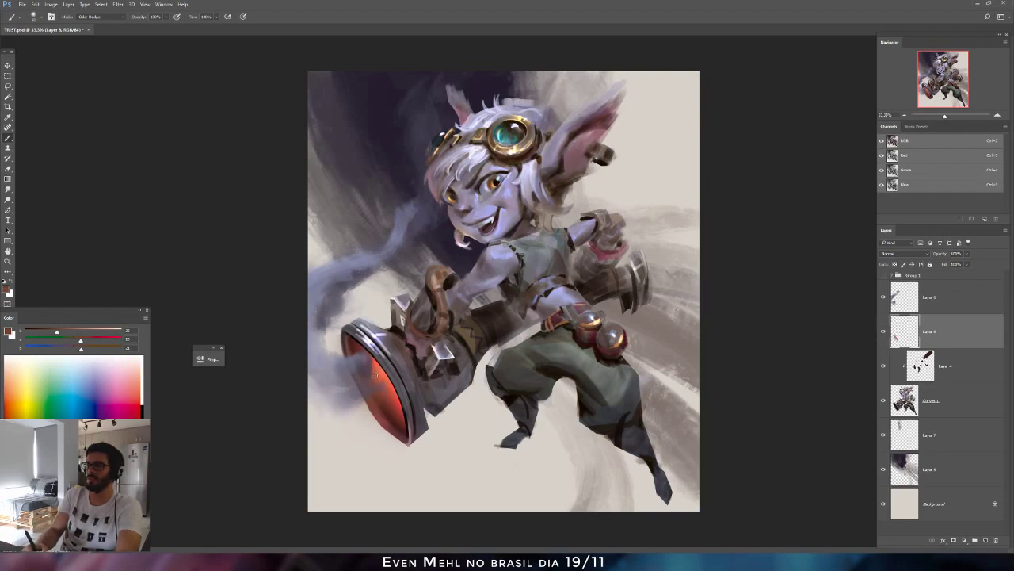
Lighten the brush colour to a salmon tone, paint bright ember marks inside the glowing muzzle, and flip the canvas back.
left_click(86, 332)
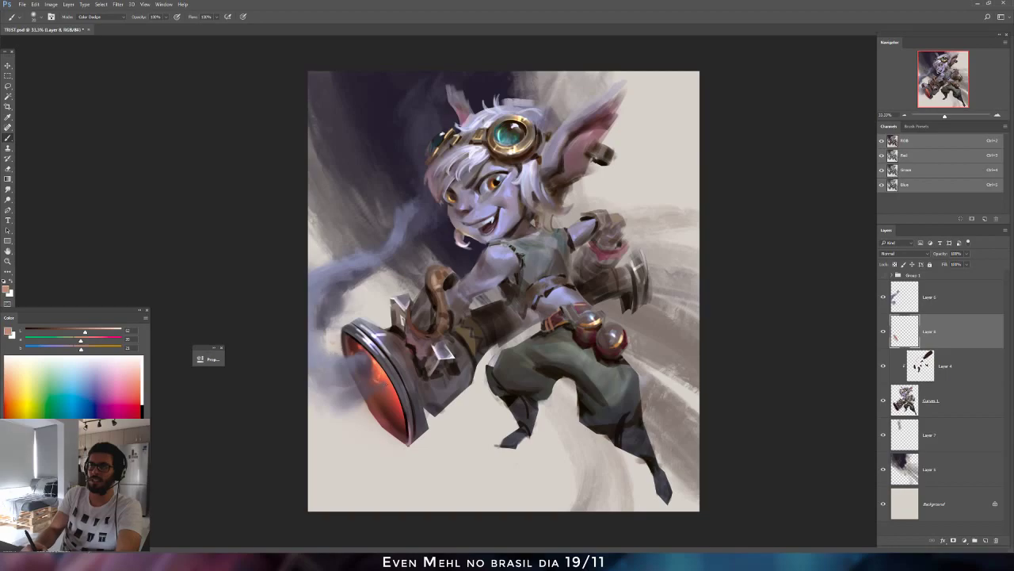
left_click_drag(383, 397, 380, 404)
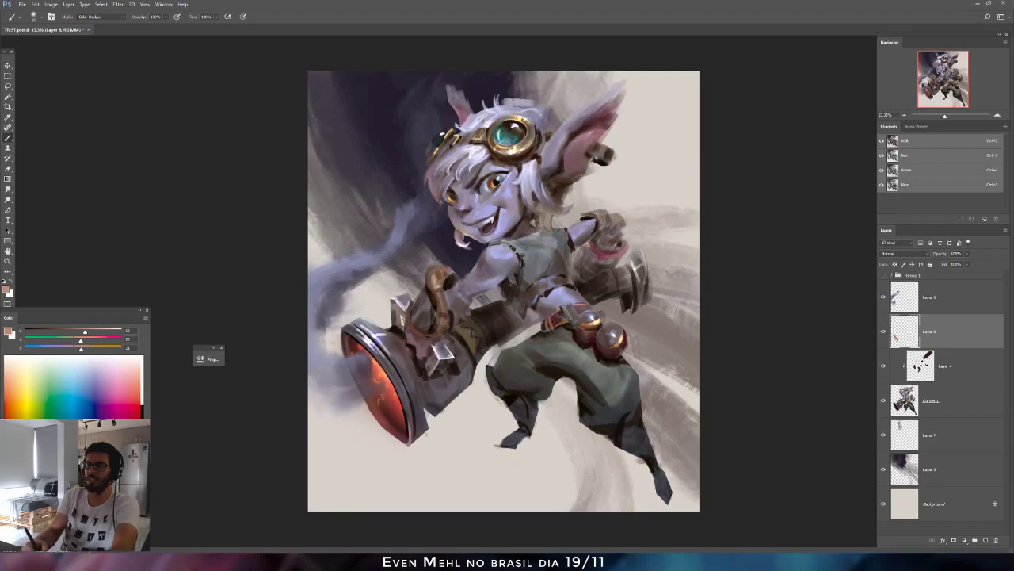
key("ctrl+shift+h")
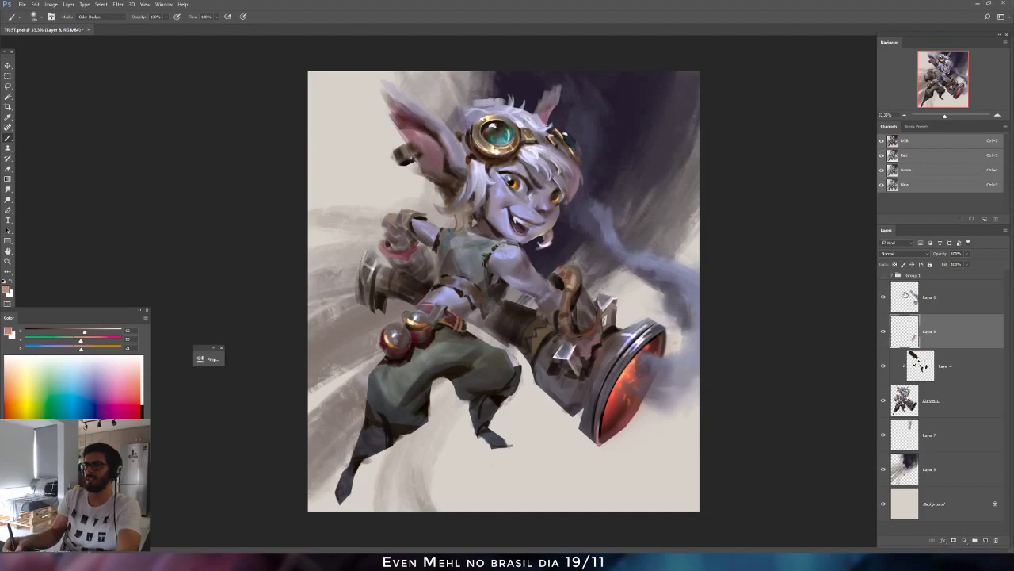
Dodge the smoke layer's highlights around the muzzle in the Red channel only with a large brush, giving the smoke a pinkish glow.
left_click(905, 295)
left_click(8, 199)
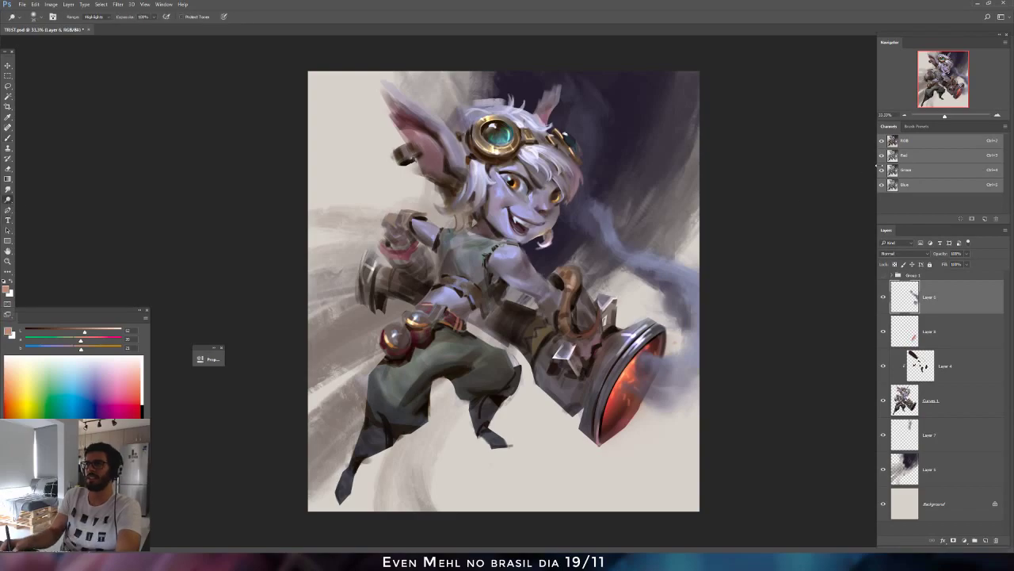
left_click(898, 156)
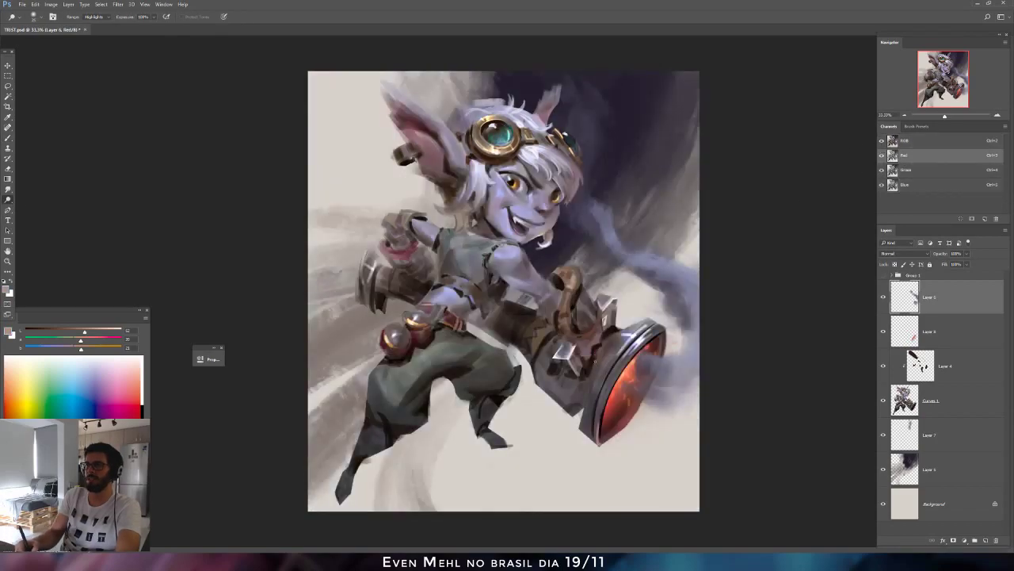
right_click(588, 315)
key("Return")
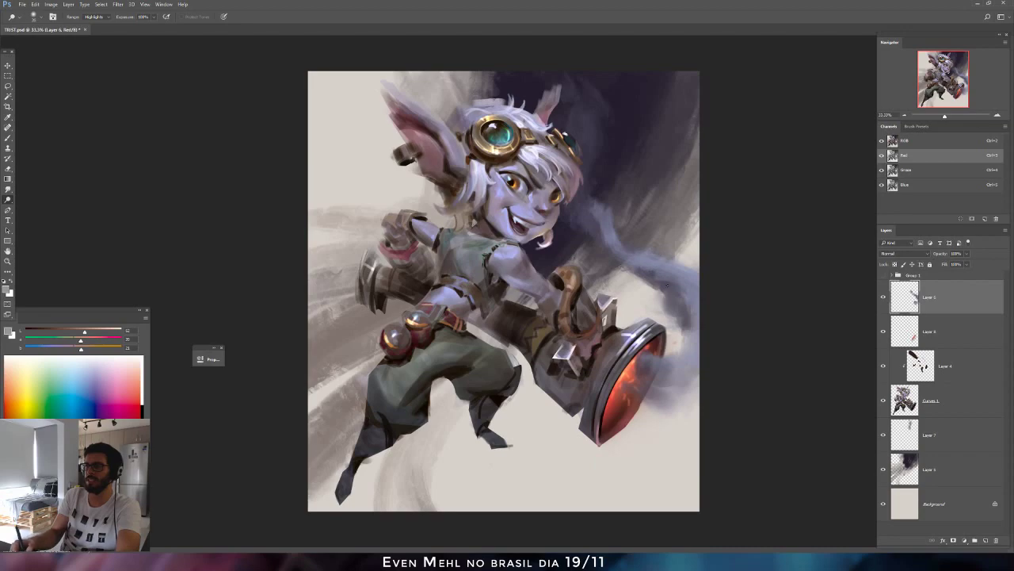
key("bracketright")
key("bracketright")
key("bracketright")
key("bracketright")
key("bracketright")
key("bracketright")
key("bracketright")
key("bracketright")
key("bracketright")
key("bracketright")
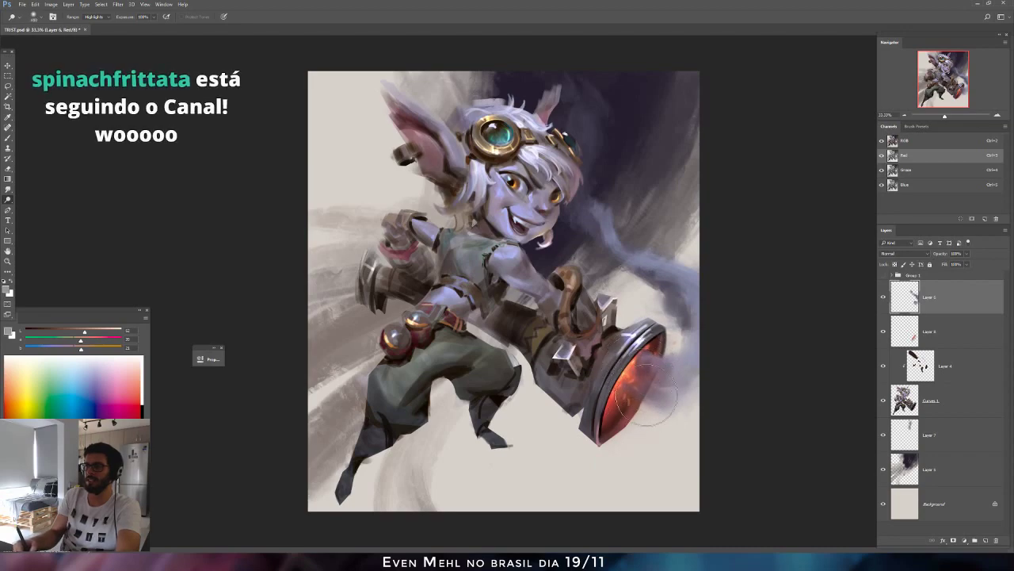
key("bracketleft")
key("bracketleft")
mouse_move(623, 368)
left_mouse_down()
mouse_move(673, 372)
mouse_move(669, 311)
left_mouse_up()
mouse_move(612, 393)
left_mouse_down()
mouse_move(662, 393)
mouse_move(693, 366)
mouse_move(703, 374)
mouse_move(673, 416)
mouse_move(641, 365)
left_mouse_up()
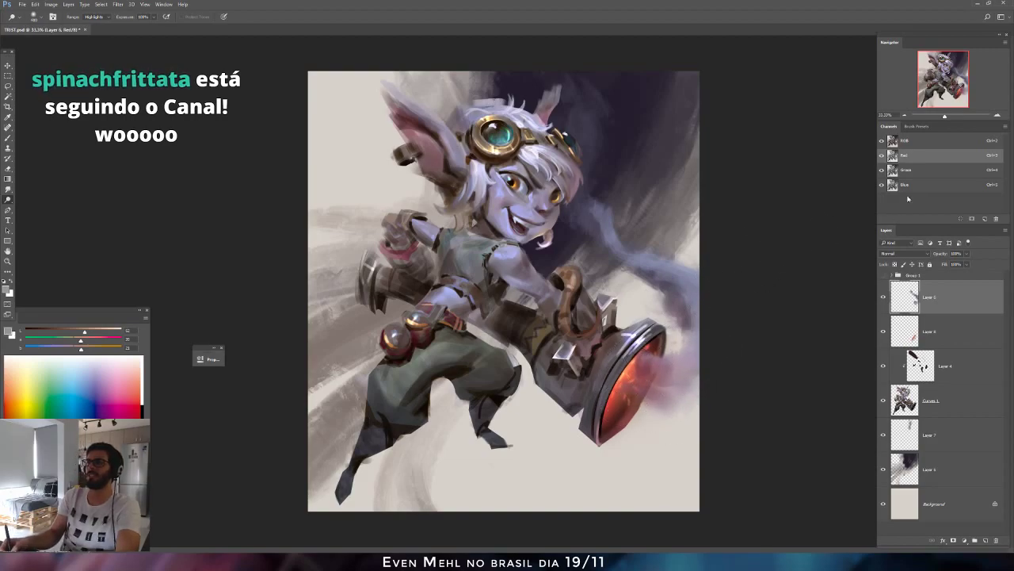
left_click(895, 141)
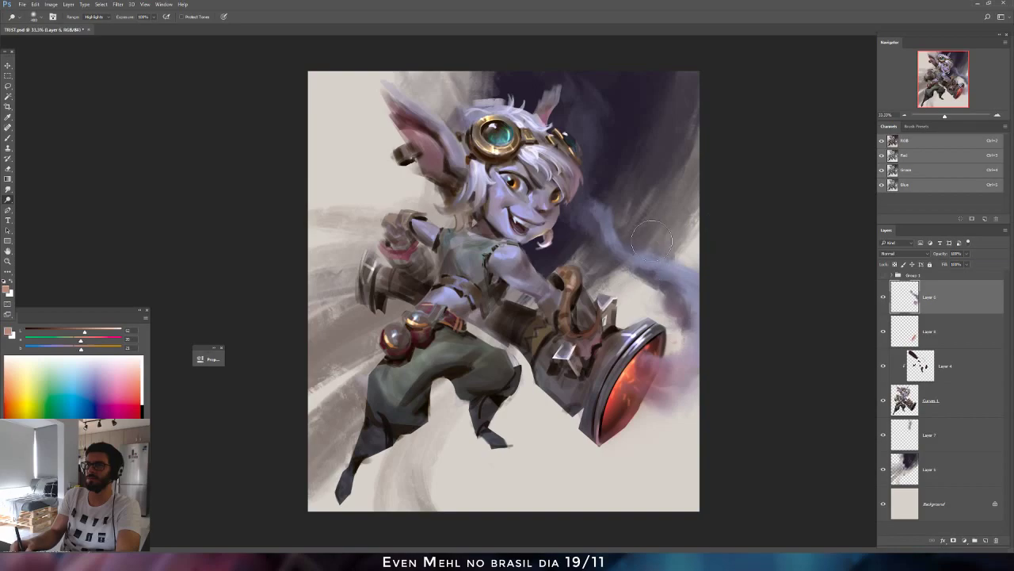
key("ctrl+alt+z")
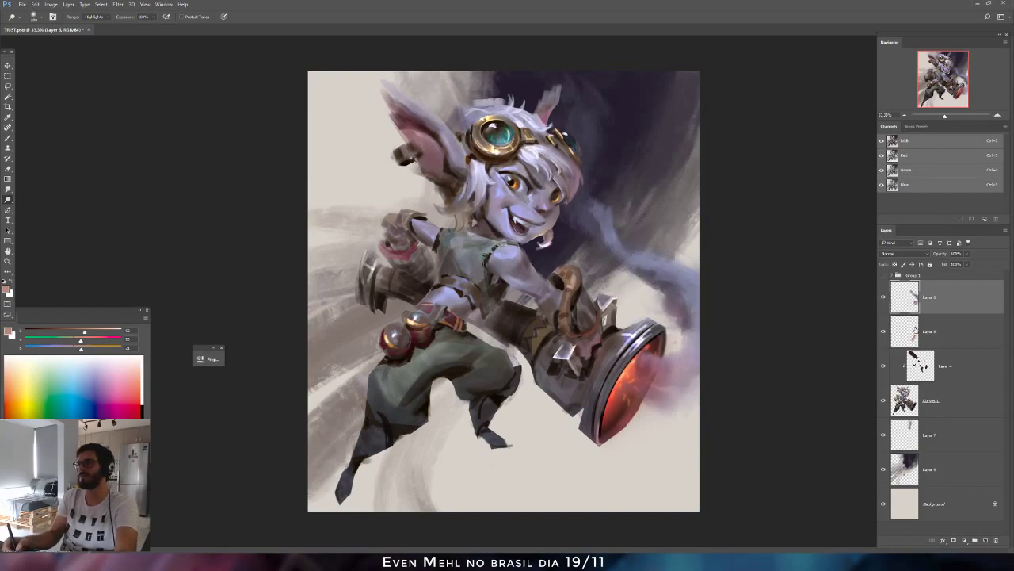
Flip the canvas and try to brighten the smoke trail above the cannon with a larger Color Dodge brush in salmon.
key("ctrl+shift+h")
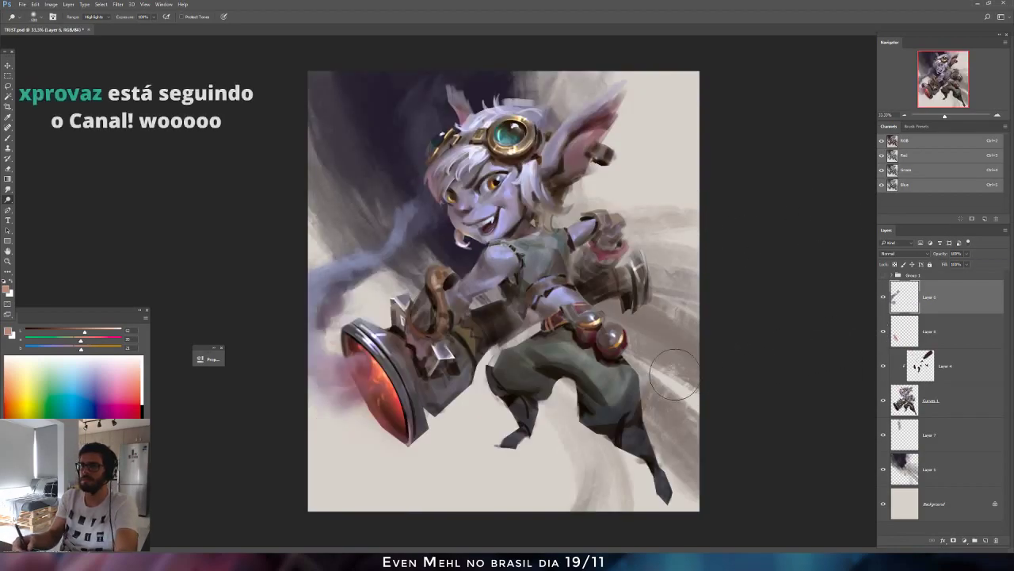
key("b")
left_click_drag(321, 359, 338, 351)
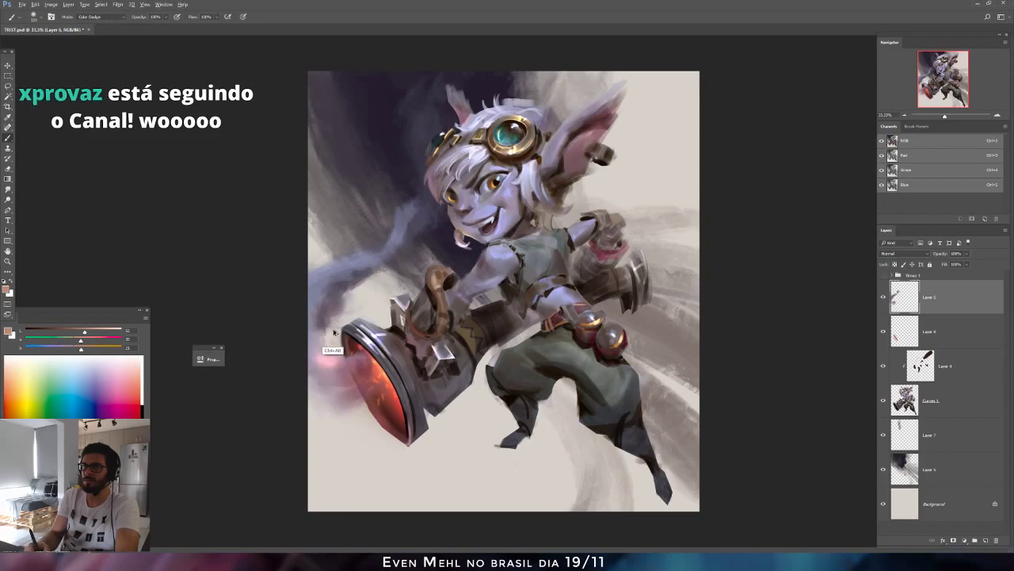
key("ctrl+alt+z")
key("bracketright")
key("bracketright")
key("bracketright")
key("bracketright")
key("bracketright")
key("bracketright")
key("bracketright")
key("bracketright")
key("bracketright")
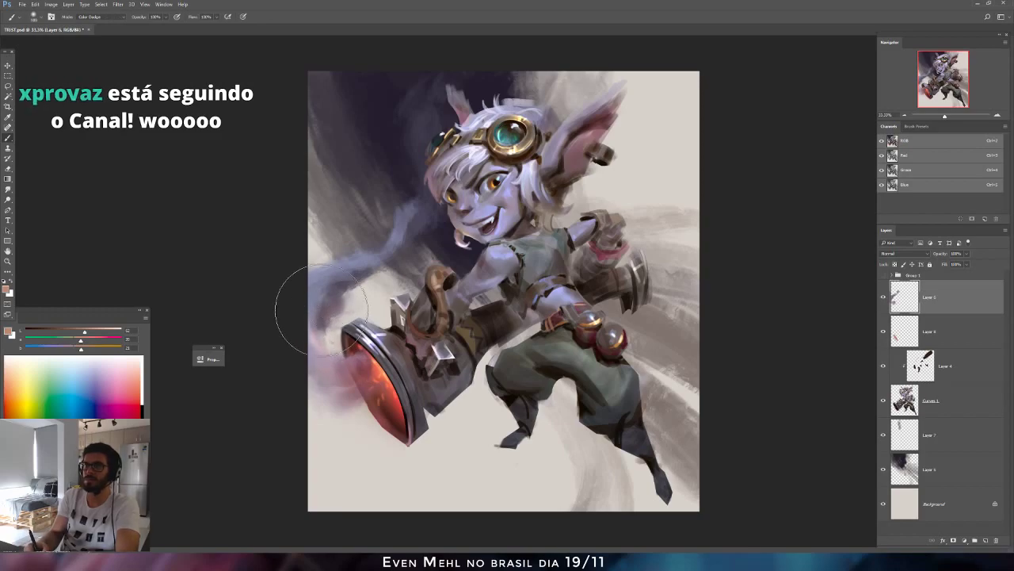
key("bracketleft")
left_click_drag(311, 266, 308, 335)
key("ctrl+alt+z")
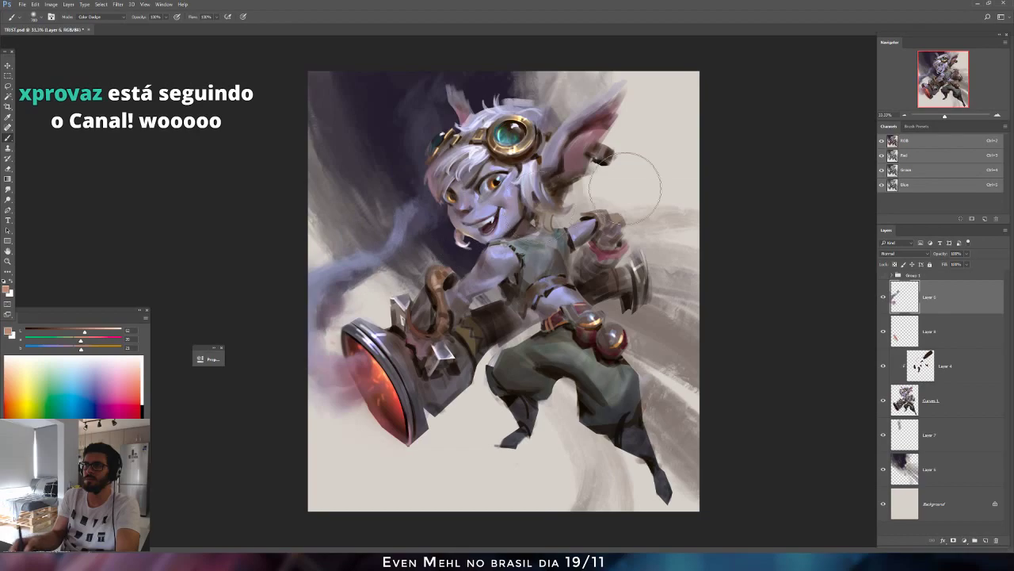
mouse_move(406, 226)
left_mouse_down()
mouse_move(323, 273)
mouse_move(311, 329)
left_mouse_up()
key("ctrl+alt+z")
Dodge the highlights of the smoke trail above the cannon, and build up the smoke beside the face on Layer 7 using sampled smoke colours.
left_click(8, 199)
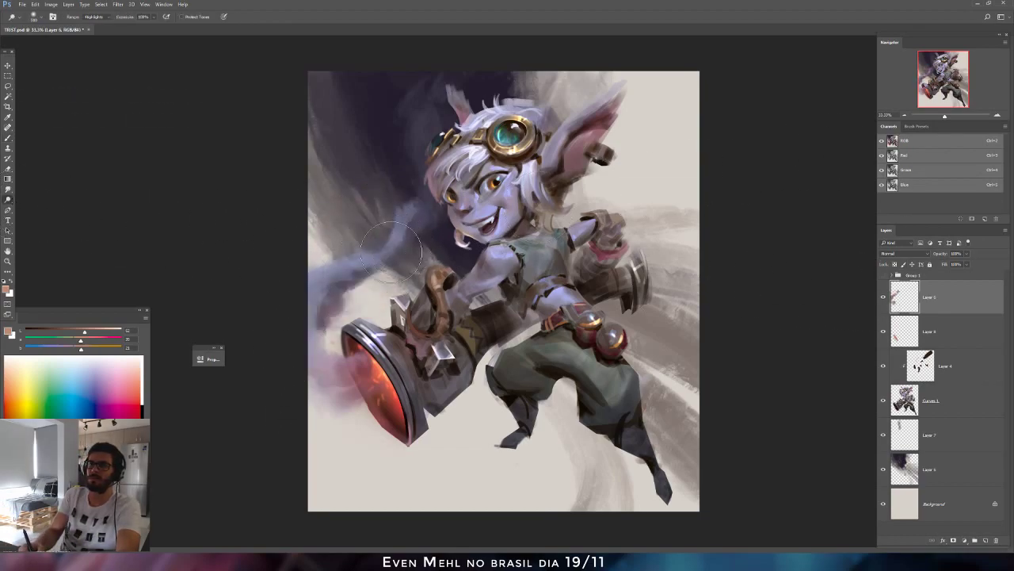
mouse_move(349, 269)
left_mouse_down()
mouse_move(329, 289)
mouse_move(344, 329)
left_mouse_up()
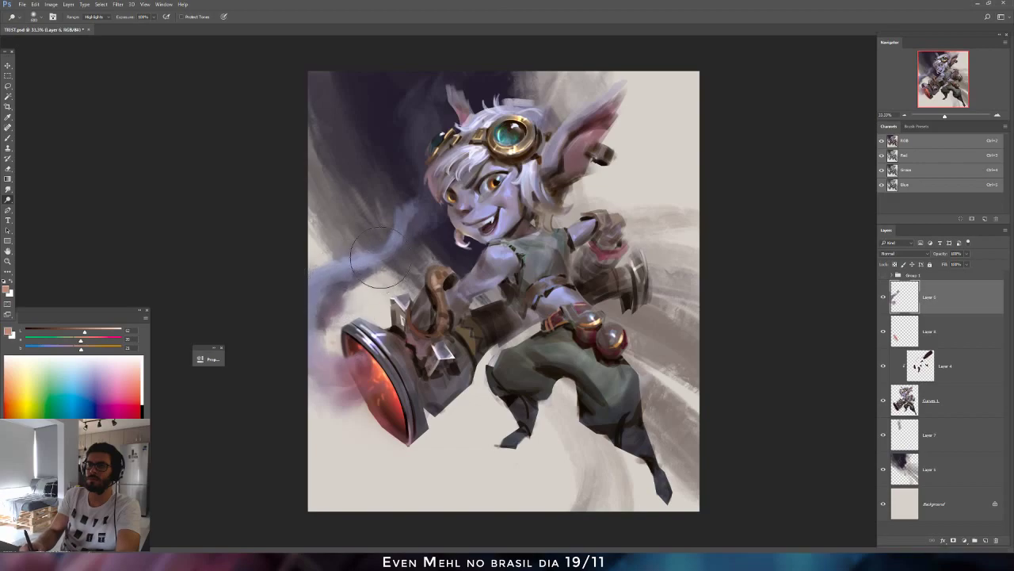
key("b")
left_click(397, 235, "alt")
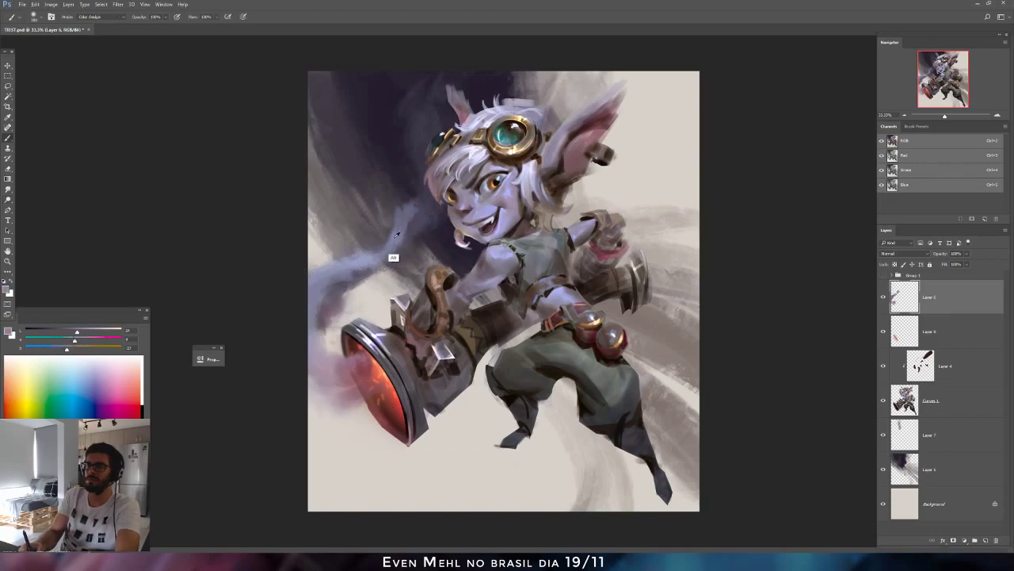
left_click(923, 435)
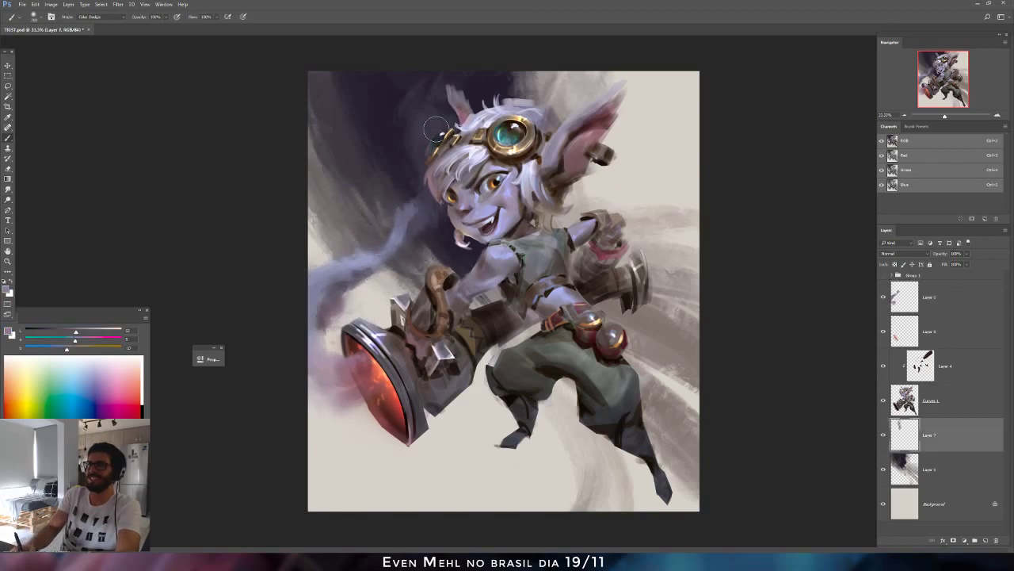
left_click(412, 202, "alt")
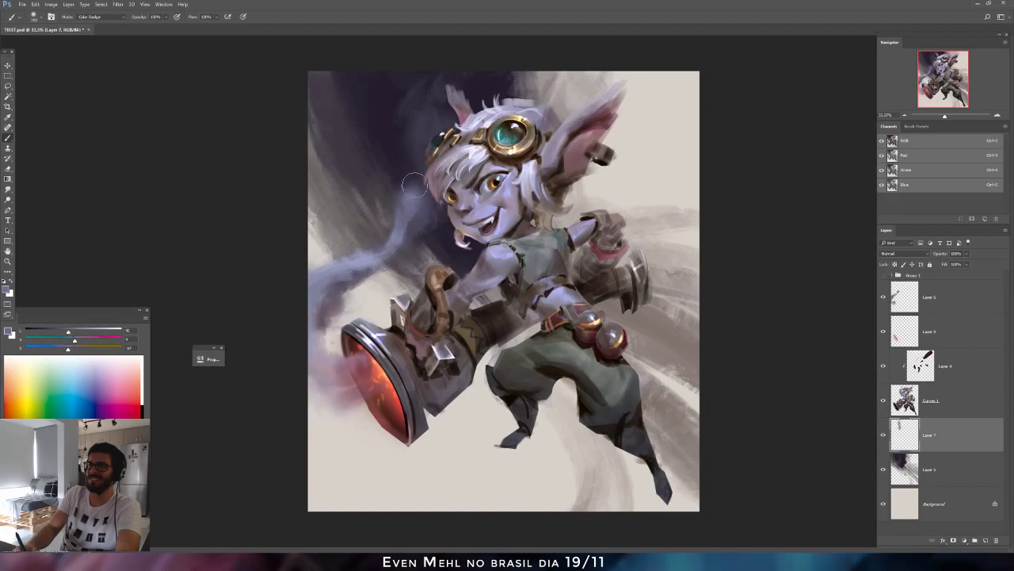
key("ctrl+shift+h")
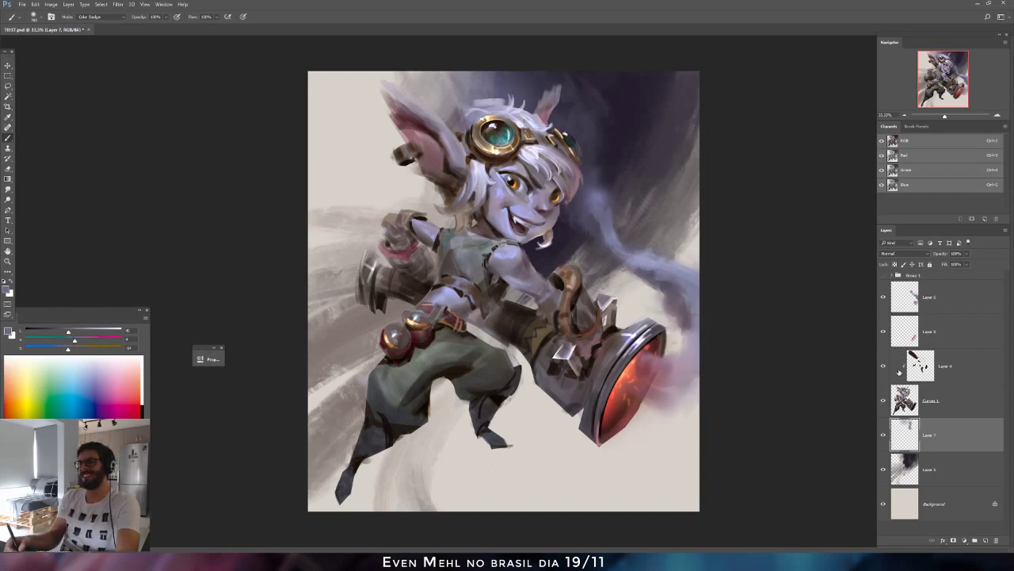
Apply Levels to the character layer with a black input of 4 and a midtone value of 0.96, and flip the canvas back.
left_click(880, 388)
left_click(51, 4)
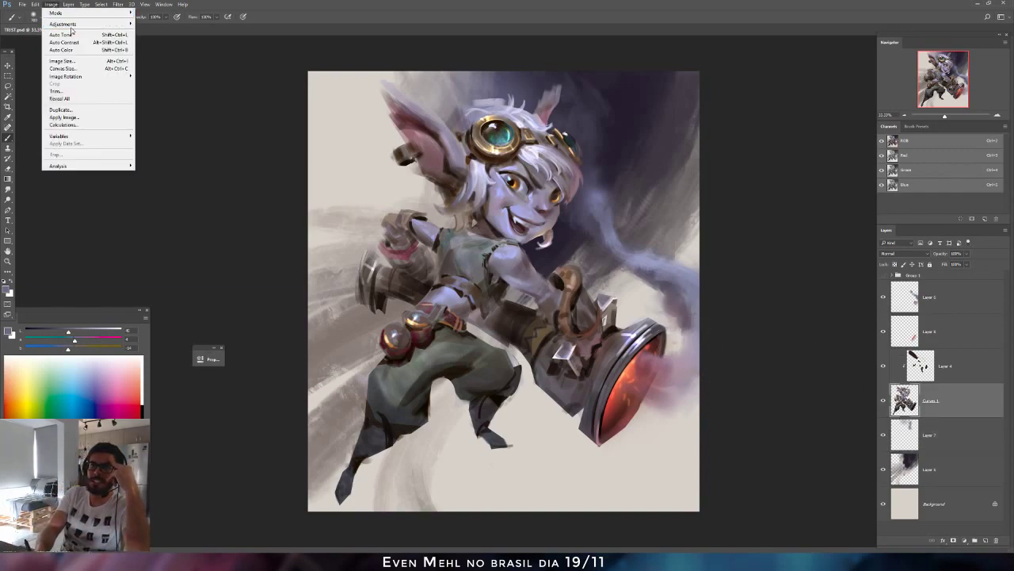
mouse_move(67, 27)
left_click(154, 38)
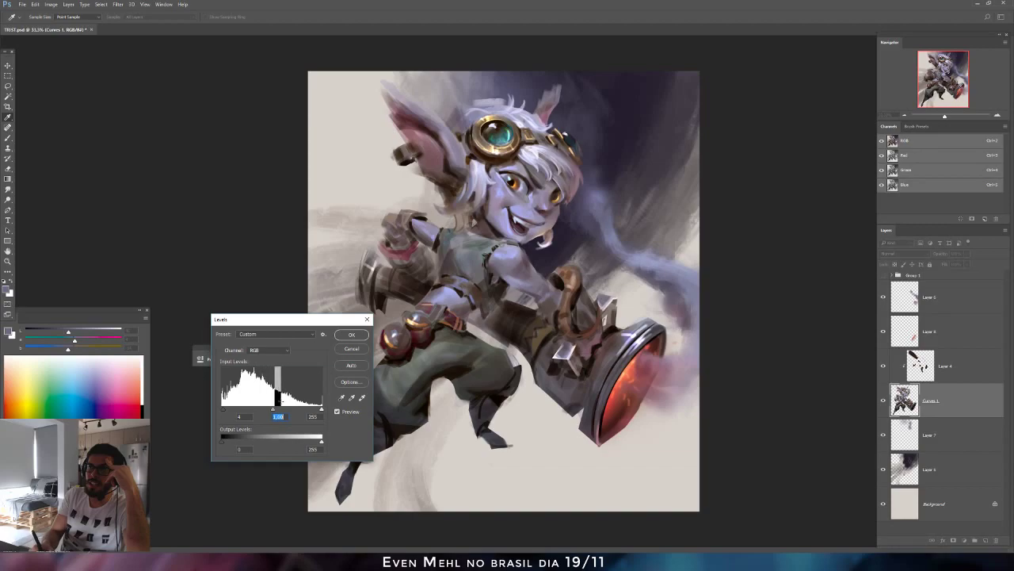
left_click_drag(273, 412, 278, 412)
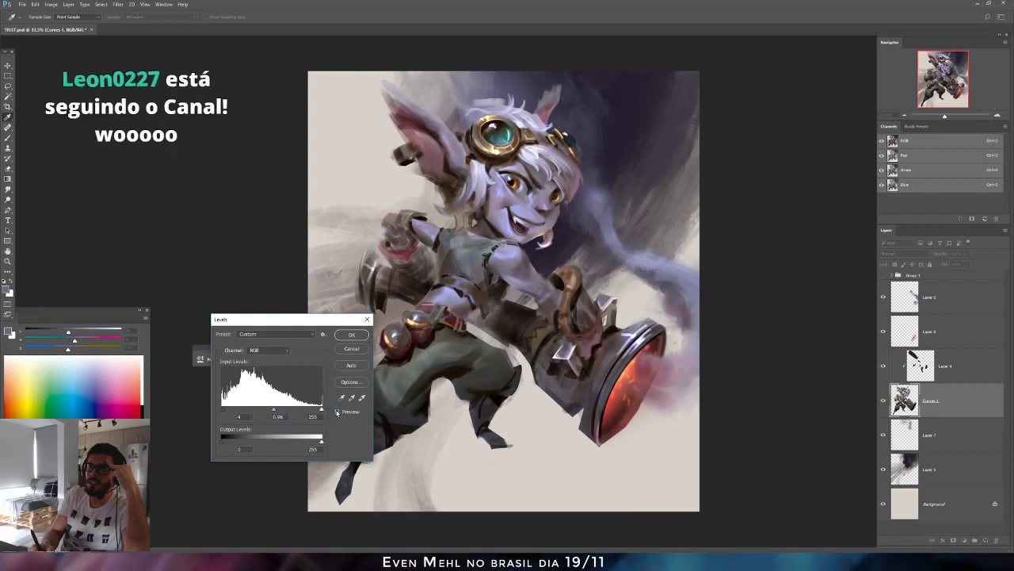
left_click(351, 333)
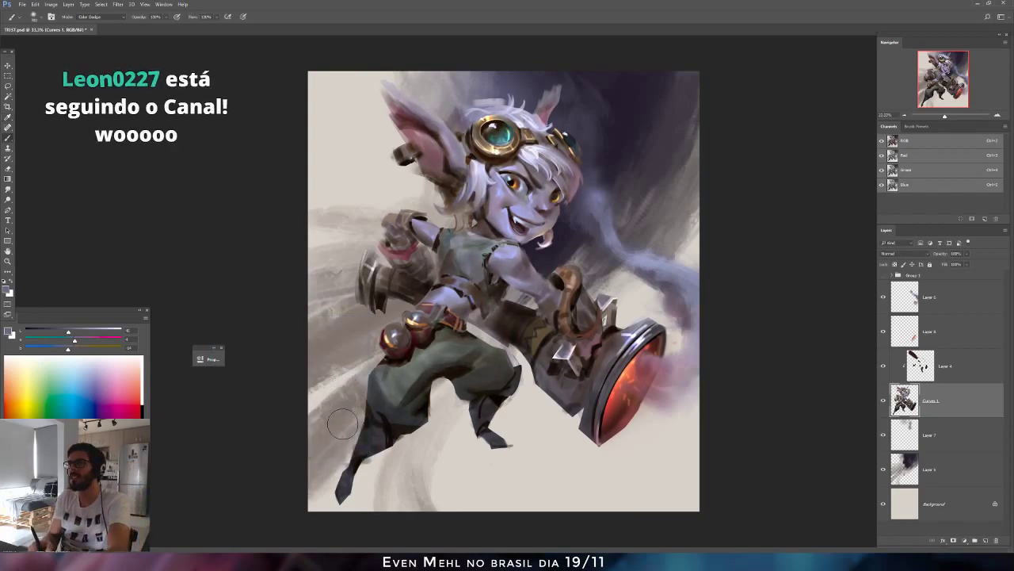
key("b")
key("ctrl+shift+h")
Try to tint the background with a Curves adjustment layer above Layer 7, adjusting the highlight end of its Blue channel.
left_click_drag(786, 509, 594, 372)
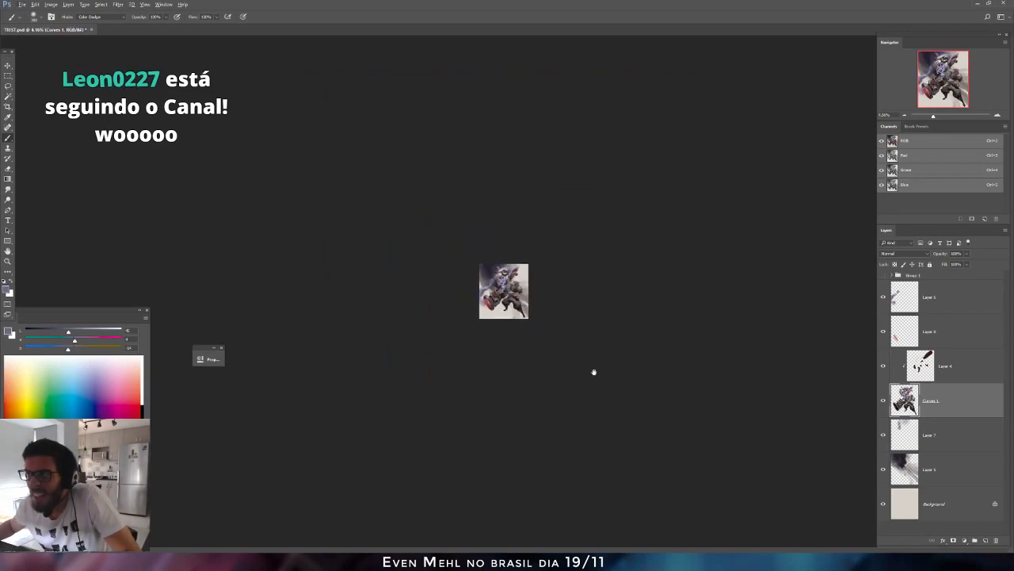
left_click_drag(527, 332, 696, 387)
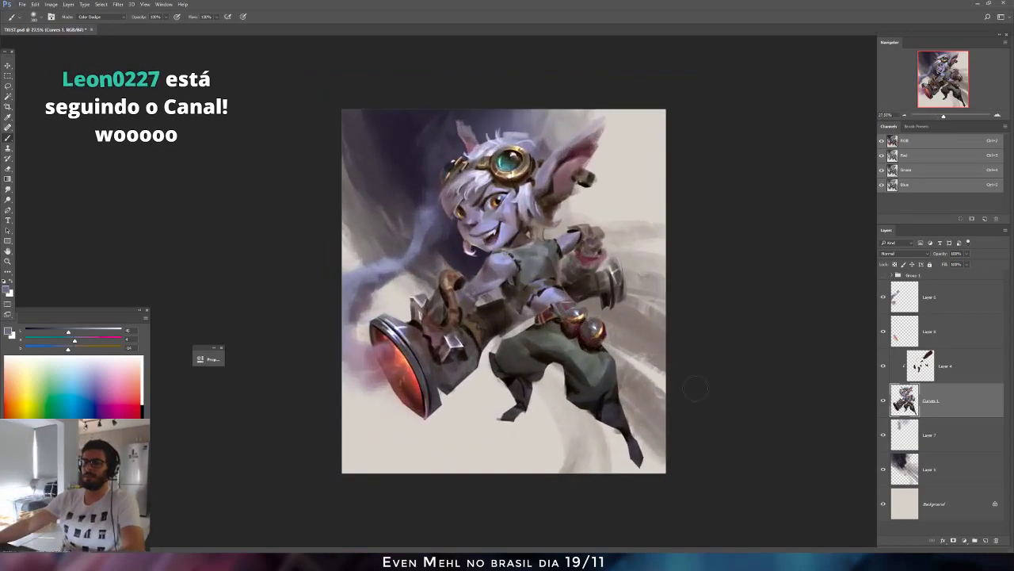
left_click(905, 436)
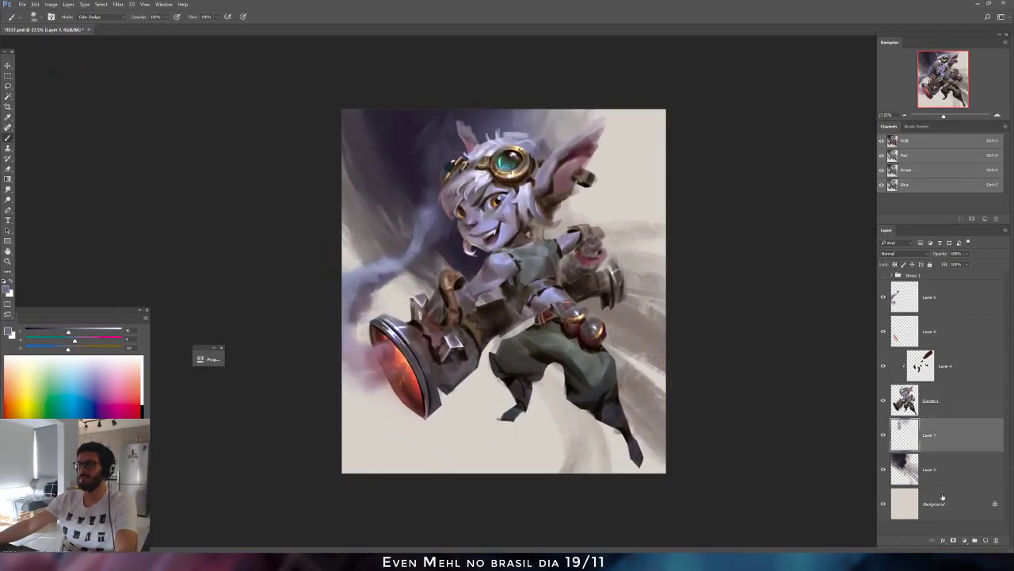
left_click(964, 541)
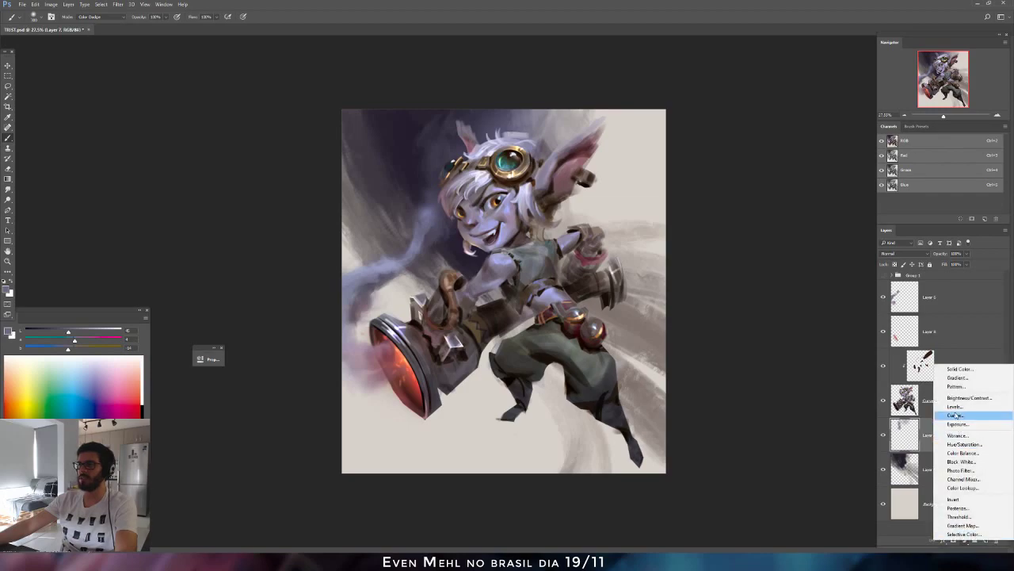
left_click(955, 415)
left_click(277, 392)
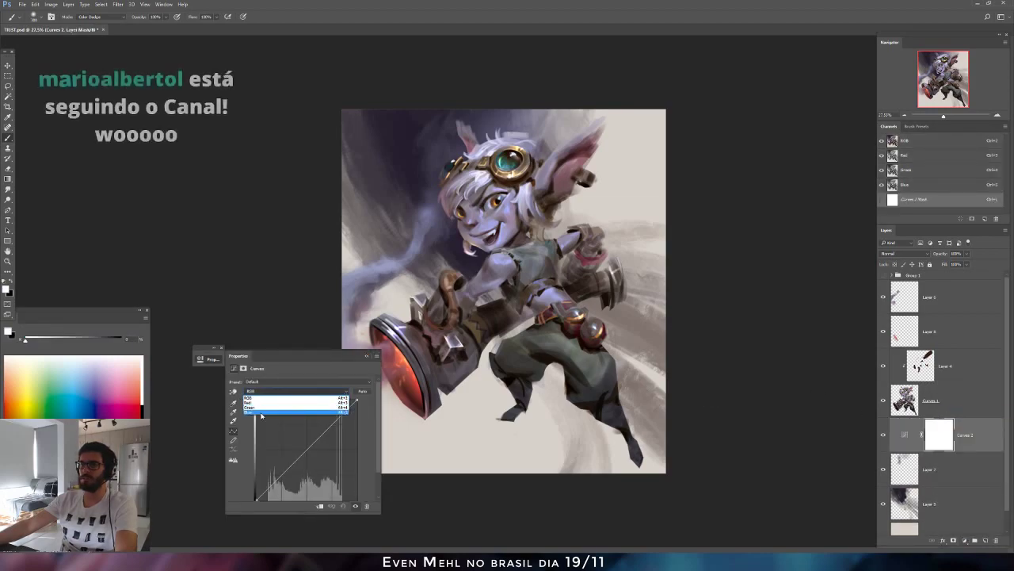
left_click(293, 411)
mouse_move(353, 401)
left_mouse_down()
mouse_move(341, 401)
mouse_move(362, 417)
mouse_move(365, 387)
left_mouse_up()
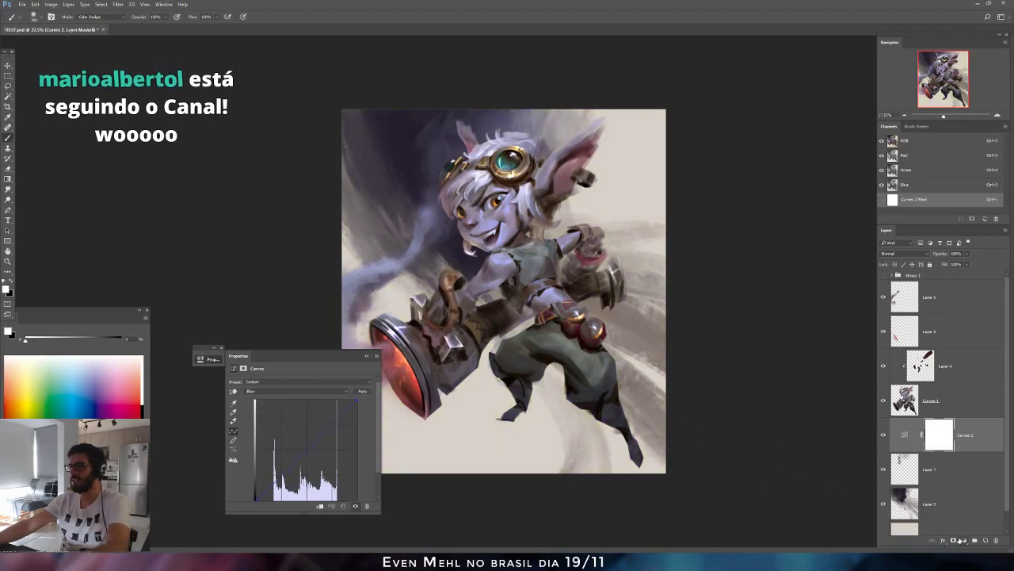
Add a Color Lookup adjustment layer beneath the character using the EdgyAmber.3DL look, and reduce its opacity to about 28%.
left_click(964, 539)
left_click(962, 484)
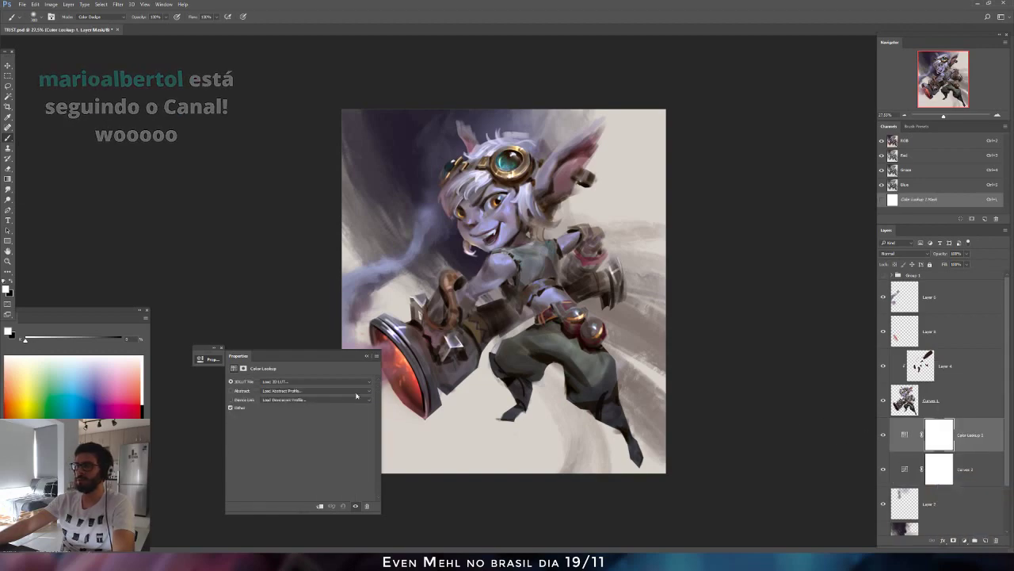
left_click(274, 382)
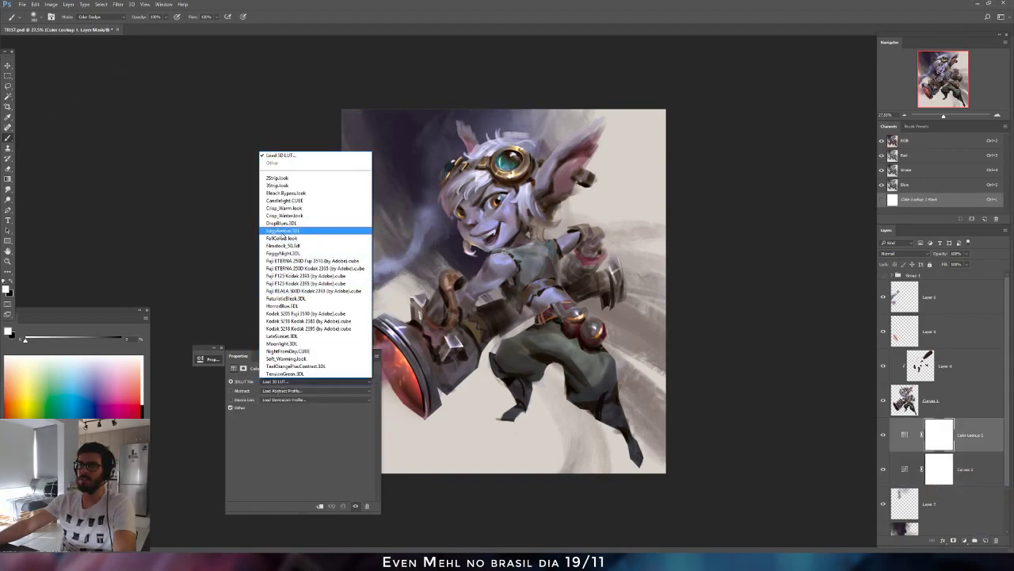
left_click(304, 247)
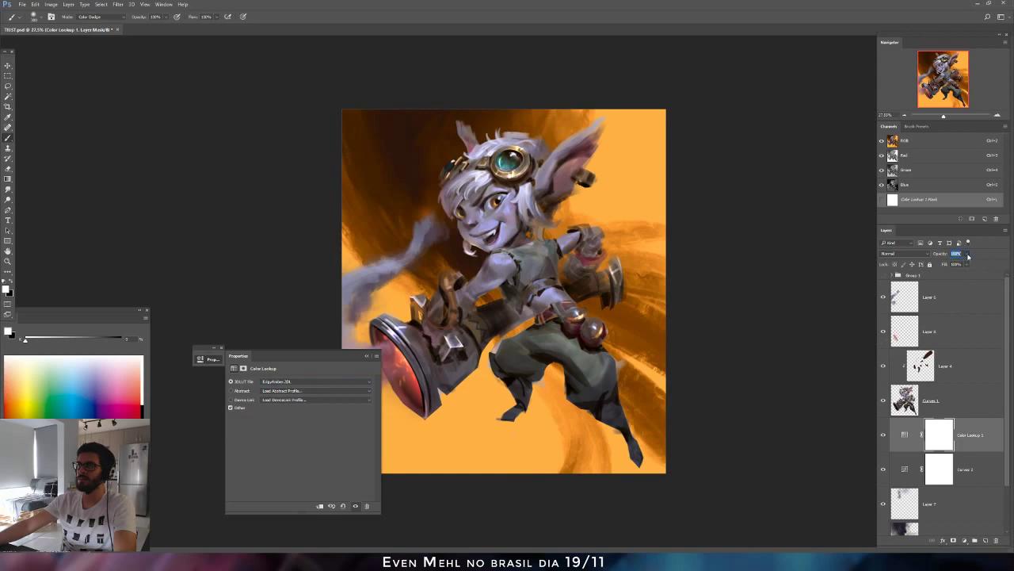
left_click_drag(939, 264, 941, 264)
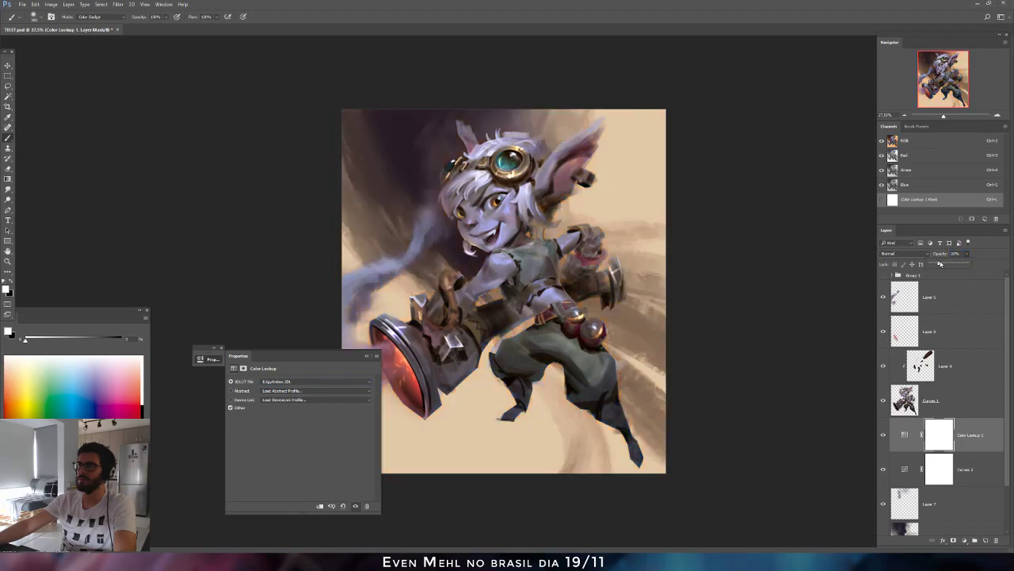
Delete the Curves adjustment layer beneath the Color Lookup layer.
left_click(939, 434)
left_click(942, 473)
key("Delete")
Mask the amber tint off the background behind the character with a large soft eraser, keeping it around the cannon, and flip the canvas.
left_click(936, 434)
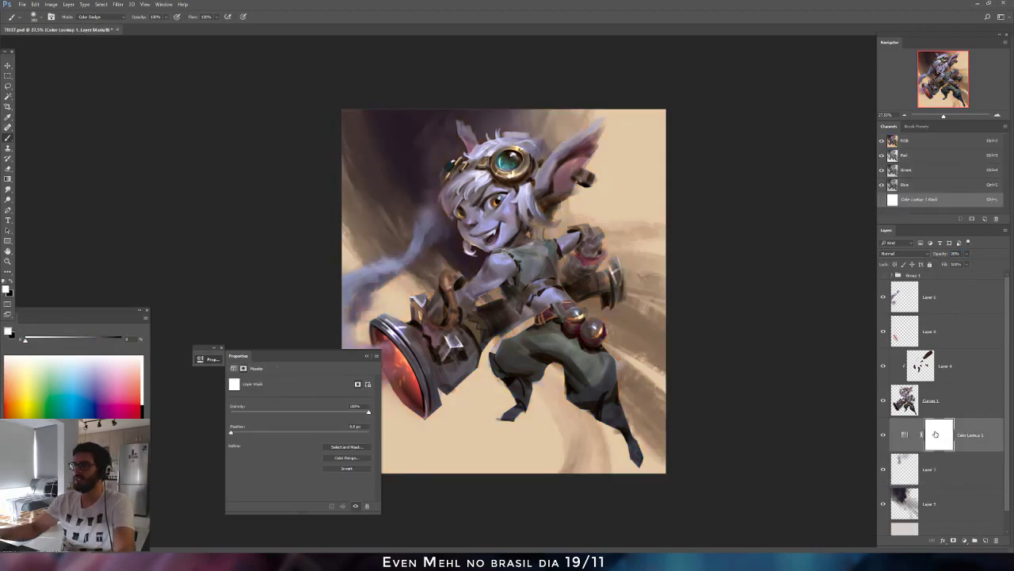
key("e")
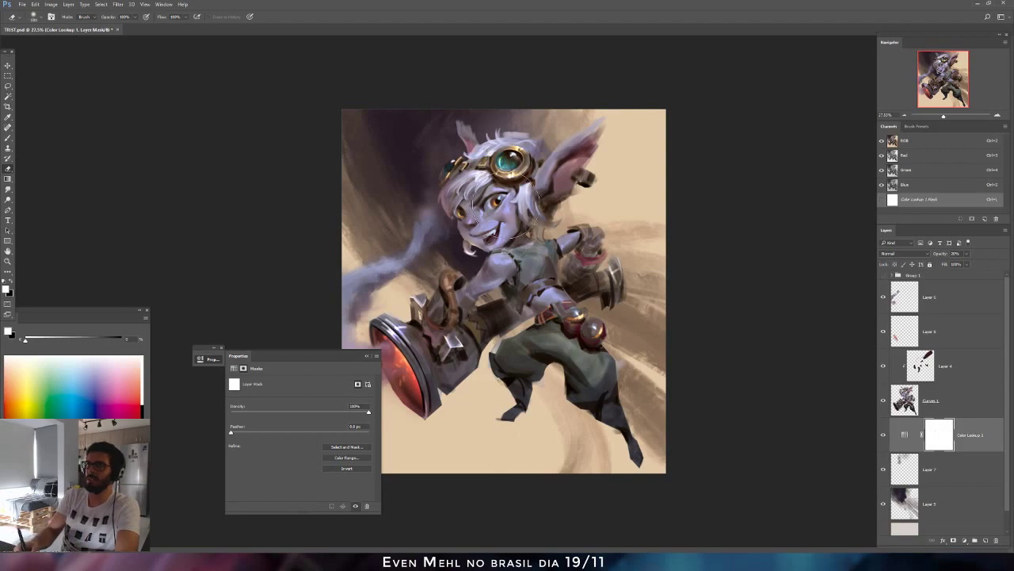
right_click(505, 225)
double_click(513, 280)
left_click_drag(506, 191, 530, 176)
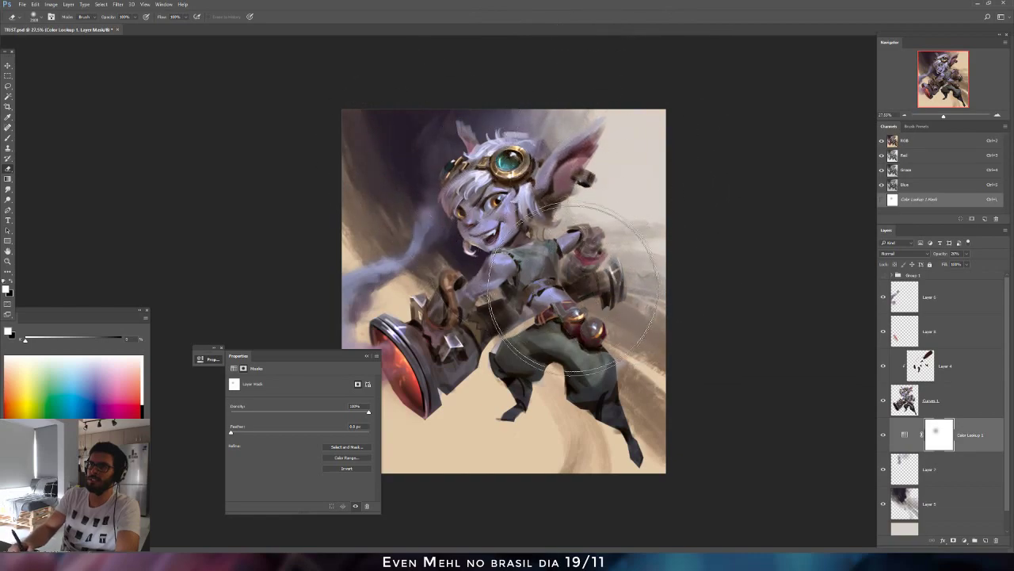
mouse_move(572, 286)
left_mouse_down()
mouse_move(588, 325)
mouse_move(620, 318)
mouse_move(628, 397)
mouse_move(537, 417)
mouse_move(514, 458)
mouse_move(490, 473)
mouse_move(619, 467)
left_mouse_up()
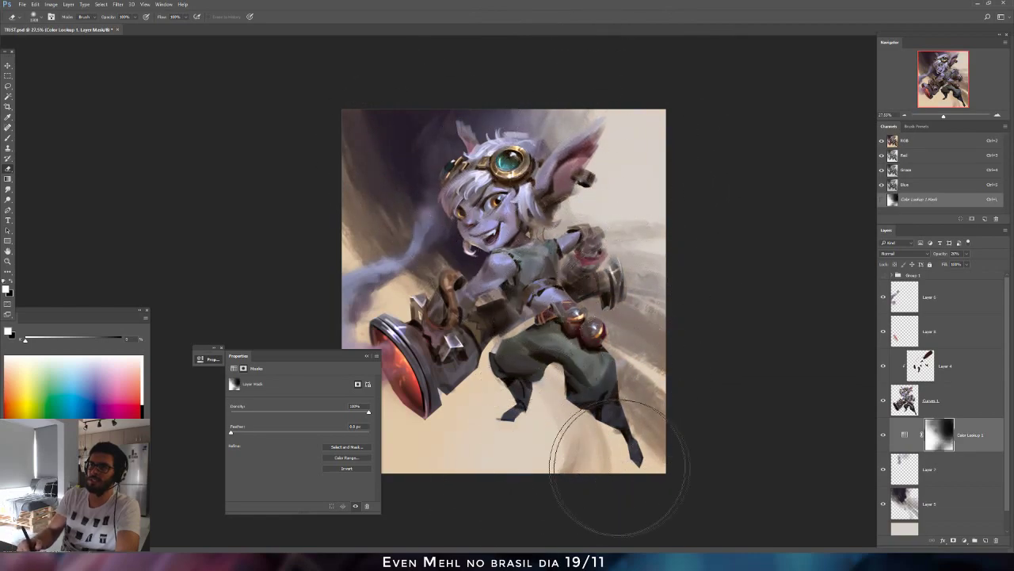
key("ctrl+shift+h")
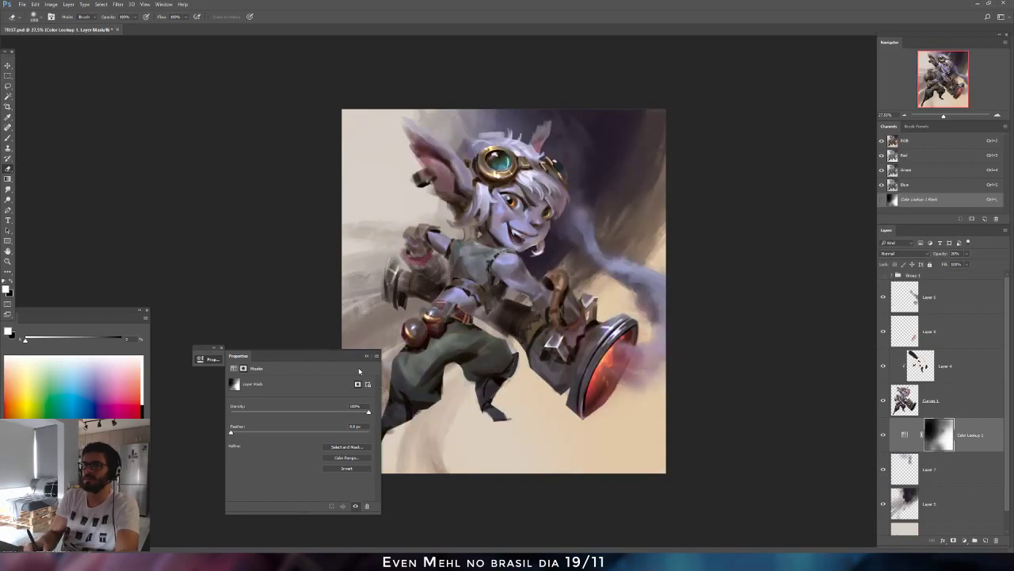
left_click(367, 356)
key("b")
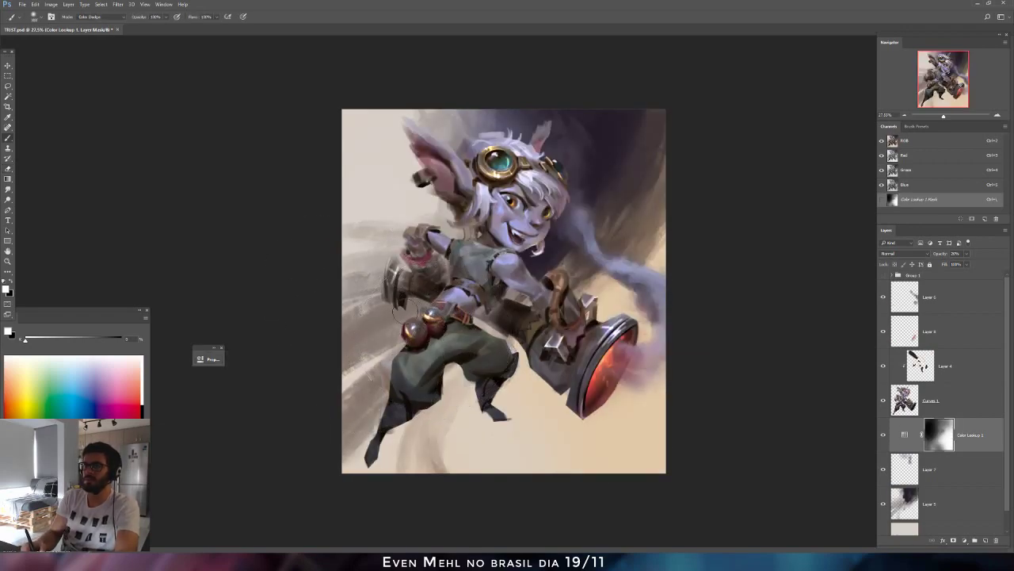
Paint white on the Color Lookup 1 mask over the lower background with a greatly enlarged soft brush, and trim it with the Eraser.
key("bracketright")
key("bracketright")
key("bracketright")
key("bracketright")
key("bracketright")
key("bracketright")
key("bracketright")
key("bracketright")
key("bracketright")
key("bracketright")
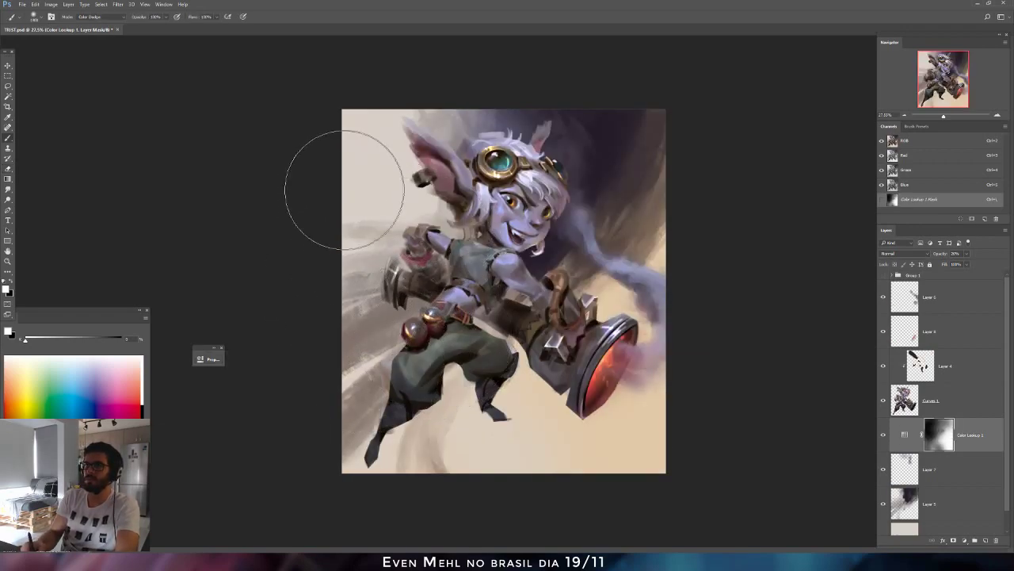
mouse_move(380, 376)
left_mouse_down()
mouse_move(359, 192)
mouse_move(424, 218)
mouse_move(477, 191)
mouse_move(456, 363)
mouse_move(381, 361)
mouse_move(354, 373)
mouse_move(362, 440)
left_mouse_up()
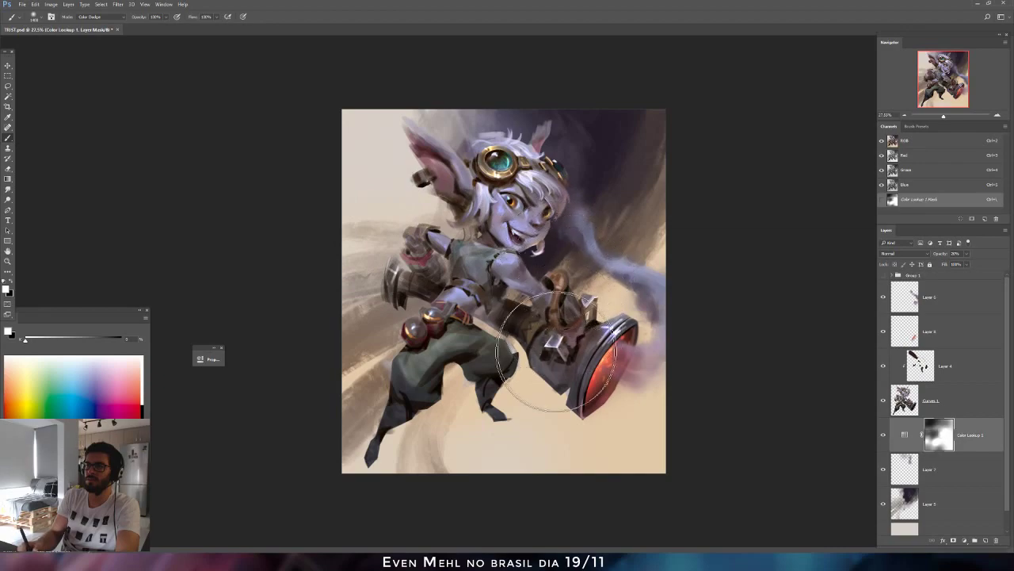
mouse_move(578, 448)
left_mouse_down()
mouse_move(463, 454)
mouse_move(502, 468)
mouse_move(372, 445)
mouse_move(370, 460)
mouse_move(611, 456)
mouse_move(691, 408)
left_mouse_up()
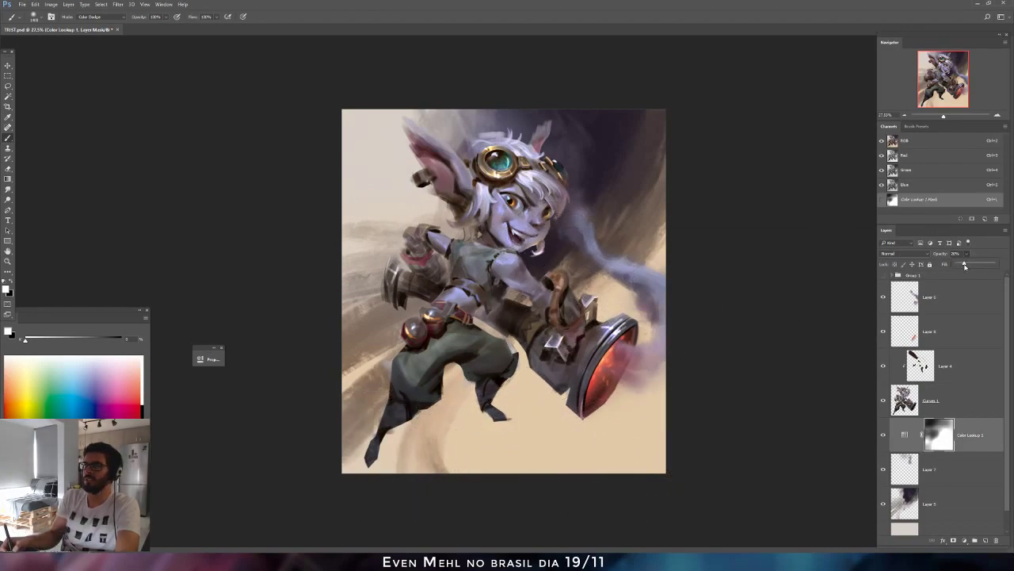
key("e")
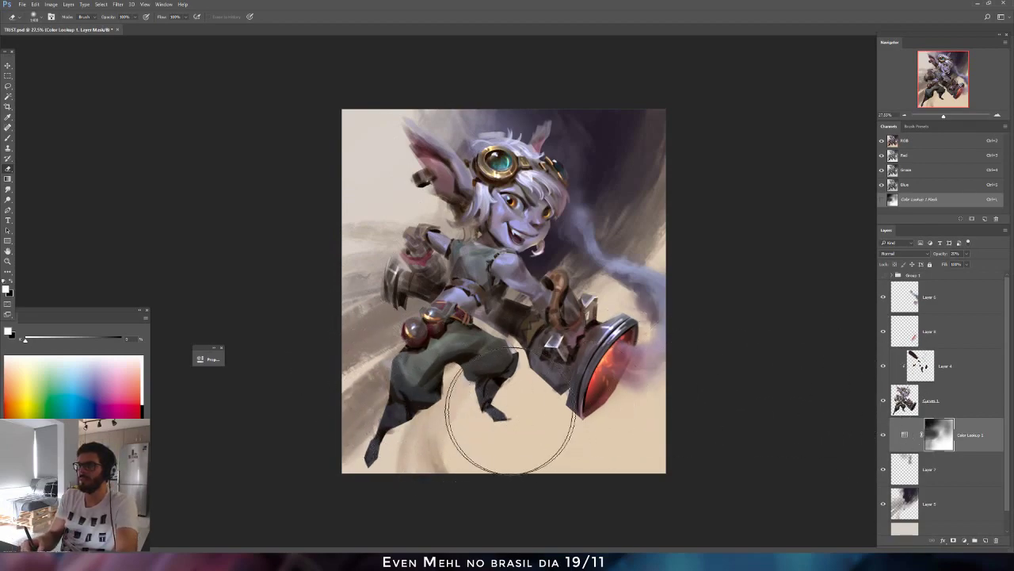
Merge the Color Lookup 1 adjustment and all layers beneath it into the Background layer.
left_click(912, 529, "shift")
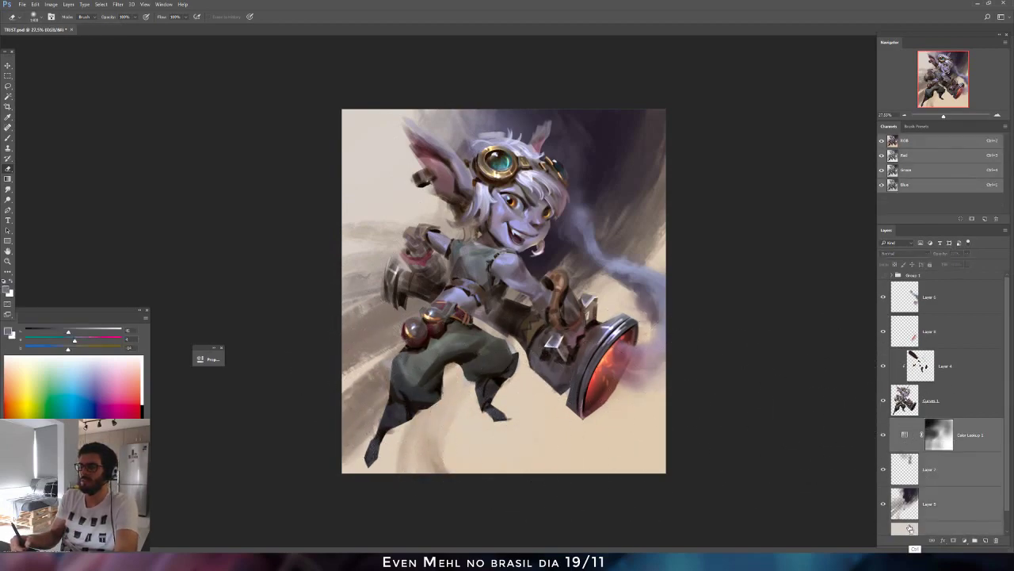
key("ctrl+e")
Paint a pale pink Color Dodge glow on the Background below the cannon's muzzle, undoing the excess.
key("b")
left_click(622, 393, "alt")
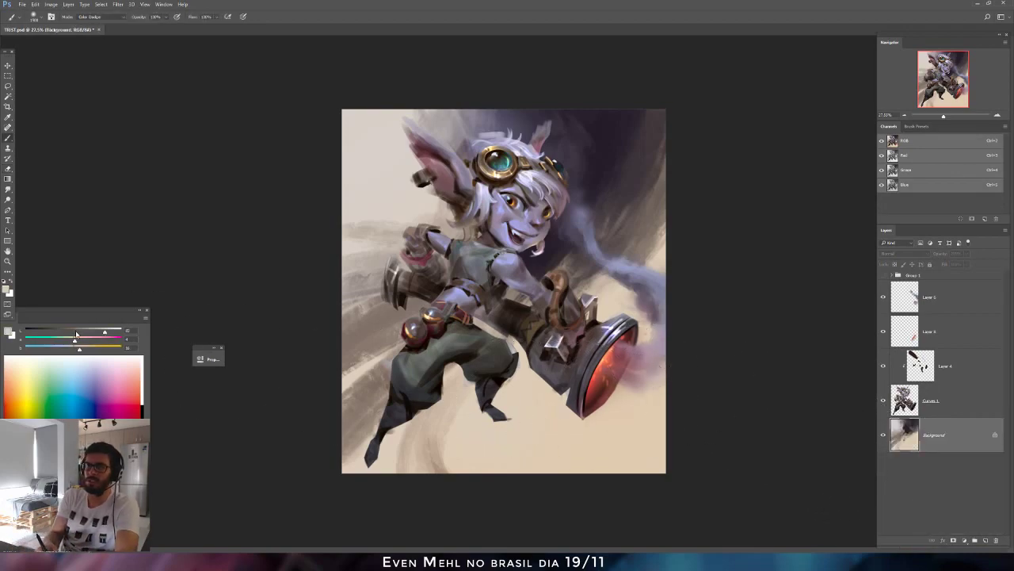
left_click(626, 412)
left_click(627, 411)
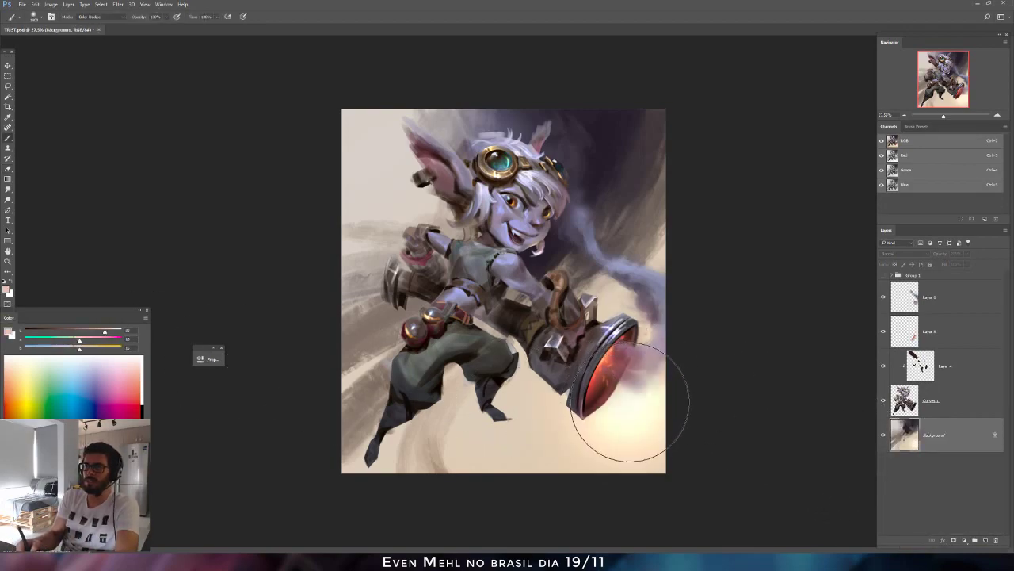
key("ctrl+alt+z")
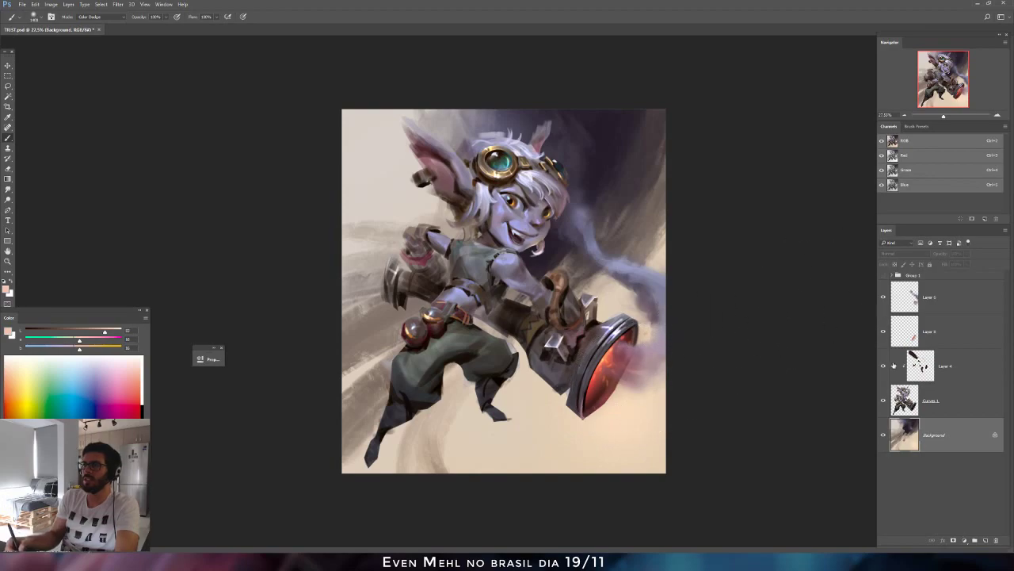
Try a peach Color Dodge glow over the cannon's muzzle on the layer directly above Layer 4.
left_click(903, 330)
left_click_drag(611, 430, 607, 423)
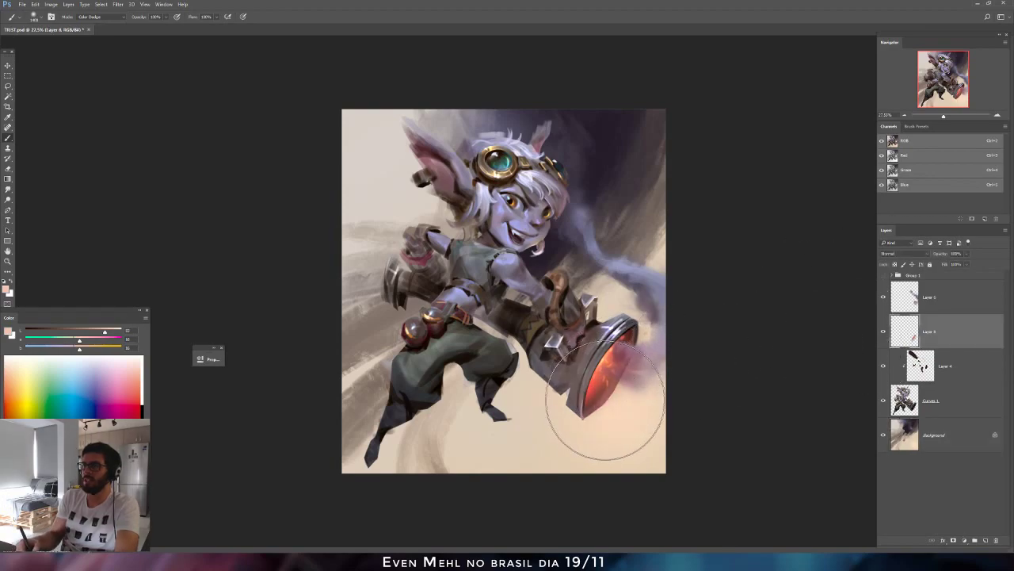
key("ctrl+alt+z")
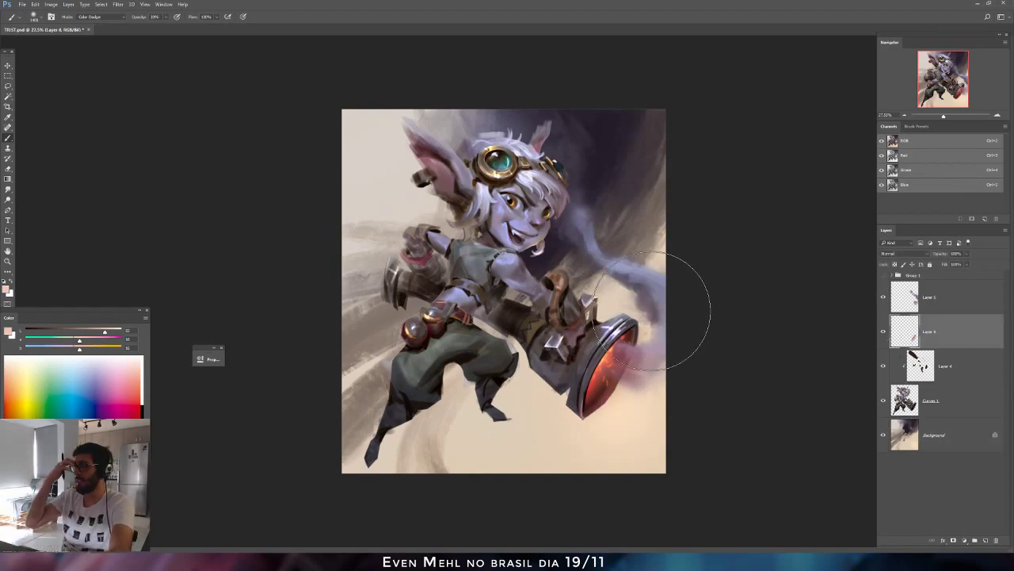
Flip the canvas horizontally to check the composition and save the document.
key("ctrl+shift+h")
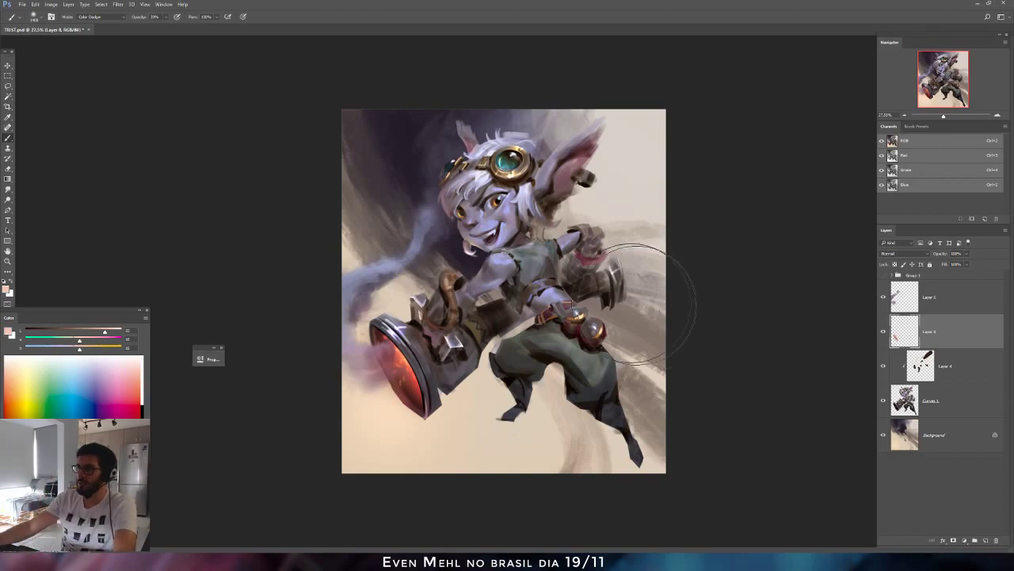
scroll(640, 321, "down", 7)
scroll(640, 322, "up", 8)
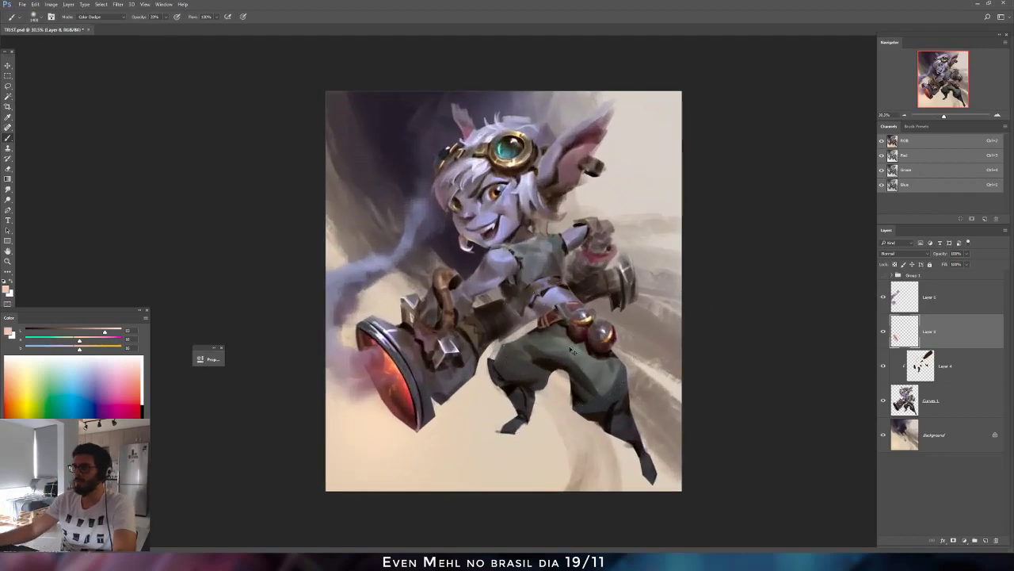
key("ctrl+s")
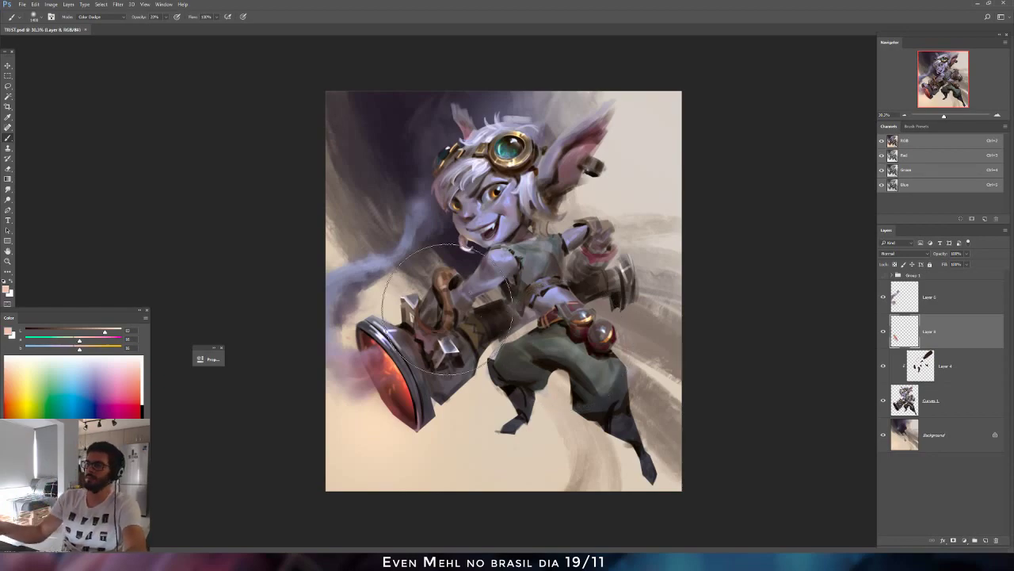
Switch to a small, hard brush and sample the pale highlight colour from the character's fringe.
scroll(499, 264, "up", 3)
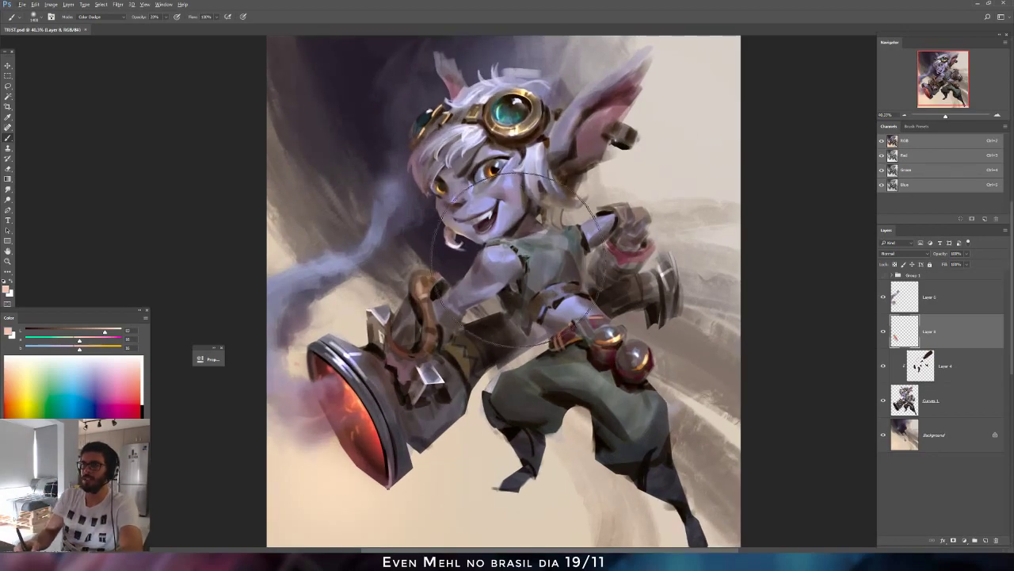
key("bracketleft")
key("bracketleft")
key("bracketleft")
key("bracketleft")
key("bracketleft")
key("bracketleft")
key("bracketleft")
key("bracketleft")
key("bracketleft")
key("bracketleft")
key("bracketleft")
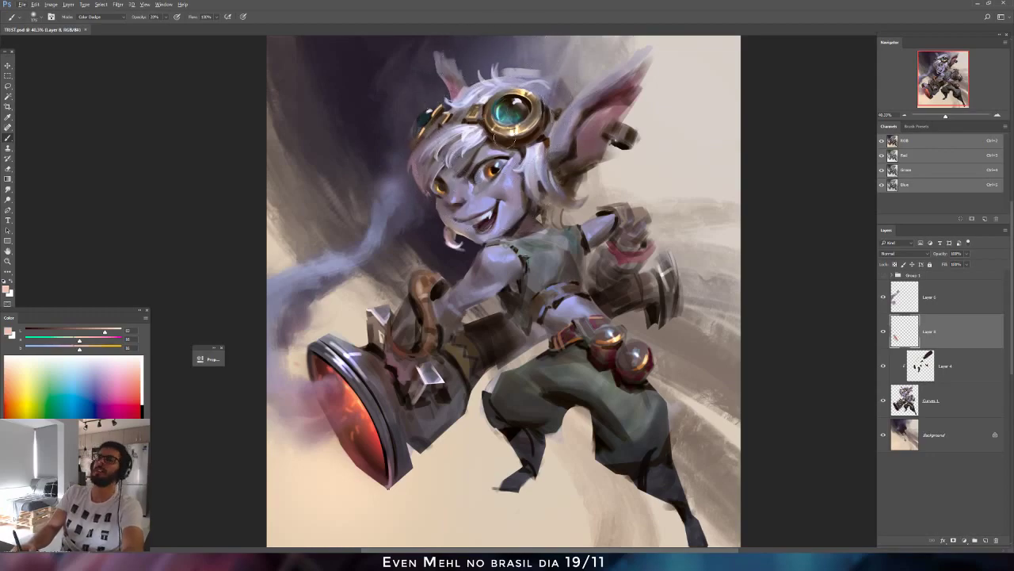
left_click_drag(489, 171, 468, 203)
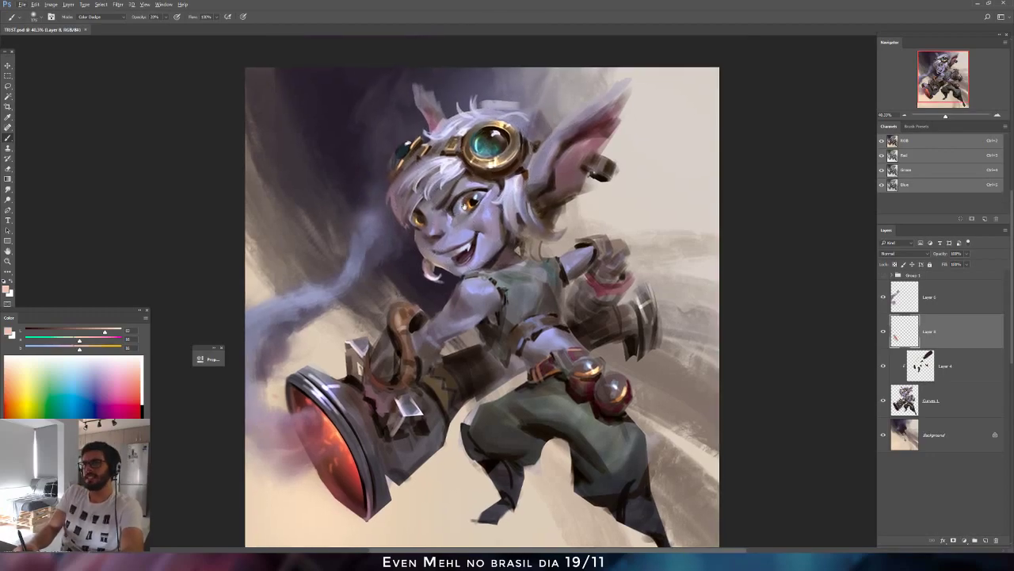
right_click(489, 178)
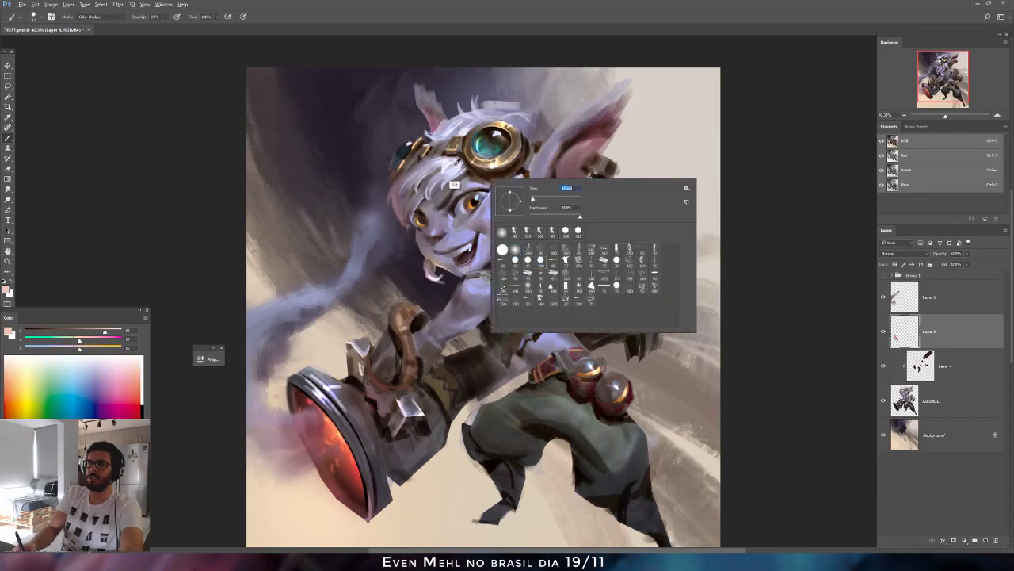
left_click(457, 161, "alt")
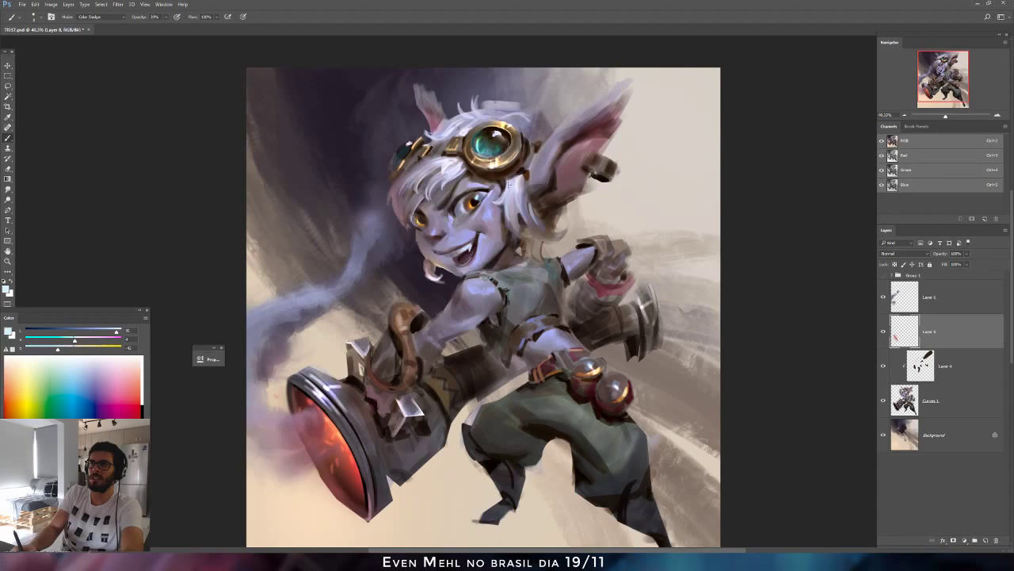
Adjust the brush opacity and set the brush blending mode to Normal.
left_click(165, 17)
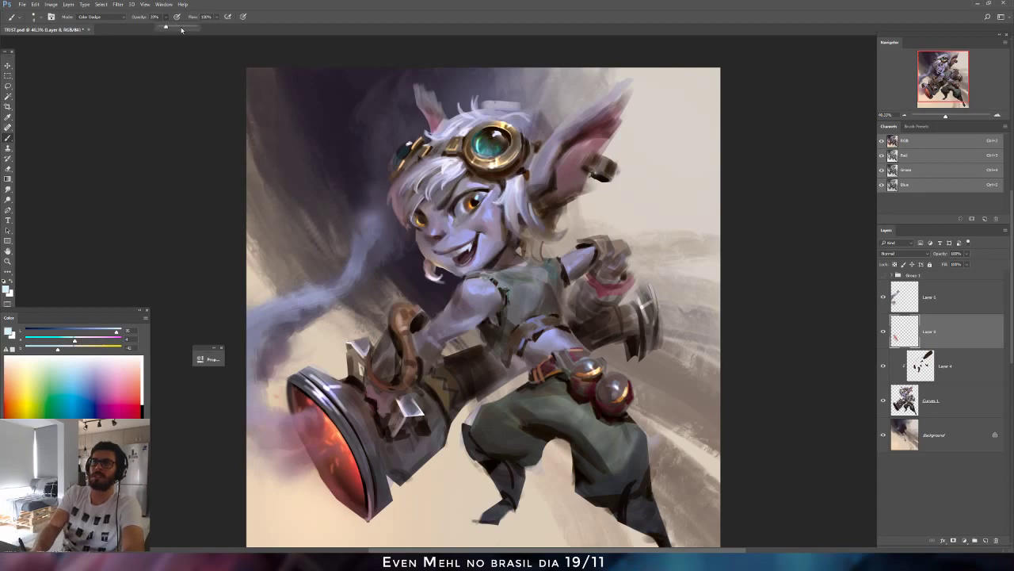
left_click(101, 17)
left_click(87, 16)
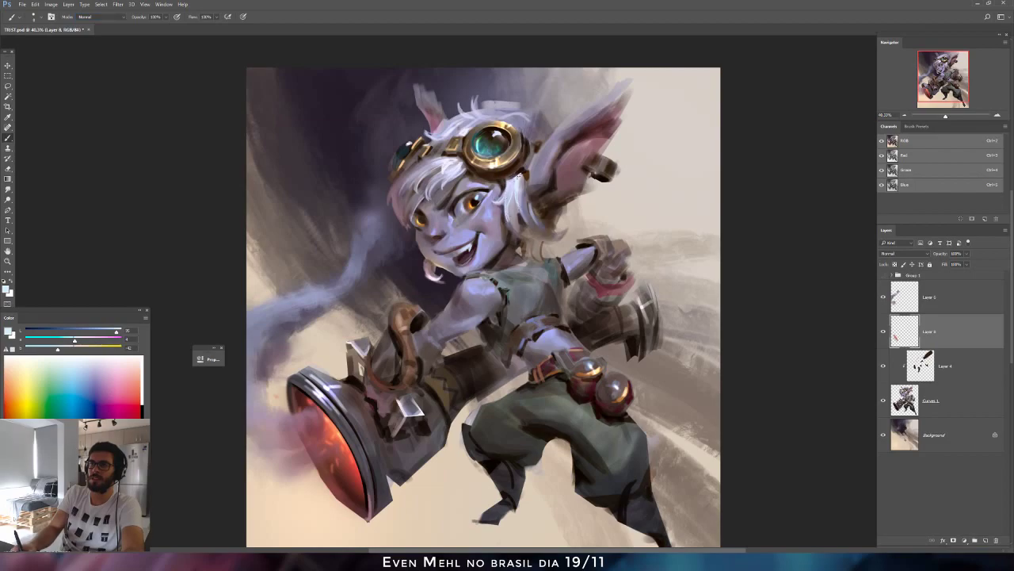
Undo the trial stroke beside the face and refine the hair strands below the large ear with sampled lavender-grey tones.
mouse_move(385, 190)
left_mouse_down()
mouse_move(399, 111)
mouse_move(313, 258)
left_mouse_up()
key("ctrl+z")
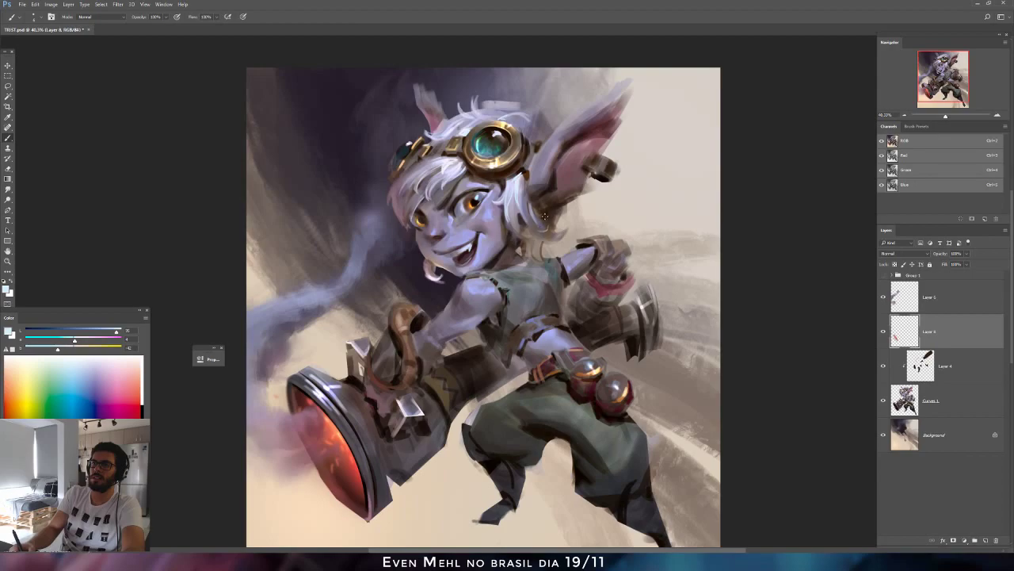
left_click(521, 229, "alt")
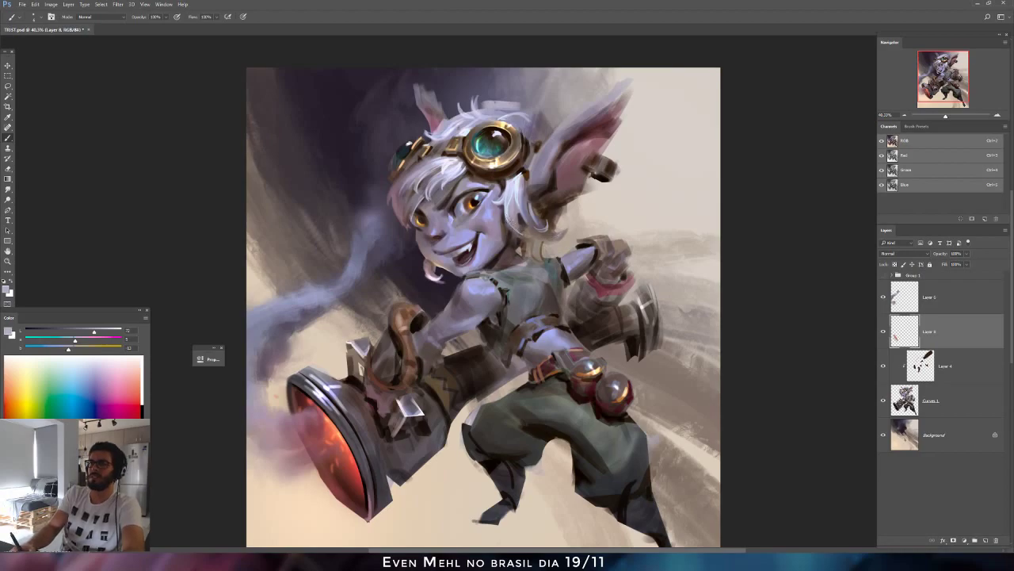
left_click(512, 225, "alt")
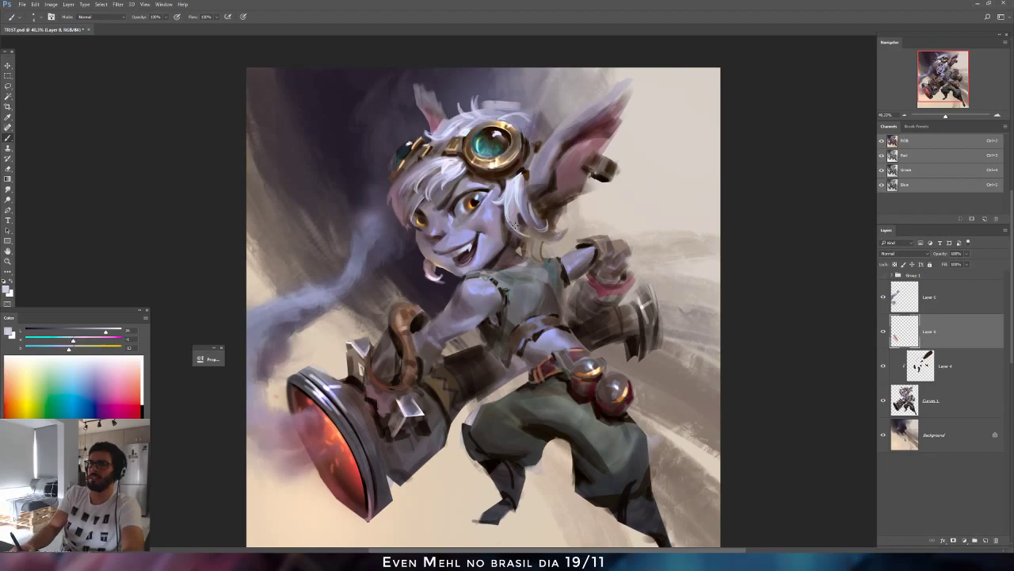
Flip the canvas horizontally and paint near-white strokes in the hair above the large goggle lens.
key("F2")
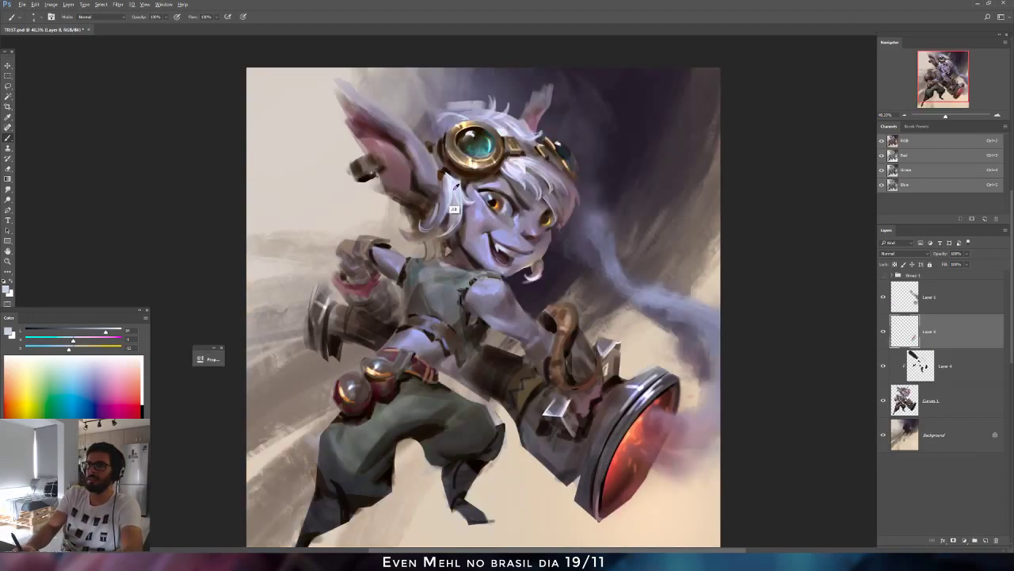
left_click(452, 206, "alt")
left_click_drag(441, 124, 437, 135)
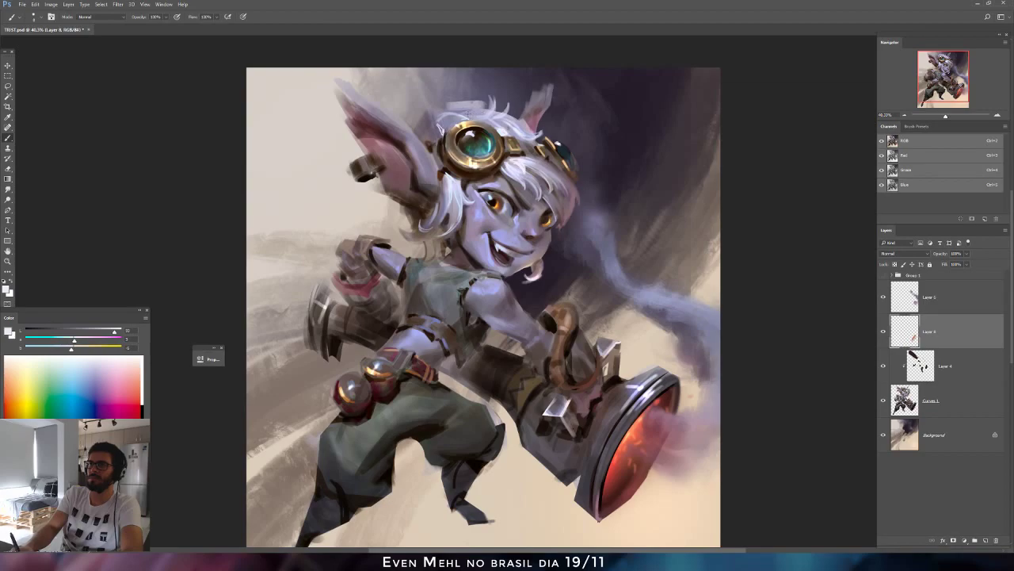
left_click_drag(478, 109, 457, 115)
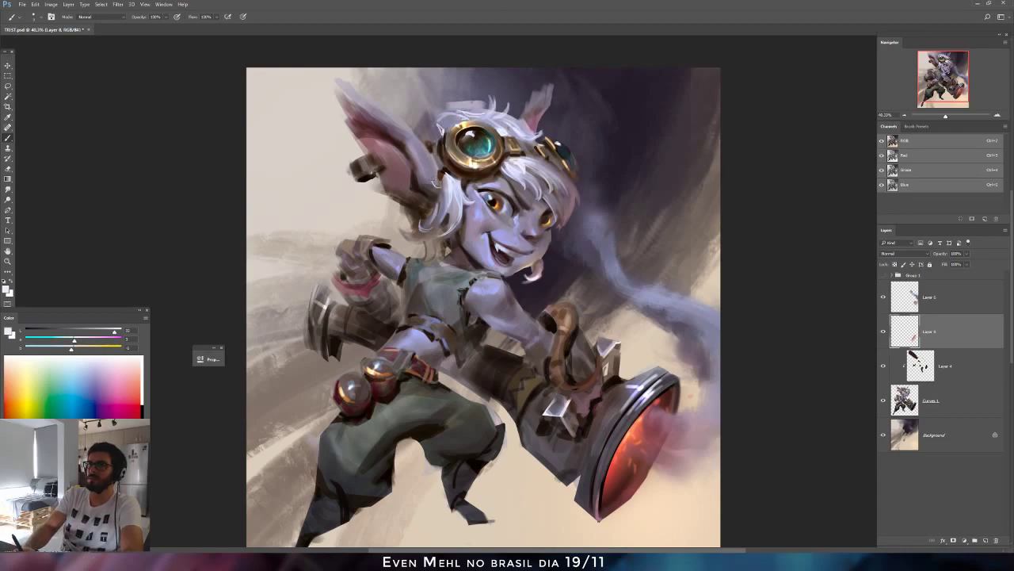
Refine the hair strands beside the large ear with sampled lavender tones, undoing the last stroke.
left_click(437, 188, "alt")
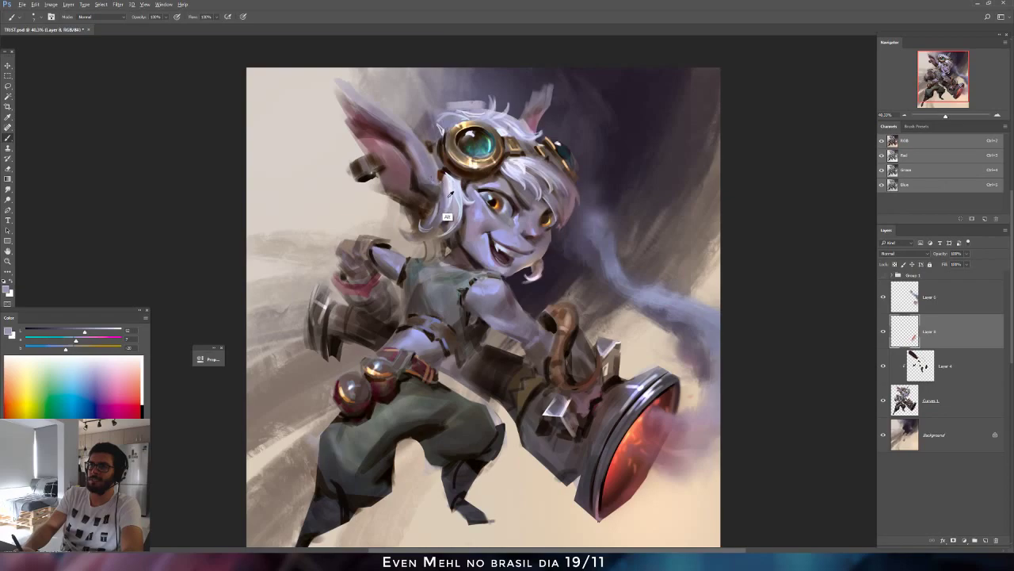
left_click(448, 224, "alt")
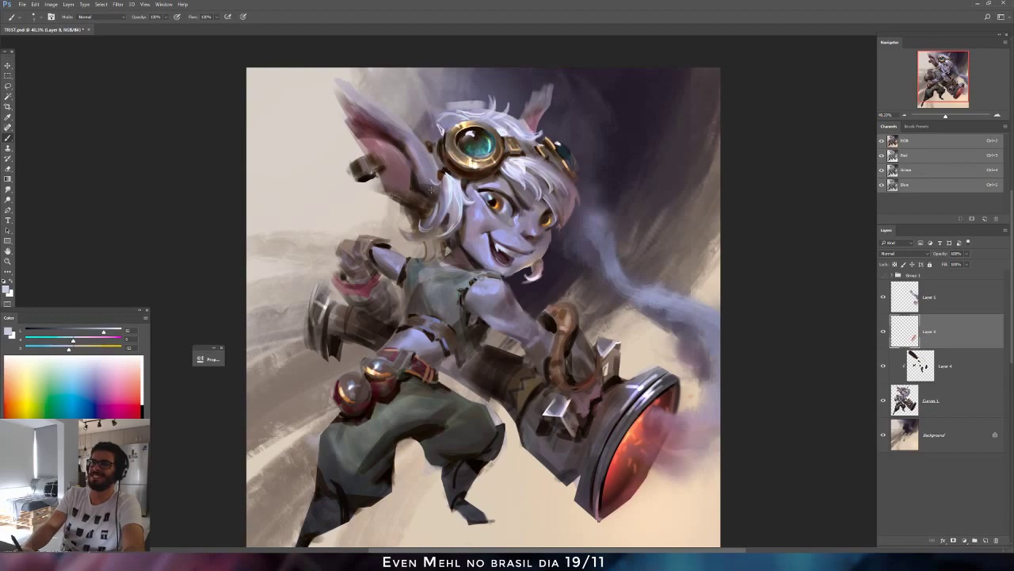
left_click_drag(428, 208, 448, 207)
key("ctrl+z")
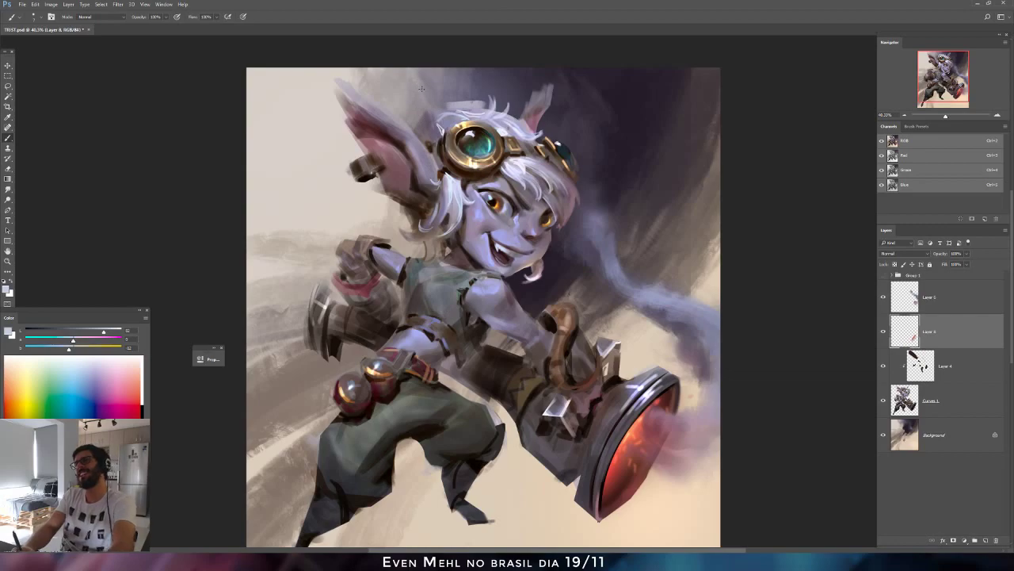
Flip the canvas horizontally and refine the face around the nose and mouth with sampled grey and dark tones.
key("ctrl+shift+h")
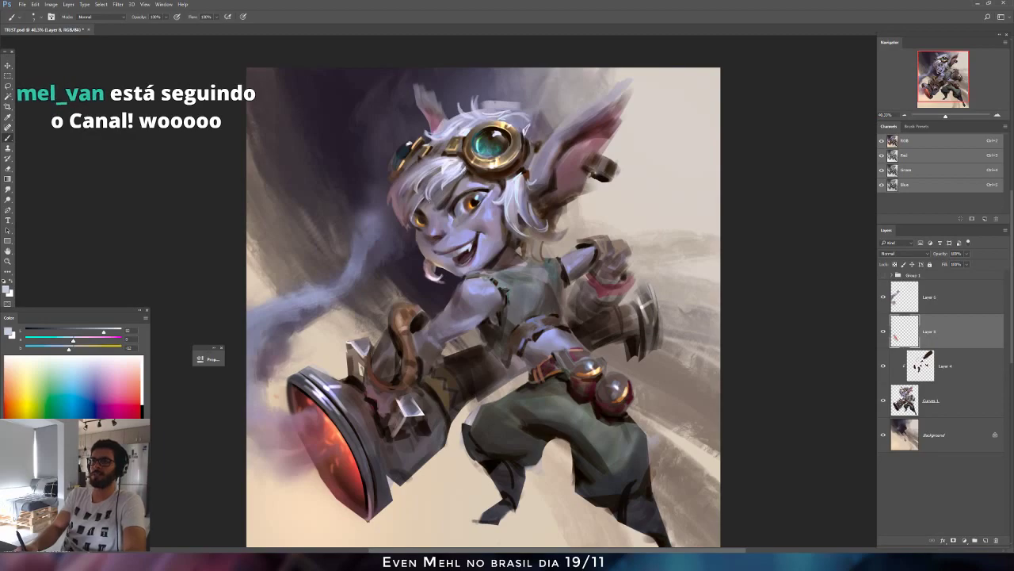
left_click(412, 241, "alt")
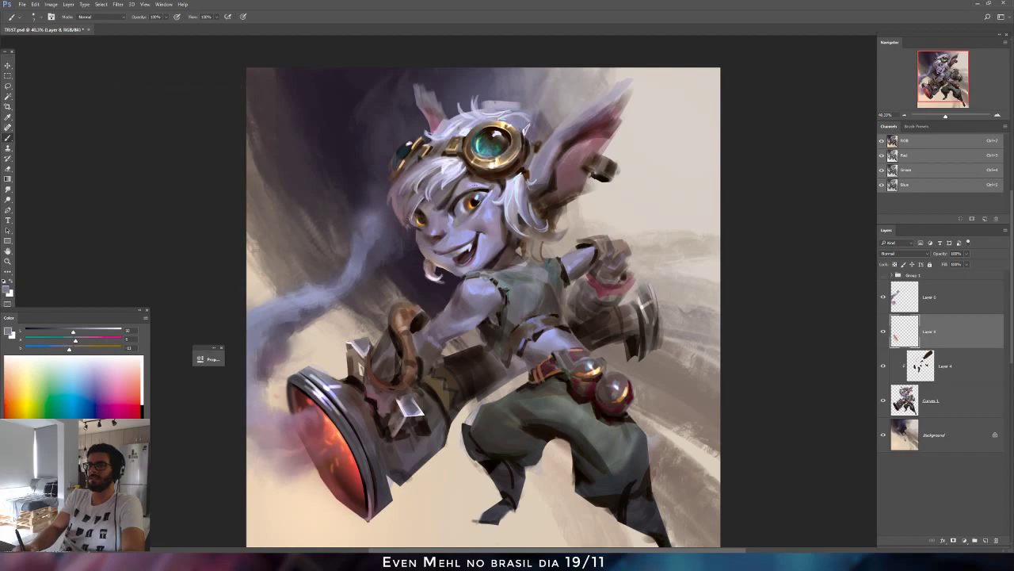
left_click(456, 225, "alt")
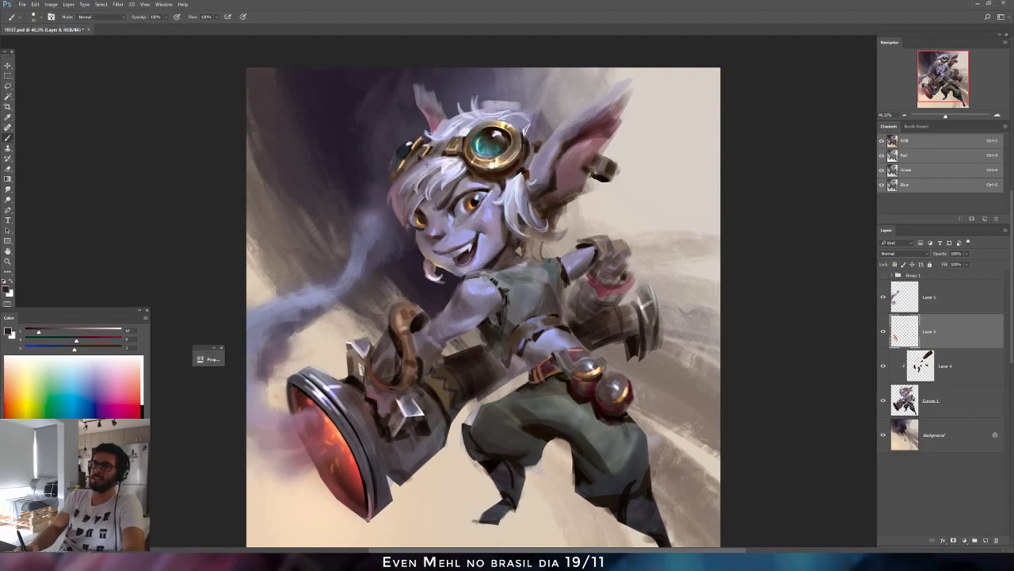
left_click(418, 236, "alt")
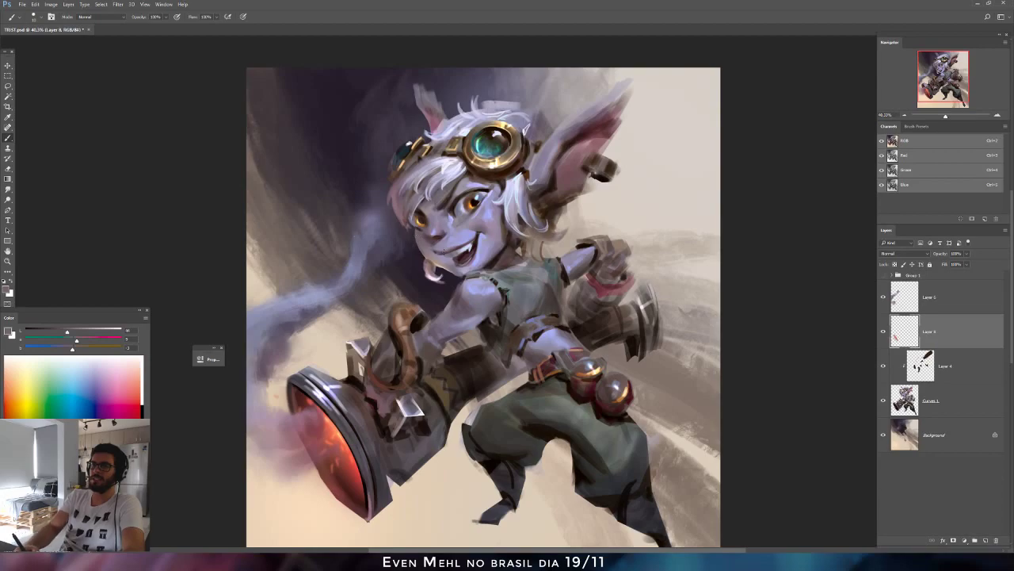
Mix a pale pink from the sampled light tone and paint it on the hair tuft and edge beside the jaw.
left_click(434, 278, "alt")
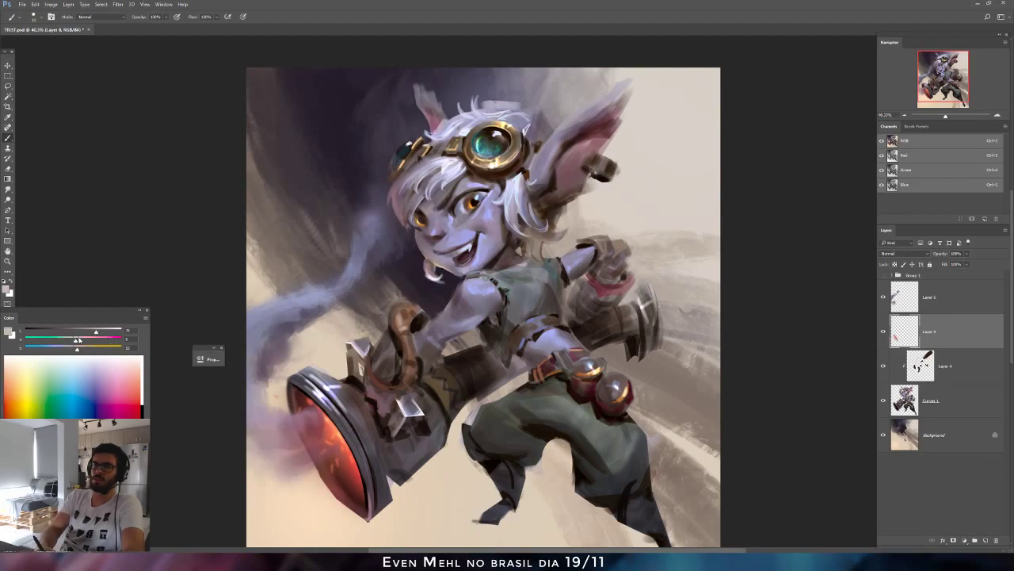
left_click_drag(77, 341, 69, 349)
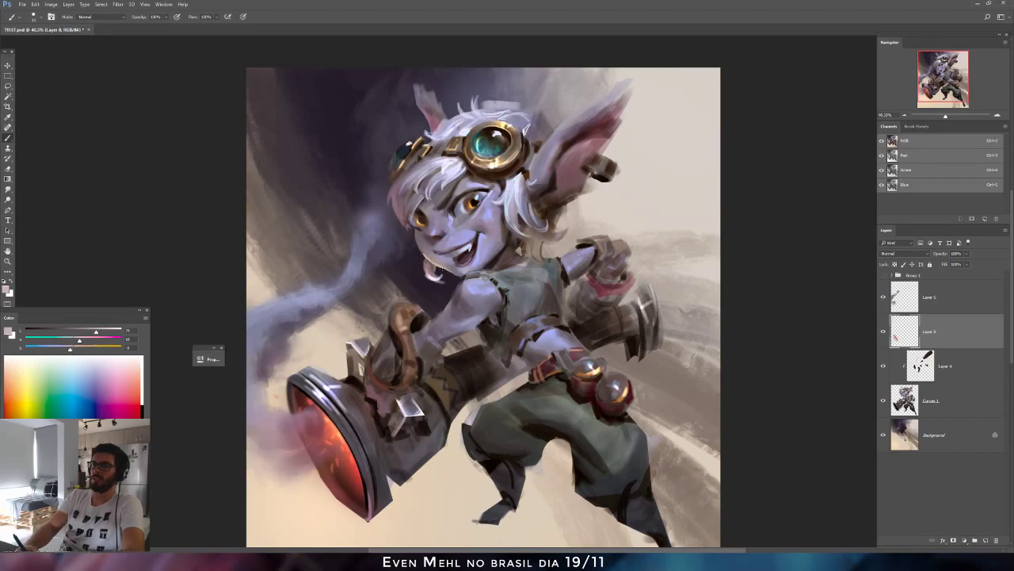
left_click_drag(79, 340, 81, 340)
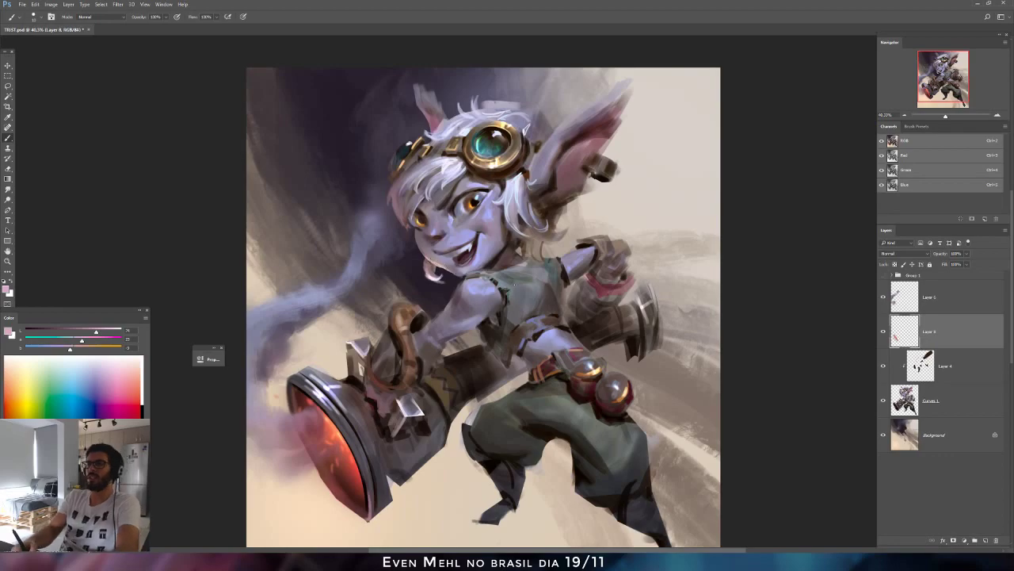
Flip the canvas to check both orientations and paint a pink rim light along the upper arm and elbow on the cannon side.
key("ctrl+shift+h")
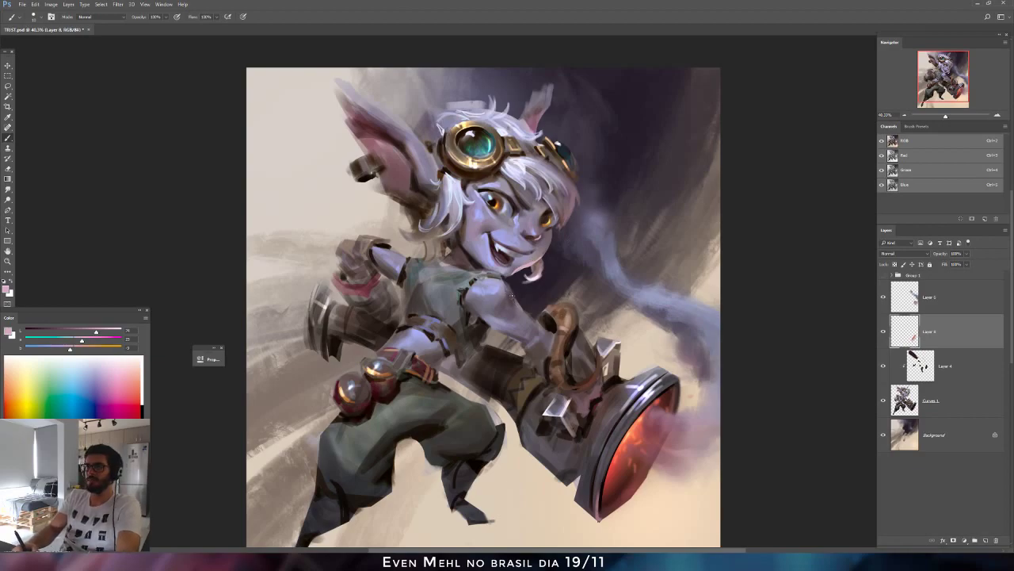
left_click_drag(512, 293, 515, 310)
left_click(85, 332)
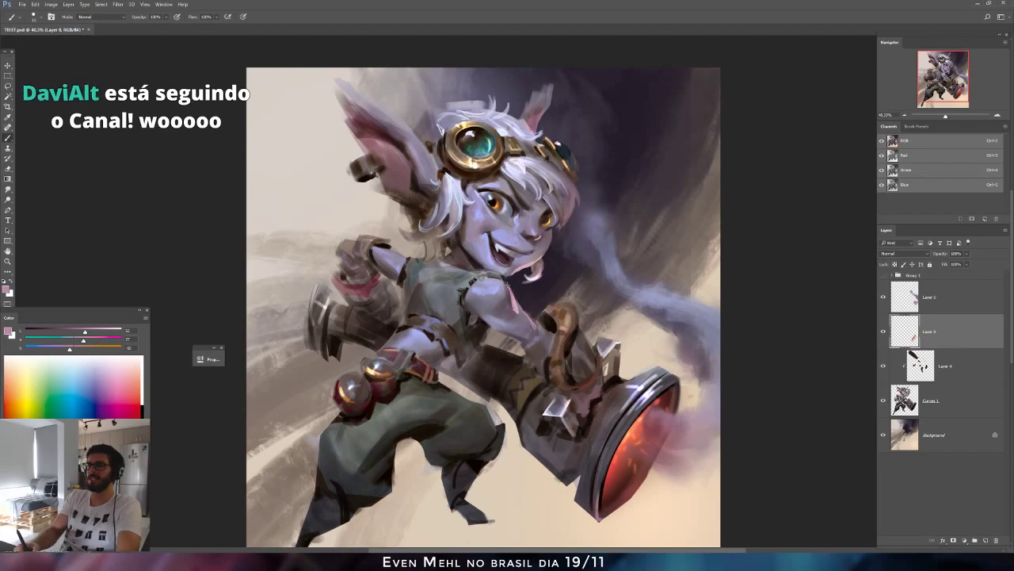
key("ctrl+shift+h")
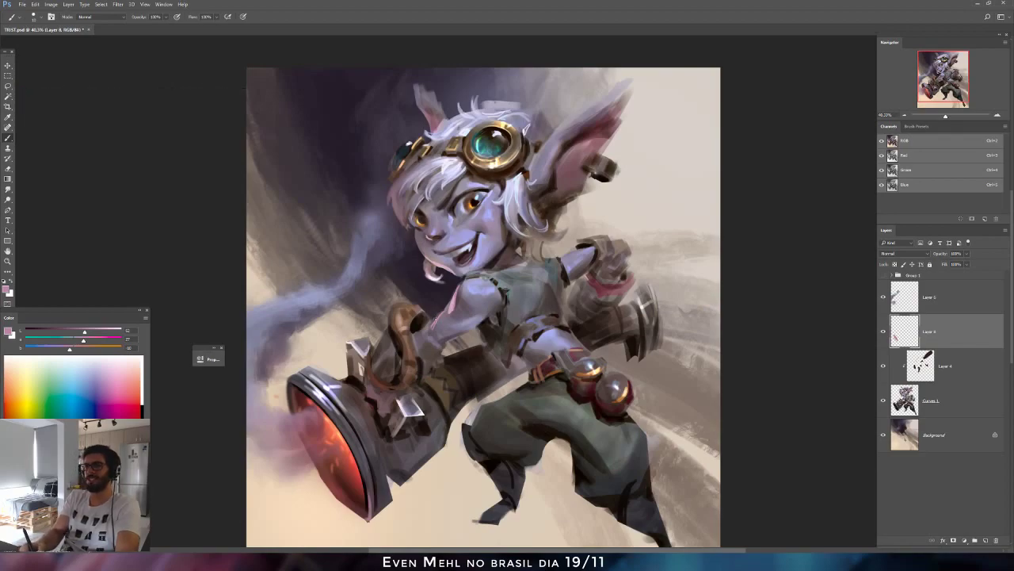
key("bracketleft")
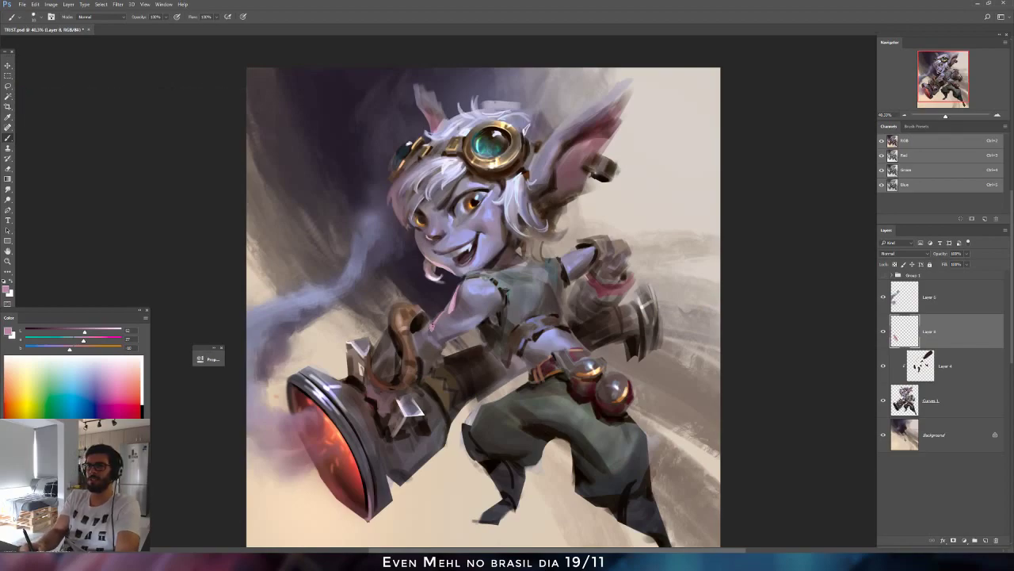
left_click_drag(438, 315, 432, 324)
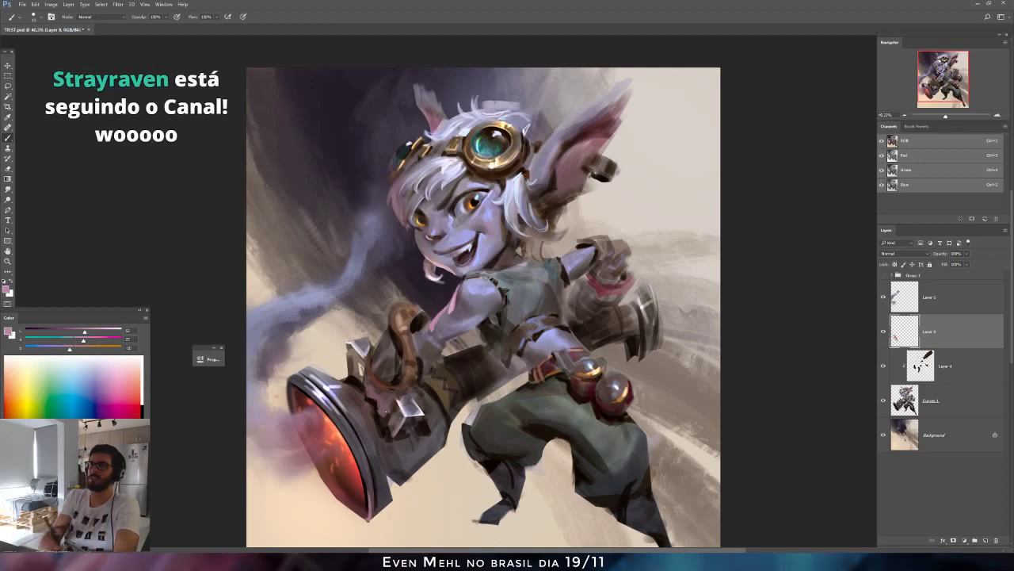
Mix a darker, warmer and more saturated pink and paint reflected light along the cannon's curved brown handle.
left_click(79, 332)
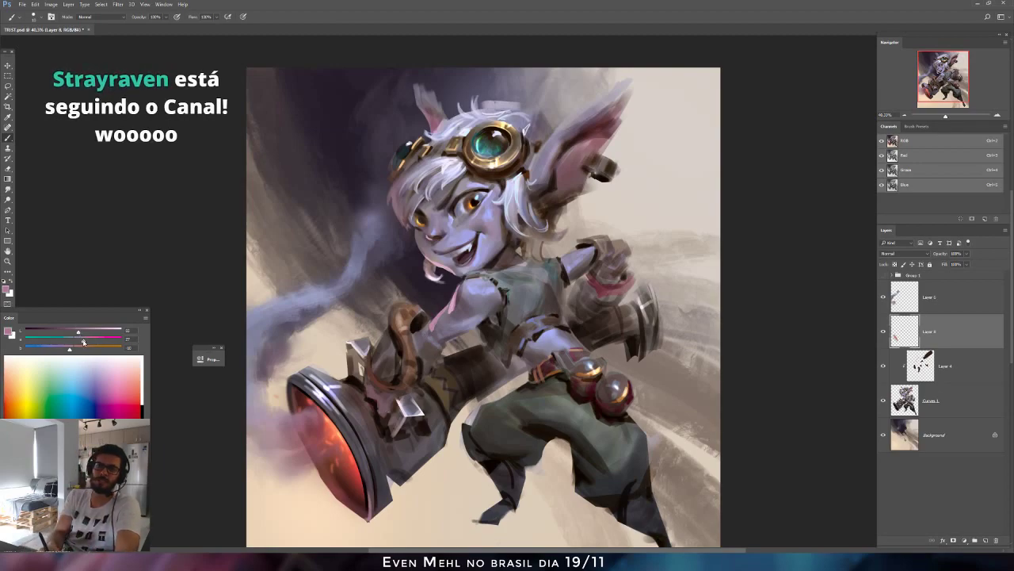
key("bracketright")
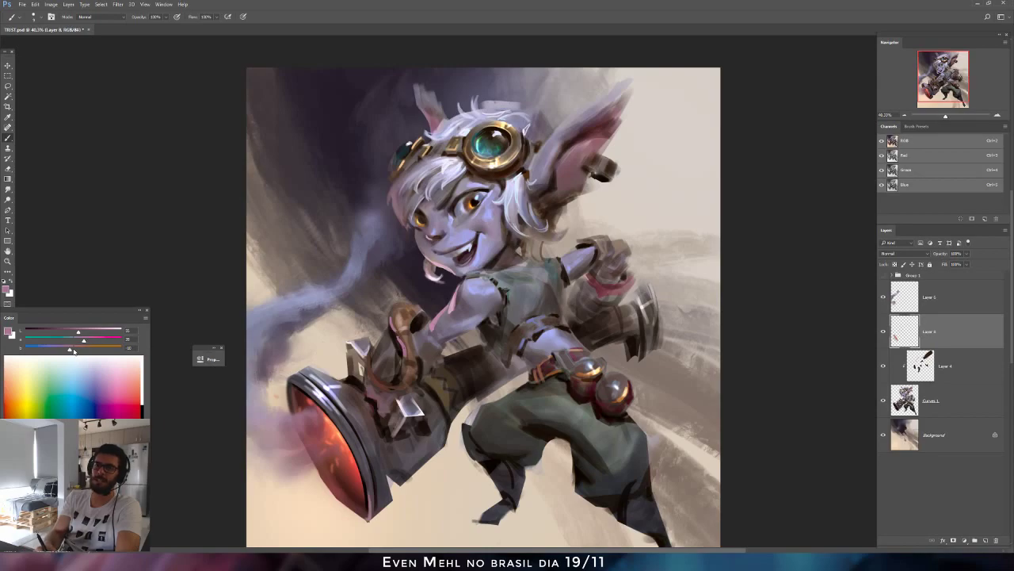
left_click_drag(74, 351, 75, 350)
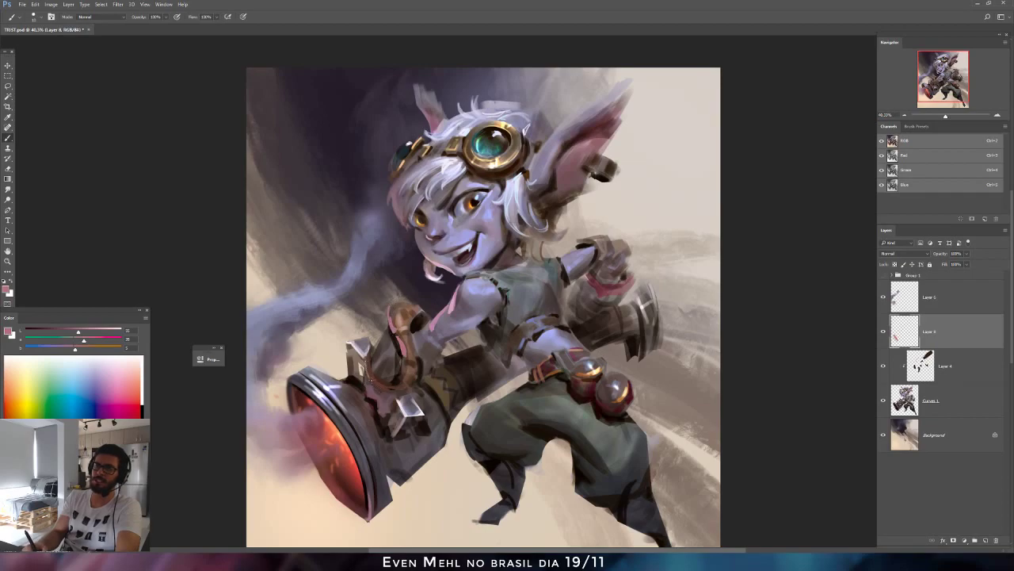
left_click_drag(84, 341, 93, 340)
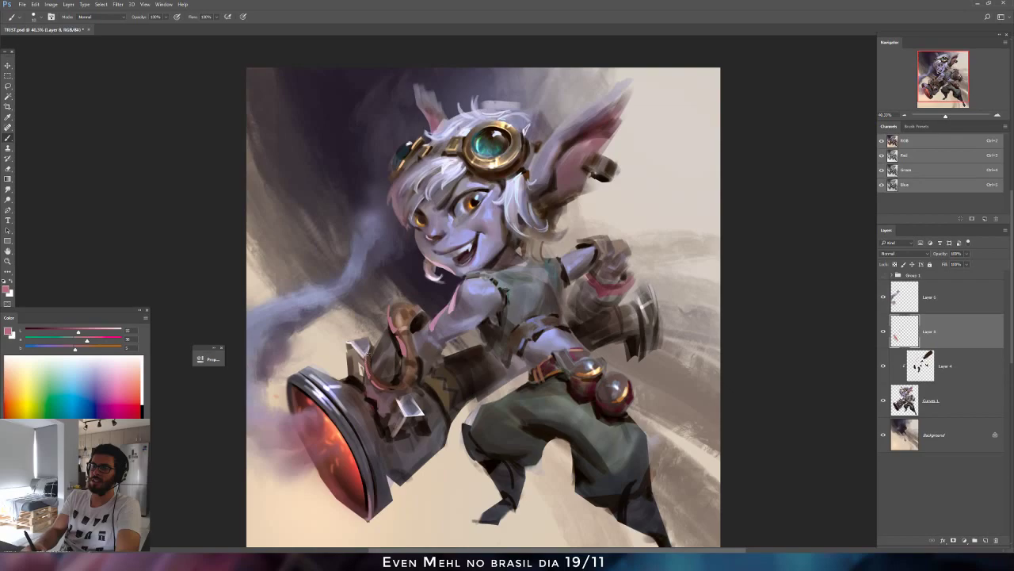
Flip the canvas horizontally, extend the arm's rim light down the forearm in sampled pink, and smudge it into the skin.
key("ctrl+shift+h")
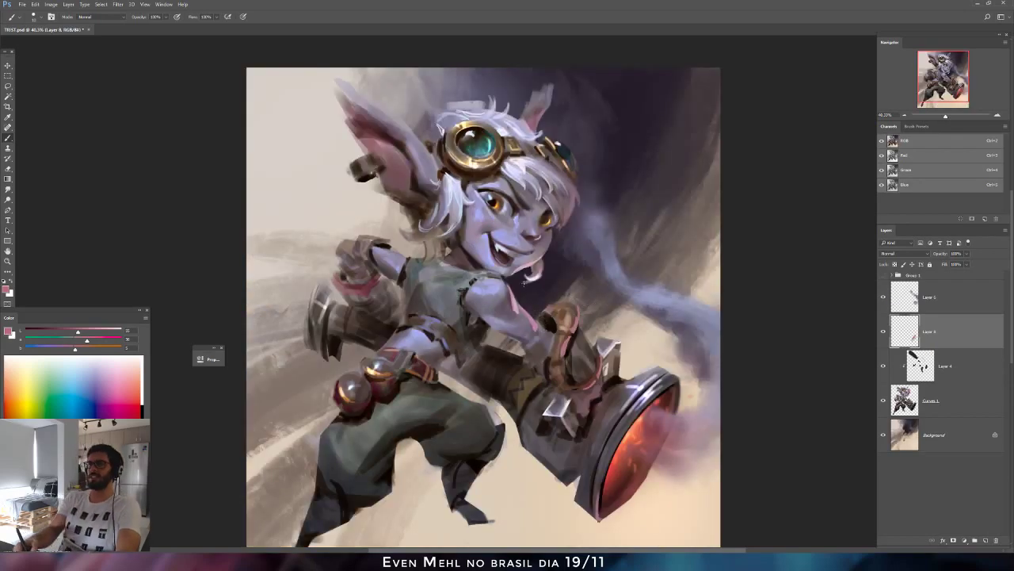
left_click(537, 335, "alt")
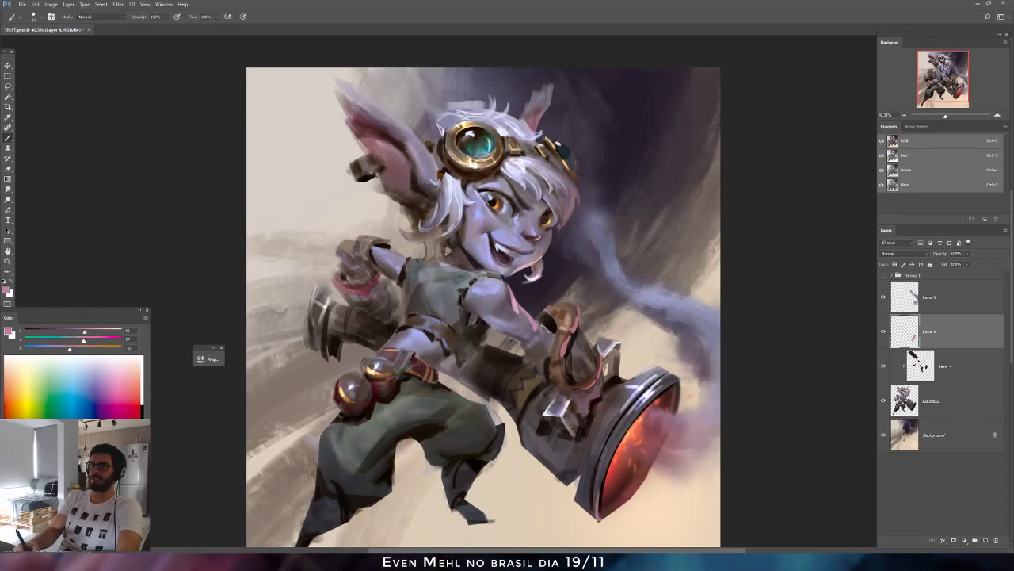
left_click_drag(543, 326, 547, 336)
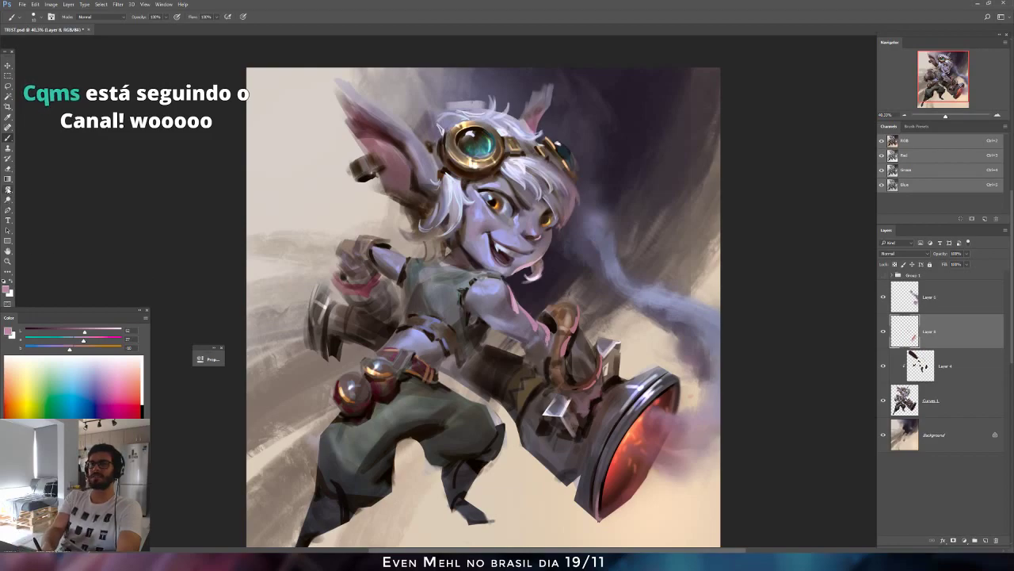
left_click(8, 188)
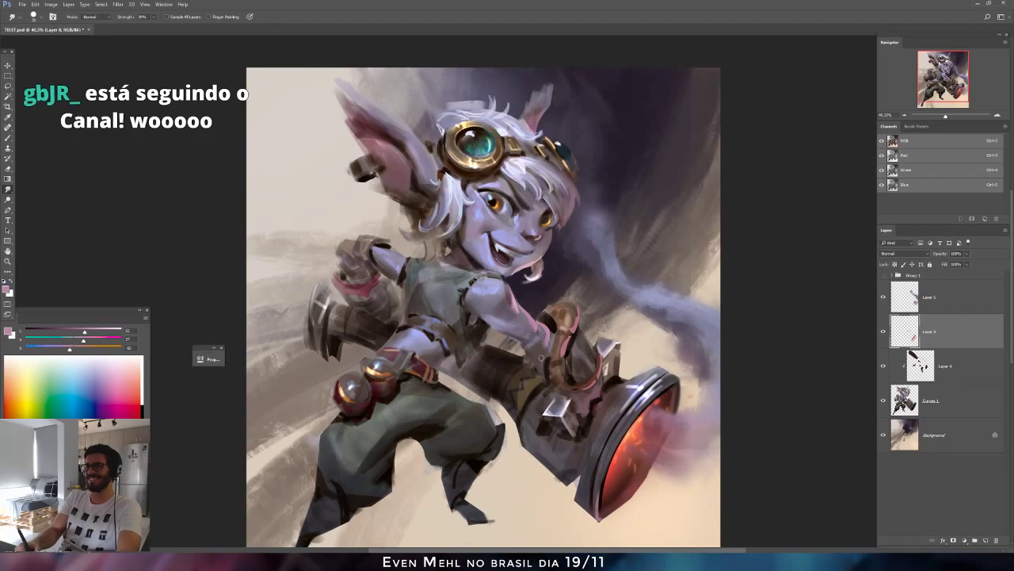
Flip the canvas horizontally and brush sampled pink strokes onto the forearm near the cannon handle.
key("ctrl+shift+h")
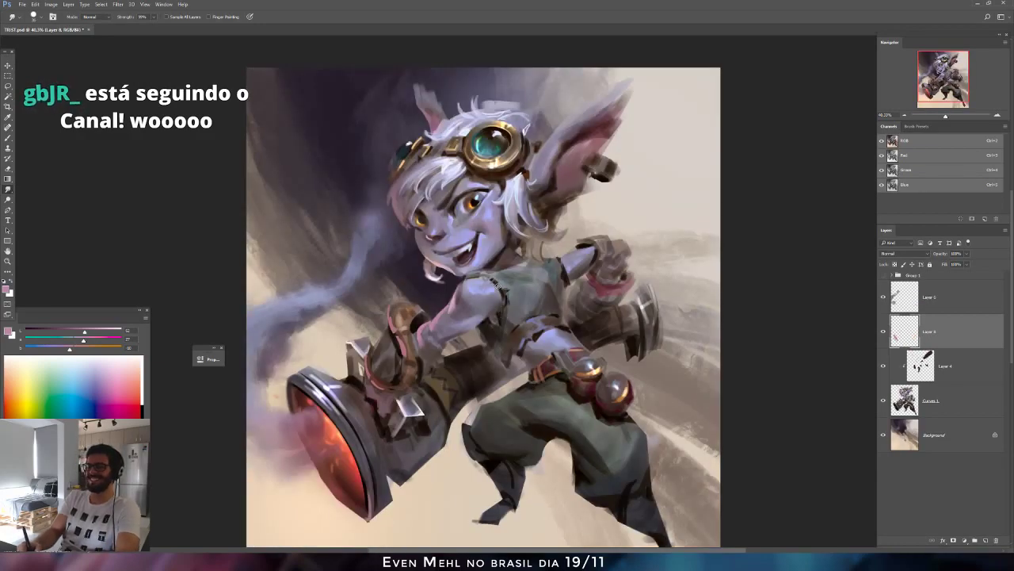
key("b")
left_click(420, 339, "alt")
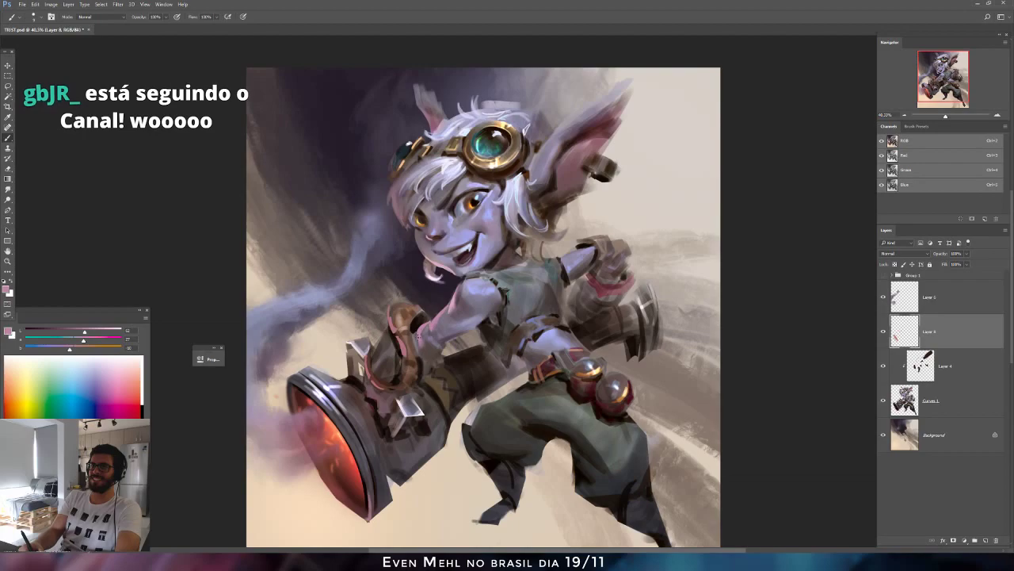
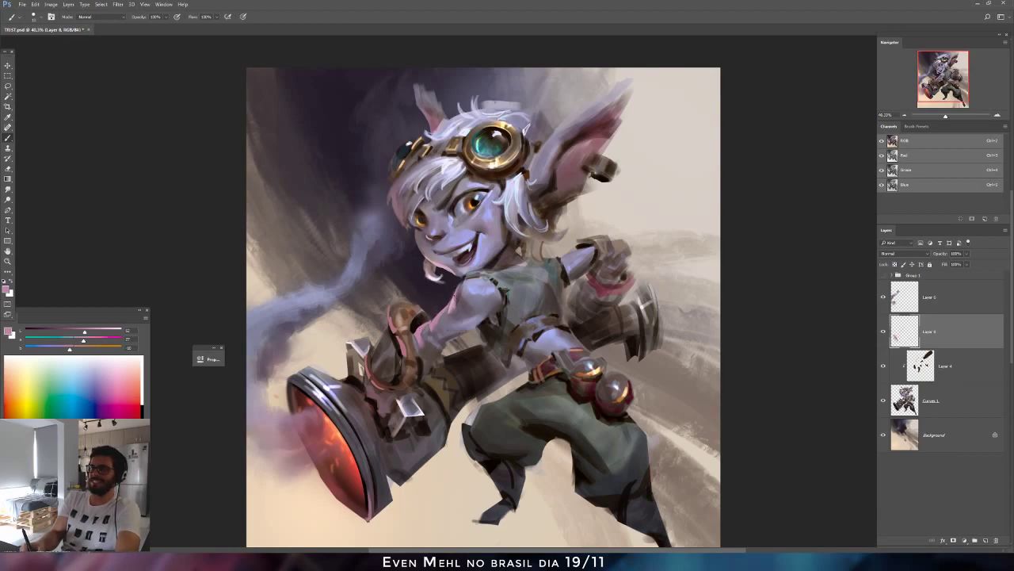
Mix a redder pink from the handle's sampled reflected light and strengthen the glow along the handle's inner edge.
left_click(460, 315, "alt")
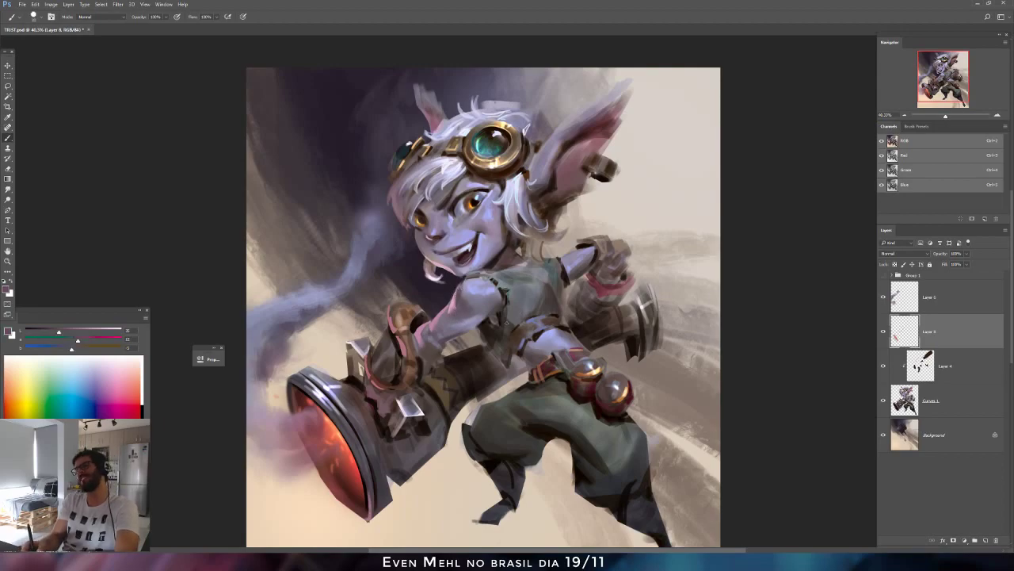
left_click(386, 350, "alt")
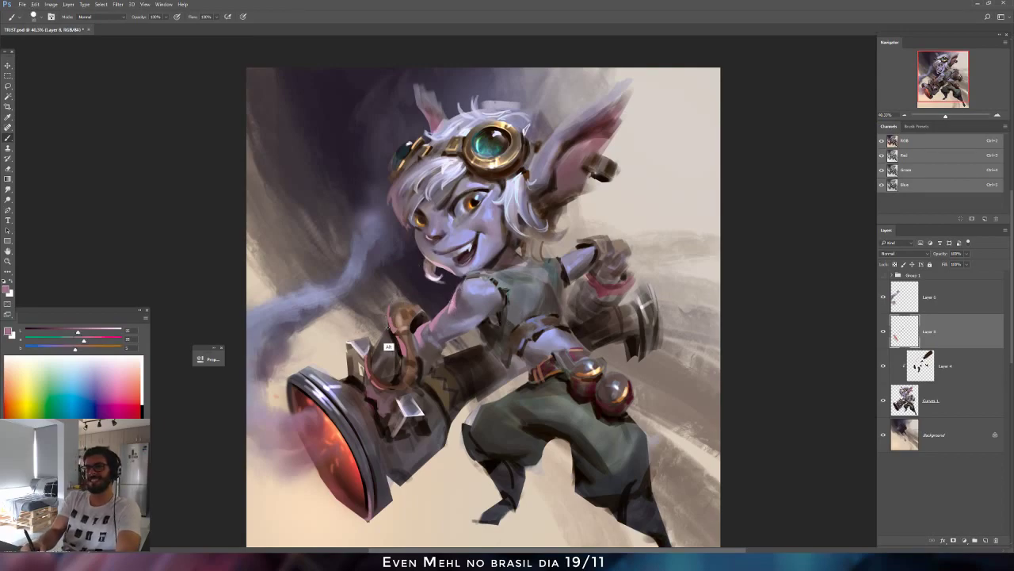
left_click_drag(87, 342, 87, 342)
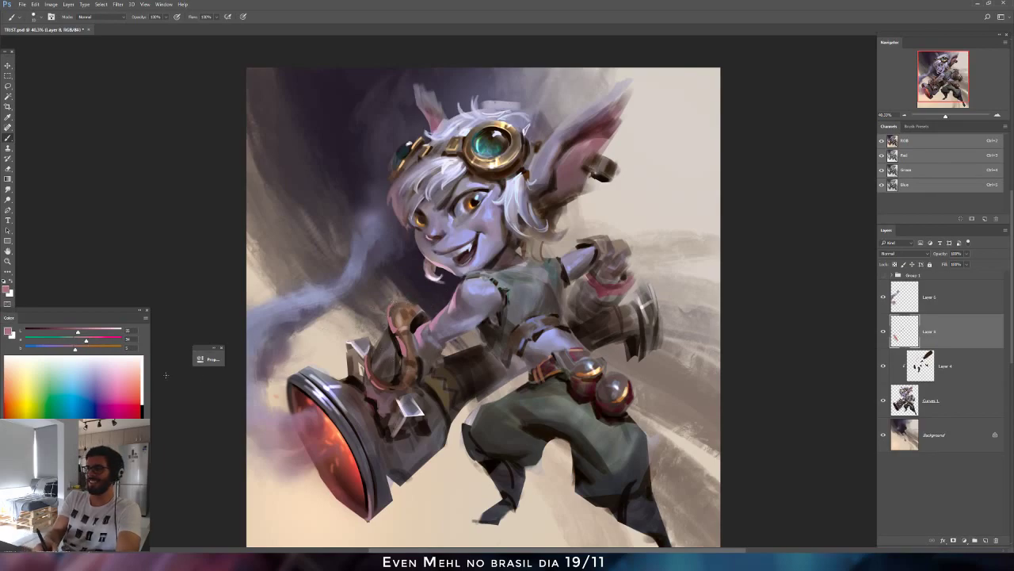
left_click_drag(76, 350, 88, 341)
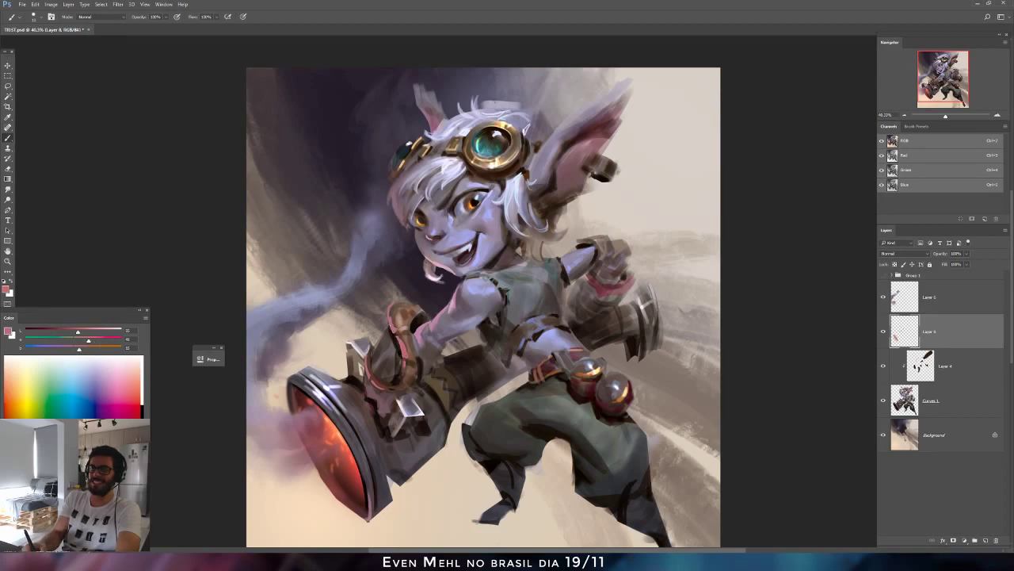
Flip the canvas horizontally, mix a dark reddish brown from a sampled shadow tone, and paint it inside the cannon handle's lower curve.
key("ctrl+shift+h")
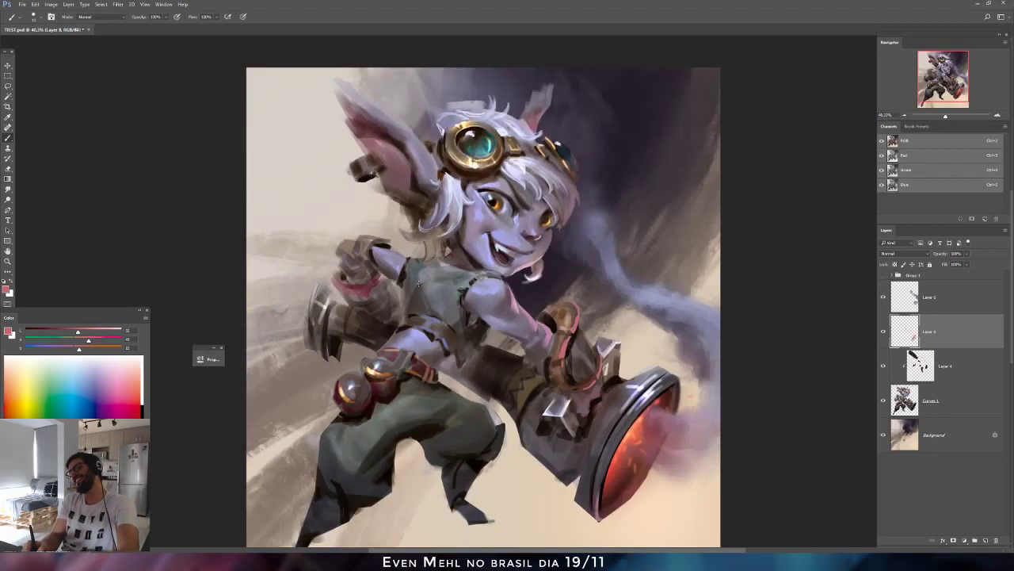
left_click(588, 394, "alt")
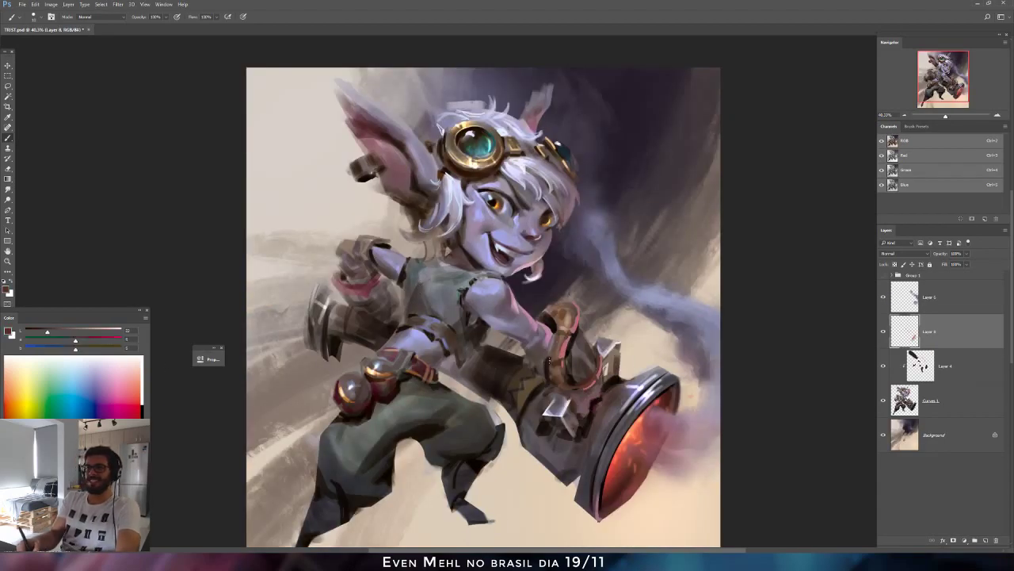
left_click(53, 333)
left_click_drag(76, 341, 51, 333)
left_click(77, 348)
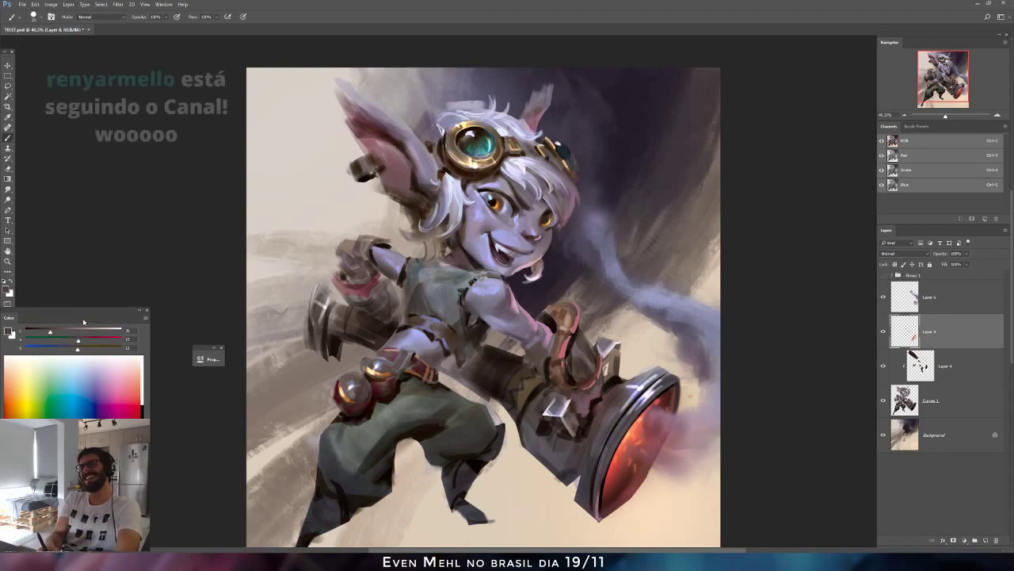
left_click(53, 332)
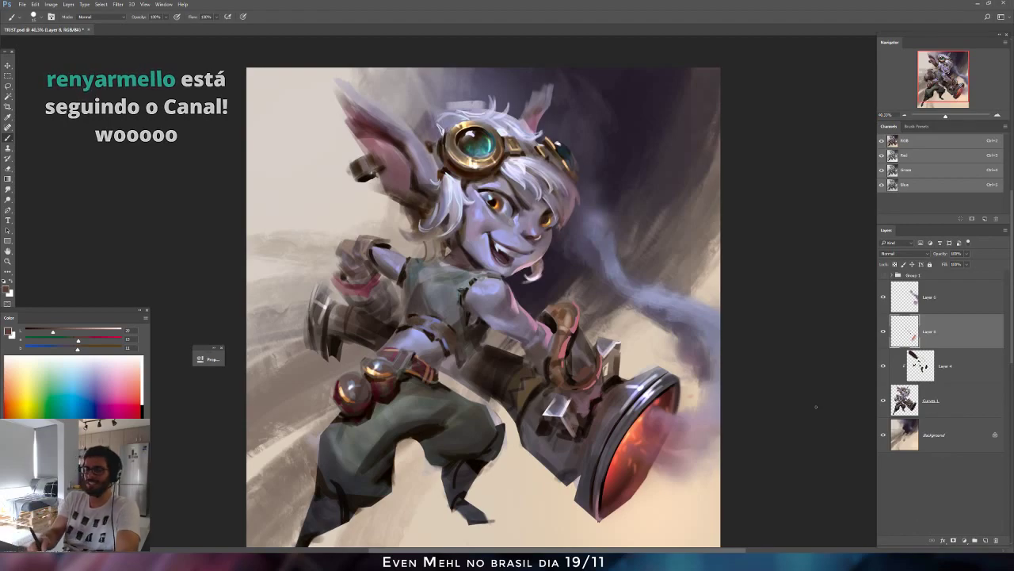
left_click(56, 332)
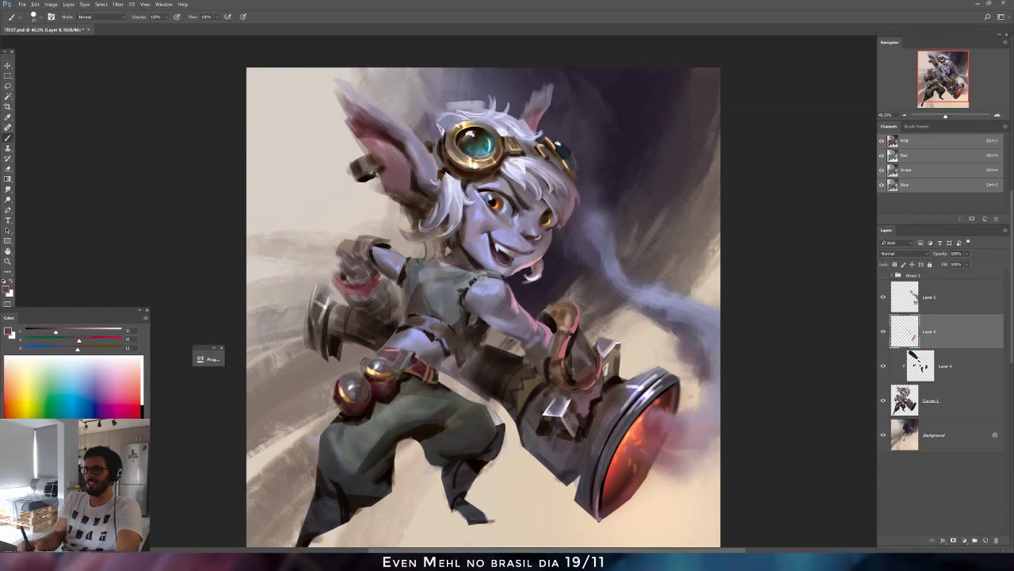
left_click_drag(79, 341, 81, 342)
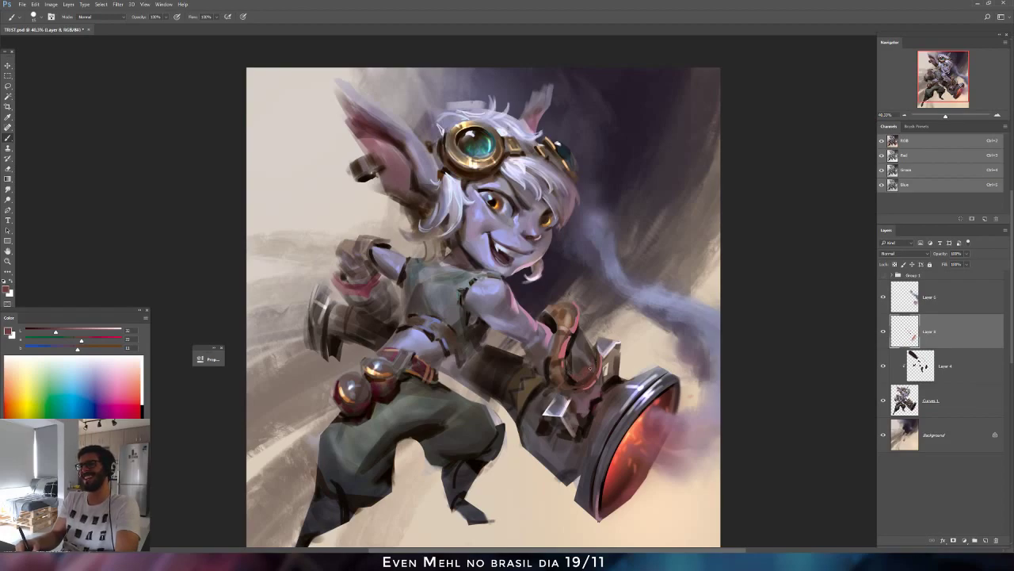
Flip the canvas horizontally, sample a tone beside the cannon handle, and mix it into a darker, muted violet.
key("ctrl+shift+h")
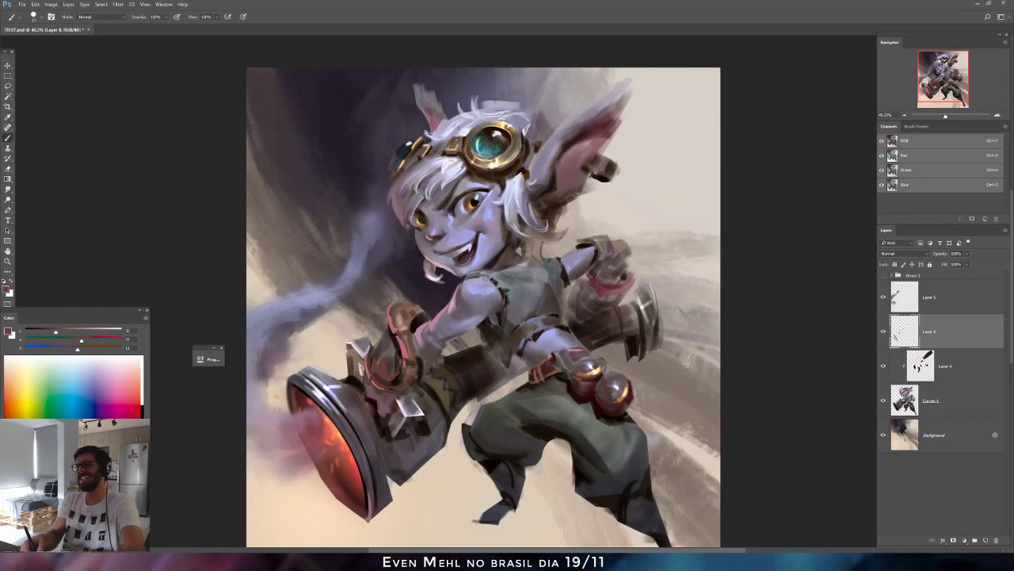
right_click(439, 319)
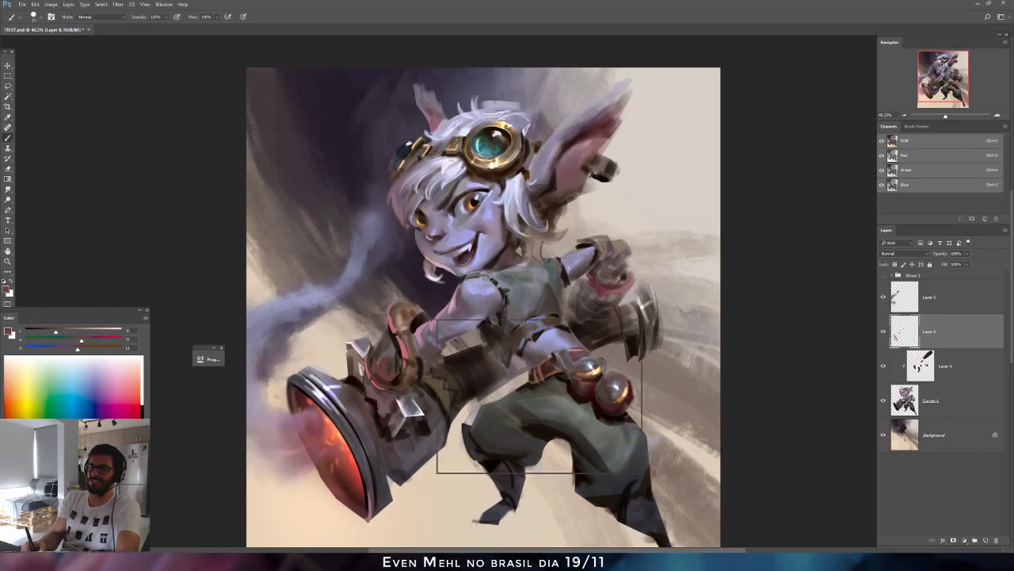
left_click(387, 367)
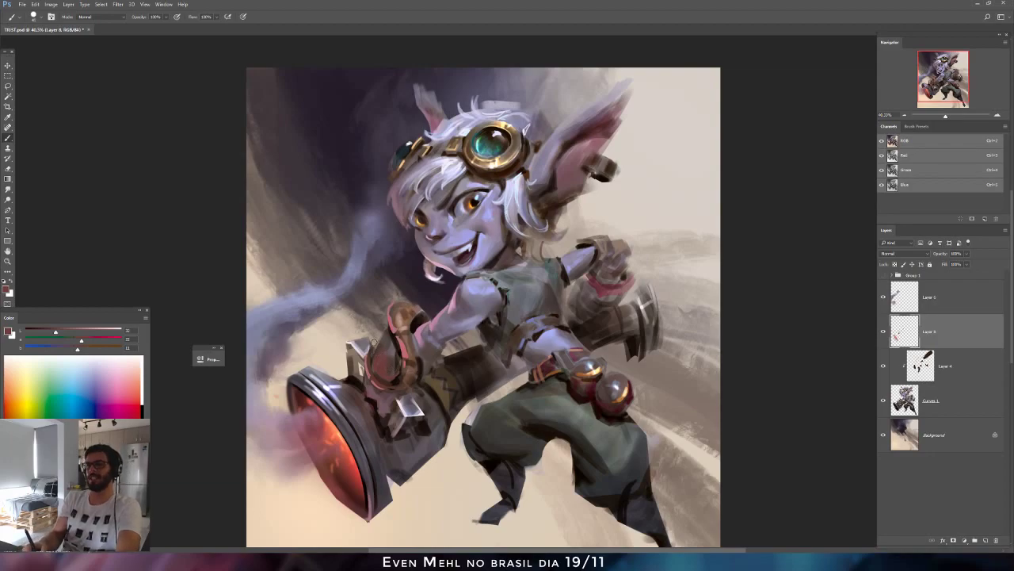
left_click(389, 348, "alt")
left_click(388, 349, "alt")
left_click(68, 349)
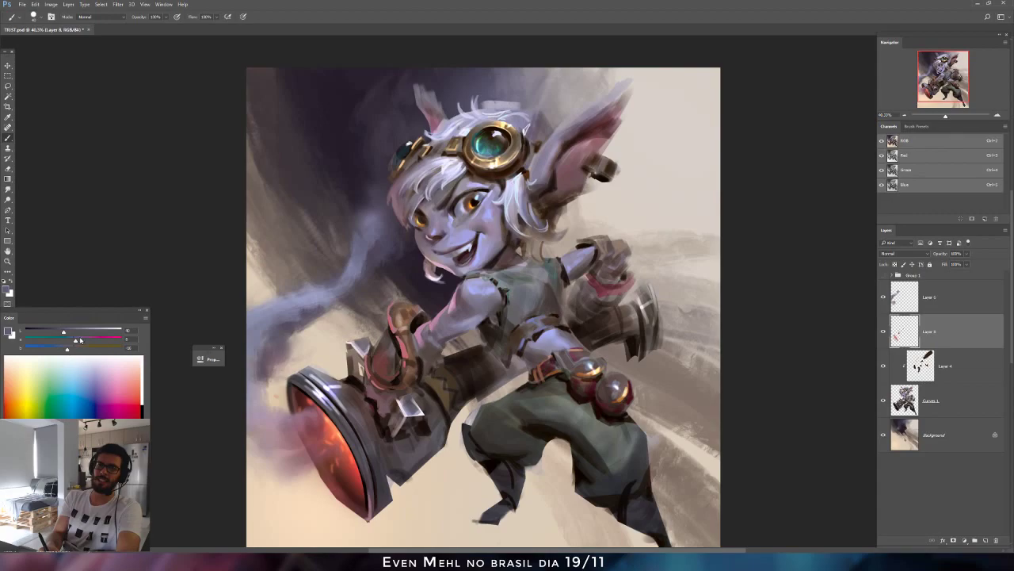
left_click(79, 340)
left_click(61, 330)
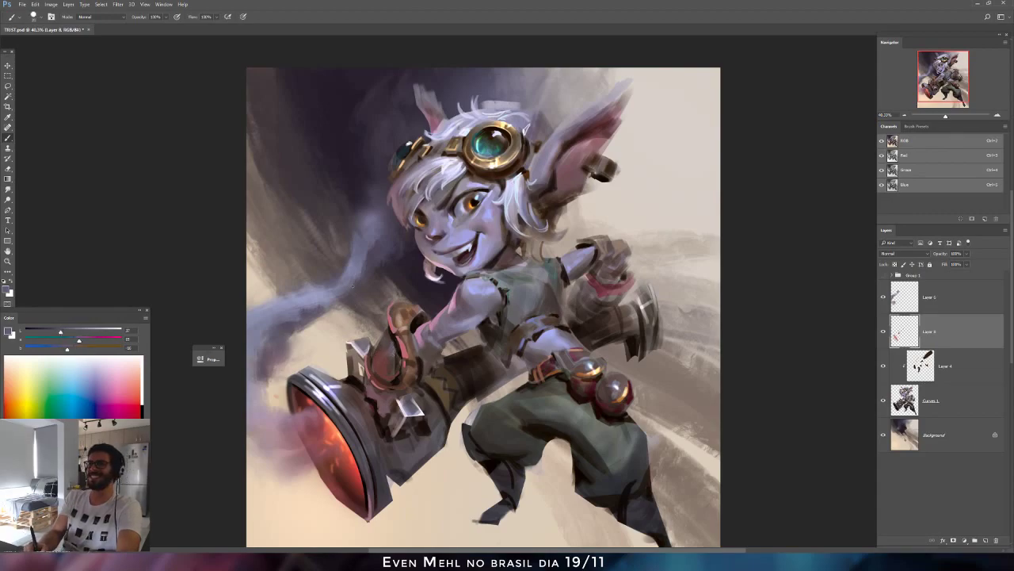
Merge the reflected-light layer with Layer 4 and Curves 1, and paint a near-white highlight on the cannon's rear rim.
left_click(905, 401, "shift")
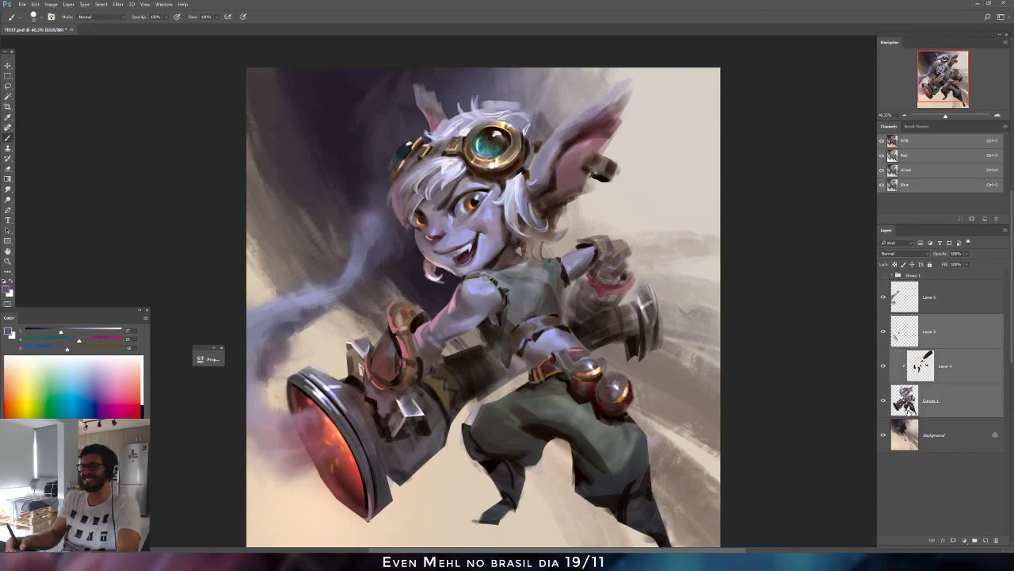
key("ctrl+e")
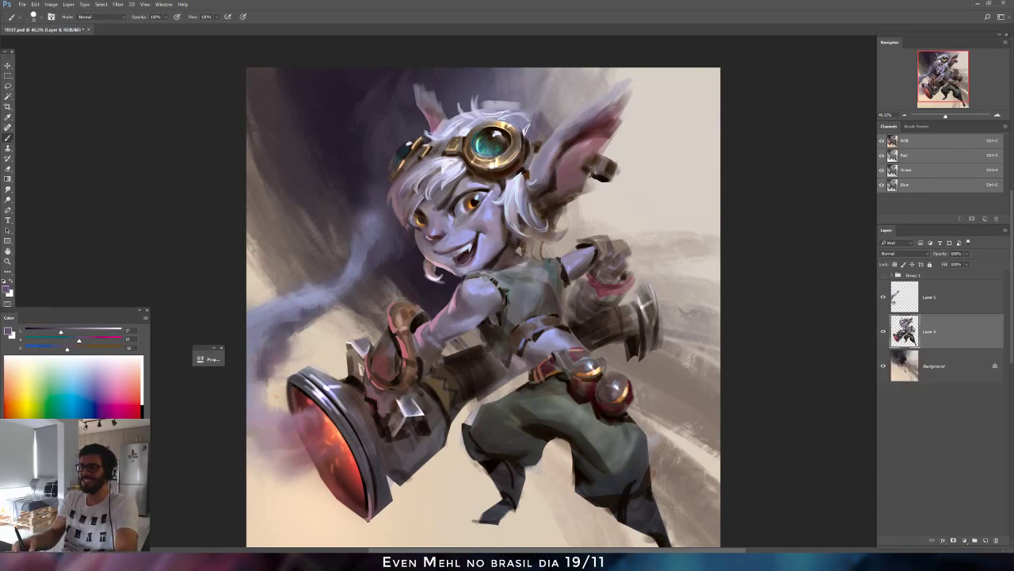
left_click(646, 334, "alt")
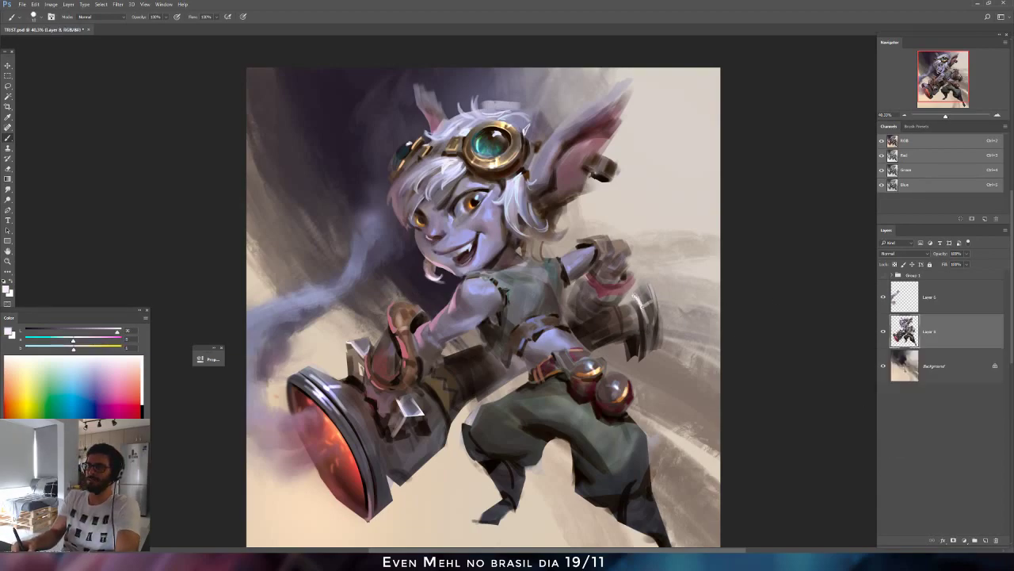
Sharpen the cannon's muzzle ring with sampled pale lavender highlights and near-black shadow strokes.
left_click(332, 412, "alt")
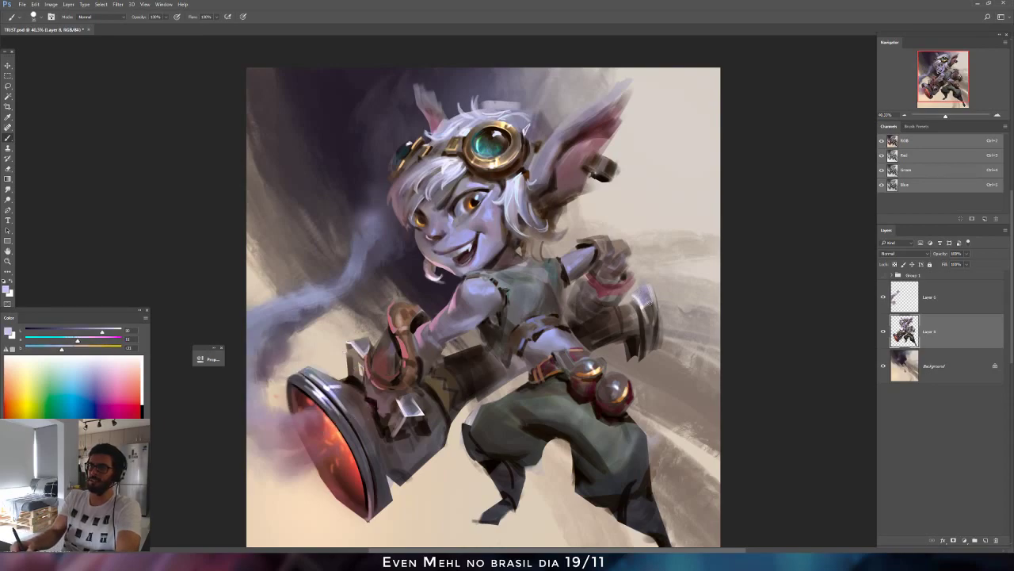
left_click(355, 401, "alt")
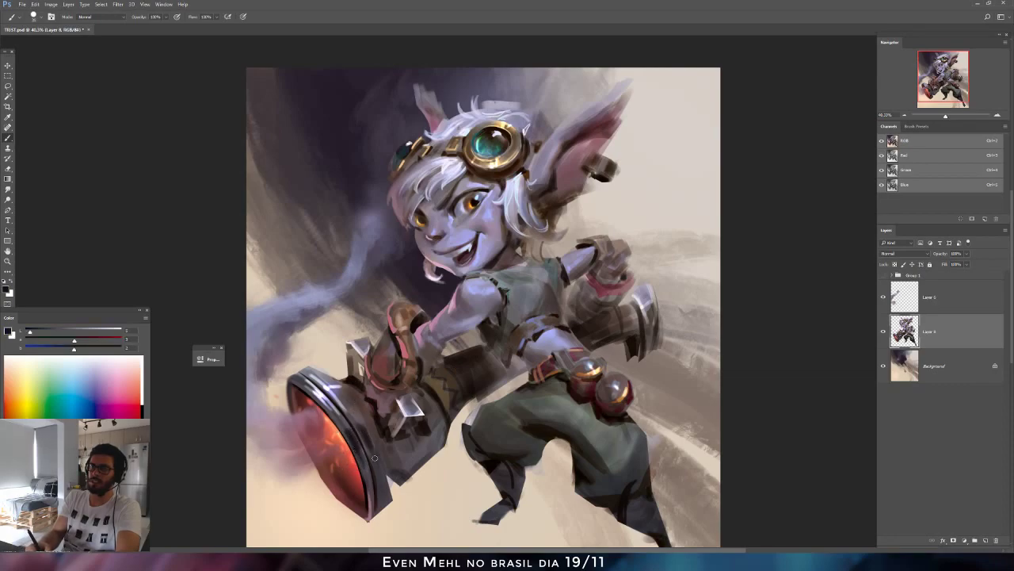
Mix a warm brown from the cannon body's sampled tone and paint it along the outer side of the muzzle ring.
left_click_drag(365, 415, 356, 347)
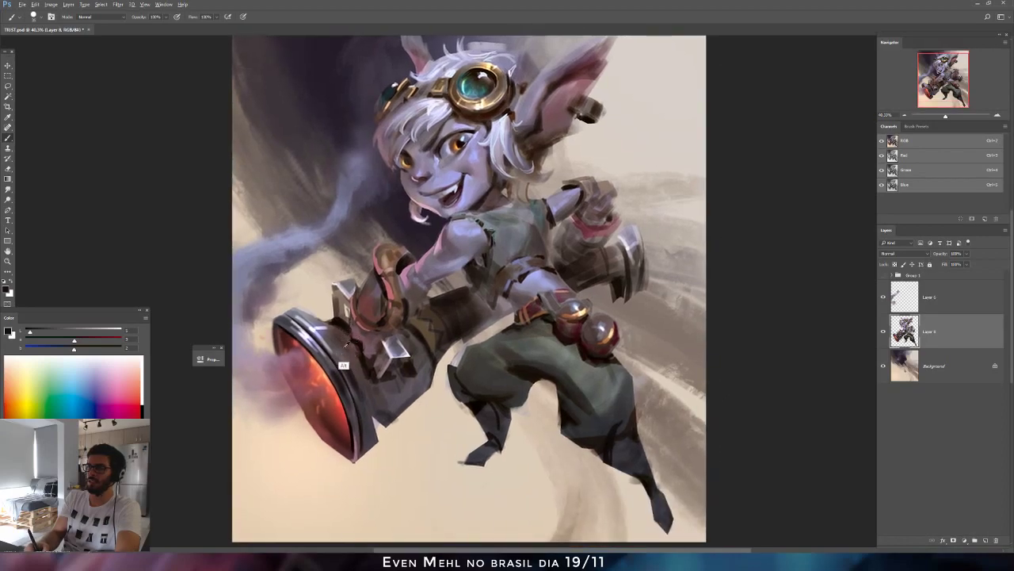
left_click(347, 342, "alt")
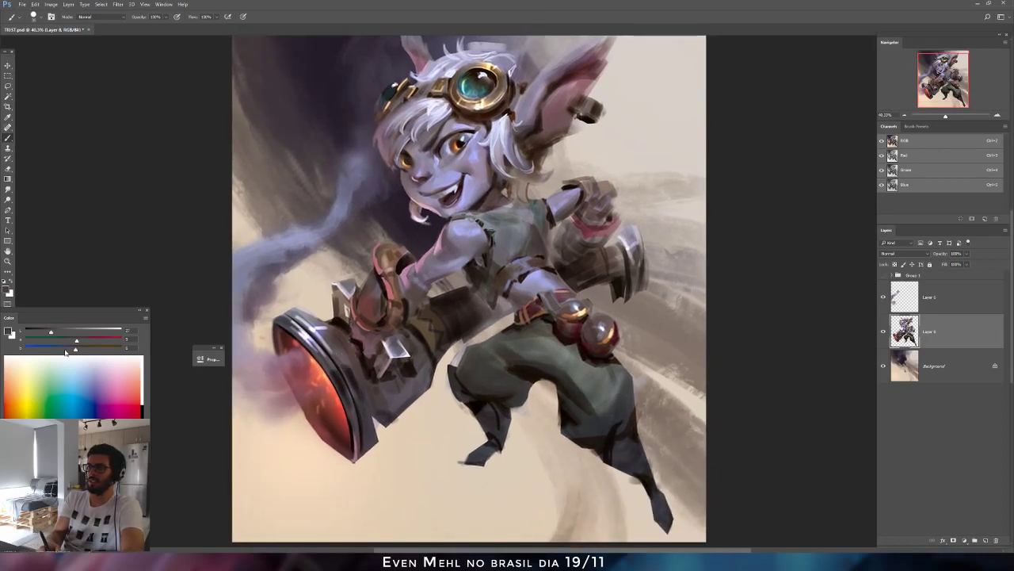
left_click_drag(76, 349, 48, 332)
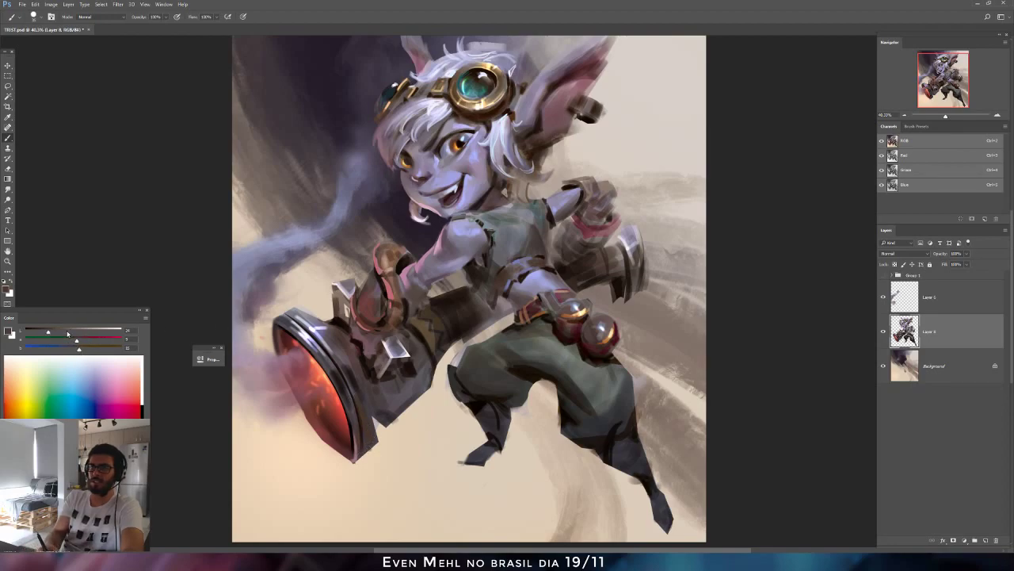
left_click(60, 332)
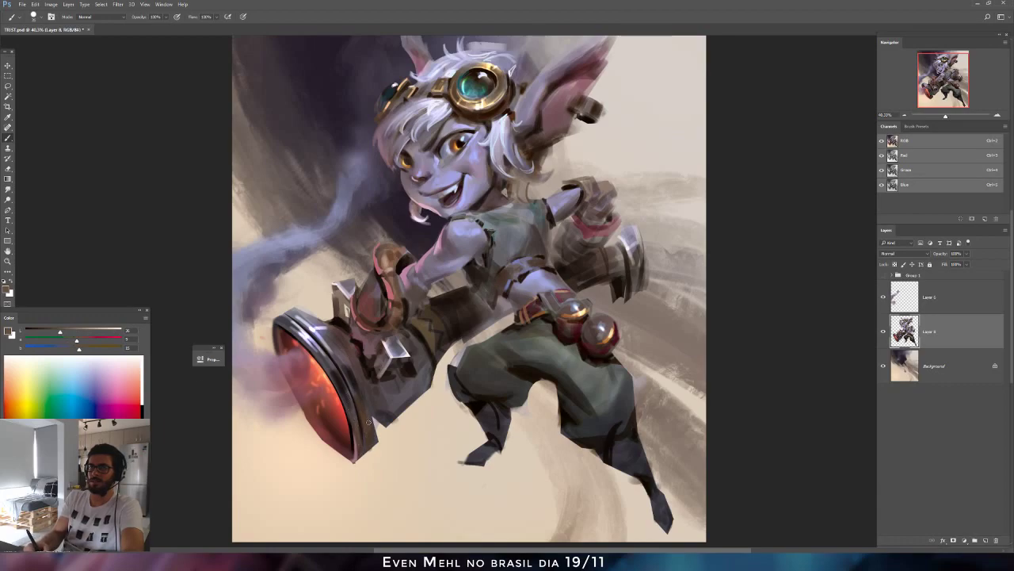
left_click_drag(374, 435, 370, 438)
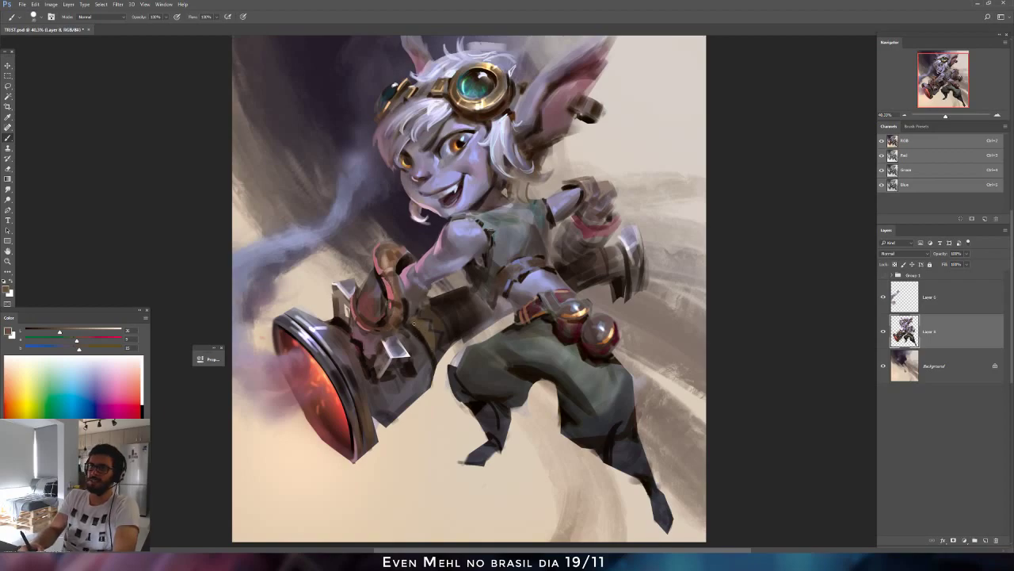
Mix a lighter, neutral grey from the brown and paint it onto the jagged collar behind the cannon handle.
left_click(69, 333)
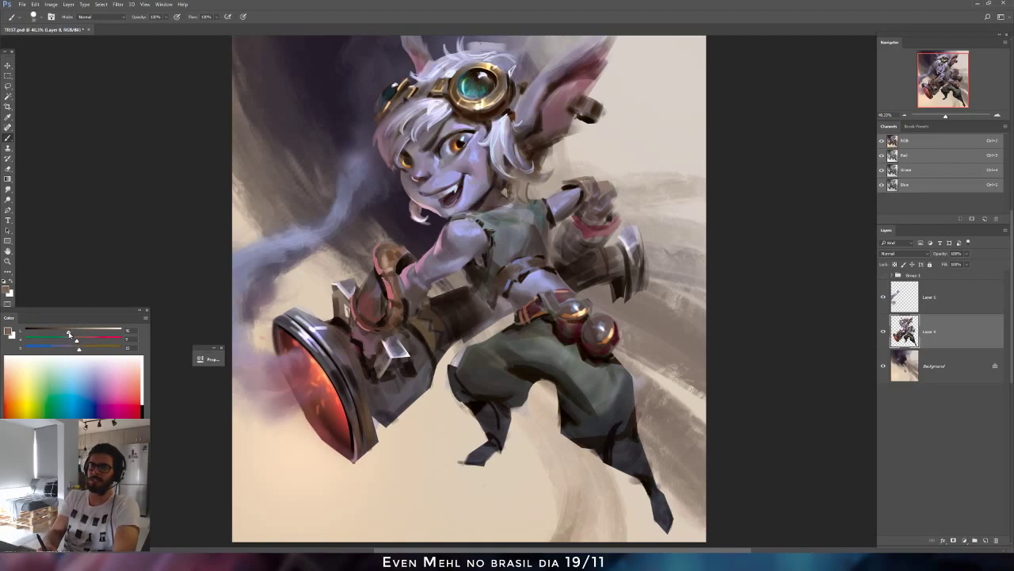
left_click(74, 350)
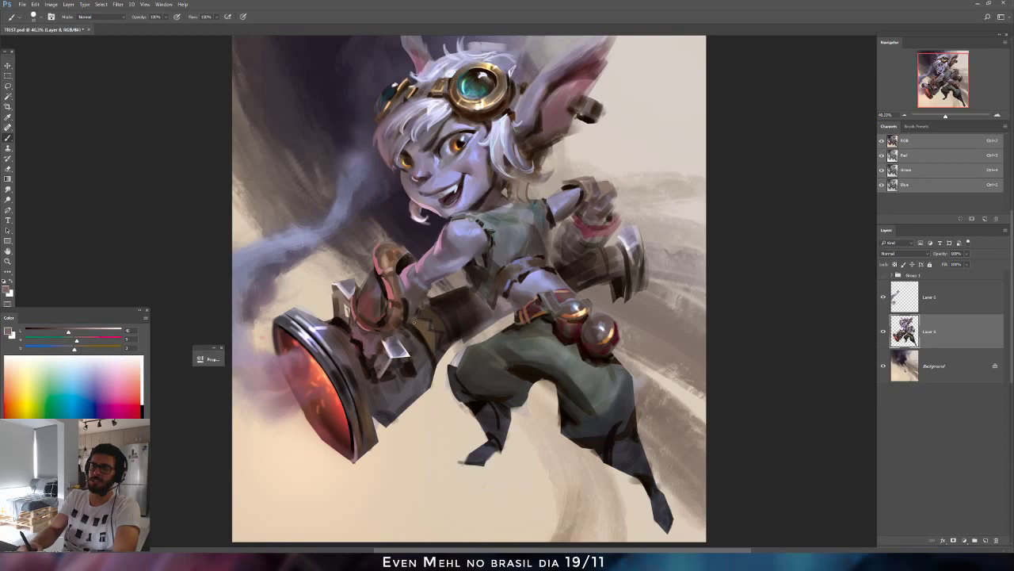
left_click(76, 331)
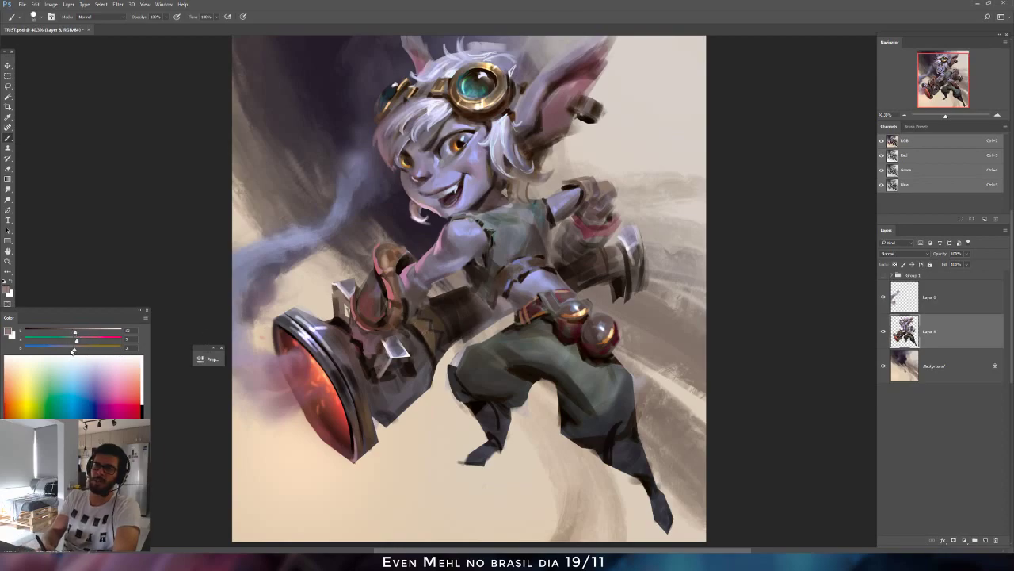
left_click(70, 350)
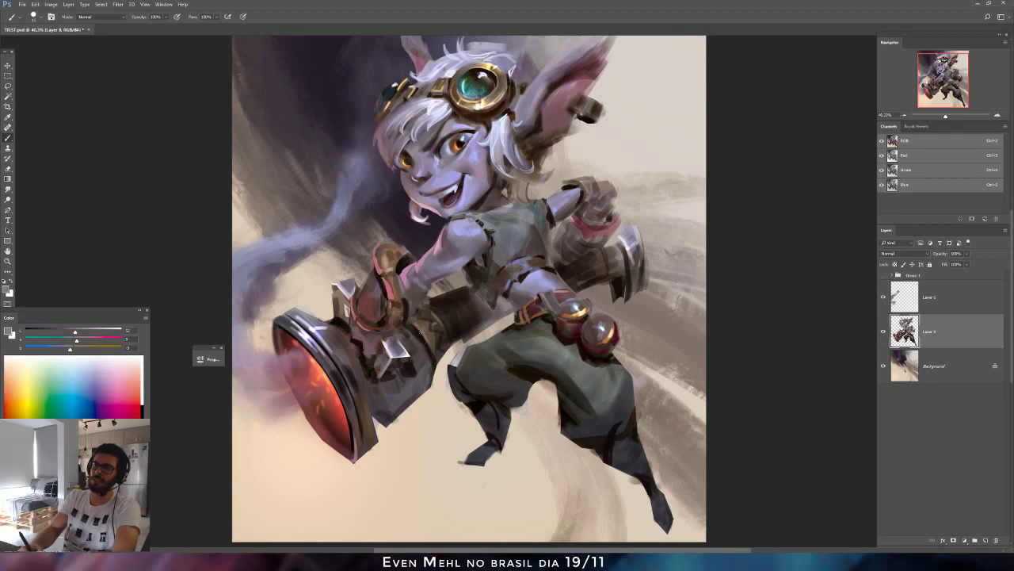
Flip the canvas horizontally and refine the jagged collar's shadows and lower edge with dark tones sampled from the cannon.
left_click(413, 325, "alt")
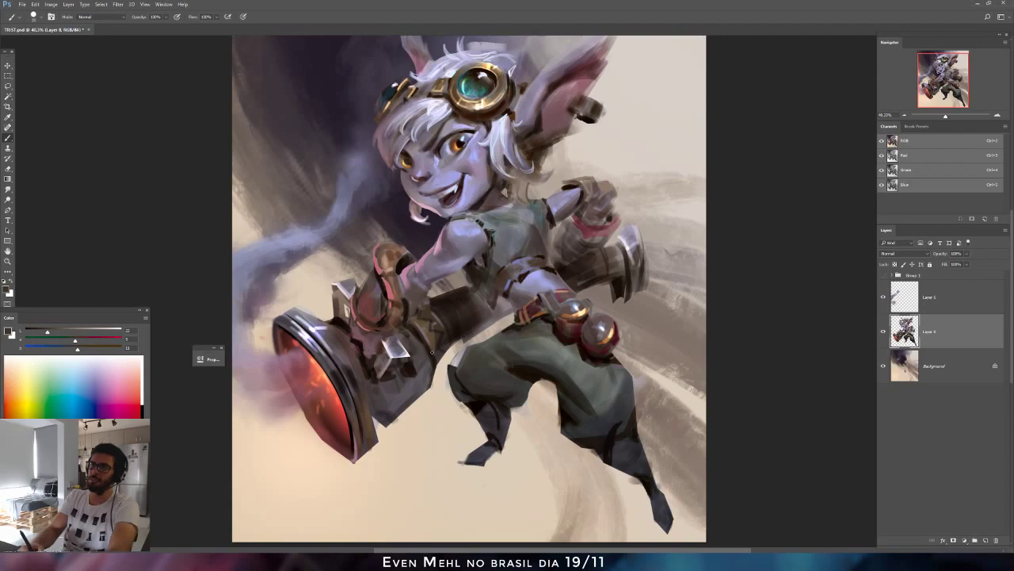
key("ctrl+shift+h")
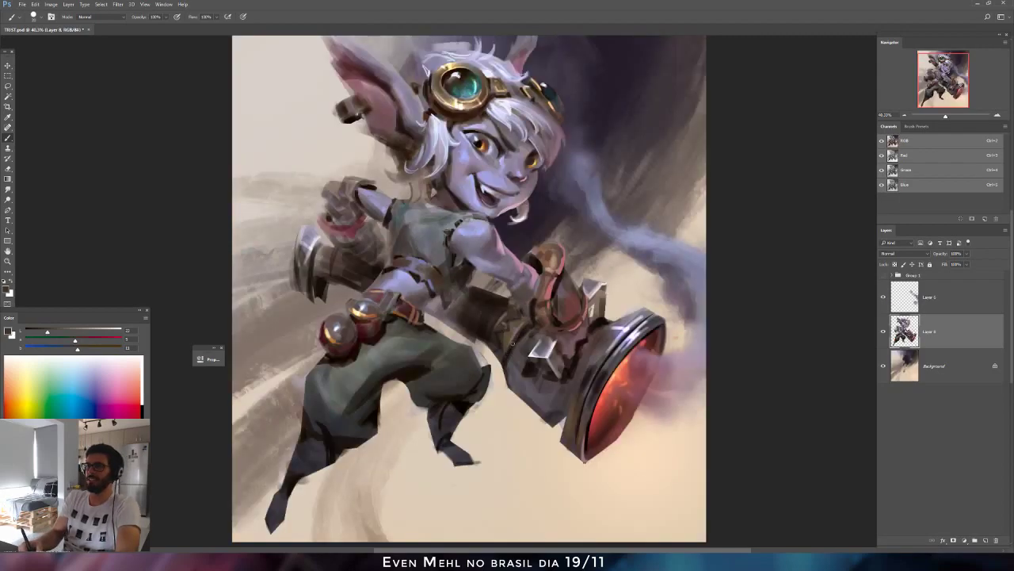
left_click(499, 374, "alt")
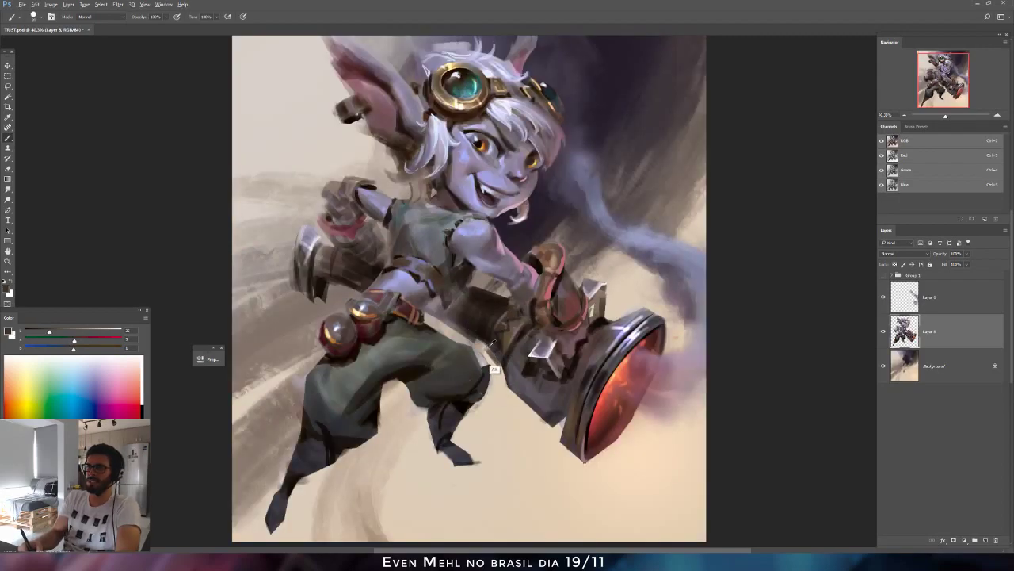
left_click(492, 357, "alt")
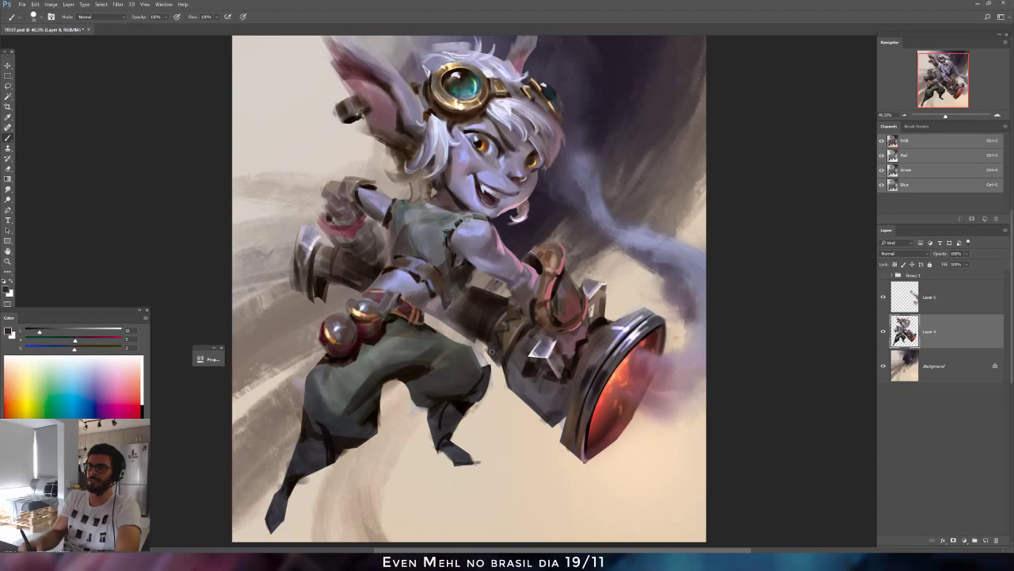
left_click(500, 363, "alt")
left_click(534, 362, "alt")
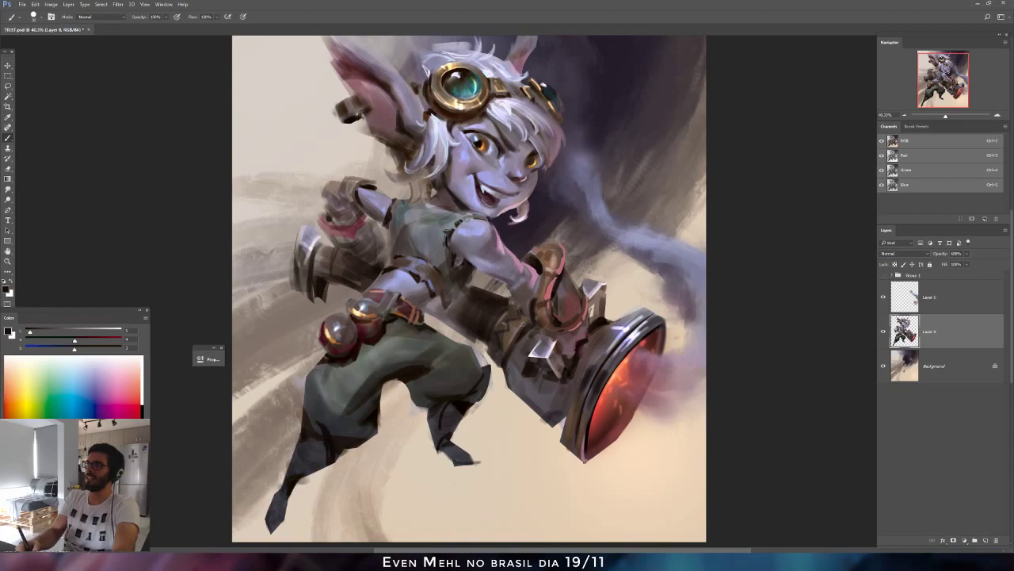
Flip the canvas horizontally, lighten a tone sampled from the raised rear glove, and paint light accents on that glove.
key("ctrl+shift+h")
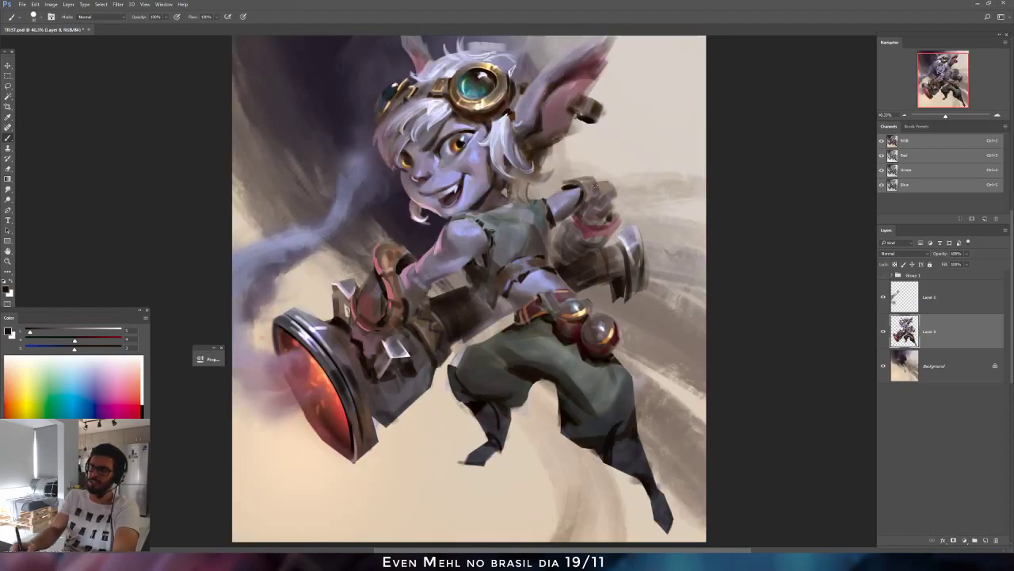
left_click(600, 189, "alt")
left_click(83, 330)
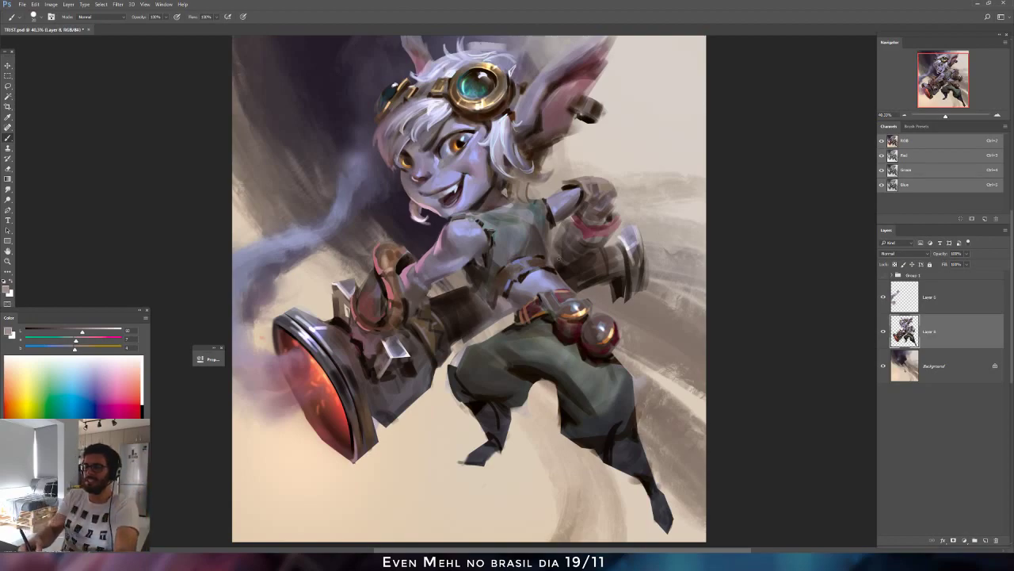
Brighten the reflected light along the front glove by the cannon handle using a much smaller Dodge tool brush set to Highlights.
left_click(7, 198)
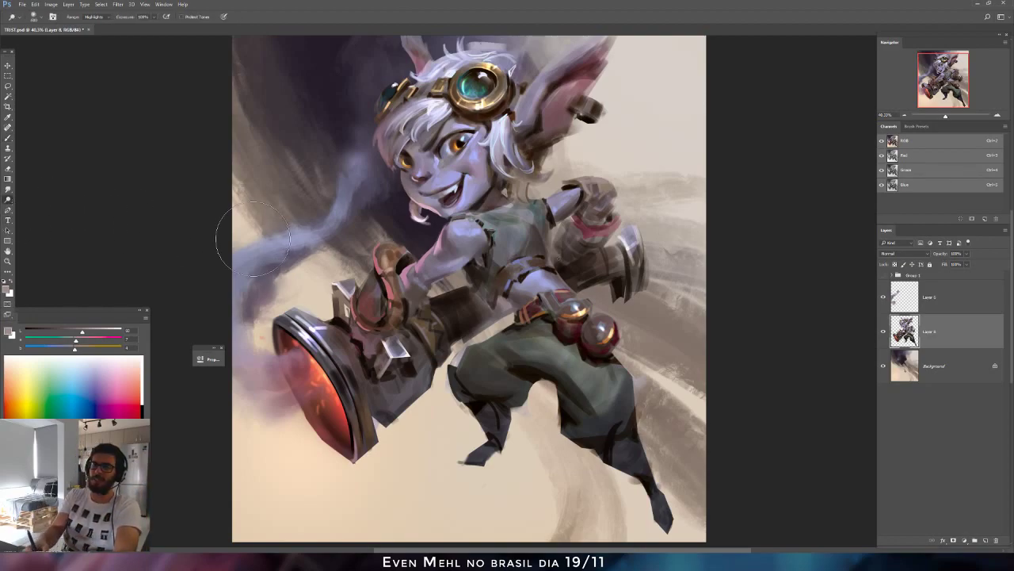
key("bracketleft")
key("bracketleft")
key("bracketleft")
key("bracketleft")
key("bracketleft")
key("bracketleft")
key("bracketleft")
key("bracketleft")
key("bracketleft")
key("bracketleft")
key("bracketleft")
key("bracketleft")
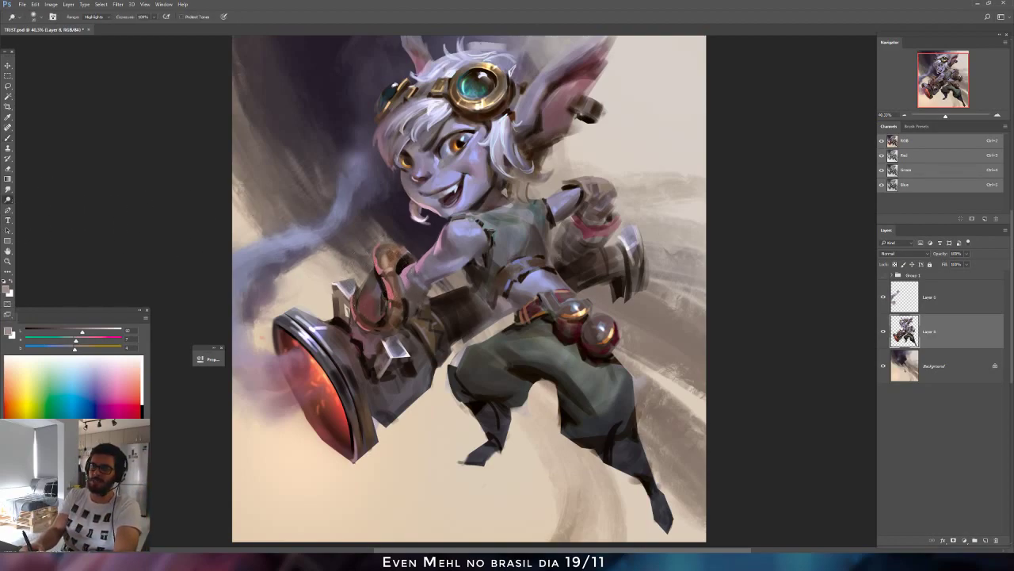
left_click_drag(383, 277, 392, 301)
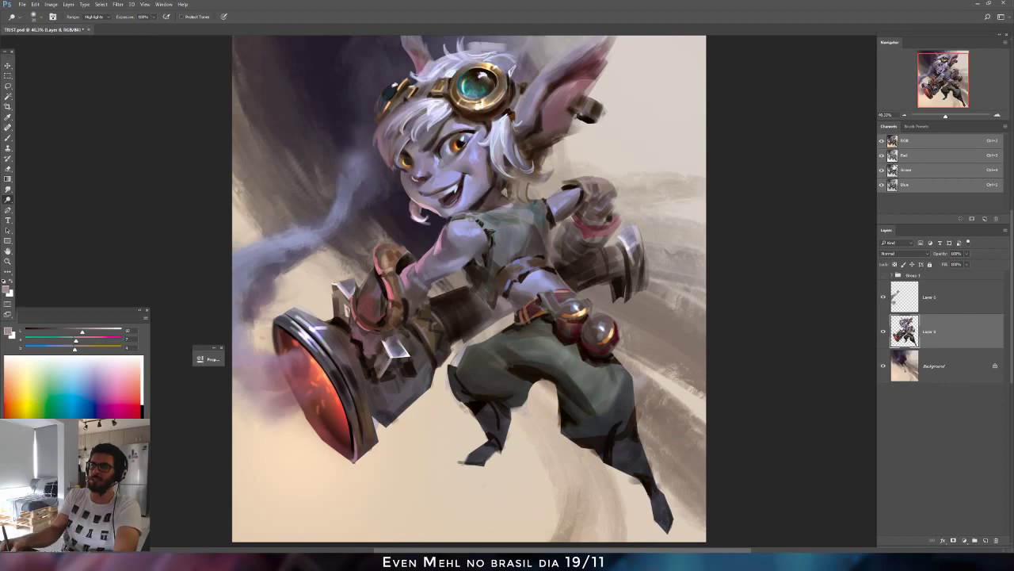
Limit editing to the Red channel with all channels visible, and dodge the front glove and handle with a larger brush.
left_click(904, 156)
left_click(882, 141)
key("bracketright")
key("bracketright")
key("bracketright")
key("bracketright")
key("bracketright")
key("bracketright")
key("bracketright")
key("bracketright")
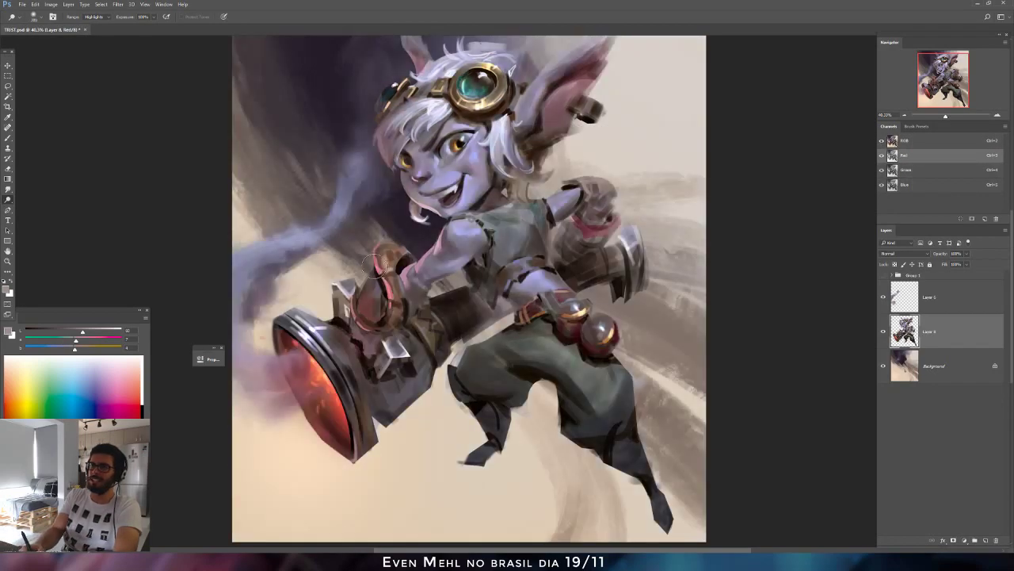
mouse_move(370, 262)
left_mouse_down()
mouse_move(383, 299)
mouse_move(359, 309)
mouse_move(371, 325)
mouse_move(361, 305)
mouse_move(367, 338)
mouse_move(353, 324)
mouse_move(363, 347)
mouse_move(349, 325)
mouse_move(353, 313)
mouse_move(376, 359)
mouse_move(367, 318)
mouse_move(344, 320)
mouse_move(337, 298)
mouse_move(349, 330)
mouse_move(334, 292)
mouse_move(381, 345)
mouse_move(378, 372)
mouse_move(347, 324)
mouse_move(380, 306)
left_mouse_up()
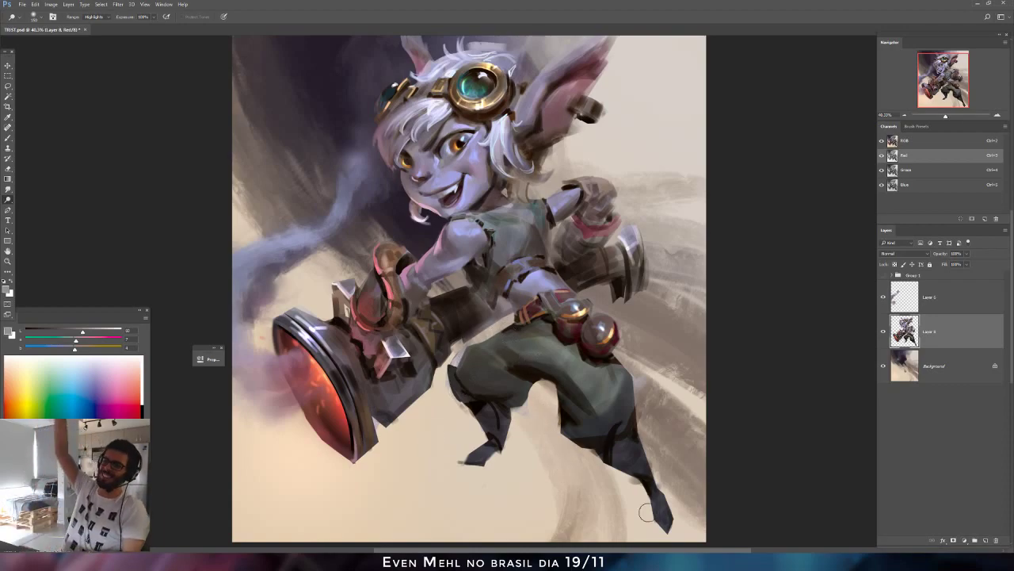
Limit editing to the Red and Blue channels, and dodge the highlights from the cannon handle across to the muzzle with a larger brush.
key("b")
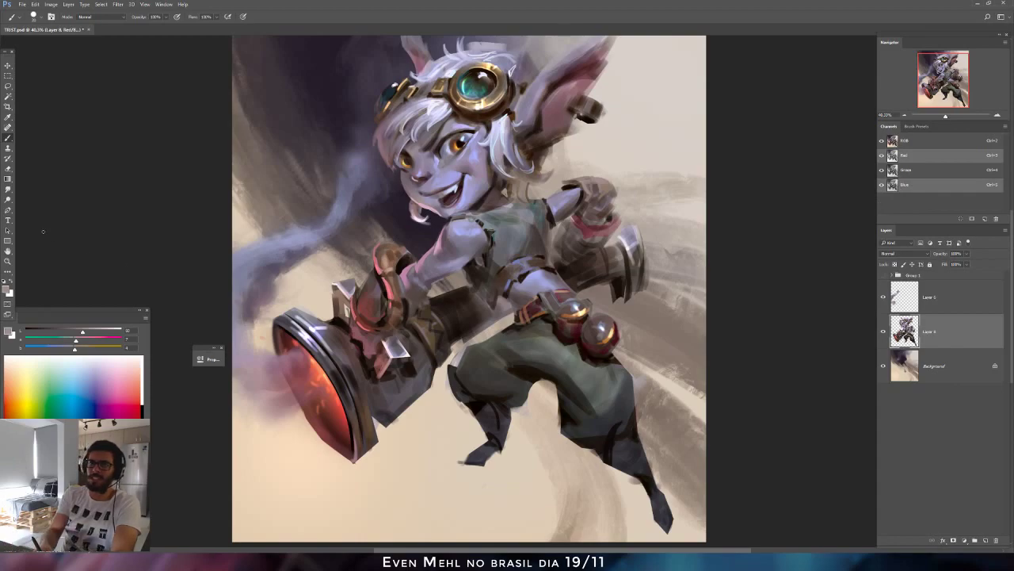
left_click(8, 200)
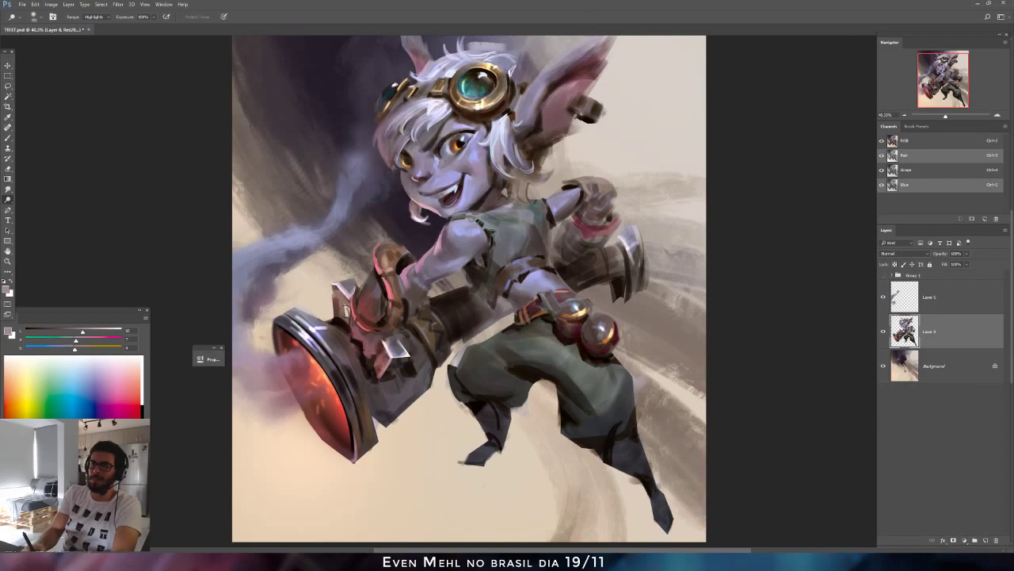
mouse_move(381, 350)
left_mouse_down()
mouse_move(368, 330)
mouse_move(368, 343)
mouse_move(379, 327)
mouse_move(354, 344)
mouse_move(365, 318)
mouse_move(357, 379)
mouse_move(370, 324)
mouse_move(373, 392)
mouse_move(367, 311)
mouse_move(398, 261)
mouse_move(436, 276)
mouse_move(427, 334)
mouse_move(429, 300)
mouse_move(412, 317)
mouse_move(330, 288)
mouse_move(345, 333)
mouse_move(323, 364)
left_mouse_up()
key("bracketright")
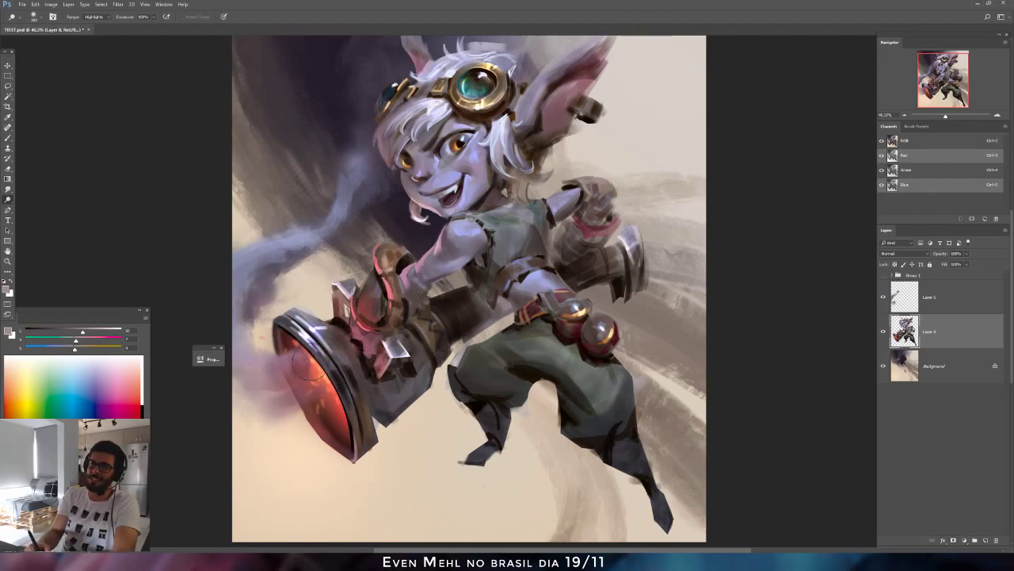
Dodge the glowing interior of the cannon muzzle with a much smaller brush.
key("bracketleft")
key("bracketleft")
key("bracketleft")
key("bracketleft")
key("bracketleft")
key("bracketleft")
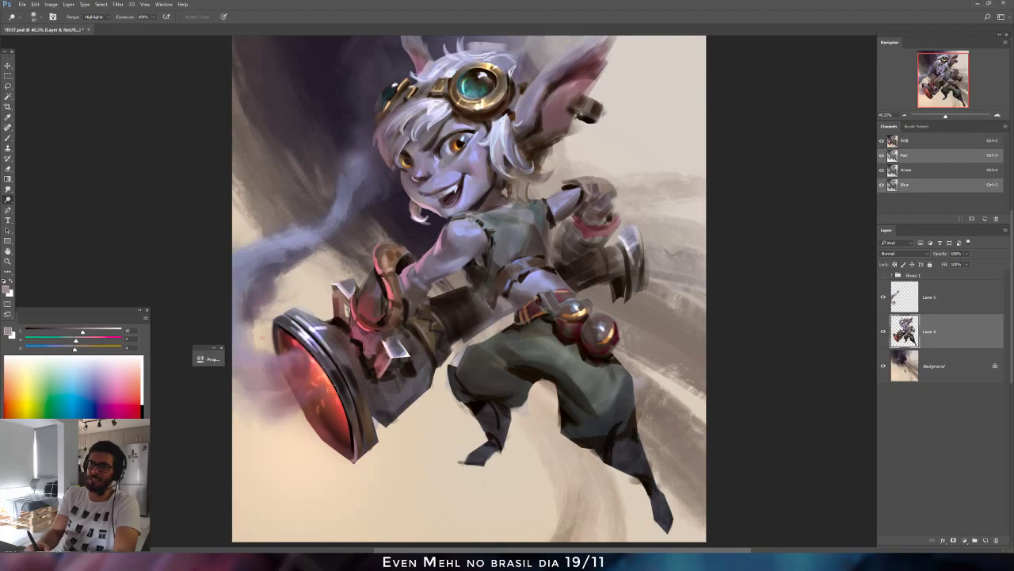
left_click_drag(315, 362, 341, 417)
Make all RGB channels editable again and flip the canvas horizontally.
left_click(912, 185)
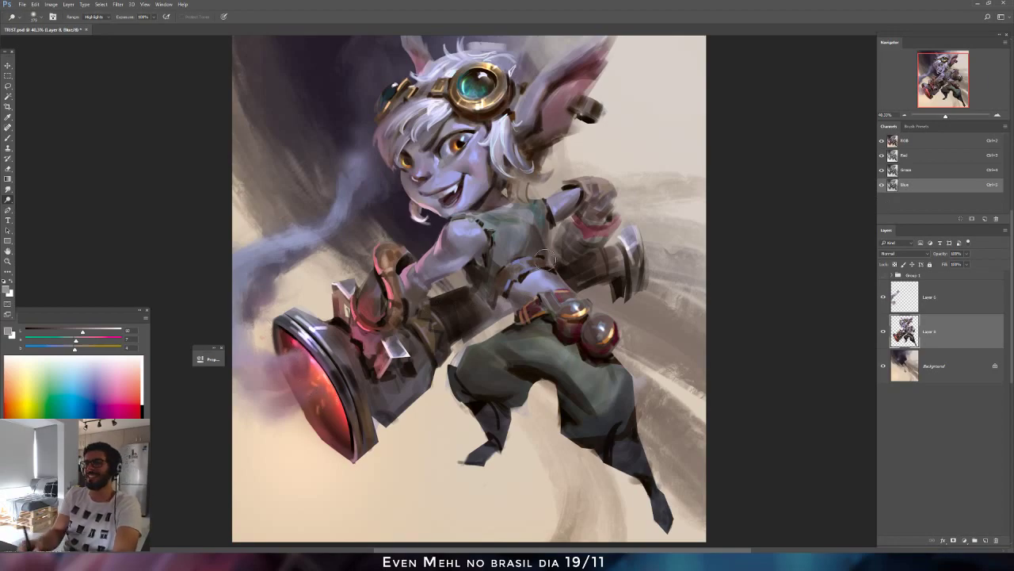
left_click(909, 142)
key("ctrl+shift+h")
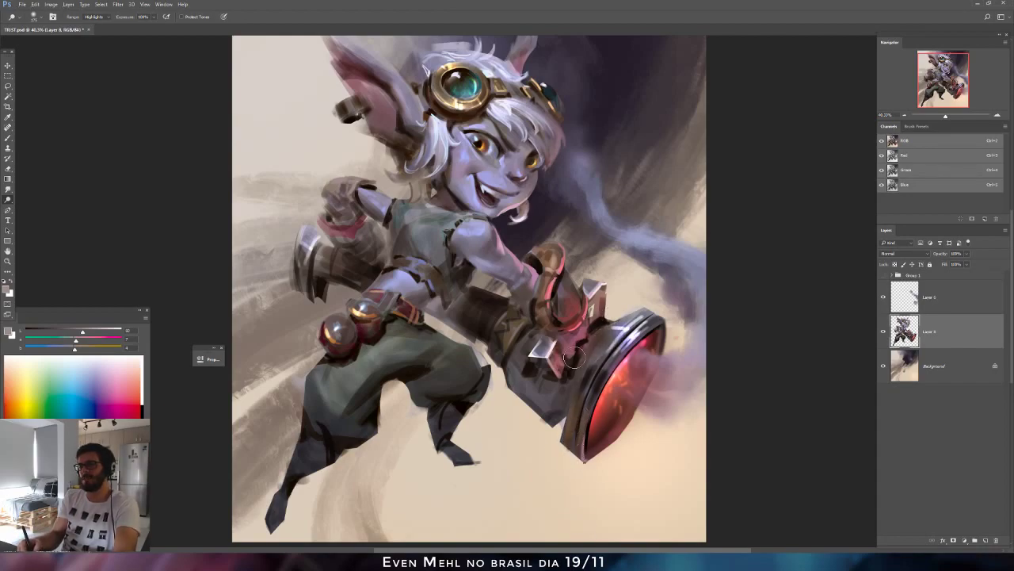
Trim the lower outer edge of the muzzle ring with a very small Eraser.
key("e")
key("bracketleft")
key("bracketleft")
key("bracketleft")
key("bracketleft")
key("bracketleft")
key("bracketleft")
key("bracketleft")
key("bracketleft")
key("bracketleft")
key("bracketleft")
key("bracketleft")
key("bracketleft")
key("bracketleft")
key("bracketleft")
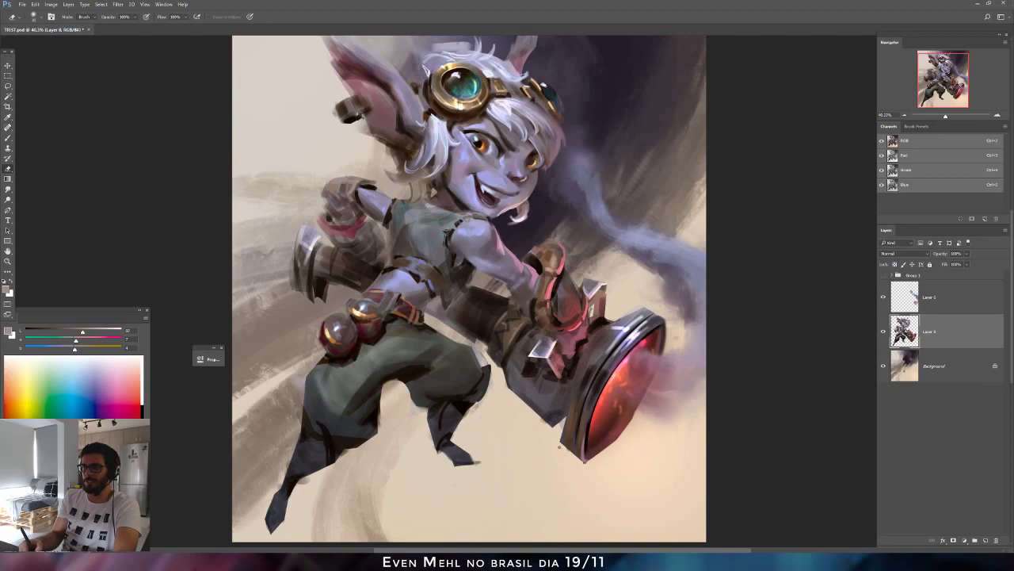
Rework the shadow where the lower barrel meets the muzzle ring, using dark and brown tones sampled from the cannon.
key("b")
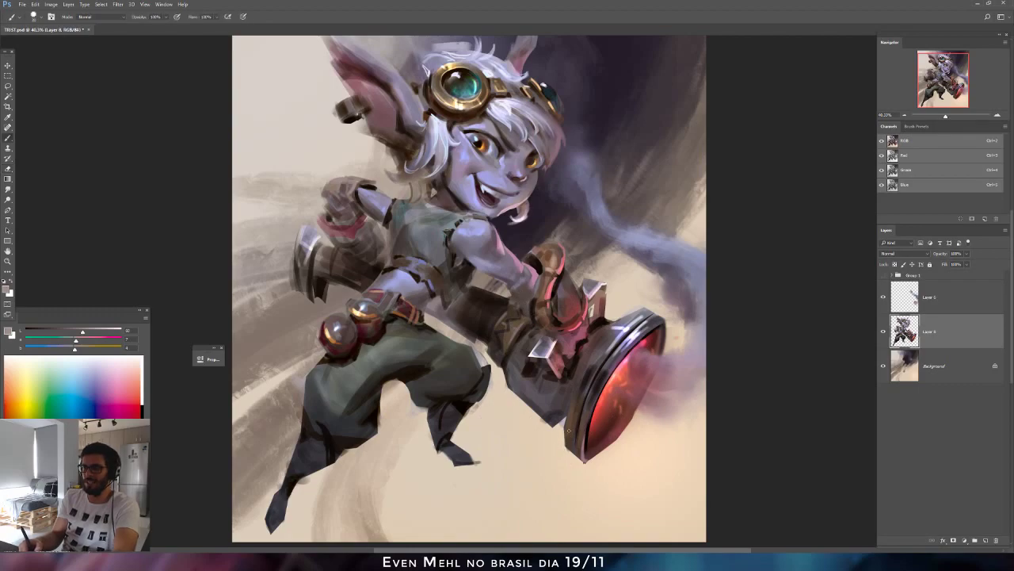
left_click(569, 407, "alt")
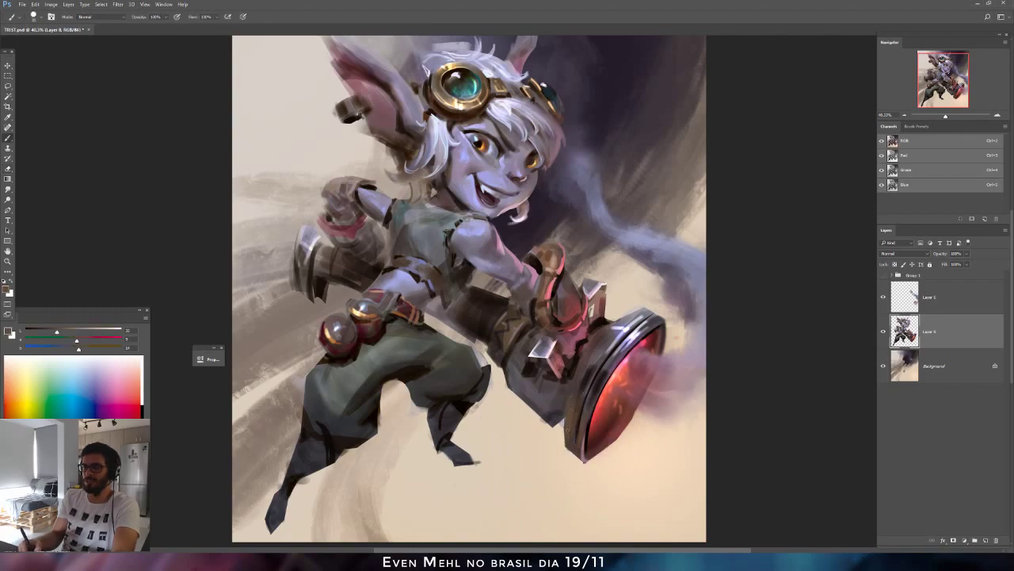
left_click(563, 399, "alt")
left_click_drag(565, 383, 560, 410)
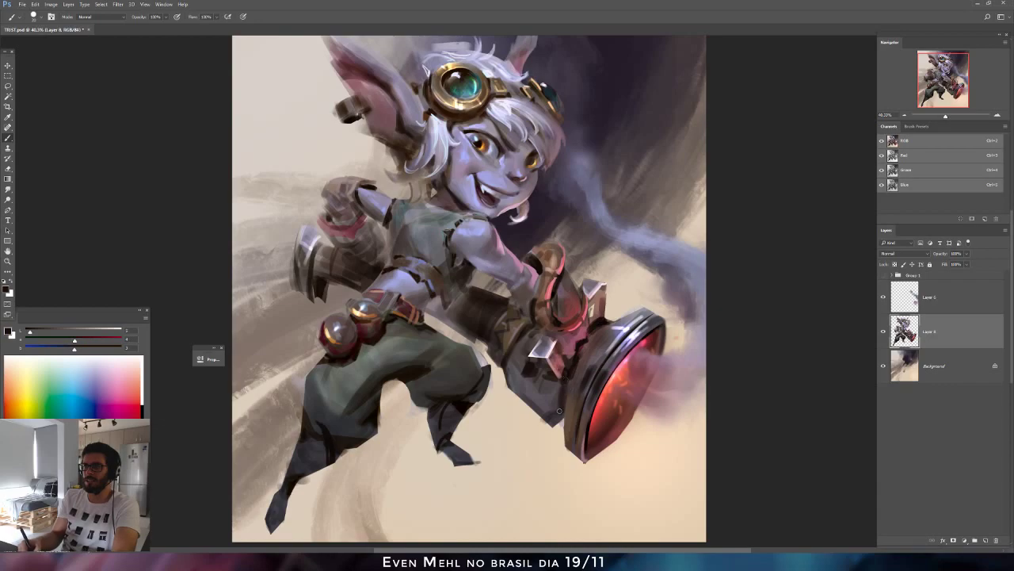
key("ctrl+alt+z")
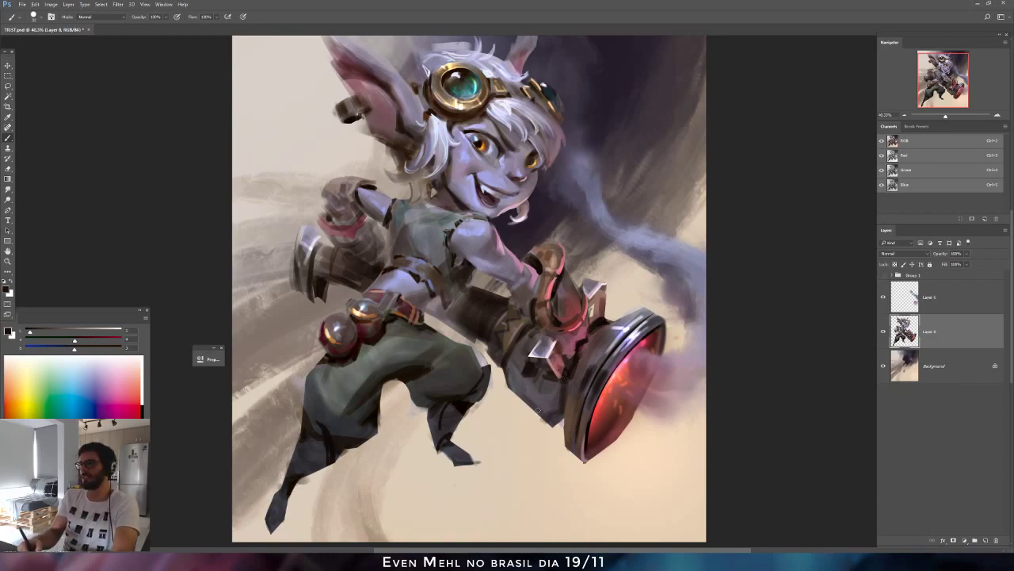
left_click_drag(556, 424, 562, 423)
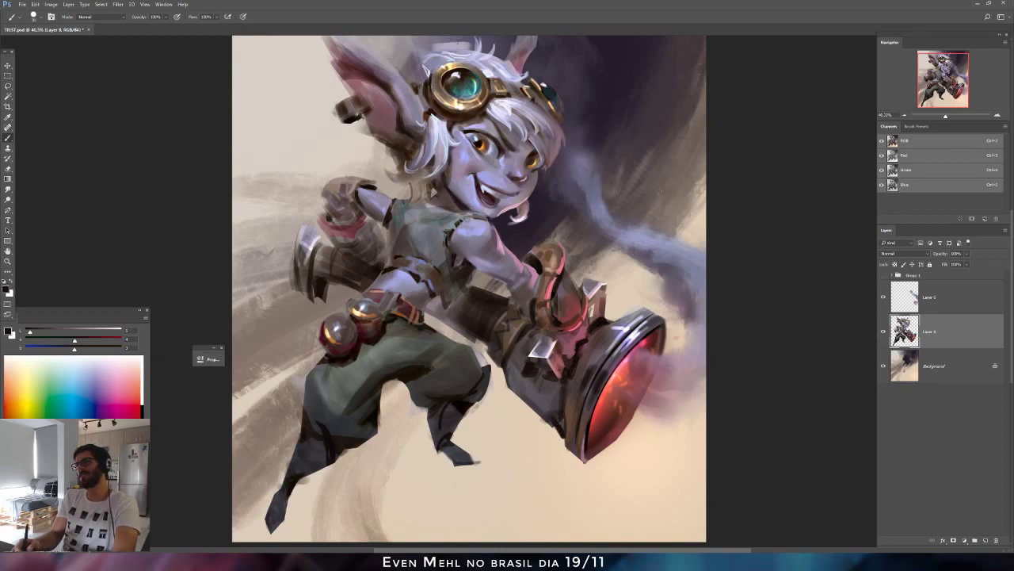
left_click(560, 410, "alt")
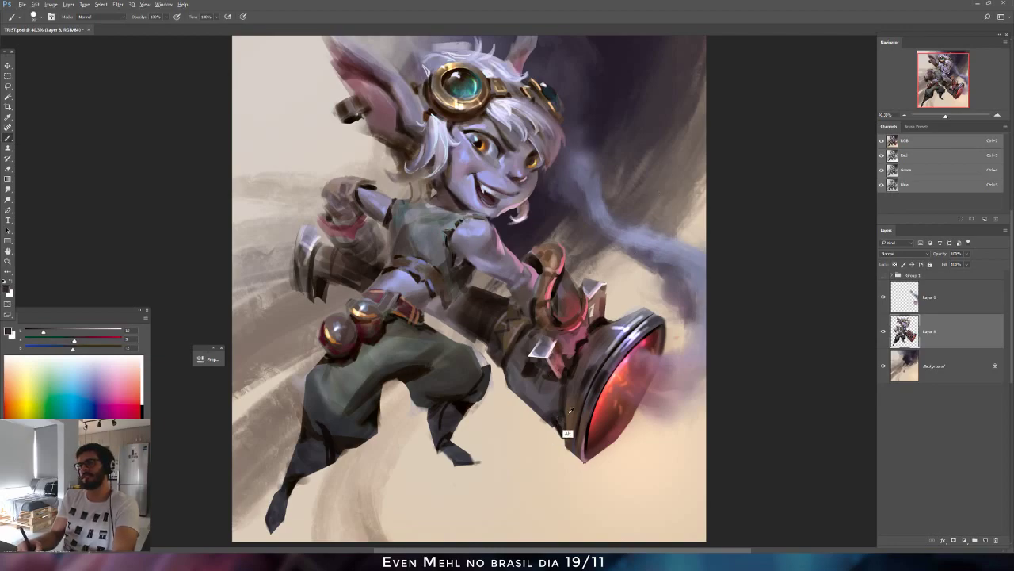
left_click(567, 399, "alt")
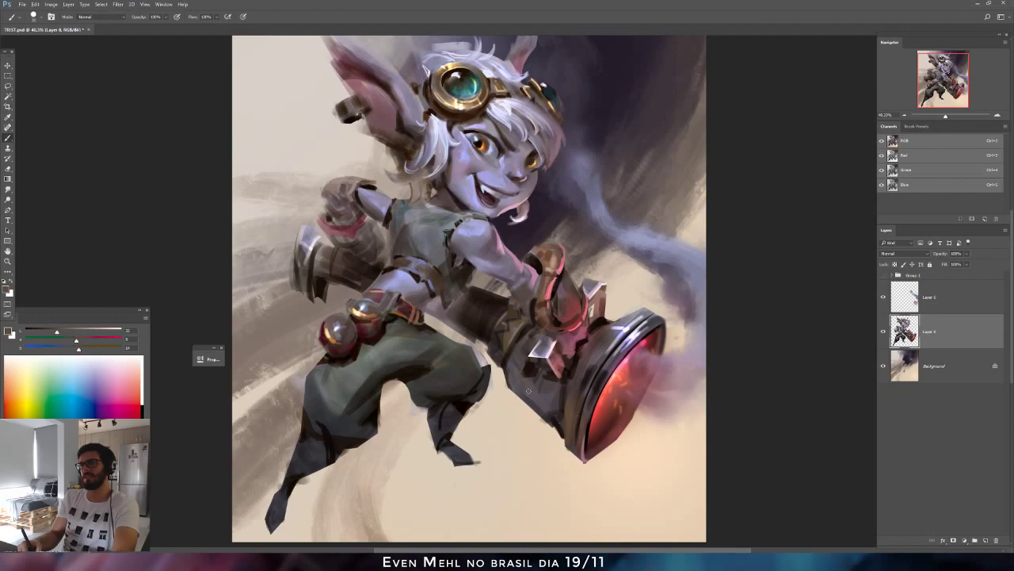
Flip the canvas horizontally and paint brown tones sampled from the cannon onto the barrel beneath the handle.
key("F2")
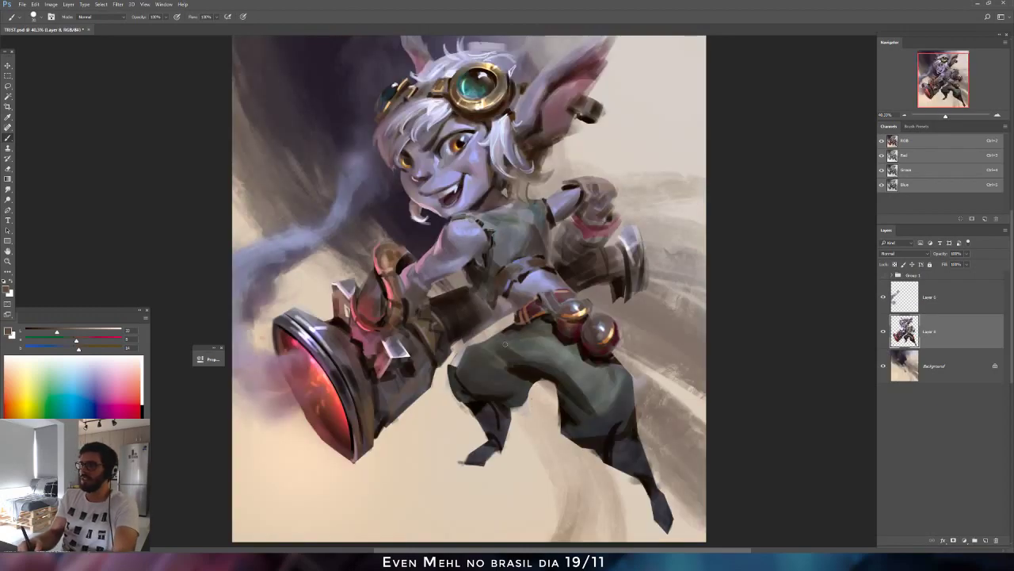
left_click(404, 379, "alt")
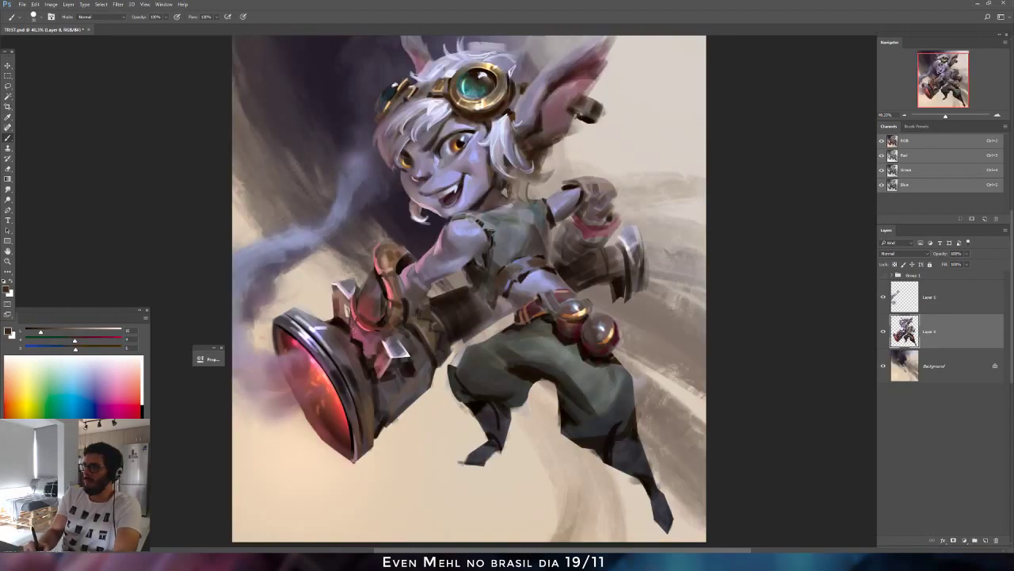
left_click(433, 364, "alt")
left_click_drag(382, 383, 388, 410)
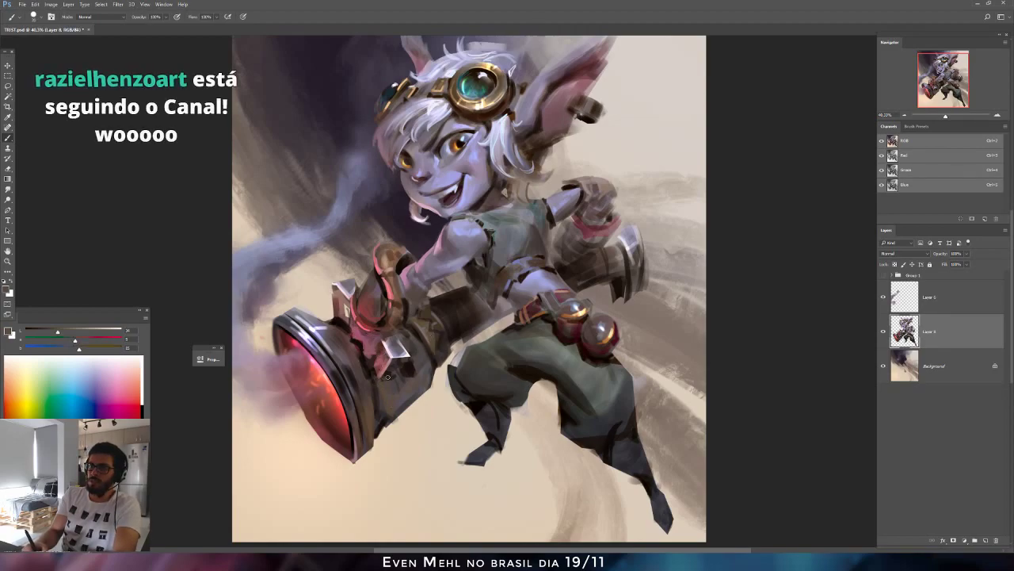
left_click(340, 323, "alt")
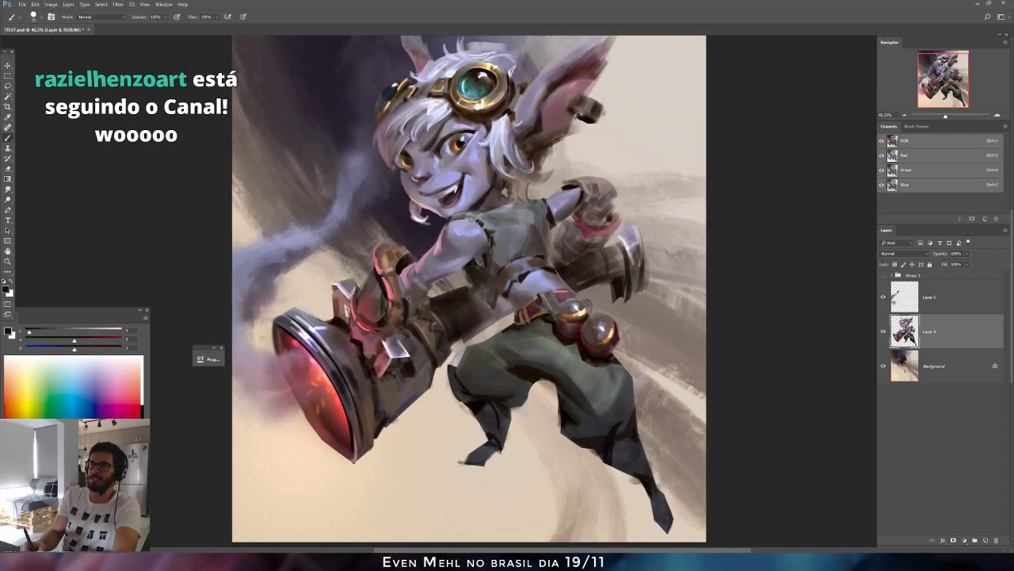
Switch to a flat rectangular brush preset and refine the top of the cannon behind the muzzle ring with sampled dark greys.
right_click(462, 295)
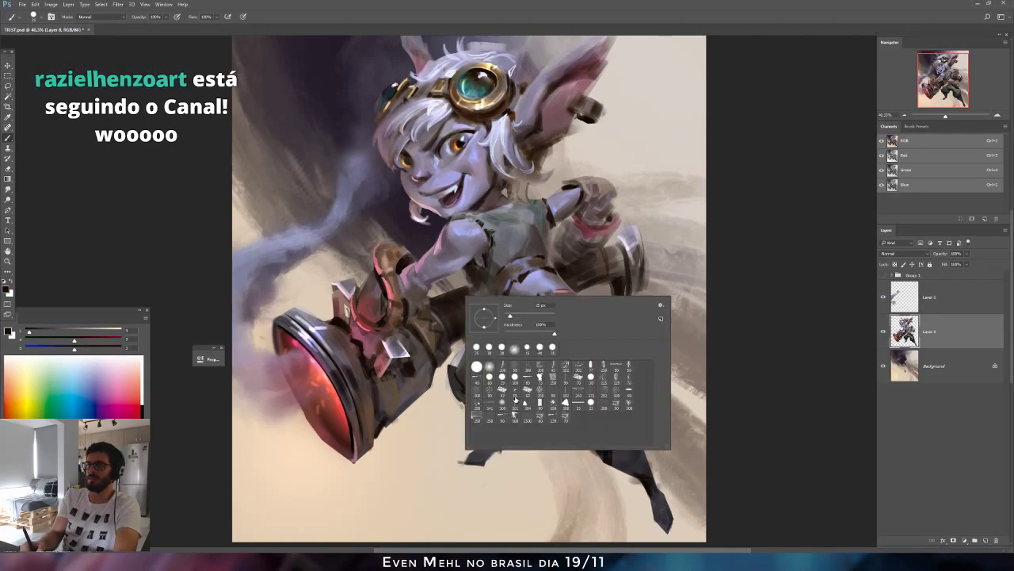
left_click(540, 403)
left_click(205, 435)
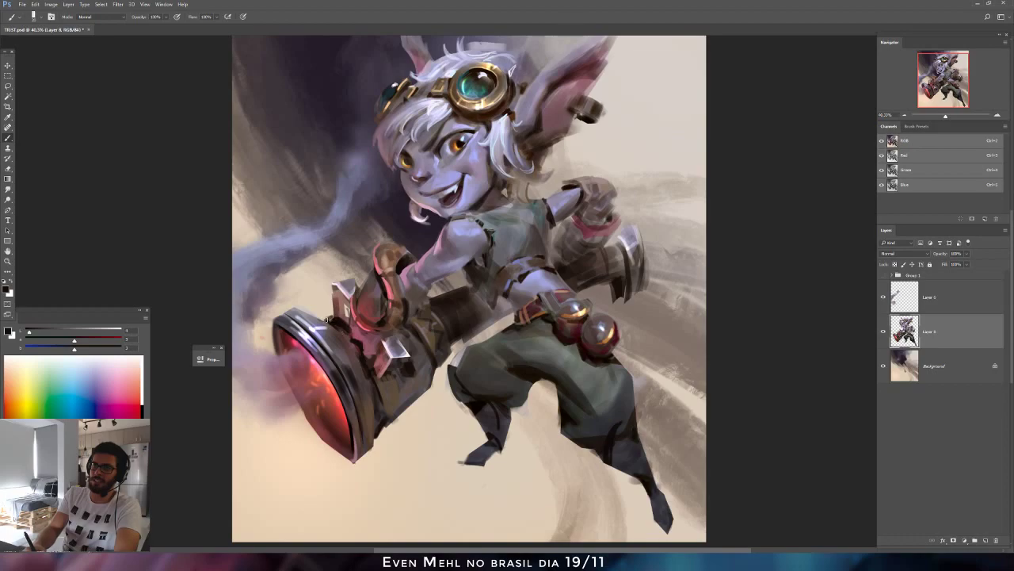
left_click(337, 322, "alt")
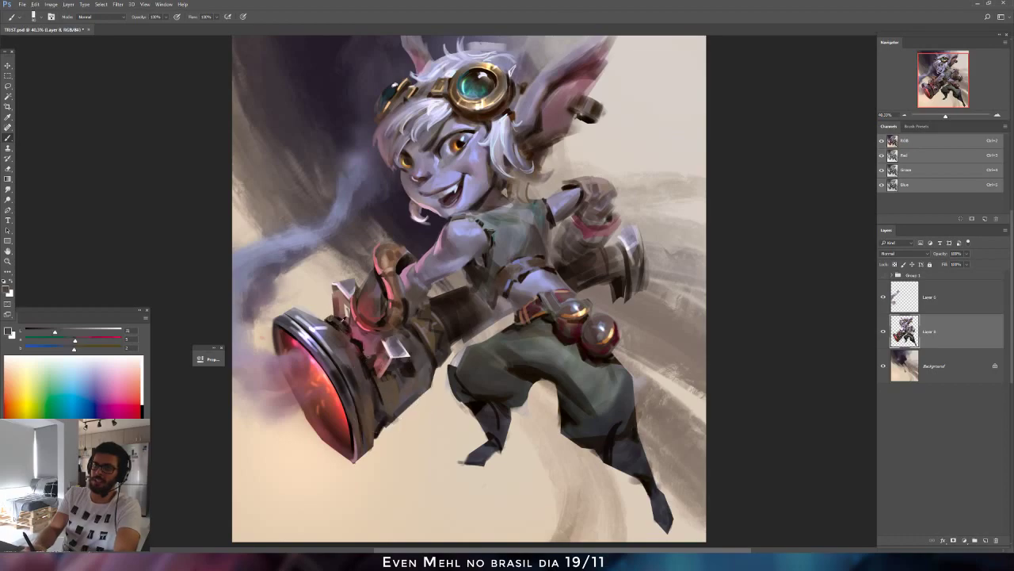
left_click(344, 327, "alt")
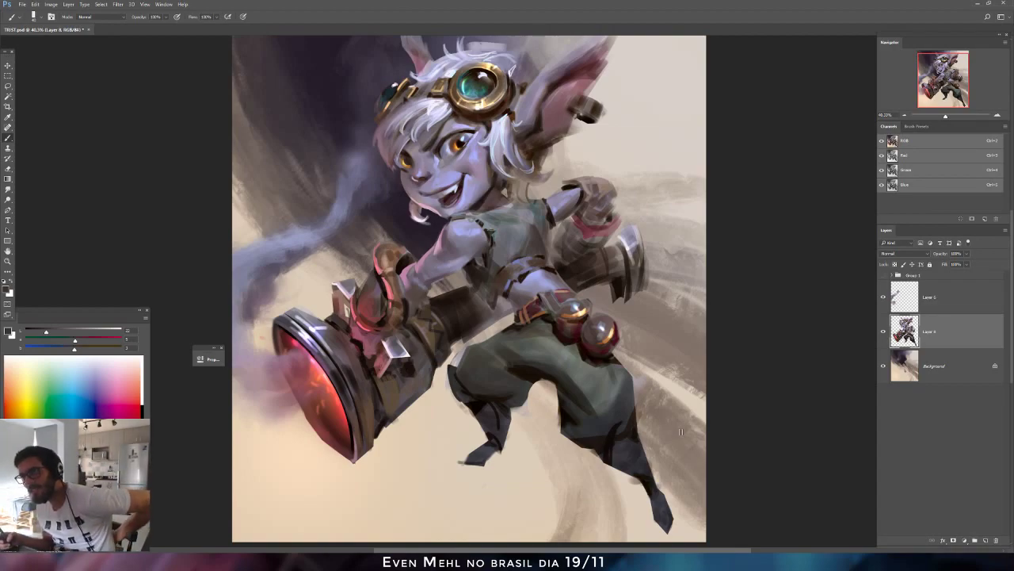
Paint shadows and surface accents on the rear barrel beneath the arm with tones sampled from that area.
left_click(433, 304, "alt")
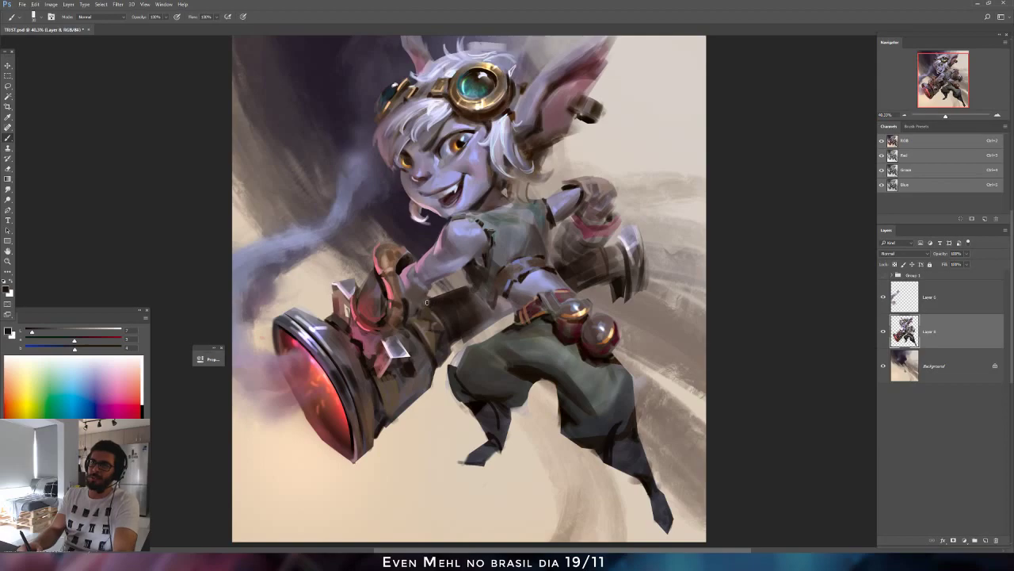
left_click(453, 304, "alt")
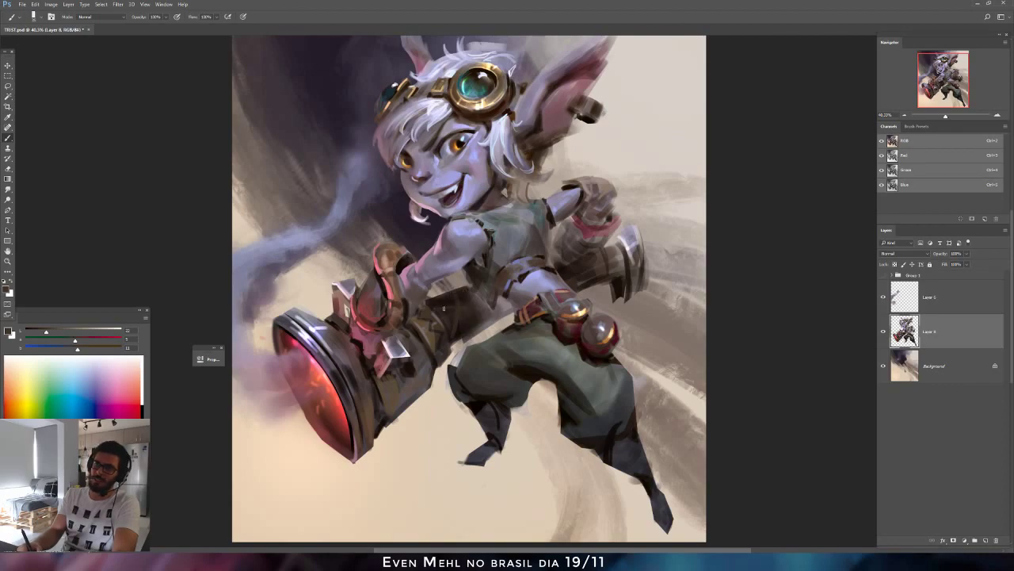
left_click(489, 335, "alt")
Set the brush blending mode to Lighten and shift the painting colour to a dark muted red.
left_click(70, 352)
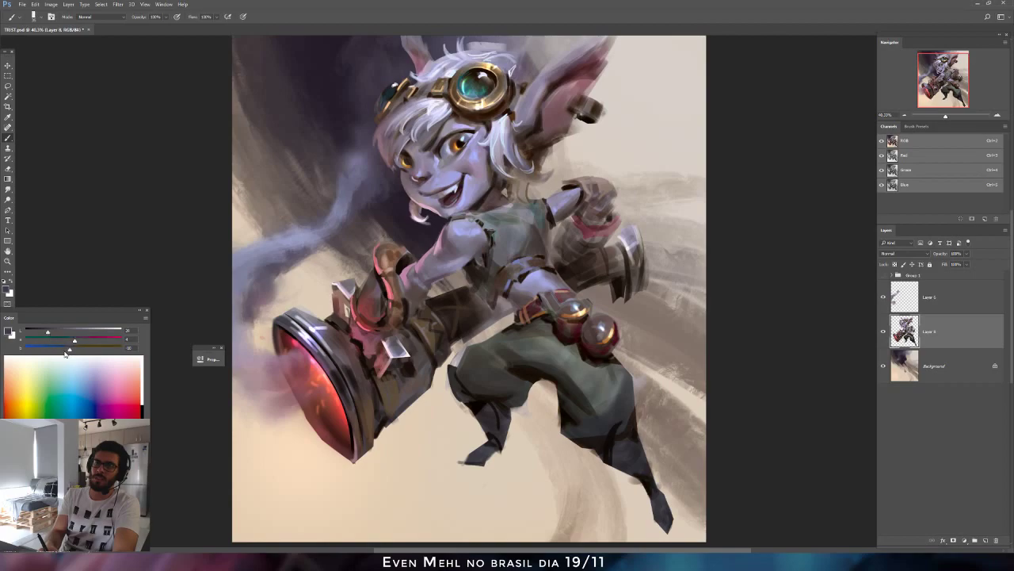
left_click(89, 17)
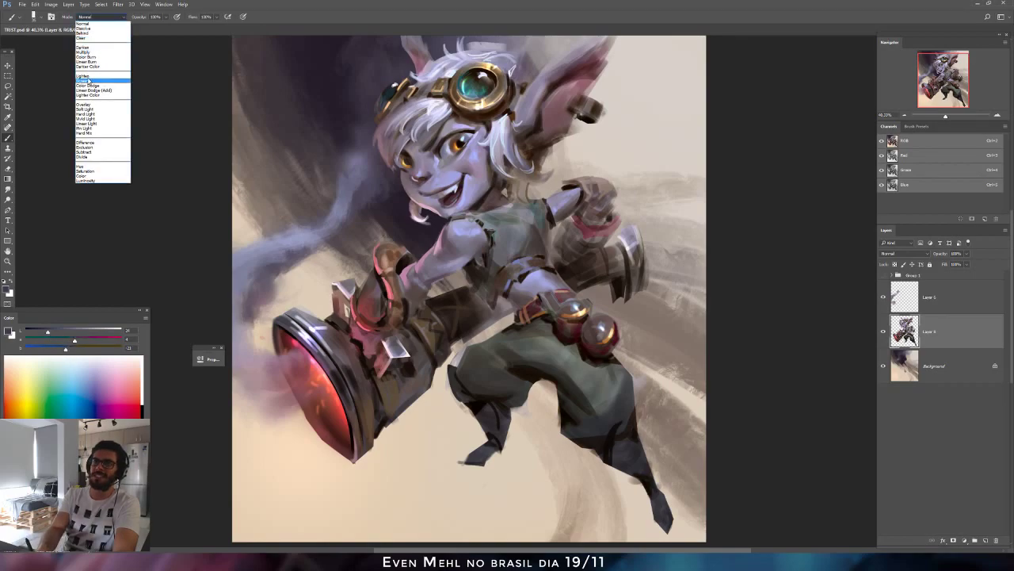
left_click(91, 78)
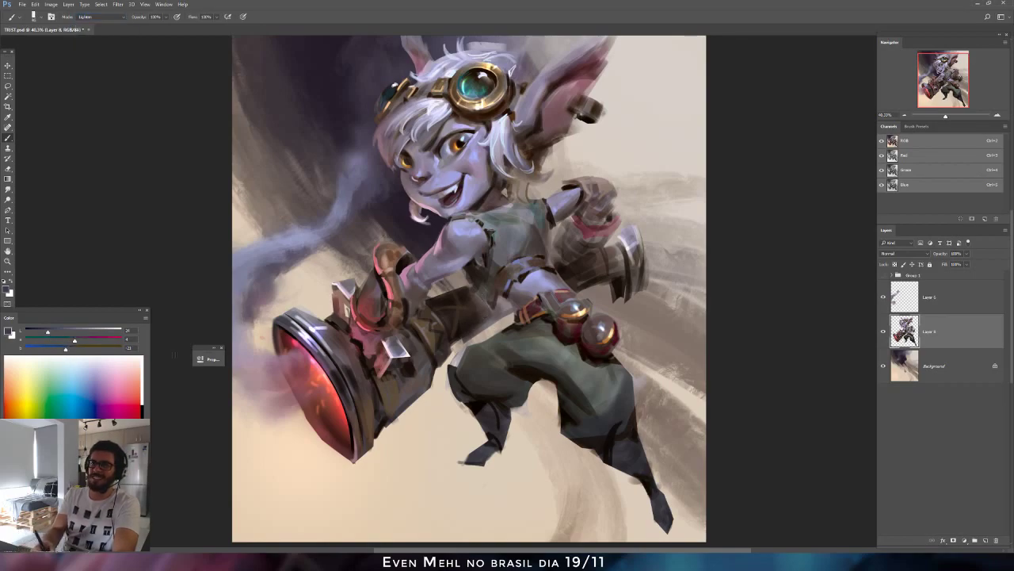
left_click(79, 343)
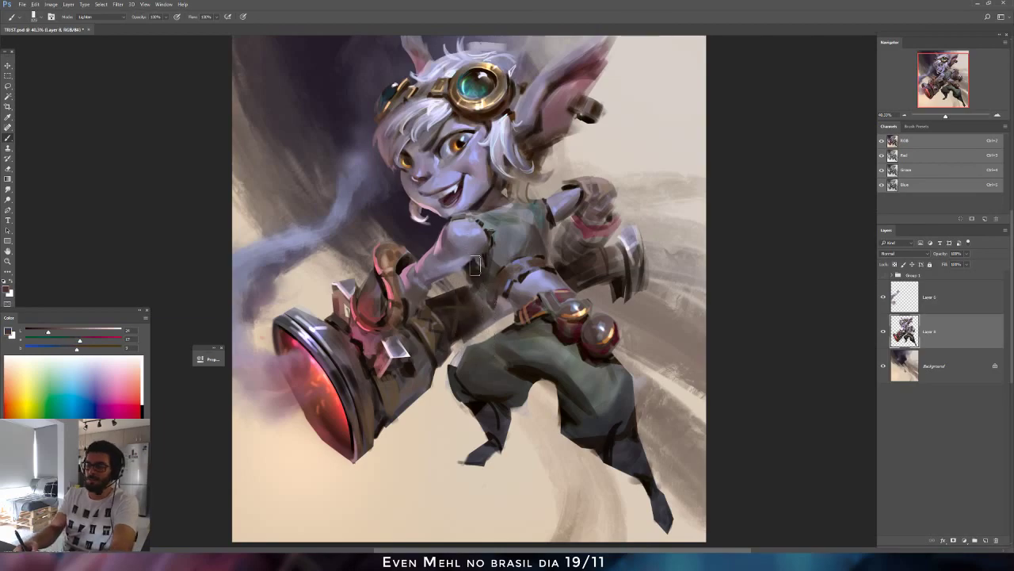
Make a freehand selection around the barrel section beneath the arm, hide its outline, and return to the Brush tool.
key("l")
left_click_drag(470, 286, 486, 306)
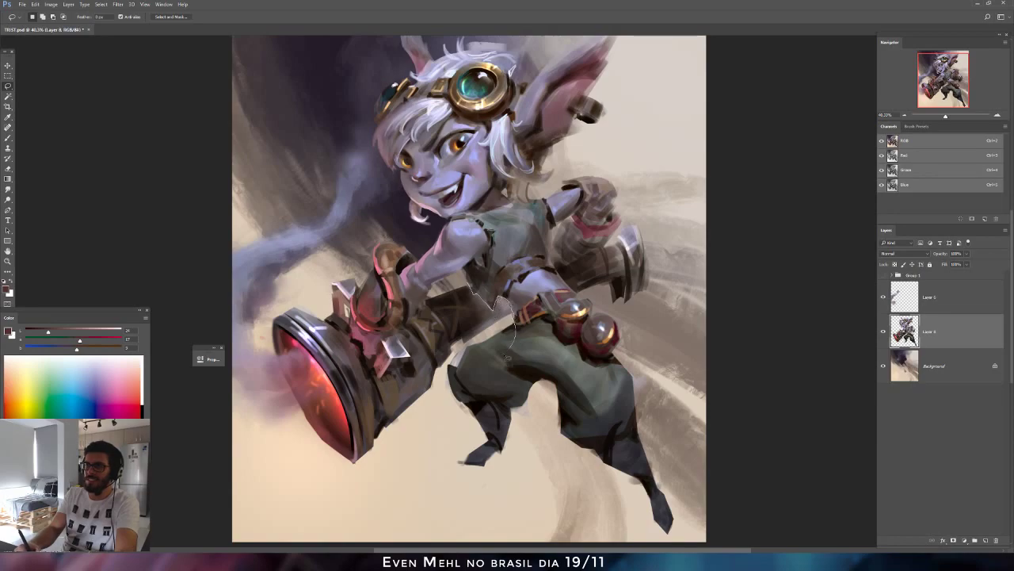
left_click_drag(508, 358, 469, 285)
mouse_move(520, 323)
left_mouse_down()
mouse_move(458, 388)
mouse_move(466, 366)
mouse_move(512, 362)
mouse_move(451, 371)
mouse_move(453, 412)
mouse_move(471, 352)
mouse_move(488, 360)
mouse_move(480, 404)
mouse_move(481, 357)
left_mouse_up()
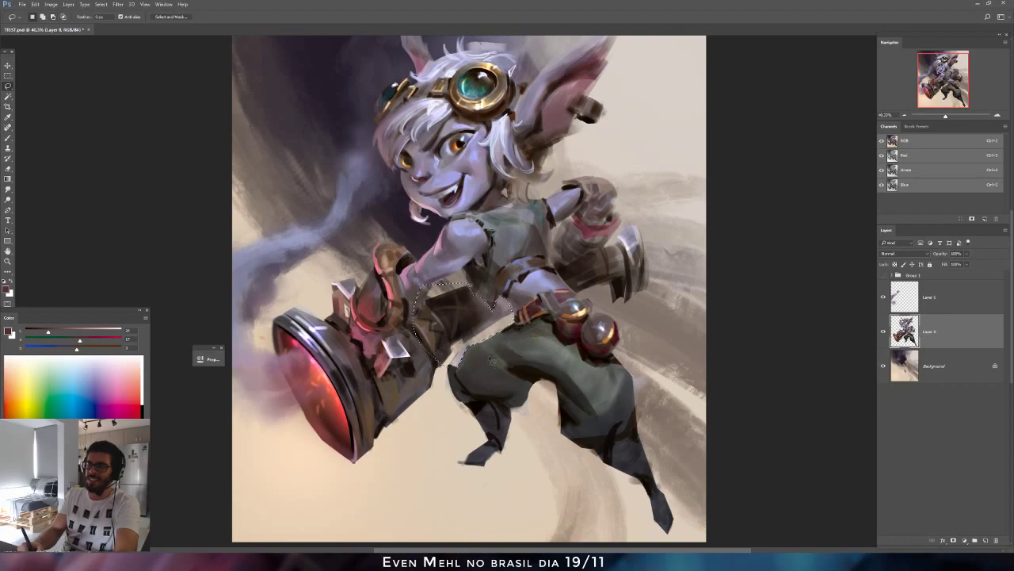
key("c")
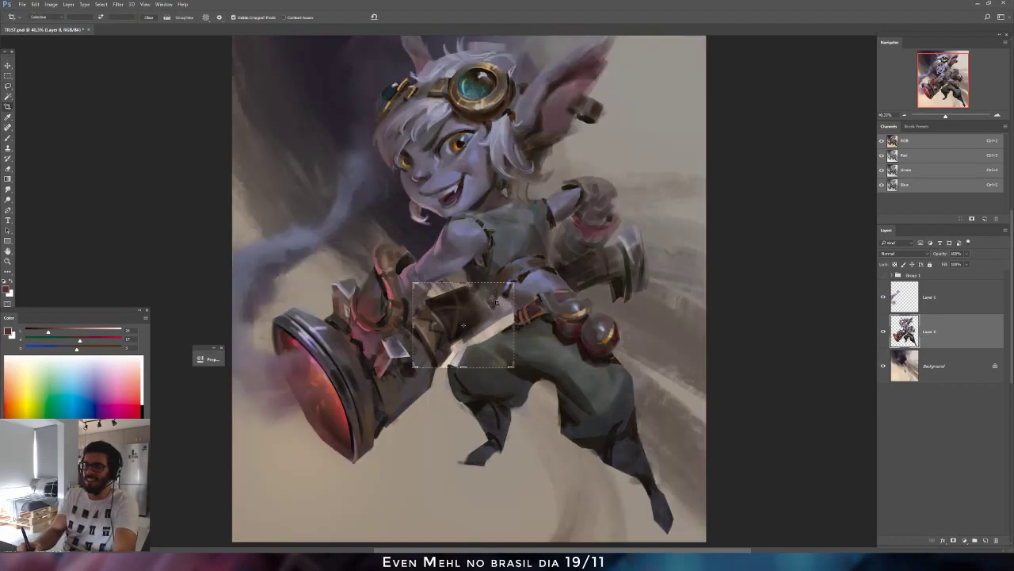
key("Escape")
key("ctrl+d")
key("b")
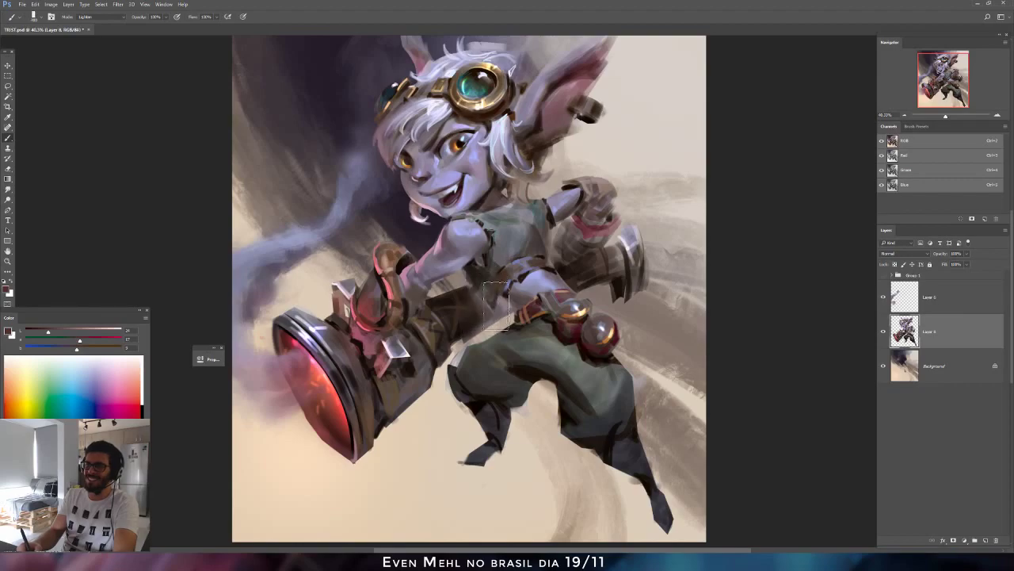
Brush the dark red over the rear barrel beneath the arm with an enlarged brush.
key("bracketright")
key("bracketright")
left_click_drag(487, 307, 472, 303)
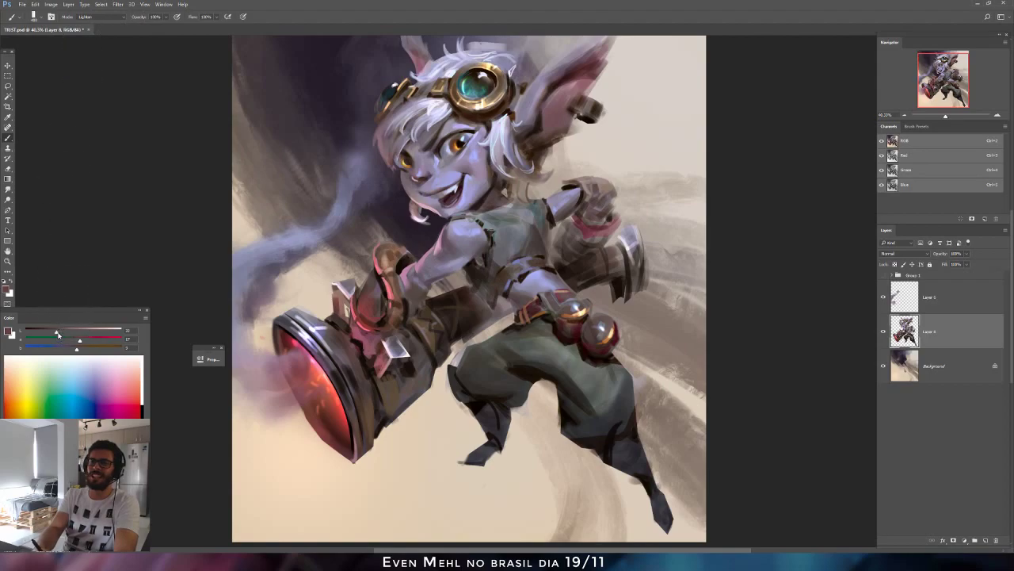
Switch to a large soft round brush for the reddish light on the rear barrel.
left_click(102, 16)
left_click(95, 32)
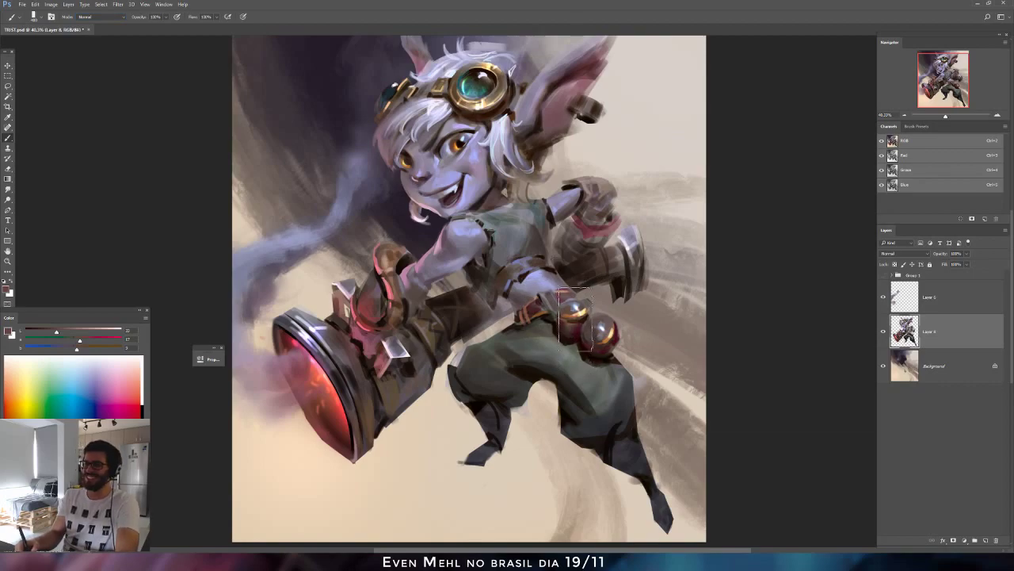
right_click(567, 274)
left_click(498, 304)
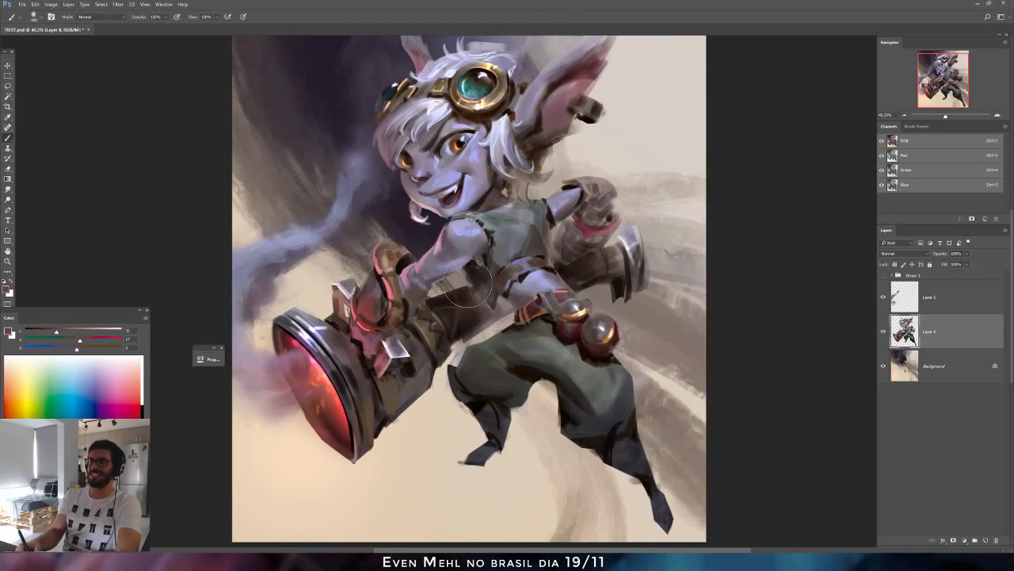
Try a sampled dark reddish stroke with a smaller brush where the rear barrel meets the torn shirt hem.
left_click(481, 302, "alt")
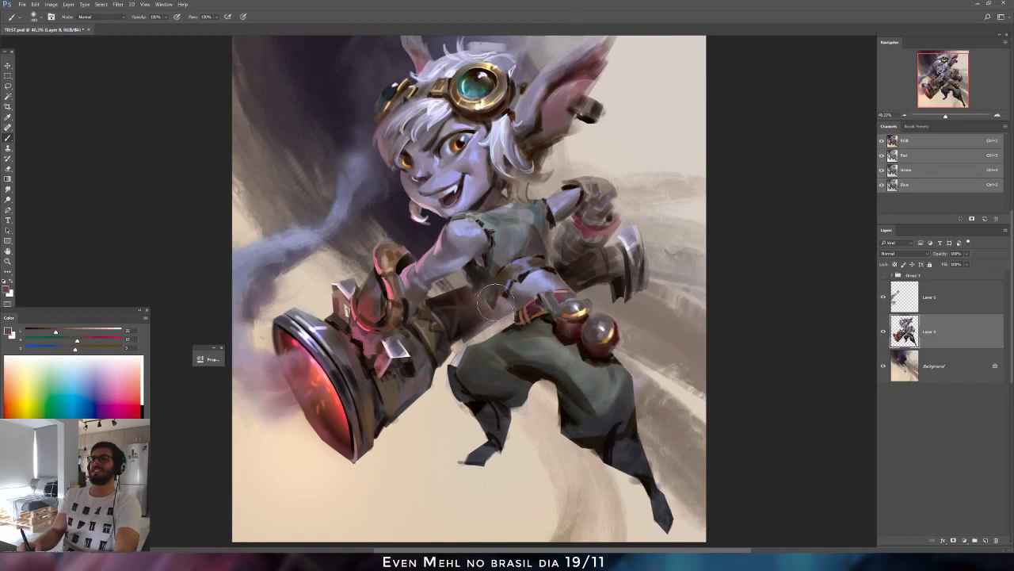
key("bracketleft")
left_click_drag(492, 308, 484, 322)
key("ctrl+alt+z")
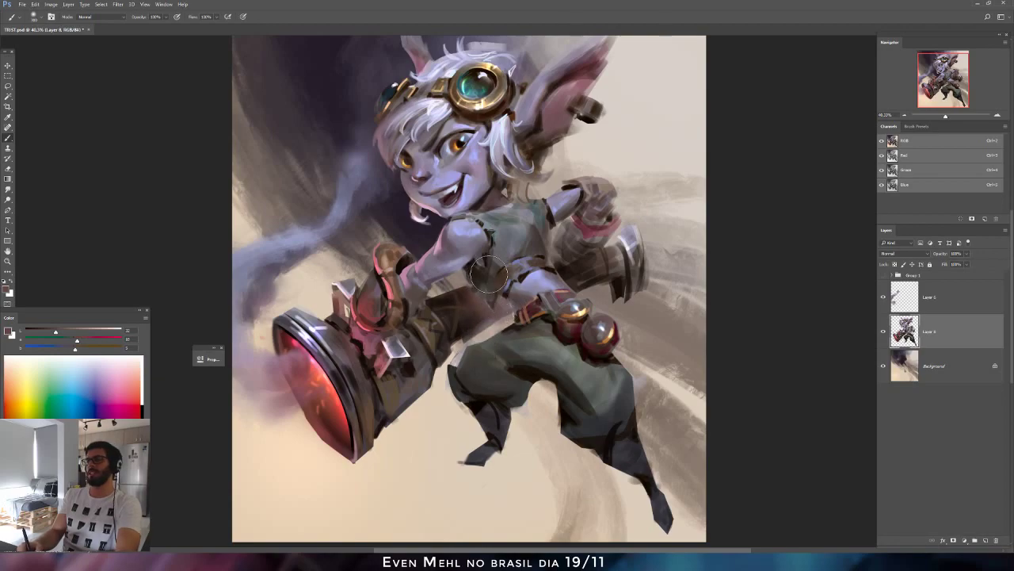
key("ctrl+alt+z")
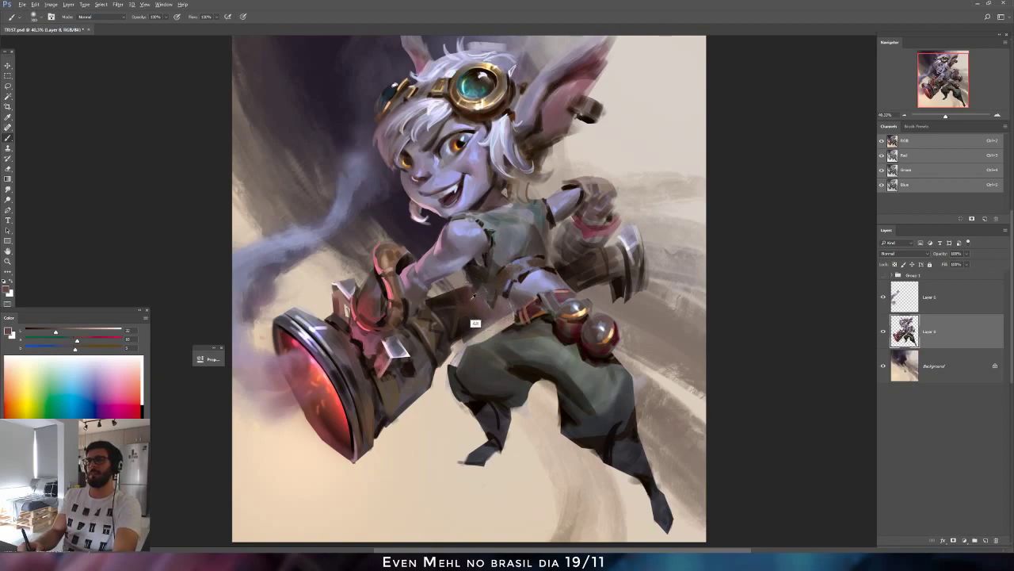
Sample the barrel's dark brown and brush it over the rear barrel beneath the shirt hem with a smaller brush.
left_click(472, 318, "alt")
key("bracketleft")
left_click_drag(479, 290, 483, 324)
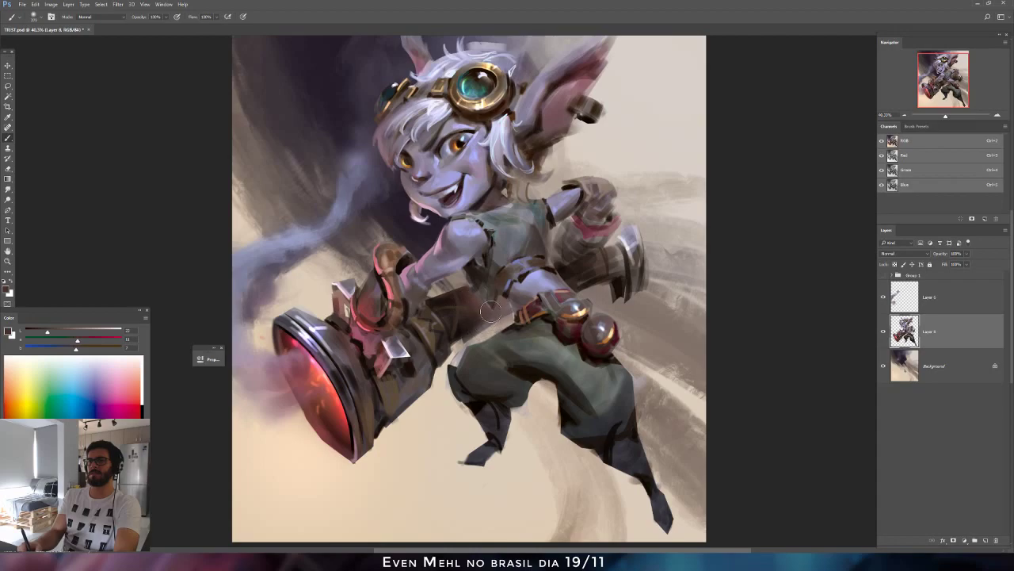
Invert the selection around the rear barrel and return to the Brush tool.
key("l")
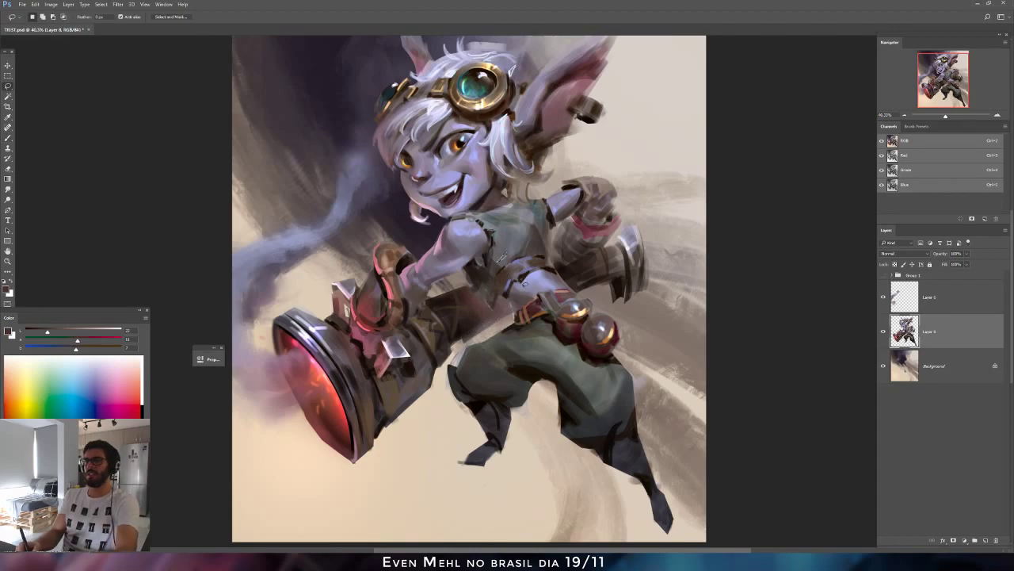
key("ctrl+d")
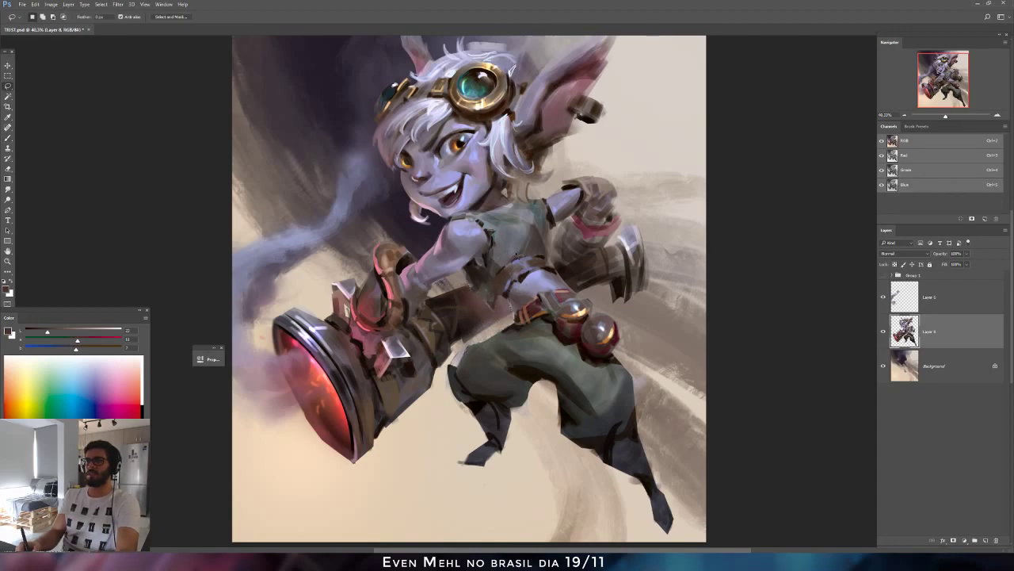
left_click_drag(526, 271, 523, 273)
right_click(519, 257)
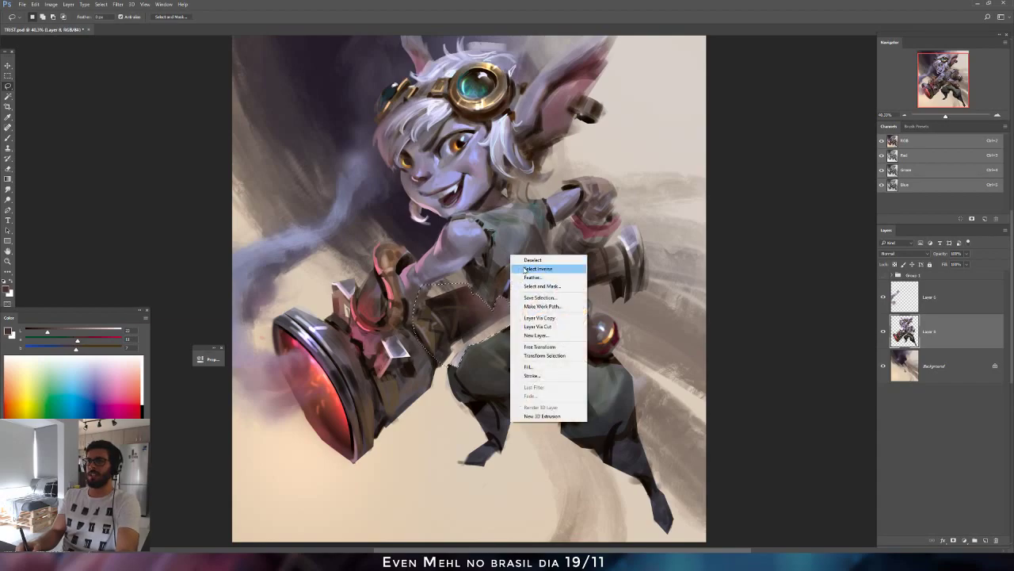
left_click(526, 269)
key("b")
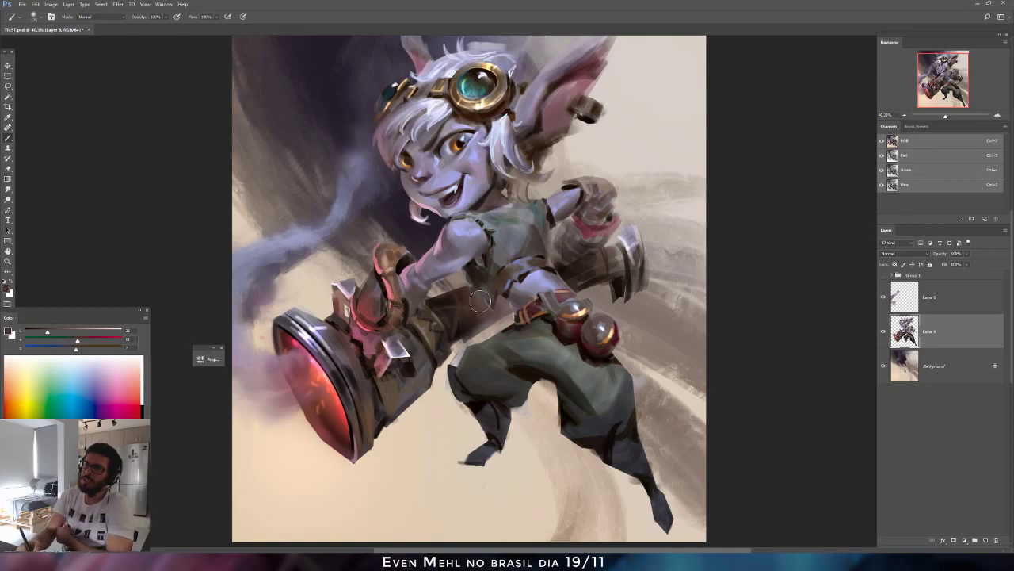
Enlarge the brush, hide the selection outline, and darken the painting colour to near black.
key("bracketright")
key("bracketright")
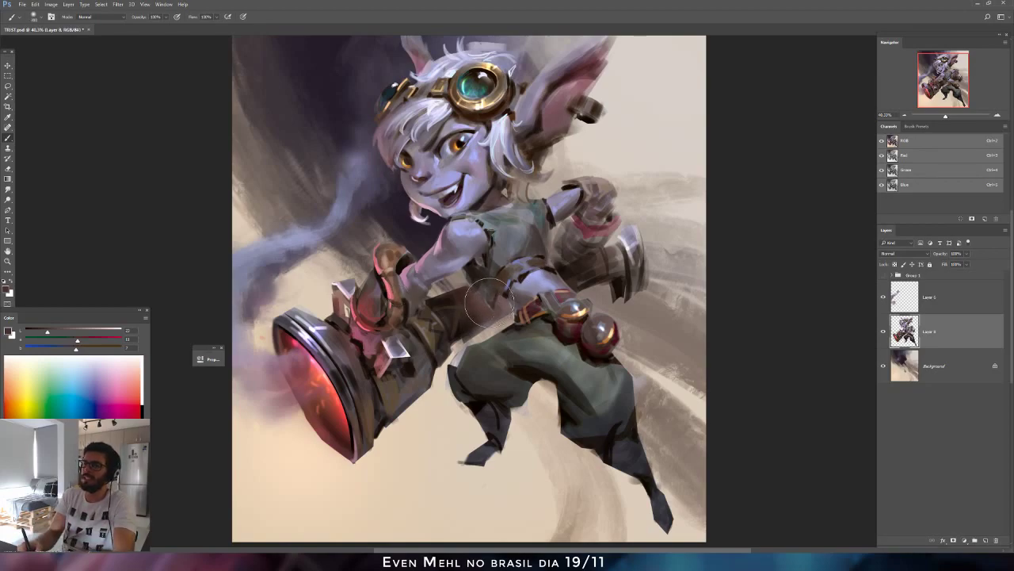
key("ctrl+h")
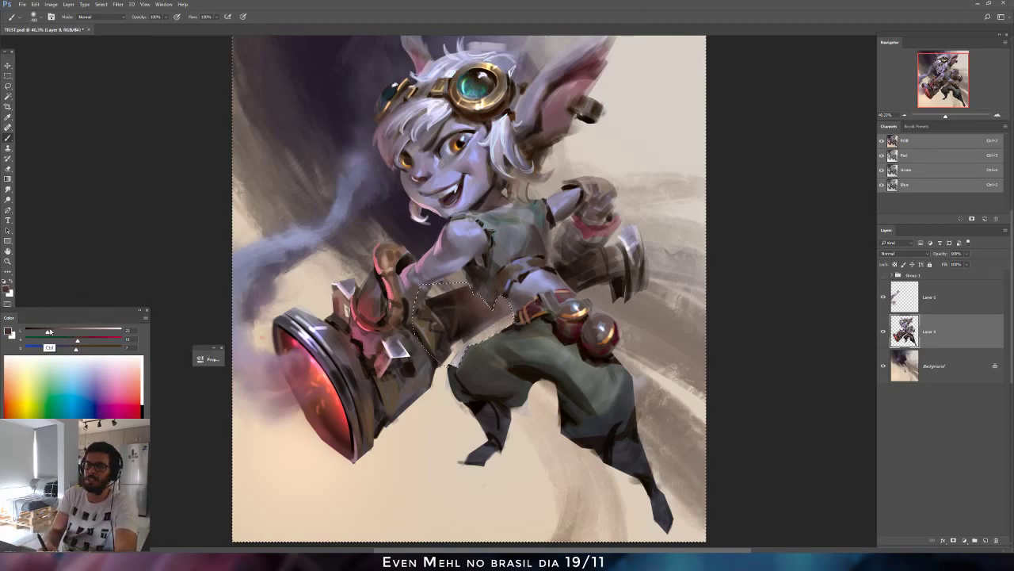
key("ctrl+d")
left_click_drag(37, 332, 30, 334)
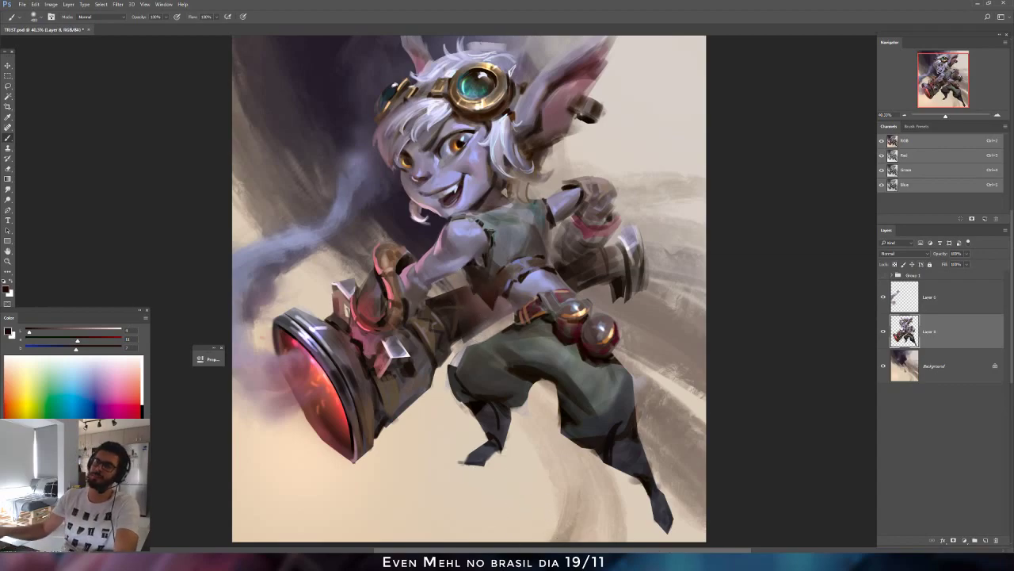
scroll(421, 496, "down", 14)
key("ctrl+0")
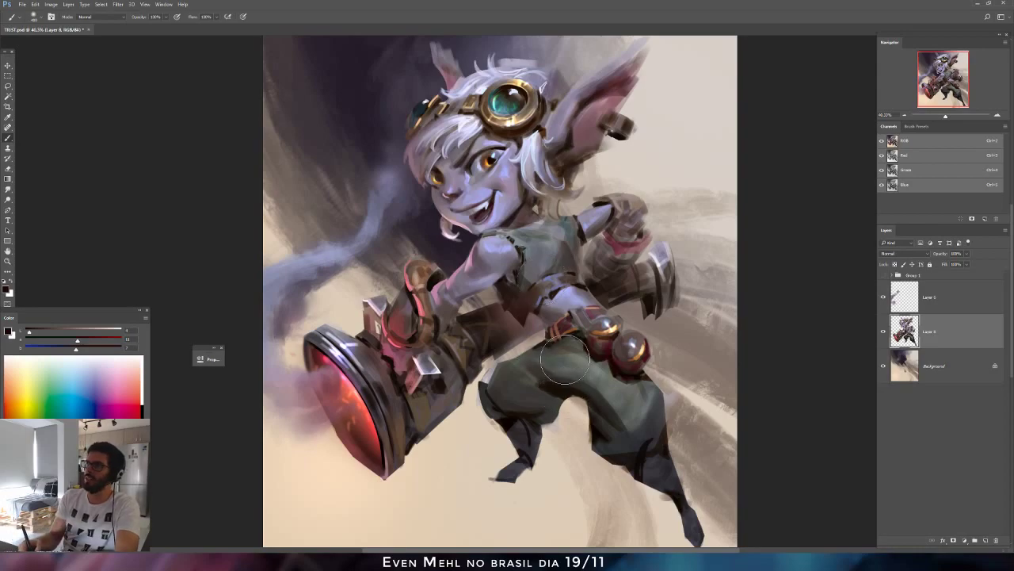
Invert the selection back to the rear barrel and shade it beside the shirt hem with a sampled dark tone and smaller brush.
key("l")
right_click(544, 315)
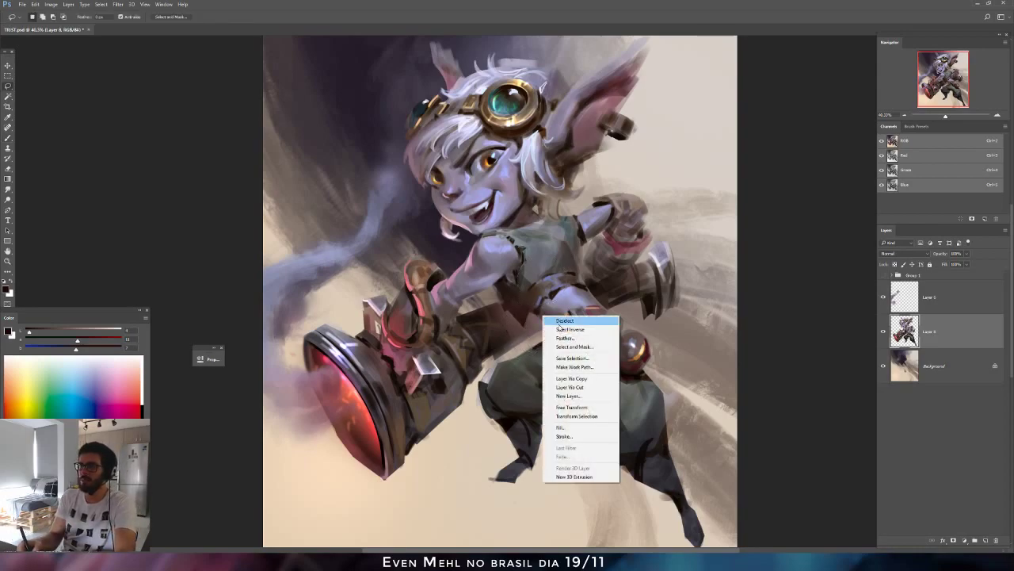
left_click(558, 329)
key("b")
left_click(485, 332, "alt")
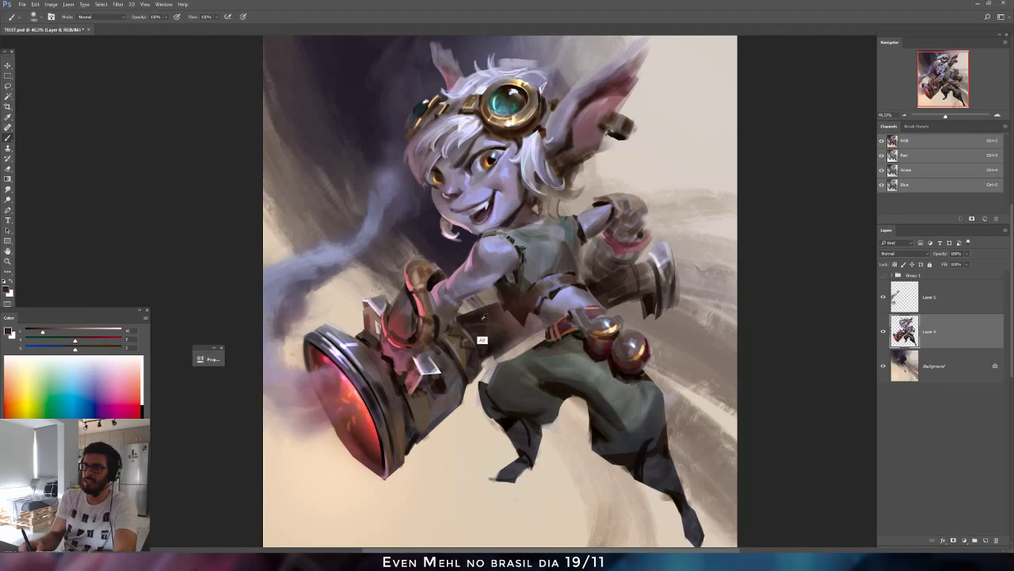
key("bracketleft")
key("bracketleft")
mouse_move(513, 333)
left_mouse_down()
mouse_move(504, 309)
mouse_move(511, 328)
left_mouse_up()
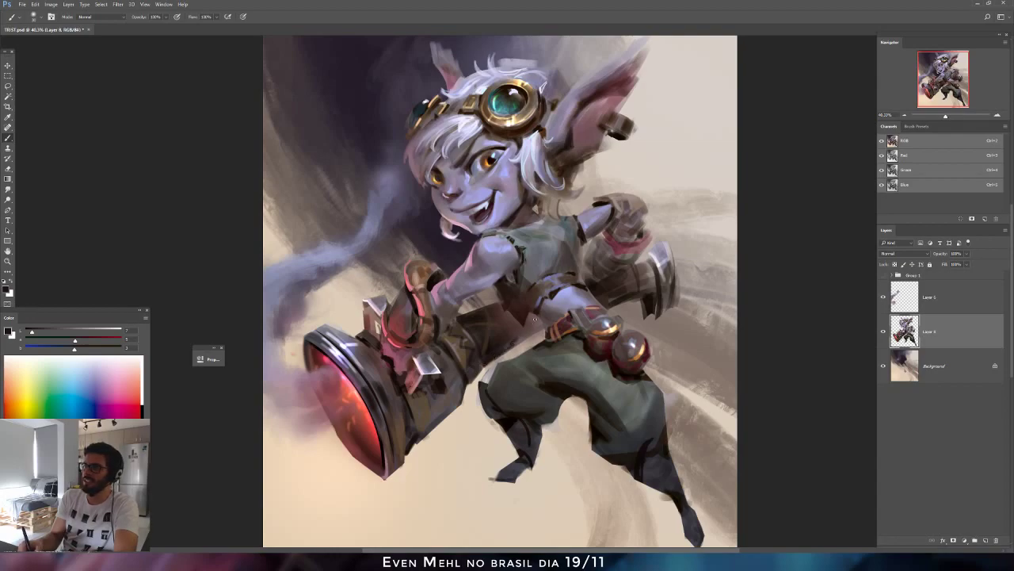
Refine the rear end of the cannon and the shirt with dark and grey tones sampled from the painting.
left_click(503, 348, "alt")
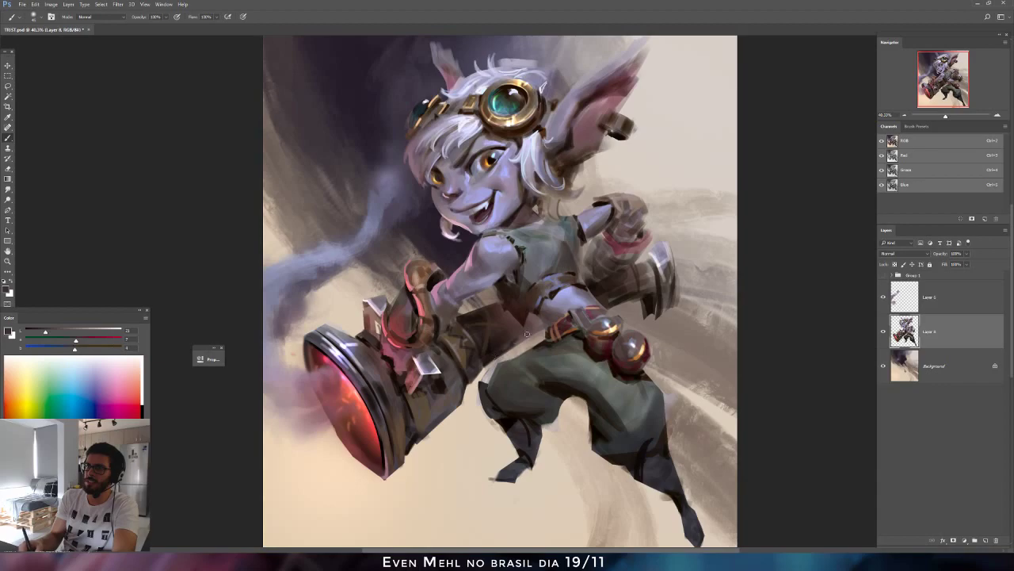
left_click(649, 289, "alt")
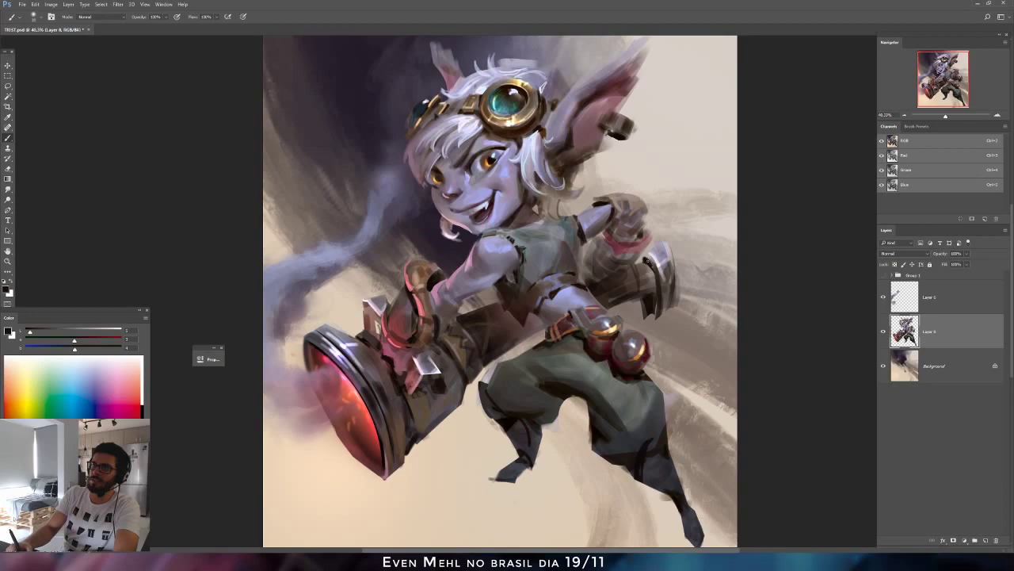
left_click(539, 254, "alt")
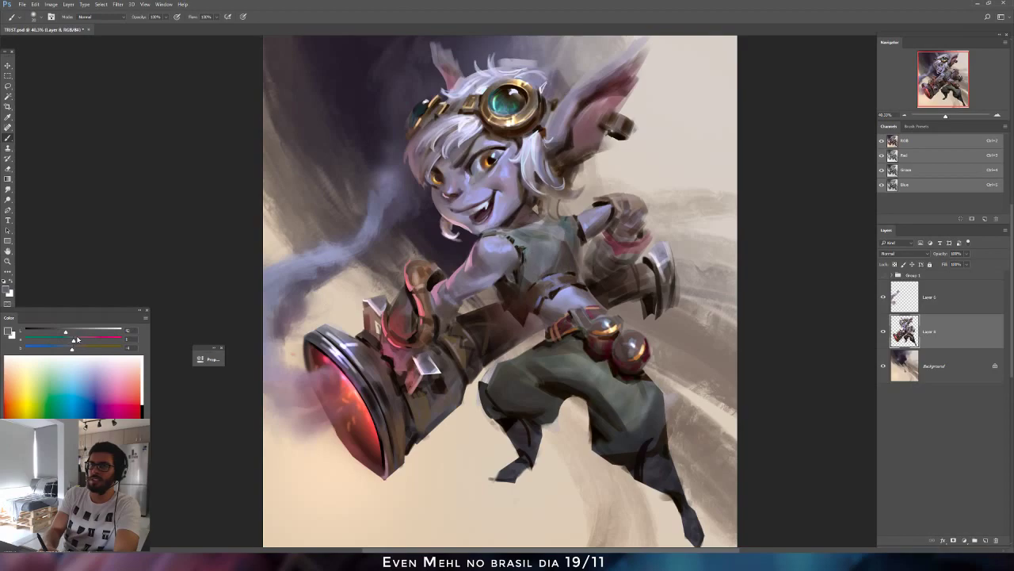
left_click(521, 297, "alt")
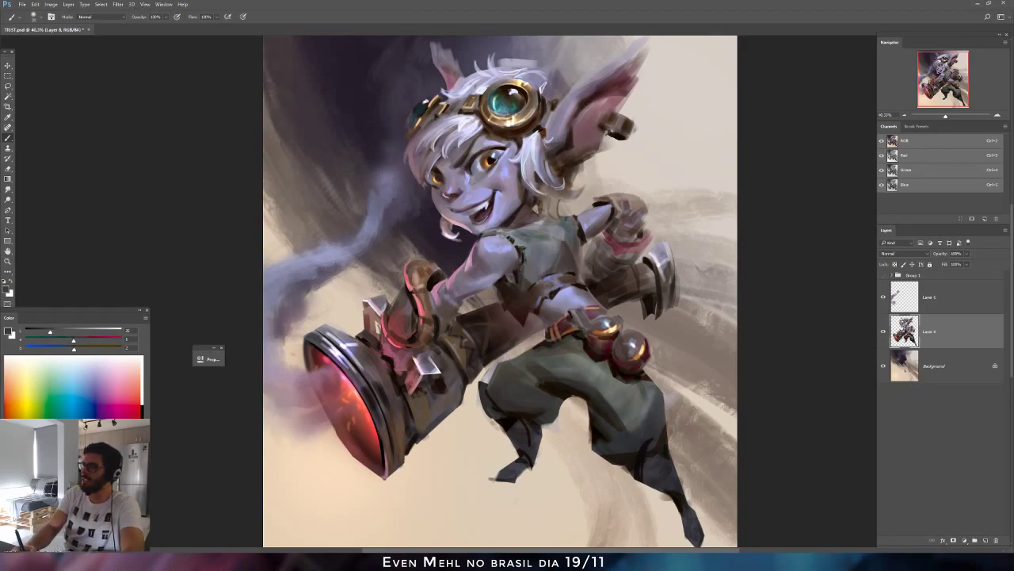
Paint pinkish-red reflected light on the tips of the hair fringe beside the face, using colours sampled from the glove and hair.
left_click(523, 168, "alt")
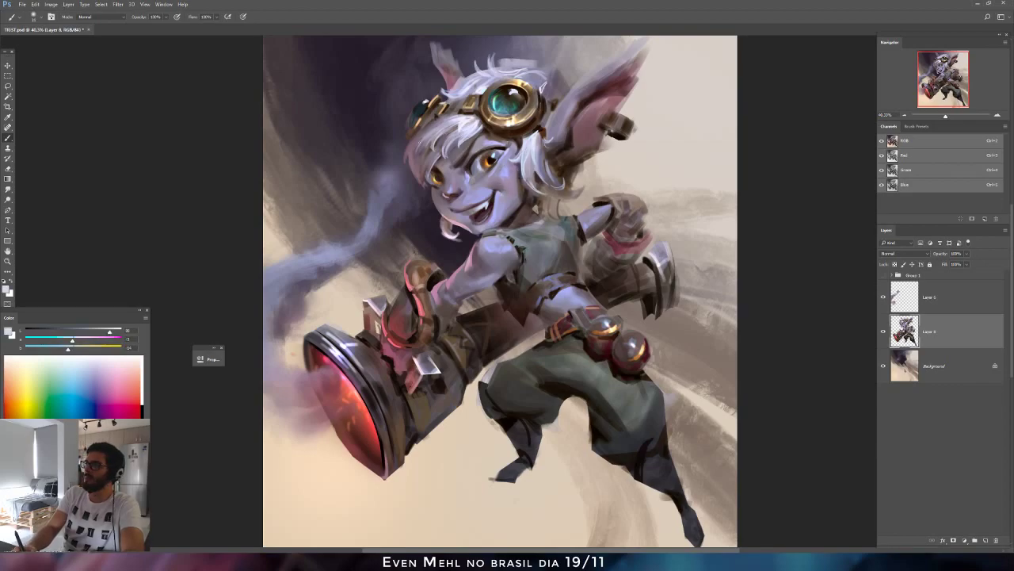
left_click(423, 190, "alt")
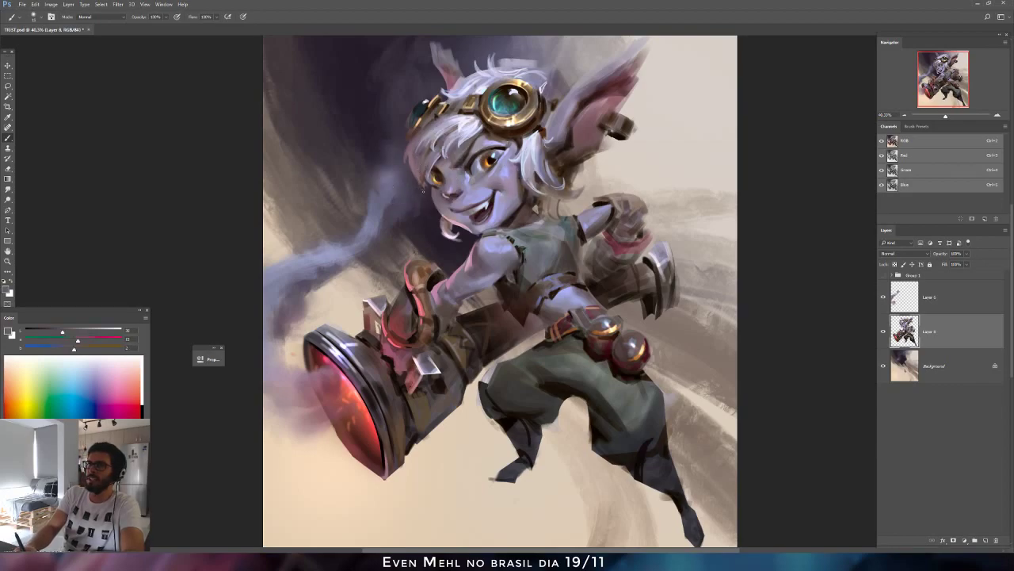
left_click(416, 171, "alt")
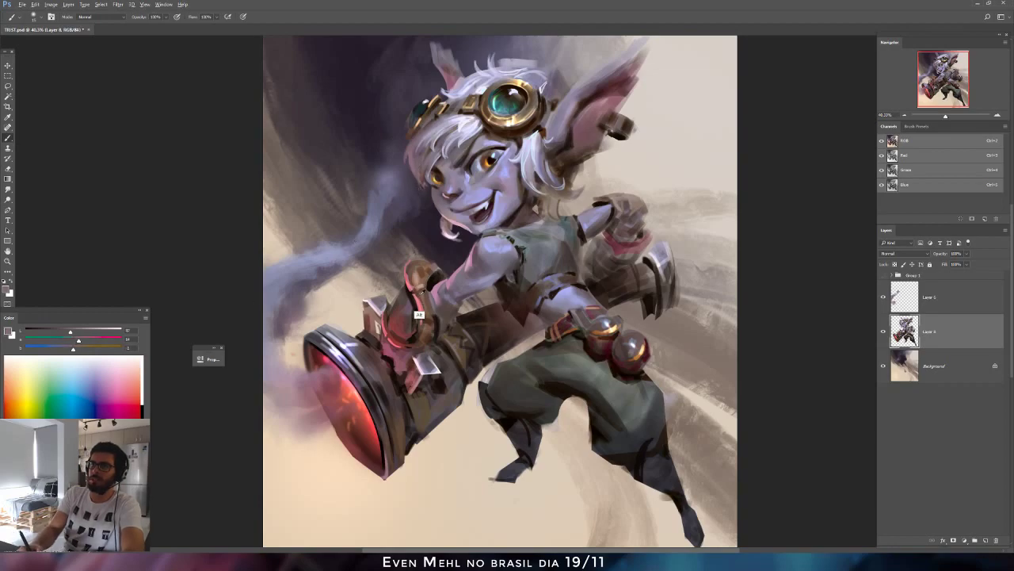
left_click(410, 274, "alt")
left_click_drag(414, 174, 425, 192)
left_click(418, 206, "alt")
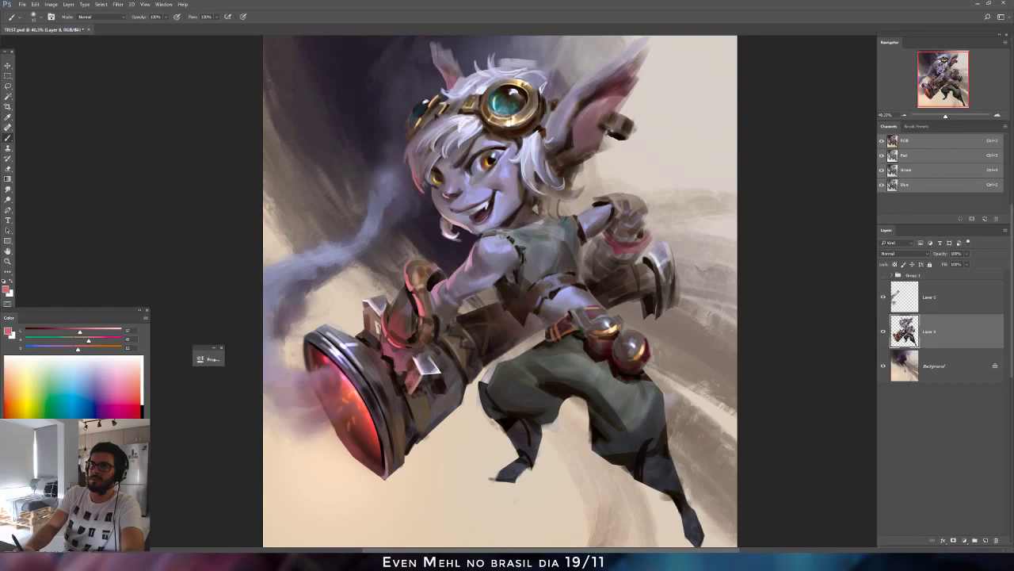
left_click(416, 184, "alt")
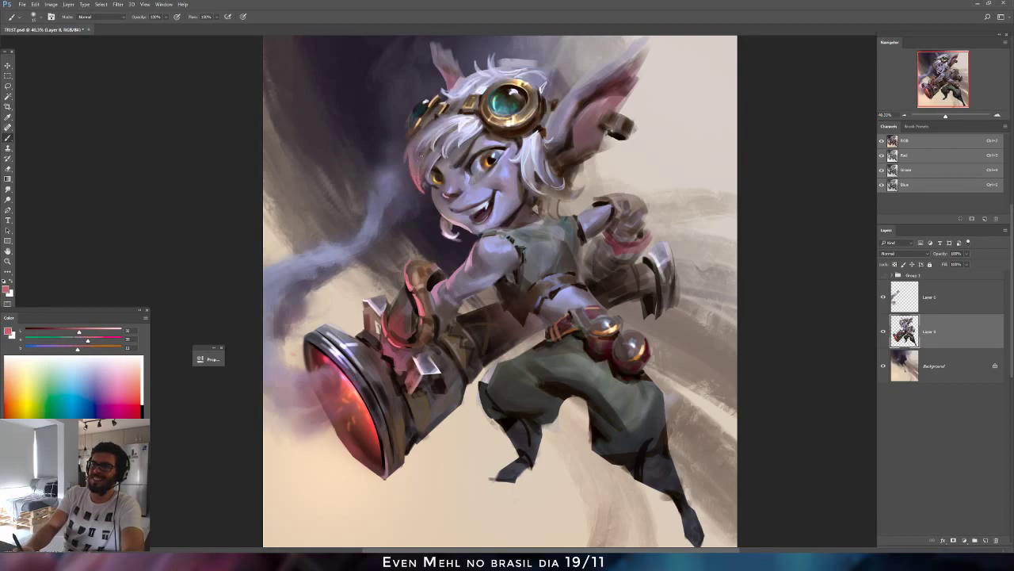
Mirror the canvas, sample a bright pink from the glove, and paint a rim light on the trouser knee nearest the cannon.
key("ctrl+shift+h")
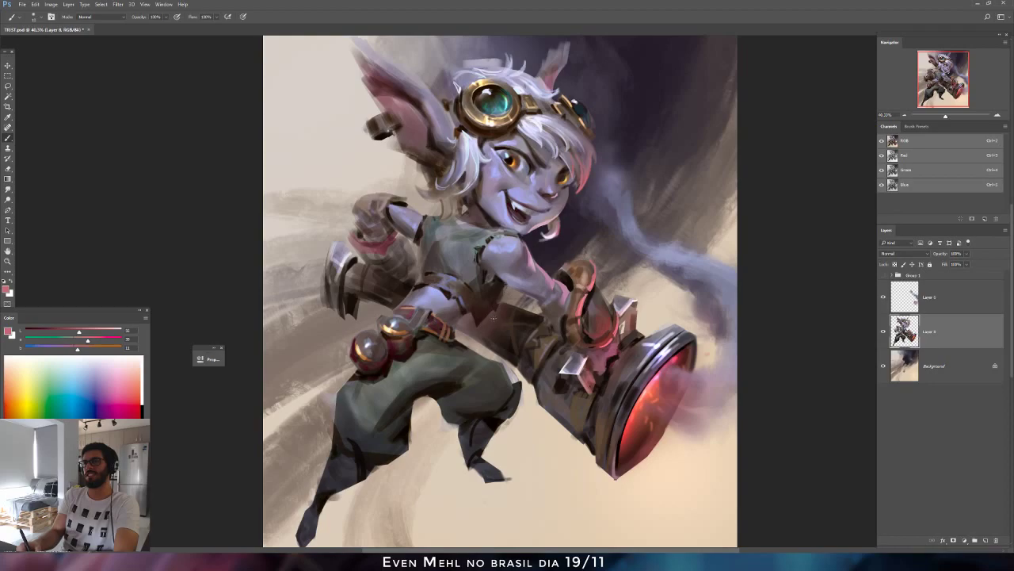
left_click(584, 309, "alt")
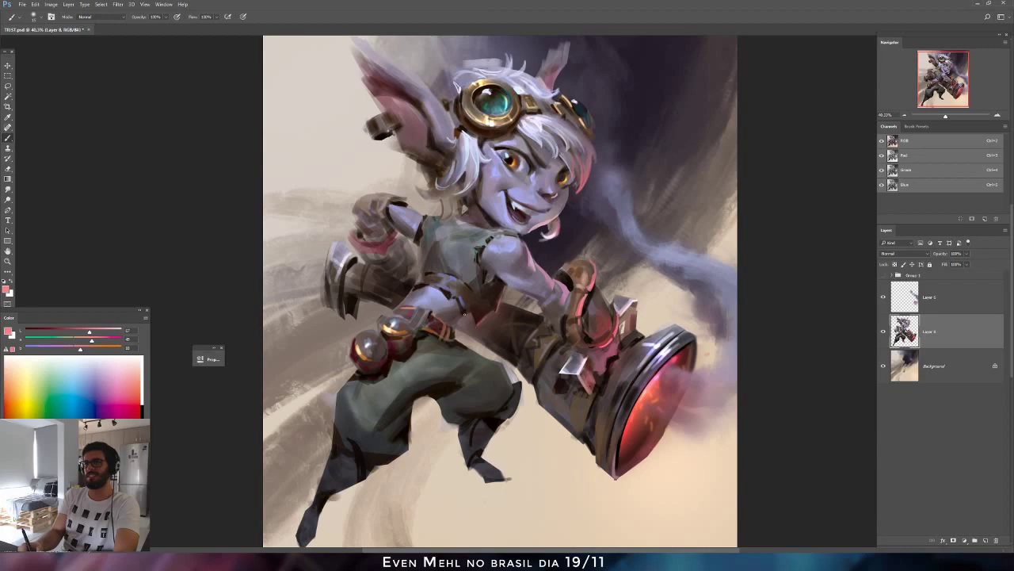
left_click_drag(503, 370, 512, 385)
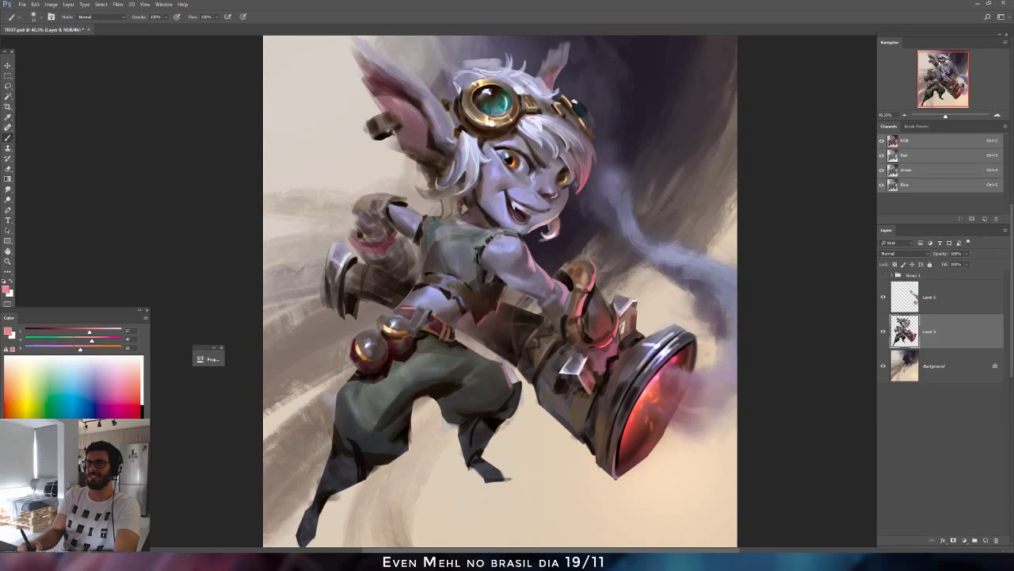
Flip the canvas back and extend the reflected light down the trouser edge and boot with a sampled, slightly darker red.
key("F2")
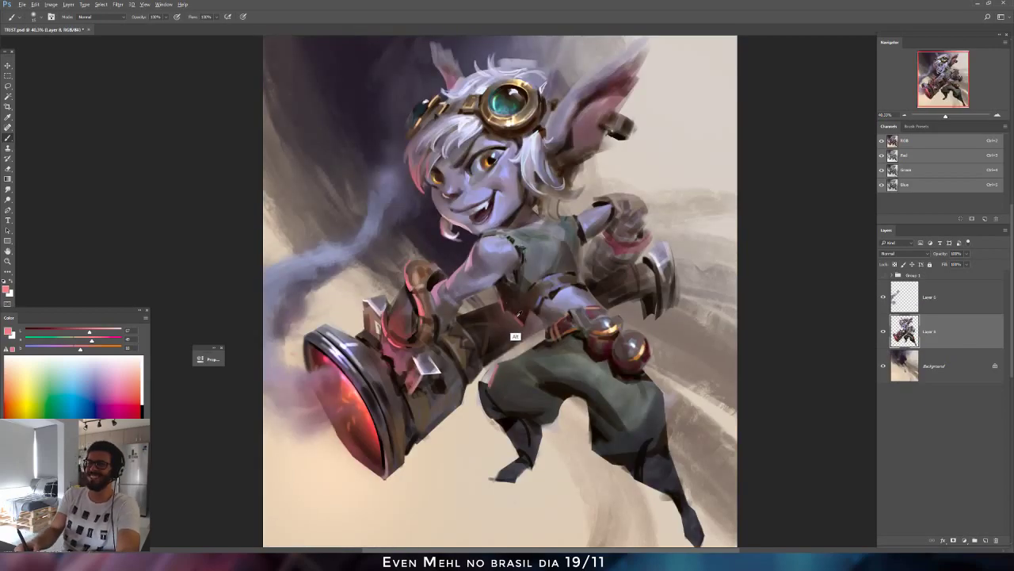
left_click(514, 321, "alt")
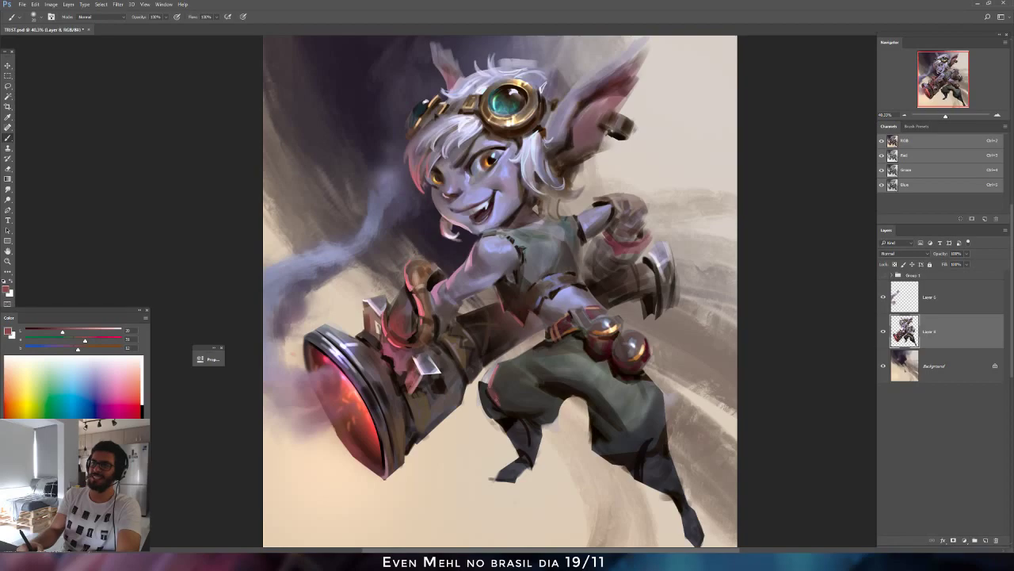
left_click_drag(479, 386, 485, 408)
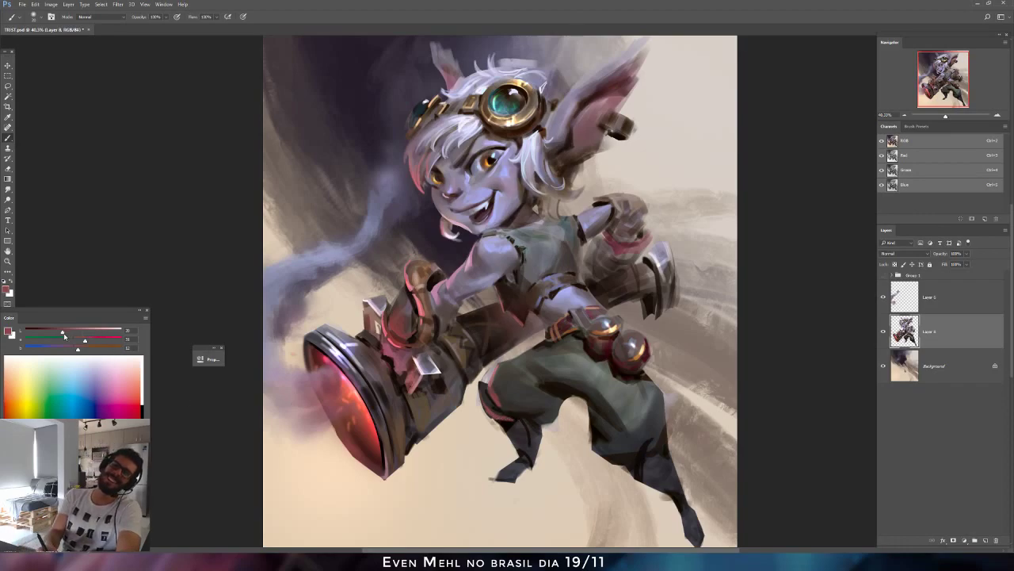
left_click_drag(64, 332, 78, 350)
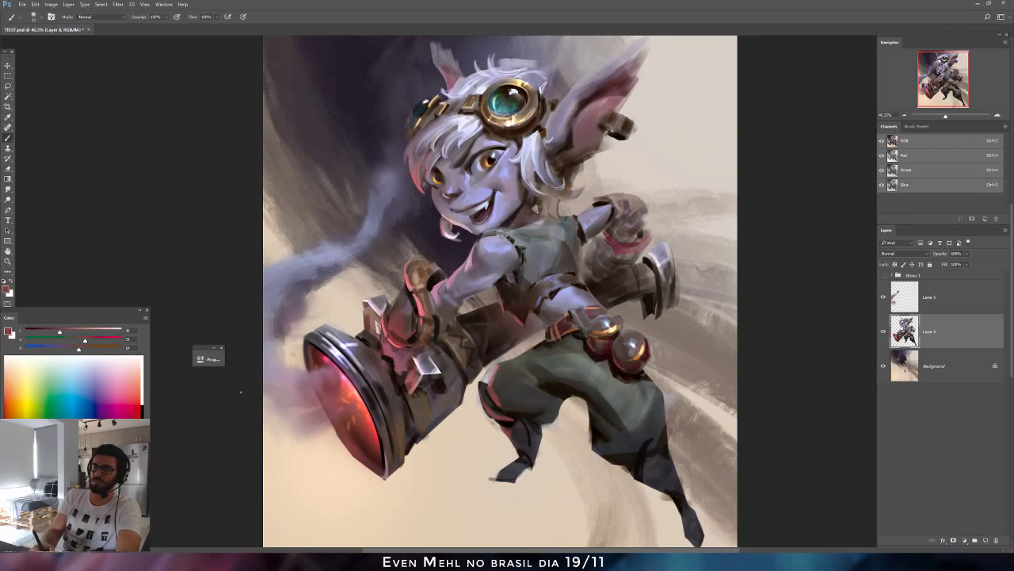
Mirror the canvas and paint fabric folds on the trouser waistband below the belt, using grey and dark tones sampled from the trousers.
key("ctrl+shift+h")
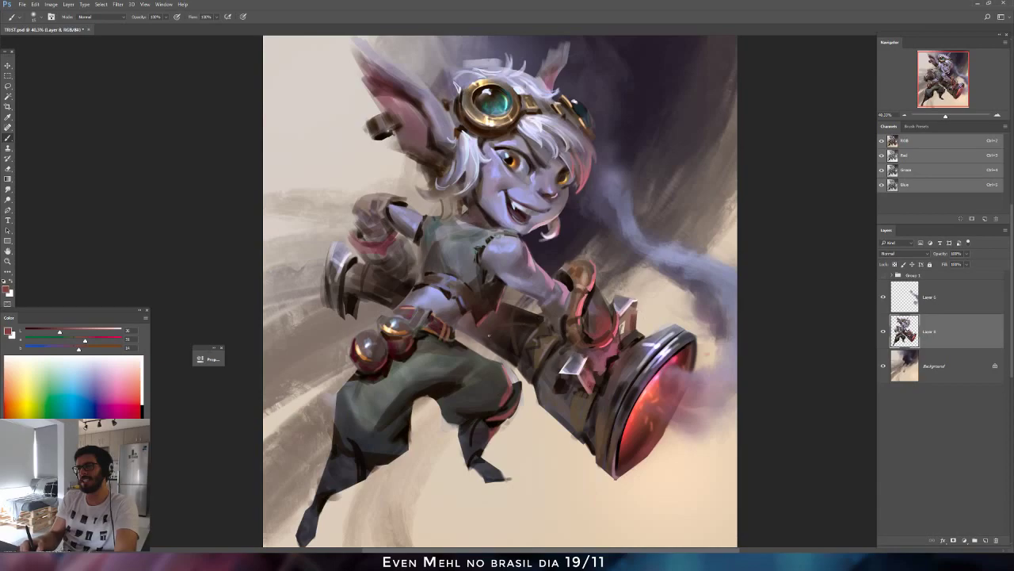
left_click(405, 395, "alt")
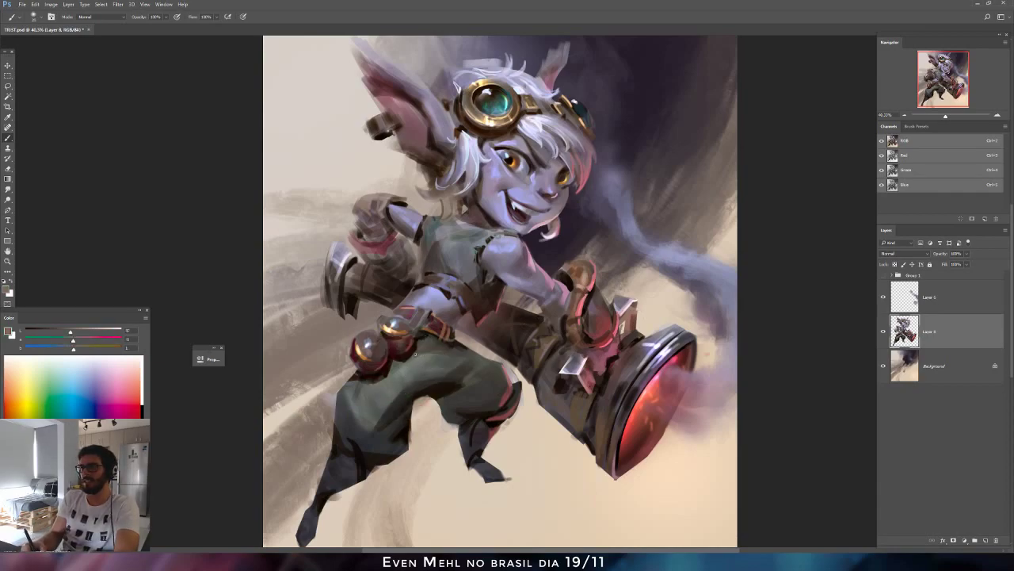
left_click(410, 351, "alt")
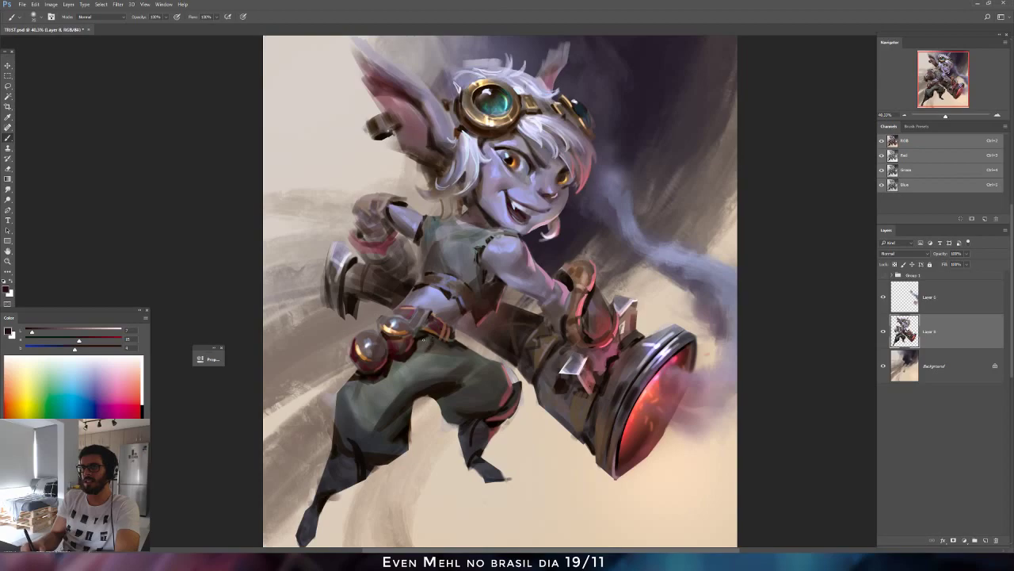
left_click(423, 340, "alt")
left_click(431, 377, "alt")
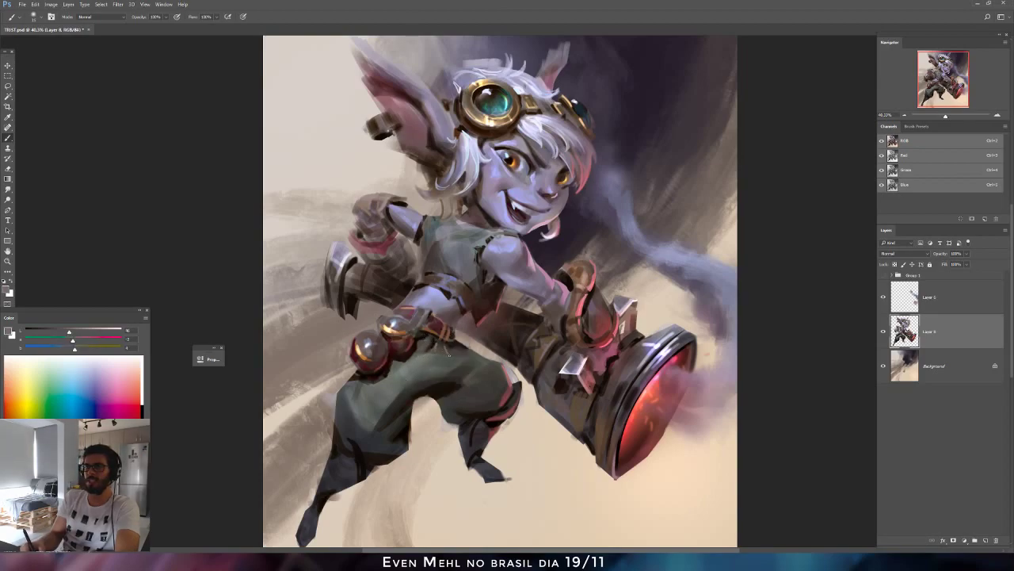
left_click(448, 353, "alt")
left_click(439, 349, "alt")
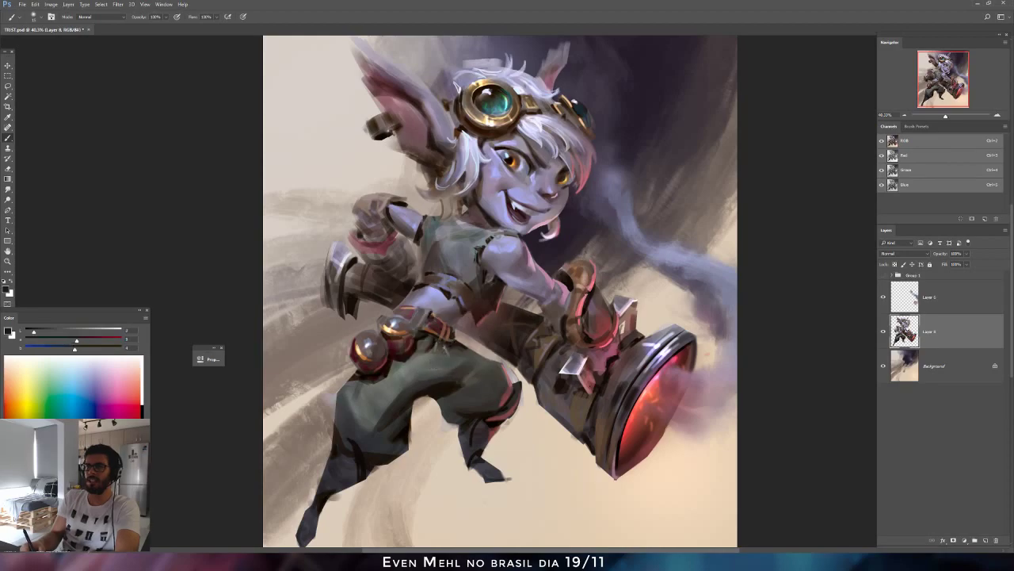
left_click(445, 351, "alt")
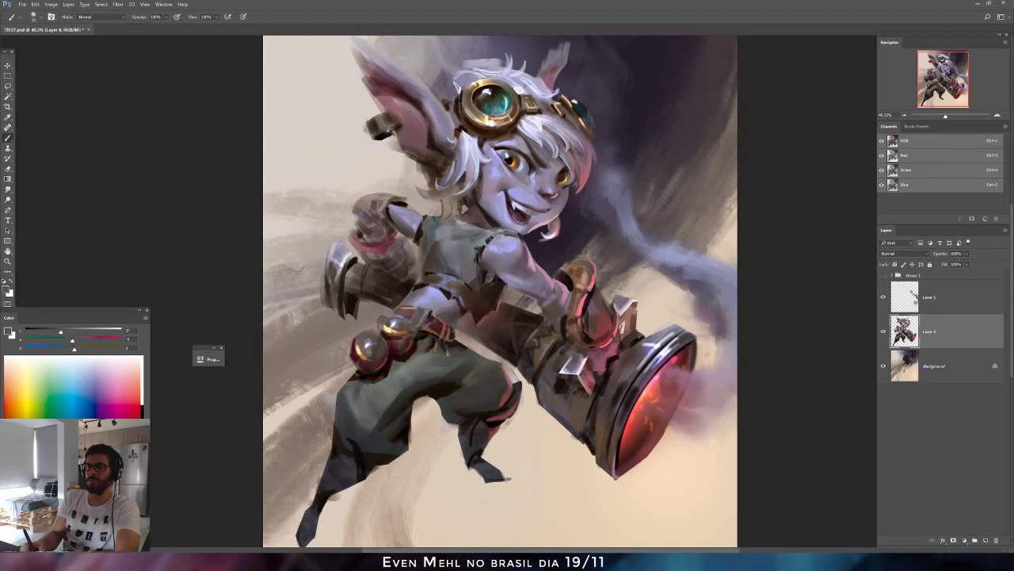
Flip the canvas back and touch up the bare waist and shirt with violet and grey-green tones sampled from the figure.
key("F2")
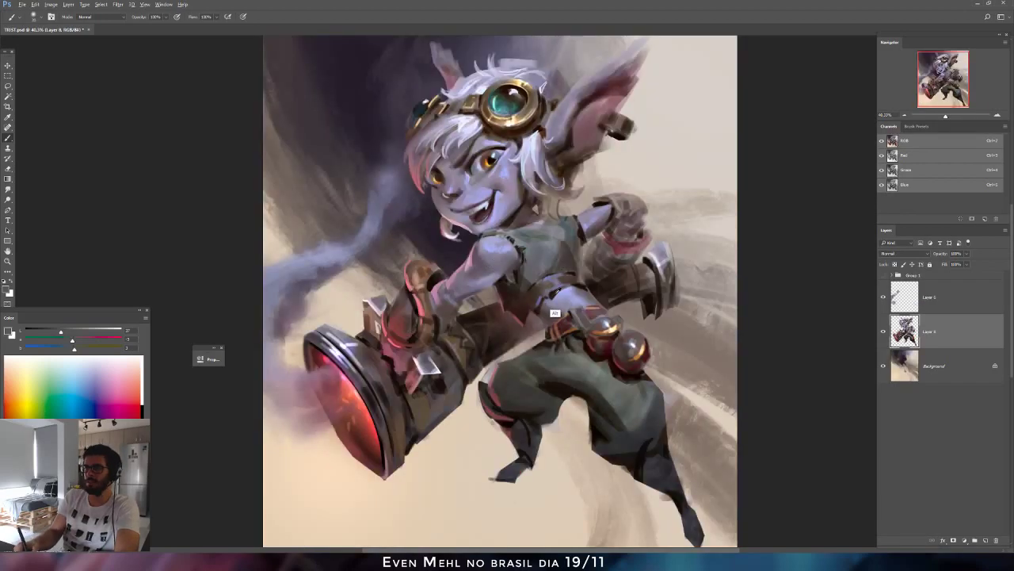
left_click(562, 313, "alt")
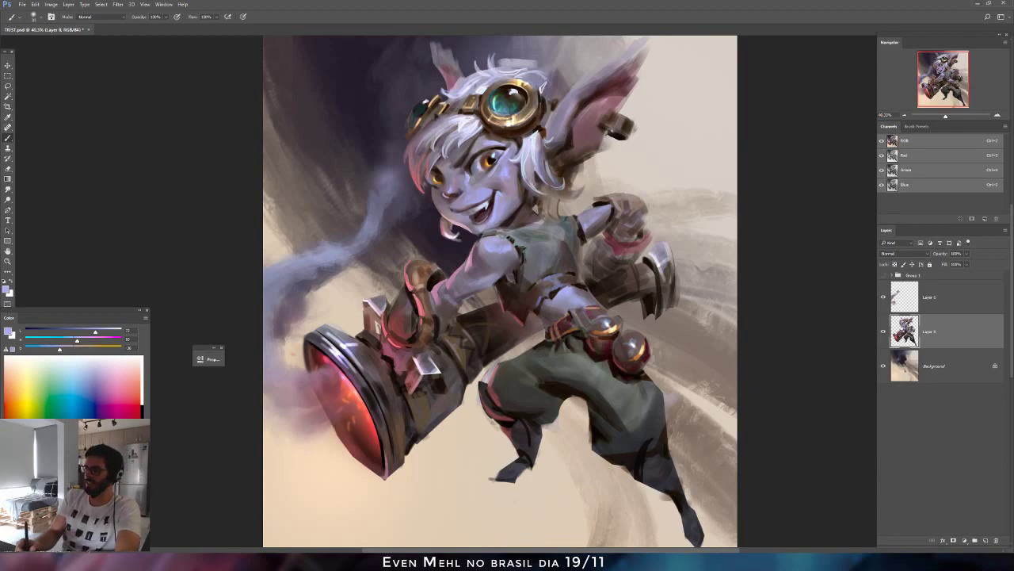
left_click(547, 259, "alt")
left_click(519, 233, "alt")
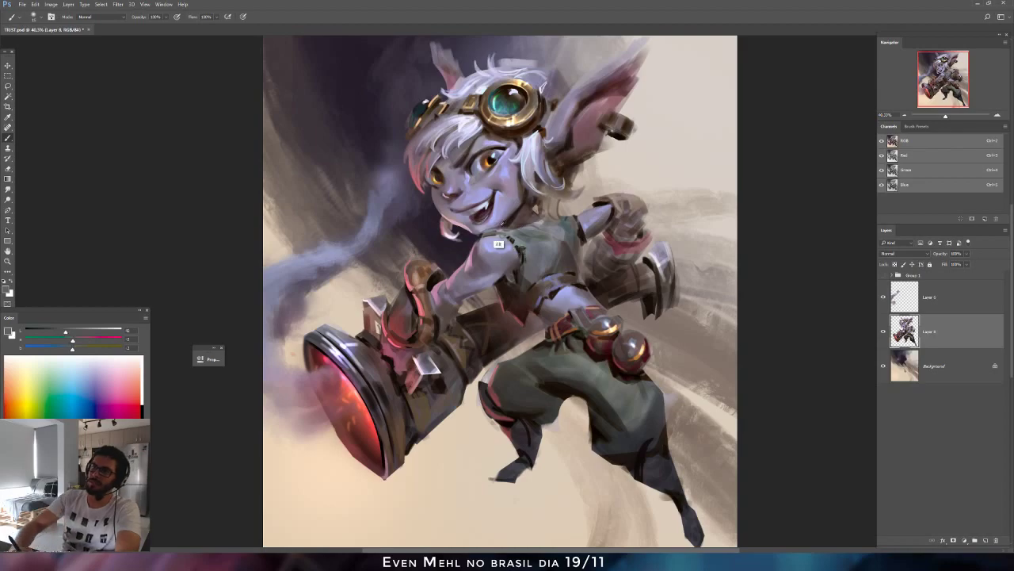
Choose another brush preset, lighten the sampled grey-green, and paint thin highlights and creases on the shirt, checking it in a mirrored view.
right_click(561, 223)
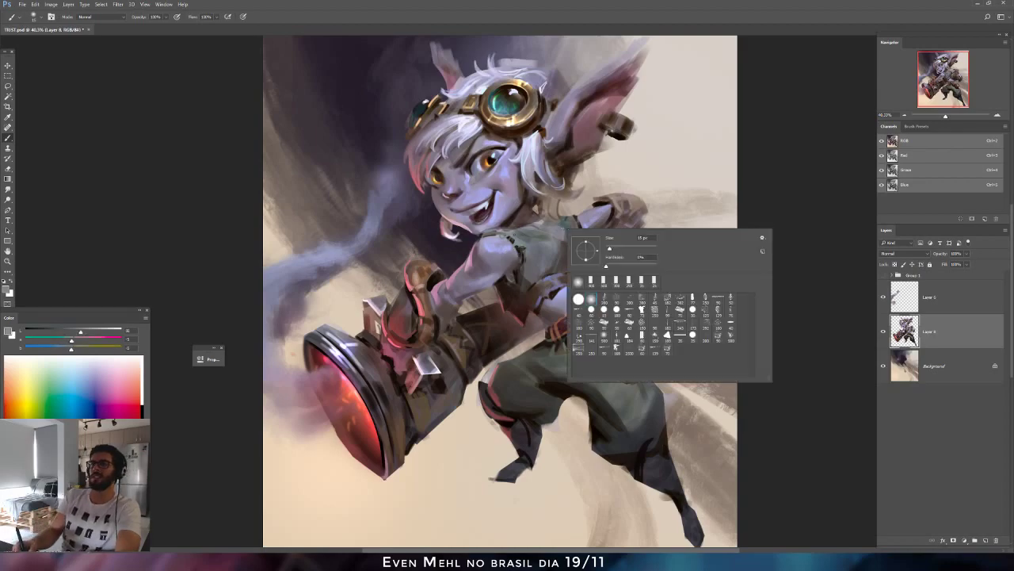
left_click(609, 307)
left_click(248, 218)
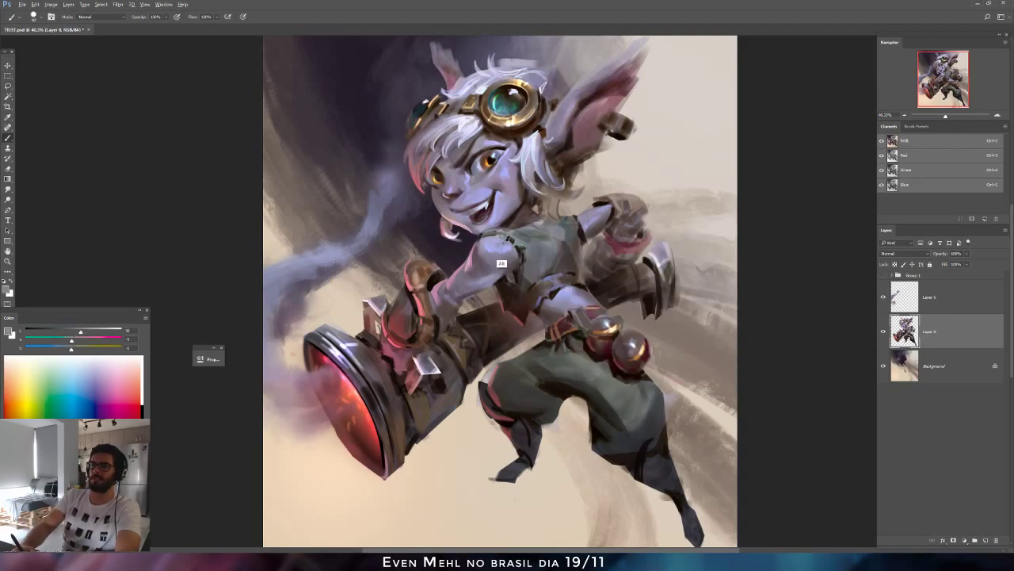
key("ctrl+shift+h")
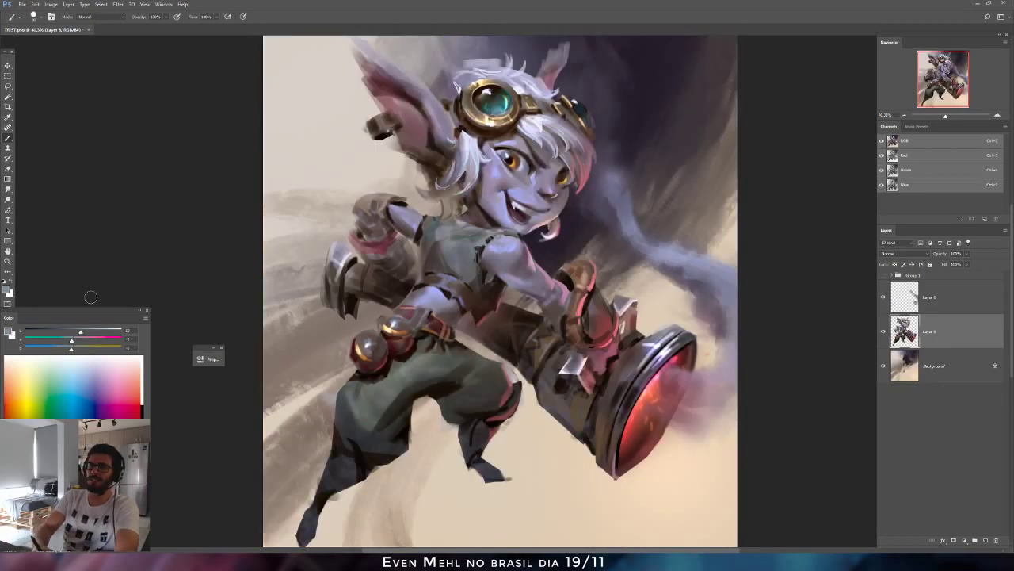
left_click_drag(80, 332, 83, 332)
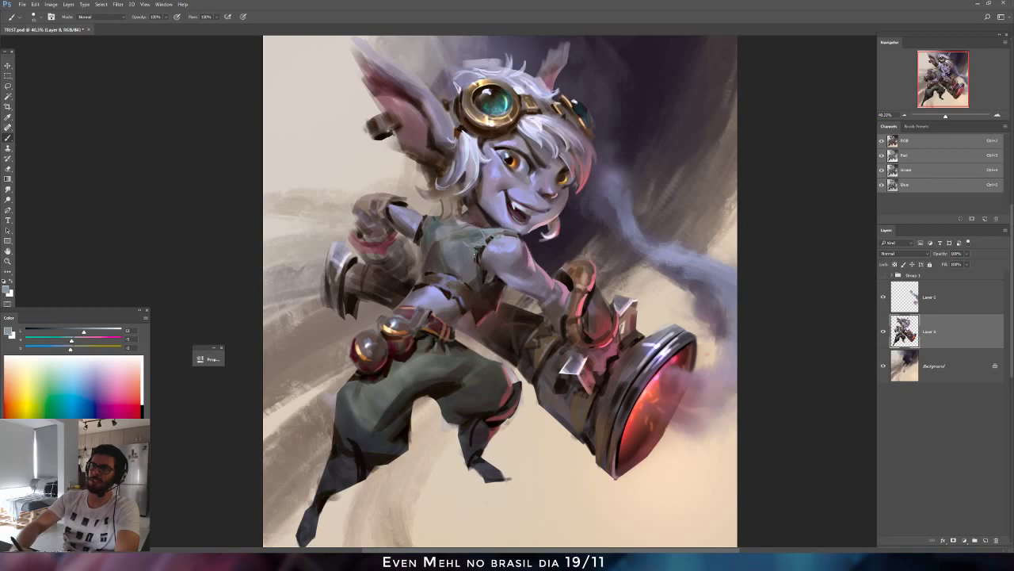
key("ctrl+shift+h")
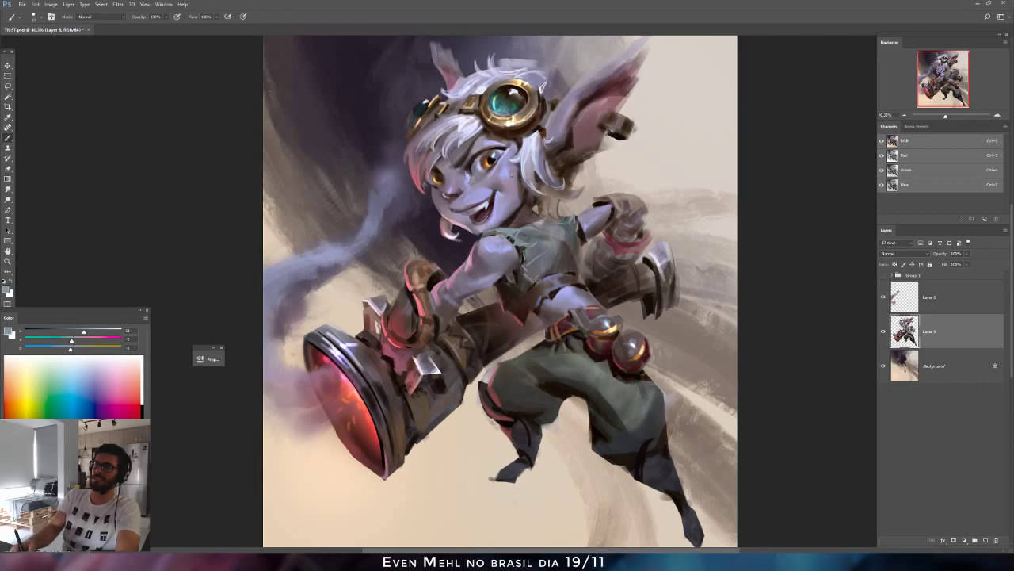
Refine the torn shirt edge at the shoulder and the skin below the chin with sampled dark and pale violet tones.
left_click(519, 247, "alt")
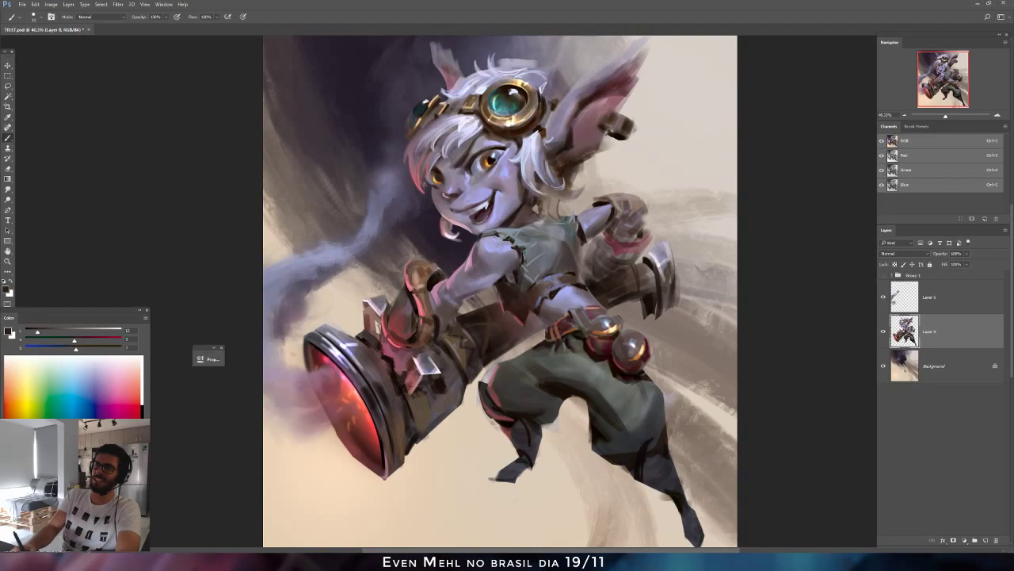
left_click(478, 238, "alt")
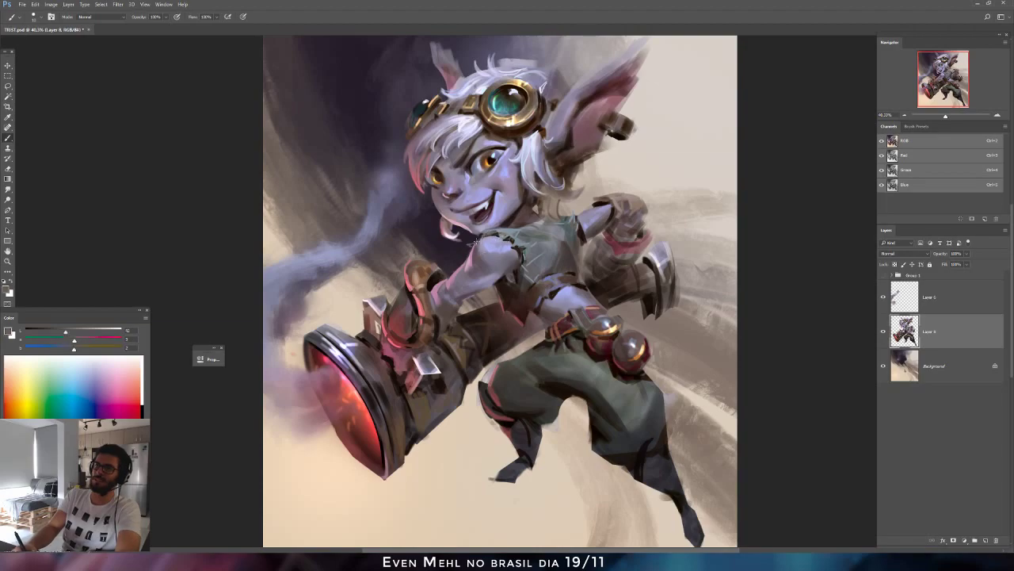
left_click(486, 232, "alt")
left_click(485, 226, "alt")
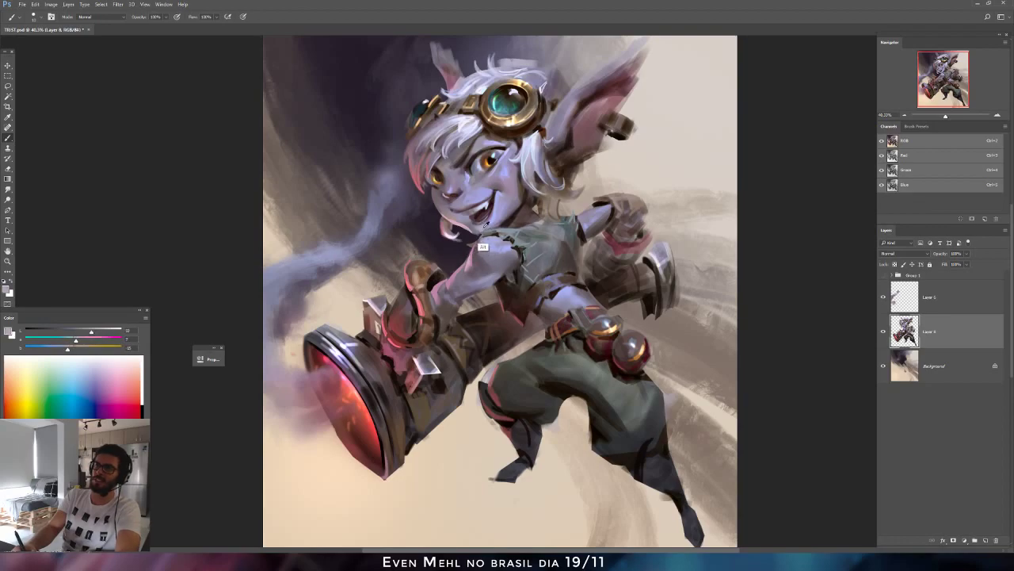
left_click(485, 227, "alt")
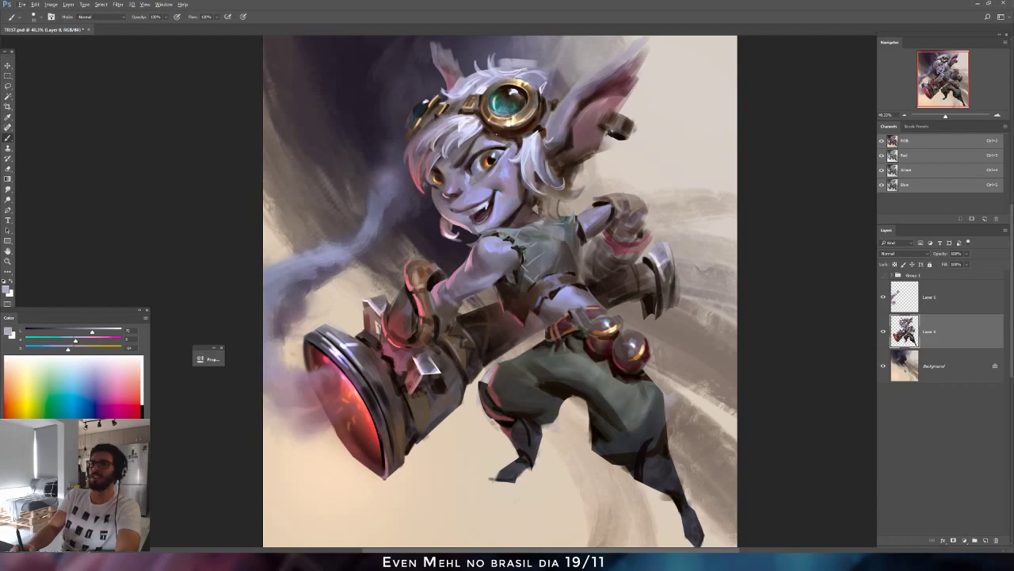
left_click(492, 218, "alt")
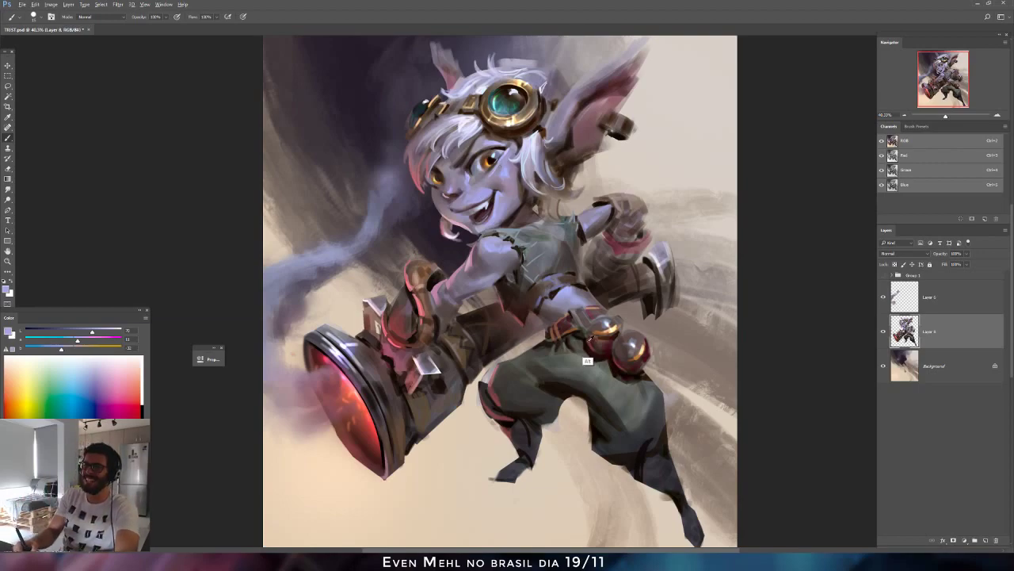
Paint red reflected light on the belt straps, waistband folds and shirt hem with sampled and adjusted reds, mirroring the canvas to check.
left_click(588, 343, "alt")
left_click(63, 331)
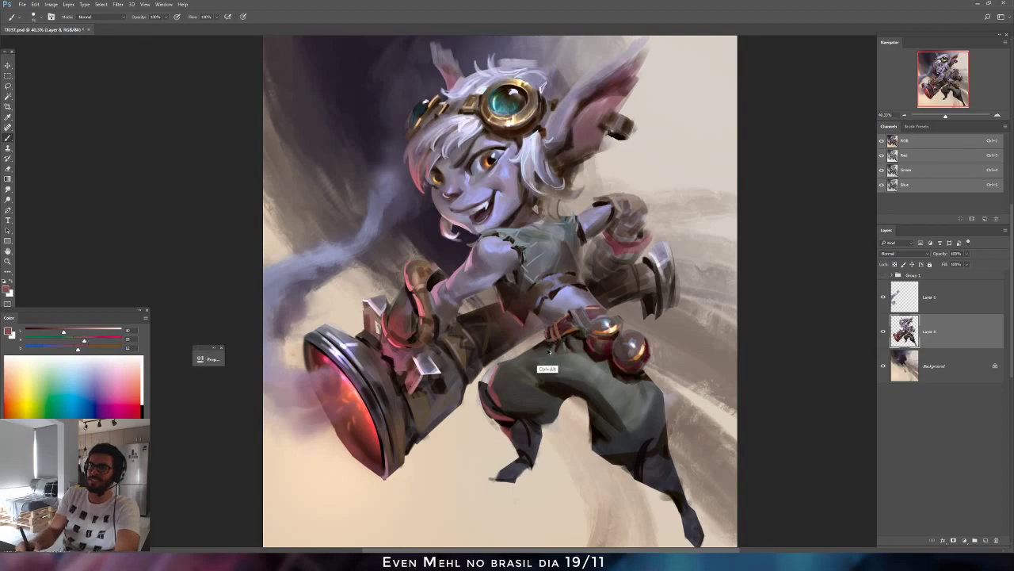
left_click(488, 385, "alt")
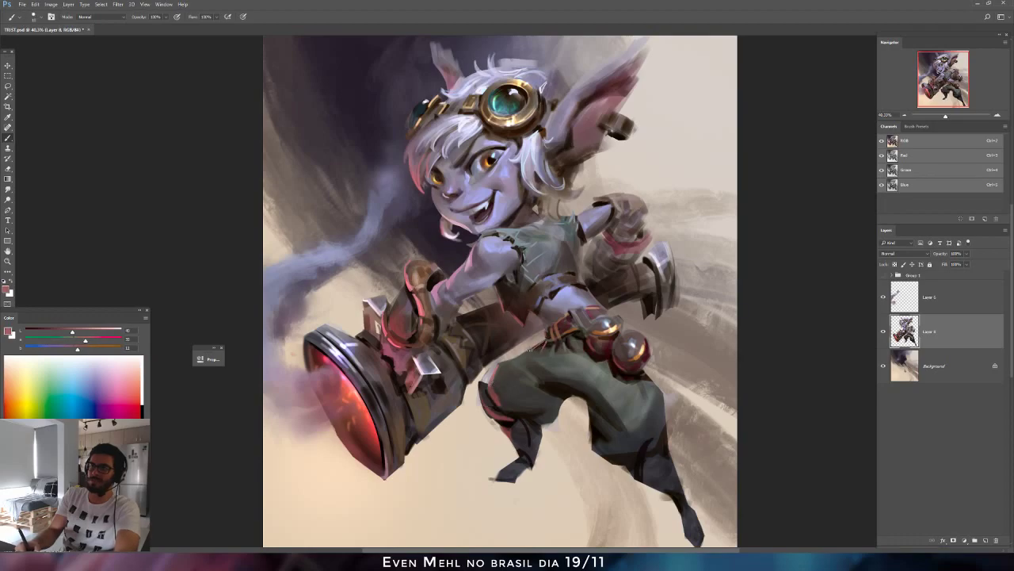
key("ctrl+shift+h")
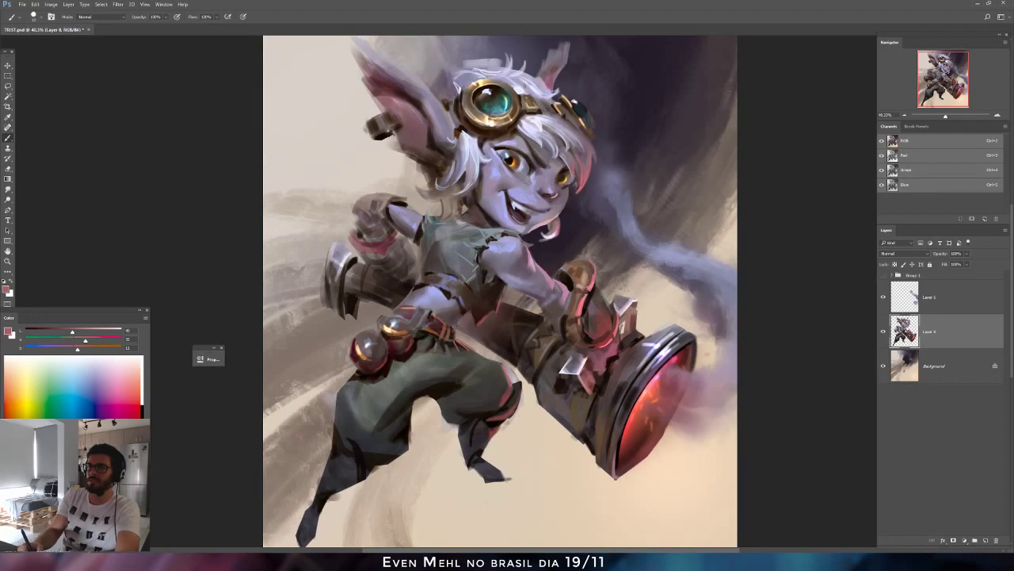
left_click_drag(85, 341, 81, 350)
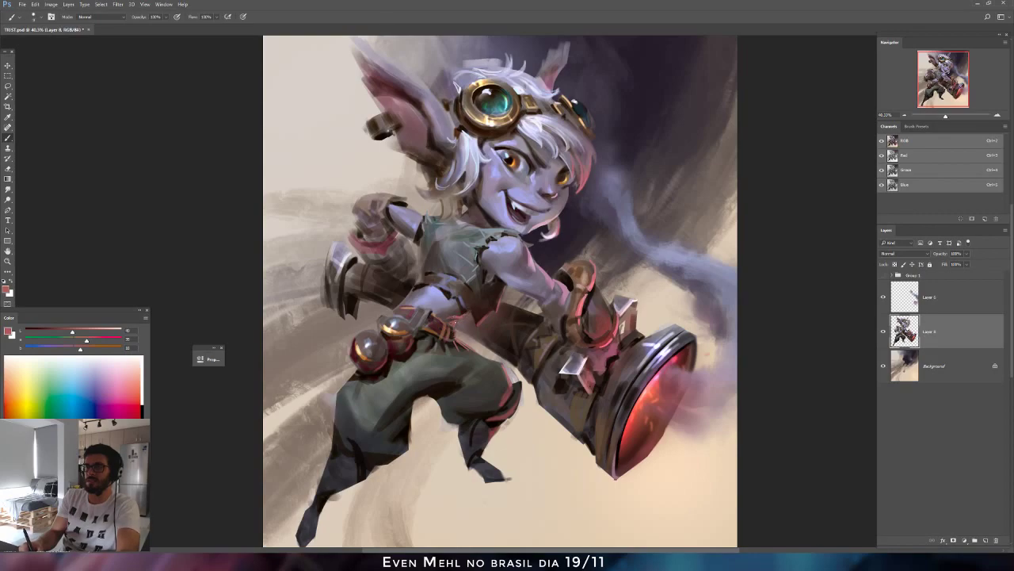
key("ctrl+shift+h")
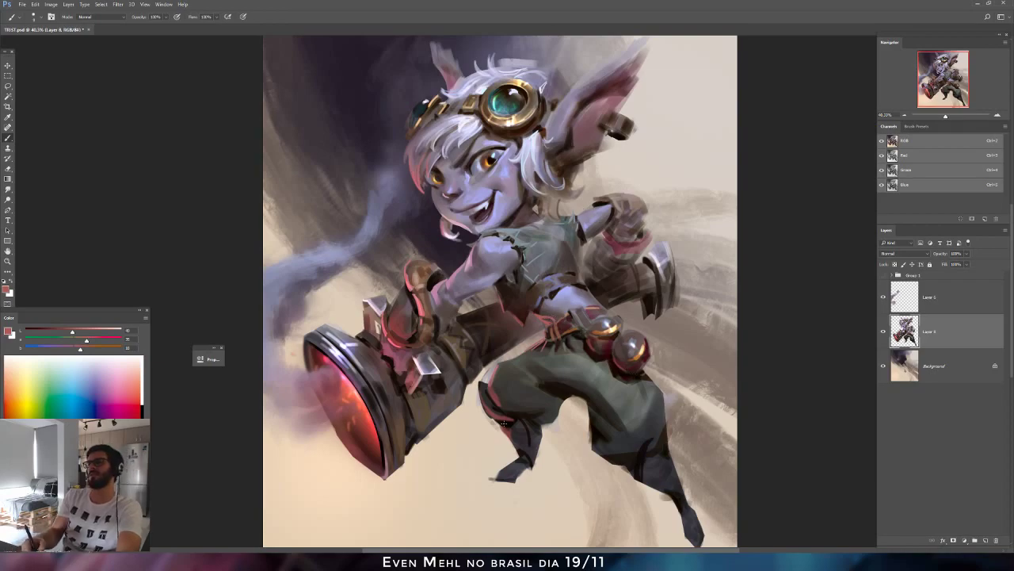
key("ctrl+shift+h")
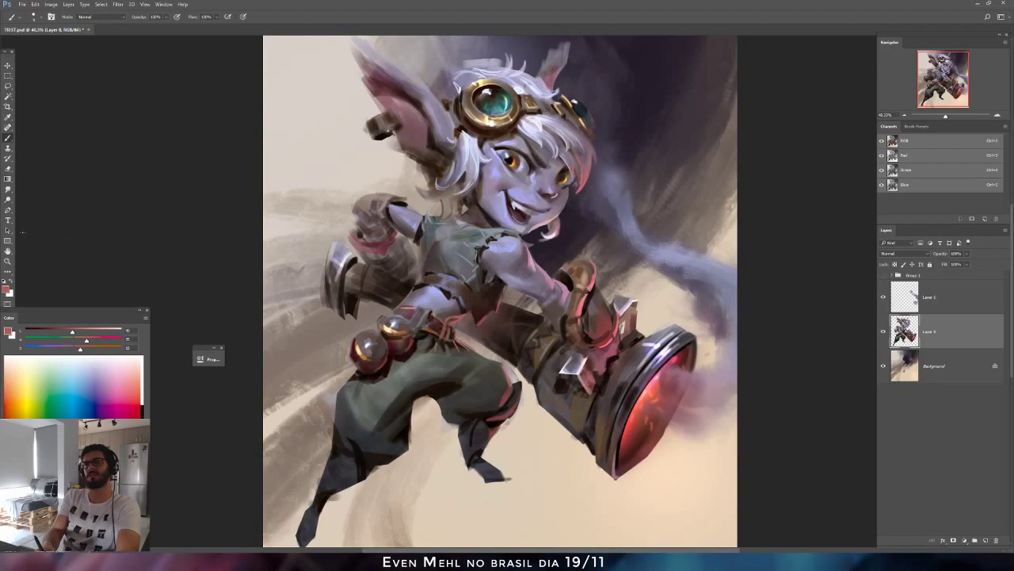
Brighten the highlights around the belt and on the rear glove with the Dodge tool.
left_click(8, 198)
mouse_move(453, 321)
left_mouse_down()
mouse_move(462, 315)
mouse_move(455, 347)
mouse_move(465, 347)
left_mouse_up()
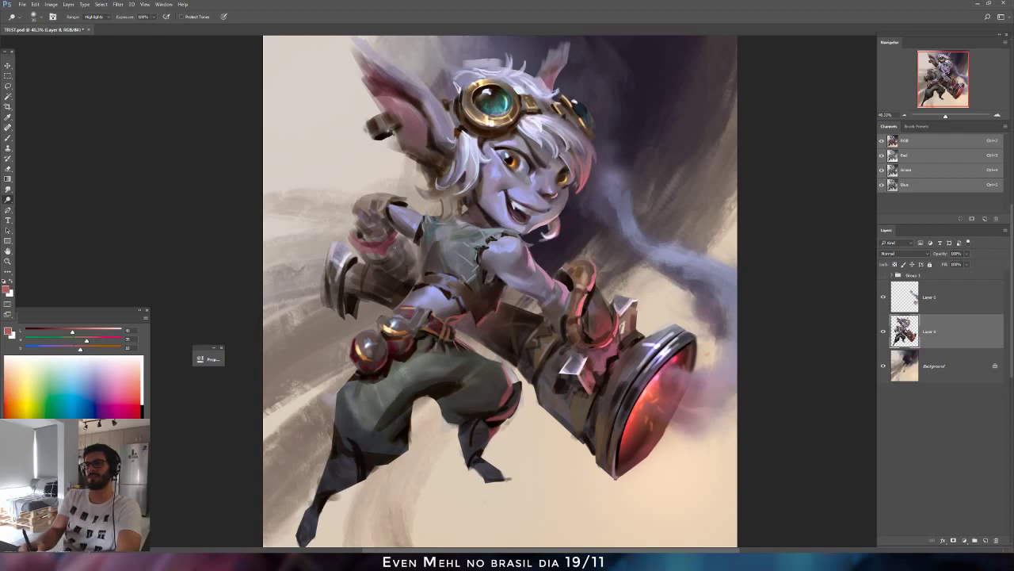
left_click_drag(381, 211, 386, 205)
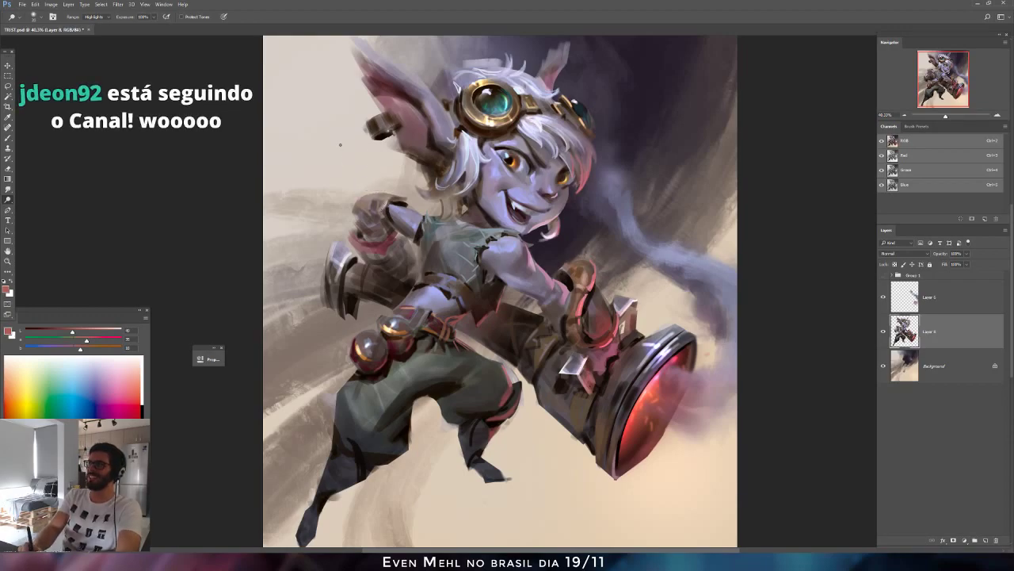
Paint pale pinkish highlights on the fingers of the rear glove with the Brush tool, and flip the canvas.
key("b")
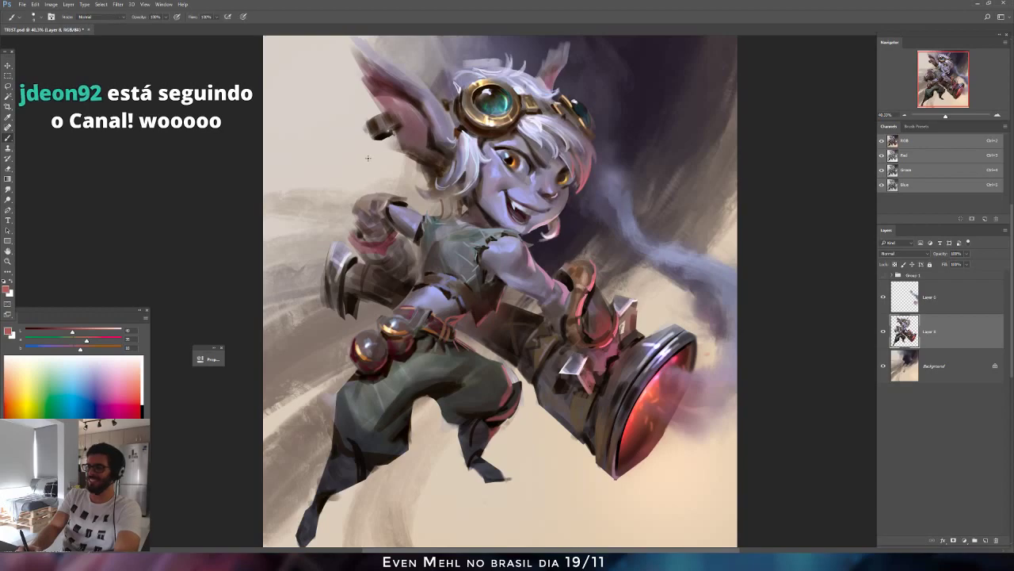
left_click(387, 202, "alt")
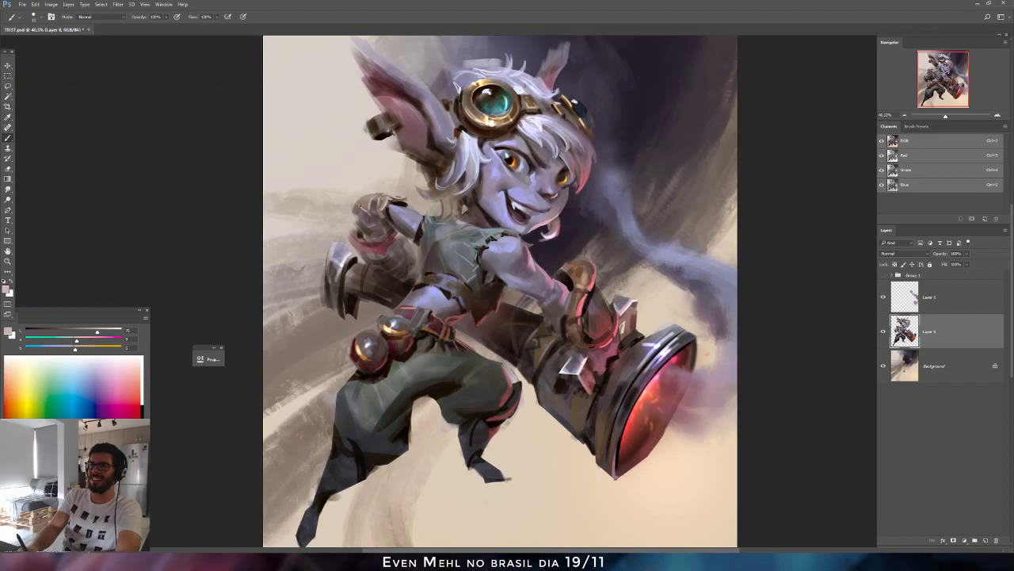
key("ctrl+shift+h")
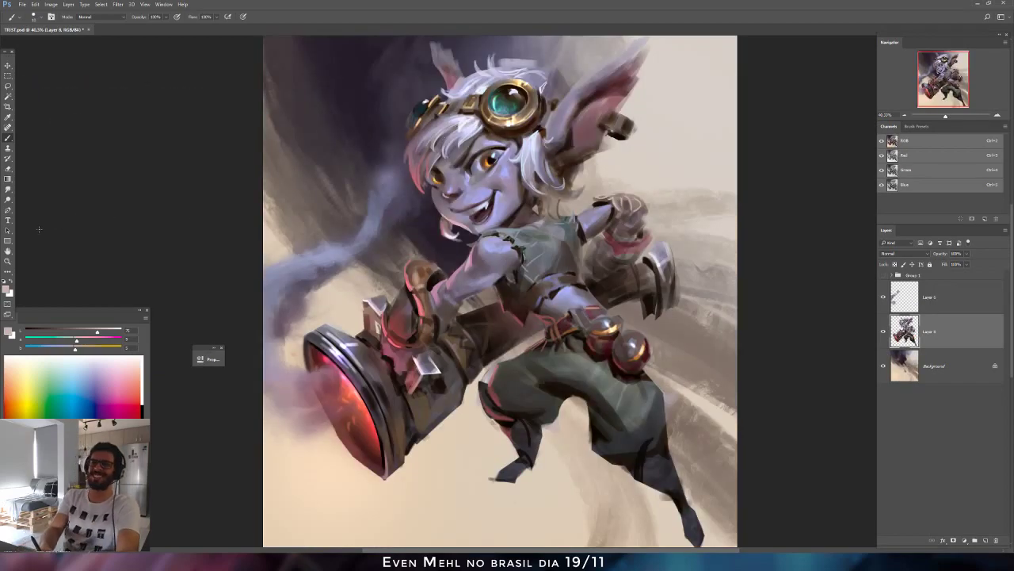
Sample a dark brown near the rear glove and paint dark shadow accents across its palm and cuff.
left_click(8, 189)
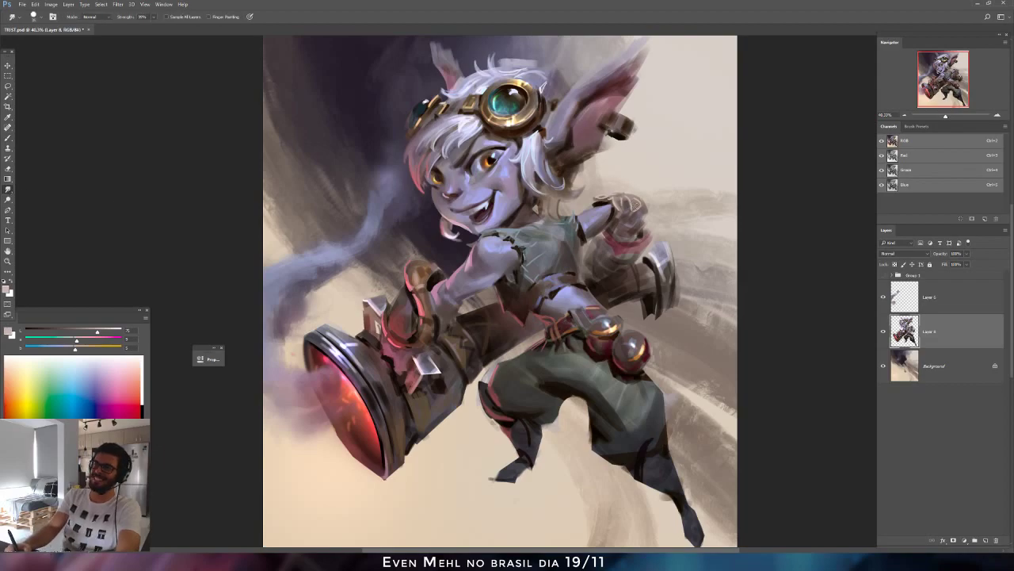
key("b")
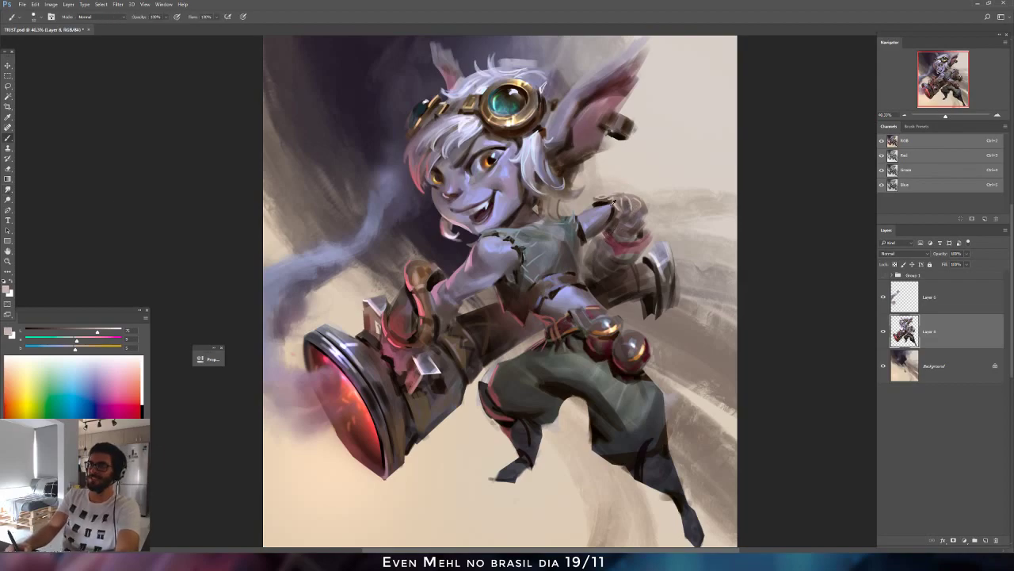
left_click(607, 220, "alt")
mouse_move(615, 230)
left_mouse_down()
mouse_move(622, 235)
mouse_move(613, 231)
left_mouse_up()
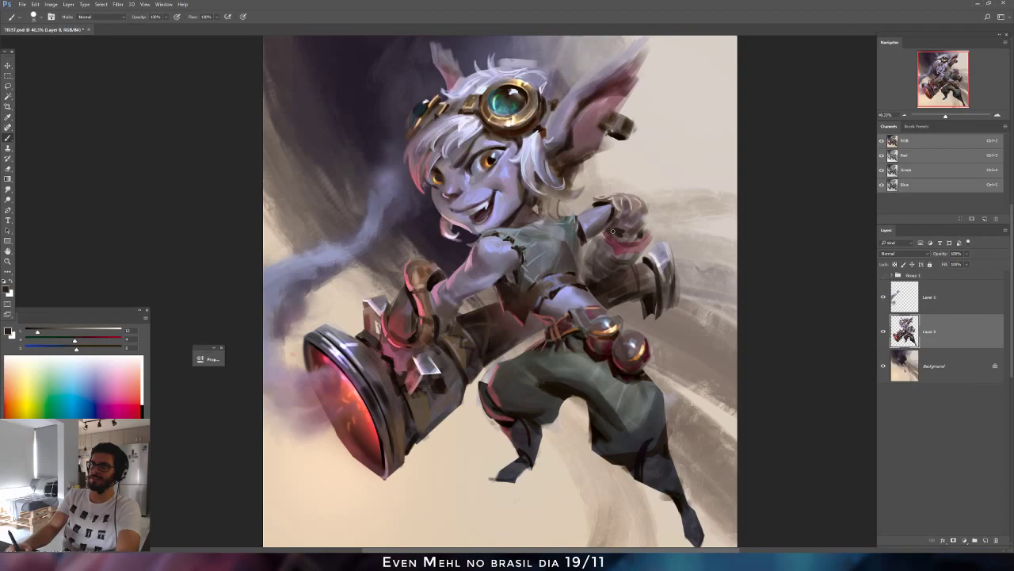
left_click(609, 247)
left_click(609, 249)
left_click(610, 250)
left_click_drag(618, 252, 630, 254)
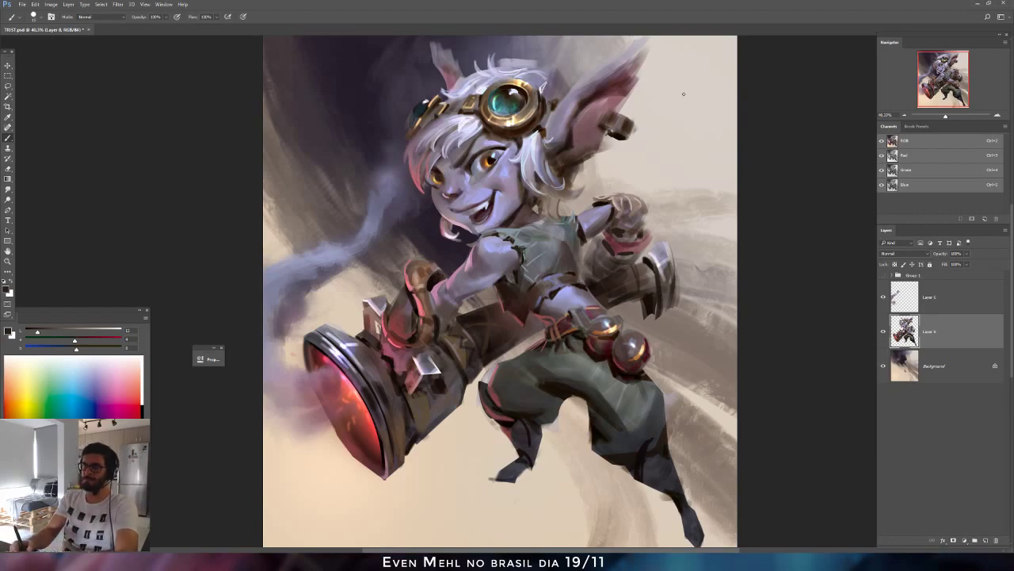
Sample a pink from the front forearm and paint reflected light beside the glove cuff with a larger brush.
left_click(450, 299, "alt")
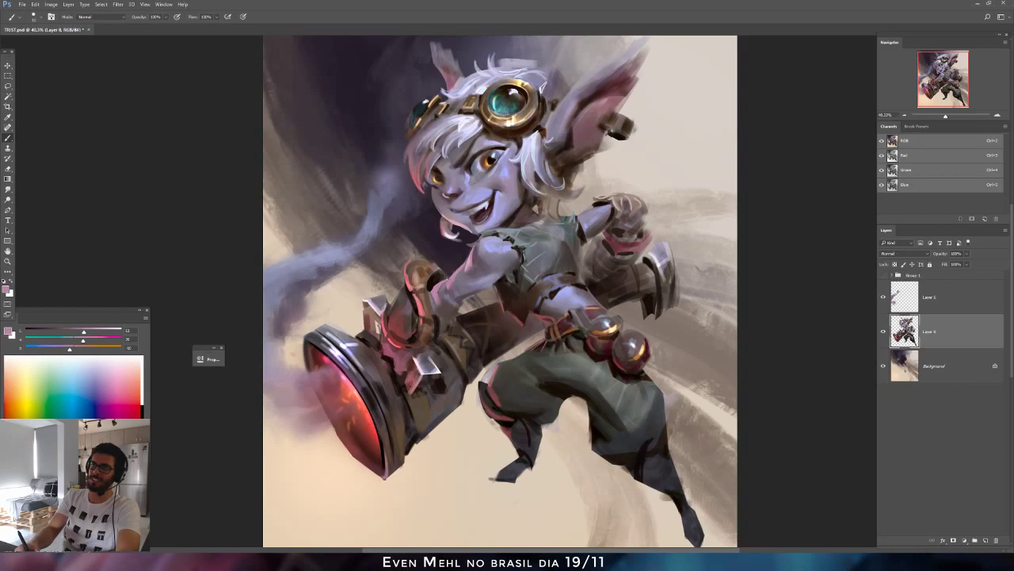
key("]")
left_click_drag(437, 286, 432, 293)
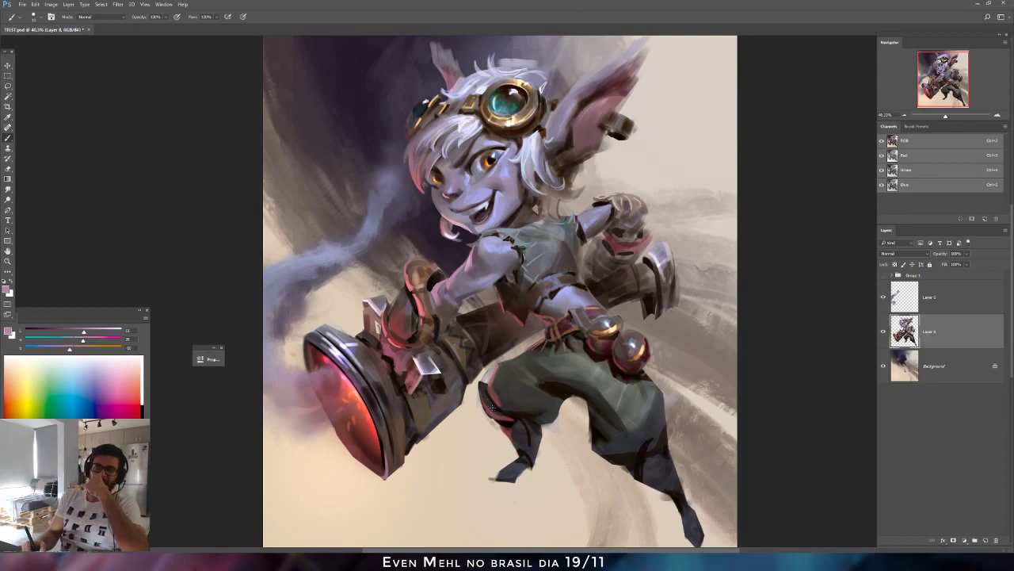
Refine the red reflected light at the front trouser leg's hem with a sampled dark red, and mirror the canvas.
key("e")
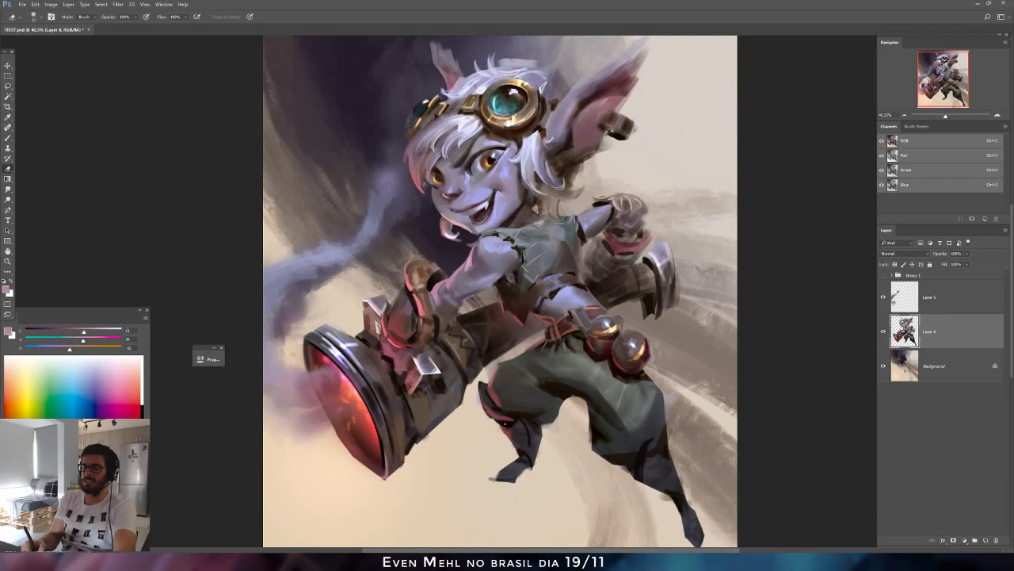
key("b")
left_click(497, 417, "alt")
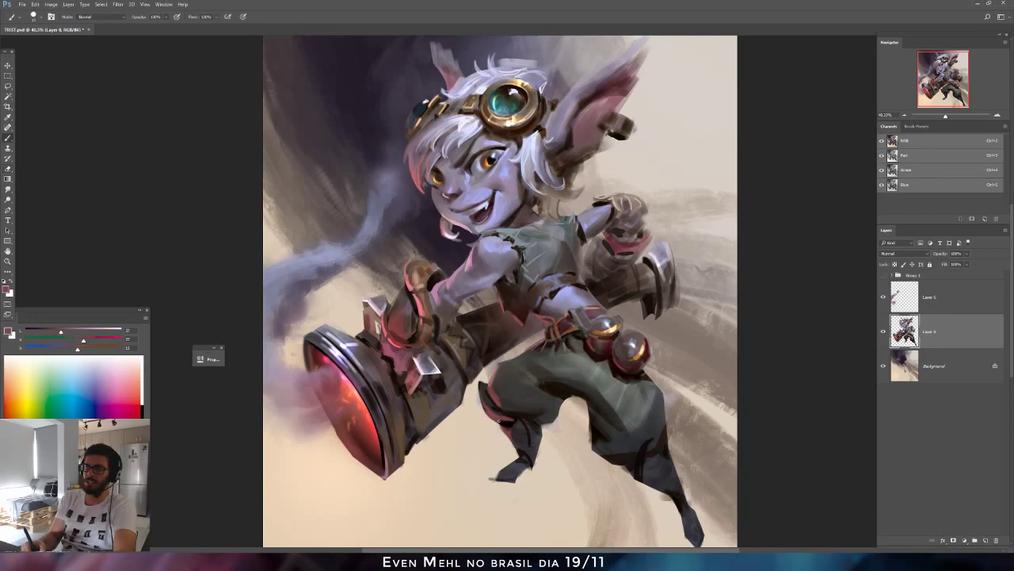
key("ctrl+shift+h")
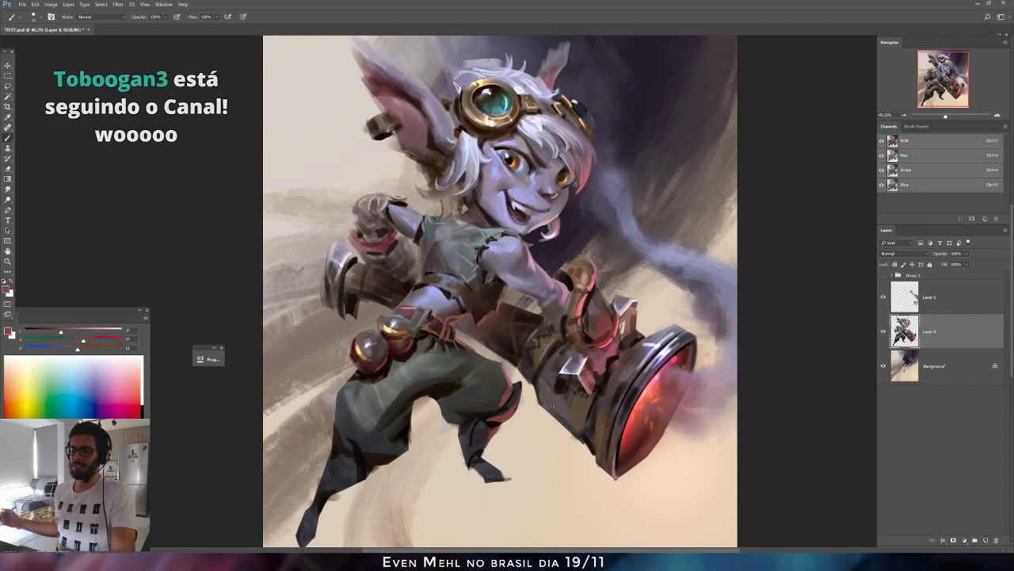
Paint the rear forearm's edge at the glove opening with sampled lavender tones, using the Smudge and Brush tools.
left_click(413, 244, "alt")
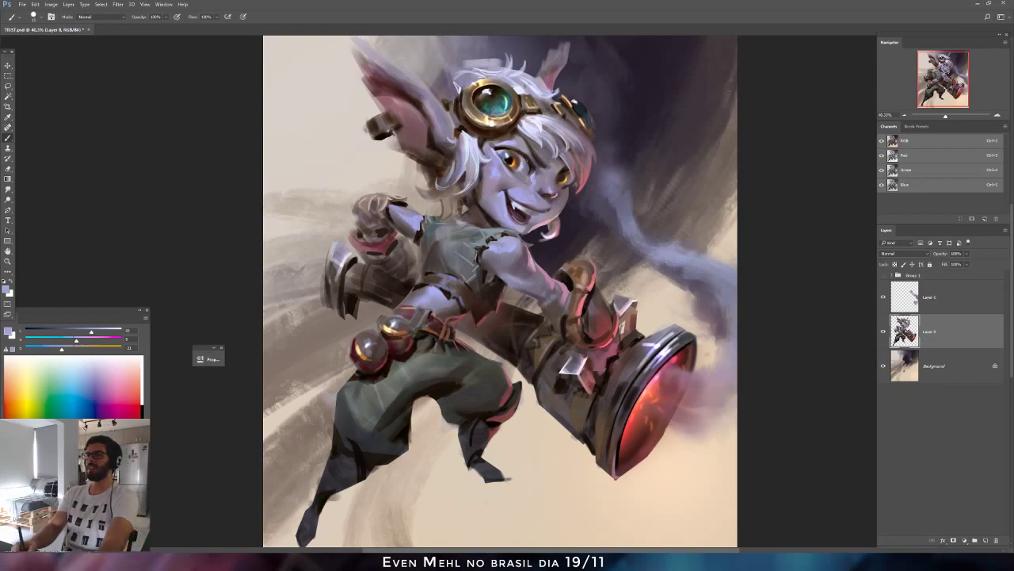
key("ctrl+shift+h")
left_click(8, 189)
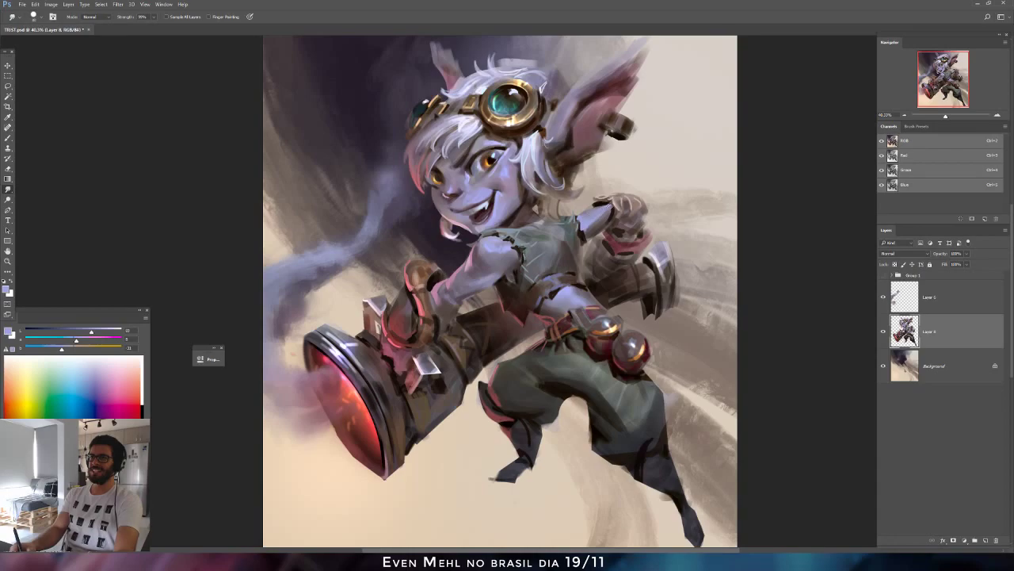
key("b")
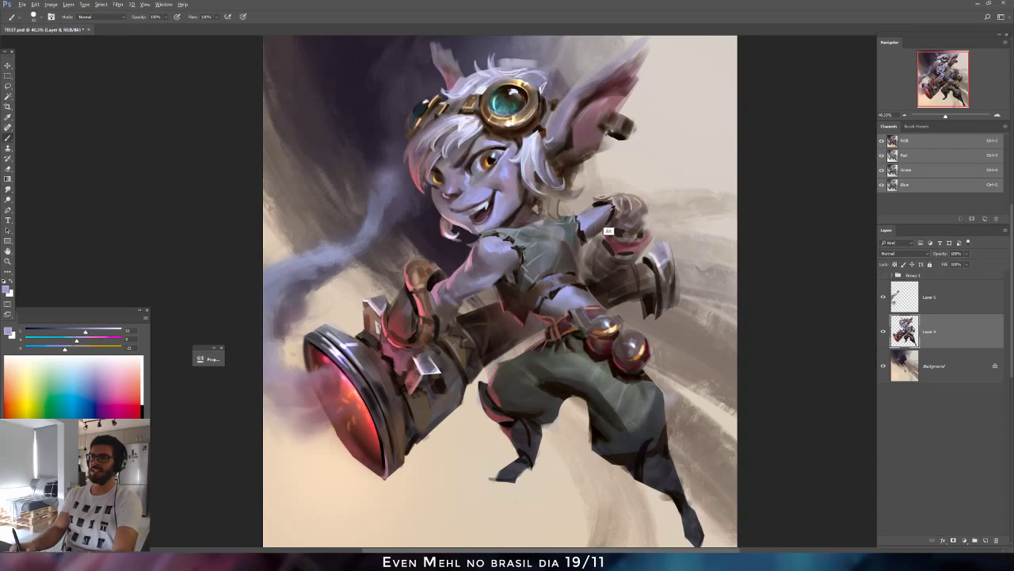
left_click(612, 210, "alt")
left_click_drag(610, 214, 618, 212)
Paint pale highlights on the rear glove's knuckles with a smaller brush and blend them with the Smudge tool.
left_click(619, 209, "alt")
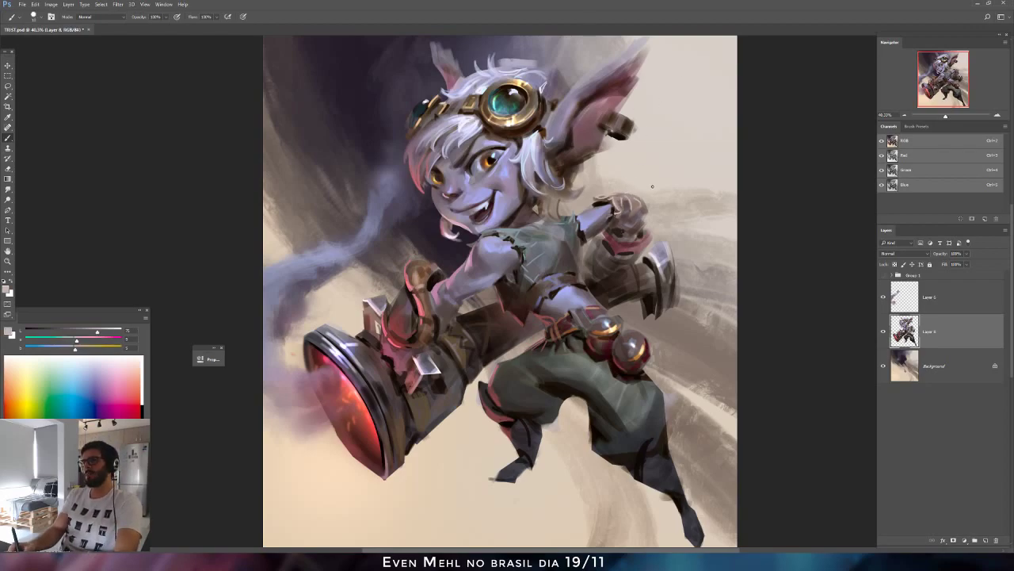
key("bracketleft")
left_click_drag(635, 209, 641, 205)
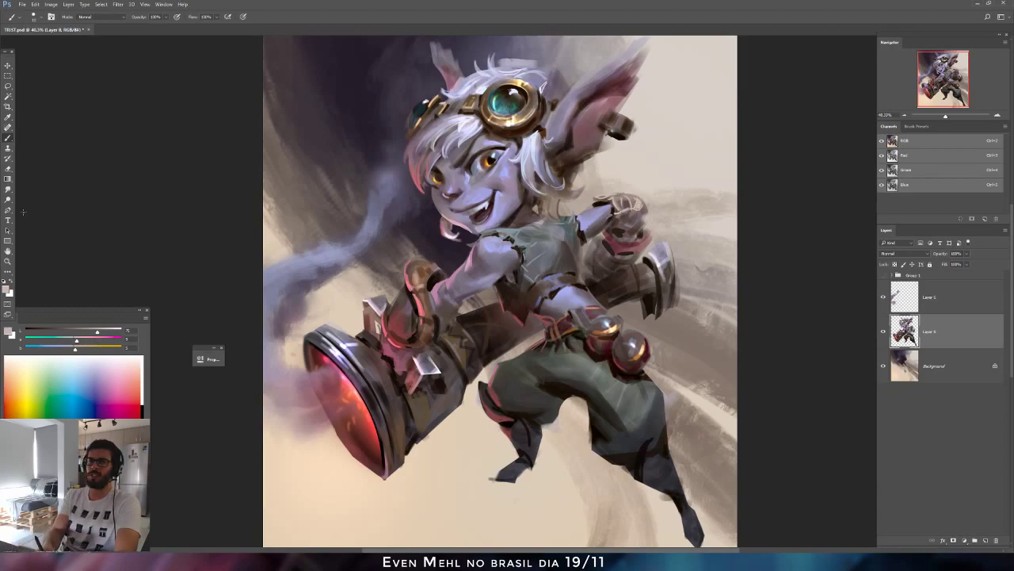
left_click(8, 199)
left_click(8, 191)
left_click_drag(632, 208, 630, 199)
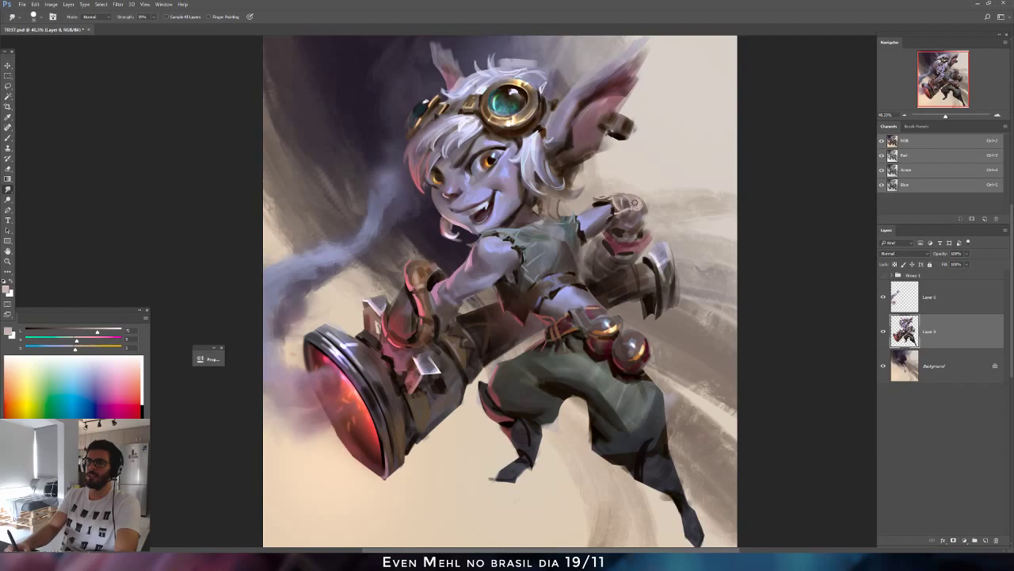
Deepen the shadows around the rear glove's cuff and palm with sampled dark browns, and flip the canvas.
key("b")
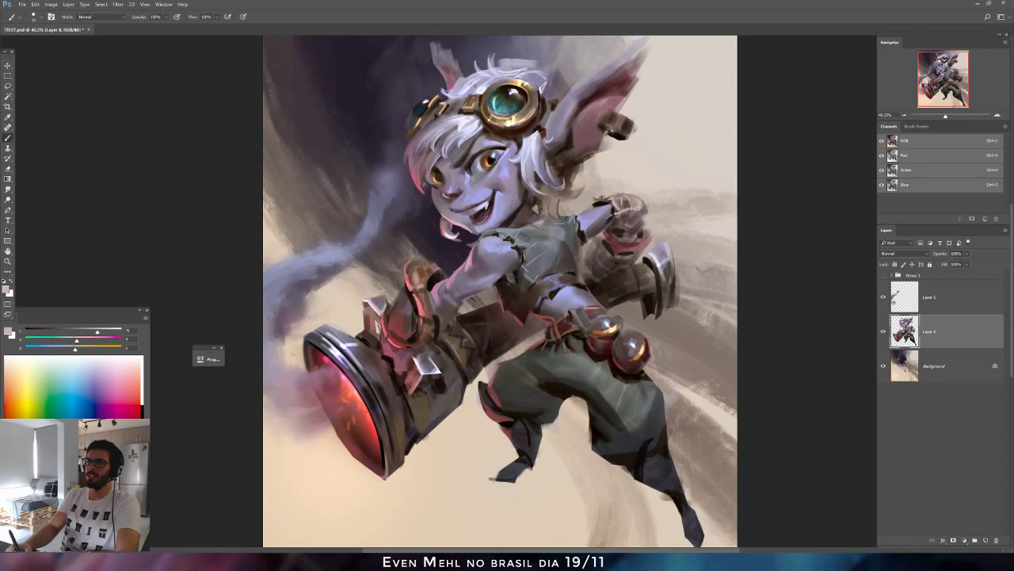
left_click(601, 218, "alt")
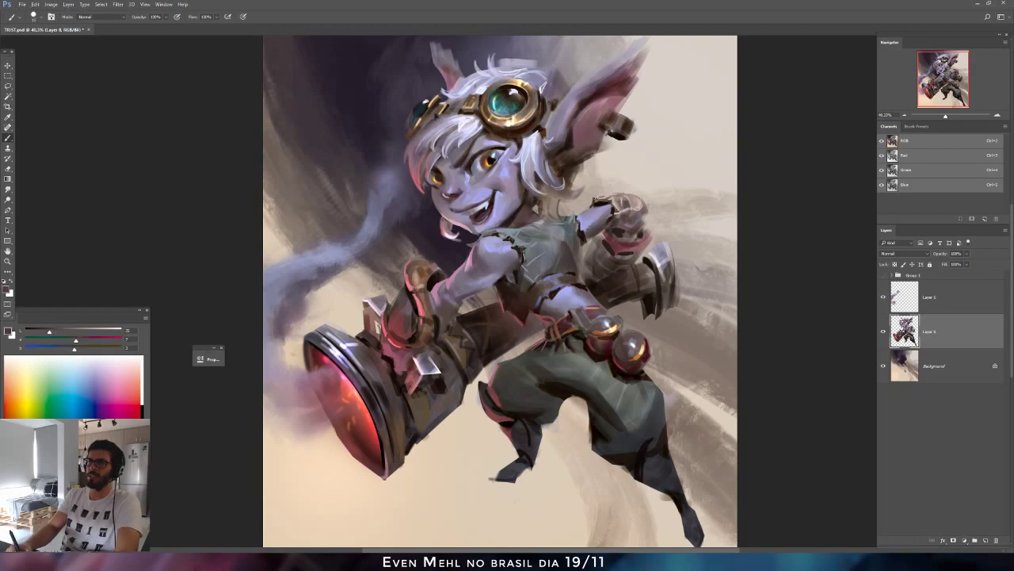
key("ctrl+shift+h")
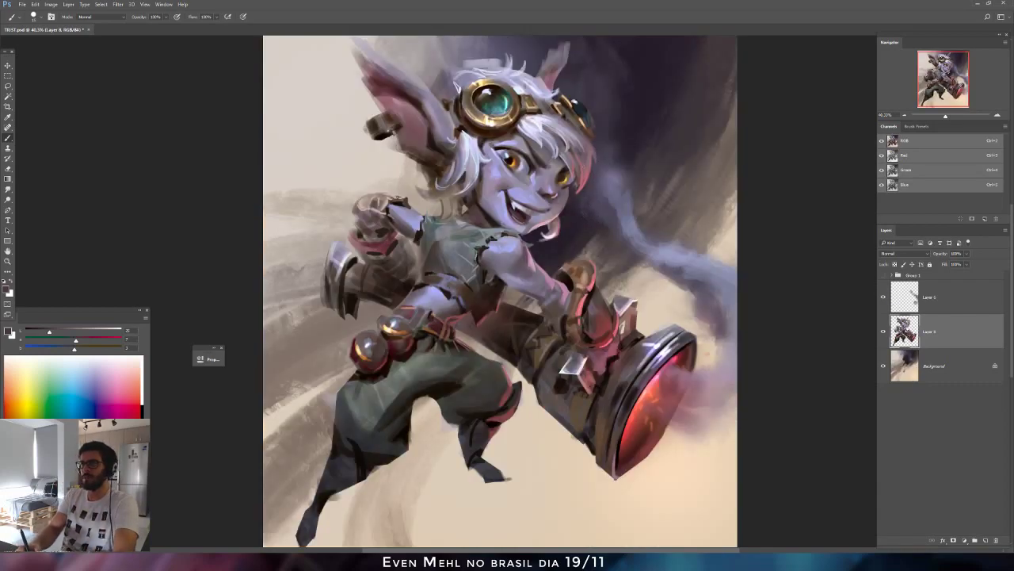
left_click(400, 242, "alt")
left_click(39, 329)
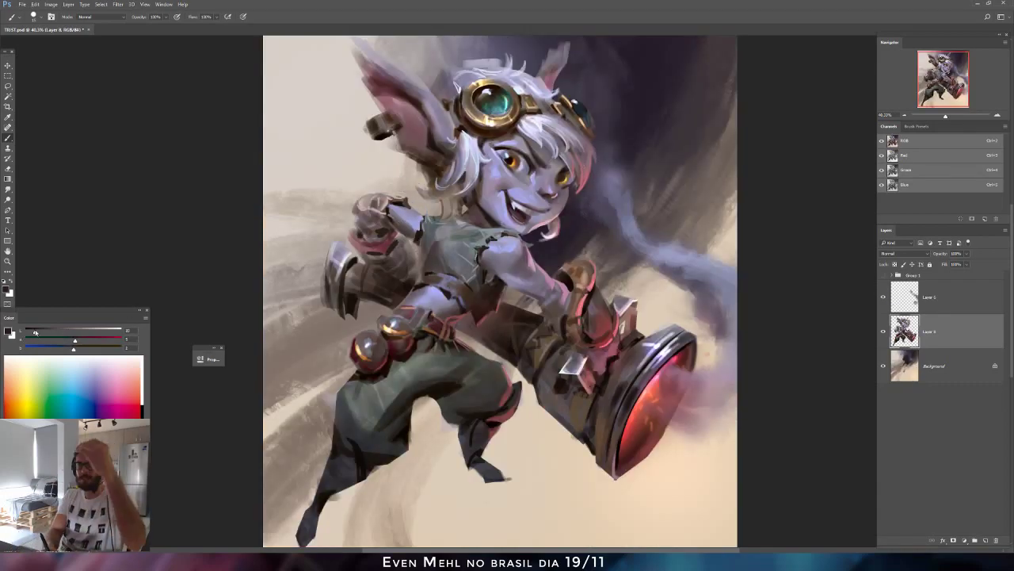
Refine the front forearm's shading toward the wrist with pink, muted purple and brown tones sampled from the arm.
left_click(529, 253, "alt")
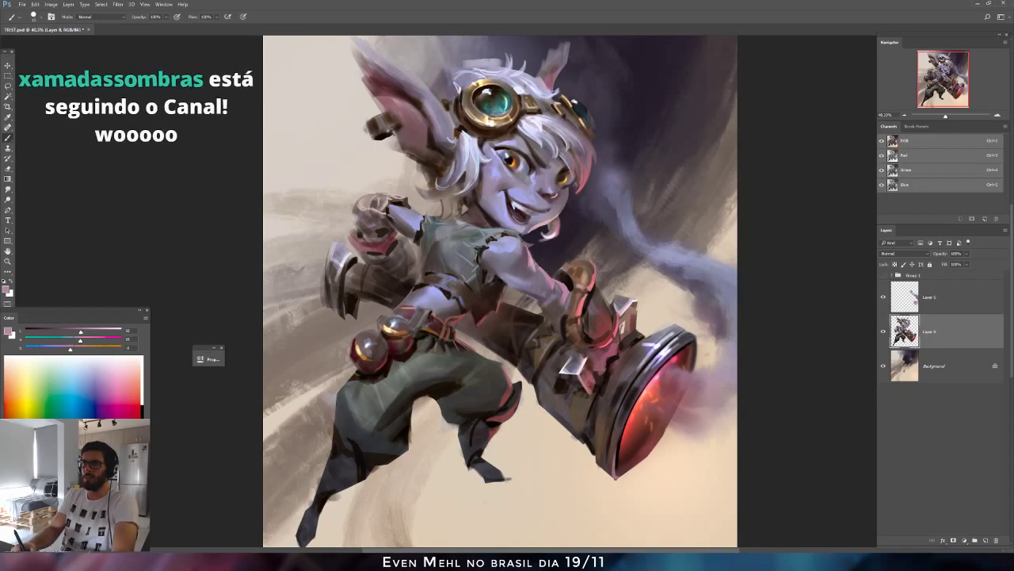
left_click(539, 264, "alt")
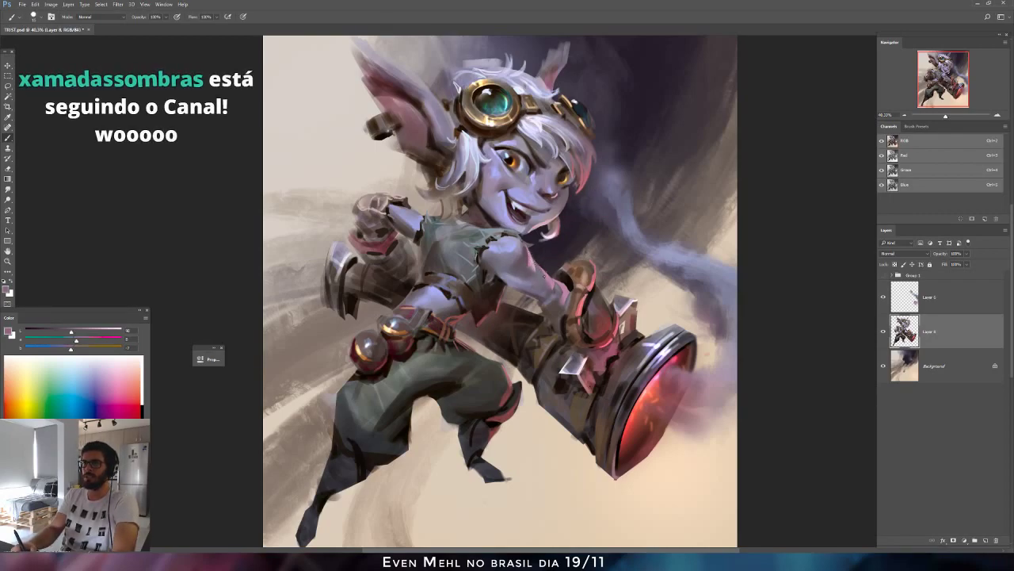
left_click(539, 272, "alt")
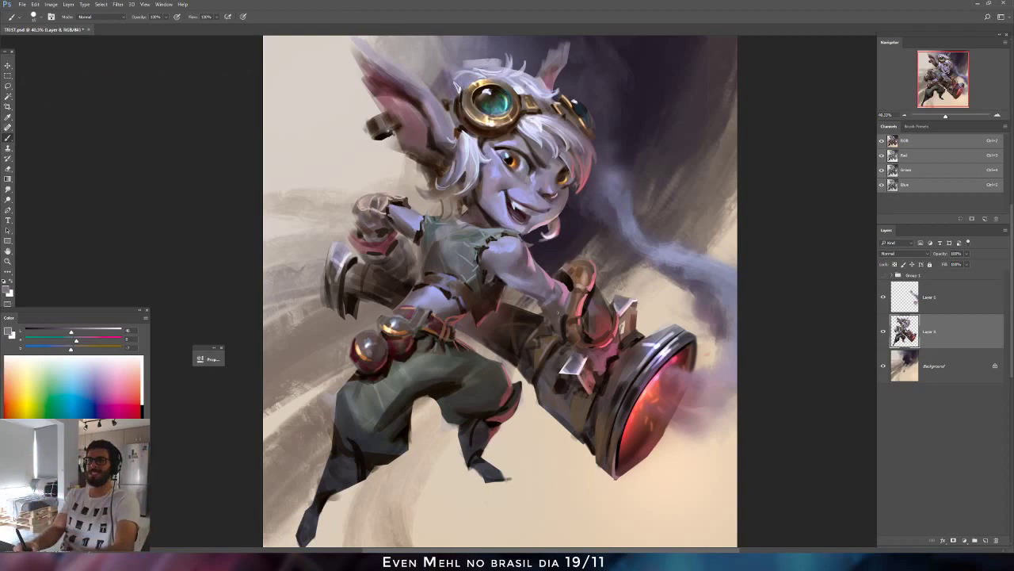
left_click(557, 313, "alt")
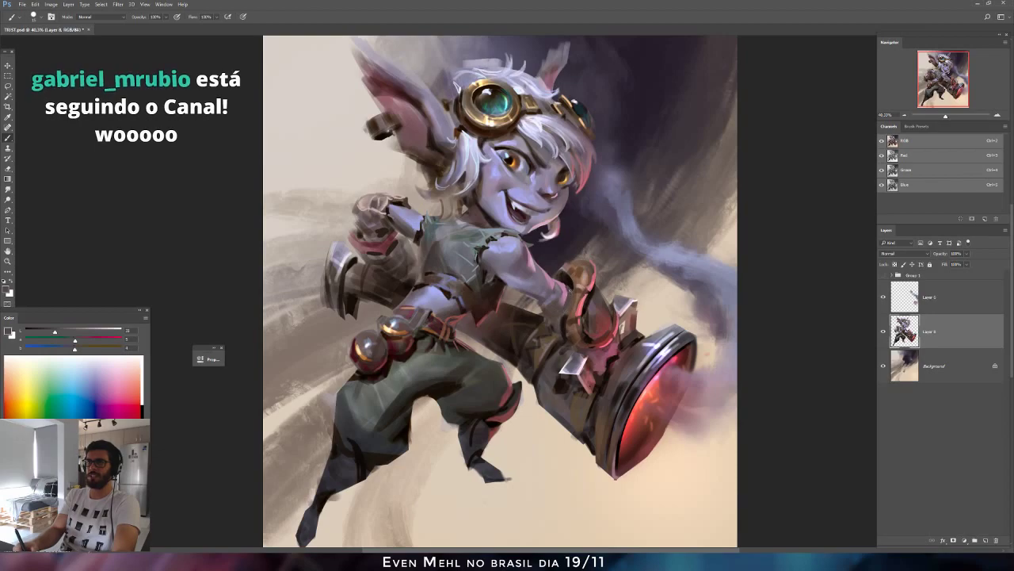
Paint dark shadows and pale pink highlights on the front glove's wrist and cuff with sampled colours, and flip the canvas.
left_click(571, 280, "alt")
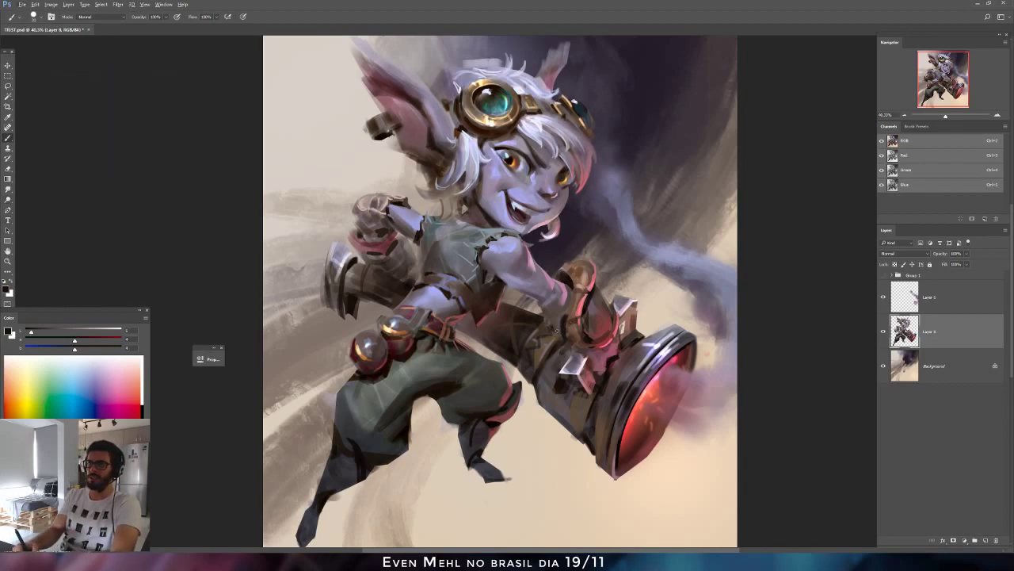
key("bracketleft")
left_click_drag(561, 326, 556, 332)
left_click(565, 346, "alt")
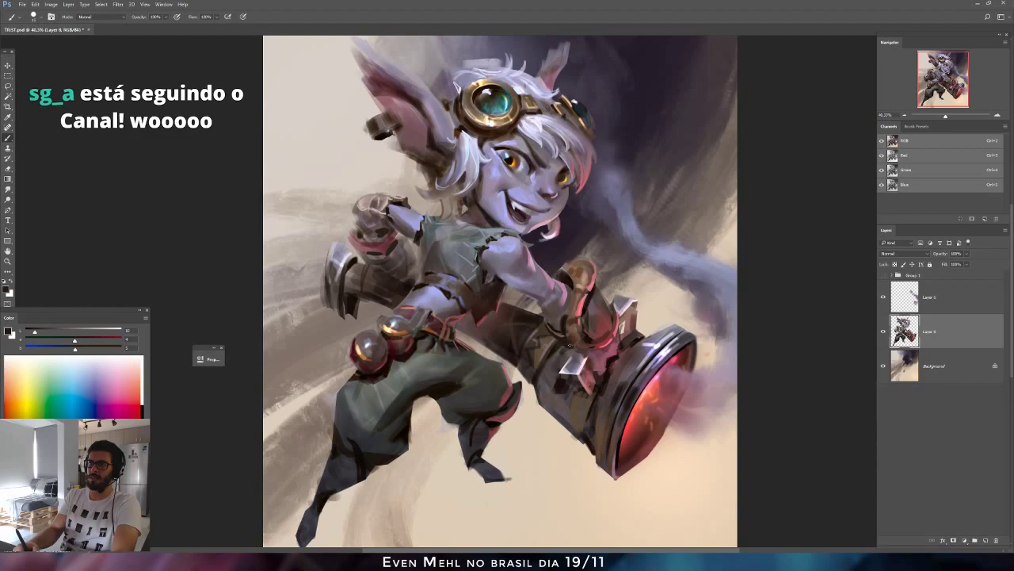
left_click(584, 298, "alt")
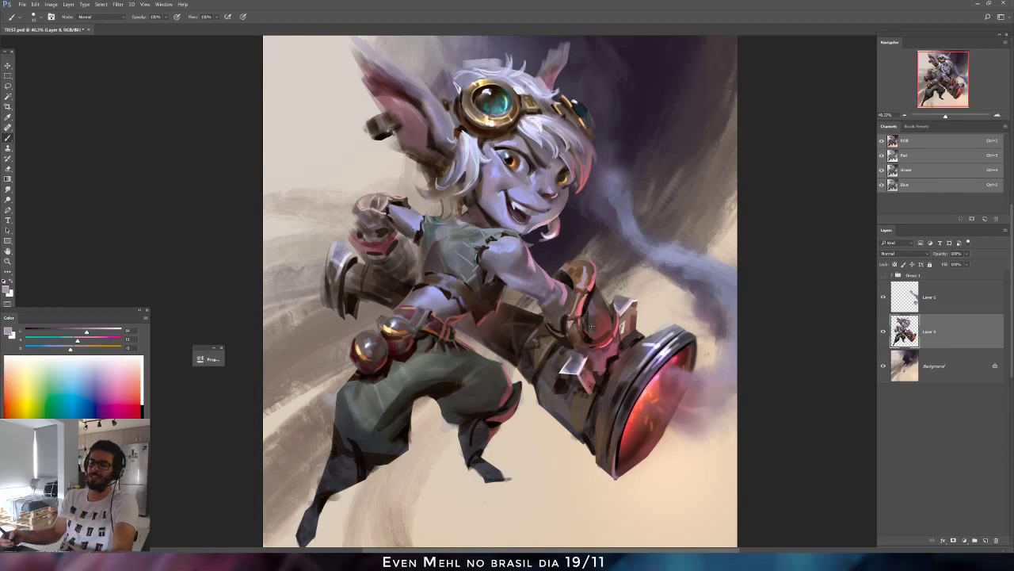
key("ctrl+shift+h")
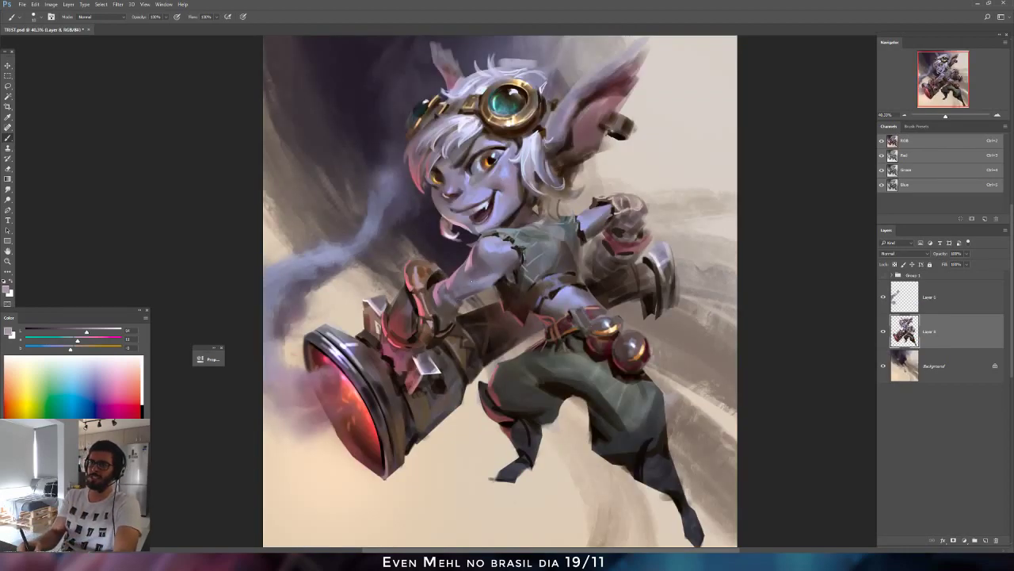
Rework the front glove's cuff with a round brush preset and sampled reddish browns and near-black, and choose the Smudge tool.
right_click(477, 279)
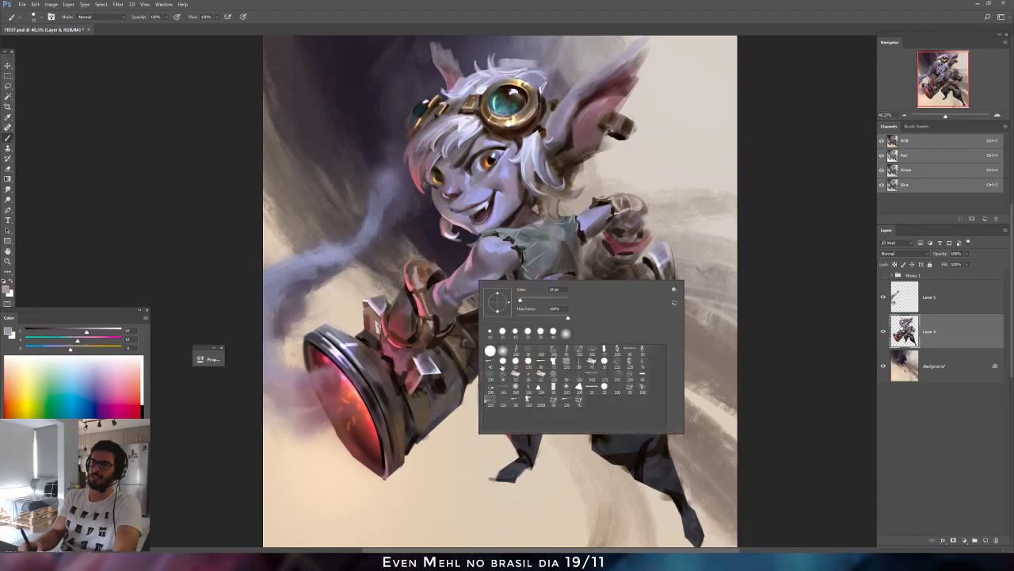
left_click(500, 365)
left_click(169, 297)
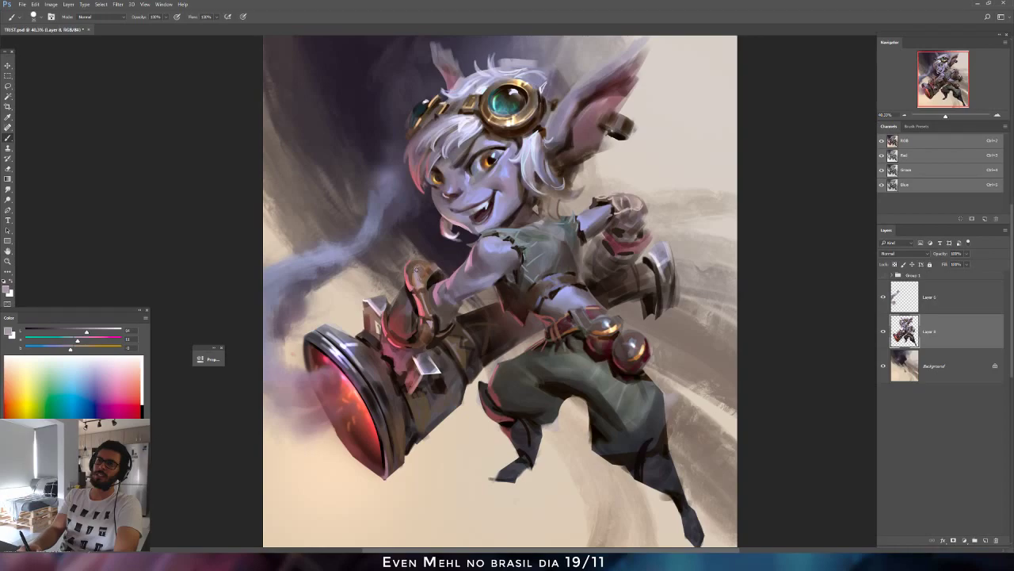
left_click(422, 270, "alt")
left_click(426, 274, "alt")
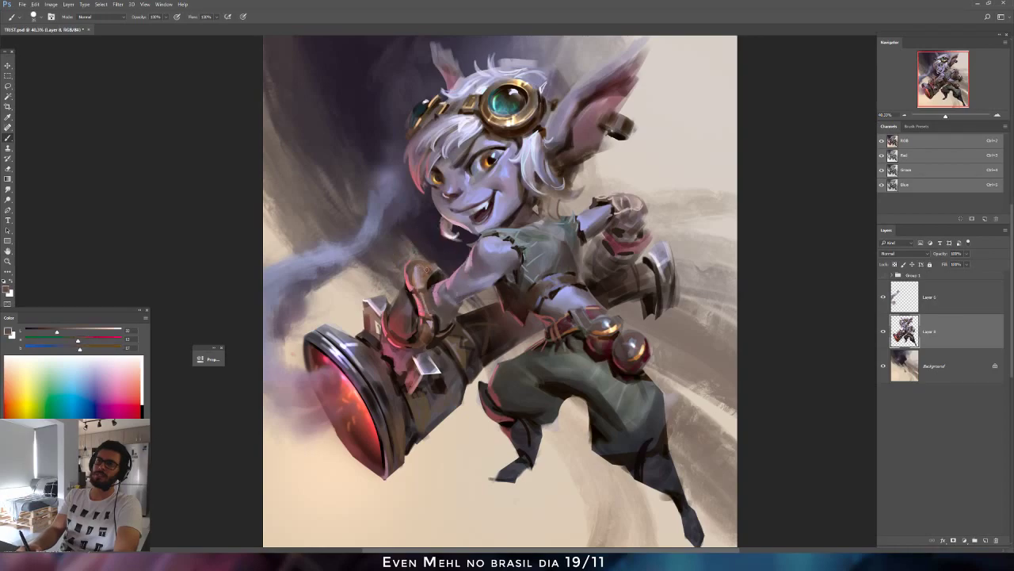
left_click(428, 271, "alt")
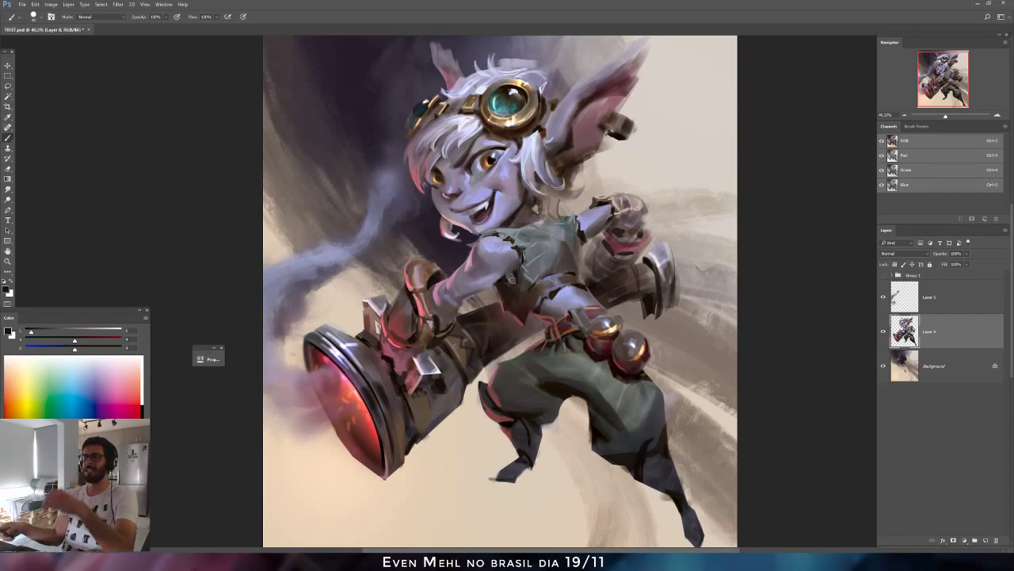
left_click(8, 190)
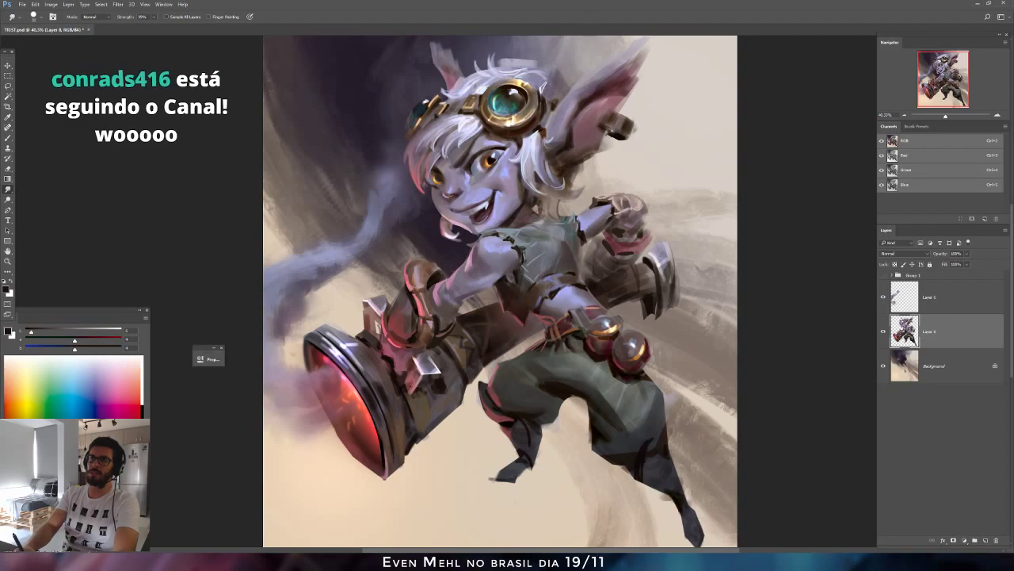
Paint pink reflected light along the jaw with a smaller brush and a pink sampled from the hair tips.
key("b")
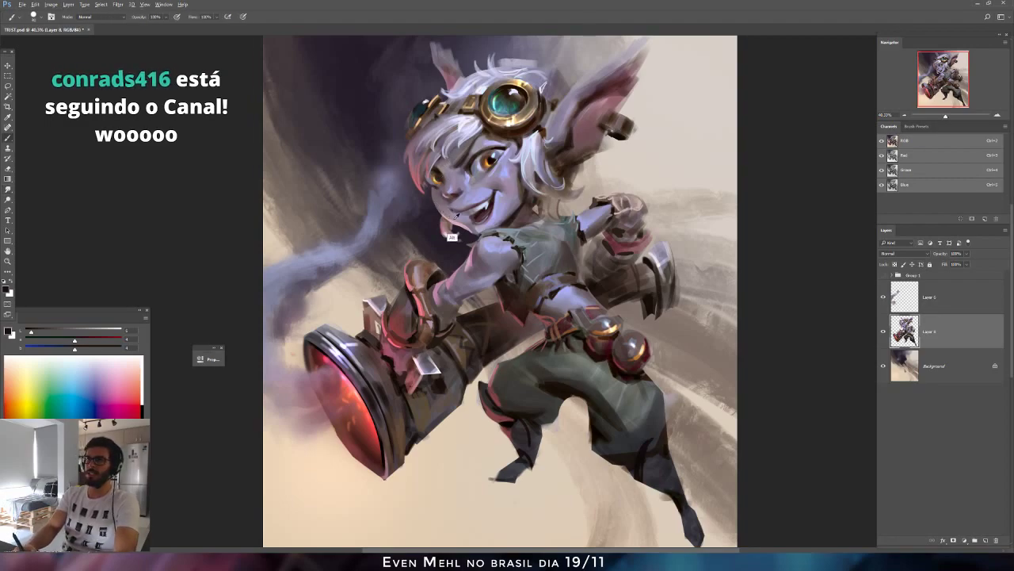
left_click(423, 200, "alt")
left_click_drag(82, 342, 67, 350)
left_click(74, 350)
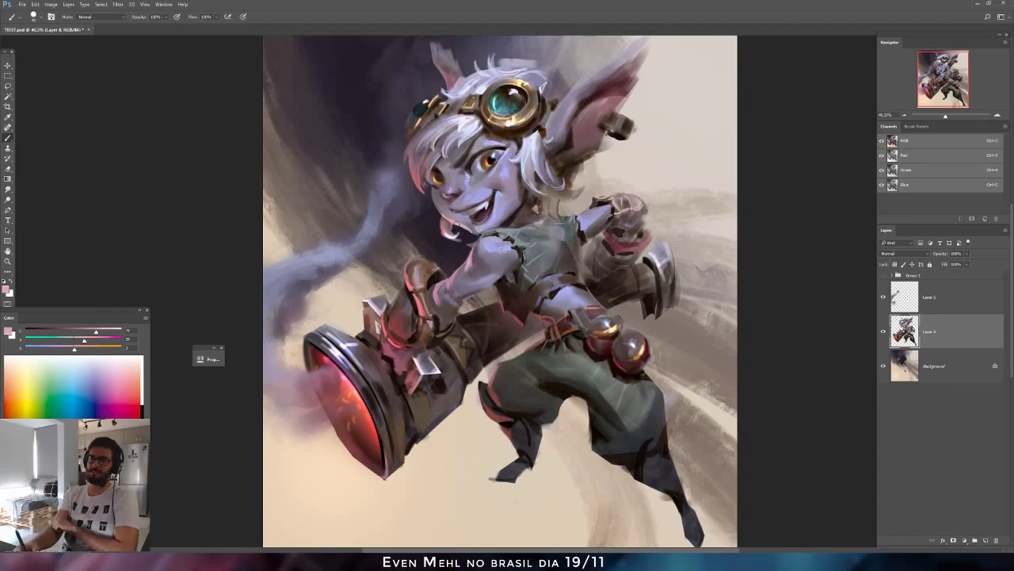
right_click(458, 213)
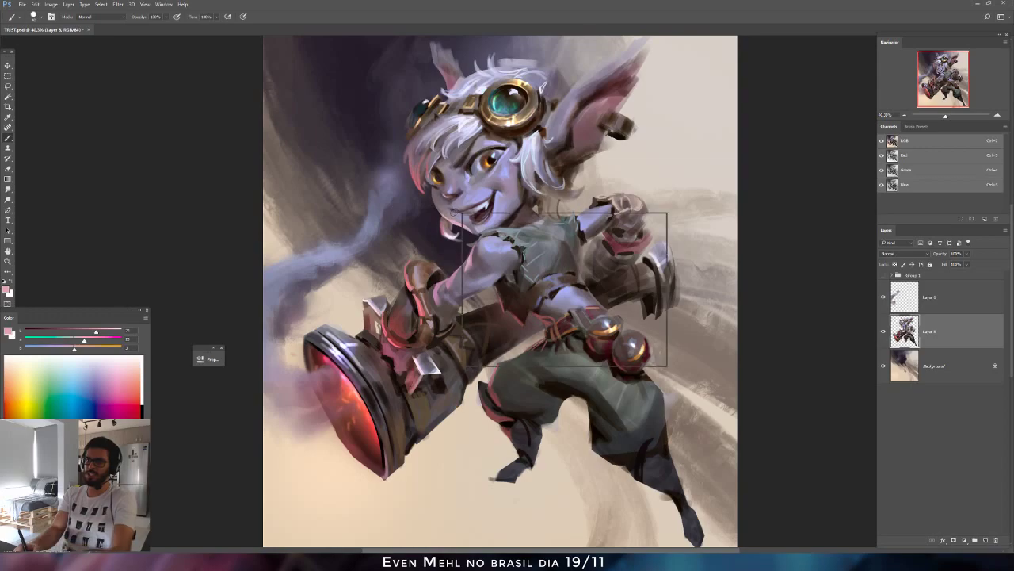
left_click(233, 245)
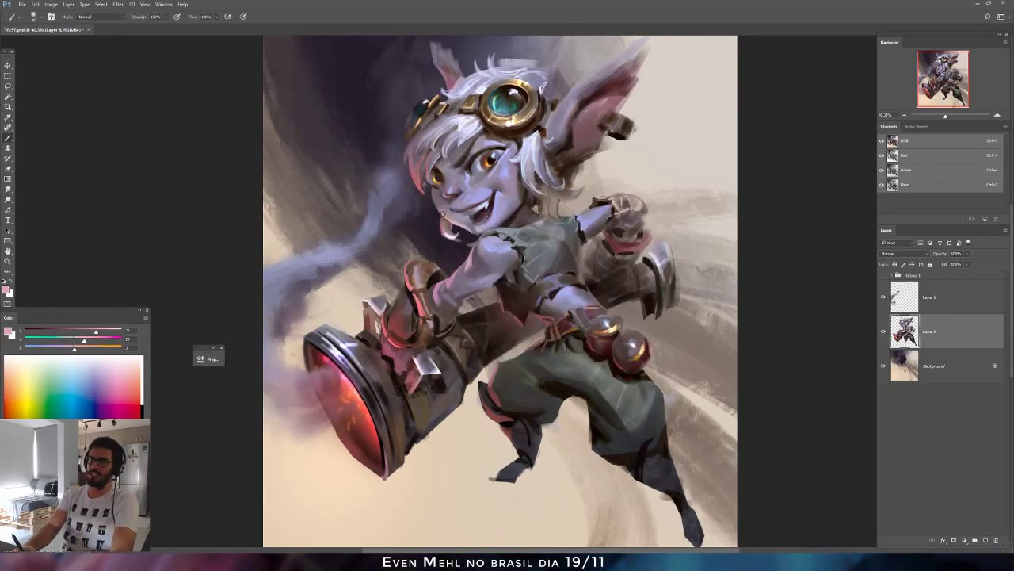
key("bracketleft")
left_click_drag(439, 209, 457, 223)
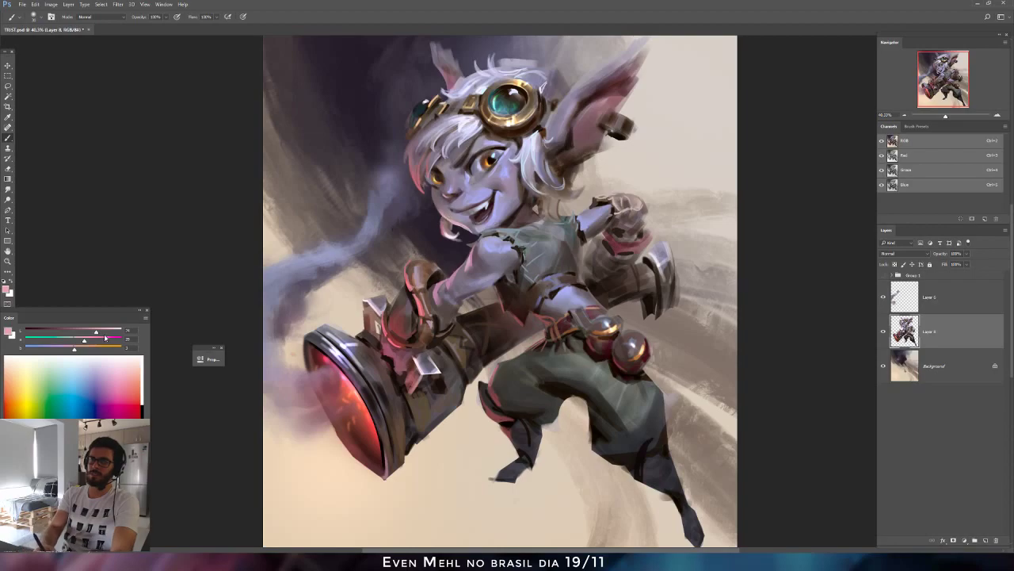
Strengthen the chin's reflected light with more saturated and darker pinks, flipping the canvas to check the face and sampling from the skin.
left_click_drag(84, 342, 89, 341)
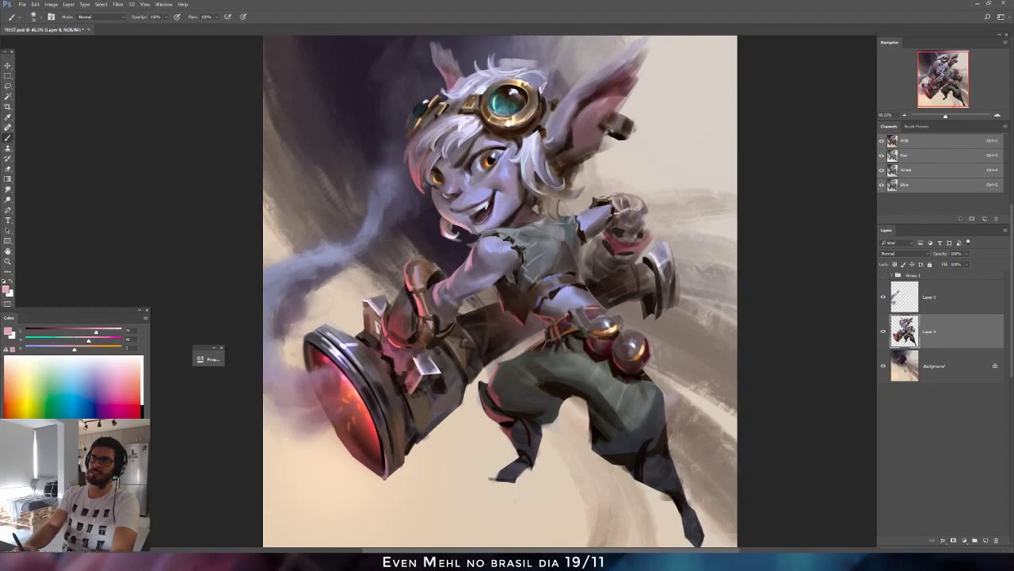
left_click(77, 349)
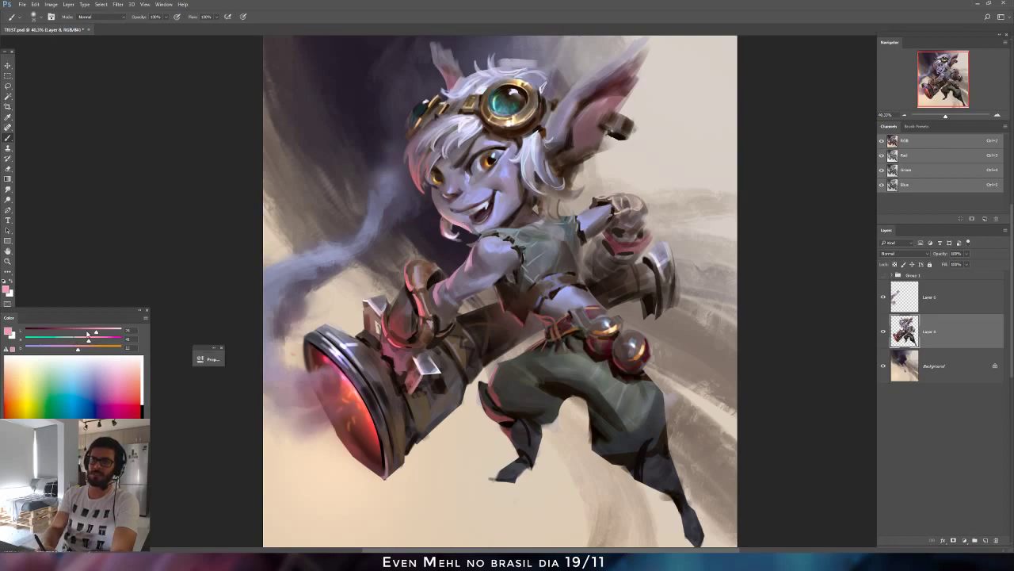
left_click(86, 332)
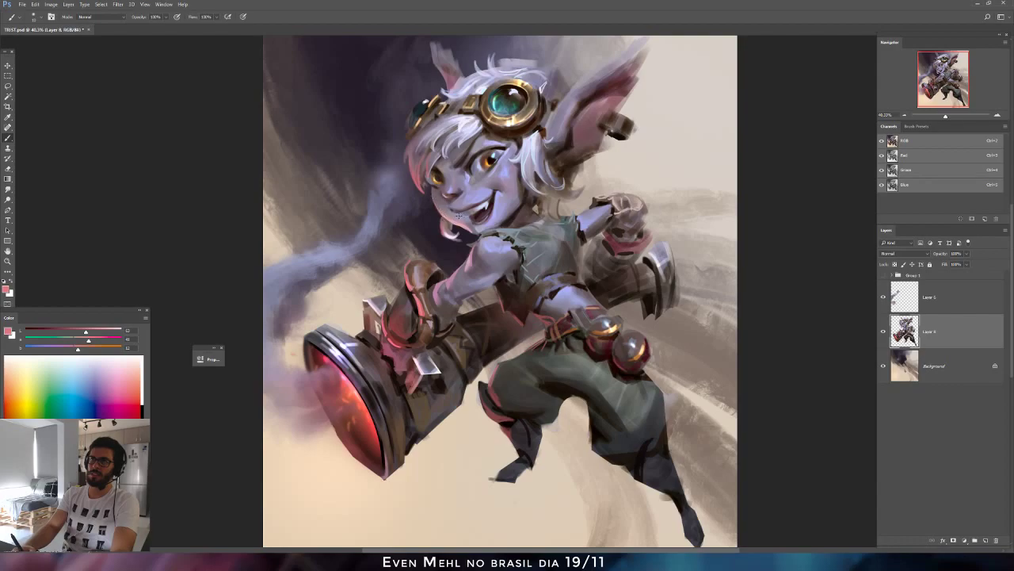
left_click(91, 340)
left_click(90, 333)
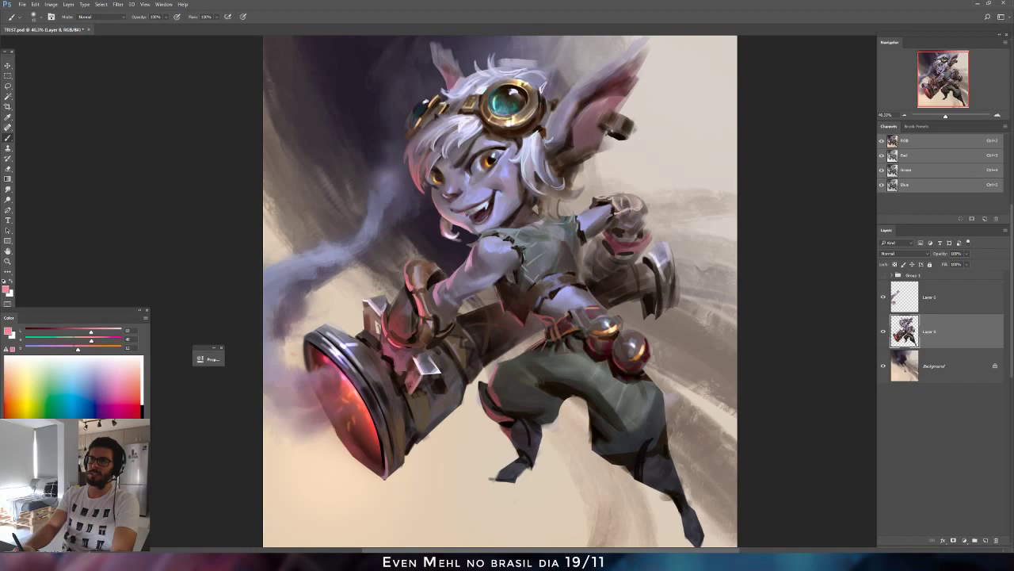
key("ctrl+shift+h")
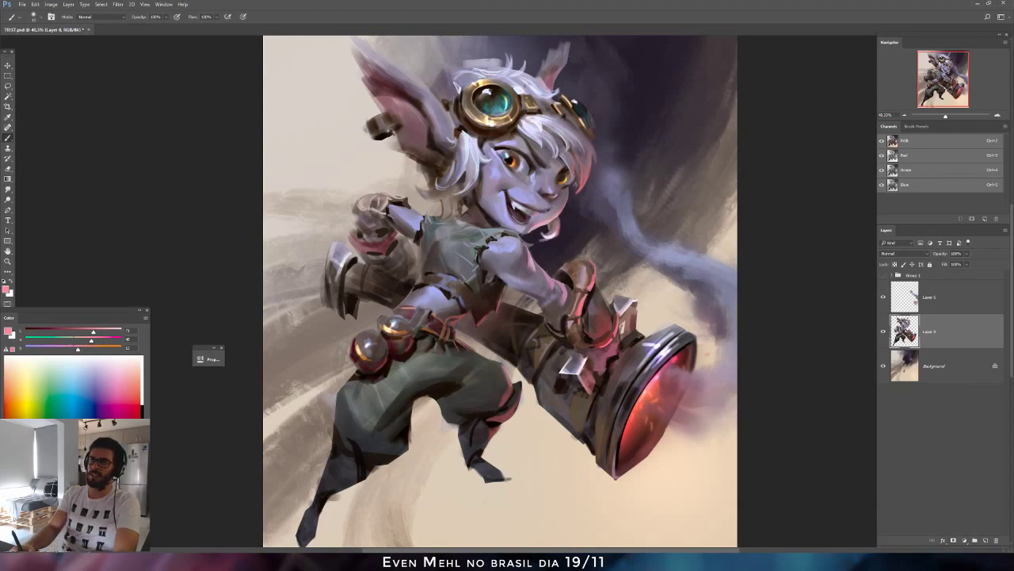
left_click(534, 236, "alt")
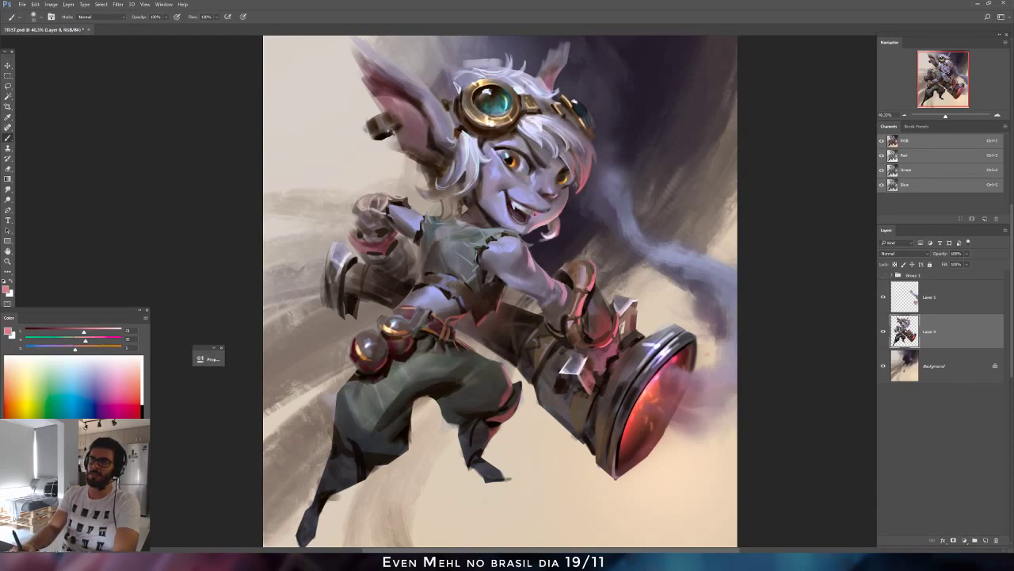
key("ctrl+f")
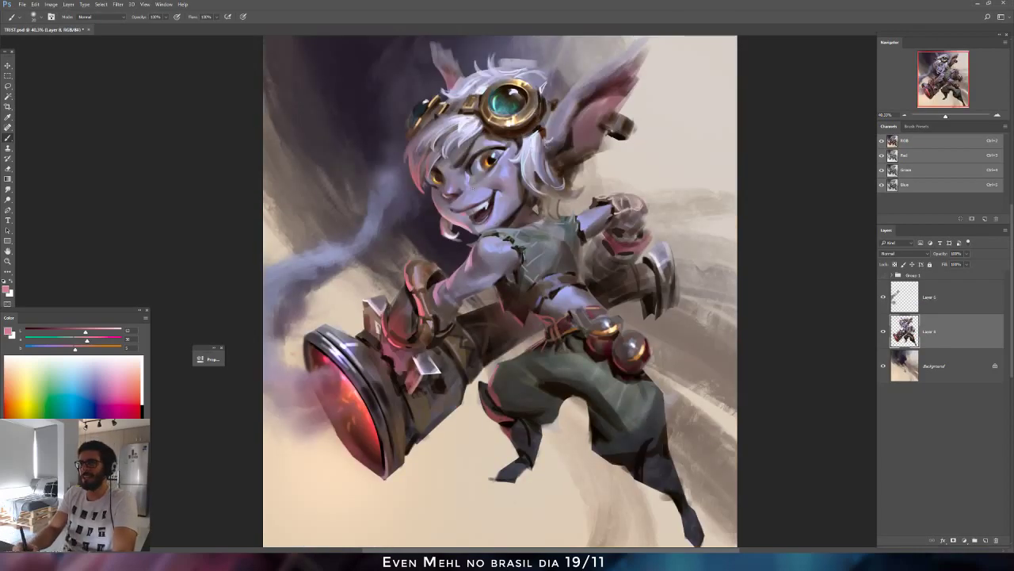
left_click(464, 232, "alt")
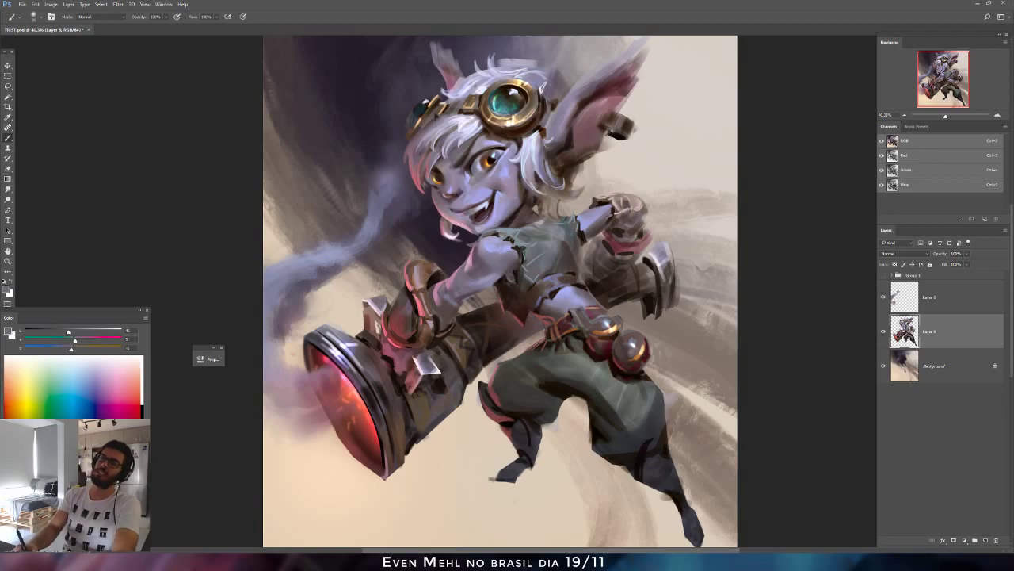
Warm the earring's metal with orange sampled from the eye and adjusted in brightness, and mix a muted pink.
left_click(487, 161, "alt")
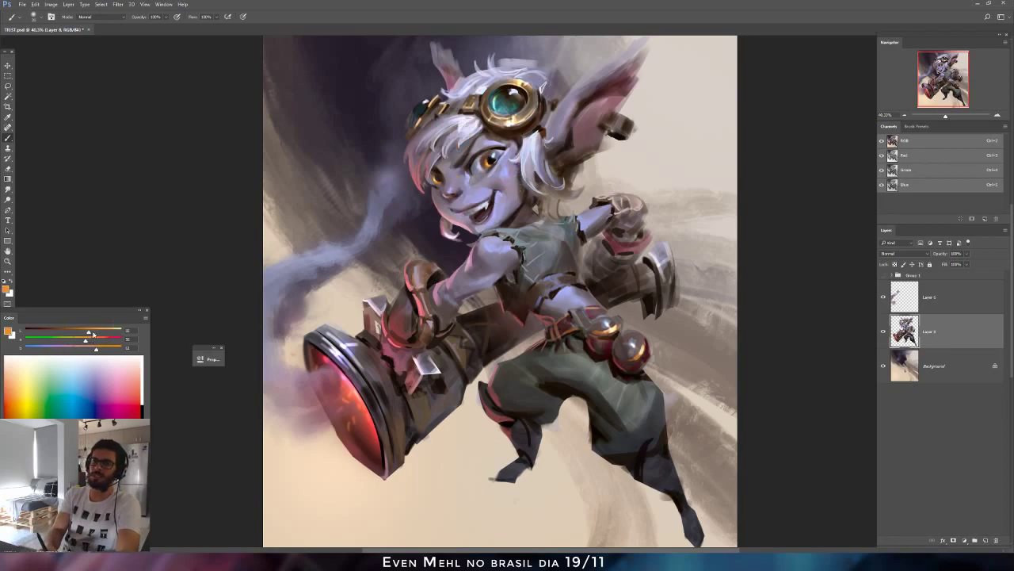
left_click_drag(92, 334, 99, 333)
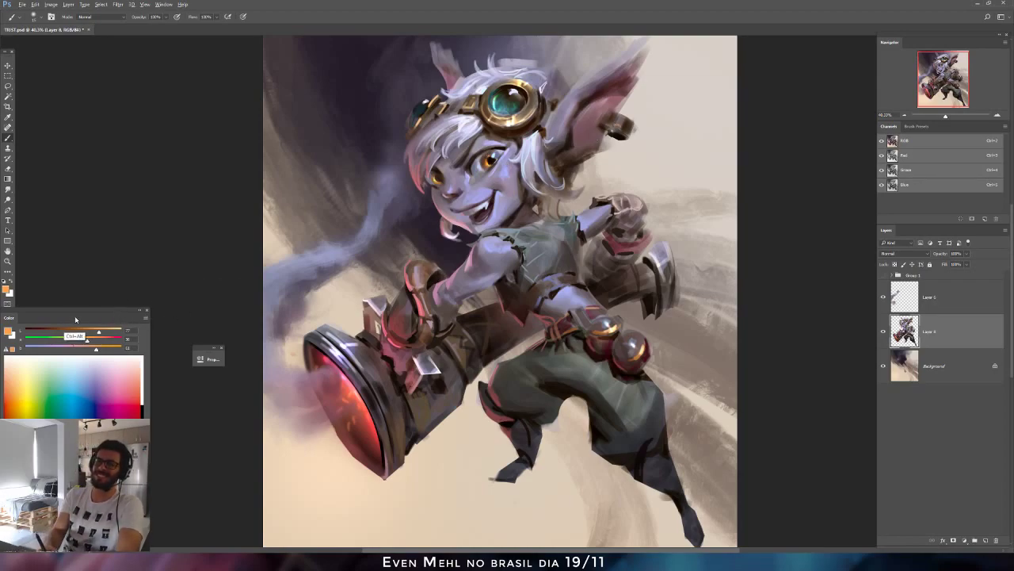
left_click(91, 348)
left_click(83, 340)
left_click_drag(88, 332, 81, 331)
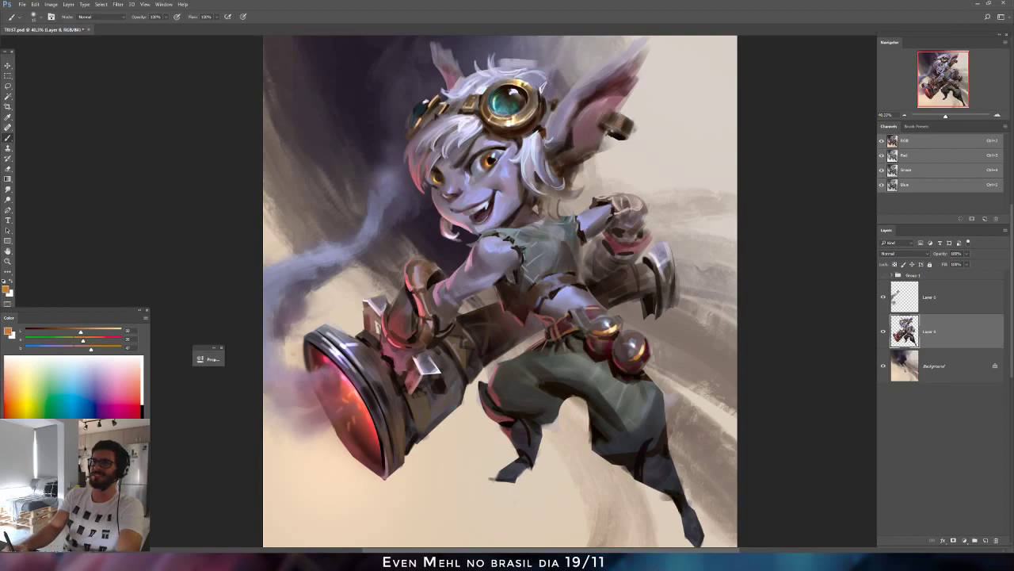
left_click(70, 349)
left_click_drag(83, 333, 79, 341)
Brighten the earring with the Dodge tool in the Highlights range using a hard round preset, undoing the excess strokes.
right_click(586, 135)
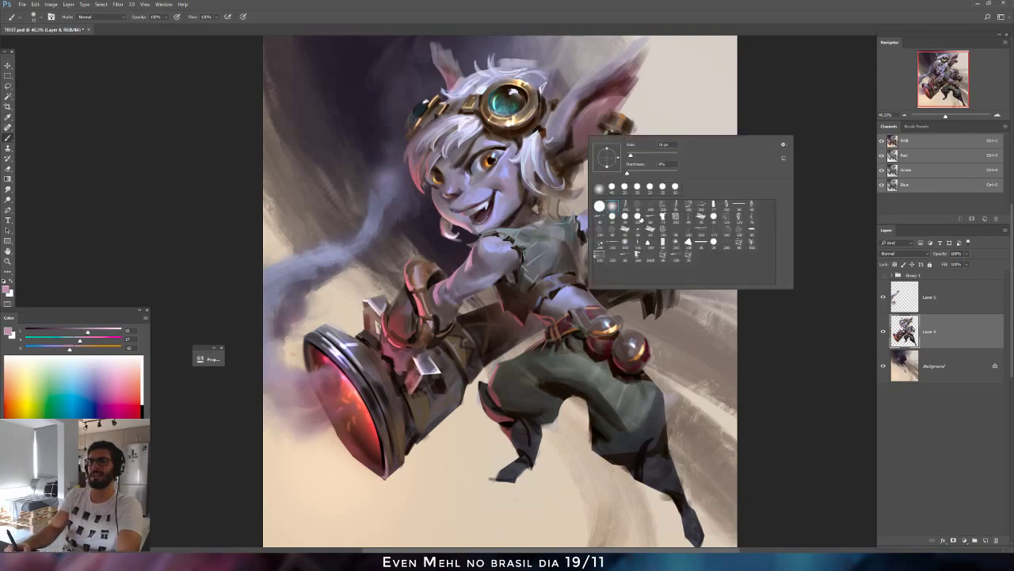
left_click(638, 218)
left_click(58, 224)
left_click(8, 199)
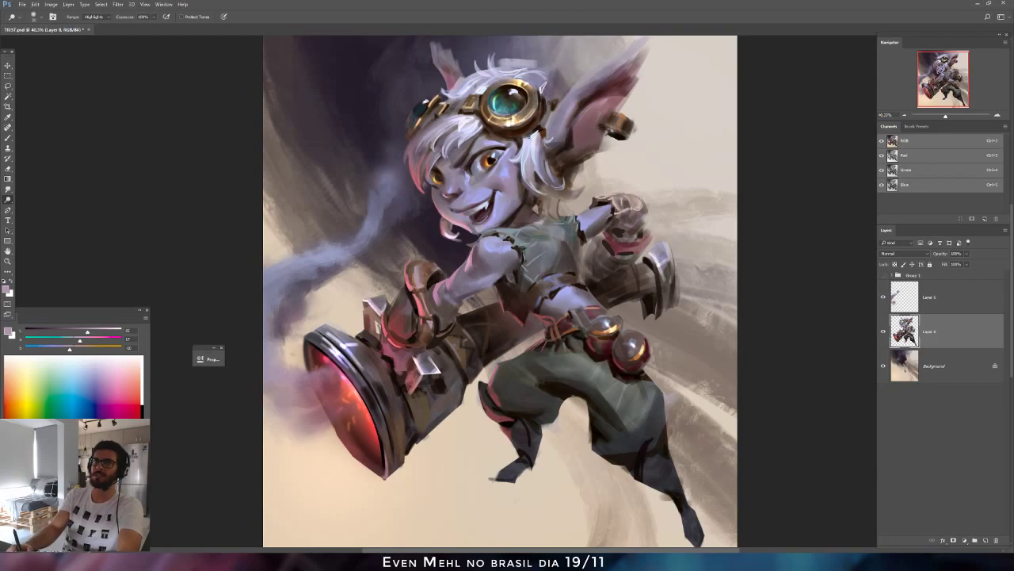
right_click(557, 153)
left_click(609, 240)
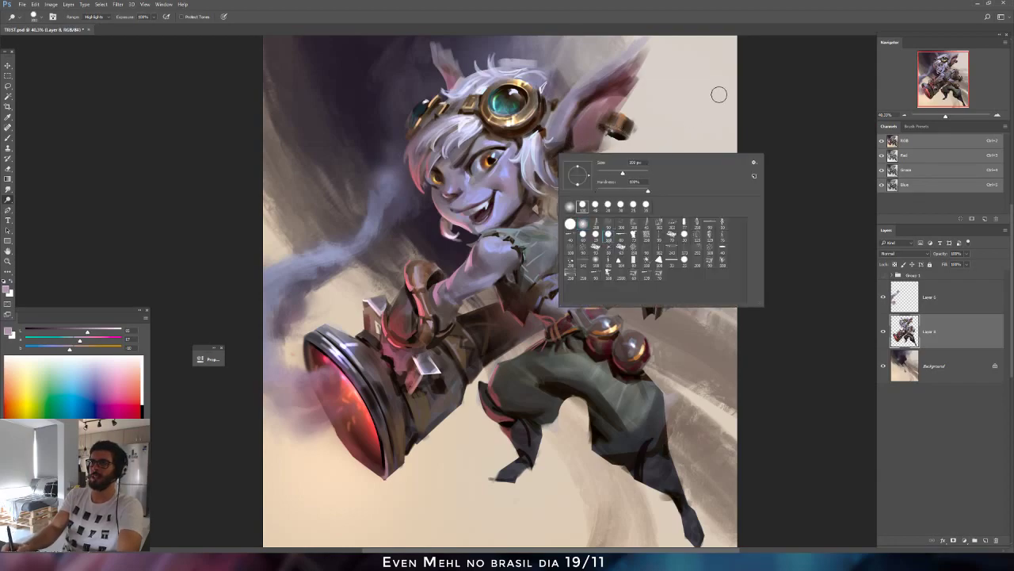
left_click(719, 94)
mouse_move(613, 131)
left_mouse_down()
mouse_move(623, 116)
mouse_move(635, 135)
mouse_move(619, 115)
mouse_move(625, 132)
mouse_move(633, 117)
mouse_move(631, 135)
mouse_move(633, 122)
left_mouse_up()
key("ctrl+z")
key("bracketright")
key("ctrl+alt+z")
key("ctrl+alt+z")
Paint golden and pale yellow highlights on the earring with the brush, sampling from the metal and goggles, and flip the canvas.
key("b")
left_click(630, 127, "alt")
left_click(632, 127, "alt")
key("ctrl+shift+h")
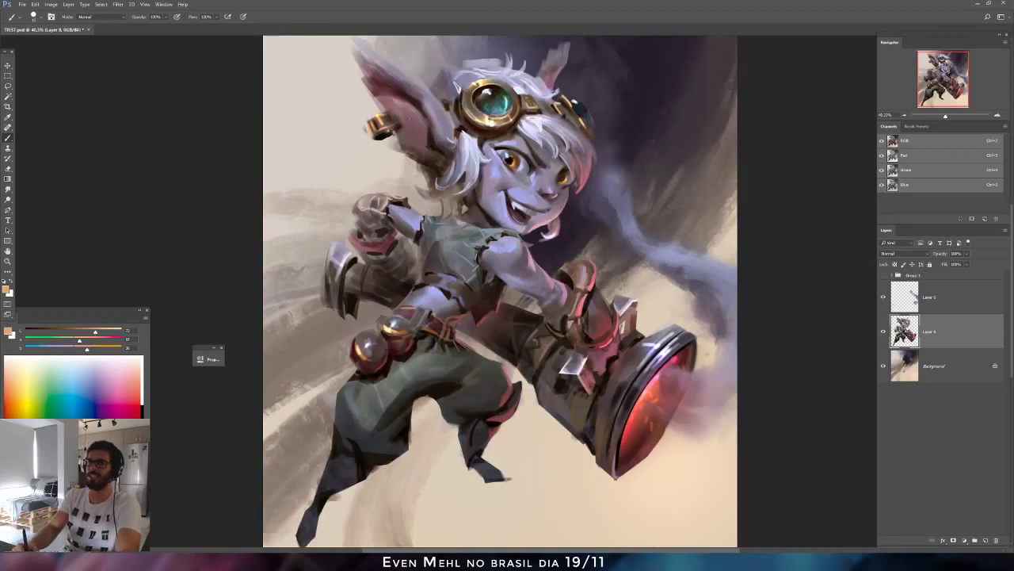
left_click(481, 103, "alt")
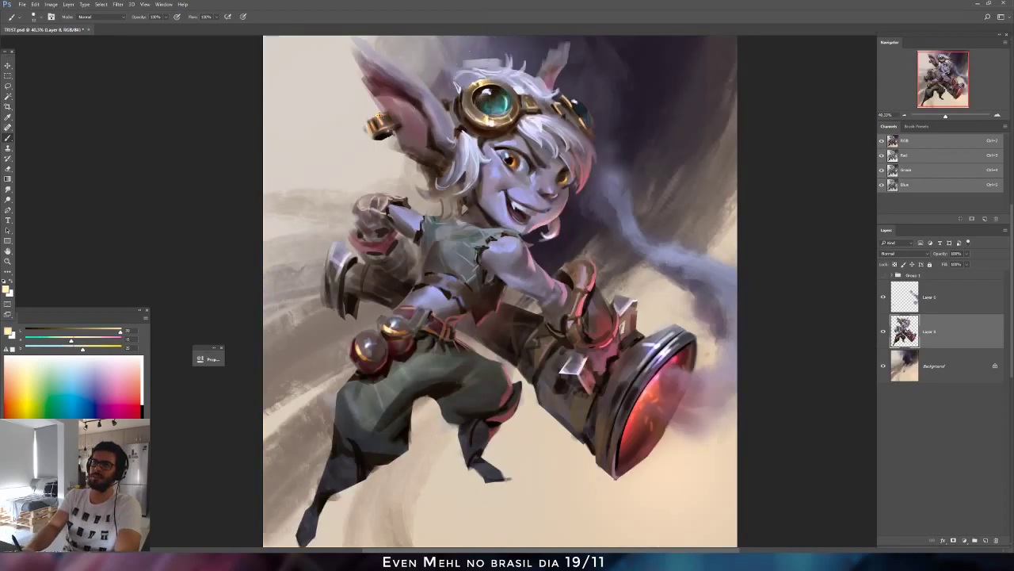
left_click_drag(380, 115, 386, 127)
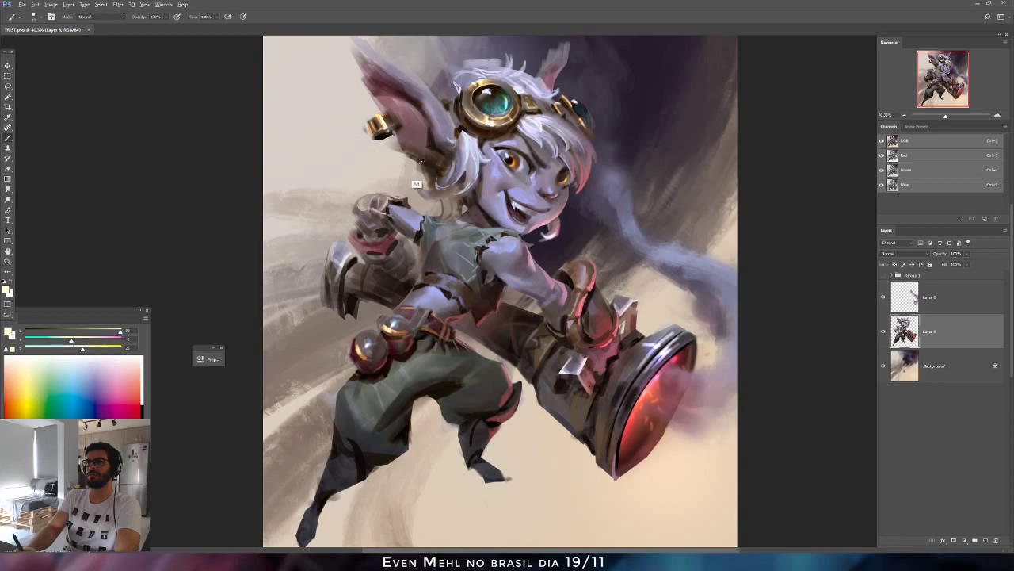
Refine the dark area beneath the large ear and behind the hair with another brush preset and sampled dark browns and greys.
left_click(428, 180, "alt")
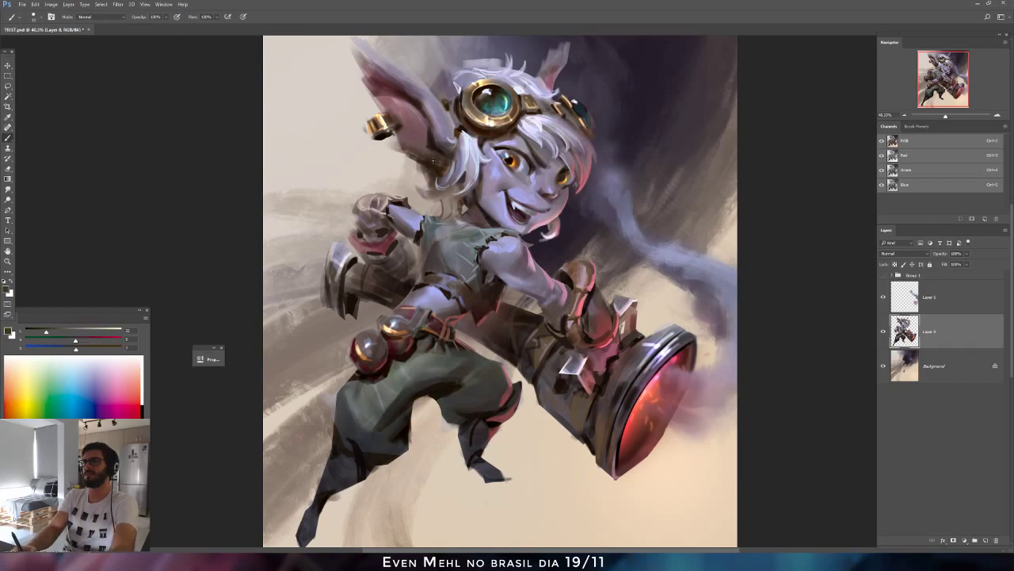
right_click(442, 165)
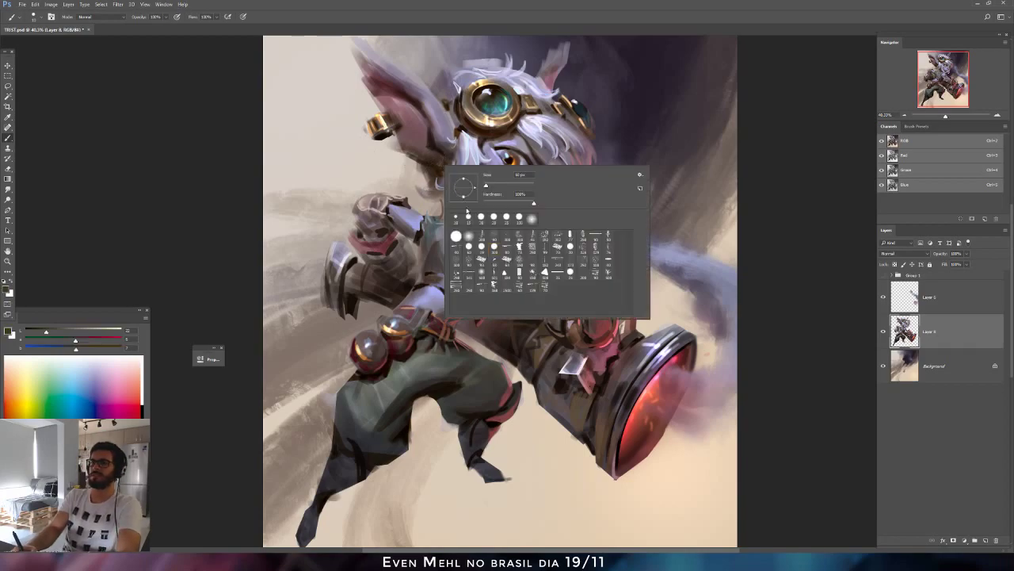
left_click(474, 250)
left_click(435, 185, "alt")
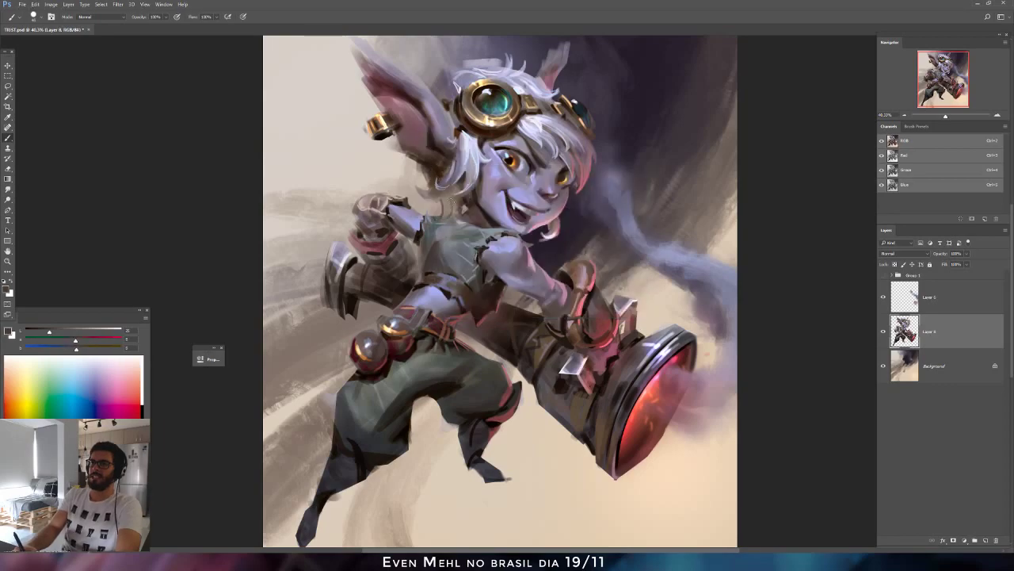
left_click_drag(448, 200, 445, 210)
left_click(457, 202, "alt")
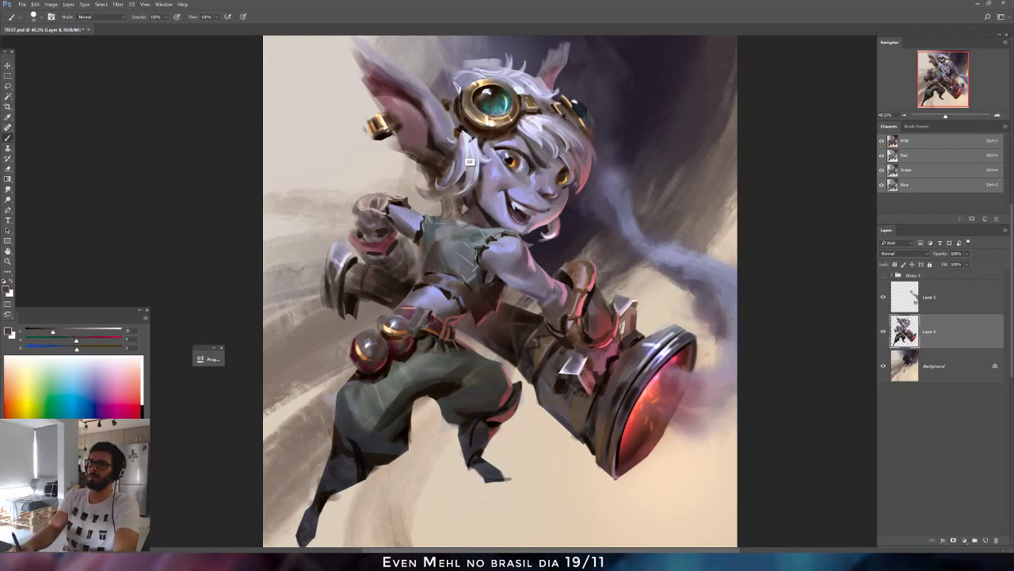
left_click(454, 176, "alt")
left_click(454, 176, "alt")
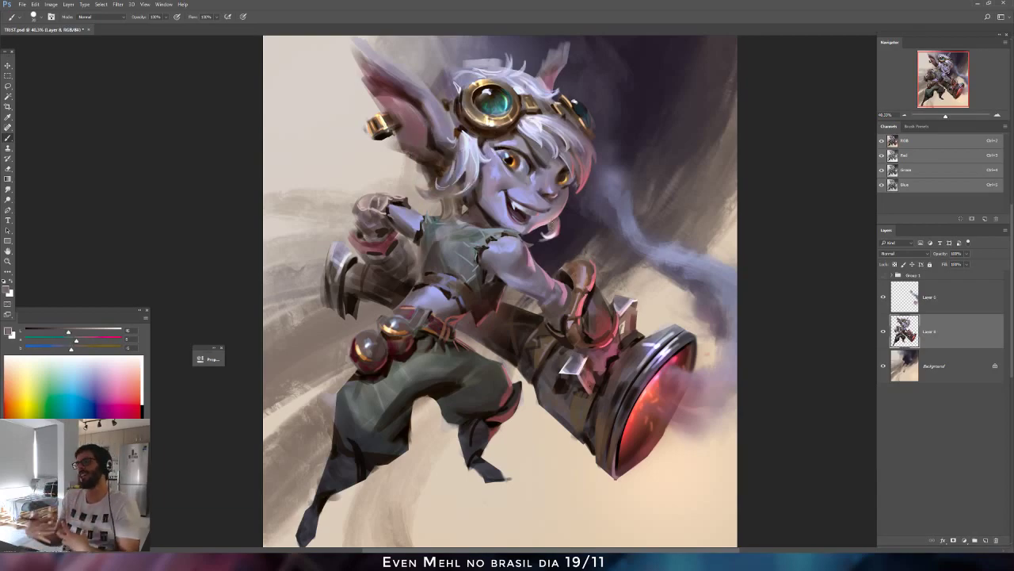
Deepen the shadow at the back of the neck with dark blue and sampled near-black, working on the flipped canvas.
left_click(59, 332)
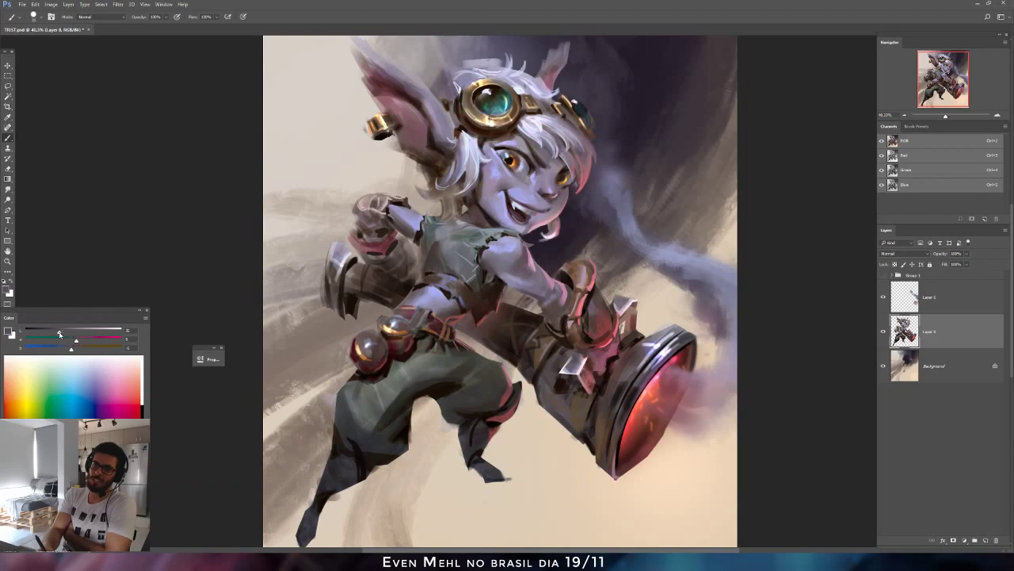
left_click(67, 352)
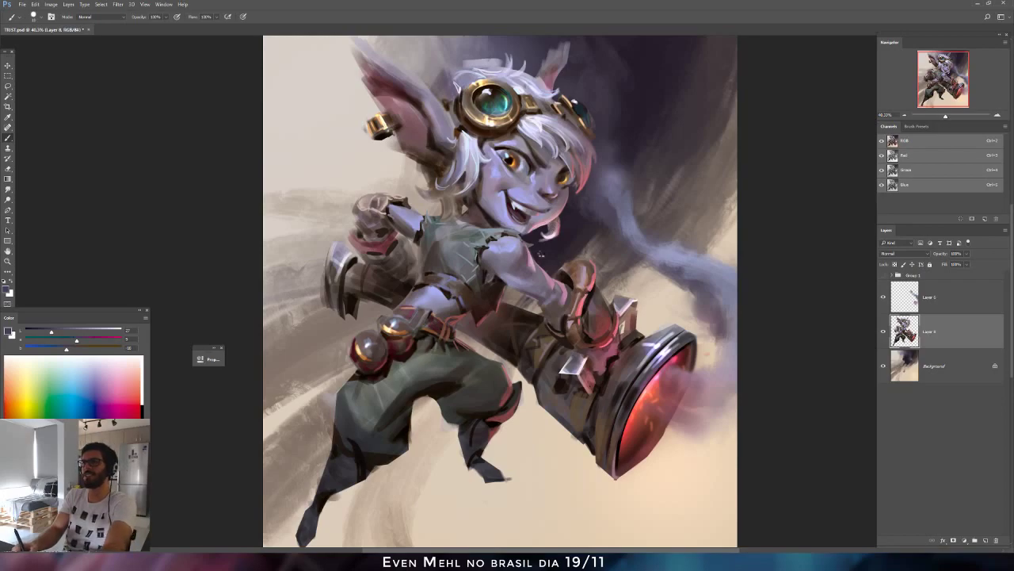
key("ctrl+shift+h")
left_click(44, 328)
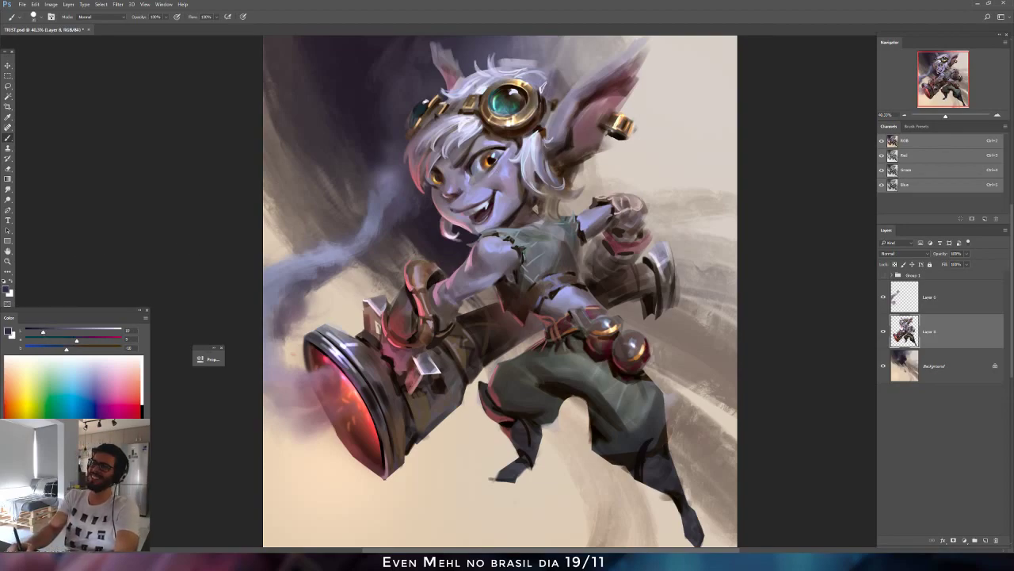
left_click_drag(536, 214, 547, 219)
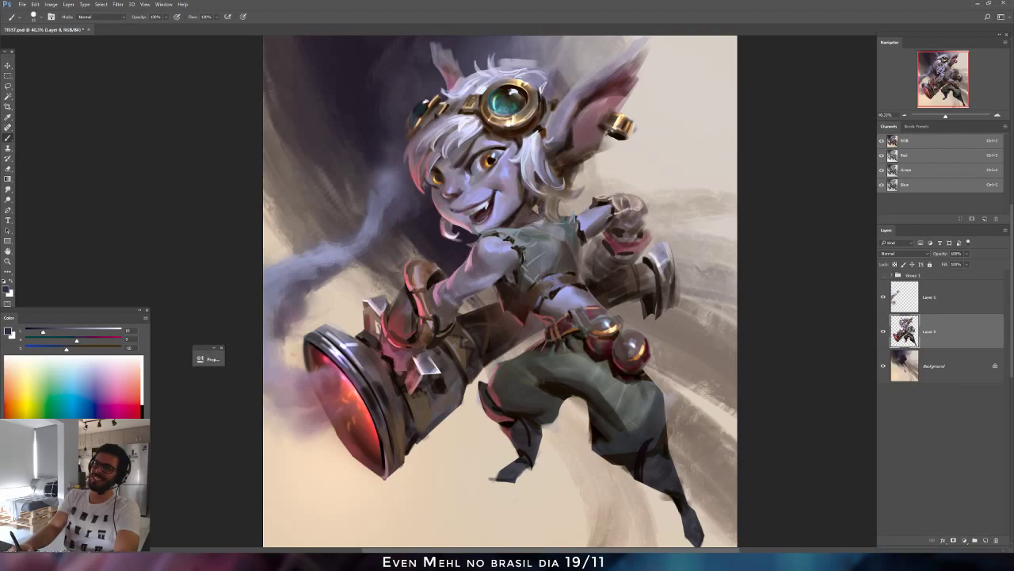
left_click(560, 172, "alt")
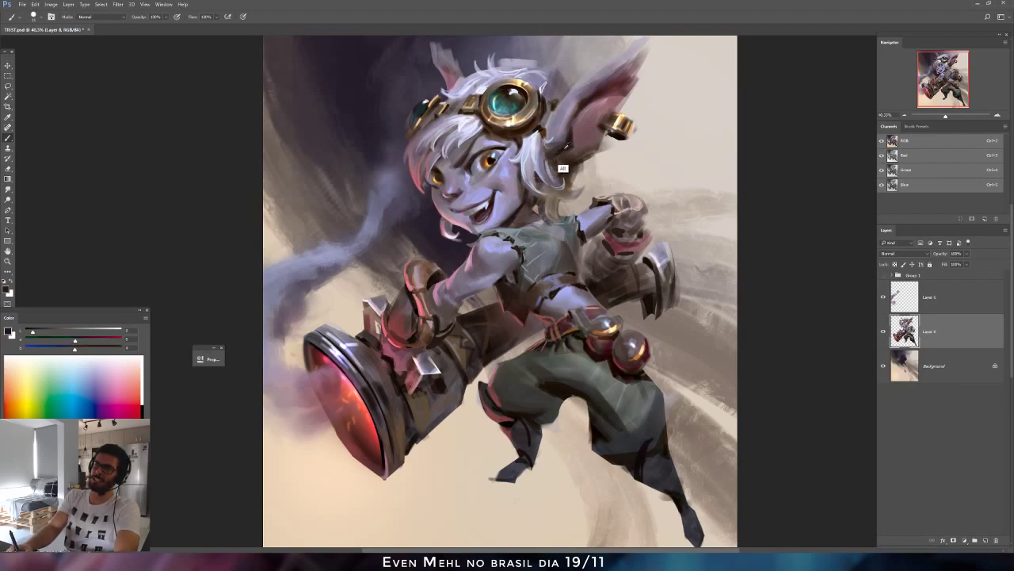
mouse_move(545, 223)
left_mouse_down()
mouse_move(558, 224)
mouse_move(550, 217)
left_mouse_up()
Refine the hair tips and neck beneath the large ear with sampled skin, grey and hair tones.
left_click(523, 200, "alt")
left_click_drag(545, 202, 548, 208)
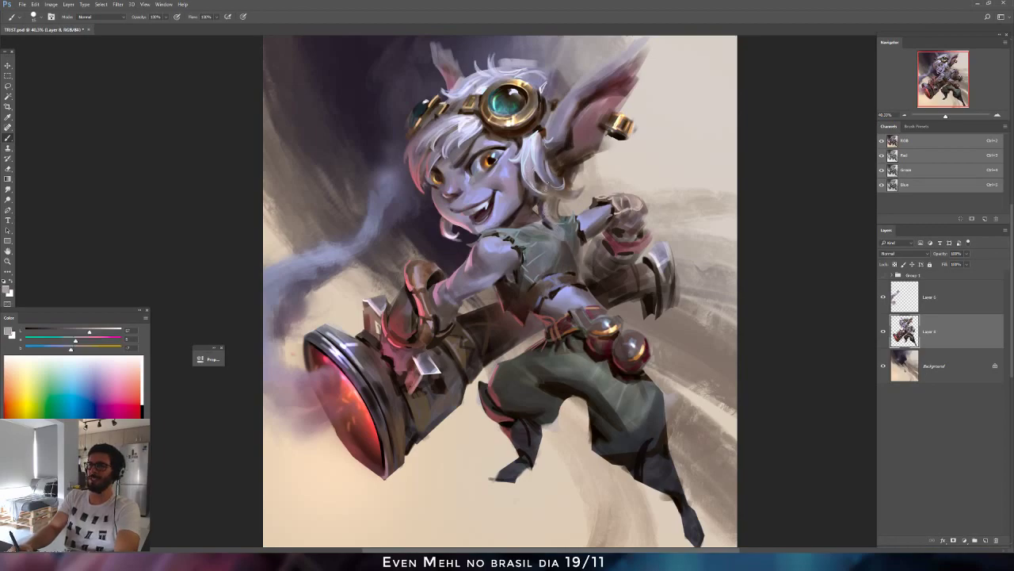
left_click(542, 202, "alt")
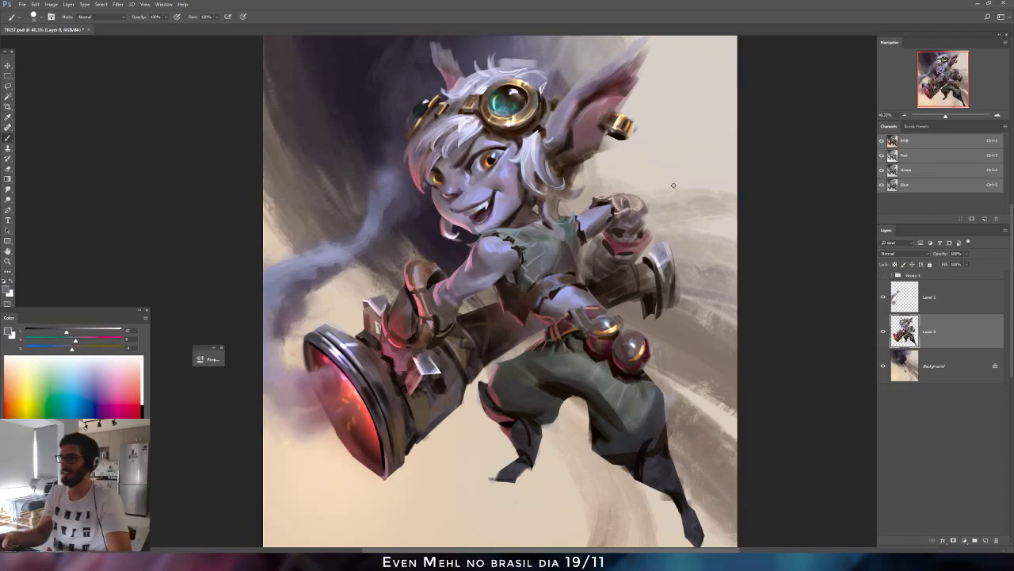
left_click(539, 194, "alt")
left_click(540, 150, "alt")
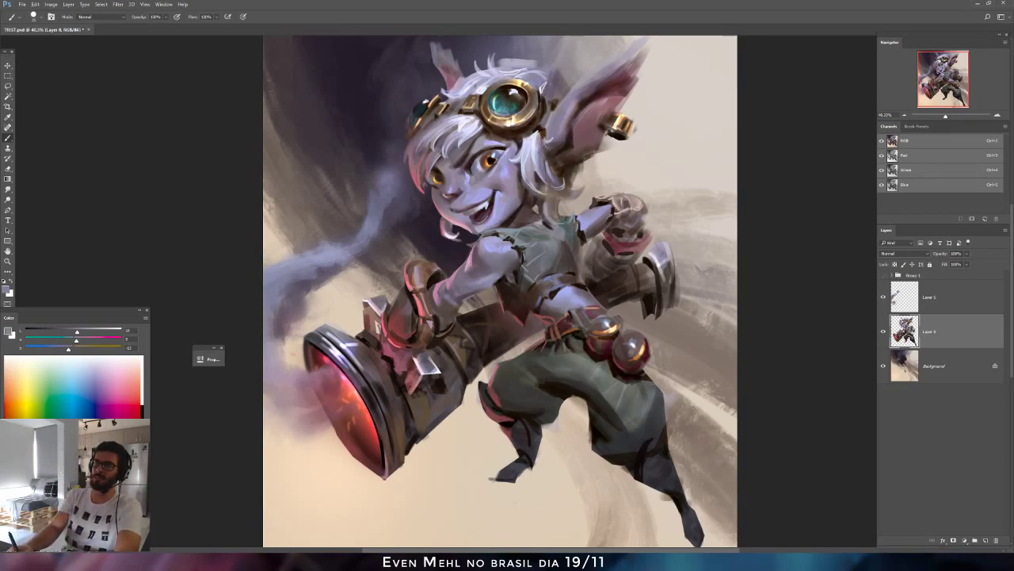
Paint light hair at the back of the head behind the goggles and clean its outline with the Eraser.
left_click(537, 138, "alt")
key("bracketright")
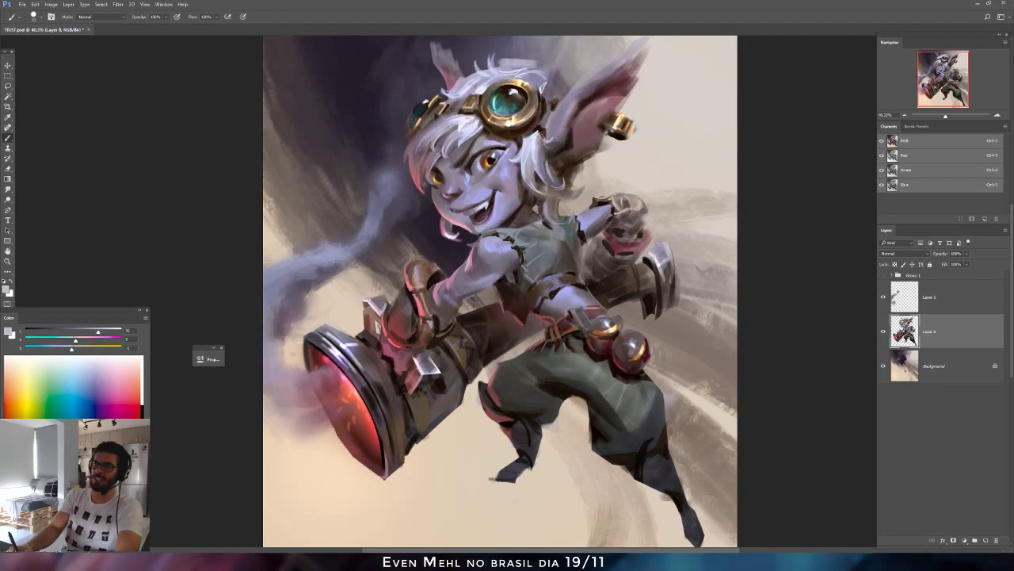
mouse_move(548, 84)
left_mouse_down()
mouse_move(561, 40)
mouse_move(540, 77)
left_mouse_up()
key("bracketleft")
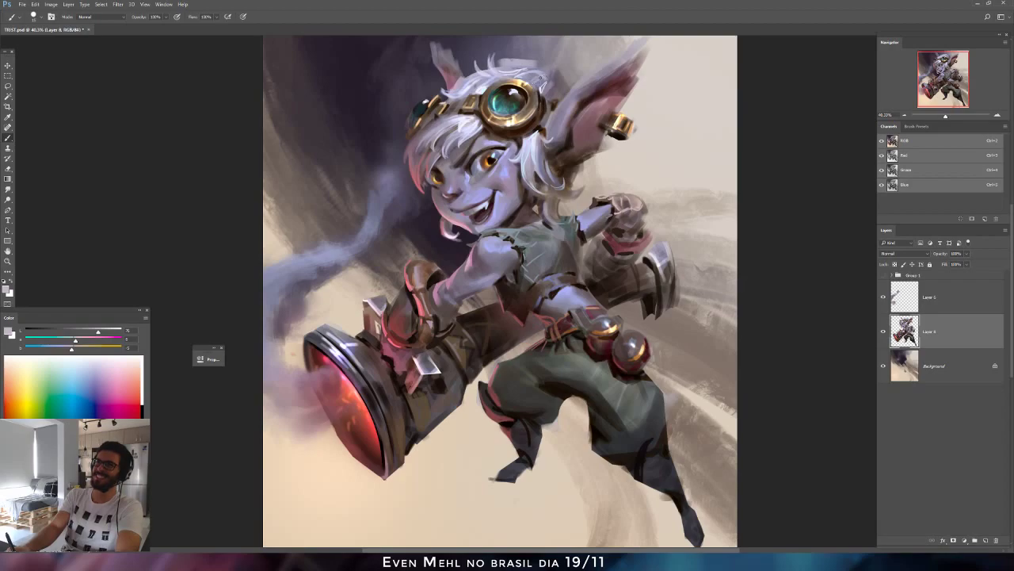
key("e")
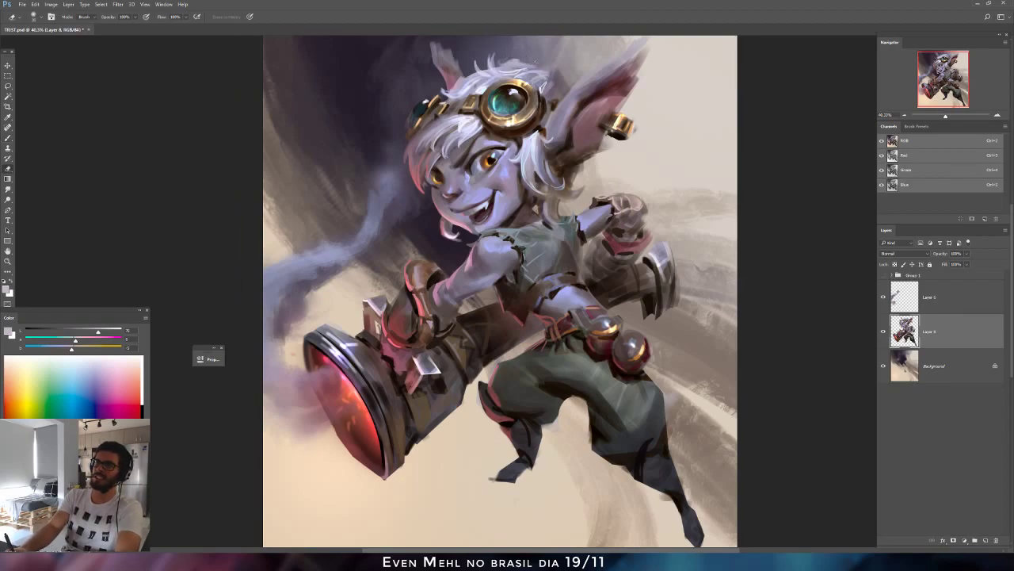
key("b")
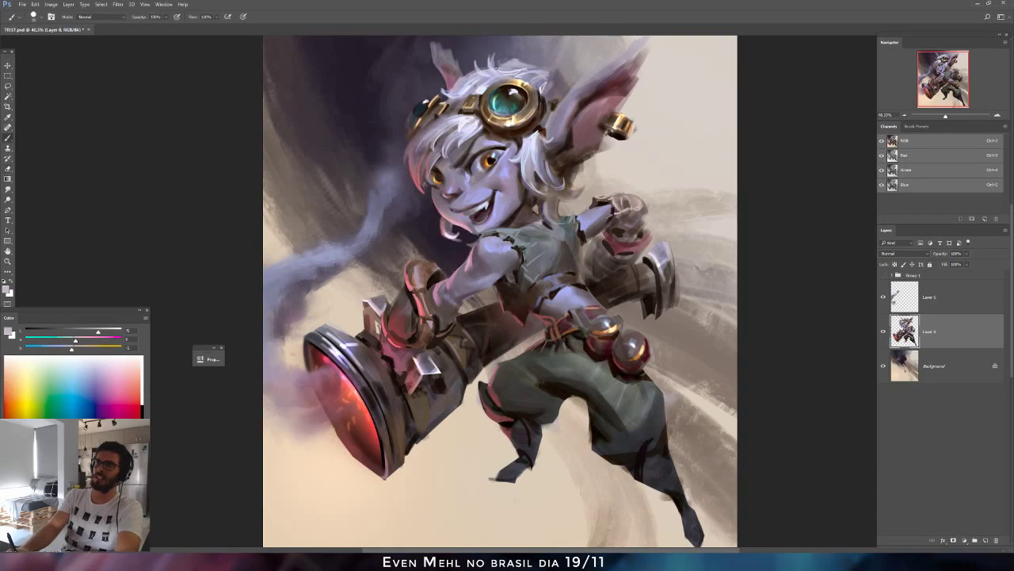
Flip the canvas and refine the hair silhouette above the goggles, alternating between the Eraser and the brush.
key("ctrl+shift+h")
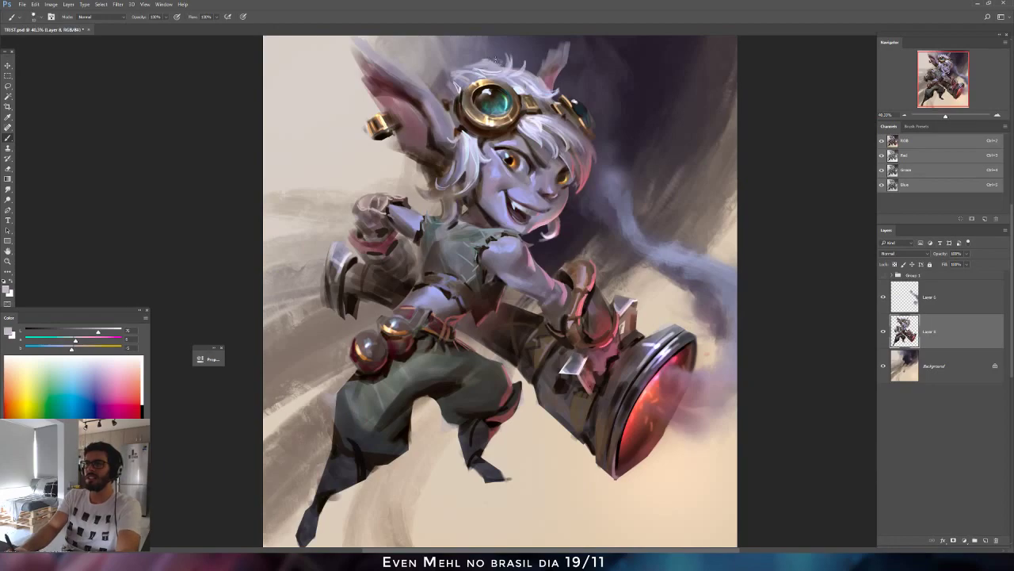
key("e")
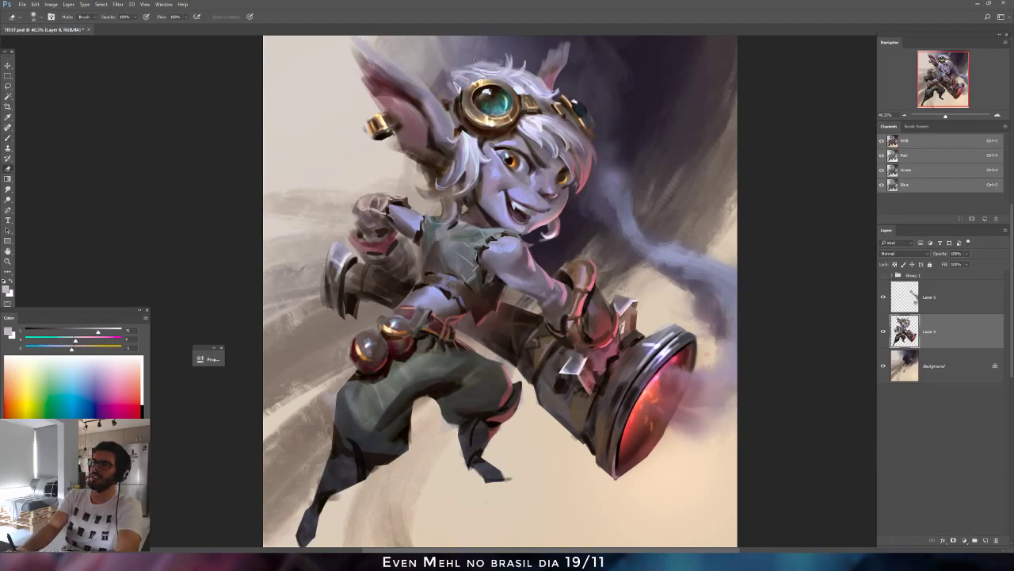
key("b")
key("e")
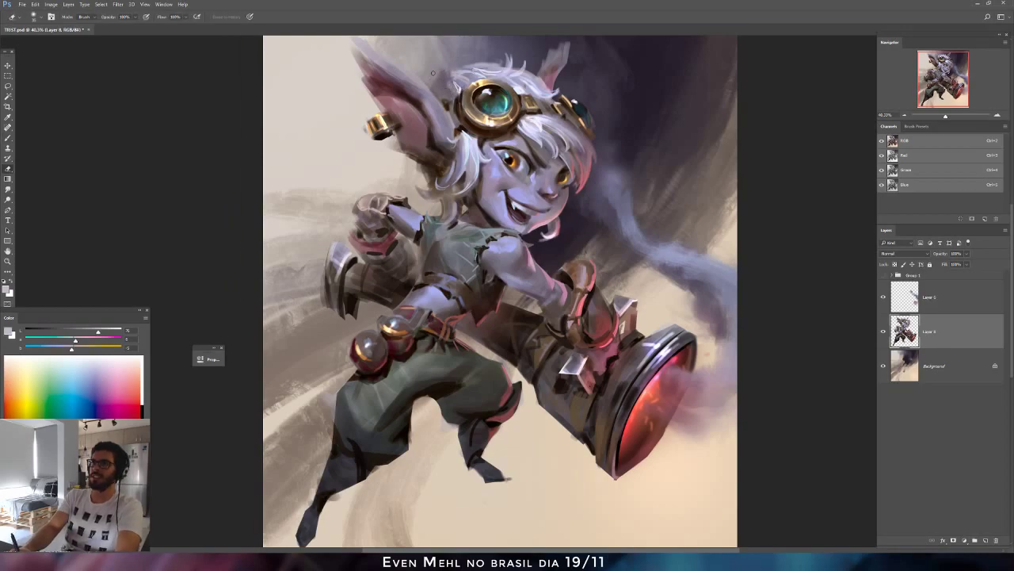
key("b")
Mix a light lavender from the sampled ear colour and paint highlights along the large ear's outer rim.
left_click(430, 130, "alt")
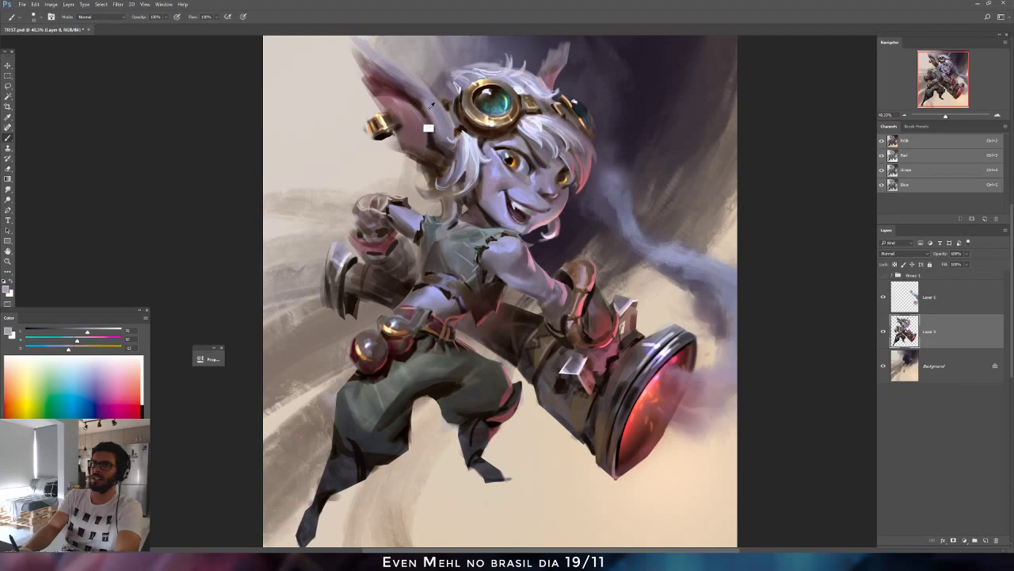
left_click(97, 331)
left_click(68, 349)
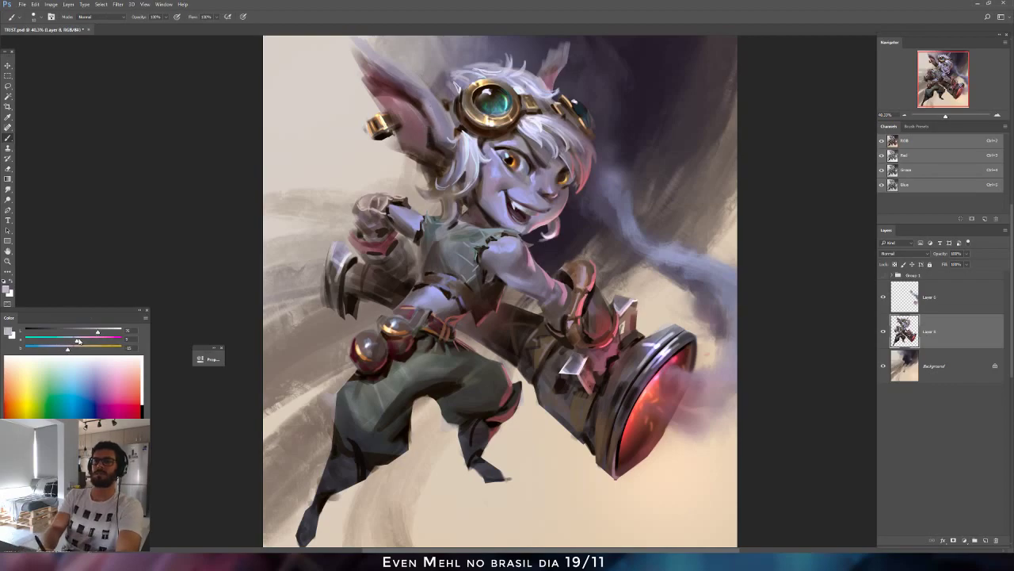
left_click(79, 340)
key("bracketright")
key("bracketright")
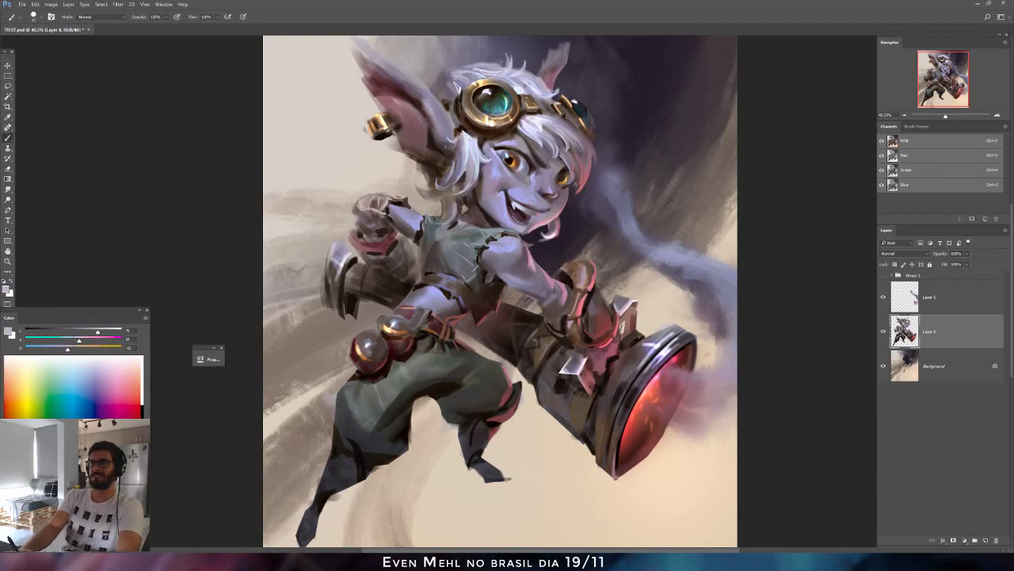
left_click_drag(67, 350, 60, 350)
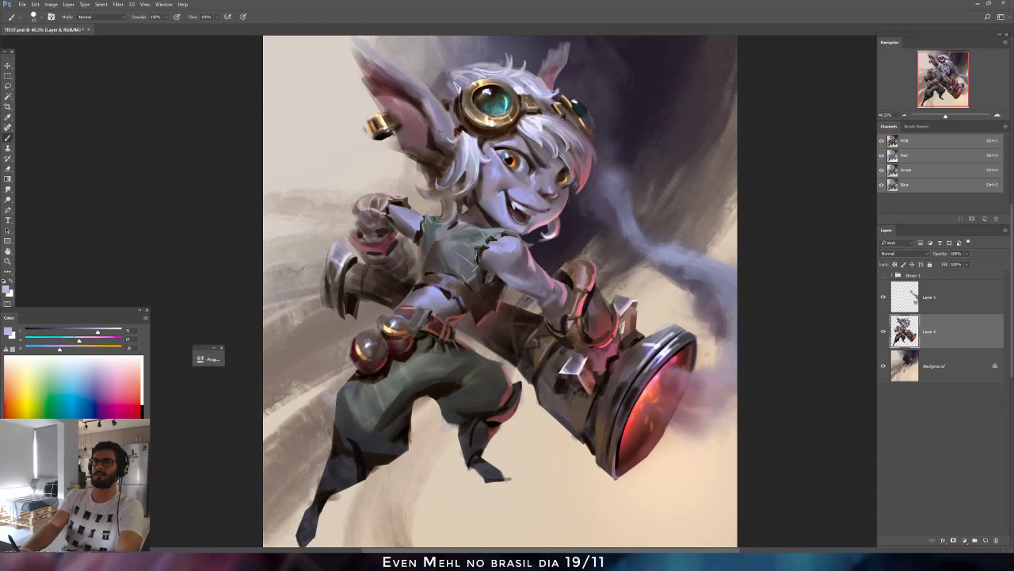
left_click_drag(441, 134, 436, 122)
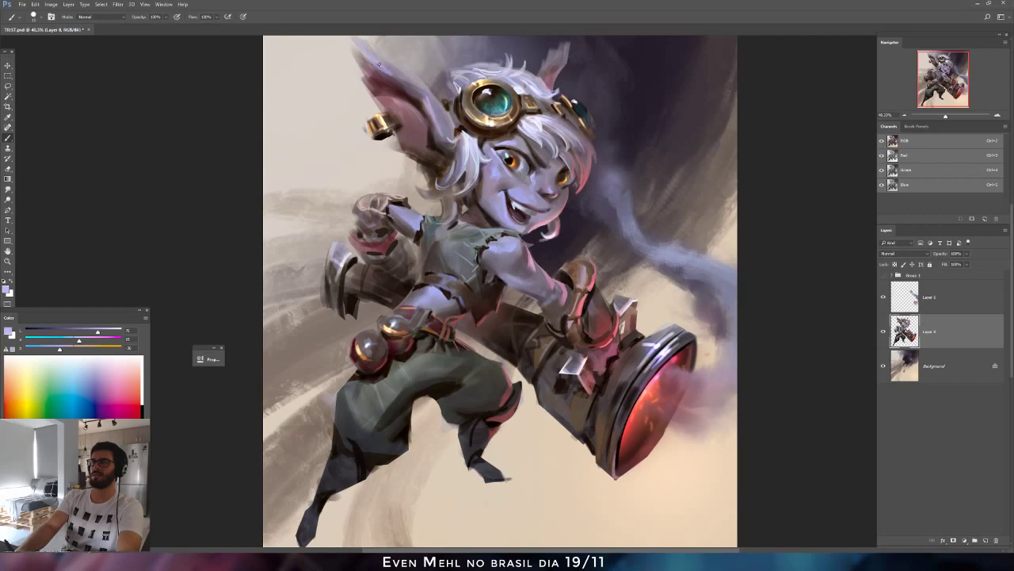
left_click_drag(400, 76, 407, 80)
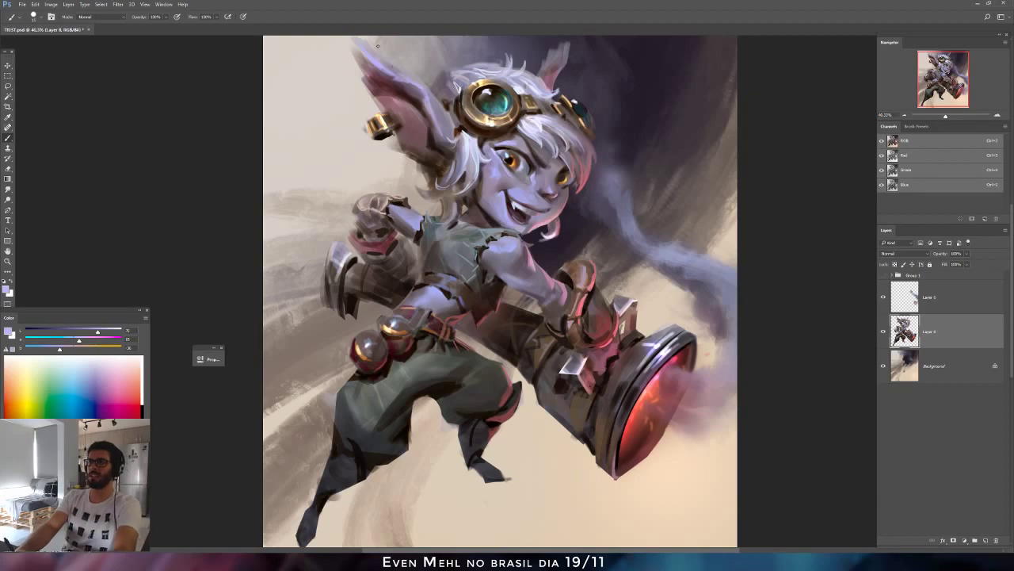
Flip the canvas, try a lavender highlight on the small ear and undo it, then sample reddish tones inside the large ear.
key("ctrl+shift+h")
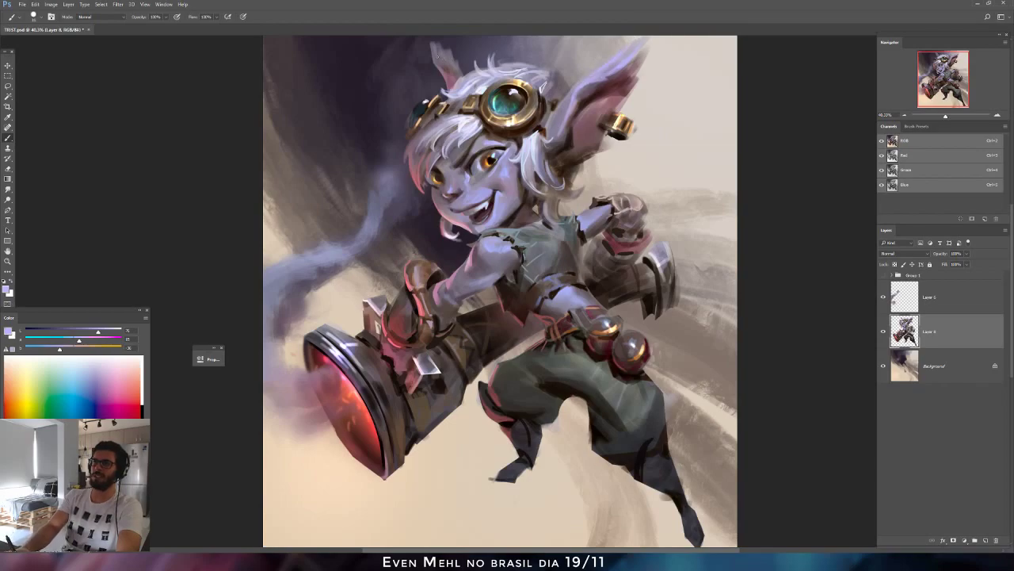
mouse_move(438, 56)
left_mouse_down()
mouse_move(448, 65)
mouse_move(441, 62)
left_mouse_up()
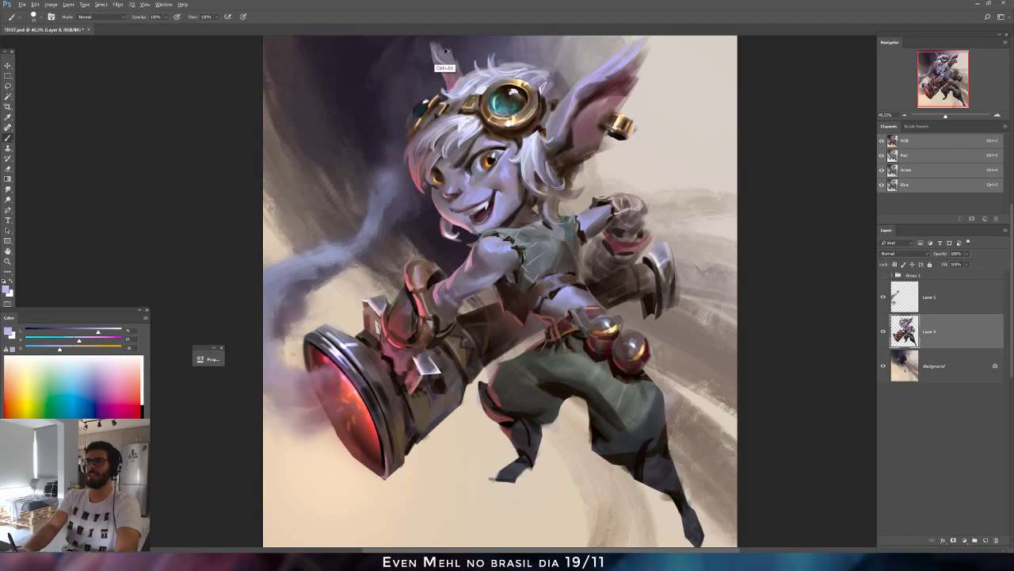
key("ctrl+alt+z")
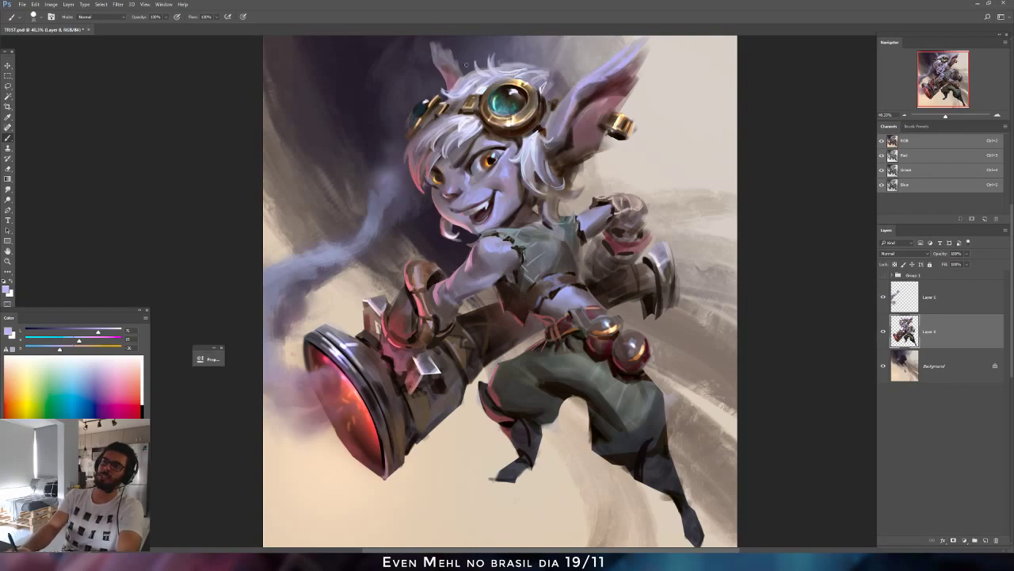
left_click(579, 148, "alt")
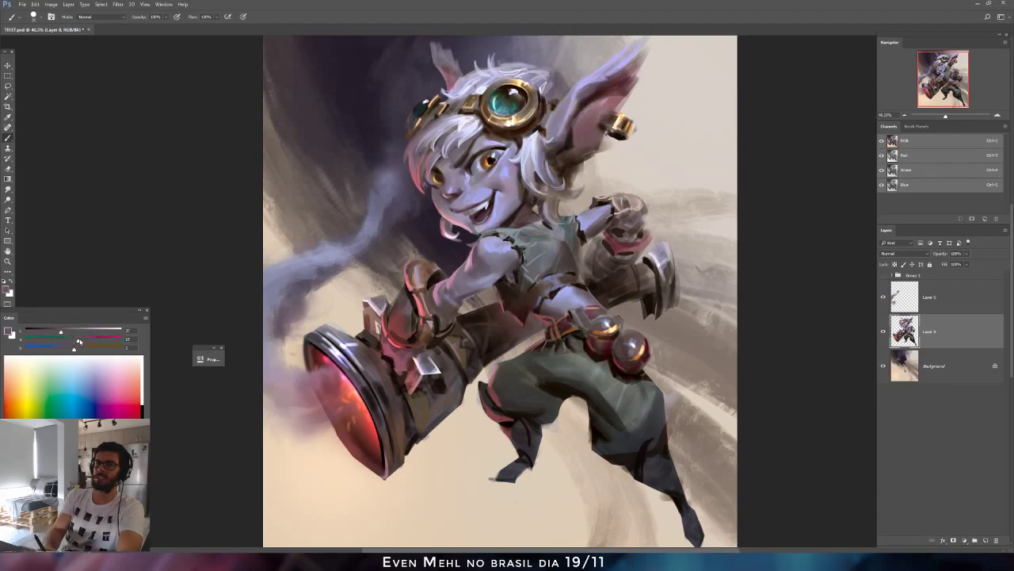
left_click(580, 162, "alt")
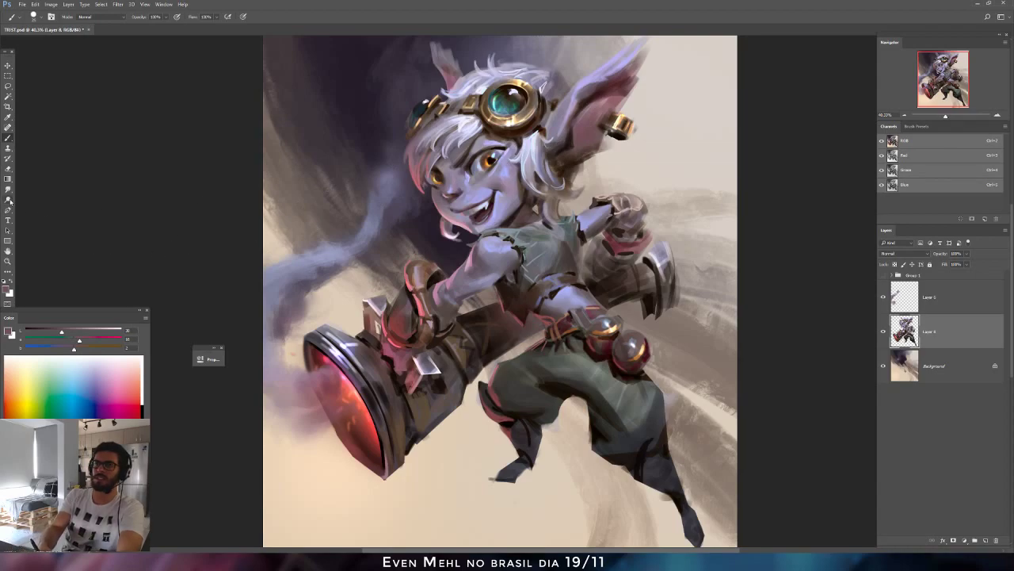
Dodge the jaw in the Red channel only, using the Highlights range and keeping all channels visible.
left_click(9, 199)
left_click(911, 155)
left_click(881, 140)
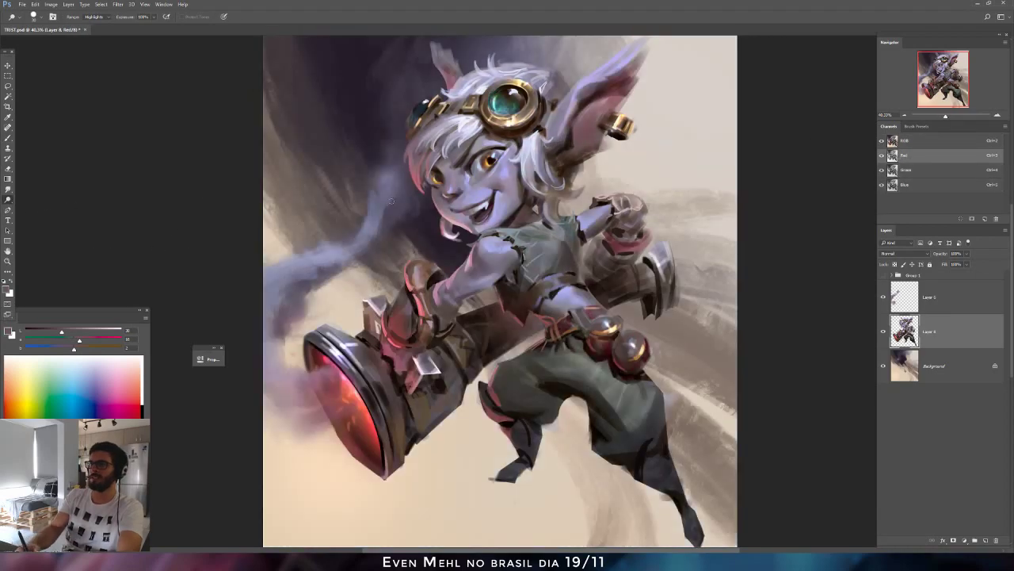
key("bracketright")
key("bracketright")
key("bracketright")
left_click_drag(449, 226, 442, 211)
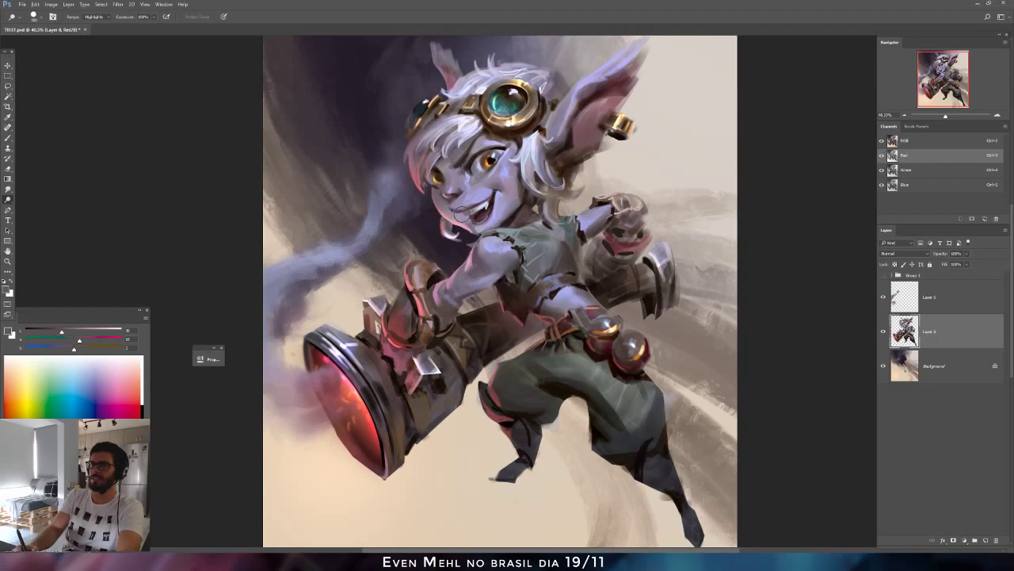
Add a reddish glow to the smoke trail by dodging the Red channel of its layer with a large soft round brush.
right_click(483, 163)
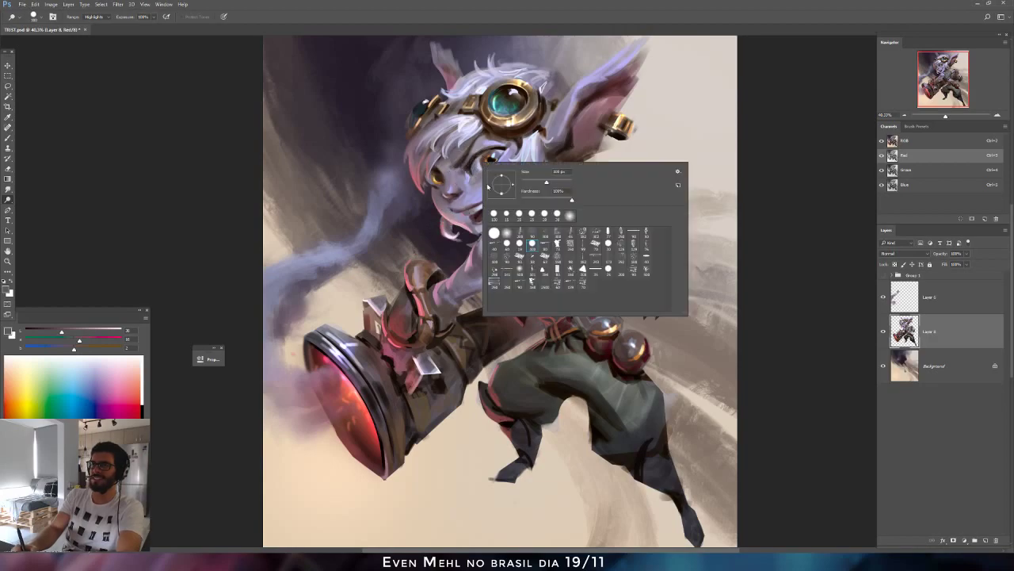
left_click(507, 234)
left_click(390, 243)
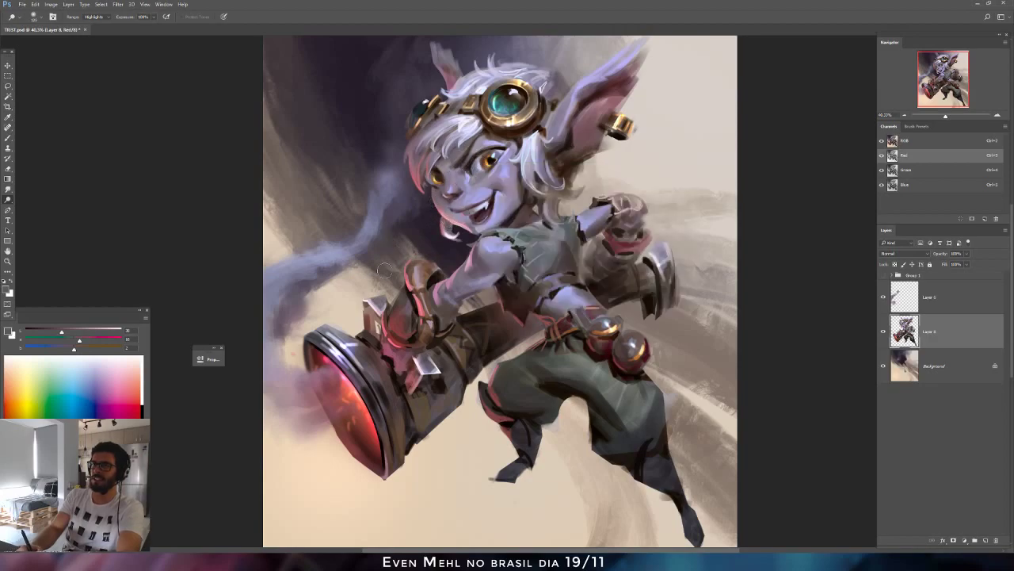
key("bracketright")
key("bracketright")
key("bracketright")
key("bracketright")
key("bracketright")
key("bracketright")
key("bracketright")
key("bracketright")
key("bracketright")
left_click(907, 297)
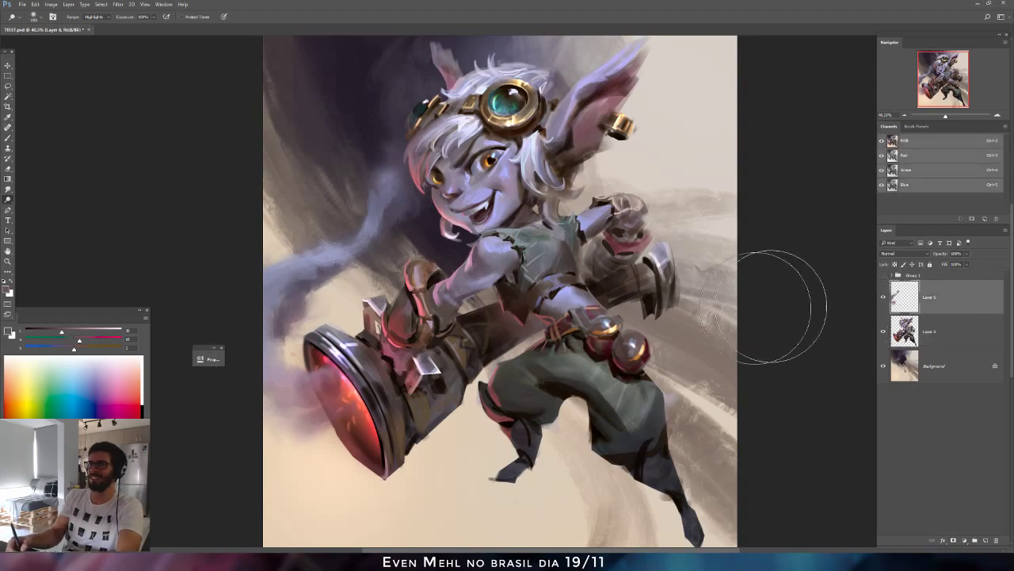
left_click(904, 156)
left_click(882, 140)
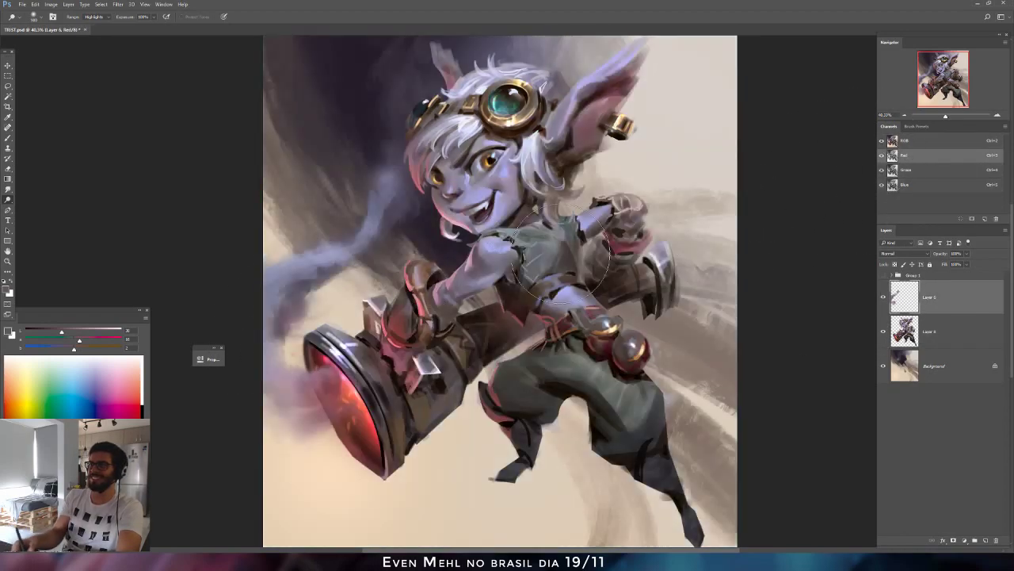
mouse_move(287, 335)
left_mouse_down()
mouse_move(259, 358)
mouse_move(298, 302)
mouse_move(324, 286)
mouse_move(299, 297)
mouse_move(347, 281)
left_mouse_up()
key("bracketleft")
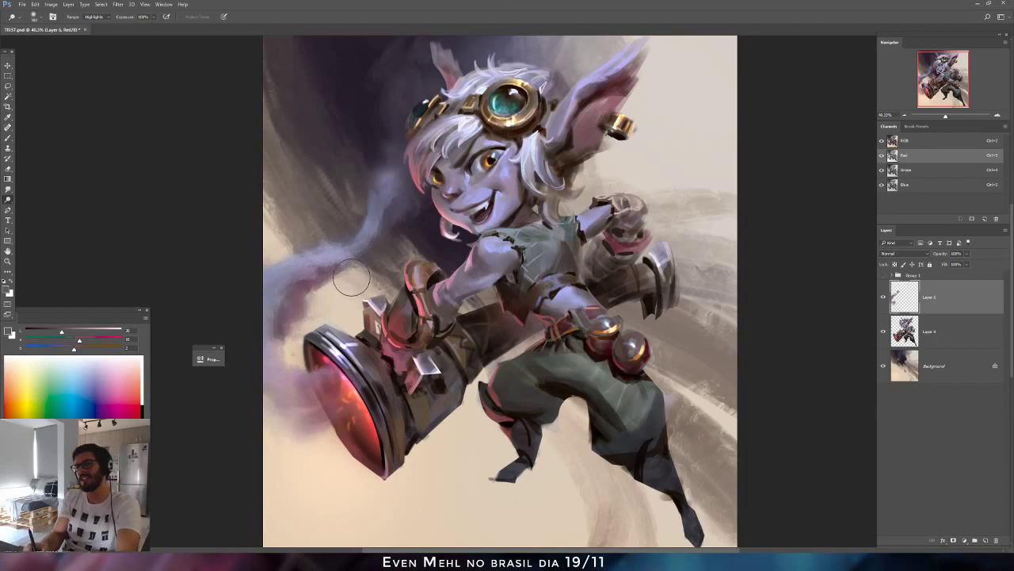
Flip the canvas, return to the full RGB channels and refine the base of the large ear with sampled dark browns.
key("ctrl+shift+h")
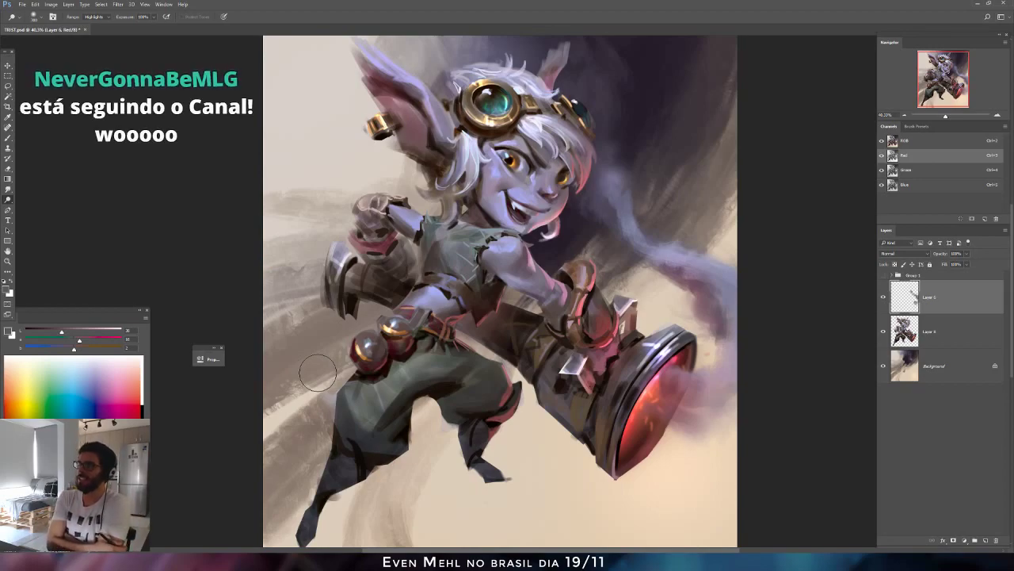
key("b")
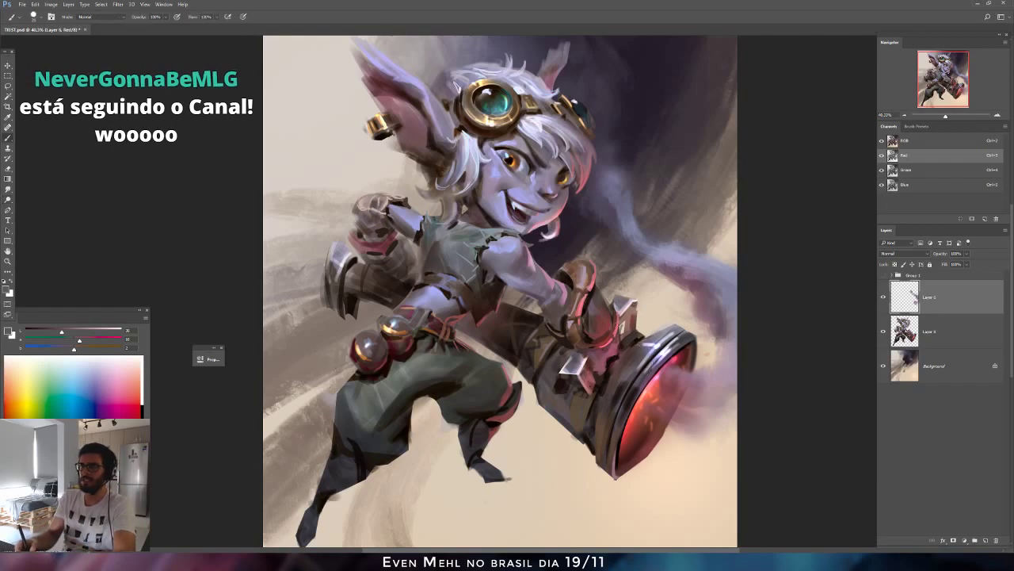
left_click(429, 190, "alt")
left_click(917, 141)
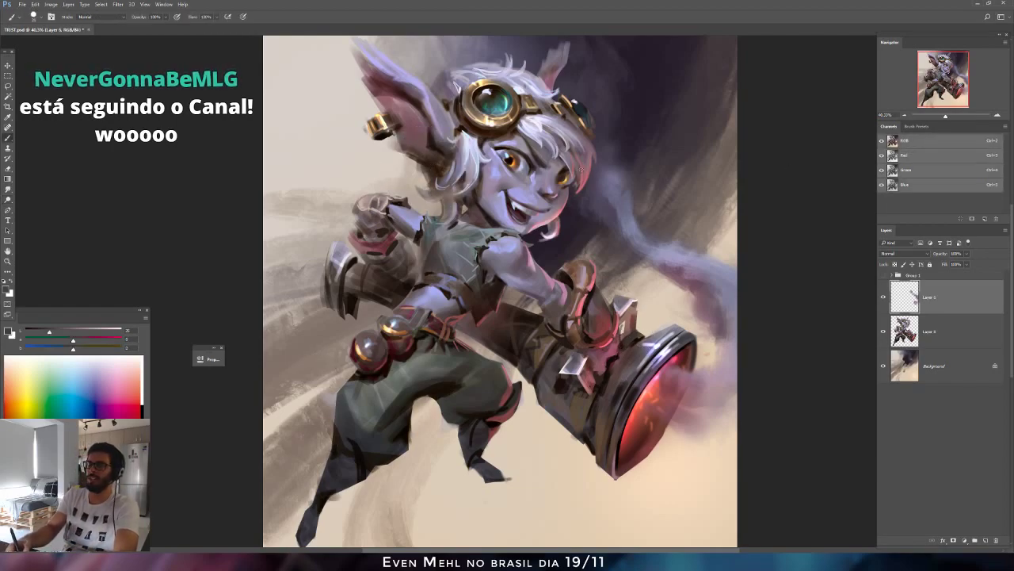
left_click(422, 187, "alt")
left_click(426, 169, "alt")
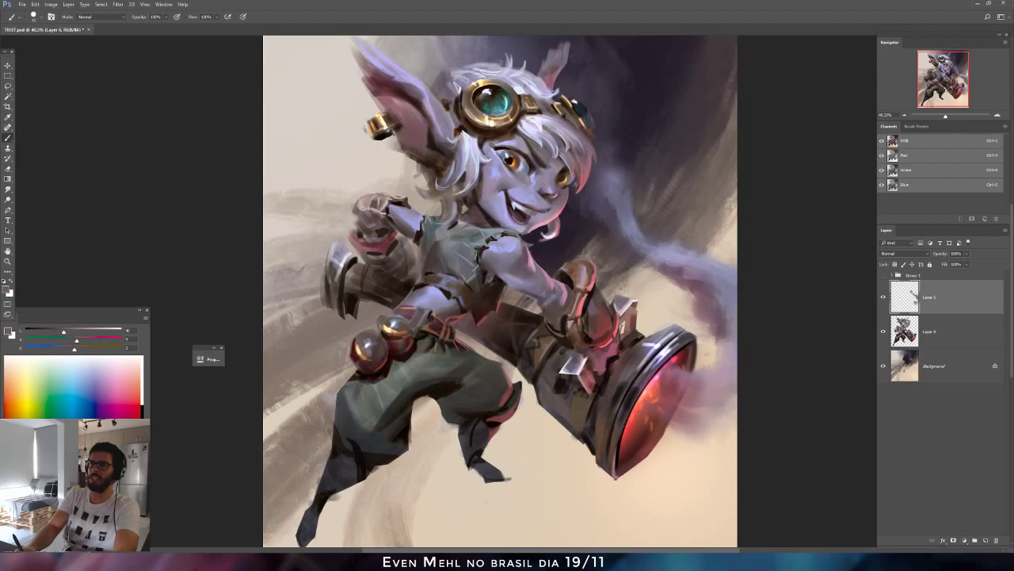
Adjust the brush and blend the lower inner part of the large ear with sampled brown and muted reddish tones.
right_click(432, 145)
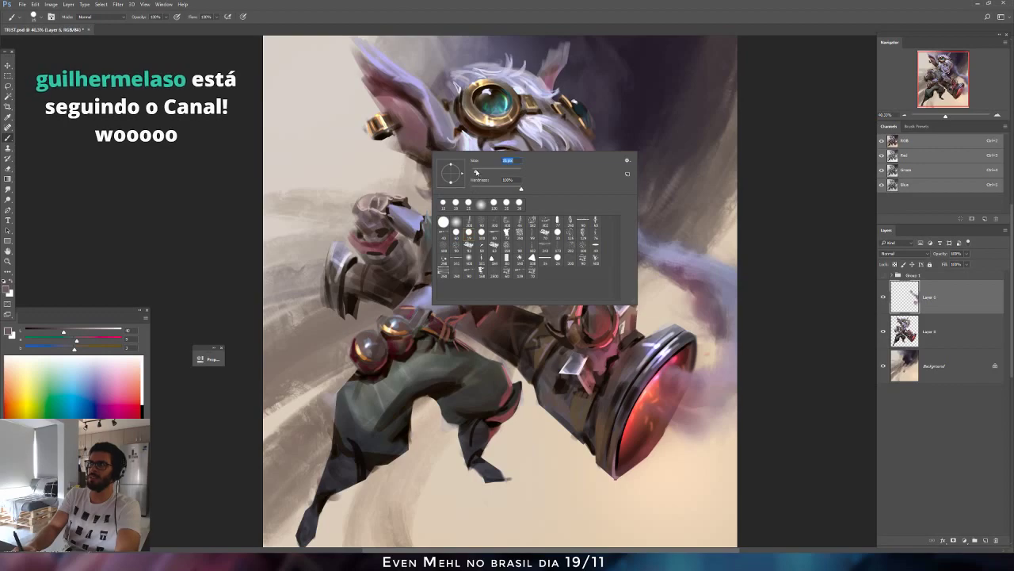
left_click(392, 214)
left_click(429, 209, "alt")
left_click(431, 191, "alt")
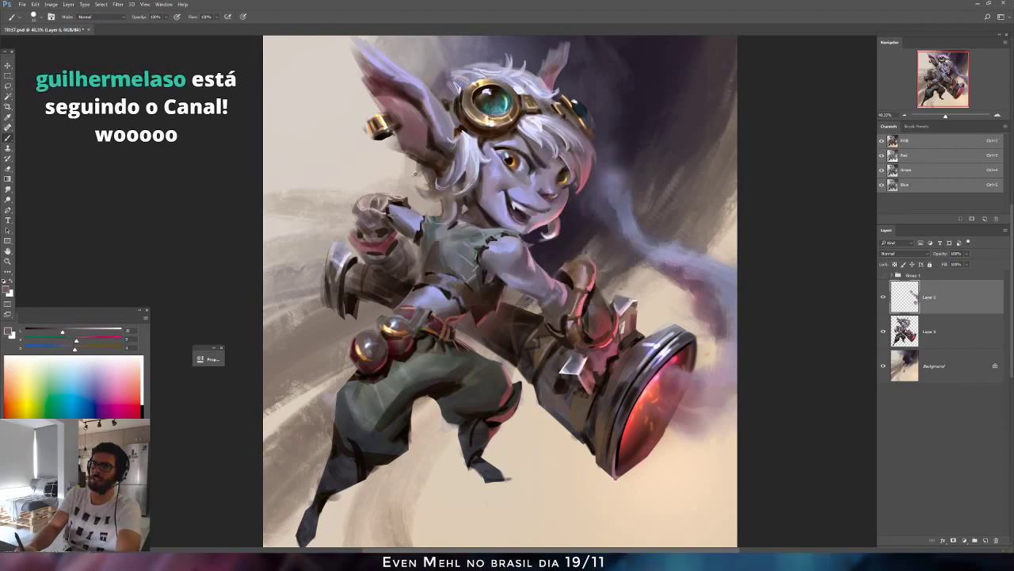
left_click(417, 168, "alt")
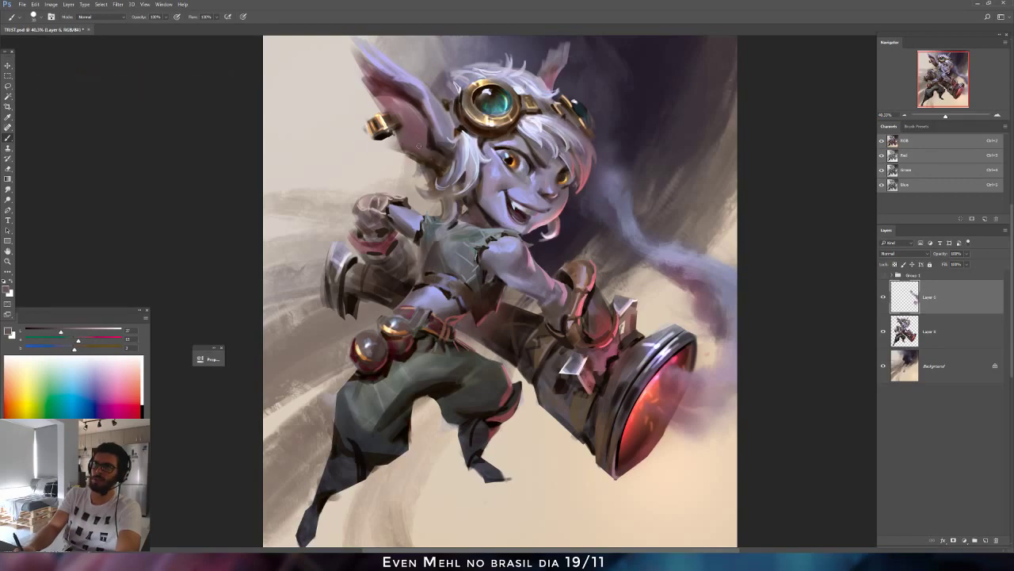
Flip the canvas and try a saturated purple inside the large ear, with a sampled dark tone near its base.
key("F2")
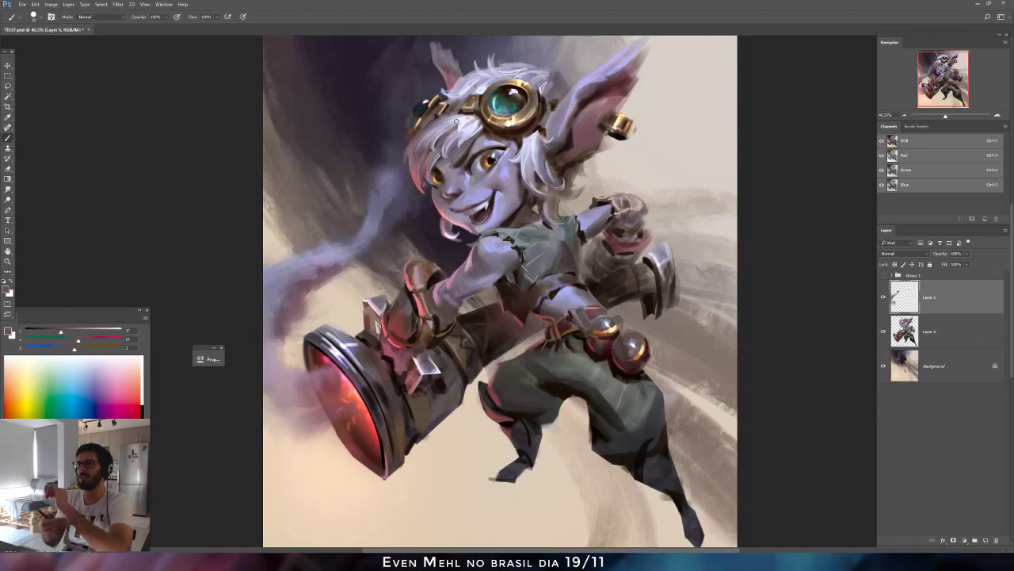
left_click(69, 331)
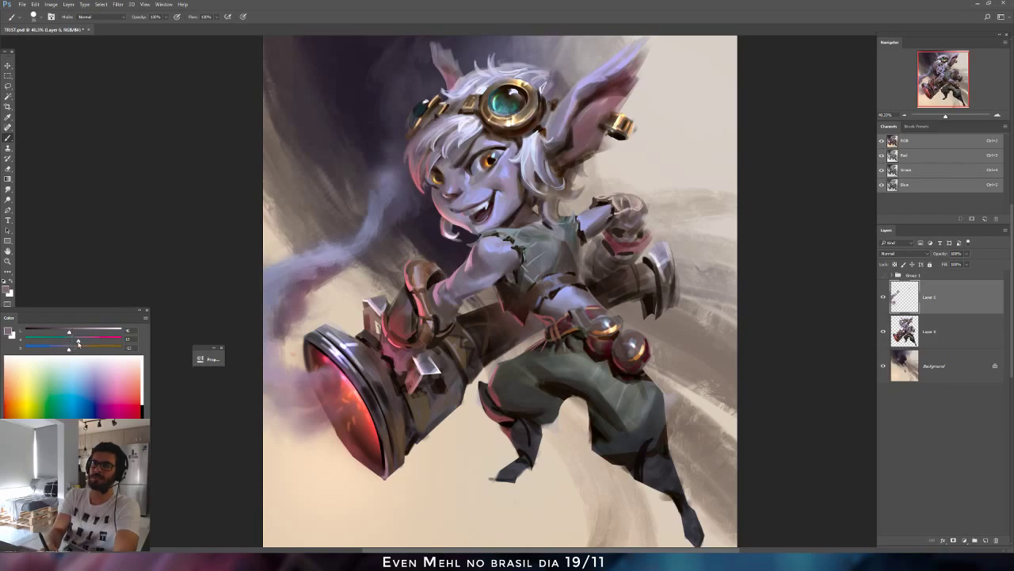
left_click(73, 331)
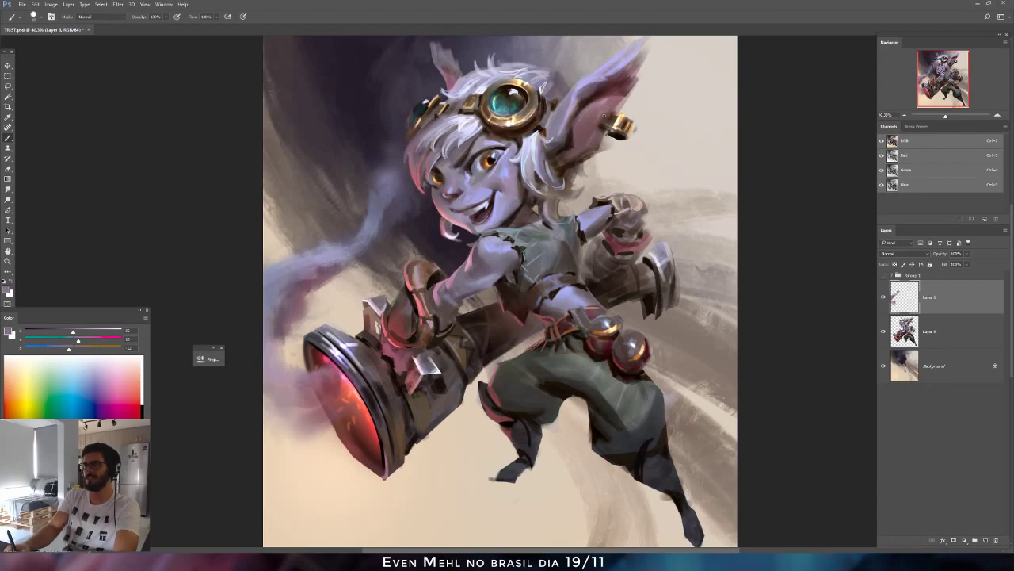
left_click(94, 342)
left_click(55, 349)
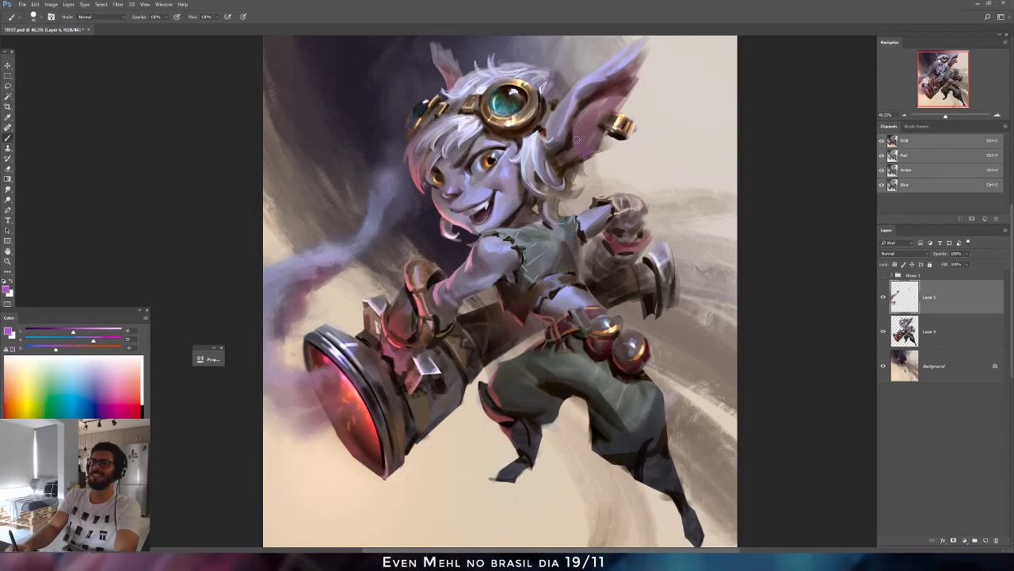
left_click(568, 152, "alt")
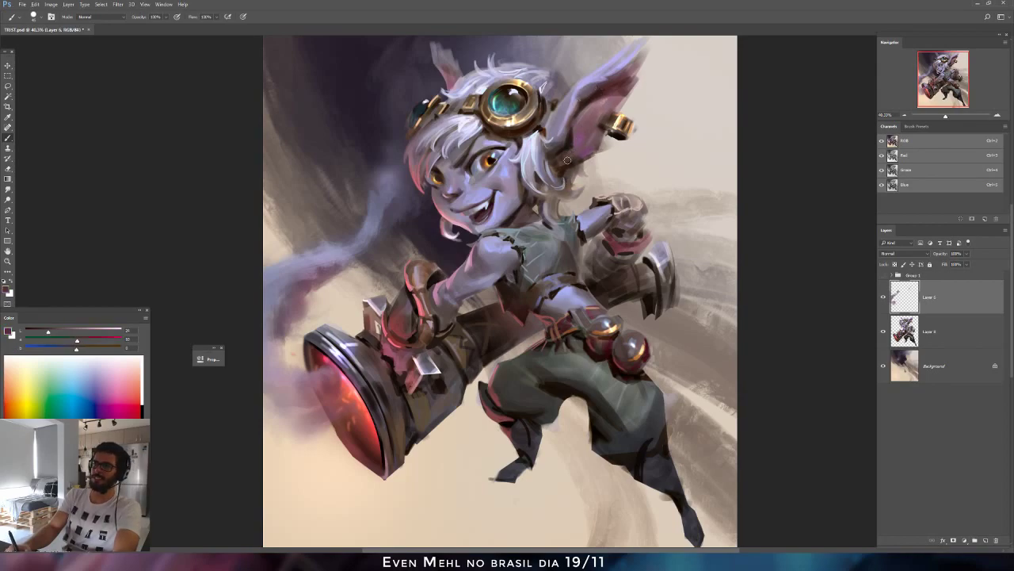
left_click_drag(567, 160, 560, 163)
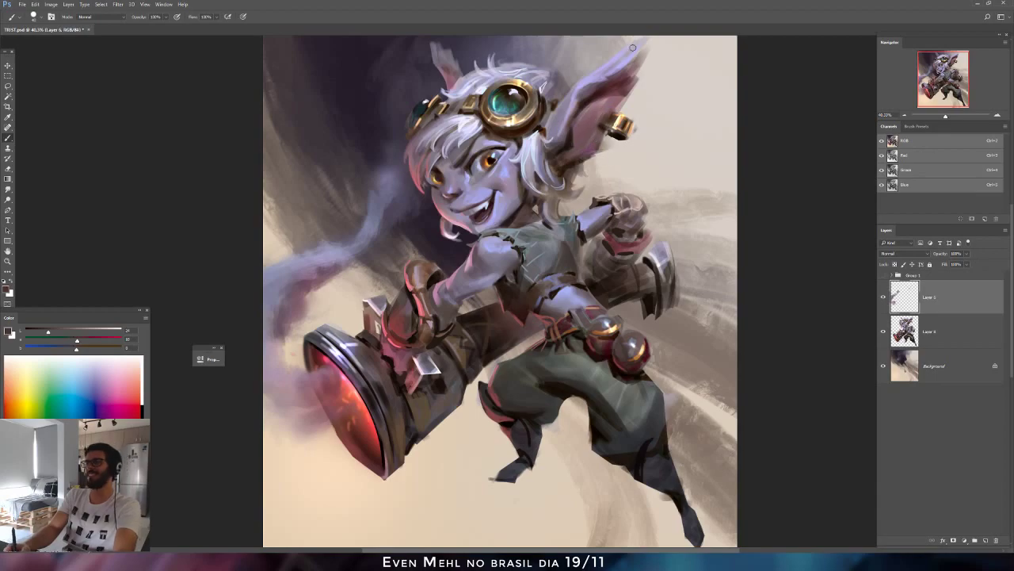
Flip the canvas back and smooth the shading inside the large ear's base with sampled dark reddish tones.
key("ctrl+shift+h")
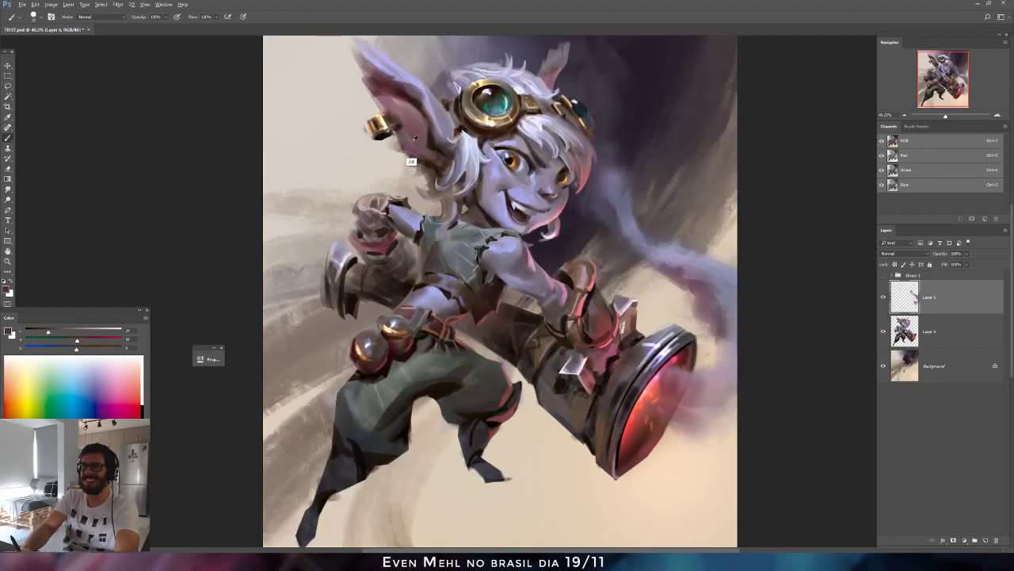
left_click(422, 157, "alt")
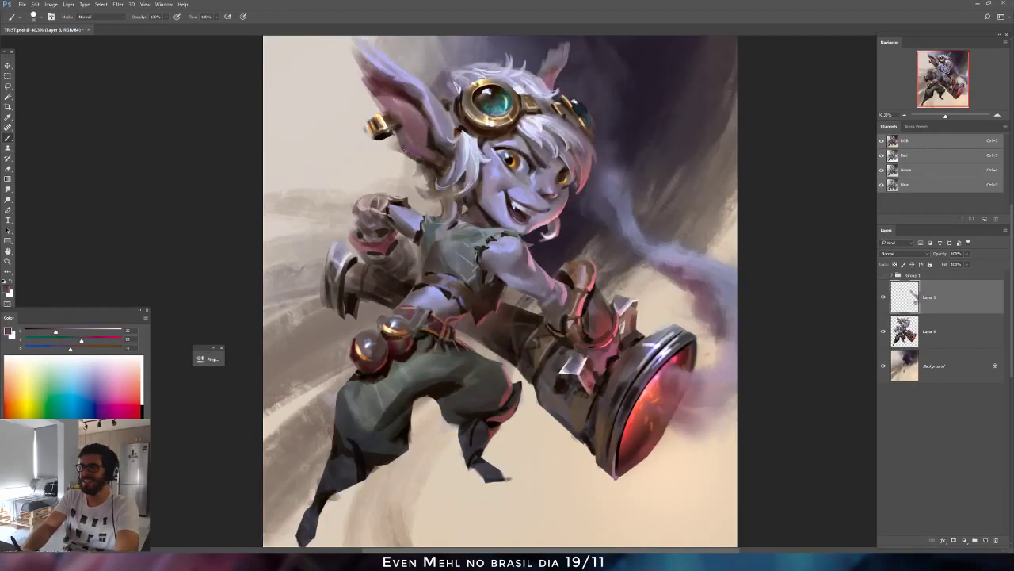
left_click(423, 156, "alt")
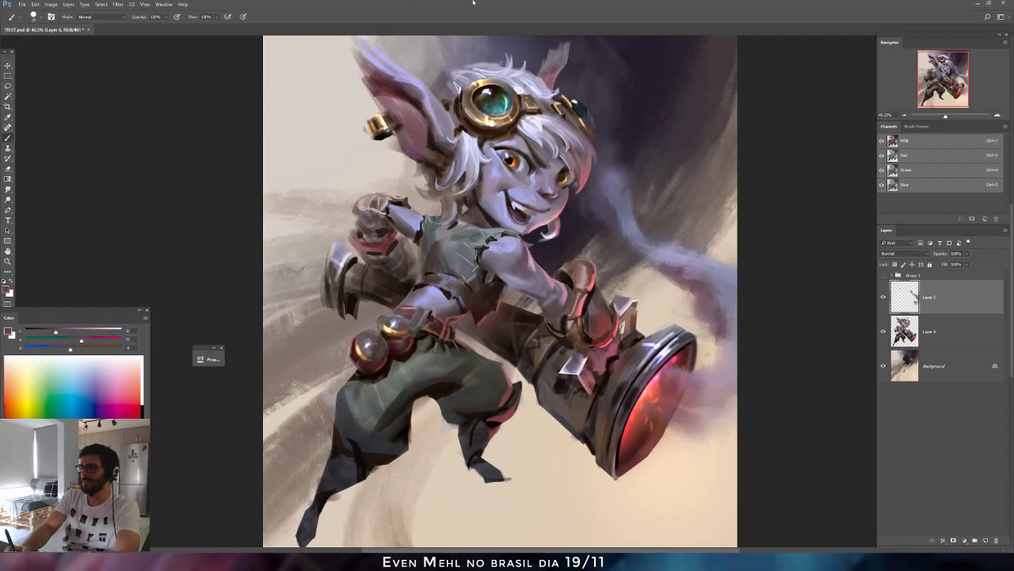
left_click(417, 153, "alt")
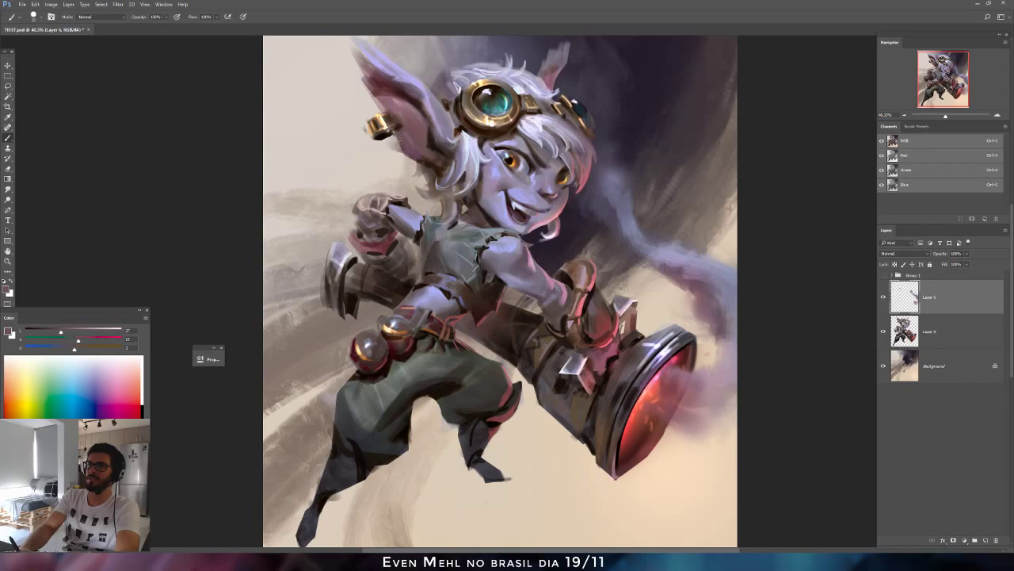
Roughen the large ear's outer edge and tip with sampled dark reds, and sample lavender from its rim.
left_click(365, 93, "alt")
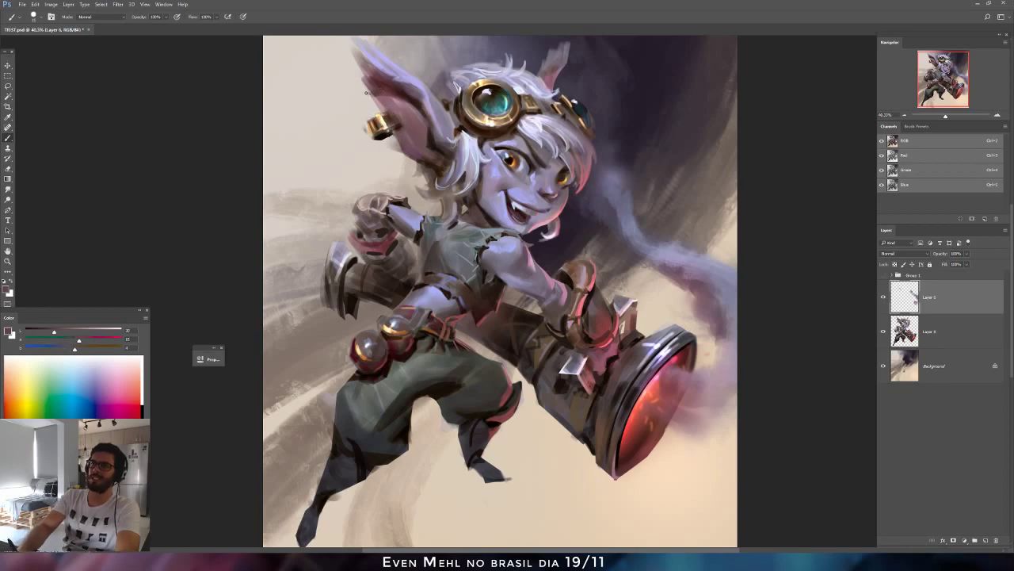
left_click_drag(366, 93, 379, 103)
left_click(355, 57, "alt")
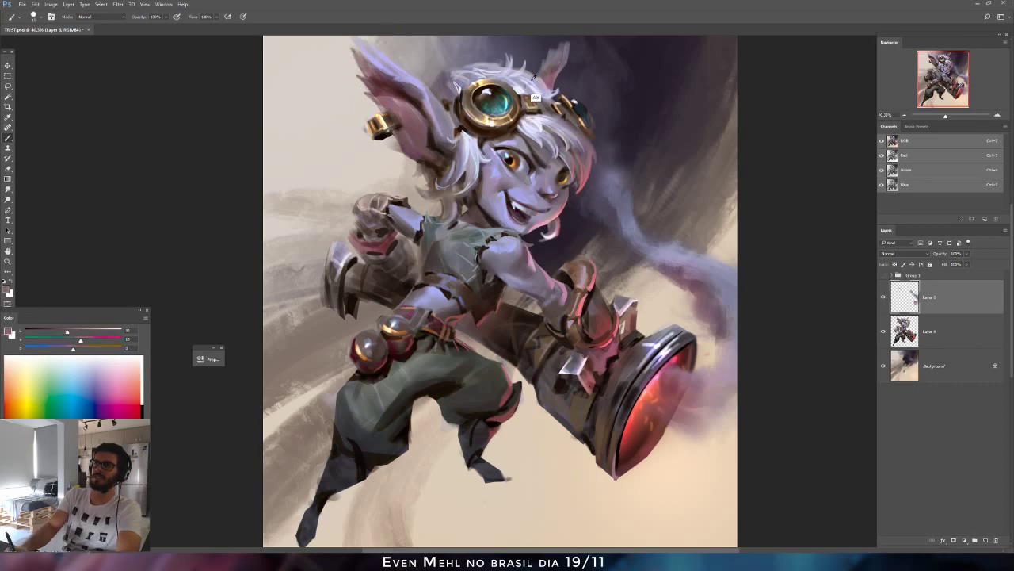
left_click(402, 77, "alt")
left_click(406, 78, "alt")
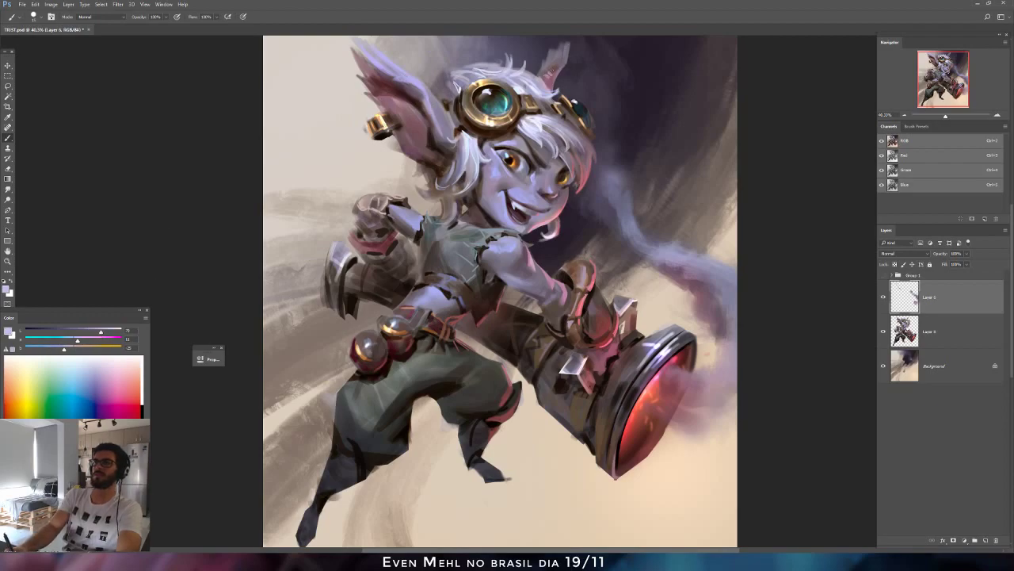
Darken the inside of the small ear with sampled near-black, then flip the canvas and reshape it with sampled muted mauves.
left_click(441, 158, "alt")
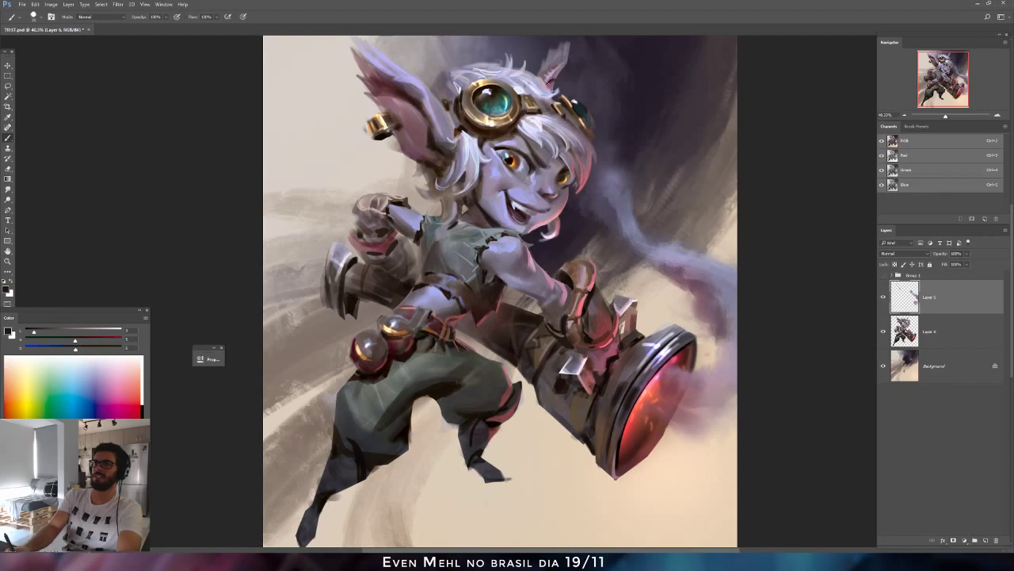
left_click_drag(548, 83, 554, 76)
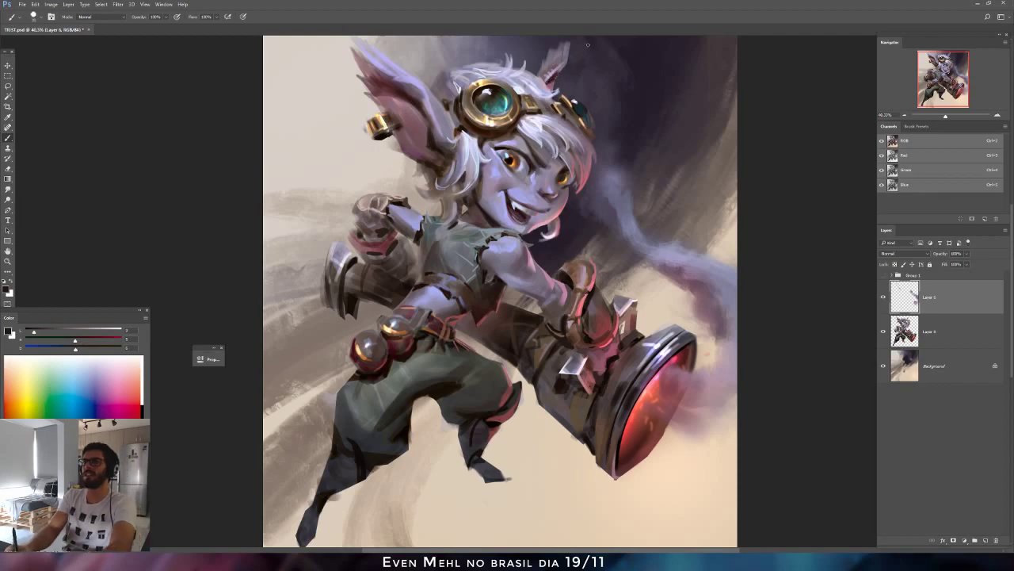
key("ctrl+shift+h")
left_click(454, 73, "alt")
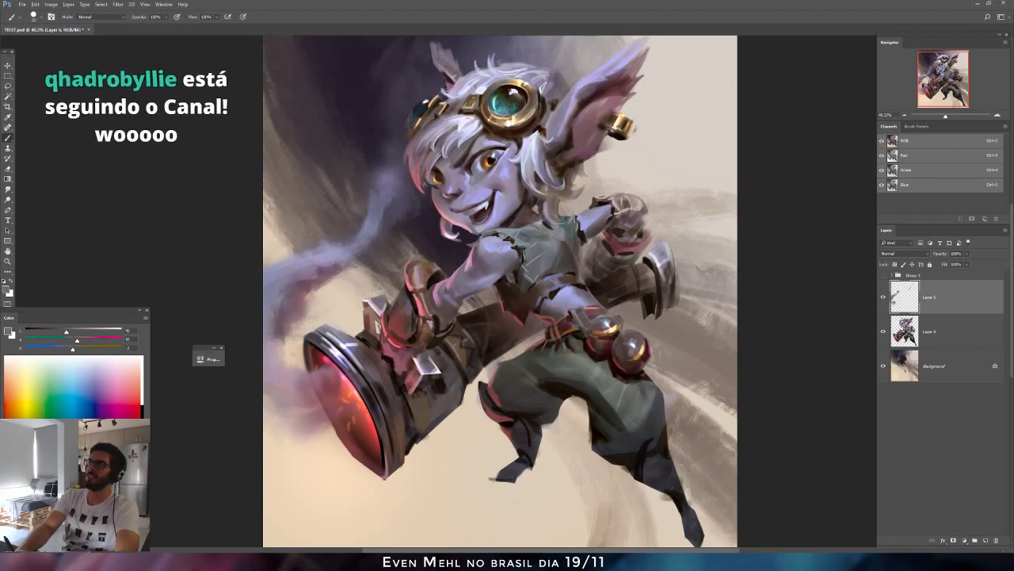
key("bracketleft")
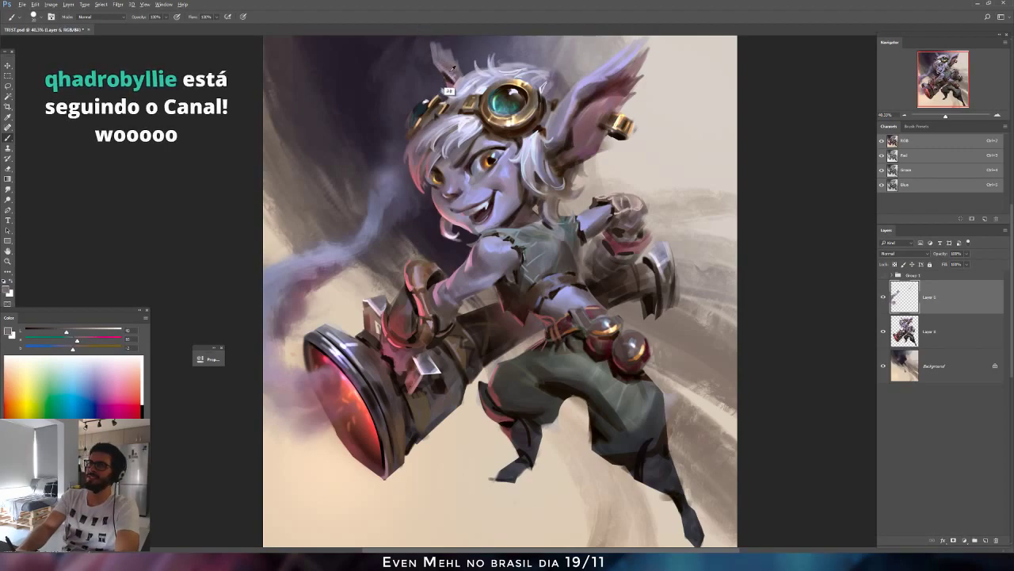
left_click(450, 83, "alt")
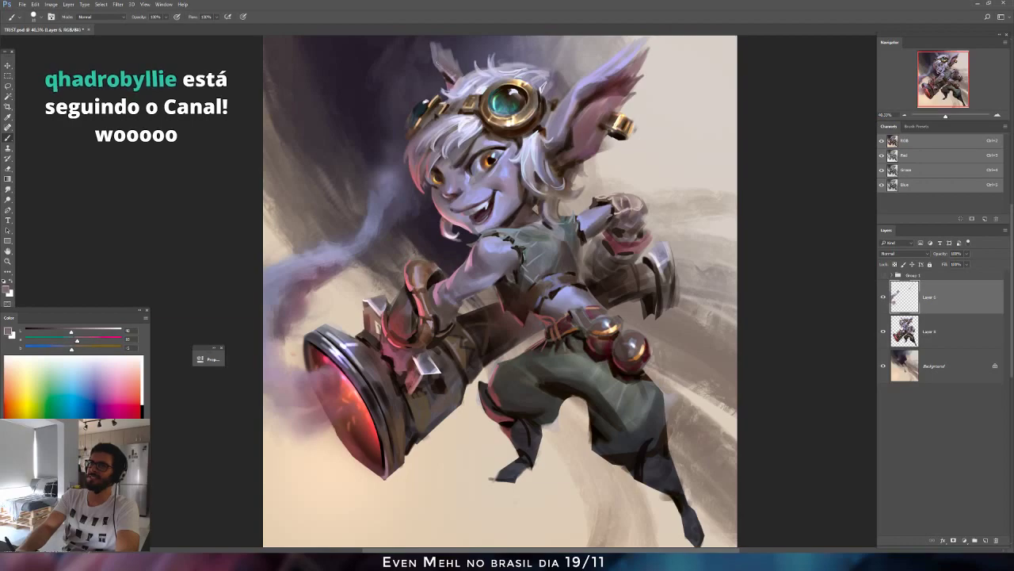
left_click(447, 70, "alt")
left_click_drag(436, 49, 447, 71)
Switch to the character layer and refine the small ear with sampled mauve, near-black and light lavender tones.
key("e")
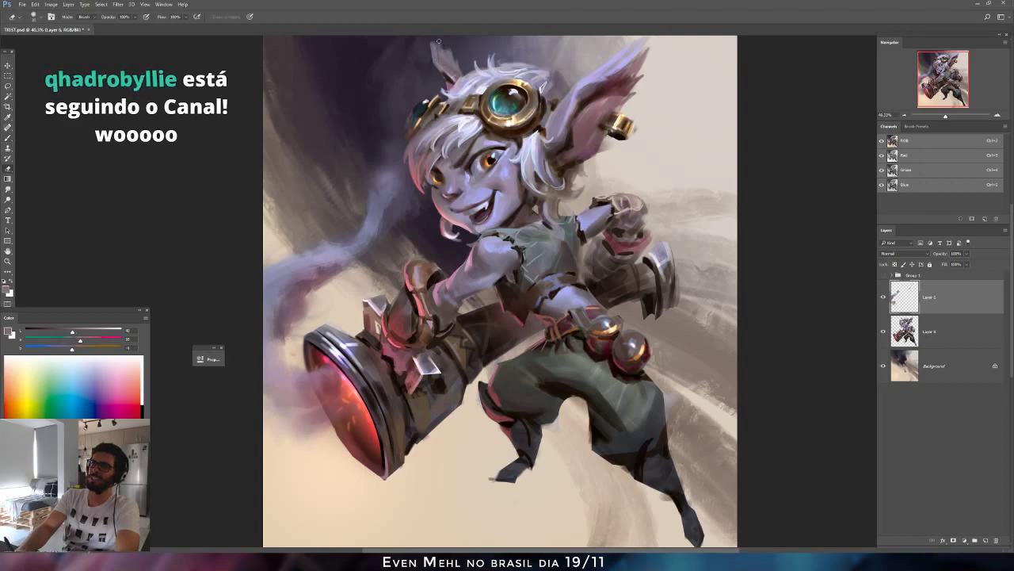
left_click(930, 332)
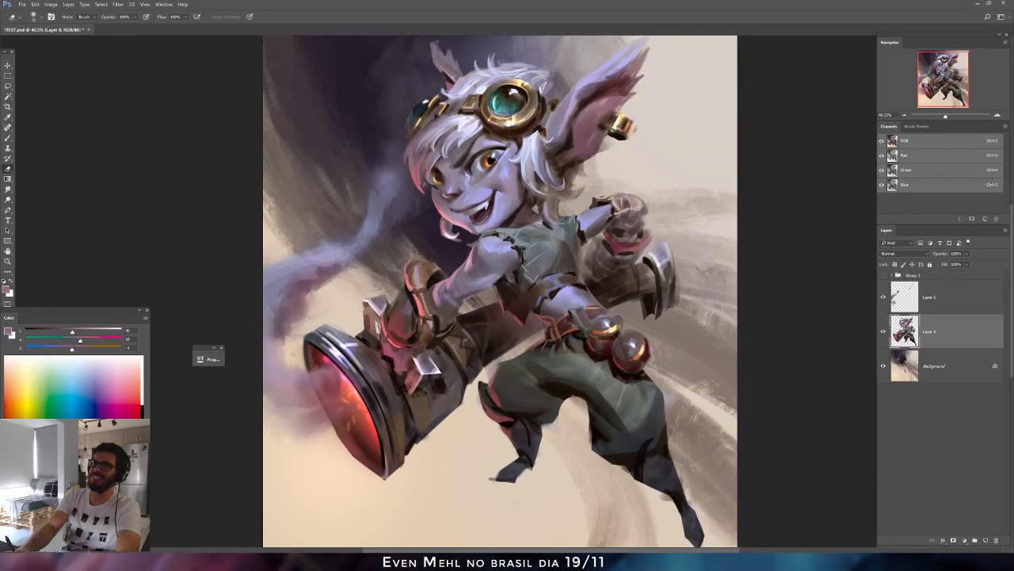
key("b")
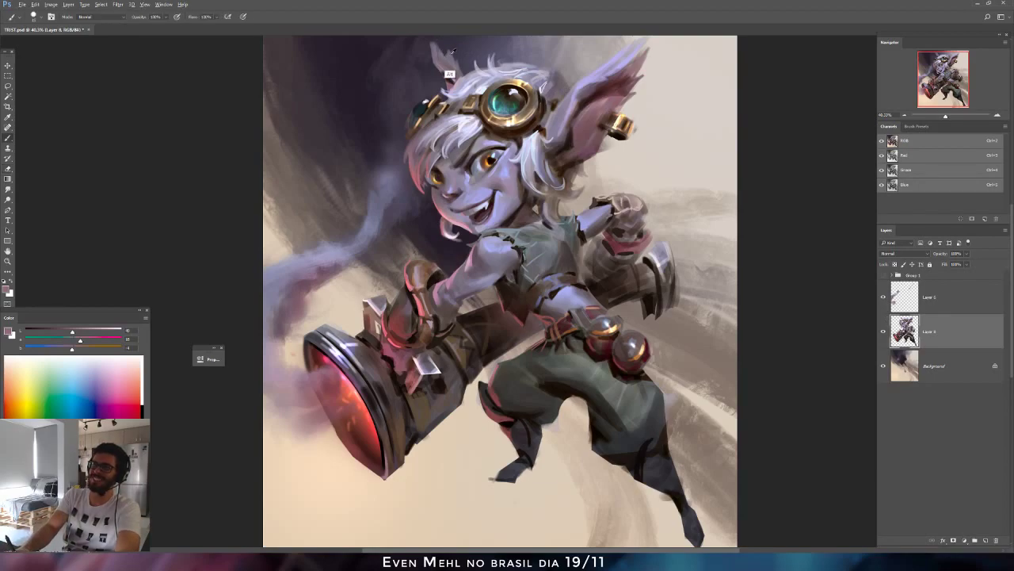
left_click(450, 73, "alt")
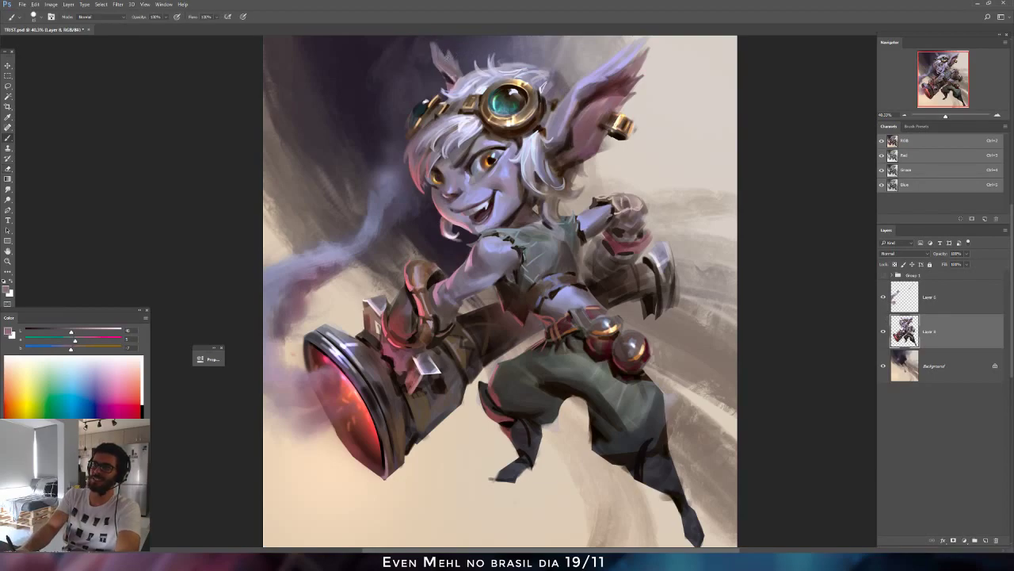
left_click(441, 69, "alt")
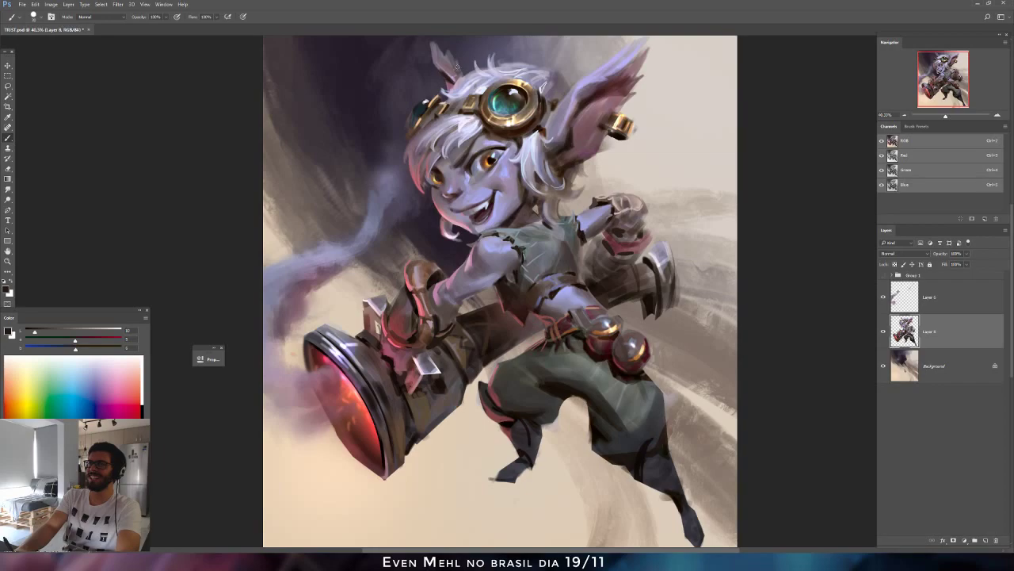
left_click(455, 86, "alt")
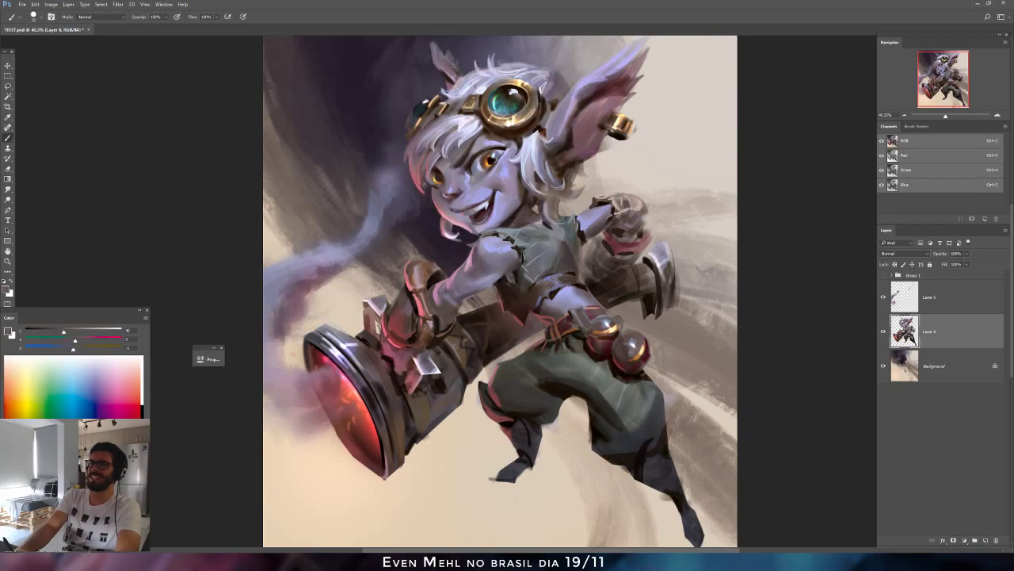
left_click(438, 48, "alt")
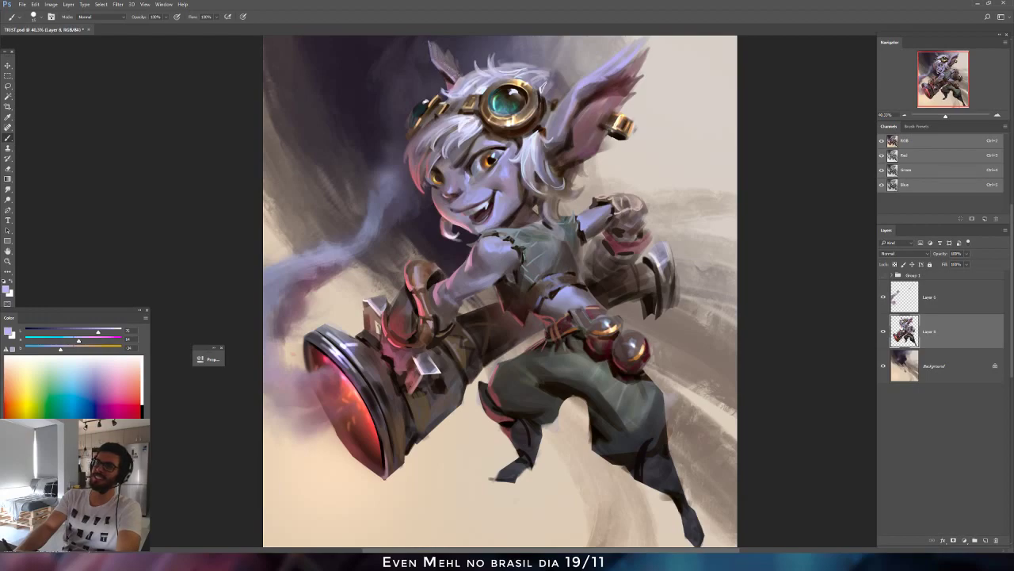
Flip the canvas back and merge the upper paint layer down into the character layer.
key("ctrl+shift+h")
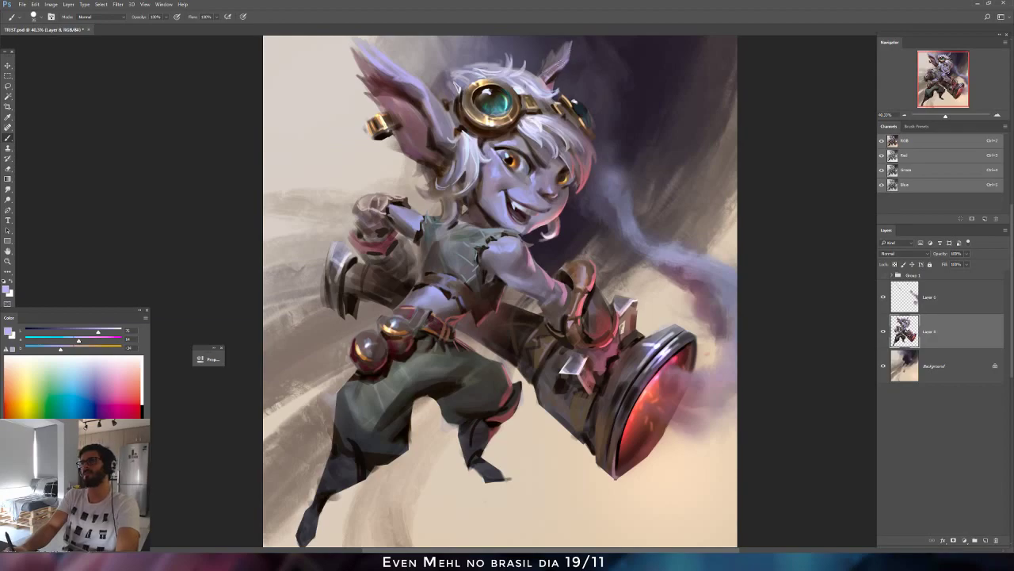
left_click(940, 306)
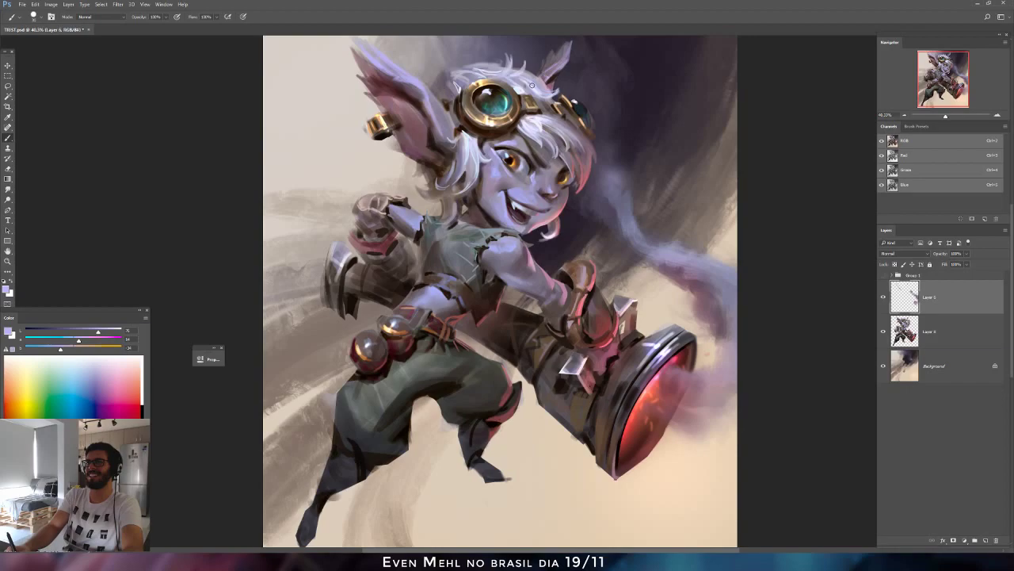
left_click(9, 199)
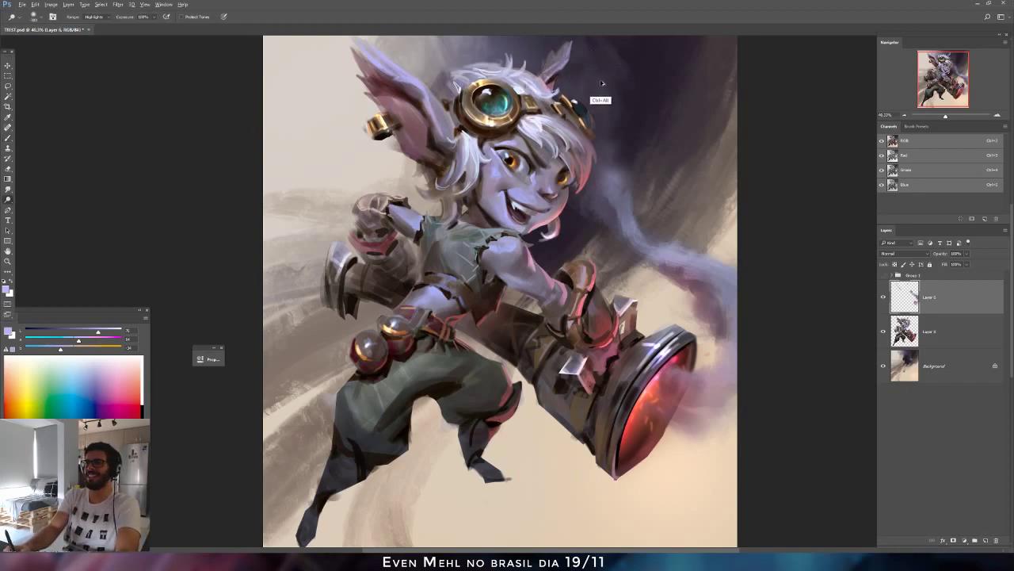
key("ctrl+e")
key("[")
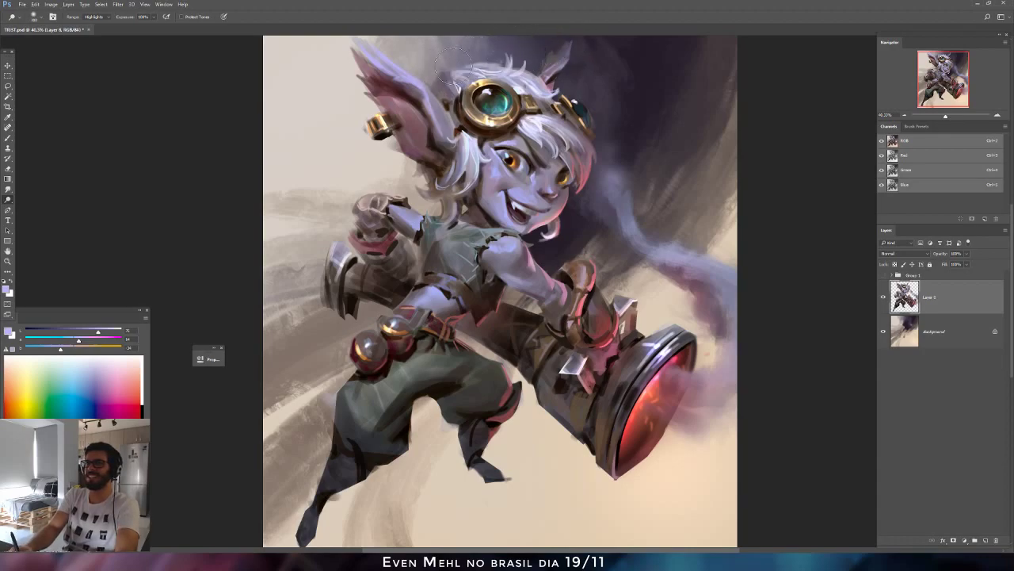
Flip the canvas horizontally and add a new layer above the character layer.
key("e")
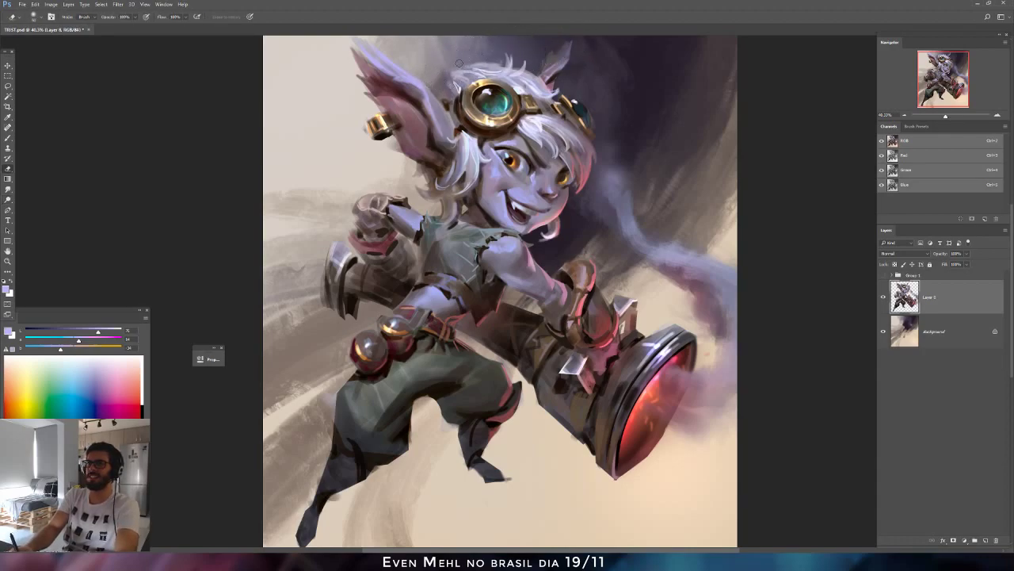
key("ctrl+shift+h")
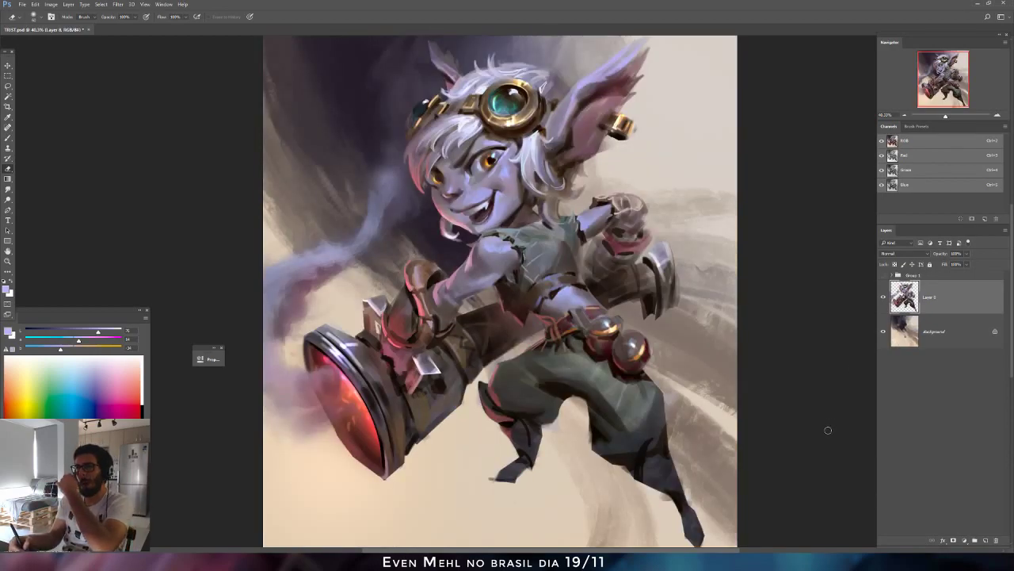
key("ctrl+shift+n")
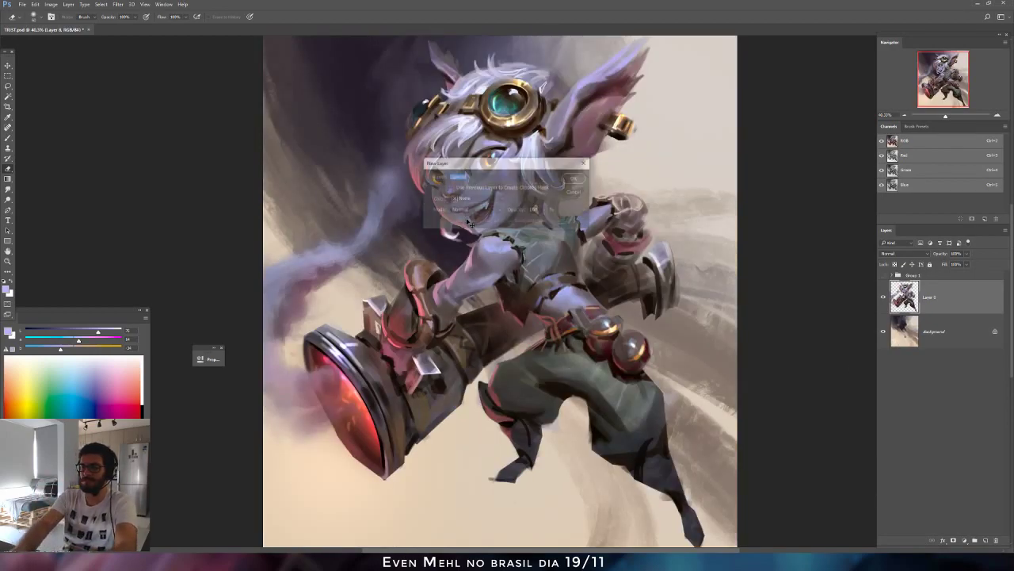
key("Return")
Choose a textured brush tip for painting and set the new layer's blending mode to Color Dodge.
key("b")
right_click(364, 313)
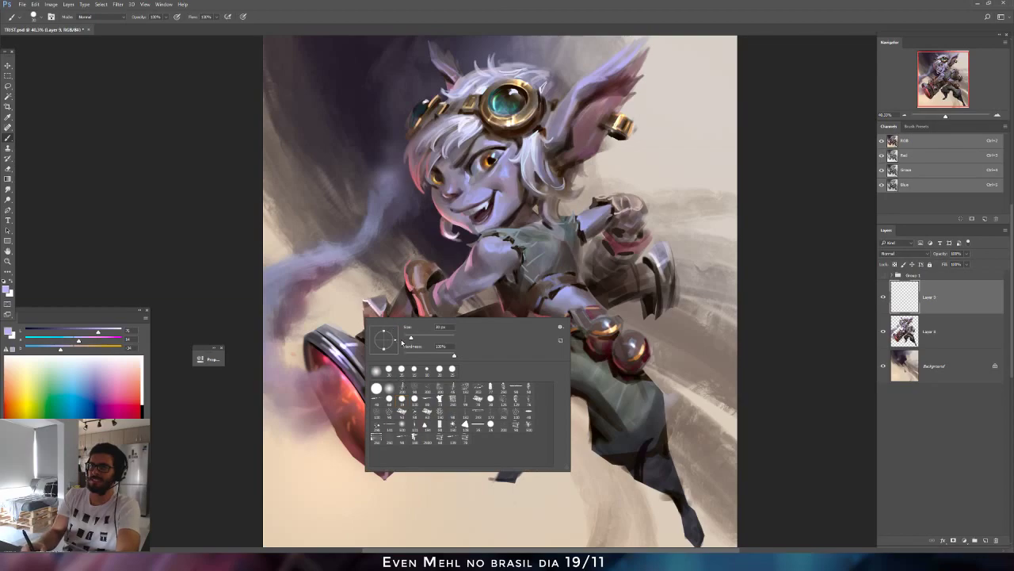
left_click(440, 430)
left_click(317, 426)
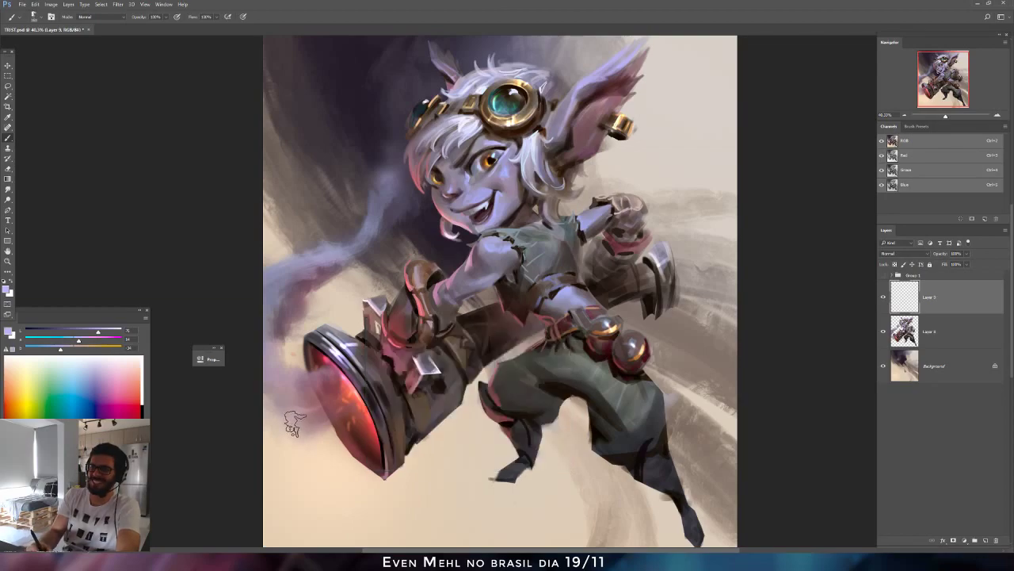
left_click(900, 254)
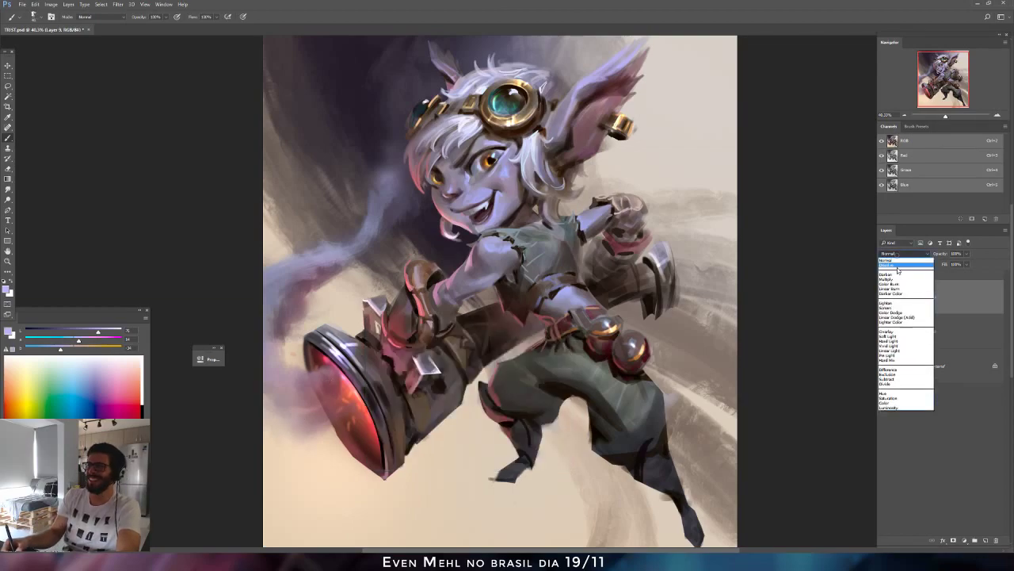
left_click(901, 317)
Scatter small glowing sparks around the cannon's muzzle and the smoke, using pink and dark red.
left_click(75, 349)
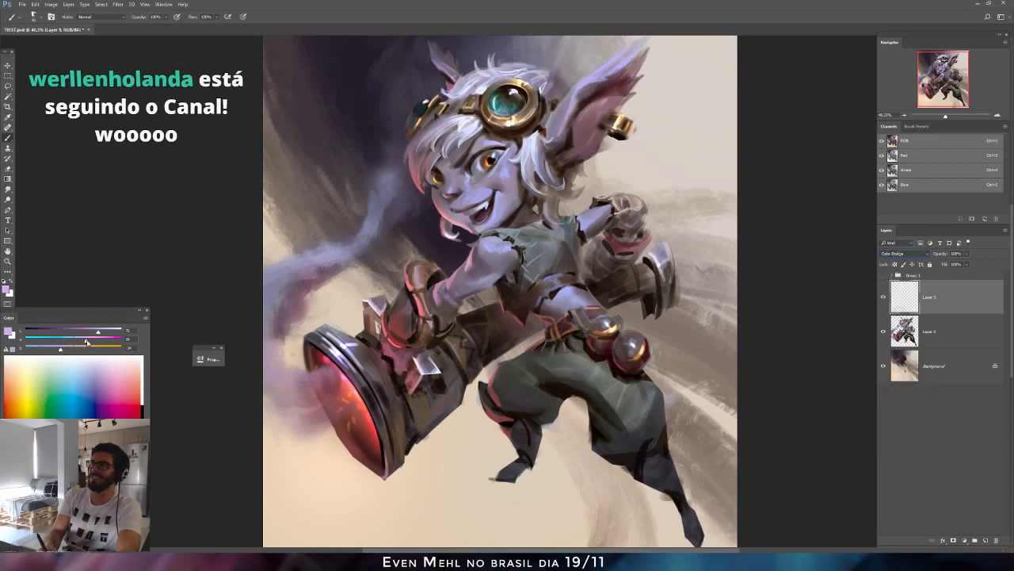
mouse_move(76, 349)
left_mouse_down()
mouse_move(90, 341)
mouse_move(86, 332)
left_mouse_up()
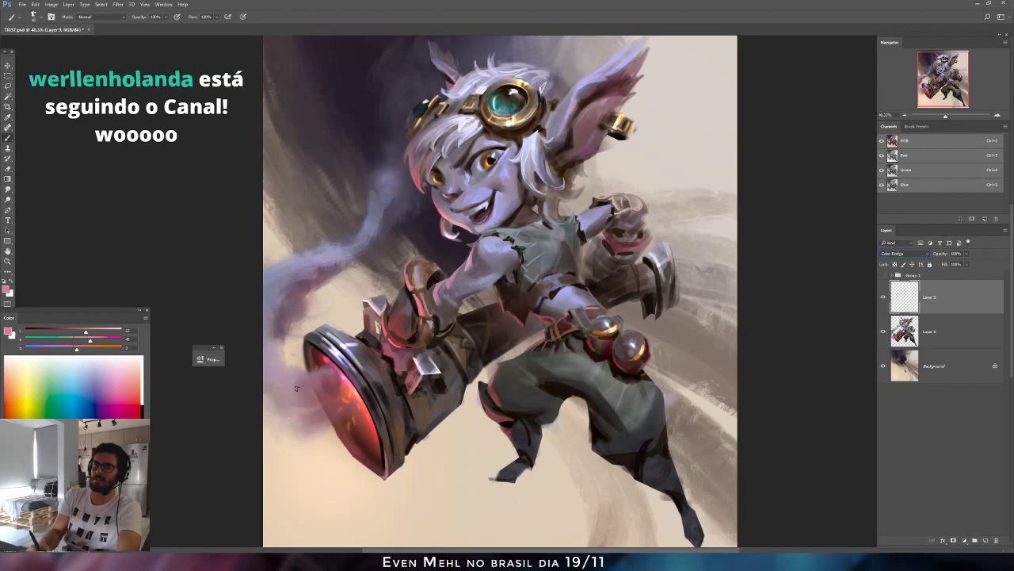
left_click(298, 388)
left_click(63, 332)
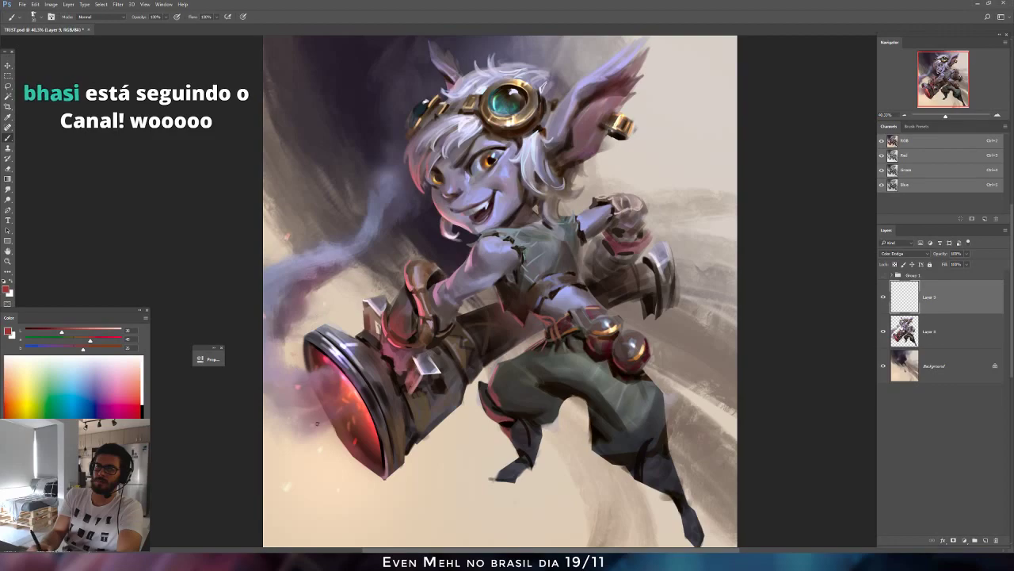
Switch to a hard round brush and brighten the sparks around the cannon with a reddish orange.
right_click(339, 311)
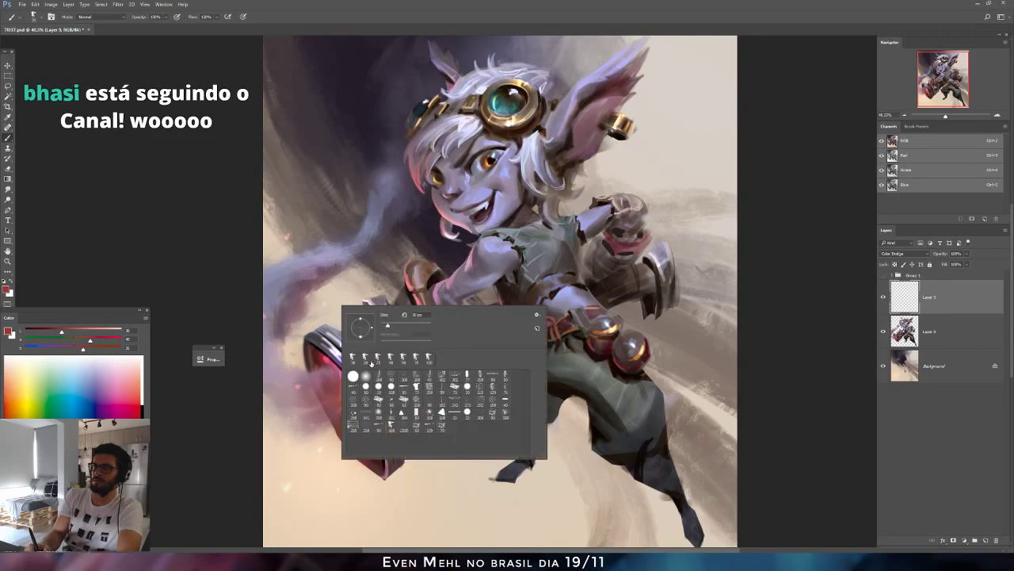
left_click(389, 388)
left_click(72, 333)
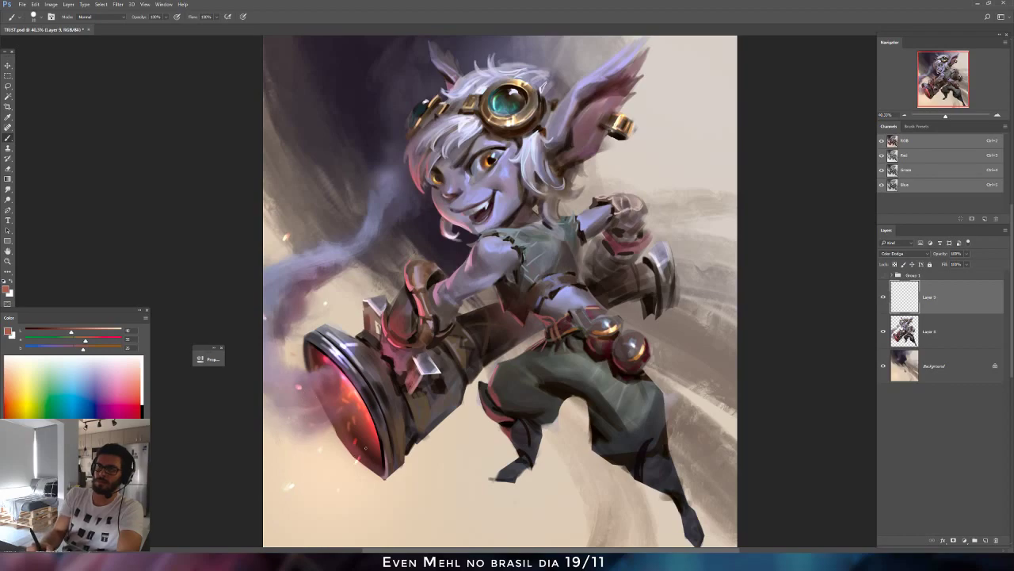
Flip the canvas back, paint bright flame shapes inside the cannon's muzzle and smudge them into the red glow.
key("ctrl+shift+h")
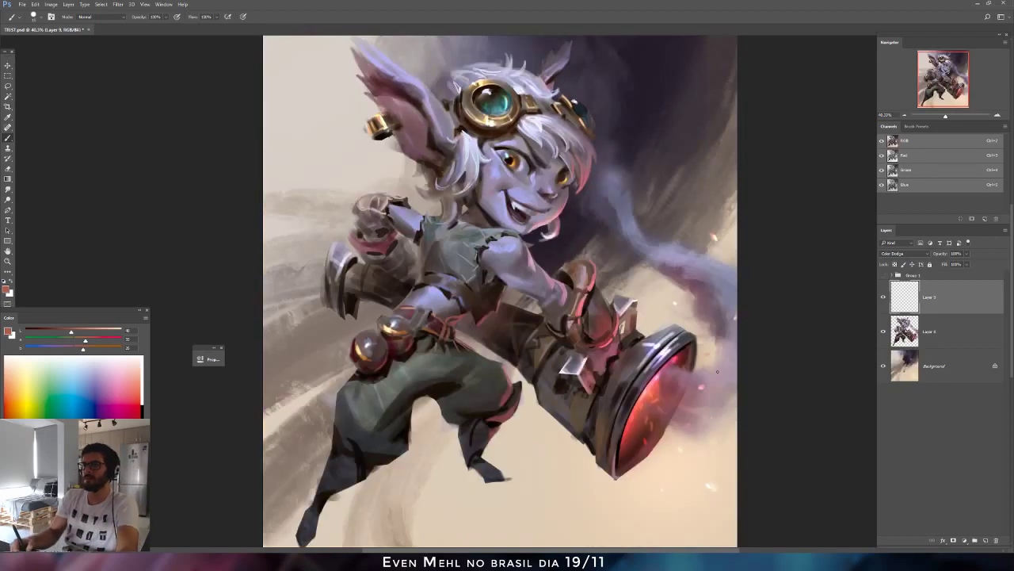
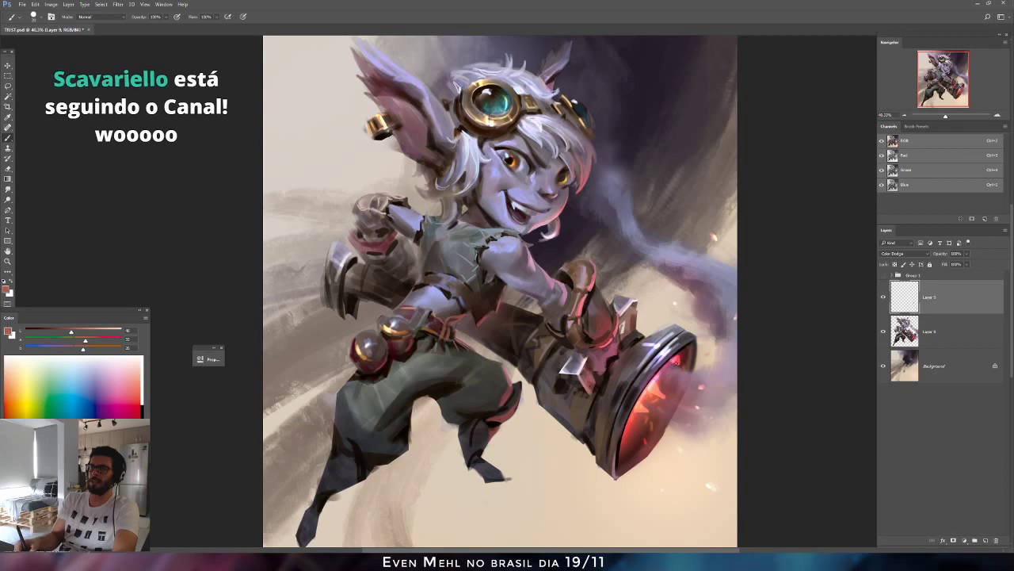
left_click(8, 189)
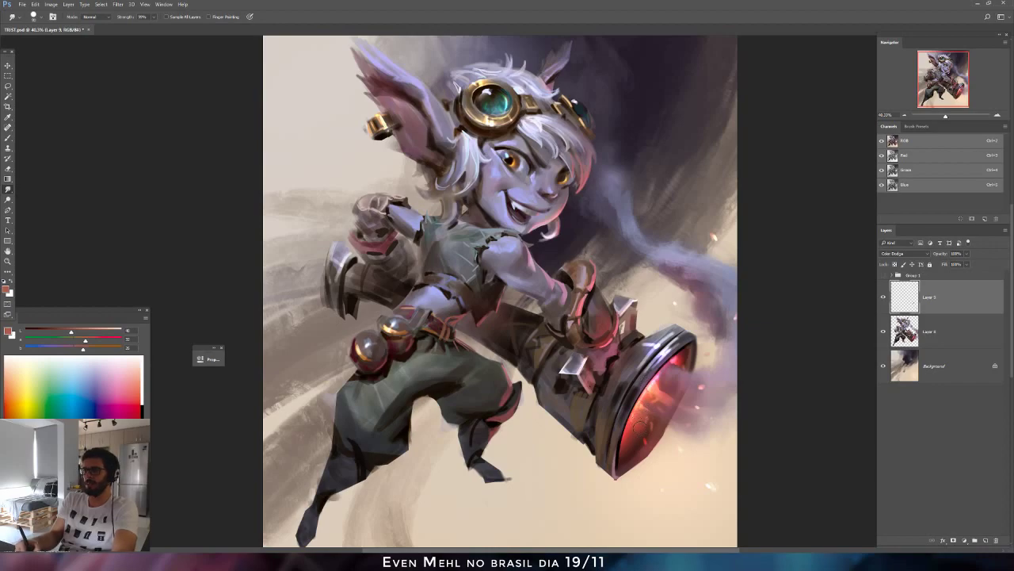
key("b")
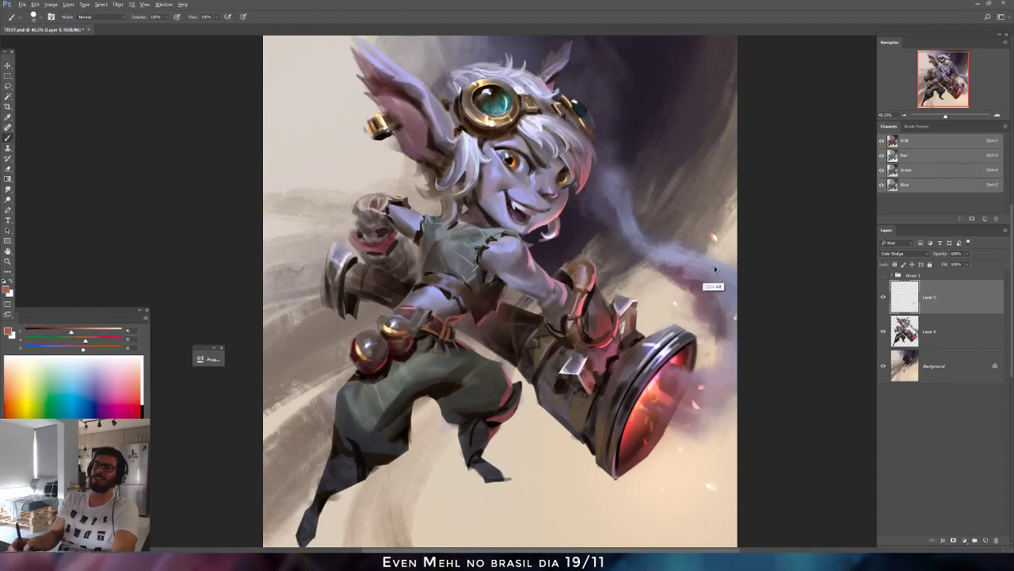
Flip the canvas and choose a soft round brush with a larger size.
key("ctrl+shift+h")
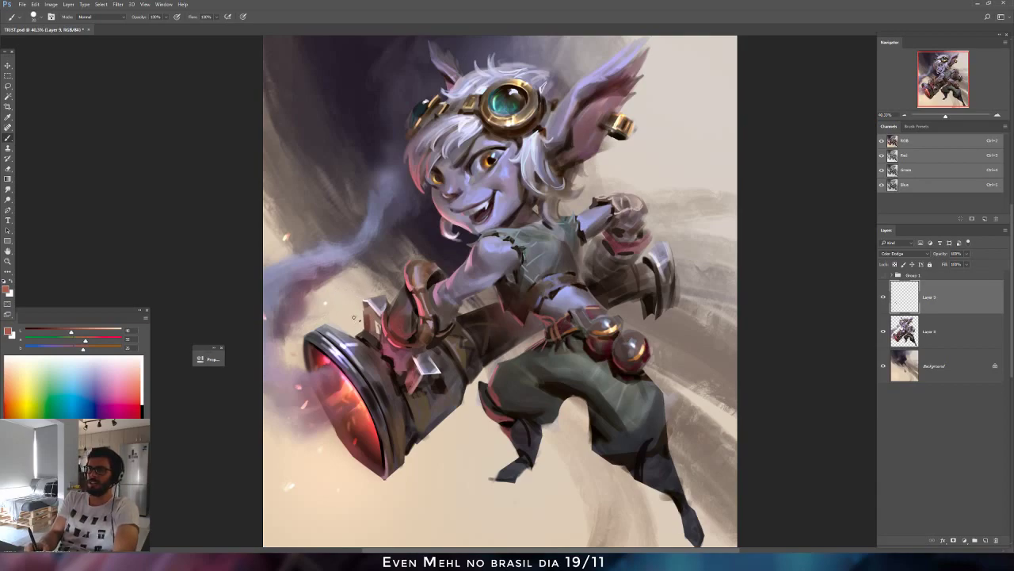
right_click(353, 317)
left_click(384, 389)
left_click(420, 336)
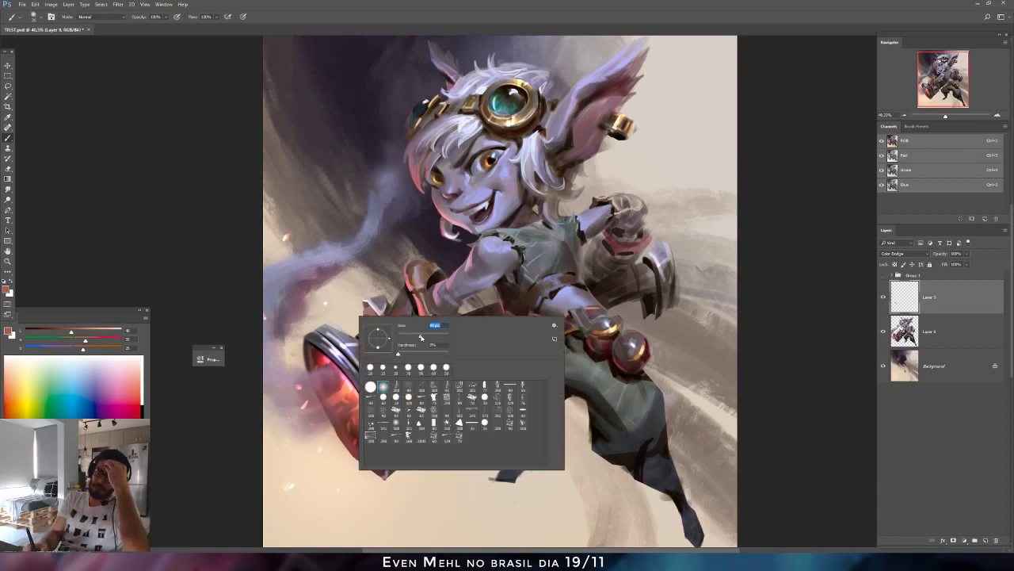
left_click(204, 275)
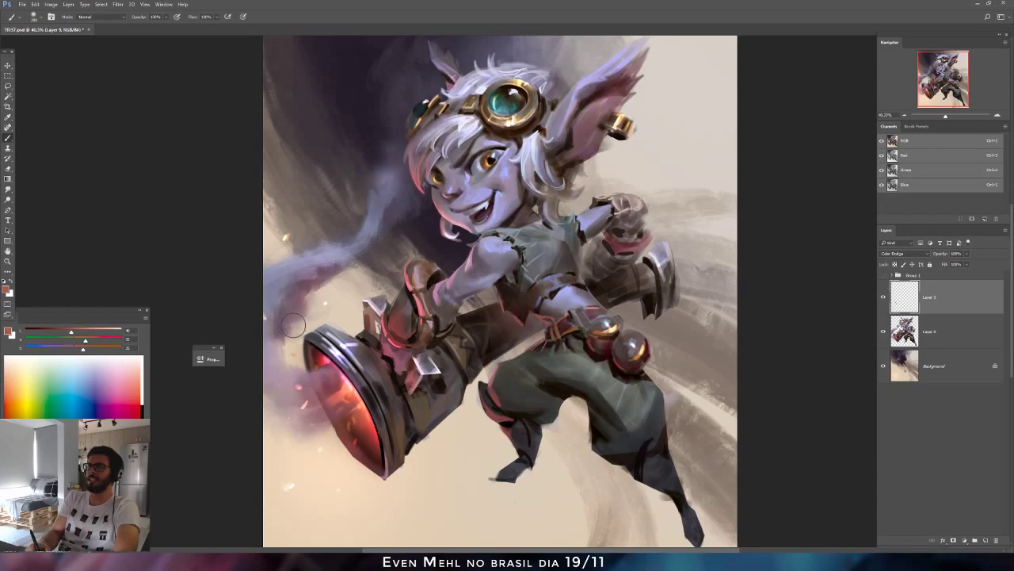
Load the character layer's outline as a selection and paint a reddish glow along the lower edge of the smoke trail.
key("ctrl+alt")
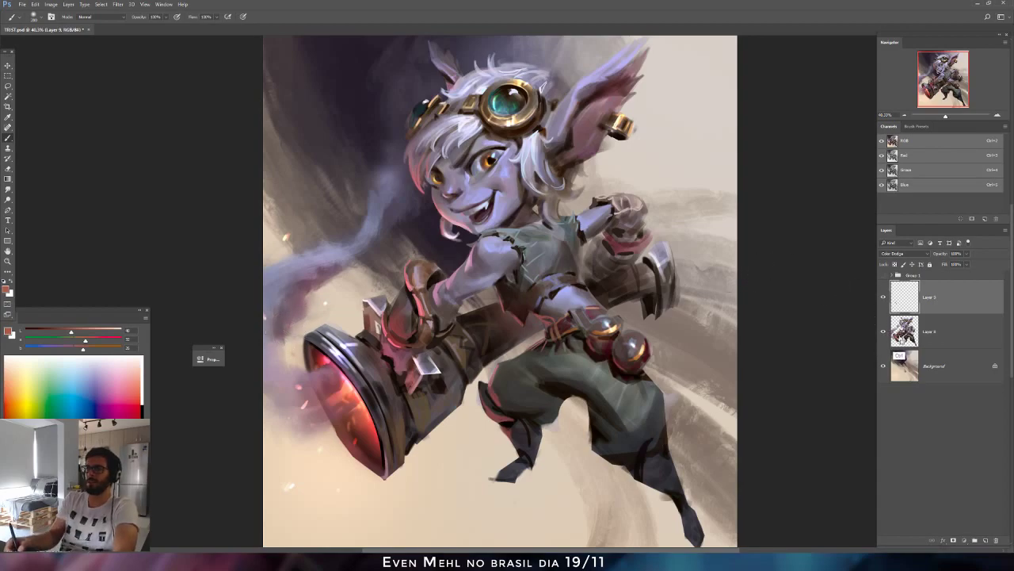
left_click(900, 338, "ctrl")
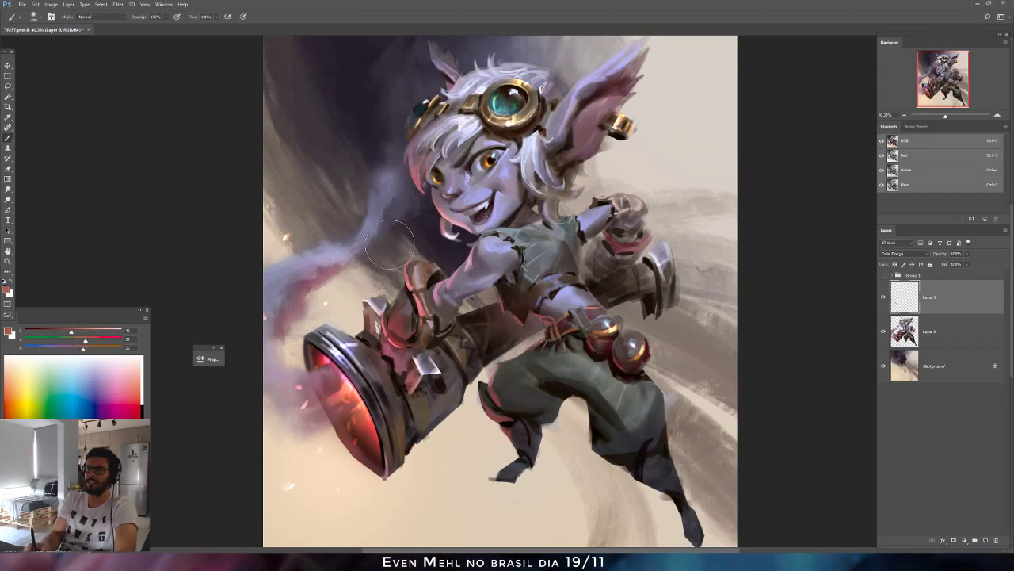
left_click_drag(357, 275, 394, 232)
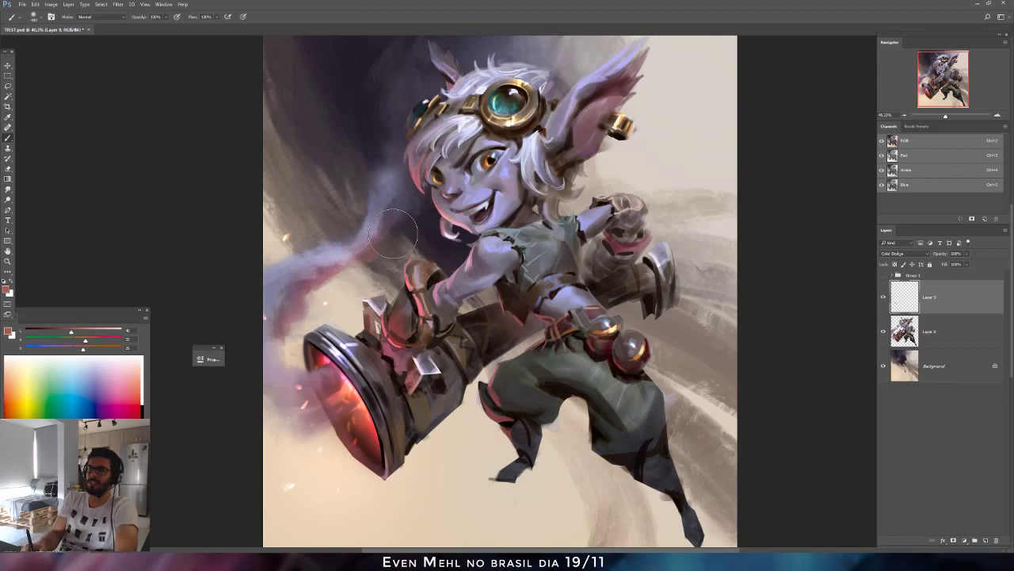
key("ctrl+alt+z")
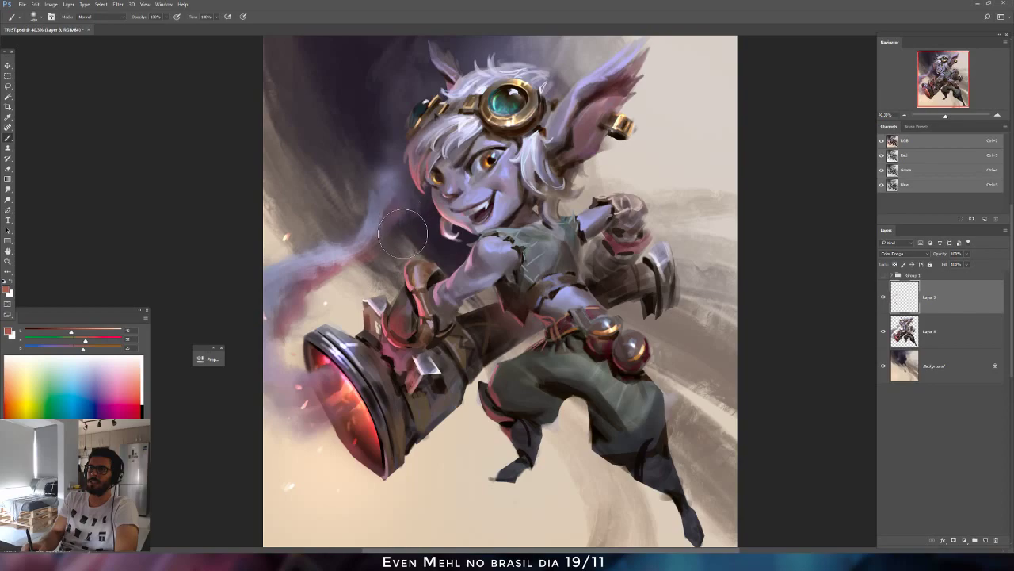
key("ctrl+alt+z")
left_click_drag(390, 243, 405, 232)
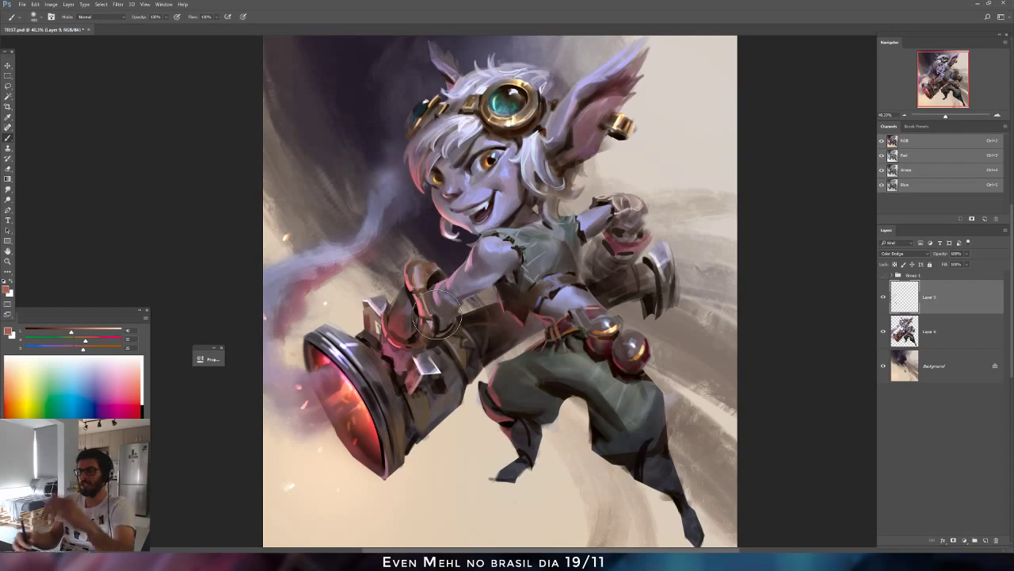
Try a broad soft glow at the cannon's muzzle, undo it, and touch up the nearby sparks with a smaller brush.
mouse_move(348, 380)
left_mouse_down()
mouse_move(337, 408)
mouse_move(325, 388)
mouse_move(313, 404)
mouse_move(321, 393)
mouse_move(326, 420)
mouse_move(294, 396)
mouse_move(294, 408)
mouse_move(306, 412)
mouse_move(349, 352)
mouse_move(341, 364)
left_mouse_up()
key("ctrl+alt+z")
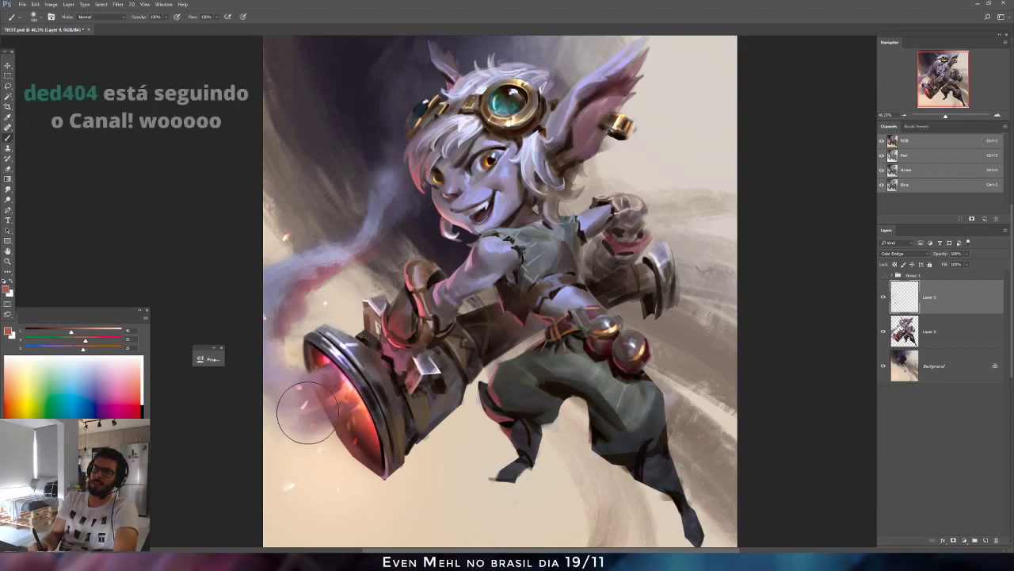
key("bracketleft")
key("bracketleft")
key("bracketleft")
key("bracketleft")
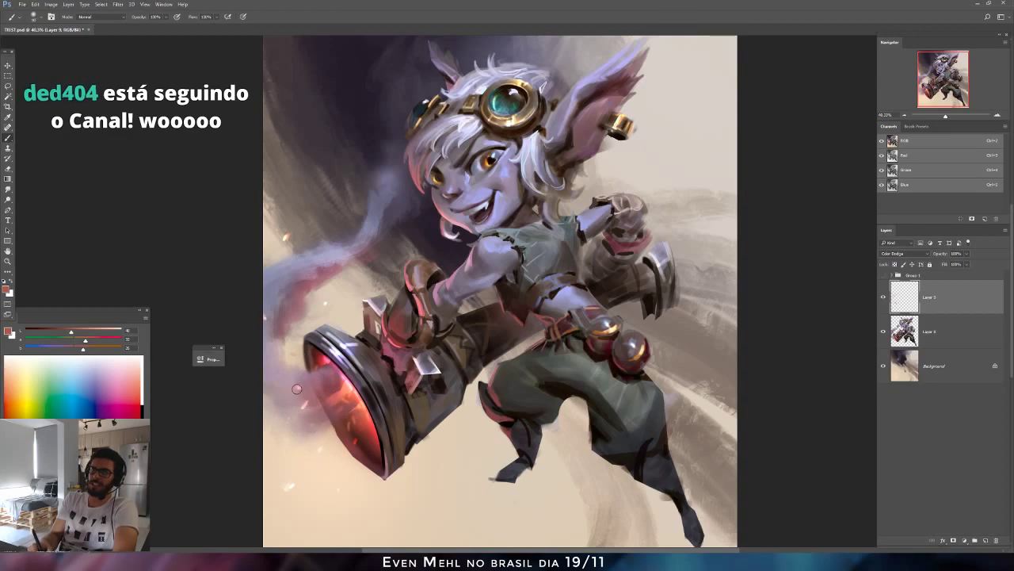
left_click_drag(298, 390, 301, 385)
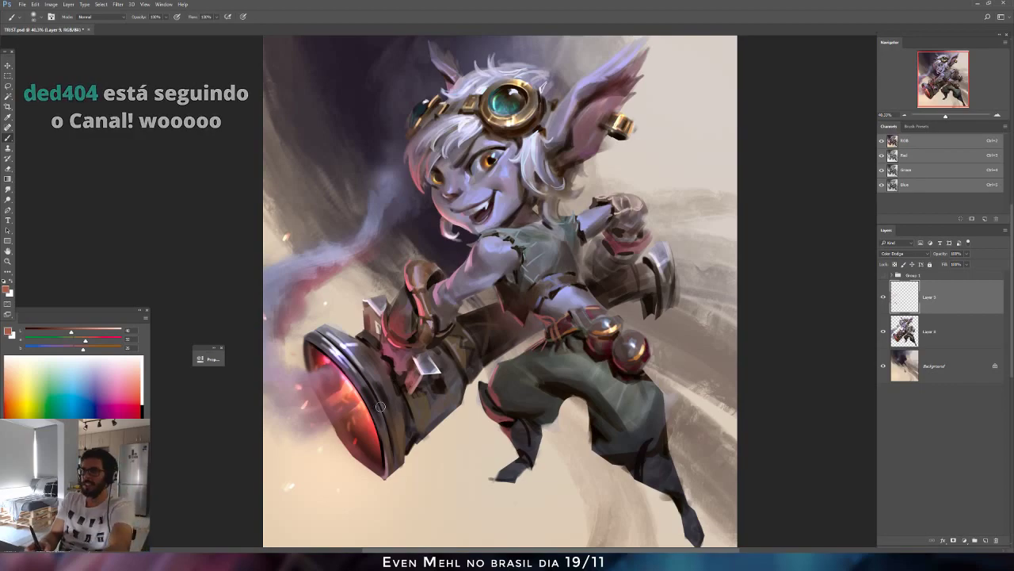
Flip the canvas back and add reddish-orange sparks over the smoke and the dark background beside the face.
key("ctrl+shift+h")
key("bracketright")
key("bracketright")
key("bracketright")
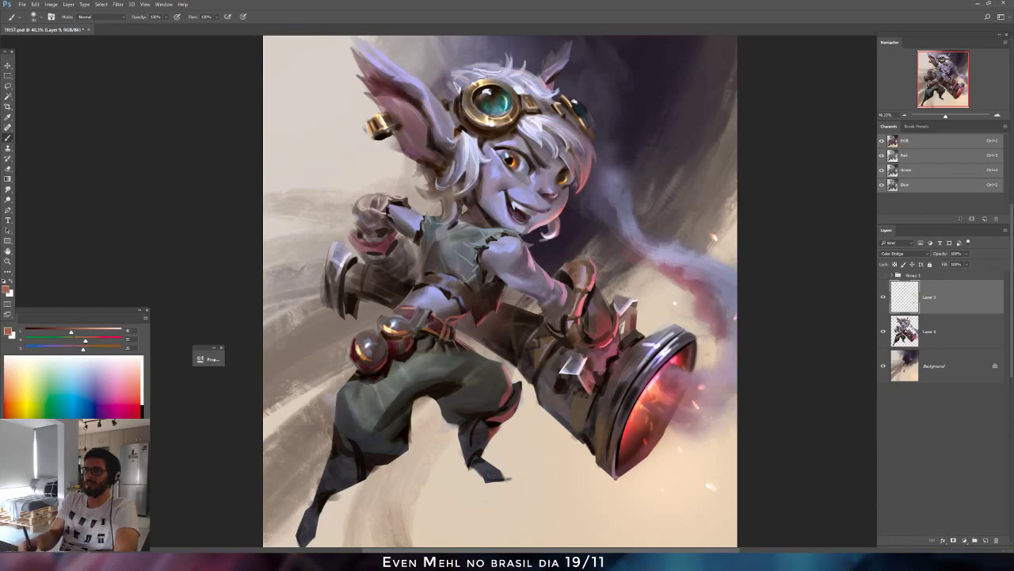
left_click(62, 330)
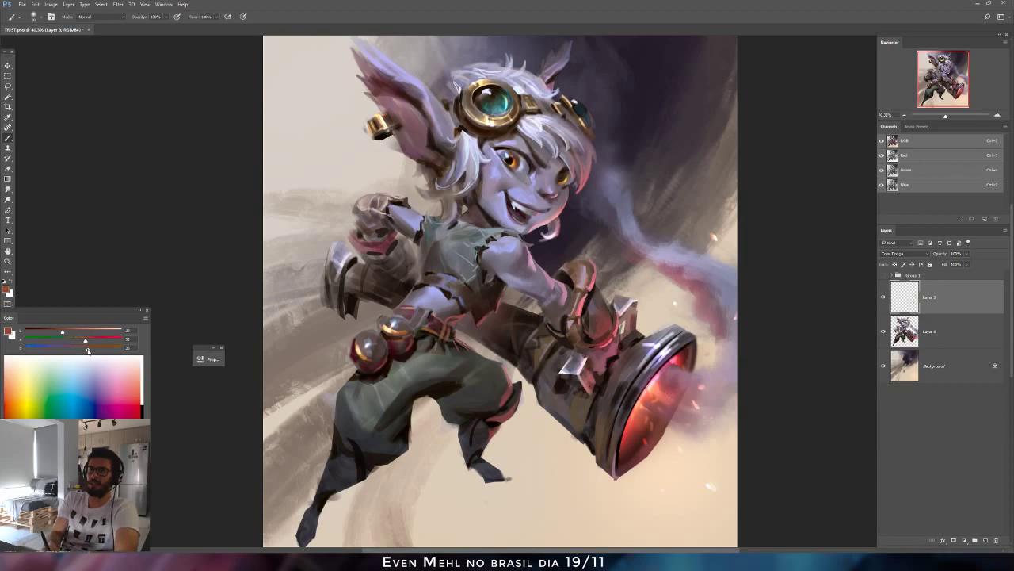
left_click(69, 330)
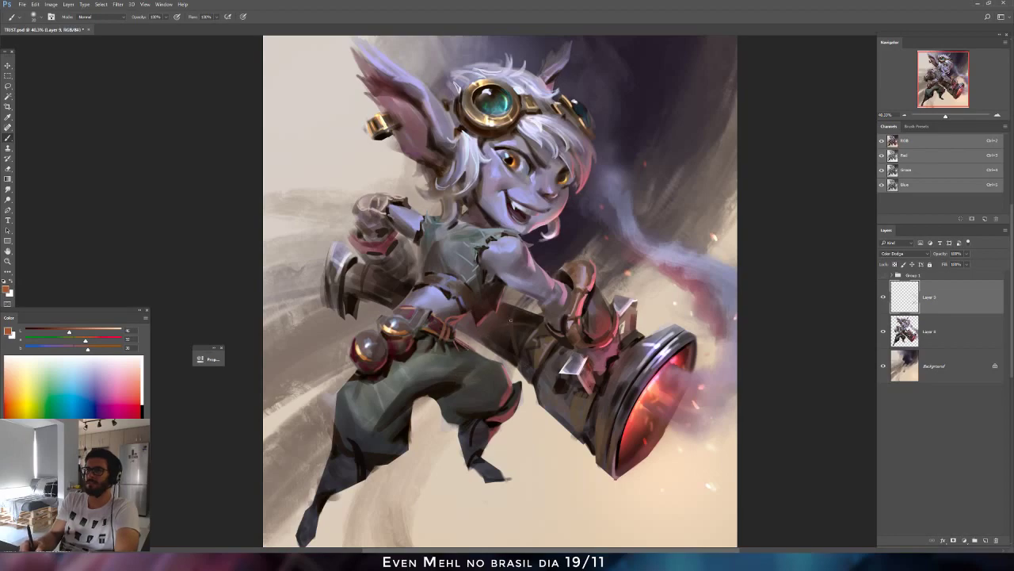
Load the character layer's outline as a selection, hide its edges, and mix a saturated deep red.
left_click(905, 333, "ctrl")
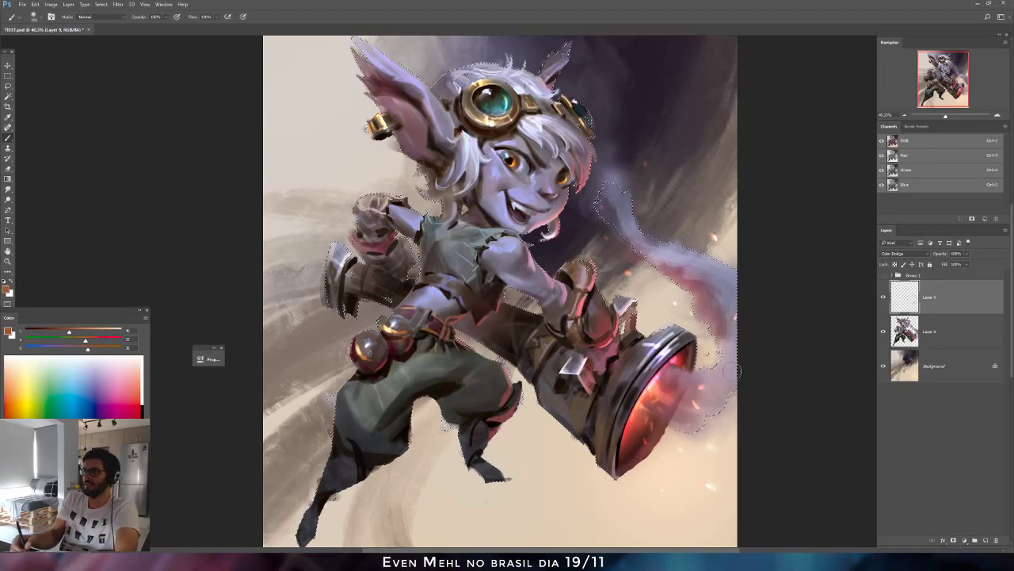
key("ctrl+h")
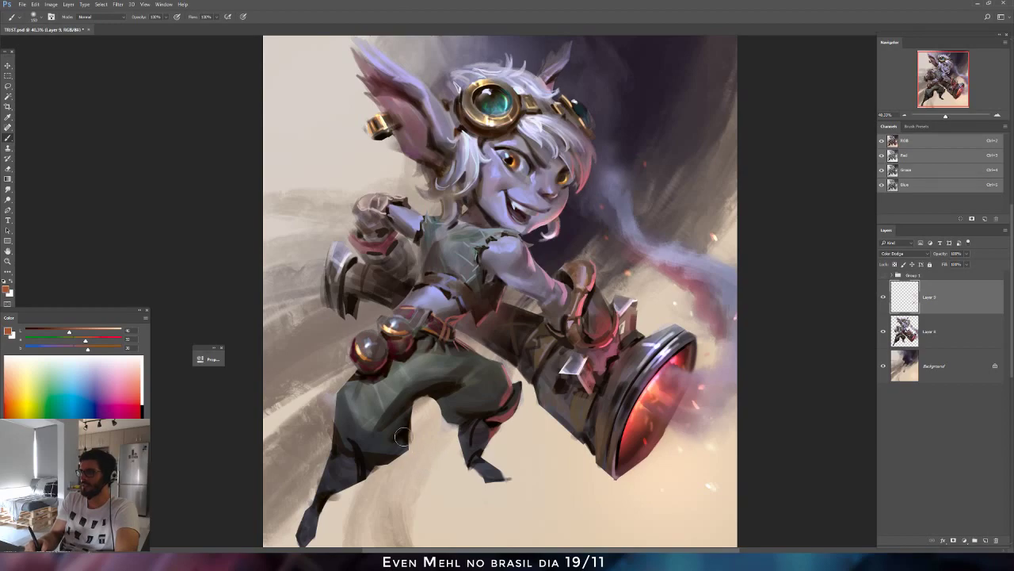
left_click(57, 328)
left_click_drag(86, 339, 94, 340)
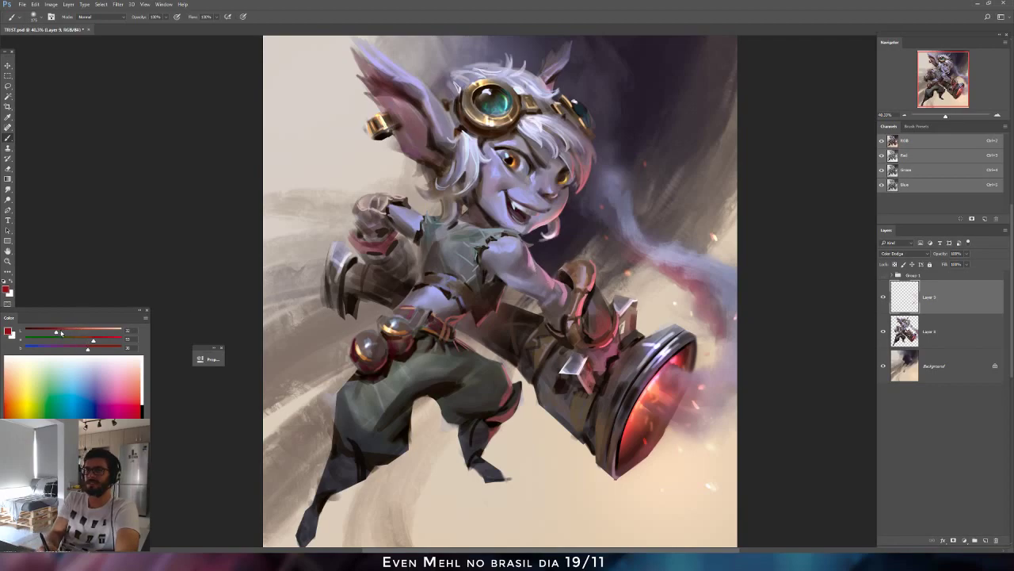
left_click(91, 351)
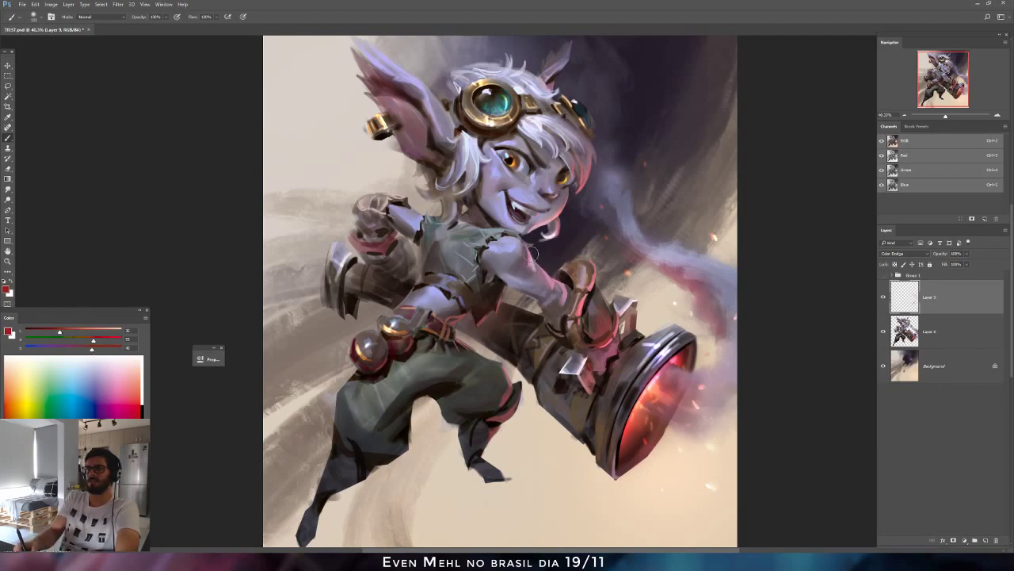
Try a larger reddish glow stroke beside the character's cheek and earring, undo it, and reduce the brush size.
key("bracketright")
key("bracketright")
left_click_drag(553, 214, 566, 211)
key("ctrl+alt+z")
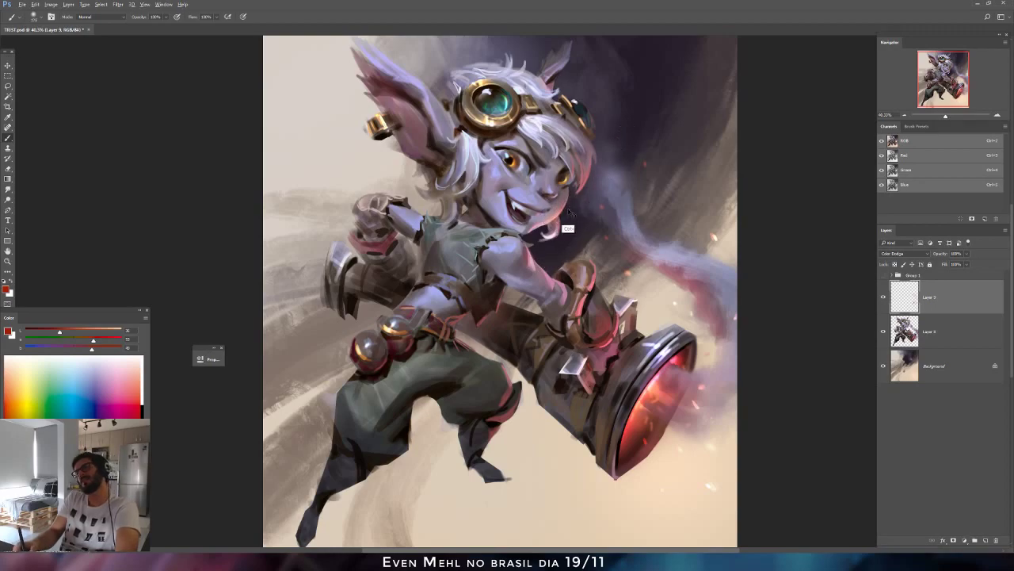
key("bracketleft")
key("bracketleft")
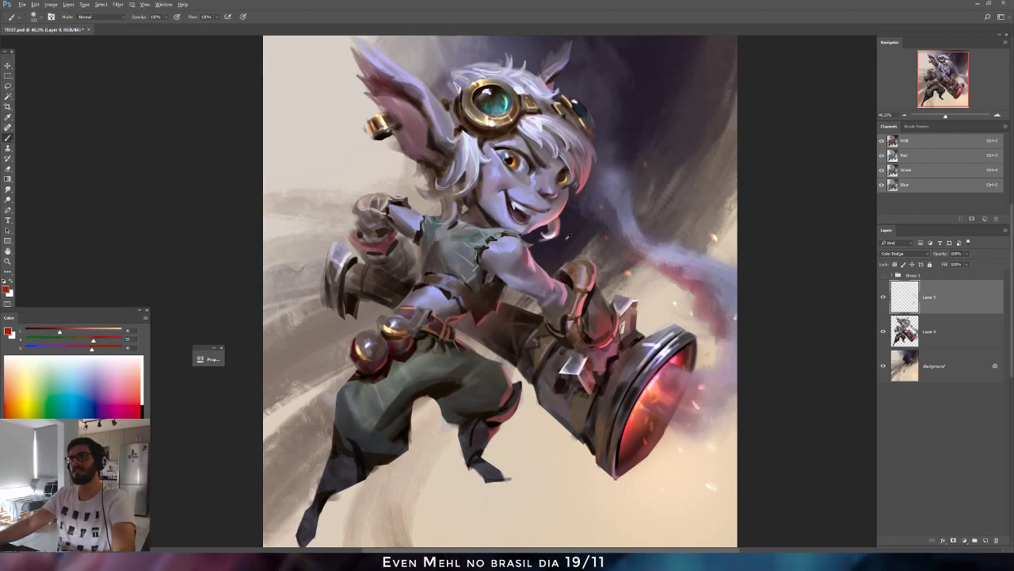
Flip the canvas horizontally, mix a brighter orange, and paint glowing flame streaks inside the cannon's mouth.
scroll(568, 237, "down", 3)
key("ctrl+shift+h")
scroll(547, 435, "down", 4)
scroll(539, 435, "up", 7)
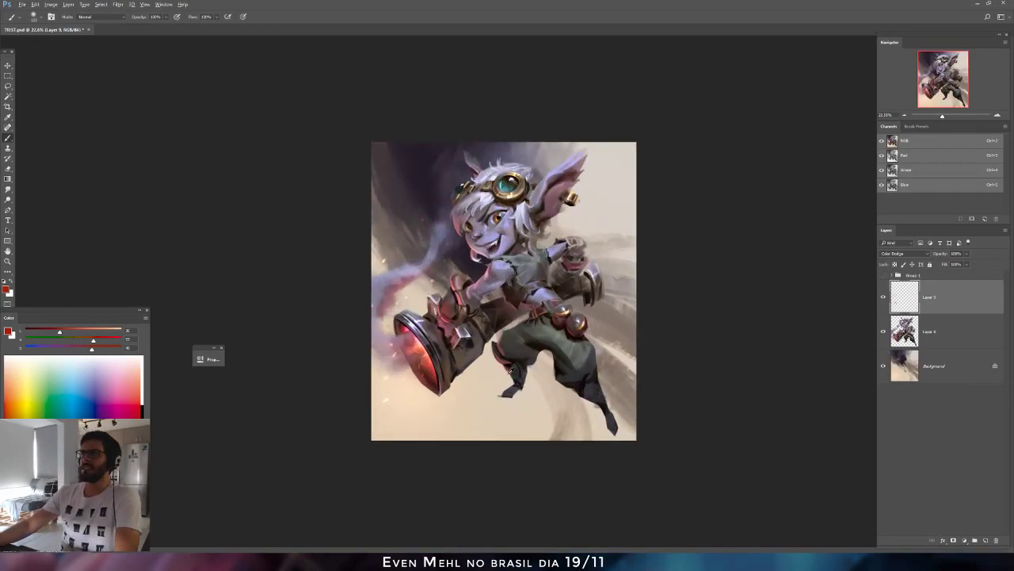
left_click_drag(535, 349, 532, 333)
scroll(532, 333, "down", 1)
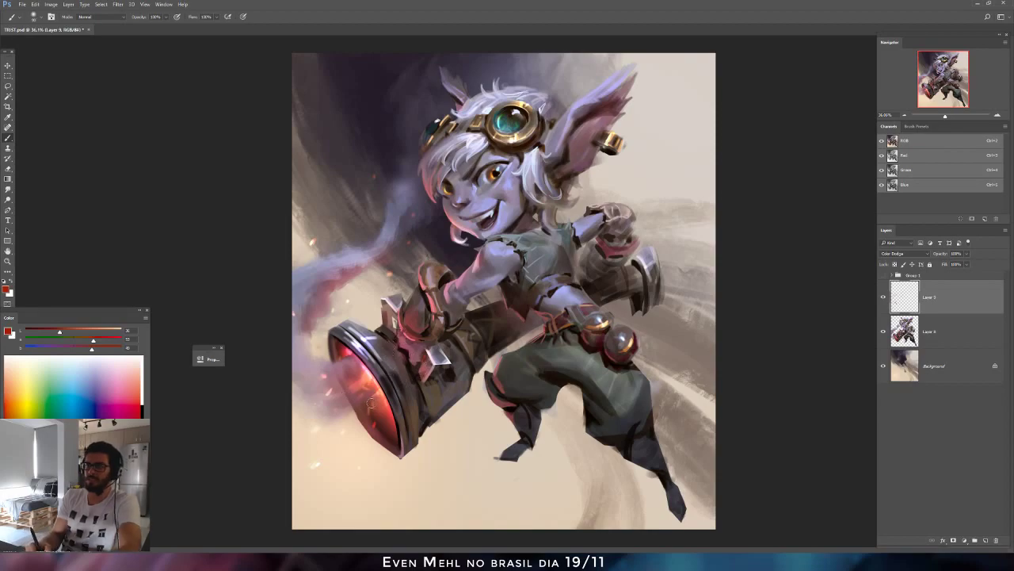
left_click(84, 331)
left_click_drag(92, 342, 87, 340)
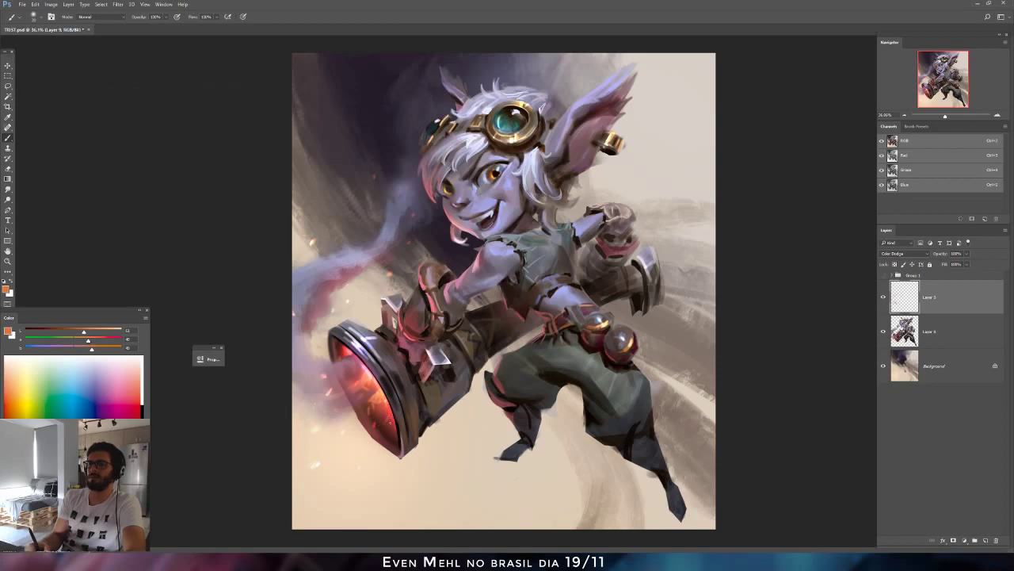
Smudge the lower rim of the cannon's mouth and its fiery glow outward on the character layer.
left_click(8, 189)
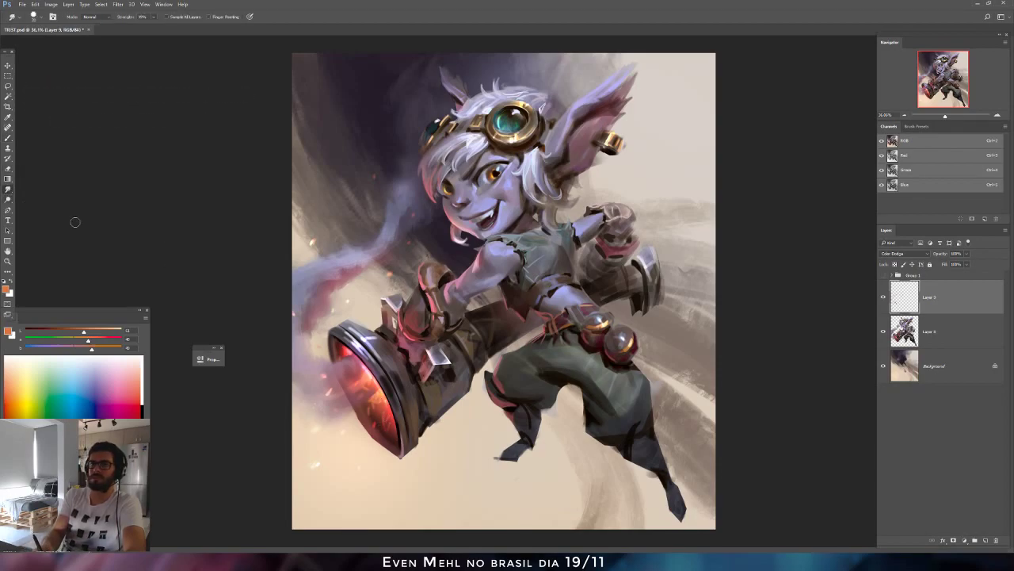
key("alt+bracketleft")
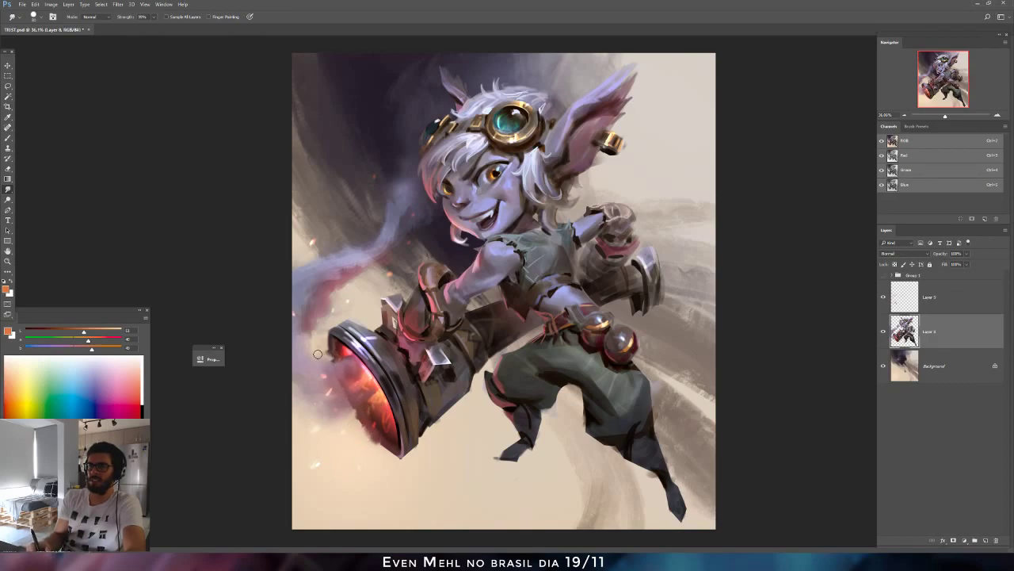
left_click_drag(349, 377, 308, 381)
Flip the canvas back and smudge the muzzle glow and the reddish smoke trail, switching to a different brush tip.
key("ctrl+shift+h")
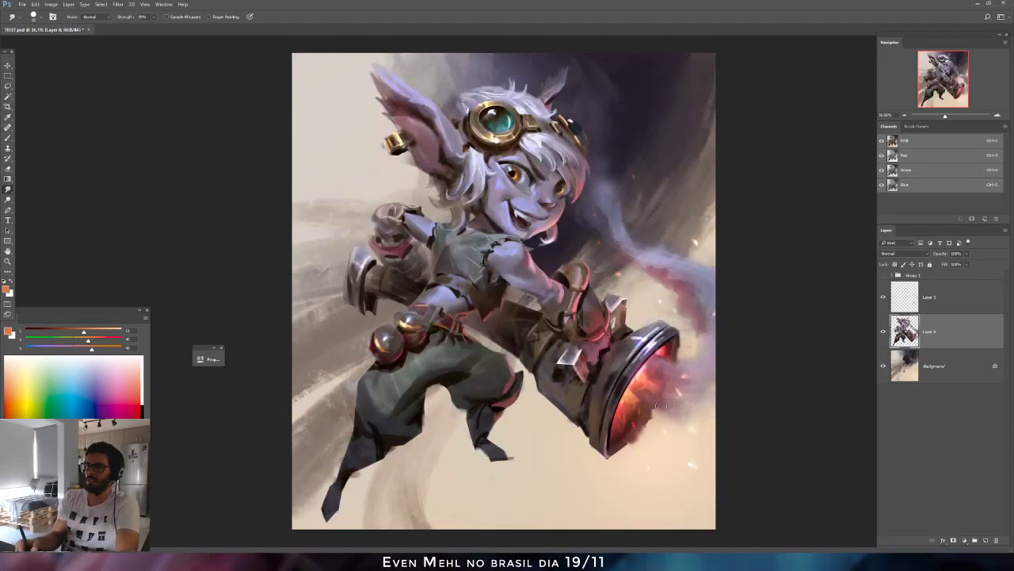
right_click(674, 339)
left_click(656, 432)
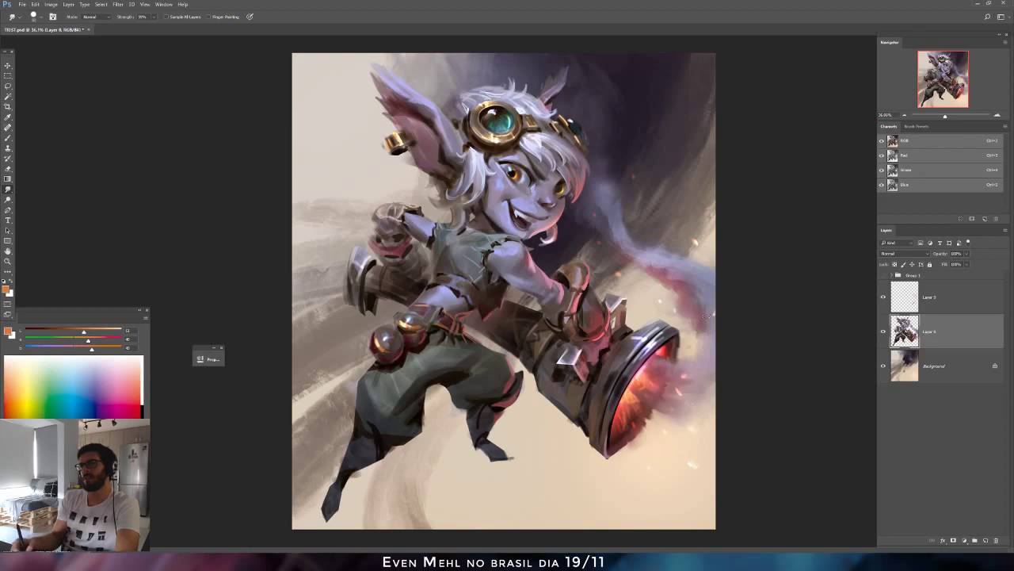
right_click(633, 332)
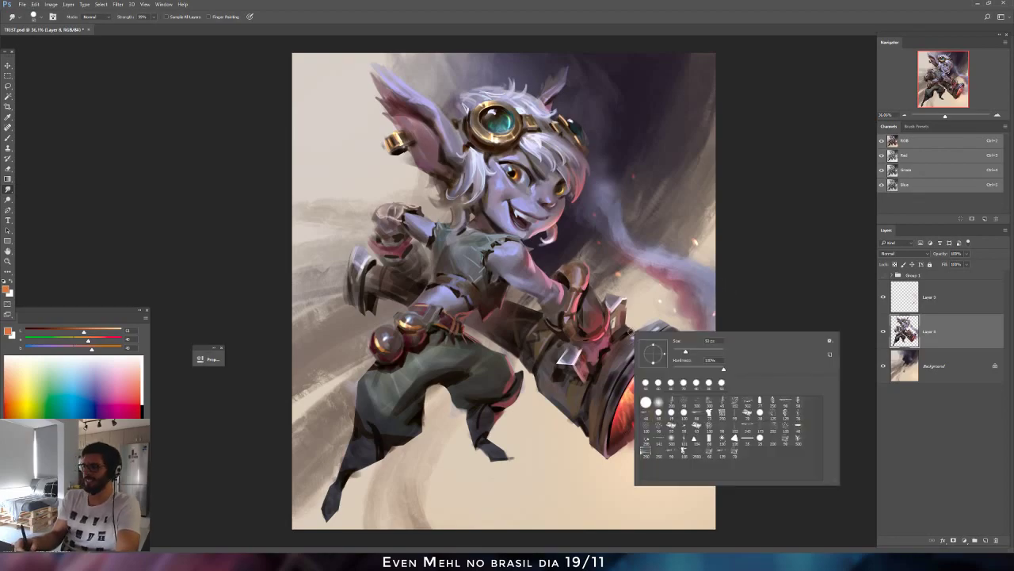
double_click(680, 414)
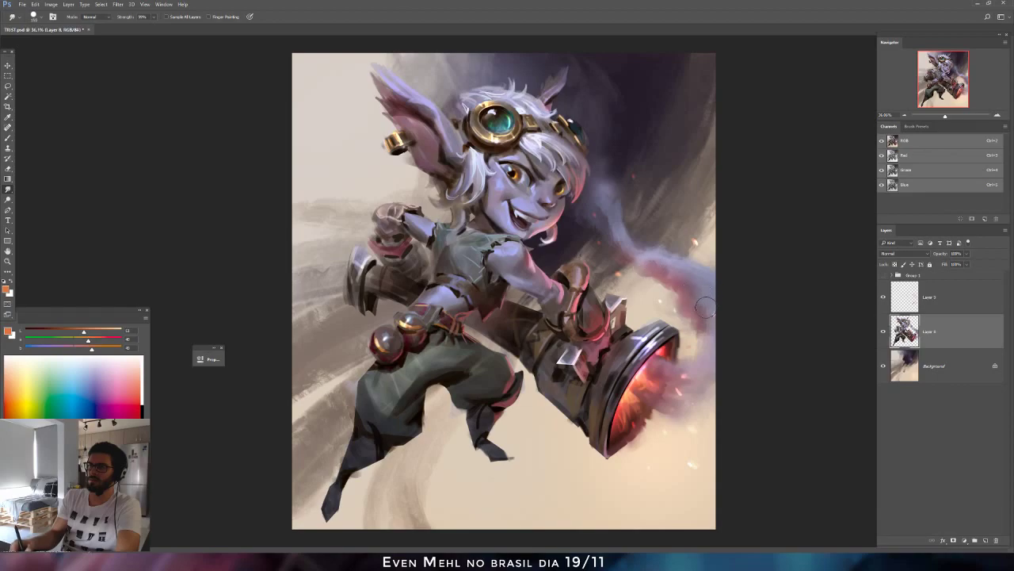
Return to the Brush tool and sample the muted red from the character's raised glove.
key("b")
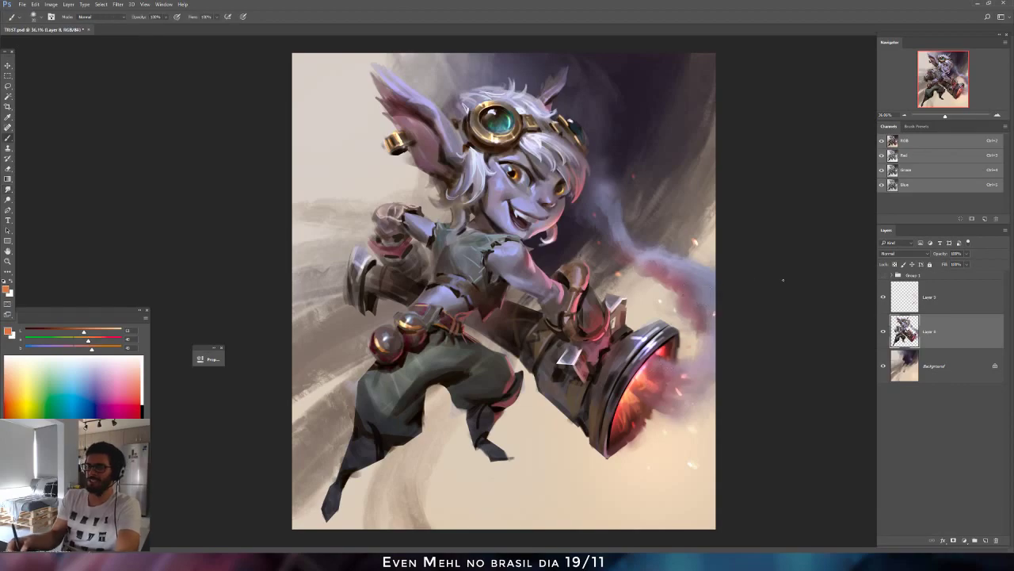
left_click(395, 253, "alt")
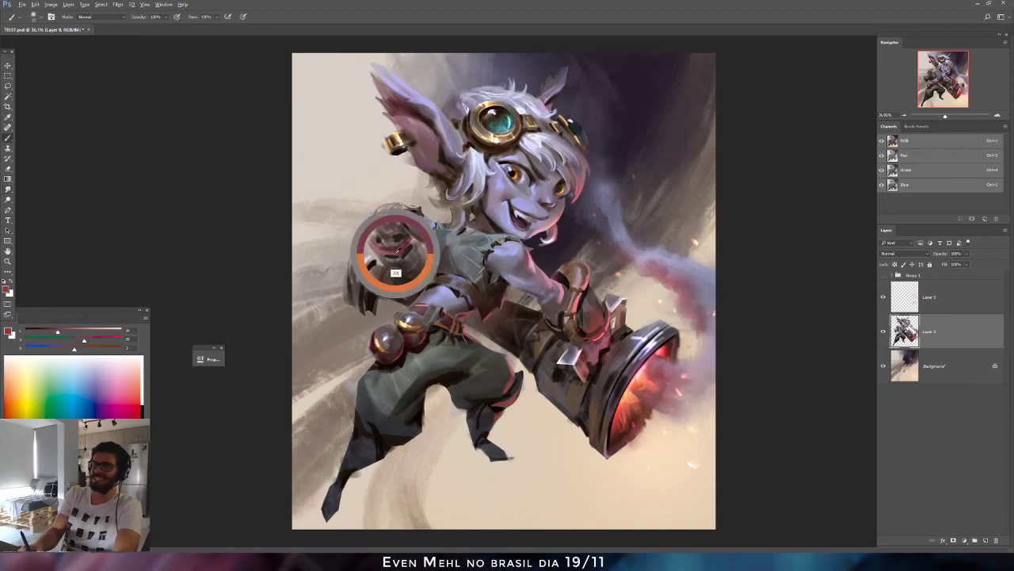
Mix a richer red and paint the wrist wraps of the raised fist, adding darker tones sampled from the painting.
left_click(65, 332)
left_click(91, 341)
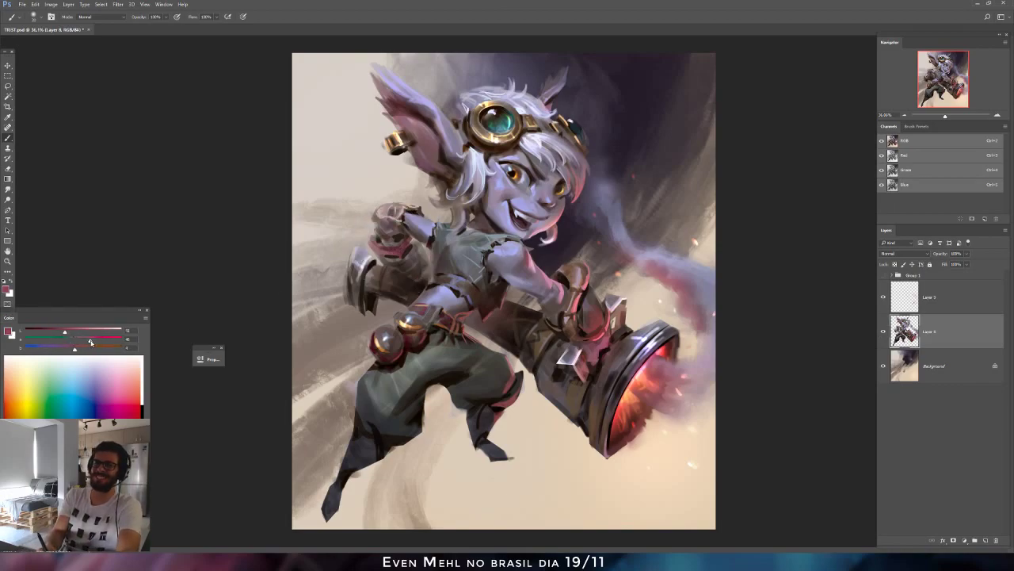
left_click(79, 349)
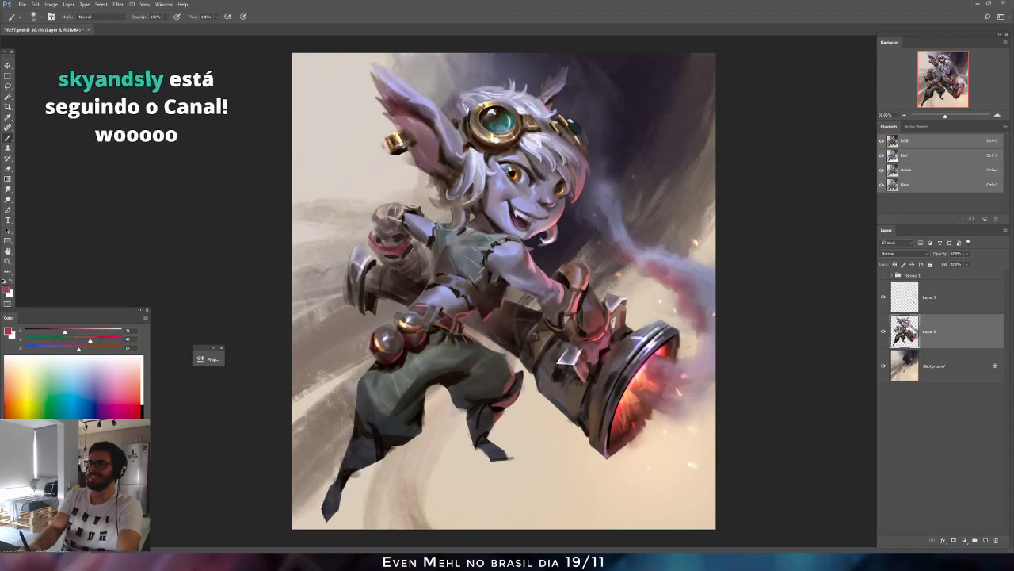
left_click_drag(413, 251, 397, 263)
left_click(411, 252, "alt")
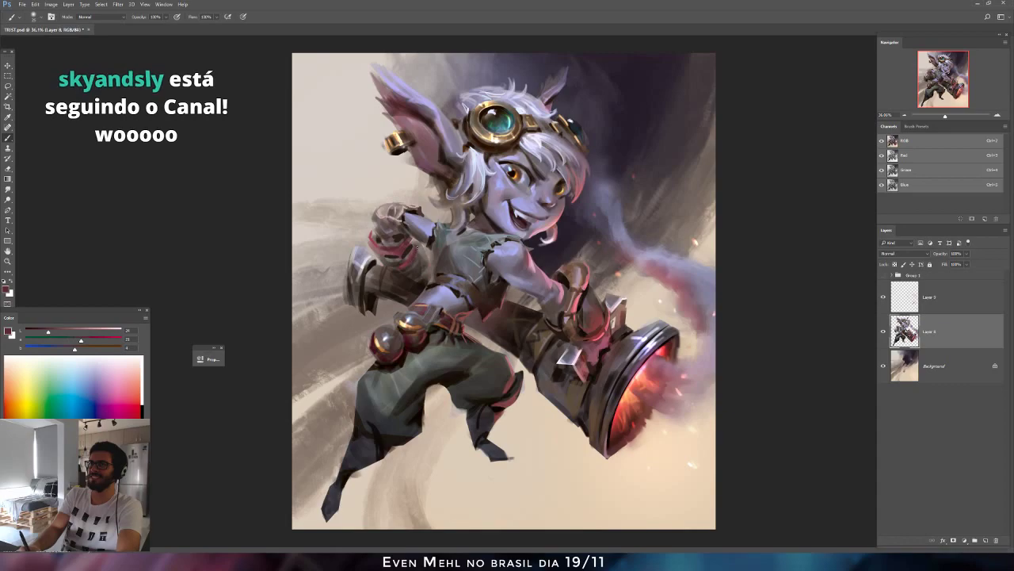
left_click(418, 259, "alt")
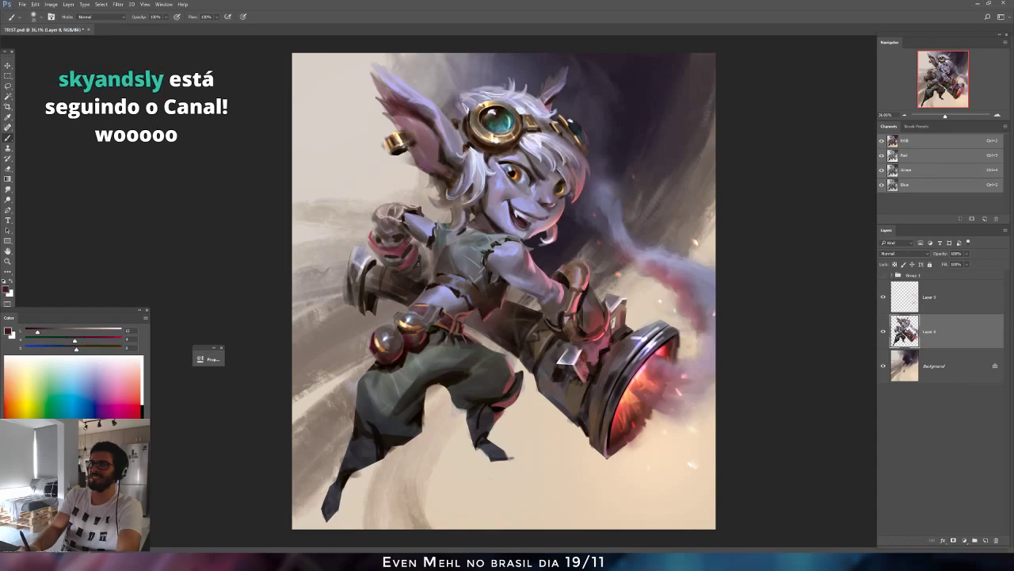
Flip the canvas horizontally and paint a light chevron detail on the dark rear body of the cannon using sampled colours.
key("F2")
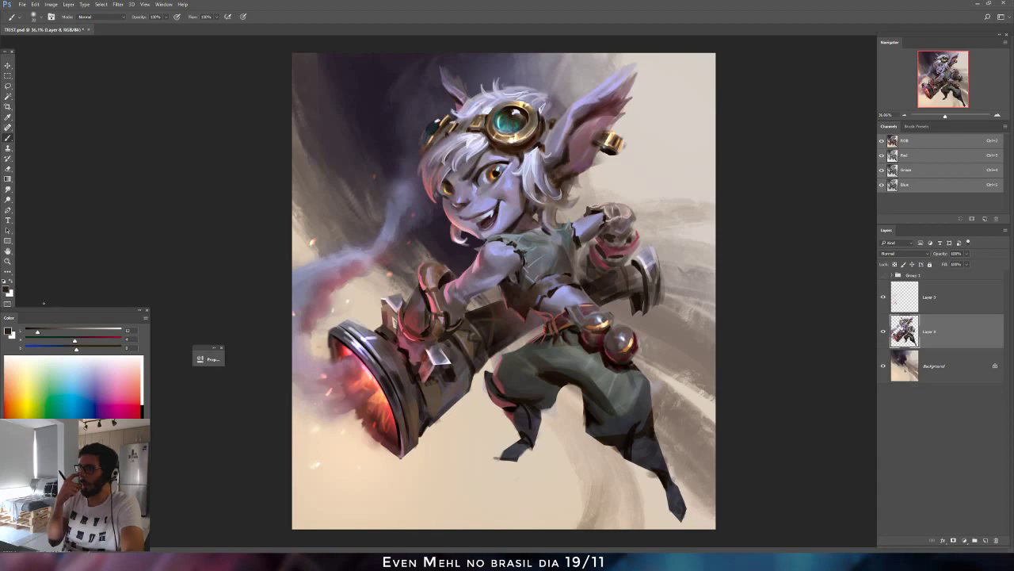
left_click_drag(45, 331, 30, 331)
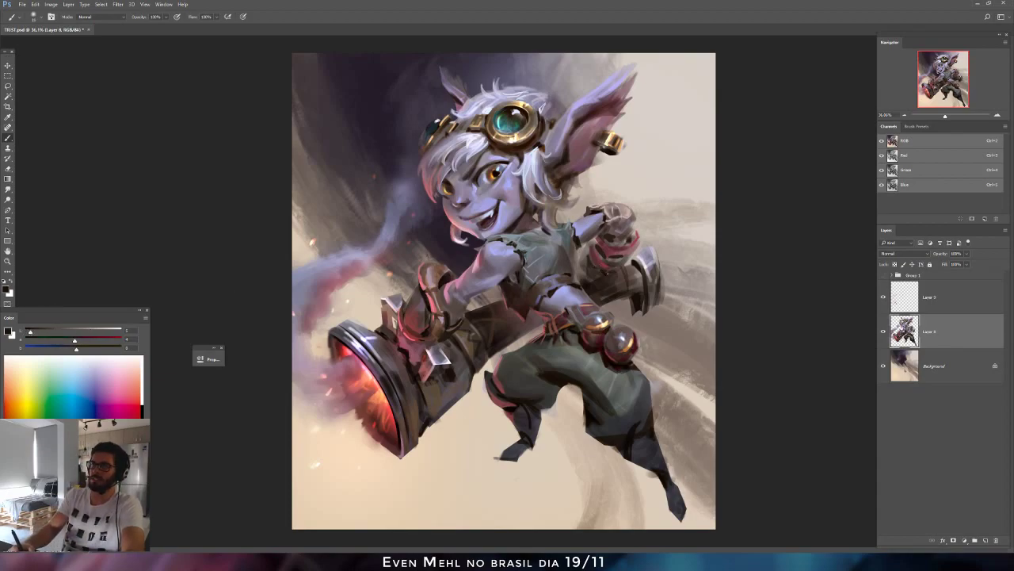
left_click(612, 285, "alt")
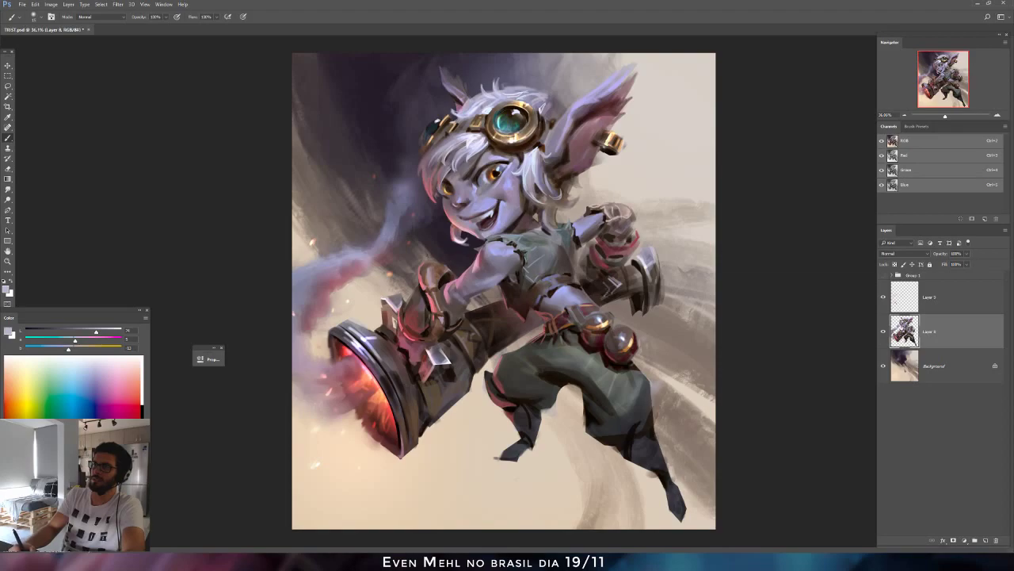
left_click(402, 364, "alt")
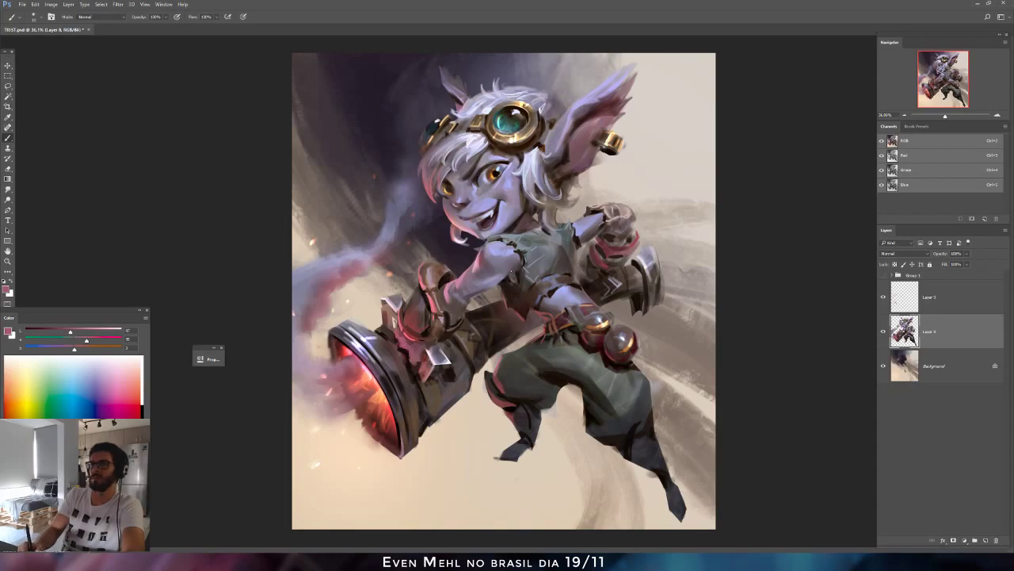
left_click(424, 358, "alt")
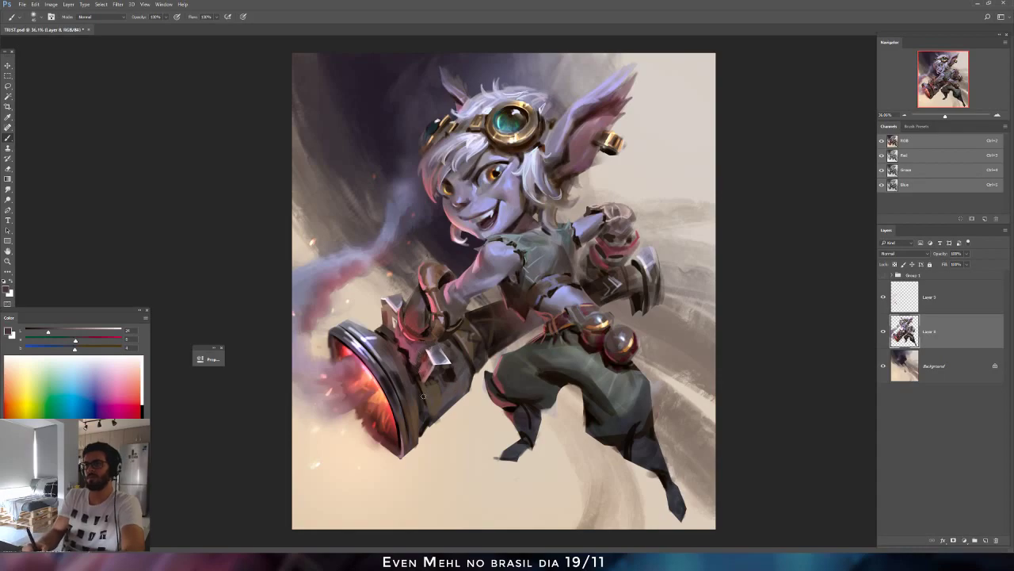
Flip the canvas back and paint a sampled tan accent on the band behind the cannon's muzzle, comparing it through undo.
key("ctrl+shift+h")
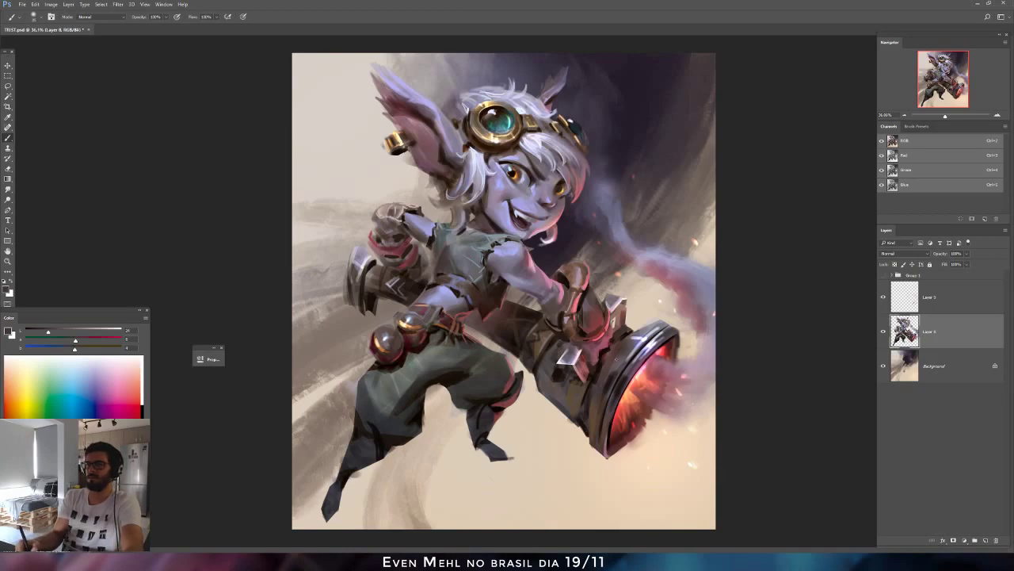
left_click(541, 340, "alt")
left_click(505, 157, "alt")
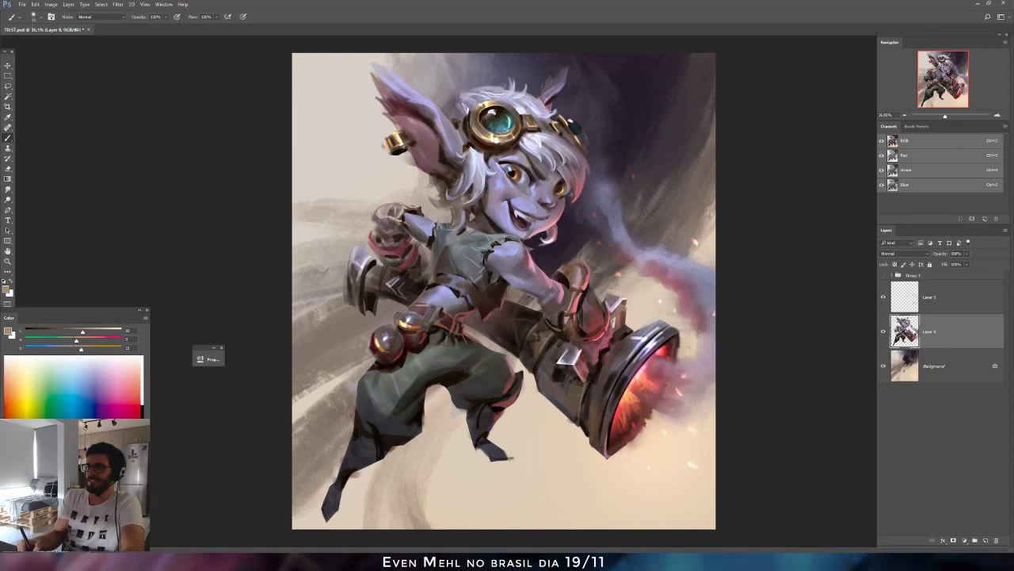
mouse_move(581, 392)
left_mouse_down()
mouse_move(578, 416)
mouse_move(581, 408)
left_mouse_up()
key("ctrl+z")
key("ctrl+z")
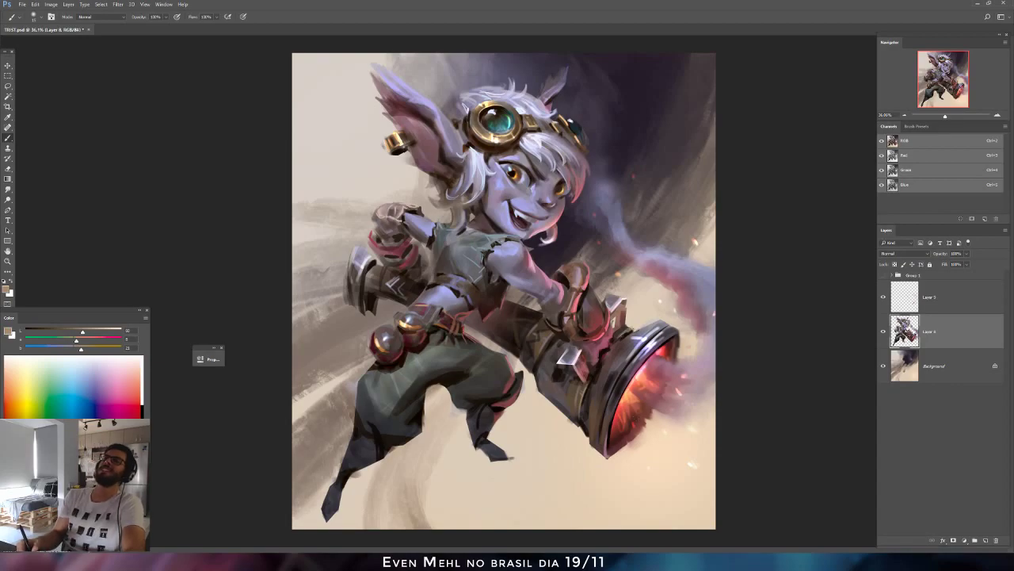
Lighten the tan brush colour, flip the canvas horizontally and touch up the upper rim of the cannon's muzzle.
left_click(98, 332)
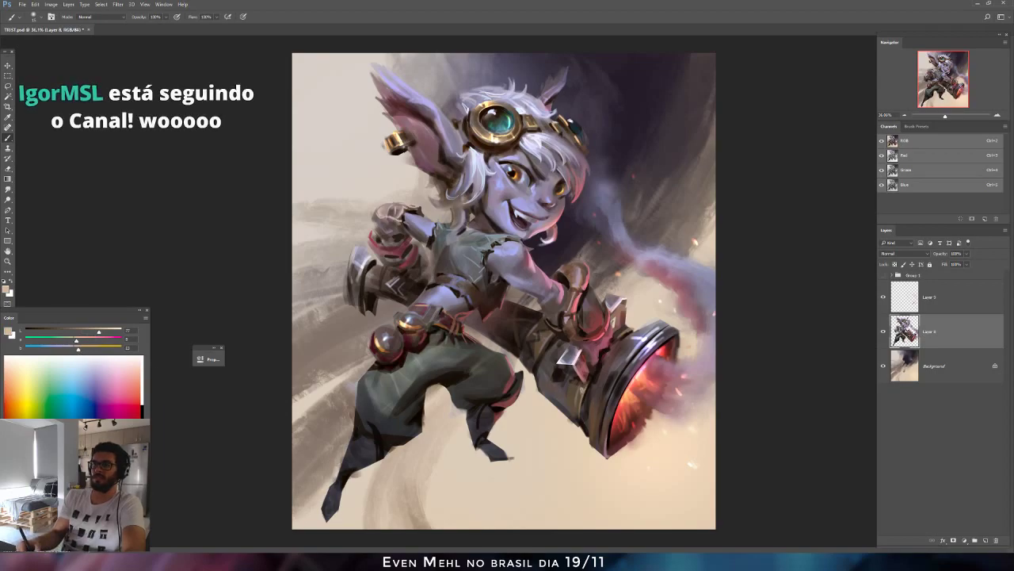
left_click(100, 331)
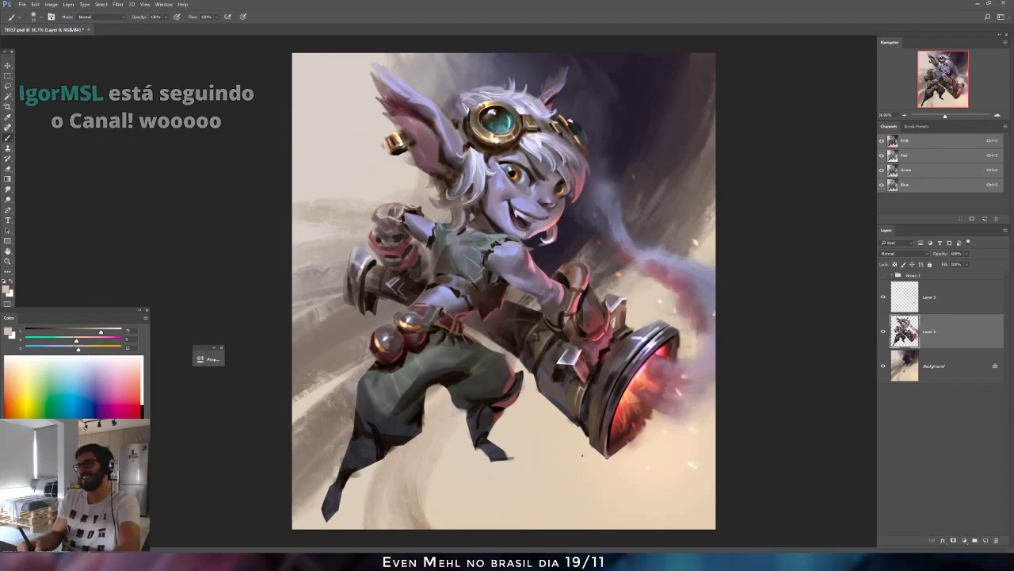
key("ctrl+shift+h")
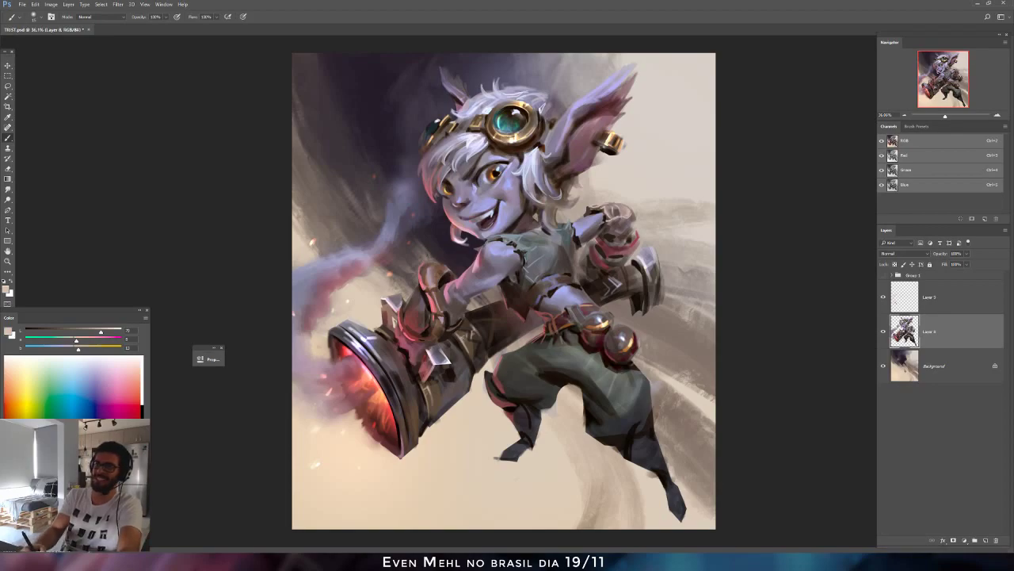
left_click_drag(379, 331, 393, 342)
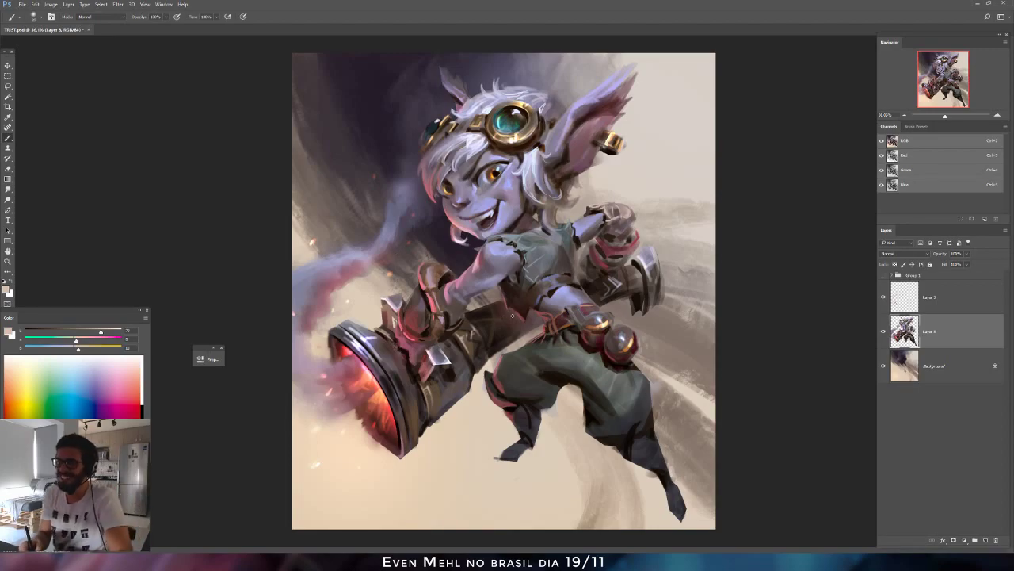
Check the whole painting at thumbnail size and flip the canvas back horizontally.
scroll(529, 325, "down", 9)
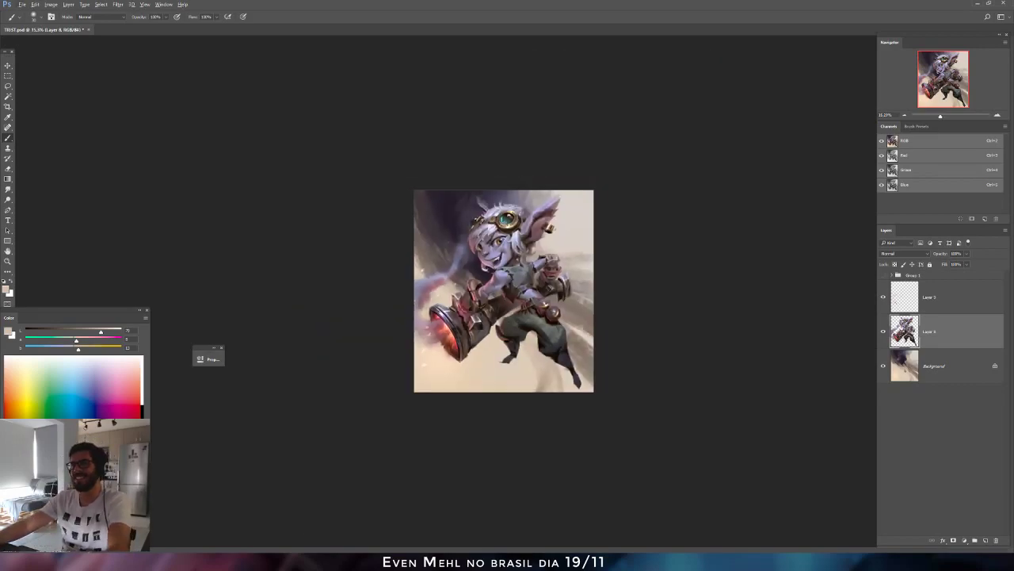
key("ctrl+shift+f")
scroll(528, 326, "down", 3)
scroll(528, 326, "up", 12)
mouse_move(458, 66)
left_mouse_down()
mouse_move(446, 81)
mouse_move(480, 94)
mouse_move(463, 115)
left_mouse_up()
key("ctrl+z")
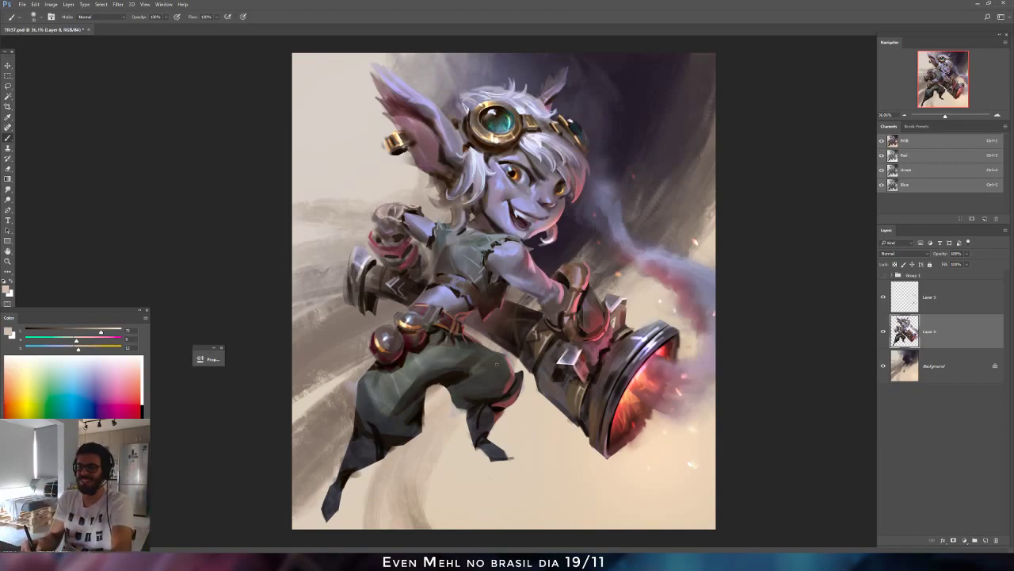
Paint light and dark touches on the fingers of the raised fist with a pale sampled tone.
mouse_move(368, 244)
left_mouse_down()
mouse_move(387, 232)
mouse_move(376, 220)
left_mouse_up()
left_click(377, 212, "alt")
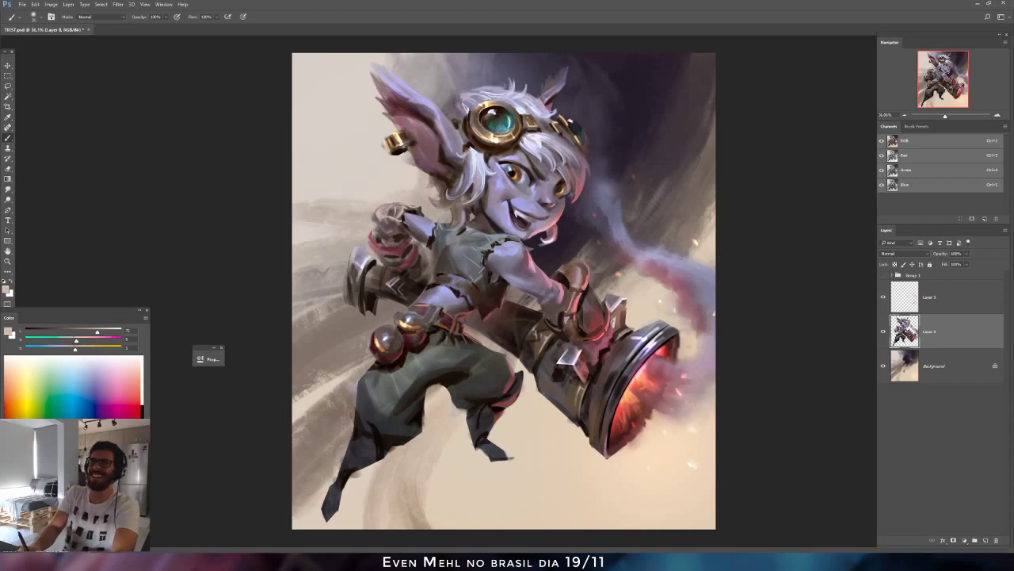
left_click_drag(378, 217, 385, 226)
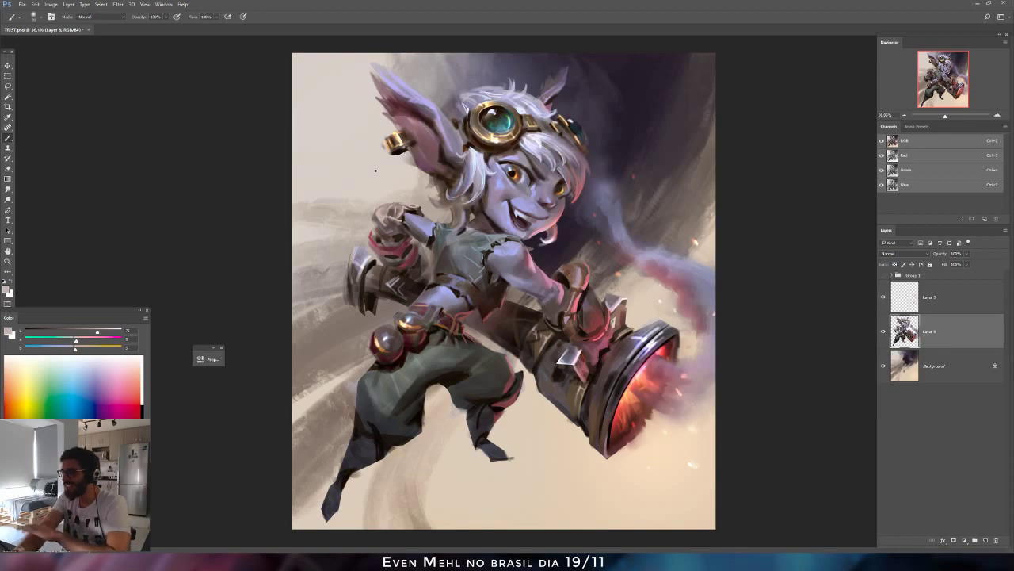
left_click(397, 237, "alt")
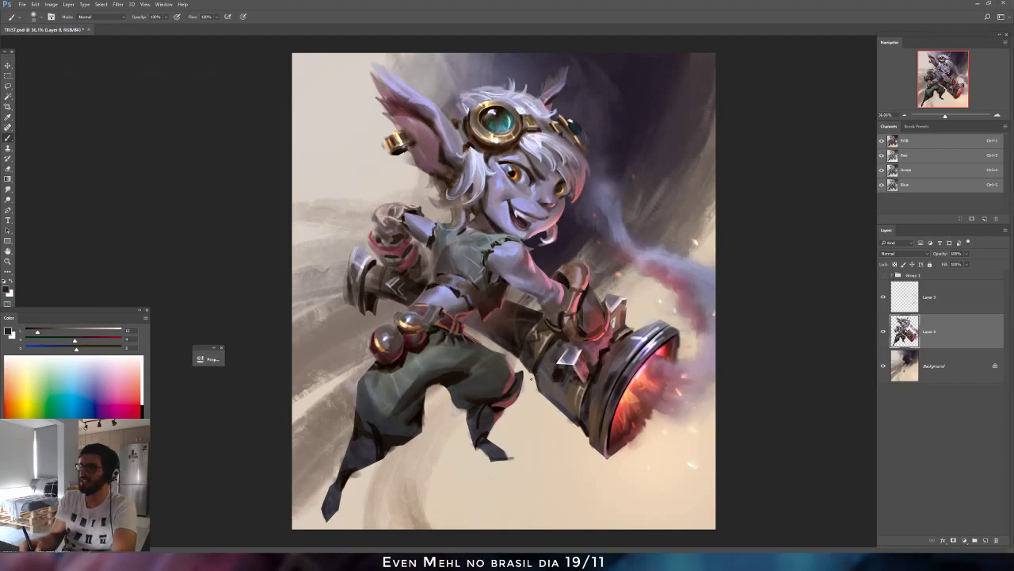
Paint a dark curved flange at the rear end of the cannon and touch up the barrel with sampled dark browns.
left_click(352, 291, "alt")
mouse_move(341, 247)
left_mouse_down()
mouse_move(347, 294)
mouse_move(344, 277)
left_mouse_up()
left_click(528, 335, "alt")
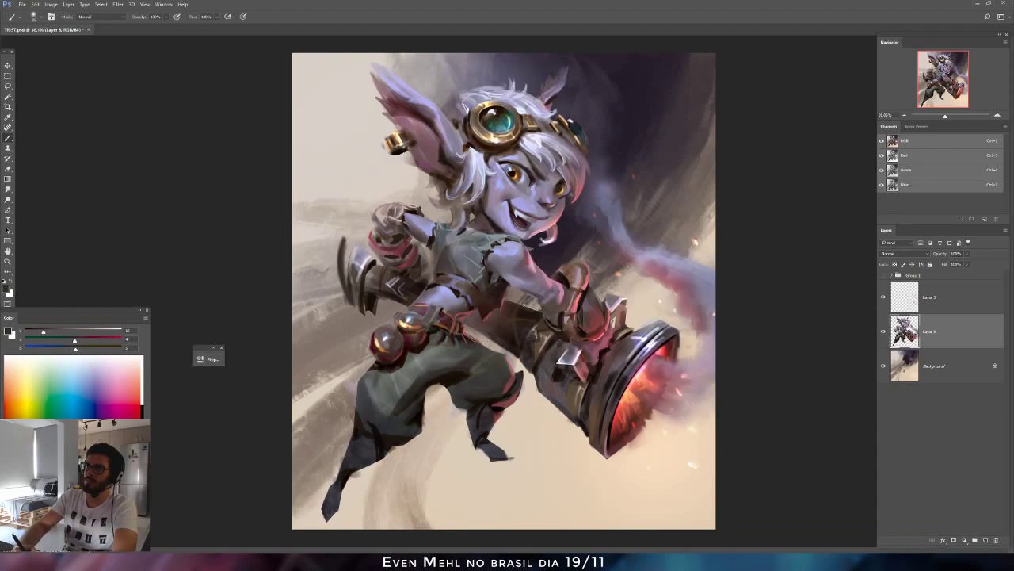
left_click_drag(507, 300, 540, 311)
left_click_drag(628, 329, 644, 322)
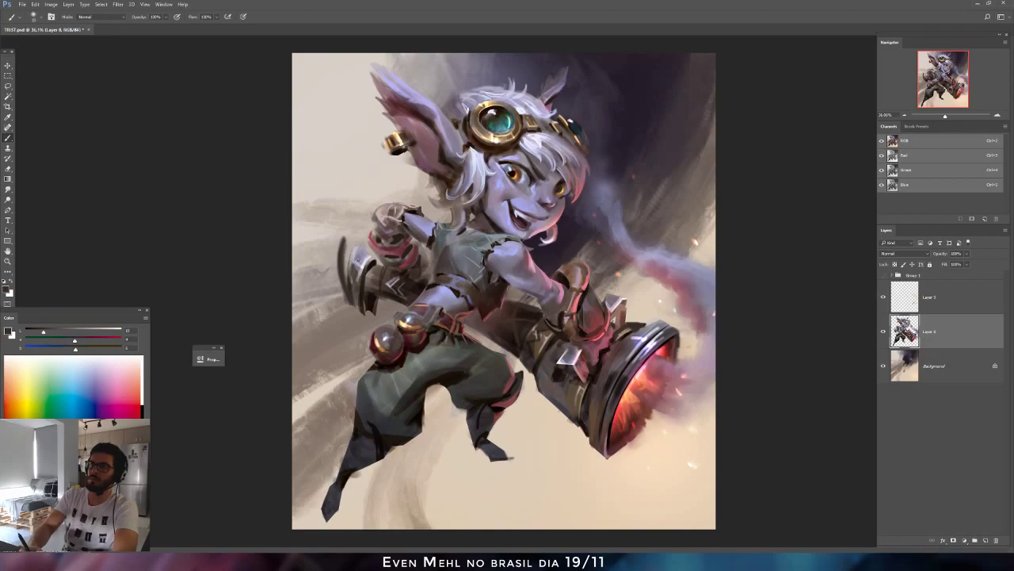
Fill the cannon's rear flange with sampled metallic greys and add light highlights along its edge.
left_click(363, 264, "alt")
mouse_move(345, 242)
left_mouse_down()
mouse_move(351, 274)
mouse_move(353, 256)
mouse_move(365, 253)
mouse_move(357, 252)
left_mouse_up()
left_click(353, 255, "alt")
left_click(356, 249, "alt")
left_click(357, 249, "alt")
left_click(71, 332)
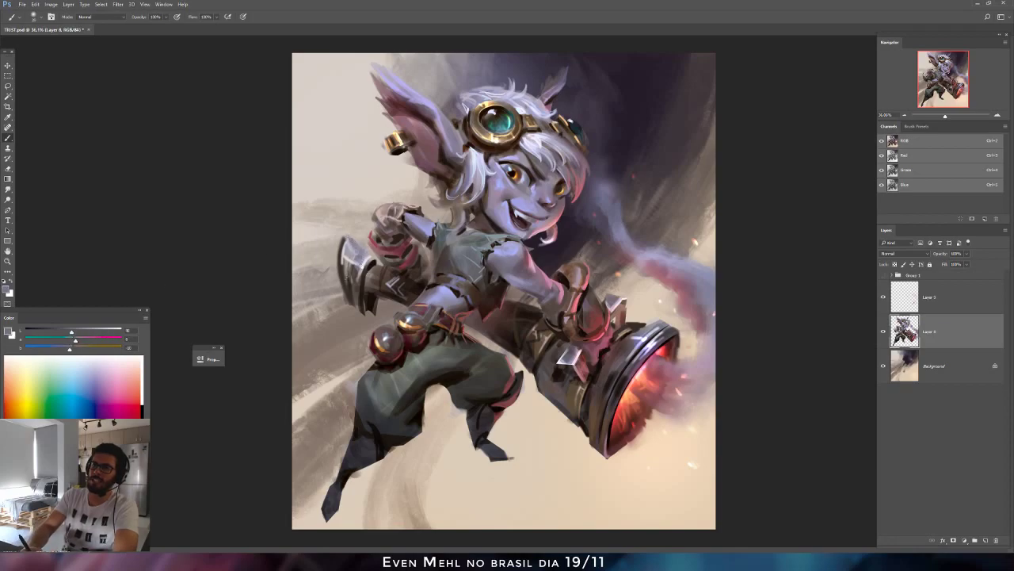
left_click(353, 270, "alt")
mouse_move(352, 288)
left_mouse_down()
mouse_move(356, 297)
mouse_move(343, 264)
mouse_move(362, 271)
left_mouse_up()
left_click(347, 252, "alt")
Flip the canvas horizontally and touch up the arm and white hair with sampled lavender tones, mixing a lighter, bluer tint.
key("ctrl+shift+h")
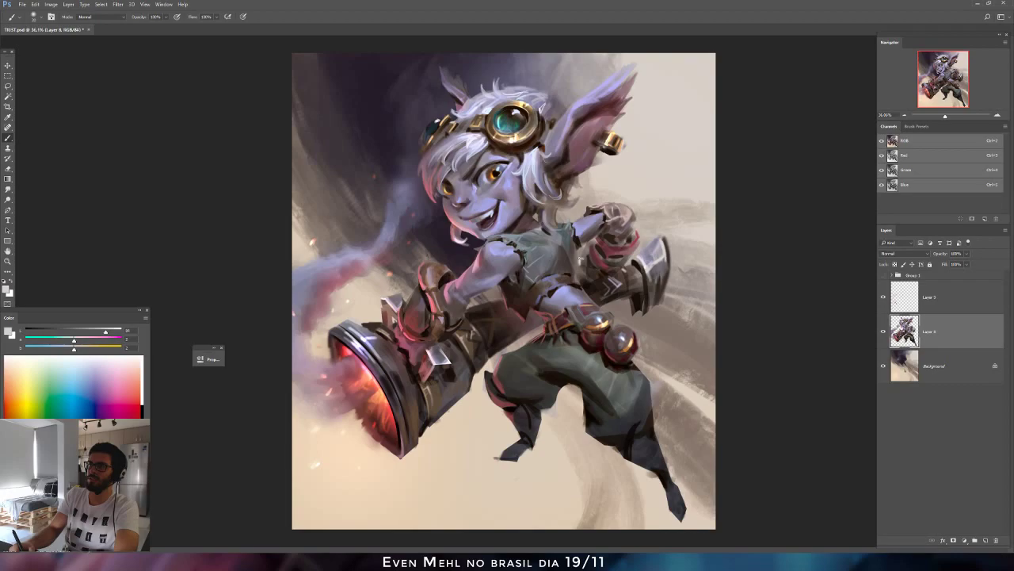
left_click(575, 260, "alt")
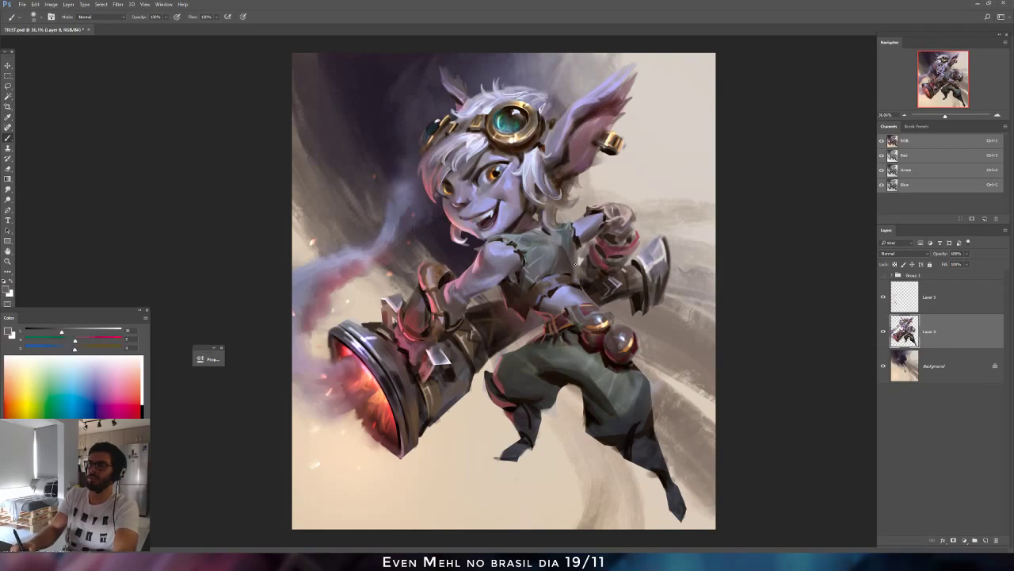
left_click(584, 252, "alt")
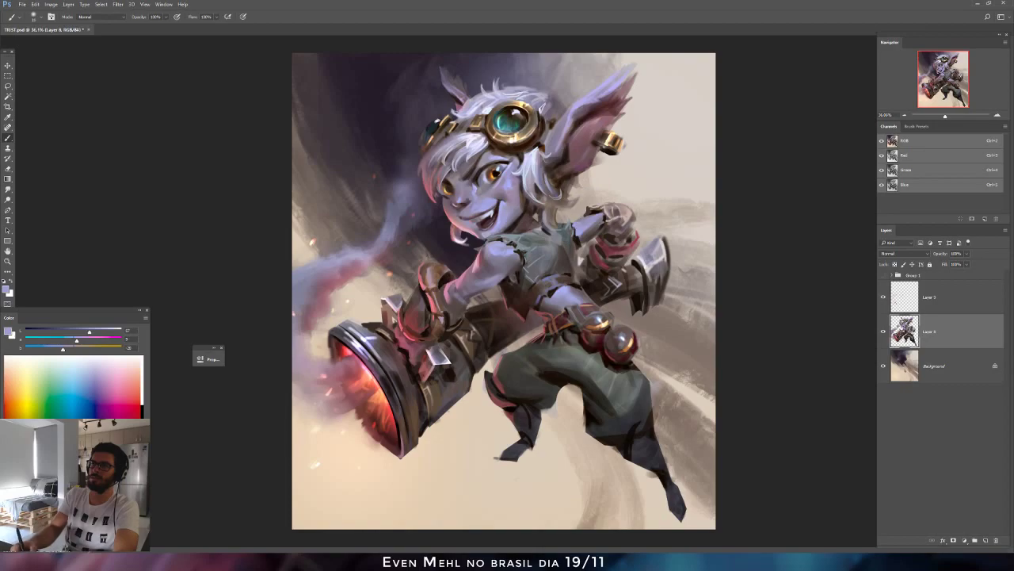
left_click(535, 186, "alt")
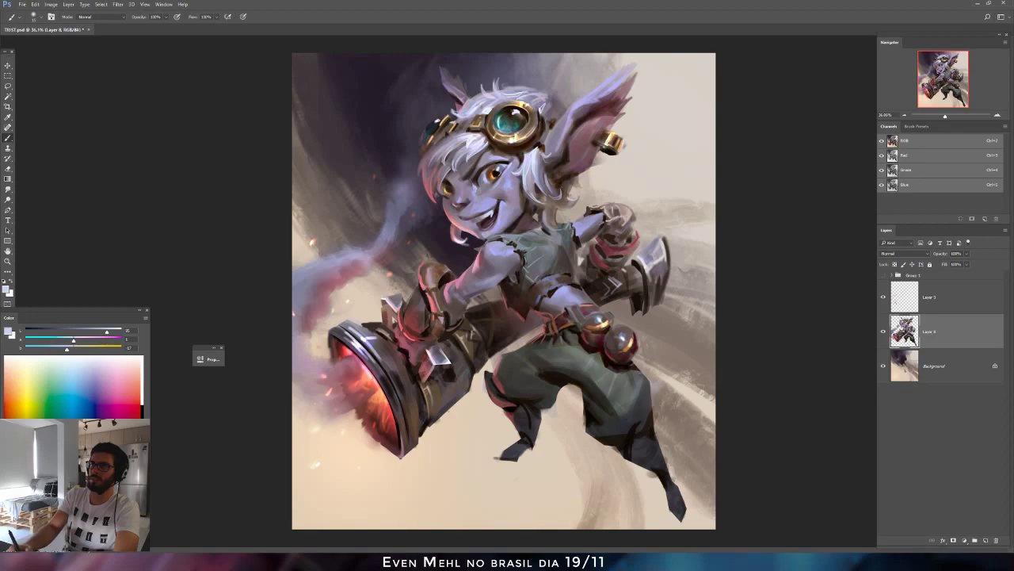
left_click(544, 129, "alt")
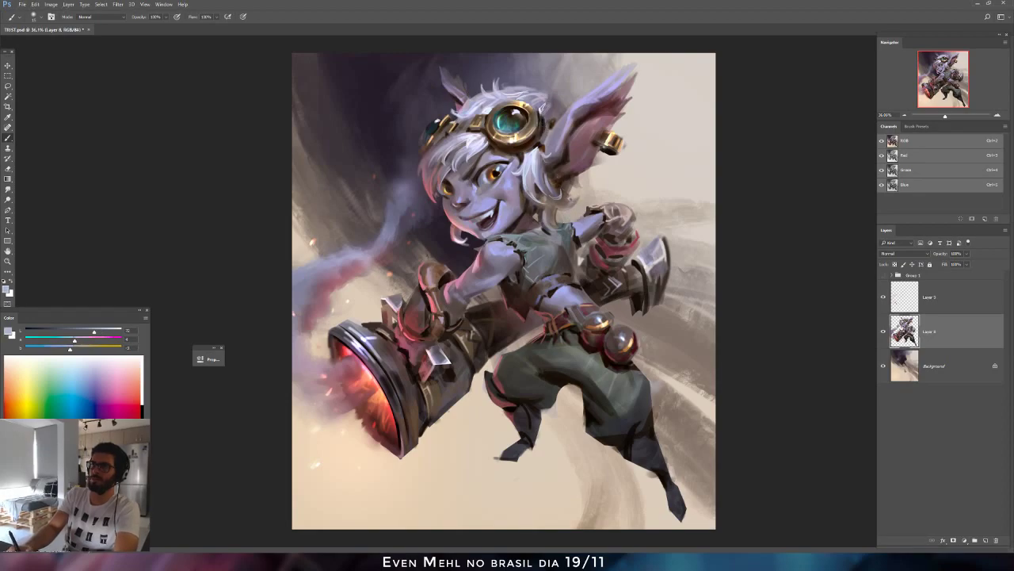
left_click(103, 332)
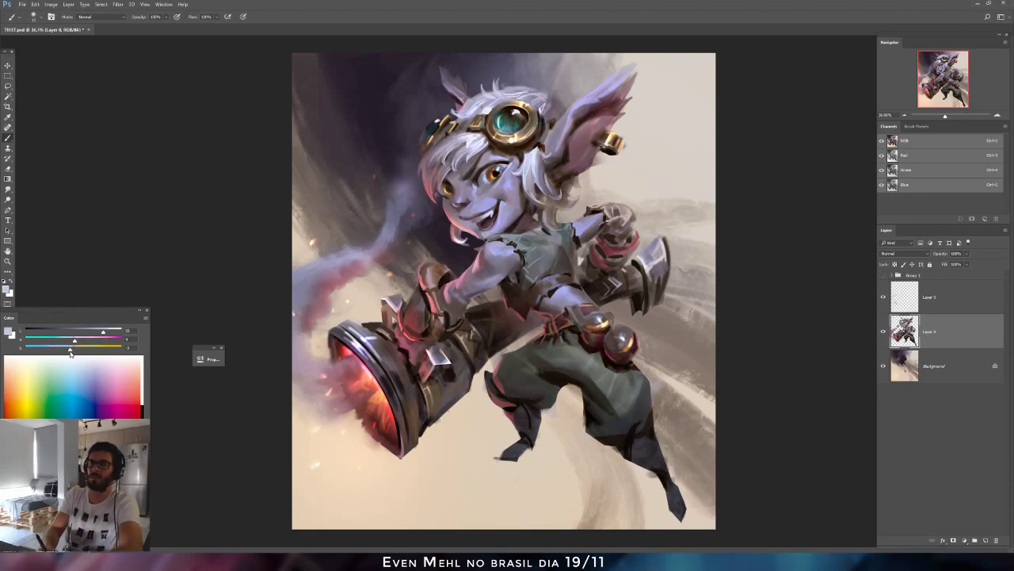
left_click_drag(70, 349, 64, 349)
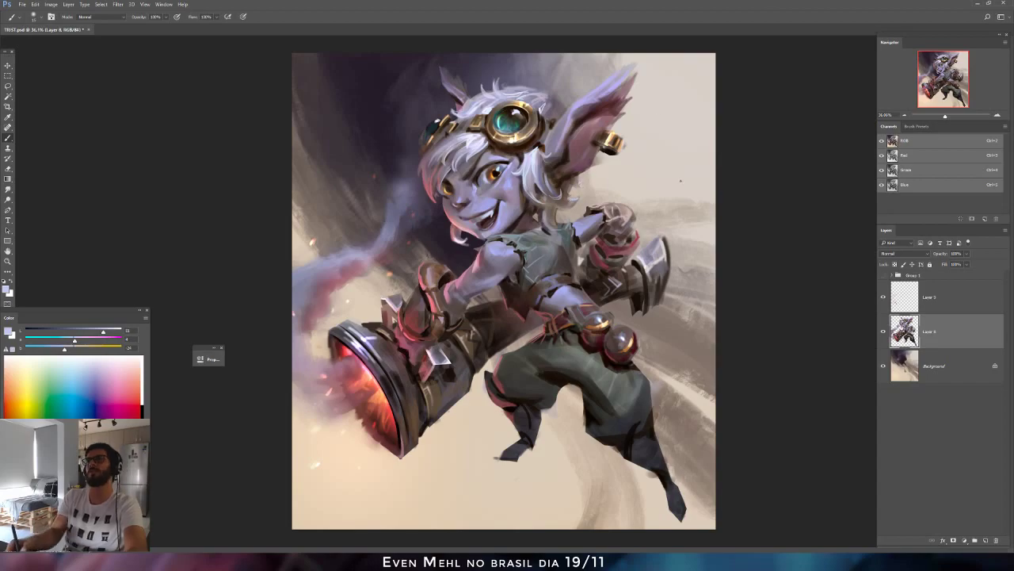
Flip the canvas horizontally and refine the hair curl beside the chin with sampled pink tones, alternating between brush and eraser.
key("ctrl+shift+h")
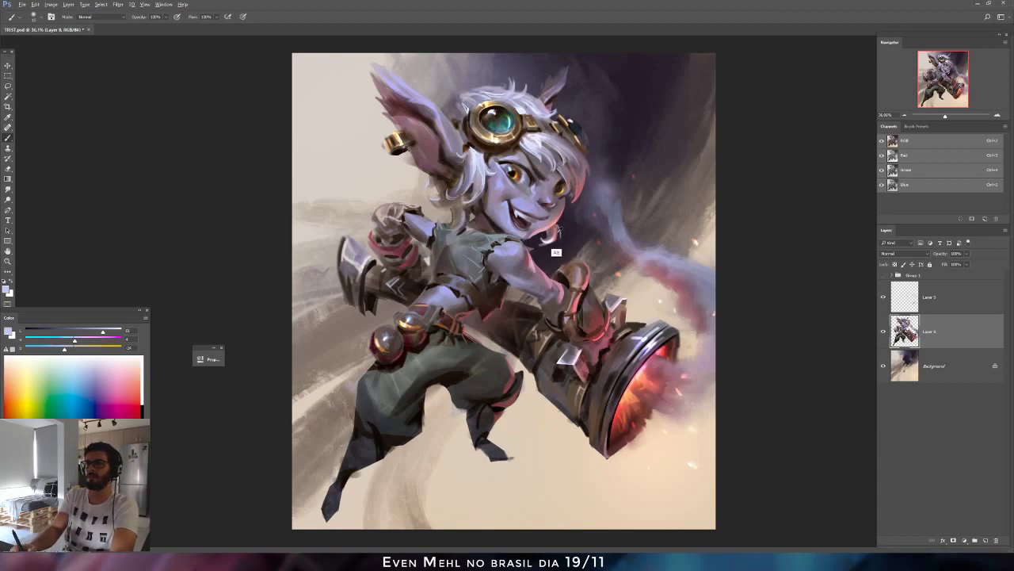
left_click(548, 269, "alt")
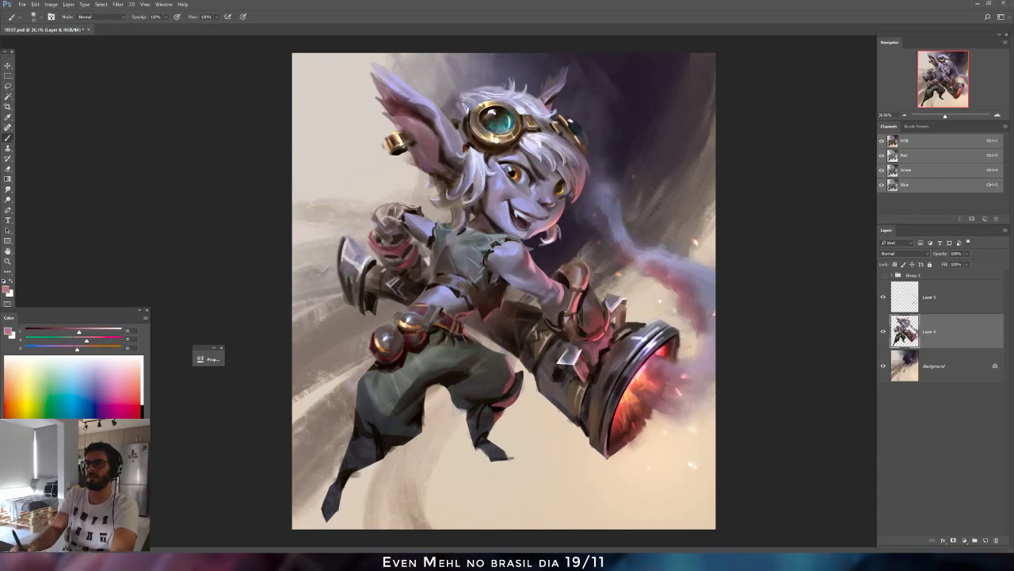
left_click(559, 259, "alt")
key("e")
key("alt+e")
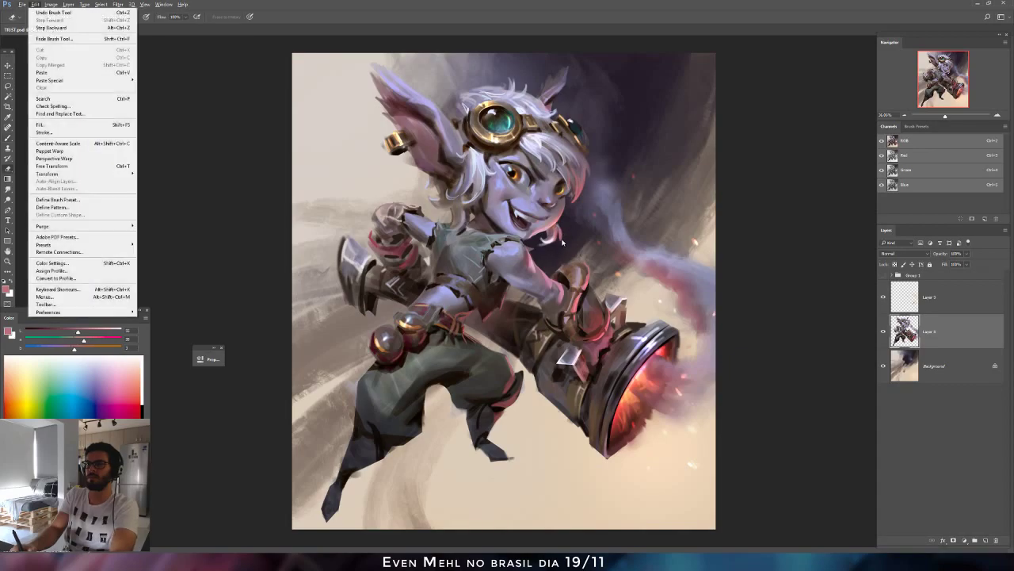
key("Escape")
key("b")
key("e")
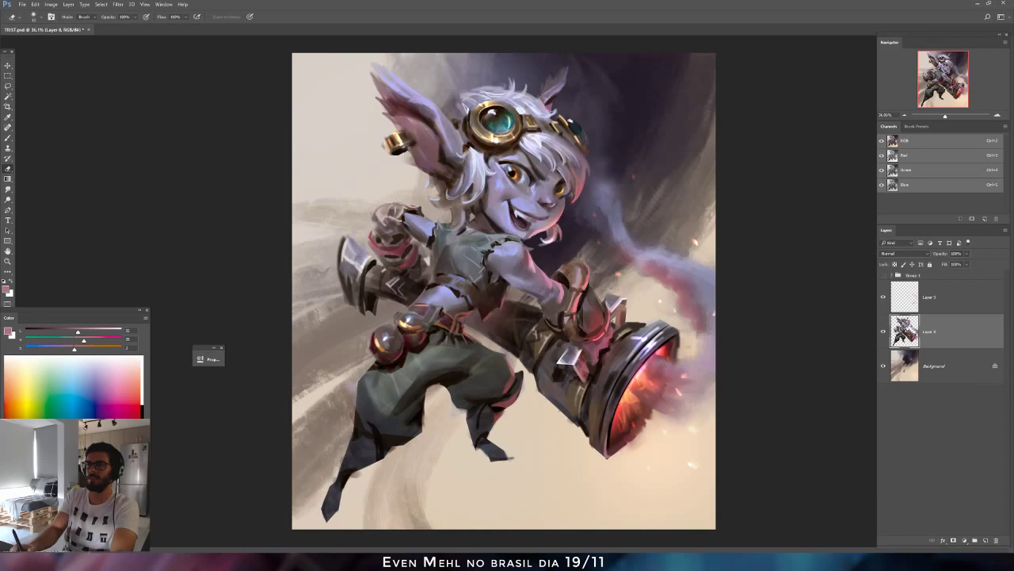
key("b")
left_click(570, 197, "alt")
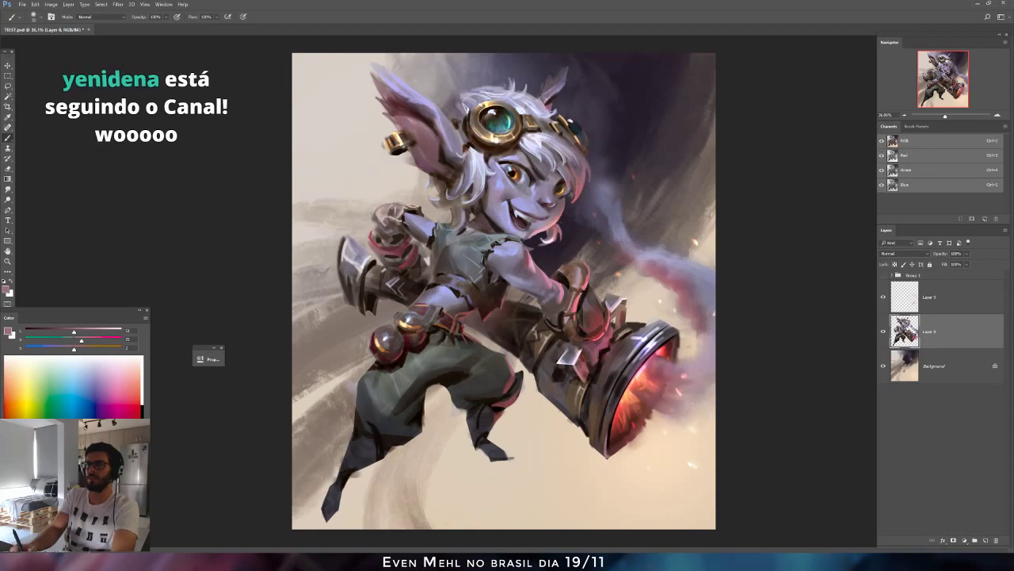
left_click(556, 228, "alt")
Detail the cuff of the glove gripping the cannon with sampled reds, dark browns and a pale pinkish tone.
left_click(607, 340, "alt")
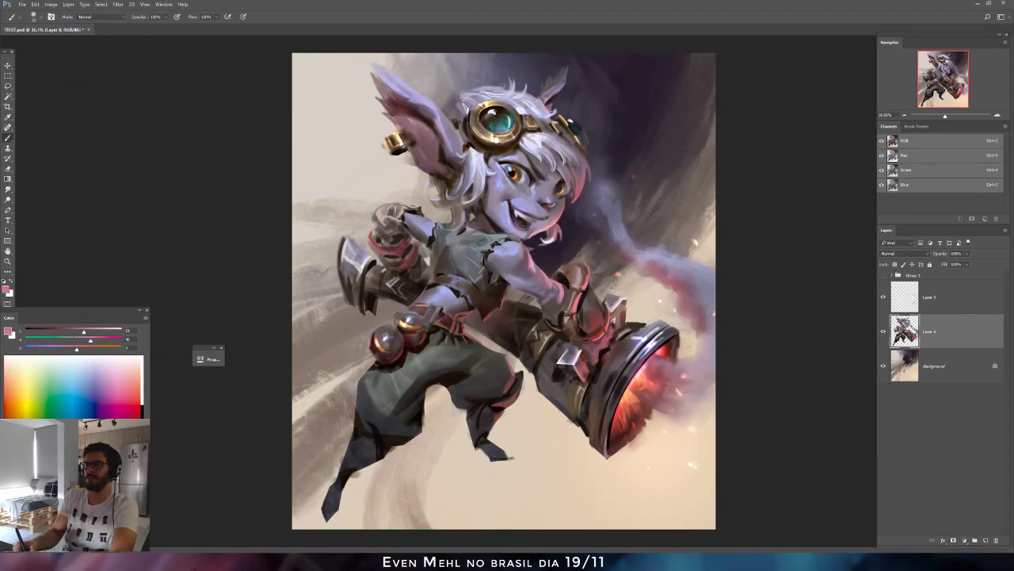
left_click(564, 294, "alt")
left_click(561, 270, "alt")
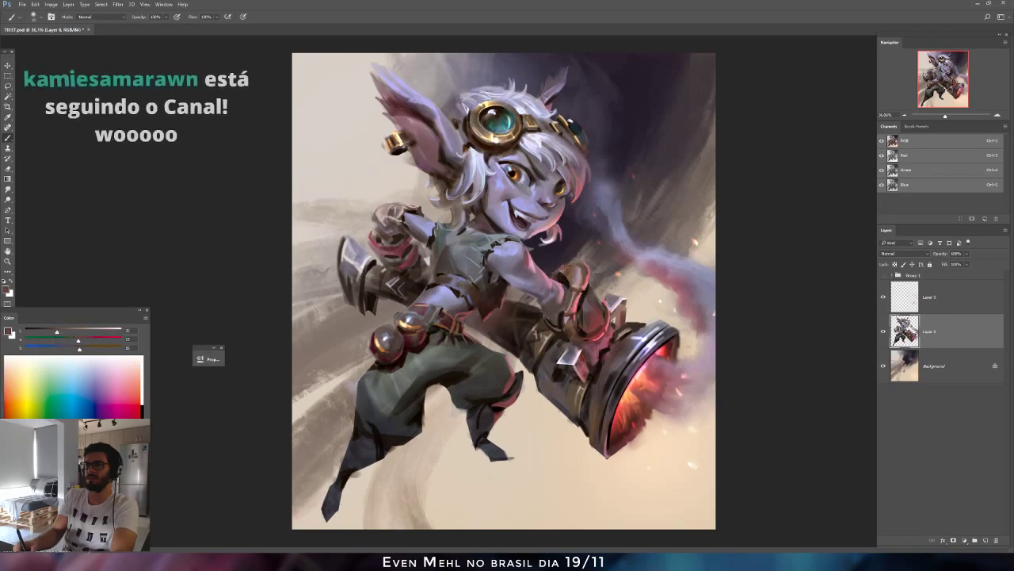
left_click(561, 270, "alt")
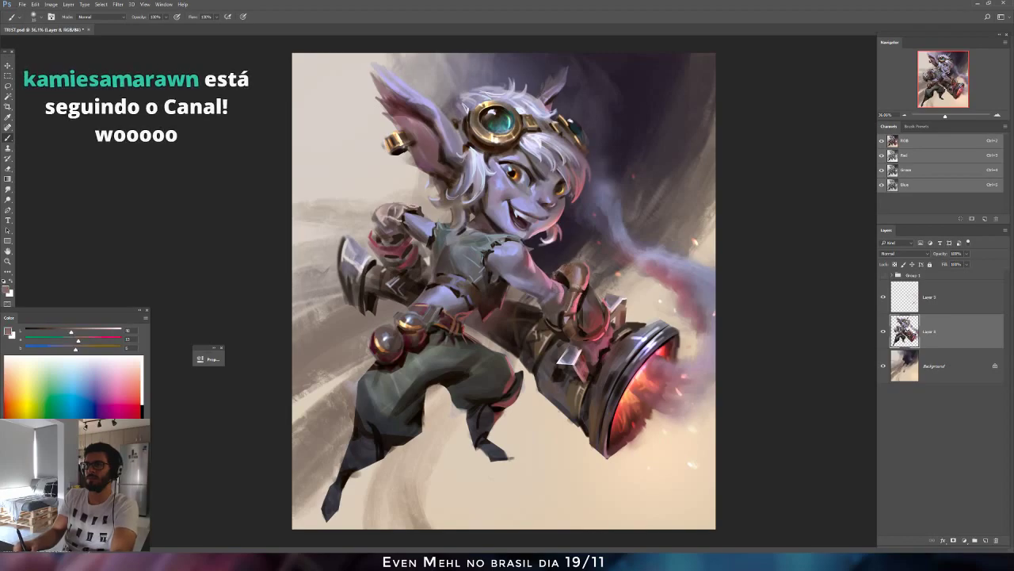
left_click(574, 265, "alt")
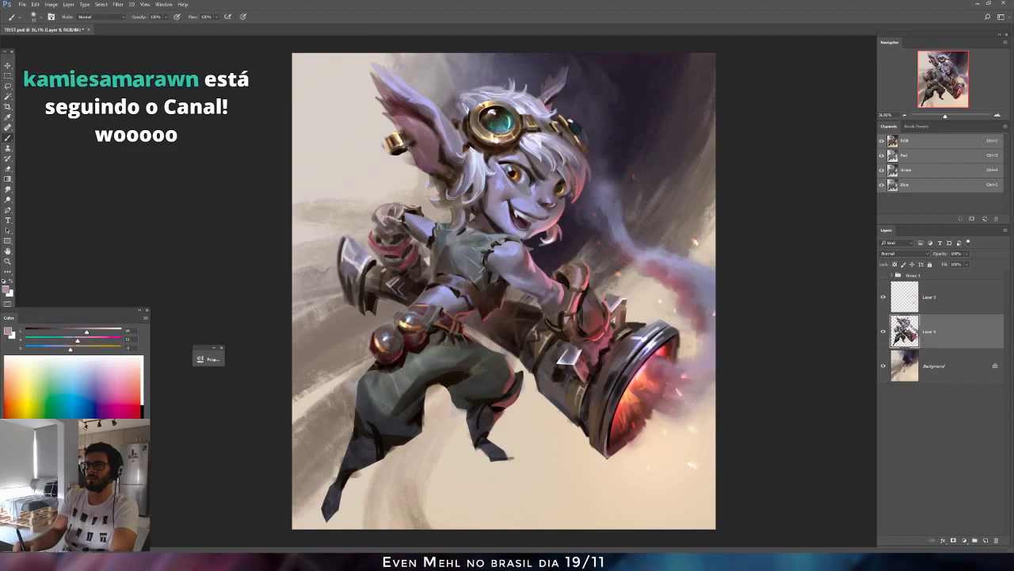
left_click(569, 299, "alt")
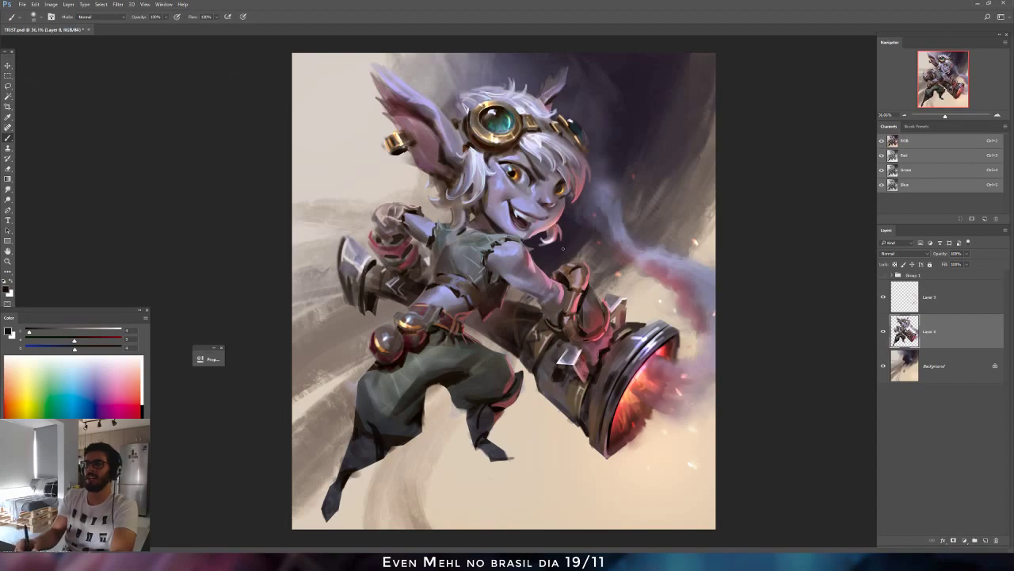
Deepen the shadows beneath the gloved forearm, where it meets the cannon barrel, with sampled near-black tones.
left_click(561, 338, "alt")
left_click_drag(561, 314, 554, 318)
left_click(562, 314, "alt")
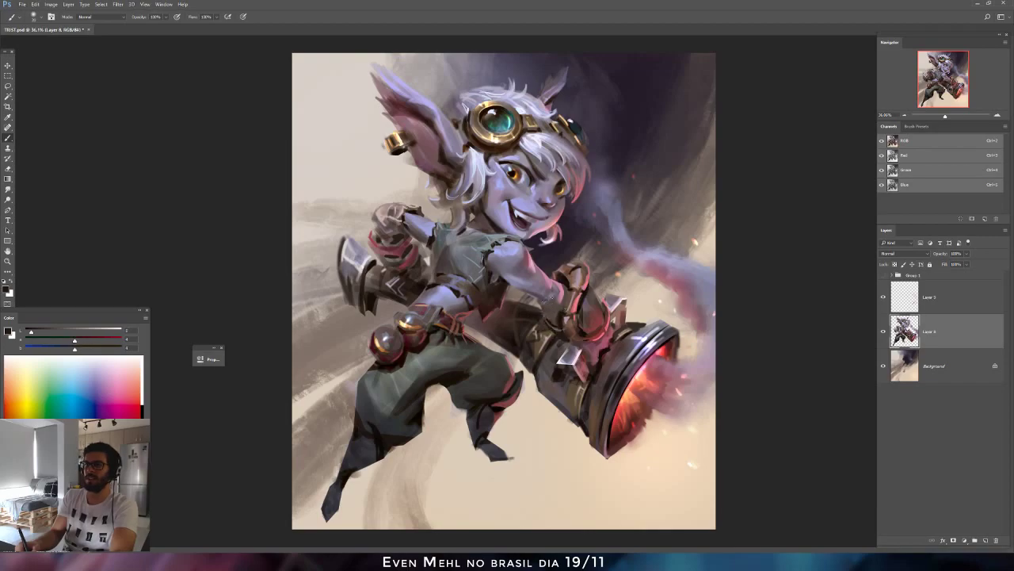
left_click(552, 302, "alt")
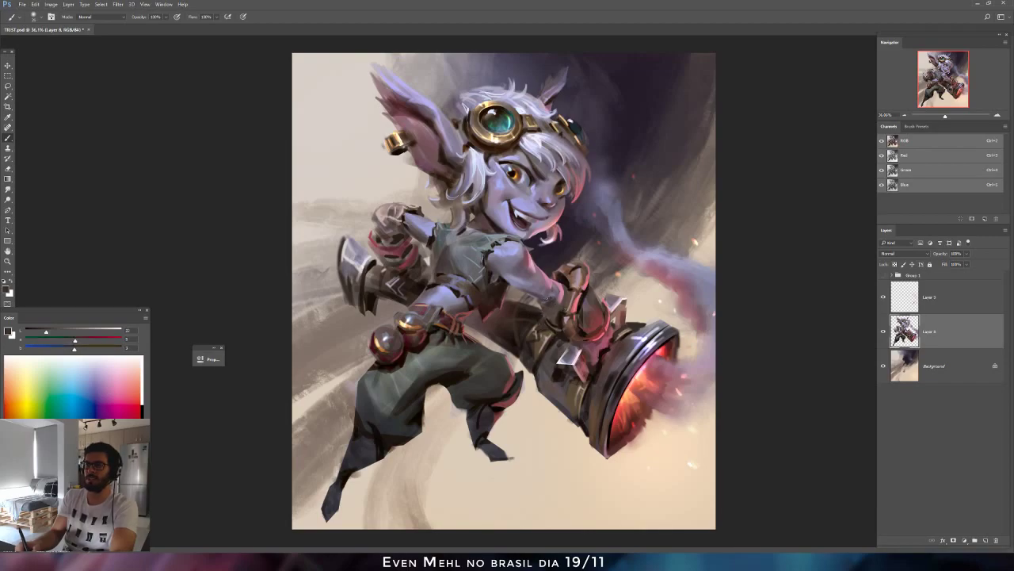
Flip the canvas horizontally and touch up the cannon arm with sampled dark and pink tones.
key("h")
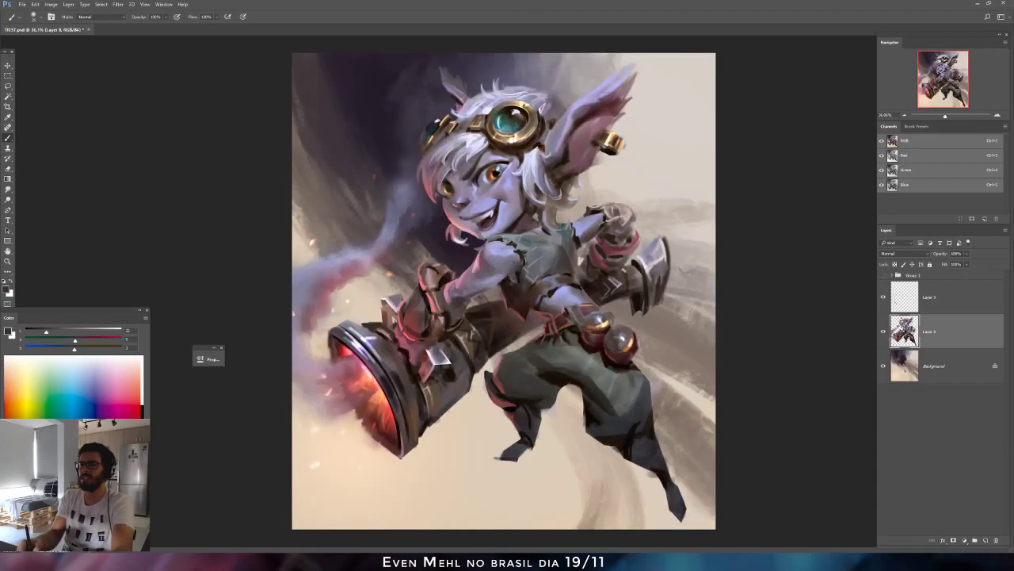
left_click(447, 341, "alt")
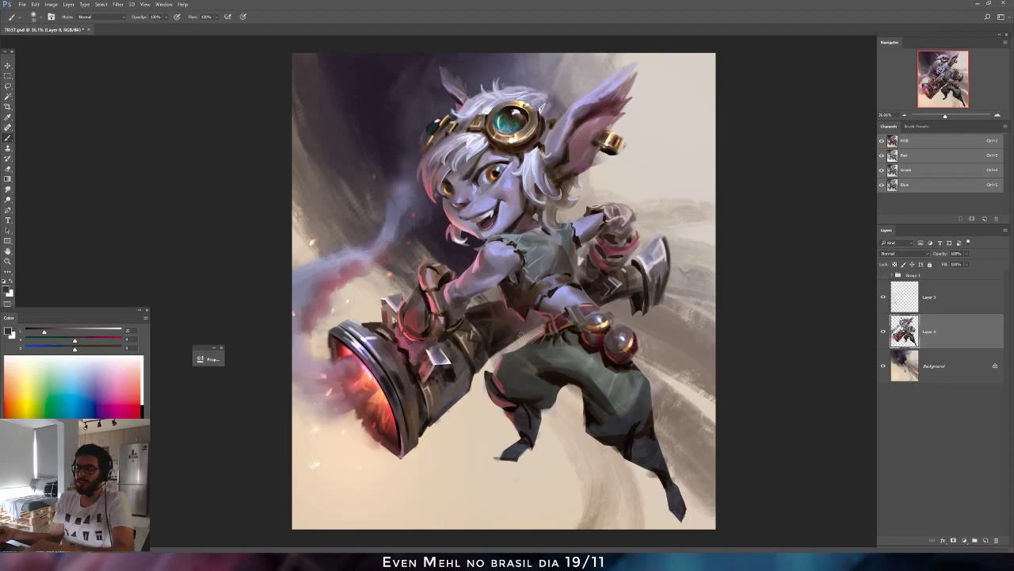
left_click(451, 283, "alt")
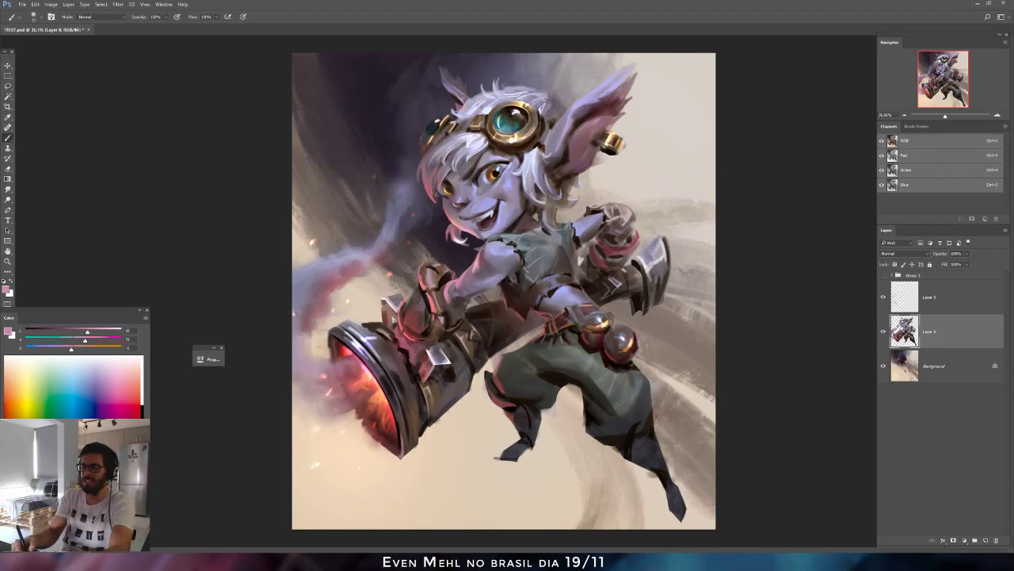
Touch up the folds of the green trousers below the belt with sampled grey-green tones.
left_click(614, 399, "alt")
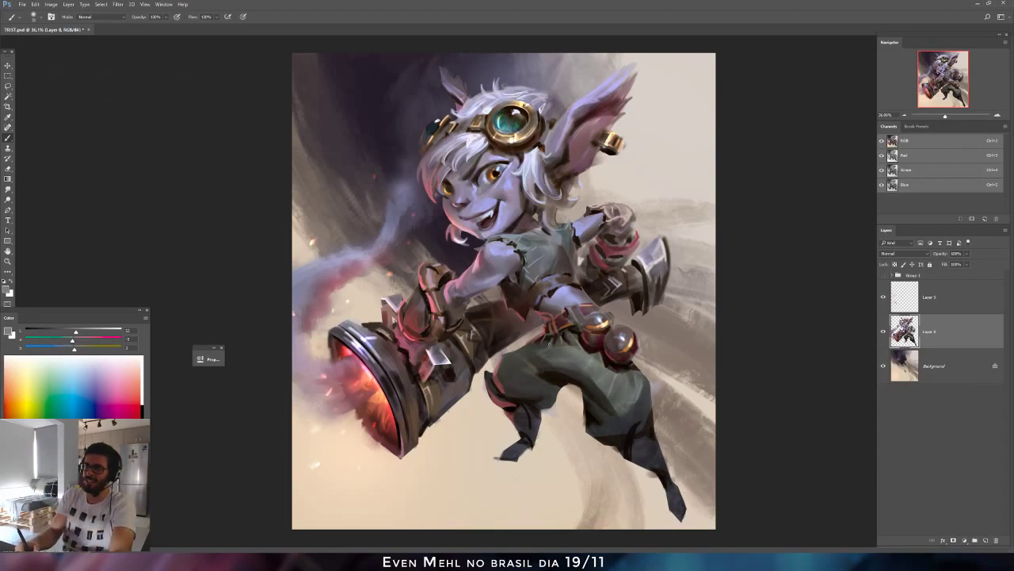
left_click(542, 349, "alt")
left_click(560, 340, "alt")
Flip the canvas horizontally and mix progressively lighter, cooler greys for highlights around the waist and belt.
key("ctrl+shift+h")
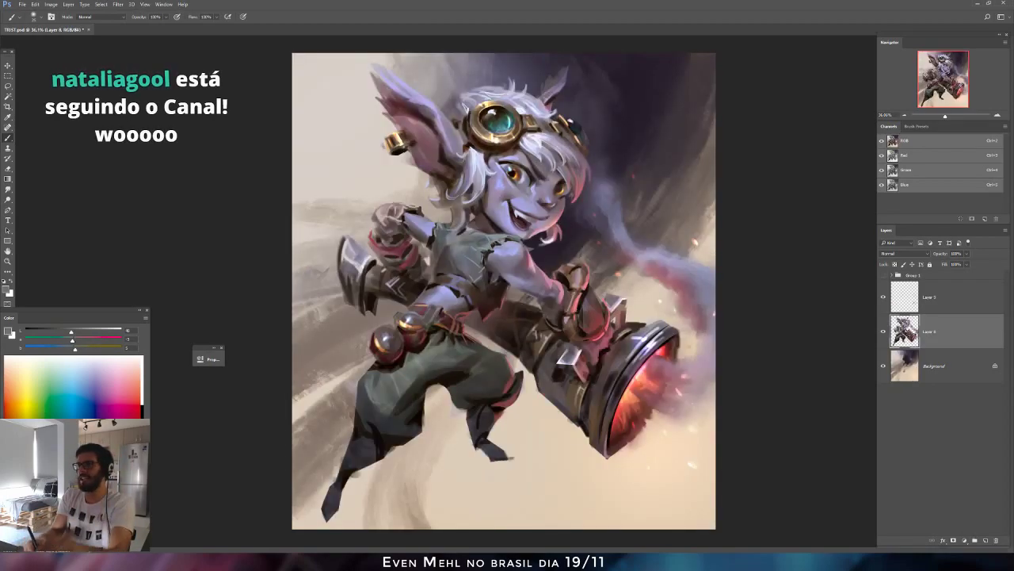
left_click(78, 332)
left_click(72, 348)
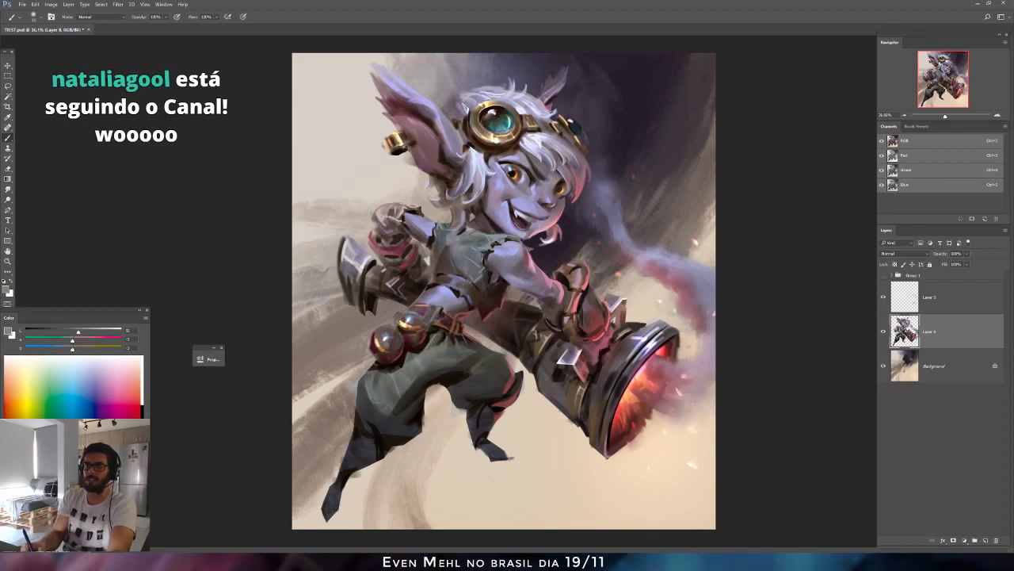
left_click(88, 332)
left_click(69, 348)
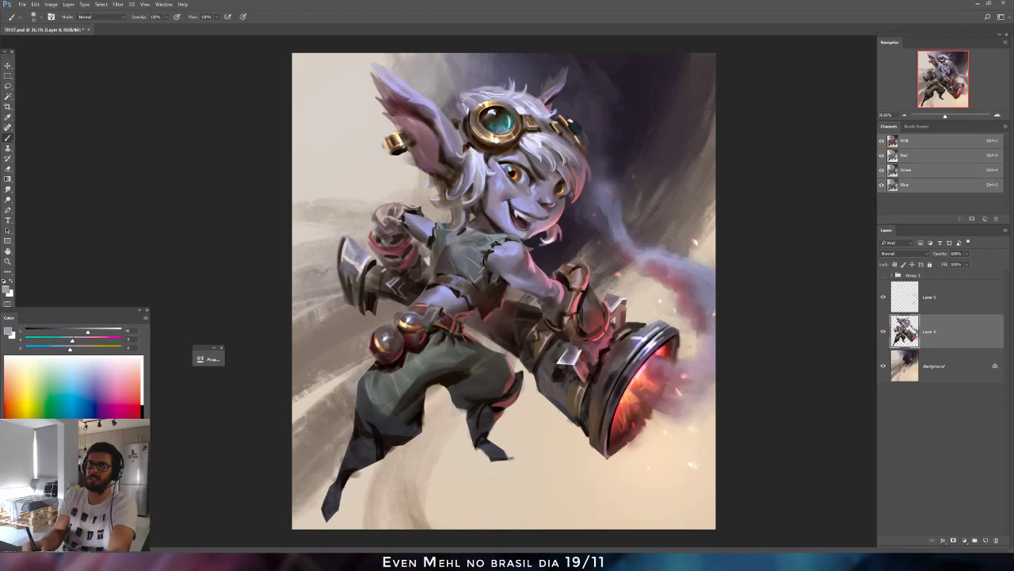
left_click_drag(87, 332, 107, 332)
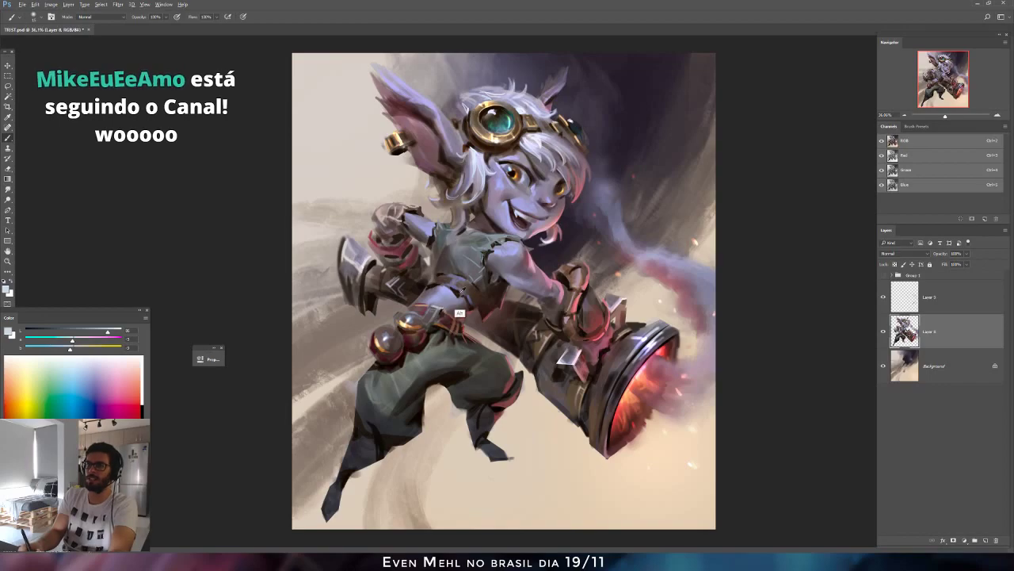
Darken the details around the belt with near-black and sampled dark brown tones, flipping the canvas horizontally.
key("d")
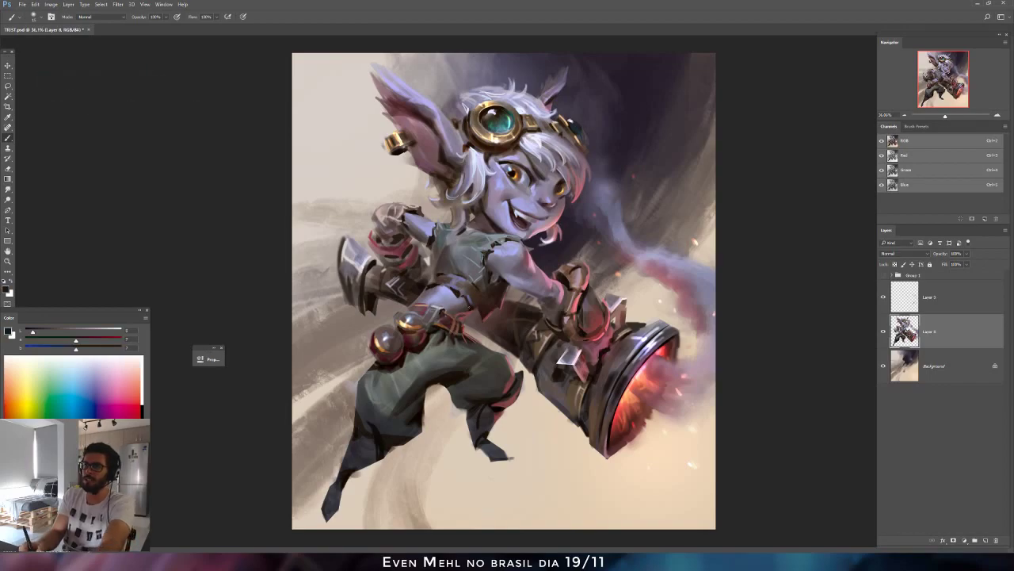
key("ctrl+shift+h")
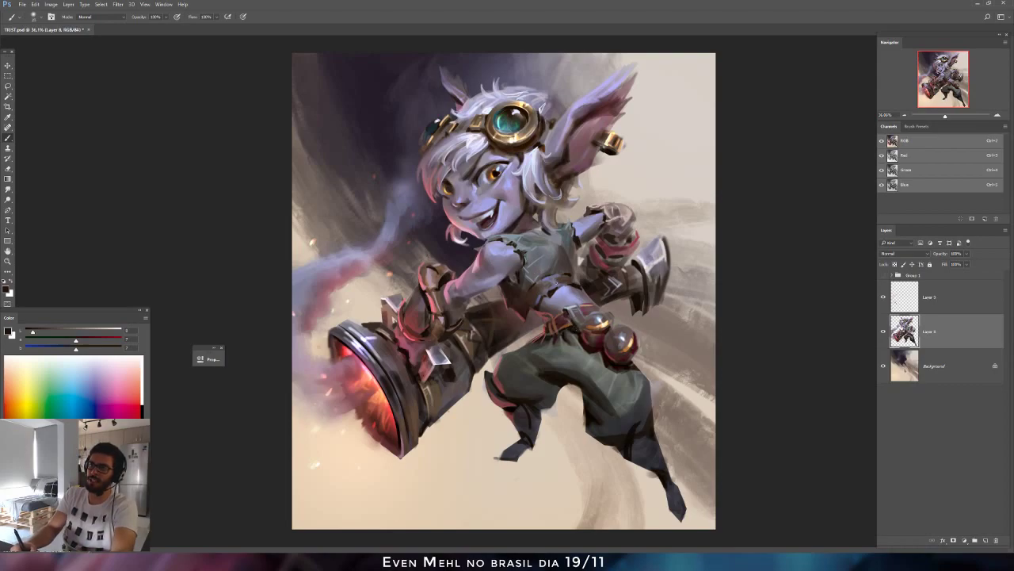
left_click(547, 306, "alt")
left_click(540, 310, "alt")
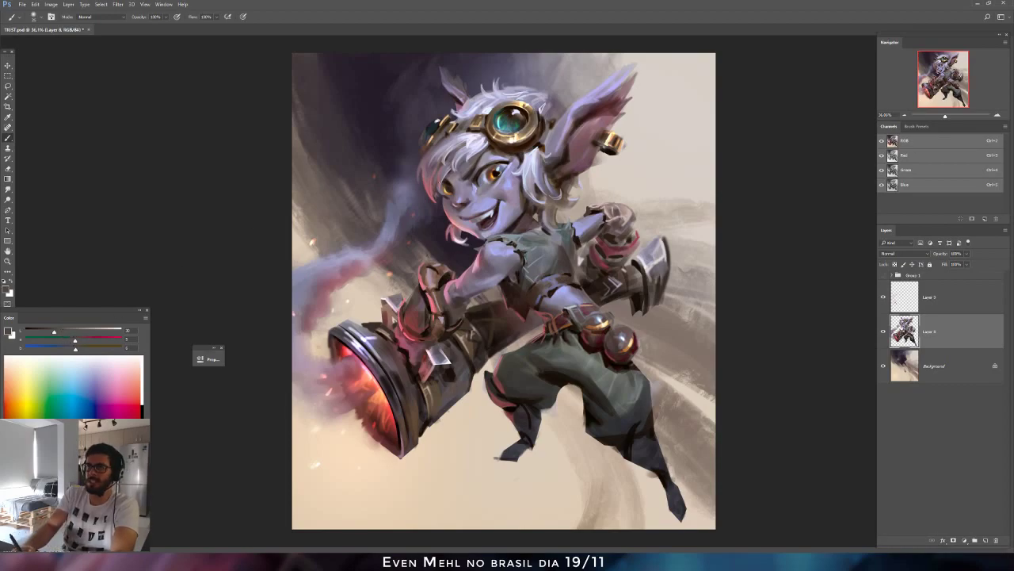
Sample tones along the edge of the face and hair, mix a lighter, more saturated pink and enlarge the brush for rim-light touches.
left_click(428, 198, "alt")
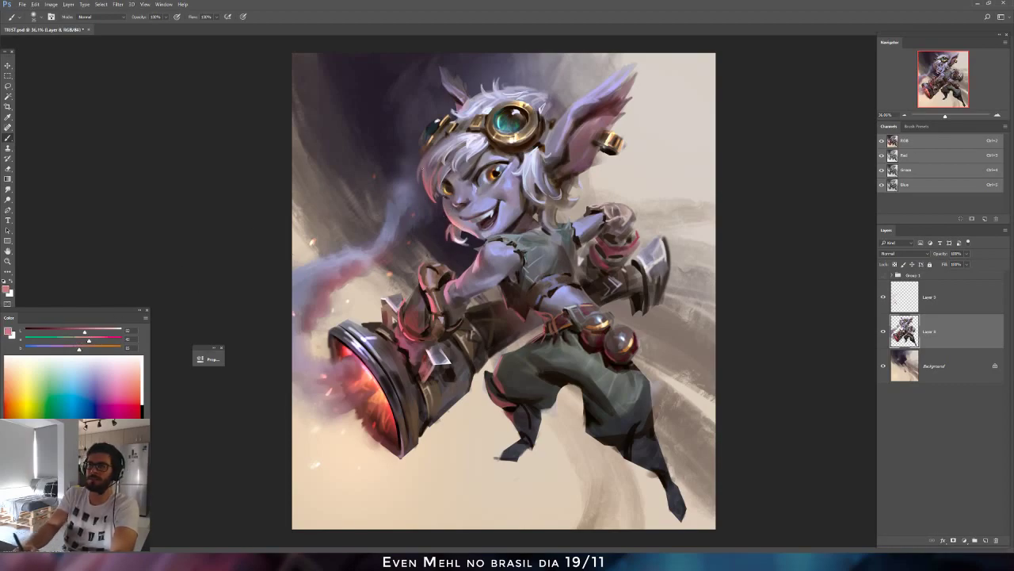
left_click(444, 220, "alt")
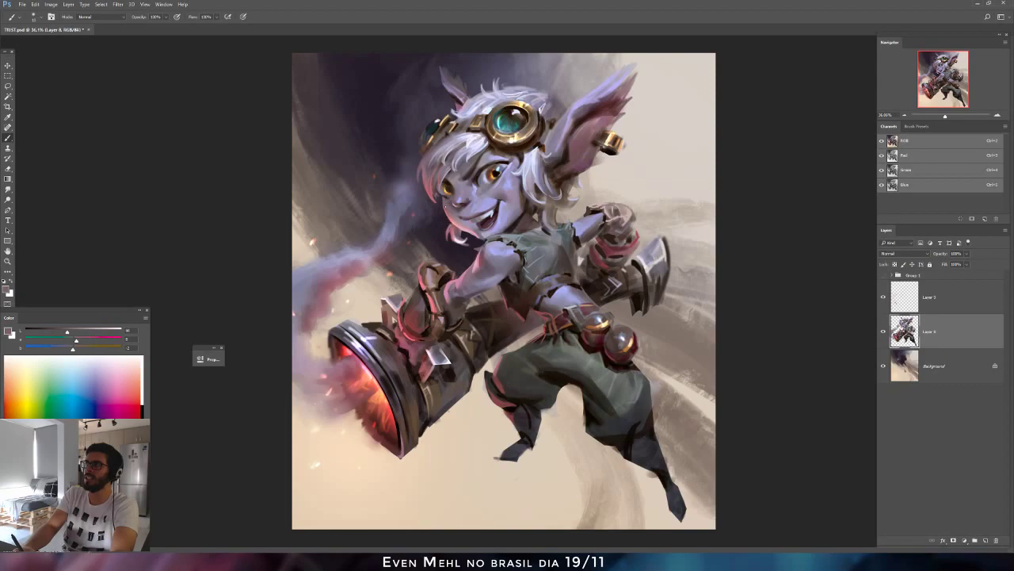
left_click(443, 214, "alt")
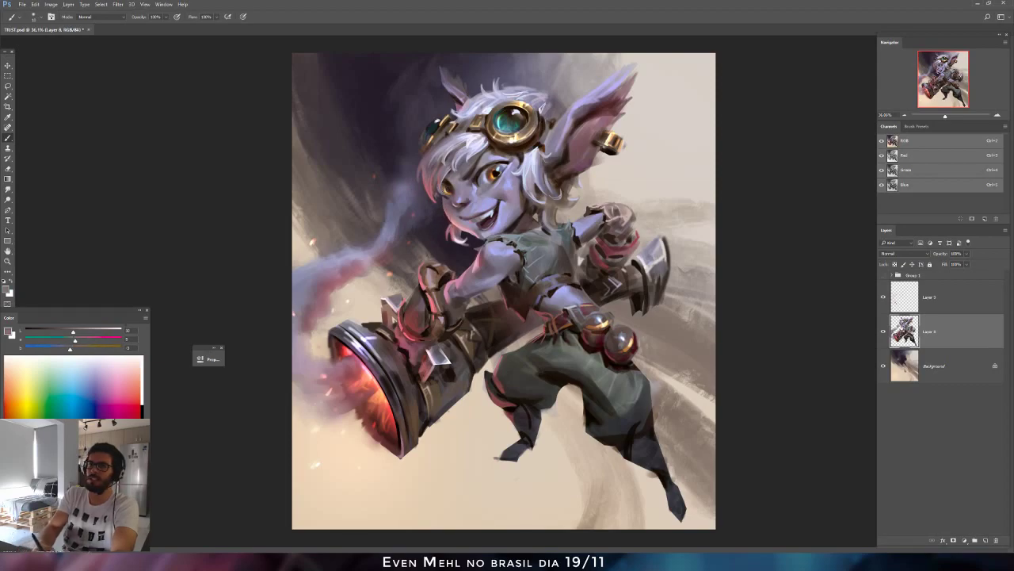
left_click(82, 341)
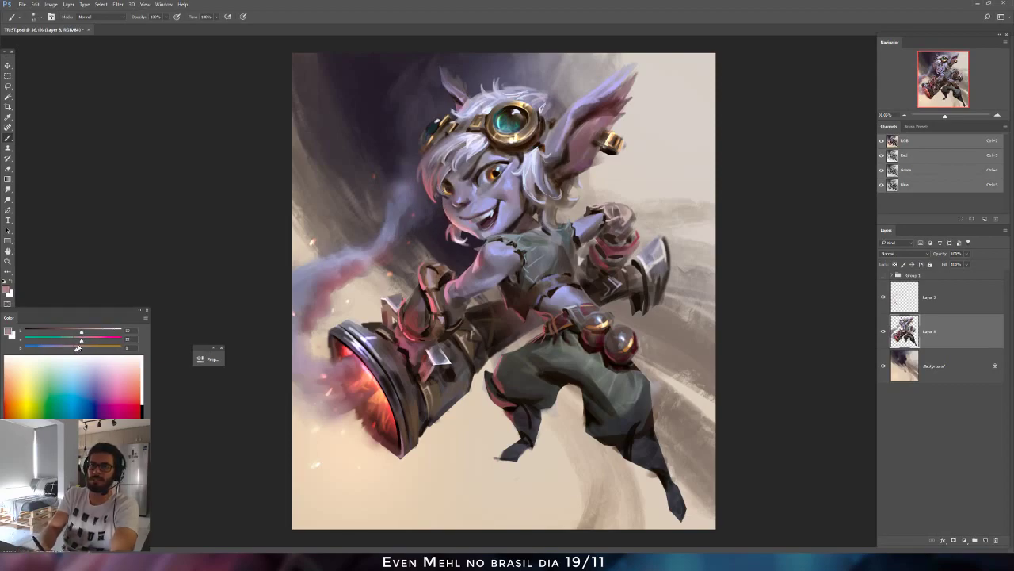
left_click(85, 342)
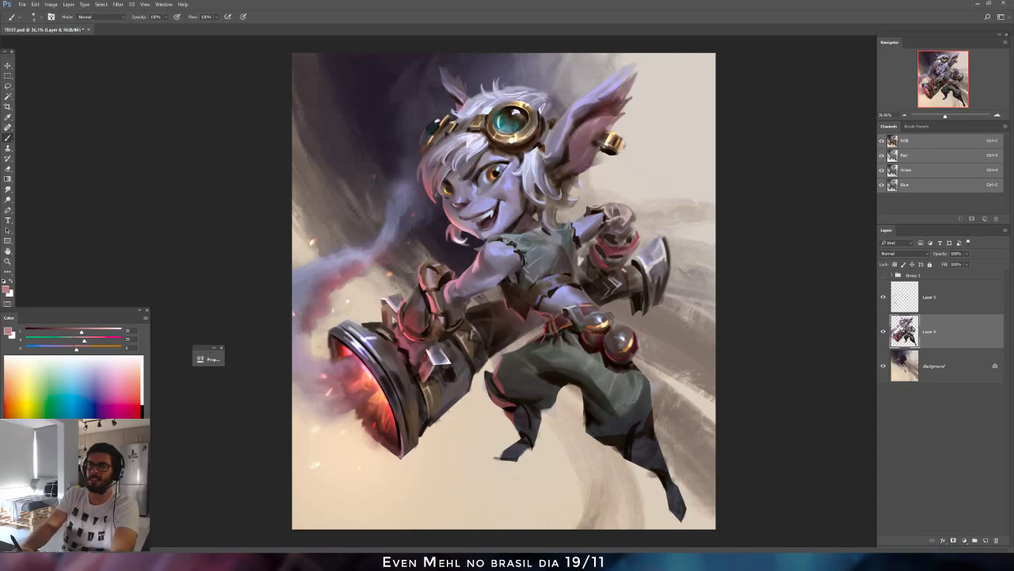
left_click(88, 329)
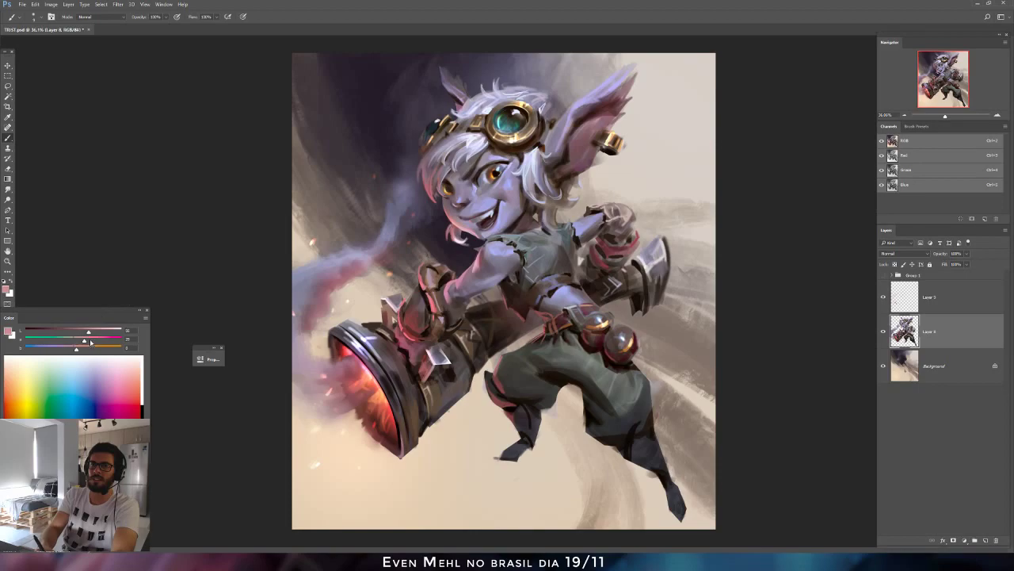
left_click(90, 342)
key("]")
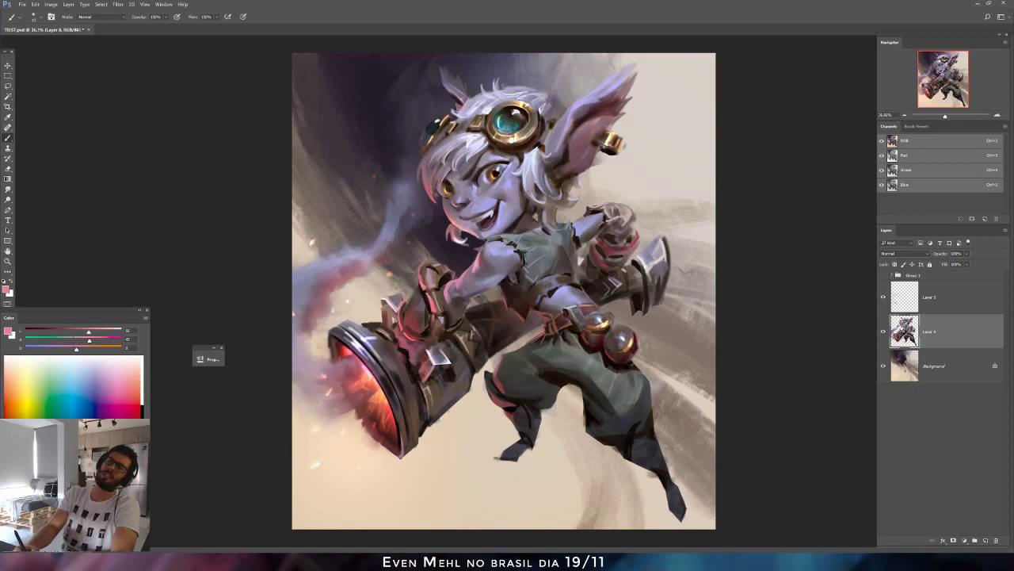
Touch up the face around the nose with sampled lavender skin tones and a lighter lavender mix.
left_click(464, 195, "alt")
left_click(474, 184, "alt")
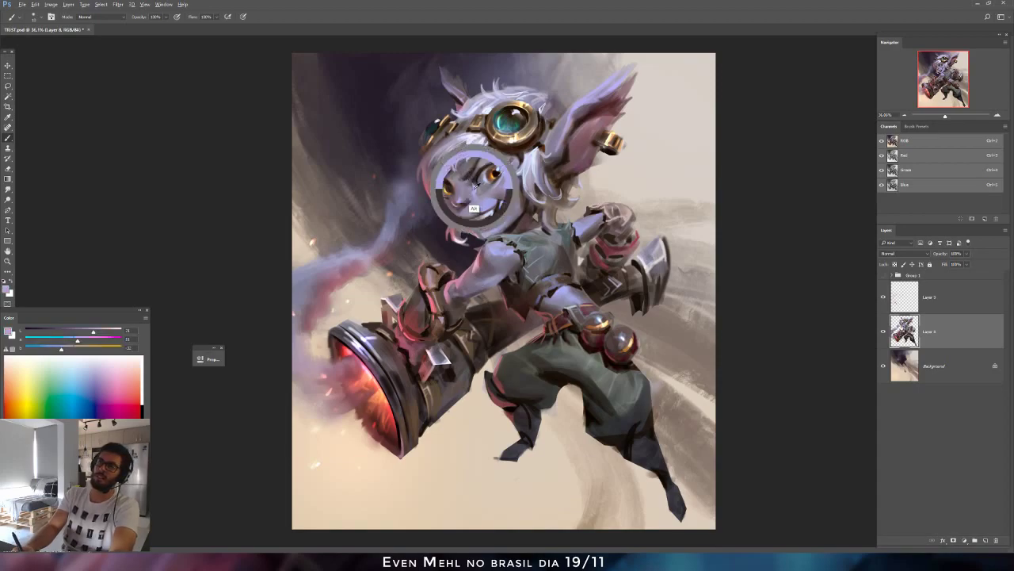
left_click_drag(93, 332, 99, 332)
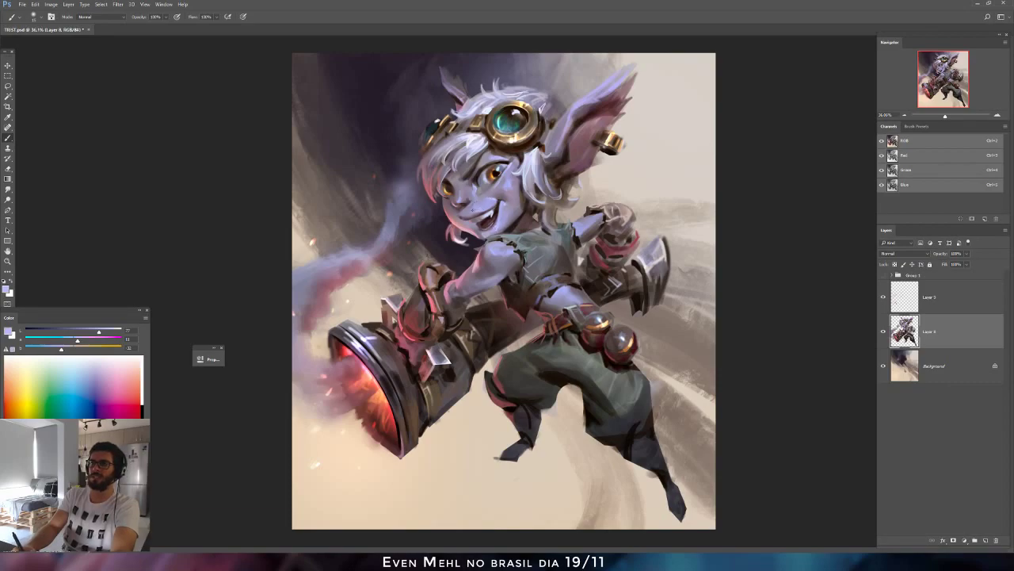
Flip the canvas horizontally and touch up the white hair and the curl beside the chin with sampled pale and pink tones.
key("ctrl+shift+h")
left_click(7, 188)
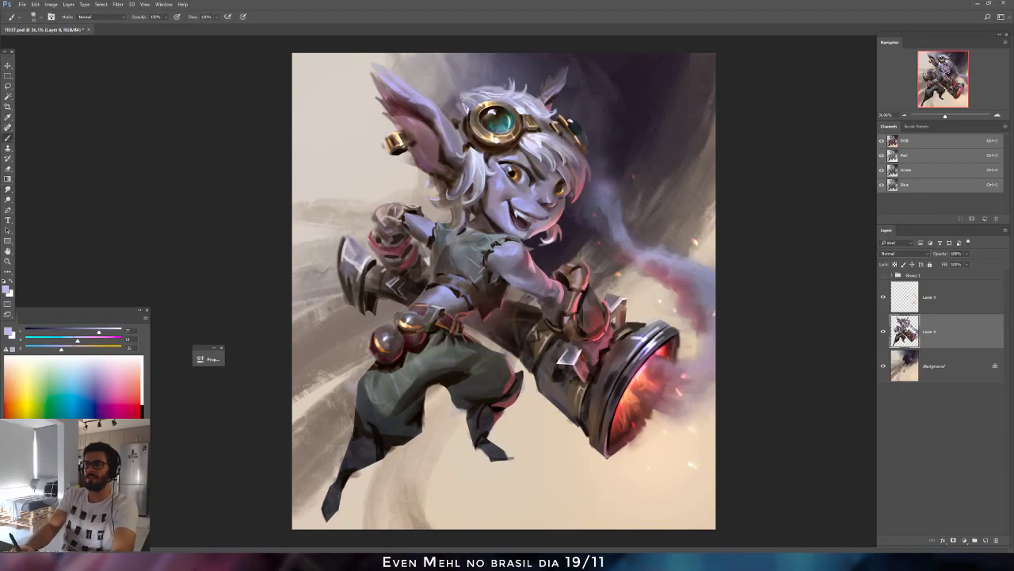
key("b")
left_click(481, 182, "alt")
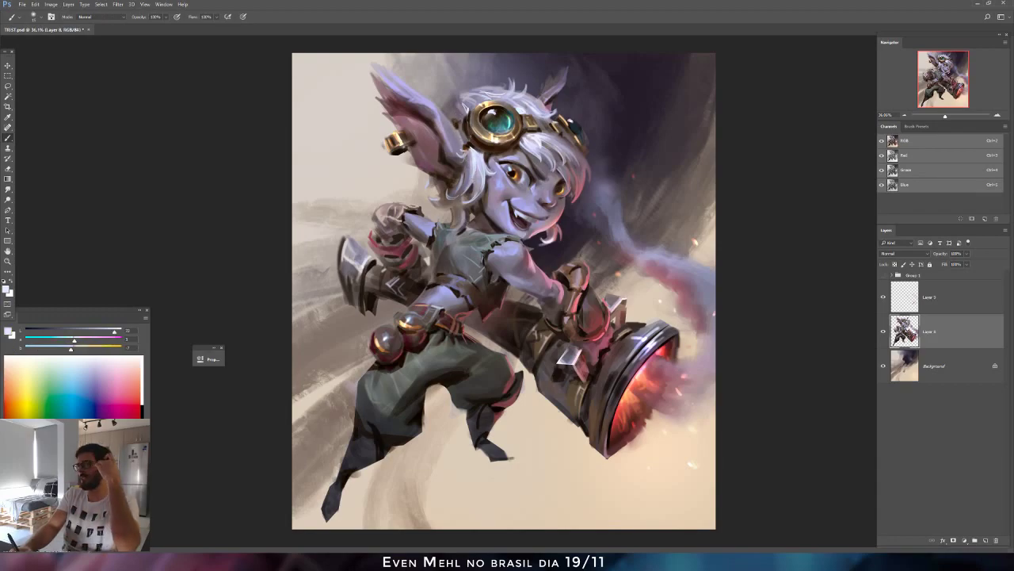
left_click(561, 231, "alt")
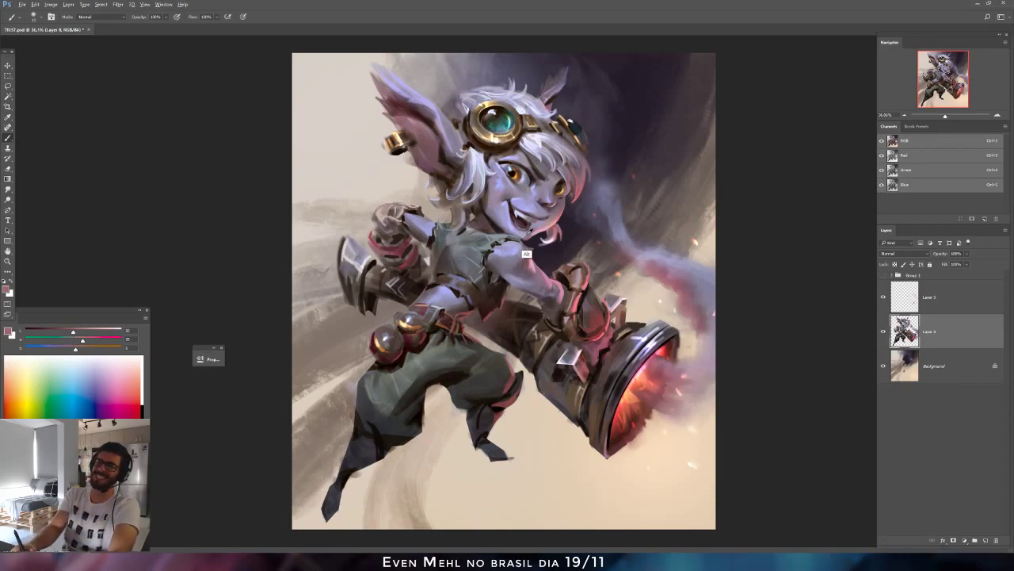
Refine the near shoulder and upper arm with sampled muted purple and light lavender tones, then flip the canvas horizontally.
left_click(526, 254, "alt")
left_click(515, 250, "alt")
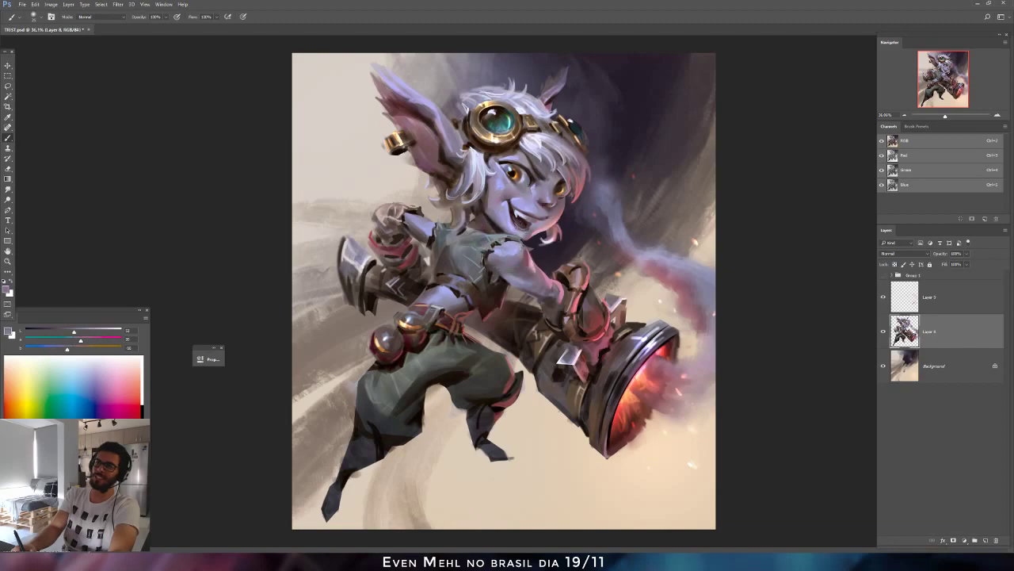
left_click(528, 233, "alt")
left_click(508, 238, "alt")
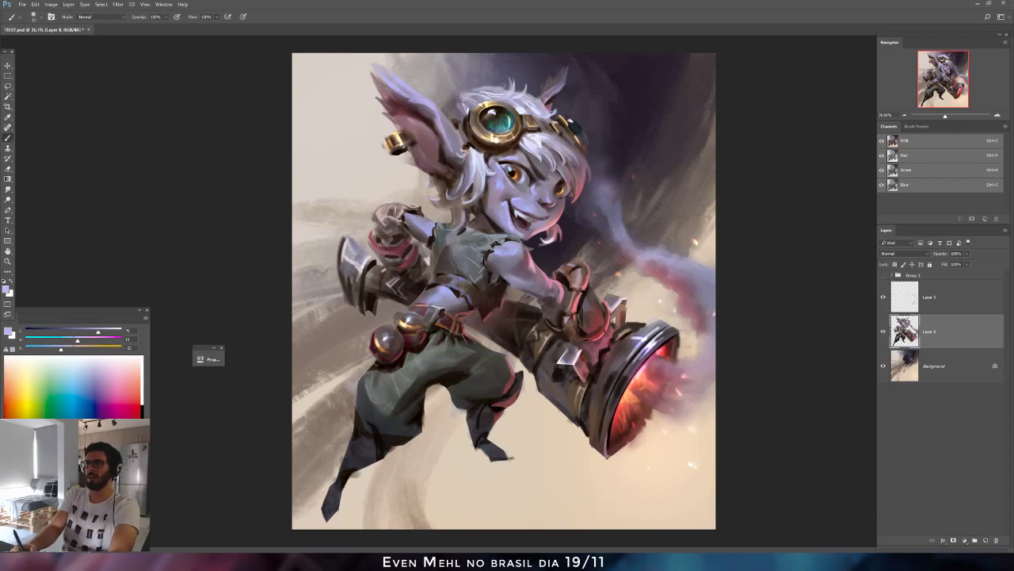
left_click(509, 236, "alt")
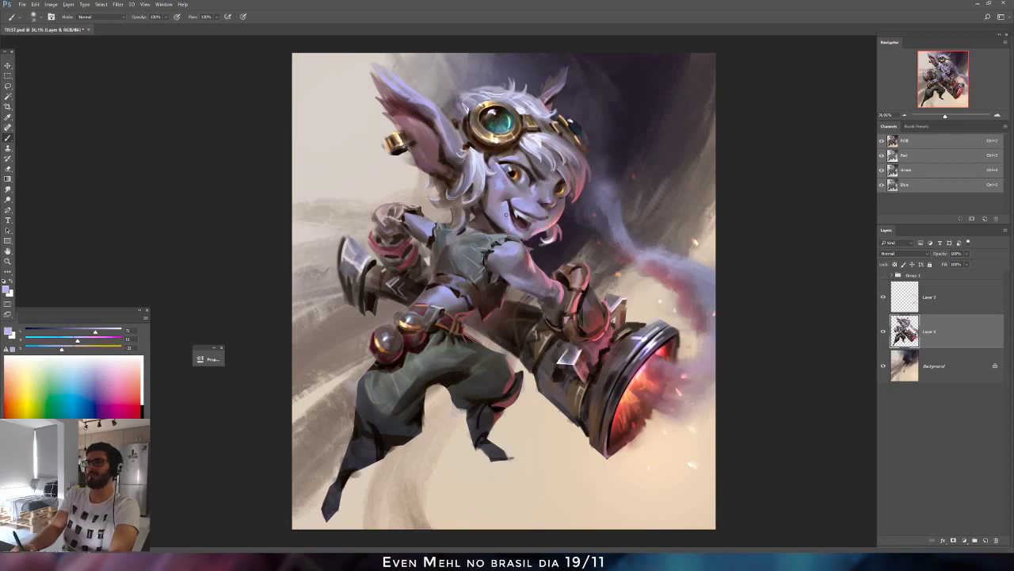
left_click(508, 236, "alt")
key("ctrl+shift+h")
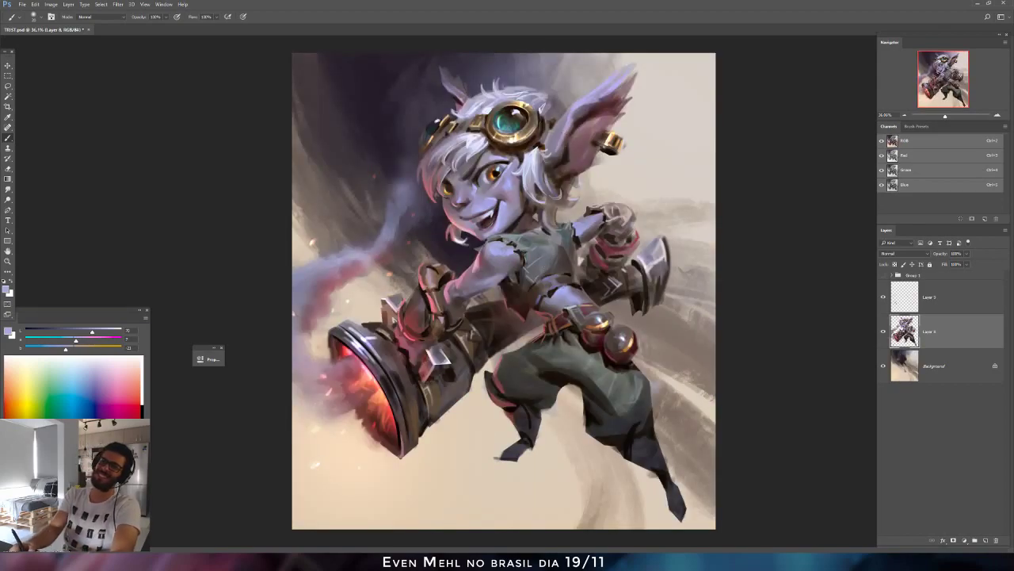
Choose another brush preset at a smaller size and touch up the white hair with sampled pale lavender-grey tones.
left_click(563, 309, "alt")
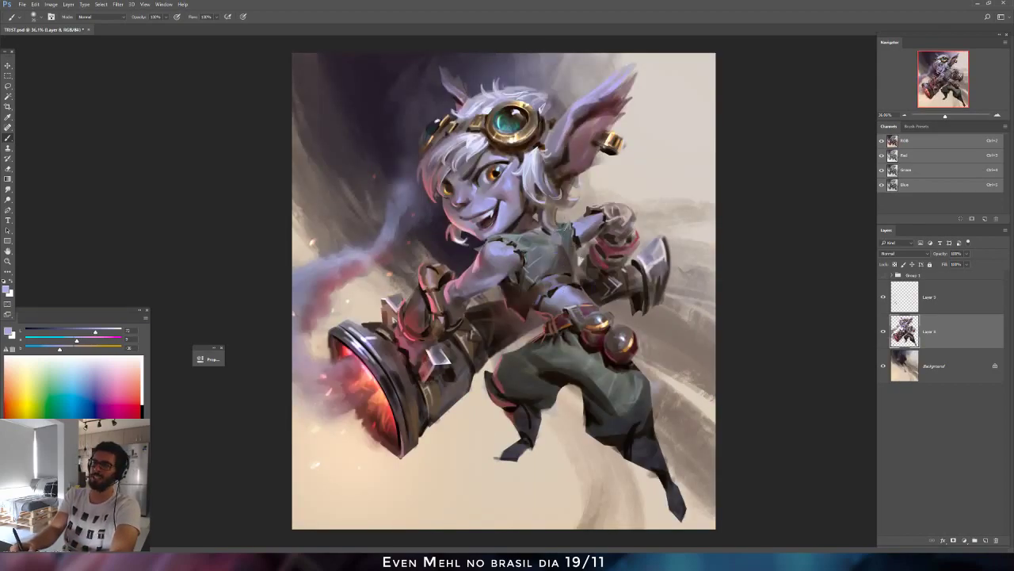
right_click(568, 221)
left_click(618, 302)
left_click_drag(615, 241, 612, 241)
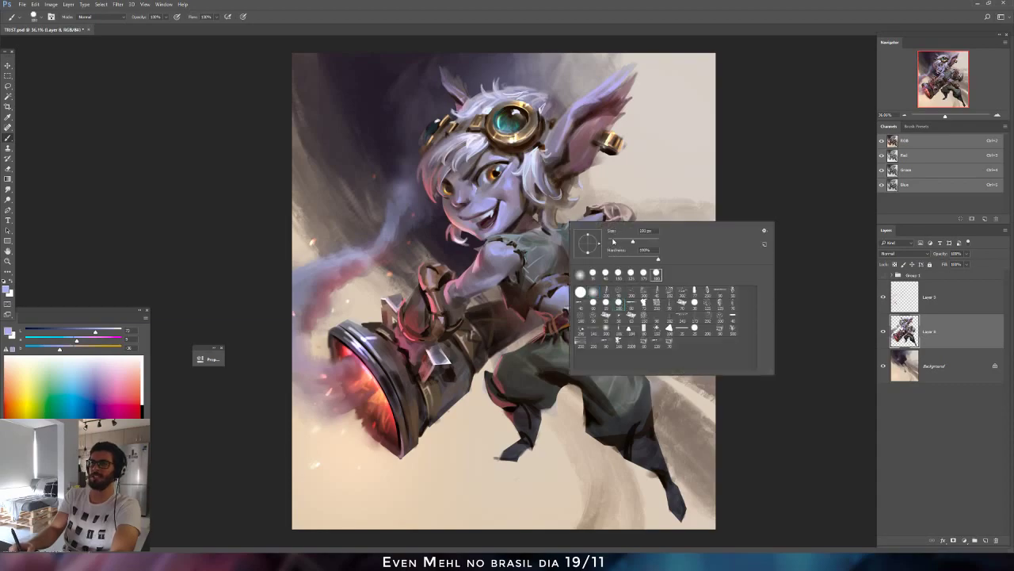
left_click(518, 150, "alt")
left_click(508, 85, "alt")
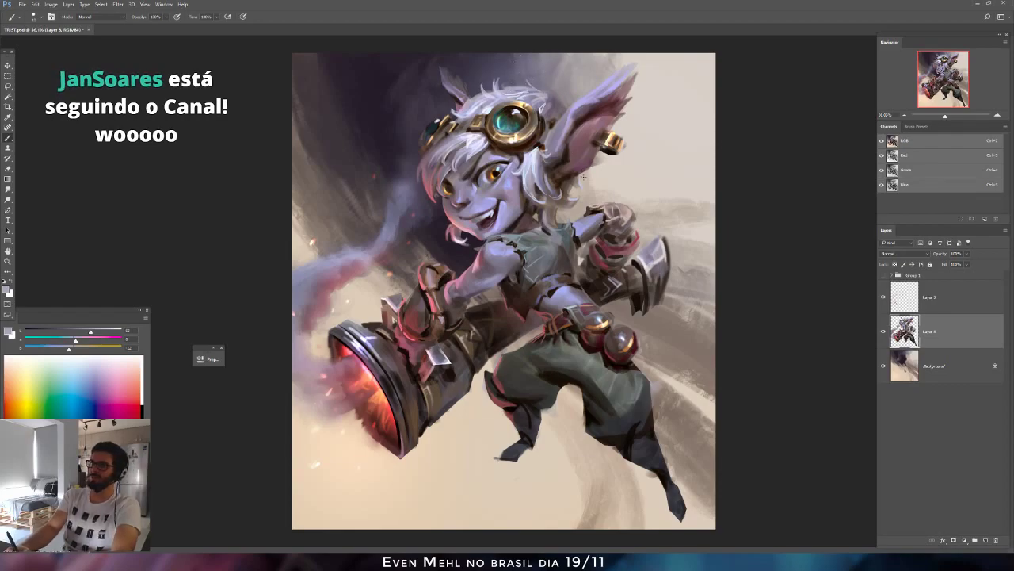
Shape the hair tips below the large ear by alternating sampled grey-brown brush strokes with erasing.
left_click(578, 183, "alt")
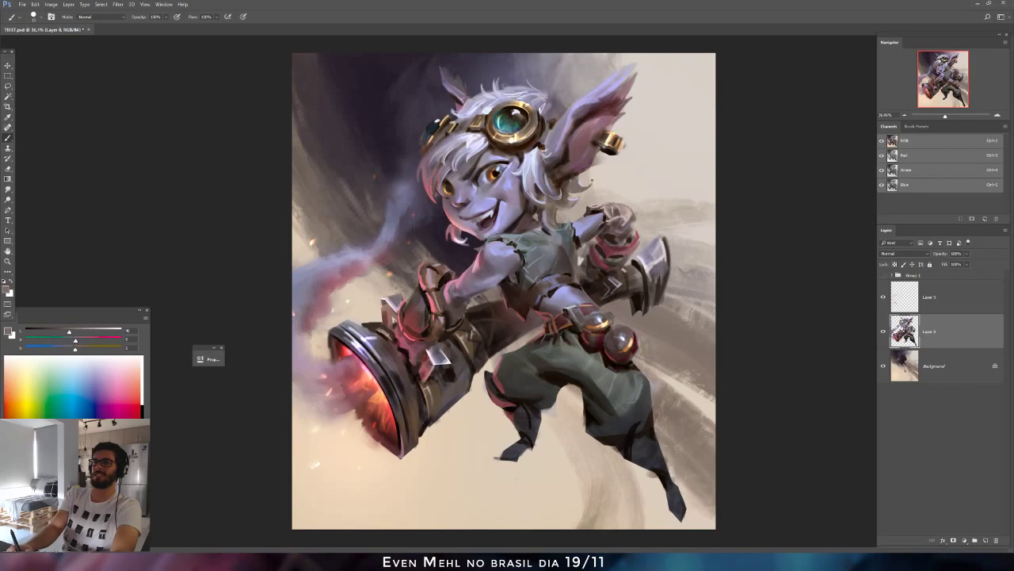
key("e")
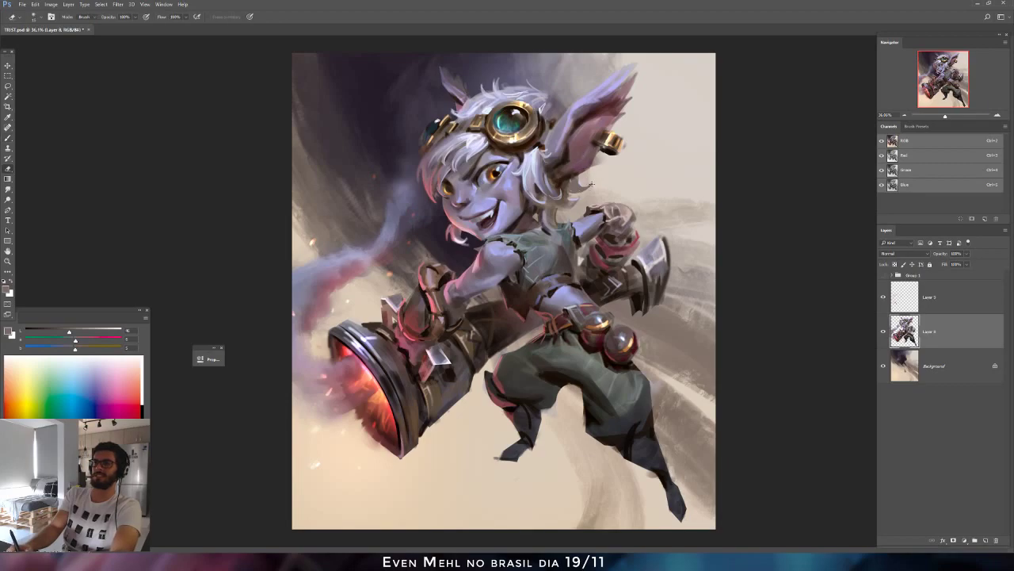
key("b")
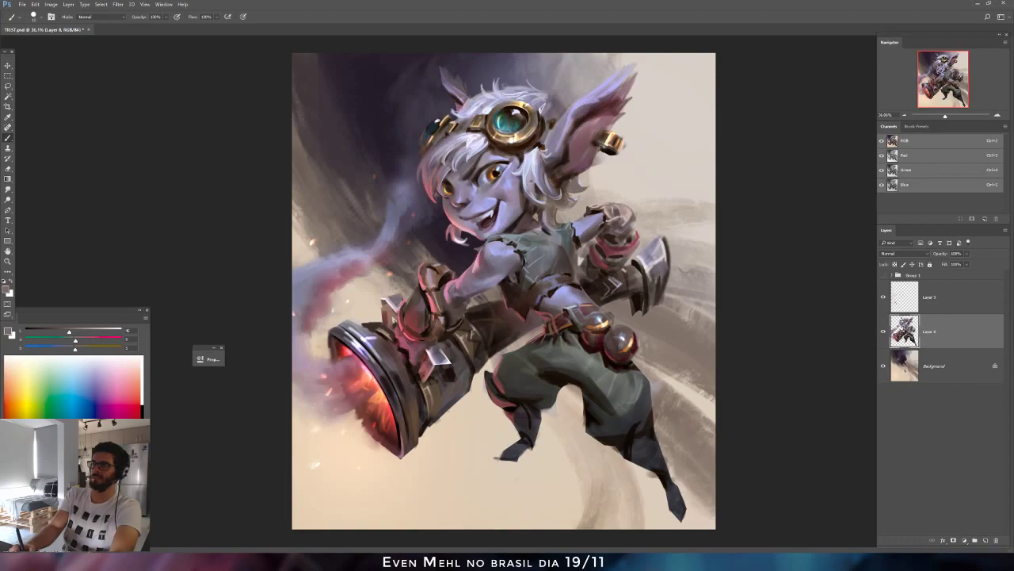
key("e")
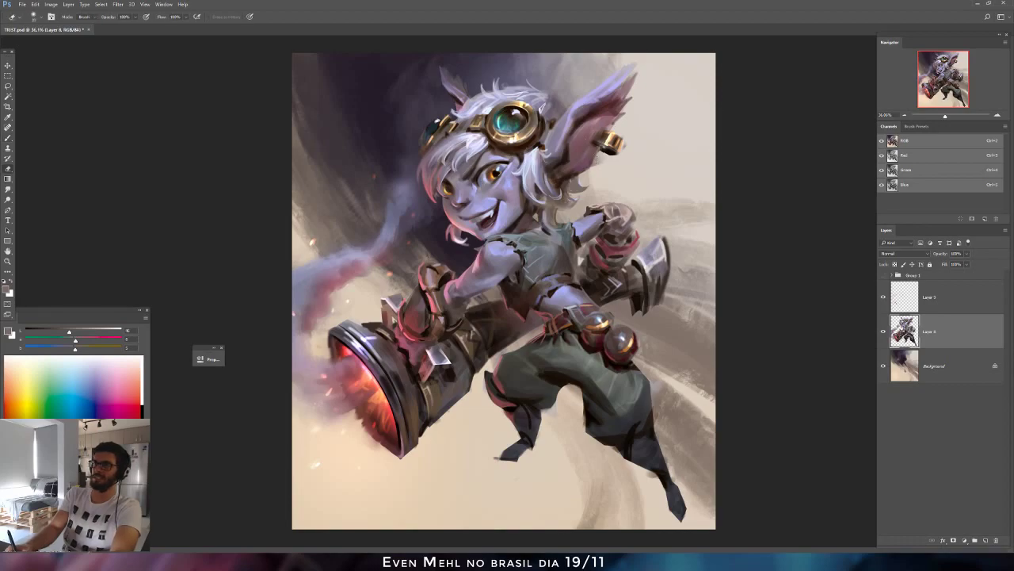
key("b")
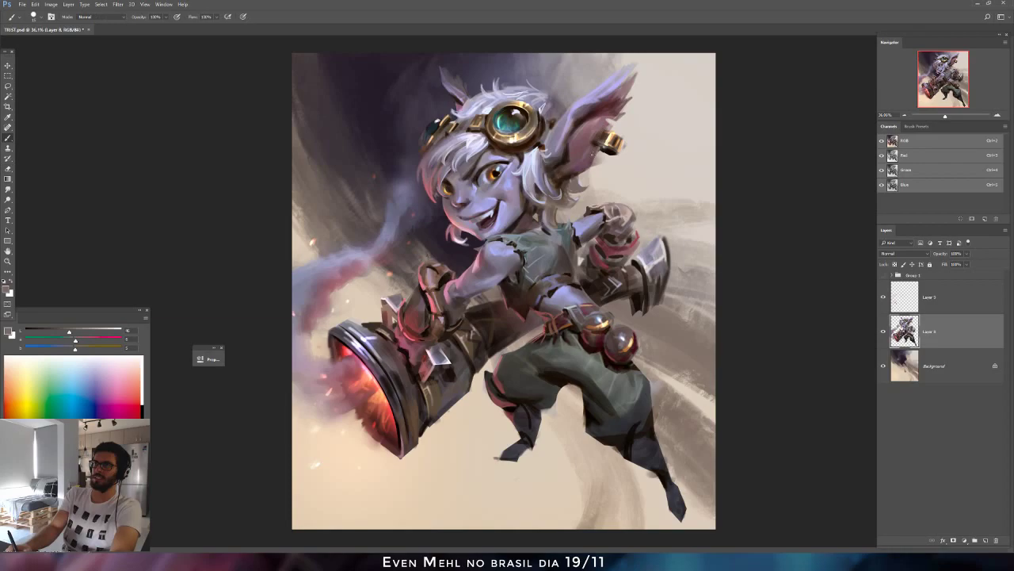
Touch up the area around the earring and nearby hair with sampled dark, pale and grey-blue tones, then flip the canvas horizontally.
left_click(566, 155, "alt")
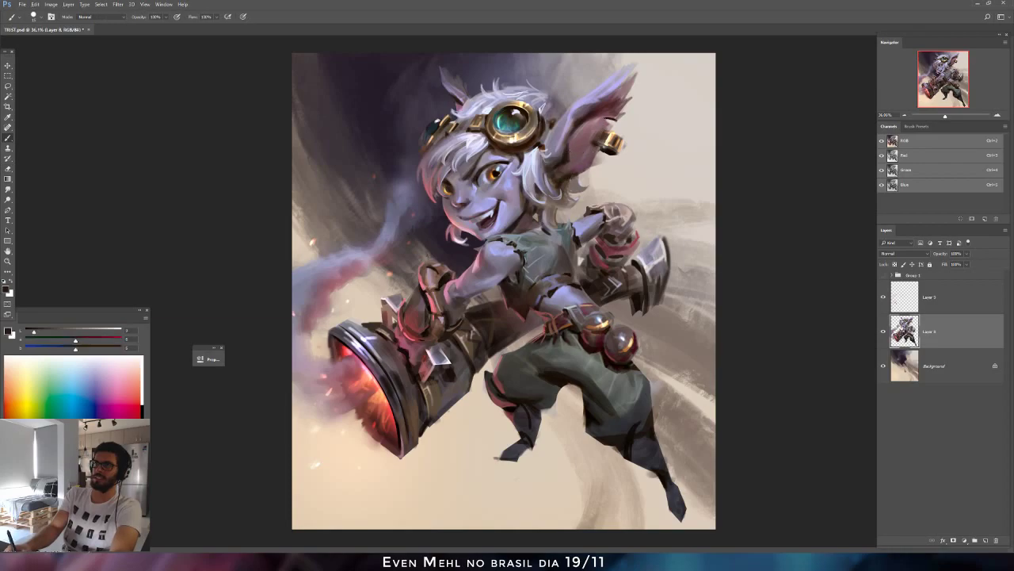
key("ctrl+z")
left_click(611, 116, "alt")
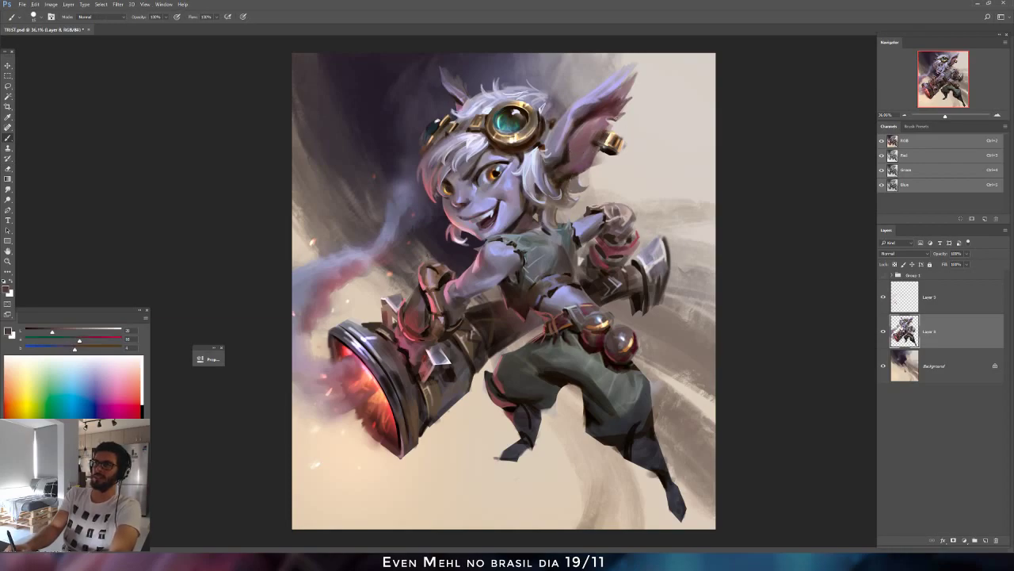
left_click(537, 155, "alt")
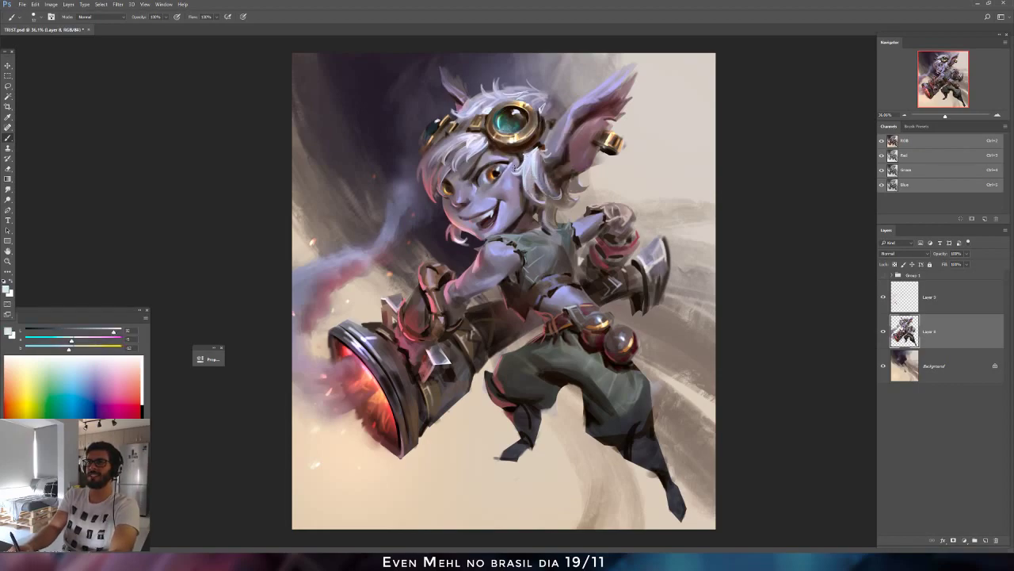
left_click(517, 165, "alt")
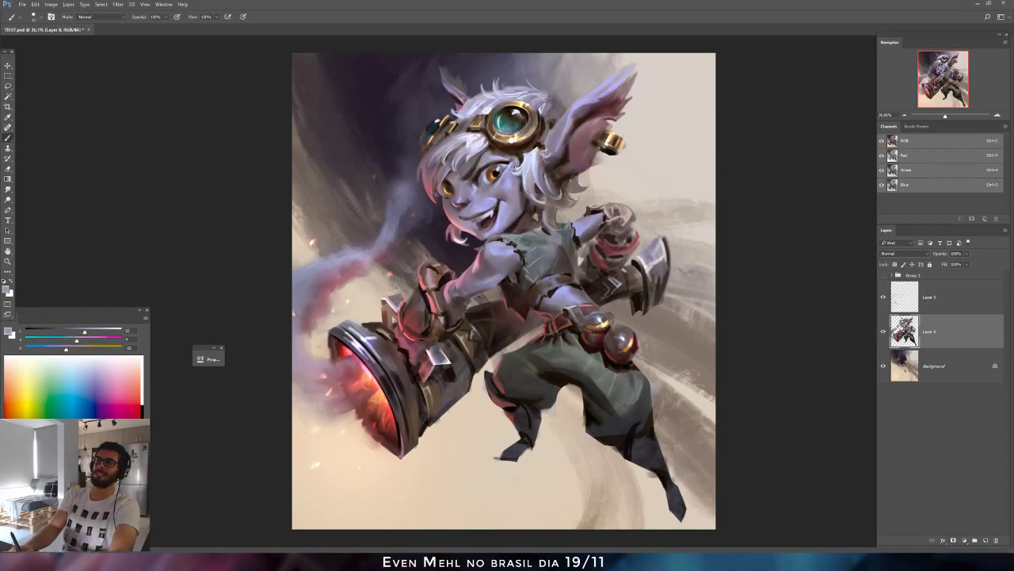
key("F2")
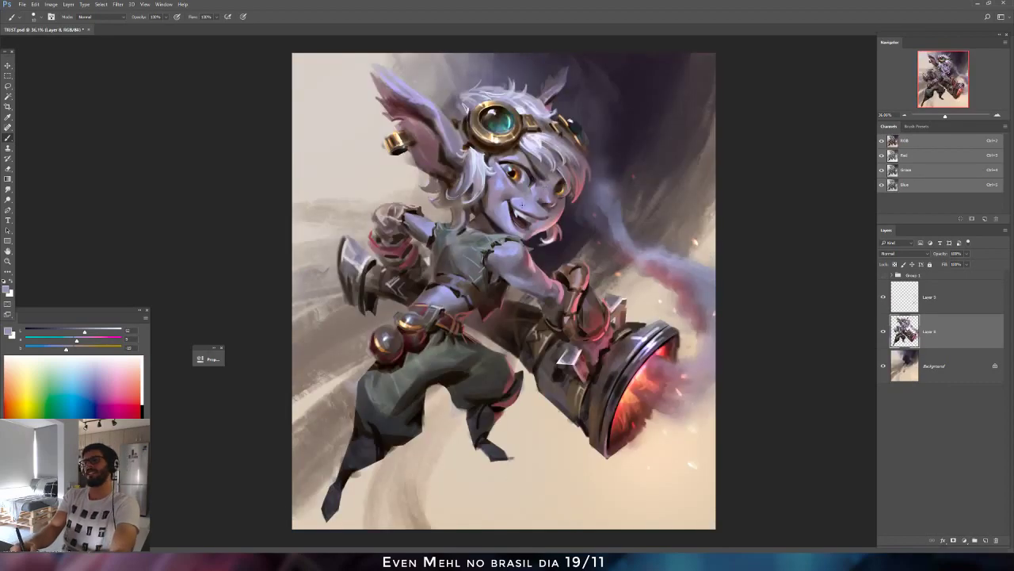
left_click(635, 418, "alt")
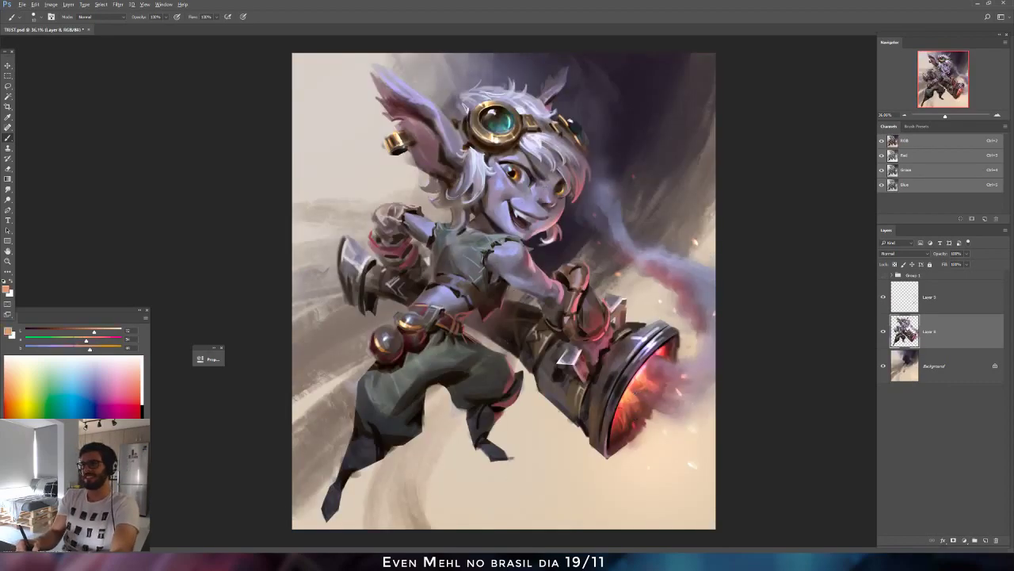
mouse_move(538, 457)
left_mouse_down()
mouse_move(528, 500)
mouse_move(546, 481)
mouse_move(582, 478)
mouse_move(585, 506)
left_mouse_up()
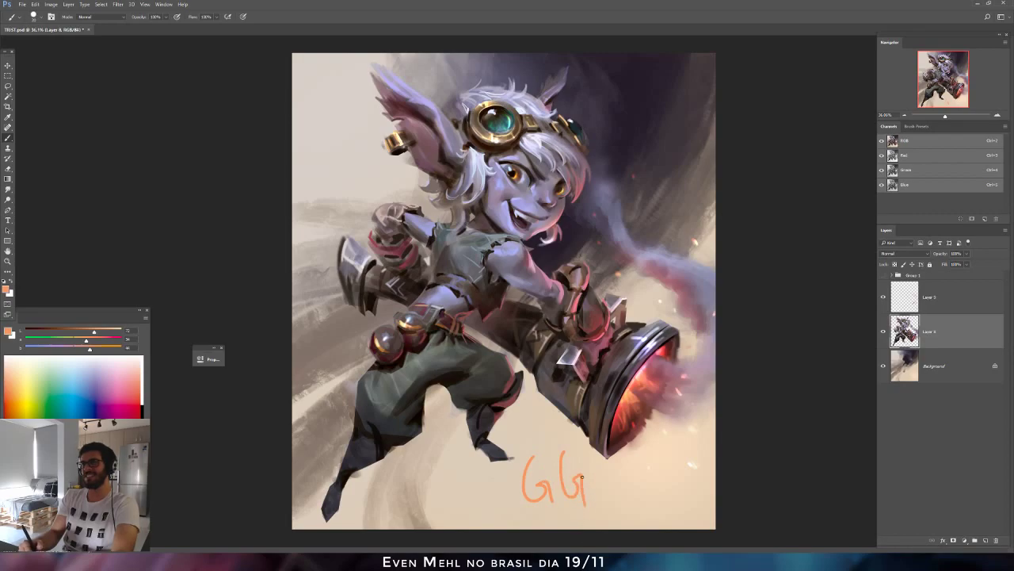
key("ctrl+alt+z")
key("ctrl+alt+z")
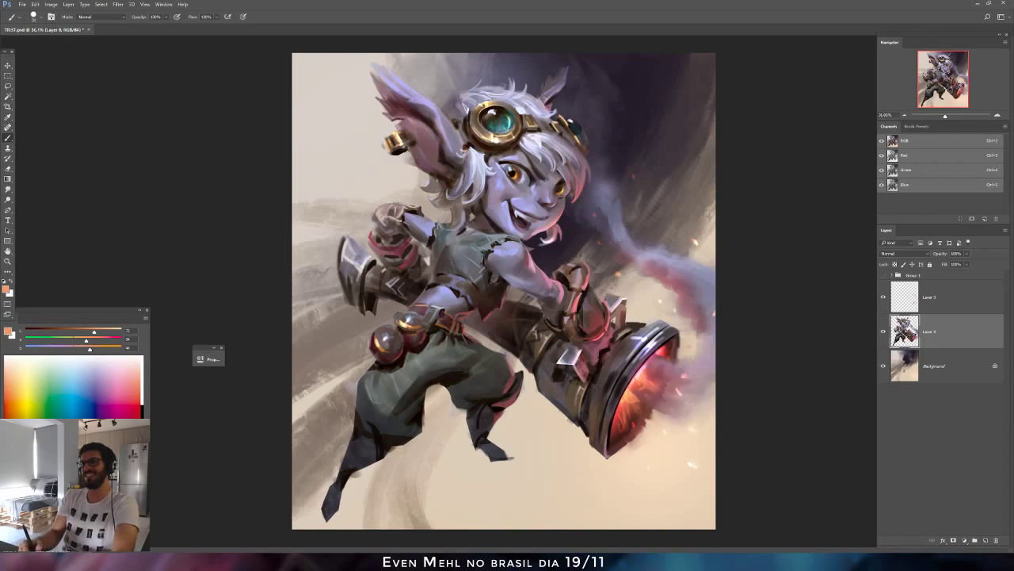
Sample the pale highlight of the round orb on the belt and make it less yellow for highlight touches.
left_click(382, 341, "alt")
left_click(379, 342, "alt")
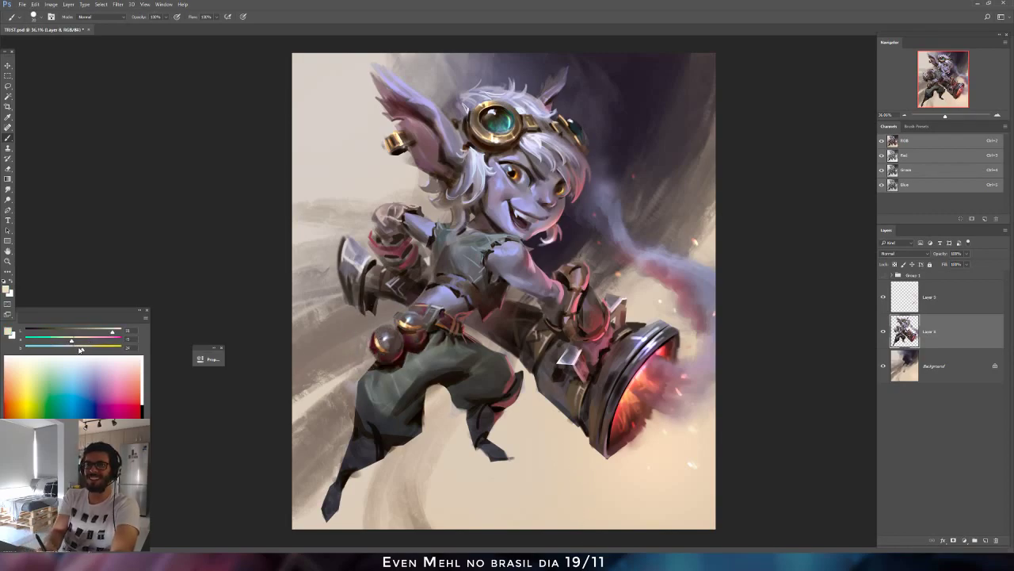
left_click_drag(80, 350, 71, 353)
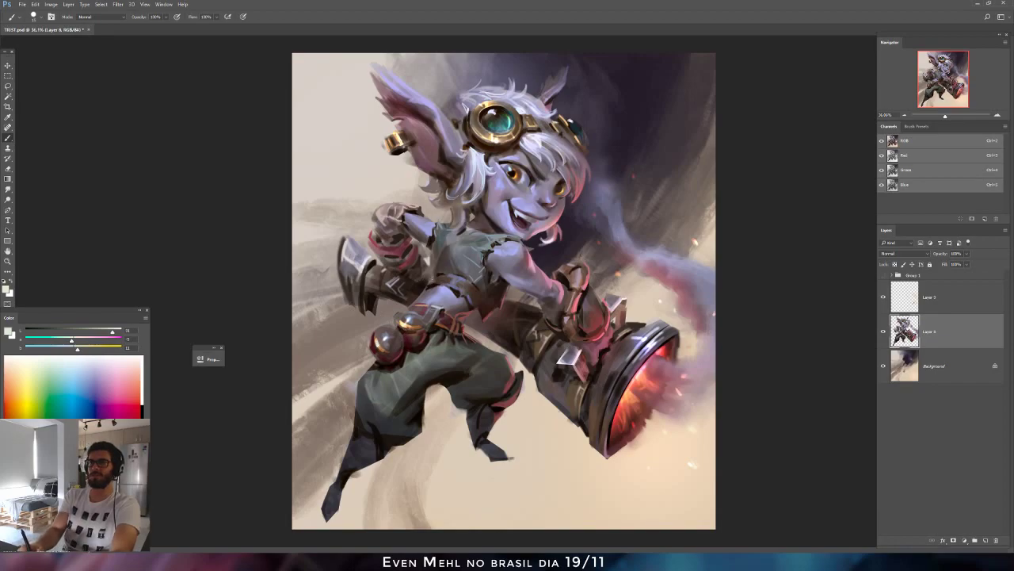
Refine the shirt's hem and torn shoulder edge with sampled dark brown, grey-green and near-black tones, flipping the canvas horizontally.
left_click(438, 280, "alt")
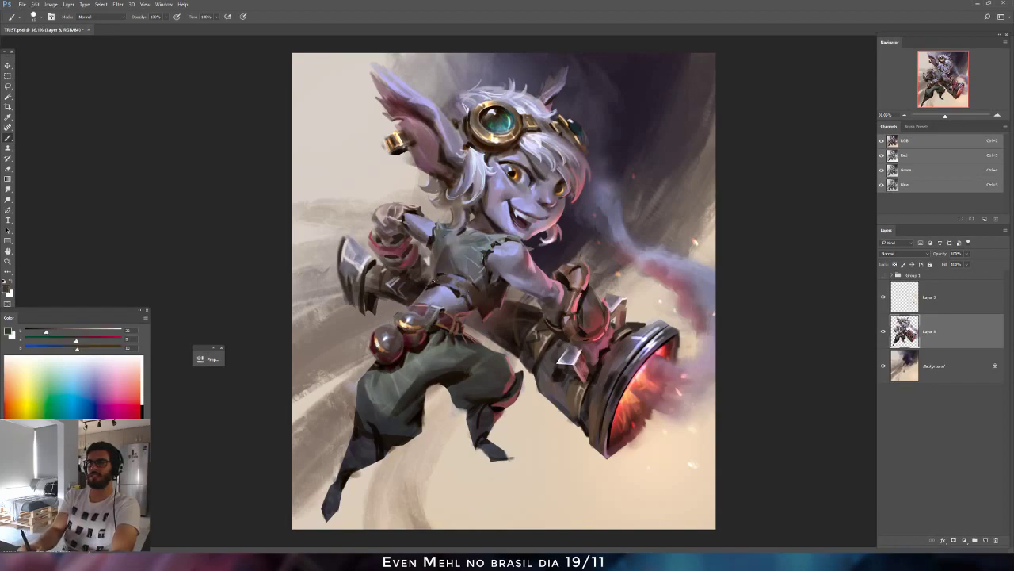
left_click(443, 286, "alt")
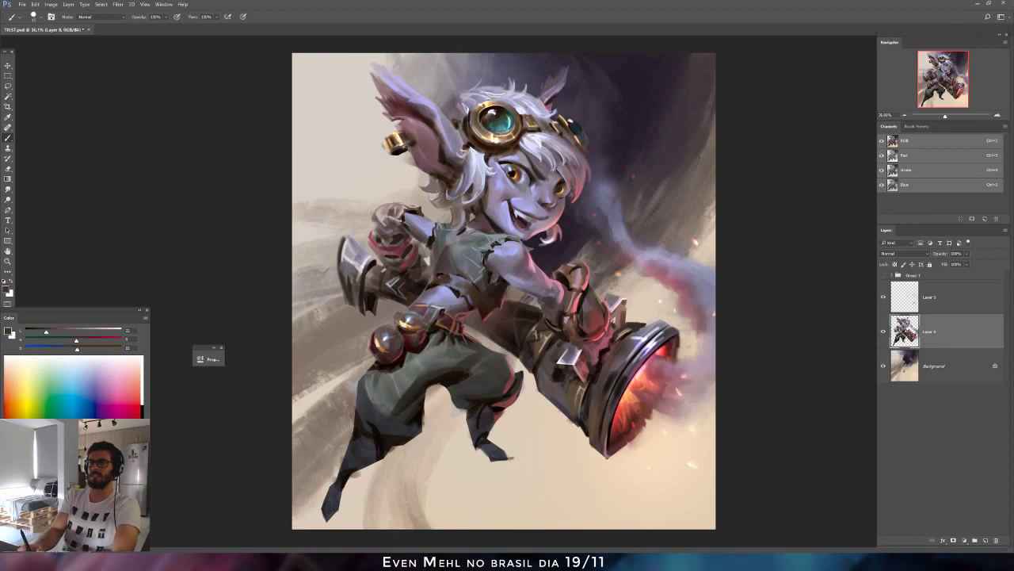
key("ctrl+shift+h")
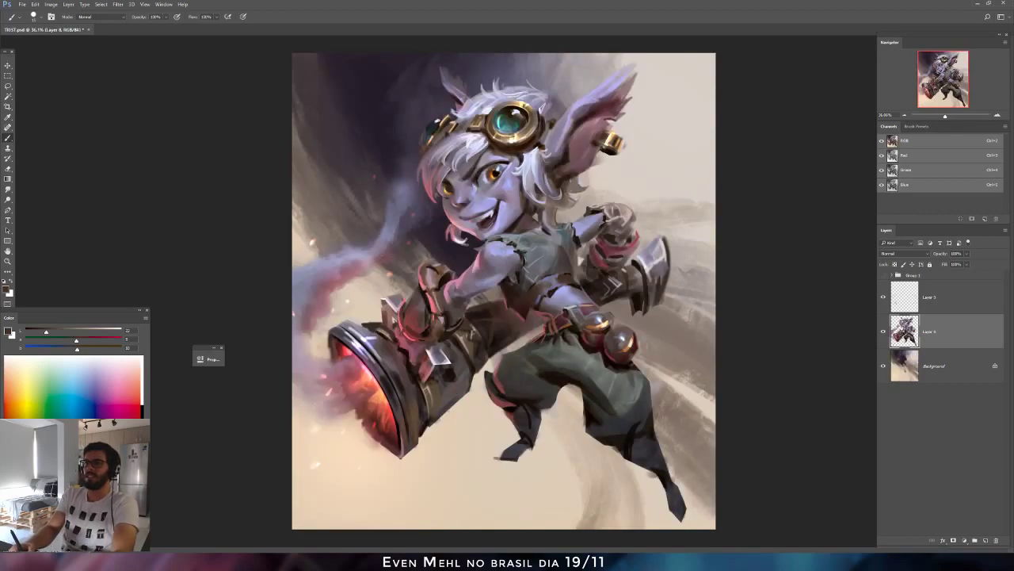
left_click(521, 268, "alt")
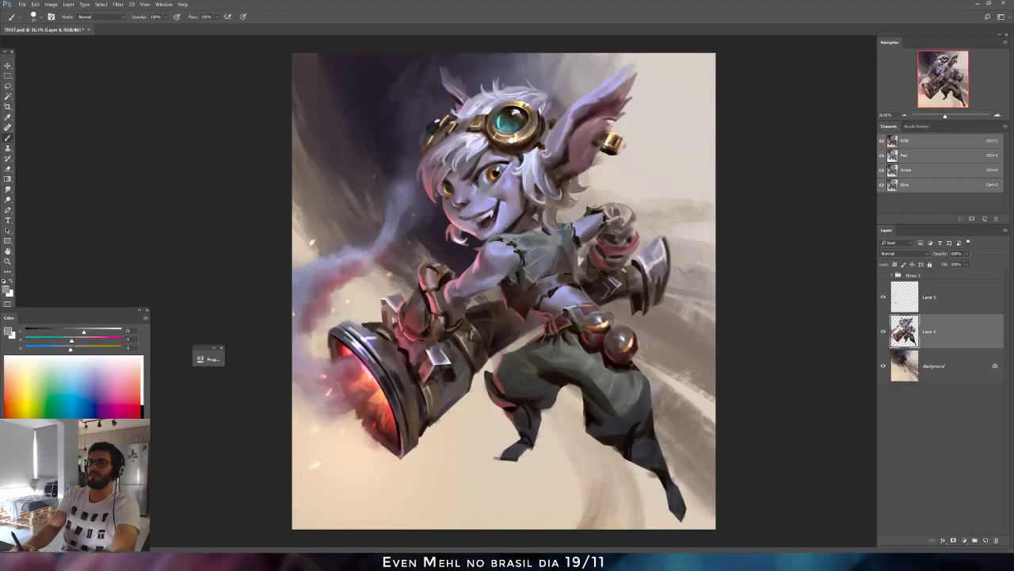
left_click(512, 242, "alt")
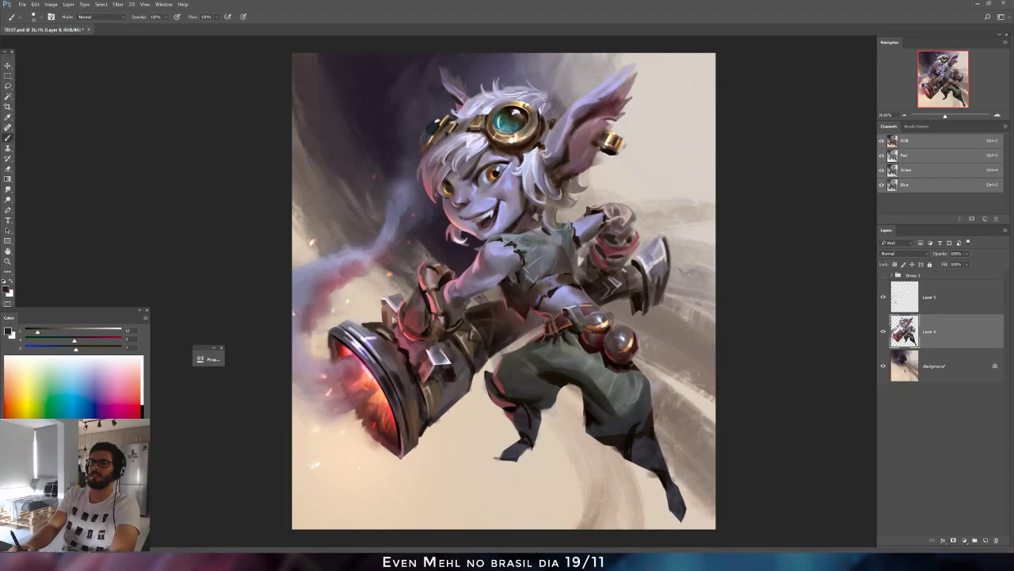
Soften the neck shadow above the collar with a sampled dark tone and Smudge, sample the shirt's grey and flip the canvas horizontally.
left_click(540, 215, "alt")
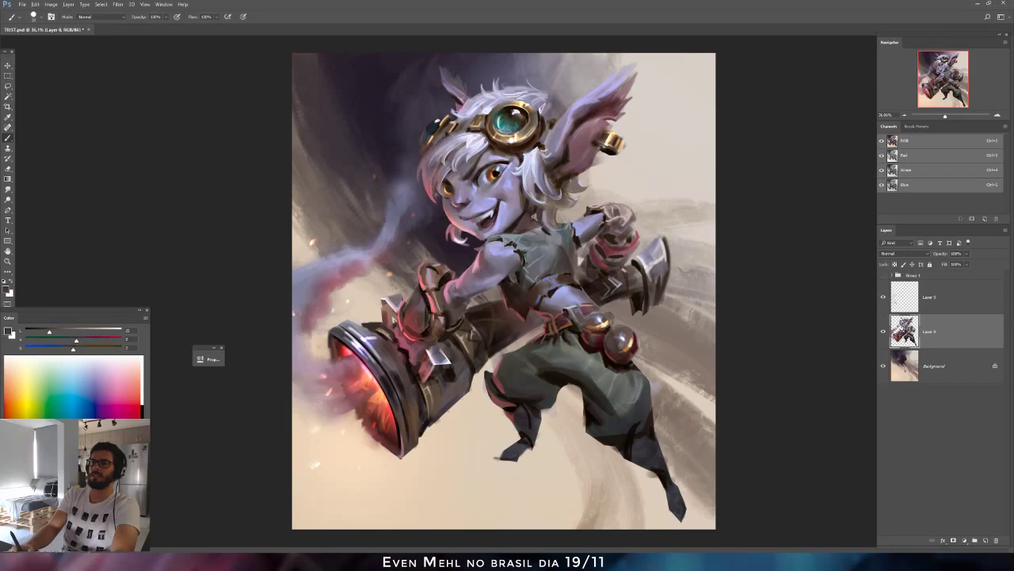
key("e")
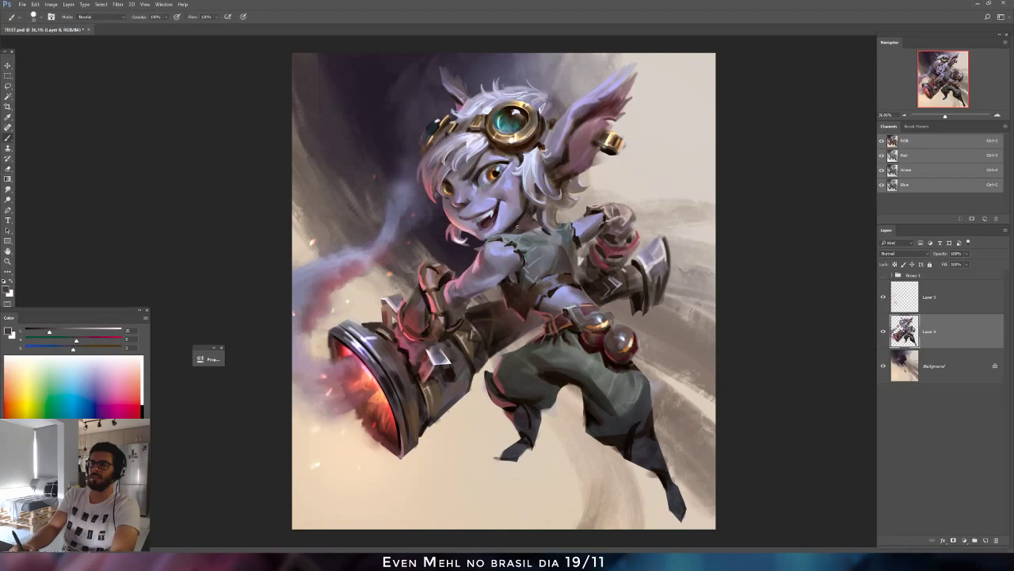
key("r")
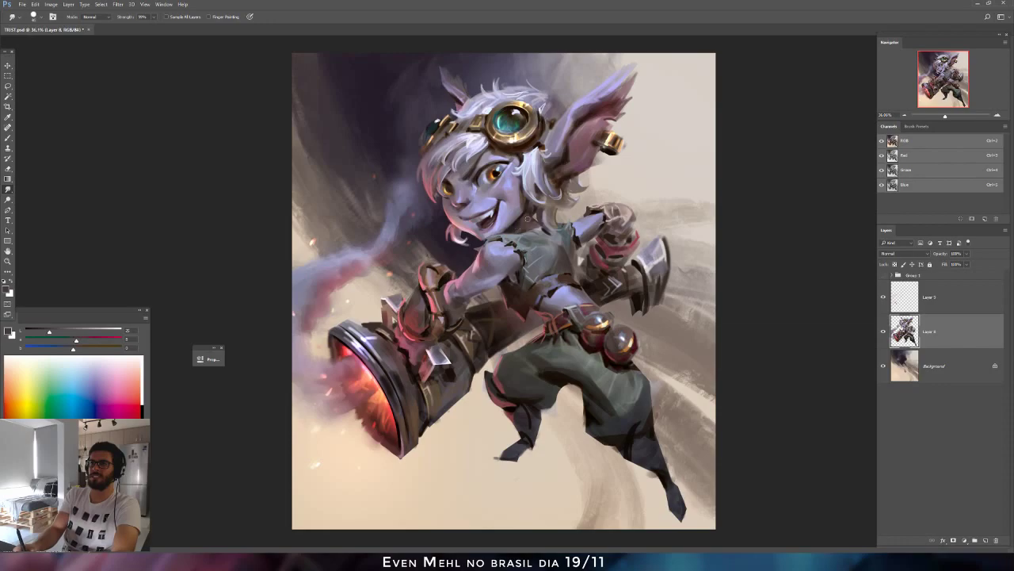
key("b")
left_click(530, 254, "alt")
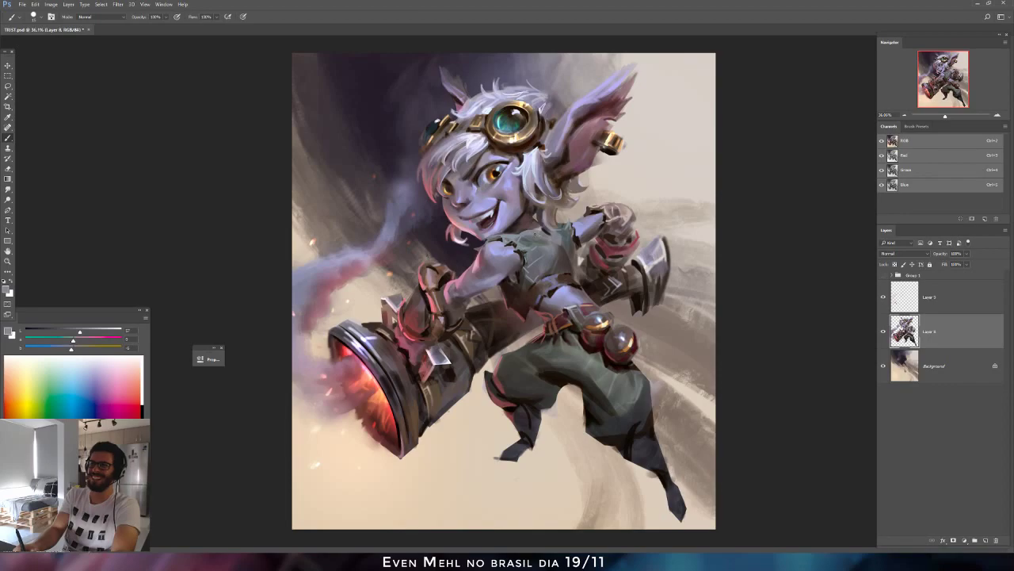
key("F5")
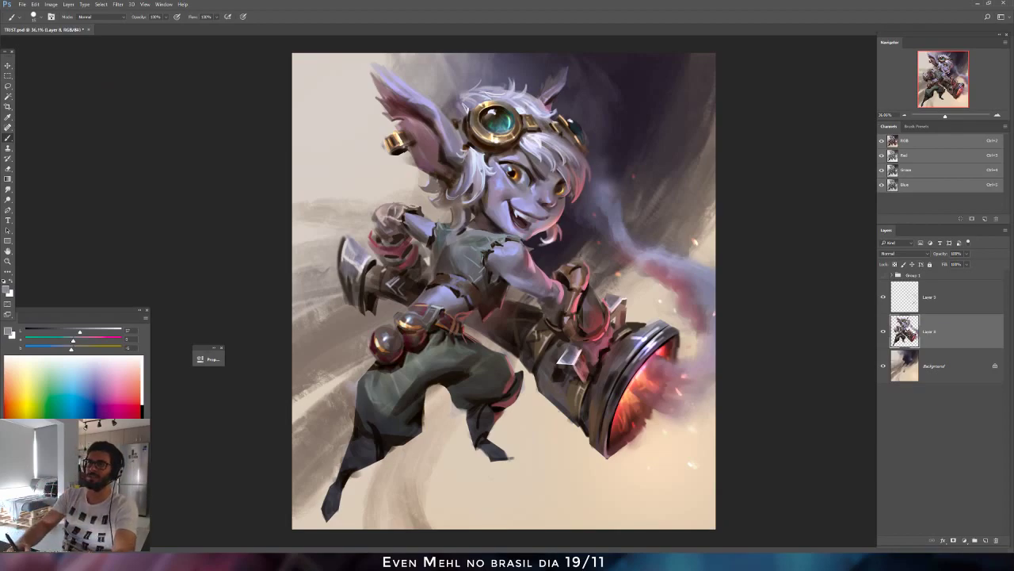
Extend the large ear's tip with sampled lavender, erase around the far ear and sample a muted pink beside the goggle strap.
left_click(414, 94, "alt")
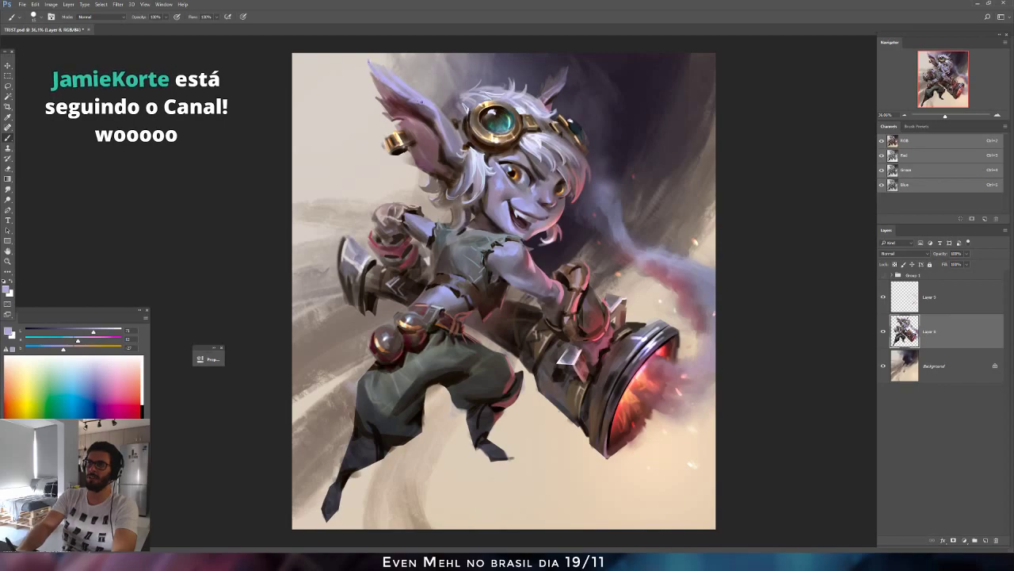
key("e")
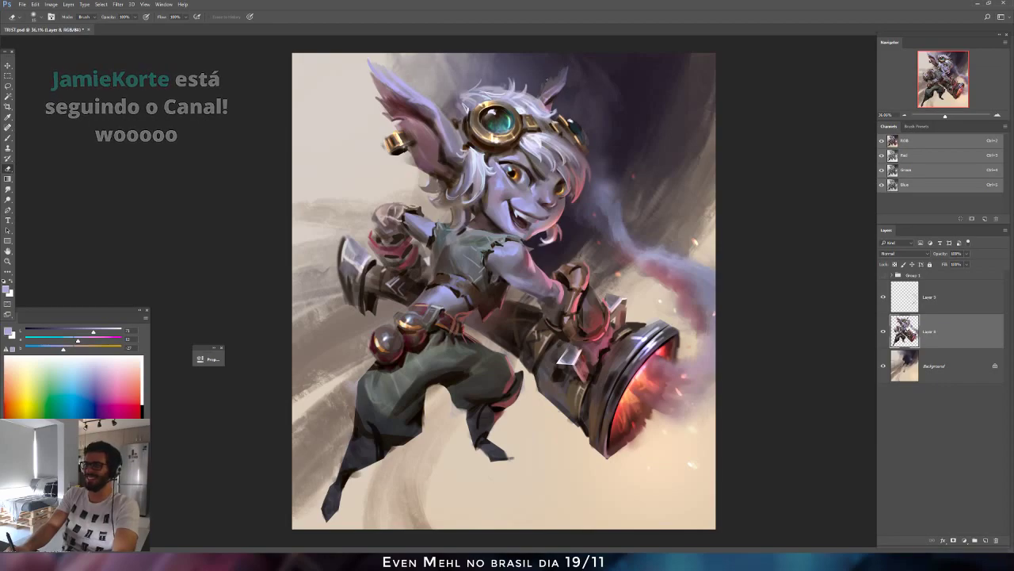
key("b")
left_click(550, 125, "alt")
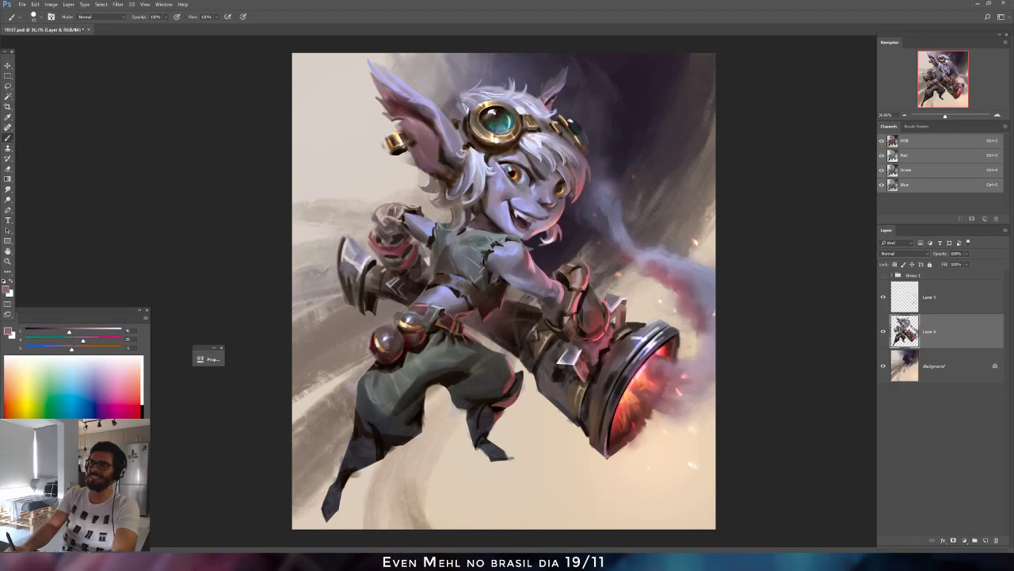
Flip the canvas horizontally, take the Dodge tool and target only the Red and Blue channels while keeping the full-colour view.
key("F2")
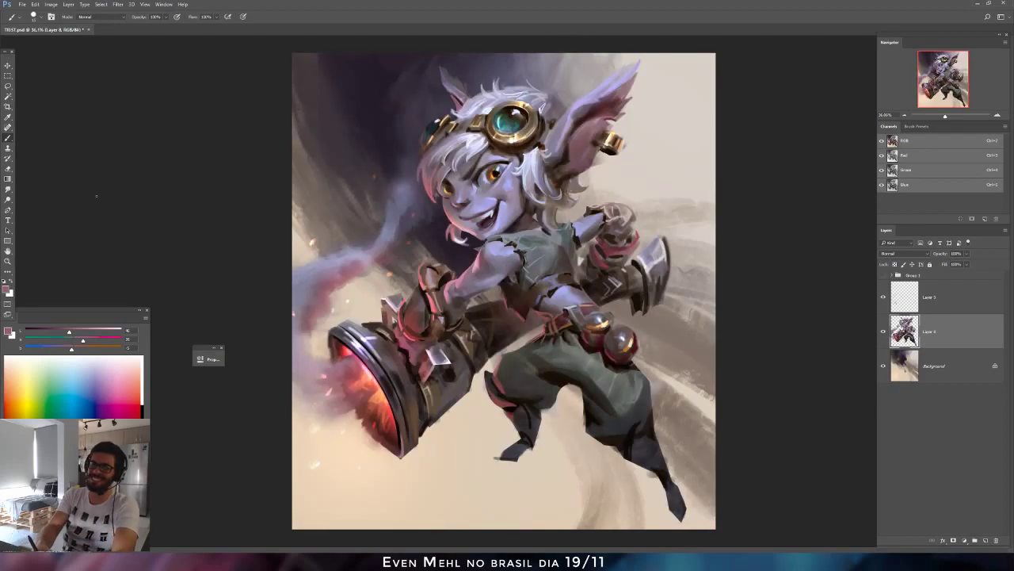
left_click(8, 200)
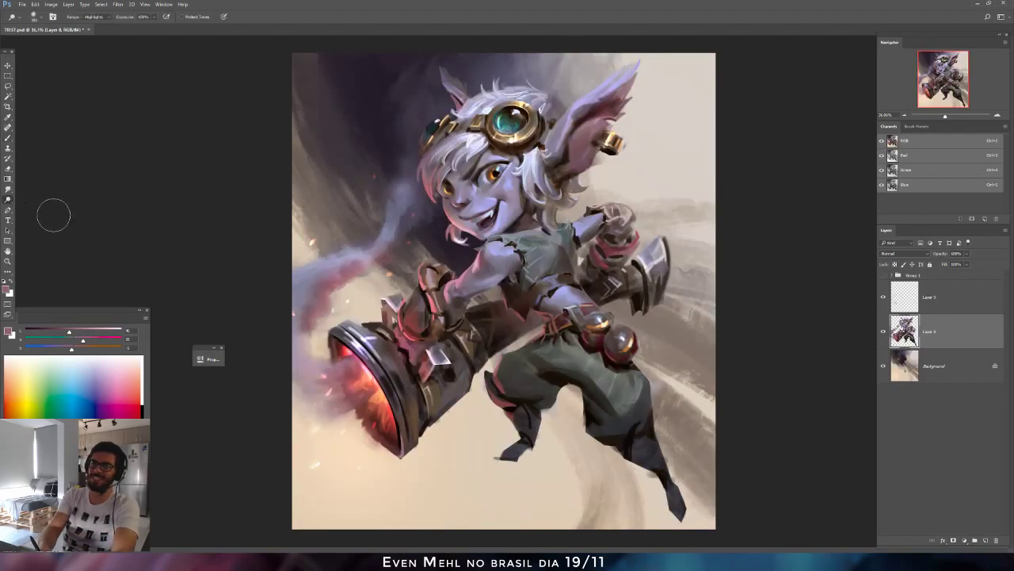
left_click(905, 155)
left_click(905, 183, "shift")
left_click(881, 140)
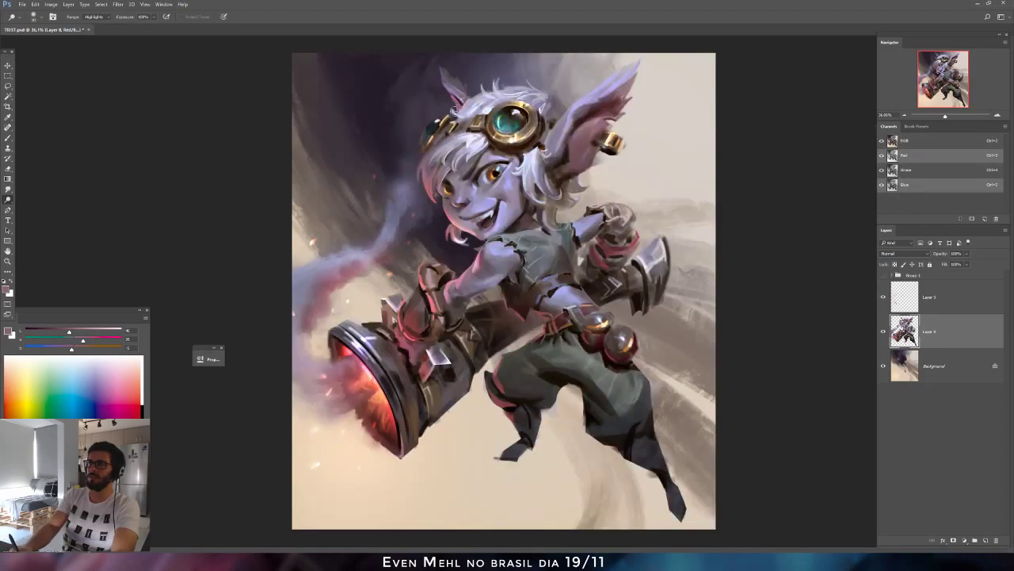
Try several brush tips for the Dodge tool and settle on a textured one from the last row of presets.
right_click(590, 116)
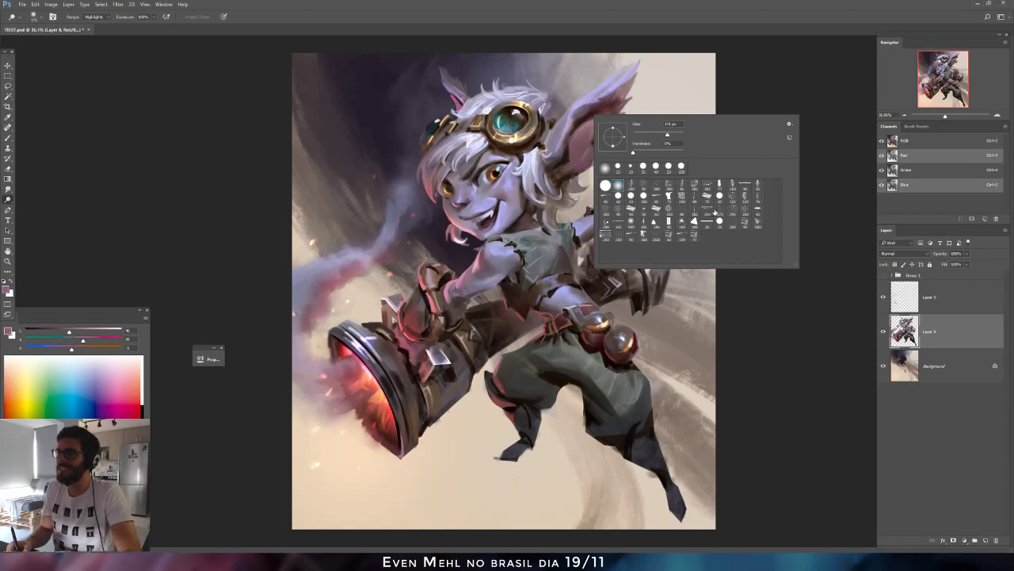
left_click(656, 205)
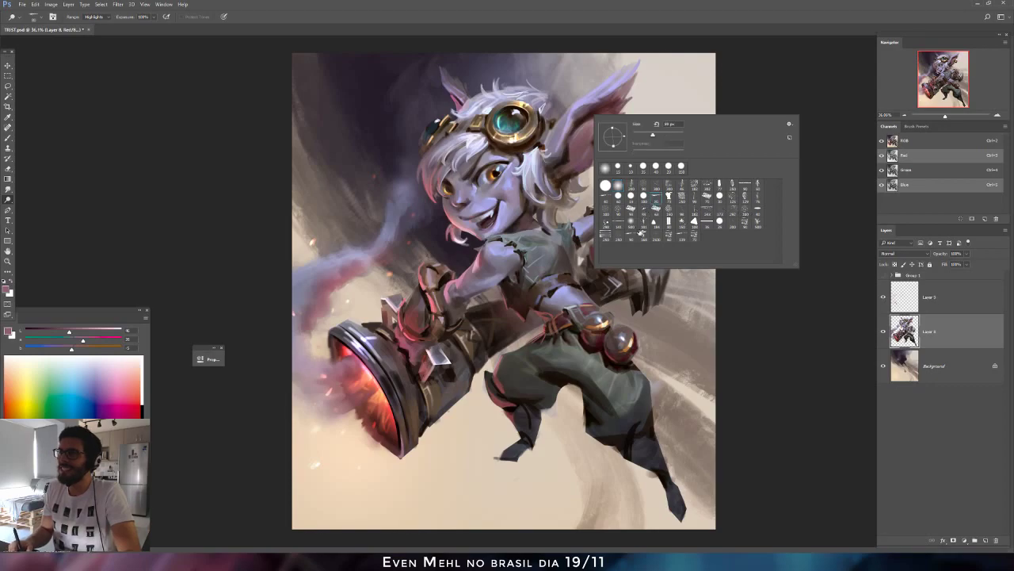
left_click(632, 224)
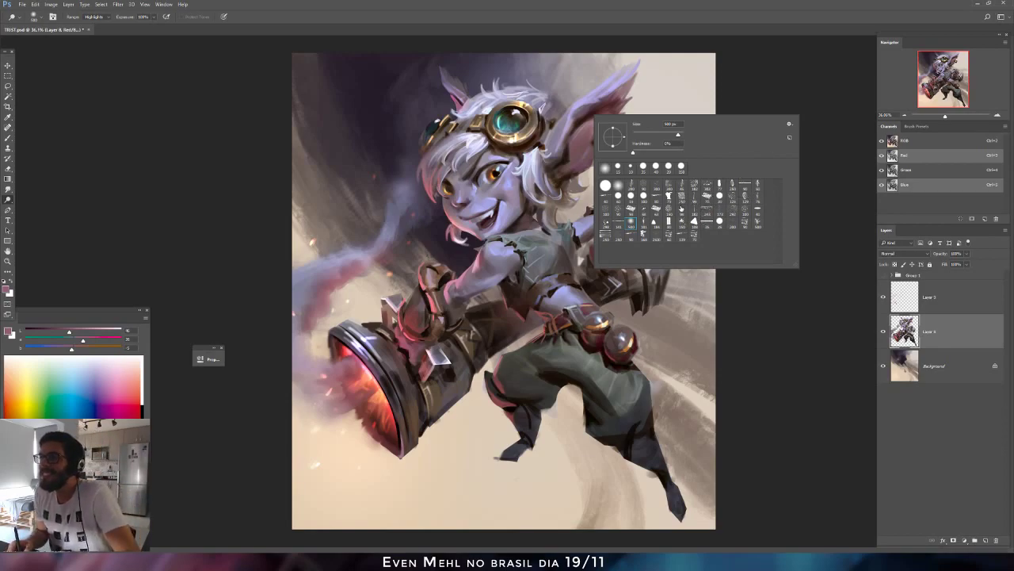
left_click(733, 186)
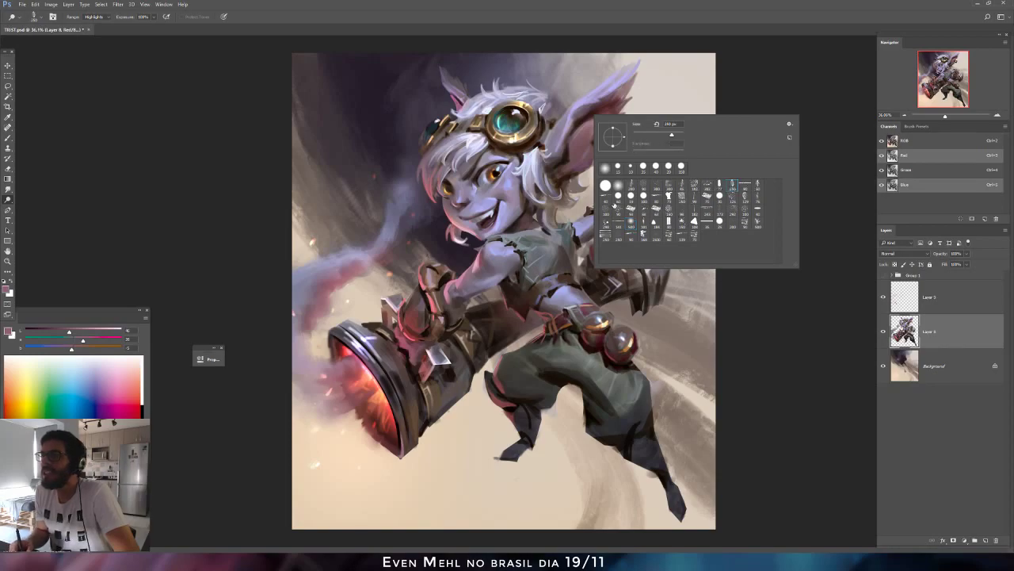
left_click(643, 236)
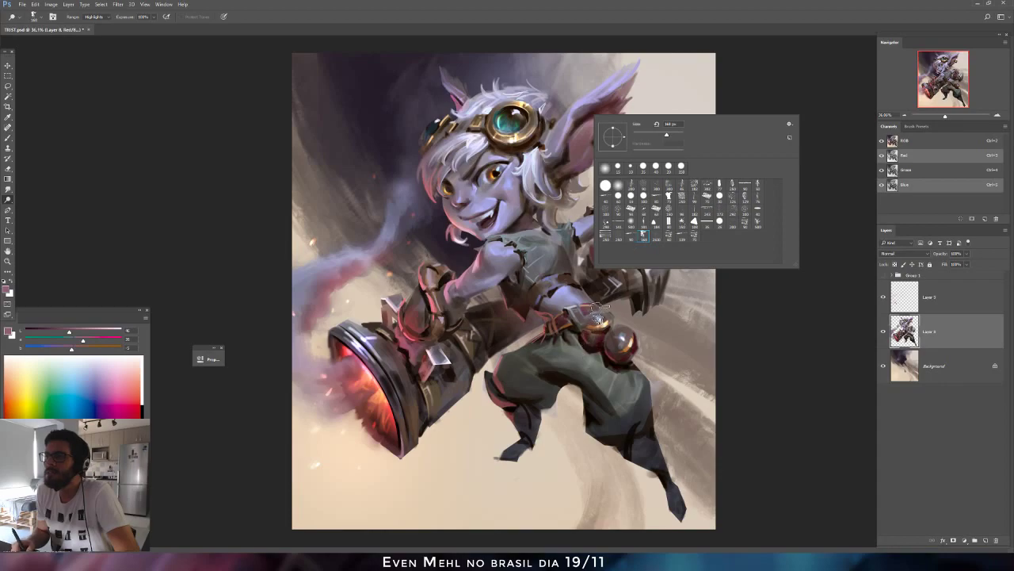
left_click(752, 306)
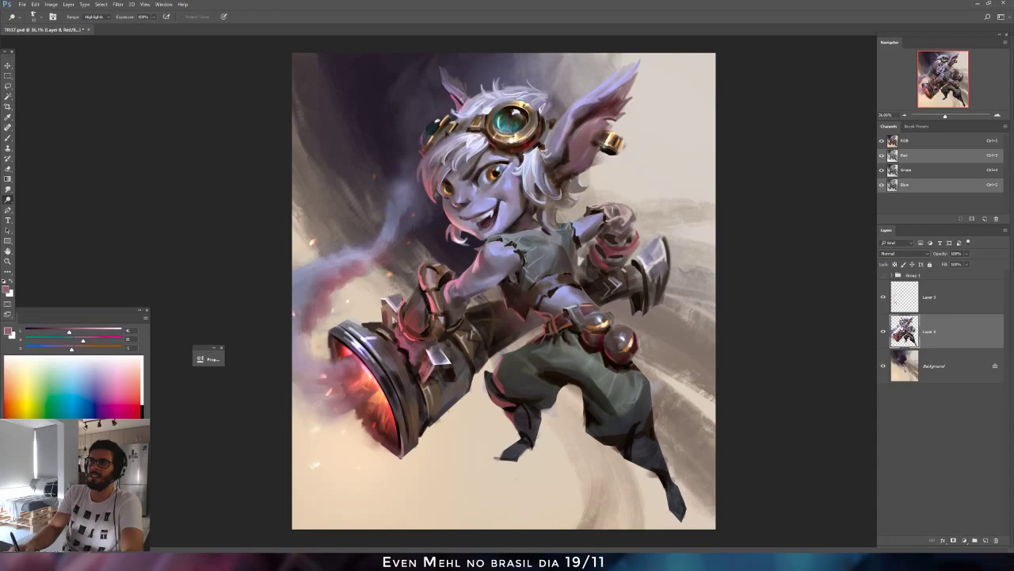
Target the Red channel alone, restore the full RGB channels and switch back to the Brush tool.
left_click(929, 158)
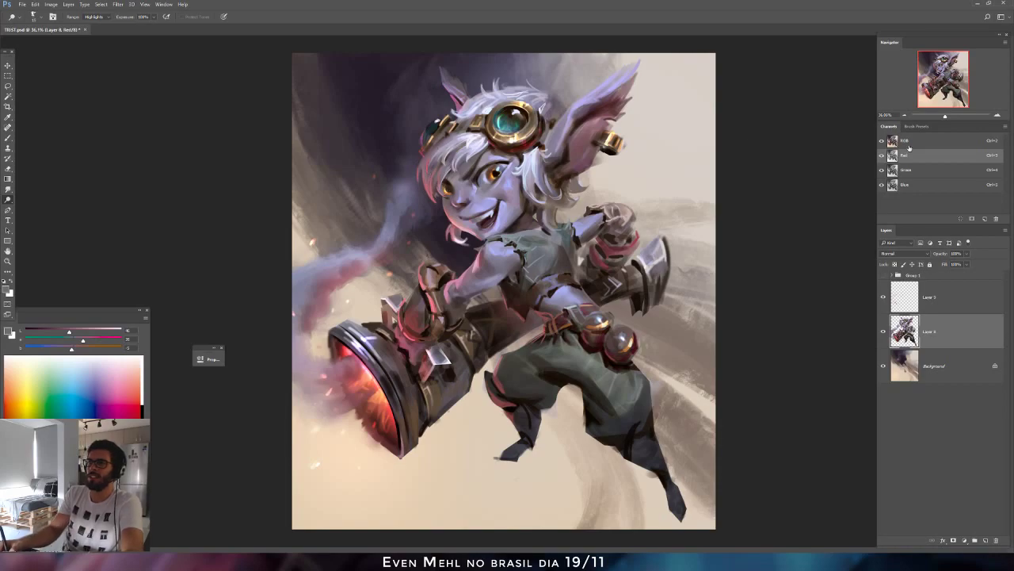
key("ctrl+2")
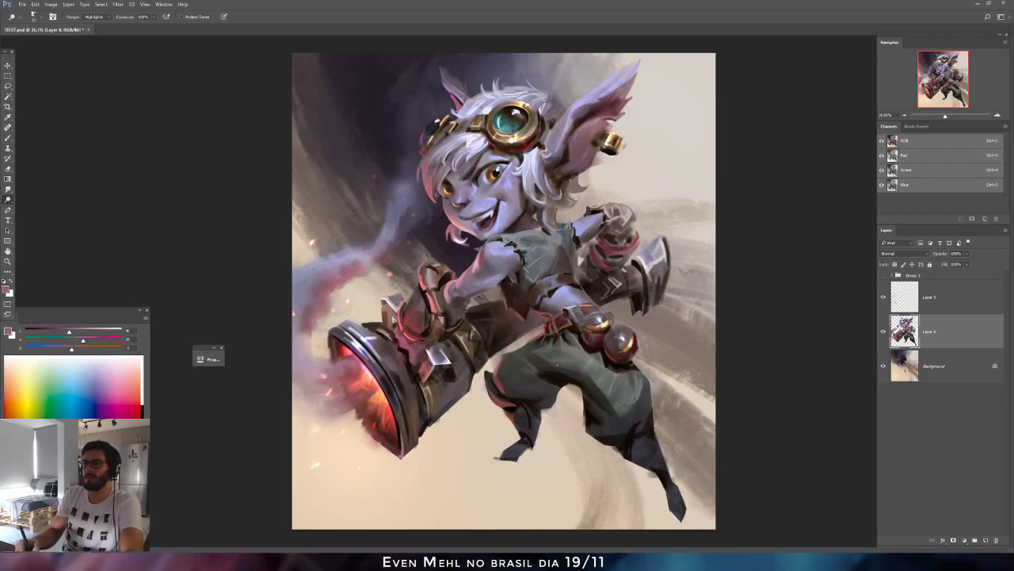
key("b")
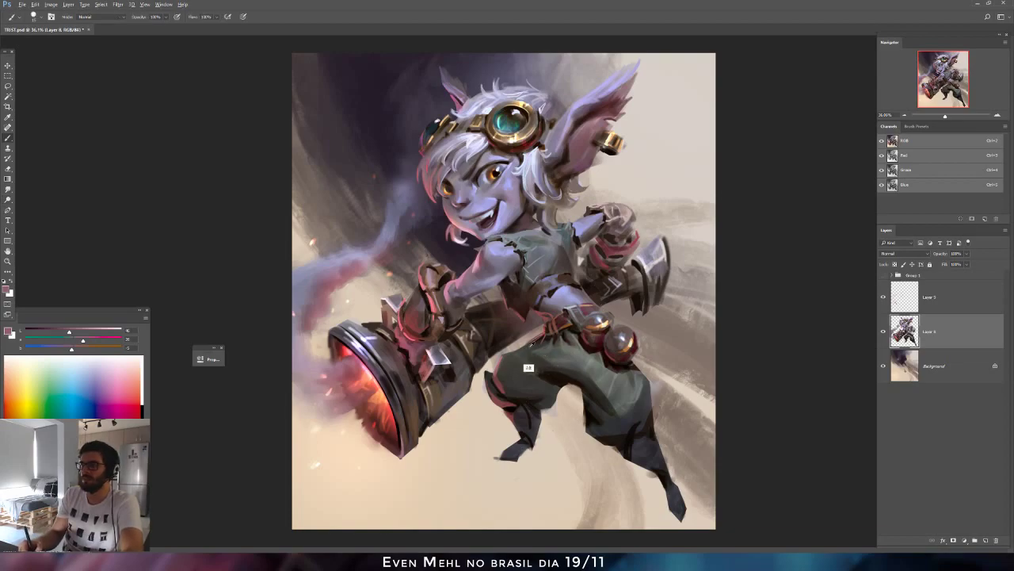
Sample the lavender skin at the waist, pick a round brush tip and reduce its size for touch-ups there.
left_click(565, 290, "alt")
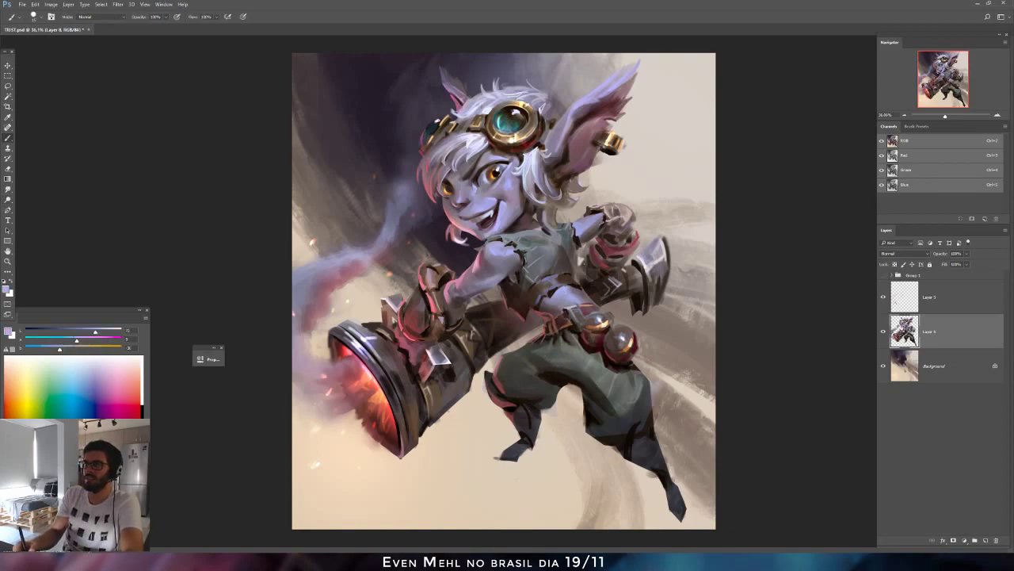
right_click(591, 263)
left_click(627, 344)
left_click(565, 288, "alt")
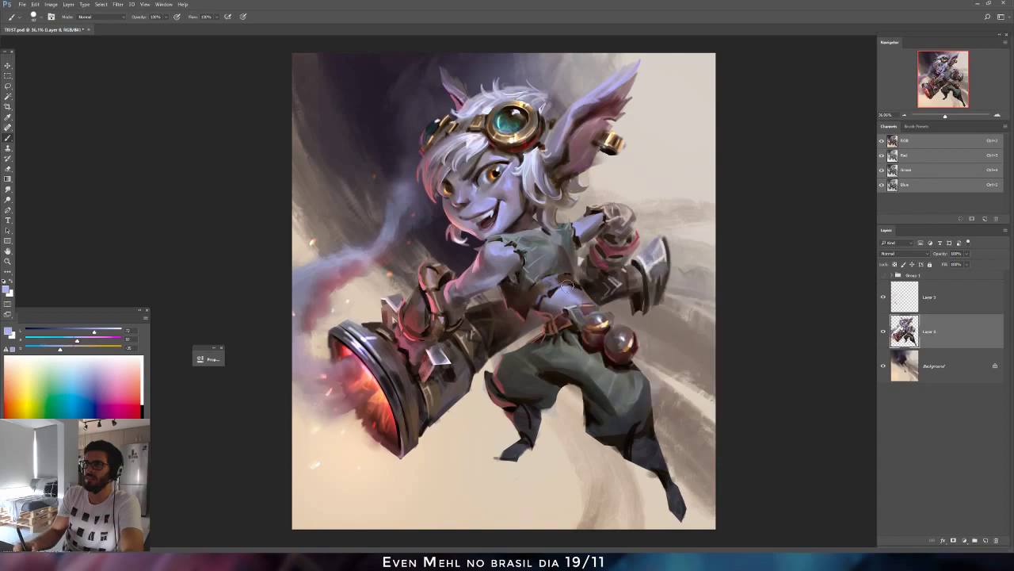
key("[")
key("[")
key("[")
key("[")
Check the whole painting at a small size and flip the canvas horizontally.
scroll(264, 308, "down", 10)
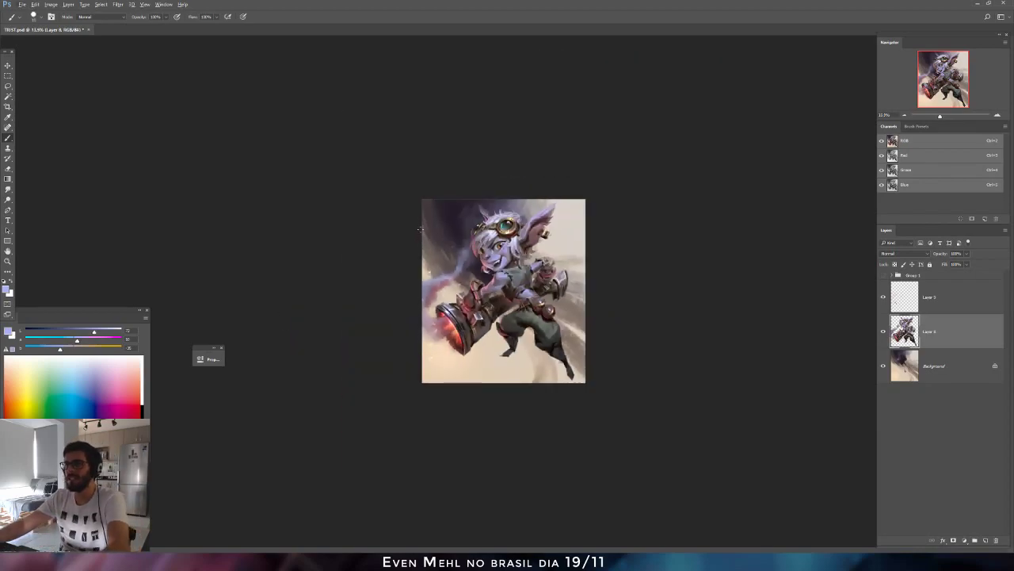
key("ctrl+shift+h")
scroll(264, 308, "up", 9)
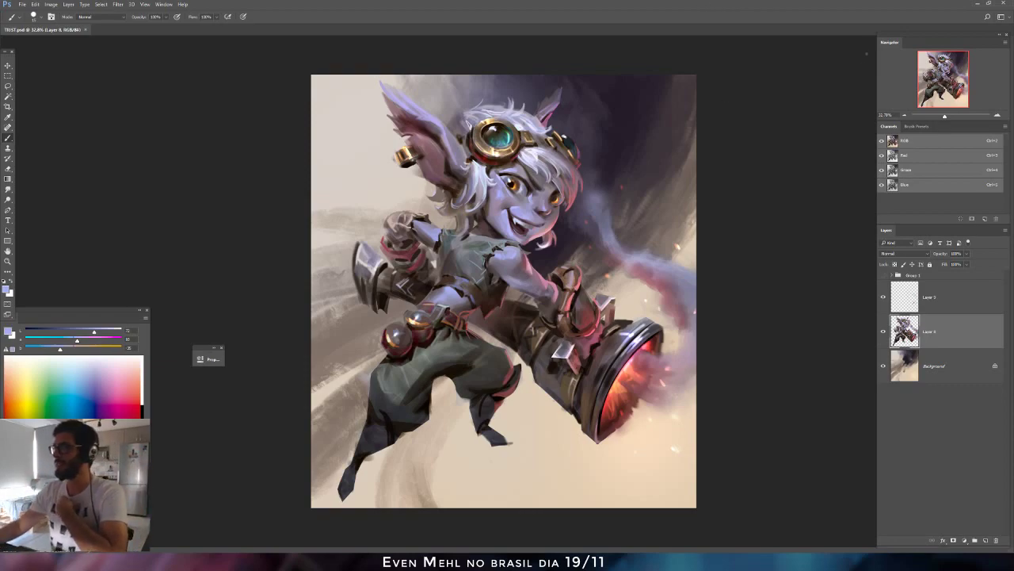
Bring the browser window with the character's in-game model reference over the painting, compare, and move it away.
left_click_drag(1013, 115, 668, 85)
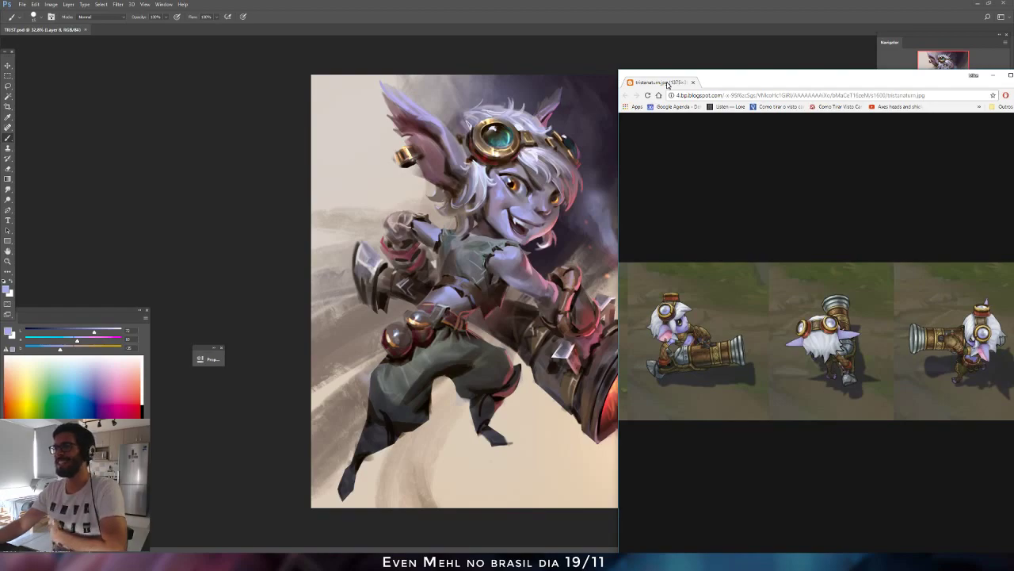
left_click_drag(668, 85, 1013, 182)
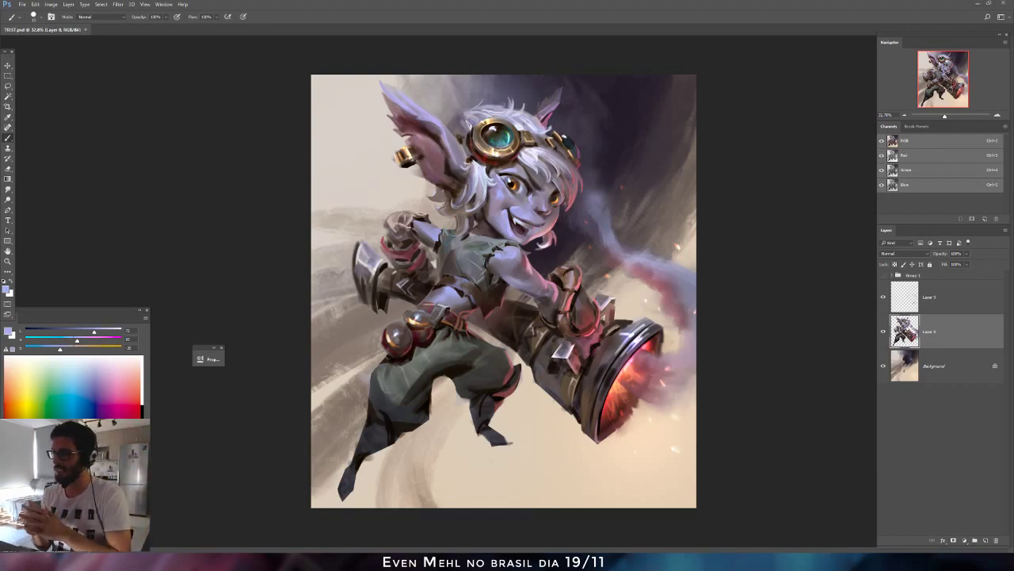
scroll(646, 392, "down", 10)
scroll(542, 294, "up", 11)
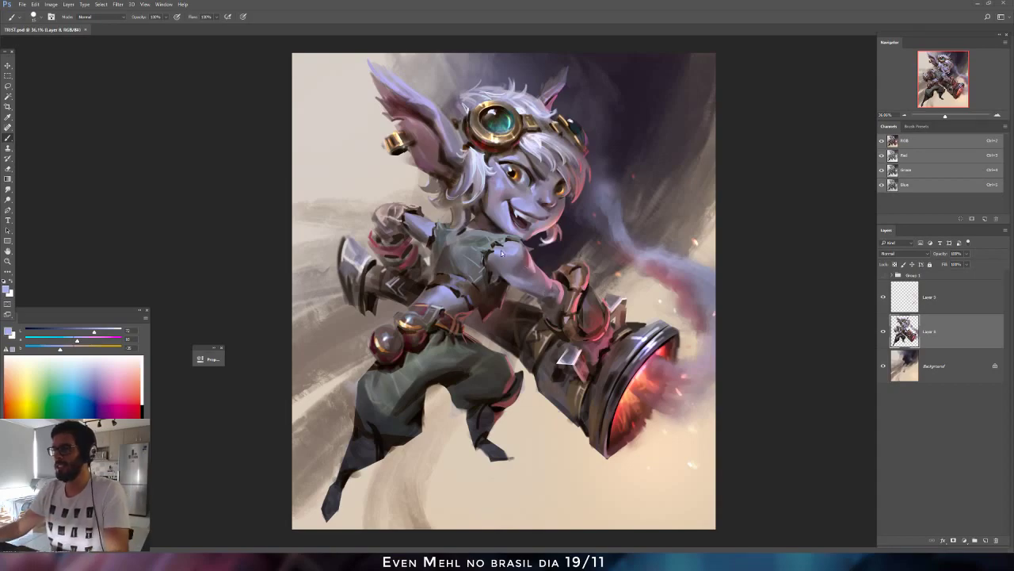
left_click_drag(501, 254, 471, 328)
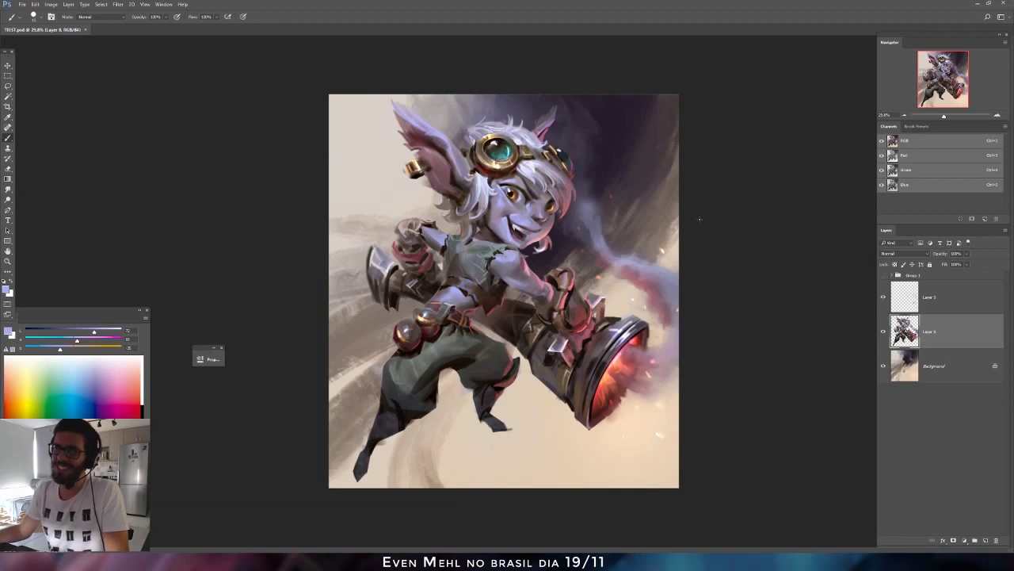
left_click_drag(699, 219, 735, 239)
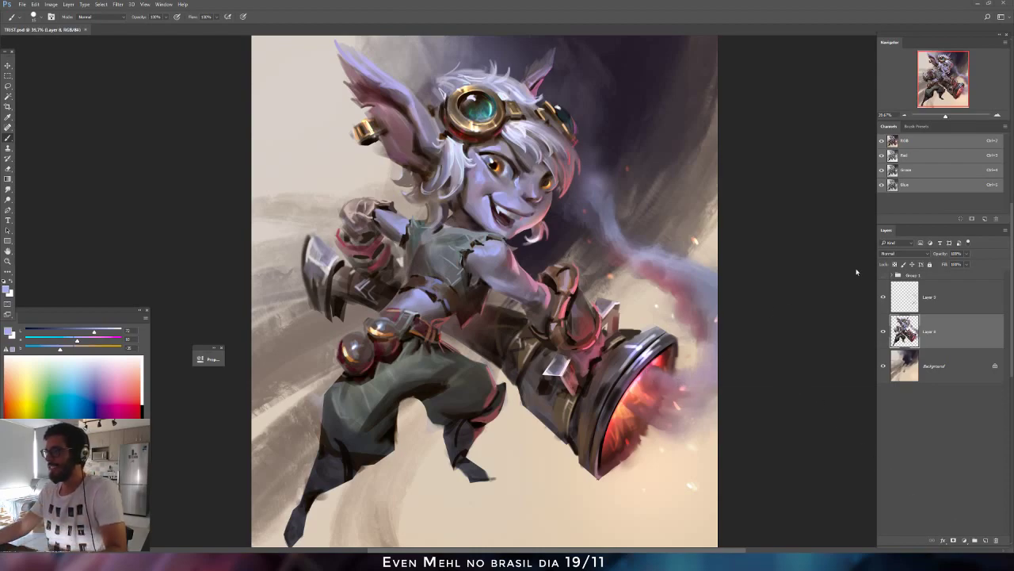
scroll(721, 223, "down", 1)
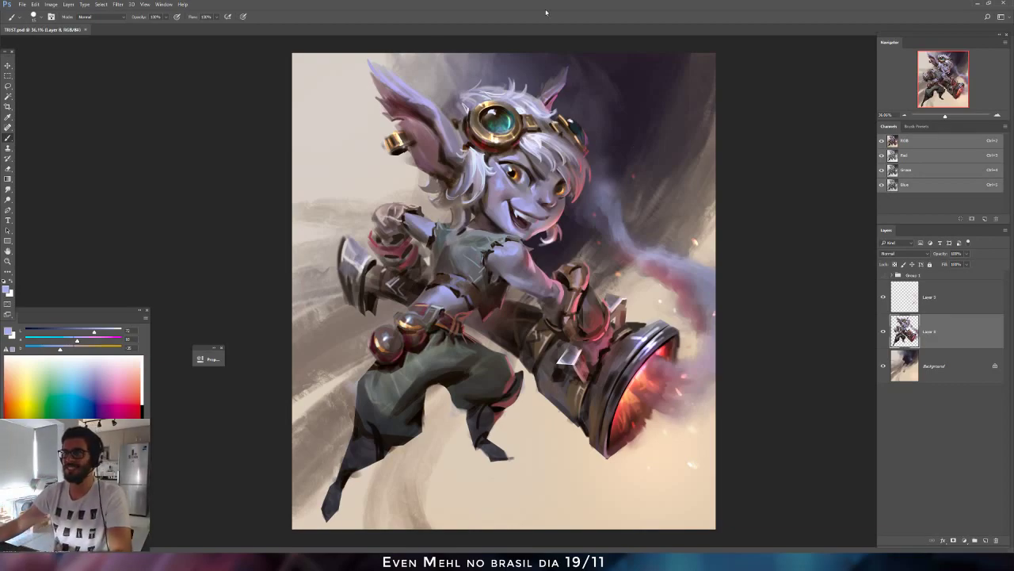
Close the finished painting and create a new 2048 x 1600 pixel document with a white background.
key("ctrl+w")
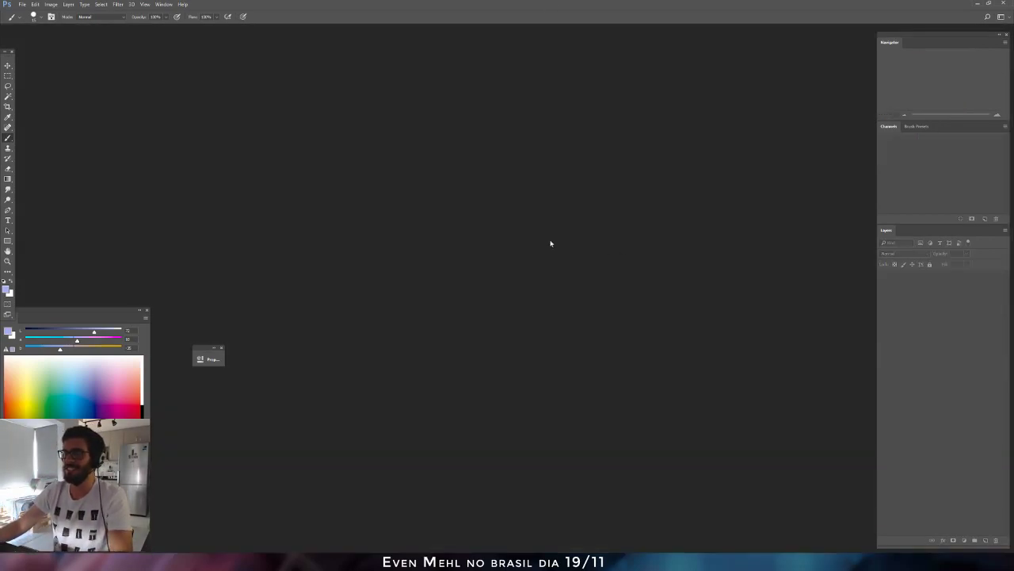
key("ctrl+n")
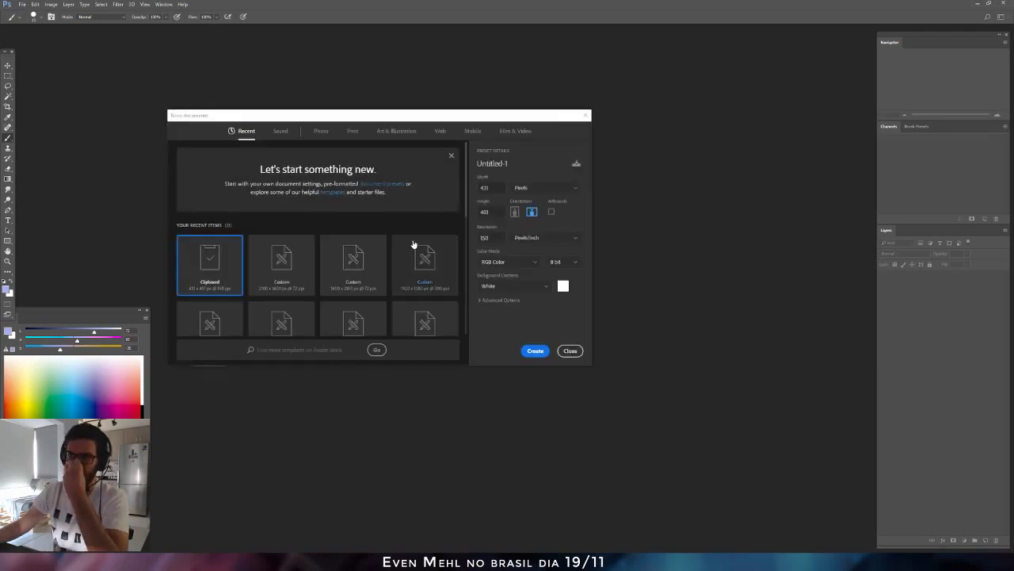
left_click(487, 188)
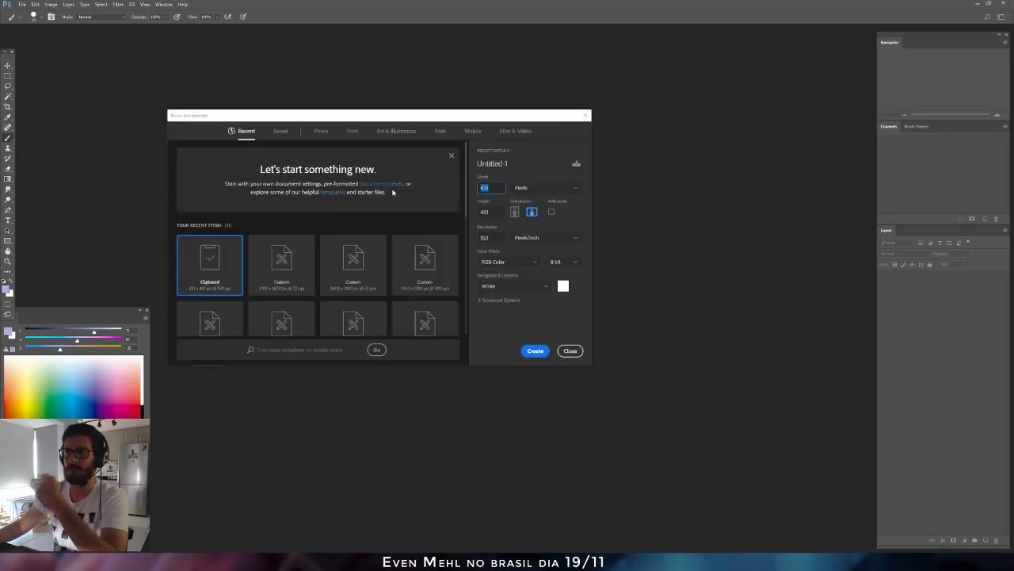
type("2048")
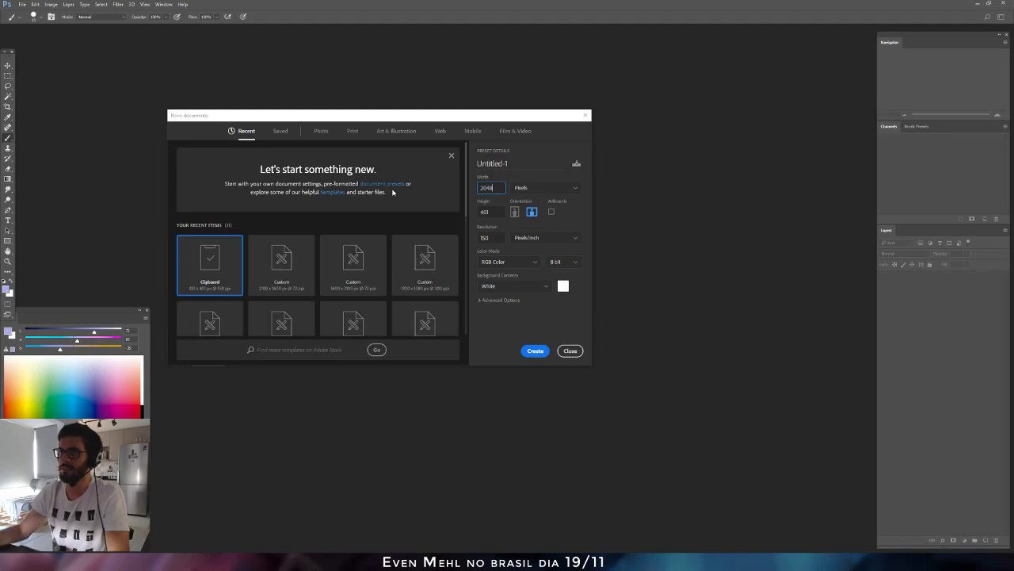
key("Tab")
type("1600")
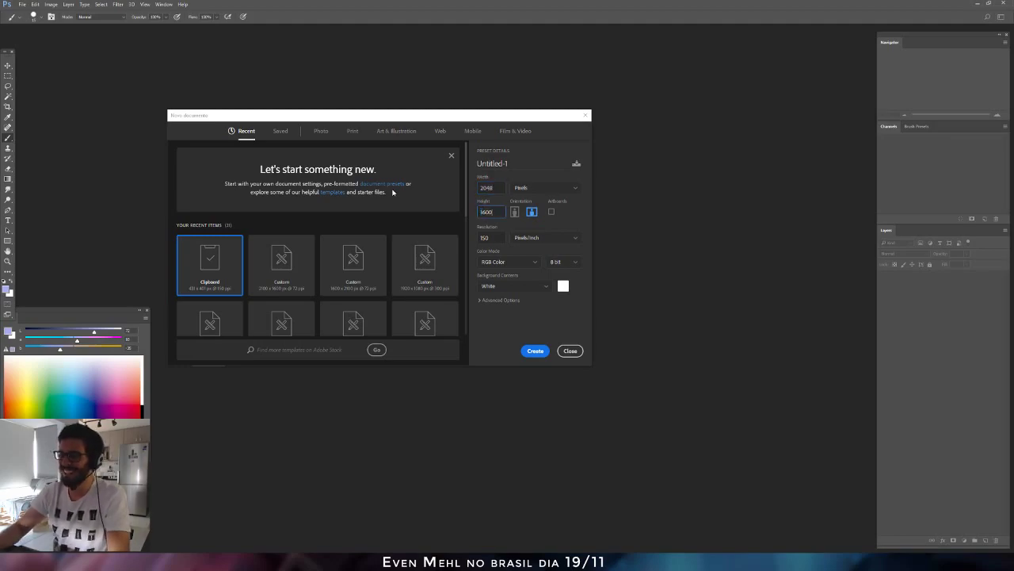
key("Return")
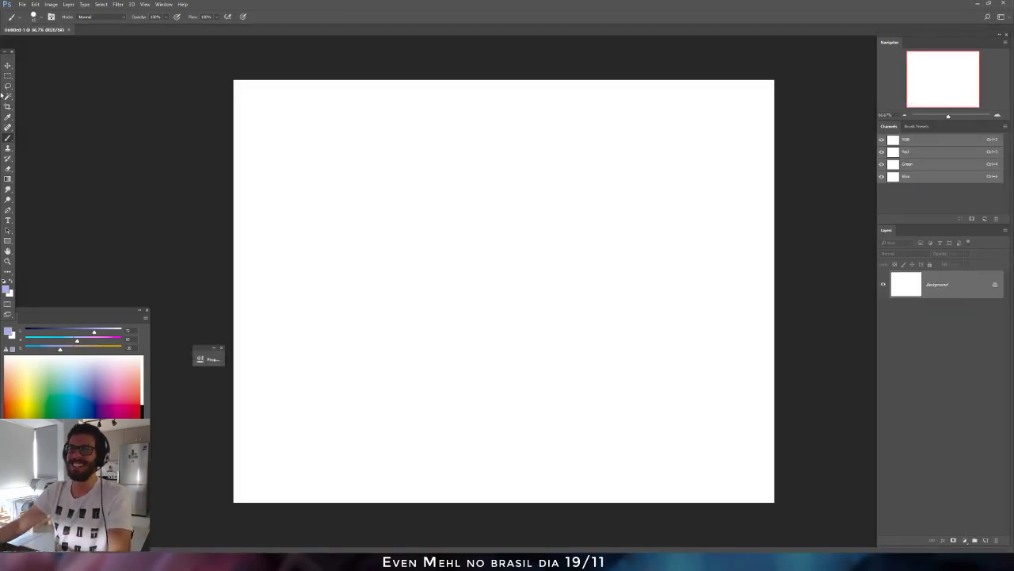
Reshape the blank canvas from landscape to portrait format with the Crop tool.
left_click(8, 106)
key("ctrl+minus")
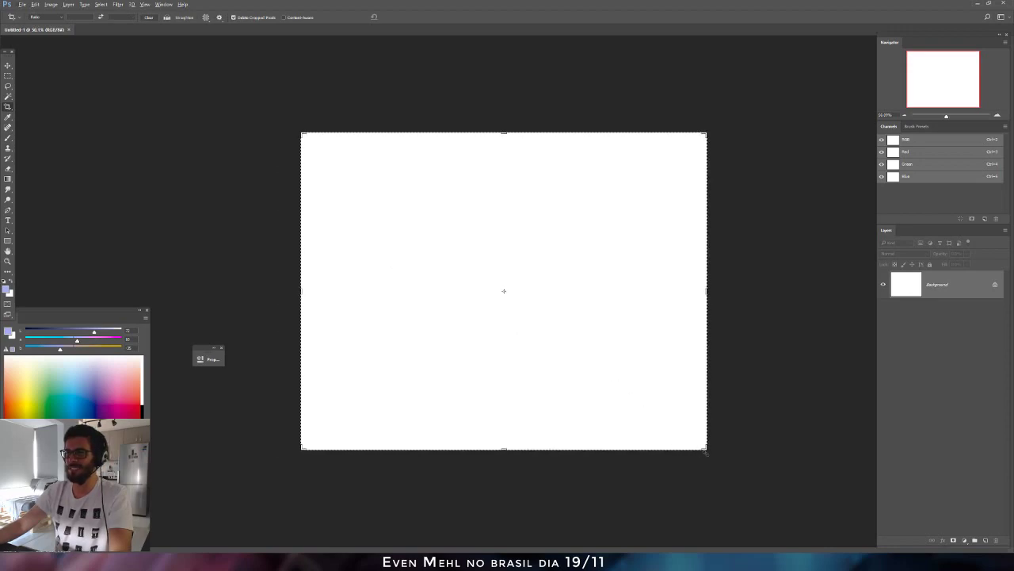
left_click_drag(705, 450, 659, 476)
key("Return")
key("Return")
key("ctrl+plus")
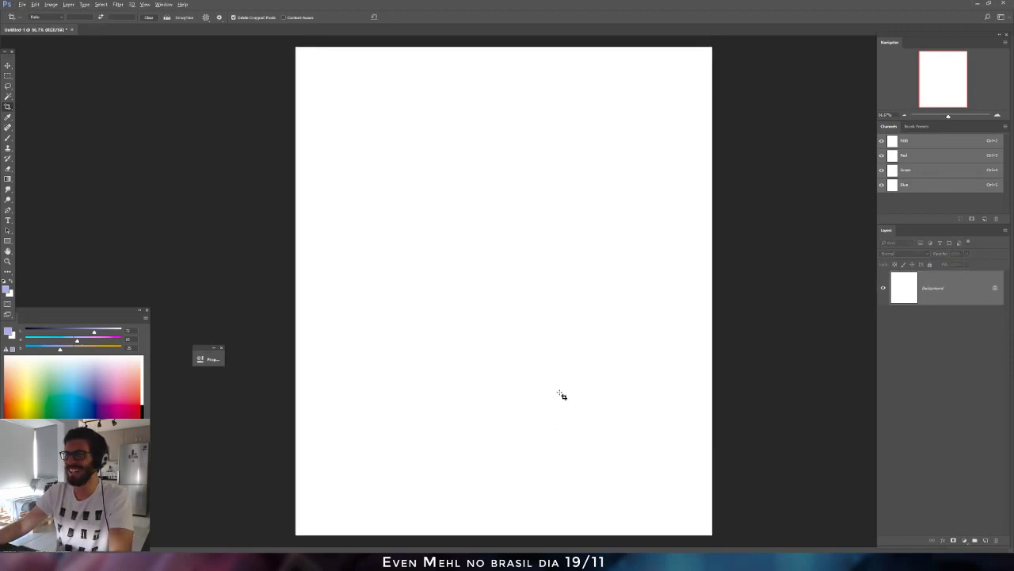
Mix a light, slightly greenish grey foreground colour and fill the background with it.
scroll(561, 394, "down", 2)
left_click_drag(80, 348, 73, 342)
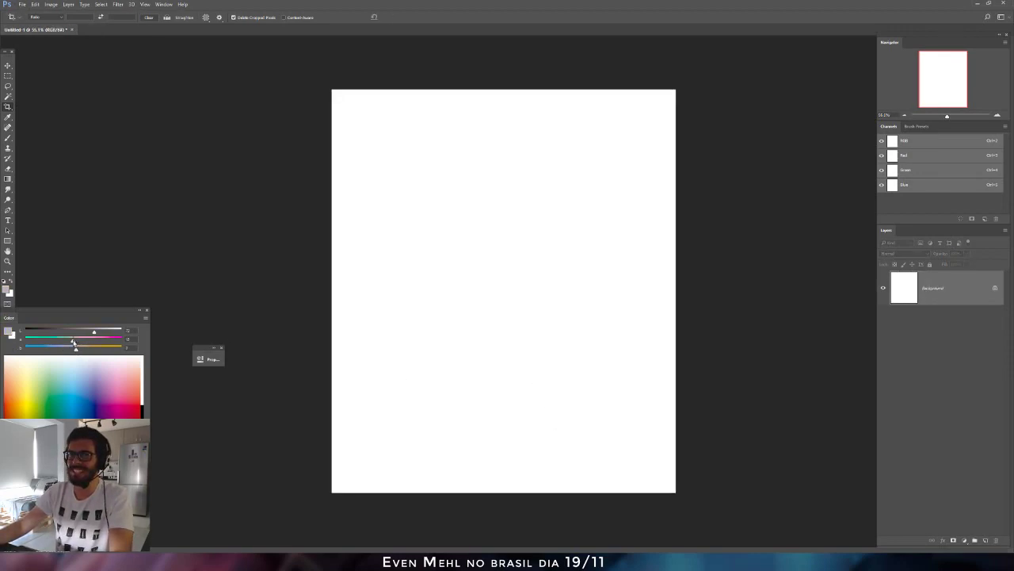
key("alt+BackSpace")
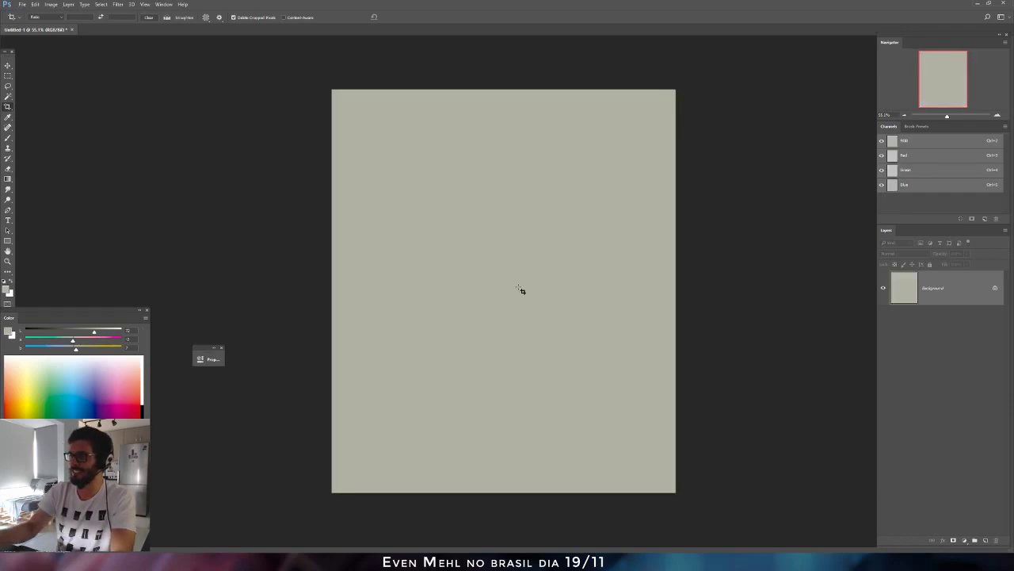
Add a new empty layer above the background and switch to the Brush tool.
key("ctrl+shift+n")
key("Return")
key("b")
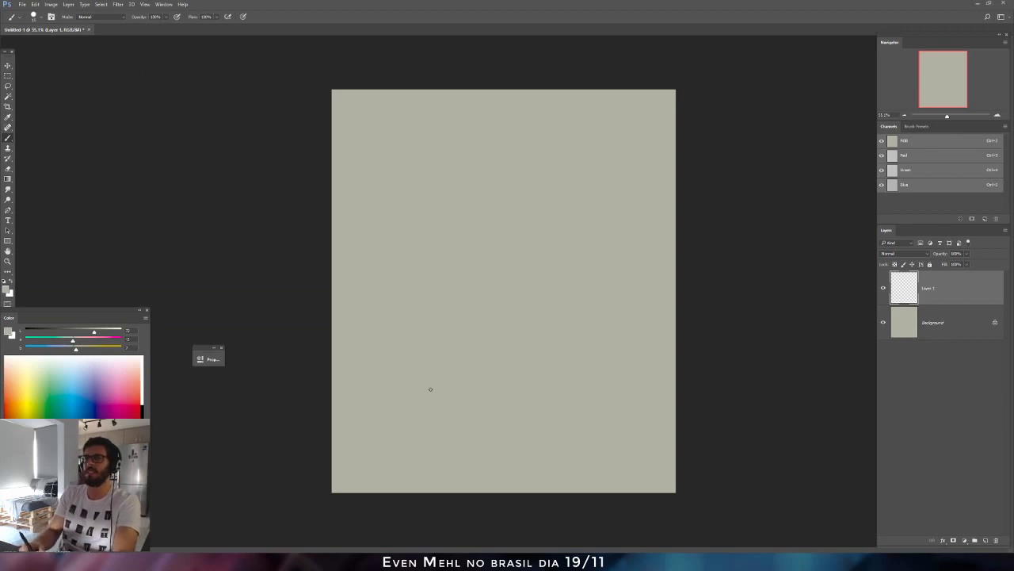
Darken the foreground colour to a brownish grey, try a stroke on the empty layer and undo it.
left_click(65, 333)
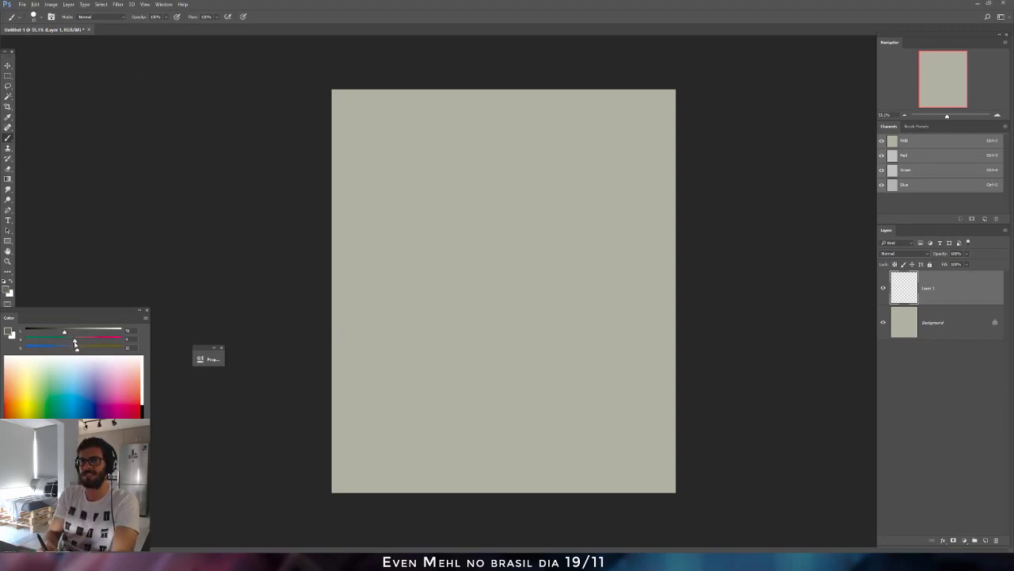
left_click_drag(484, 305, 462, 191)
key("ctrl+z")
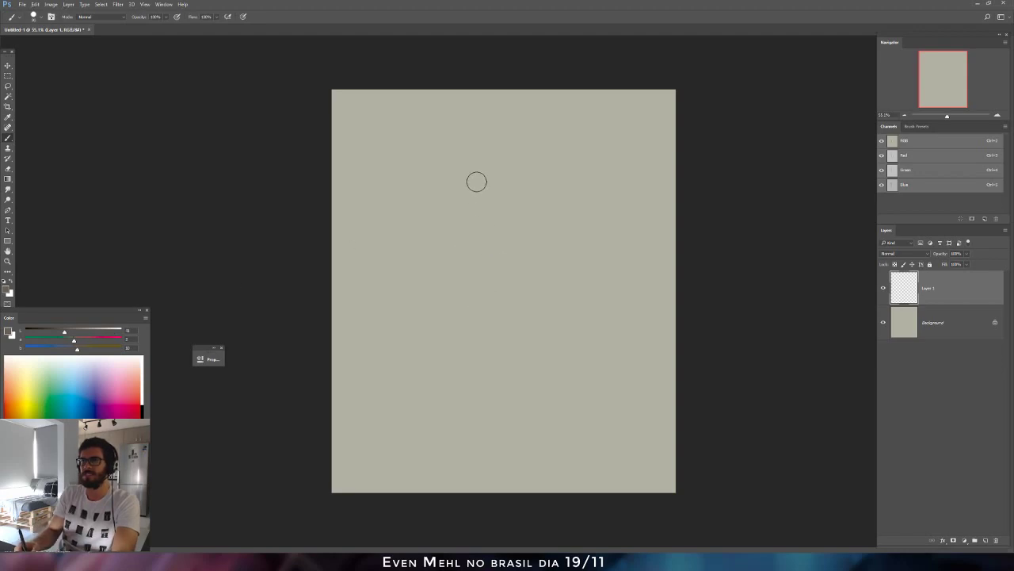
Choose the flat rectangular brush preset and block in a hat brim with a thin diagonal stroke and a broad arc across the upper canvas.
right_click(466, 256)
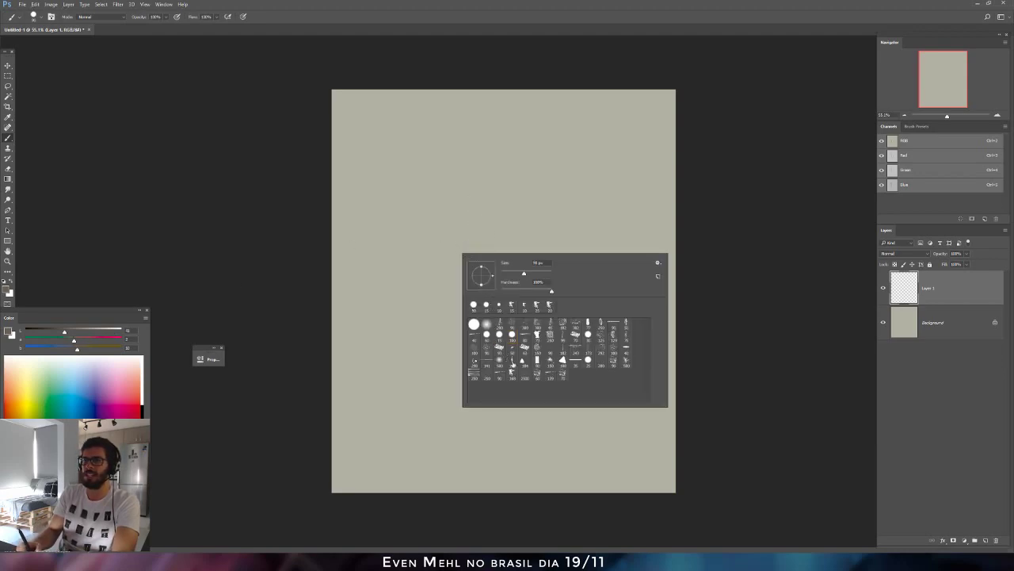
double_click(538, 362)
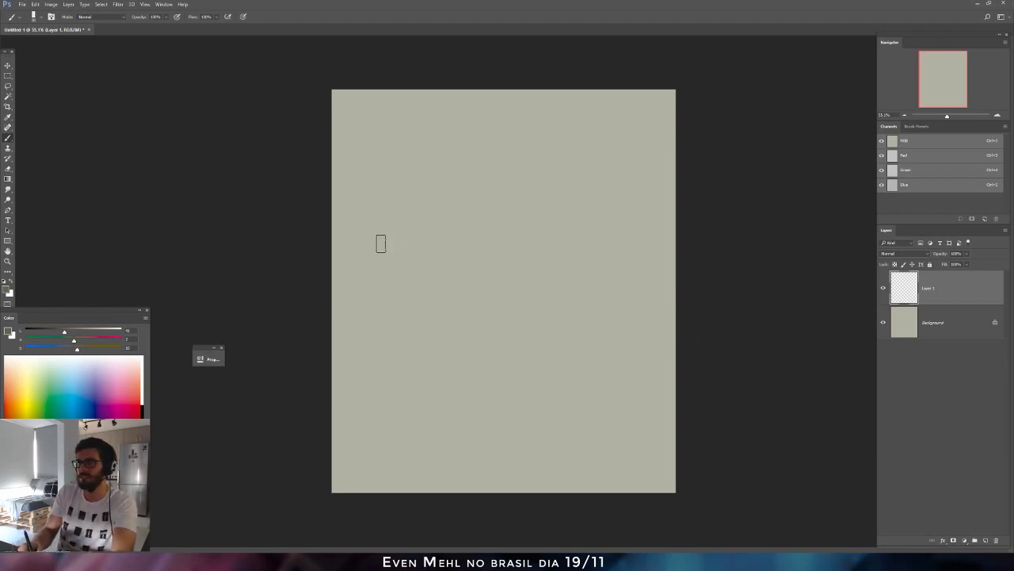
left_click_drag(380, 244, 545, 128)
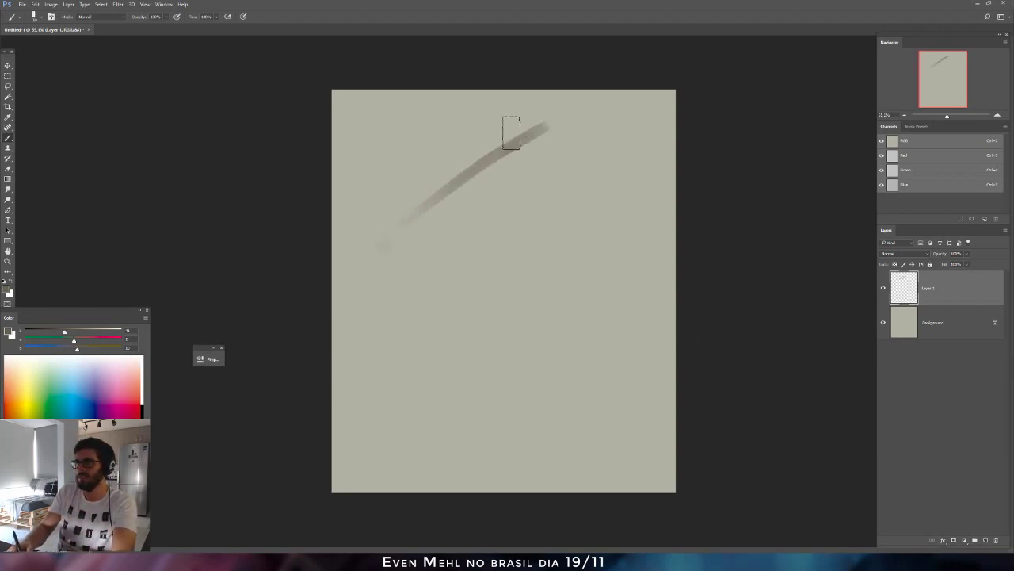
key("bracketright")
key("bracketright")
key("bracketright")
mouse_move(442, 133)
left_mouse_down()
mouse_move(509, 118)
mouse_move(501, 211)
mouse_move(454, 133)
mouse_move(585, 204)
left_mouse_up()
Paint an oval head under the brim, a curved chest line, a short torso stroke and a round shoulder, varying the brush size.
key("bracketright")
key("bracketright")
key("bracketleft")
key("bracketleft")
mouse_move(485, 206)
left_mouse_down()
mouse_move(497, 257)
mouse_move(546, 228)
mouse_move(477, 216)
mouse_move(476, 254)
mouse_move(427, 222)
mouse_move(506, 336)
left_mouse_up()
key("bracketleft")
key("bracketleft")
key("bracketleft")
mouse_move(429, 258)
left_mouse_down()
mouse_move(530, 351)
mouse_move(507, 348)
left_mouse_up()
mouse_move(530, 274)
left_mouse_down()
mouse_move(548, 342)
mouse_move(527, 289)
left_mouse_up()
left_click_drag(611, 287, 626, 300)
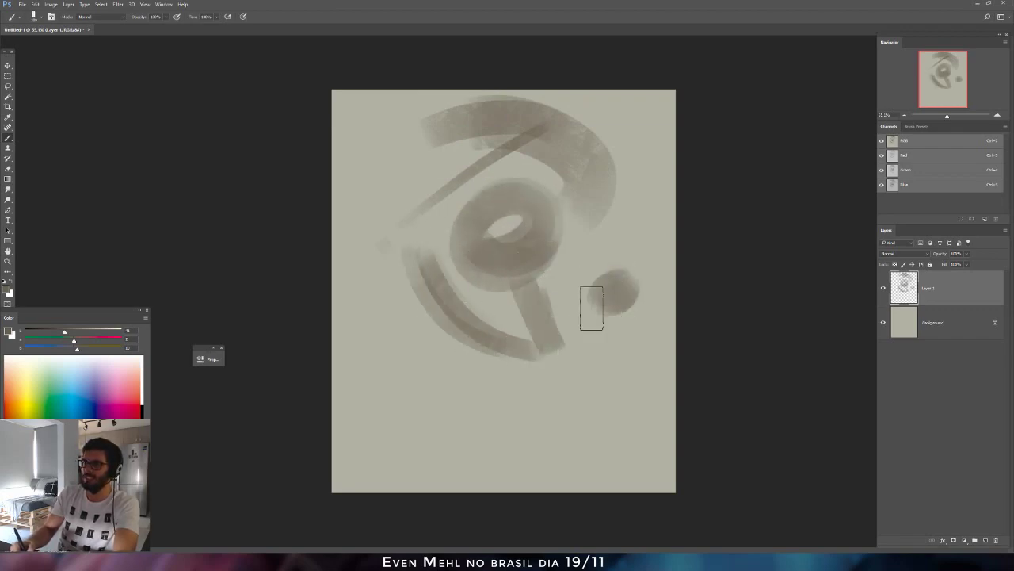
left_click(458, 366)
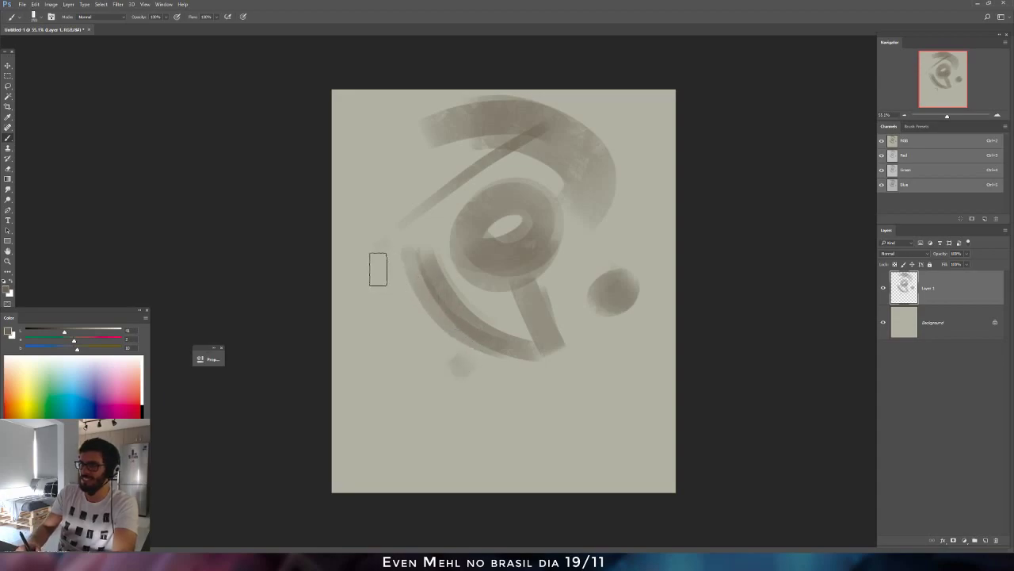
Block in the upper arm on the figure's left side and a thick stroke linking the round shoulder to the neck.
mouse_move(378, 270)
left_mouse_down()
mouse_move(369, 290)
mouse_move(394, 324)
mouse_move(365, 290)
mouse_move(362, 224)
mouse_move(414, 270)
mouse_move(409, 328)
mouse_move(422, 317)
mouse_move(410, 314)
mouse_move(412, 301)
mouse_move(407, 322)
left_mouse_up()
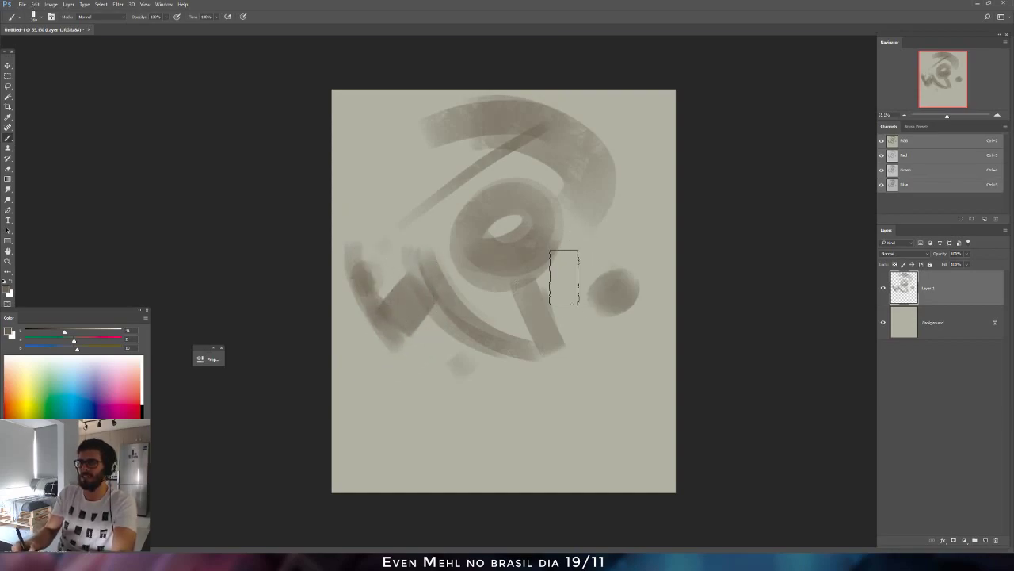
mouse_move(564, 277)
left_mouse_down()
mouse_move(592, 310)
mouse_move(568, 257)
mouse_move(613, 321)
mouse_move(580, 265)
left_mouse_up()
key("ctrl+z")
key("bracketleft")
key("bracketleft")
key("bracketleft")
key("bracketleft")
key("bracketleft")
mouse_move(433, 247)
left_mouse_down()
mouse_move(505, 283)
mouse_move(427, 228)
mouse_move(526, 256)
mouse_move(494, 219)
mouse_move(459, 243)
mouse_move(452, 212)
mouse_move(505, 228)
mouse_move(478, 271)
mouse_move(520, 188)
left_mouse_up()
key("bracketright")
key("bracketright")
key("bracketright")
key("bracketright")
key("ctrl+alt+z")
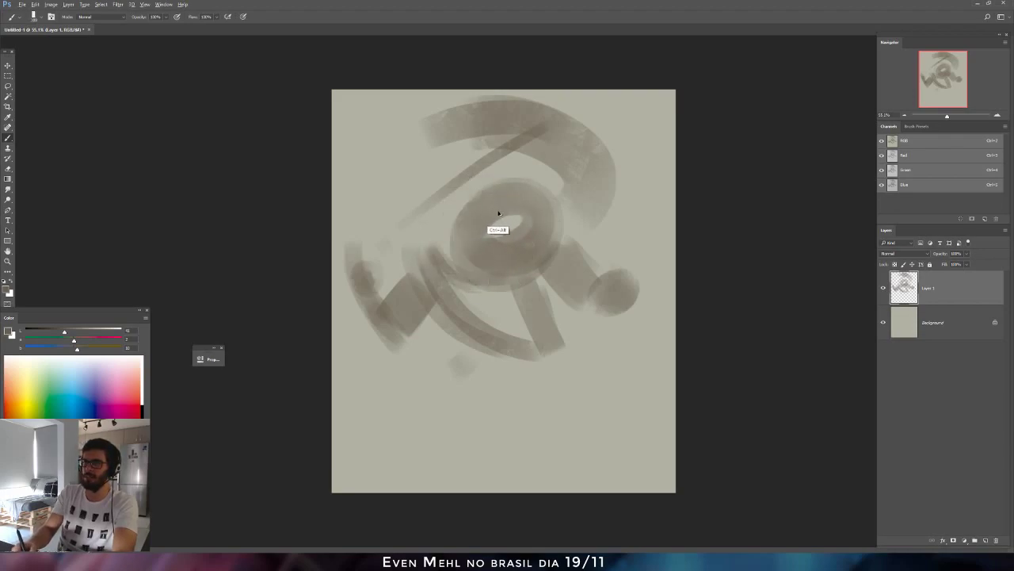
Extend the torso down to a curved pelvis and rough in two short, spread thighs.
mouse_move(546, 254)
left_mouse_down()
mouse_move(536, 390)
mouse_move(535, 270)
mouse_move(555, 318)
mouse_move(507, 337)
mouse_move(490, 367)
mouse_move(539, 406)
mouse_move(492, 377)
mouse_move(569, 390)
mouse_move(558, 391)
mouse_move(568, 371)
mouse_move(538, 404)
mouse_move(513, 406)
mouse_move(523, 398)
mouse_move(484, 392)
mouse_move(489, 404)
mouse_move(469, 380)
mouse_move(510, 409)
mouse_move(481, 402)
mouse_move(486, 423)
mouse_move(489, 373)
mouse_move(466, 427)
mouse_move(490, 398)
mouse_move(457, 436)
left_mouse_up()
key("ctrl+z")
key("ctrl+z")
key("[")
key("[")
mouse_move(568, 370)
left_mouse_down()
mouse_move(600, 414)
mouse_move(591, 402)
left_mouse_up()
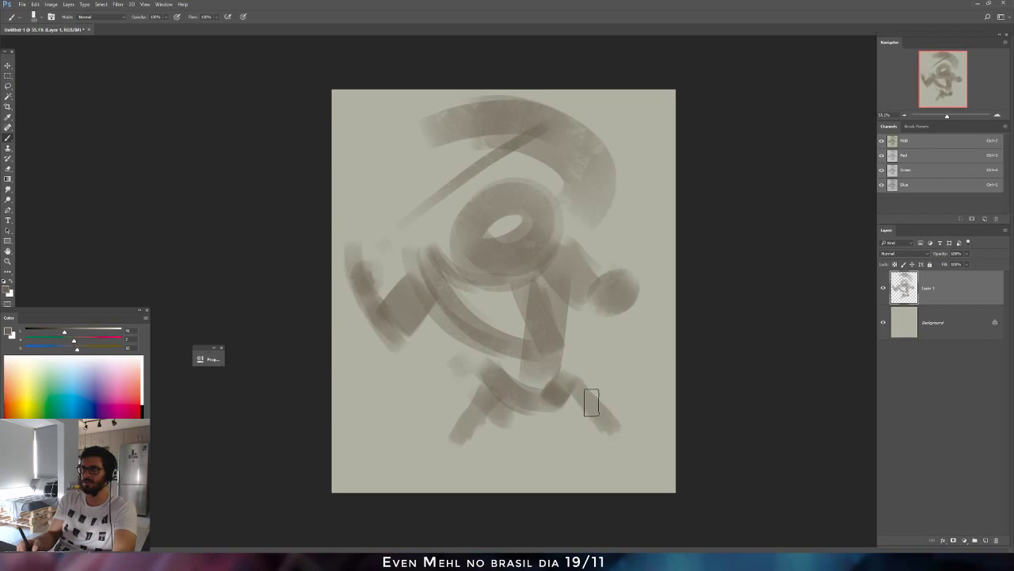
Sketch a forearm and angular hand at the canvas's left edge with smaller brush strokes, undoing the unwanted ones.
mouse_move(327, 277)
left_mouse_down()
mouse_move(351, 301)
mouse_move(341, 316)
mouse_move(387, 411)
left_mouse_up()
key("ctrl+alt+z")
mouse_move(339, 330)
left_mouse_down()
mouse_move(367, 376)
mouse_move(355, 327)
mouse_move(370, 374)
mouse_move(353, 331)
mouse_move(372, 359)
mouse_move(350, 342)
mouse_move(331, 354)
mouse_move(365, 360)
mouse_move(369, 393)
left_mouse_up()
key("[")
key("[")
key("[")
key("[")
key("ctrl+alt+z")
key("ctrl+alt+z")
key("ctrl+alt+z")
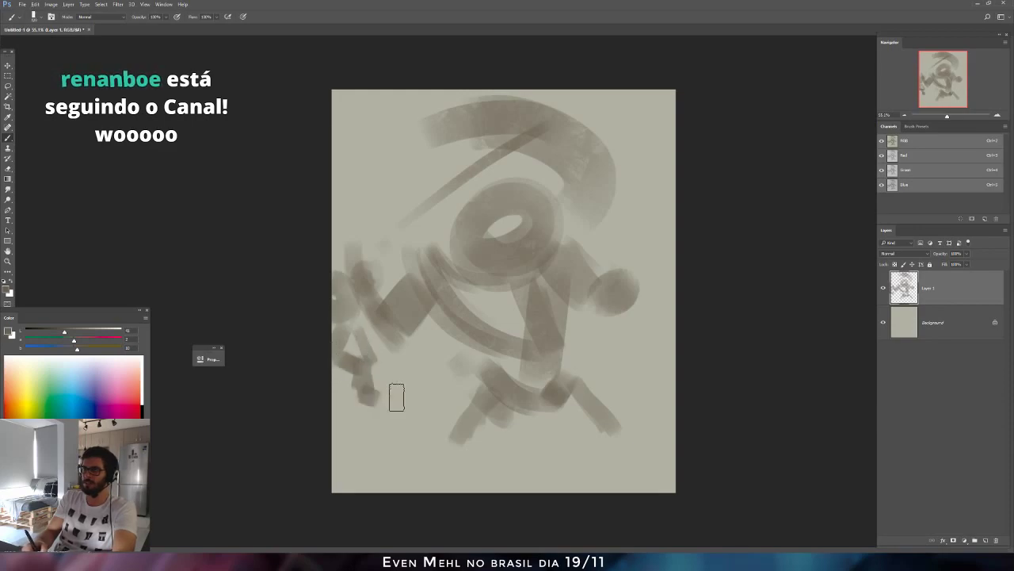
Free-transform the sketch layer: distort its lower-left corner inward, scale the figure down slightly and shift it up.
key("ctrl+t")
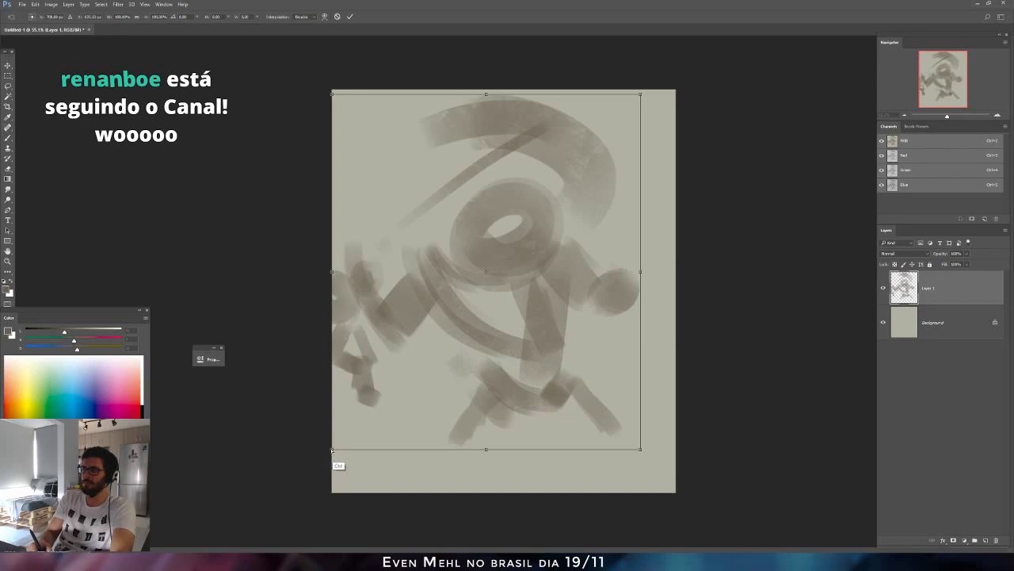
mouse_move(333, 449)
left_mouse_down()
mouse_move(354, 451)
mouse_move(342, 460)
left_mouse_up()
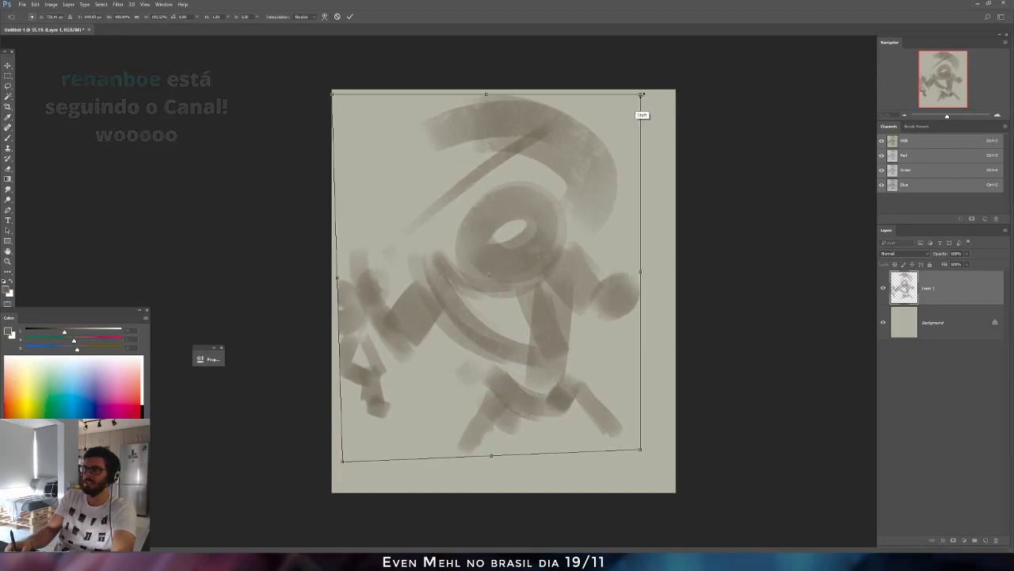
left_click_drag(640, 94, 618, 122)
left_click_drag(573, 196, 581, 172)
key("Return")
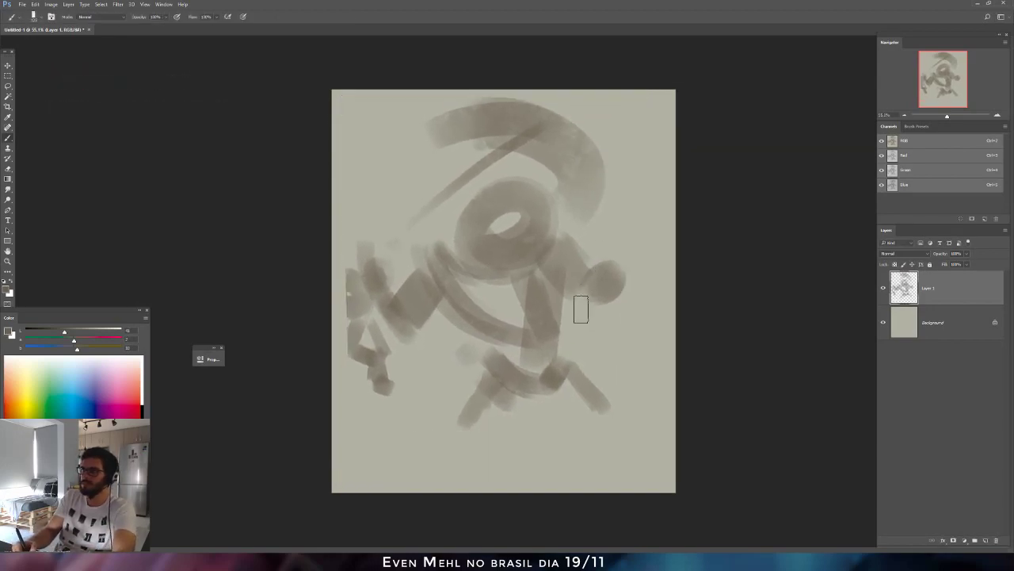
Paint a long forearm hanging from the round right shoulder, darken the neck area and fill out the left shoulder.
mouse_move(581, 309)
left_mouse_down()
mouse_move(584, 291)
mouse_move(629, 302)
mouse_move(643, 385)
mouse_move(637, 376)
left_mouse_up()
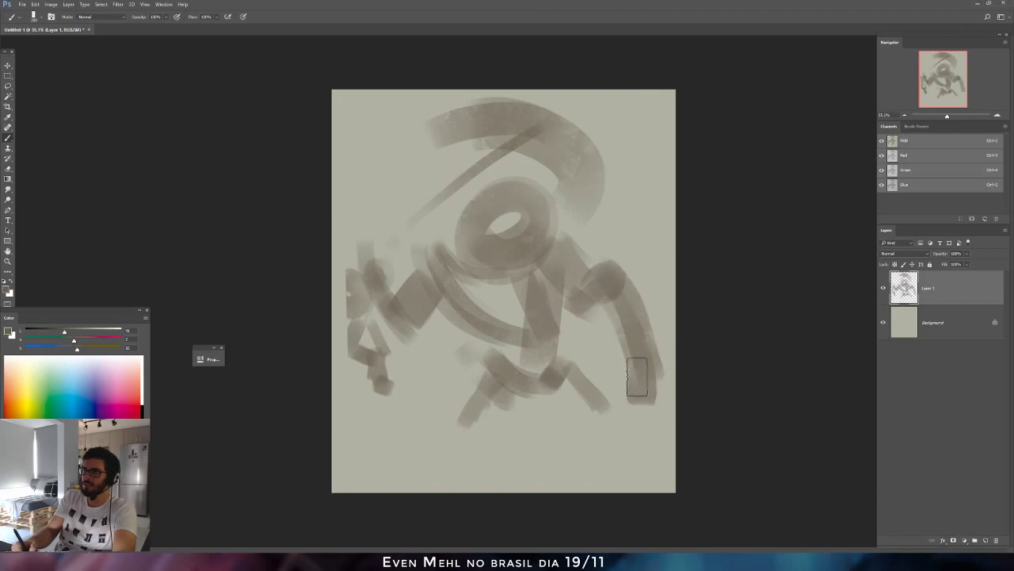
mouse_move(464, 264)
left_mouse_down()
mouse_move(532, 281)
mouse_move(553, 232)
left_mouse_up()
left_click_drag(335, 293, 363, 295)
Reinforce the hat's underside with diagonal strokes, cap both ends of the brim and add a short vertical stroke beside the head.
left_click_drag(417, 218, 482, 157)
left_click_drag(388, 238, 475, 147)
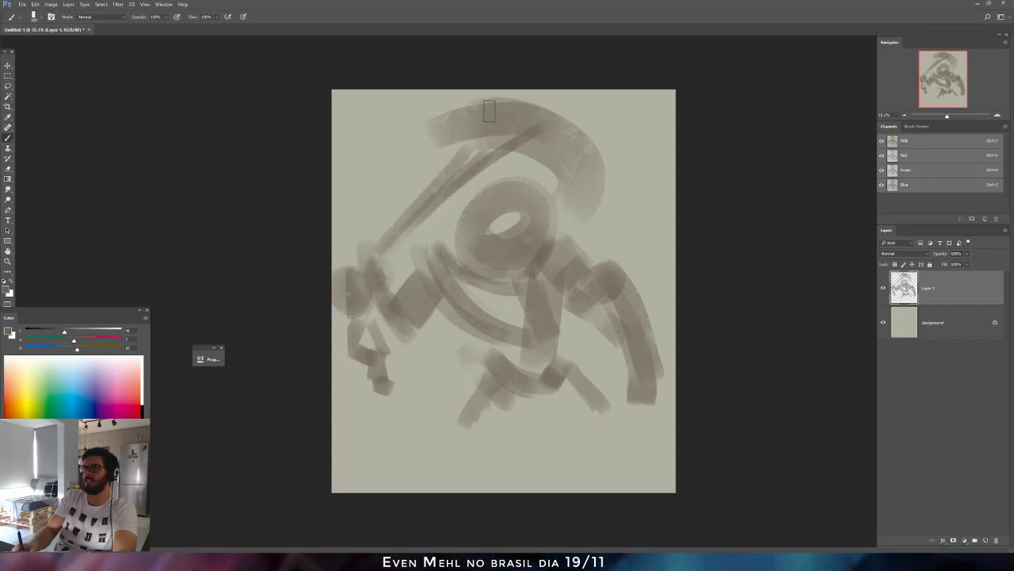
left_click_drag(443, 194, 528, 140)
left_click_drag(426, 113, 400, 140)
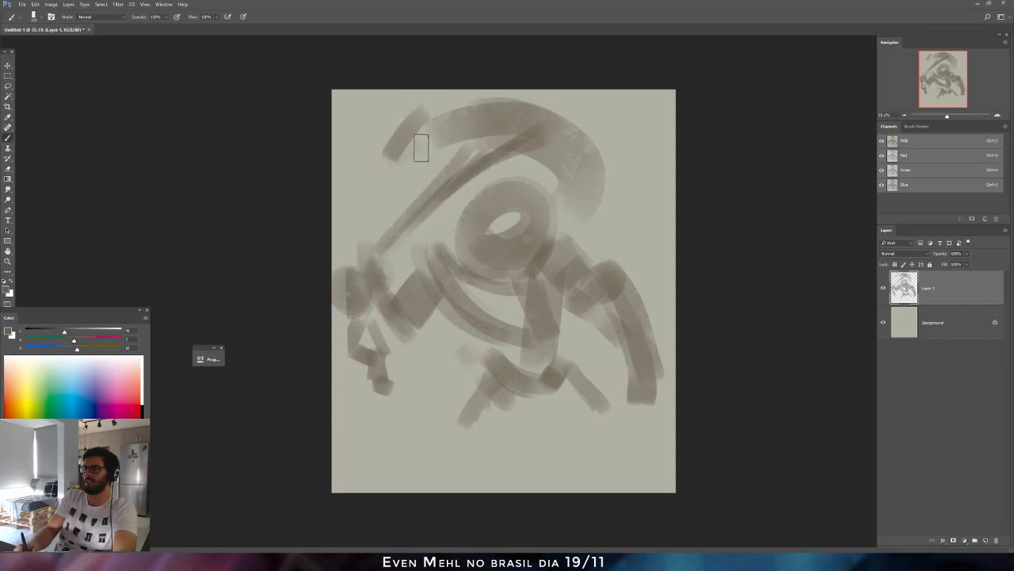
mouse_move(556, 172)
left_mouse_down()
mouse_move(563, 233)
mouse_move(617, 172)
left_mouse_up()
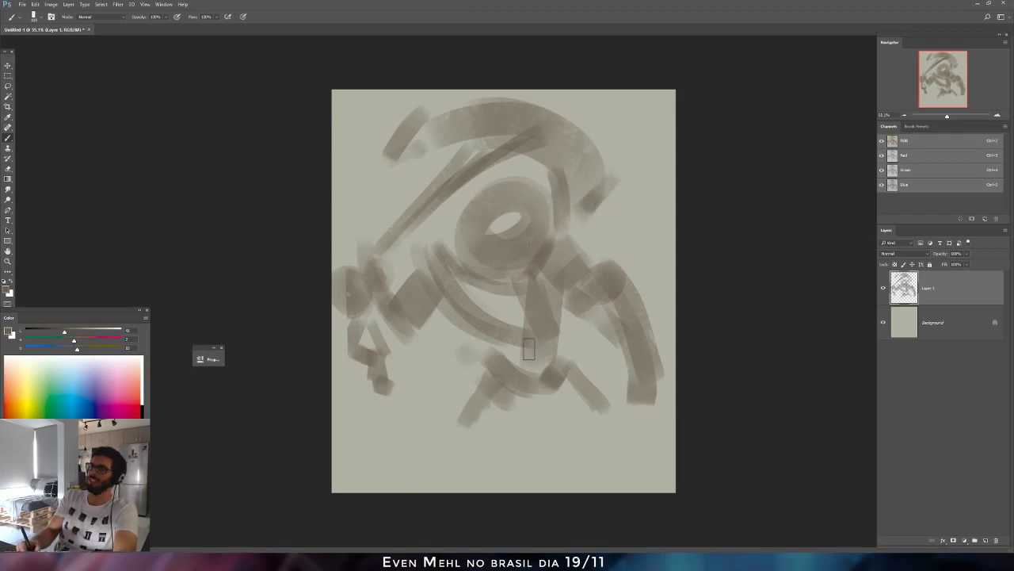
Shrink the brush and paint a curved, bent lower leg on the left and a wider thigh on the right.
mouse_move(510, 272)
left_mouse_down()
mouse_move(472, 228)
mouse_move(455, 258)
left_mouse_up()
key("ctrl+alt+z")
key("bracketleft")
key("bracketleft")
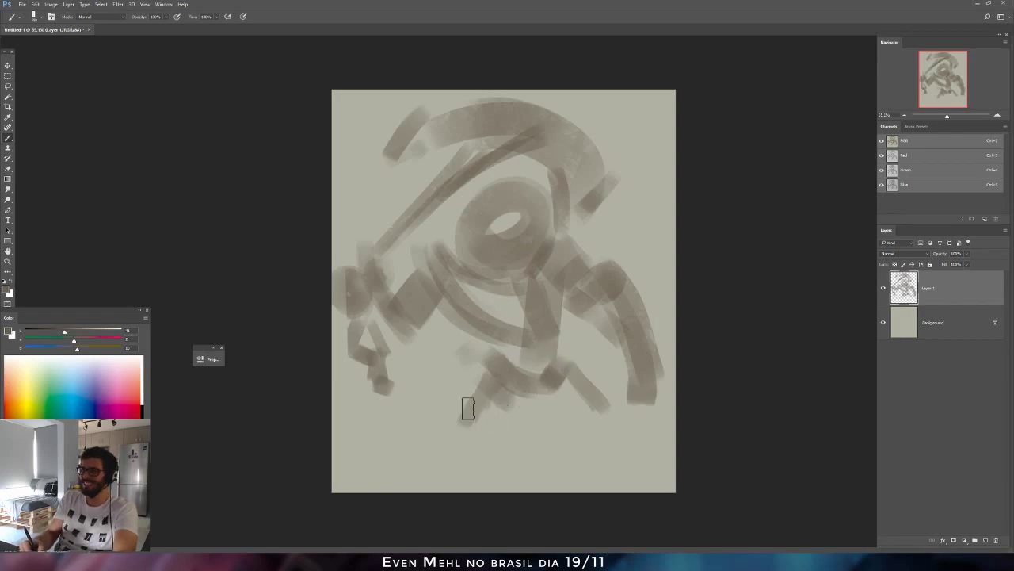
mouse_move(467, 408)
left_mouse_down()
mouse_move(443, 423)
mouse_move(441, 462)
left_mouse_up()
key("ctrl+alt+z")
key("ctrl+alt+z")
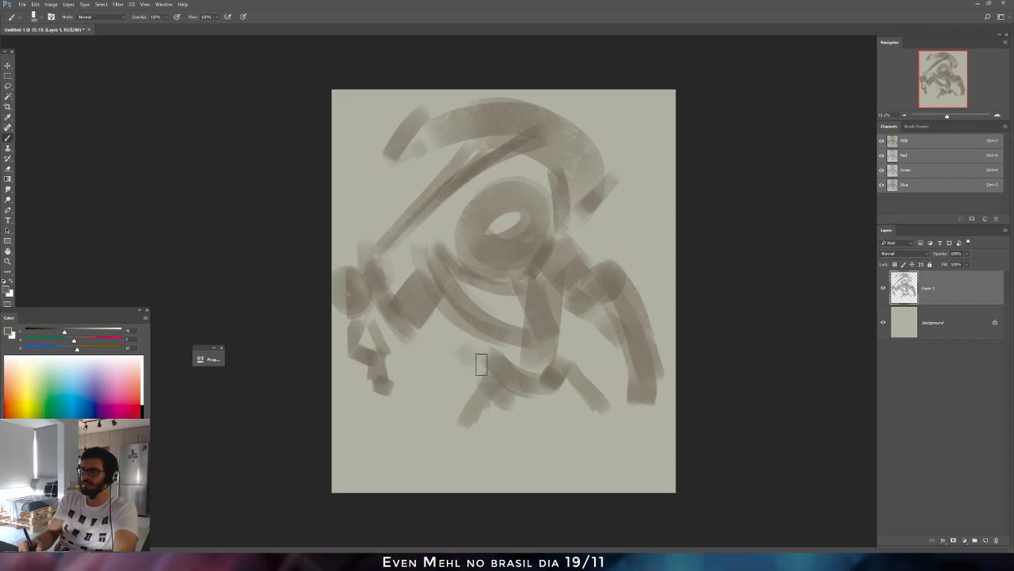
left_click_drag(446, 370, 451, 378)
mouse_move(568, 397)
left_mouse_down()
mouse_move(546, 385)
mouse_move(577, 421)
mouse_move(582, 412)
left_mouse_up()
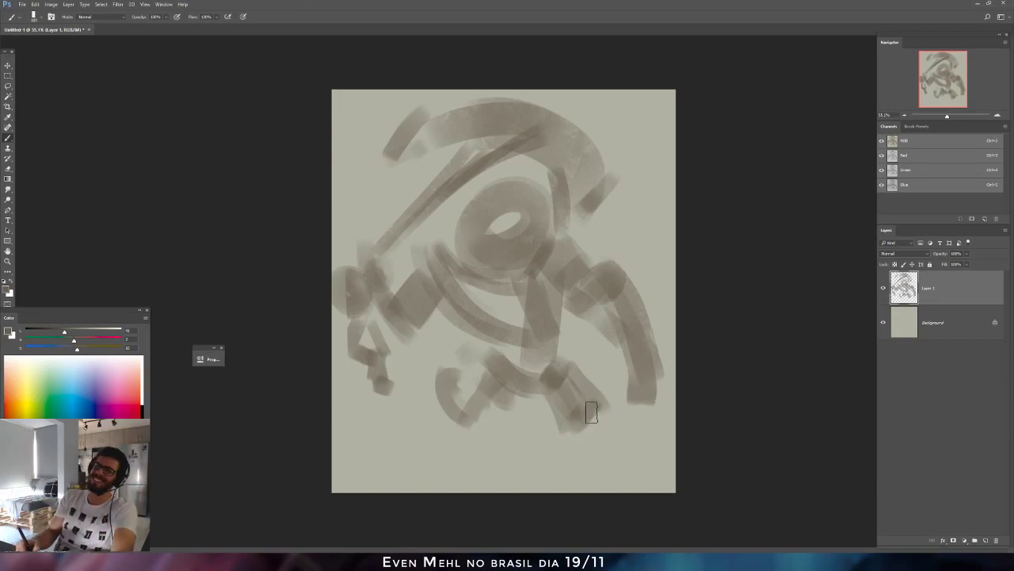
Flip the canvas horizontally, slim the wider thigh with a flat rectangular eraser and flip the canvas back.
key("ctrl+shift+h")
key("e")
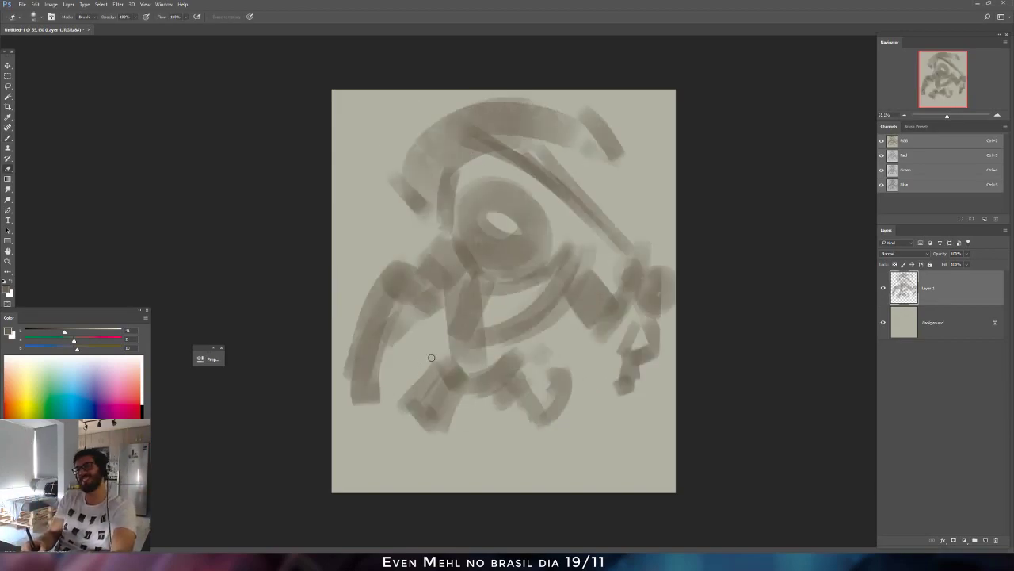
mouse_move(431, 357)
left_mouse_down()
mouse_move(407, 423)
mouse_move(405, 394)
left_mouse_up()
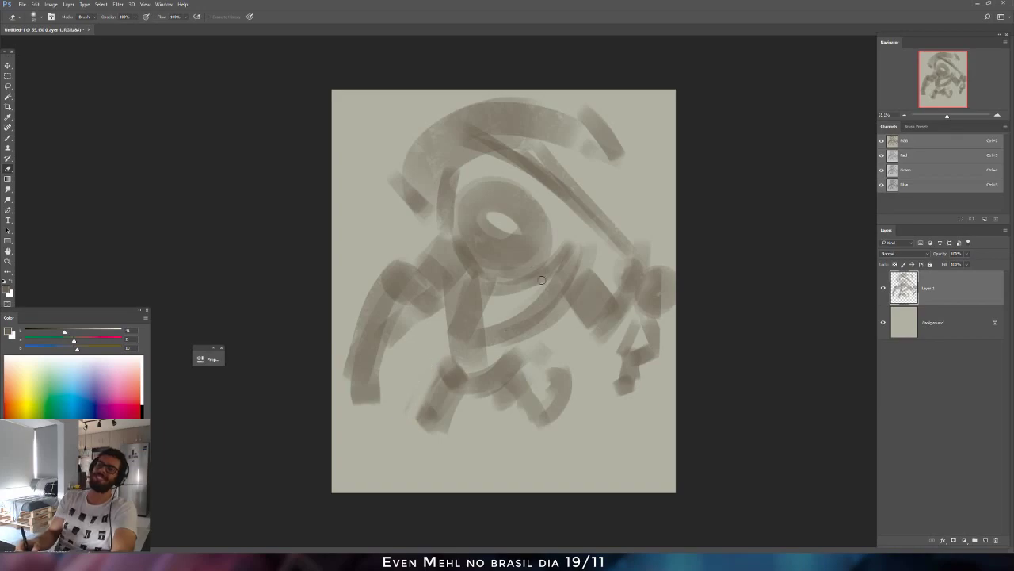
right_click(538, 325)
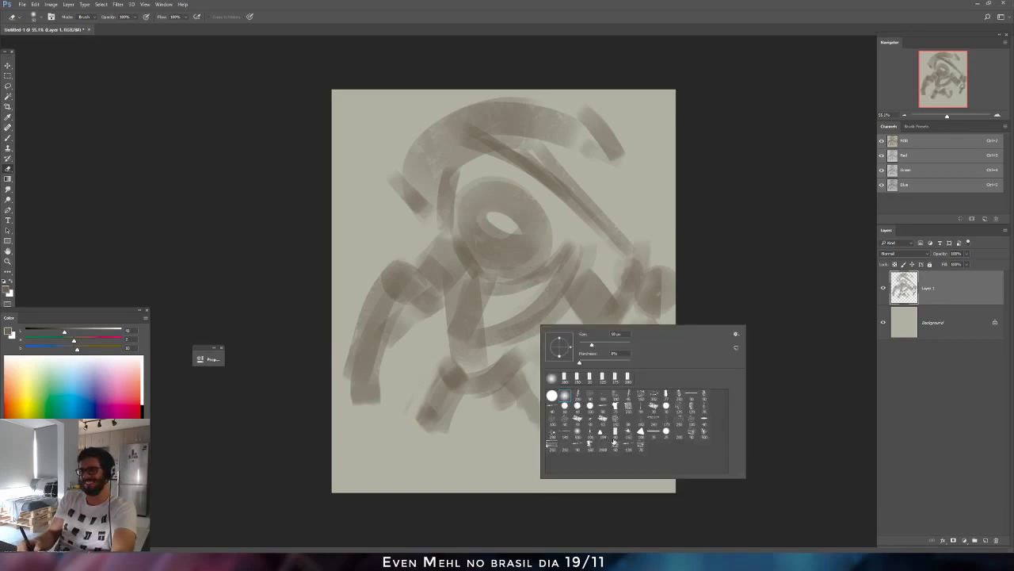
key("Escape")
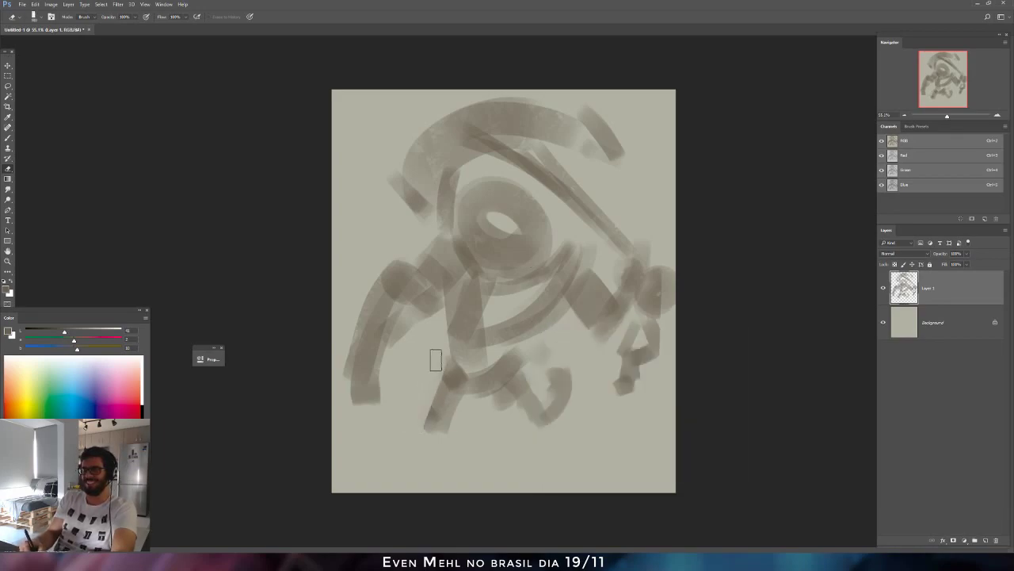
key("b")
key("ctrl+shift+h")
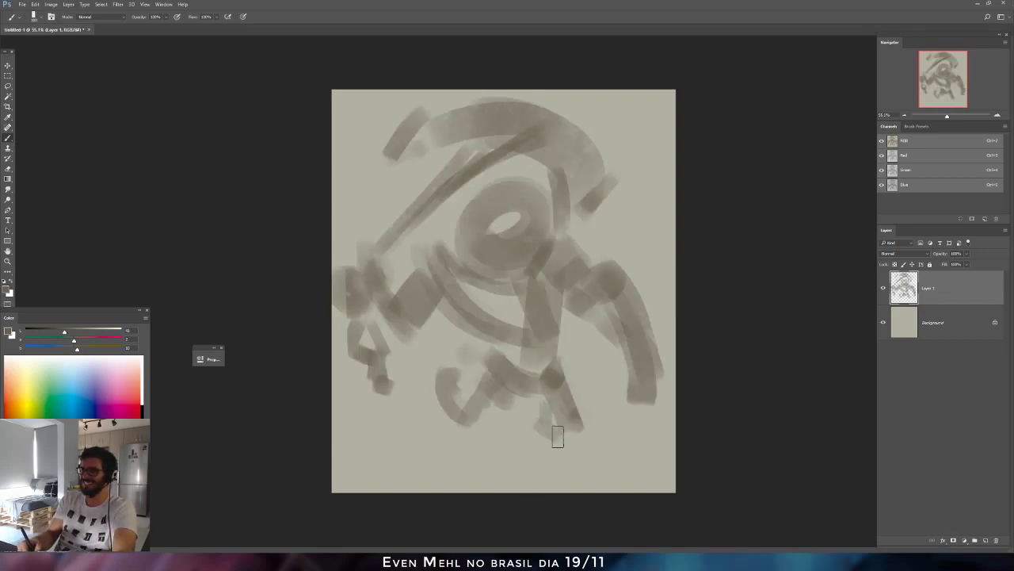
Paint the right lower leg and foot down to the canvas's lower edge, then try strokes on the left leg and undo them.
mouse_move(549, 393)
left_mouse_down()
mouse_move(542, 417)
mouse_move(572, 441)
mouse_move(553, 442)
mouse_move(569, 443)
mouse_move(578, 481)
mouse_move(545, 453)
mouse_move(569, 465)
left_mouse_up()
key("bracketleft")
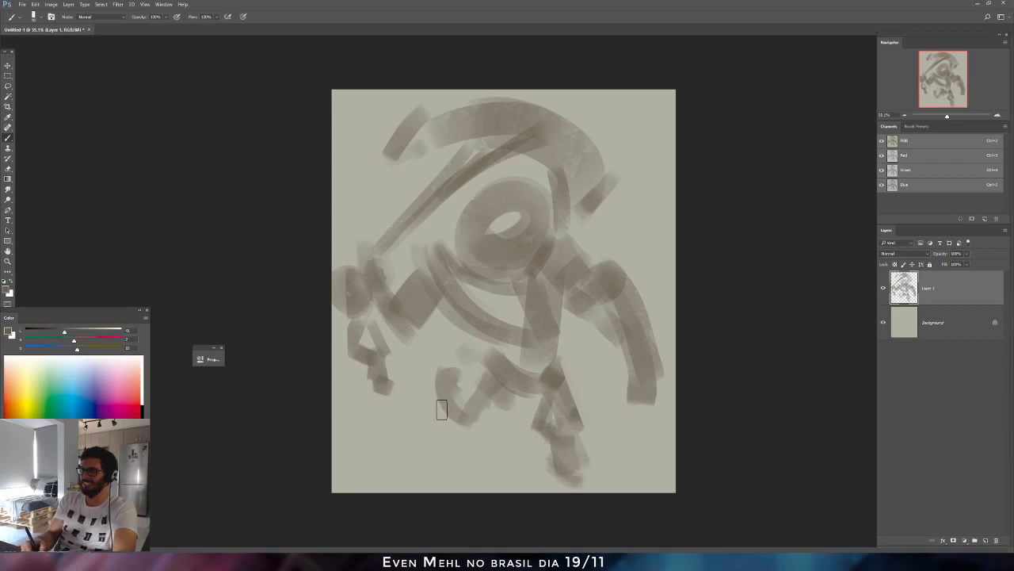
left_click_drag(478, 401, 464, 431)
key("ctrl+alt+z")
key("ctrl+alt+z")
key("ctrl+alt+z")
key("ctrl+alt+z")
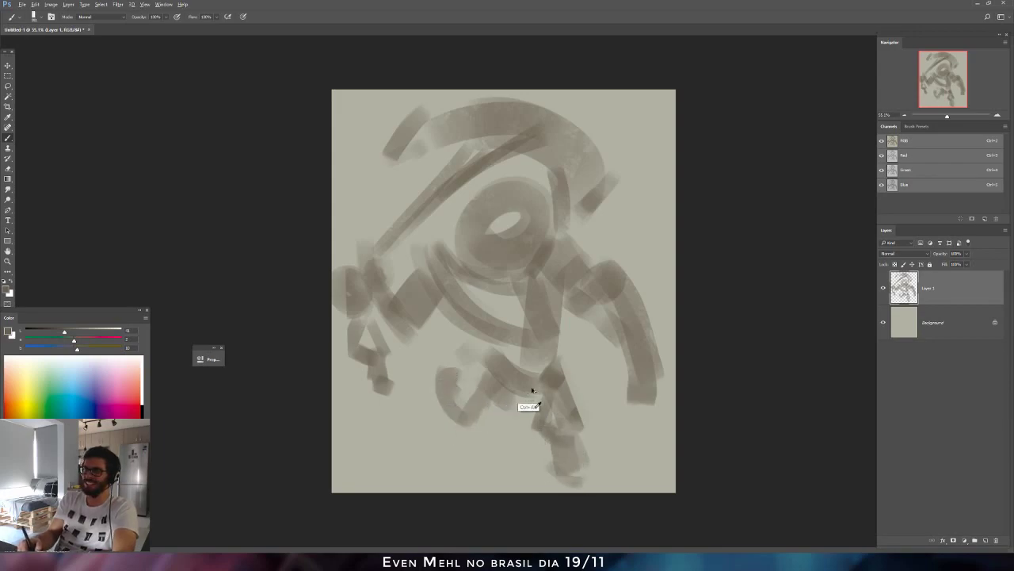
Extend the right leg with a longer outer stroke, then try reshaping the bent left leg and undo the unwanted strokes.
mouse_move(585, 436)
left_mouse_down()
mouse_move(575, 423)
mouse_move(599, 465)
mouse_move(587, 474)
left_mouse_up()
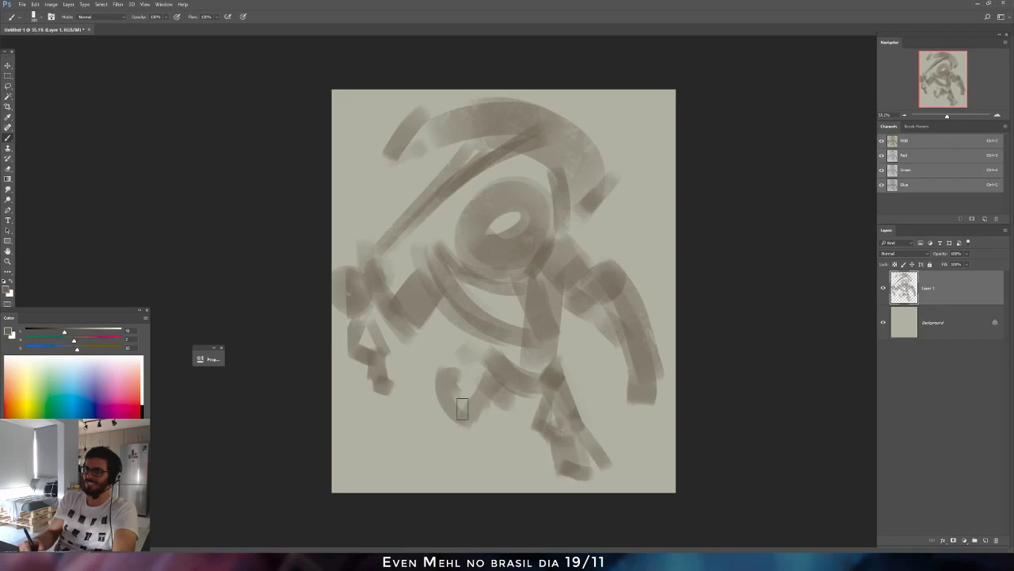
left_click_drag(438, 377, 458, 423)
key("ctrl+alt+z")
key("ctrl+alt+z")
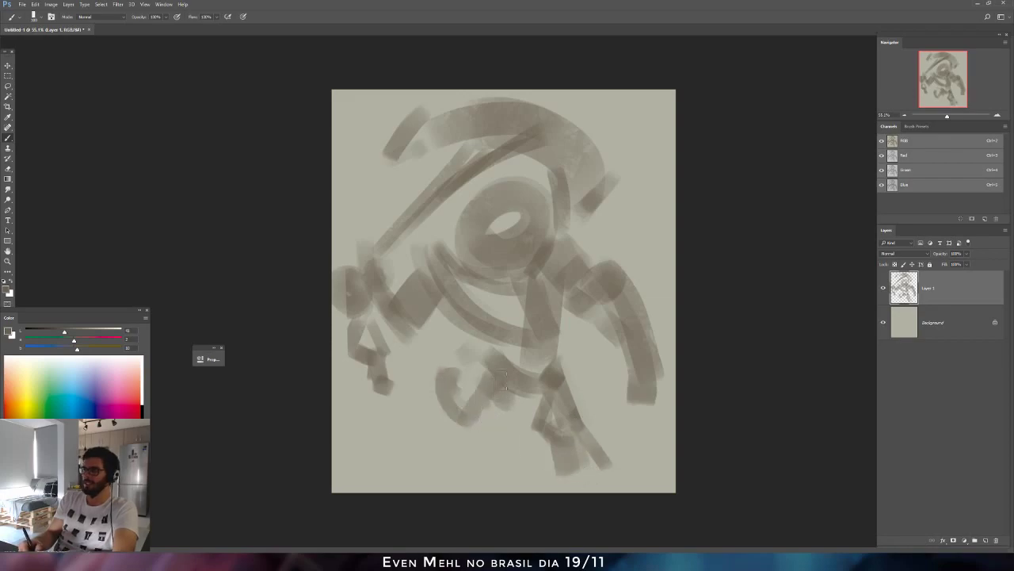
Enlarge the brush and widen the right side of the torso with a broad curved stroke from shoulder to hip.
left_click_drag(568, 297, 548, 367)
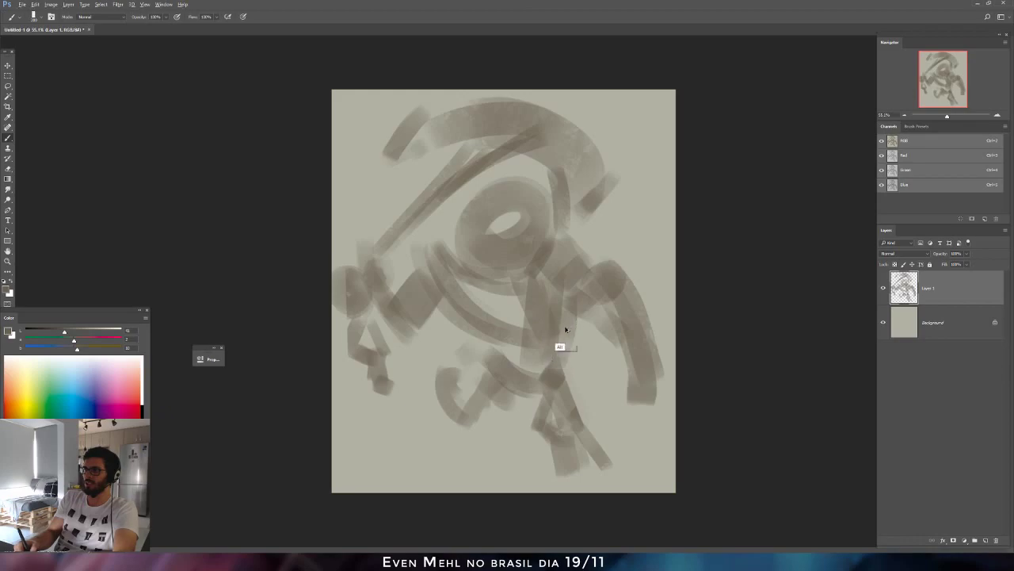
key("ctrl+alt+z")
key("bracketright")
key("bracketright")
mouse_move(567, 297)
left_mouse_down()
mouse_move(556, 371)
mouse_move(569, 283)
left_mouse_up()
left_click_drag(515, 304, 476, 310)
key("ctrl+alt+z")
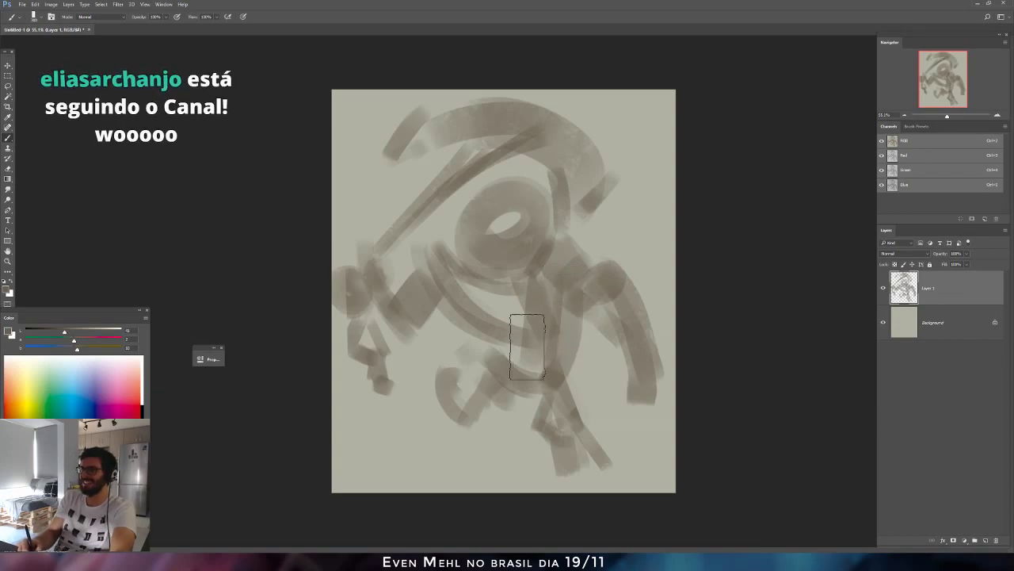
Reduce the brush size and paint a horizontal waist band across the lower torso.
key("bracketleft")
key("bracketleft")
key("bracketleft")
left_click_drag(493, 349, 549, 351)
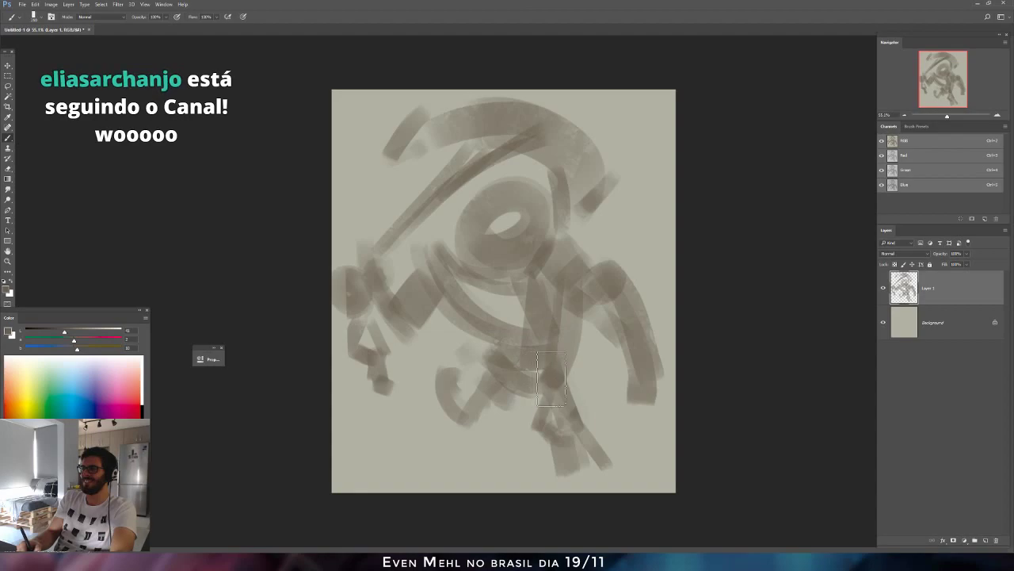
Erase the outer stroke of the right lower leg, repaint around its knee and undo the last foot stroke.
key("e")
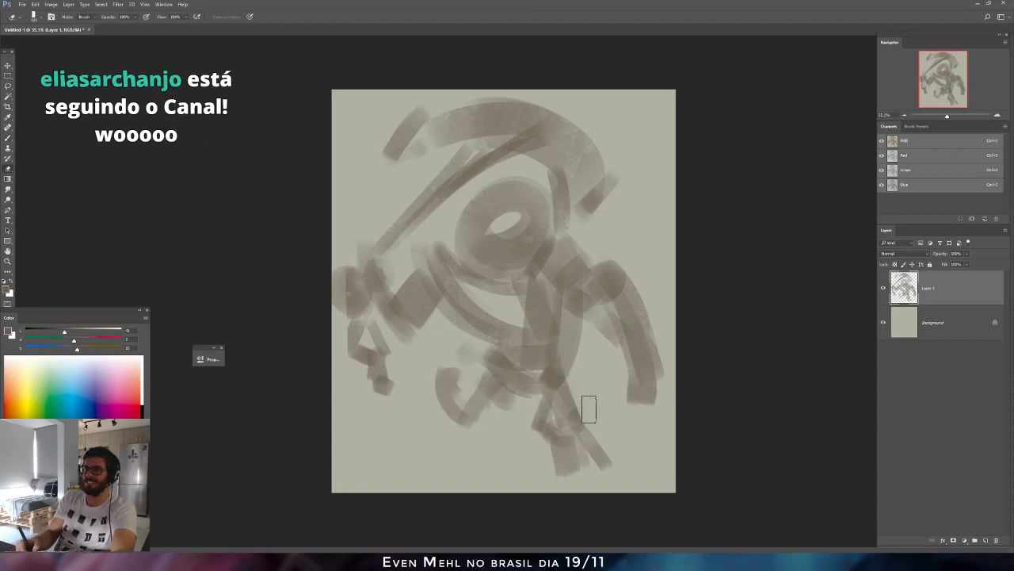
mouse_move(578, 402)
left_mouse_down()
mouse_move(581, 435)
mouse_move(609, 468)
left_mouse_up()
key("b")
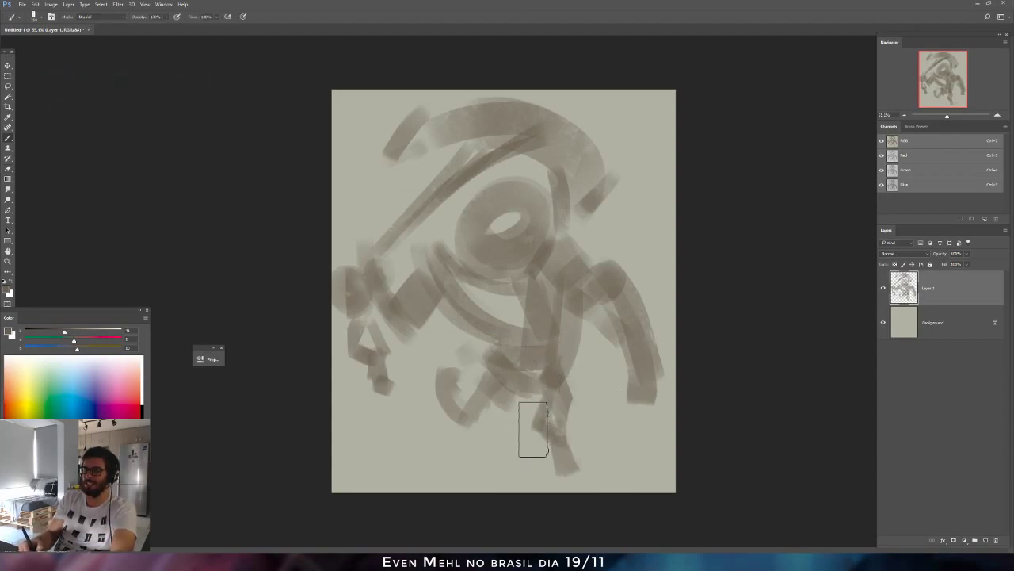
mouse_move(540, 448)
left_mouse_down()
mouse_move(550, 441)
mouse_move(547, 471)
left_mouse_up()
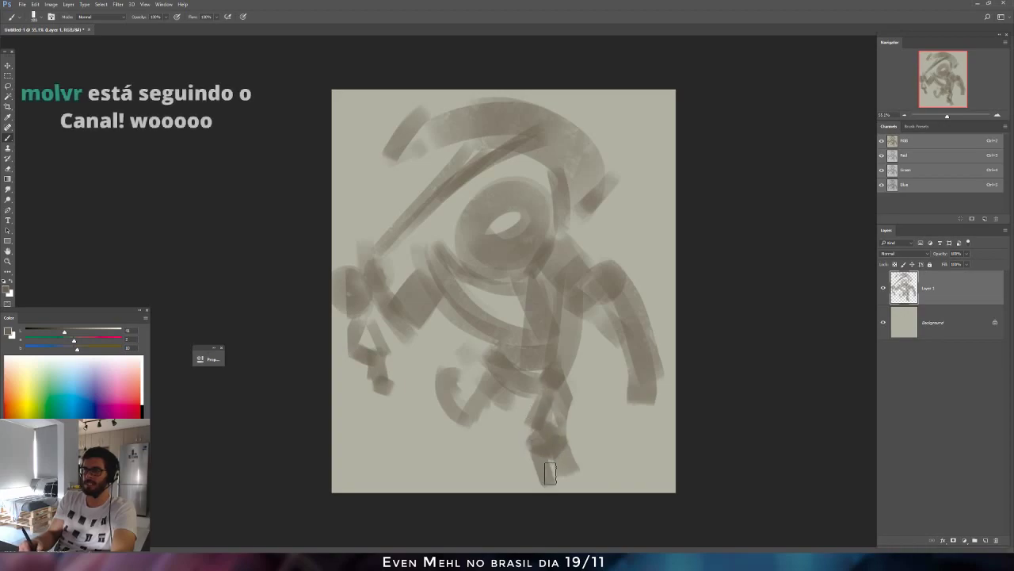
key("ctrl+z")
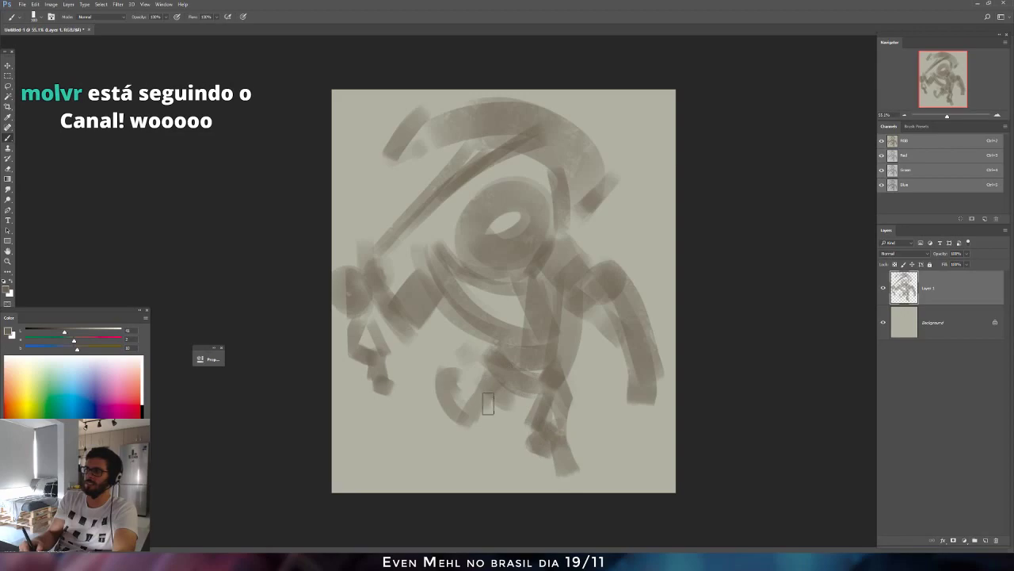
Paint another stroke across the pelvis, then enlarge the brush and fill in the middle of the torso.
mouse_move(507, 391)
left_mouse_down()
mouse_move(518, 385)
mouse_move(530, 401)
left_mouse_up()
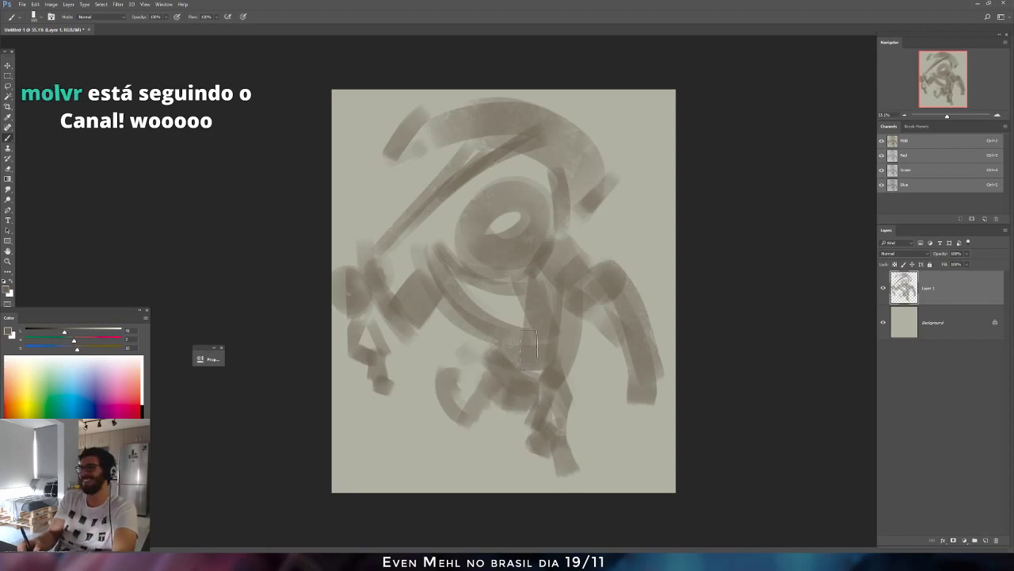
key("bracketright")
key("bracketright")
key("bracketright")
left_click_drag(495, 282, 514, 324)
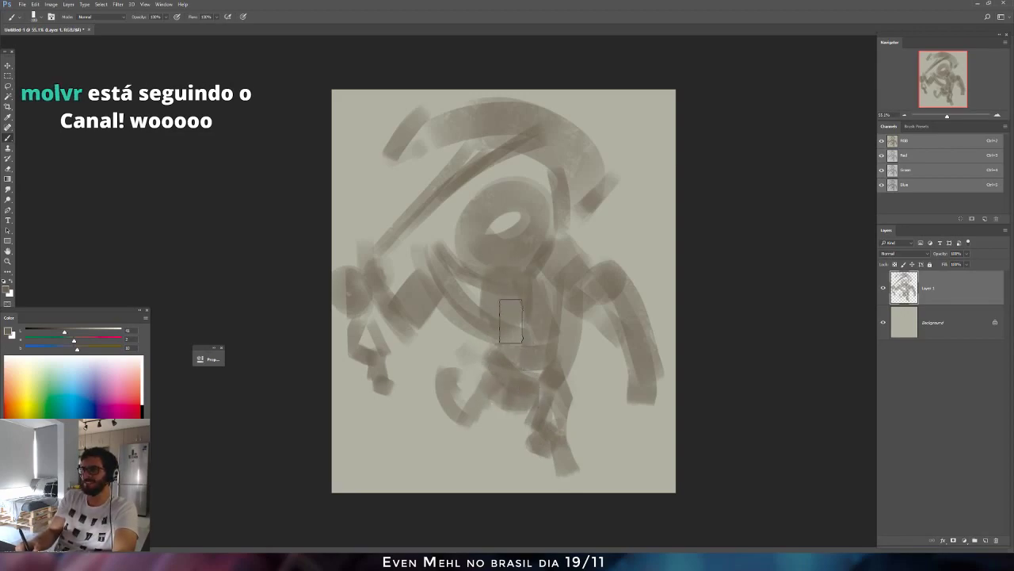
Try a lower left leg reaching outward, undo it and repaint the shin slanting inward toward the figure's centre.
mouse_move(478, 395)
left_mouse_down()
mouse_move(436, 430)
mouse_move(440, 469)
left_mouse_up()
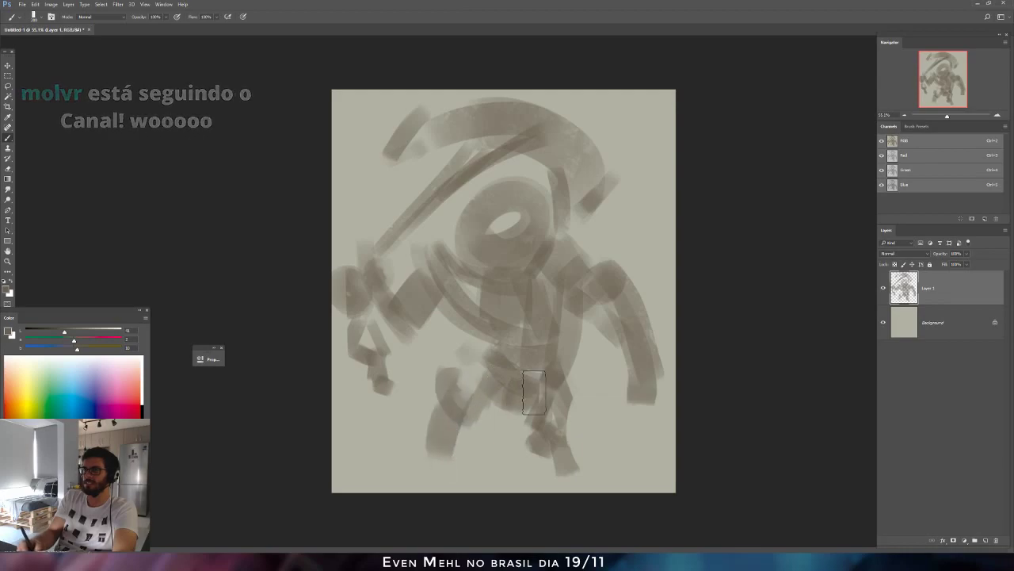
left_click_drag(561, 387, 578, 437)
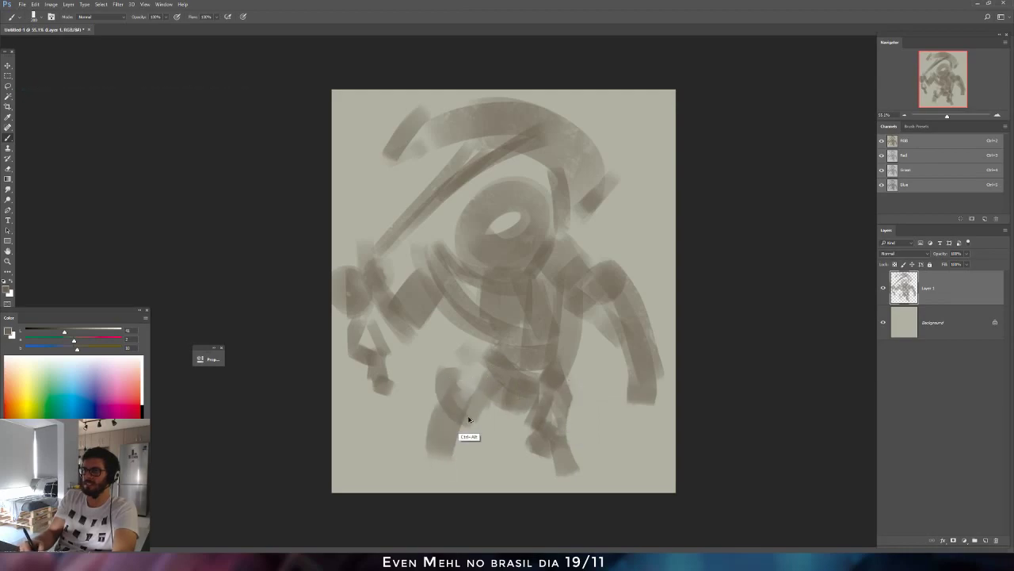
mouse_move(469, 430)
left_mouse_down()
mouse_move(475, 441)
mouse_move(469, 428)
left_mouse_up()
mouse_move(537, 406)
left_mouse_down()
mouse_move(566, 430)
mouse_move(561, 449)
mouse_move(577, 468)
left_mouse_up()
left_click_drag(577, 404, 580, 421)
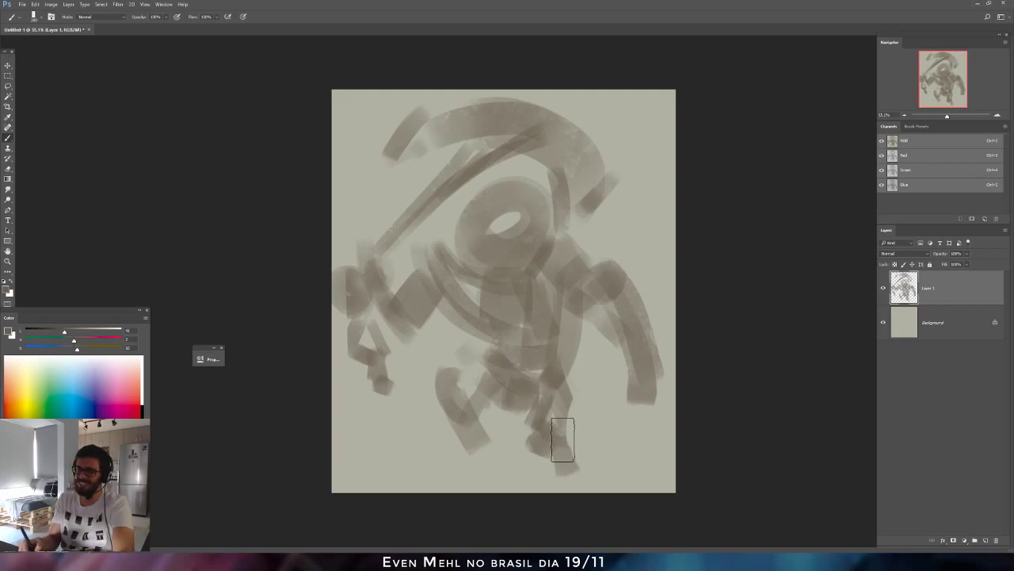
Reduce the brush size, block in a broader right lower leg and trim the end of the left shin with the eraser.
key("bracketleft")
mouse_move(572, 446)
left_mouse_down()
mouse_move(570, 460)
mouse_move(558, 446)
mouse_move(530, 442)
left_mouse_up()
key("e")
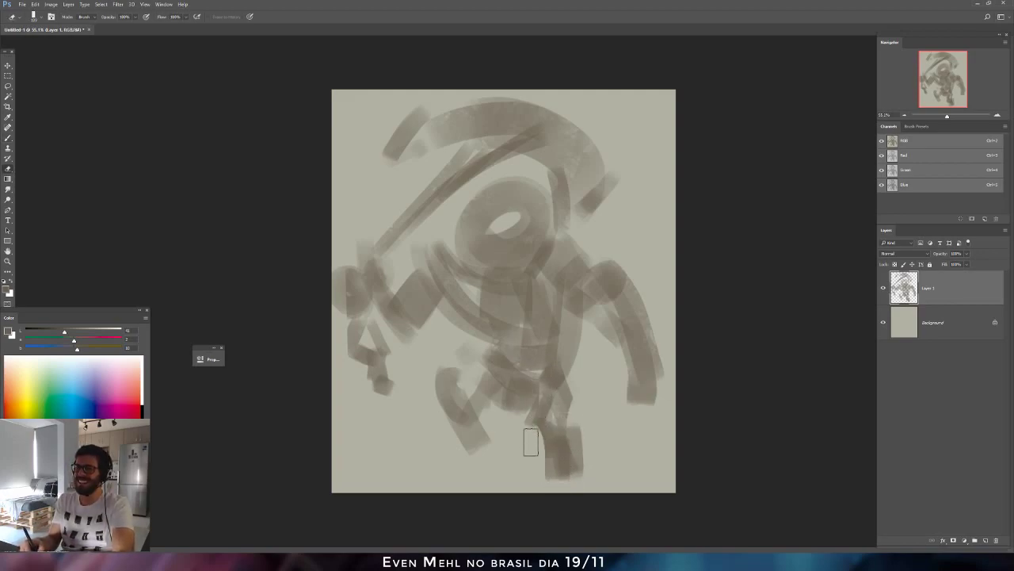
key("b")
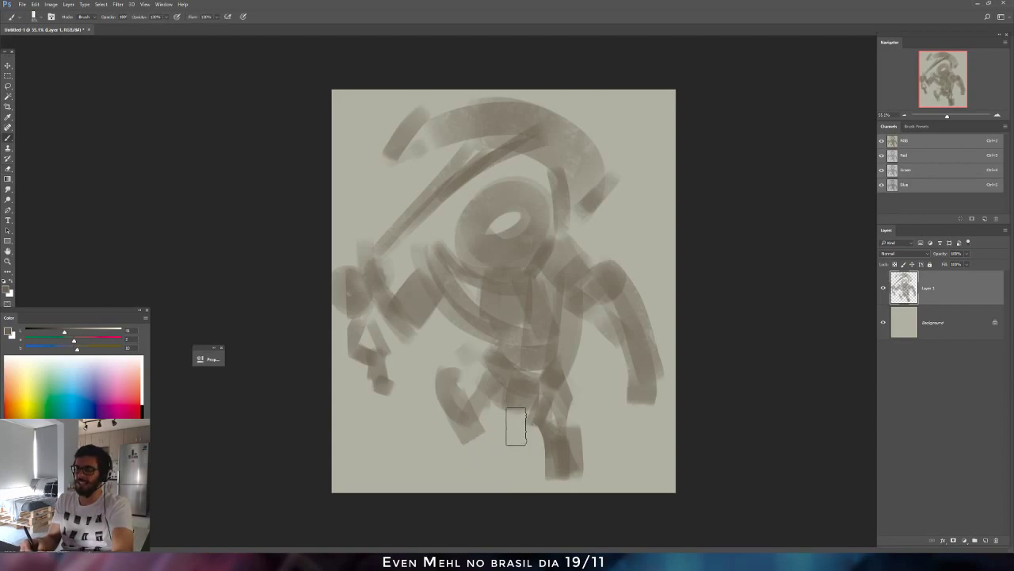
Paint a small foot at the end of the left leg and shape the inside of its knee.
left_click_drag(463, 441, 467, 443)
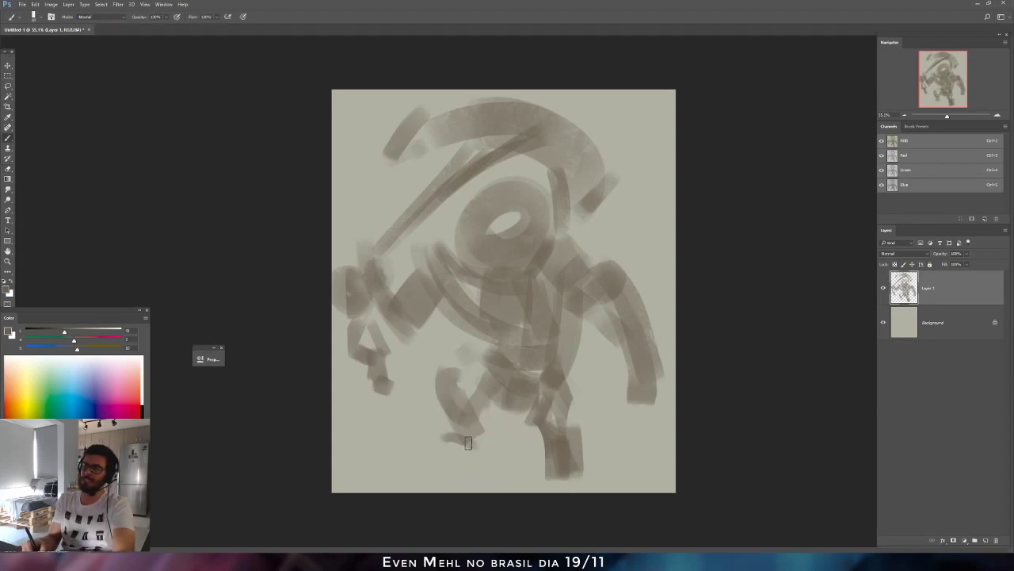
left_click_drag(468, 400, 463, 377)
key("e")
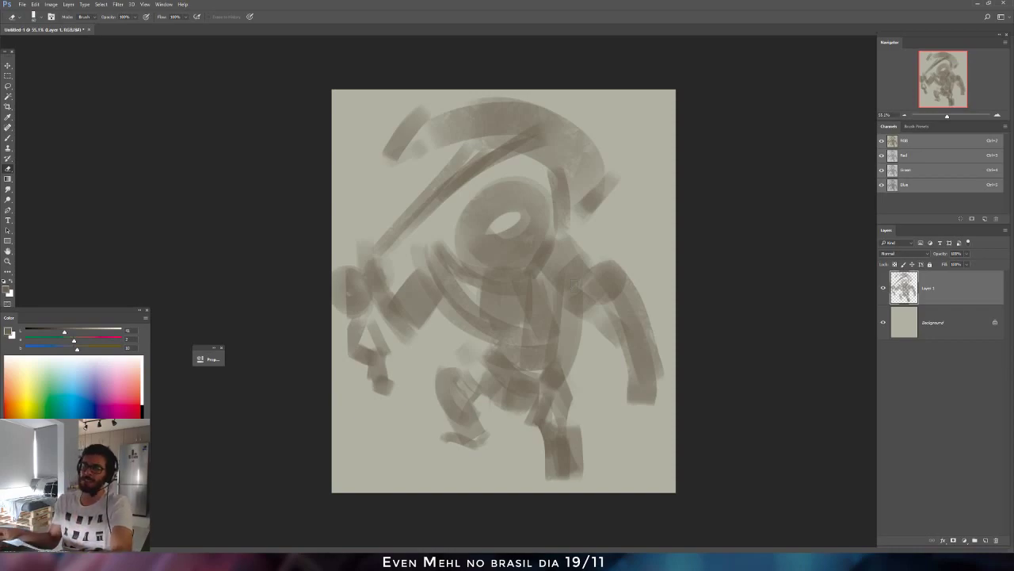
Enlarge the brush and fill the left thigh up to the hip, then try a right leg stroke and undo it.
key("b")
key("bracketright")
key("bracketright")
mouse_move(479, 374)
left_mouse_down()
mouse_move(522, 348)
mouse_move(591, 279)
mouse_move(600, 325)
mouse_move(535, 377)
mouse_move(507, 418)
mouse_move(492, 400)
mouse_move(518, 412)
mouse_move(492, 397)
mouse_move(515, 409)
left_mouse_up()
key("e")
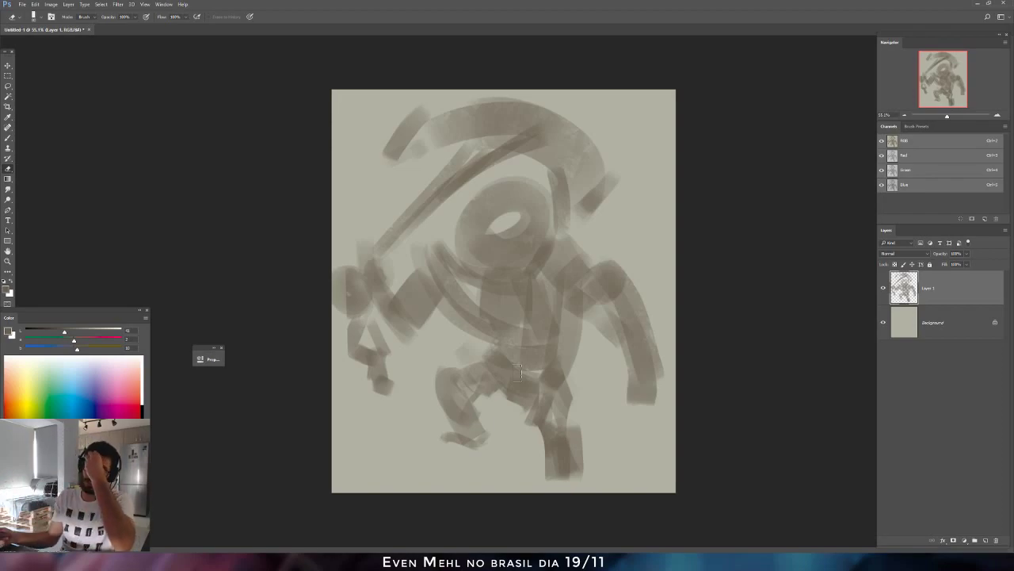
key("b")
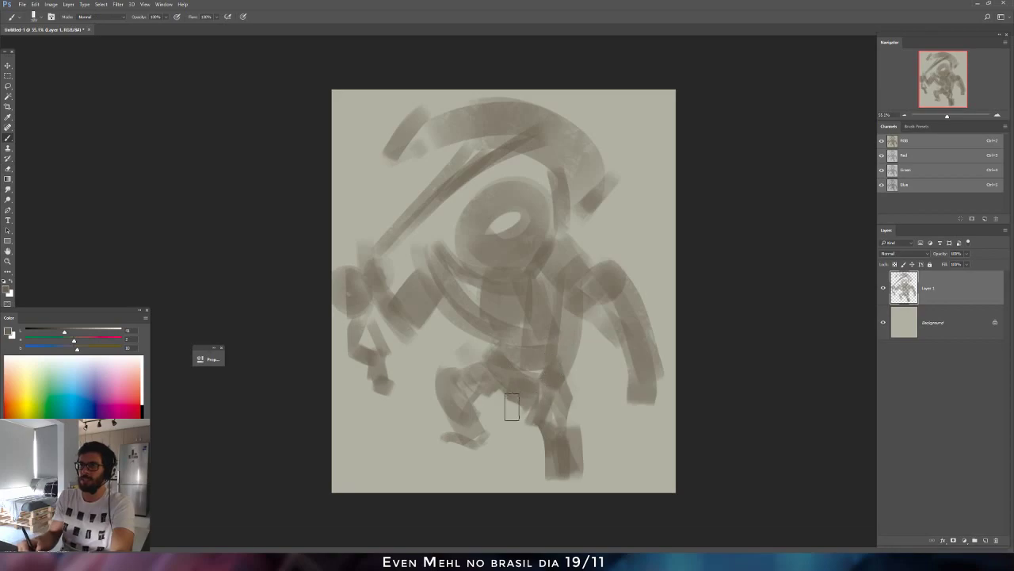
mouse_move(562, 400)
left_mouse_down()
mouse_move(565, 460)
mouse_move(543, 428)
mouse_move(563, 481)
left_mouse_up()
key("ctrl+alt+z")
Erase both legs below the pelvis, leaving a pointed lower torso.
key("e")
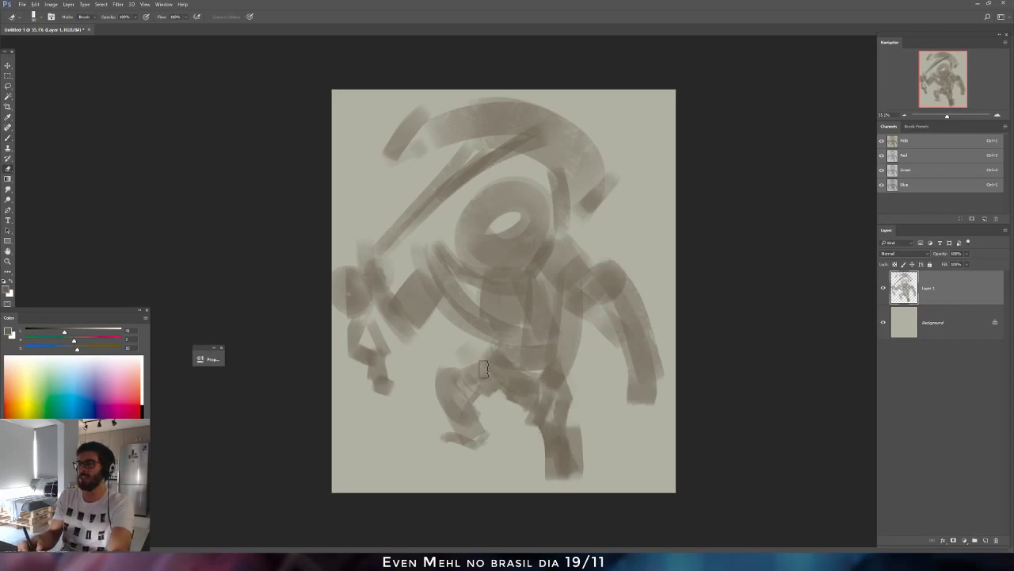
mouse_move(448, 365)
left_mouse_down()
mouse_move(486, 426)
mouse_move(448, 427)
mouse_move(462, 349)
left_mouse_up()
mouse_move(558, 416)
left_mouse_down()
mouse_move(536, 451)
mouse_move(523, 432)
mouse_move(573, 460)
mouse_move(606, 449)
left_mouse_up()
key("b")
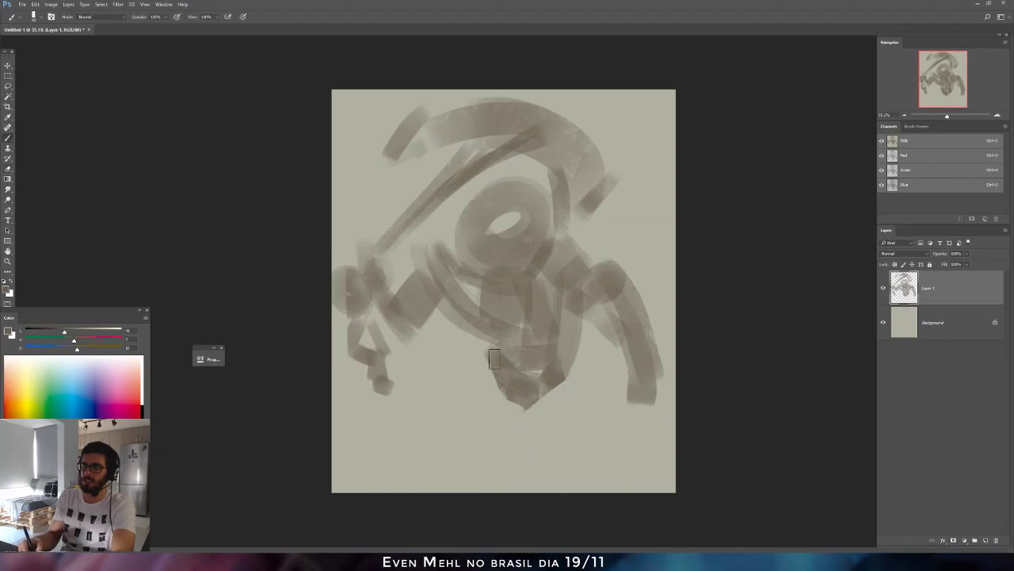
Paint a curved hip stroke beneath the pelvis, then try a smaller stroke beside it and undo that one.
left_click_drag(484, 362, 551, 420)
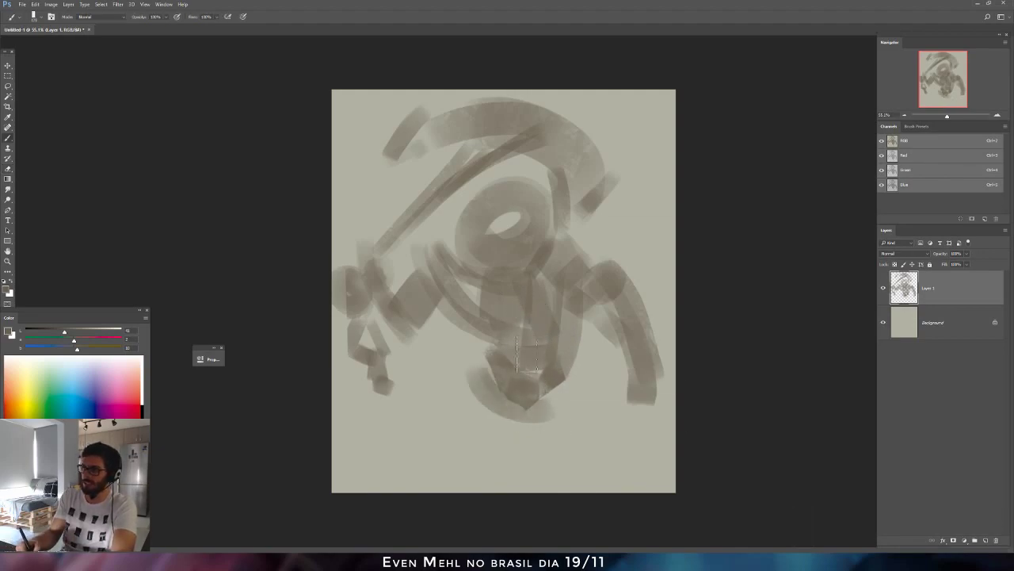
key("bracketleft")
mouse_move(485, 371)
left_mouse_down()
mouse_move(495, 390)
mouse_move(483, 394)
left_mouse_up()
key("ctrl+z")
Flip the canvas horizontally and enlarge the brush while trying a broad stroke over the upper body.
key("bracketright")
mouse_move(485, 349)
left_mouse_down()
mouse_move(483, 390)
mouse_move(453, 391)
mouse_move(428, 300)
mouse_move(430, 237)
mouse_move(460, 230)
left_mouse_up()
key("F2")
key("bracketright")
key("bracketright")
key("ctrl+alt+z")
key("bracketright")
key("bracketright")
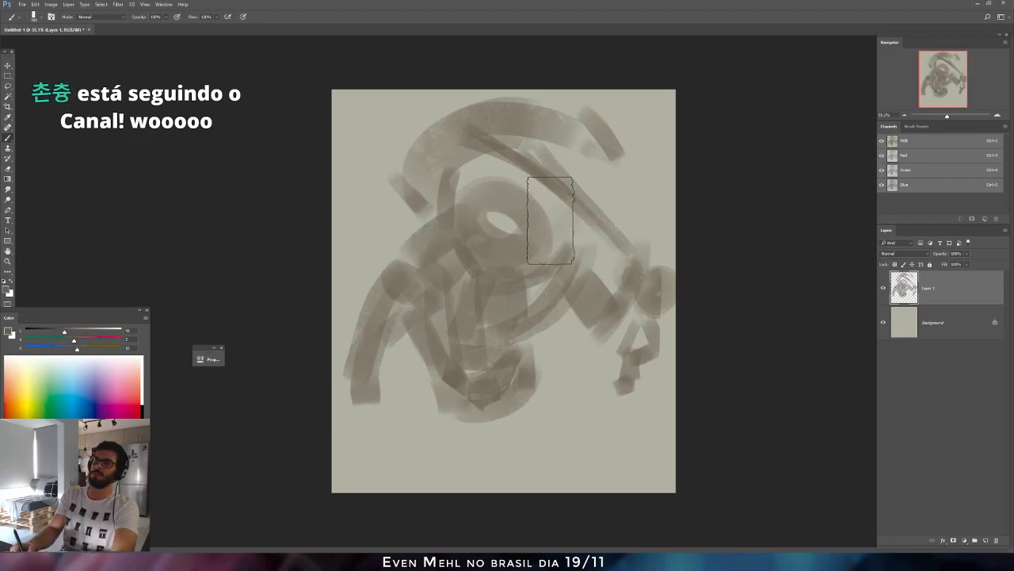
Fill out the head with a very large brush, undoing the unwanted broad strokes across the shoulders.
left_click_drag(552, 222, 569, 256)
key("ctrl+alt+z")
key("ctrl+alt+z")
mouse_move(421, 257)
left_mouse_down()
mouse_move(437, 239)
mouse_move(423, 345)
mouse_move(473, 332)
mouse_move(447, 192)
mouse_move(456, 250)
mouse_move(481, 232)
mouse_move(459, 228)
mouse_move(504, 218)
mouse_move(480, 215)
mouse_move(506, 244)
left_mouse_up()
key("ctrl+alt+z")
key("ctrl+alt+z")
Enlarge the eraser and cut away the outer right side of the hips.
key("e")
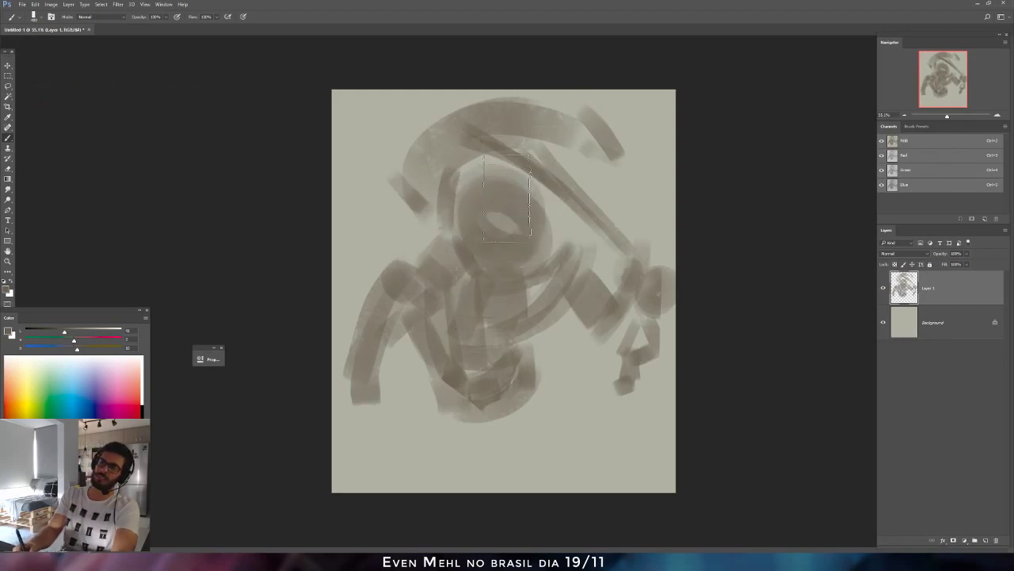
key("]")
key("]")
key("]")
left_click_drag(541, 386, 534, 377)
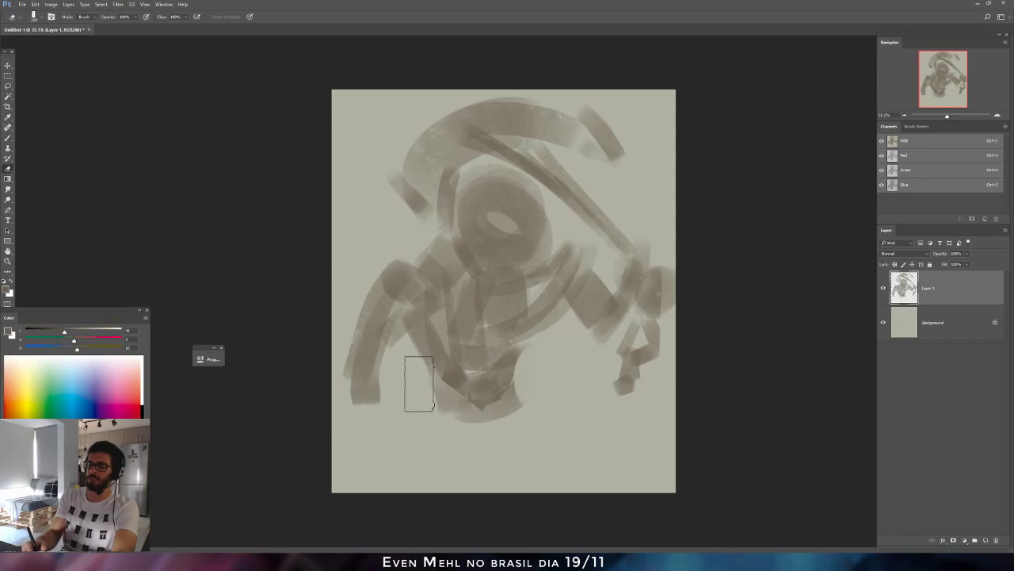
Scale the sketch layer down proportionally and reposition it to leave more room around the figure.
key("ctrl+t")
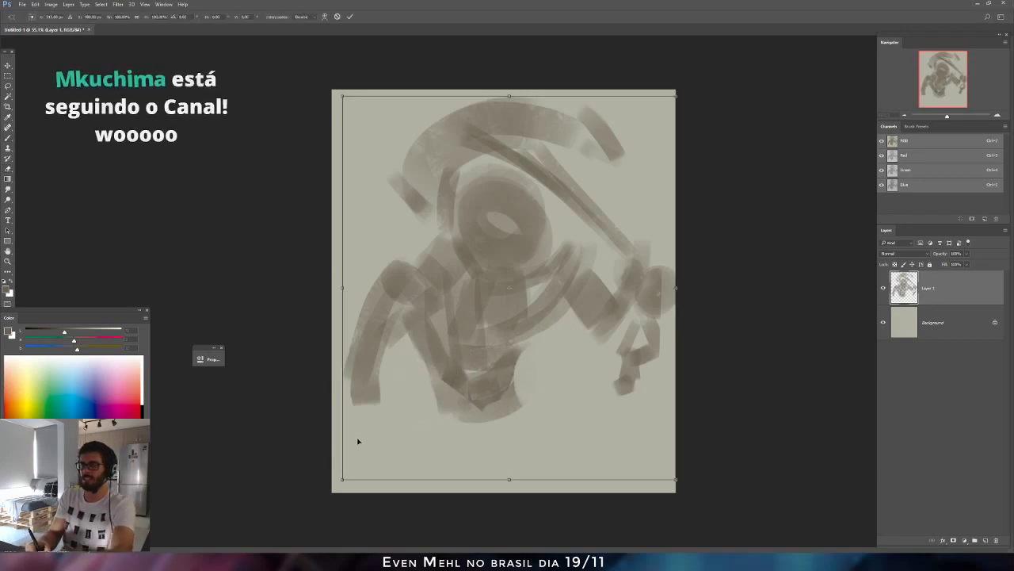
left_click_drag(346, 480, 383, 437)
left_click_drag(495, 333, 477, 339)
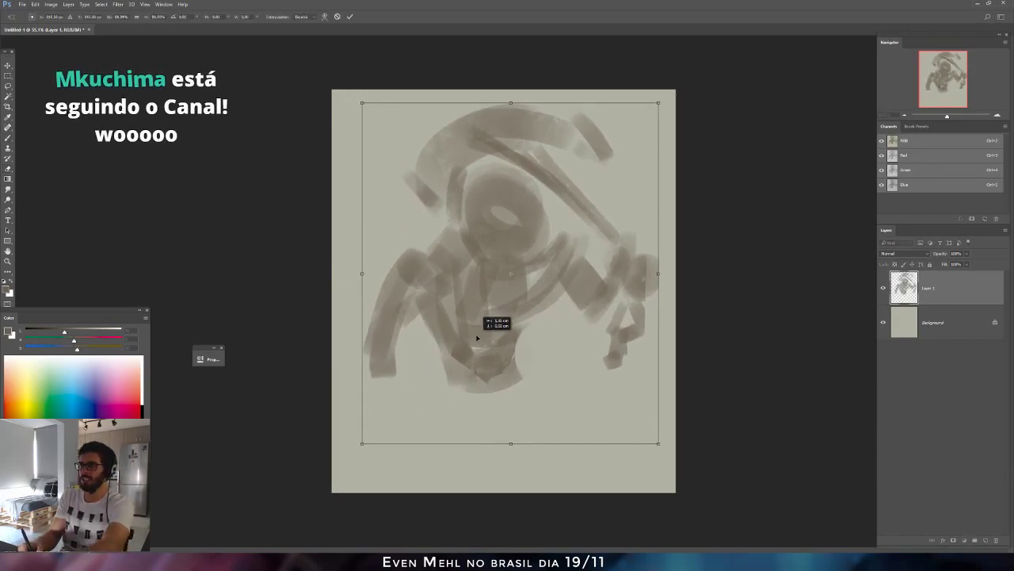
key("Return")
Erase the hanging left arm and repaint it with a smaller brush as an outward-bent arm with an arched shoulder.
key("b")
key("e")
mouse_move(394, 320)
left_mouse_down()
mouse_move(370, 330)
mouse_move(370, 273)
mouse_move(391, 298)
mouse_move(433, 285)
mouse_move(375, 322)
mouse_move(395, 277)
mouse_move(428, 273)
left_mouse_up()
key("b")
key("[")
key("[")
key("[")
key("[")
mouse_move(370, 343)
left_mouse_down()
mouse_move(444, 289)
mouse_move(382, 329)
mouse_move(394, 280)
mouse_move(363, 345)
mouse_move(377, 290)
mouse_move(361, 288)
mouse_move(401, 267)
mouse_move(444, 284)
mouse_move(386, 244)
mouse_move(413, 308)
mouse_move(432, 283)
left_mouse_up()
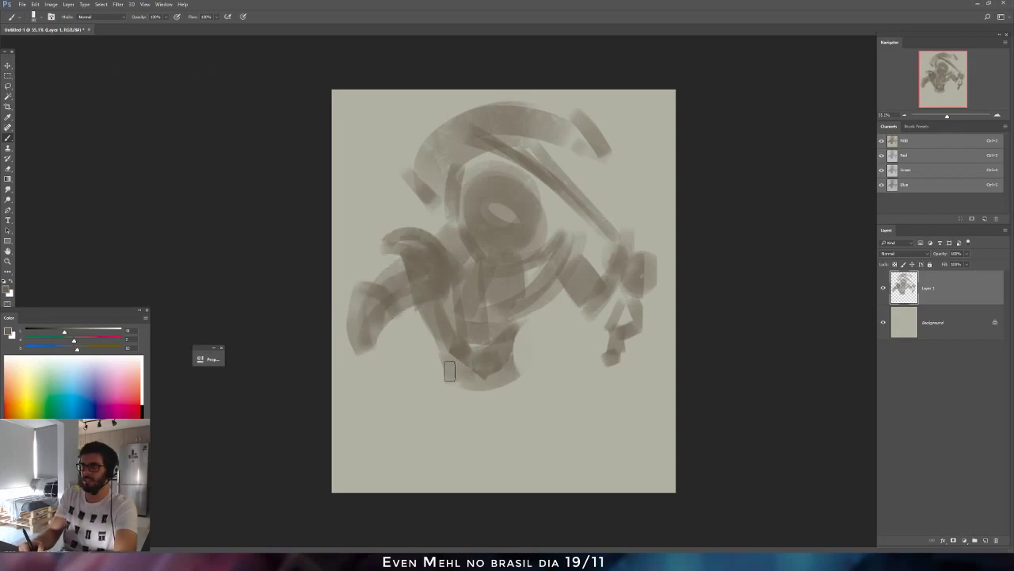
Try a round thigh beside the right hip and a tapered leg below the left hip, then undo them.
mouse_move(527, 374)
left_mouse_down()
mouse_move(514, 372)
mouse_move(539, 344)
mouse_move(548, 361)
left_mouse_up()
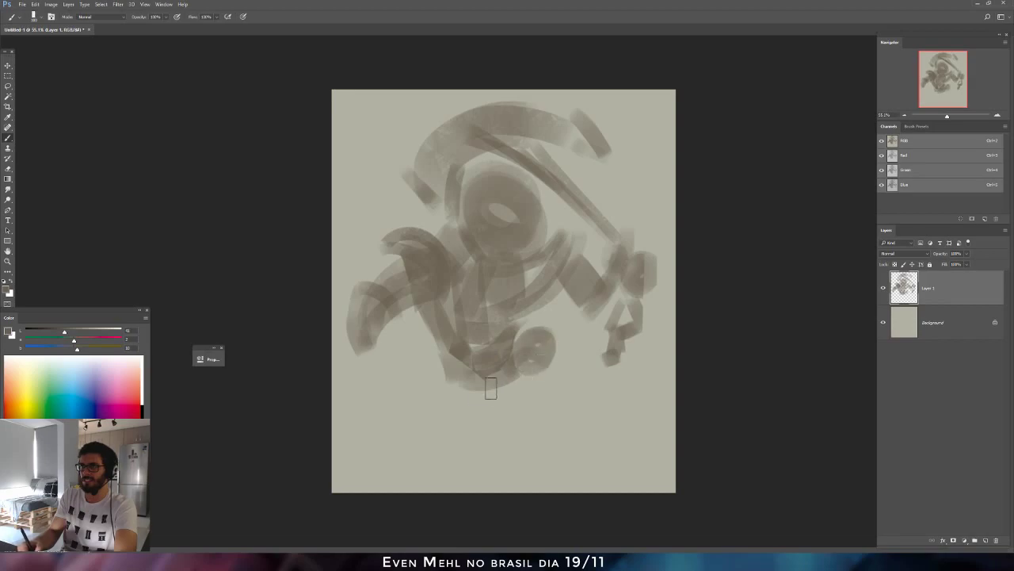
left_click_drag(445, 352, 478, 429)
left_click_drag(457, 388, 478, 398)
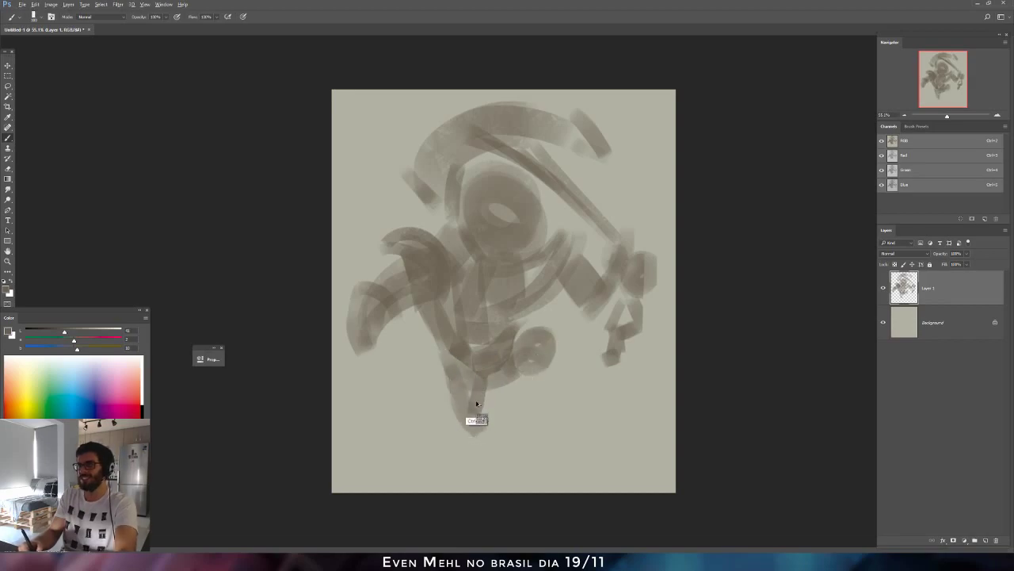
key("ctrl+alt+z")
key("ctrl+alt+z")
key("ctrl+alt+z")
Paint rounded thigh forms and a straight right leg below the pelvis, then flip the canvas horizontally.
mouse_move(519, 348)
left_mouse_down()
mouse_move(516, 378)
mouse_move(516, 367)
mouse_move(483, 394)
mouse_move(456, 400)
mouse_move(452, 390)
left_mouse_up()
left_click_drag(536, 420, 533, 451)
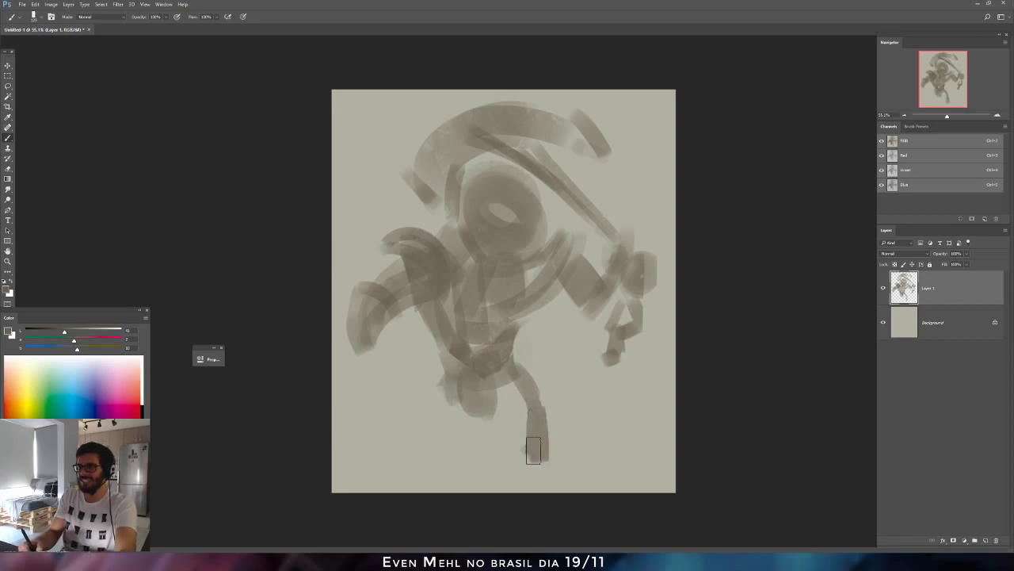
key("ctrl+shift+h")
Add a flat foot to the standing leg, widen its calf and paint a short inner thigh stroke.
mouse_move(471, 455)
left_mouse_down()
mouse_move(459, 460)
mouse_move(499, 452)
left_mouse_up()
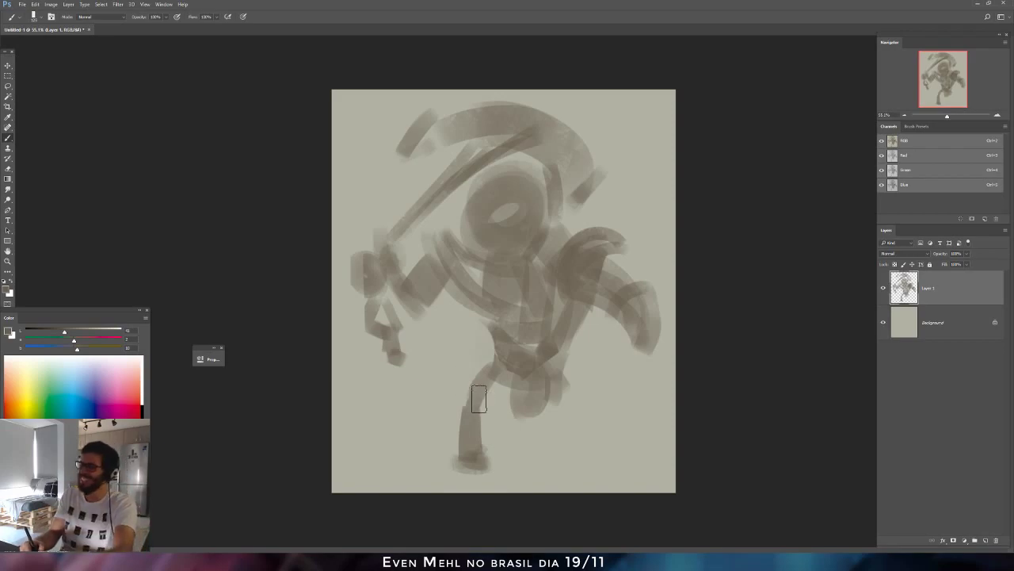
mouse_move(477, 412)
left_mouse_down()
mouse_move(495, 428)
mouse_move(481, 454)
left_mouse_up()
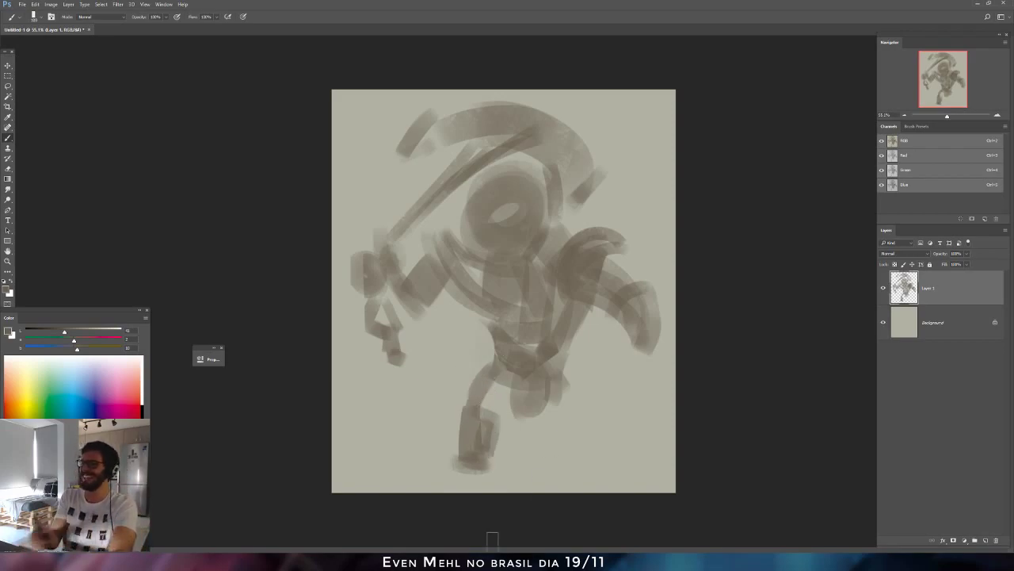
left_click_drag(504, 390, 492, 409)
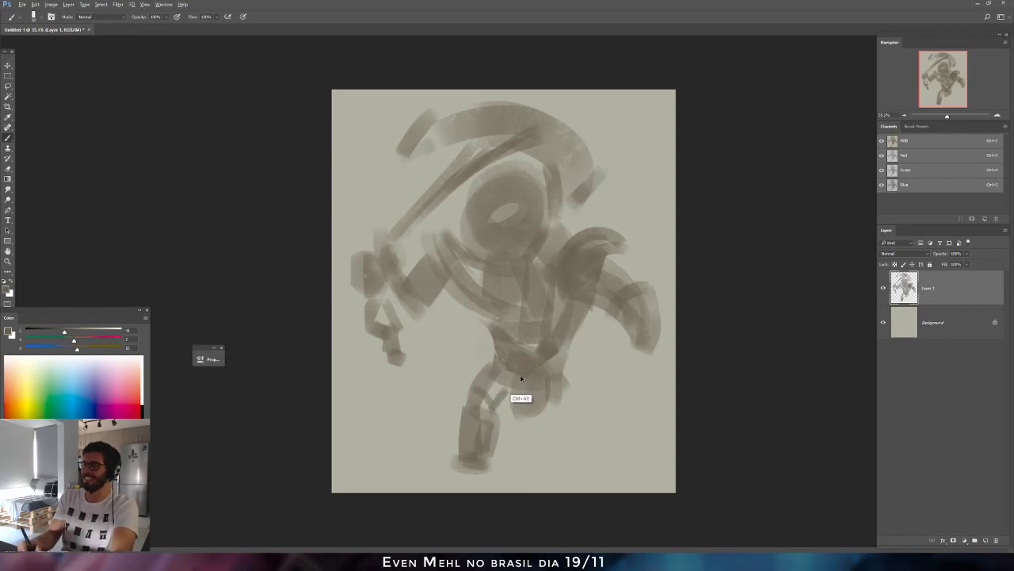
Erase the standing leg and thigh forms with a large eraser, then clean up beside the hip with a smaller one.
key("e")
key("]")
key("]")
key("]")
key("]")
key("]")
key("]")
mouse_move(493, 471)
left_mouse_down()
mouse_move(468, 451)
mouse_move(459, 397)
left_mouse_up()
key("[")
key("[")
key("[")
key("[")
key("[")
key("[")
key("[")
key("[")
key("[")
key("[")
left_click_drag(463, 357, 457, 401)
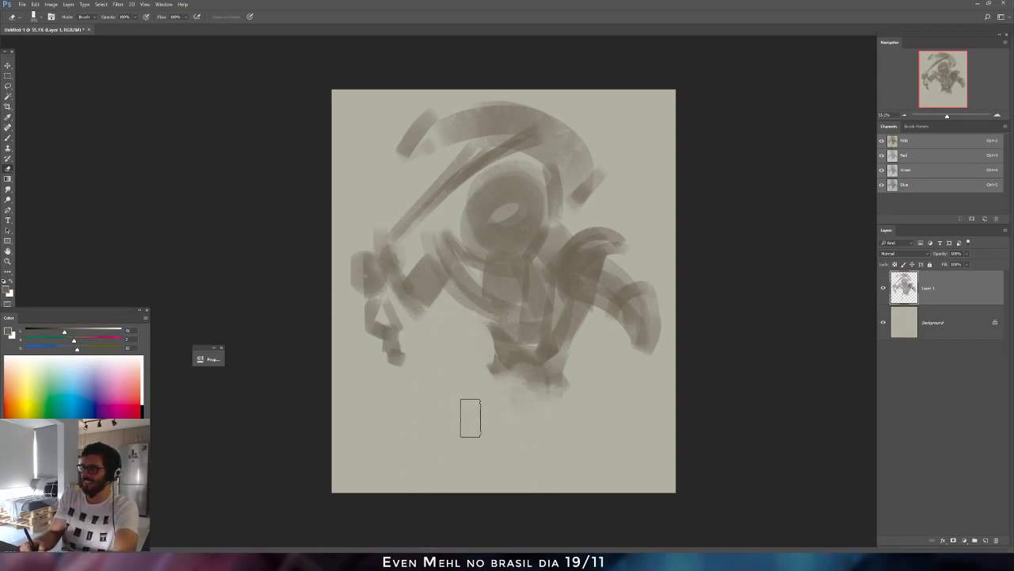
Paint a short left thigh and touch up the pelvis, then sweep an arc from the head over the right shoulder.
key("b")
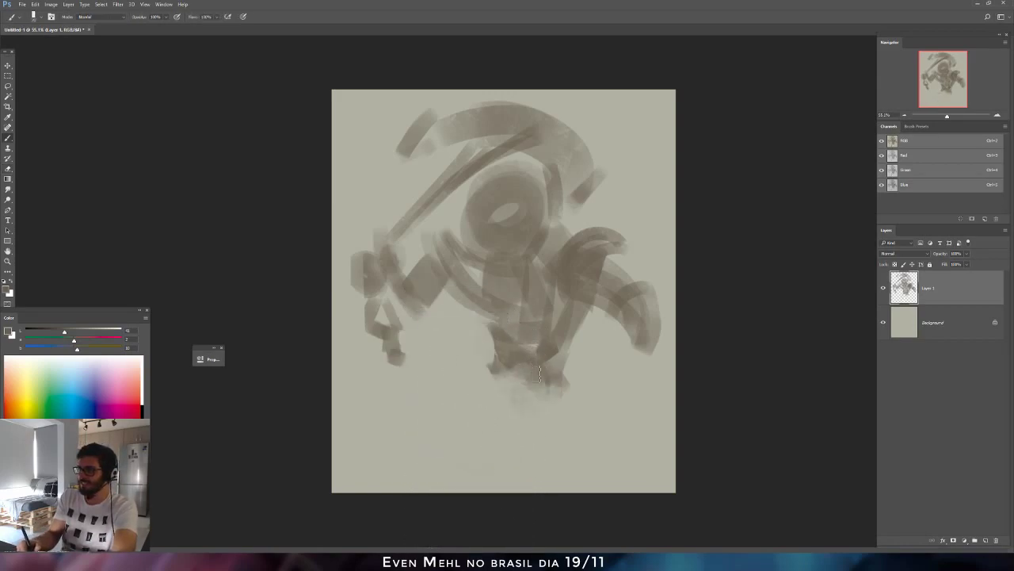
mouse_move(493, 369)
left_mouse_down()
mouse_move(503, 400)
mouse_move(485, 418)
left_mouse_up()
mouse_move(543, 386)
left_mouse_down()
mouse_move(559, 400)
mouse_move(550, 388)
left_mouse_up()
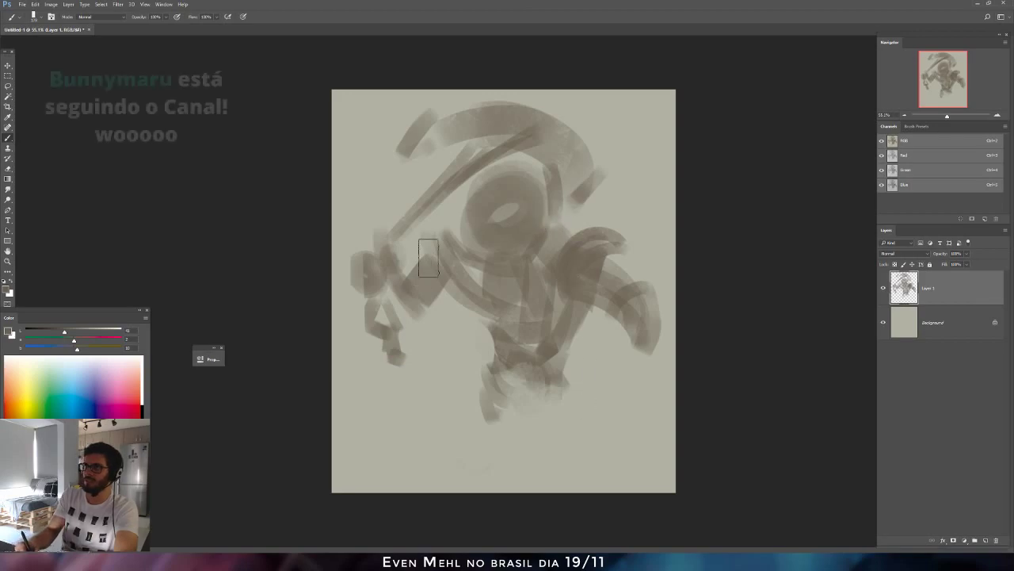
left_click_drag(499, 226, 634, 265)
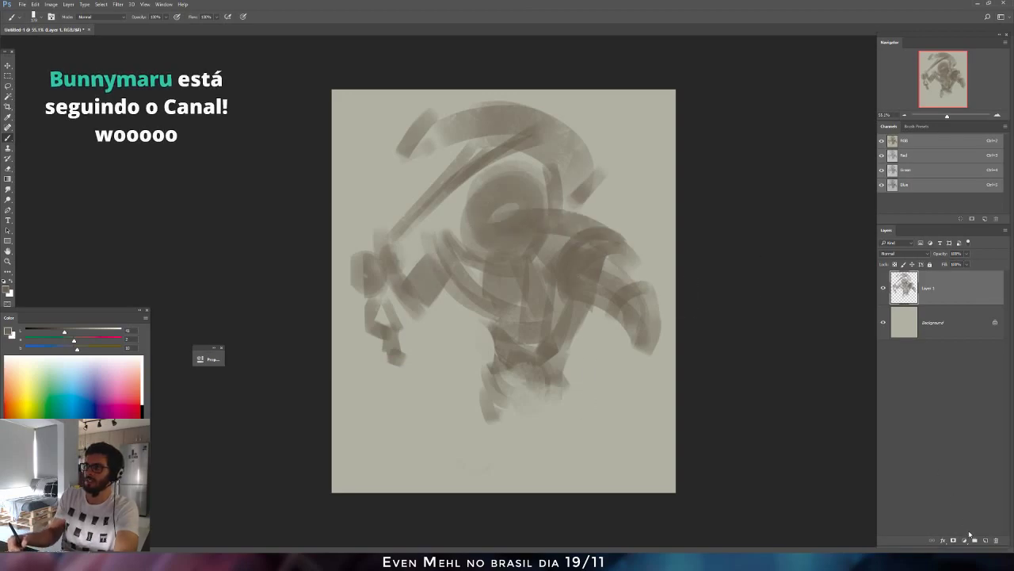
Create a new layer above the sketch, then hide the sketch layer and show it again.
key("ctrl+shift+alt+n")
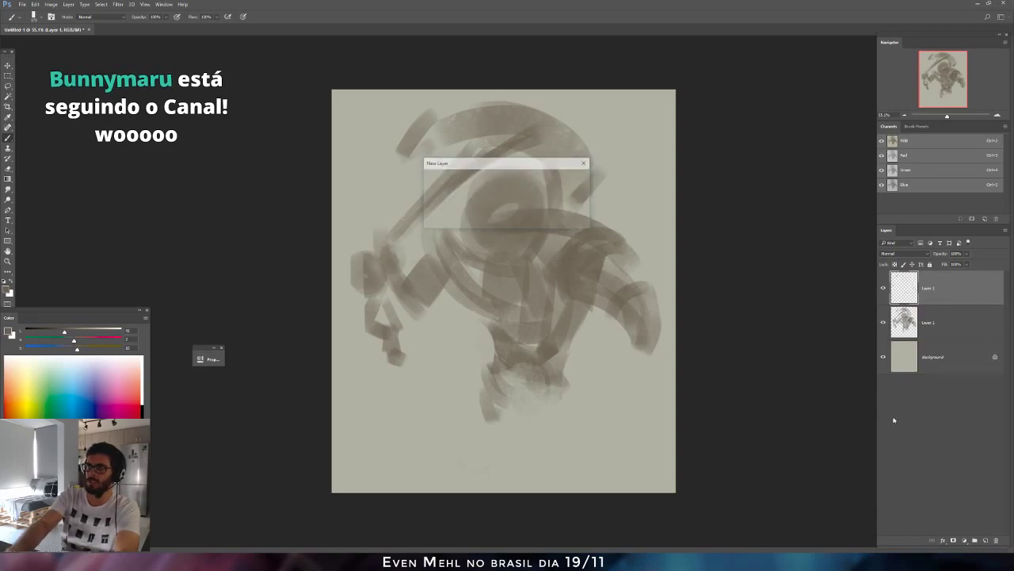
left_click(884, 323)
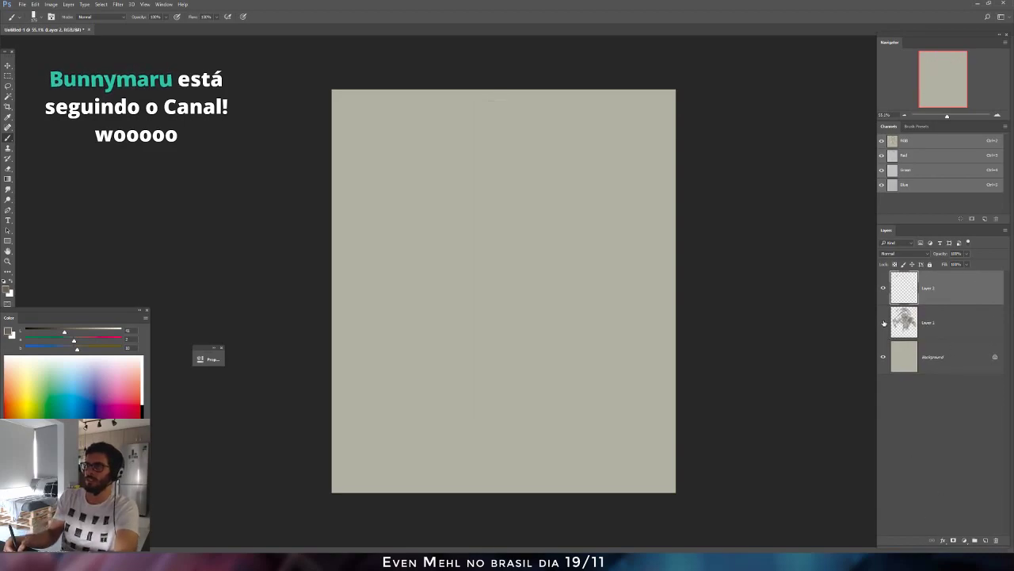
left_click(883, 323)
On Layer 1, paint an arc from the head down to the left upper arm and reinforce the right shoulder's top edge.
left_click(903, 319)
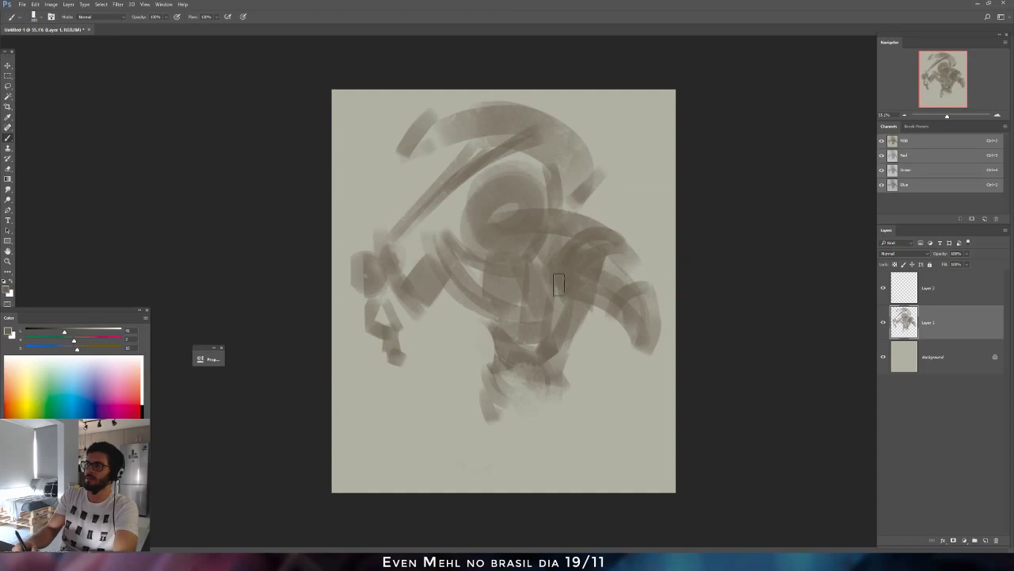
mouse_move(475, 210)
left_mouse_down()
mouse_move(414, 252)
mouse_move(397, 274)
left_mouse_up()
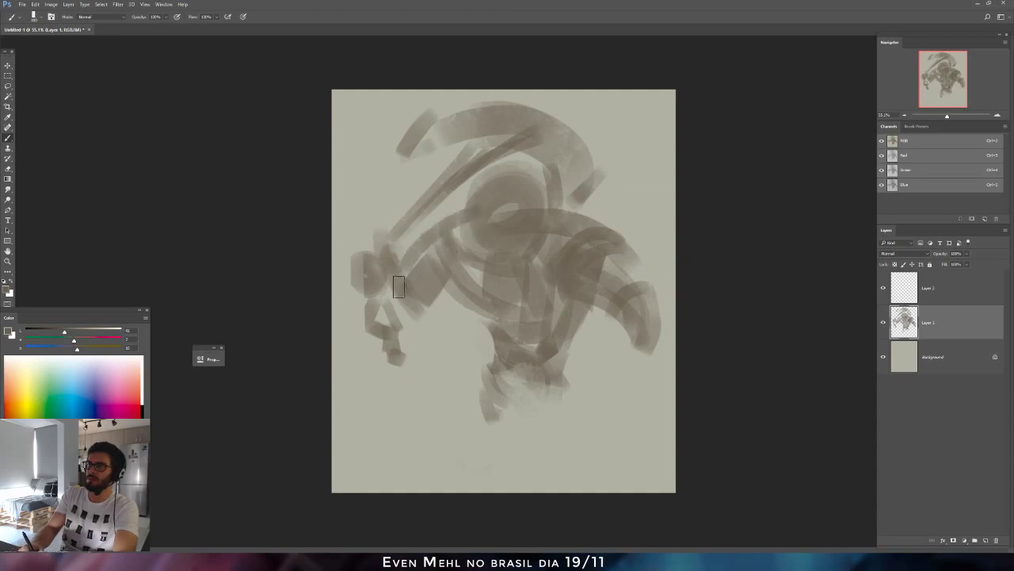
left_click_drag(573, 227, 622, 240)
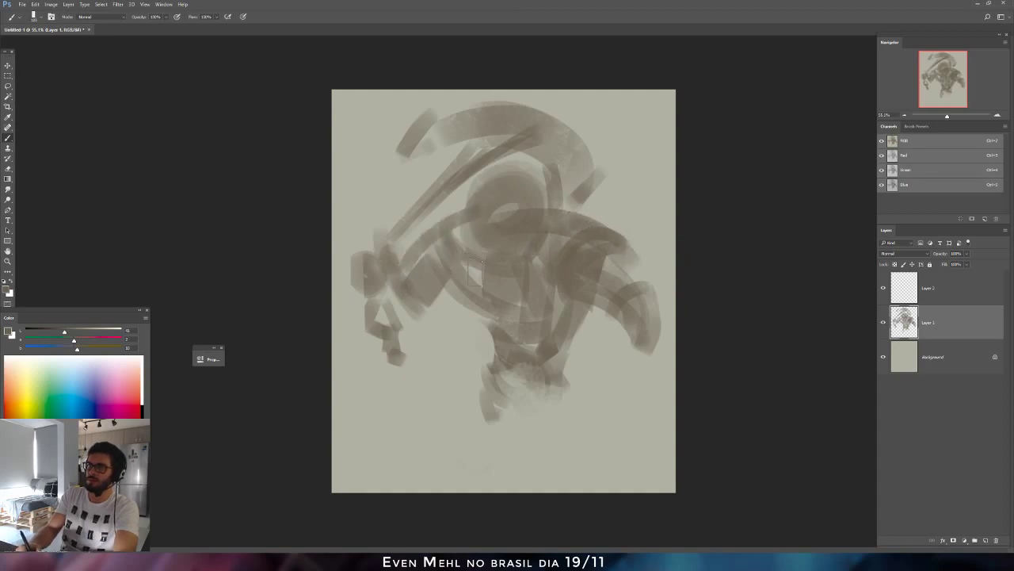
Paint a stroke across the chest and block in both legs: thighs, the bent lower leg with its foot, and the oval standing shin.
left_click_drag(479, 278, 517, 284)
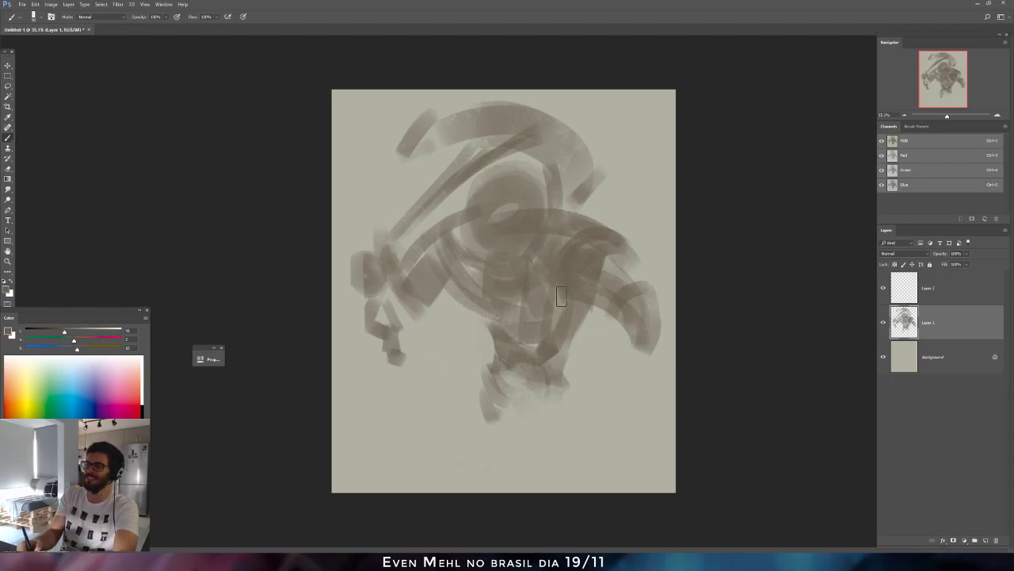
mouse_move(549, 405)
left_mouse_down()
mouse_move(539, 420)
mouse_move(543, 401)
mouse_move(531, 412)
mouse_move(558, 369)
left_mouse_up()
mouse_move(497, 350)
left_mouse_down()
mouse_move(545, 382)
mouse_move(493, 394)
mouse_move(489, 412)
mouse_move(472, 396)
mouse_move(465, 402)
mouse_move(497, 435)
left_mouse_up()
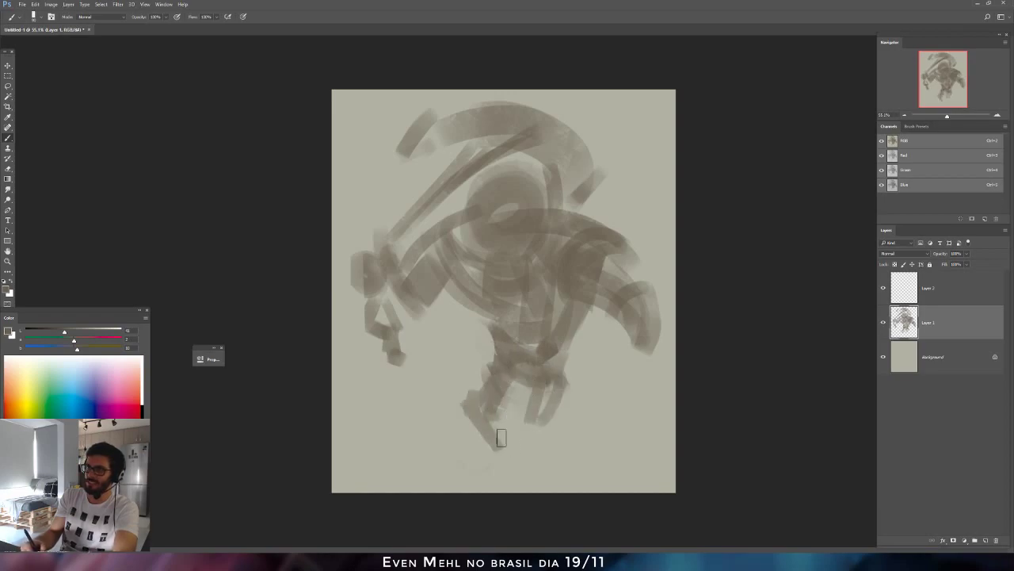
mouse_move(547, 406)
left_mouse_down()
mouse_move(549, 457)
mouse_move(558, 429)
mouse_move(531, 450)
mouse_move(573, 460)
left_mouse_up()
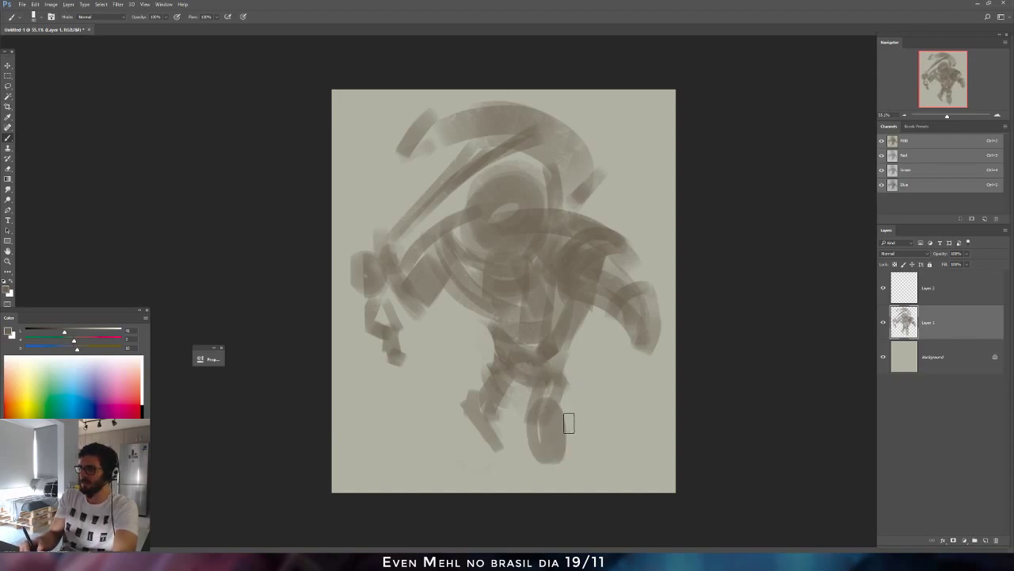
left_click_drag(568, 433, 564, 437)
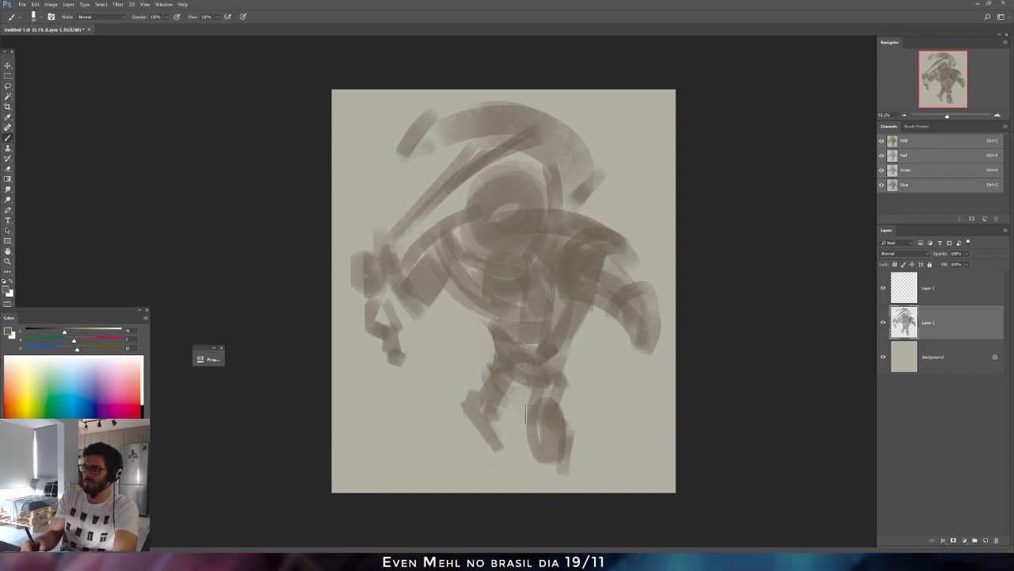
left_click_drag(536, 454, 548, 472)
mouse_move(488, 447)
left_mouse_down()
mouse_move(501, 442)
mouse_move(486, 448)
left_mouse_up()
Flip the canvas horizontally, then paint the left arm's outer curve, its fist and the top edge of the left shoulder.
key("ctrl+shift+h")
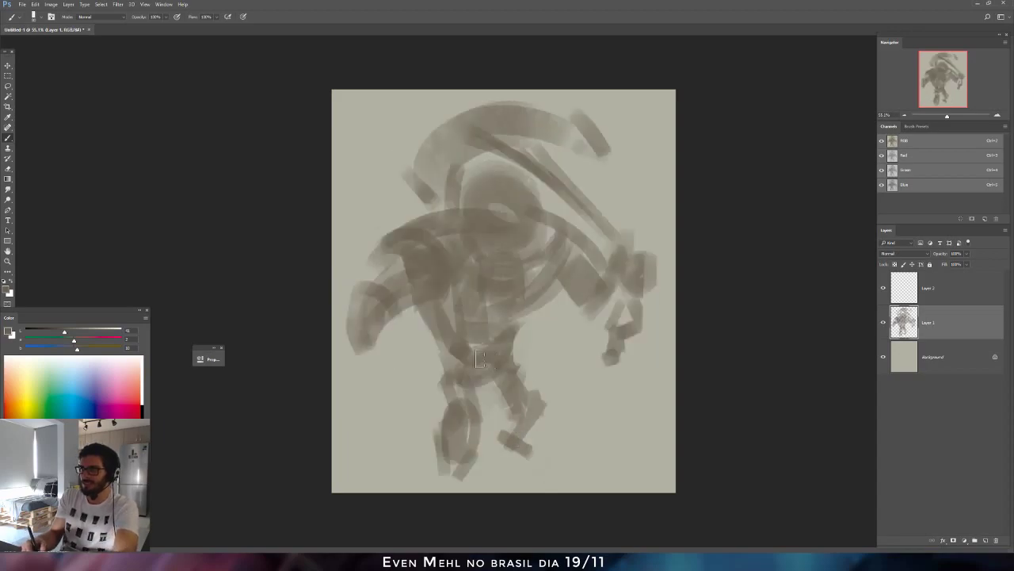
left_click_drag(358, 284, 394, 244)
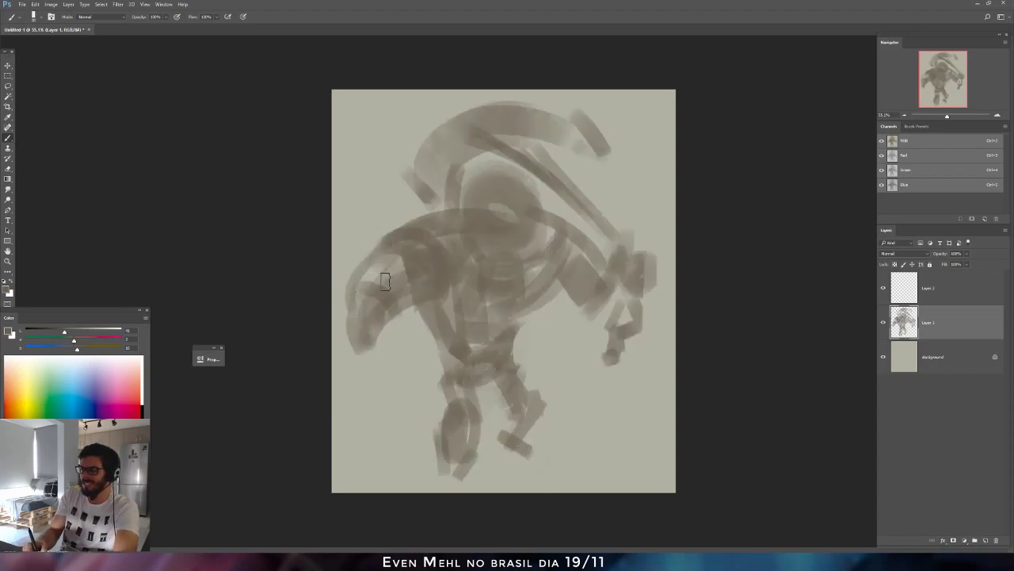
mouse_move(349, 346)
left_mouse_down()
mouse_move(378, 337)
mouse_move(351, 316)
mouse_move(364, 349)
mouse_move(389, 334)
left_mouse_up()
key("ctrl+alt+z")
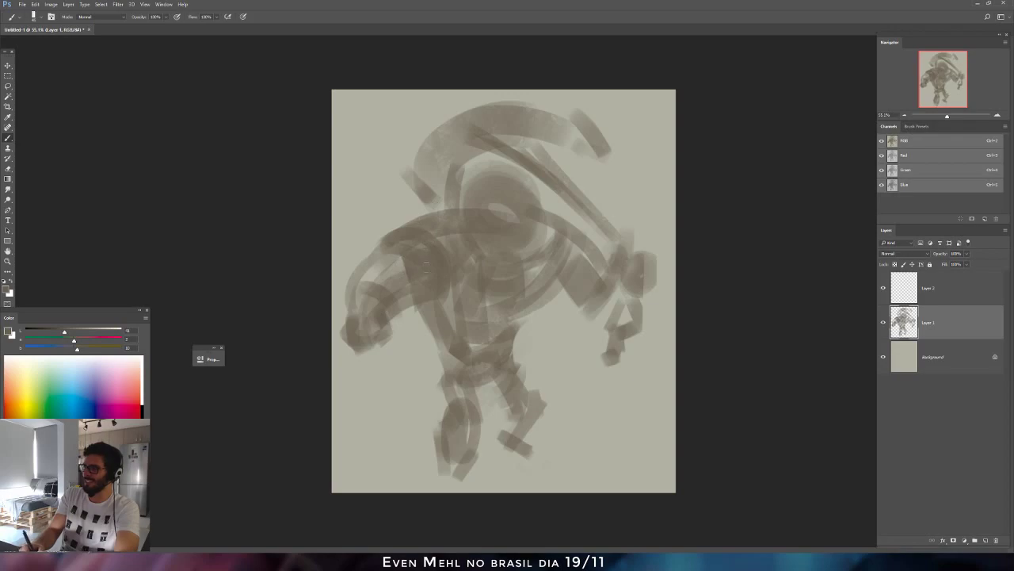
left_click_drag(376, 247, 422, 228)
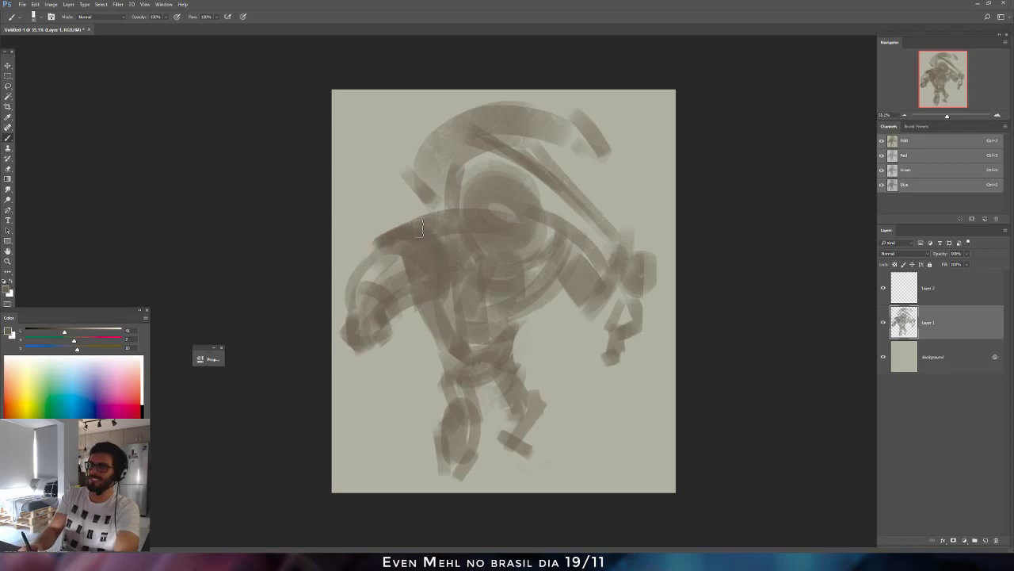
Pick a much darker brown, paint a solid block below the head and trace the head's lower edge with a thin curve.
left_click(41, 332)
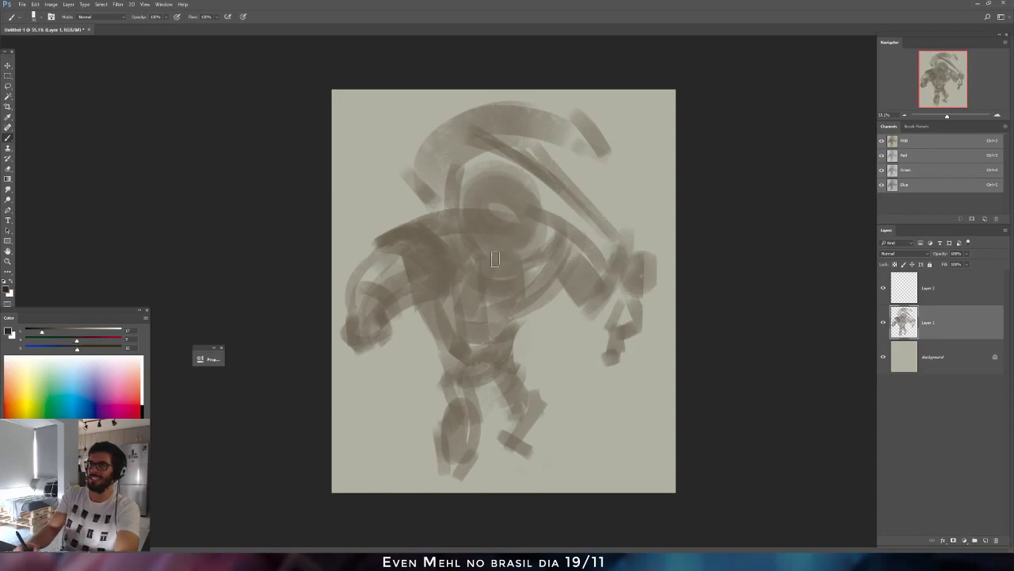
mouse_move(478, 253)
left_mouse_down()
mouse_move(531, 259)
mouse_move(477, 249)
mouse_move(527, 264)
mouse_move(508, 252)
mouse_move(488, 275)
left_mouse_up()
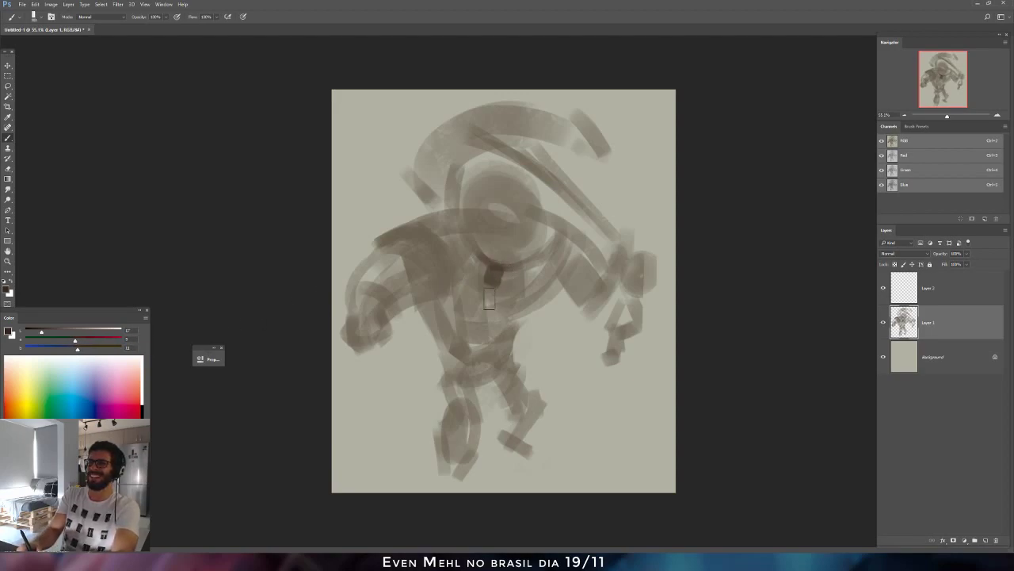
left_click_drag(496, 270, 492, 282)
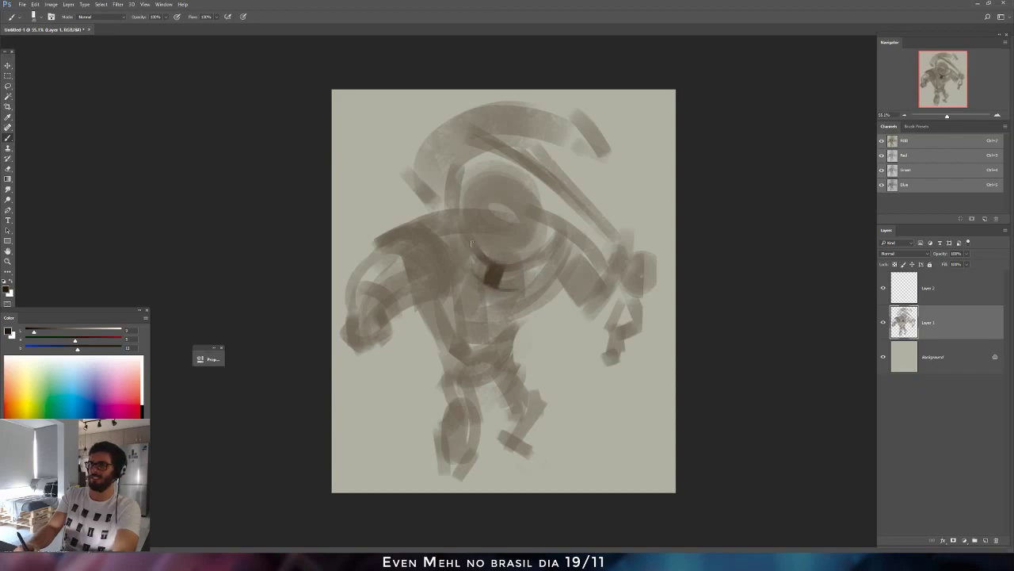
left_click_drag(474, 239, 527, 259)
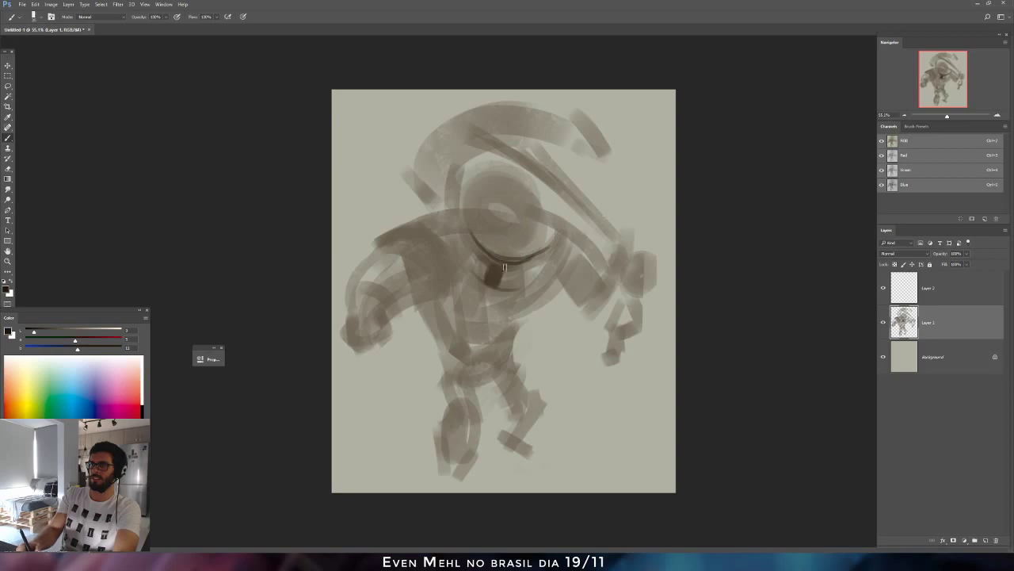
mouse_move(503, 272)
left_mouse_down()
mouse_move(501, 288)
mouse_move(491, 283)
left_mouse_up()
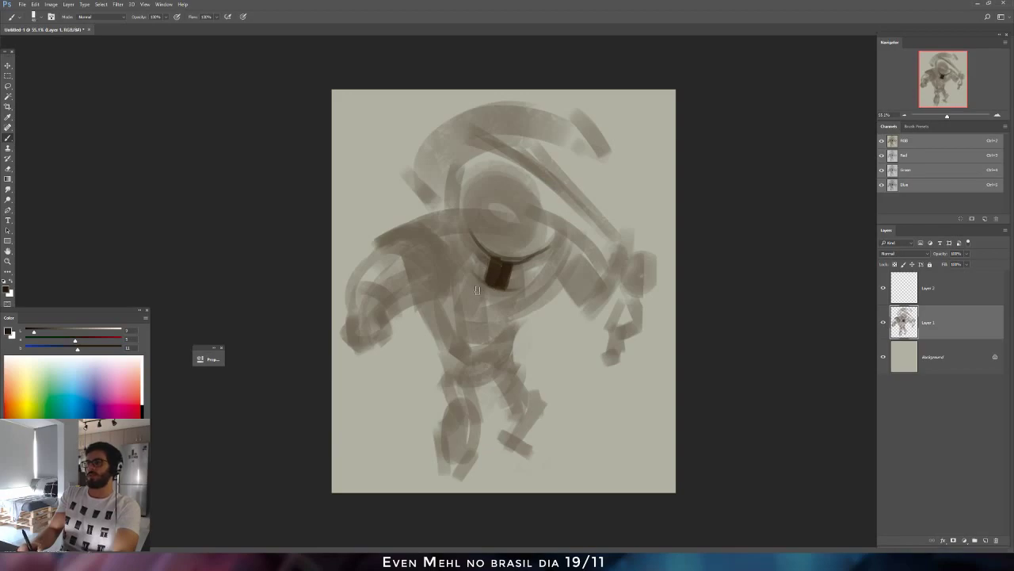
Paint dark collar arcs around the head, below the chin and along both sides, redoing the right inner arc.
mouse_move(451, 262)
left_mouse_down()
mouse_move(495, 316)
mouse_move(458, 264)
mouse_move(503, 316)
mouse_move(522, 295)
mouse_move(474, 303)
mouse_move(500, 315)
left_mouse_up()
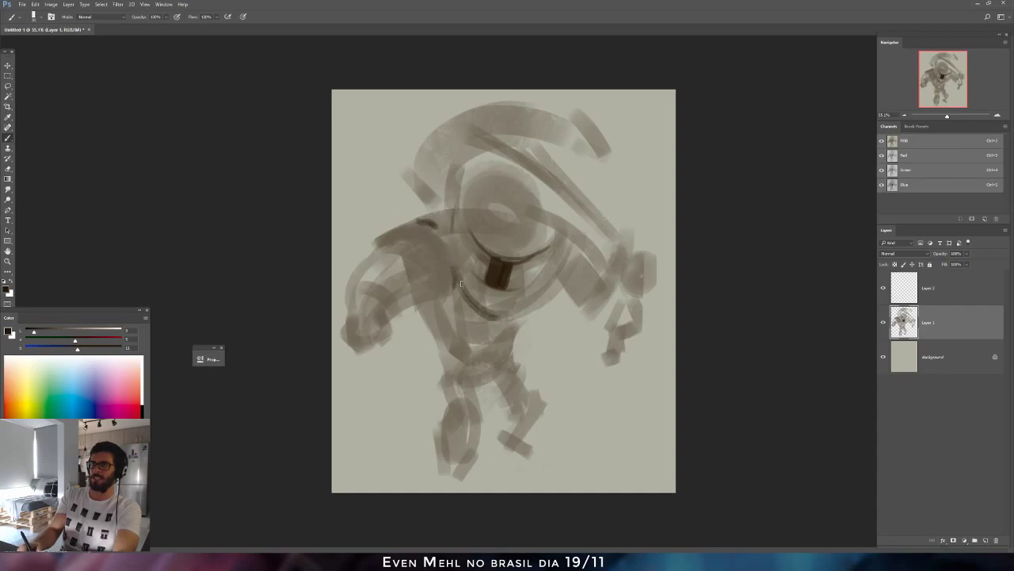
left_click_drag(562, 218, 564, 264)
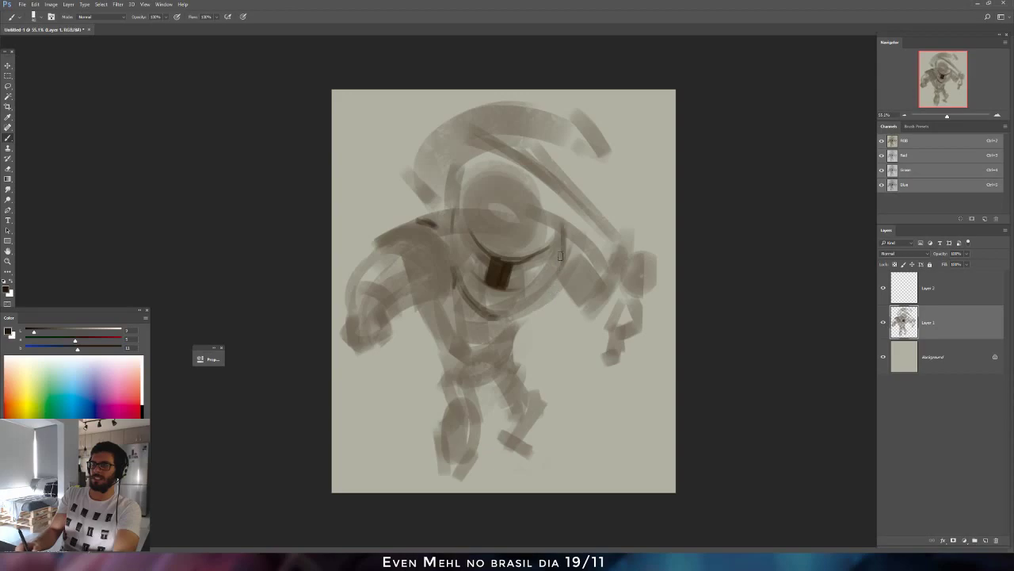
key("ctrl+z")
left_click_drag(563, 223, 563, 264)
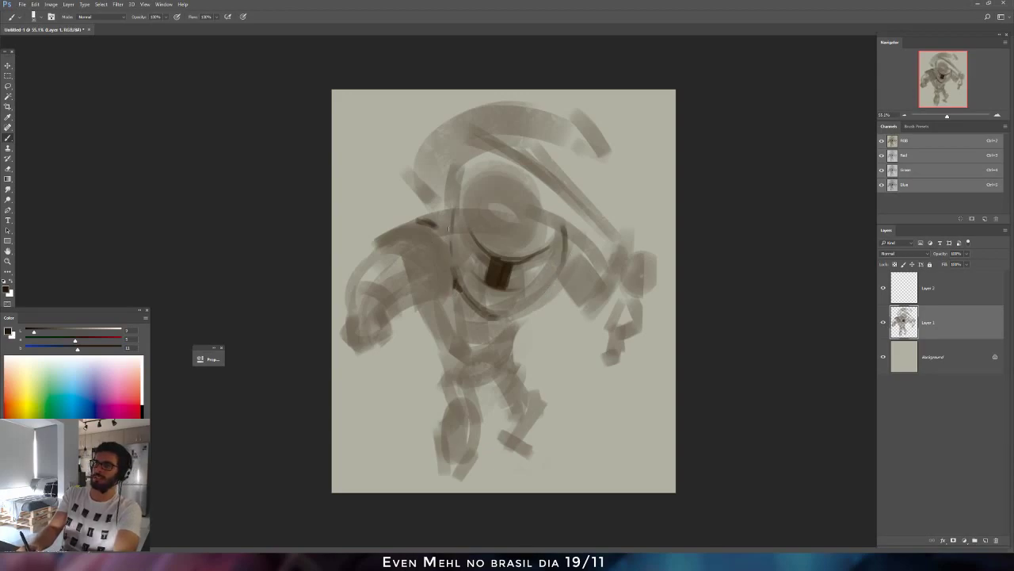
left_click_drag(448, 243, 448, 229)
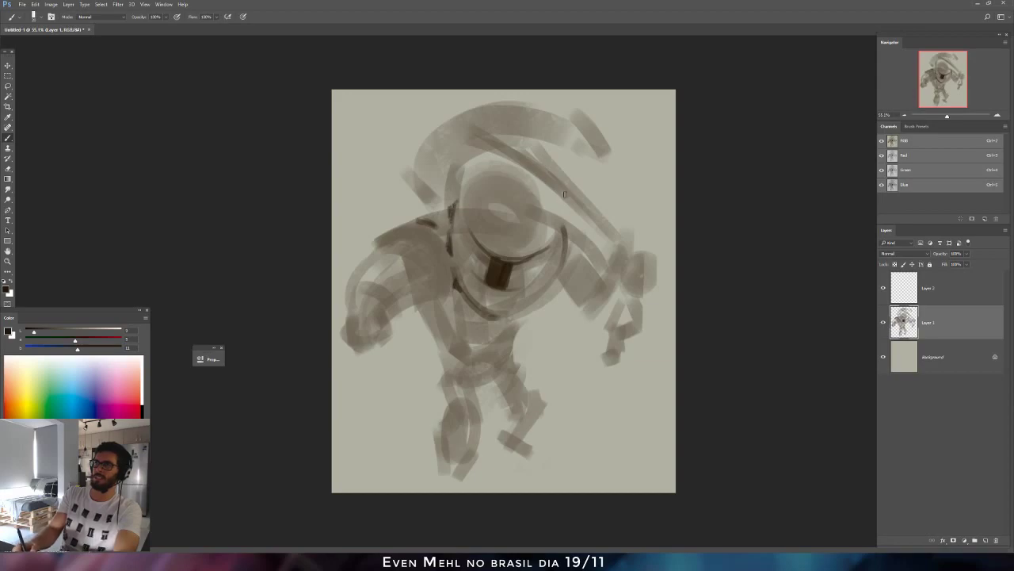
left_click_drag(560, 214, 571, 266)
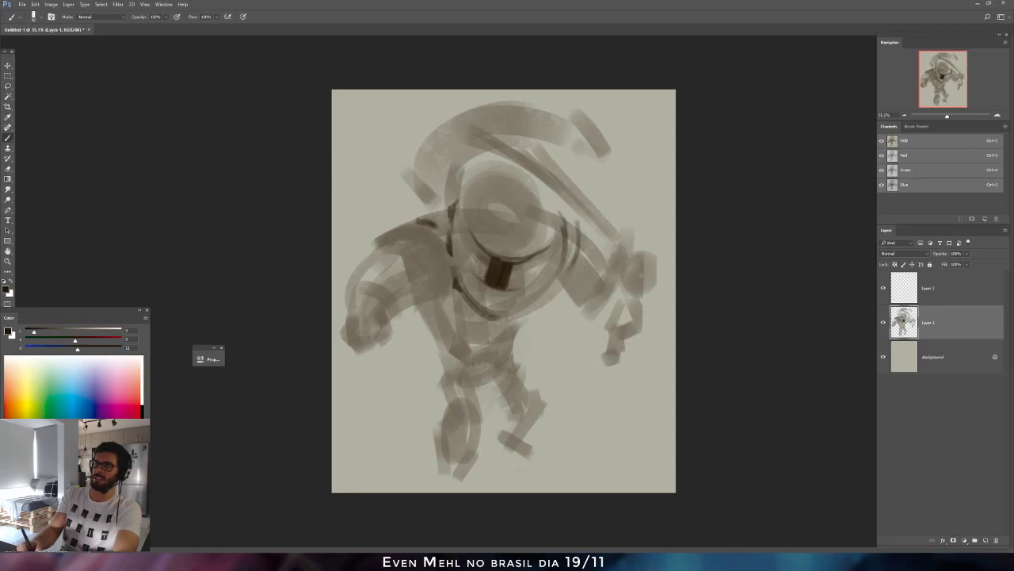
Define the left shoulder pad with a dark lower edge, adding a thicker stroke down its inner side with a larger brush.
mouse_move(370, 253)
left_mouse_down()
mouse_move(394, 257)
mouse_move(366, 260)
mouse_move(423, 270)
mouse_move(400, 254)
mouse_move(421, 277)
left_mouse_up()
mouse_move(376, 244)
left_mouse_down()
mouse_move(413, 255)
mouse_move(366, 251)
mouse_move(424, 279)
left_mouse_up()
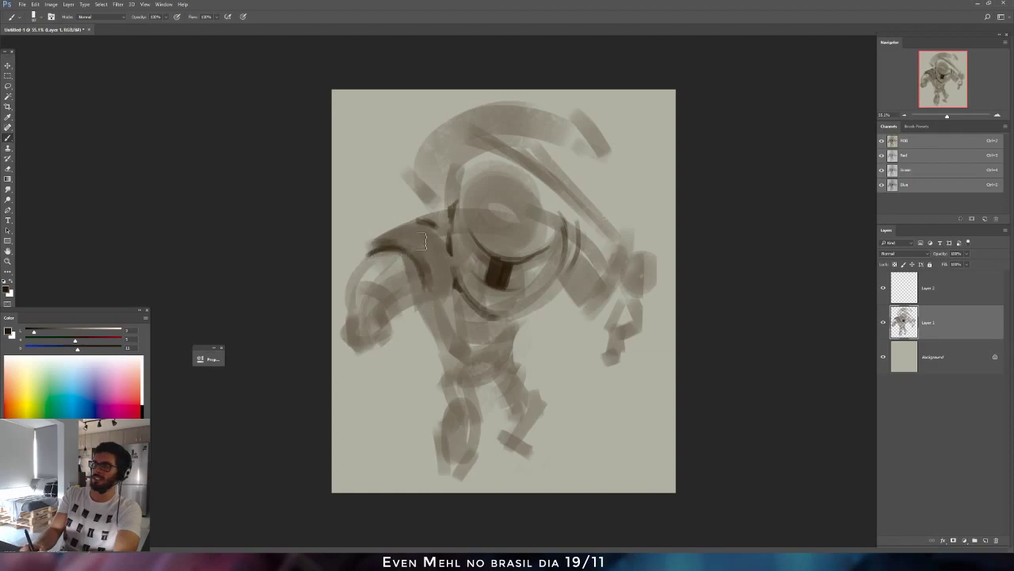
key("bracketright")
mouse_move(410, 246)
left_mouse_down()
mouse_move(431, 290)
mouse_move(400, 232)
mouse_move(446, 293)
left_mouse_up()
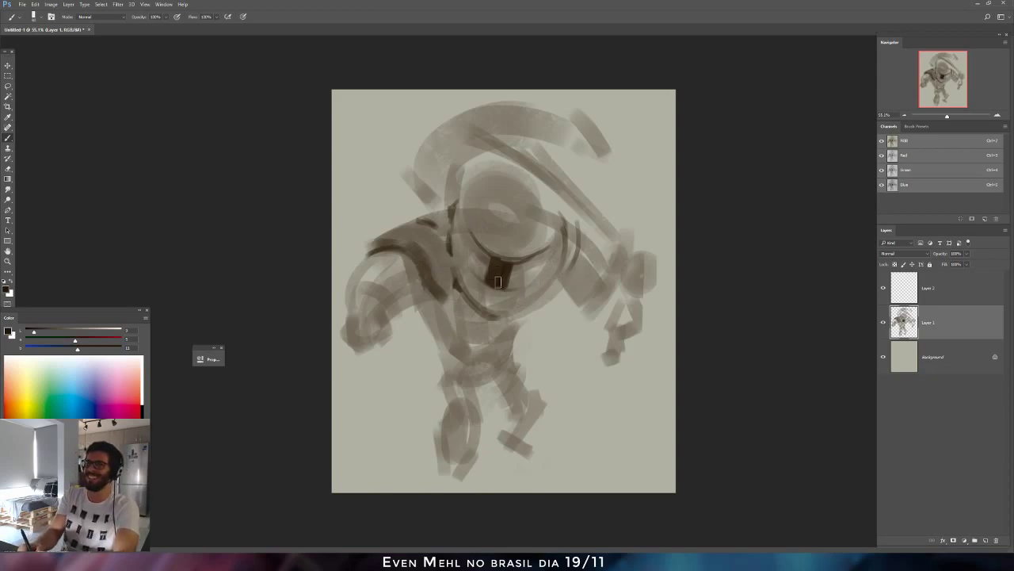
Extend the dark shape below the head, add a small vertical mark beside it, and trim its left part with the eraser.
mouse_move(478, 296)
left_mouse_down()
mouse_move(505, 308)
mouse_move(510, 294)
left_mouse_up()
key("bracketleft")
key("bracketleft")
key("bracketleft")
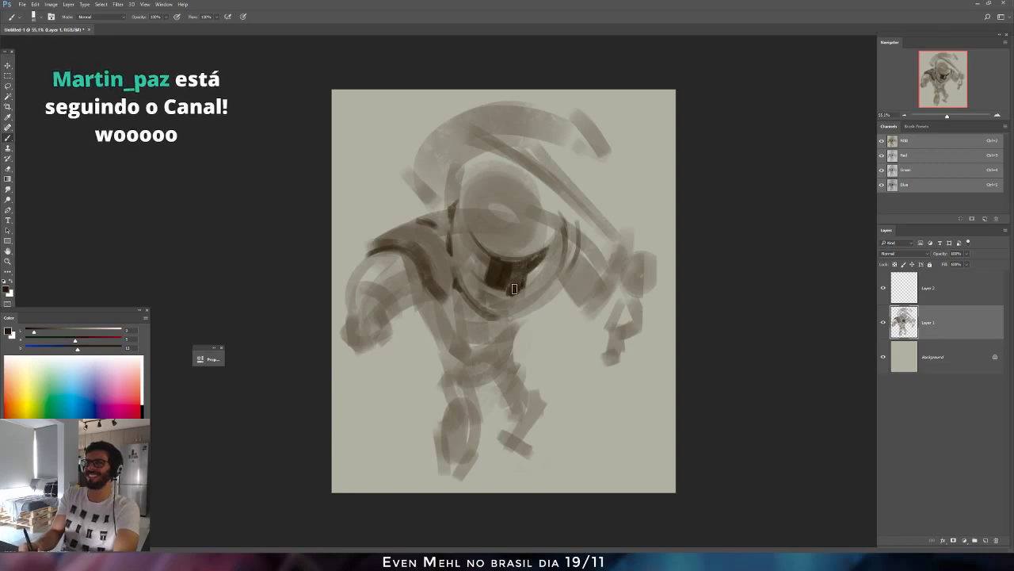
key("e")
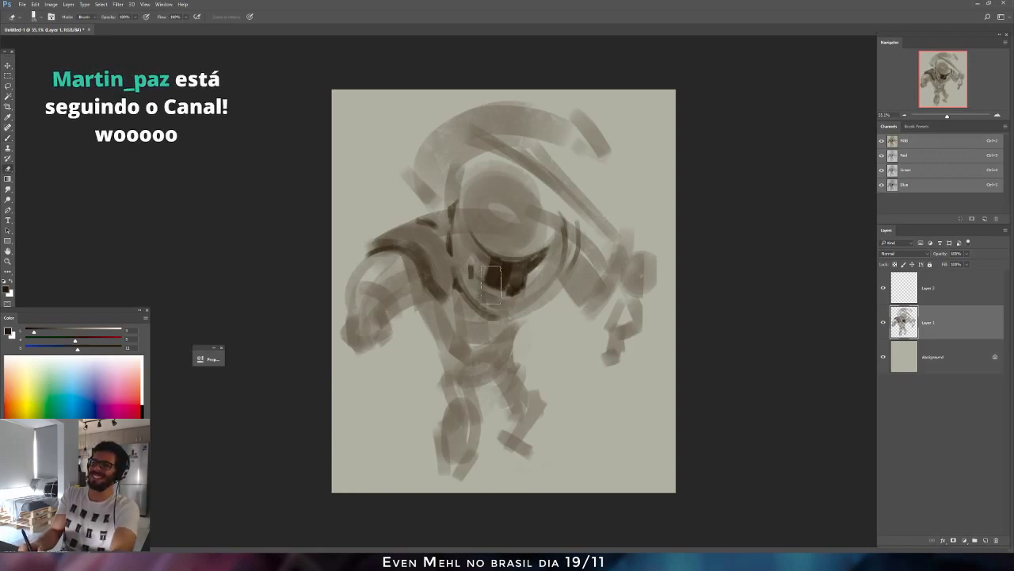
left_click_drag(497, 289, 475, 277)
Sample sketch tones to retouch the dark shape below the head, and paint a thick dark crescent up the head's left edge.
key("b")
left_click(495, 288, "alt")
left_click(492, 301, "alt")
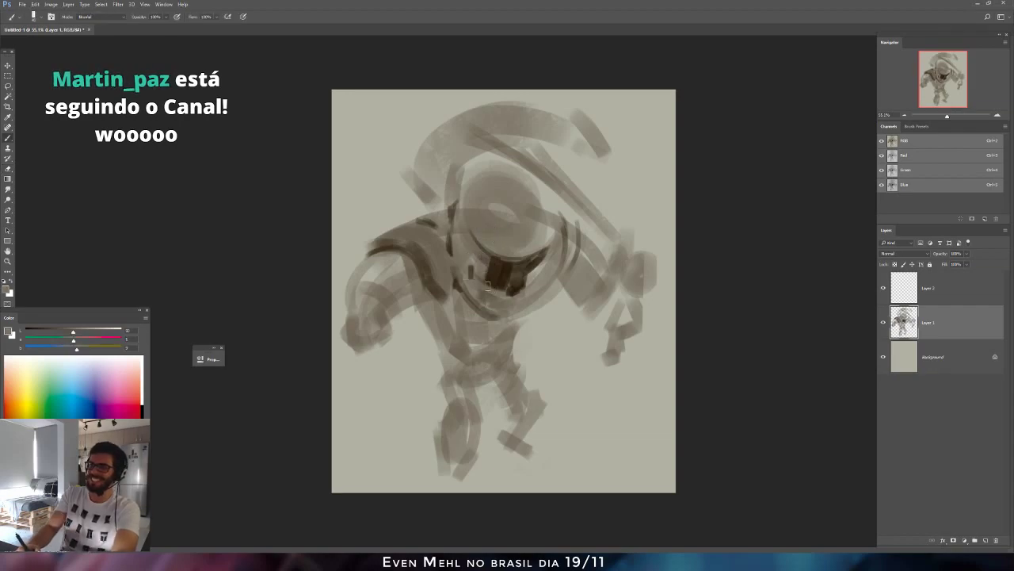
left_click(502, 275, "alt")
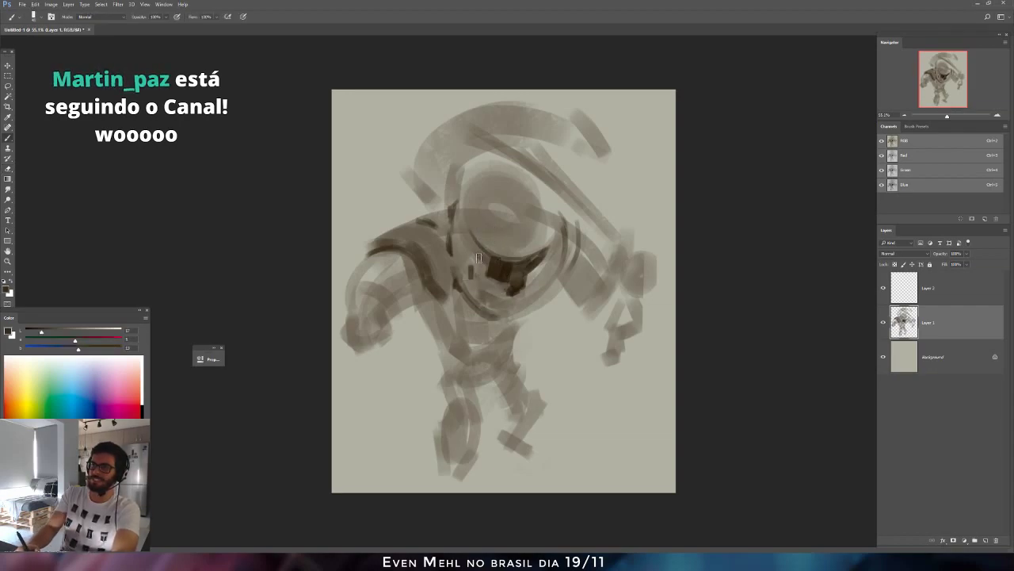
left_click_drag(475, 255, 466, 218)
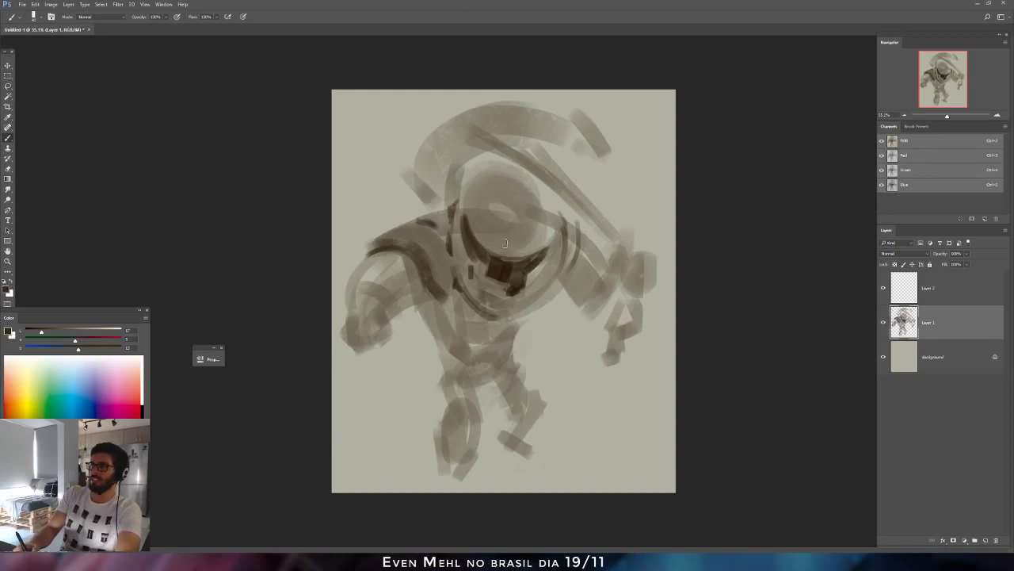
Paint two curved vertical lines on the helmet's face with a column of three dark spots between them.
left_click_drag(494, 256, 500, 203)
key("ctrl+z")
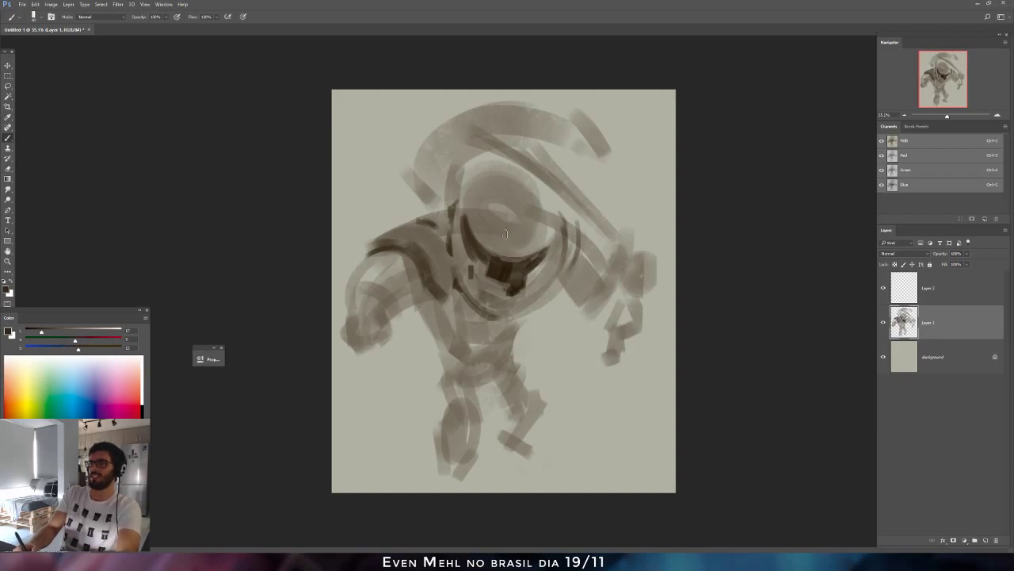
left_click_drag(496, 247, 501, 186)
left_click(514, 233)
left_click(517, 206)
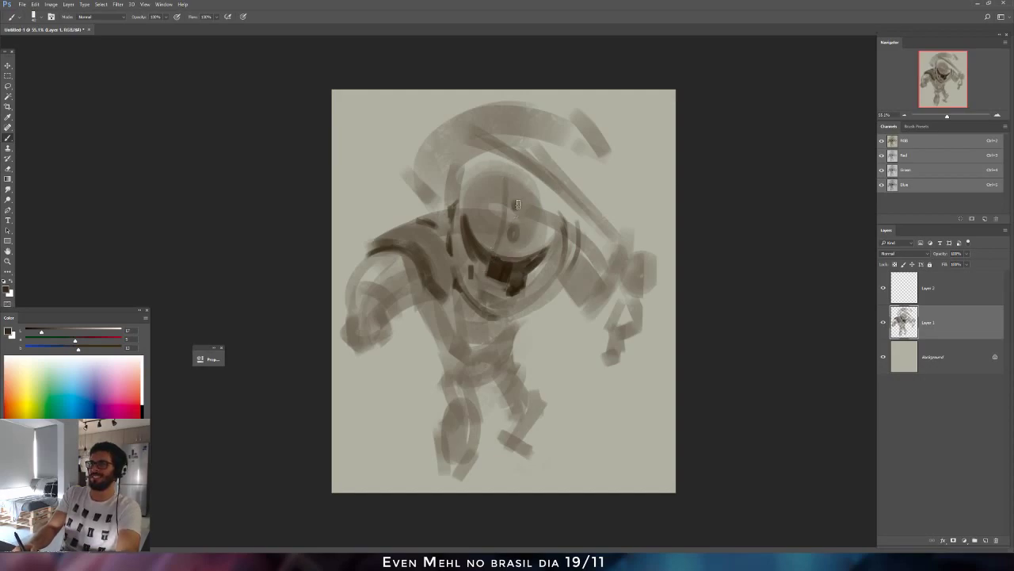
left_click(515, 189)
left_click_drag(521, 175, 529, 223)
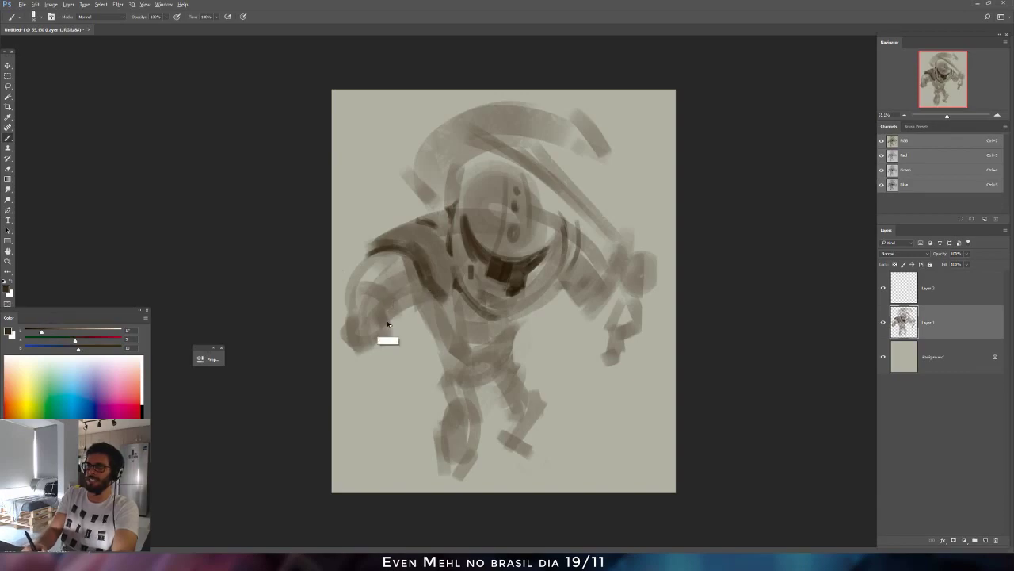
Add small dark accents to the left upper arm and darken the torso's edge below the armpit, undoing a stray stroke.
left_click_drag(388, 317, 399, 307)
mouse_move(397, 269)
left_mouse_down()
mouse_move(405, 308)
mouse_move(452, 358)
left_mouse_up()
key("ctrl+alt+z")
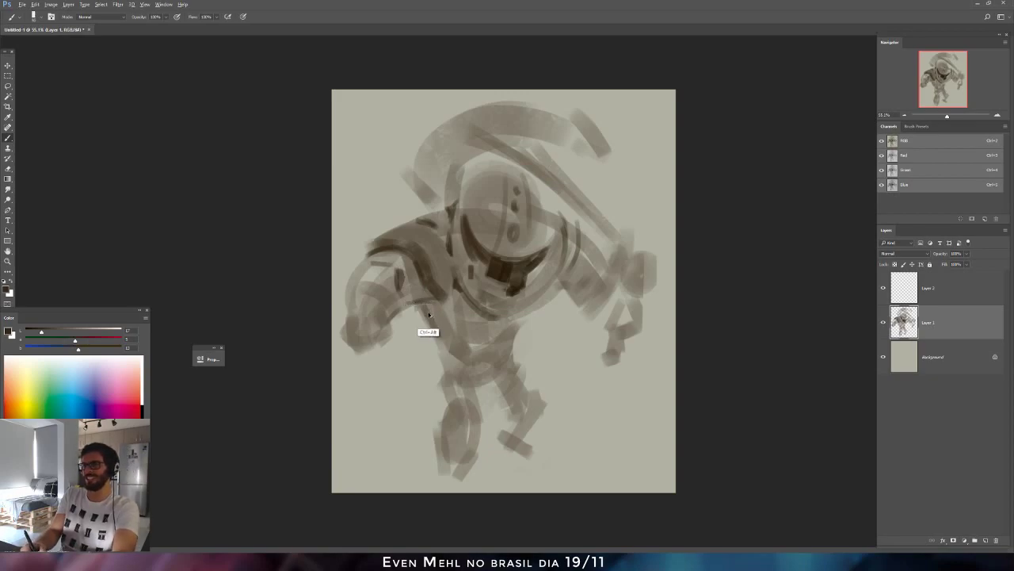
mouse_move(422, 303)
left_mouse_down()
mouse_move(448, 341)
mouse_move(433, 315)
mouse_move(436, 328)
left_mouse_up()
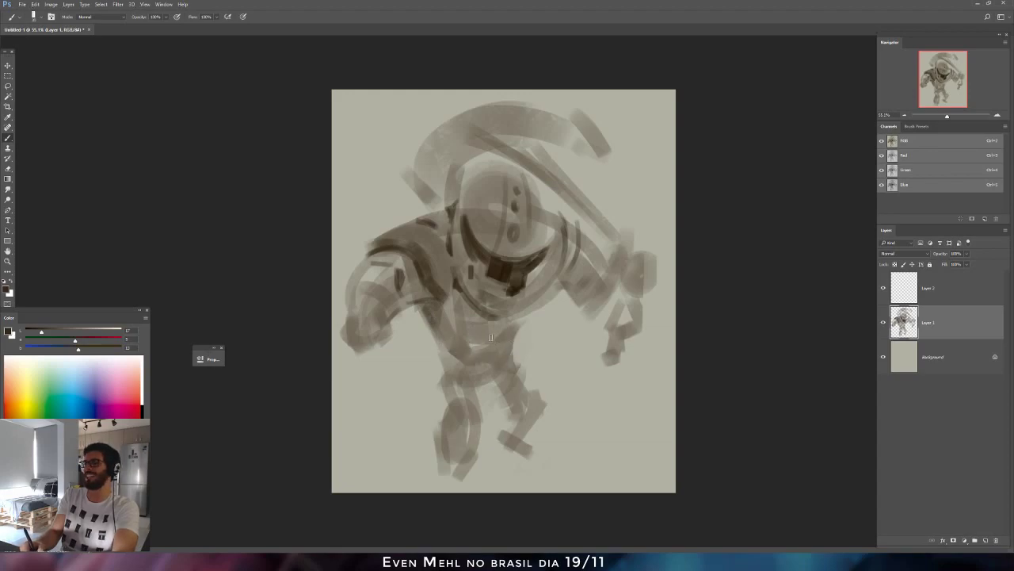
Paint dark strokes down the torso's left side and a curved belt line across the waist, undoing unwanted strokes along the way.
mouse_move(447, 305)
left_mouse_down()
mouse_move(507, 346)
mouse_move(460, 324)
mouse_move(477, 346)
mouse_move(517, 338)
mouse_move(484, 324)
mouse_move(520, 330)
mouse_move(534, 317)
mouse_move(527, 344)
mouse_move(529, 325)
mouse_move(544, 320)
mouse_move(532, 333)
mouse_move(555, 306)
mouse_move(529, 334)
mouse_move(559, 297)
mouse_move(519, 321)
mouse_move(506, 346)
mouse_move(500, 330)
mouse_move(459, 319)
mouse_move(462, 308)
mouse_move(449, 317)
mouse_move(459, 303)
mouse_move(452, 347)
mouse_move(472, 275)
mouse_move(466, 302)
mouse_move(488, 362)
mouse_move(451, 330)
mouse_move(483, 362)
mouse_move(454, 331)
mouse_move(468, 353)
mouse_move(495, 351)
mouse_move(462, 342)
mouse_move(457, 335)
mouse_move(487, 354)
mouse_move(433, 308)
mouse_move(489, 364)
left_mouse_up()
key("ctrl+alt+z")
mouse_move(438, 343)
left_mouse_down()
mouse_move(495, 369)
mouse_move(480, 369)
mouse_move(521, 356)
left_mouse_up()
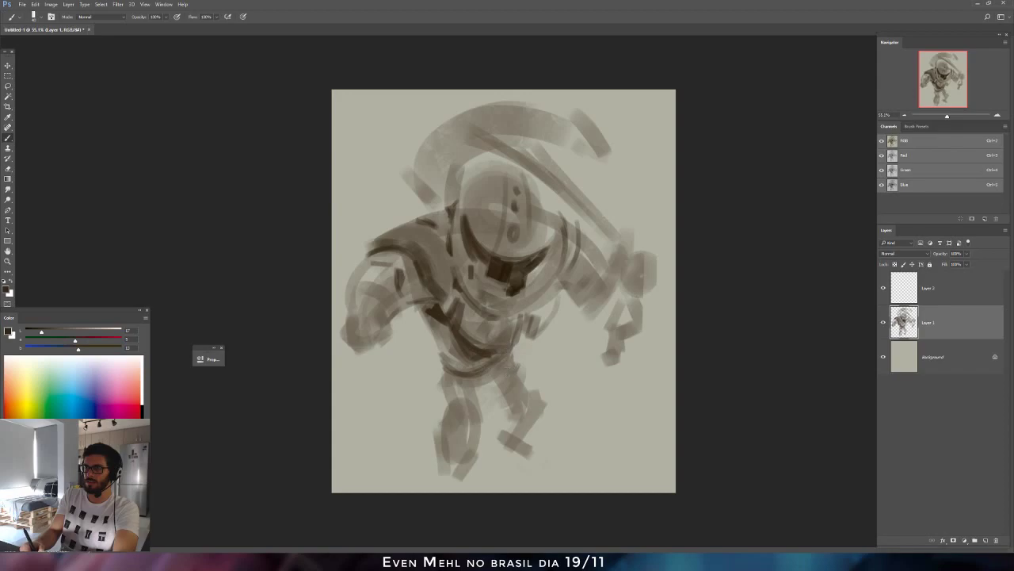
key("ctrl+alt+z")
key("ctrl+alt+z")
key("ctrl+alt+z")
mouse_move(445, 347)
left_mouse_down()
mouse_move(500, 365)
mouse_move(451, 362)
mouse_move(470, 360)
mouse_move(469, 388)
mouse_move(452, 356)
mouse_move(512, 363)
mouse_move(458, 374)
mouse_move(510, 375)
left_mouse_up()
Mirror the canvas and define the hips, thigh and knee with thin dark curved strokes.
key("ctrl+shift+h")
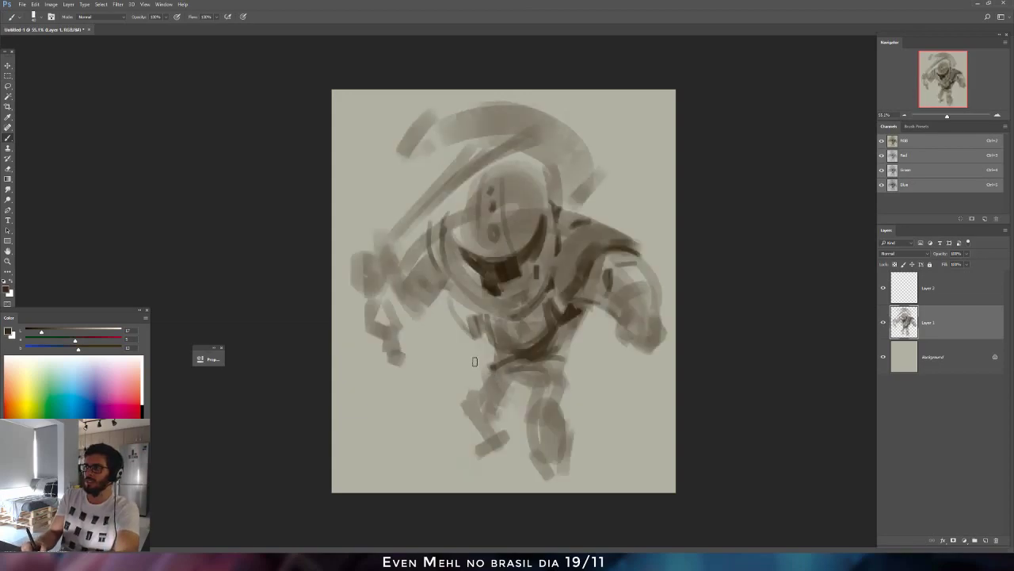
left_click_drag(478, 386, 489, 411)
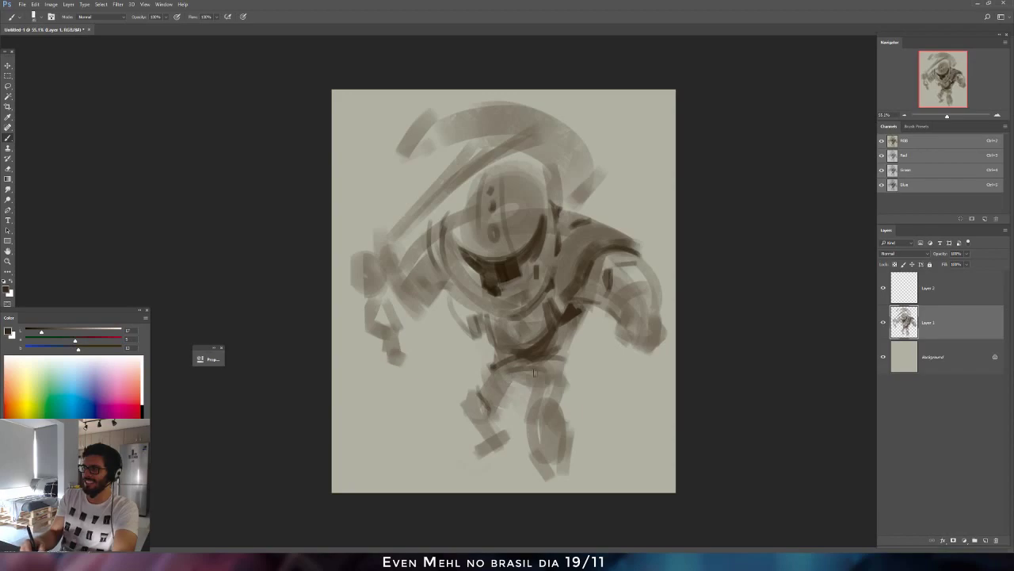
mouse_move(565, 372)
left_mouse_down()
mouse_move(560, 416)
mouse_move(561, 401)
mouse_move(528, 424)
mouse_move(551, 411)
mouse_move(549, 438)
mouse_move(565, 404)
left_mouse_up()
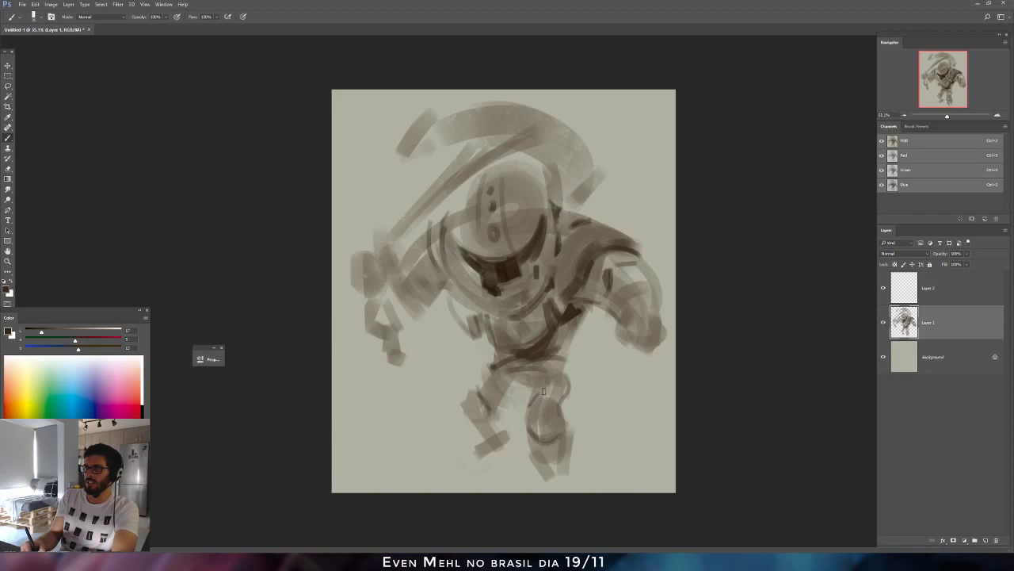
left_click_drag(540, 392, 548, 394)
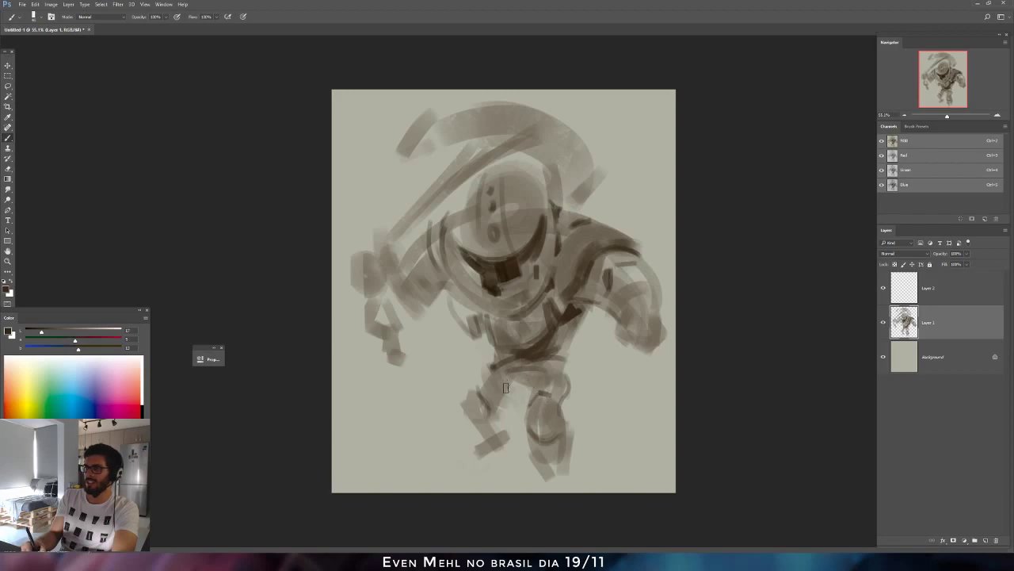
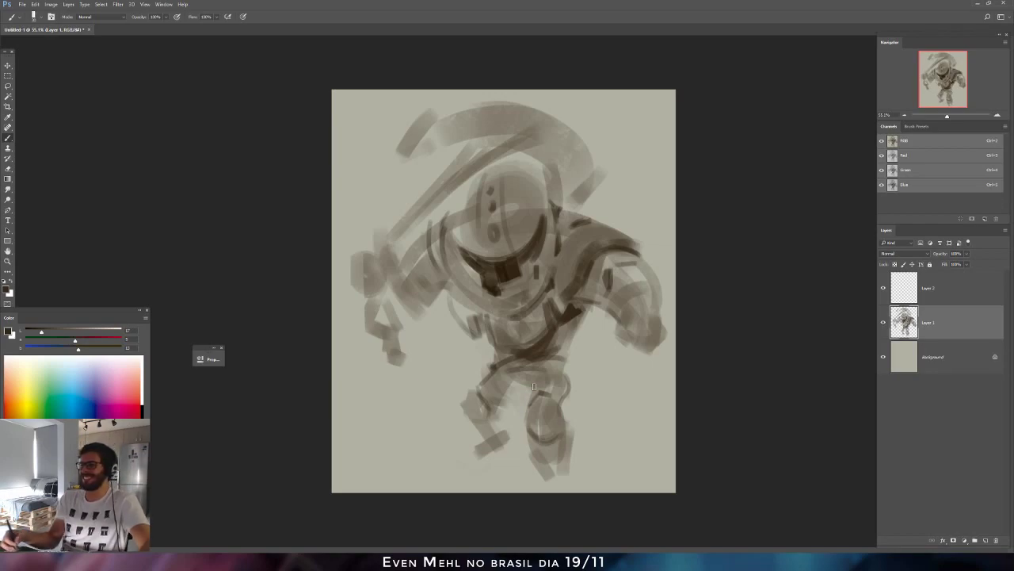
Try dark strokes along the torso's side, undo the unwanted ones, and add a small dark mark beneath the lowered hand.
mouse_move(561, 325)
left_mouse_down()
mouse_move(572, 374)
mouse_move(564, 316)
left_mouse_up()
key("ctrl+alt+z")
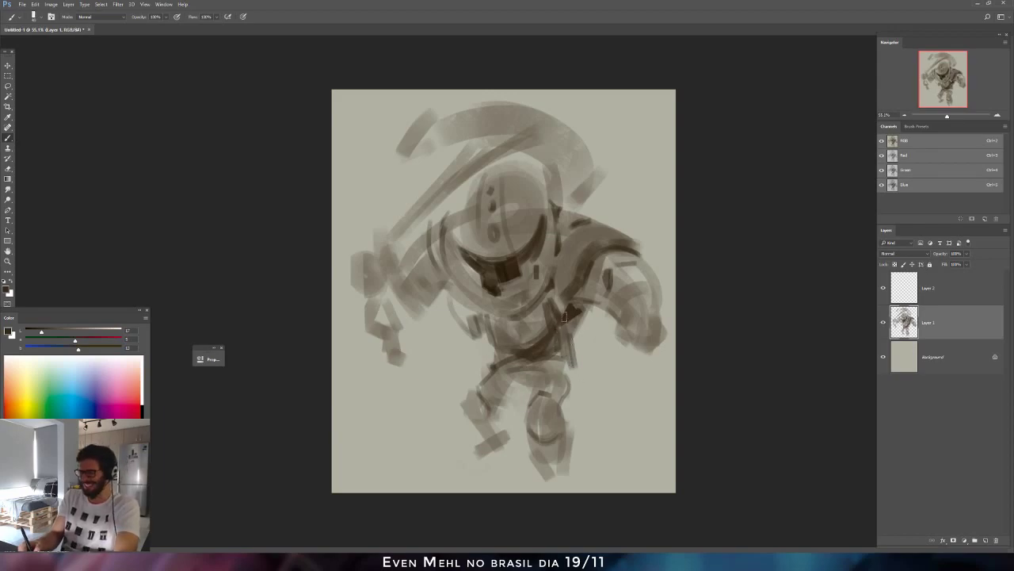
key("ctrl+alt+z")
key("ctrl+alt+z")
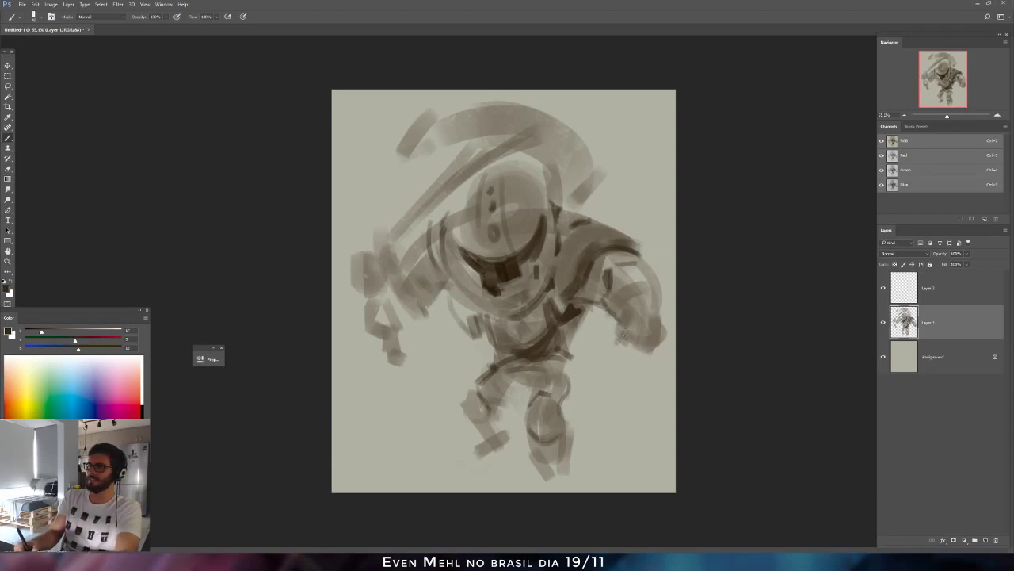
left_click_drag(620, 334, 633, 352)
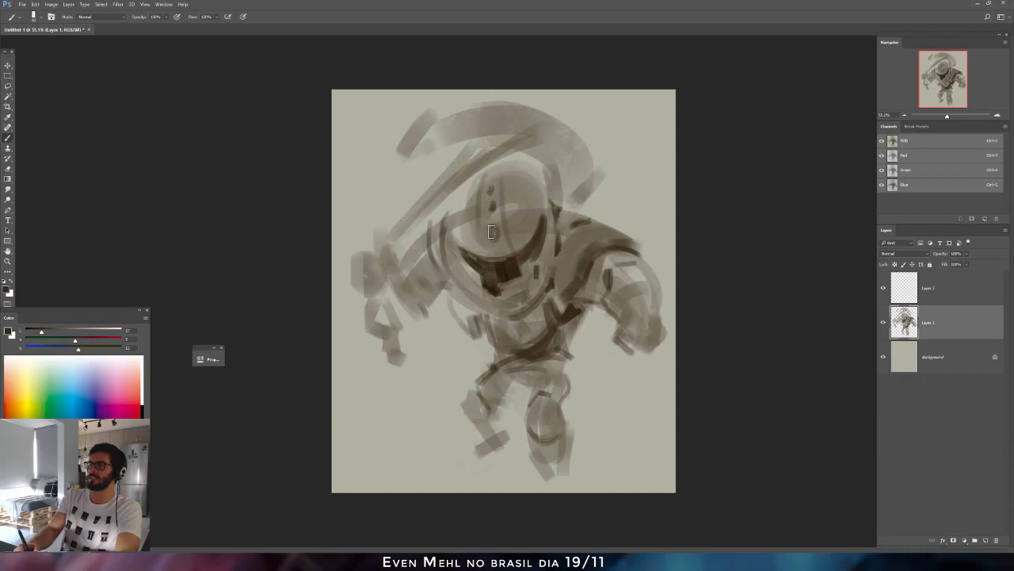
Undo a stray mark on the raised fist, then paint a dark diagonal line from it towards the helmet and a stroke down the upper arm.
mouse_move(391, 281)
left_mouse_down()
mouse_move(449, 194)
mouse_move(378, 298)
left_mouse_up()
key("ctrl+z")
key("ctrl+z")
left_click_drag(369, 261, 457, 195)
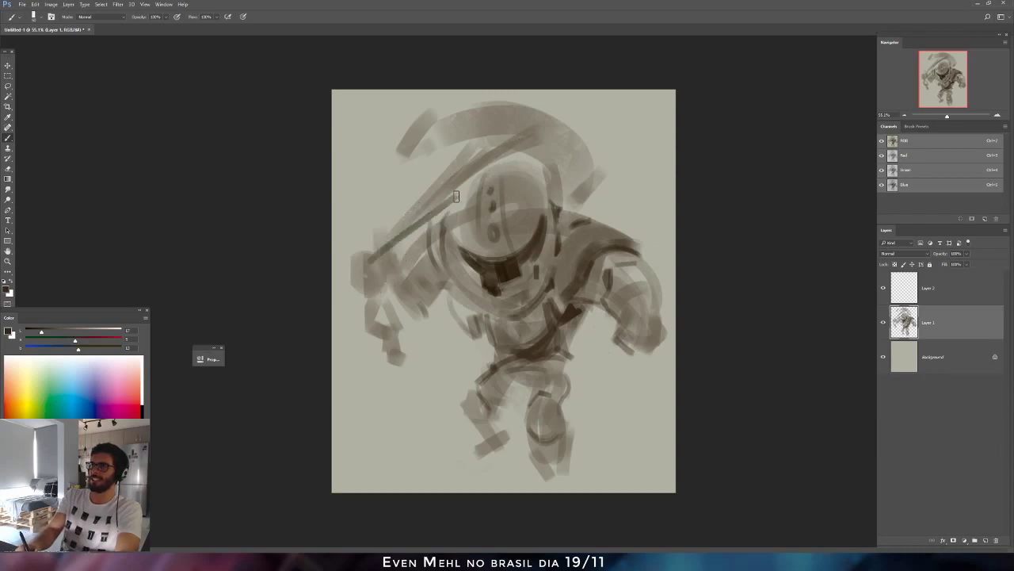
mouse_move(423, 230)
left_mouse_down()
mouse_move(403, 281)
mouse_move(409, 243)
mouse_move(390, 268)
mouse_move(395, 250)
left_mouse_up()
Trim the raised fist's outer edge with a smaller eraser and sketch a faint curve beside it, undoing unwanted strokes.
key("e")
key("bracketleft")
key("bracketleft")
key("bracketleft")
key("bracketleft")
key("bracketleft")
key("bracketleft")
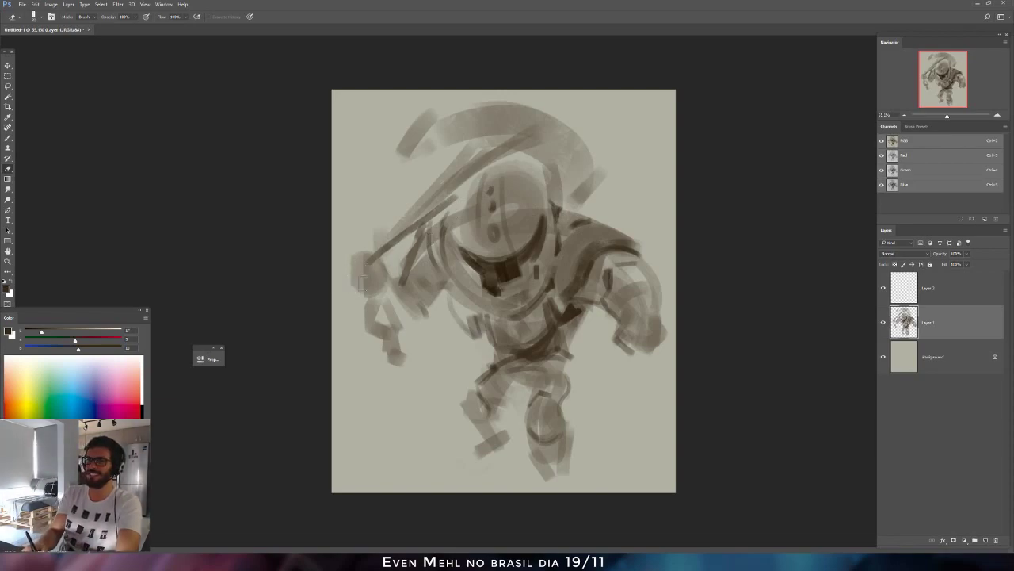
key("b")
mouse_move(352, 293)
left_mouse_down()
mouse_move(333, 274)
mouse_move(374, 267)
mouse_move(341, 299)
left_mouse_up()
key("ctrl+alt+z")
key("ctrl+alt+z")
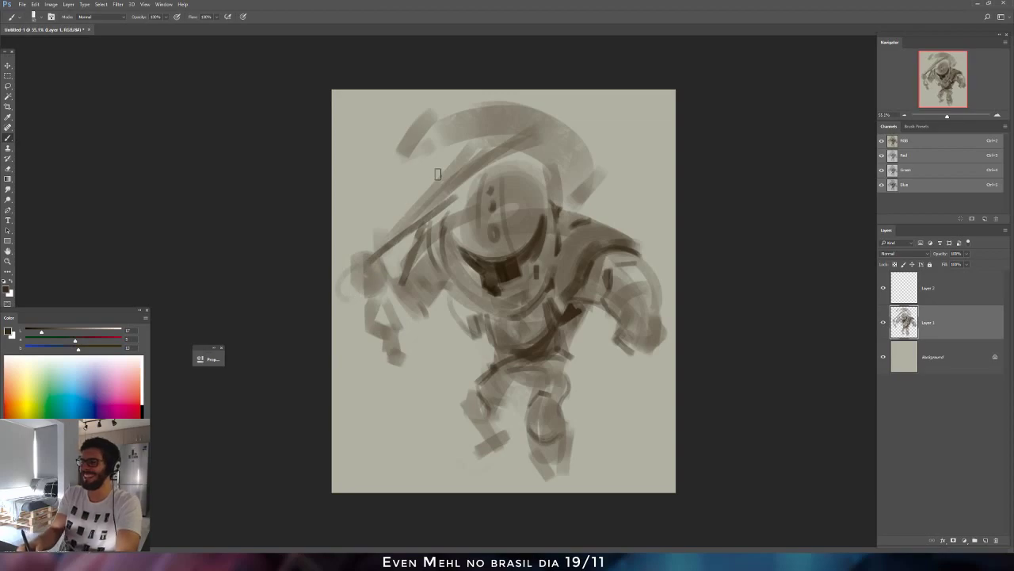
Paint a dark diagonal edge across the large arc above the head and dark strokes over the arc's far end.
mouse_move(445, 164)
left_mouse_down()
mouse_move(467, 155)
mouse_move(419, 187)
mouse_move(494, 119)
mouse_move(520, 104)
left_mouse_up()
key("ctrl+alt+z")
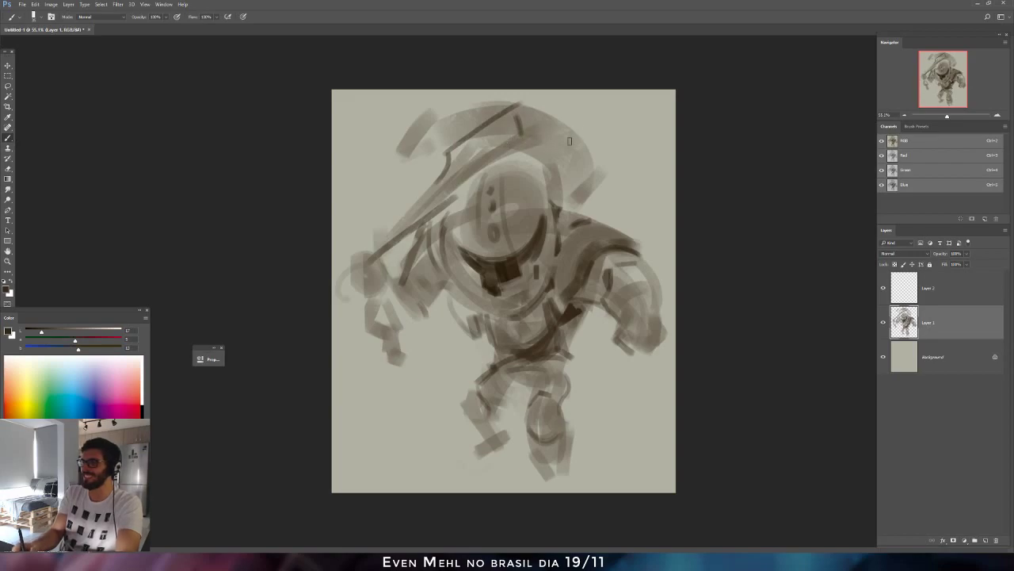
left_click_drag(409, 107, 411, 136)
mouse_move(416, 109)
left_mouse_down()
mouse_move(478, 99)
mouse_move(390, 134)
mouse_move(504, 119)
left_mouse_up()
Enlarge the brush, darken the arc's far end and finish it with a short downward stroke, undoing a first attempt.
key("bracketright")
key("bracketright")
key("bracketright")
key("bracketright")
key("bracketright")
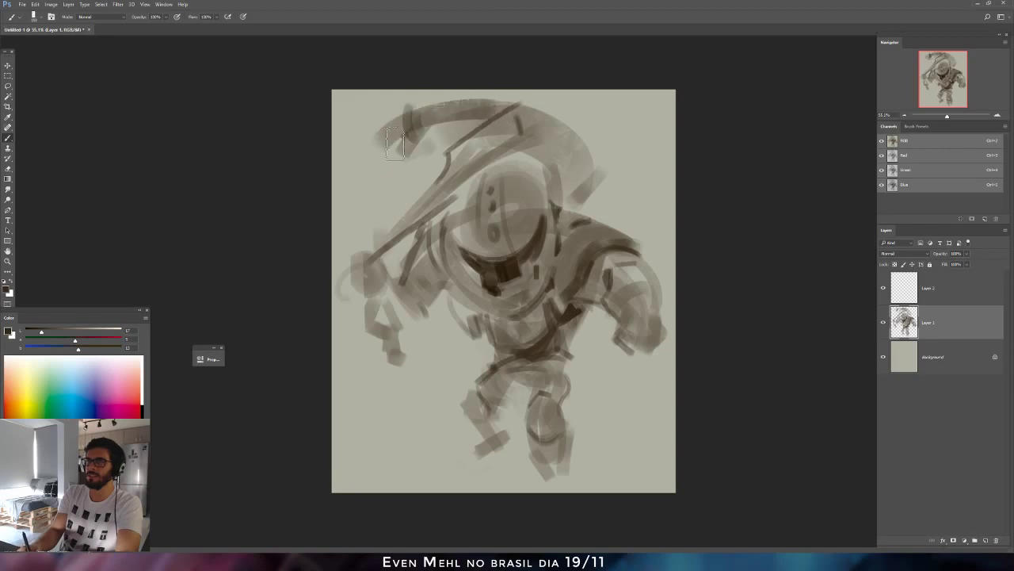
left_click_drag(408, 131, 487, 115)
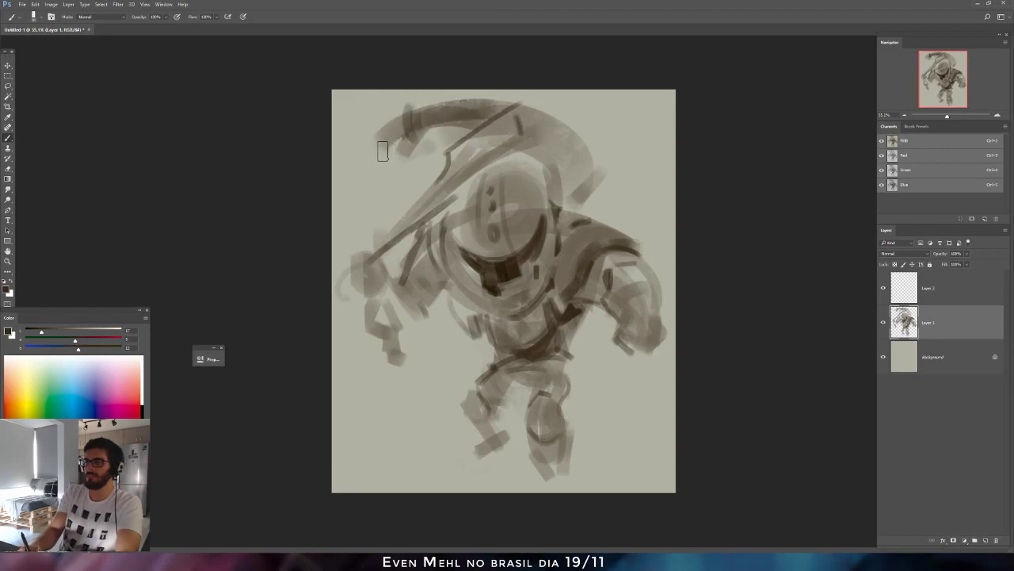
left_click_drag(387, 119, 362, 180)
key("ctrl+alt+z")
key("ctrl+alt+z")
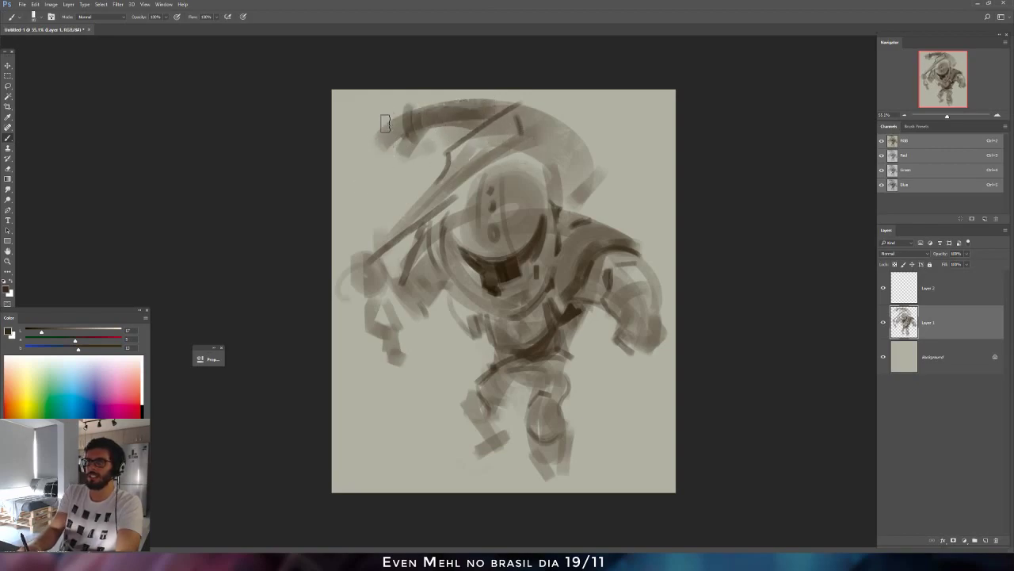
mouse_move(386, 124)
left_mouse_down()
mouse_move(398, 148)
mouse_move(369, 162)
left_mouse_up()
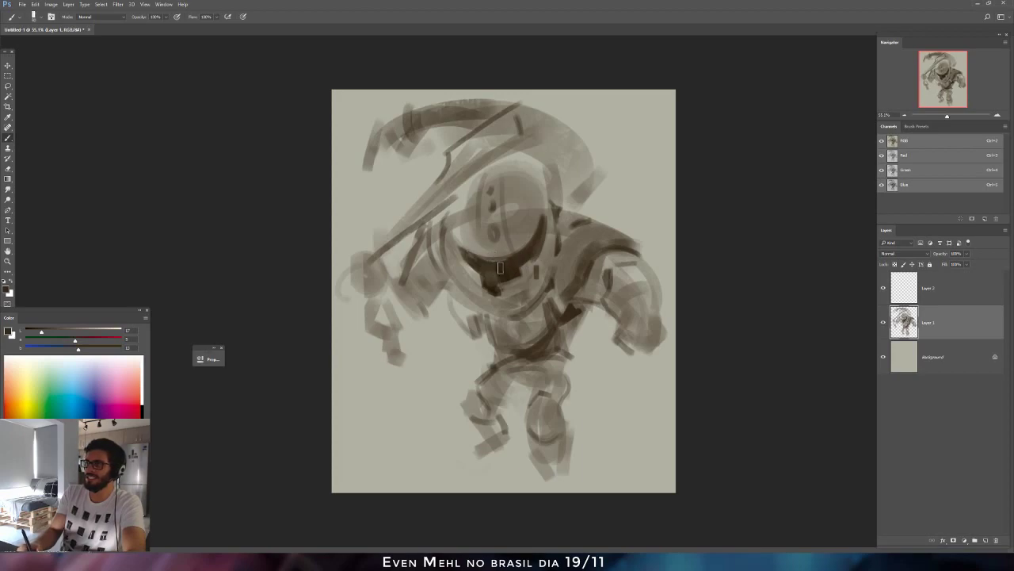
Add a curved line and side accents to the helmet, and erase the outer edge of the arc behind it.
left_click_drag(537, 229, 524, 184)
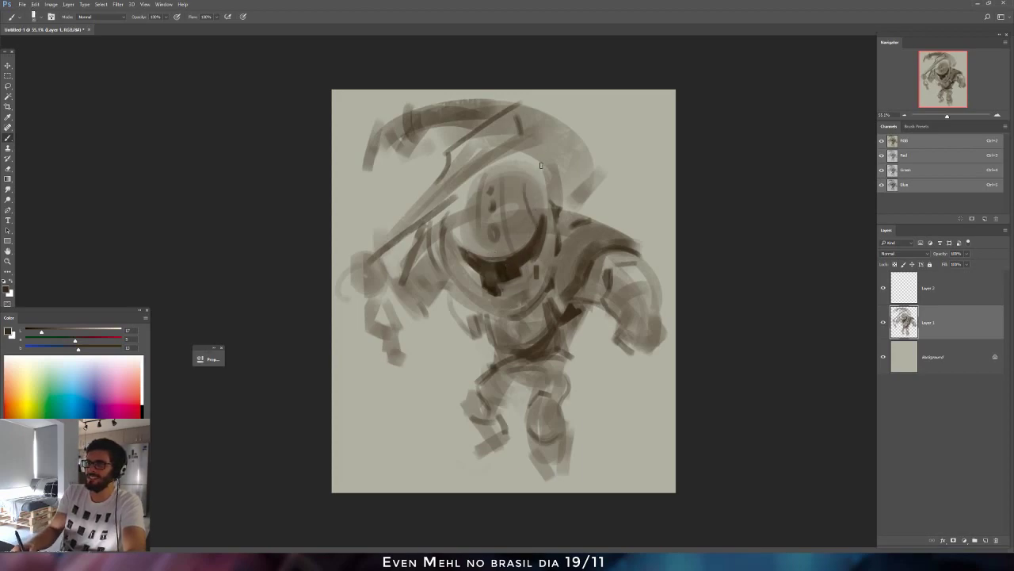
left_click_drag(460, 229, 462, 192)
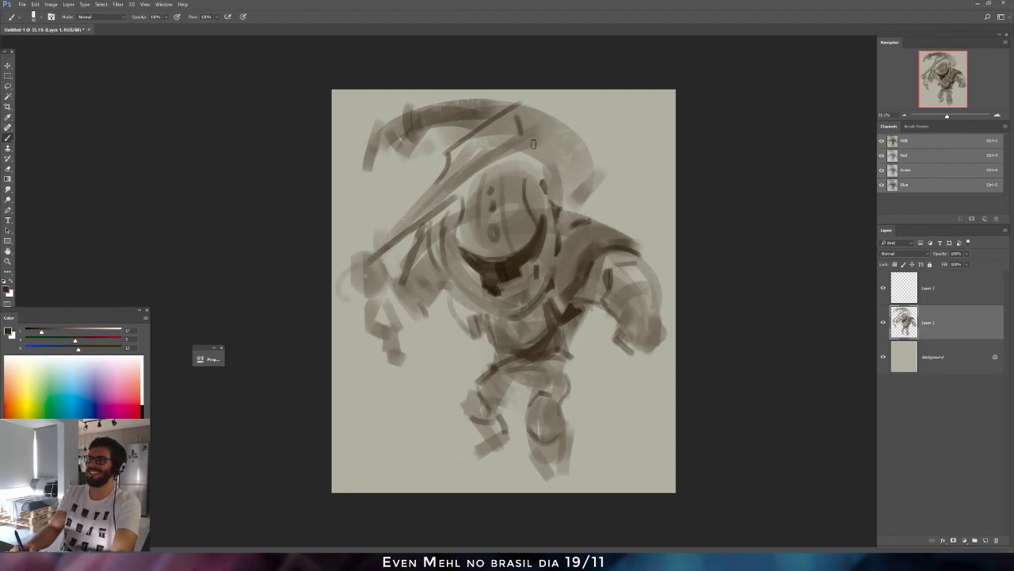
key("e")
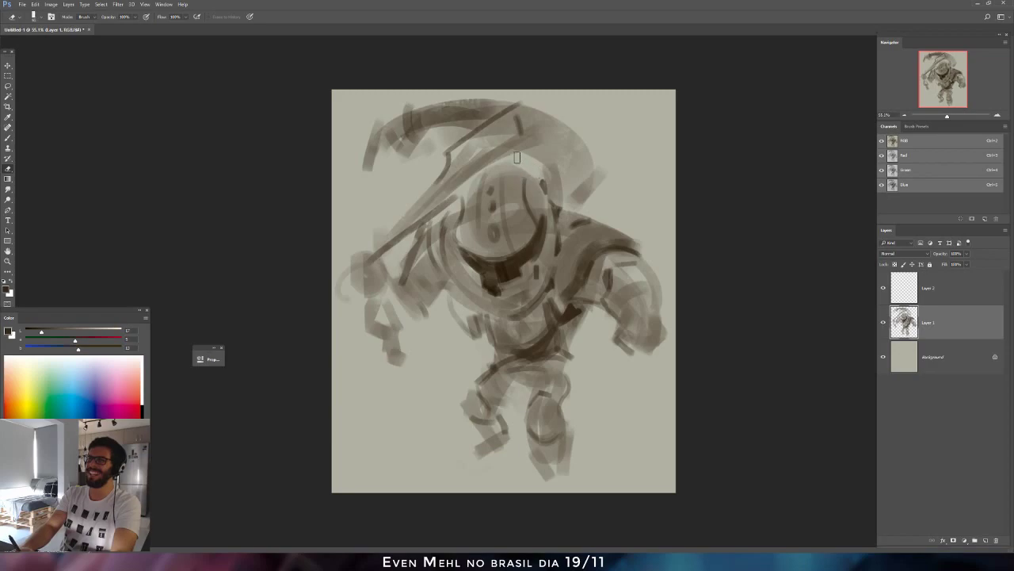
left_click_drag(555, 113, 596, 173)
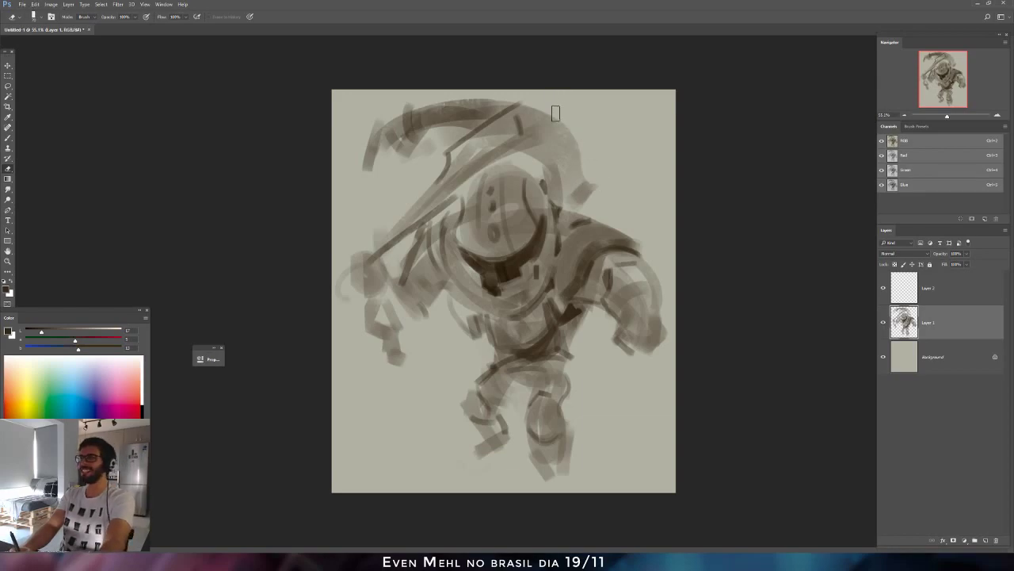
Mirror the canvas, paint a dark band behind the helmet, and darken the near shoulder pad and upper arm with curved strokes.
key("h")
key("b")
left_click_drag(558, 219, 581, 208)
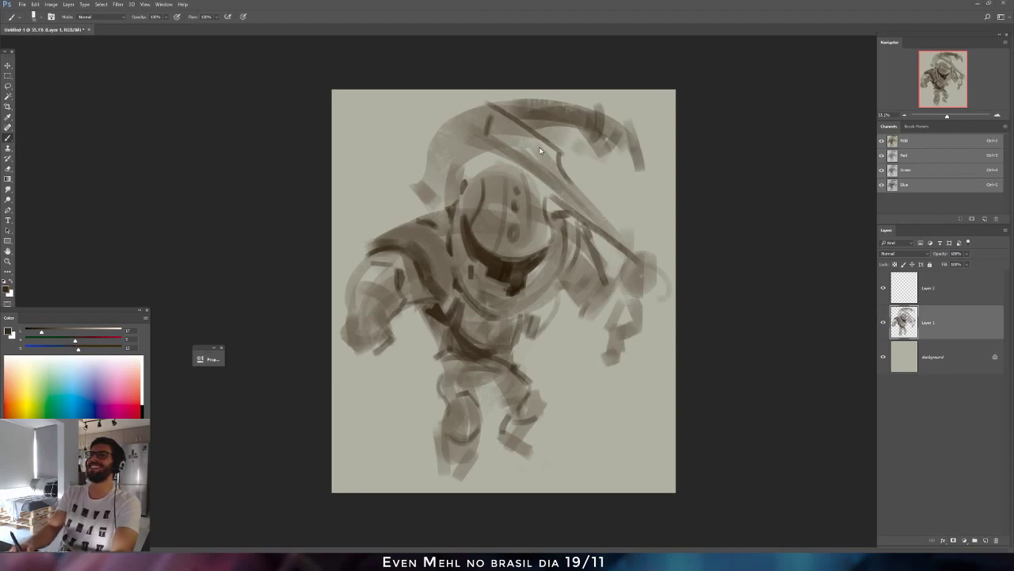
mouse_move(442, 206)
left_mouse_down()
mouse_move(462, 158)
mouse_move(476, 163)
left_mouse_up()
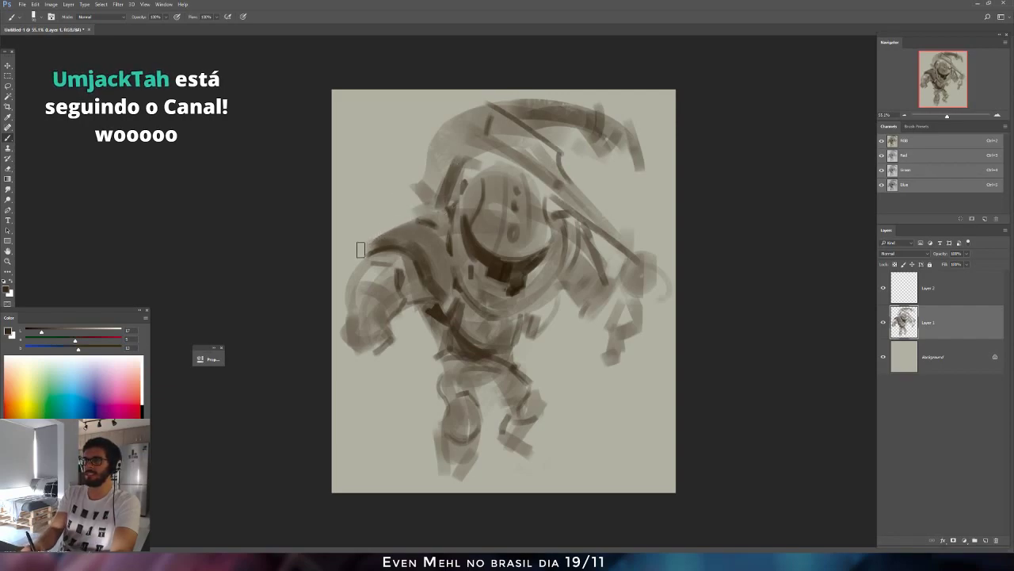
mouse_move(362, 247)
left_mouse_down()
mouse_move(367, 258)
mouse_move(385, 232)
left_mouse_up()
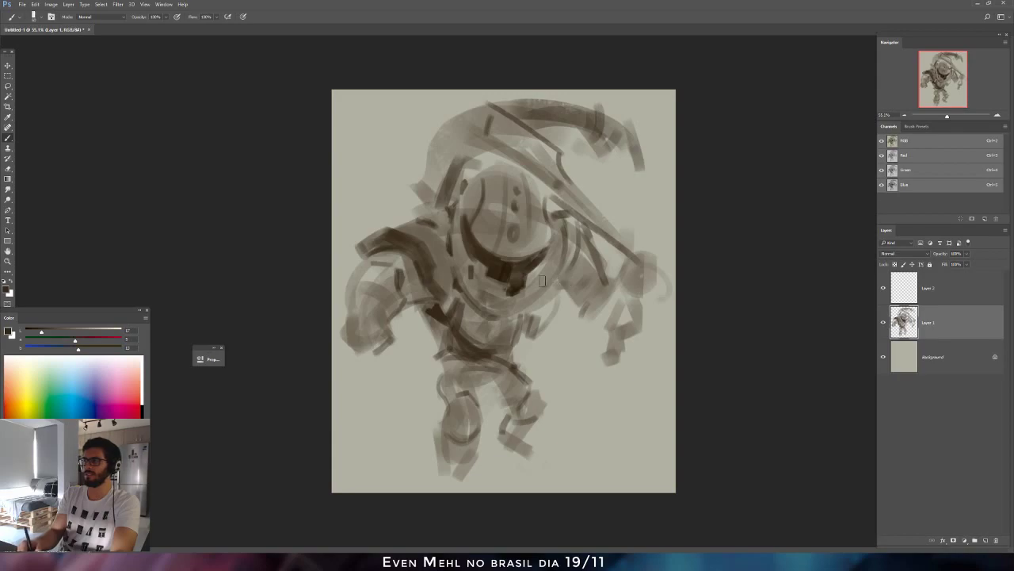
mouse_move(354, 276)
left_mouse_down()
mouse_move(373, 267)
mouse_move(349, 287)
mouse_move(387, 257)
left_mouse_up()
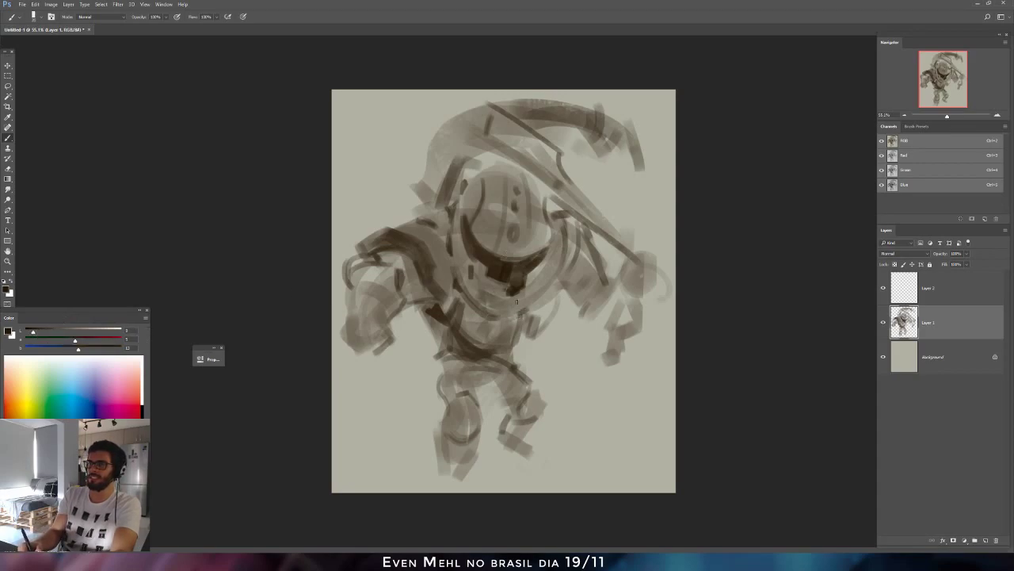
Paint dark vertical strokes below the helmet, mirror the canvas, and extend the dark shape under the face with a sampled dark tone.
left_click_drag(530, 277, 523, 309)
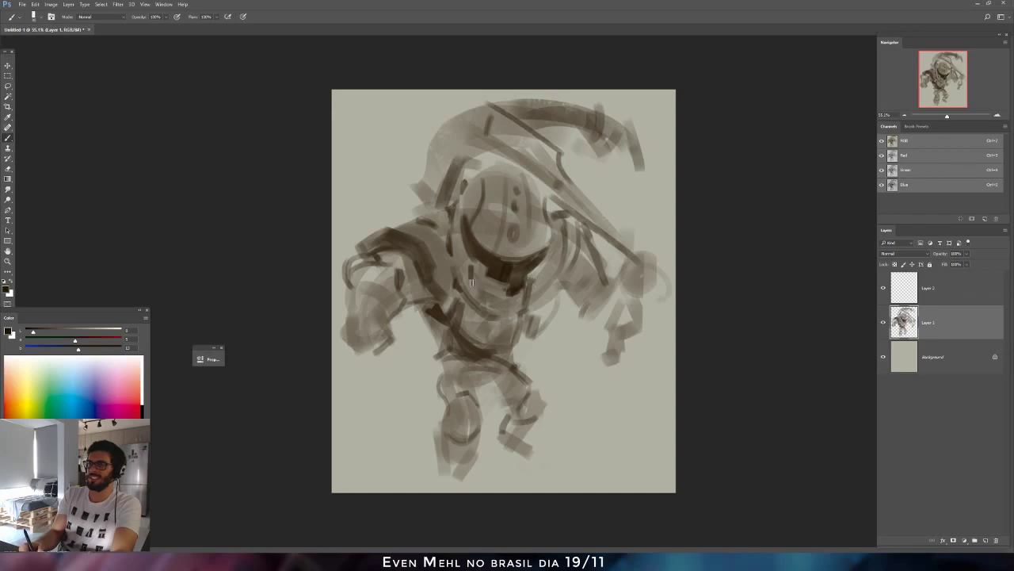
left_click_drag(480, 269, 479, 310)
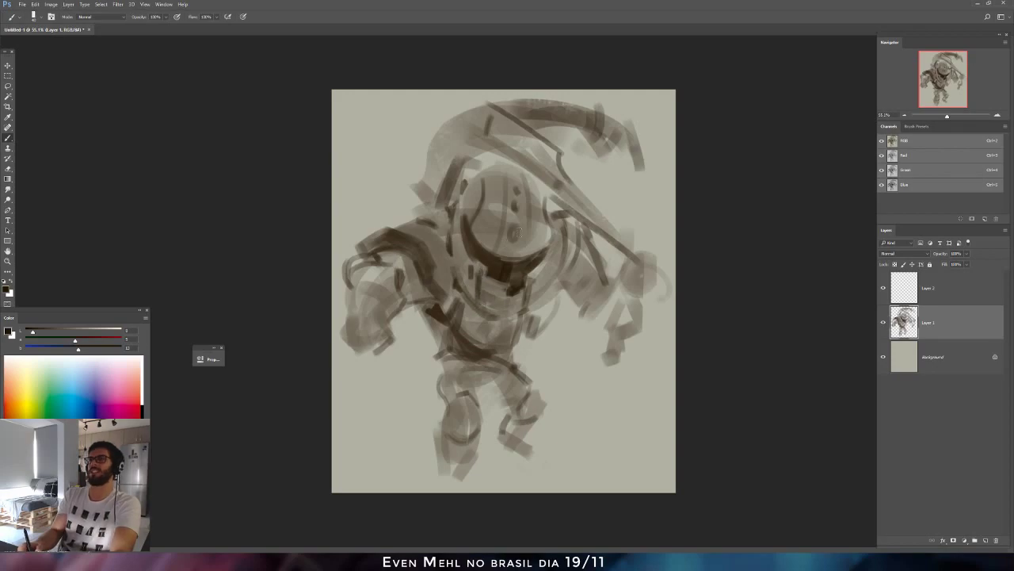
key("ctrl+shift+h")
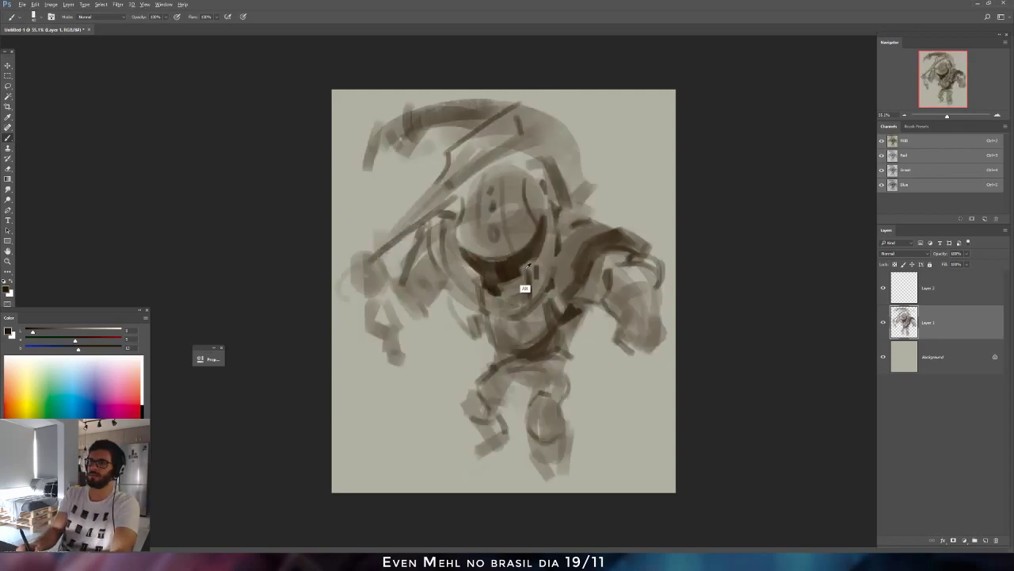
left_click(523, 267, "alt")
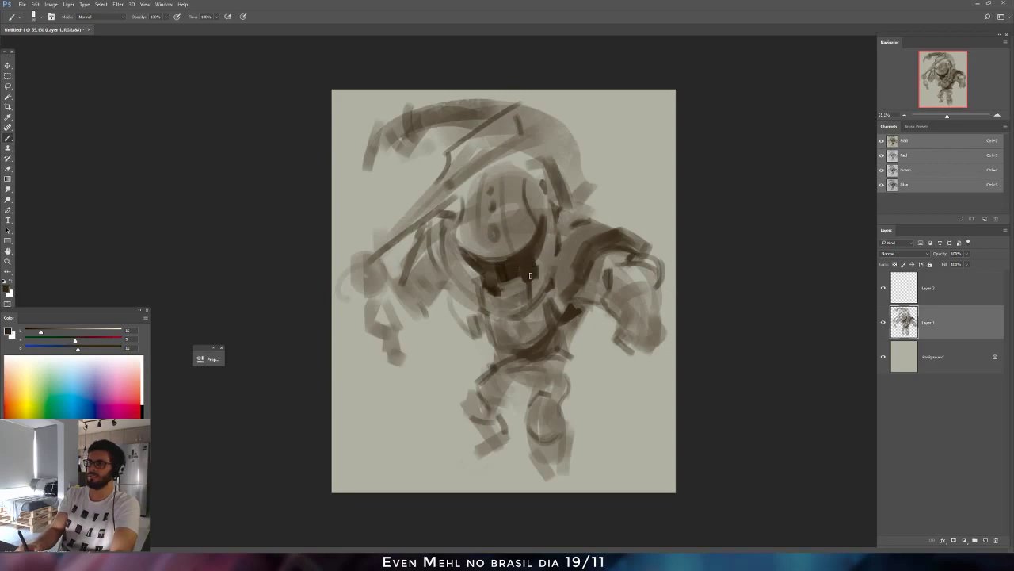
Warp the figure's layer to shift the head slightly outward and pull the legs downward and to the side.
left_click(36, 4)
mouse_move(87, 173)
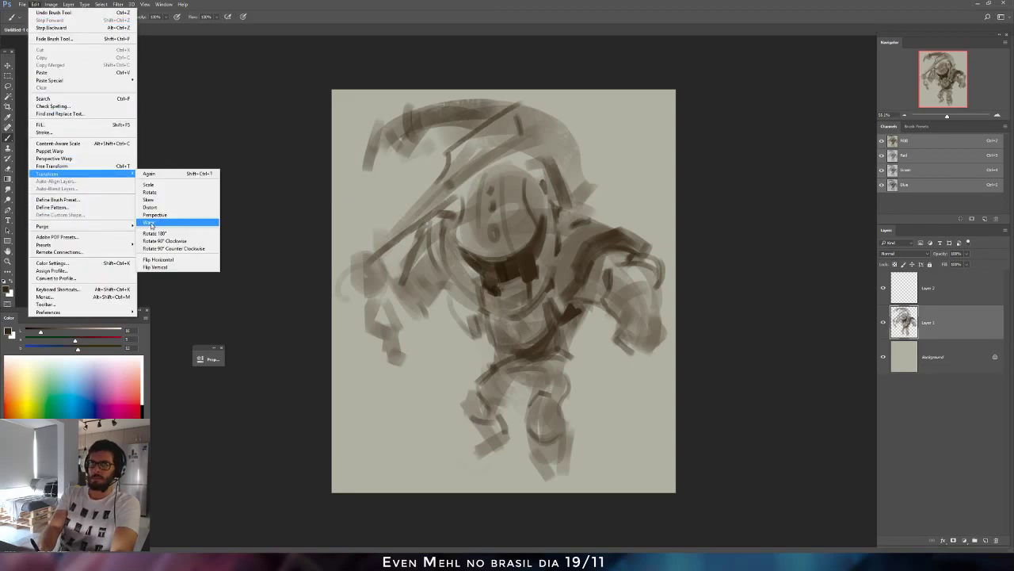
left_click(151, 222)
left_click_drag(444, 214, 434, 215)
left_click_drag(501, 440, 530, 459)
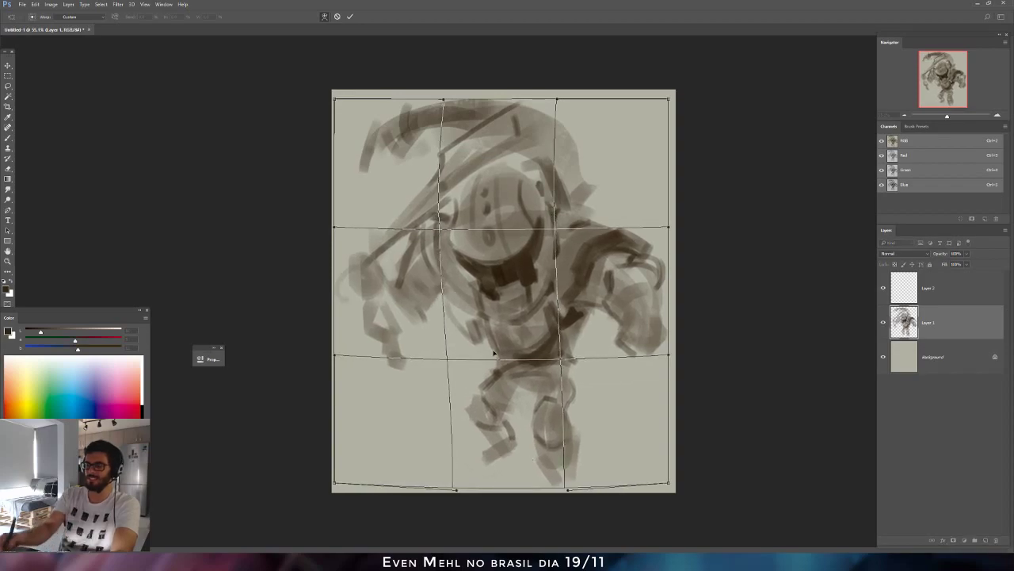
key("Return")
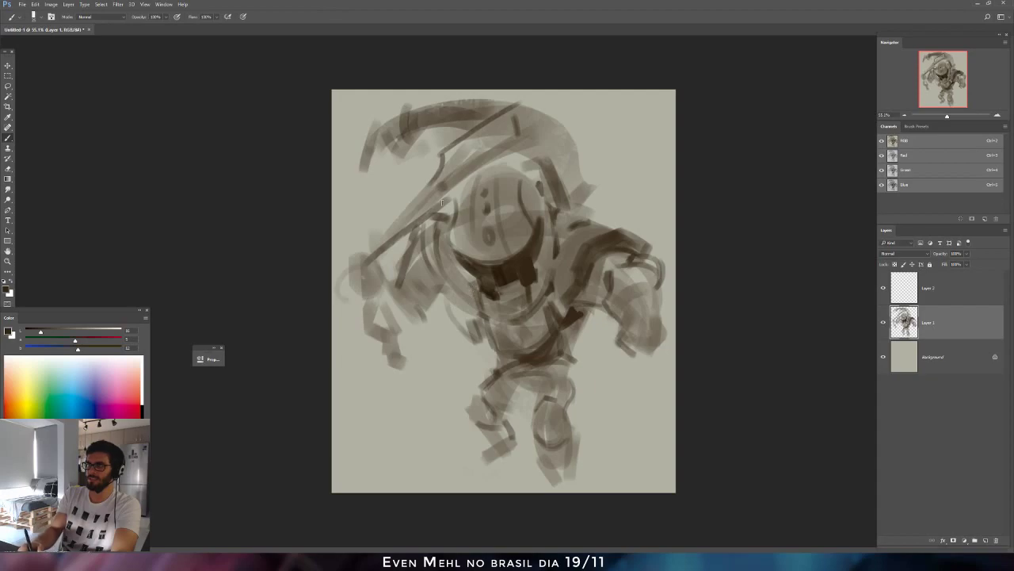
left_click_drag(341, 317, 423, 190)
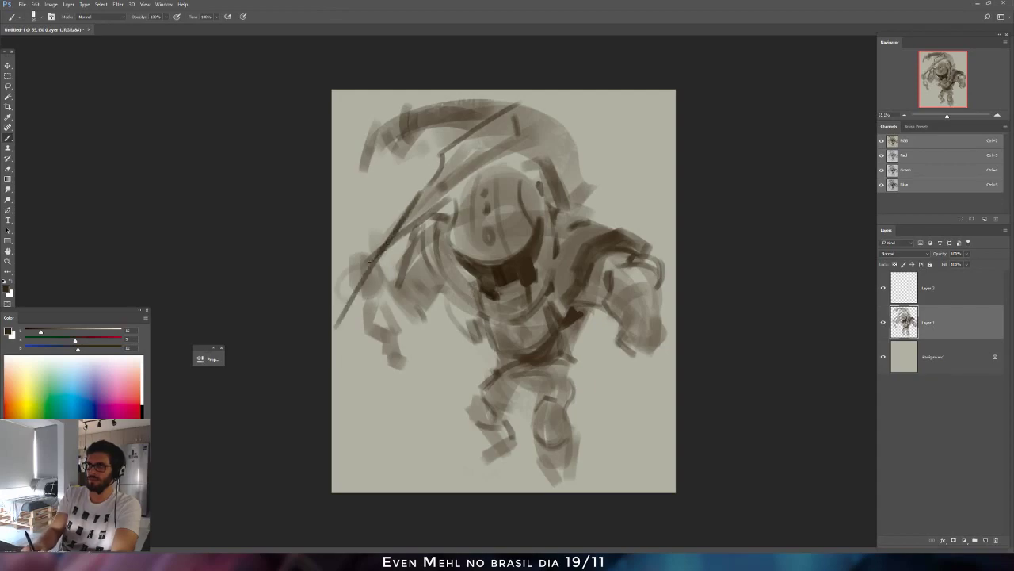
left_click_drag(369, 265, 333, 321)
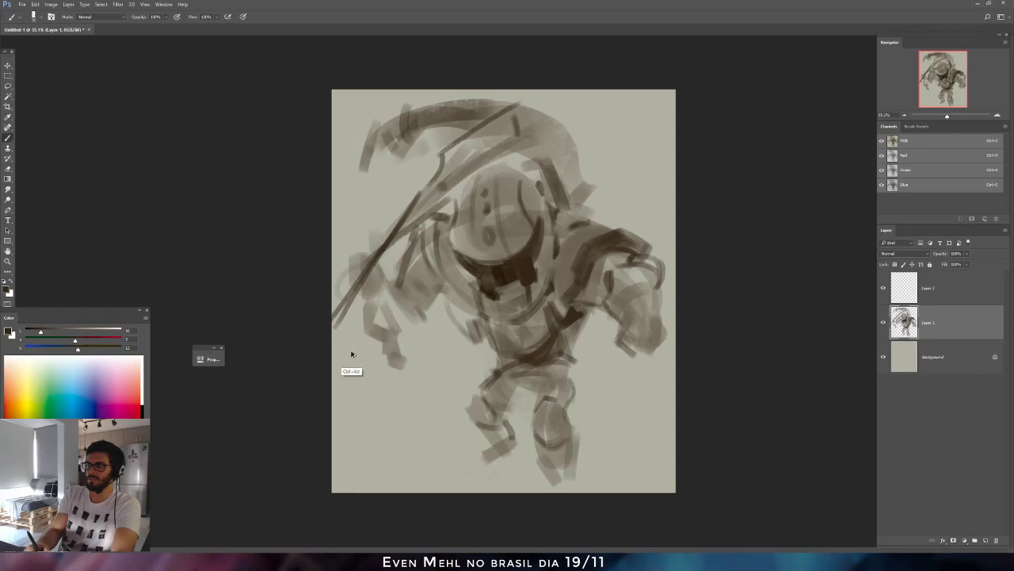
key("ctrl+z")
key("ctrl+z")
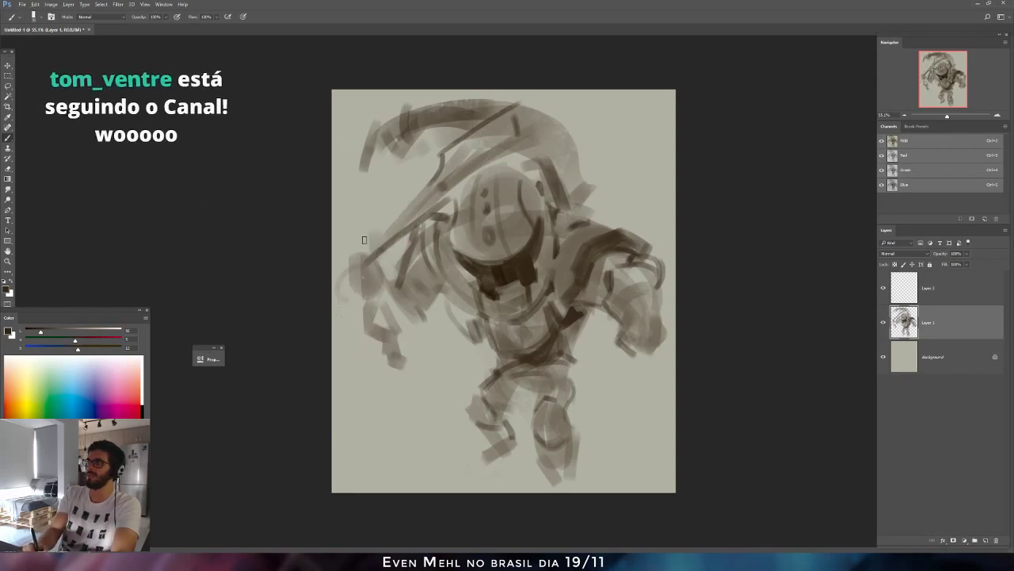
Paint a dark curved stroke around the outer side of the raised fist.
mouse_move(341, 284)
left_mouse_down()
mouse_move(364, 301)
mouse_move(358, 269)
mouse_move(348, 297)
mouse_move(368, 277)
mouse_move(341, 291)
left_mouse_up()
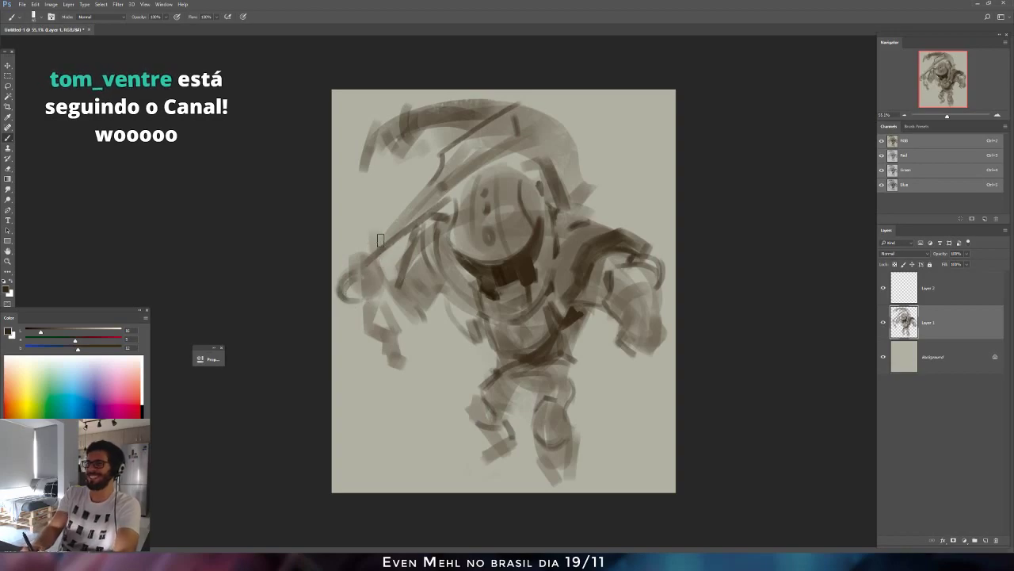
Paint soft finger strokes over the raised fist, darken the shaft at its grip, and mirror the canvas.
mouse_move(381, 241)
left_mouse_down()
mouse_move(400, 283)
mouse_move(355, 255)
mouse_move(365, 266)
left_mouse_up()
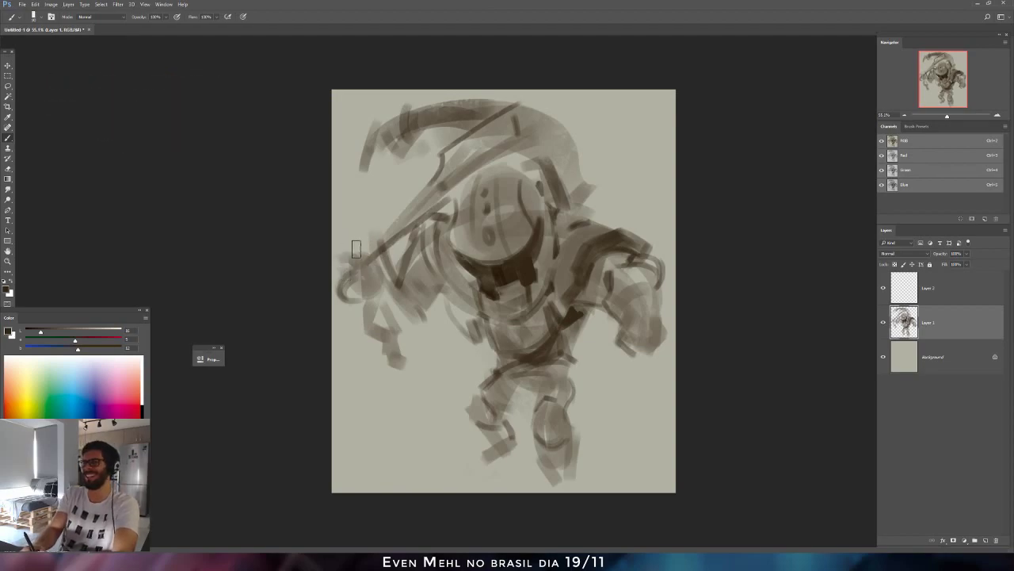
key("]")
key("]")
mouse_move(351, 246)
left_mouse_down()
mouse_move(383, 268)
mouse_move(382, 253)
left_mouse_up()
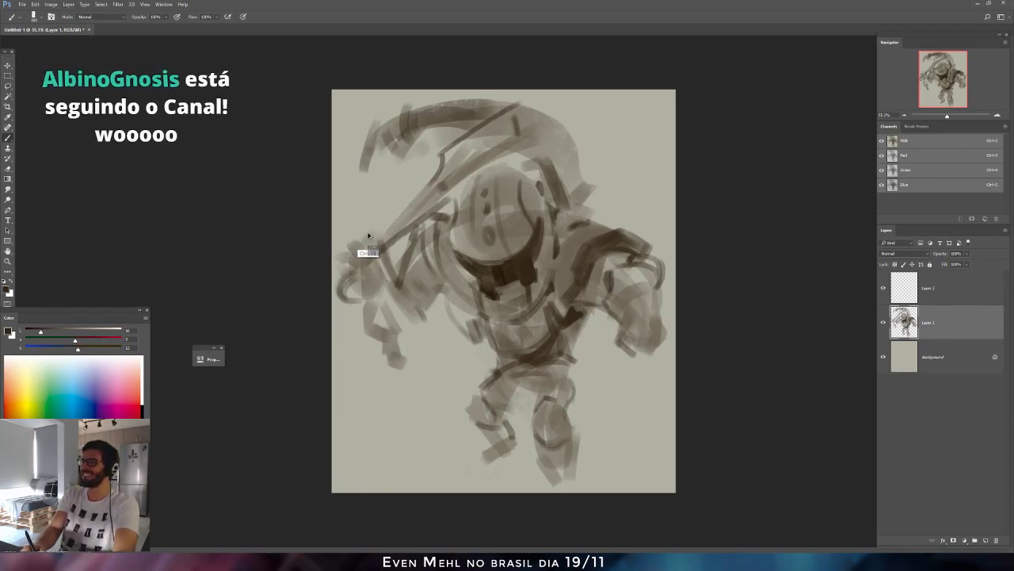
mouse_move(366, 194)
left_mouse_down()
mouse_move(347, 249)
mouse_move(365, 240)
mouse_move(392, 263)
left_mouse_up()
key("ctrl+shift+h")
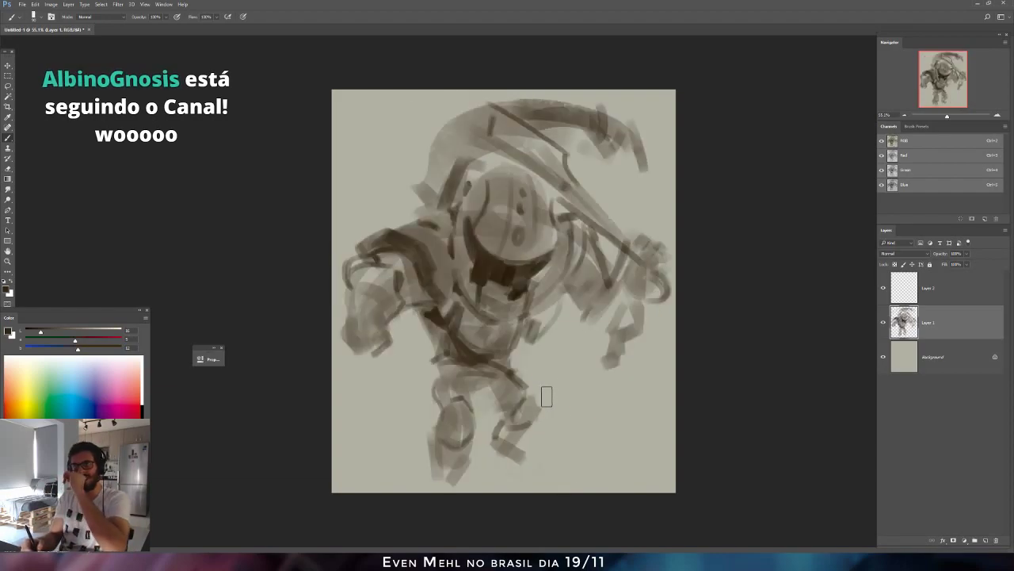
Add dark accents around the raised arm's elbow and paint broader tone along its forearm.
key("e")
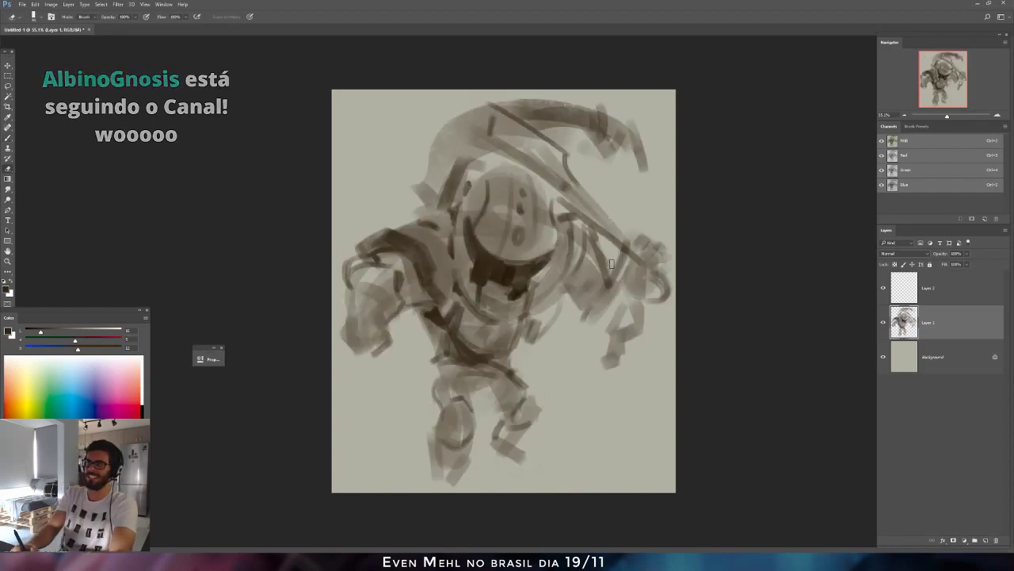
key("b")
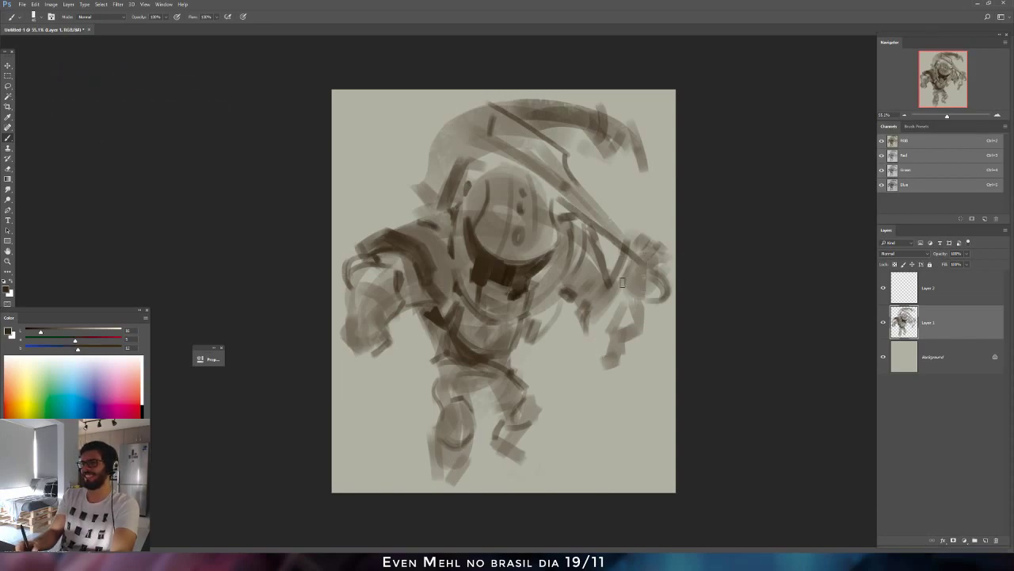
key("]")
key("]")
key("]")
key("]")
key("]")
key("]")
mouse_move(593, 323)
left_mouse_down()
mouse_move(611, 301)
mouse_move(588, 341)
mouse_move(626, 296)
mouse_move(593, 329)
mouse_move(621, 297)
mouse_move(627, 247)
left_mouse_up()
key("ctrl+z")
Darken the outer edge of the lowered forearm and the knuckles of its fist, then mirror the canvas.
key("]")
mouse_move(352, 274)
left_mouse_down()
mouse_move(343, 338)
mouse_move(360, 361)
mouse_move(369, 344)
mouse_move(349, 346)
left_mouse_up()
key("ctrl+alt+z")
mouse_move(344, 336)
left_mouse_down()
mouse_move(352, 350)
mouse_move(344, 341)
left_mouse_up()
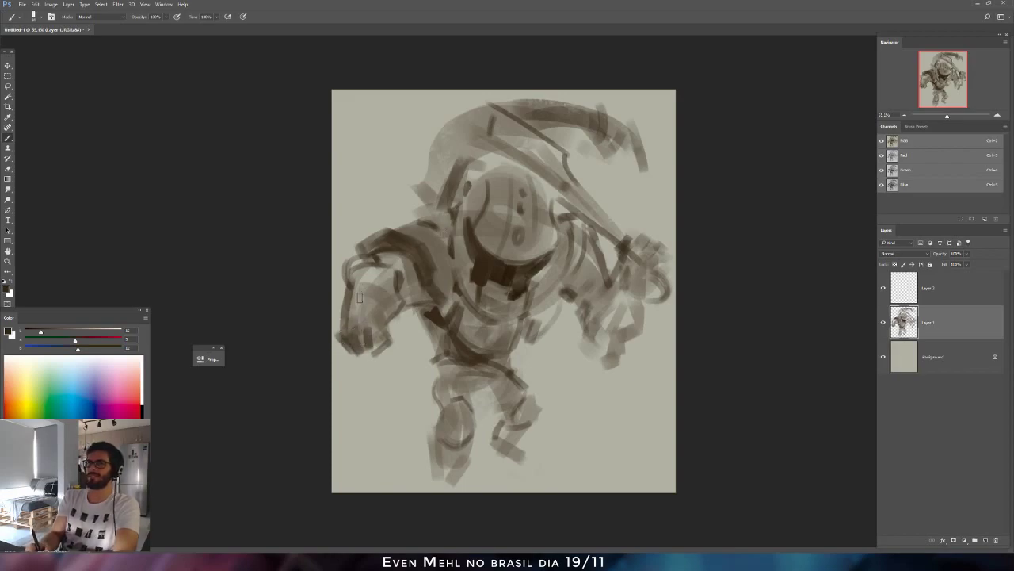
left_click_drag(345, 307, 376, 296)
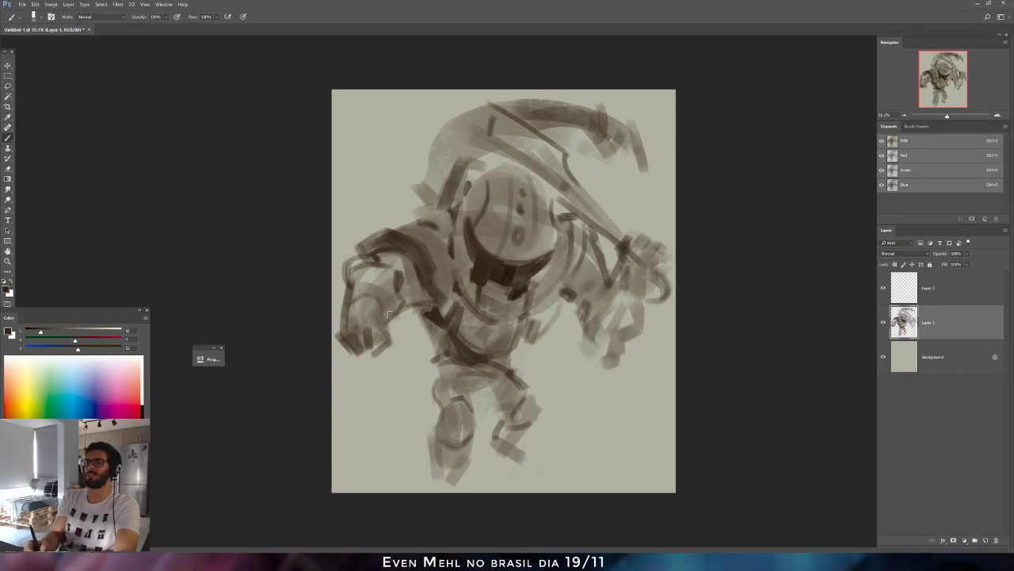
key("ctrl+shift+h")
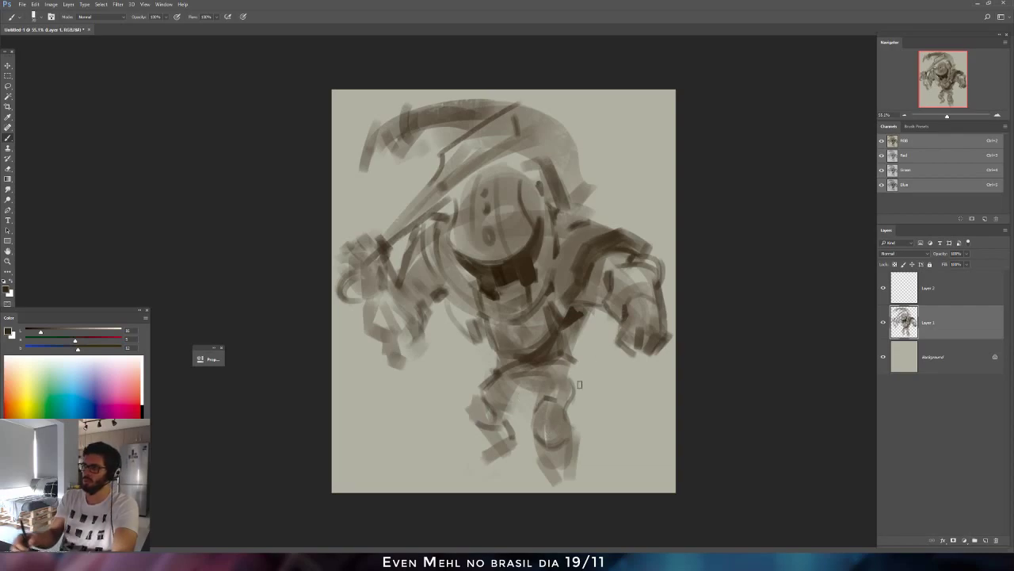
Paint dark curved strokes for both feet, outline the near hip and thigh, and mirror the canvas.
mouse_move(493, 448)
left_mouse_down()
mouse_move(474, 458)
mouse_move(498, 456)
mouse_move(485, 469)
mouse_move(498, 458)
mouse_move(474, 457)
mouse_move(505, 454)
mouse_move(492, 465)
mouse_move(489, 448)
mouse_move(514, 456)
mouse_move(562, 489)
mouse_move(539, 478)
mouse_move(571, 463)
left_mouse_up()
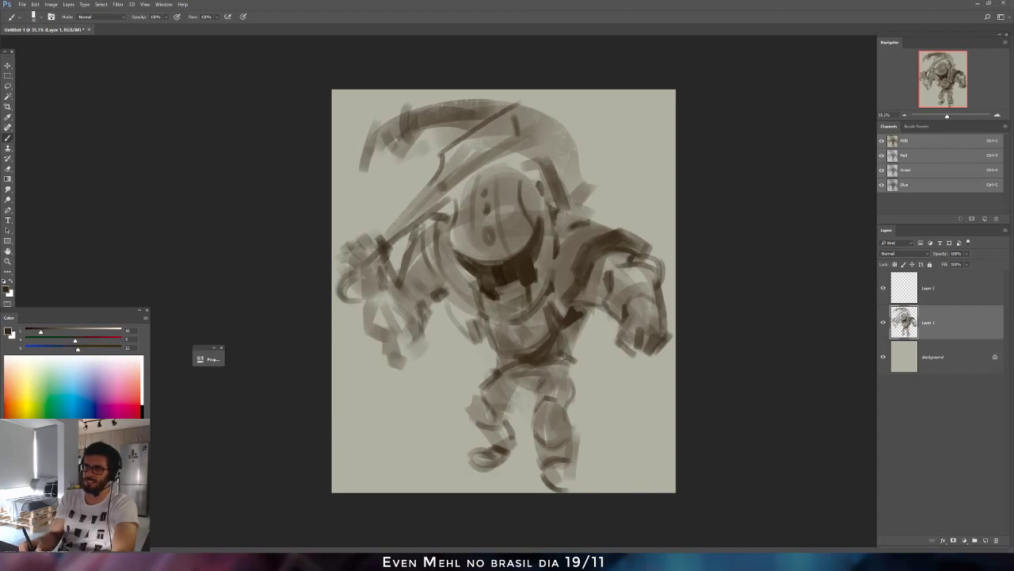
left_click_drag(566, 351, 578, 398)
key("ctrl+shift+h")
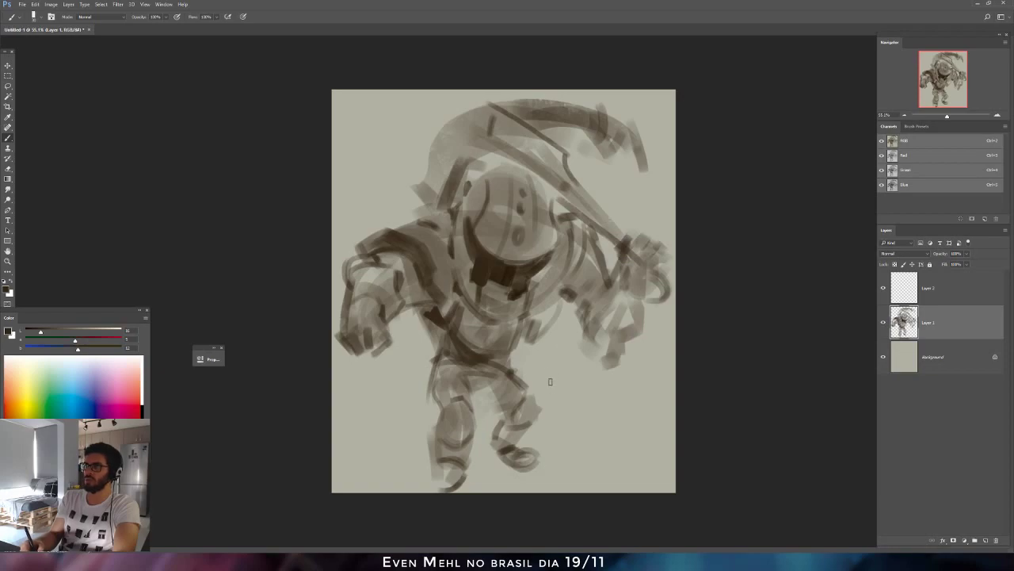
Shade broad dark eye sockets on the lower half of the helmet with an enlarged brush.
key("]")
key("]")
key("]")
key("]")
key("]")
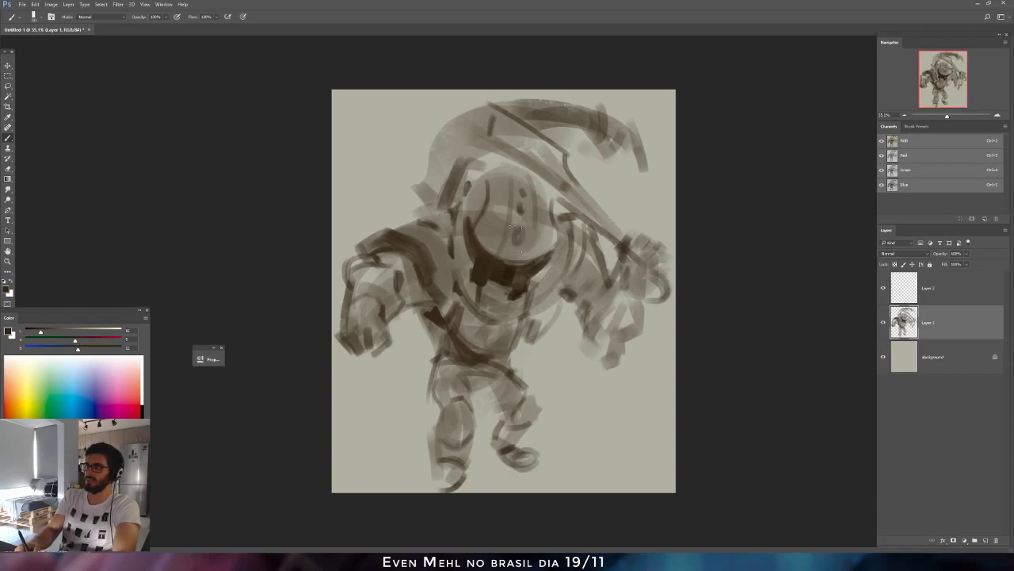
mouse_move(516, 238)
left_mouse_down()
mouse_move(516, 261)
mouse_move(493, 225)
left_mouse_up()
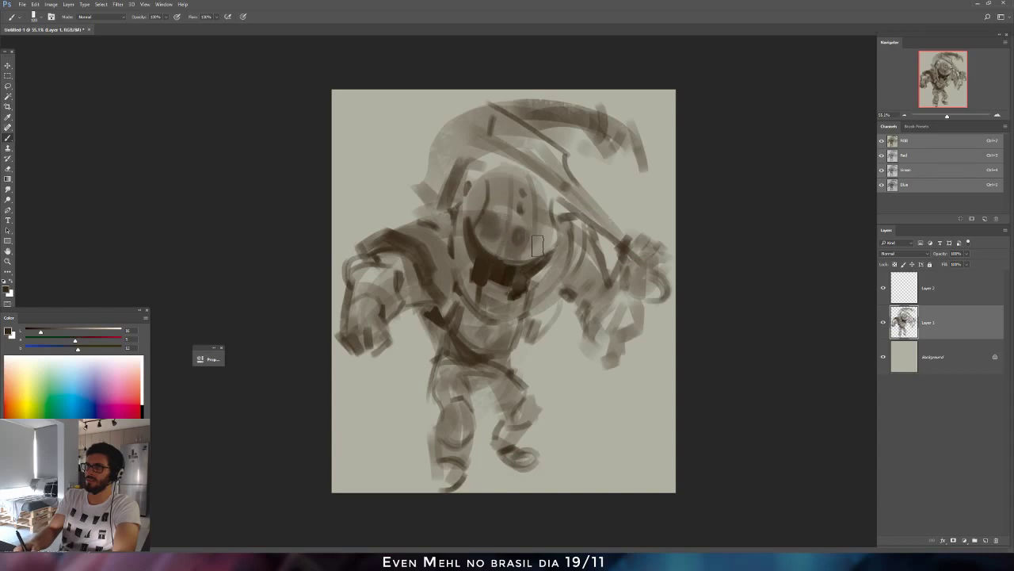
Mix a lighter, warmer brown and glaze it over the helmet, chest and near shoulder.
left_click_drag(78, 349, 54, 331)
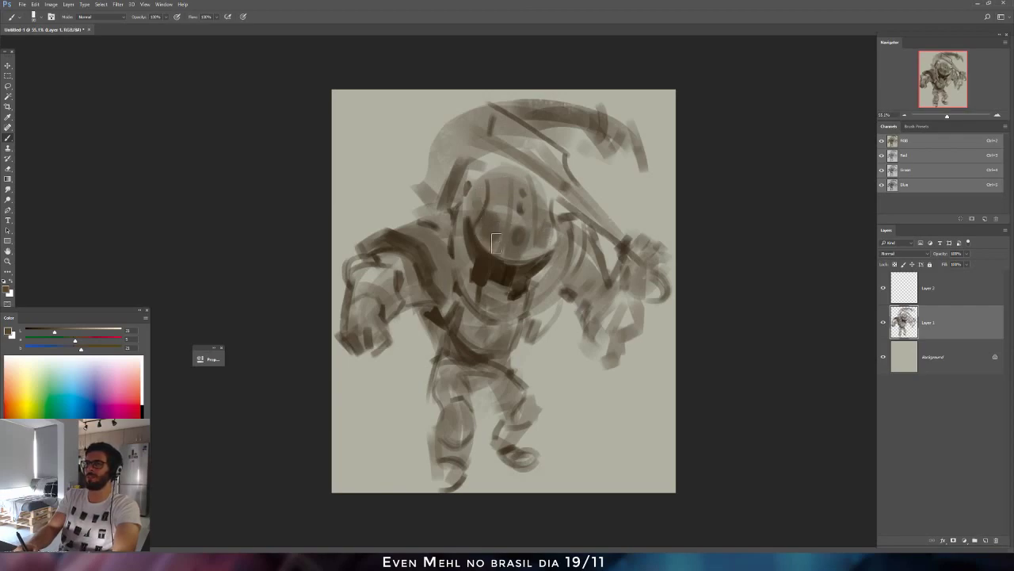
left_click_drag(458, 227, 460, 248)
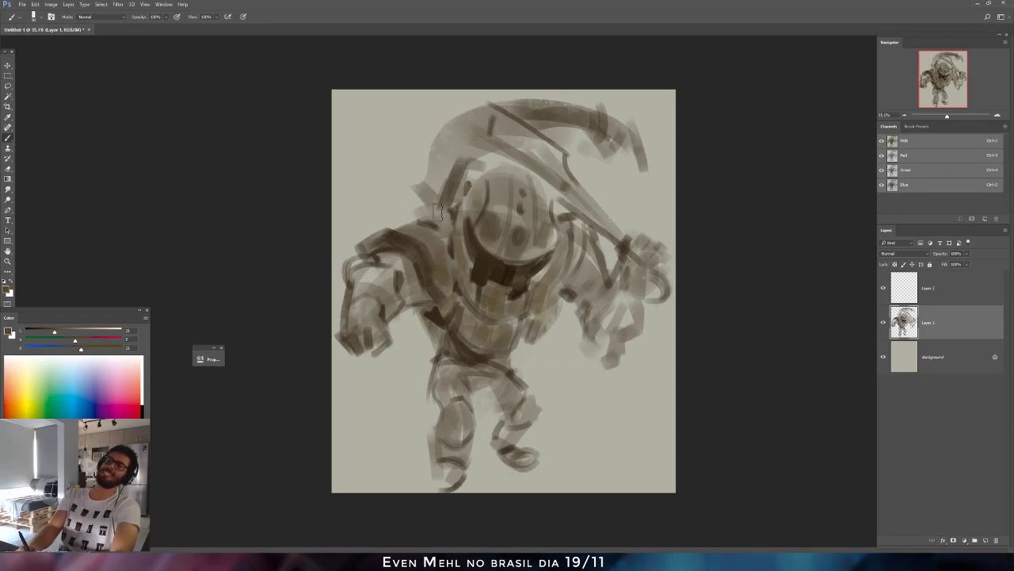
left_click_drag(434, 194, 453, 126)
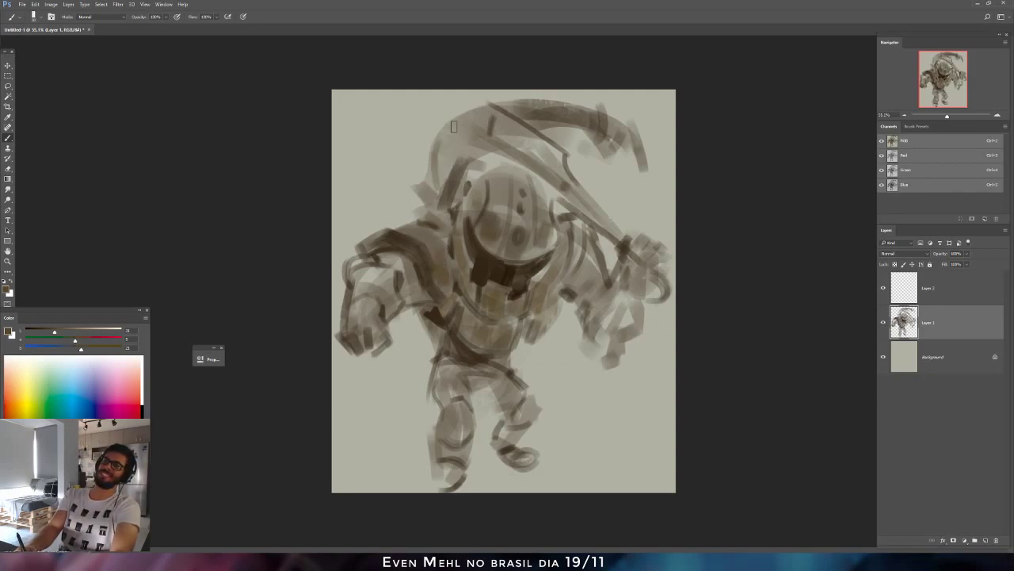
Paint a pointed blue-grey shape at the back end of the overhead arc, blending it with sampled tones.
left_click(45, 332)
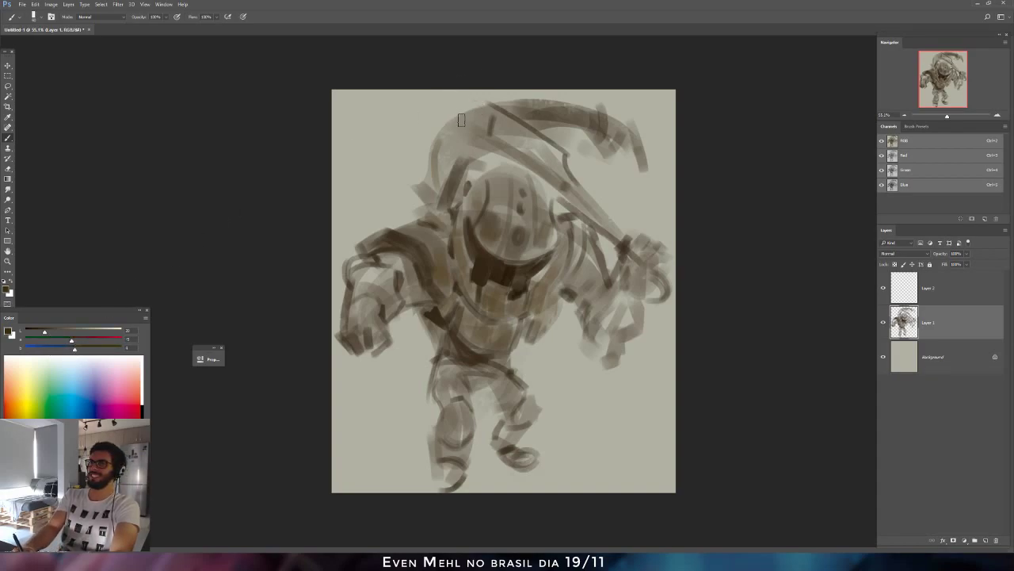
mouse_move(438, 109)
left_mouse_down()
mouse_move(474, 128)
mouse_move(436, 127)
mouse_move(441, 144)
mouse_move(453, 136)
mouse_move(438, 184)
left_mouse_up()
left_click(450, 157, "alt")
left_click_drag(446, 148, 441, 198)
key("]")
key("]")
key("]")
left_click(433, 176, "alt")
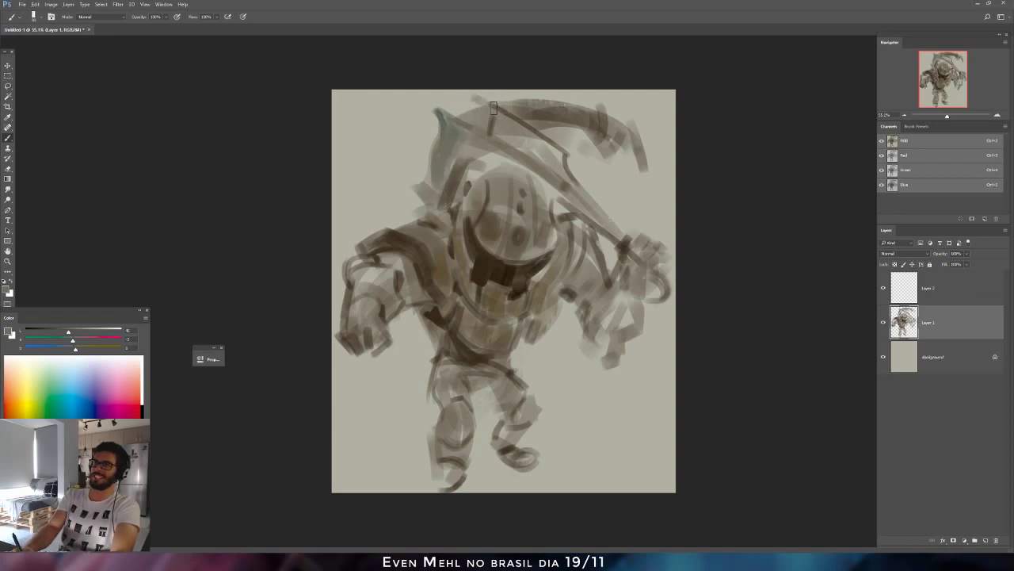
Paint grey strokes along the upper edge of the overhead arc, extending the tip of the dark diagonal line.
mouse_move(468, 95)
left_mouse_down()
mouse_move(598, 105)
mouse_move(562, 102)
mouse_move(598, 108)
left_mouse_up()
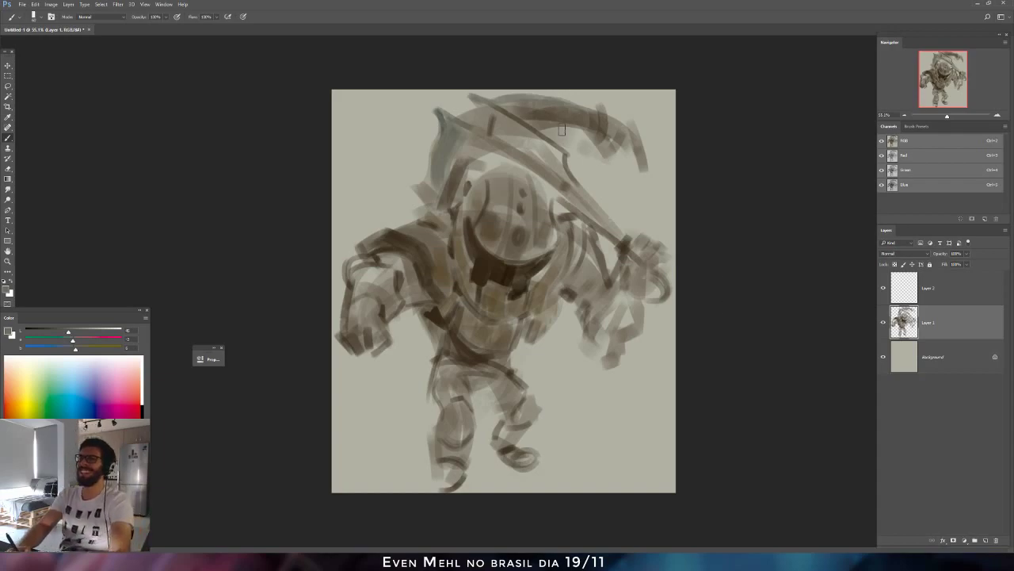
key("e")
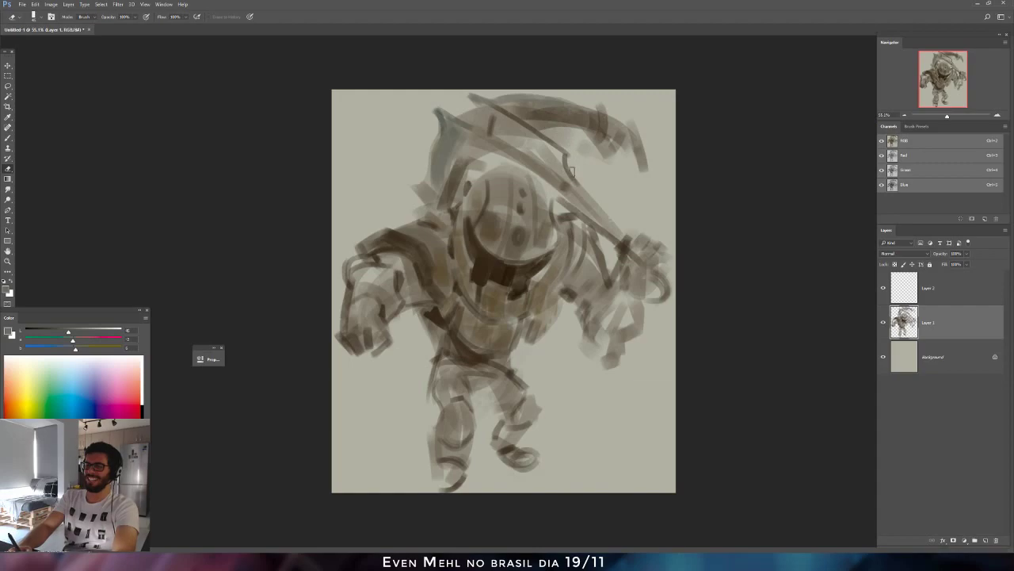
key("b")
Mirror the canvas and use a darkened sampled brown to draw a vertical strut and cross bands on the overhead arc.
left_click(545, 144, "alt")
key("ctrl+shift+h")
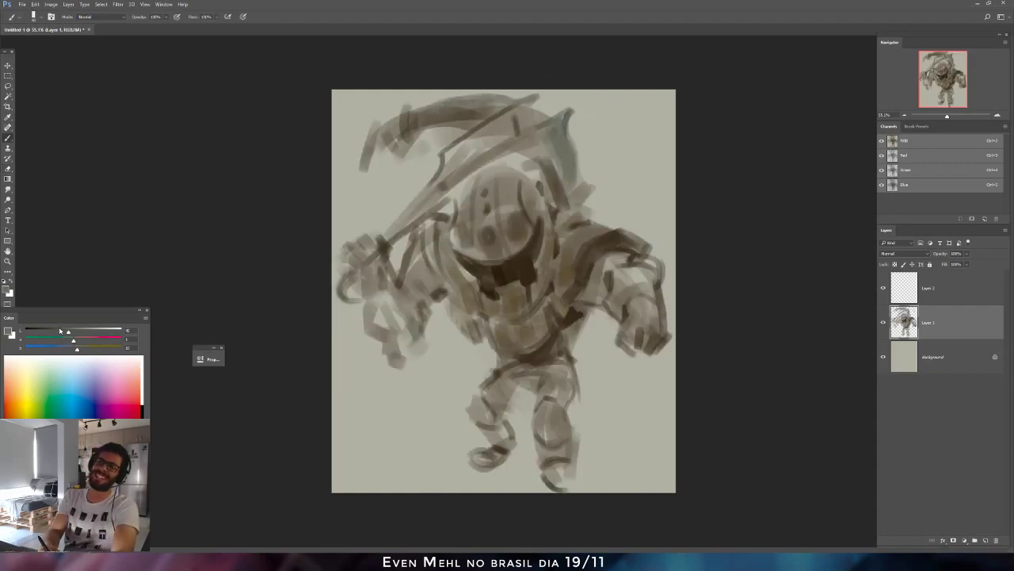
left_click_drag(59, 327, 53, 334)
left_click_drag(411, 139, 407, 203)
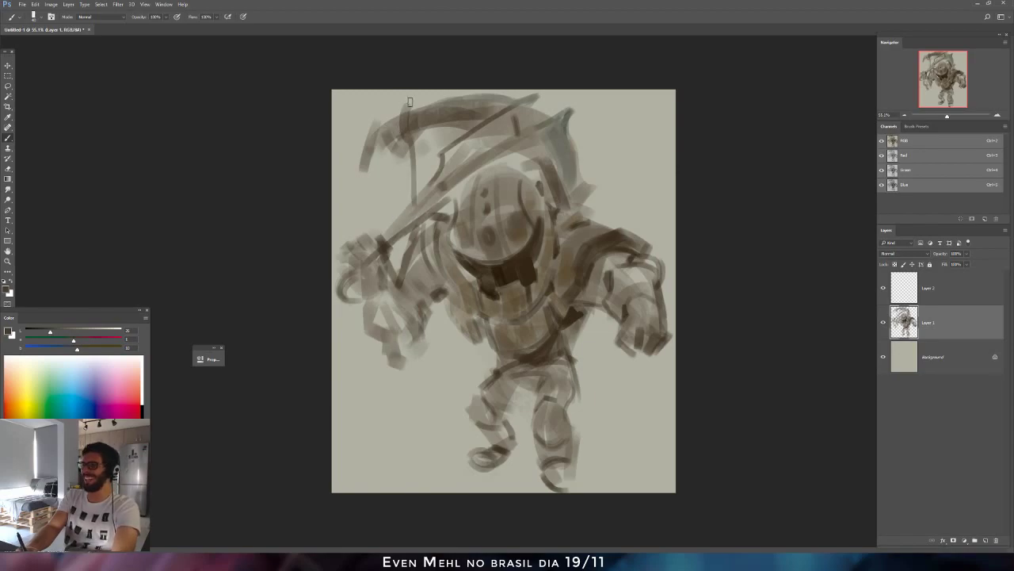
mouse_move(433, 135)
left_mouse_down()
mouse_move(455, 89)
mouse_move(432, 115)
left_mouse_up()
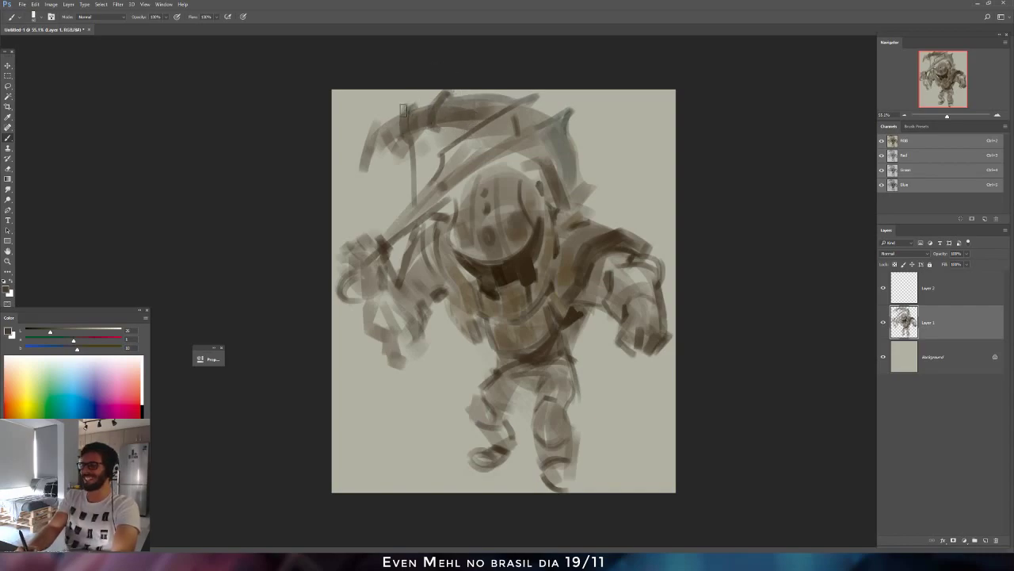
mouse_move(408, 137)
left_mouse_down()
mouse_move(420, 144)
mouse_move(411, 211)
left_mouse_up()
Fill the diagonal form above the helmet with sampled blue-grey and define its lower edge and front corner.
left_click(458, 176, "alt")
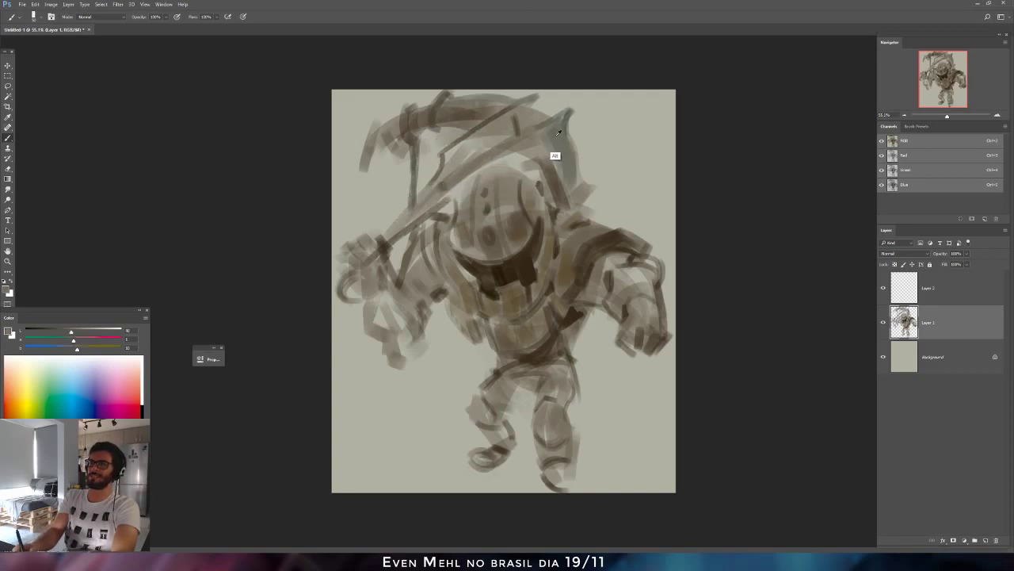
mouse_move(449, 163)
left_mouse_down()
mouse_move(501, 116)
mouse_move(462, 167)
mouse_move(537, 121)
mouse_move(462, 167)
mouse_move(529, 103)
mouse_move(540, 111)
mouse_move(523, 117)
mouse_move(543, 105)
left_mouse_up()
key("bracketleft")
key("bracketleft")
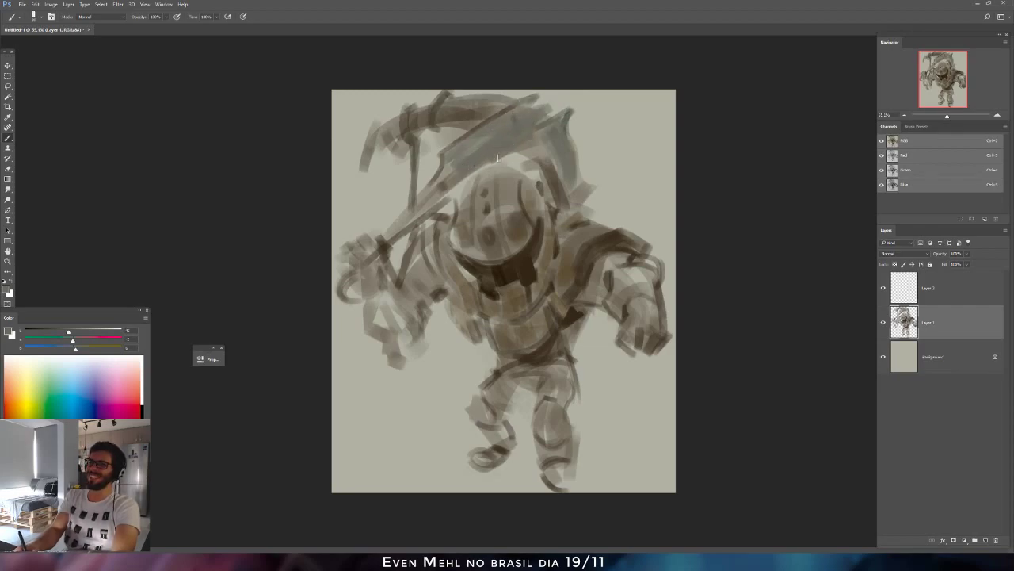
left_click_drag(498, 157, 426, 198)
mouse_move(446, 152)
left_mouse_down()
mouse_move(428, 196)
mouse_move(448, 138)
left_mouse_up()
Paint a blue-grey point on the arc's front end, mirror the canvas, and tint the jagged shape behind the near shoulder.
key("e")
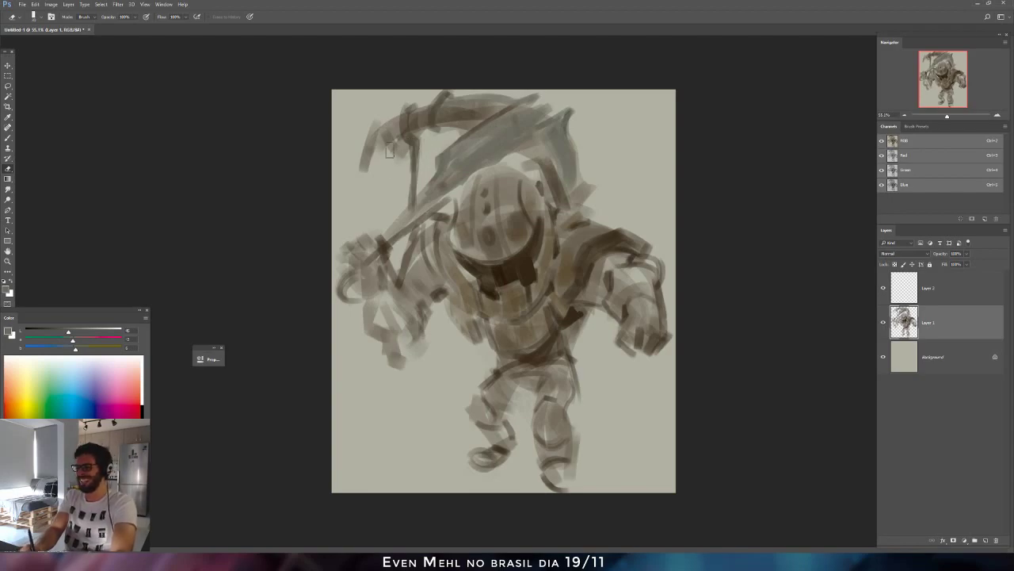
key("b")
mouse_move(361, 175)
left_mouse_down()
mouse_move(387, 154)
mouse_move(363, 173)
mouse_move(376, 150)
mouse_move(355, 183)
mouse_move(374, 130)
left_mouse_up()
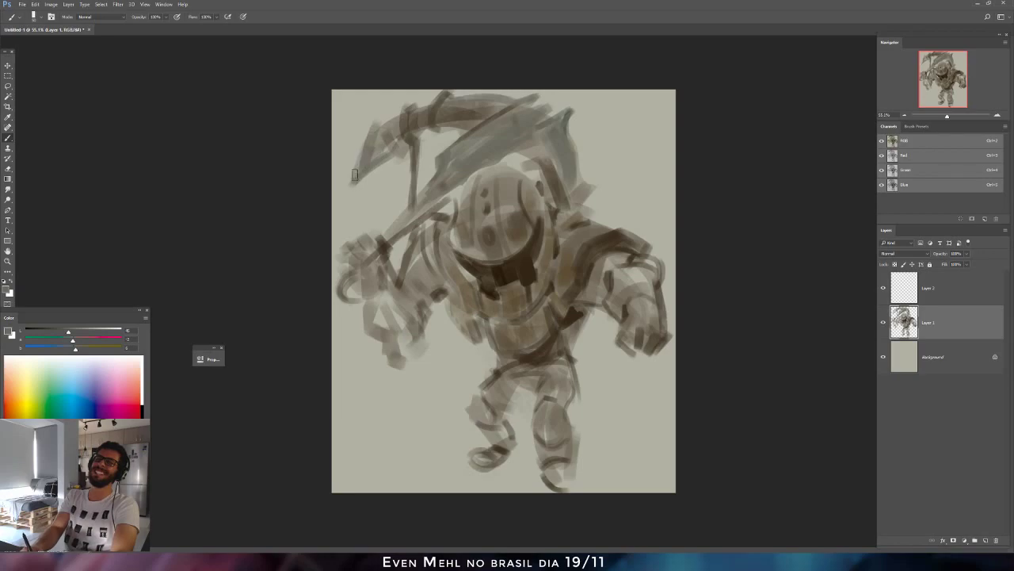
key("ctrl+shift+h")
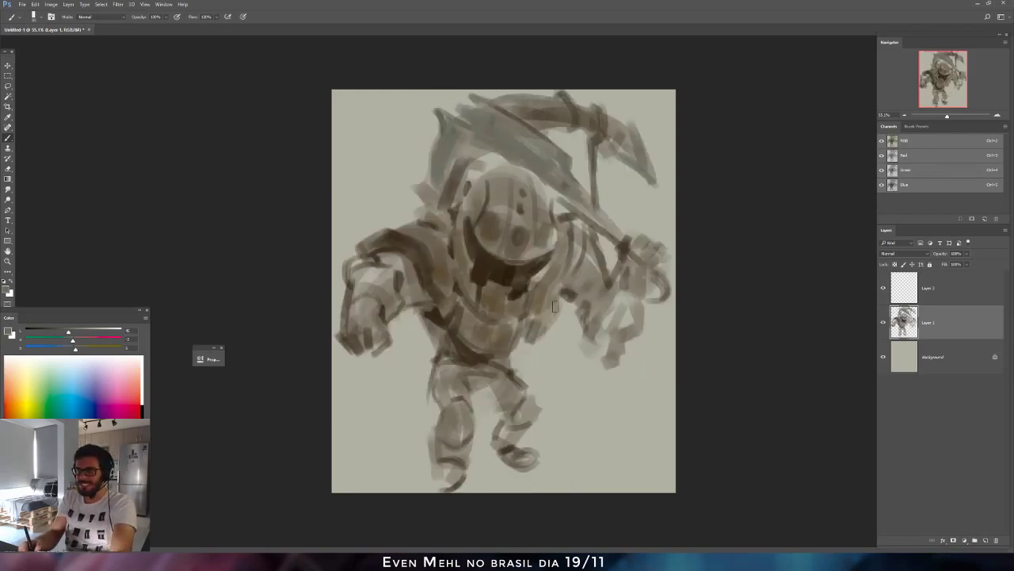
mouse_move(439, 186)
left_mouse_down()
mouse_move(432, 222)
mouse_move(410, 212)
mouse_move(433, 216)
left_mouse_up()
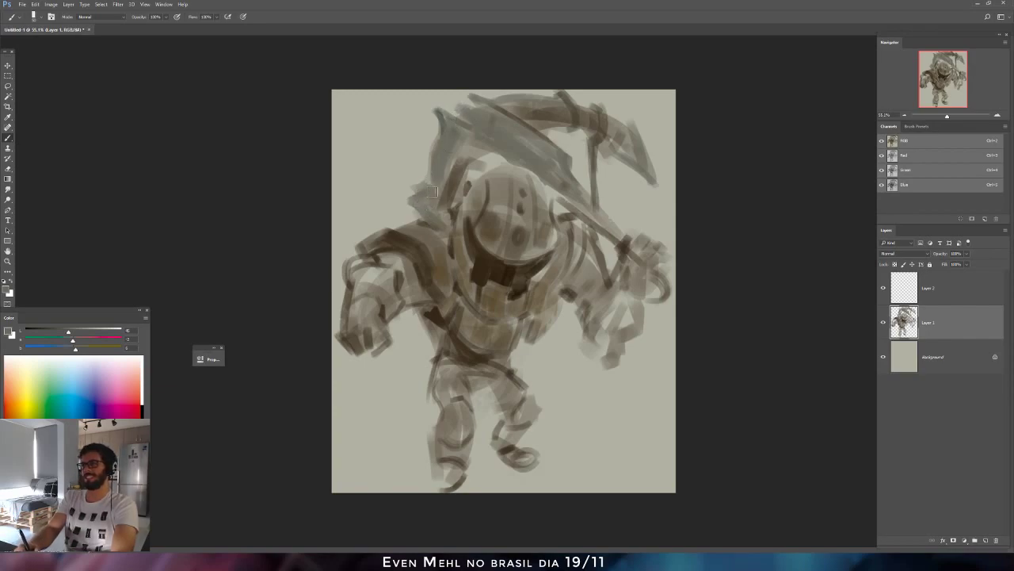
Paint a grey chain of angular links hanging from the raised fist and looping back up to the forearm.
mouse_move(639, 294)
left_mouse_down()
mouse_move(656, 305)
mouse_move(640, 357)
mouse_move(655, 335)
left_mouse_up()
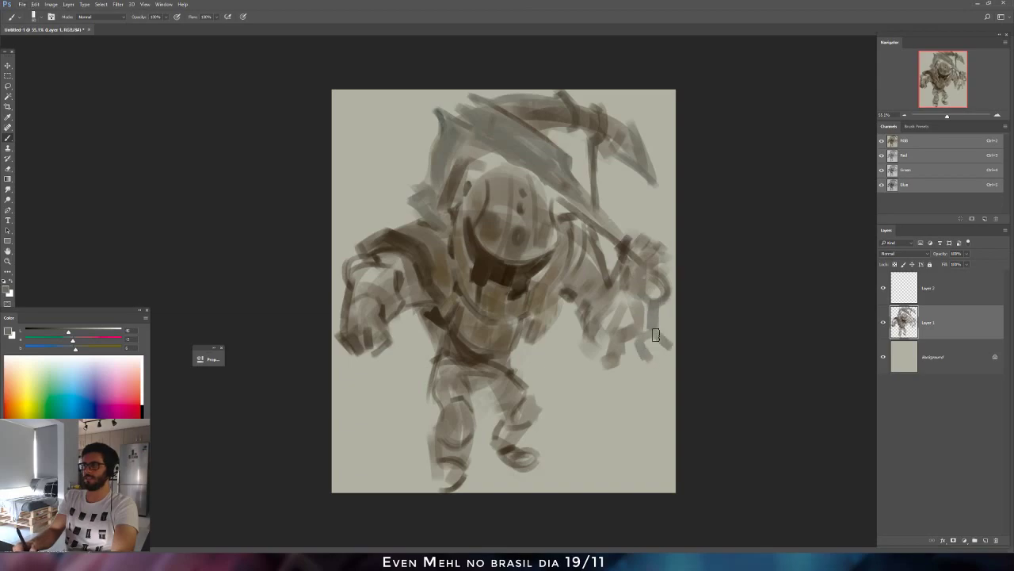
right_click(799, 301)
key("Escape")
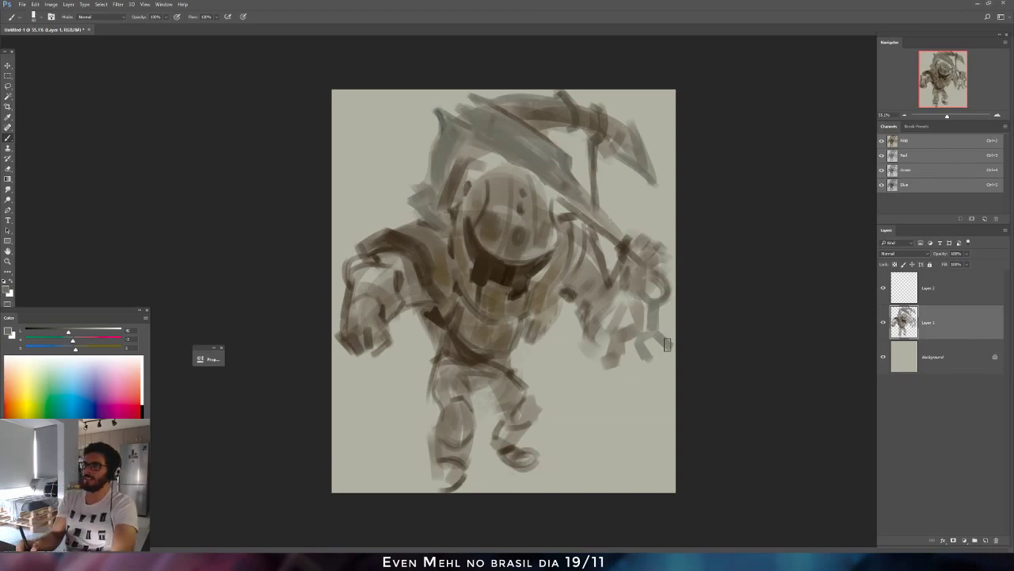
left_click_drag(668, 344, 648, 386)
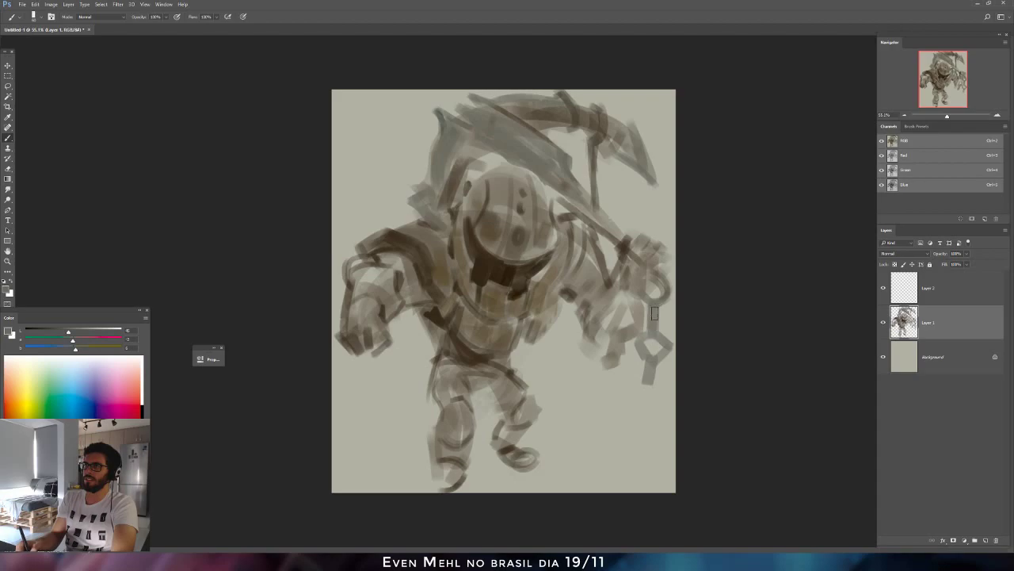
mouse_move(654, 313)
left_mouse_down()
mouse_move(647, 342)
mouse_move(643, 331)
mouse_move(645, 377)
mouse_move(647, 356)
mouse_move(626, 386)
mouse_move(630, 398)
mouse_move(642, 374)
mouse_move(652, 382)
mouse_move(644, 405)
mouse_move(611, 410)
left_mouse_up()
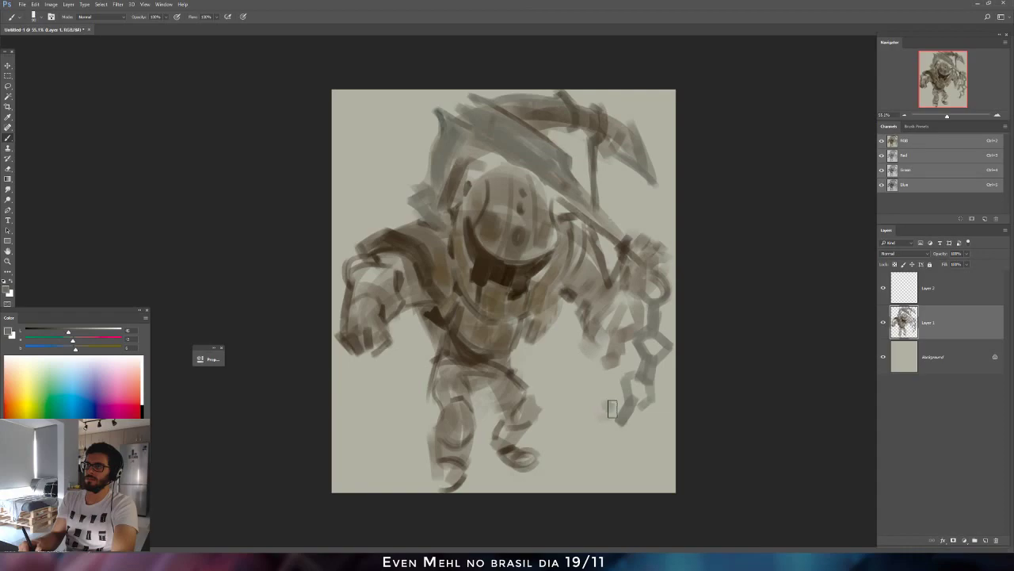
mouse_move(612, 408)
left_mouse_down()
mouse_move(578, 396)
mouse_move(589, 420)
mouse_move(601, 411)
mouse_move(595, 403)
mouse_move(607, 401)
mouse_move(577, 398)
mouse_move(585, 404)
mouse_move(574, 374)
mouse_move(556, 392)
mouse_move(564, 395)
mouse_move(564, 360)
left_mouse_up()
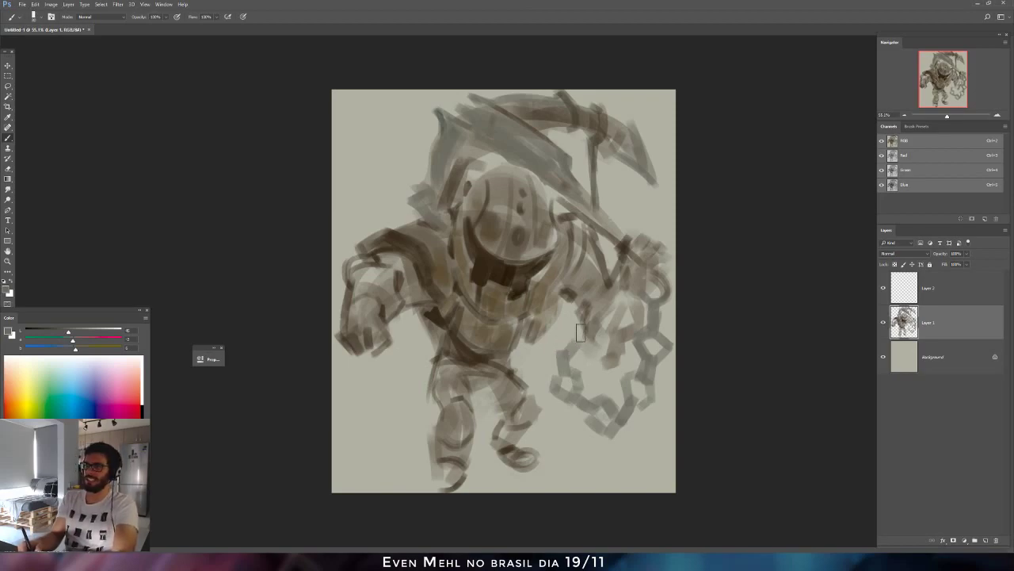
left_click_drag(572, 335, 579, 326)
Mirror the canvas and paint dark accents beside the waist and under the raised arm with a darkened sampled brown.
key("F2")
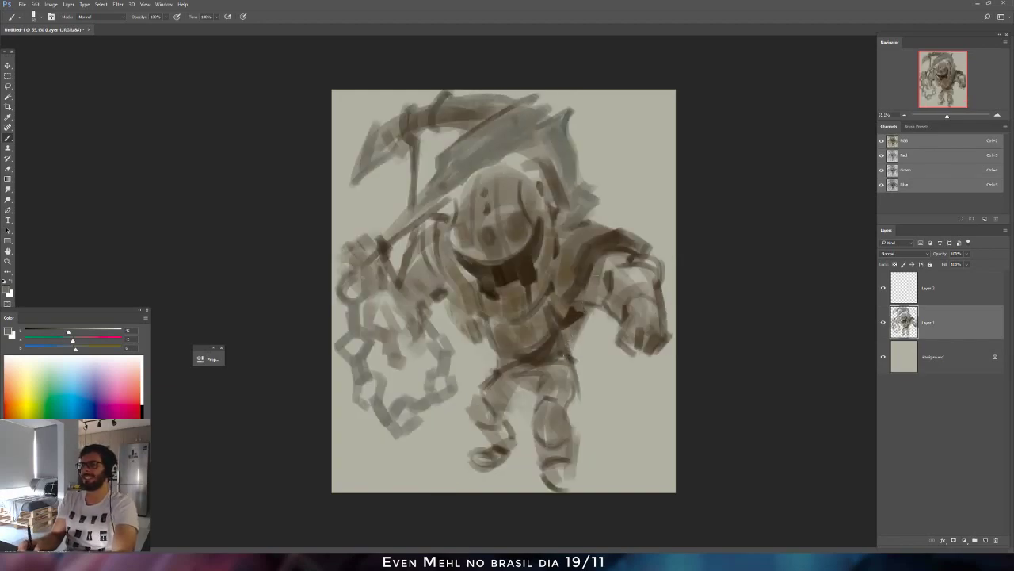
left_click(569, 311, "alt")
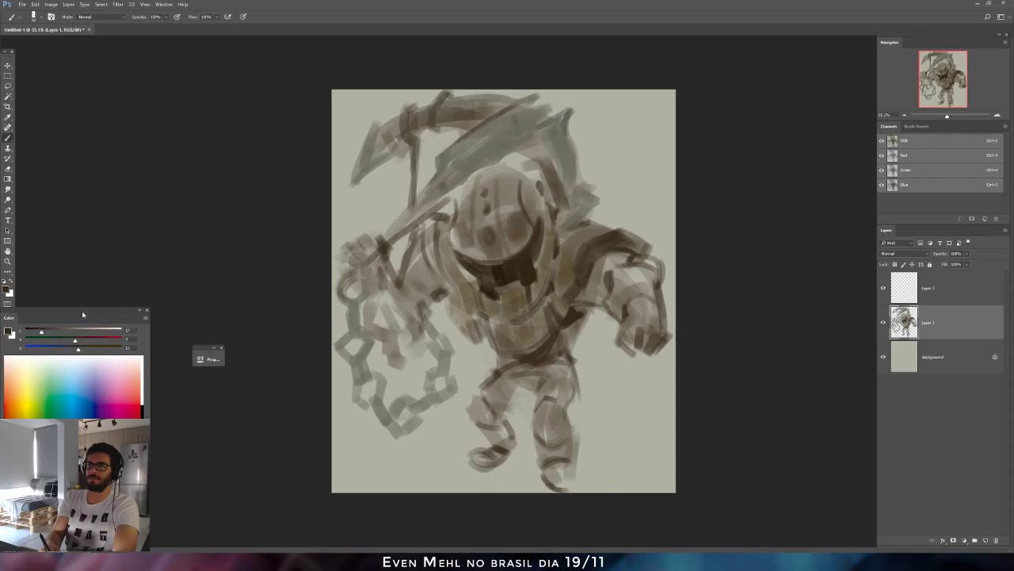
left_click_drag(38, 333, 36, 332)
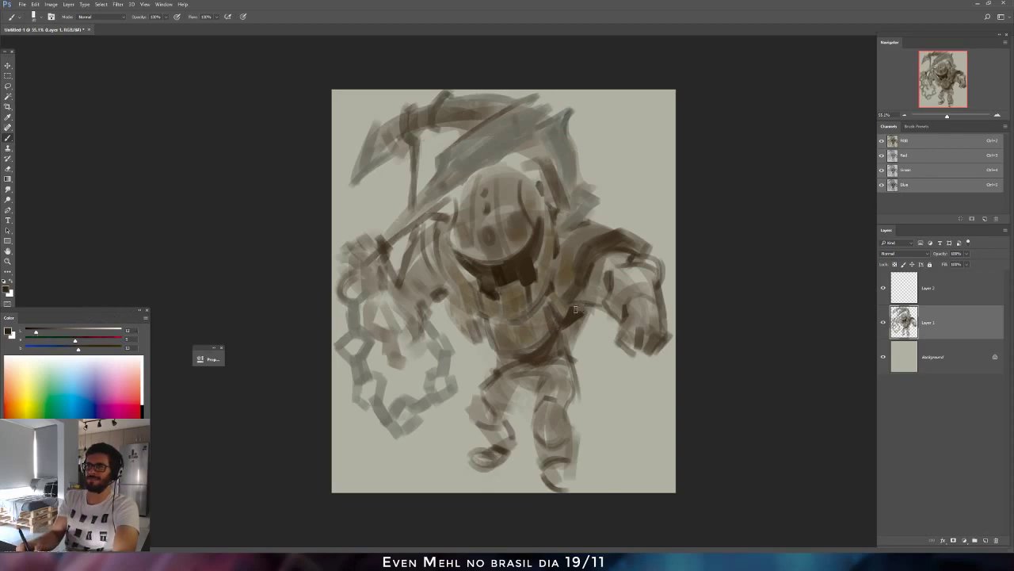
left_click_drag(573, 308, 581, 316)
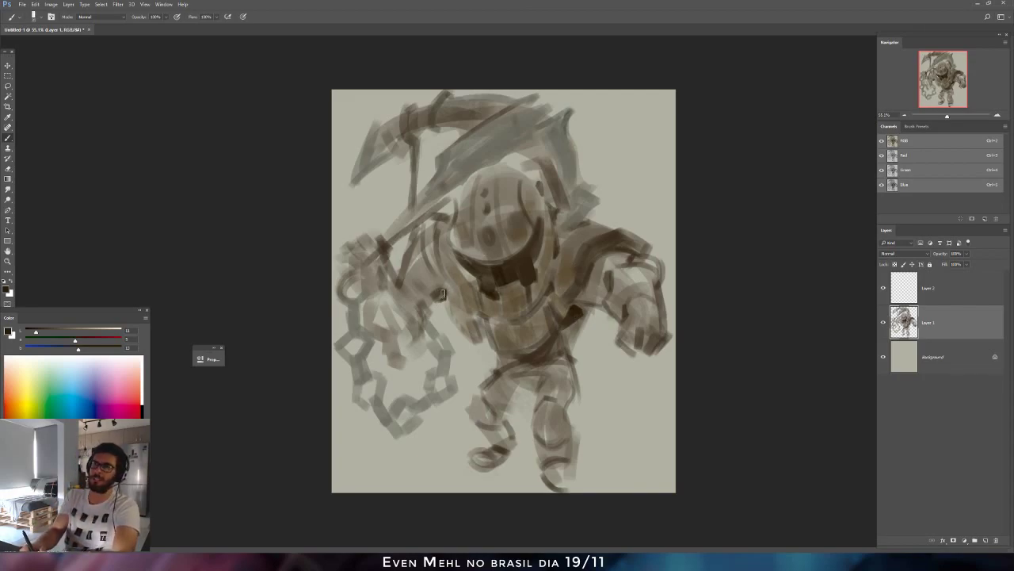
left_click_drag(434, 295, 443, 288)
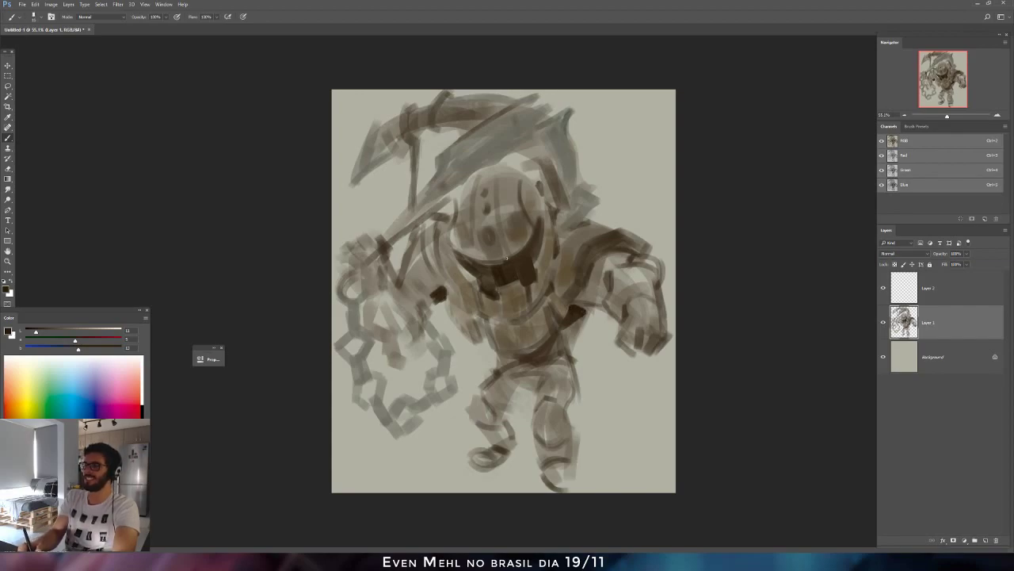
Darken the brown further and shade the helmet's jaw opening, lower face and side with varied brush sizes.
left_click_drag(35, 331, 31, 334)
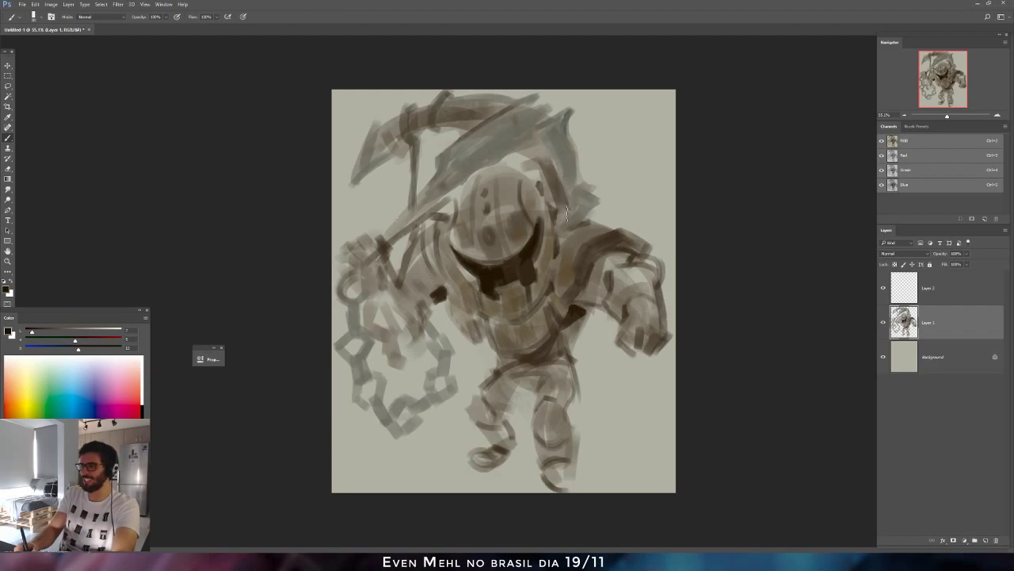
key("bracketright")
key("bracketright")
key("bracketright")
key("bracketright")
key("bracketright")
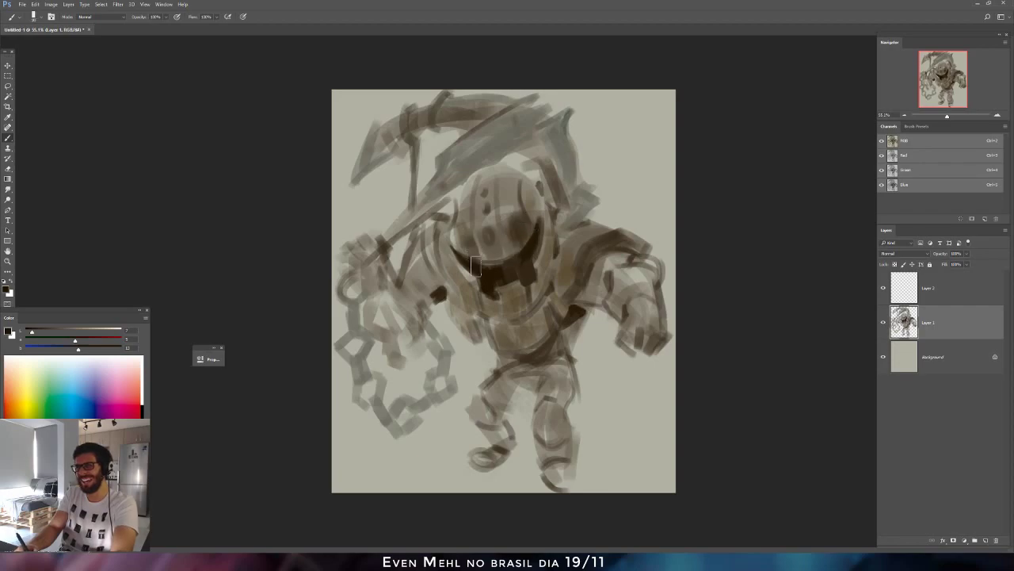
mouse_move(513, 224)
left_mouse_down()
mouse_move(527, 293)
mouse_move(511, 232)
left_mouse_up()
key("bracketleft")
key("bracketleft")
key("bracketleft")
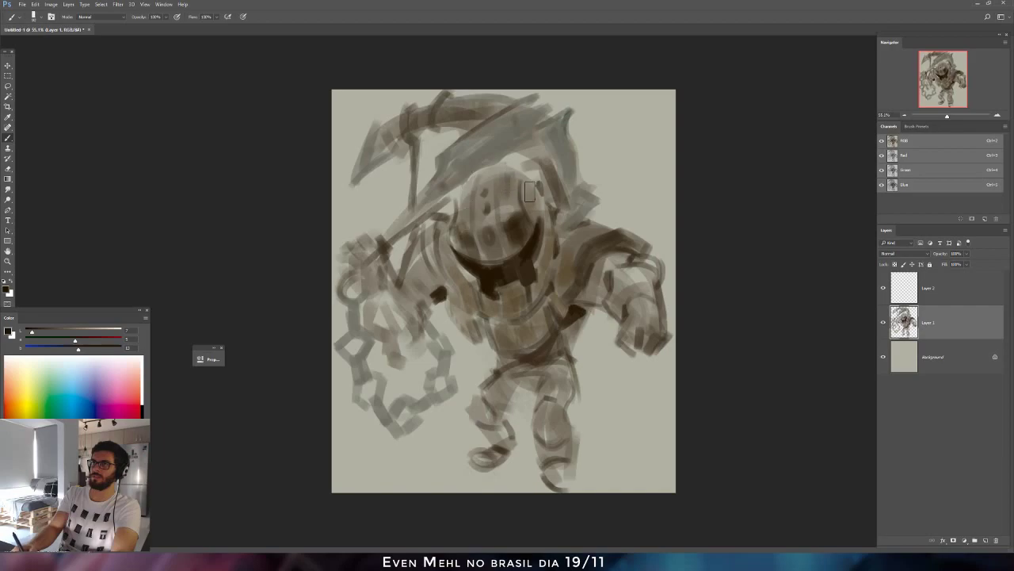
left_click_drag(530, 181, 543, 222)
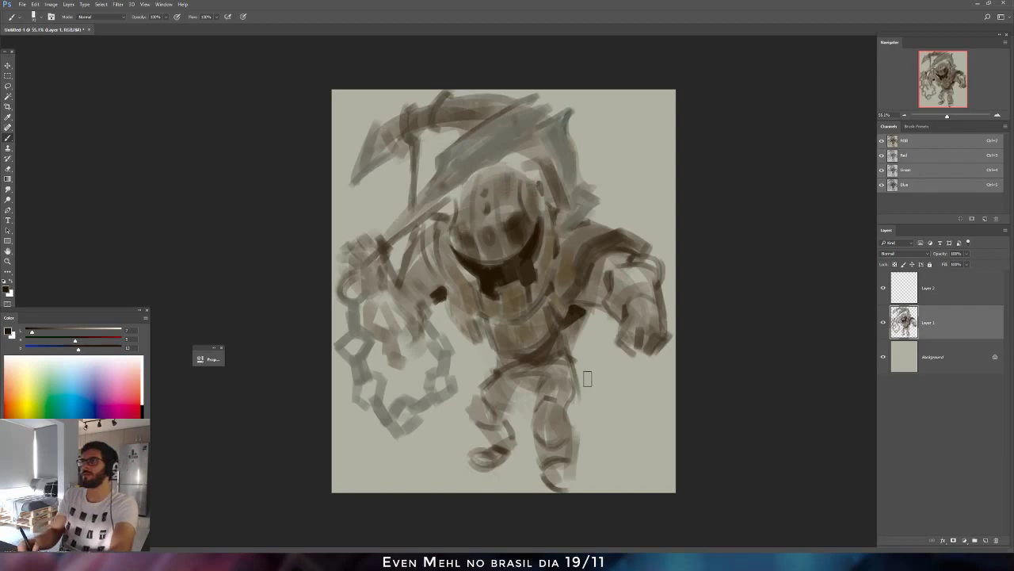
Mirror the canvas and paint three near-black round holes down the helmet's front, cleaning their edges with a sampled light tone.
key("ctrl+shift+h")
key("]")
key("]")
key("]")
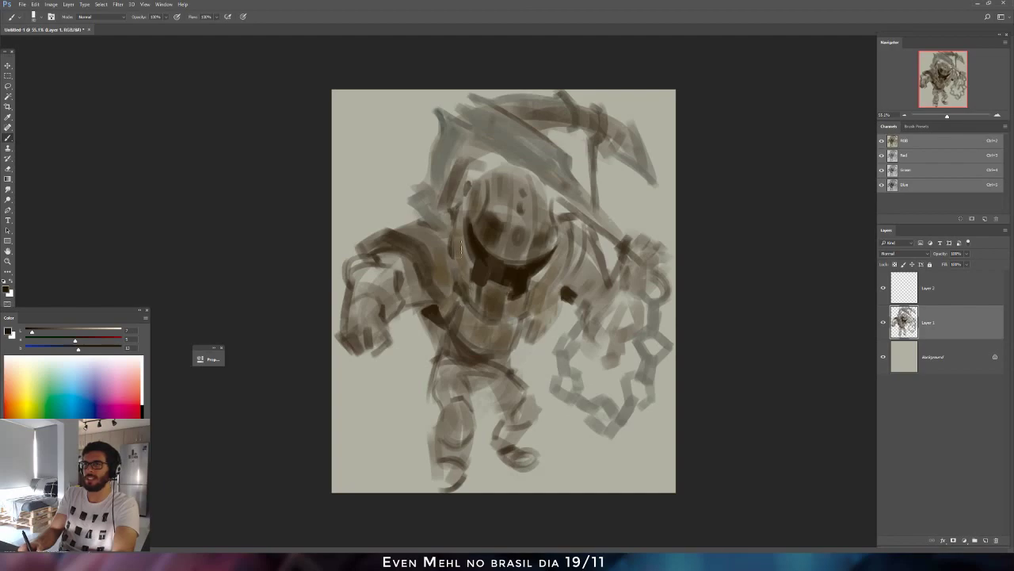
left_click(465, 297, "alt")
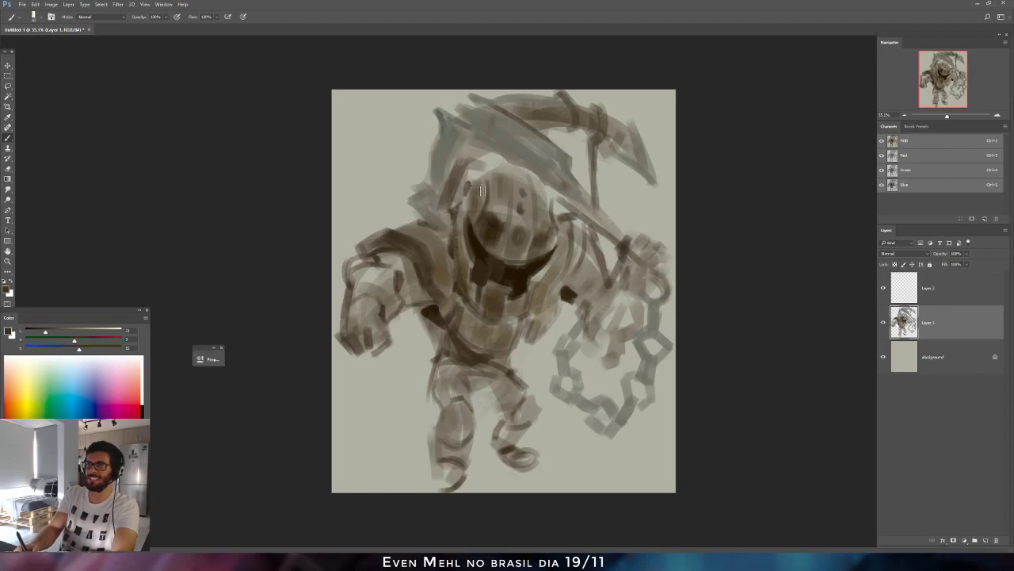
left_click(35, 332)
left_click_drag(34, 332, 32, 332)
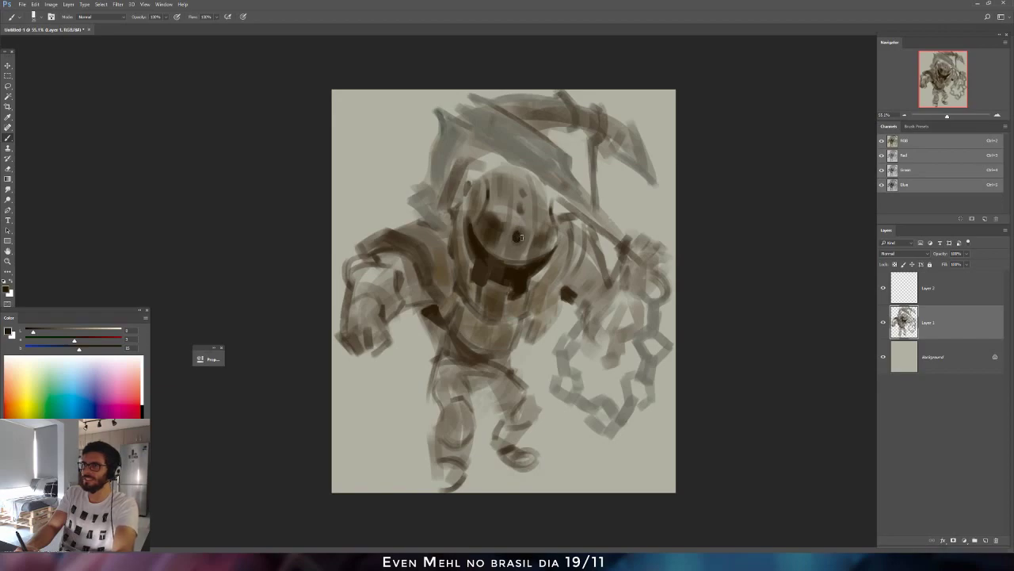
left_click(522, 207)
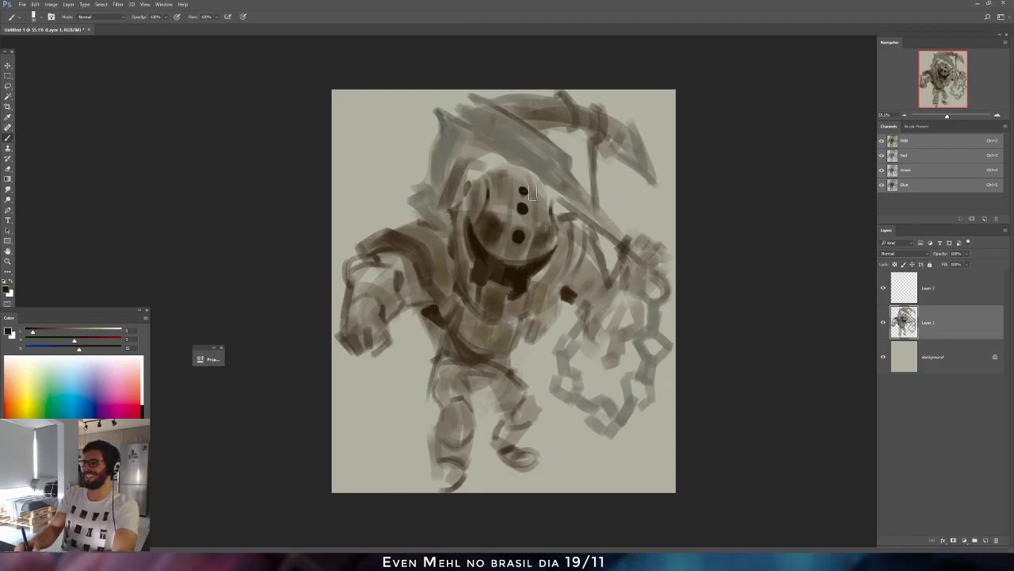
left_click_drag(508, 219, 505, 231)
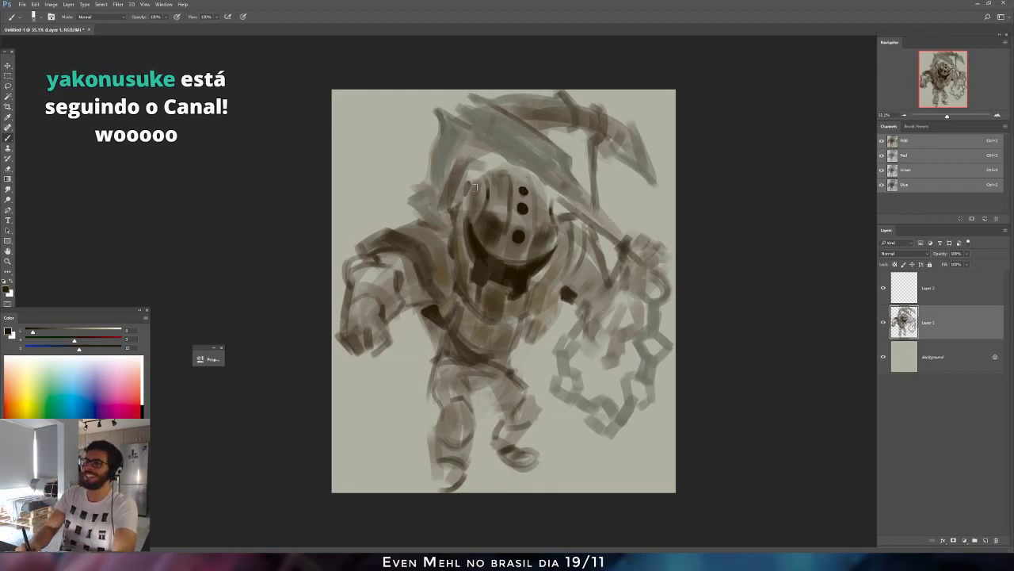
left_click(521, 181, "alt")
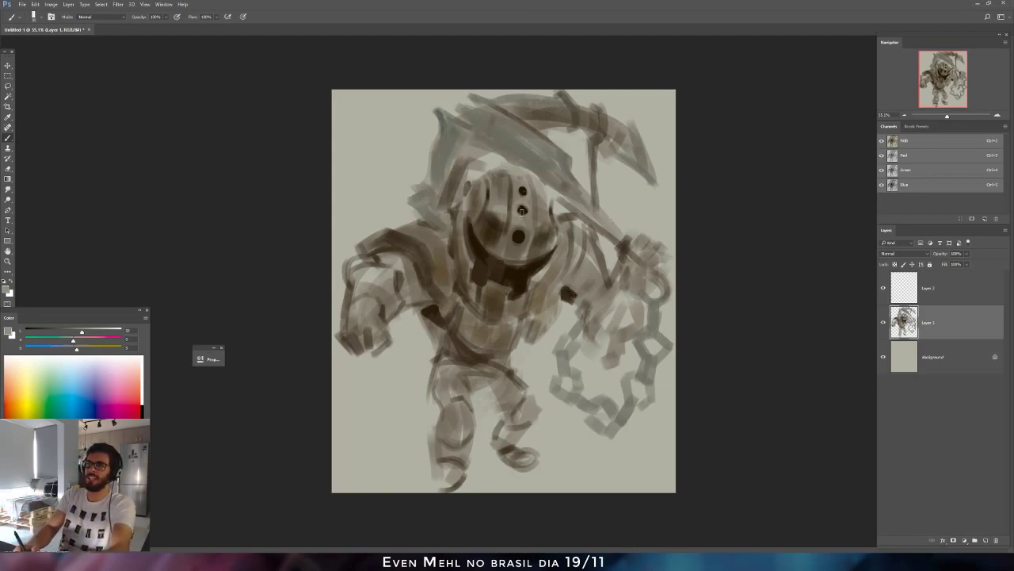
left_click(522, 210, "alt")
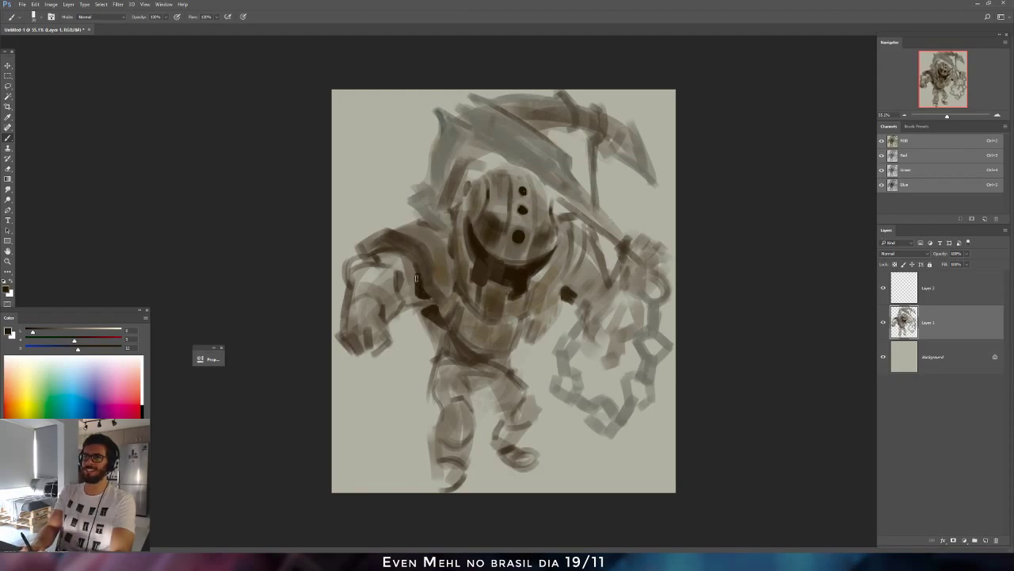
Add near-black accents around the lowered arm's armour and torso, and shade the chest edge beside the raised arm with sampled browns.
mouse_move(394, 290)
left_mouse_down()
mouse_move(393, 271)
mouse_move(401, 280)
mouse_move(414, 265)
mouse_move(416, 273)
left_mouse_up()
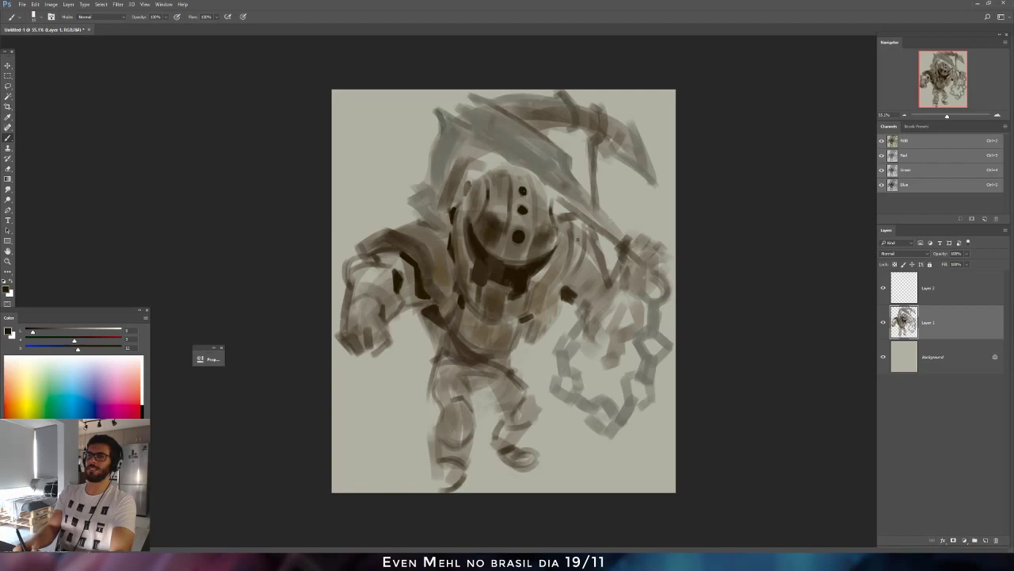
left_click_drag(564, 273, 553, 296)
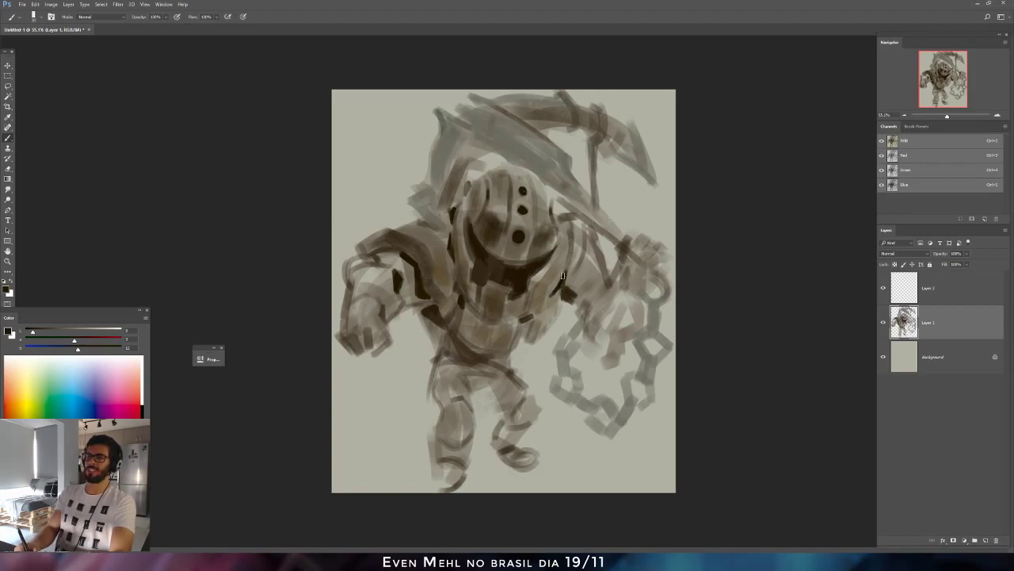
left_click(503, 327, "alt")
left_click_drag(563, 258, 547, 290)
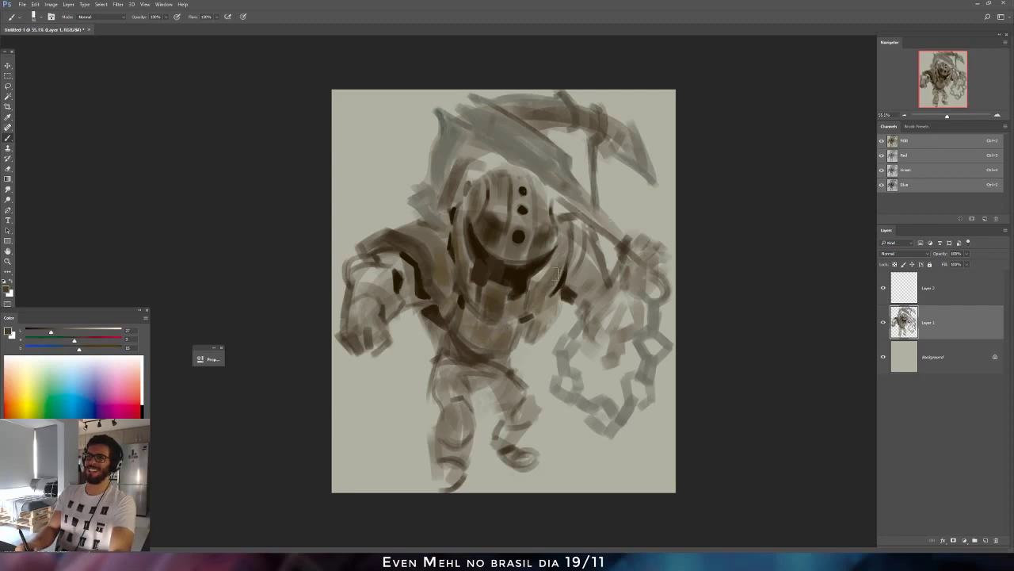
left_click_drag(563, 257, 548, 286)
left_click(561, 297, "alt")
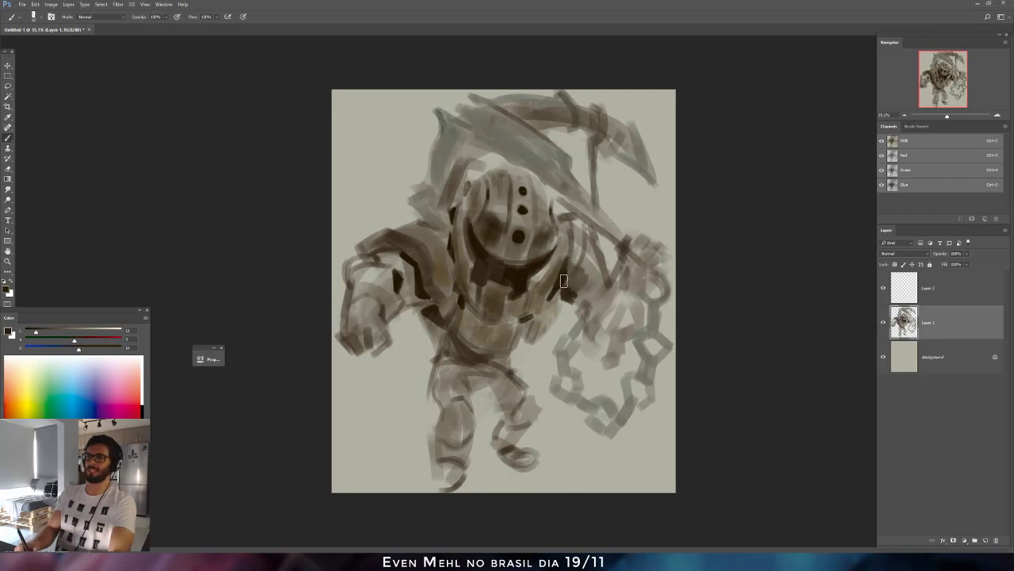
left_click(581, 277, "alt")
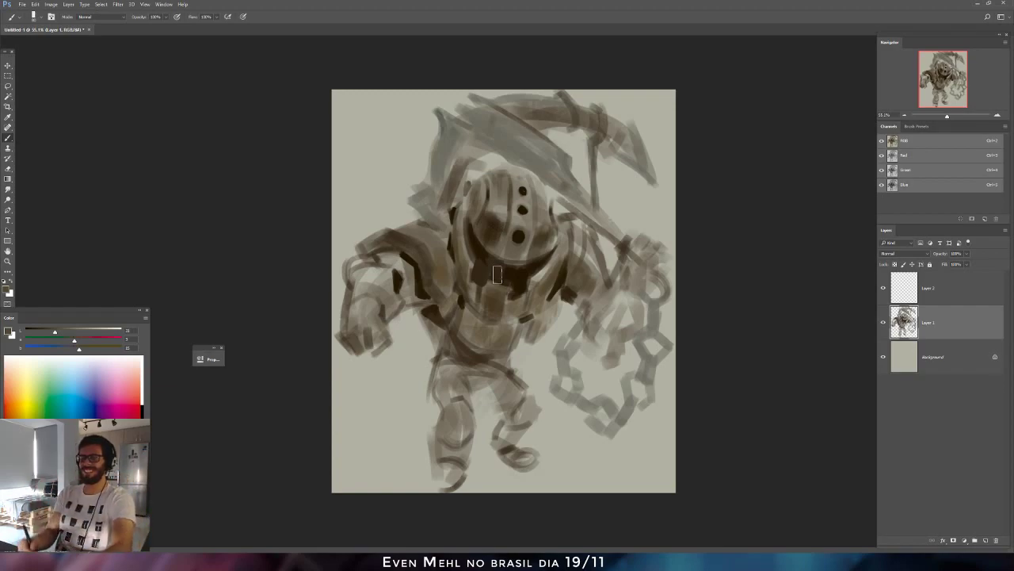
Deepen the shadow beneath the helmet and shape the jaw's lower edge with alternating sampled dark and mid browns.
left_click(521, 276, "alt")
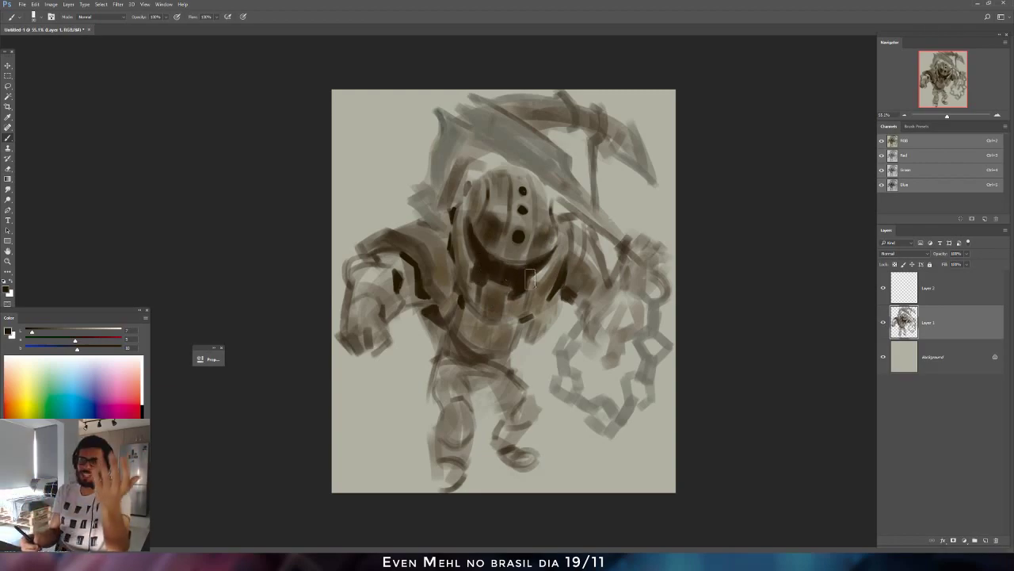
left_click(493, 255, "alt")
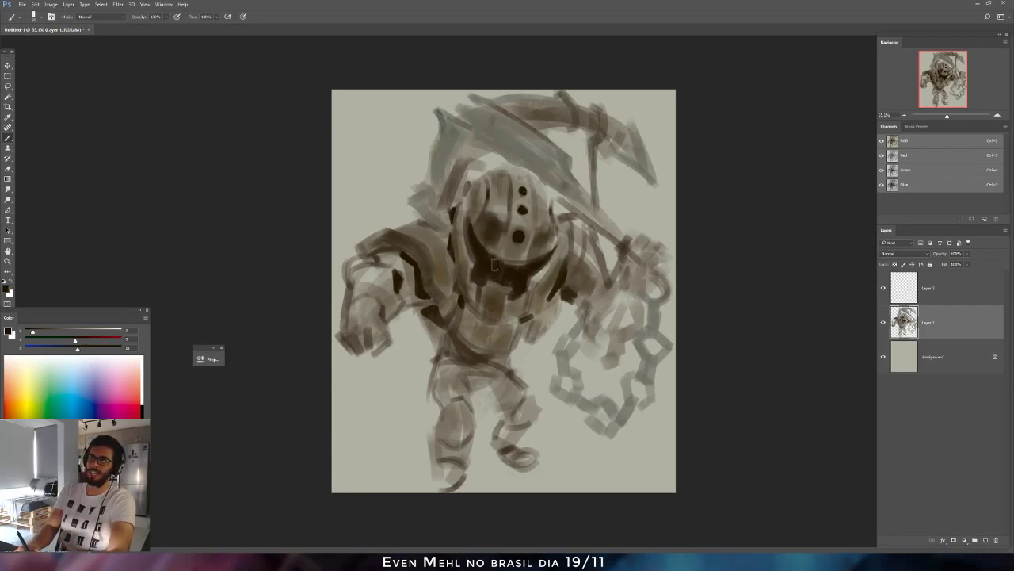
left_click(508, 273, "alt")
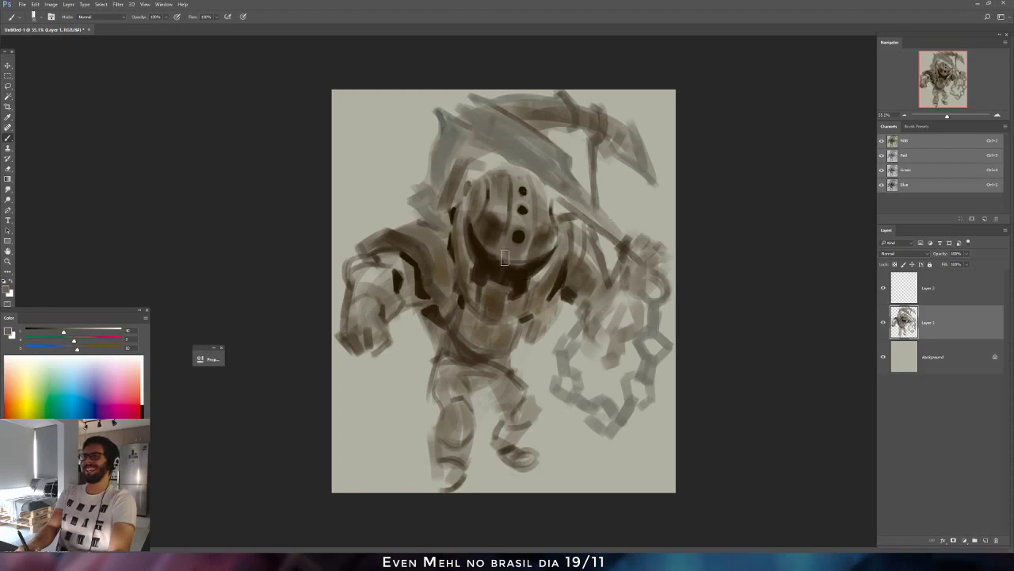
left_click(505, 258, "alt")
left_click(515, 257, "alt")
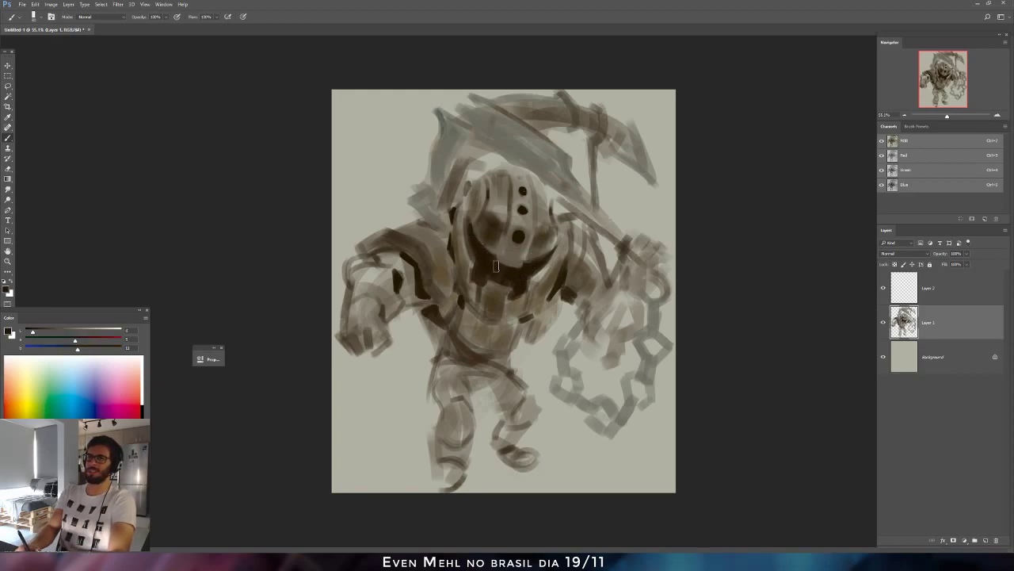
left_click(504, 263, "alt")
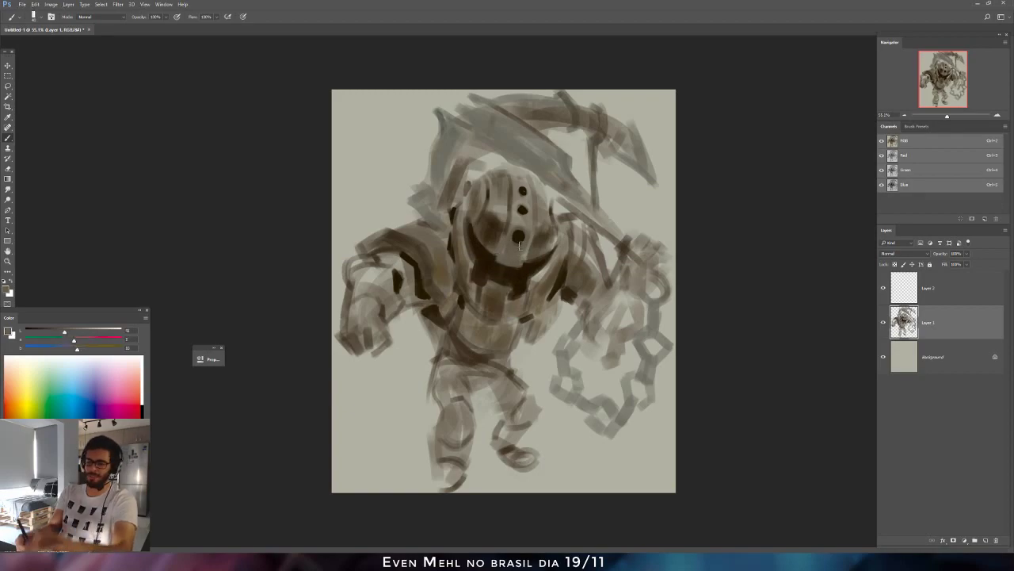
Refine the shading on the helmet's lowest hole and sides using brown tones sampled from the helmet.
left_click(491, 230, "alt")
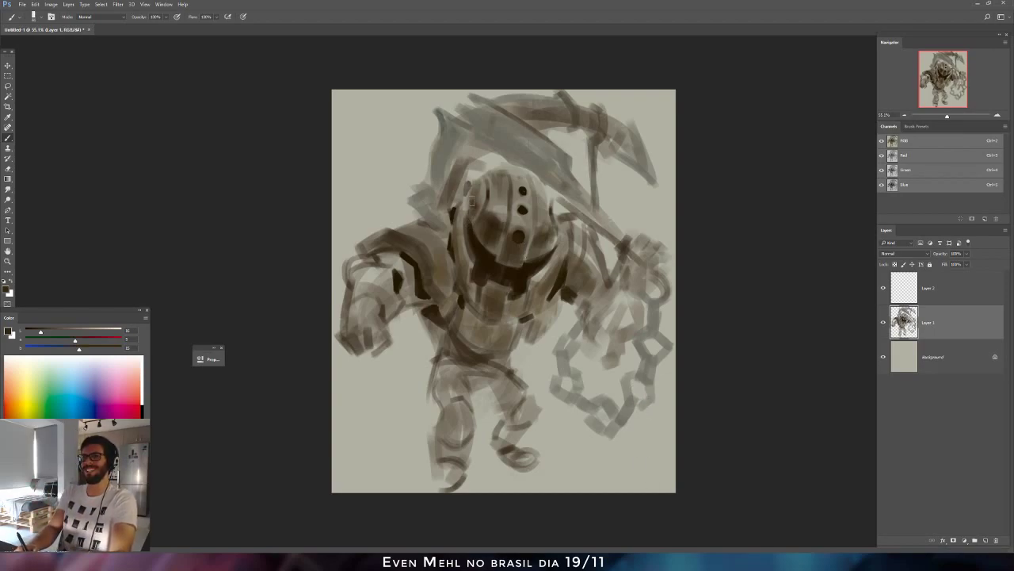
left_click(545, 232, "alt")
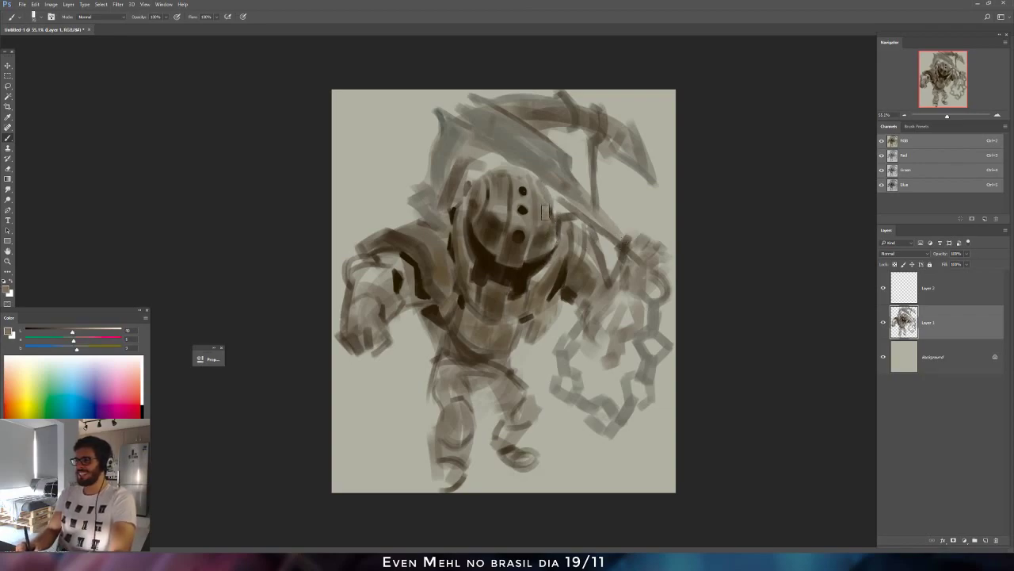
left_click(545, 203, "alt")
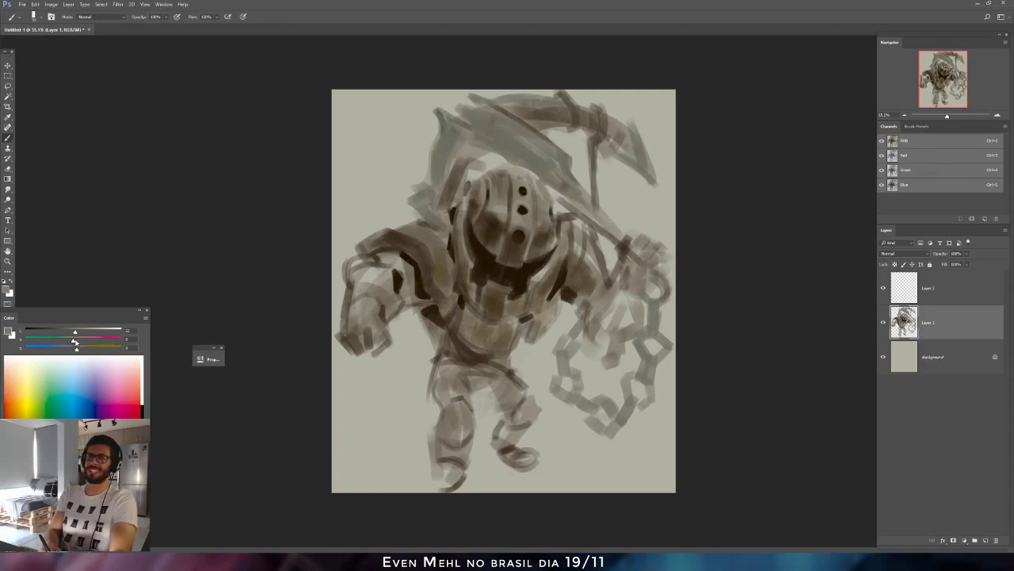
Mix a light warm tan and paint highlights along the helmet's ridges and brow, blending them with a sampled mid-tone.
left_click_drag(82, 336, 79, 349)
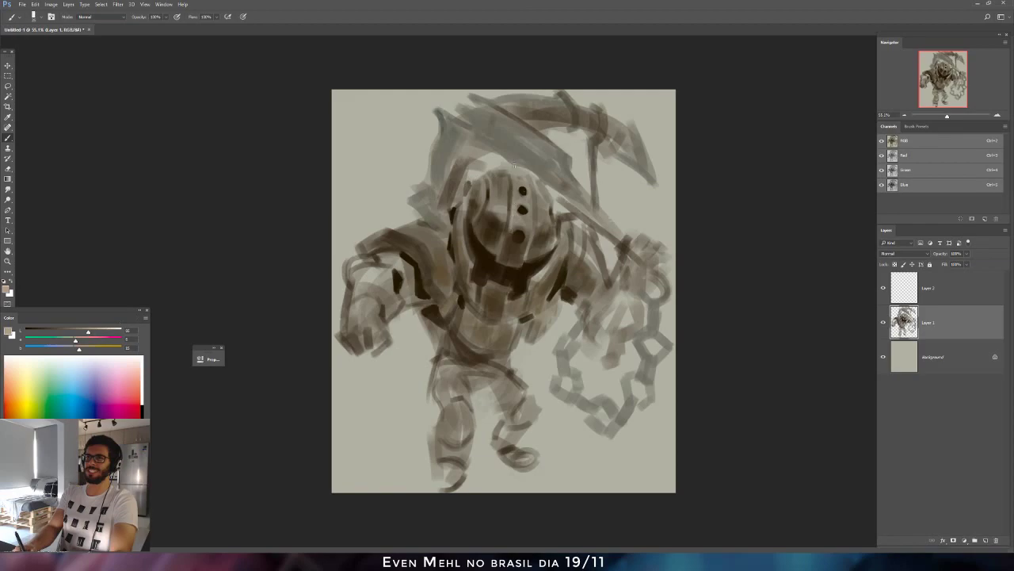
left_click_drag(88, 332, 98, 332)
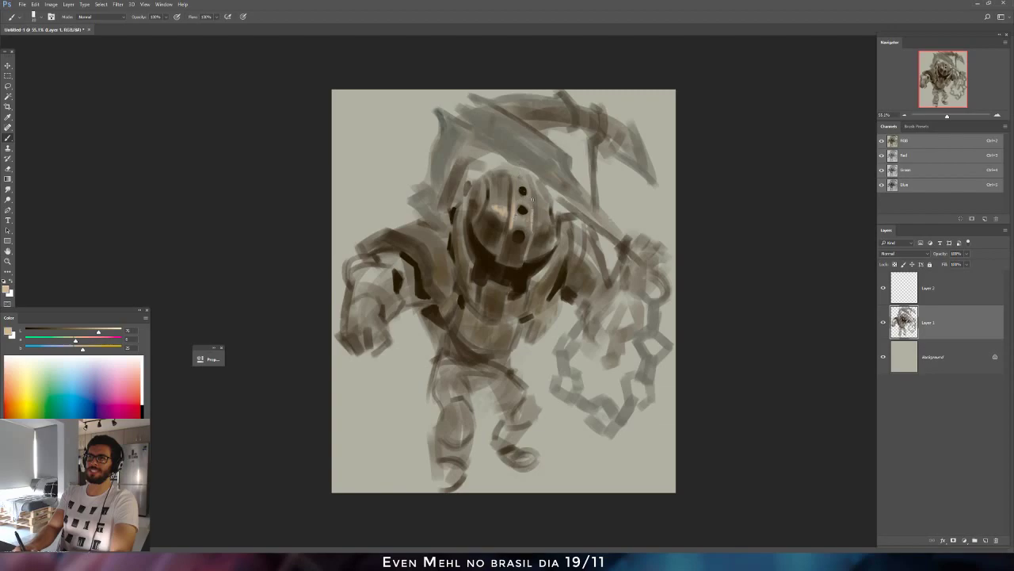
left_click_drag(537, 220, 548, 214)
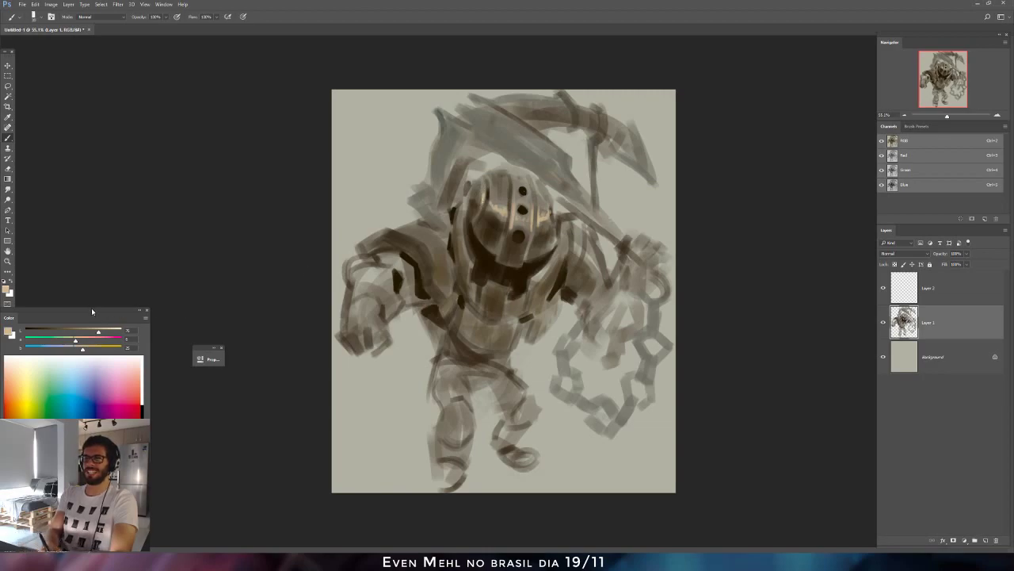
left_click_drag(97, 332, 93, 334)
mouse_move(500, 200)
left_mouse_down()
mouse_move(502, 216)
mouse_move(504, 207)
left_mouse_up()
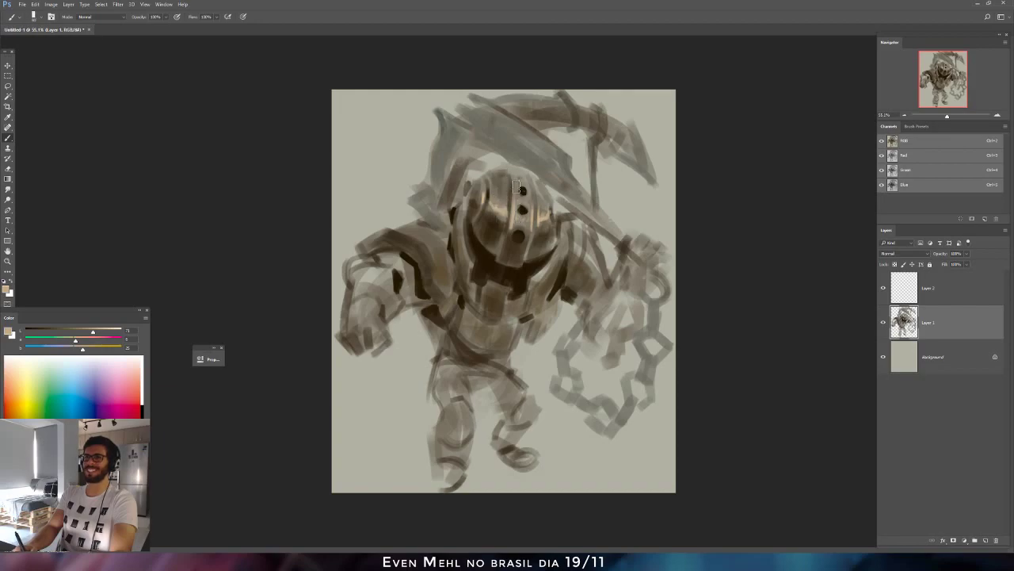
key("bracketright")
key("bracketright")
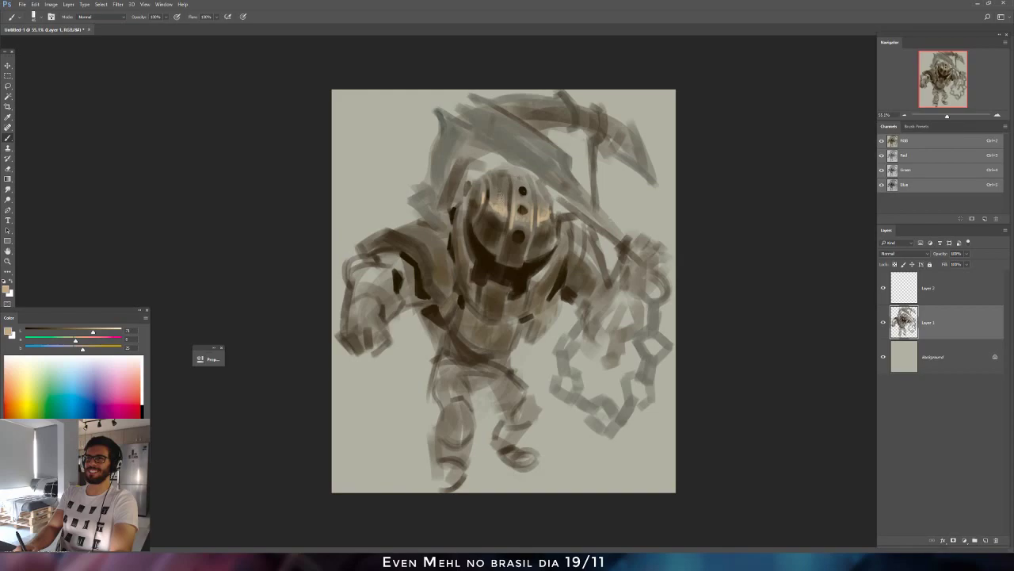
left_click(499, 214, "alt")
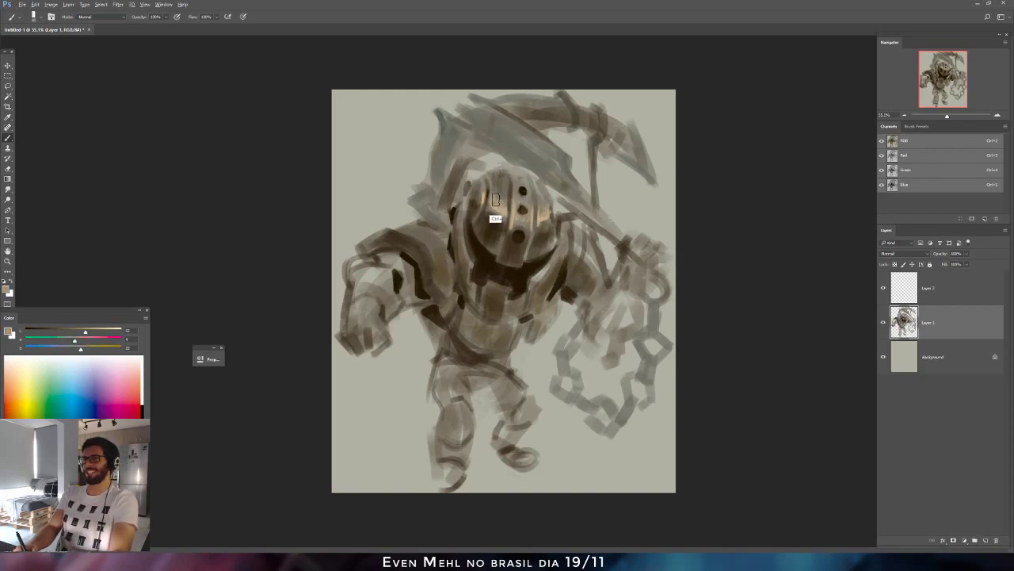
Brighten the highlights around the helmet's holes and front ridges using the Dodge tool with an enlarged soft round brush.
left_click(497, 202, "alt")
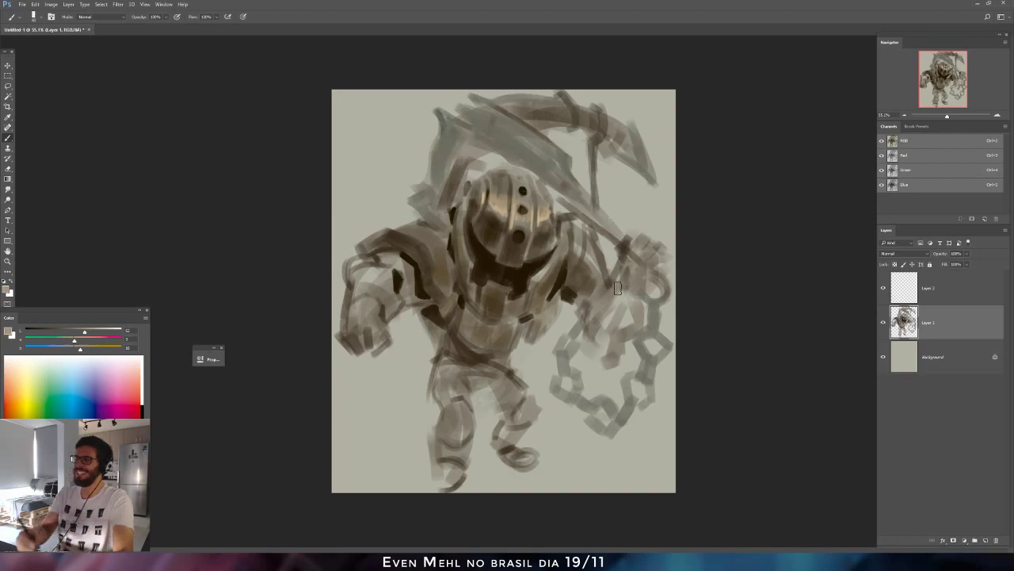
left_click(7, 200)
key("bracketright")
key("bracketright")
key("bracketright")
key("bracketright")
key("bracketright")
key("bracketright")
key("bracketright")
key("bracketright")
key("bracketright")
key("bracketright")
key("bracketright")
key("bracketright")
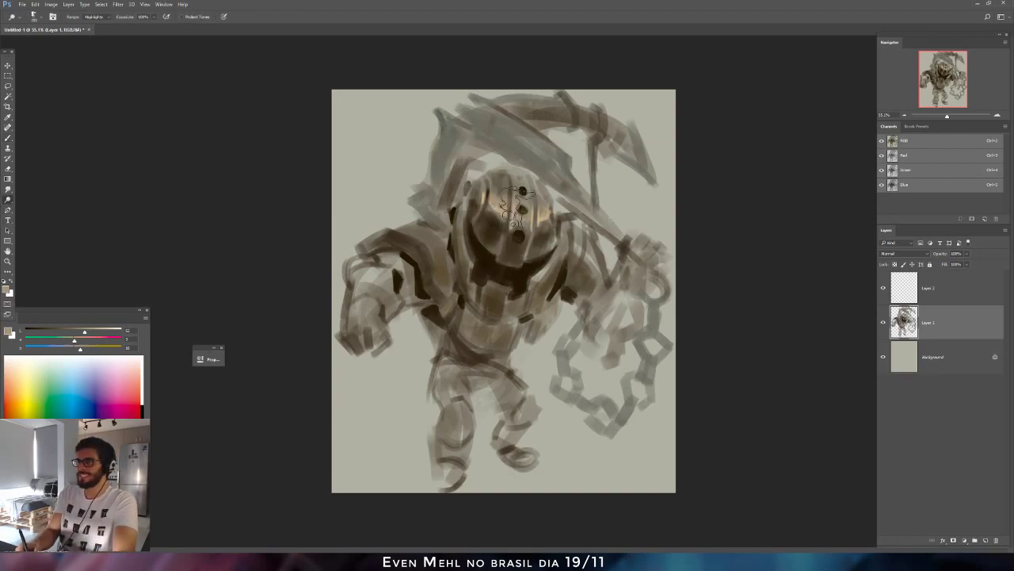
right_click(516, 222)
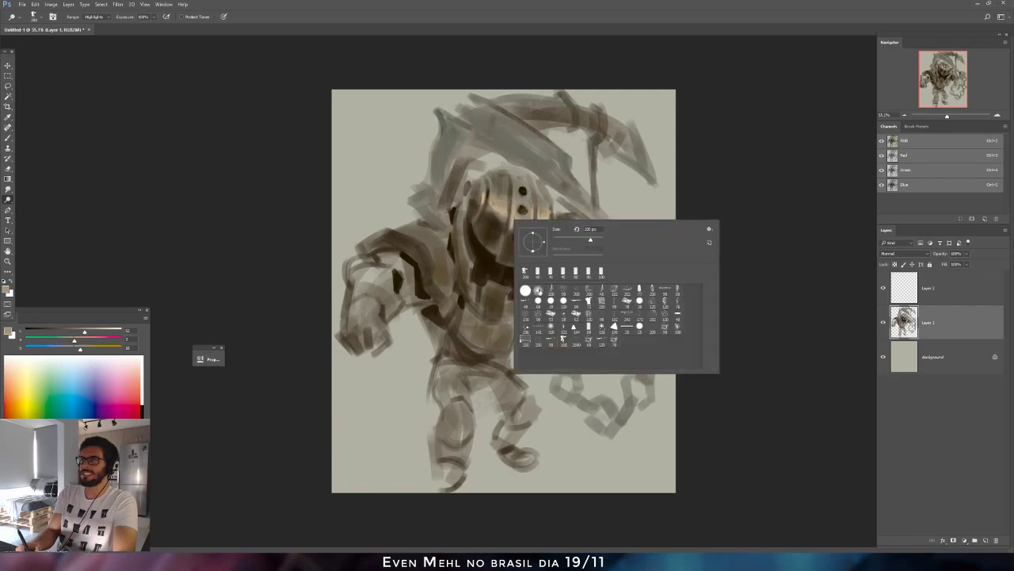
left_click(537, 289)
left_click(503, 236)
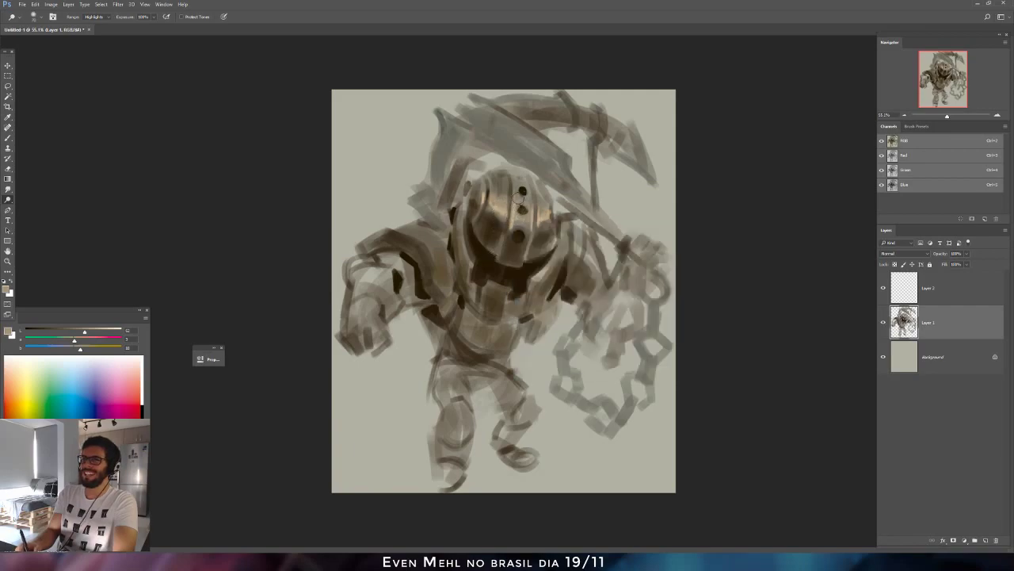
key("bracketright")
key("bracketright")
key("bracketright")
key("bracketright")
key("bracketright")
key("bracketright")
key("bracketright")
key("bracketright")
mouse_move(510, 204)
left_mouse_down()
mouse_move(532, 218)
mouse_move(515, 229)
left_mouse_up()
key("ctrl+alt+z")
key("b")
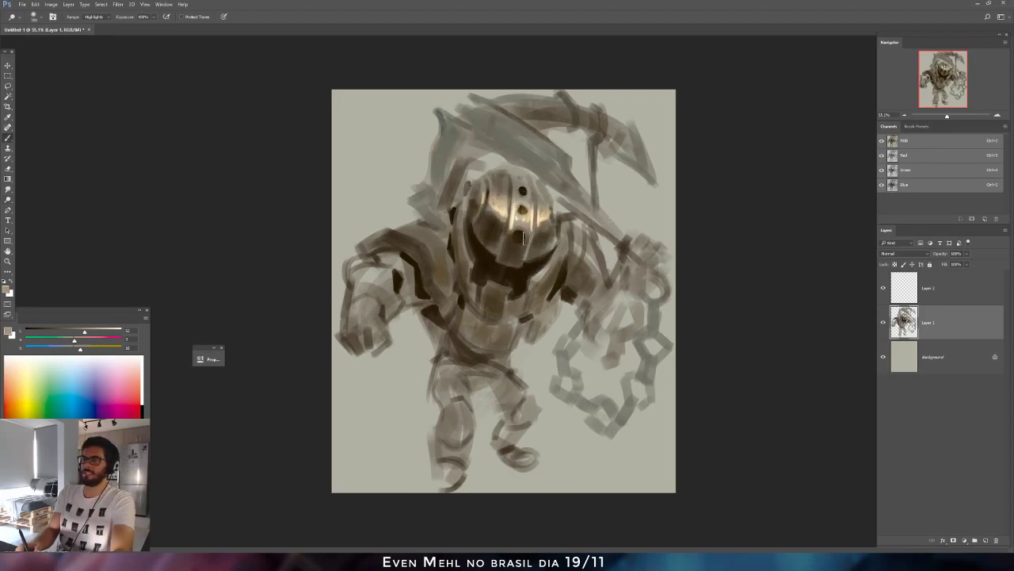
Paint warm highlights sampled from the helmet on both shoulders' armour and blend the raised arm's shoulder with sampled mid-tones.
left_click(507, 206, "alt")
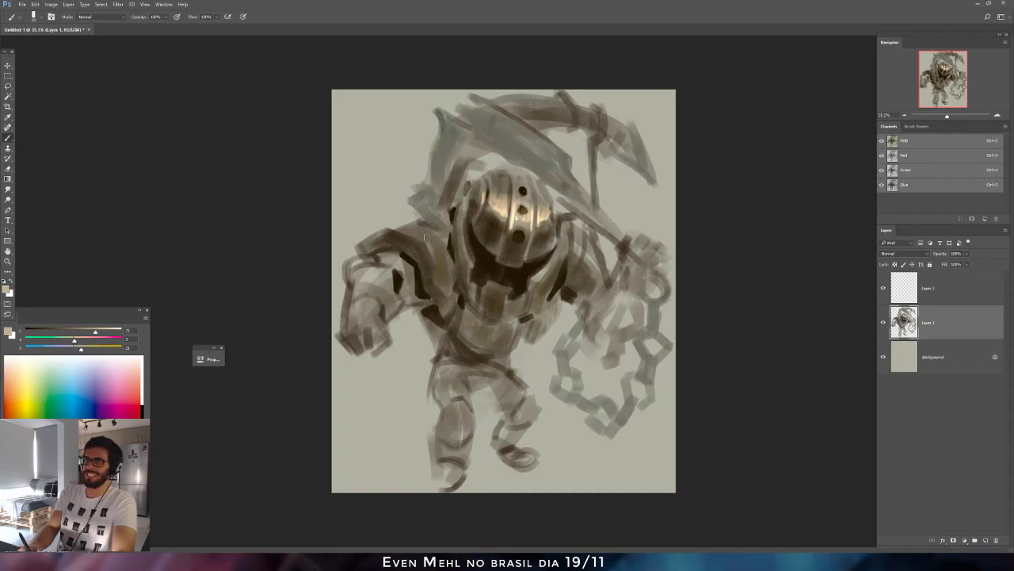
left_click_drag(427, 237, 437, 266)
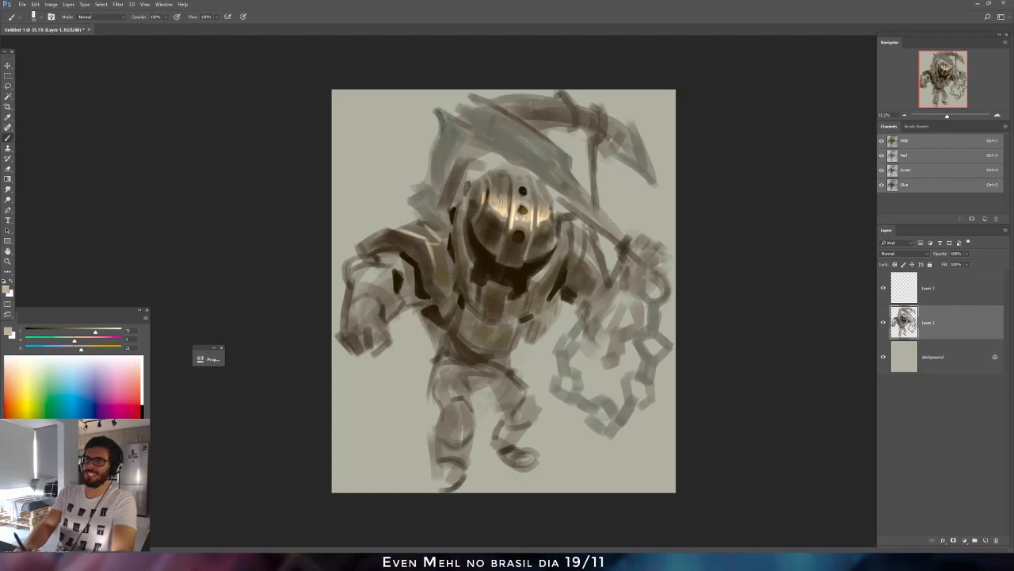
left_click(505, 211, "alt")
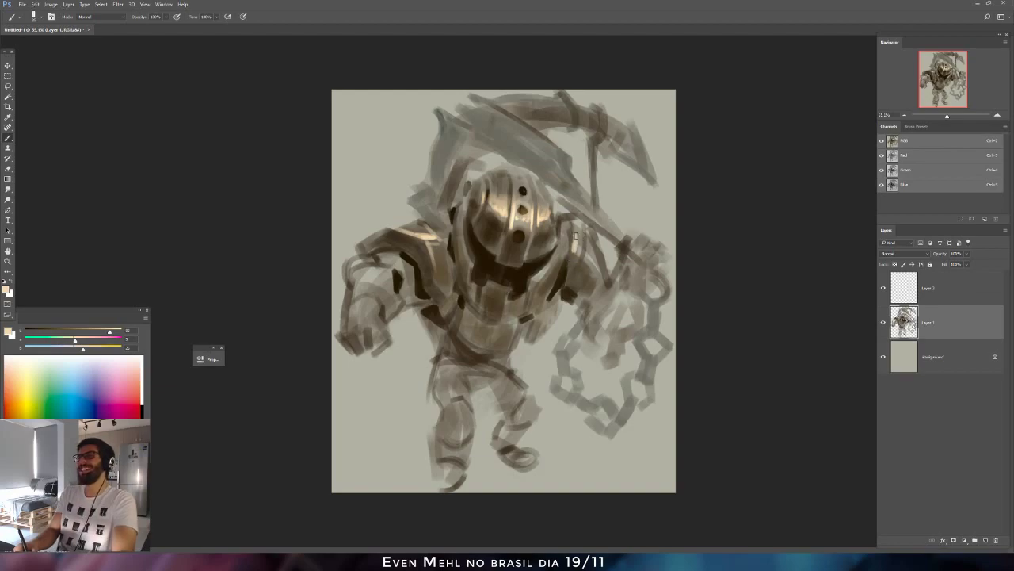
left_click(542, 223, "alt")
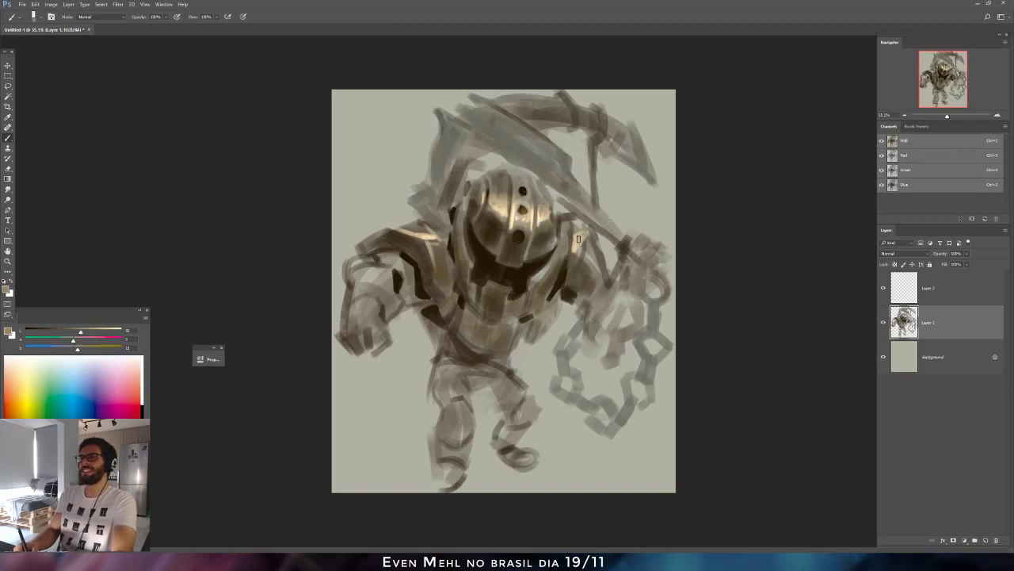
left_click(581, 237, "alt")
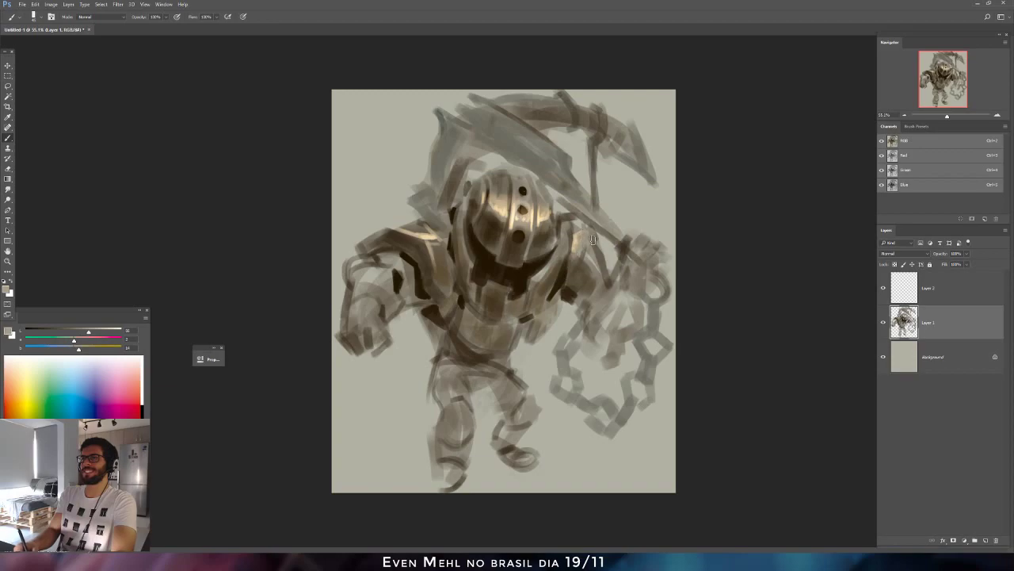
Define the raised arm's shoulder armour with sampled near-black strokes along its upper edge and underside.
left_click(561, 284, "alt")
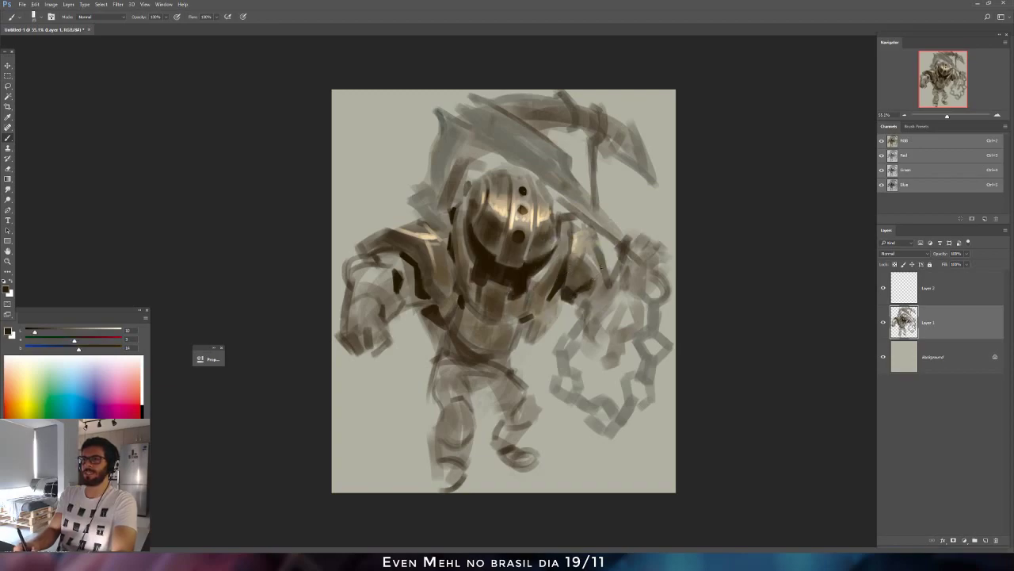
left_click(605, 264, "alt")
mouse_move(605, 255)
left_mouse_down()
mouse_move(596, 232)
mouse_move(601, 247)
mouse_move(573, 229)
left_mouse_up()
left_click(566, 295, "alt")
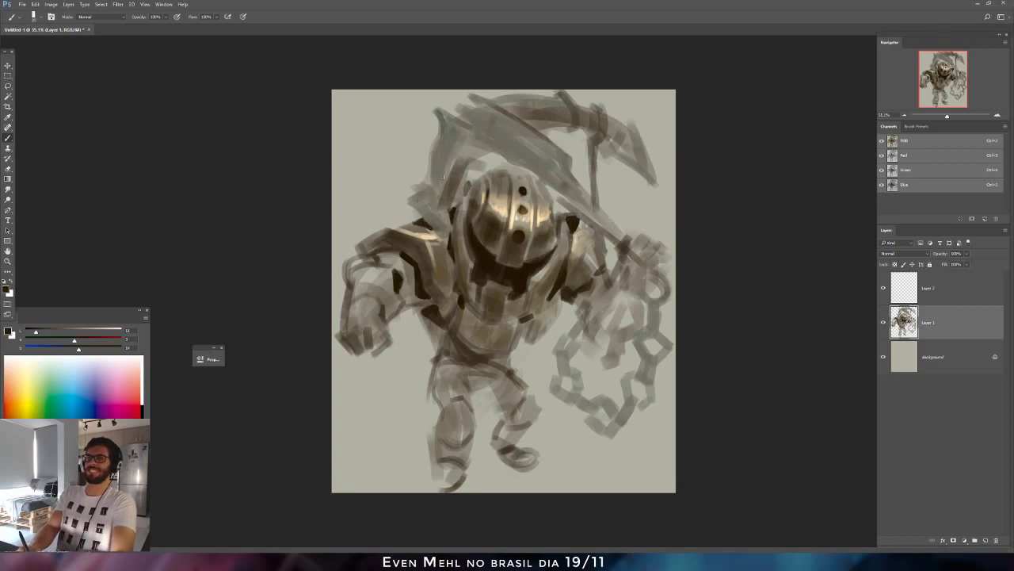
Undo the last strokes, and paint dark strokes on the grey shape behind the shoulder and the curved band beside the helmet.
key("ctrl+alt+z")
key("ctrl+alt+z")
left_click_drag(411, 188, 431, 183)
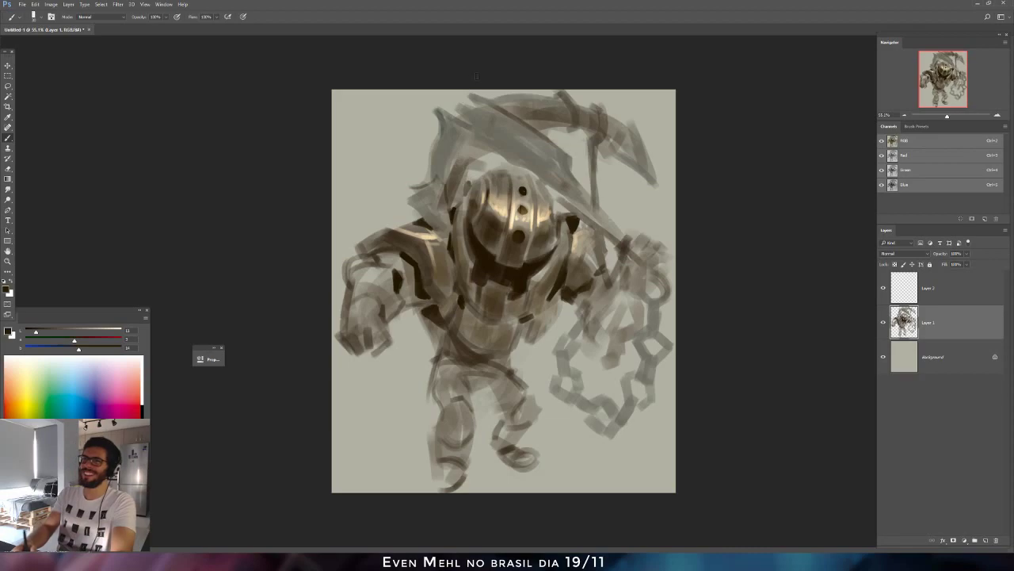
left_click_drag(451, 178, 462, 142)
key("ctrl+alt+z")
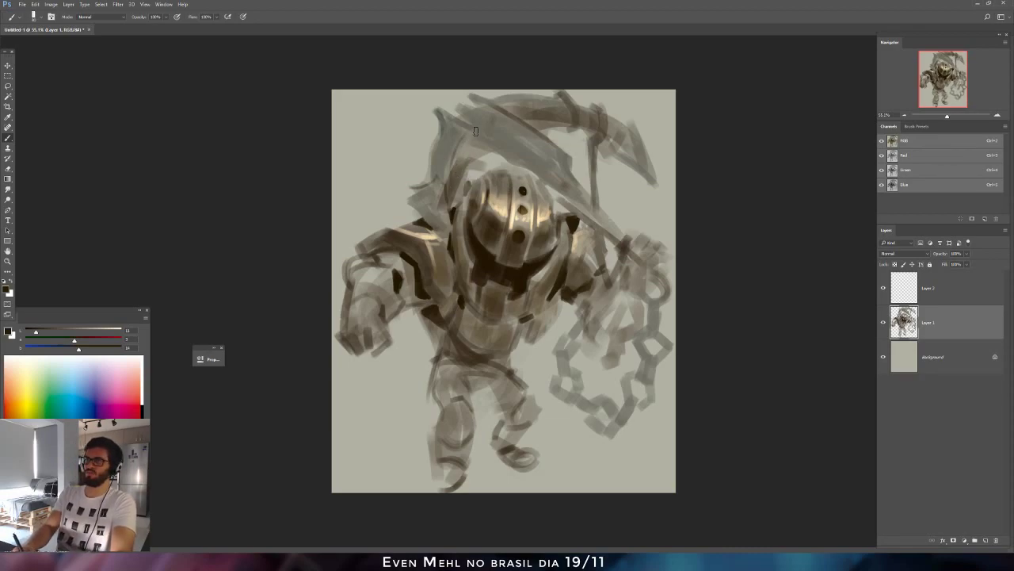
key("]")
left_click_drag(458, 181, 476, 146)
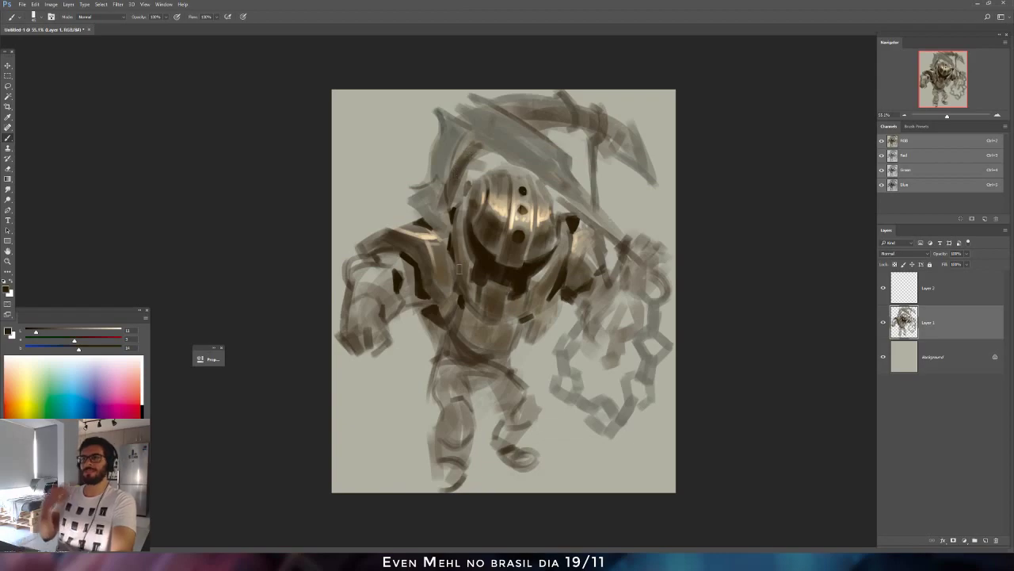
Lock Layer 1's transparent pixels, darken the lower chain links with broad near-black strokes, and remove the lock.
left_click(895, 264)
mouse_move(574, 320)
left_mouse_down()
mouse_move(563, 401)
mouse_move(585, 381)
mouse_move(595, 431)
mouse_move(612, 382)
left_mouse_up()
mouse_move(613, 426)
left_mouse_down()
mouse_move(626, 394)
mouse_move(648, 382)
left_mouse_up()
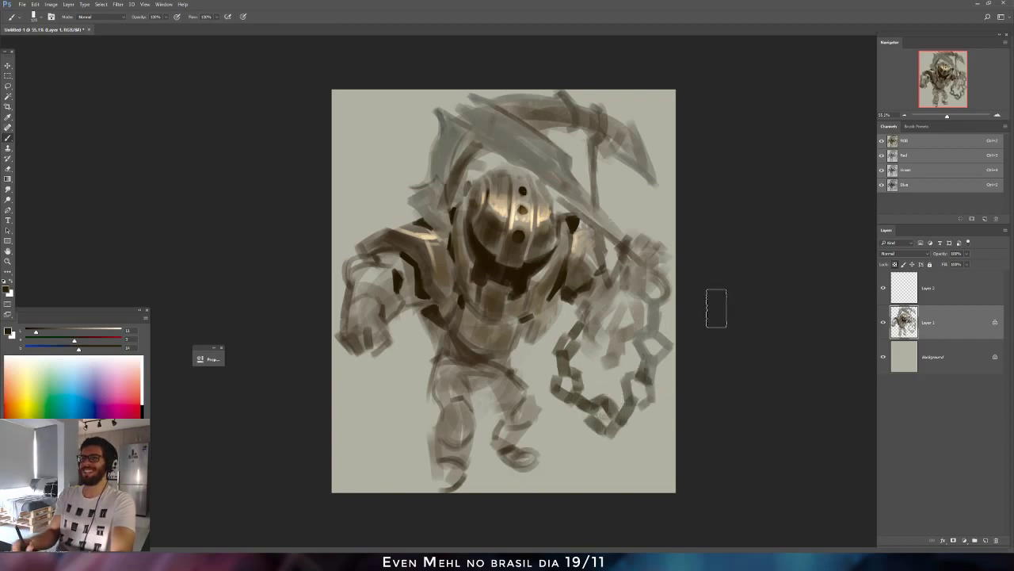
left_click(895, 264)
Fill in the brown shape inside the chain loop with a smaller brush and erase around its lower edge.
key("bracketleft")
key("bracketleft")
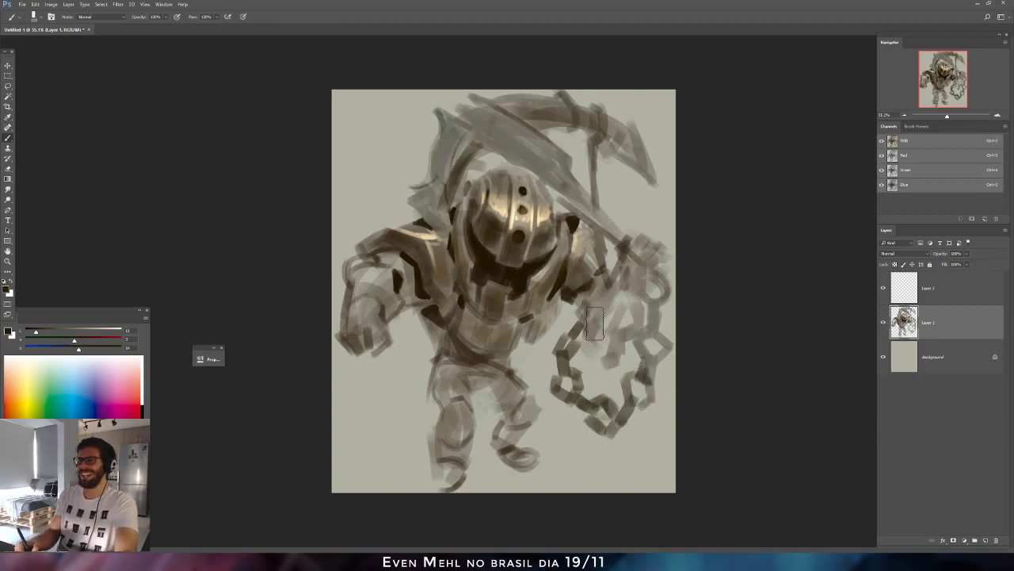
mouse_move(602, 332)
left_mouse_down()
mouse_move(618, 339)
mouse_move(603, 347)
left_mouse_up()
left_click_drag(608, 365, 620, 363)
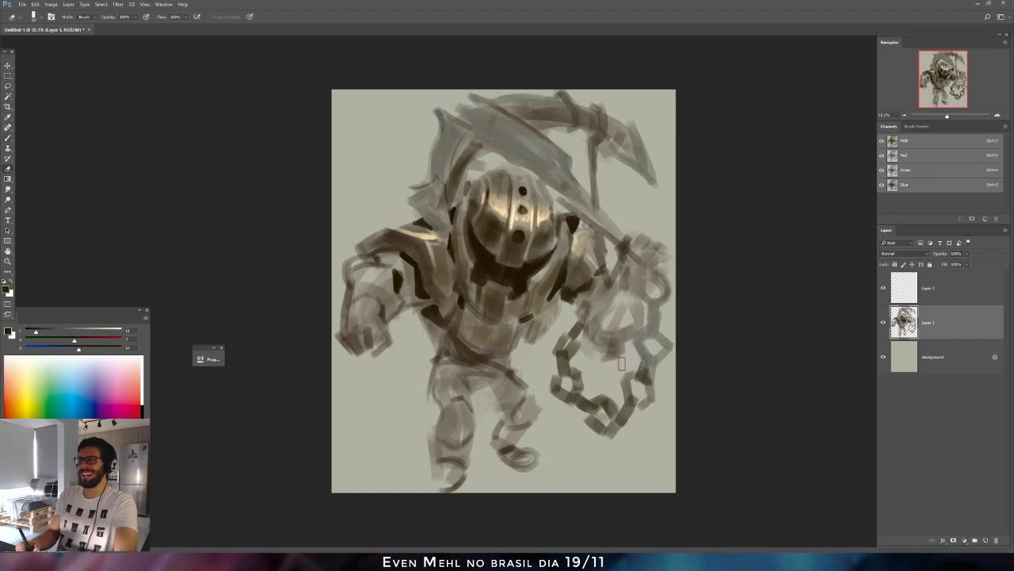
Mix a mid brown and doodle a tiny stick figure labelled "ADC" above the lowered arm's shoulder.
key("b")
left_click(571, 294, "alt")
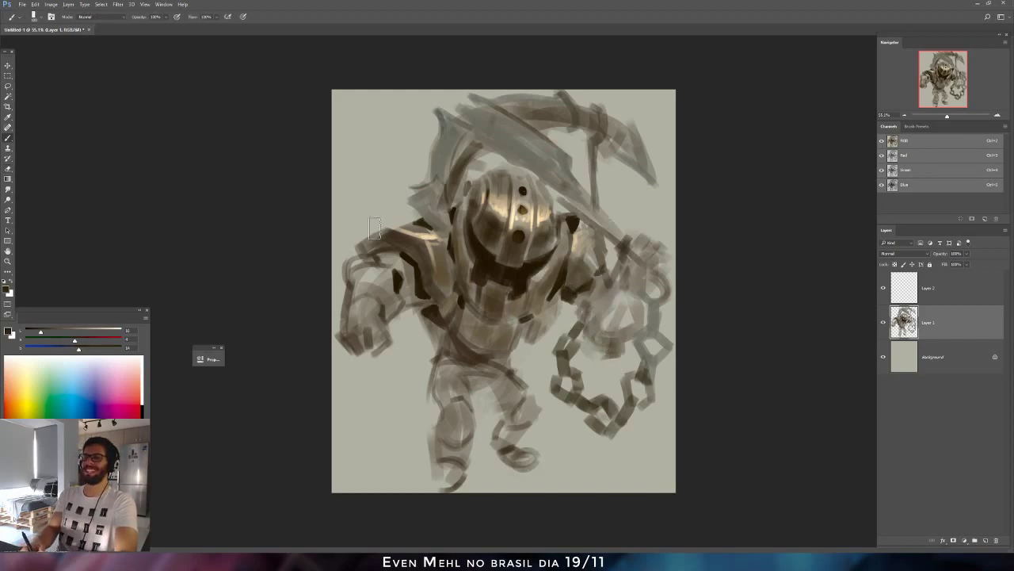
left_click(60, 330)
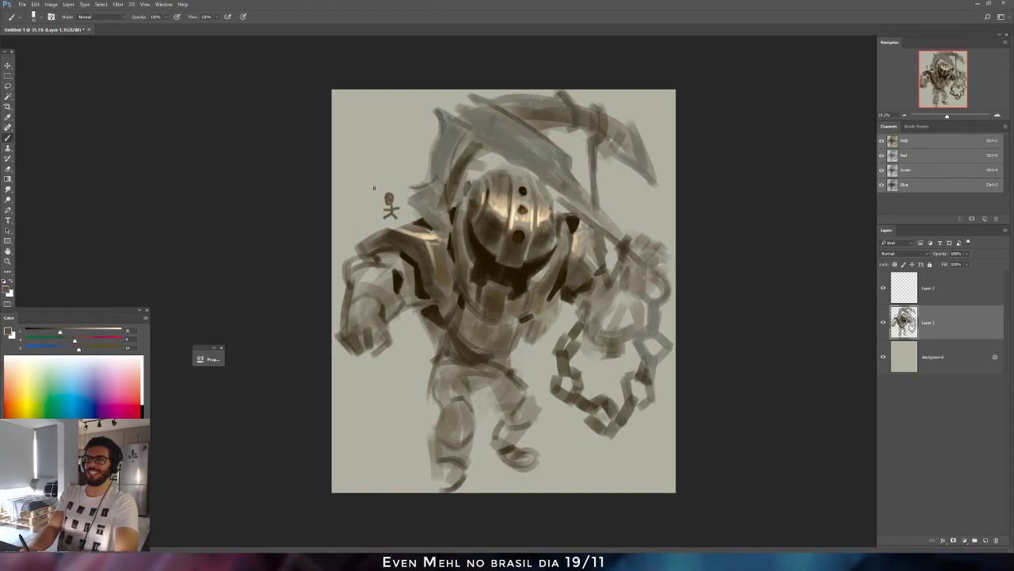
left_click_drag(374, 187, 383, 185)
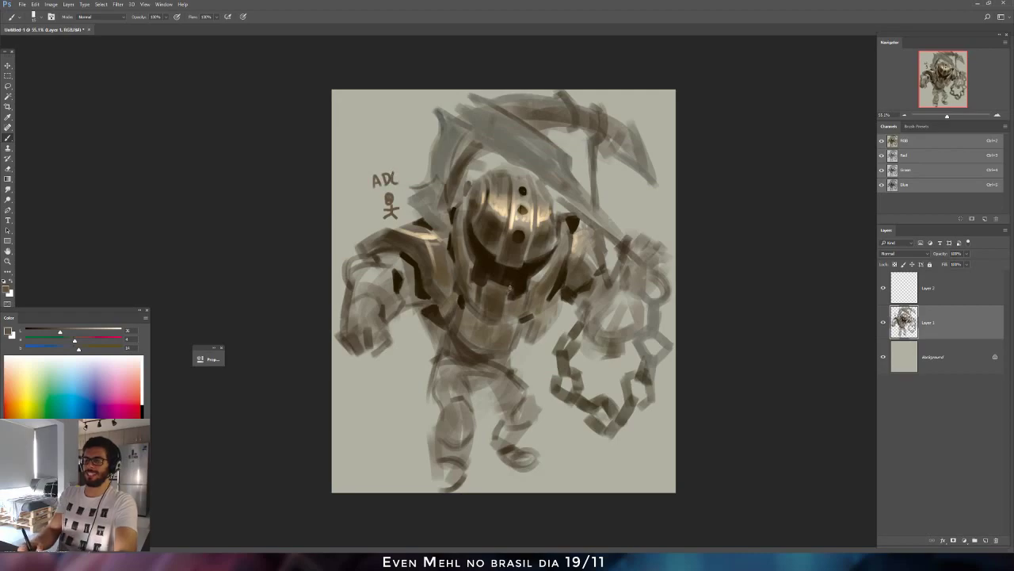
Refine the dark shading on the torso between the jaw and the lowered arm with sampled near-black browns.
left_click(482, 272, "alt")
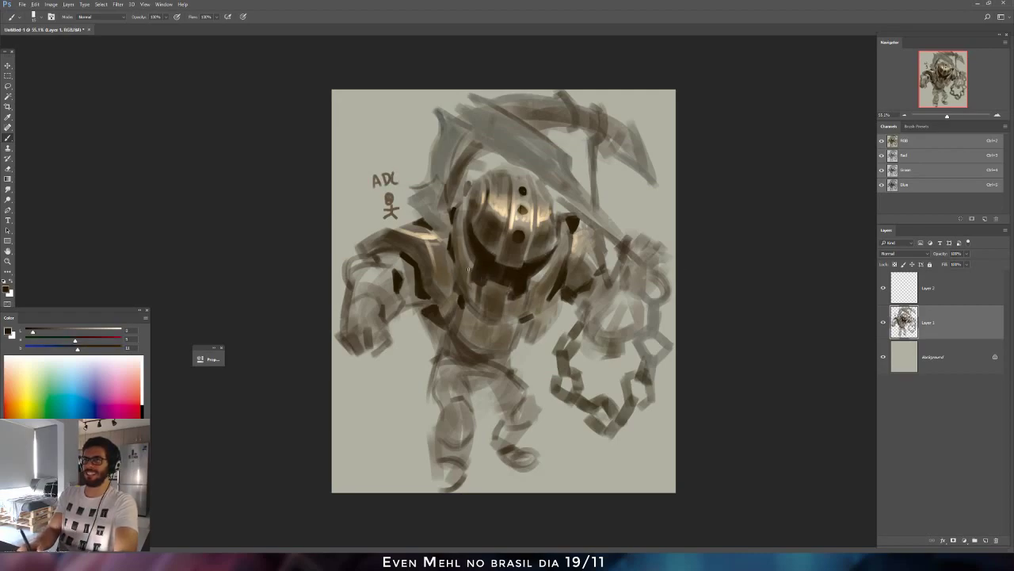
left_click(461, 312, "alt")
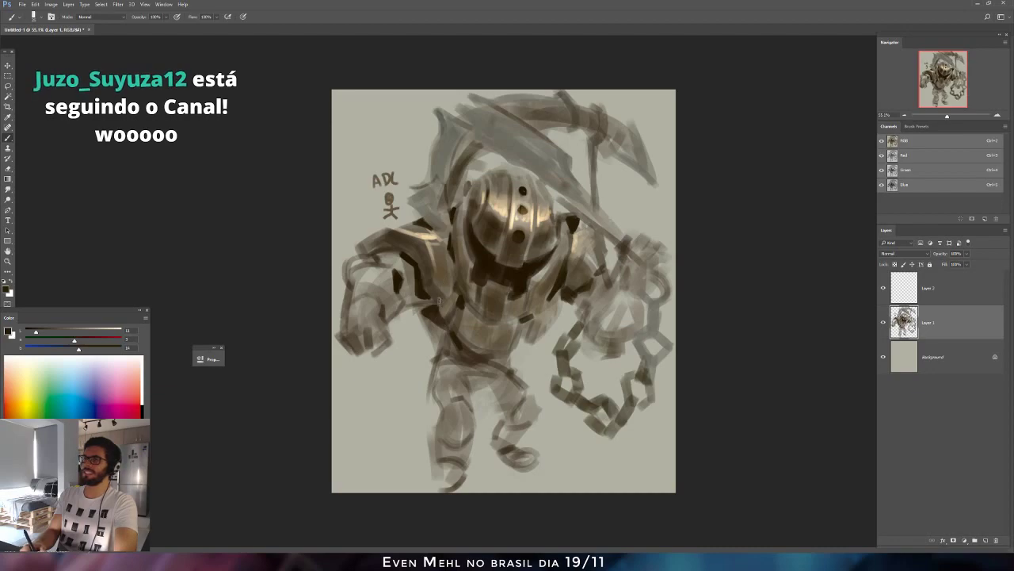
Paint dark brown shadows along the torso's side beneath the empty-handed arm and across the waist.
left_click(435, 314, "alt")
left_click_drag(437, 307, 422, 310)
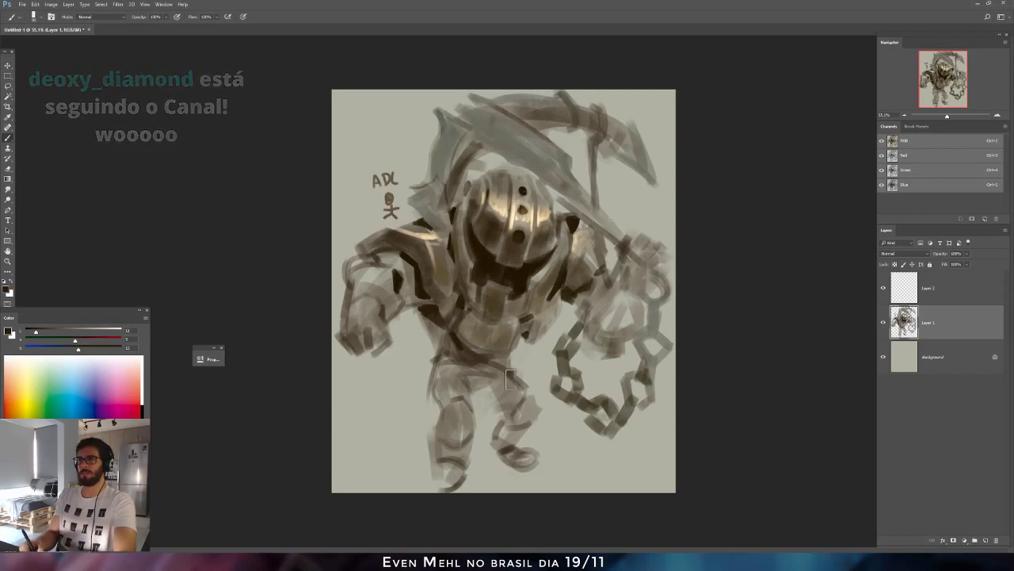
mouse_move(505, 375)
left_mouse_down()
mouse_move(521, 284)
mouse_move(534, 343)
mouse_move(513, 297)
mouse_move(514, 314)
mouse_move(495, 307)
mouse_move(485, 340)
mouse_move(479, 323)
mouse_move(473, 361)
mouse_move(491, 314)
mouse_move(487, 336)
mouse_move(502, 336)
mouse_move(490, 355)
mouse_move(488, 342)
mouse_move(471, 346)
mouse_move(473, 331)
mouse_move(460, 362)
left_mouse_up()
key("bracketright")
key("bracketright")
key("bracketright")
key("bracketright")
Shade the chest armor and the torso's chain-side edge with mid and dark browns sampled from the figure.
left_click(490, 320, "alt")
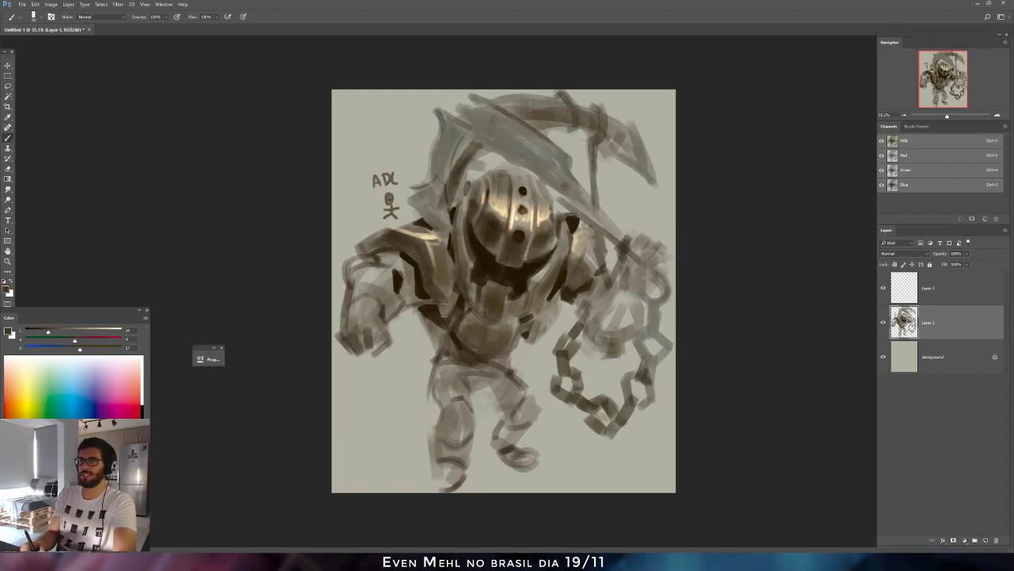
key("bracketleft")
key("bracketleft")
key("bracketleft")
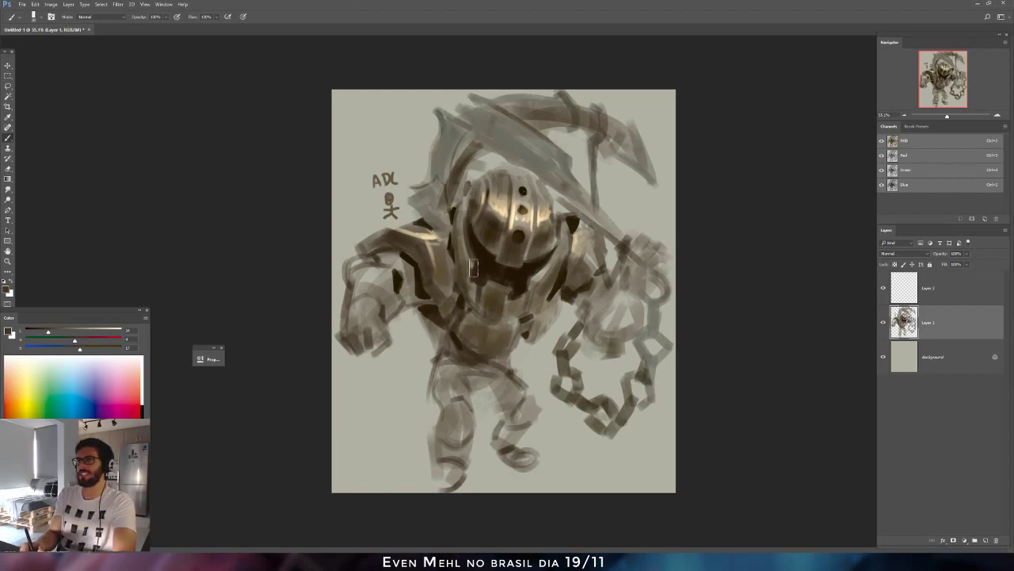
left_click(487, 289, "alt")
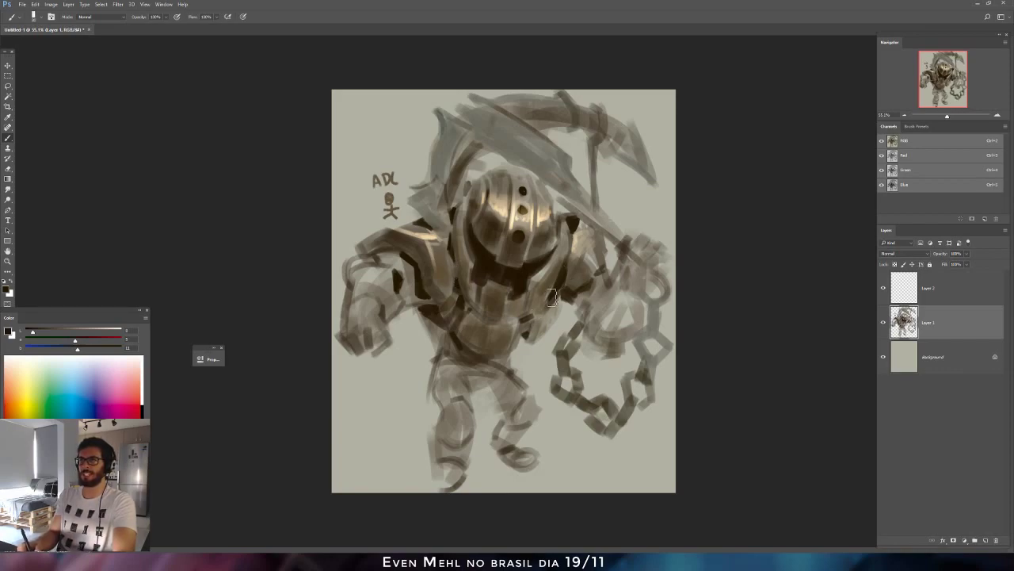
left_click(549, 325, "alt")
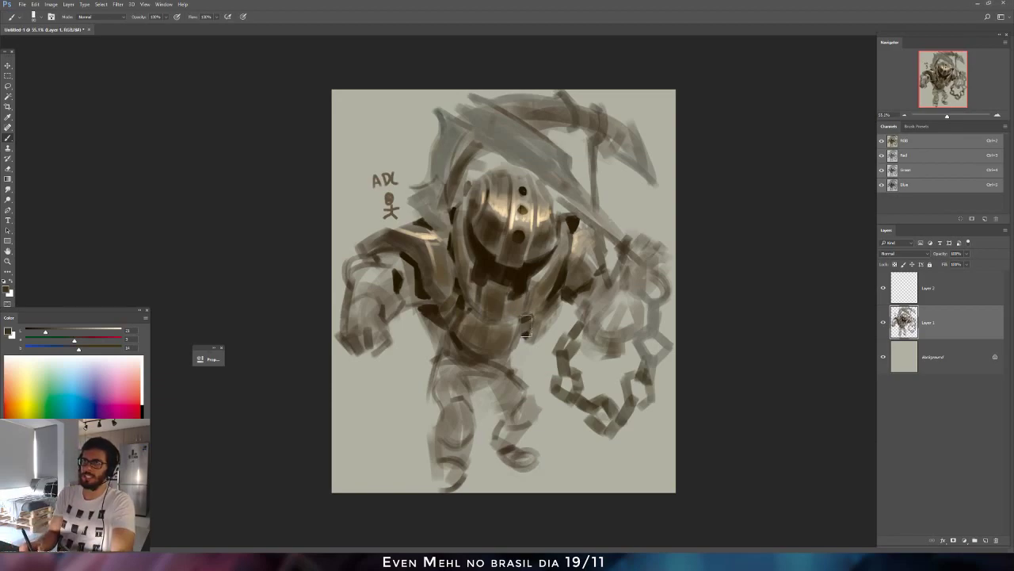
Deepen the belt line and the torso's flanks with dark browns sampled from the surrounding armor.
left_click(455, 336, "alt")
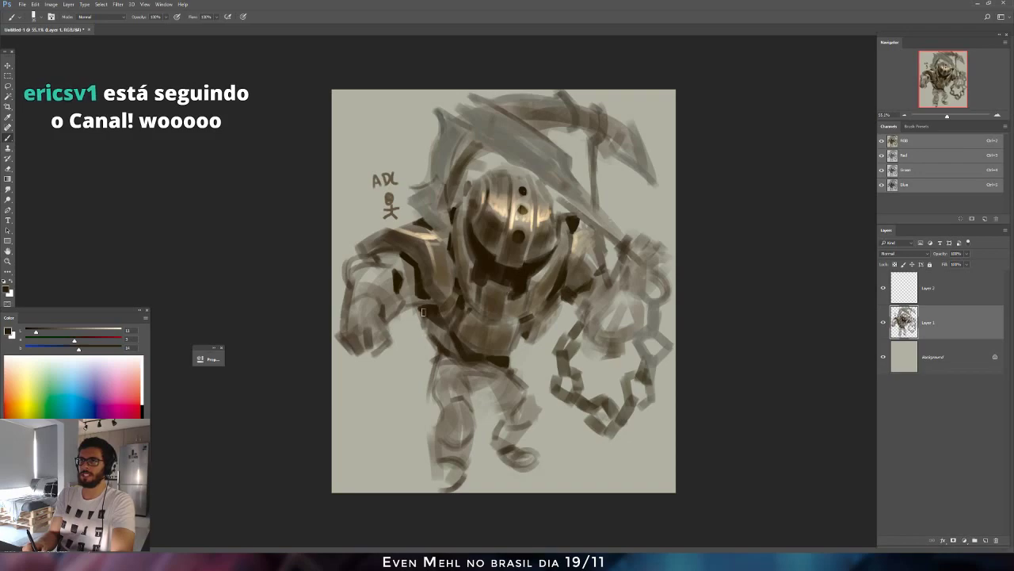
left_click(449, 350, "alt")
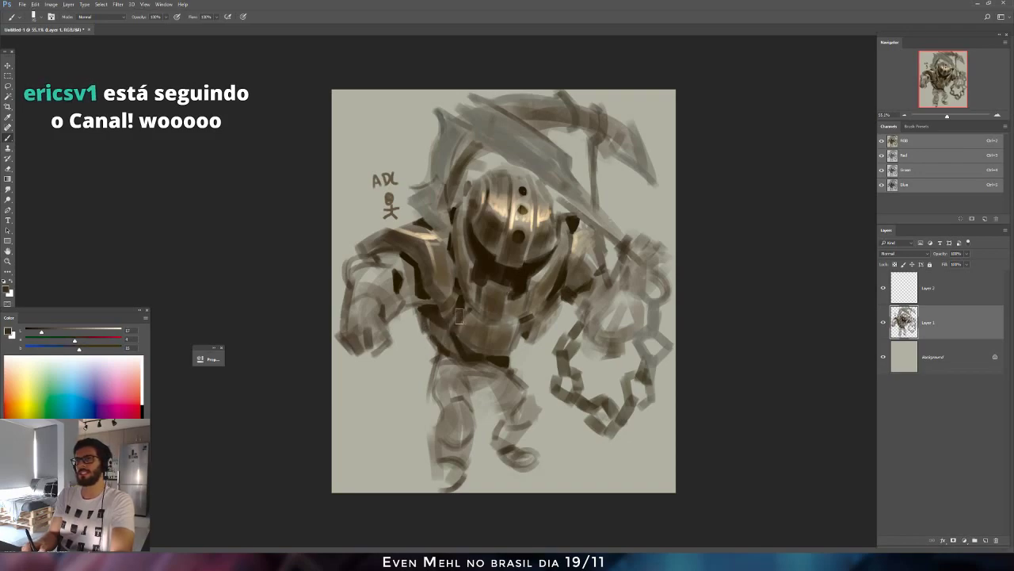
left_click(527, 323, "alt")
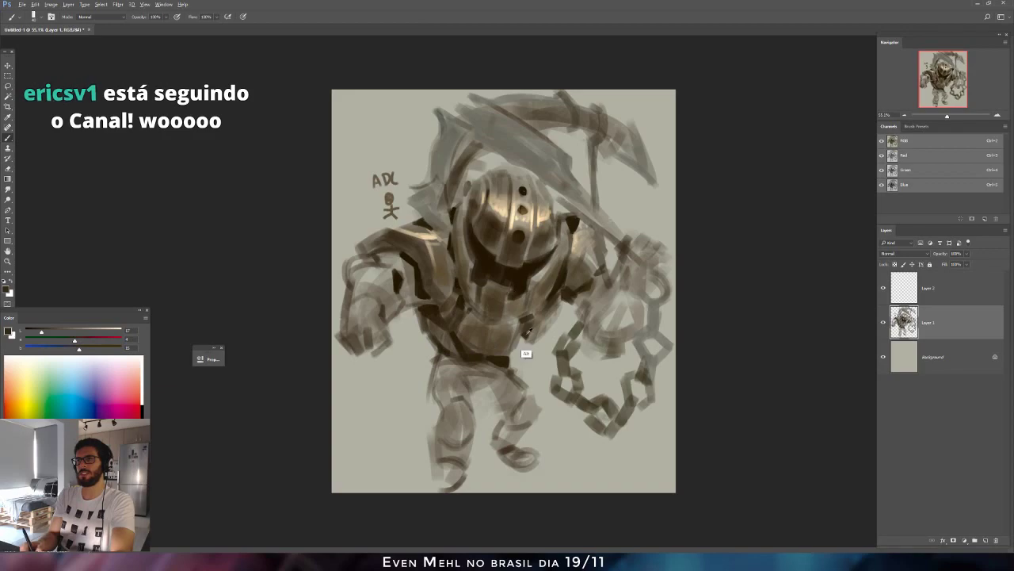
left_click(457, 325, "alt")
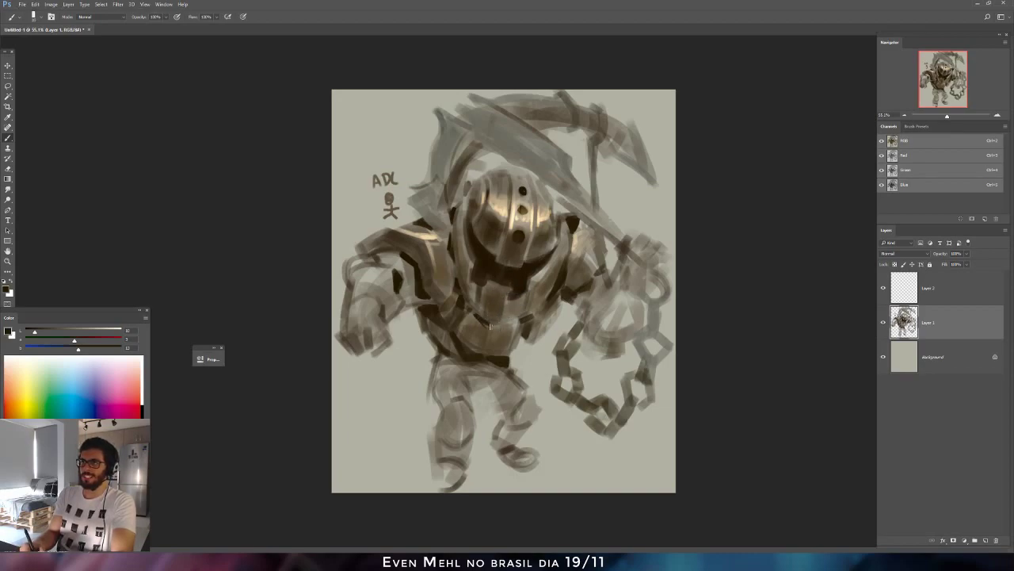
Paint a dark line along the chest plate's lower edge and blend the abdomen plate with sampled browns.
mouse_move(489, 328)
left_mouse_down()
mouse_move(511, 323)
mouse_move(500, 326)
left_mouse_up()
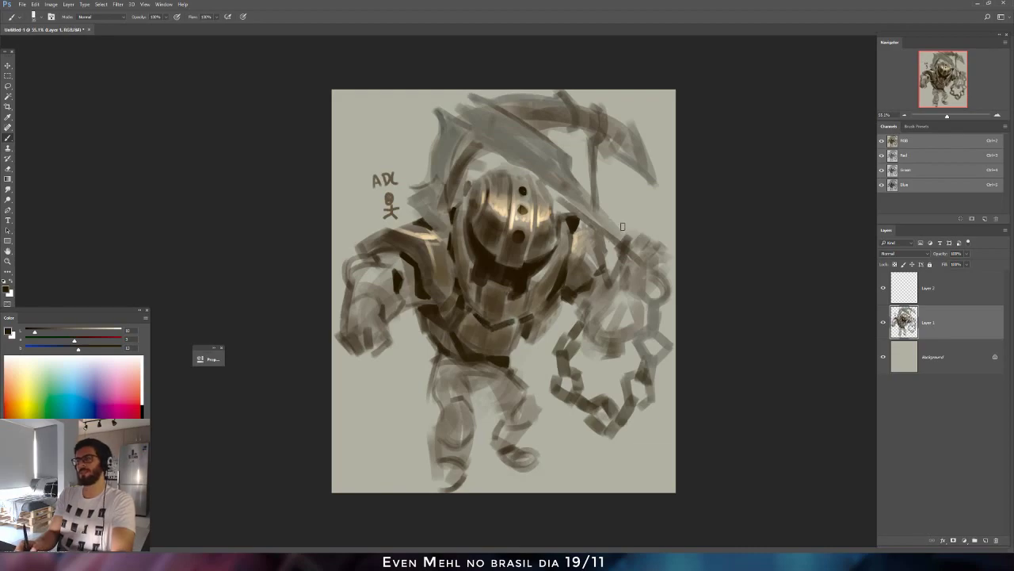
left_click(507, 327, "alt")
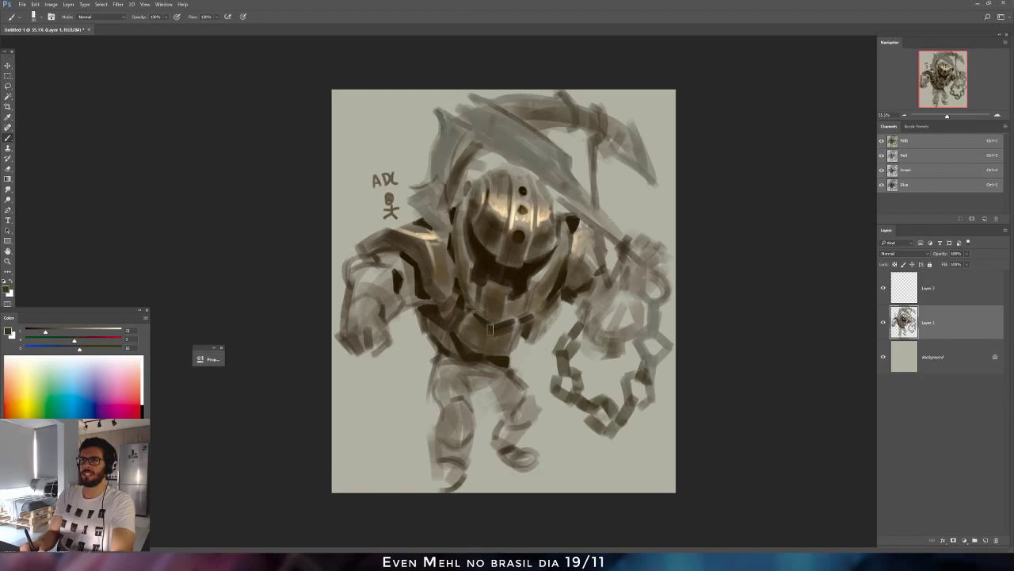
left_click(482, 321, "alt")
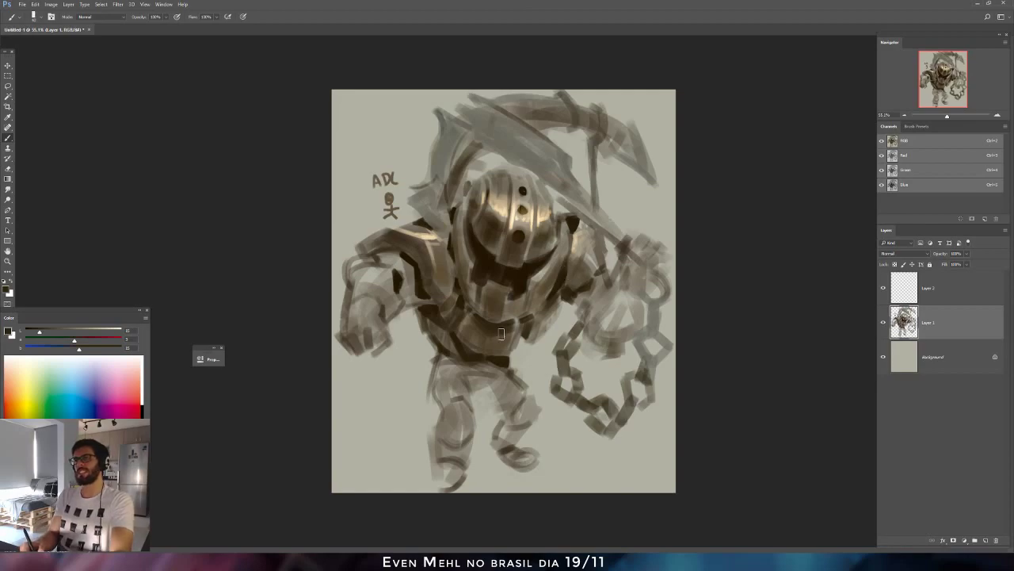
left_click(514, 329, "alt")
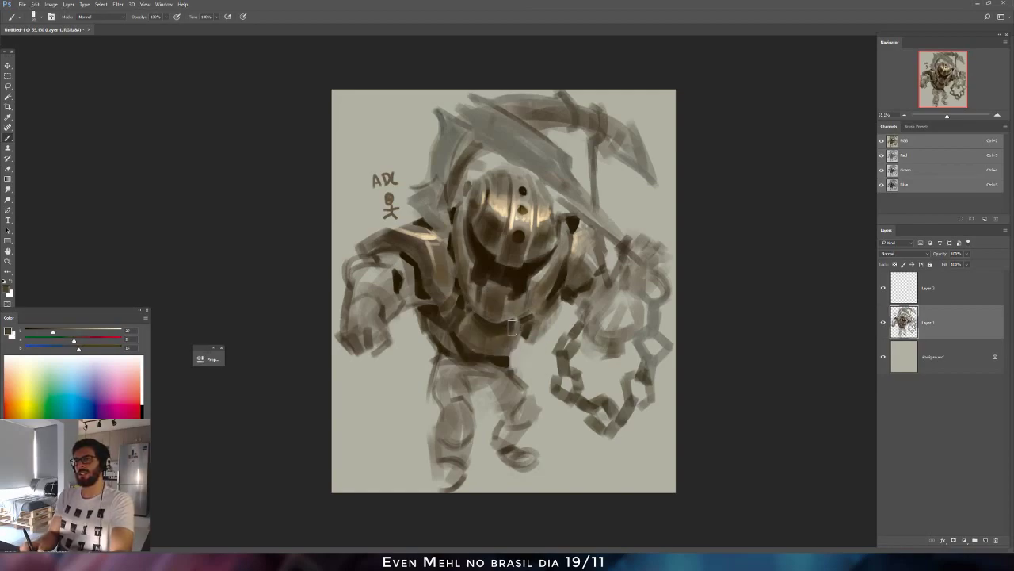
left_click(468, 325, "alt")
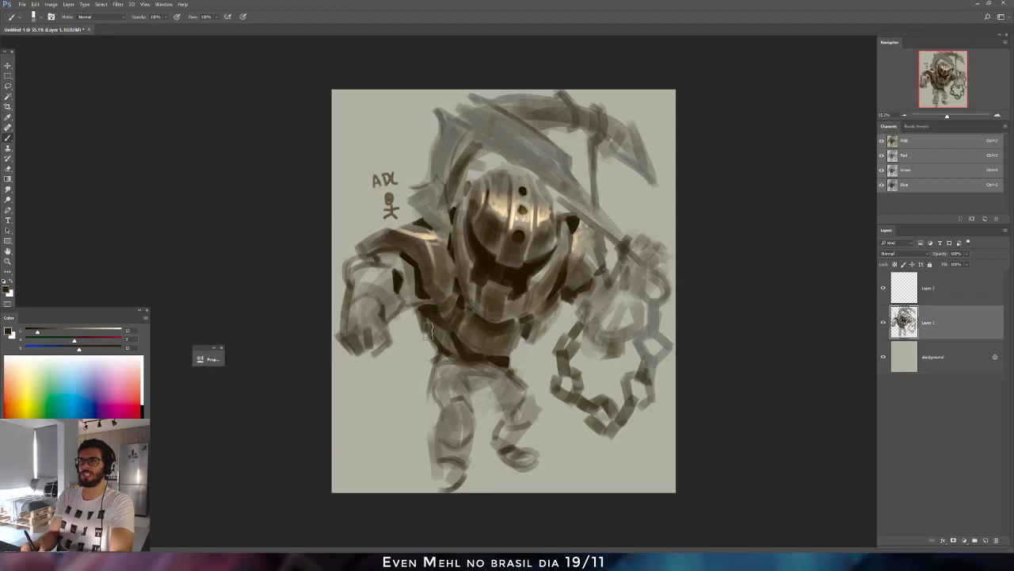
Repaint the tall spike behind the shoulder with a dark brown tip and grey-brown edges, using sampled and adjusted colors.
left_click(477, 253, "alt")
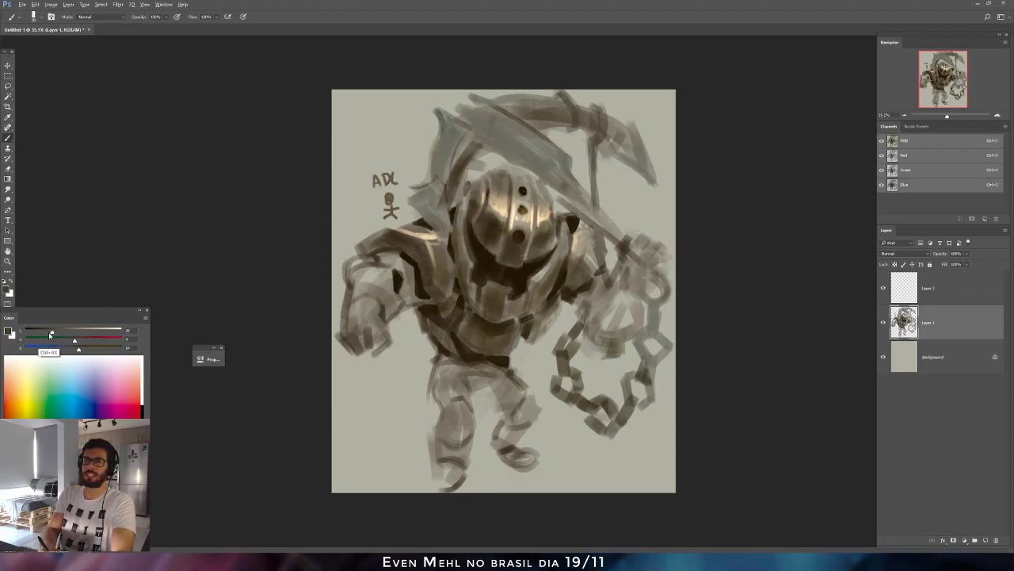
left_click(77, 342)
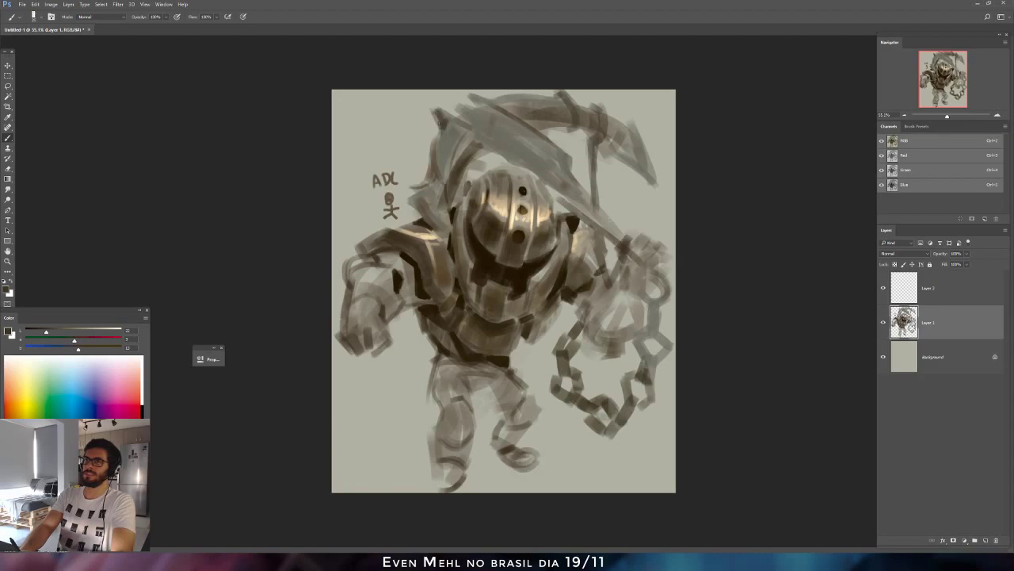
left_click(436, 111, "alt")
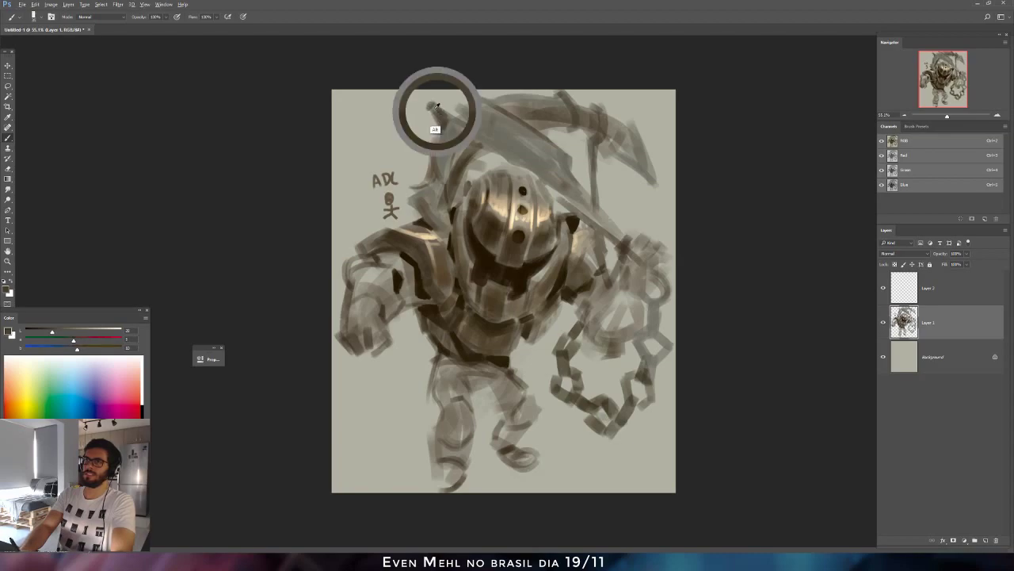
left_click(461, 145, "alt")
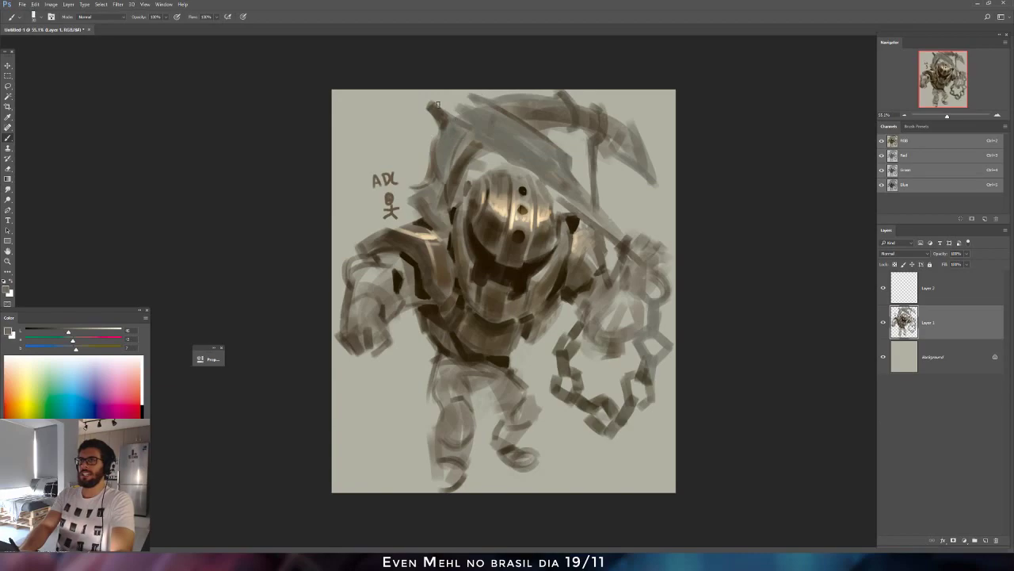
left_click_drag(439, 105, 462, 120)
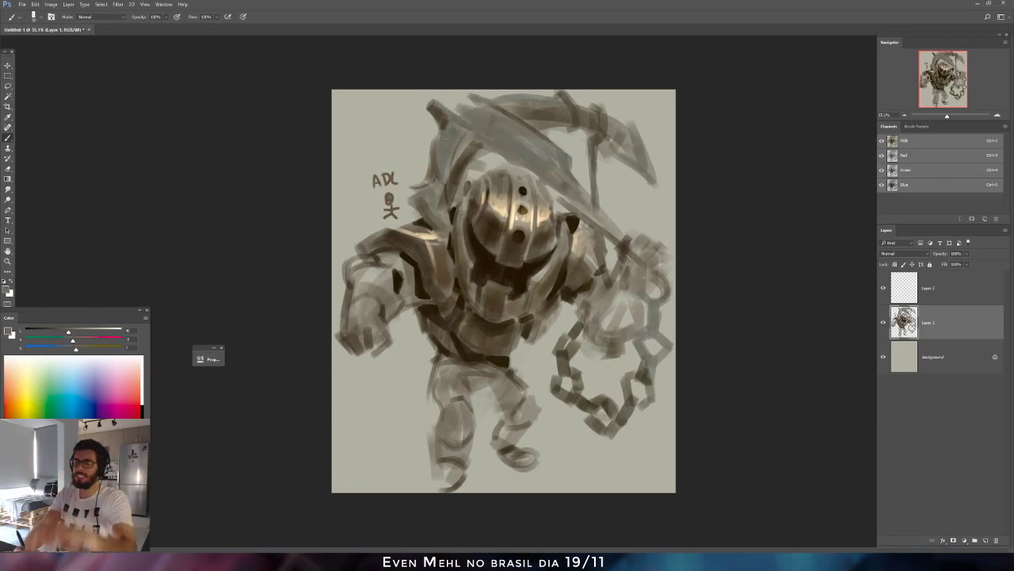
Sample near-black brown and darken the gap between the shoulder armor and the inside of the empty-handed arm with a larger brush.
left_click(416, 222, "alt")
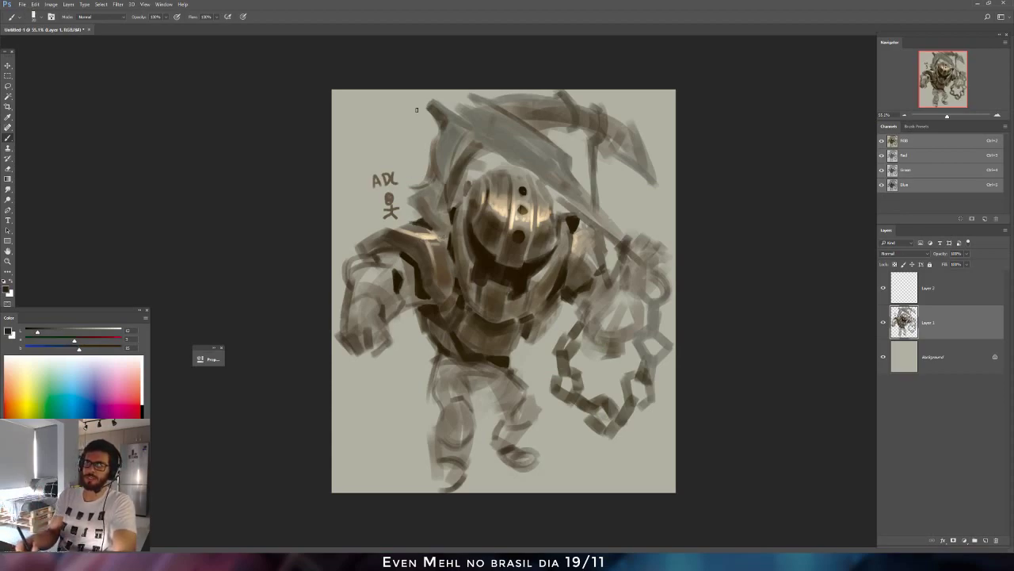
left_click(405, 300, "alt")
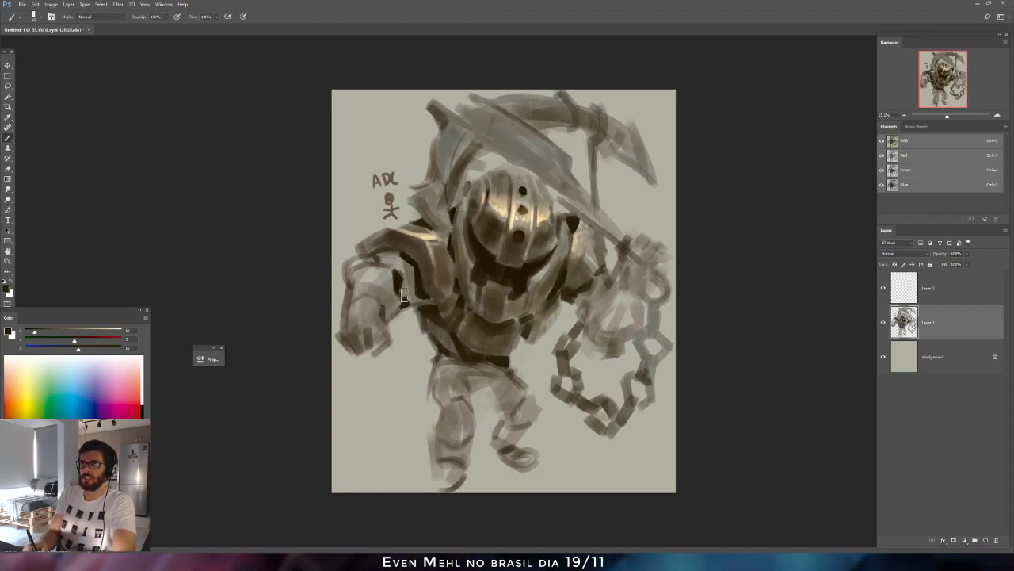
left_click_drag(406, 296, 429, 300)
key("bracketright")
key("bracketright")
key("bracketright")
key("bracketright")
key("bracketright")
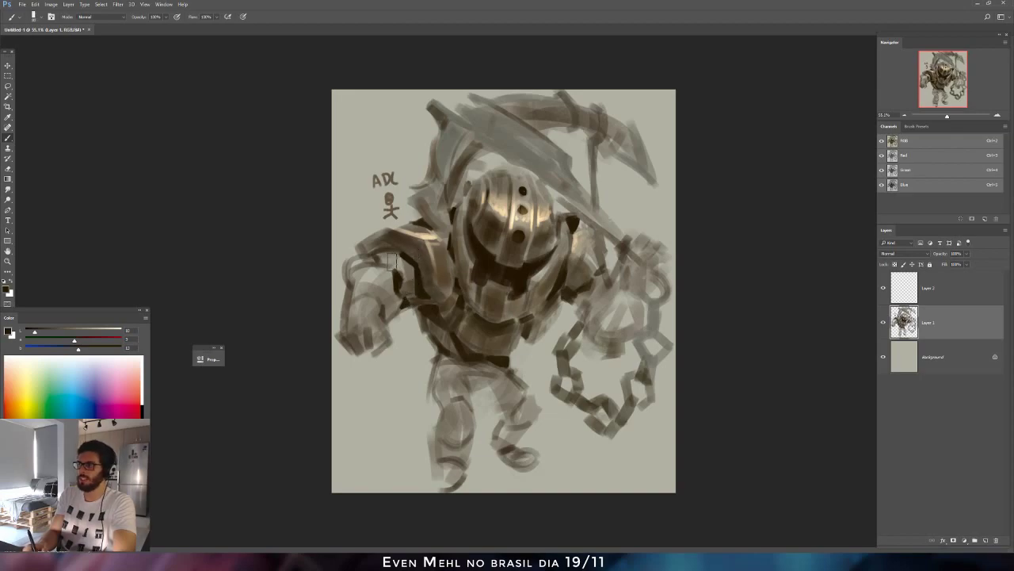
Clean up the silhouettes of both arms with the Eraser and rework the forearm leading to the chain-holding fist.
key("e")
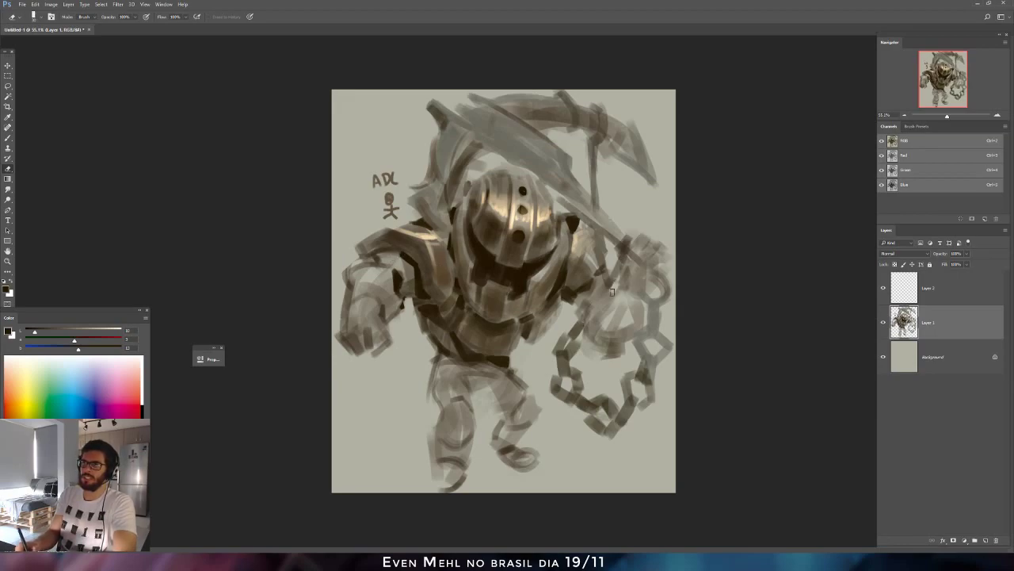
key("b")
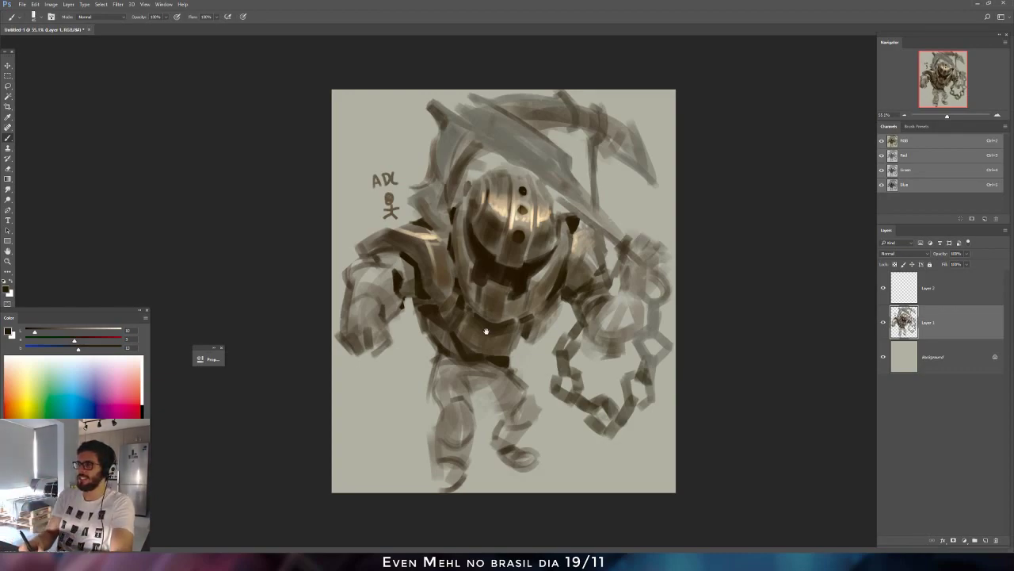
key("e")
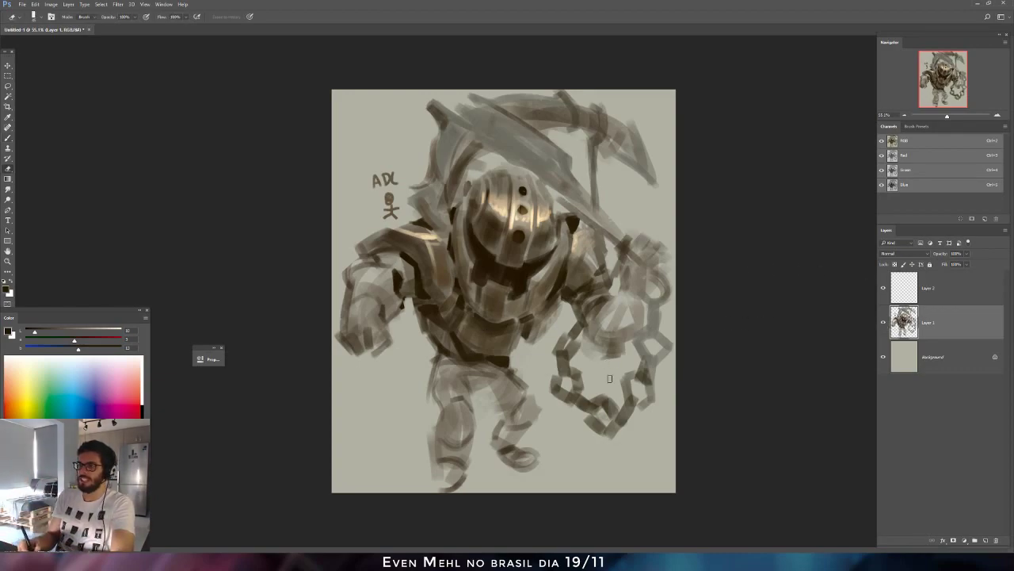
Paint dark brown strokes over the pelvis, between the legs and around the forward knee.
key("b")
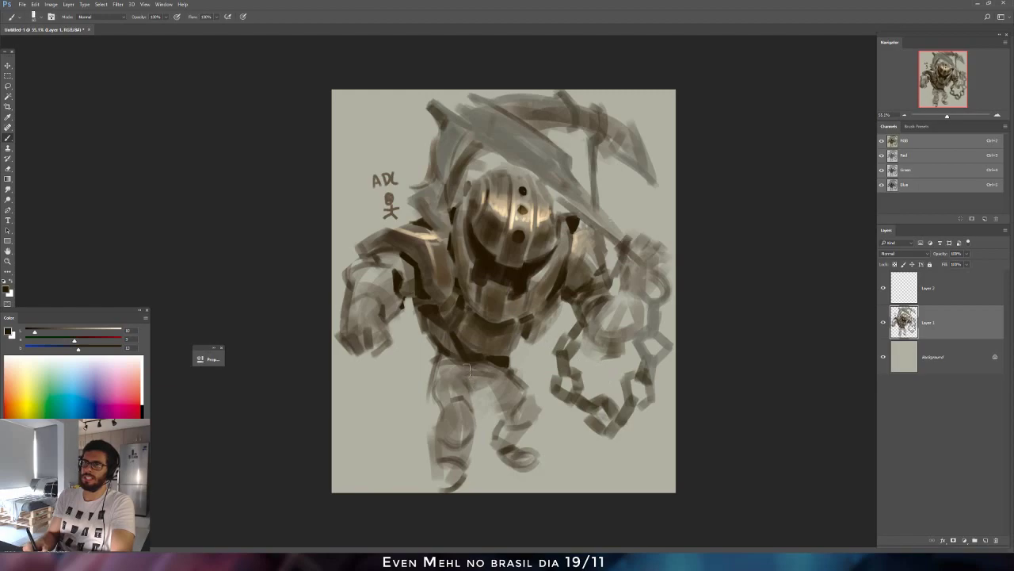
mouse_move(482, 391)
left_mouse_down()
mouse_move(497, 380)
mouse_move(475, 386)
mouse_move(514, 387)
mouse_move(502, 410)
left_mouse_up()
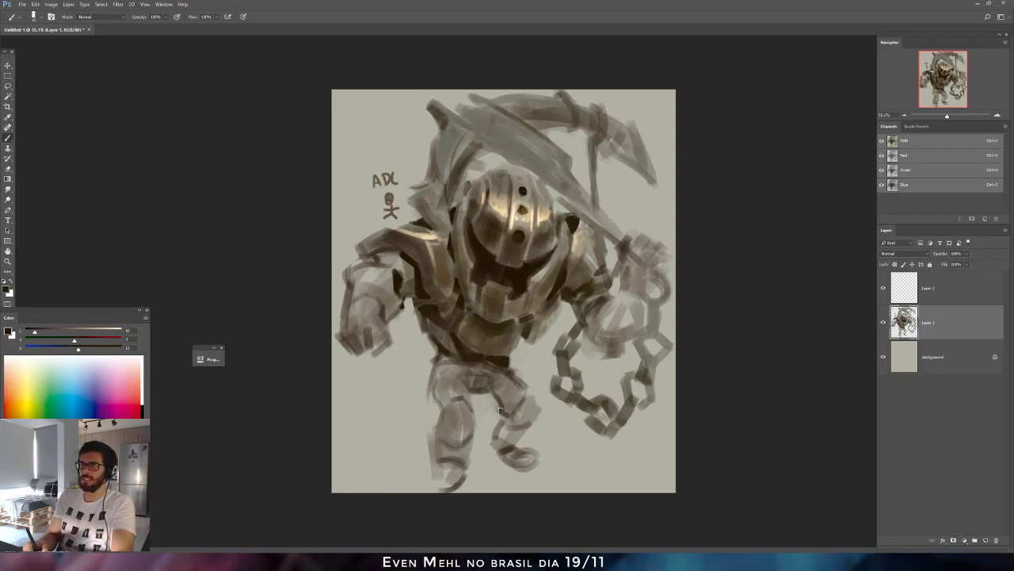
mouse_move(446, 428)
left_mouse_down()
mouse_move(448, 408)
mouse_move(454, 421)
mouse_move(444, 413)
mouse_move(449, 428)
mouse_move(445, 393)
left_mouse_up()
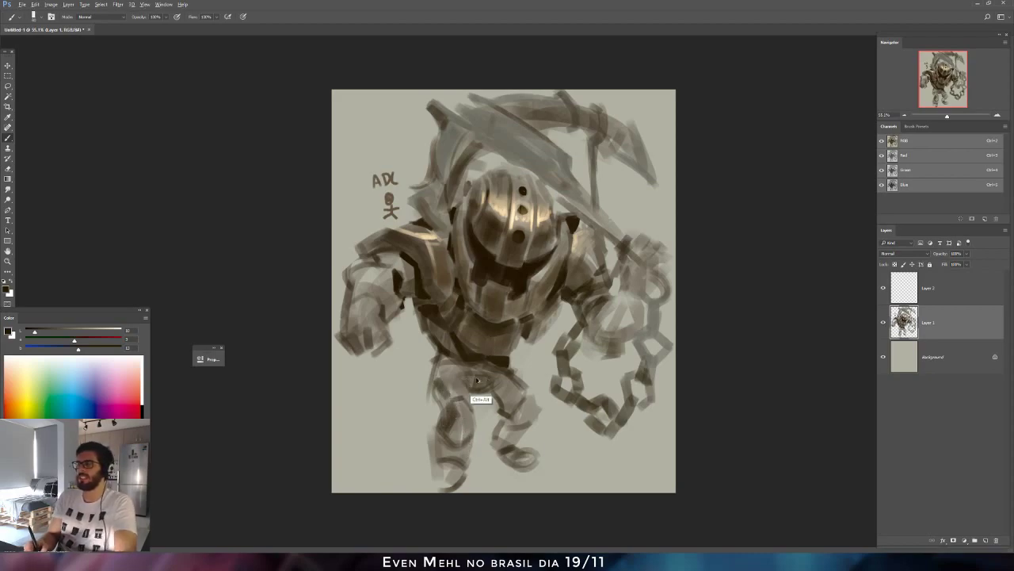
Paint a cream highlight on the forward knee using light tones sampled from the helmet.
left_click(530, 236, "alt")
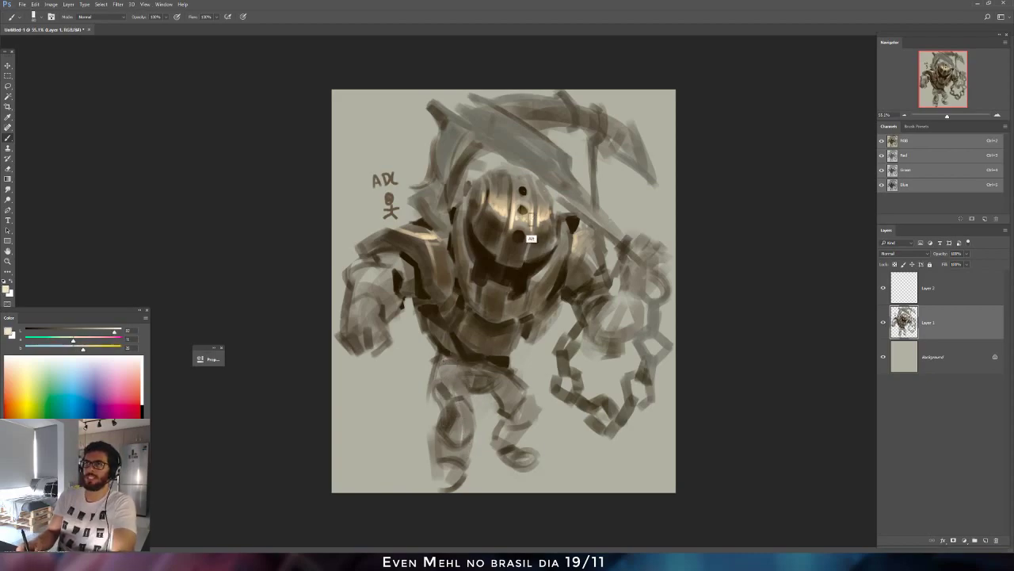
mouse_move(456, 412)
left_mouse_down()
mouse_move(450, 406)
mouse_move(463, 406)
left_mouse_up()
left_click(504, 222, "alt")
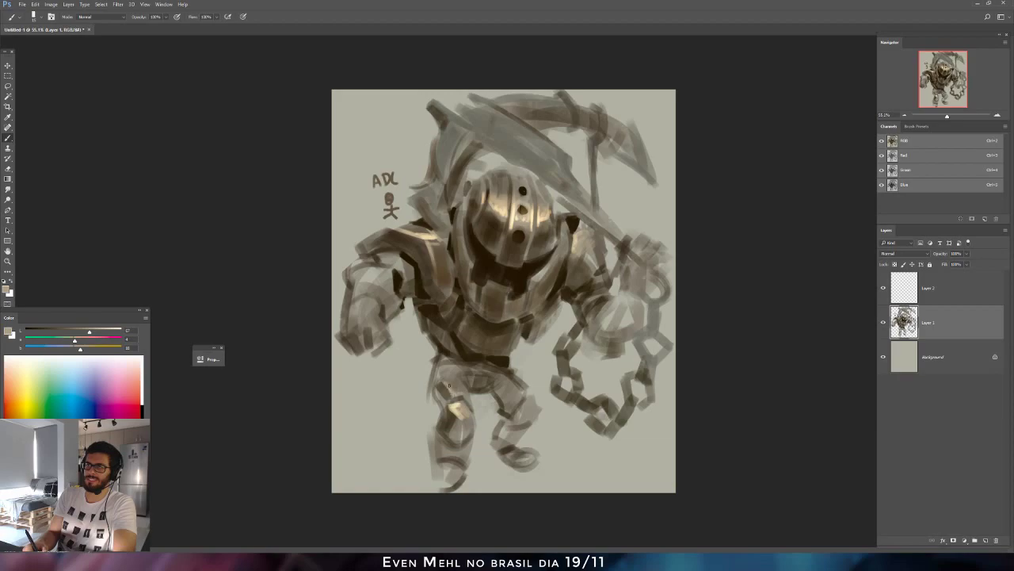
left_click(516, 231, "alt")
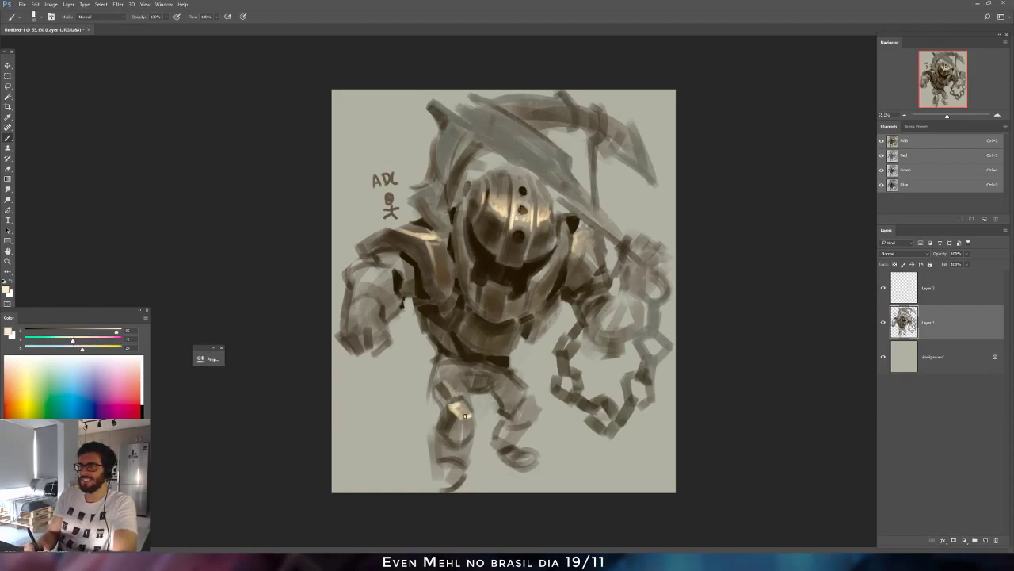
Add sampled beige highlights to the forward thigh and shade around it with dark brown from the belt.
left_click(438, 311, "alt")
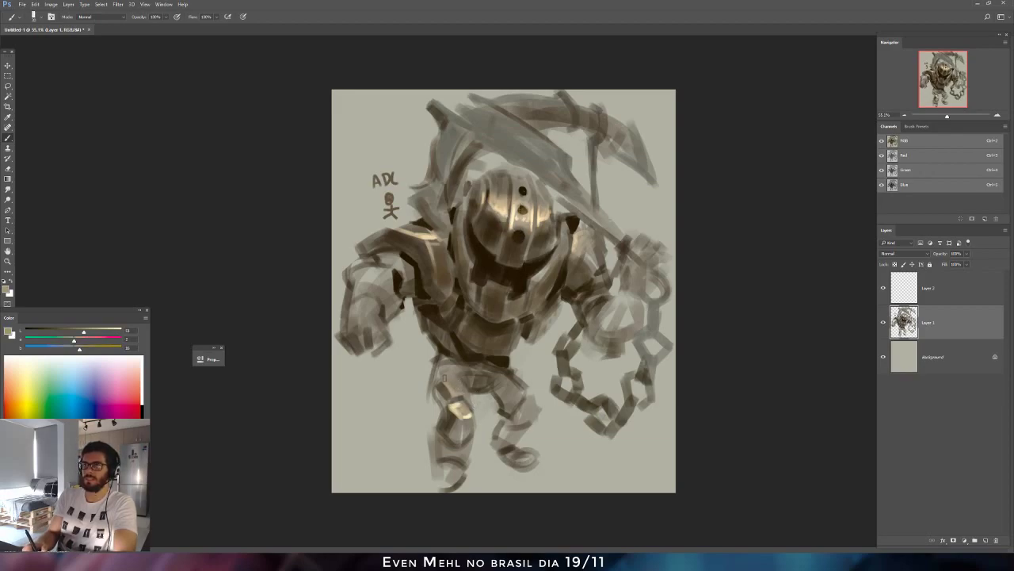
left_click(428, 235, "alt")
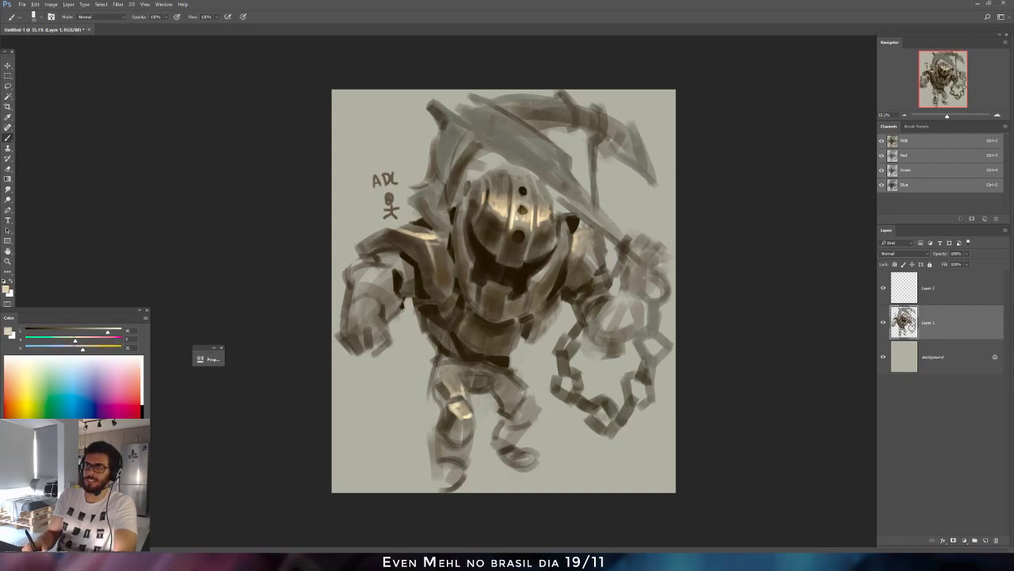
left_click(467, 363, "alt")
mouse_move(437, 387)
left_mouse_down()
mouse_move(477, 389)
mouse_move(438, 386)
mouse_move(465, 385)
left_mouse_up()
Flip the canvas horizontally and reduce the brush size for detail work on the legs.
key("ctrl+shift+h")
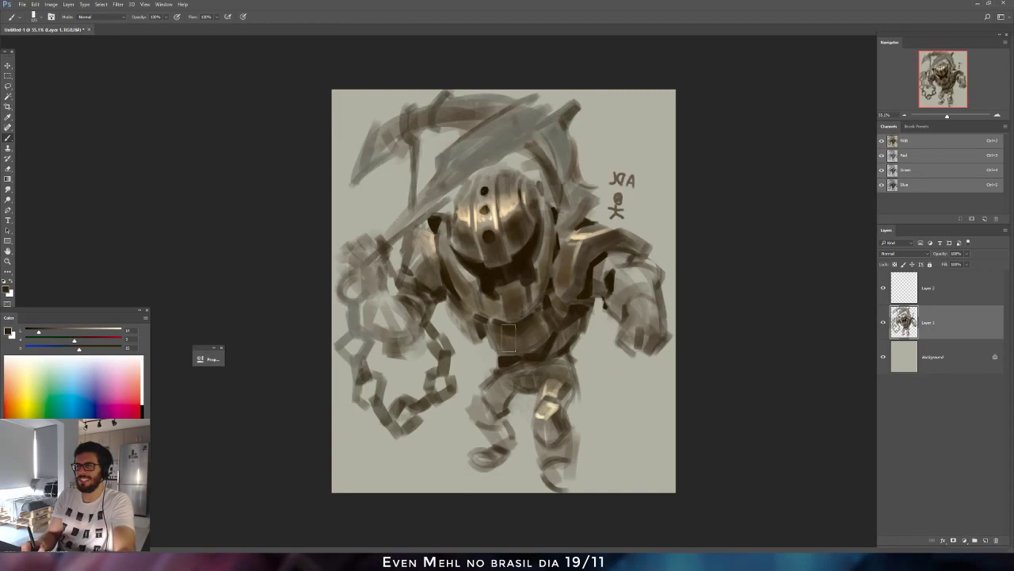
key("bracketleft")
key("bracketleft")
key("bracketleft")
key("bracketleft")
key("bracketleft")
key("bracketleft")
key("bracketleft")
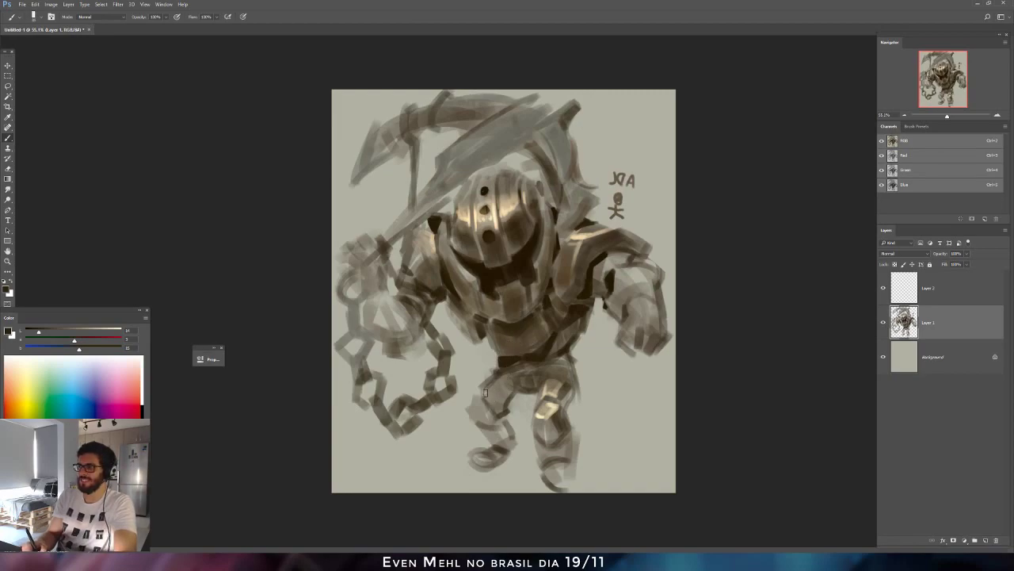
Mix a dark, muted teal and paint it over the shins of both legs.
left_click(68, 340)
left_click(75, 349)
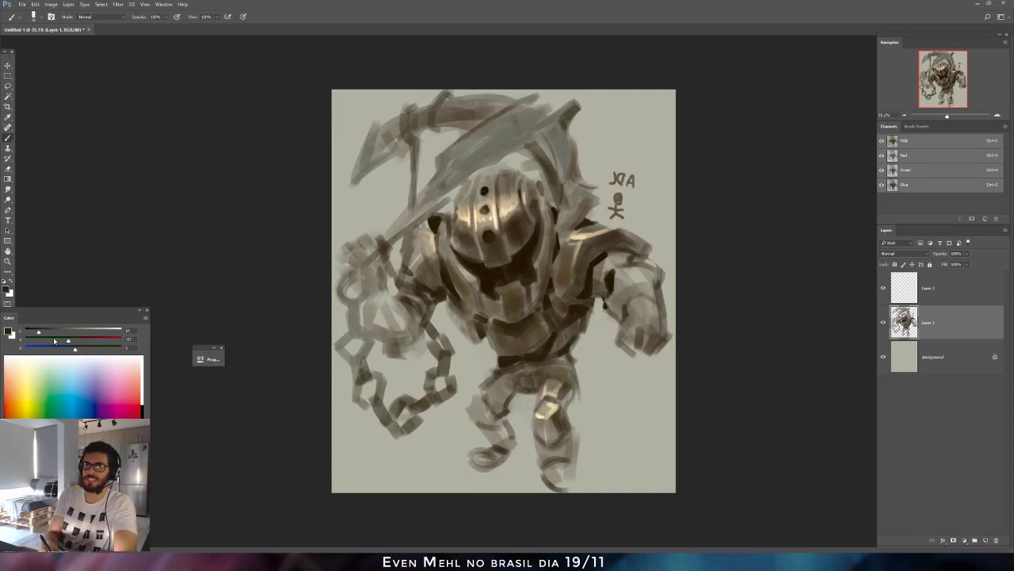
left_click(47, 332)
left_click(72, 348)
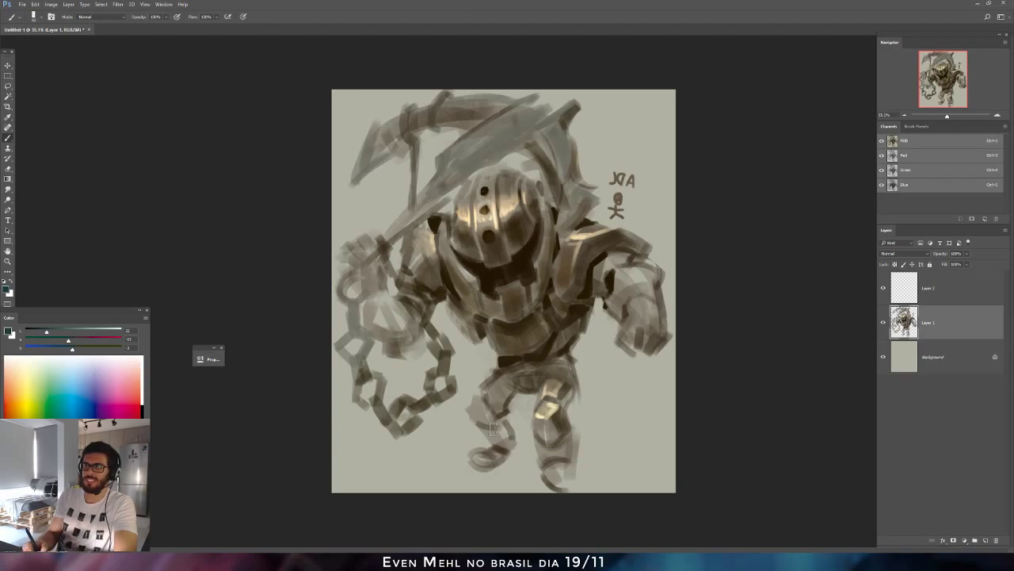
left_click_drag(491, 425, 515, 444)
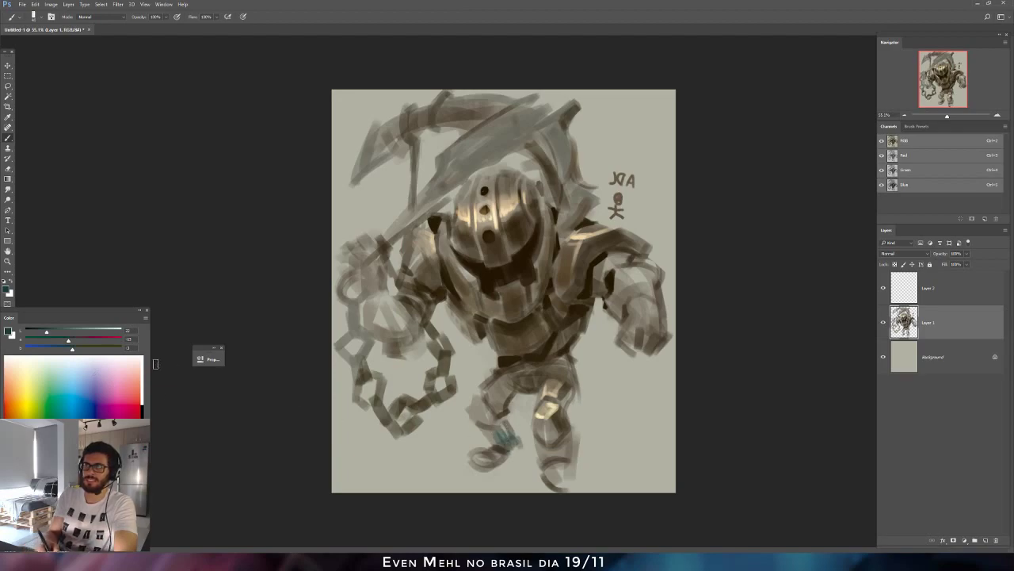
left_click(34, 331)
left_click(72, 340)
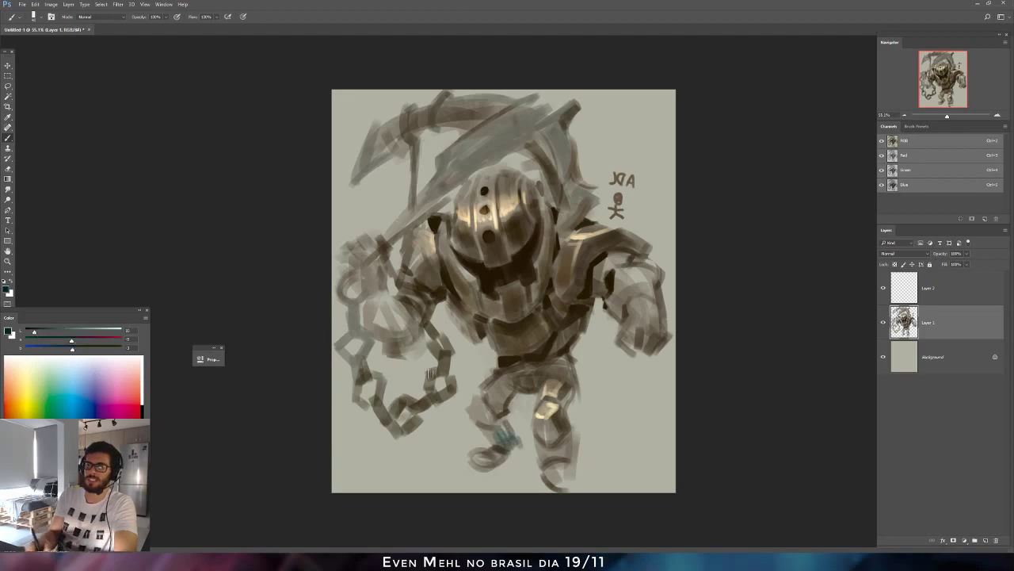
mouse_move(515, 447)
left_mouse_down()
mouse_move(490, 428)
mouse_move(499, 448)
mouse_move(563, 448)
mouse_move(552, 456)
mouse_move(569, 455)
mouse_move(570, 437)
left_mouse_up()
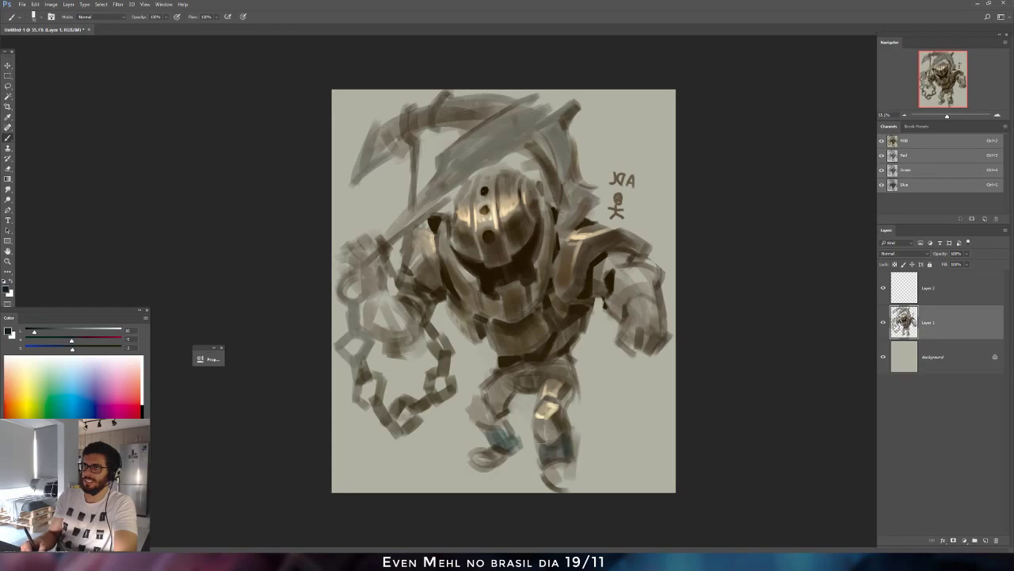
Refine the belt and lower torso with brown and dark tones sampled from the figure.
left_click(515, 446, "alt")
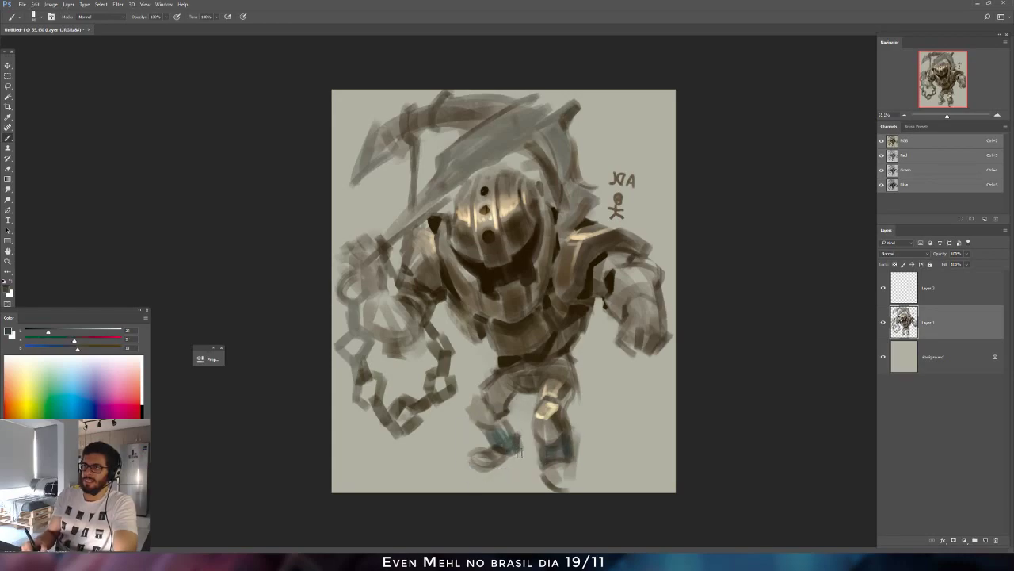
left_click(553, 387, "alt")
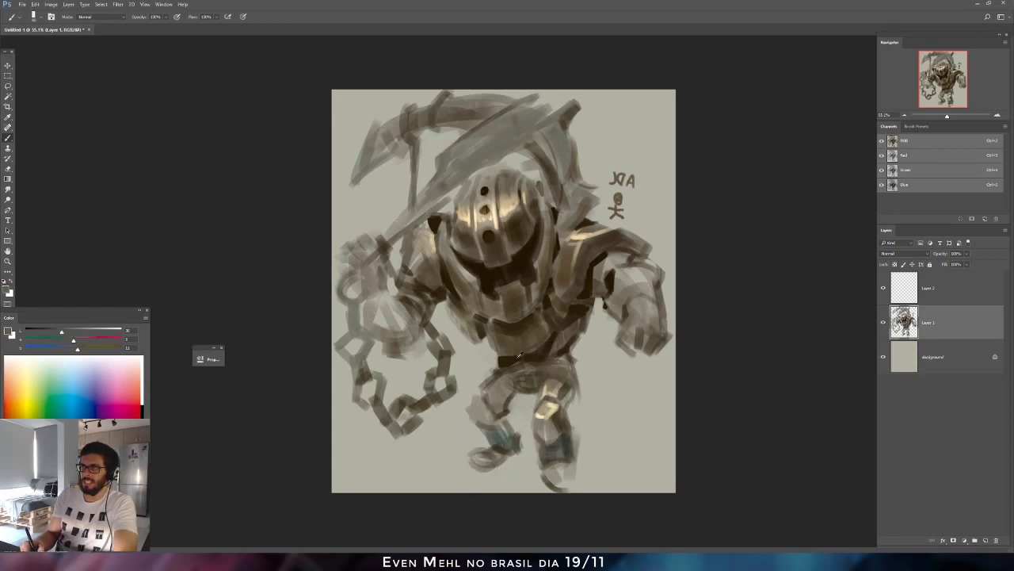
left_click(499, 350, "alt")
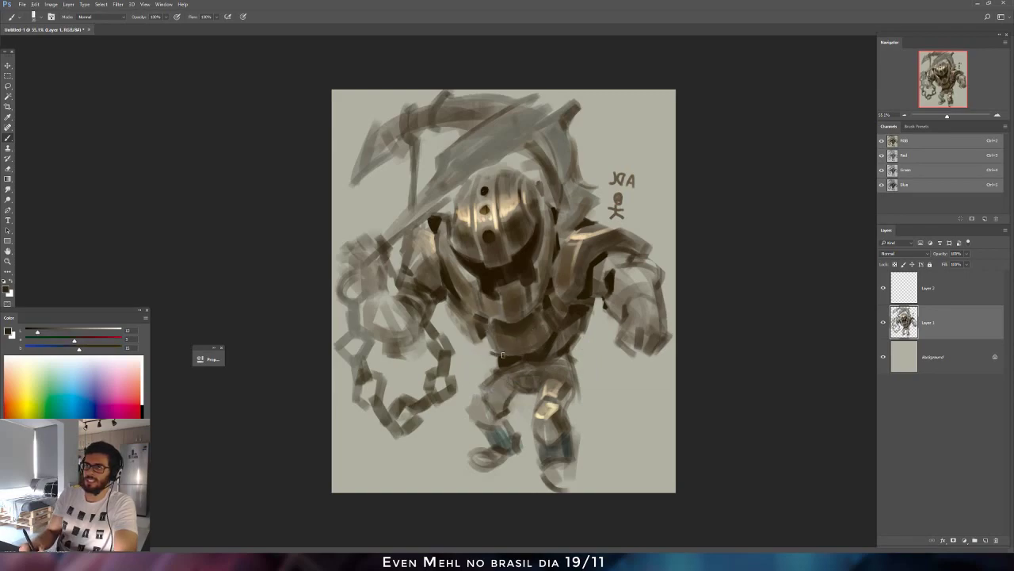
left_click(491, 339, "alt")
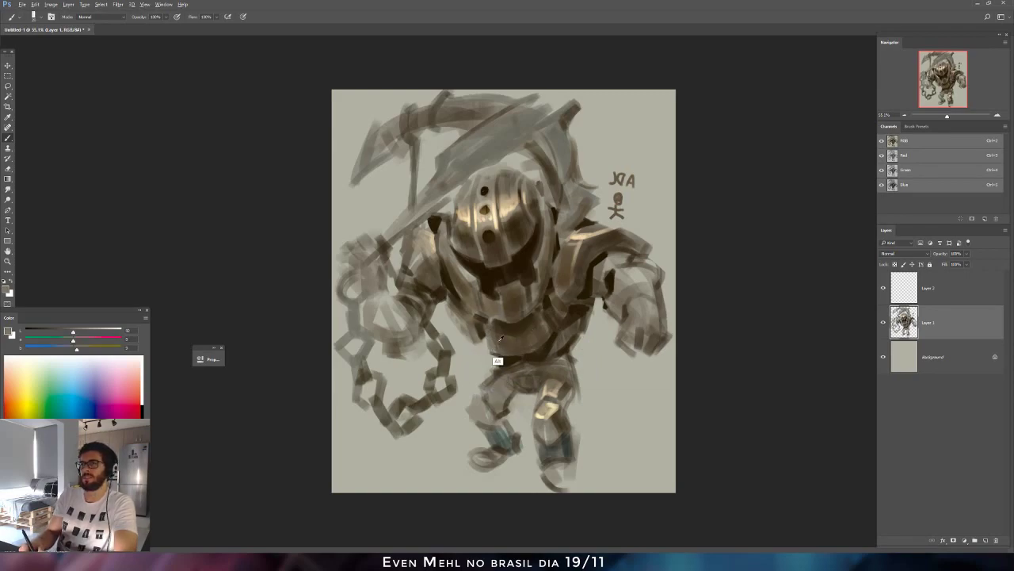
left_click(494, 350, "alt")
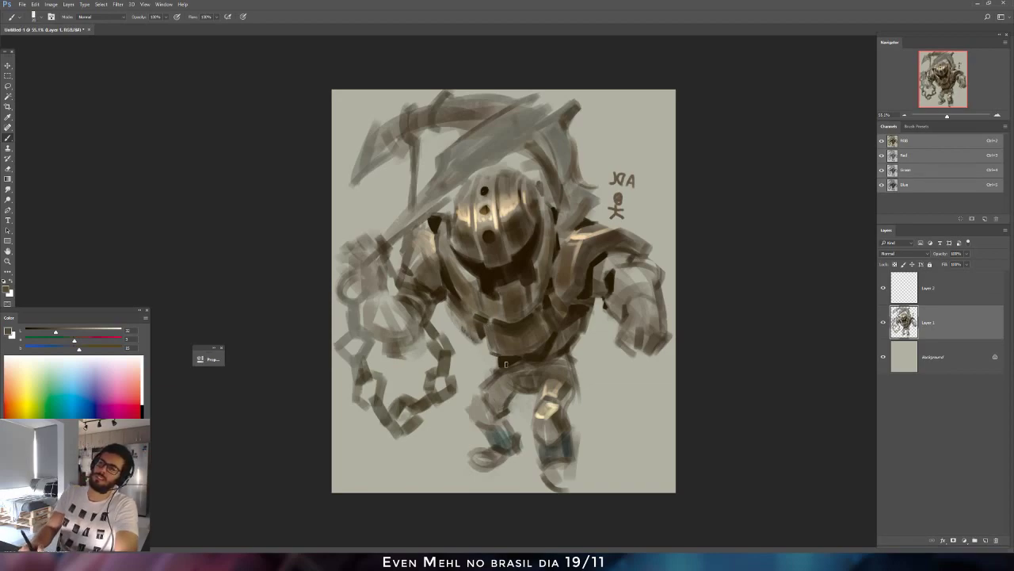
Flip the canvas horizontally and define the forward foot with a grey-brown sampled from the shin.
key("ctrl+shift+h")
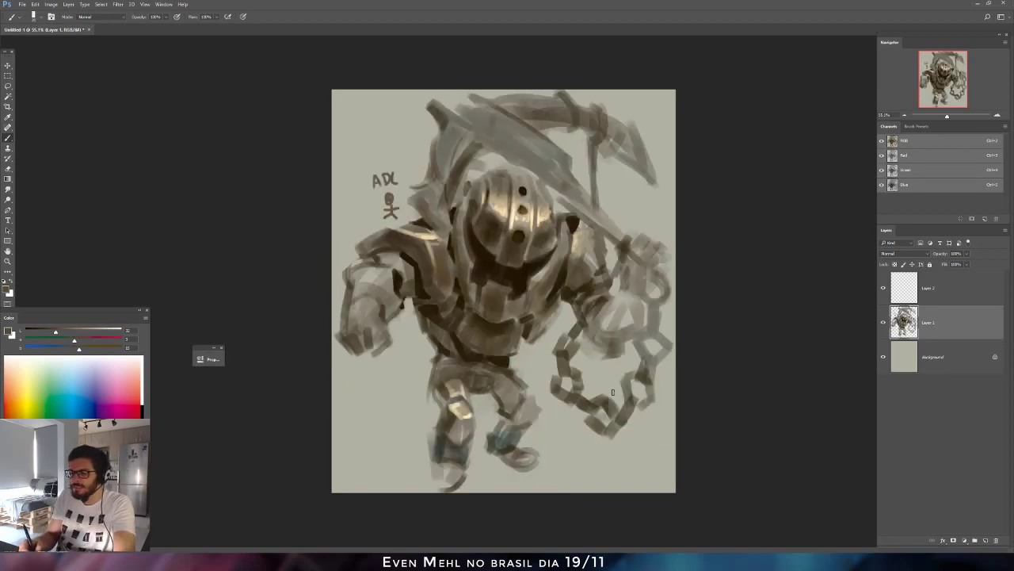
left_click(441, 456, "alt")
left_click_drag(440, 478, 431, 476)
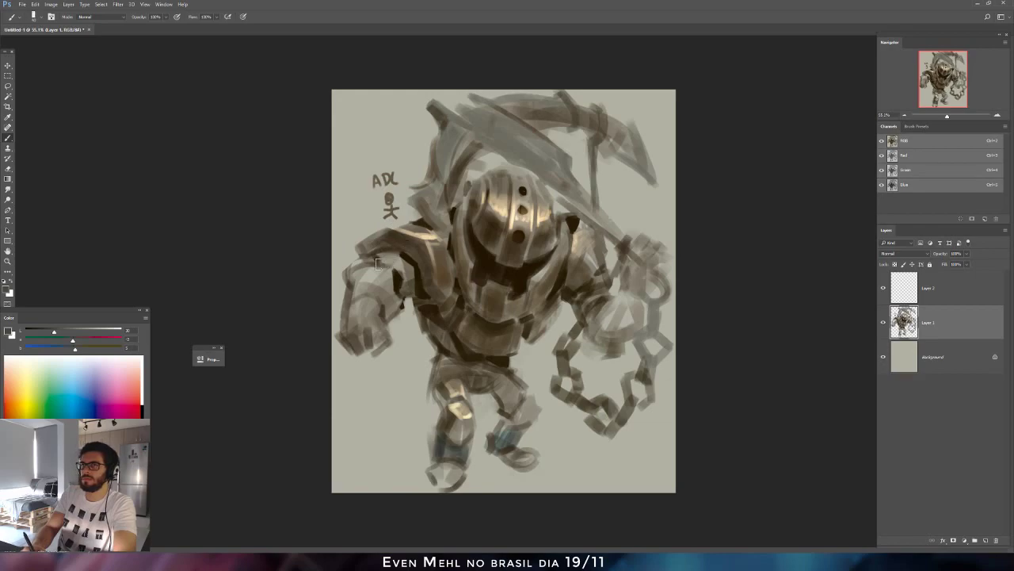
Paint blue-grey and dark brown tones on the arm below the shoulder plate, cleaning its outline with the Eraser.
mouse_move(403, 280)
left_mouse_down()
mouse_move(400, 269)
mouse_move(408, 293)
mouse_move(419, 288)
left_mouse_up()
left_click(419, 288, "alt")
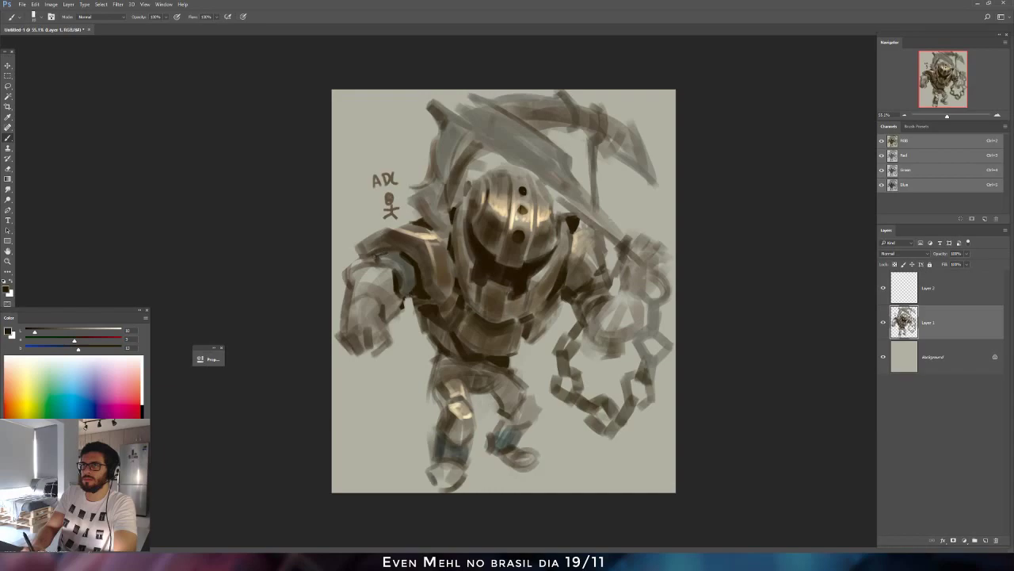
mouse_move(374, 256)
left_mouse_down()
mouse_move(367, 261)
mouse_move(395, 253)
mouse_move(413, 278)
left_mouse_up()
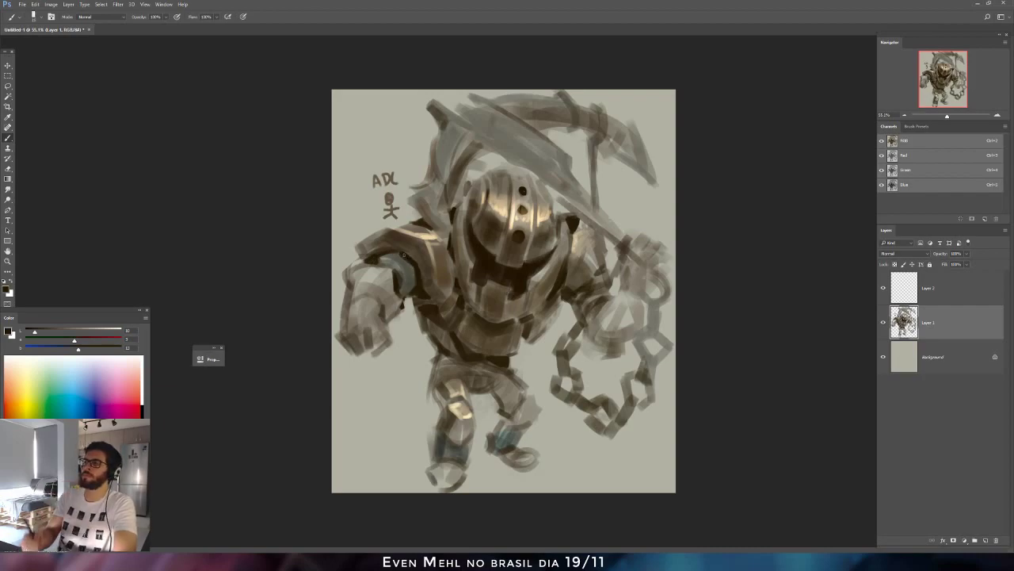
mouse_move(358, 279)
left_mouse_down()
mouse_move(376, 277)
mouse_move(382, 292)
mouse_move(361, 275)
left_mouse_up()
left_click(356, 279, "alt")
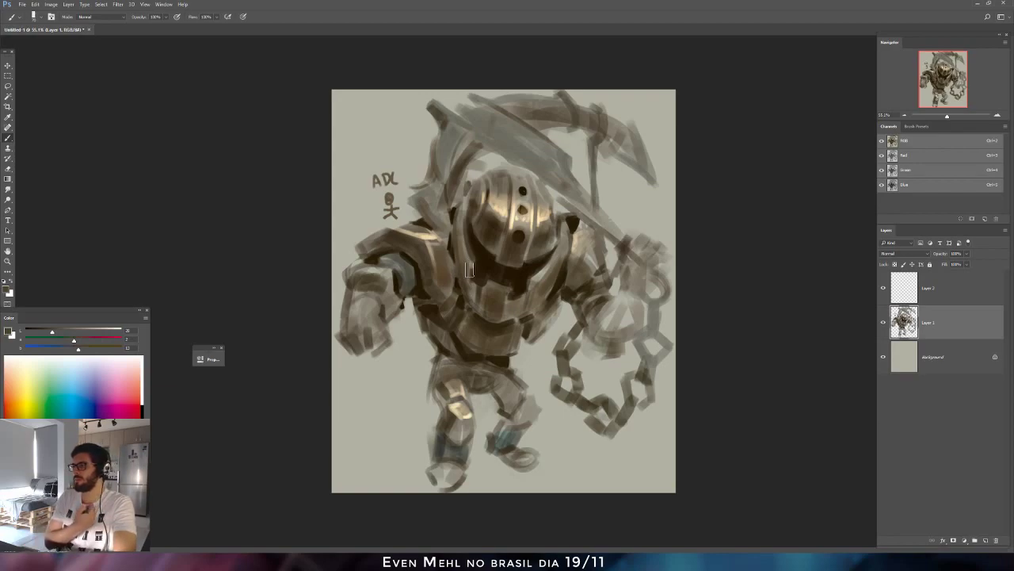
key("e")
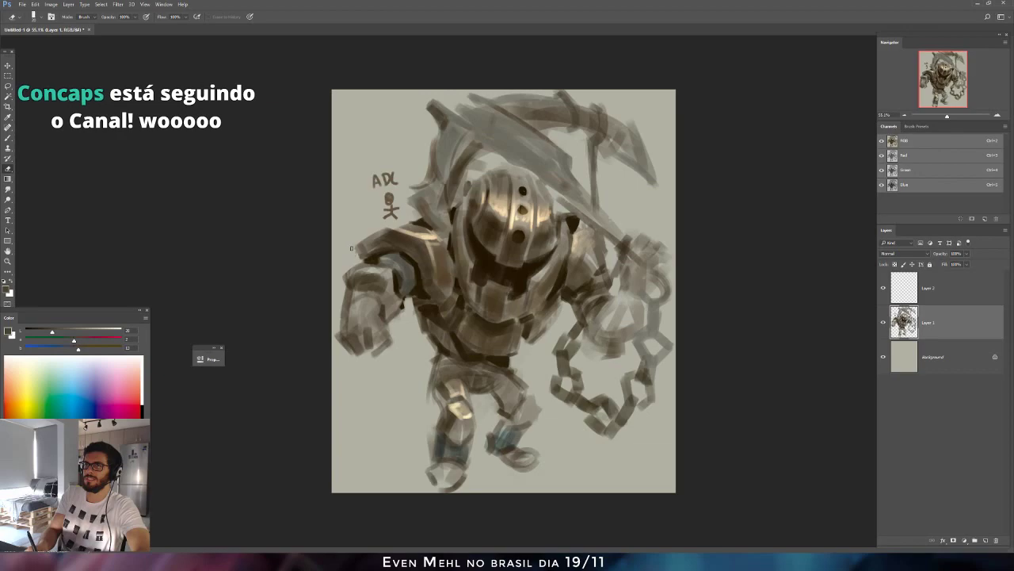
key("b")
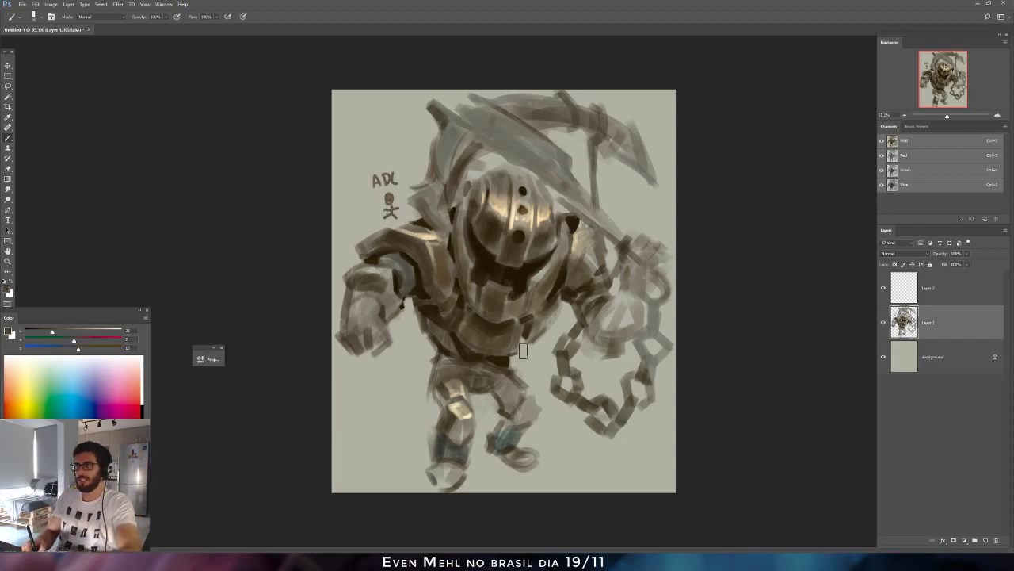
Shade the rear leg with sampled browns and fill the shadow beneath the helmet with near-black.
left_click(499, 381, "alt")
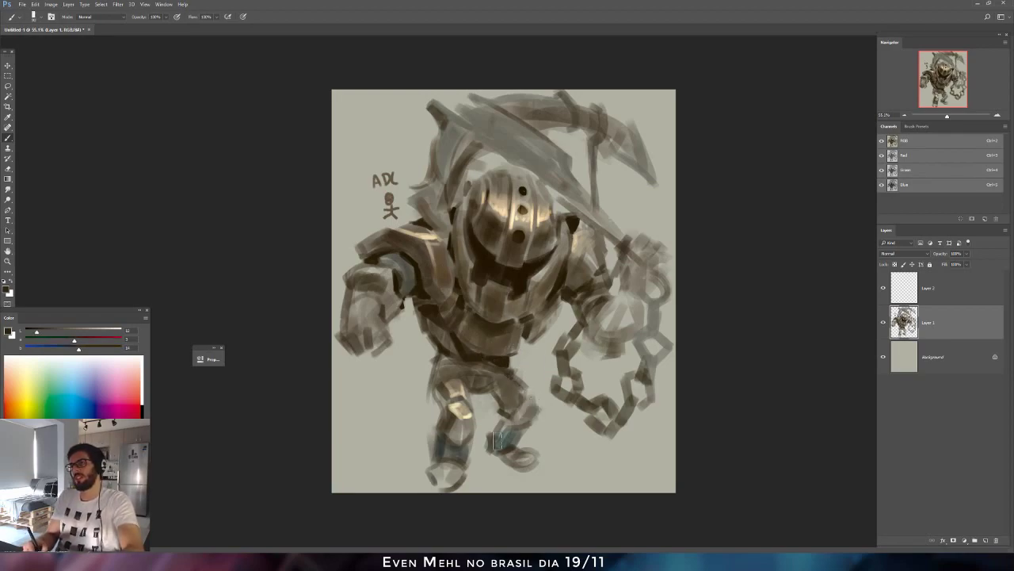
left_click(534, 409, "alt")
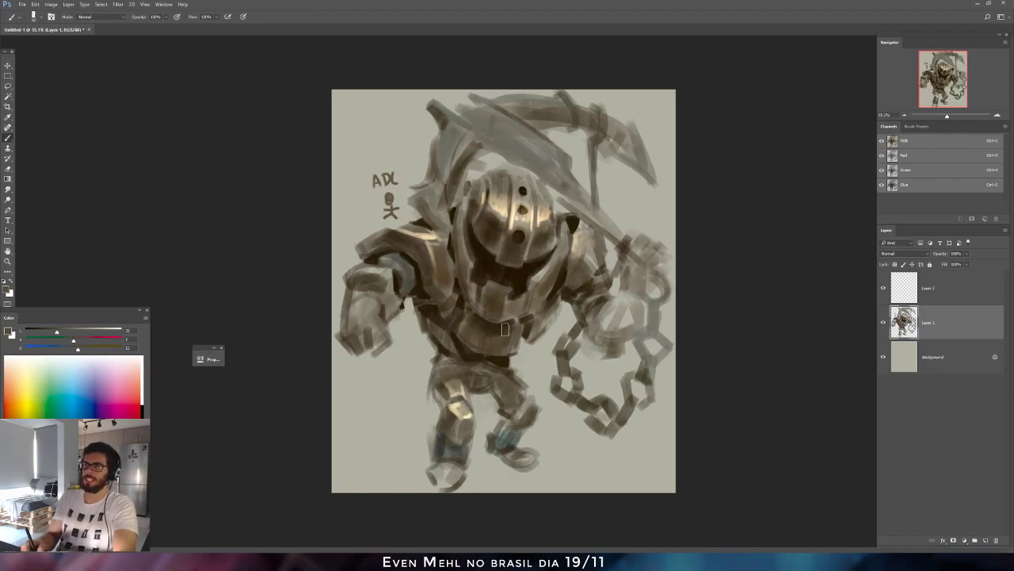
left_click(517, 273, "alt")
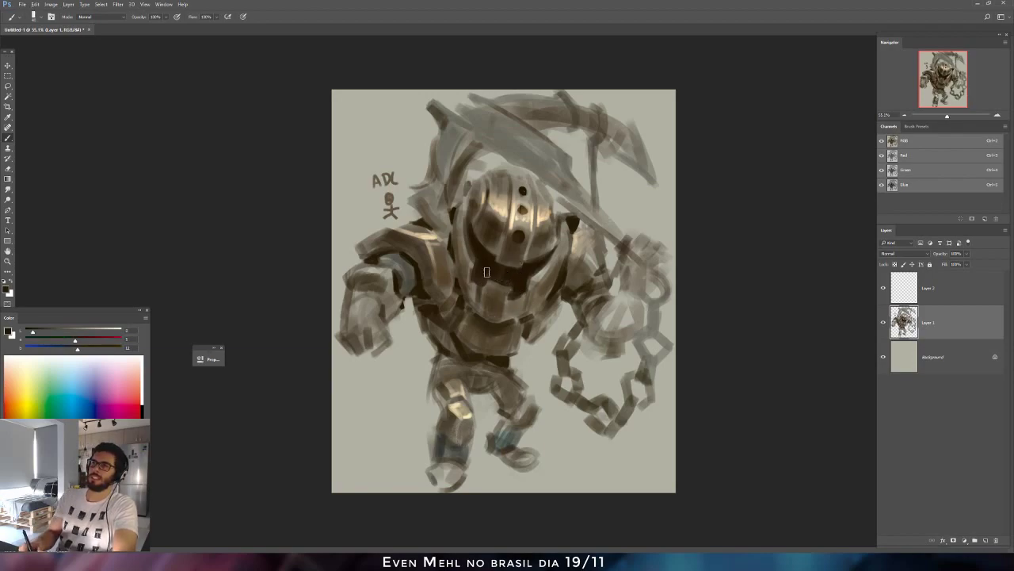
left_click_drag(487, 271, 510, 279)
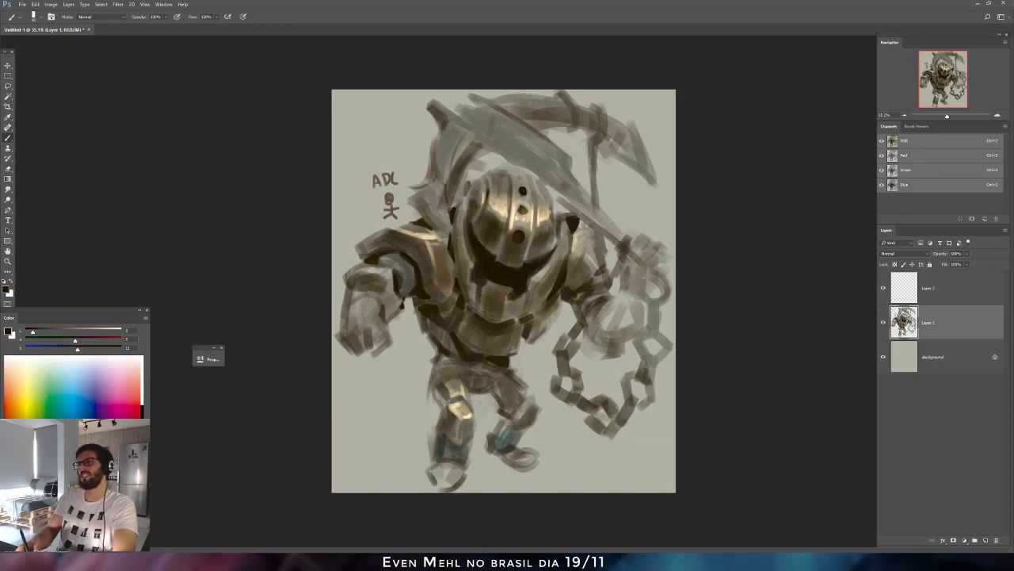
Mix a dark reddish brown and choose a textured brush preset for the eyes.
left_click_drag(73, 340, 82, 340)
left_click(57, 332)
left_click(82, 349)
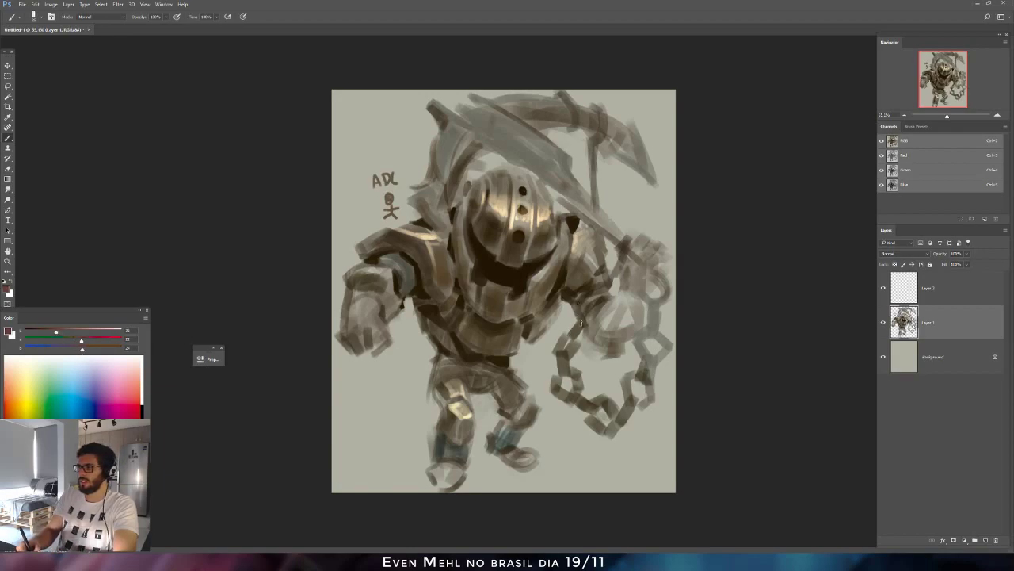
right_click(567, 344)
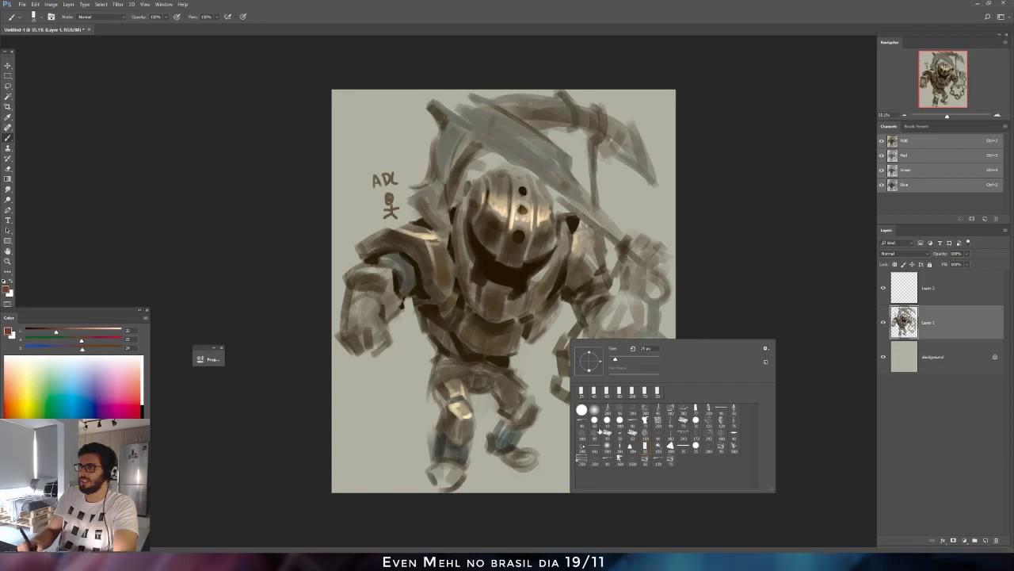
left_click(620, 458)
left_click(697, 239)
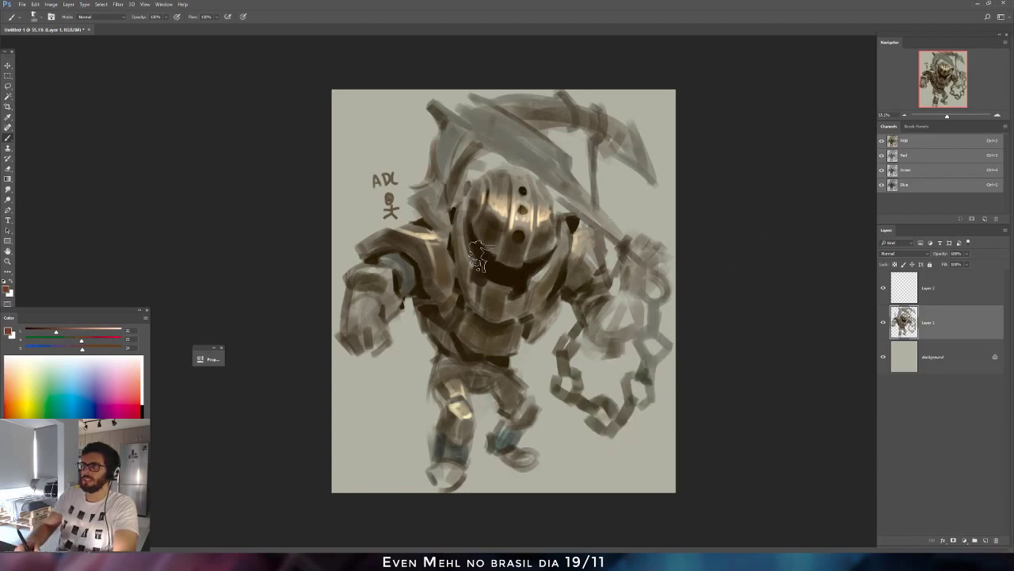
Paint two small glowing red eyes in the shadow under the helmet, shifting the colour toward a brighter orange.
key("[")
key("[")
key("[")
key("[")
key("[")
key("[")
key("[")
key("[")
key("[")
left_click_drag(481, 253, 491, 265)
left_click(69, 331)
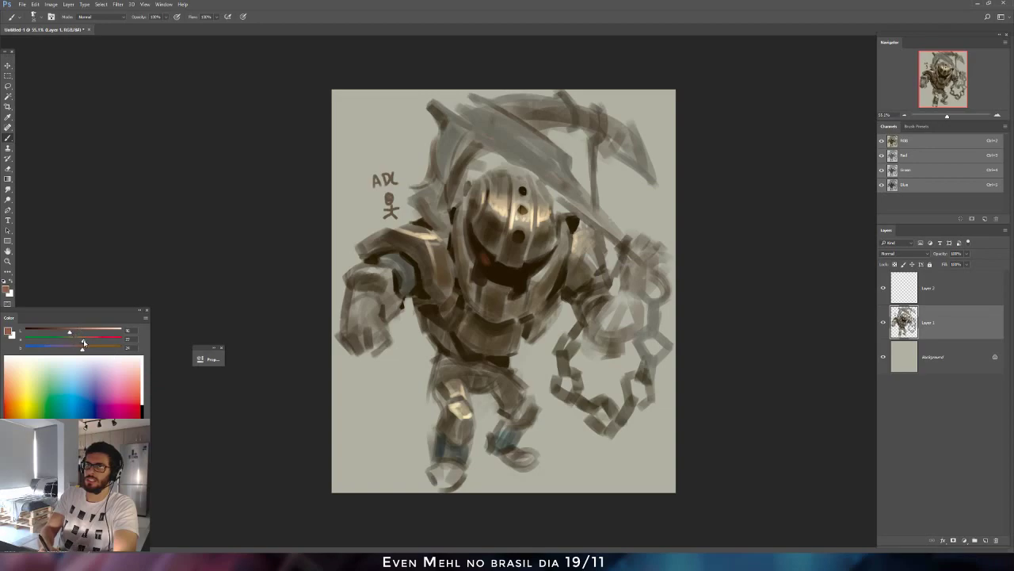
left_click_drag(481, 256, 488, 261)
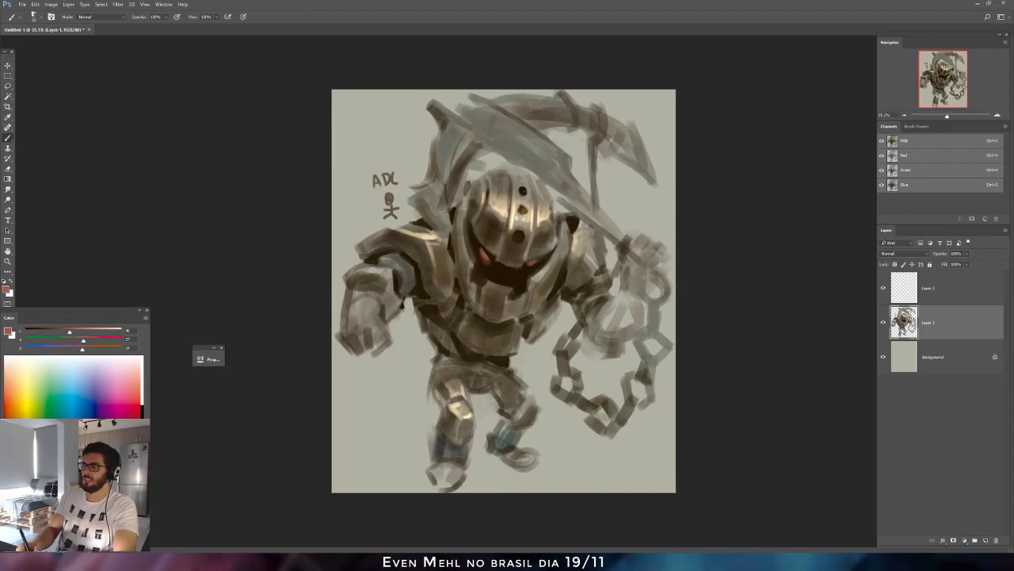
left_click(82, 331)
left_click(88, 349)
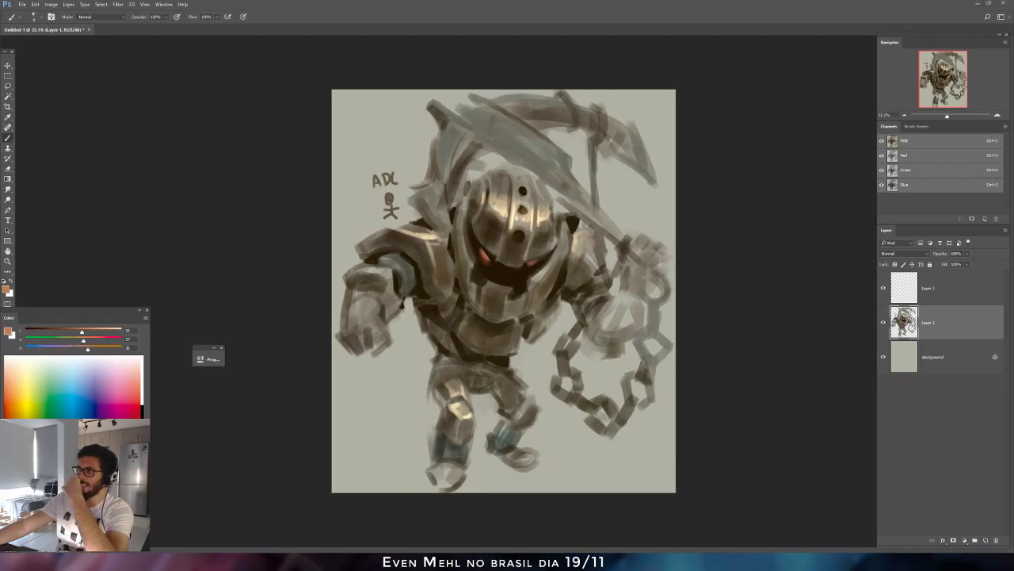
Switch to Chrome and open the Ornn (Thunderlord) artwork from the ArtStation portfolio in a maximized window.
left_click_drag(523, 555, 457, 57)
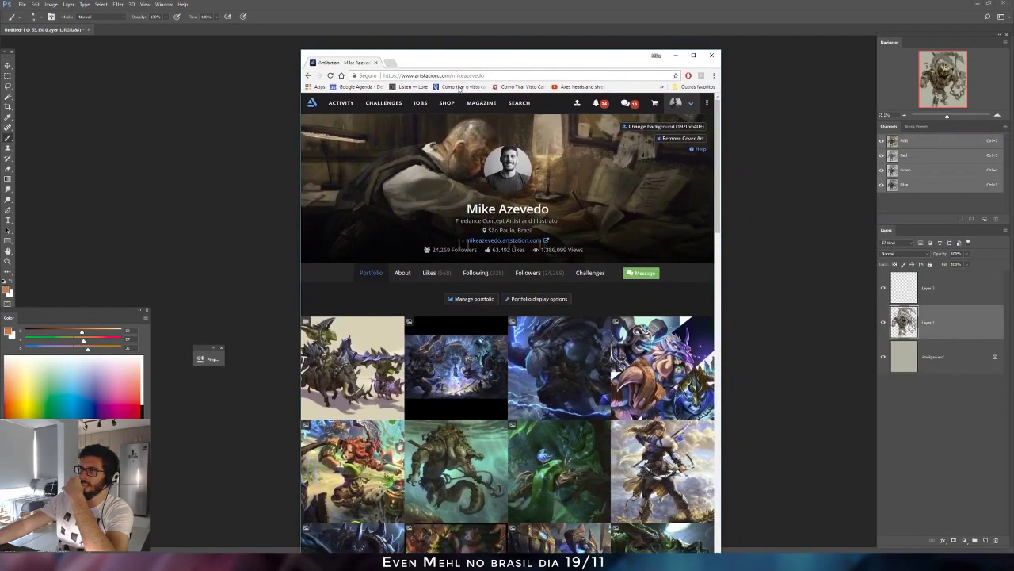
left_click(552, 357)
left_click(697, 58)
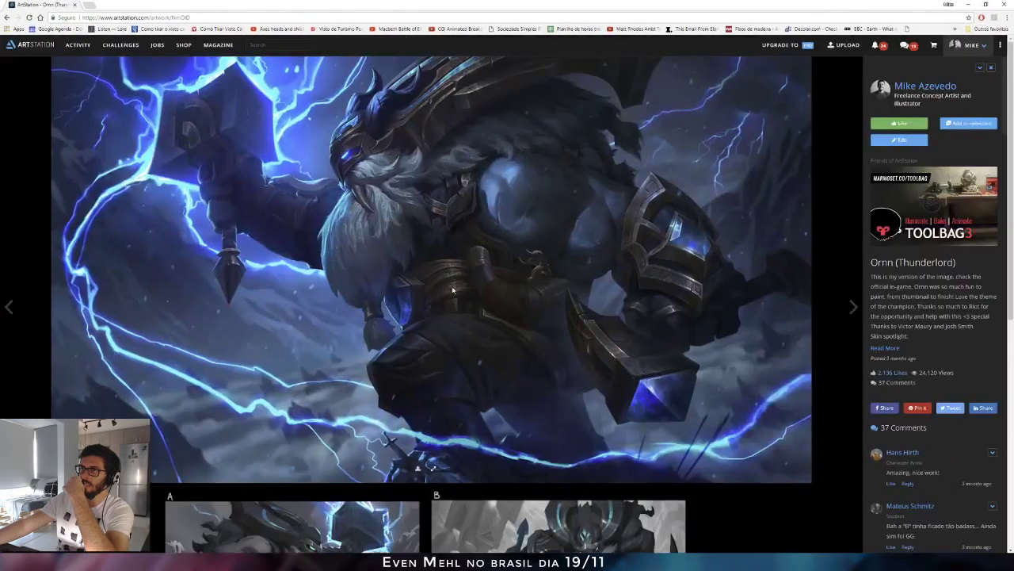
Compare the finished Ornn illustration with its thumbnail sketches A to E.
scroll(488, 300, "down", 8)
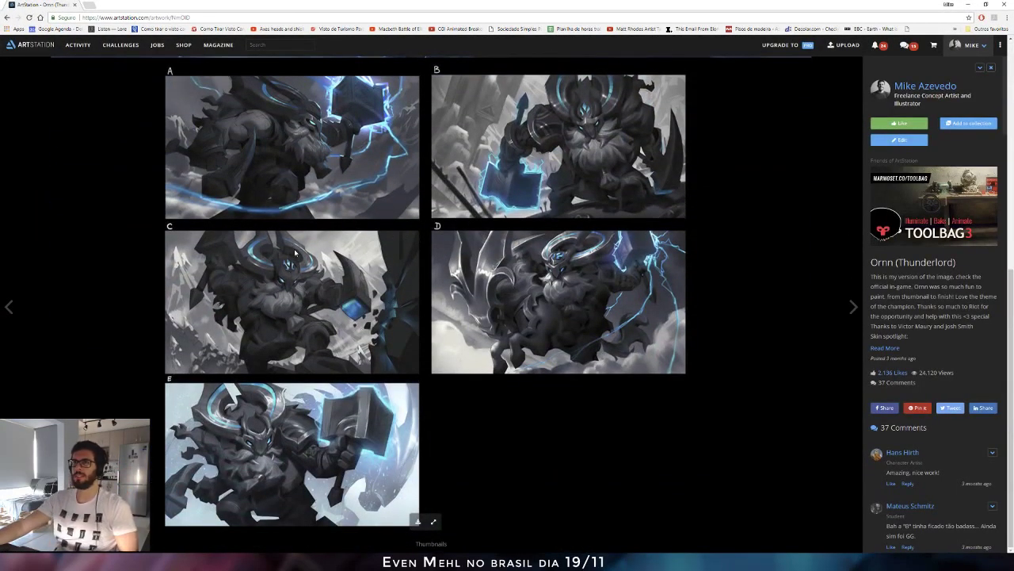
scroll(295, 252, "up", 5)
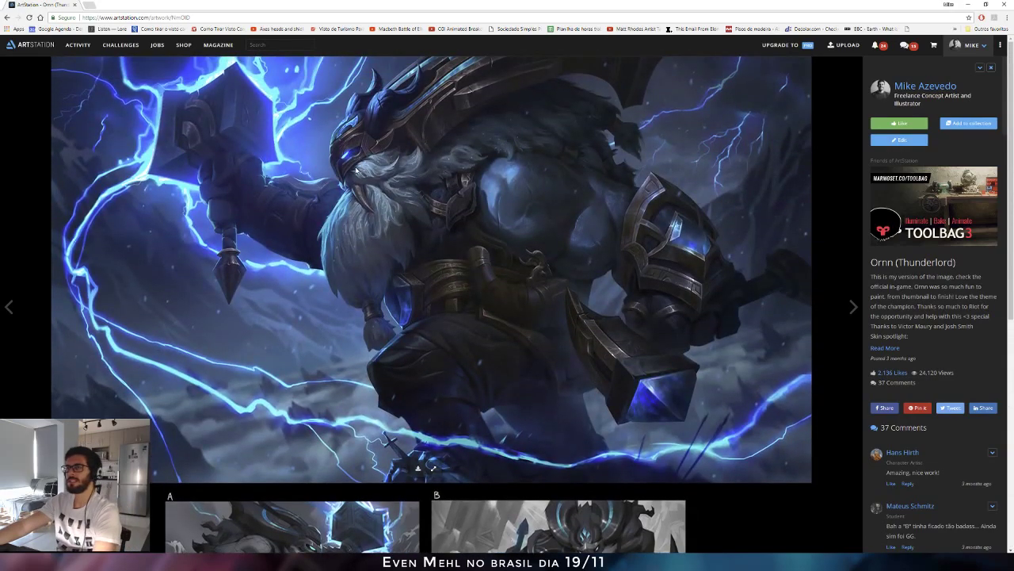
scroll(390, 318, "down", 5)
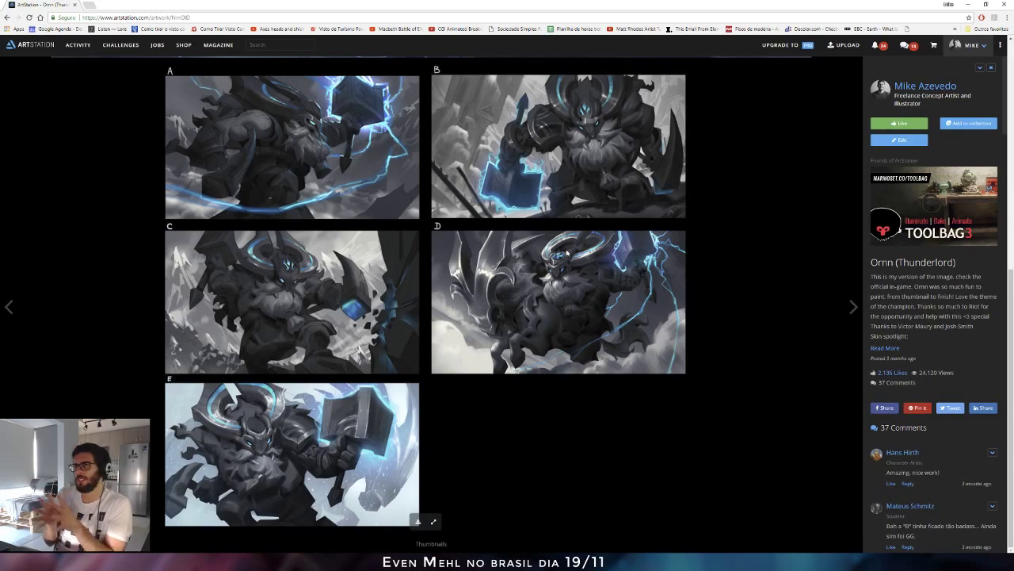
scroll(458, 211, "up", 5)
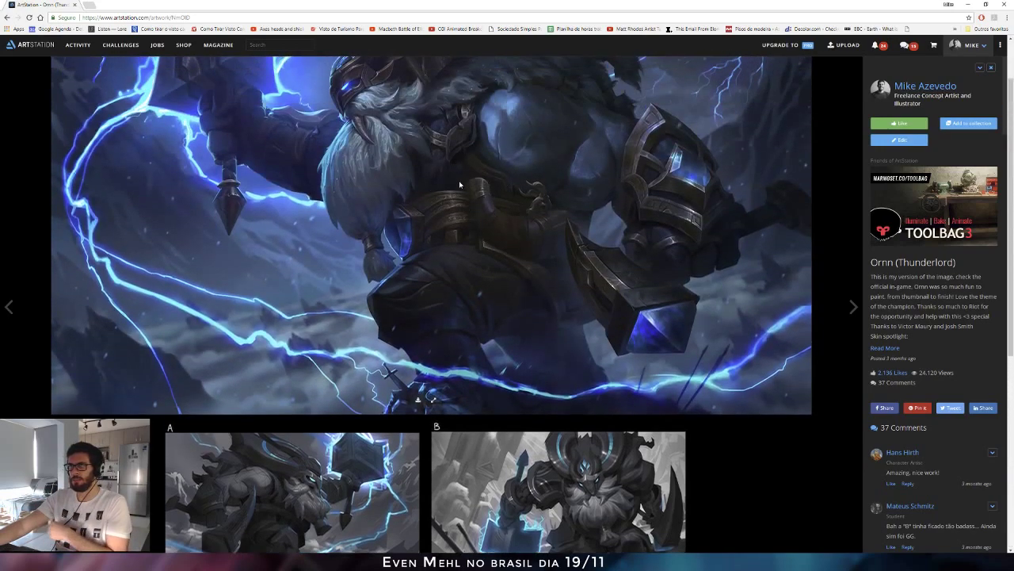
scroll(459, 184, "down", 4)
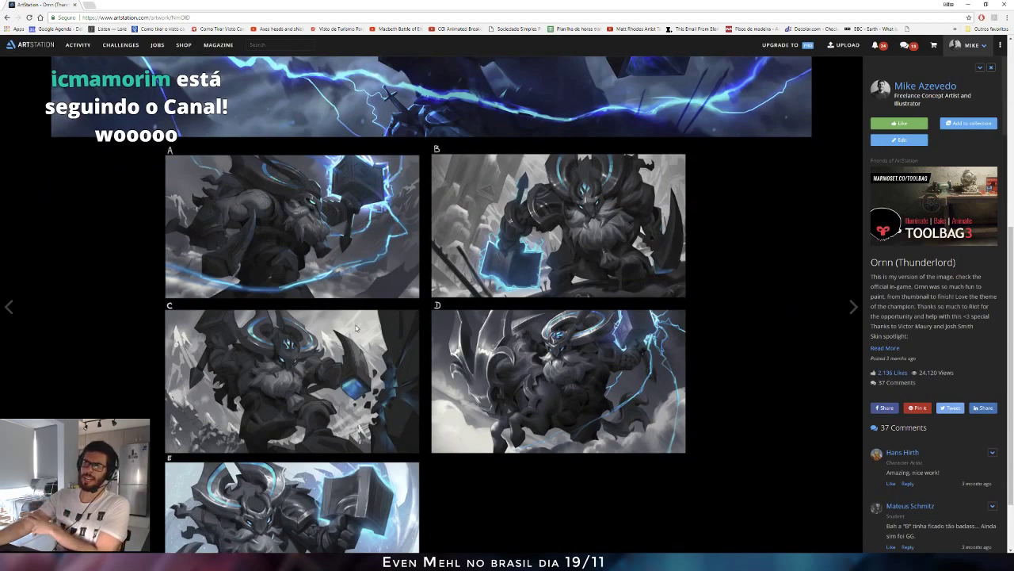
scroll(493, 251, "up", 4)
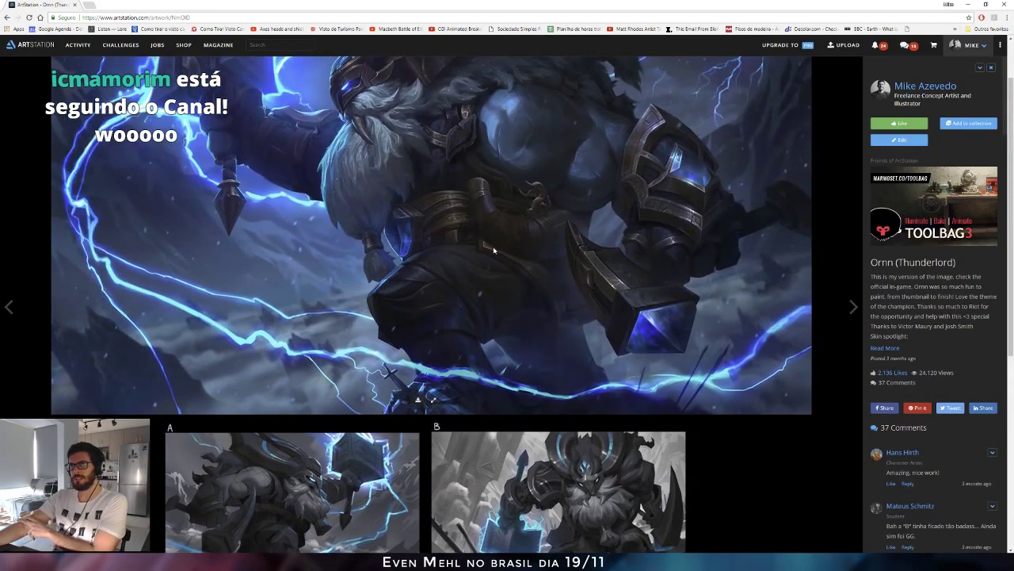
Switch back to the Photoshop painting and refine both glowing eyes with a sampled reddish brown shifted between orange and red.
scroll(493, 251, "up", 1)
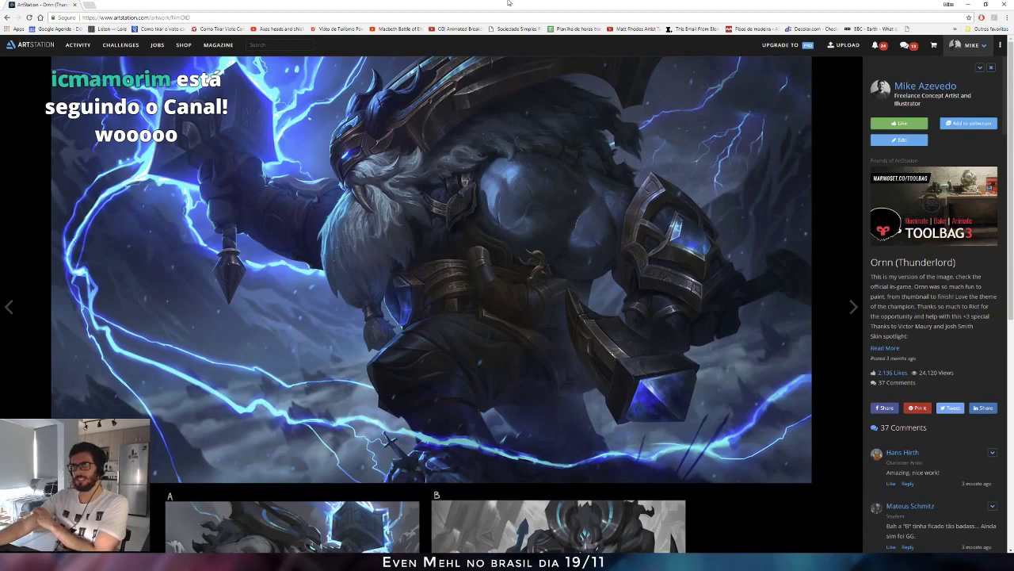
key("alt+Tab")
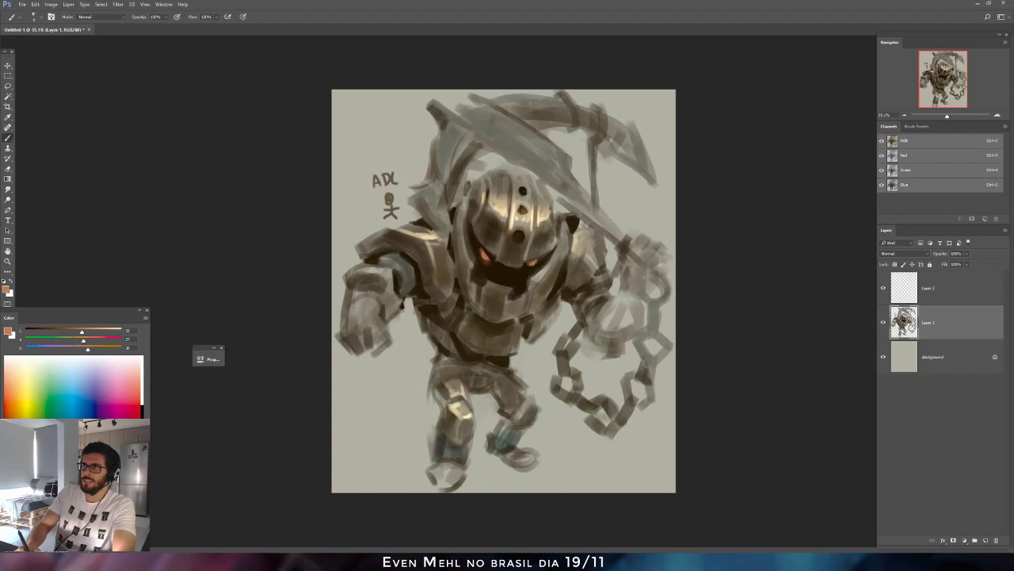
left_click(481, 265, "alt")
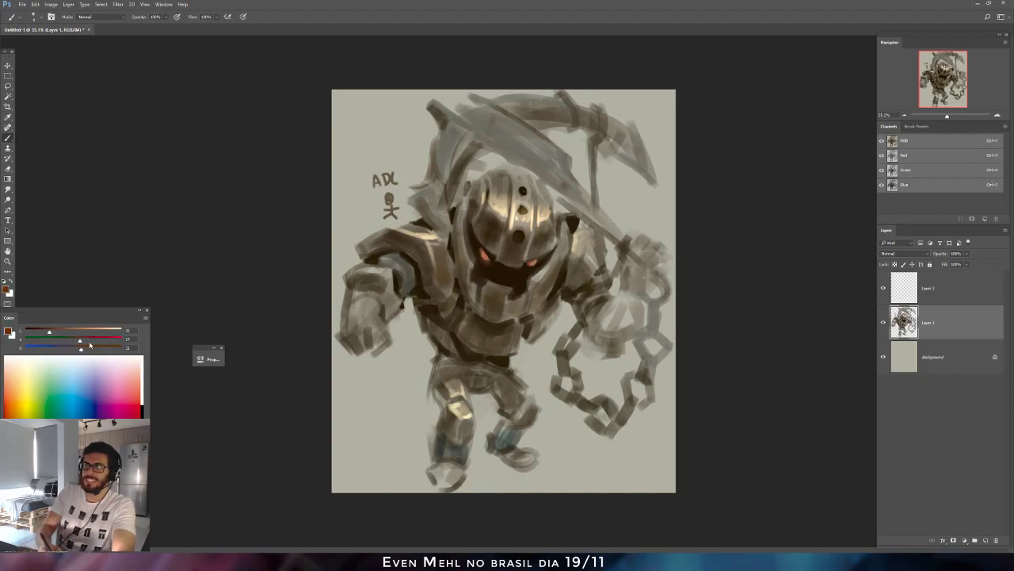
left_click_drag(92, 349, 85, 350)
key("bracketright")
key("bracketright")
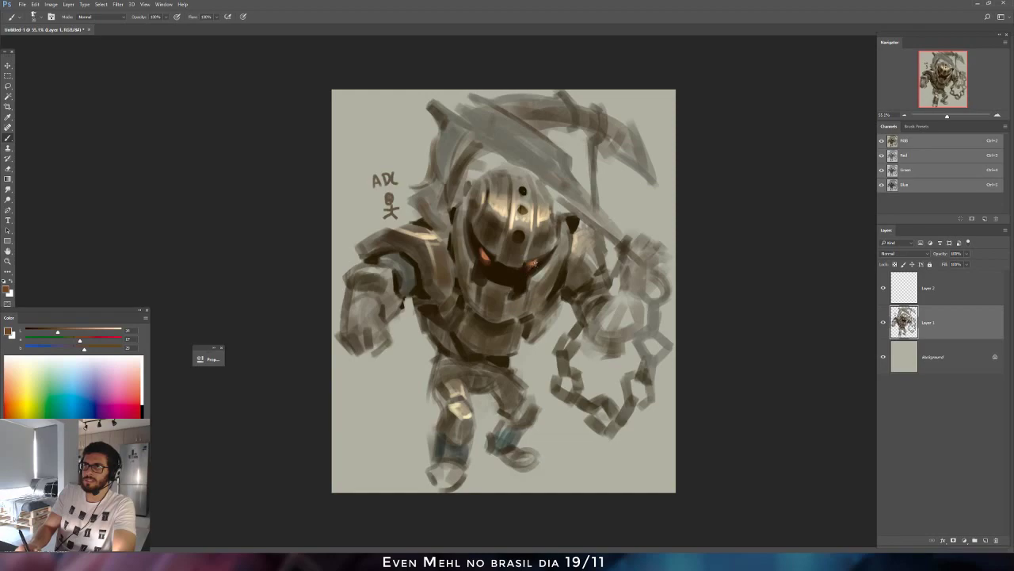
left_click_drag(80, 340, 83, 341)
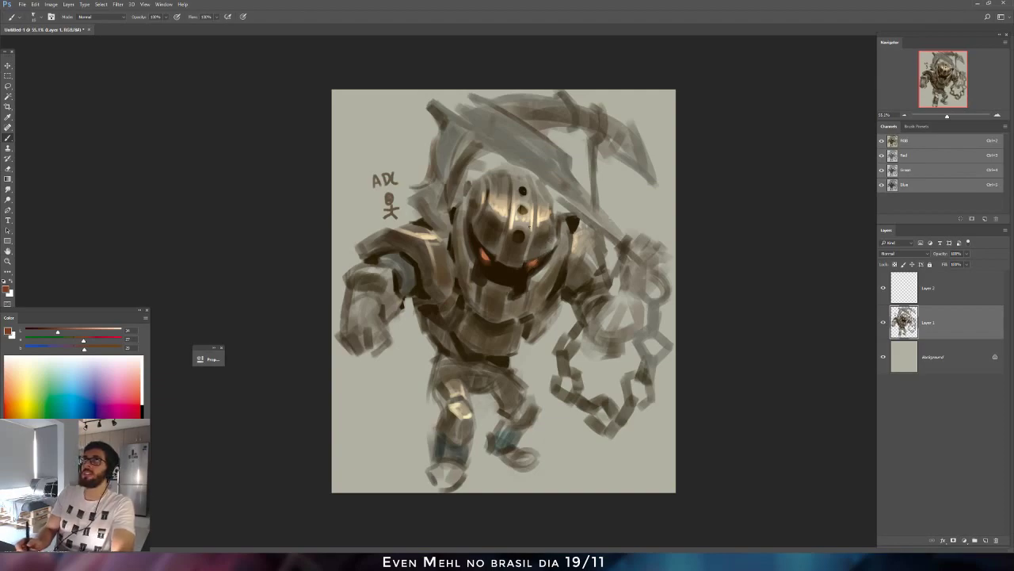
key("e")
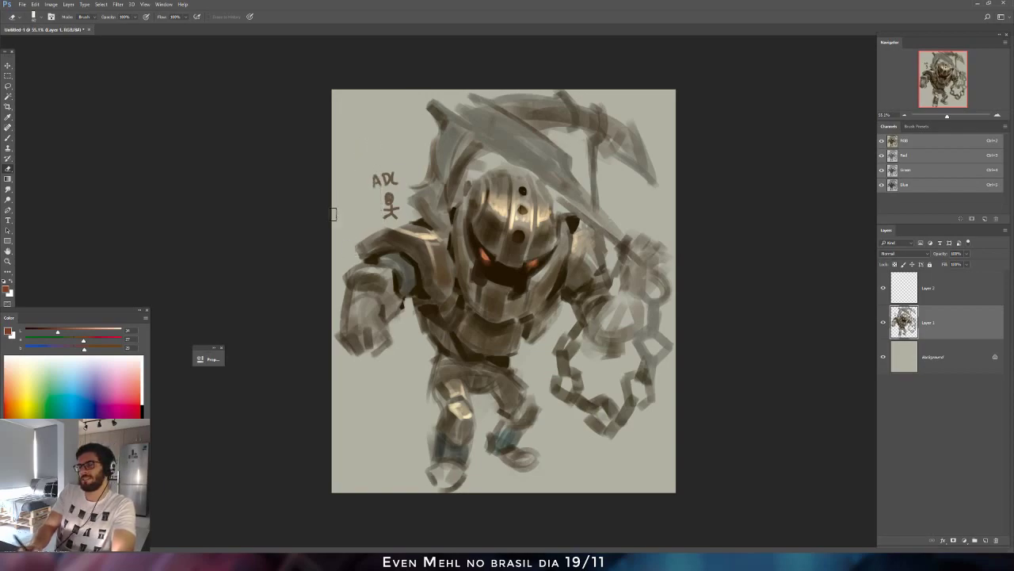
mouse_move(386, 198)
left_mouse_down()
mouse_move(392, 216)
mouse_move(373, 170)
mouse_move(388, 194)
left_mouse_up()
key("ctrl+alt+z")
key("ctrl+alt+z")
key("b")
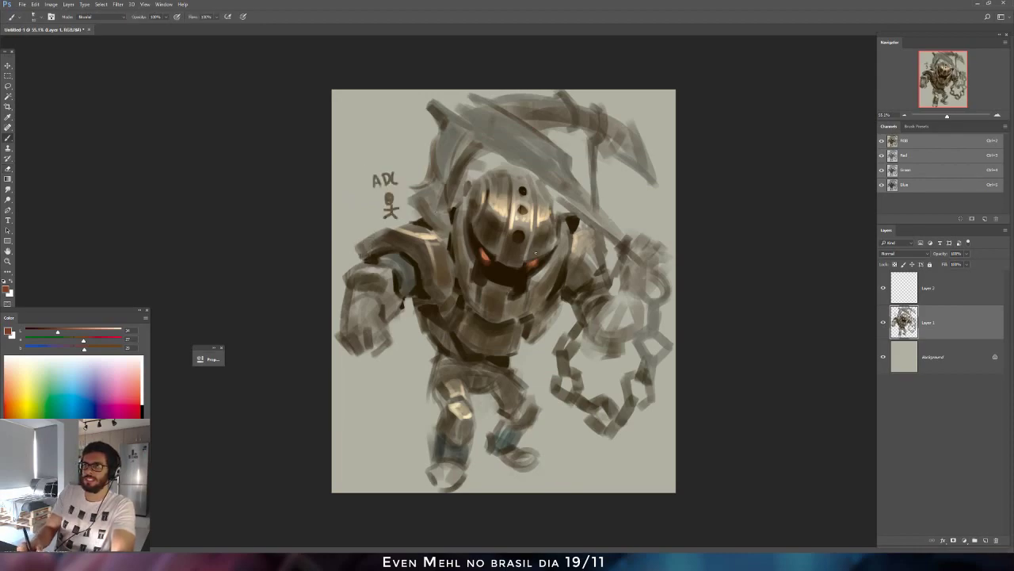
Paint small near-black fittings on the collar on both sides of the helmet using a sampled shadow colour.
left_click(546, 294, "alt")
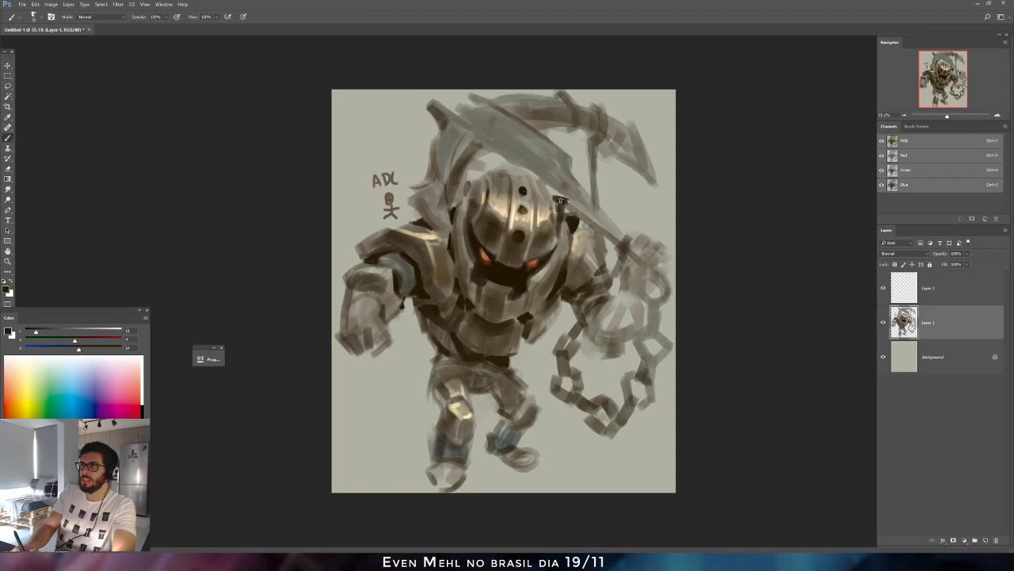
left_click_drag(561, 200, 561, 199)
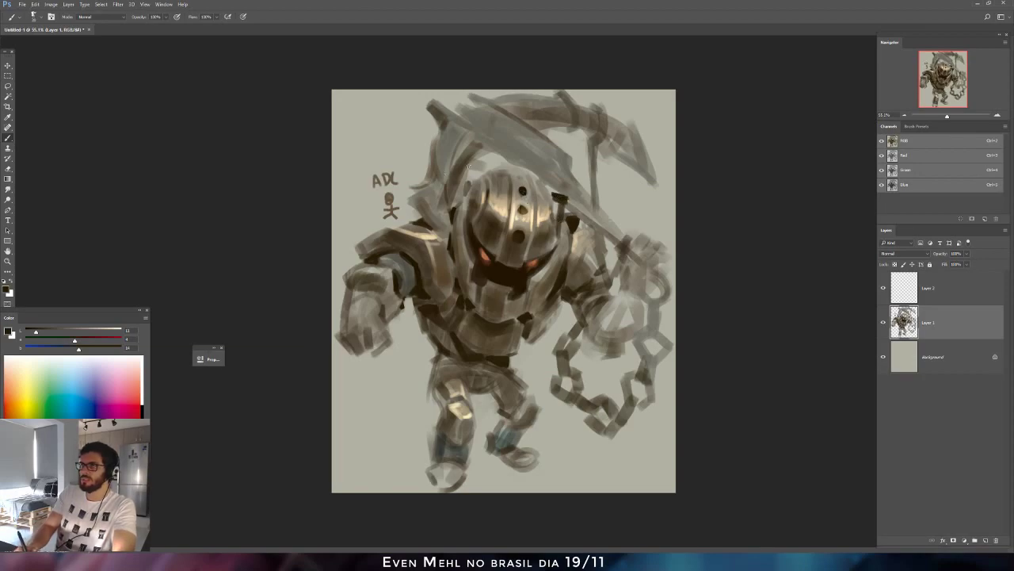
left_click_drag(465, 182, 478, 177)
key("e")
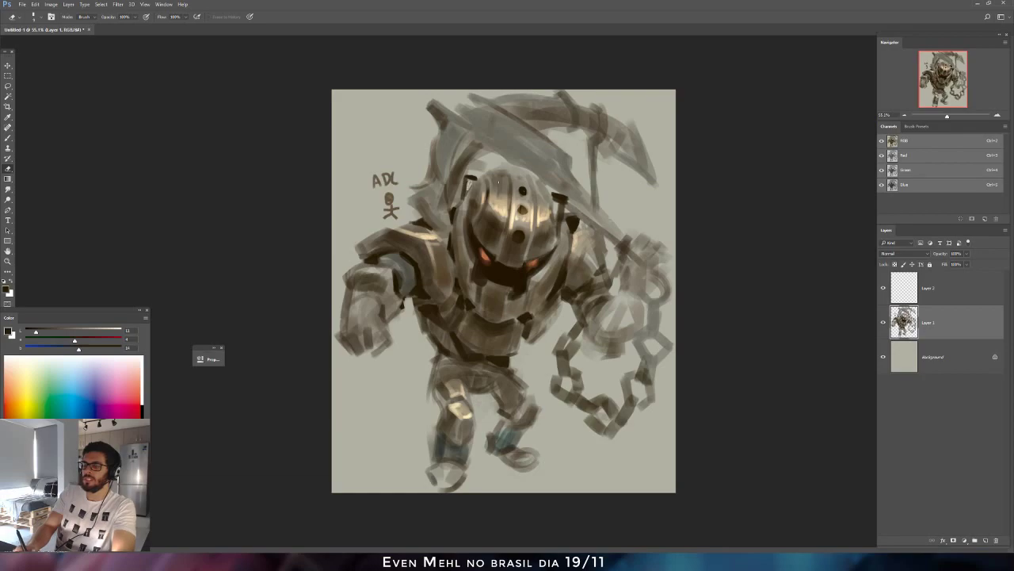
key("b")
left_click_drag(470, 180, 470, 177)
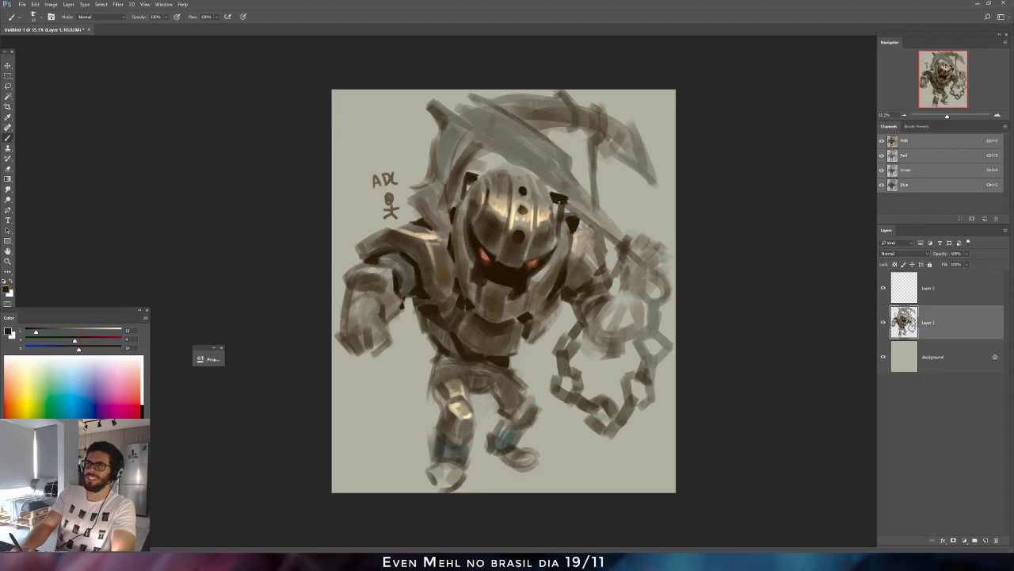
Add pale edges to the dark collar fittings using sampled helmet highlights, and paint a near-black accent at the rear knee.
left_click(501, 222, "alt")
left_click(504, 199, "alt")
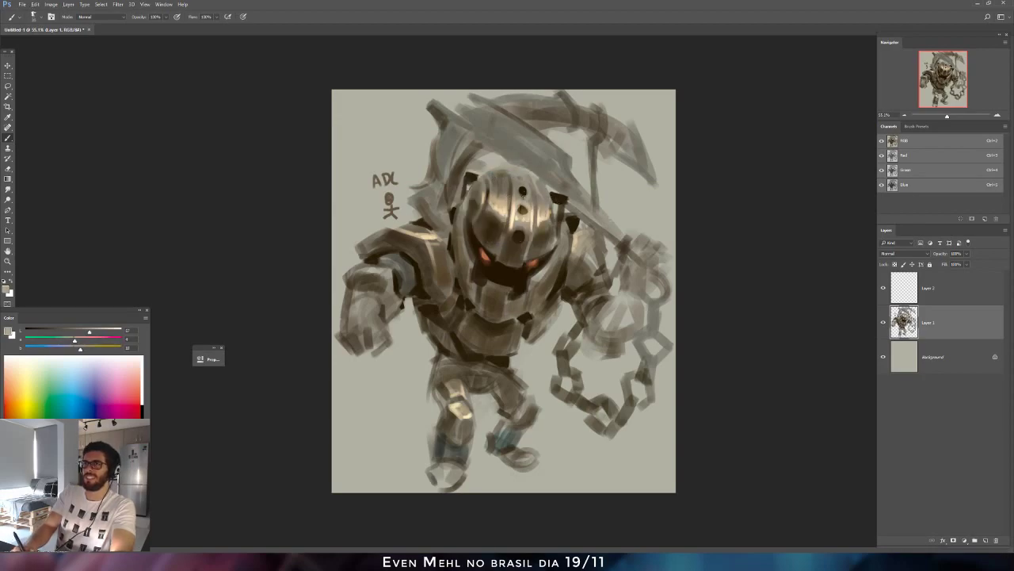
left_click_drag(554, 191, 562, 194)
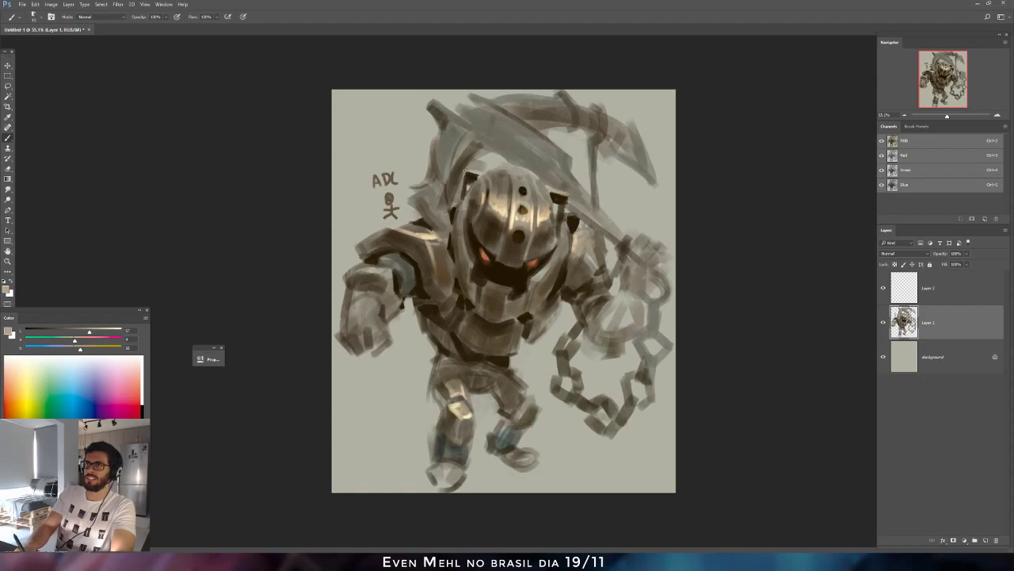
left_click(559, 198, "alt")
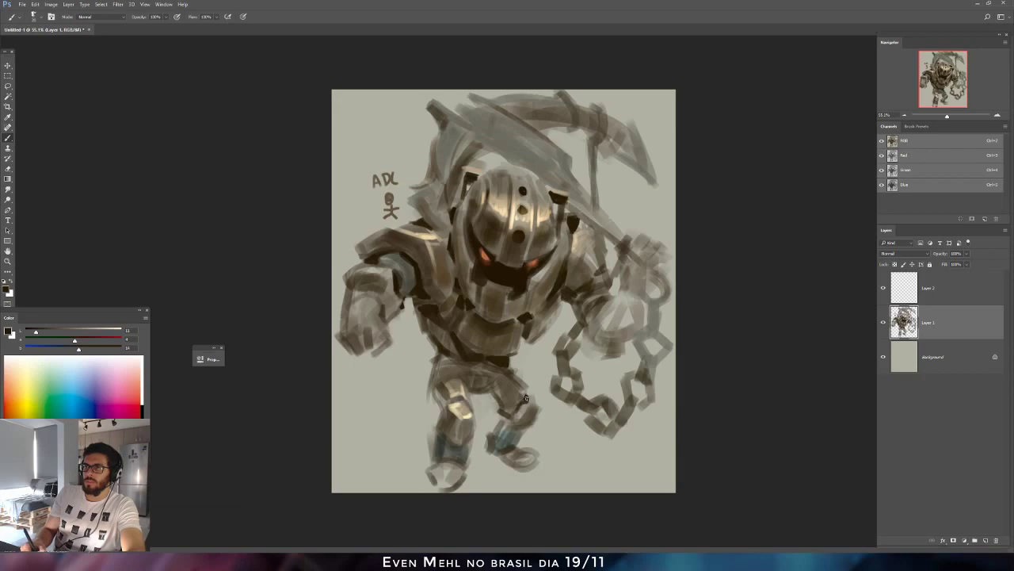
left_click_drag(525, 397, 529, 395)
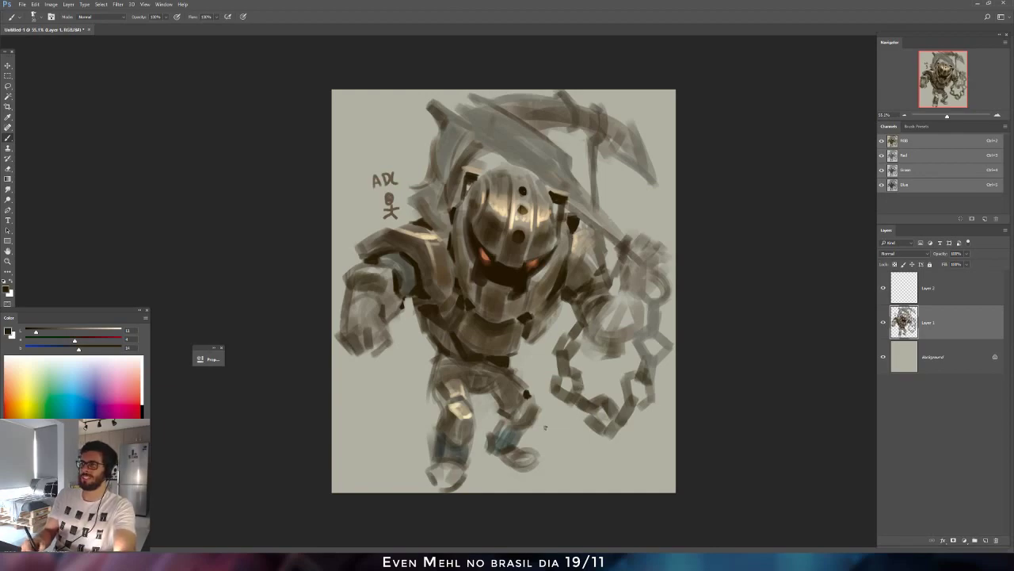
Reshape the cuff of the reaching gauntlet with sampled browns and dark tones, extending its outer edge beyond the hand.
left_click(421, 318, "alt")
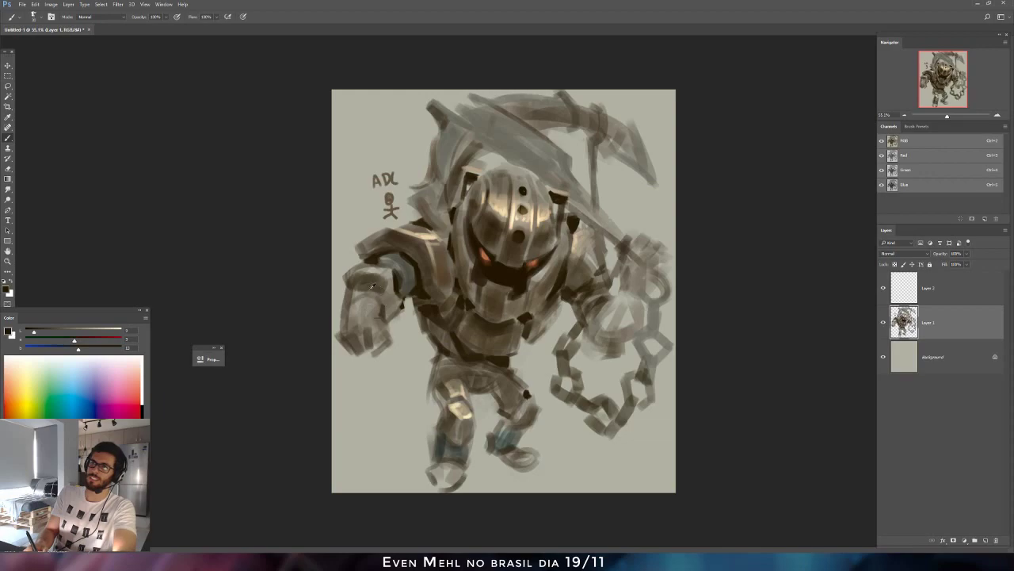
left_click(372, 287, "alt")
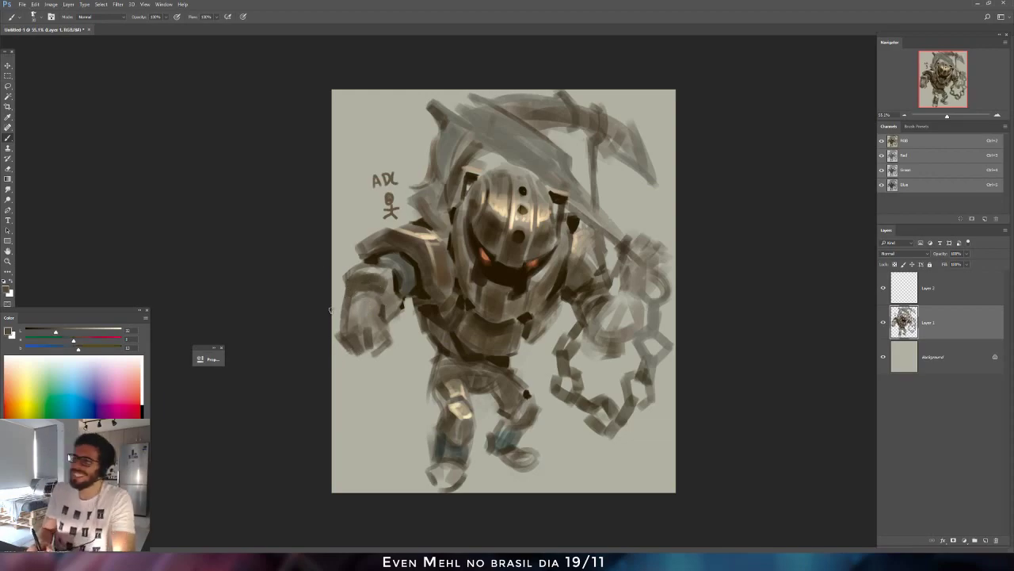
left_click(355, 284, "alt")
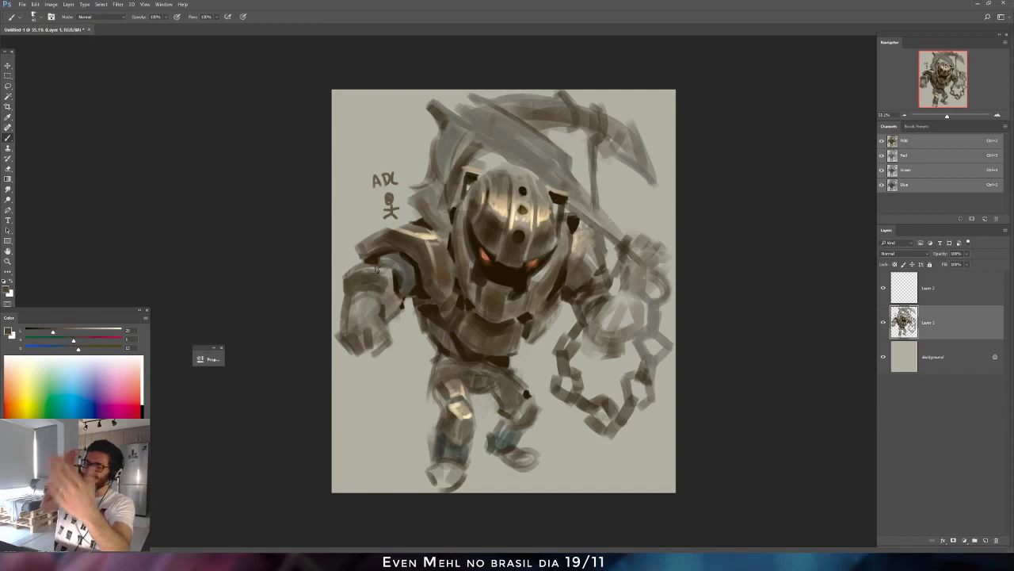
left_click(394, 286, "alt")
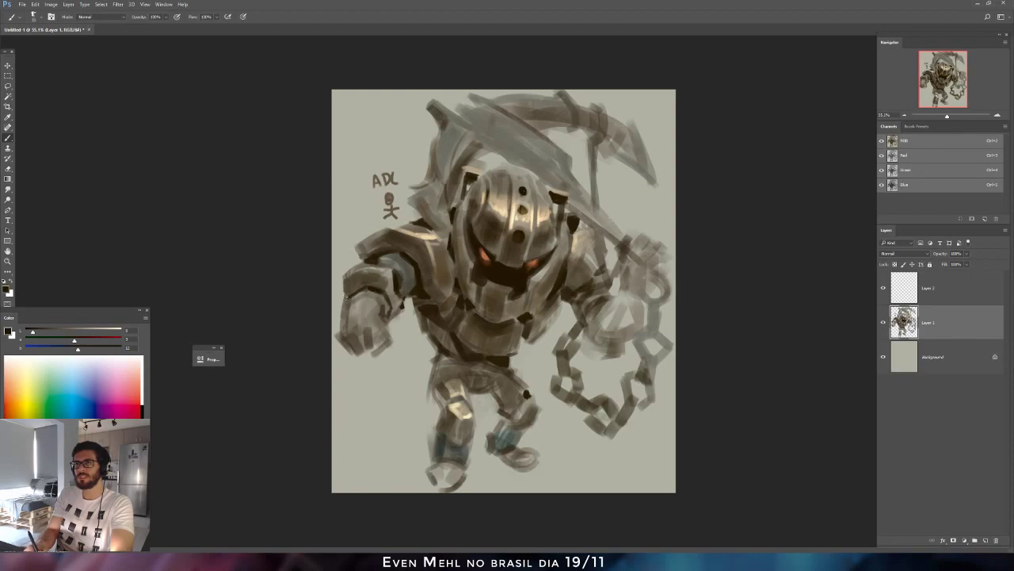
left_click_drag(346, 297, 346, 277)
left_click(345, 305, "alt")
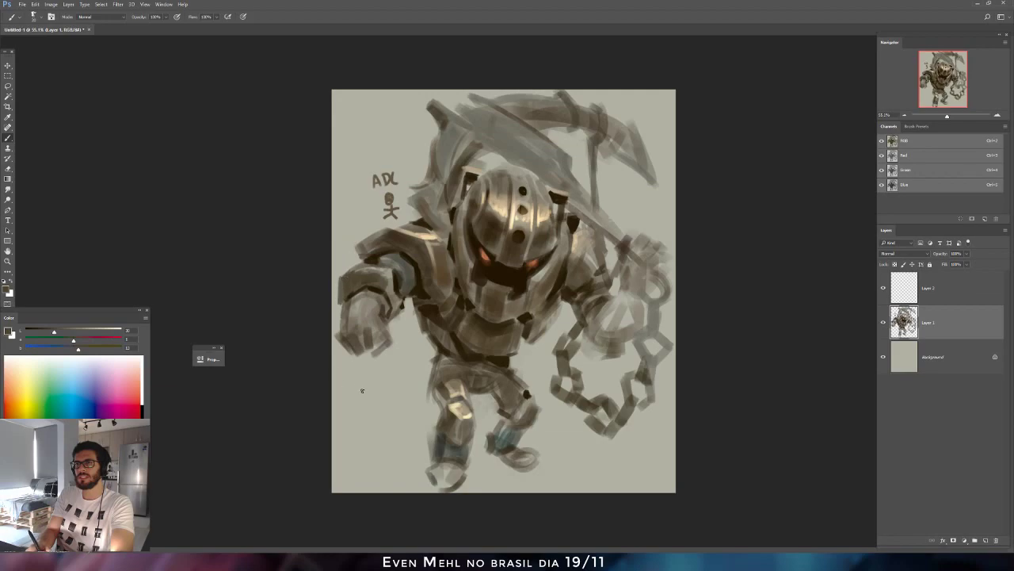
Define the forearm and wrist of the chain-holding arm with near-black shadows and muted grey strokes.
left_click(563, 307, "alt")
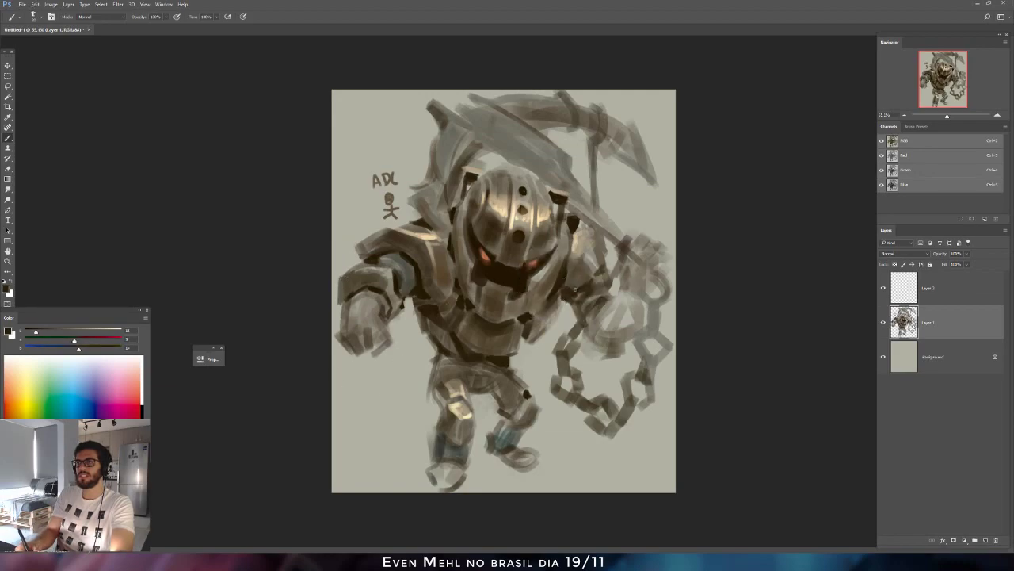
left_click_drag(600, 287, 611, 286)
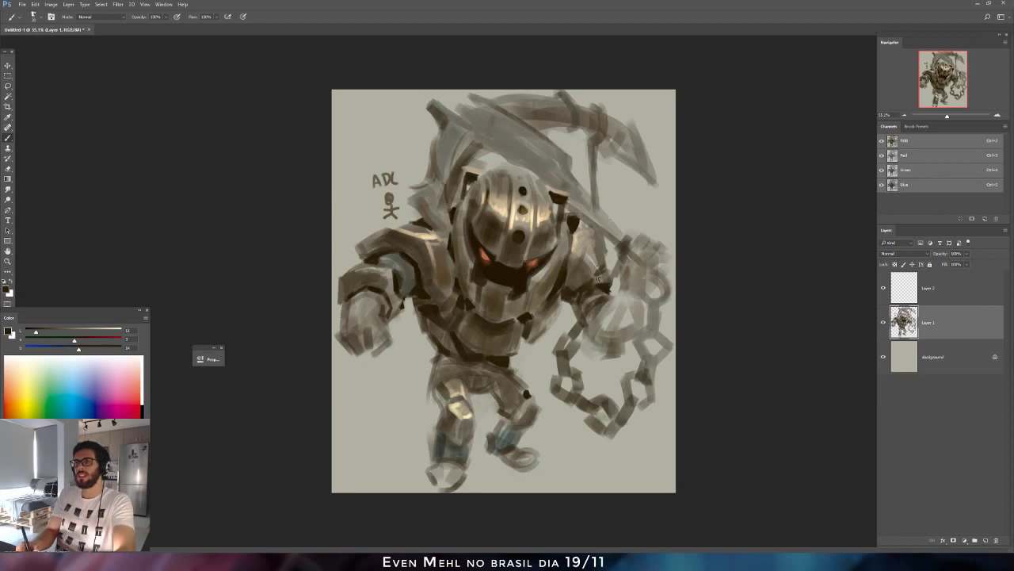
key("e")
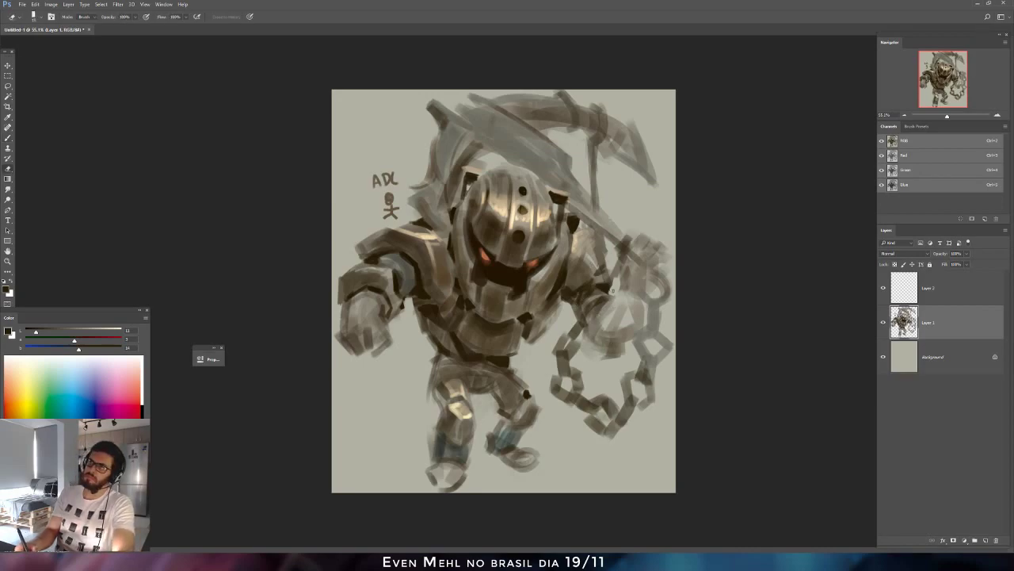
key("b")
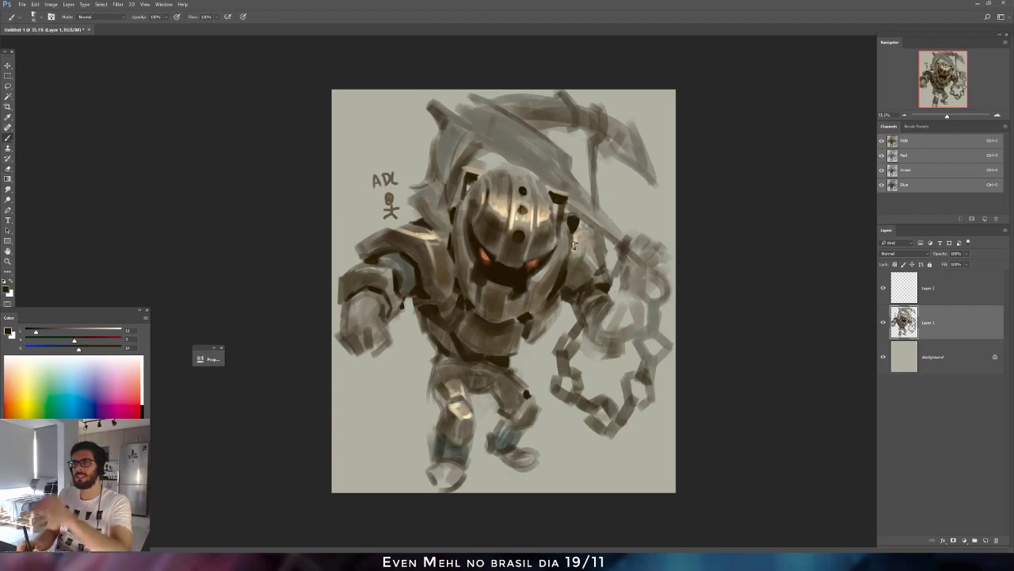
left_click(411, 305, "alt")
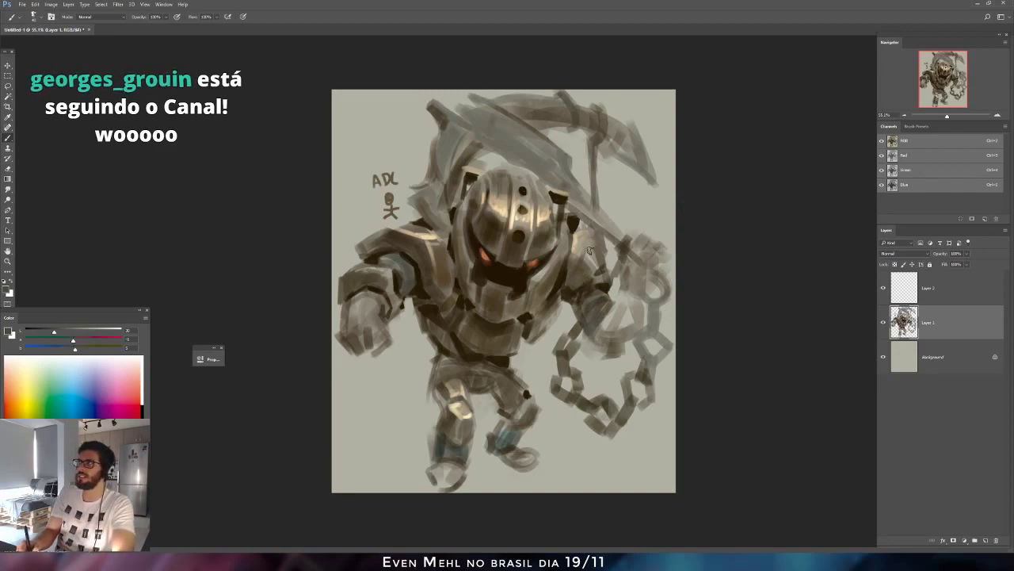
Refine the inner shadow of the shoulder armor above the reaching arm with sampled dark and mid browns.
left_click(409, 295, "alt")
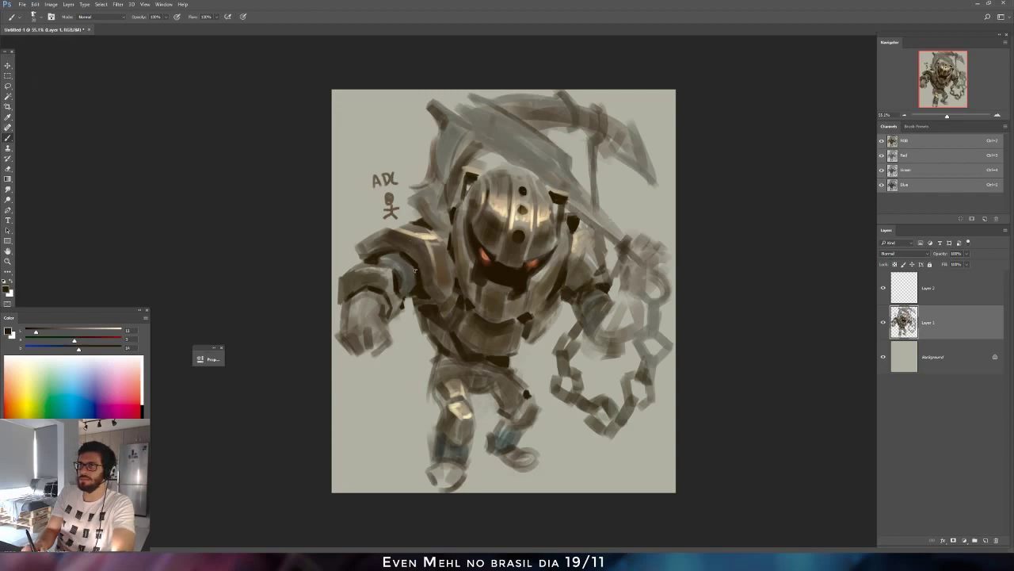
left_click(416, 261, "alt")
left_click(422, 248, "alt")
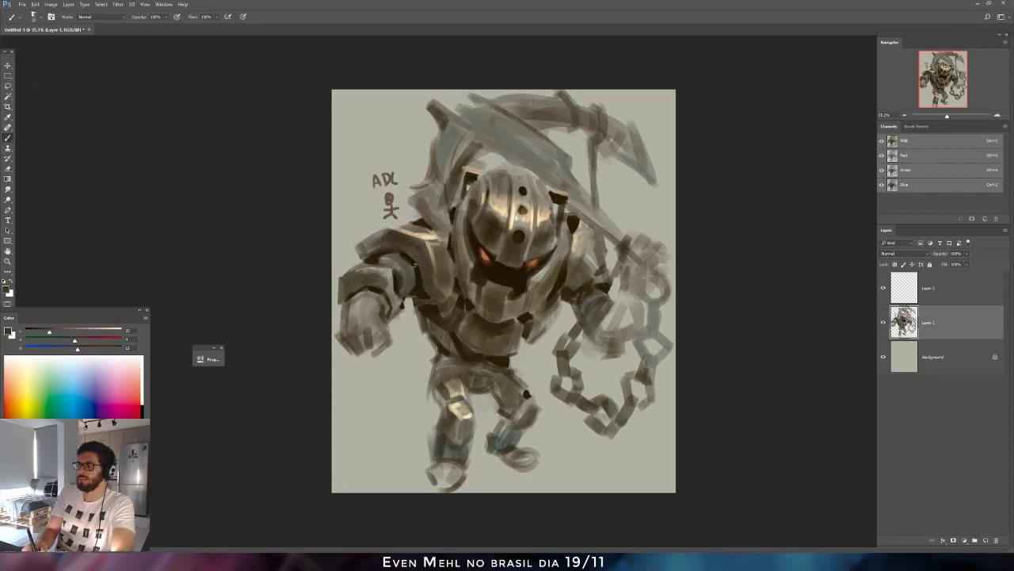
Paint a dark brown shadow along the underside of the large blade just above the helmet, blending it with sampled tones.
left_click(511, 141, "alt")
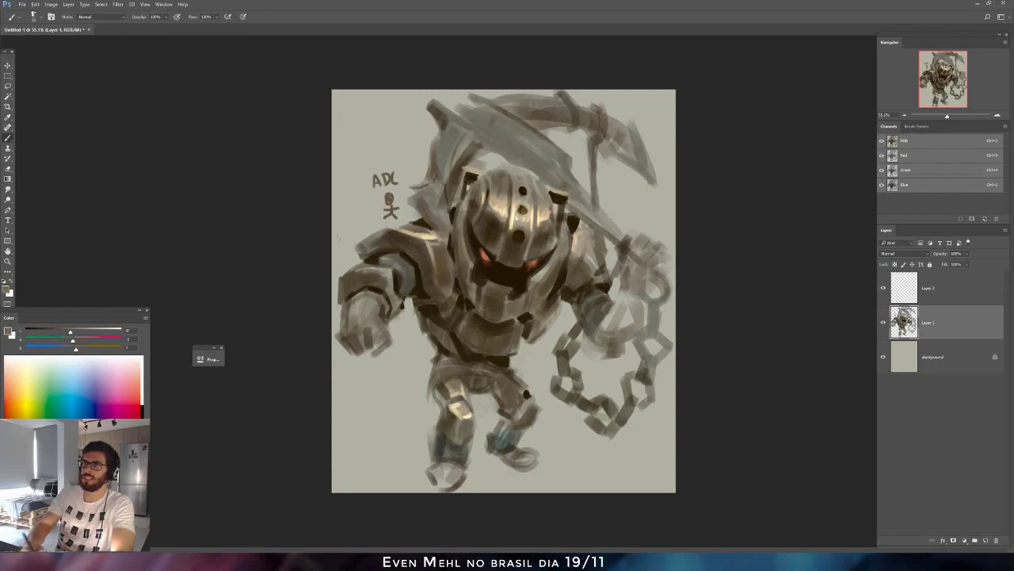
left_click(53, 333)
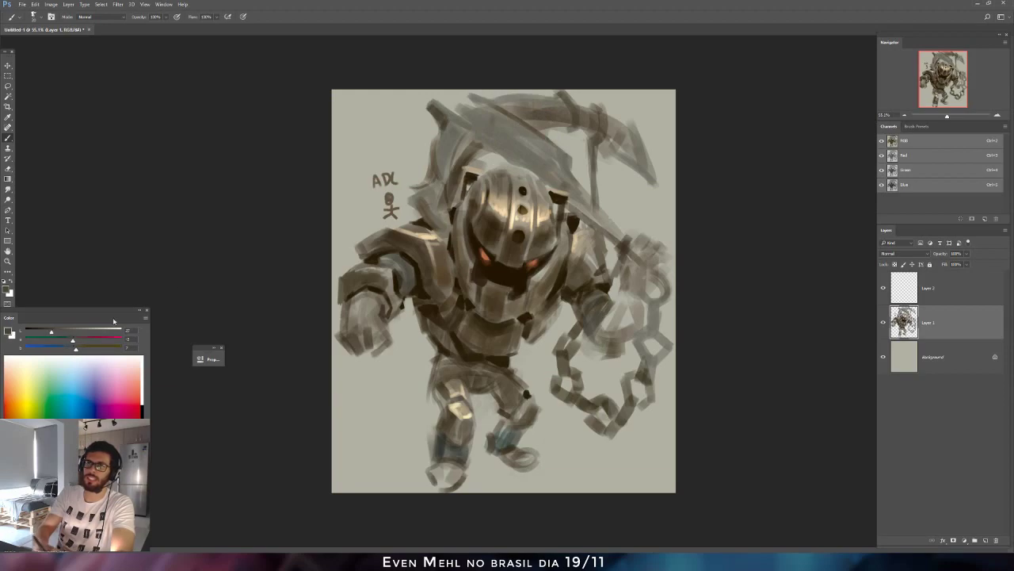
left_click(468, 153, "alt")
left_click_drag(482, 146, 510, 155)
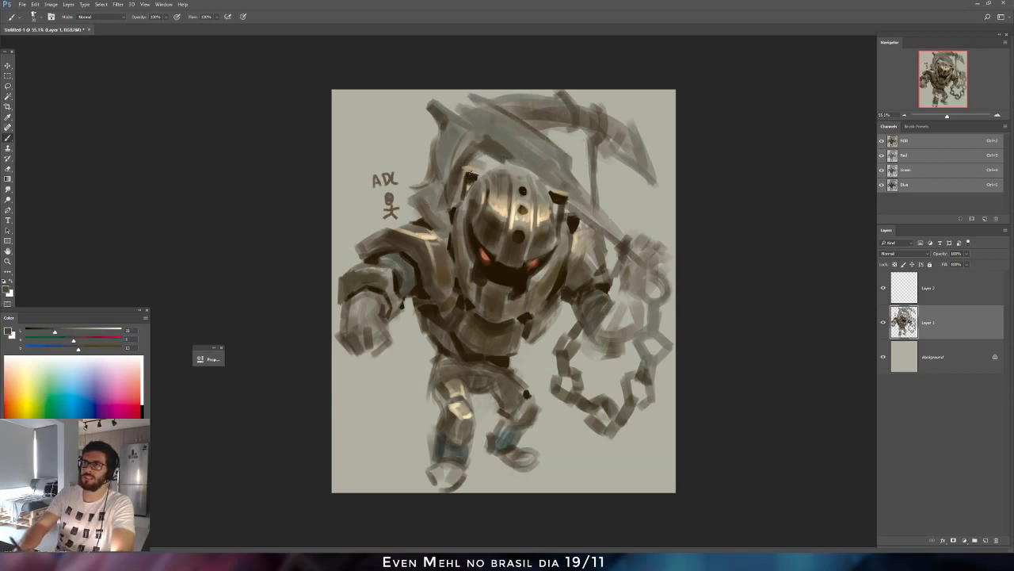
left_click(41, 331)
mouse_move(489, 138)
left_mouse_down()
mouse_move(513, 166)
mouse_move(488, 146)
mouse_move(495, 159)
left_mouse_up()
left_click(507, 158, "alt")
left_click(502, 154, "alt")
left_click(487, 149, "alt")
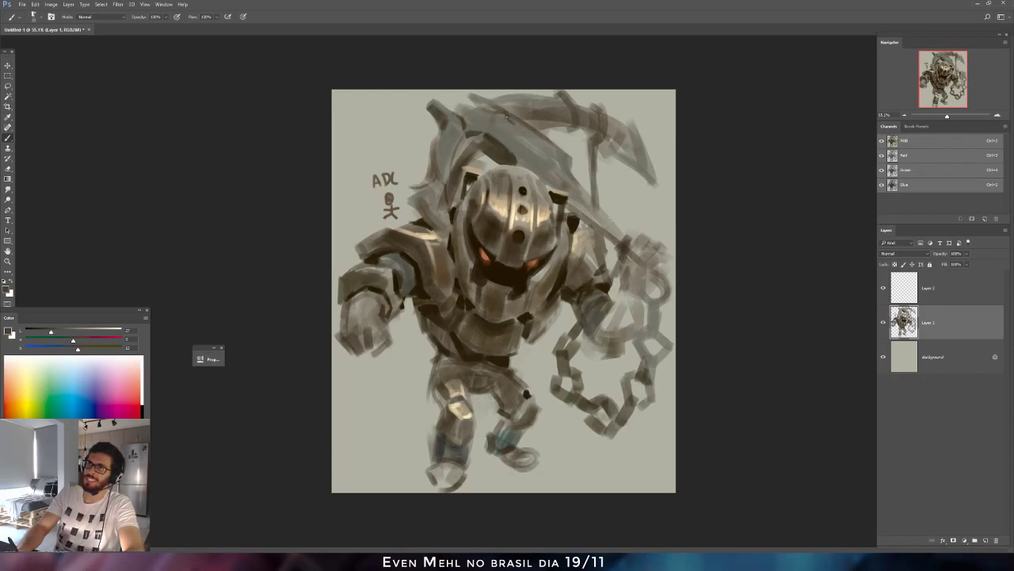
Resize the brush and paint the upper part of the large blade with a sampled mid grey, covering its dark outline.
key("ctrl+alt")
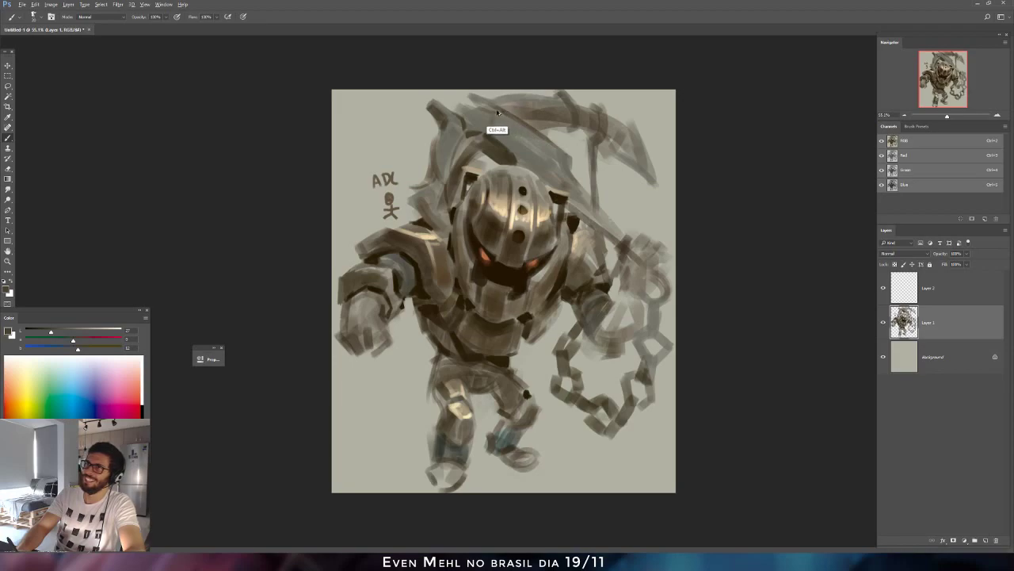
key("ctrl+alt")
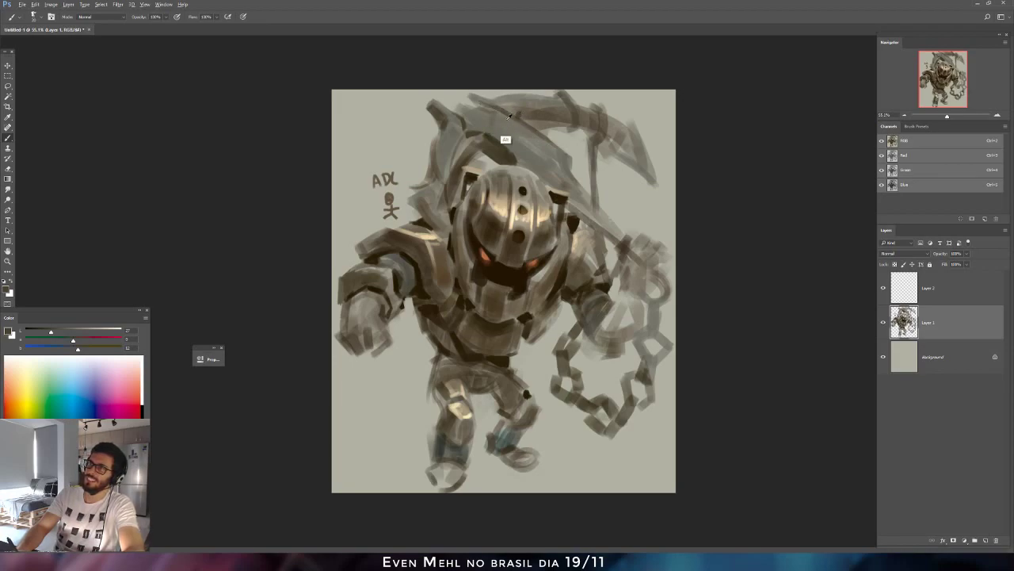
left_click(504, 142, "alt")
left_click_drag(478, 105, 507, 110)
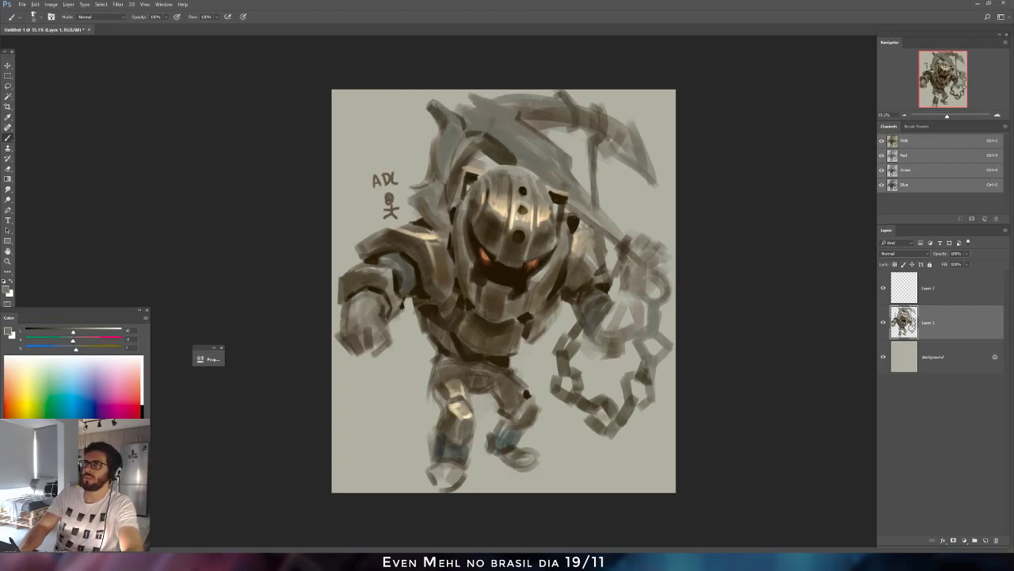
key("e")
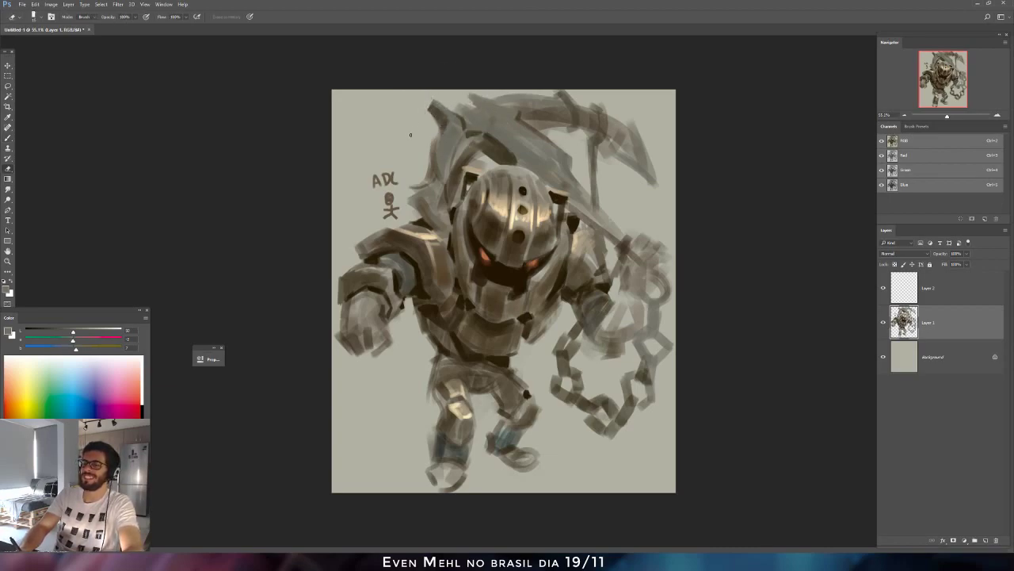
Darken the bindings along the scythe's shaft and at its small blade with sampled dark brown and near-black strokes.
key("b")
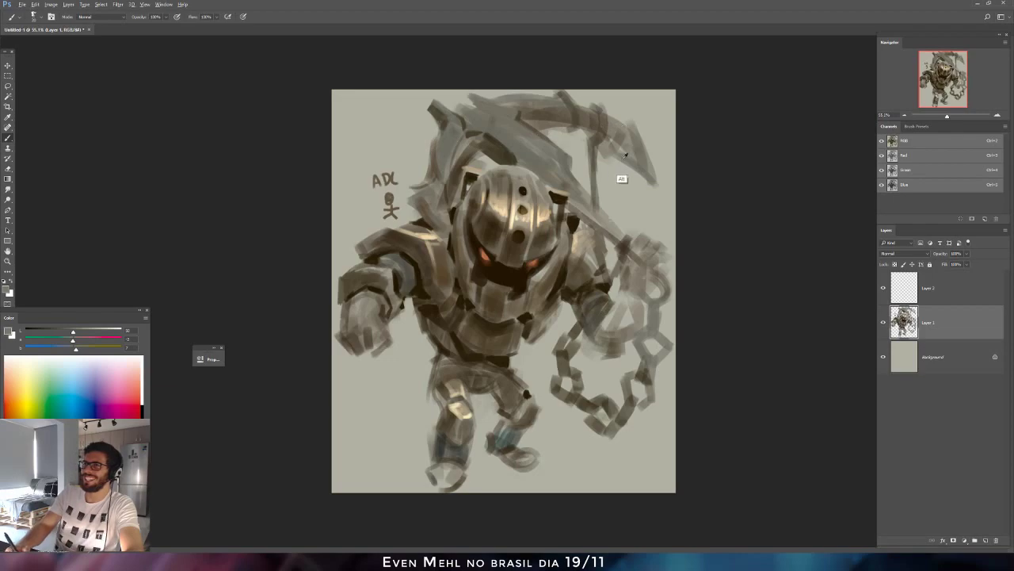
left_click(595, 146, "alt")
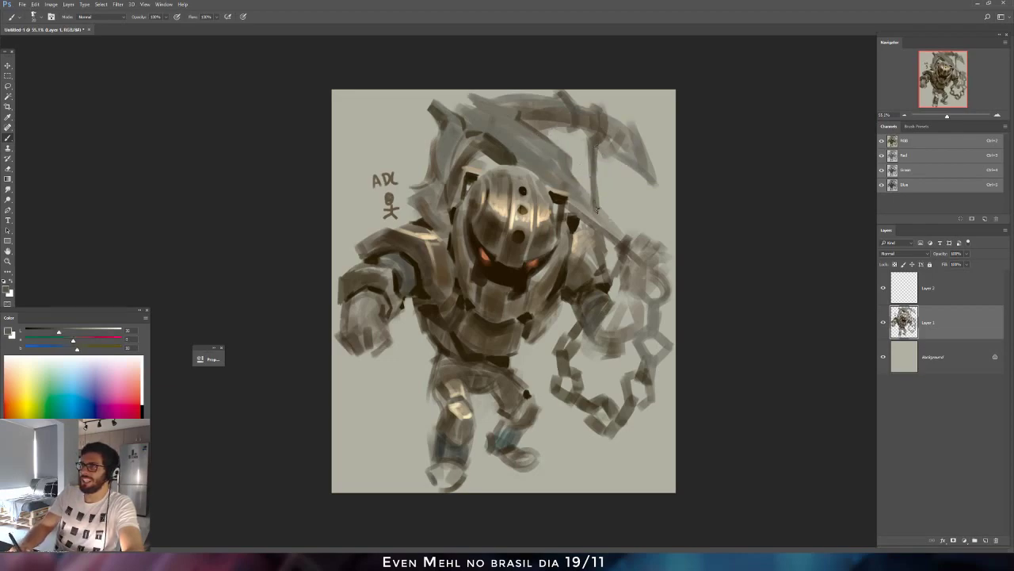
mouse_move(604, 216)
left_mouse_down()
mouse_move(598, 233)
mouse_move(605, 213)
mouse_move(596, 201)
left_mouse_up()
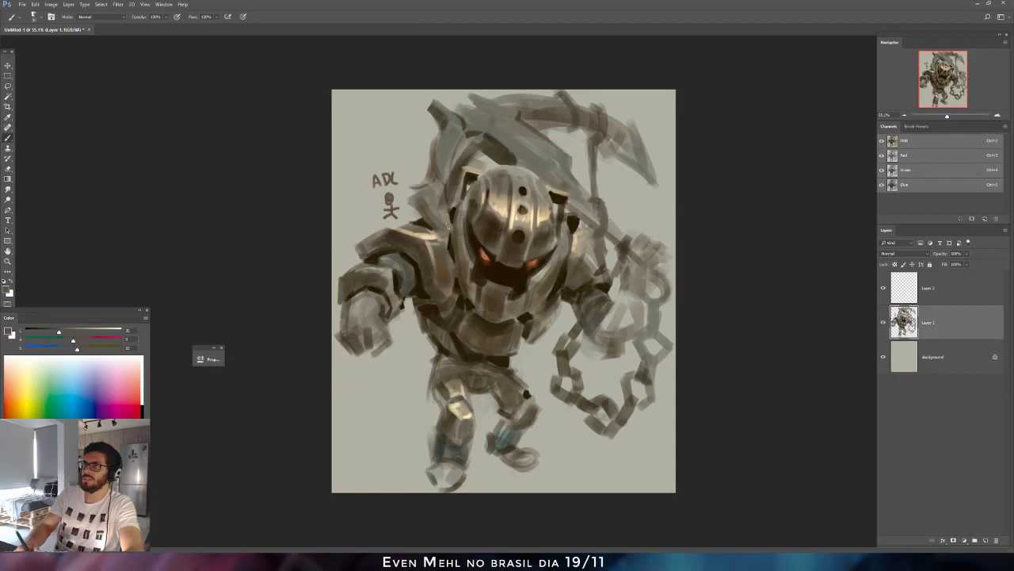
left_click(505, 274, "alt")
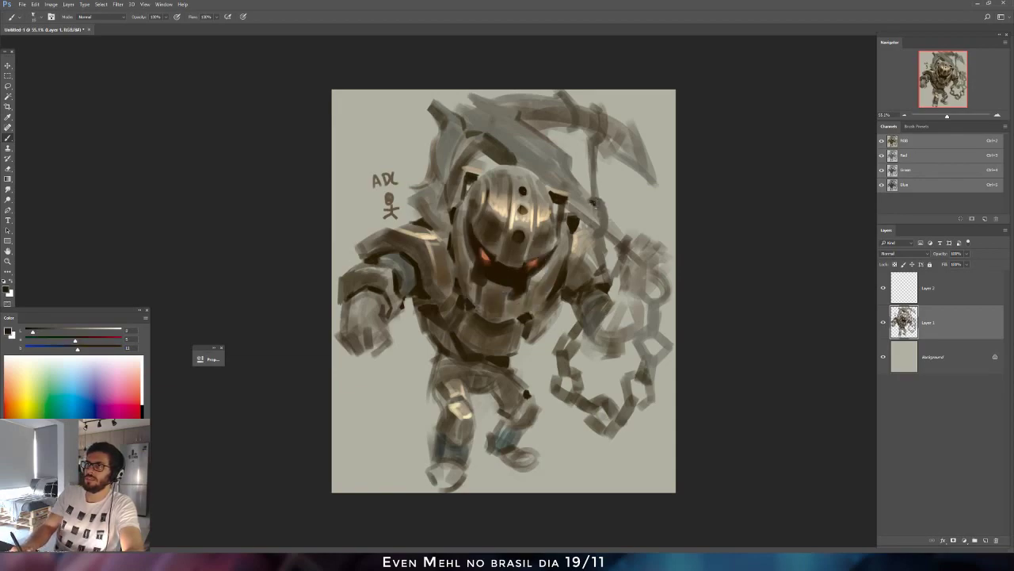
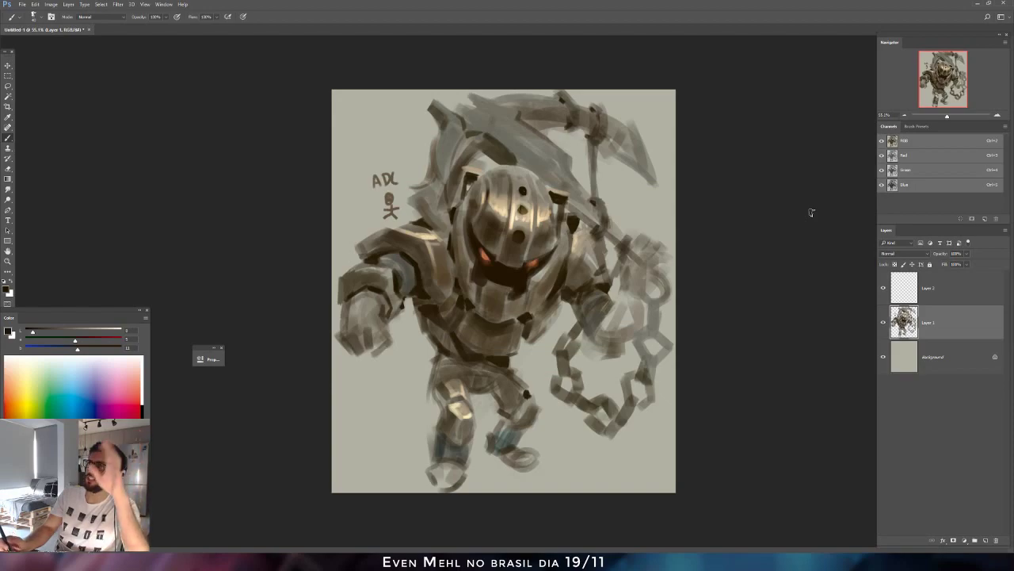
key("e")
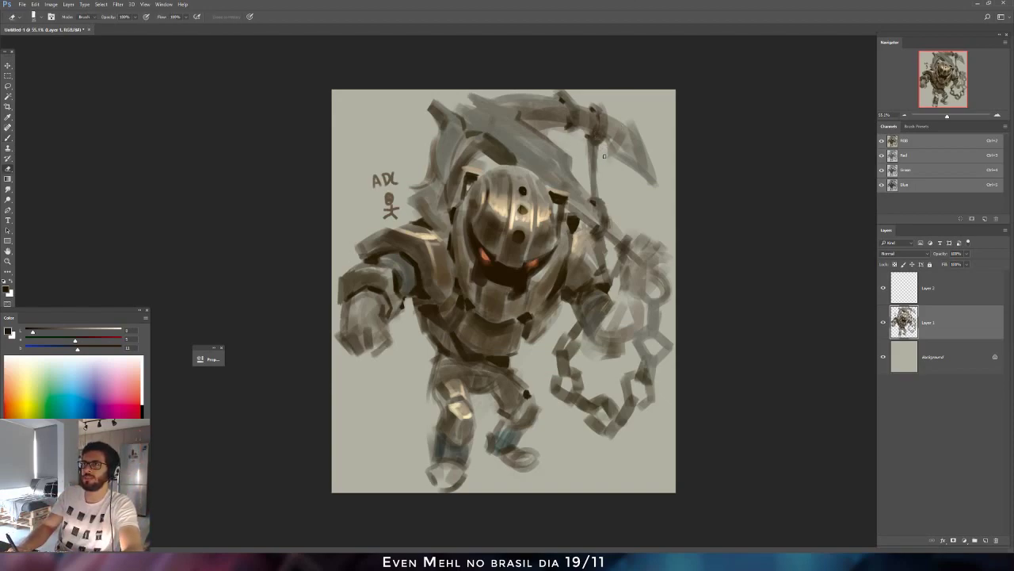
Fill in the scythe's small curved blade with a sampled mid grey and mix a darker grey from it.
key("b")
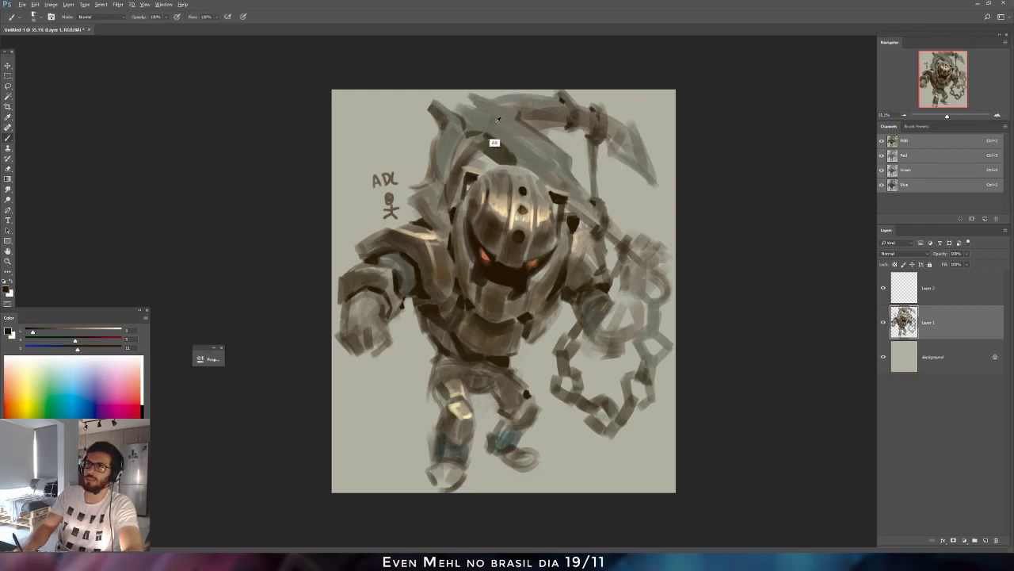
left_click(507, 128, "alt")
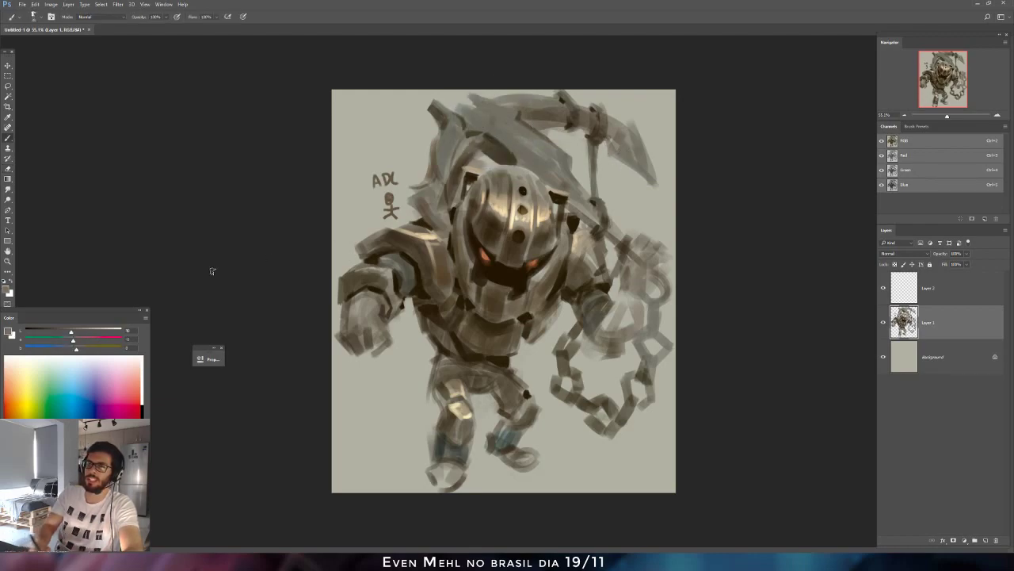
left_click_drag(61, 332, 56, 330)
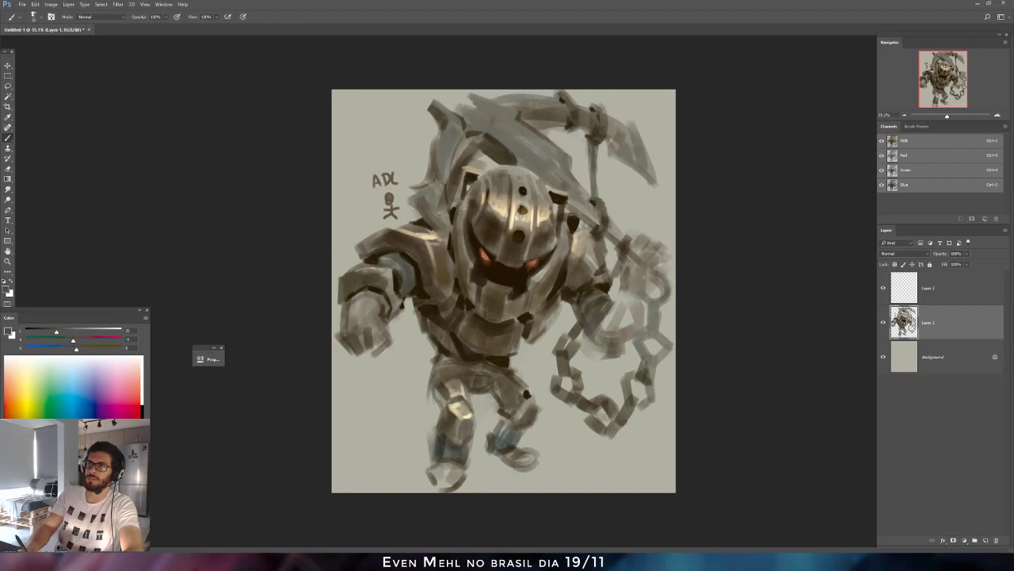
Shape the large blade's lower spike above the shoulder armor with sampled greys and a near-black shadow at its base.
left_click(432, 211, "alt")
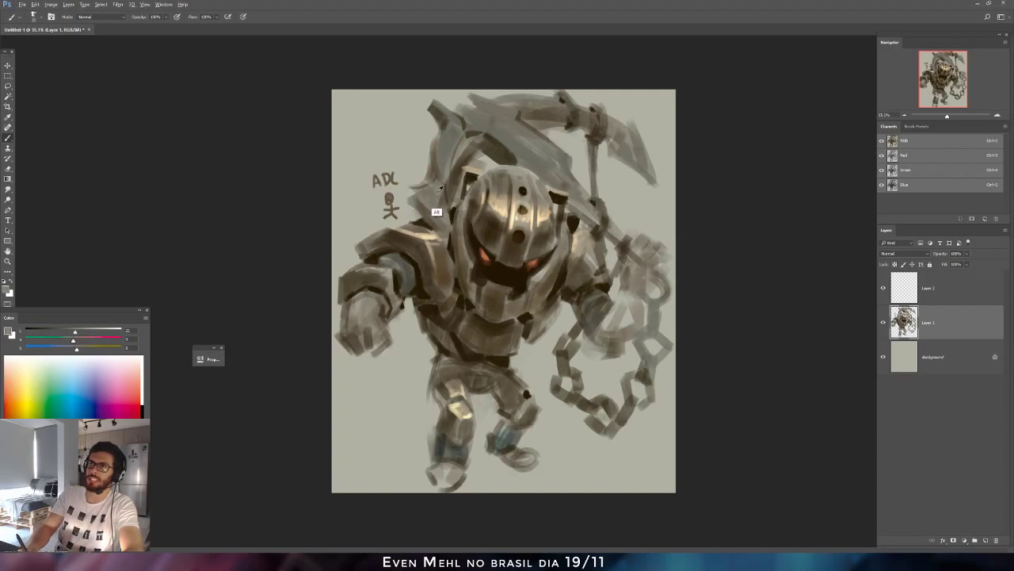
left_click(432, 194, "alt")
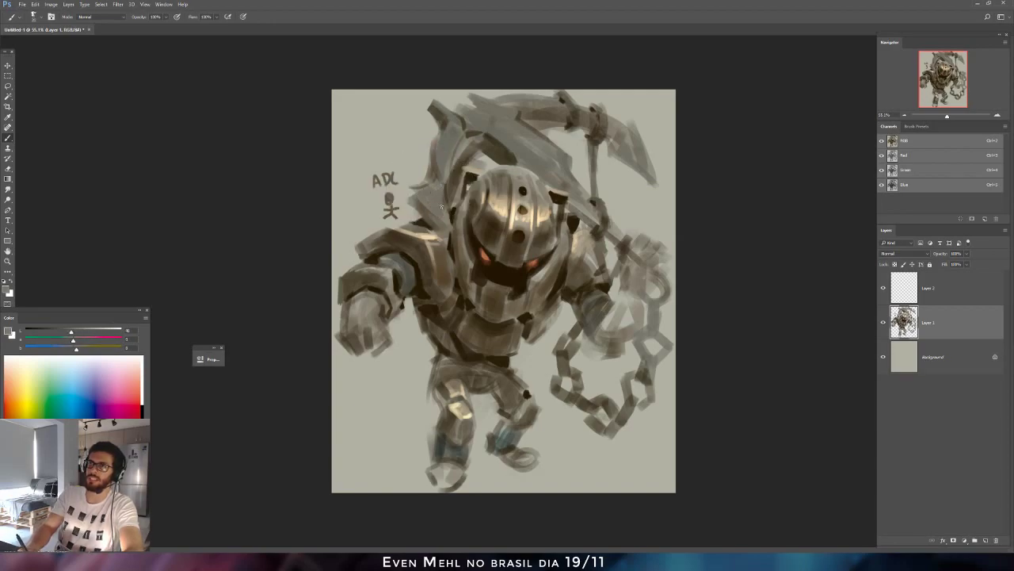
left_click(456, 233, "alt")
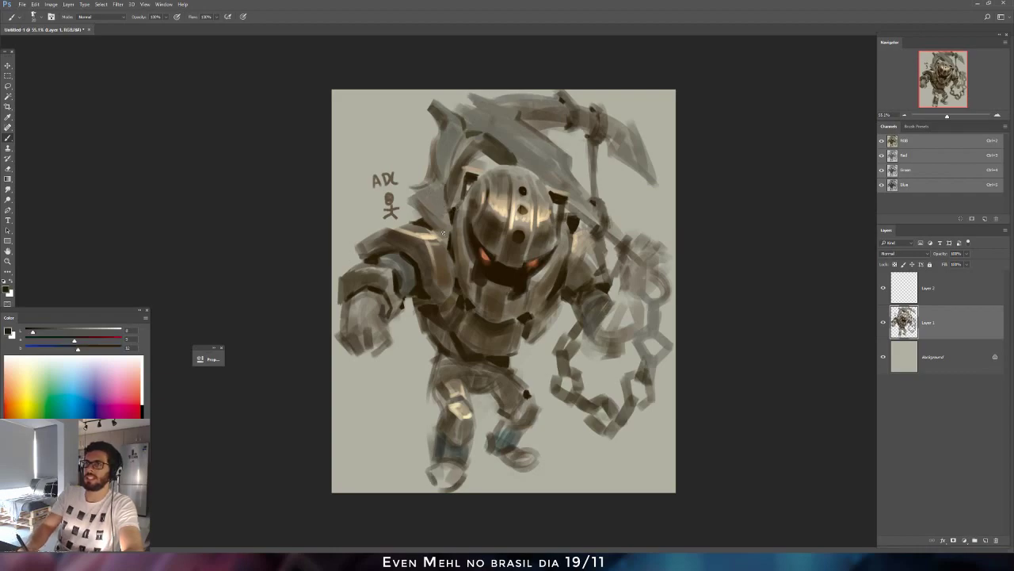
mouse_move(449, 232)
left_mouse_down()
mouse_move(440, 238)
mouse_move(452, 233)
left_mouse_up()
left_click(444, 234, "alt")
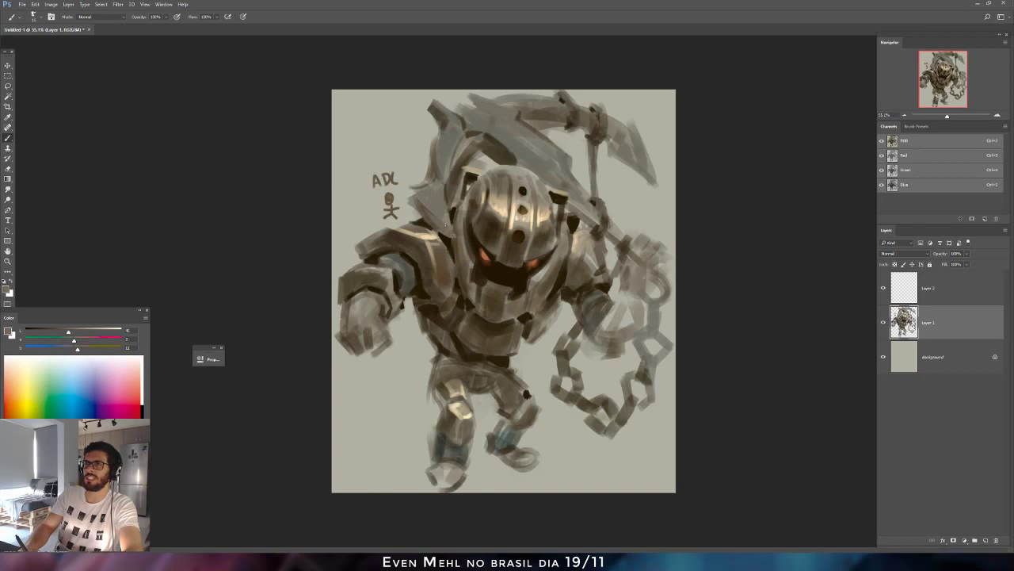
Paint light, cool grey highlights along the large blade's inner edges and spike, lightening the sampled grey.
left_click(448, 218, "alt")
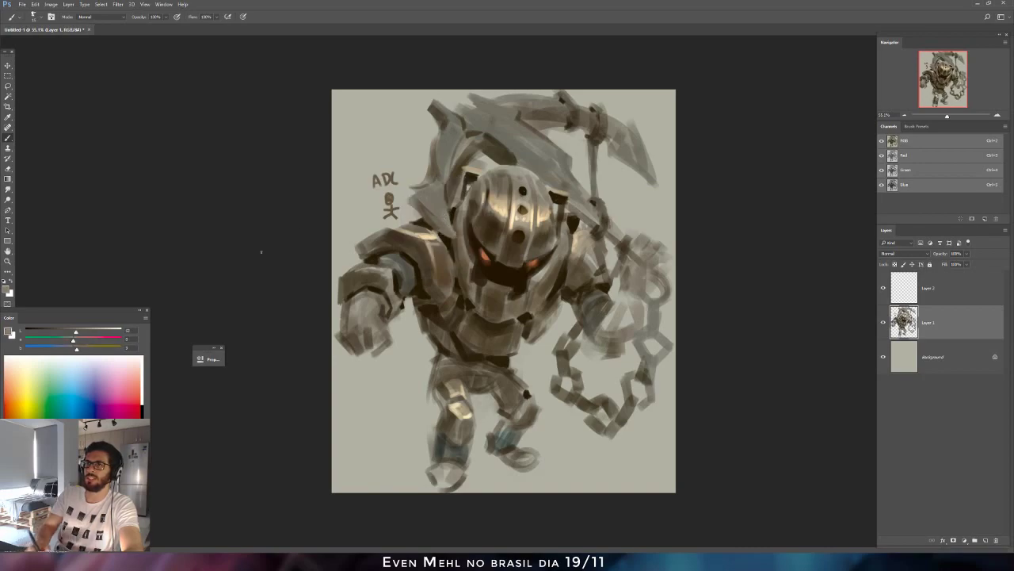
left_click(85, 331)
left_click_drag(77, 349, 72, 350)
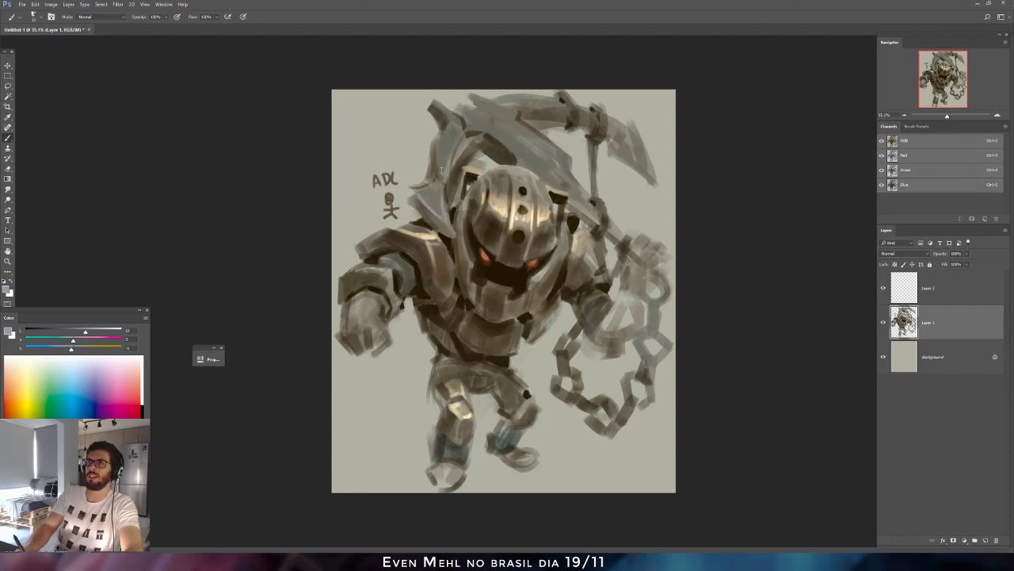
mouse_move(441, 169)
left_mouse_down()
mouse_move(442, 141)
mouse_move(480, 128)
mouse_move(514, 154)
left_mouse_up()
left_click_drag(96, 331, 100, 332)
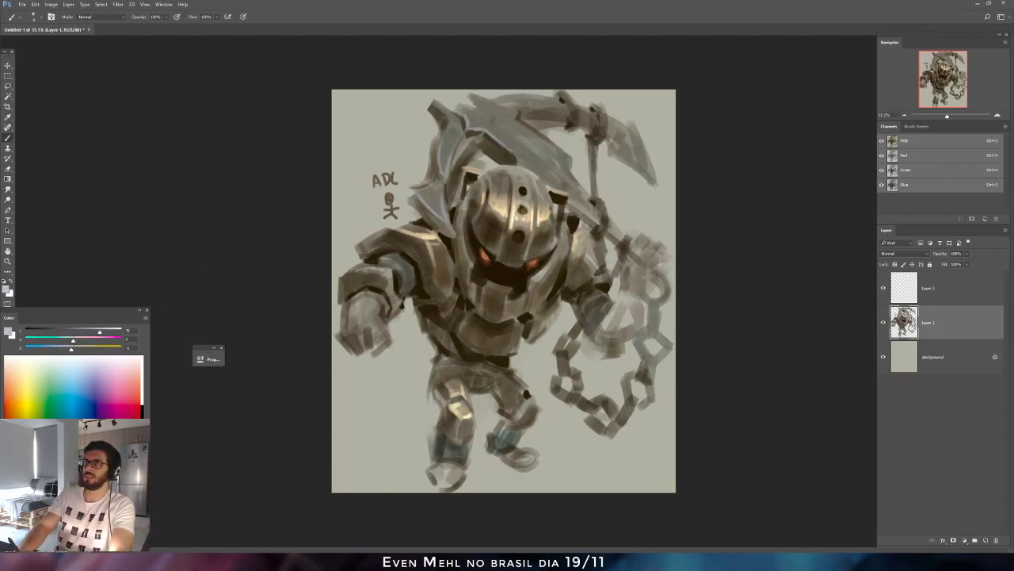
mouse_move(472, 125)
left_mouse_down()
mouse_move(527, 127)
mouse_move(510, 118)
mouse_move(532, 130)
mouse_move(492, 104)
mouse_move(460, 108)
left_mouse_up()
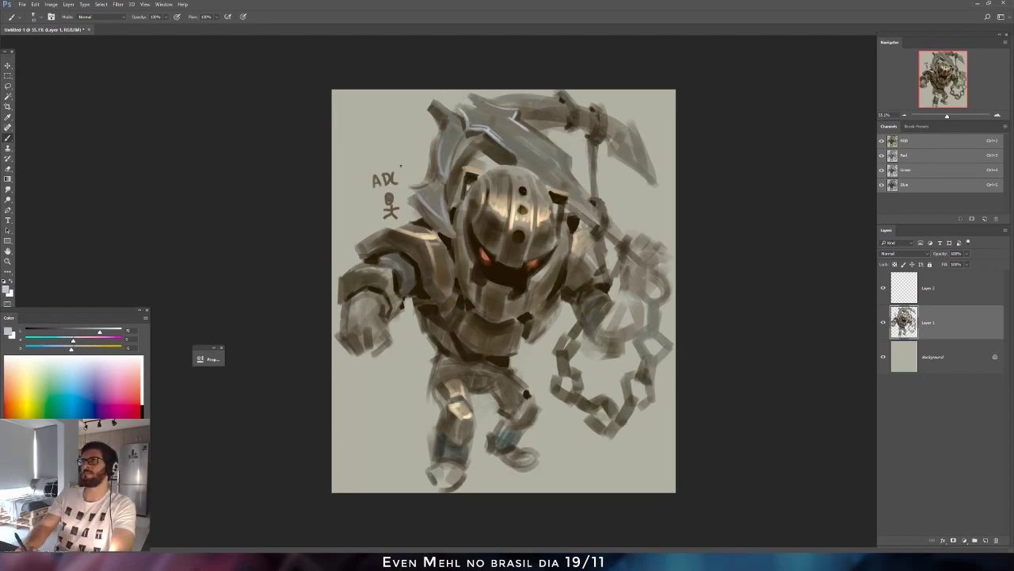
Brighten the large blade's edge highlights with an enlarged Dodge tool set to the Highlights range at 100% exposure.
key("o")
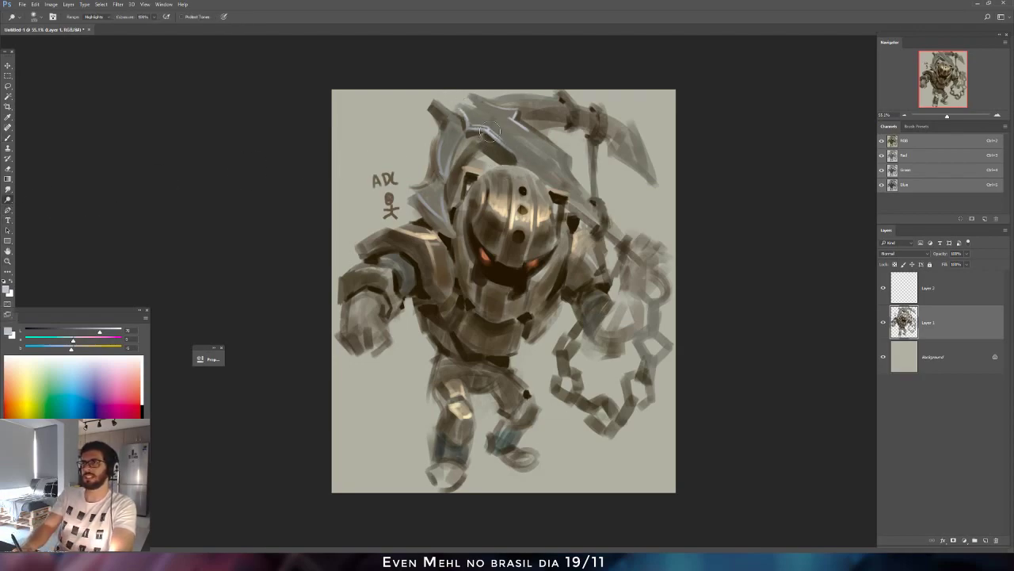
mouse_move(490, 132)
left_mouse_down()
mouse_move(519, 116)
mouse_move(529, 130)
left_mouse_up()
key("bracketright")
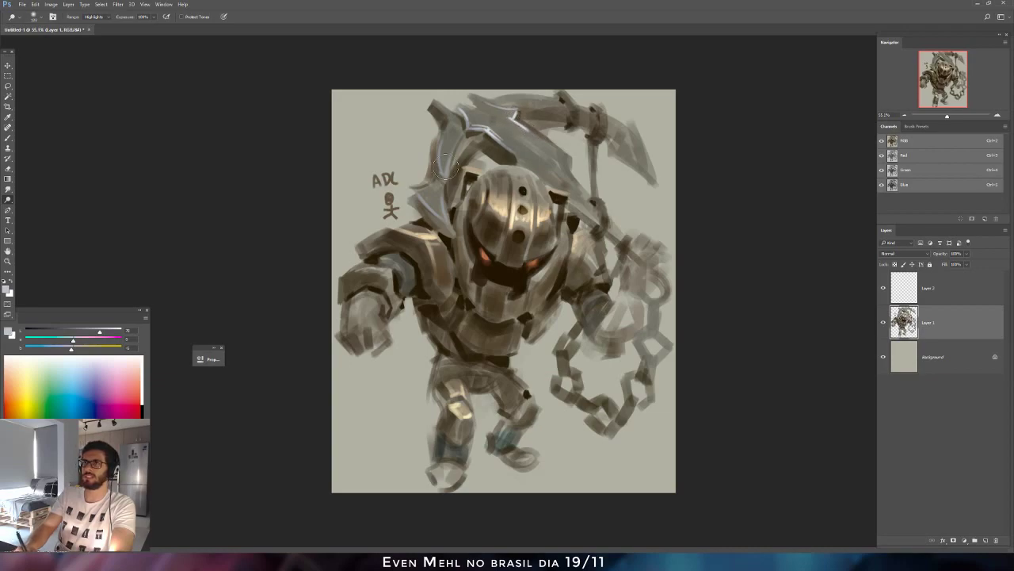
Refine the large blade's rim and inner shadow with darker sampled browns and cover its upper part with sampled grey.
key("b")
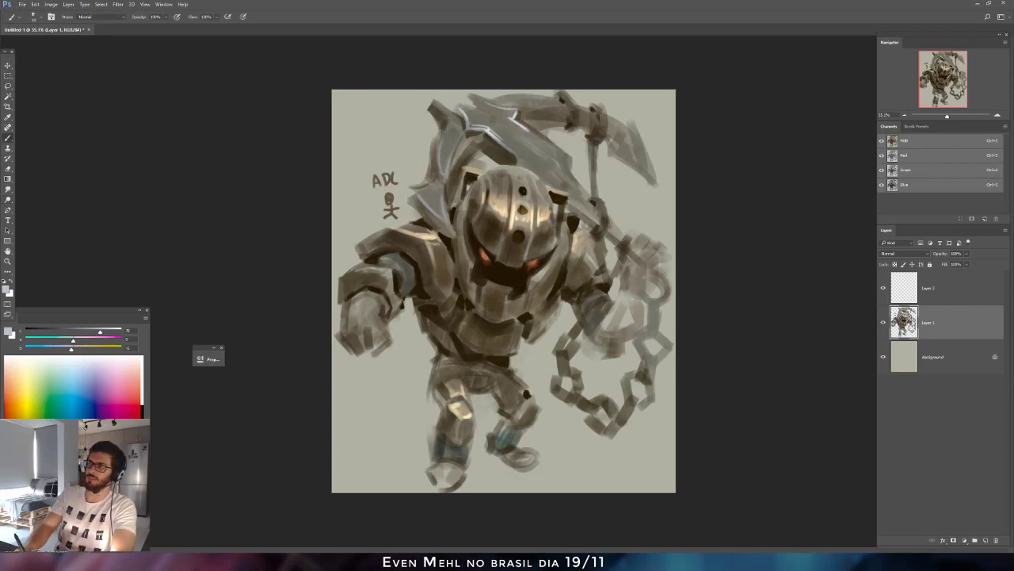
left_click(458, 157, "alt")
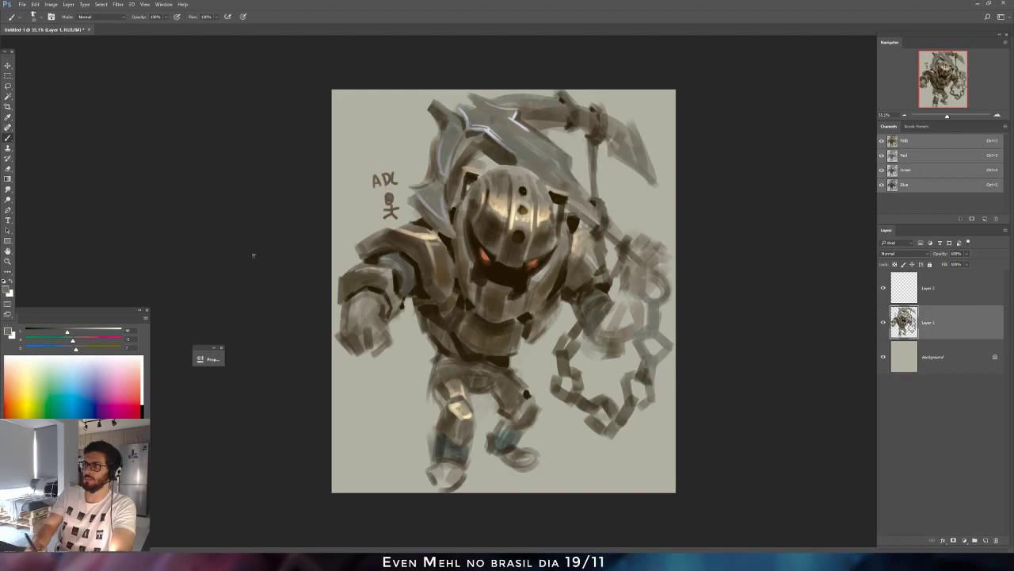
left_click_drag(58, 331, 77, 348)
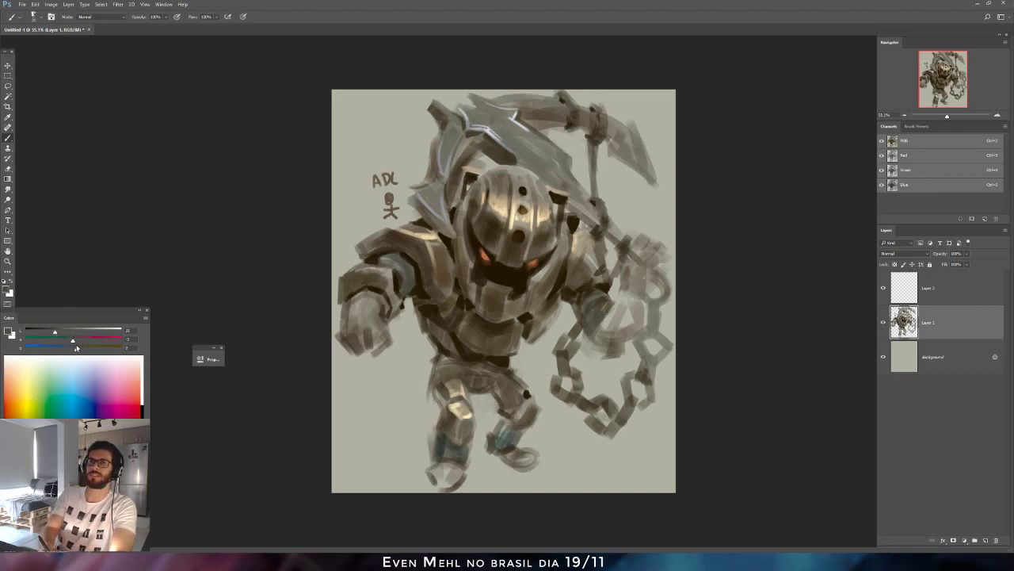
left_click(76, 341)
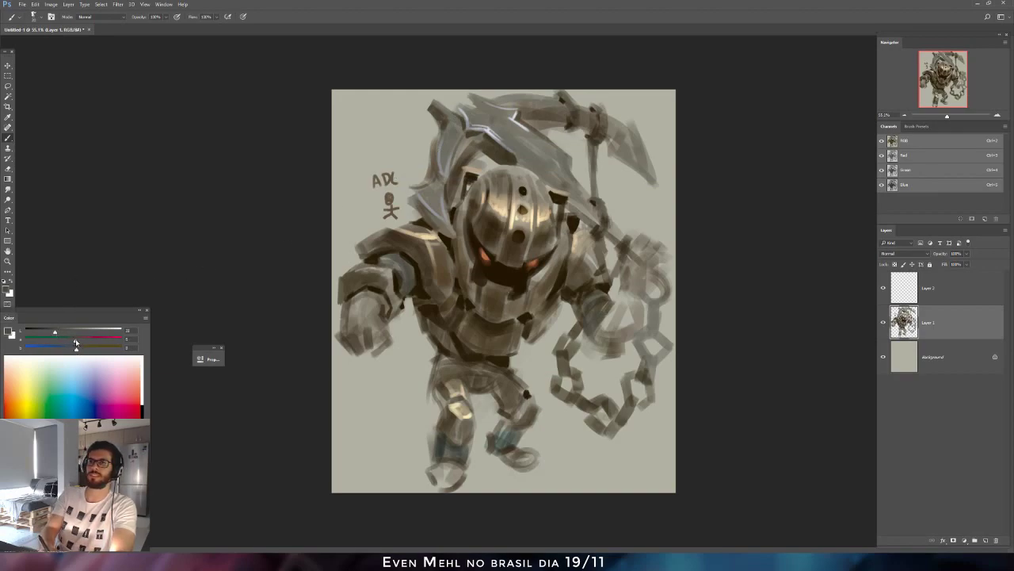
left_click(435, 155, "alt")
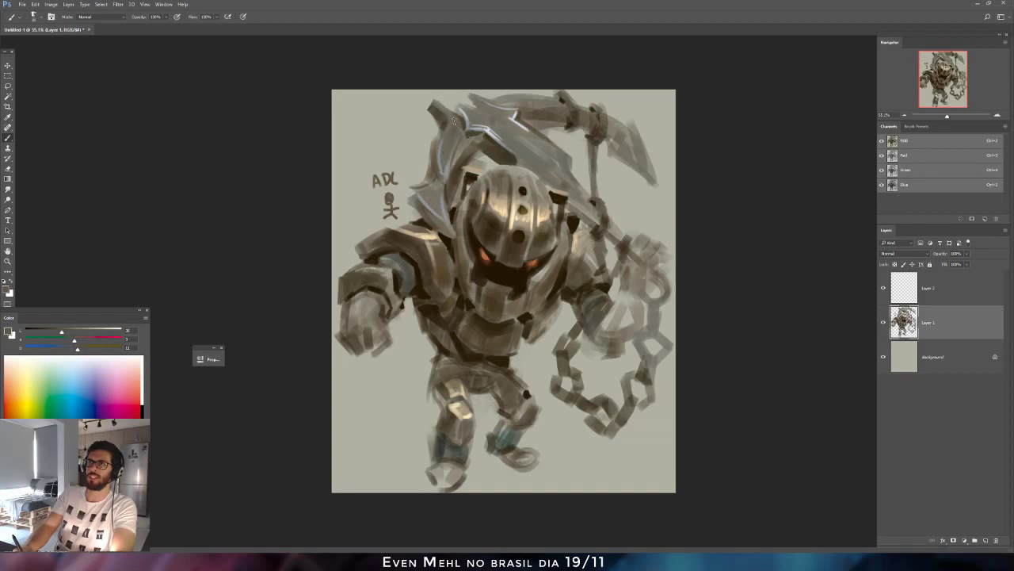
left_click(486, 161, "alt")
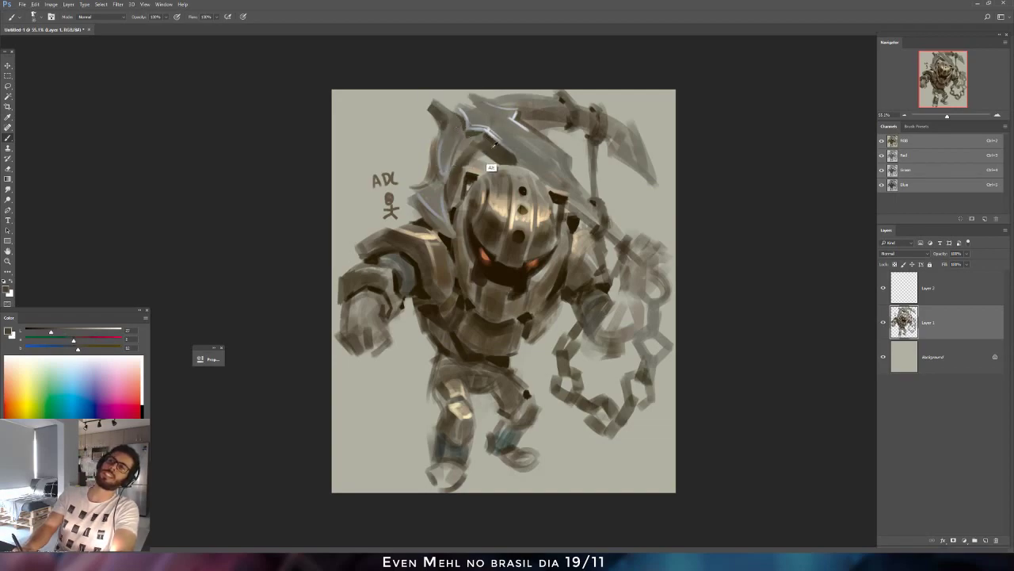
mouse_move(468, 159)
left_mouse_down()
mouse_move(482, 149)
mouse_move(461, 161)
left_mouse_up()
left_click_drag(529, 125, 559, 109)
left_click(521, 130, "alt")
Flip the canvas horizontally and clean up the outline of the scythe's small blade by alternating erasing and painting.
key("ctrl+shift+h")
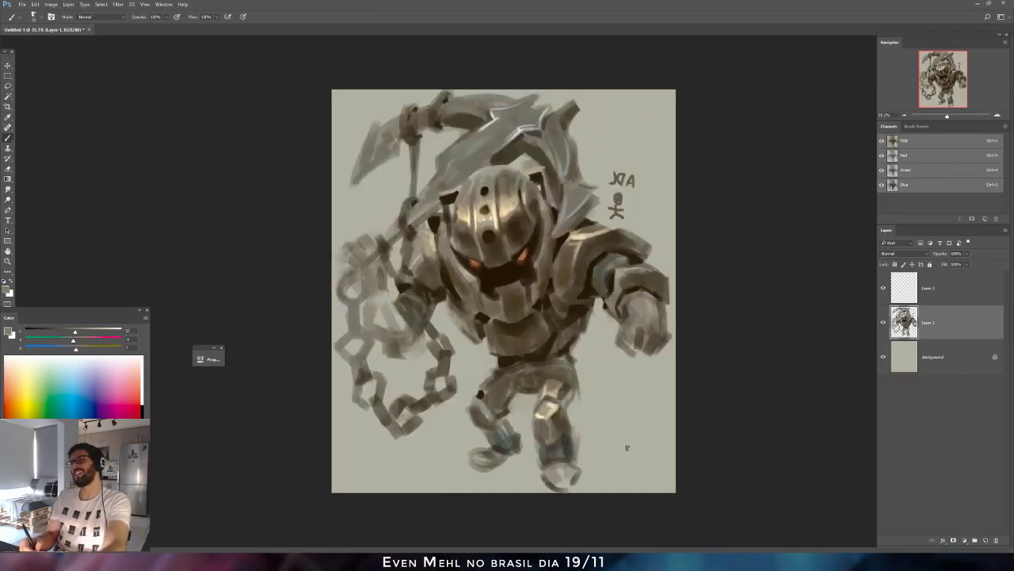
key("e")
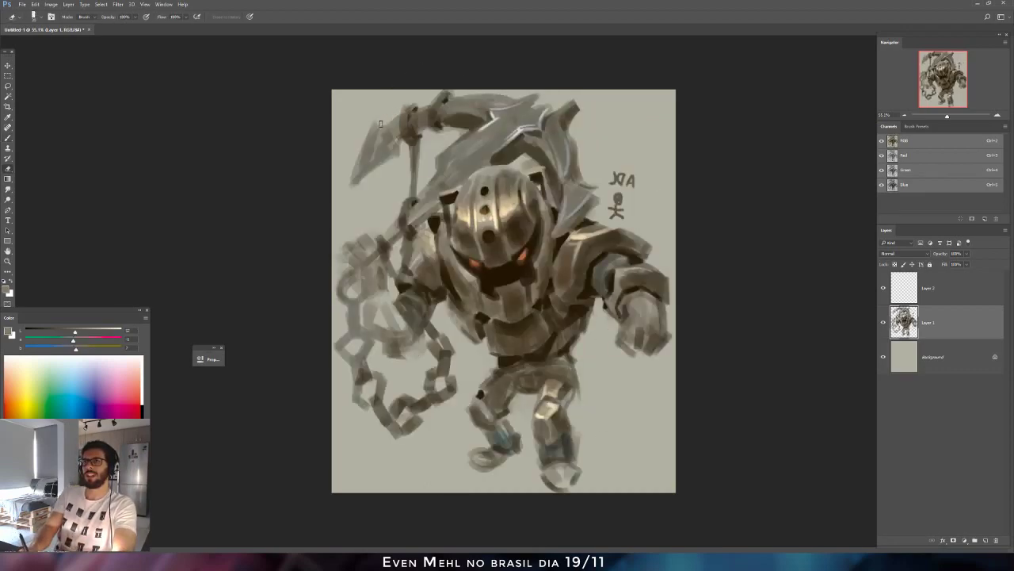
key("b")
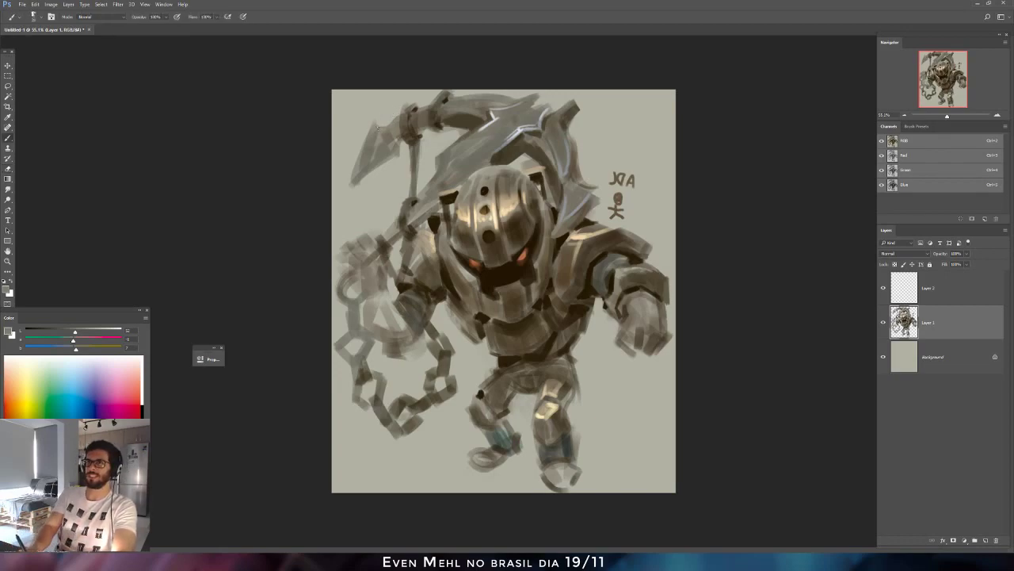
key("e")
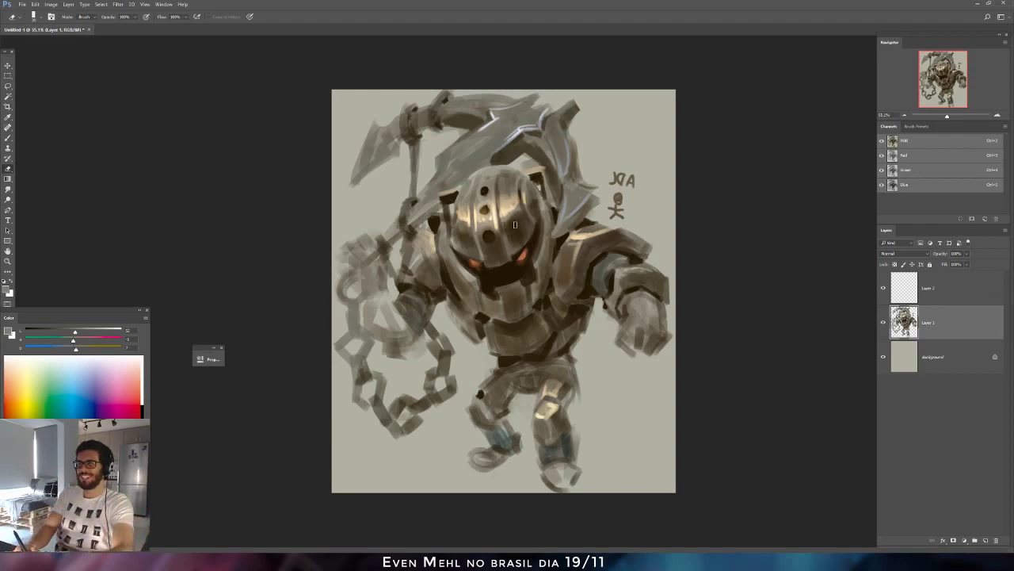
key("b")
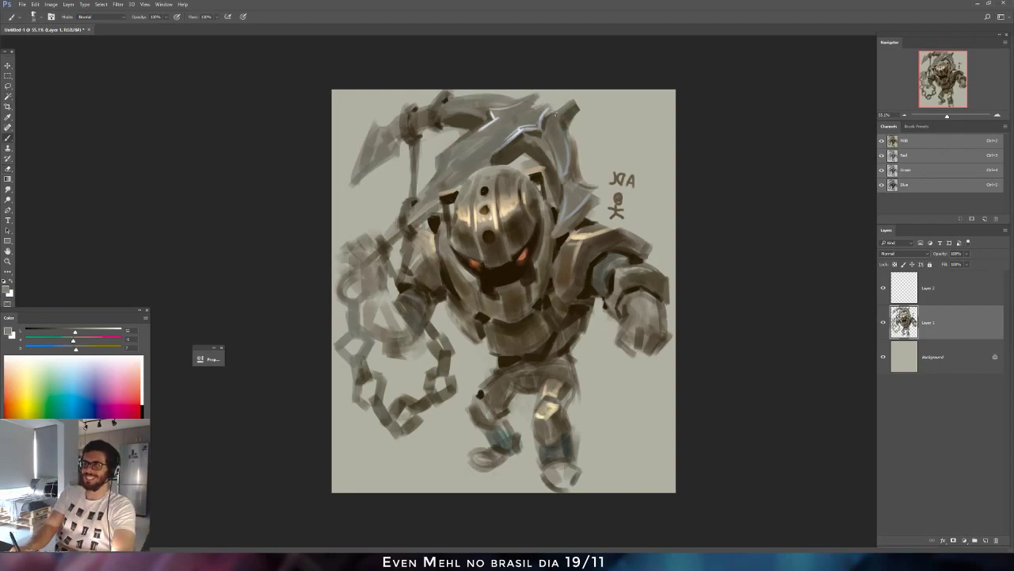
Paint a dark spike on top of the large blade with a sampled tone and erase stray paint along the blade's outer edge.
left_click(559, 115, "alt")
mouse_move(527, 102)
left_mouse_down()
mouse_move(543, 91)
mouse_move(535, 105)
mouse_move(513, 96)
left_mouse_up()
left_click(513, 124, "alt")
key("e")
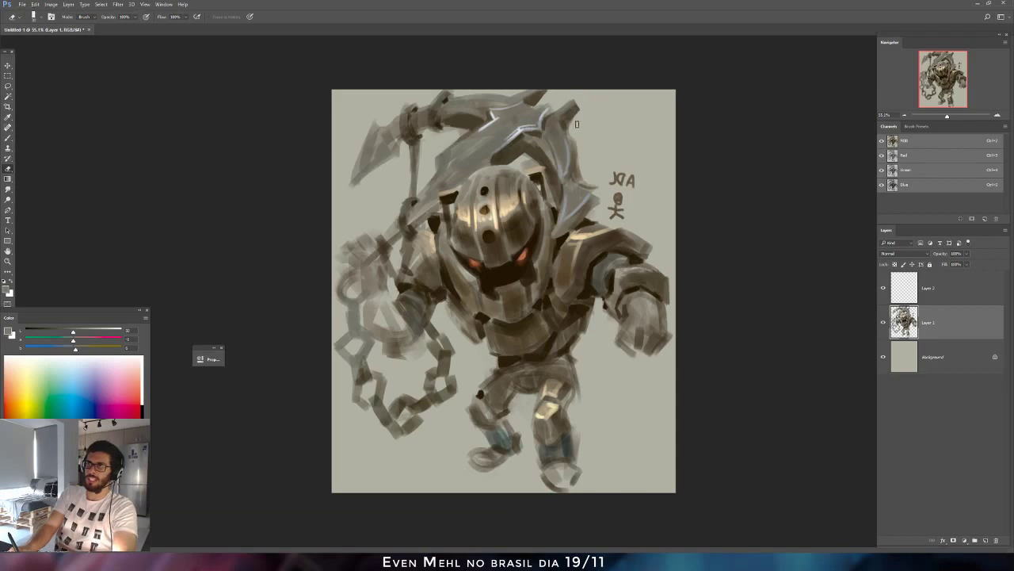
mouse_move(579, 117)
left_mouse_down()
mouse_move(569, 134)
mouse_move(580, 148)
left_mouse_up()
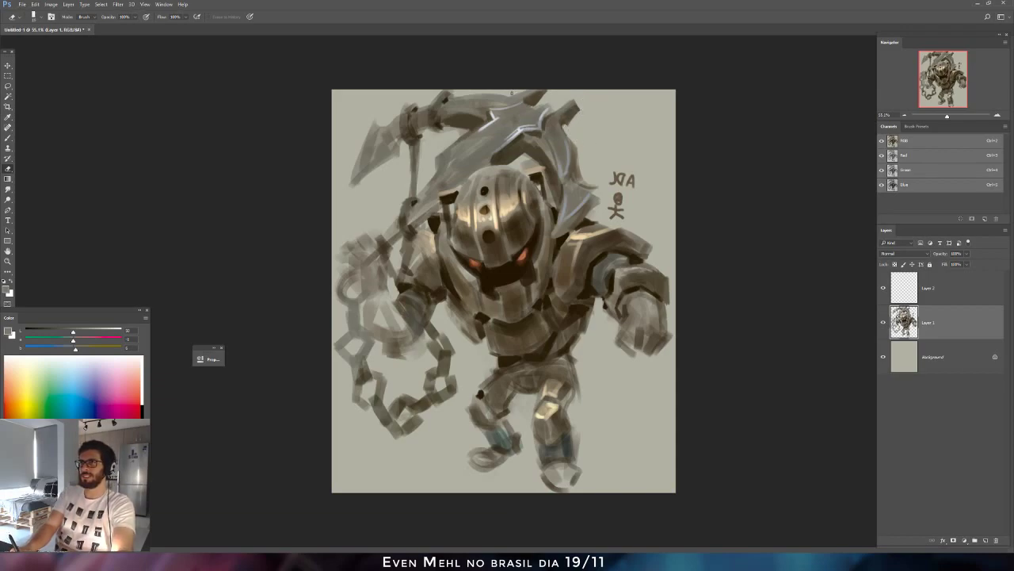
Flip the canvas back horizontally and touch up the new spike at the large blade's top edge.
key("b")
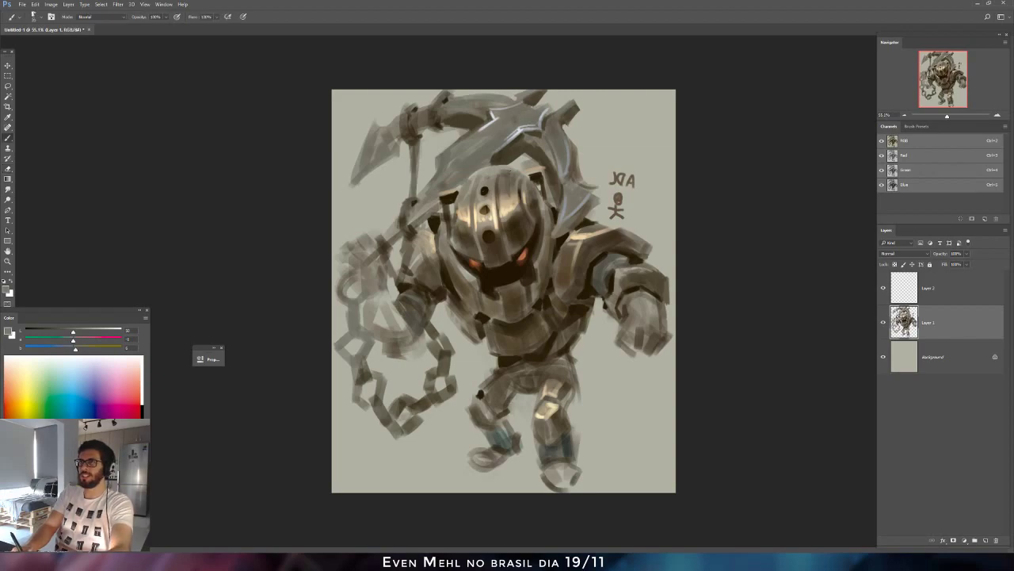
key("ctrl+shift+h")
key("e")
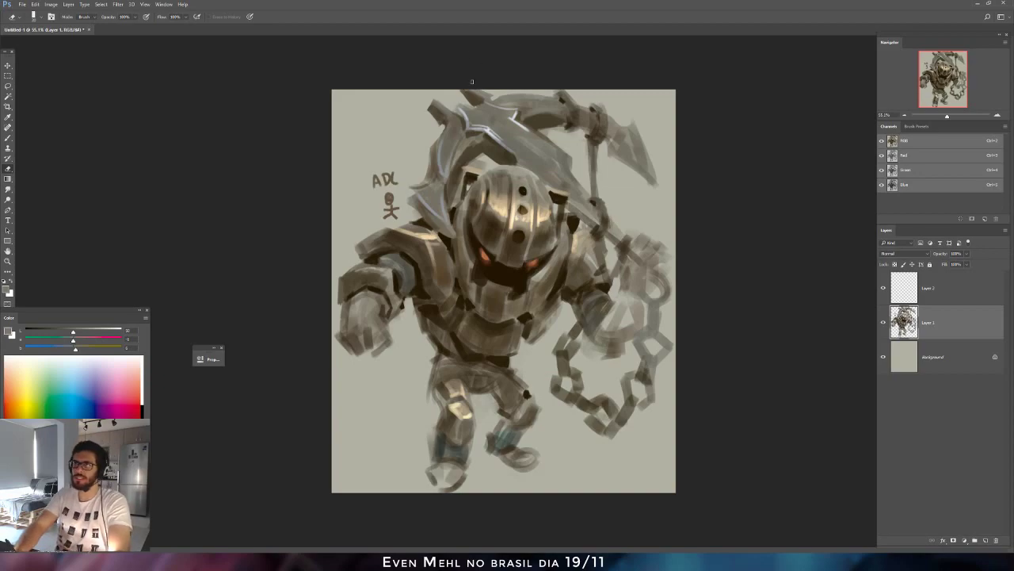
key("b")
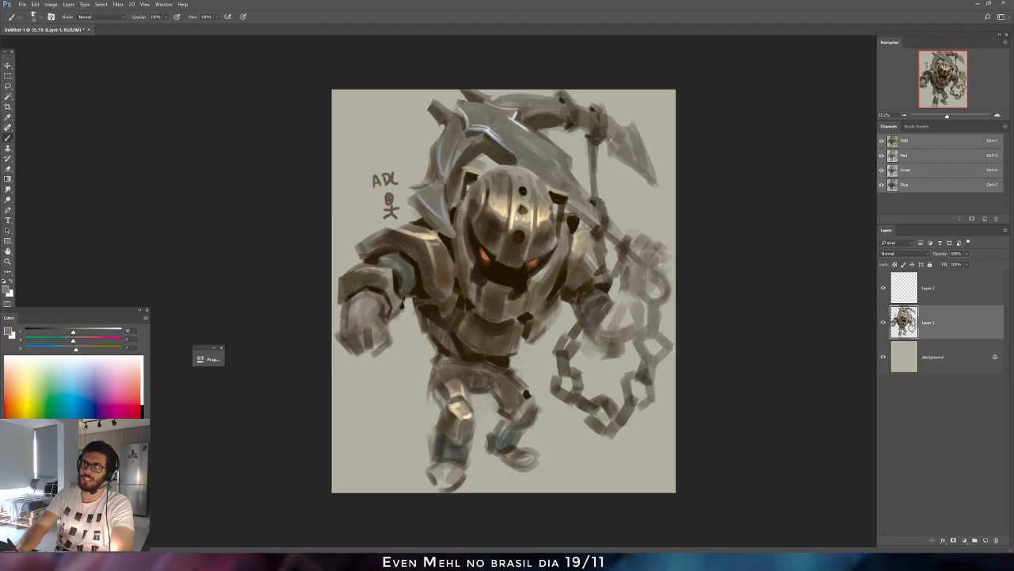
Paint pale, sharp-edged metallic highlights on the upper part of the large blade with sampled light greys.
left_click(463, 135, "alt")
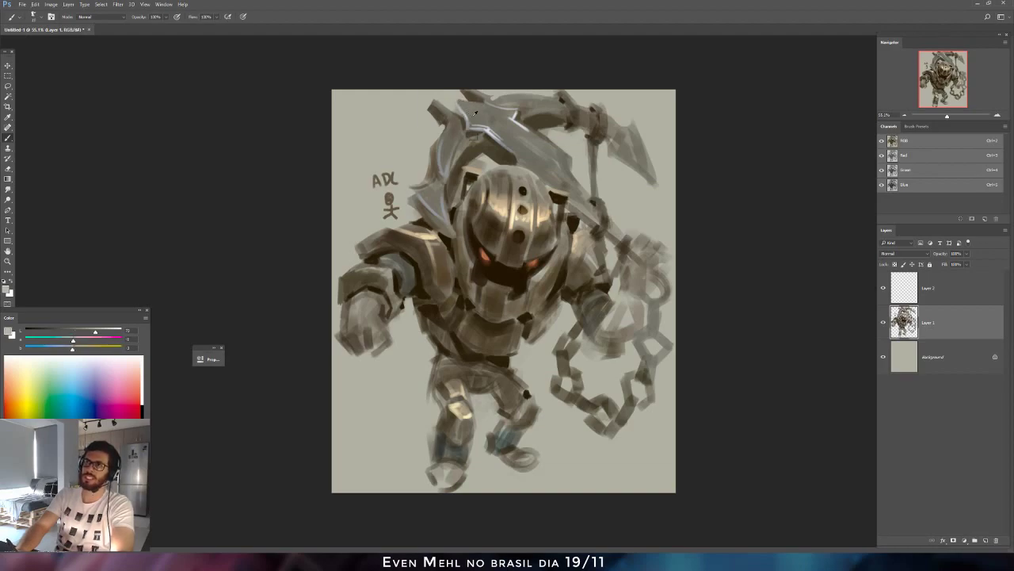
left_click(488, 130, "alt")
mouse_move(489, 127)
left_mouse_down()
mouse_move(512, 150)
mouse_move(495, 125)
mouse_move(505, 130)
mouse_move(483, 118)
left_mouse_up()
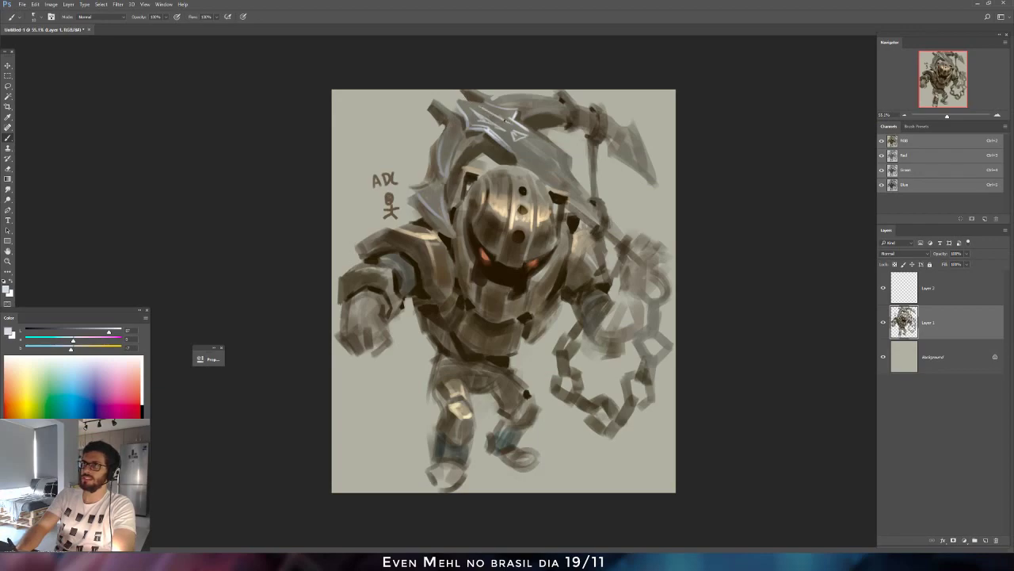
left_click(514, 135, "alt")
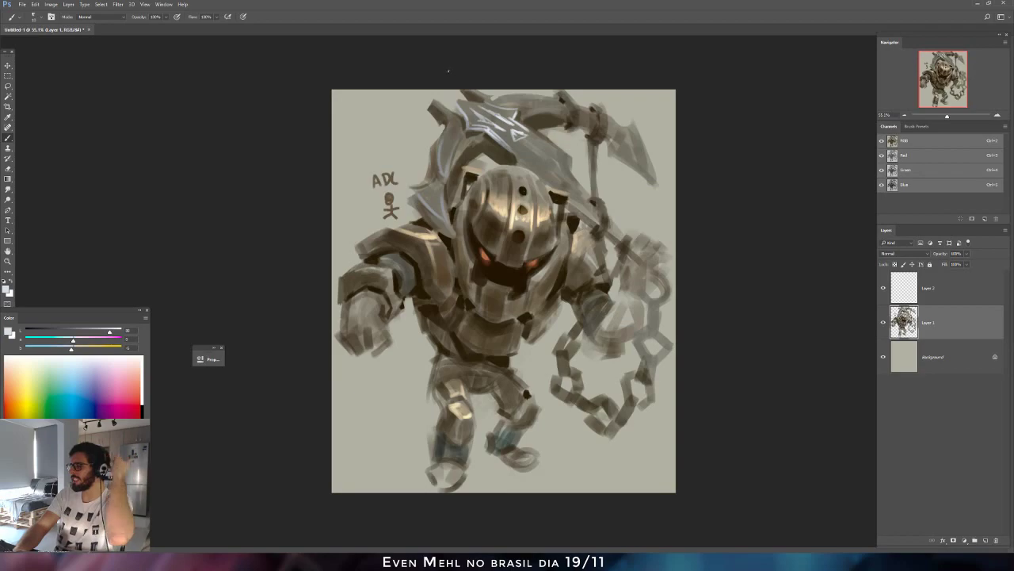
left_click(563, 101, "alt")
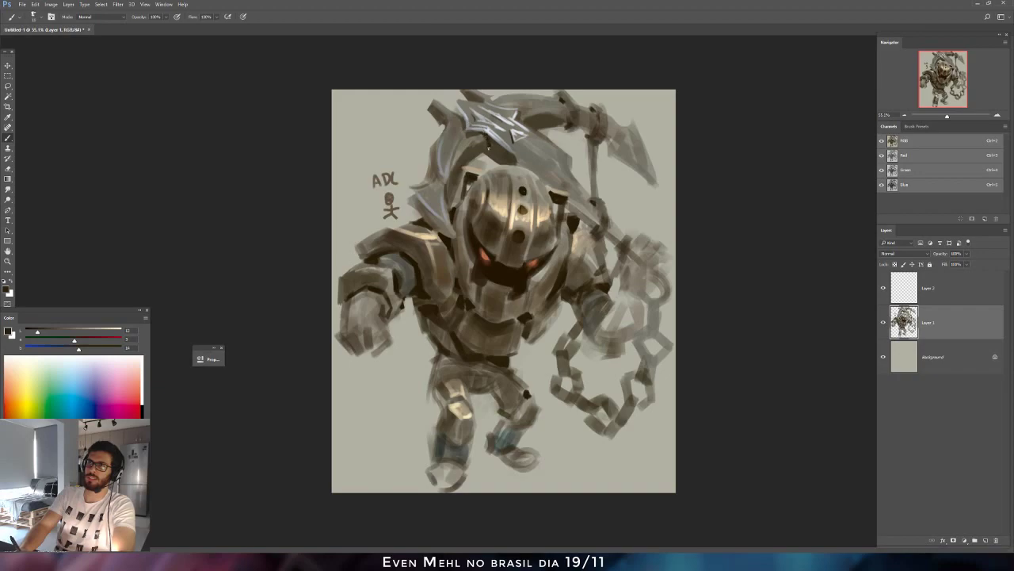
Flip the canvas horizontally, try a strongly enlarged Dodge tool brush over the small blade and undo the stroke.
key("ctrl+shift+h")
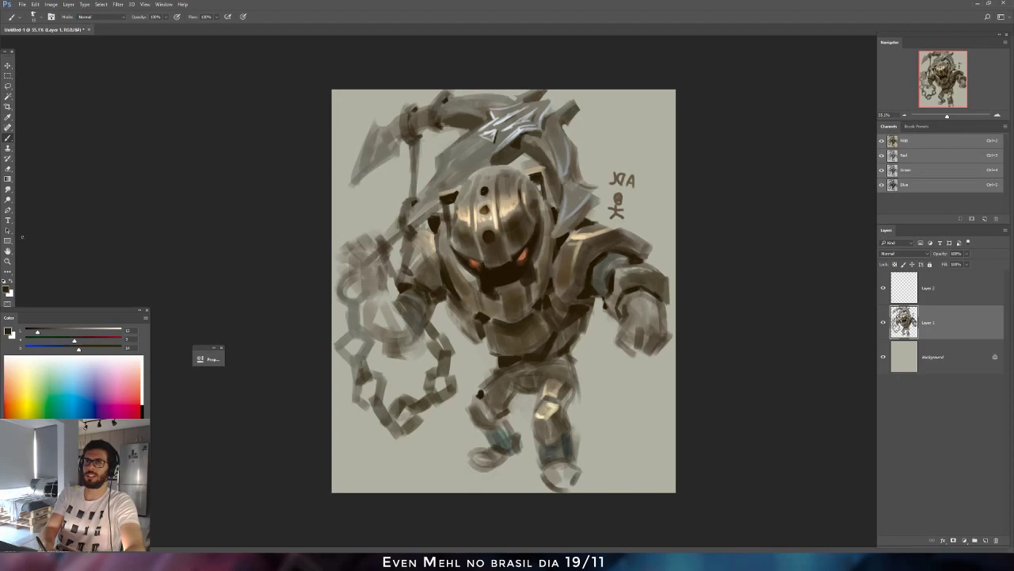
left_click(7, 199)
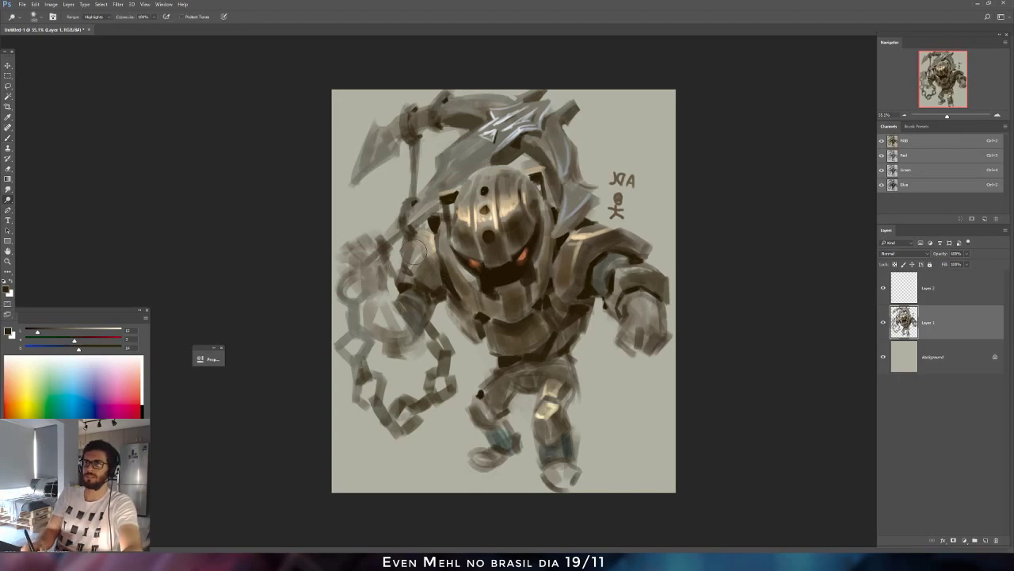
right_click(415, 252)
left_click(361, 286)
key("bracketright")
key("bracketright")
key("bracketright")
key("bracketright")
key("bracketright")
key("bracketright")
key("bracketright")
key("bracketright")
key("bracketright")
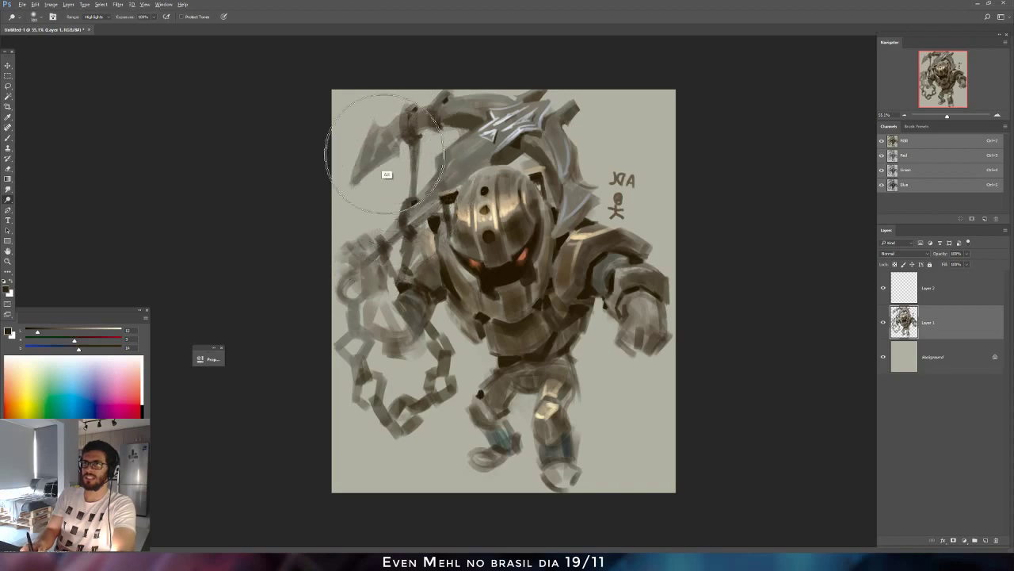
mouse_move(386, 155)
left_mouse_down()
mouse_move(396, 114)
mouse_move(507, 128)
mouse_move(409, 115)
mouse_move(449, 91)
mouse_move(459, 115)
left_mouse_up()
key("bracketleft")
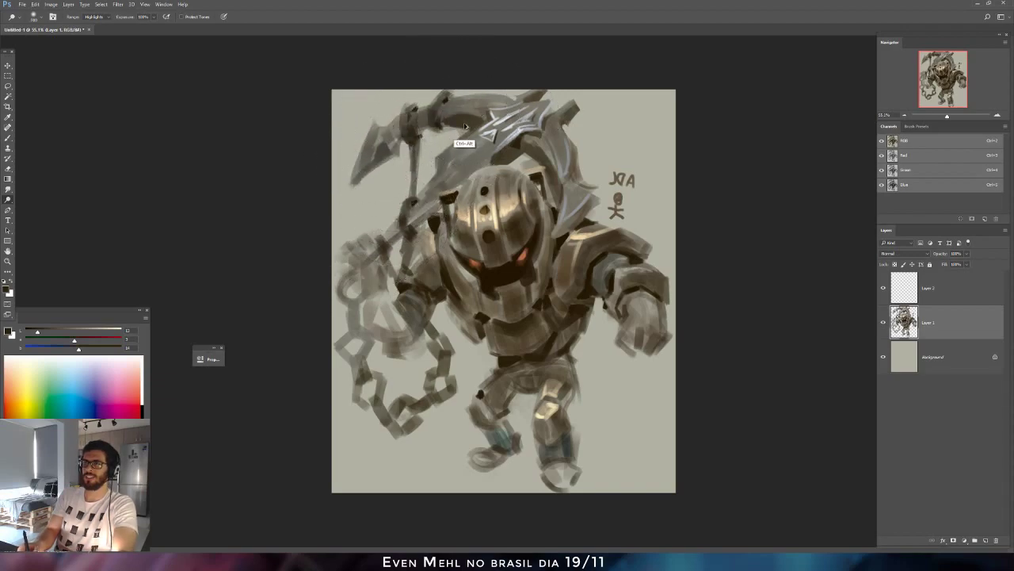
key("ctrl+alt+z")
Try a smaller Dodge tool brush on the large blade's lower spike, undo the stroke and flip the canvas back.
key("bracketleft")
key("bracketleft")
left_click_drag(580, 209, 579, 178)
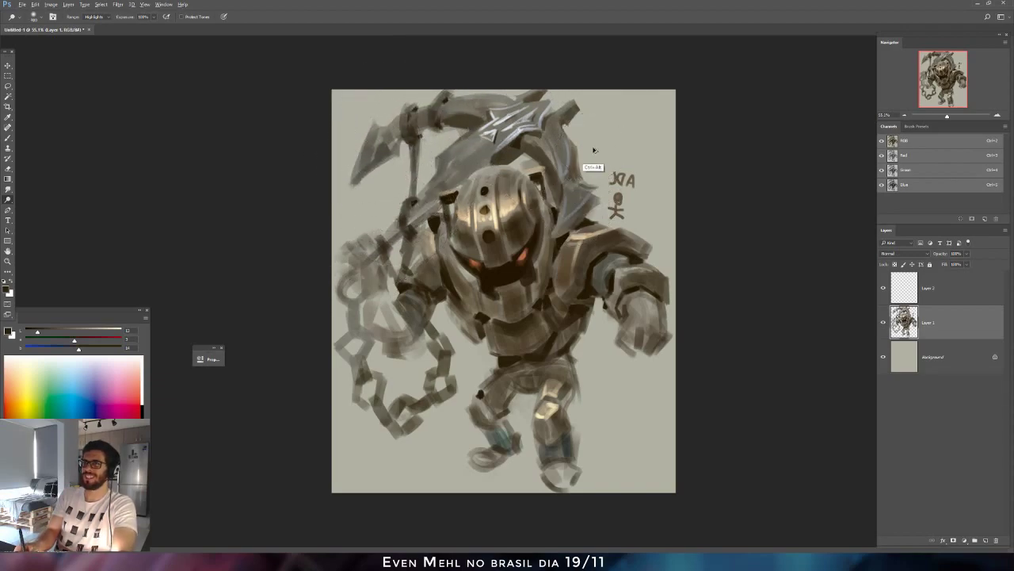
key("ctrl+alt+z")
key("bracketleft")
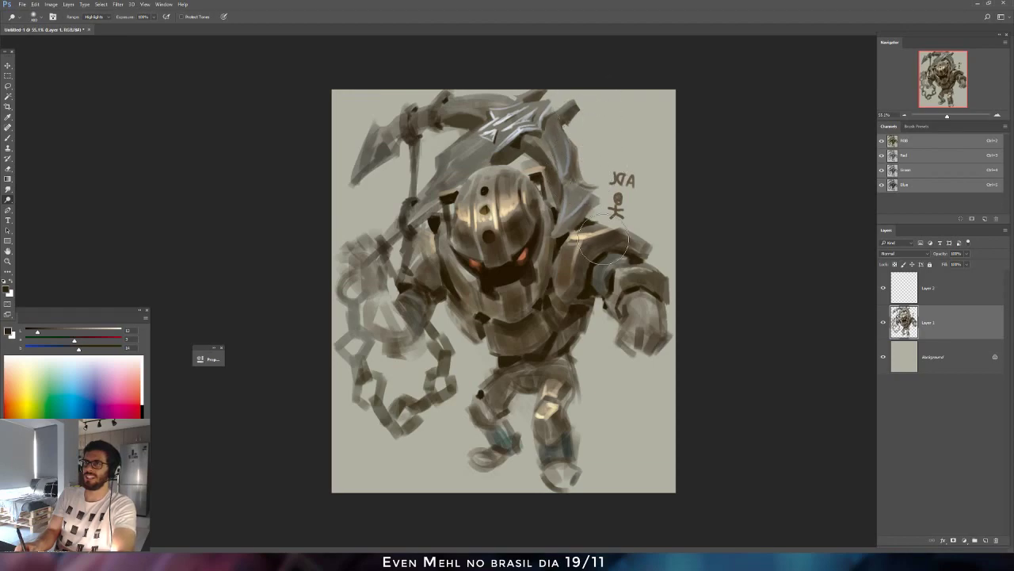
key("ctrl+shift+h")
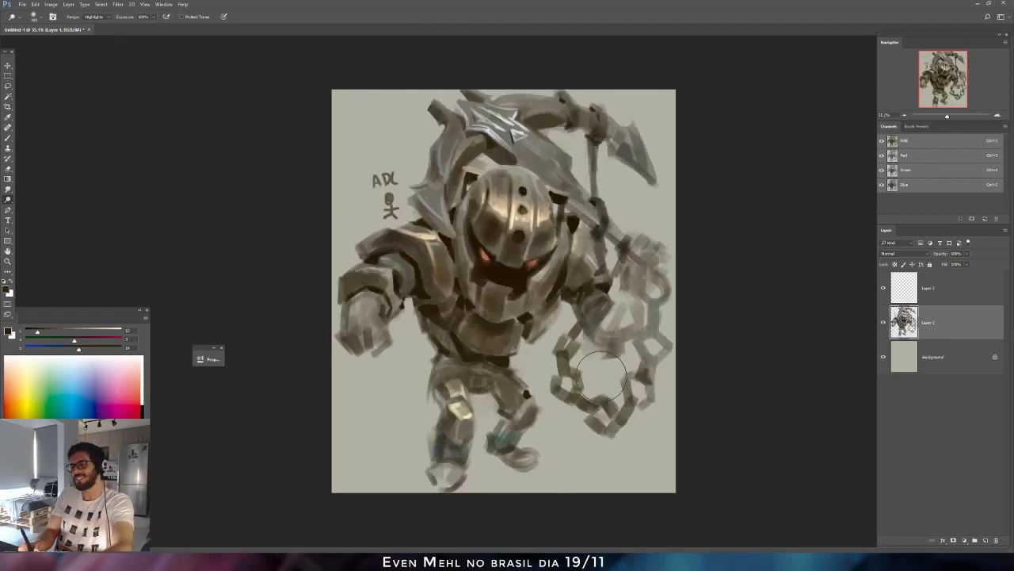
Brush brighter highlights along the helmet's central ridges and around its holes with sampled cream and brown tones.
key("b")
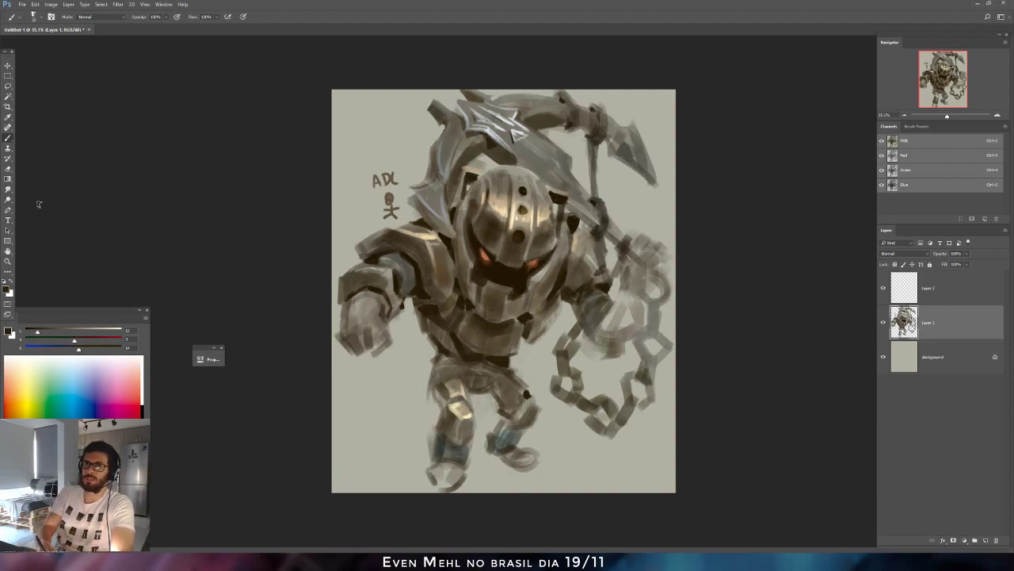
left_click(8, 189)
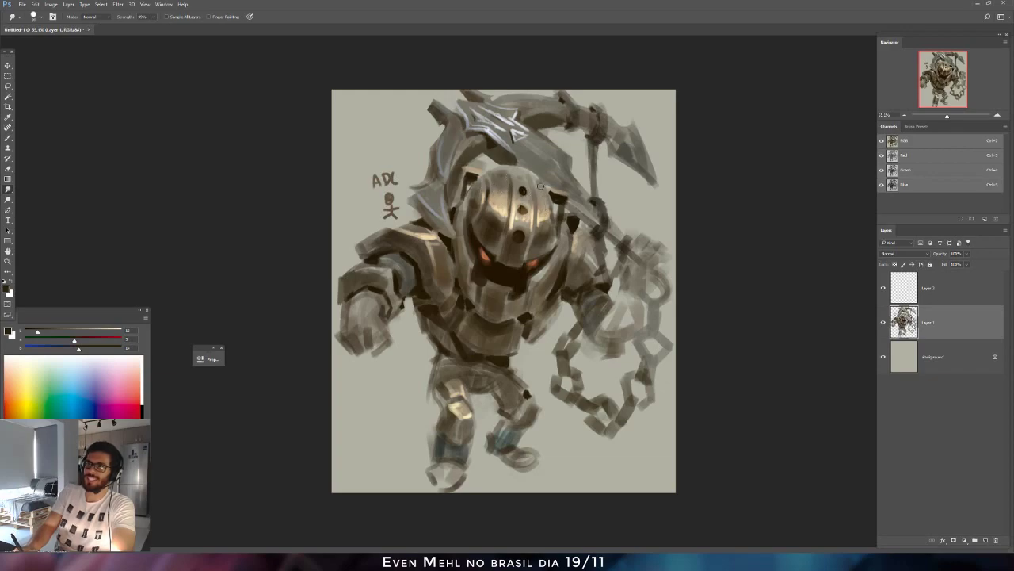
key("b")
left_click(533, 212, "alt")
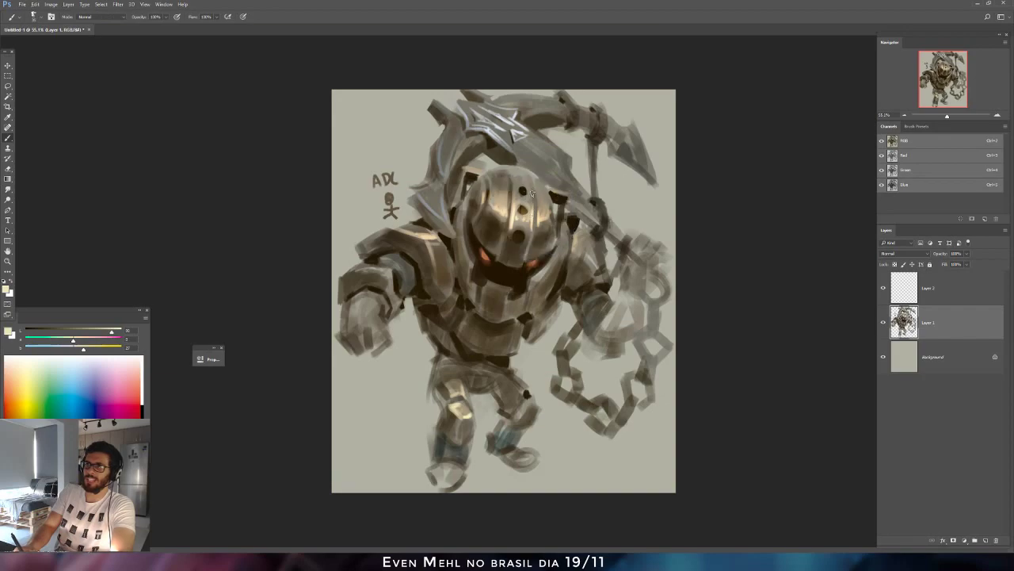
left_click(514, 203, "alt")
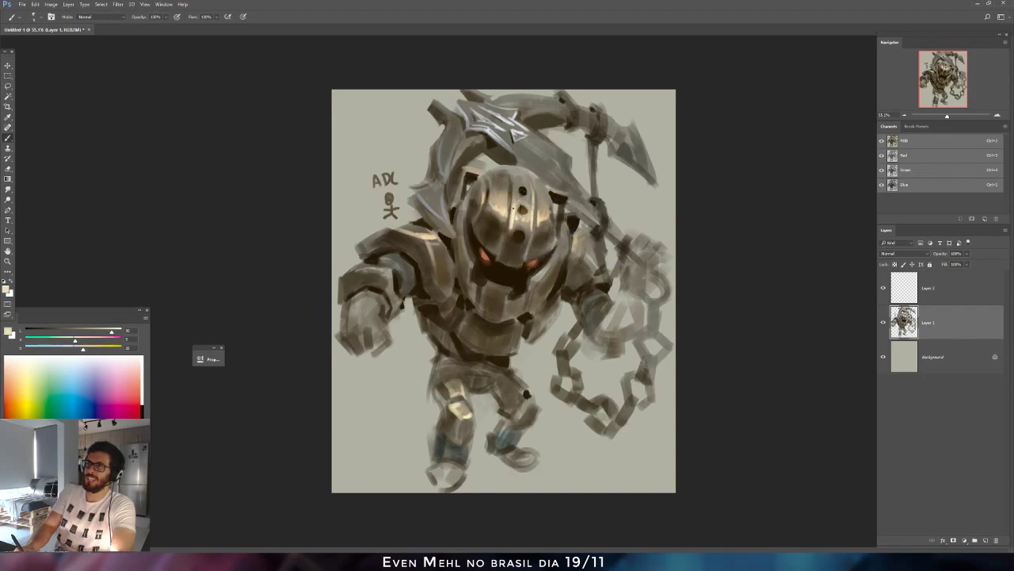
left_click_drag(513, 202, 513, 186)
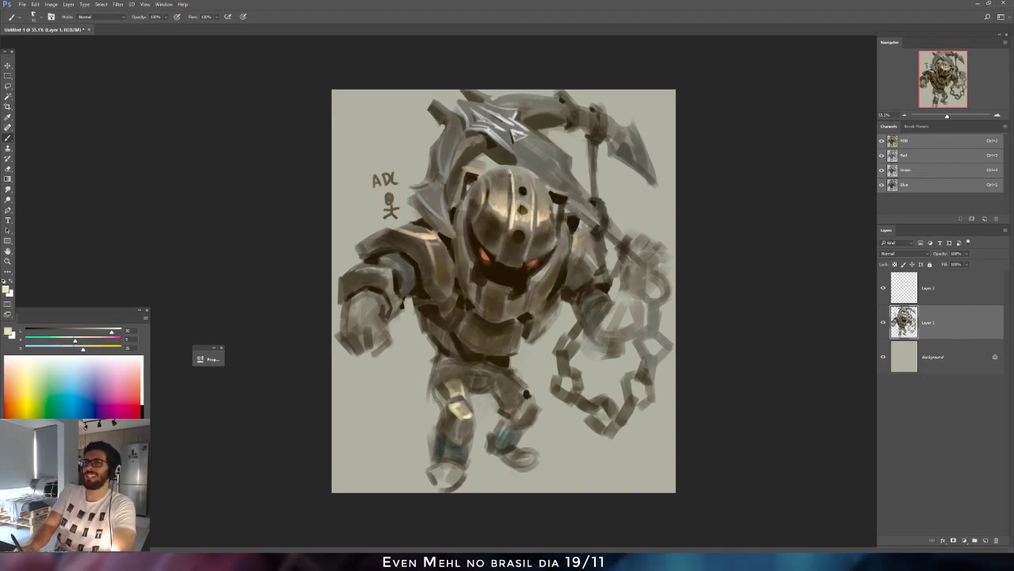
left_click(512, 206, "alt")
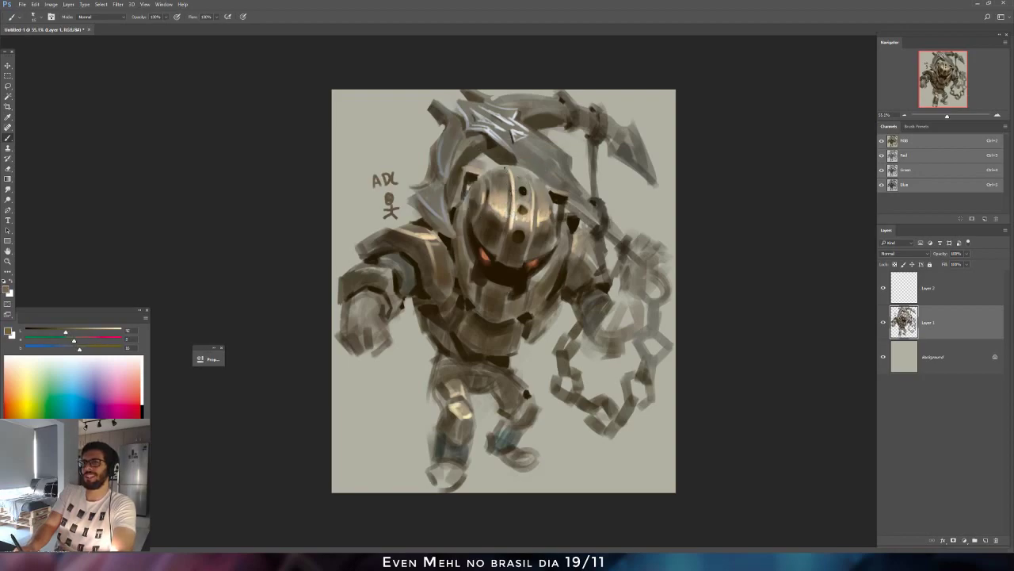
left_click(507, 202, "alt")
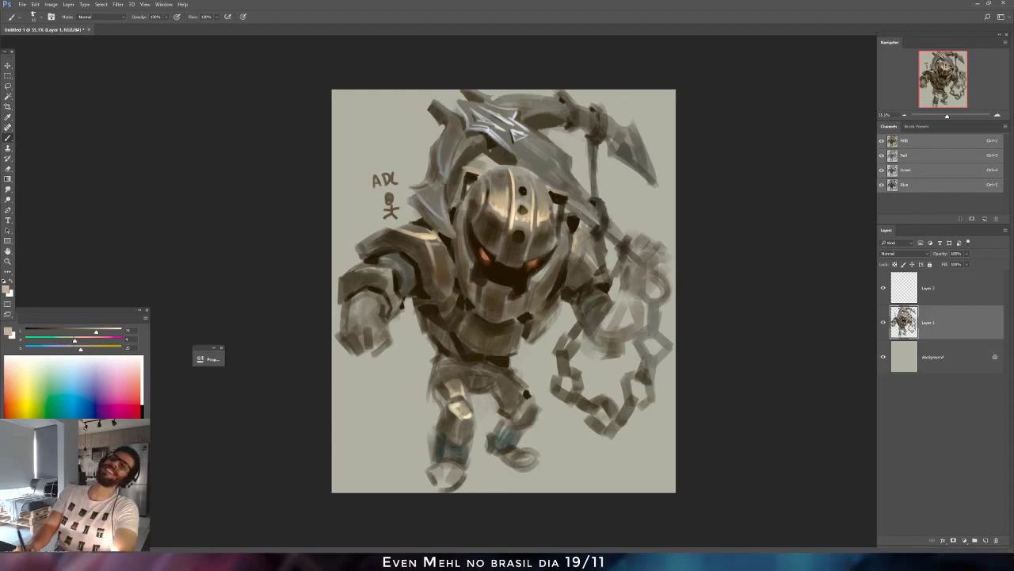
left_click(513, 216, "alt")
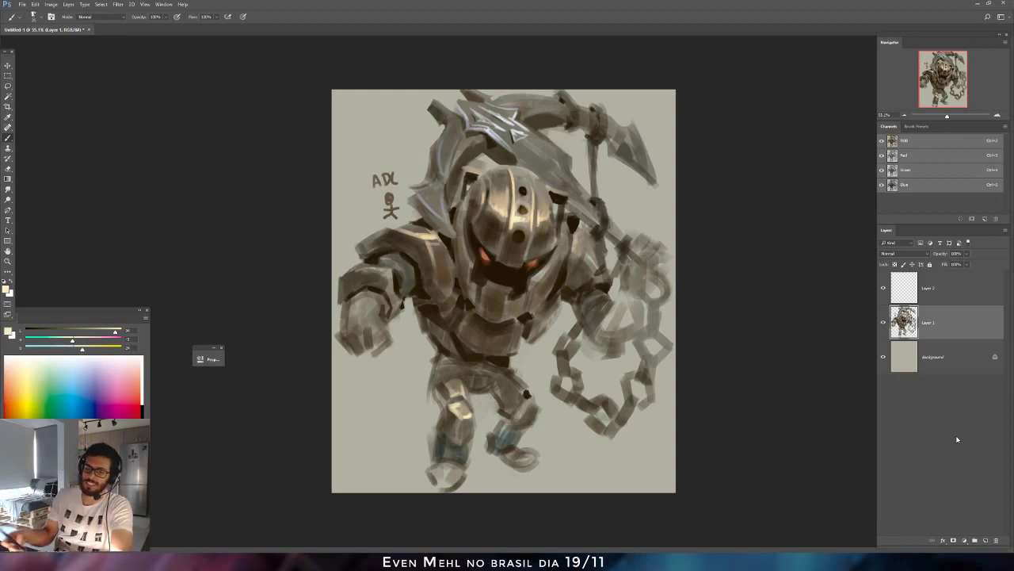
Deepen the shadow beneath the helmet and paint muted cream and tan edge highlights on the chin plate and collar.
left_click(499, 269, "alt")
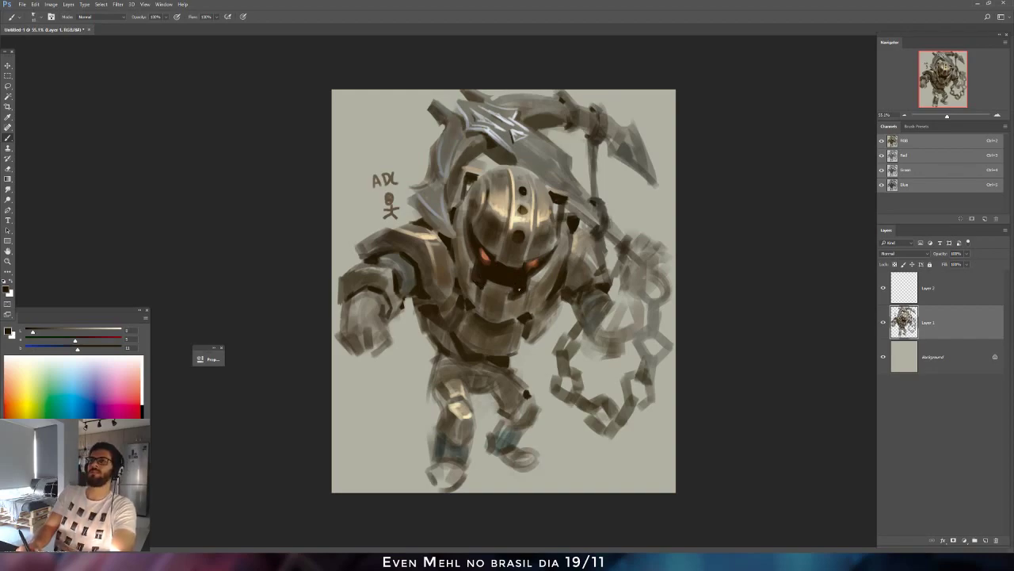
left_click(513, 242, "alt")
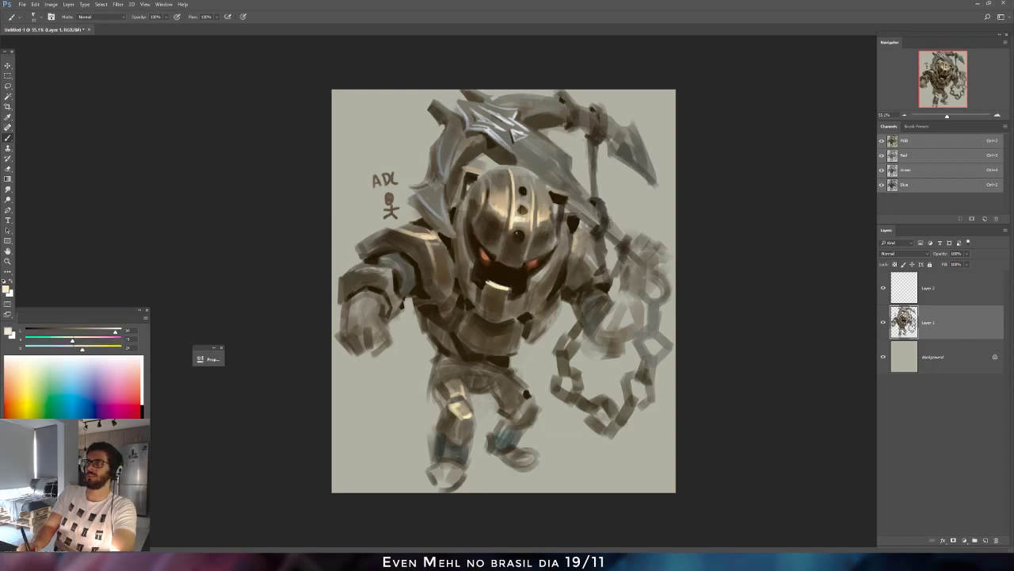
key("ctrl+alt+z")
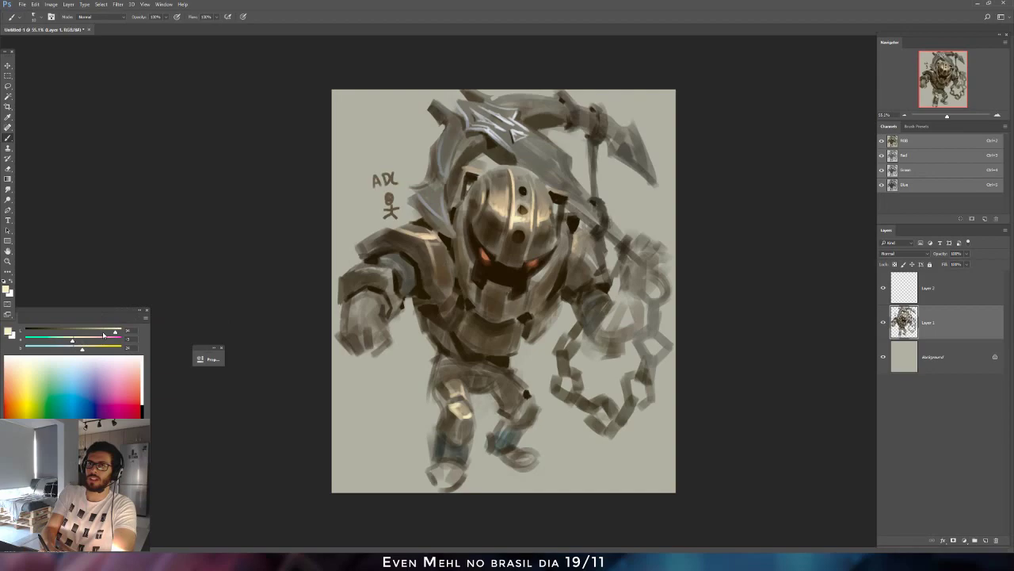
left_click(101, 331)
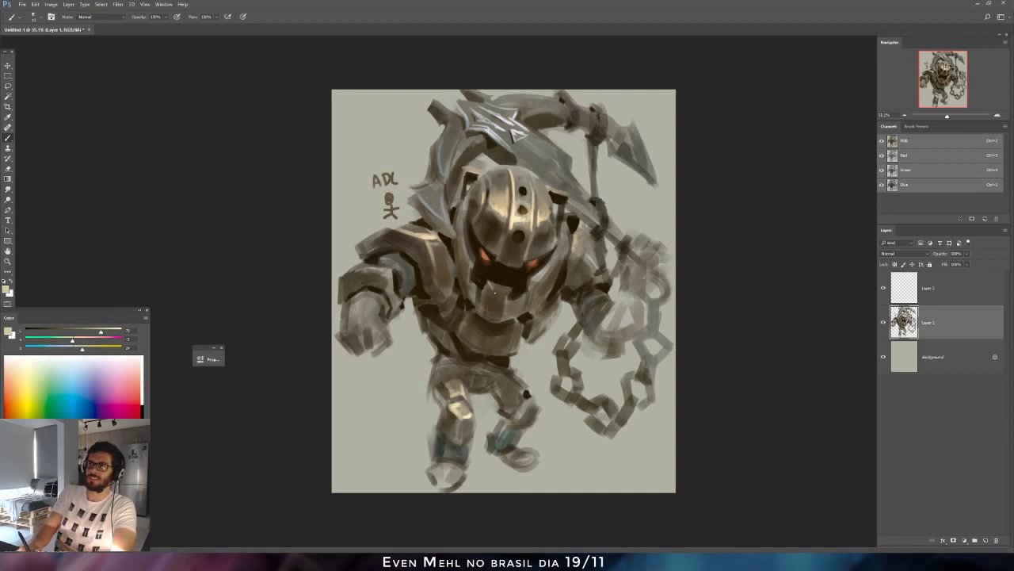
left_click(543, 237, "alt")
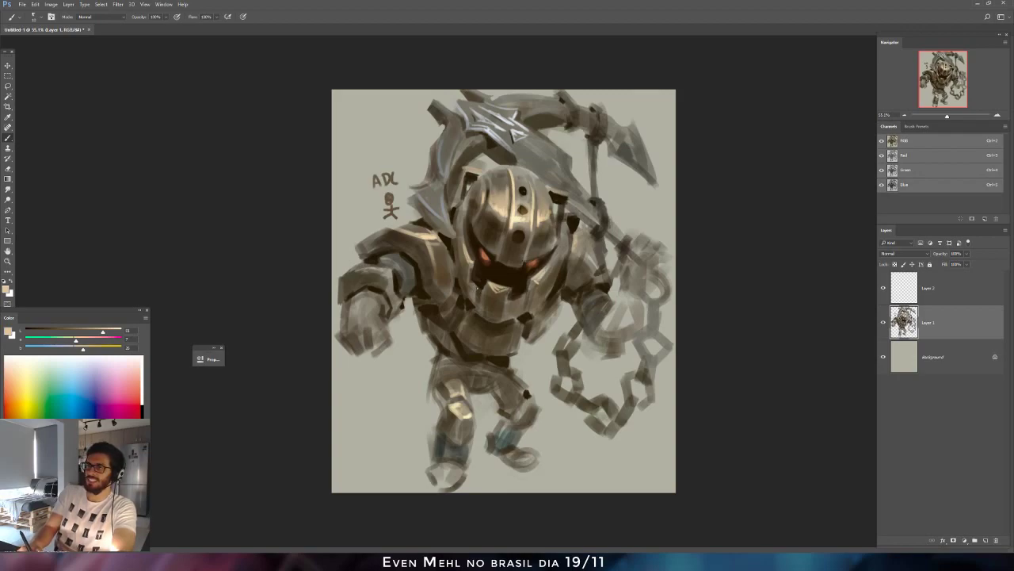
left_click(486, 321, "alt")
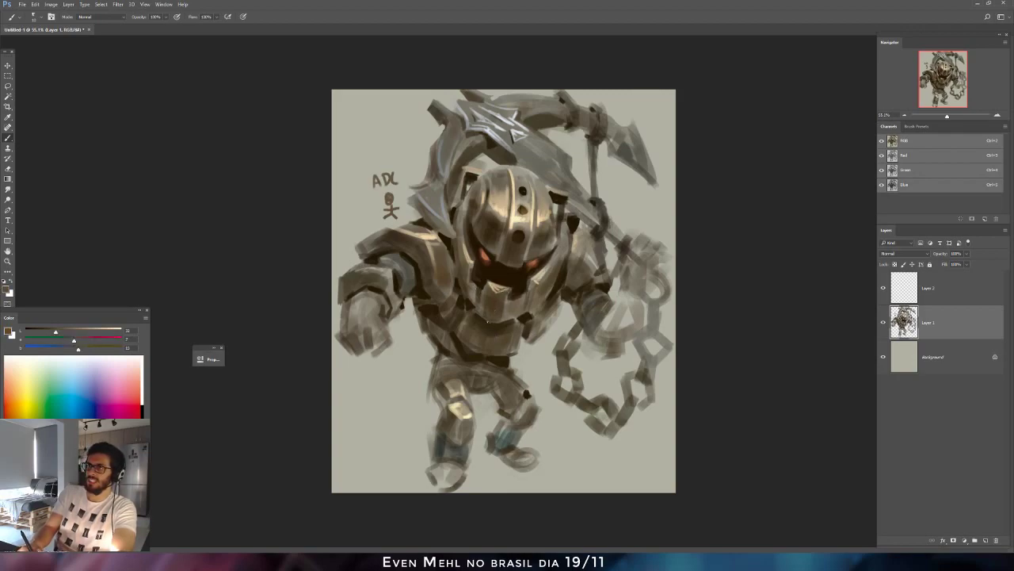
Flip the canvas horizontally, then slightly shrink and reposition the character layer to leave more space below the feet.
key("ctrl+shift+h")
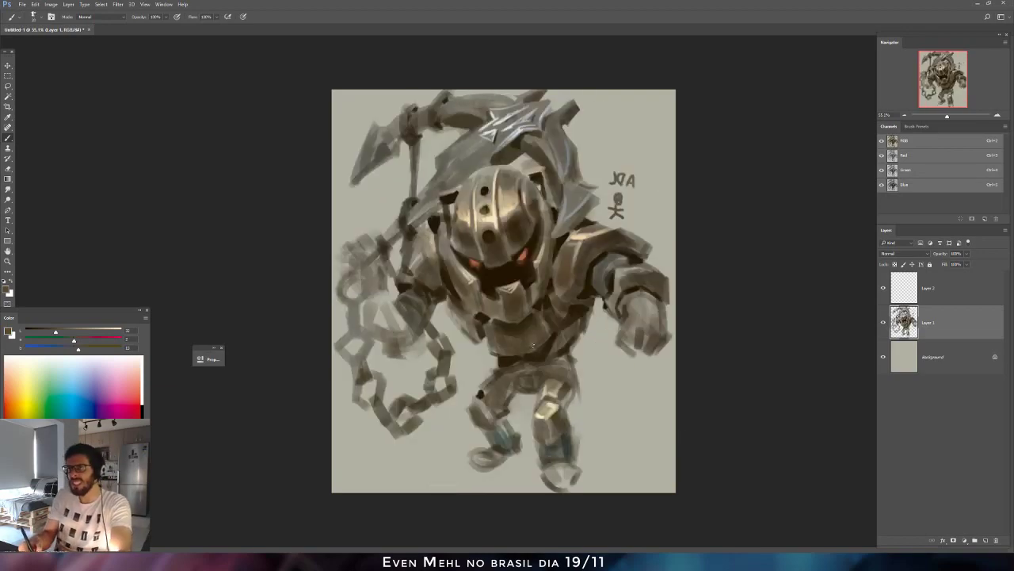
key("ctrl+t")
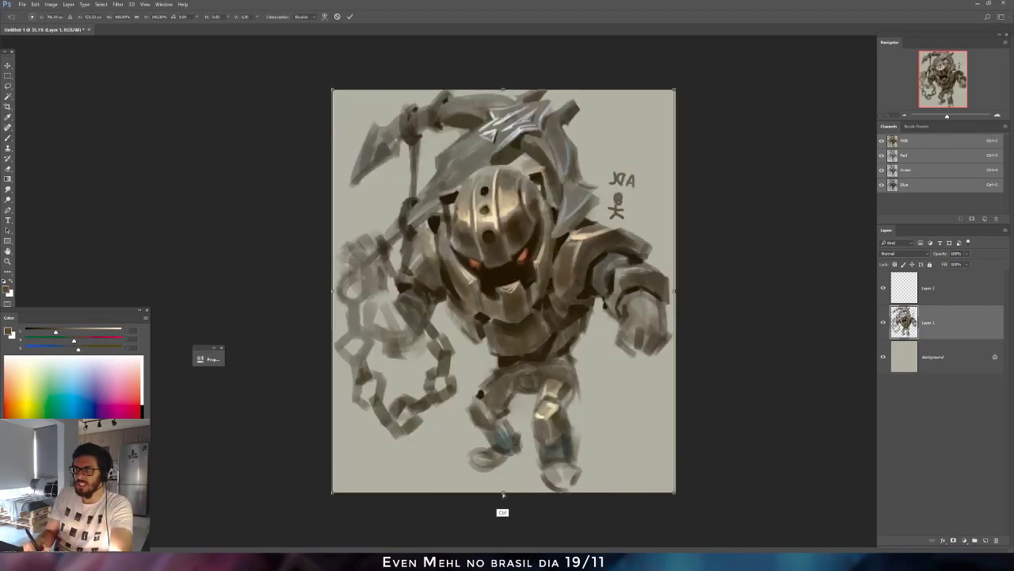
left_click_drag(503, 493, 501, 481)
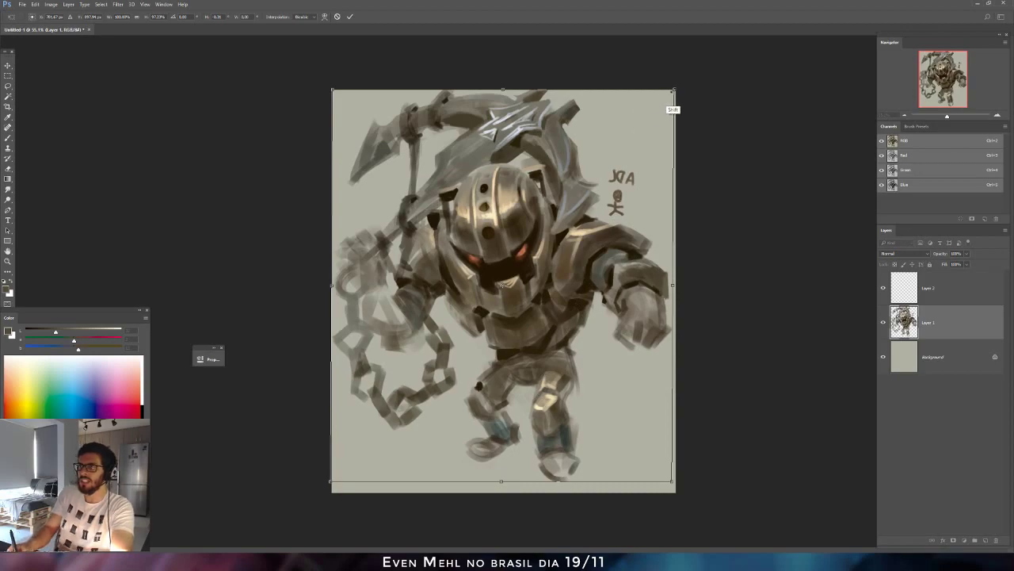
left_click_drag(674, 91, 655, 114)
left_click_drag(614, 181, 622, 163)
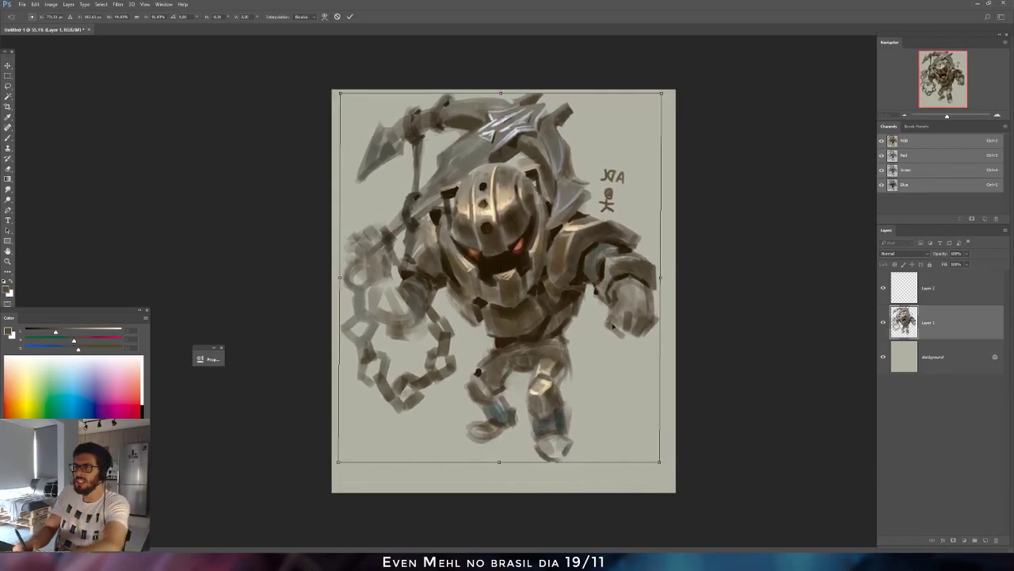
key("Return")
key("b")
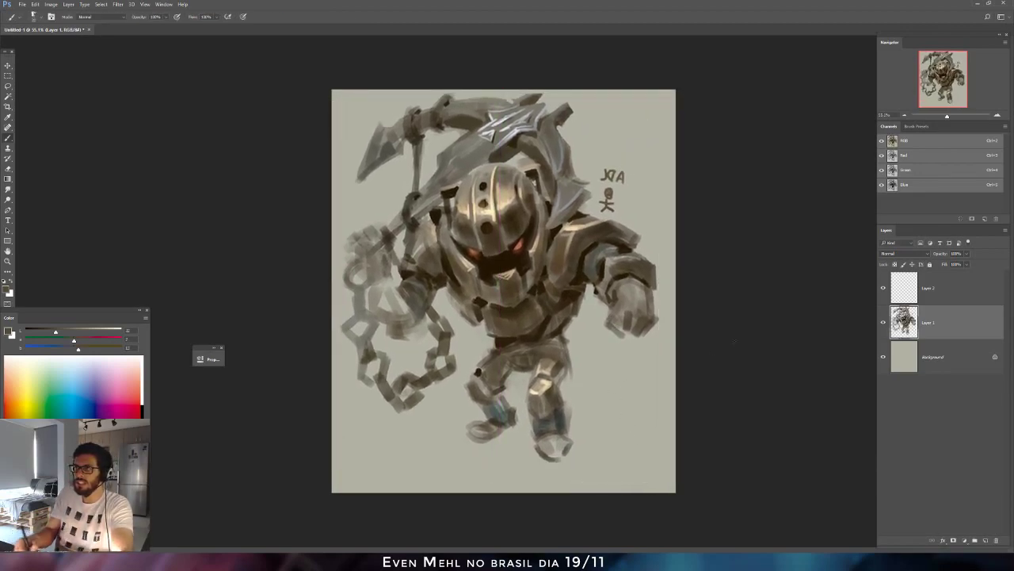
Paint sweeping teal-green arcs around the feet on Layer 2, place that layer beneath the character layer and lighten the brush colour.
left_click(904, 299)
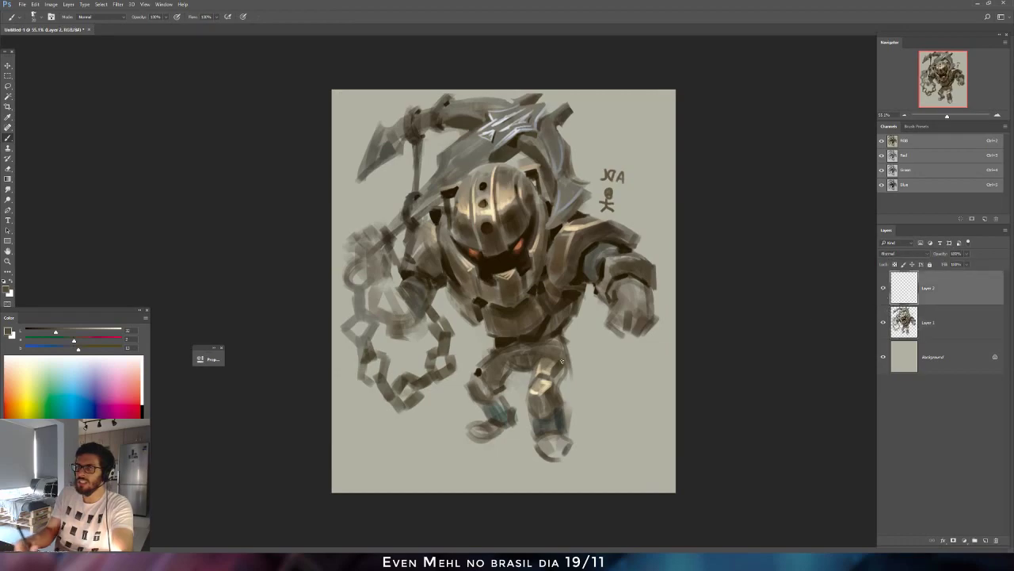
mouse_move(74, 340)
left_mouse_down()
mouse_move(65, 340)
mouse_move(74, 348)
left_mouse_up()
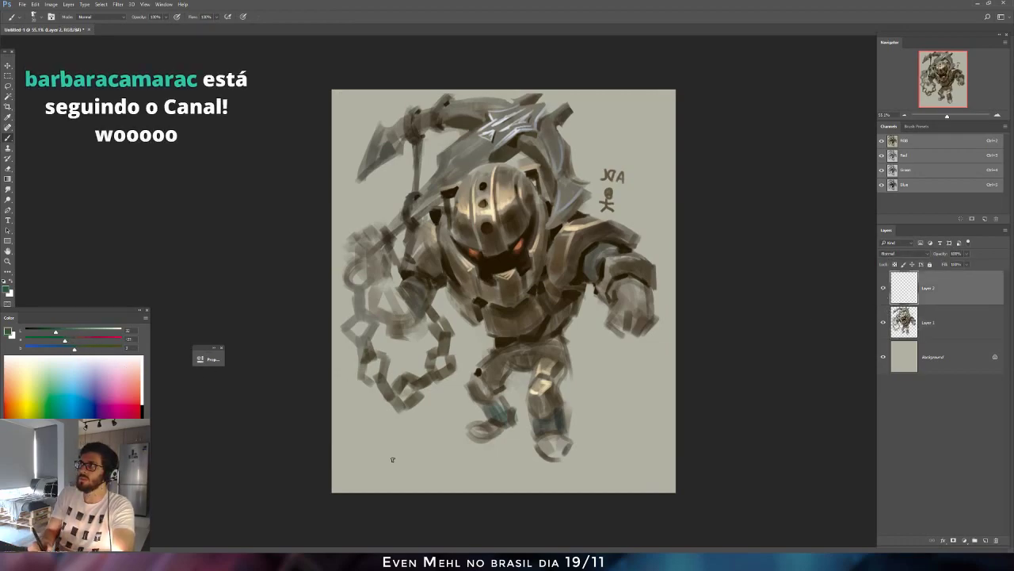
mouse_move(477, 466)
left_mouse_down()
mouse_move(497, 487)
mouse_move(566, 424)
mouse_move(625, 447)
mouse_move(588, 472)
left_mouse_up()
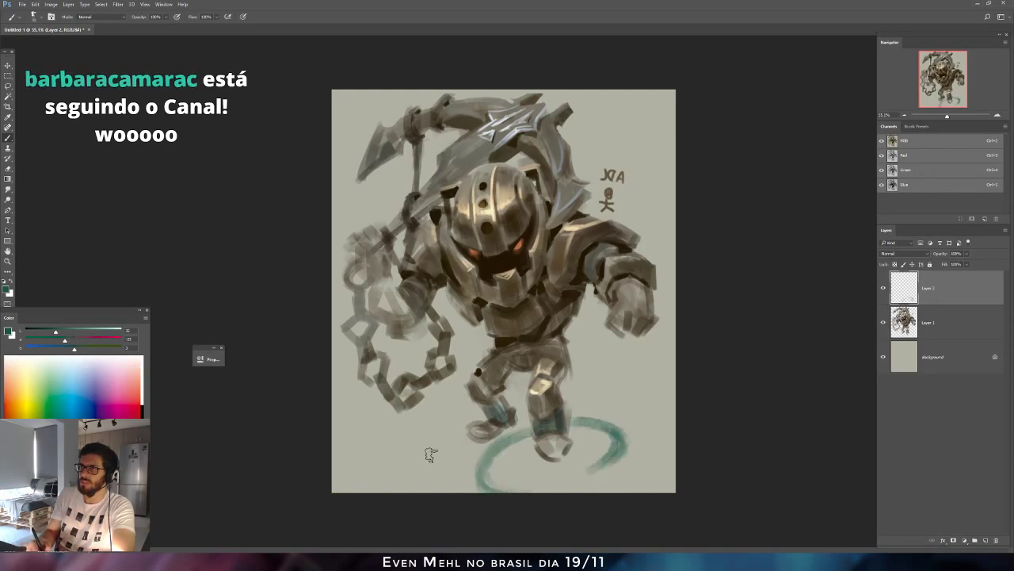
left_click_drag(431, 455, 515, 414)
left_click_drag(939, 290, 938, 331)
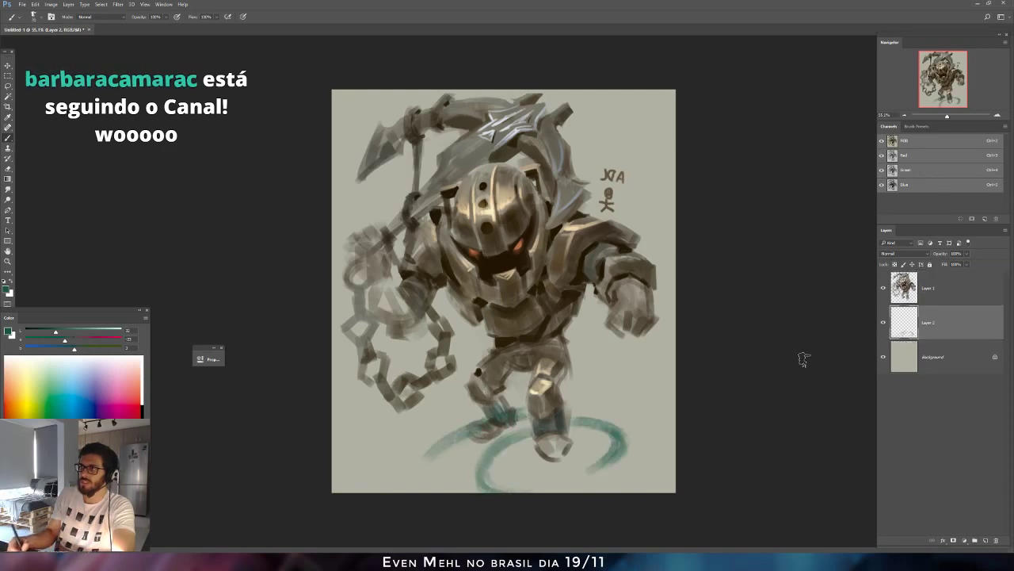
left_click_drag(55, 332, 68, 332)
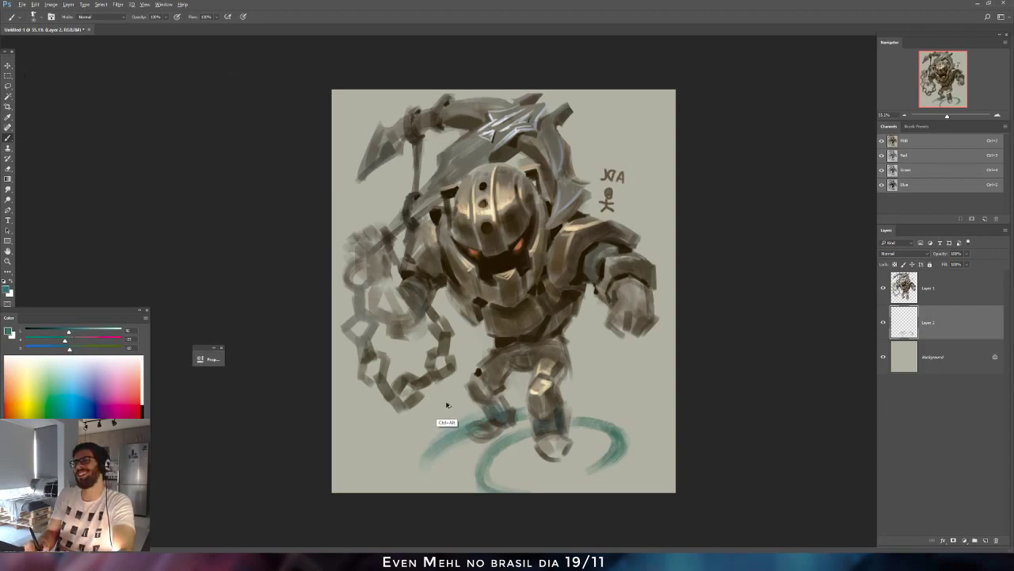
Paint teal spikes rising from the arcs on both sides of the character's feet on Layer 2.
mouse_move(420, 464)
left_mouse_down()
mouse_move(440, 431)
mouse_move(437, 438)
mouse_move(431, 409)
mouse_move(481, 416)
left_mouse_up()
left_click_drag(612, 446, 624, 388)
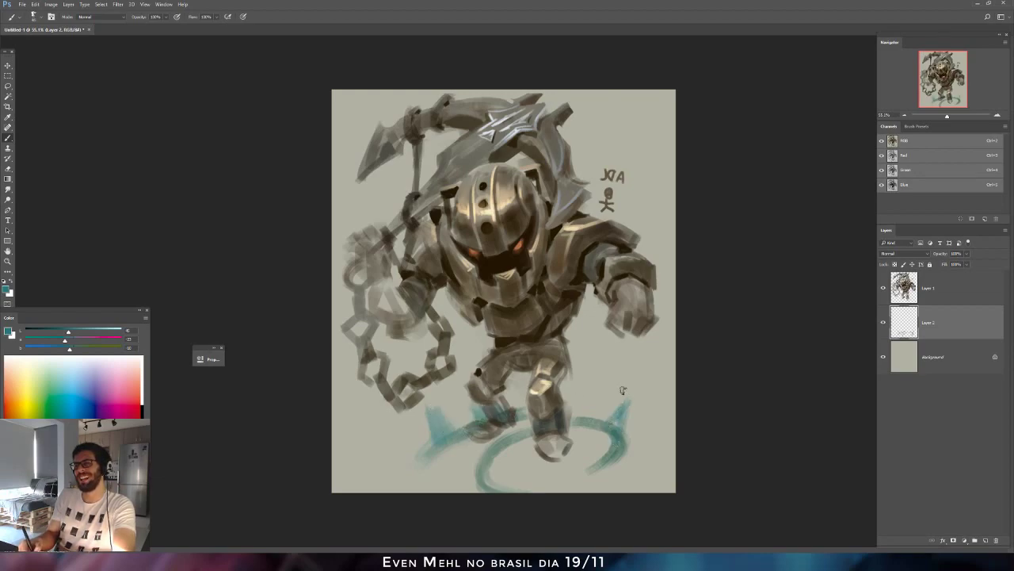
left_click_drag(590, 420, 582, 417)
mouse_move(473, 483)
left_mouse_down()
mouse_move(459, 452)
mouse_move(483, 471)
left_mouse_up()
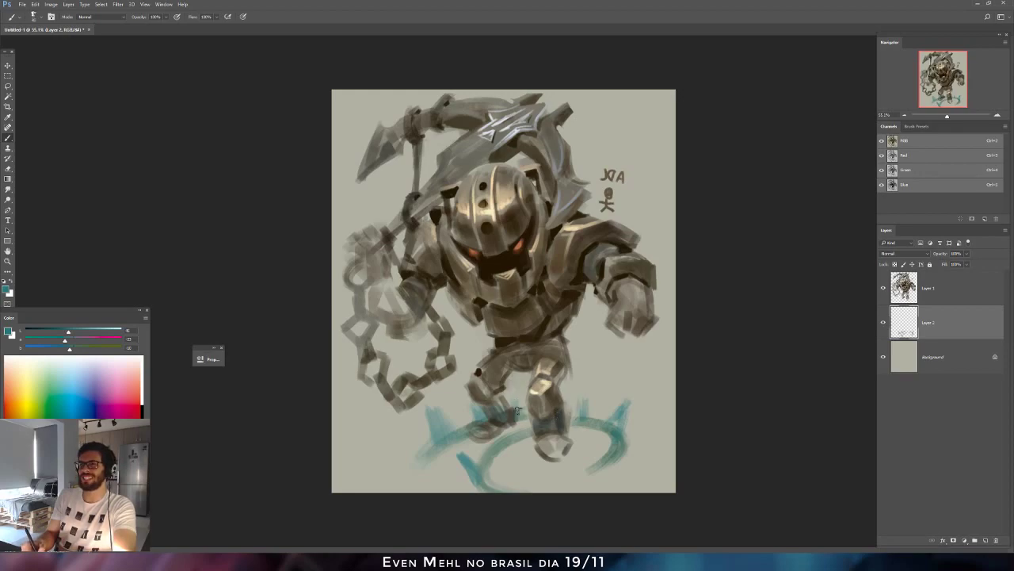
mouse_move(382, 432)
left_mouse_down()
mouse_move(417, 473)
mouse_move(432, 455)
mouse_move(419, 479)
left_mouse_up()
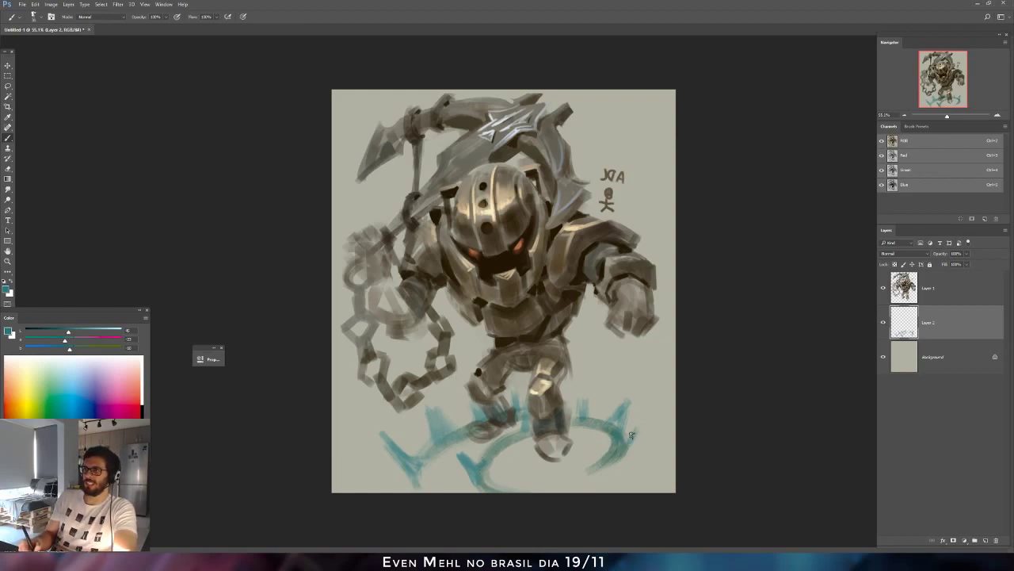
left_click_drag(584, 414, 583, 385)
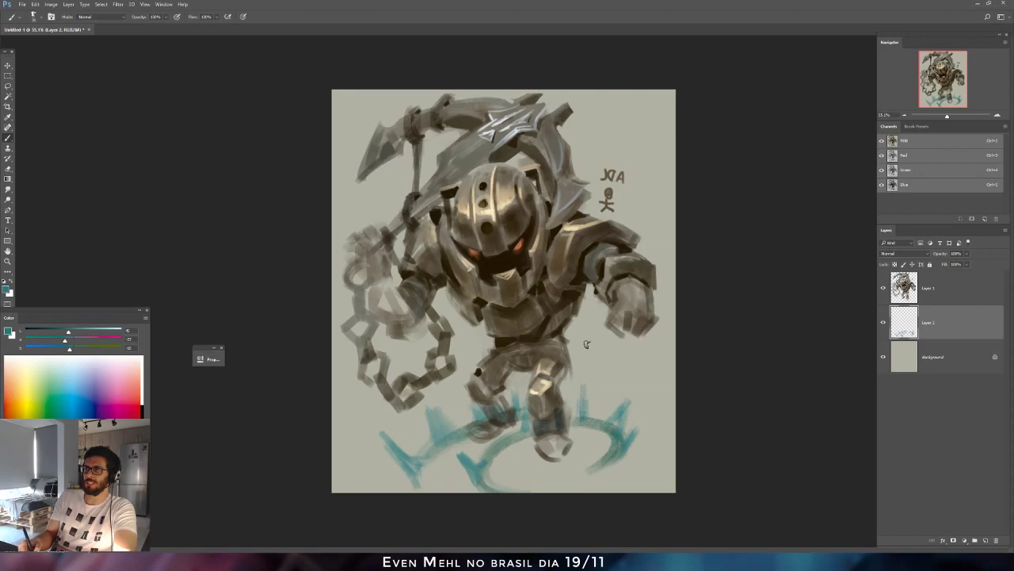
Flip the canvas horizontally and extend the teal spikes around the leading foot, adding strokes in a lighter teal.
key("ctrl+shift+h")
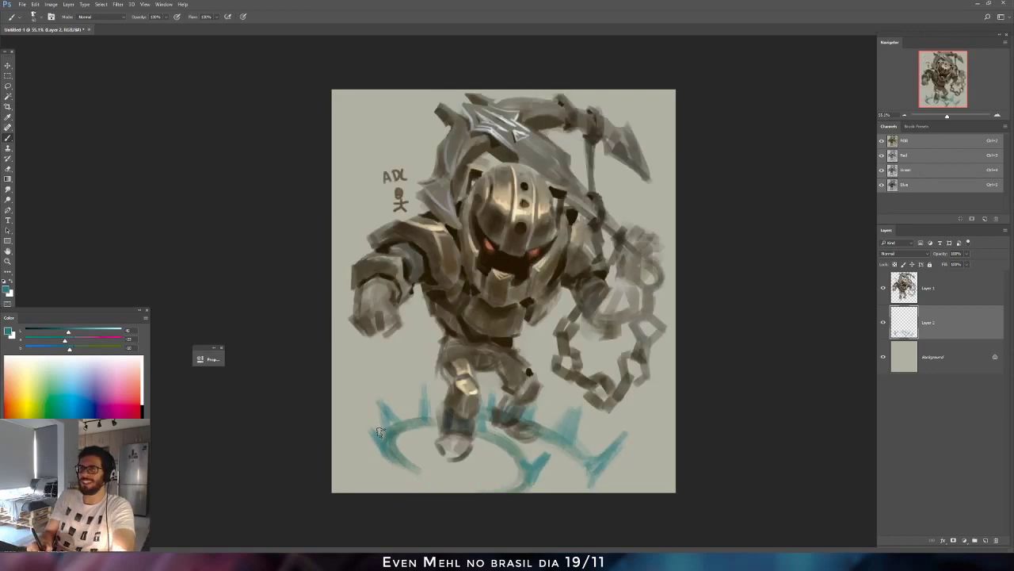
mouse_move(409, 468)
left_mouse_down()
mouse_move(408, 445)
mouse_move(430, 485)
mouse_move(354, 447)
left_mouse_up()
left_click_drag(369, 488, 336, 428)
mouse_move(349, 467)
left_mouse_down()
mouse_move(357, 394)
mouse_move(371, 416)
mouse_move(393, 403)
mouse_move(392, 369)
mouse_move(407, 401)
mouse_move(446, 394)
left_mouse_up()
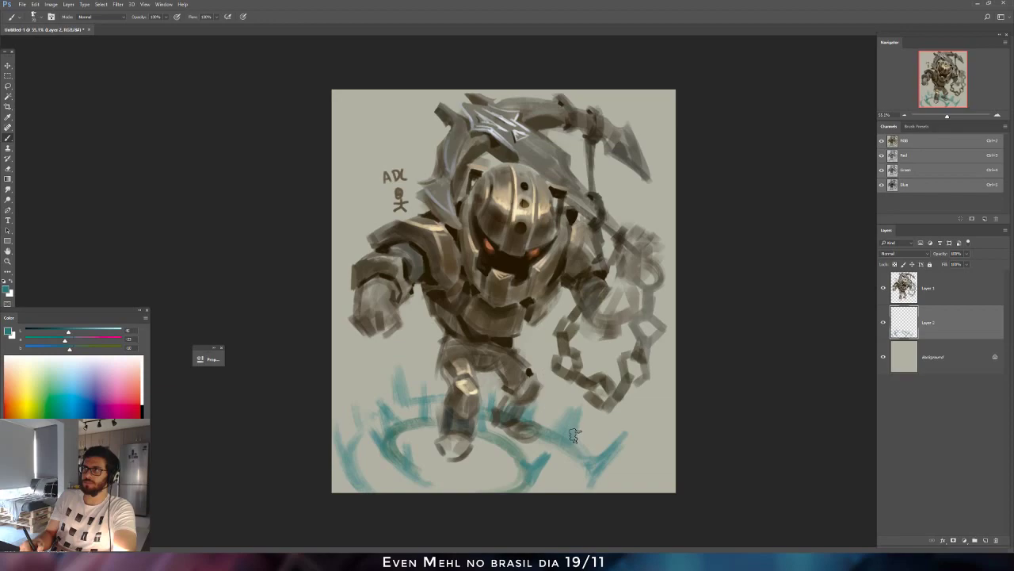
left_click(82, 333)
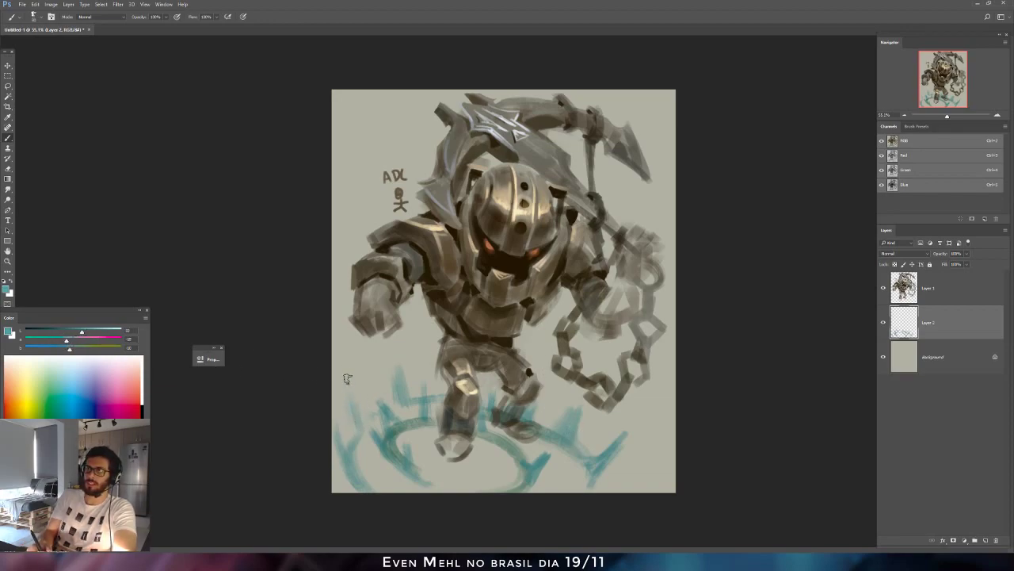
mouse_move(349, 379)
left_mouse_down()
mouse_move(358, 407)
mouse_move(394, 366)
mouse_move(401, 390)
mouse_move(371, 396)
mouse_move(402, 447)
left_mouse_up()
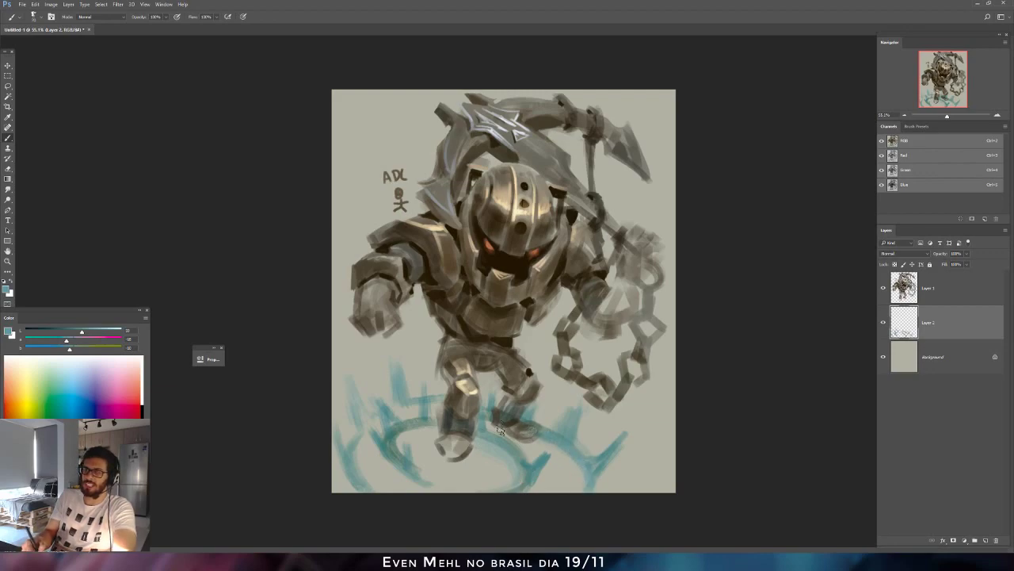
Fill between the spikes with a greener tint, flip the canvas back and add larger teal spikes behind the legs and chain.
left_click_drag(69, 349, 75, 349)
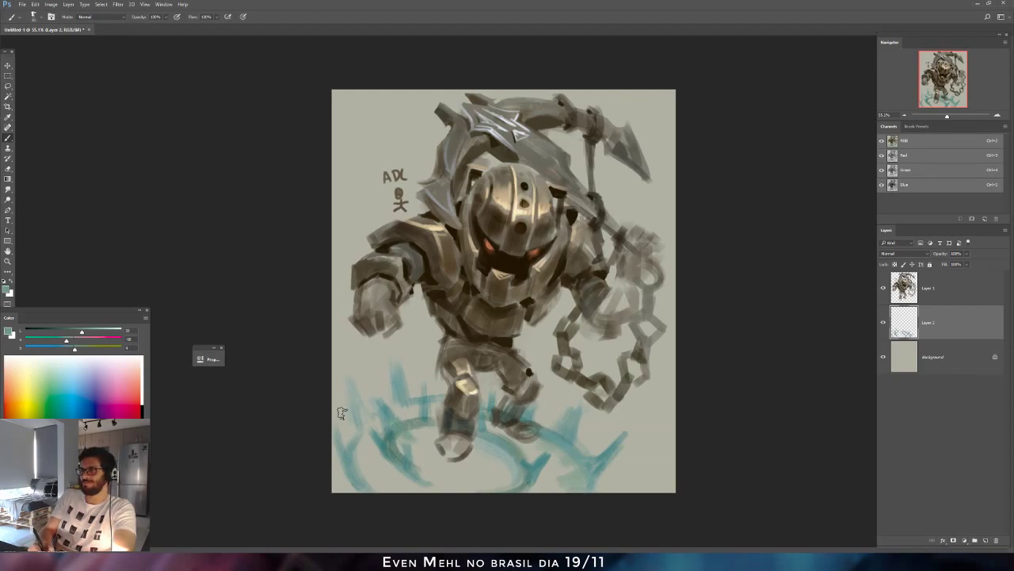
mouse_move(355, 439)
left_mouse_down()
mouse_move(363, 471)
mouse_move(382, 490)
left_mouse_up()
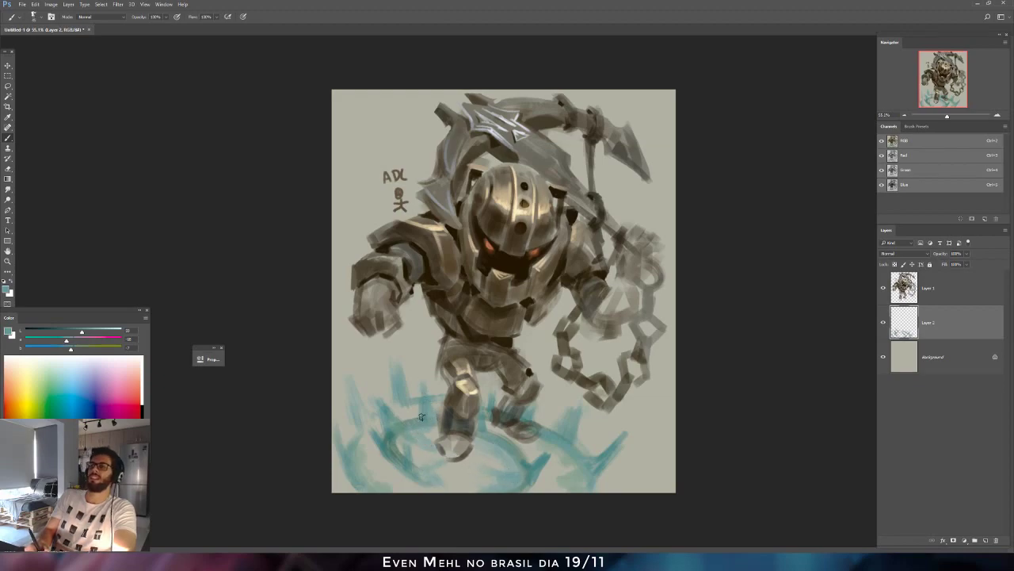
key("ctrl+shift+h")
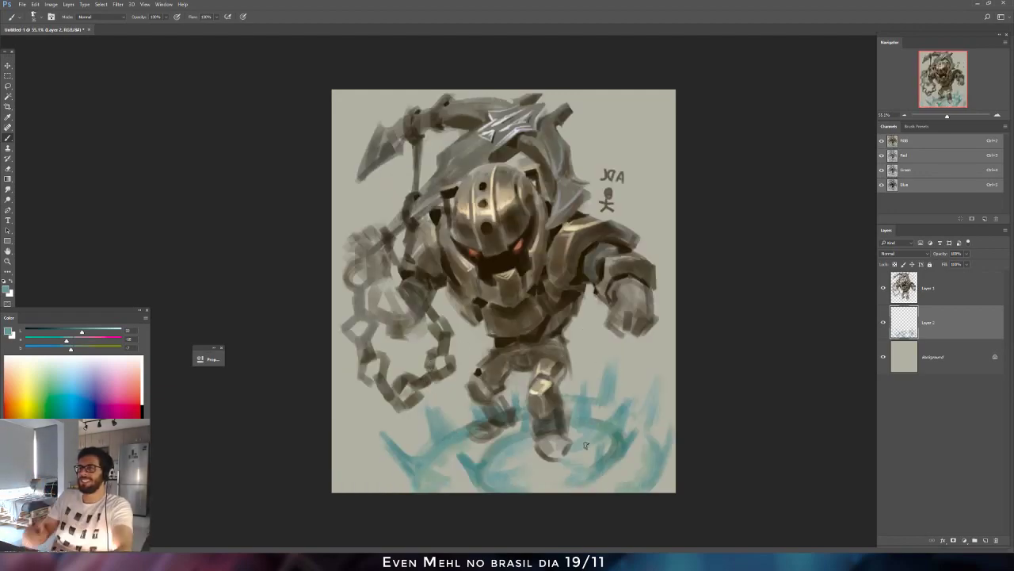
mouse_move(326, 442)
left_mouse_down()
mouse_move(361, 390)
mouse_move(324, 416)
mouse_move(352, 408)
mouse_move(352, 385)
mouse_move(380, 404)
mouse_move(342, 368)
mouse_move(382, 412)
mouse_move(348, 380)
mouse_move(356, 418)
mouse_move(414, 355)
mouse_move(379, 392)
mouse_move(390, 345)
mouse_move(433, 377)
mouse_move(455, 334)
mouse_move(482, 369)
mouse_move(501, 345)
mouse_move(514, 355)
mouse_move(574, 341)
mouse_move(607, 346)
mouse_move(628, 330)
mouse_move(630, 350)
mouse_move(658, 326)
mouse_move(639, 348)
mouse_move(655, 321)
mouse_move(664, 351)
left_mouse_up()
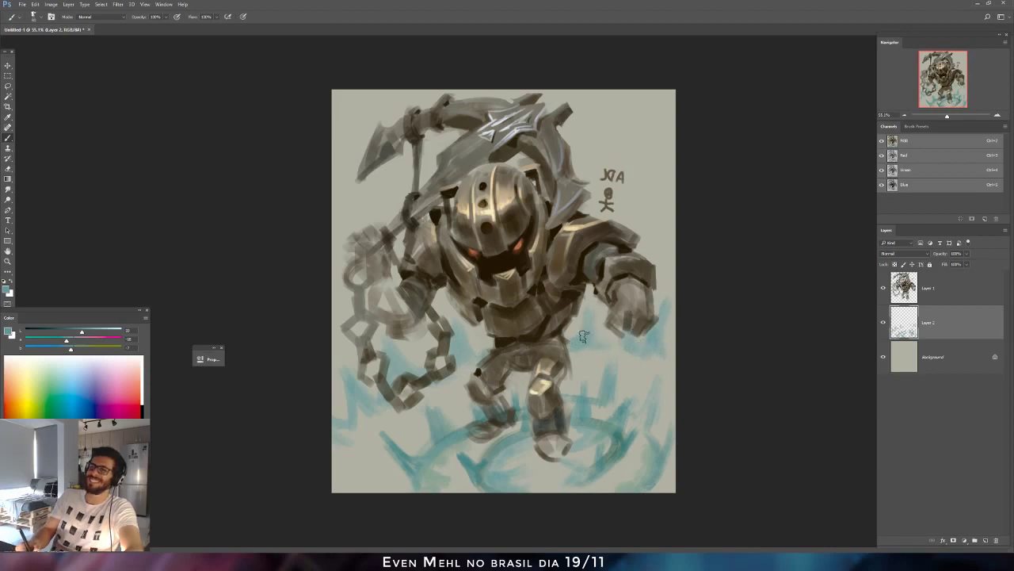
key("e")
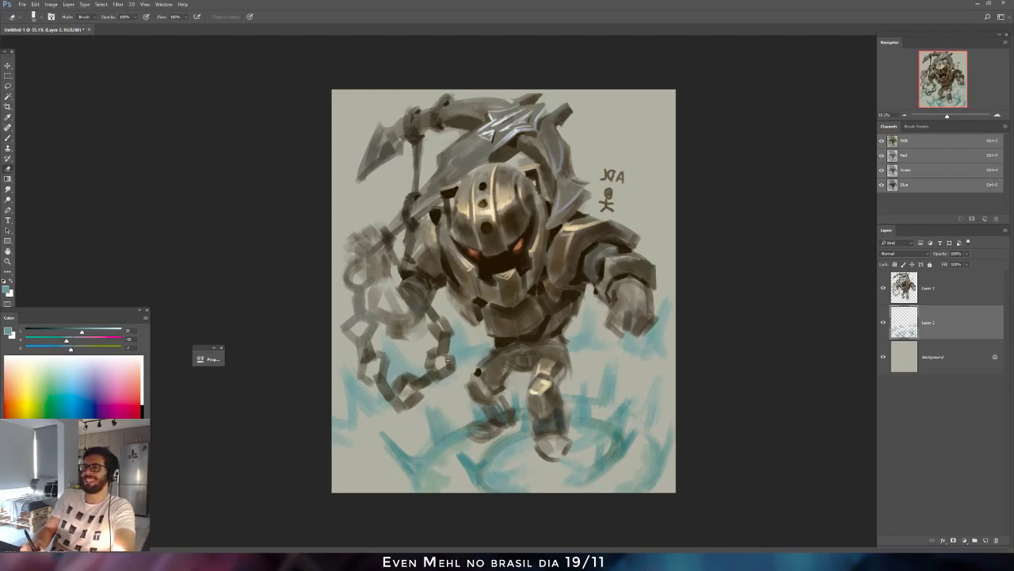
left_click_drag(448, 358, 454, 351)
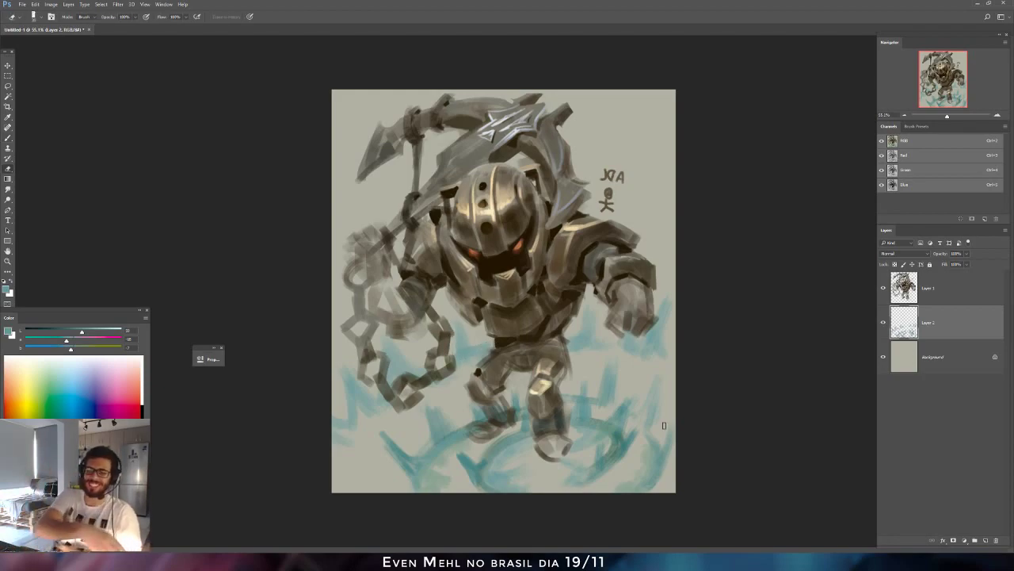
key("b")
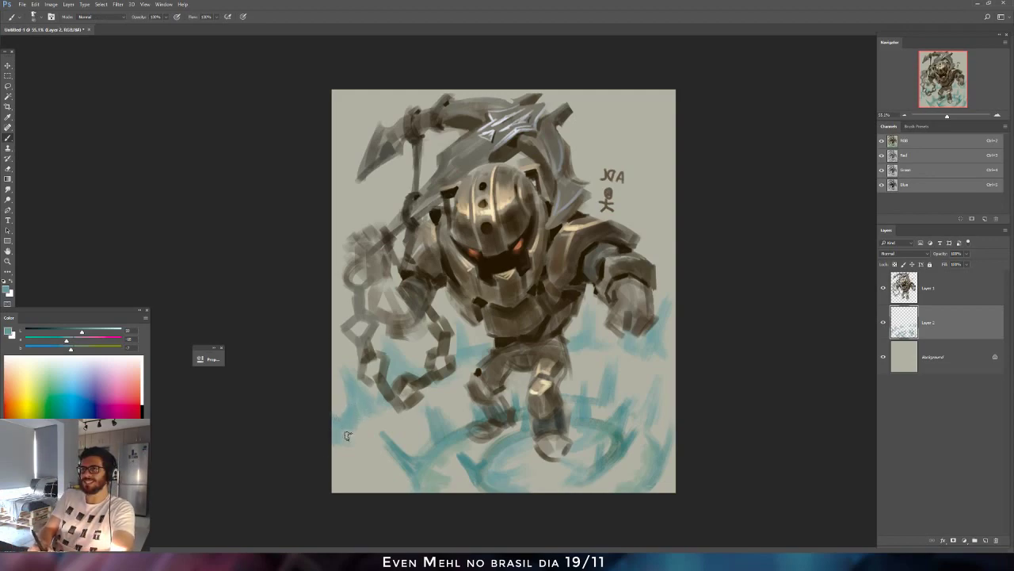
Mix a dark blue-grey brush colour and try a broad stroke behind the character on the Background layer.
left_click(911, 361)
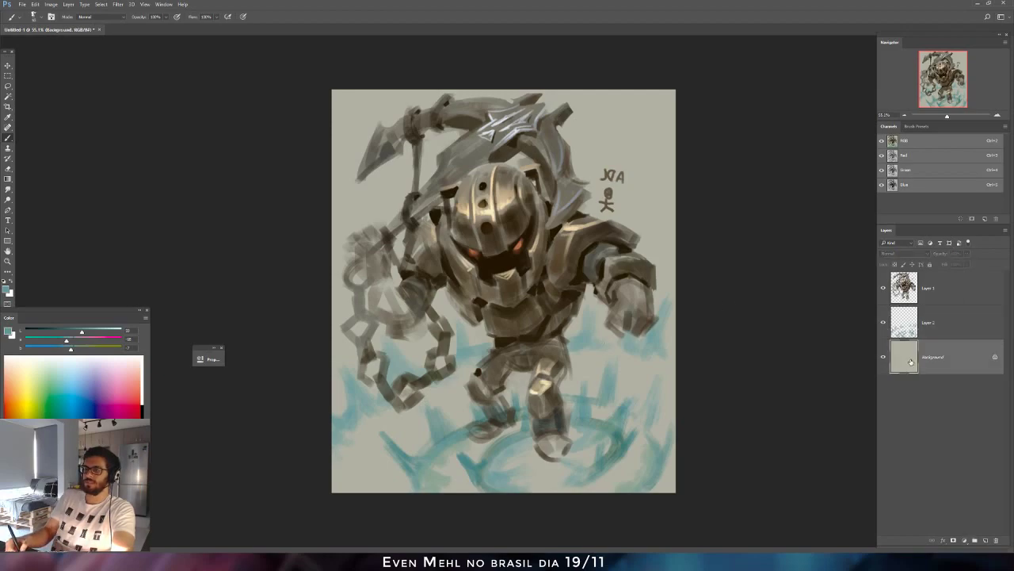
left_click(502, 198, "alt")
left_click(53, 332)
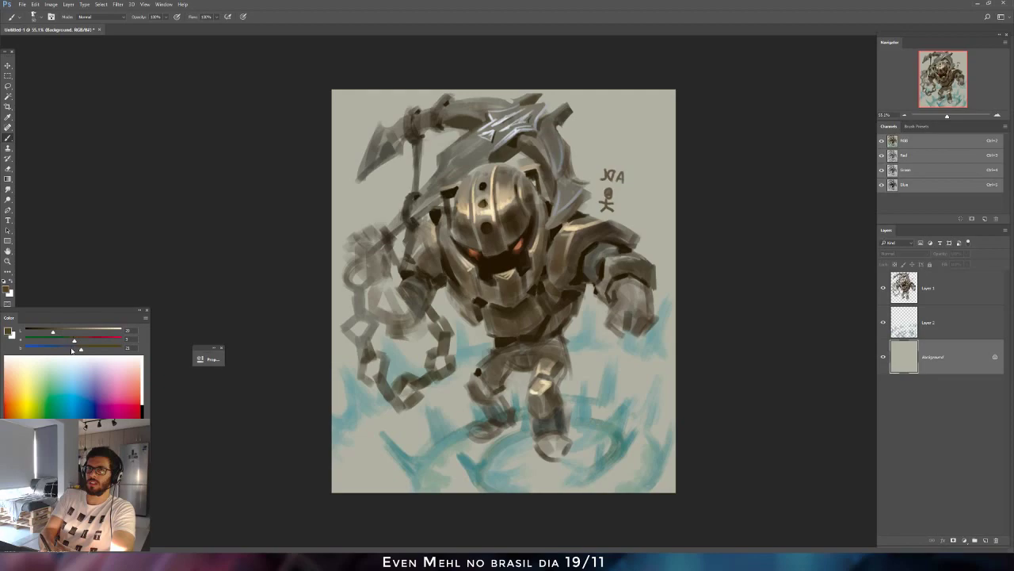
mouse_move(432, 156)
left_mouse_down()
mouse_move(431, 99)
mouse_move(395, 89)
mouse_move(367, 109)
mouse_move(369, 134)
mouse_move(488, 103)
mouse_move(511, 158)
left_mouse_up()
key("ctrl+z")
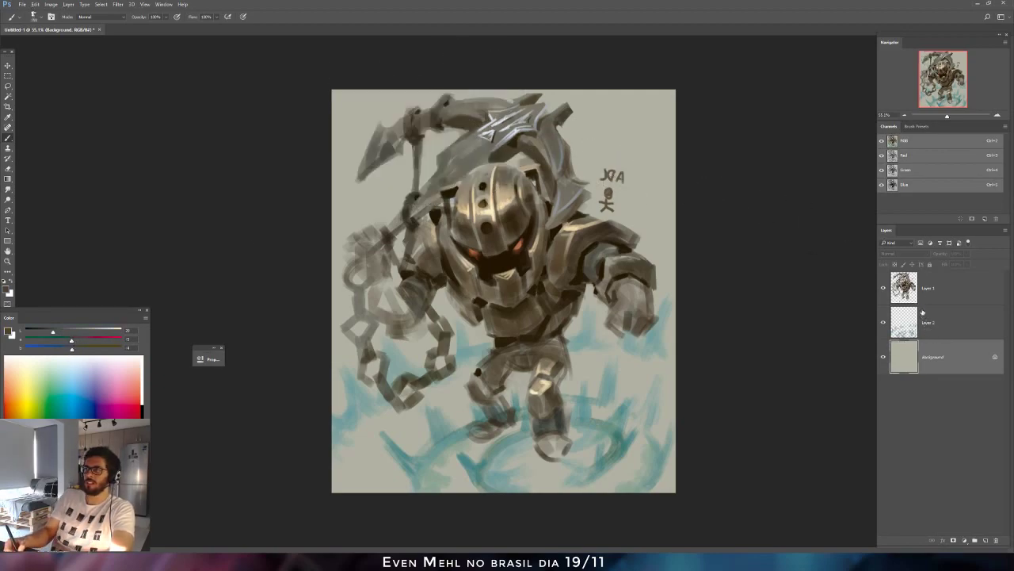
Copy the character-shaped area of the Background to a new layer, place it directly beneath the character and merge the two.
left_click(912, 290, "ctrl")
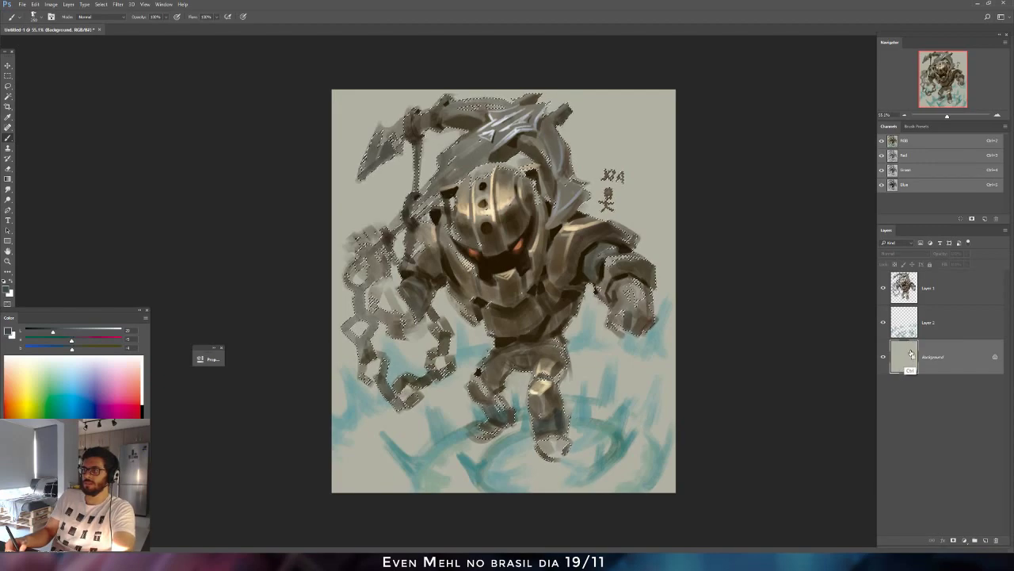
key("ctrl+j")
left_click_drag(909, 354, 902, 307)
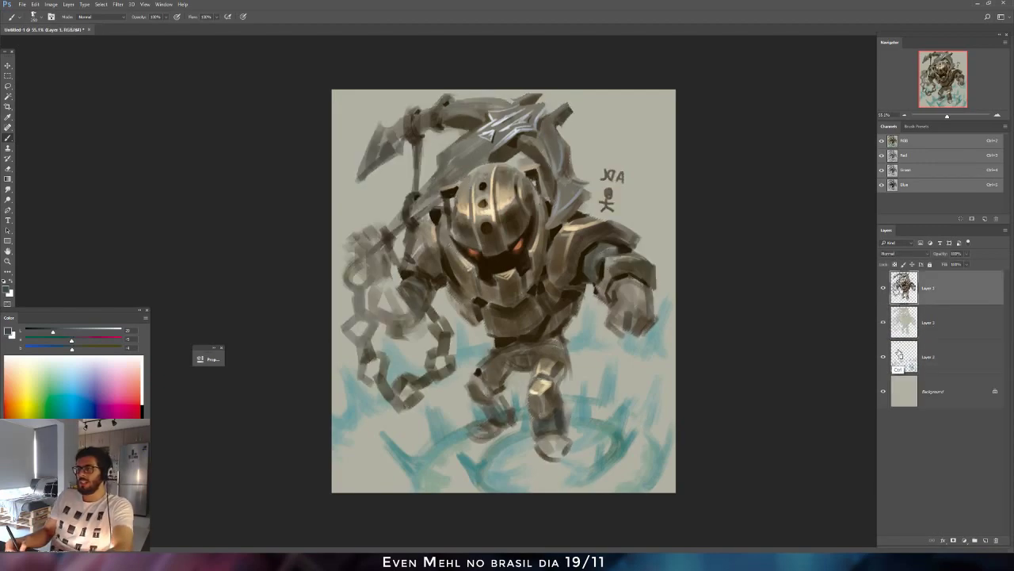
key("ctrl+e")
key("v")
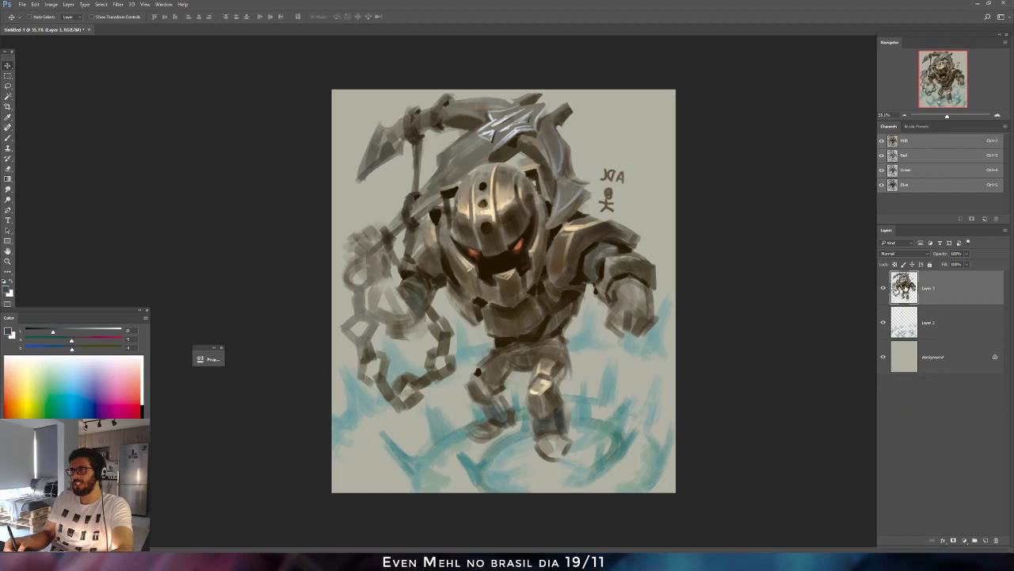
Paint broad dark blue-grey strokes behind the scythe and upper body on the Background layer.
left_click(905, 353)
key("b")
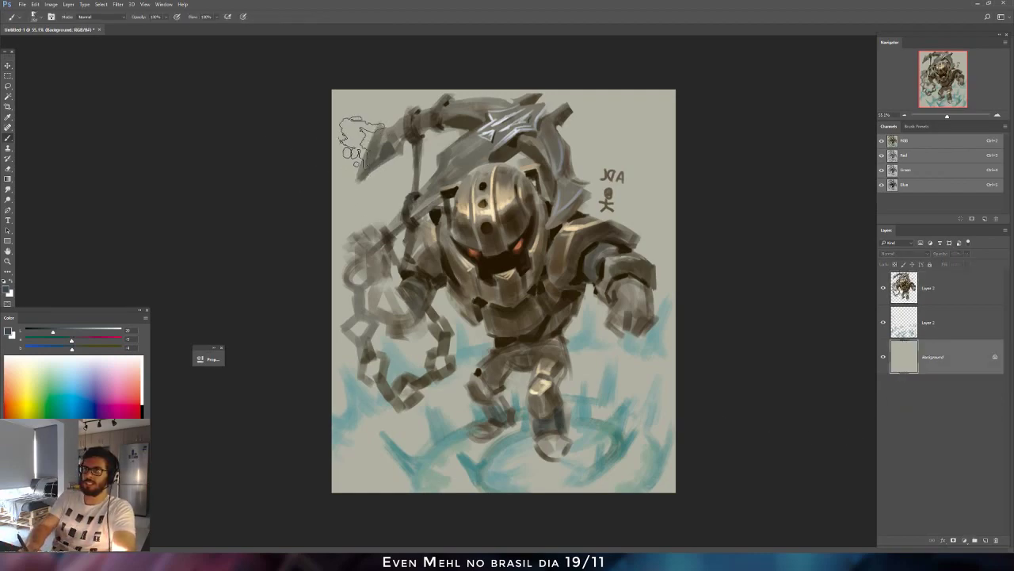
mouse_move(362, 143)
left_mouse_down()
mouse_move(416, 171)
mouse_move(400, 126)
mouse_move(347, 167)
mouse_move(312, 158)
mouse_move(468, 61)
mouse_move(550, 90)
mouse_move(603, 143)
mouse_move(569, 58)
left_mouse_up()
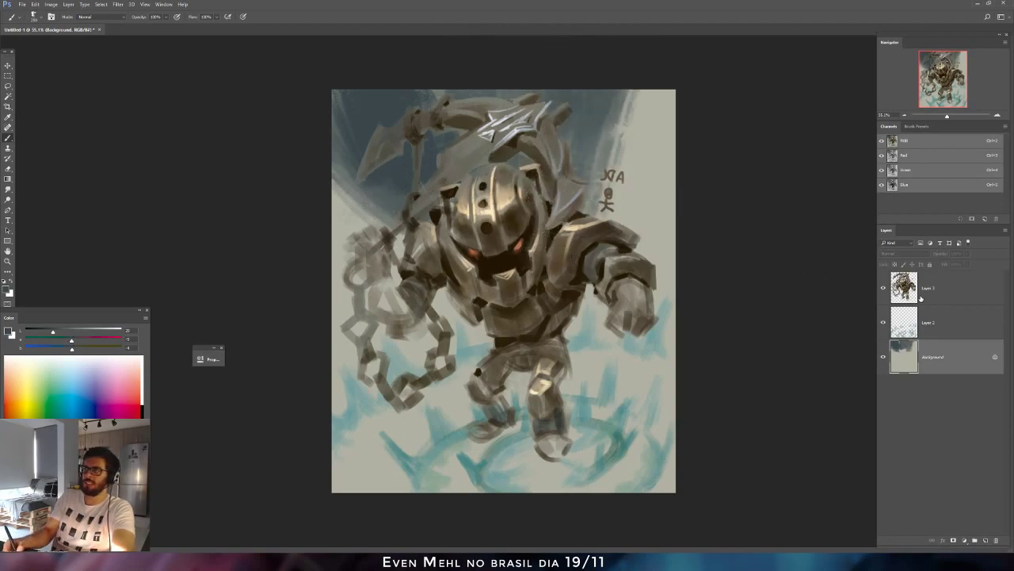
Darken the shadows of the merged character layer with Levels by raising the black input point slightly.
key("alt+period")
left_click(51, 4)
mouse_move(63, 24)
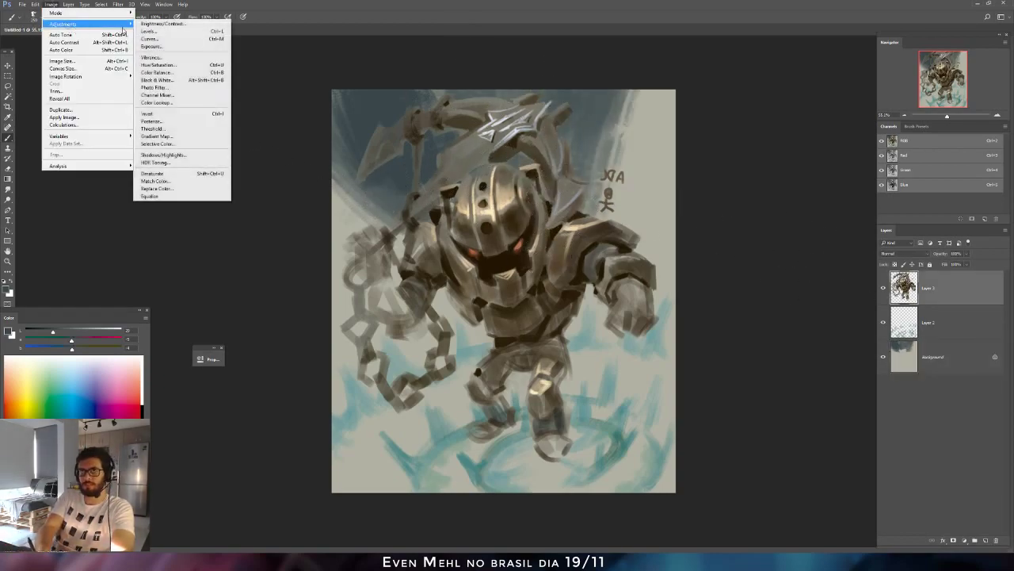
left_click(155, 31)
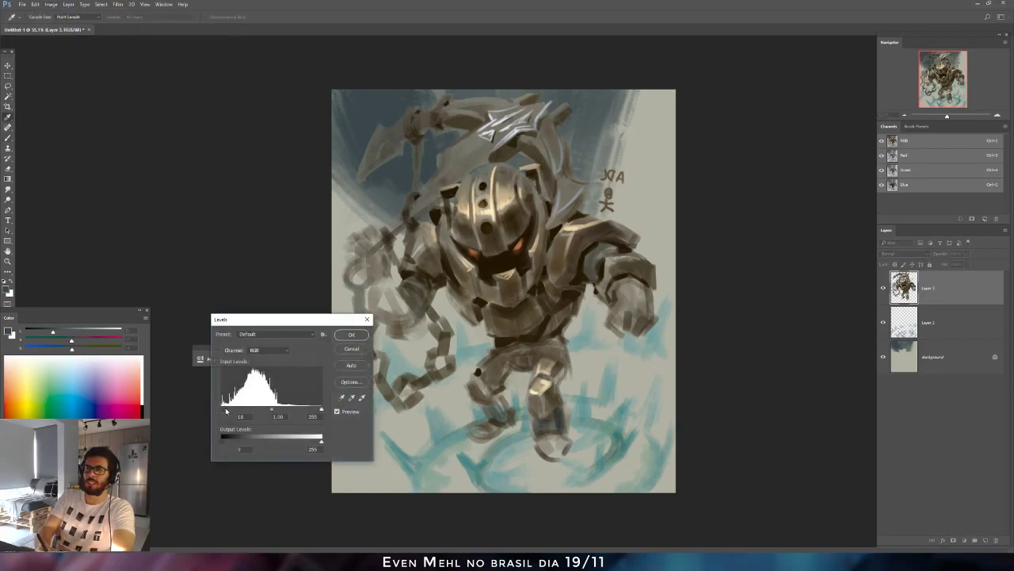
left_click_drag(226, 409, 228, 411)
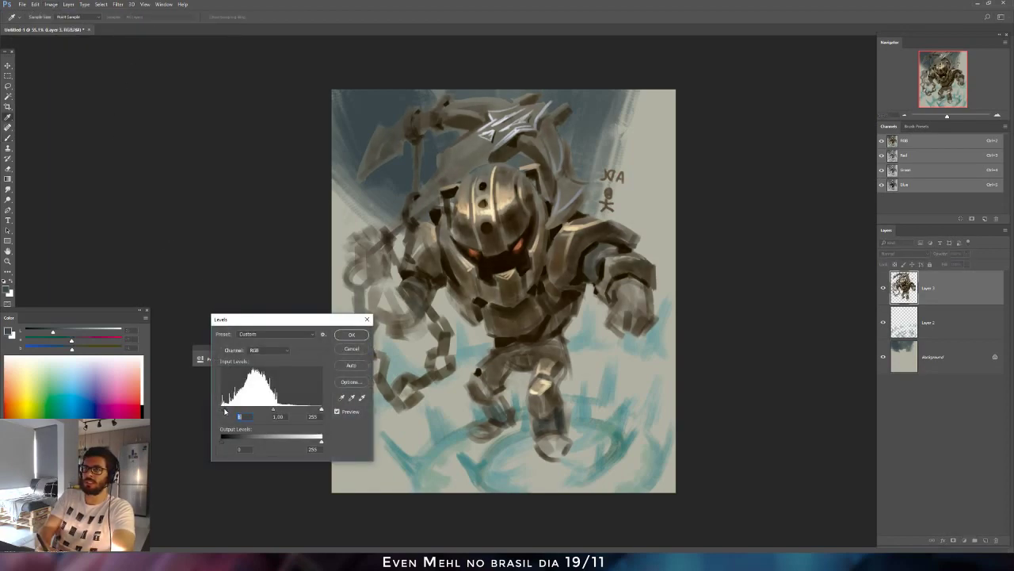
left_click(351, 333)
key("b")
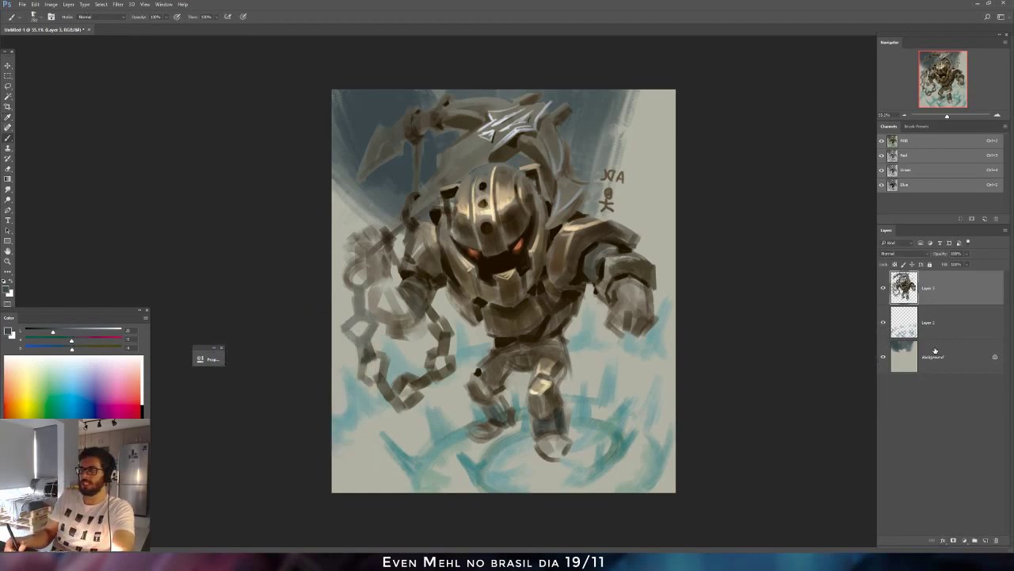
Deepen the backdrop around the scythe and behind the head with a larger brush and a darker blue on the Background layer.
left_click(935, 350)
left_click_drag(52, 333, 36, 333)
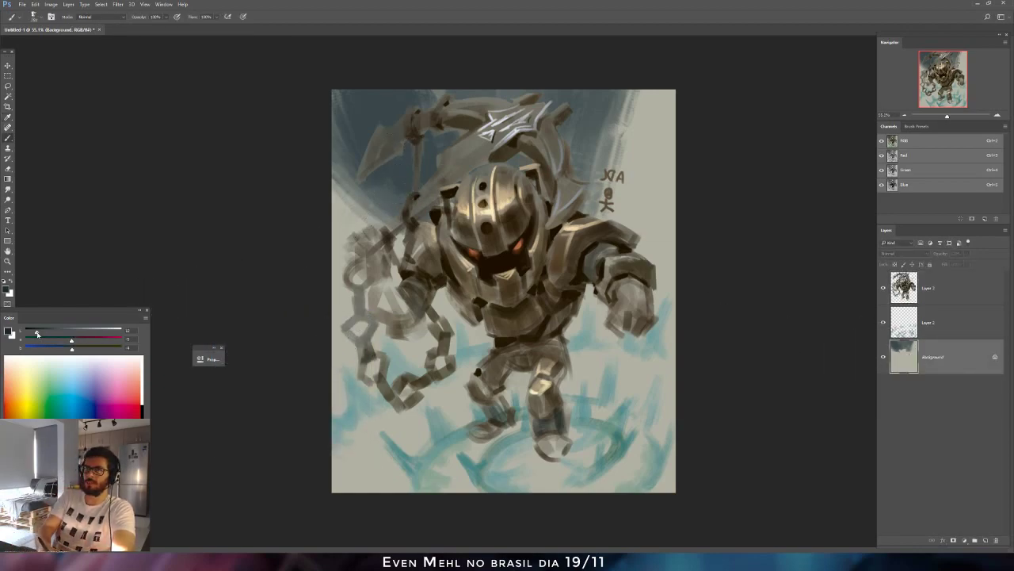
left_click_drag(325, 181, 400, 266)
key("bracketright")
key("bracketright")
key("bracketright")
left_click_drag(363, 187, 384, 226)
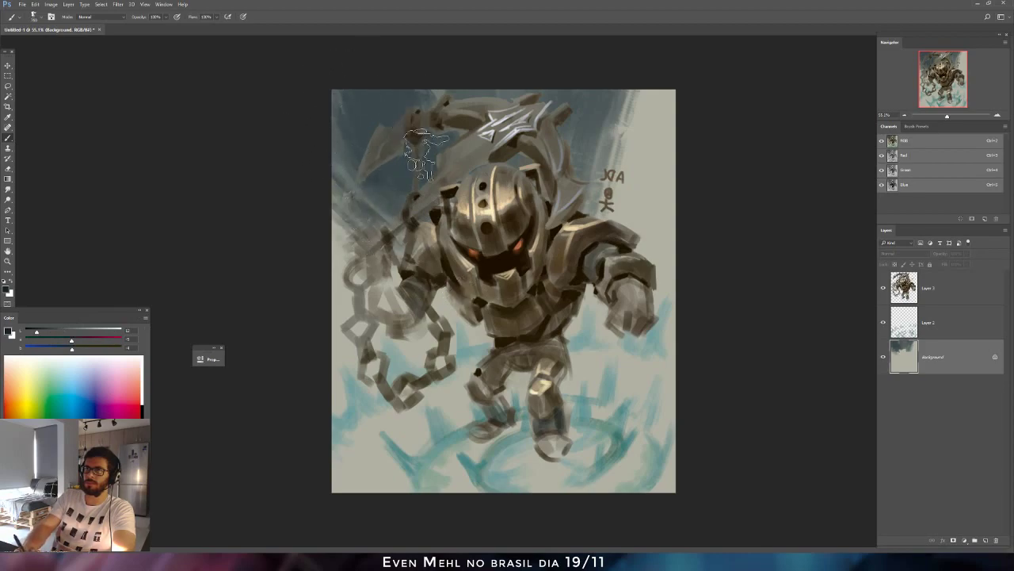
mouse_move(425, 154)
left_mouse_down()
mouse_move(375, 149)
mouse_move(415, 188)
mouse_move(367, 148)
mouse_move(402, 103)
left_mouse_up()
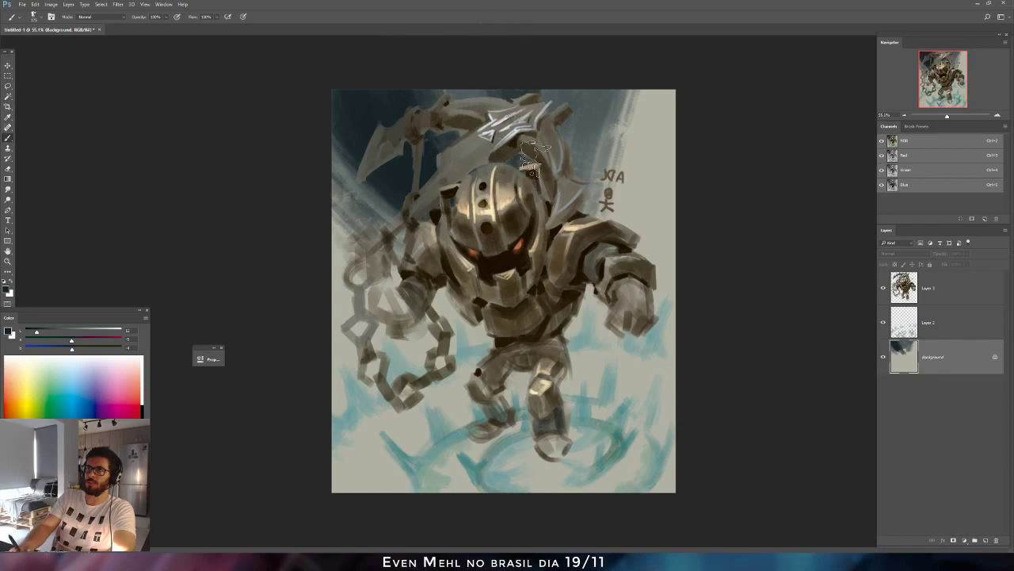
mouse_move(531, 158)
left_mouse_down()
mouse_move(555, 99)
mouse_move(579, 146)
left_mouse_up()
Brush muted grey haze behind the torso and chain on the Background, undoing unwanted strokes and sampling nearby backdrop colours.
mouse_move(467, 297)
left_mouse_down()
mouse_move(450, 329)
mouse_move(455, 341)
mouse_move(450, 327)
mouse_move(397, 300)
mouse_move(395, 278)
left_mouse_up()
key("ctrl+z")
key("ctrl+alt+z")
left_click(444, 325, "alt")
left_click(397, 295, "alt")
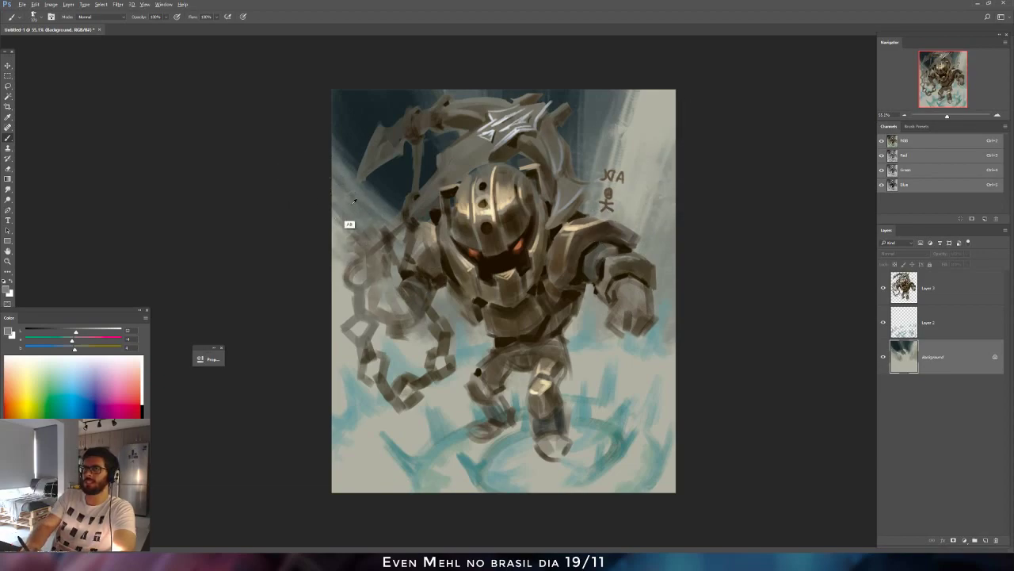
left_click(388, 199, "alt")
Flip the canvas horizontally and brush blue-grey streaks around the ADC sketch and scythe on the Background layer, sampling nearby backdrop colours.
key("ctrl+shift+h")
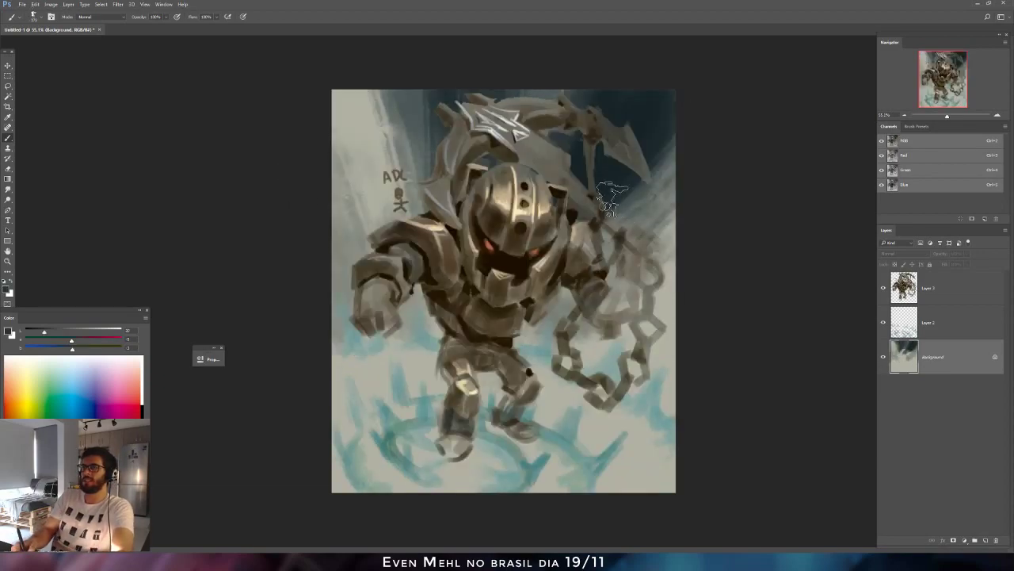
left_click(427, 142, "alt")
mouse_move(376, 163)
left_mouse_down()
mouse_move(385, 231)
mouse_move(389, 212)
left_mouse_up()
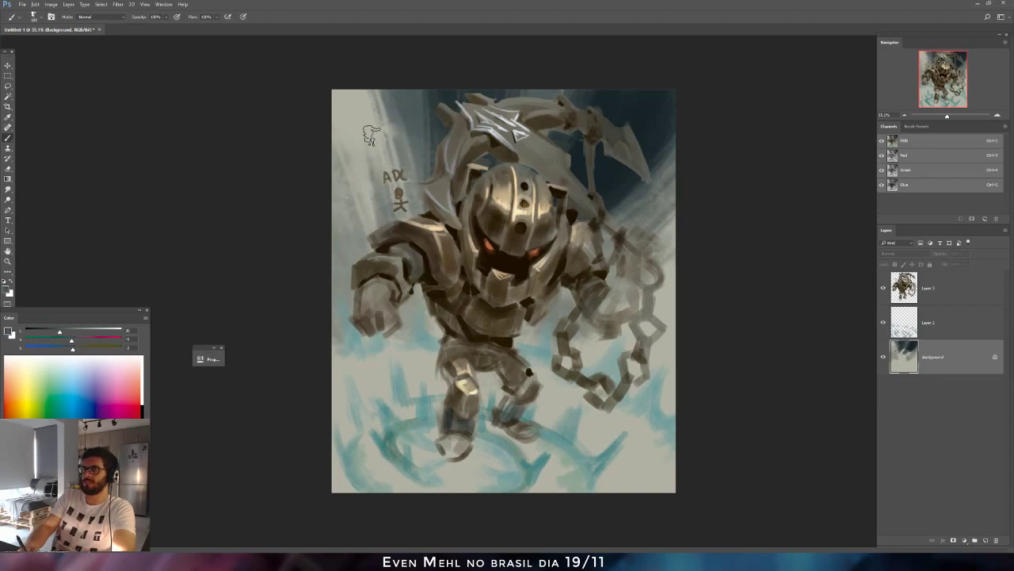
mouse_move(372, 136)
left_mouse_down()
mouse_move(382, 184)
mouse_move(398, 209)
left_mouse_up()
left_click(366, 148, "alt")
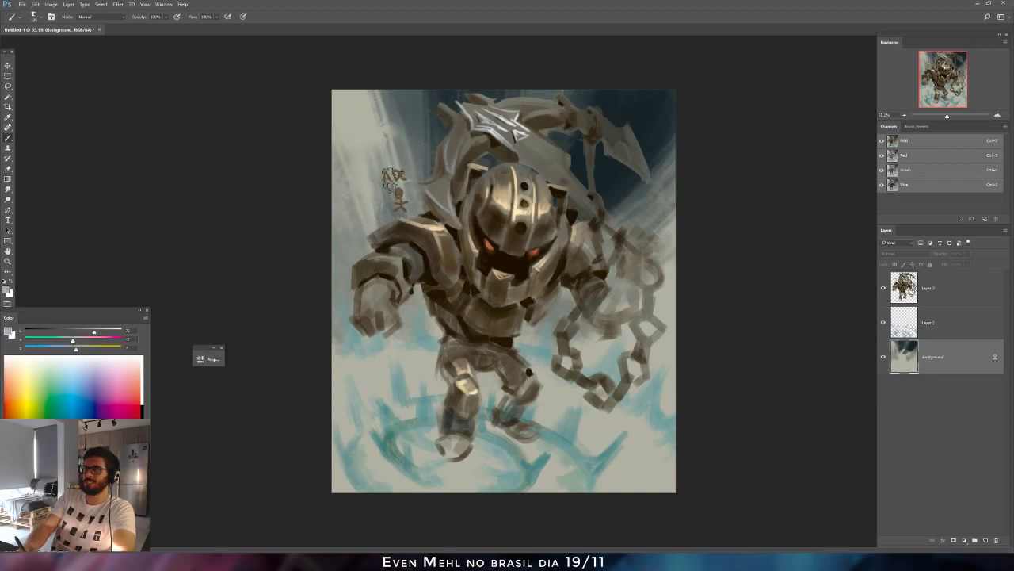
left_click(387, 151, "alt")
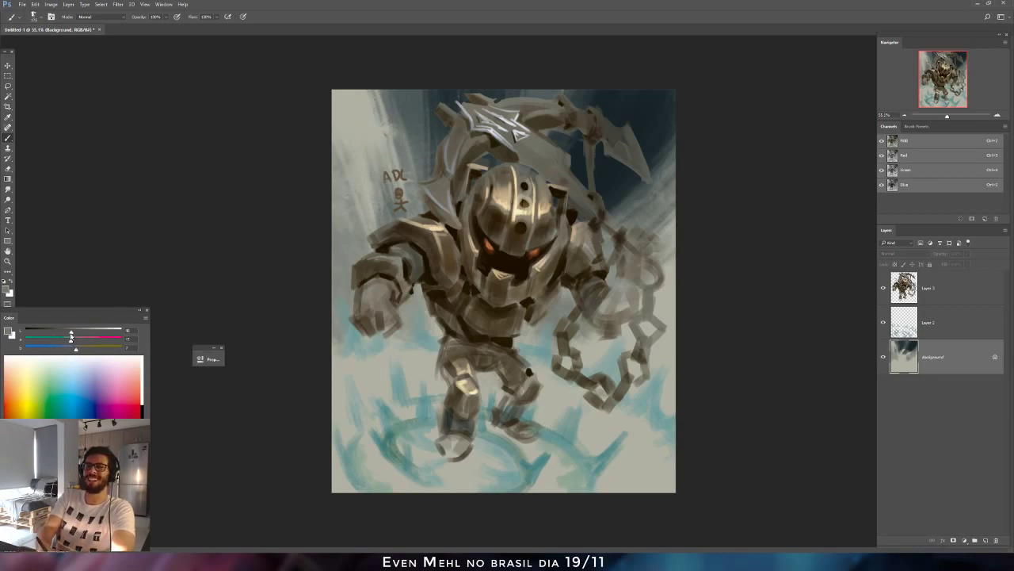
left_click_drag(71, 332, 68, 332)
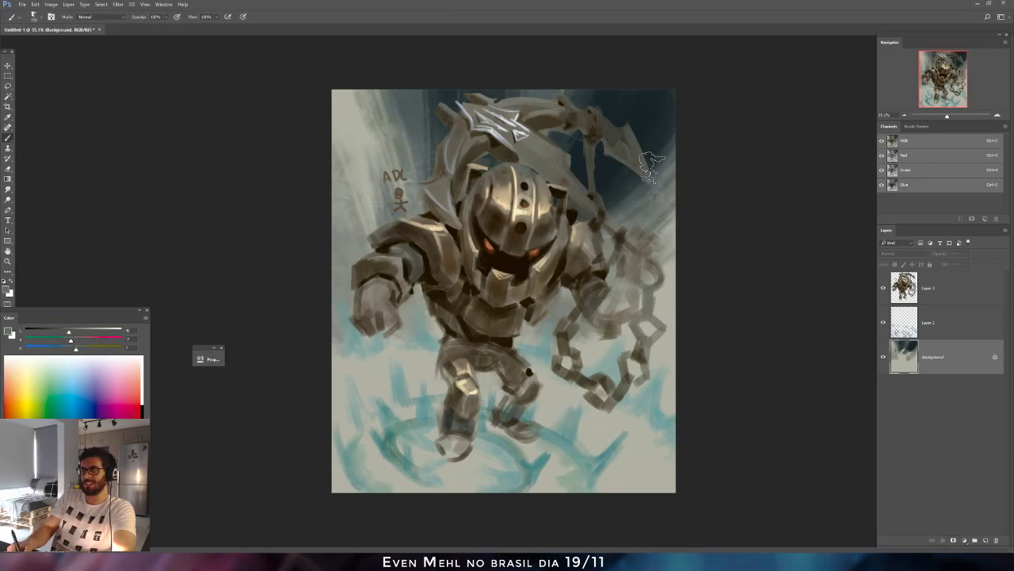
left_click(635, 187, "alt")
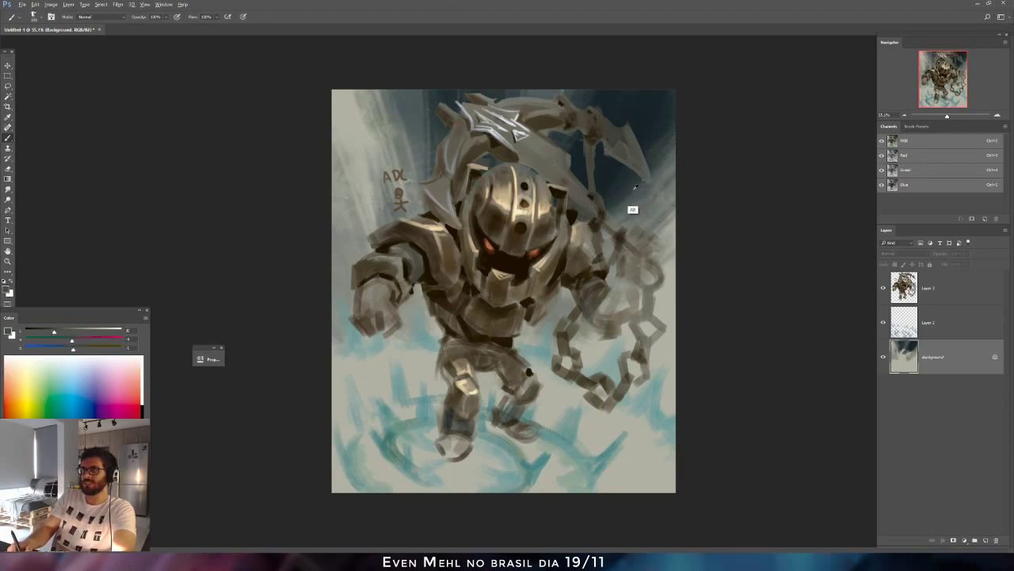
left_click(615, 97, "alt")
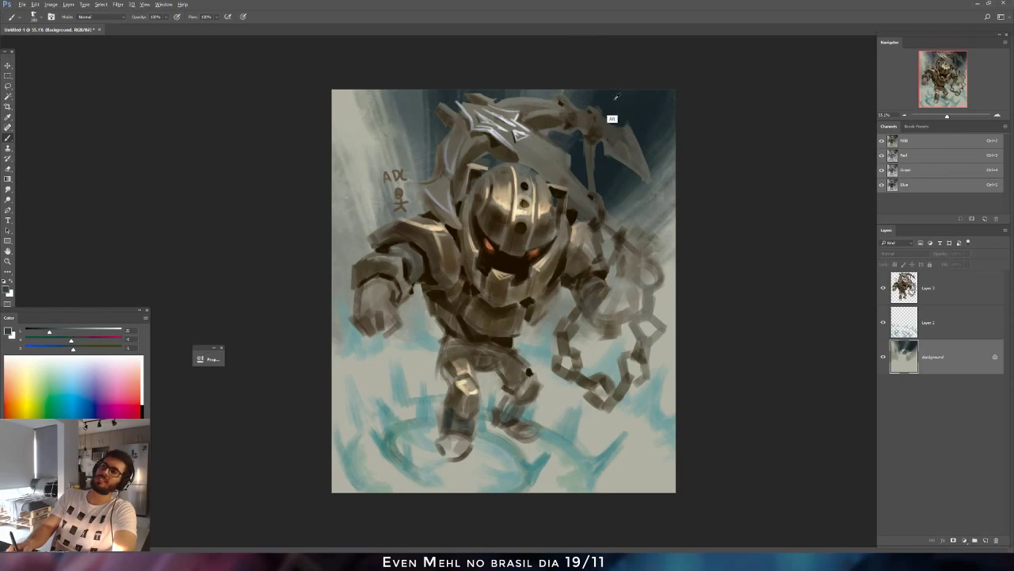
left_click(616, 97, "alt")
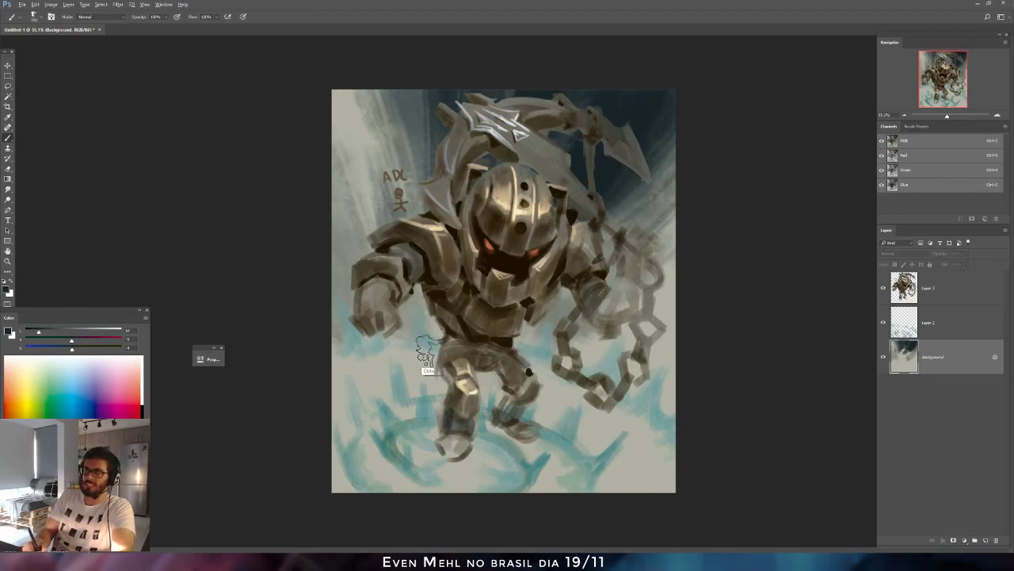
left_click_drag(326, 375, 401, 351)
key("ctrl+z")
mouse_move(321, 374)
left_mouse_down()
mouse_move(377, 349)
mouse_move(328, 373)
mouse_move(351, 355)
mouse_move(417, 349)
left_mouse_up()
key("ctrl+z")
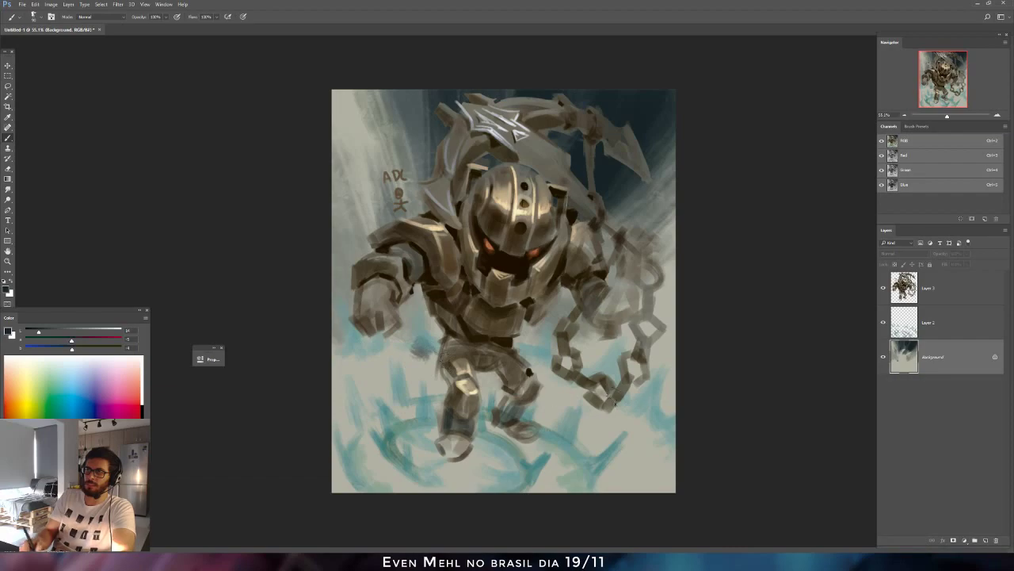
left_click(931, 314)
left_click(889, 346)
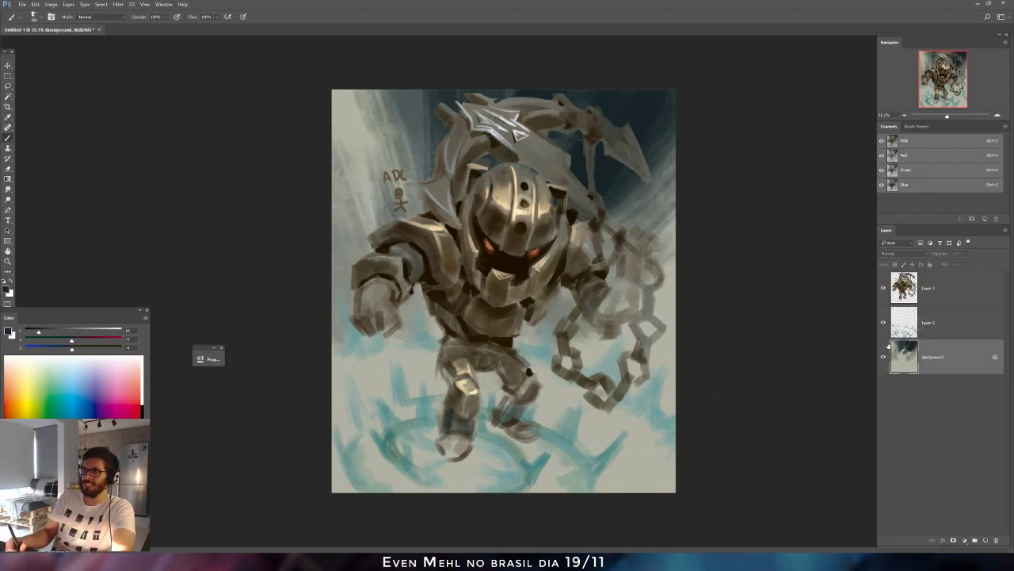
mouse_move(533, 331)
left_mouse_down()
mouse_move(552, 304)
mouse_move(533, 333)
left_mouse_up()
key("ctrl+z")
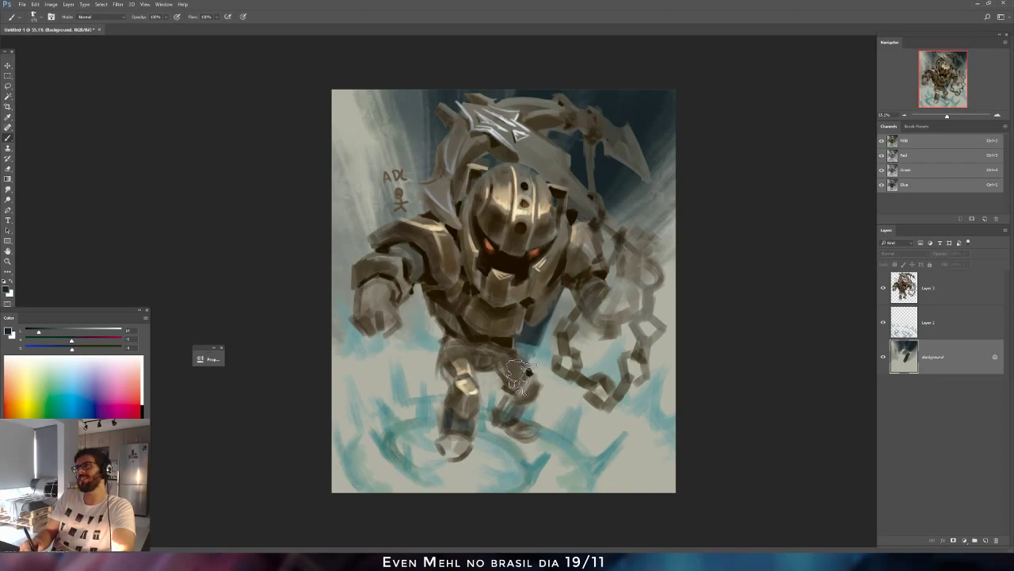
Paint a dark blue-grey patch on the Background between the torso and the chain arm, undoing an unwanted stroke.
key("bracketleft")
left_click_drag(571, 274, 537, 342)
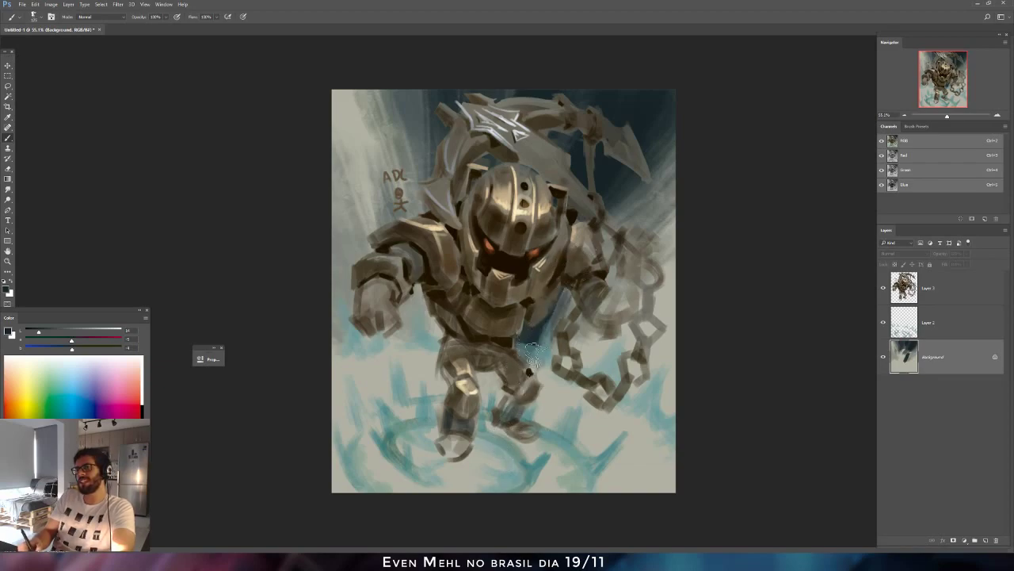
left_click(631, 209, "alt")
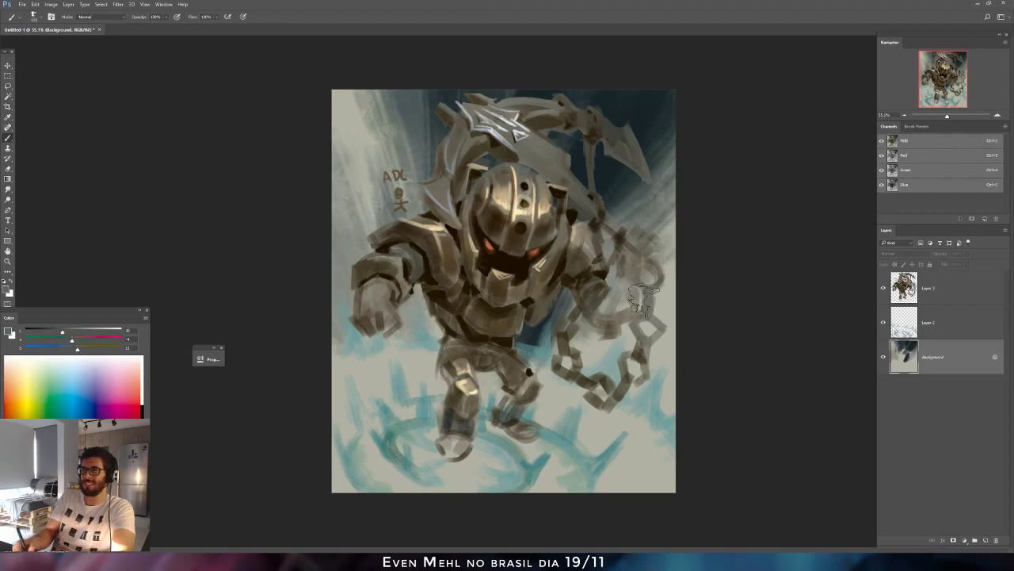
key("ctrl+z")
left_click(536, 355, "alt")
key("bracketleft")
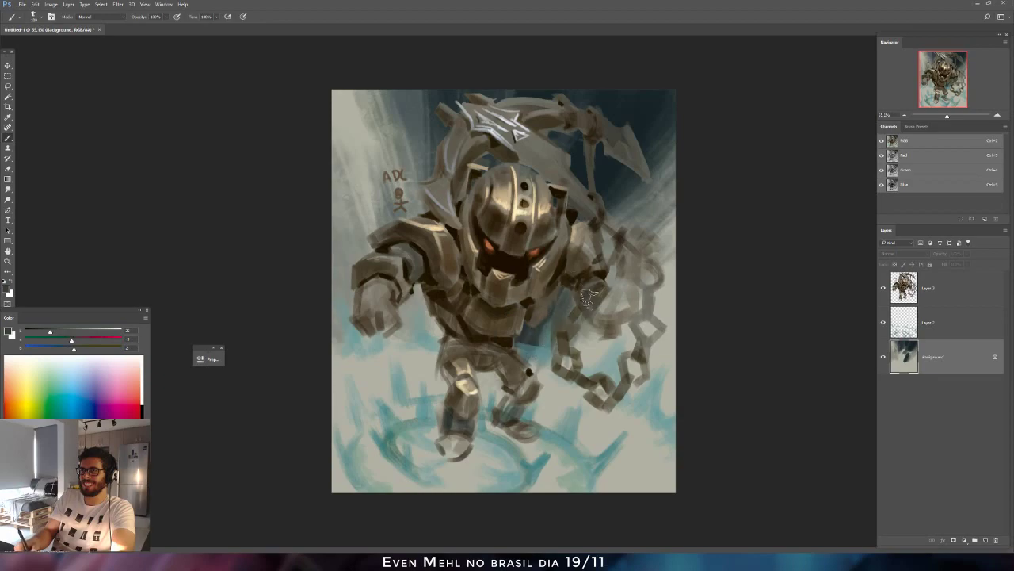
Extend the dark blue backdrop with larger diagonal strokes from the canvas edge below the scythe tip towards the chain hand.
key("bracketright")
key("bracketright")
left_click_drag(695, 206, 626, 287)
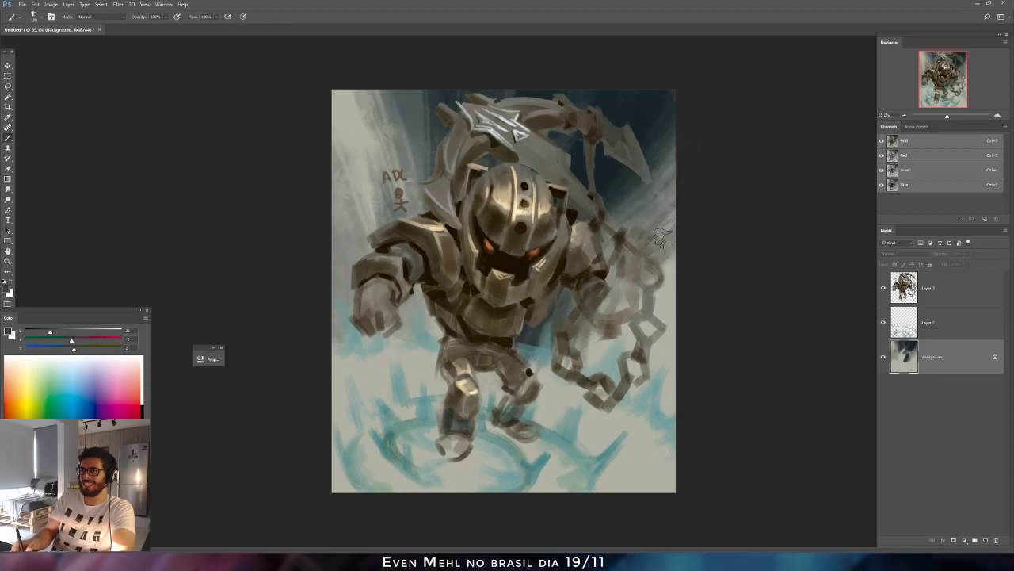
mouse_move(672, 219)
left_mouse_down()
mouse_move(649, 275)
mouse_move(657, 262)
mouse_move(593, 282)
left_mouse_up()
left_click(622, 180, "alt")
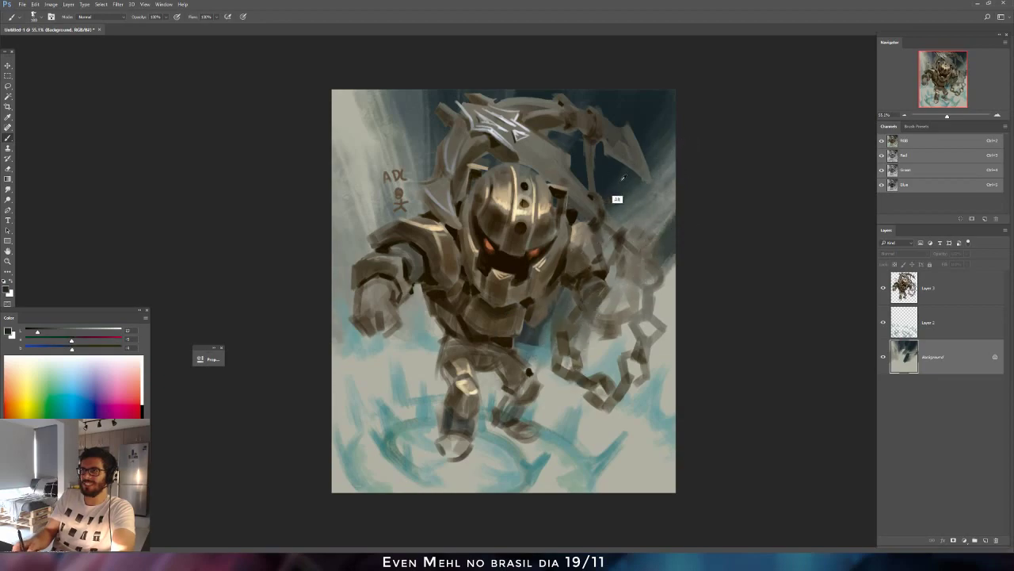
key("bracketright")
key("bracketright")
left_click_drag(675, 223, 661, 261)
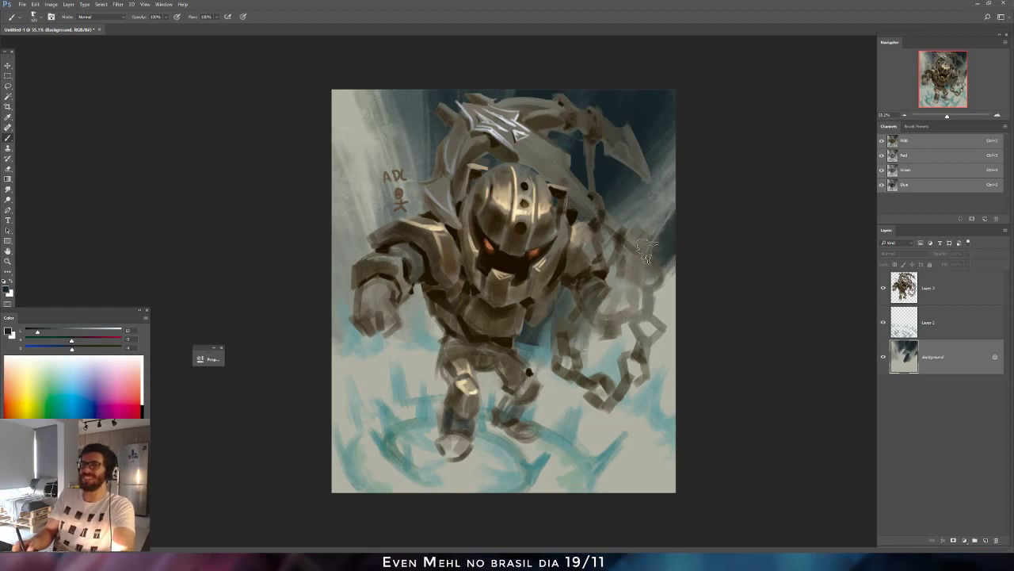
key("bracketright")
left_click_drag(691, 187, 626, 262)
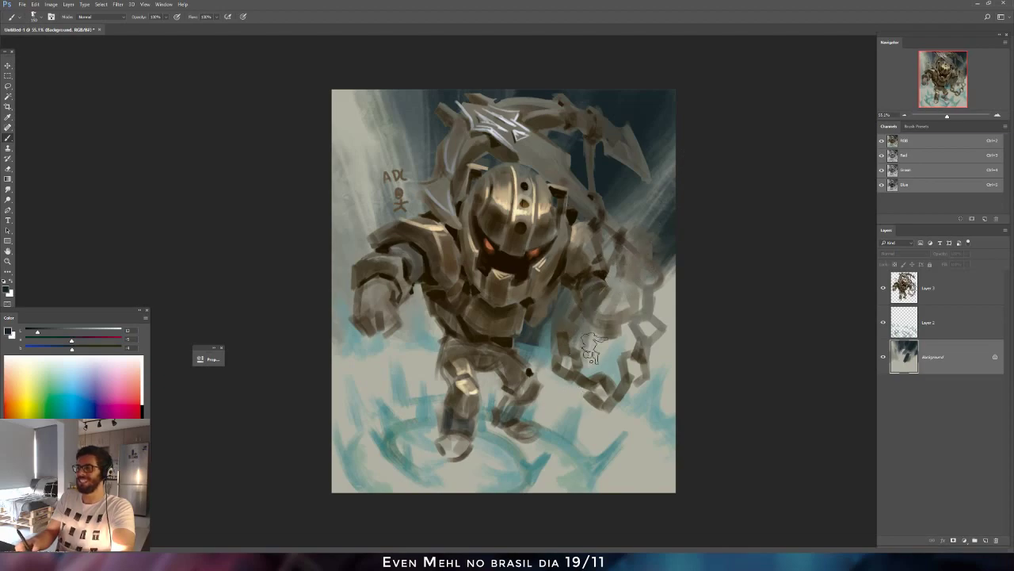
Brush dark and mid blue-grey tones behind the chain and down the canvas edge beside it on the Background, sampling surrounding colours.
left_click(646, 217, "alt")
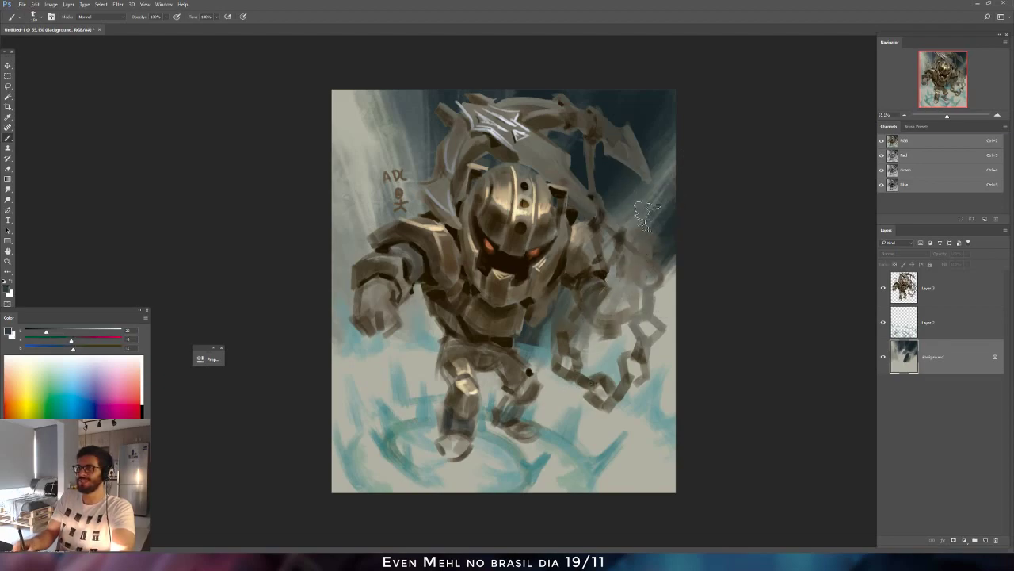
left_click_drag(648, 277, 591, 340)
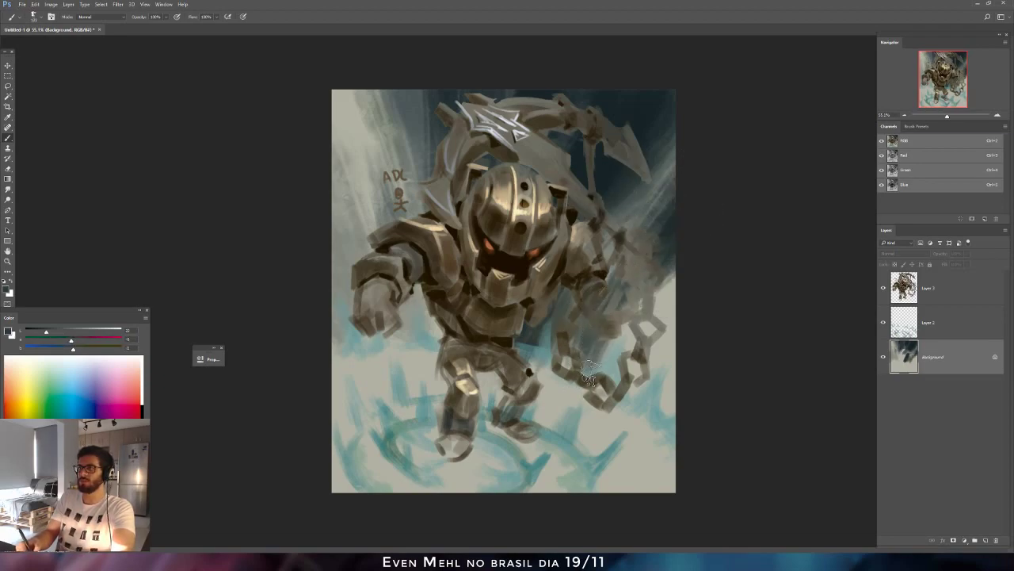
mouse_move(670, 411)
left_mouse_down()
mouse_move(633, 385)
mouse_move(676, 397)
mouse_move(657, 351)
mouse_move(635, 341)
mouse_move(632, 370)
mouse_move(668, 357)
mouse_move(668, 393)
left_mouse_up()
left_click(670, 402, "alt")
left_click(664, 363, "alt")
left_click(669, 402, "alt")
left_click_drag(677, 347, 663, 357)
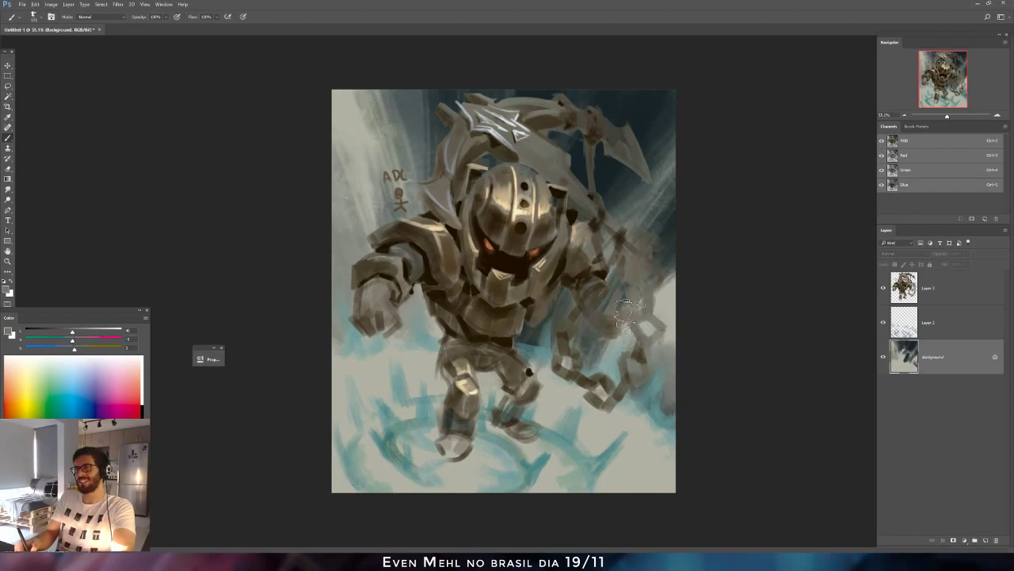
left_click(660, 342, "alt")
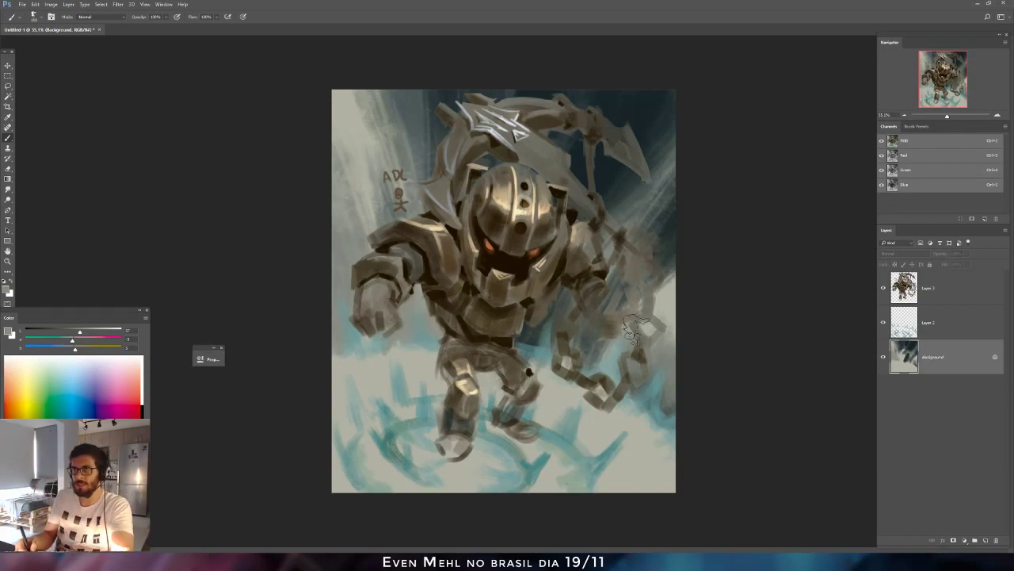
Add a new layer above the character, set its blend mode to Darken and clip it to the character layer.
key("ctrl+shift+h")
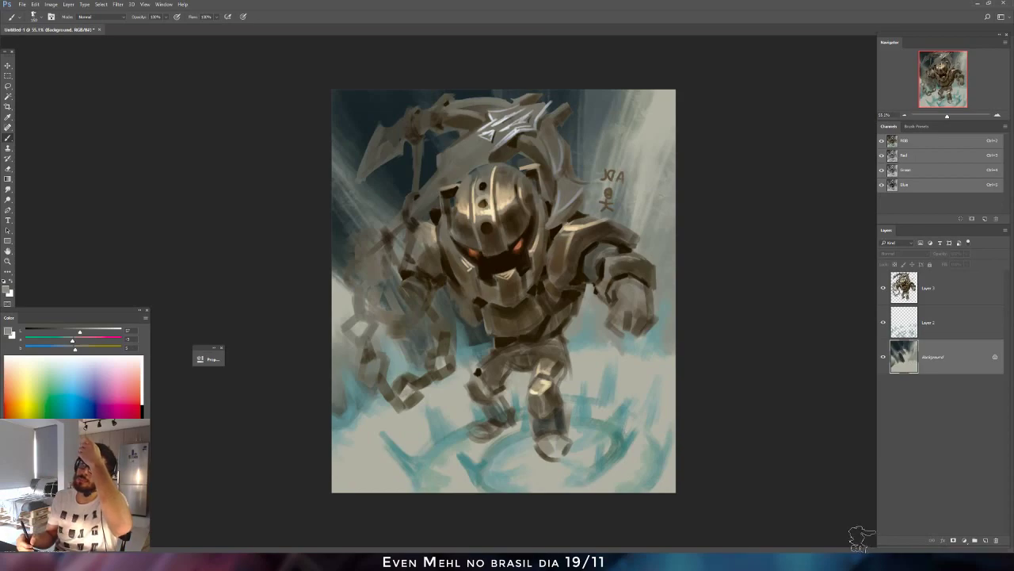
left_click(904, 289)
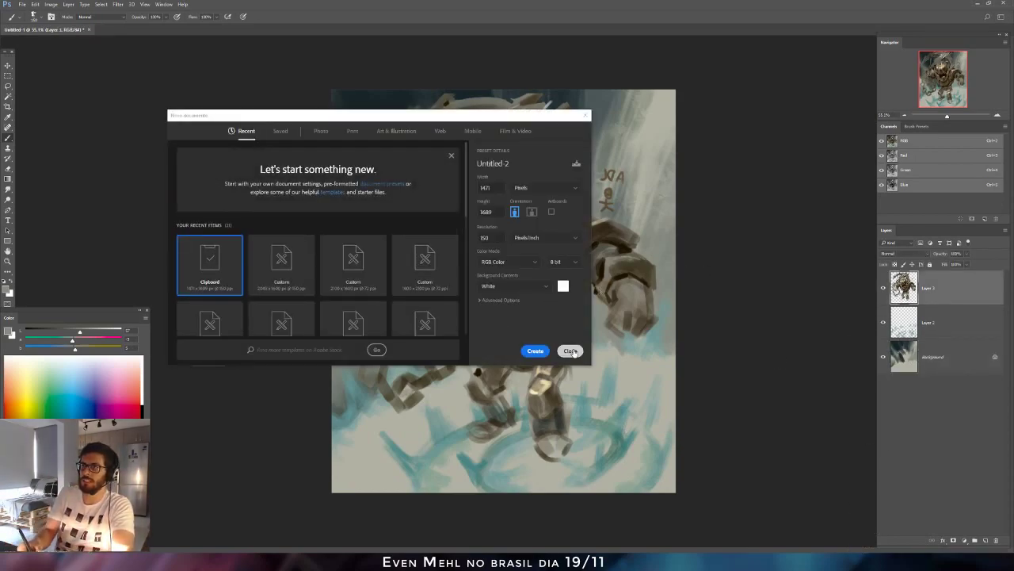
left_click(570, 352)
key("ctrl+shift+alt+n")
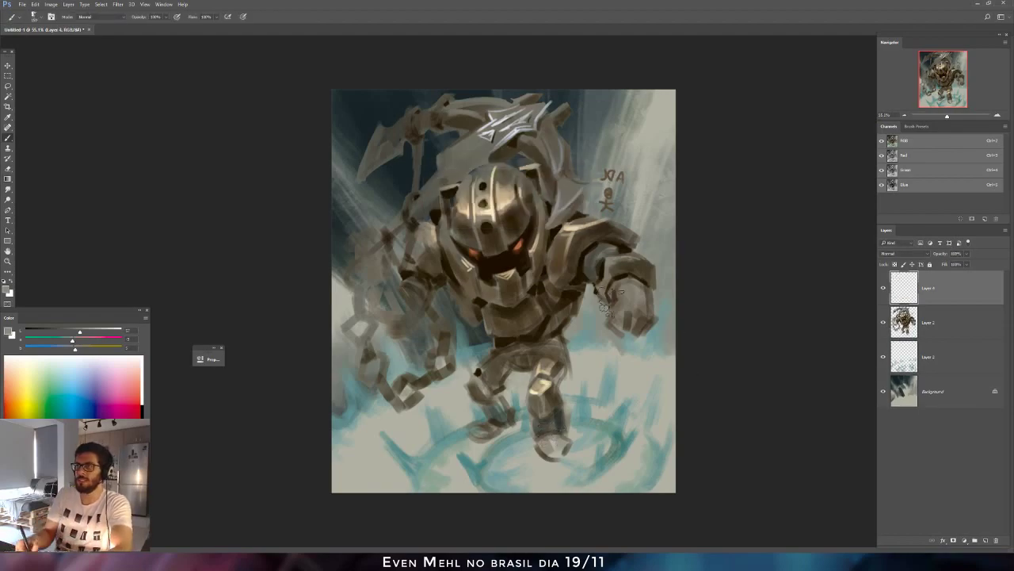
right_click(534, 244)
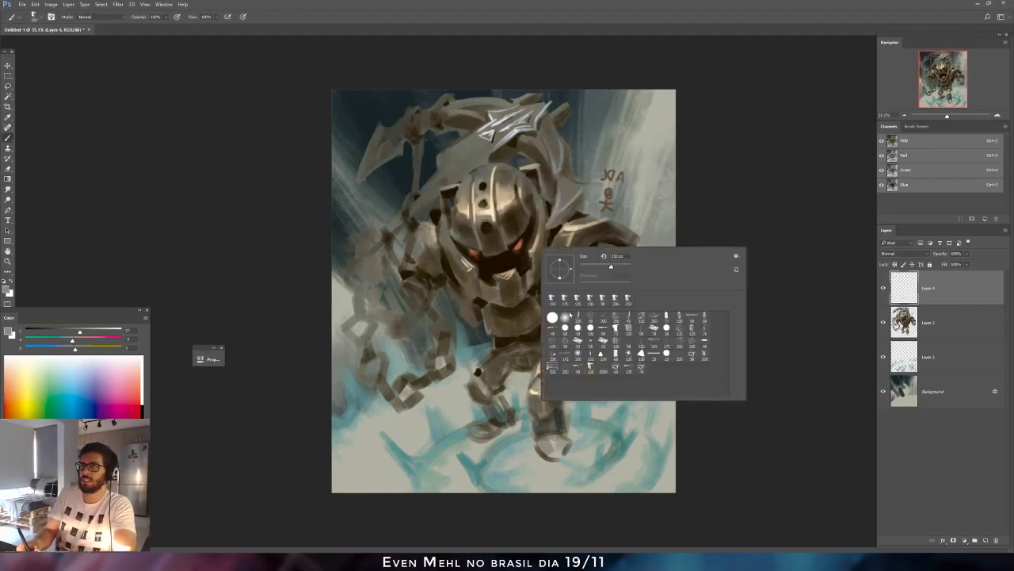
key("Escape")
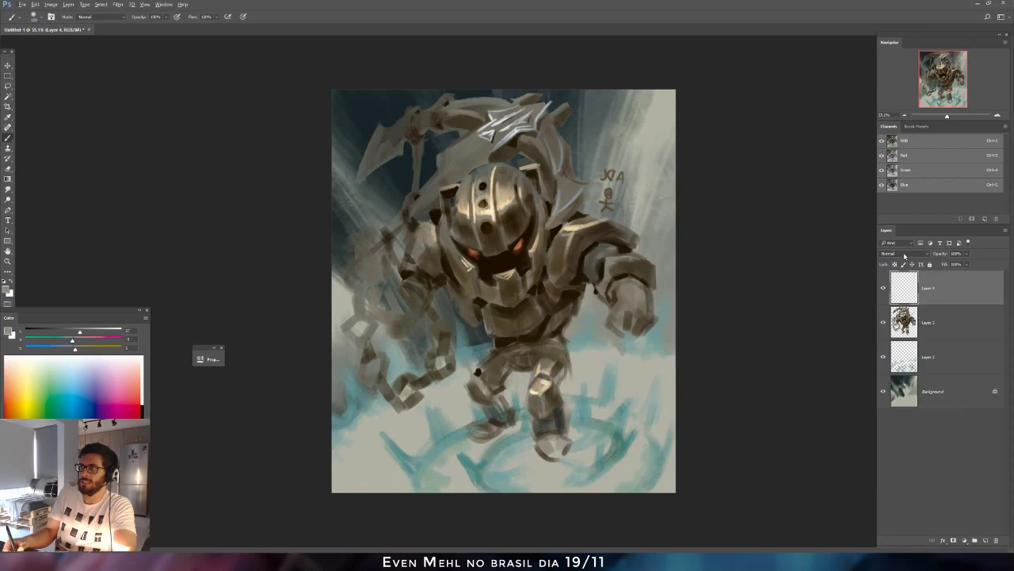
left_click(903, 254)
left_click(892, 276)
left_click(911, 304, "alt")
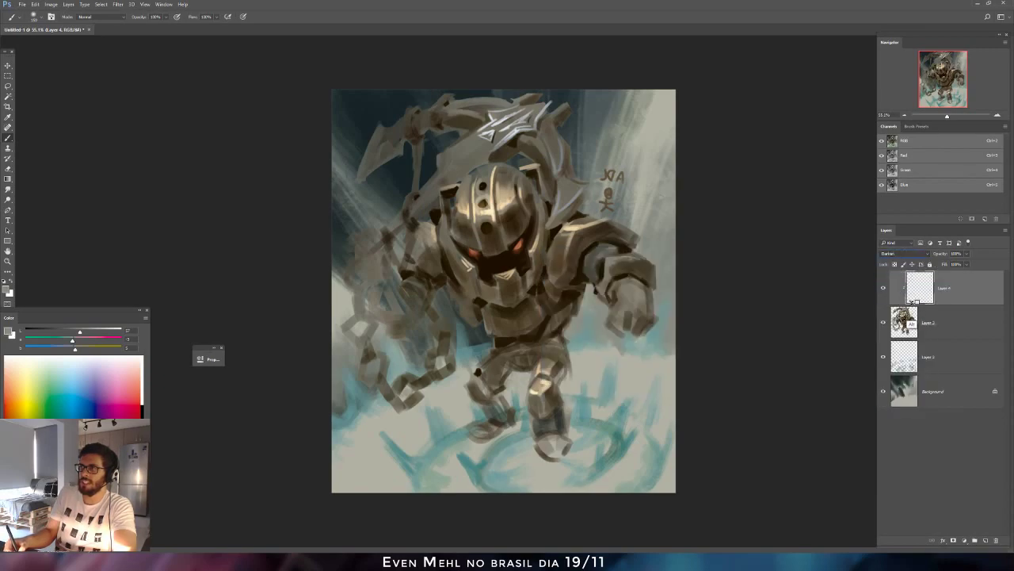
Shade the scythe, chain and chain arm with a large soft brush in near-black blue on the clipped Darken layer.
left_click(478, 260, "alt")
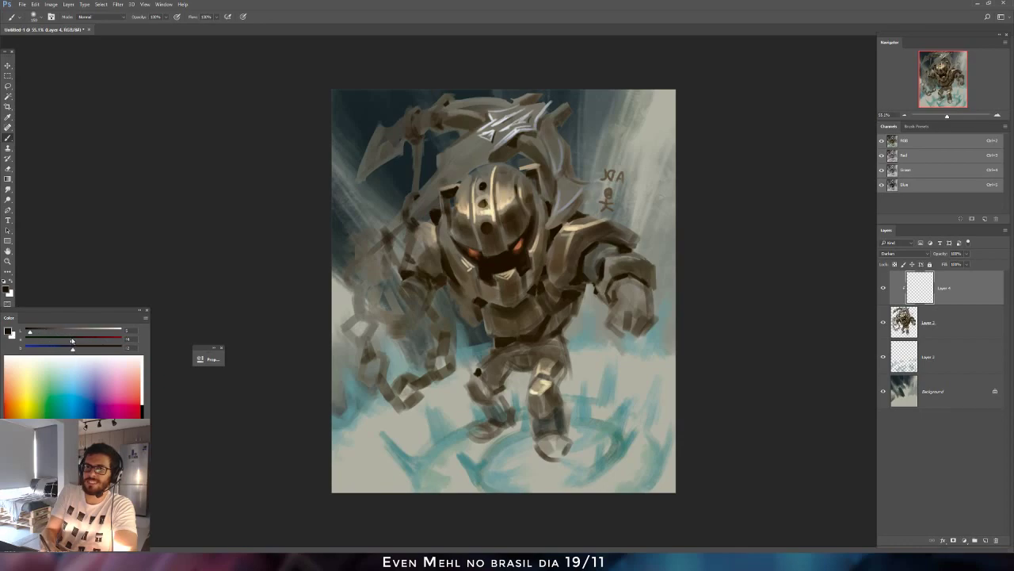
mouse_move(250, 270)
left_mouse_down()
mouse_move(301, 233)
mouse_move(355, 224)
mouse_move(380, 120)
mouse_move(472, 80)
mouse_move(488, 105)
mouse_move(449, 168)
mouse_move(534, 105)
mouse_move(567, 109)
mouse_move(547, 131)
mouse_move(456, 121)
mouse_move(436, 99)
left_mouse_up()
left_click_drag(30, 333, 28, 333)
mouse_move(435, 132)
left_mouse_down()
mouse_move(483, 106)
mouse_move(531, 107)
left_mouse_up()
key("bracketleft")
mouse_move(462, 359)
left_mouse_down()
mouse_move(431, 364)
mouse_move(356, 266)
mouse_move(359, 351)
mouse_move(401, 442)
mouse_move(395, 311)
mouse_move(411, 351)
mouse_move(458, 361)
left_mouse_up()
key("ctrl+shift+h")
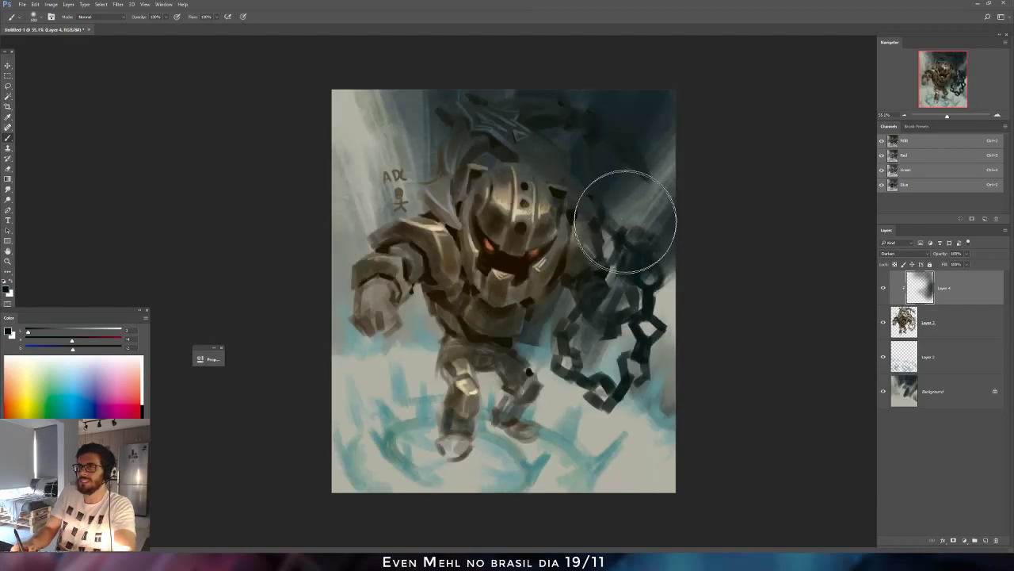
Erase the dark shading from the spiked blade, curved horn and chain-side shoulder and arm with a soft round eraser.
key("e")
mouse_move(518, 203)
left_mouse_down()
mouse_move(523, 190)
mouse_move(513, 235)
left_mouse_up()
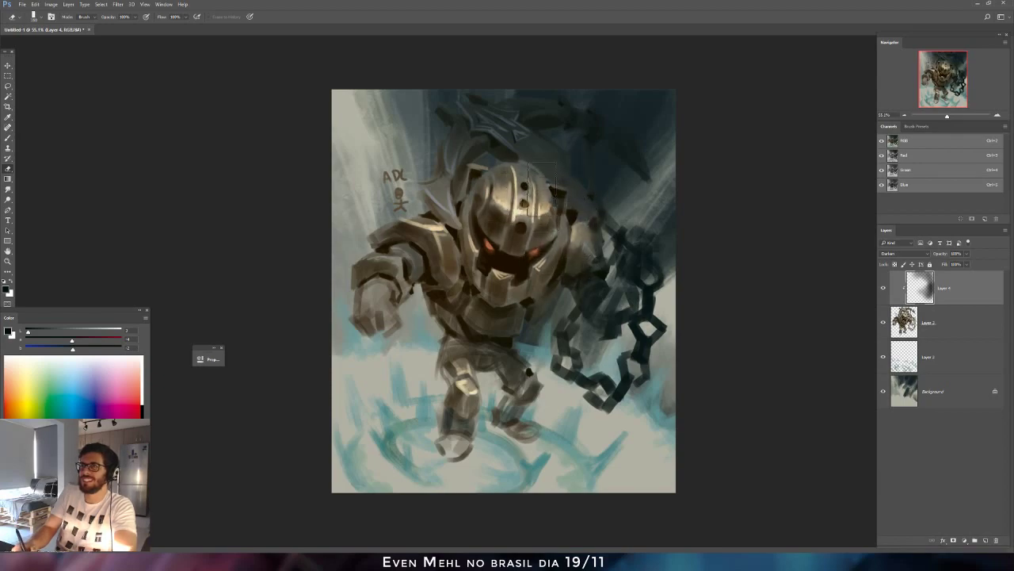
right_click(530, 176)
double_click(566, 262)
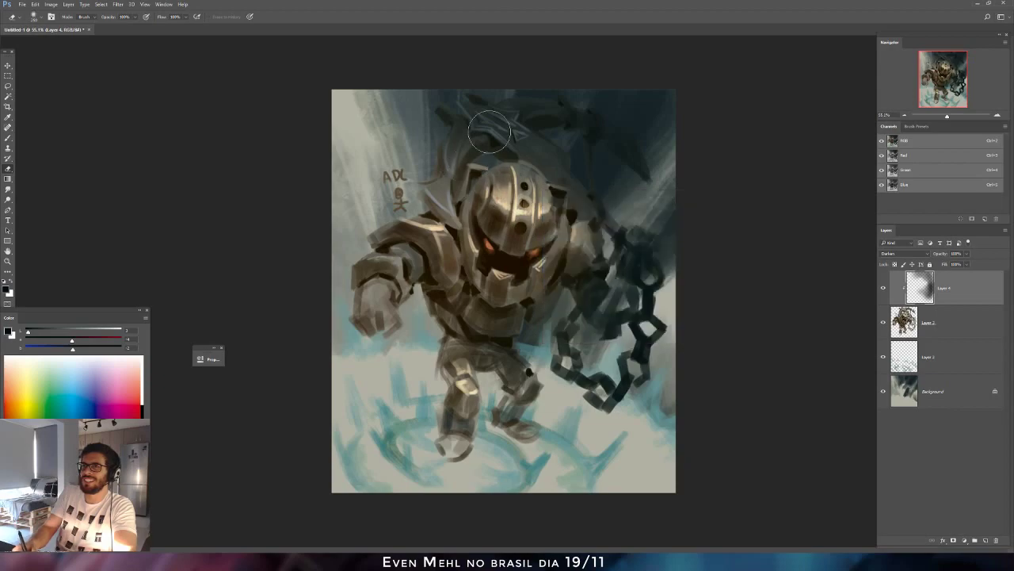
mouse_move(453, 182)
left_mouse_down()
mouse_move(506, 148)
mouse_move(496, 141)
mouse_move(527, 158)
left_mouse_up()
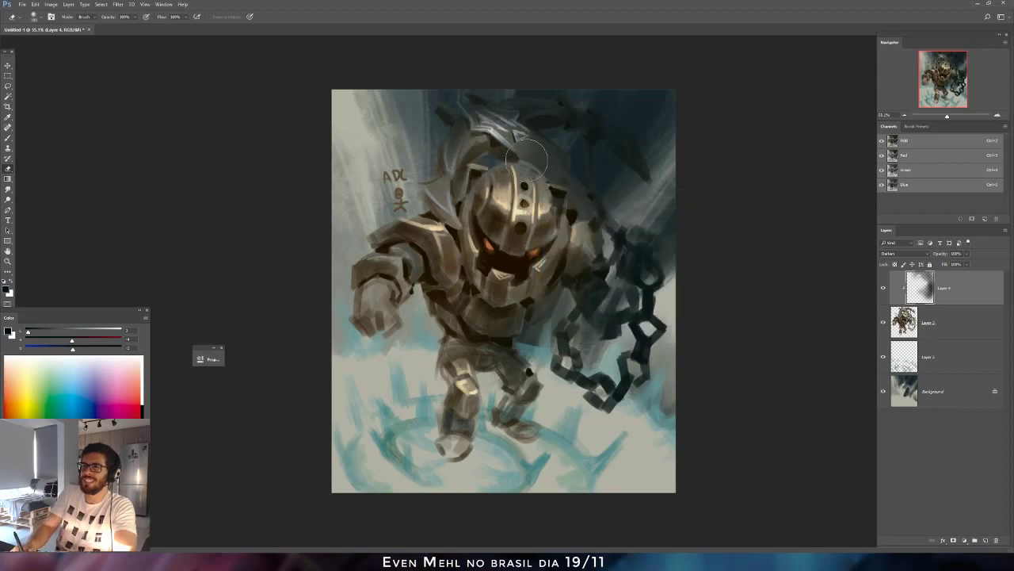
mouse_move(466, 115)
left_mouse_down()
mouse_move(441, 105)
mouse_move(464, 119)
left_mouse_up()
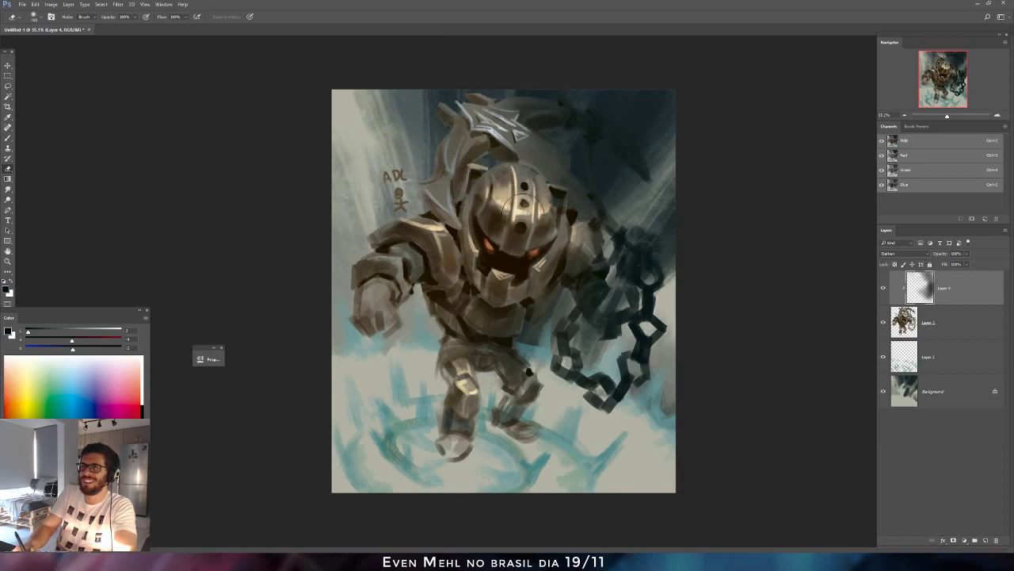
mouse_move(571, 160)
left_mouse_down()
mouse_move(599, 286)
mouse_move(590, 313)
left_mouse_up()
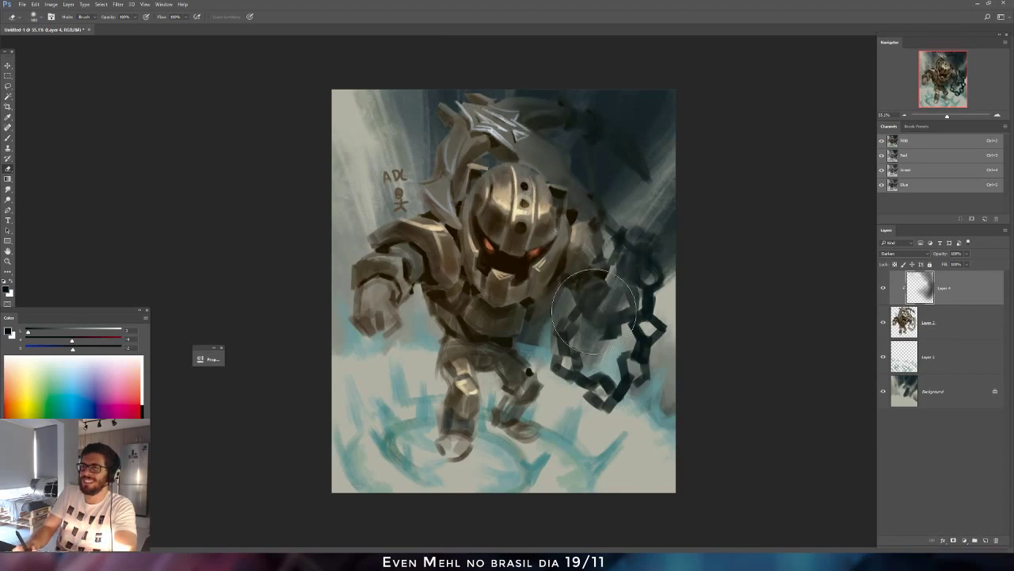
Add a new layer between the teal ground effects and the character, choose a dark teal brush colour, and set the layer's blend mode to Screen.
left_click(943, 357)
key("ctrl+shift+n")
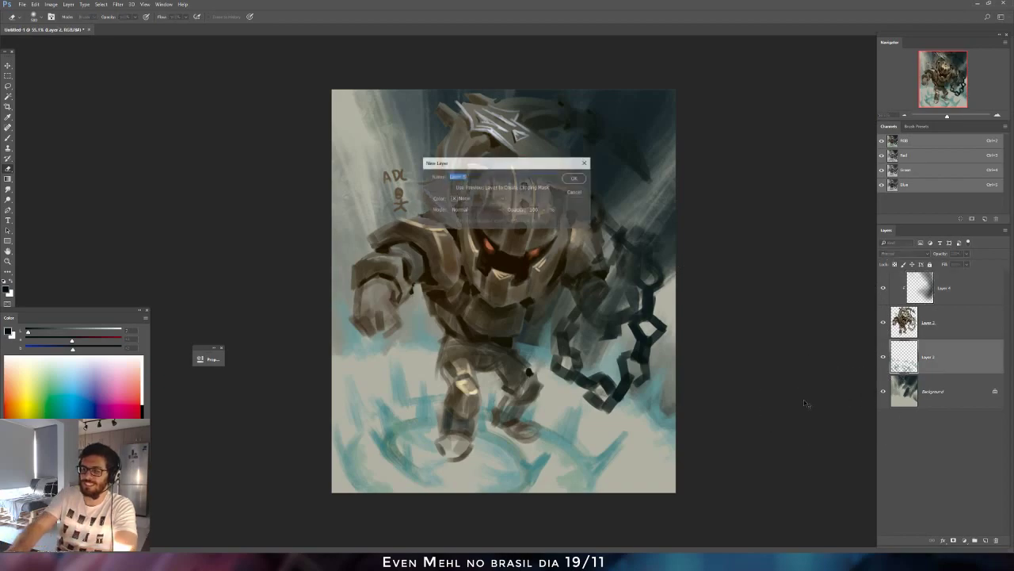
key("Return")
mouse_move(28, 333)
left_mouse_down()
mouse_move(70, 333)
mouse_move(69, 355)
left_mouse_up()
key("bracketright")
key("bracketright")
key("bracketright")
left_click_drag(430, 353, 543, 331)
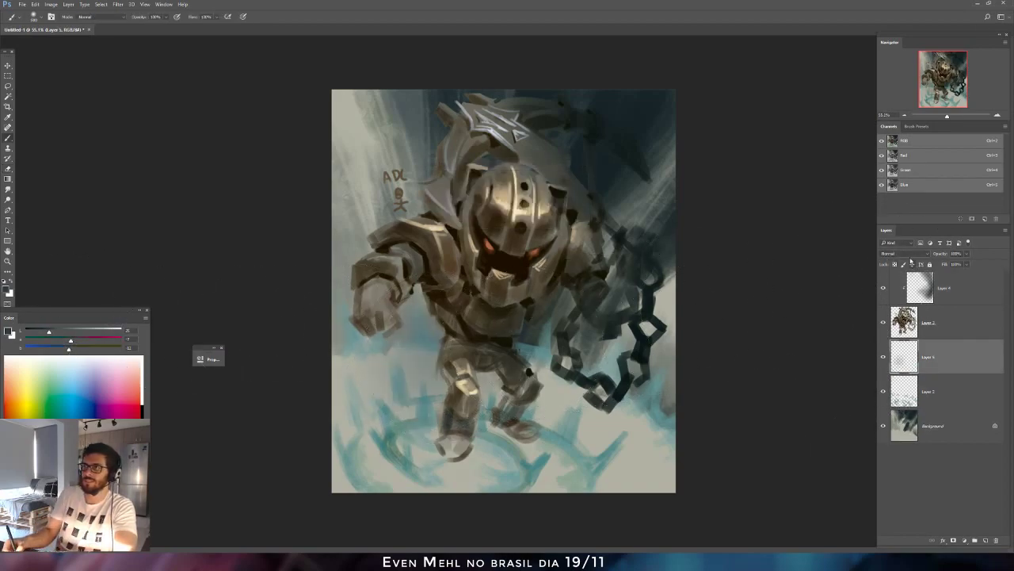
left_click(907, 254)
left_click(892, 308)
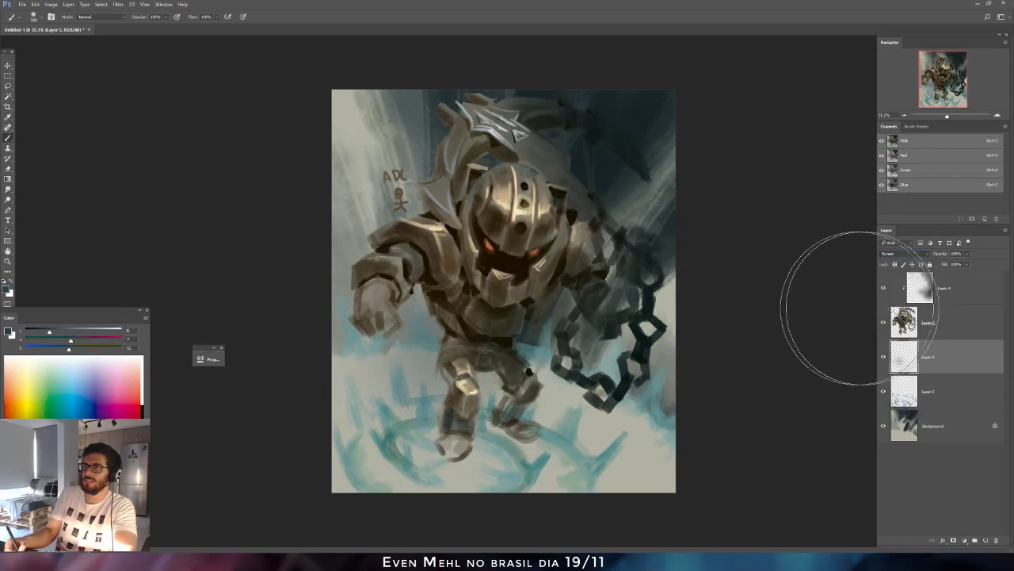
Brush a soft teal glow behind the character's waist and across the ground on the Screen layer, using a brighter teal.
left_click_drag(498, 325, 502, 332)
left_click_drag(49, 332, 66, 341)
left_click_drag(529, 317, 584, 333)
key("bracketleft")
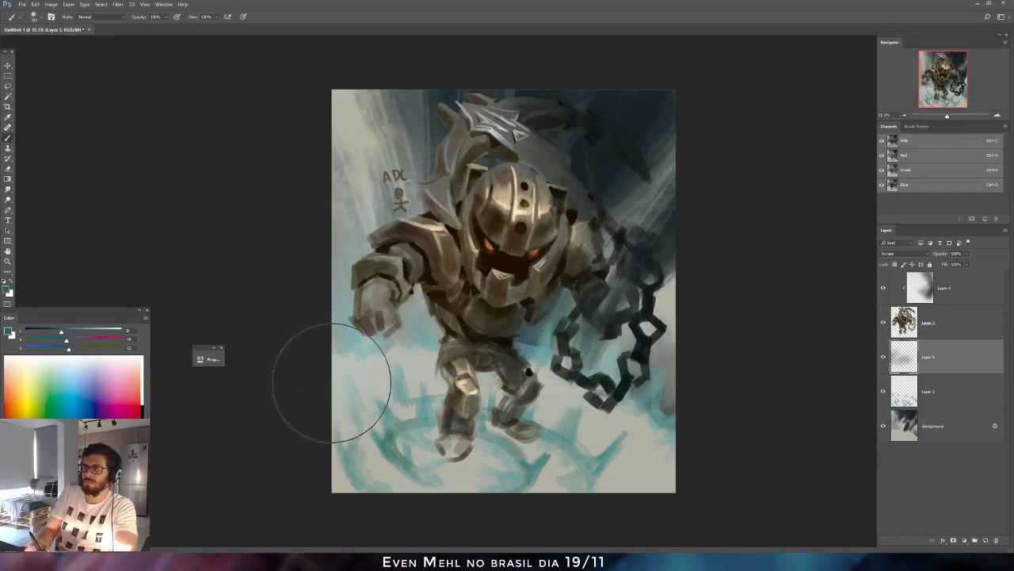
mouse_move(664, 388)
left_mouse_down()
mouse_move(683, 439)
mouse_move(645, 375)
mouse_move(649, 490)
mouse_move(407, 427)
mouse_move(333, 480)
mouse_move(483, 538)
mouse_move(416, 416)
mouse_move(384, 391)
left_mouse_up()
key("bracketleft")
key("bracketleft")
key("bracketleft")
key("bracketleft")
key("bracketleft")
key("bracketleft")
key("bracketleft")
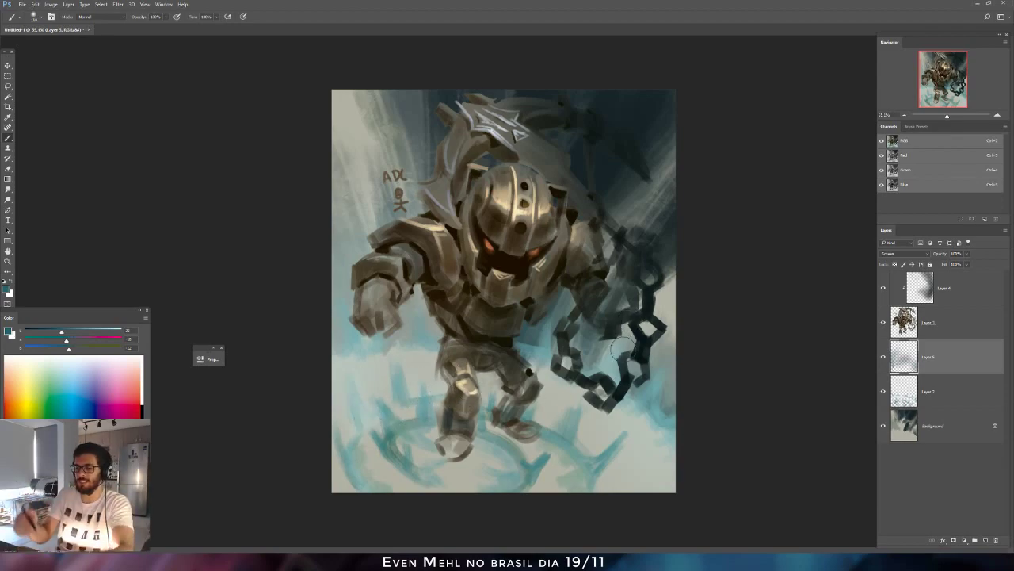
Brush a soft, slightly darker teal glow behind the chain, helmet and scythe on the Screen layer.
key("bracketright")
key("bracketright")
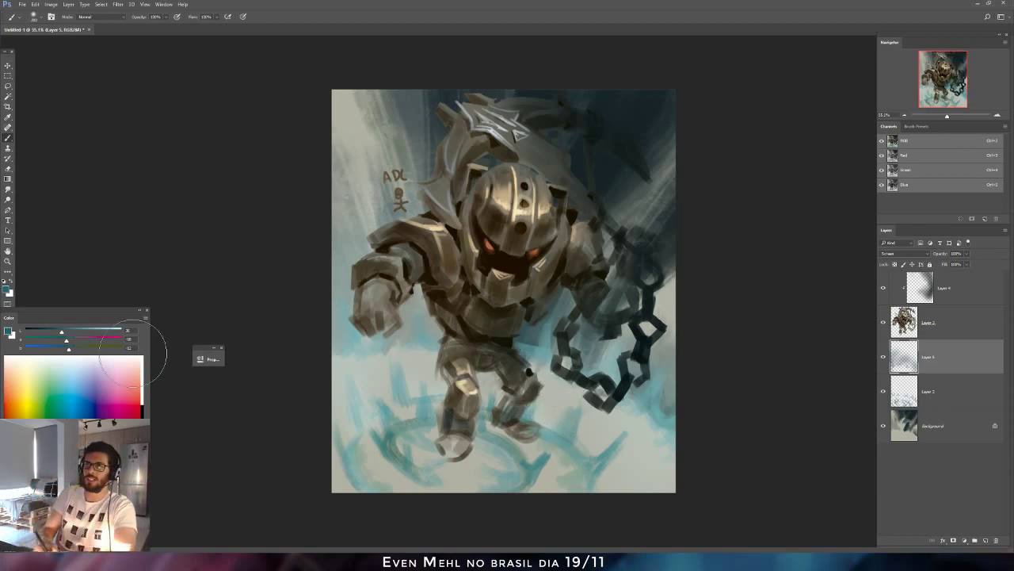
key("bracketright")
key("bracketright")
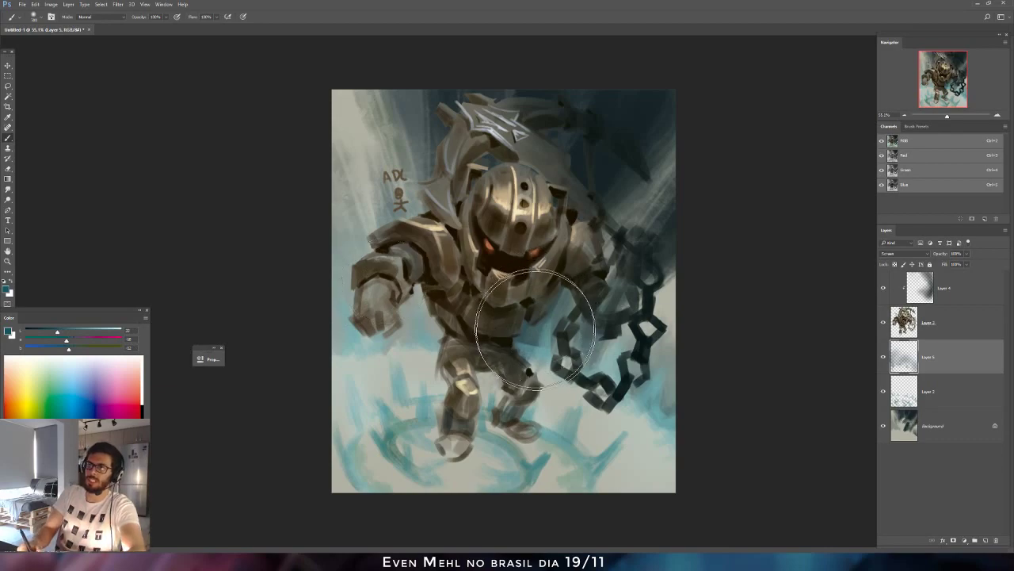
left_click(561, 349, "alt")
key("bracketleft")
mouse_move(641, 321)
left_mouse_down()
mouse_move(655, 295)
mouse_move(610, 329)
mouse_move(600, 244)
mouse_move(587, 237)
mouse_move(576, 189)
mouse_move(573, 206)
mouse_move(549, 170)
mouse_move(597, 212)
mouse_move(438, 148)
mouse_move(436, 128)
mouse_move(433, 198)
left_mouse_up()
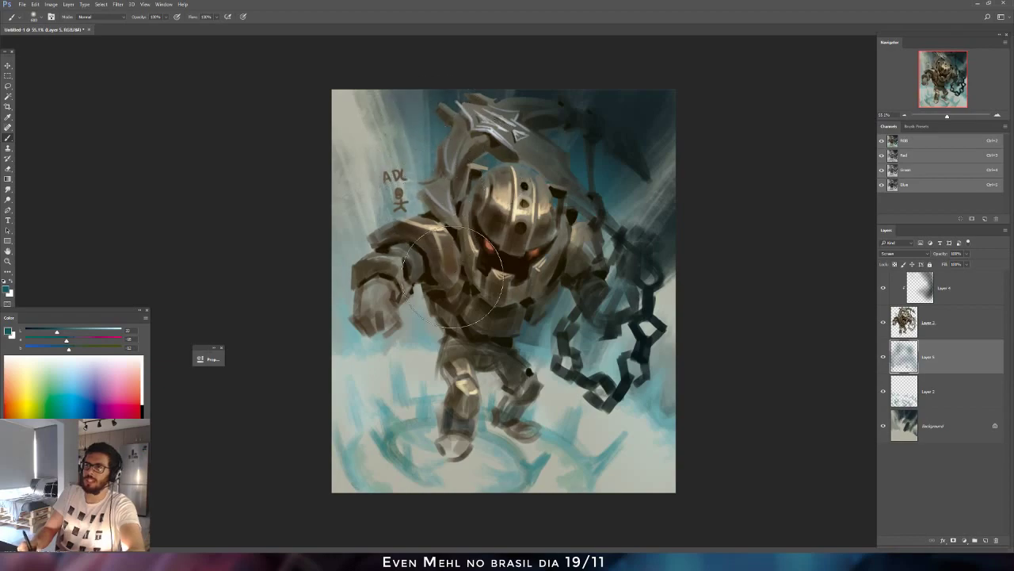
Flip the canvas horizontally and extend the teal glow around the chain and the outer edge of the canvas beside it.
key("ctrl+shift+h")
key("e")
key("]")
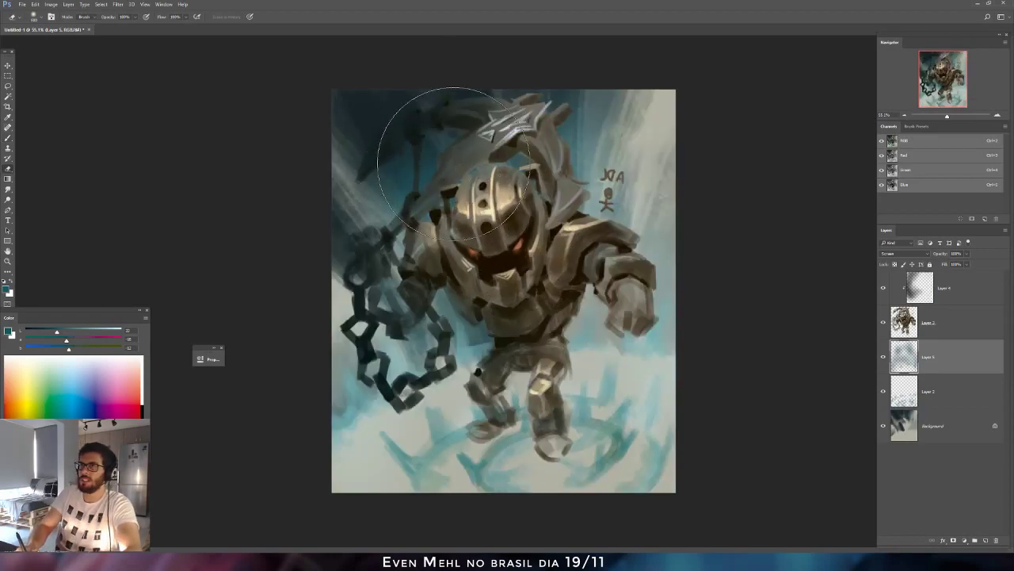
key("b")
left_click_drag(369, 199, 360, 277)
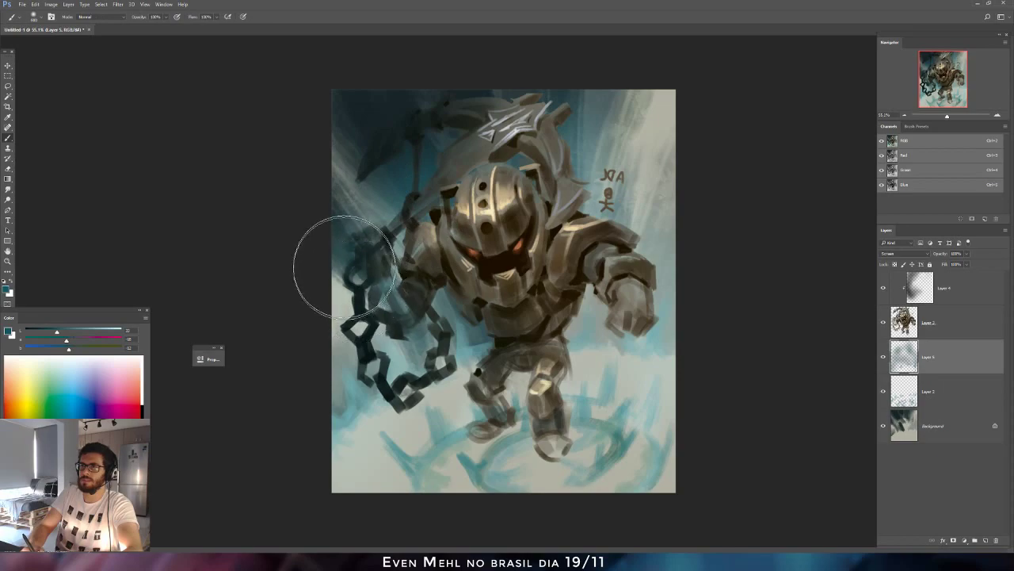
Lower the opacity of the clipped Darken shading layer to about 70%.
left_click(968, 287)
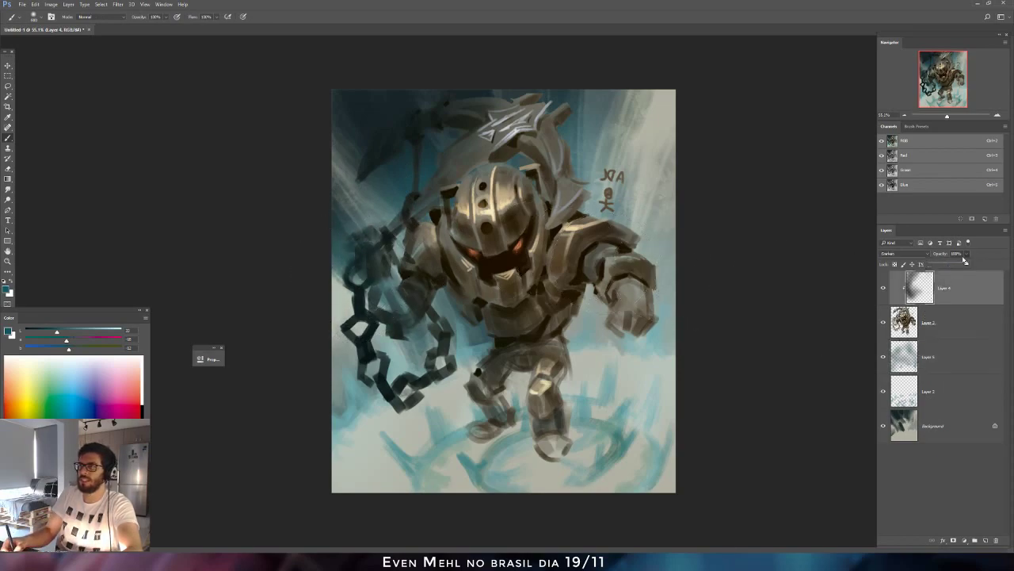
mouse_move(958, 264)
left_mouse_down()
mouse_move(941, 267)
mouse_move(954, 264)
left_mouse_up()
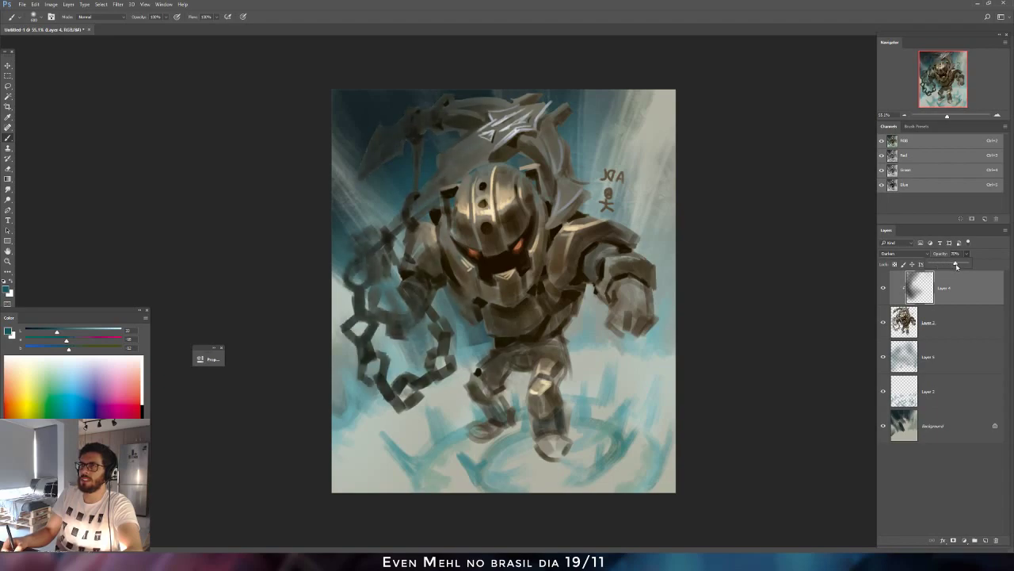
key("e")
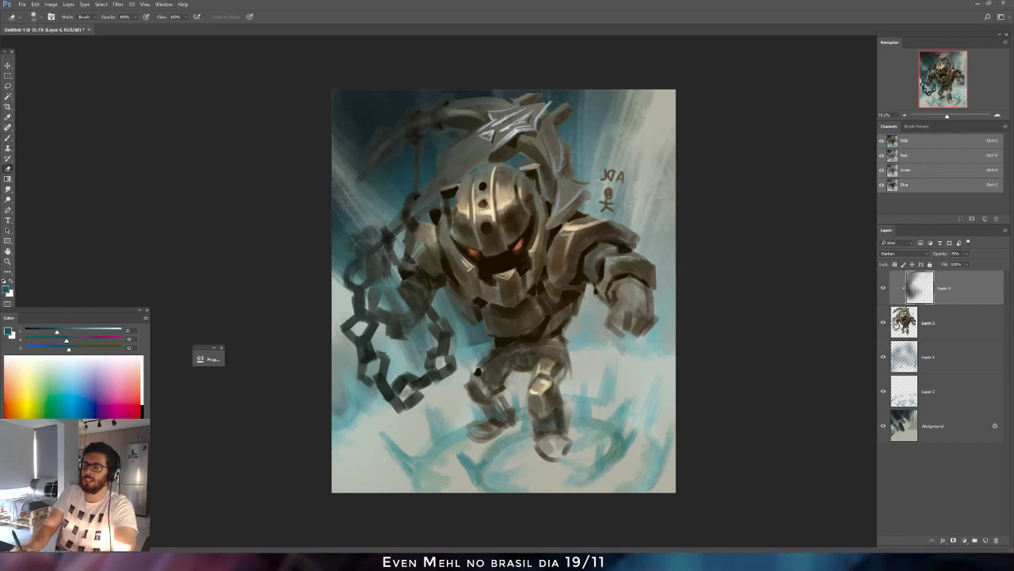
Shade the character's rear leg and chain side with a soft dark teal brush on the Darken layer, undoing unwanted strokes.
key("b")
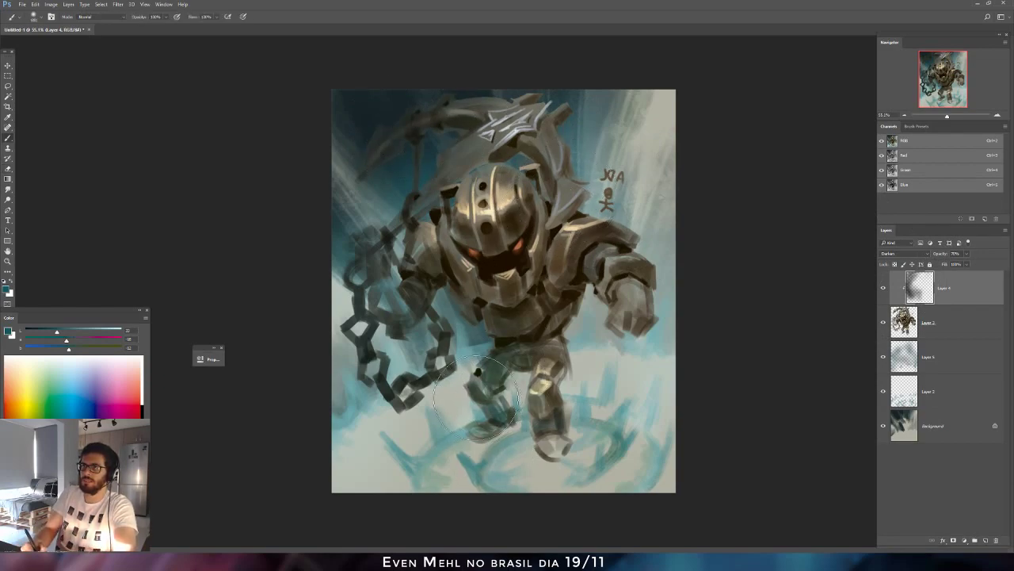
left_click(42, 332)
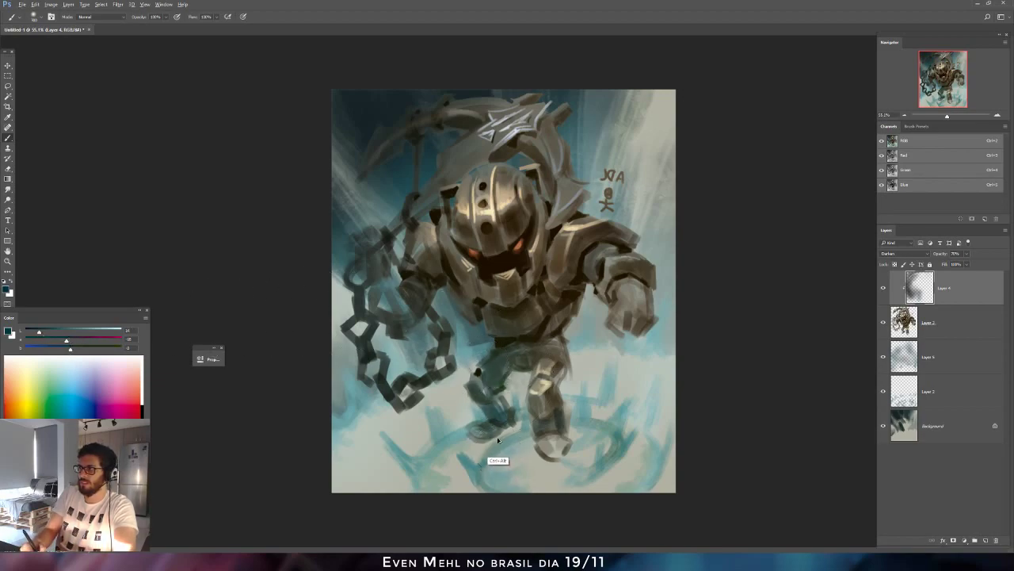
key("ctrl+alt+z")
key("ctrl+alt+z")
key("ctrl+alt+z")
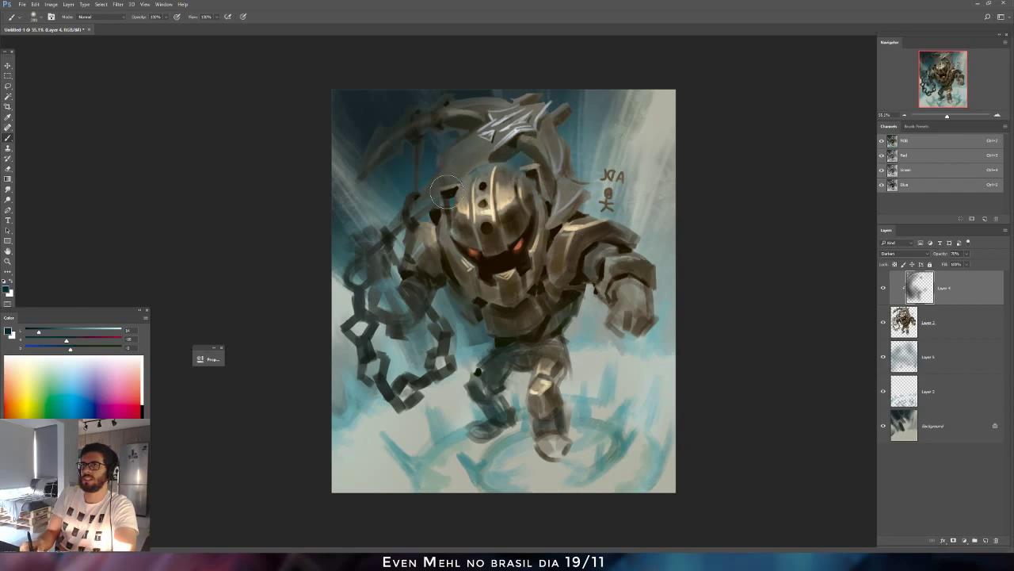
left_click_drag(447, 286, 433, 287)
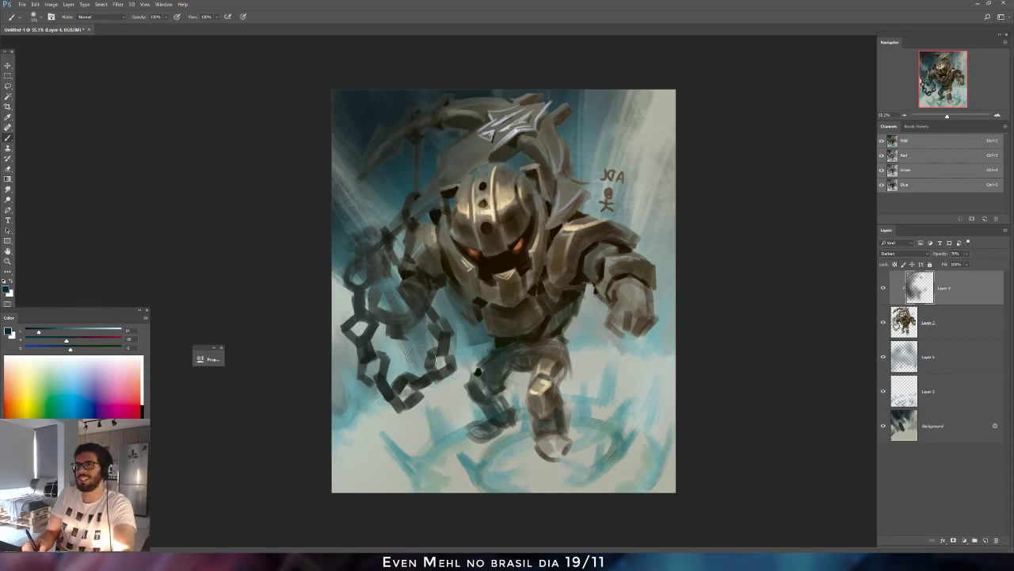
Flip the canvas back and lower the Screen glow layer's opacity to about 88%.
key("h")
key("e")
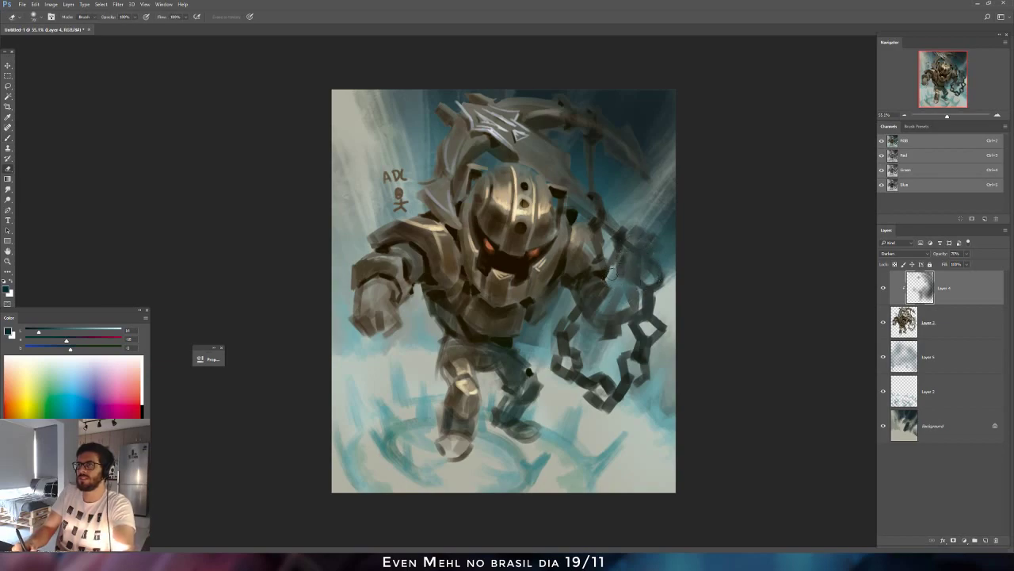
left_click(911, 390)
left_click(912, 428)
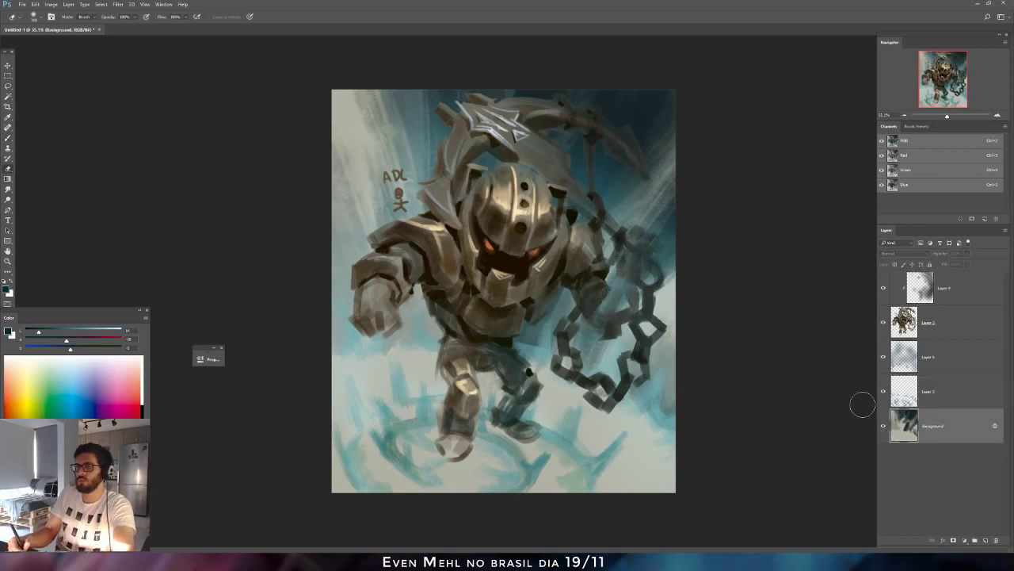
left_click(899, 363)
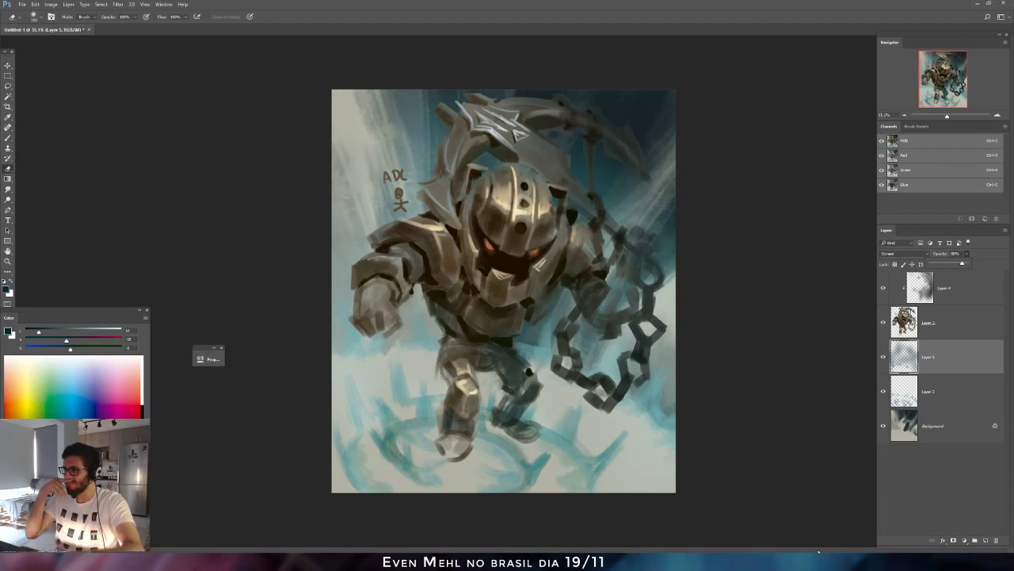
key("b")
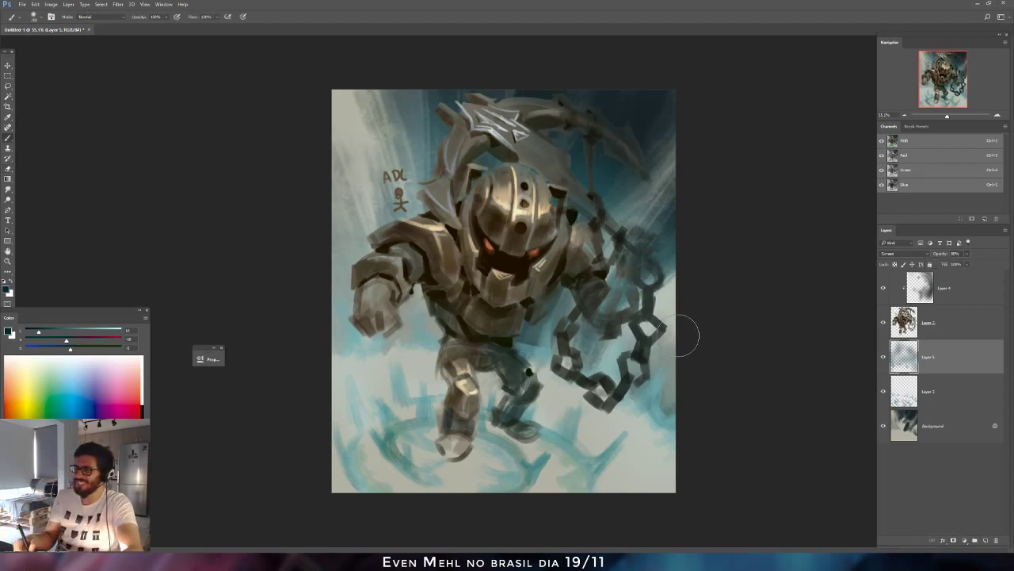
Add a Curves adjustment above the Background, bending the RGB curve down to darken the midtones and lowering the Red channel's highlight end.
left_click(910, 426)
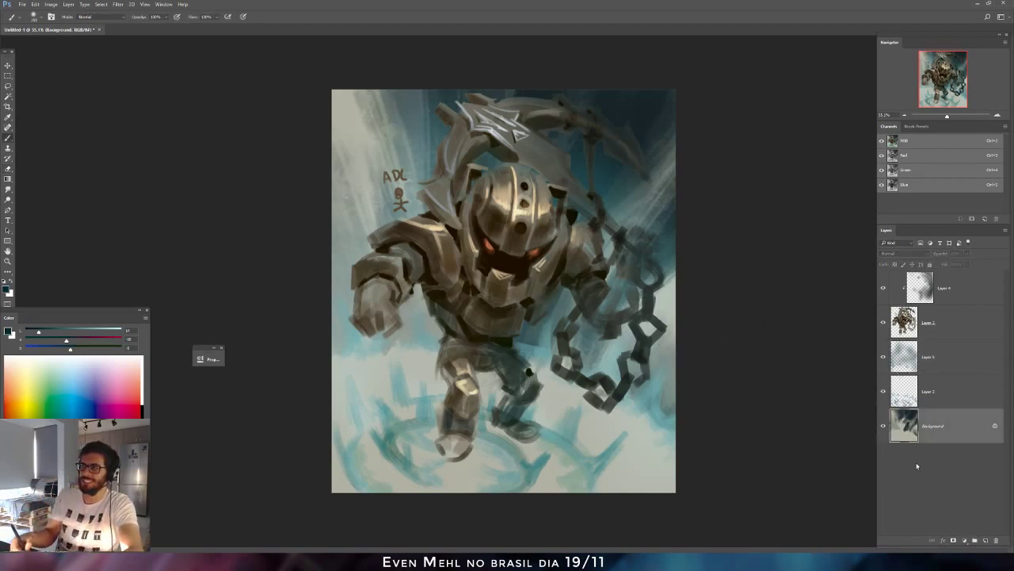
left_click(965, 540)
left_click(959, 416)
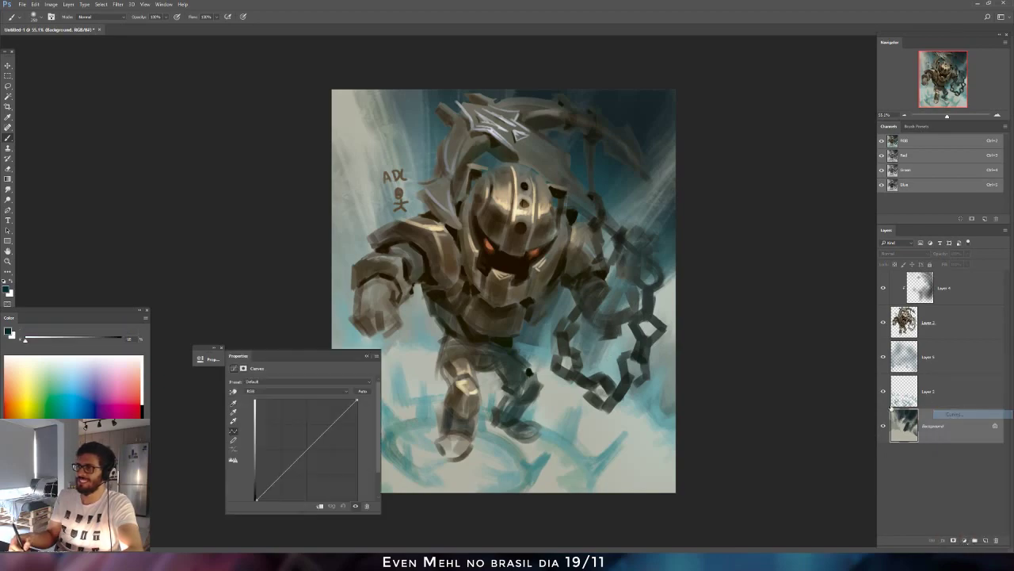
left_click_drag(358, 399, 327, 437)
mouse_move(279, 477)
left_mouse_down()
mouse_move(279, 463)
mouse_move(278, 511)
left_mouse_up()
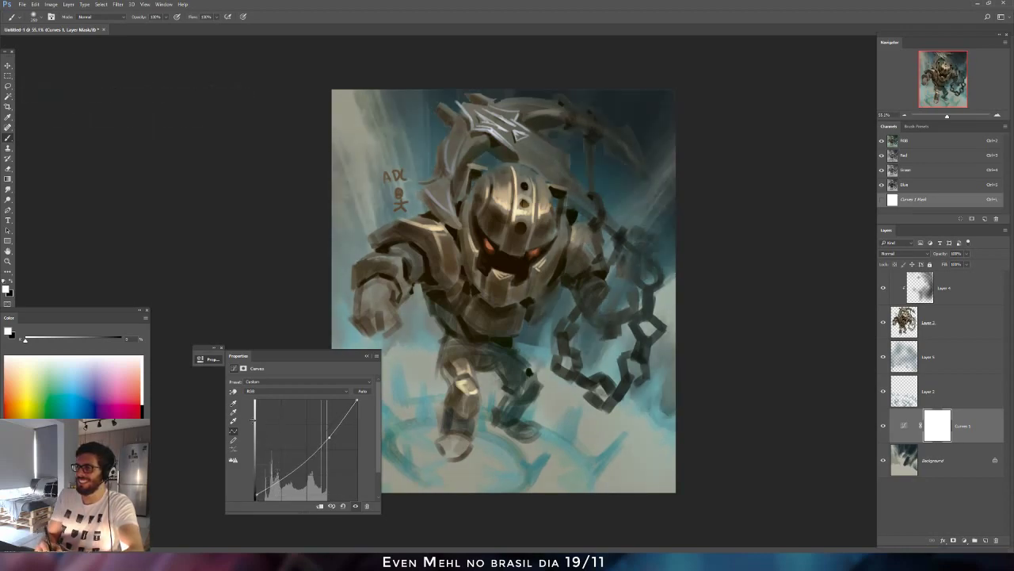
left_click(278, 477)
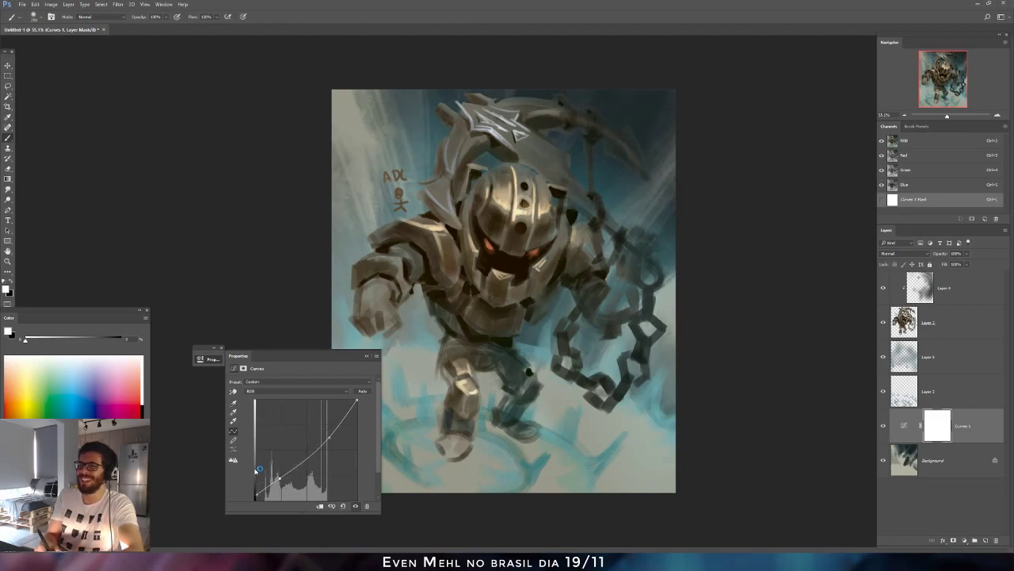
left_click(268, 391)
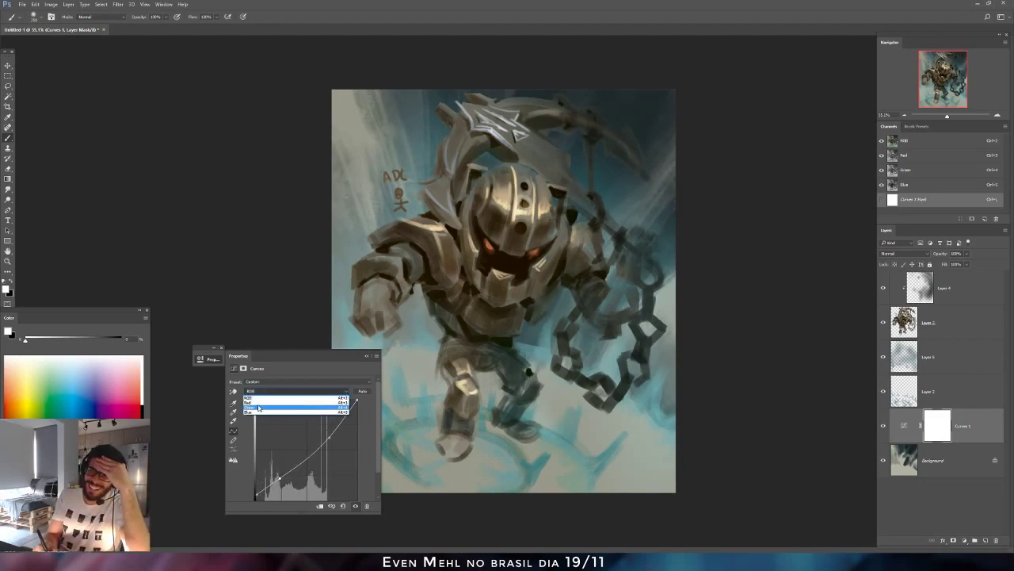
left_click(262, 401)
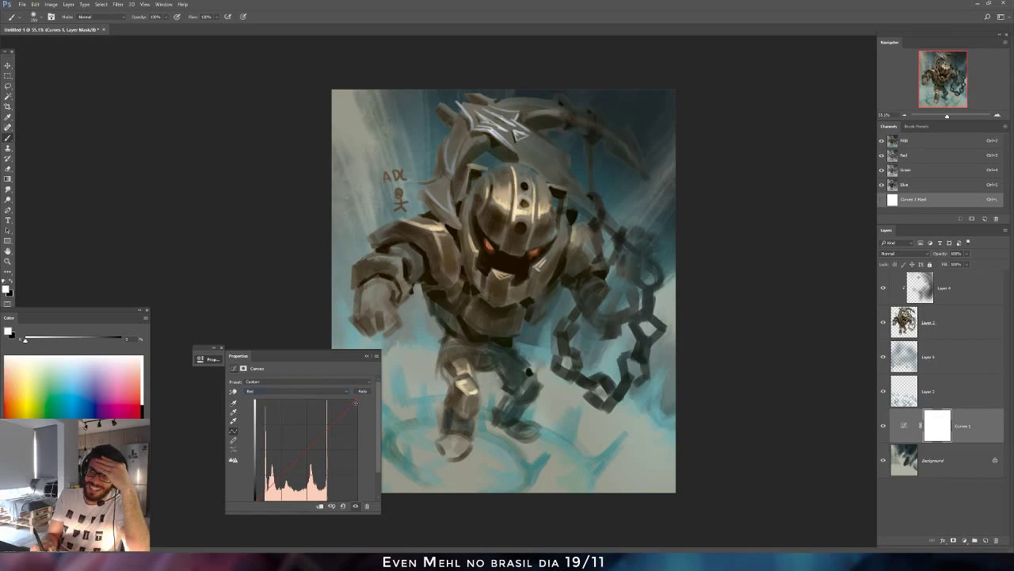
left_click_drag(356, 402, 361, 408)
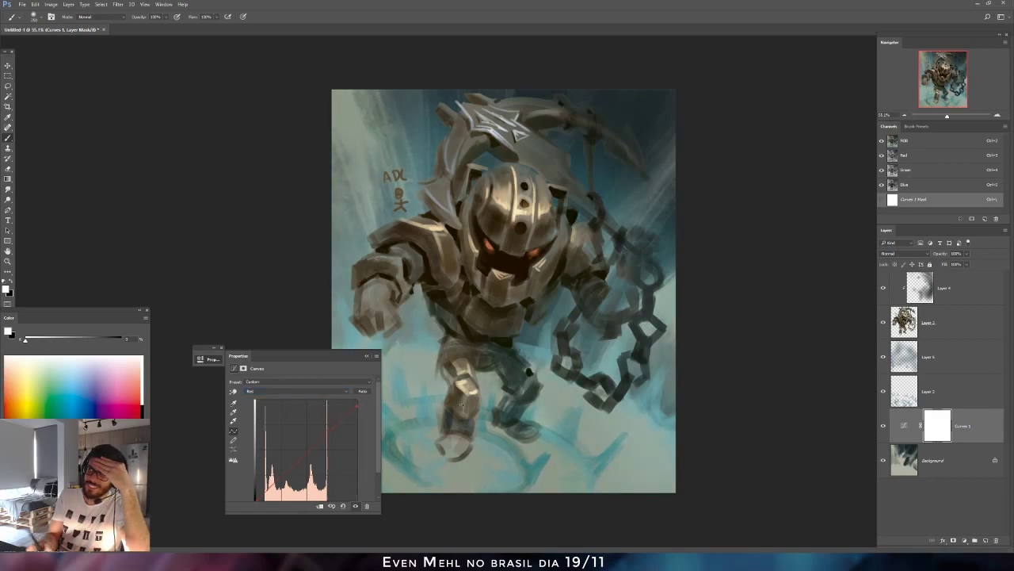
Move the Curves adjustment to the top of the layer stack, unclipped, and reduce its opacity.
left_click_drag(904, 425, 903, 303)
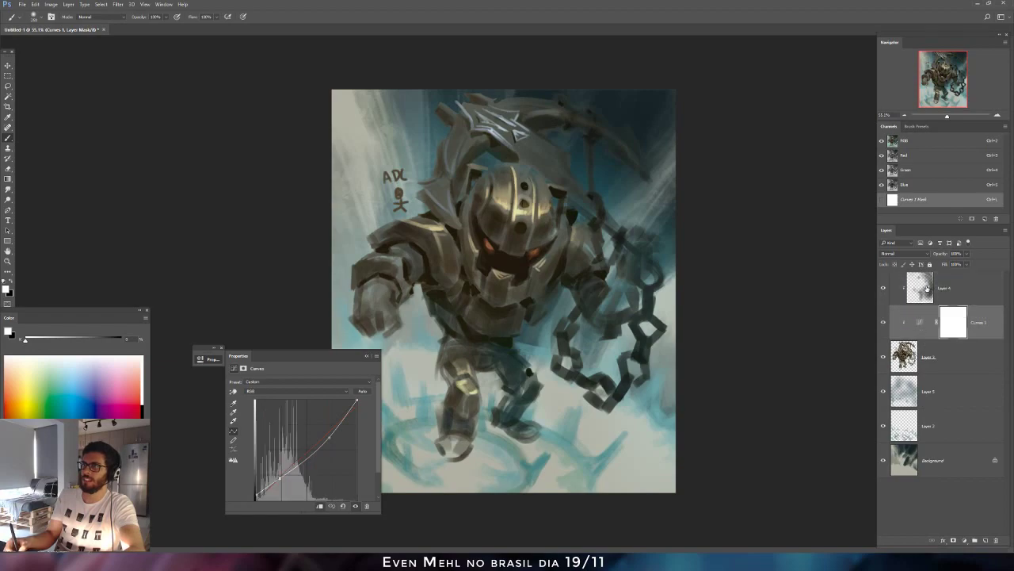
left_click_drag(933, 300, 933, 281)
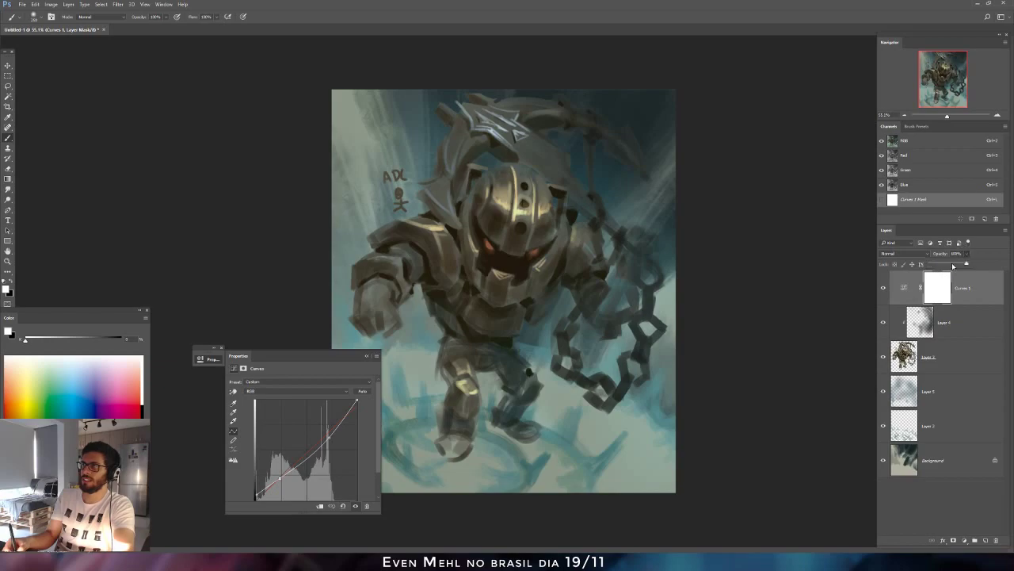
left_click_drag(953, 265, 954, 266)
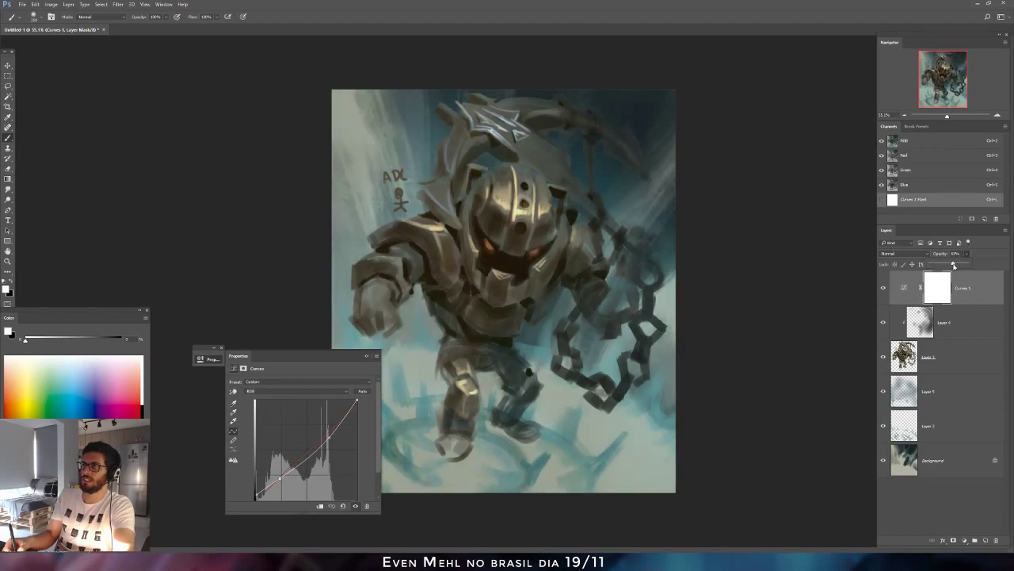
Add a new layer above the ground effects and cover the ground around the legs with muted blue-teal using a very large soft brush.
left_click(906, 426)
key("ctrl+shift+alt+n")
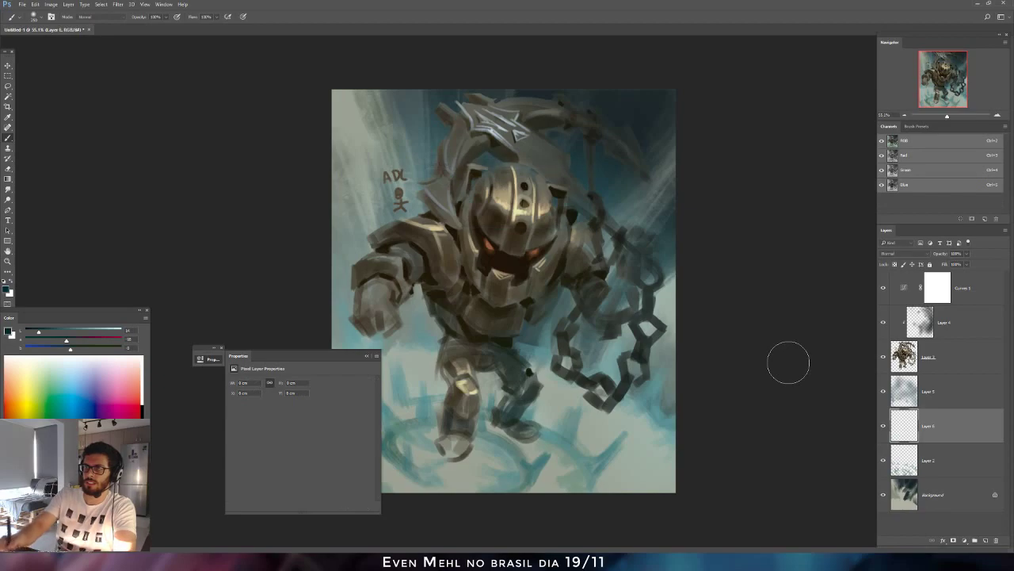
key("g")
left_click(366, 356)
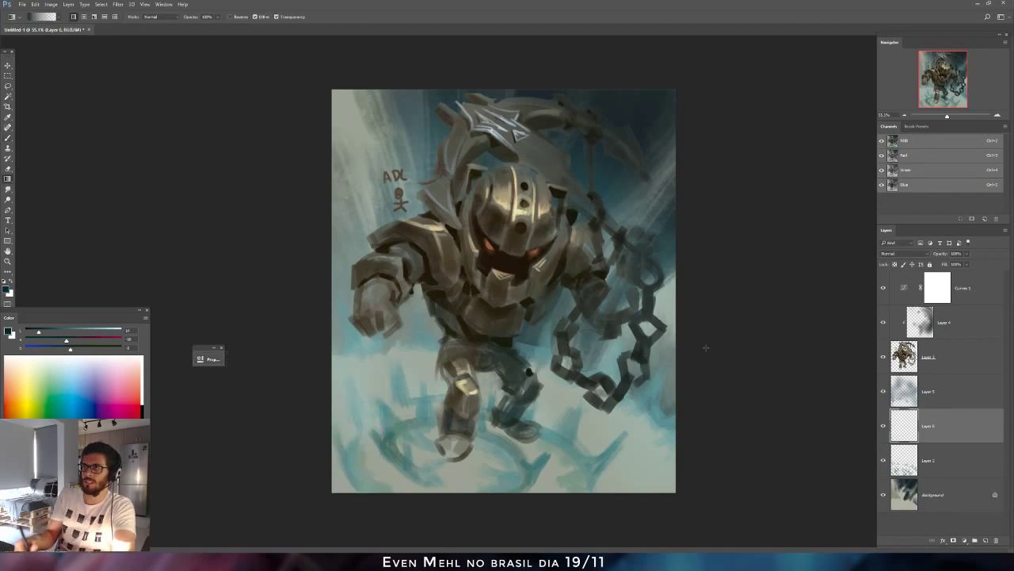
key("b")
left_click(63, 332)
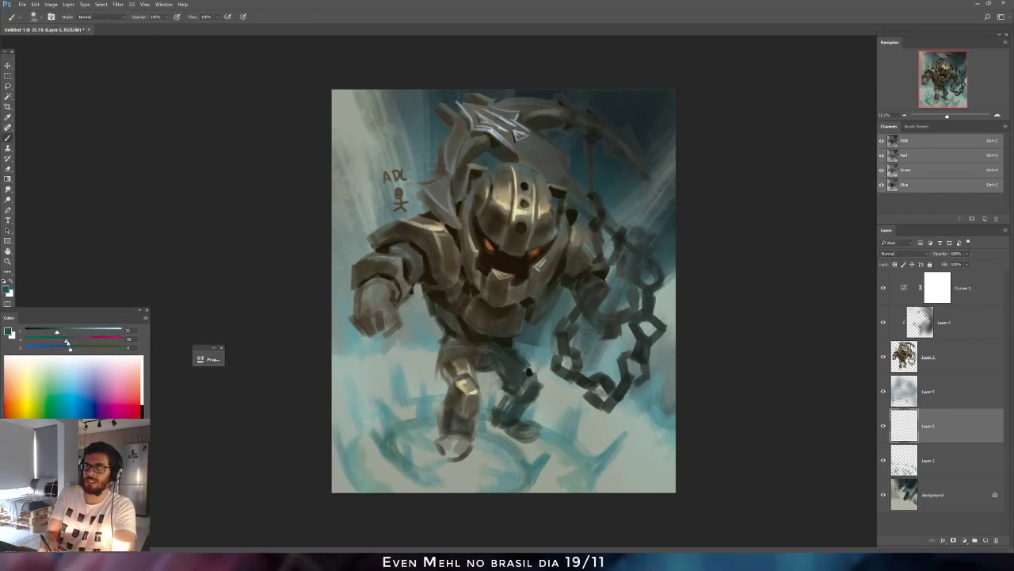
mouse_move(317, 380)
left_mouse_down()
mouse_move(358, 421)
mouse_move(507, 420)
mouse_move(604, 448)
mouse_move(428, 443)
mouse_move(600, 453)
left_mouse_up()
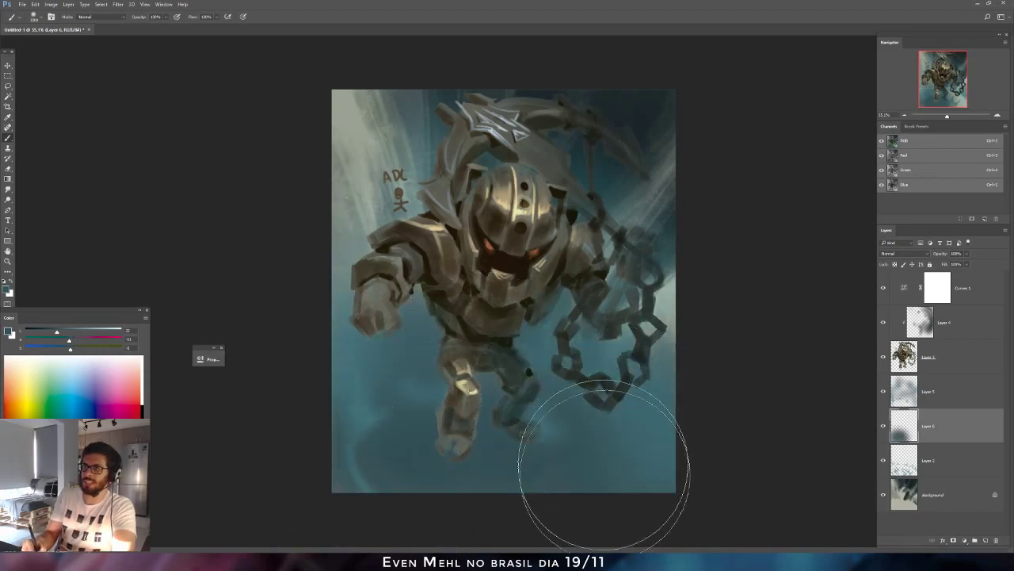
Set the muted blue-teal ground layer to Color Dodge and paint glow across the lower ground with a darker teal soft brush.
left_click(901, 254)
left_click(892, 250)
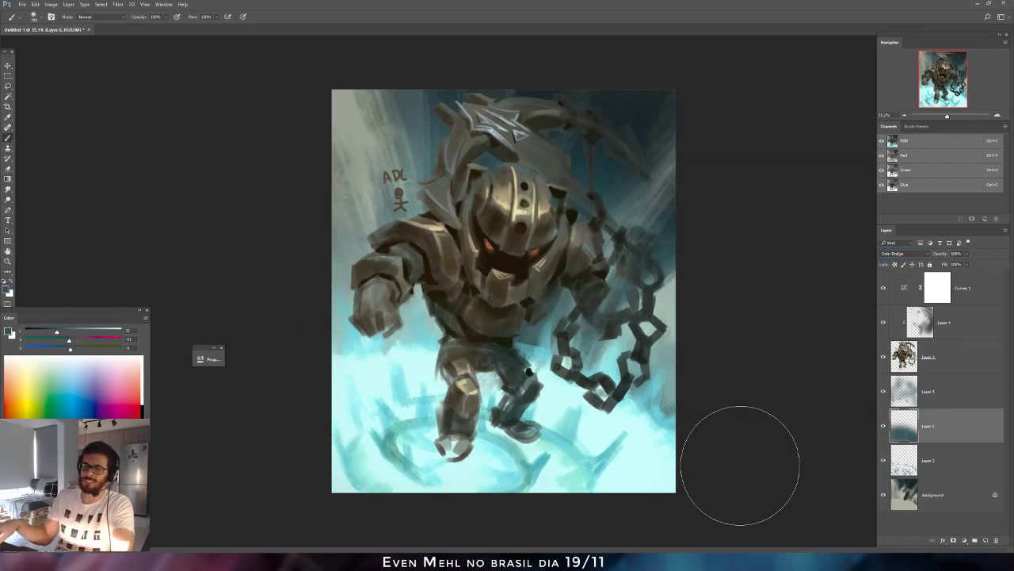
left_click(43, 332)
mouse_move(379, 420)
left_mouse_down()
mouse_move(388, 403)
mouse_move(374, 409)
left_mouse_up()
key("bracketleft")
key("bracketleft")
key("bracketright")
mouse_move(618, 476)
left_mouse_down()
mouse_move(597, 469)
mouse_move(666, 449)
left_mouse_up()
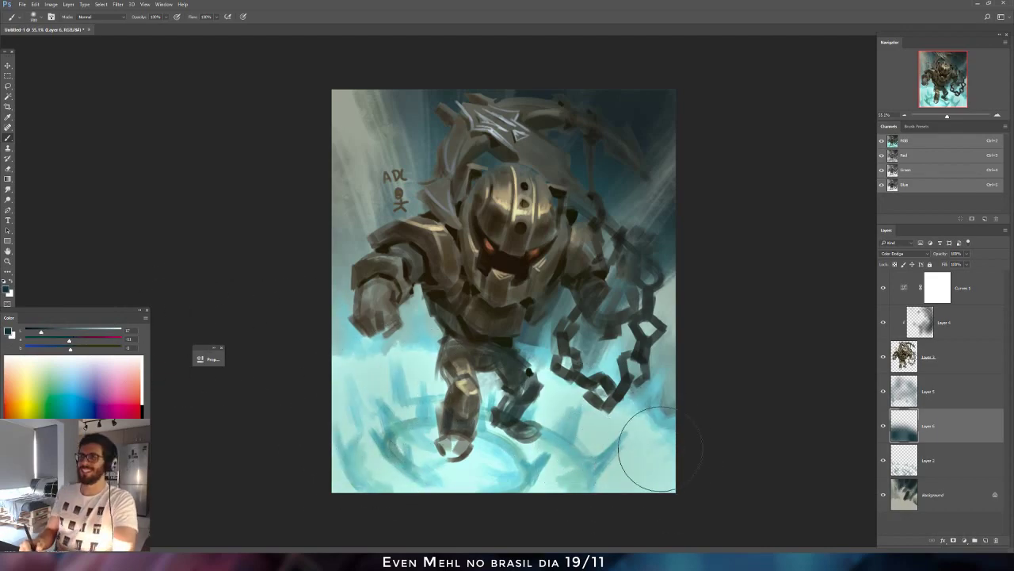
Extend the Color Dodge glow up both sides of the backdrop and brighten around the hips with a lighter teal.
left_click_drag(338, 304, 336, 256)
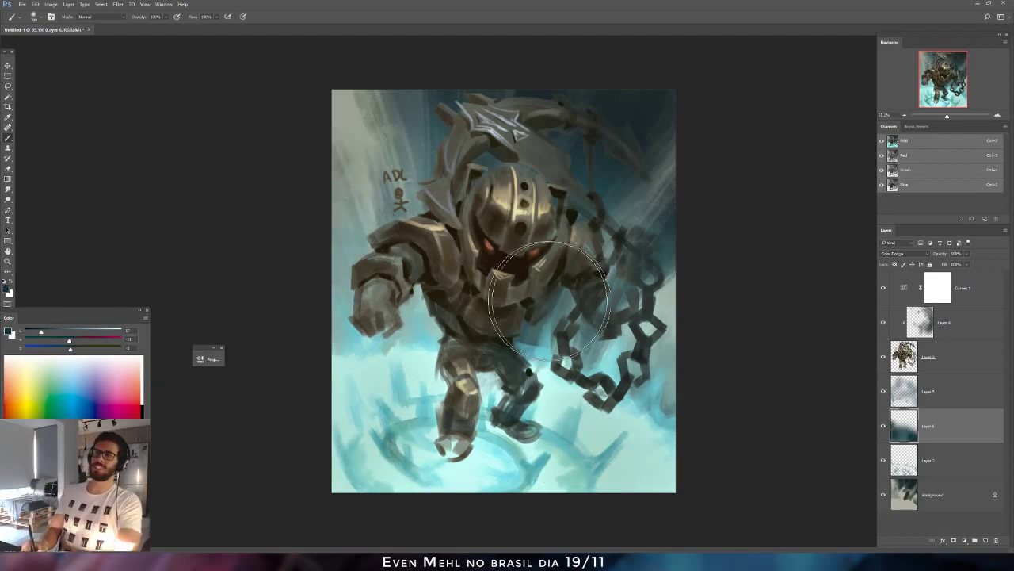
mouse_move(554, 300)
left_mouse_down()
mouse_move(595, 317)
mouse_move(636, 314)
mouse_move(661, 344)
mouse_move(673, 309)
left_mouse_up()
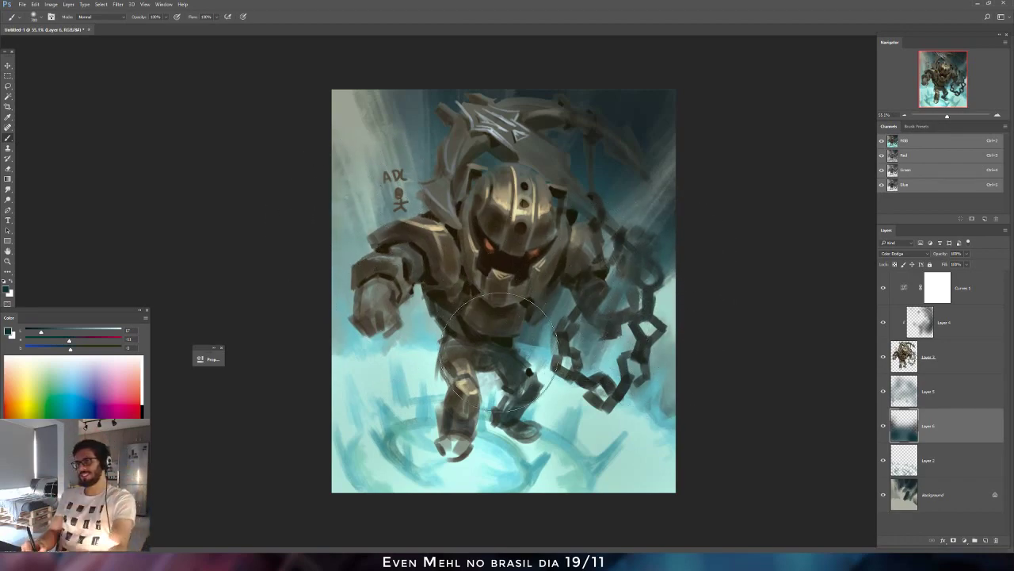
left_click_drag(68, 333, 77, 332)
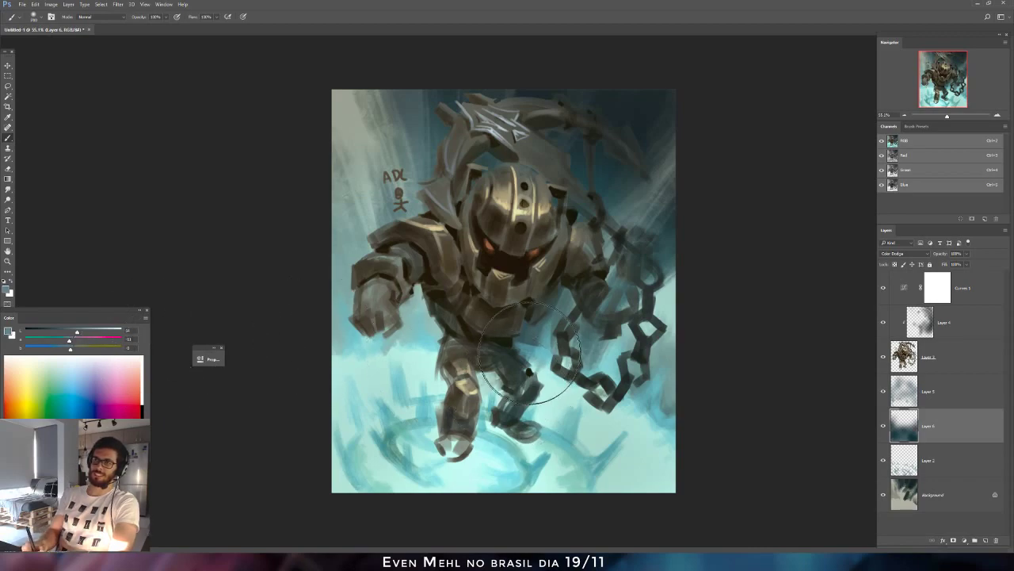
key("bracketleft")
left_click_drag(519, 357, 507, 342)
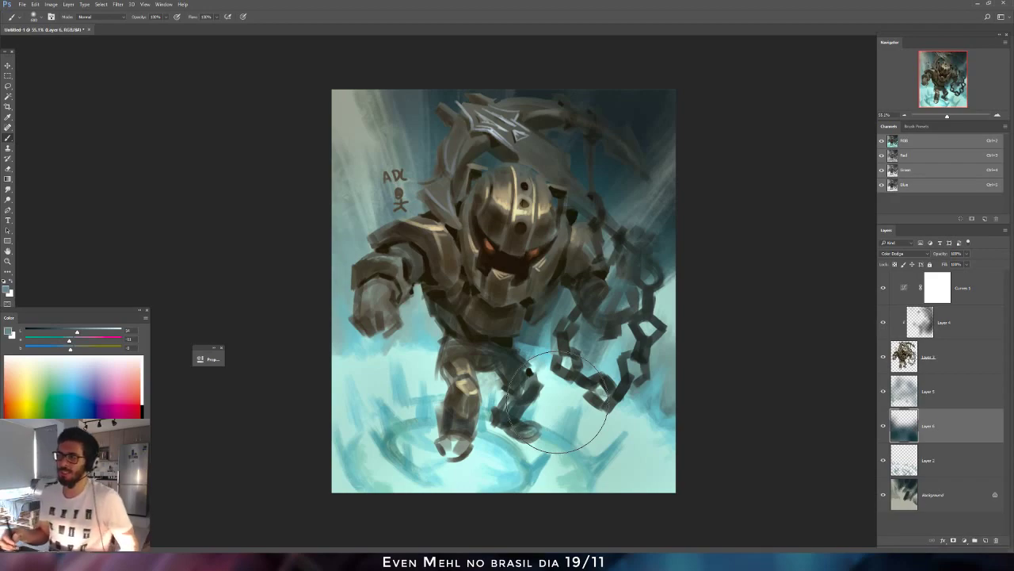
Erase parts of the Color Dodge glow beneath the hanging chain and below the extended fist.
key("e")
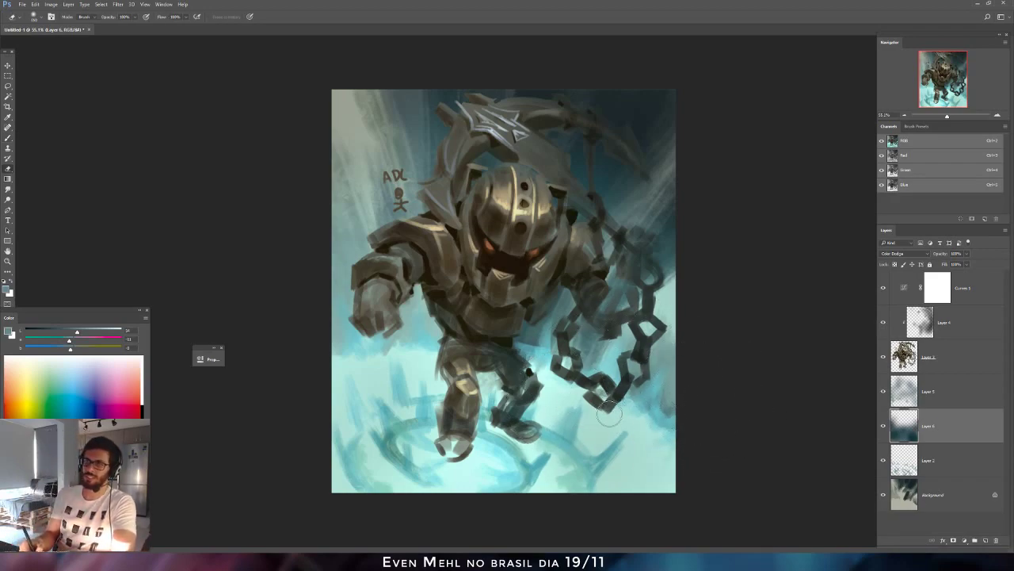
mouse_move(635, 416)
left_mouse_down()
mouse_move(668, 427)
mouse_move(667, 453)
left_mouse_up()
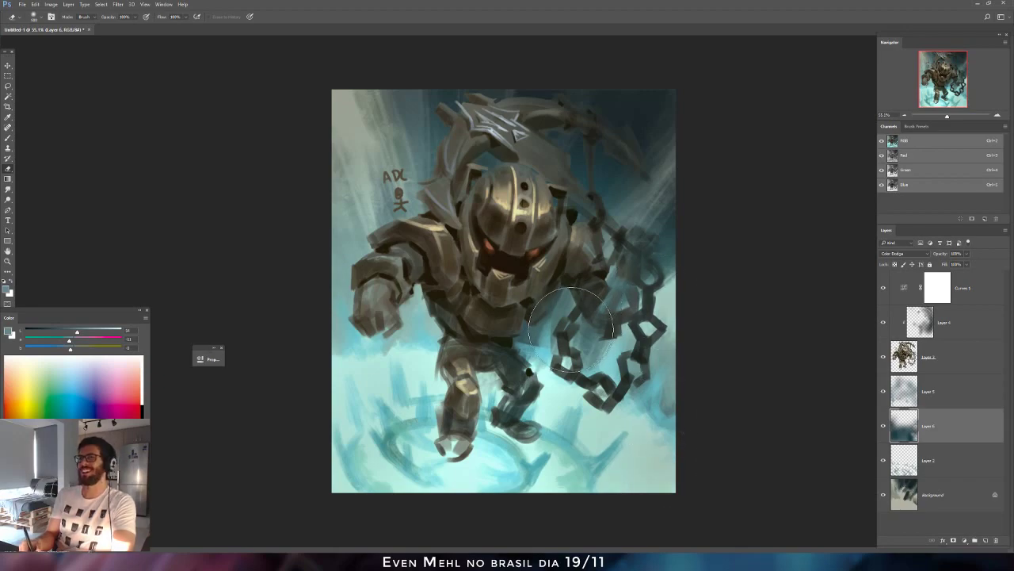
key("b")
key("e")
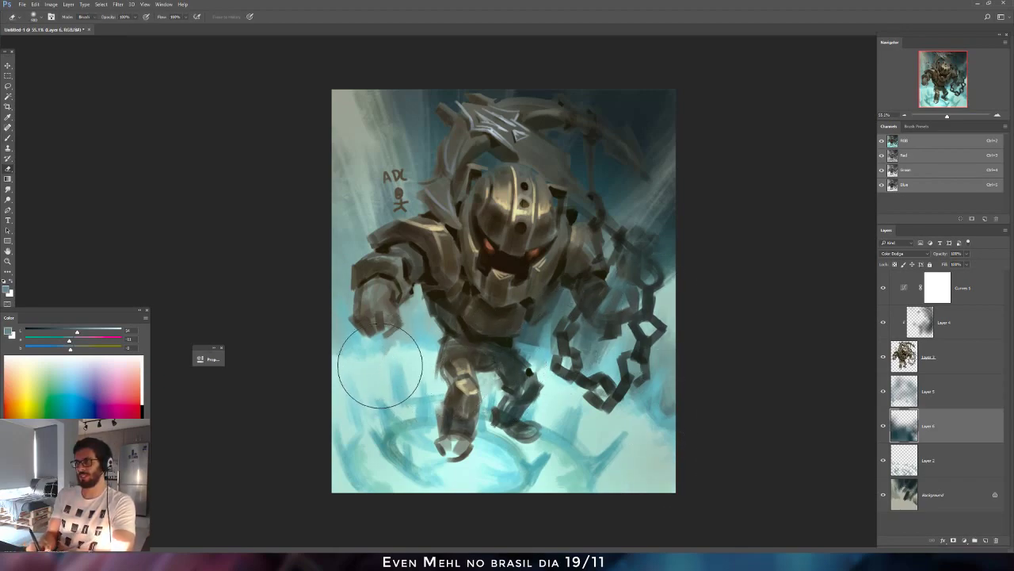
key("bracketright")
key("bracketright")
key("bracketleft")
key("bracketleft")
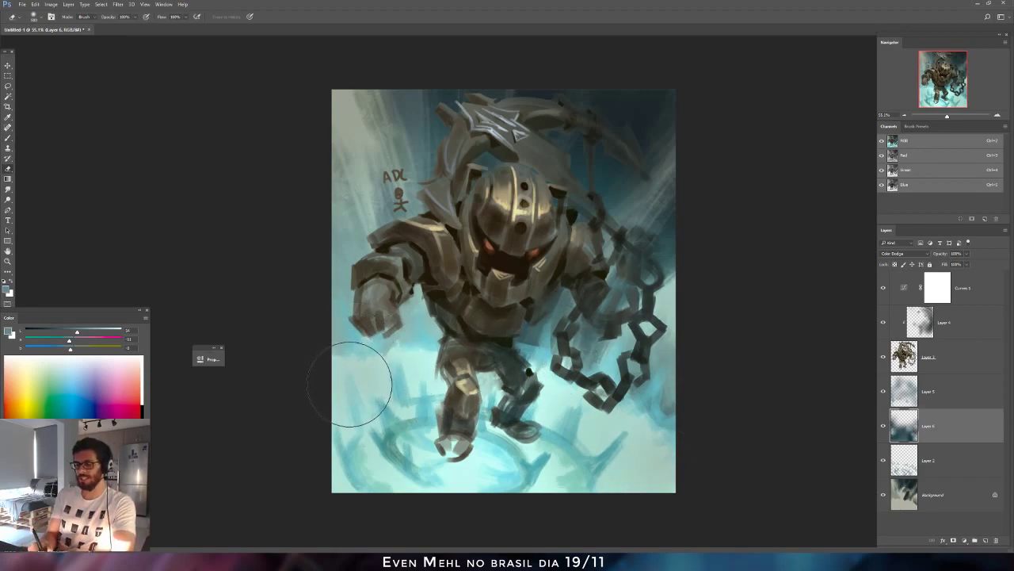
Touch up the glow beneath the extended fist and soften it around the front foot with the eraser.
key("b")
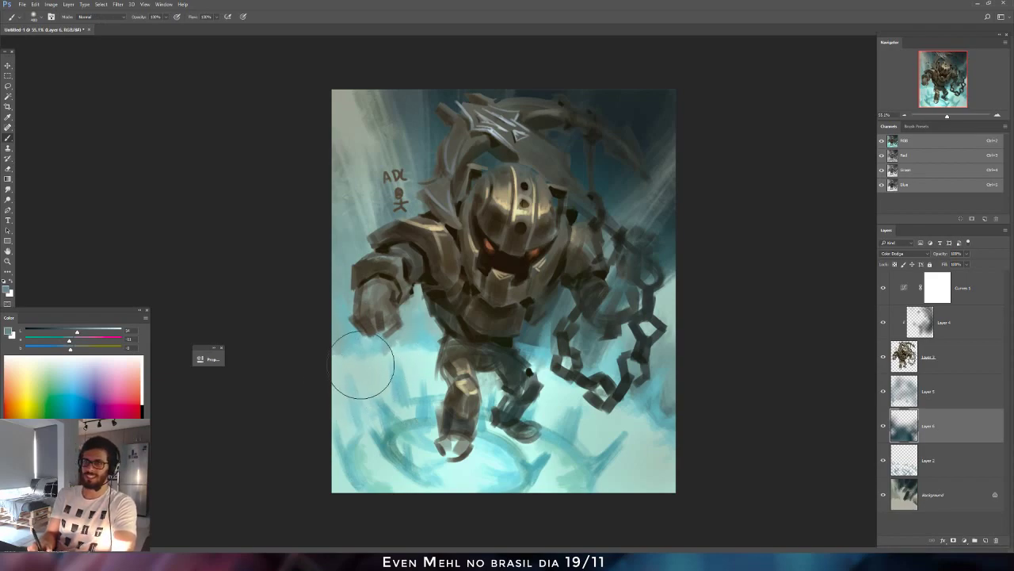
left_click_drag(359, 368, 364, 375)
key("e")
mouse_move(368, 450)
left_mouse_down()
mouse_move(397, 493)
mouse_move(387, 475)
mouse_move(370, 476)
mouse_move(374, 489)
mouse_move(344, 461)
mouse_move(344, 420)
mouse_move(407, 400)
mouse_move(467, 406)
mouse_move(489, 396)
mouse_move(517, 409)
mouse_move(492, 406)
left_mouse_up()
key("b")
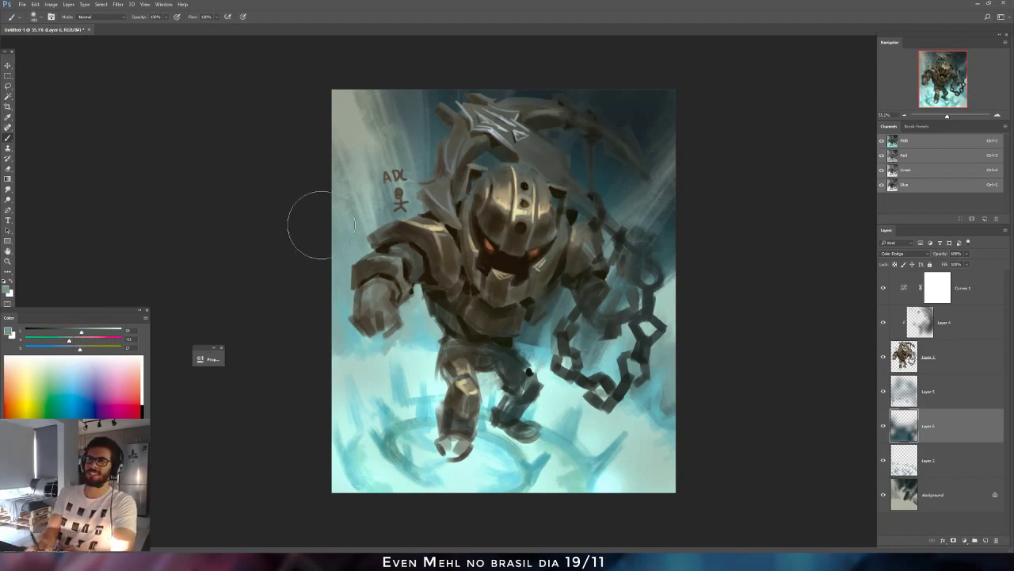
left_click(396, 189, "alt")
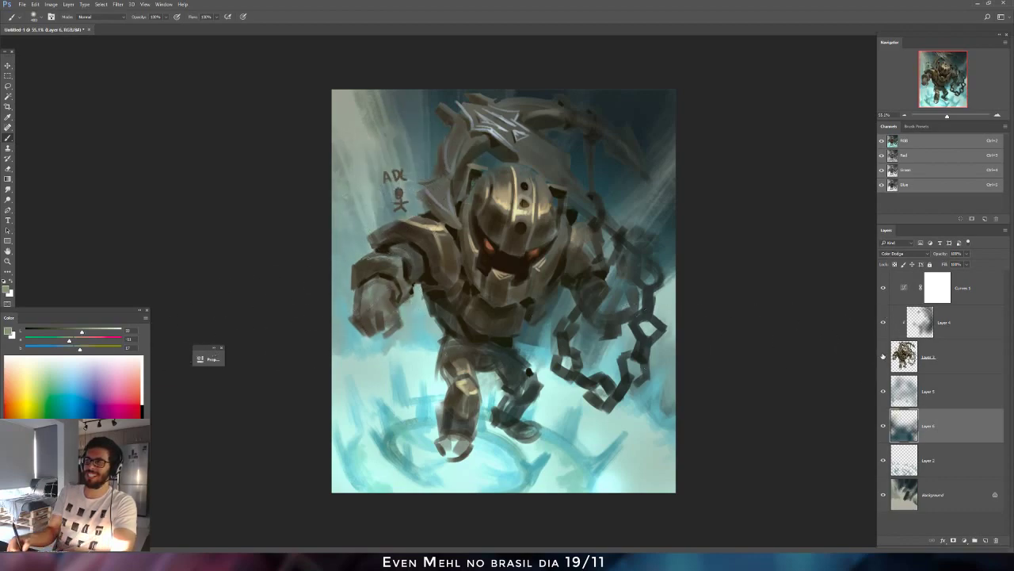
Mask out the Curves adjustment over the helmet and the extended arm and fist.
left_click(928, 356)
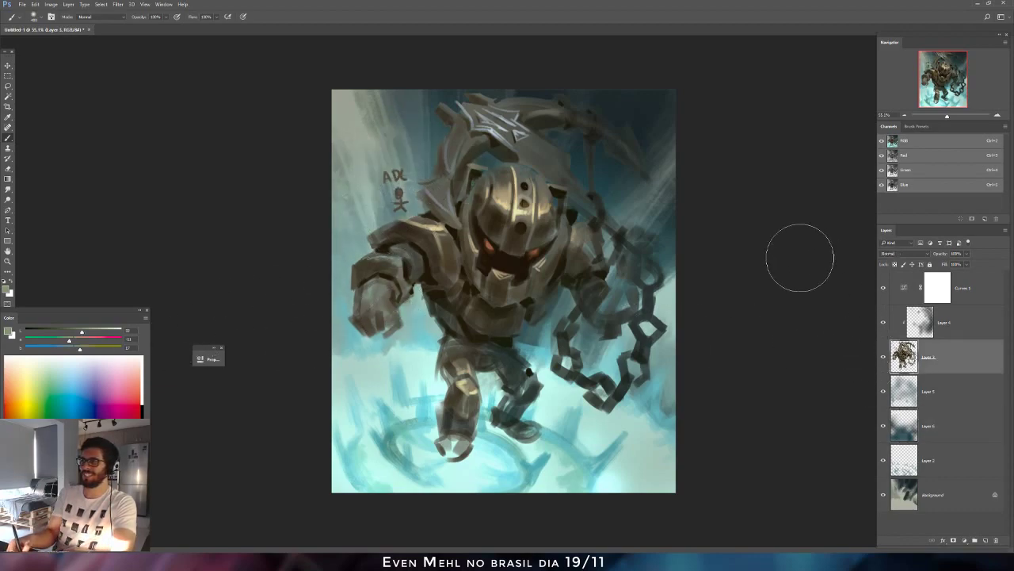
left_click(907, 289)
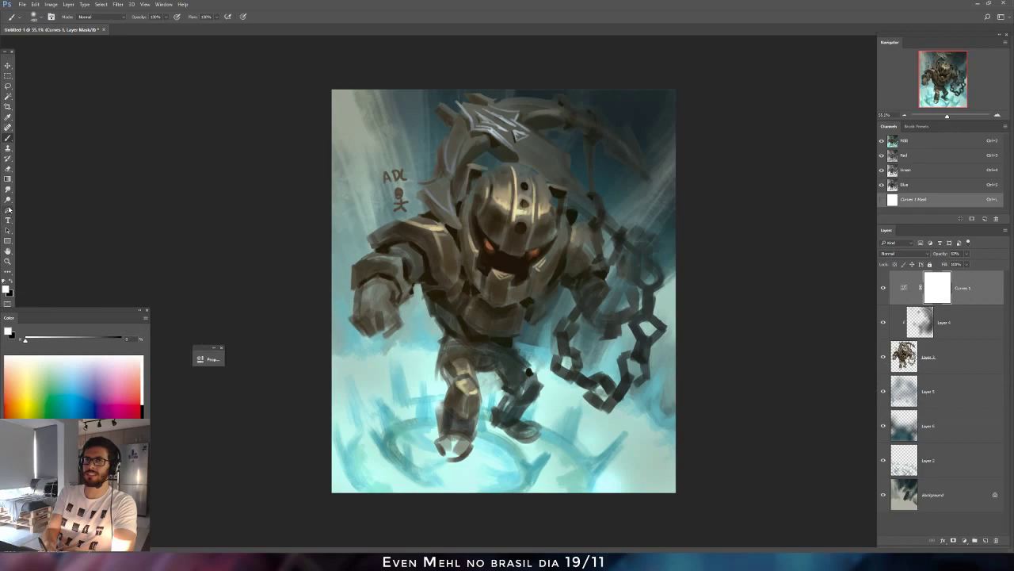
key("e")
mouse_move(508, 222)
left_mouse_down()
mouse_move(485, 256)
mouse_move(516, 289)
mouse_move(474, 284)
mouse_move(417, 219)
mouse_move(368, 317)
left_mouse_up()
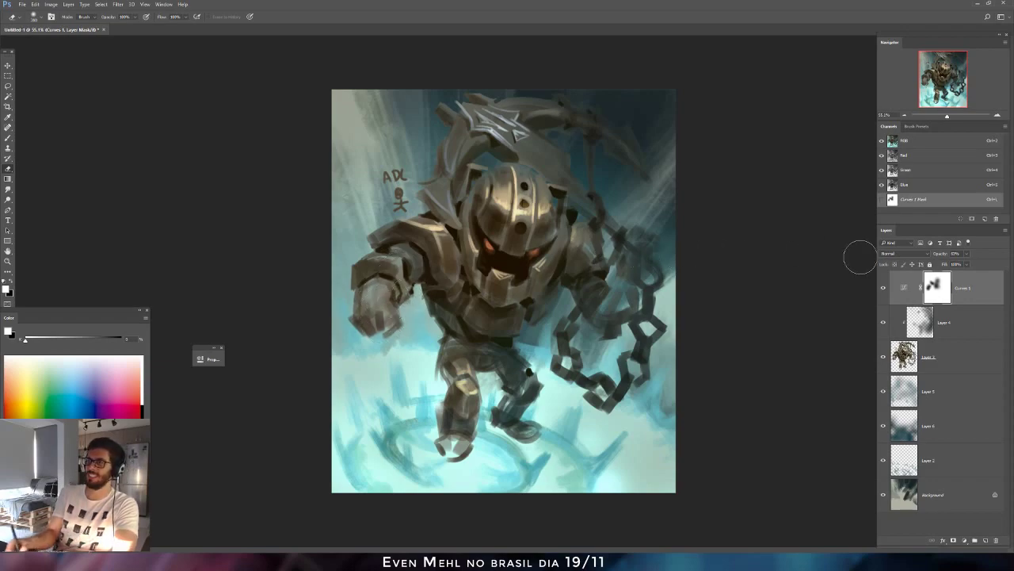
Brighten highlights on the character's armor with the Dodge tool set to Highlights, working from the extended arm.
left_click(955, 356)
left_click(8, 200)
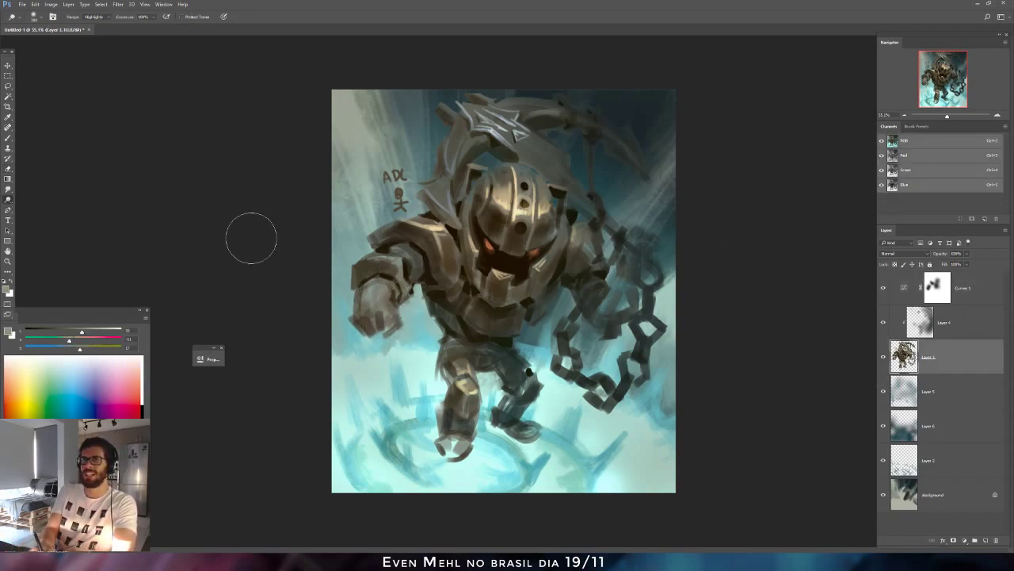
left_click_drag(382, 287, 369, 287)
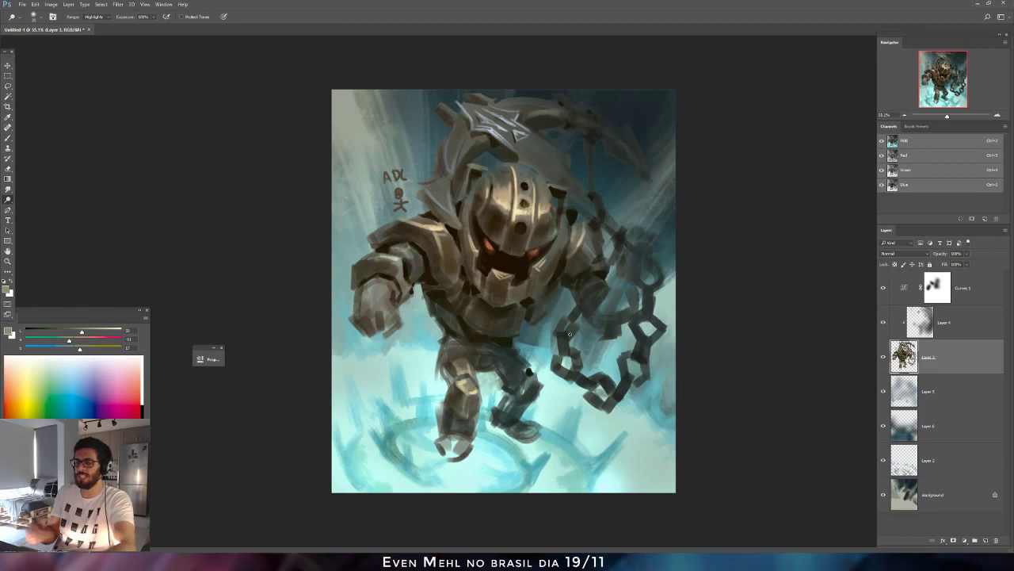
key("b")
left_click(509, 199, "alt")
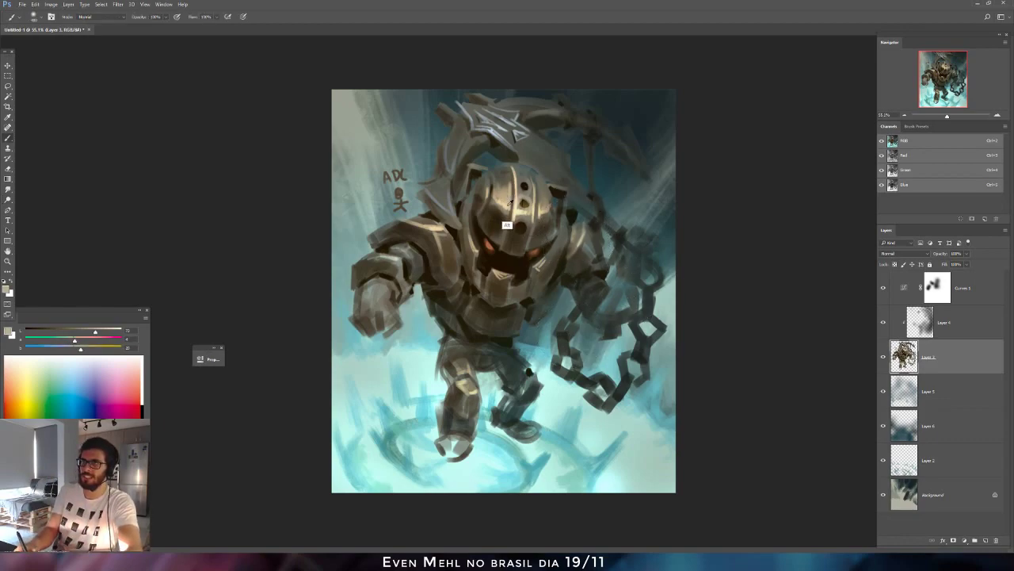
left_click(517, 208, "alt")
key("[")
key("[")
key("[")
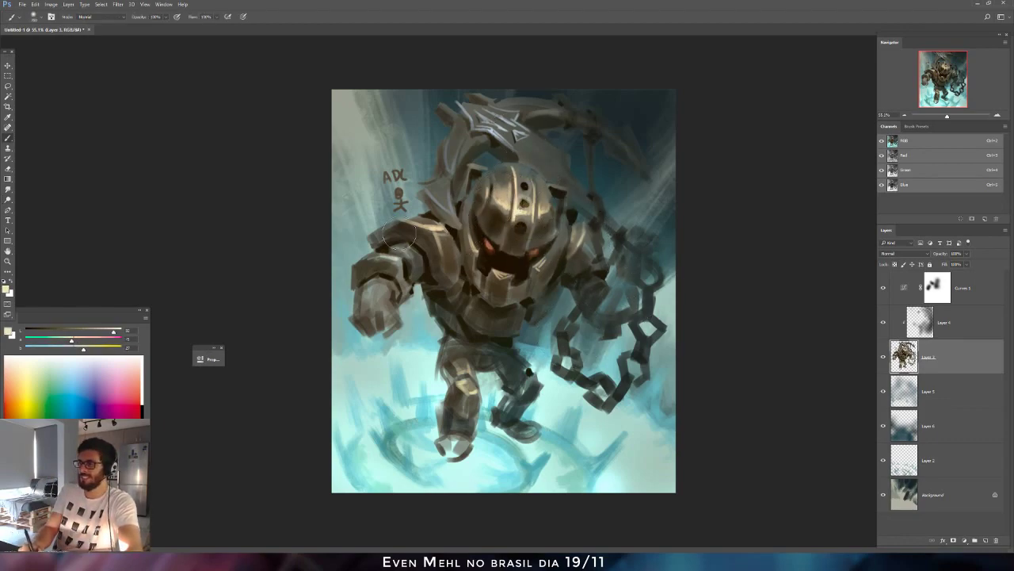
Try brightening the scythe blade's highlights with a larger Dodge brush.
left_click(8, 199)
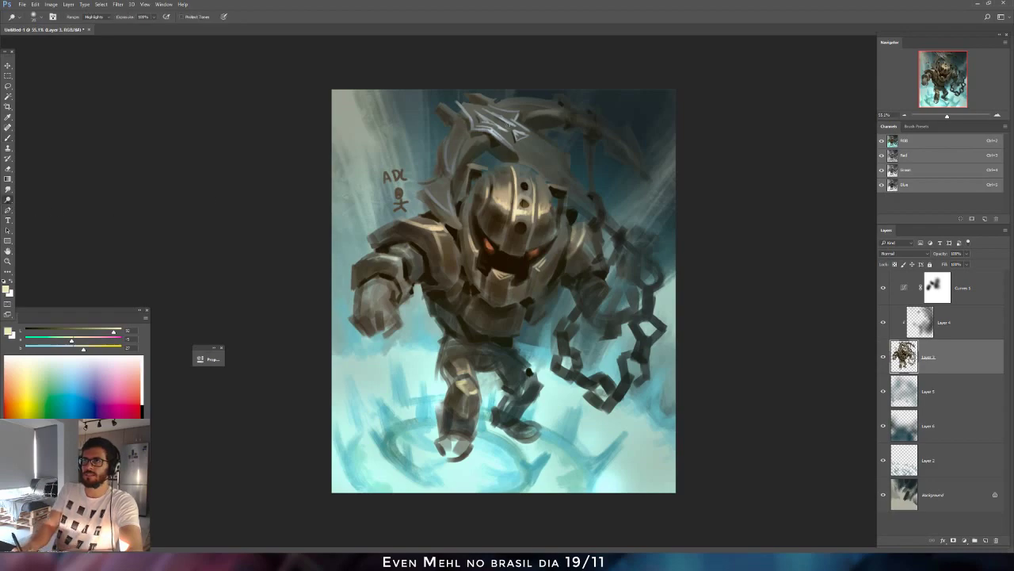
key("]")
key("]")
key("]")
key("]")
key("]")
left_click_drag(497, 103, 507, 126)
key("ctrl+z")
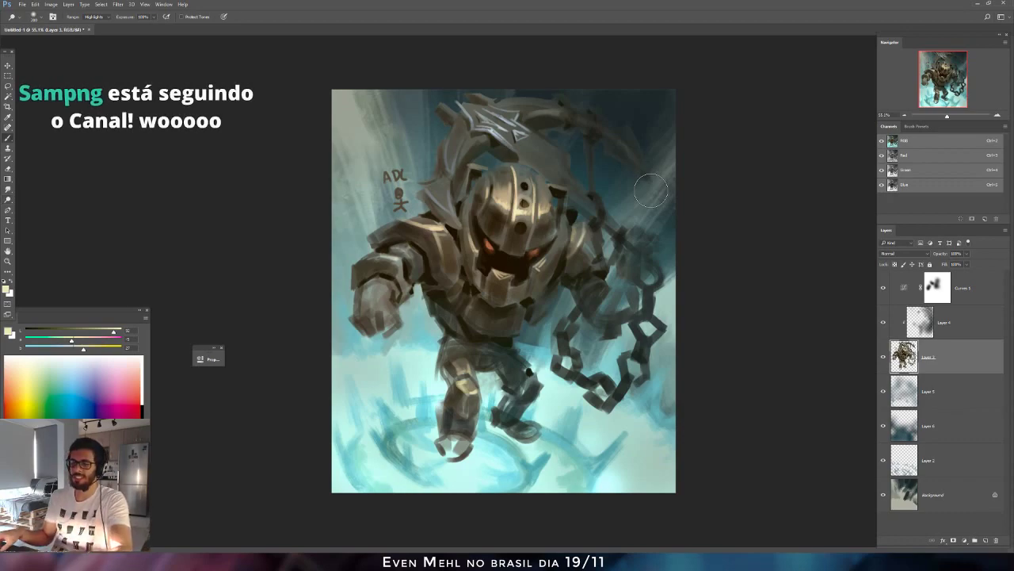
Merge all layers below the character into the Background.
key("b")
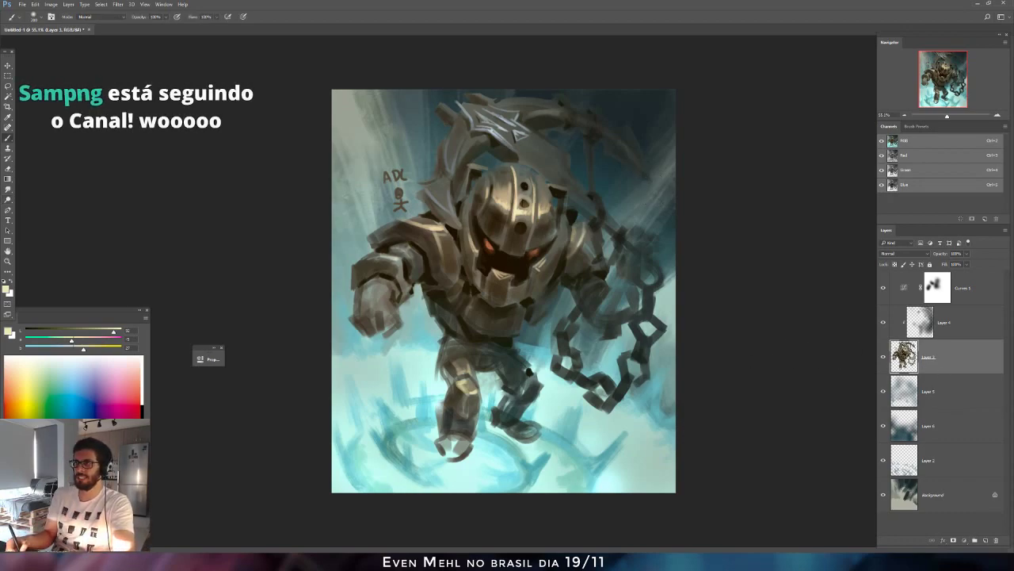
left_click(906, 460)
left_click(906, 492)
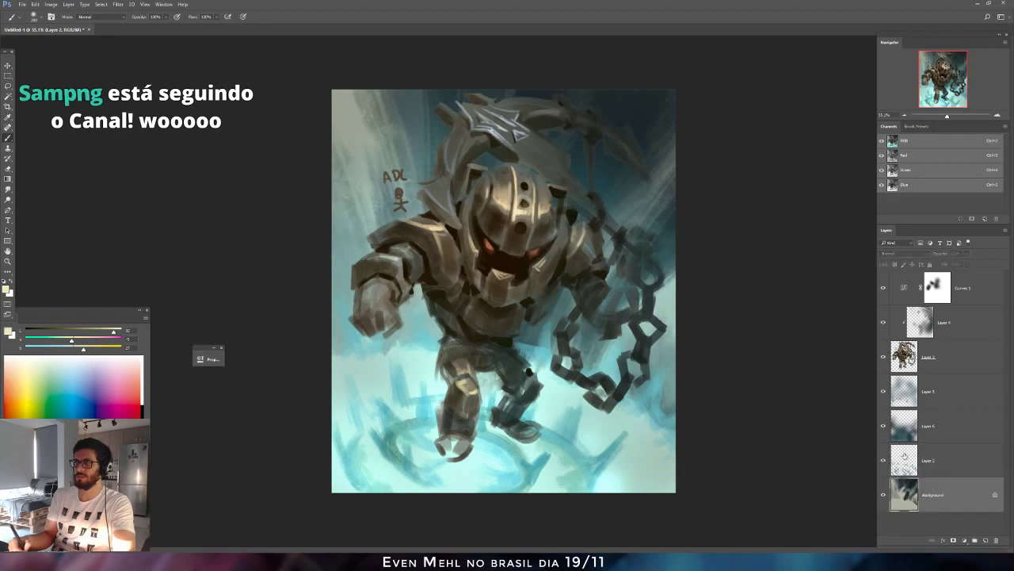
left_click(901, 396, "shift")
key("ctrl+e")
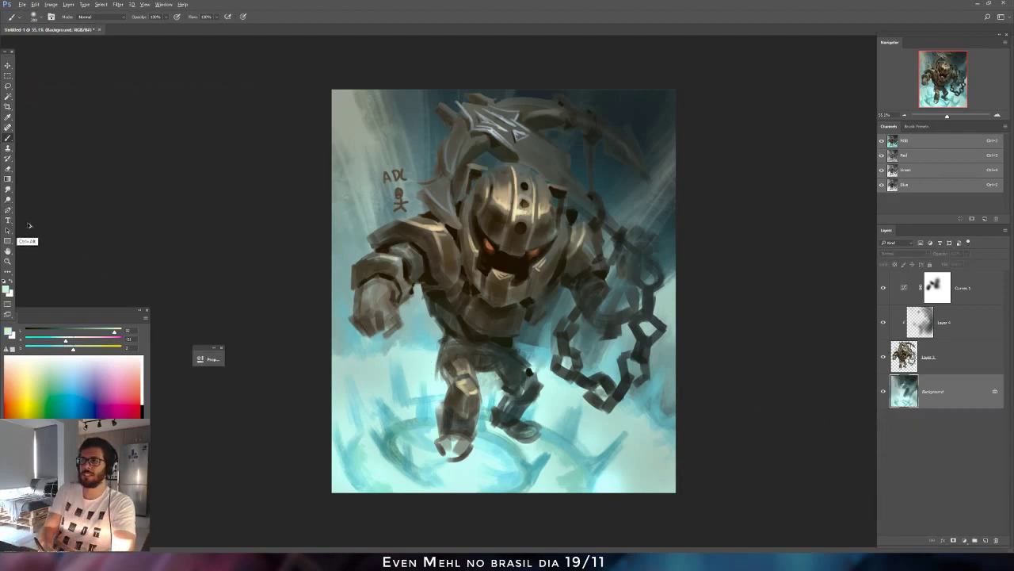
key("ctrl+z")
key("ctrl+z")
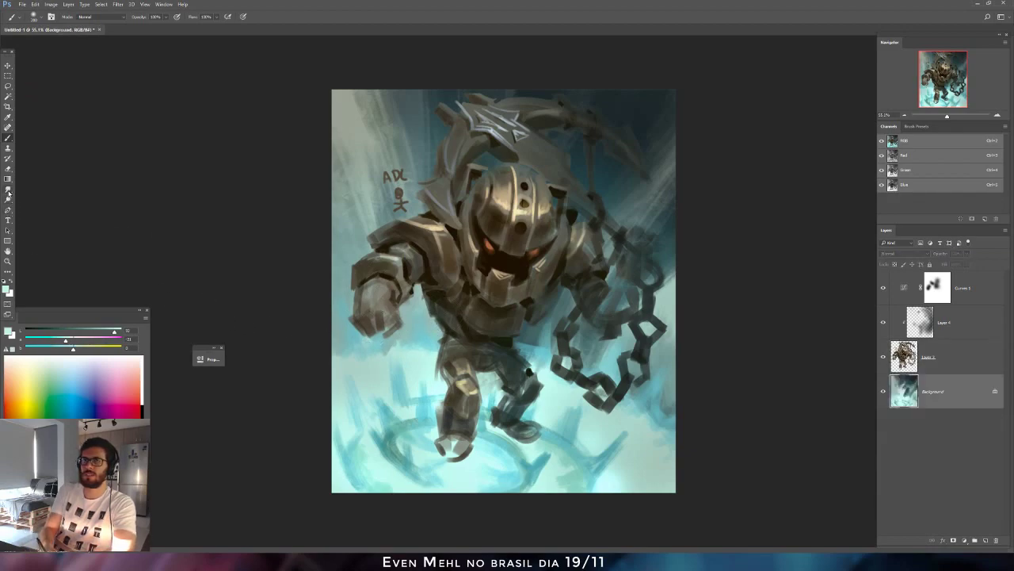
left_click(8, 190)
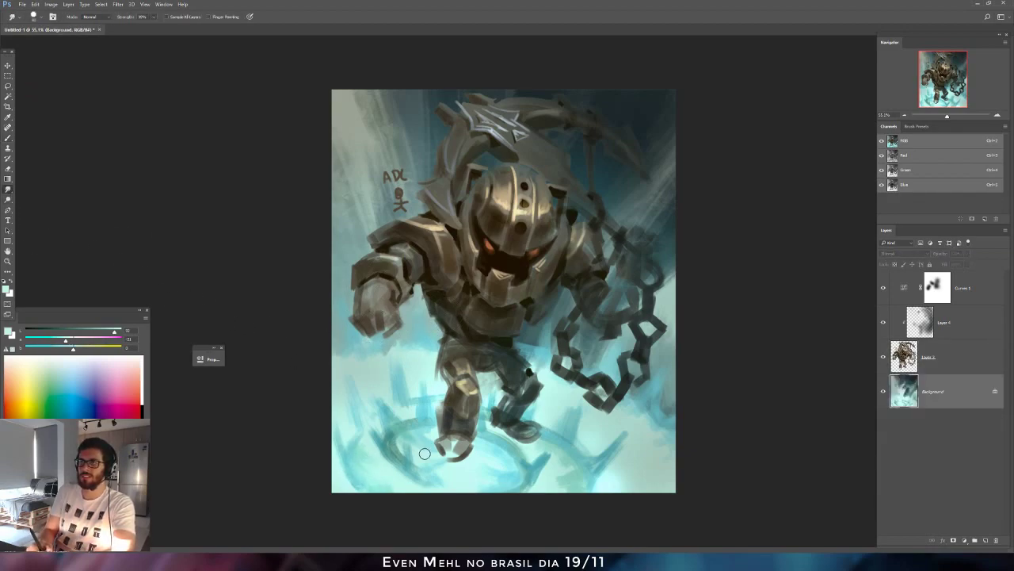
key("b")
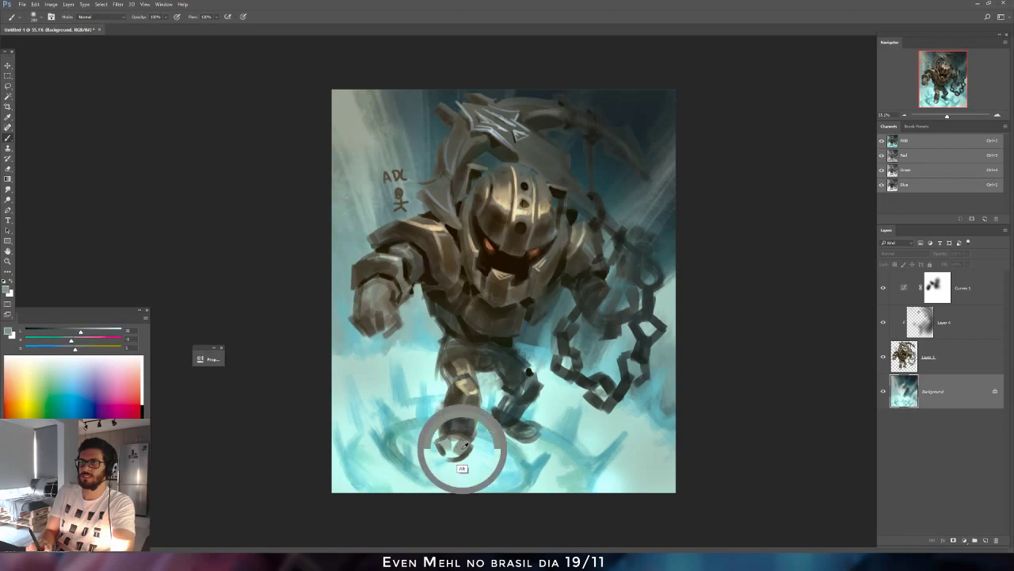
Try erasing the ADC doodle above the extended arm on the character layer with a different eraser tip.
left_click(904, 361)
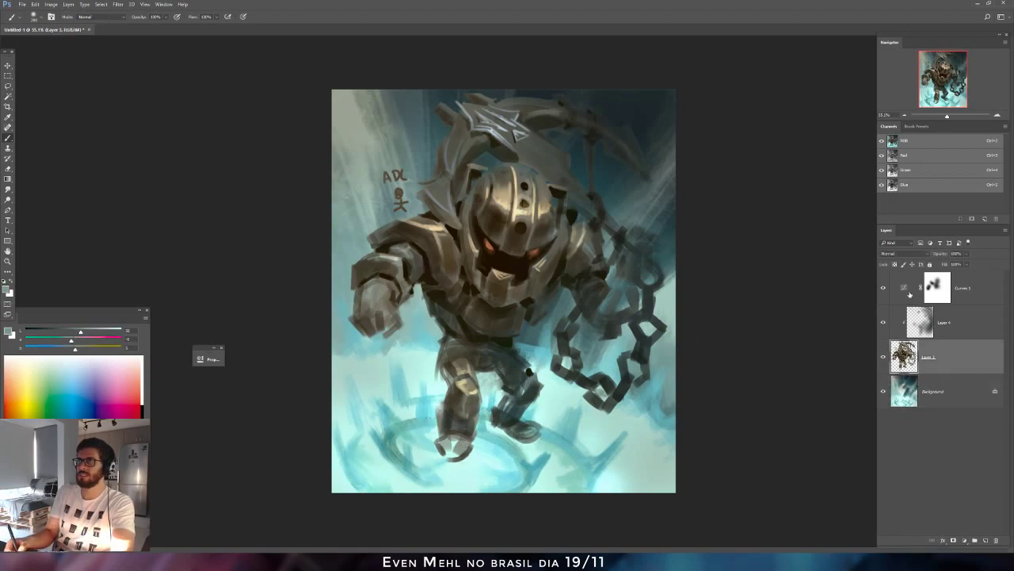
key("e")
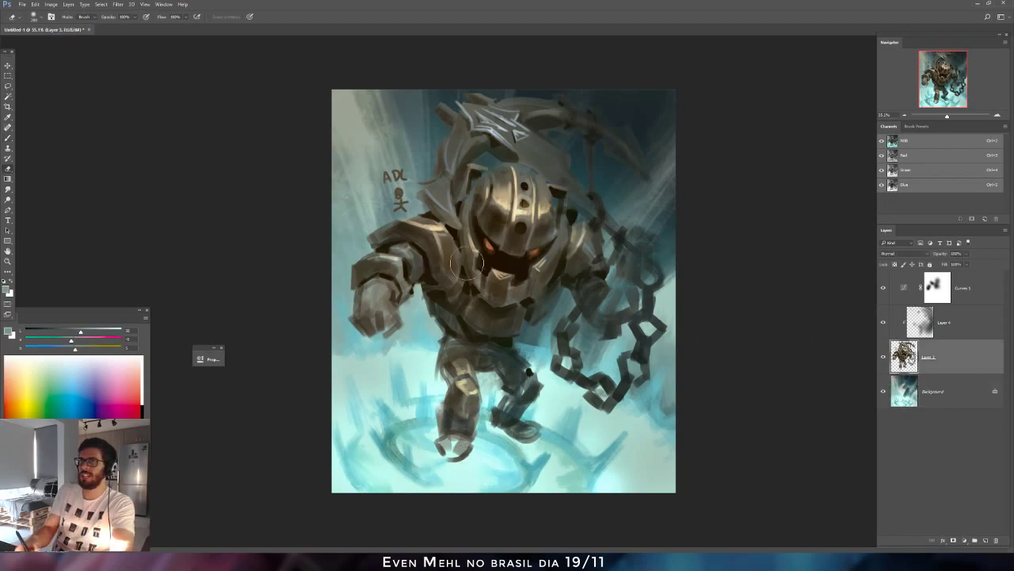
right_click(429, 215)
left_click(400, 200)
left_click_drag(400, 200, 398, 172)
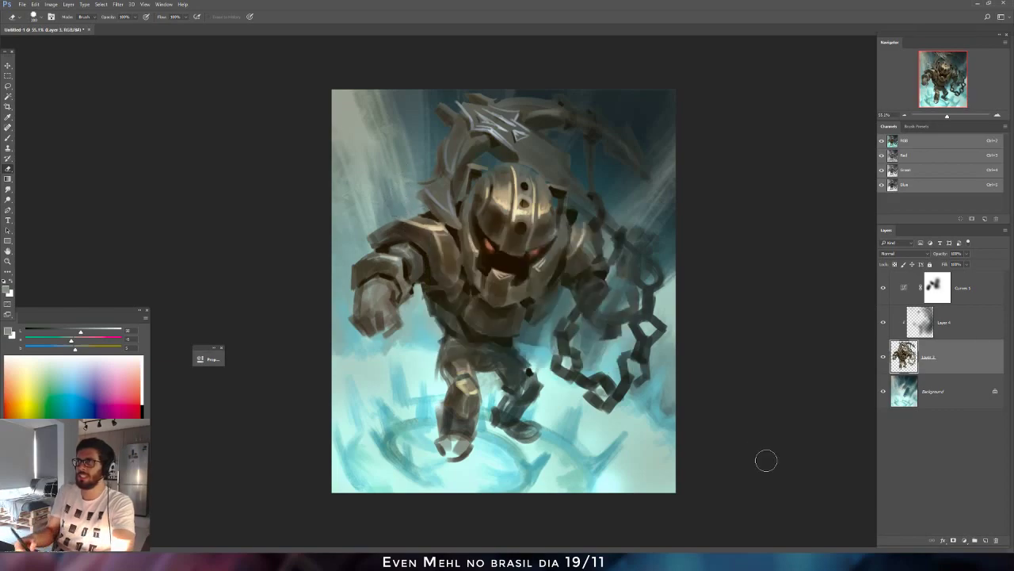
key("ctrl+z")
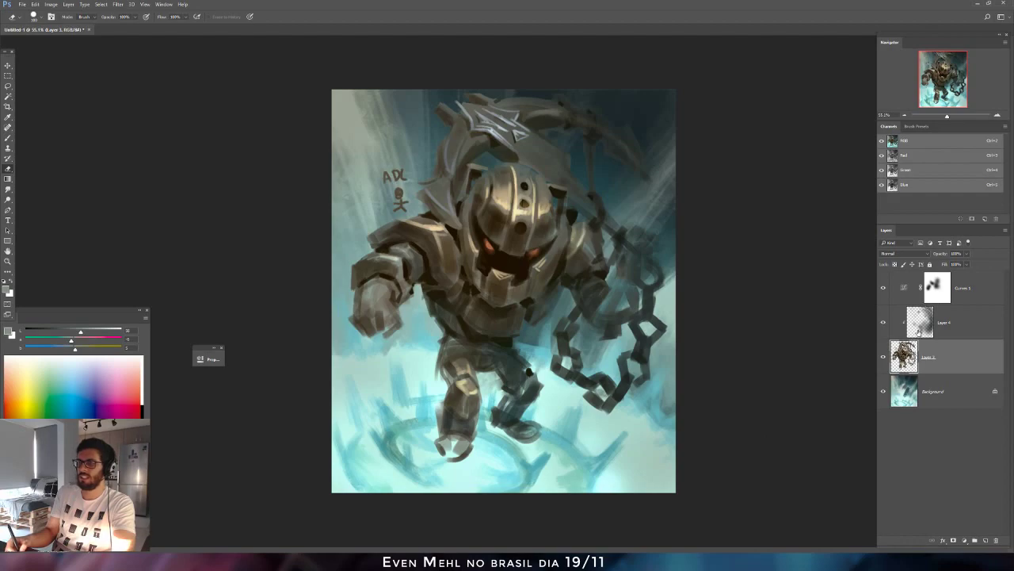
Clip the Curves adjustment to the character, duplicate it, and place the unclipped copy directly above the Background.
left_click(905, 294)
left_click(914, 304, "alt")
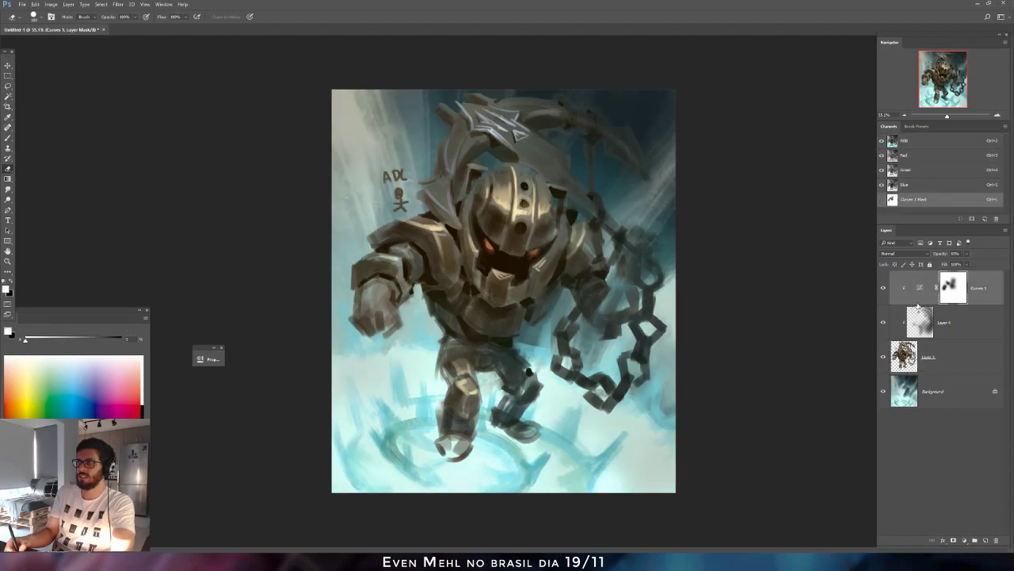
right_click(975, 292)
left_click(880, 227)
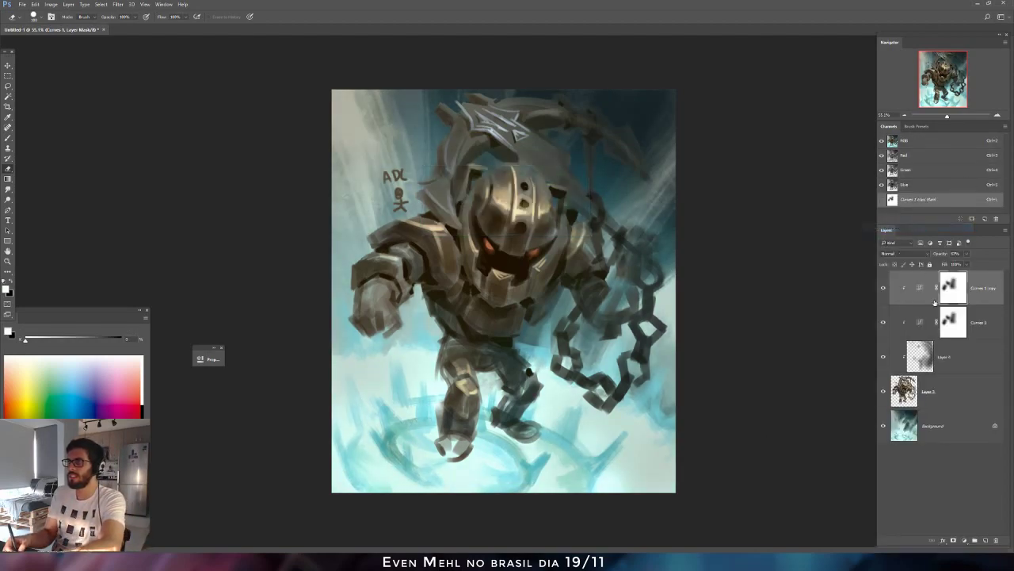
left_click_drag(921, 289, 919, 401)
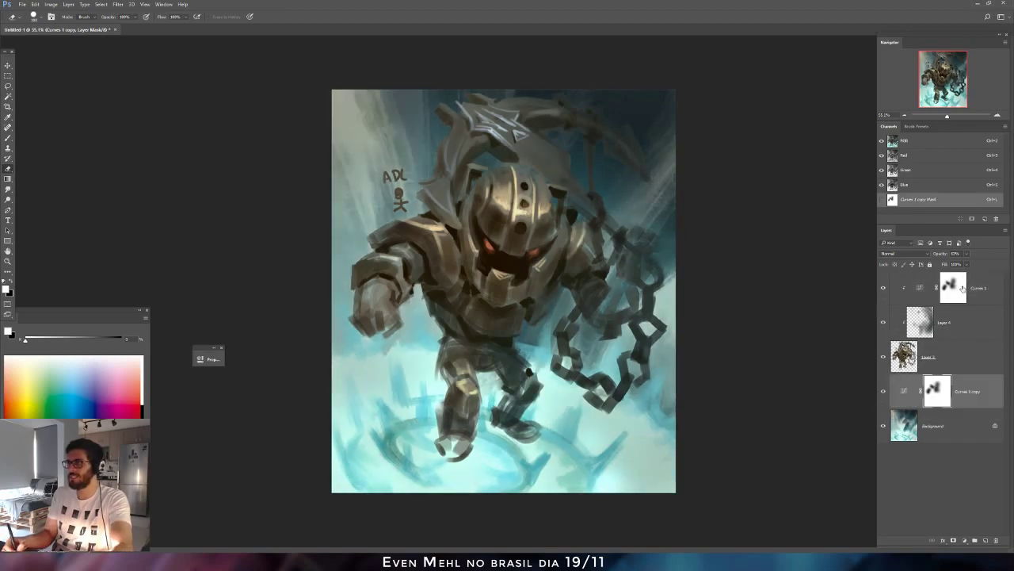
Lower the unclipped Curves copy's opacity to about 47% and merge it into the Background.
left_click(966, 255)
left_click_drag(968, 263, 961, 266)
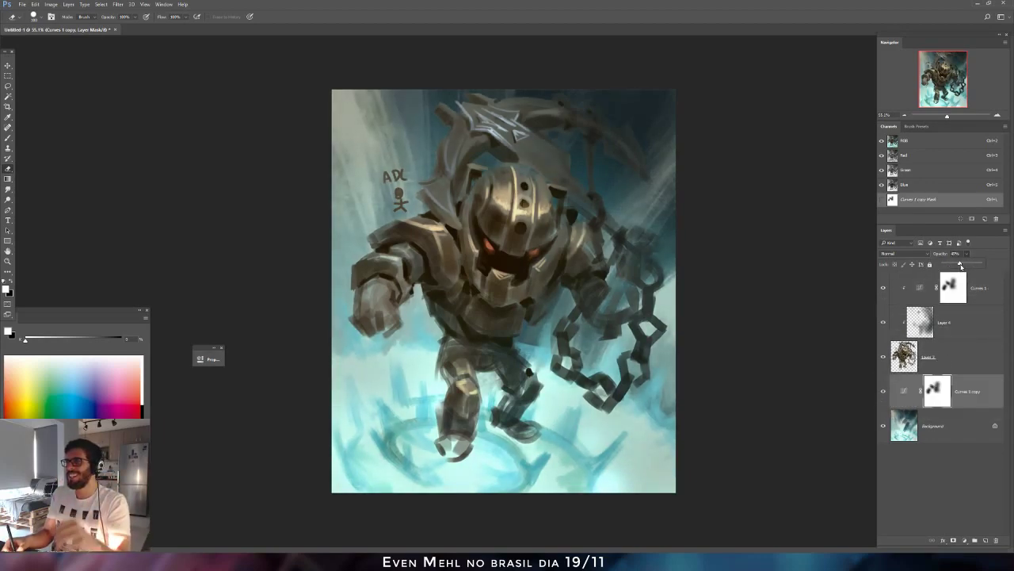
left_click(904, 391)
key("ctrl+e")
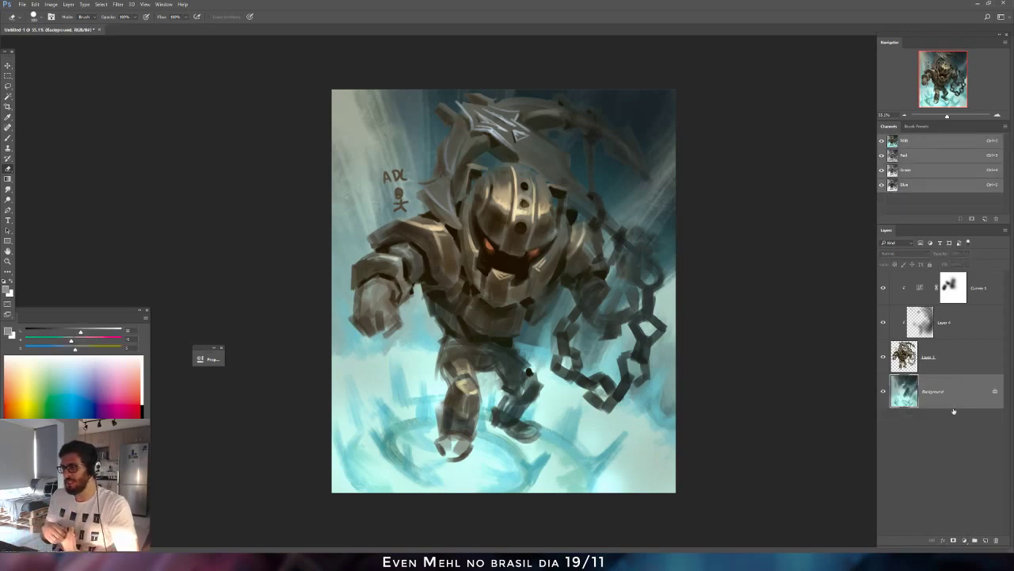
key("b")
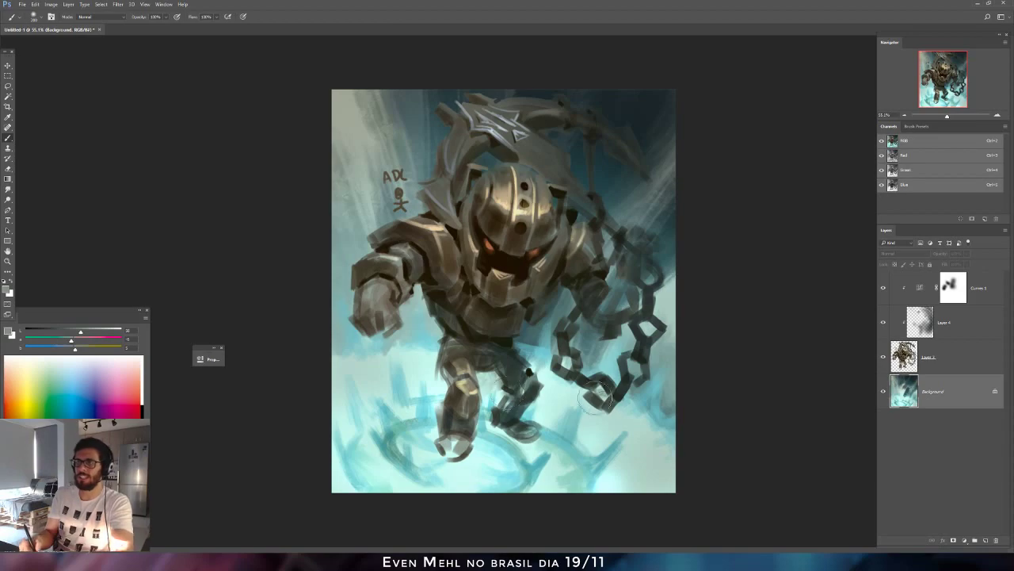
left_click(8, 199)
mouse_move(485, 243)
left_mouse_down()
mouse_move(507, 295)
mouse_move(523, 226)
mouse_move(515, 233)
left_mouse_up()
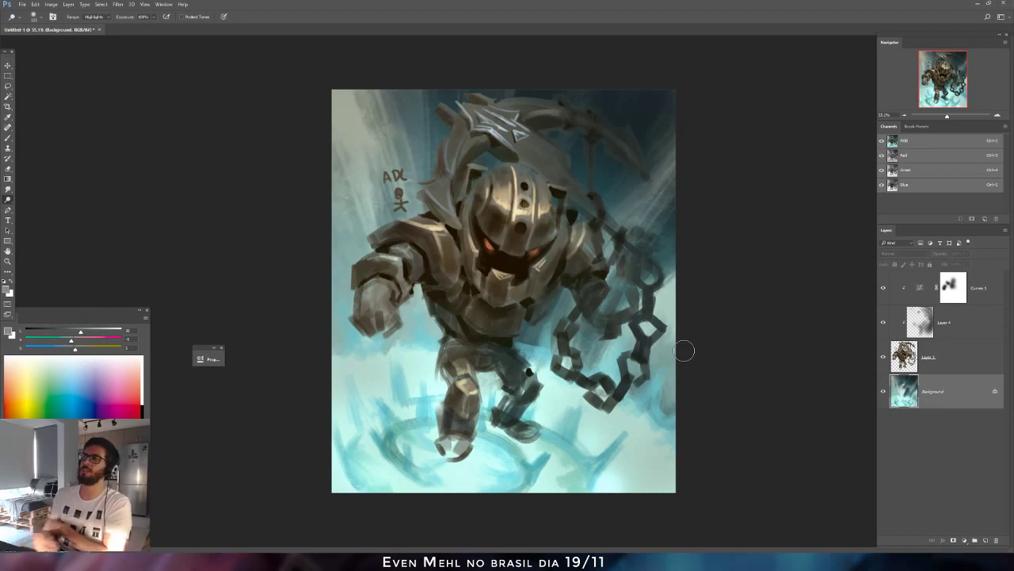
key("b")
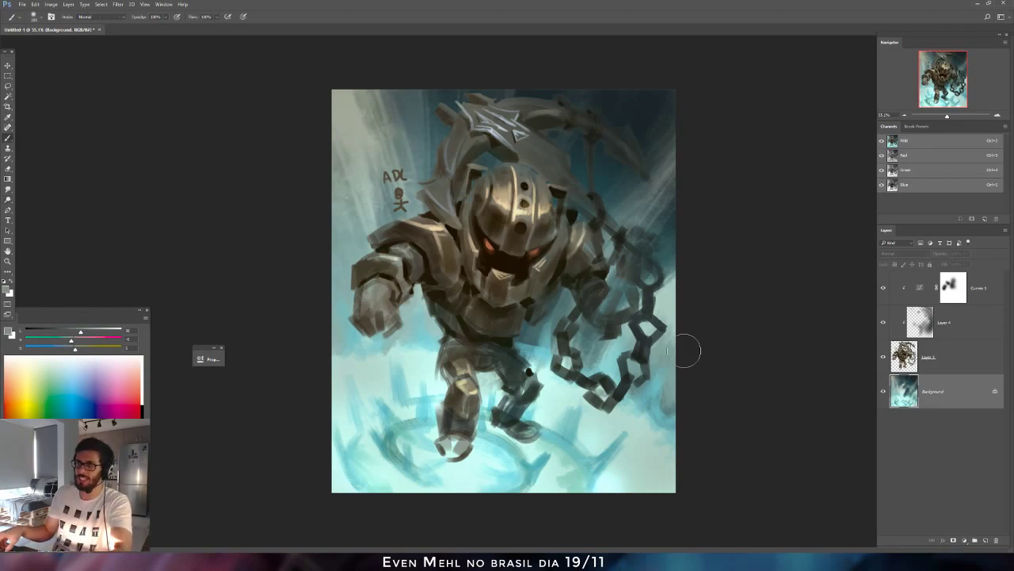
Paint over the glowing ground ring around the front foot using a smaller brush and teal tones sampled from the background.
left_click(407, 472, "alt")
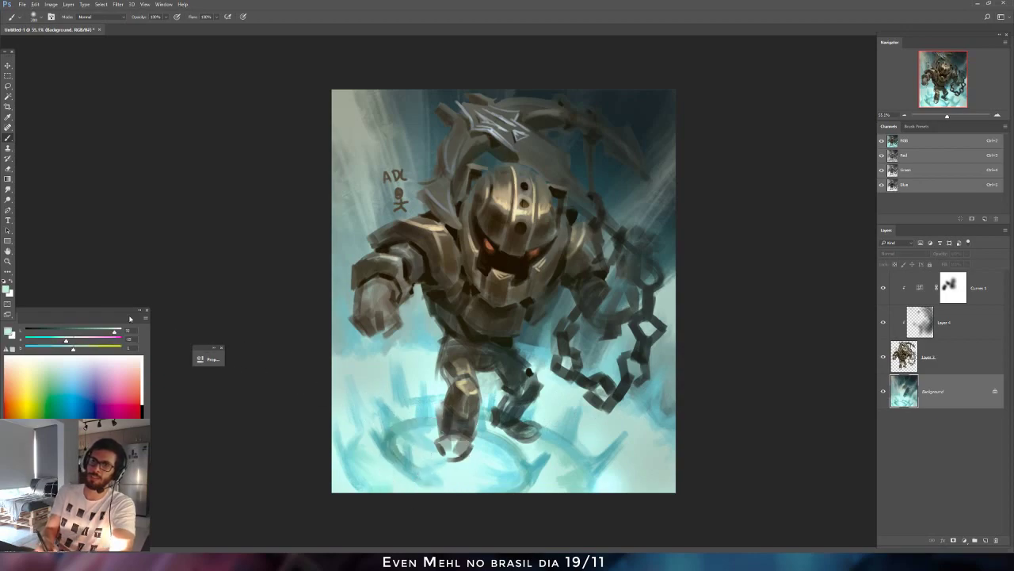
left_click_drag(73, 349, 70, 349)
left_click(96, 332)
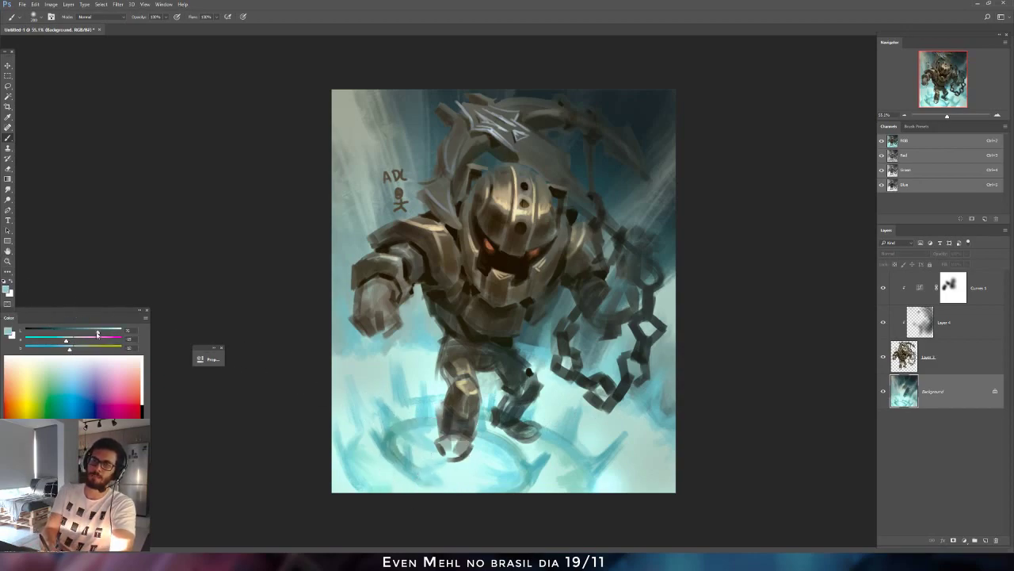
key("bracketleft")
key("bracketleft")
key("bracketleft")
key("bracketleft")
key("bracketleft")
left_click(431, 431, "alt")
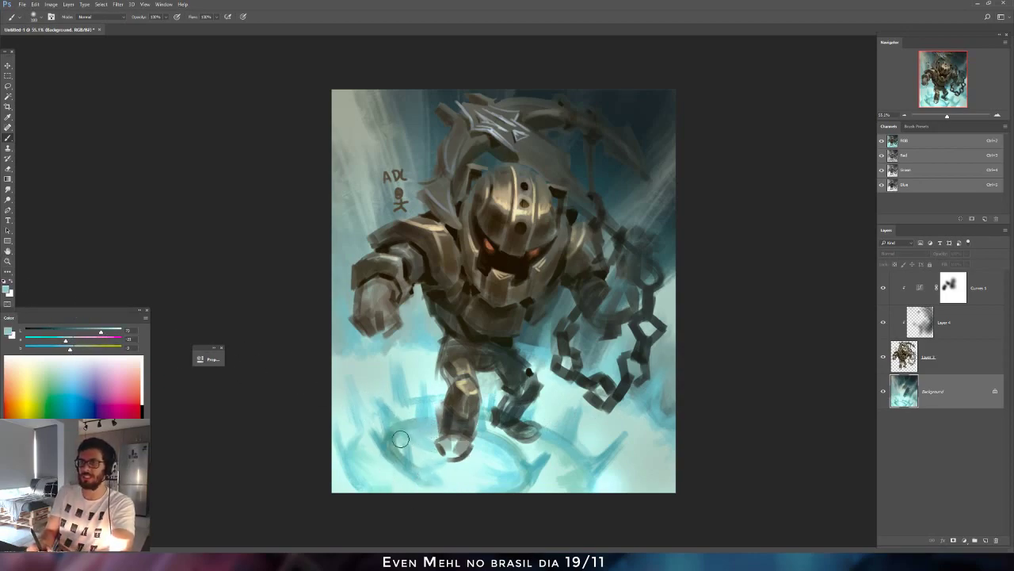
mouse_move(401, 439)
left_mouse_down()
mouse_move(437, 481)
mouse_move(462, 484)
left_mouse_up()
left_click(537, 487, "alt")
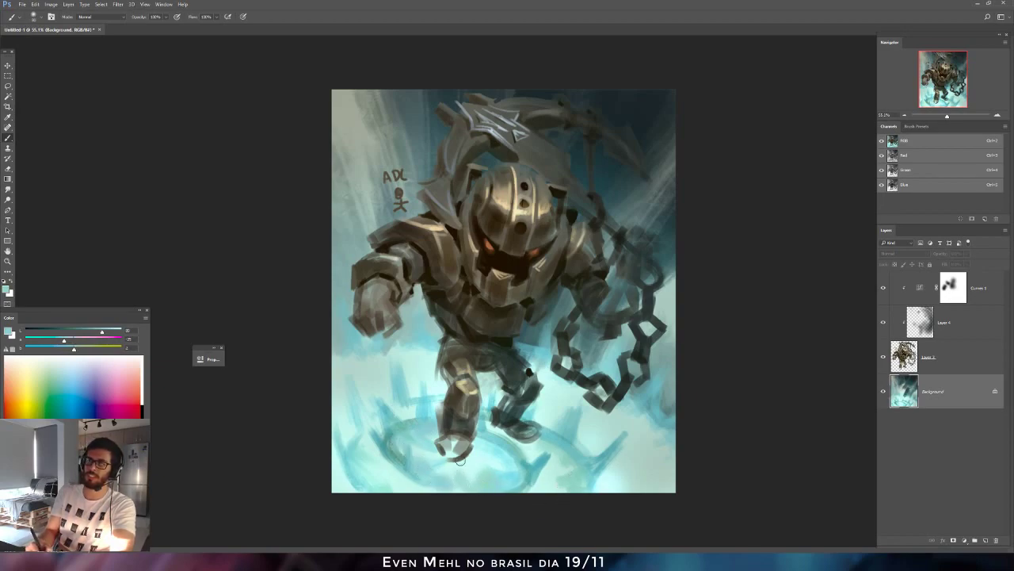
left_click(511, 466, "alt")
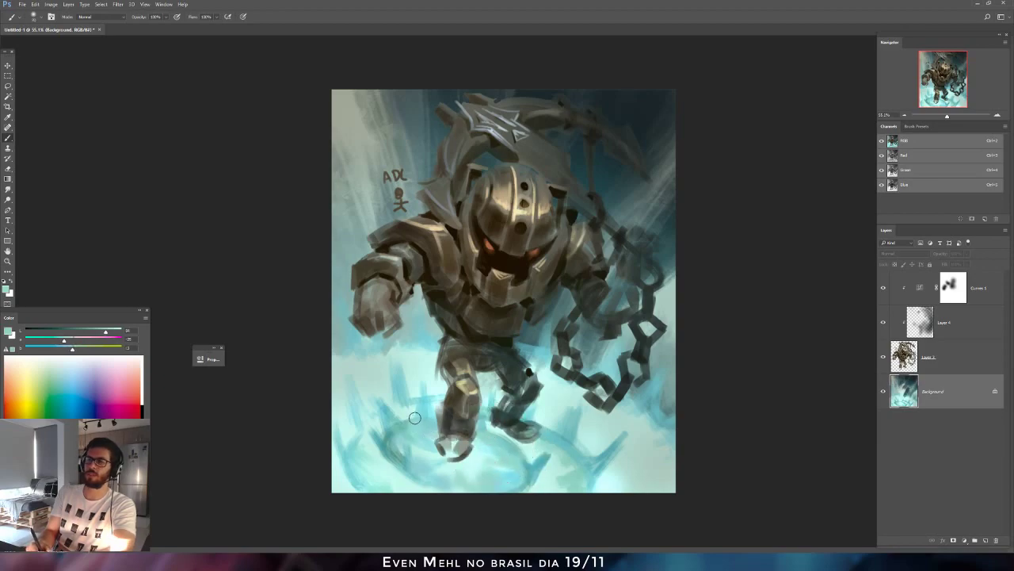
Paint teal spikes rising from the ring beside the front leg and rework those below the chain with sampled colors.
left_click(406, 426, "alt")
mouse_move(407, 427)
left_mouse_down()
mouse_move(425, 384)
mouse_move(436, 418)
mouse_move(423, 370)
left_mouse_up()
left_click_drag(388, 410, 378, 399)
left_click_drag(401, 418, 377, 398)
mouse_move(562, 420)
left_mouse_down()
mouse_move(546, 424)
mouse_move(557, 413)
left_mouse_up()
left_click(640, 404, "alt")
key("]")
mouse_move(641, 404)
left_mouse_down()
mouse_move(612, 425)
mouse_move(644, 448)
left_mouse_up()
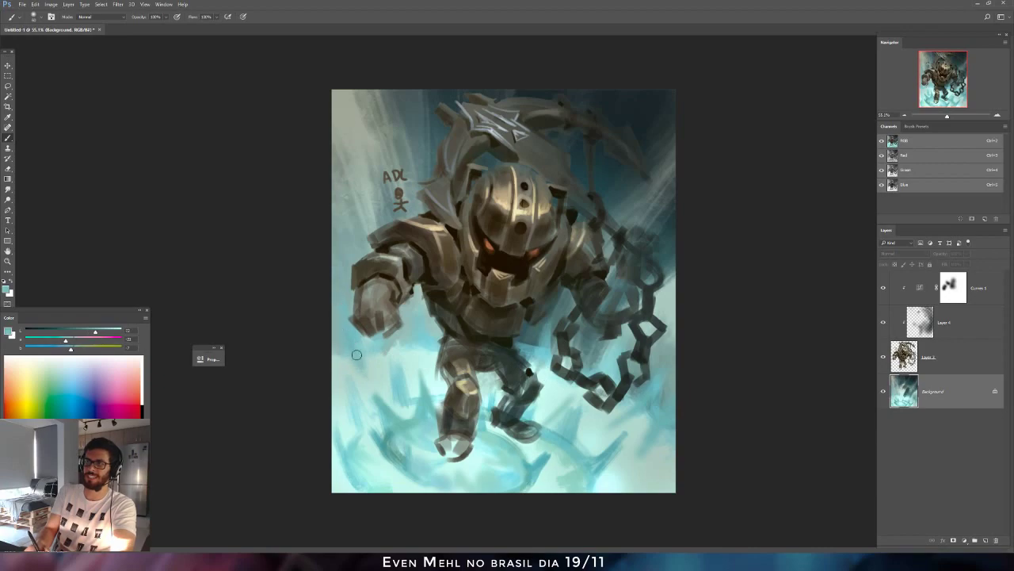
Choose a more saturated teal and glaze a soft glow behind the character's legs with a much larger brush.
left_click_drag(89, 332, 62, 340)
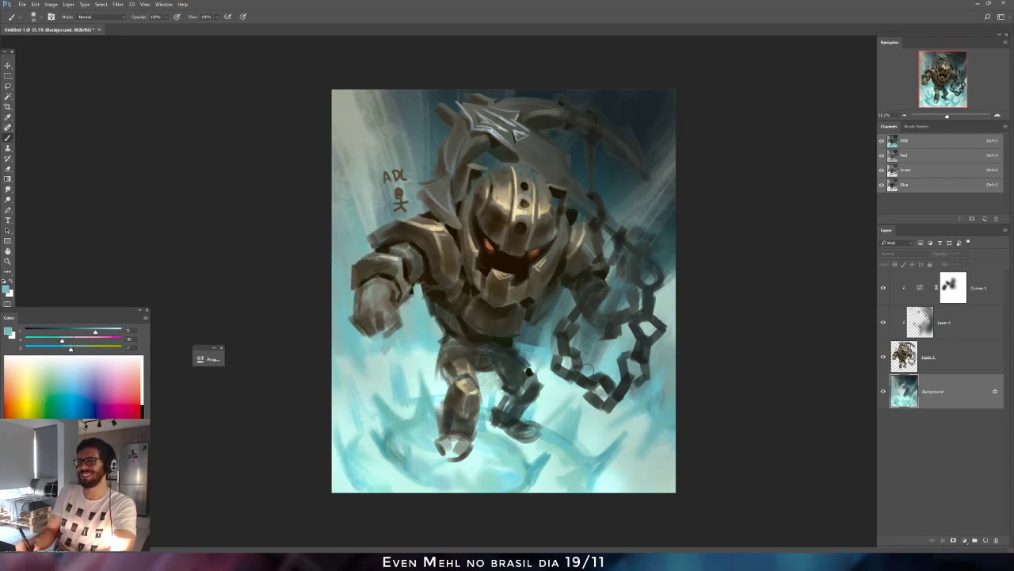
key("bracketright")
key("bracketright")
key("bracketright")
key("bracketright")
key("bracketright")
key("bracketright")
key("bracketright")
key("bracketright")
key("bracketright")
key("bracketright")
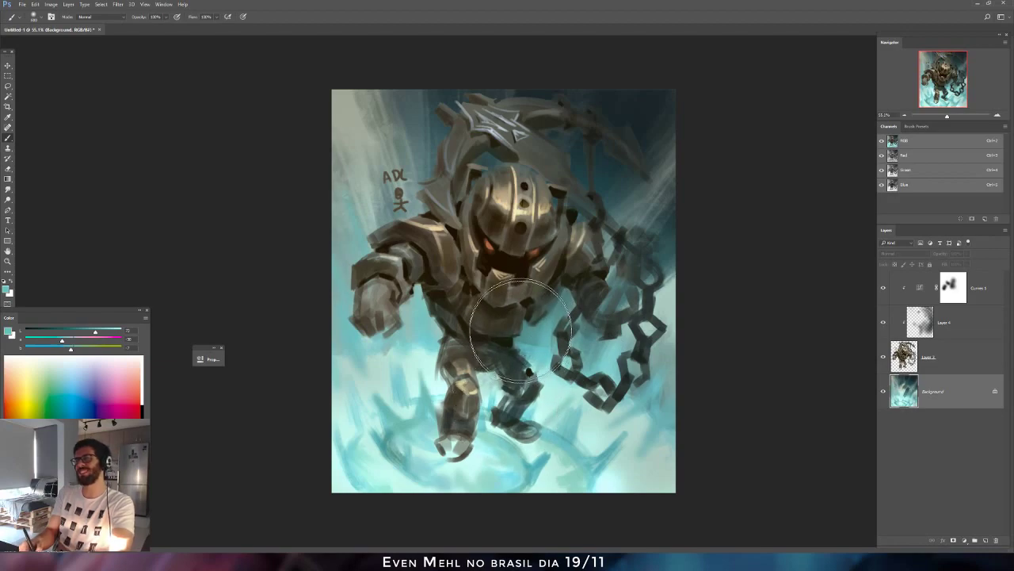
Refine the spike edges beside the front foot with a small brush and a light teal sampled from the ground.
key("bracketleft")
key("bracketleft")
key("bracketleft")
key("bracketleft")
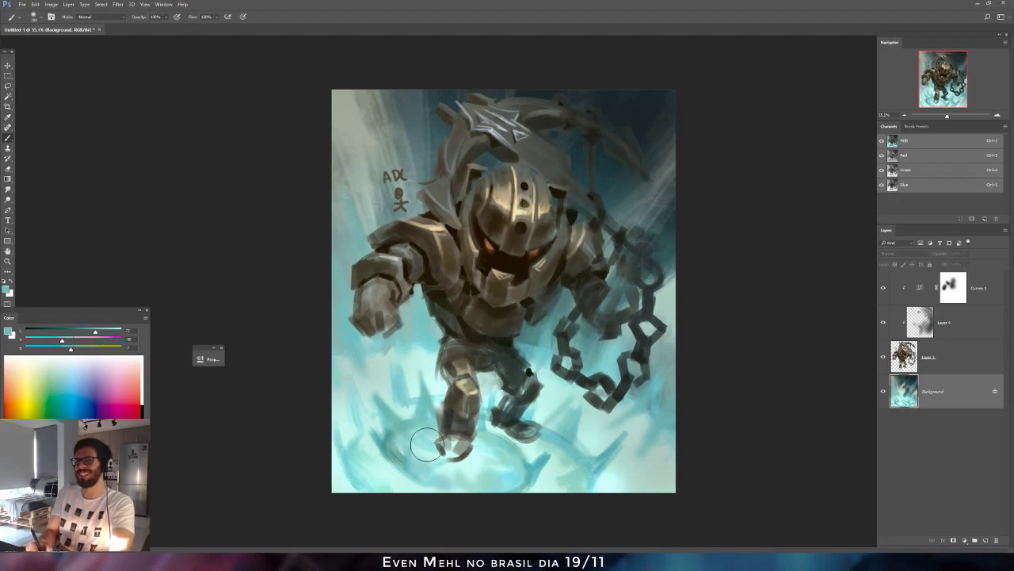
left_click(418, 451, "alt")
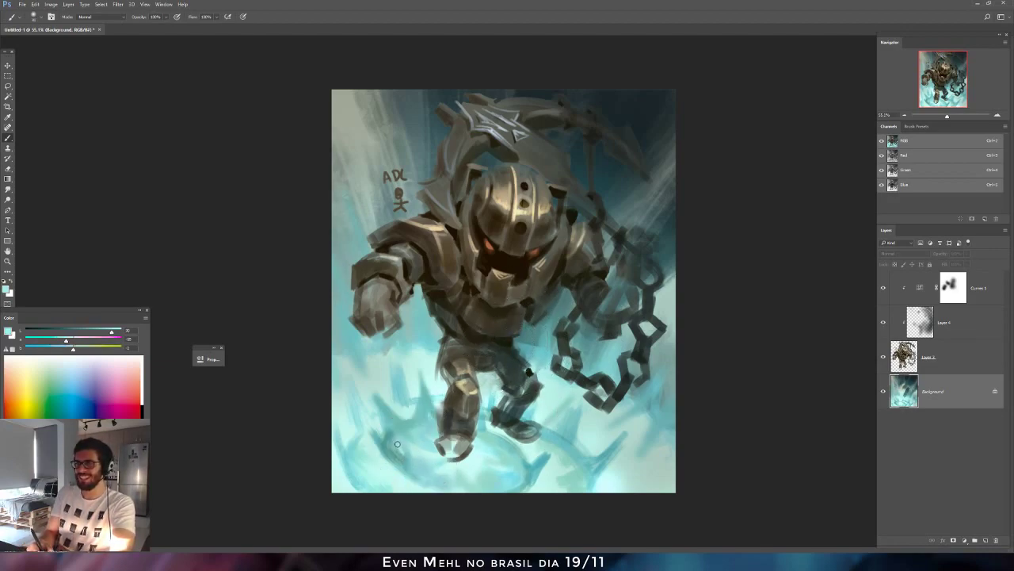
key("bracketleft")
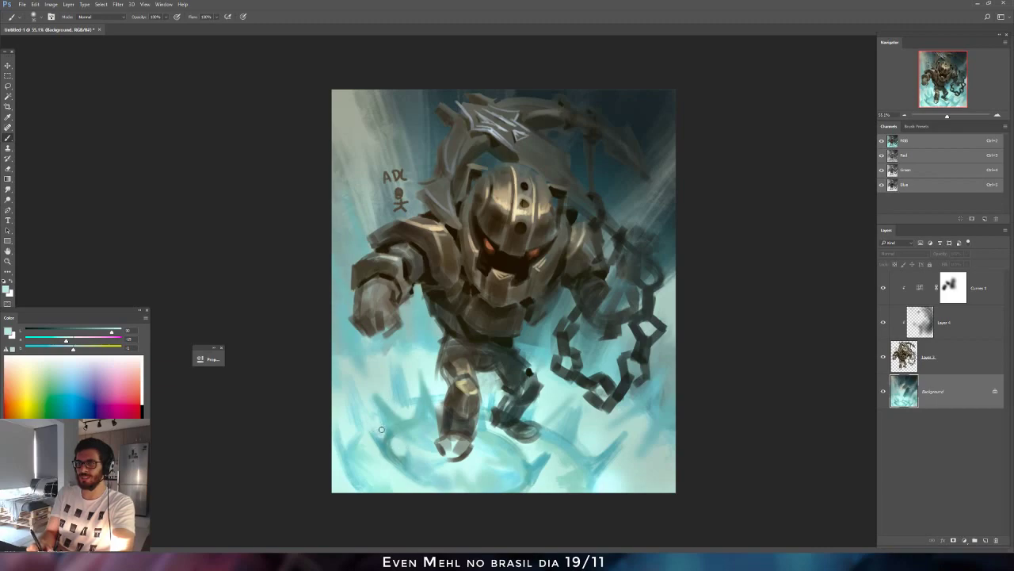
mouse_move(380, 418)
left_mouse_down()
mouse_move(381, 391)
mouse_move(393, 398)
left_mouse_up()
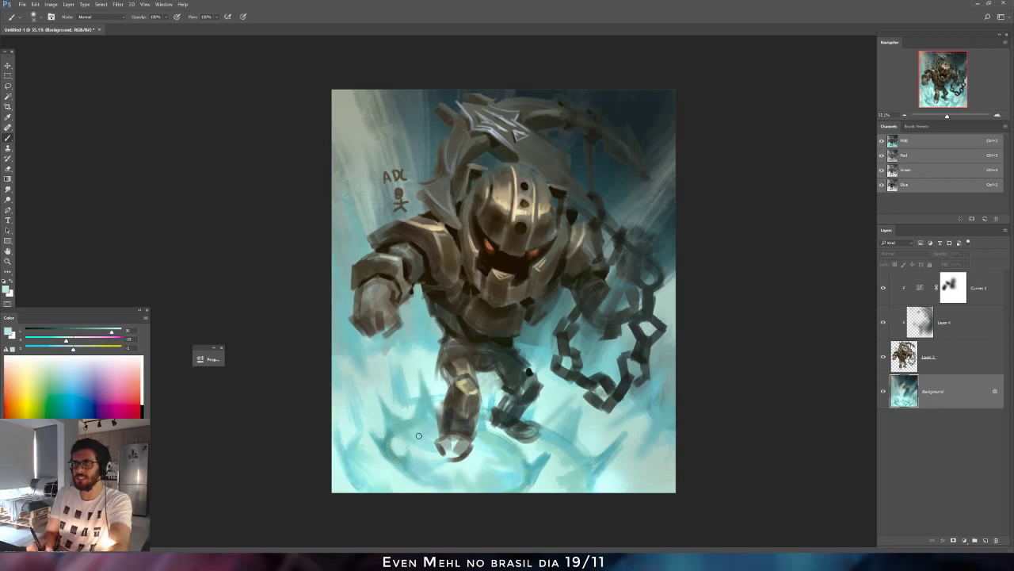
Flip the canvas horizontally and paint a sampled dark teal into the background beside the chain with a larger brush.
key("ctrl+shift+h")
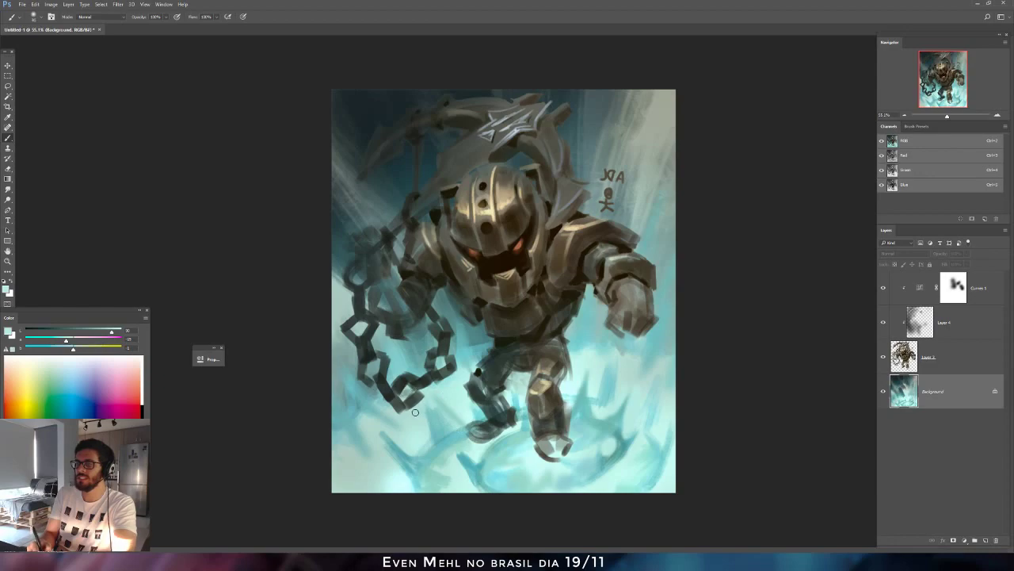
left_click(348, 295, "alt")
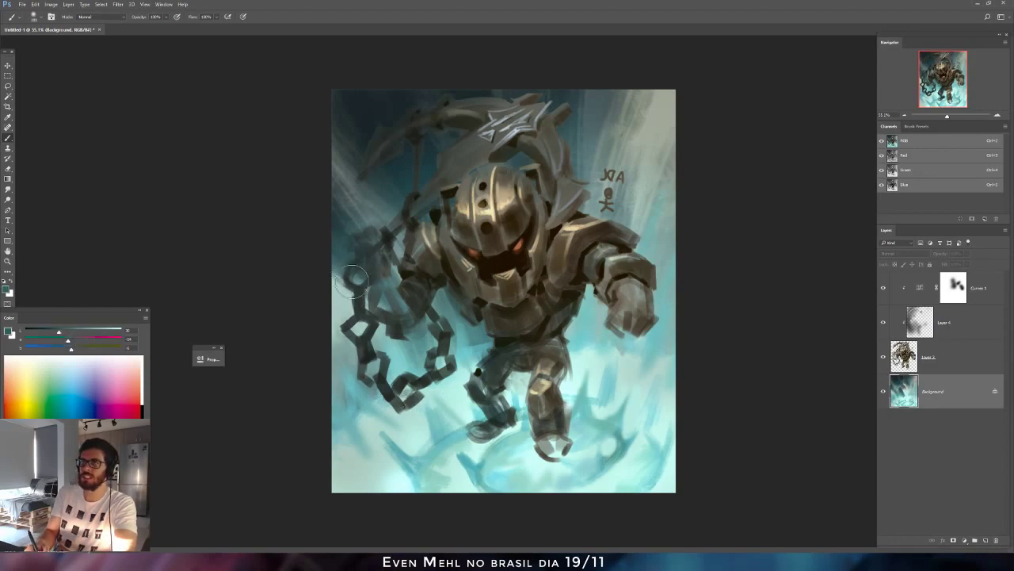
key("bracketright")
key("bracketright")
key("bracketright")
key("bracketright")
key("bracketright")
key("bracketright")
key("bracketright")
key("bracketright")
left_click_drag(345, 287, 339, 294)
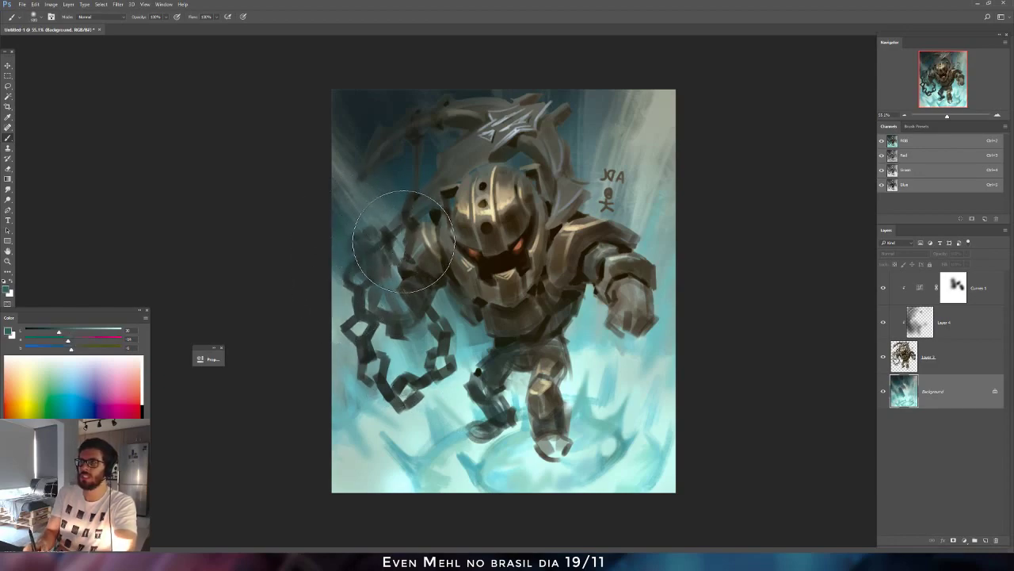
Darken the scythe's far end and shaft on the character layer with a small Burn brush set to Highlights.
left_click(920, 330)
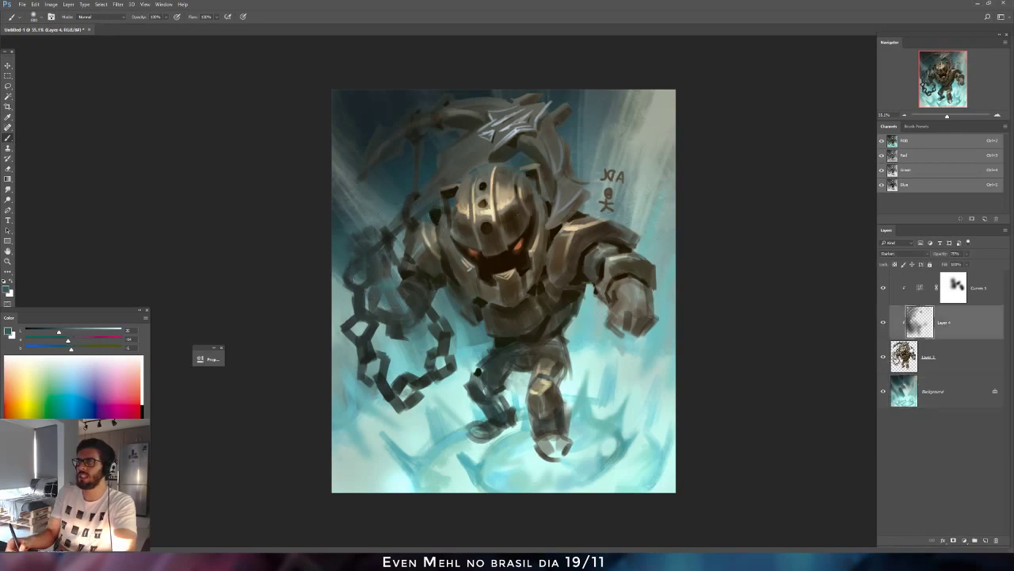
left_click(912, 353)
left_click(8, 200)
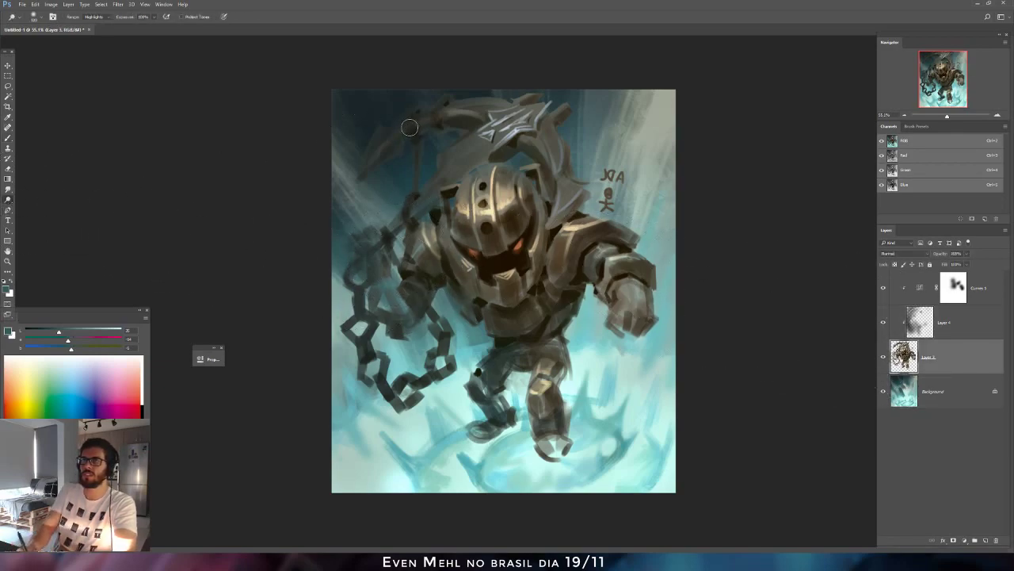
key("bracketleft")
key("bracketleft")
key("bracketleft")
key("bracketleft")
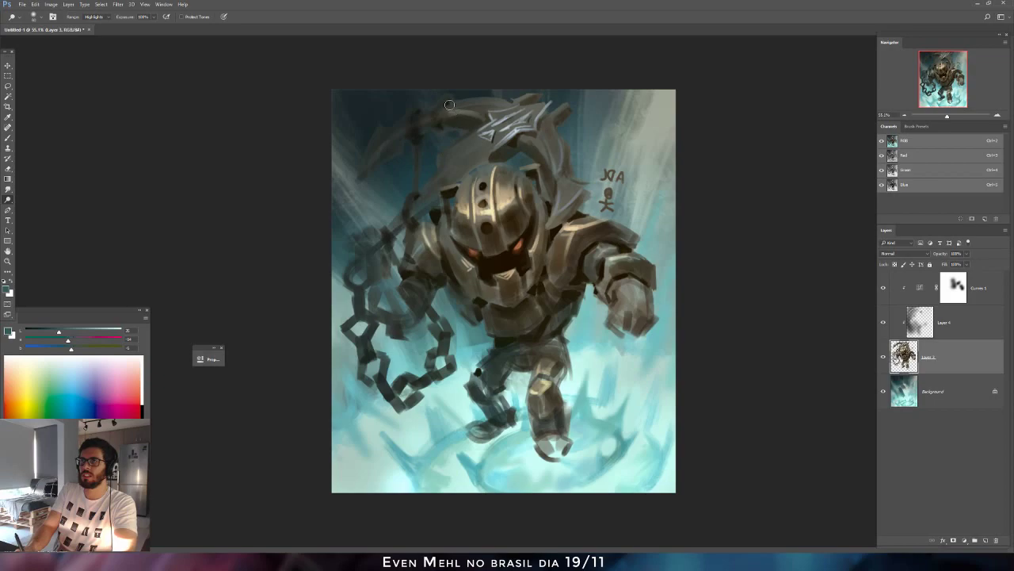
left_click(452, 141, "alt")
left_click(424, 142, "alt")
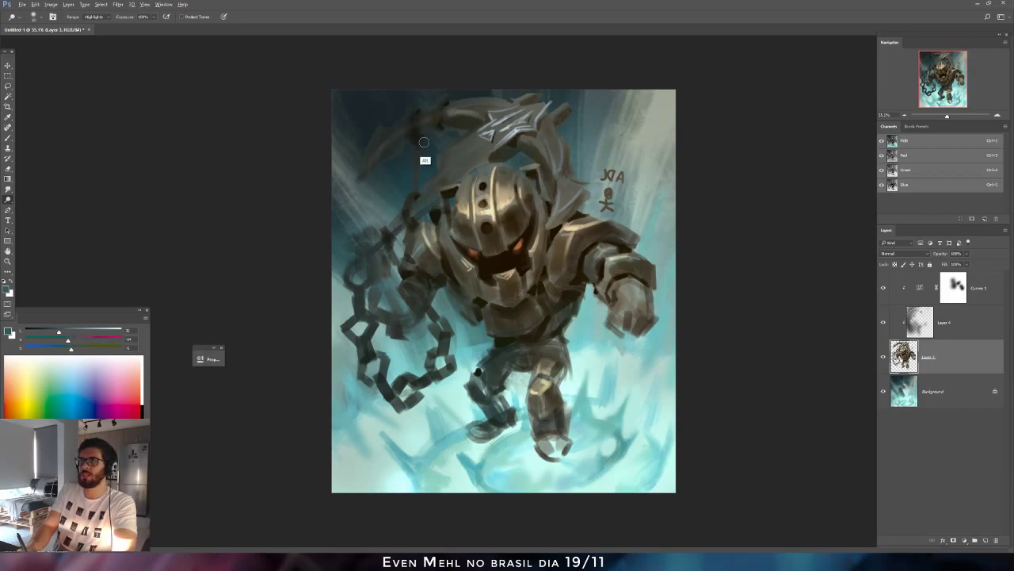
left_click_drag(423, 142, 402, 206)
Try darkening the scythe's far blade tip with a much larger Burn brush.
key("bracketright")
key("bracketright")
key("bracketright")
key("bracketright")
key("bracketright")
key("bracketright")
key("bracketright")
key("bracketright")
key("bracketright")
key("bracketright")
key("bracketright")
key("bracketright")
left_click_drag(375, 154, 382, 162)
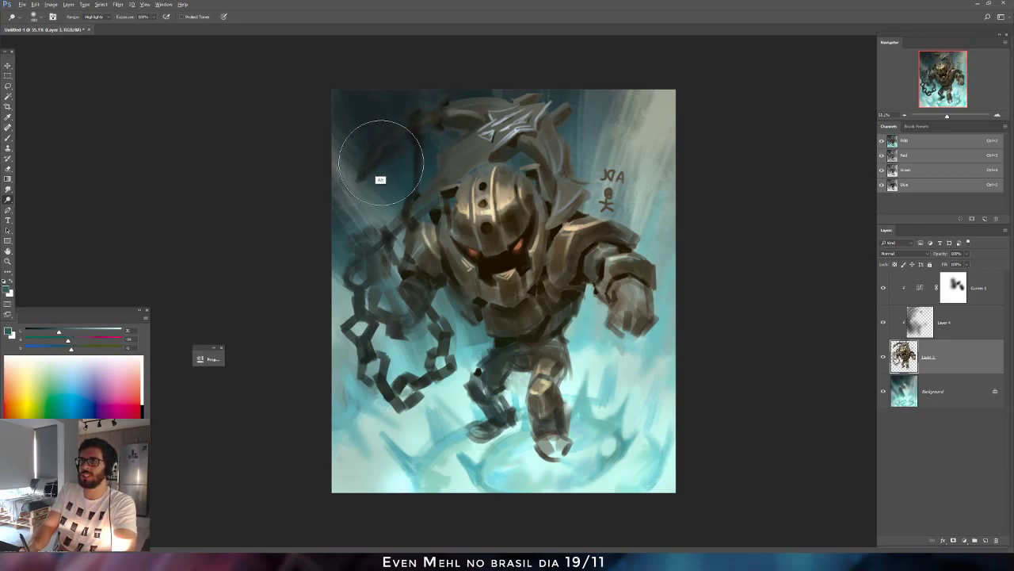
left_click_drag(405, 111, 409, 118)
key("bracketleft")
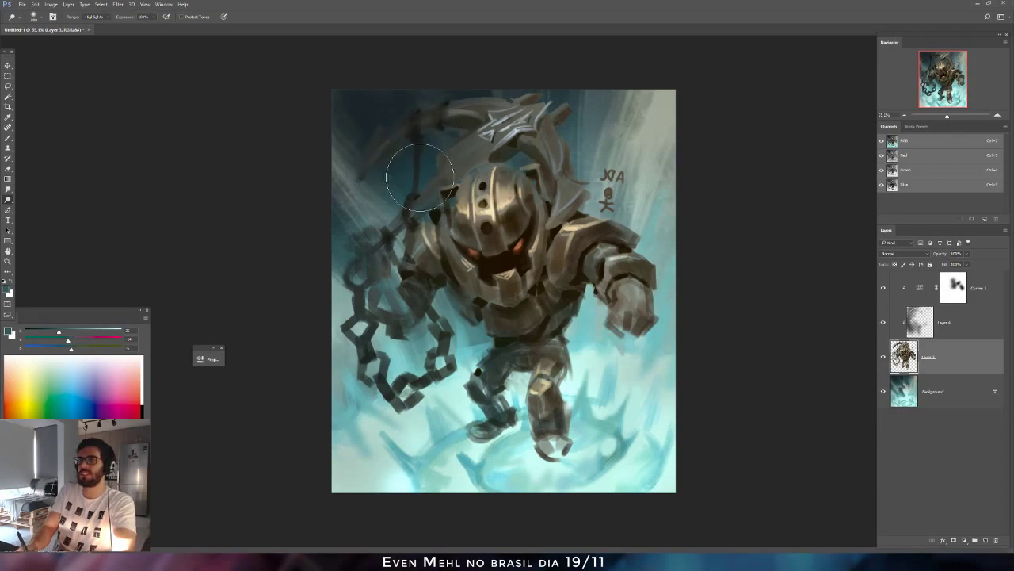
key("b")
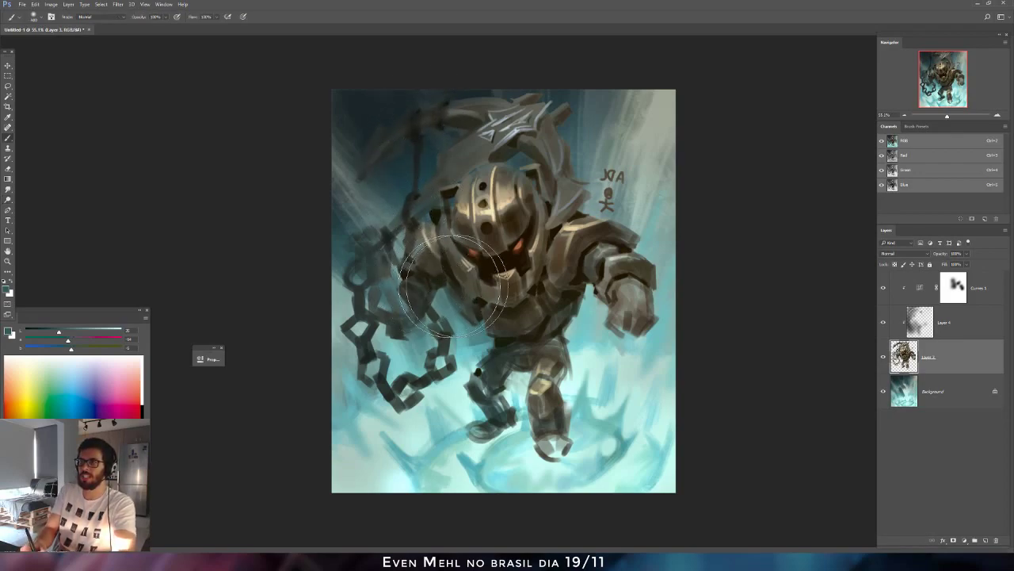
Compare the character with the clipped Curves adjustment hidden and shown.
left_click(922, 290, "shift")
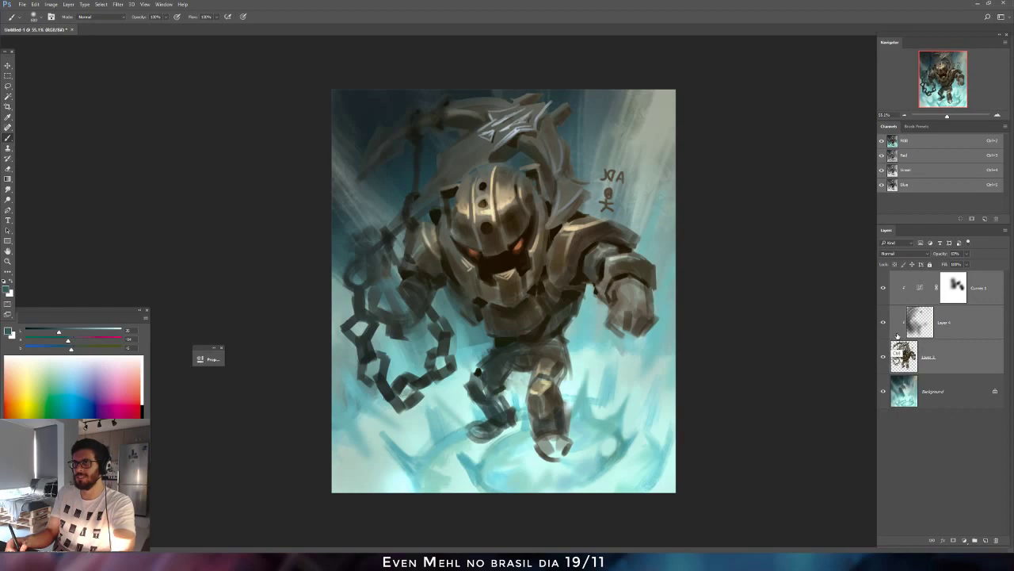
left_click(884, 292)
left_click(885, 293)
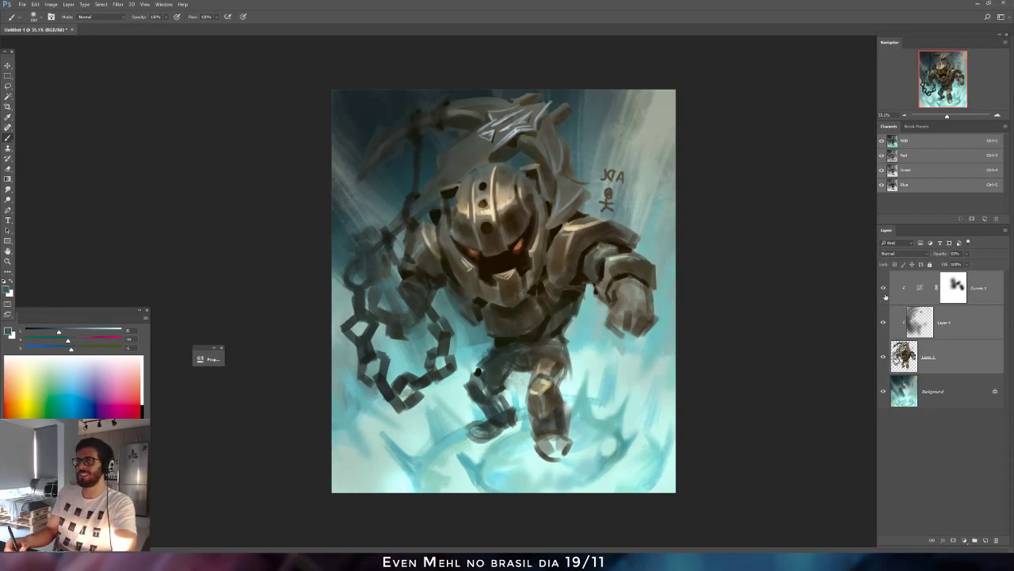
left_click(886, 293)
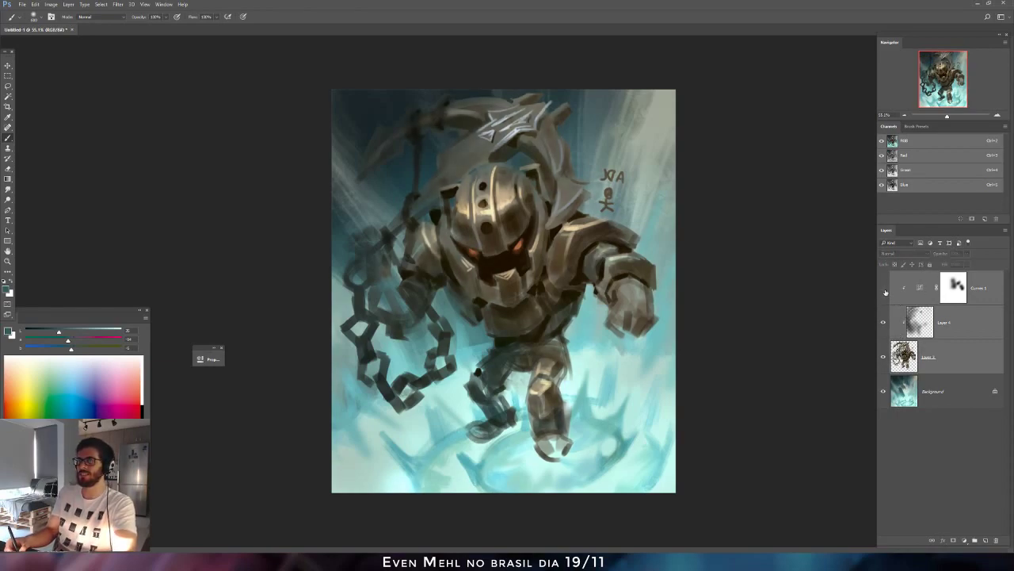
left_click(884, 293)
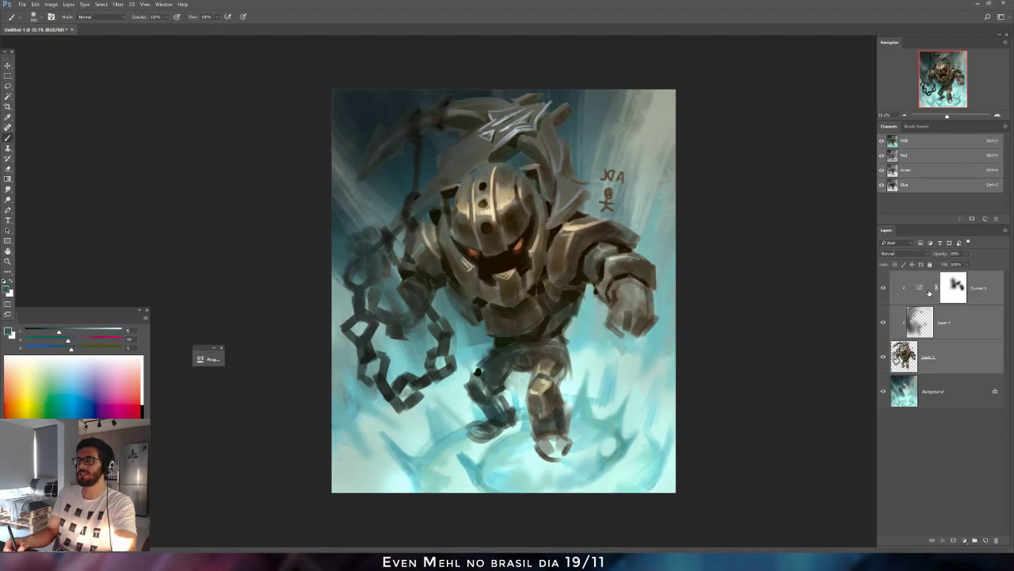
Lower the clipped Curves adjustment's opacity and merge it and the clipped shading layer with the character layer.
left_click(920, 289)
left_click(967, 254)
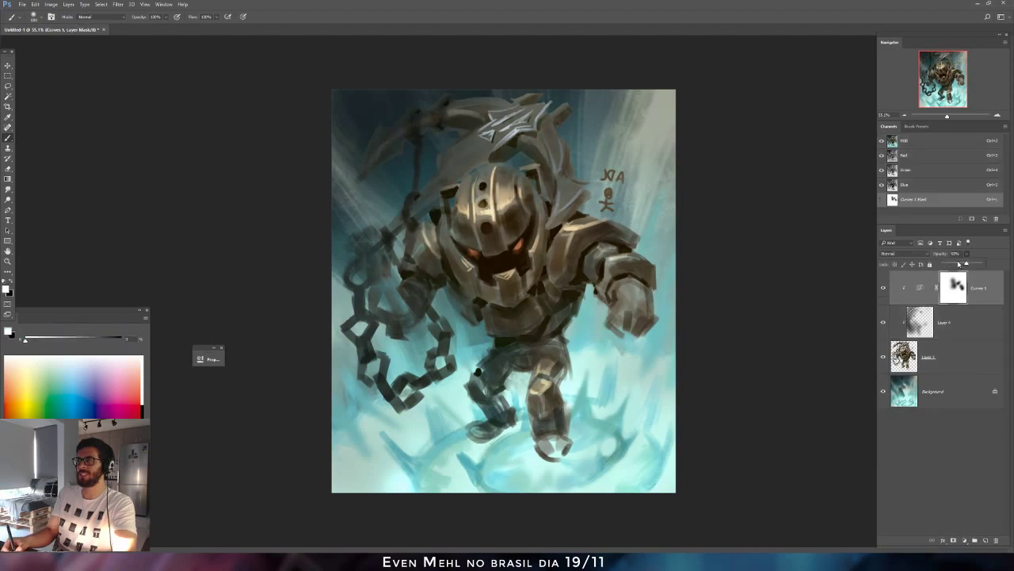
left_click(904, 358, "shift")
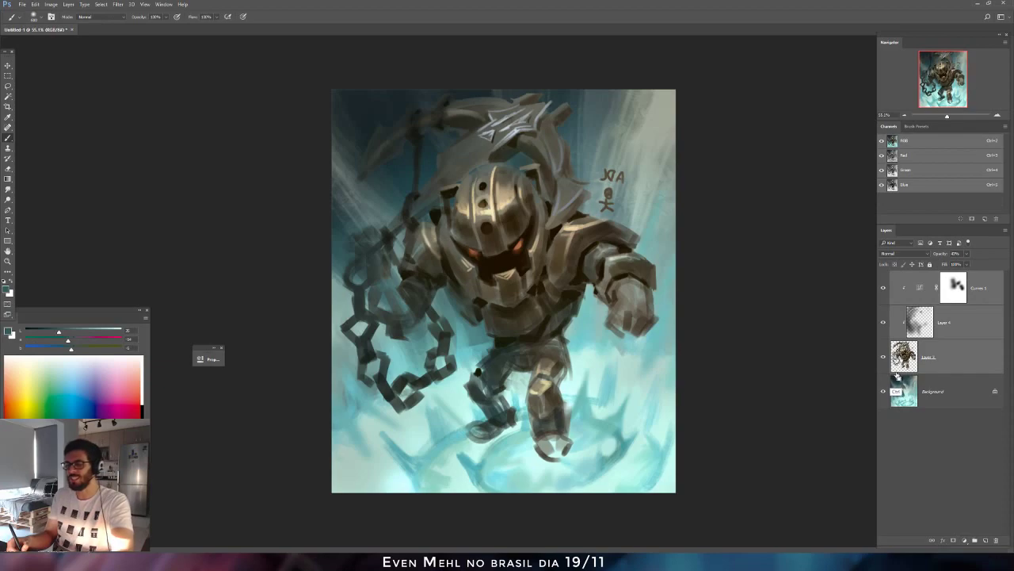
key("ctrl+e")
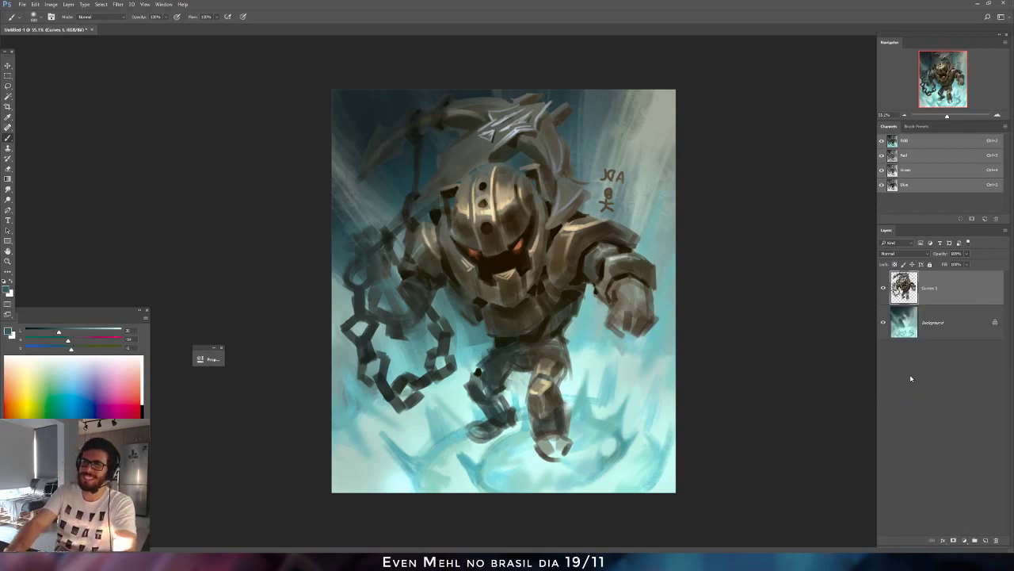
Add a new empty layer above the merged character.
key("ctrl+shift+n")
key("Return")
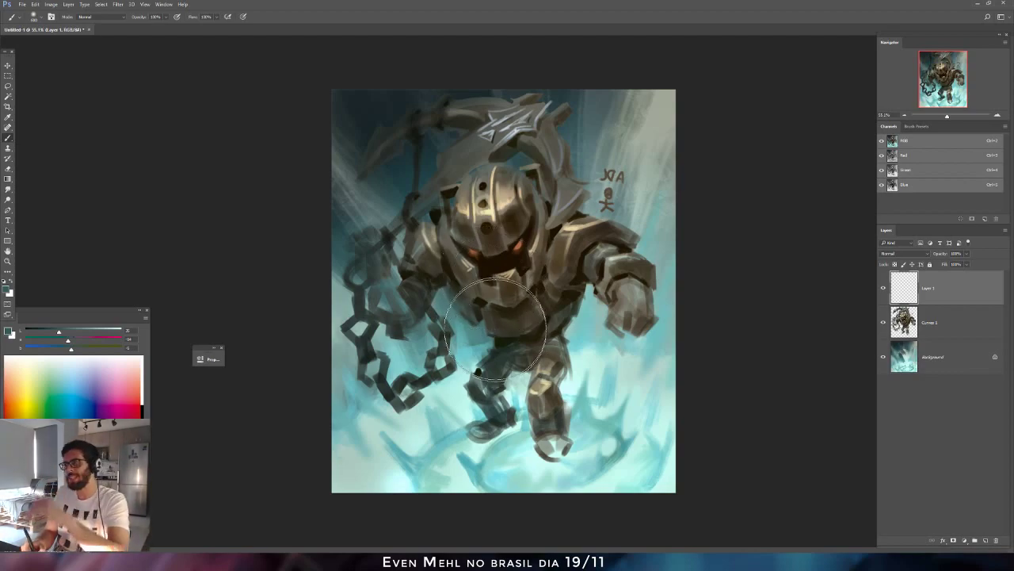
Shrink the brush to a small size and flip the canvas horizontally.
right_click(501, 319)
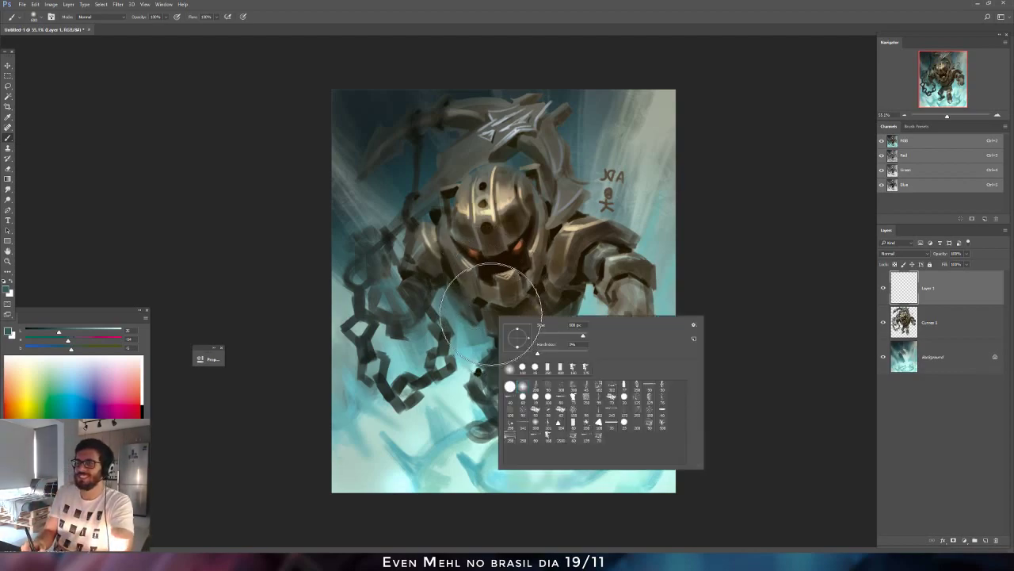
left_click(544, 335)
key("Return")
key("ctrl+shift+h")
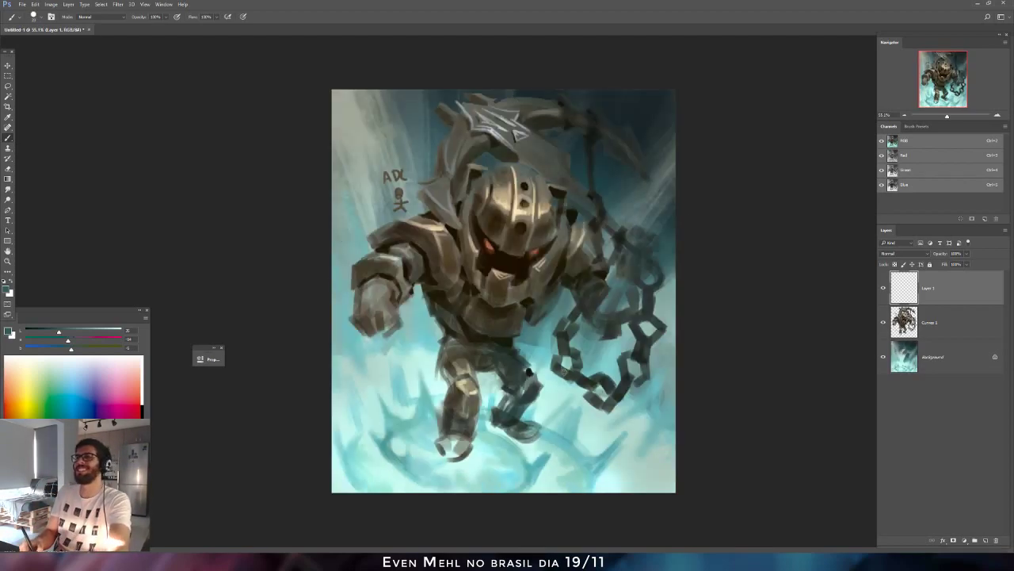
Try a thin highlight stroke on the scythe blade's lower edge using a lightened version of the sampled blade colour.
left_click(570, 180, "alt")
left_click_drag(60, 330, 71, 349)
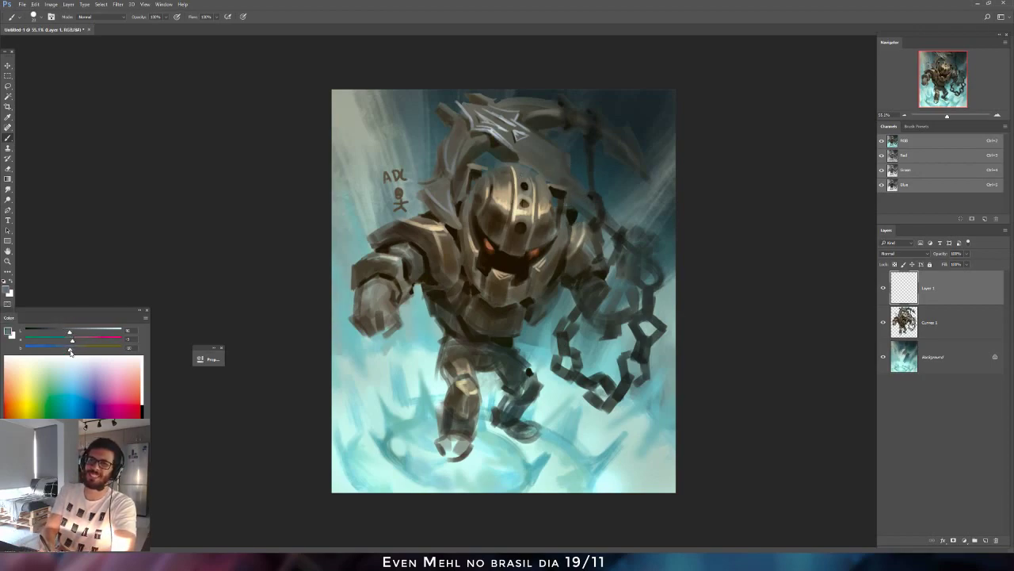
left_click_drag(571, 161, 563, 178)
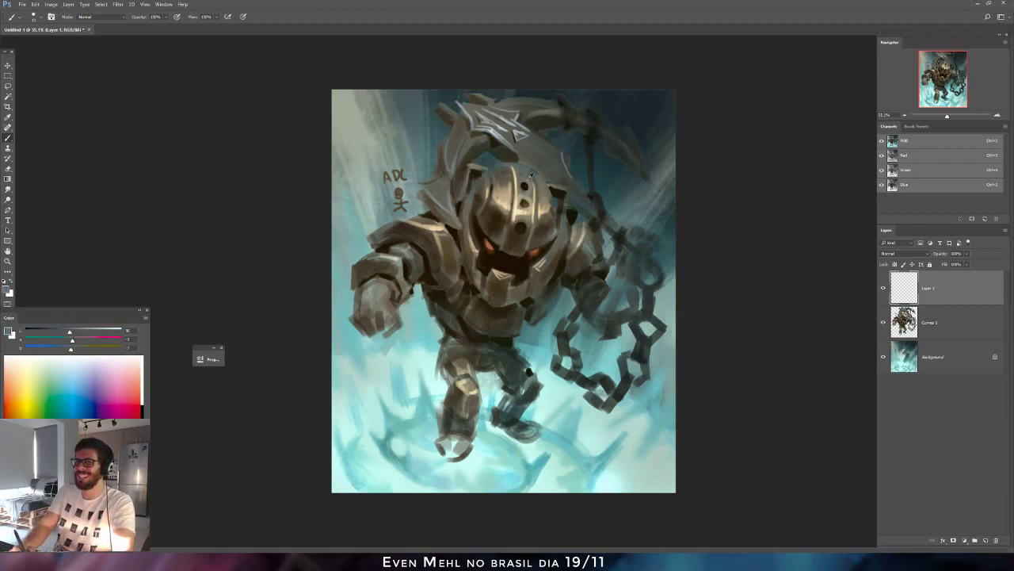
key("ctrl+z")
Mix a lighter blue-grey foreground colour and slightly enlarge the brush.
left_click(81, 331)
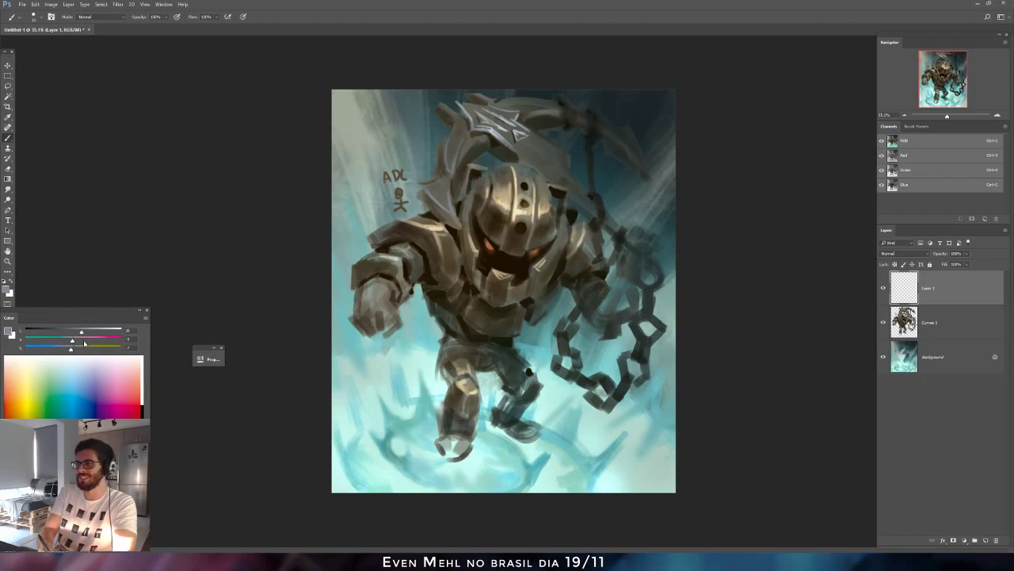
key("bracketright")
key("bracketright")
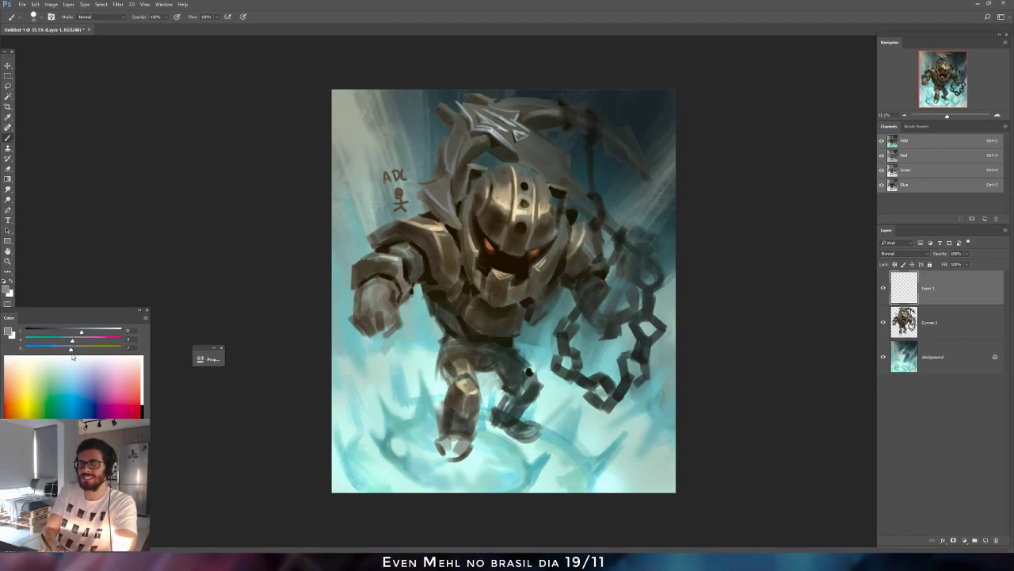
left_click(68, 349)
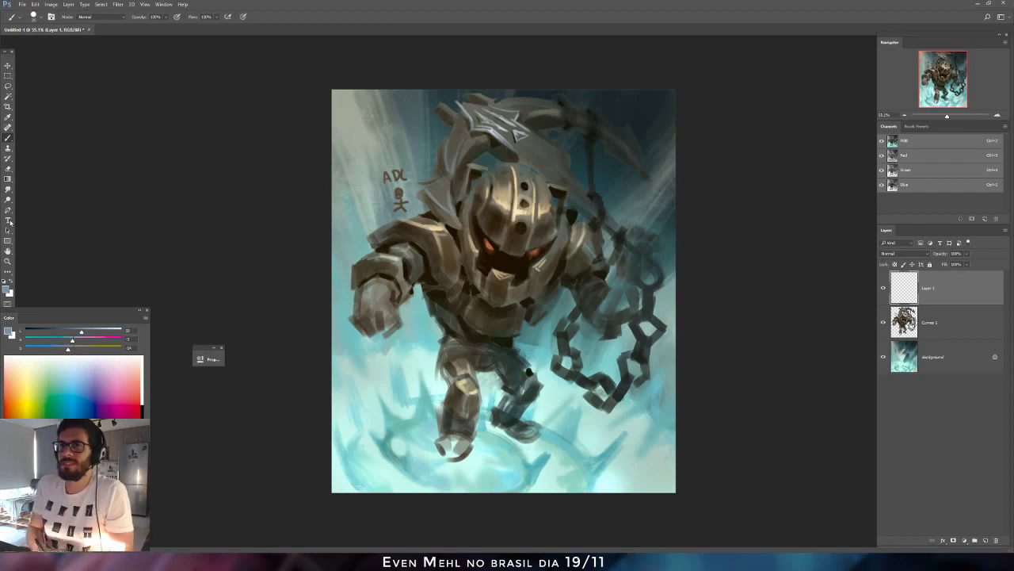
Delete the empty top layer and try lightening the scythe blade above the helmet with a small Dodge brush.
left_click(8, 199)
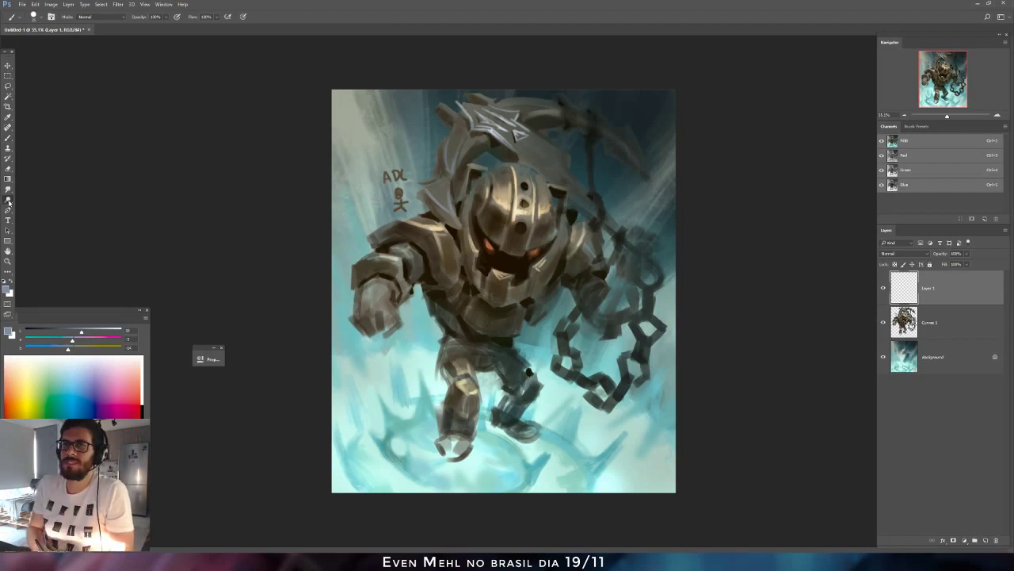
right_click(584, 271)
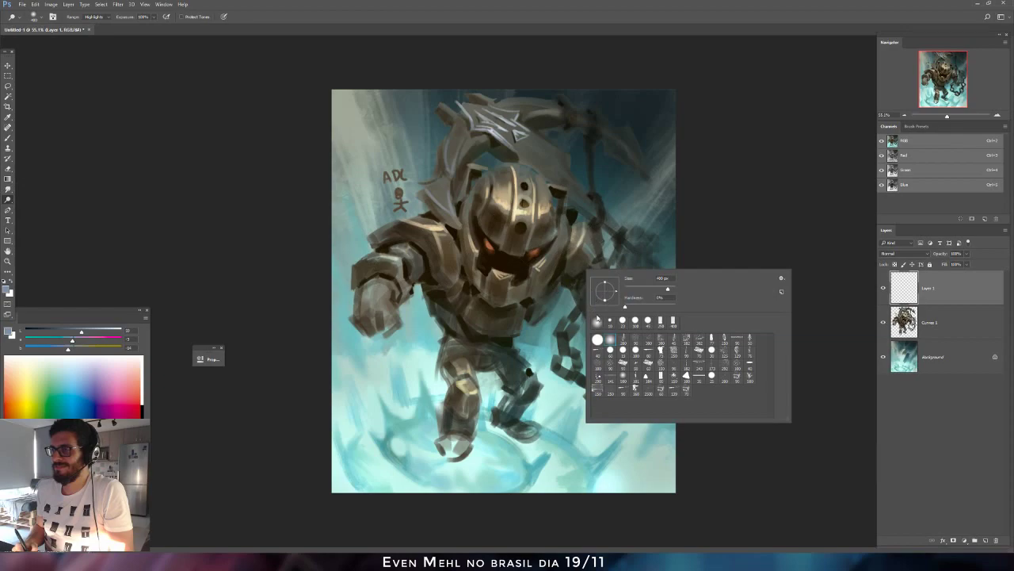
left_click(770, 204)
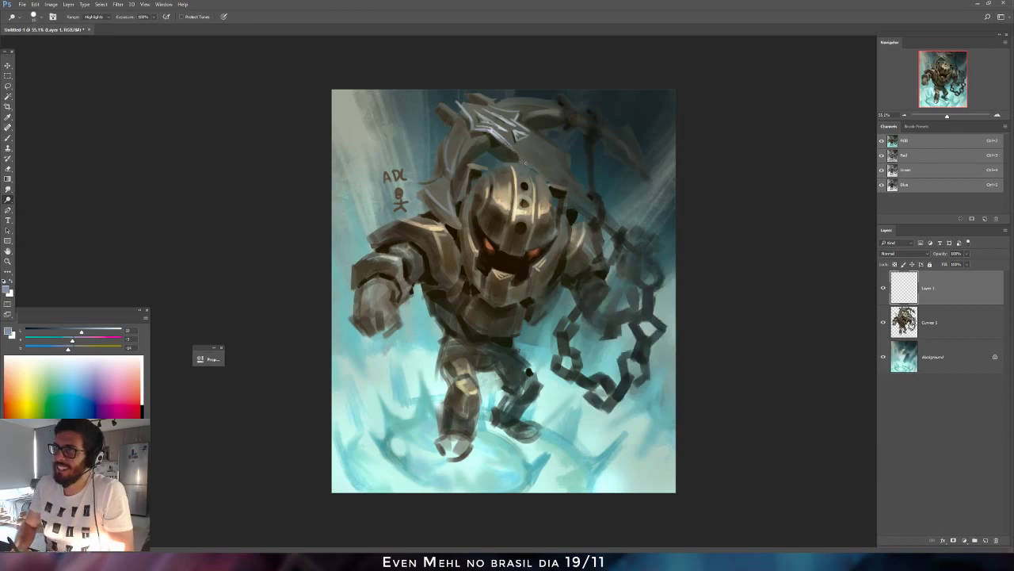
key("Delete")
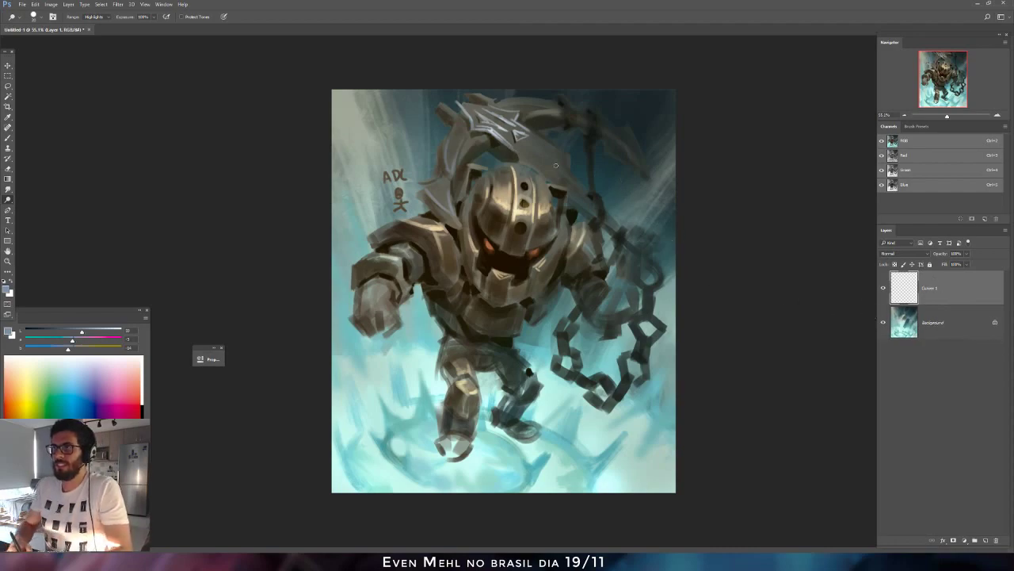
left_click_drag(511, 148, 557, 185)
key("ctrl+z")
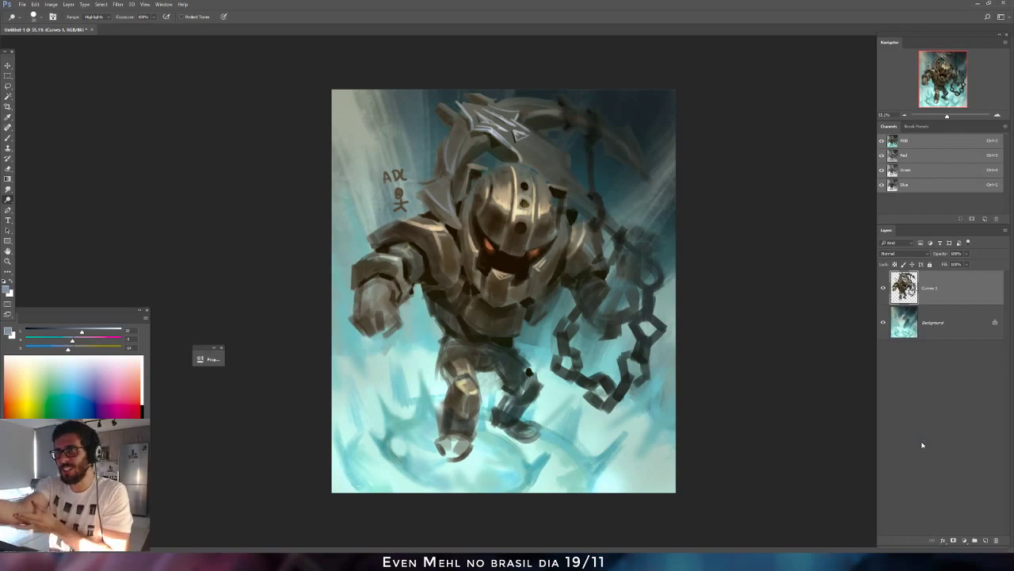
Save the painting as a layered Photoshop file named NAUTILUS and return to the Brush tool.
key("ctrl+s")
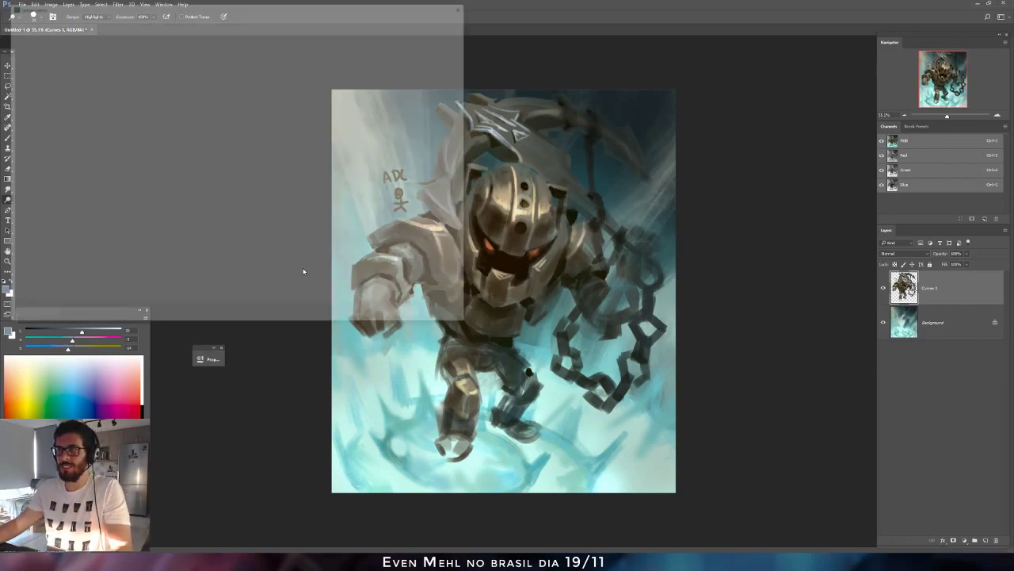
type("NAU")
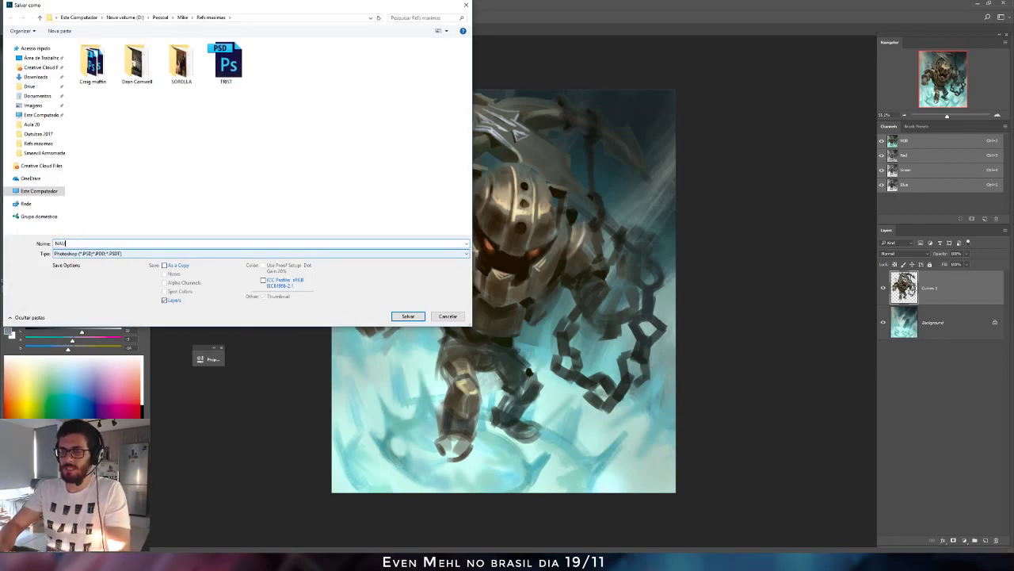
type("TILUS")
key("Return")
key("Return")
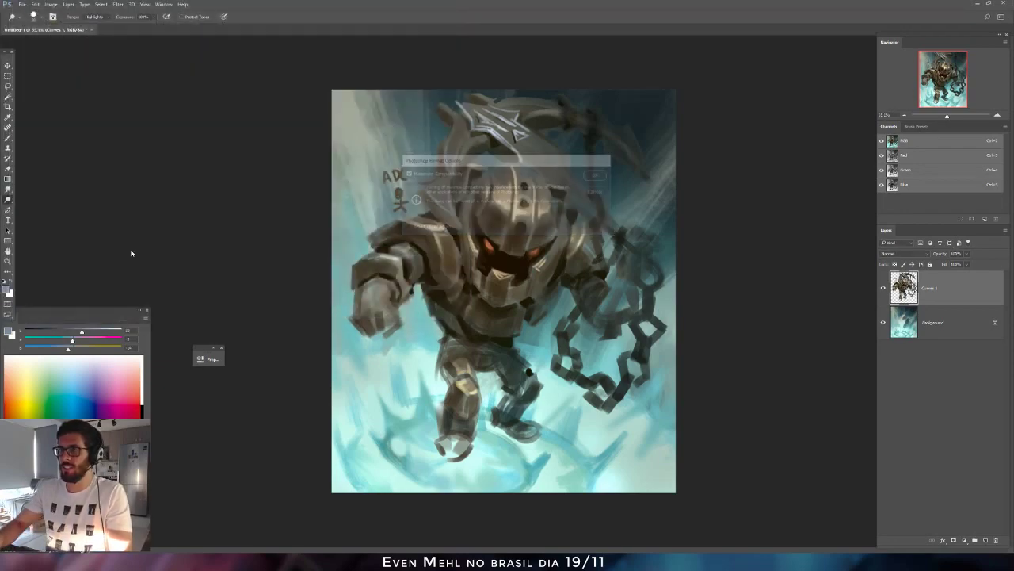
key("b")
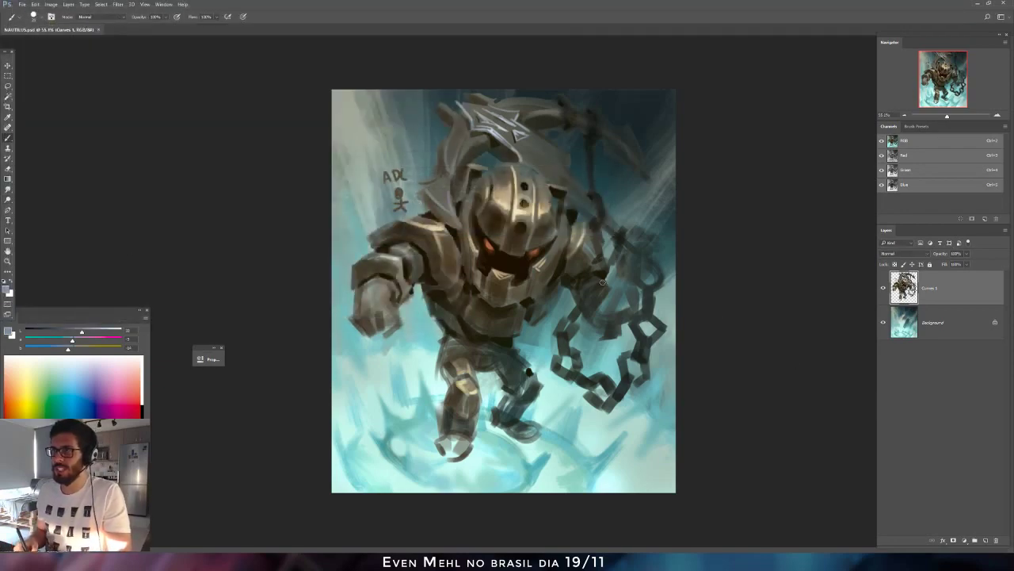